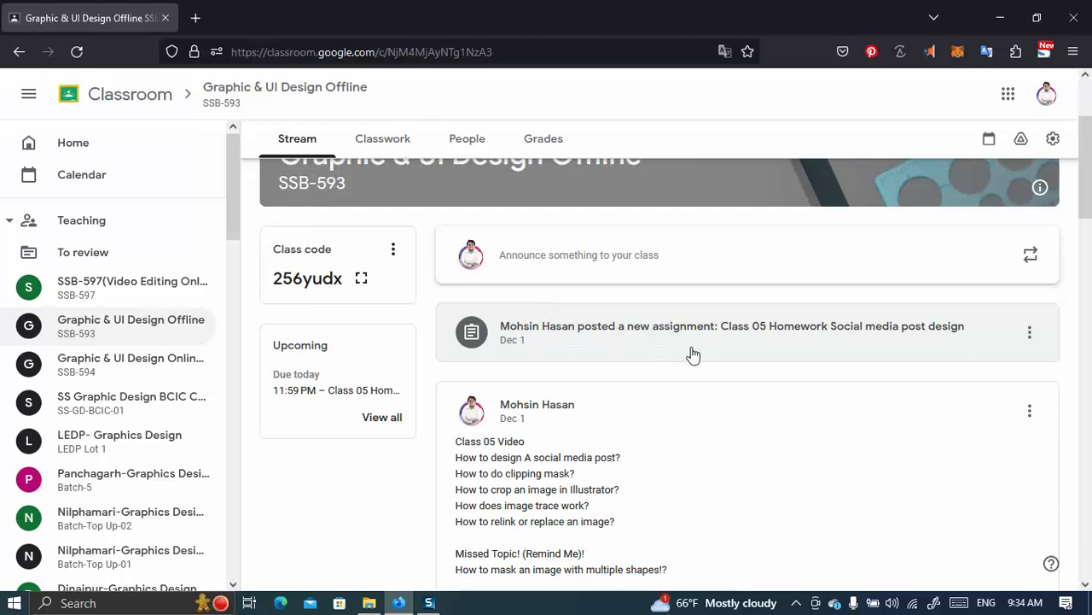
From the Class 05 Homework student work list, open one student's submitted Facebook link.
click(732, 328)
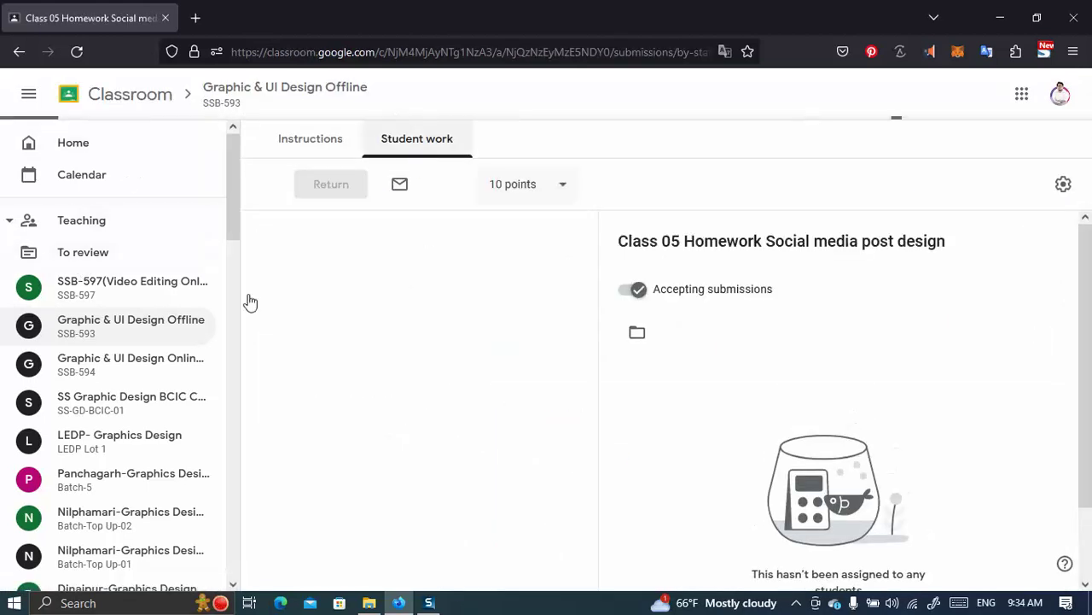
scroll(366, 371, down, 2)
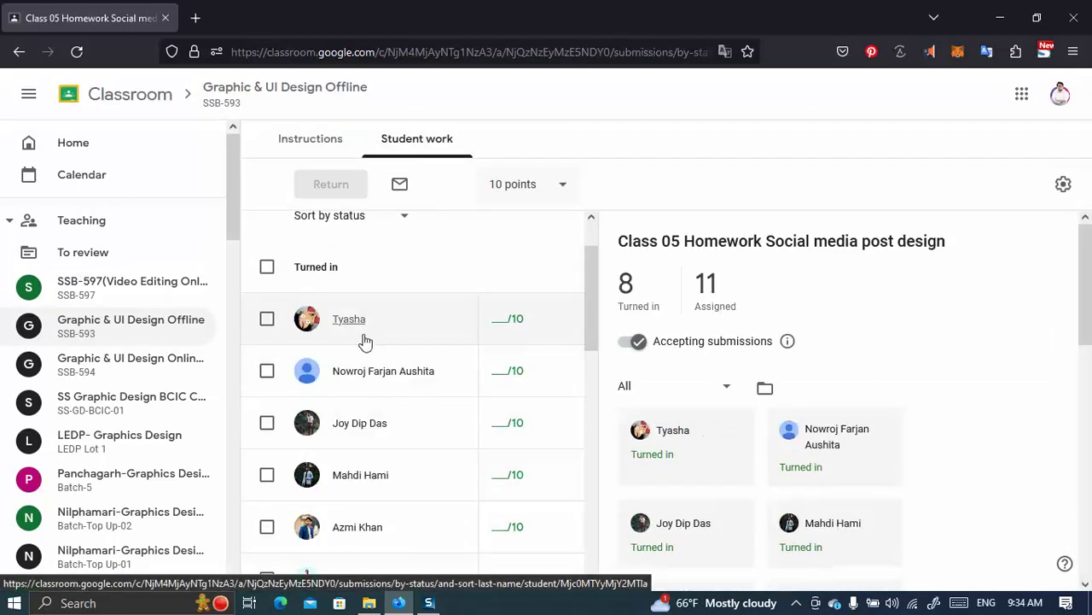
scroll(366, 343, down, 2)
scroll(371, 434, down, 2)
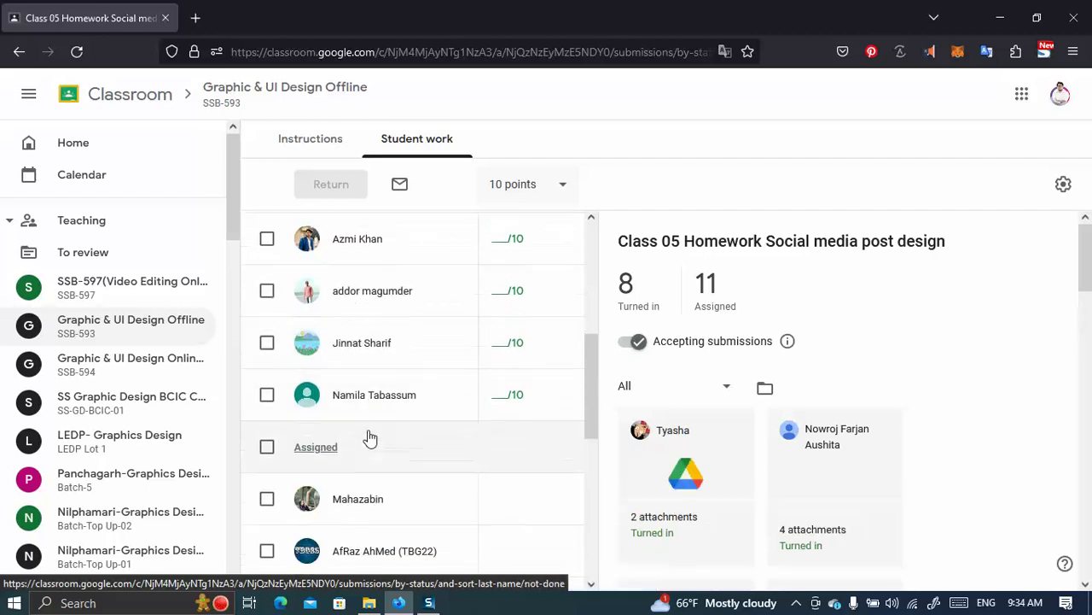
click(365, 345)
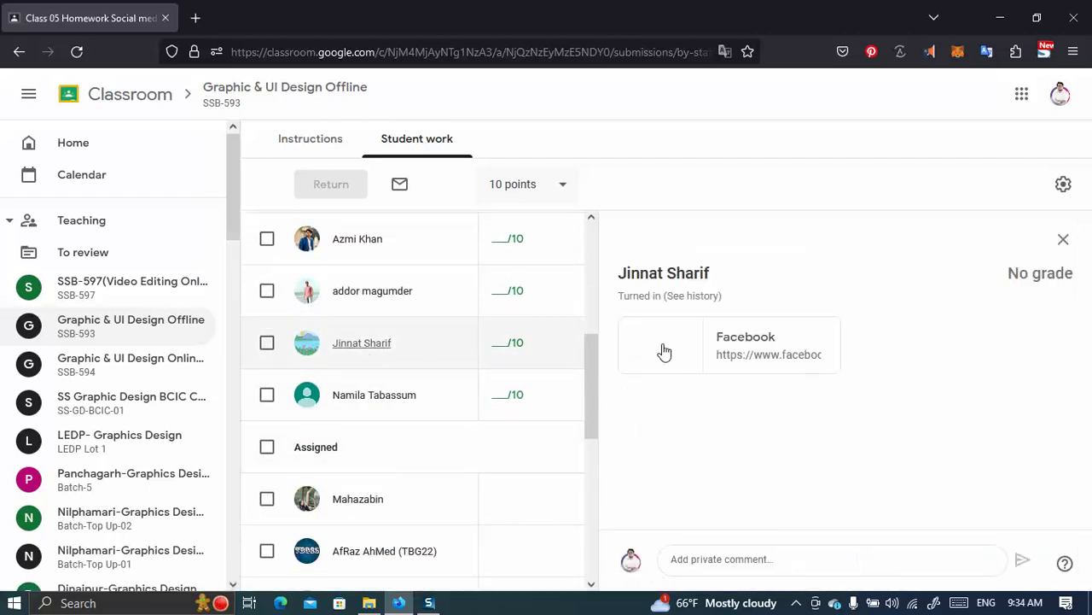
click(705, 351)
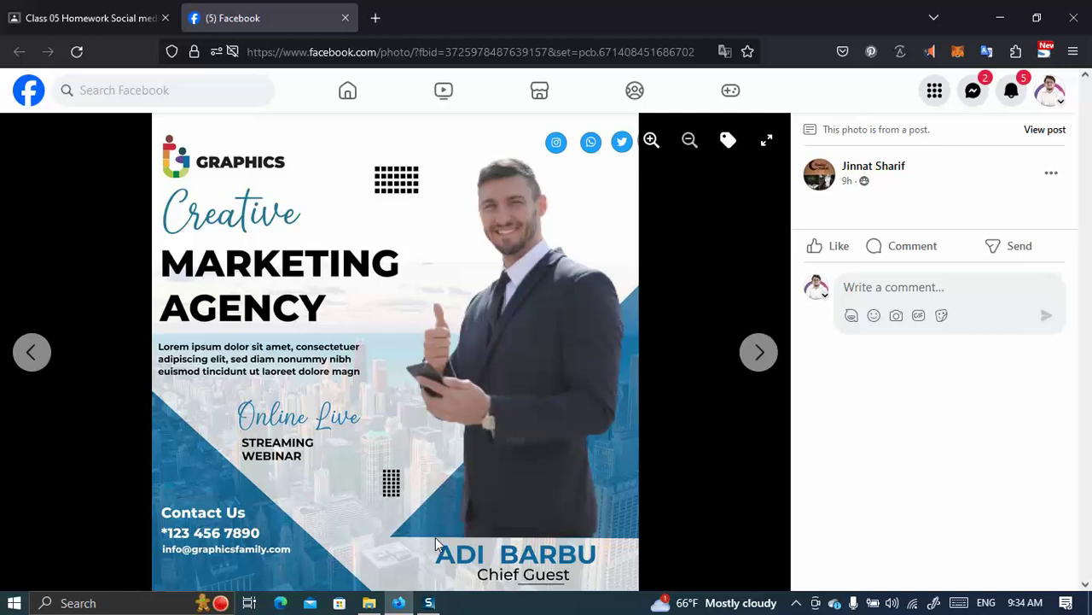
Advance three photos in the Facebook post's viewer to reach the furniture flyer.
click(762, 353)
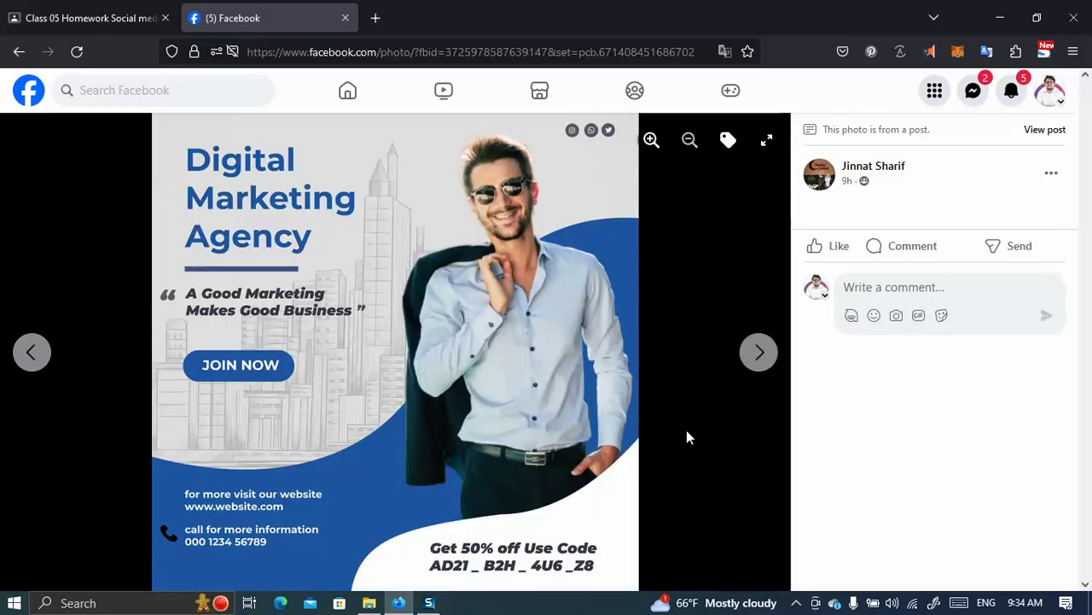
click(762, 352)
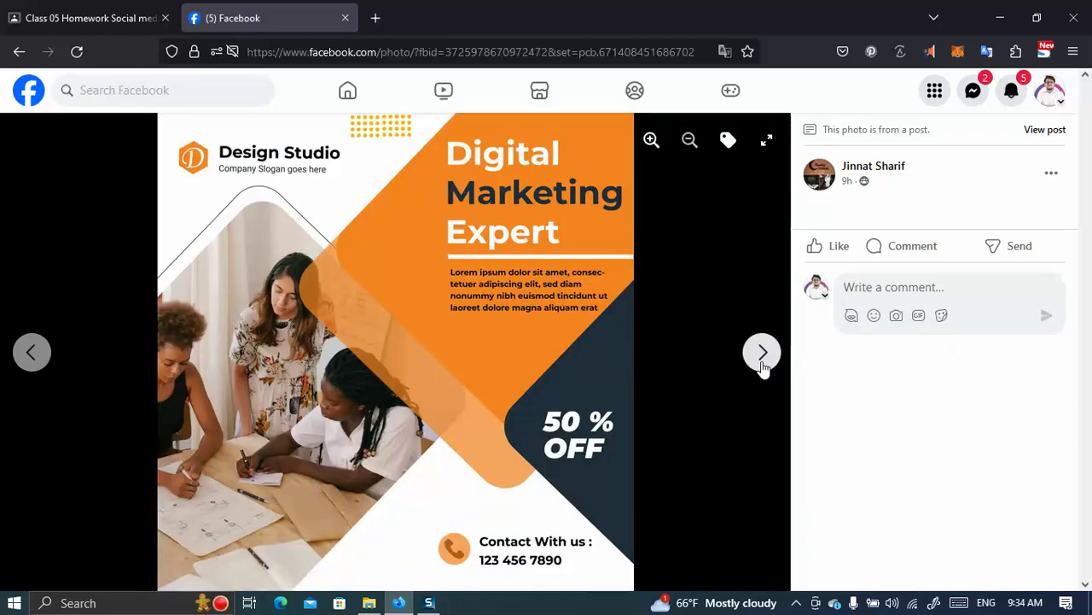
click(762, 353)
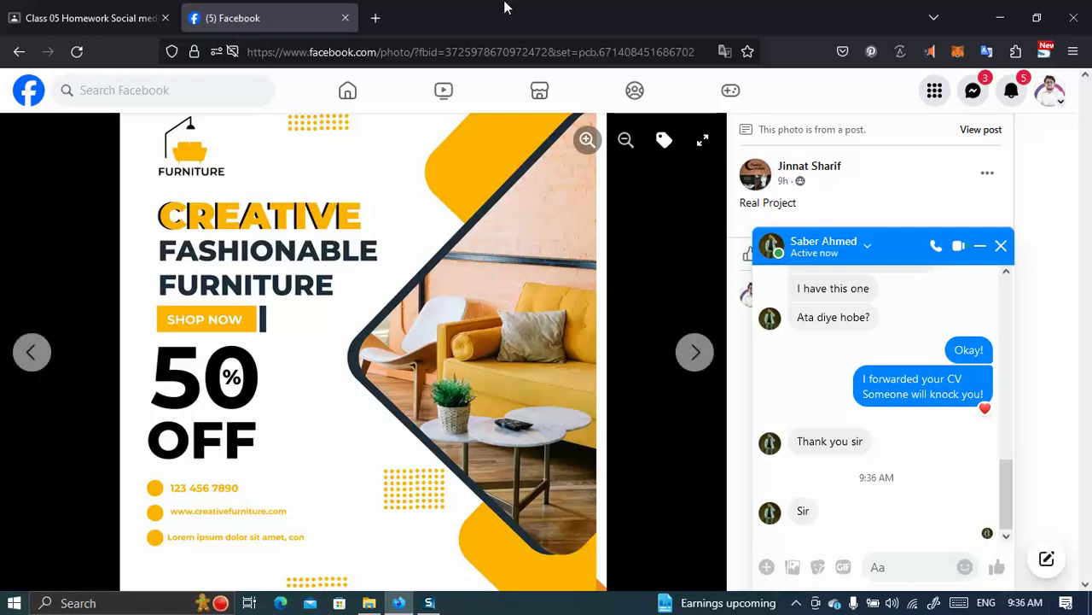
Minimize the Messenger chat window so the post's caption and comments show.
click(980, 245)
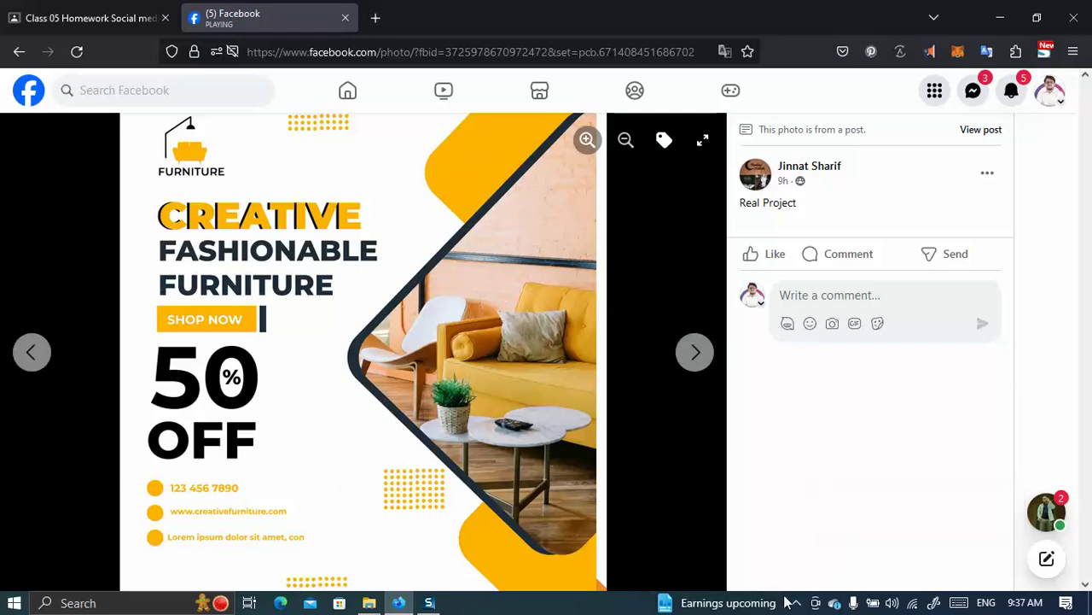
click(892, 603)
Drag the system volume down to 0 and close the volume flyout.
drag(948, 570, 845, 569)
click(1020, 399)
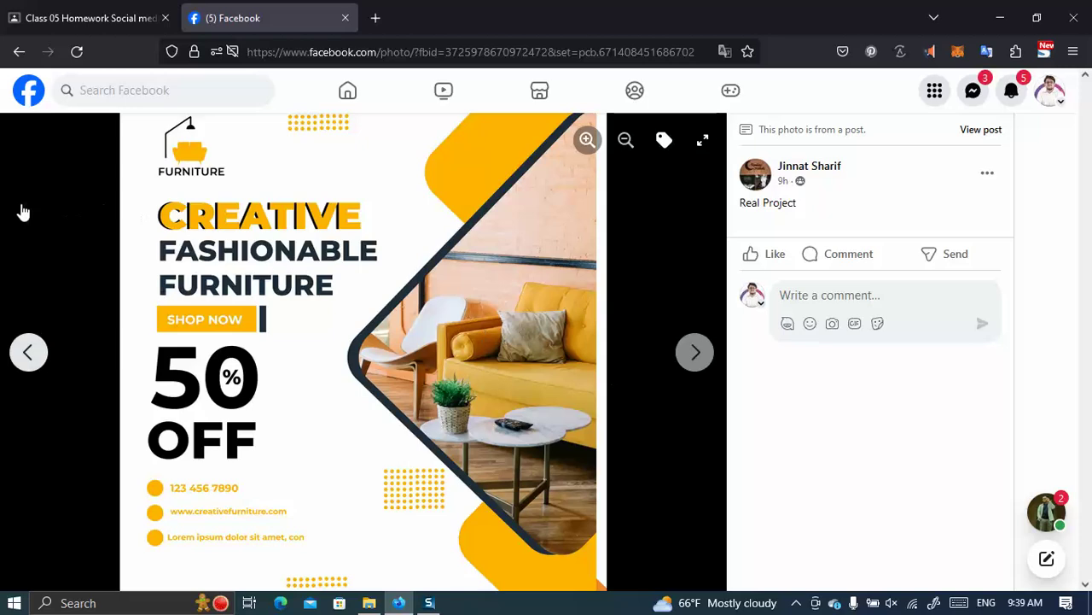
Review the assignment instructions and class stream, selecting the 'How to mask an image with multiple shapes!?' line.
click(94, 17)
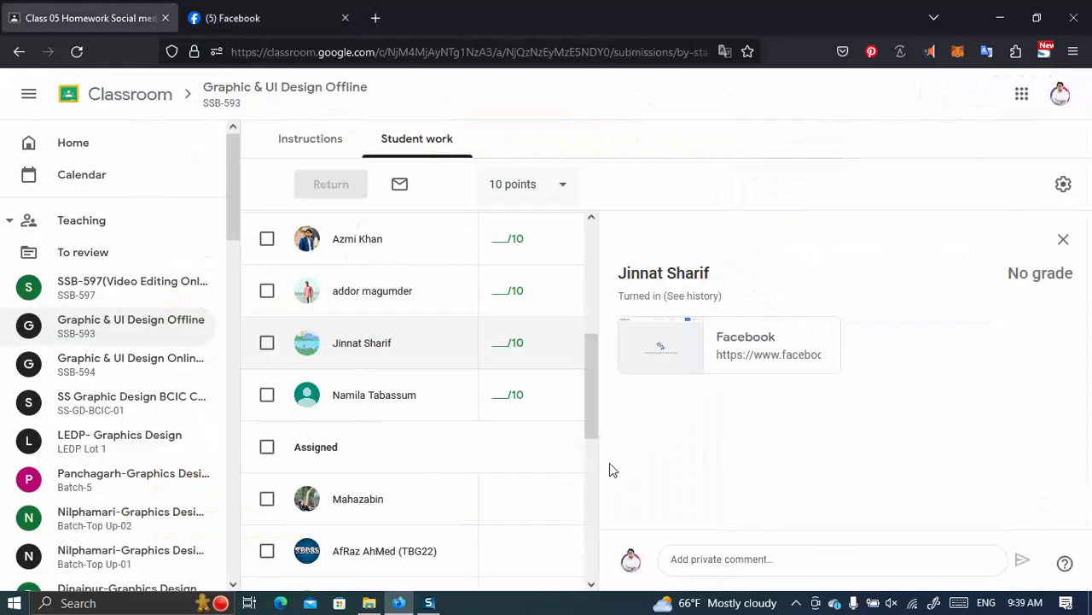
click(310, 141)
scroll(493, 362, down, 2)
scroll(483, 388, up, 2)
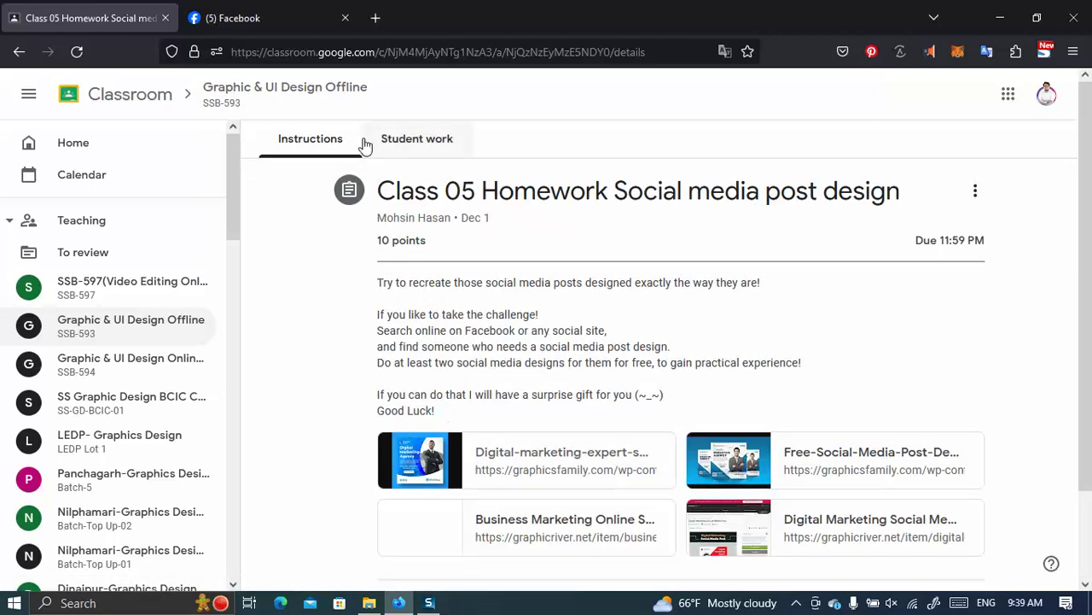
click(275, 93)
scroll(493, 390, down, 2)
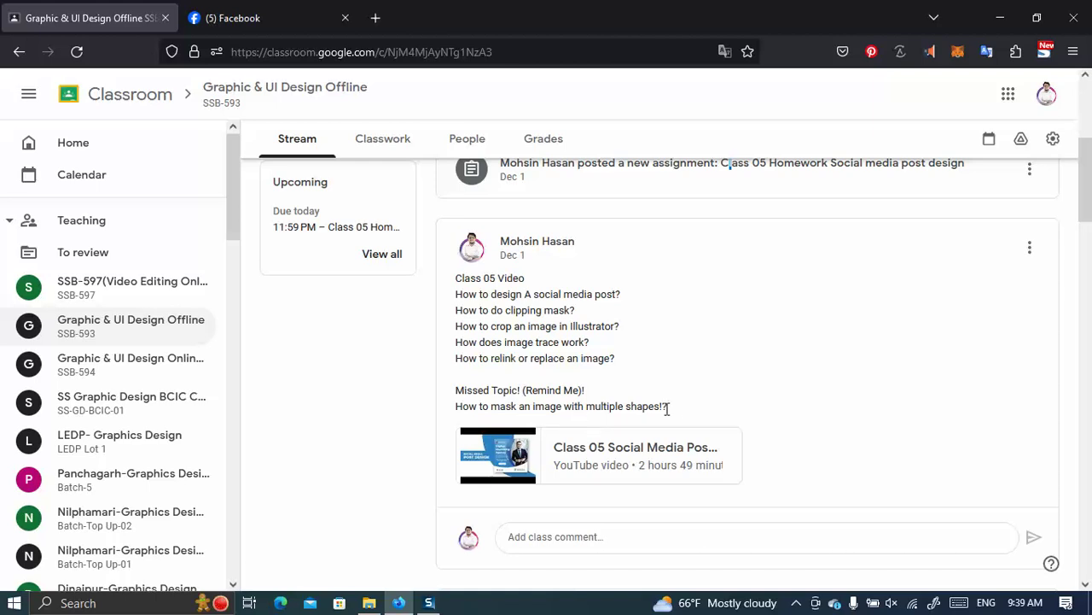
drag(667, 406, 458, 407)
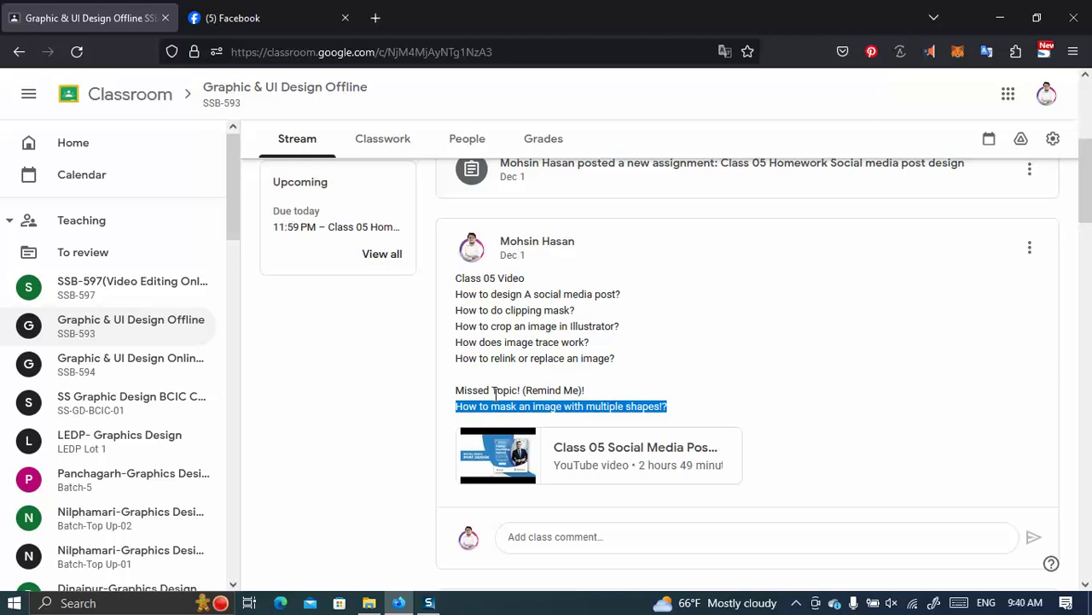
Open a new blank browser tab with the address bar focused for a search.
click(233, 18)
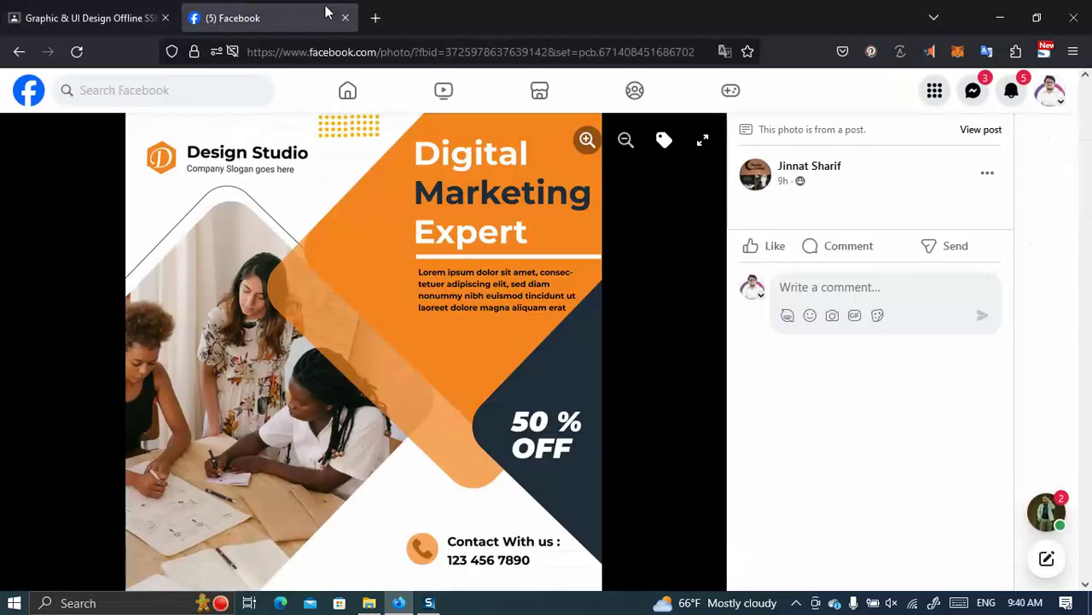
click(376, 18)
click(220, 51)
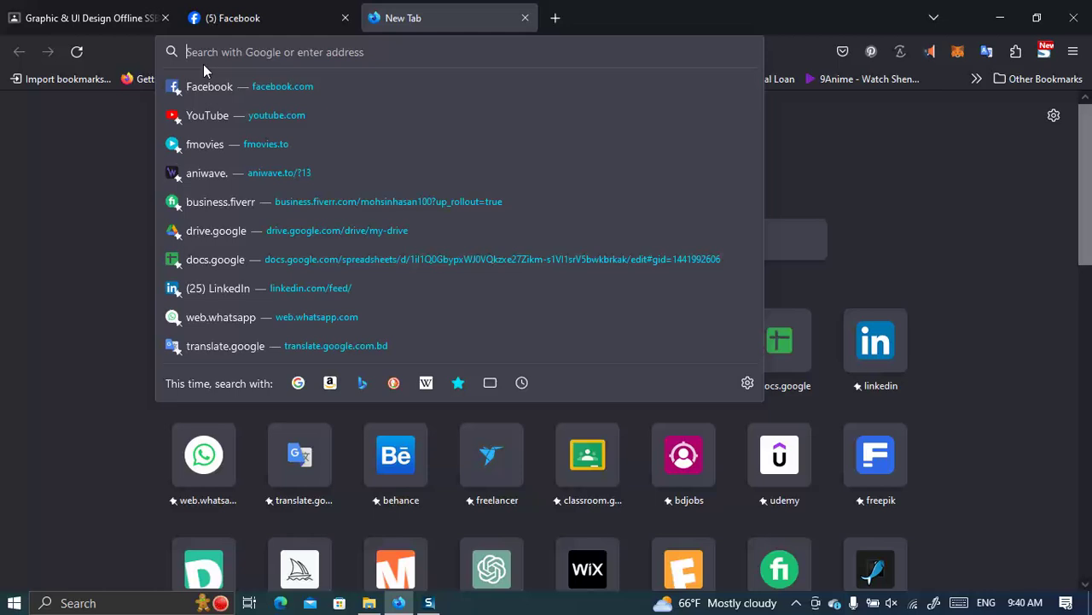
Search for 'solielmedia post' and preview the first image result, the diagonal-strip tutorial post.
text(soliel)
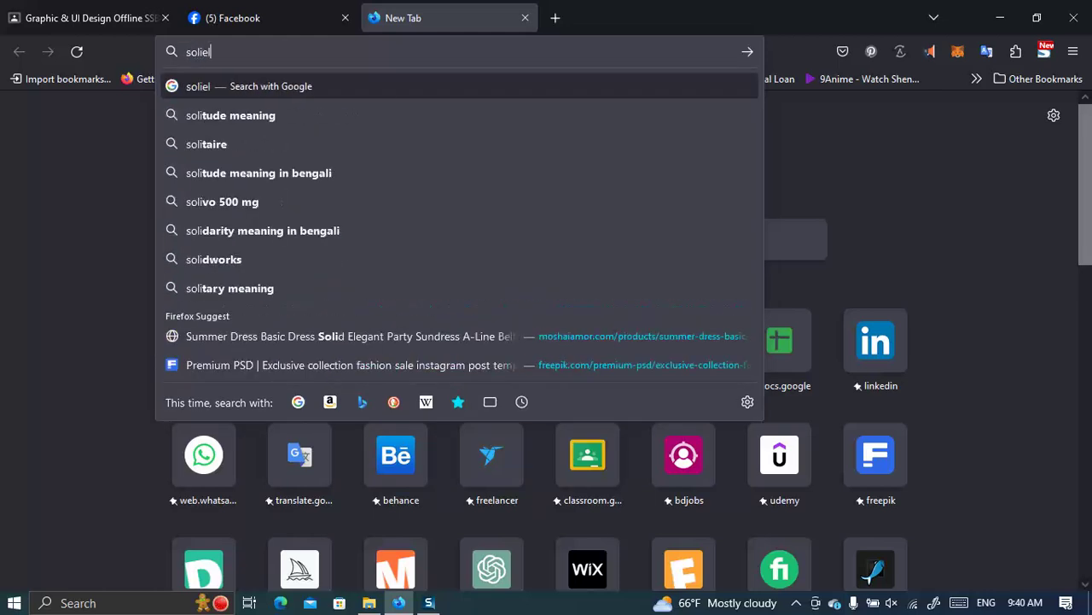
text(media post)
key(Return)
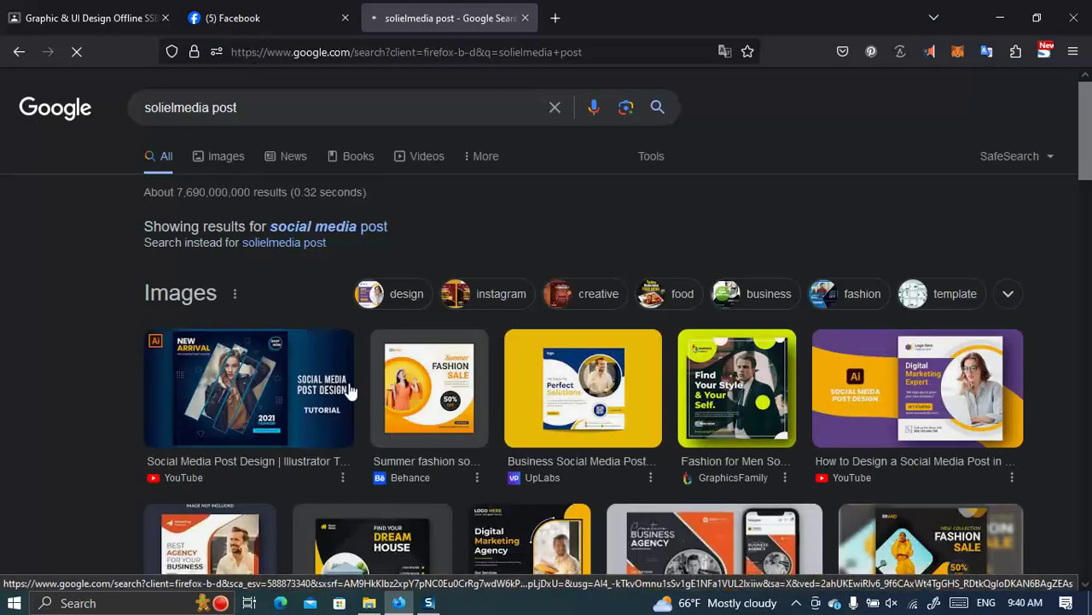
scroll(261, 342, down, 2)
click(258, 233)
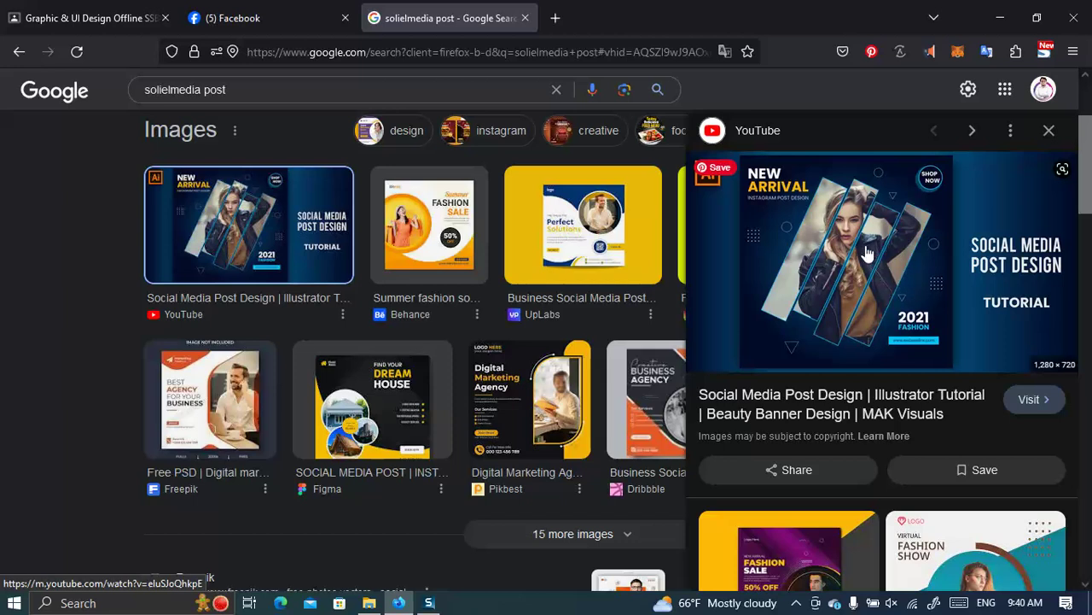
scroll(768, 358, down, 3)
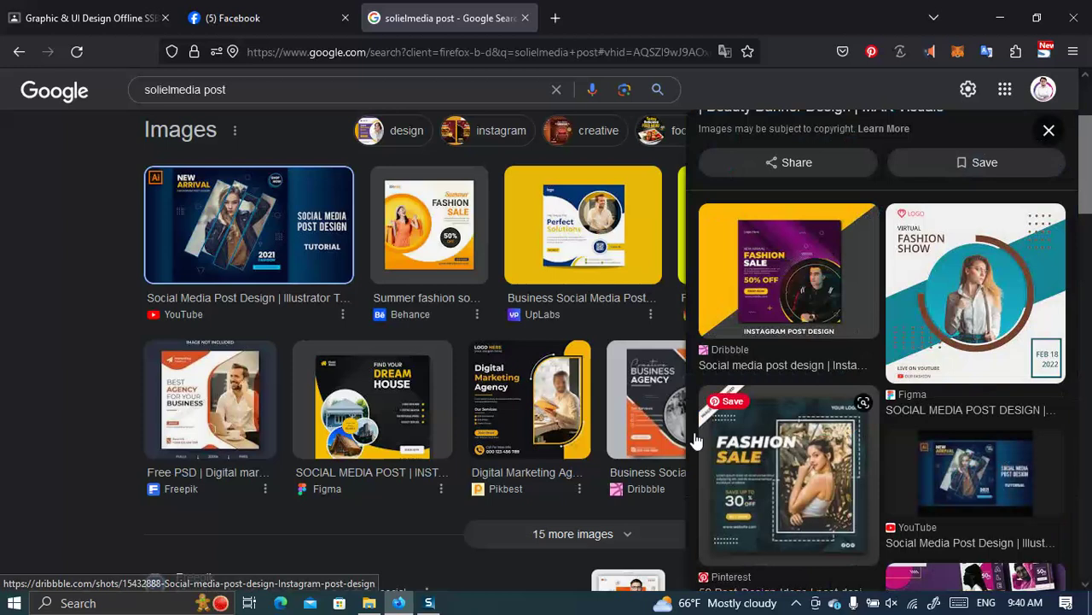
scroll(541, 390, down, 4)
scroll(373, 373, up, 6)
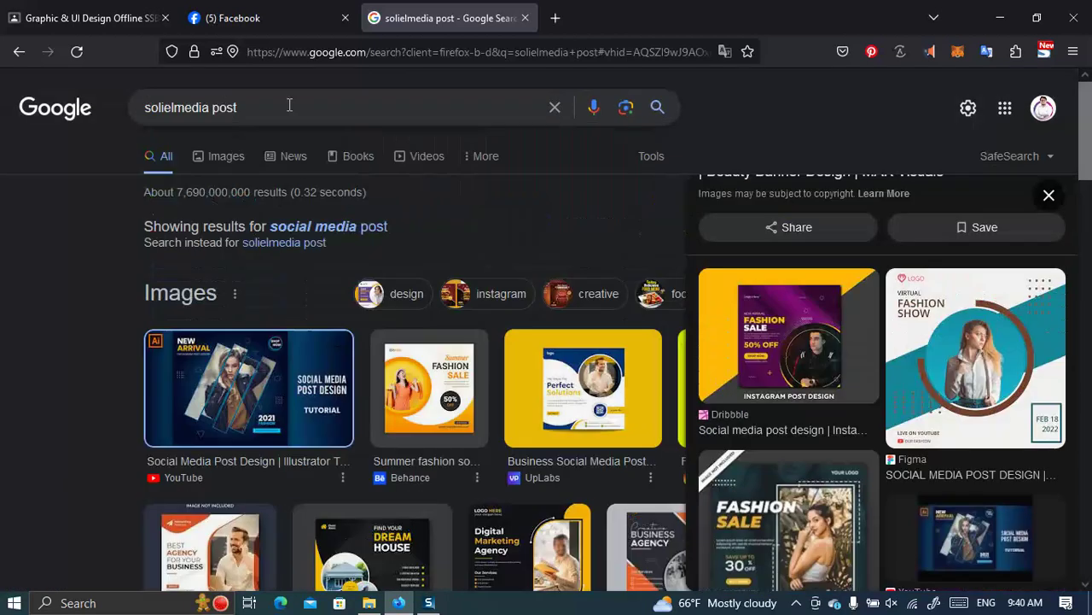
Delete 'solielmedia' from the search query and select 'post' to retype it.
click(288, 106)
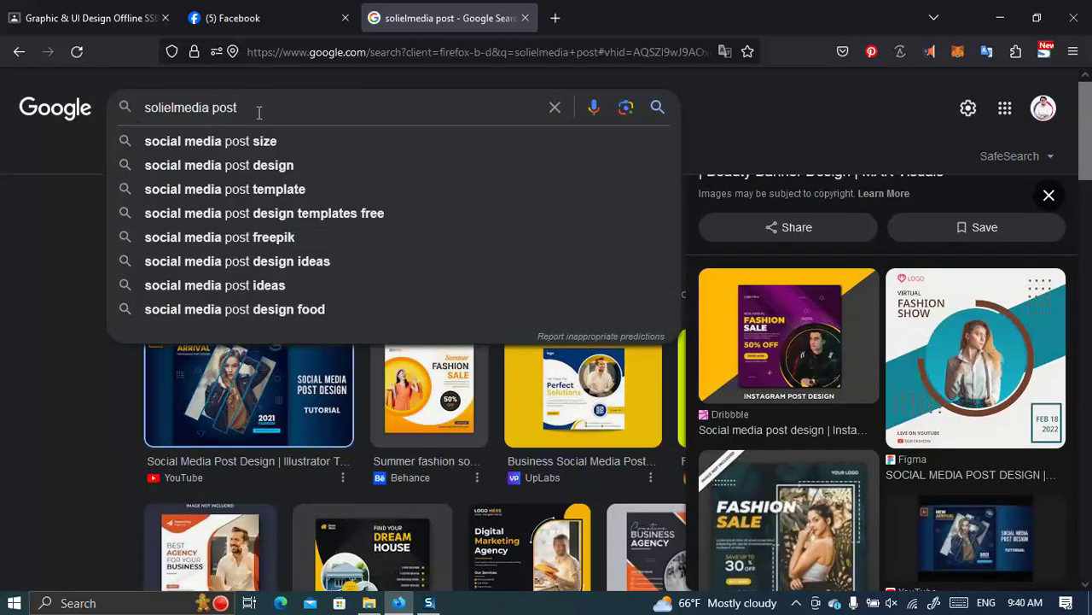
drag(212, 111, 260, 114)
key(Escape)
drag(214, 108, 119, 109)
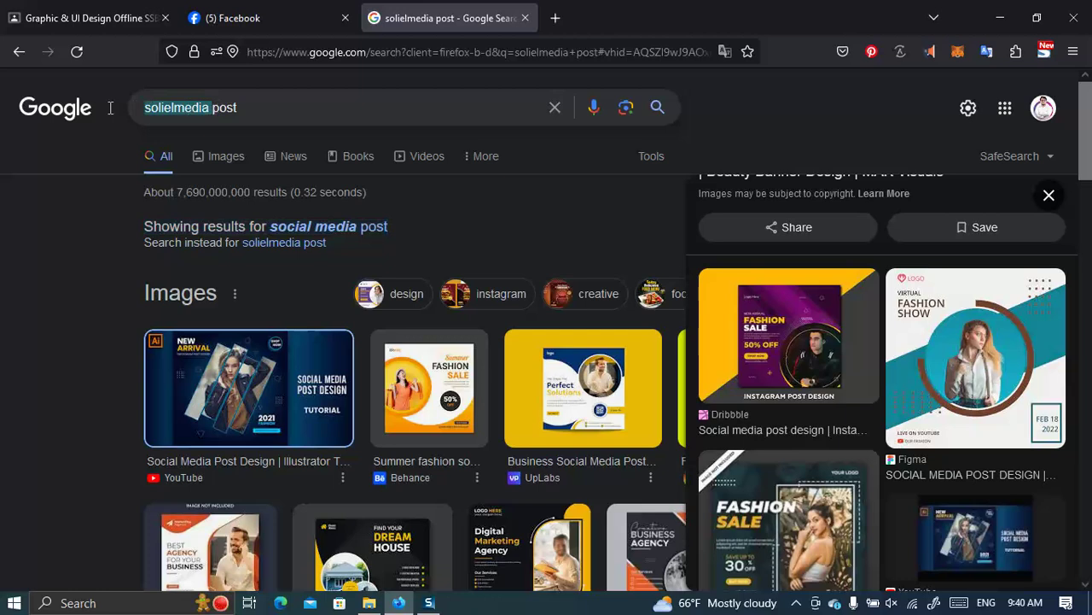
key(BackSpace)
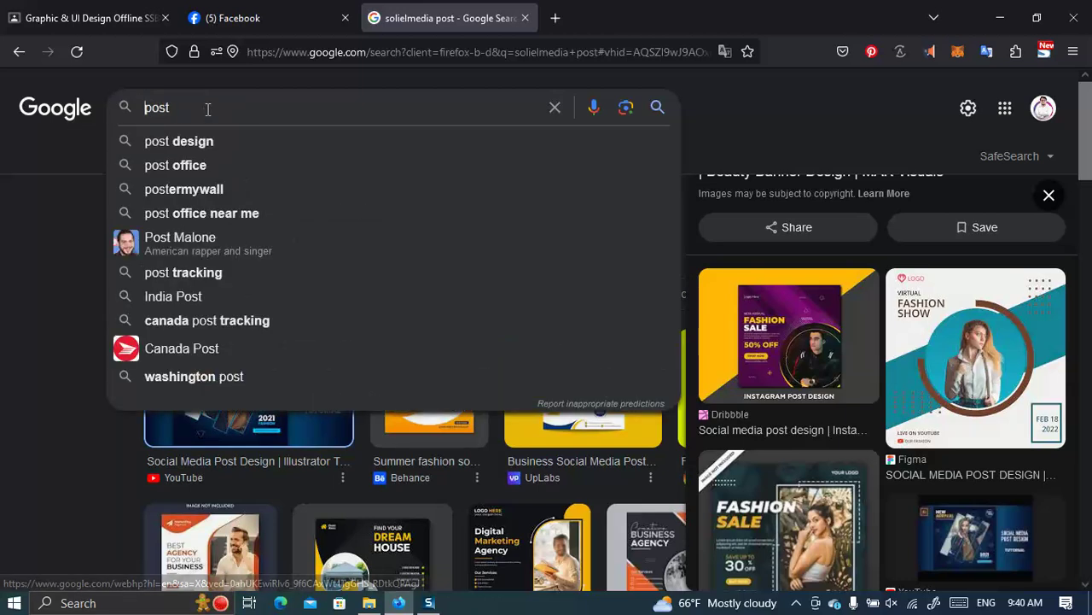
double_click(205, 108)
text(Trave)
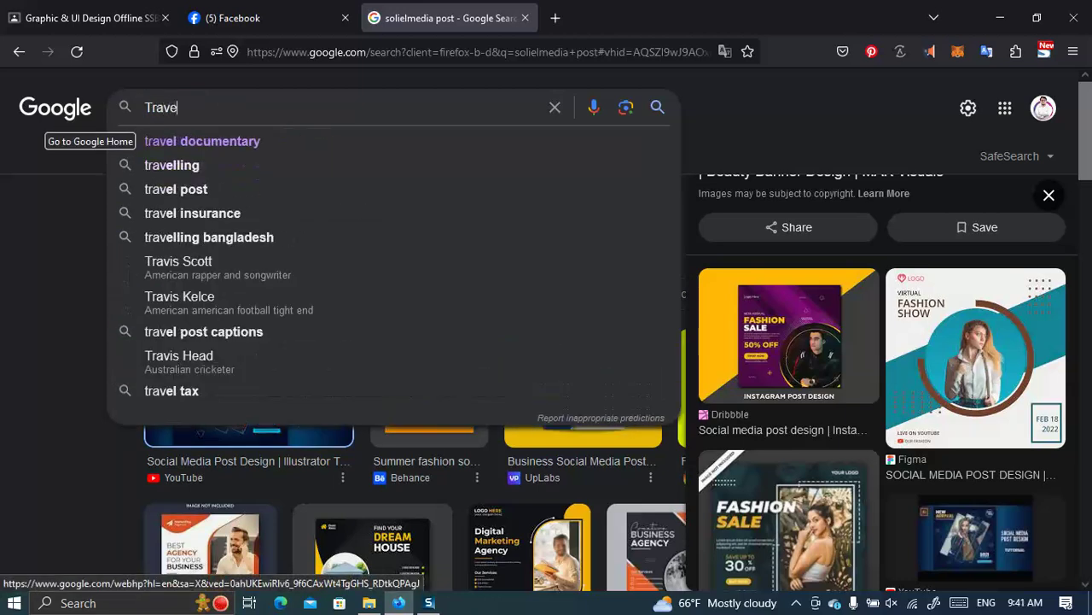
text(l flyer)
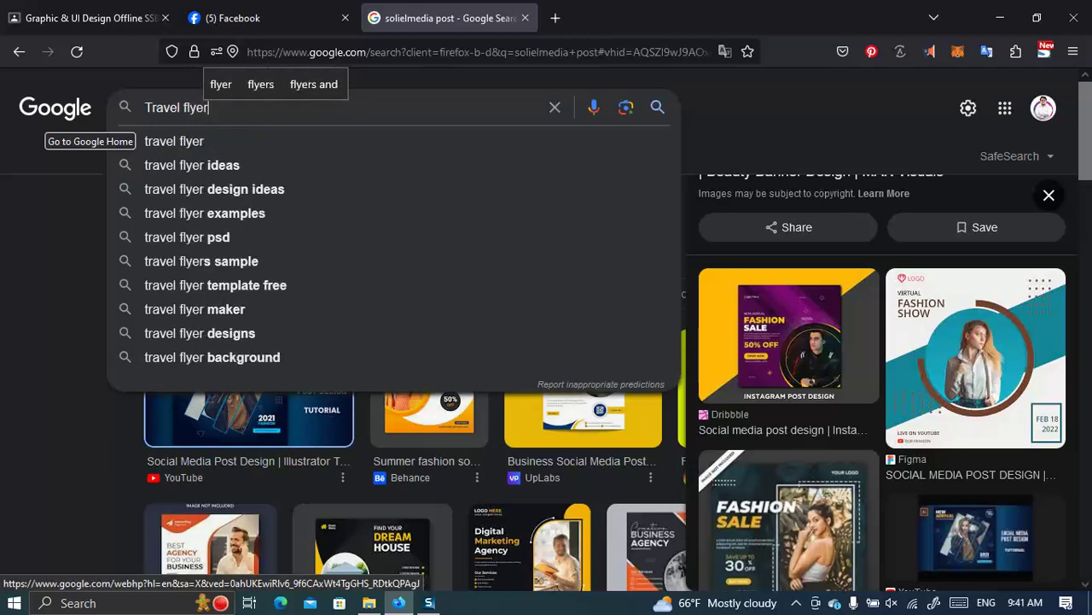
key(Return)
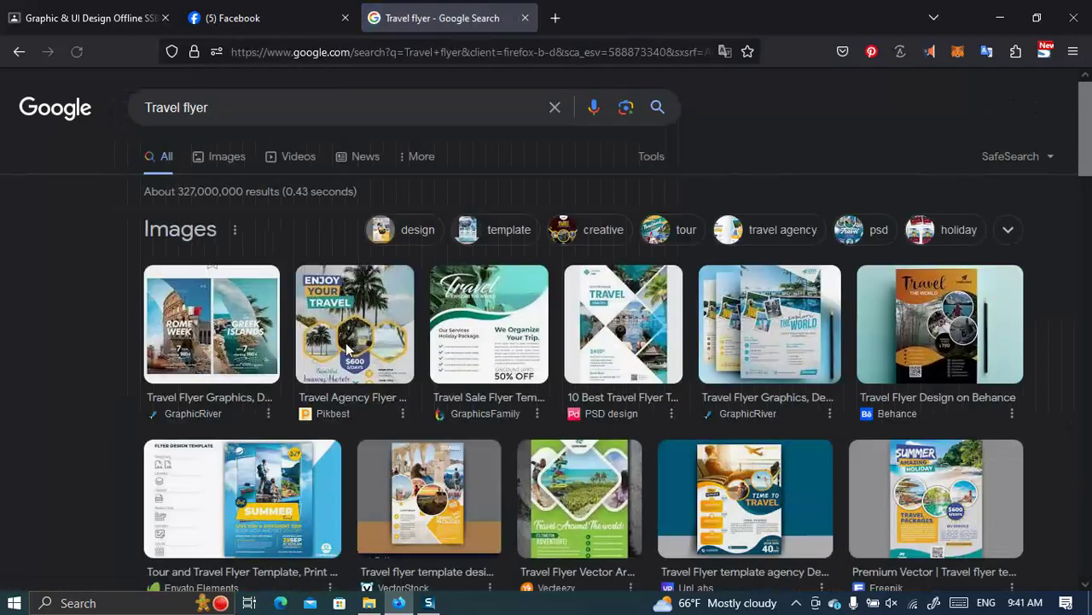
scroll(726, 392, down, 5)
scroll(728, 391, up, 2)
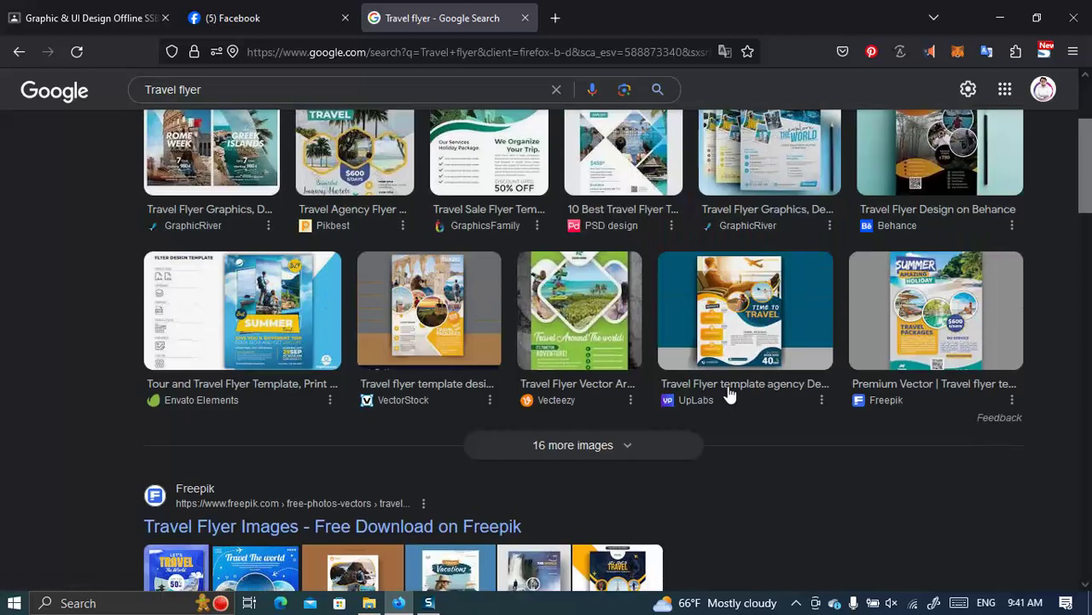
scroll(728, 391, down, 2)
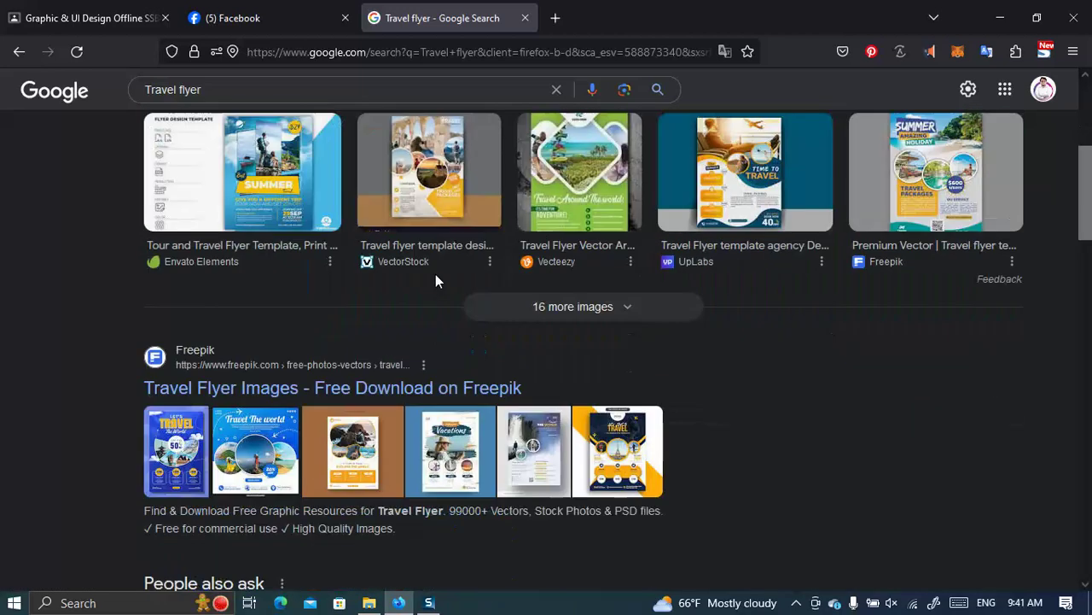
click(487, 395)
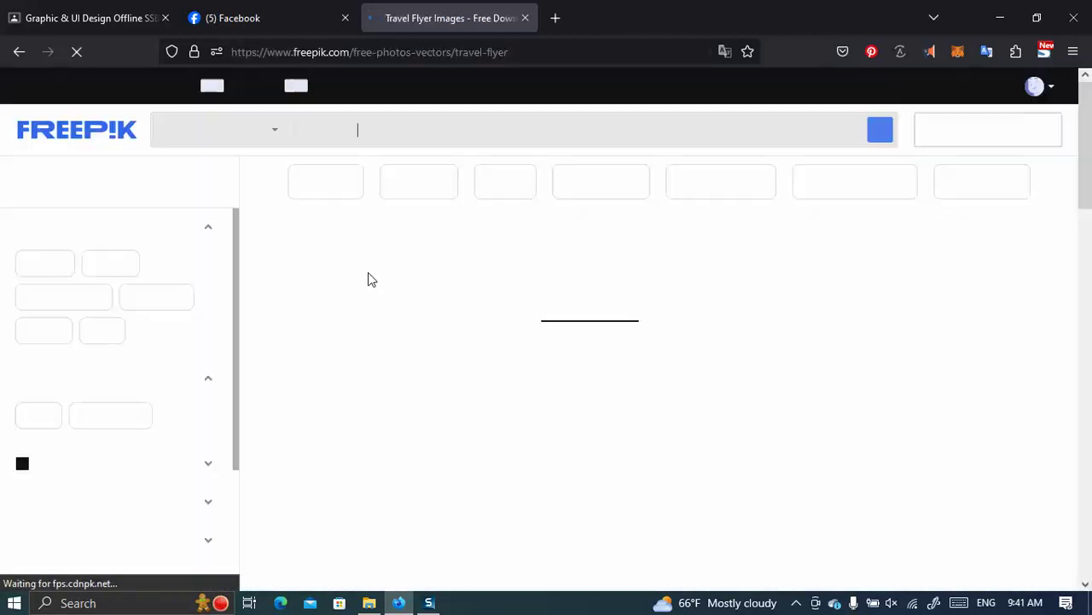
click(19, 52)
scroll(319, 320, up, 4)
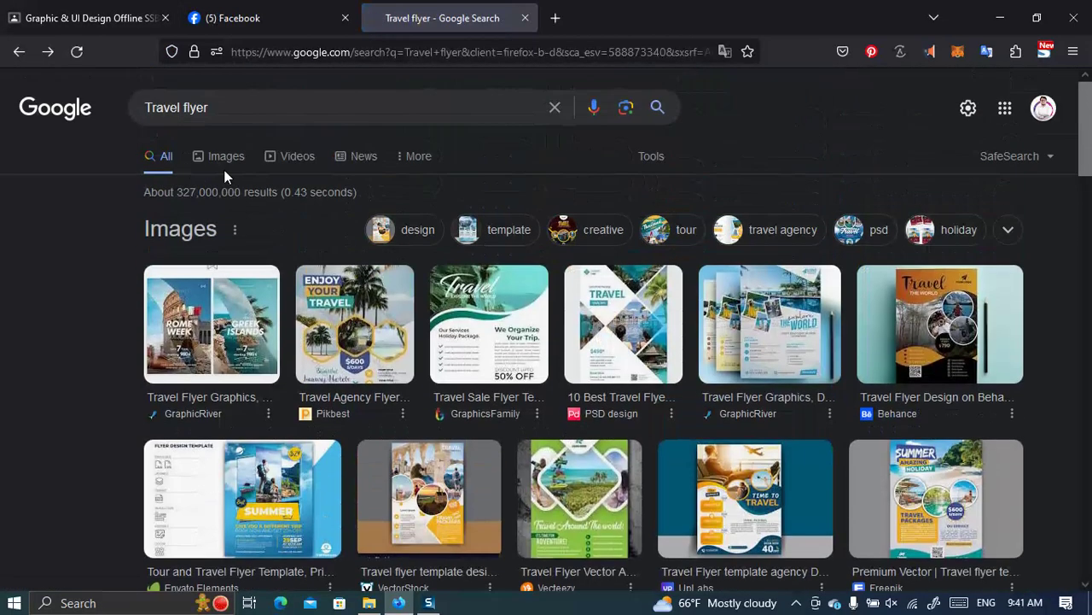
Browse the Travel flyer image results, then go back to the social media post results.
click(341, 264)
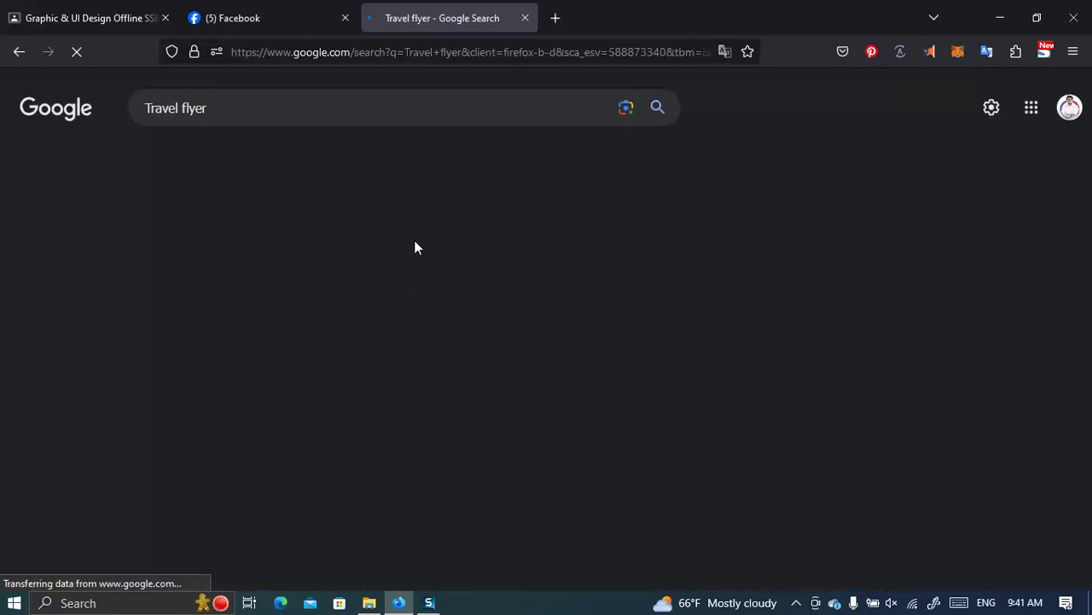
scroll(561, 344, down, 5)
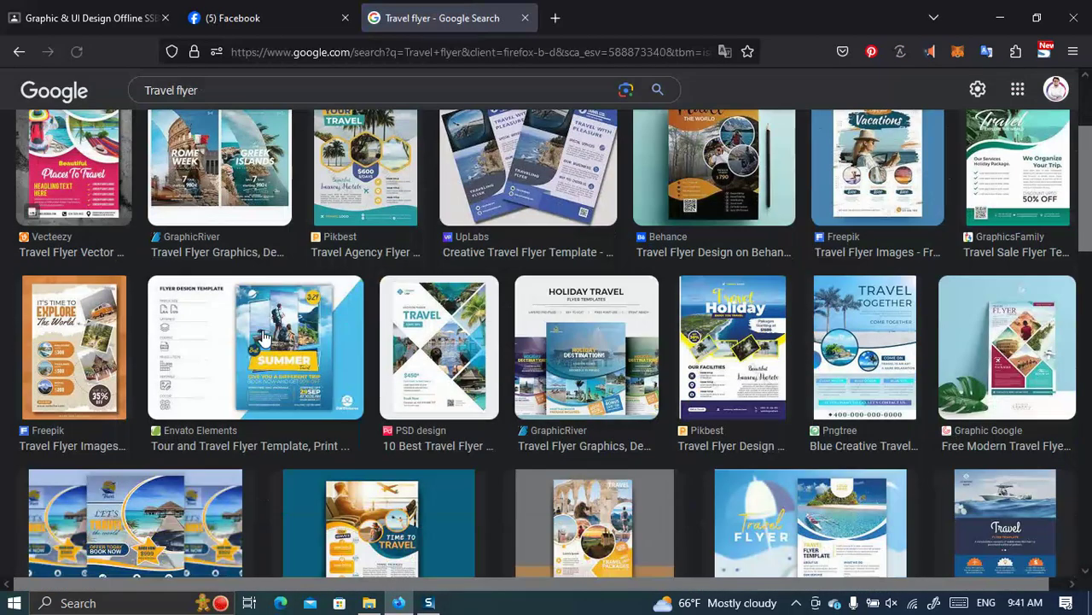
scroll(431, 357, down, 5)
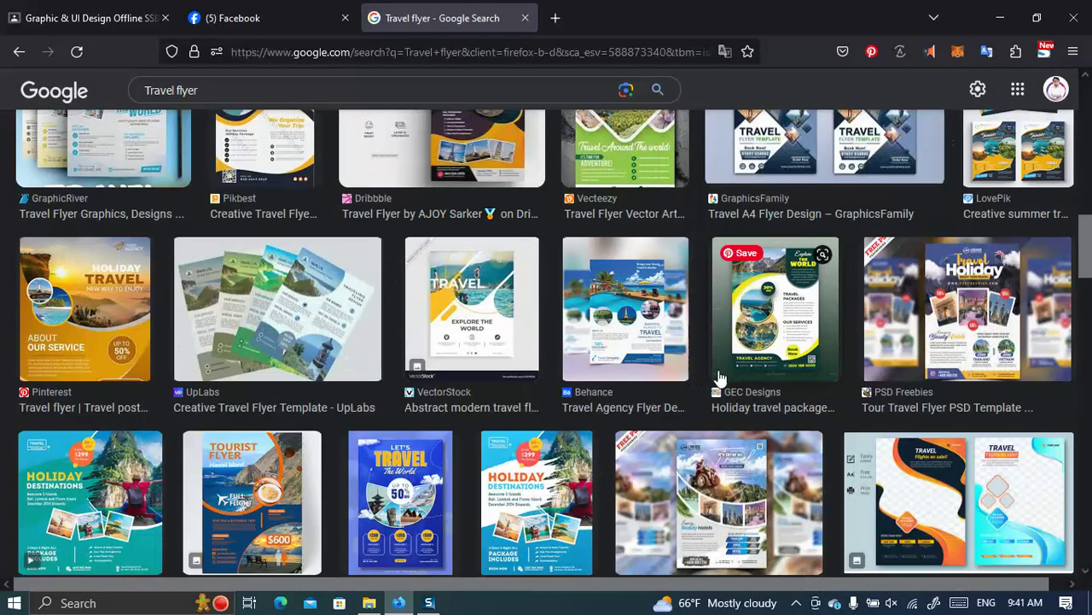
scroll(724, 377, down, 3)
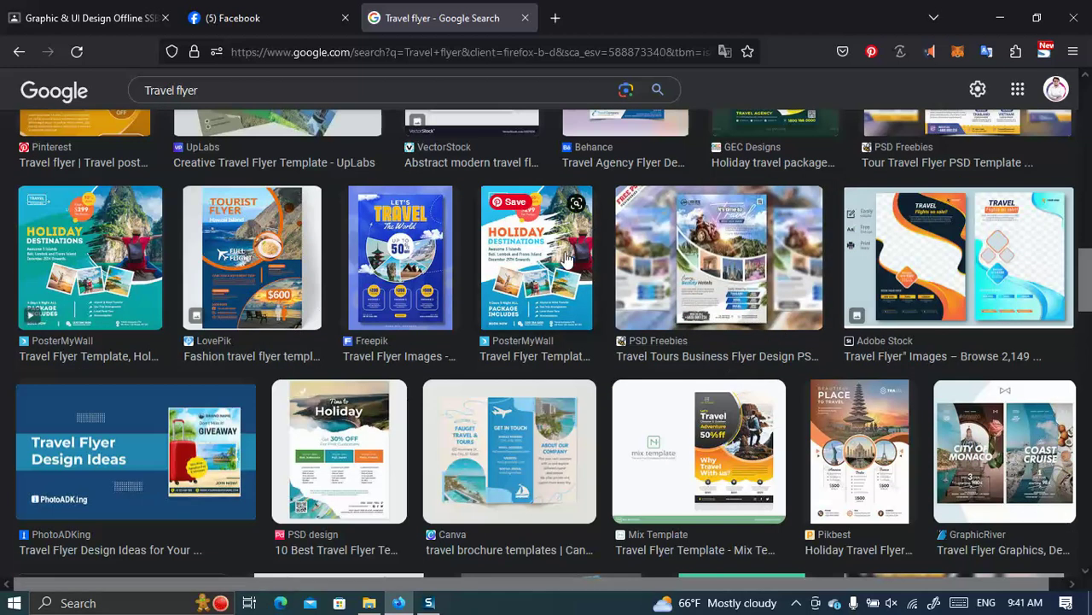
scroll(566, 259, down, 5)
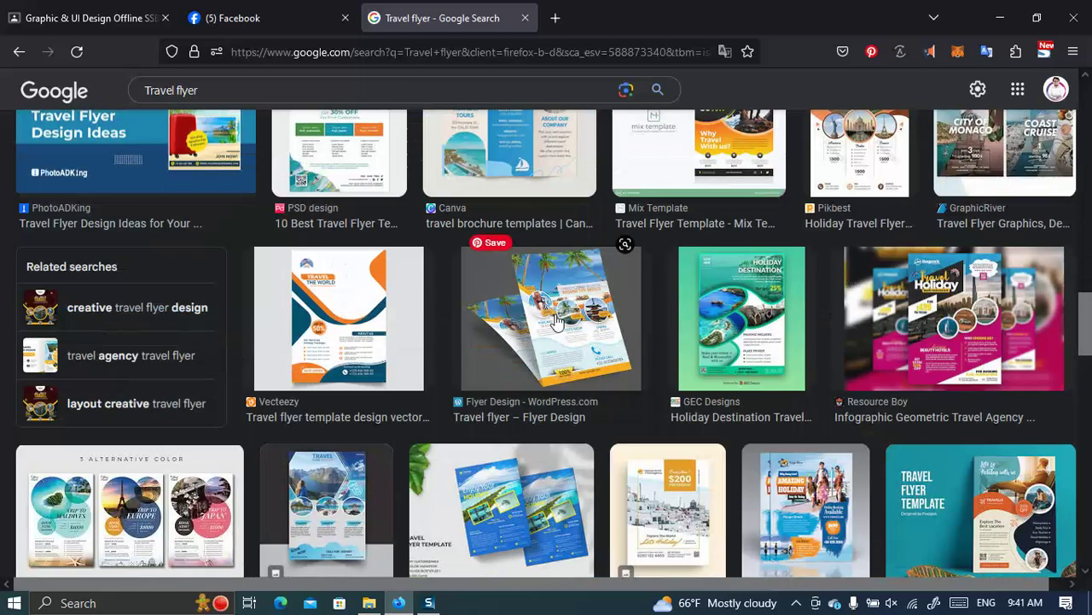
scroll(555, 321, up, 5)
scroll(555, 322, down, 6)
scroll(555, 313, up, 2)
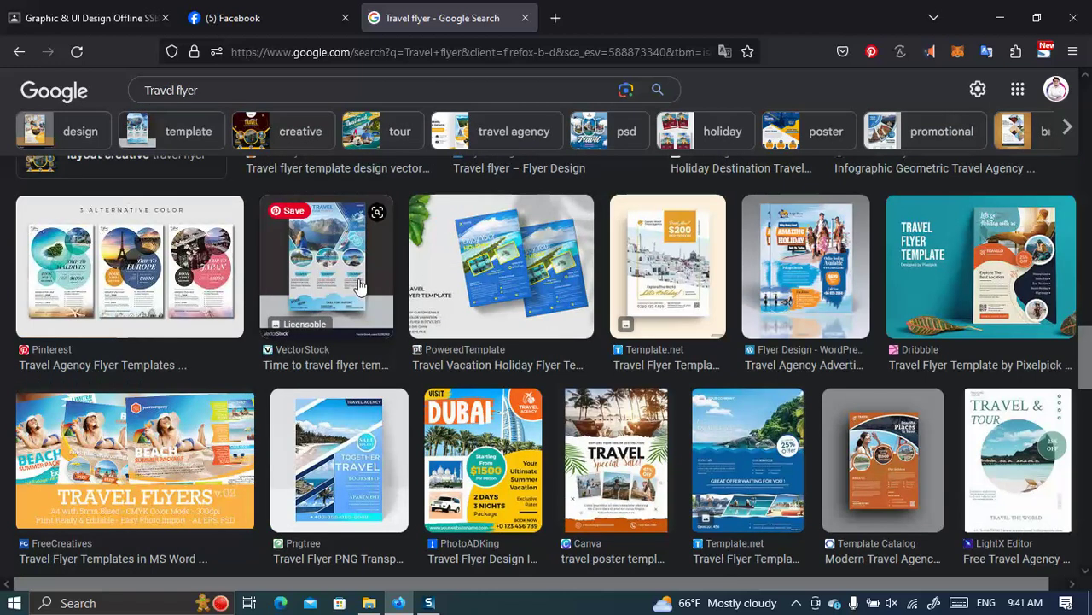
scroll(359, 286, up, 10)
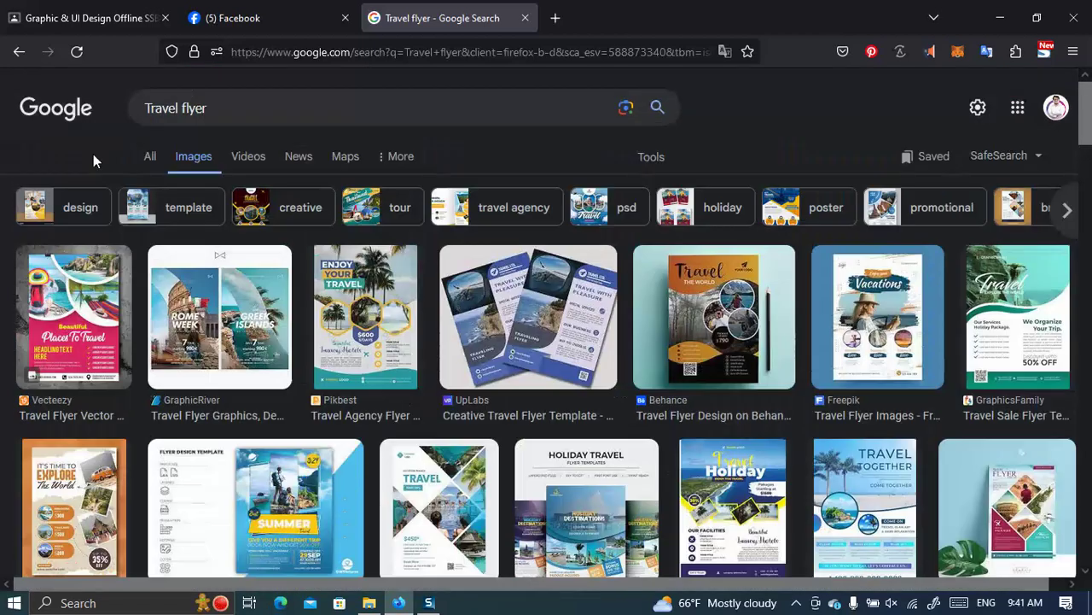
click(150, 157)
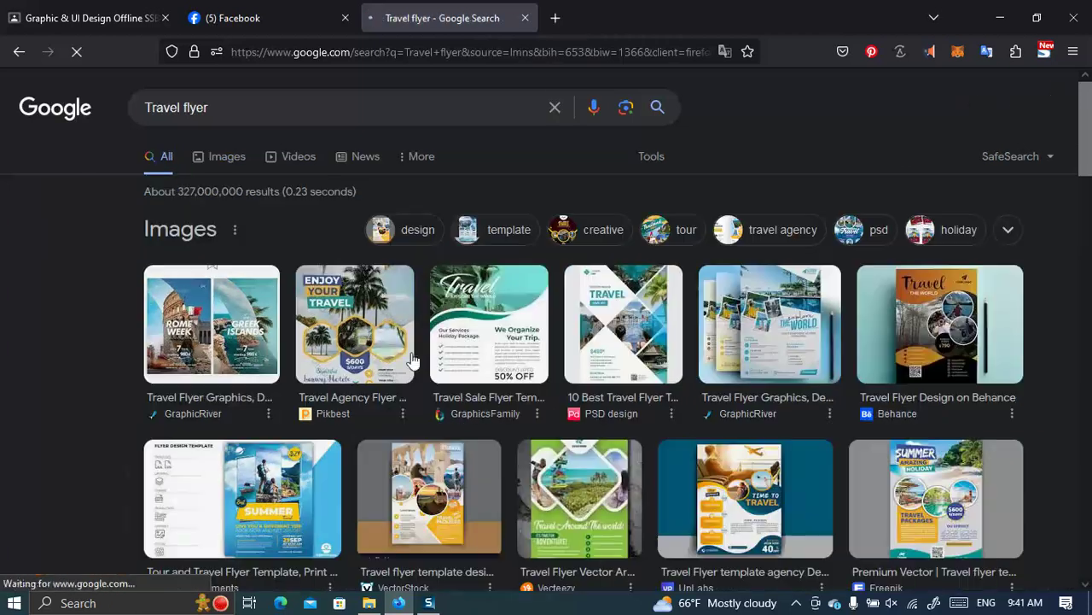
key(alt+Left)
key(alt+Left)
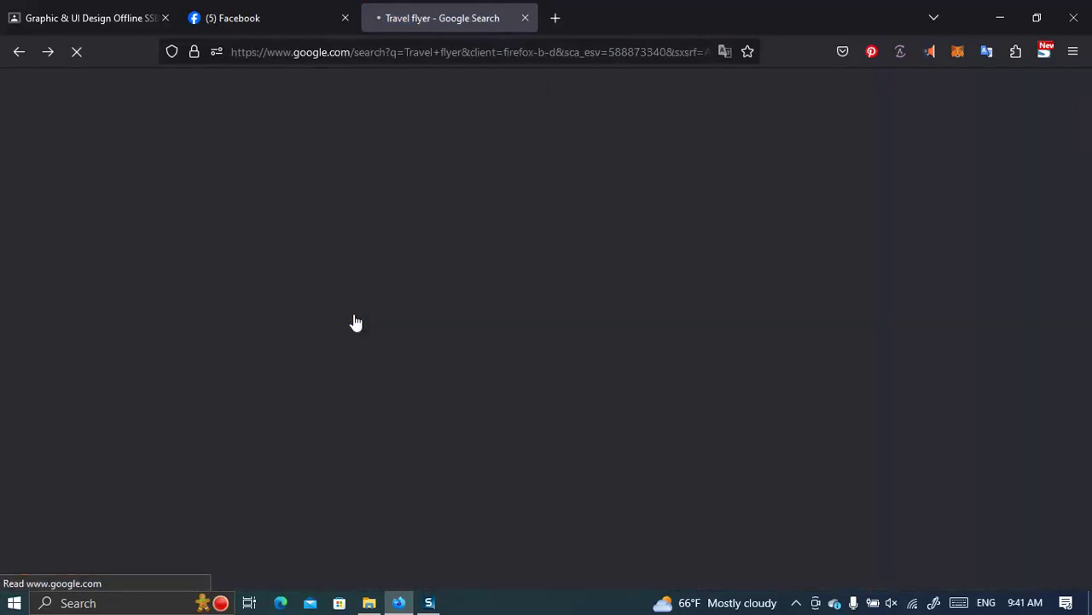
key(alt+Left)
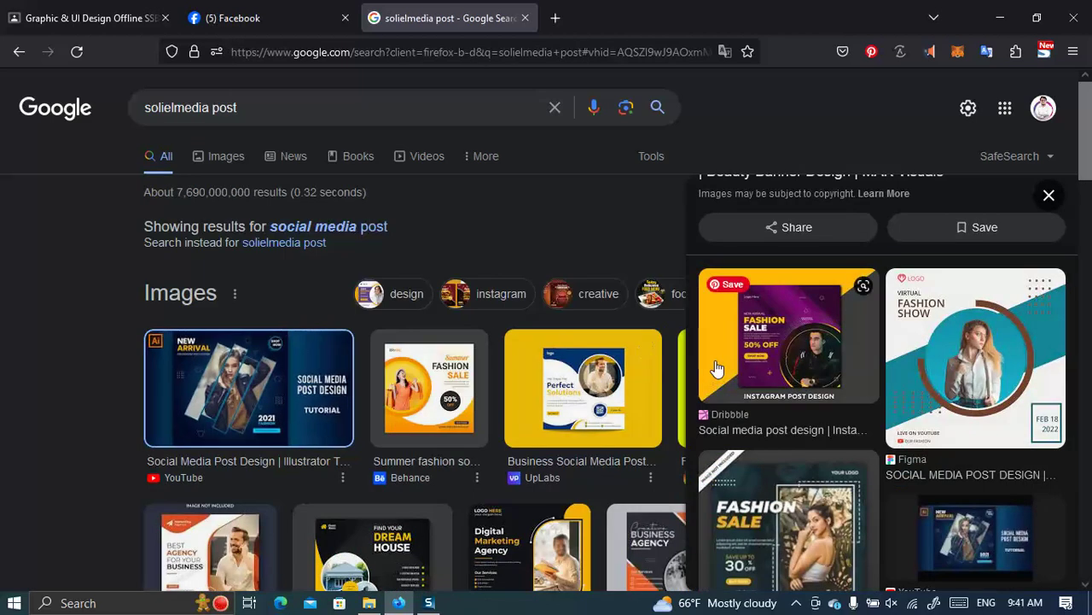
Copy the Illustrator tutorial reference design image and minimize Firefox.
scroll(716, 369, up, 3)
scroll(884, 389, up, 1)
right_click(890, 360)
click(907, 274)
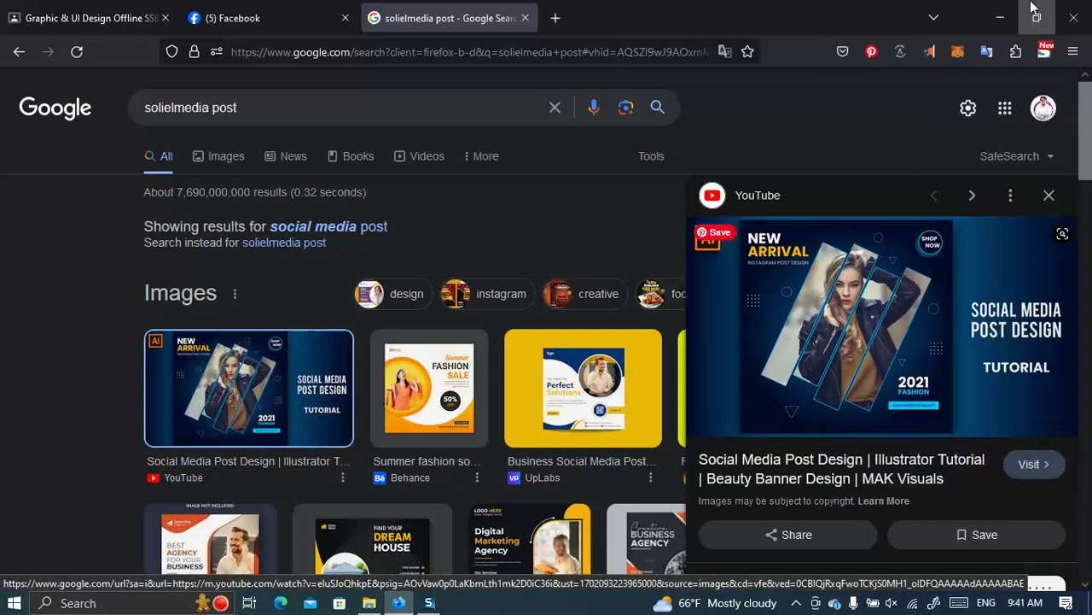
click(1000, 17)
In the Class 05 folder, open Class 05 Post Design.ai in Illustrator.
click(374, 600)
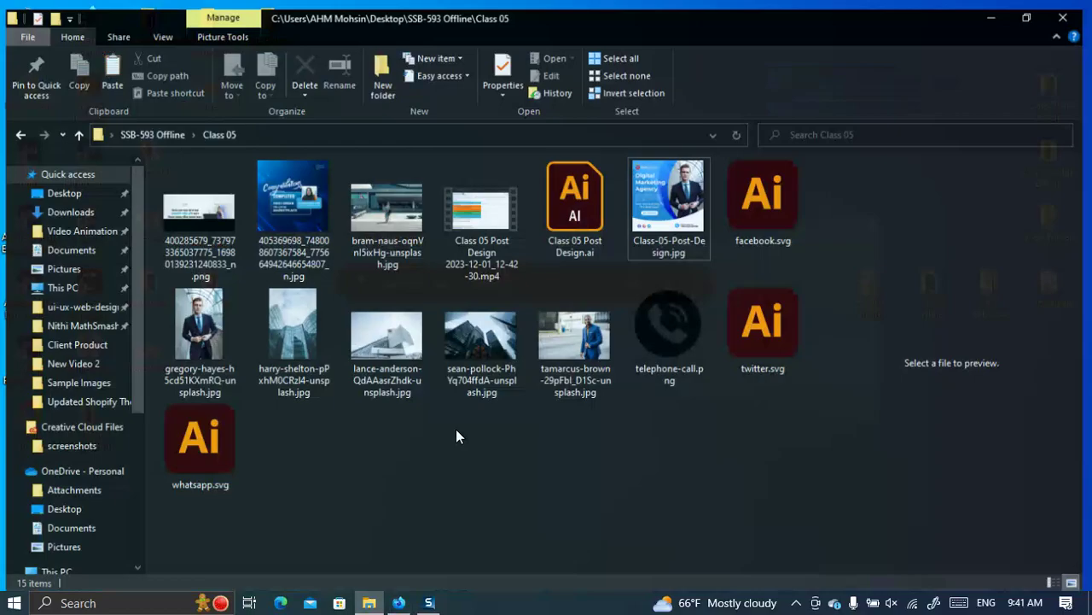
click(602, 214)
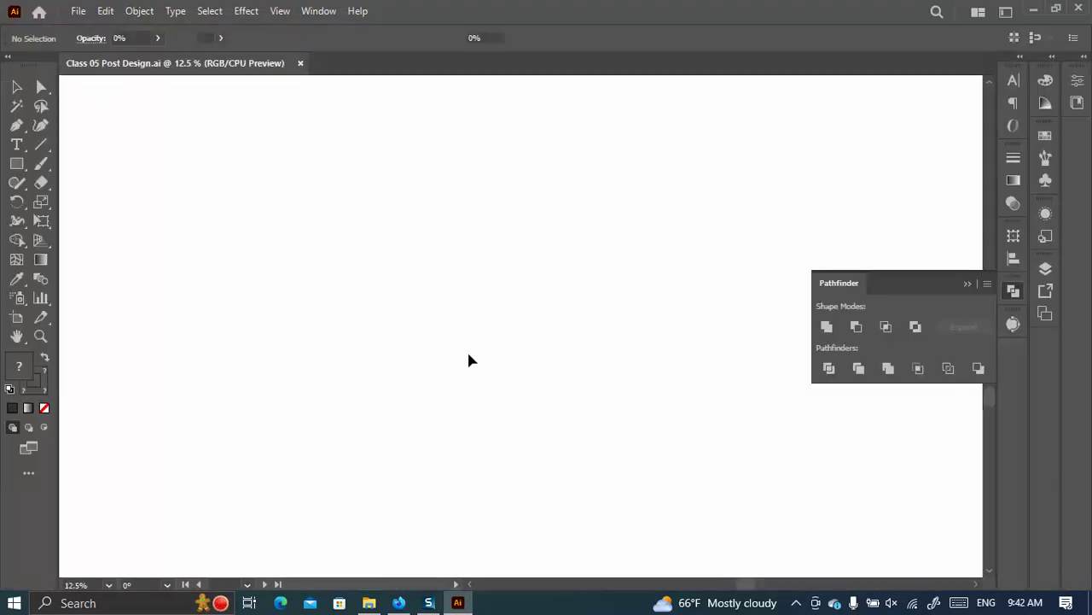
Duplicate the artboard to the right and delete all artwork from the copy.
scroll(441, 324, up, 2)
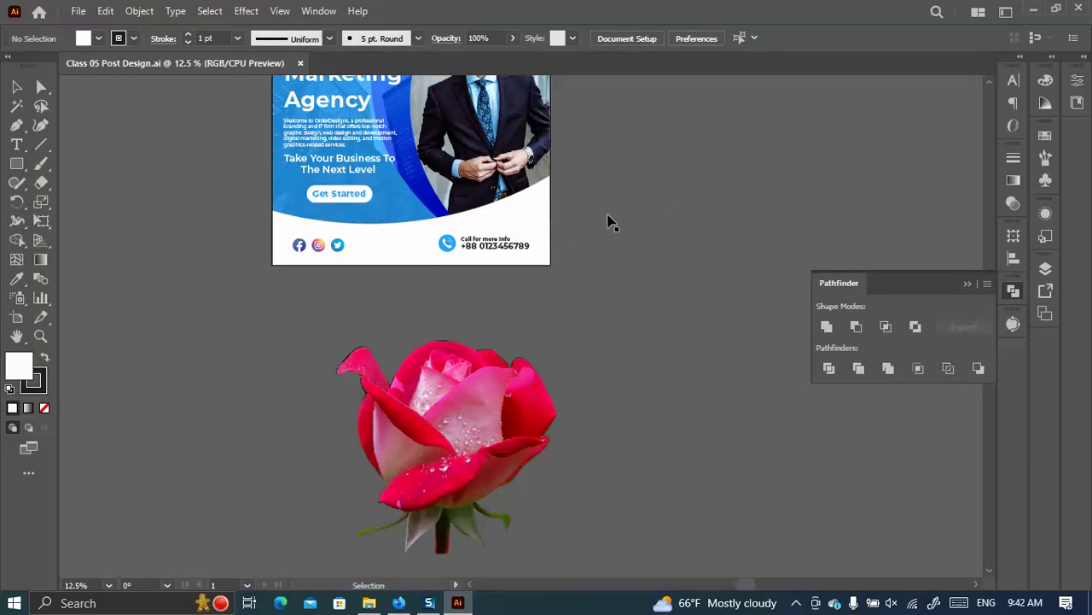
scroll(617, 325, up, 1)
drag(624, 273, 342, 312)
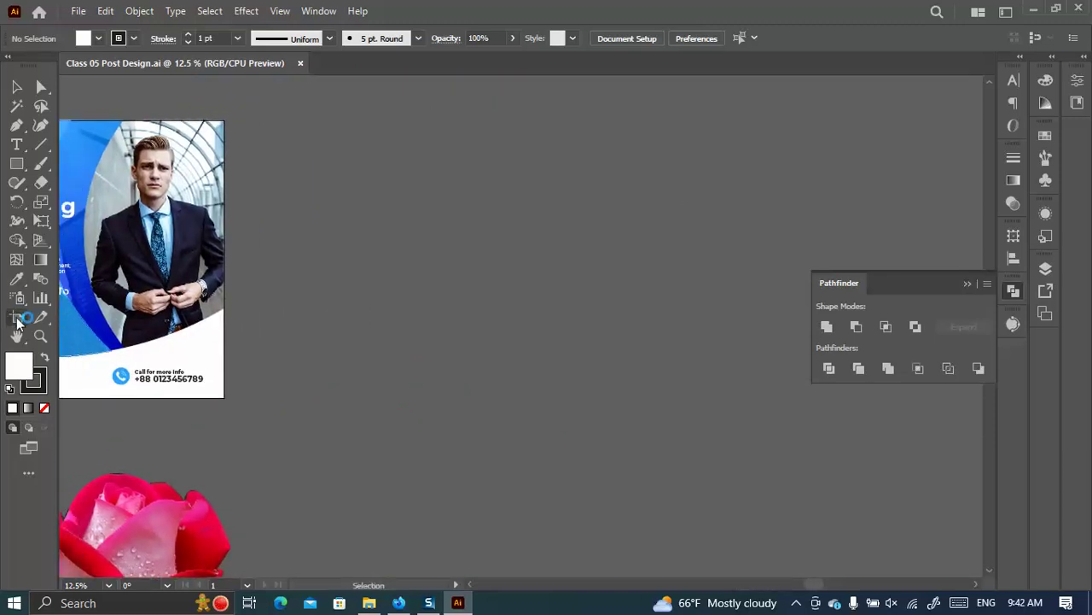
click(16, 316)
drag(136, 333, 625, 340)
click(16, 88)
drag(775, 446, 367, 122)
key(Delete)
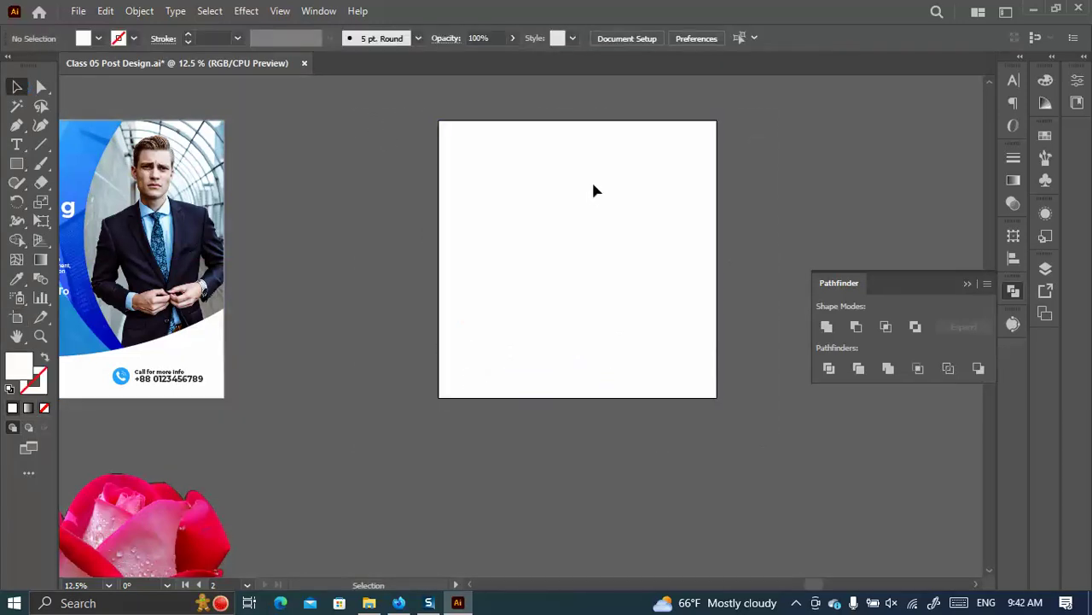
Paste the copied reference design onto the cleared artboard, enlarging and positioning it.
key(ctrl+v)
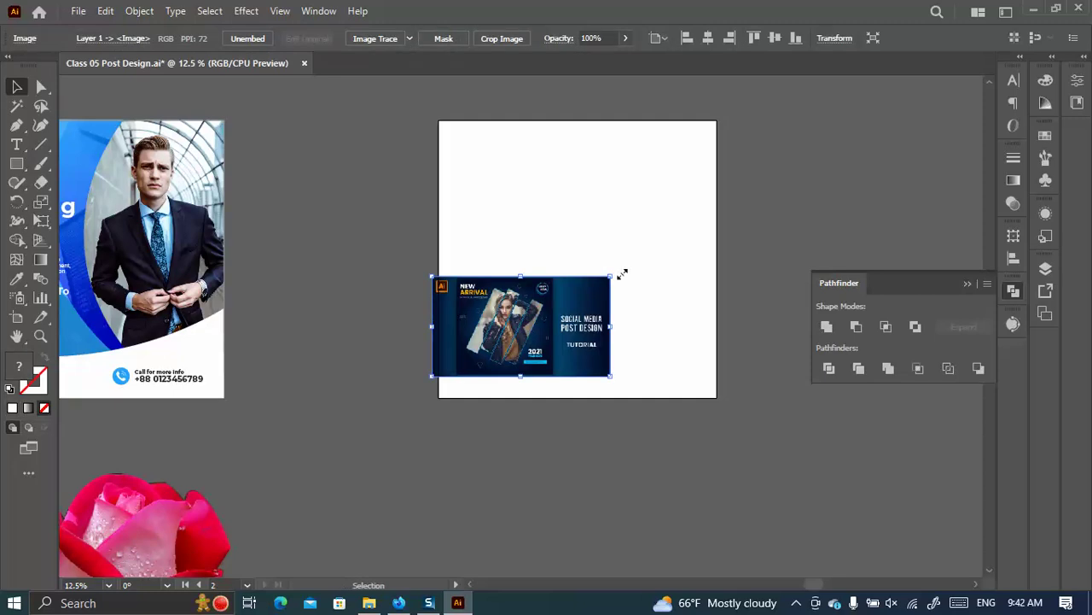
drag(611, 273, 959, 96)
drag(556, 260, 497, 256)
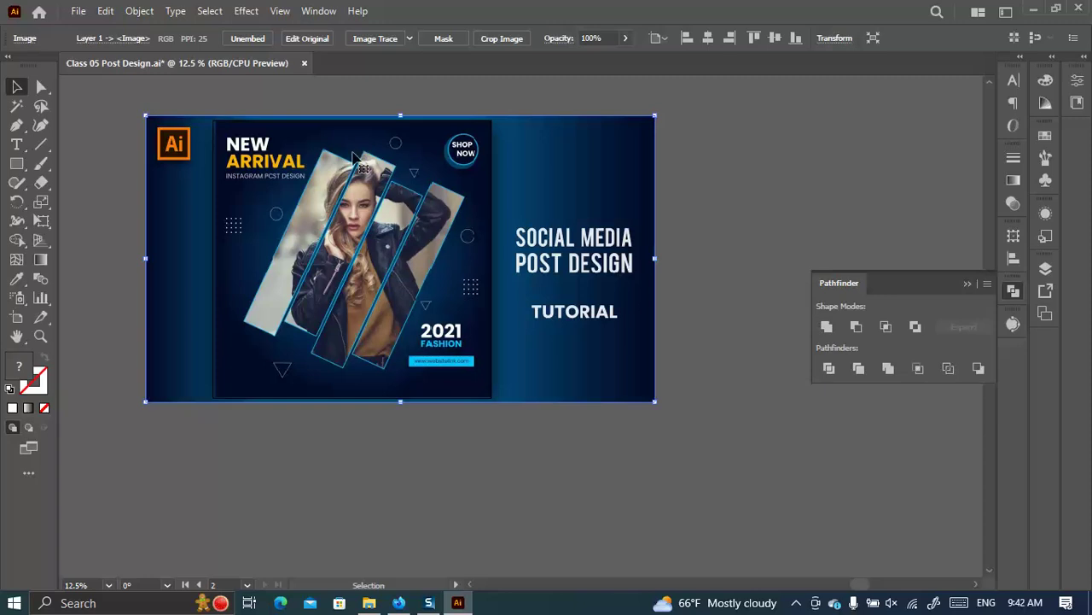
scroll(410, 255, down, 3)
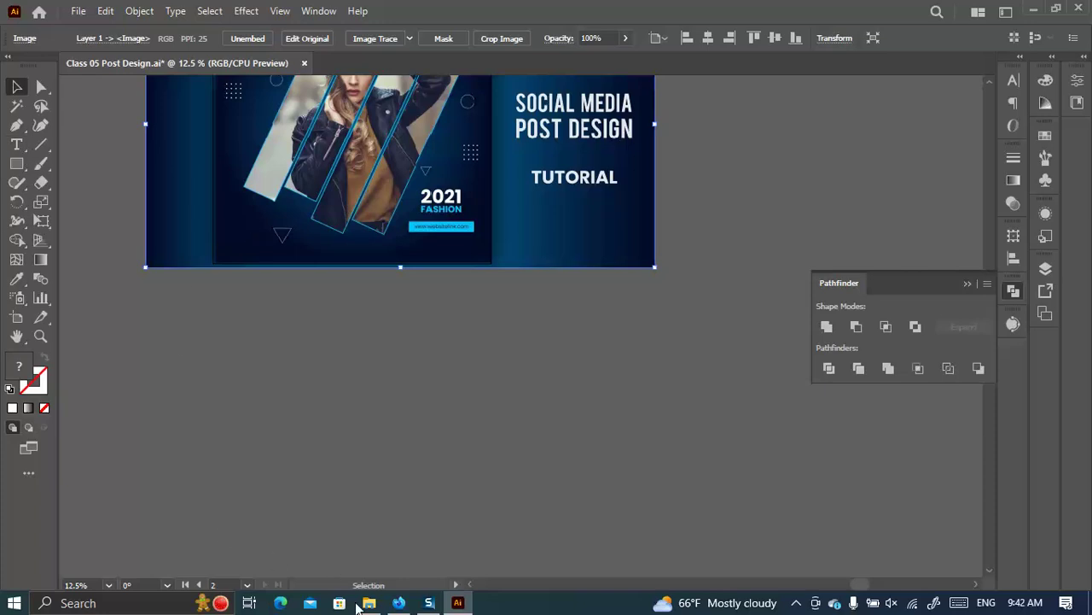
click(368, 602)
drag(210, 341, 598, 448)
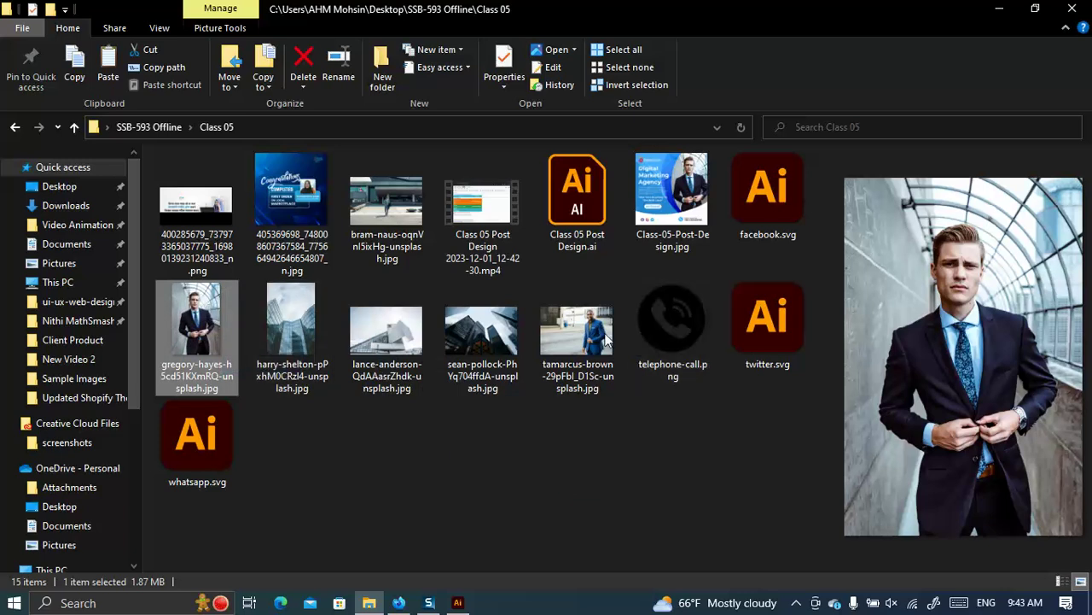
Bring the tamarcus-brown street photo into Illustrator and draw a tall rectangle over it.
drag(569, 343, 466, 396)
scroll(639, 353, down, 4)
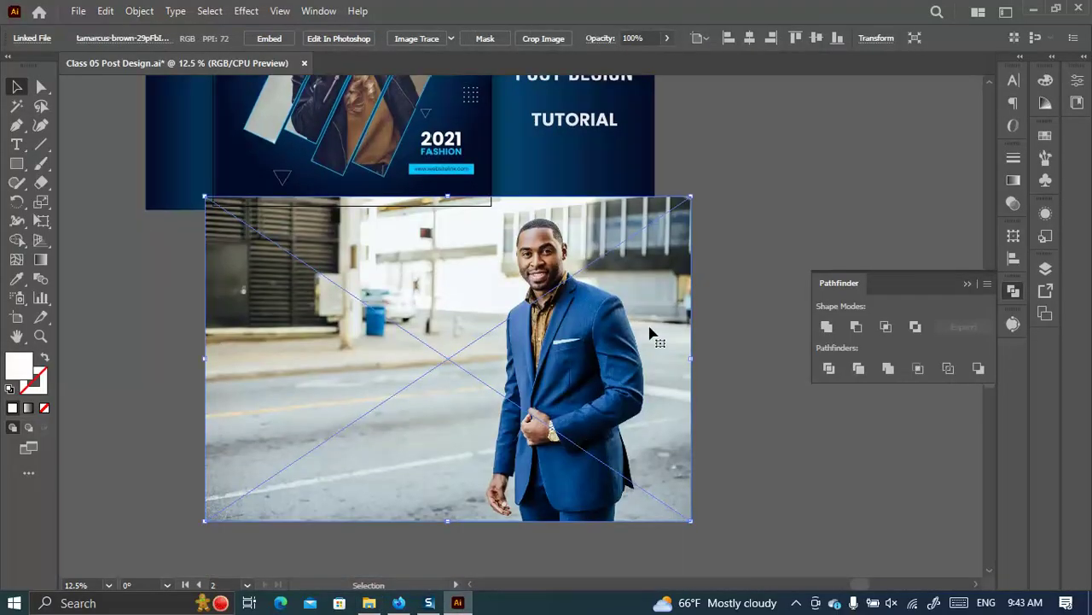
click(16, 163)
drag(339, 190, 389, 384)
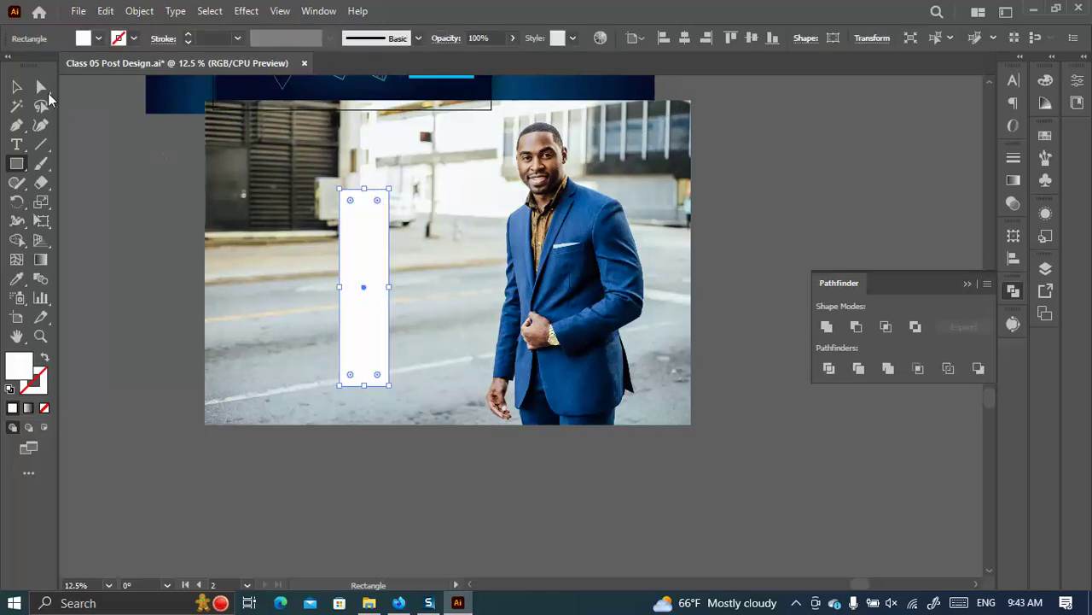
Fill the rectangle yellow and duplicate it into four evenly spaced strips.
click(83, 39)
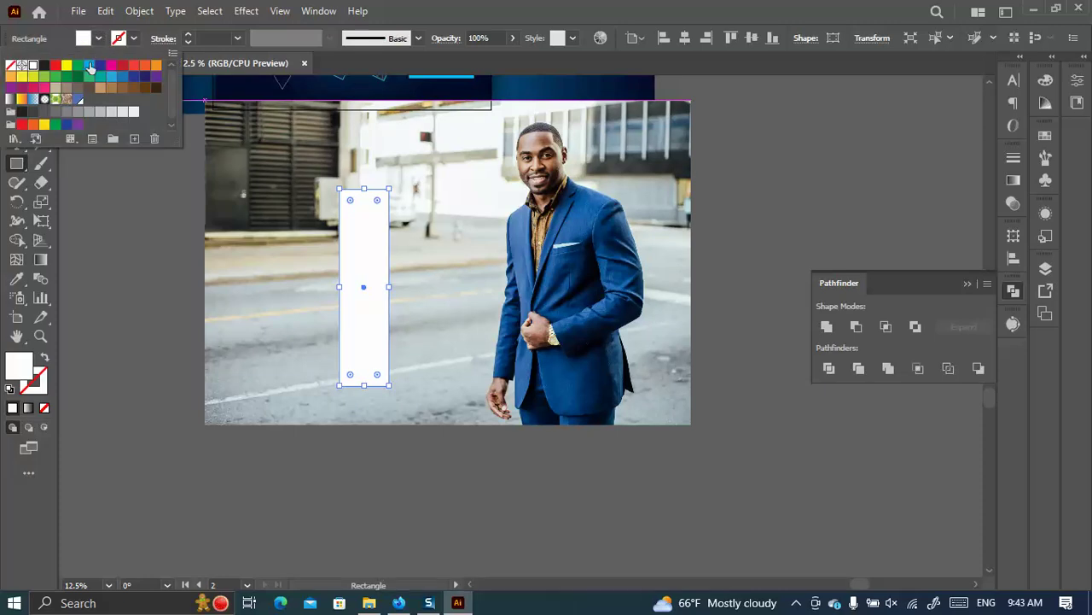
click(69, 70)
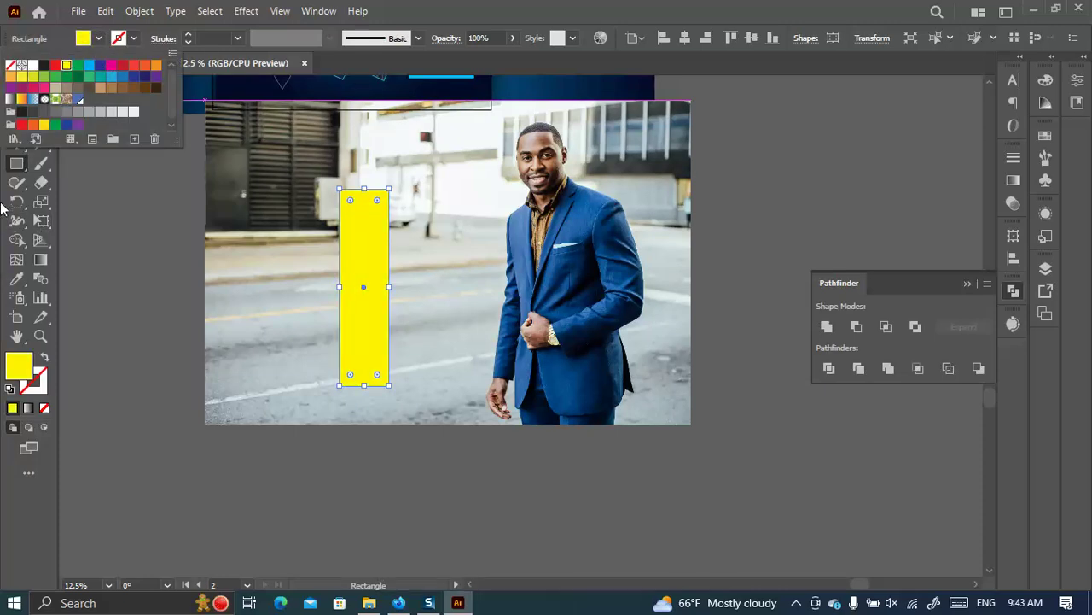
click(15, 85)
drag(372, 277, 432, 280)
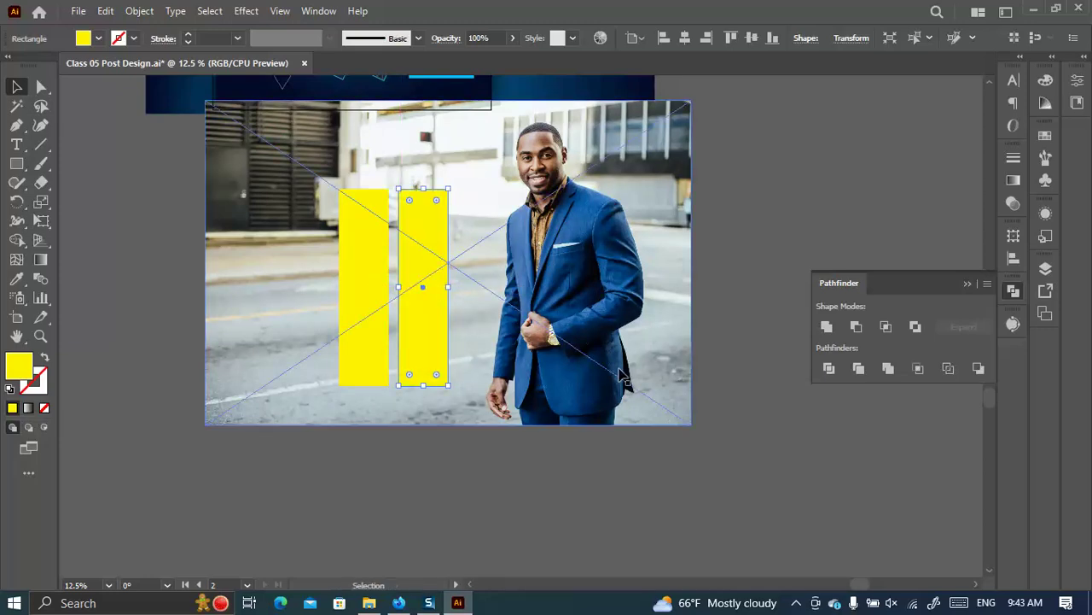
key(ctrl+d)
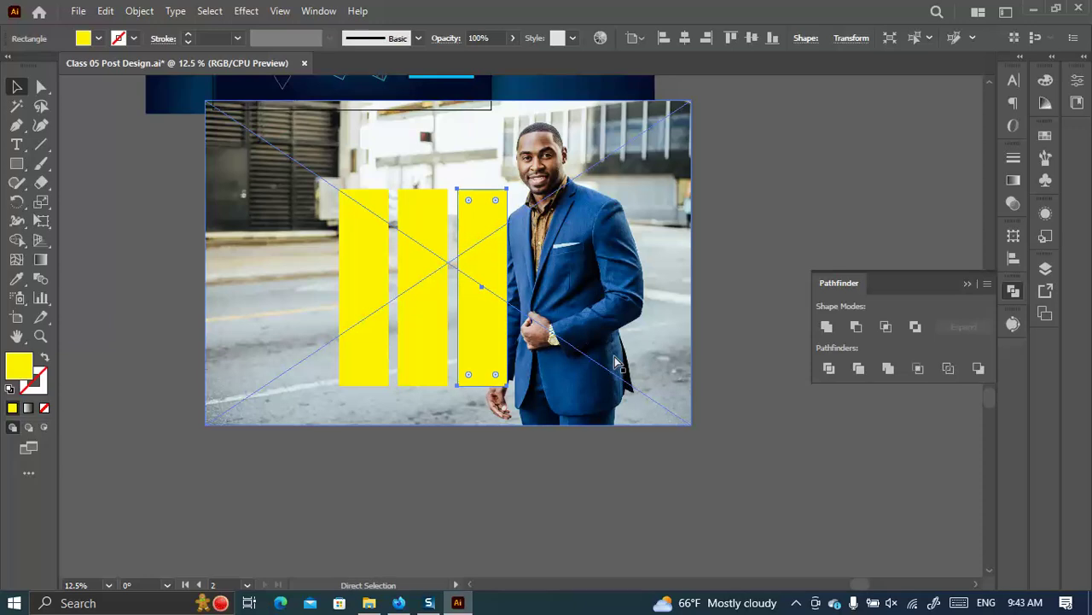
key(ctrl+d)
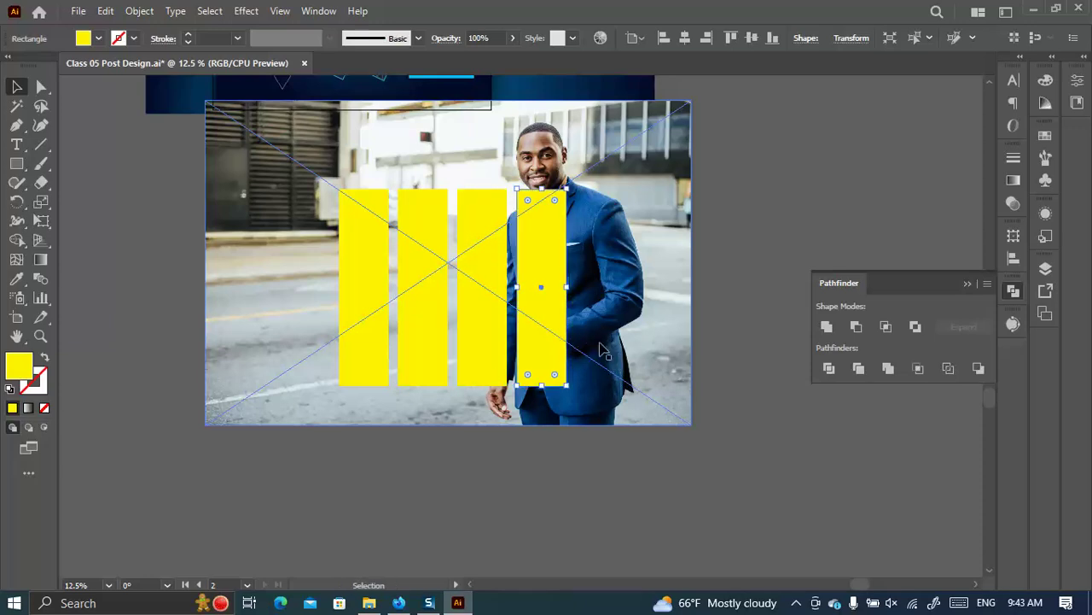
Stagger the strips by raising the second and lowering the third.
drag(424, 248, 424, 225)
drag(489, 253, 544, 241)
click(748, 378)
scroll(755, 374, up, 3)
scroll(755, 374, up, 1)
scroll(640, 383, down, 3)
Rotate all four yellow strips to a diagonal angle and narrow them slightly.
click(362, 398)
shift+click(420, 385)
shift+click(483, 392)
shift+click(548, 367)
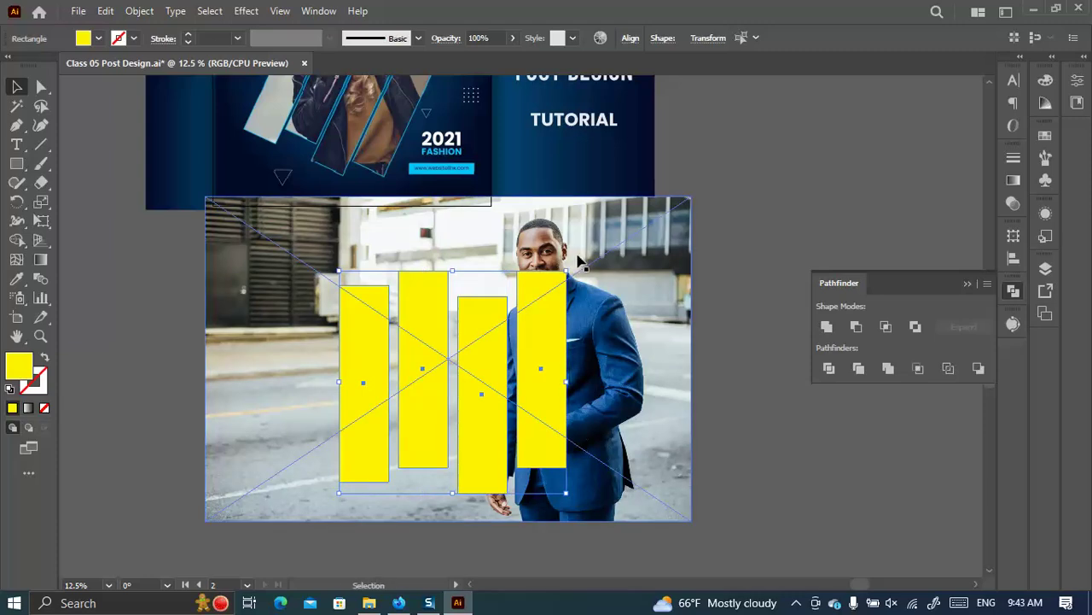
drag(569, 260, 635, 324)
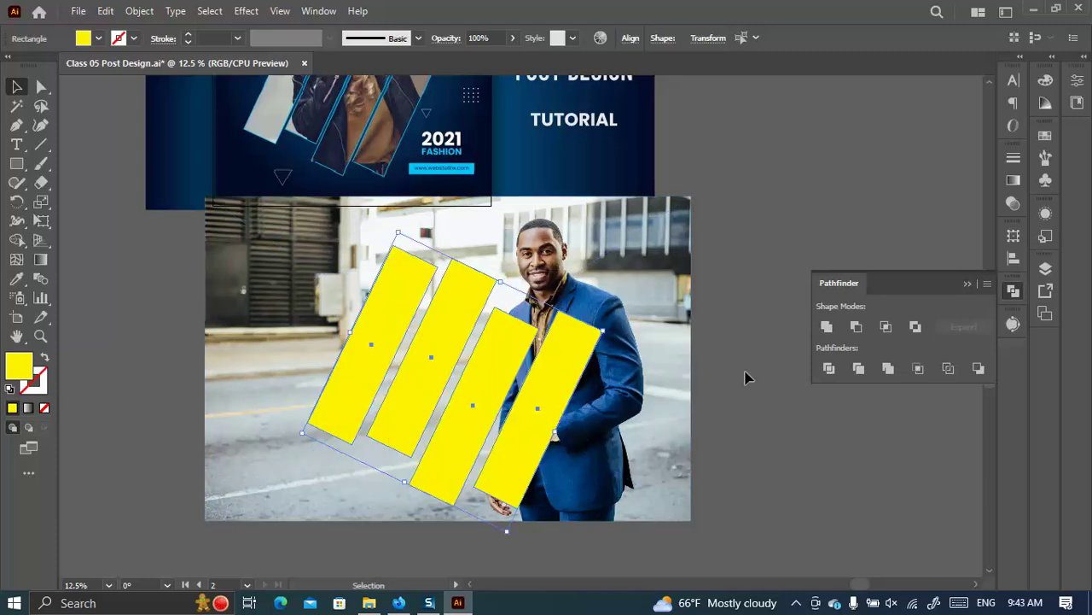
drag(547, 424, 531, 419)
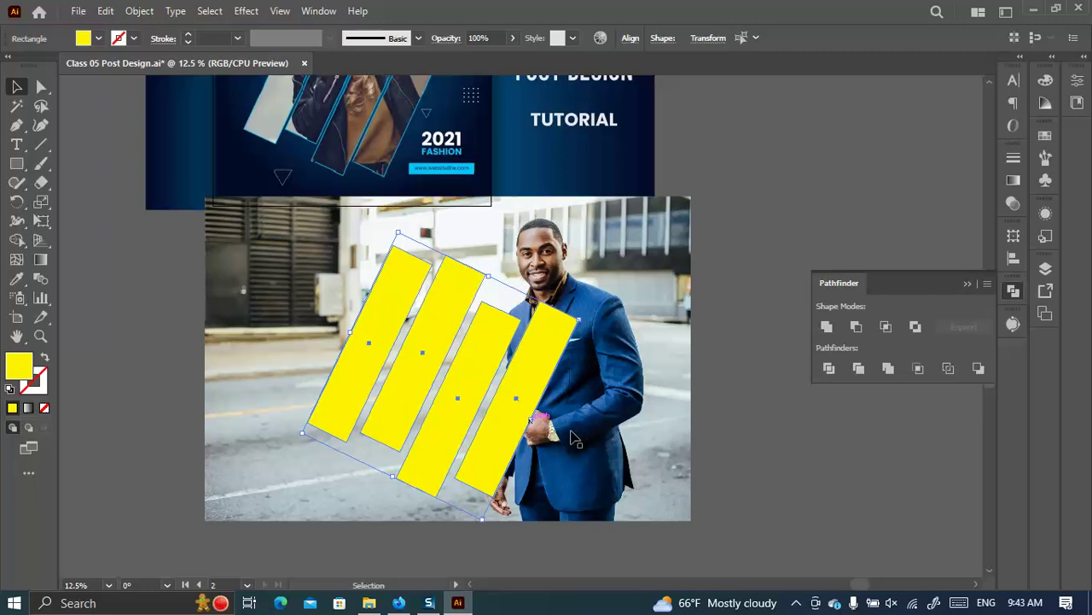
Select the tilted strips together with the man's photo.
scroll(734, 395, up, 2)
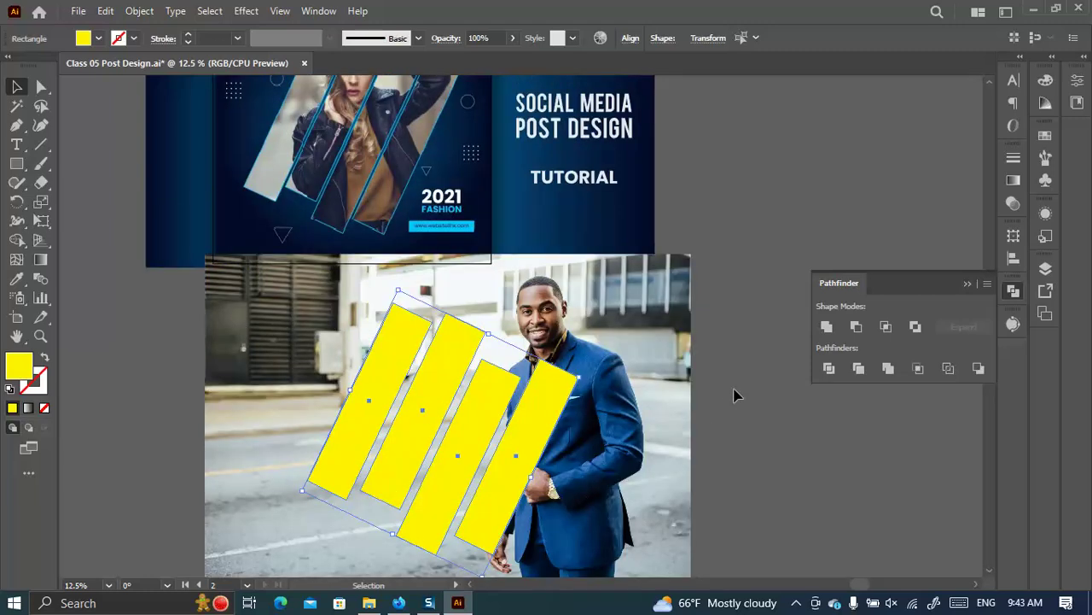
click(470, 292)
scroll(495, 307, down, 5)
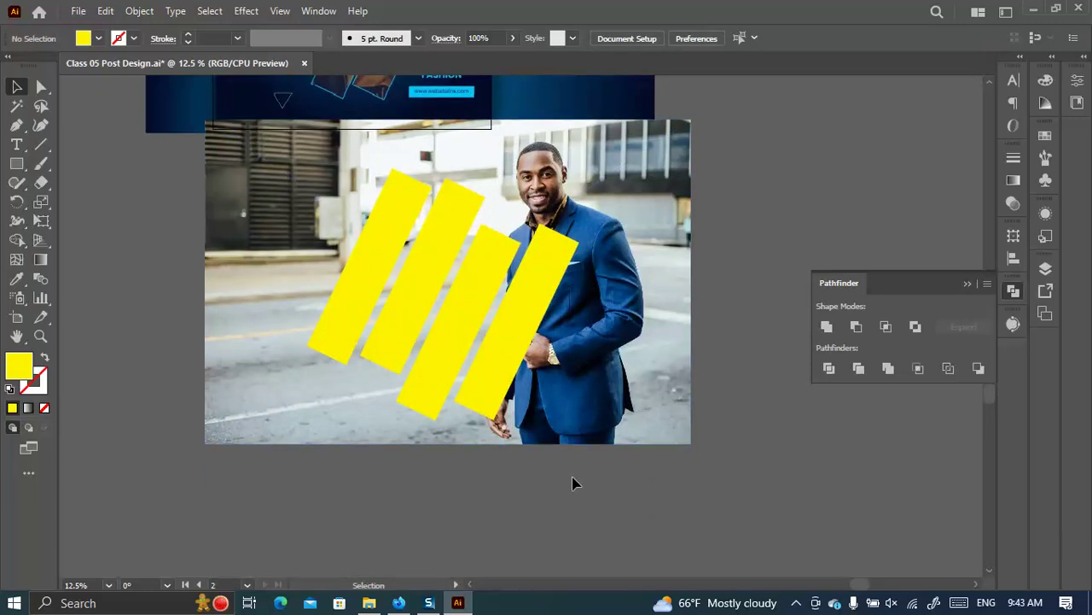
drag(505, 362, 328, 261)
Try clipping the photo inside the strips, then undo the clipping mask.
right_click(357, 249)
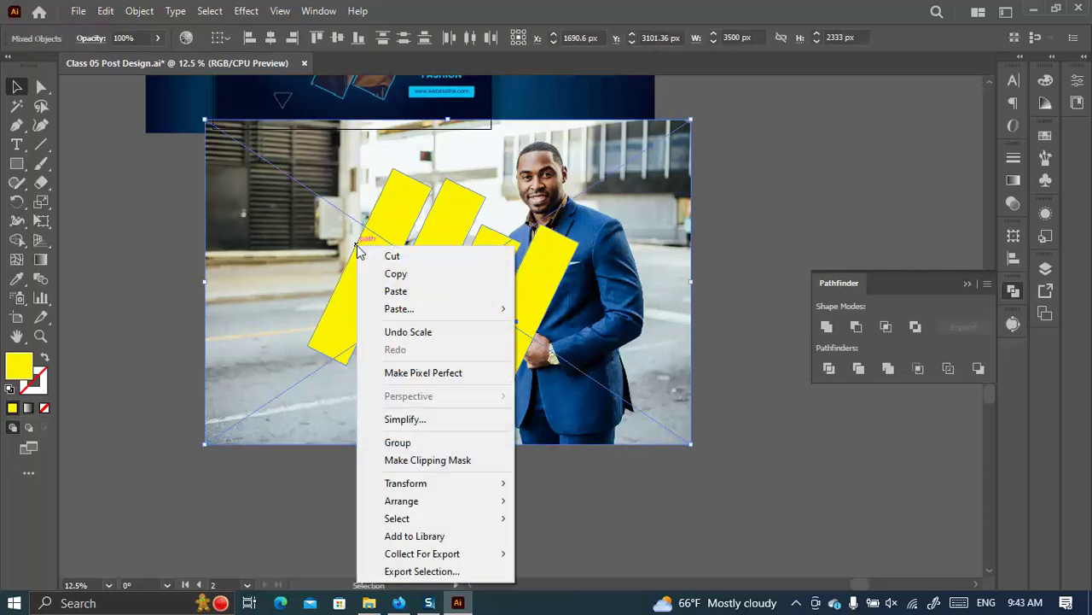
click(439, 460)
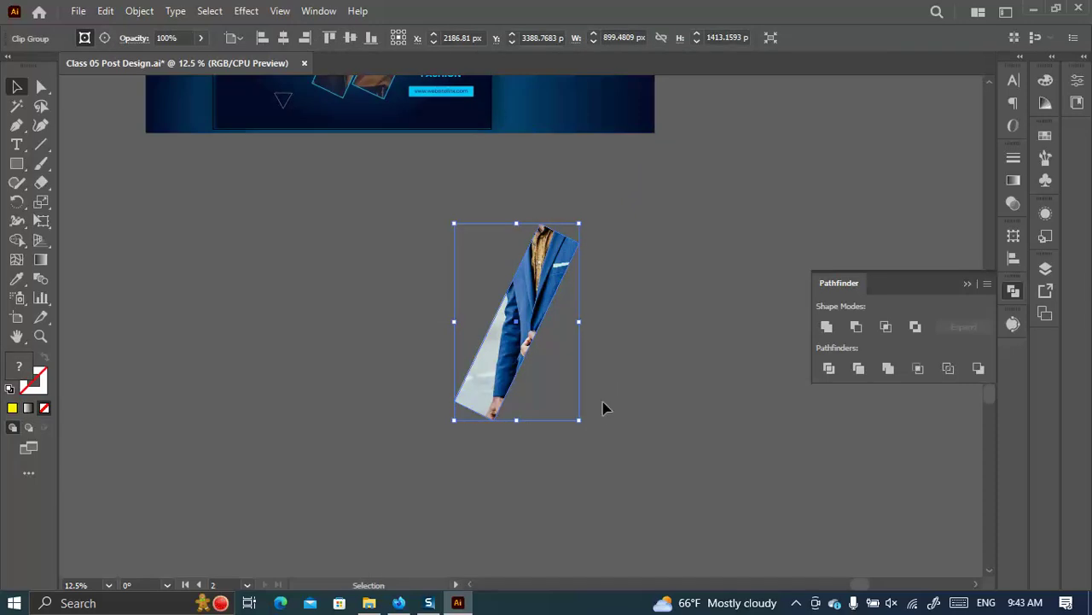
key(ctrl+z)
click(702, 376)
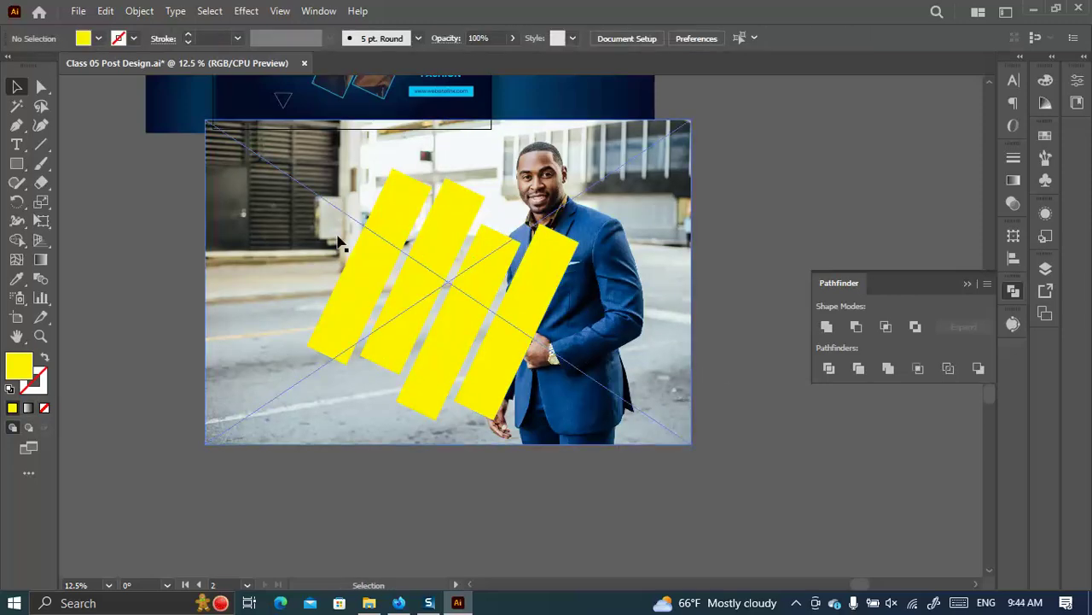
Group the four yellow strips into one object.
click(374, 259)
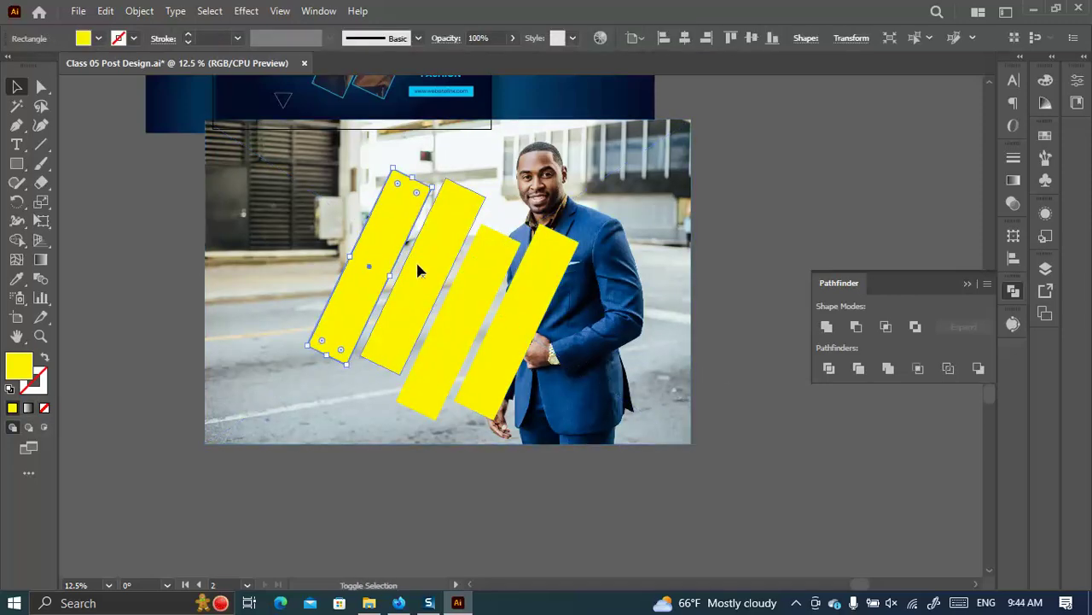
shift+click(416, 259)
shift+click(484, 304)
shift+click(513, 305)
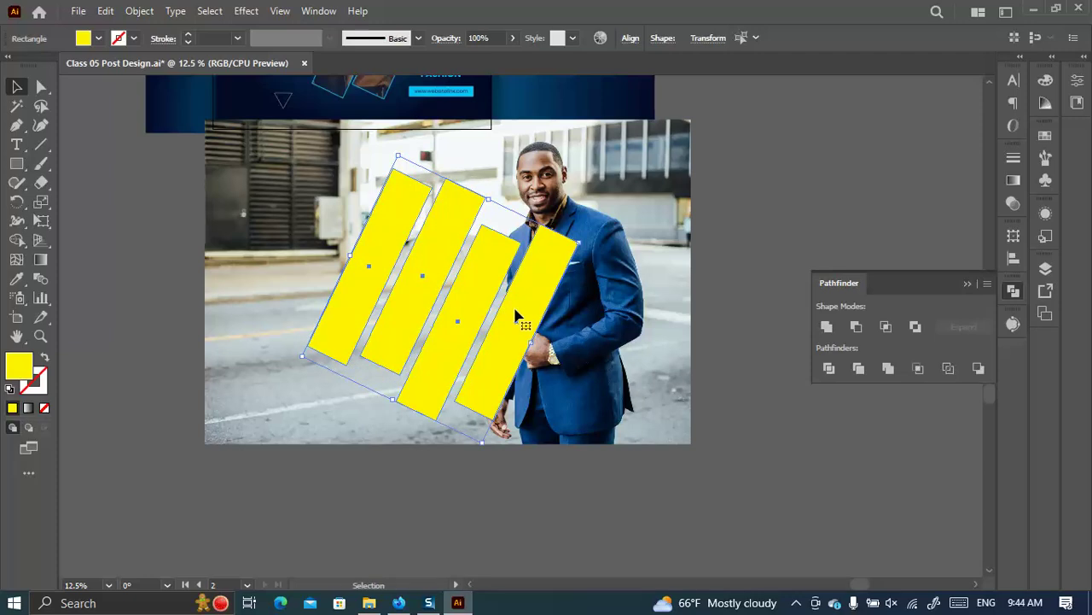
right_click(513, 305)
click(555, 356)
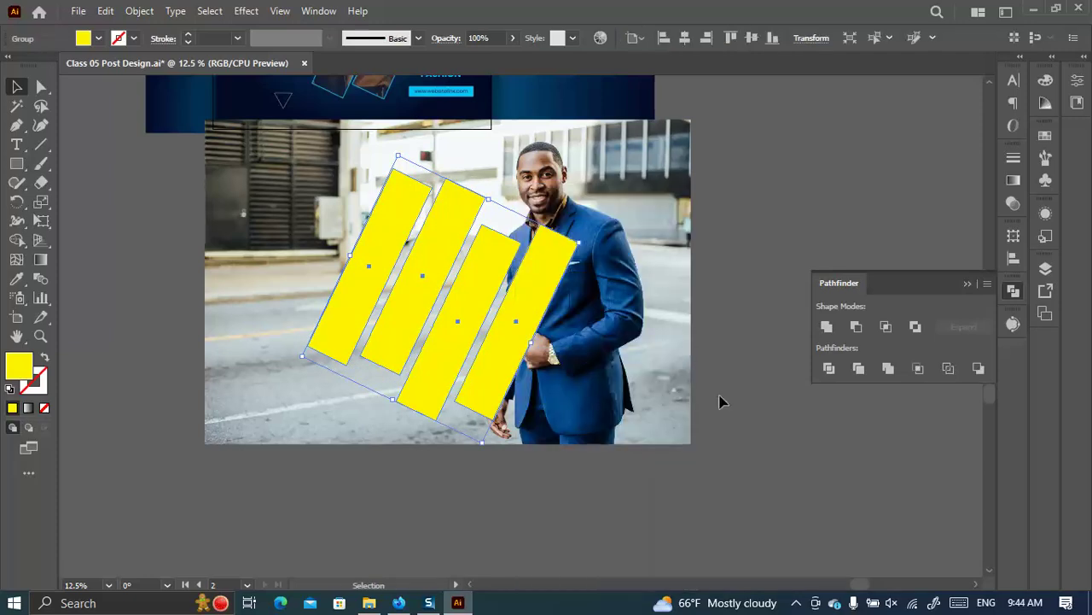
Retry the clipping mask on the strip group and photo, then undo it again.
click(748, 414)
drag(765, 461, 340, 242)
right_click(420, 283)
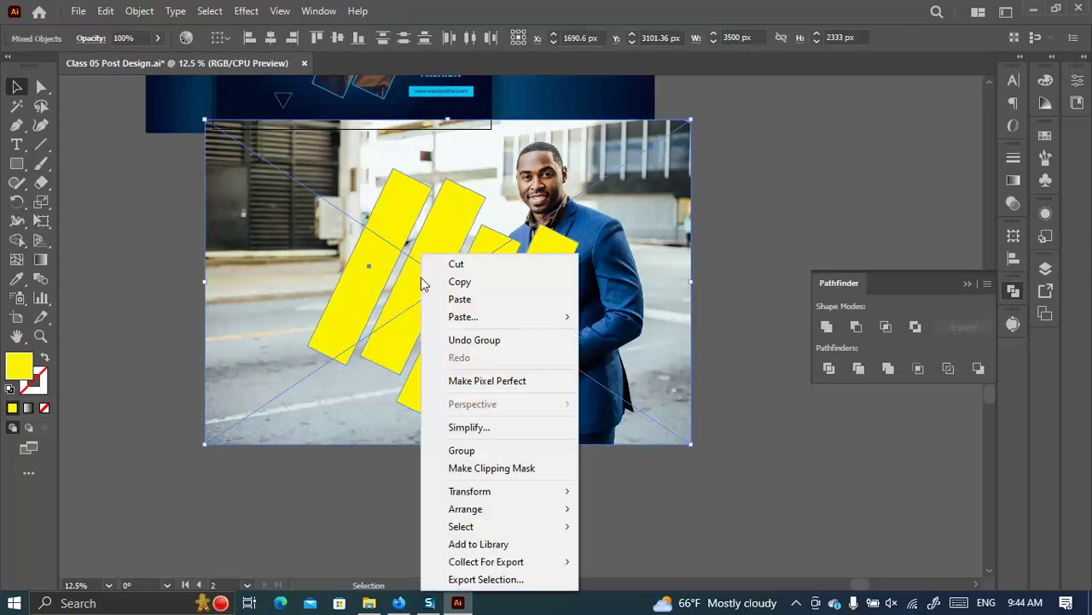
click(494, 468)
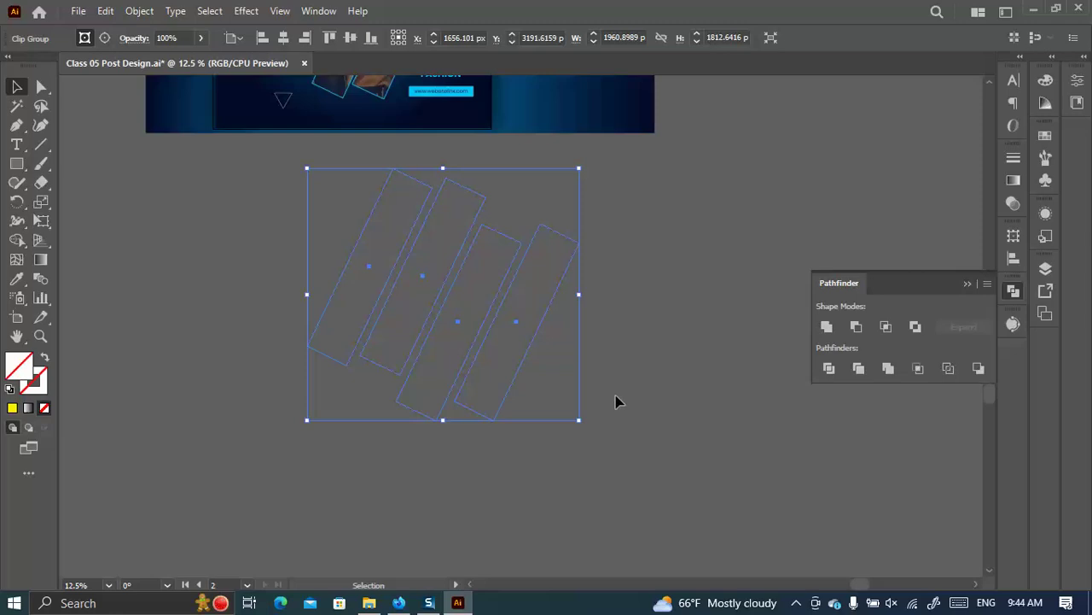
key(ctrl+z)
key(ctrl+z)
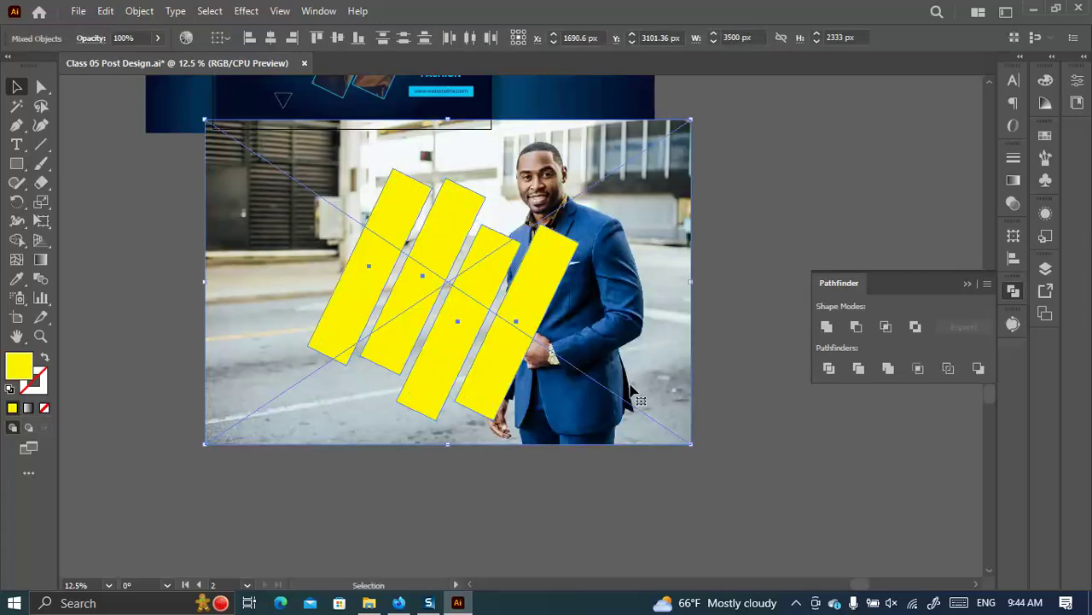
Select only the yellow strip group and show the Object menu's Compound Path submenu.
click(806, 409)
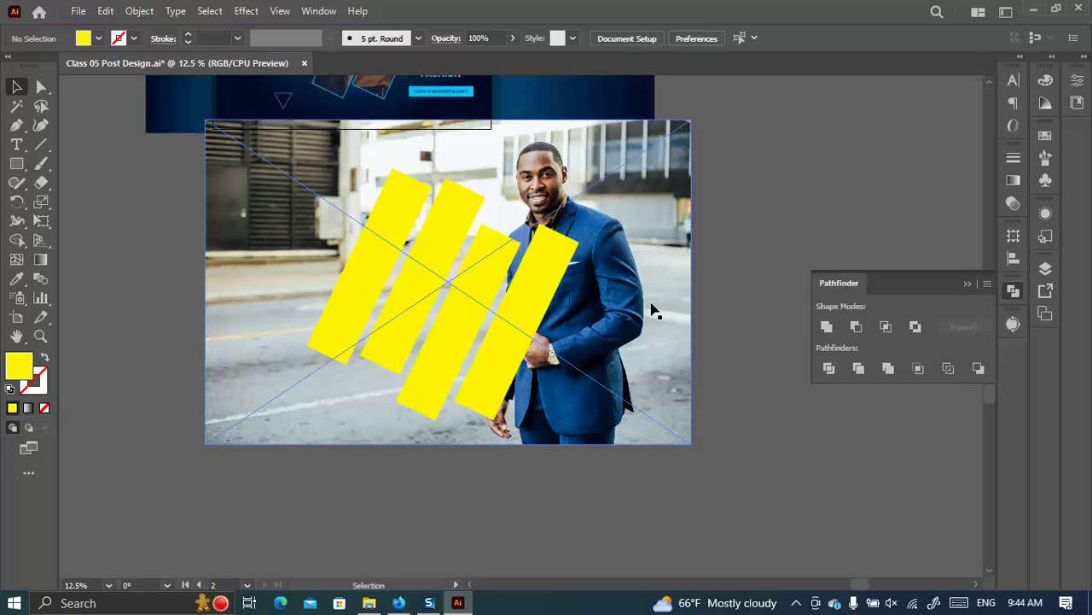
click(373, 258)
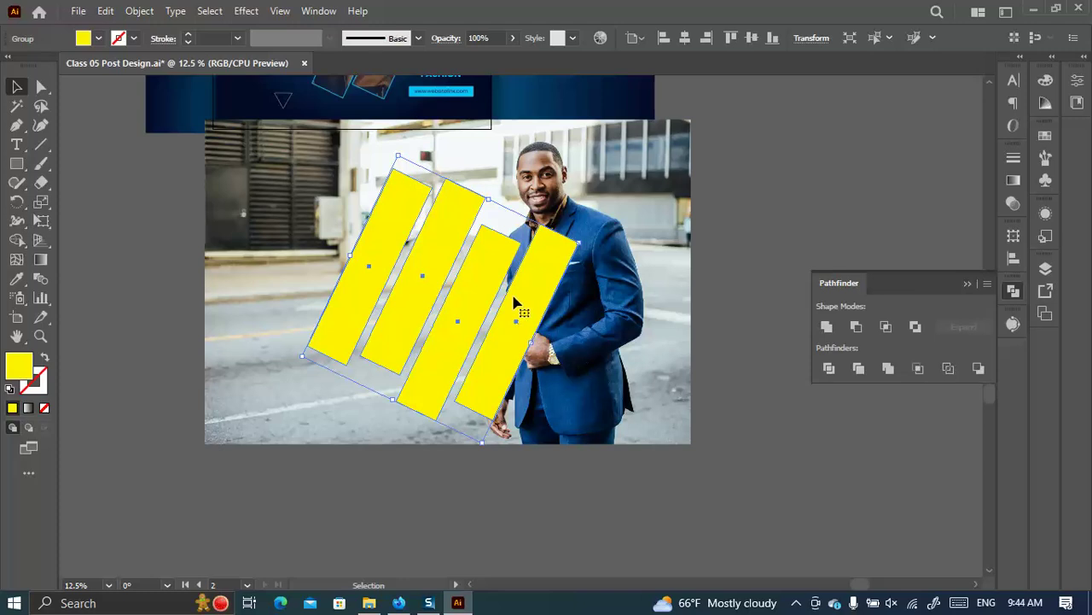
shift+click(458, 267)
shift+click(458, 270)
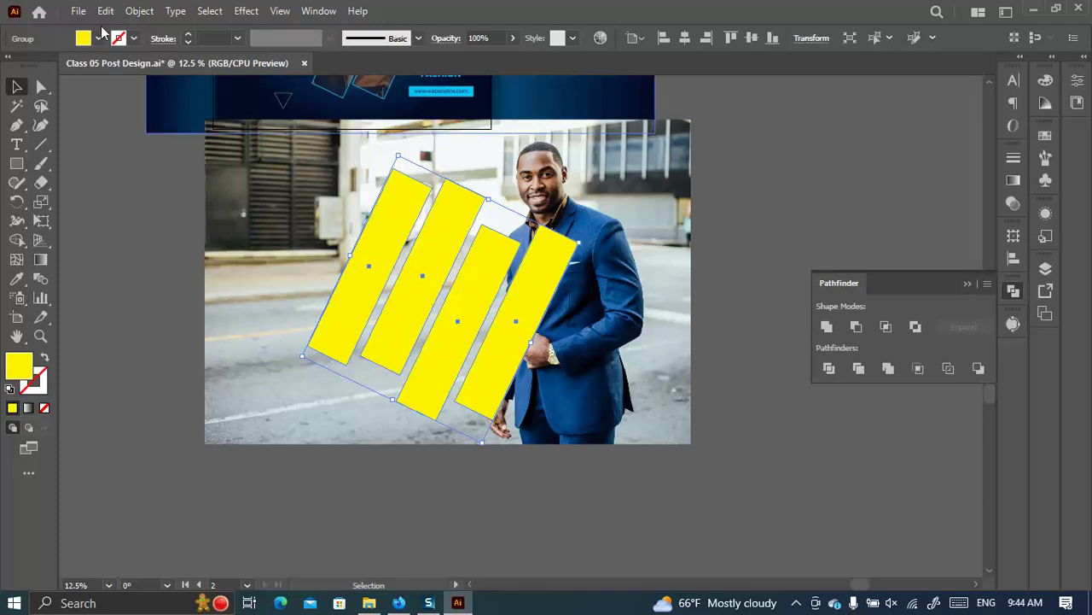
click(132, 11)
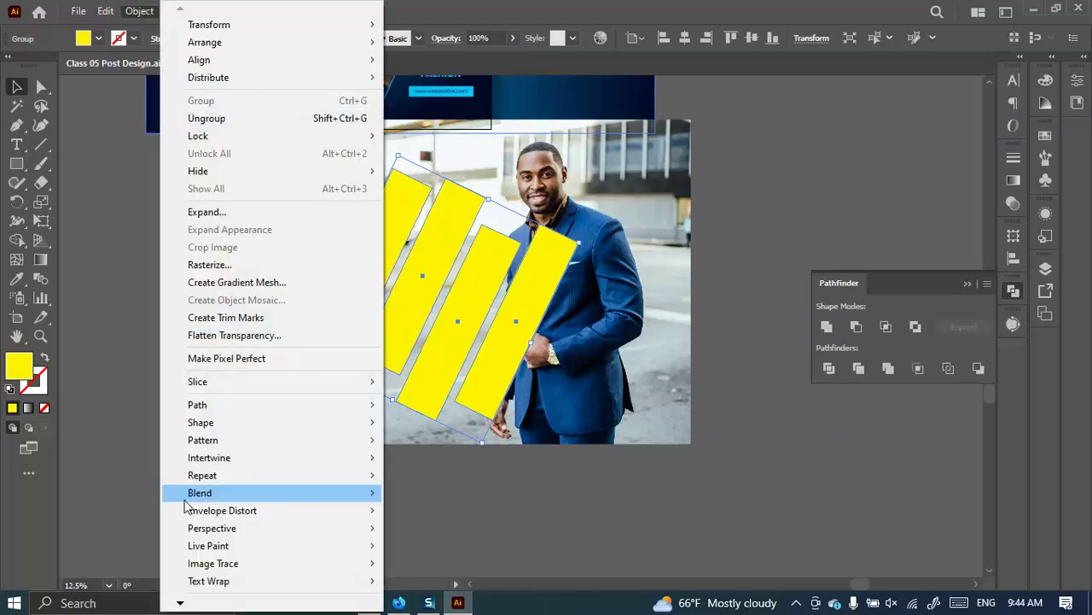
mouse_move(181, 603)
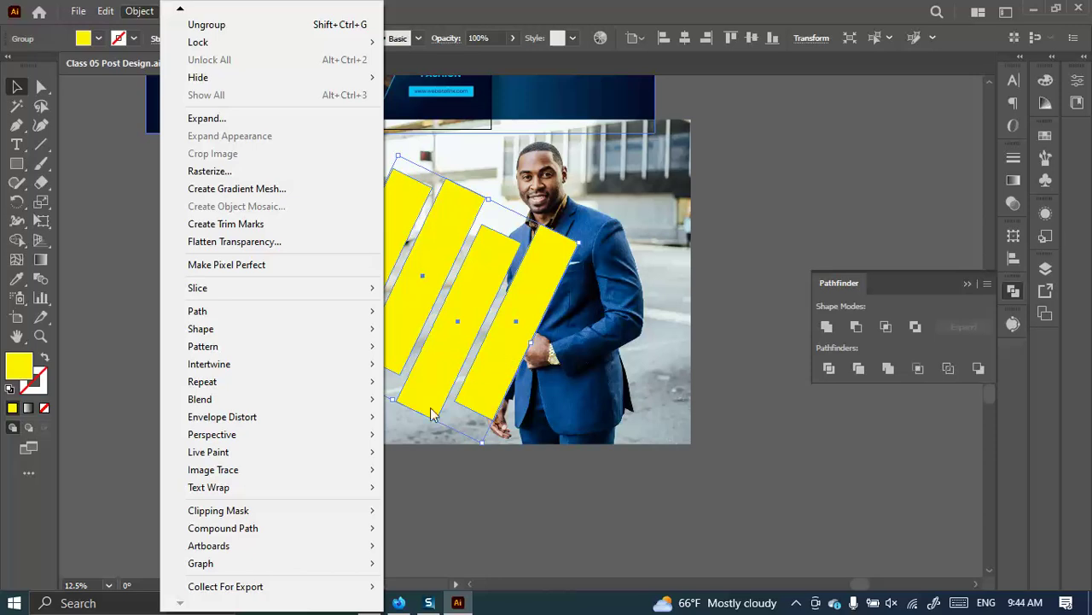
mouse_move(224, 534)
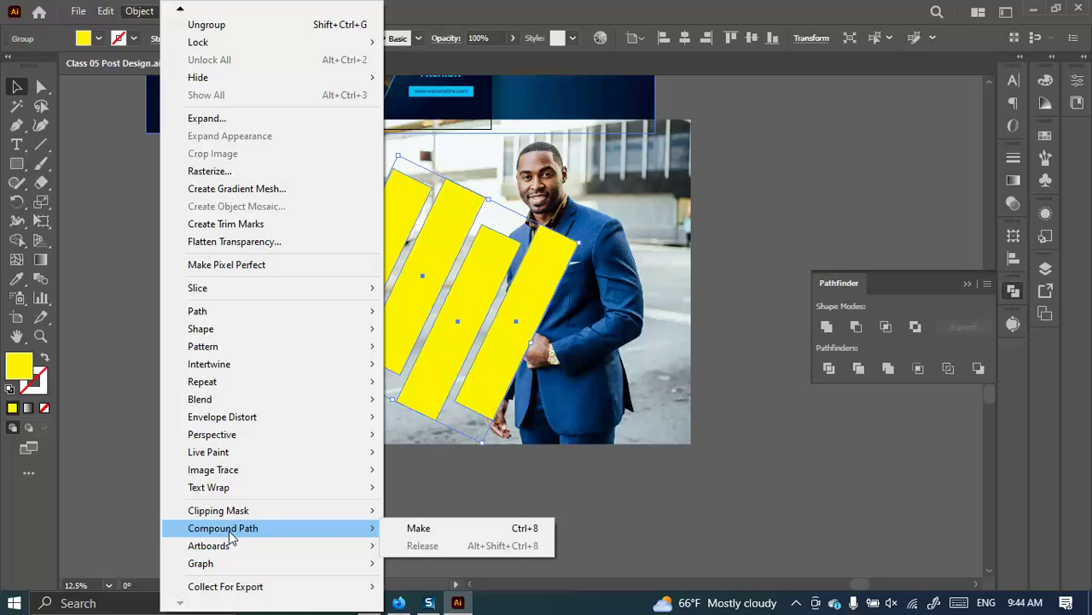
Make the strip group a compound path, then select it together with the photo.
click(515, 529)
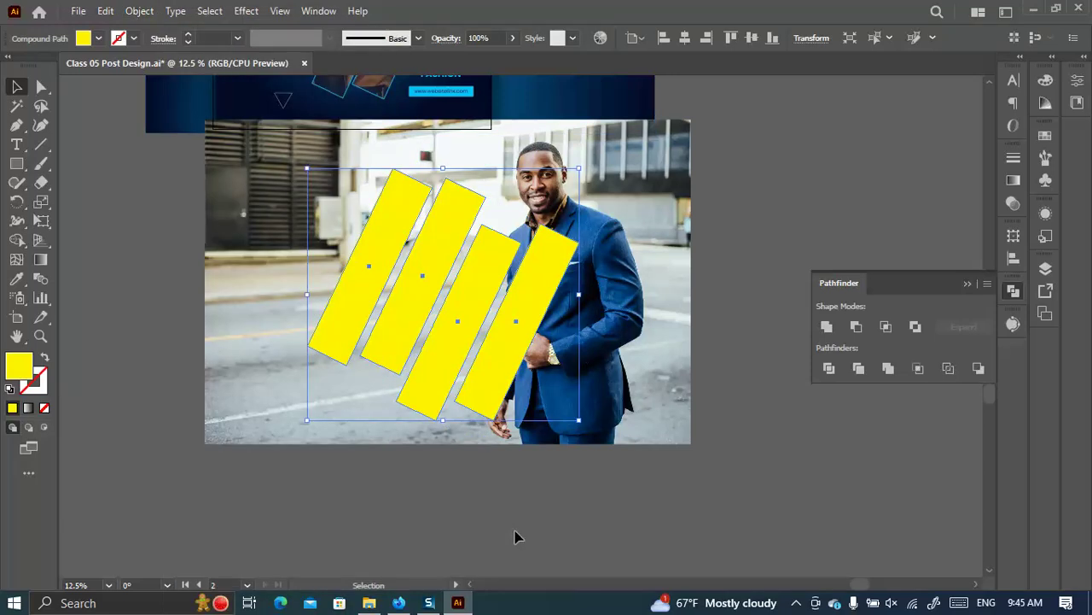
click(524, 517)
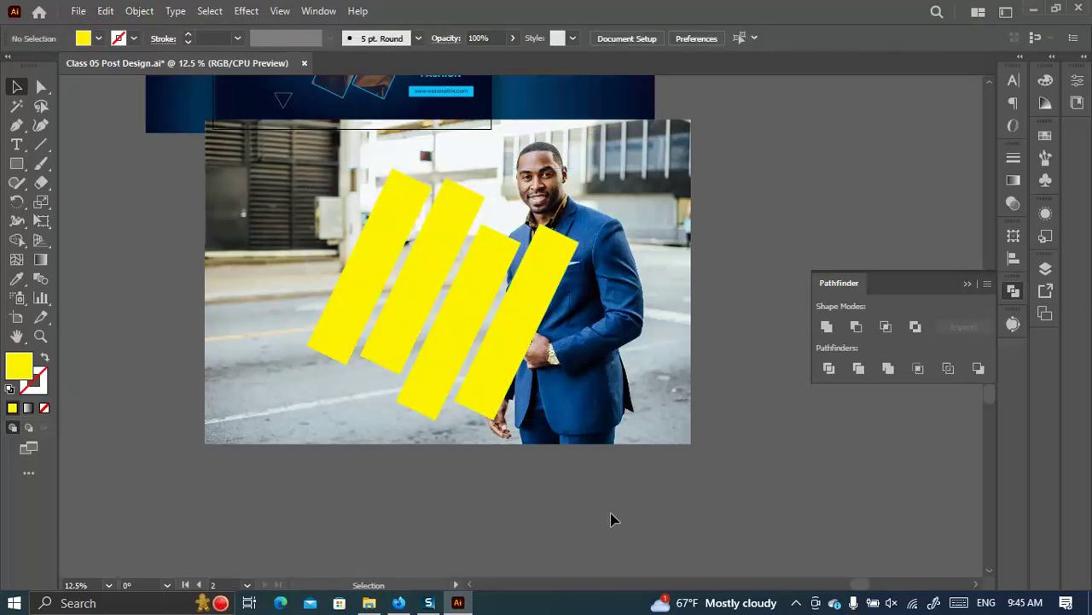
click(422, 284)
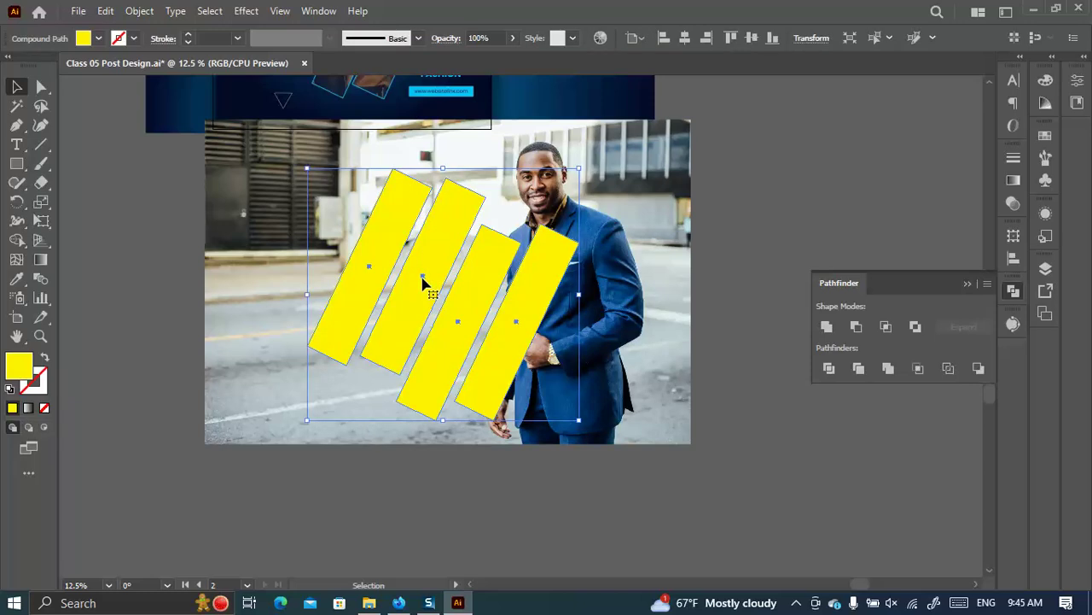
shift+click(334, 237)
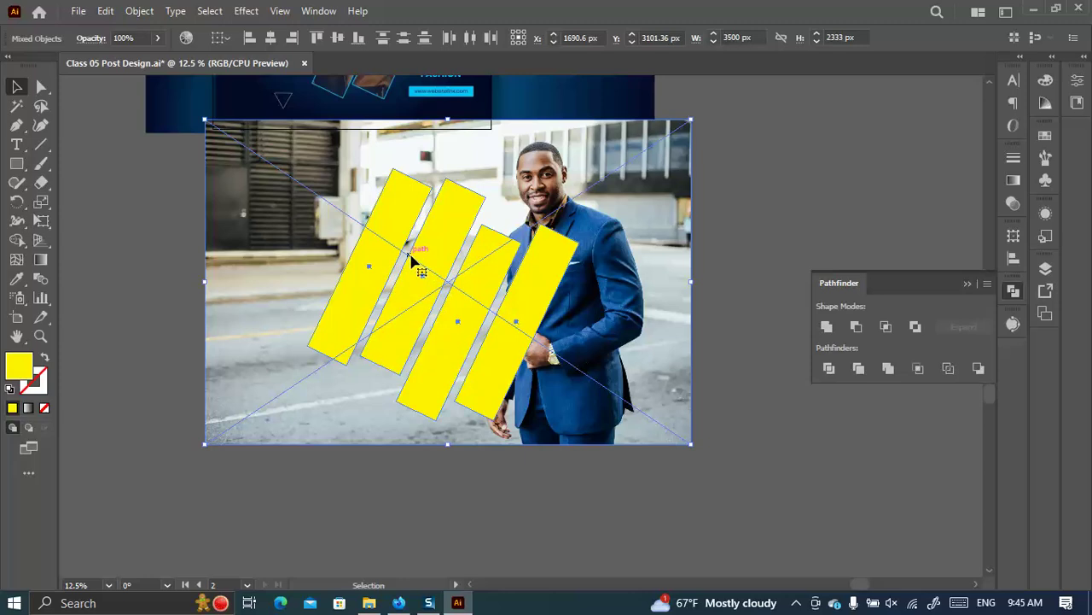
Clip the photo inside the four-strip compound path.
right_click(413, 259)
click(478, 470)
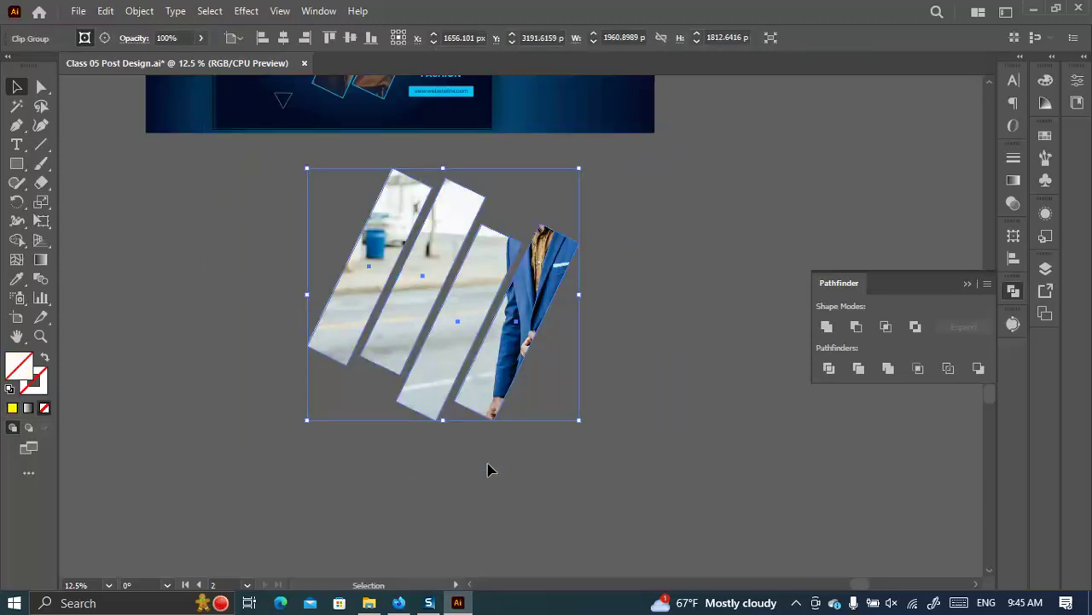
click(626, 480)
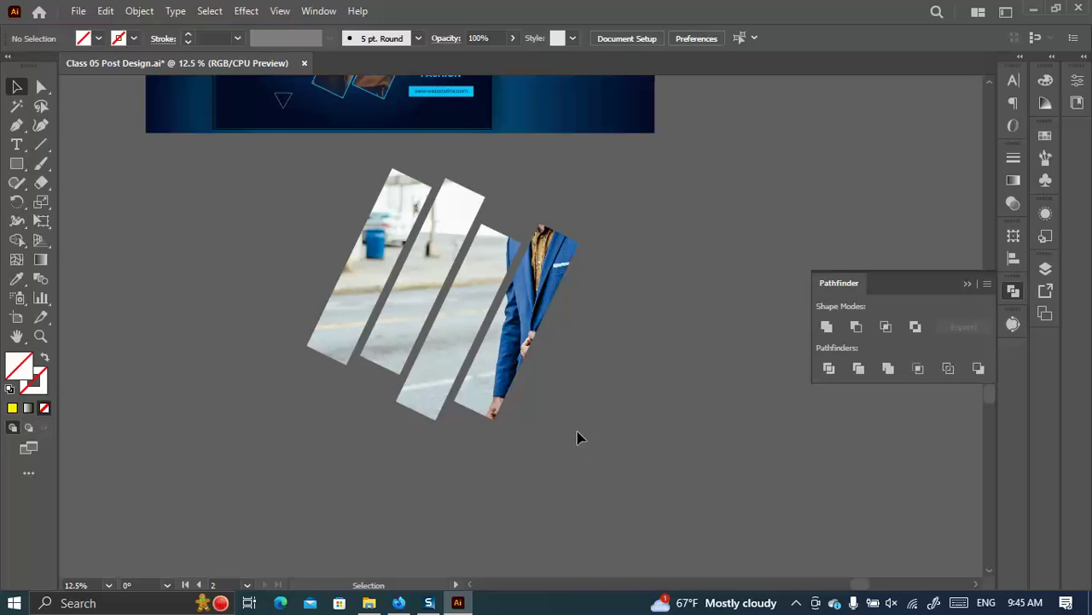
Slide the photo inside the clip group so the man shows through, then select the group.
double_click(423, 287)
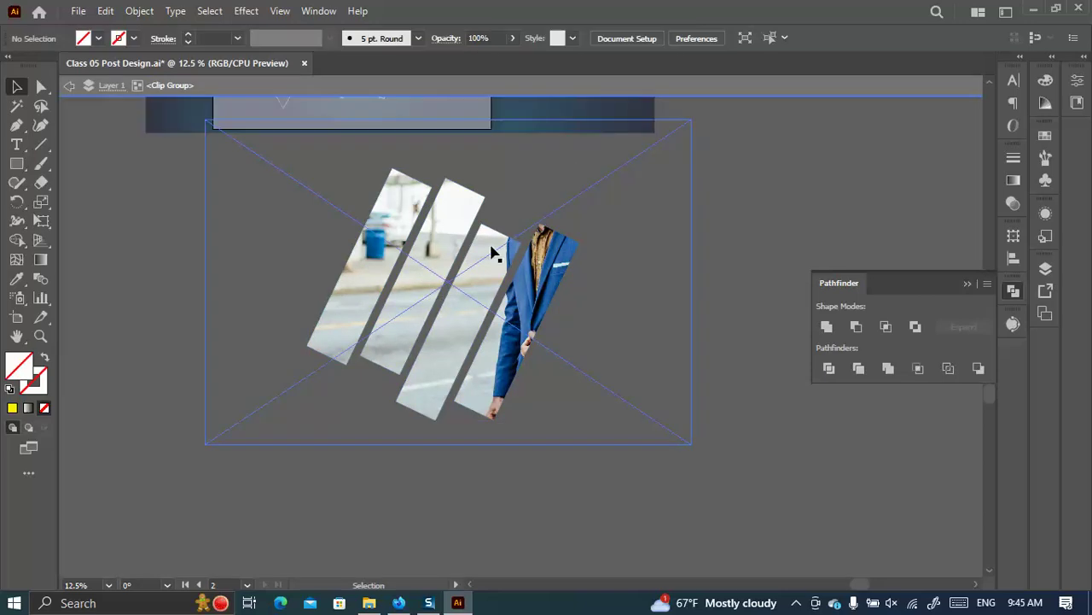
drag(478, 237, 418, 301)
click(688, 458)
scroll(688, 434, up, 5)
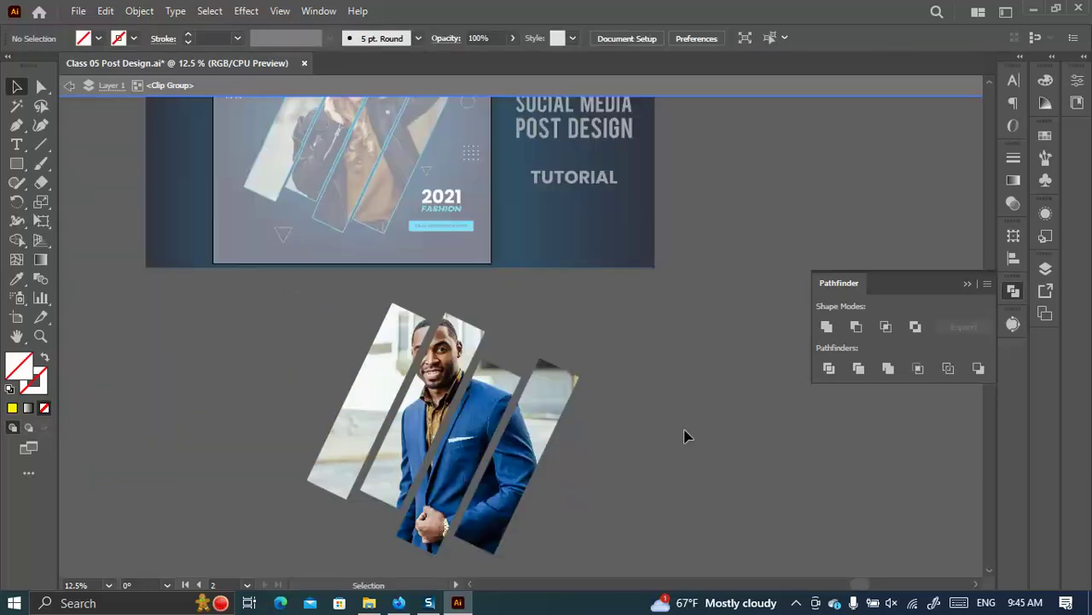
scroll(693, 415, up, 2)
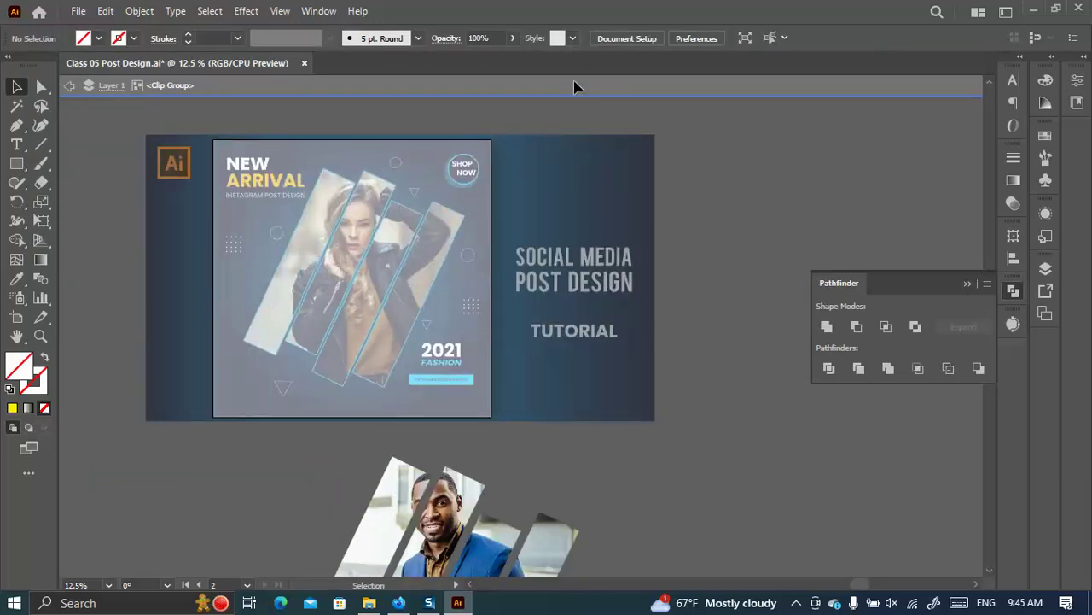
click(574, 86)
scroll(298, 173, down, 3)
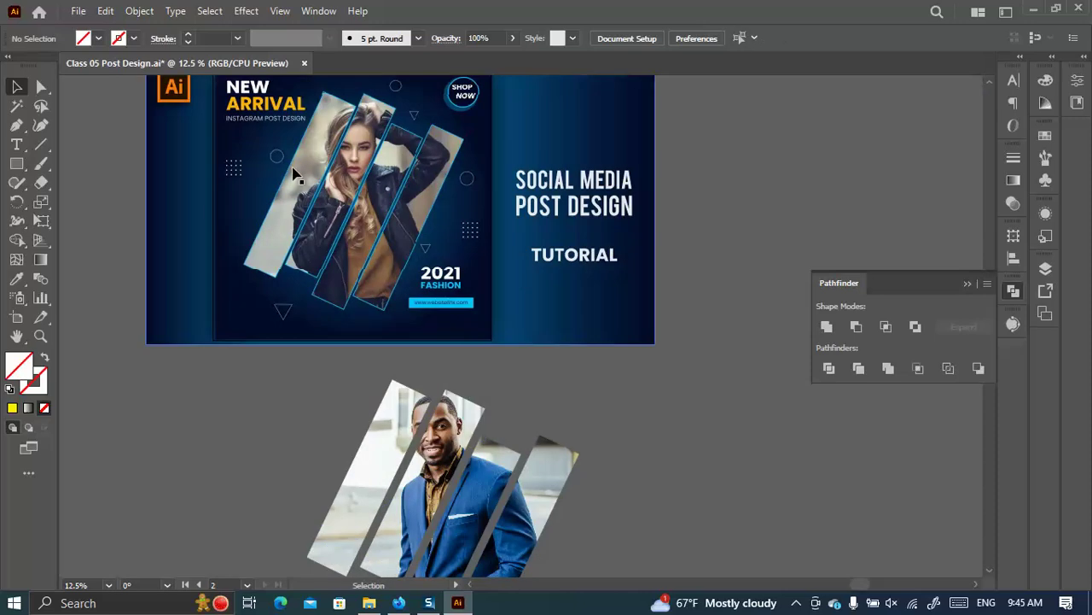
scroll(592, 395, down, 3)
drag(107, 378, 587, 572)
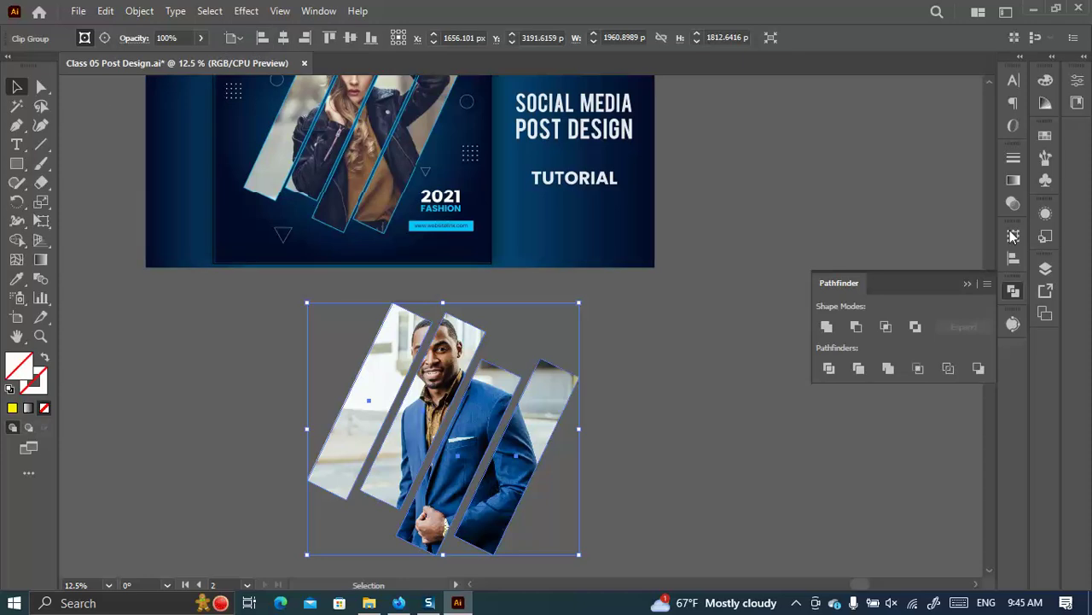
Give the photo strips a 9 pt cyan (15FFFB) outline.
click(1013, 158)
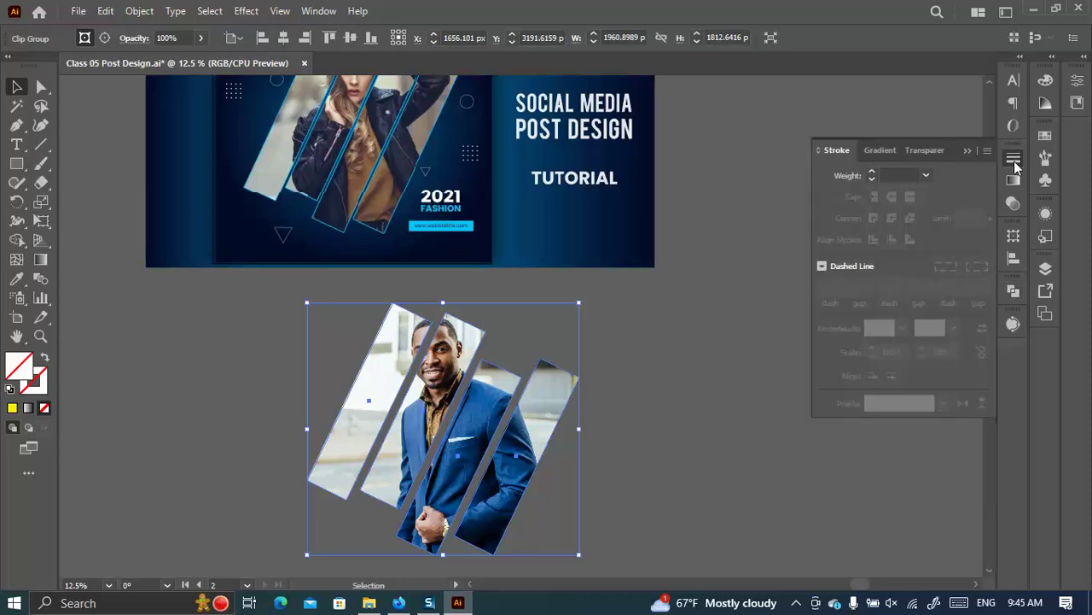
click(871, 170)
click(872, 171)
click(871, 171)
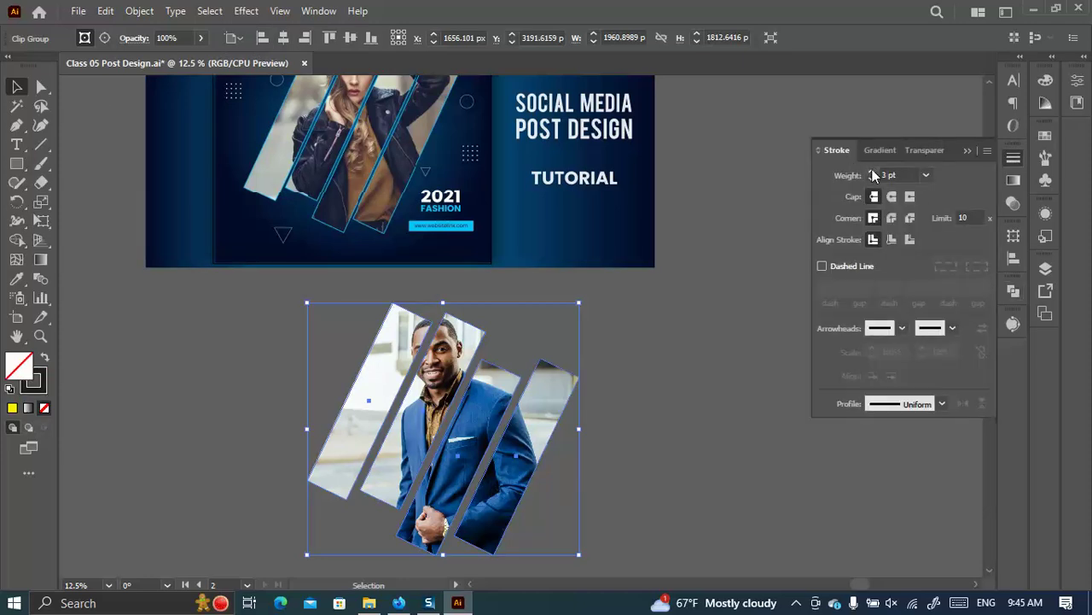
click(41, 384)
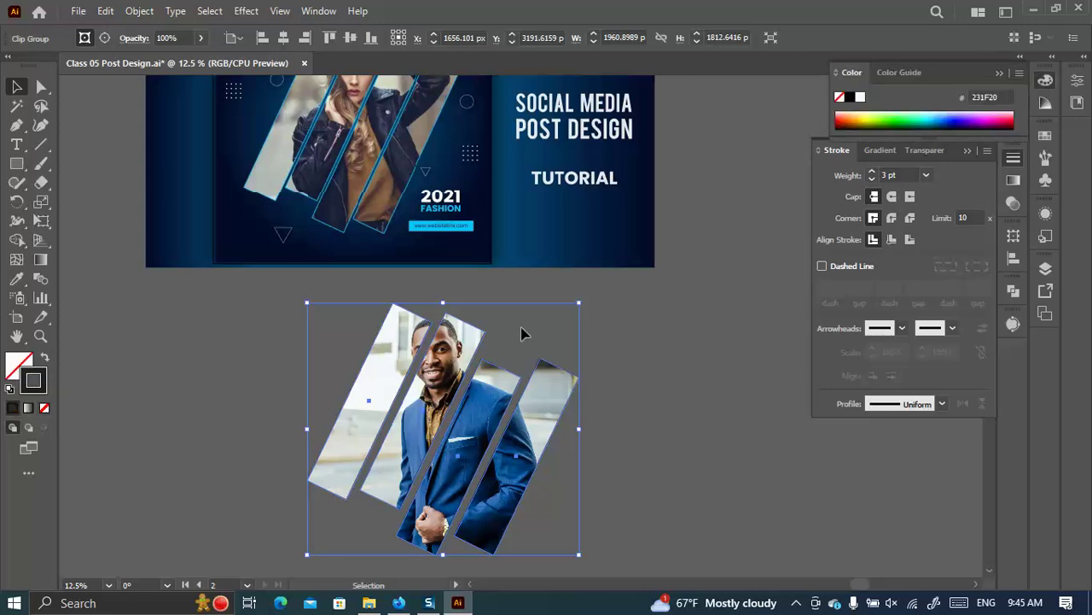
click(931, 113)
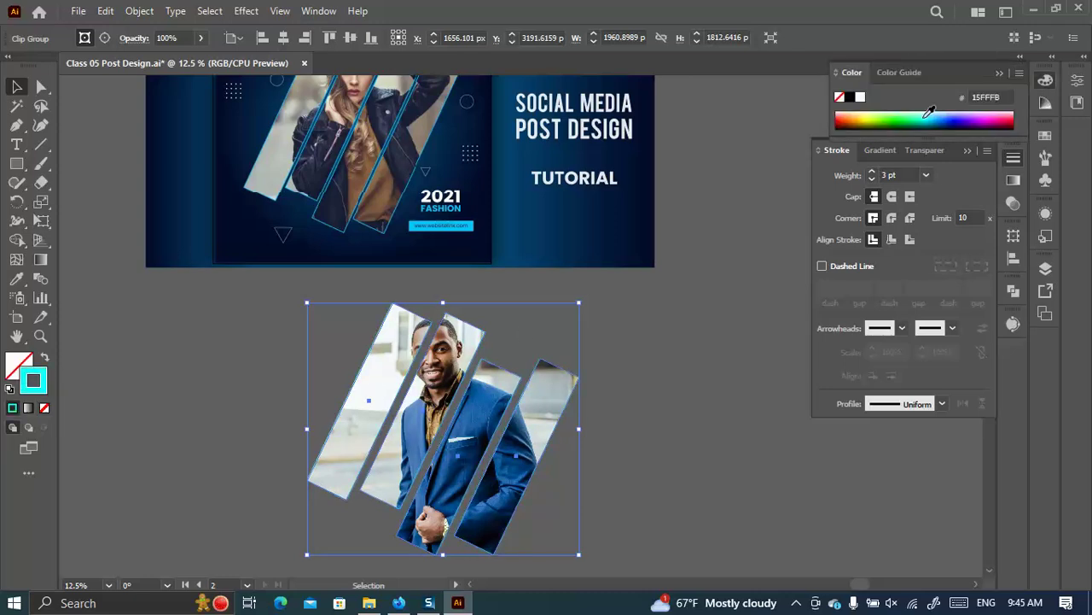
click(871, 170)
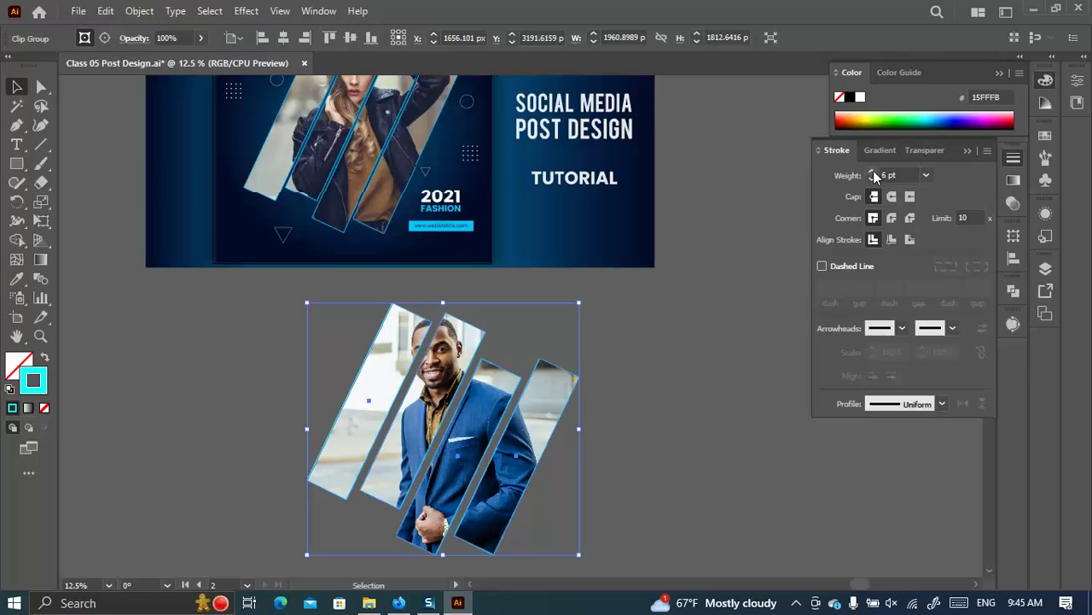
click(871, 172)
click(872, 172)
click(872, 171)
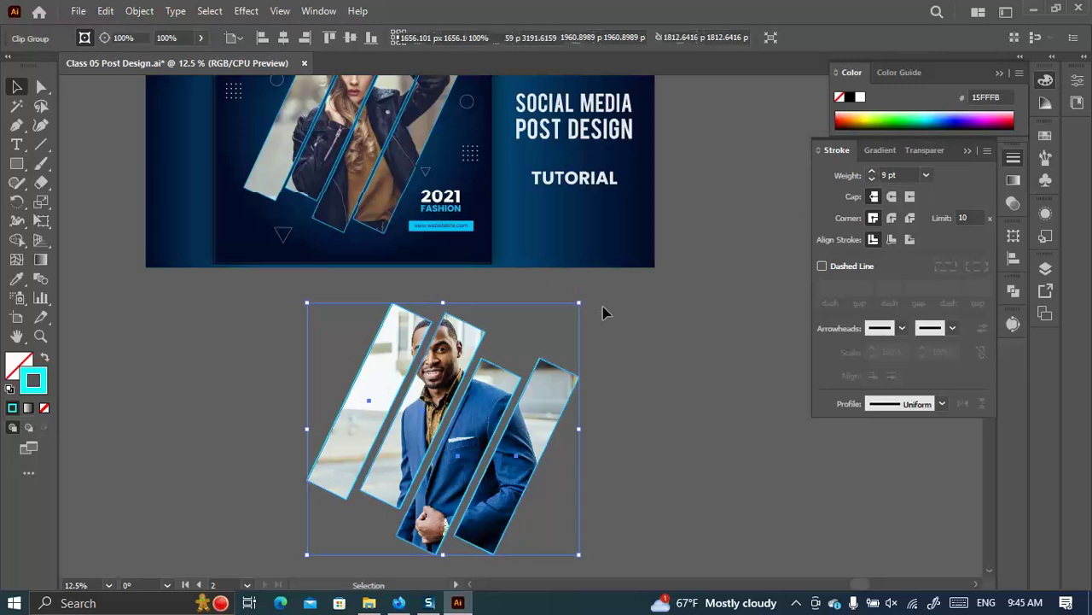
Move the outlined strip group down and to the left.
click(678, 337)
scroll(542, 239, down, 3)
drag(495, 248, 406, 308)
click(16, 163)
Draw a square around the photo strips and fill it with the banner's dark navy.
drag(194, 196, 517, 518)
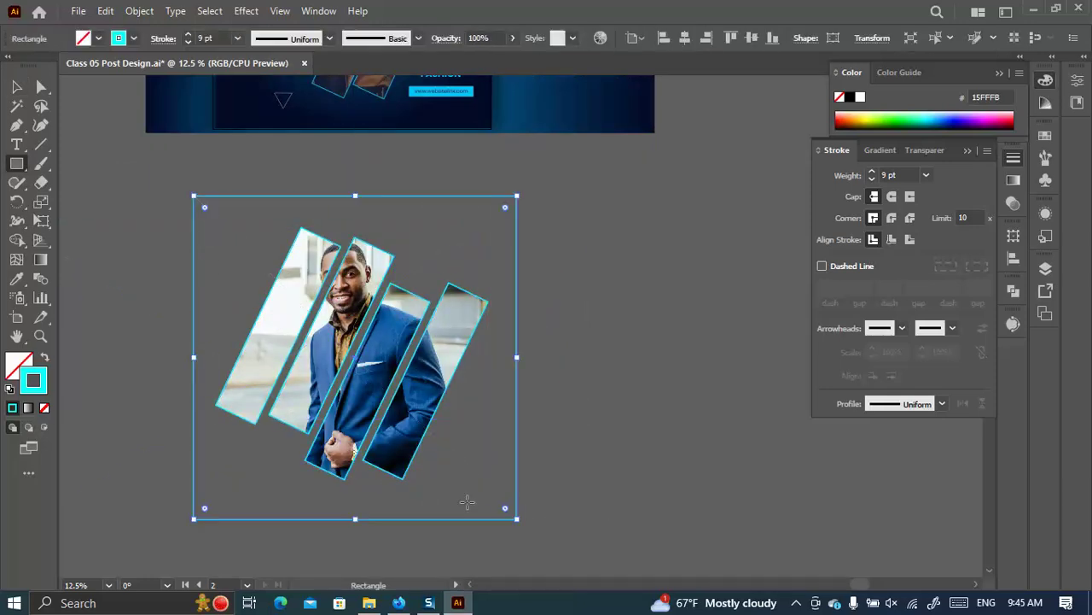
click(16, 278)
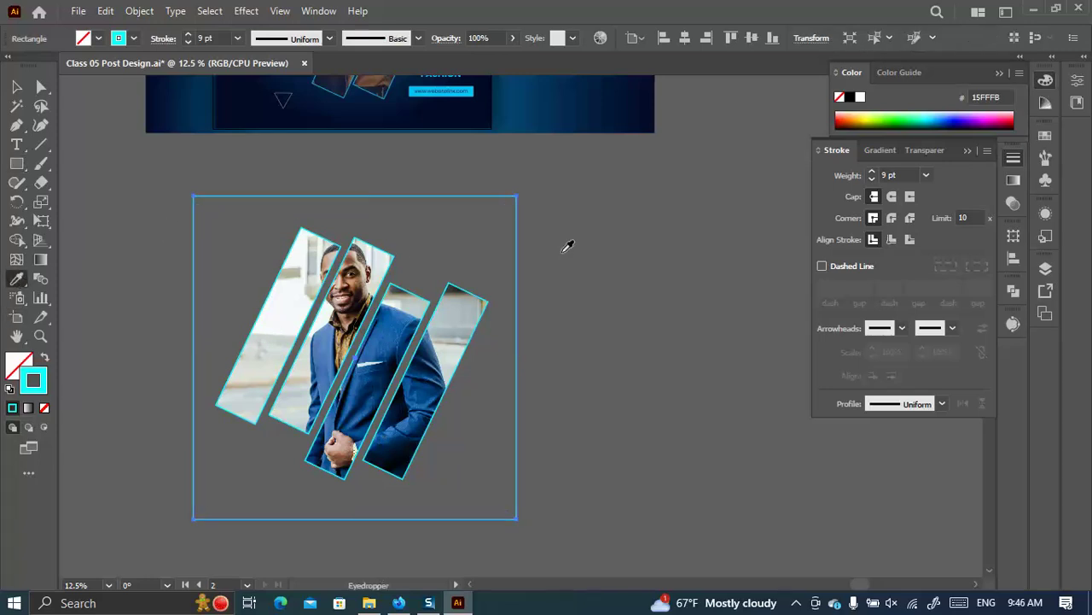
scroll(563, 243, up, 2)
click(507, 205)
scroll(547, 256, up, 2)
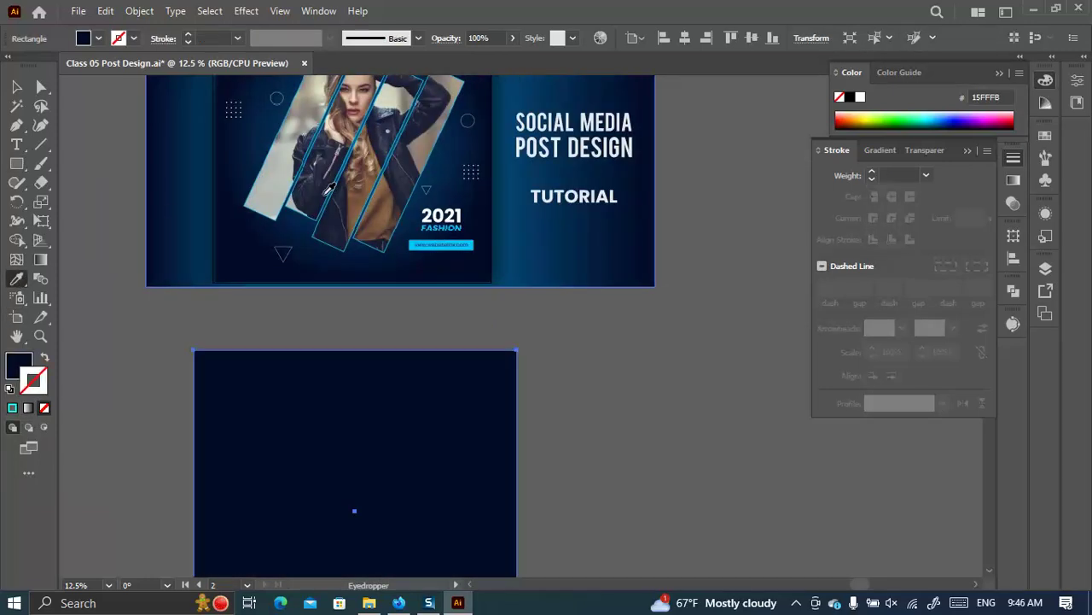
scroll(329, 187, up, 2)
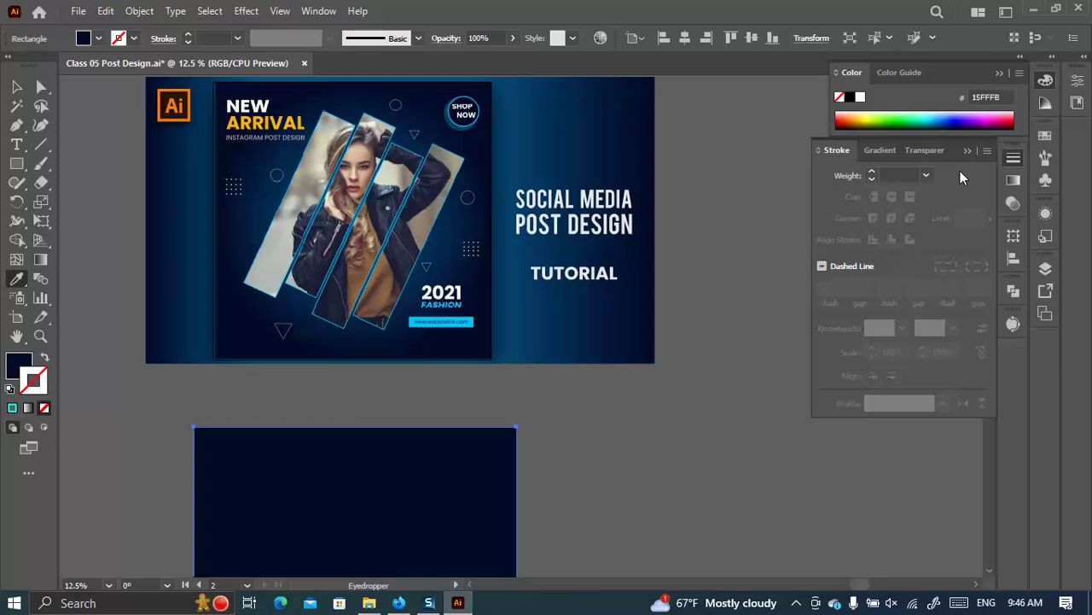
click(1014, 203)
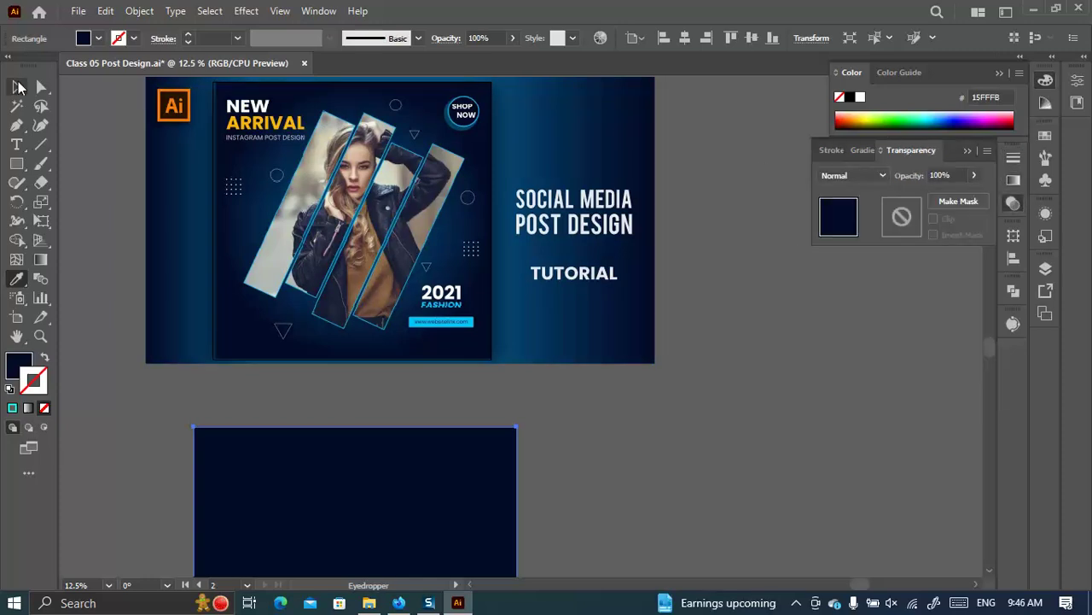
click(16, 86)
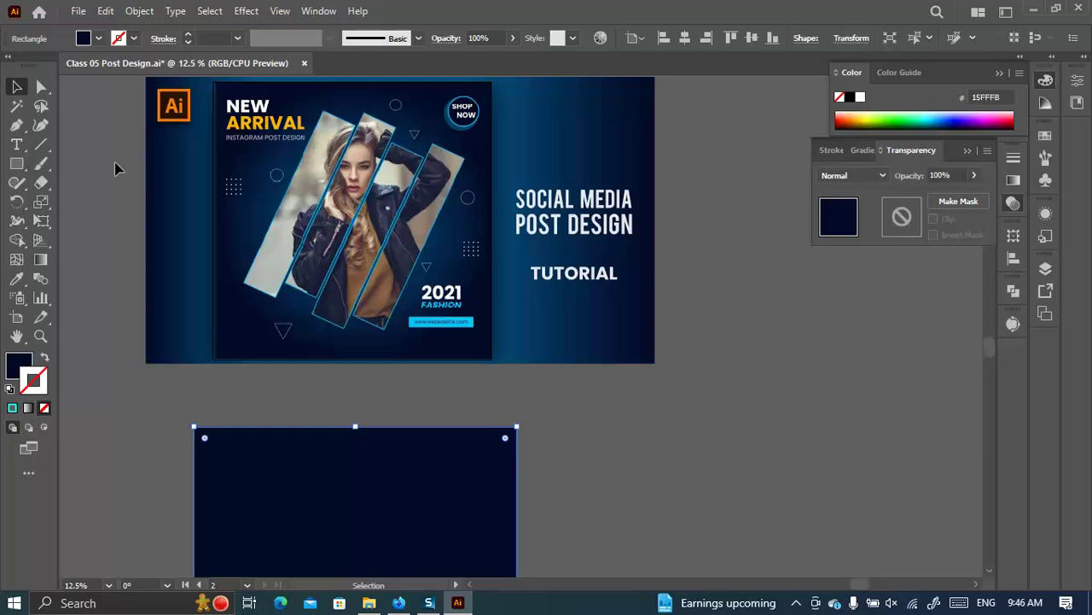
Apply a gradient fill to the square, drop the white stop, and eyedrop dark blue 062D54.
click(861, 152)
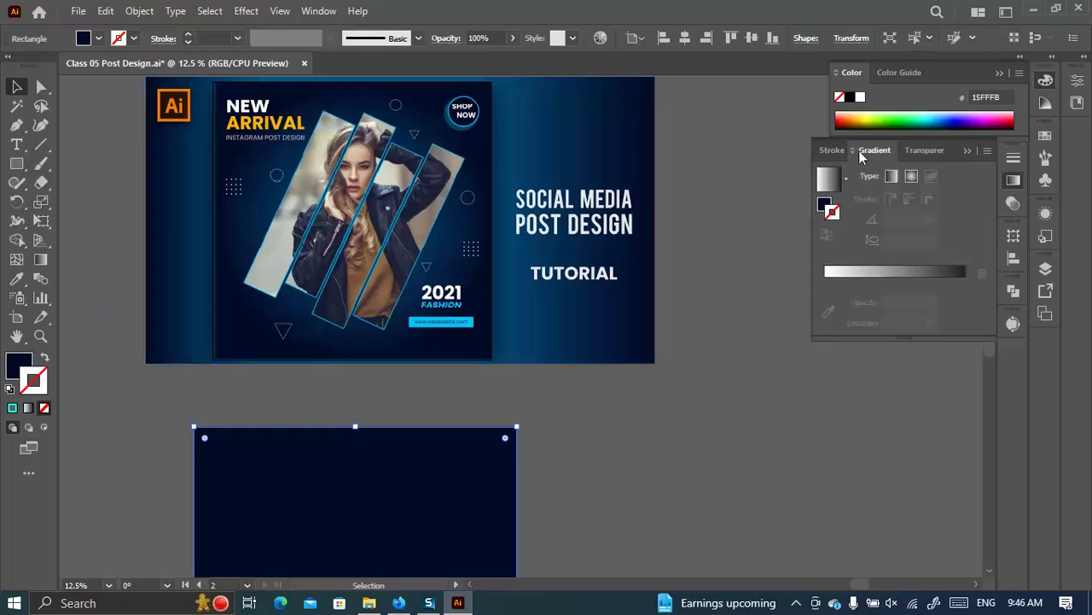
click(826, 204)
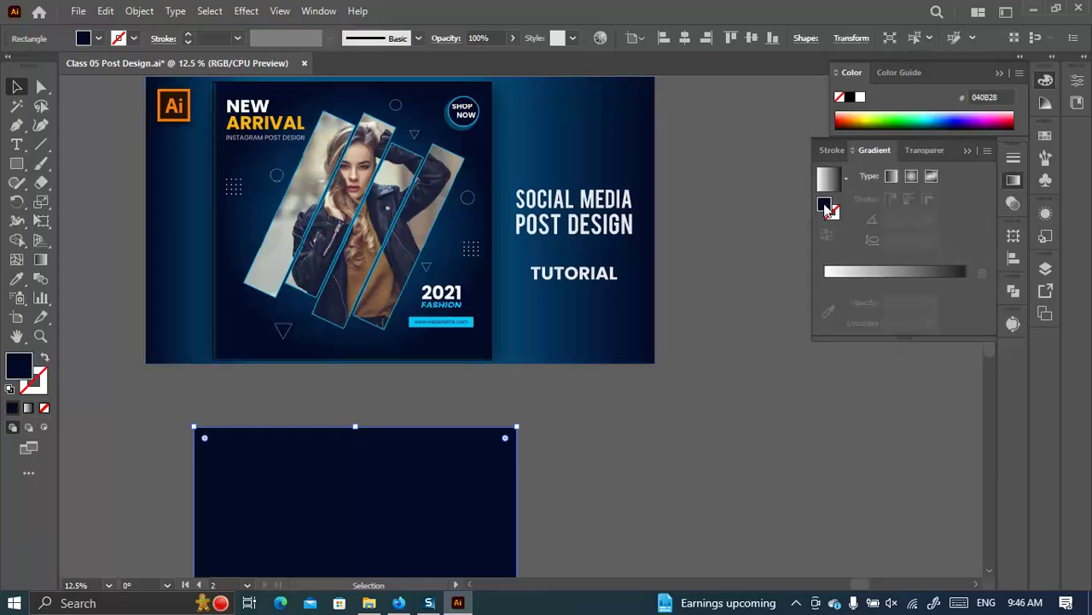
click(843, 279)
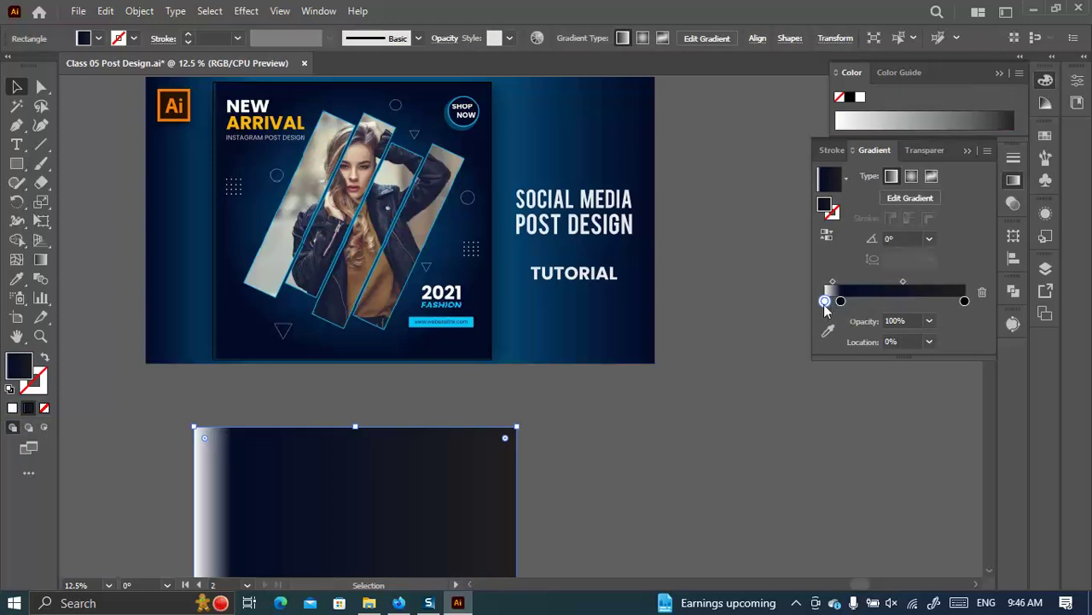
drag(825, 300, 802, 309)
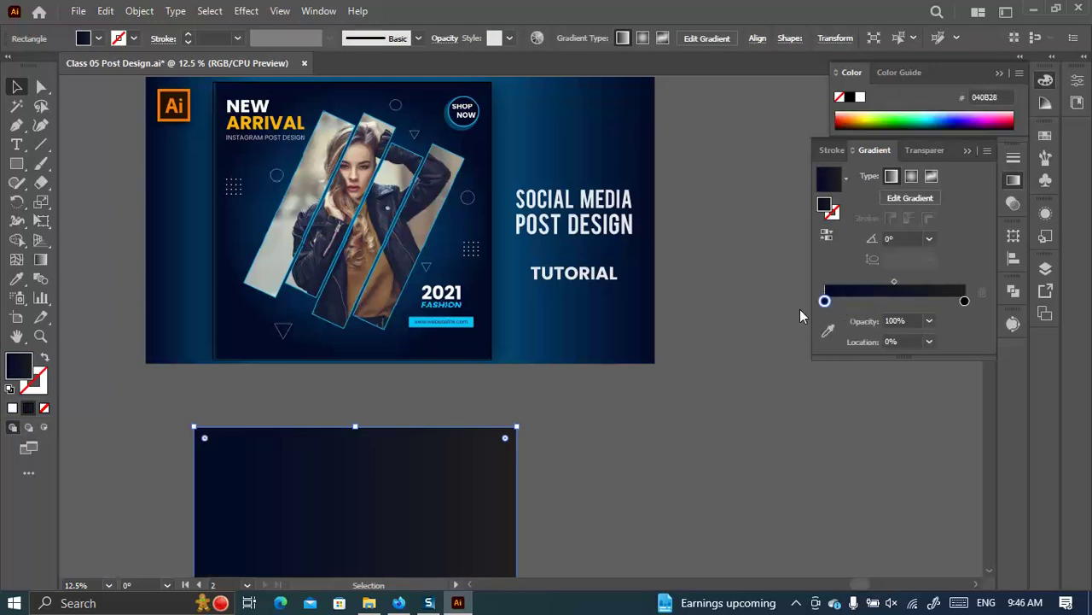
click(965, 301)
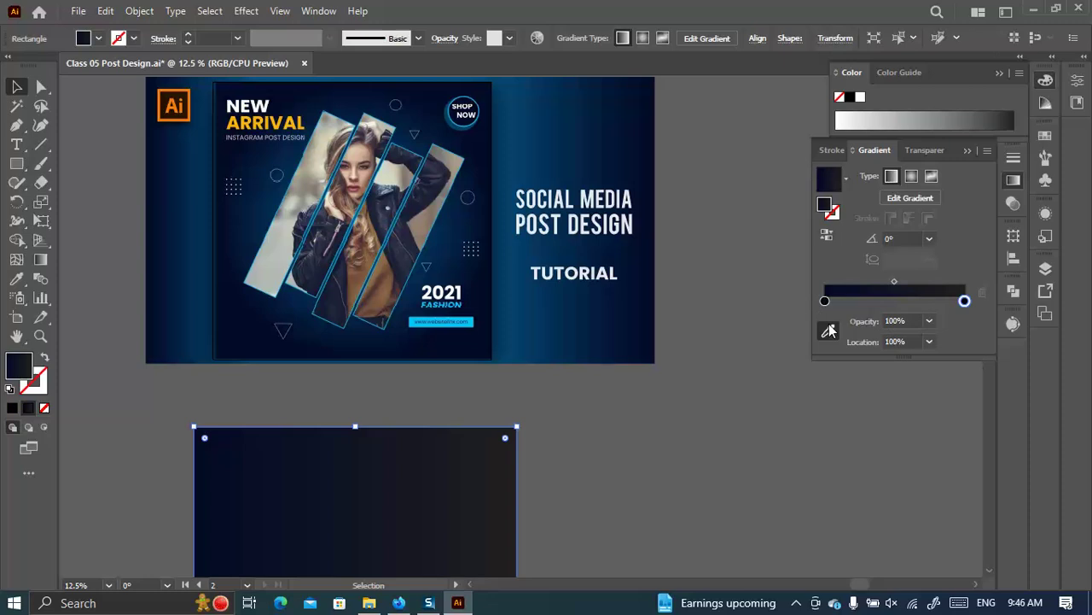
click(827, 330)
click(337, 211)
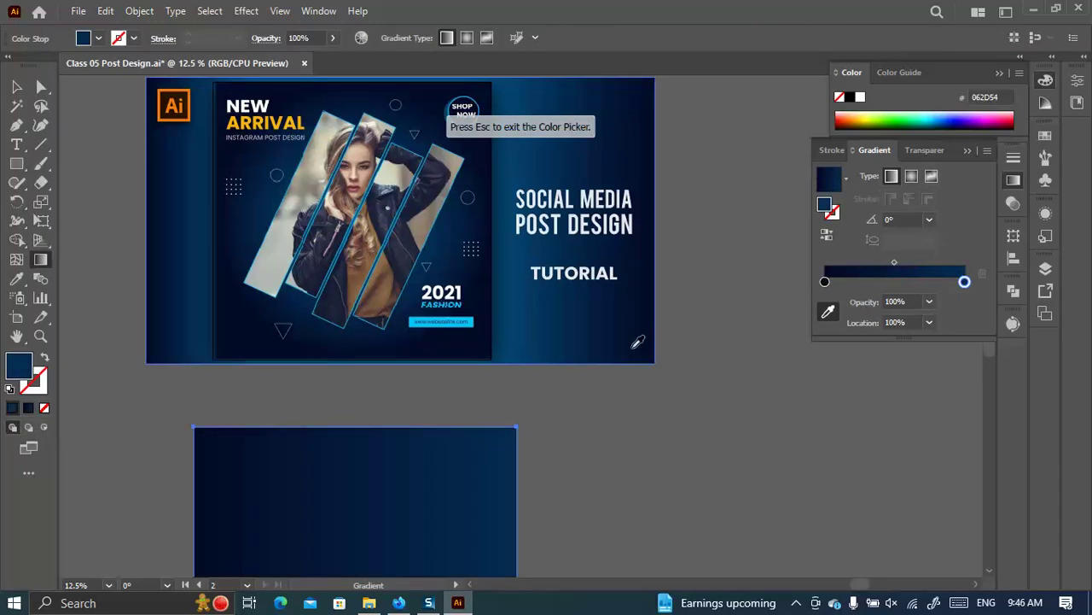
Make the gradient radial and reverse it so the blue sits at the centre.
scroll(714, 294, down, 3)
scroll(328, 394, down, 2)
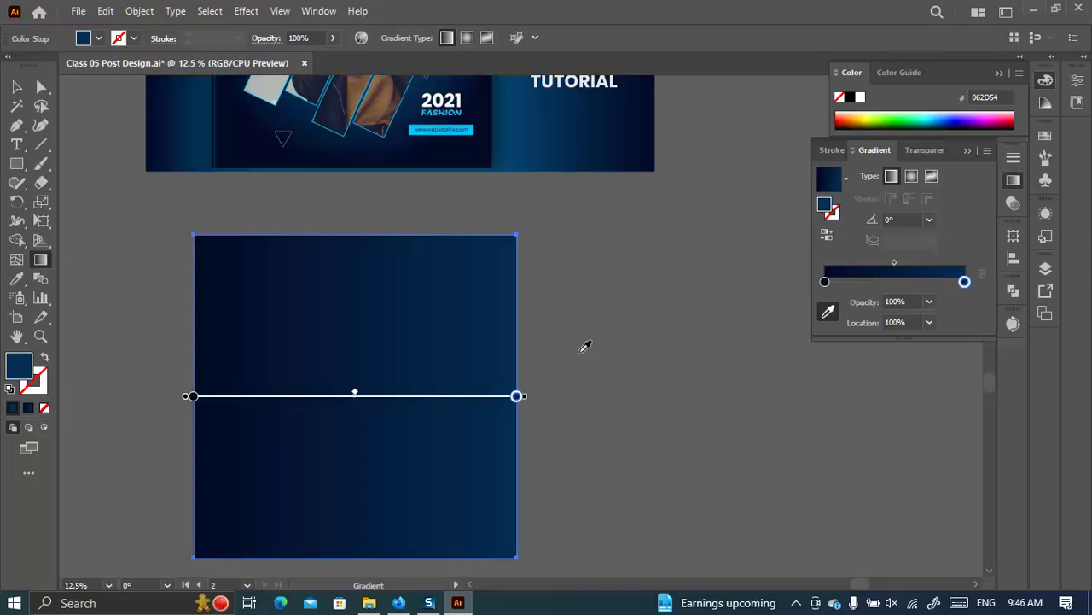
scroll(563, 361, up, 2)
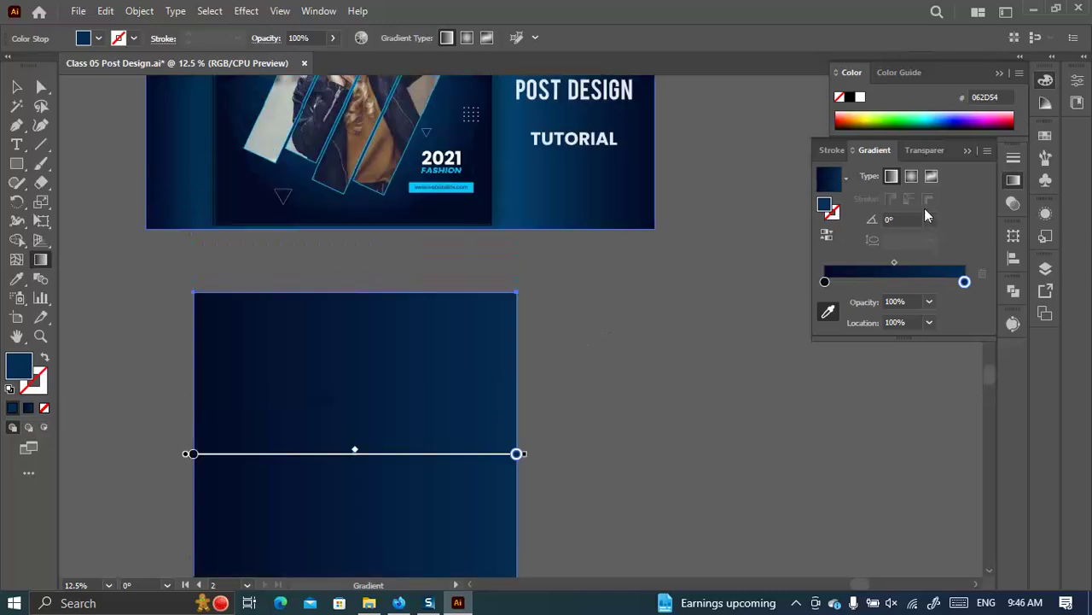
click(911, 176)
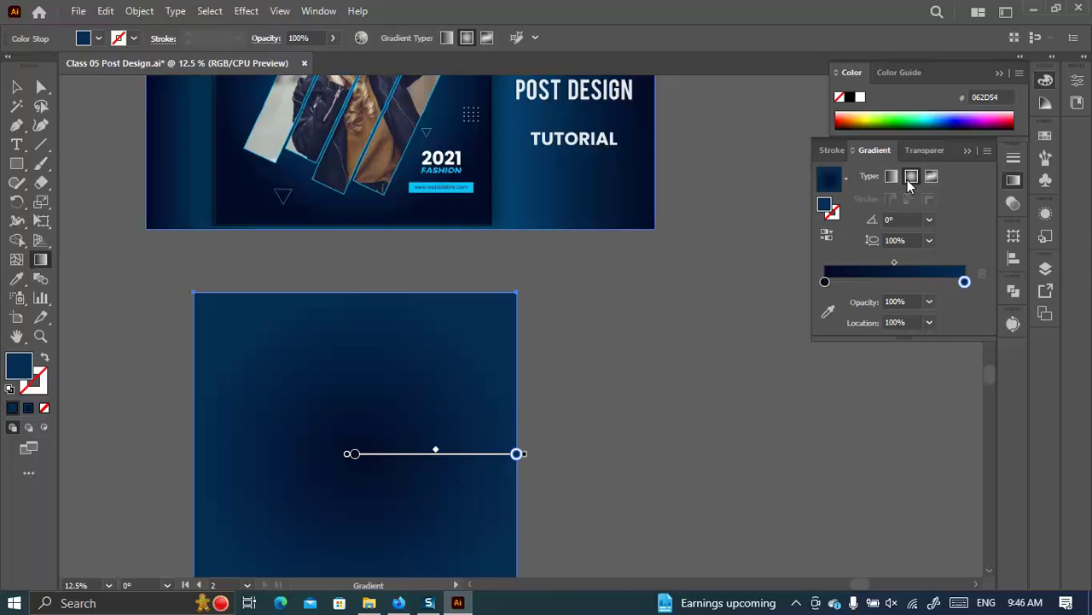
click(912, 178)
click(827, 235)
scroll(309, 431, down, 3)
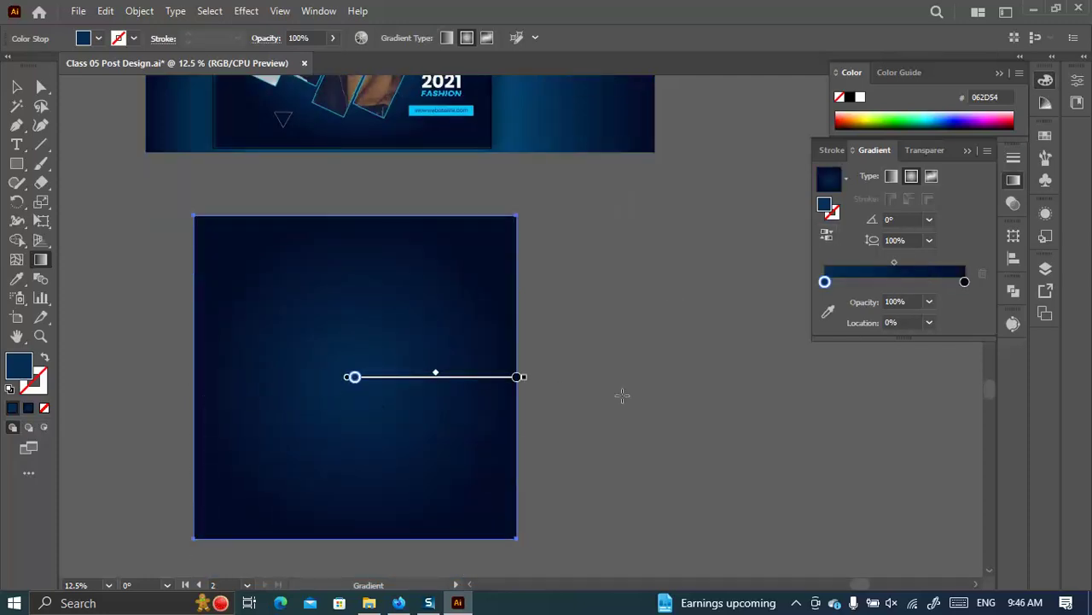
Bring the hidden clipped photo strips back into view on the navy square.
key(v)
scroll(422, 213, up, 3)
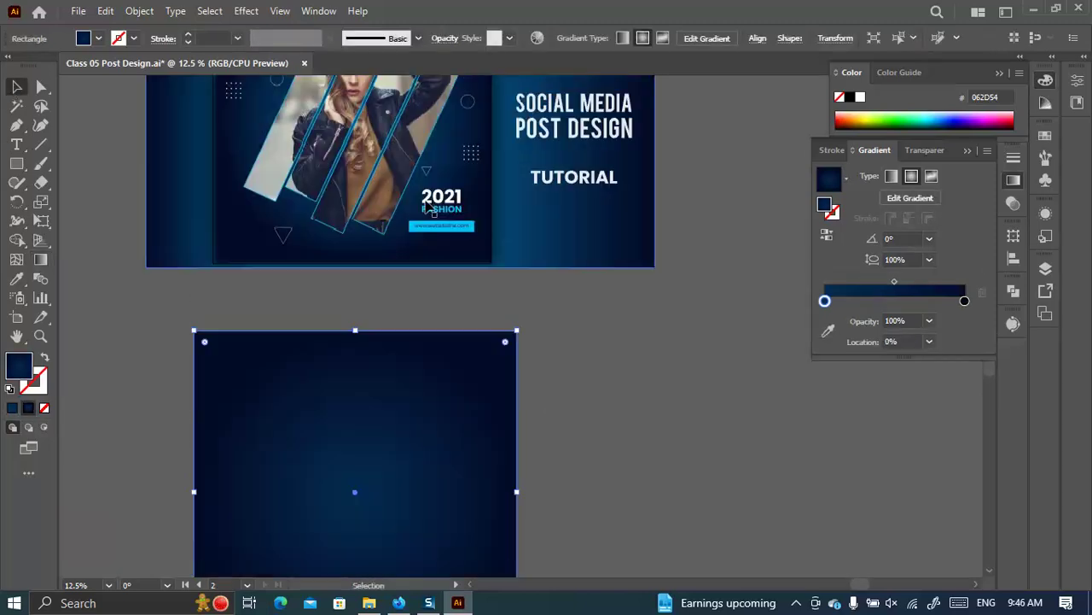
scroll(452, 334, down, 2)
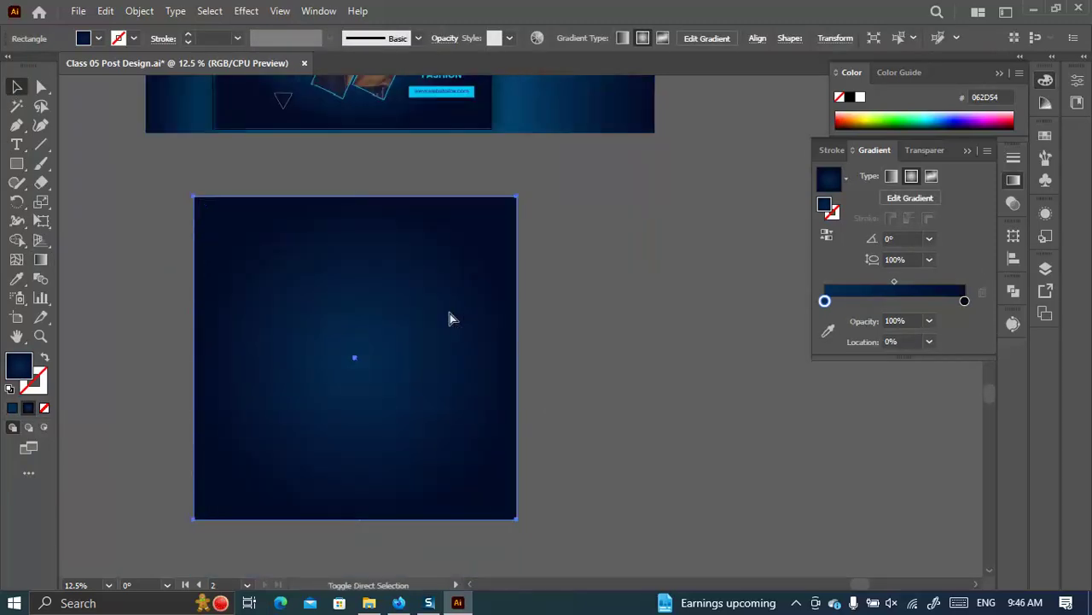
key(ctrl+v)
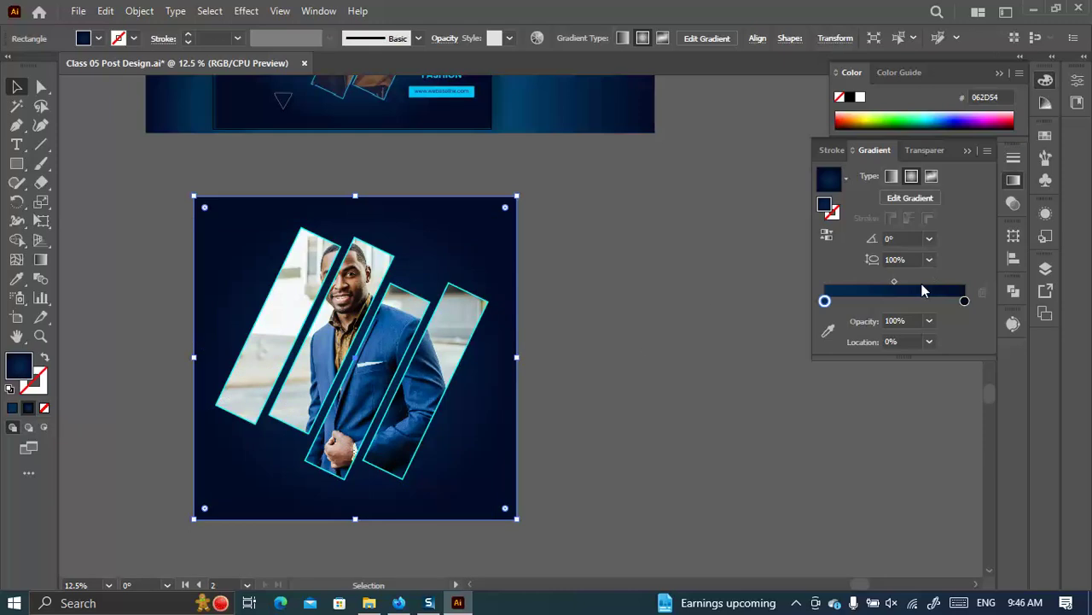
Drag the gradient midpoint to about 72.3464%.
click(895, 283)
drag(896, 283, 927, 284)
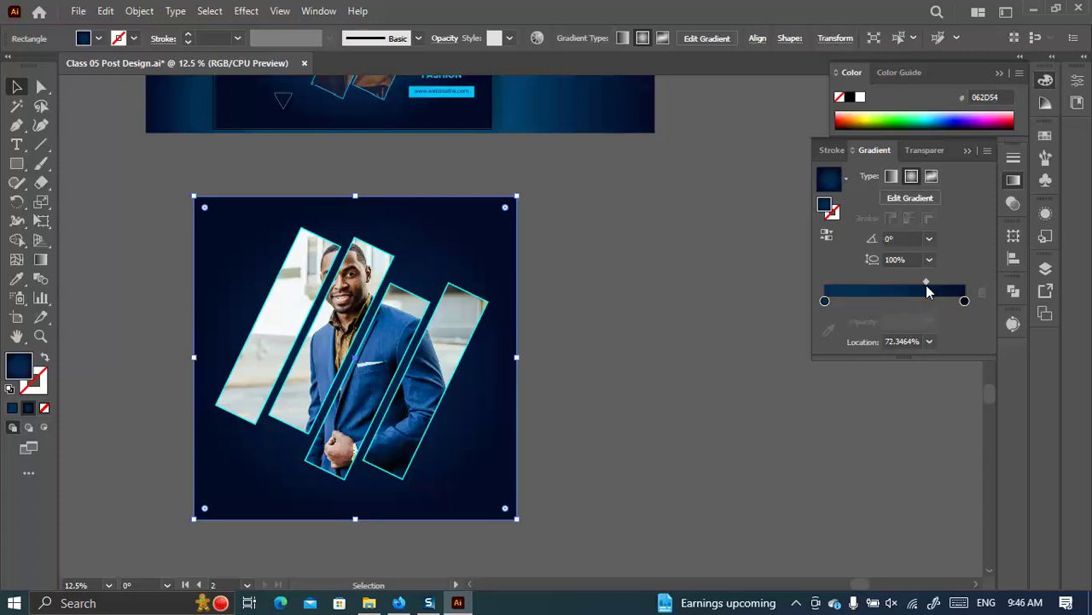
click(656, 456)
scroll(671, 439, up, 5)
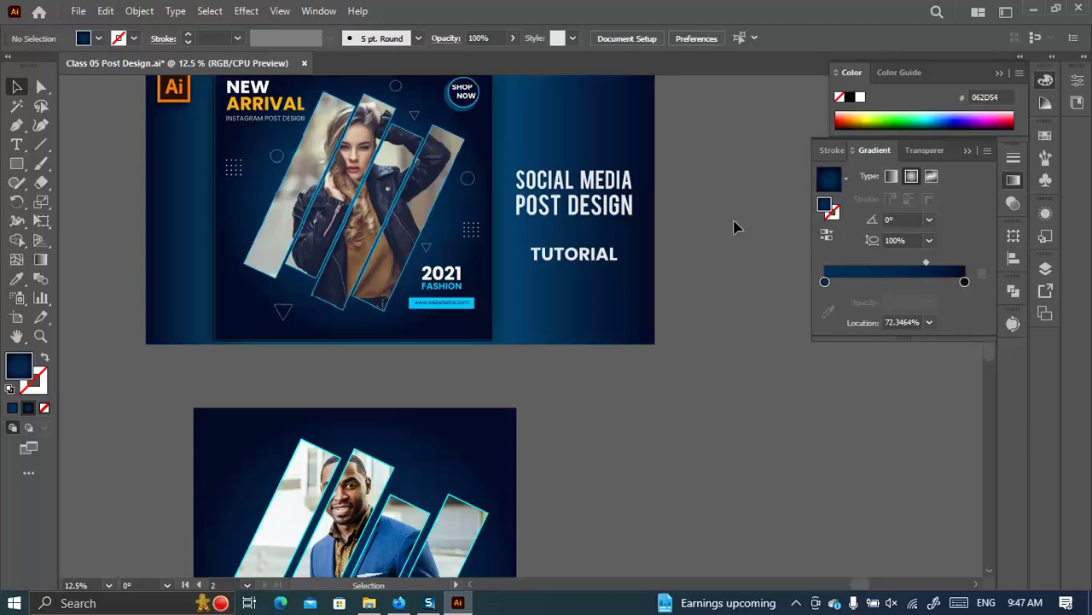
scroll(483, 379, down, 3)
scroll(361, 419, down, 4)
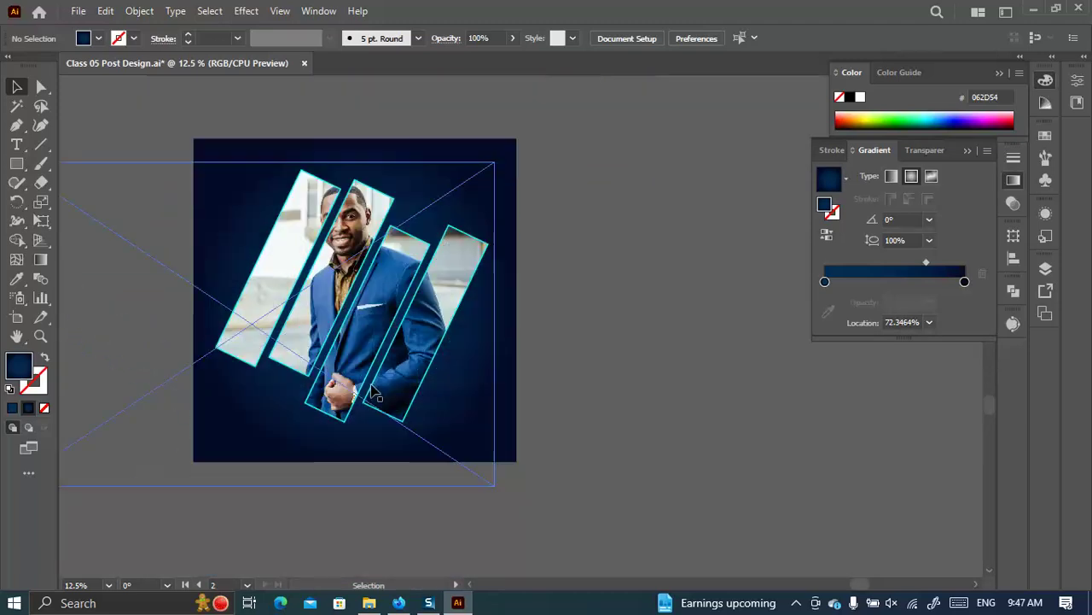
scroll(439, 332, down, 1)
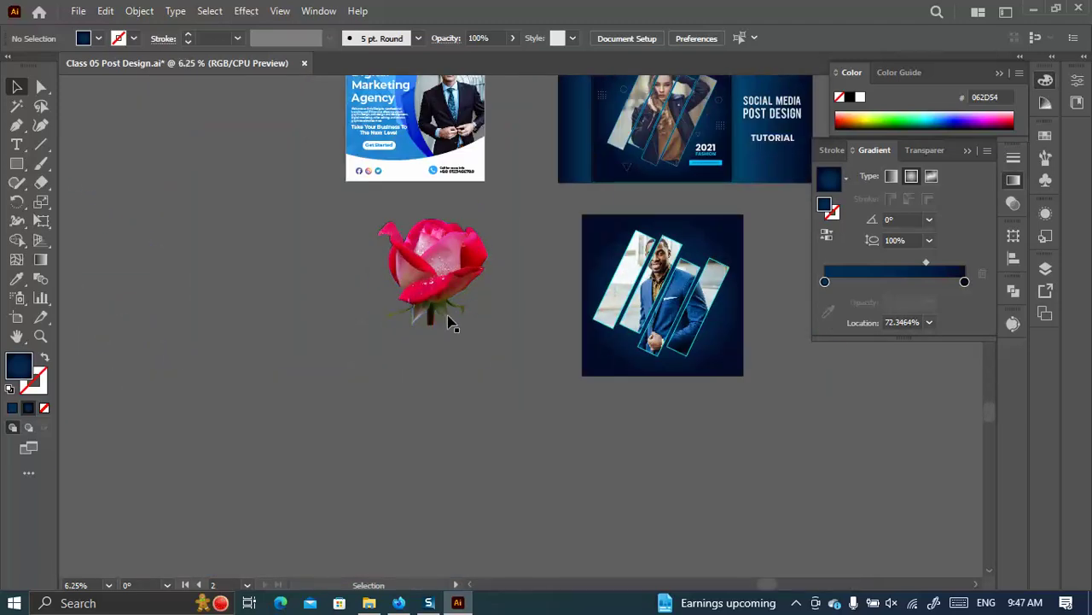
Scroll through Firefox's Google results for social media posts and start a blank tab.
click(398, 602)
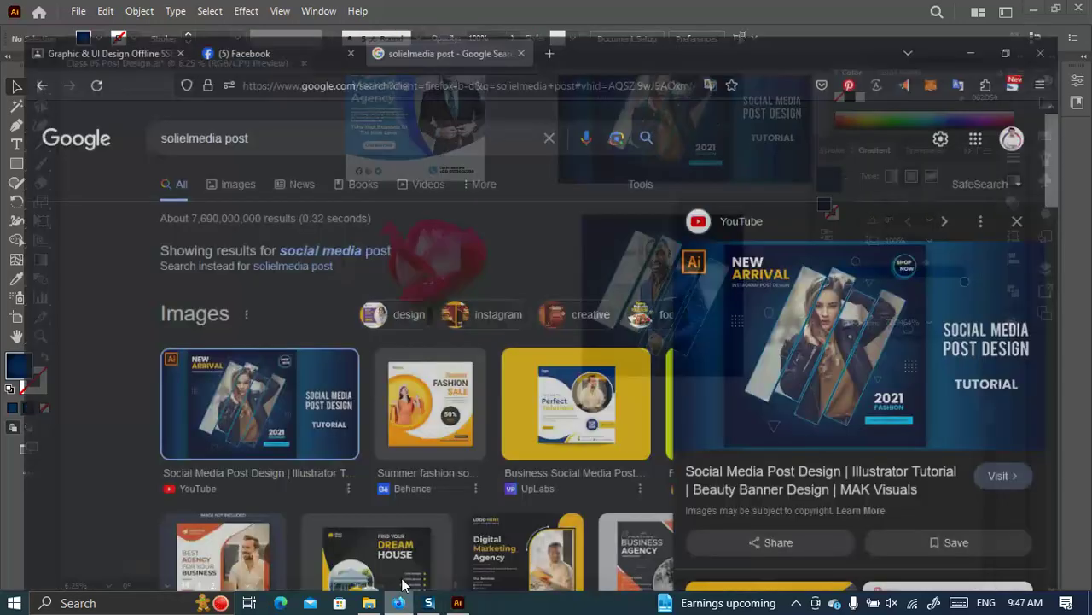
scroll(419, 317, down, 15)
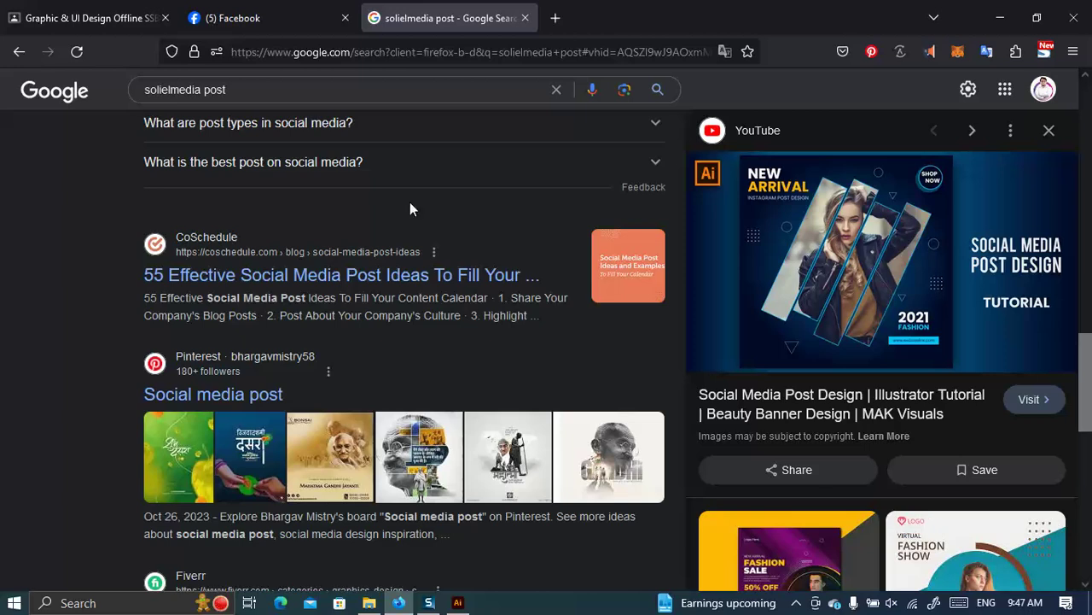
scroll(543, 358, down, 2)
scroll(817, 422, down, 3)
scroll(499, 139, up, 3)
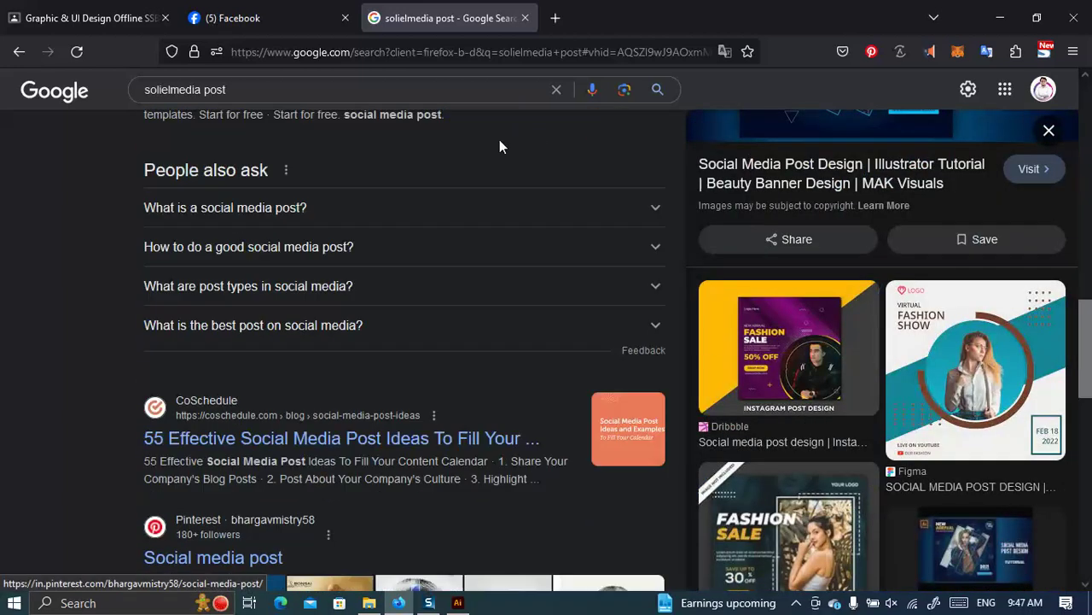
click(556, 18)
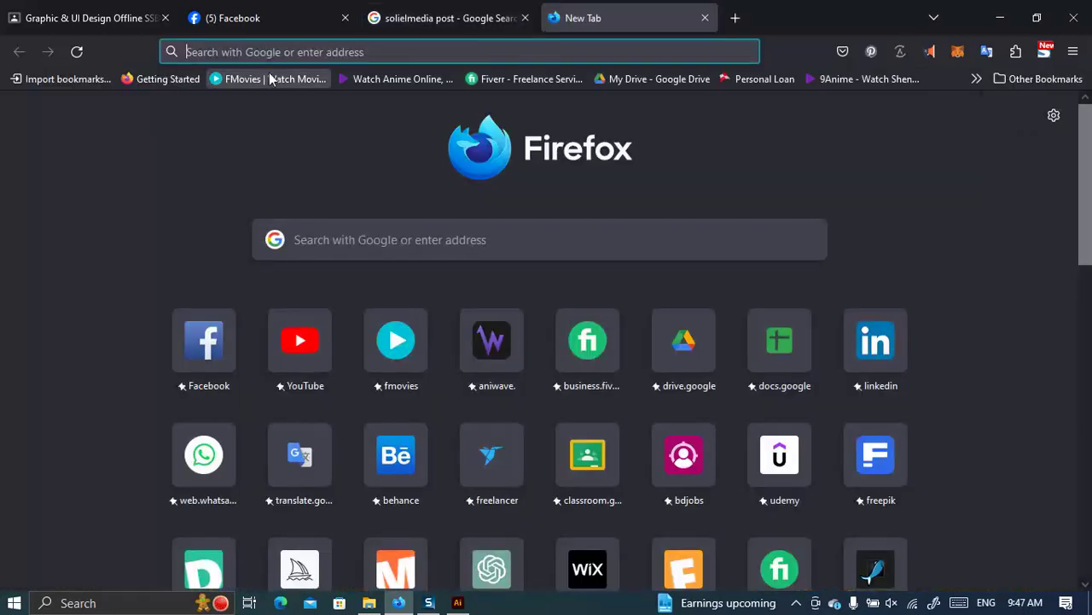
Go to Behance, scroll the designer's project grid, and open the Food Flyer project.
click(395, 459)
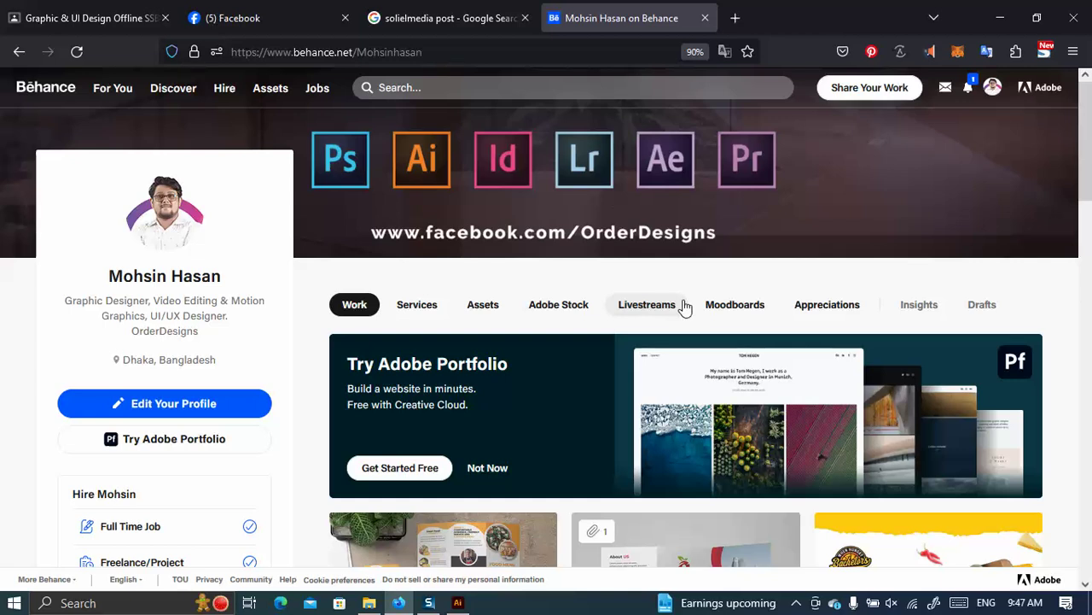
scroll(636, 461, down, 5)
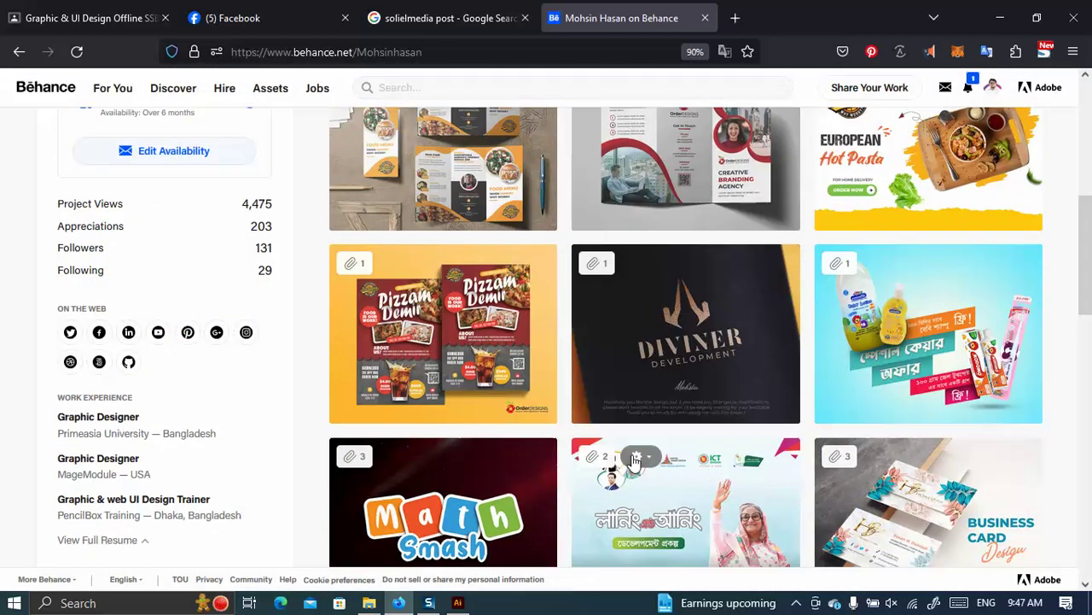
scroll(488, 399, down, 7)
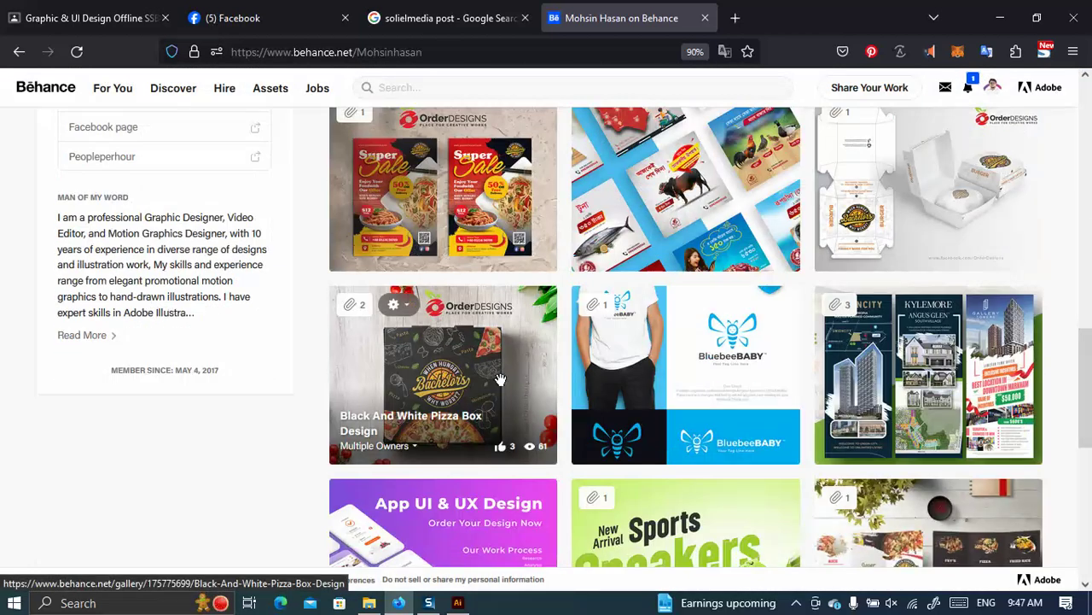
scroll(500, 379, down, 7)
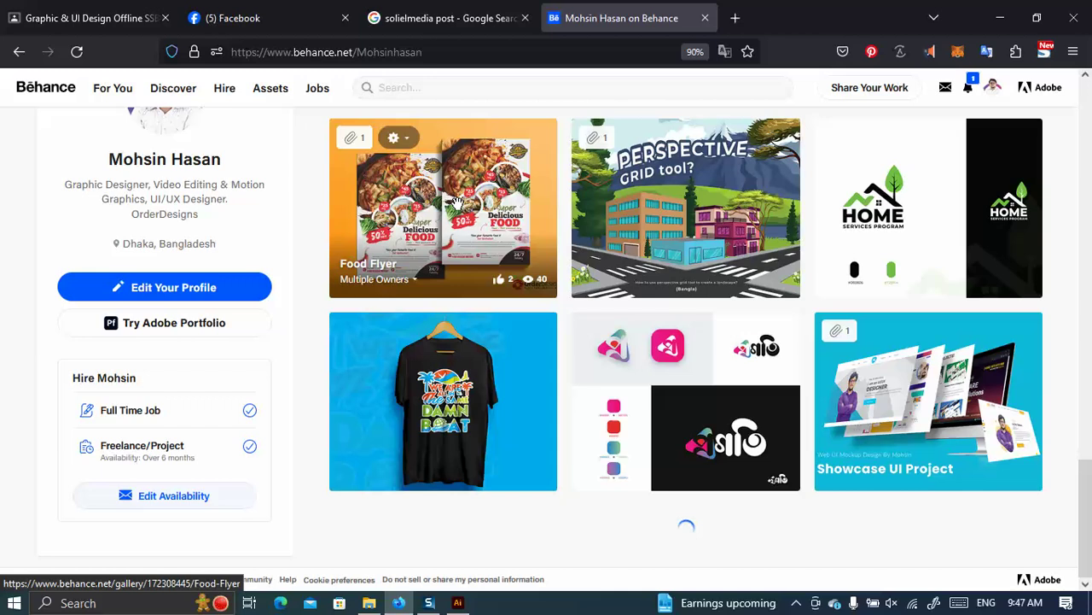
click(478, 163)
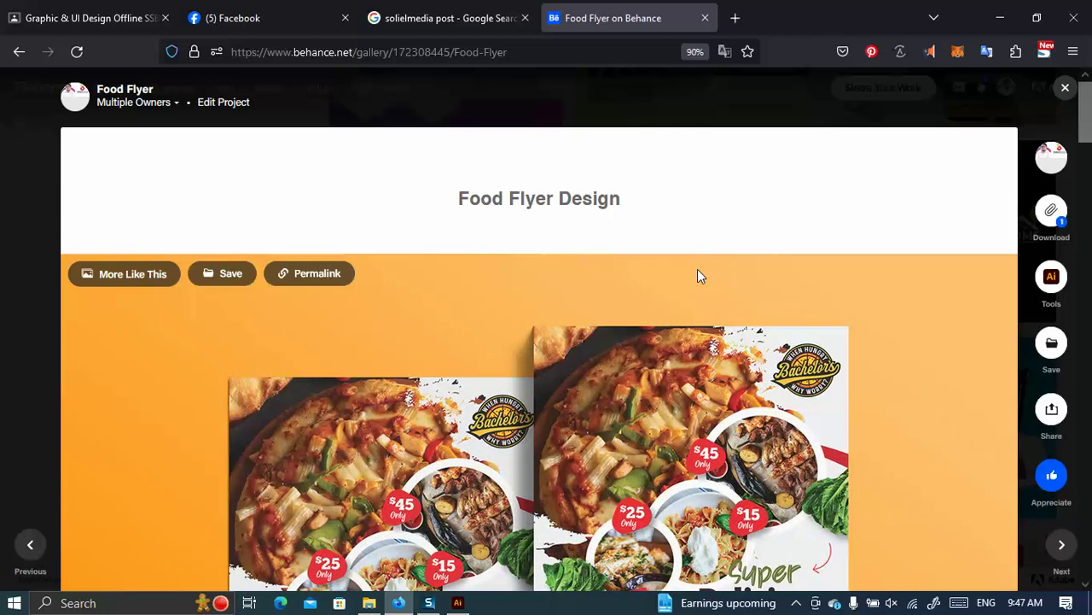
View the Food Flyer pizza flyer image full screen, zoom to full width, then back to fit.
scroll(696, 279, down, 3)
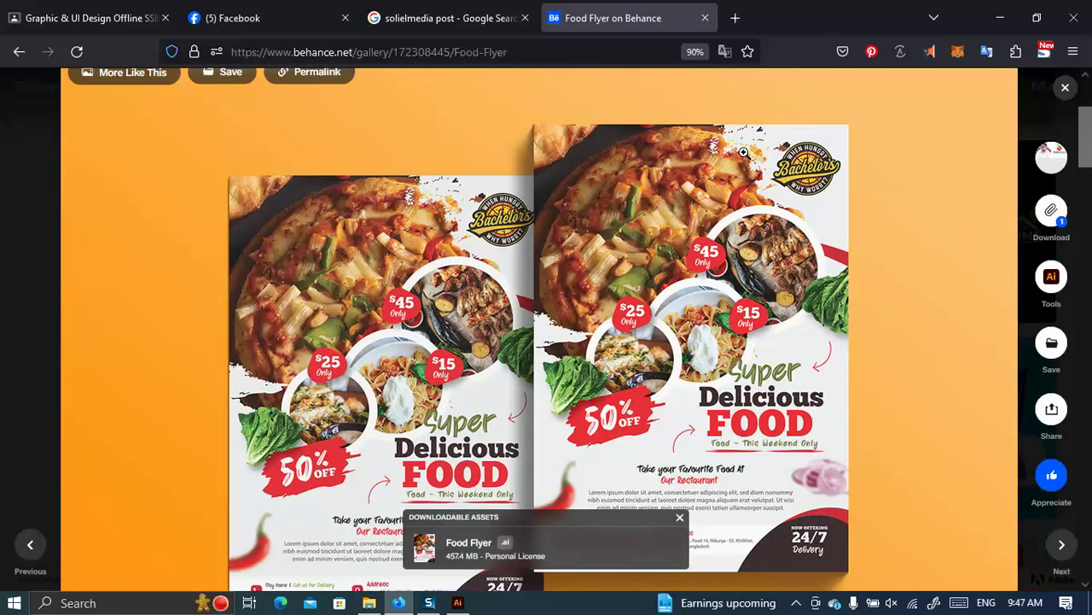
click(744, 153)
click(713, 147)
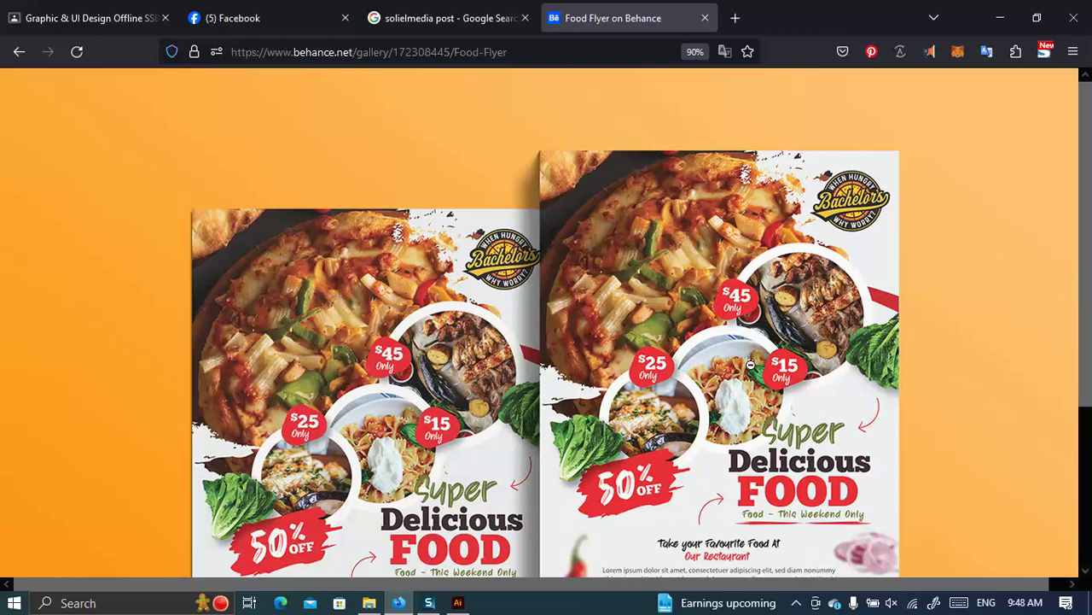
click(547, 197)
click(19, 52)
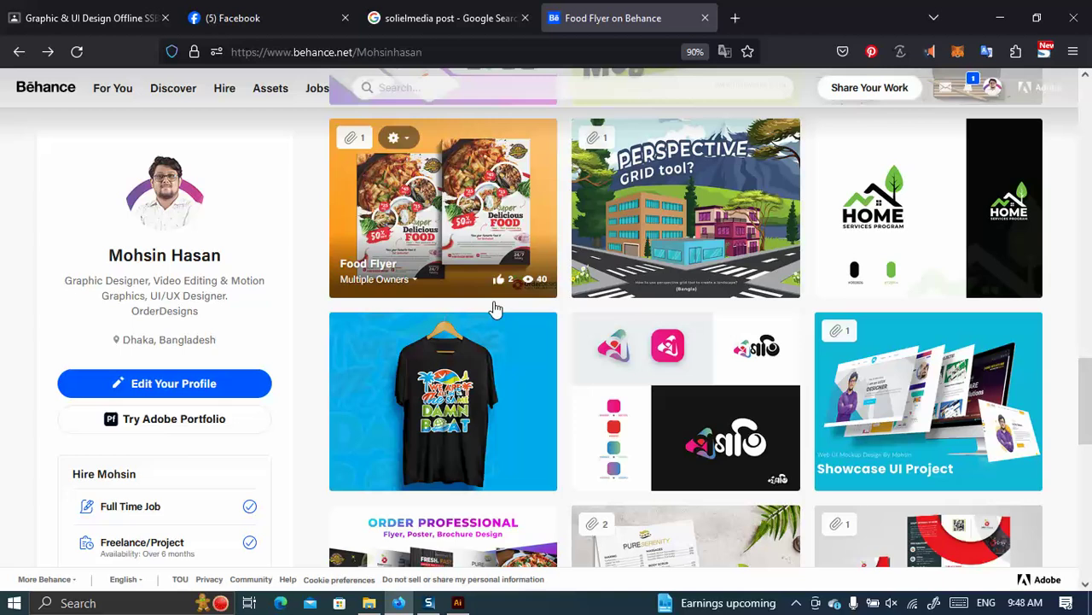
scroll(644, 328, down, 6)
scroll(644, 328, down, 4)
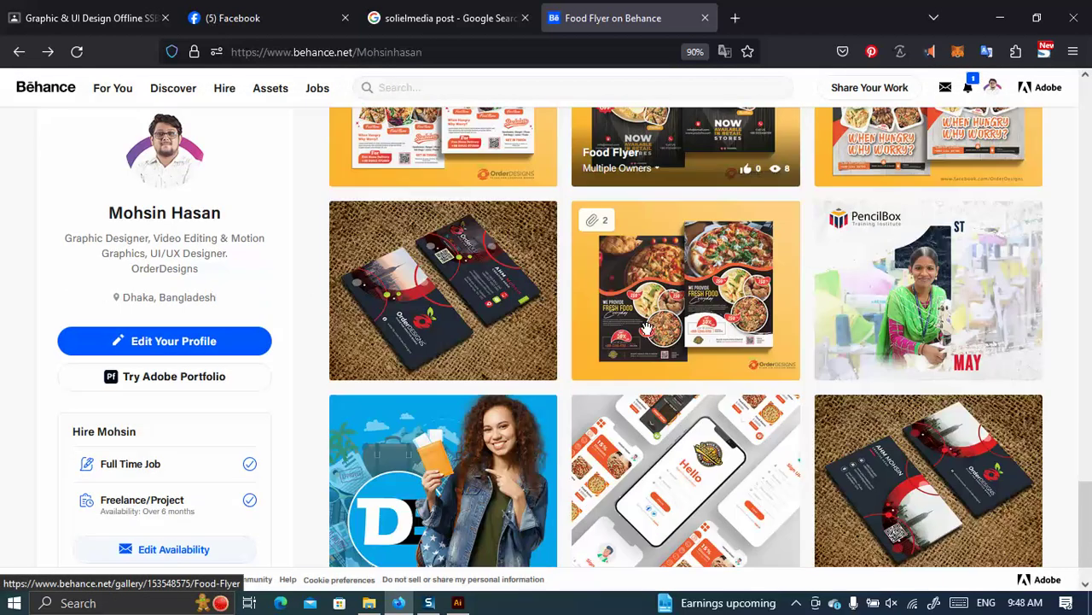
scroll(665, 326, down, 6)
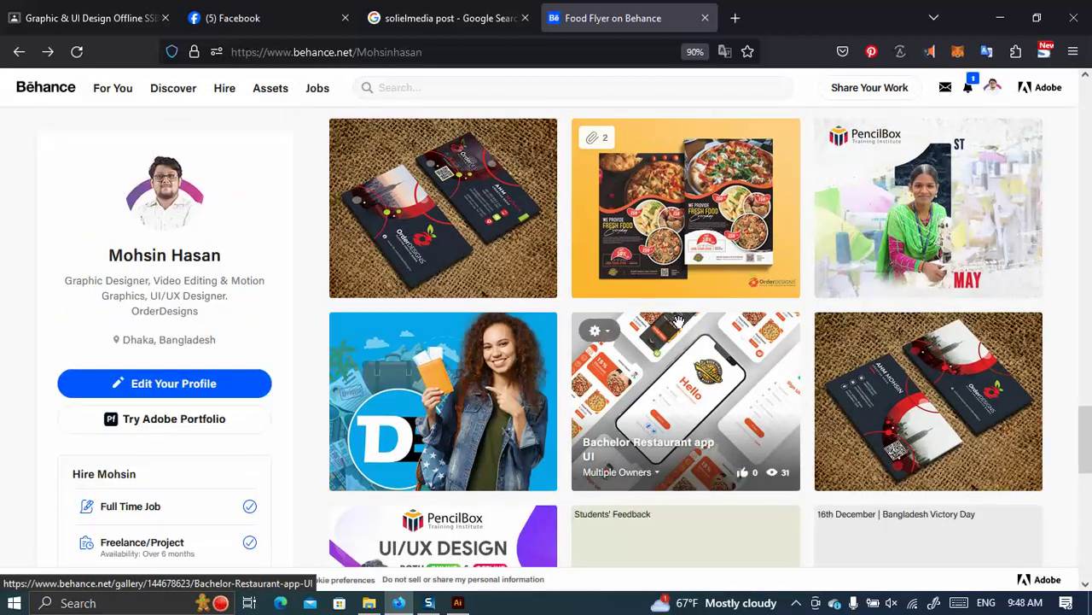
scroll(680, 319, down, 4)
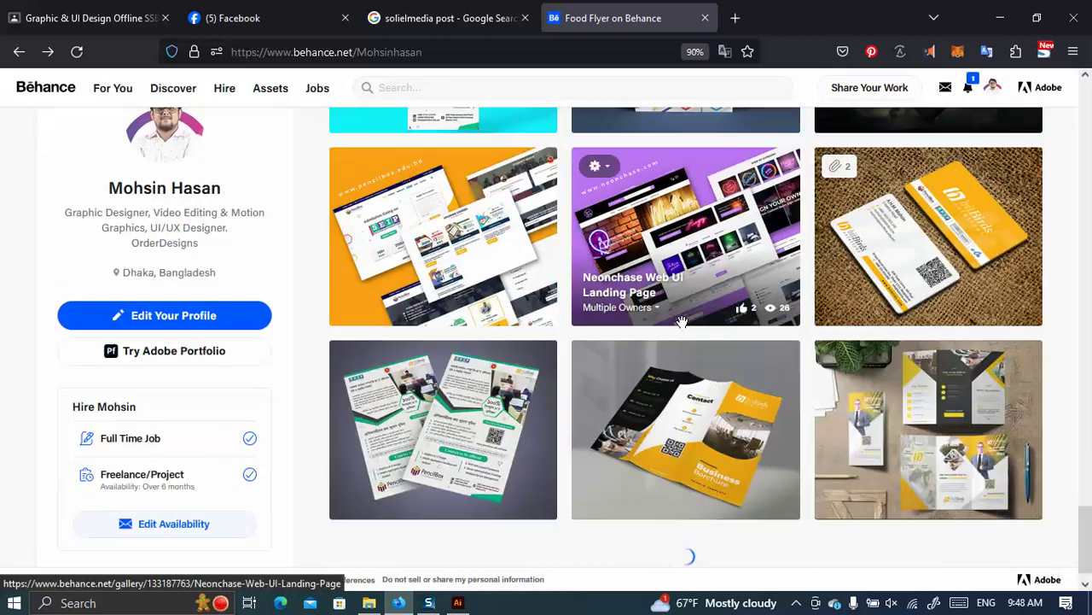
scroll(686, 311, up, 4)
scroll(687, 309, down, 20)
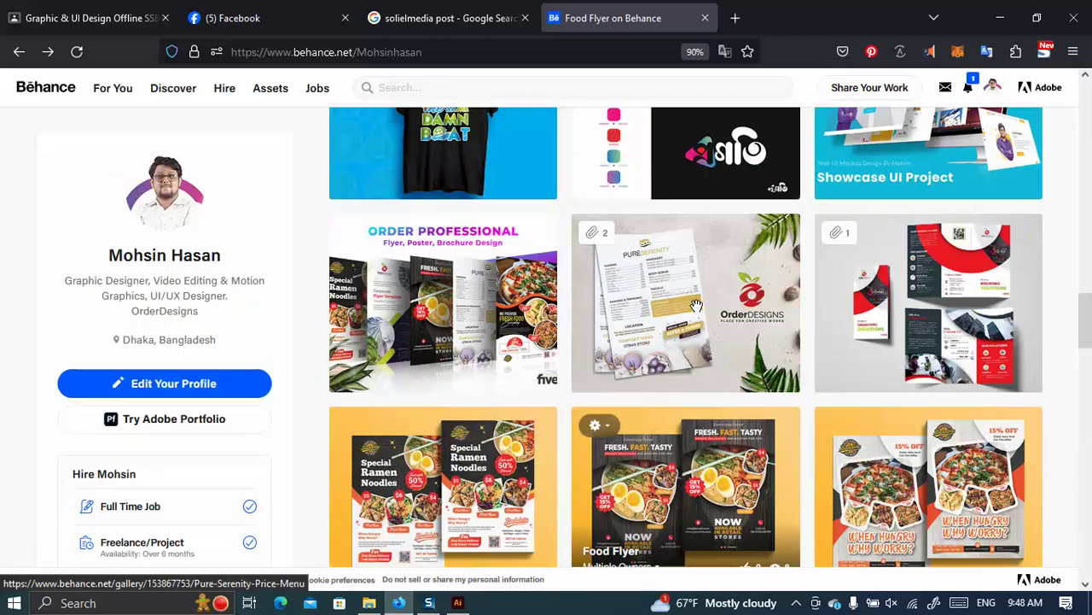
scroll(697, 303, up, 3)
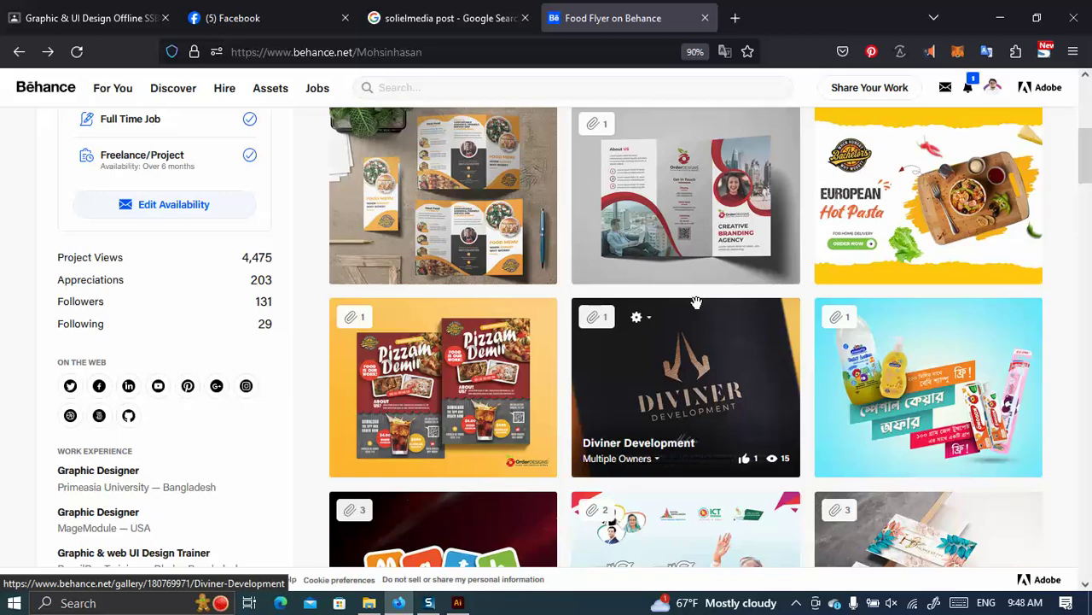
scroll(696, 303, up, 5)
scroll(701, 245, down, 2)
scroll(698, 256, down, 10)
scroll(687, 256, down, 5)
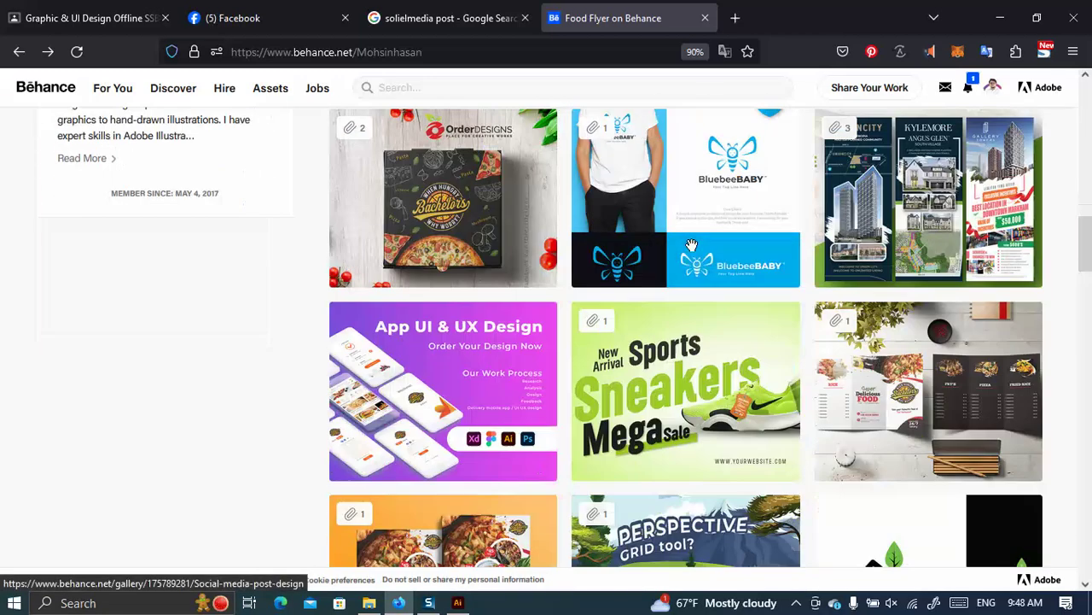
scroll(691, 247, down, 2)
scroll(688, 256, down, 6)
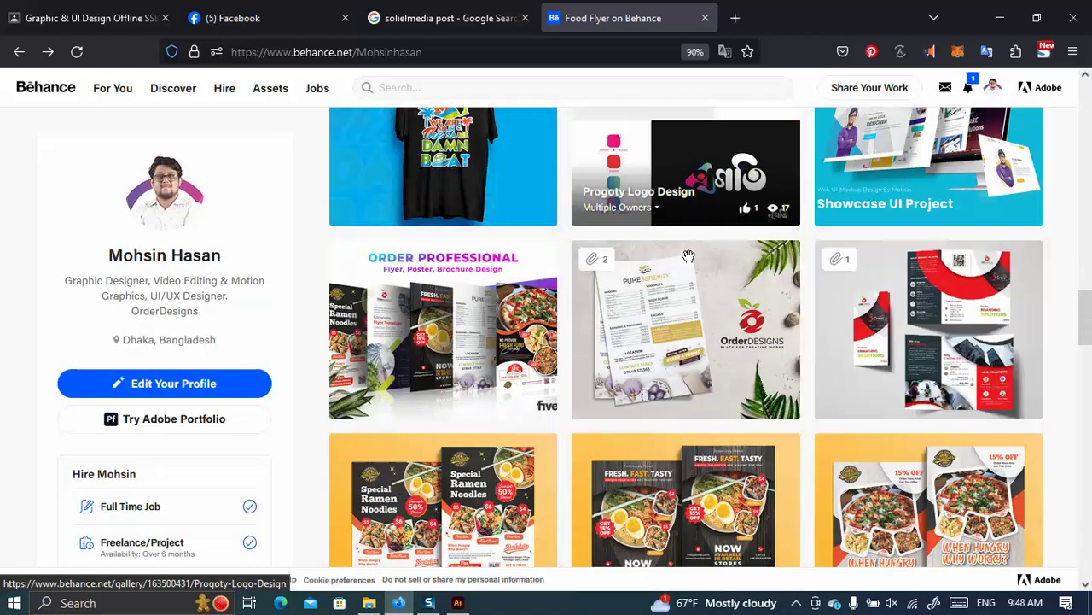
scroll(687, 262, down, 1)
scroll(690, 269, down, 4)
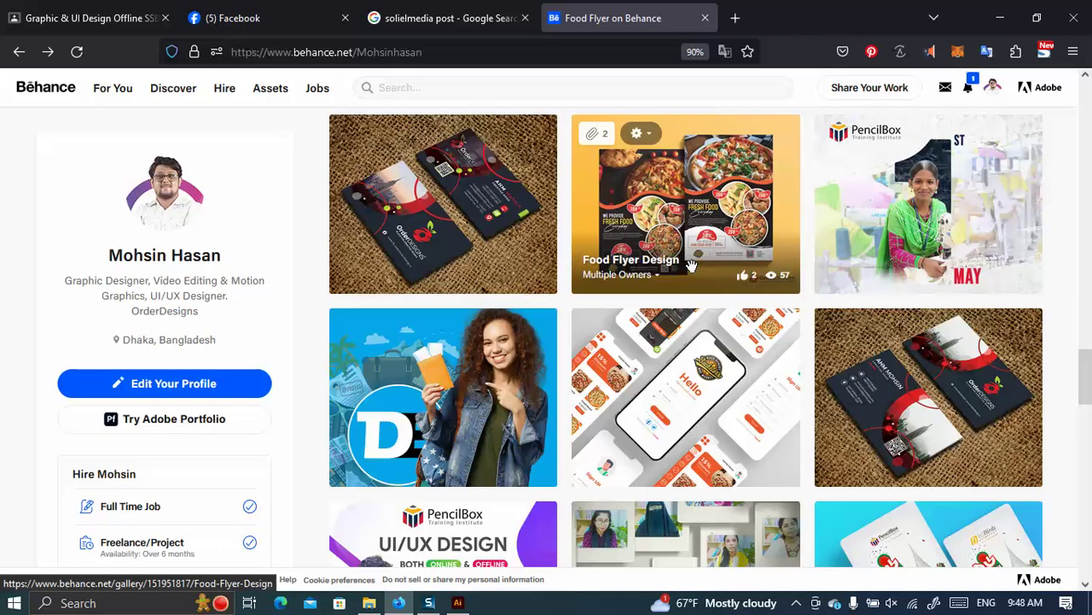
scroll(691, 264, down, 7)
scroll(693, 265, down, 5)
scroll(693, 268, down, 4)
scroll(693, 270, down, 1)
scroll(699, 273, down, 5)
scroll(708, 263, up, 1)
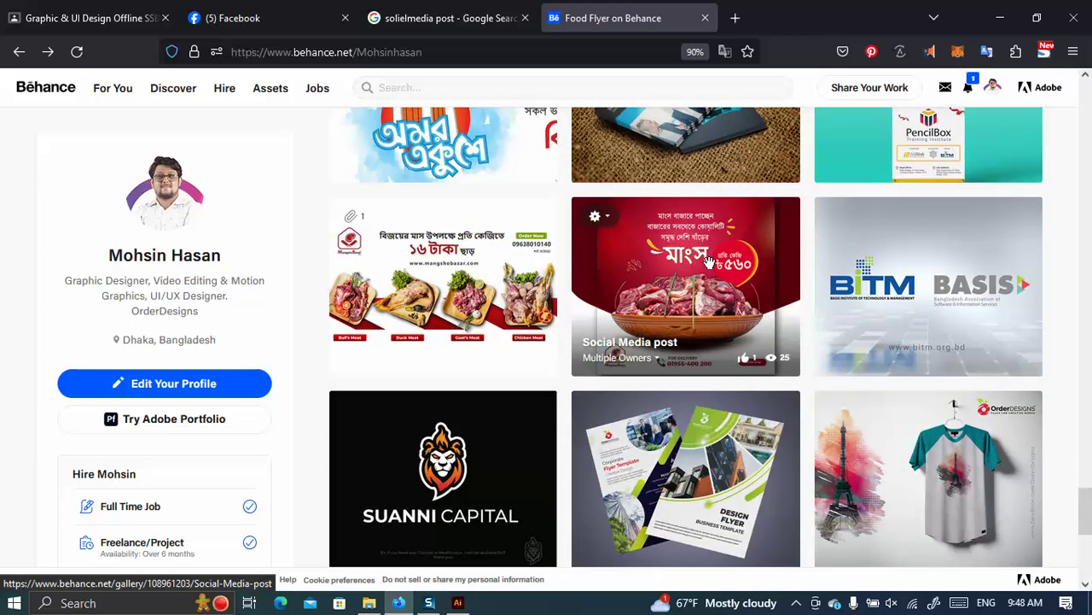
scroll(711, 266, down, 5)
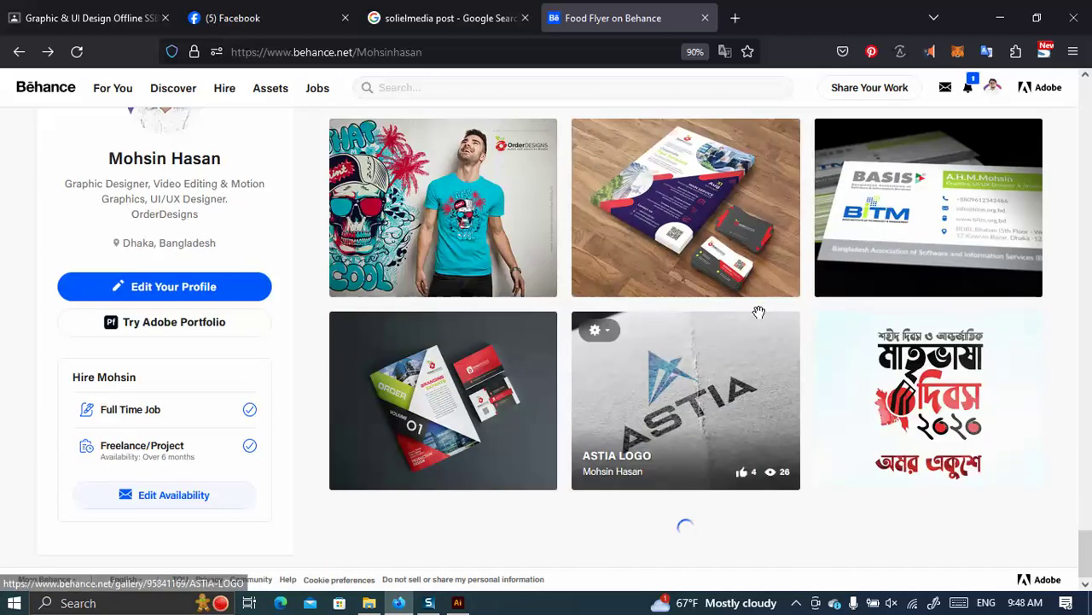
scroll(762, 309, down, 3)
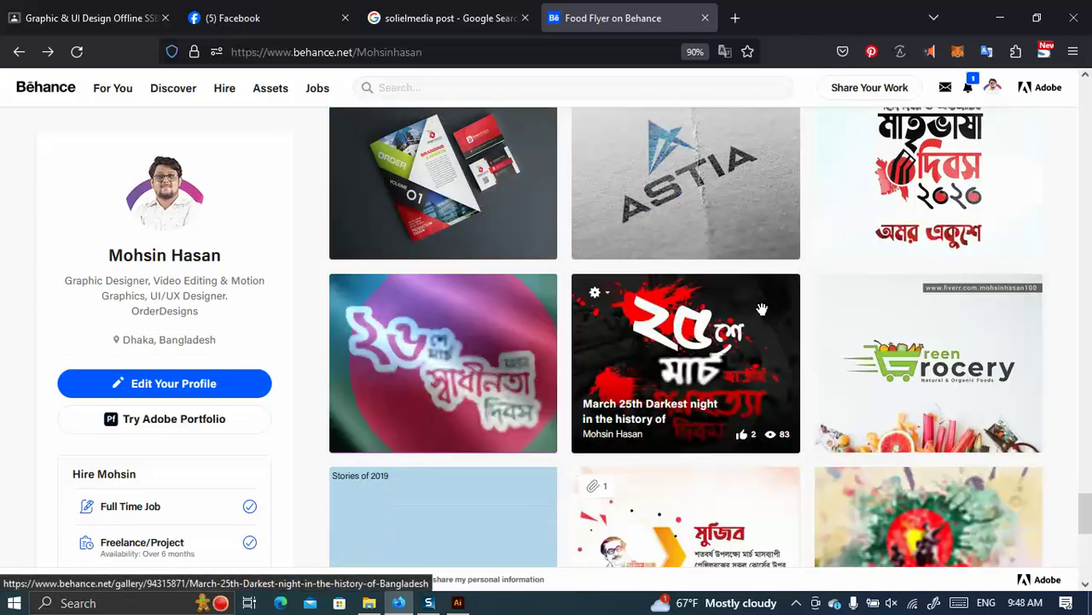
scroll(762, 309, down, 4)
scroll(768, 303, down, 3)
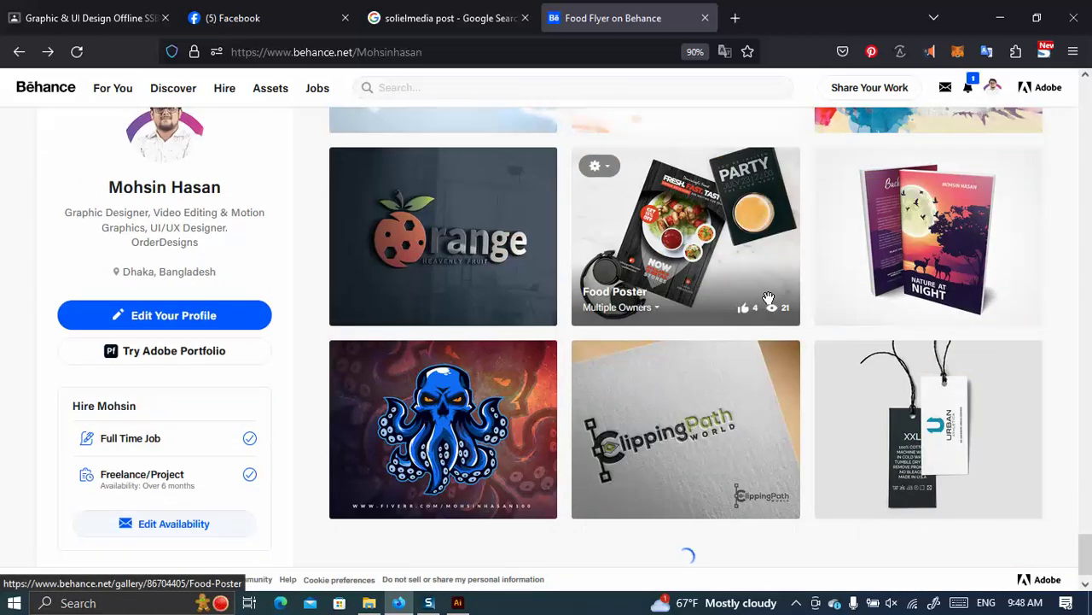
scroll(587, 279, down, 5)
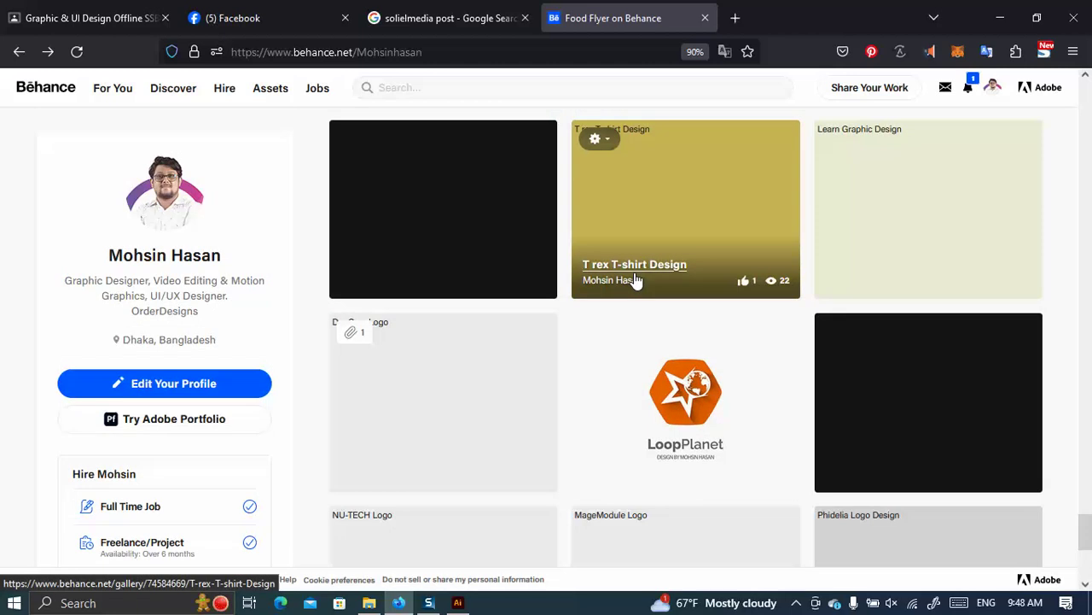
scroll(665, 281, up, 2)
scroll(768, 311, down, 2)
scroll(777, 317, down, 3)
scroll(792, 310, up, 12)
scroll(815, 293, up, 8)
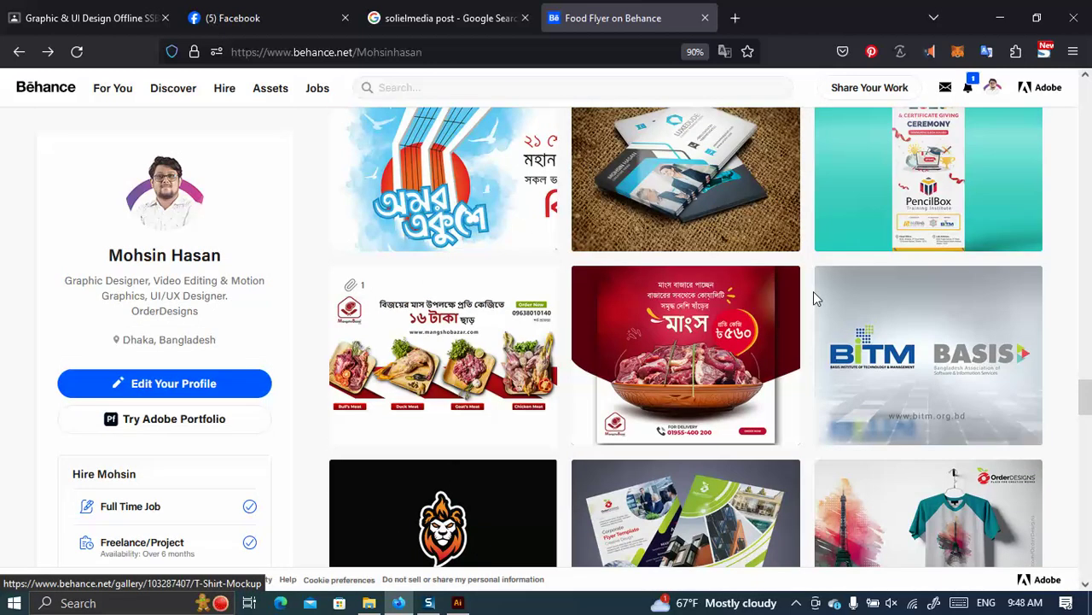
scroll(815, 293, down, 3)
scroll(815, 290, up, 15)
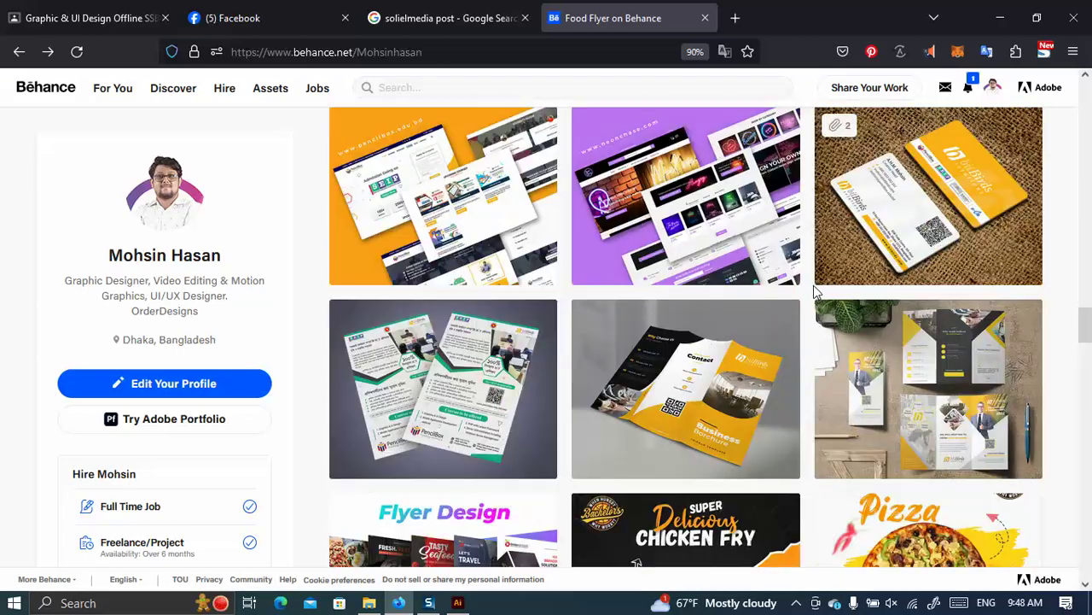
scroll(815, 285, up, 12)
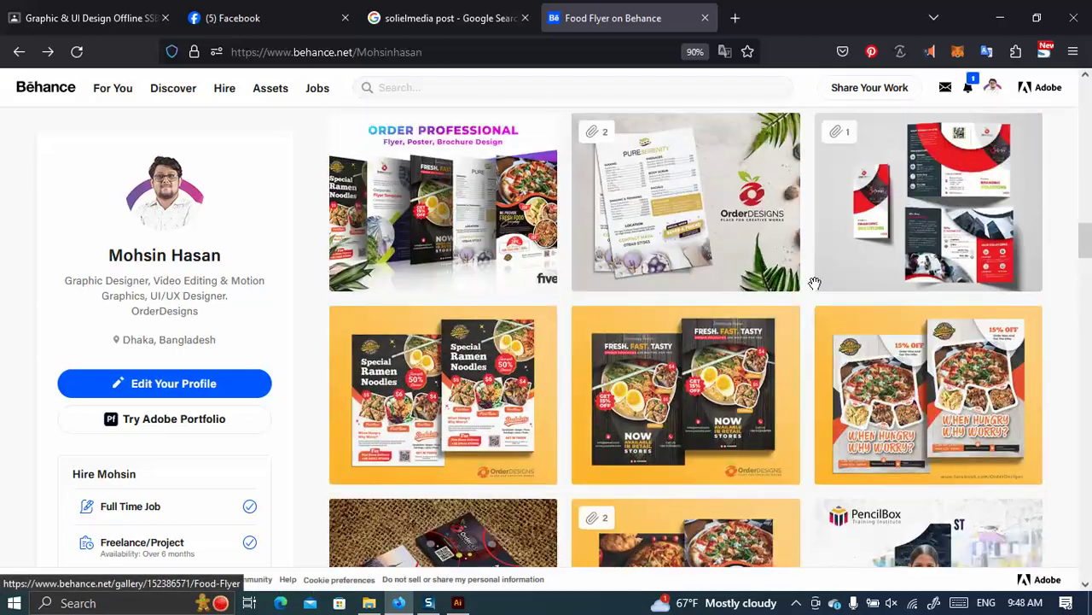
scroll(814, 286, up, 15)
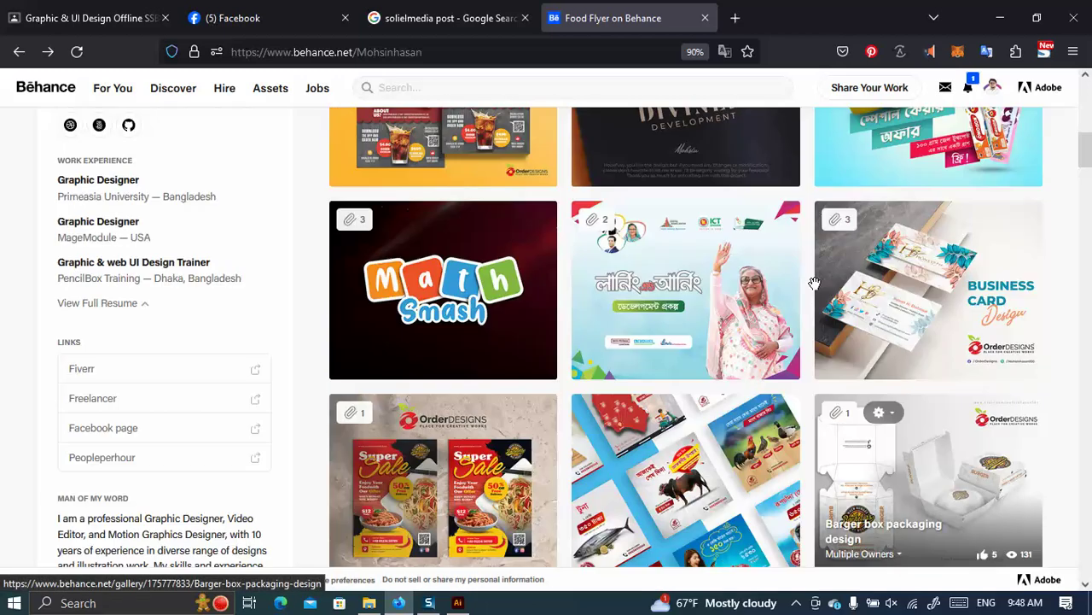
scroll(509, 227, up, 4)
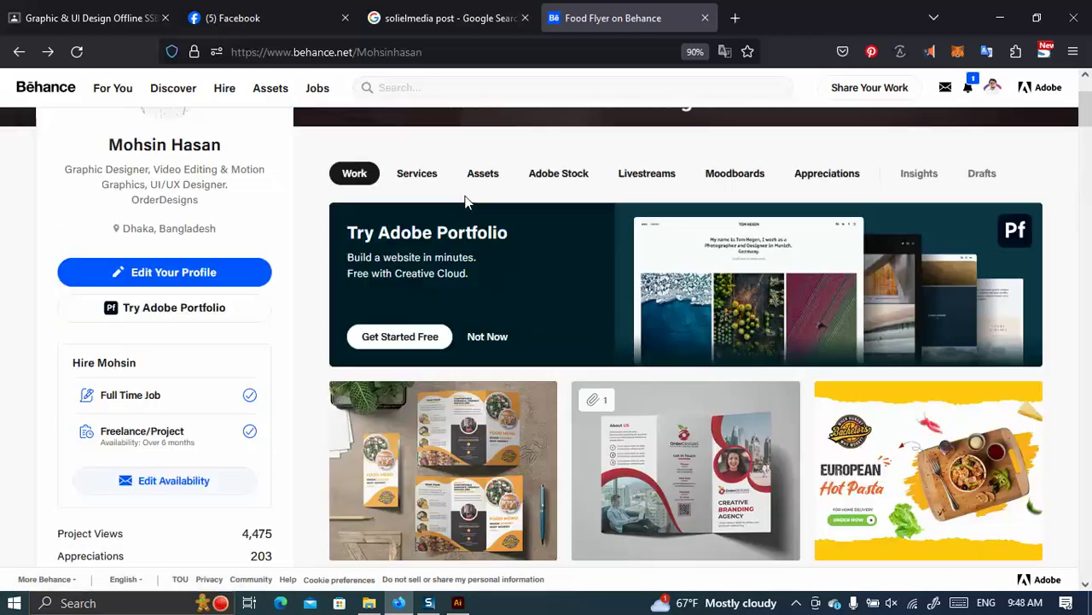
scroll(549, 309, down, 5)
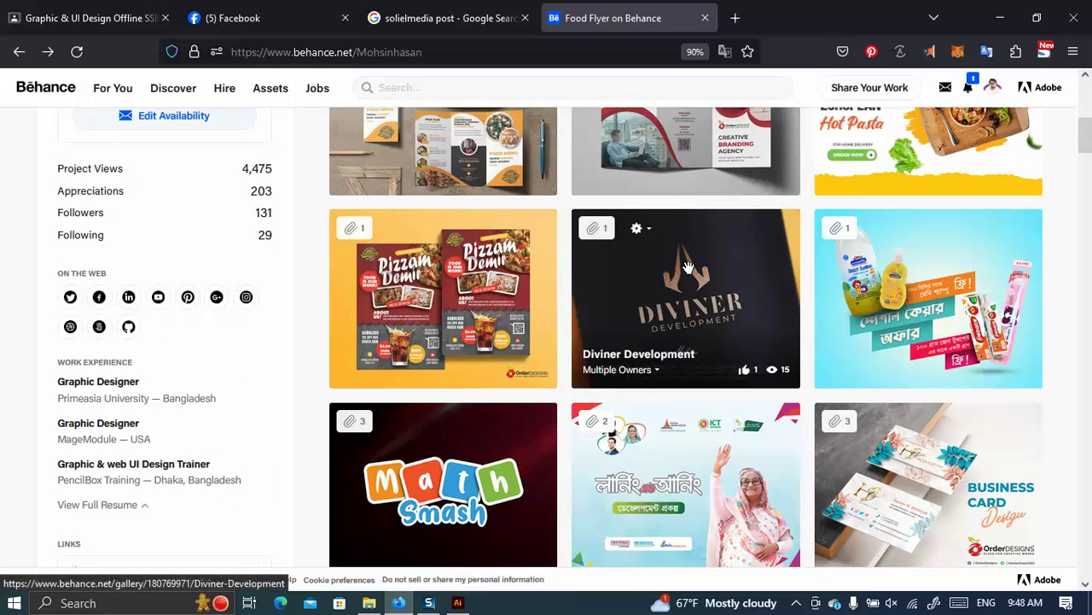
scroll(688, 268, down, 10)
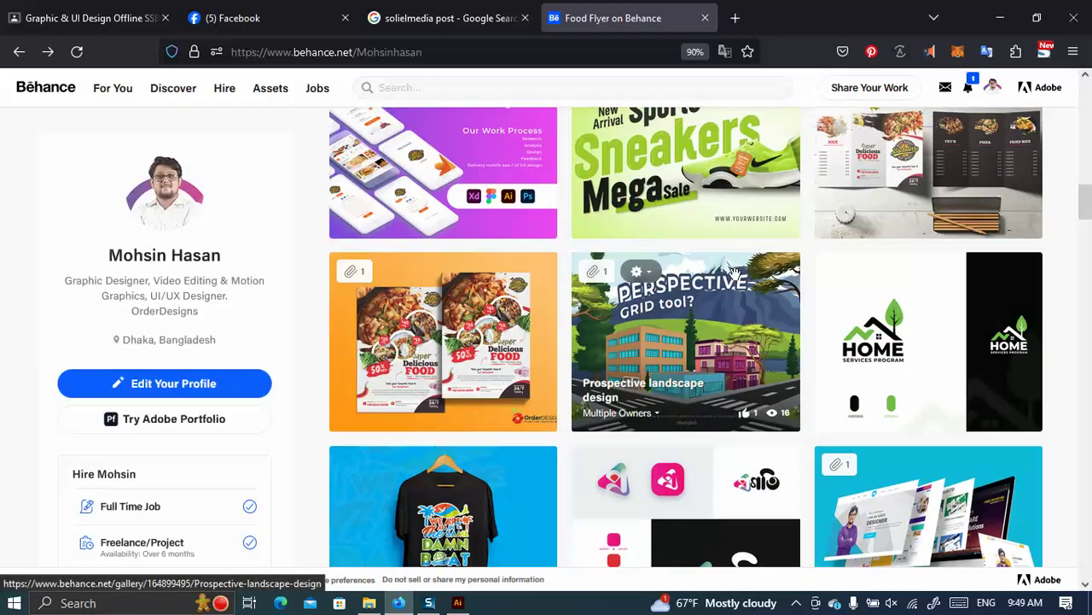
View the Trifold Brochure Food Price project image zoomed in, then return to Illustrator.
click(956, 196)
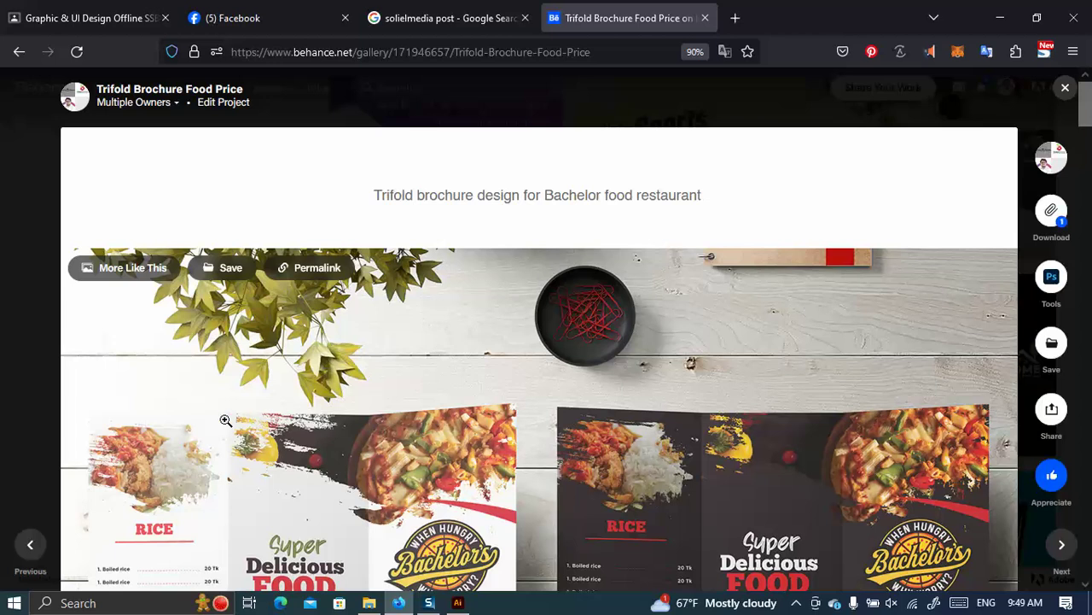
scroll(225, 420, down, 2)
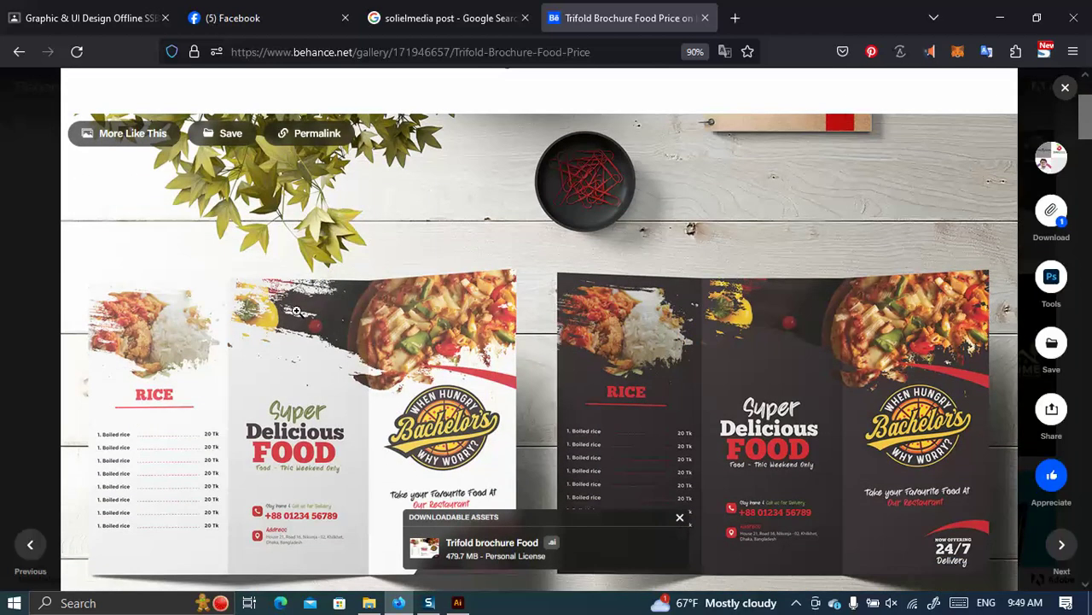
click(301, 309)
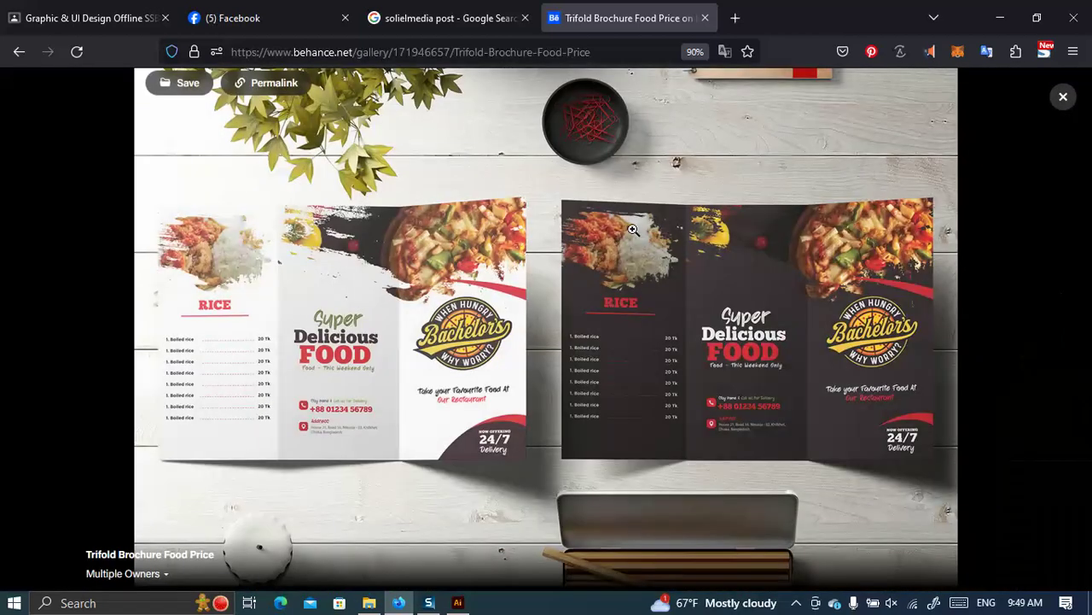
click(648, 227)
scroll(589, 290, down, 3)
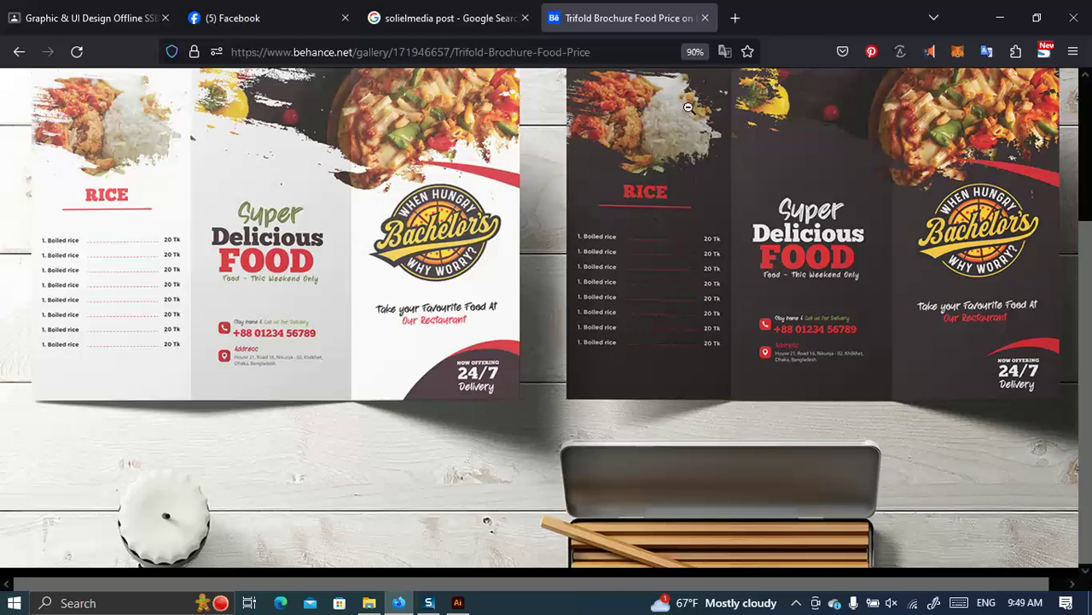
click(458, 603)
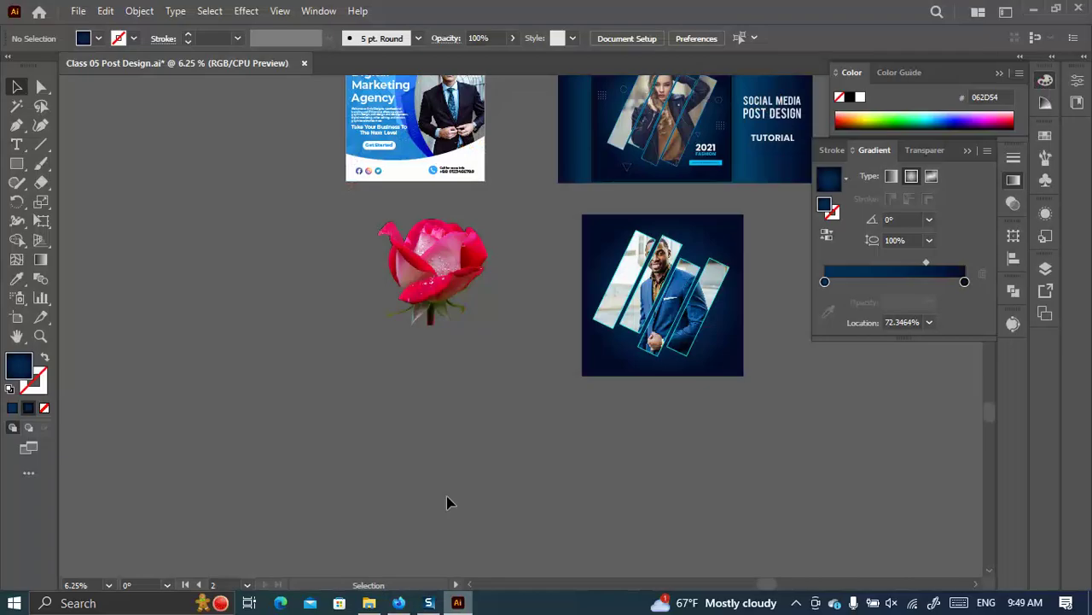
scroll(395, 273, down, 4)
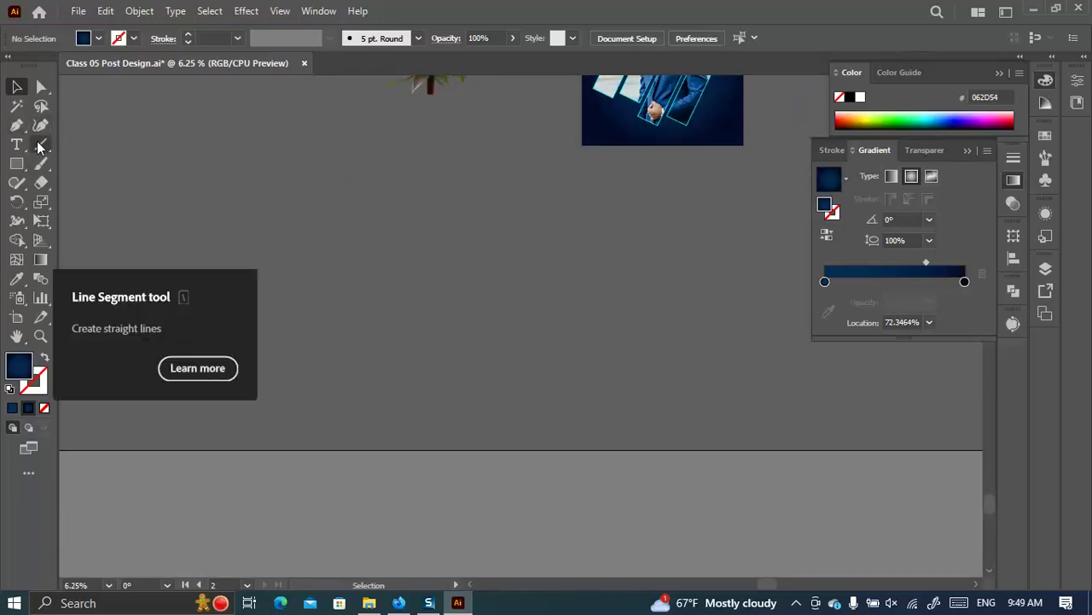
Draw three stacked wavy curves with the Paintbrush Tool beside the Digital Marketing post.
scroll(327, 272, up, 8)
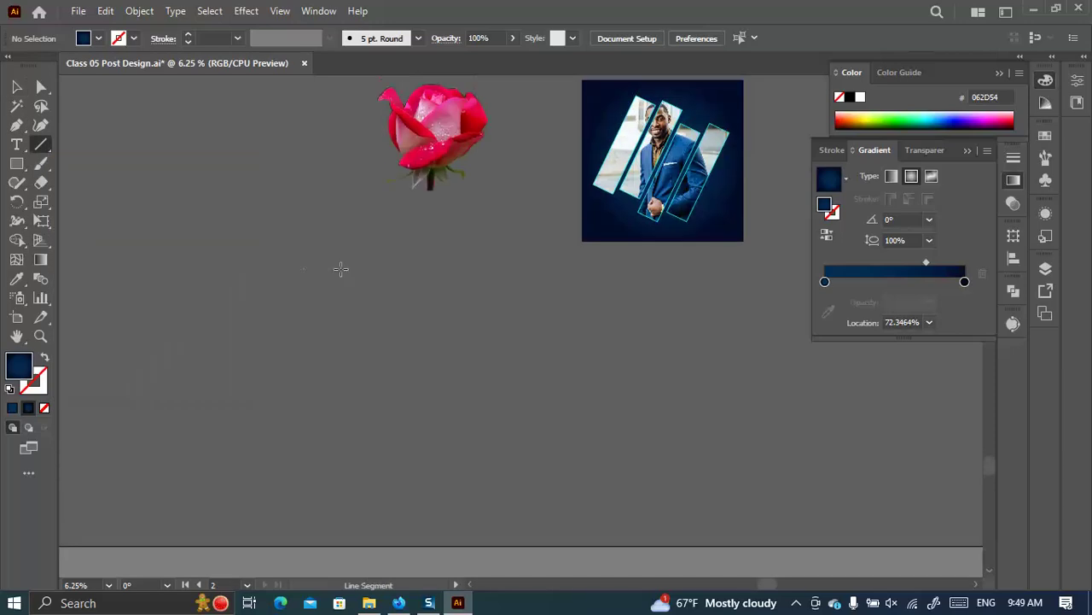
right_click(41, 162)
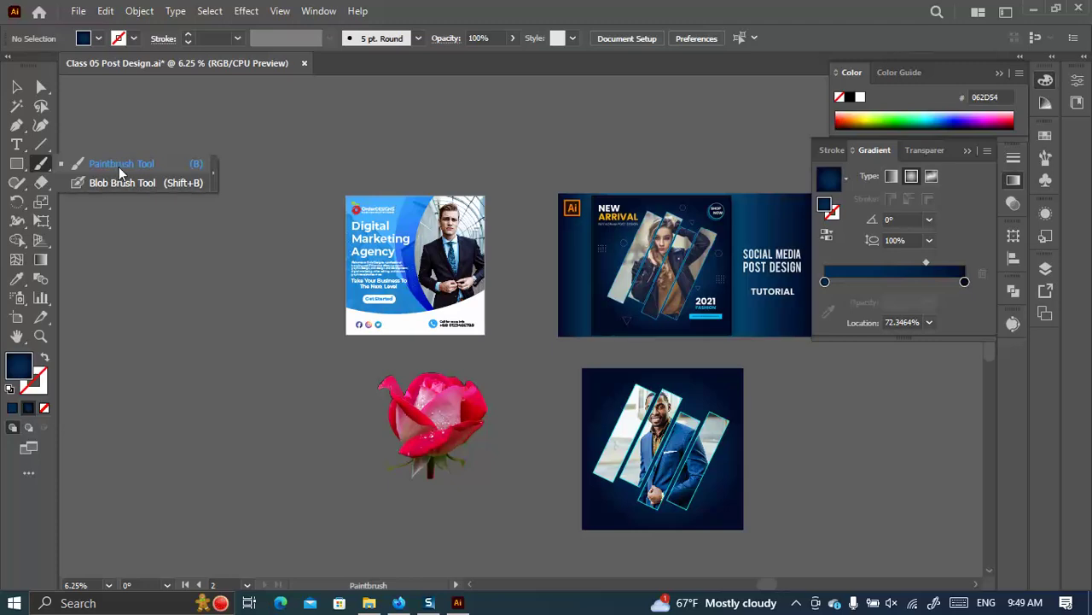
click(119, 166)
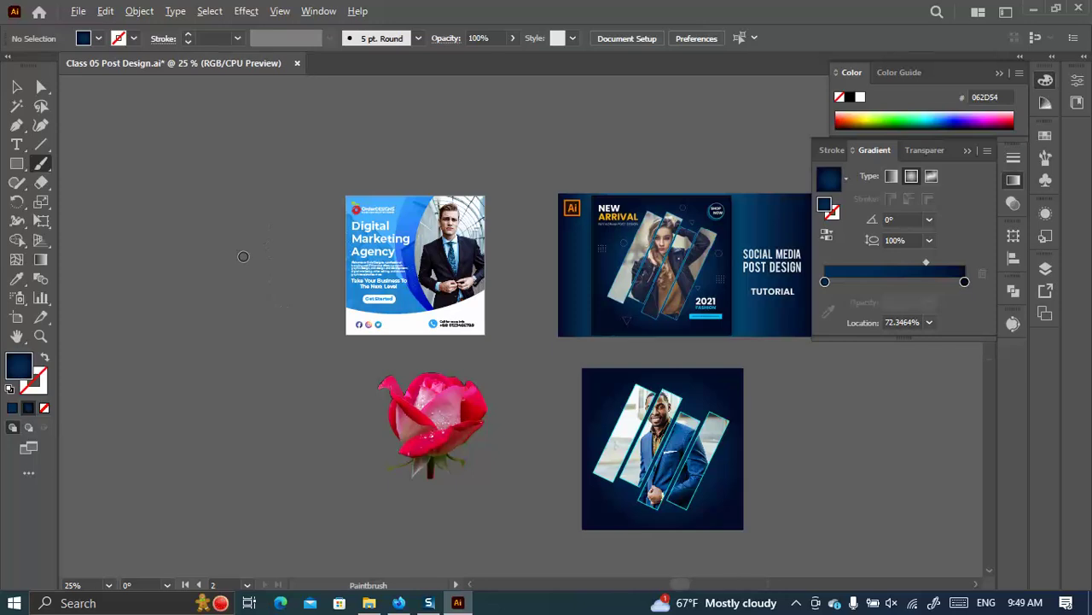
scroll(242, 251, up, 4)
drag(147, 293, 481, 117)
mouse_move(209, 376)
mouse_down()
mouse_move(313, 263)
mouse_move(526, 208)
mouse_up()
mouse_move(270, 435)
mouse_down()
mouse_move(376, 337)
mouse_move(529, 282)
mouse_up()
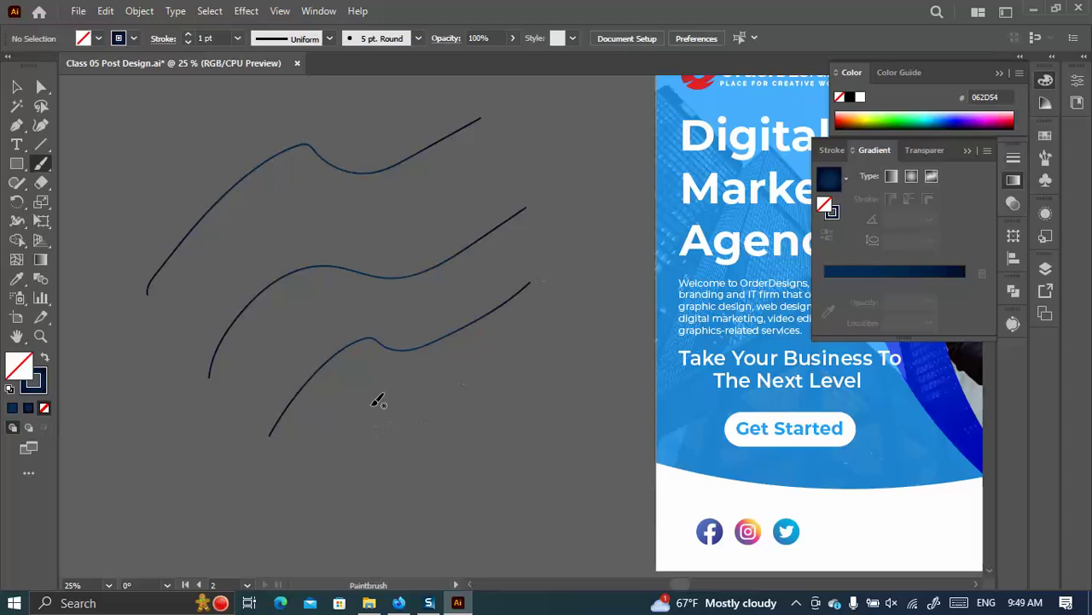
Switch to the Selection tool and select all three curves together.
key(v)
mouse_move(162, 118)
mouse_down()
mouse_move(281, 212)
mouse_move(363, 324)
mouse_up()
drag(452, 400, 341, 281)
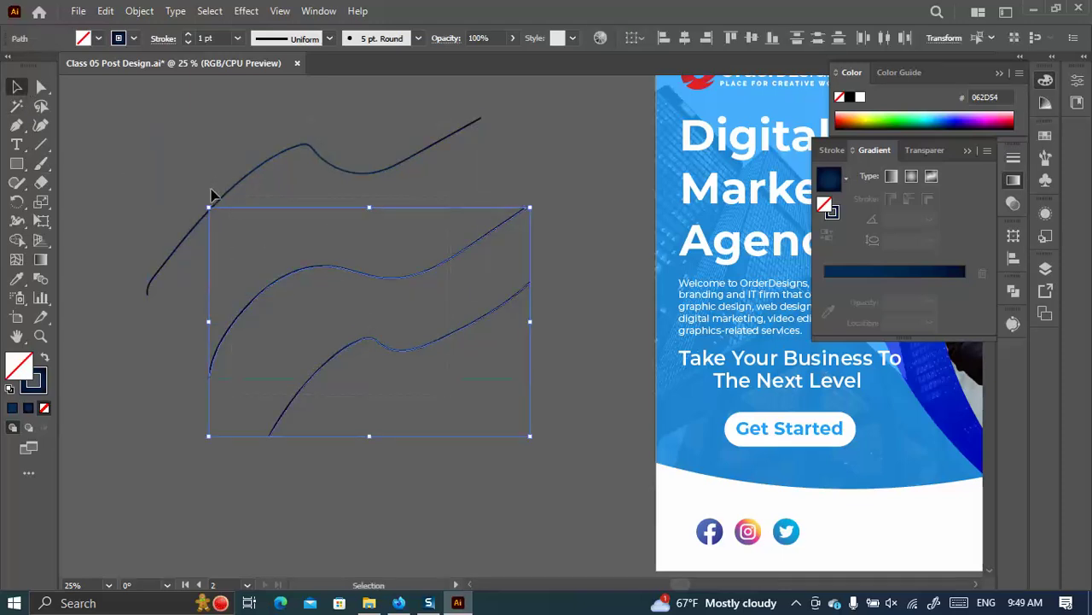
click(557, 405)
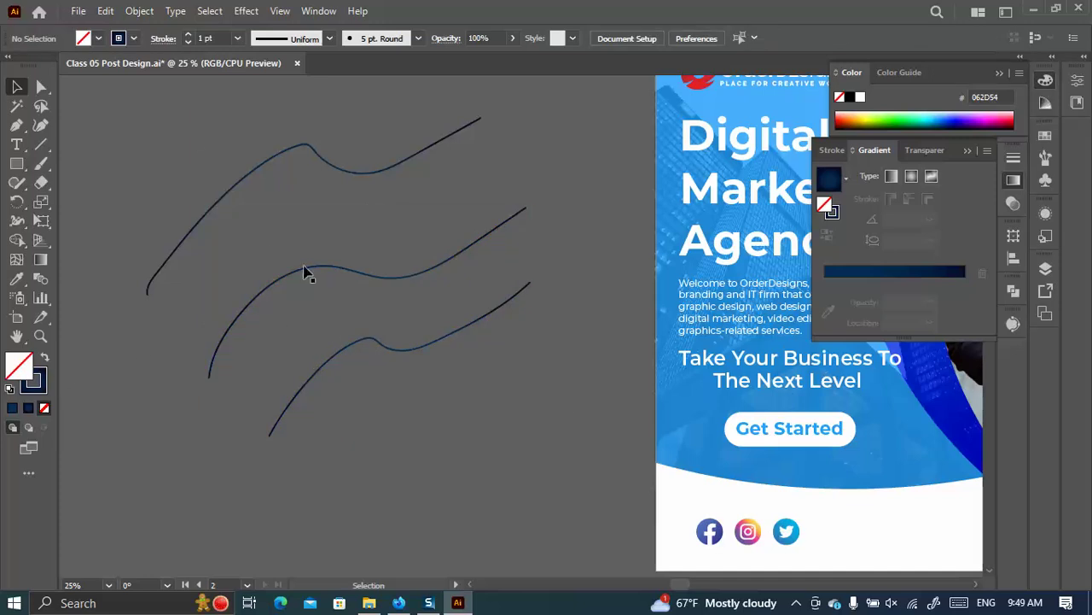
drag(191, 139, 384, 373)
Give the curves a light blue stroke and shift the top curve down and right.
click(134, 37)
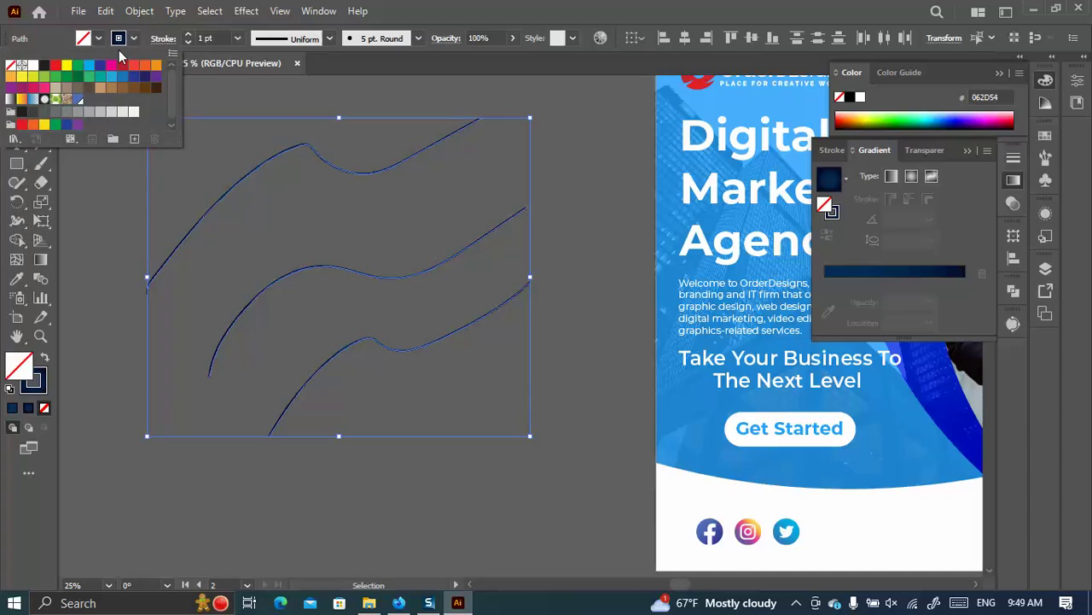
click(89, 64)
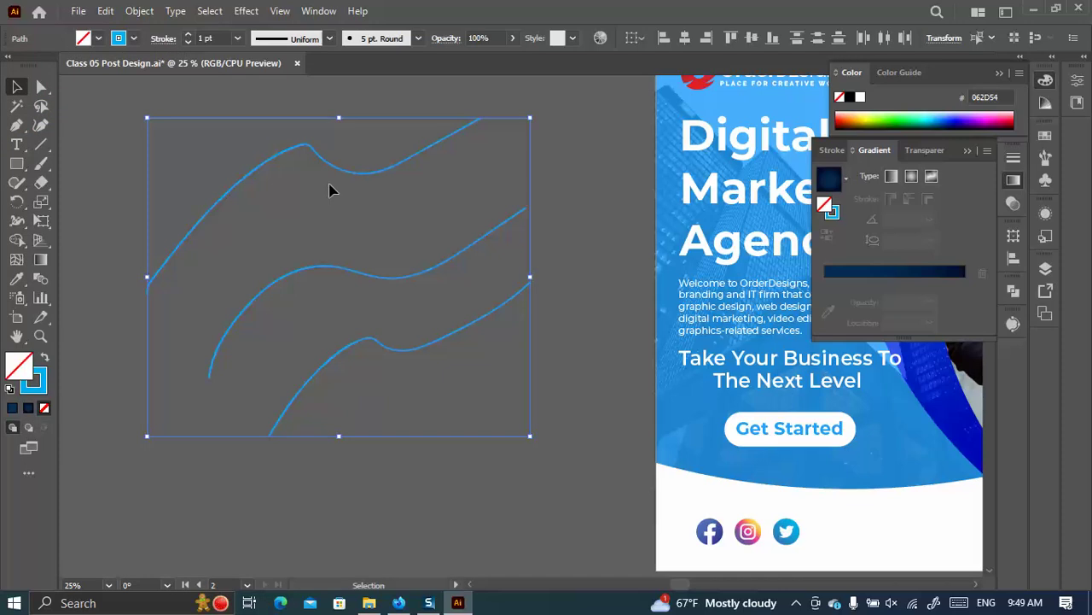
click(385, 202)
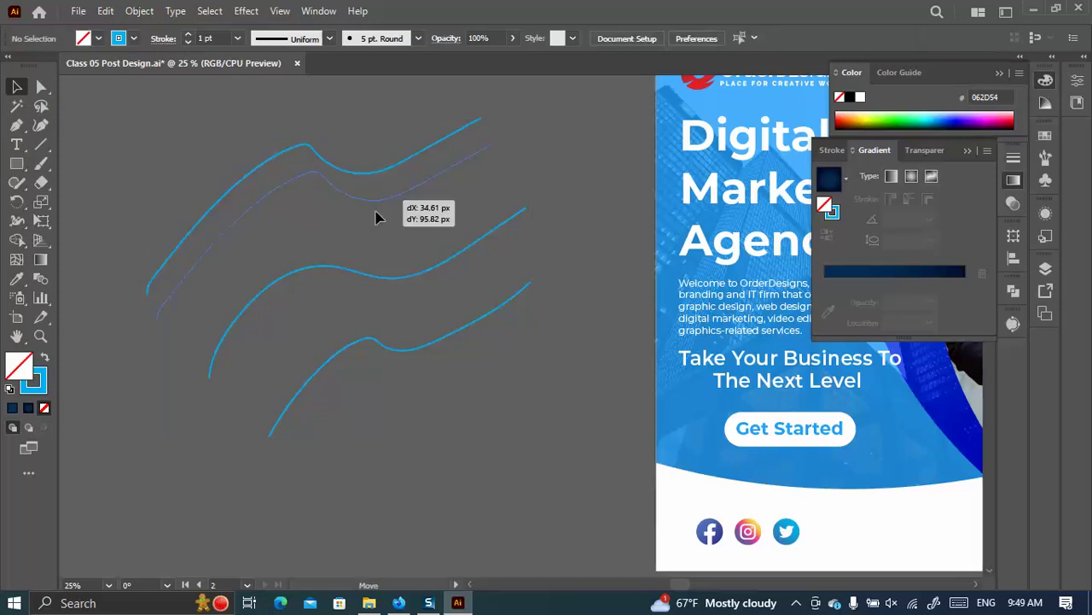
drag(364, 173, 379, 210)
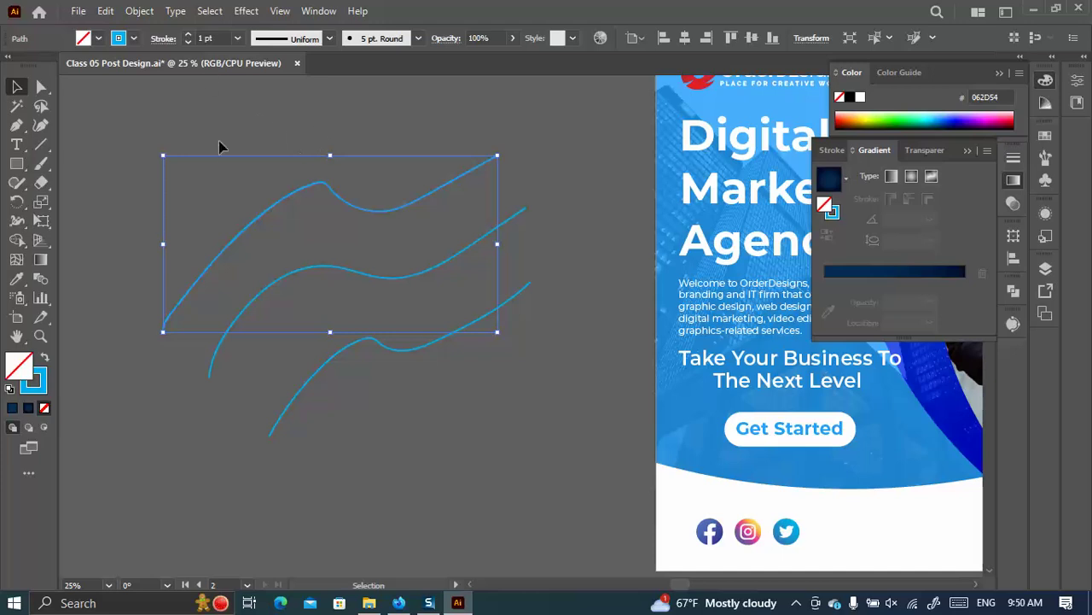
Apply the Charcoal - Feather brush at 68 pt to all curves, then nudge the lower-left stroke up-left.
drag(441, 405, 314, 63)
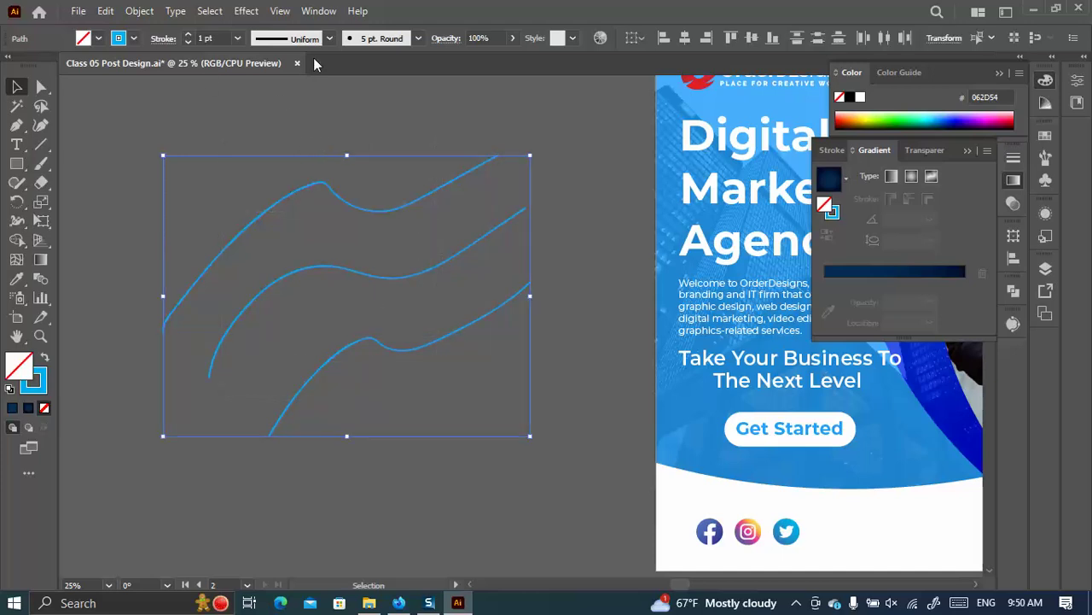
click(417, 39)
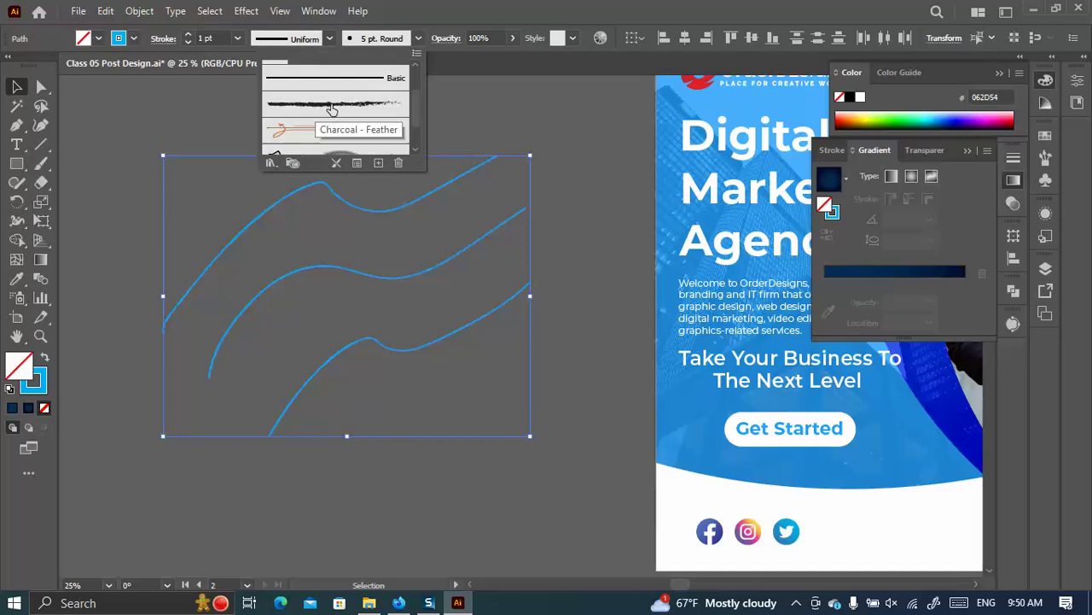
click(324, 105)
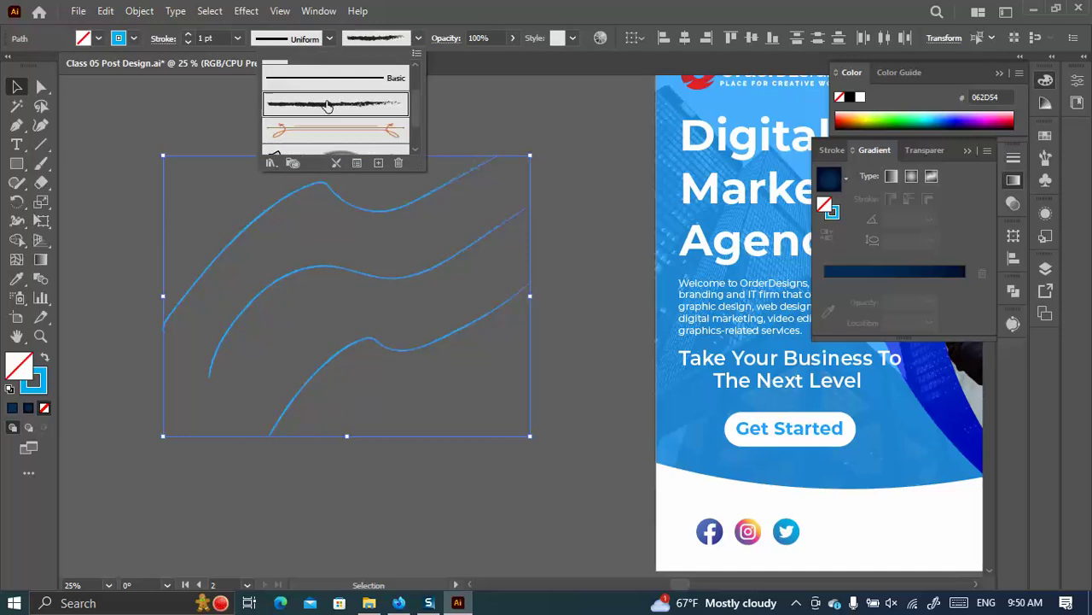
click(187, 35)
click(188, 35)
click(188, 34)
click(188, 34)
click(188, 34)
click(187, 34)
click(188, 34)
click(188, 35)
click(187, 35)
click(188, 34)
click(188, 35)
click(188, 34)
click(189, 34)
click(188, 34)
click(189, 34)
click(189, 34)
click(189, 34)
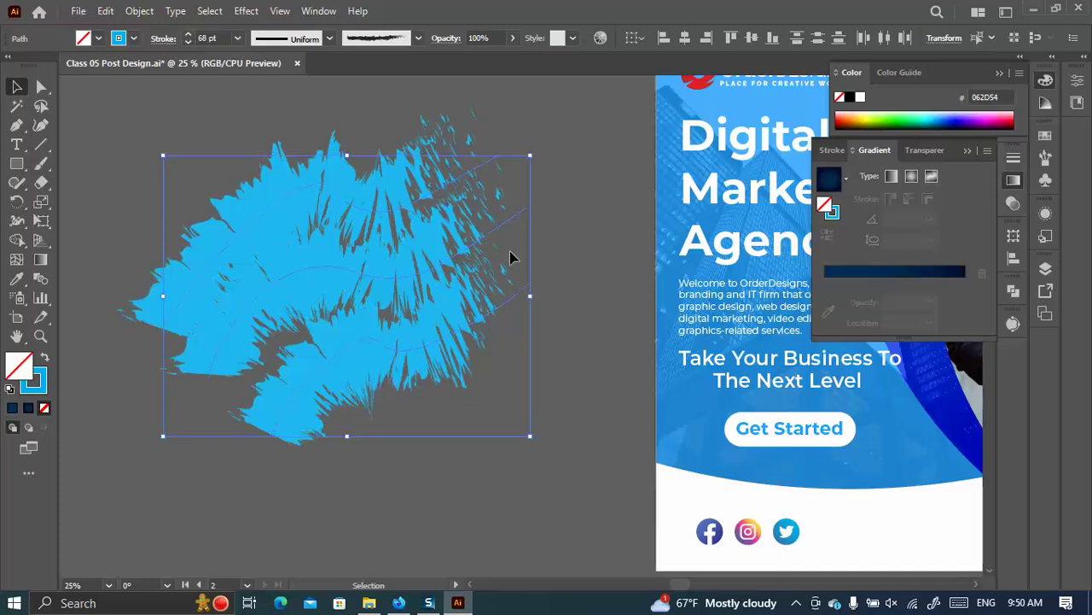
click(555, 297)
drag(348, 379, 299, 321)
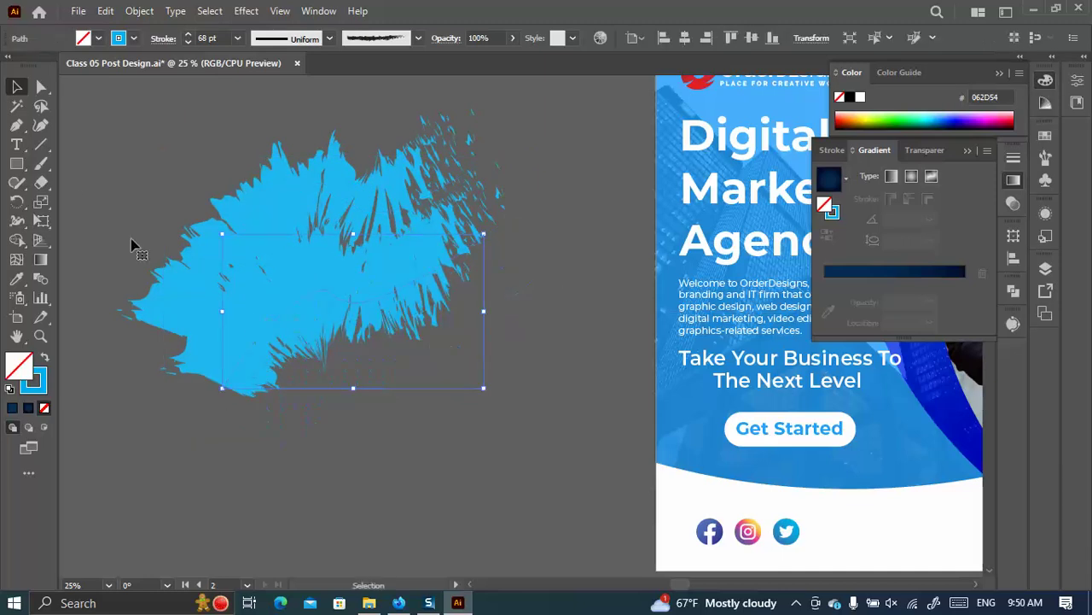
Paint extra charcoal strokes over the right side, lower half and bottom-left gaps.
click(41, 163)
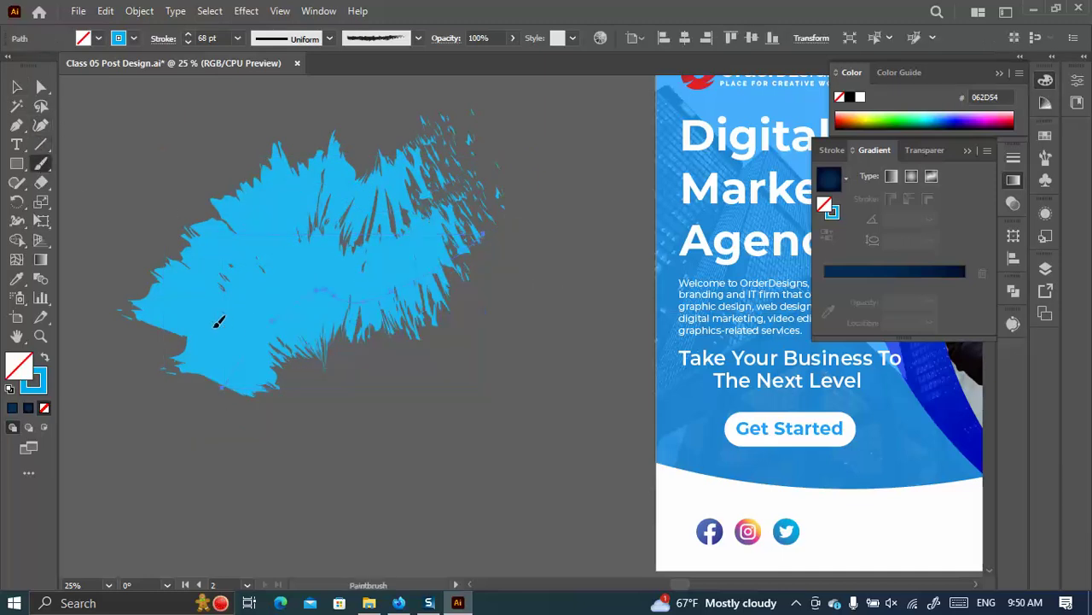
drag(579, 239, 320, 350)
drag(551, 334, 236, 387)
drag(492, 302, 378, 363)
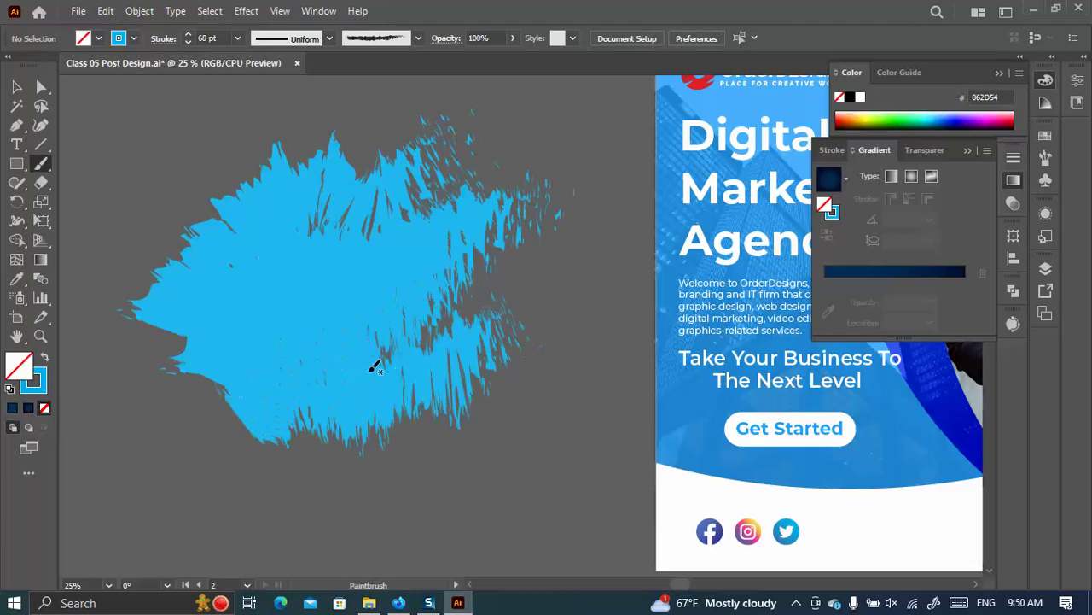
mouse_move(275, 358)
mouse_down()
mouse_move(229, 430)
mouse_move(111, 495)
mouse_up()
drag(212, 302, 81, 418)
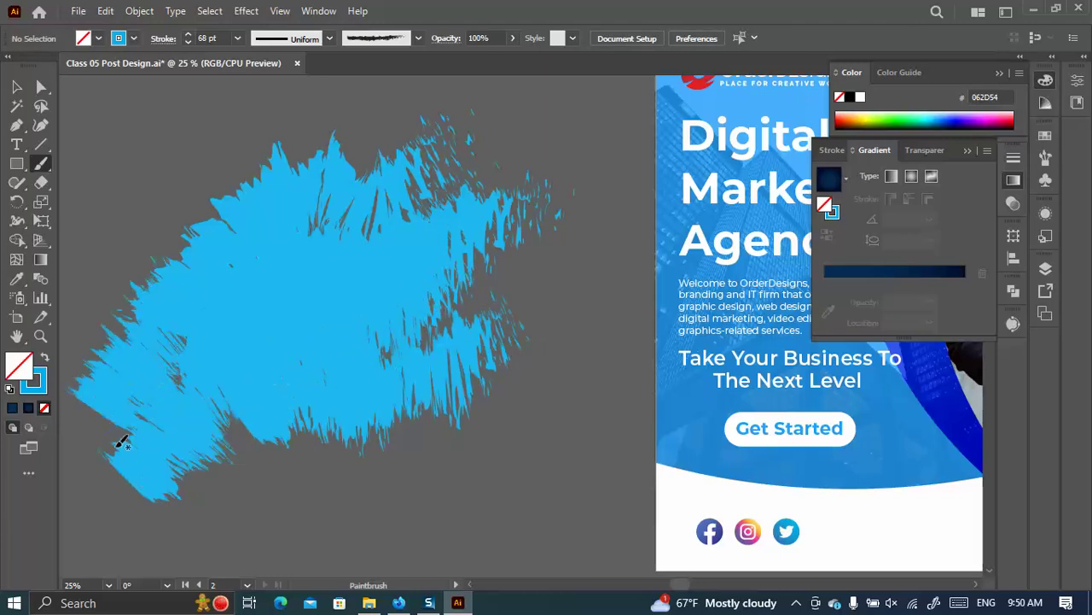
drag(383, 387, 224, 510)
drag(474, 408, 248, 525)
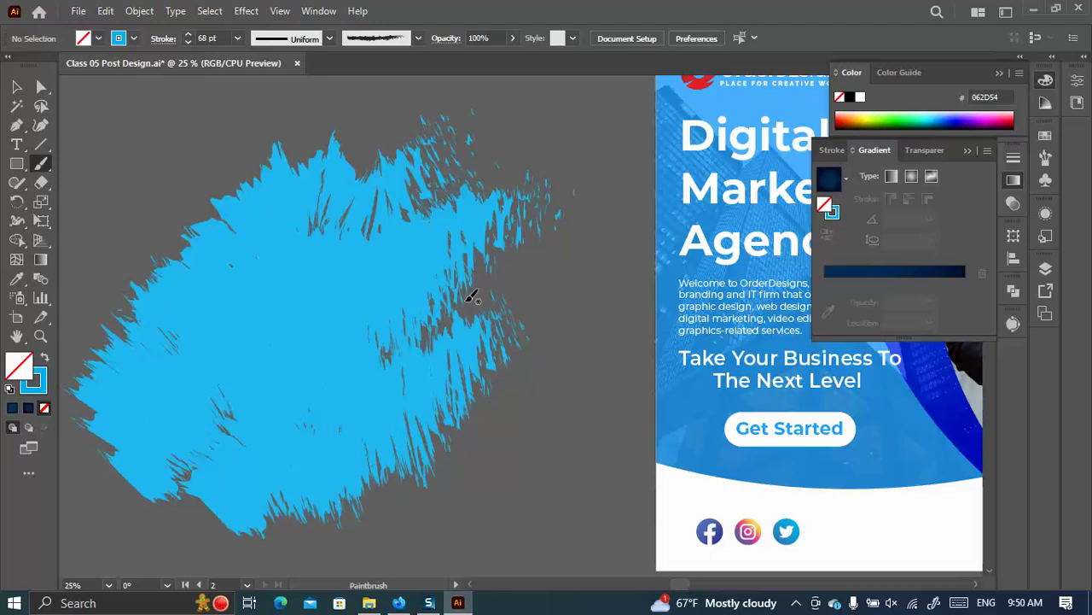
drag(512, 271, 418, 371)
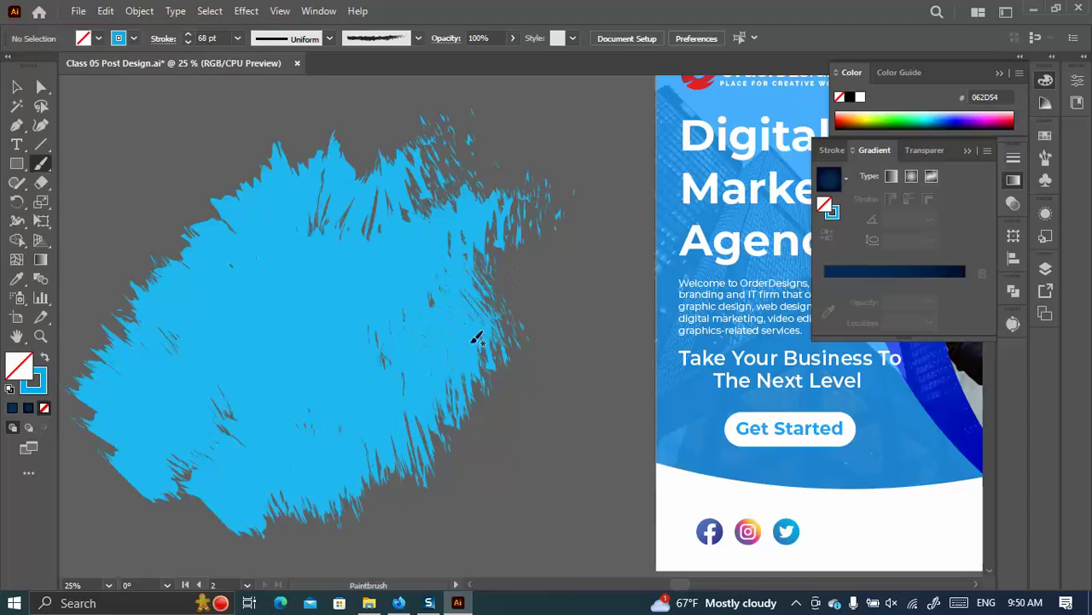
Return to the Selection tool and select all the brush-stroke artwork.
scroll(444, 359, down, 2)
click(15, 87)
drag(98, 130, 130, 123)
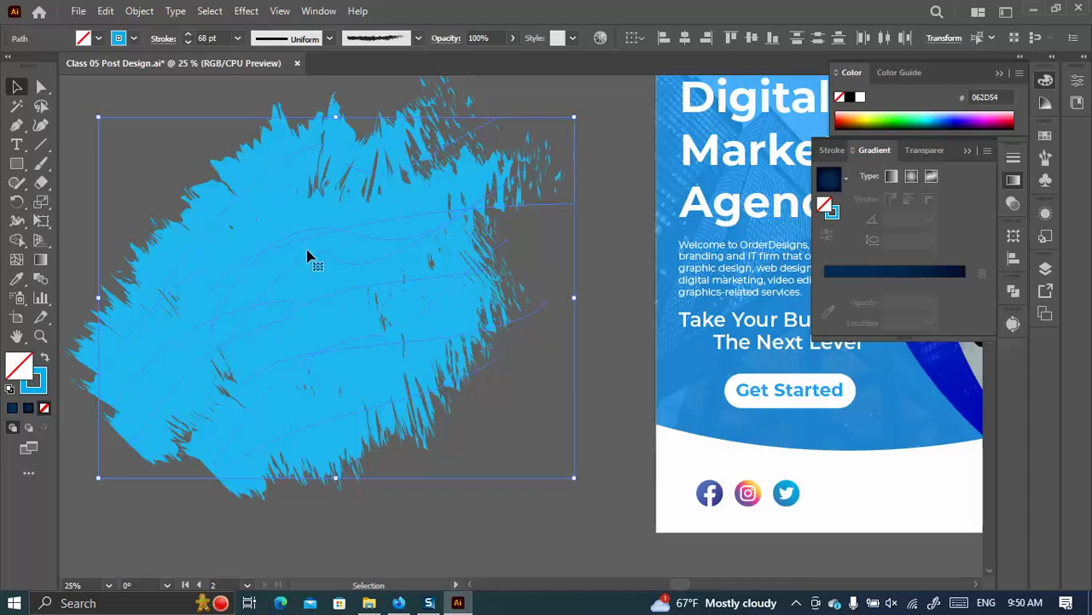
click(417, 38)
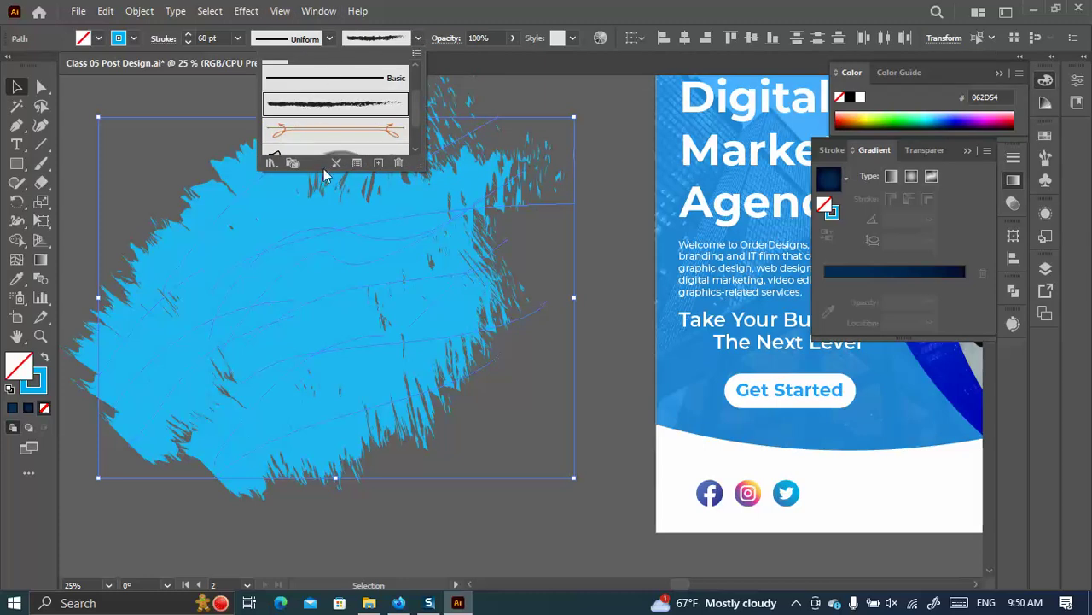
click(273, 162)
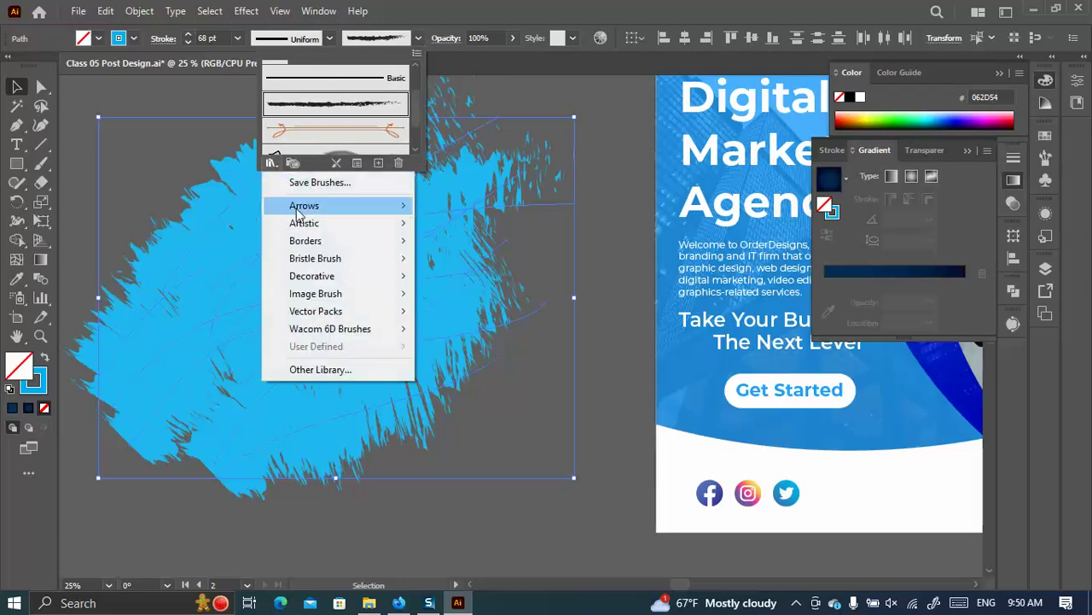
mouse_move(312, 214)
click(470, 206)
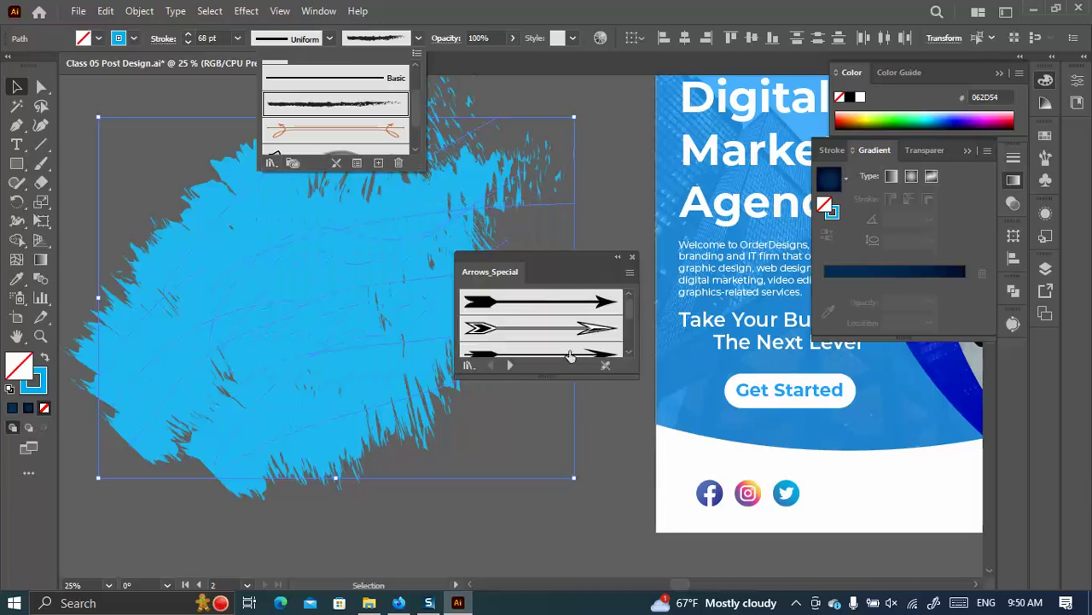
click(547, 376)
drag(545, 280, 555, 125)
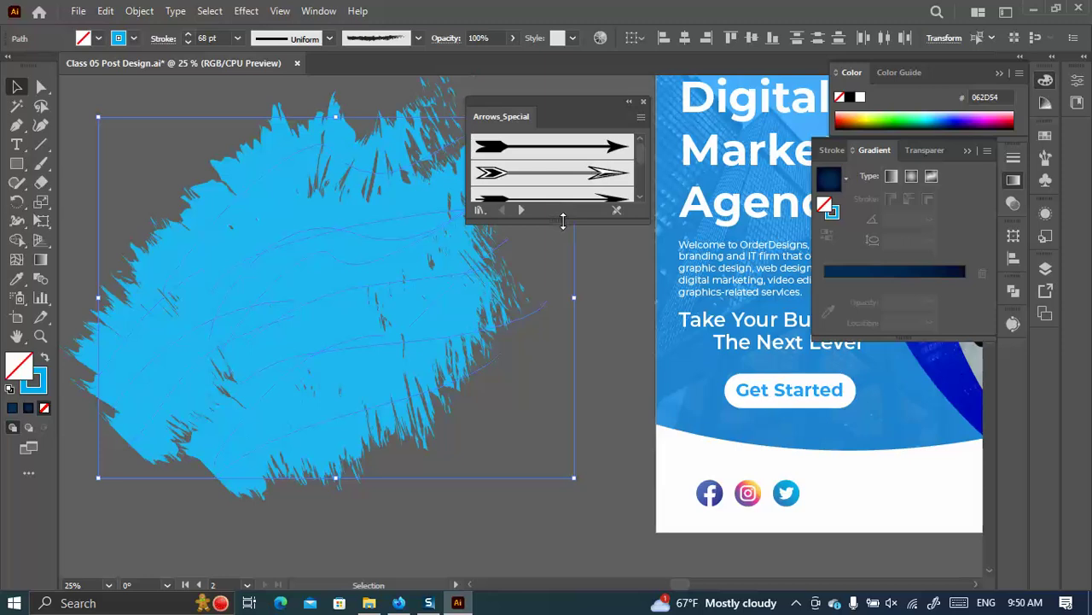
drag(562, 221, 540, 362)
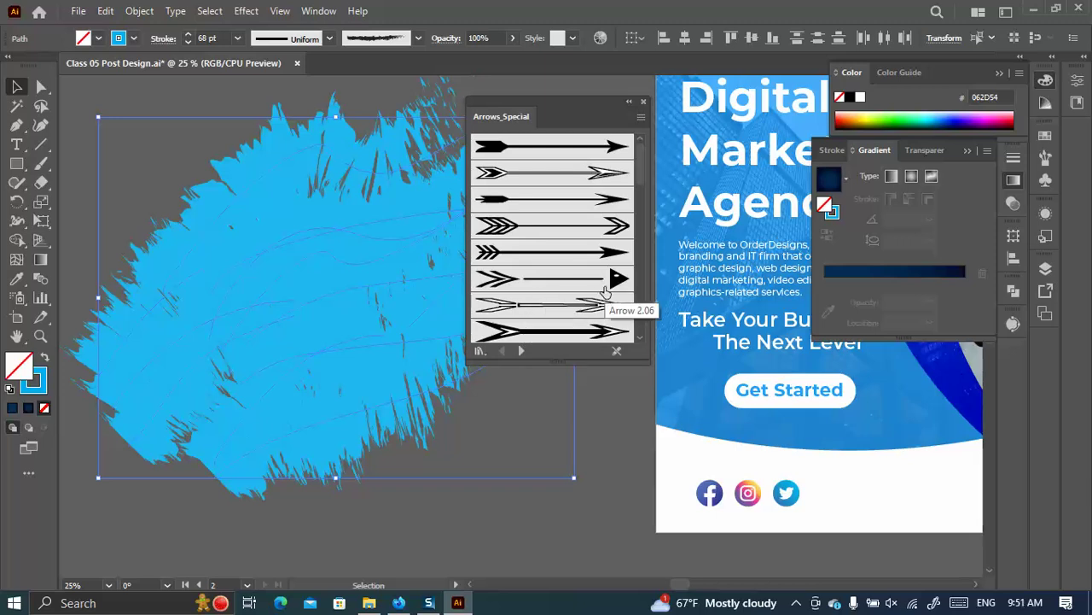
click(521, 350)
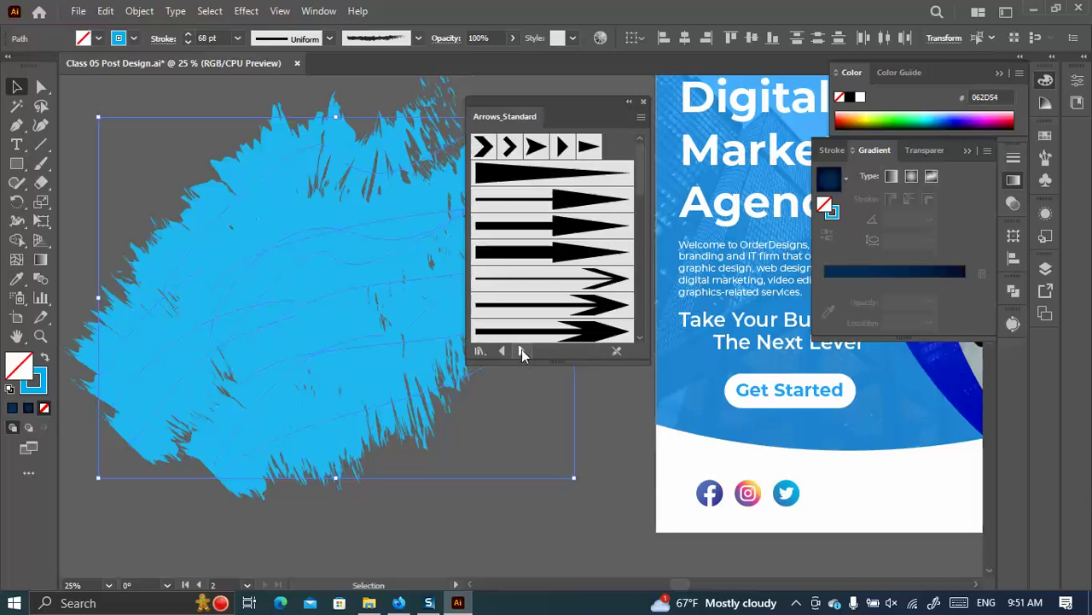
click(520, 350)
click(521, 350)
click(521, 350)
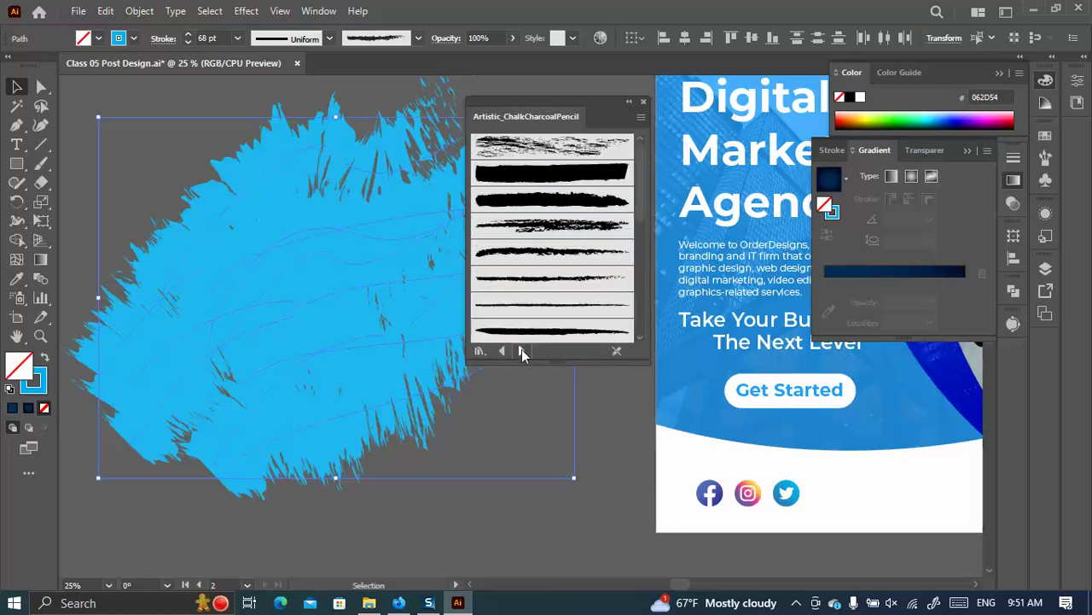
click(518, 350)
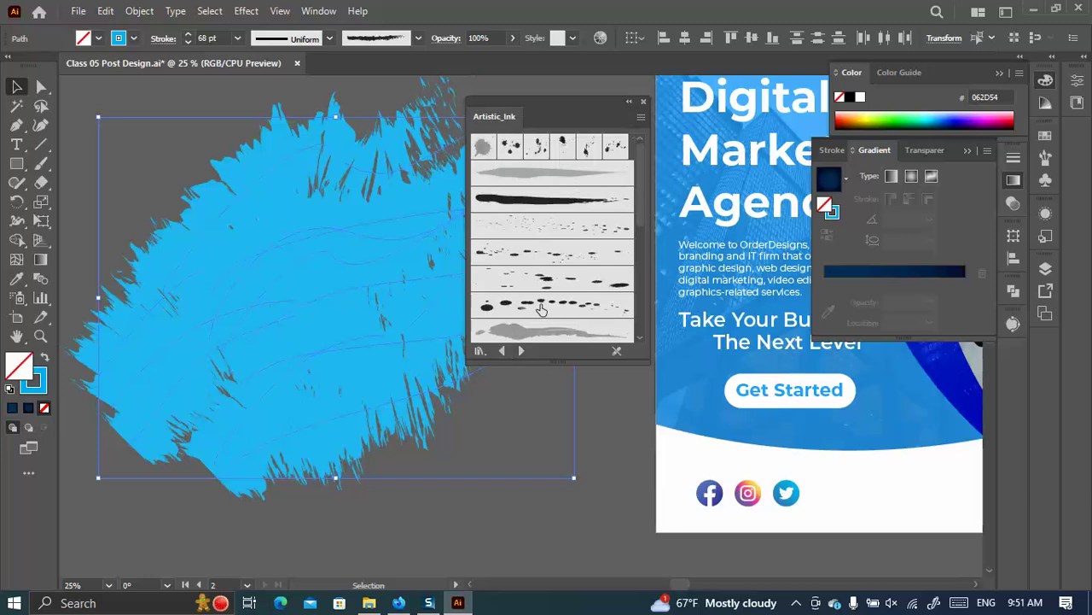
click(502, 350)
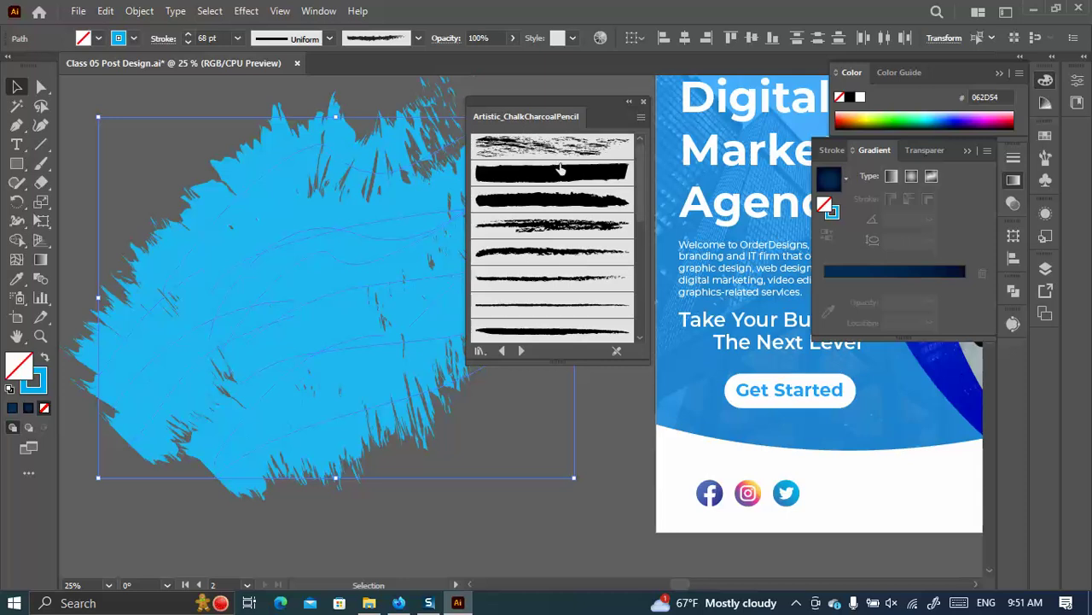
scroll(577, 269, down, 5)
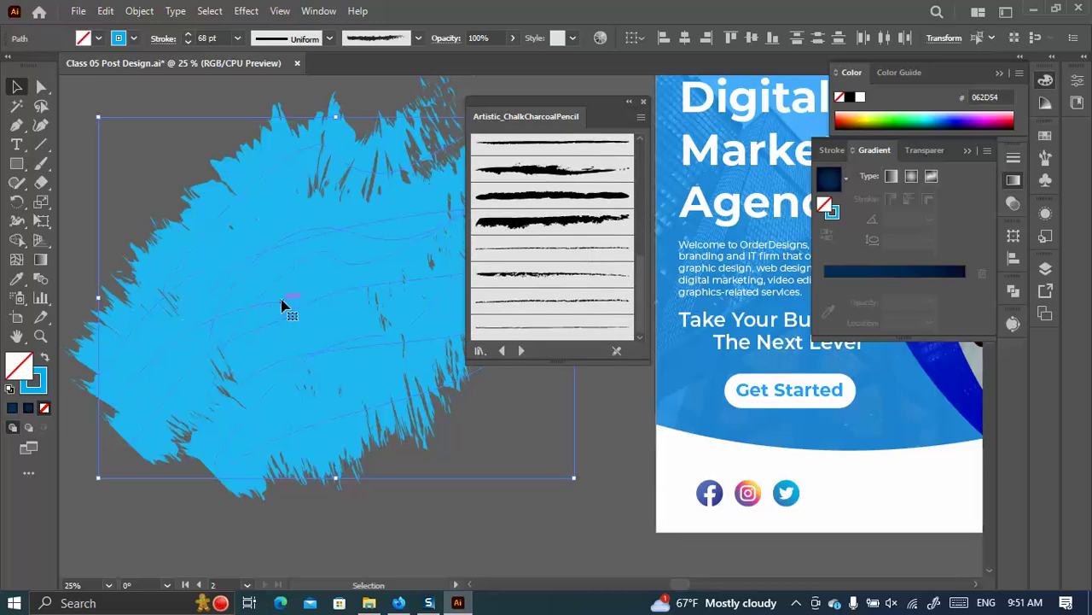
click(213, 107)
click(644, 103)
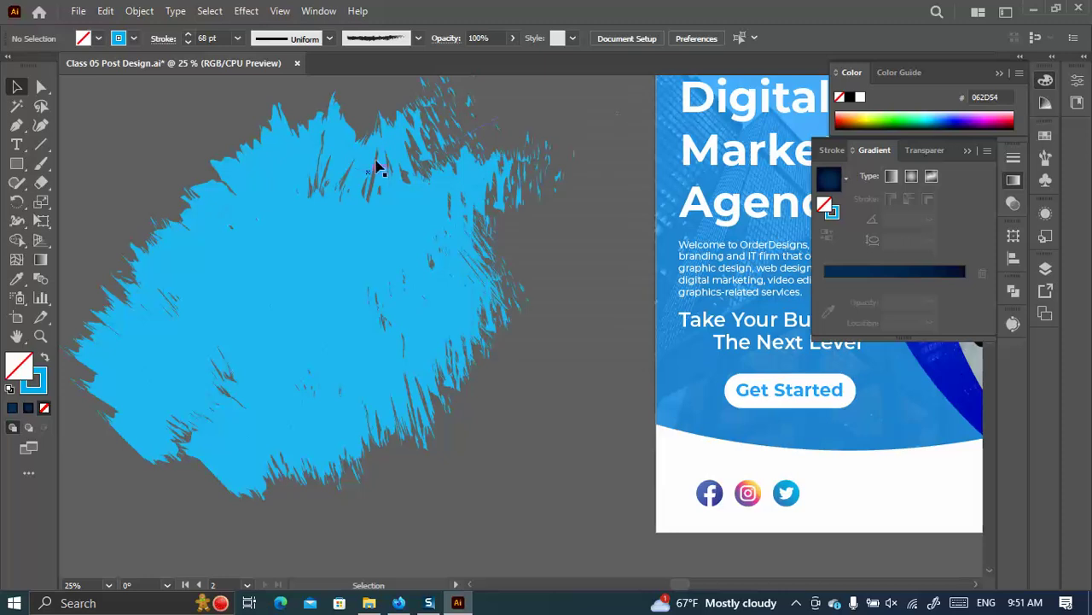
click(188, 171)
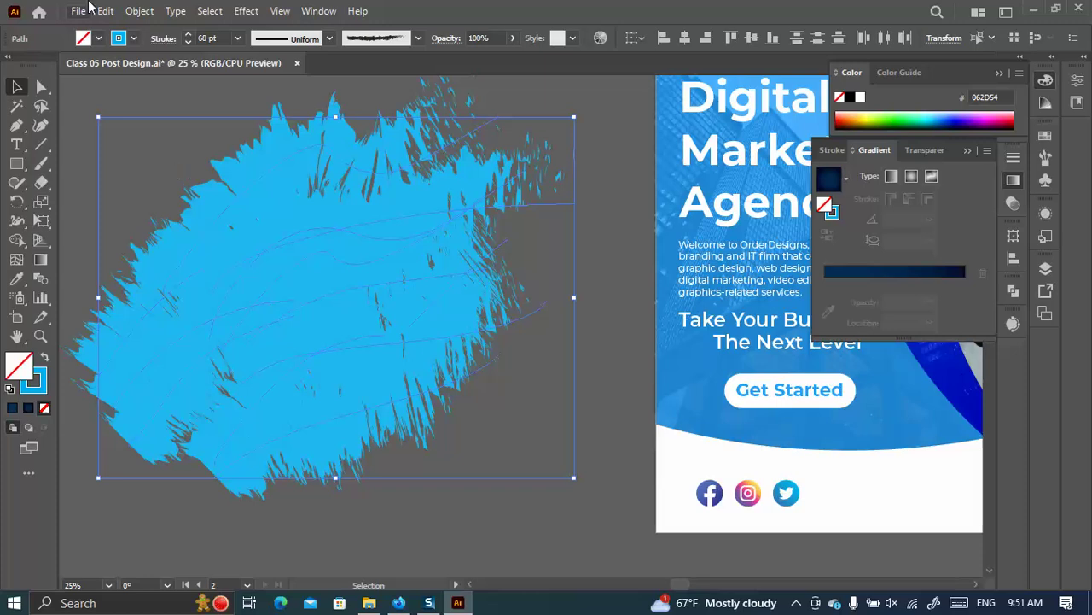
Expand the brush strokes into filled shapes and unite them into one shape with Pathfinder.
click(139, 10)
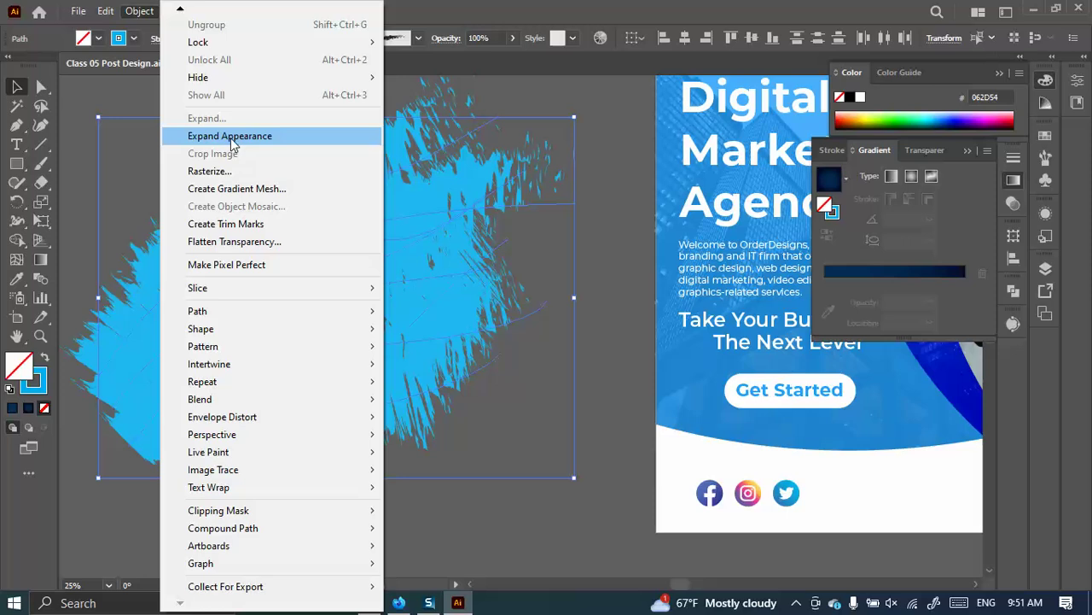
click(230, 138)
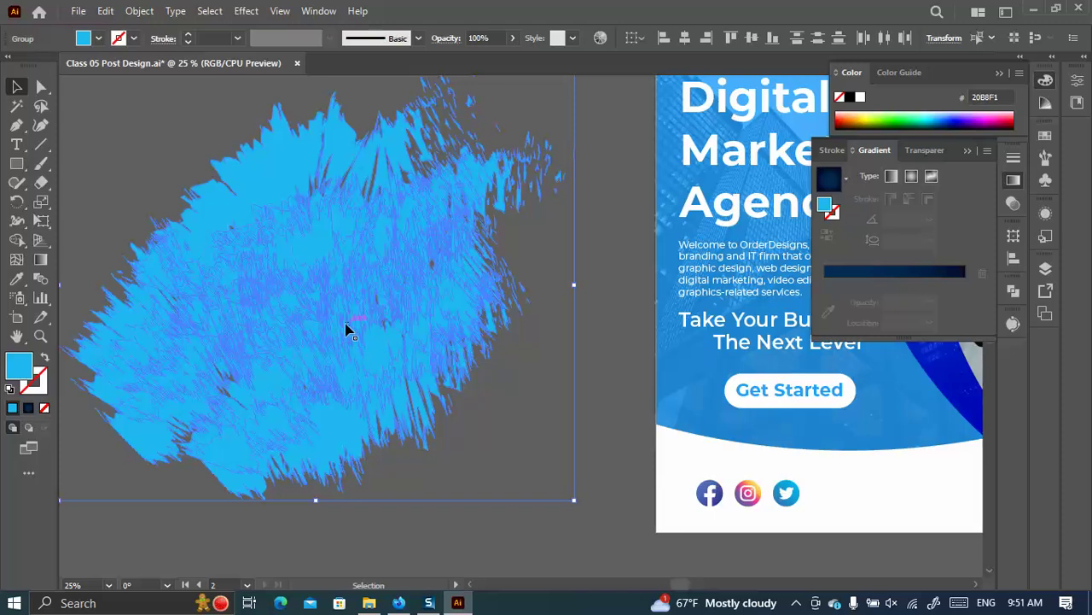
click(1013, 290)
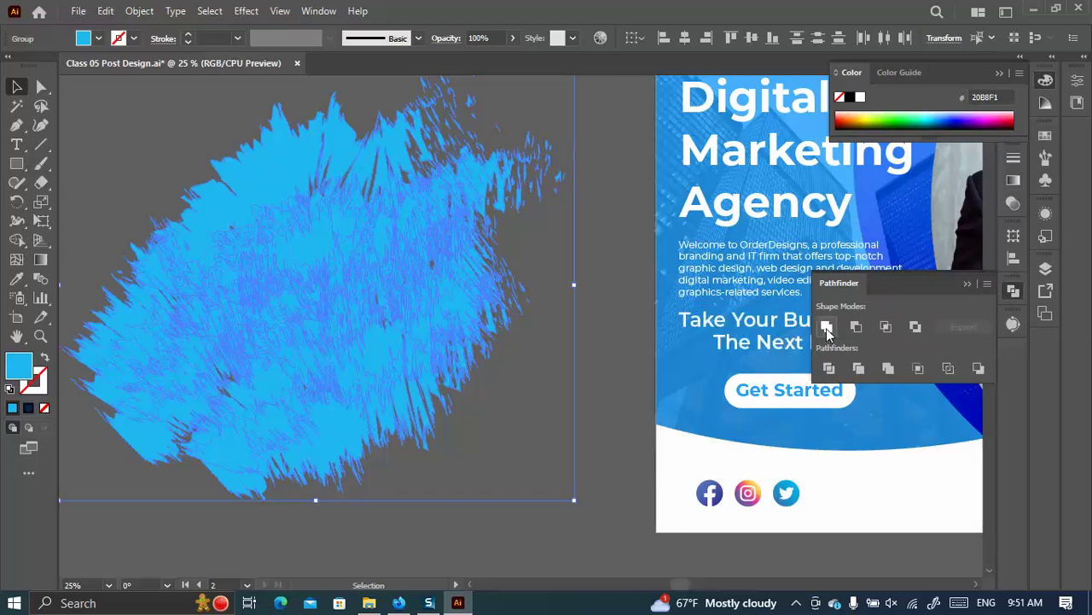
click(826, 327)
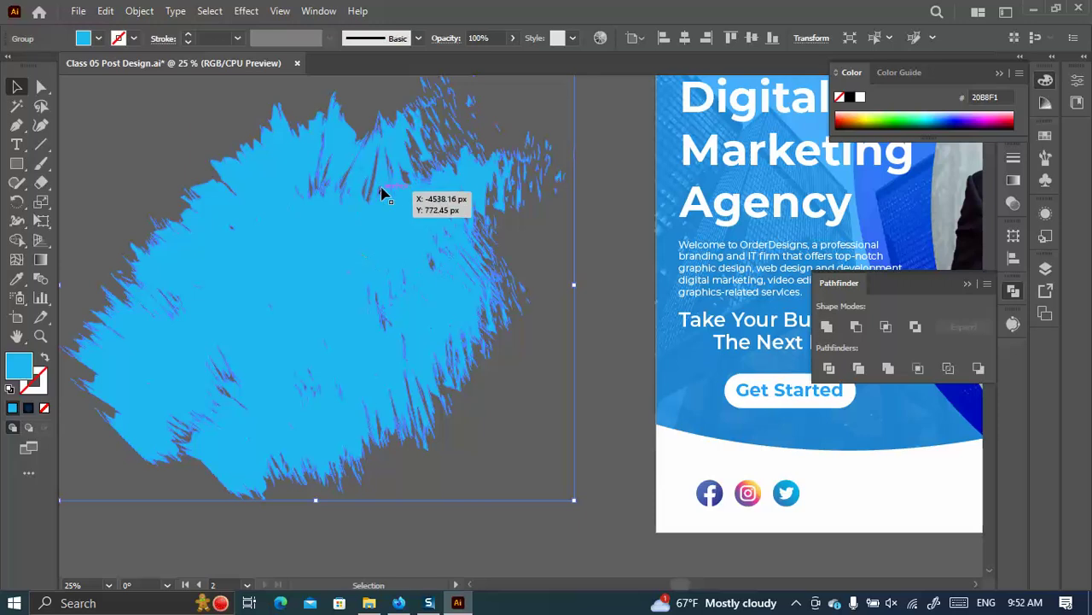
Reposition the merged blue shape, then switch to the Behance brochure reference in Firefox.
scroll(380, 195, up, 3)
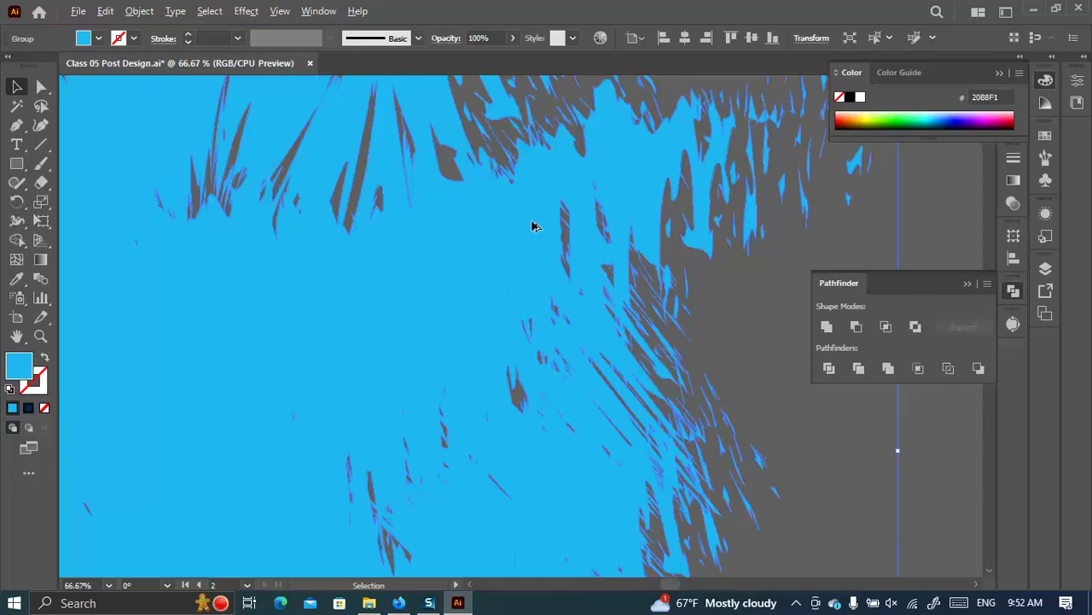
scroll(532, 226, down, 6)
scroll(520, 231, down, 1)
drag(500, 251, 326, 213)
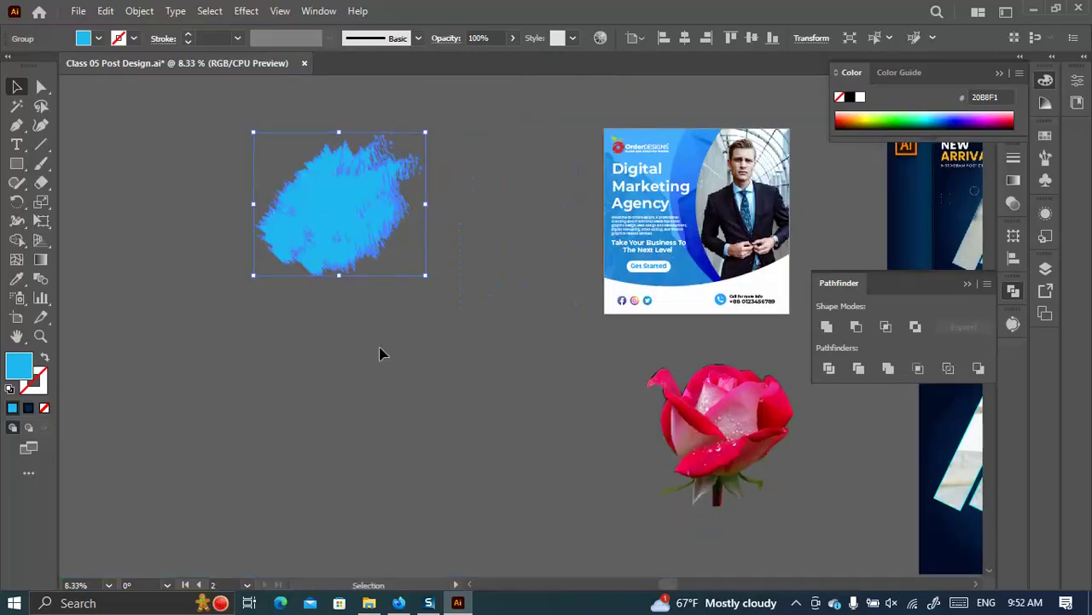
drag(354, 224, 391, 265)
scroll(458, 383, down, 2)
scroll(458, 382, down, 1)
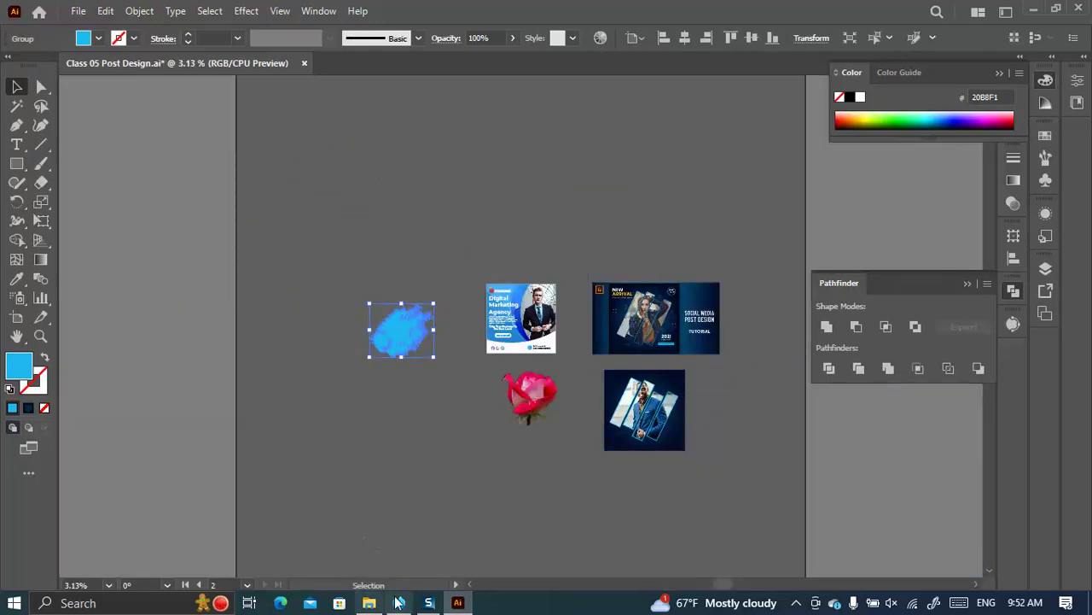
click(399, 603)
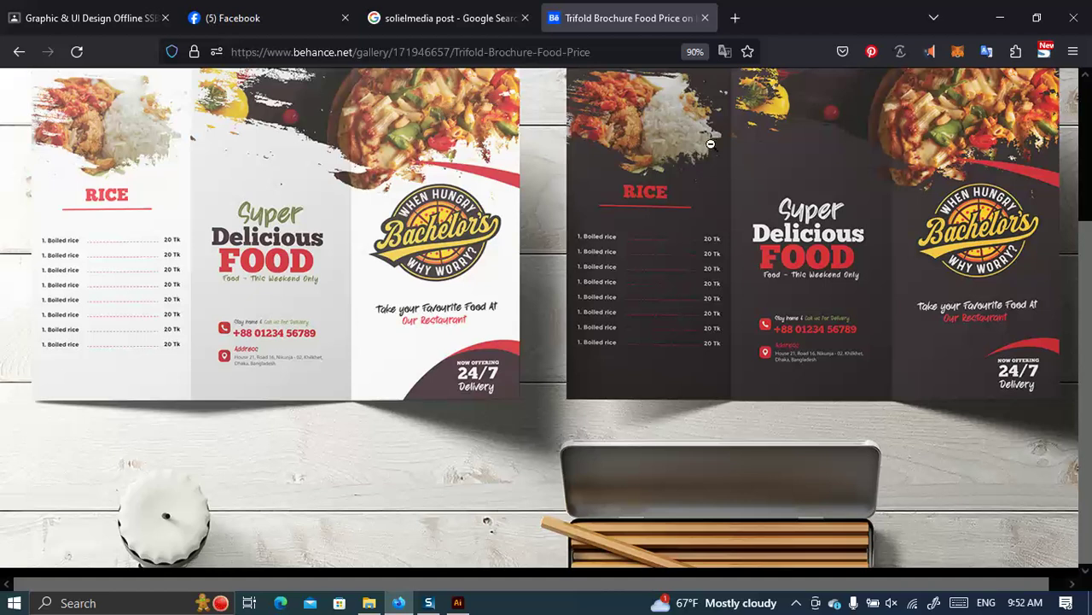
Drag the gregory-hayes suited-man photo from the Class 05 folder onto the Illustrator canvas.
click(369, 602)
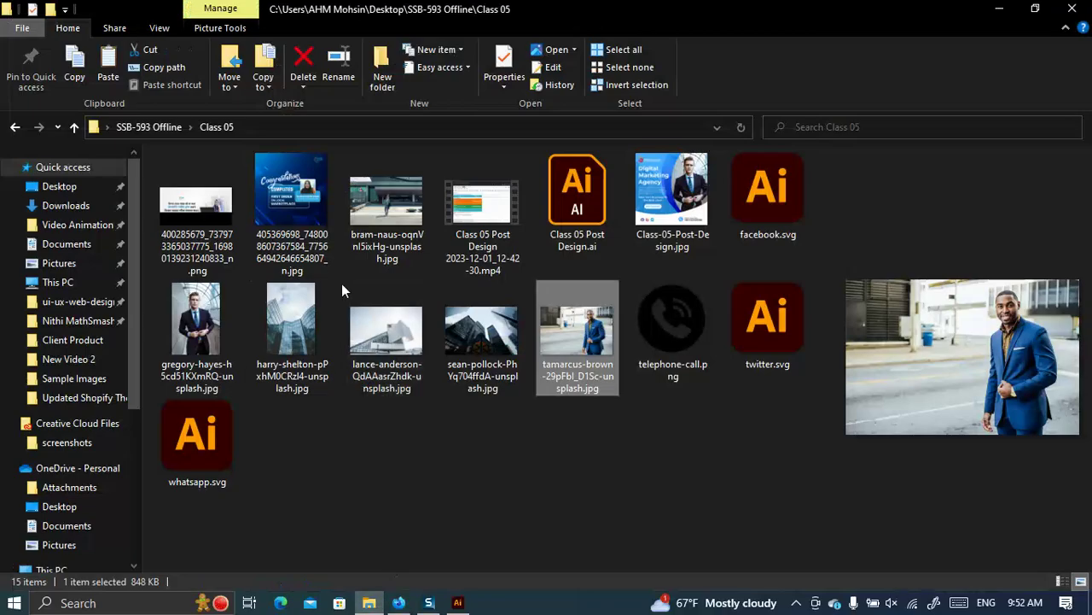
drag(206, 322, 405, 354)
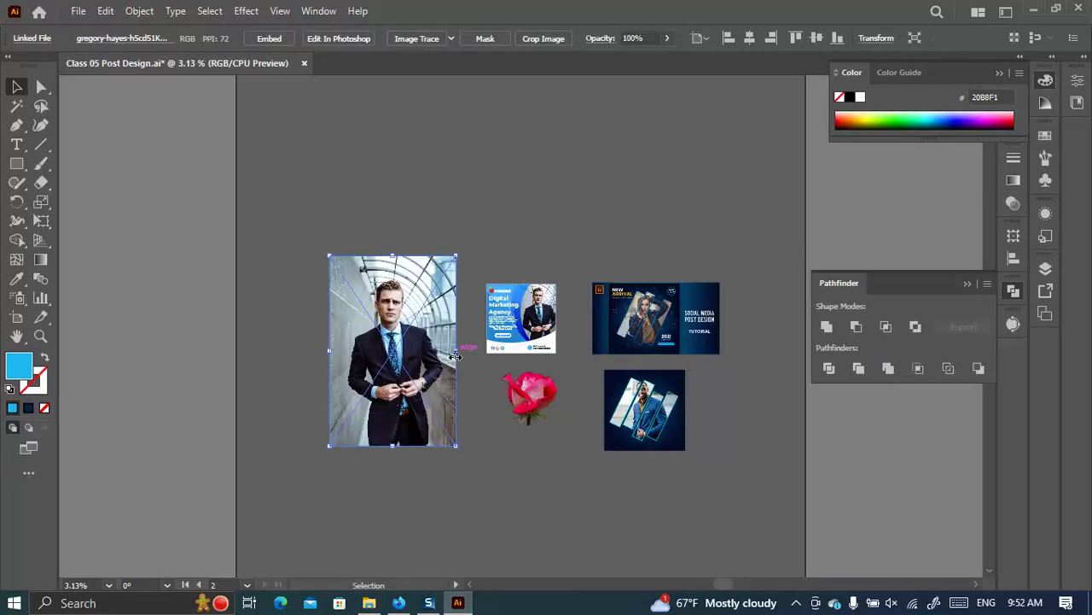
Send the man's photo one layer backward and scale it down proportionally.
right_click(433, 372)
mouse_move(495, 255)
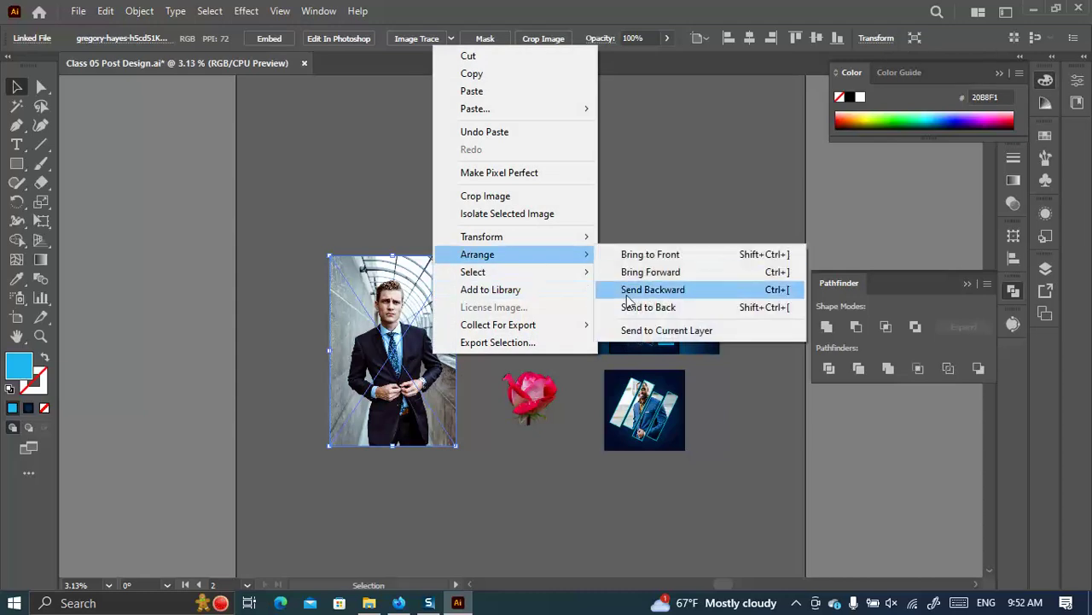
click(627, 289)
mouse_move(456, 350)
mouse_down()
mouse_move(369, 363)
mouse_move(407, 346)
mouse_up()
Select the blue shape with the photo beneath and make a clipping mask, accepting the complex-mask prompt.
drag(450, 420, 351, 237)
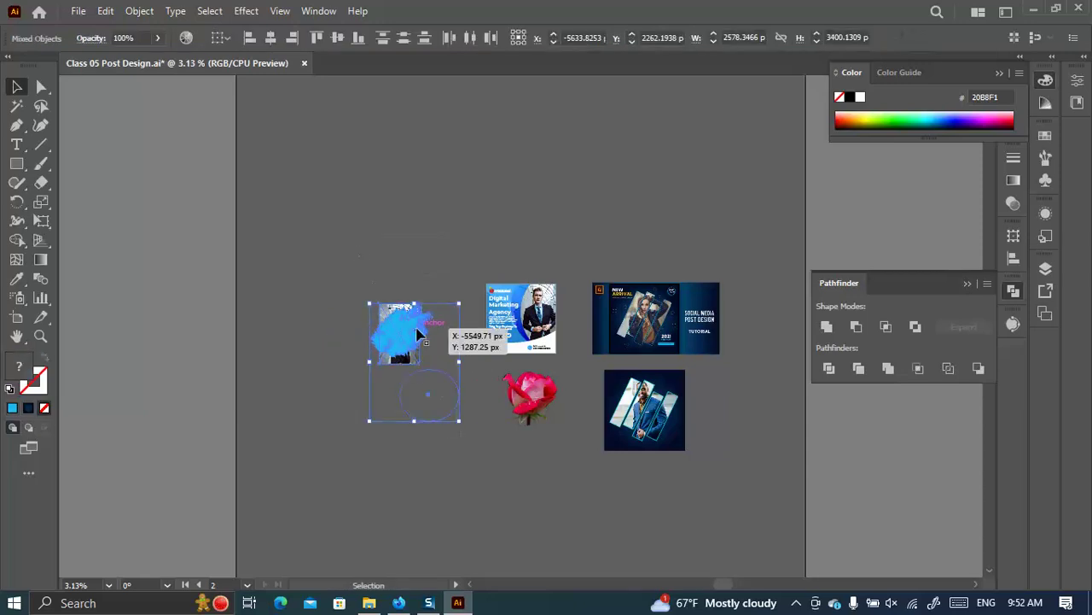
click(448, 380)
click(452, 407)
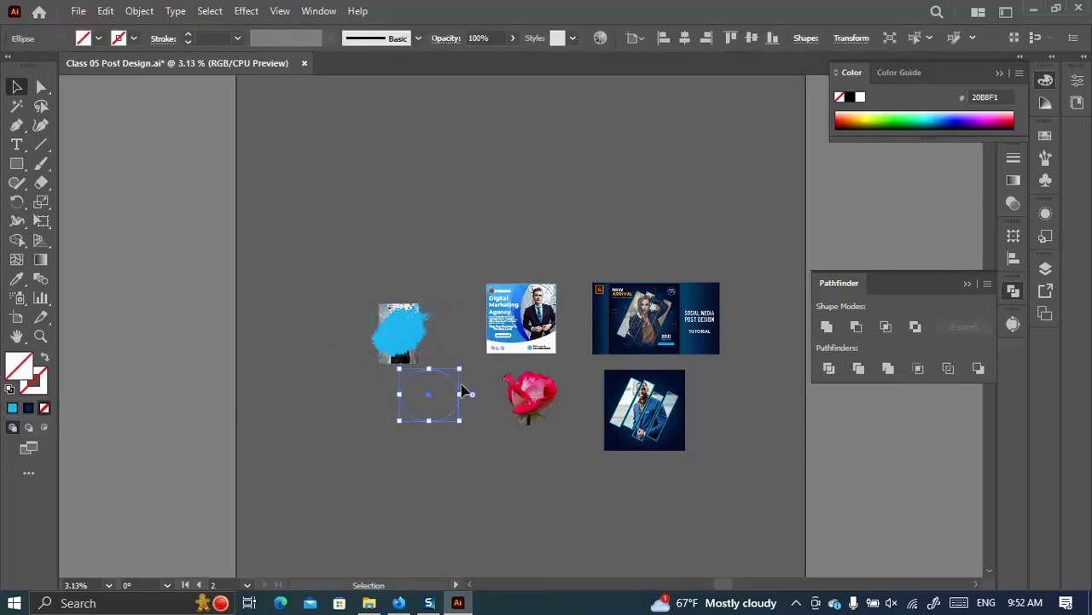
click(454, 397)
drag(454, 397, 325, 212)
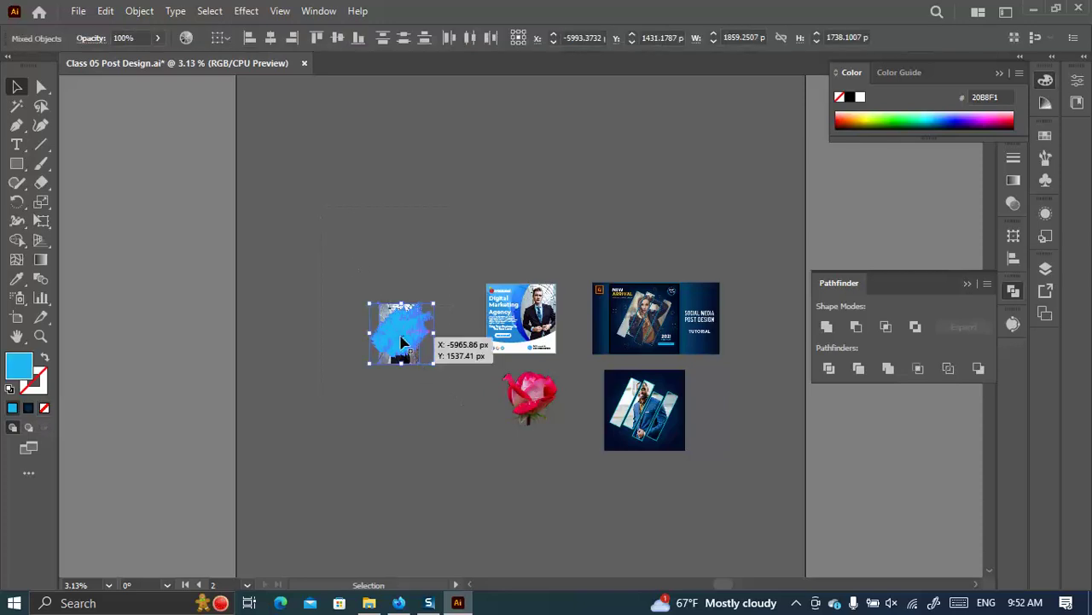
right_click(402, 341)
click(482, 470)
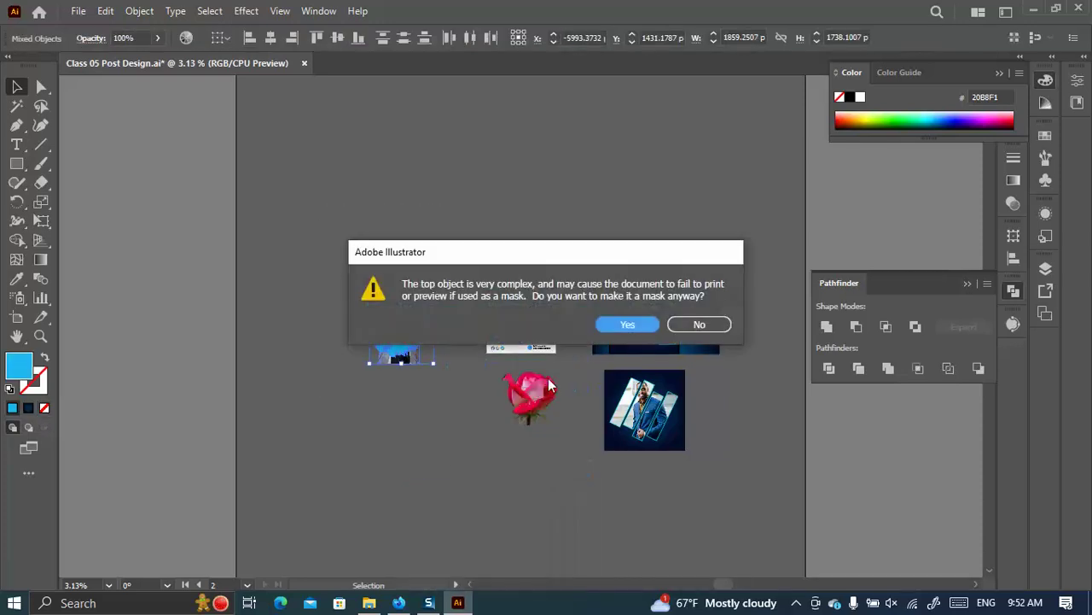
click(628, 325)
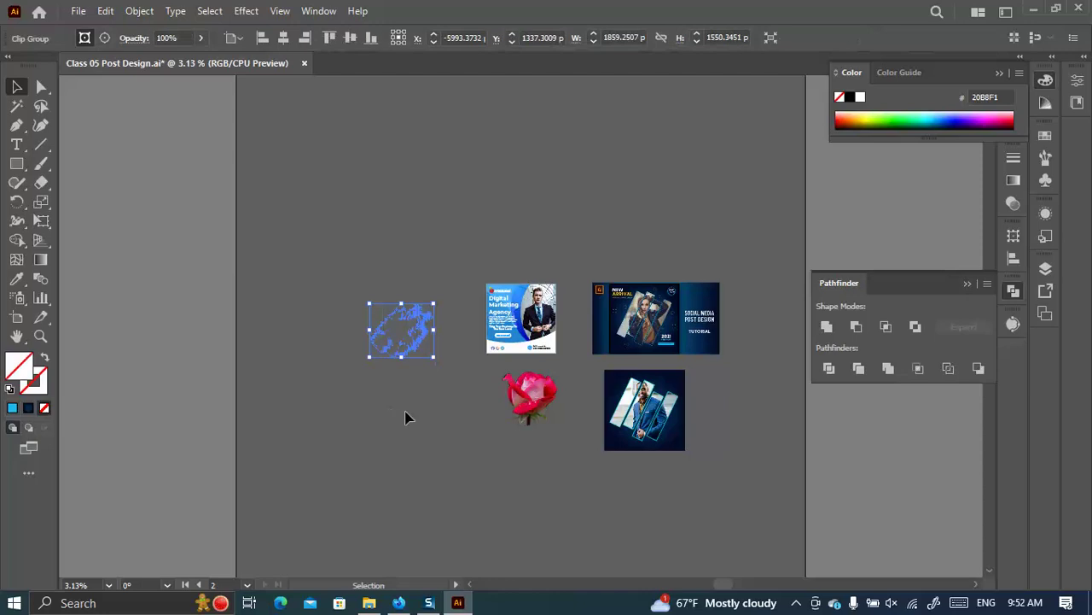
key(ctrl+equal)
key(ctrl+equal)
key(ctrl+equal)
Drag the blue brushstroke group off the photo to the upper left.
scroll(429, 351, left, 5)
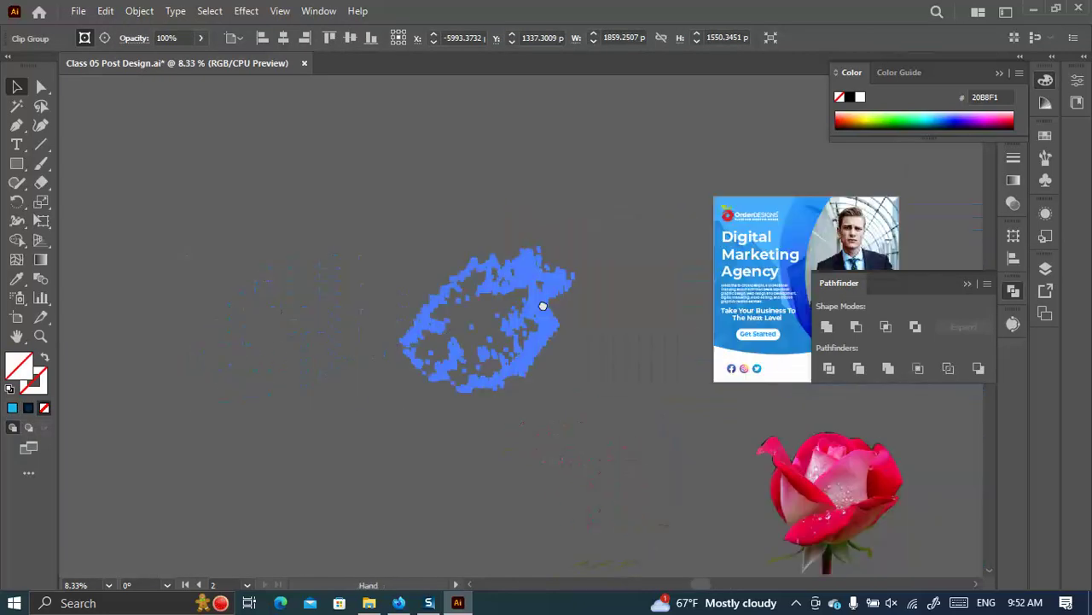
click(665, 352)
click(590, 320)
mouse_move(585, 332)
mouse_down()
mouse_move(603, 298)
mouse_move(386, 175)
mouse_up()
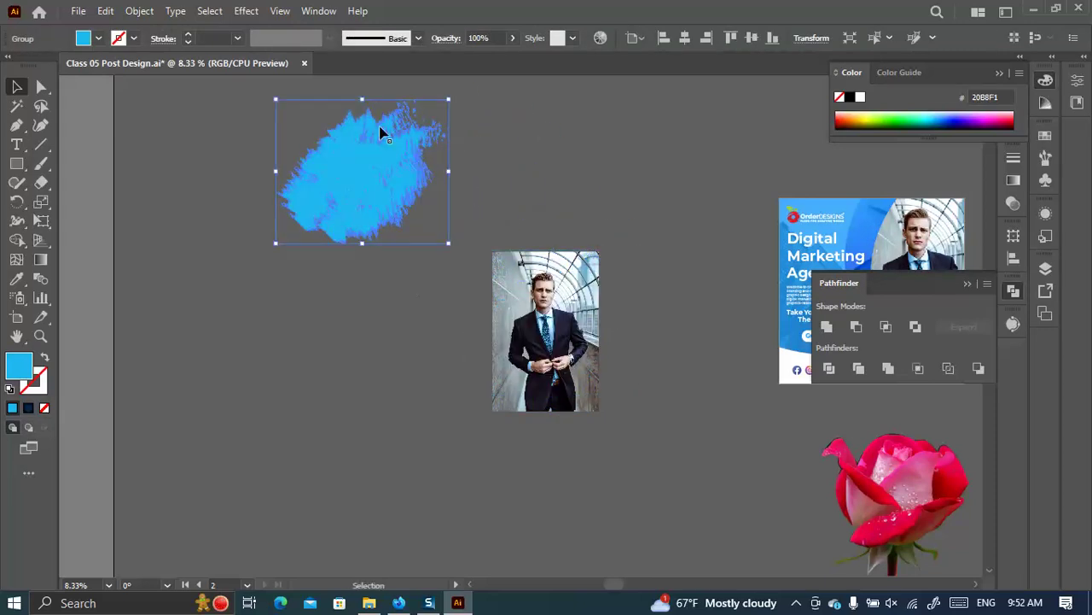
Ungroup the brushstroke and move one piece, then undo those changes.
right_click(381, 127)
click(445, 334)
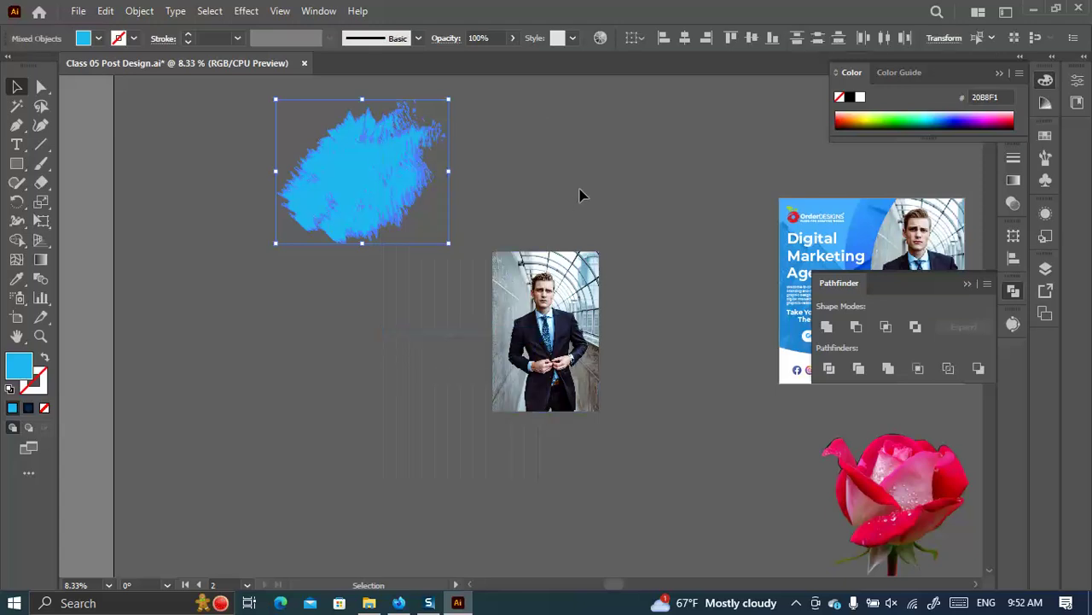
click(578, 202)
drag(379, 193, 333, 305)
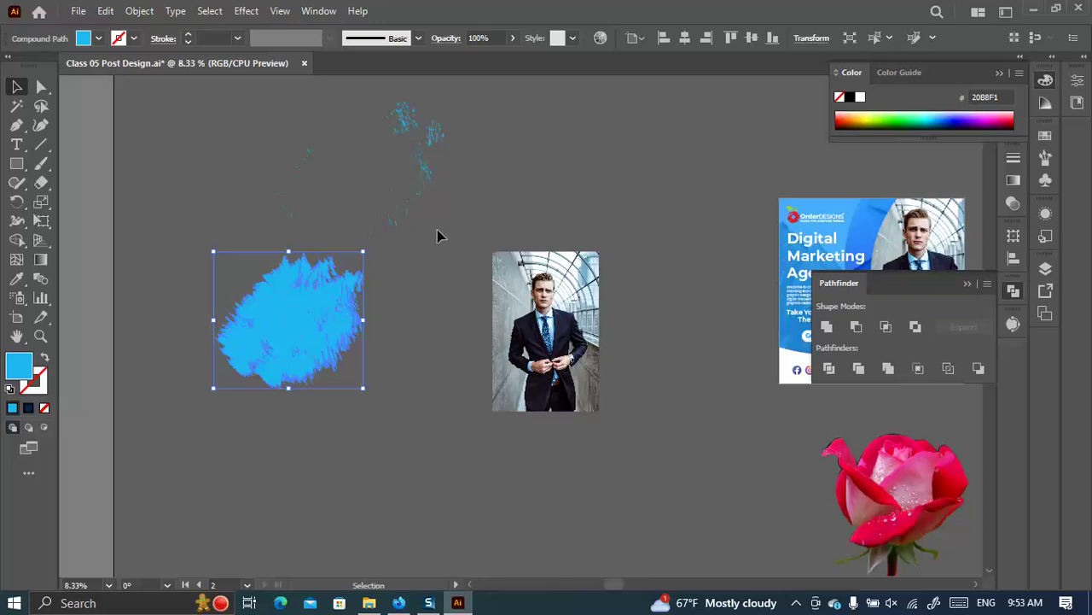
key(ctrl+z)
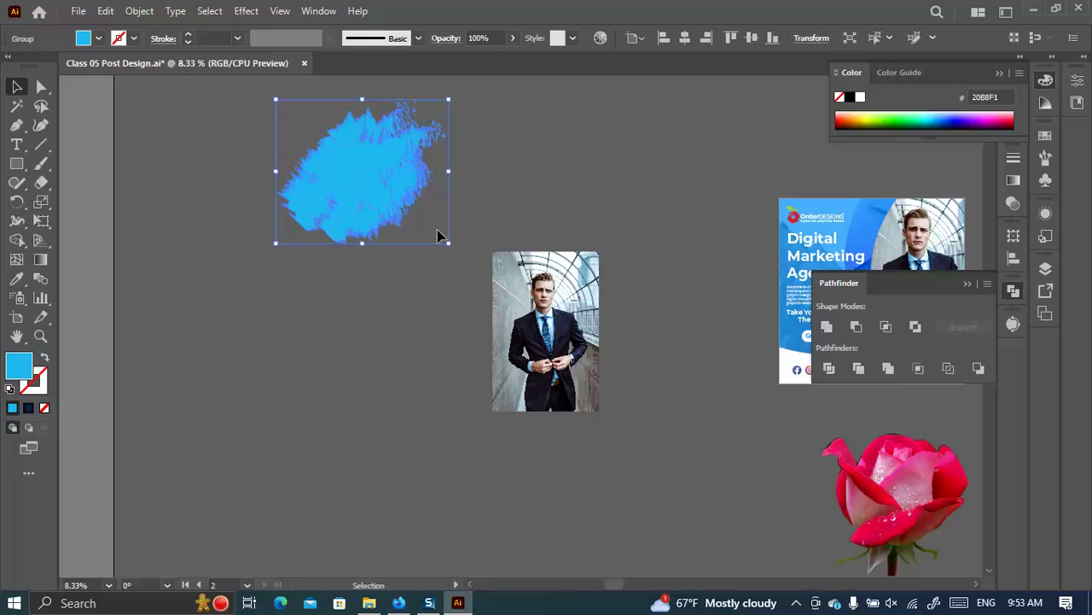
Make the blue brushstroke a compound path, lay it over the photo and clip the photo inside.
click(139, 10)
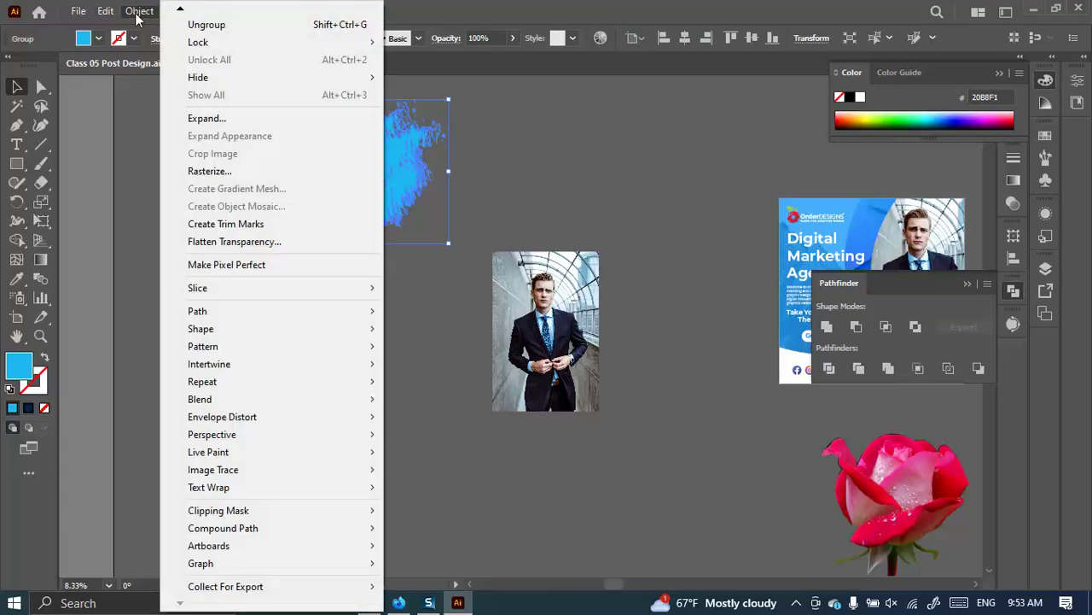
mouse_move(381, 549)
click(412, 527)
drag(370, 178, 555, 327)
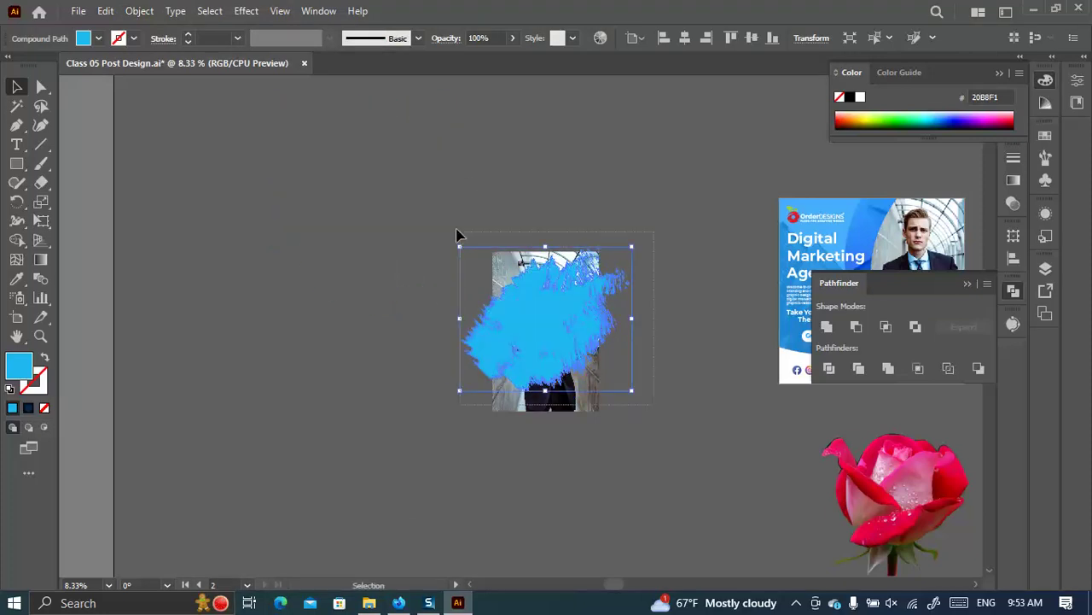
drag(657, 410, 568, 333)
right_click(567, 332)
click(643, 464)
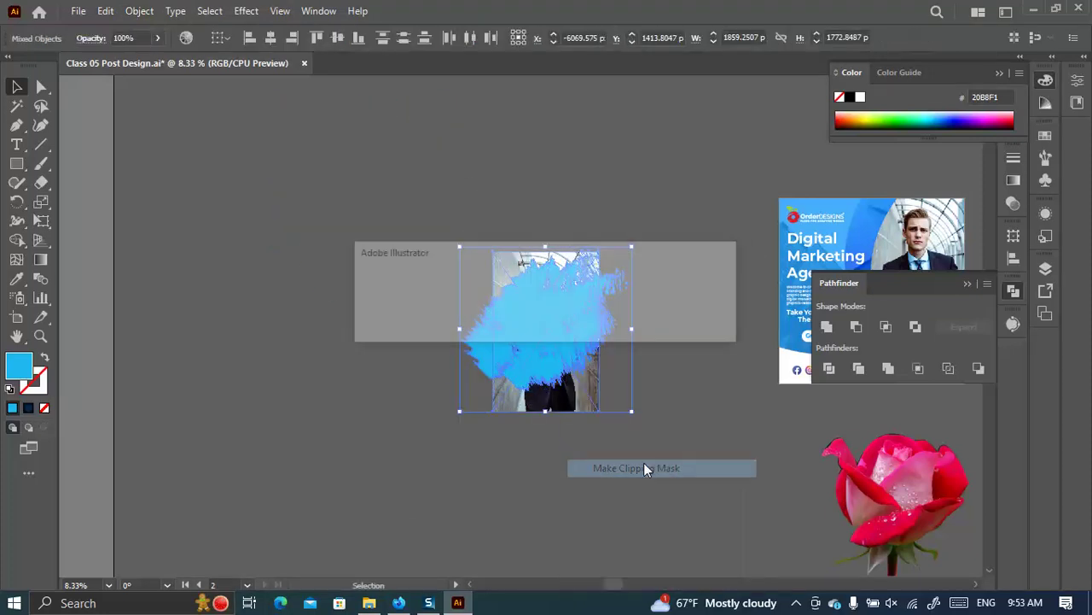
click(628, 324)
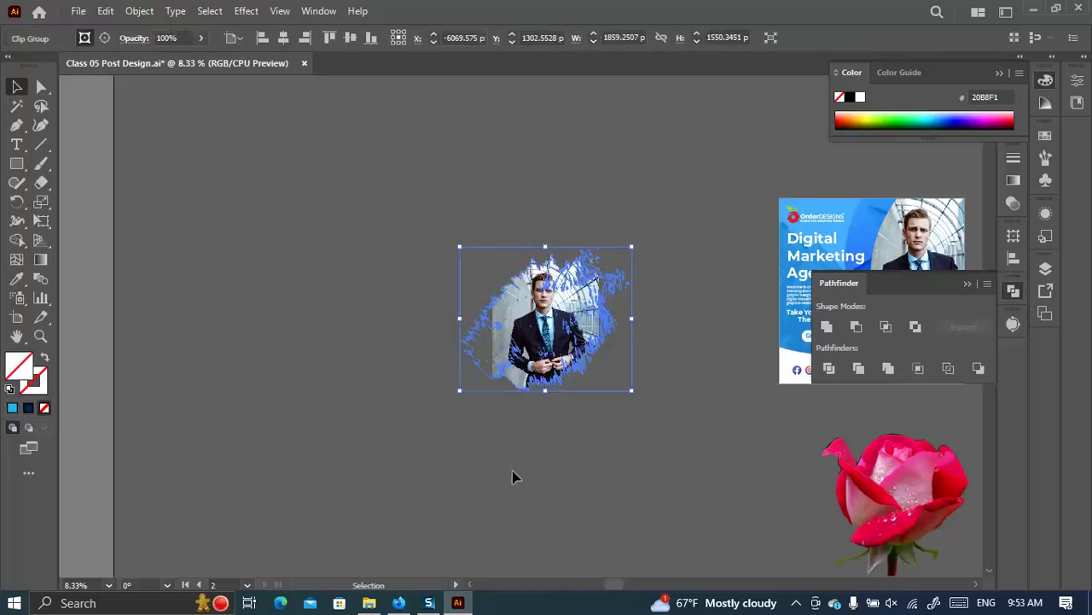
Preview the ragged-edged portrait, glance at the Behance trifold brochure, and return to Illustrator.
click(571, 449)
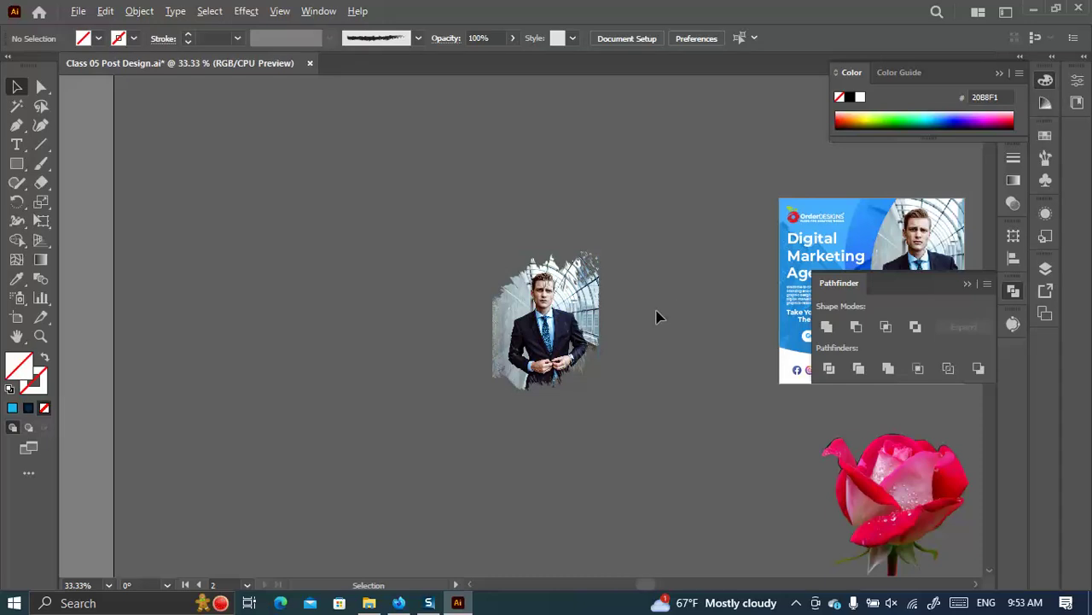
alt+scroll(655, 312, up, 4)
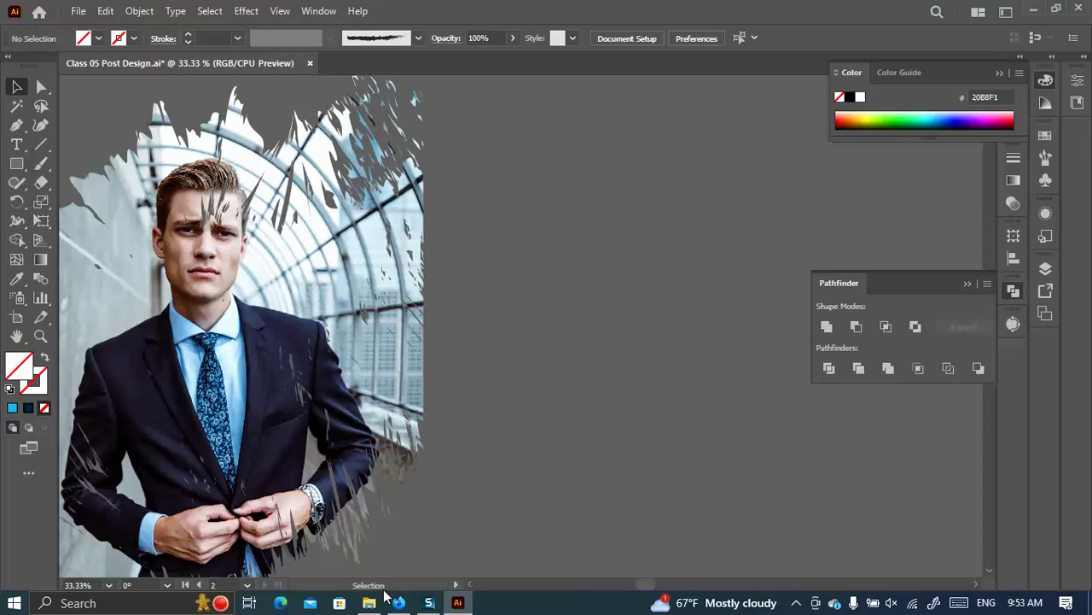
click(398, 603)
scroll(618, 381, up, 3)
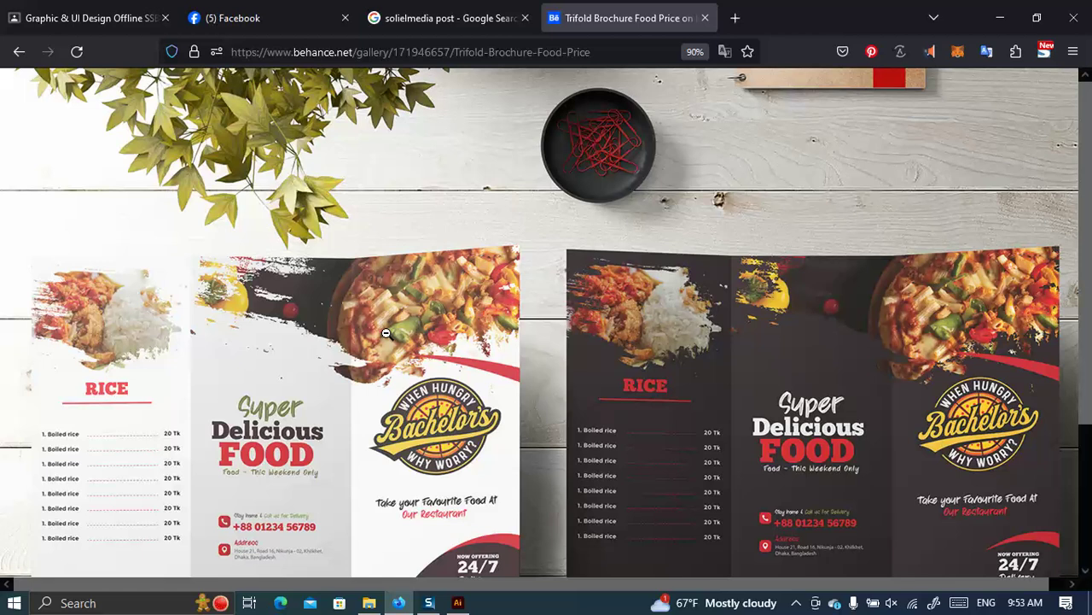
click(458, 603)
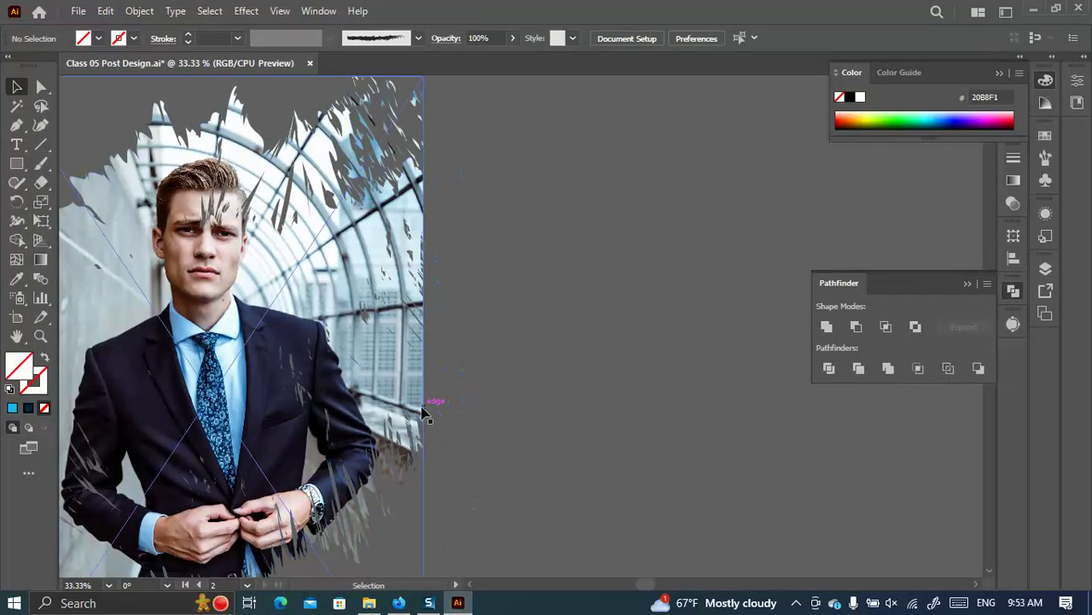
scroll(426, 416, down, 3)
Release the man's photo from the diagonal strips clipping mask.
drag(589, 393, 254, 134)
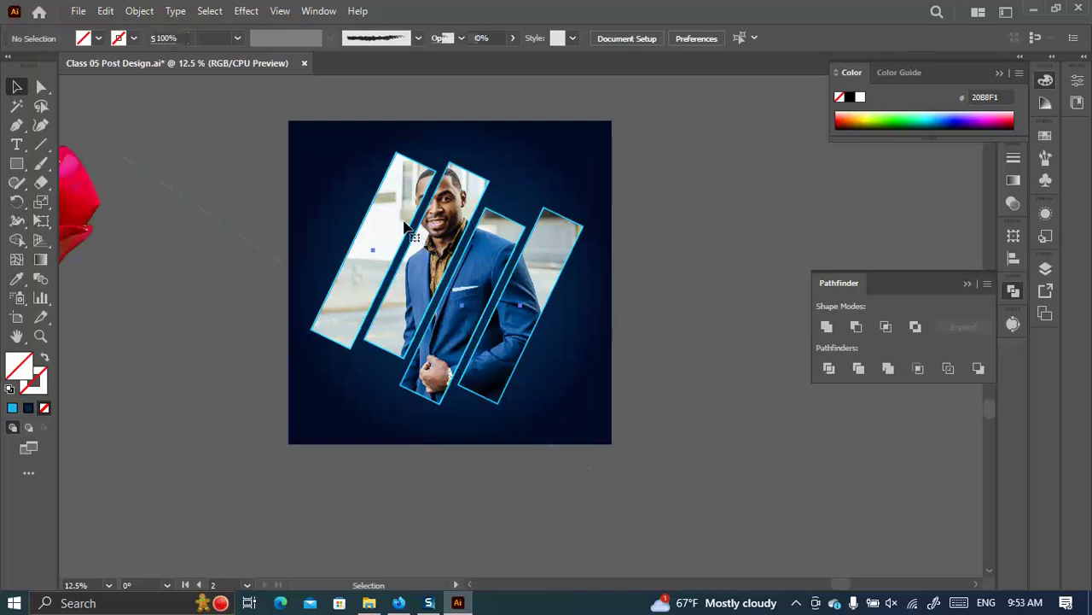
click(406, 225)
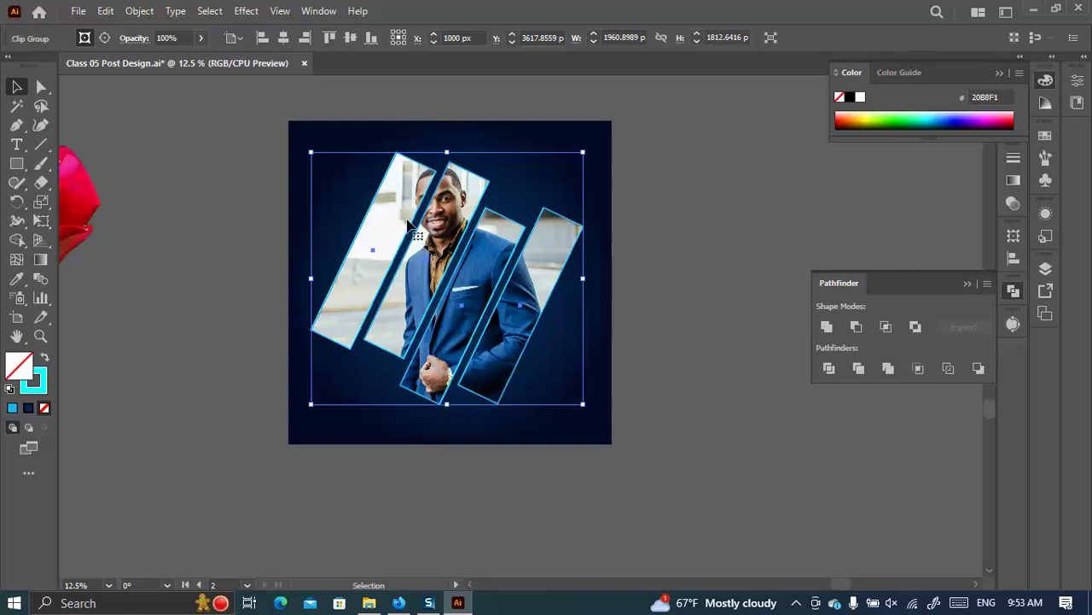
right_click(407, 222)
click(502, 430)
click(713, 322)
Split the strip outlines into separate rectangles and make them solid cyan with no stroke.
click(413, 229)
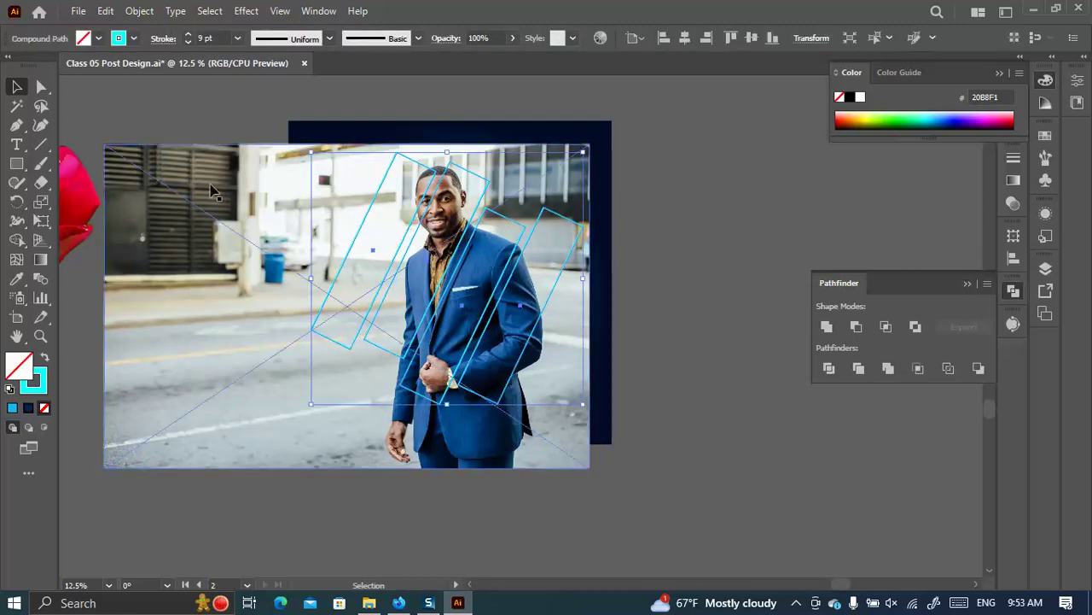
right_click(417, 221)
click(505, 415)
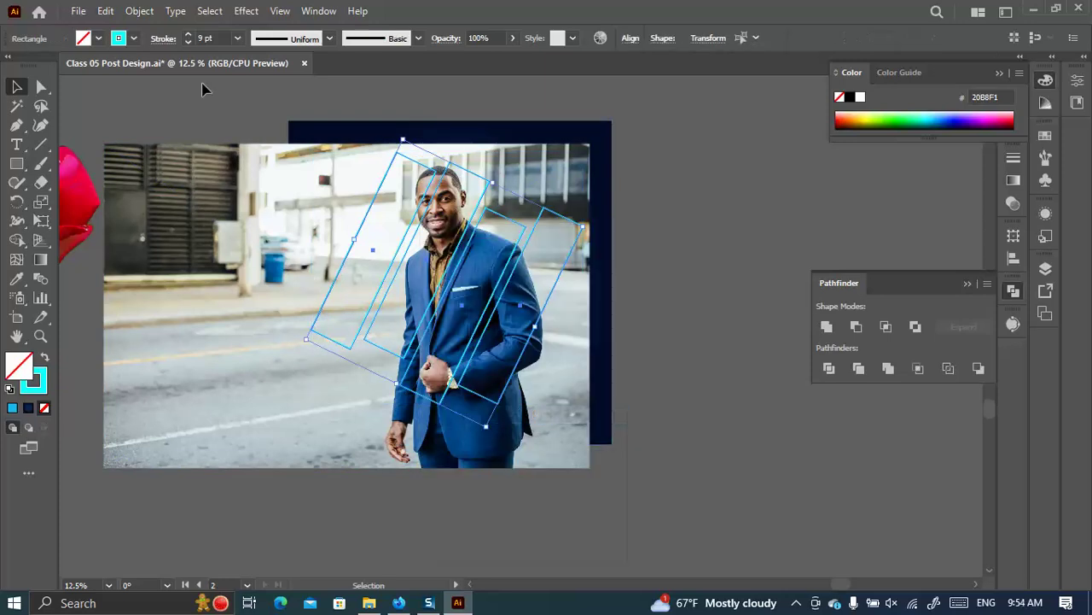
click(97, 38)
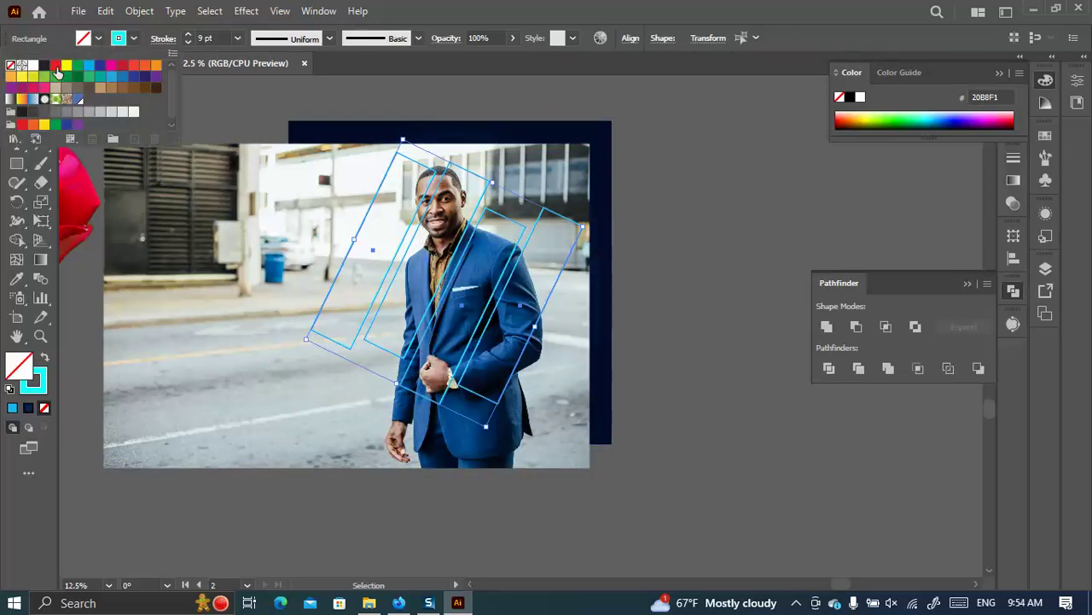
click(47, 358)
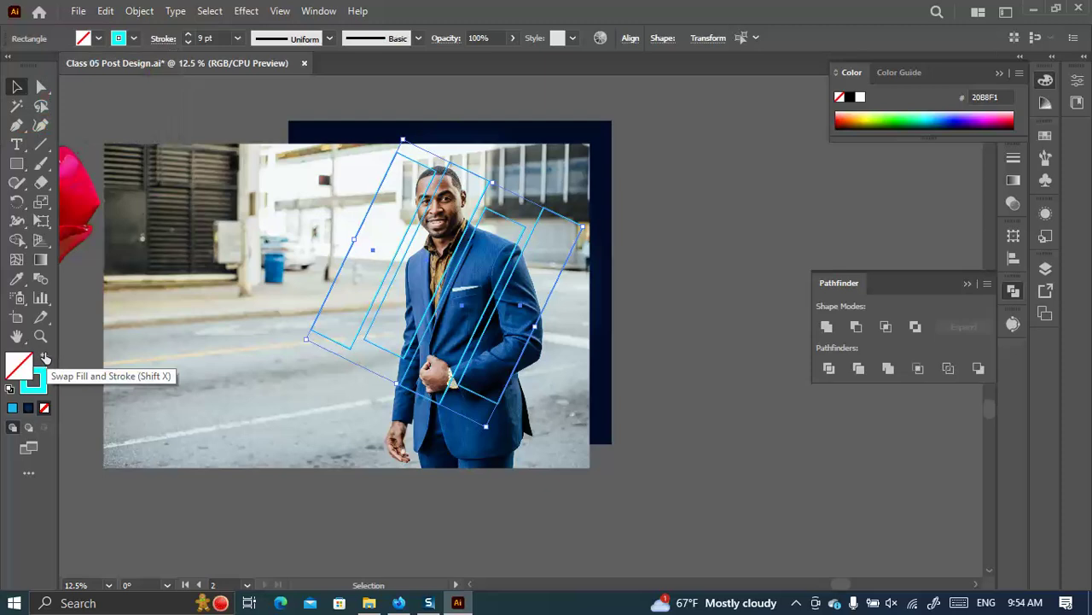
click(45, 359)
click(767, 342)
click(541, 283)
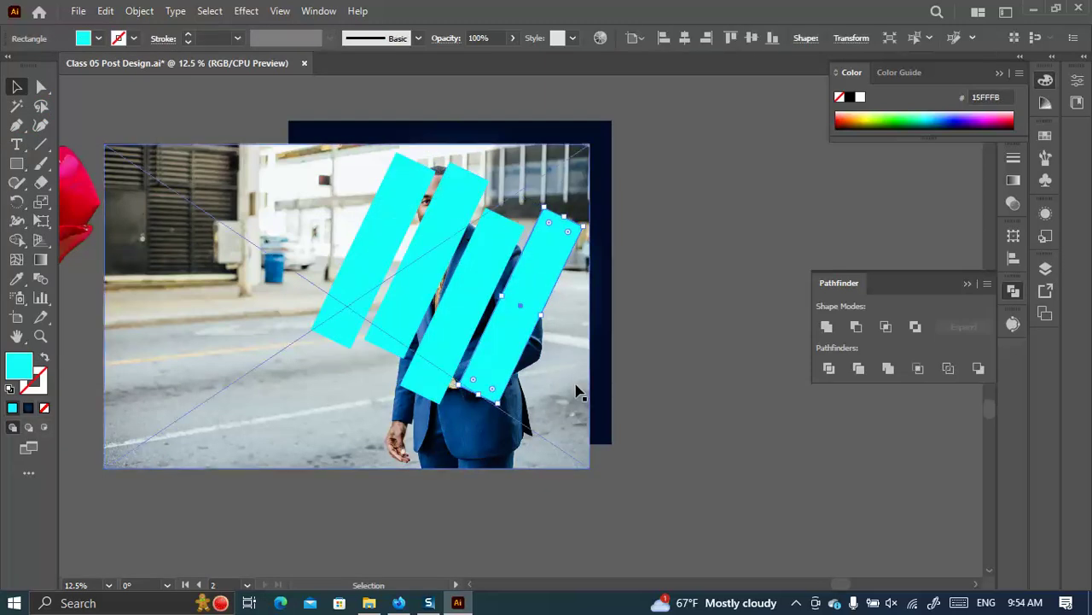
Clip the photo into the rightmost cyan strip as a first attempt.
click(546, 425)
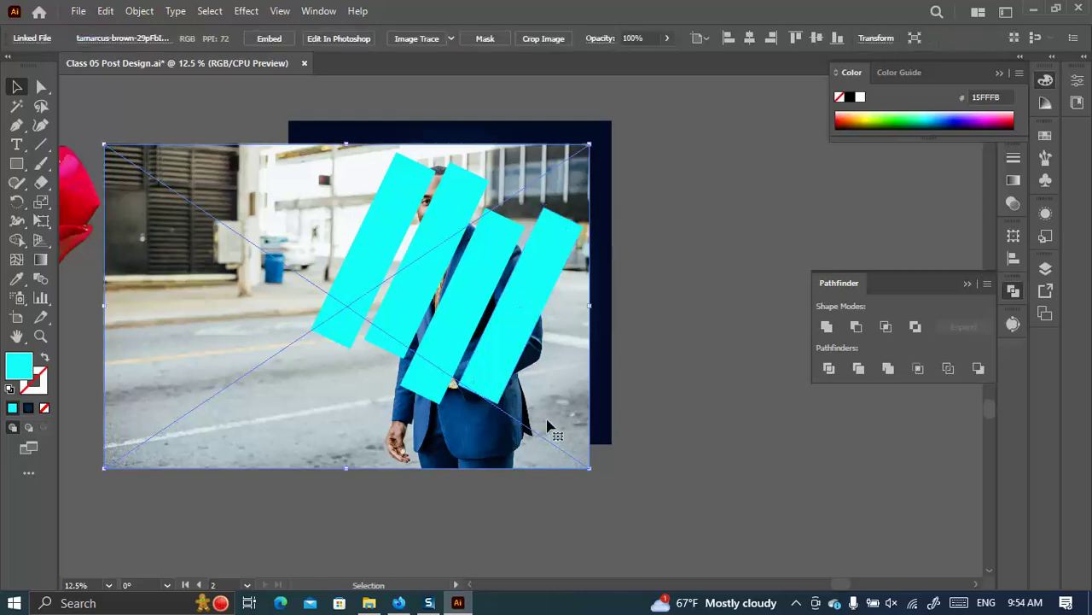
click(690, 395)
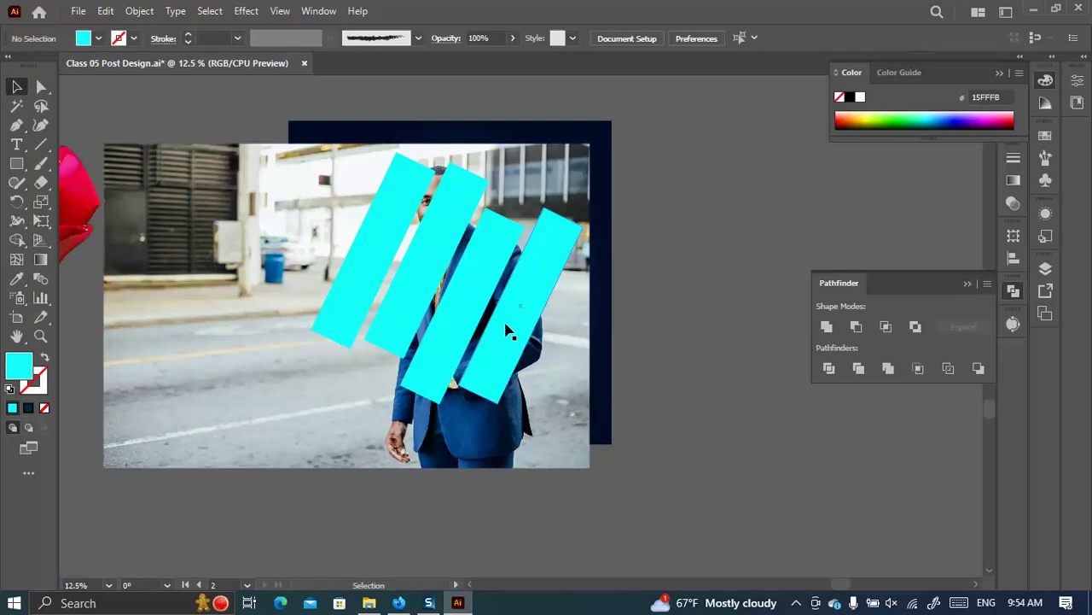
click(507, 330)
shift+click(529, 376)
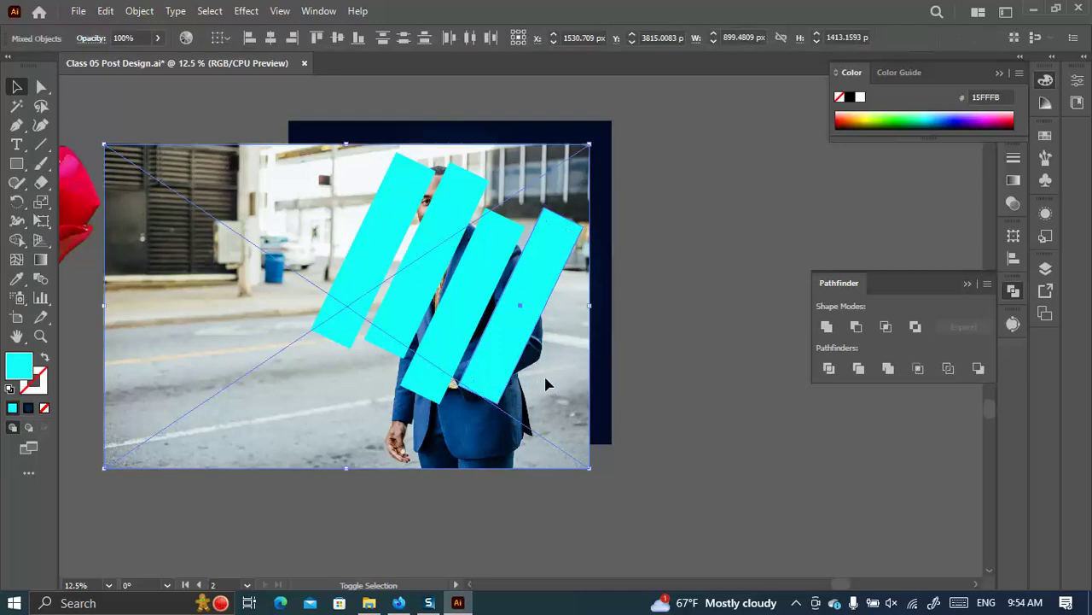
right_click(550, 383)
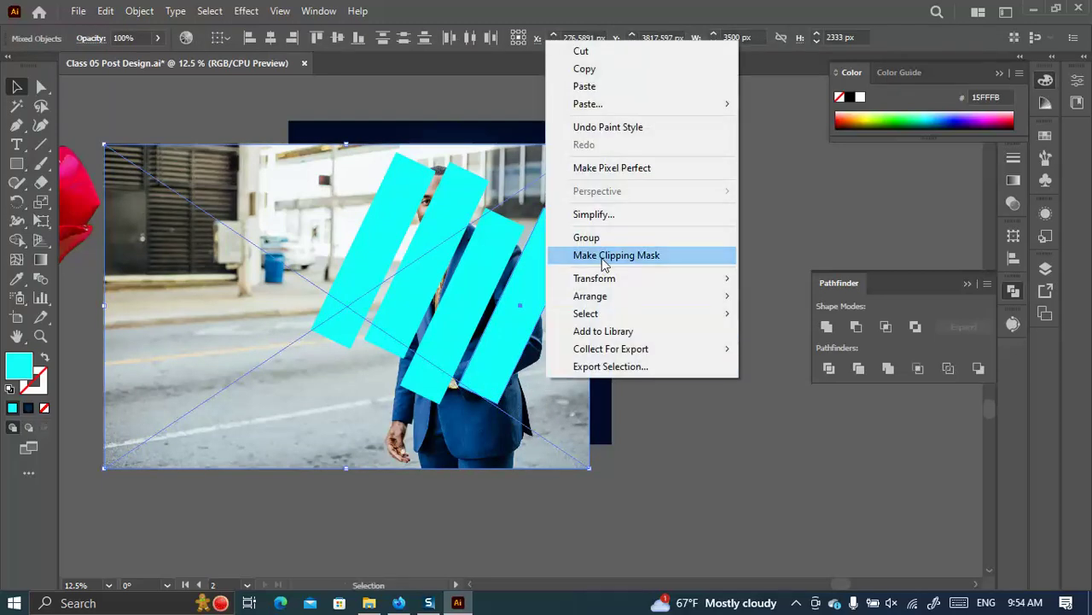
click(603, 256)
click(726, 455)
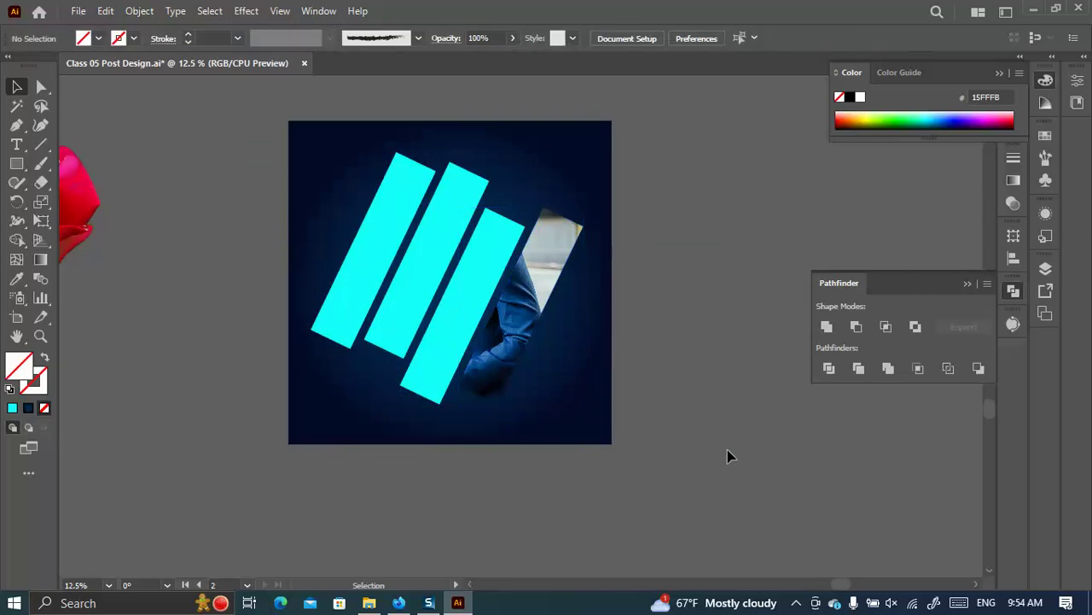
Undo, send the photo back one level, retry the clip with the strips, then undo it.
key(a)
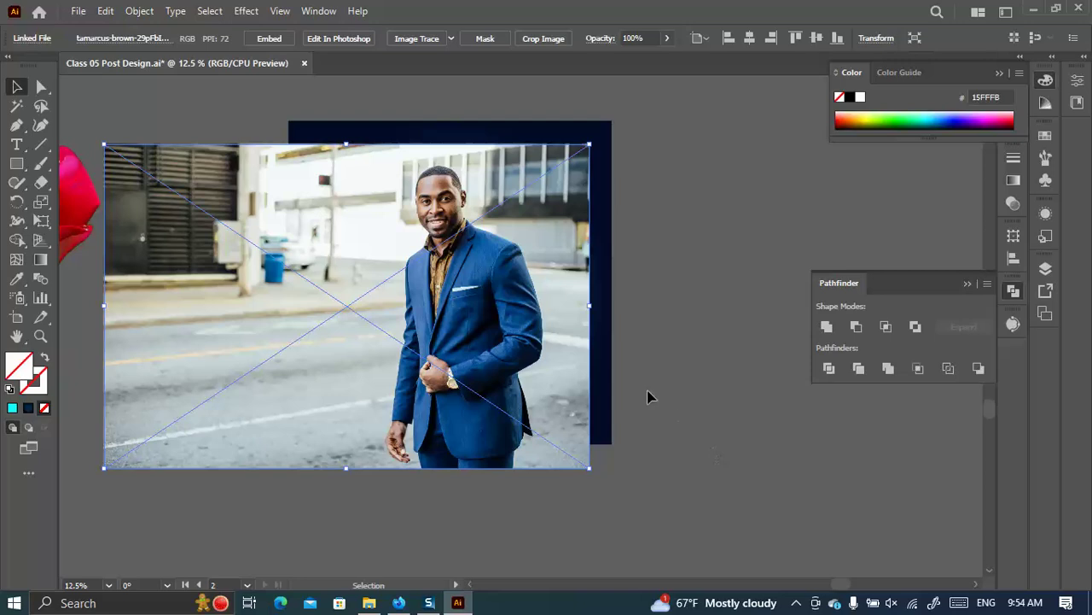
key(ctrl+bracketleft)
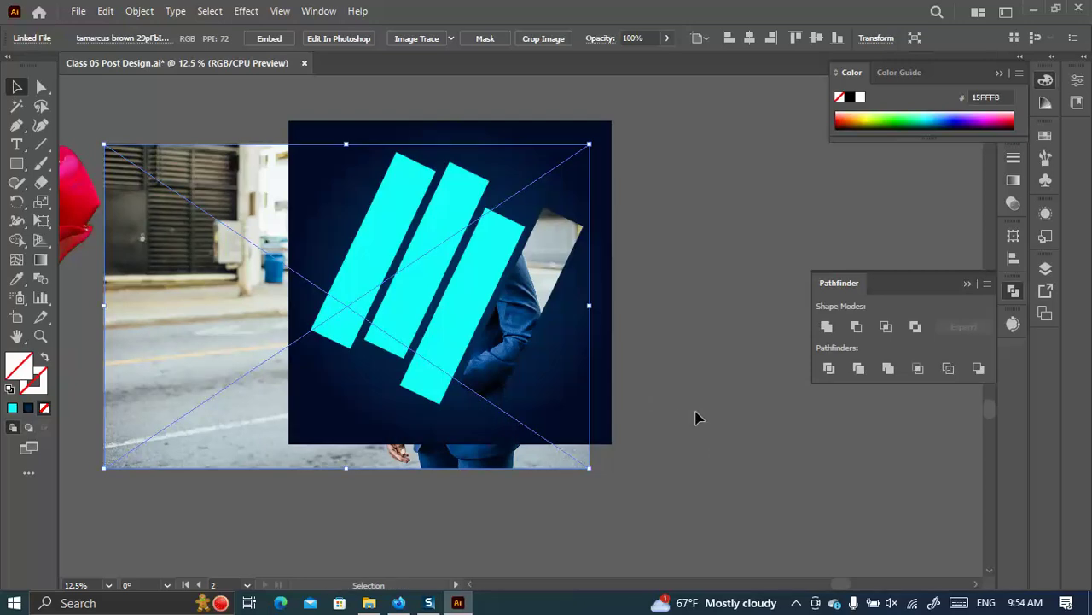
shift+click(461, 322)
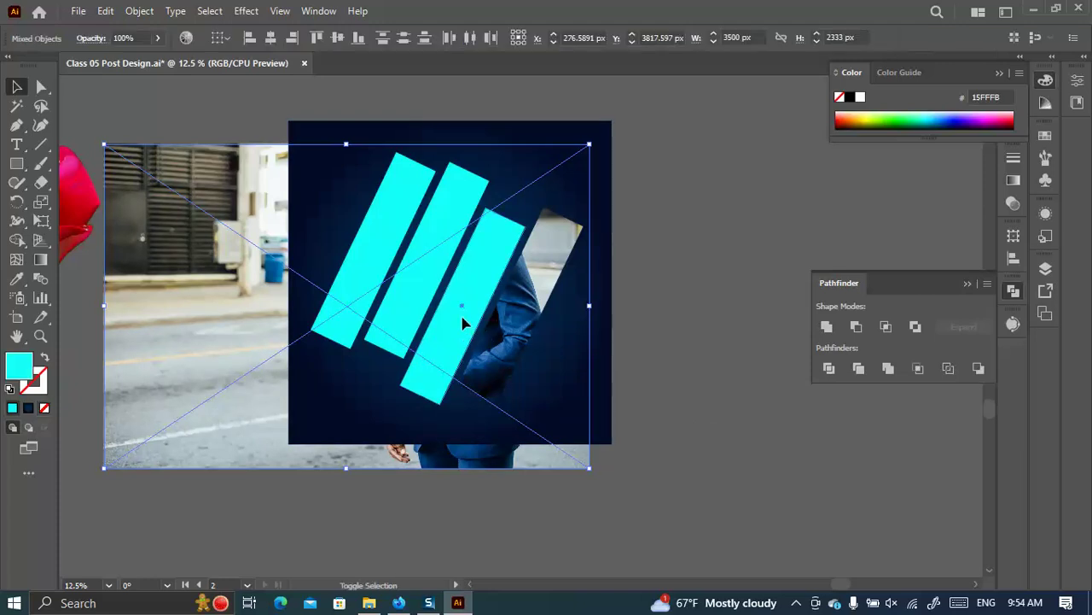
right_click(461, 323)
click(545, 468)
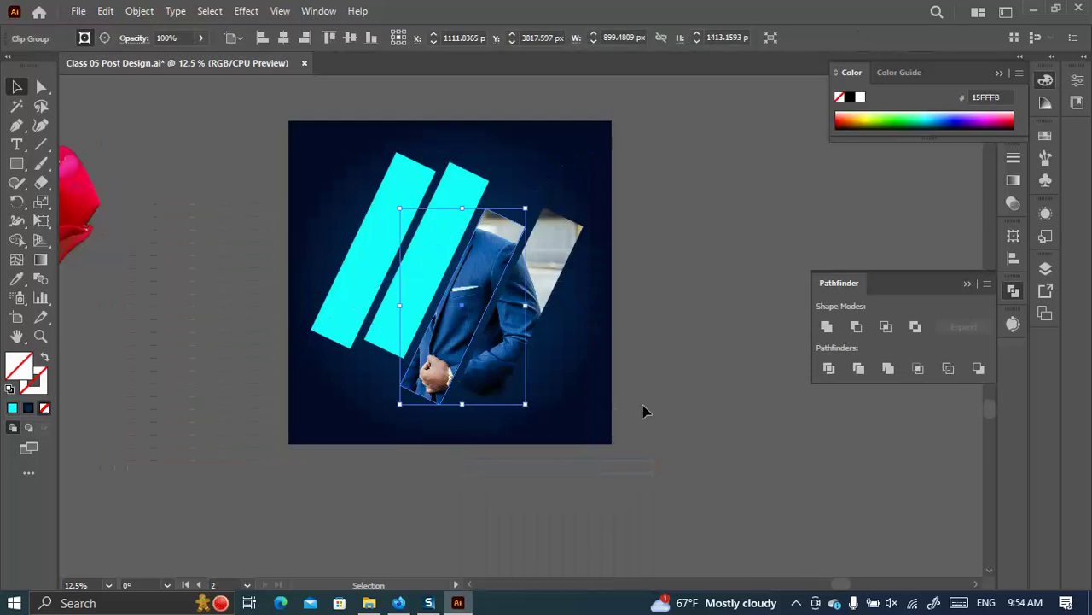
key(a)
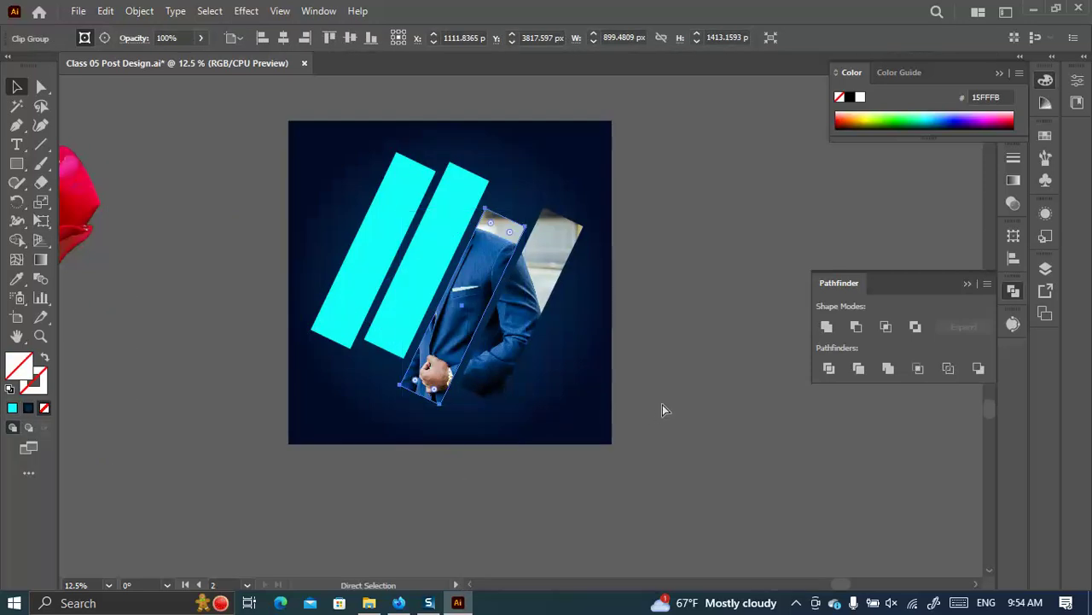
key(v)
key(ctrl+z)
key(ctrl+z)
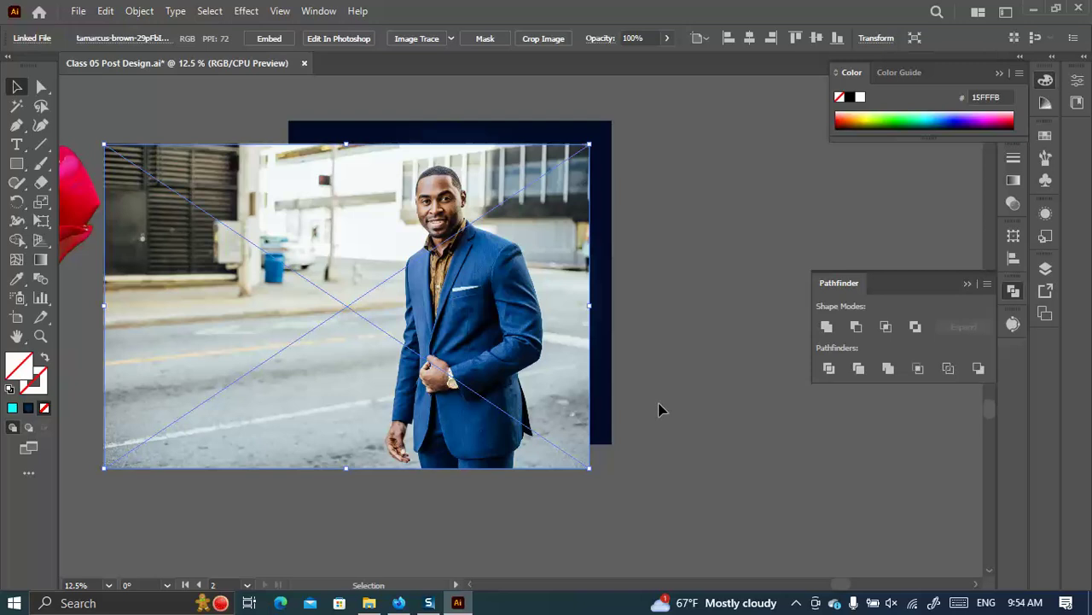
Send the photo to the back, clip it into the cyan strips, and compare via undo/redo.
key(ctrl+shift+bracketleft)
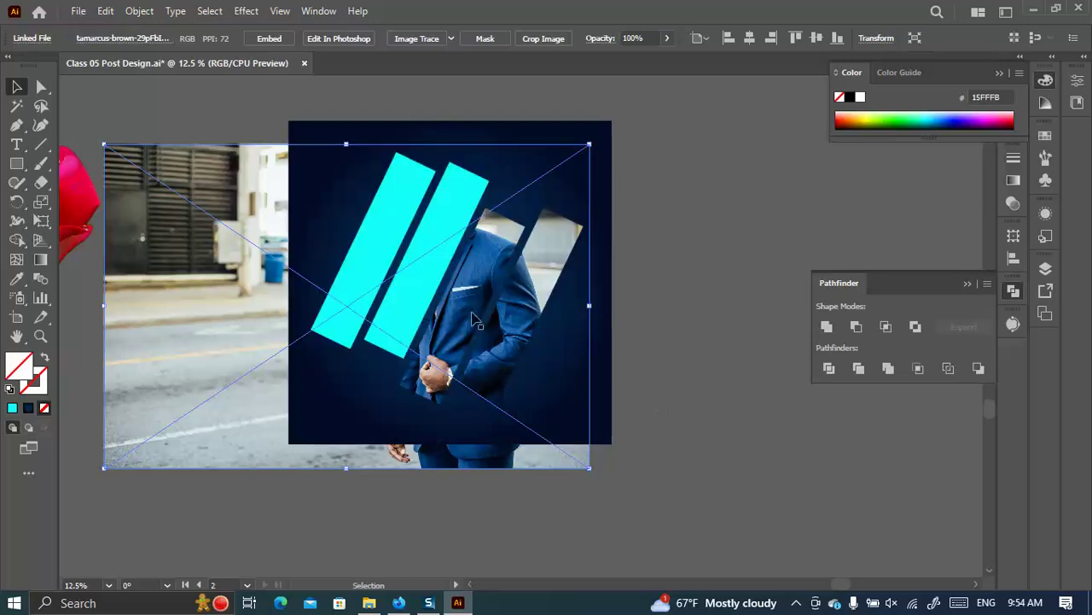
shift+click(435, 231)
right_click(438, 228)
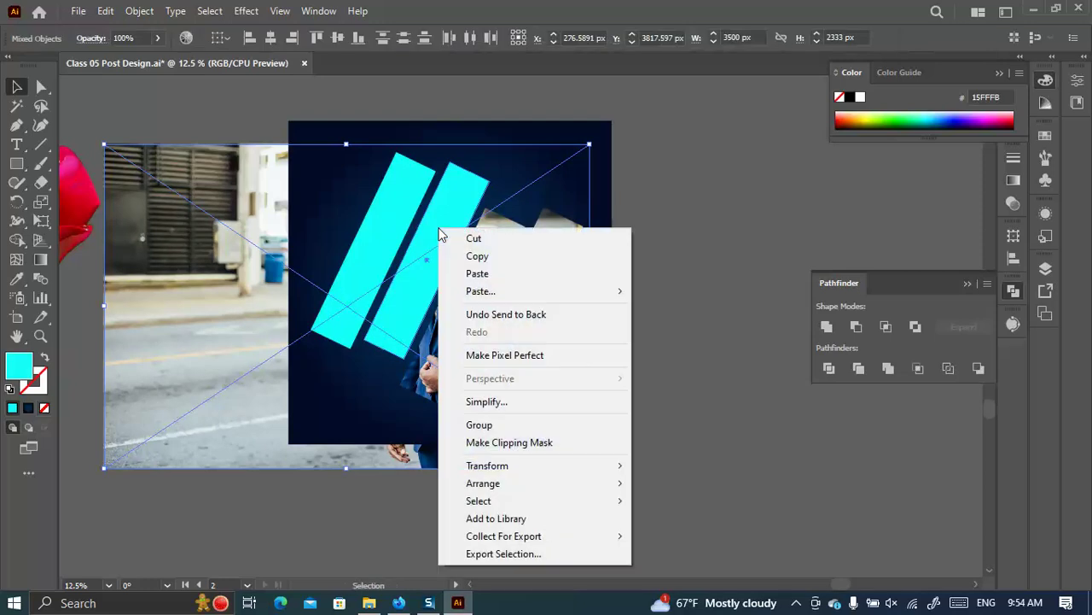
click(510, 442)
click(705, 390)
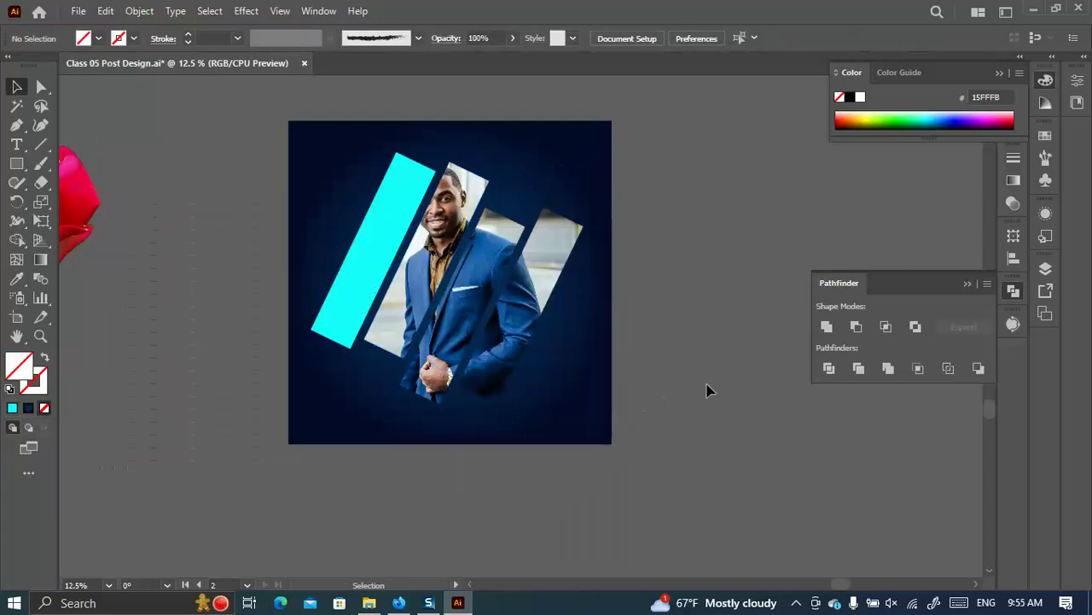
key(ctrl+z)
key(ctrl+z)
key(ctrl+z)
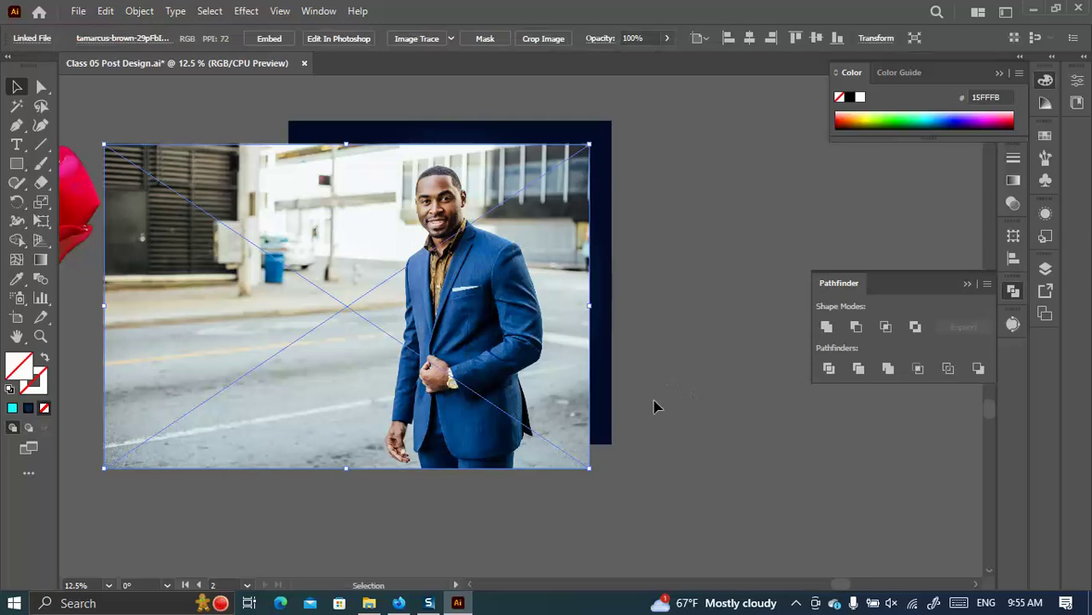
key(ctrl+shift+z)
Select the street photo with the leftmost strip and clip it into all four strips.
click(690, 359)
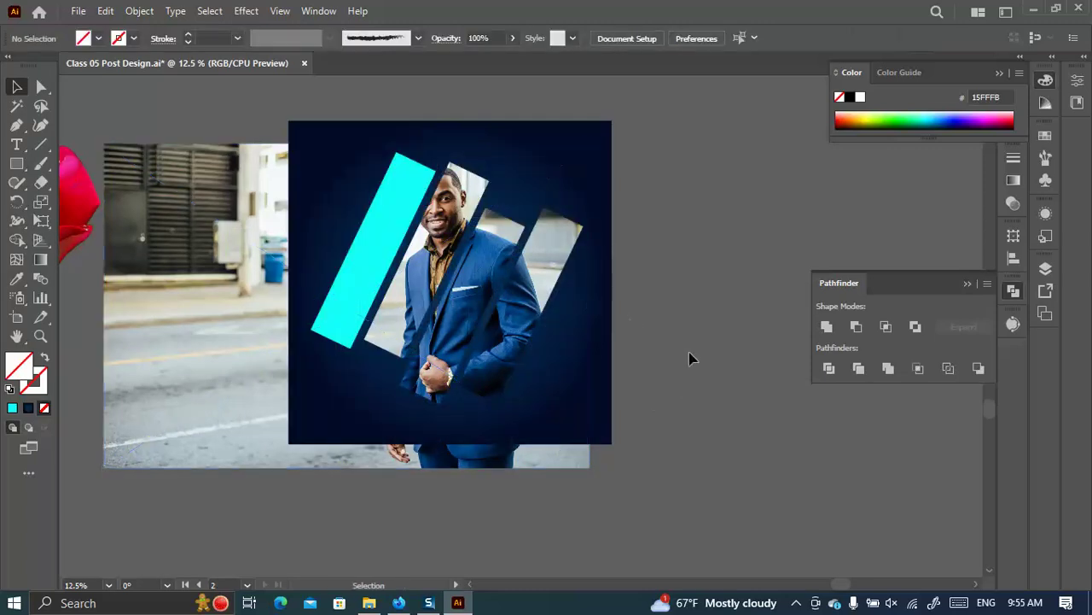
click(214, 316)
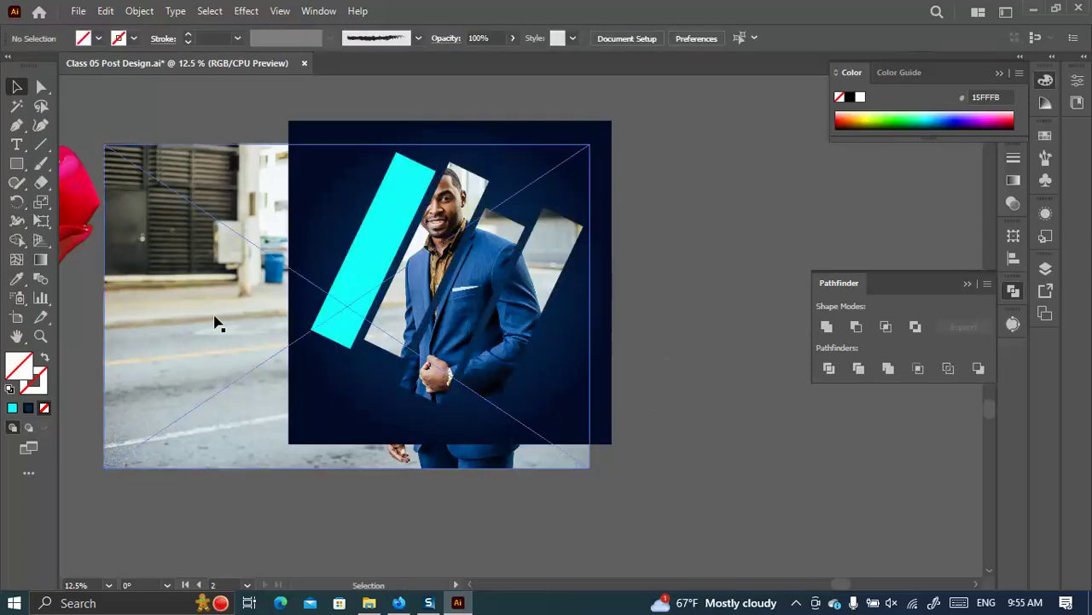
shift+click(406, 221)
right_click(407, 220)
click(506, 432)
click(663, 377)
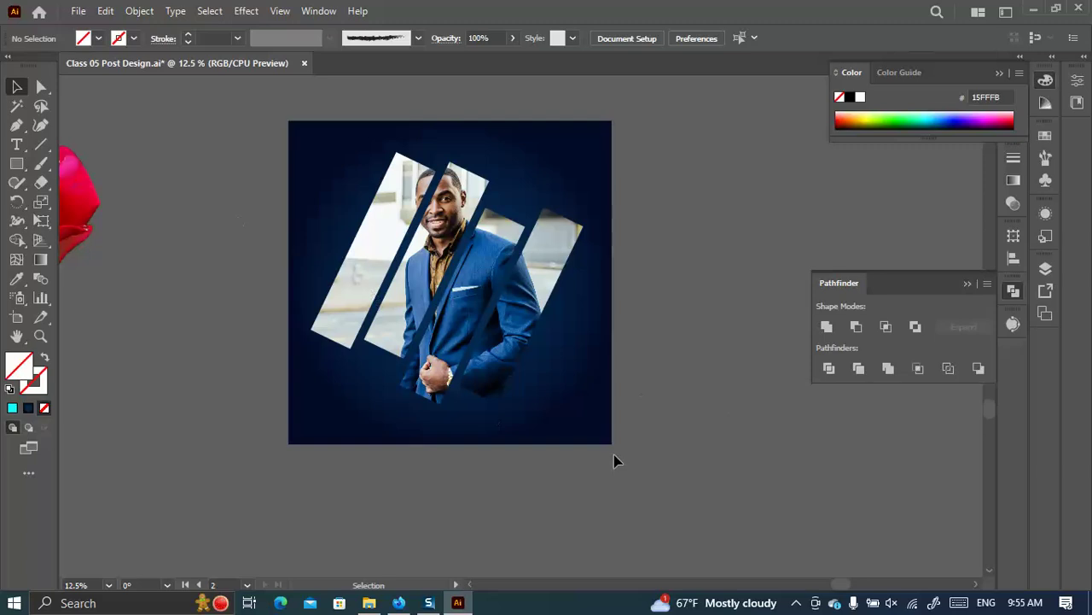
Undo four steps back to the cyan-outlined strips, then redo once to re-clip the photo inside them.
key(ctrl+z)
key(ctrl+z)
key(ctrl+z)
key(ctrl+z)
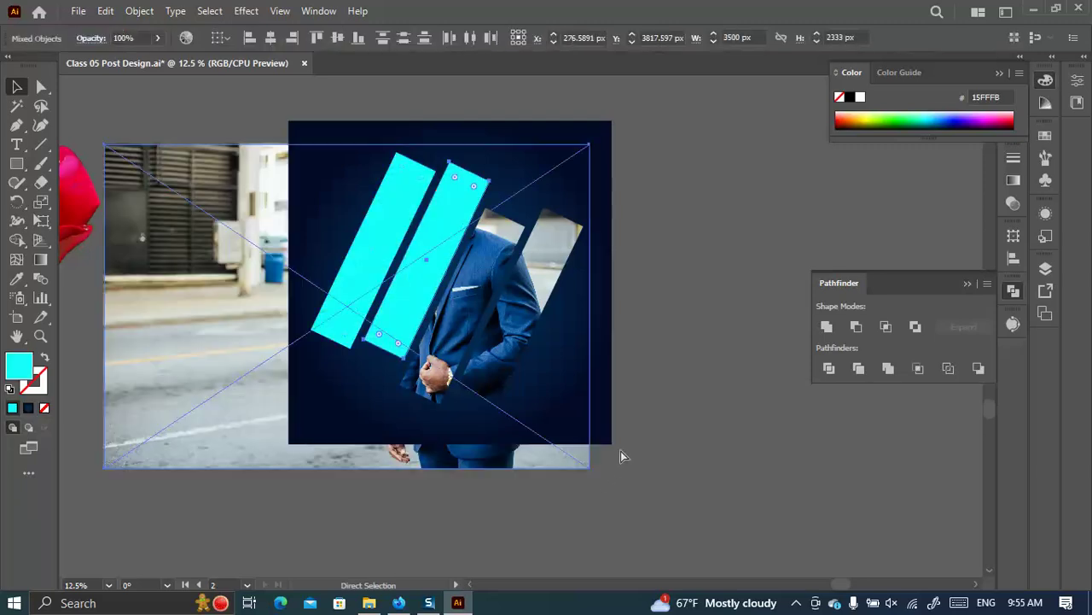
key(ctrl+z)
key(ctrl+z)
key(ctrl+z)
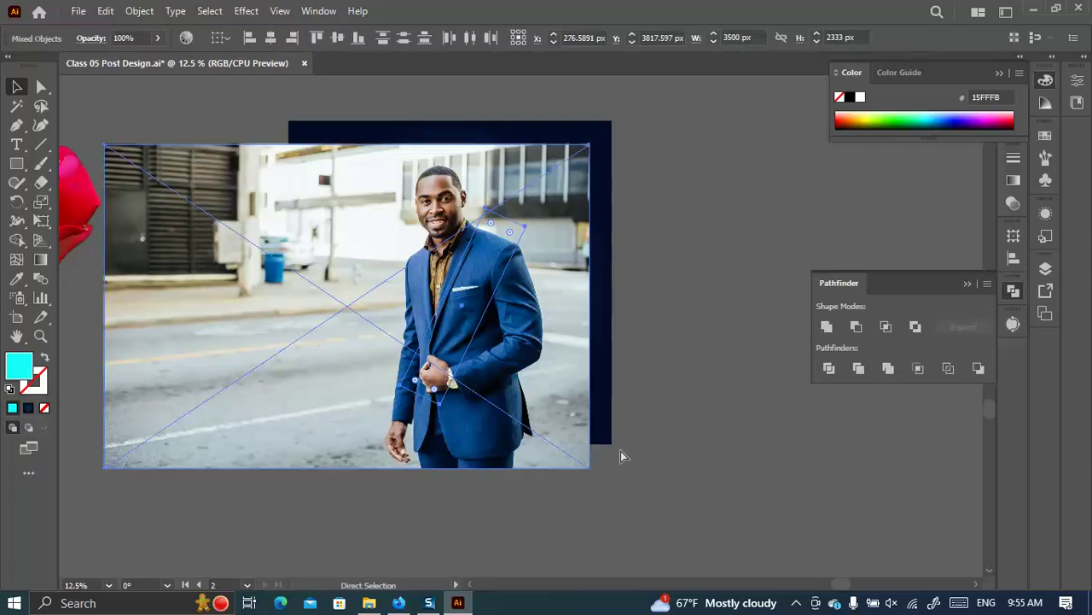
key(ctrl+z)
key(ctrl+z)
key(ctrl+z)
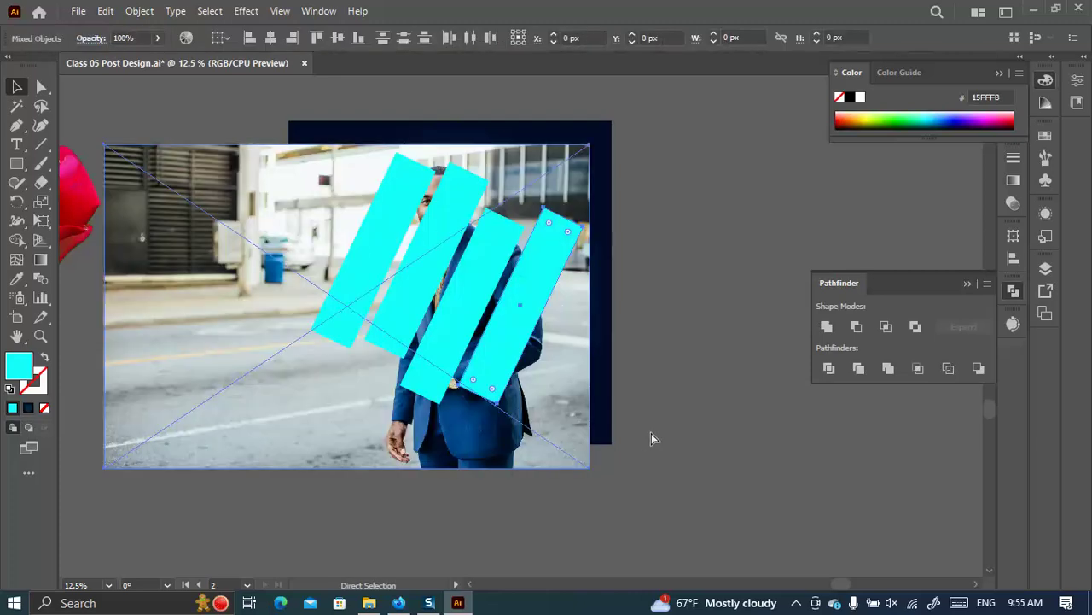
key(ctrl+z)
key(ctrl+z)
key(ctrl+z)
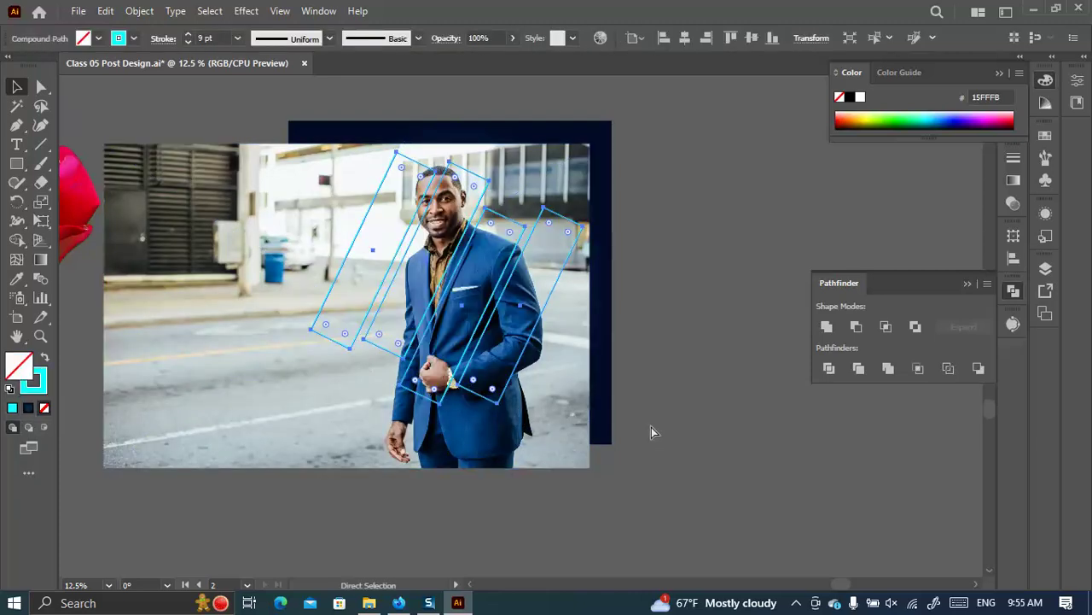
key(ctrl+shift+z)
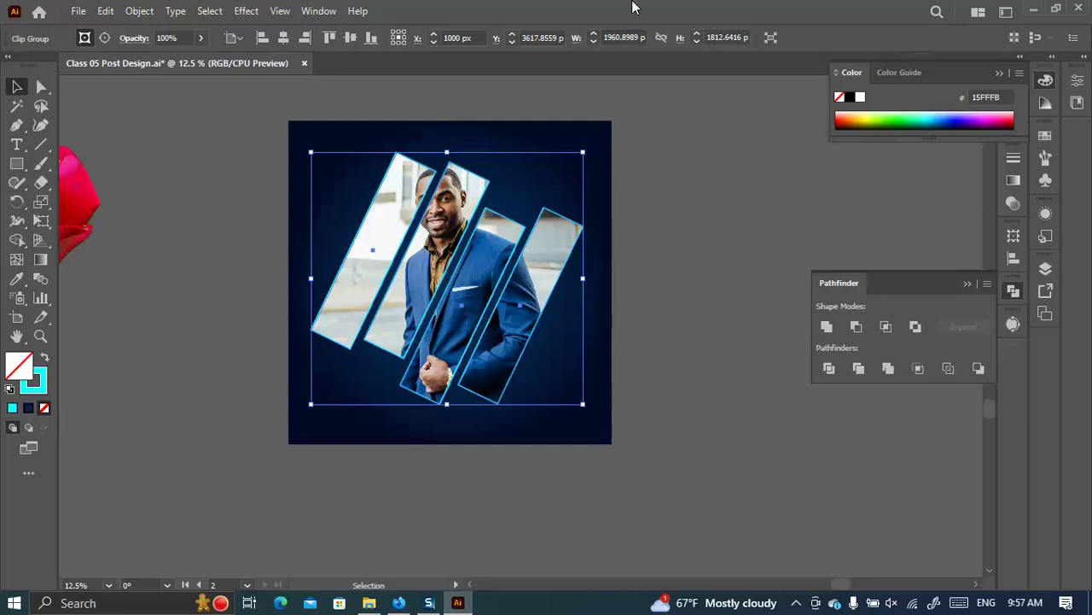
Cancel closing the tab, save Class 05 Post Design.ai with Ctrl+S, and switch to Firefox.
click(304, 63)
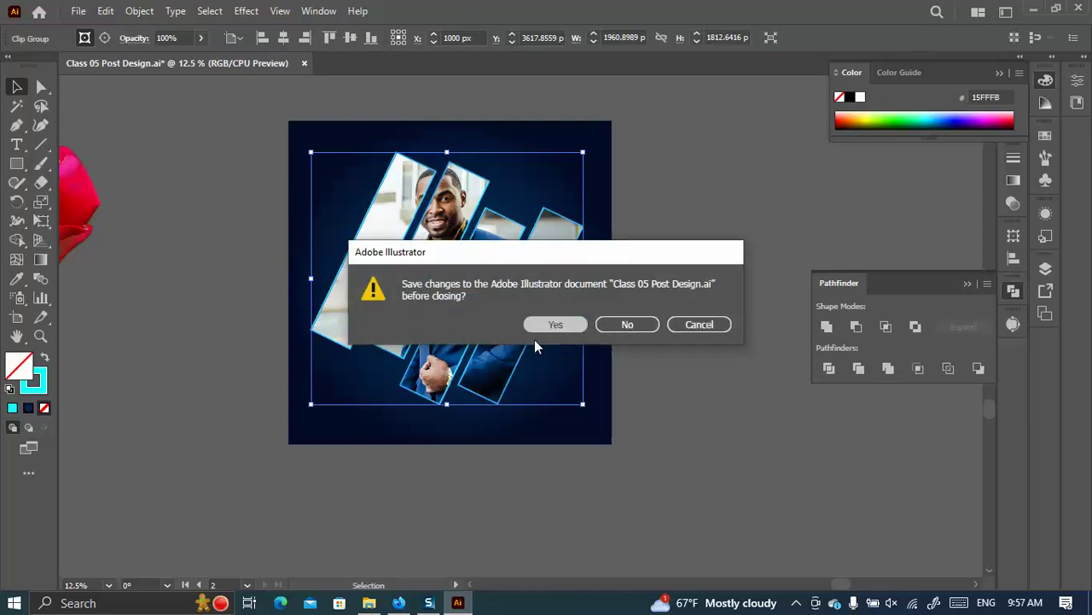
key(Escape)
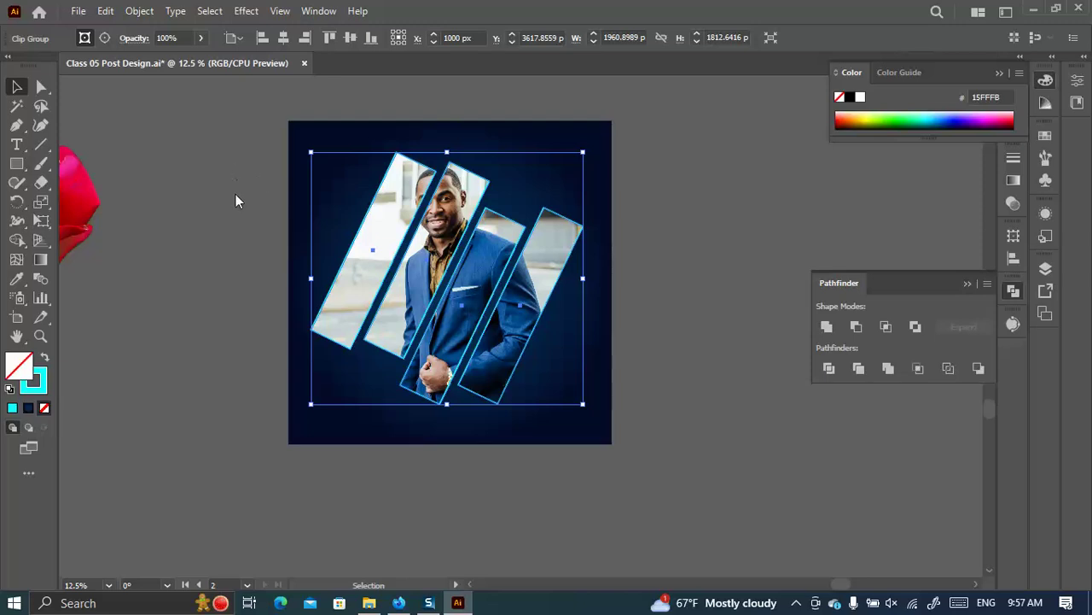
key(ctrl+s)
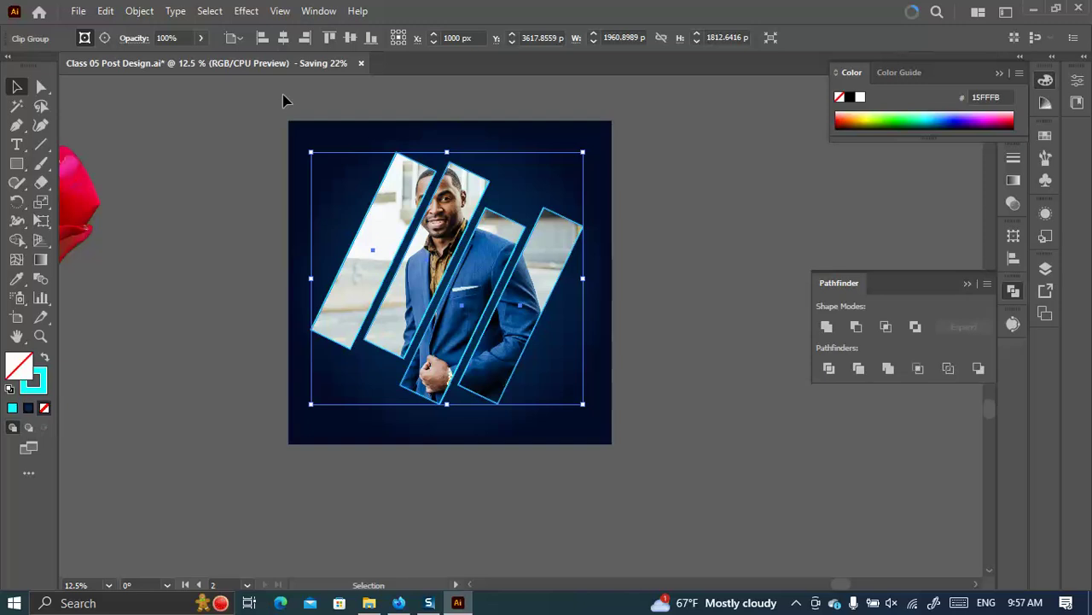
click(368, 603)
Scroll the brochure page, check the saved Illustrator file, and go back to the Behance profile.
click(400, 601)
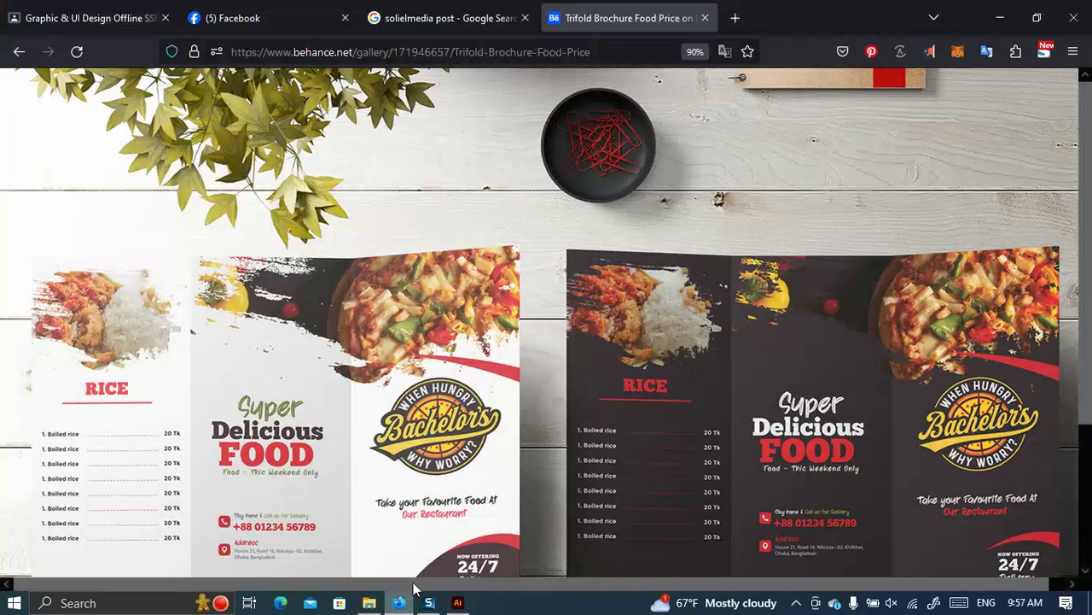
scroll(422, 256, down, 2)
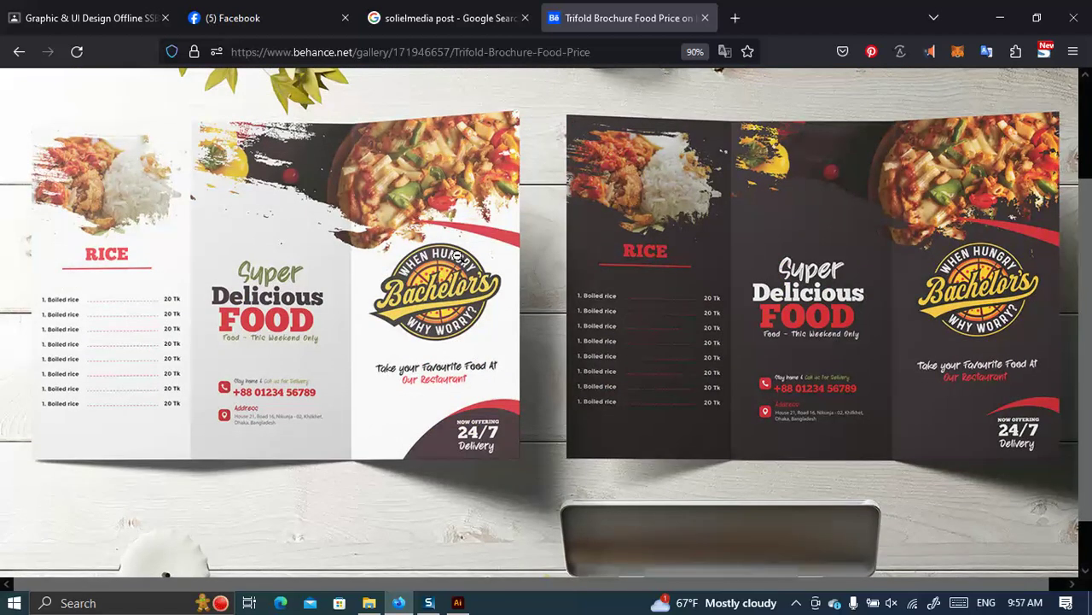
scroll(511, 237, down, 1)
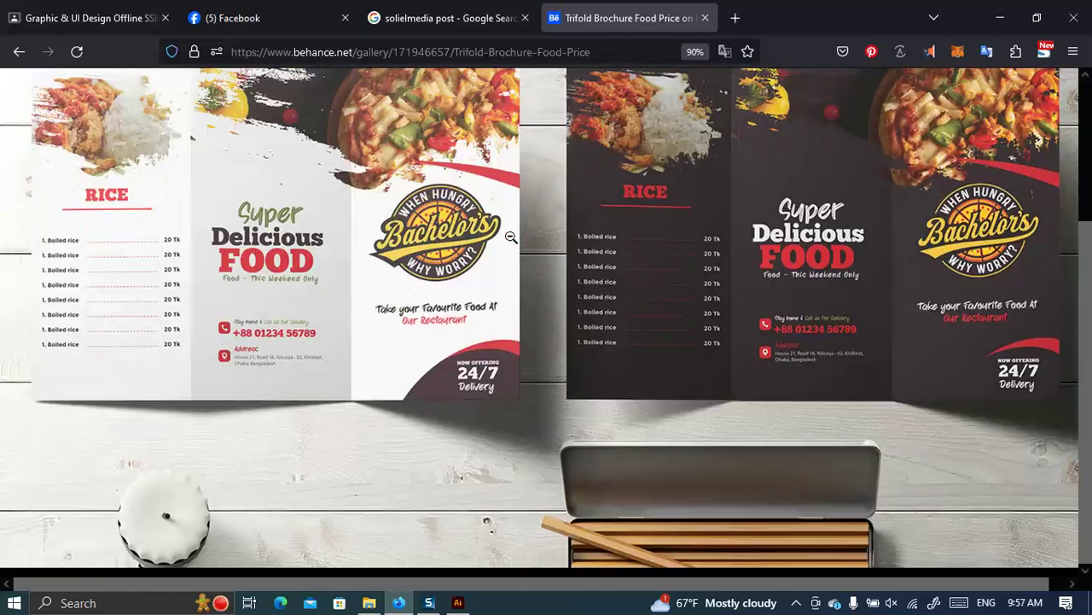
key(alt+Tab)
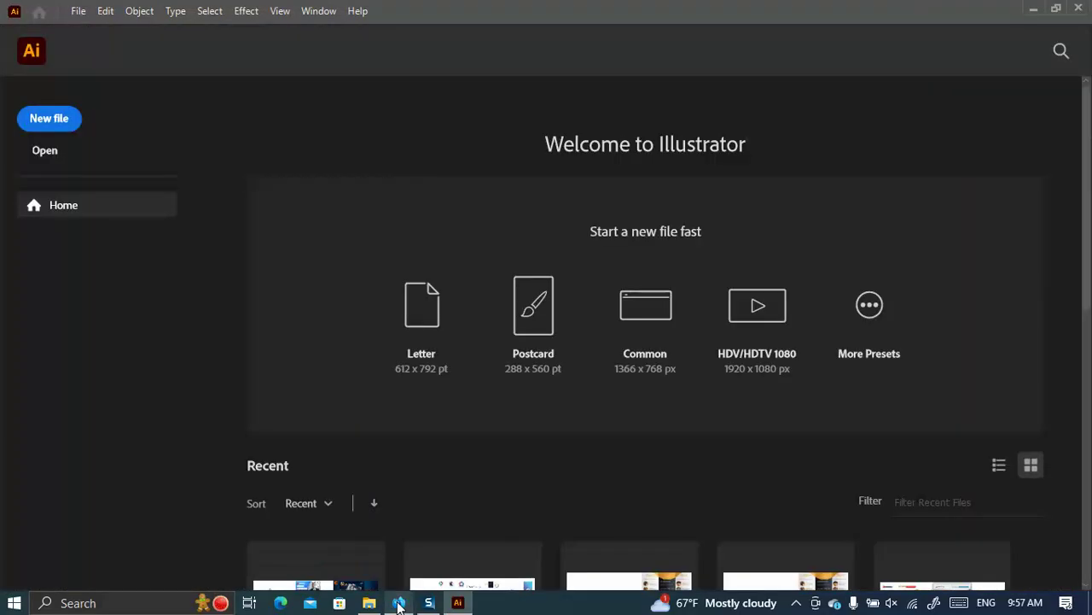
click(399, 602)
click(19, 52)
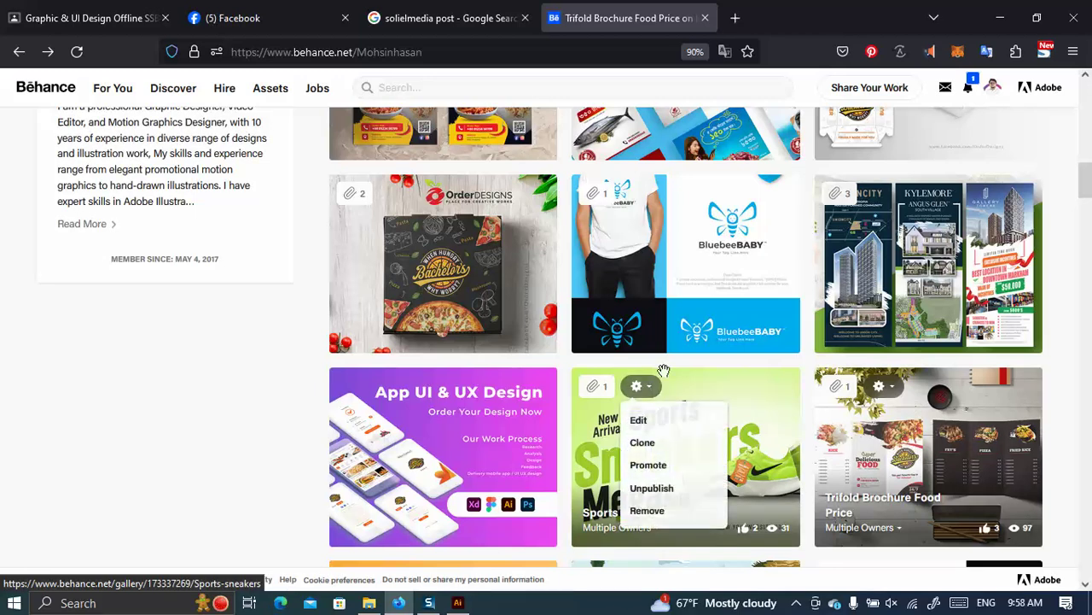
Browse the Trifold Brochure Food Price project, then close it back to the profile.
click(872, 412)
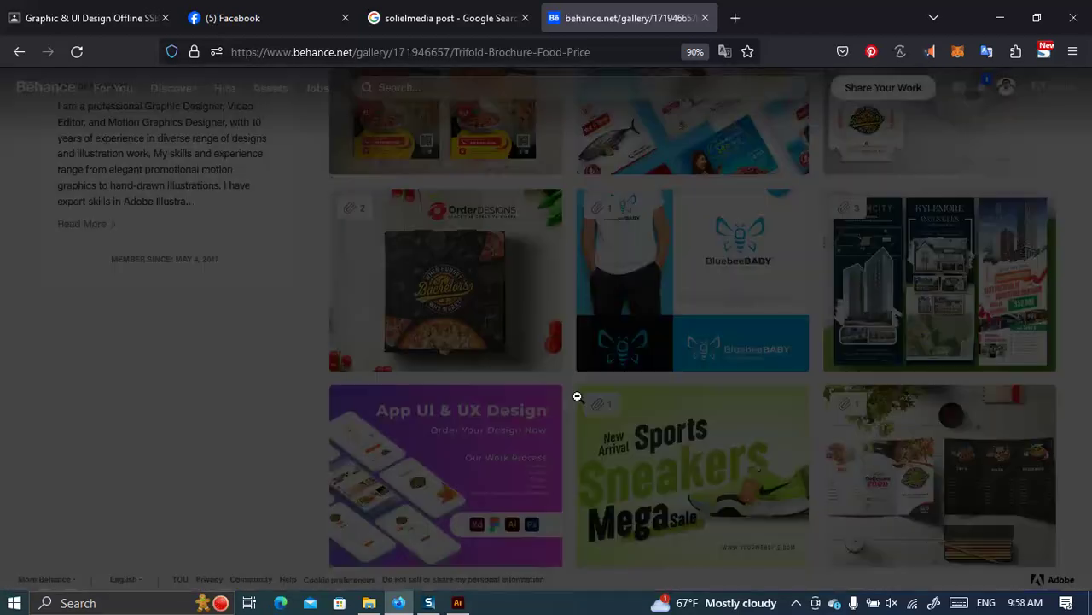
scroll(585, 377, up, 3)
scroll(585, 376, down, 10)
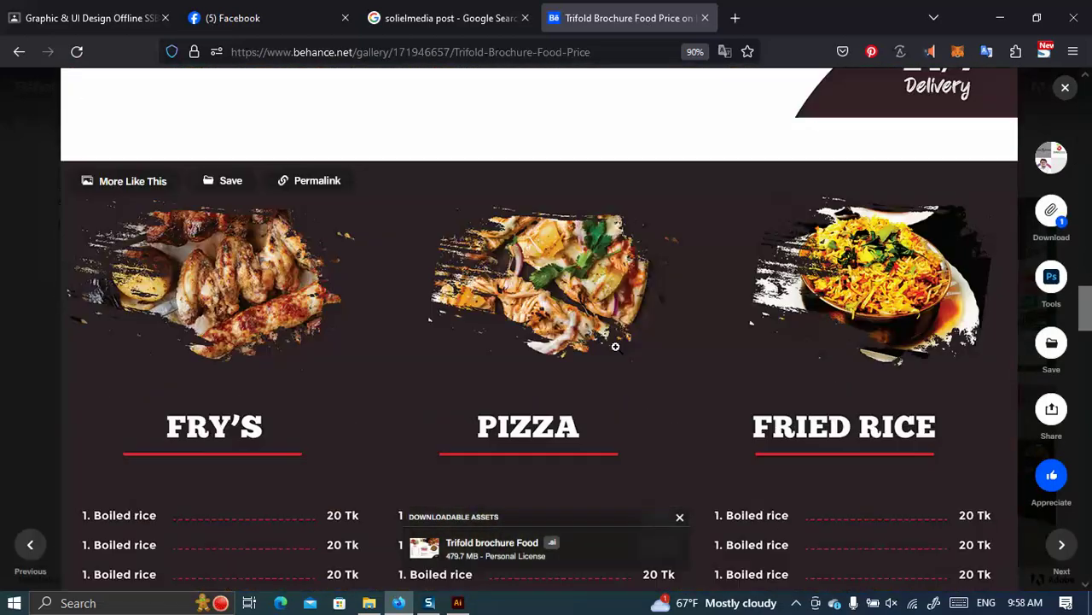
scroll(617, 342, down, 10)
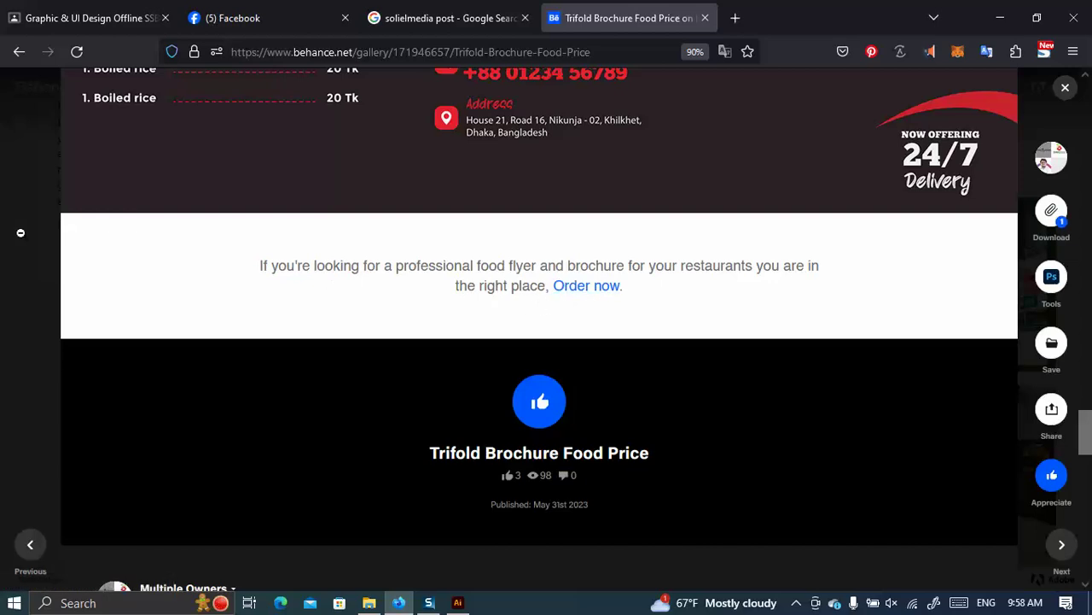
click(17, 241)
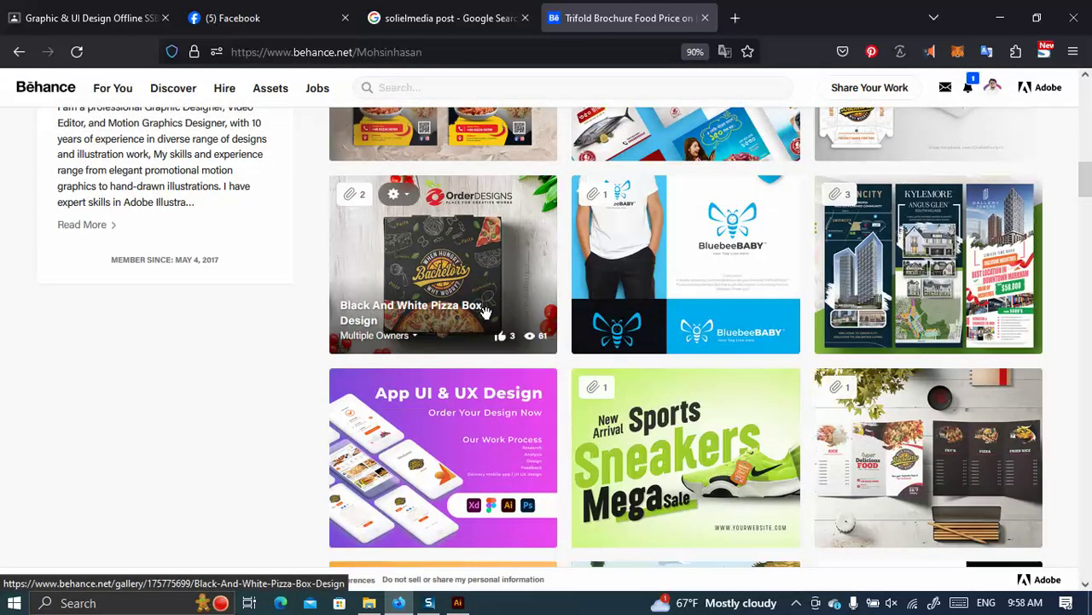
scroll(480, 309, up, 3)
Open the Food Flyer project and scroll to the YouTube link at the end of its description.
click(442, 370)
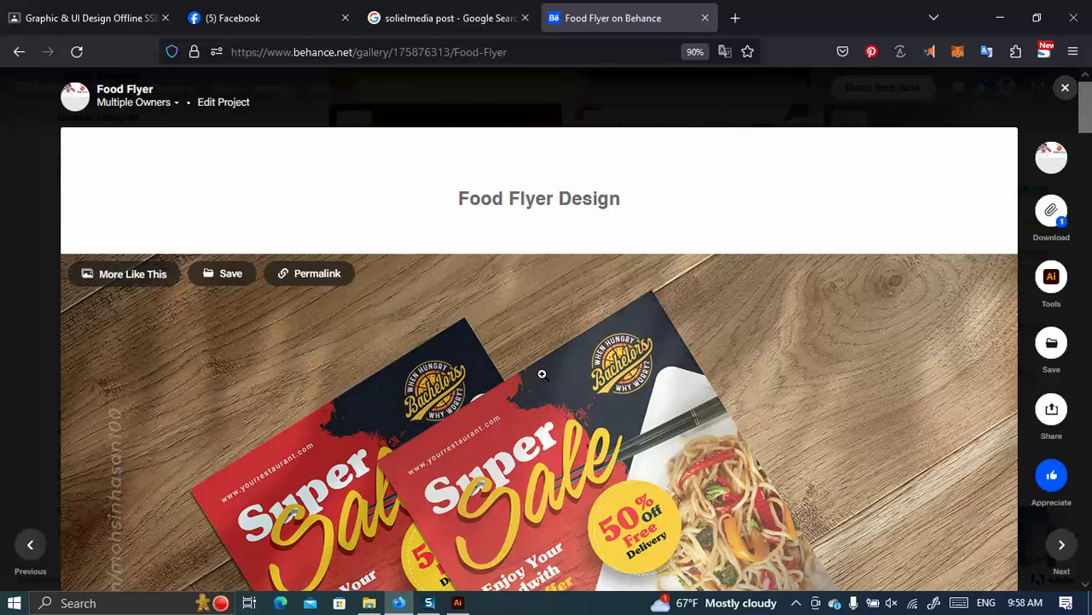
scroll(546, 374, down, 5)
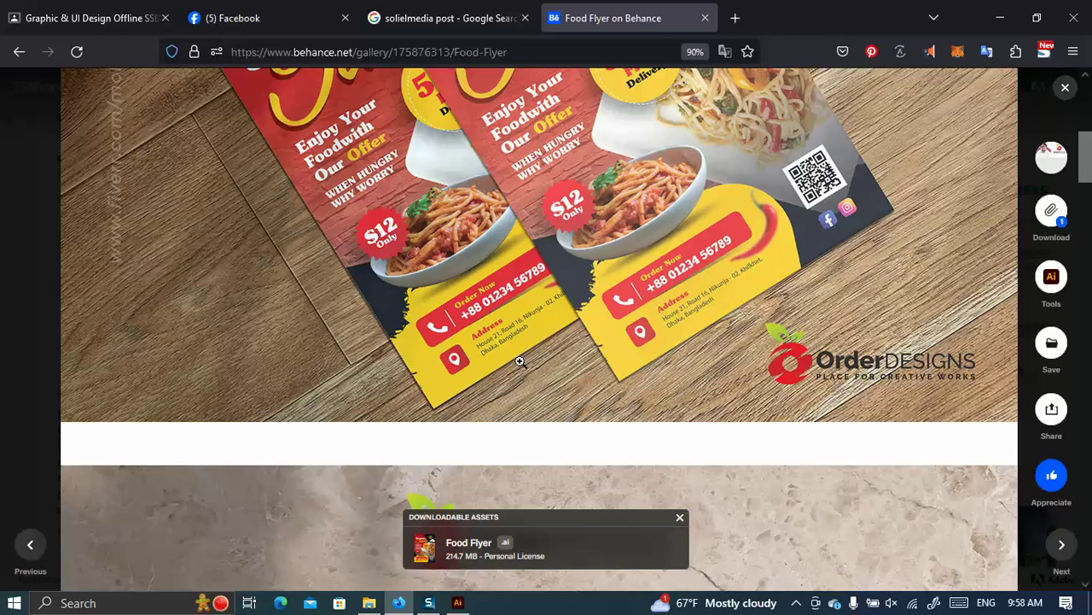
scroll(522, 359, down, 2)
scroll(526, 336, down, 15)
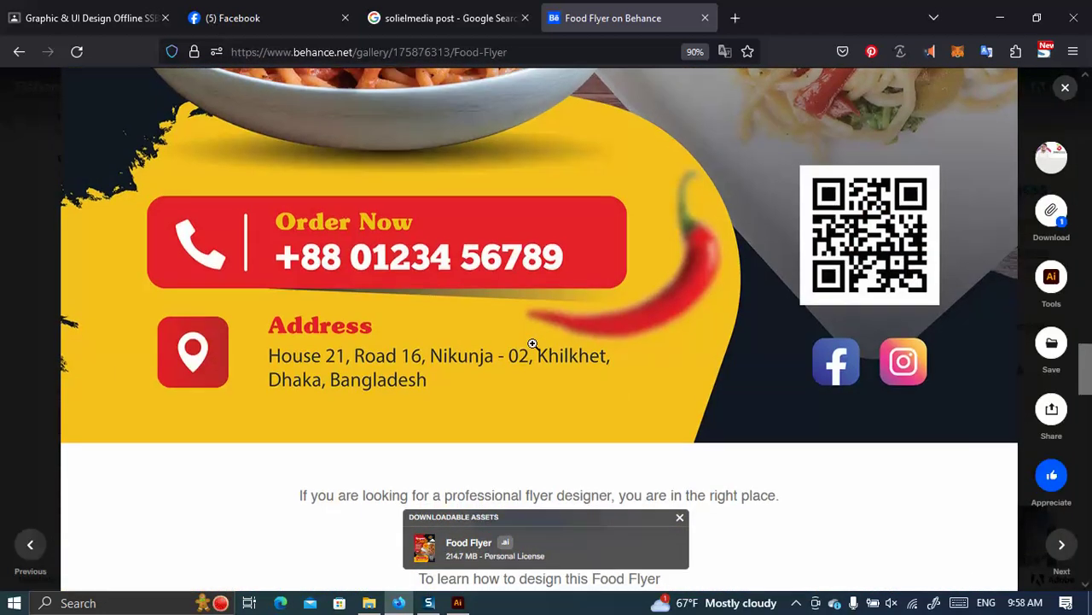
scroll(533, 342, down, 4)
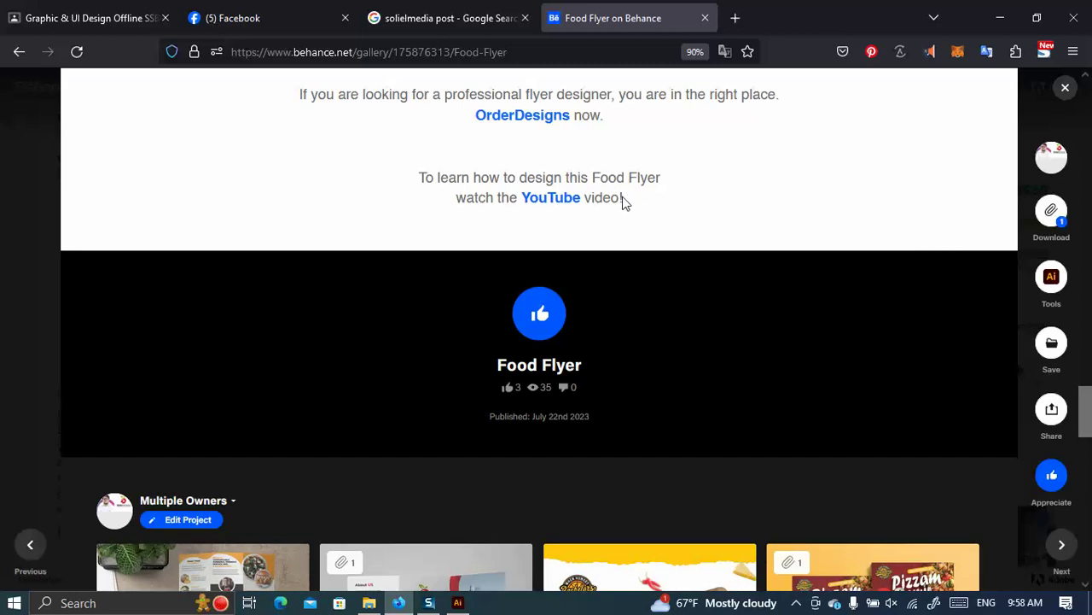
Open the linked Class 17 Food Flyer & Poster video, scrub back to about 27:47 and pause.
click(560, 201)
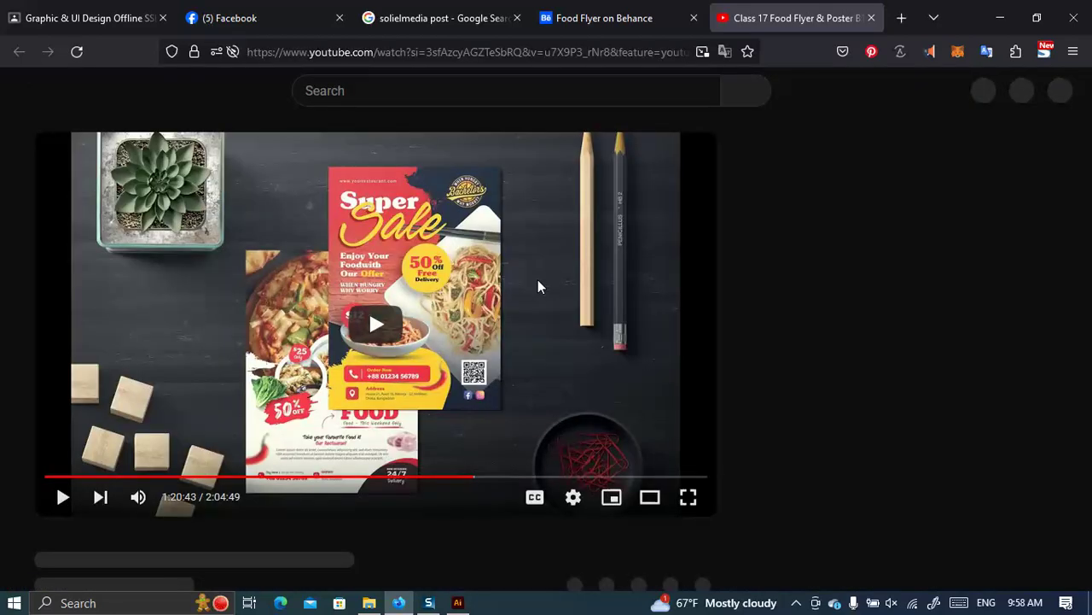
drag(390, 478, 196, 475)
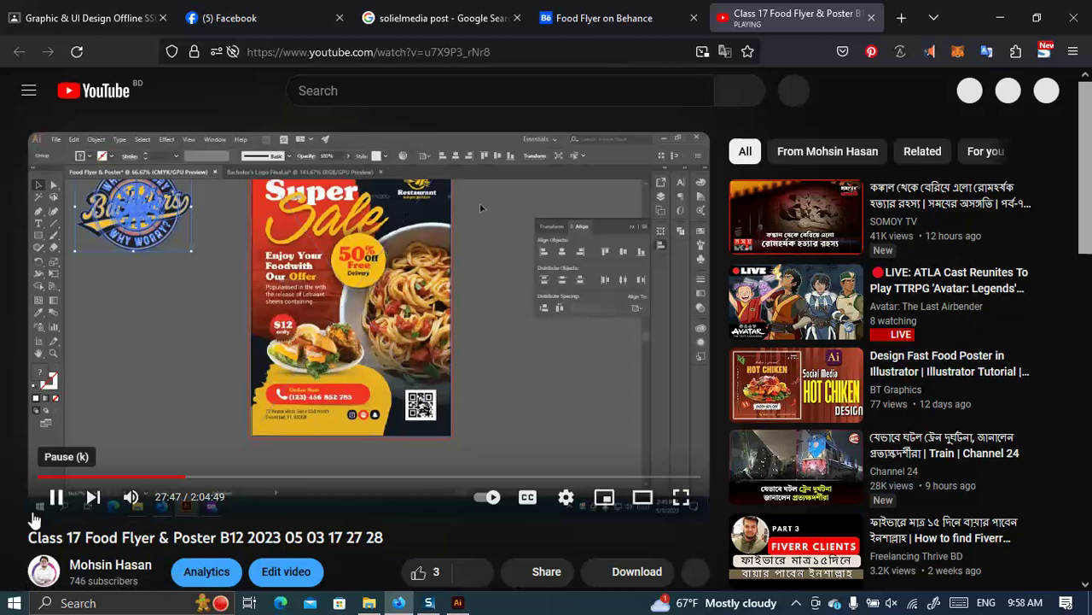
click(34, 498)
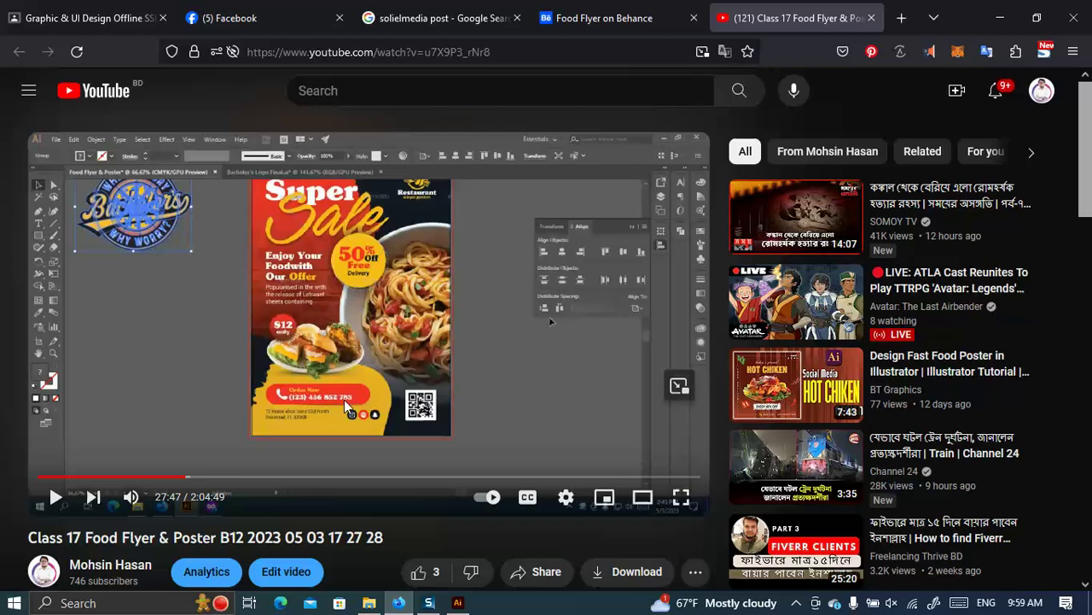
Return to the Behance tab and close the Food Flyer project to the portfolio grid.
click(597, 18)
scroll(461, 401, up, 5)
key(Escape)
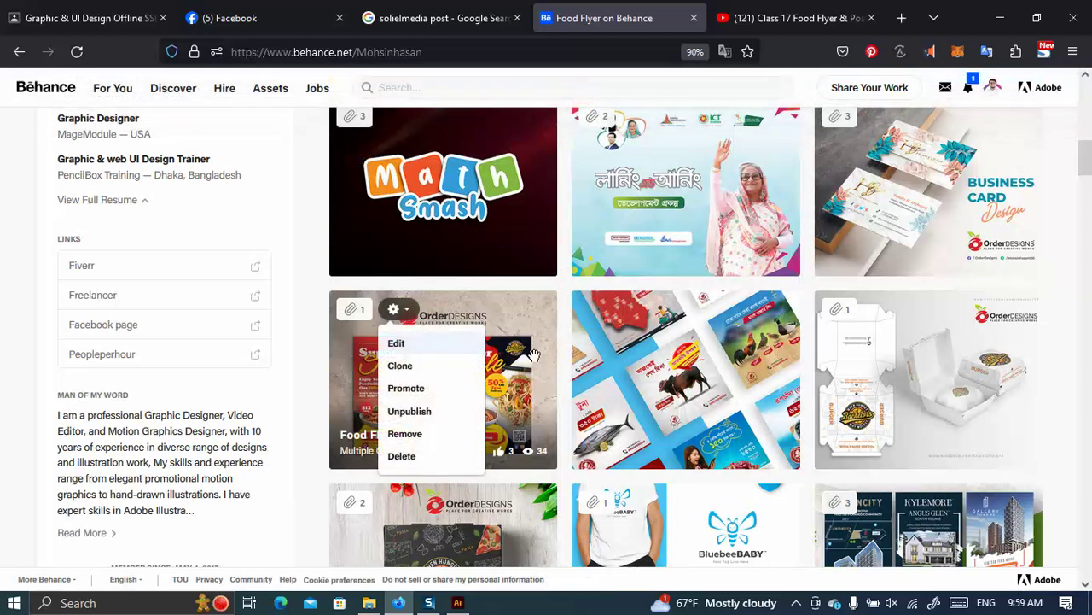
scroll(879, 350, up, 5)
click(394, 389)
scroll(394, 397, down, 2)
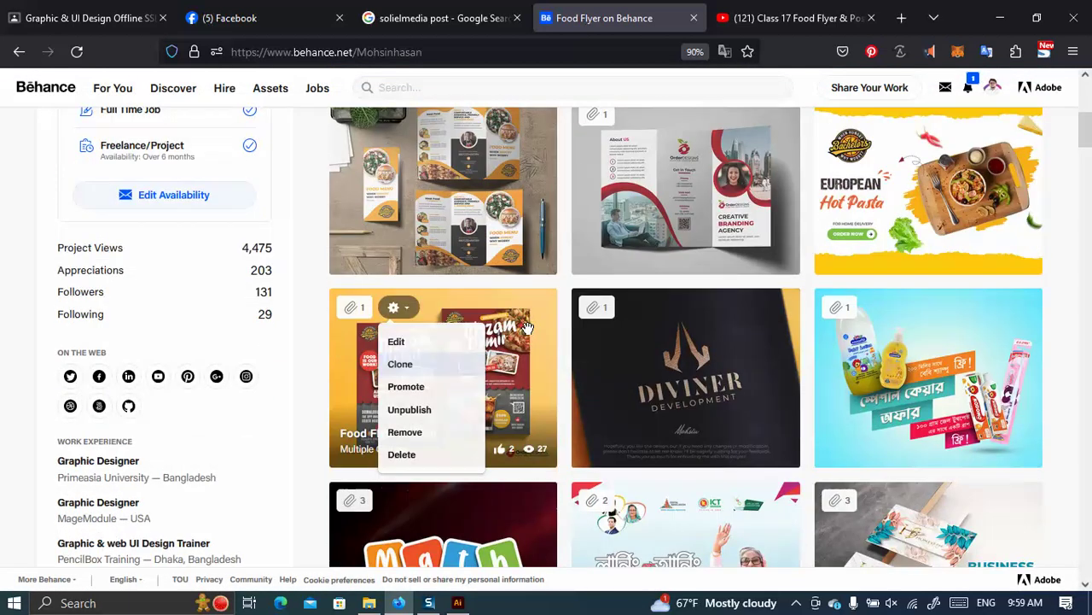
scroll(714, 261, up, 2)
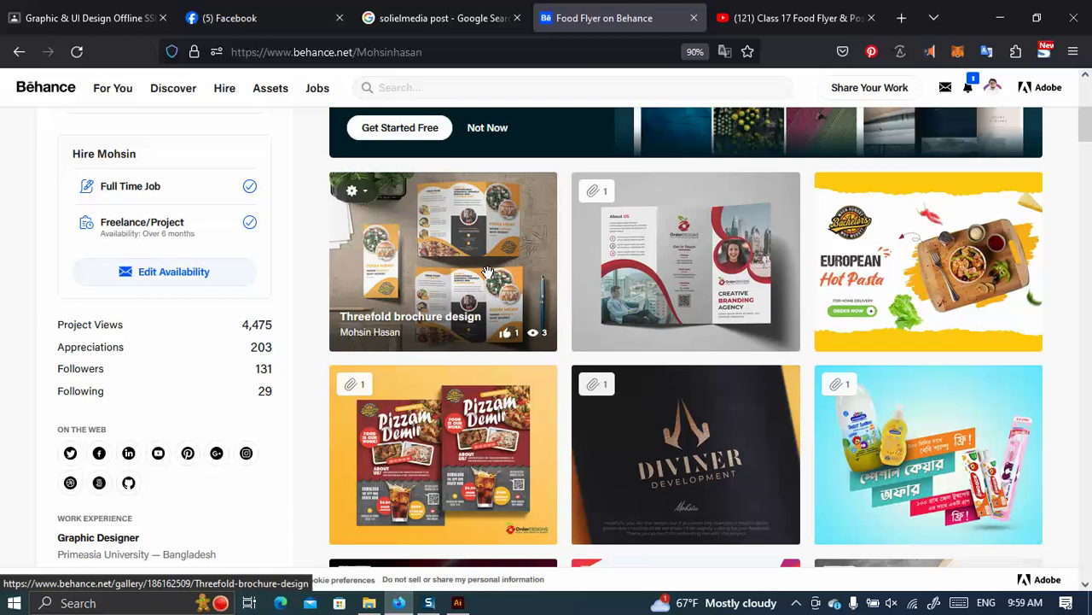
scroll(597, 350, down, 5)
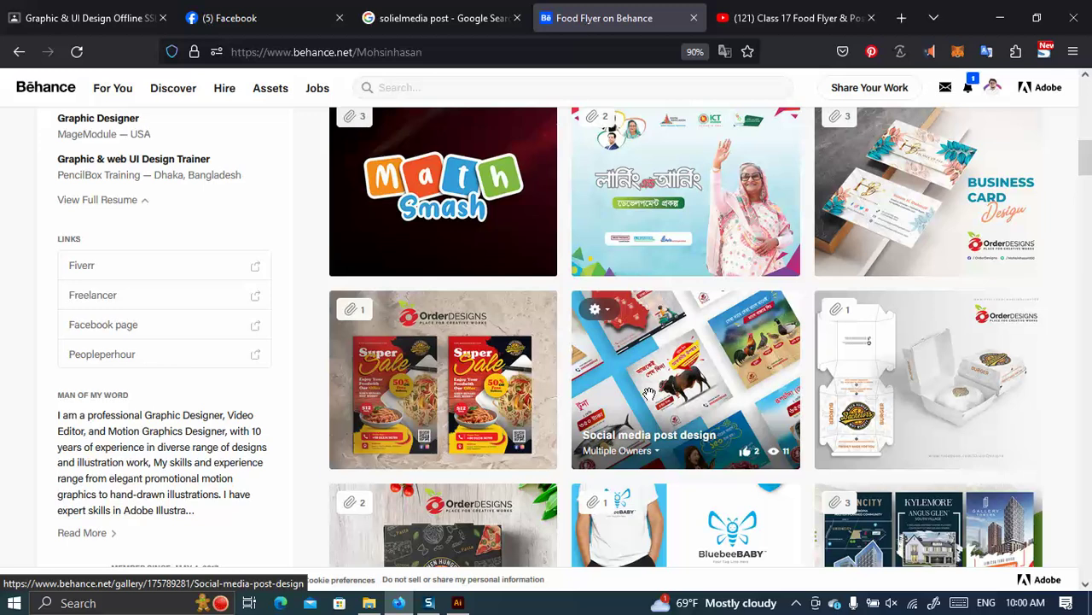
scroll(623, 334, up, 10)
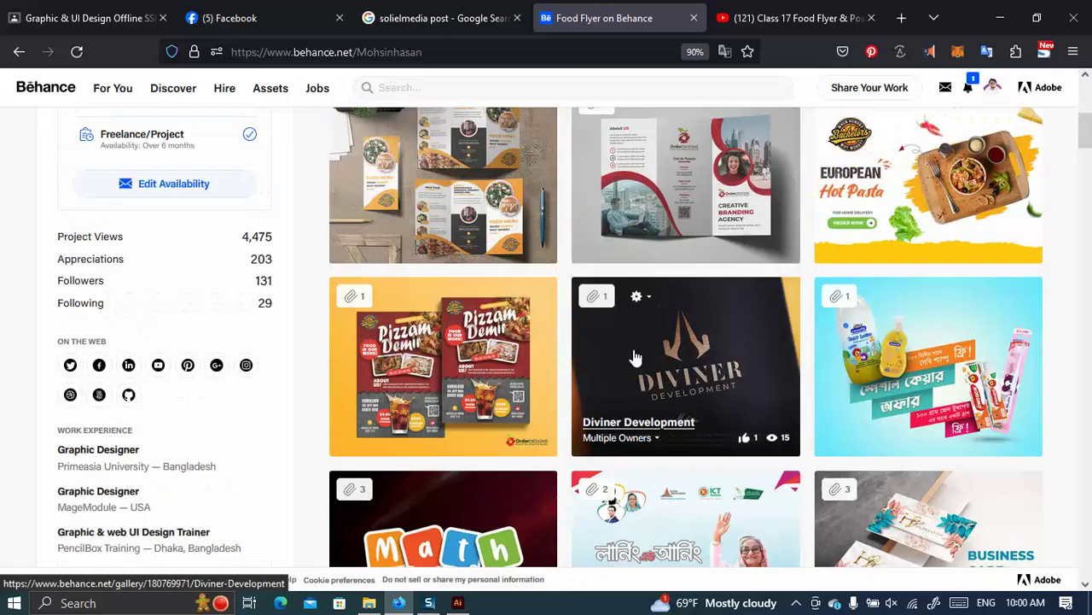
scroll(600, 337, up, 2)
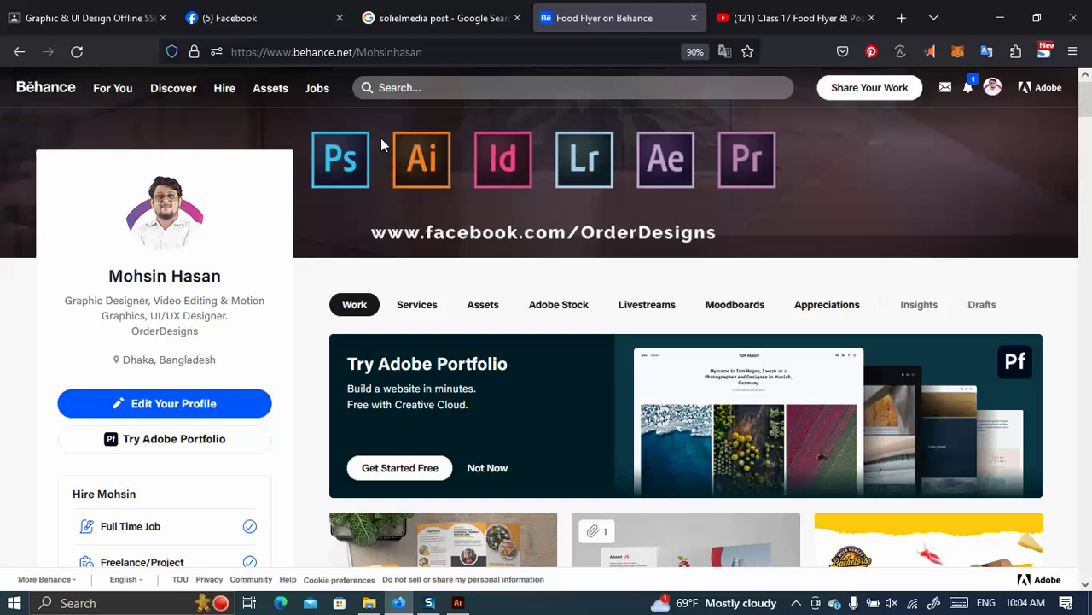
Open the Behance site search suggestions, then close them and return to the profile.
mouse_move(493, 148)
scroll(483, 256, down, 2)
scroll(470, 373, up, 2)
click(391, 90)
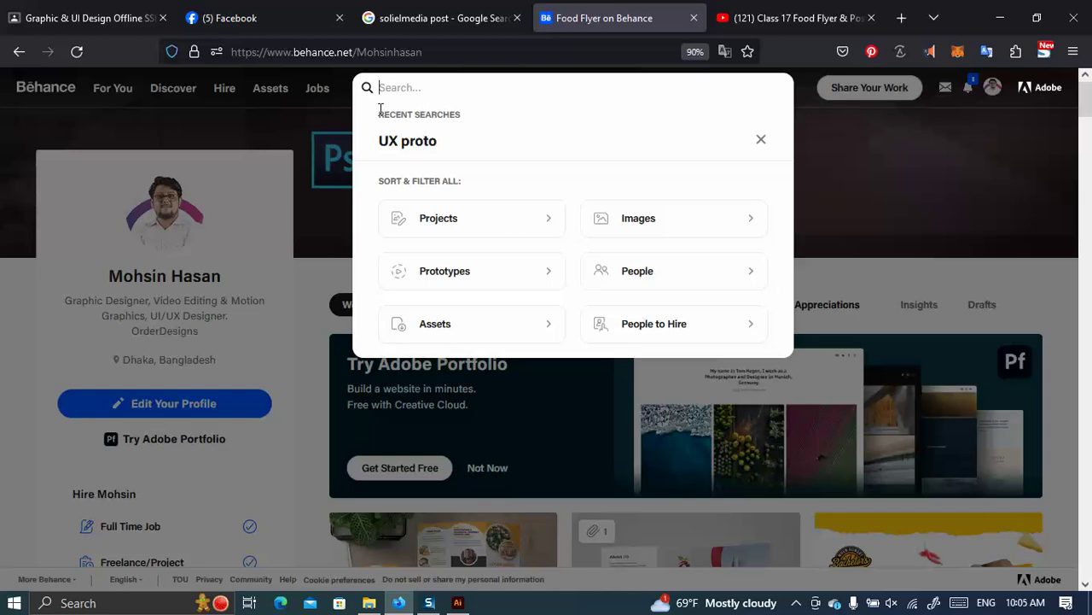
scroll(663, 556, down, 2)
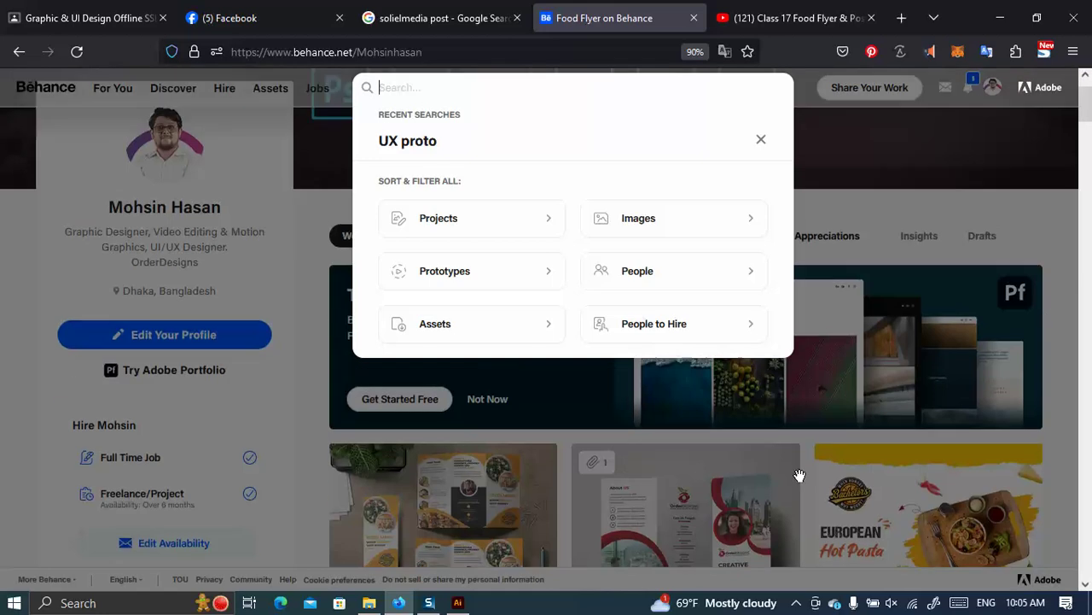
click(1071, 239)
scroll(893, 408, down, 3)
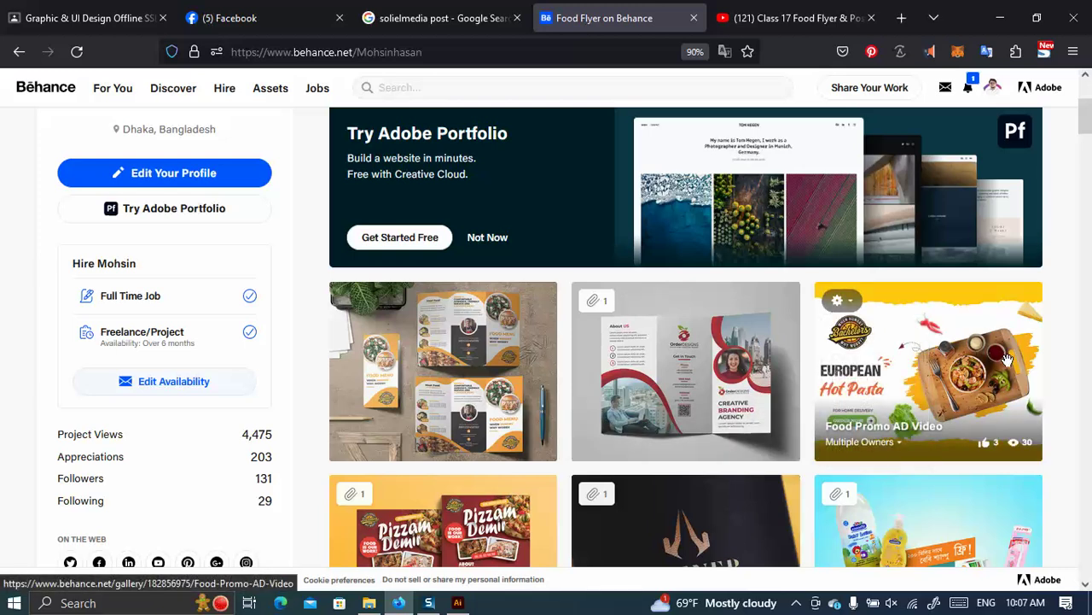
Browse down the profile's Work grid and open the BluebeeBABY logo project.
scroll(853, 359, down, 5)
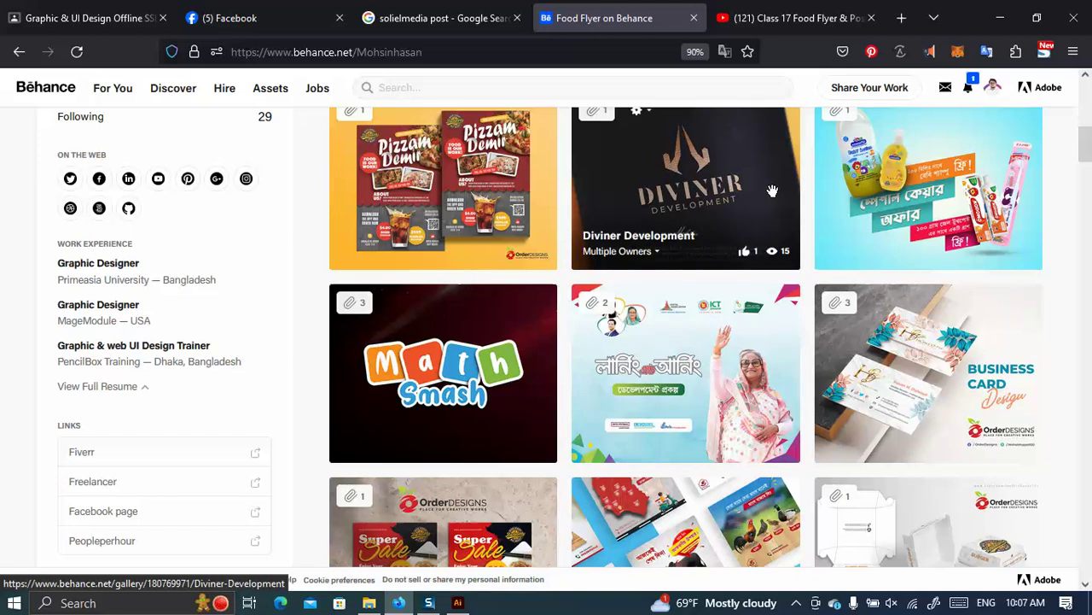
scroll(751, 256, down, 2)
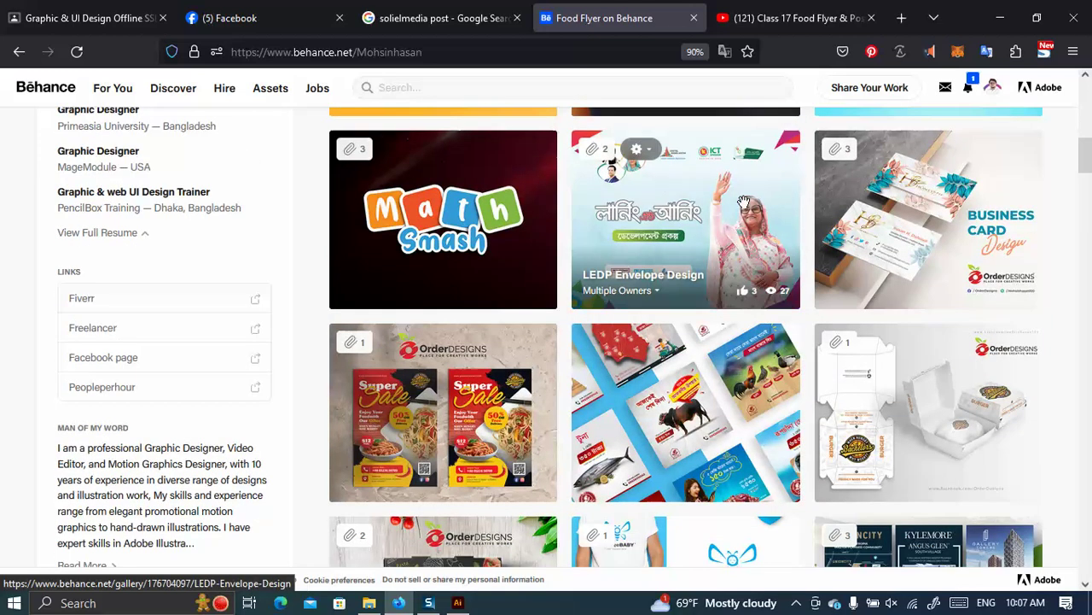
scroll(676, 262, down, 2)
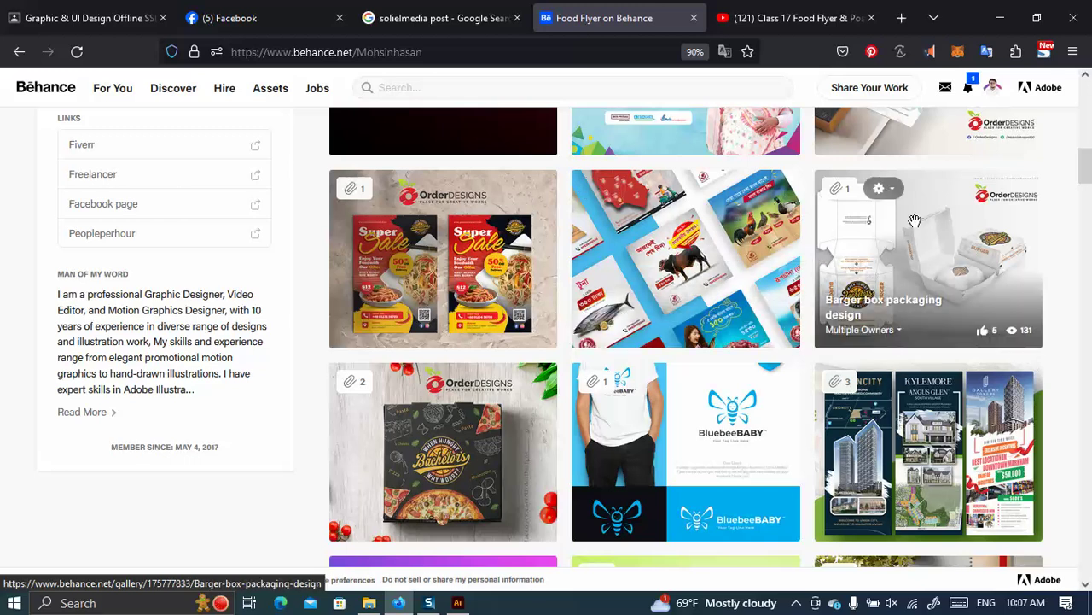
scroll(931, 256, down, 2)
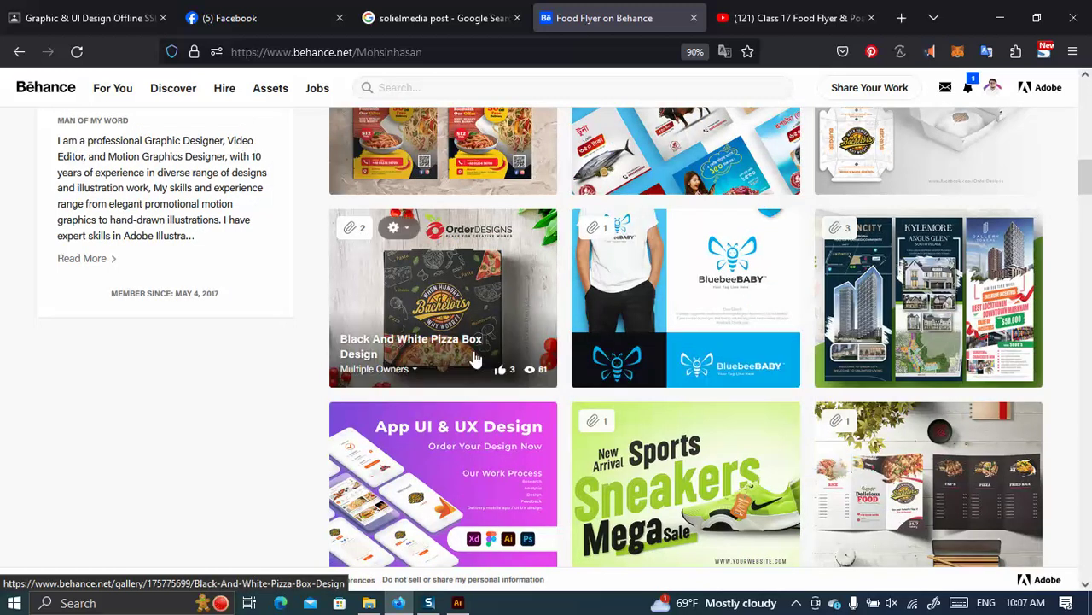
scroll(487, 272, down, 6)
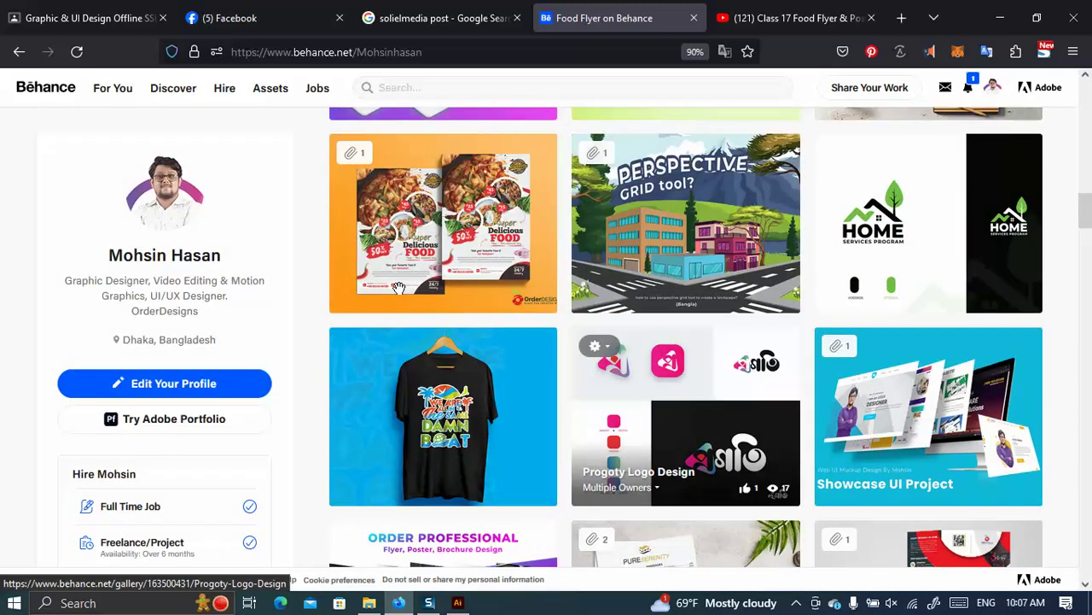
scroll(640, 358, down, 8)
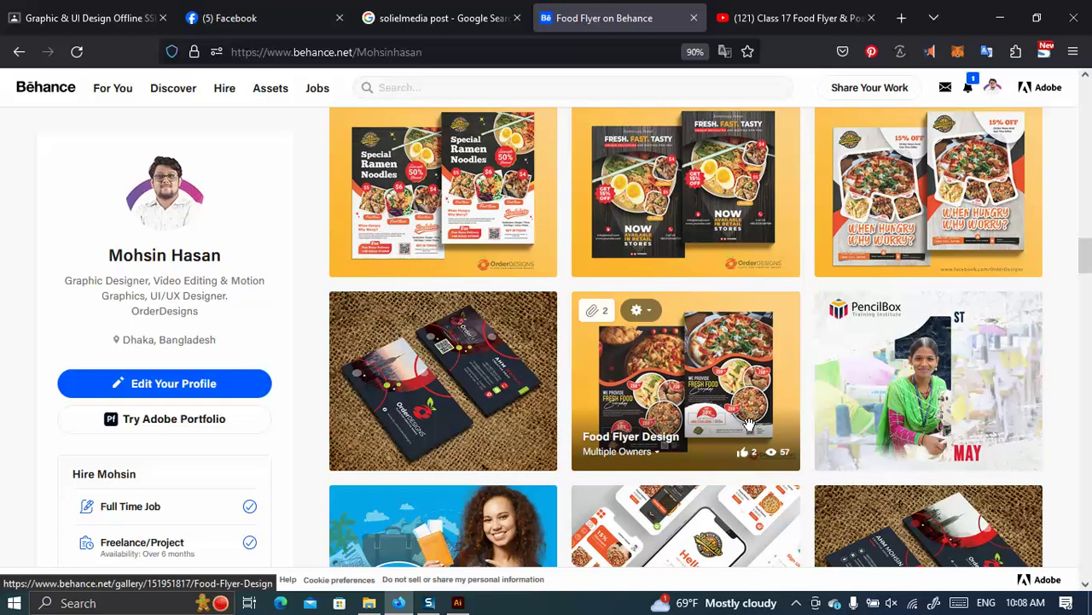
scroll(657, 358, down, 1)
scroll(689, 317, up, 1)
scroll(690, 317, up, 1)
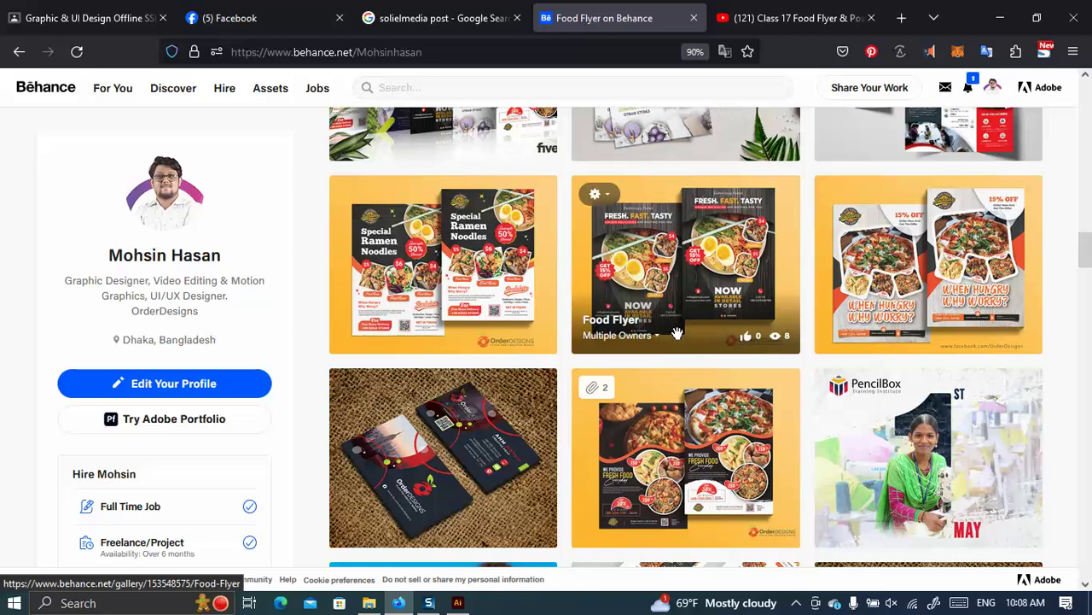
scroll(680, 328, down, 10)
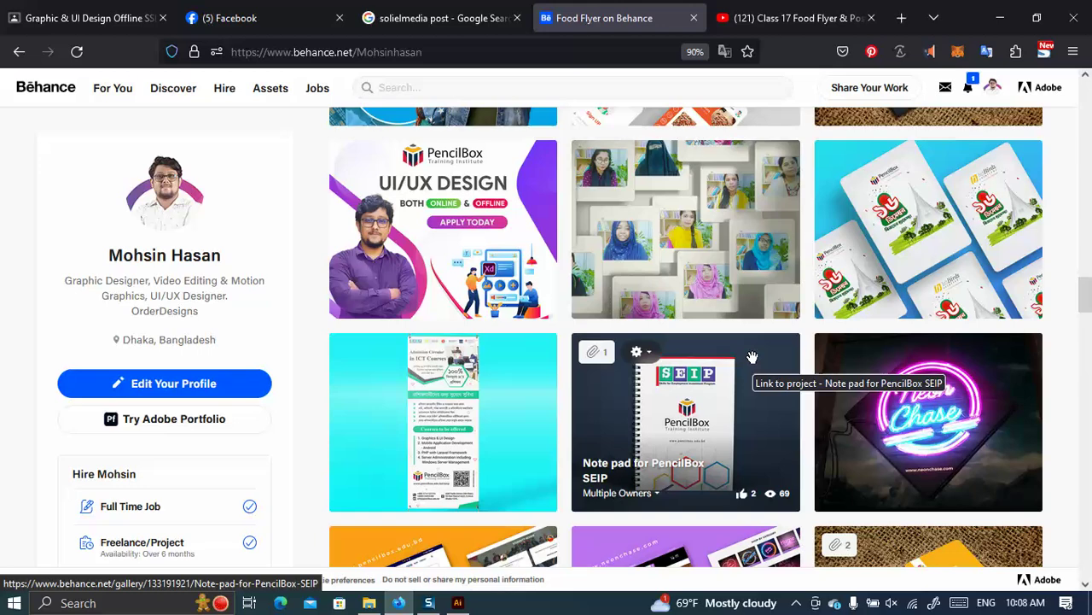
scroll(752, 357, down, 15)
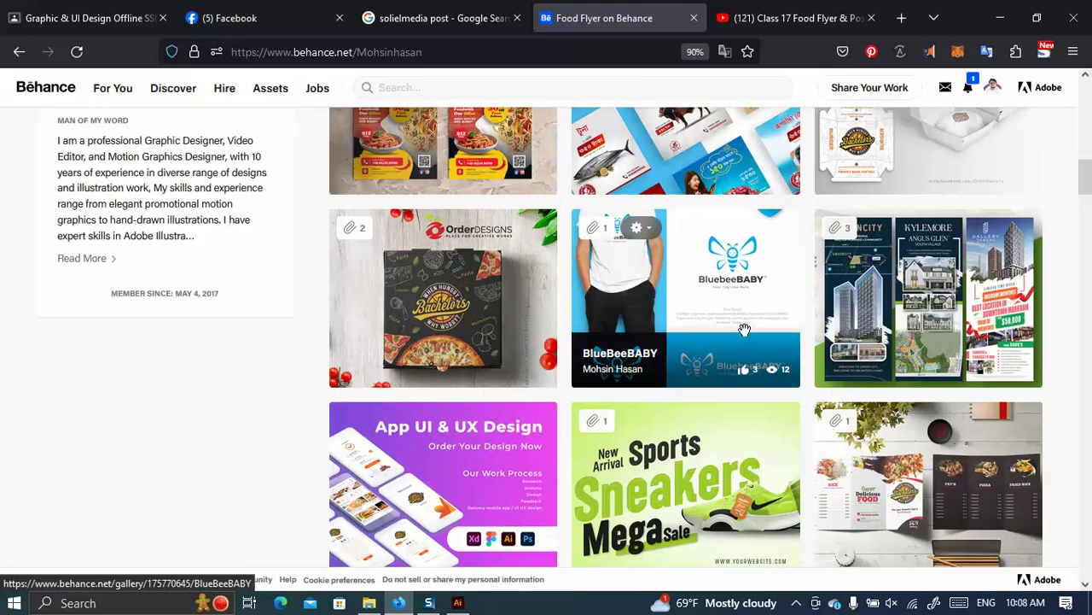
scroll(751, 337, down, 5)
scroll(742, 325, up, 3)
scroll(742, 325, up, 3)
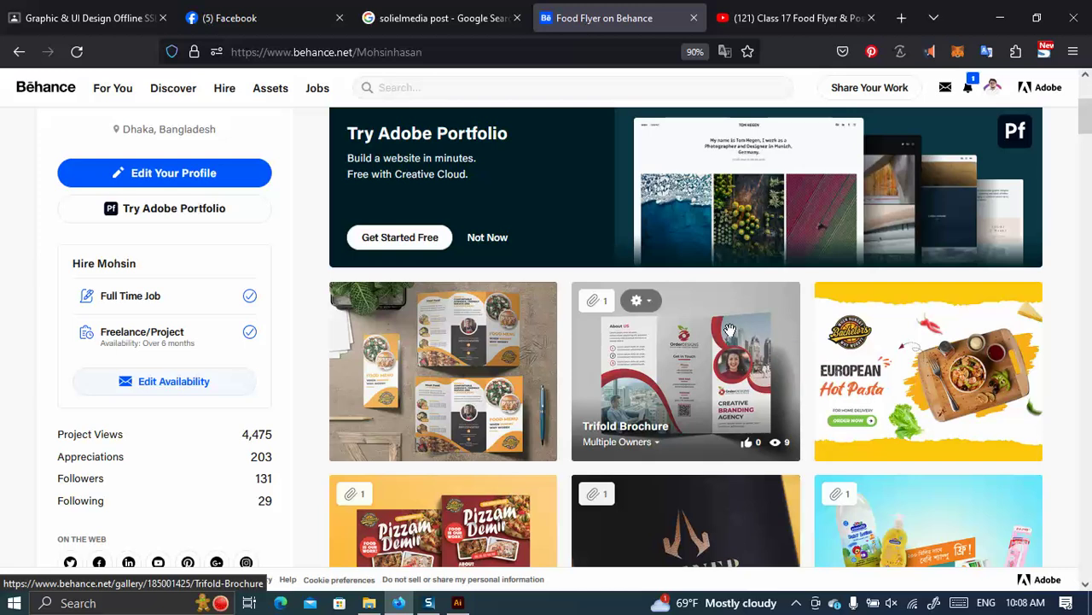
scroll(734, 327, down, 5)
scroll(732, 322, down, 4)
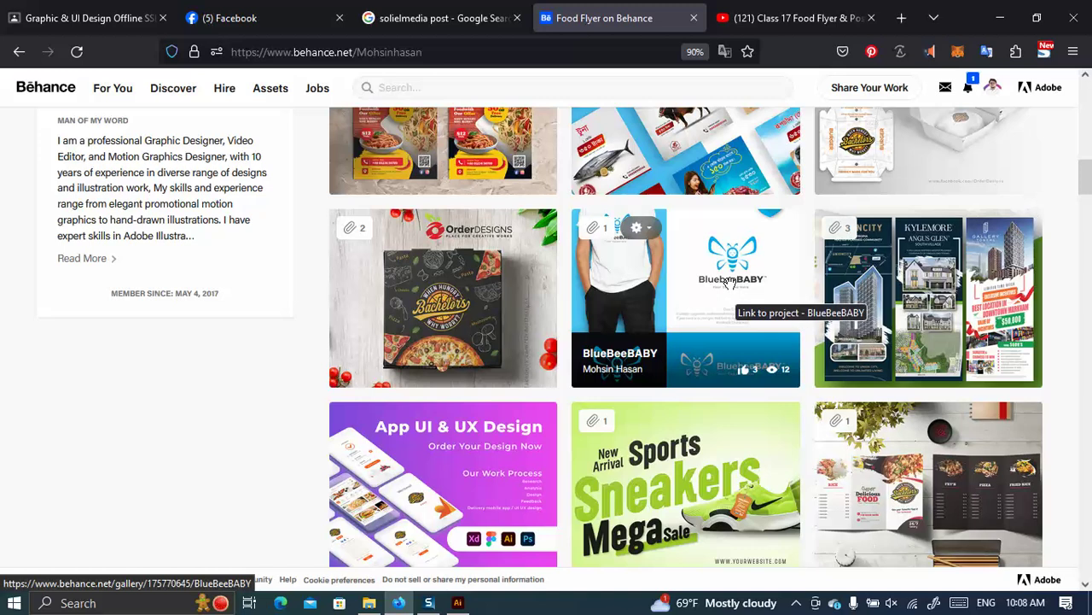
click(726, 281)
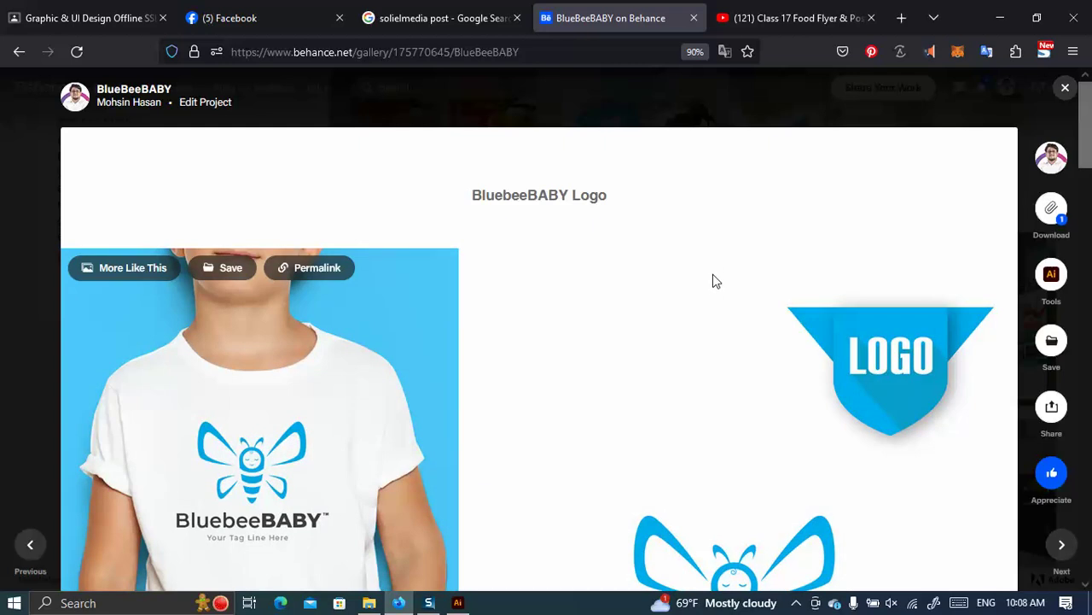
Scroll through the BluebeeBABY logo project, then close it to return to the profile grid.
scroll(712, 282, down, 4)
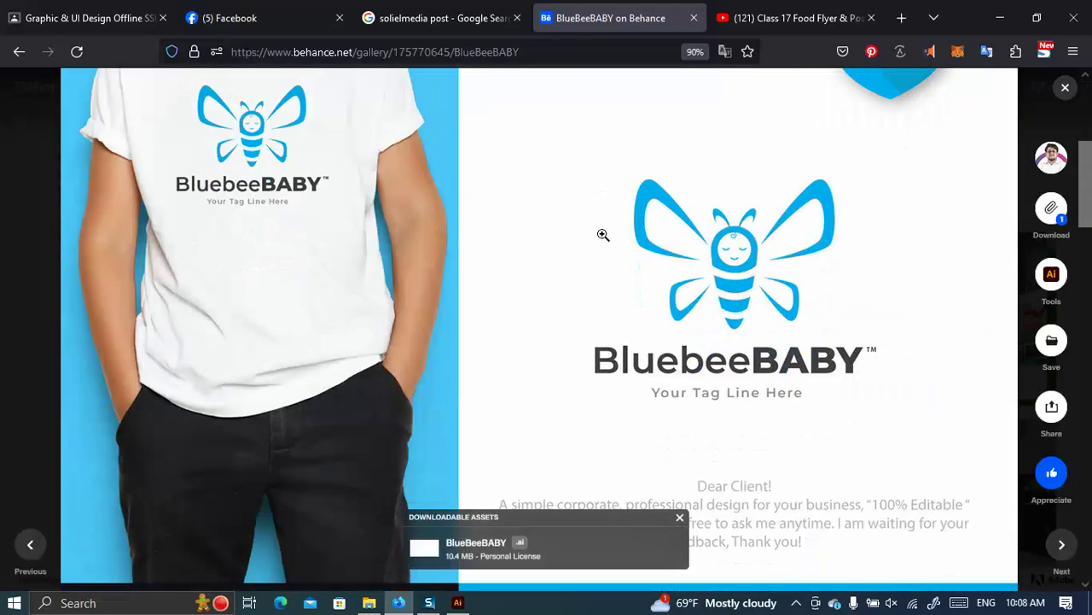
scroll(614, 239, down, 5)
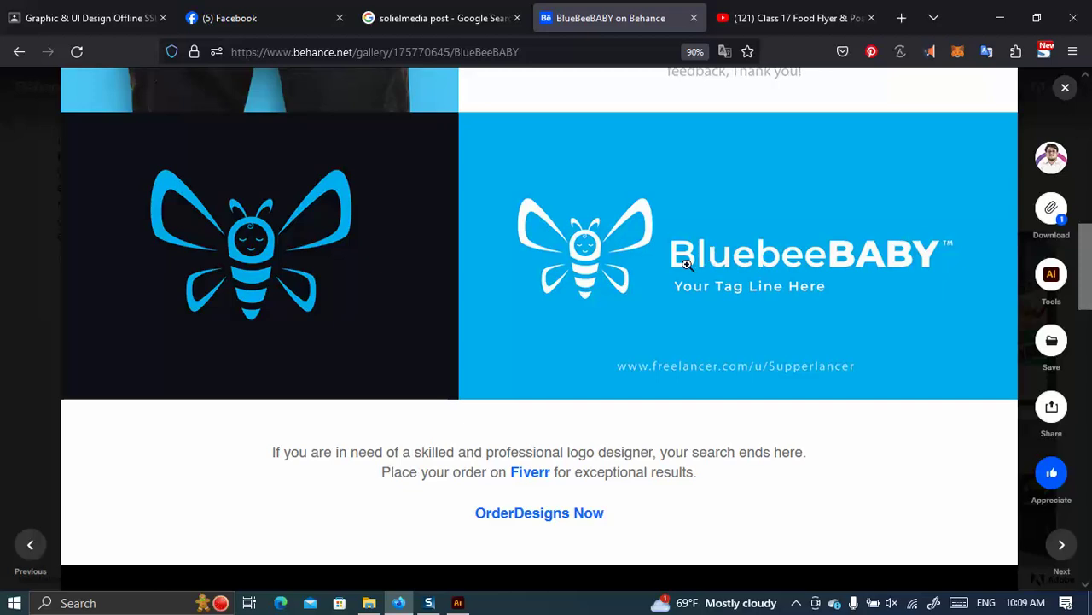
scroll(656, 293, up, 6)
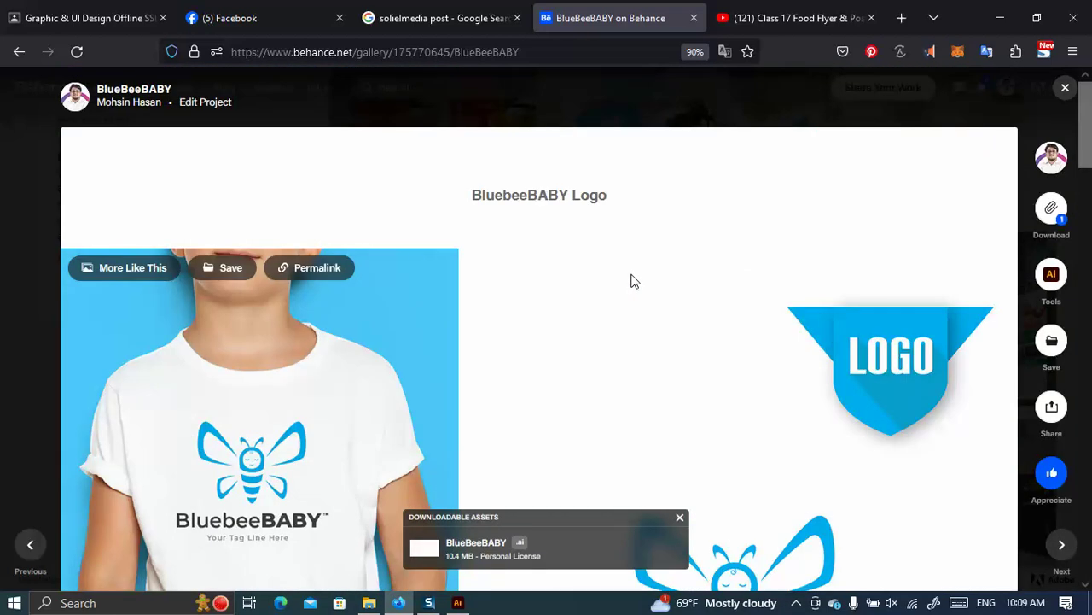
click(12, 130)
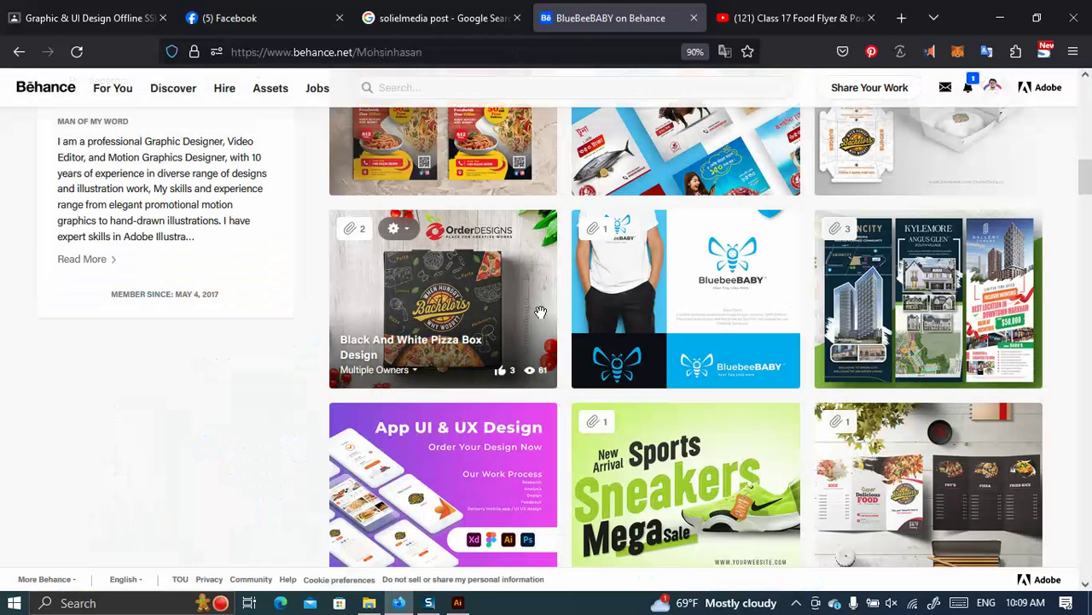
Return to the profile top, try the search and address bars, then scroll to the Trifold Brochure card.
scroll(459, 264, up, 10)
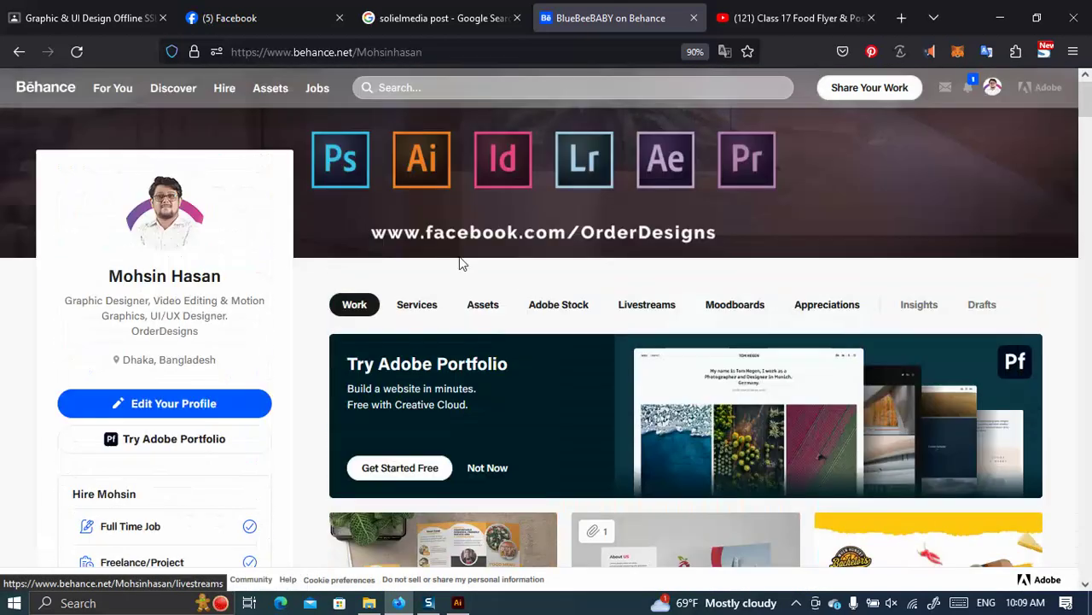
click(401, 87)
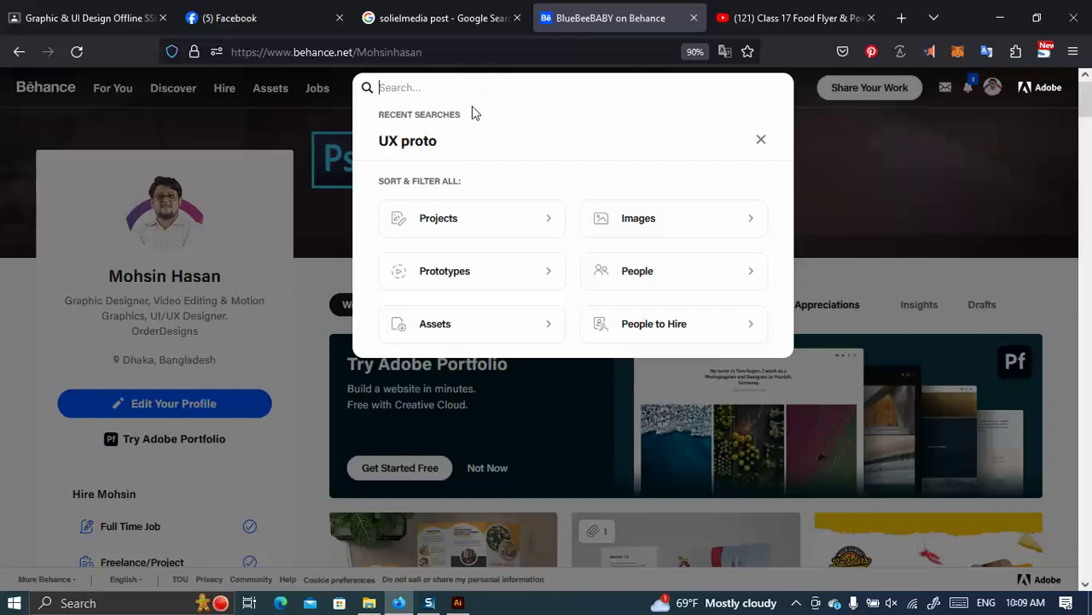
click(401, 52)
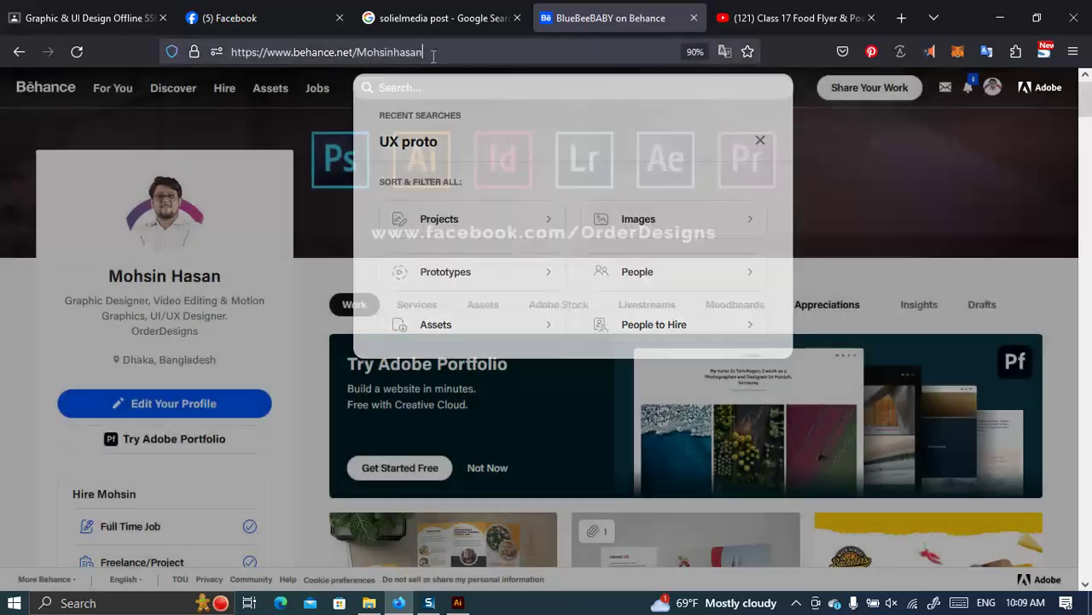
click(2, 297)
scroll(352, 331, down, 1)
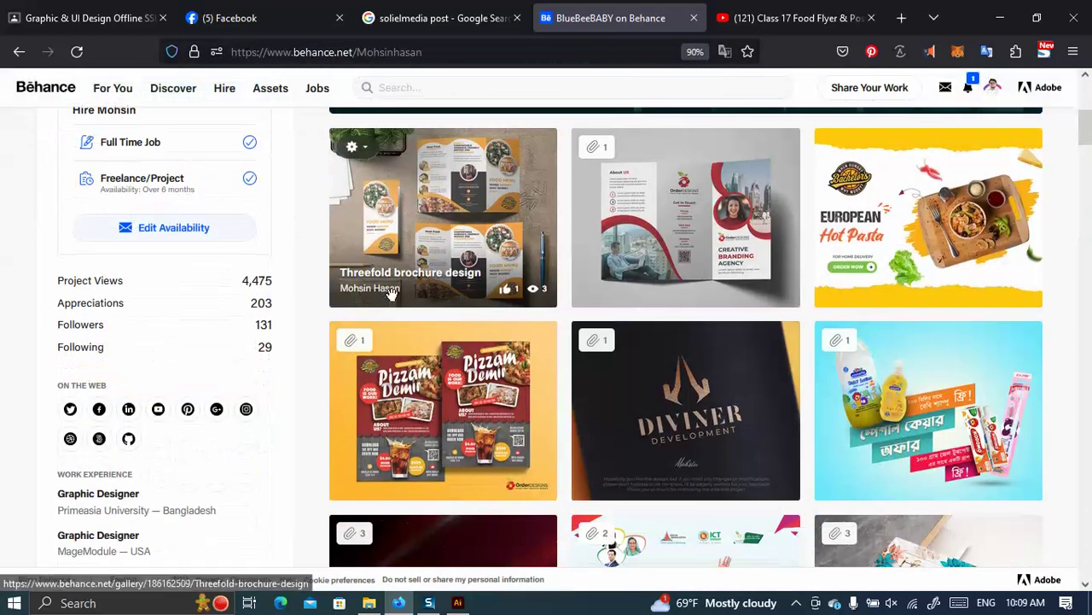
Open the Order Designs profile from Trifold Brochure's Multiple Owners list in a new tab.
mouse_move(654, 292)
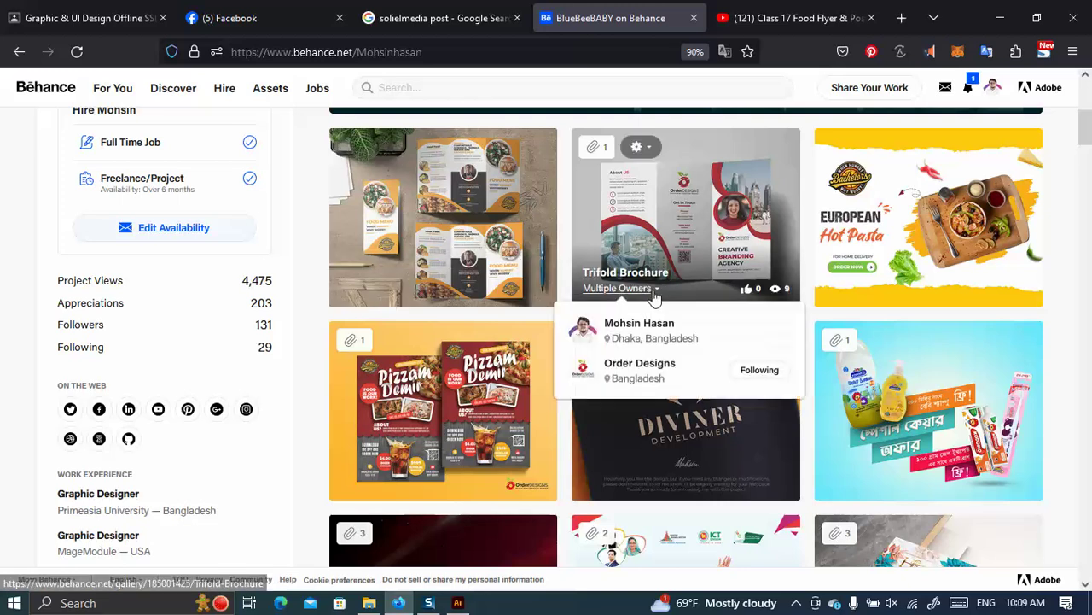
click(640, 365)
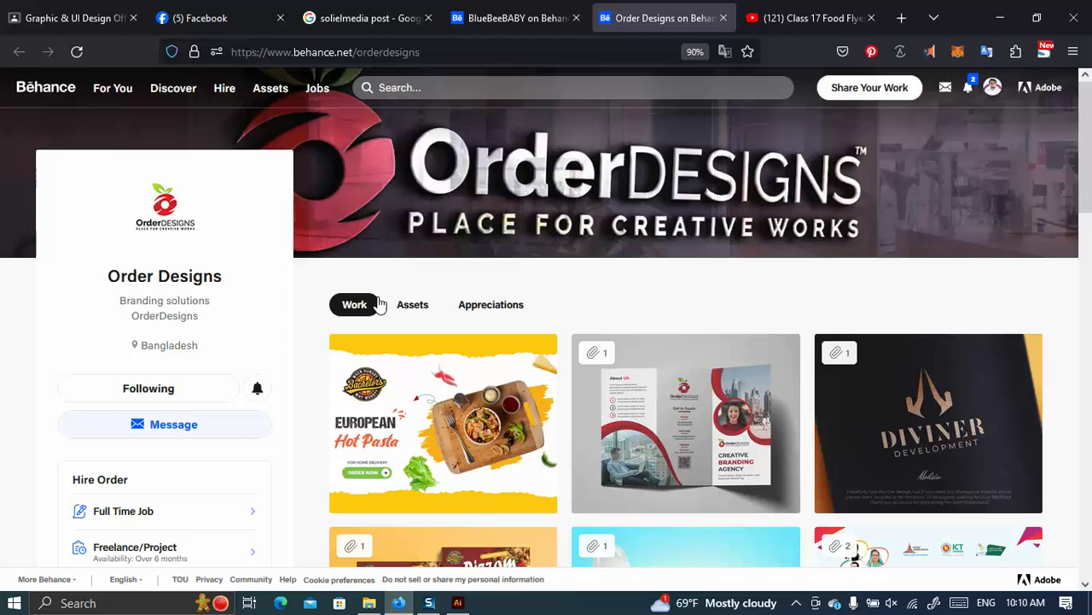
Show the Order Designs Work grid and check co-owners on the first Multiple Owners projects.
click(378, 305)
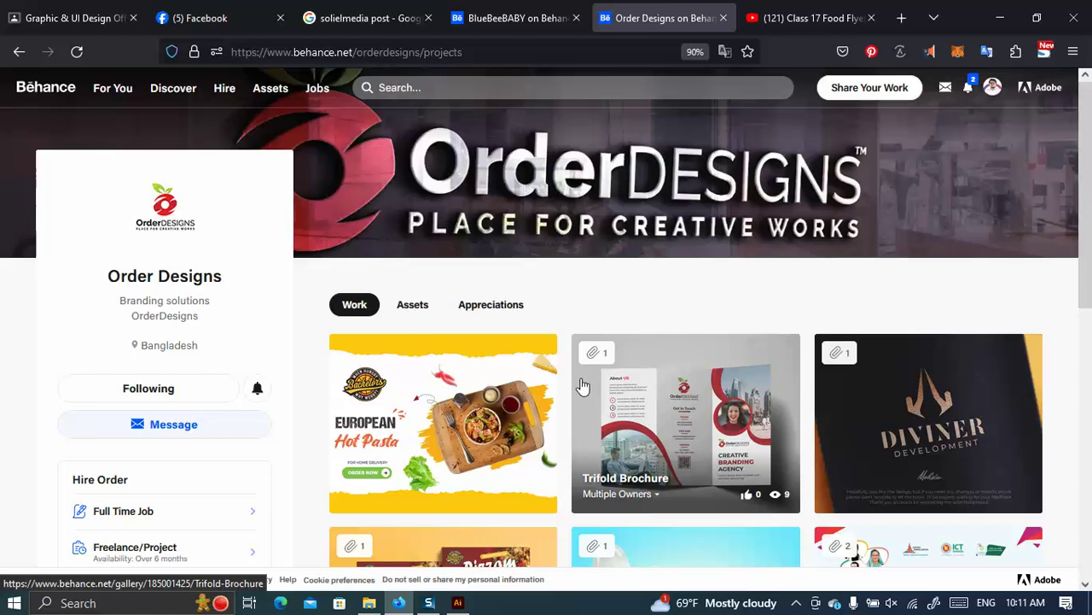
scroll(576, 390, down, 2)
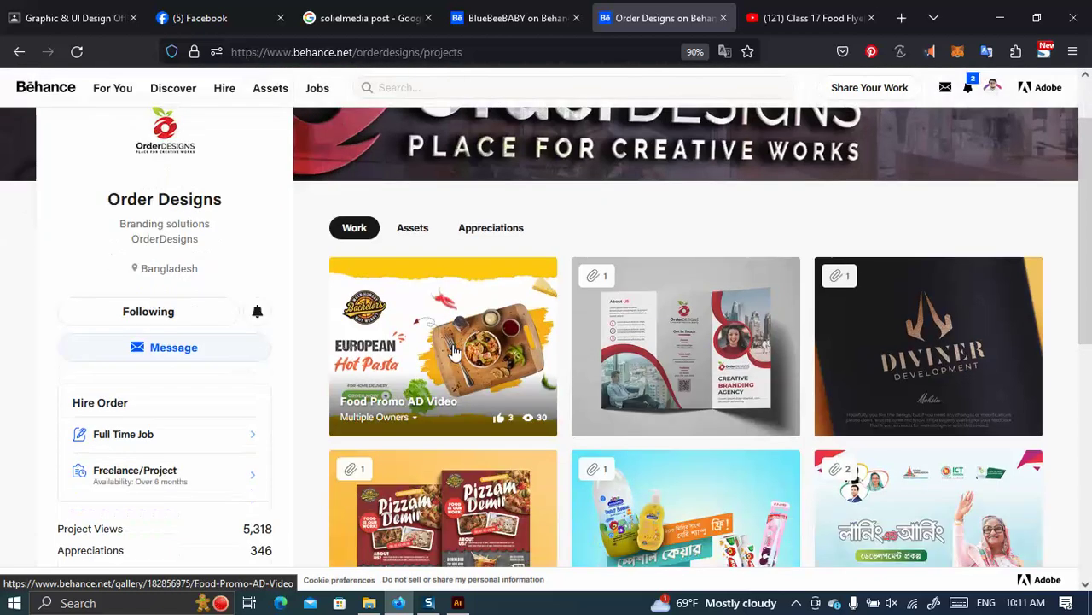
scroll(690, 341, down, 6)
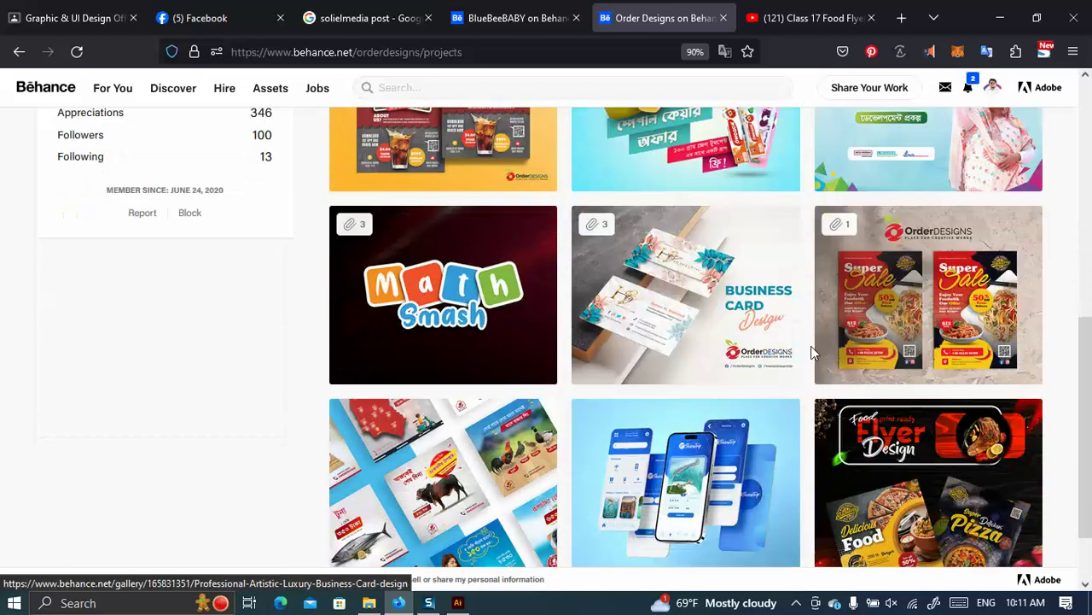
scroll(614, 342, down, 3)
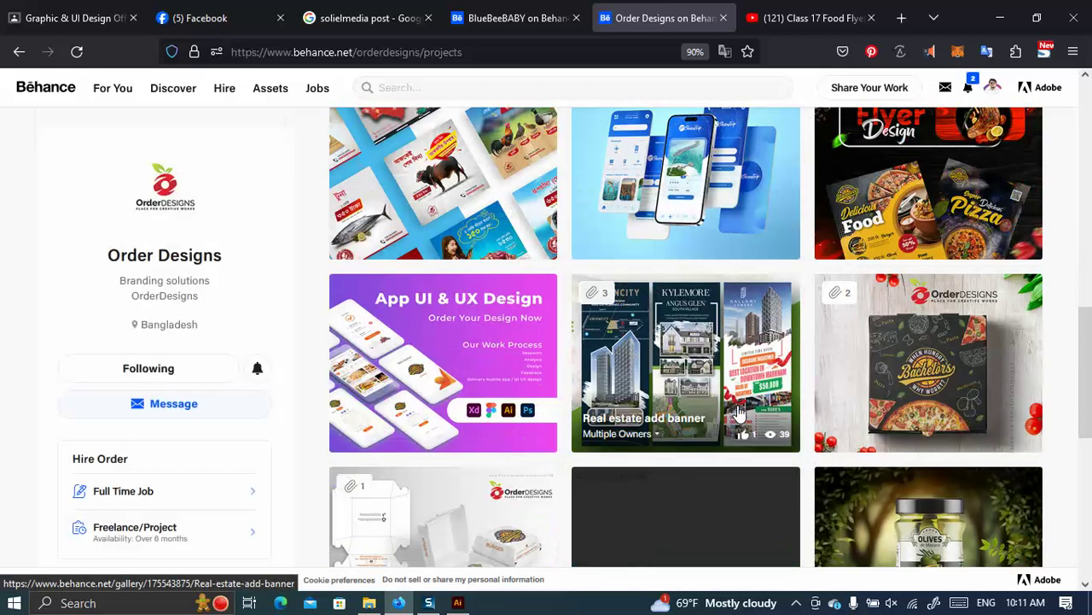
scroll(640, 345, up, 2)
mouse_move(630, 394)
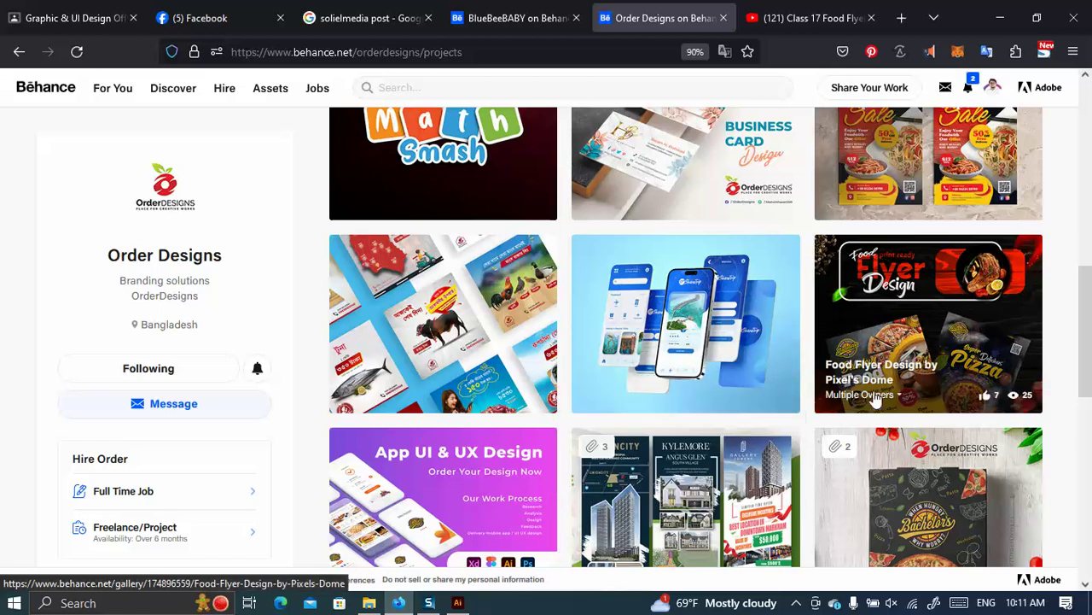
mouse_move(862, 394)
Scroll further down to the AstroCat, gift card and hang tag projects, checking their co-owners.
scroll(752, 398, down, 5)
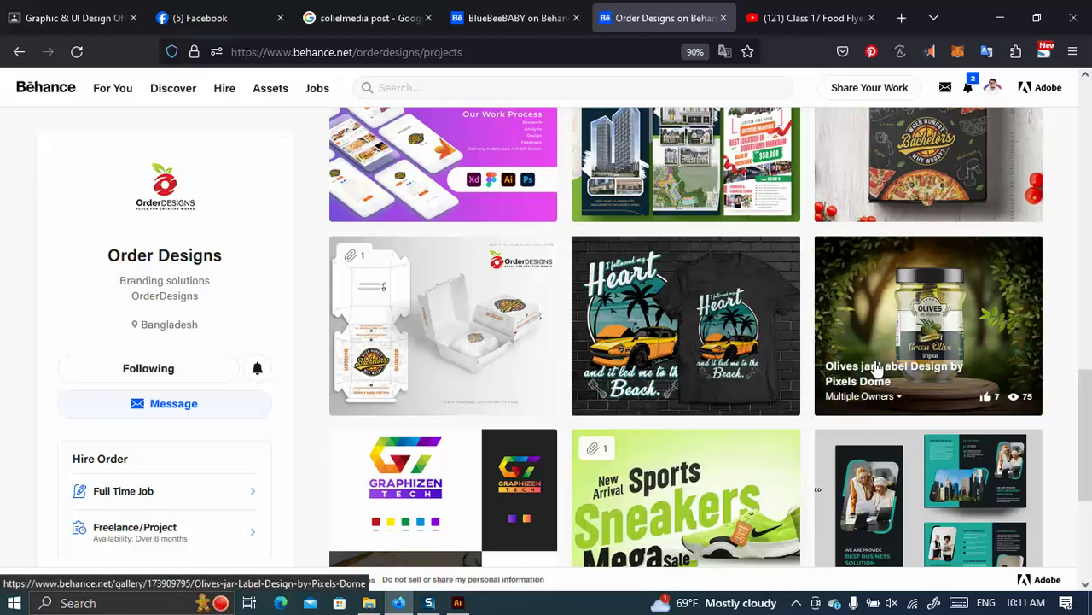
scroll(495, 416, down, 4)
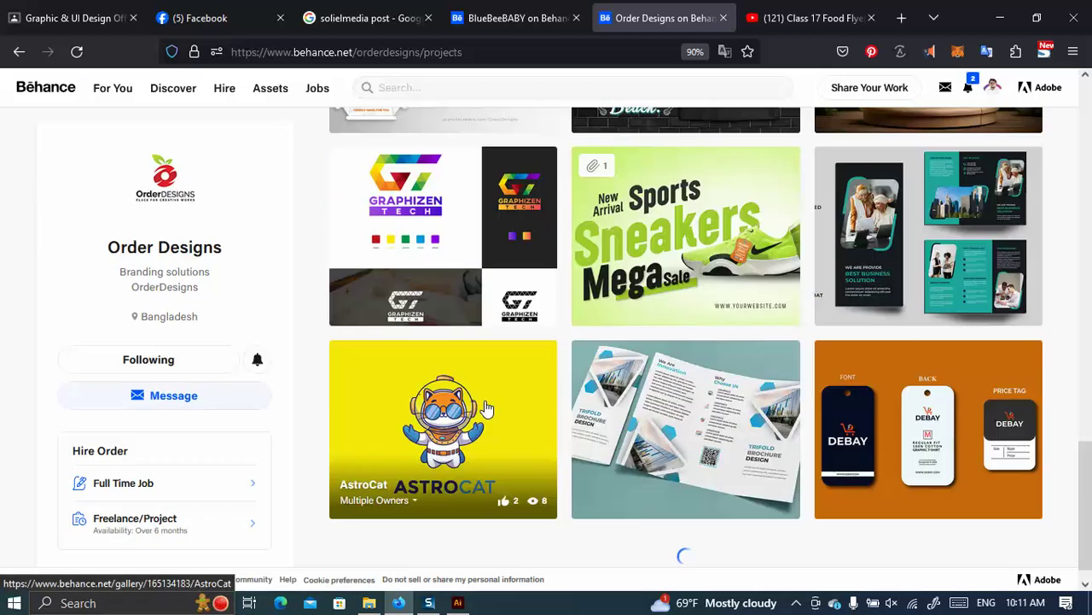
mouse_move(412, 318)
scroll(412, 317, down, 3)
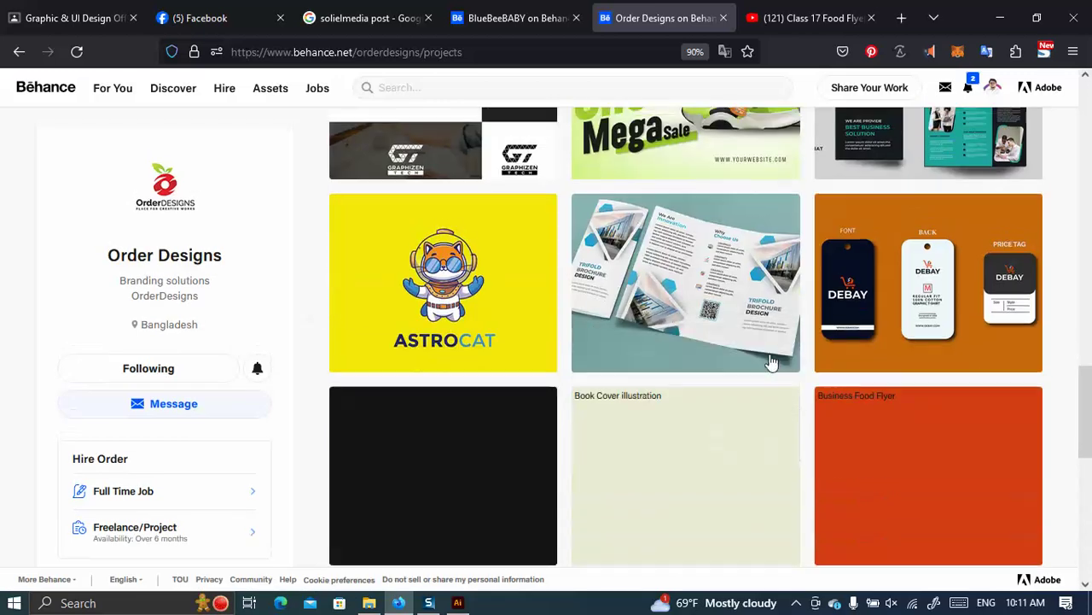
mouse_move(655, 350)
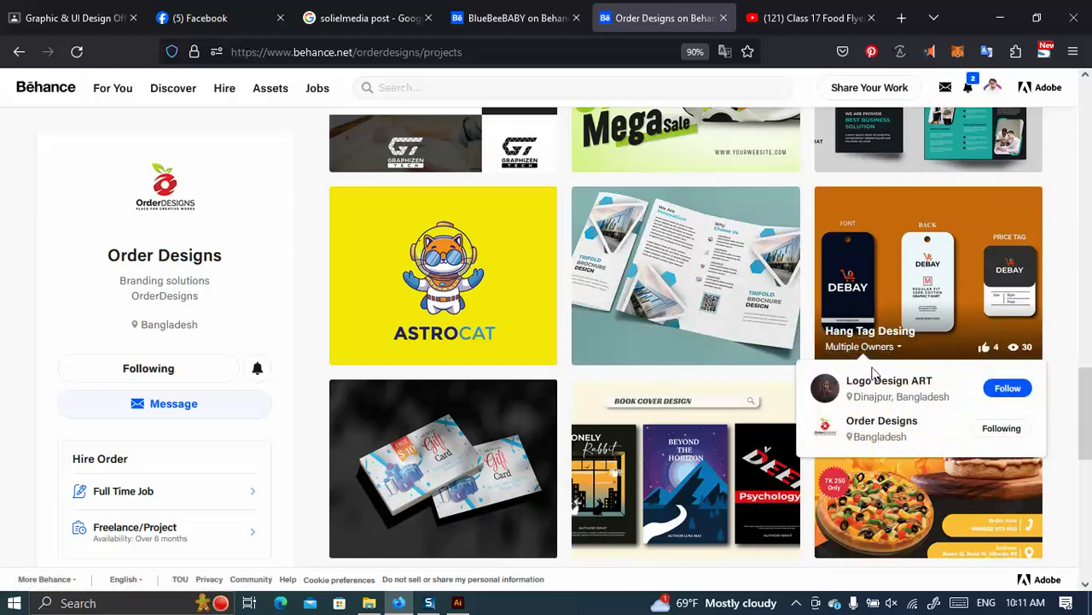
scroll(722, 410, down, 3)
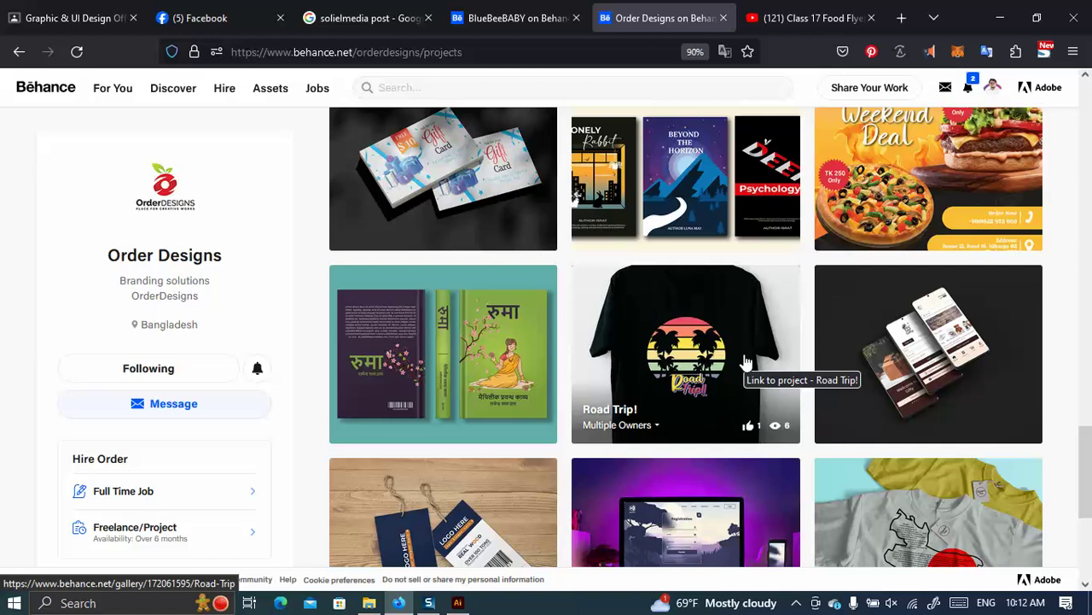
Glance at the BlueBeeBABY profile tab, then return to Order Designs and scroll to the login page project.
click(537, 15)
scroll(629, 363, up, 5)
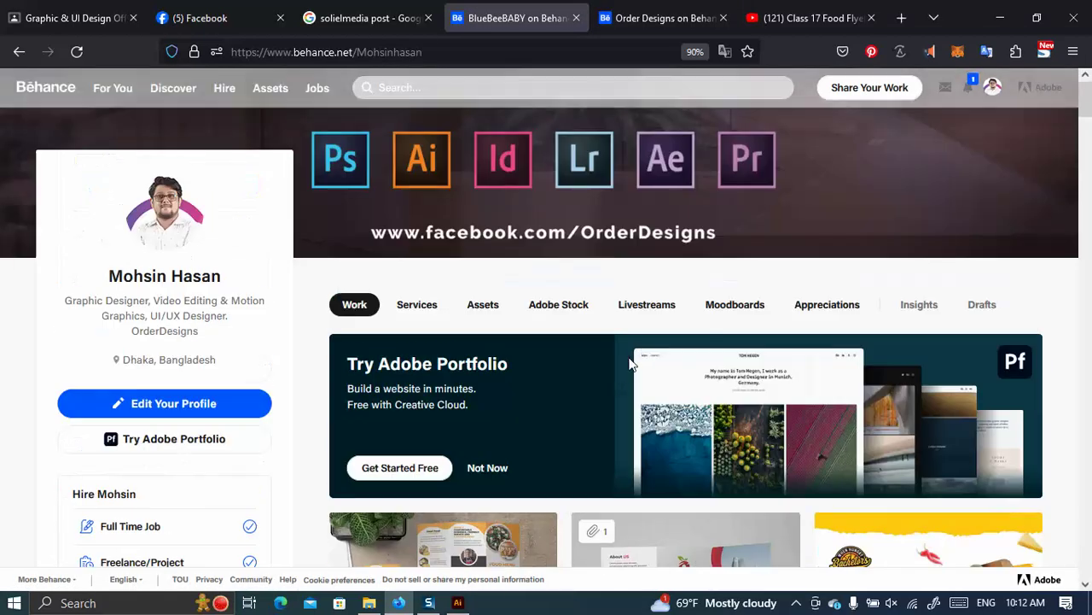
scroll(632, 363, down, 4)
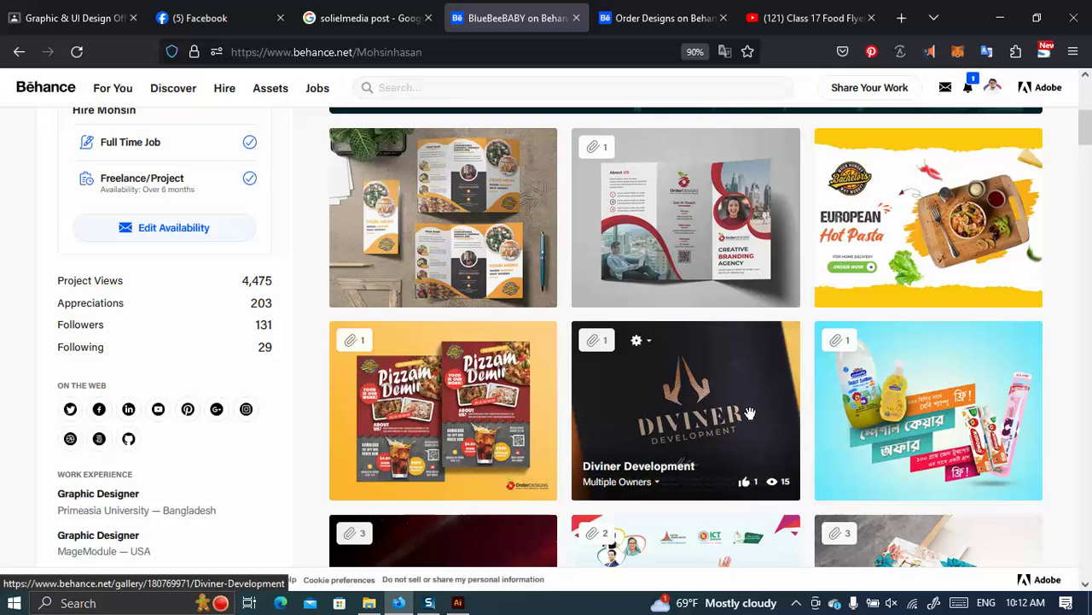
click(657, 17)
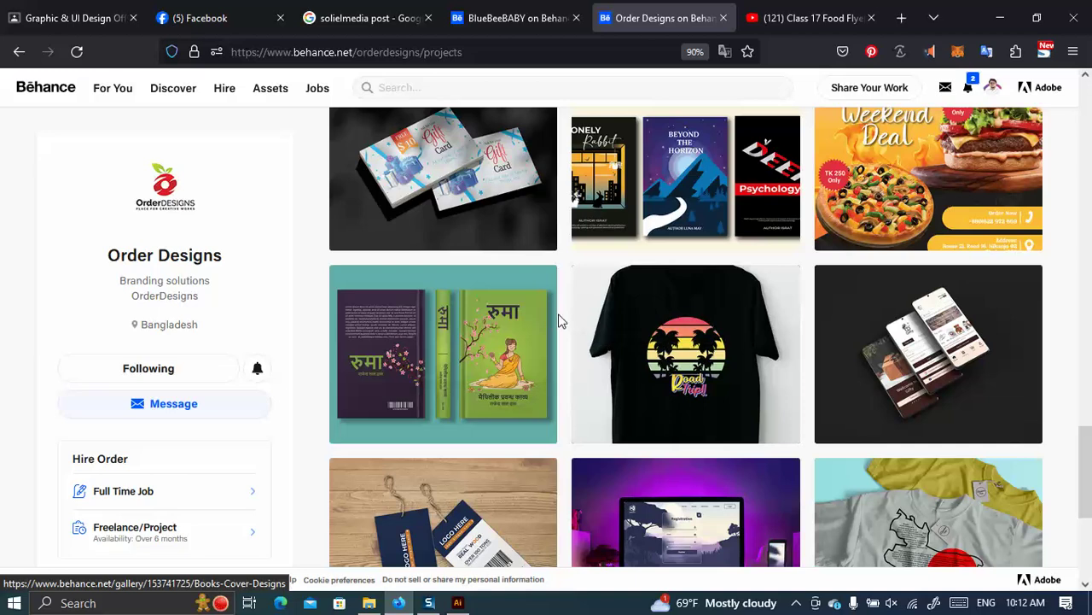
click(524, 12)
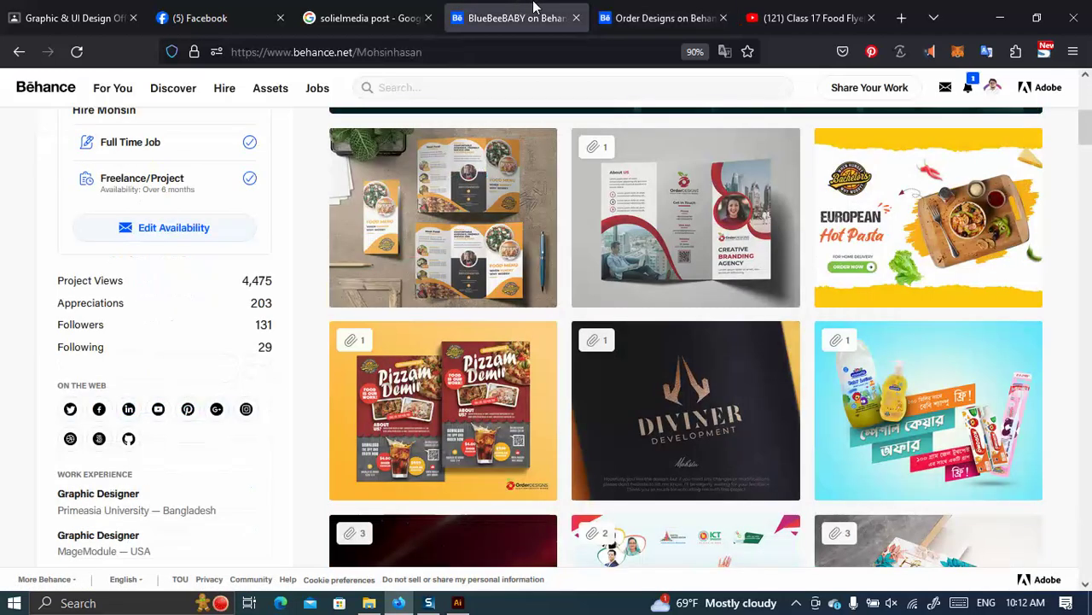
click(653, 17)
mouse_move(617, 424)
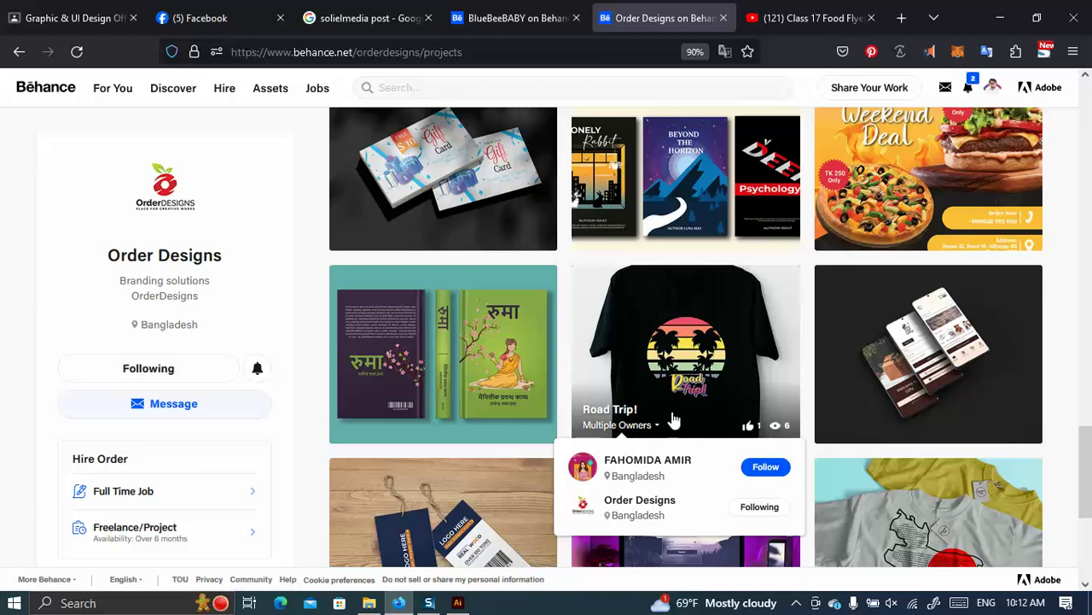
scroll(680, 388, down, 3)
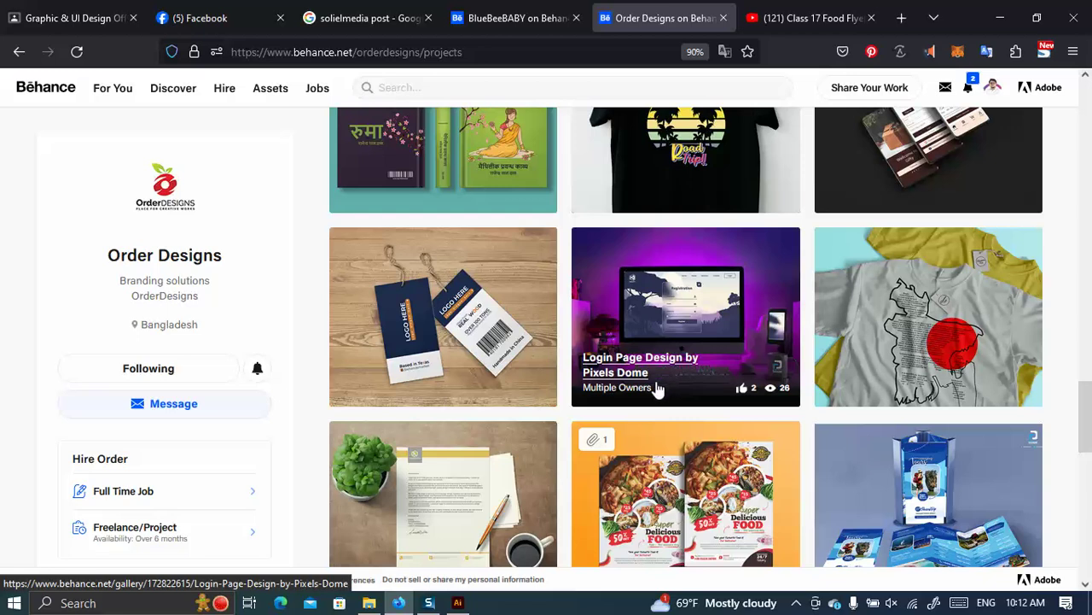
mouse_move(657, 390)
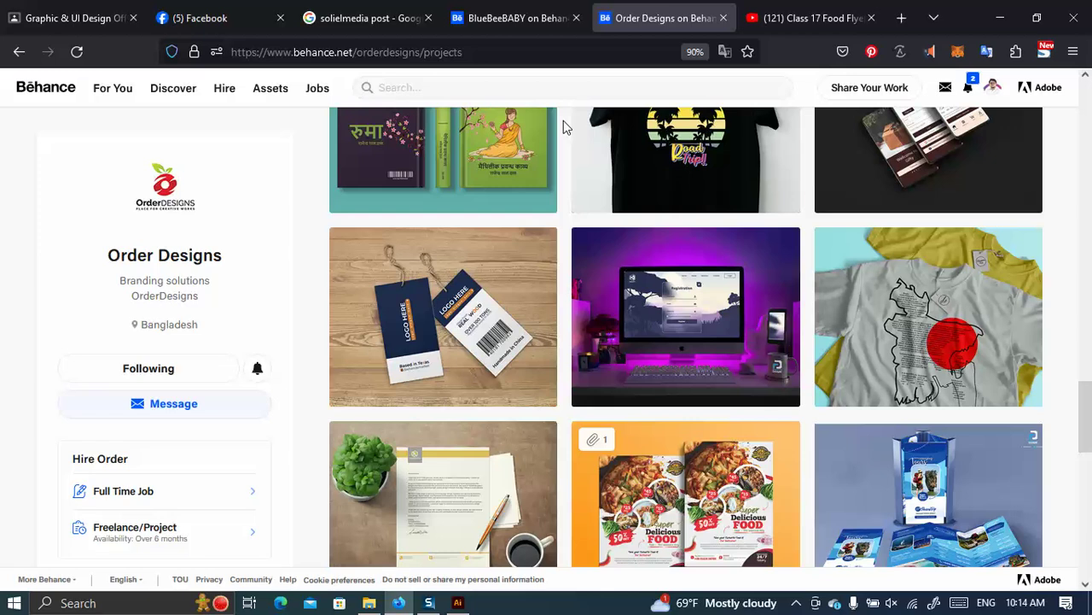
click(205, 18)
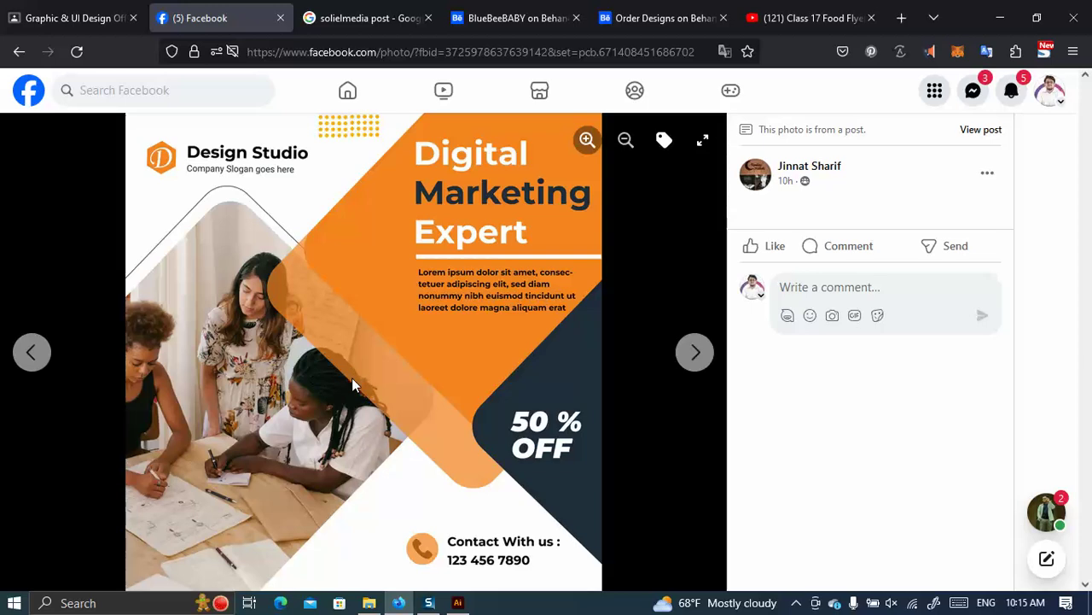
click(631, 18)
mouse_move(419, 386)
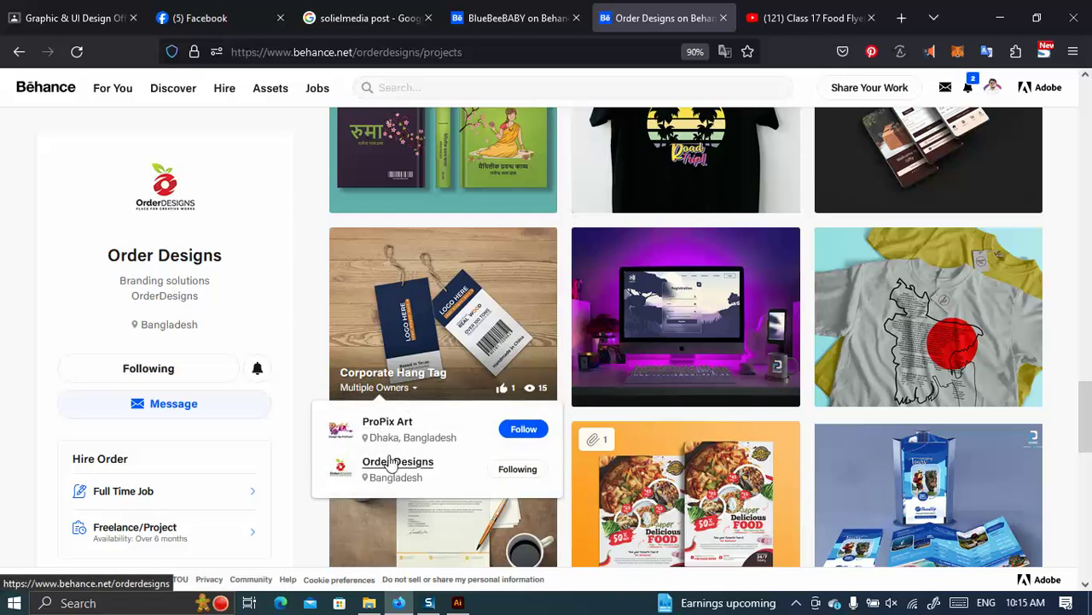
Scroll the Order Designs grid down to the Chanel hang tag, infographic and business card mockups.
scroll(506, 253, down, 4)
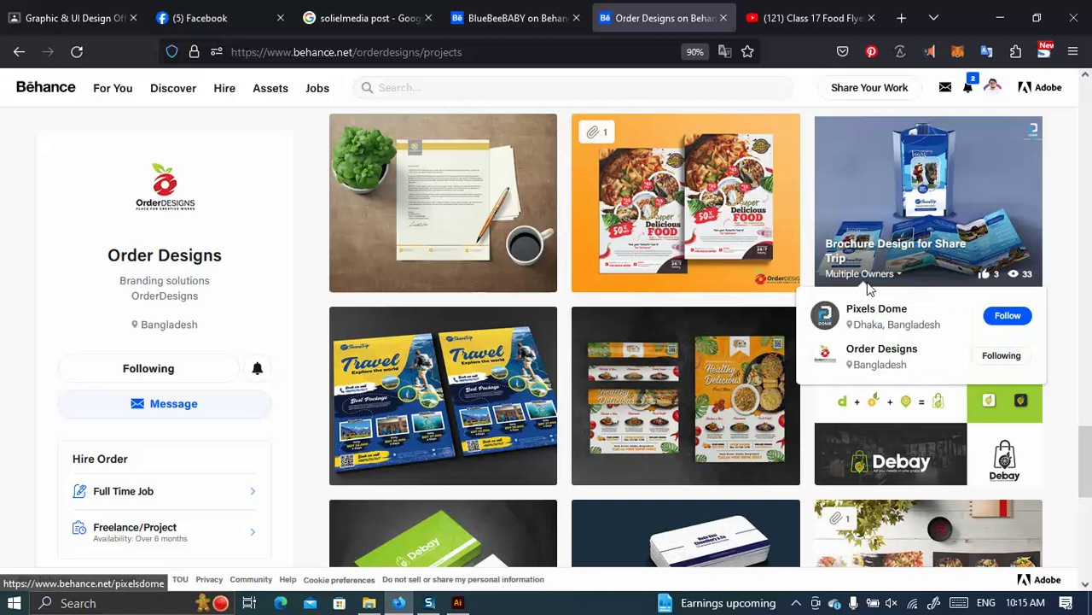
scroll(484, 372, down, 6)
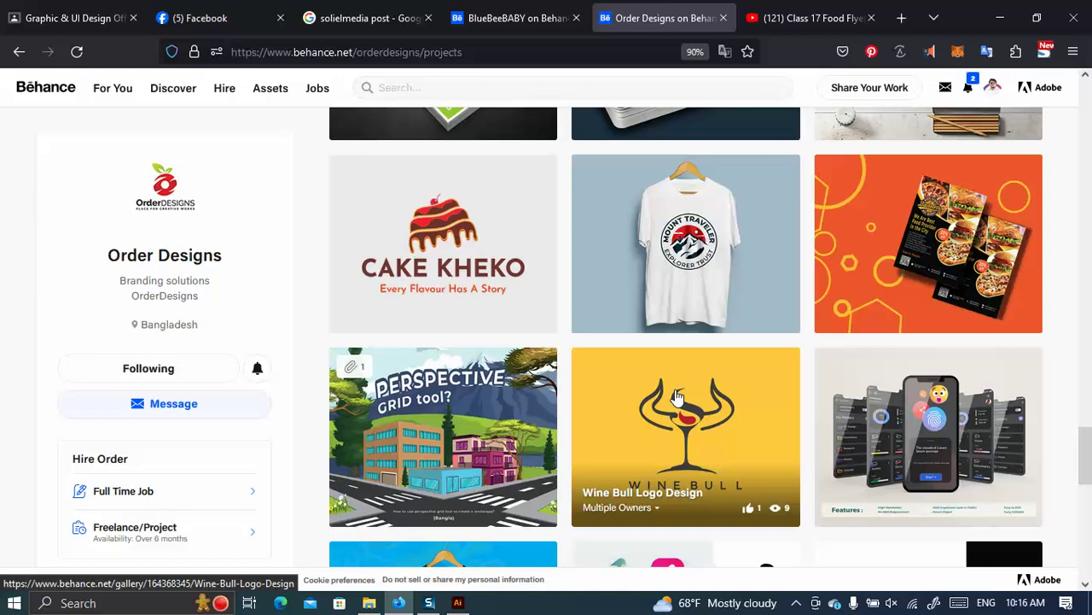
scroll(458, 280, down, 6)
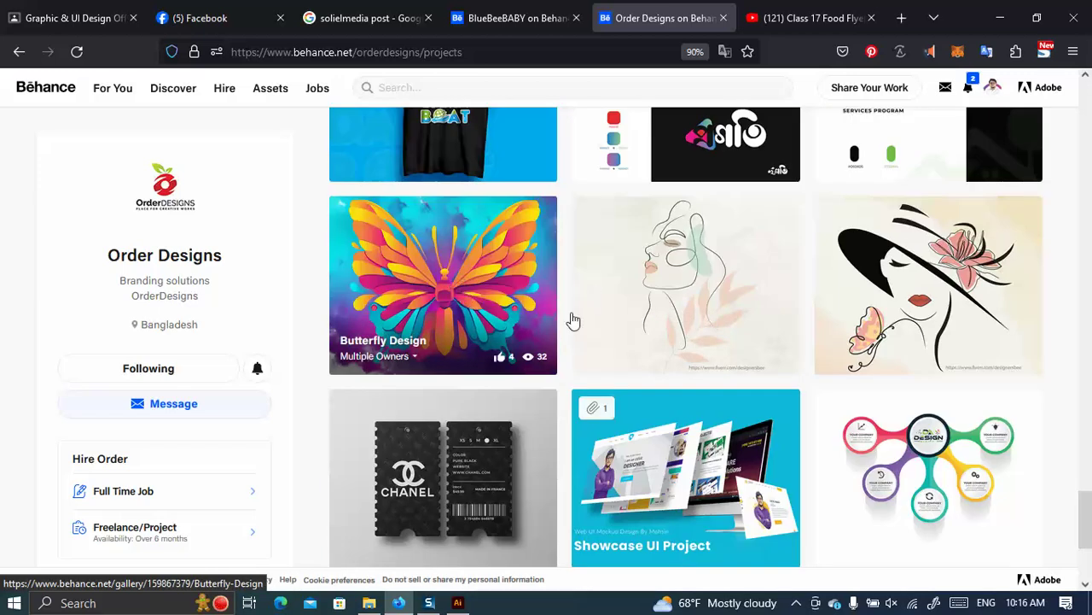
scroll(459, 280, down, 3)
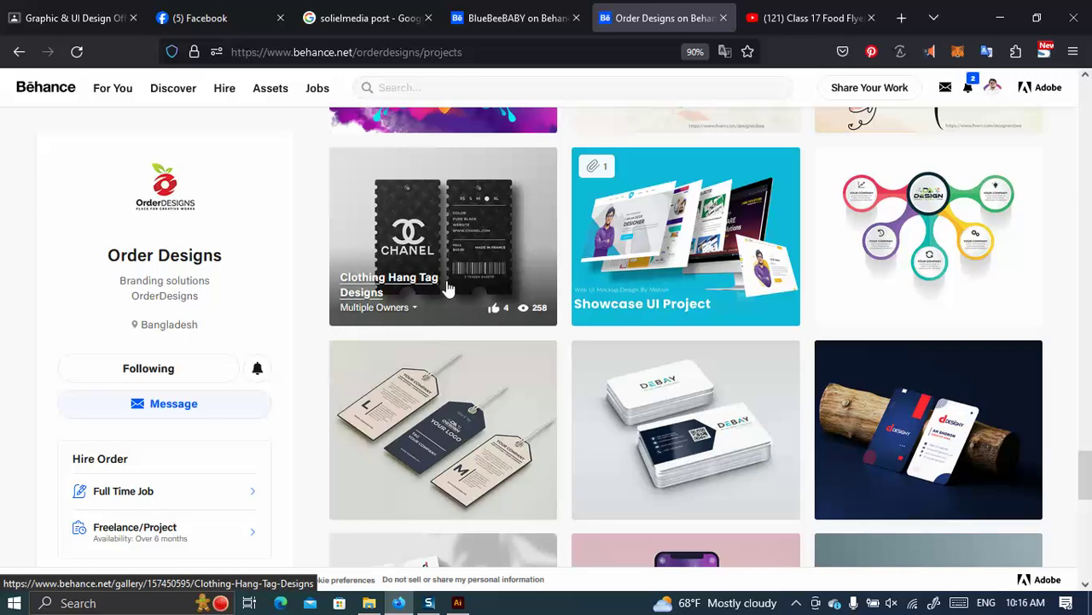
mouse_move(376, 307)
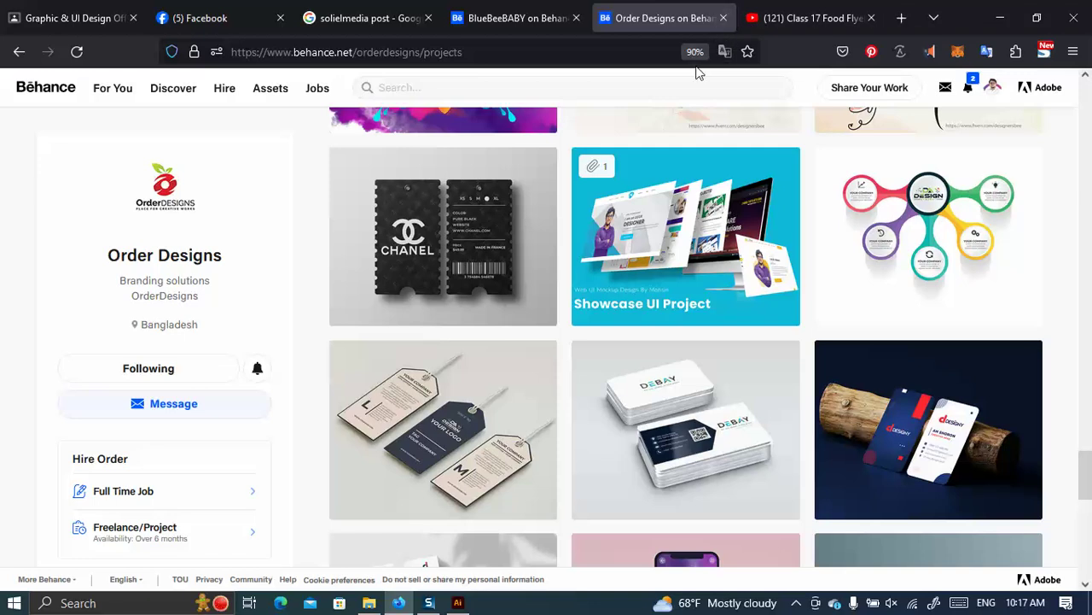
mouse_move(646, 132)
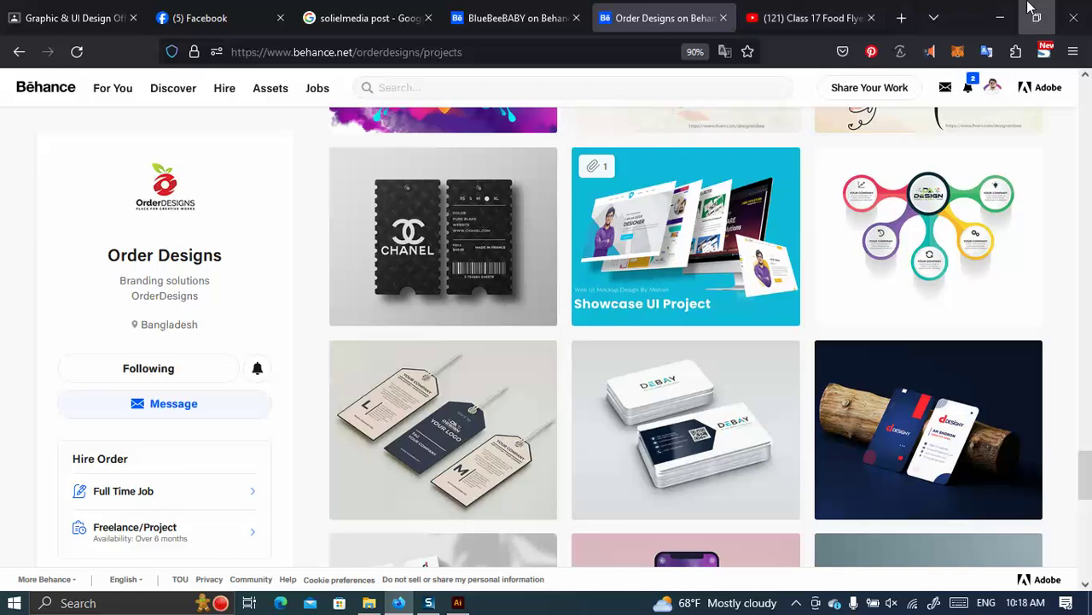
Check Illustrator briefly, then load GraphicRiver from the frequently visited sites in a new tab.
click(992, 9)
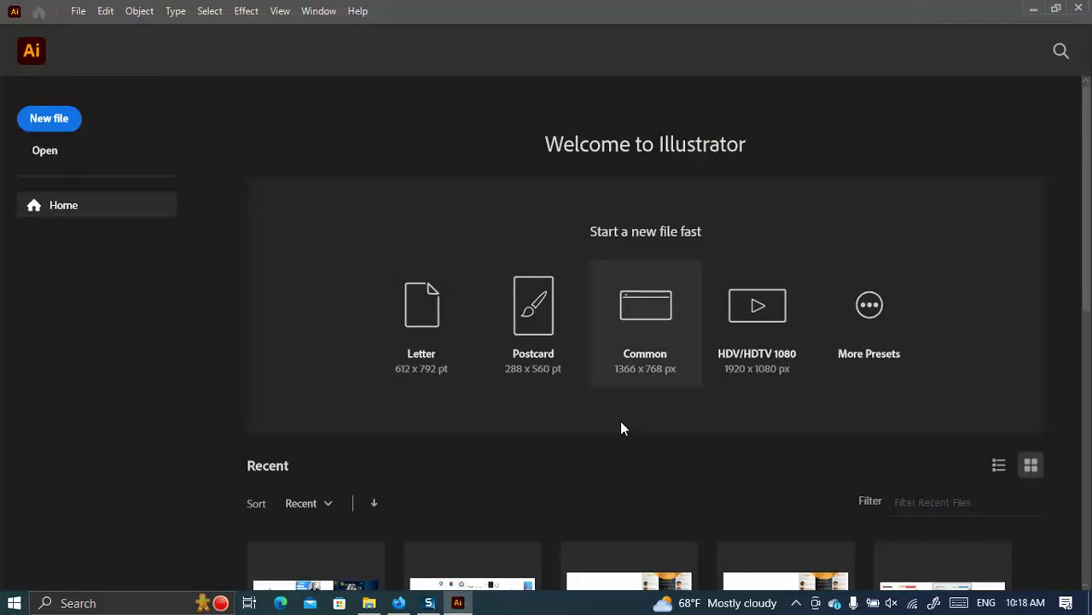
click(399, 603)
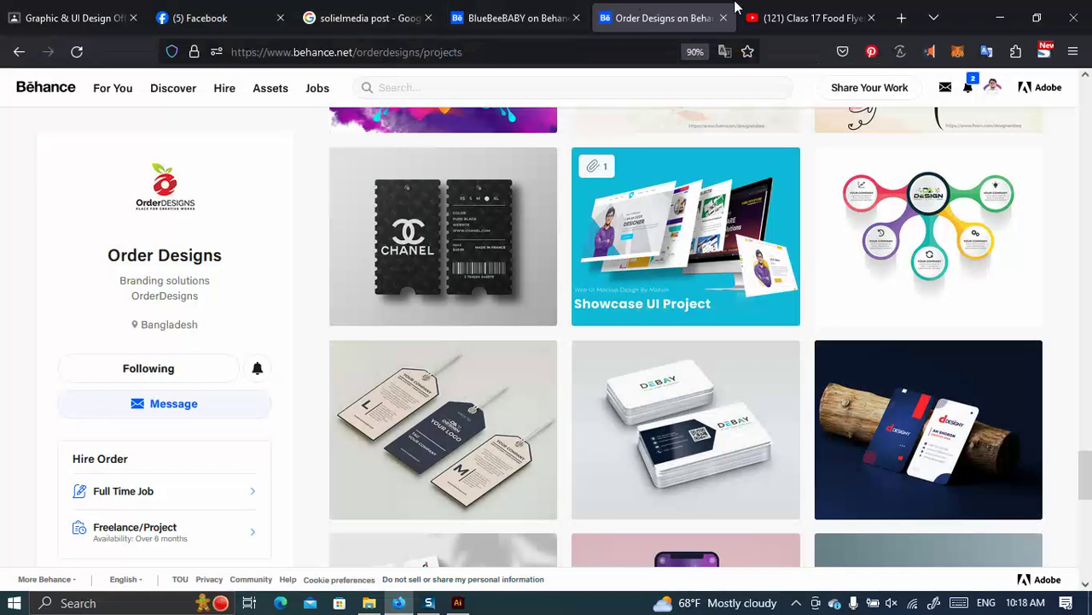
click(902, 17)
click(251, 58)
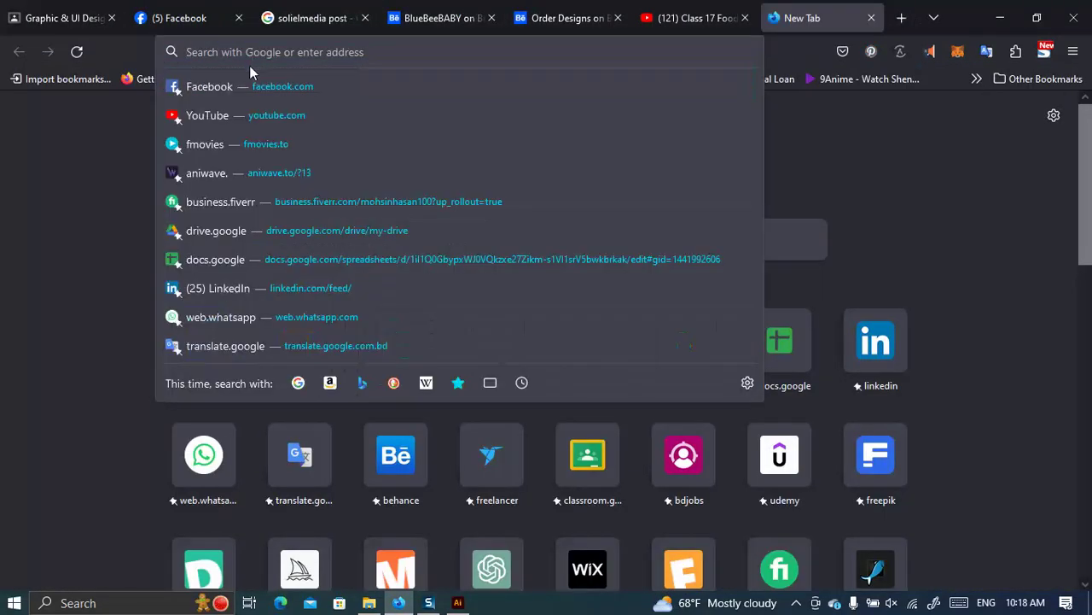
click(899, 539)
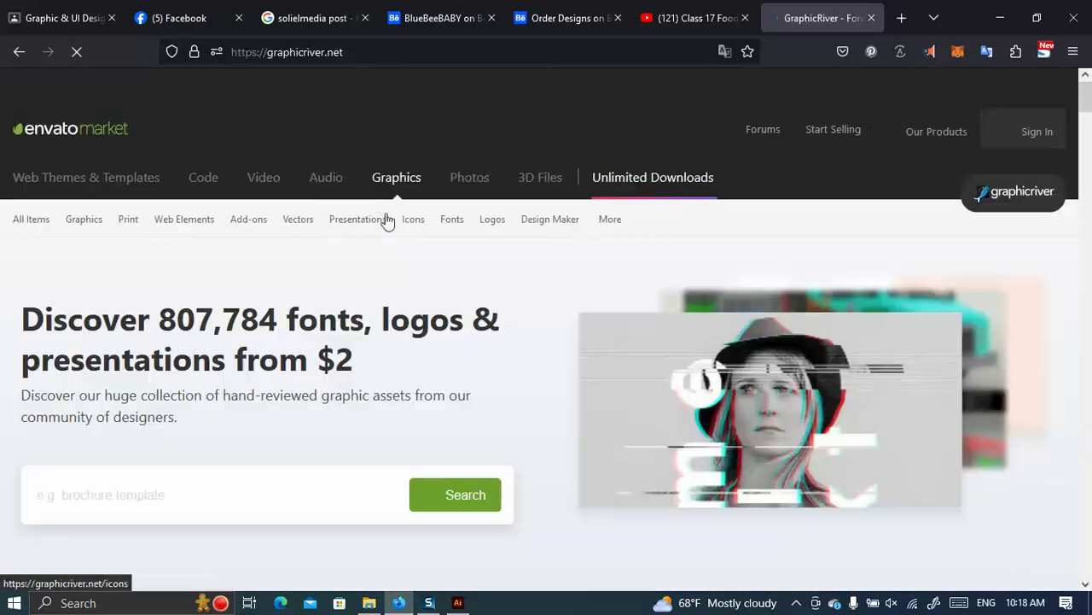
Search the GraphicRiver marketplace for 'Businessc Card Design'.
scroll(380, 205, down, 2)
mouse_move(413, 127)
scroll(327, 332, down, 4)
scroll(136, 300, up, 3)
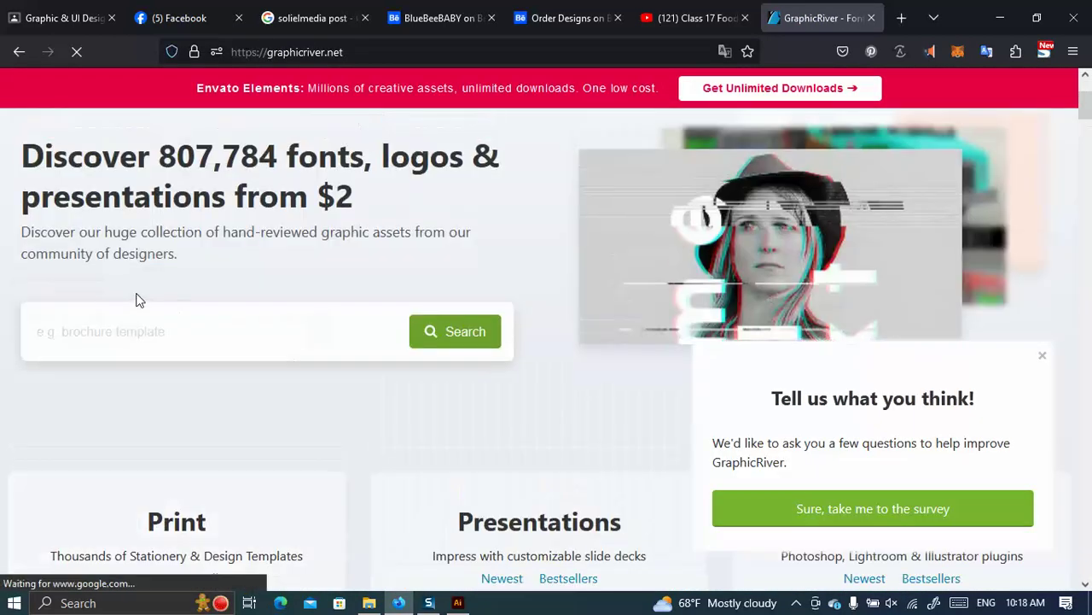
click(128, 314)
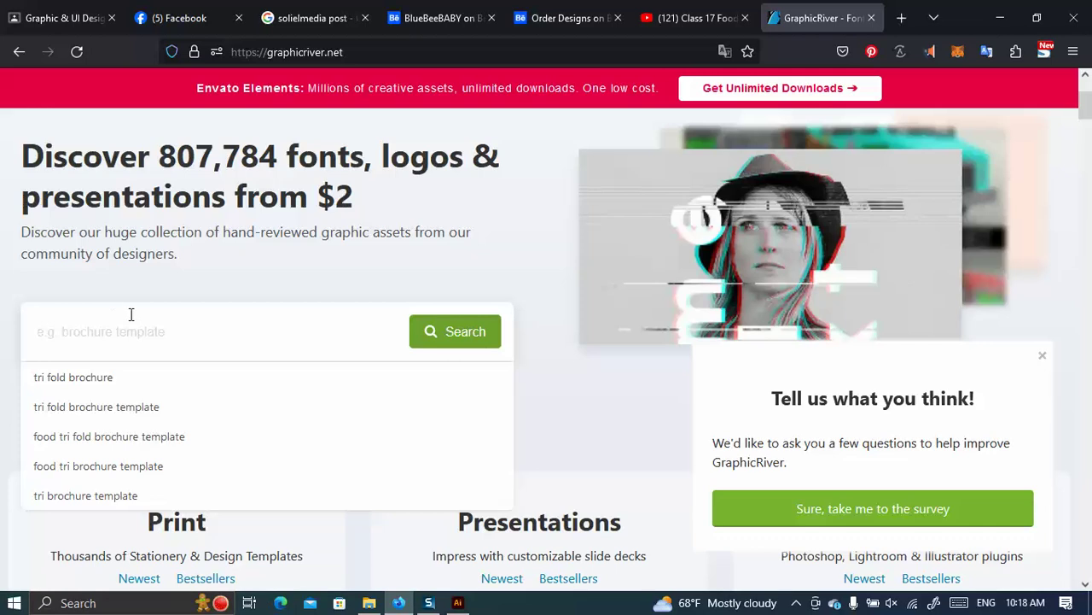
text(Busine)
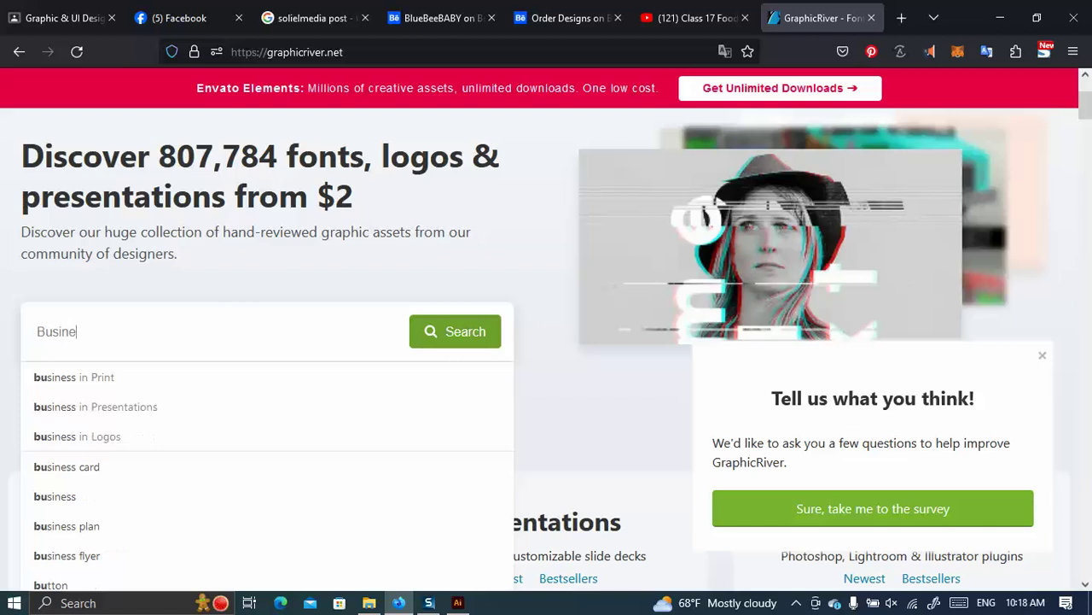
text(ssc adr)
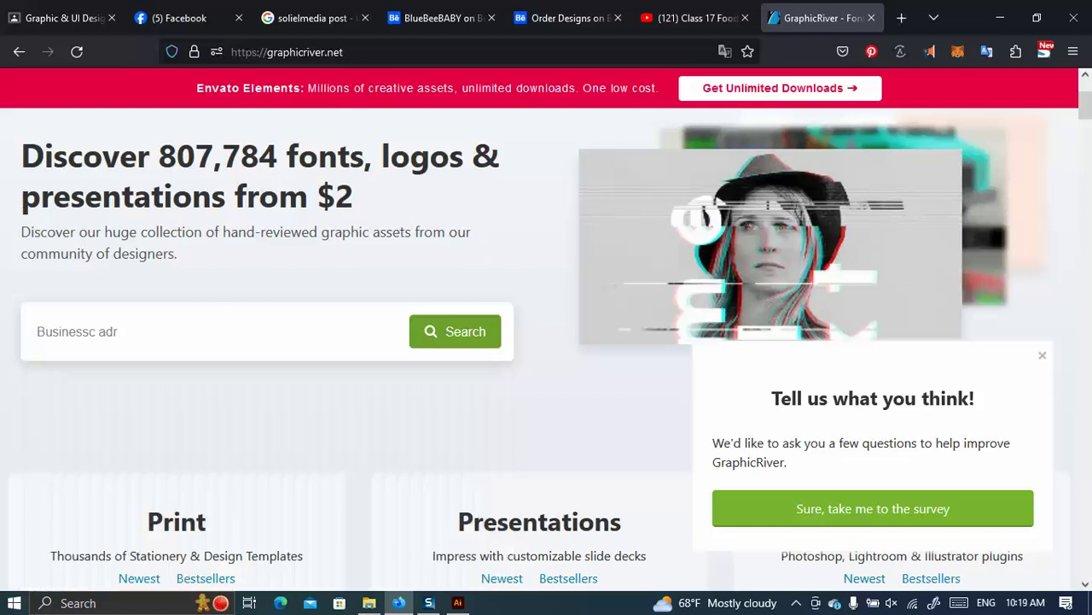
key(BackSpace)
key(BackSpace)
key(BackSpace)
key(BackSpace)
text(Card Design)
key(Return)
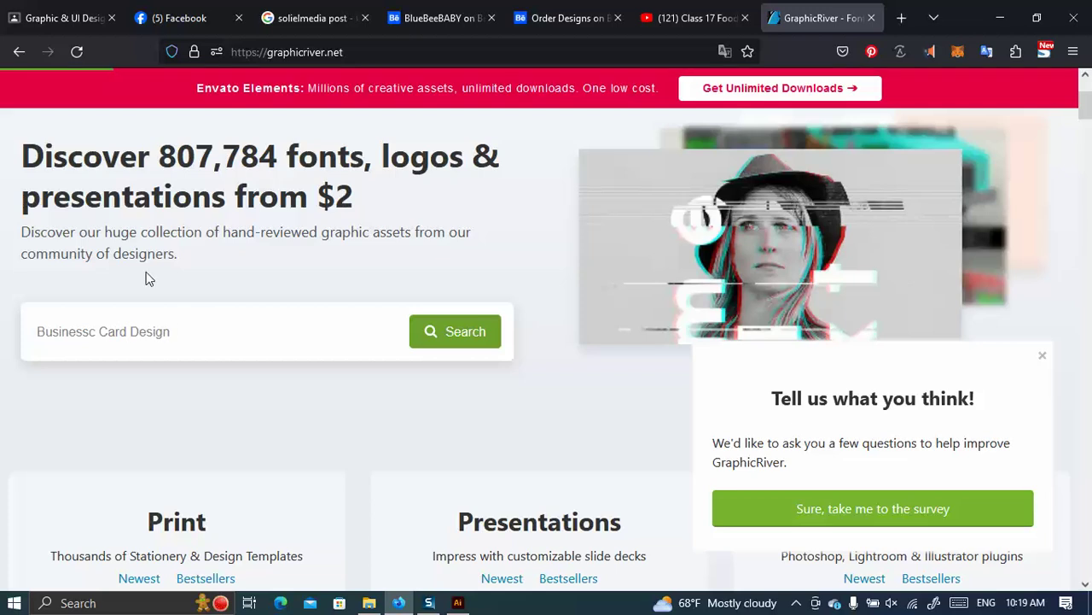
Correct the query to 'business card design', run it, and close the feedback survey popup.
scroll(247, 374, down, 3)
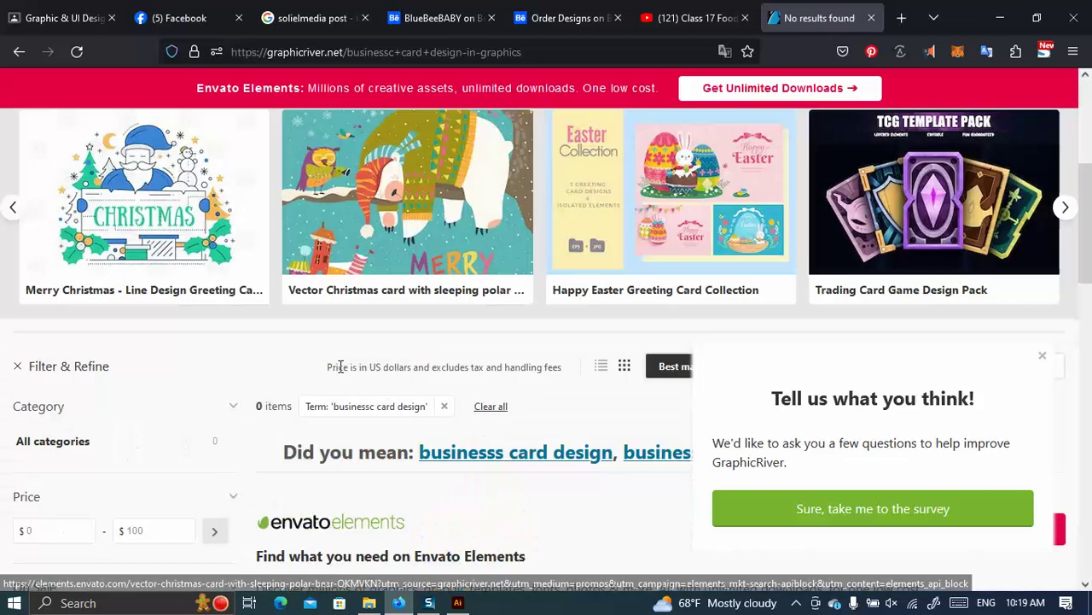
scroll(340, 366, down, 6)
scroll(269, 270, up, 4)
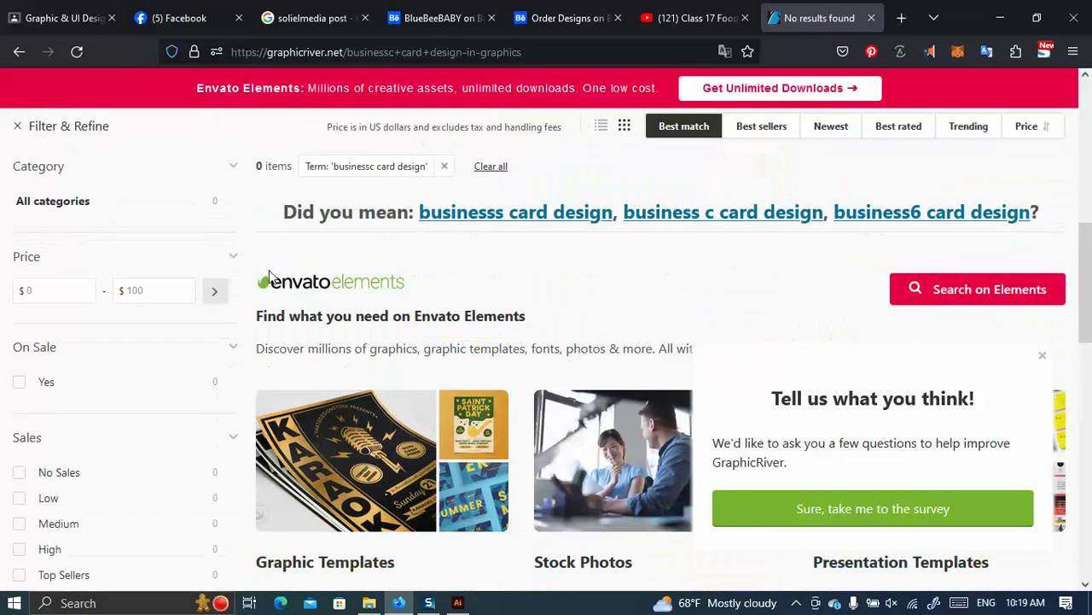
scroll(269, 270, up, 5)
scroll(244, 300, down, 2)
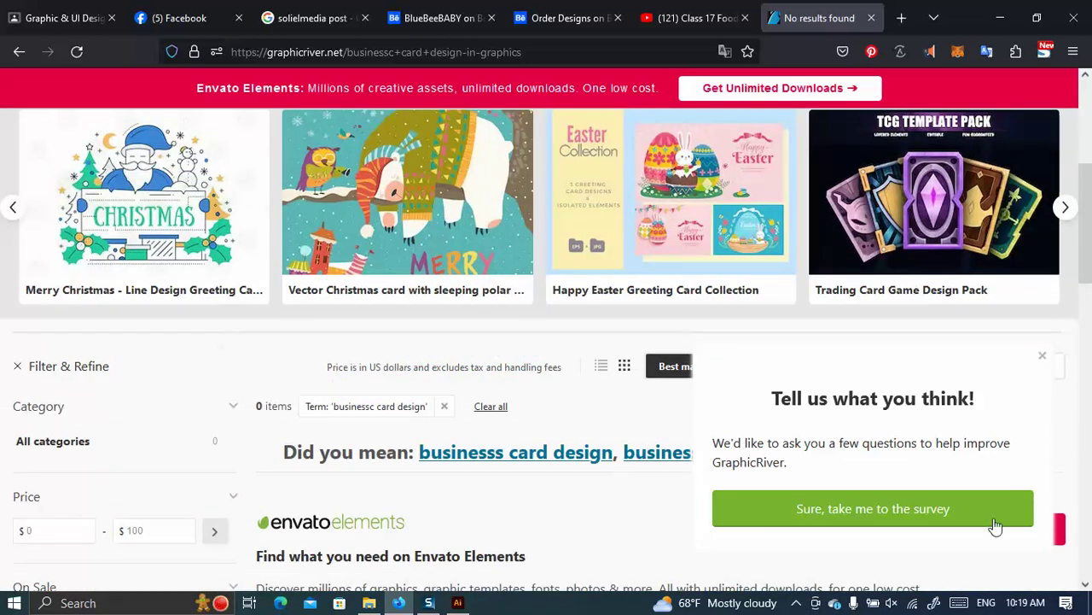
scroll(96, 415, up, 4)
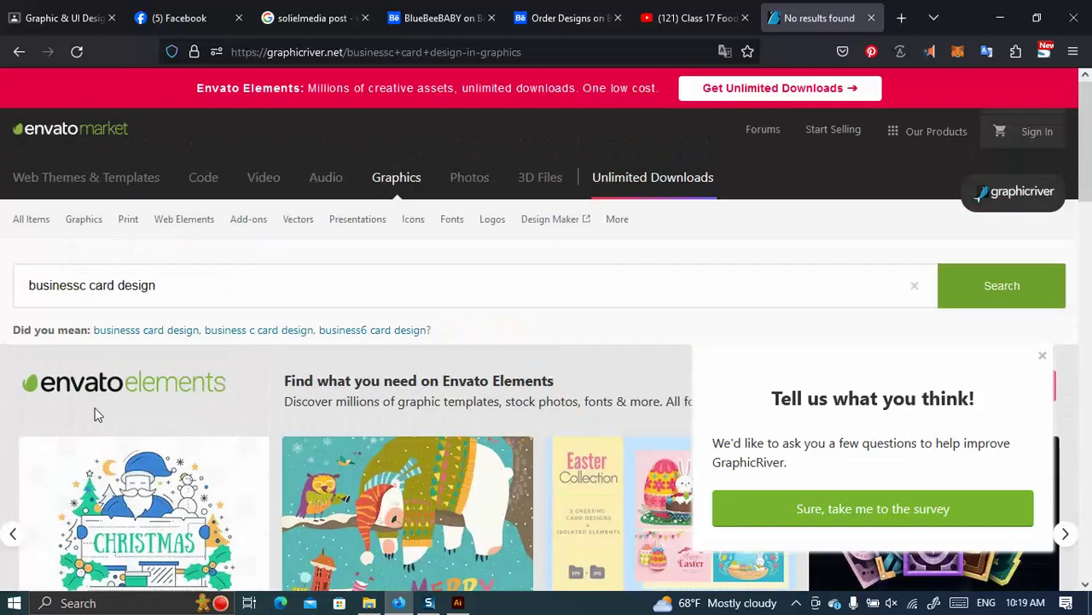
drag(119, 287, 160, 287)
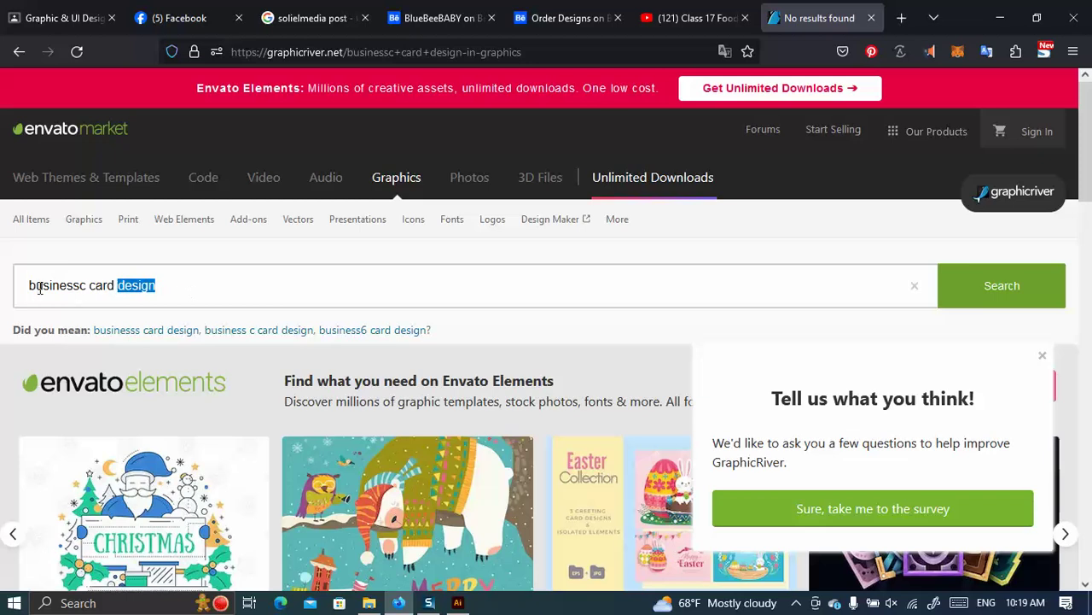
click(86, 287)
key(BackSpace)
click(134, 344)
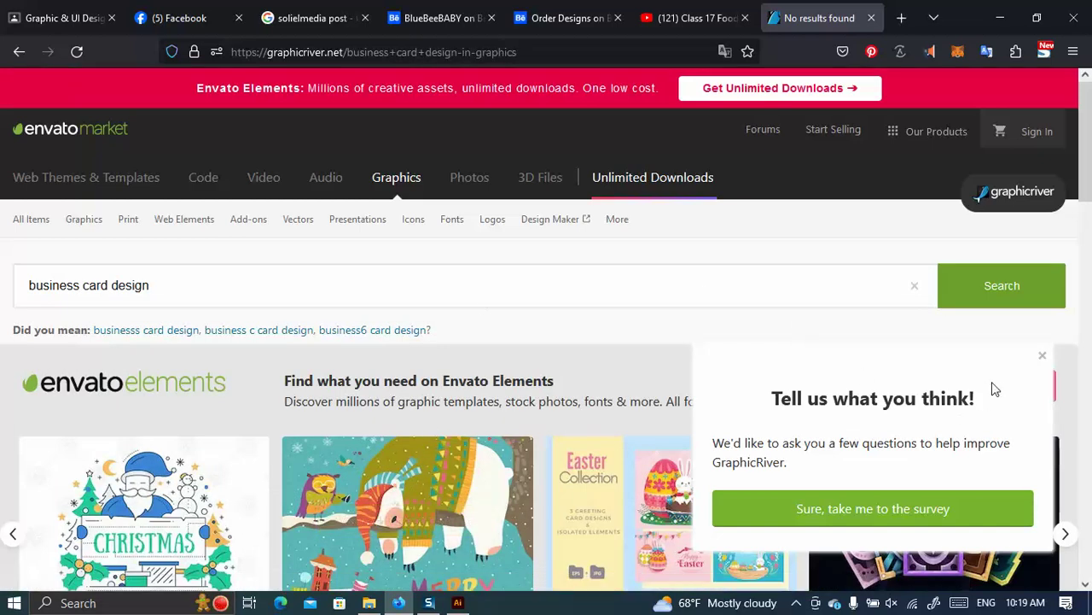
click(1043, 355)
Scroll down the business card design results, browsing cards such as Corporate Technology Business Card Design.
scroll(443, 399, down, 4)
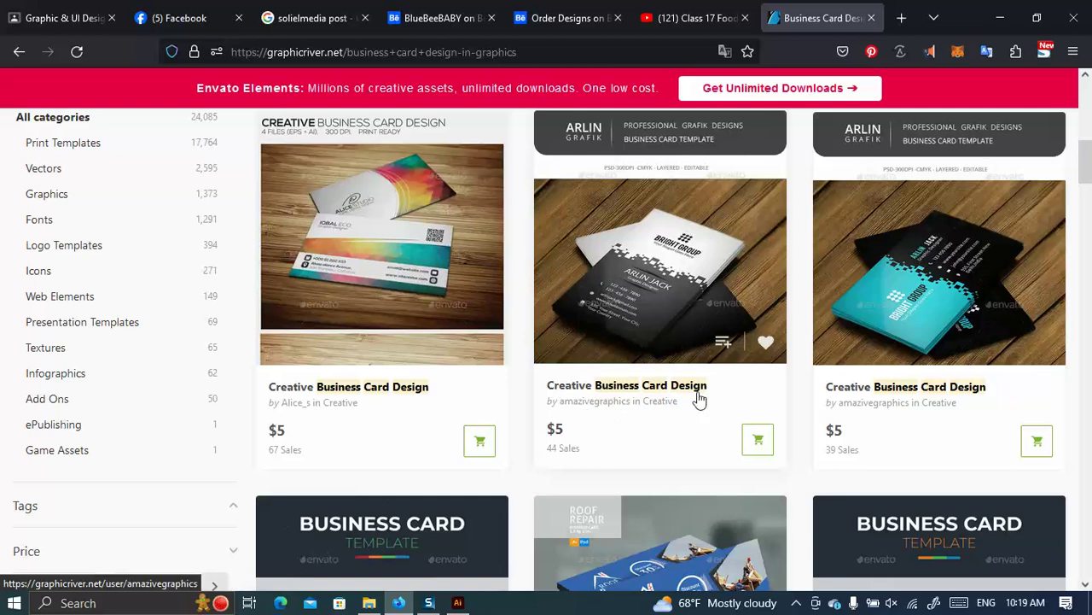
scroll(612, 421, down, 6)
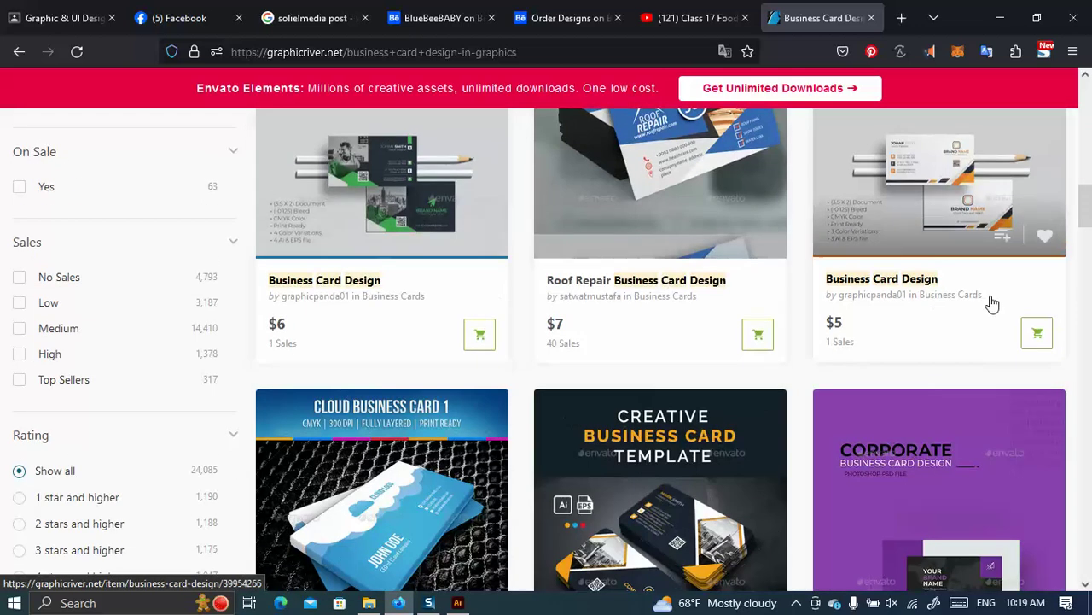
scroll(909, 329, down, 3)
mouse_move(902, 351)
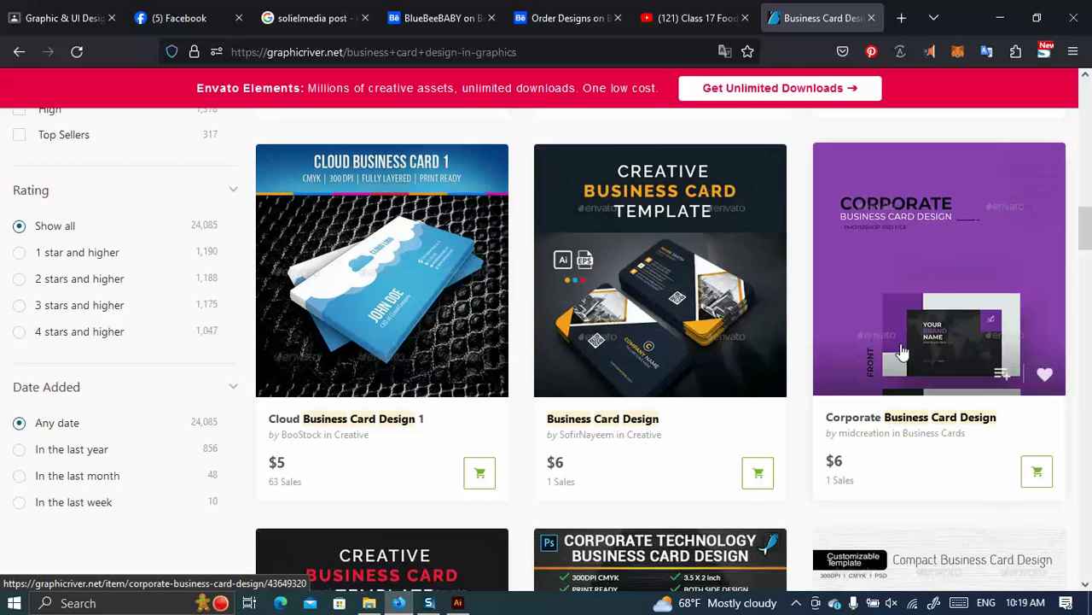
mouse_move(619, 313)
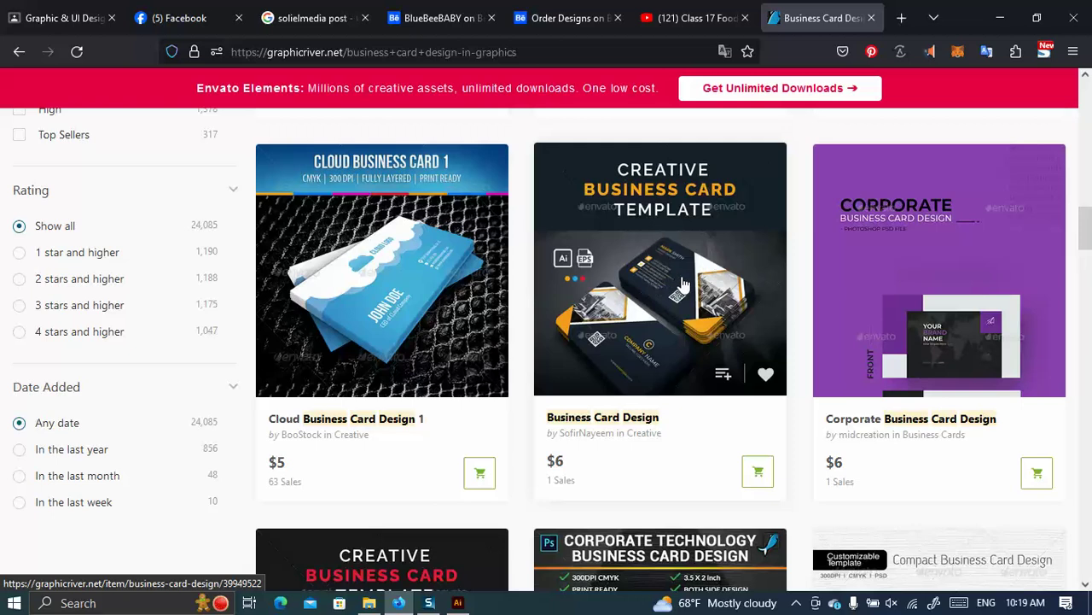
scroll(657, 341, down, 4)
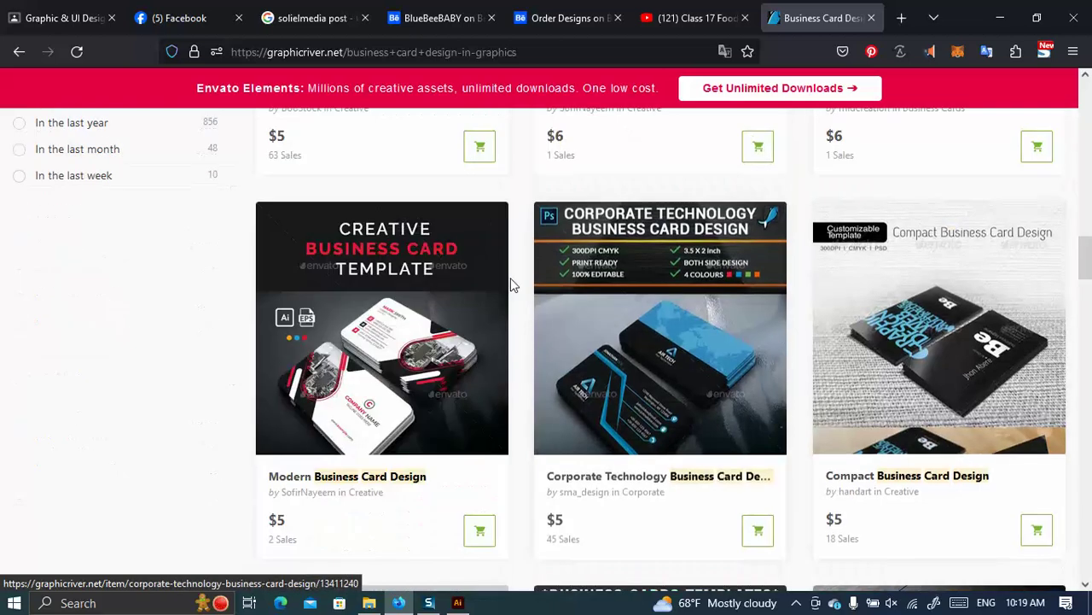
scroll(598, 378, down, 2)
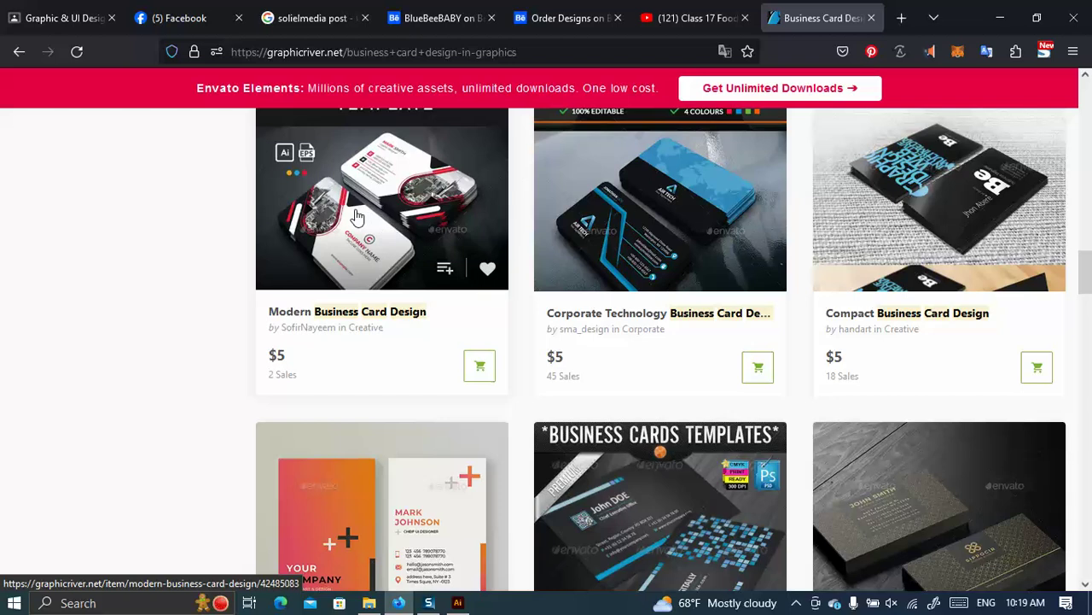
Open the Corporate Technology business card item in a background tab.
right_click(647, 210)
click(700, 217)
scroll(726, 317, down, 3)
scroll(727, 317, down, 5)
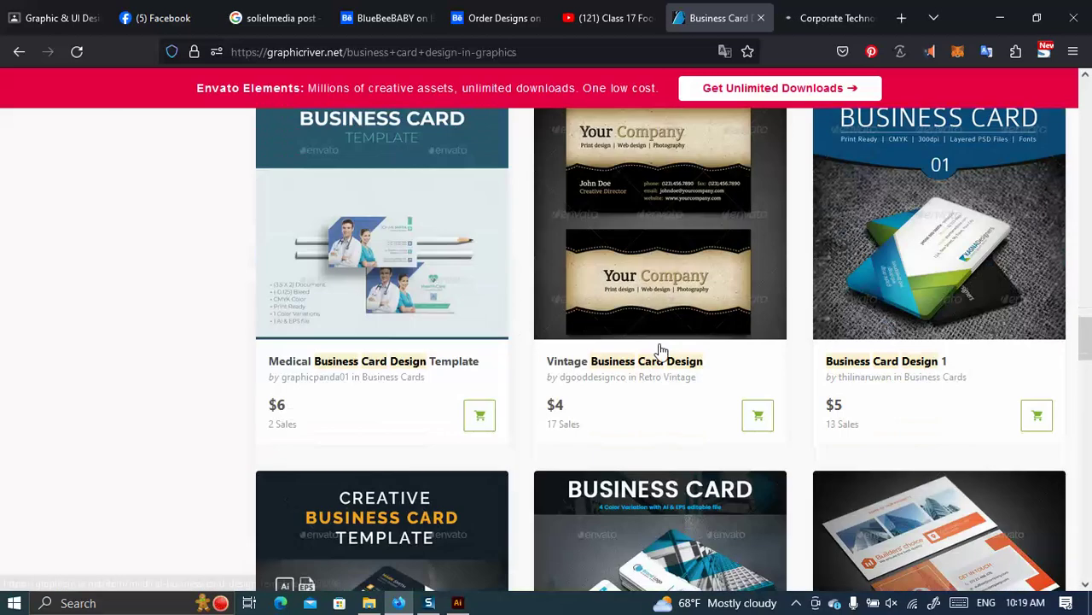
scroll(895, 312, down, 4)
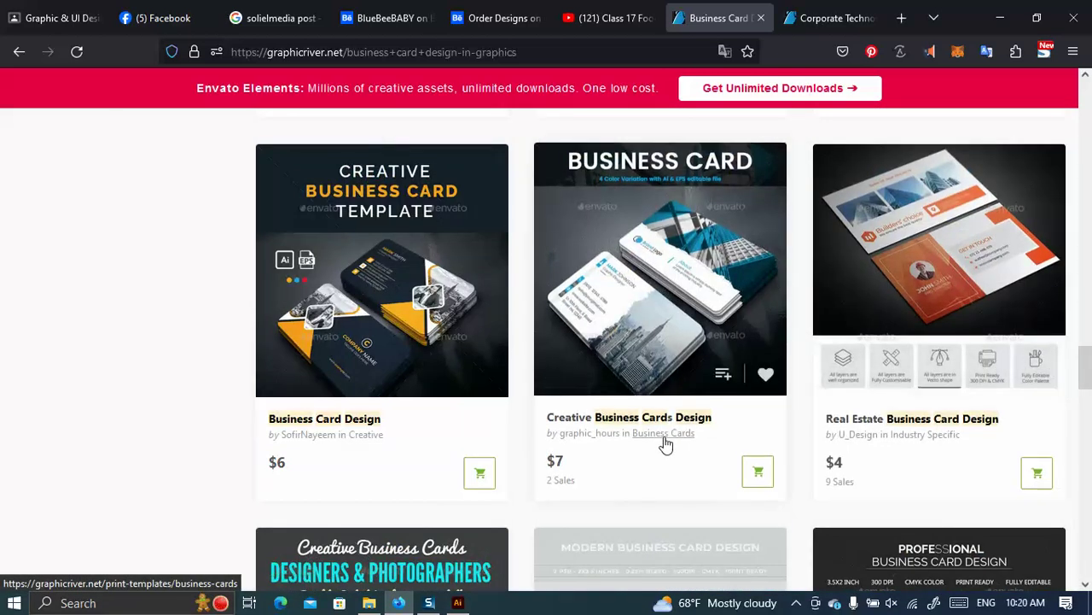
Open Creative Business Cards Design and Business Card Design in background tabs, then scroll to the pagination.
right_click(683, 270)
click(734, 225)
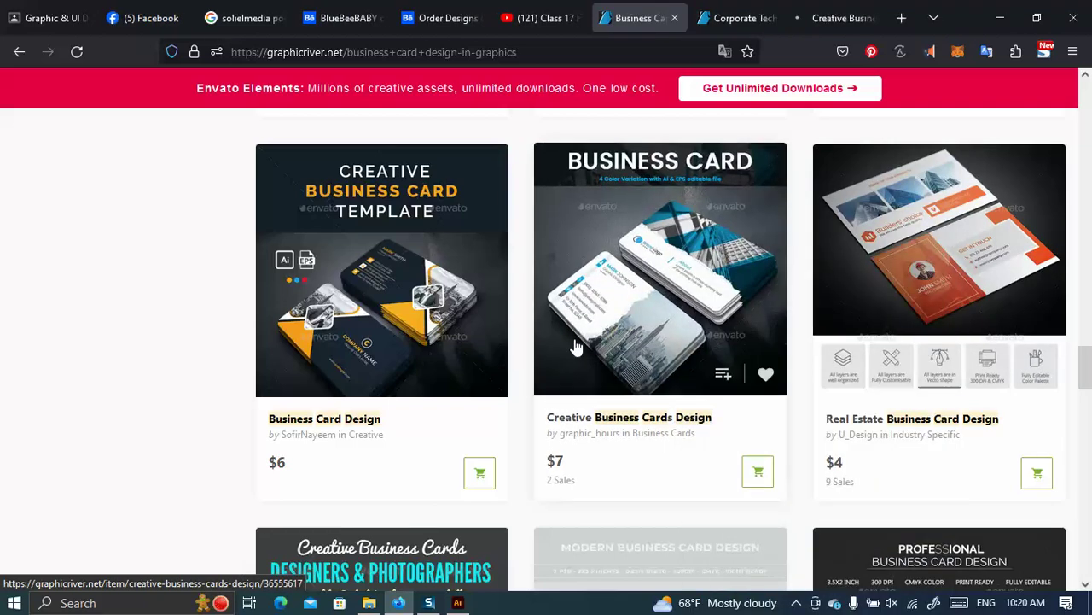
scroll(563, 324, down, 3)
scroll(512, 299, up, 3)
right_click(410, 289)
click(470, 220)
scroll(854, 427, down, 6)
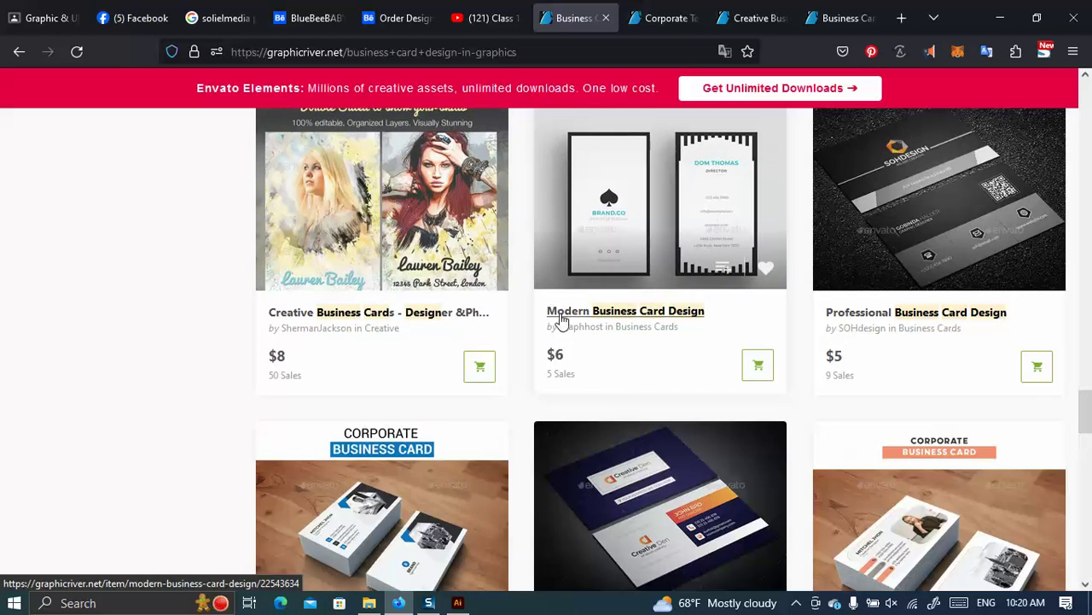
scroll(547, 312, up, 1)
scroll(536, 312, down, 4)
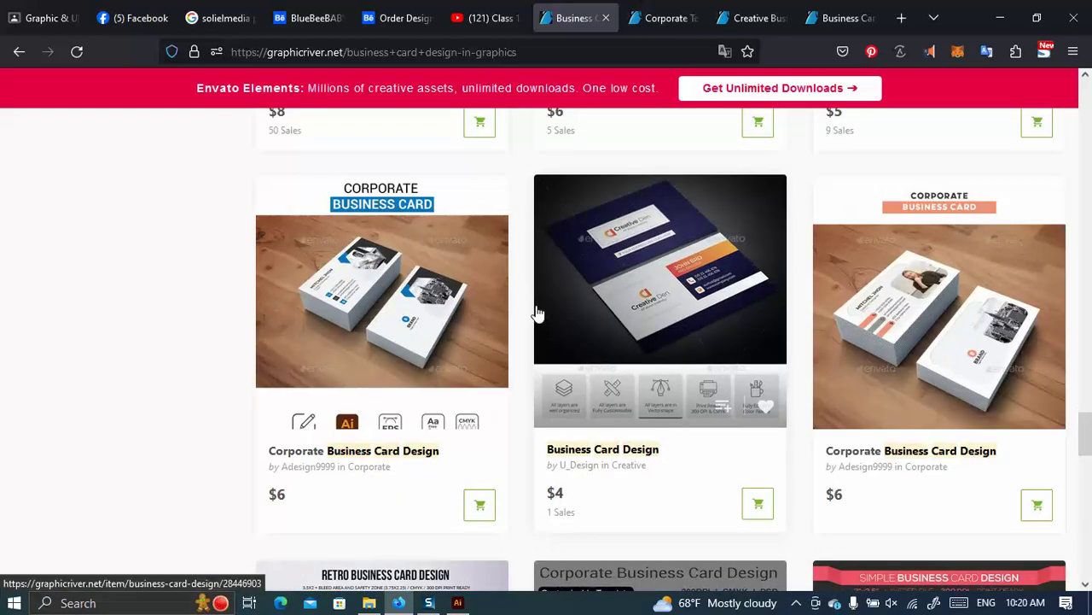
scroll(538, 313, down, 9)
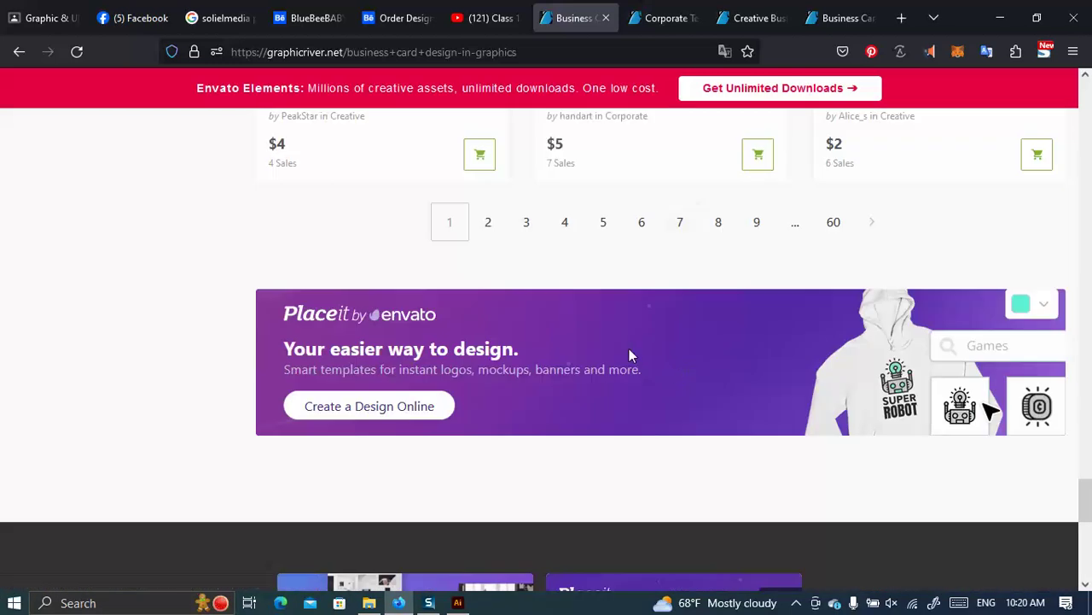
Go to page 2 of the business card results and scroll through it.
click(500, 224)
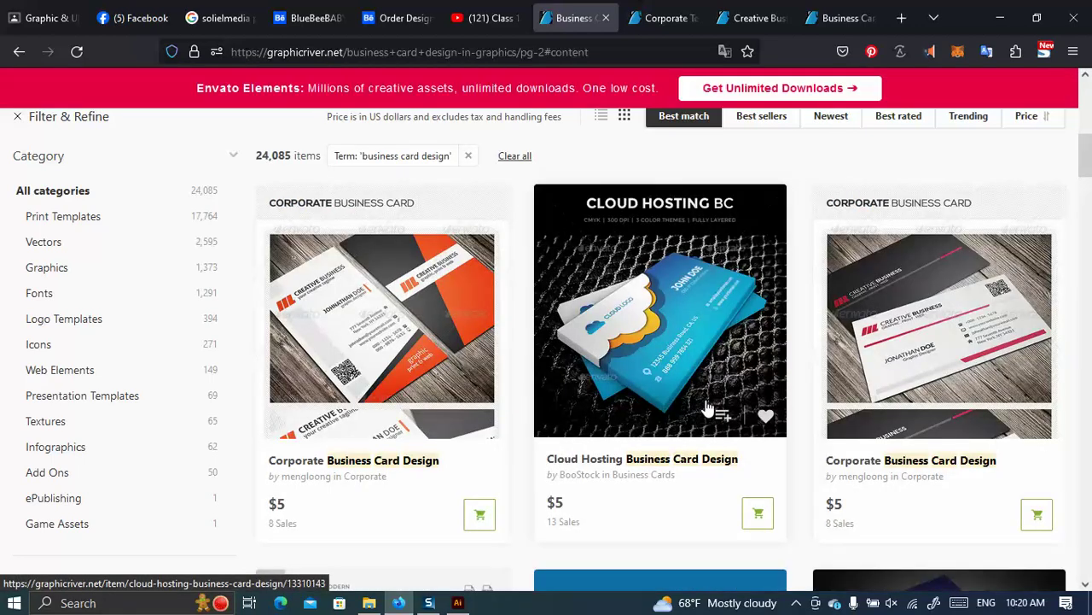
scroll(708, 410, down, 5)
scroll(709, 410, up, 2)
scroll(712, 389, down, 7)
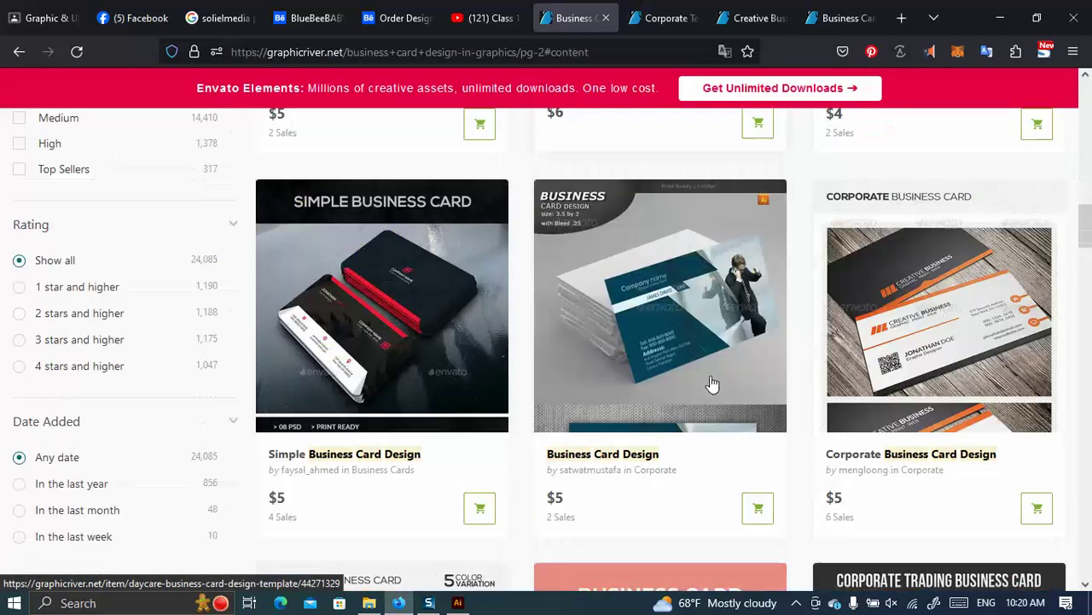
scroll(713, 384, down, 2)
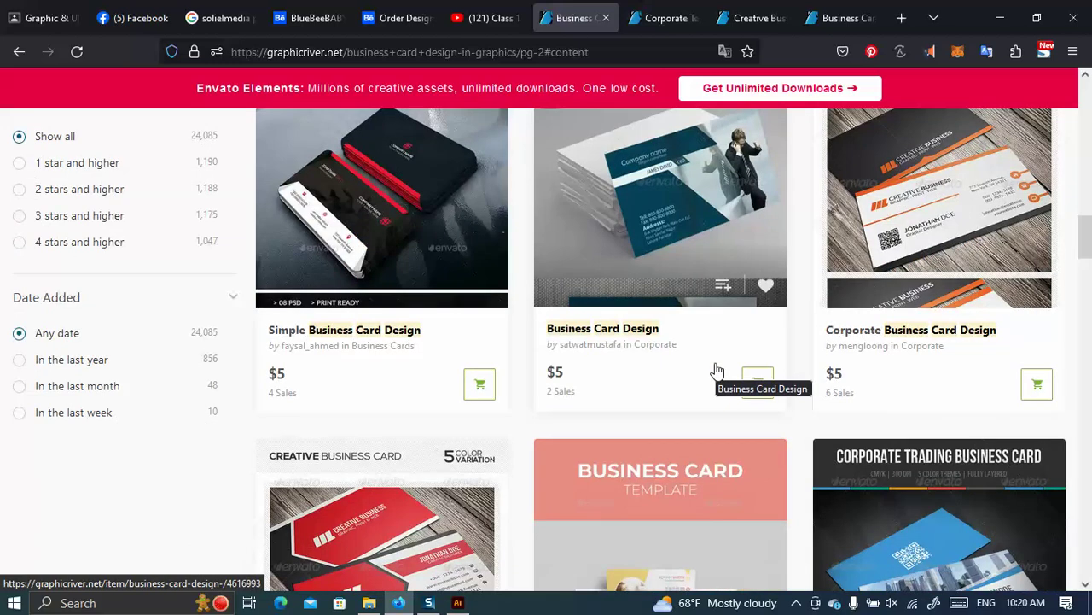
scroll(719, 365, down, 4)
scroll(719, 362, up, 4)
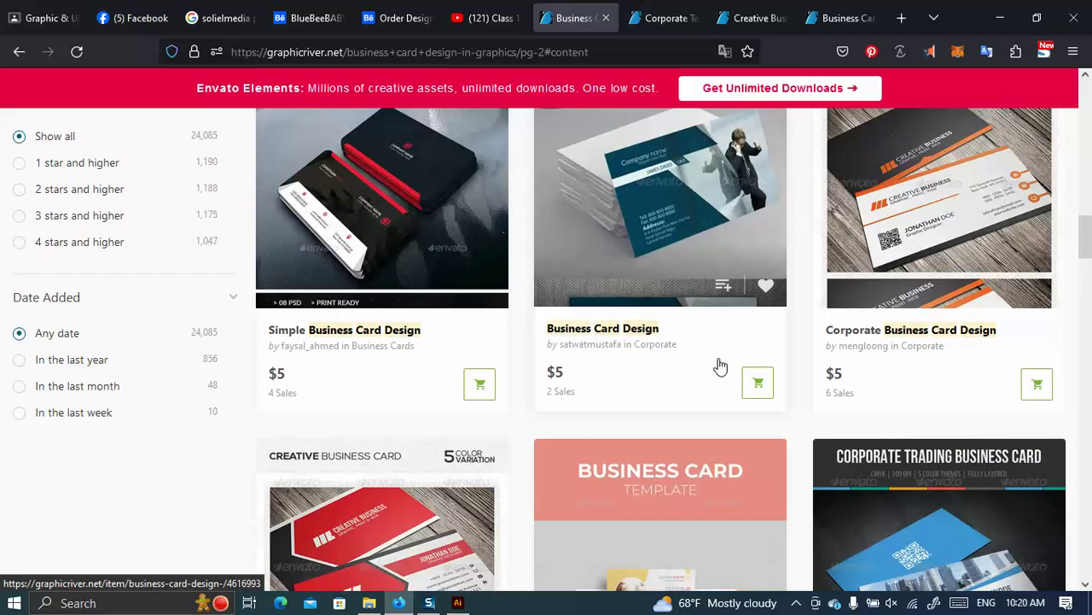
scroll(719, 365, down, 4)
scroll(721, 366, down, 3)
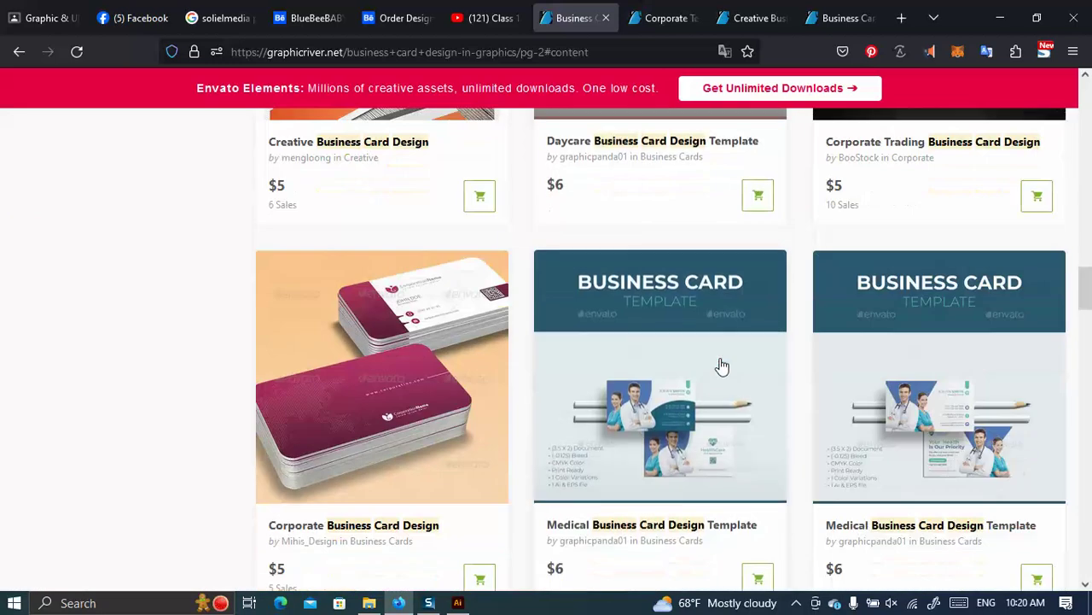
scroll(721, 366, down, 3)
scroll(721, 366, down, 4)
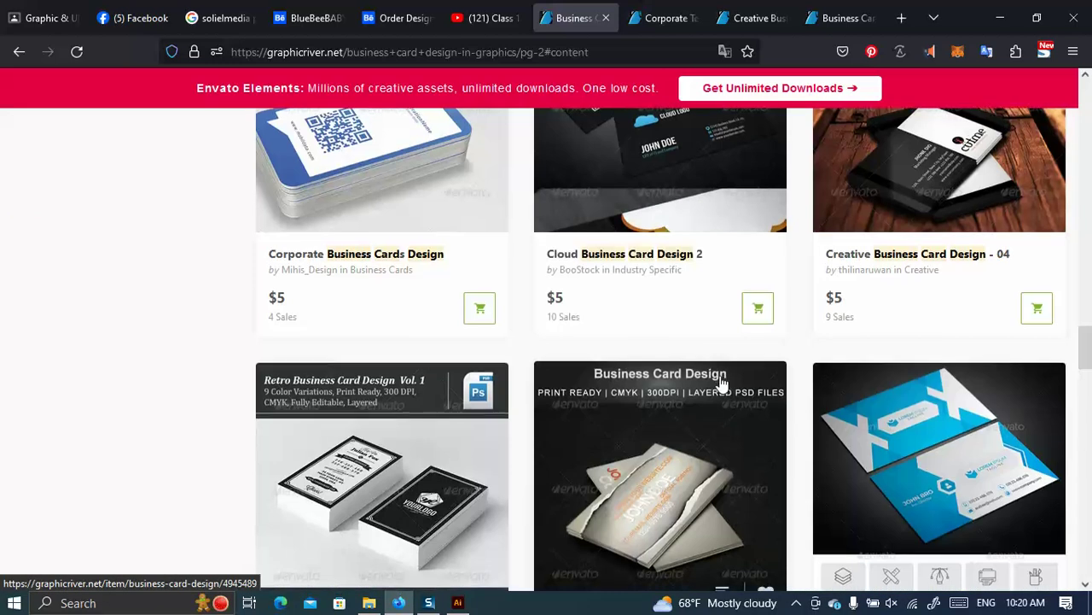
scroll(722, 385, down, 7)
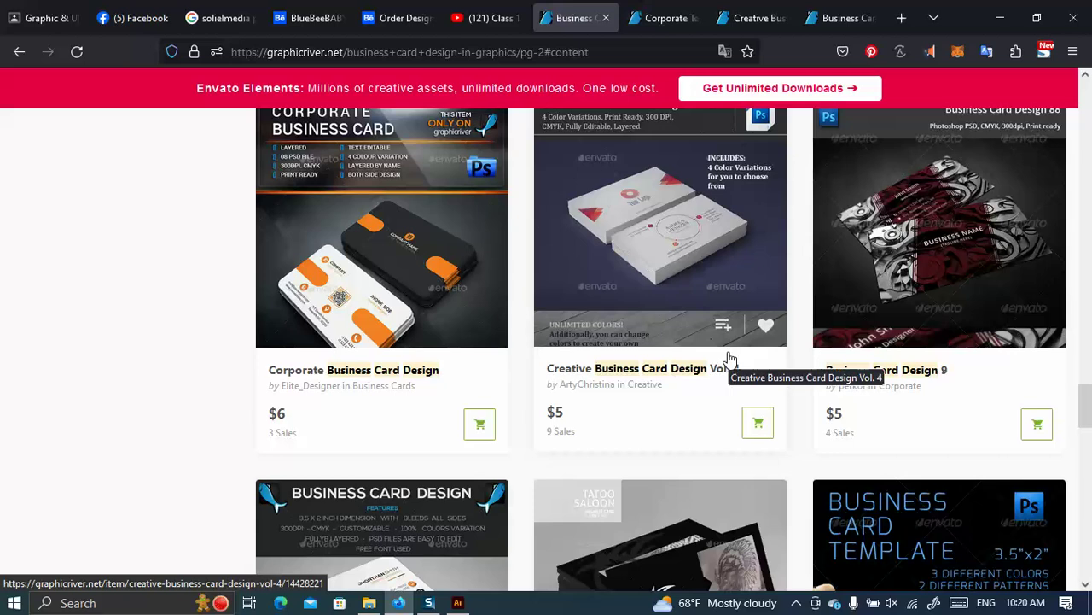
scroll(727, 361, down, 7)
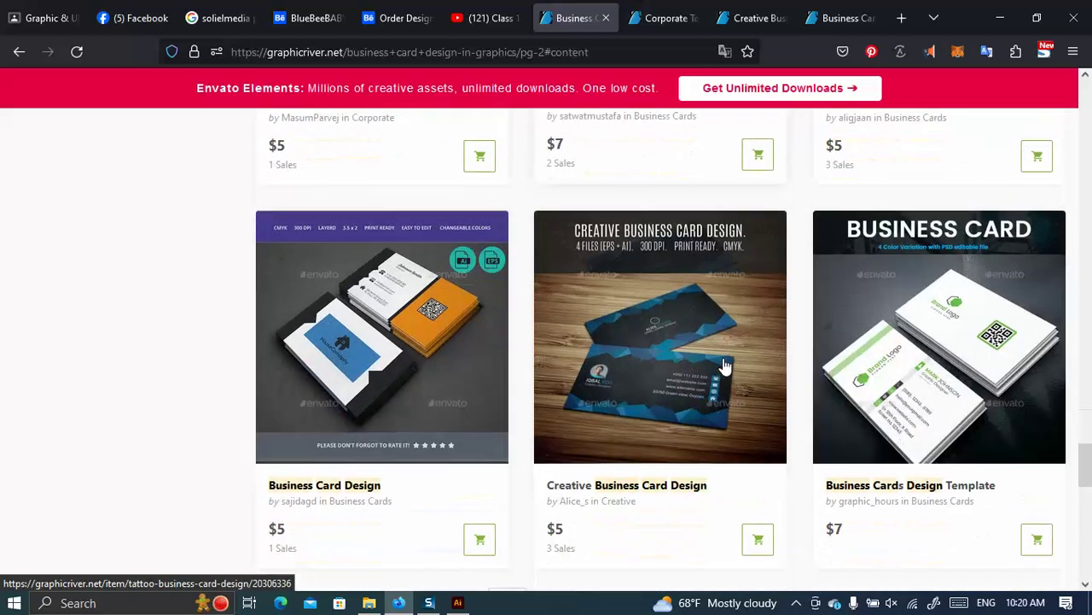
Open Creative Business Card Design in a new tab, then bring up the Corporate Technology item page.
mouse_move(724, 366)
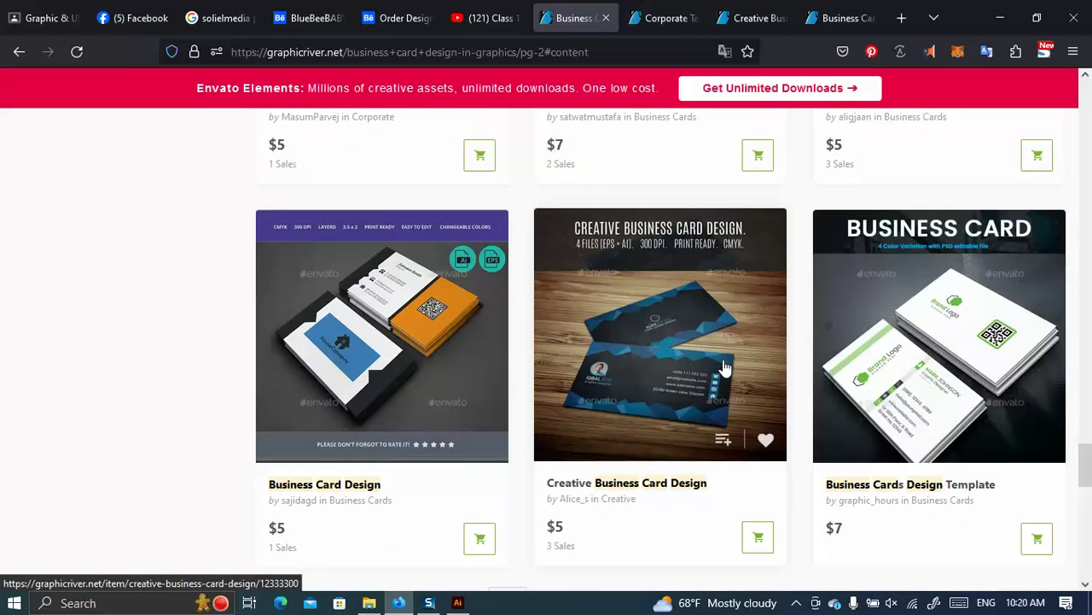
right_click(673, 323)
click(717, 15)
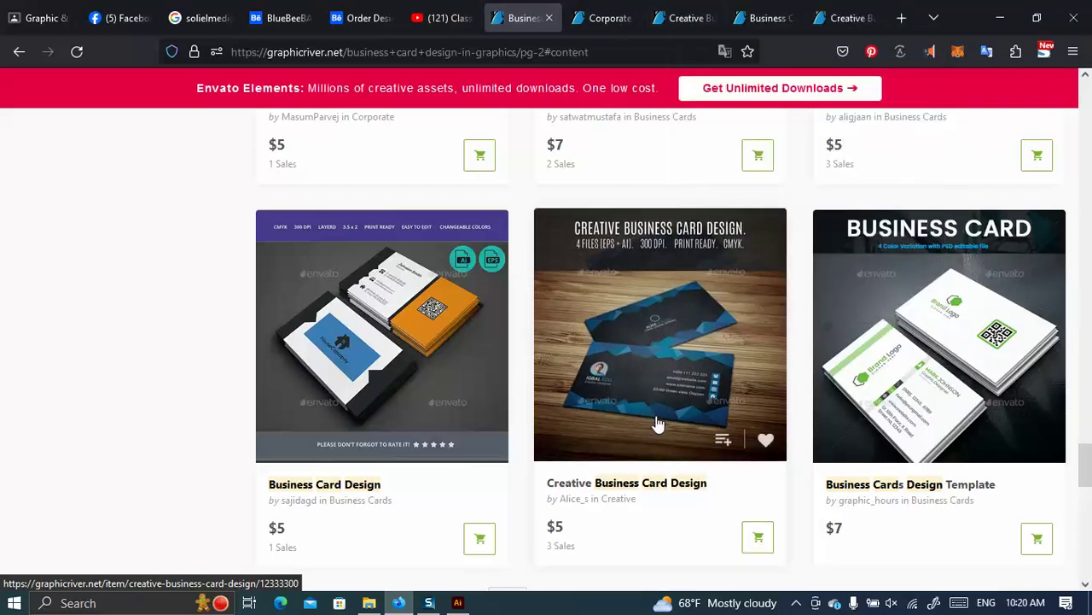
scroll(665, 409, down, 3)
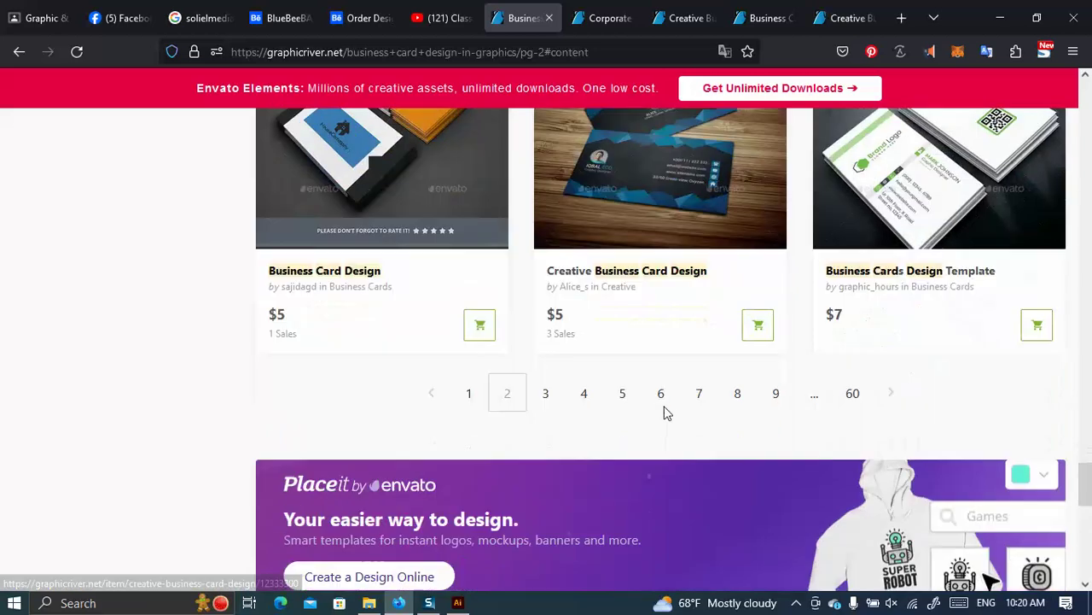
scroll(666, 409, up, 1)
click(602, 17)
Compare the Business Card Design and Creative Business Card Design item pages, then start a blank browser tab.
scroll(384, 333, down, 6)
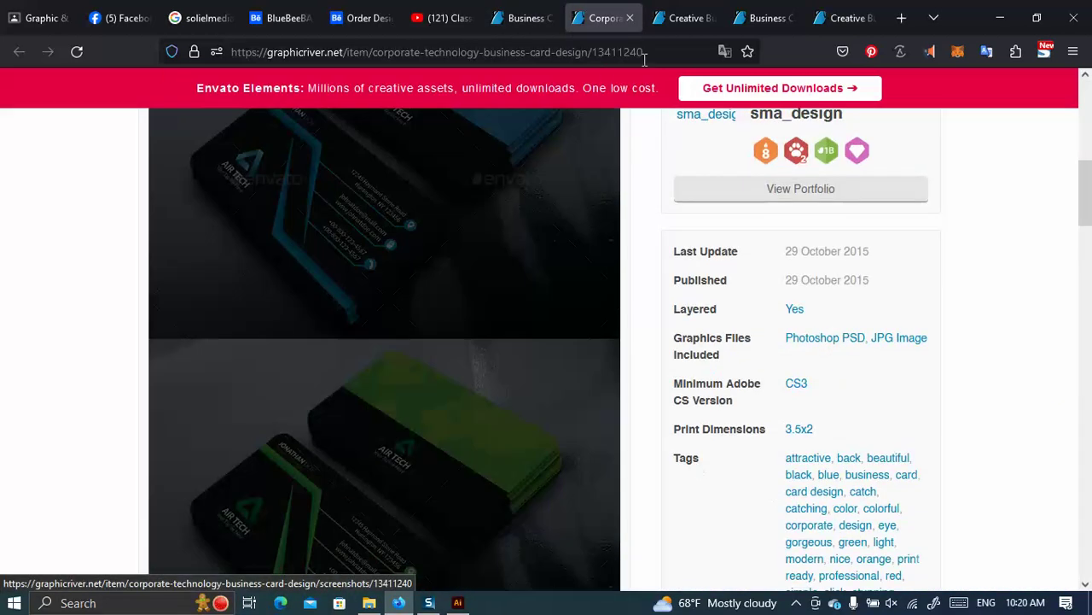
click(716, 14)
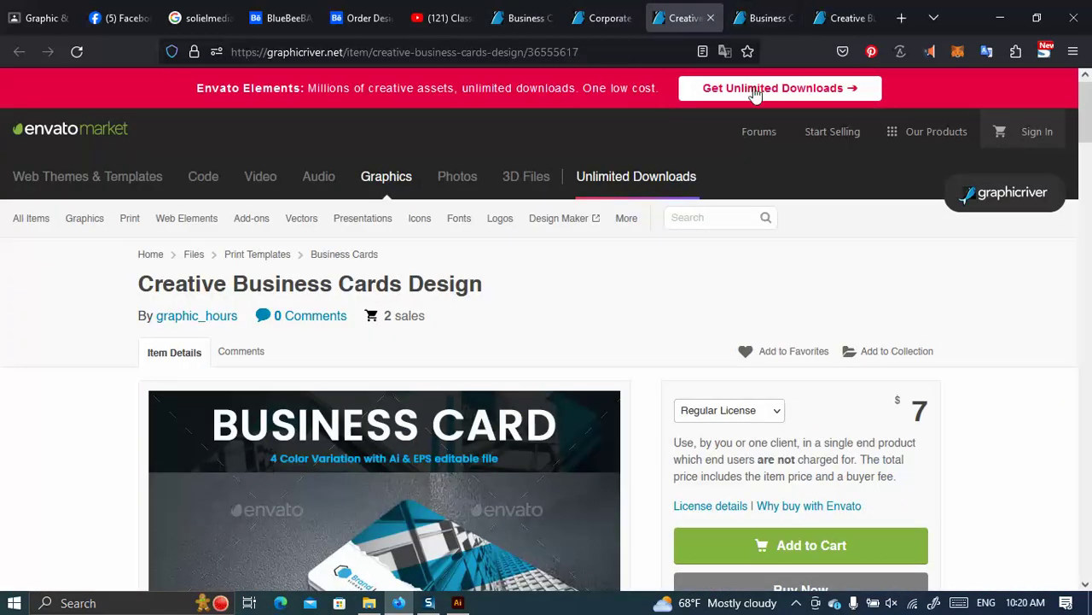
click(794, 13)
key(Page_Down)
click(820, 12)
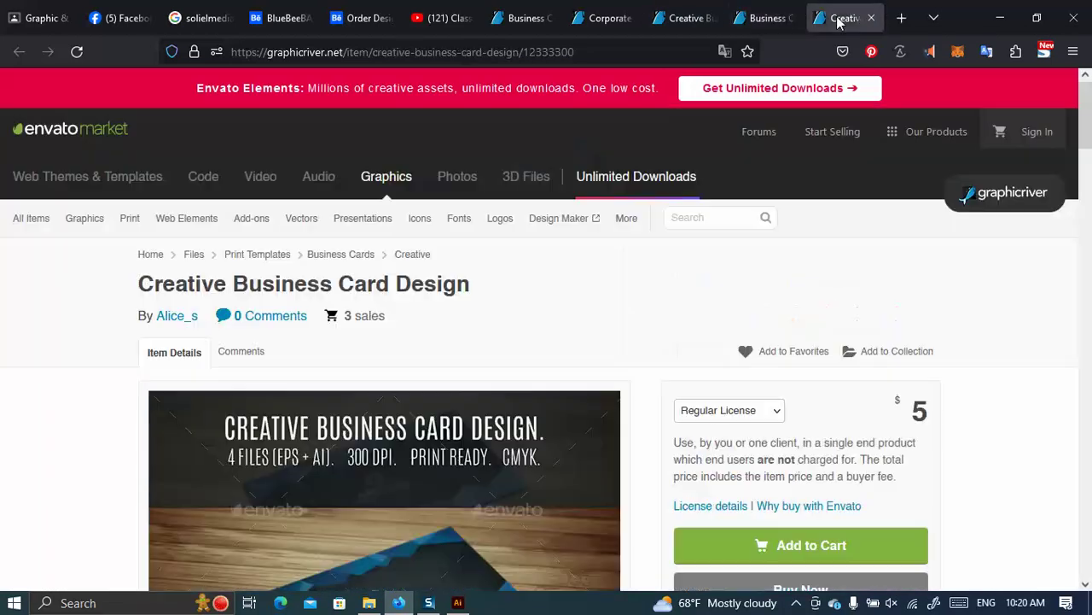
scroll(365, 384, down, 3)
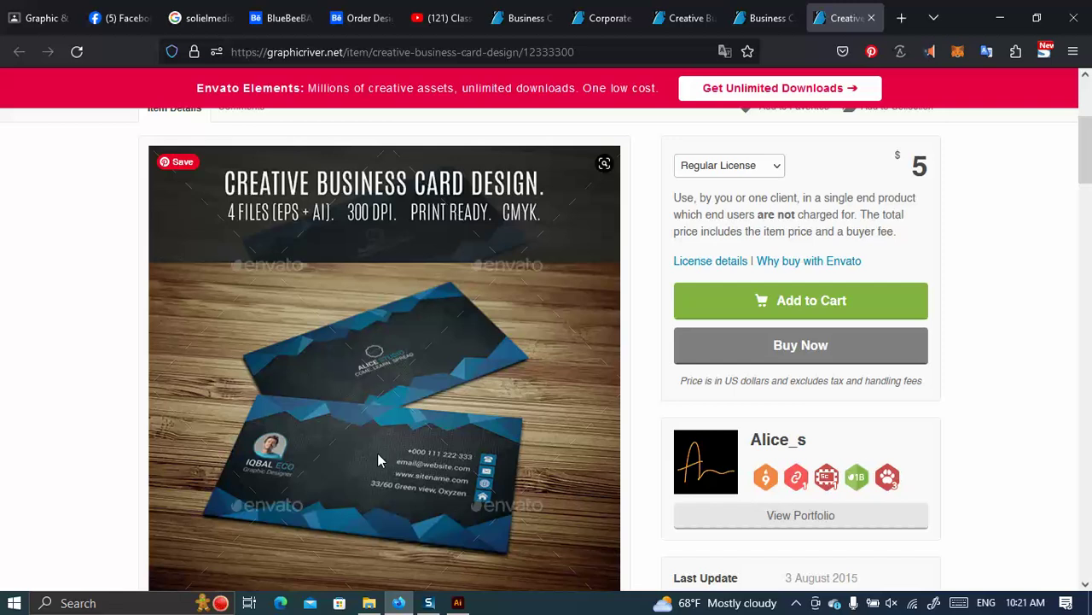
click(901, 17)
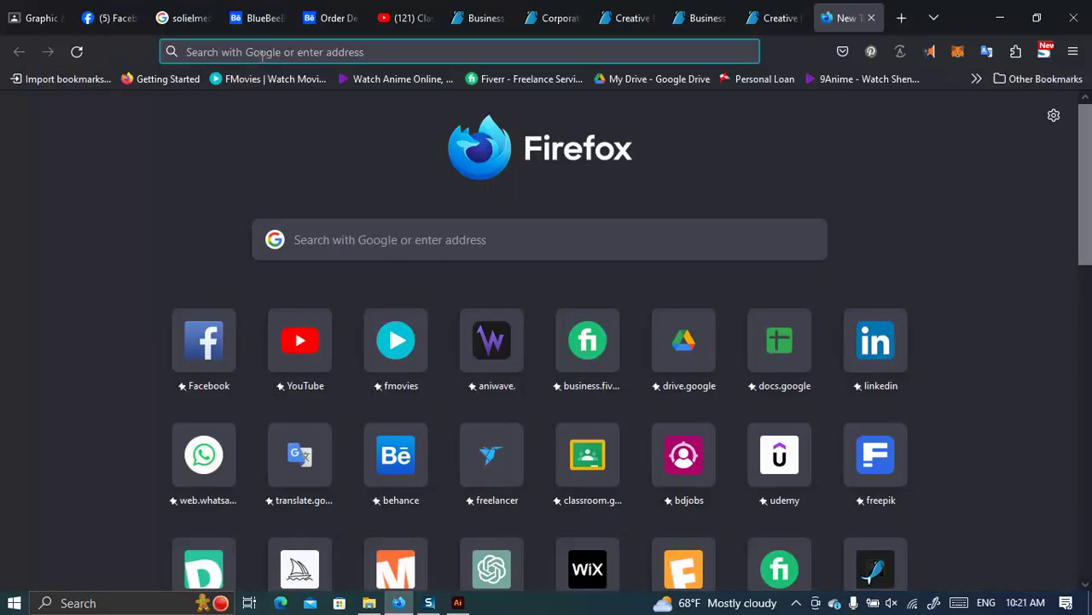
Search Google for 'world map vector' using the address-bar suggestion.
click(266, 54)
text(wor)
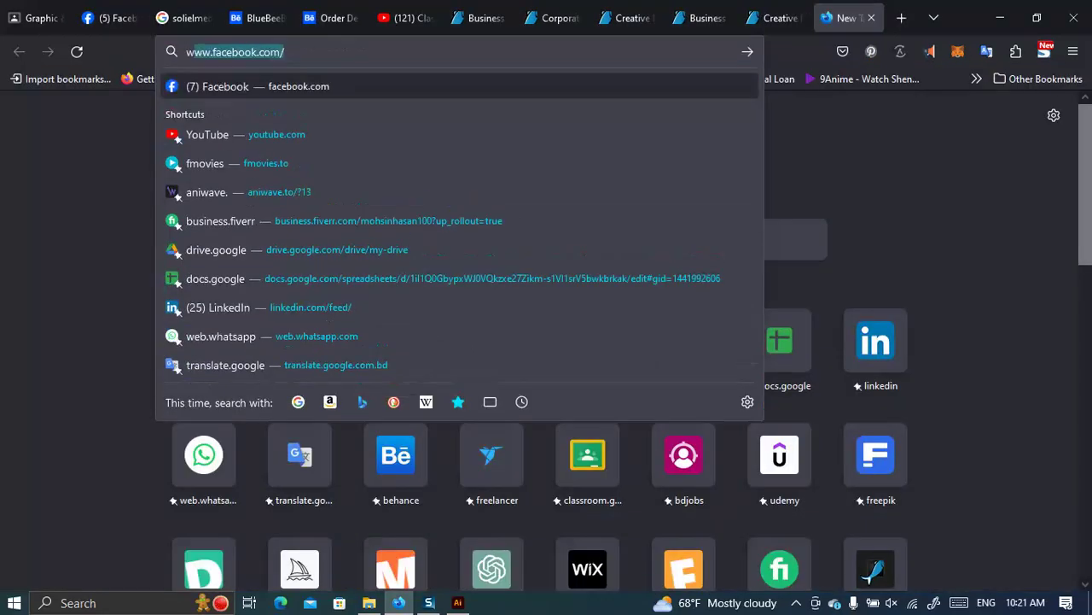
text(ld)
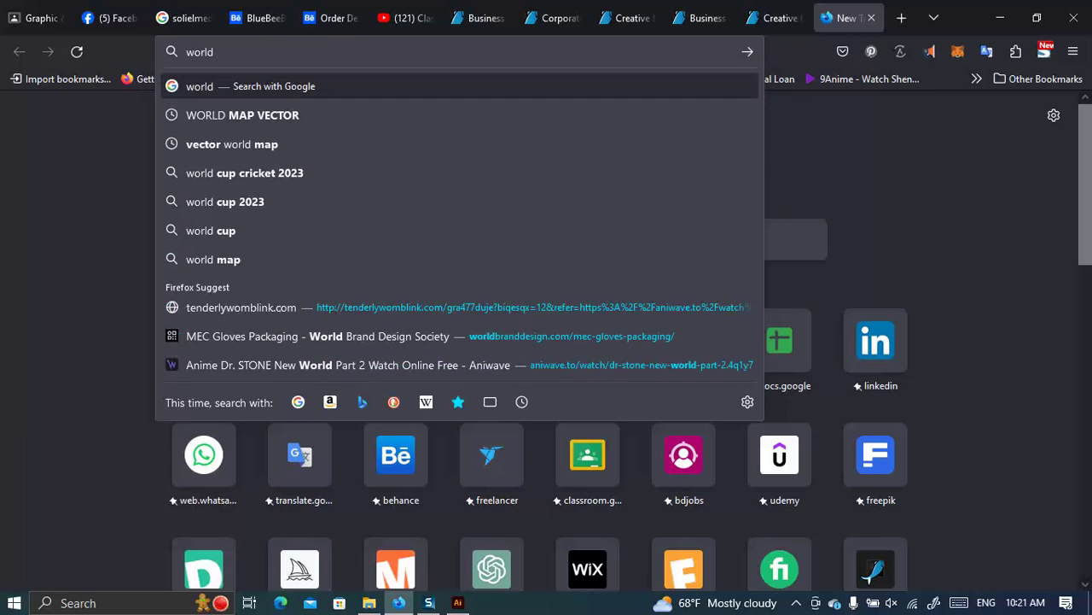
click(289, 115)
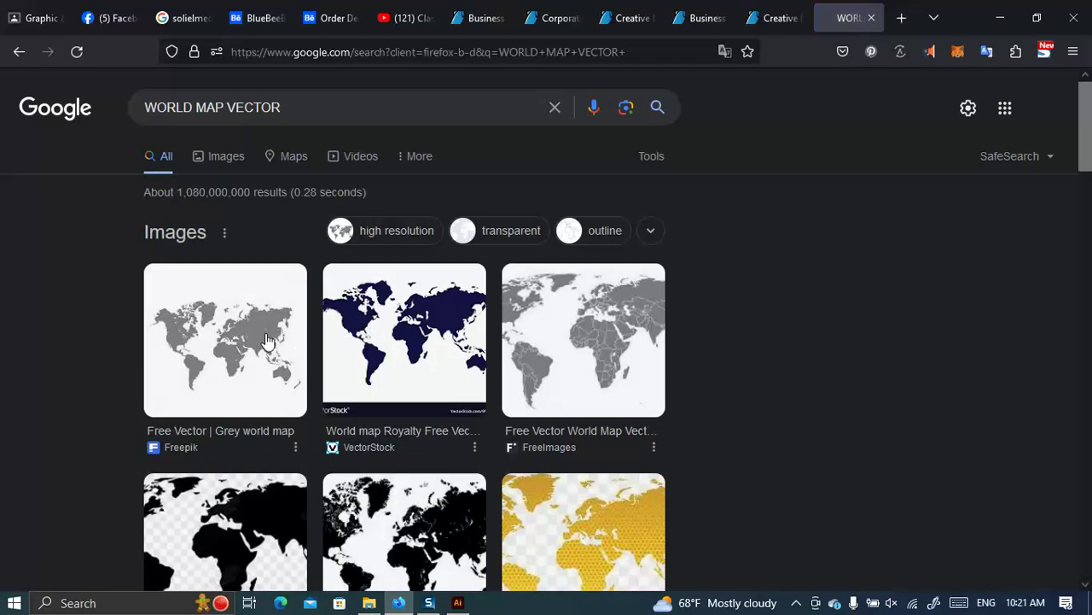
Open Freepik's grey world map result in a new tab and switch to it.
right_click(188, 437)
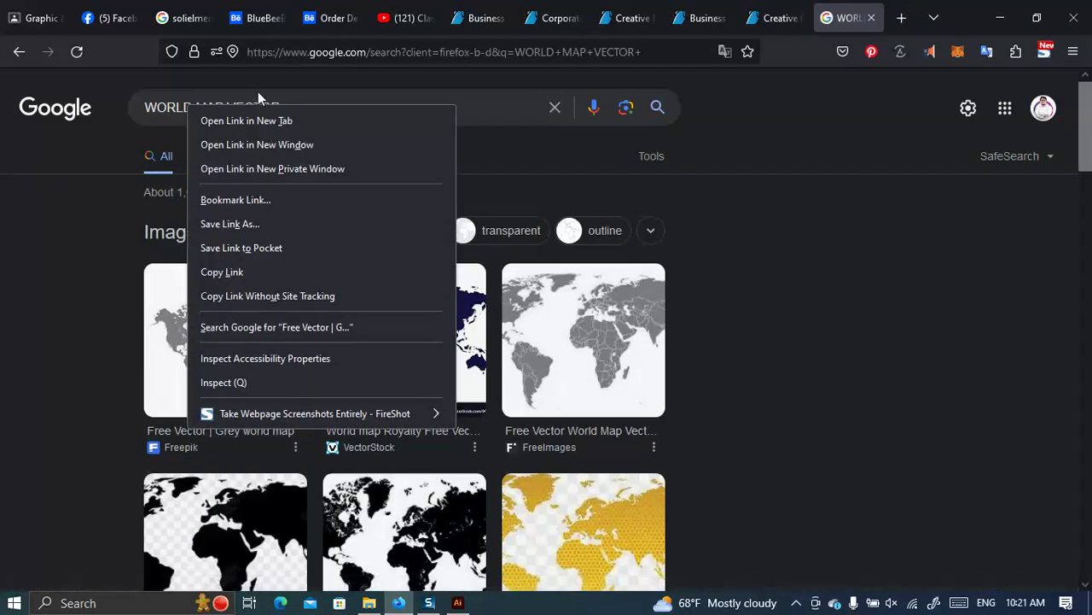
click(253, 118)
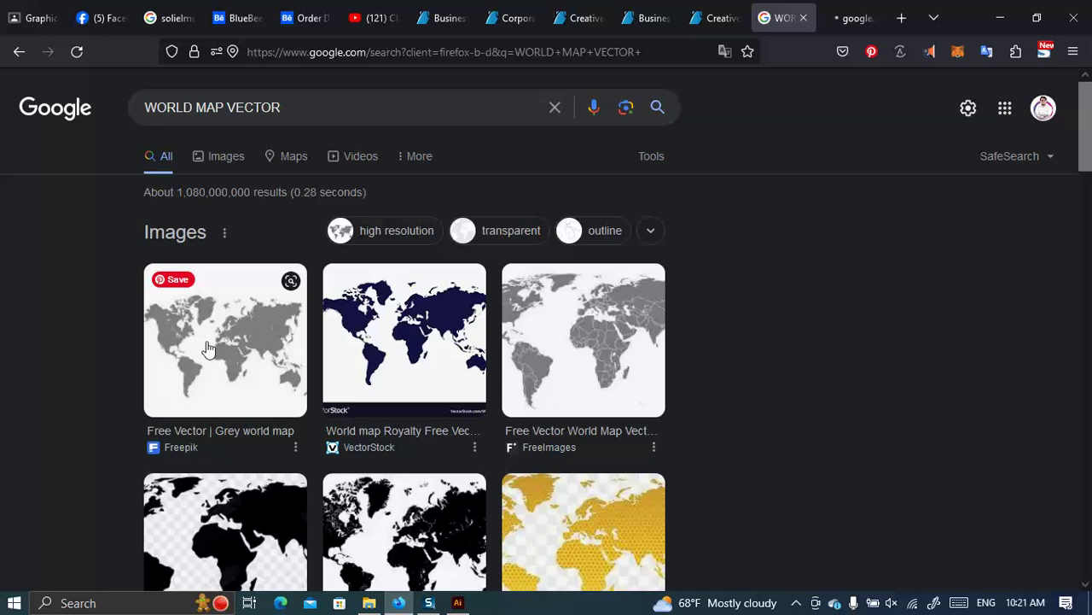
scroll(253, 359, down, 2)
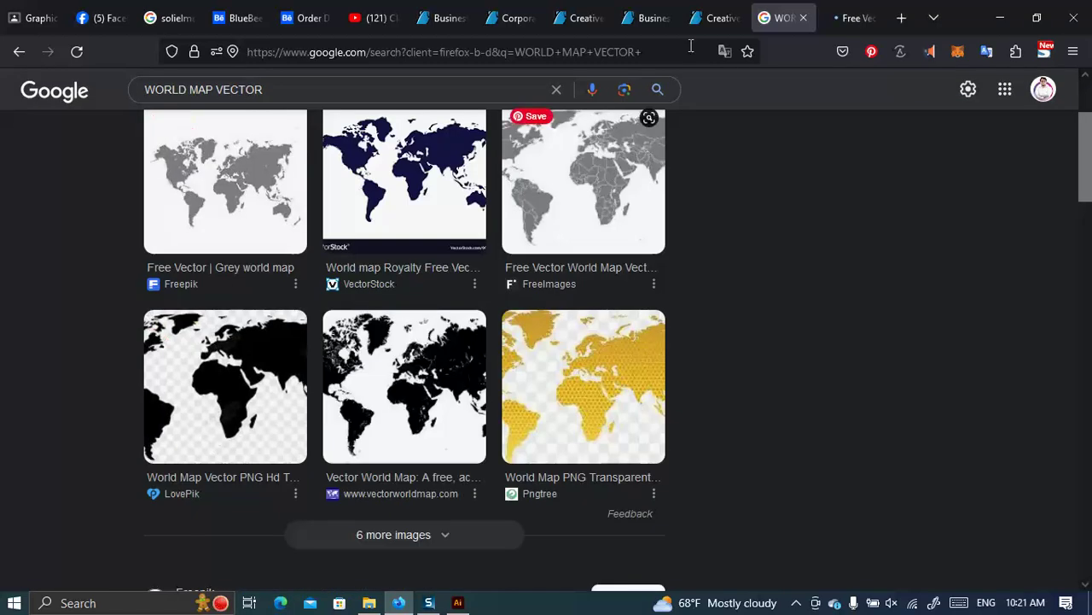
key(ctrl+Tab)
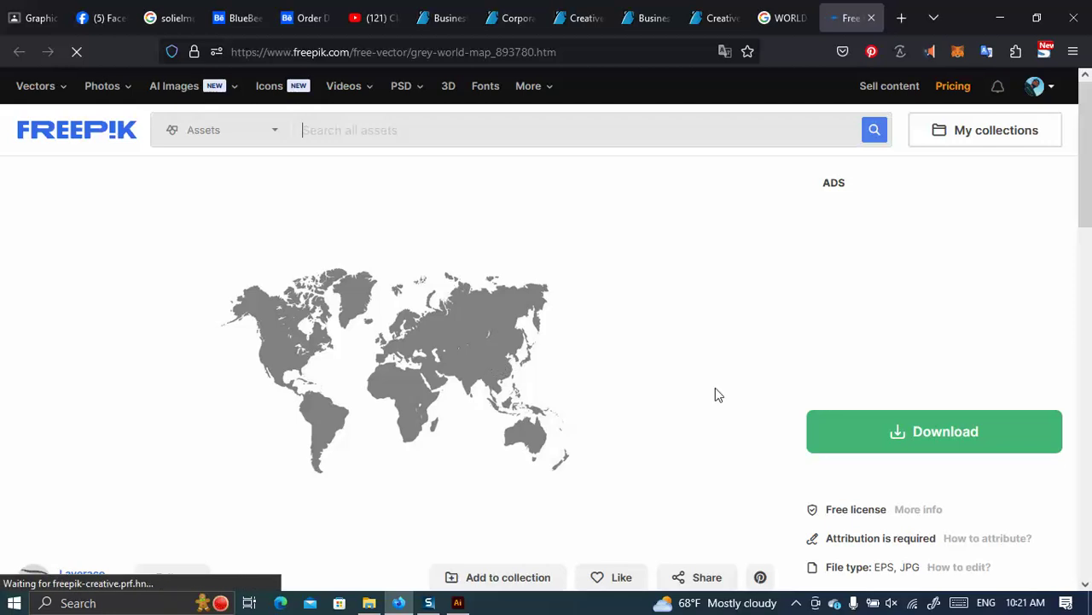
Start Freepik's free download of the grey world map and dismiss the attribution popup.
scroll(939, 401, down, 1)
scroll(942, 407, down, 1)
click(944, 271)
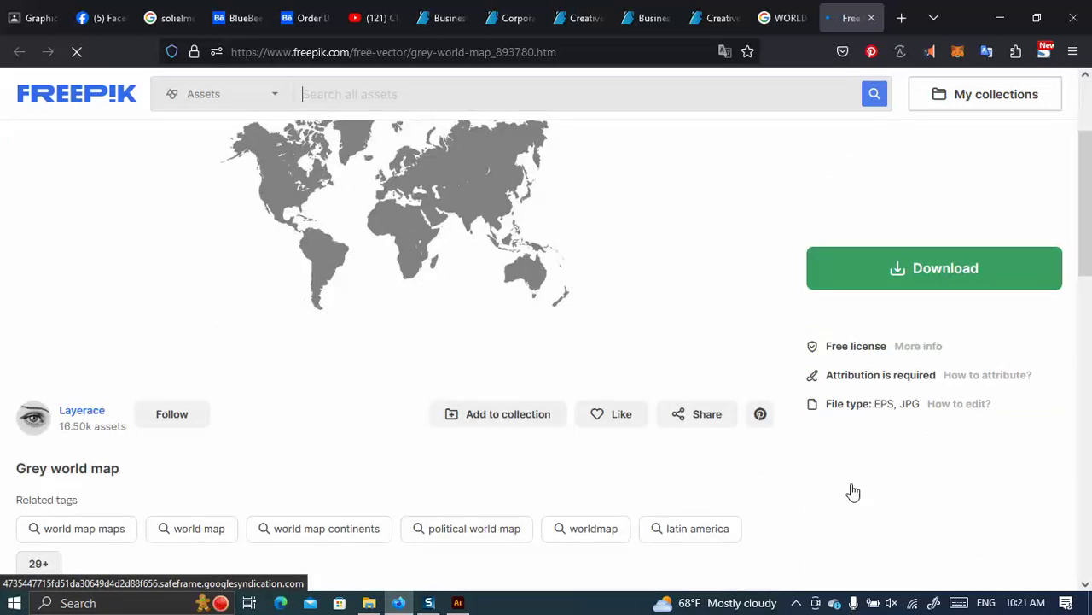
click(918, 467)
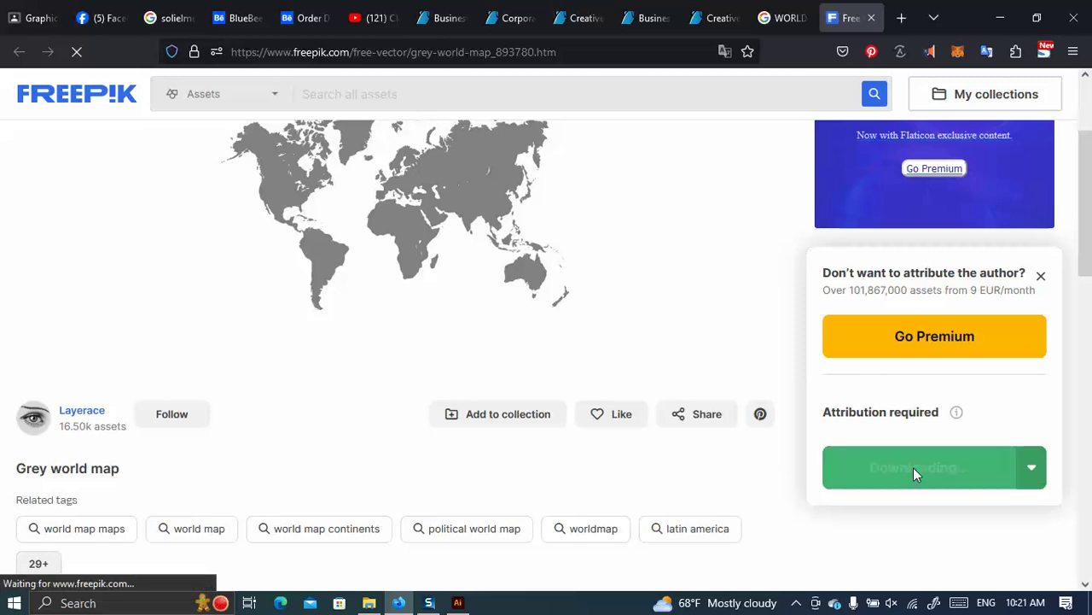
click(1040, 276)
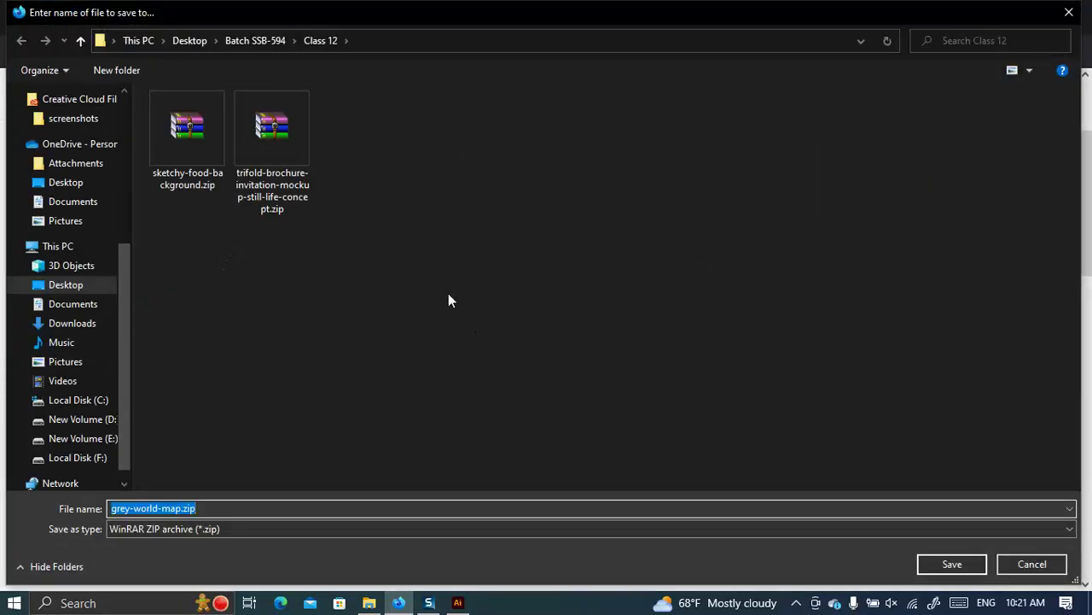
Create a Class 06 folder in Desktop > SSB-593 Offline and save grey-world-map.zip there.
scroll(17, 201, up, 5)
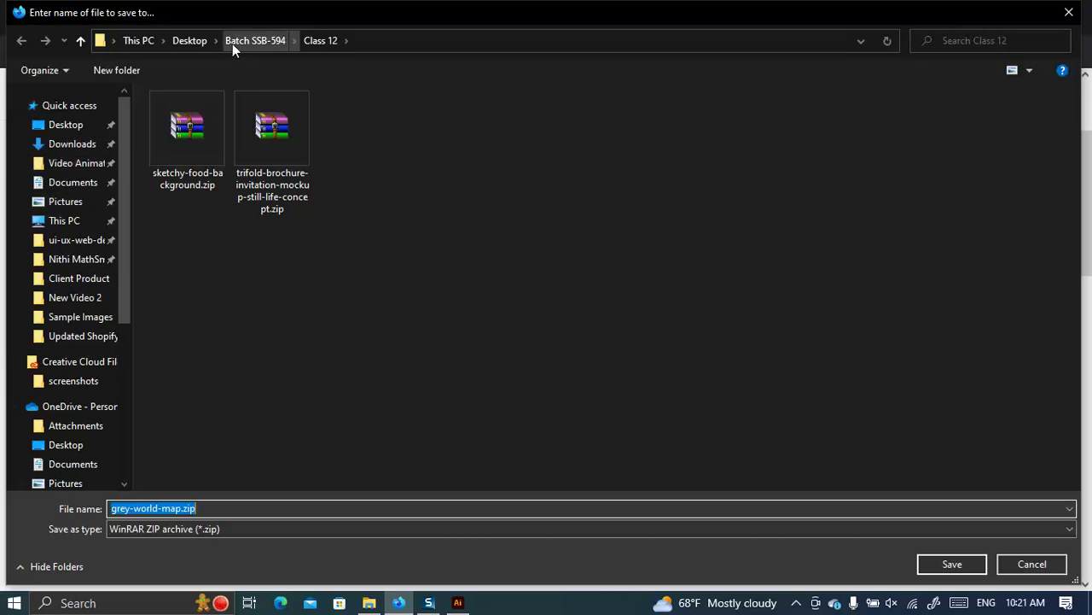
click(193, 40)
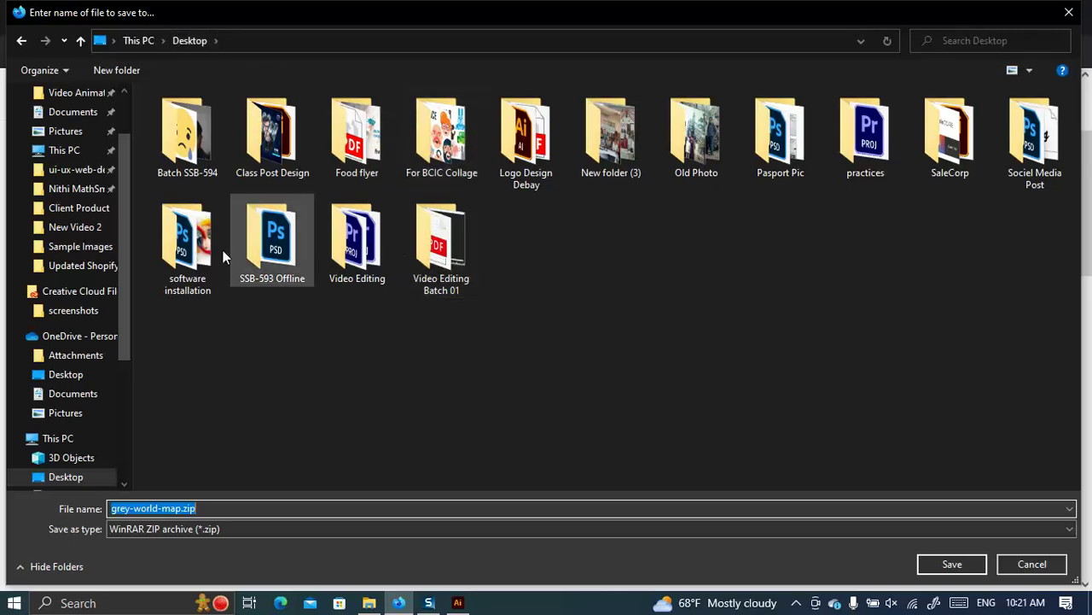
double_click(254, 233)
right_click(342, 224)
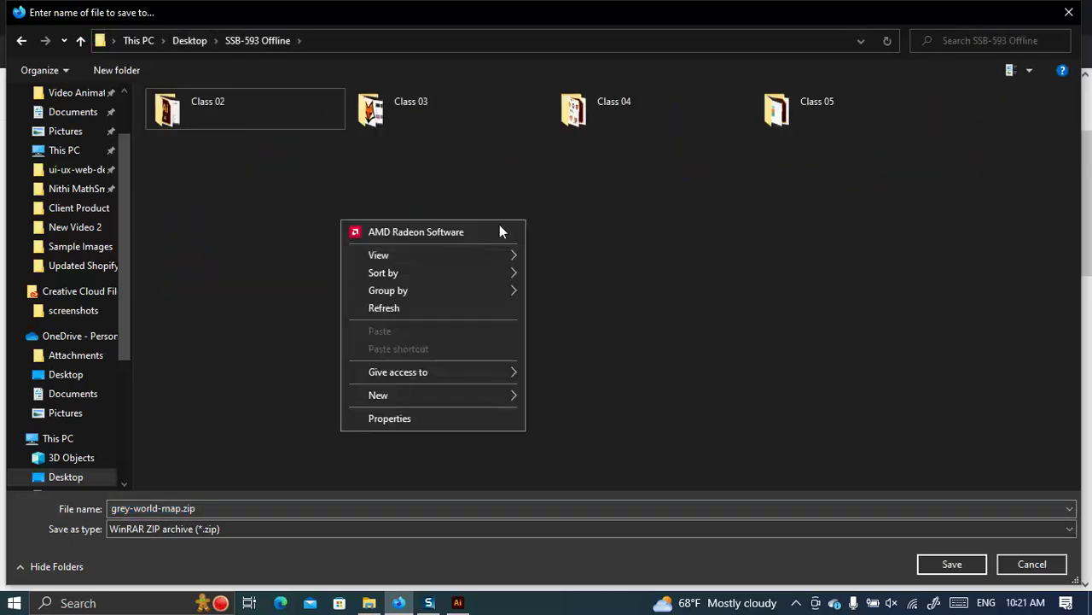
mouse_move(433, 394)
click(559, 394)
text(Cla)
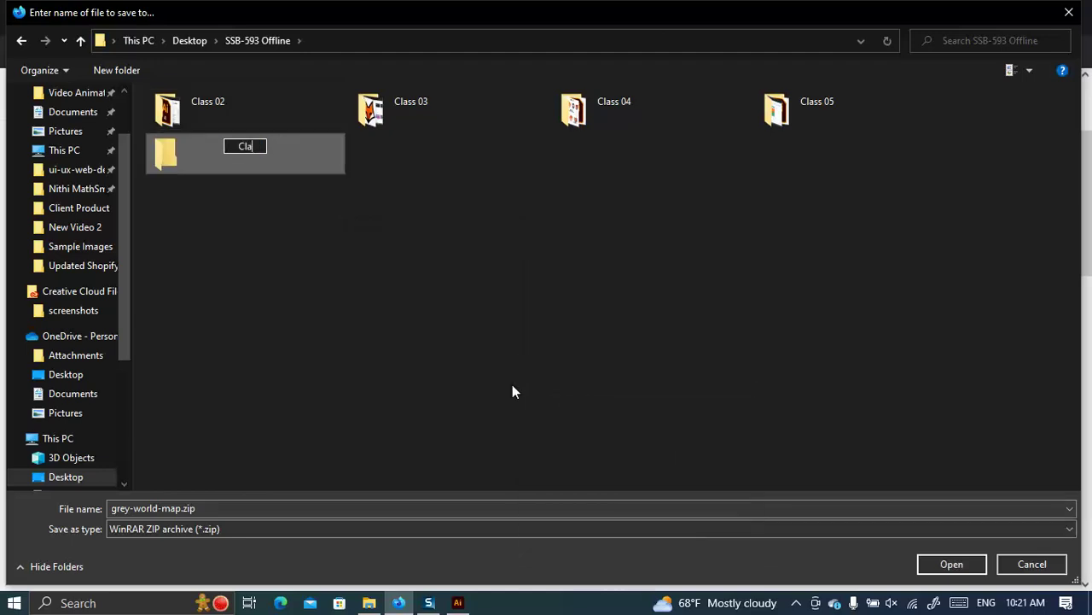
text(ss 06)
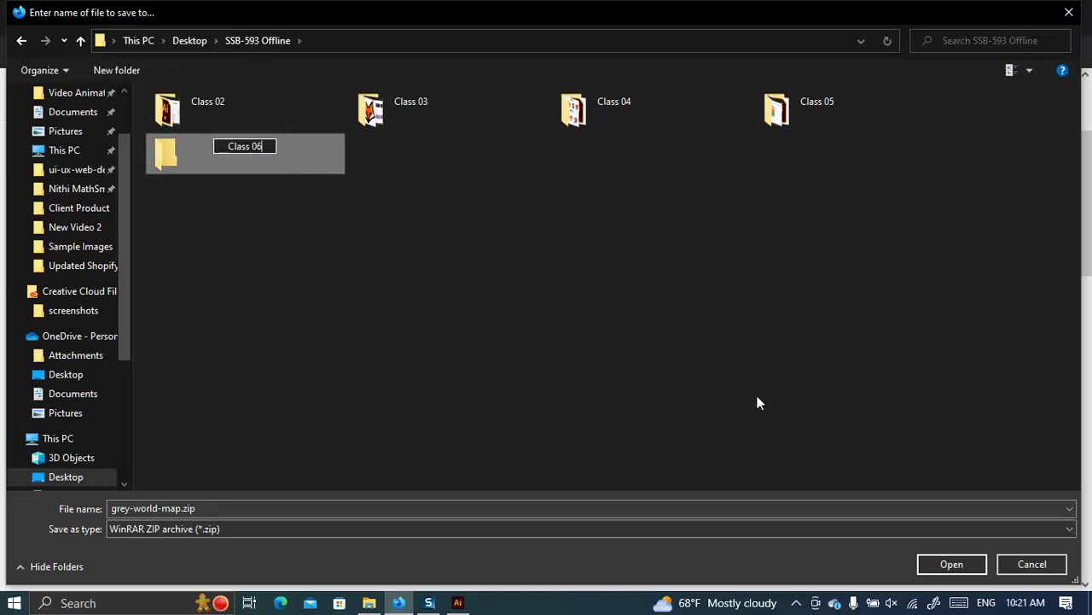
key(Return)
key(Return)
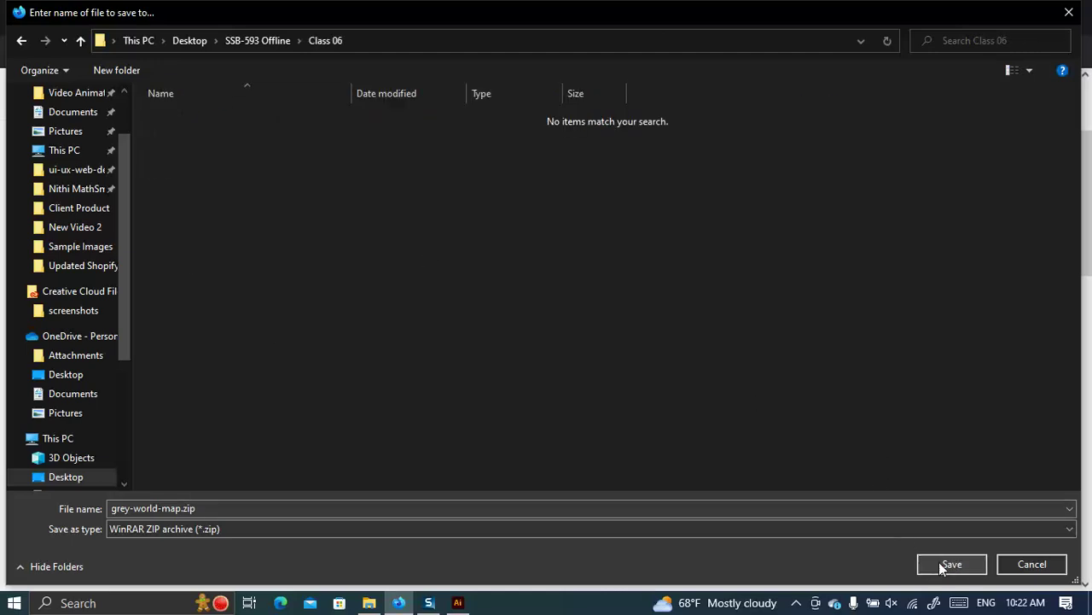
click(950, 564)
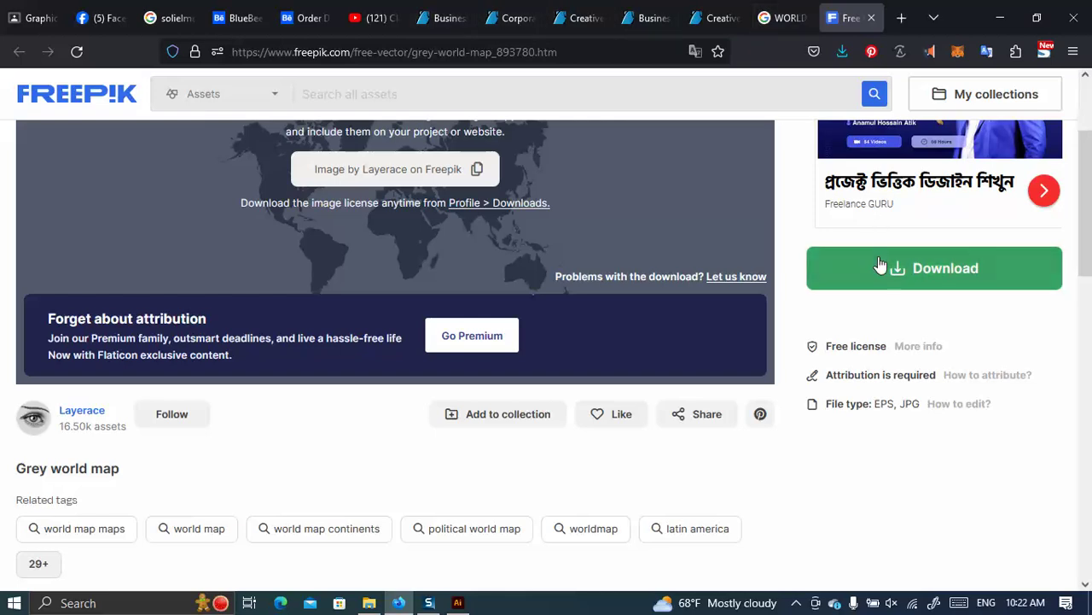
Open the downloaded grey-world-map.zip in WinRAR and launch O9FG4R1.eps in Illustrator.
click(842, 51)
click(835, 91)
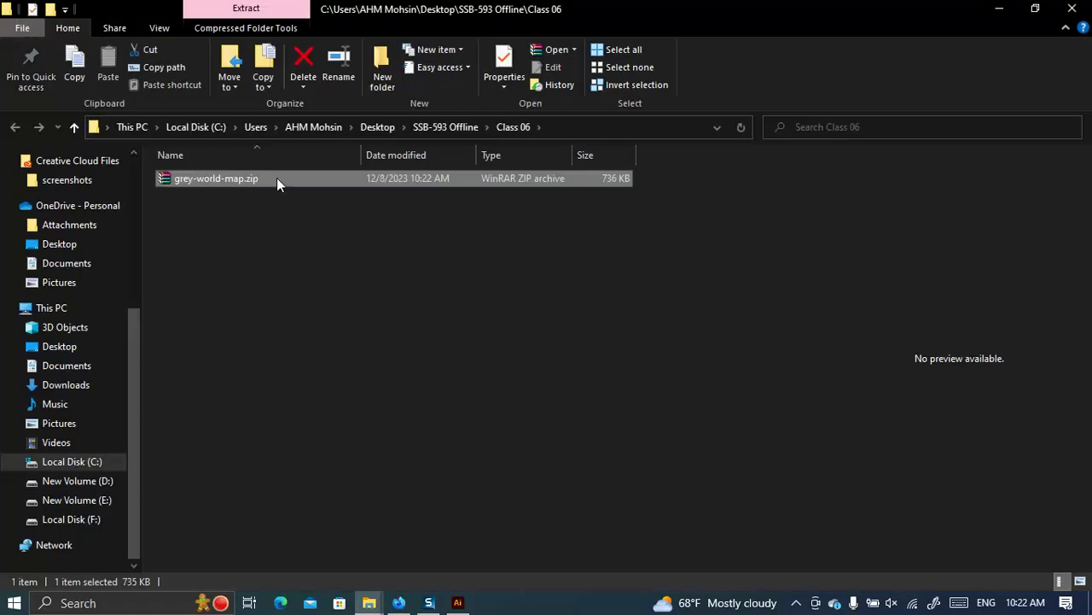
double_click(276, 178)
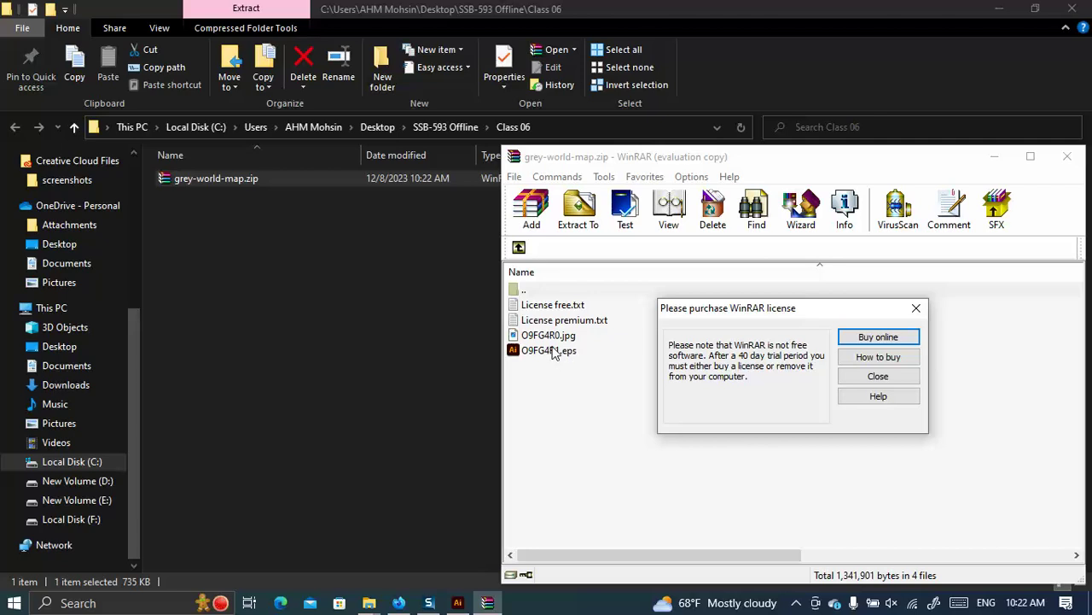
click(866, 375)
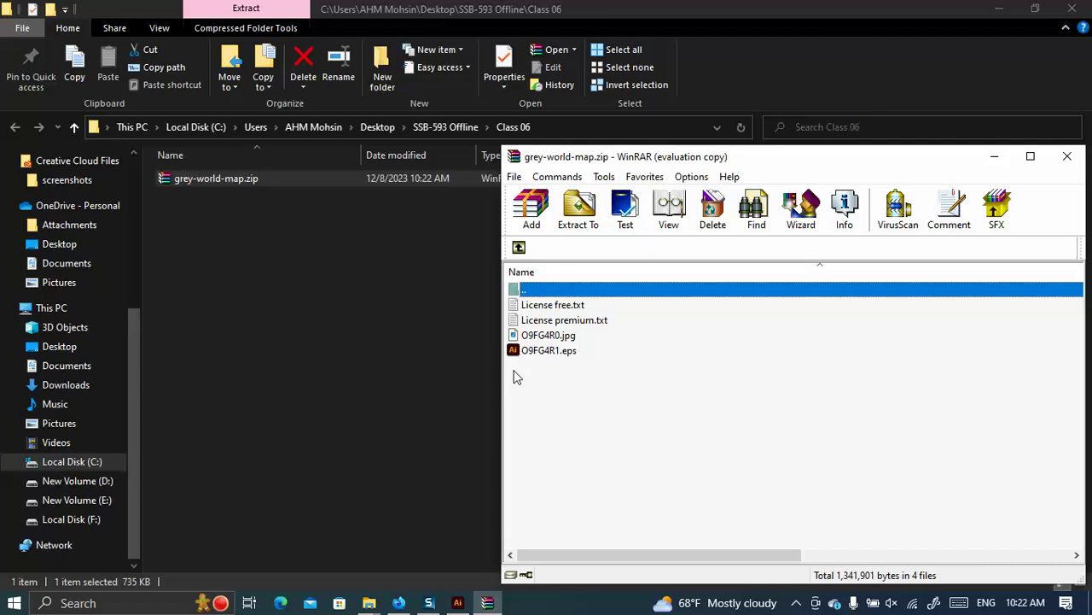
double_click(595, 352)
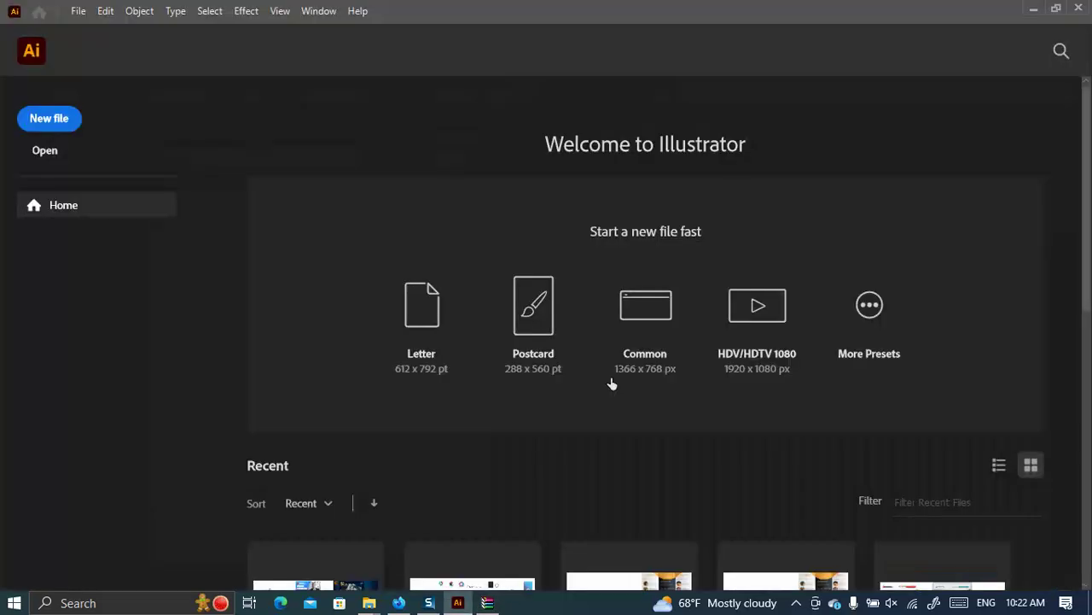
Accept the opening prompt so O9FG4R1.eps opens in Illustrator, and zoom out over the map.
click(628, 328)
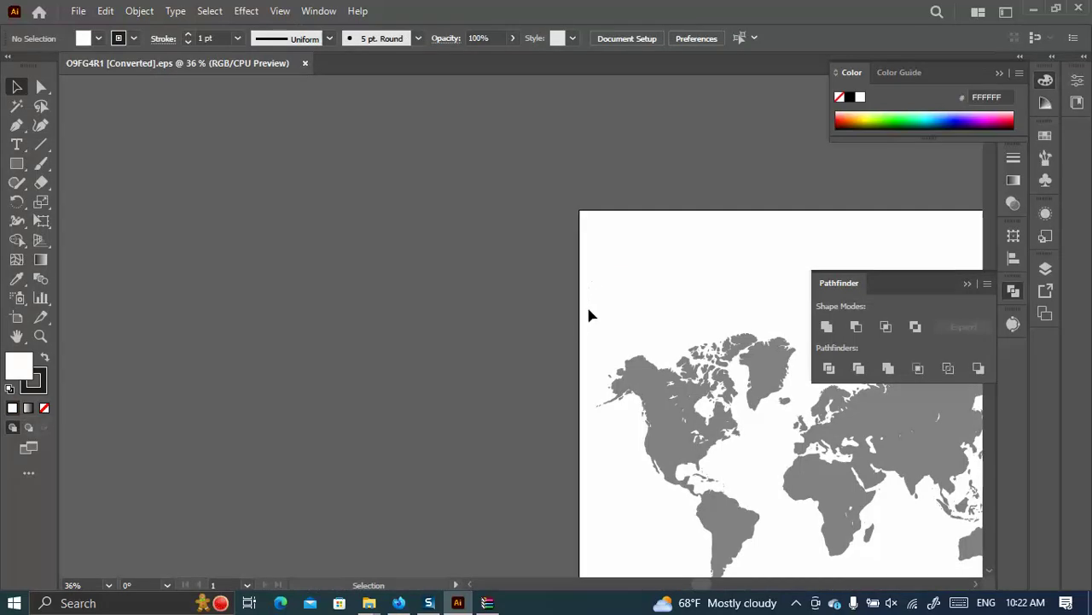
alt+scroll(441, 305, down, 3)
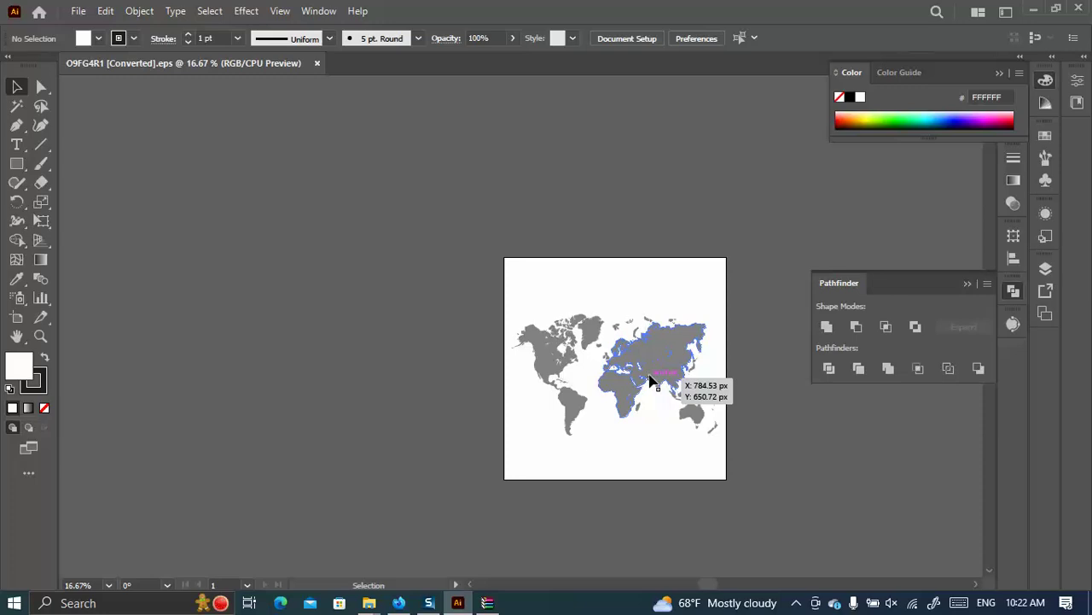
Back in Freepik, search for 'poligonal background' and scroll through the results.
click(399, 602)
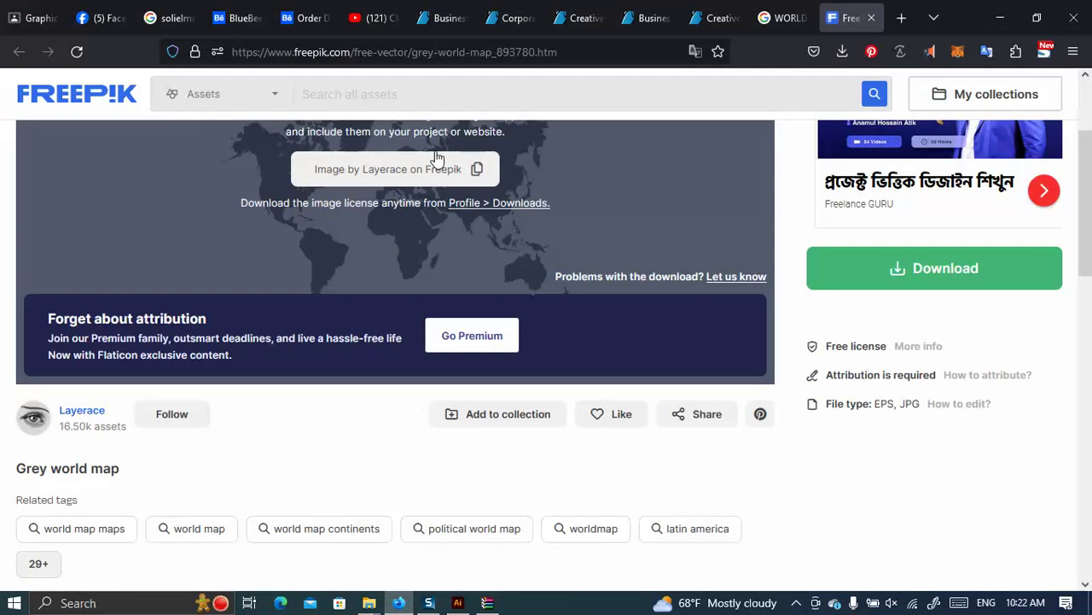
scroll(608, 199, up, 3)
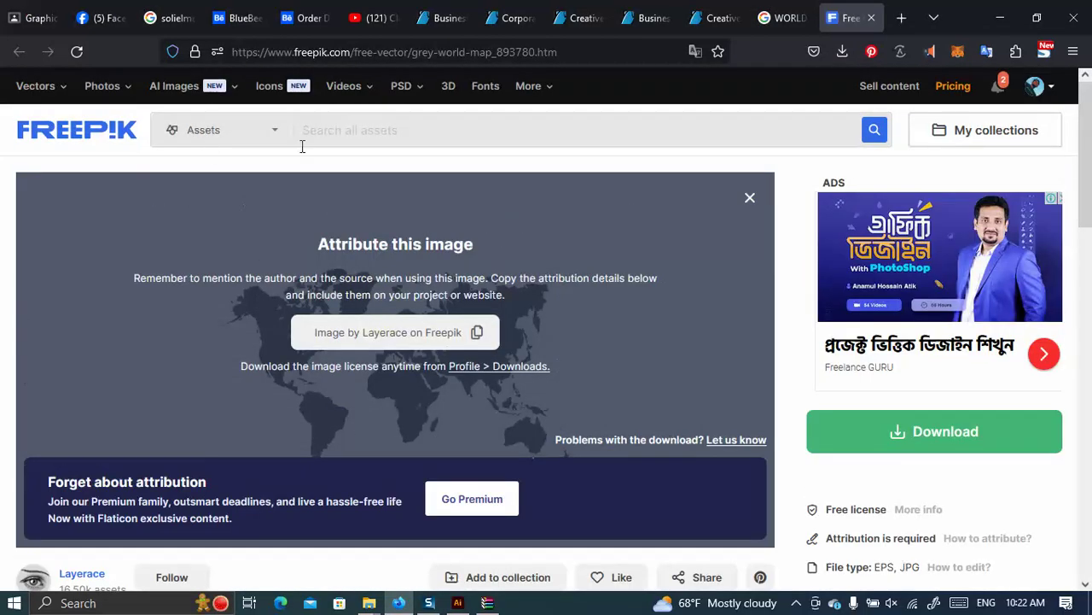
click(320, 134)
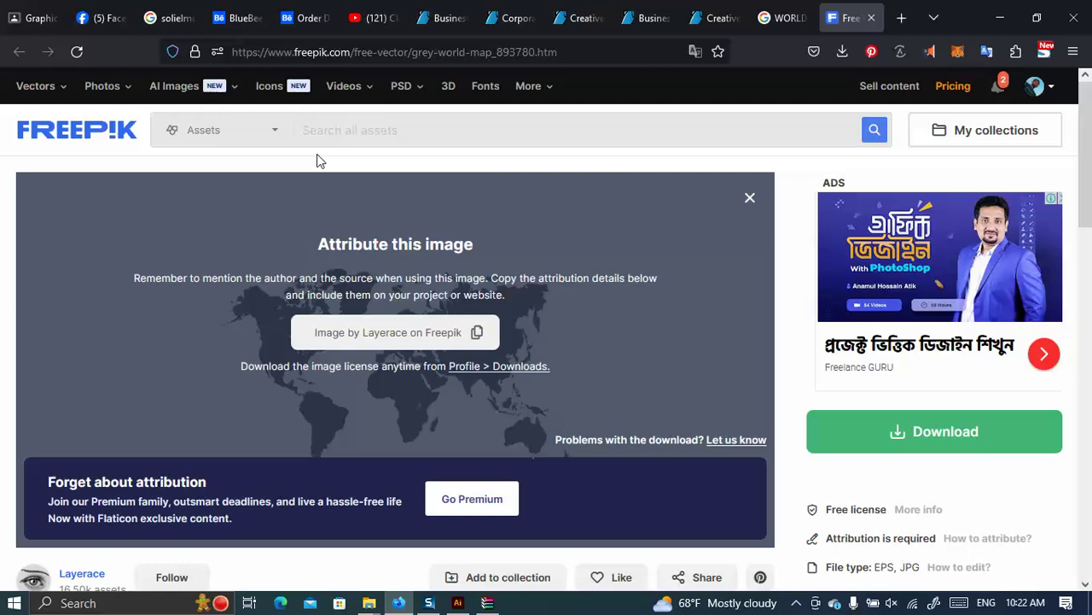
text(poli)
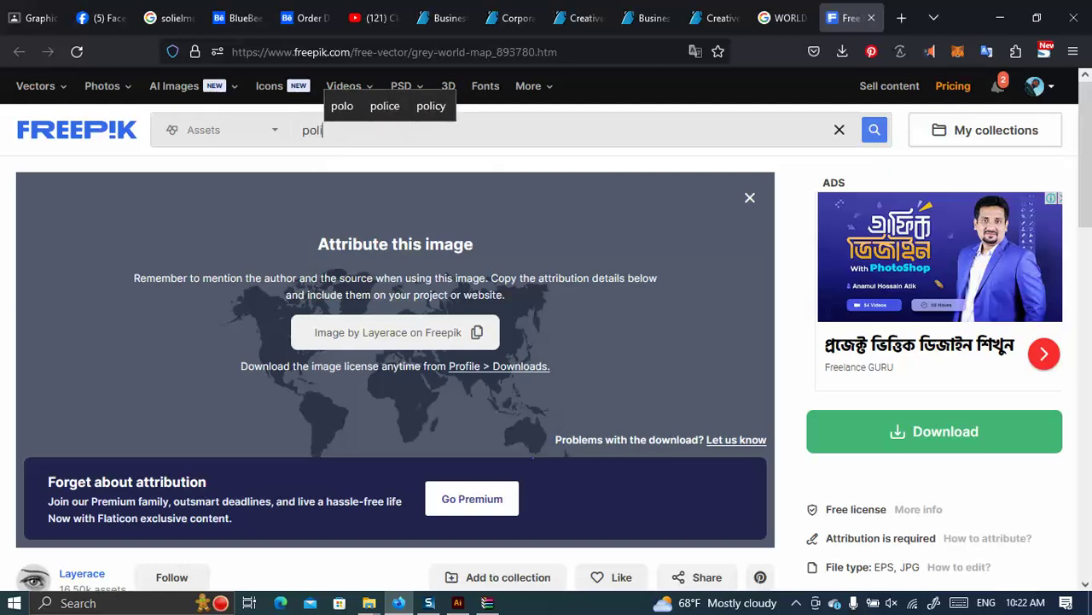
text(go)
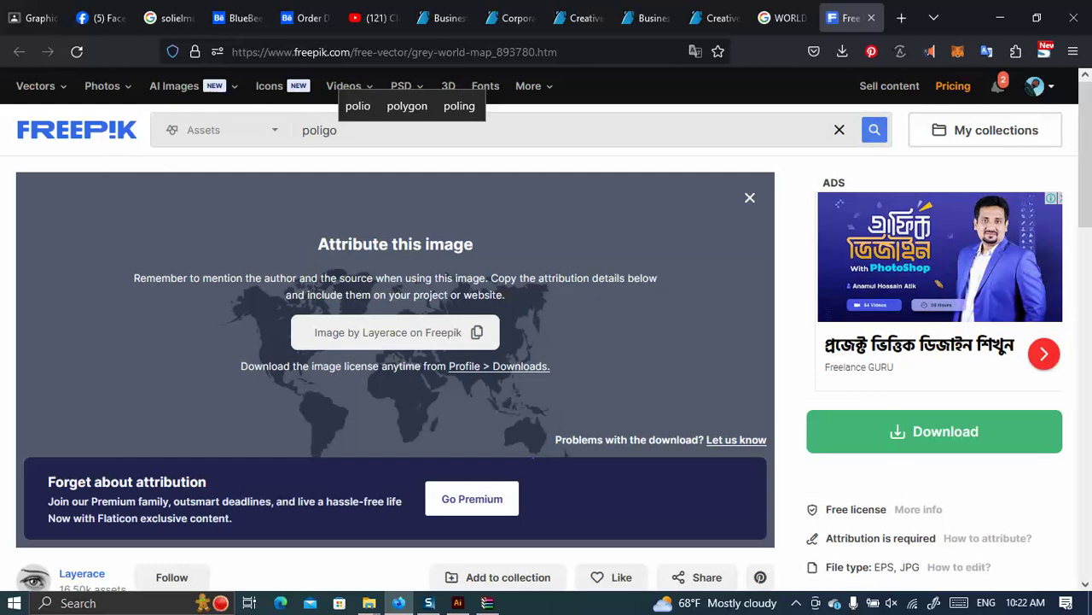
text(nal )
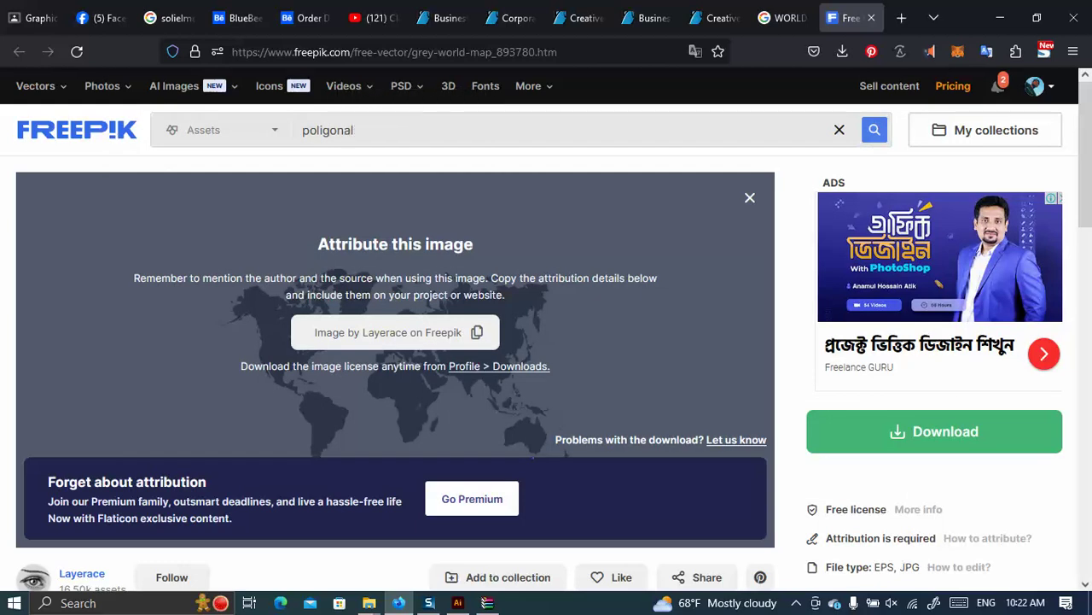
text(bac)
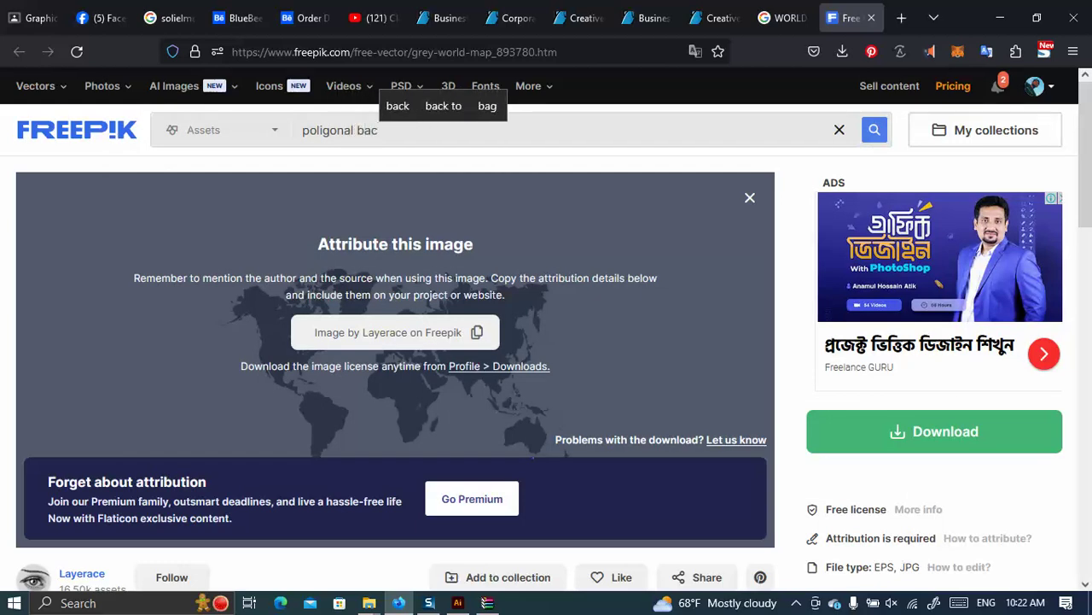
text(kground)
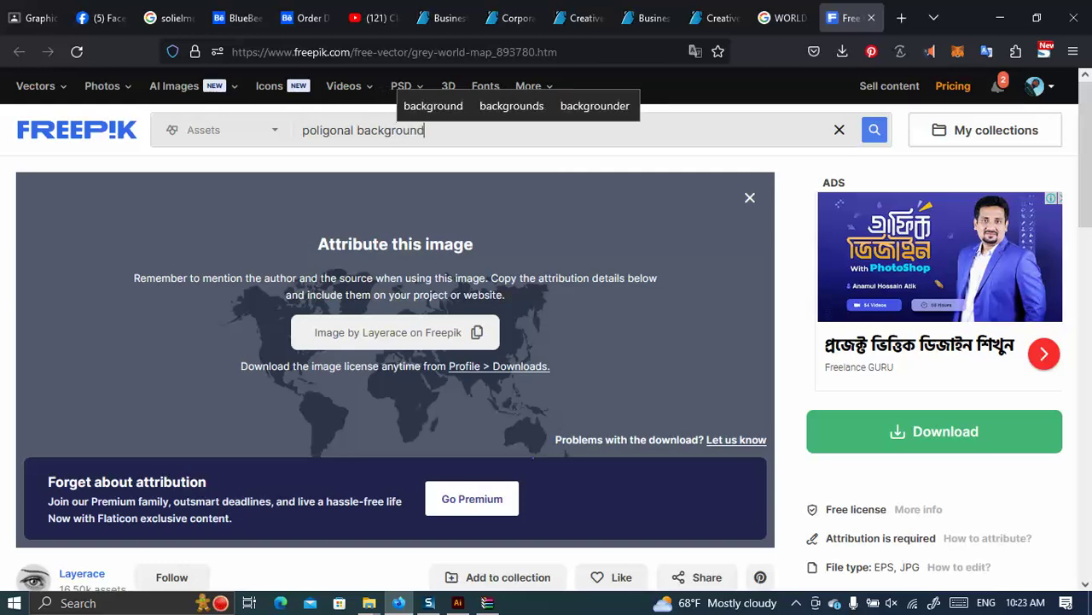
key(Return)
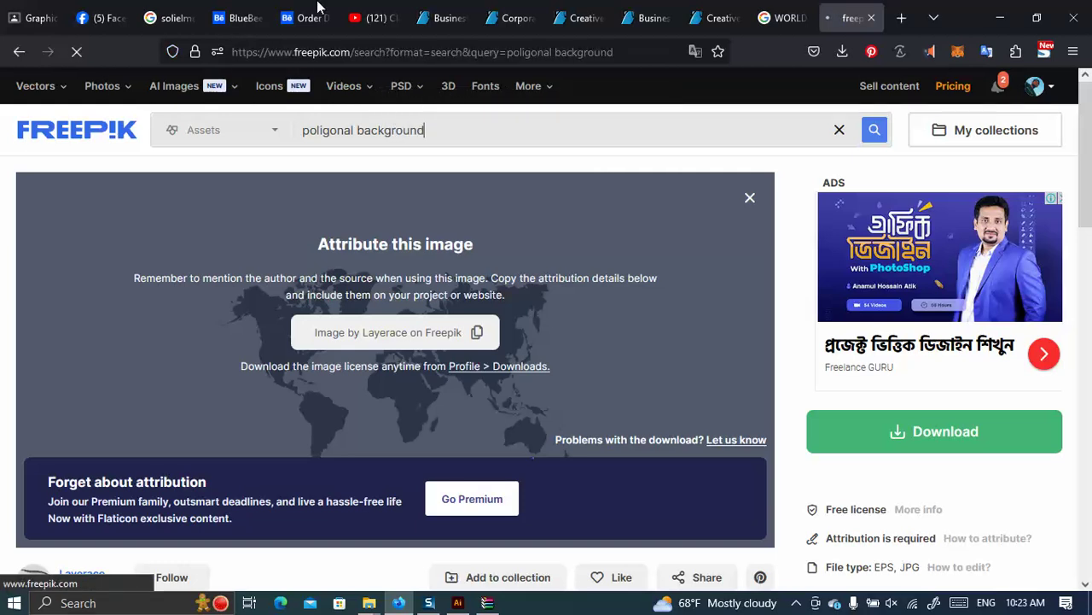
scroll(592, 293, down, 3)
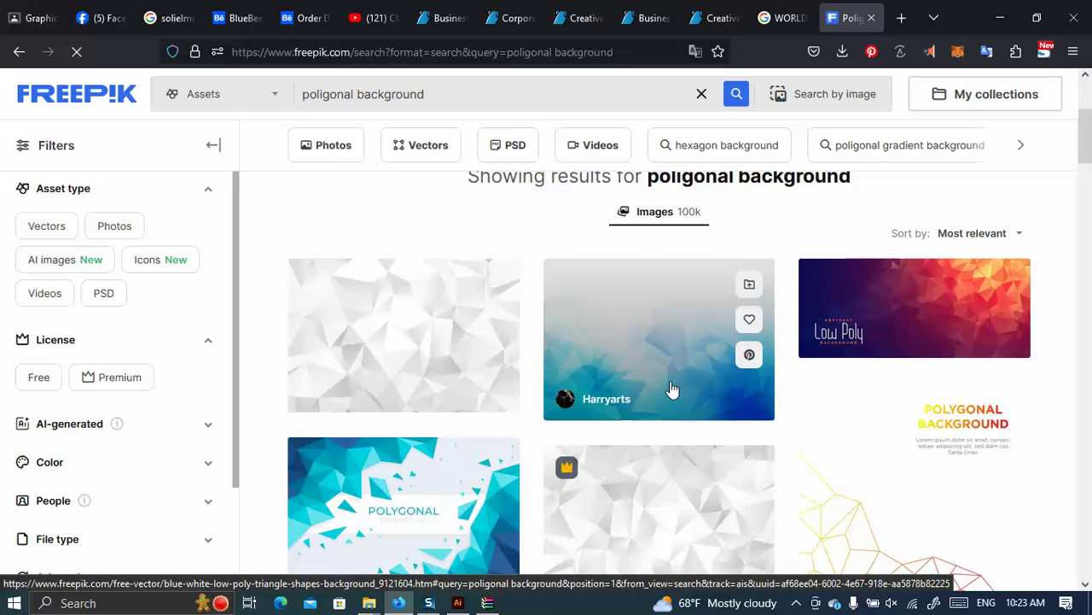
scroll(672, 389, down, 3)
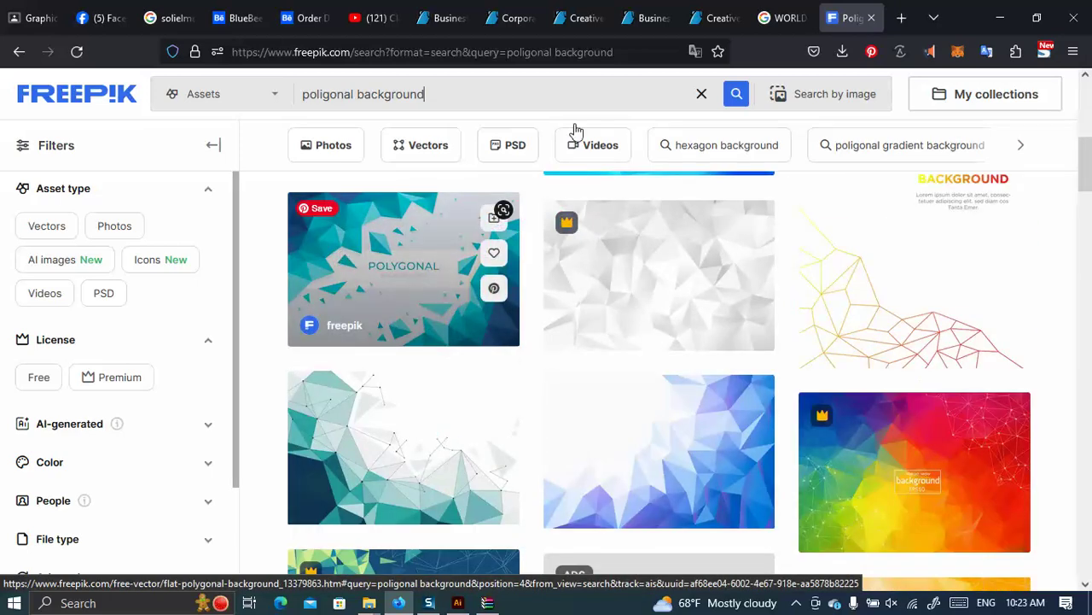
Glance at the GraphicRiver card page, then browse the Freepik poligonal background results.
click(724, 13)
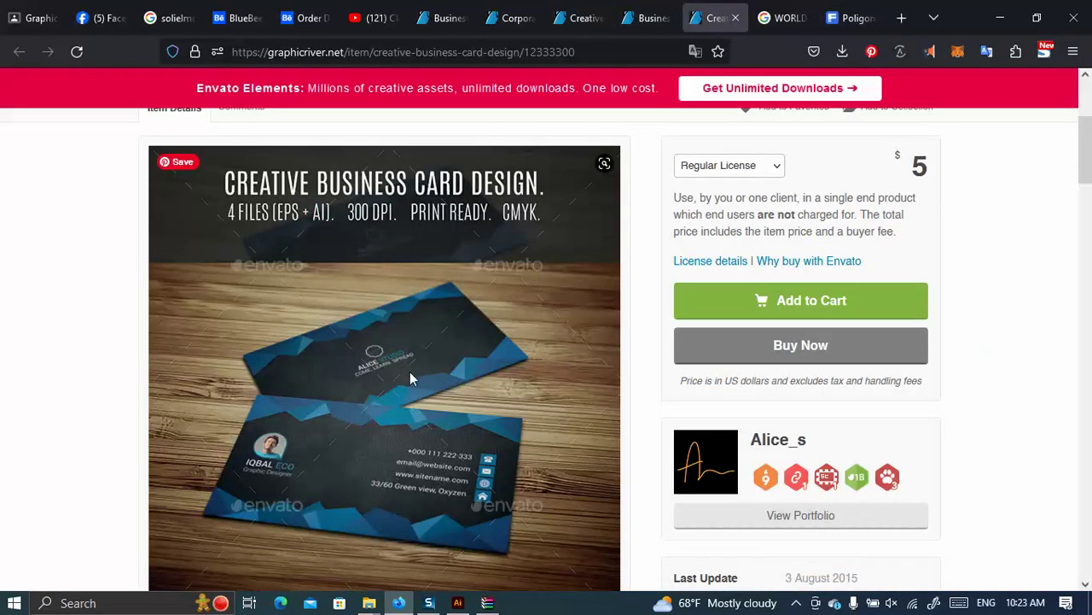
click(835, 10)
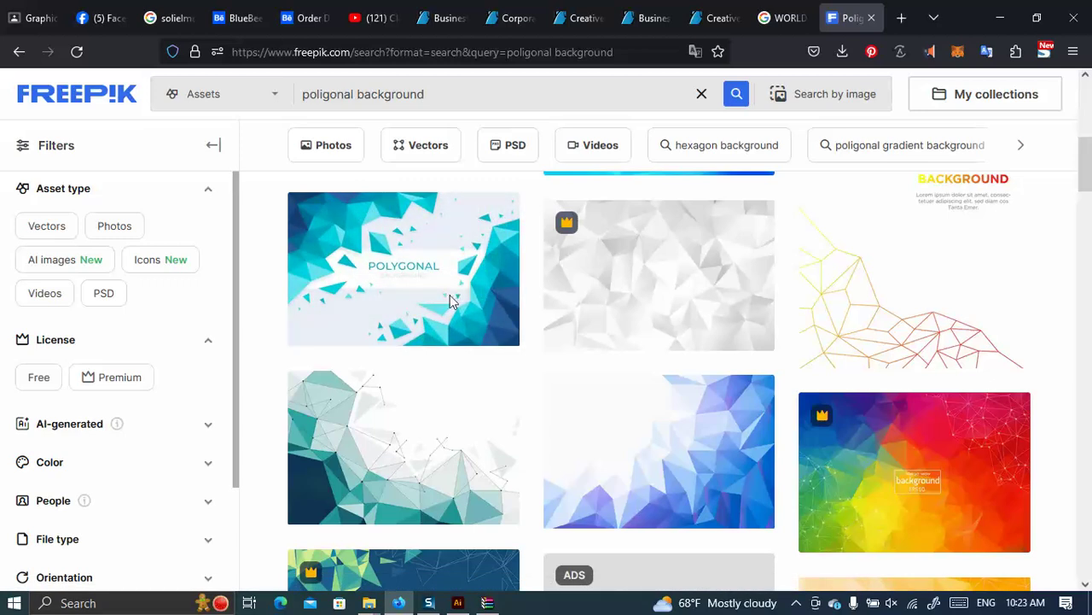
scroll(496, 320, down, 4)
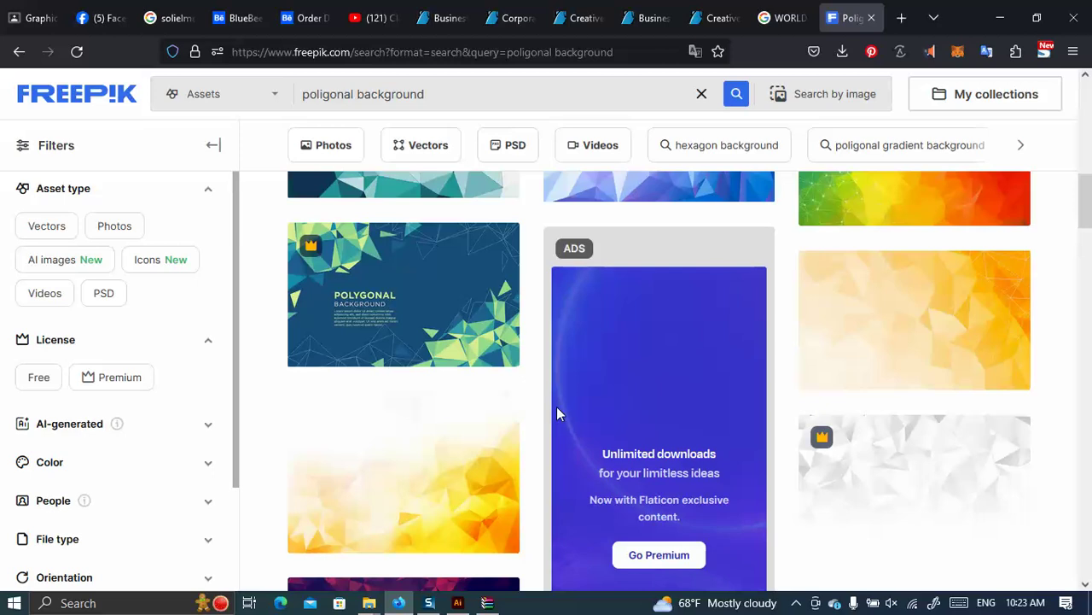
scroll(555, 405, up, 4)
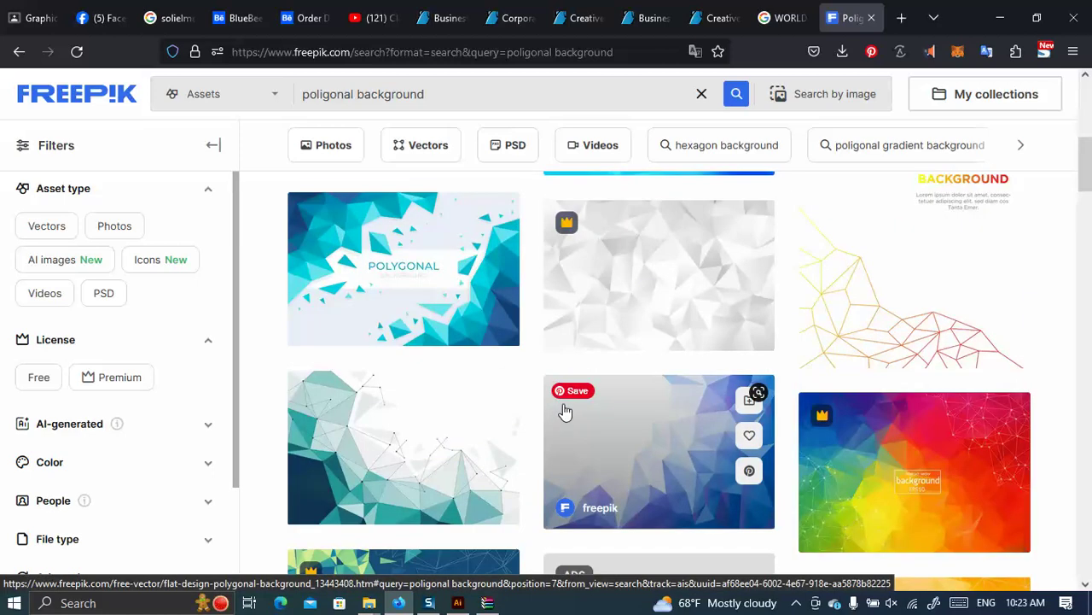
click(565, 397)
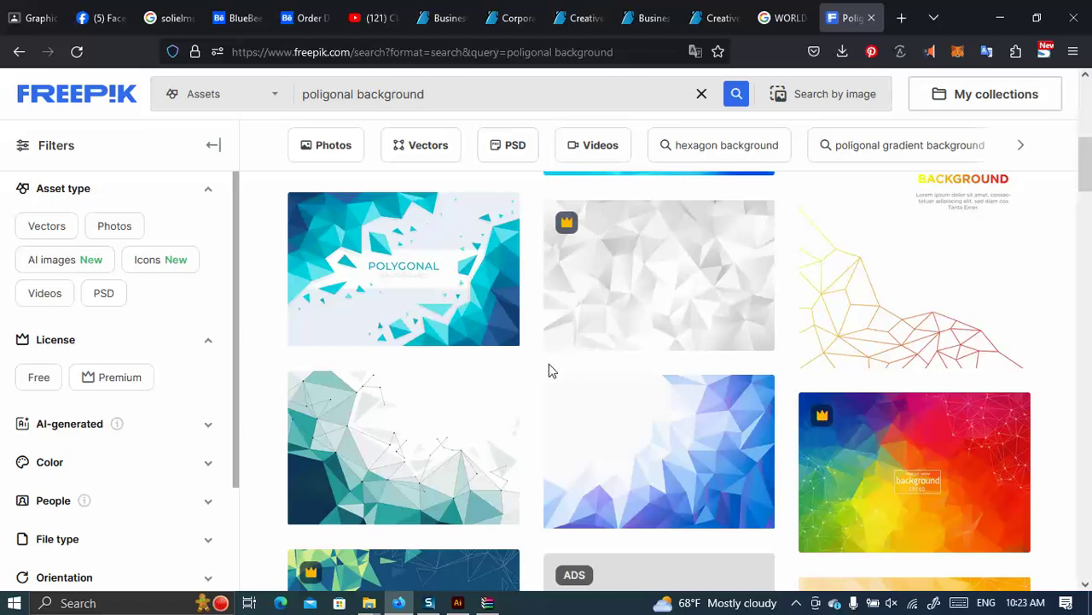
Scroll further down the Freepik results, then go back to the GraphicRiver business card tab.
scroll(681, 365, down, 3)
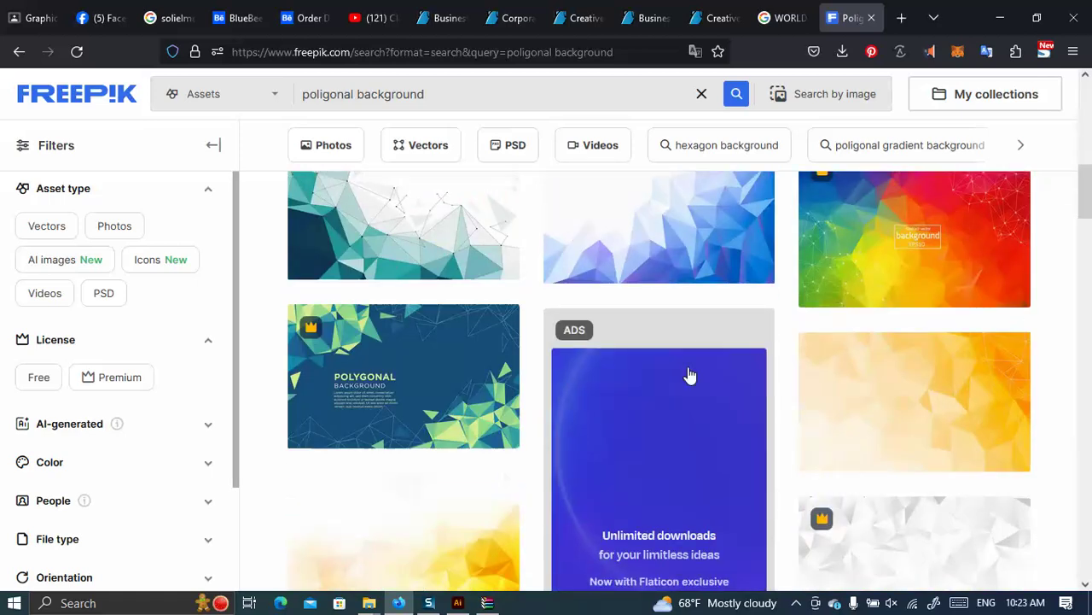
scroll(426, 369, down, 1)
scroll(426, 369, down, 6)
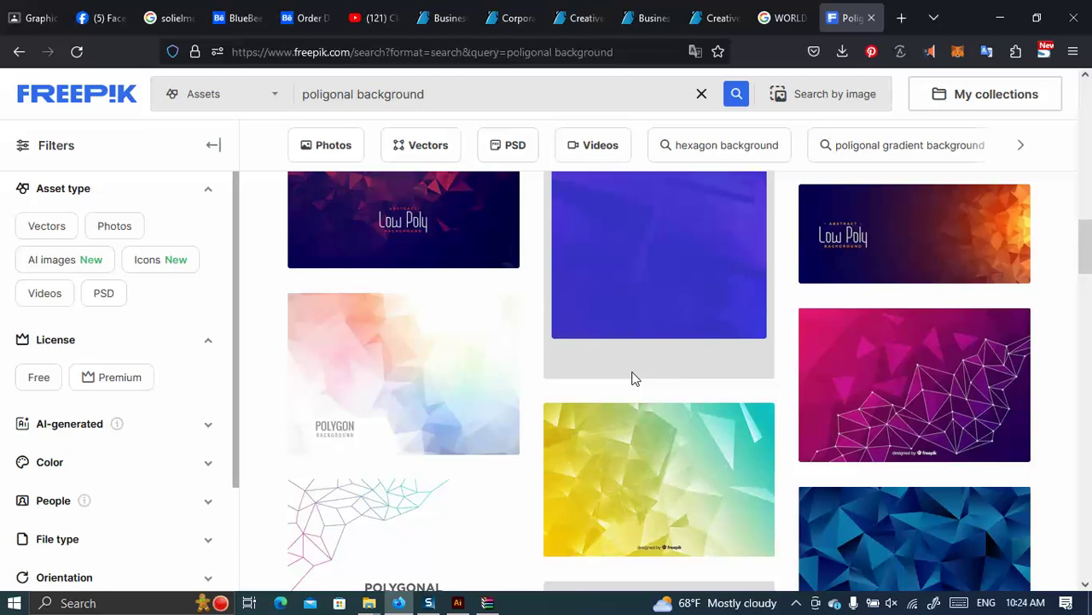
click(641, 9)
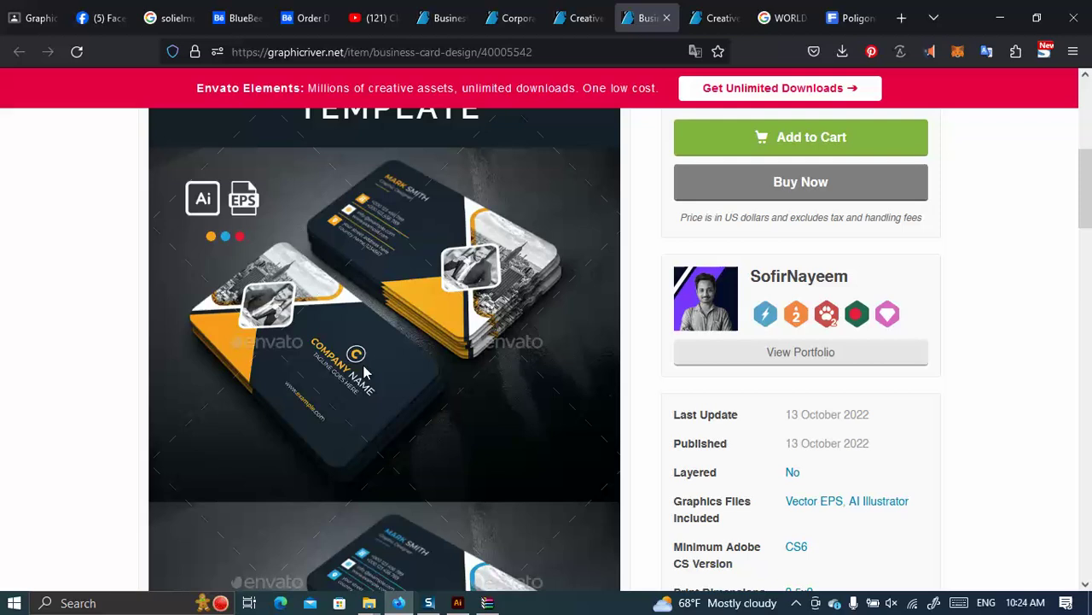
Compare the Creative Business Cards Design tabs, ending by scrolling the corporate technology card page.
click(578, 17)
scroll(709, 459, down, 5)
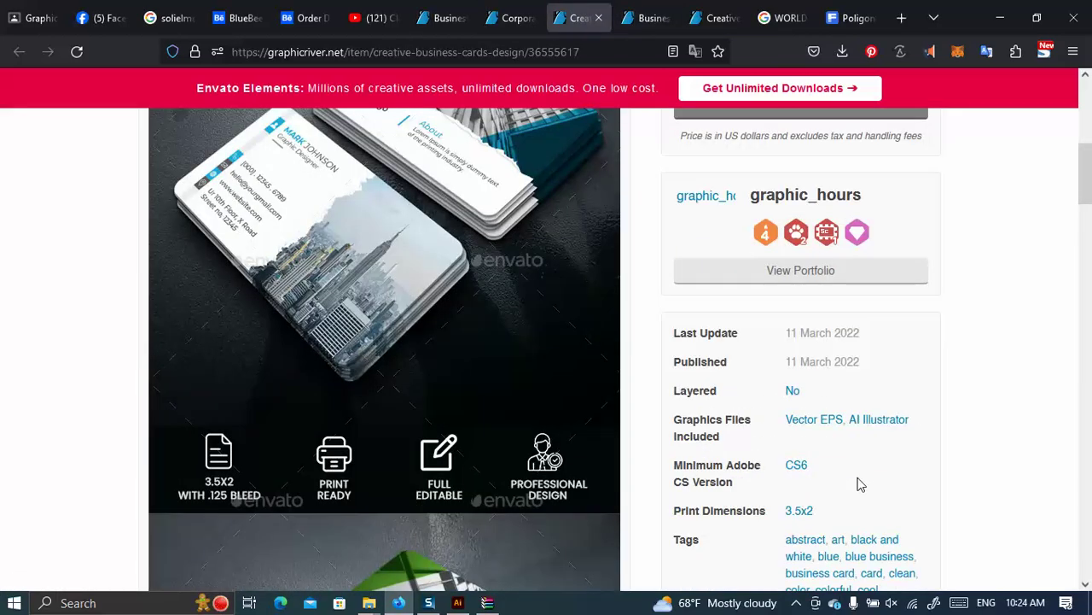
click(640, 15)
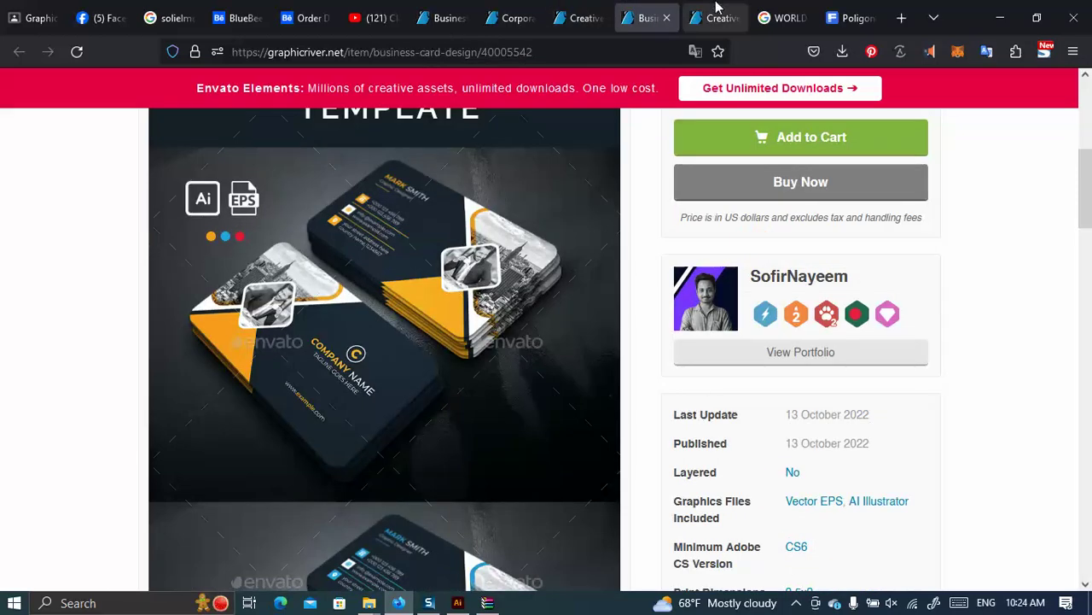
click(715, 15)
click(512, 17)
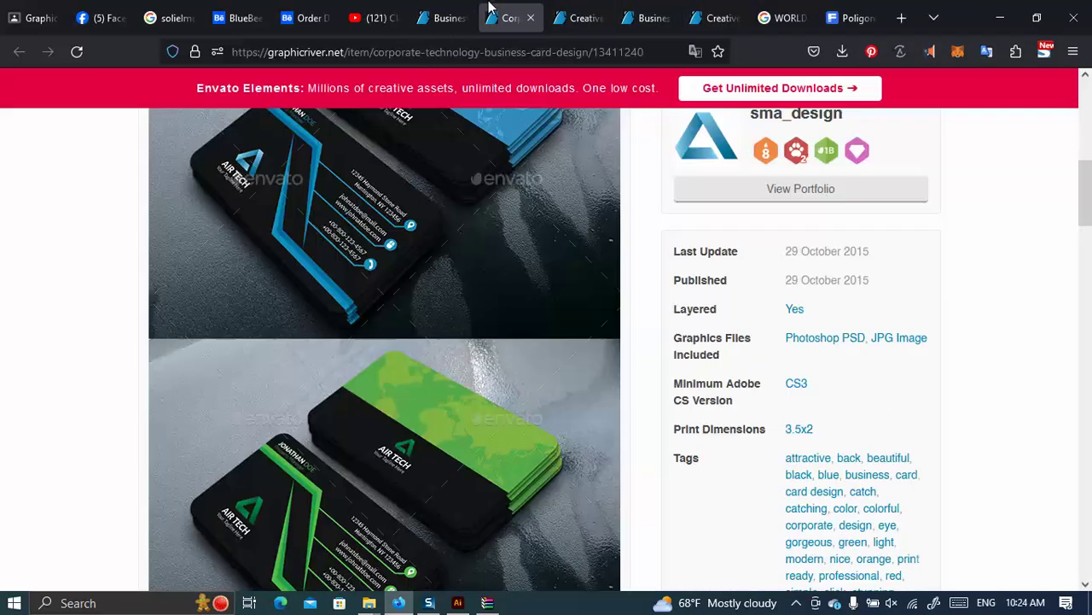
scroll(520, 339, down, 3)
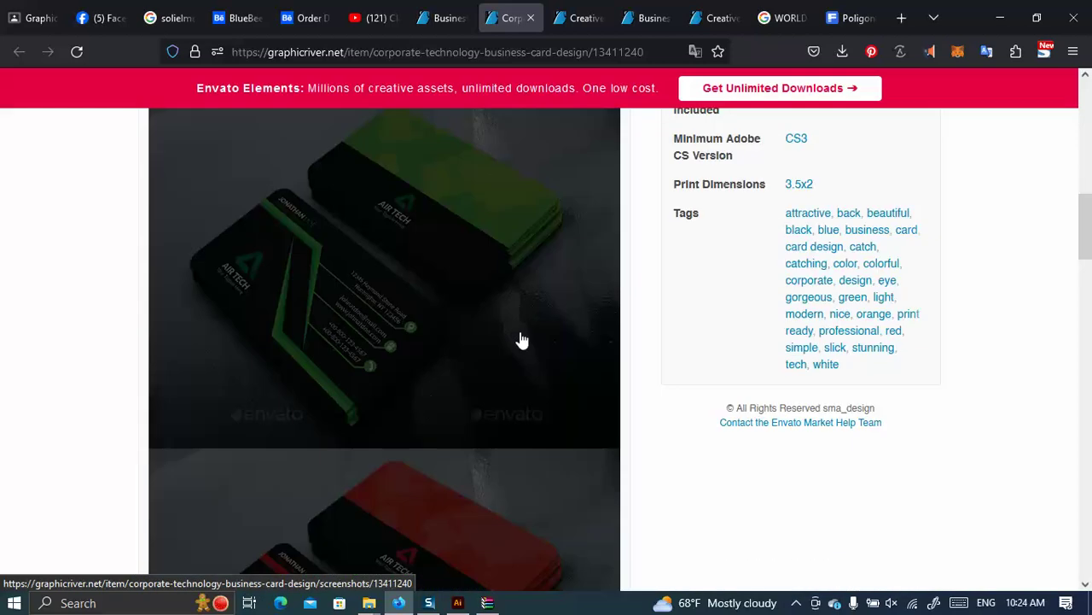
scroll(722, 446, down, 4)
Go to page 3 of the business card design results and scroll through it.
click(444, 17)
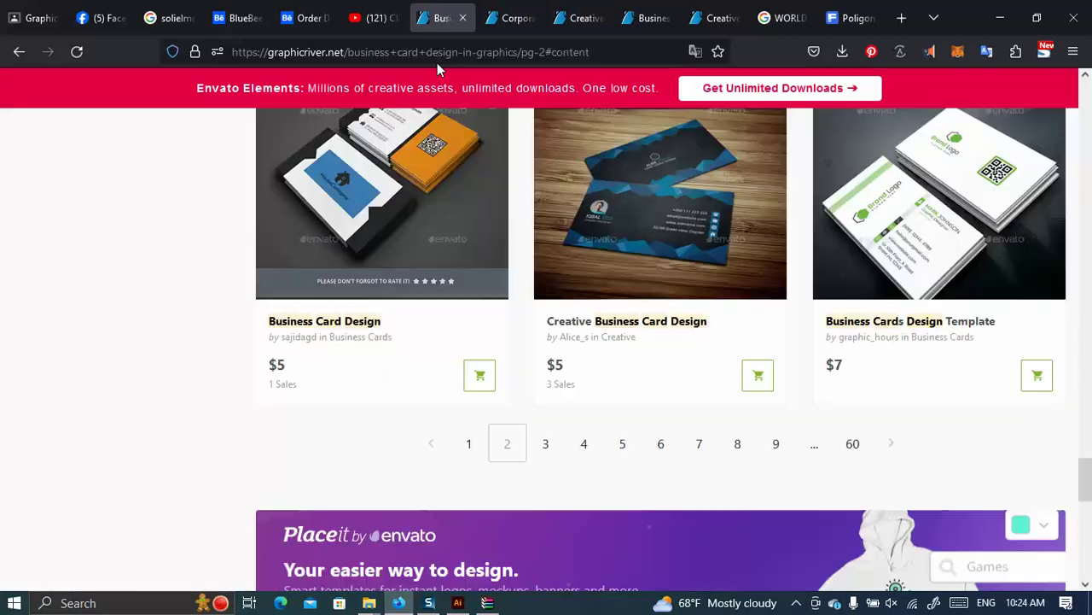
click(546, 444)
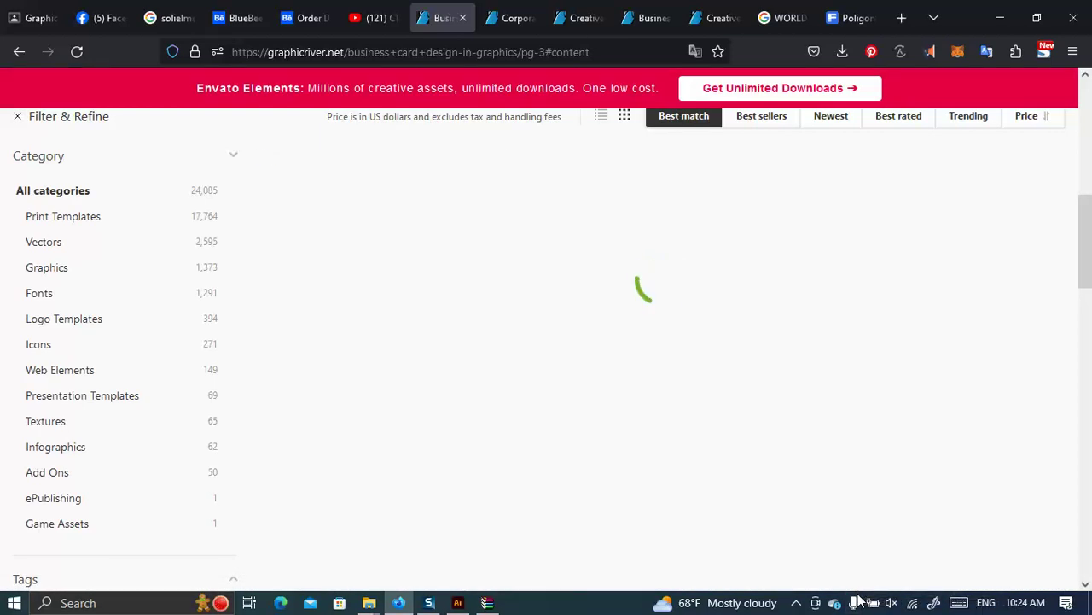
scroll(882, 512, down, 7)
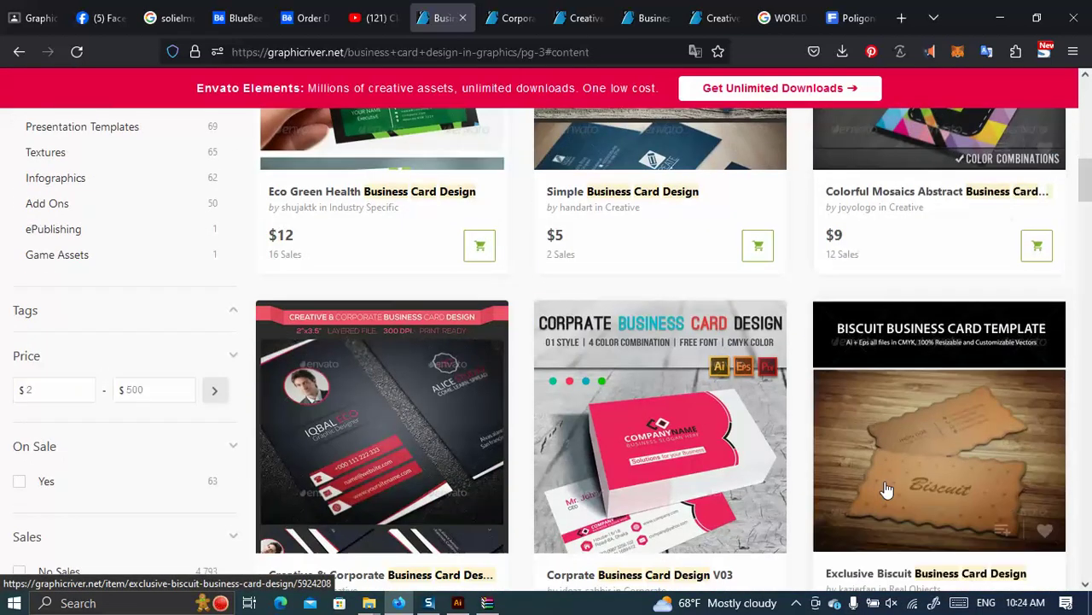
scroll(683, 389, down, 2)
scroll(691, 386, down, 3)
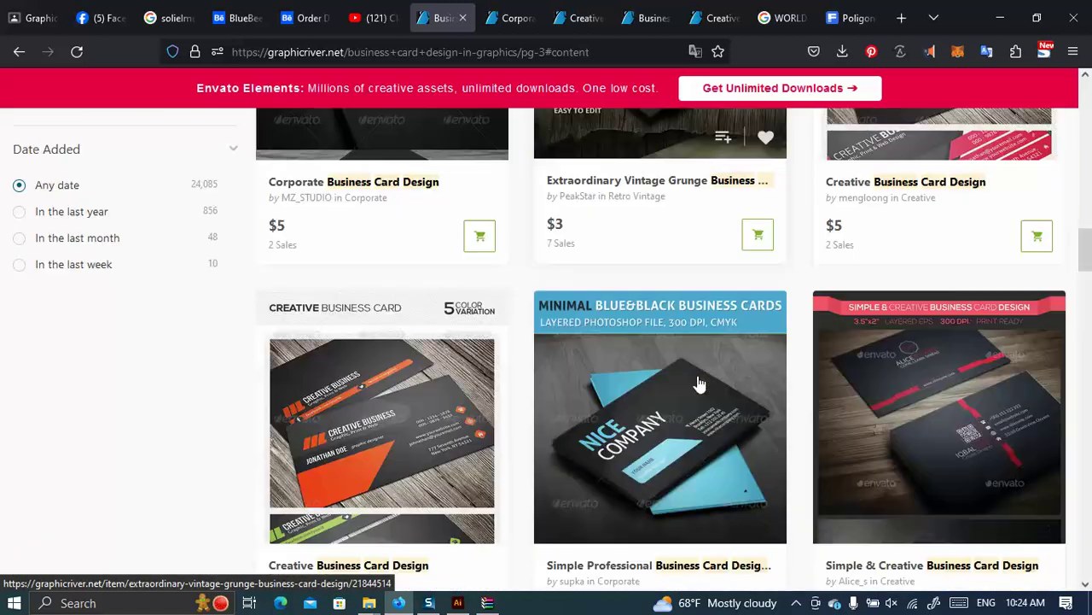
scroll(772, 423, down, 4)
scroll(786, 428, up, 4)
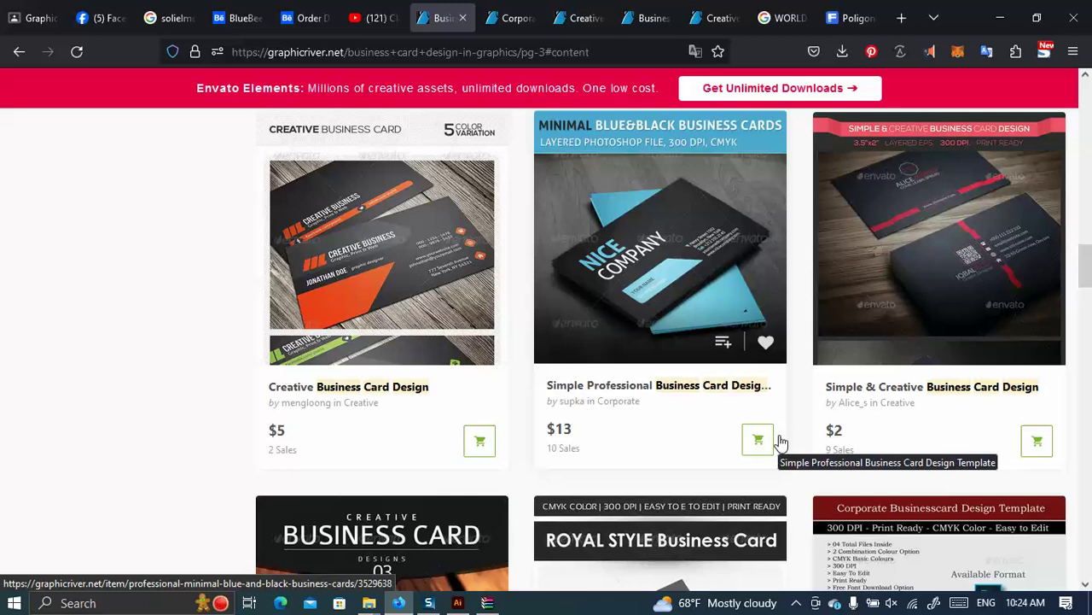
scroll(779, 440, down, 4)
scroll(800, 417, down, 3)
scroll(800, 419, down, 4)
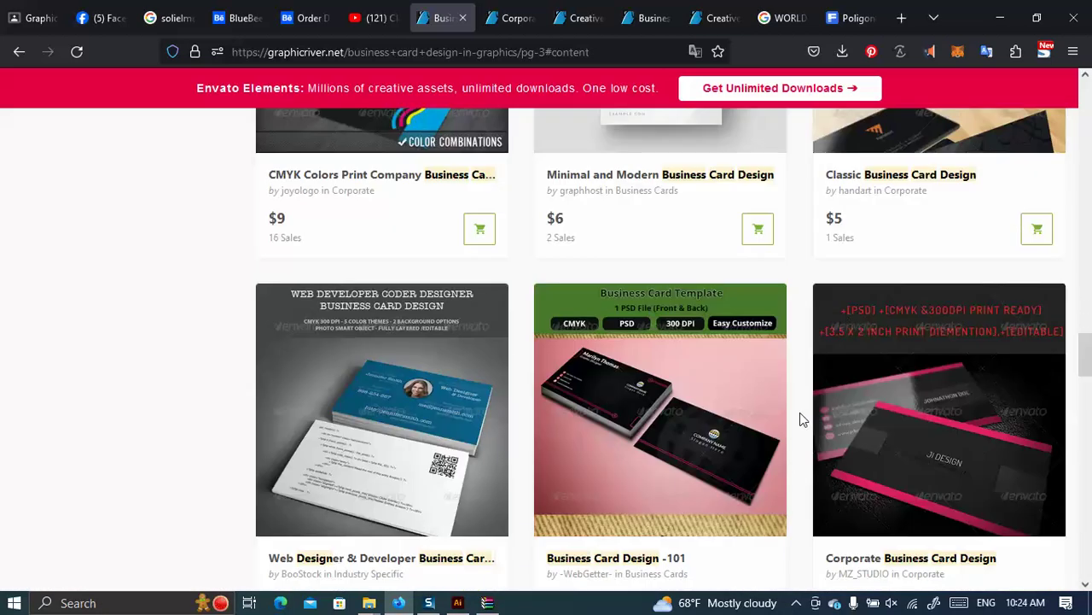
scroll(798, 418, down, 8)
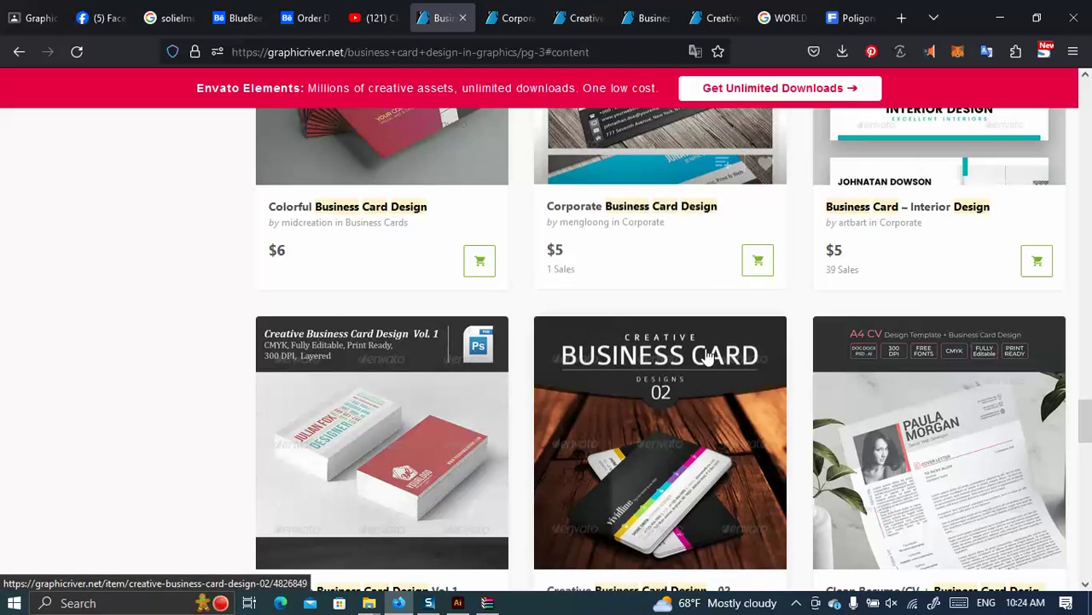
scroll(690, 337, down, 5)
scroll(911, 436, down, 3)
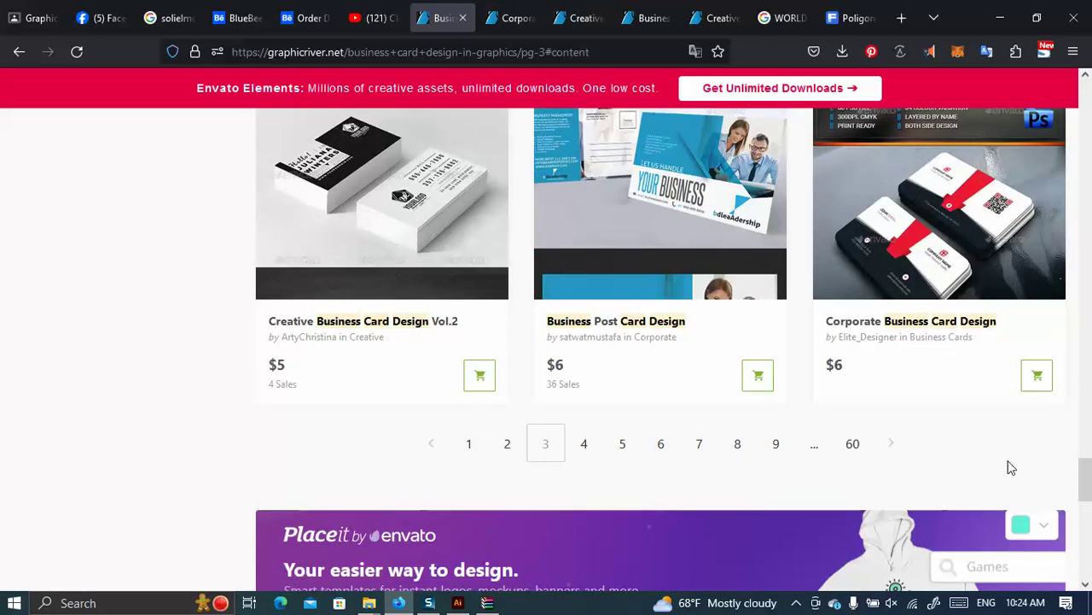
Open Corporate Business Card Design from page 3 in a new tab.
right_click(935, 189)
click(905, 203)
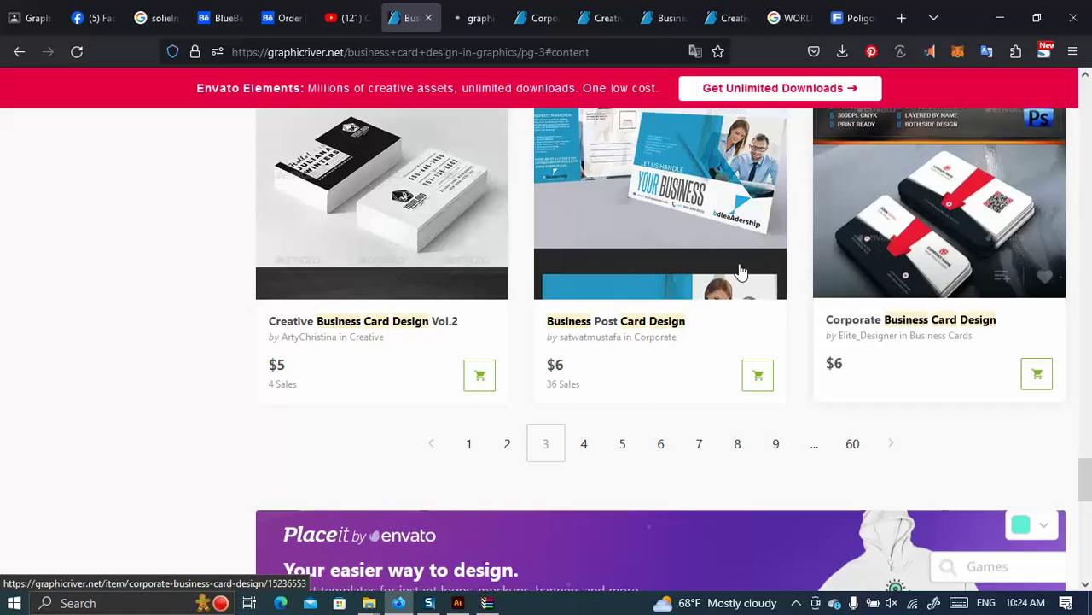
scroll(674, 309, down, 2)
scroll(669, 309, up, 3)
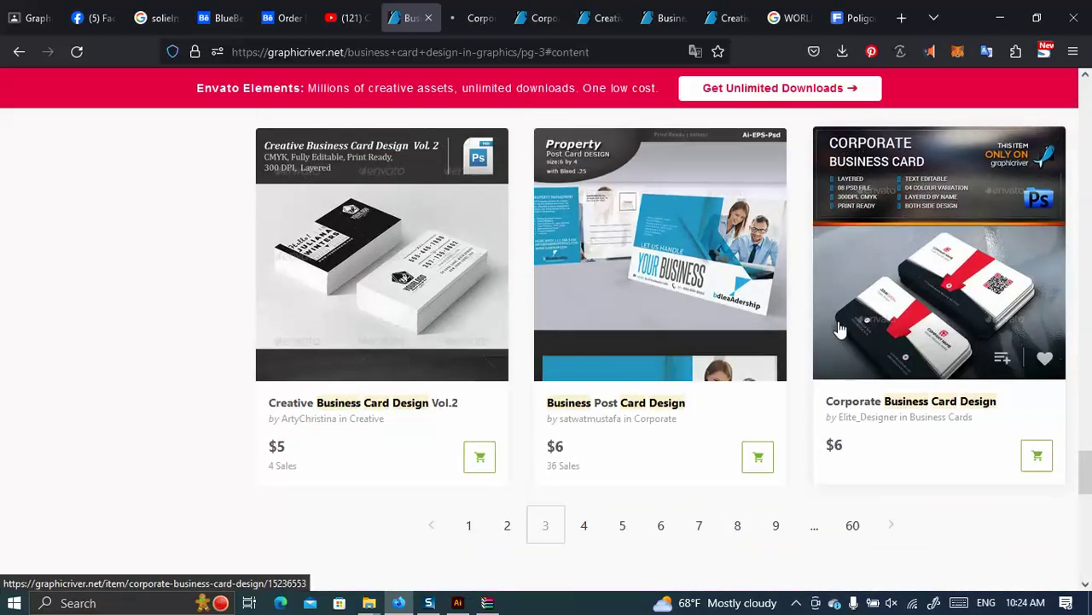
scroll(649, 294, down, 3)
click(593, 291)
click(475, 18)
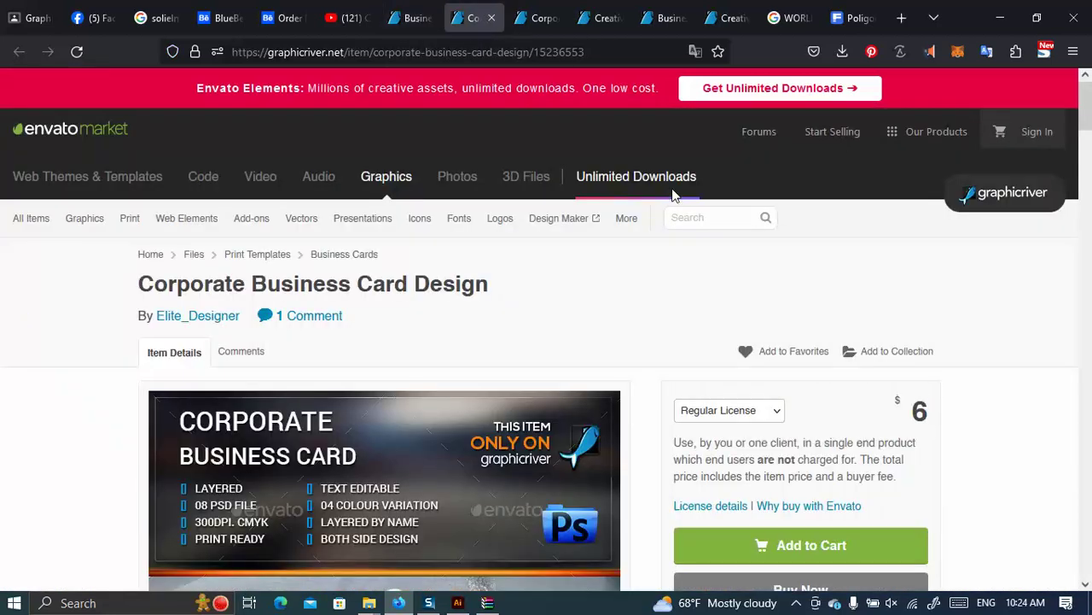
scroll(407, 409, down, 4)
scroll(407, 409, down, 5)
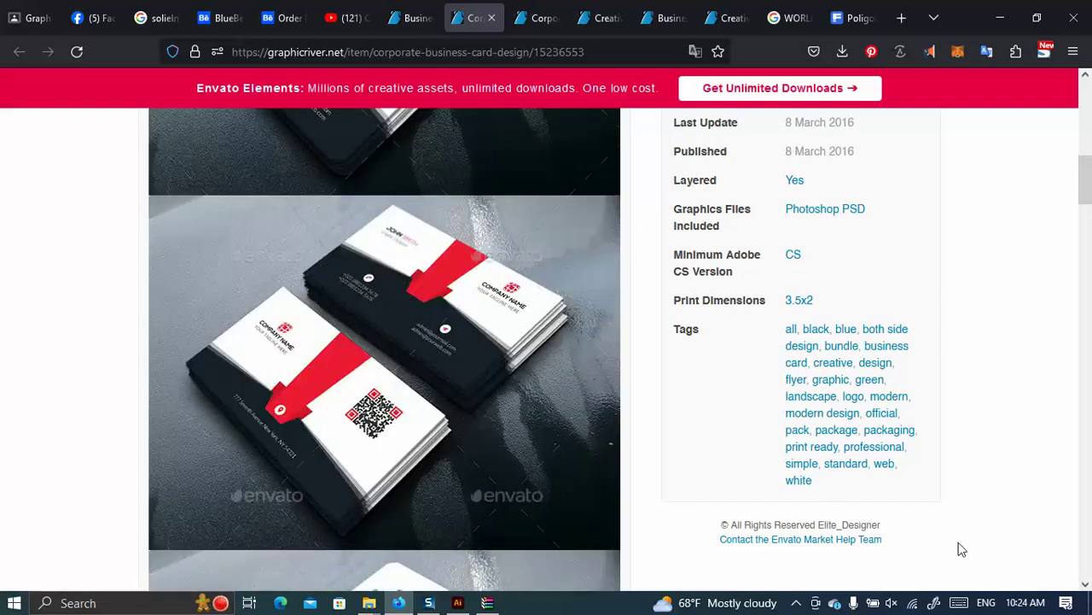
scroll(586, 407, down, 5)
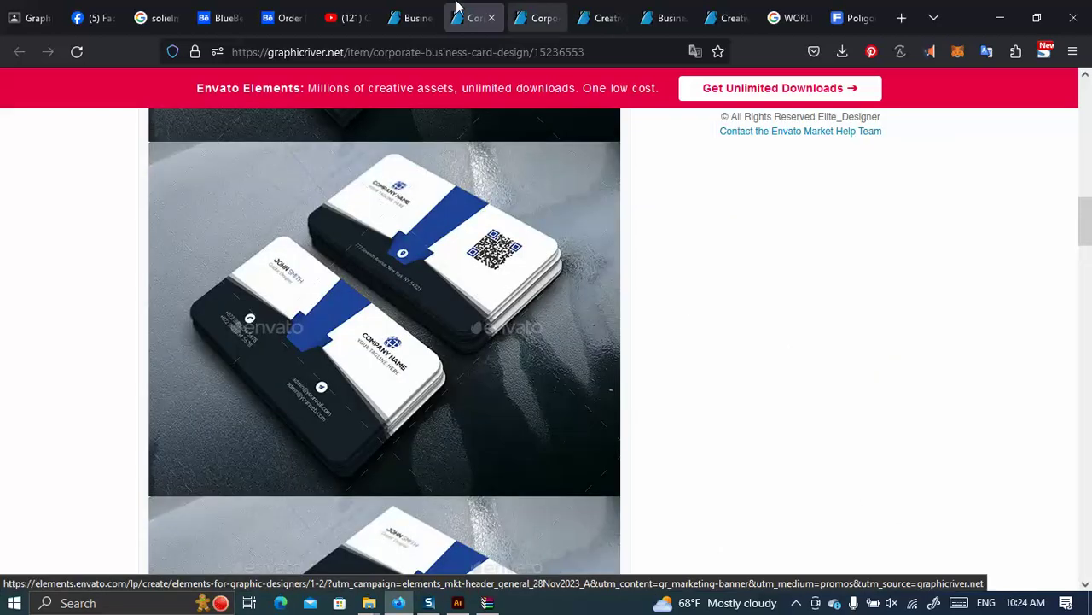
Open Corporate Business Card Design from the results in a new tab.
click(410, 16)
scroll(478, 356, down, 3)
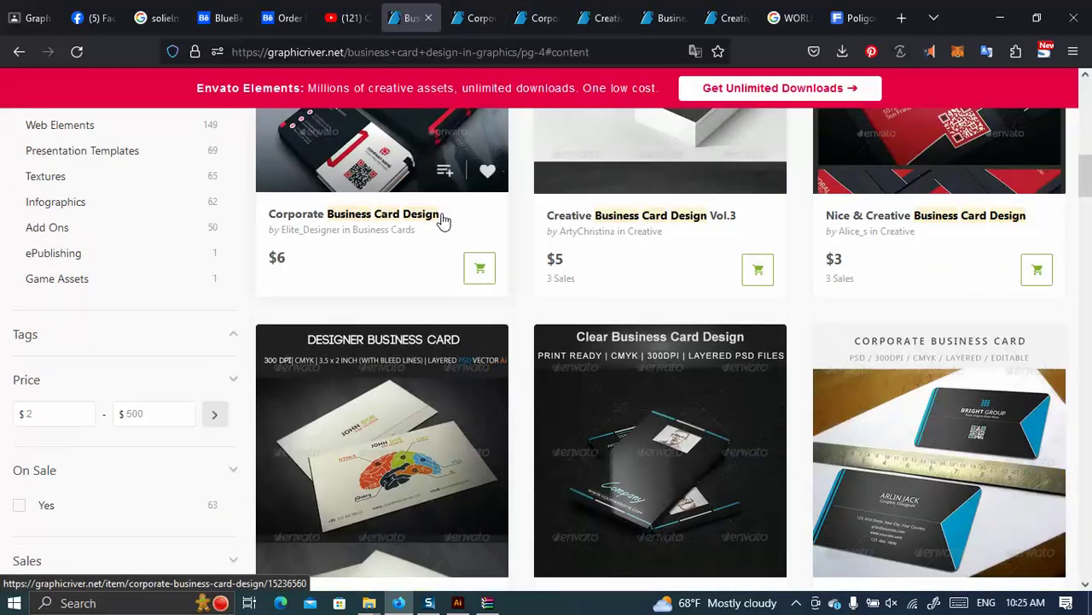
scroll(441, 219, up, 2)
right_click(422, 258)
click(458, 272)
Filter the business card results to Top Sellers only.
scroll(683, 384, down, 4)
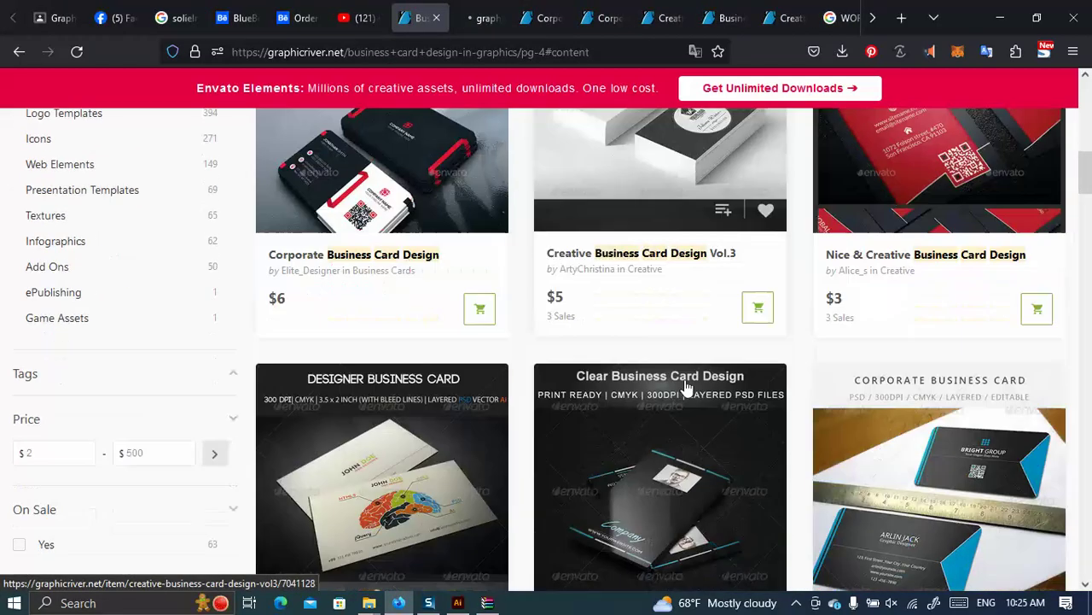
scroll(690, 387, up, 4)
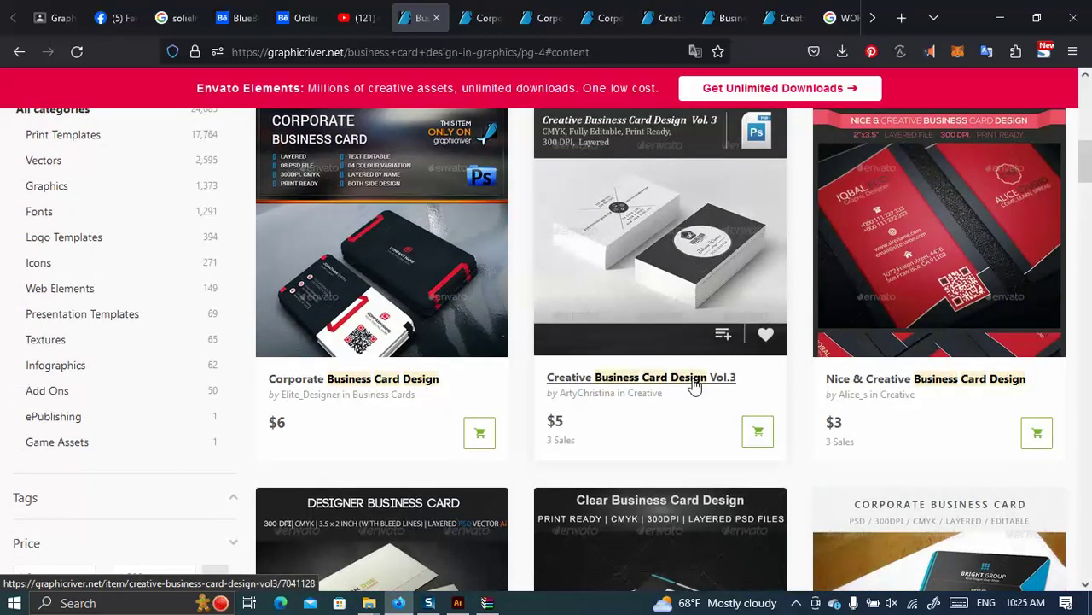
scroll(693, 387, down, 7)
scroll(696, 388, down, 9)
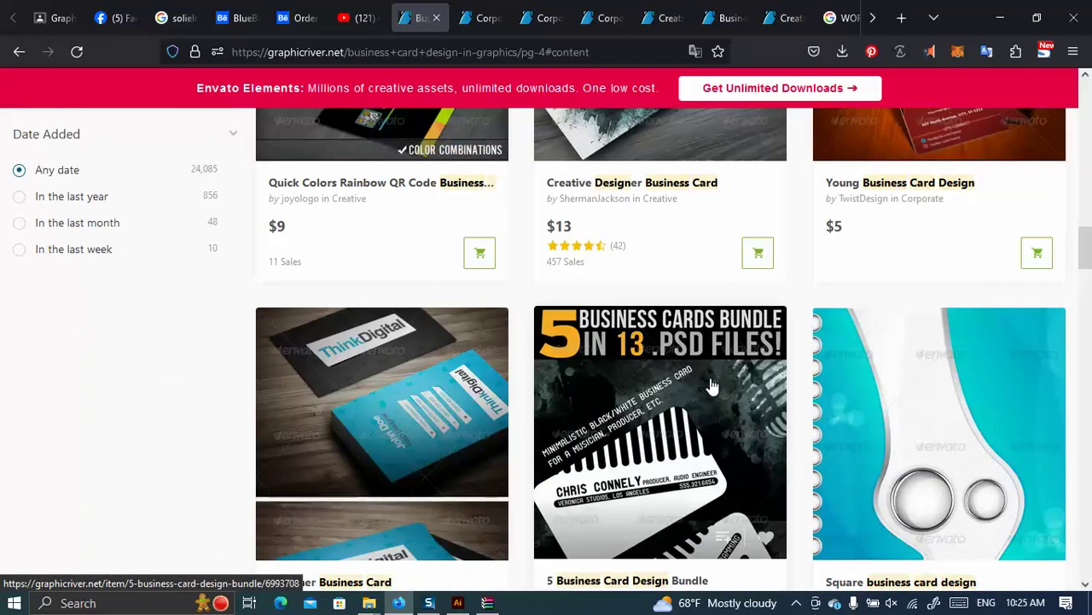
scroll(715, 388, down, 6)
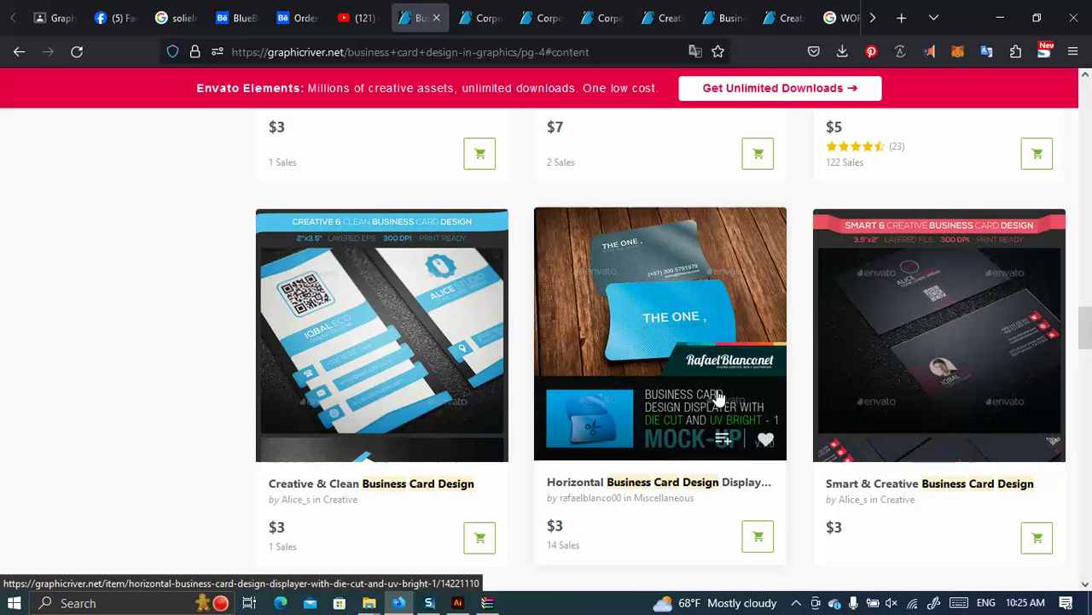
scroll(666, 376, down, 5)
scroll(687, 372, up, 4)
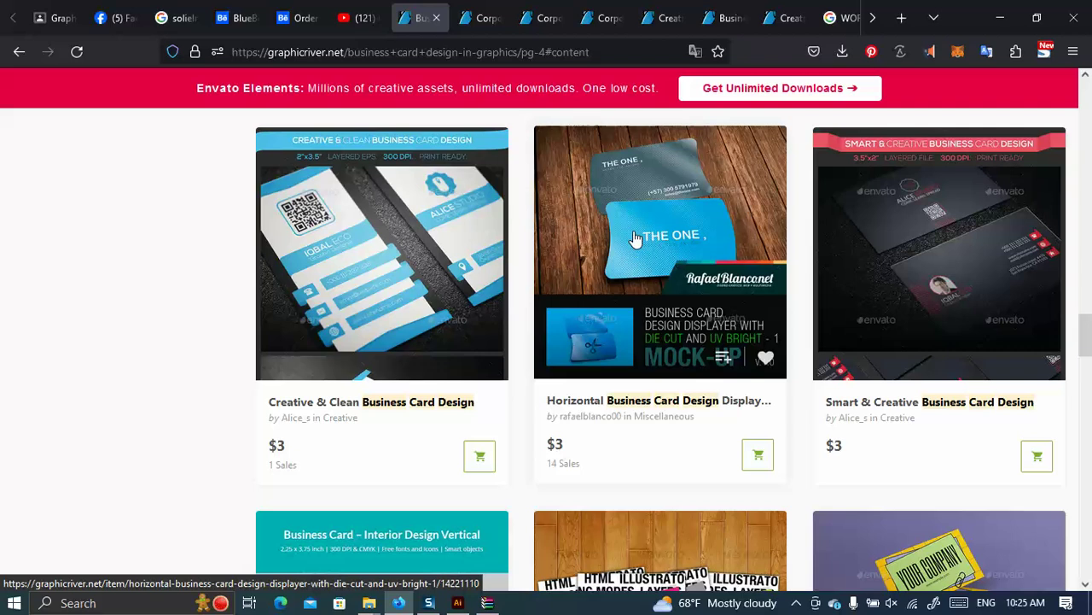
scroll(639, 236, down, 10)
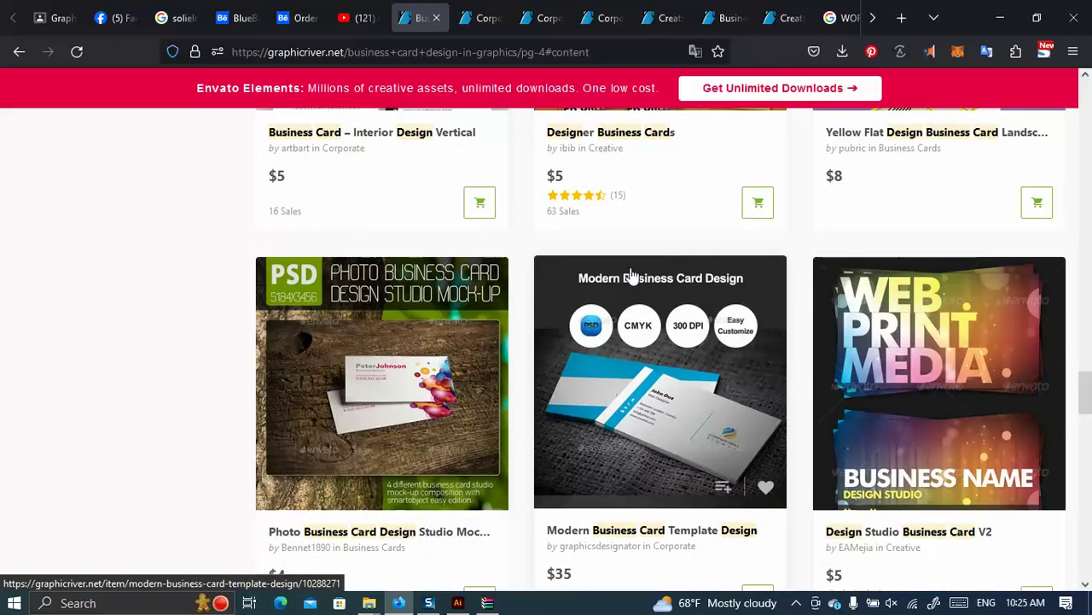
scroll(743, 317, down, 8)
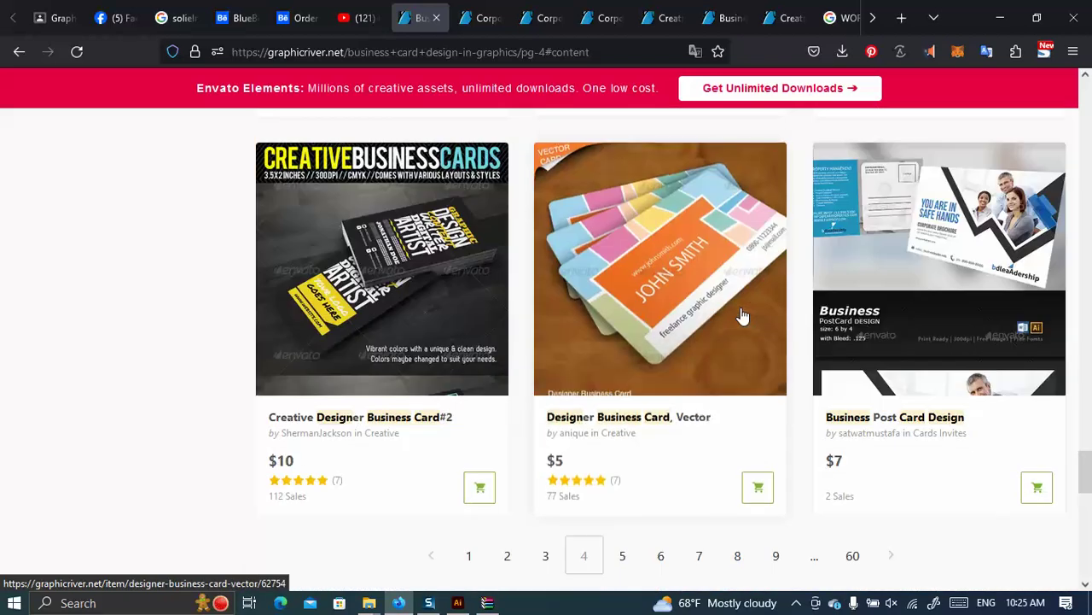
scroll(208, 214, up, 20)
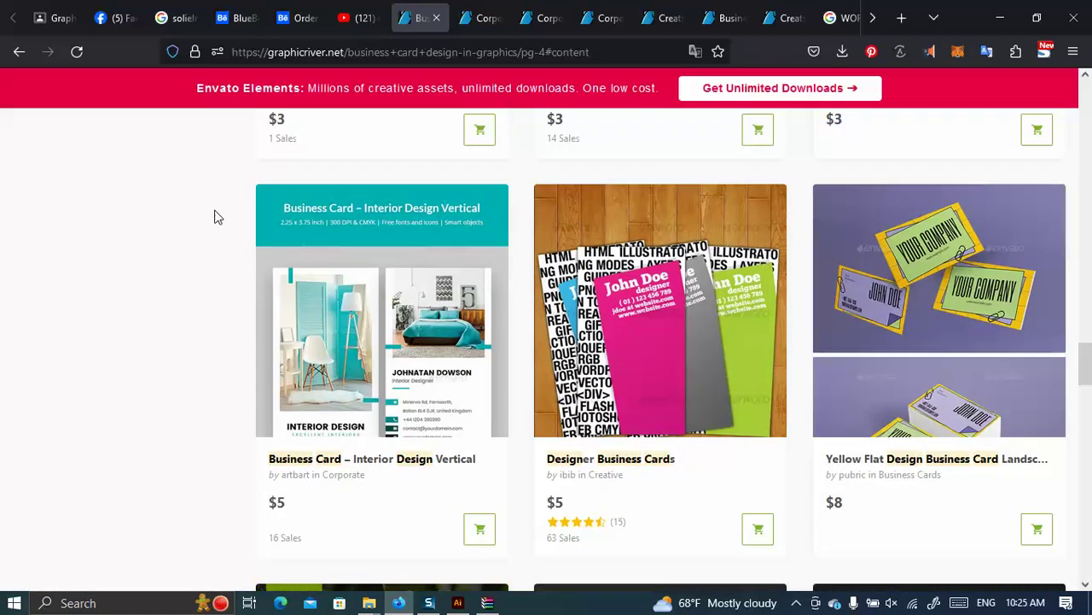
scroll(53, 276, up, 5)
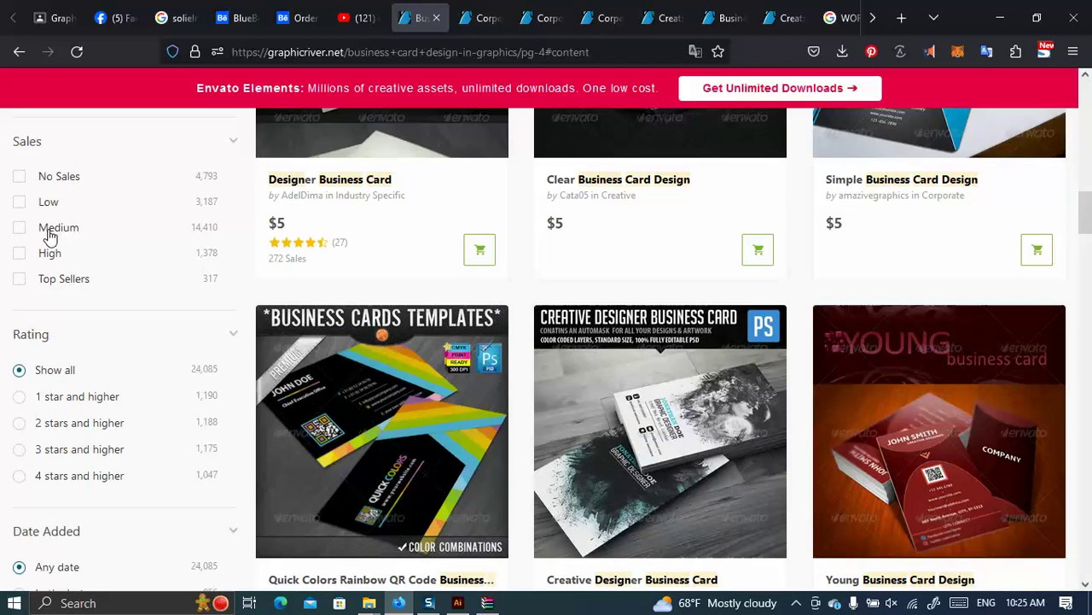
click(21, 293)
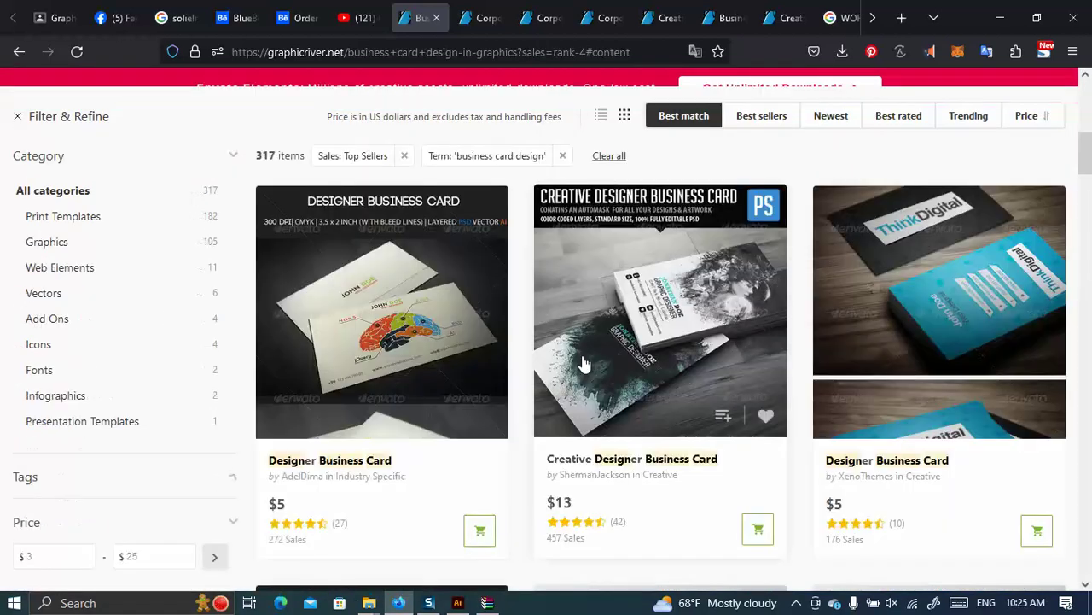
Scroll through the 317 top-selling results and go to page 2.
scroll(744, 314, down, 9)
scroll(43, 236, up, 8)
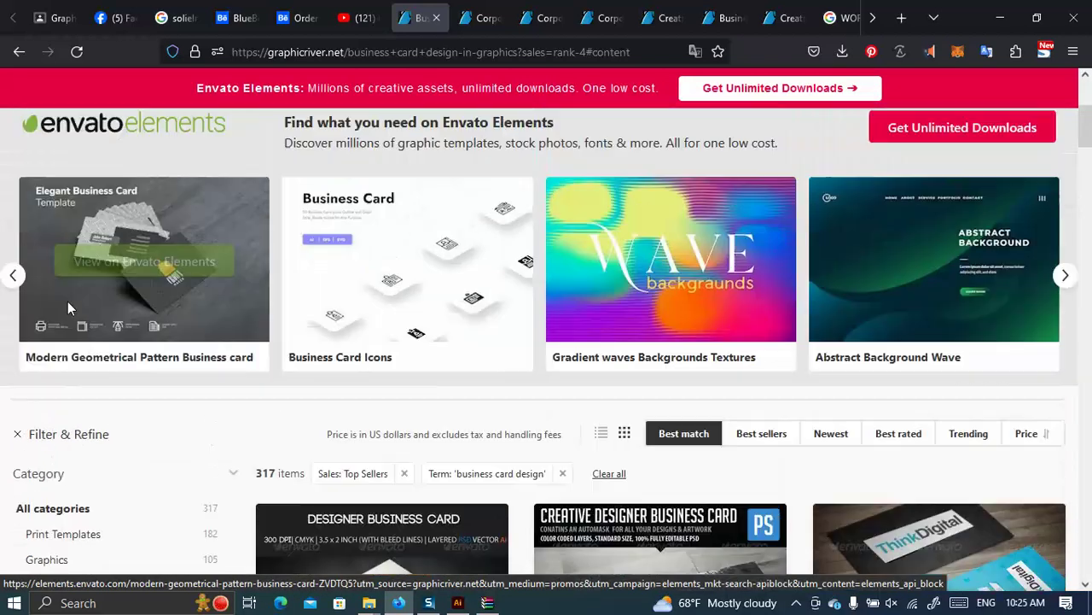
scroll(51, 303, down, 6)
scroll(51, 324, down, 1)
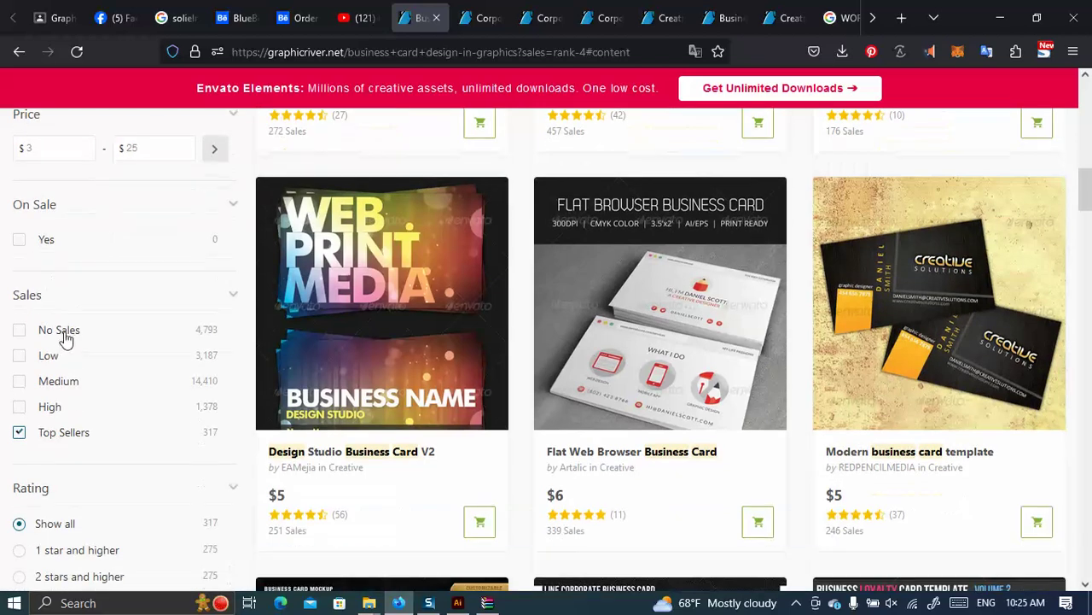
scroll(741, 391, down, 10)
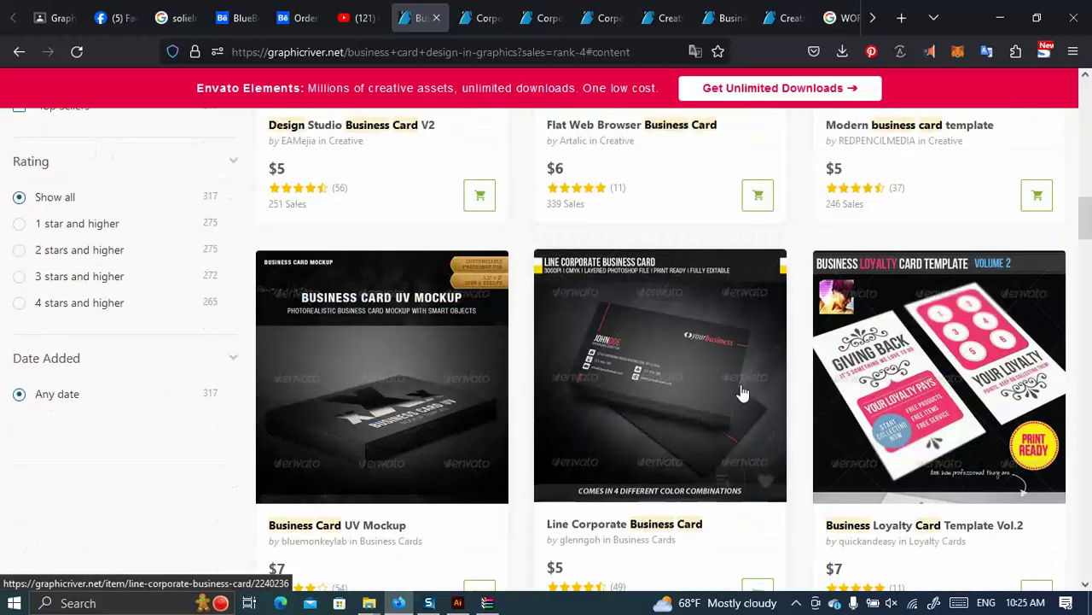
scroll(741, 391, down, 3)
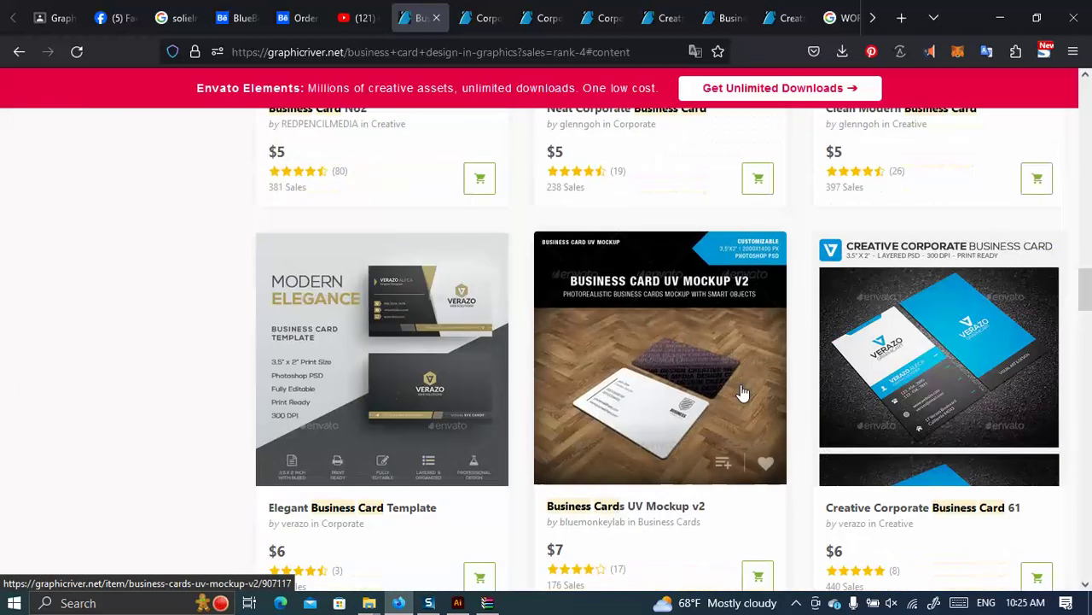
scroll(737, 383, down, 2)
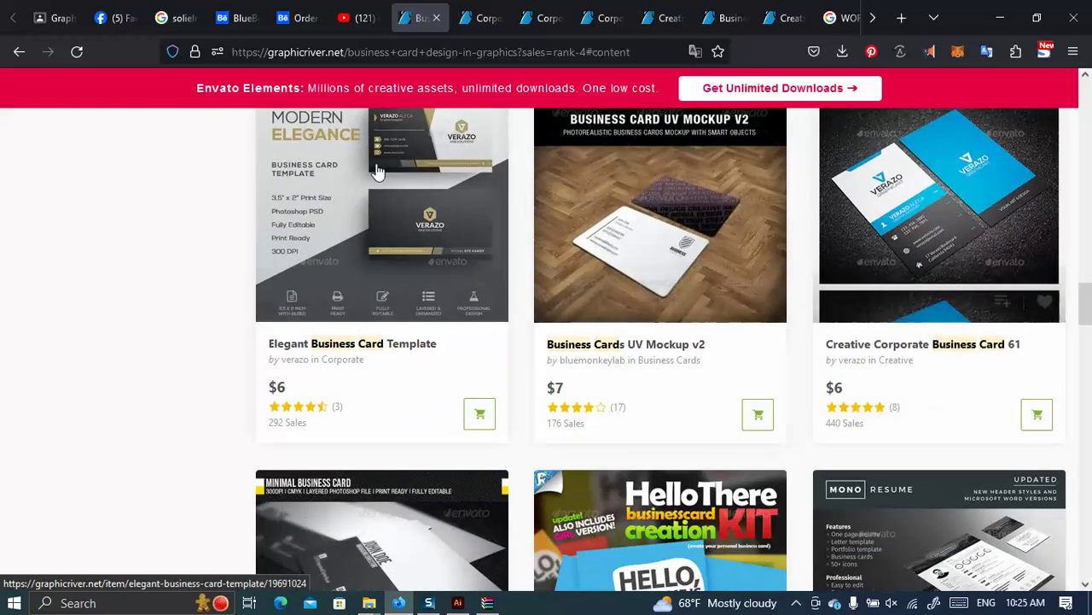
scroll(495, 221, down, 3)
scroll(629, 285, down, 4)
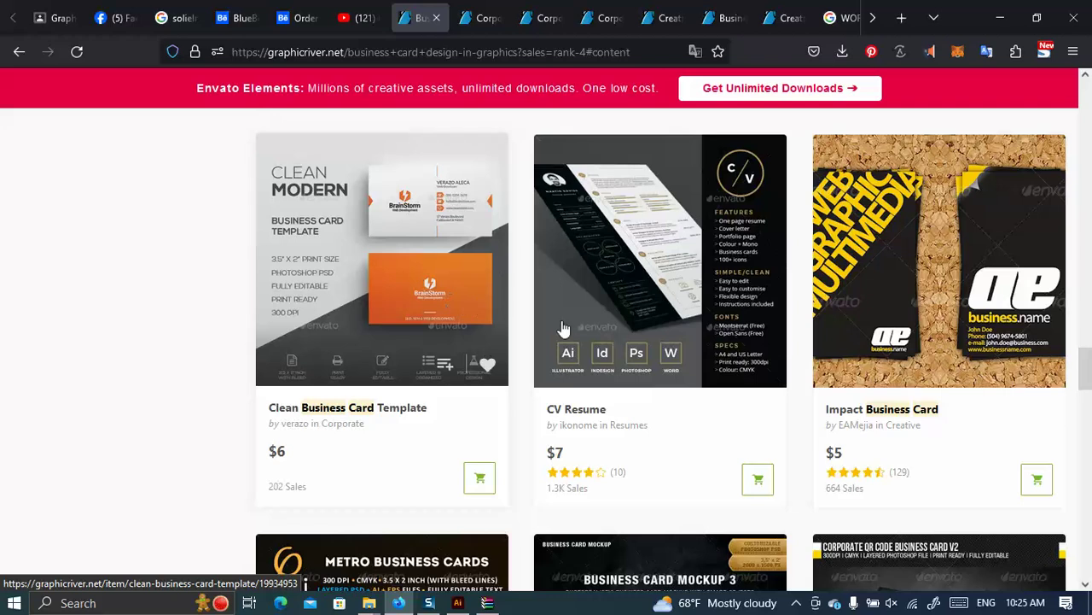
scroll(563, 329, down, 4)
scroll(663, 316, down, 7)
scroll(739, 347, down, 4)
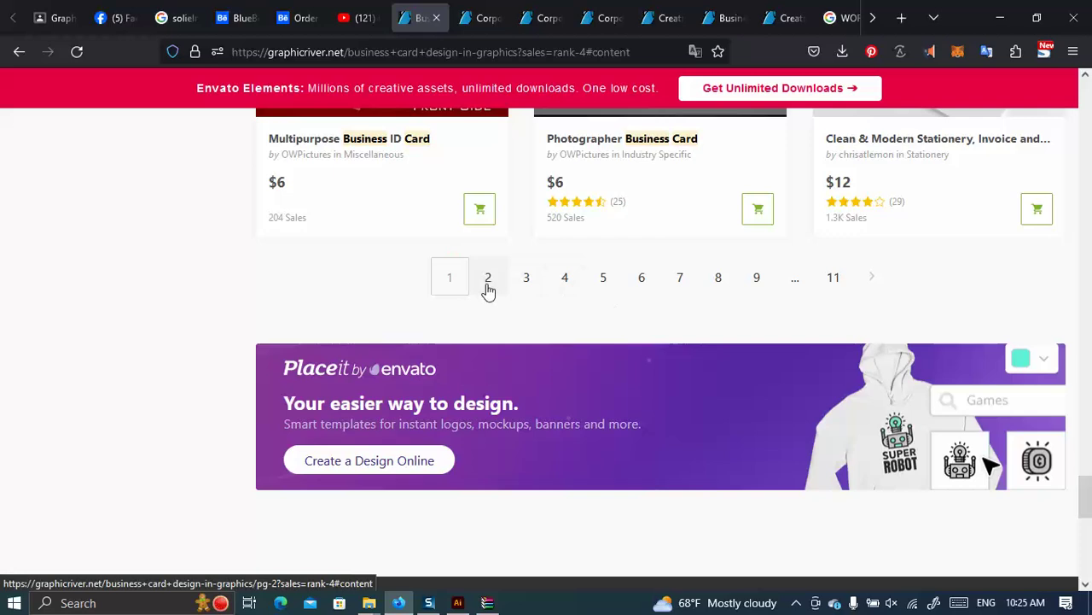
click(489, 279)
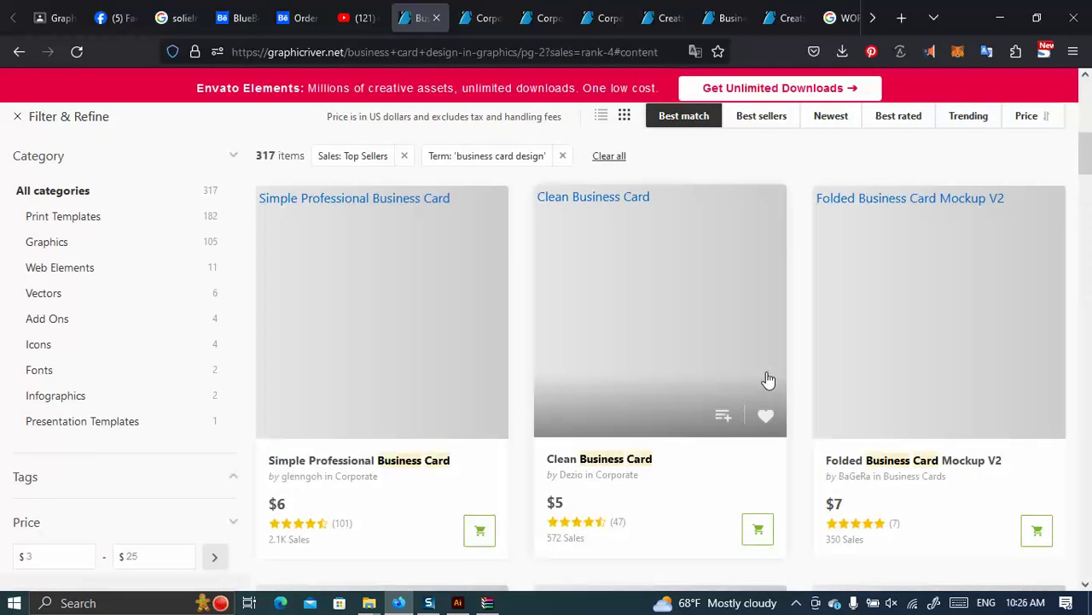
Scroll through page 2 of the top-selling business card results.
scroll(764, 380, down, 5)
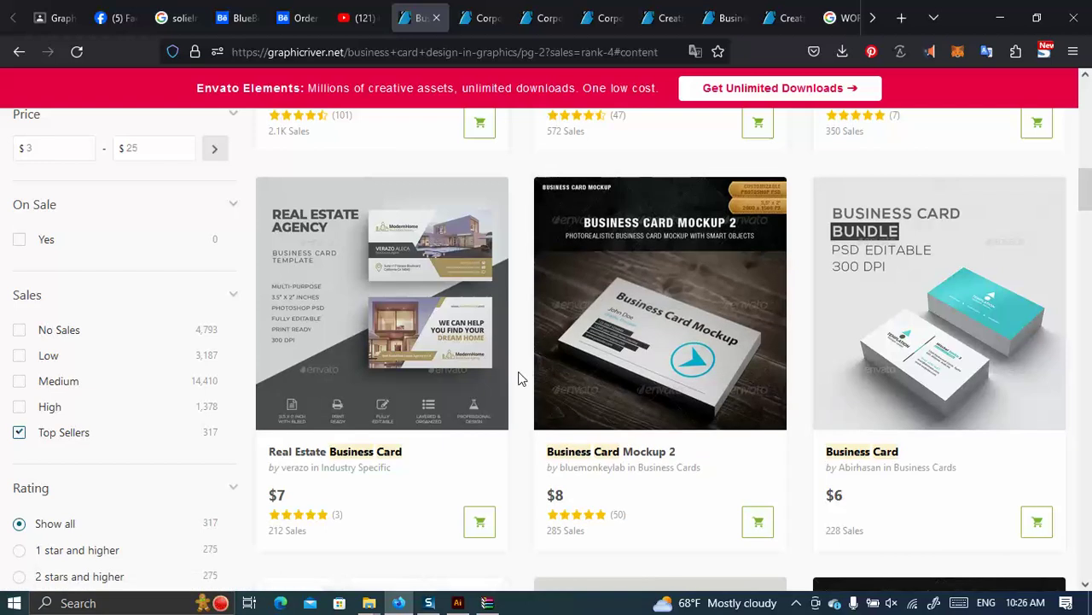
scroll(578, 361, down, 5)
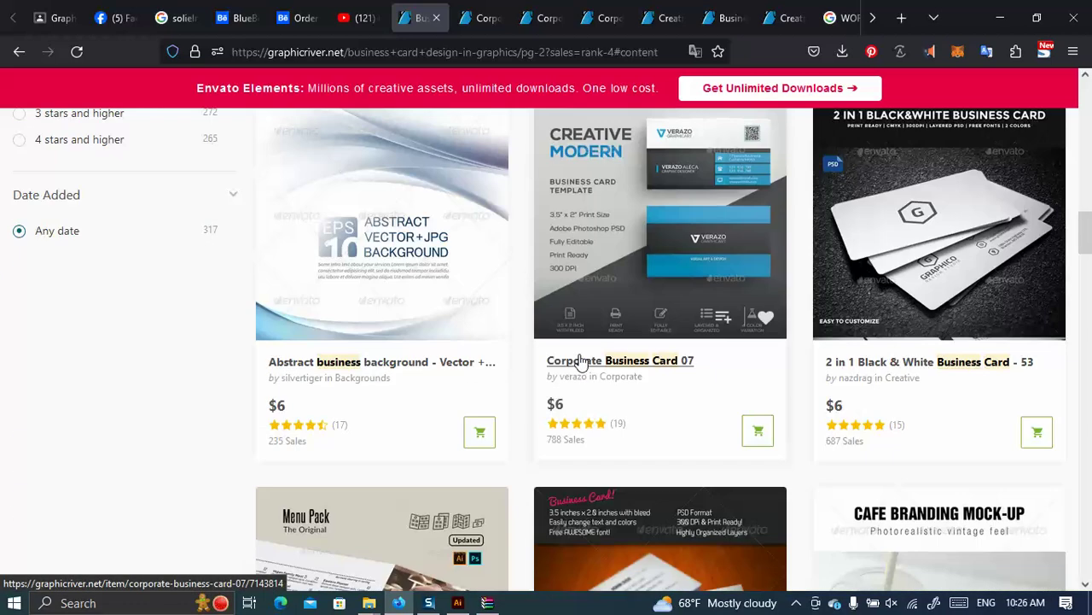
scroll(577, 361, down, 3)
scroll(578, 361, down, 3)
scroll(579, 361, down, 8)
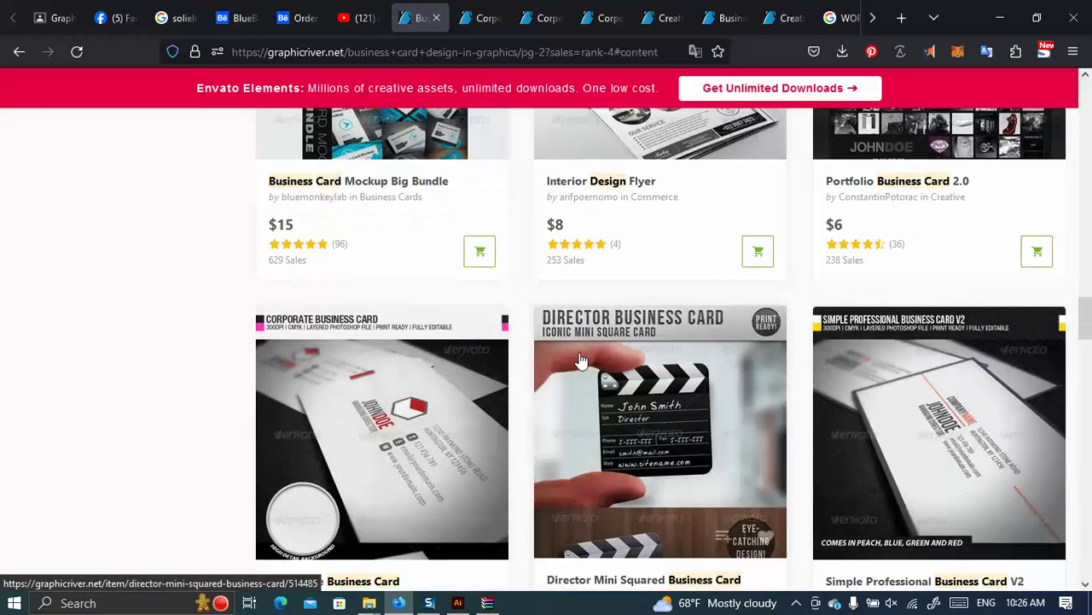
scroll(584, 359, down, 6)
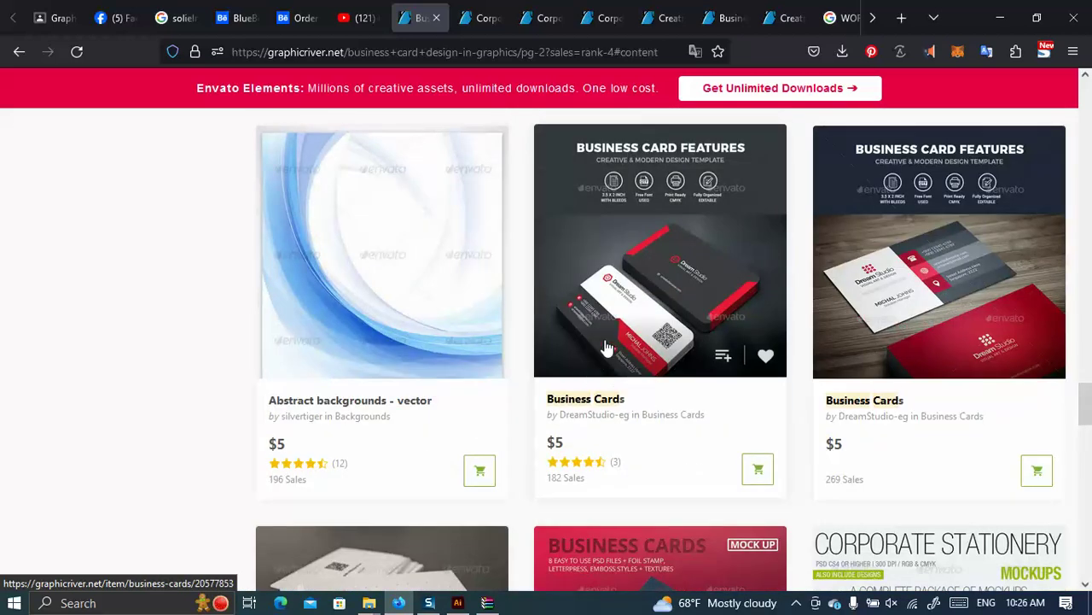
scroll(622, 353, down, 6)
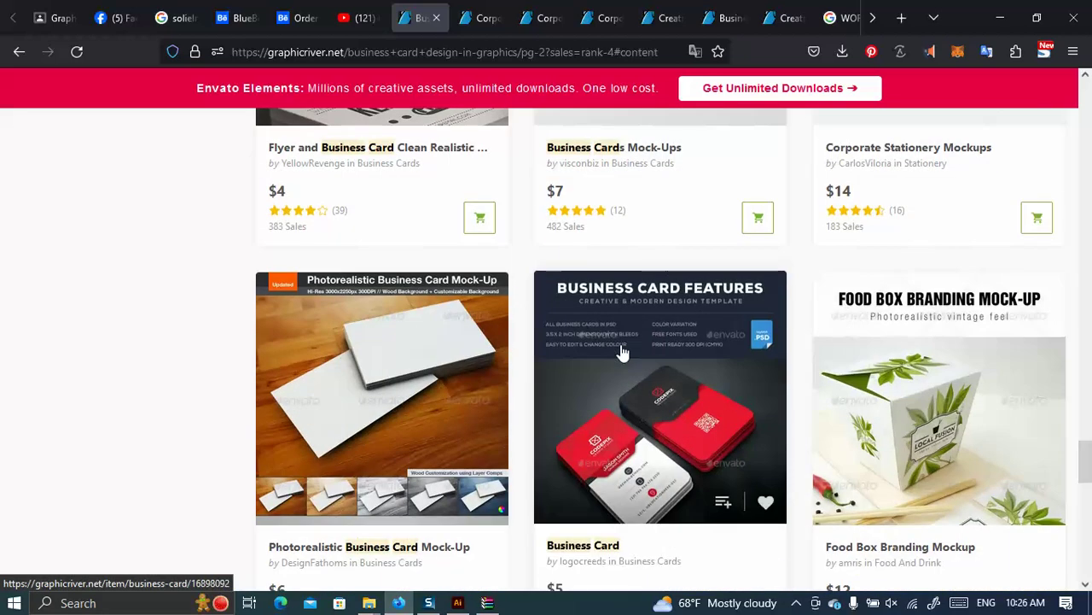
scroll(622, 353, down, 6)
scroll(624, 342, down, 3)
scroll(614, 334, up, 3)
Go to page 3 of the results and check the corporate technology card.
click(546, 278)
click(483, 18)
click(501, 23)
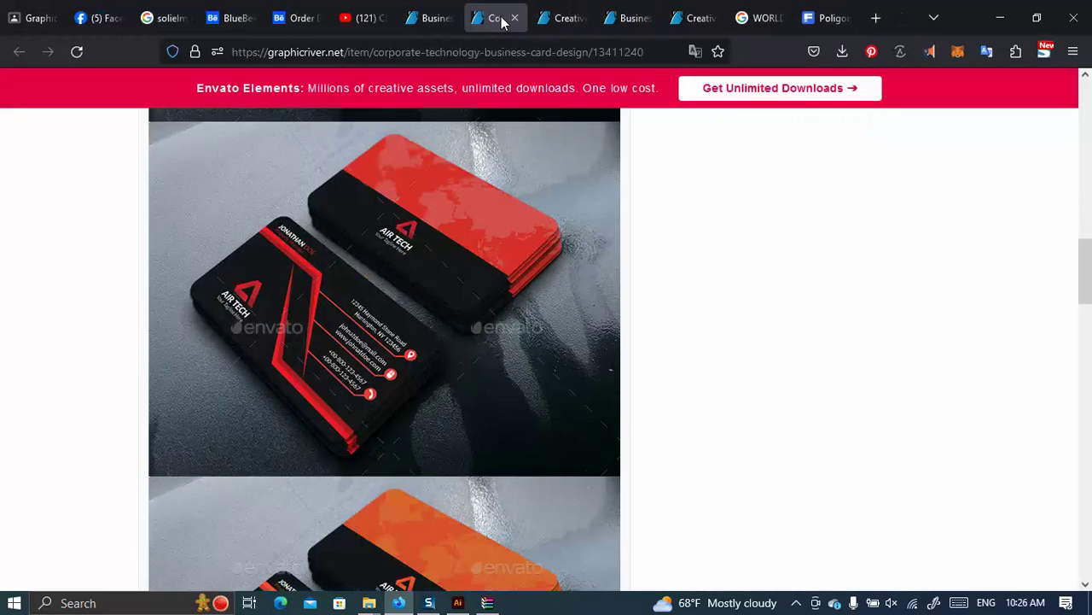
Return to page 3 of the top-selling results and scroll through it.
click(435, 18)
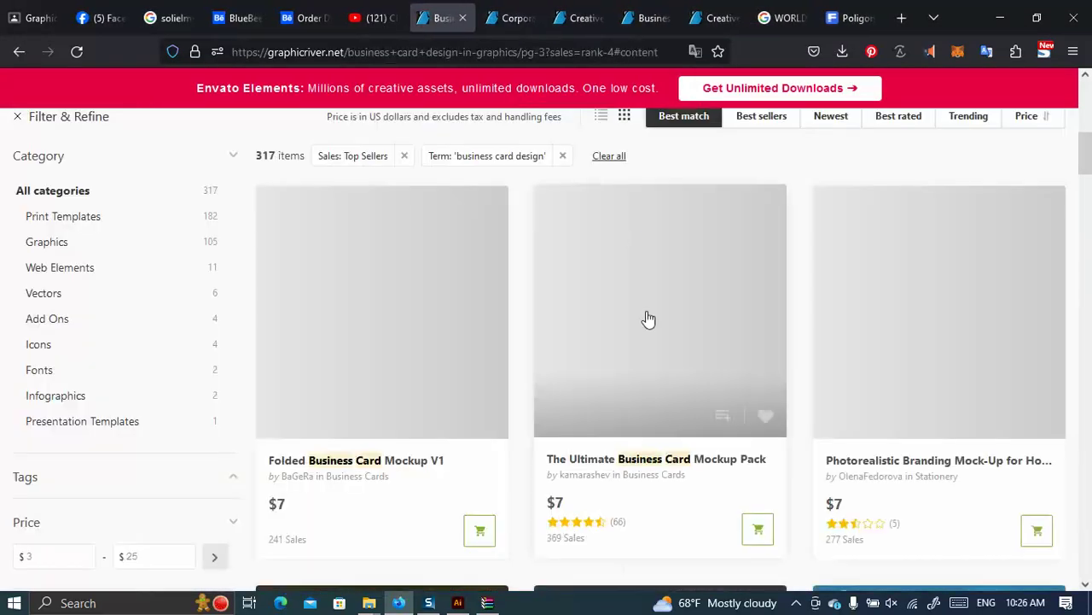
scroll(632, 350, down, 4)
scroll(751, 371, down, 4)
scroll(763, 373, up, 2)
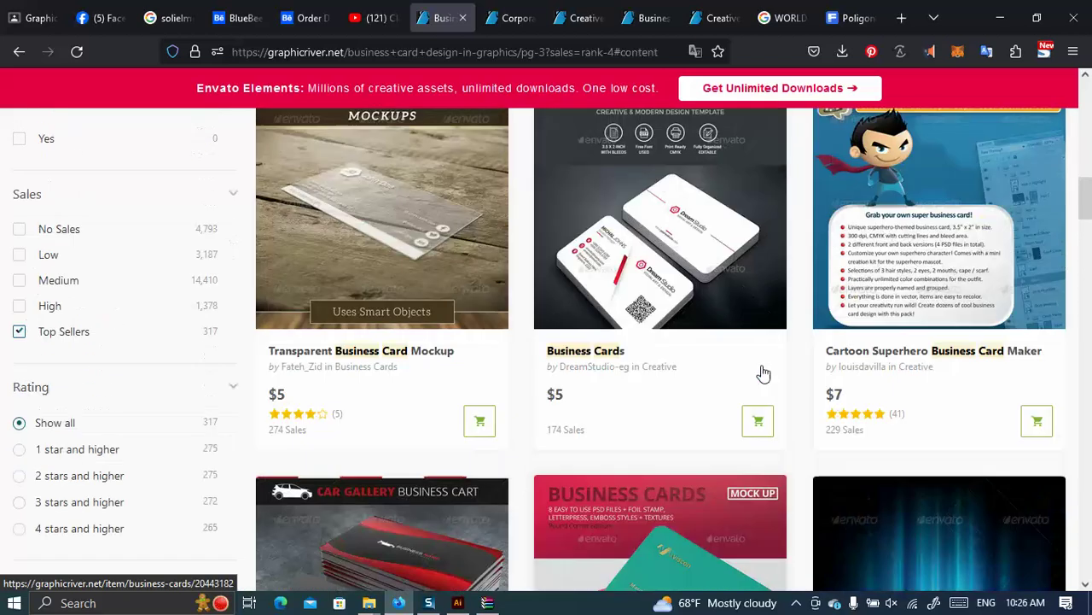
scroll(763, 375, down, 5)
scroll(761, 378, down, 4)
scroll(768, 376, up, 4)
scroll(768, 374, down, 7)
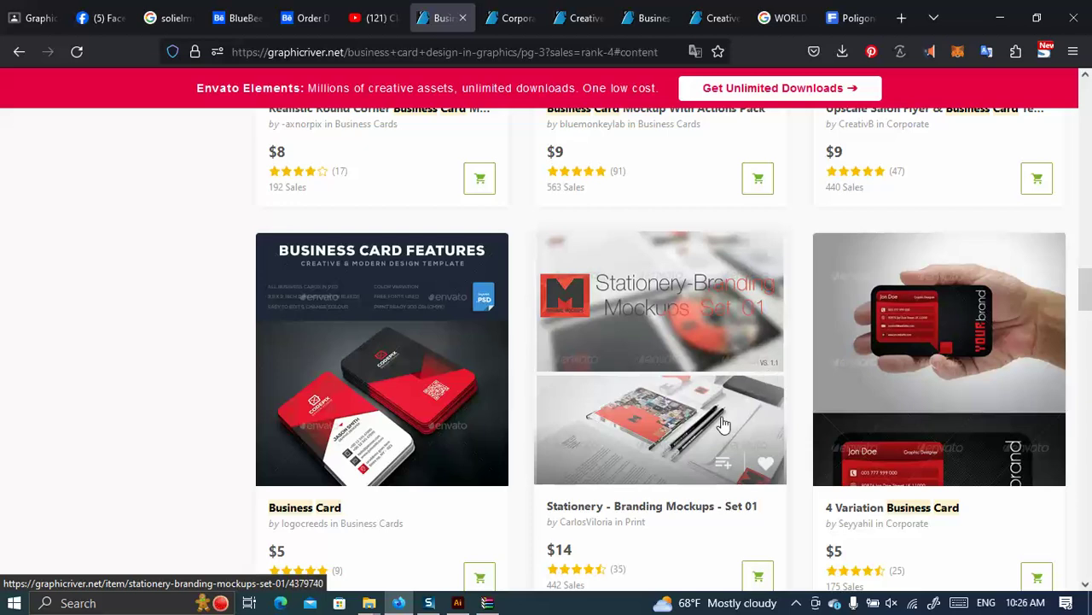
scroll(765, 378, down, 8)
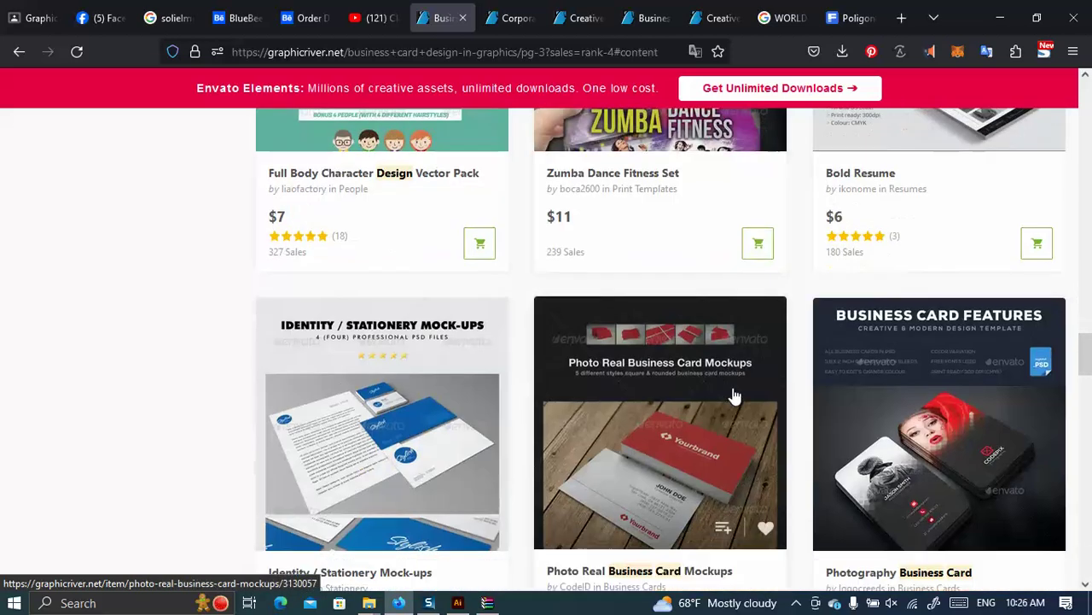
scroll(746, 389, down, 4)
scroll(512, 281, down, 5)
Reach the end of page 3, past Sleek Modern Business Card, and go to page 4.
mouse_move(565, 297)
scroll(882, 290, down, 2)
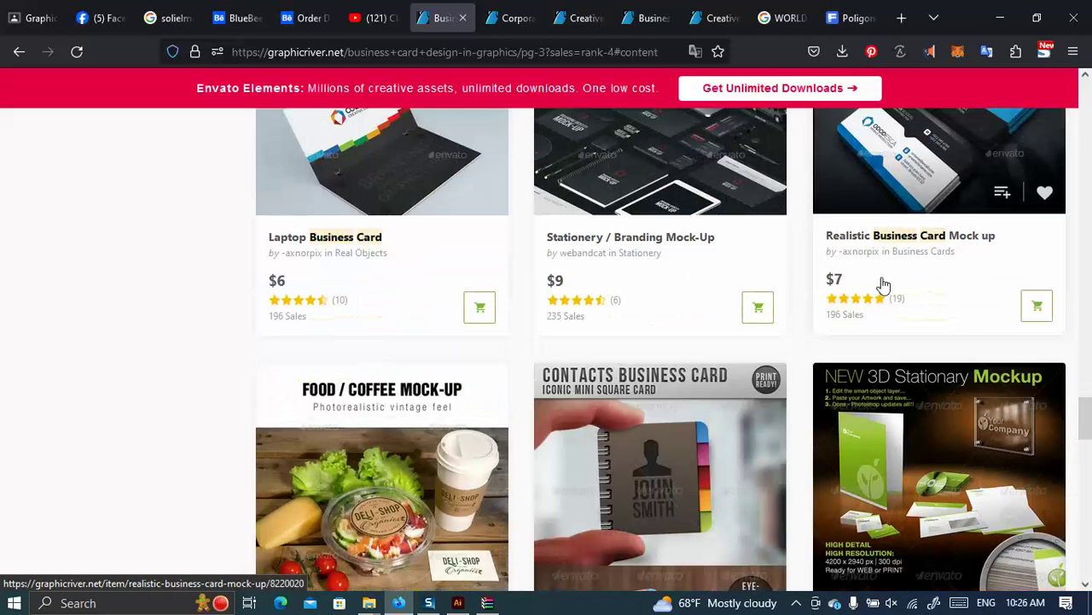
scroll(885, 294, down, 3)
scroll(883, 297, down, 3)
scroll(883, 297, up, 3)
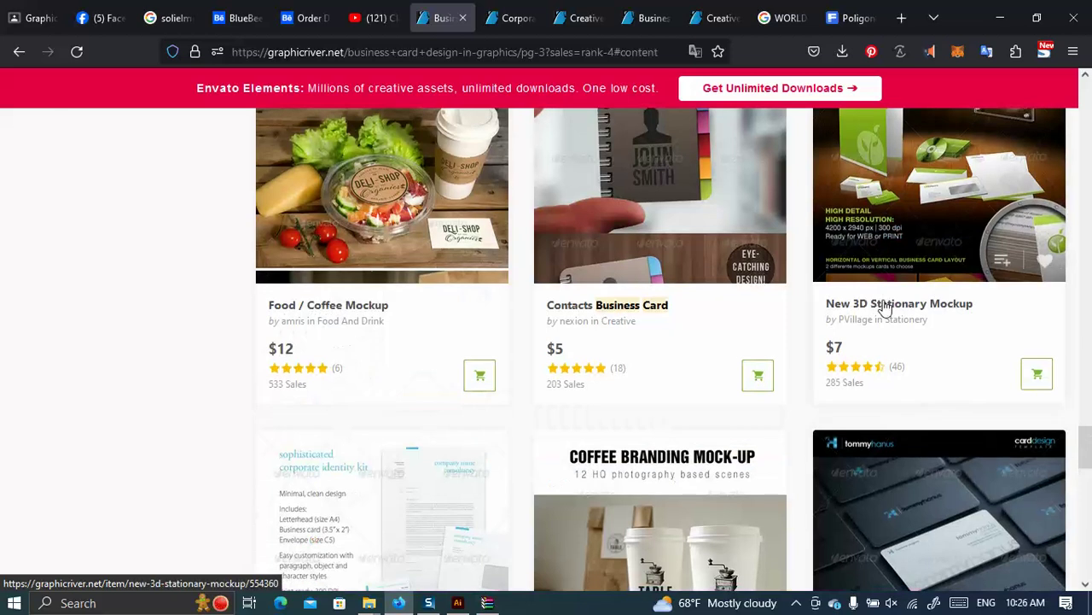
scroll(884, 307, down, 4)
scroll(884, 311, down, 2)
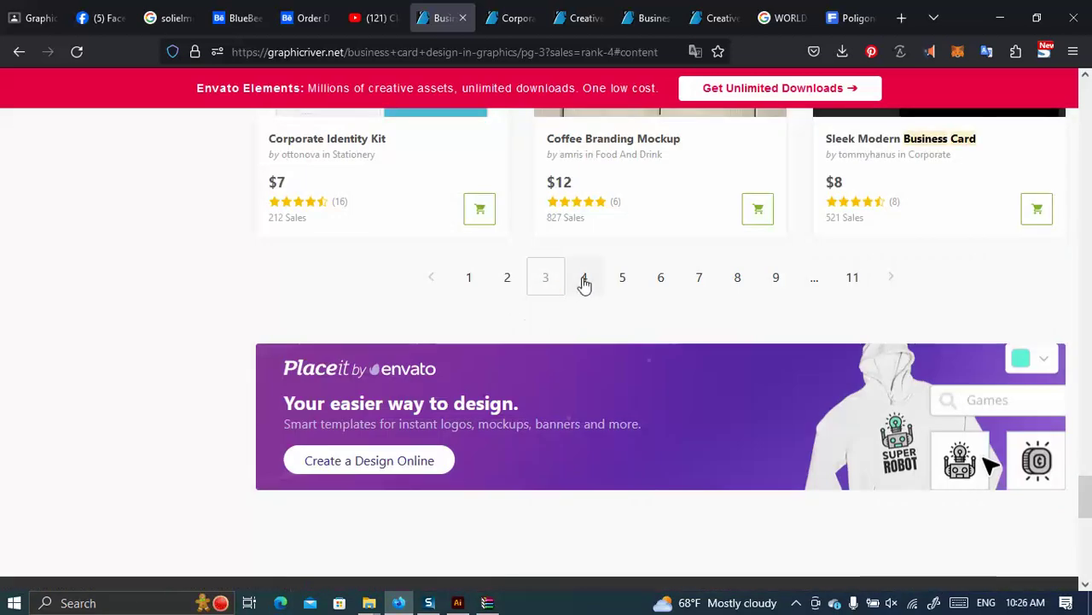
click(586, 276)
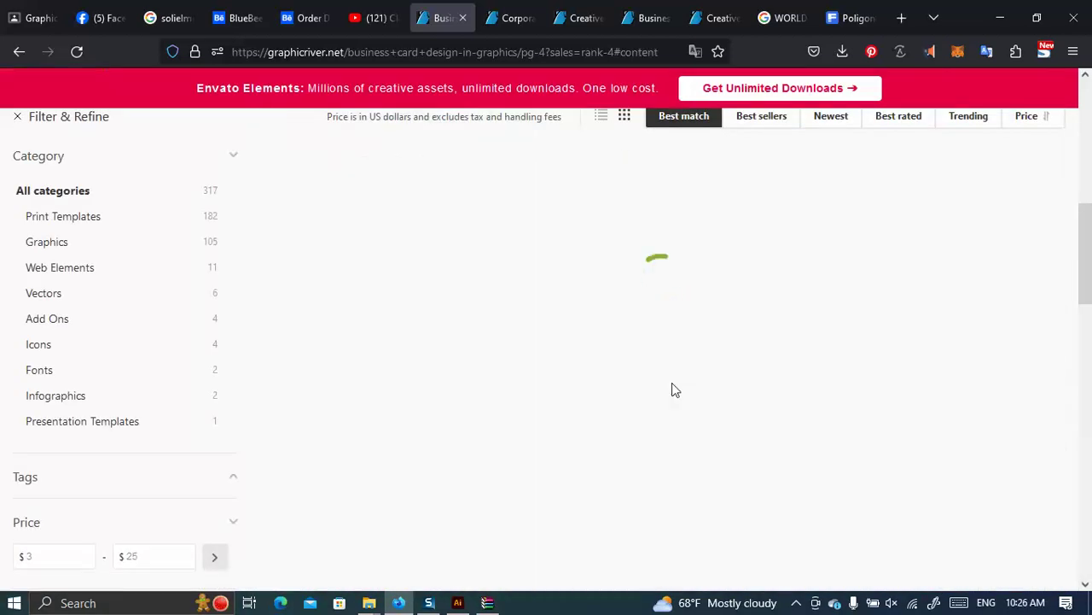
Scroll through page 4 of the top-selling business card results.
scroll(672, 390, down, 12)
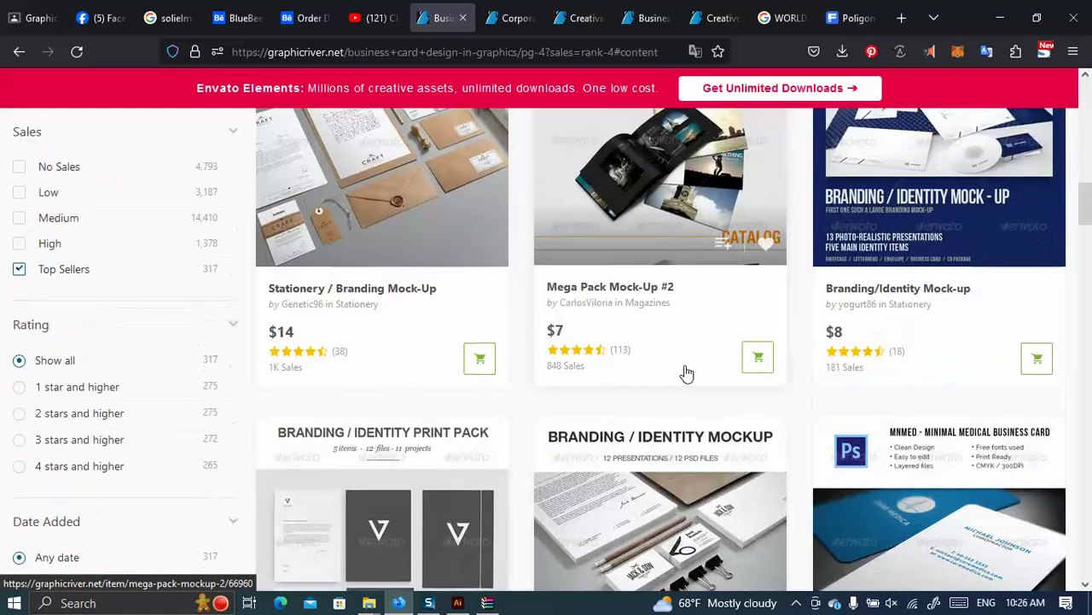
scroll(685, 371, down, 8)
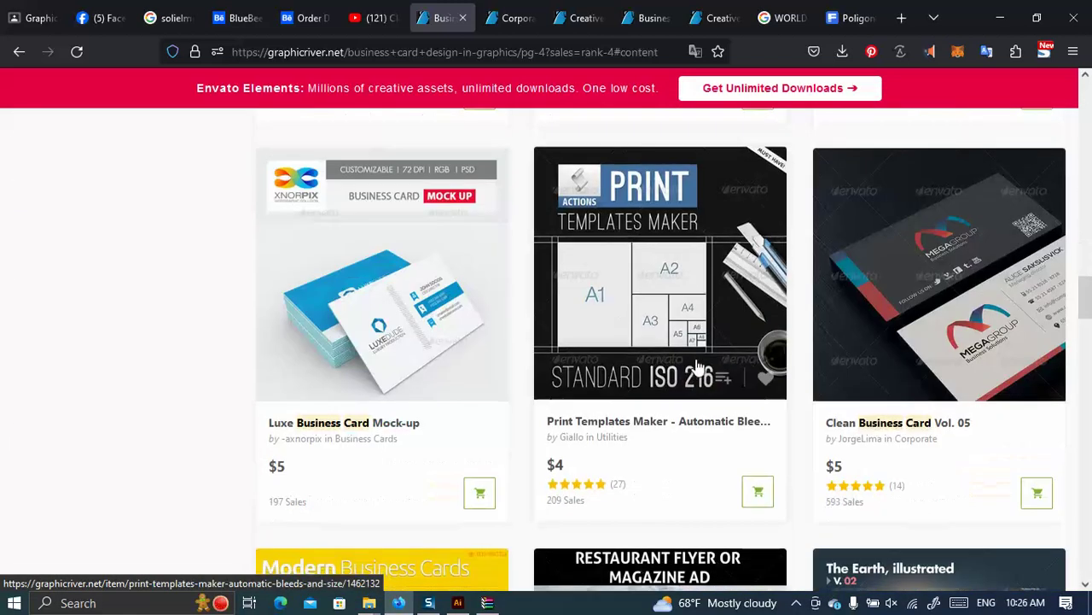
scroll(512, 303, up, 1)
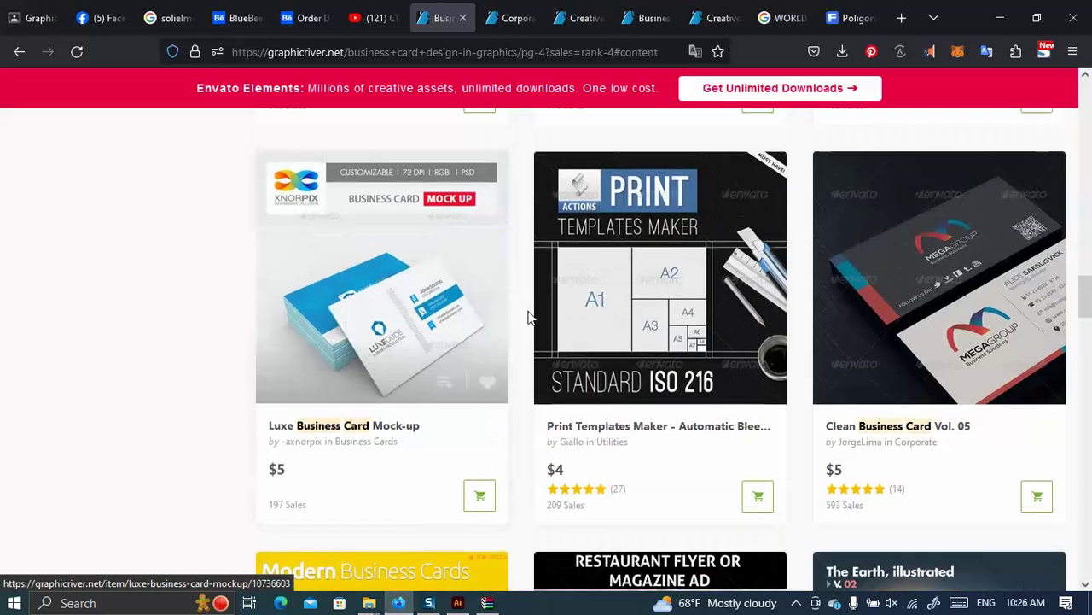
scroll(529, 308, down, 12)
scroll(564, 323, down, 4)
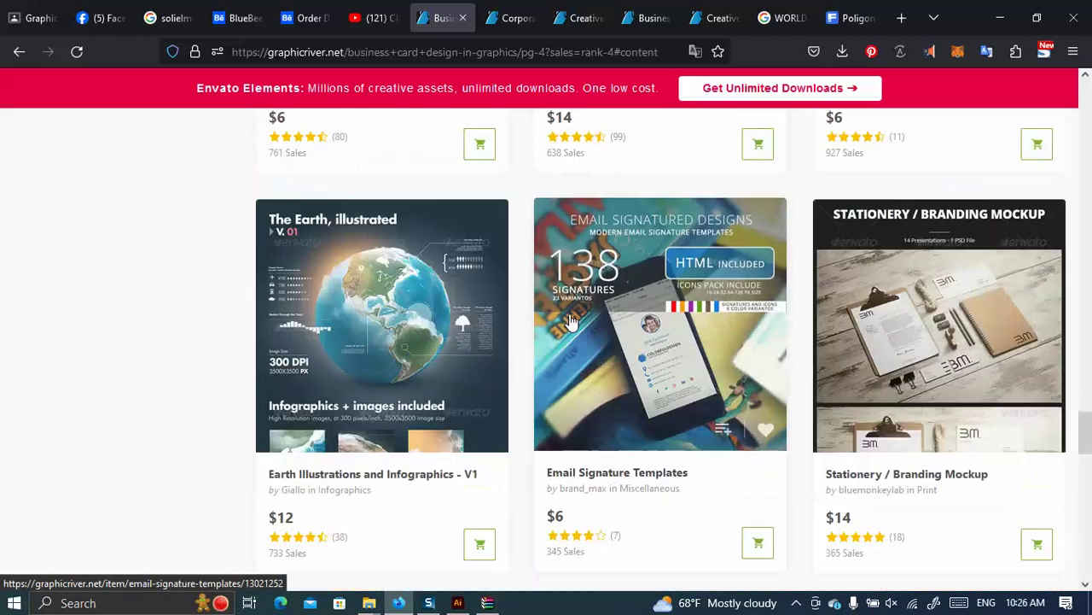
scroll(586, 312, down, 5)
scroll(606, 333, down, 6)
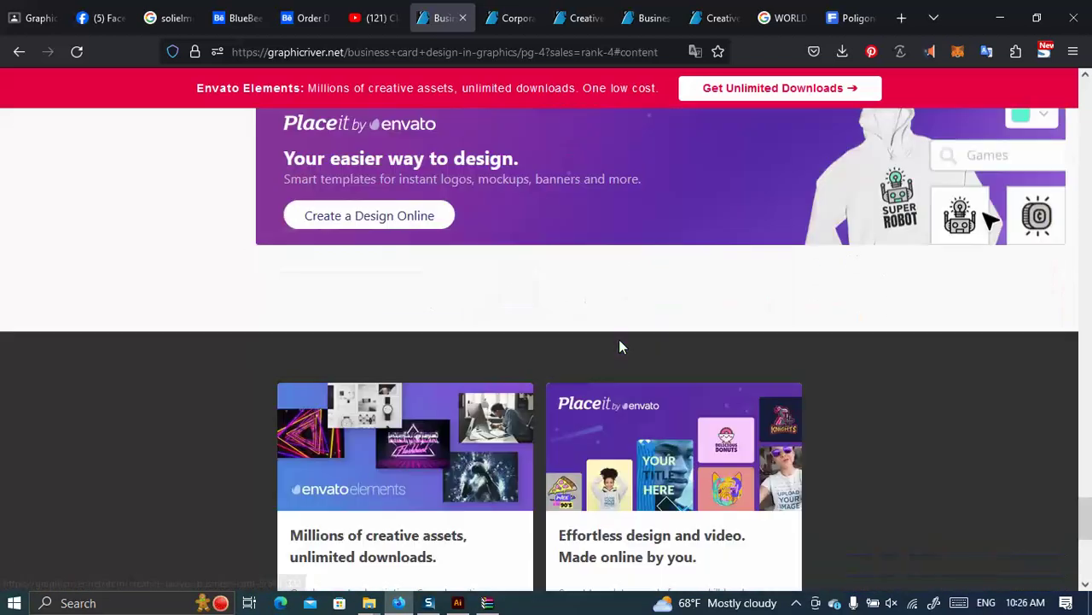
scroll(163, 139, up, 10)
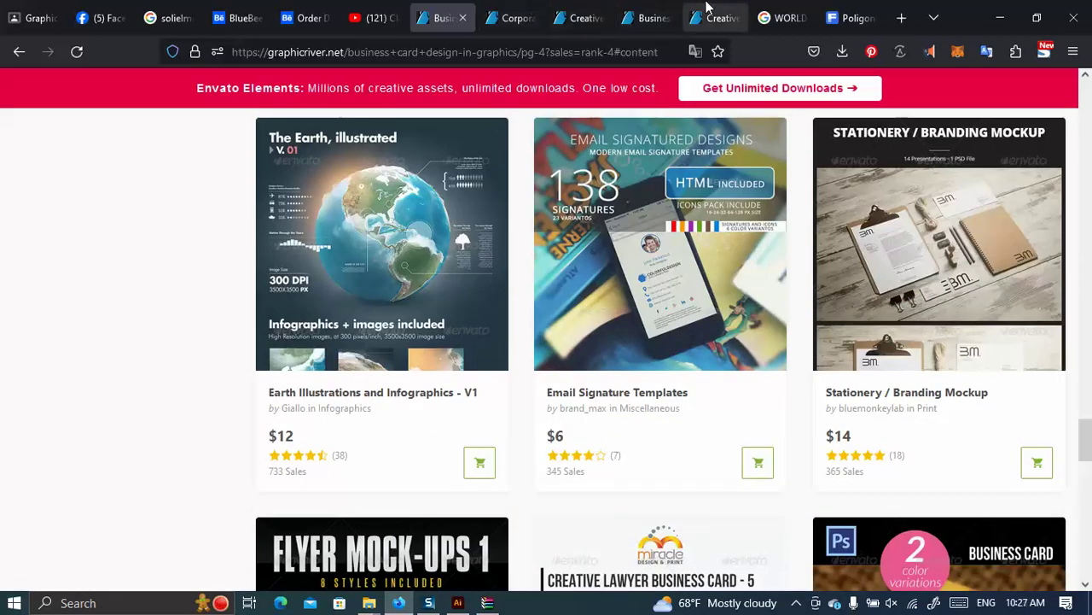
Check the Creative and Corporate item tabs, then return to the results' Sales filters.
click(716, 17)
click(542, 17)
scroll(305, 98, up, 3)
key(ctrl+Page_Up)
scroll(168, 219, up, 5)
scroll(169, 226, up, 15)
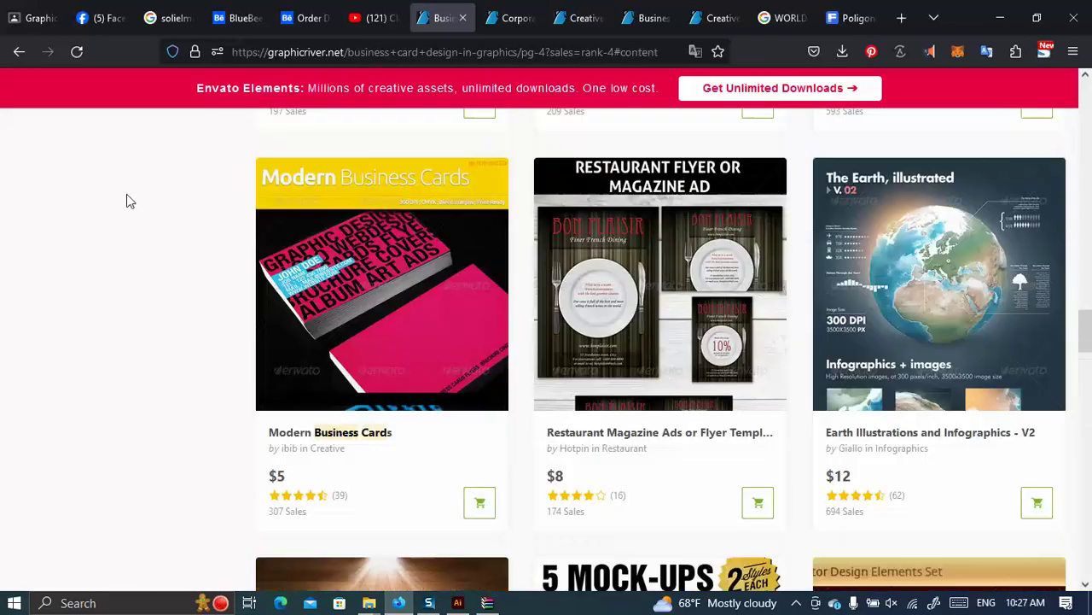
scroll(73, 281, up, 10)
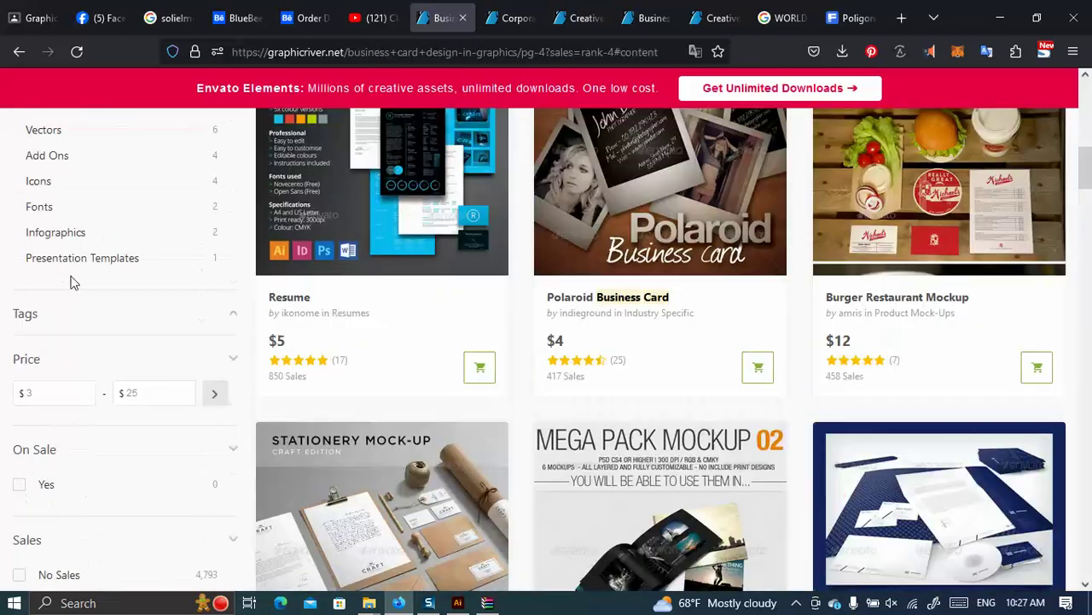
scroll(102, 282, down, 4)
scroll(105, 297, down, 4)
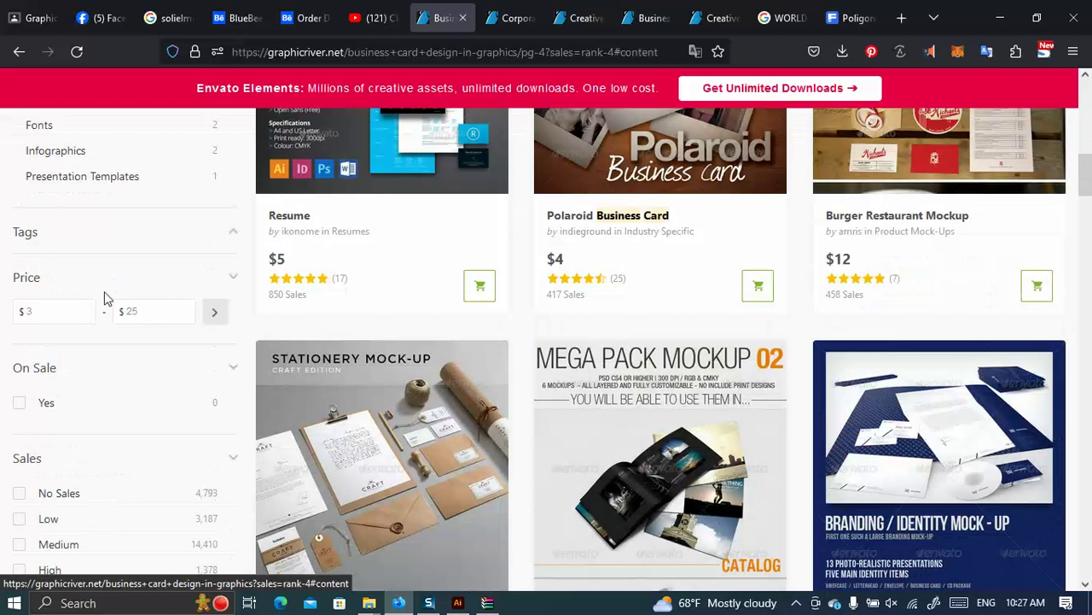
scroll(85, 310, up, 5)
scroll(64, 367, down, 7)
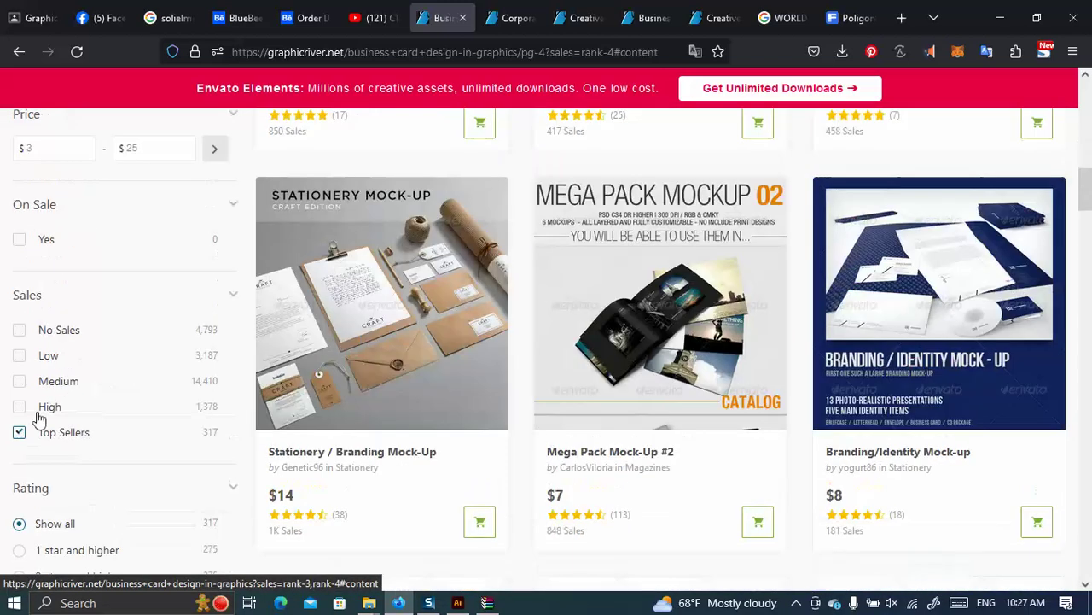
Remove the Top Sellers filter and open Modern Business Card Design in a new tab.
click(20, 434)
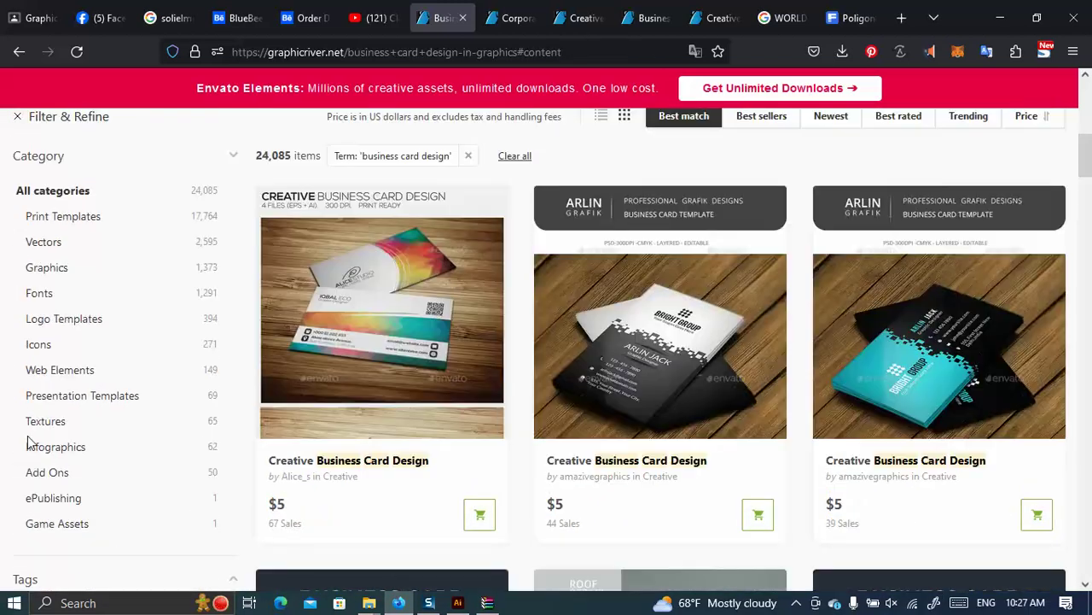
scroll(517, 444, down, 8)
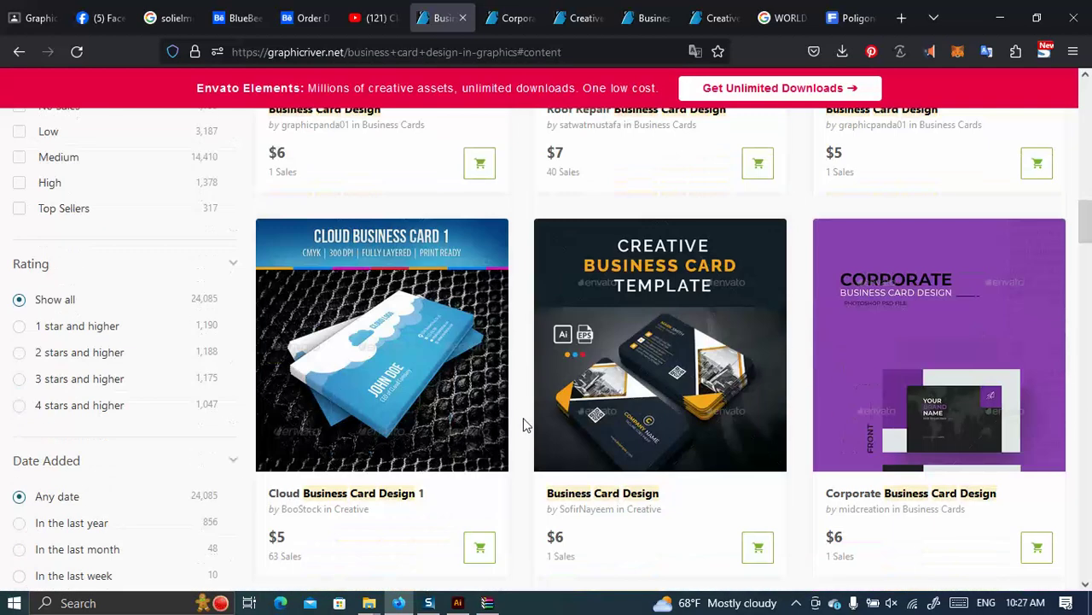
scroll(522, 420, down, 5)
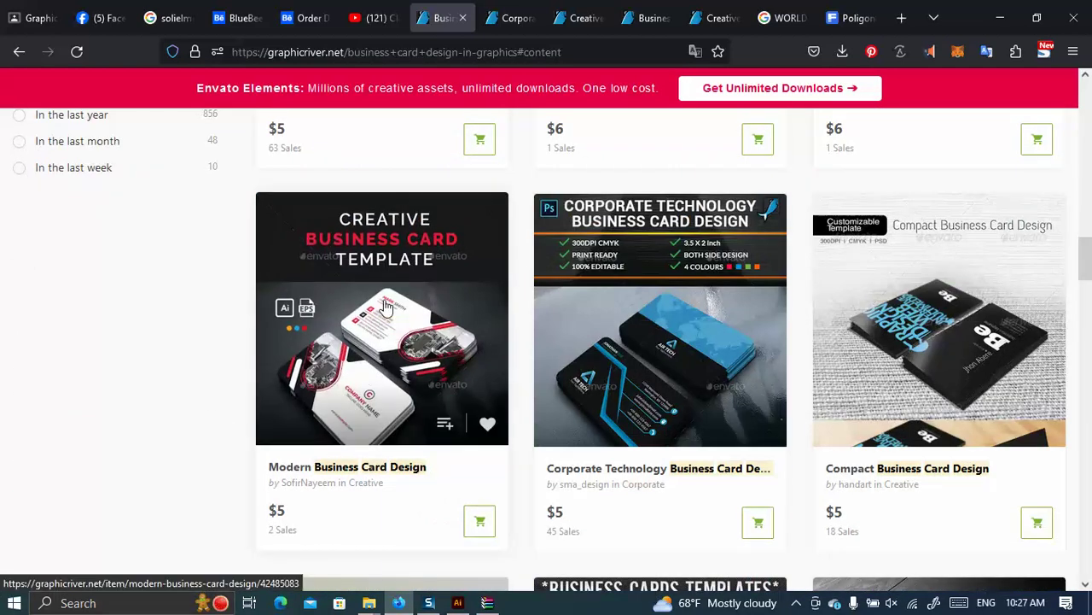
right_click(385, 306)
click(421, 305)
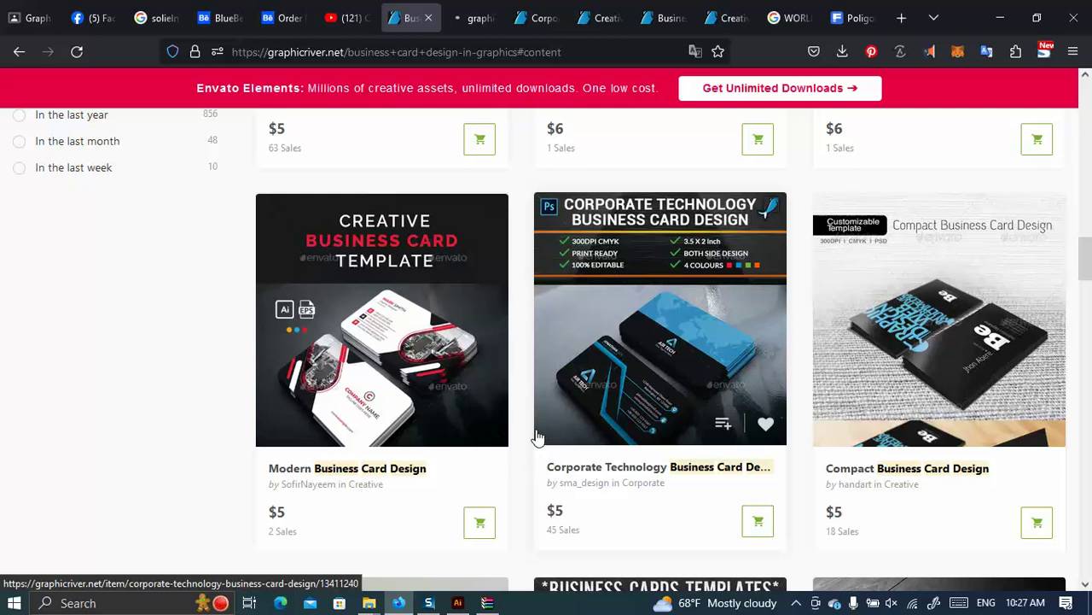
Scroll through the full 24,085-item results and go to page 8.
scroll(521, 431, down, 2)
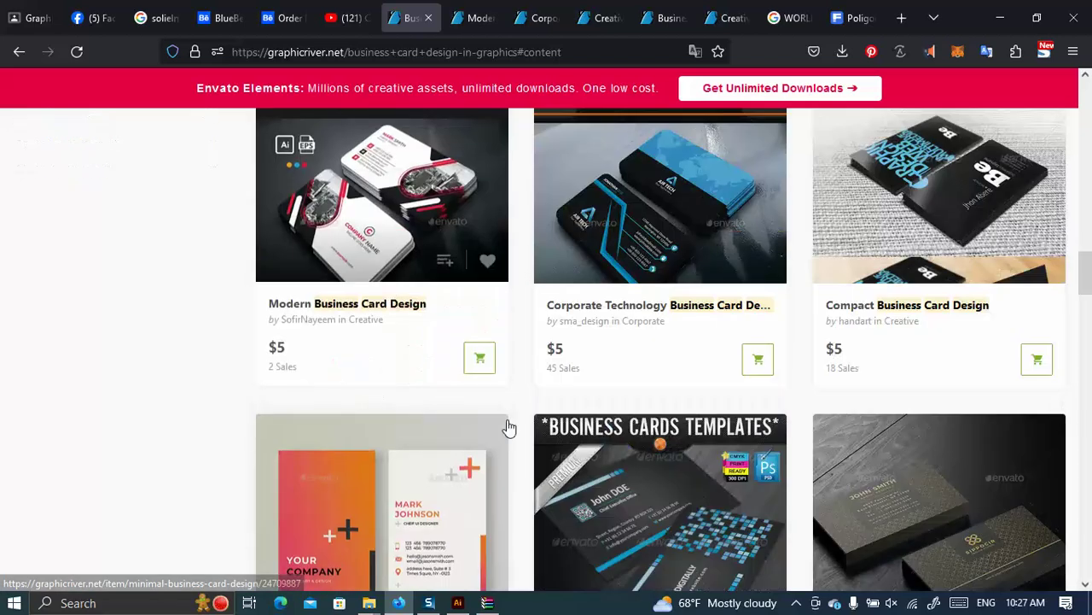
scroll(512, 419, down, 4)
scroll(524, 405, down, 4)
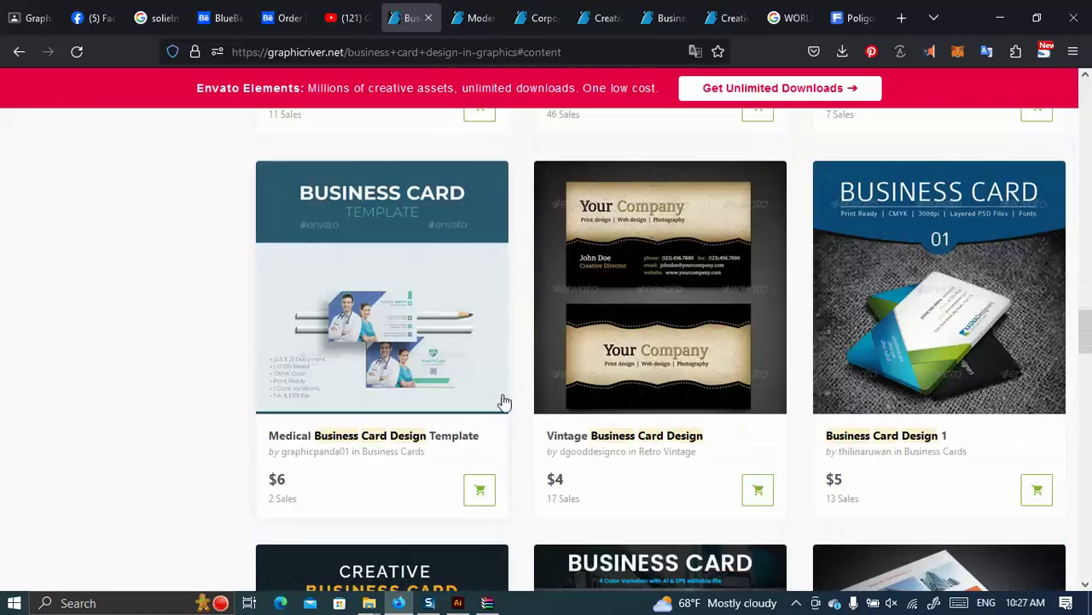
scroll(502, 401, down, 3)
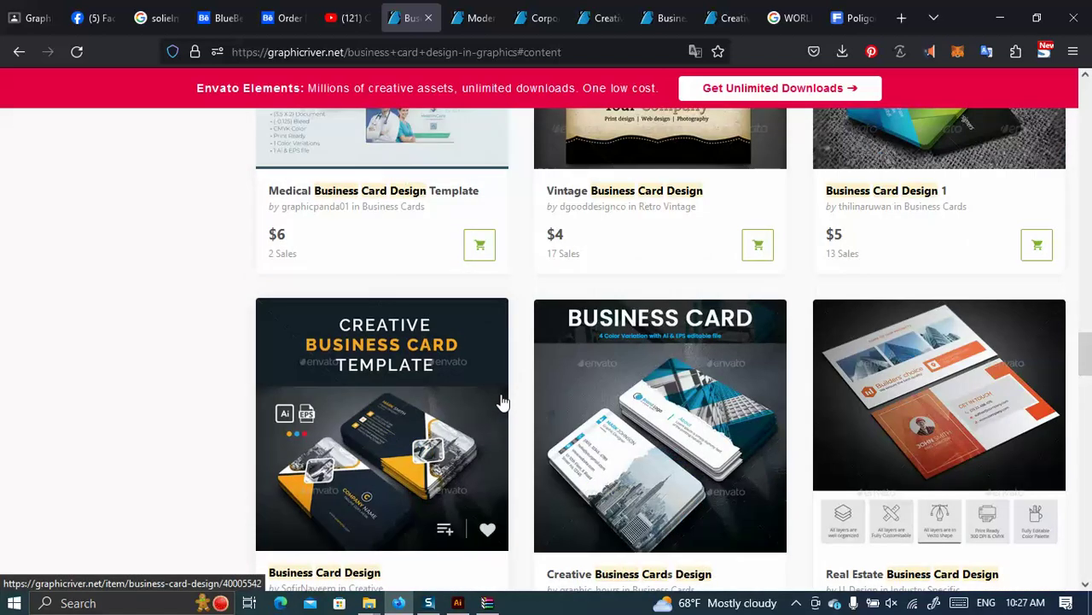
scroll(502, 401, down, 3)
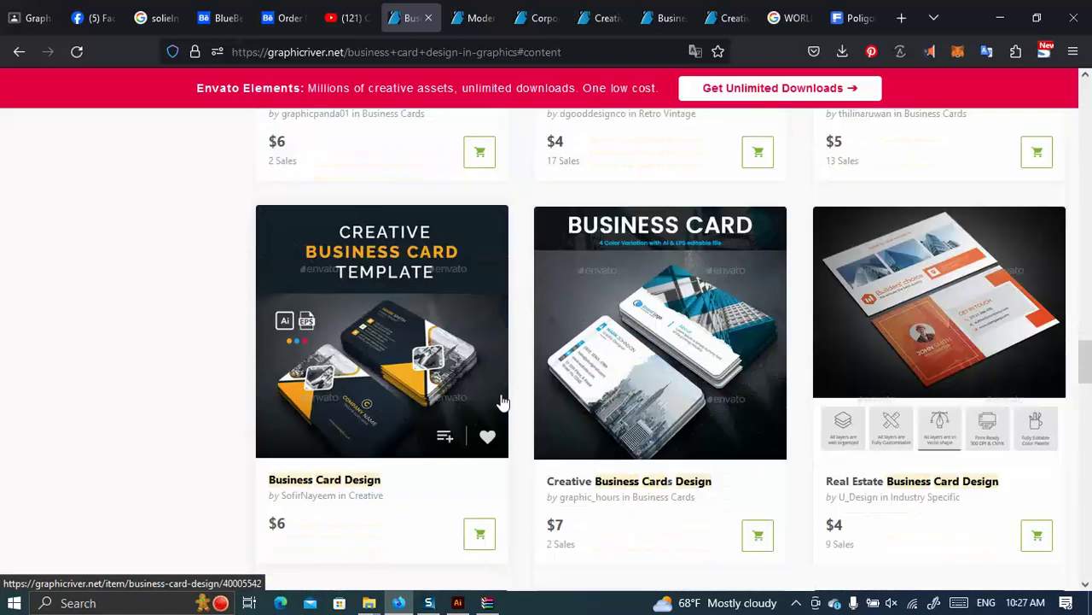
scroll(502, 401, down, 3)
scroll(502, 401, down, 3)
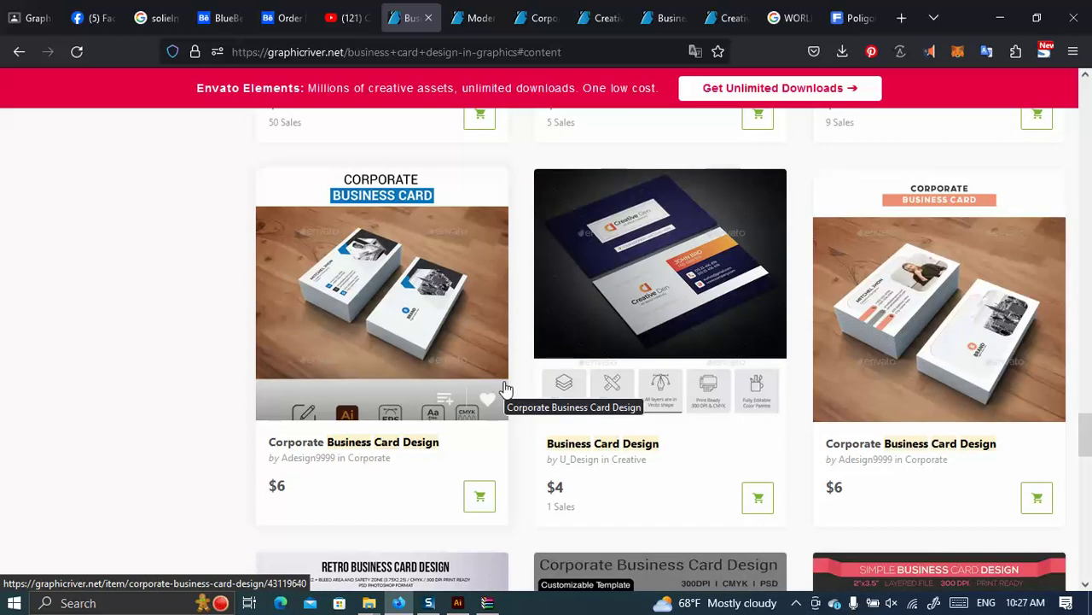
scroll(503, 386, down, 3)
scroll(513, 375, up, 3)
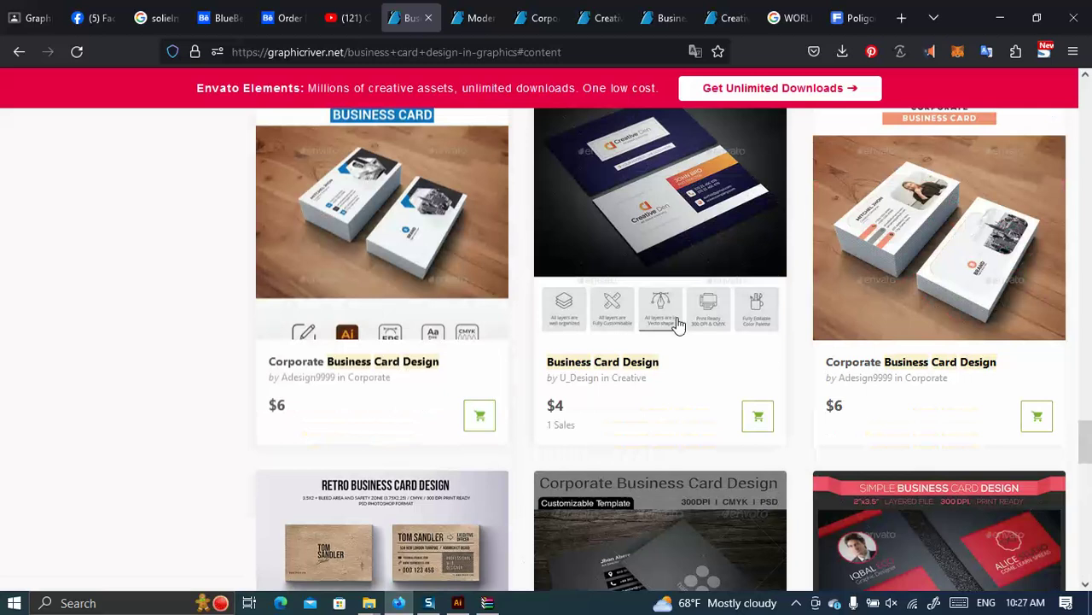
scroll(569, 296, down, 5)
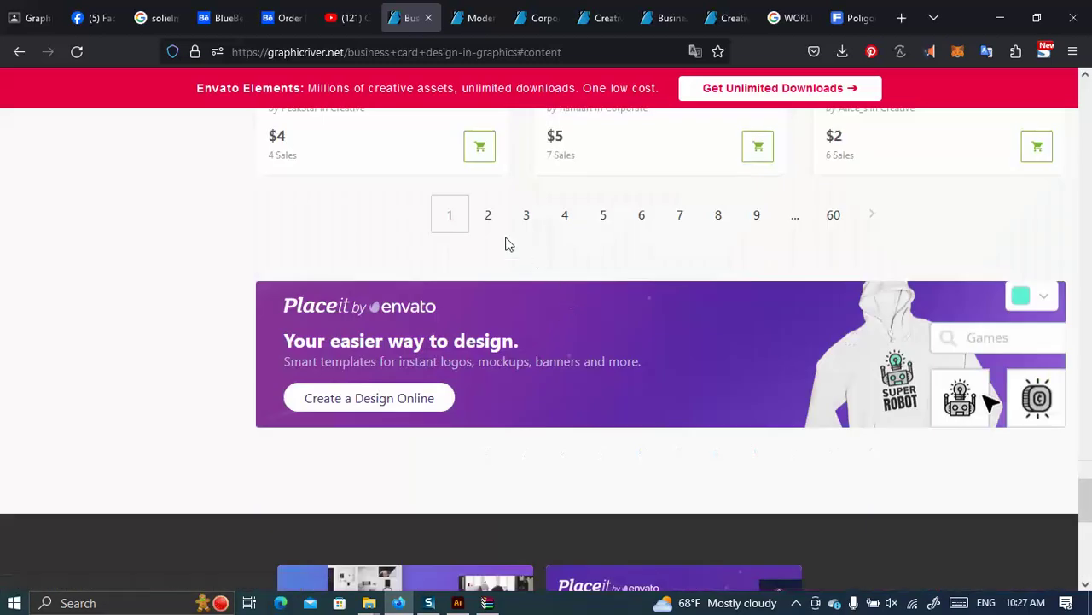
click(720, 214)
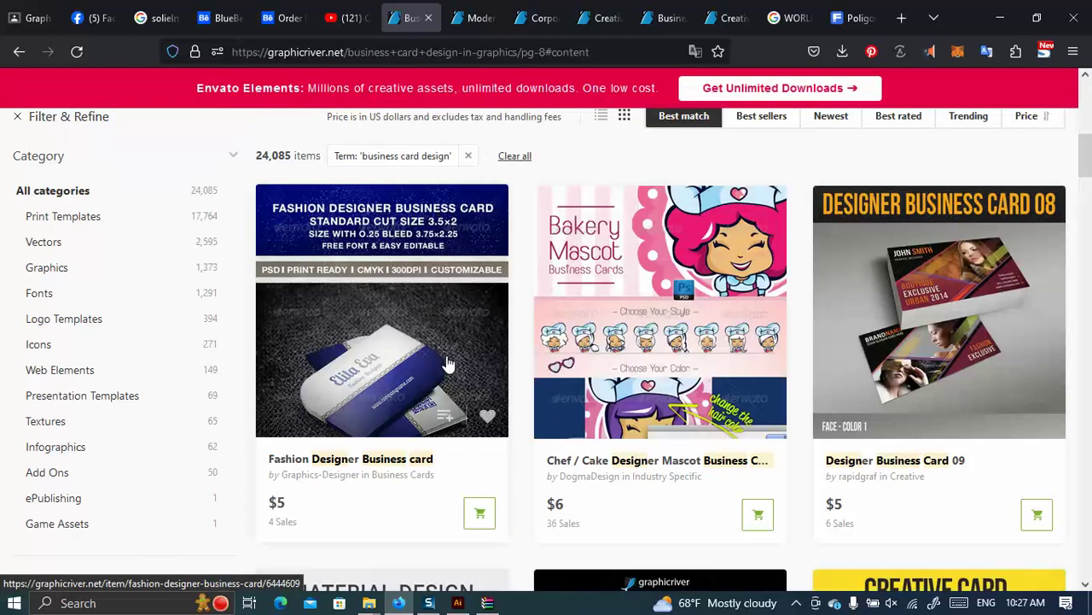
Browse page 8, then switch to the Modern Business Card Design tab.
scroll(447, 358, down, 5)
scroll(447, 345, down, 10)
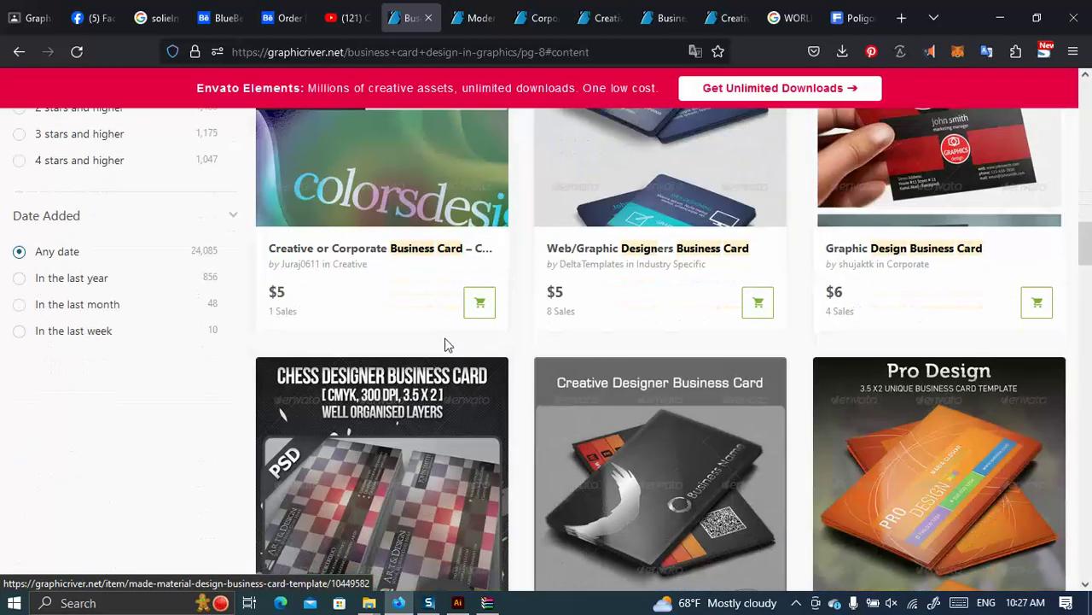
scroll(447, 346, down, 10)
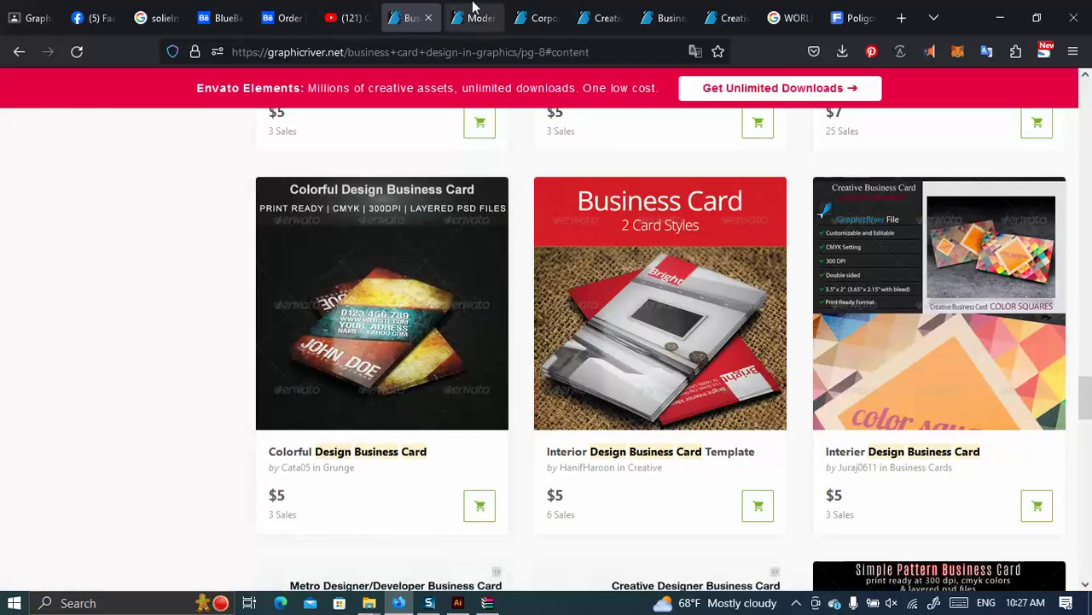
click(474, 17)
Scroll down the Modern Business Card Design preview images to the orange variant.
scroll(316, 350, down, 5)
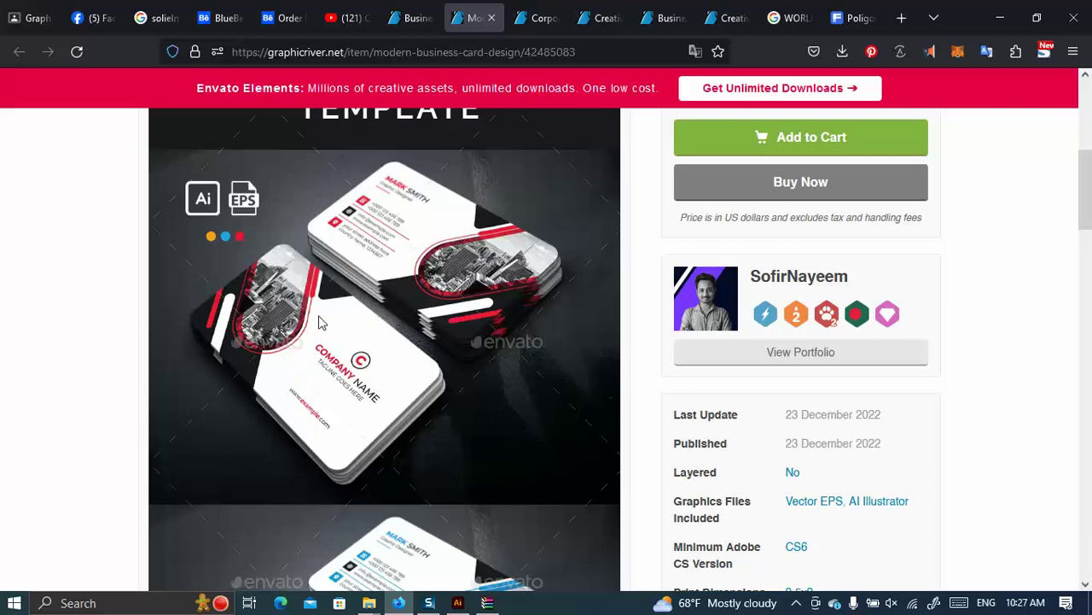
scroll(547, 353, down, 4)
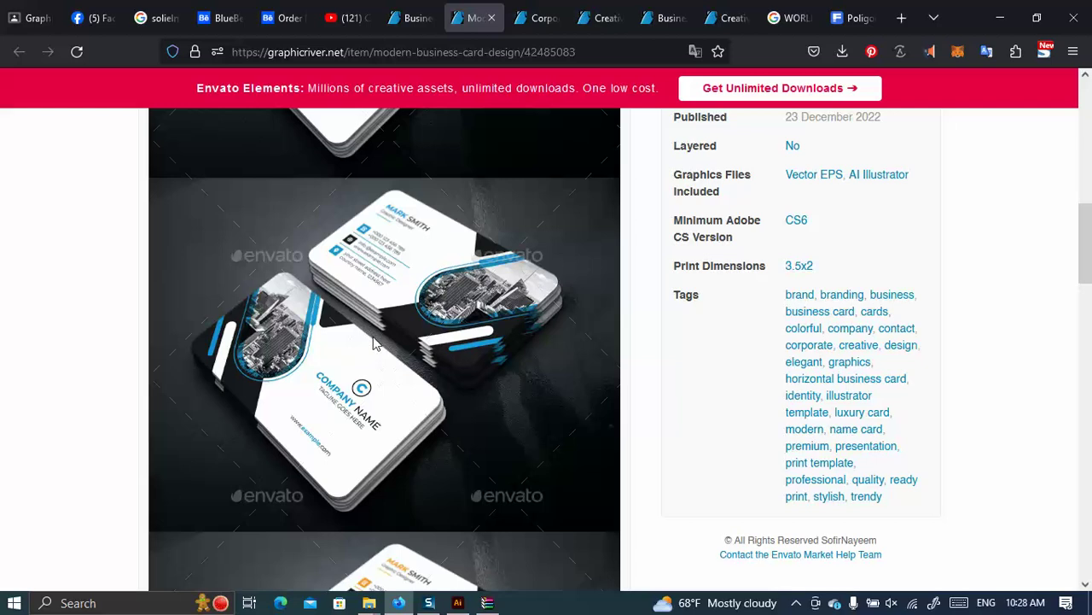
scroll(383, 332, down, 1)
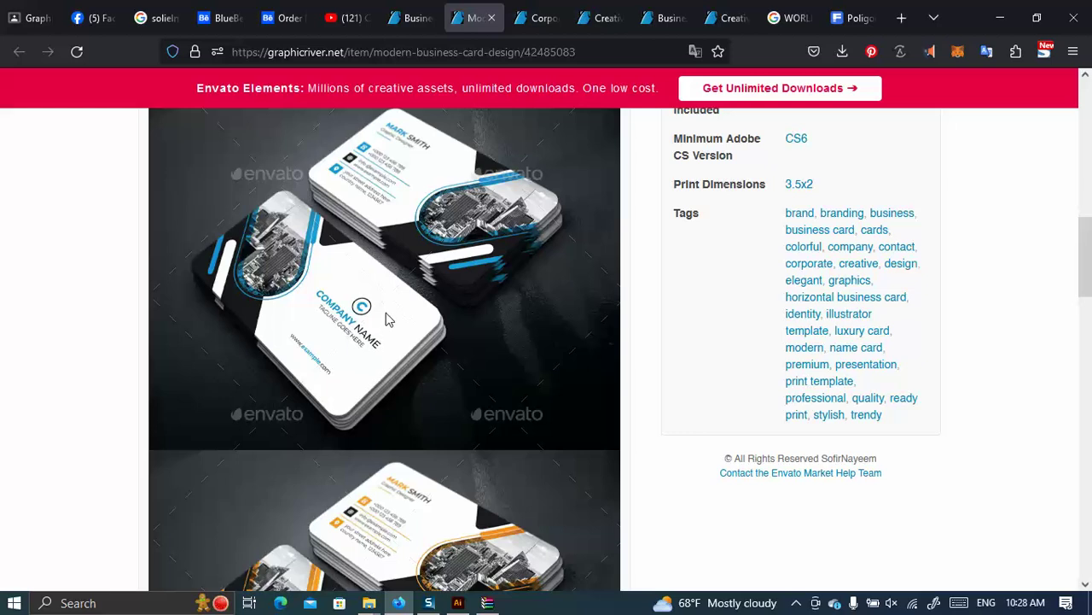
scroll(398, 284, down, 6)
Open the business card preview image in its own Firefox tab at full size.
right_click(398, 281)
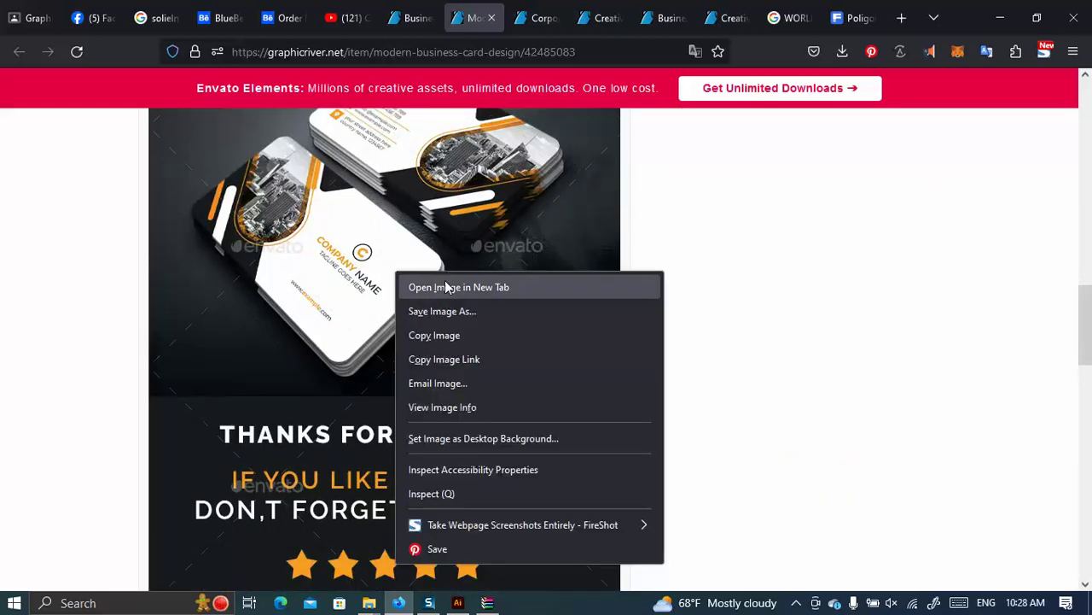
click(452, 286)
click(551, 13)
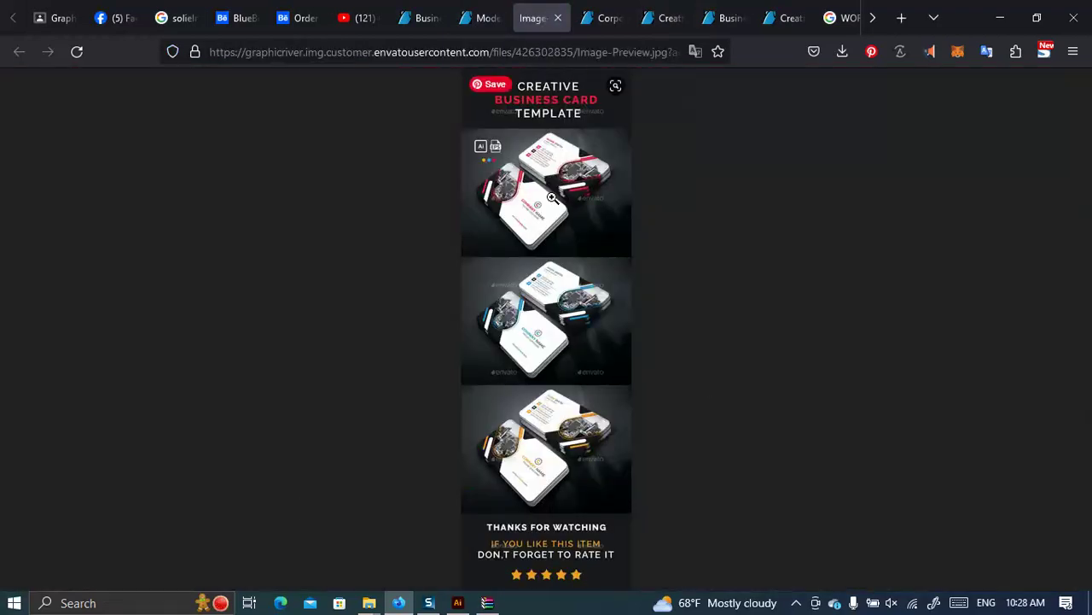
click(553, 198)
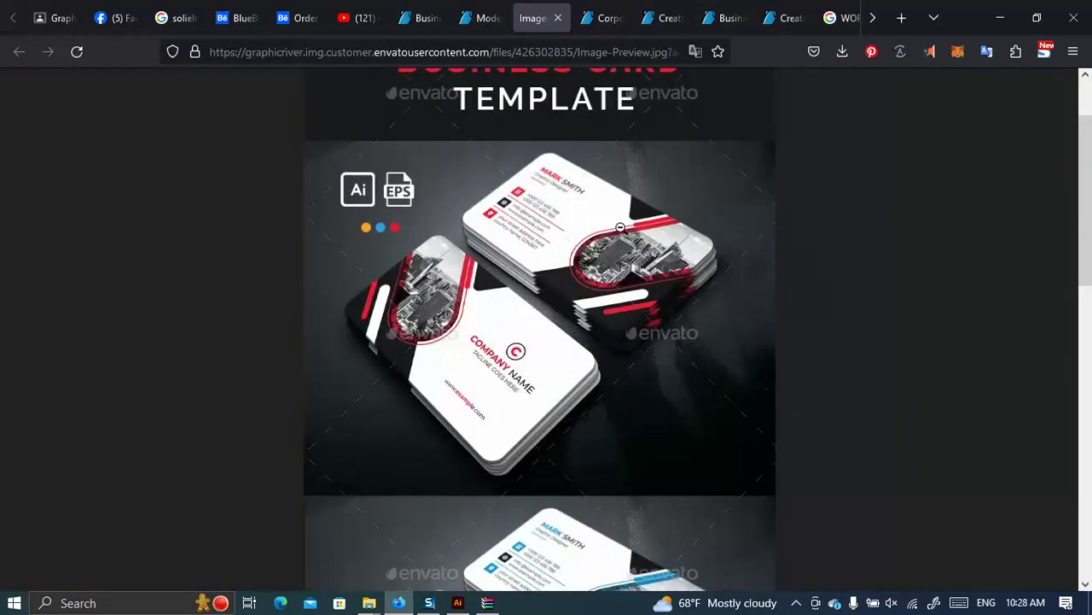
Scroll the enlarged preview to settle on the red card variant, then bring up the screen snipping options.
scroll(483, 308, down, 3)
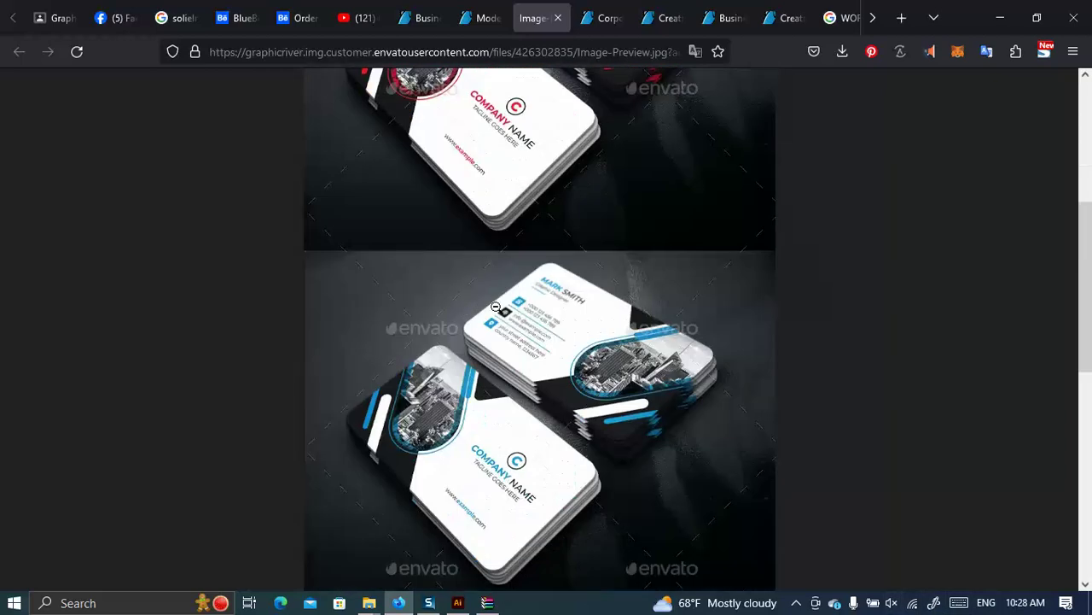
scroll(510, 312, up, 3)
scroll(667, 277, down, 4)
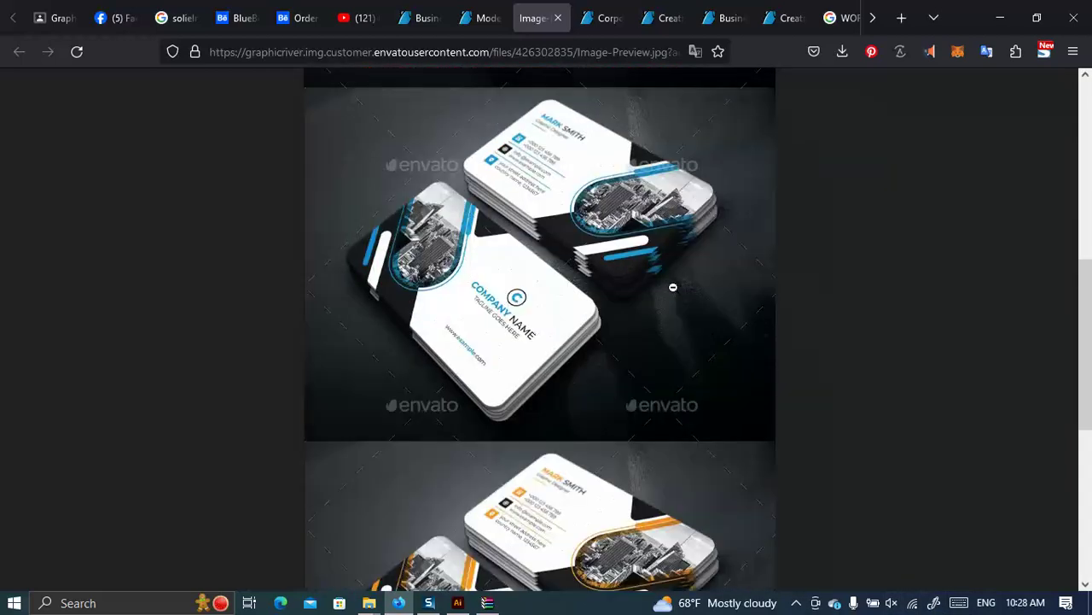
scroll(678, 290, down, 3)
scroll(685, 296, up, 6)
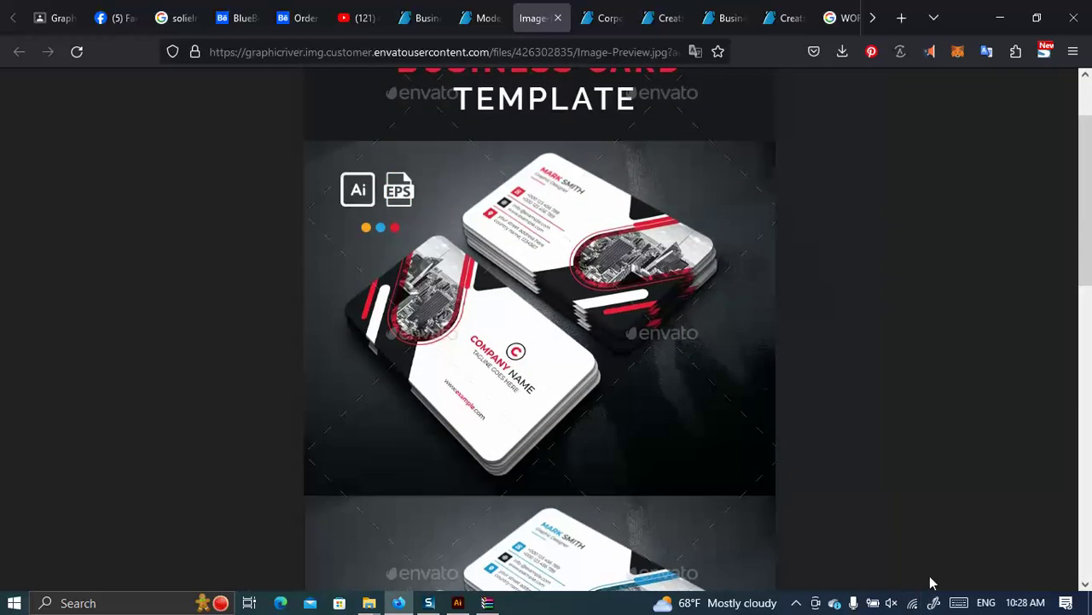
click(932, 603)
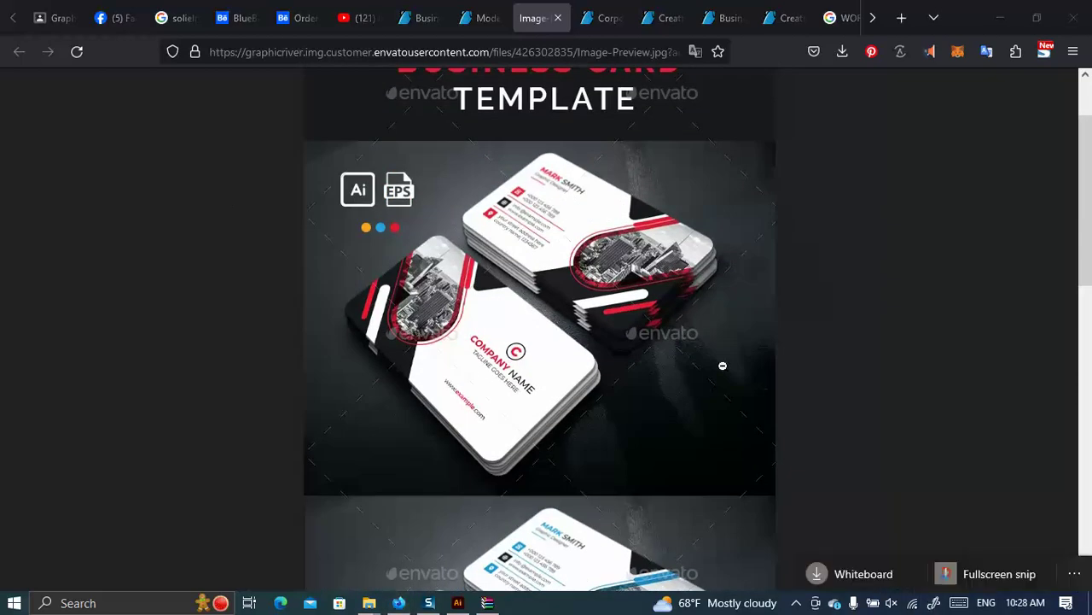
Take a fullscreen snip and crop it down to the red business card image.
click(986, 573)
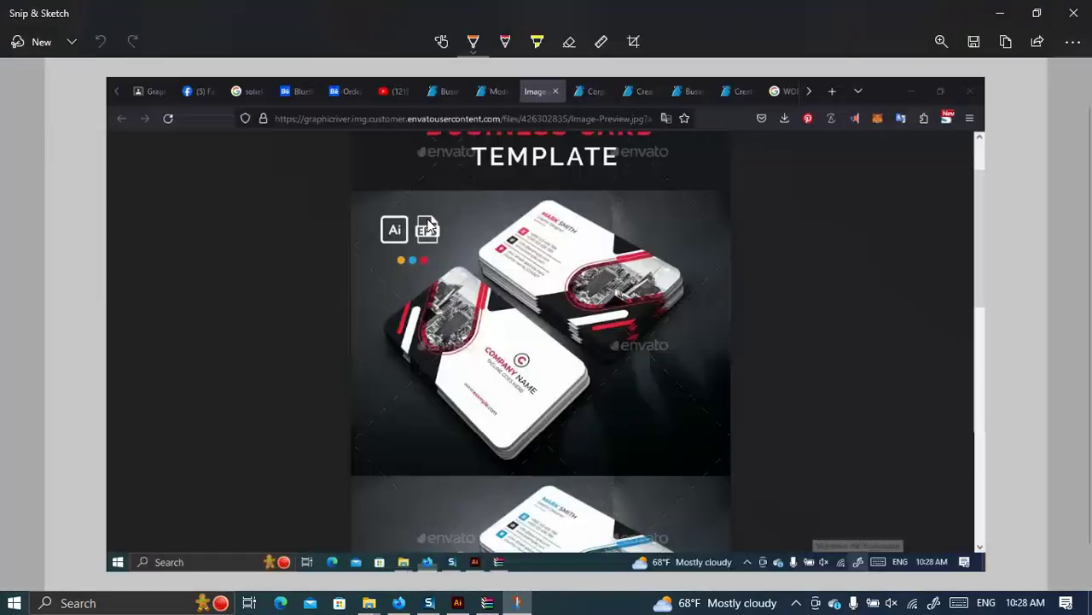
click(632, 44)
drag(108, 79, 349, 177)
mouse_move(1015, 572)
mouse_down()
mouse_move(712, 410)
mouse_move(695, 455)
mouse_up()
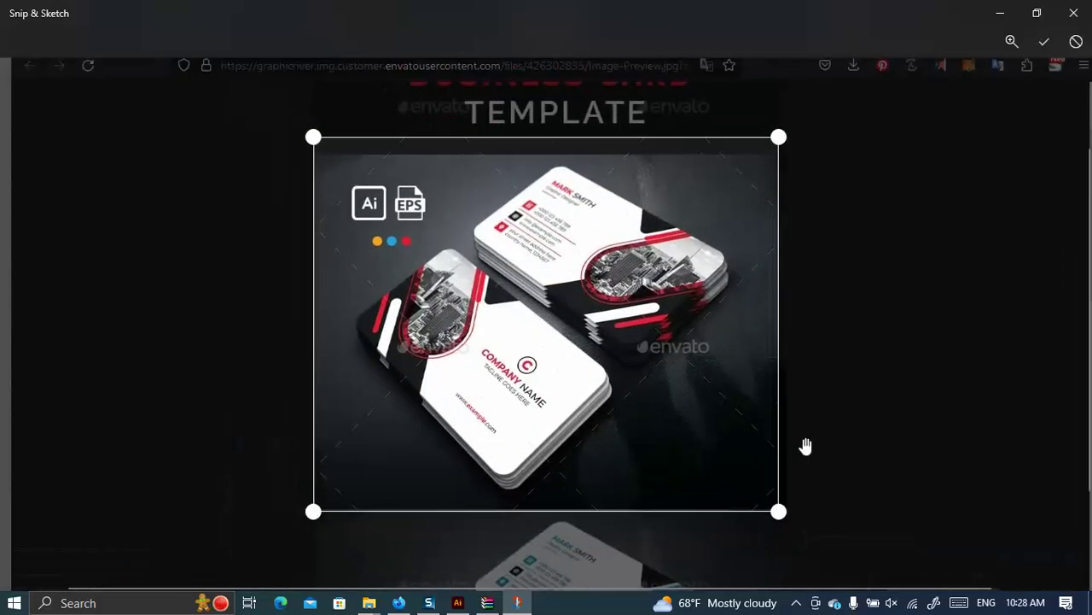
drag(778, 136, 770, 153)
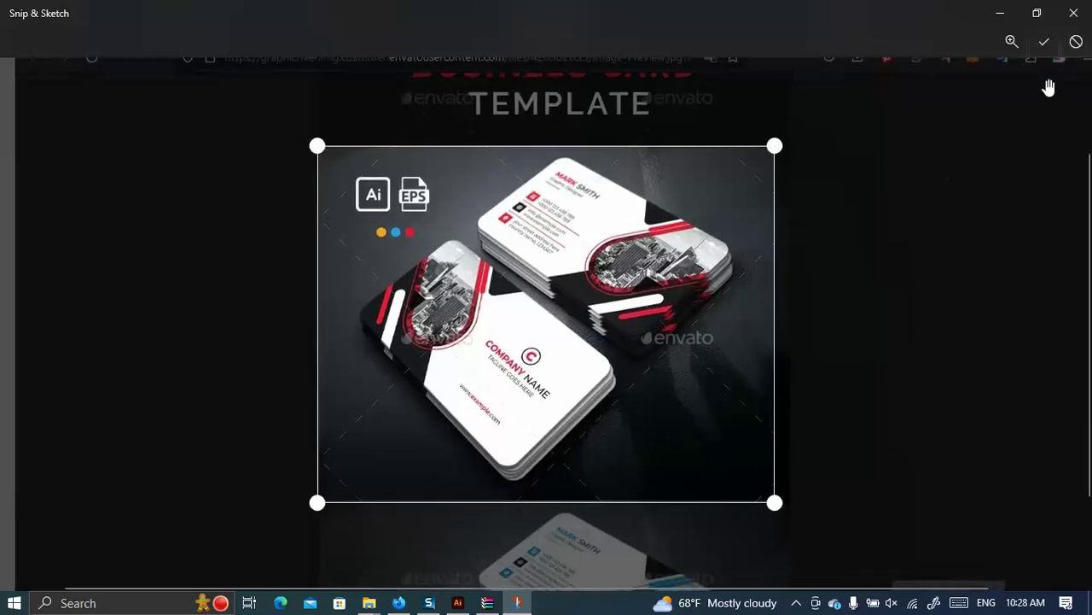
click(1043, 41)
Copy the cropped card image to the clipboard and return to Illustrator.
click(1005, 41)
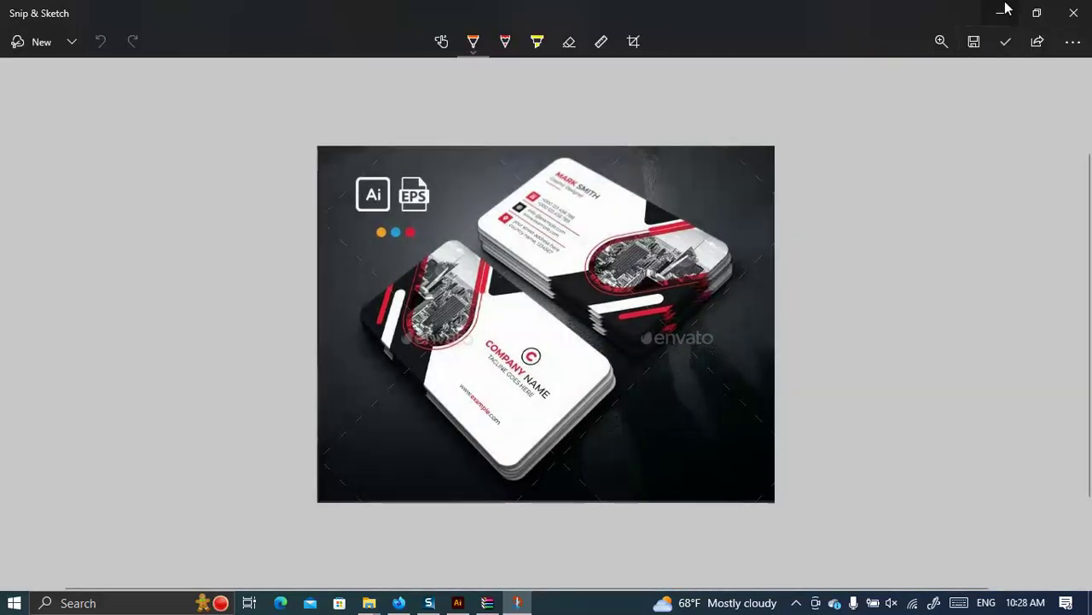
click(997, 16)
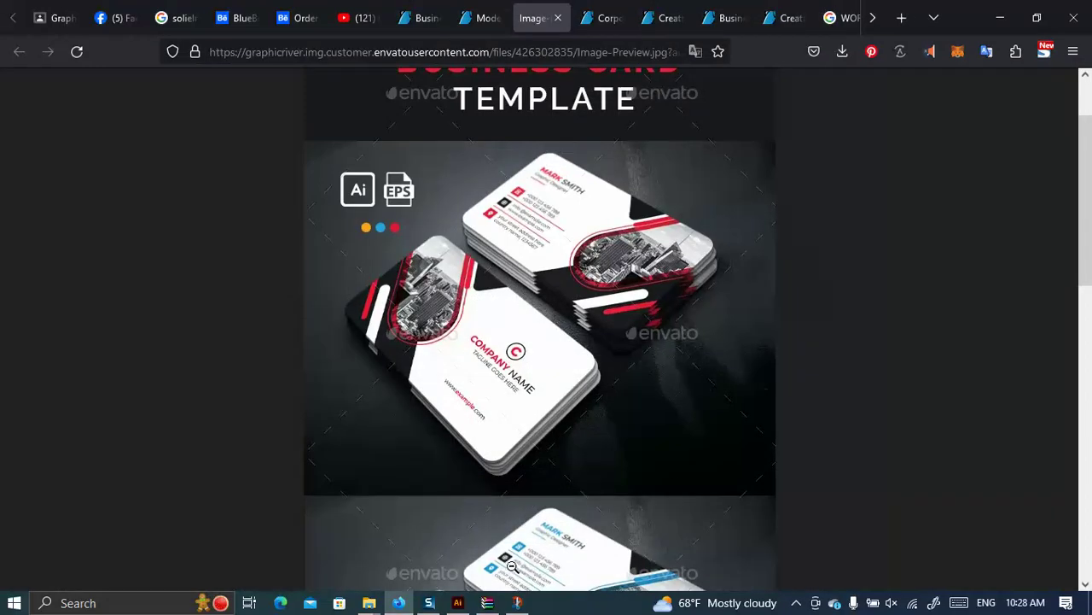
click(457, 603)
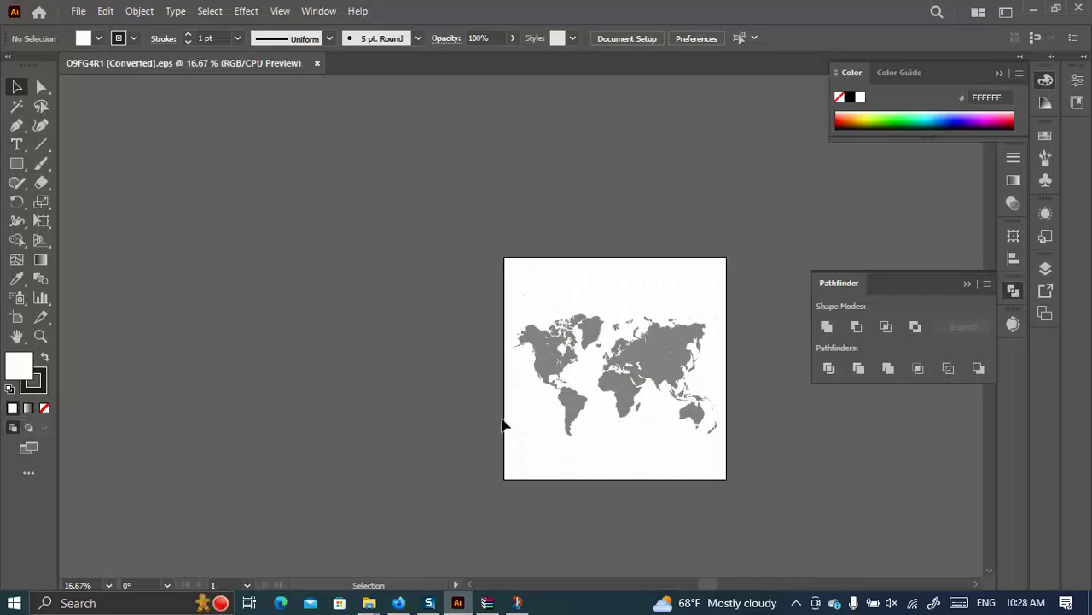
click(72, 13)
click(329, 151)
Start a new document named 'Class 06 Business card Design'.
key(ctrl+n)
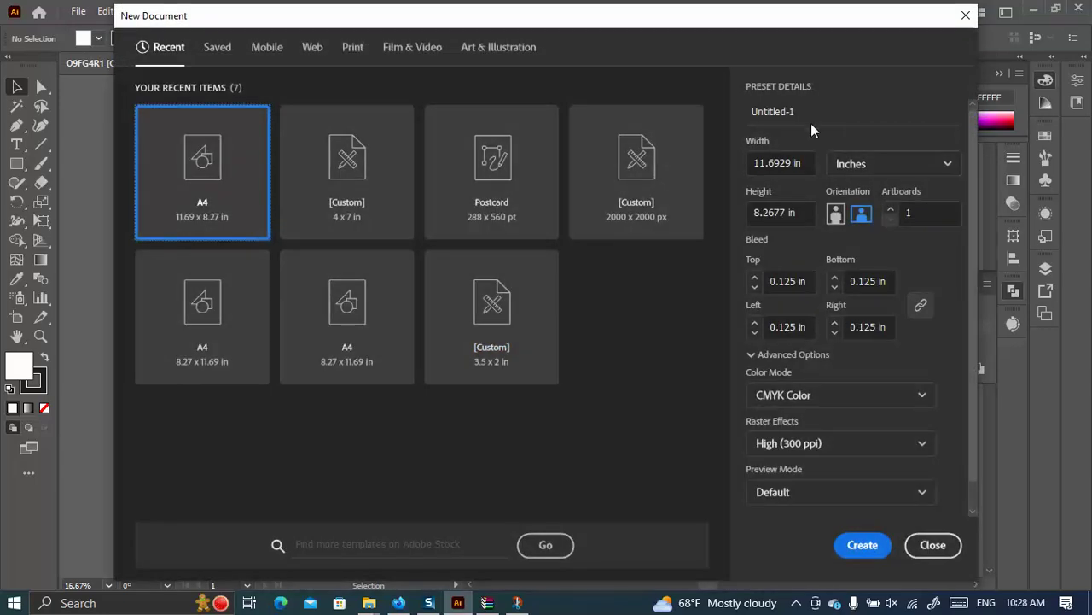
click(813, 111)
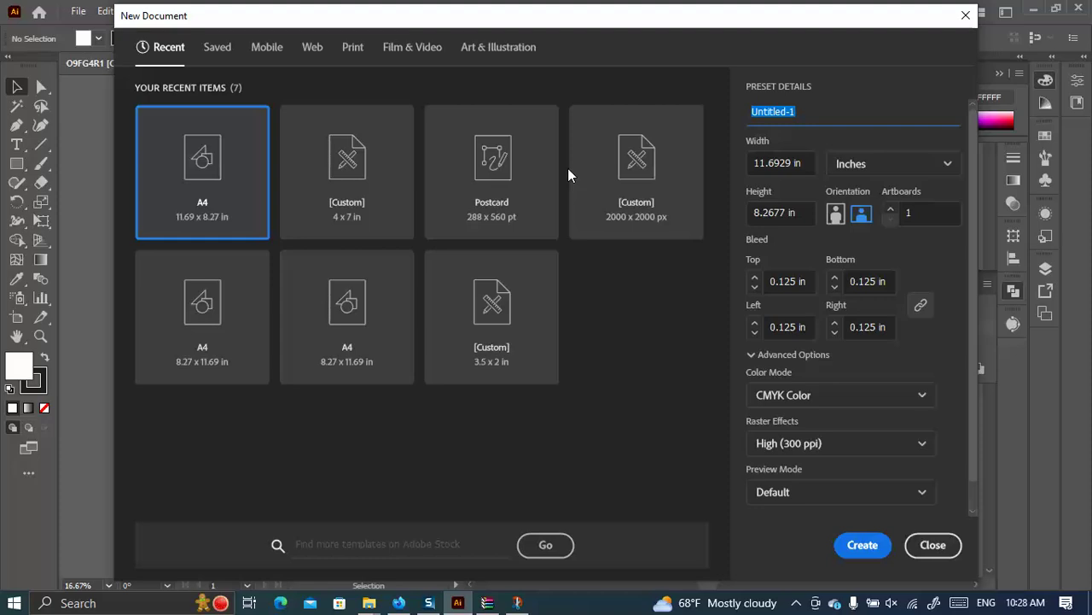
text(Class )
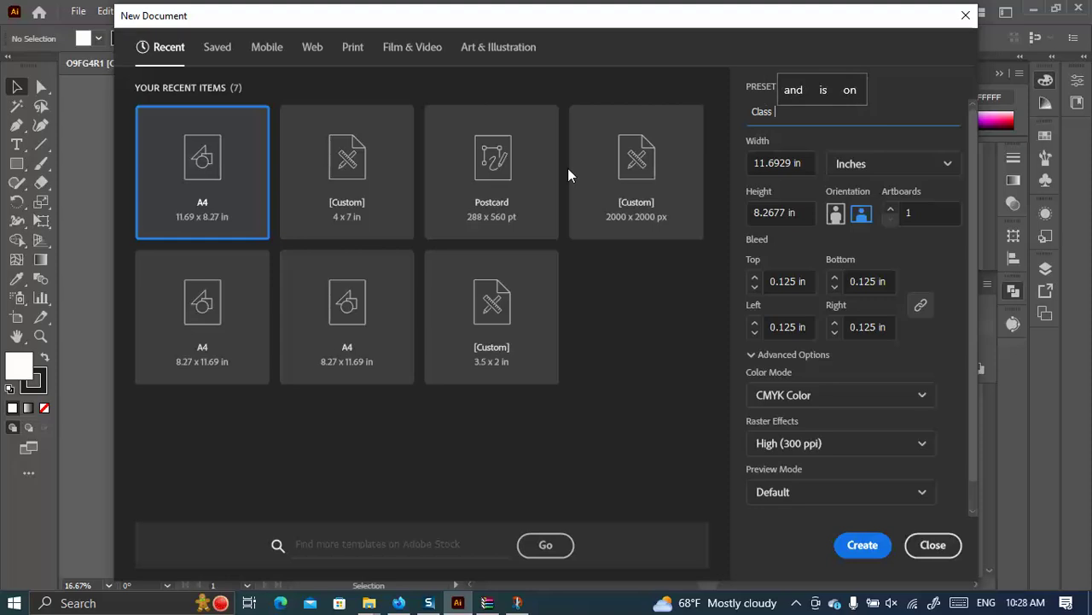
text(06 Bu)
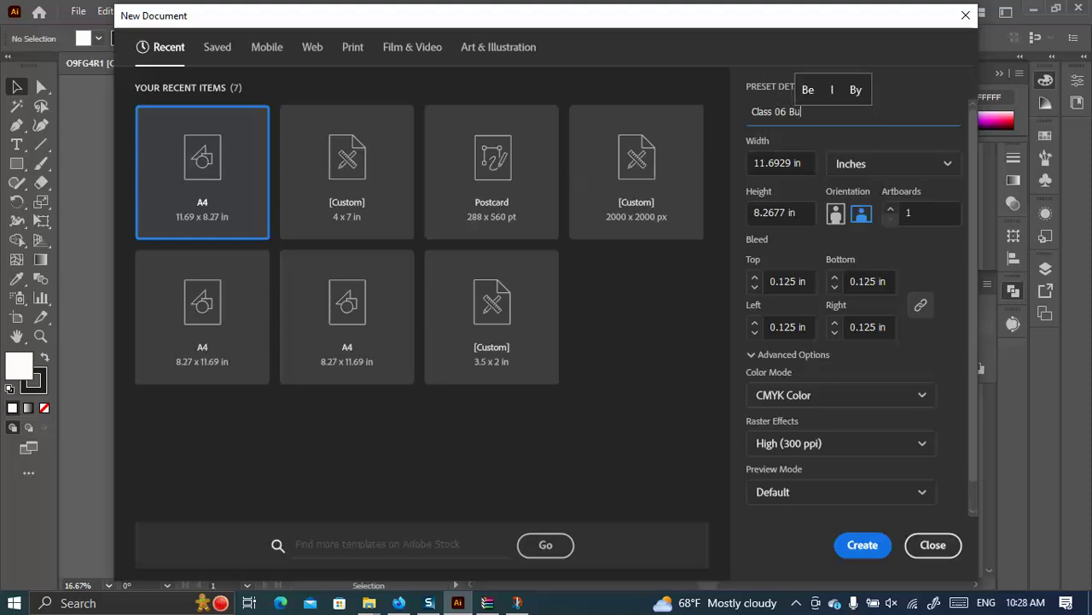
text(sinessca)
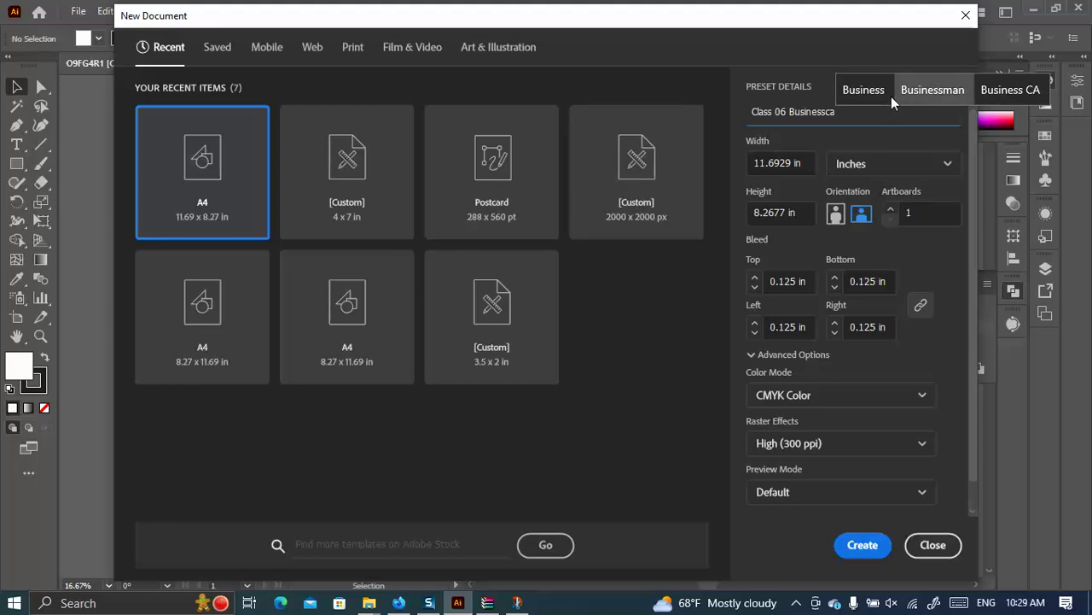
click(864, 91)
text(card Design)
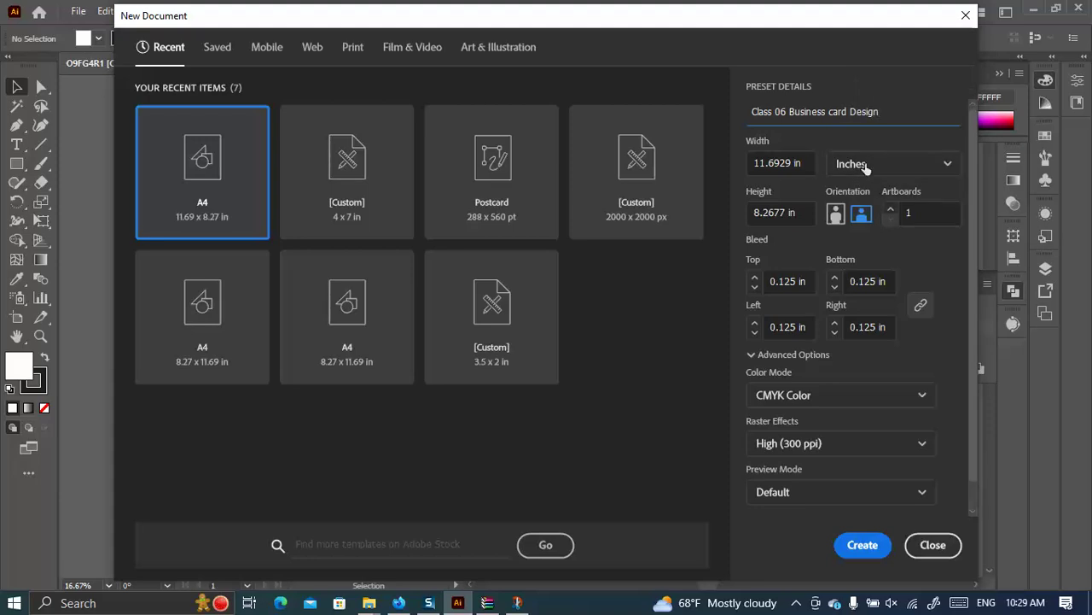
Set the document to 3.5 x 2 in with landscape orientation.
triple_click(803, 165)
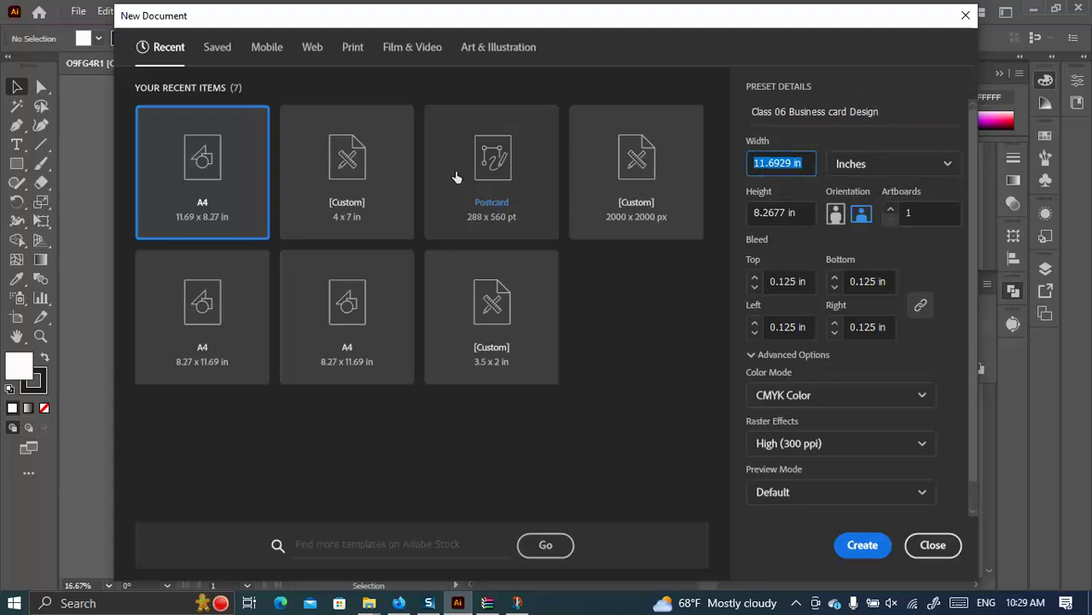
text(3.5)
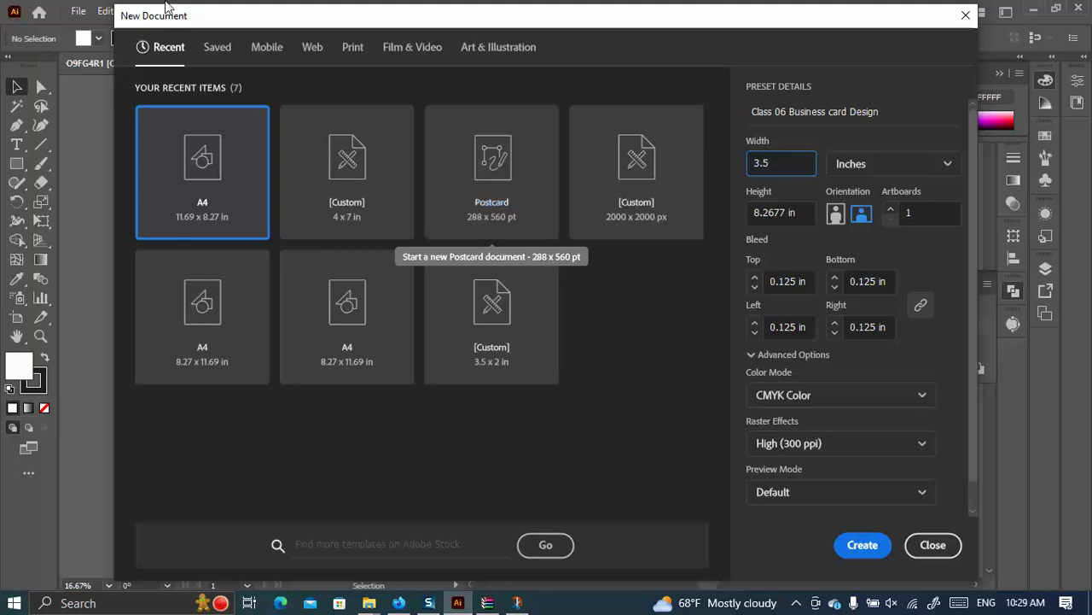
key(Tab)
text(2)
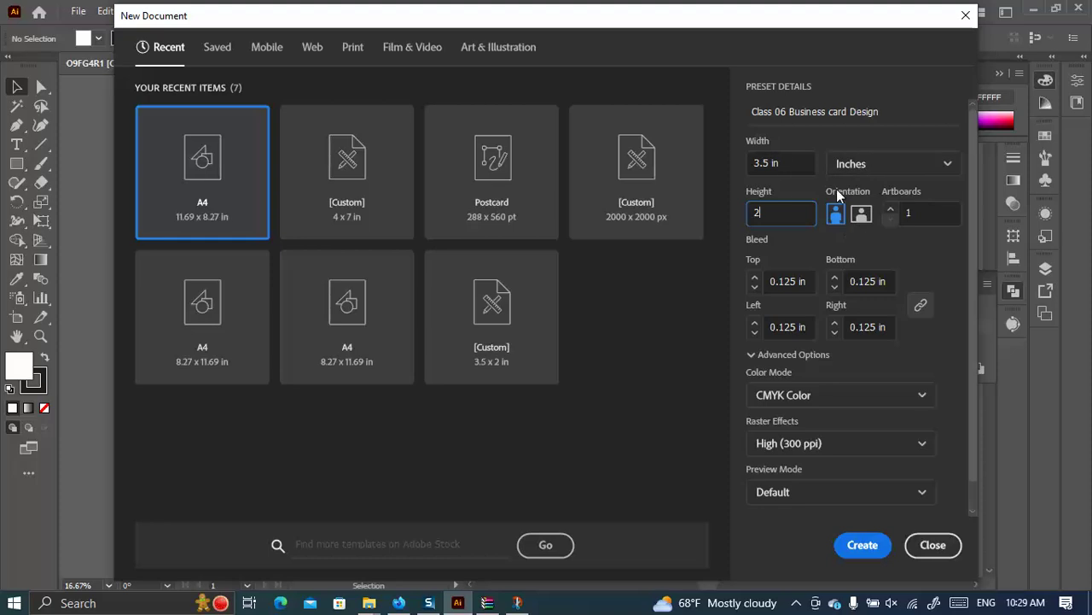
click(863, 215)
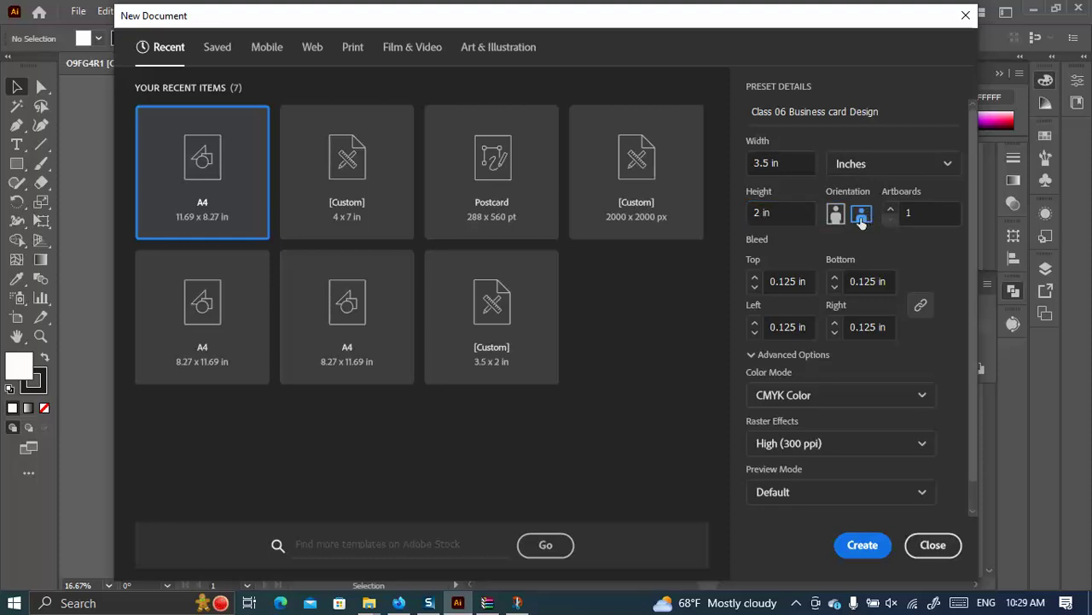
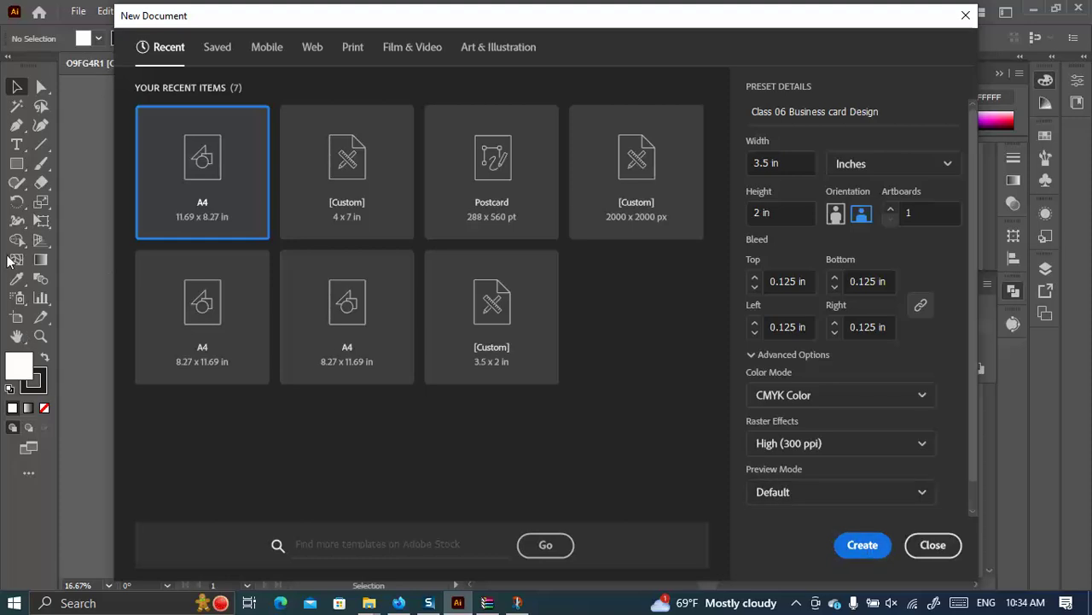
Create the 3.5 × 2 in 'Class 06 Business card Design' document and view it at actual size.
click(859, 546)
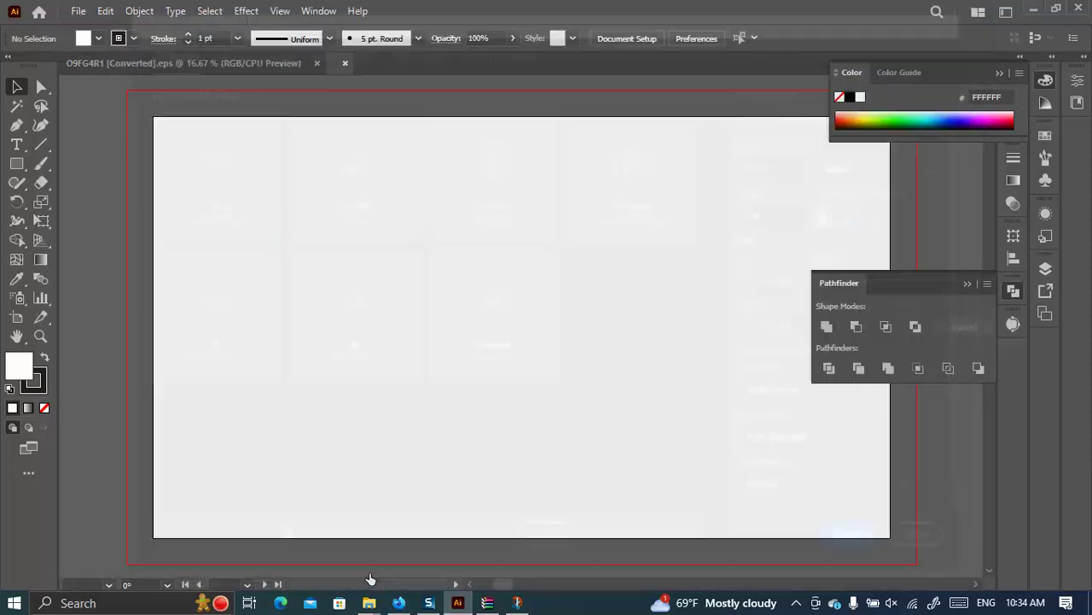
key(ctrl+1)
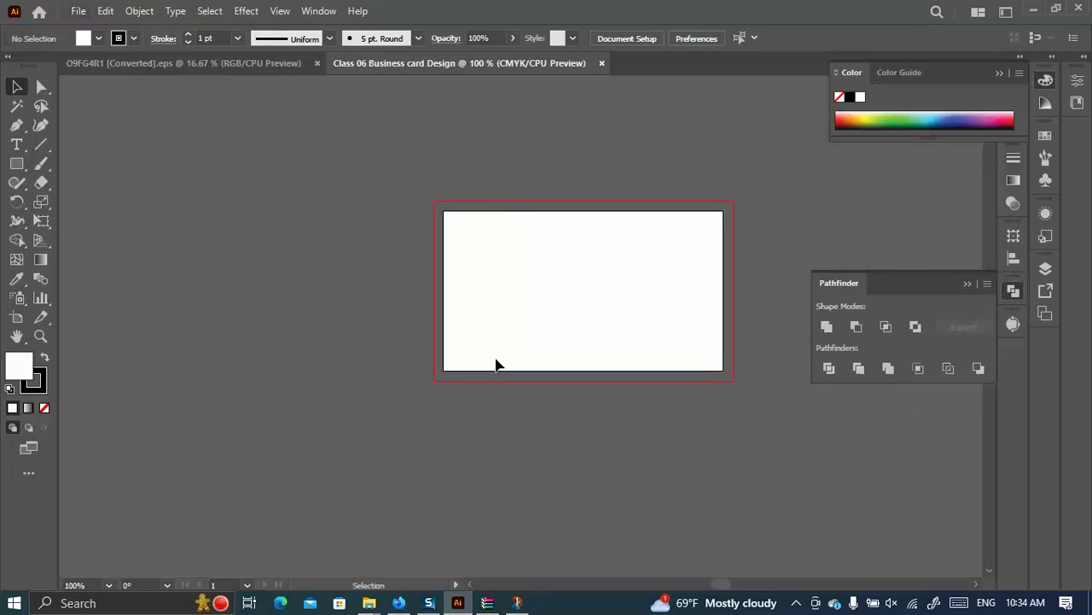
scroll(461, 281, up, 2)
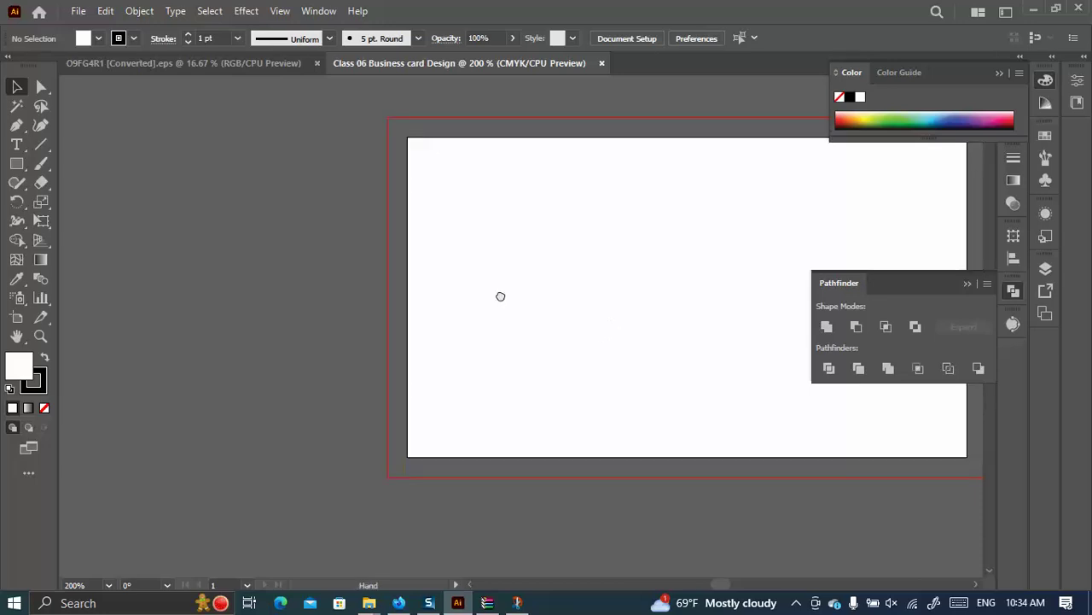
scroll(500, 296, right, 5)
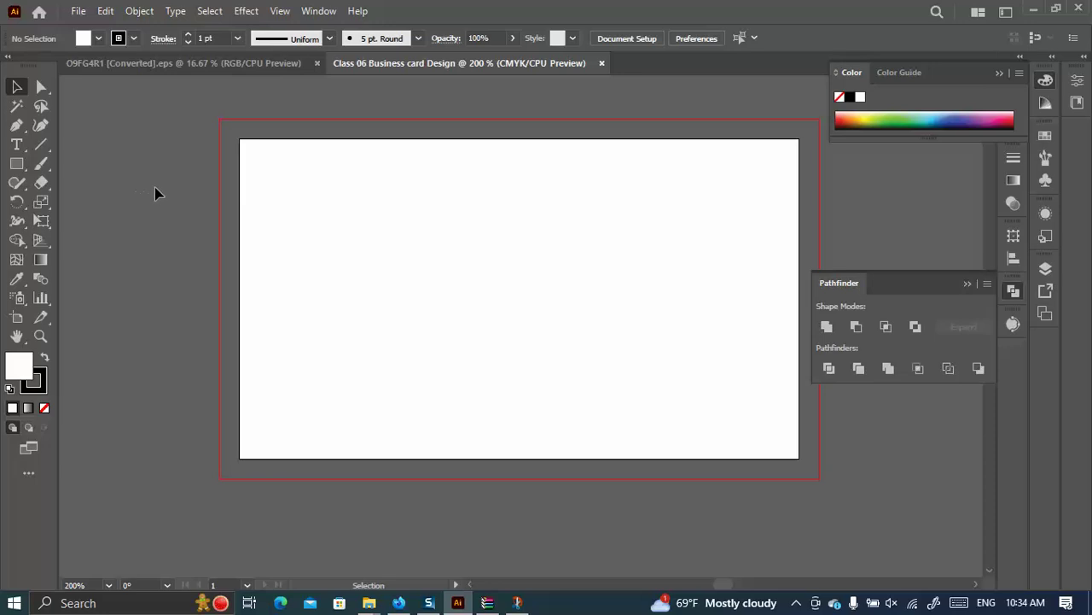
Turn on the rulers along the top and left of the canvas with Ctrl+R.
key(ctrl+r)
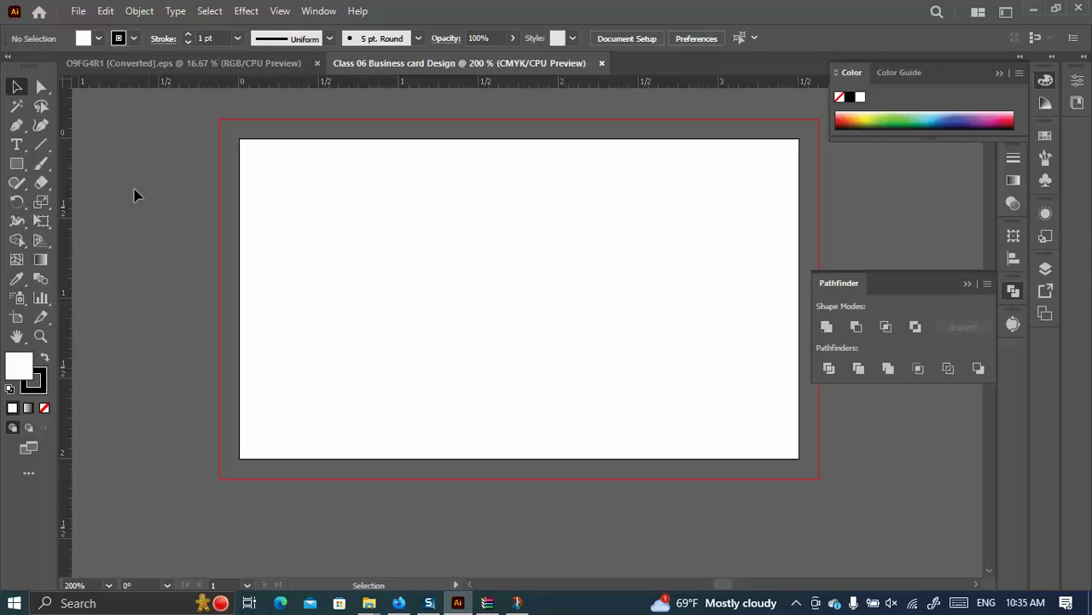
Draw a rectangle exactly 3.5 in wide by 2 in high.
click(16, 163)
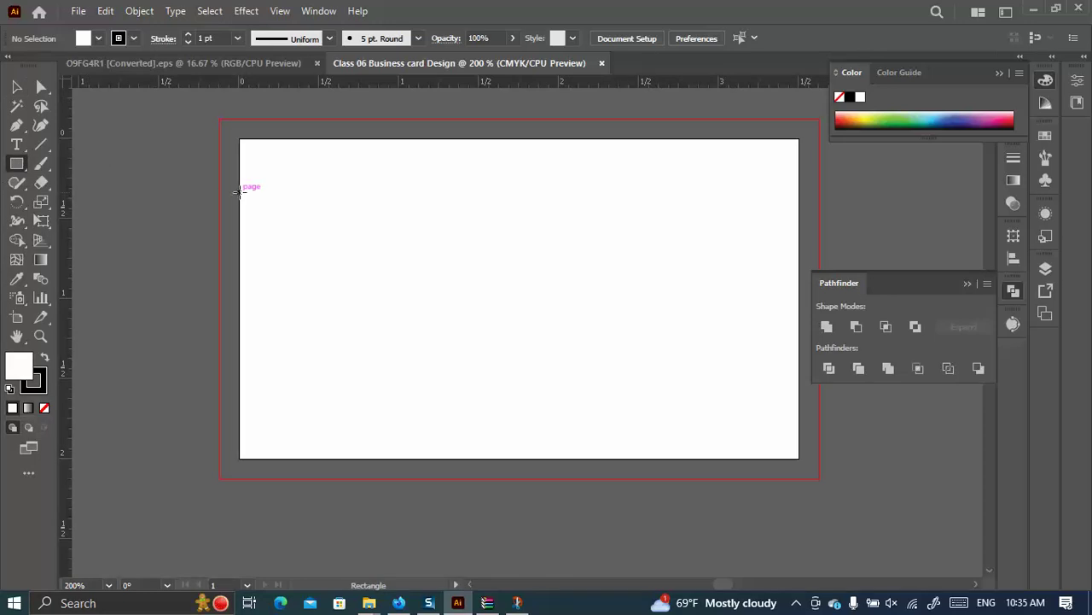
click(240, 192)
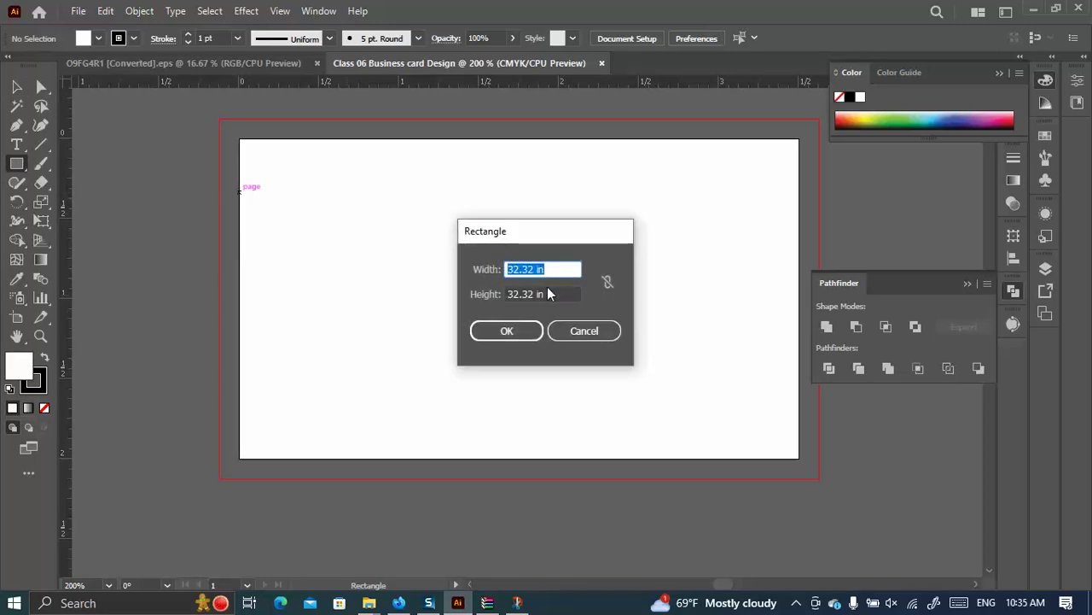
text(3.5)
key(Tab)
text(2)
click(521, 330)
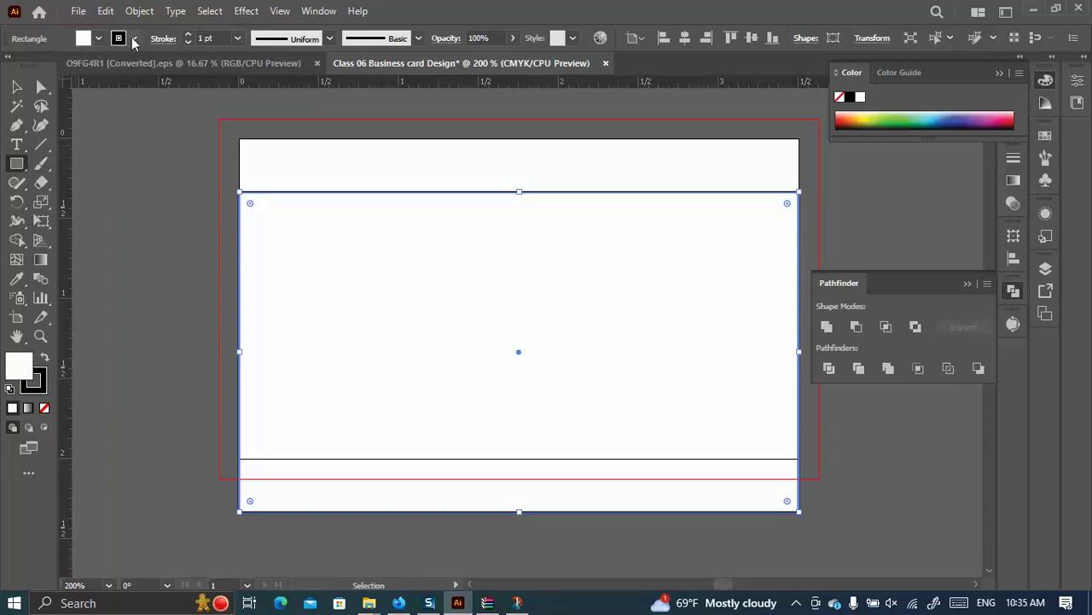
Give the rectangle a cyan fill and no stroke, and align its top to the card.
click(99, 39)
click(88, 65)
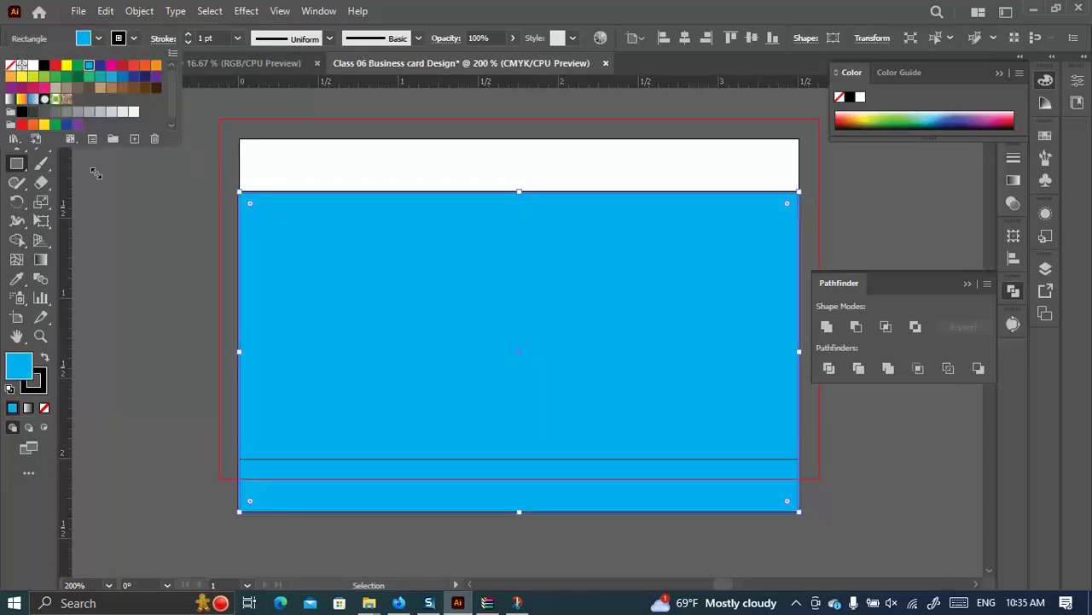
click(45, 380)
click(44, 408)
click(15, 363)
click(13, 87)
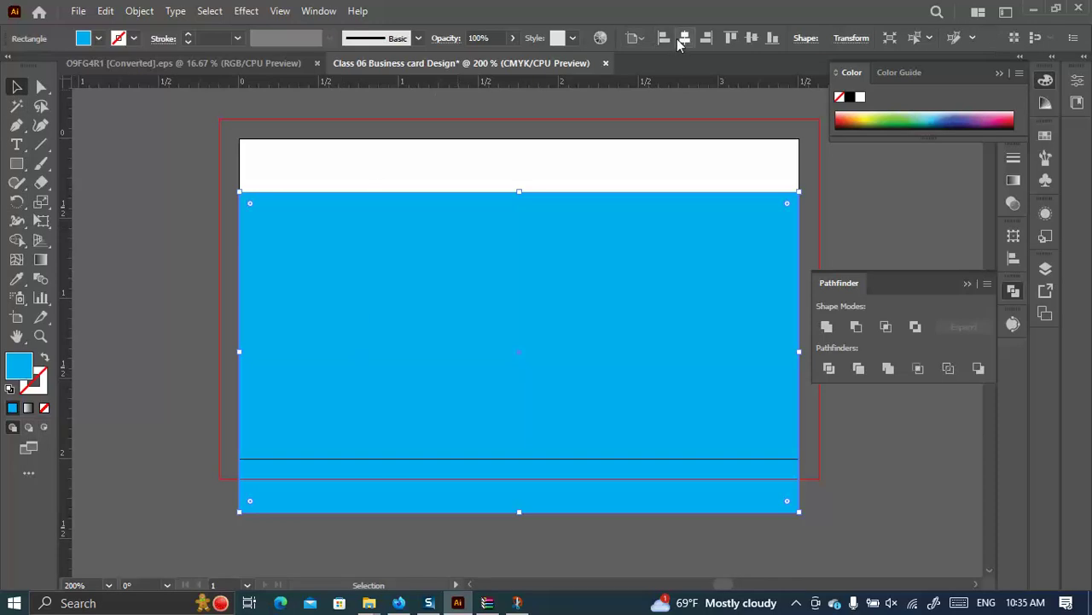
click(731, 37)
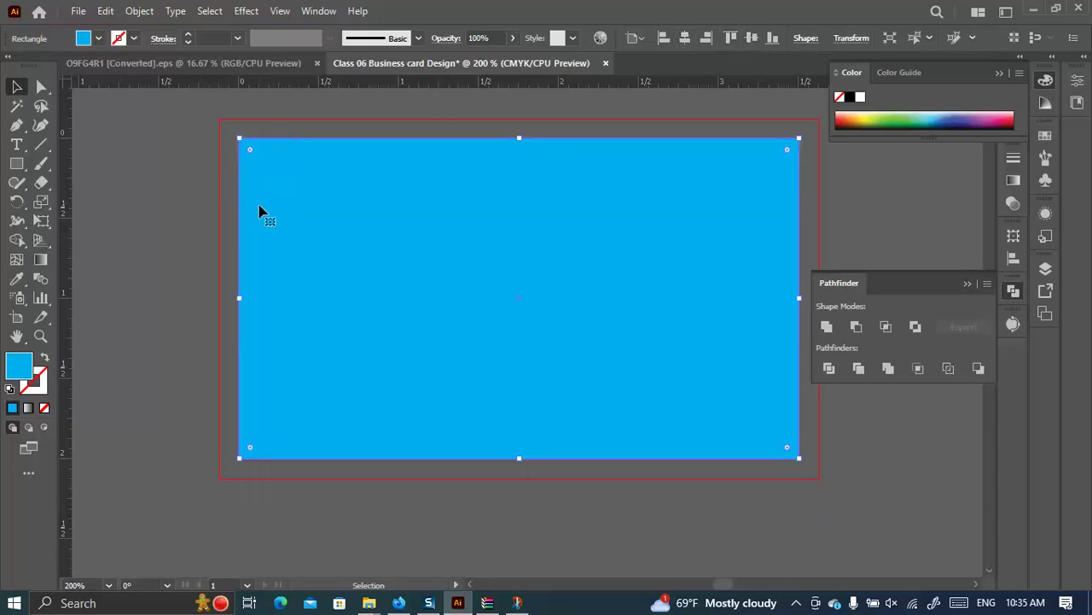
drag(263, 212, 268, 212)
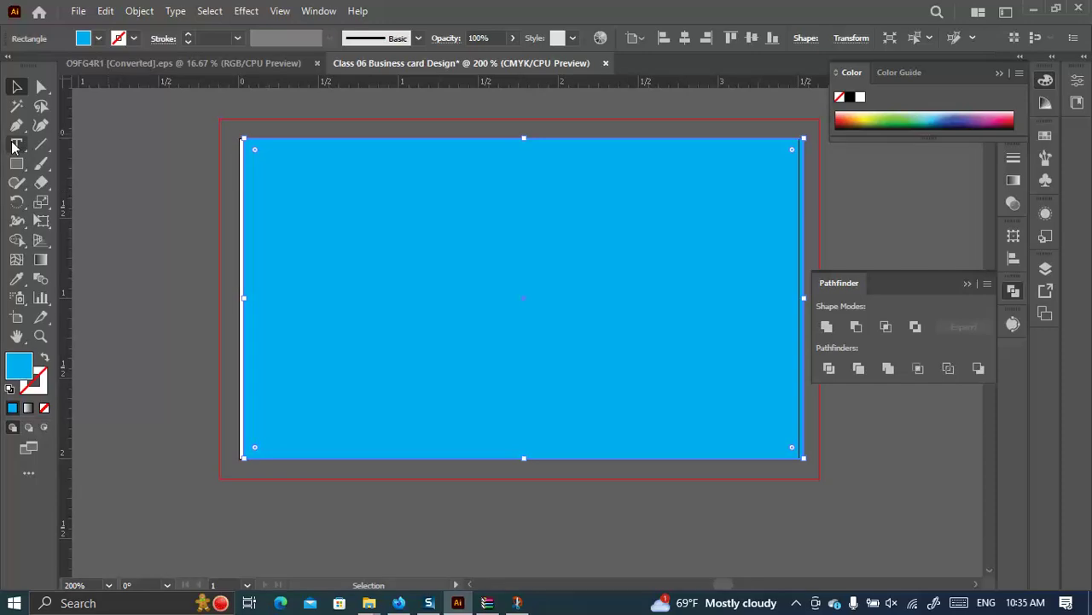
Place Lorem ipsum text beside the rectangle, shift both right, and open the Save for Web preview.
click(17, 144)
click(191, 244)
click(17, 86)
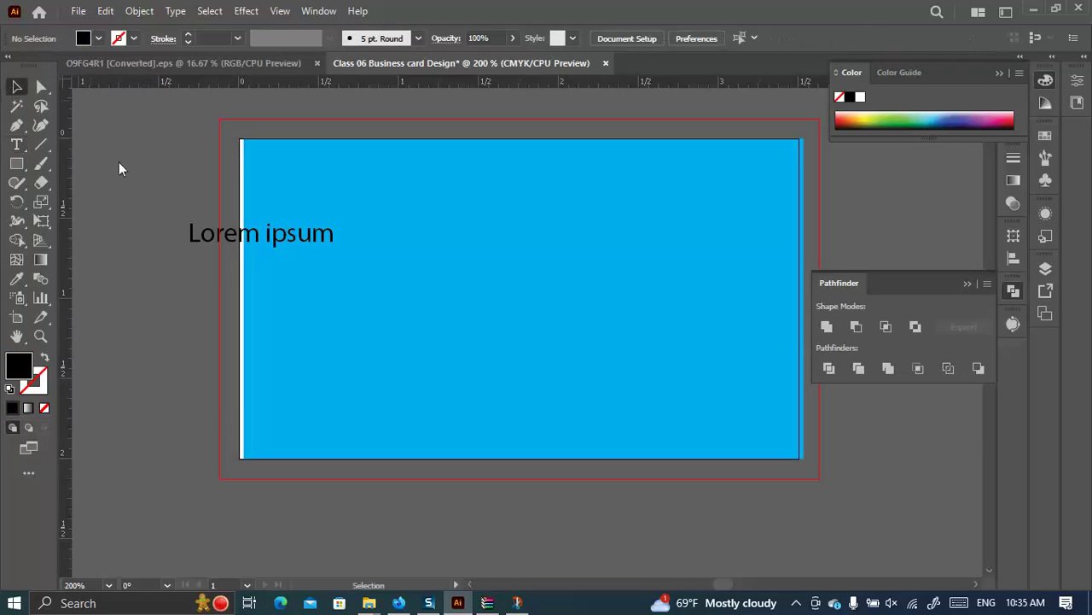
drag(284, 197, 305, 200)
drag(233, 244, 282, 238)
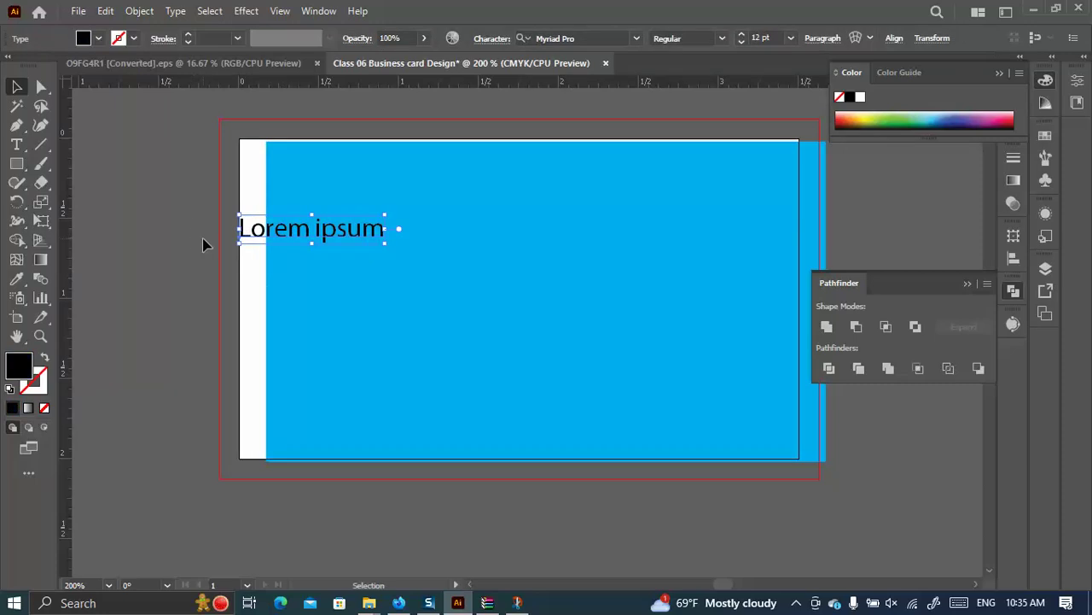
key(ctrl+shift+a)
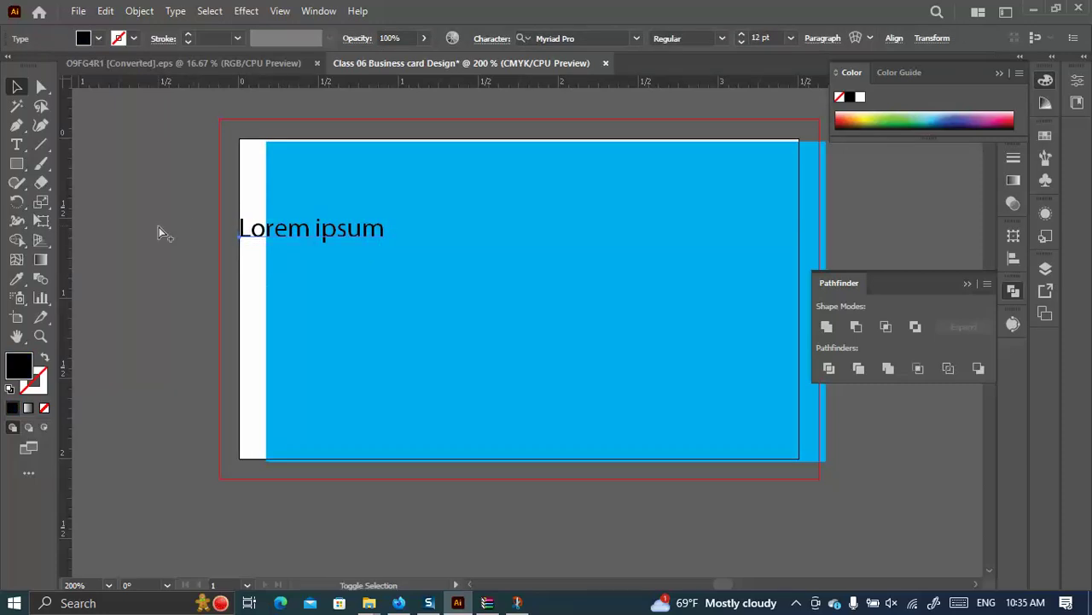
key(ctrl+alt+shift+s)
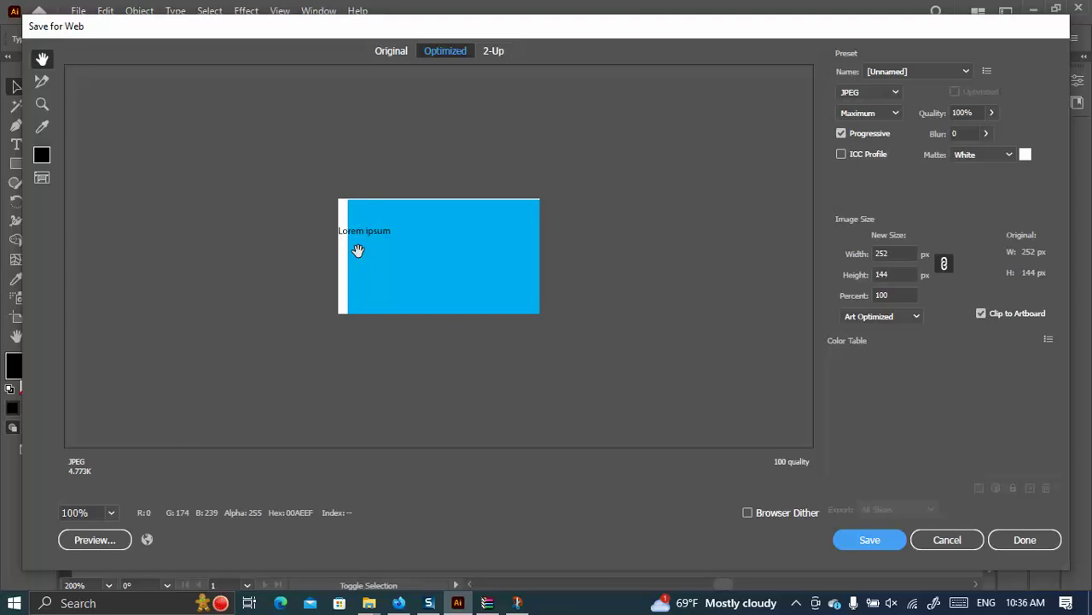
Zoom in on the Save for Web preview, then cancel it without saving.
key(ctrl+plus)
key(ctrl+plus)
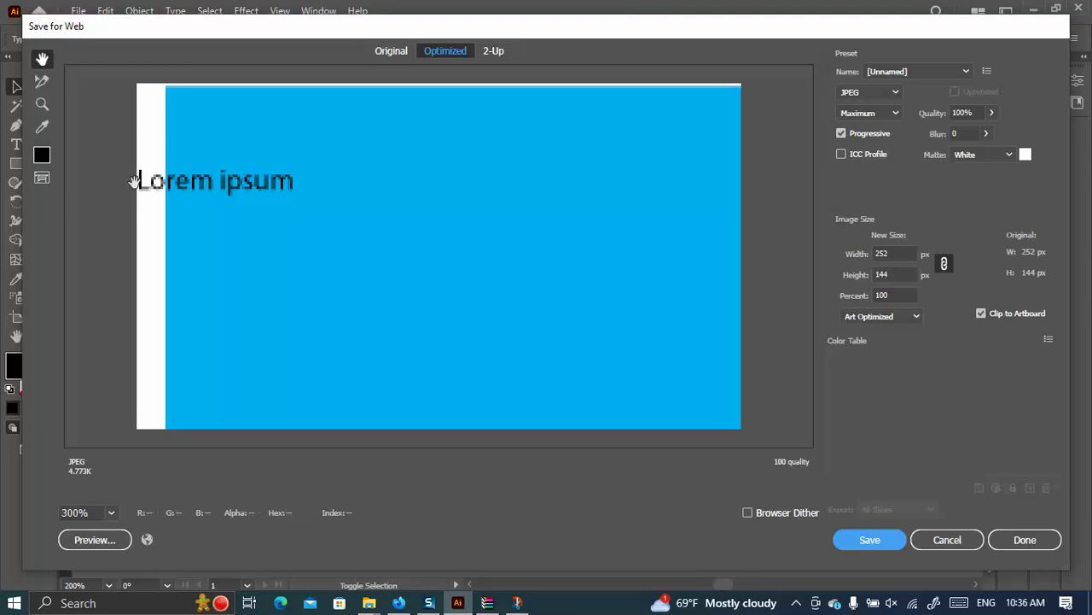
click(958, 540)
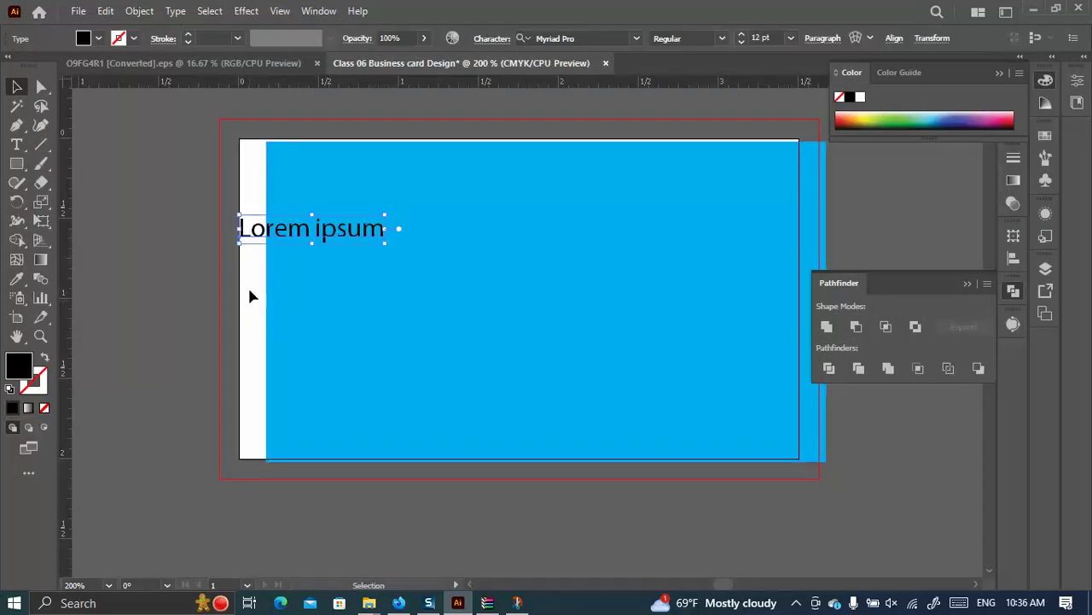
Move the Lorem ipsum text left of the card and center it horizontally and vertically.
drag(303, 199, 286, 205)
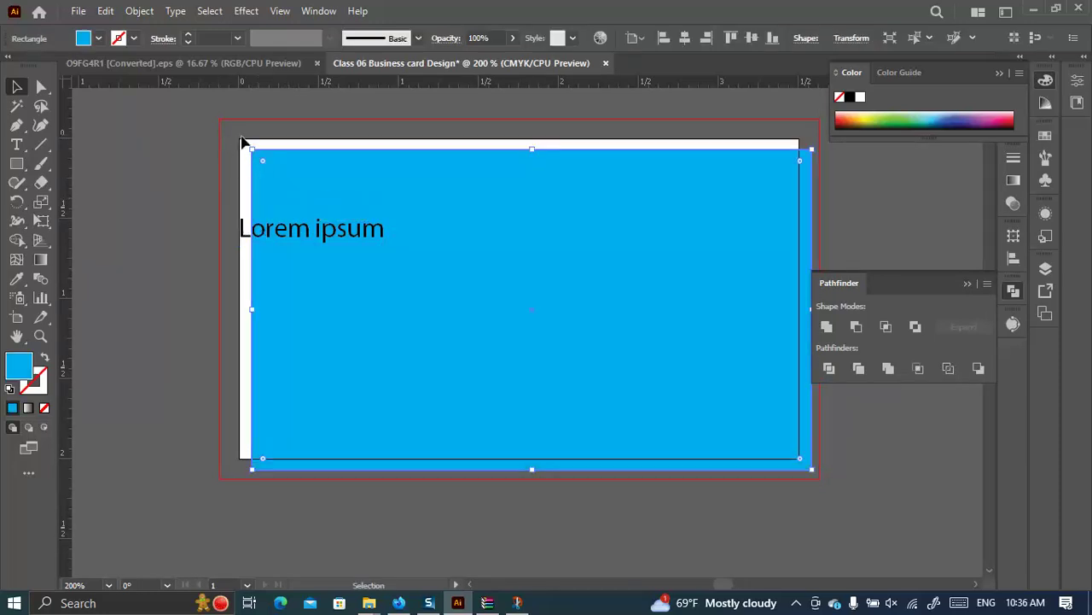
drag(262, 238, 77, 289)
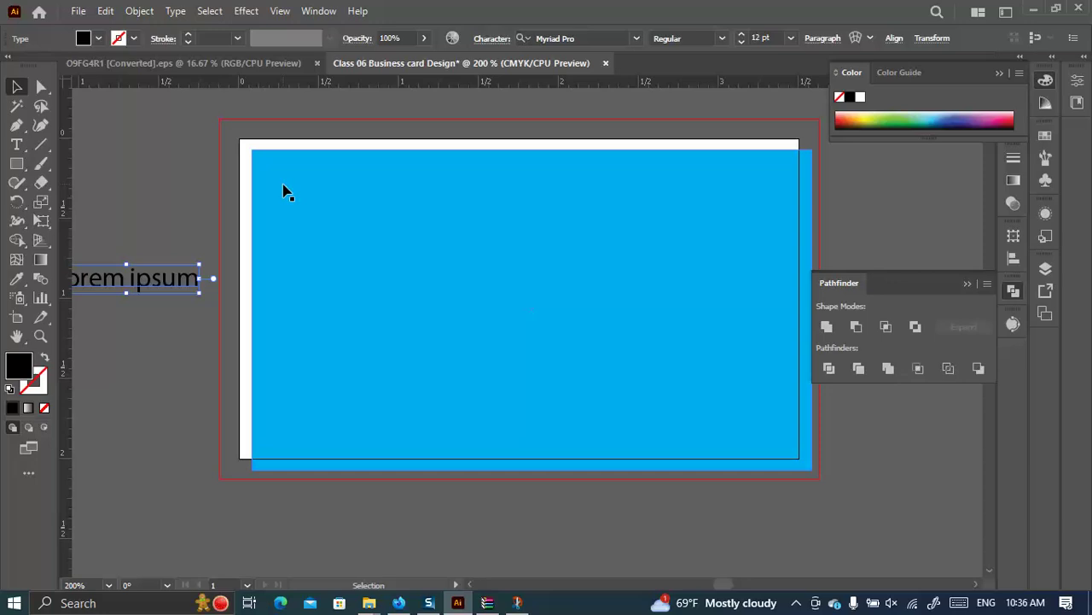
click(894, 37)
click(755, 83)
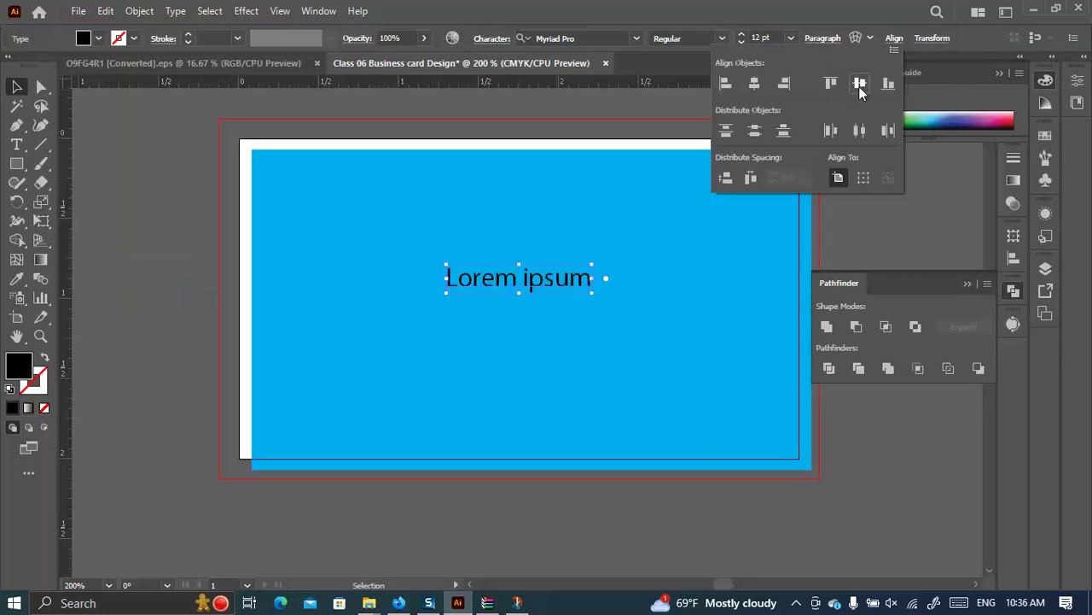
click(859, 84)
click(678, 345)
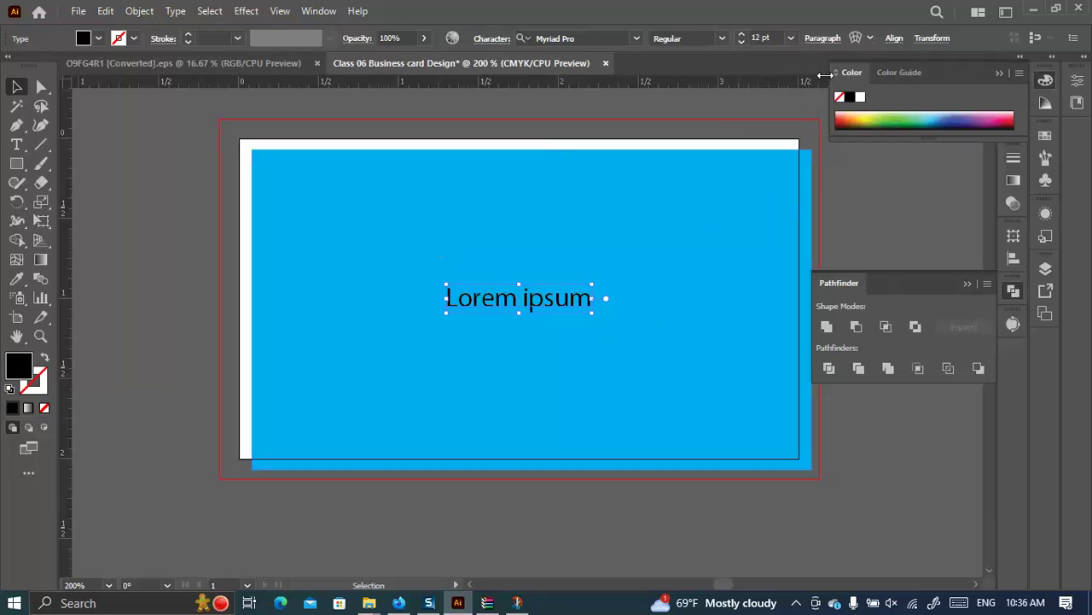
Center the rectangle and text on the artboard, then drag the text below the card.
drag(663, 513, 431, 221)
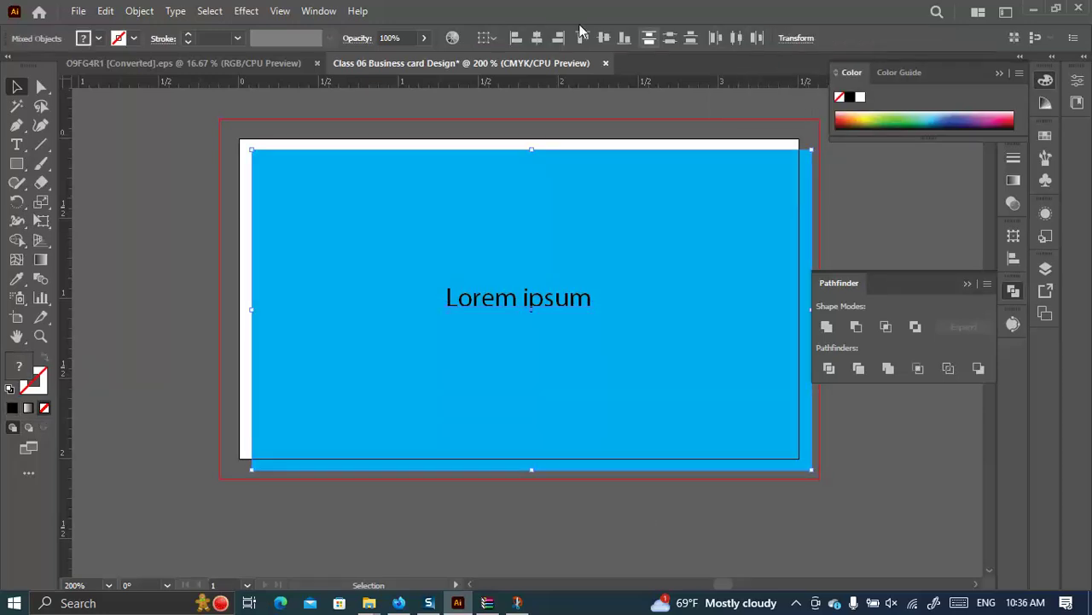
click(537, 37)
click(606, 39)
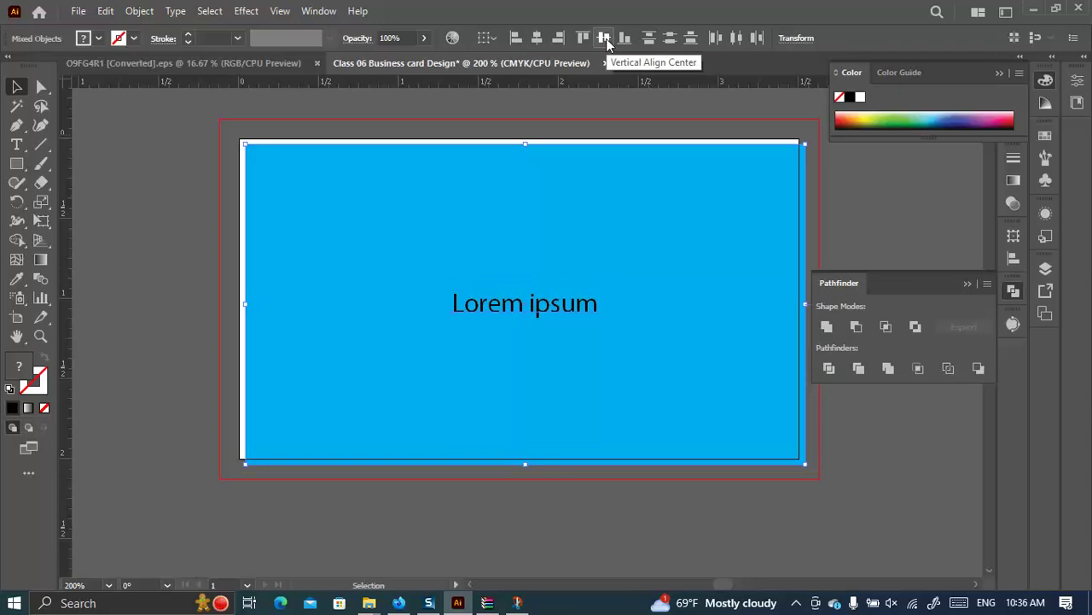
click(490, 40)
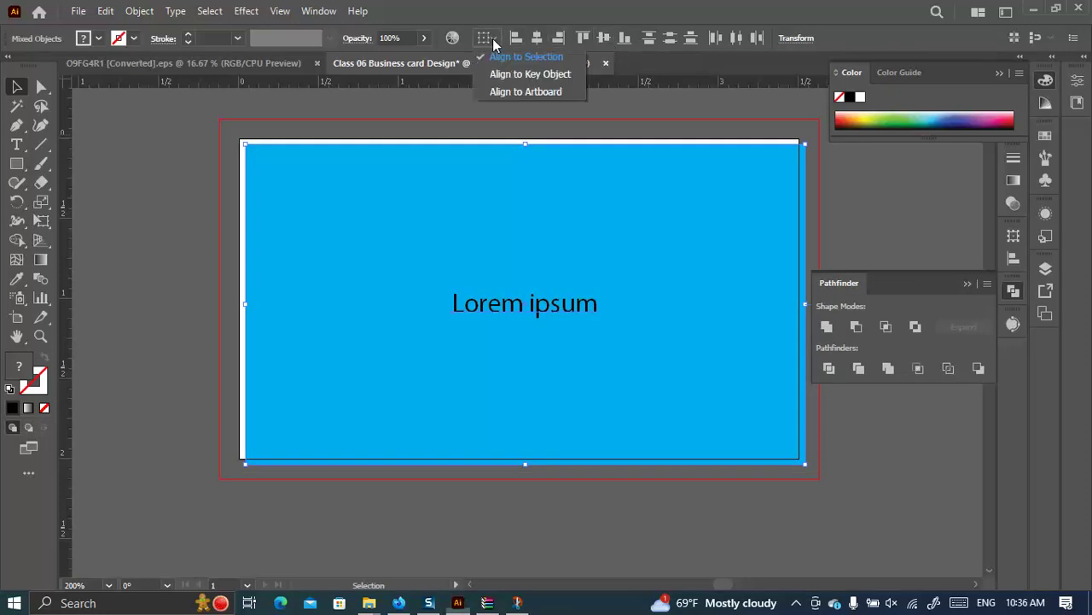
click(526, 91)
click(536, 38)
click(606, 39)
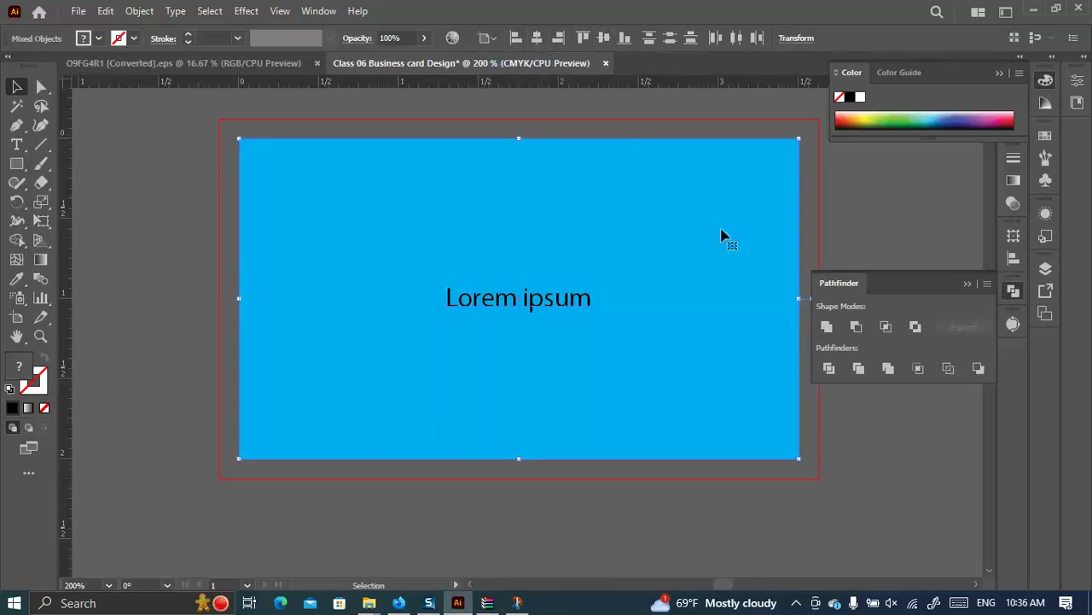
click(883, 198)
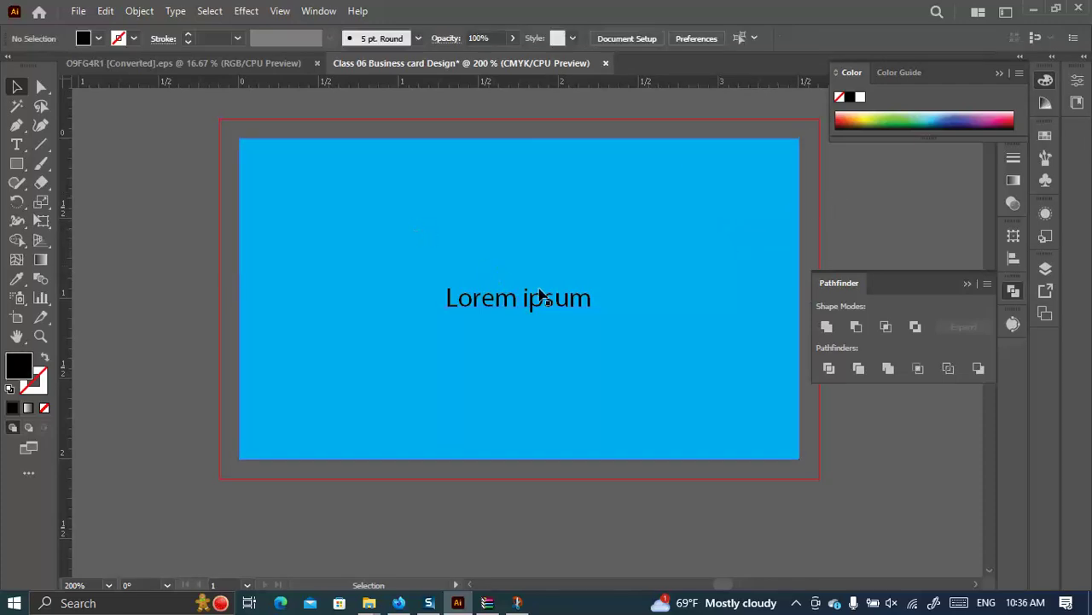
drag(563, 307, 413, 567)
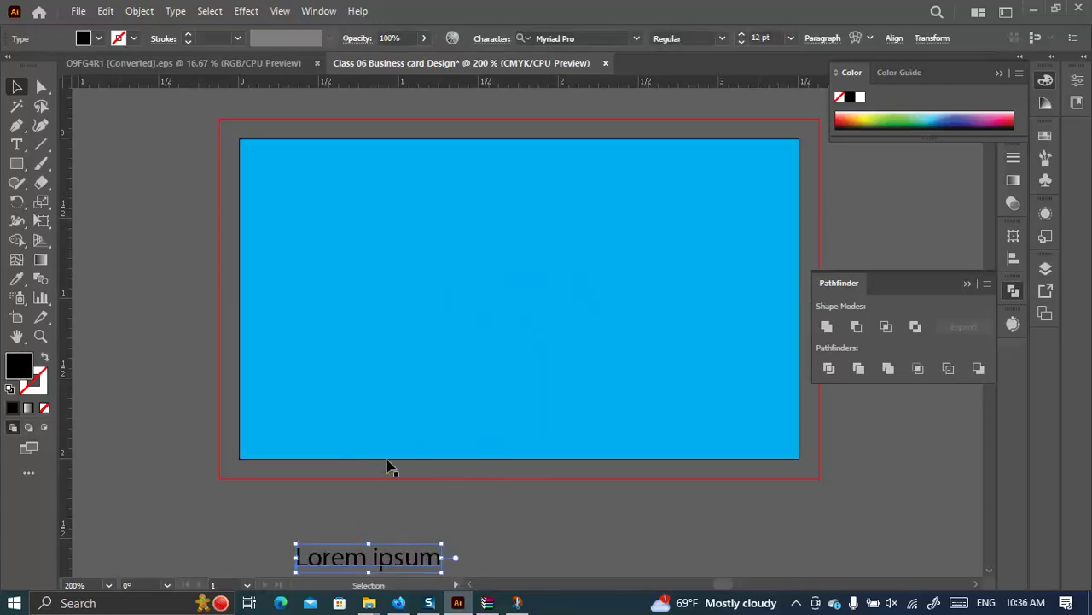
Draw a black circle and ring it with a larger black outline copy.
scroll(391, 459, down, 2)
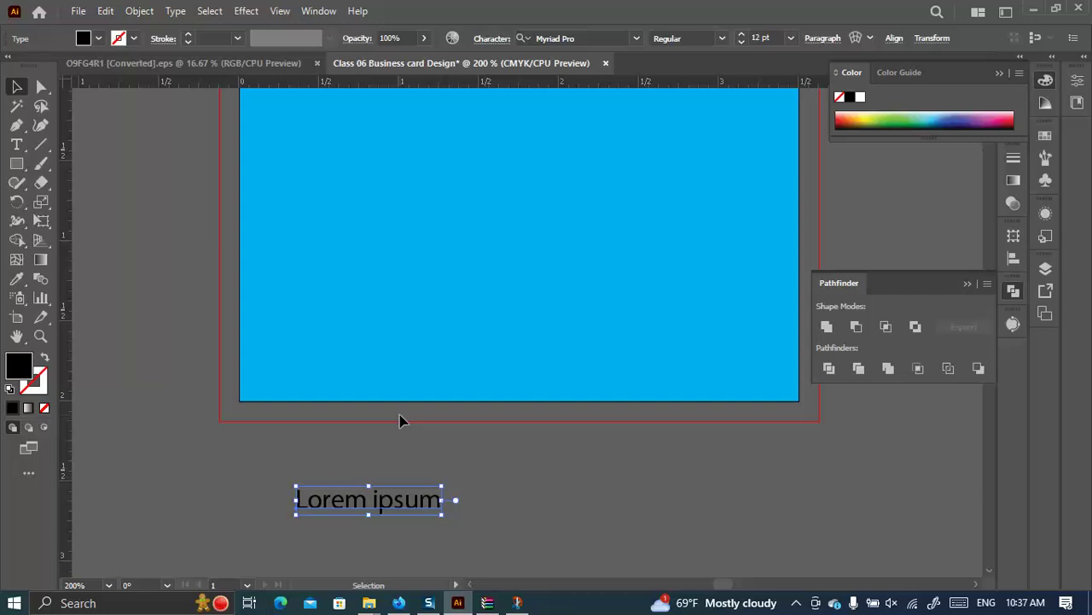
scroll(402, 420, down, 10)
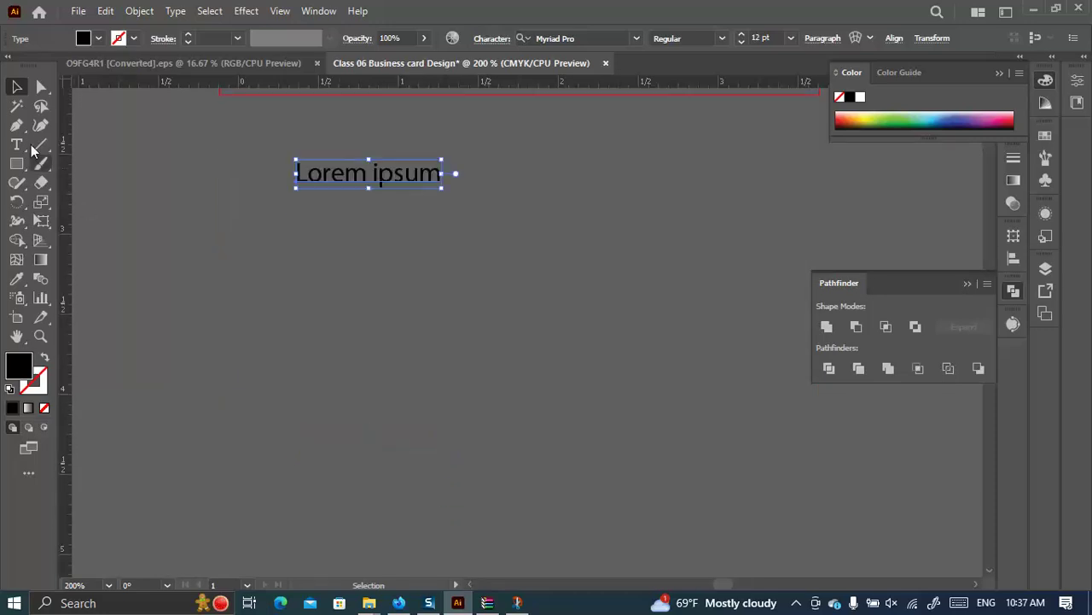
click(17, 163)
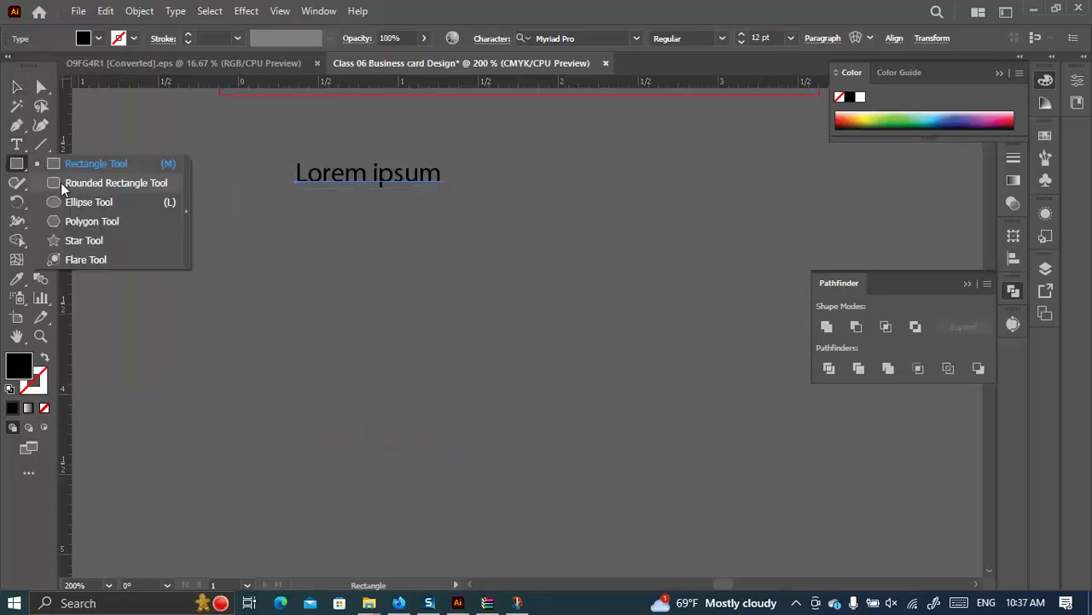
click(85, 202)
drag(304, 373, 406, 474)
key(v)
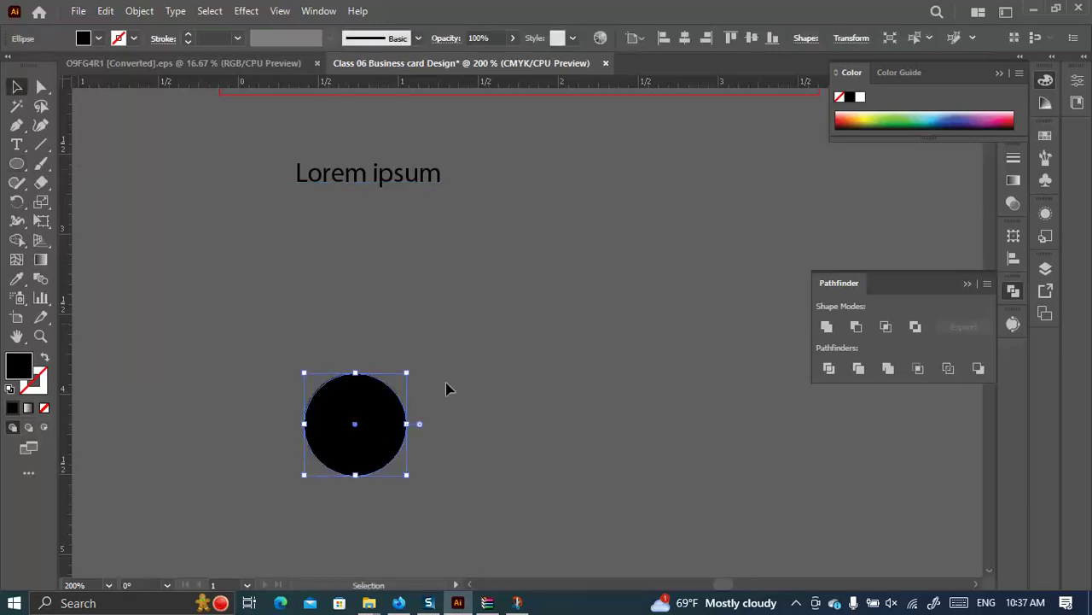
key(a)
key(v)
key(a)
key(v)
drag(407, 373, 433, 348)
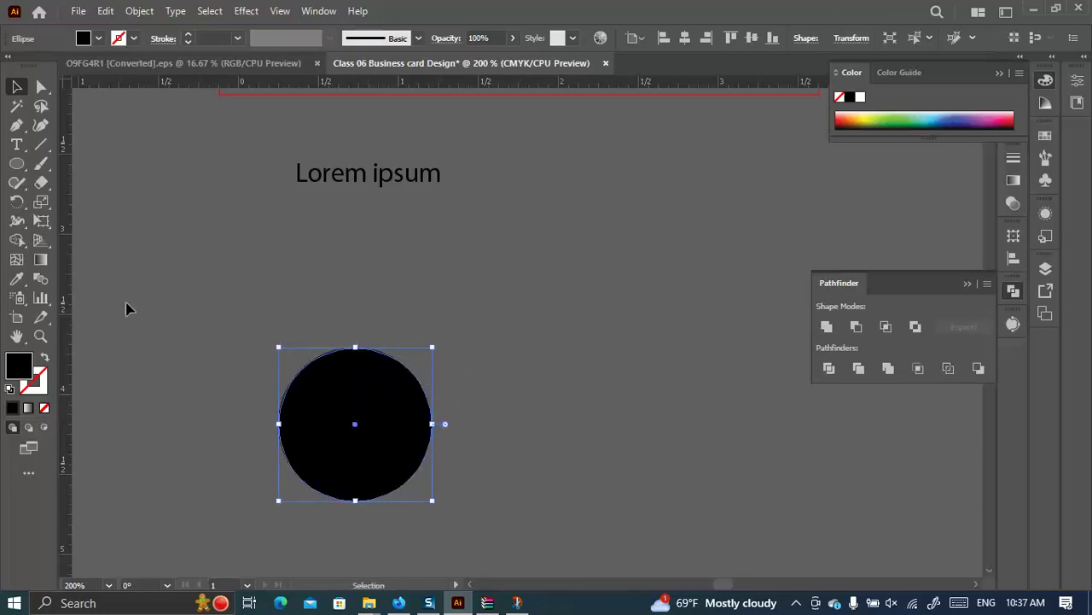
click(45, 356)
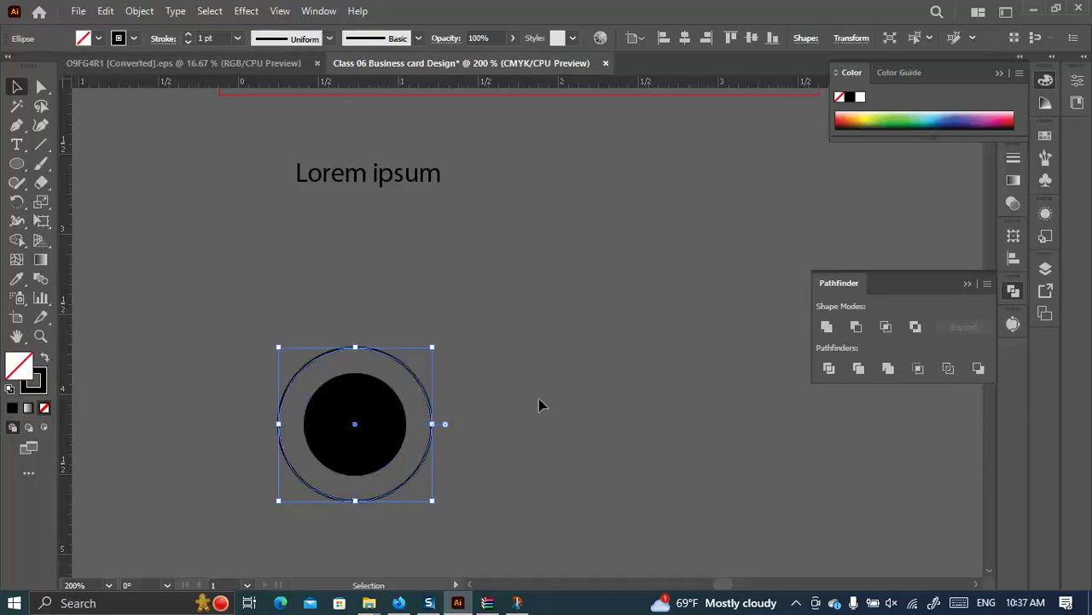
click(509, 410)
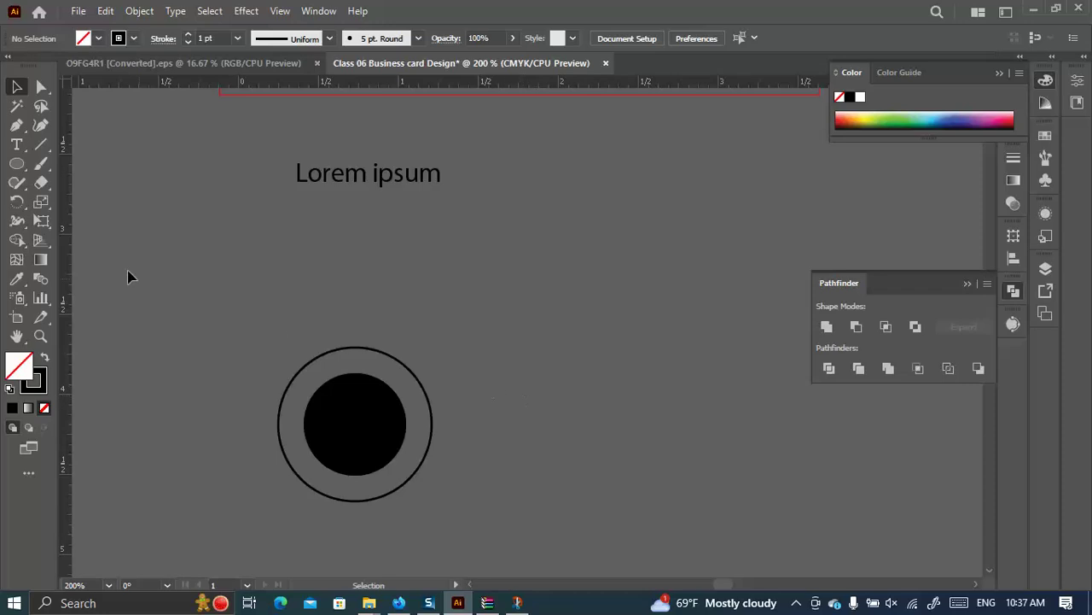
Draw a solid black star beside the circle and surround it with a larger outline copy.
click(16, 163)
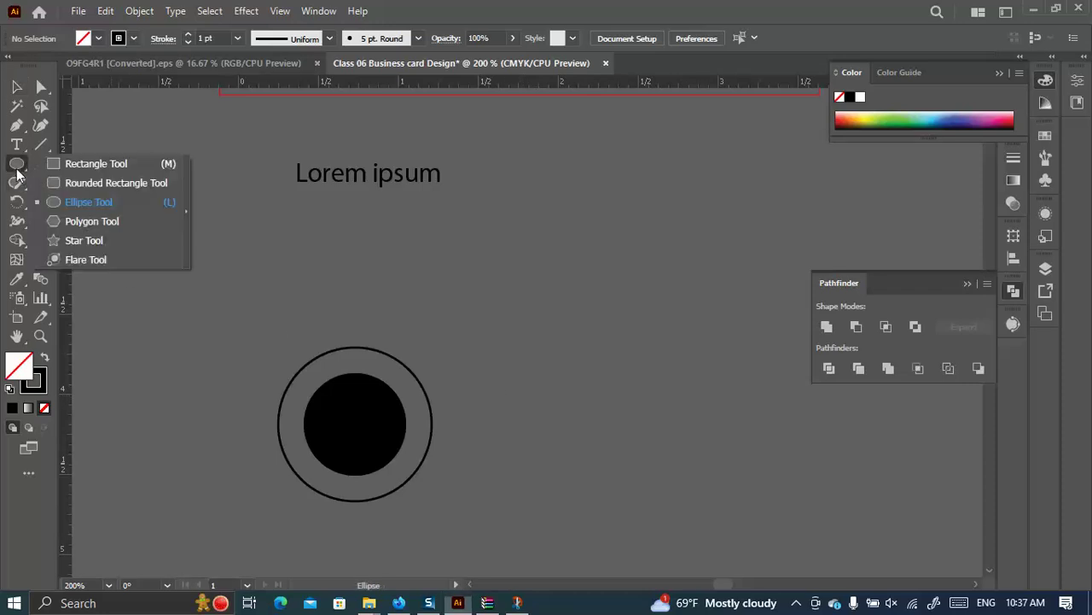
click(62, 243)
drag(592, 388, 634, 445)
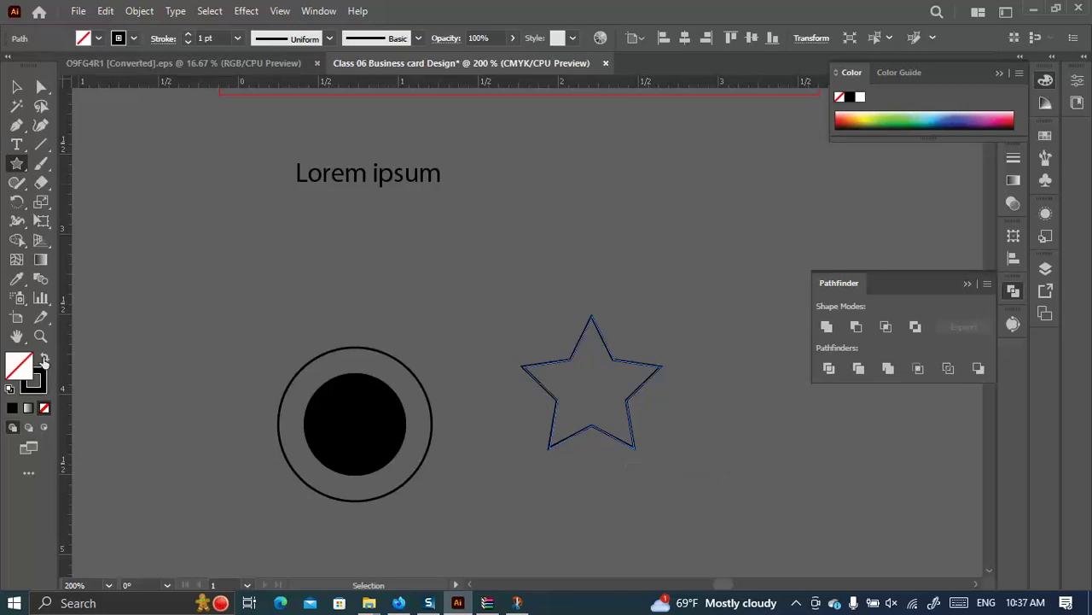
click(44, 359)
click(17, 86)
click(488, 285)
click(602, 405)
key(a)
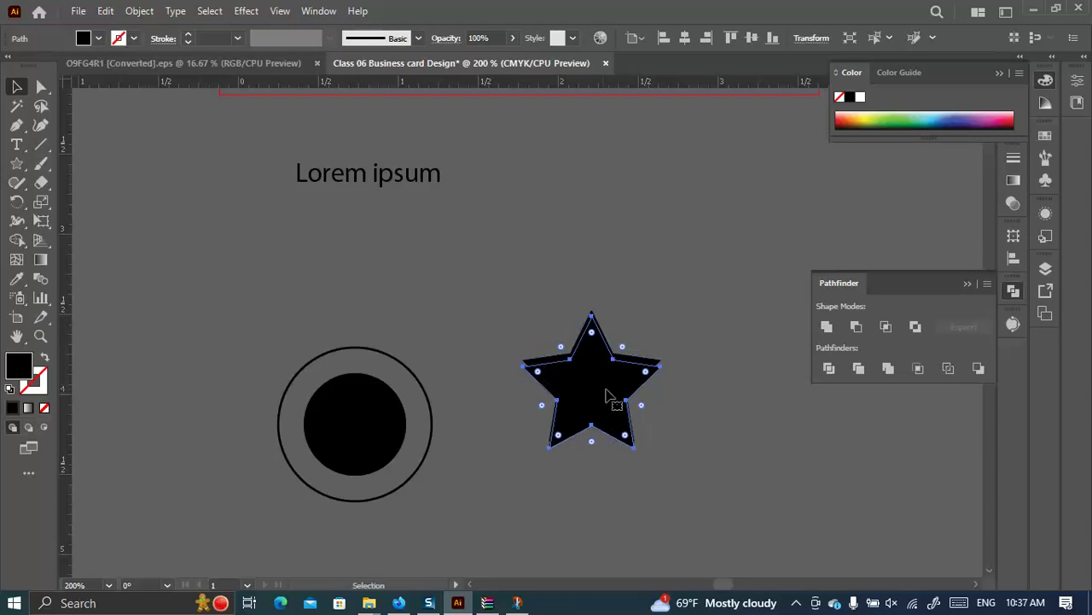
key(v)
key(a)
key(v)
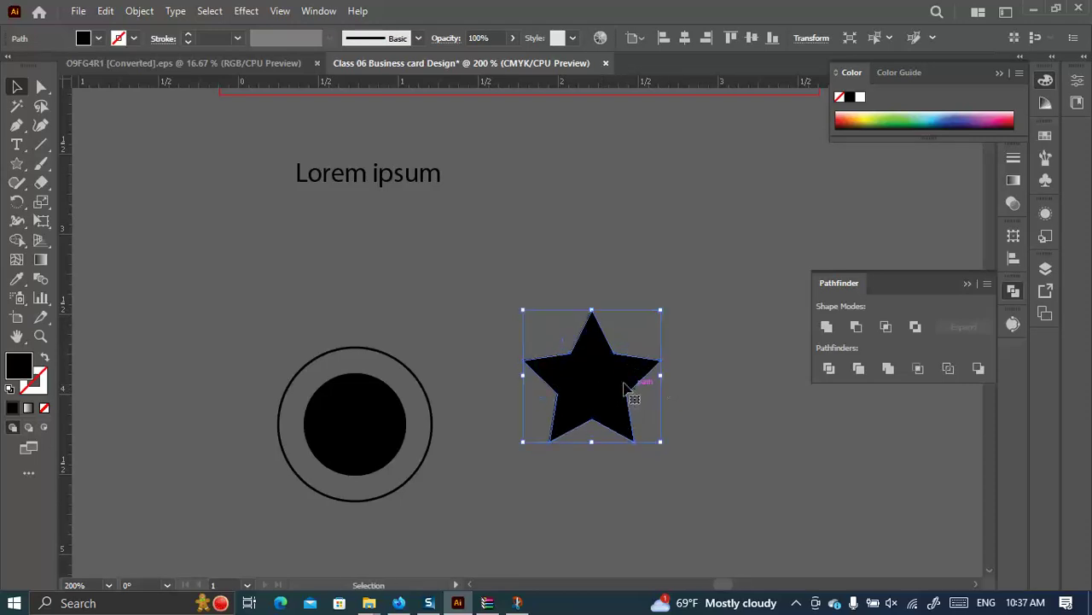
key(a)
key(v)
click(44, 357)
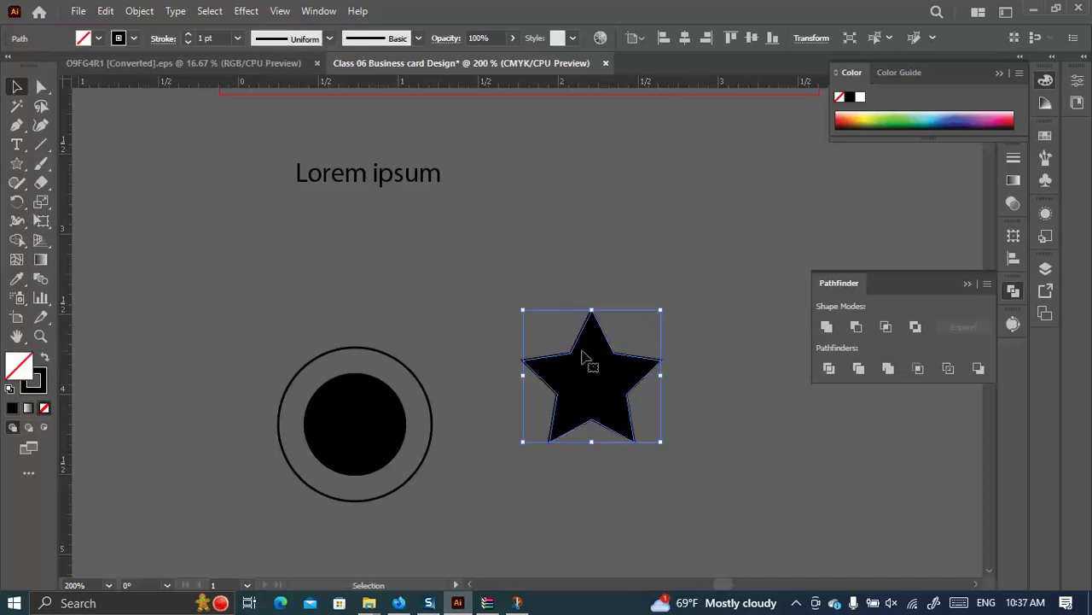
mouse_move(664, 307)
mouse_down()
mouse_move(709, 282)
mouse_move(703, 273)
mouse_up()
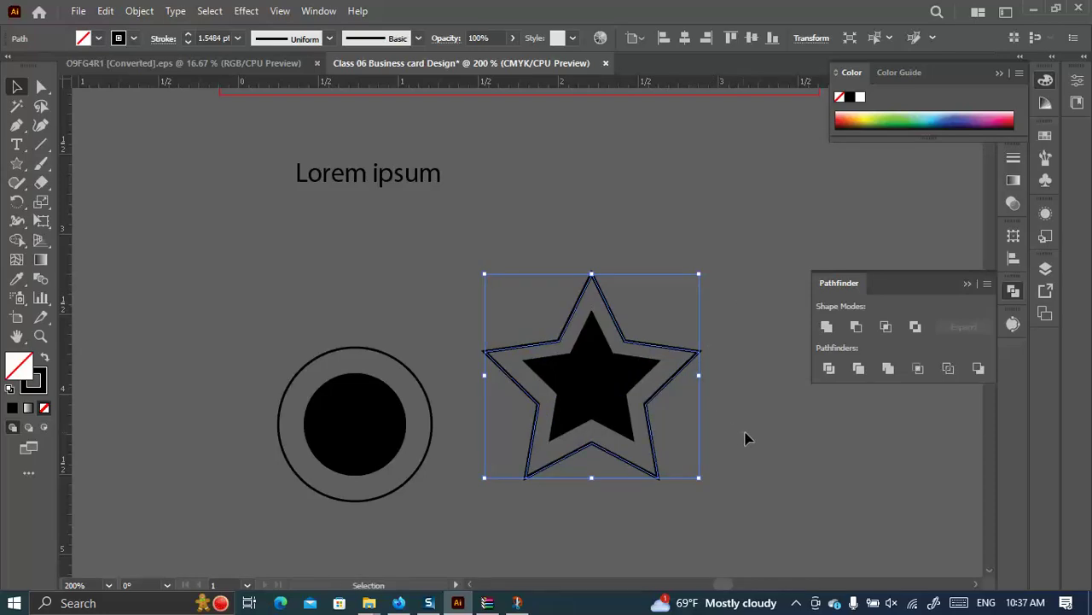
click(741, 548)
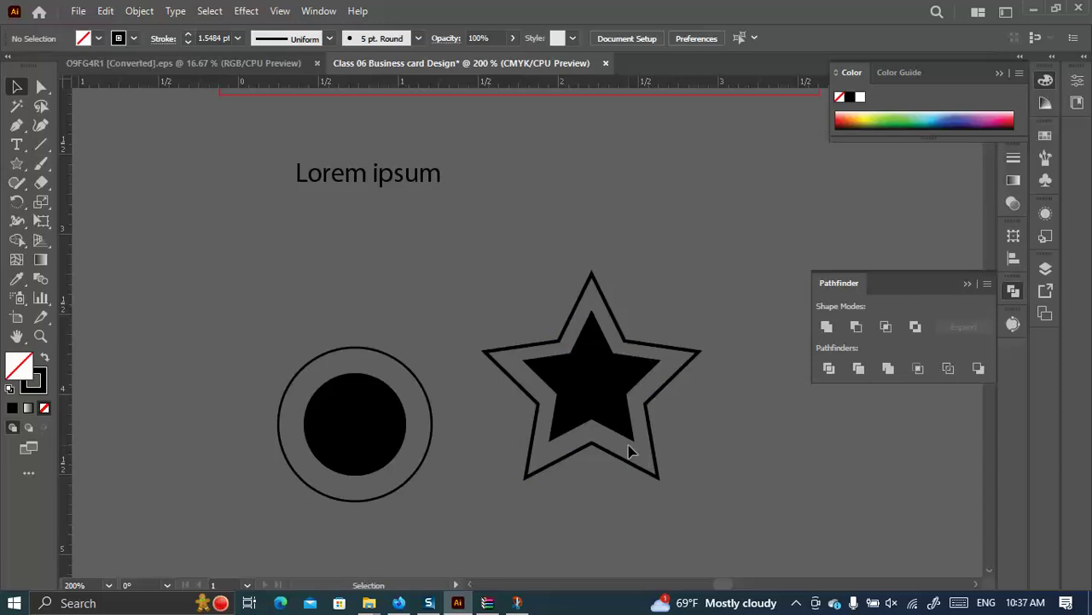
Draw a closed five-point arrow-shaped outline with the Pen tool.
scroll(658, 282, down, 3)
scroll(670, 225, up, 2)
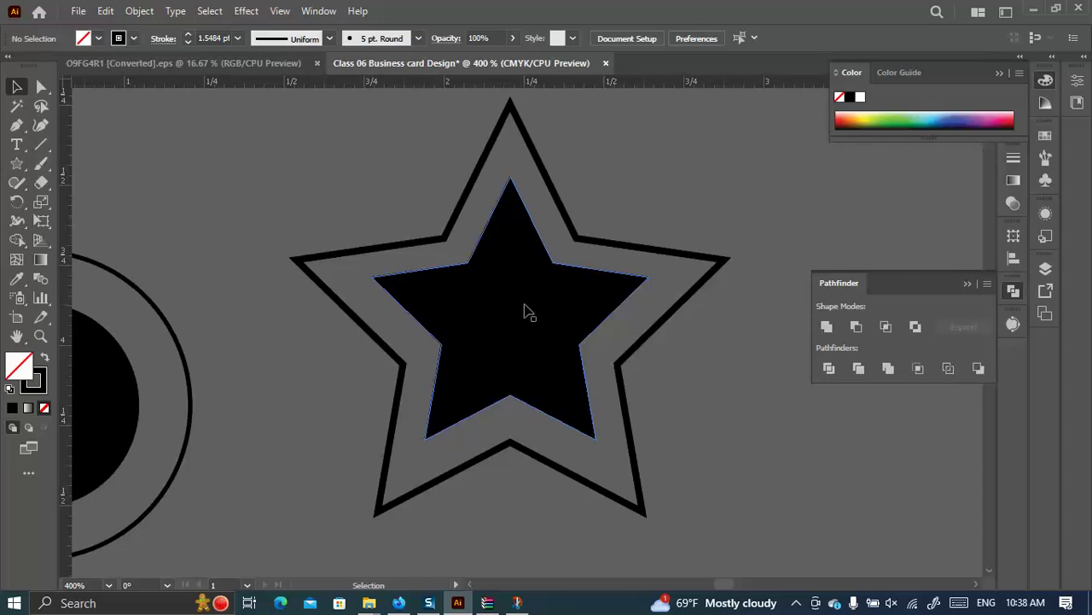
scroll(490, 242, down, 5)
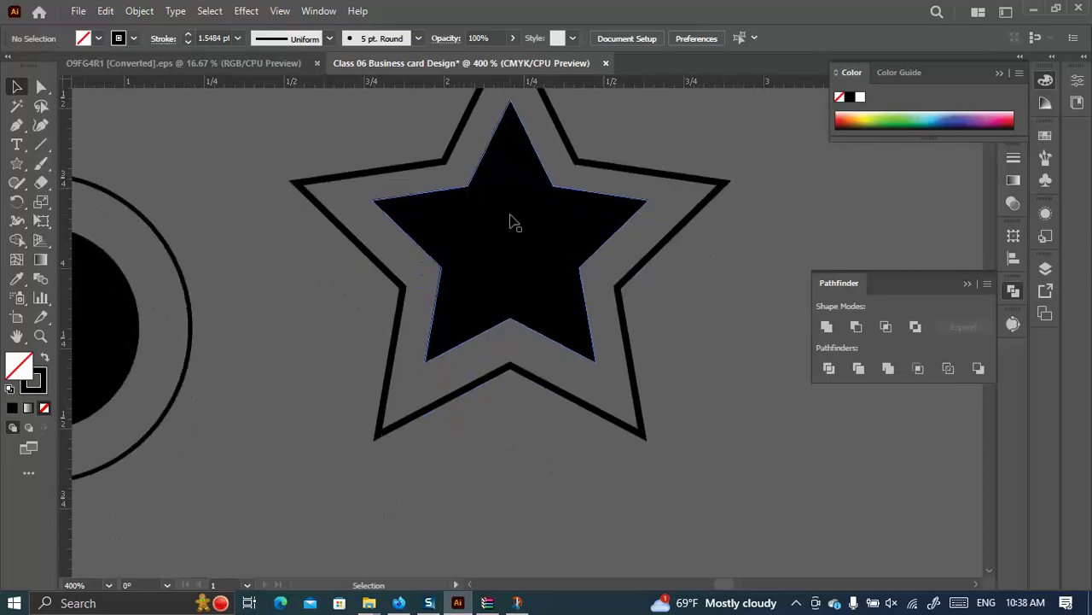
click(17, 125)
click(307, 422)
click(272, 303)
click(442, 429)
click(372, 485)
click(373, 419)
click(307, 421)
Make a larger scaled copy around the arrow, then undo it.
key(v)
scroll(213, 276, left, 5)
scroll(213, 276, up, 2)
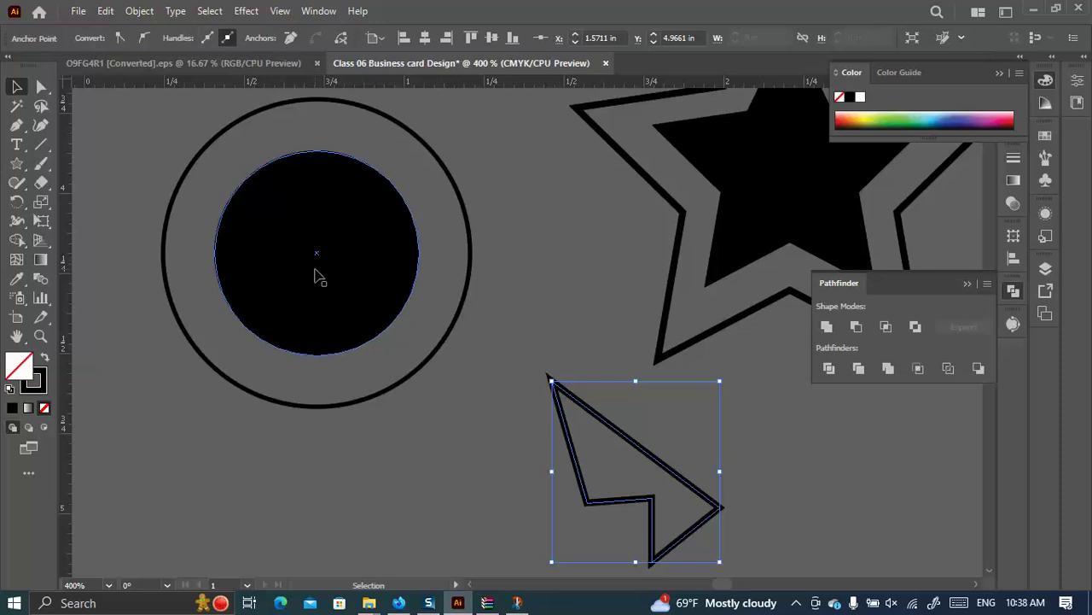
scroll(307, 263, down, 1)
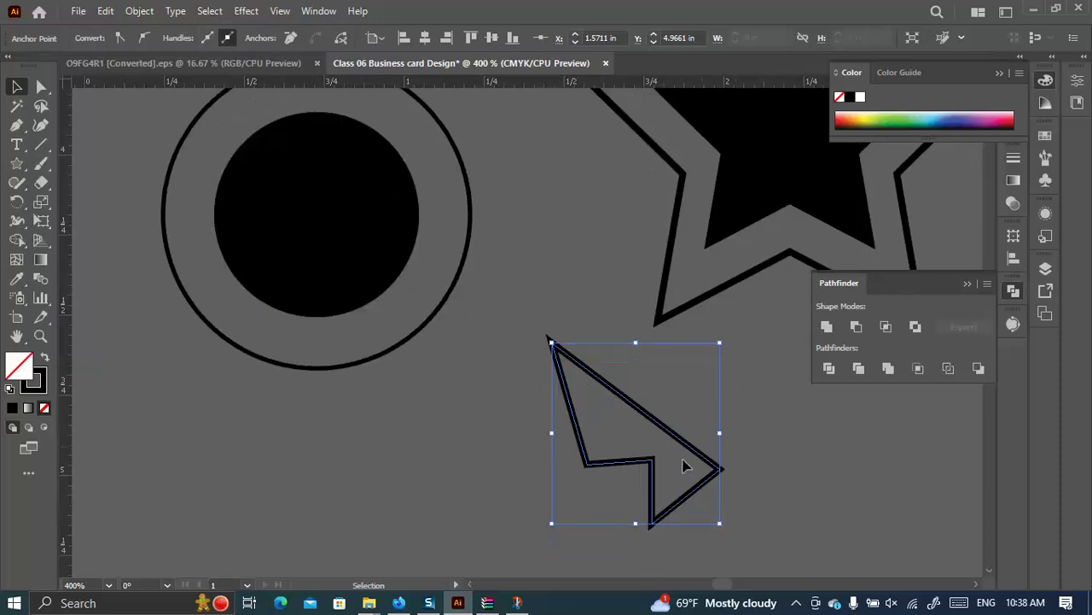
key(a)
key(v)
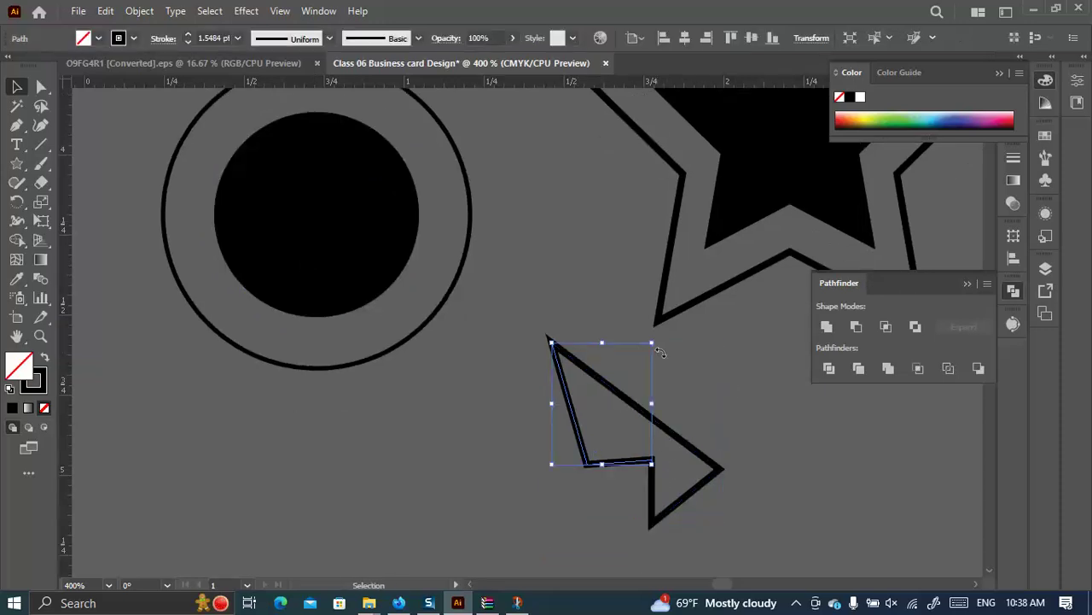
click(699, 419)
key(a)
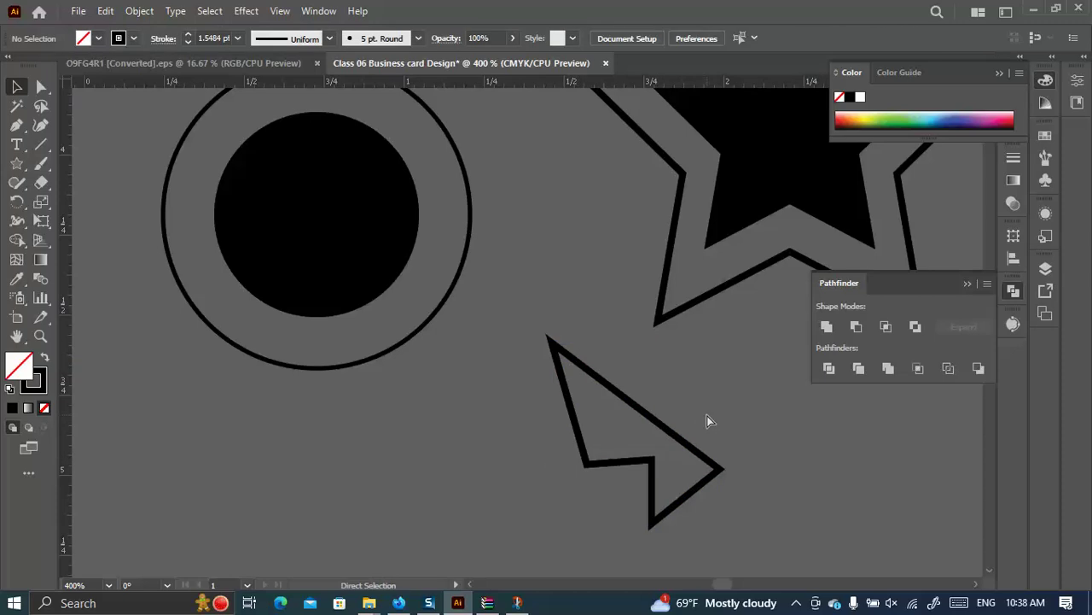
key(ctrl+z)
key(v)
click(739, 470)
click(589, 437)
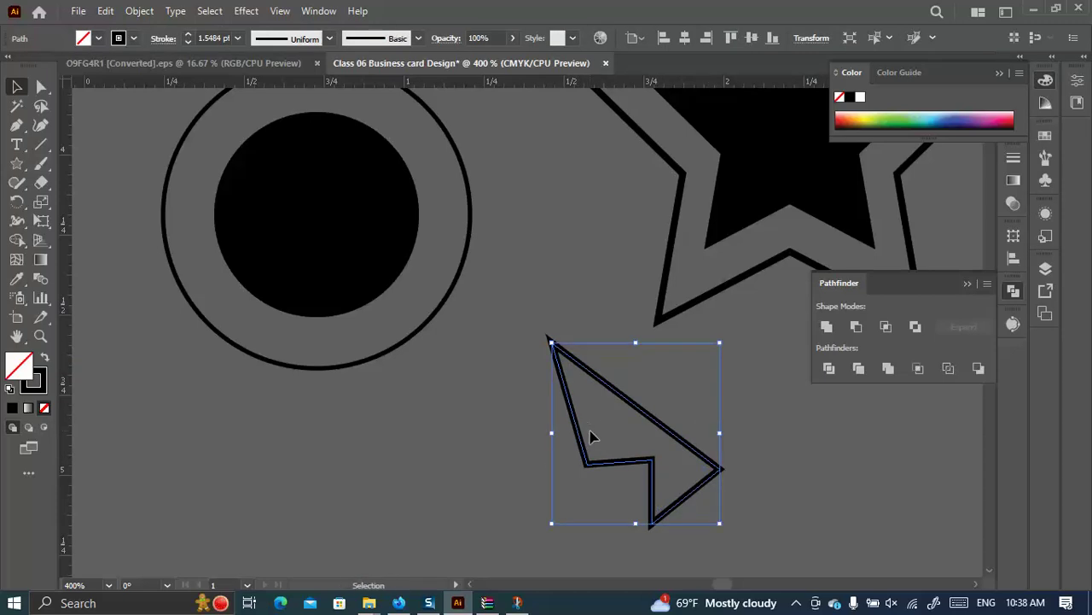
key(a)
key(v)
mouse_move(722, 342)
mouse_down()
mouse_move(770, 296)
mouse_move(766, 311)
mouse_up()
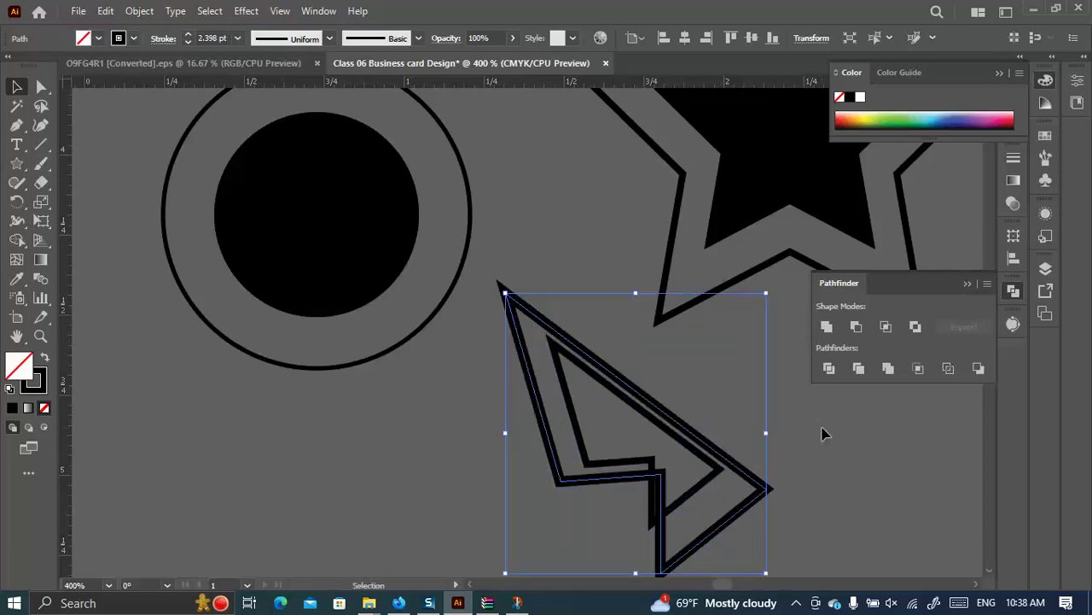
click(837, 423)
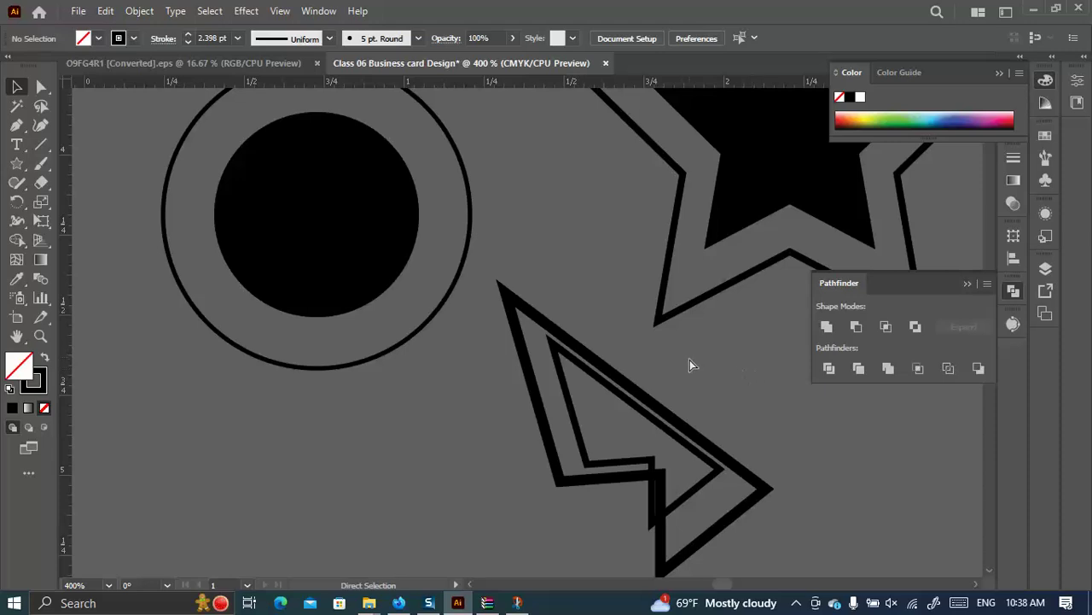
key(ctrl+z)
Move the arrow about 0.6 in left, then nudge it 0.2 in back right.
key(a)
key(v)
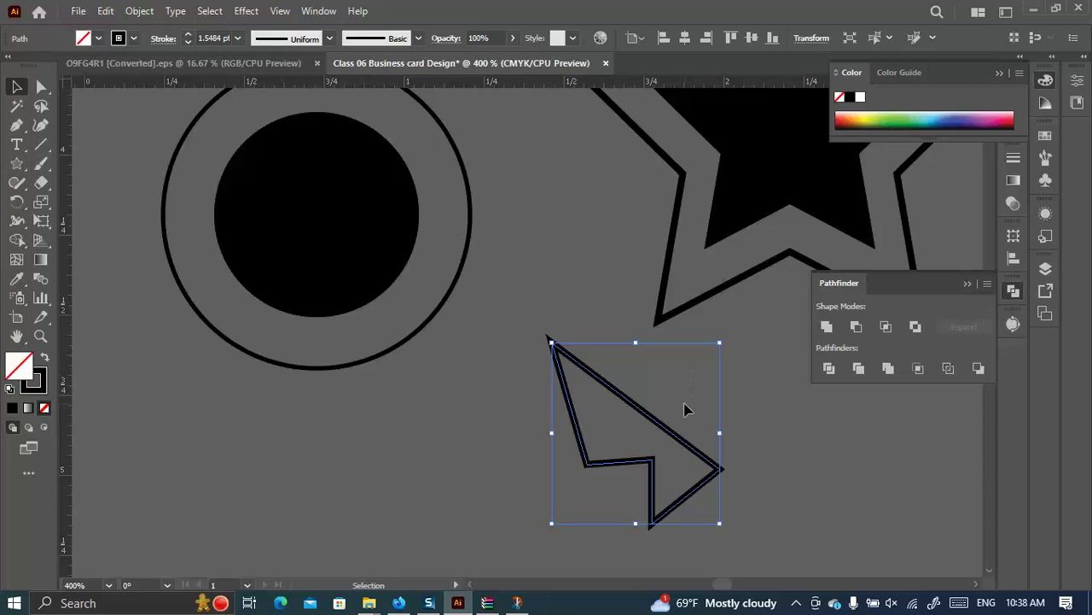
click(684, 410)
drag(653, 419, 551, 443)
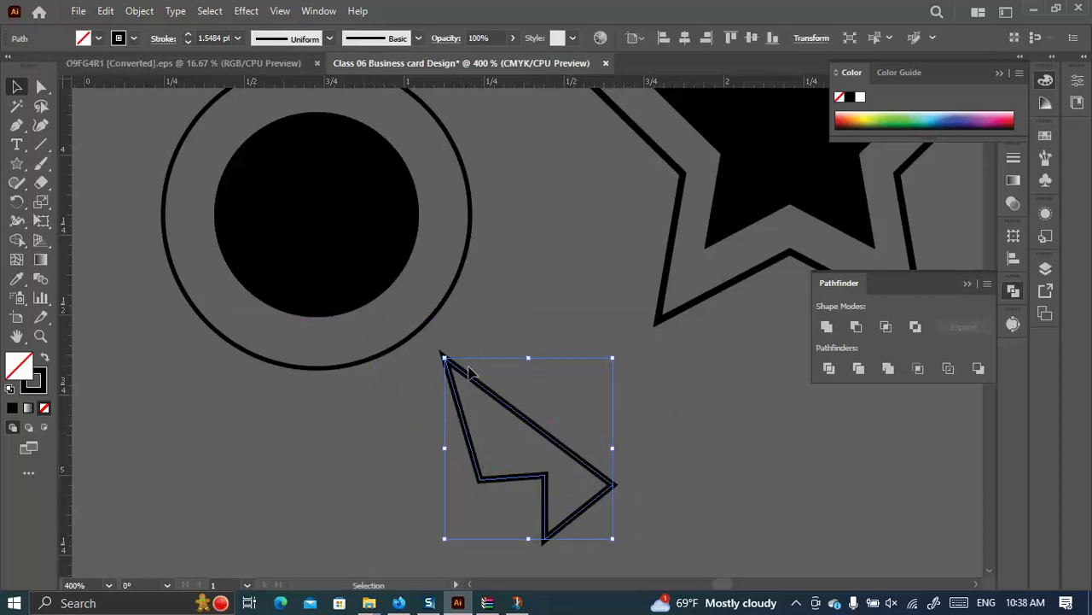
drag(514, 408, 582, 408)
scroll(562, 359, down, 3)
Add a 0.125 in offset path outline around the arrow.
click(105, 11)
mouse_move(78, 11)
mouse_move(143, 11)
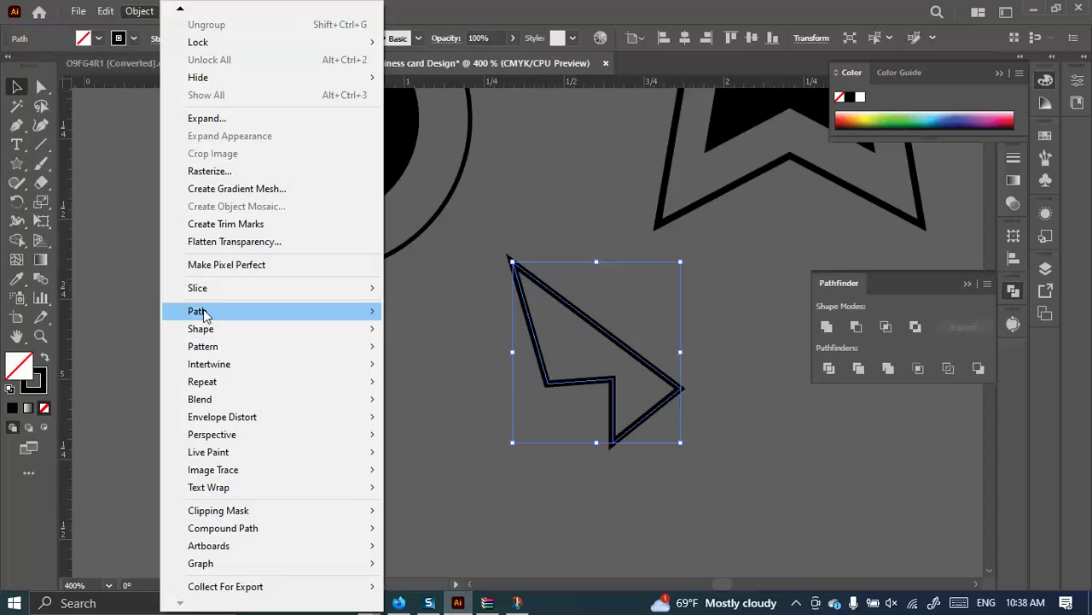
mouse_move(207, 312)
click(434, 369)
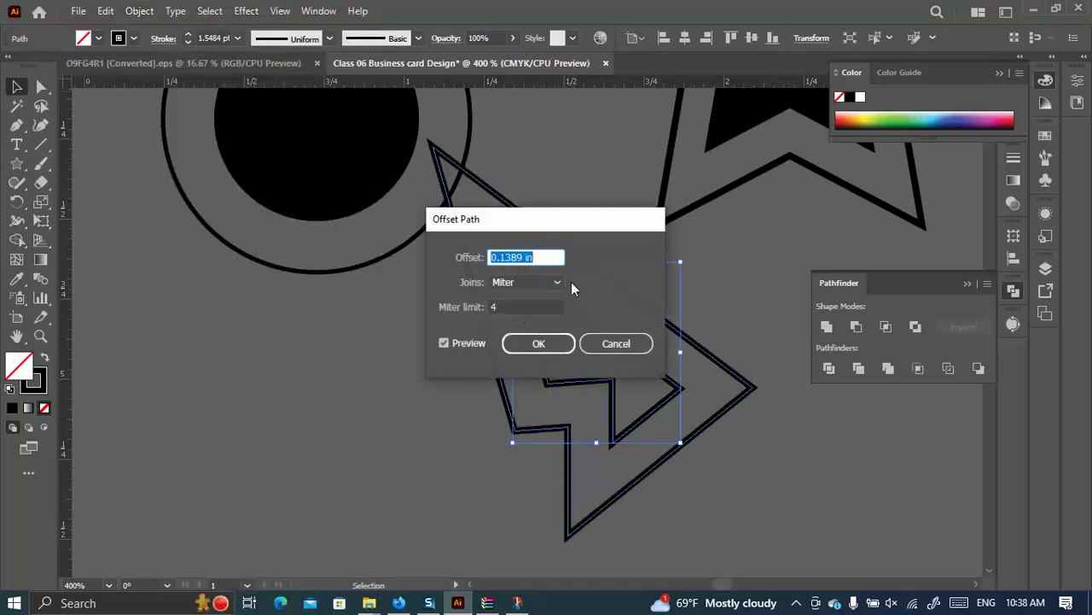
drag(515, 226, 946, 195)
key(BackSpace)
text(0.125)
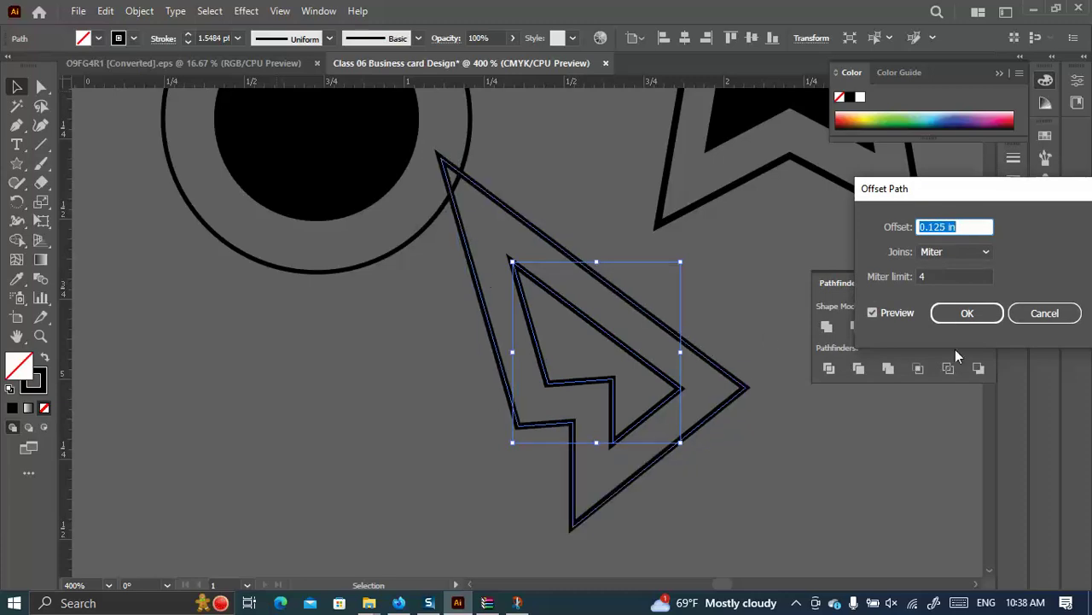
click(967, 313)
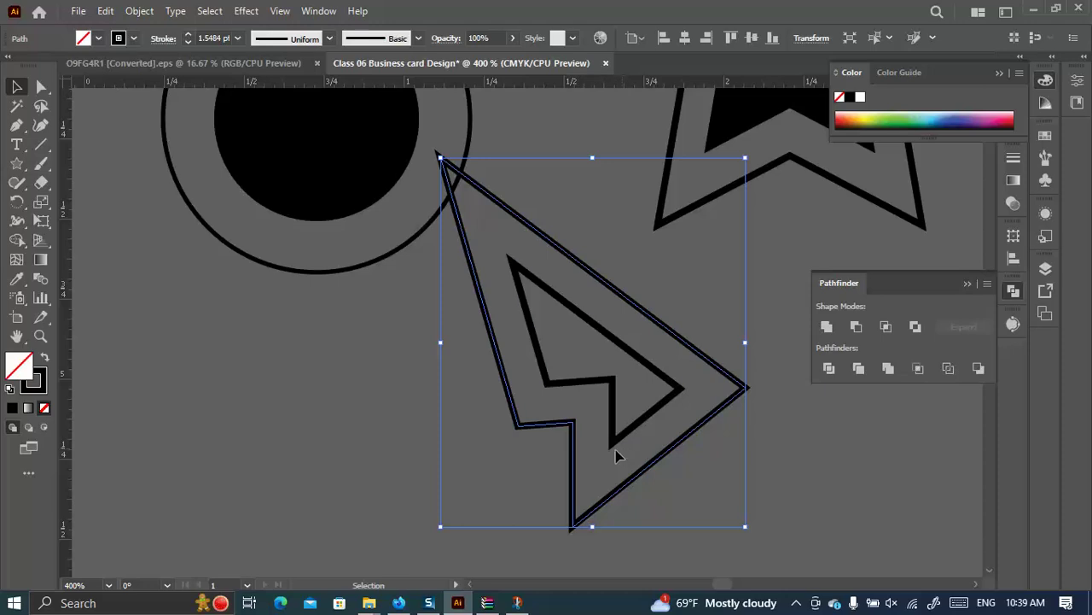
Delete the practice text, circle, star and arrow, then switch to the web browser.
scroll(573, 419, down, 1)
scroll(556, 433, down, 4)
drag(705, 468, 372, 280)
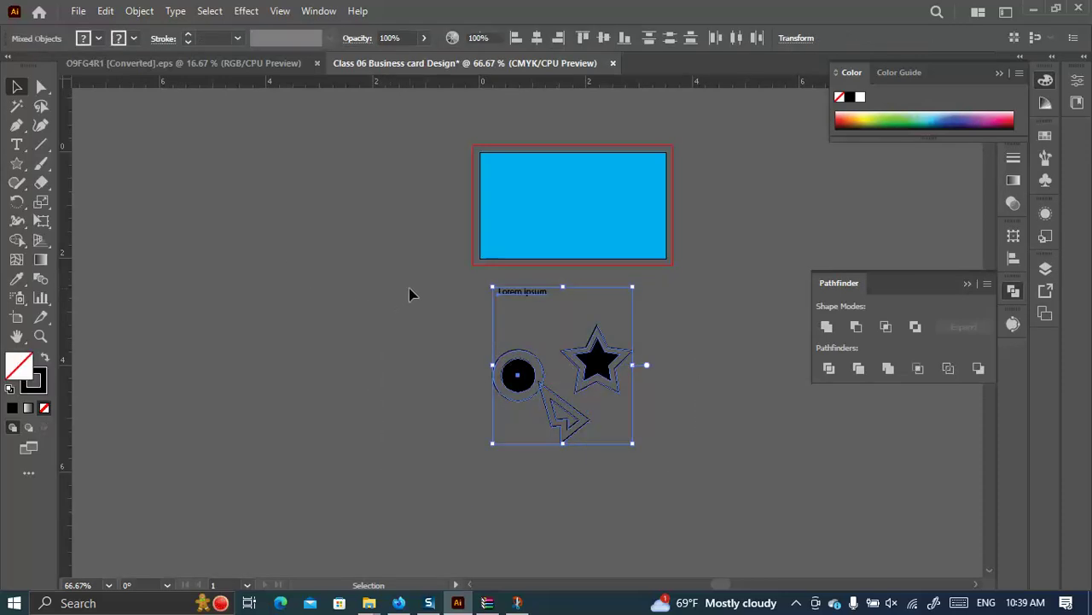
key(Delete)
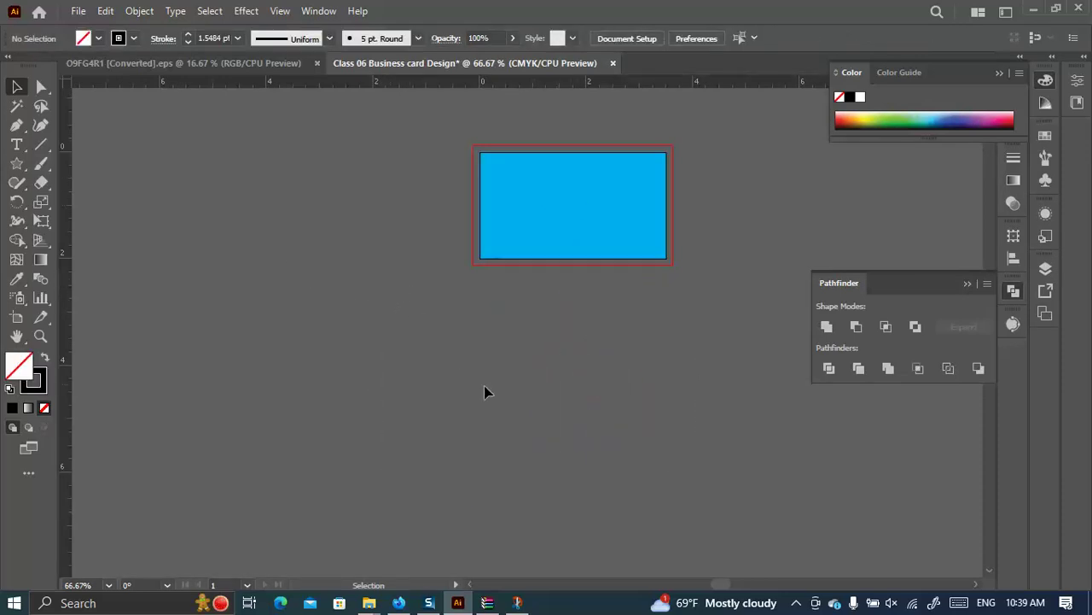
click(399, 602)
click(136, 7)
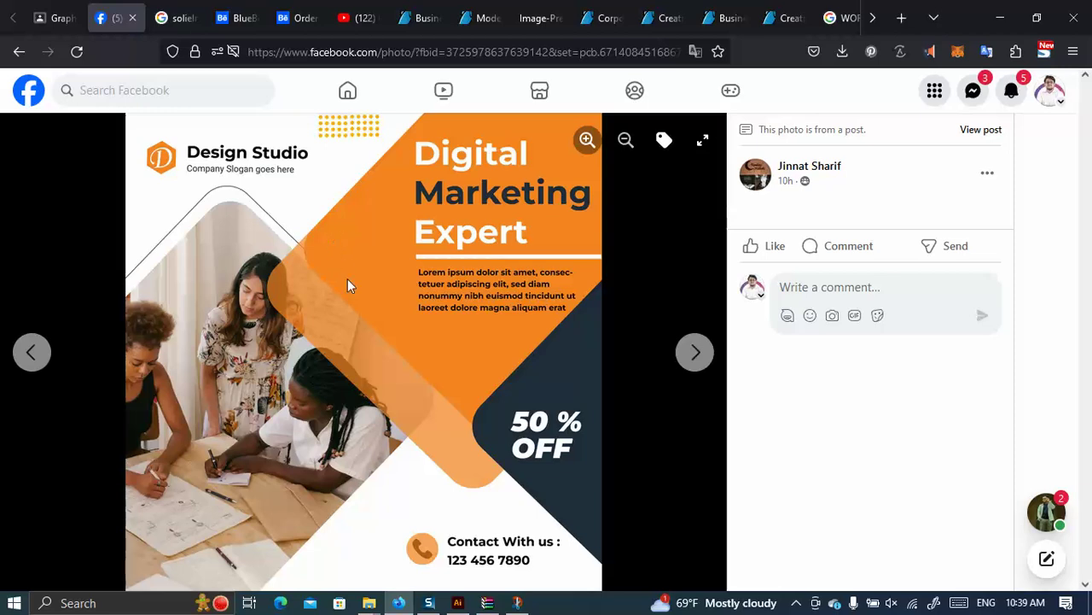
click(458, 603)
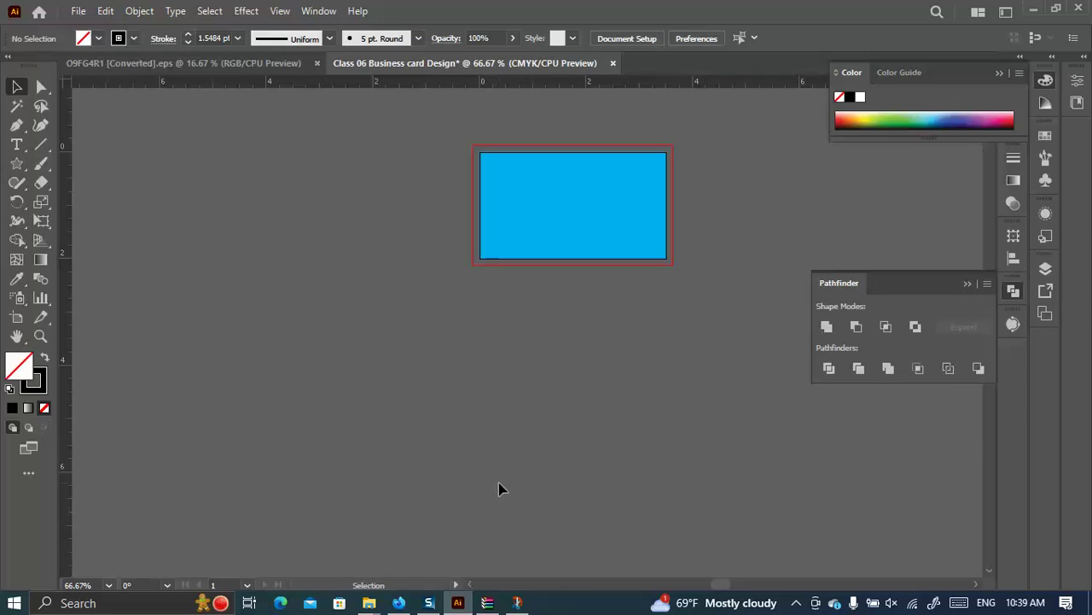
Create a 0.125 in outward offset path around the blue card rectangle.
scroll(552, 324, up, 2)
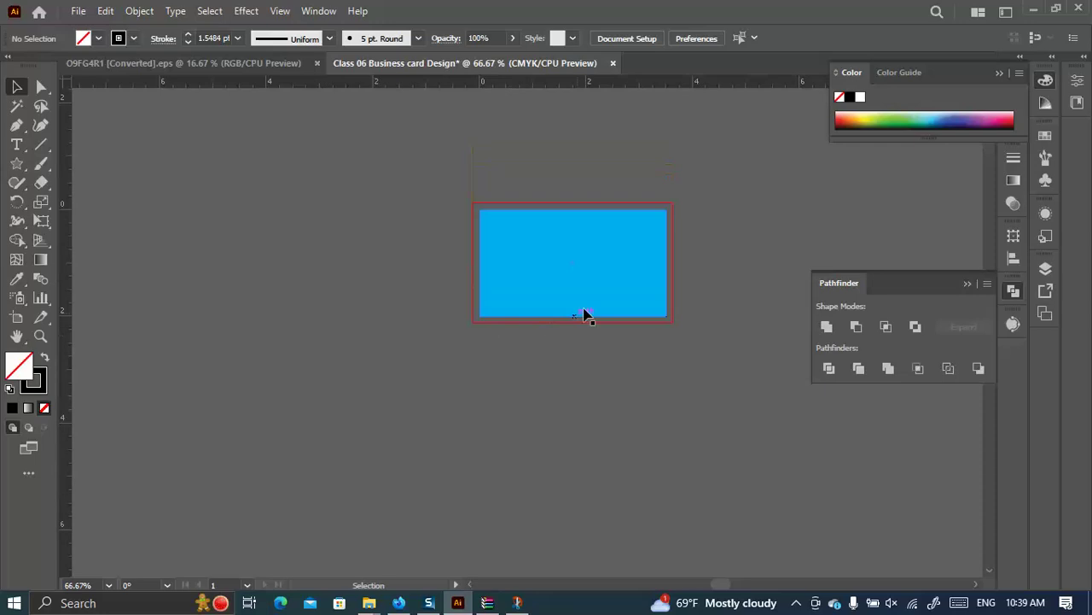
alt+scroll(619, 242, up, 3)
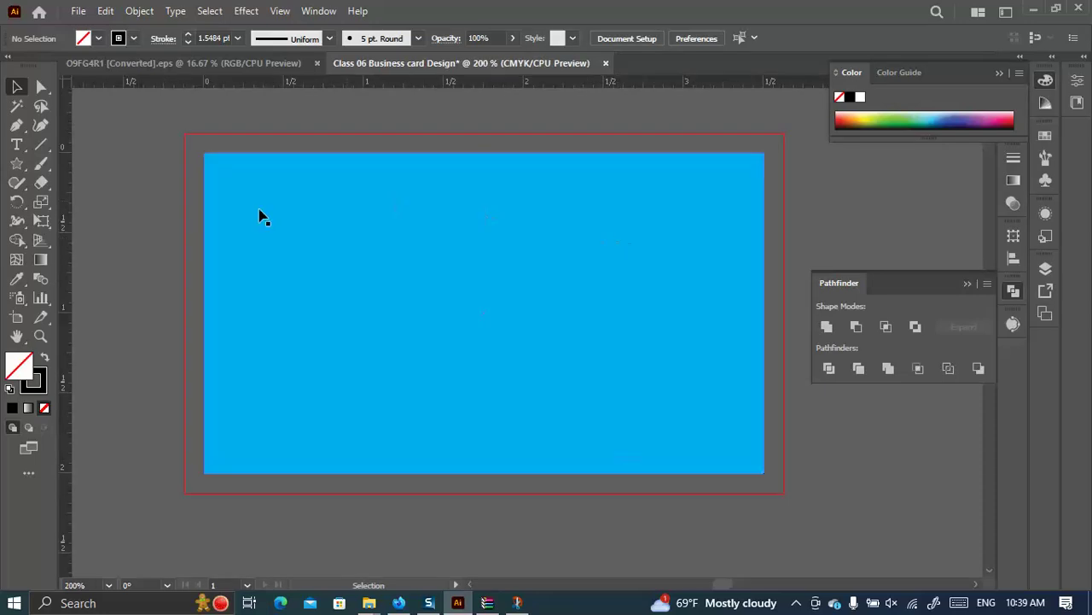
click(311, 211)
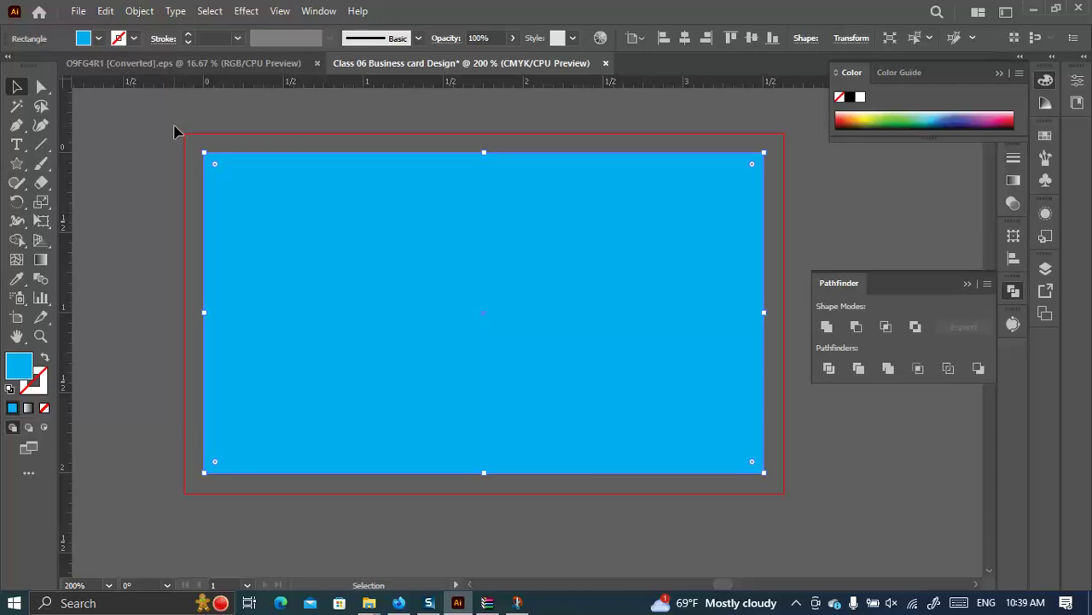
click(139, 11)
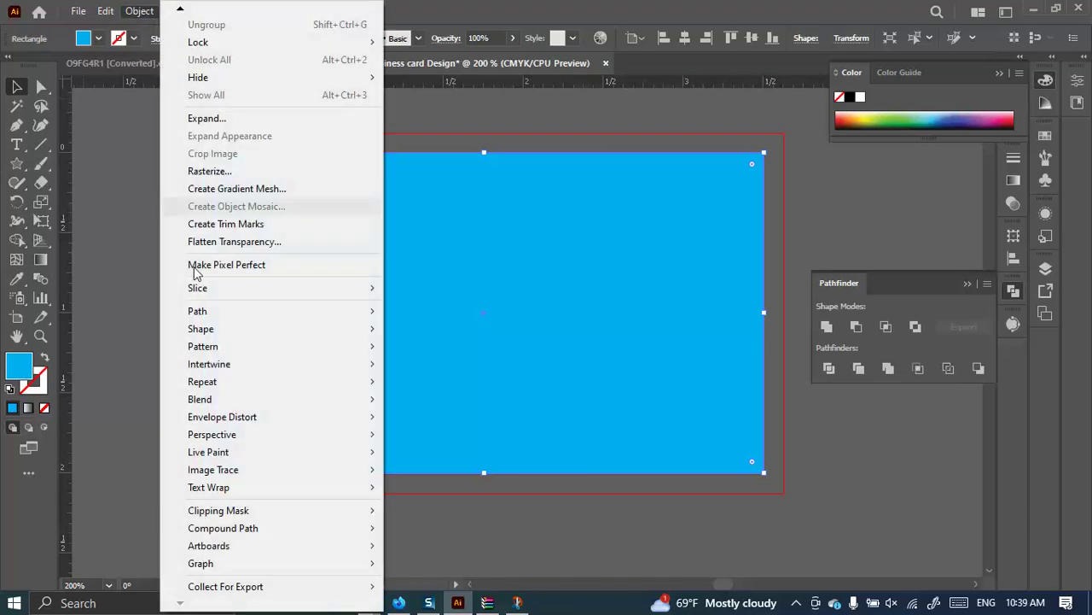
mouse_move(210, 312)
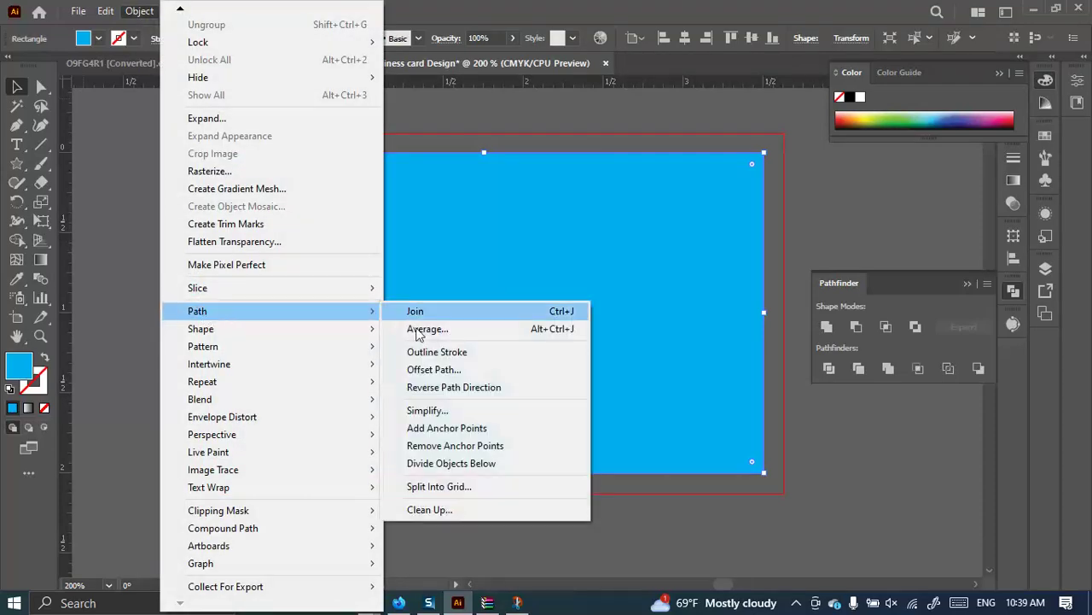
click(438, 368)
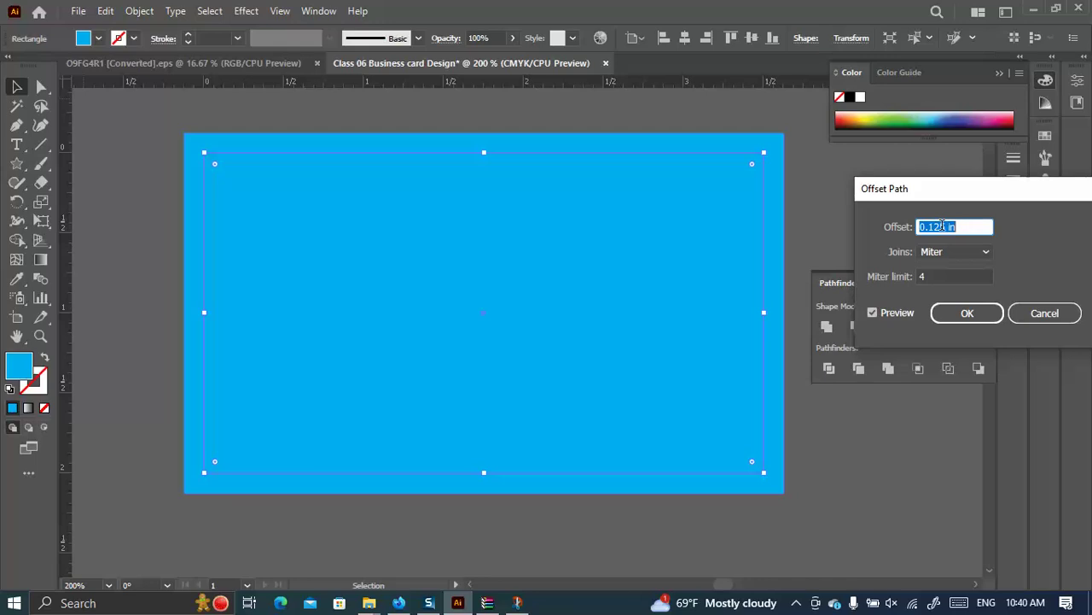
click(956, 313)
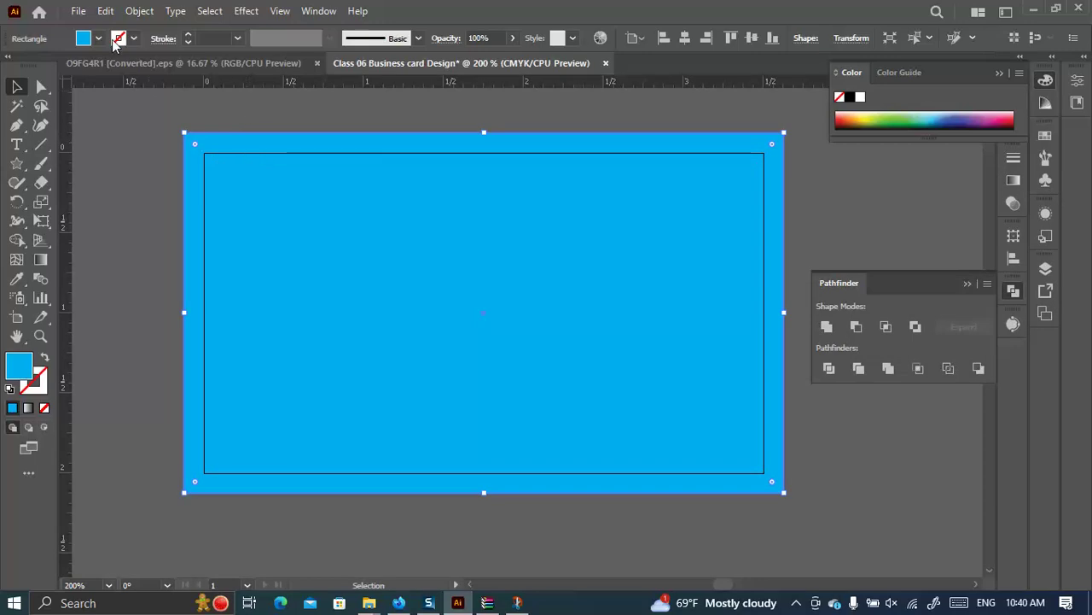
Fill the new outer rectangle with the yellow swatch, then reselect the blue rectangle.
click(99, 38)
click(66, 65)
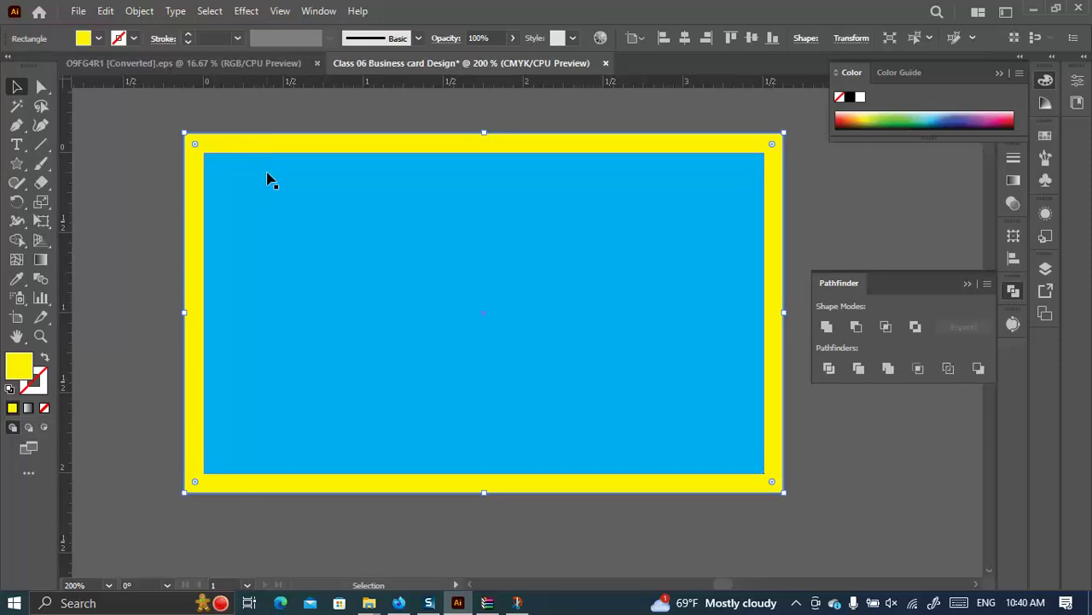
click(136, 260)
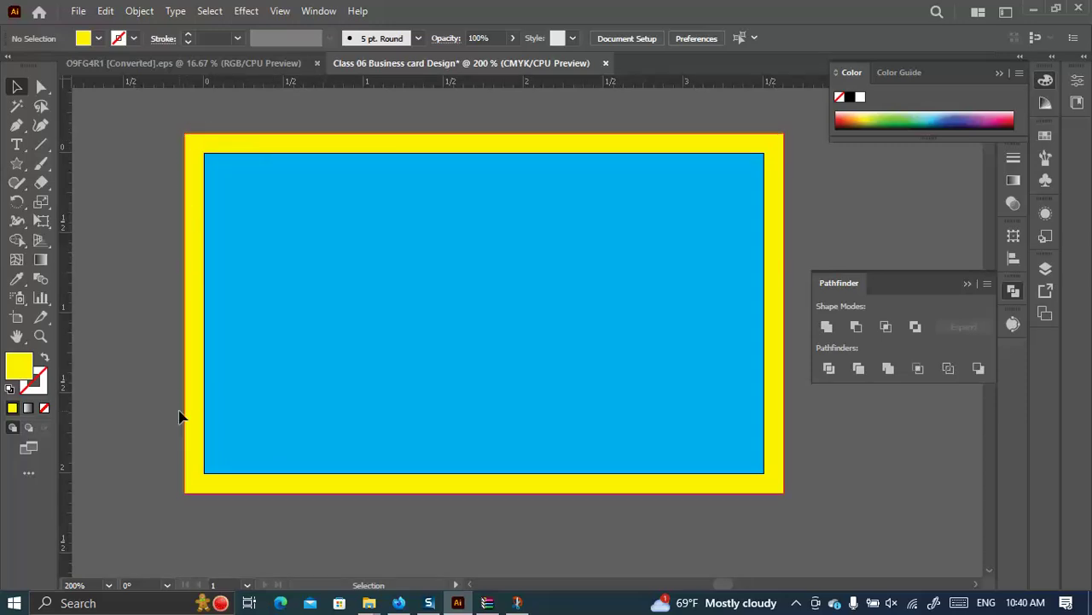
click(338, 239)
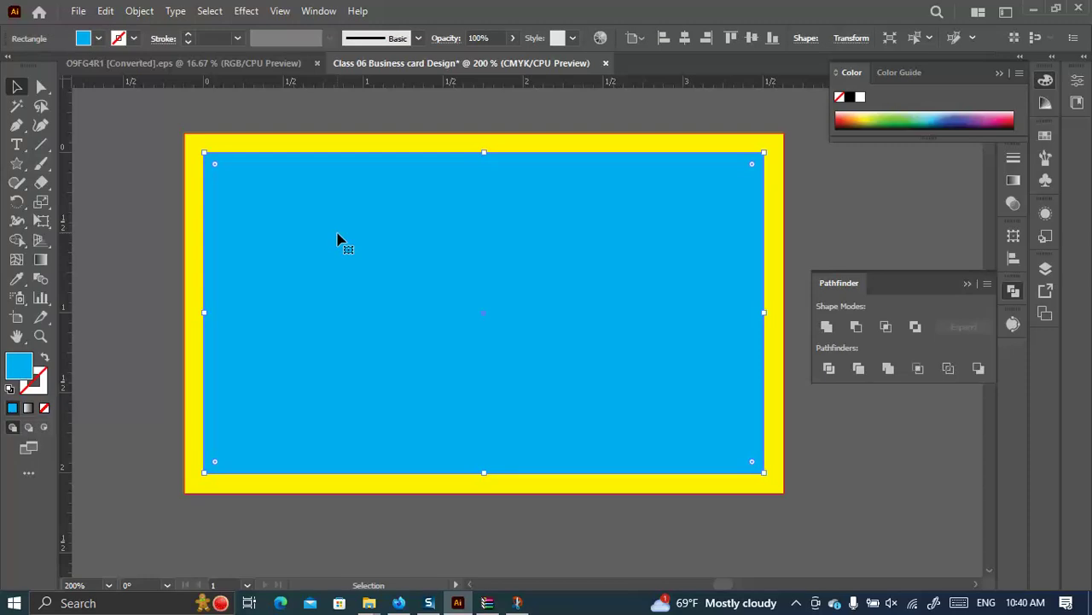
Offset the blue rectangle's path by -0.125 in to create an inset copy.
click(139, 11)
mouse_move(198, 315)
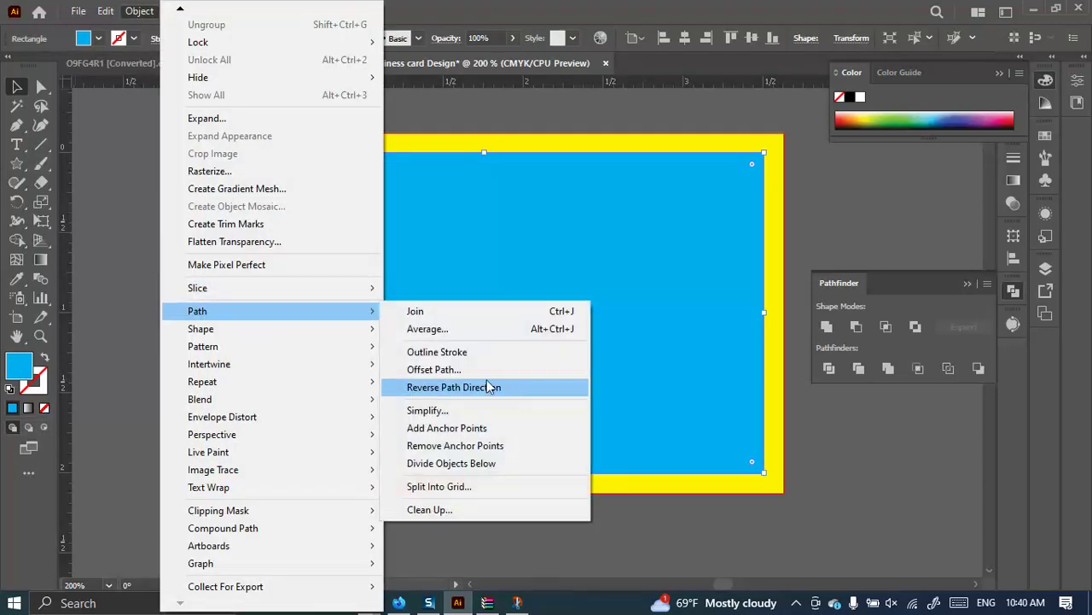
click(465, 366)
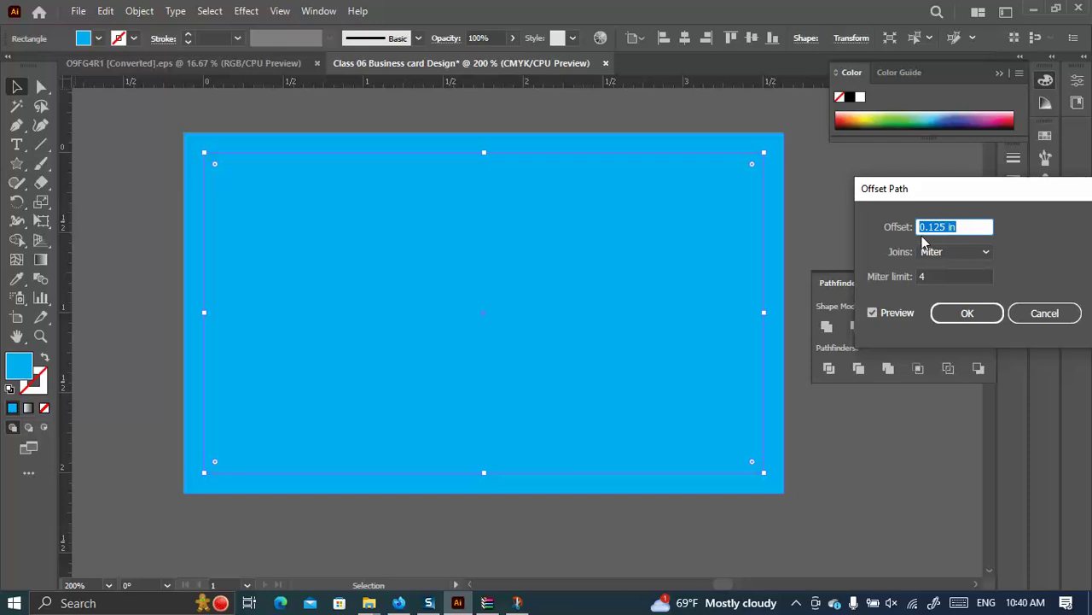
click(920, 226)
text(-)
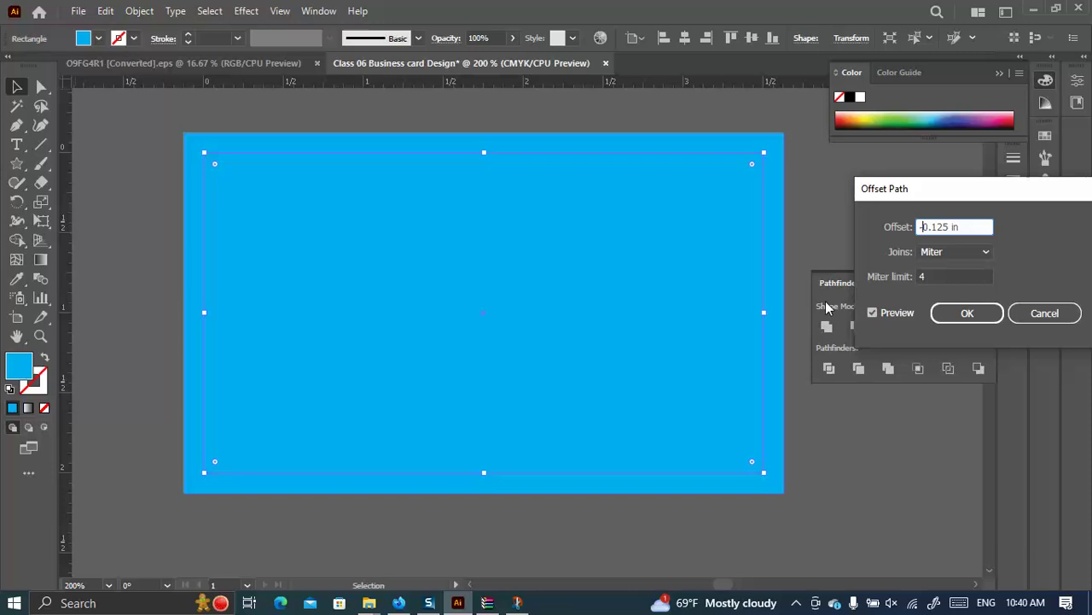
click(873, 312)
click(873, 313)
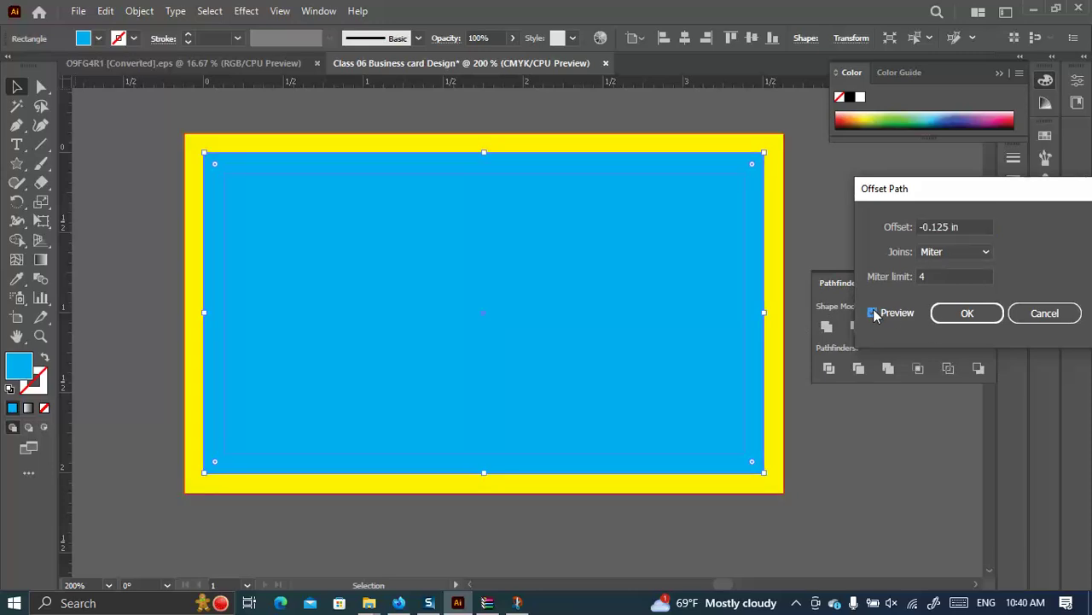
click(873, 312)
click(964, 313)
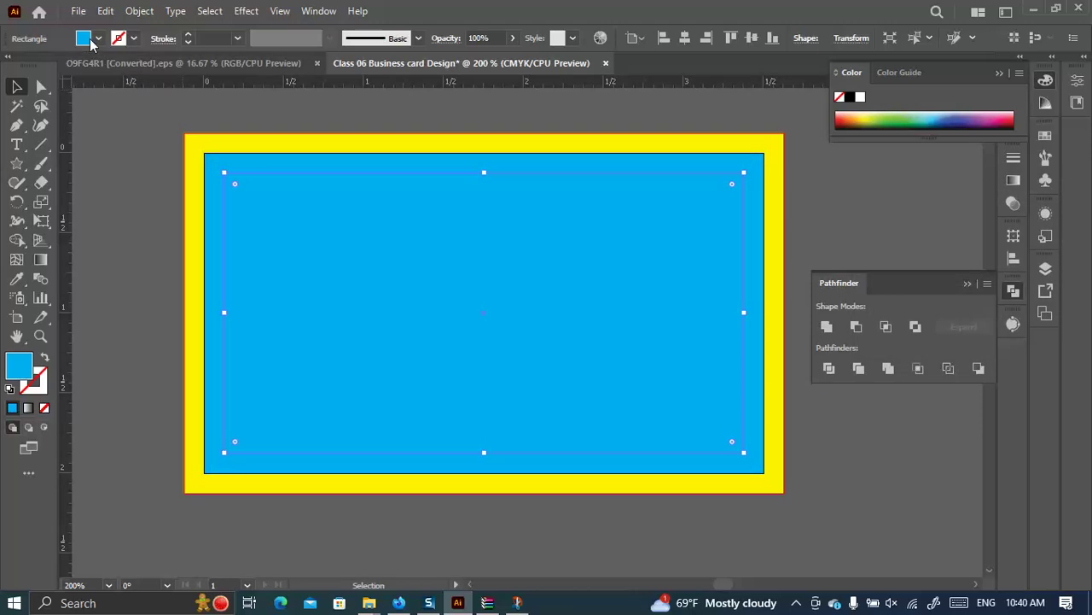
Fill the new inset rectangle red from the Fill swatches.
click(99, 38)
click(55, 67)
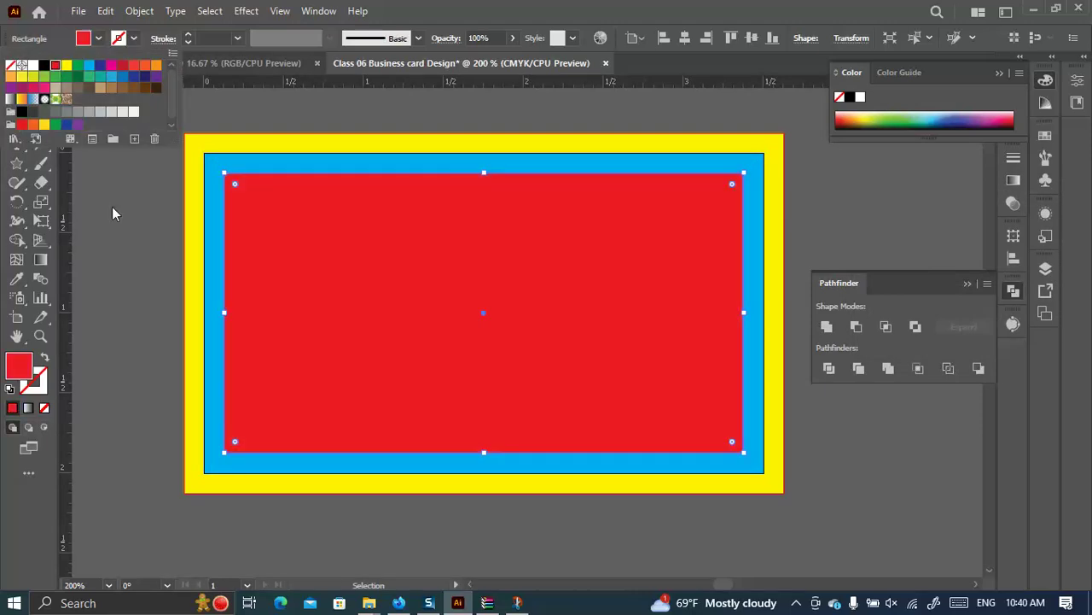
click(117, 214)
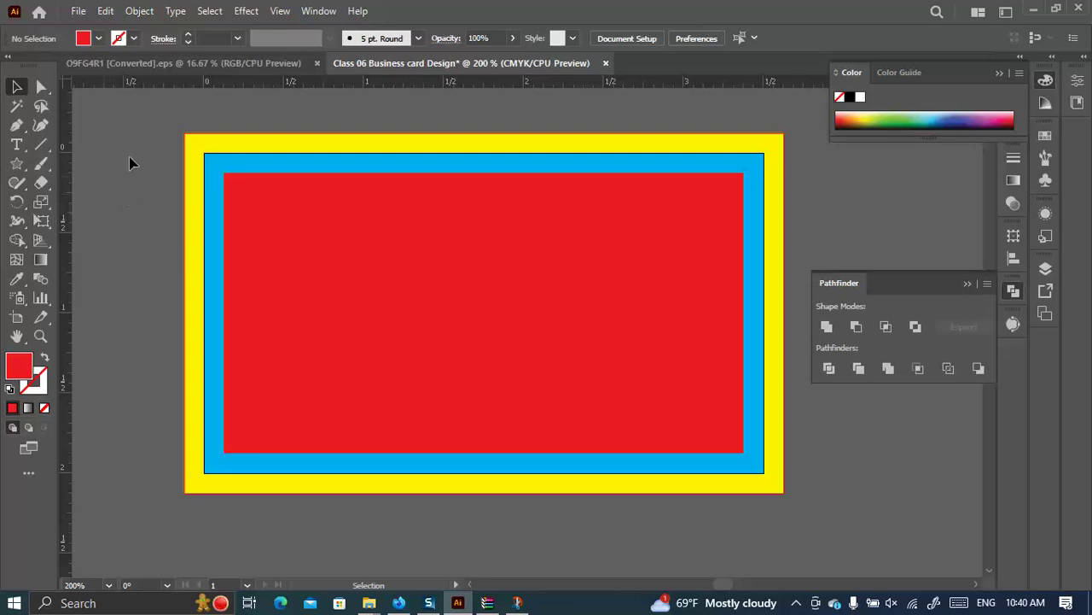
click(224, 170)
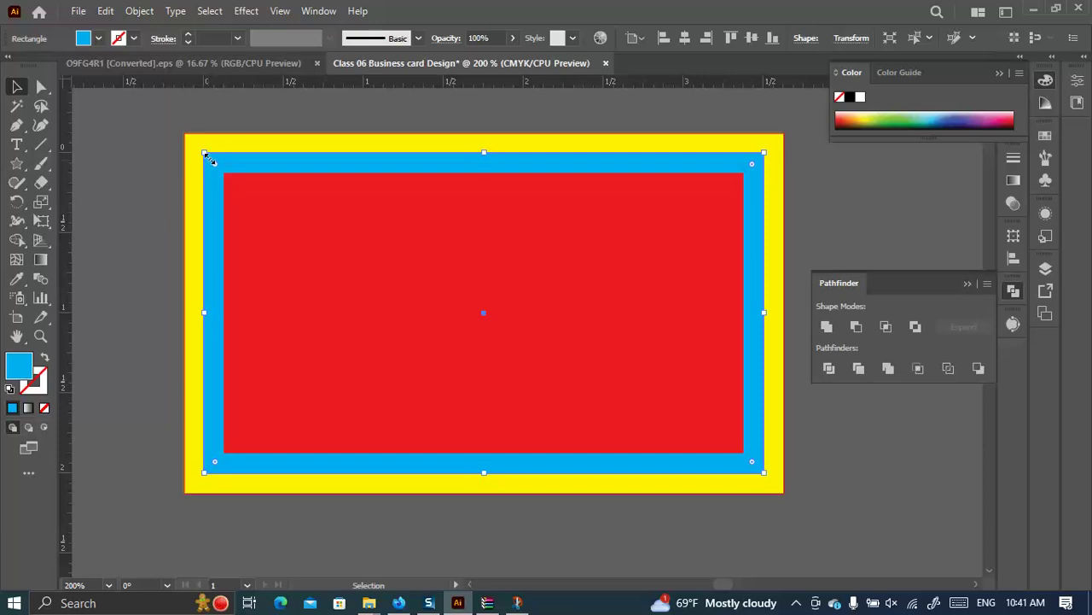
Delete the blue rectangle and change the outer yellow rectangle's fill to white.
key(Delete)
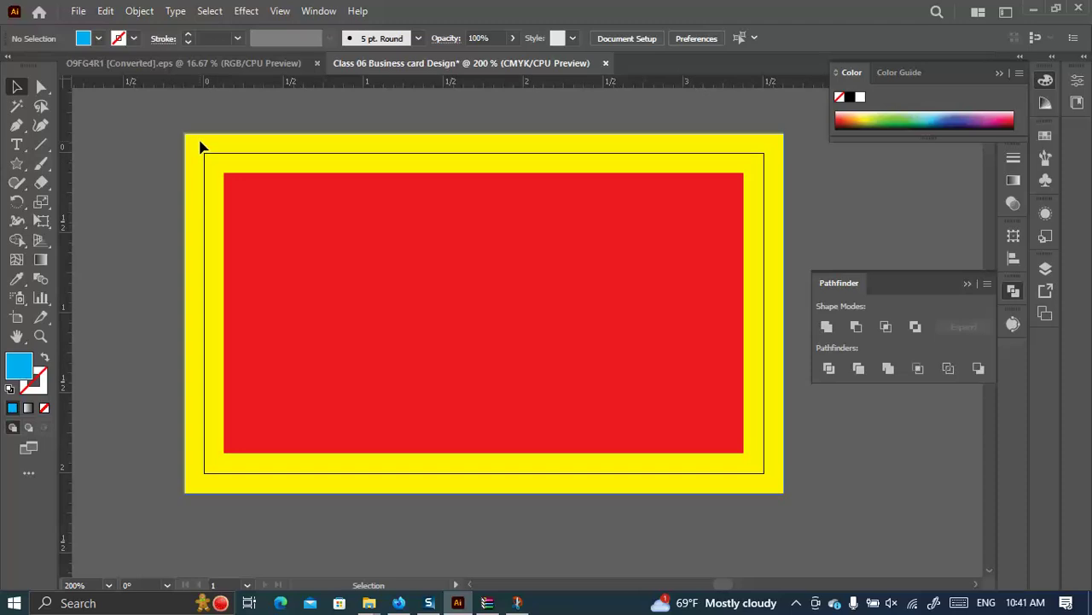
click(202, 149)
click(99, 38)
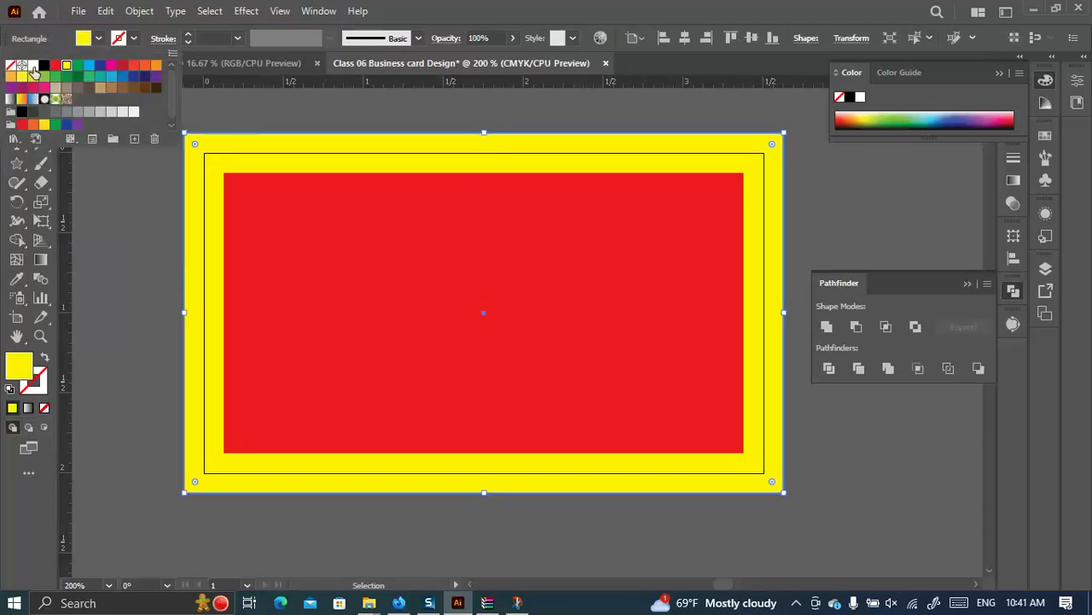
click(33, 67)
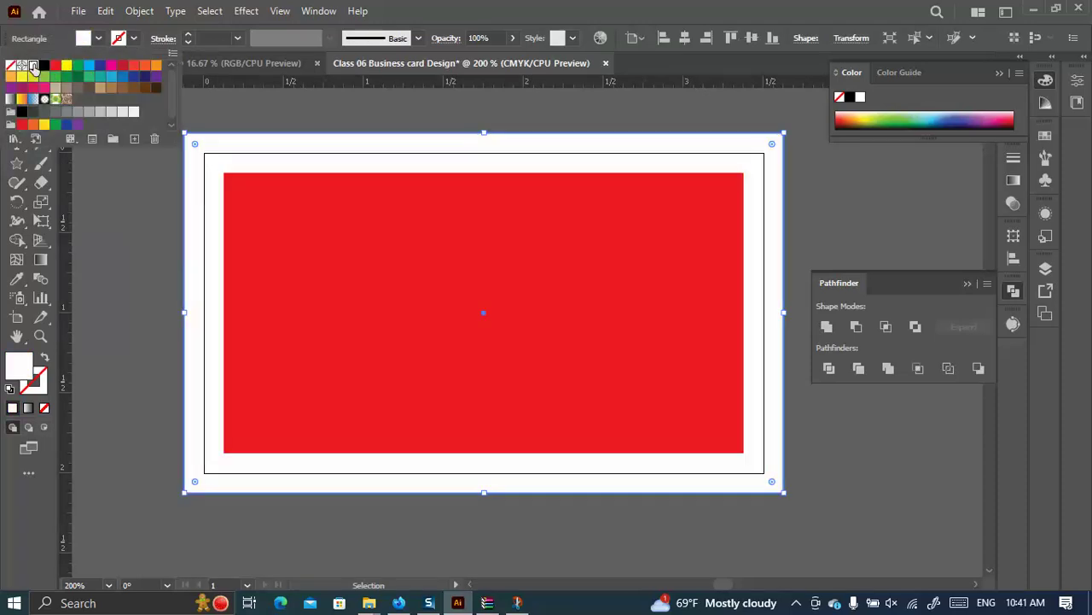
Drag ruler guides onto the red rectangle's left, top and right edges.
click(255, 200)
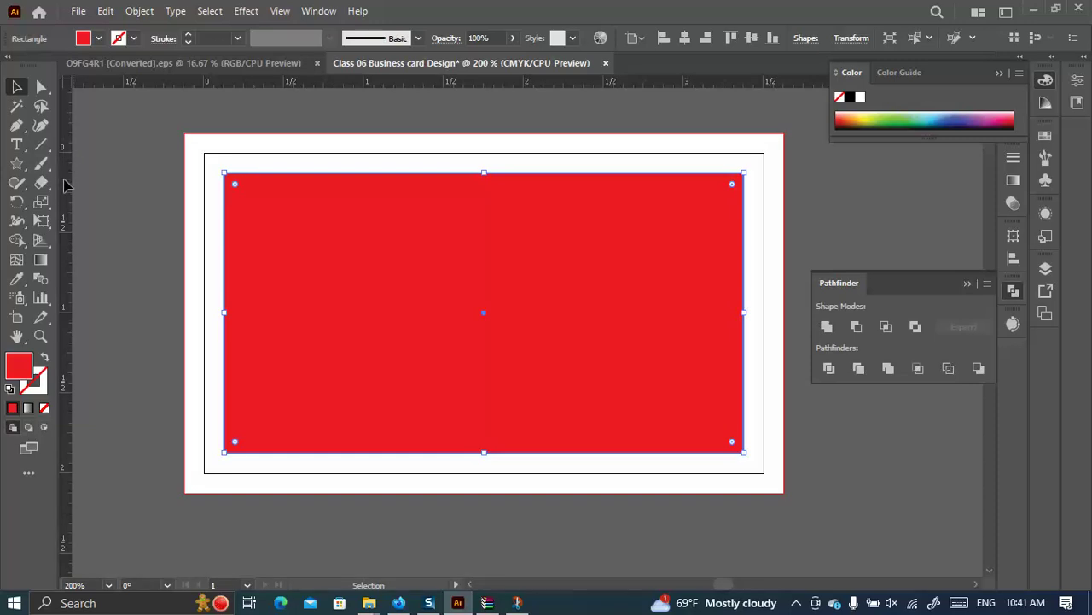
drag(69, 193, 223, 204)
drag(325, 83, 307, 172)
drag(68, 240, 744, 219)
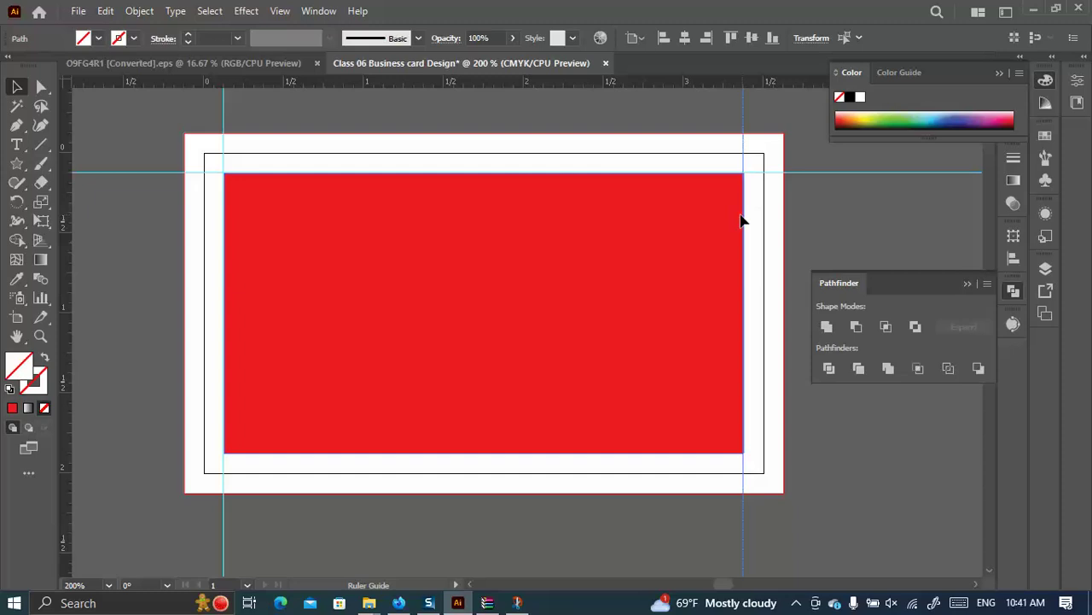
drag(577, 83, 573, 453)
Remove the ruler guides and turn the red rectangle itself into a guide.
click(350, 275)
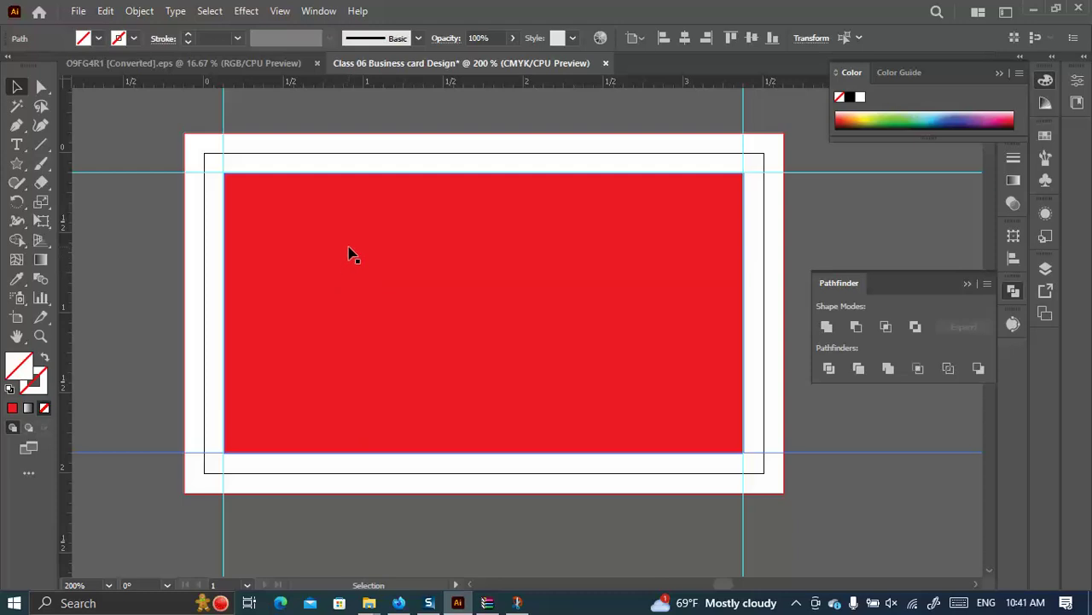
key(ctrl+z)
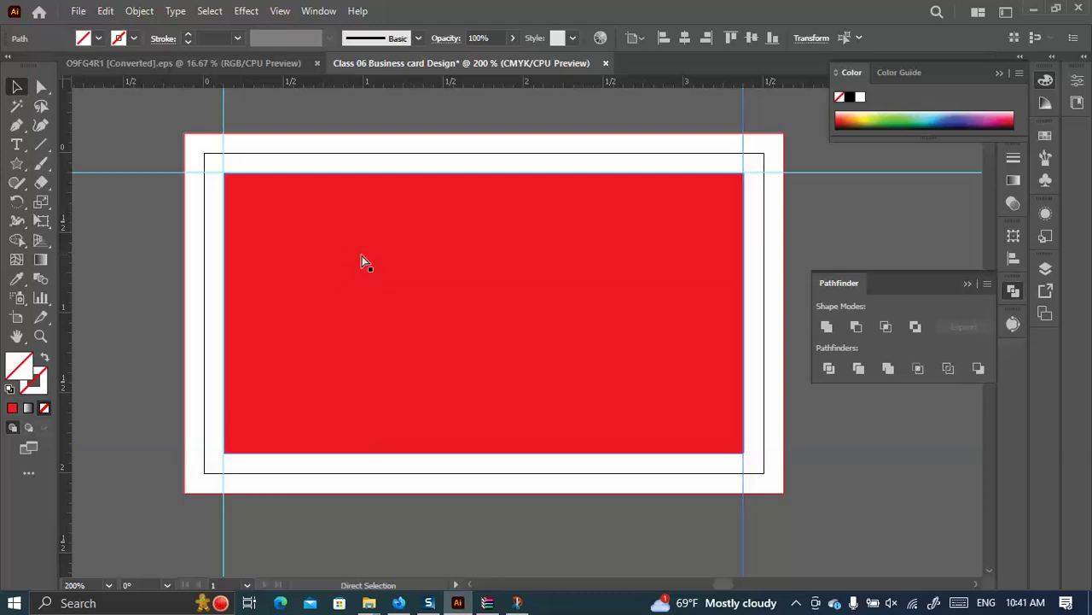
key(ctrl+z)
key(ctrl+z)
key(ctrl+z)
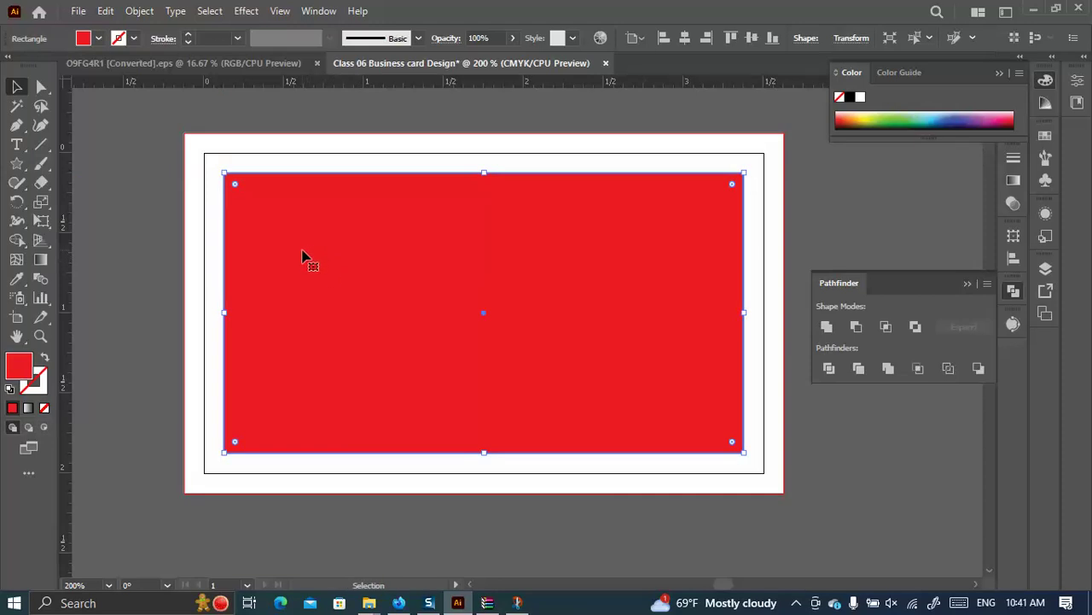
key(ctrl+z)
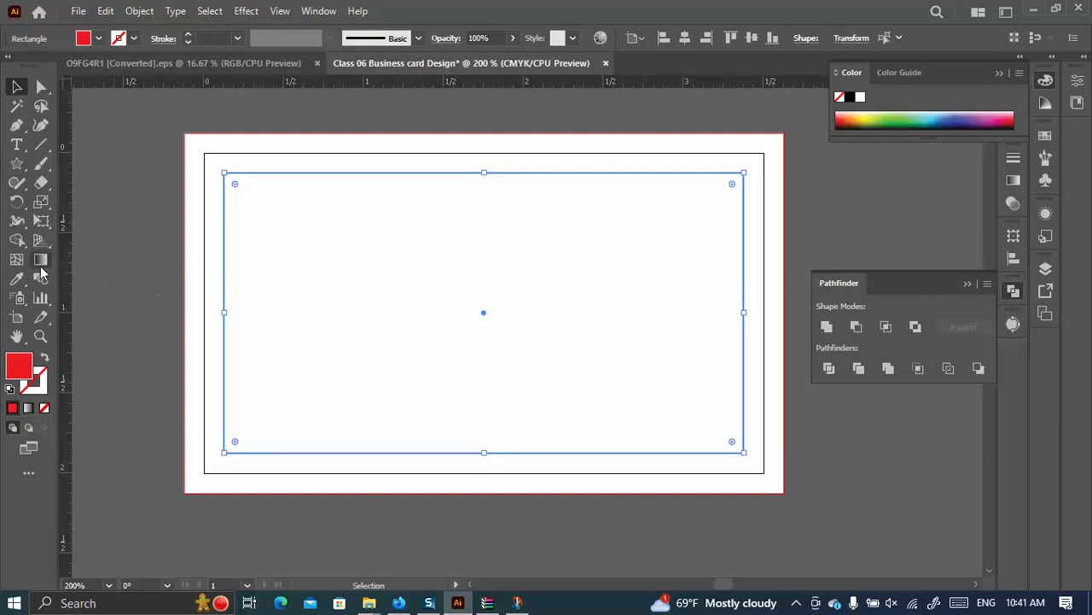
click(98, 278)
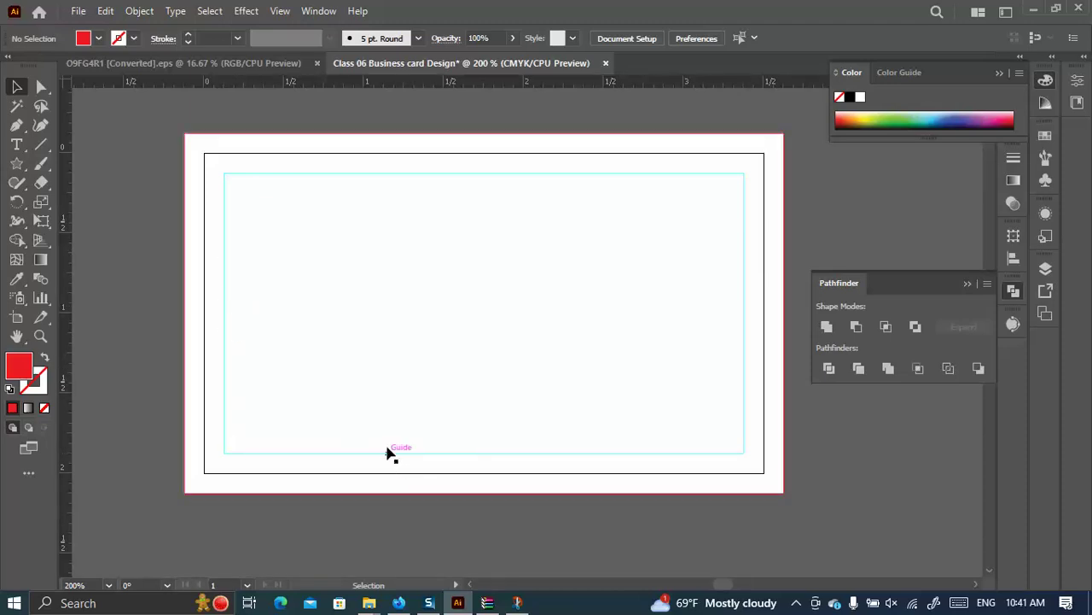
scroll(324, 361, down, 3)
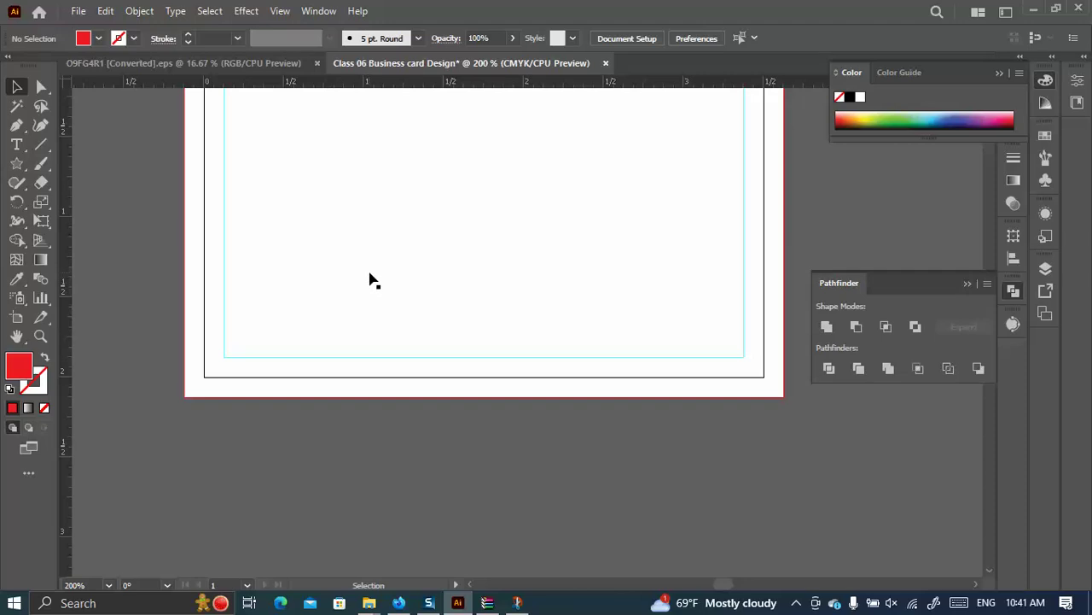
scroll(389, 258, down, 3)
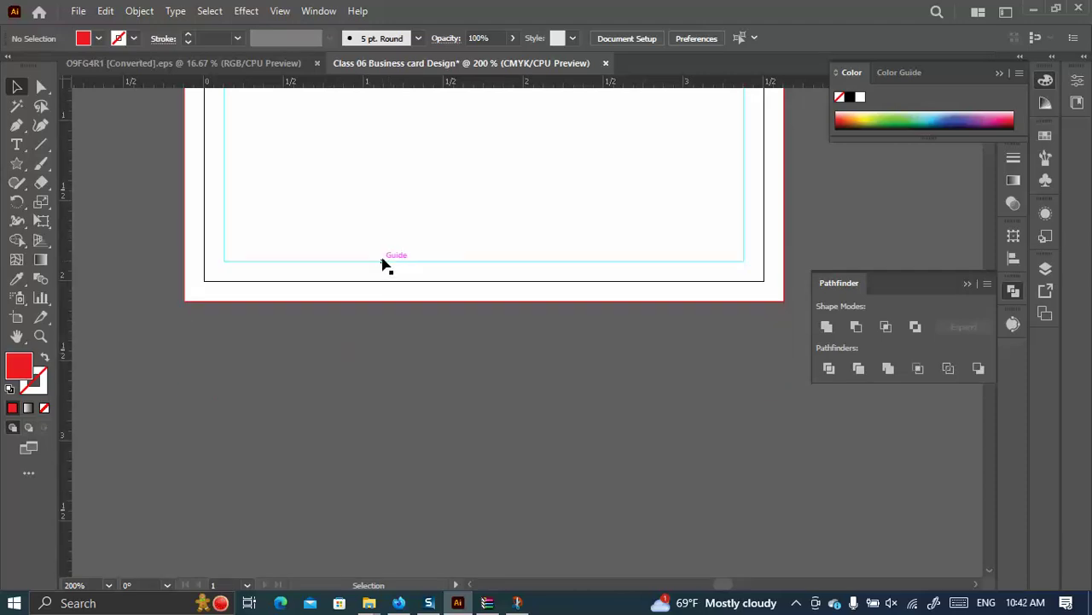
click(41, 146)
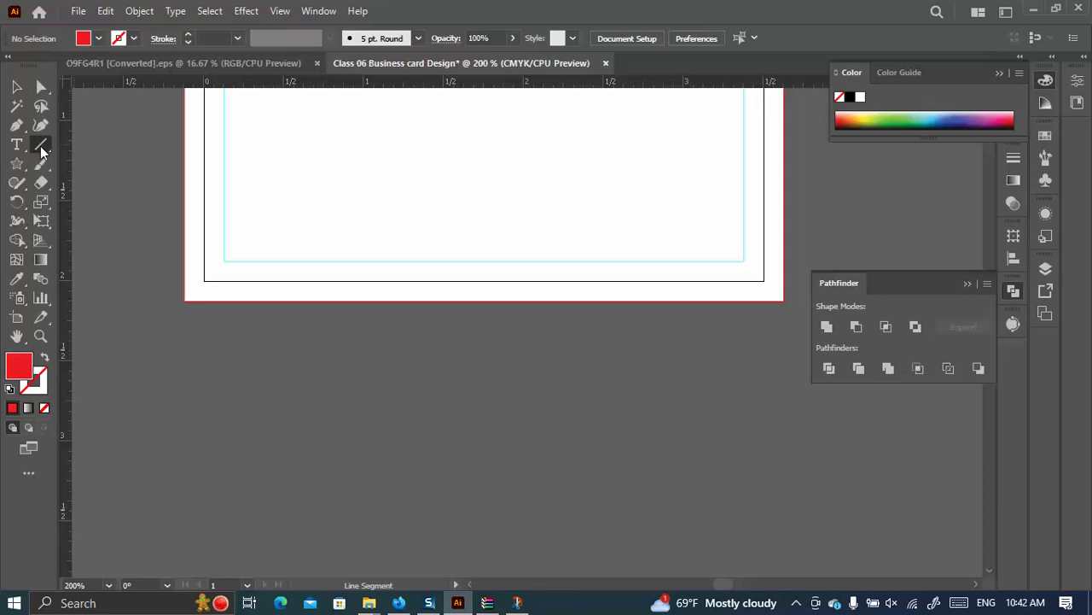
scroll(193, 225, down, 2)
click(158, 320)
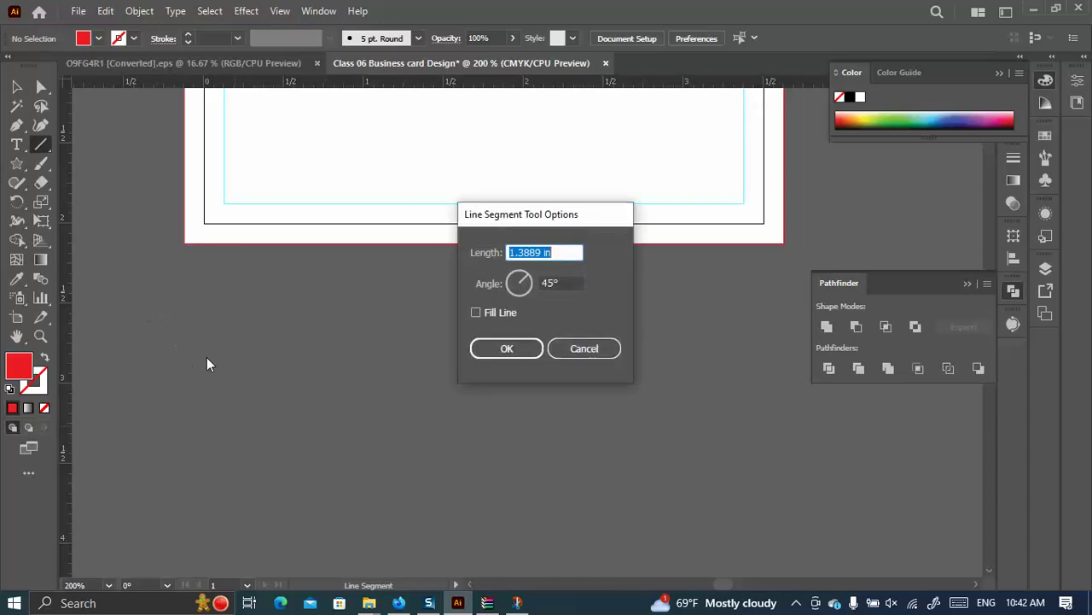
click(564, 350)
drag(136, 243, 589, 458)
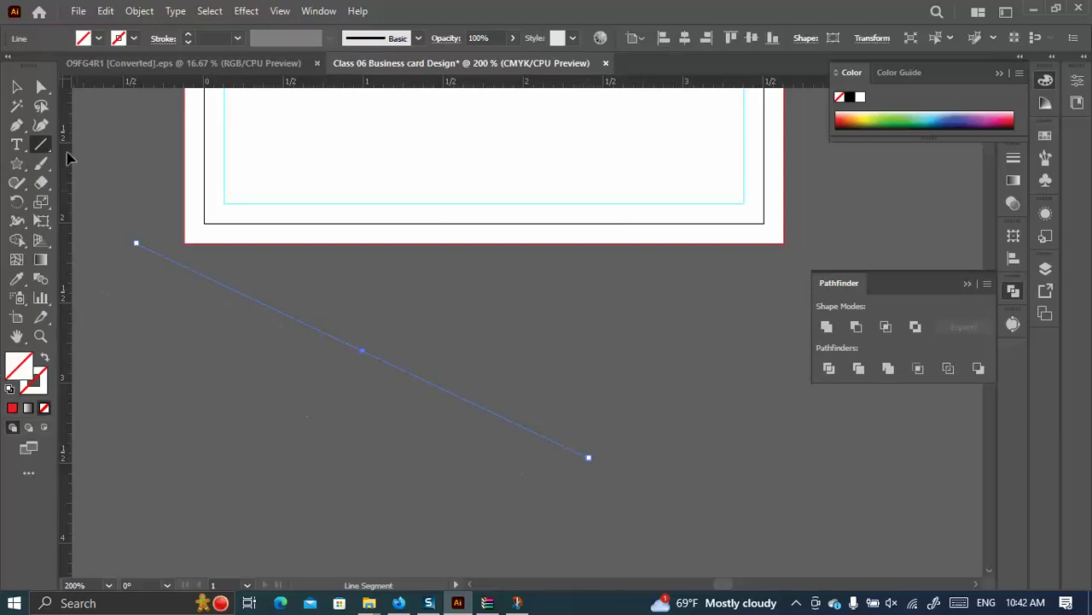
click(187, 35)
click(188, 35)
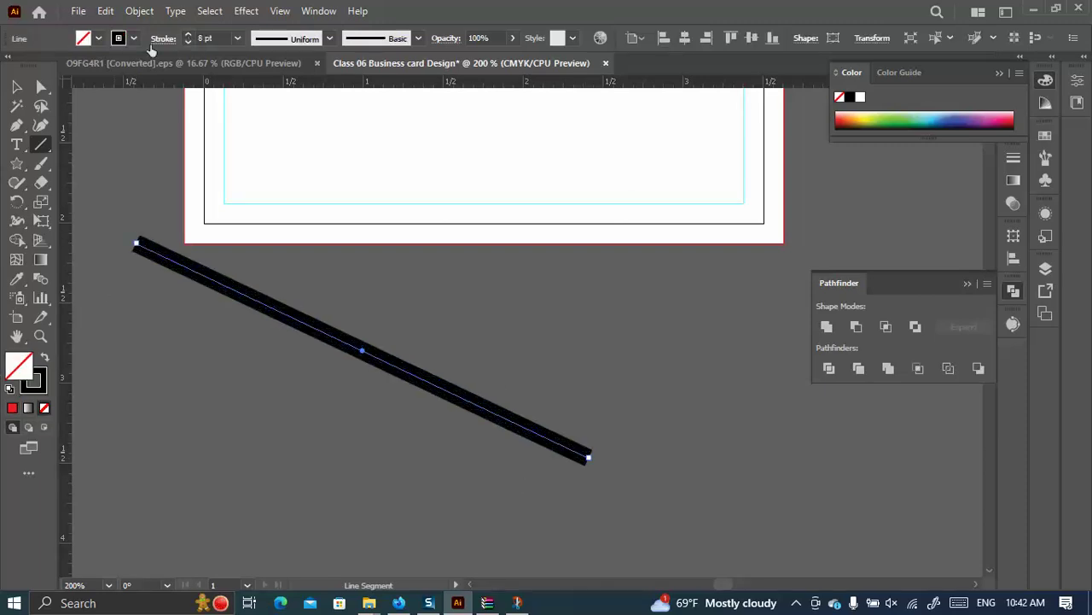
key(v)
click(402, 319)
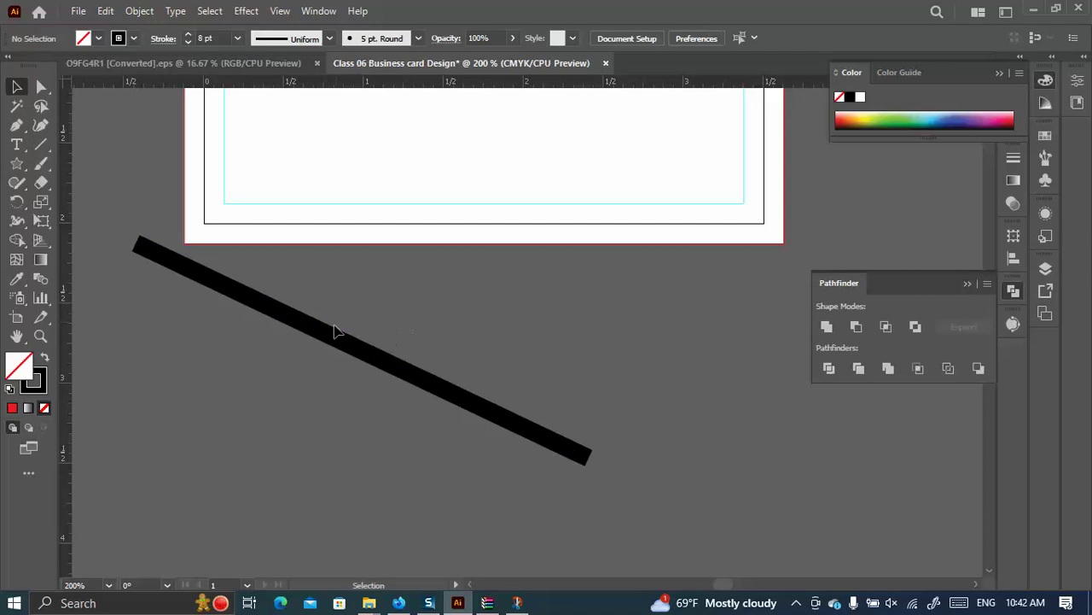
drag(336, 334, 462, 379)
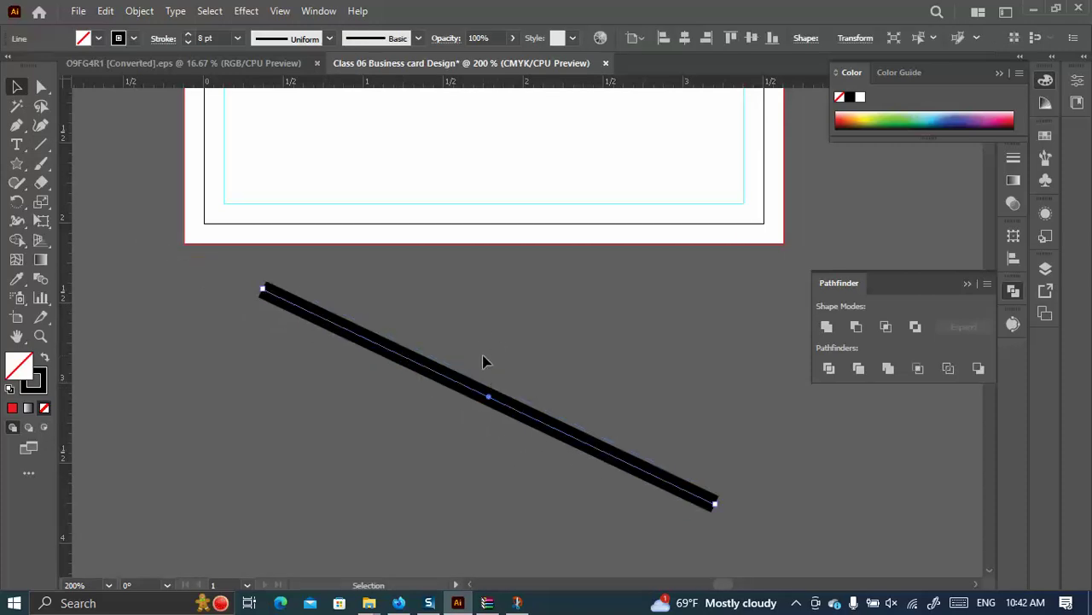
key(a)
key(v)
click(499, 361)
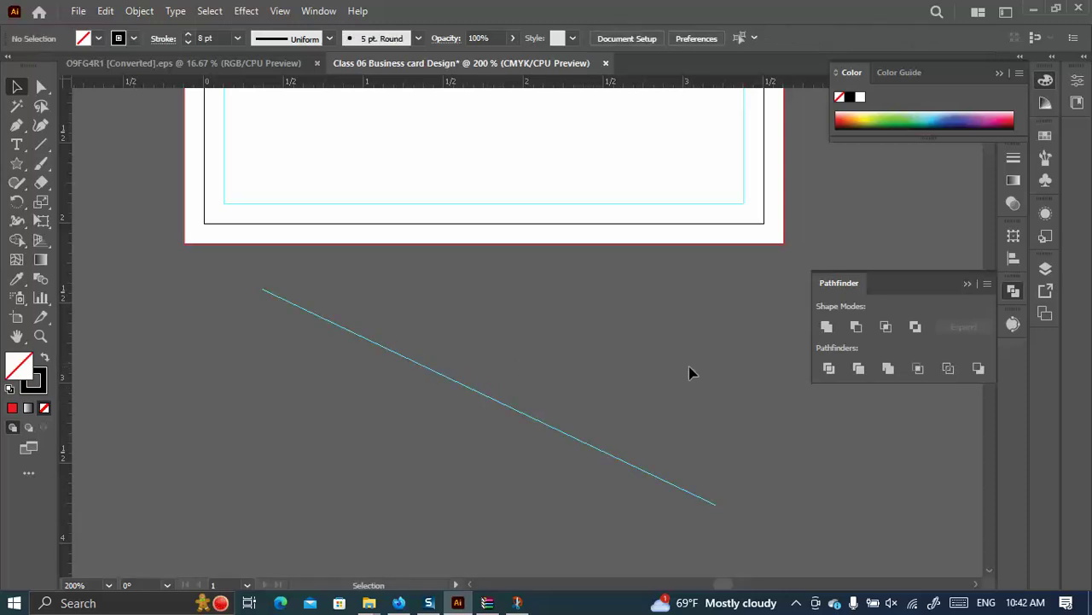
drag(456, 382, 389, 378)
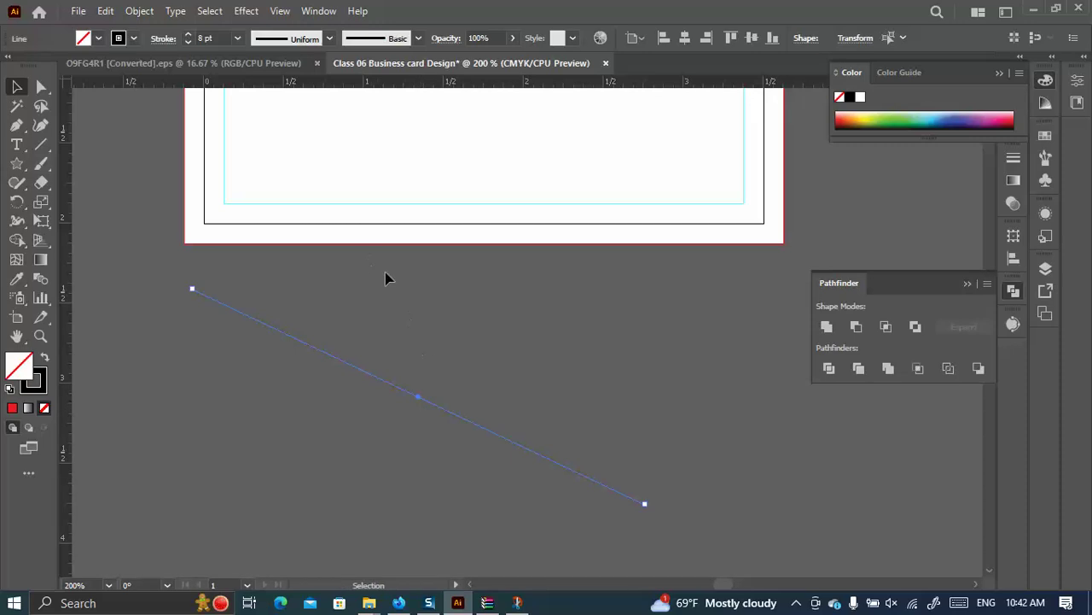
click(586, 381)
drag(452, 368, 480, 498)
key(a)
key(v)
click(583, 398)
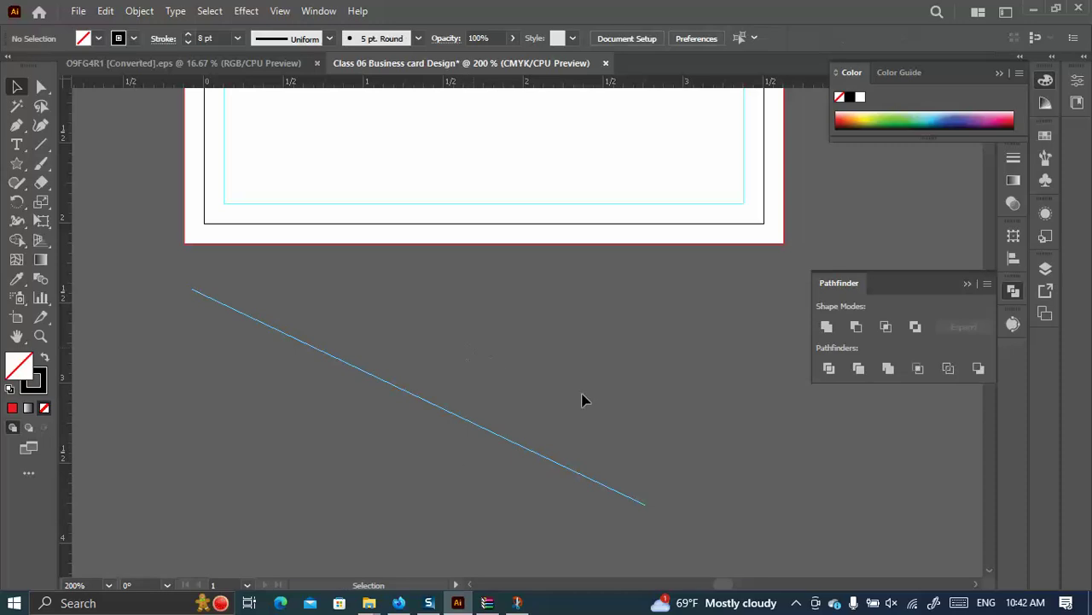
key(a)
drag(479, 388, 475, 459)
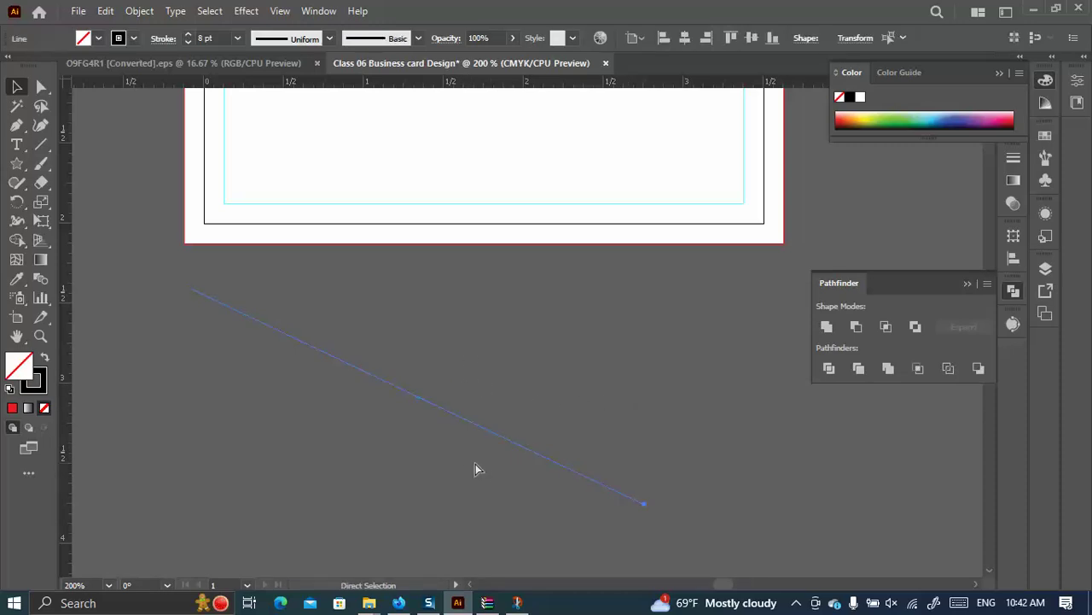
key(v)
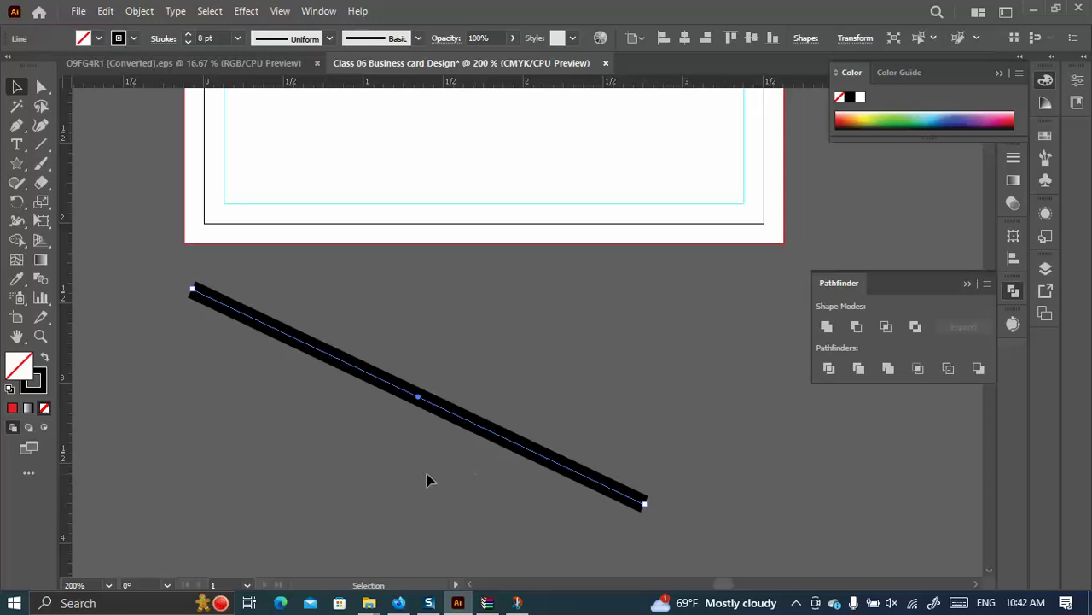
click(465, 517)
key(ctrl+z)
scroll(478, 384, up, 5)
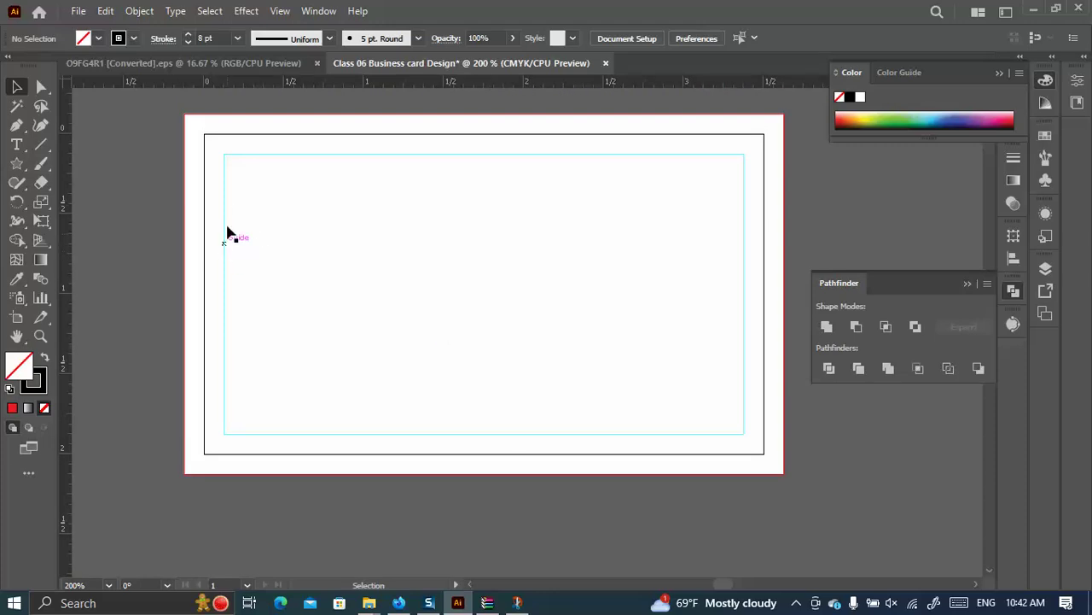
Undo an accidental guide move and lock the guides from the canvas context menu.
click(273, 224)
drag(292, 224, 220, 274)
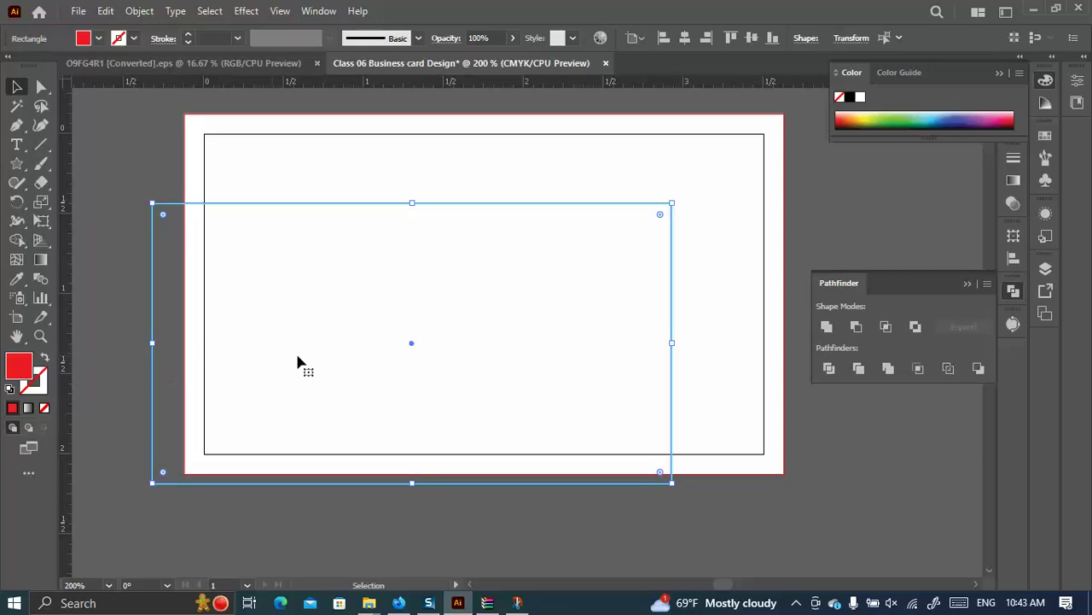
key(ctrl+z)
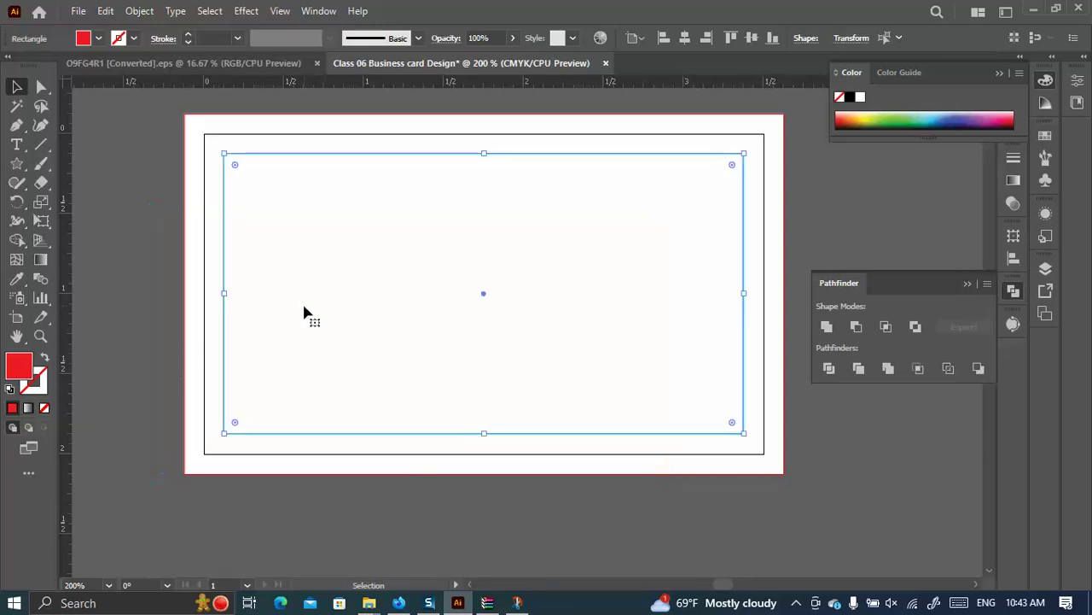
right_click(141, 162)
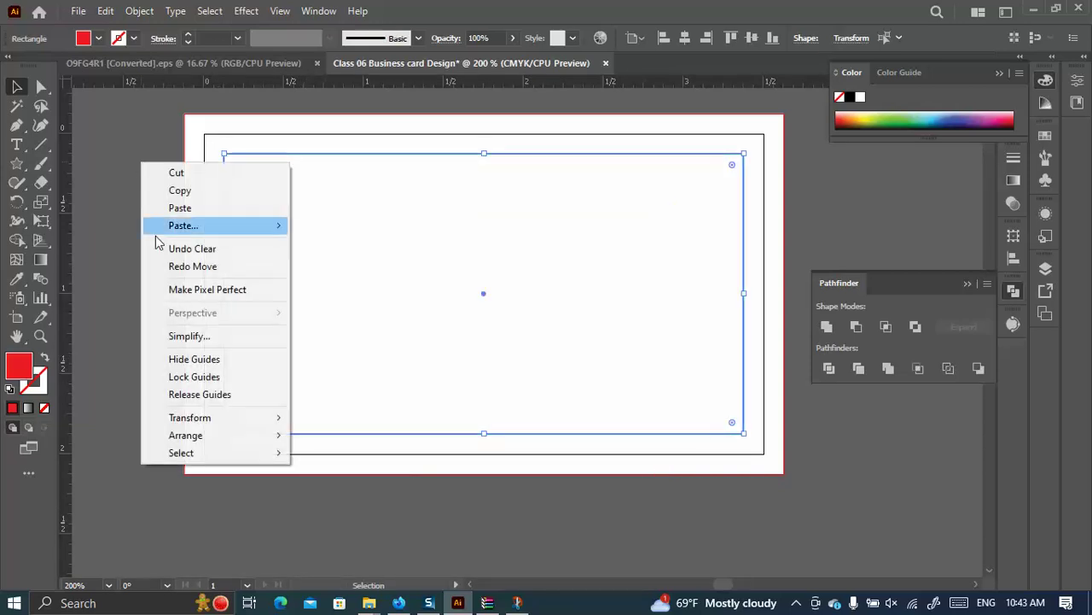
click(192, 381)
drag(254, 337, 213, 413)
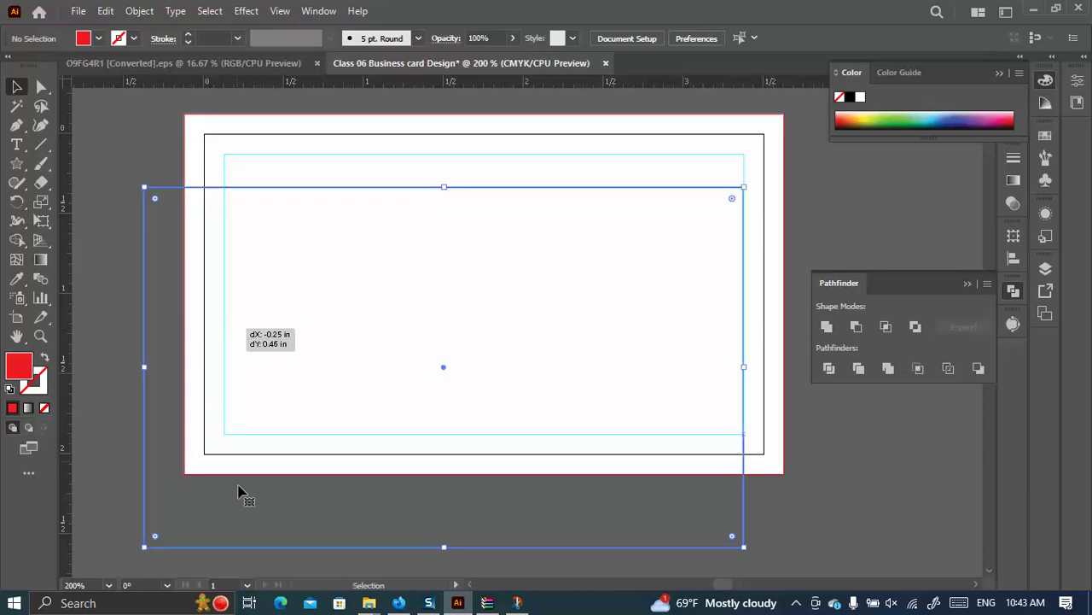
key(ctrl+z)
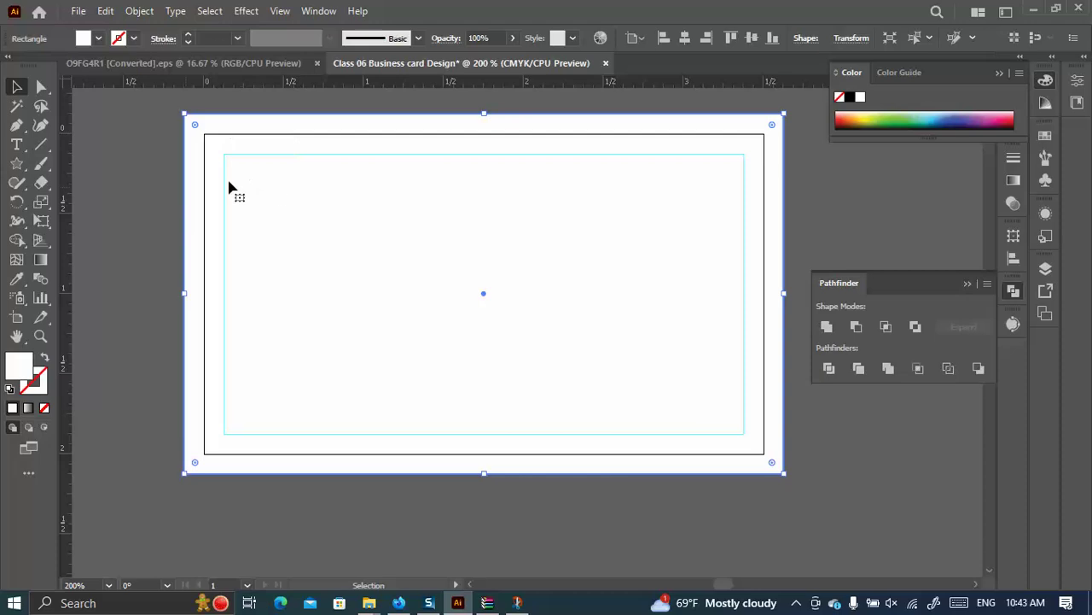
Unlock the guides and test moving the guide rectangle, then undo the move.
click(119, 188)
click(236, 199)
right_click(93, 168)
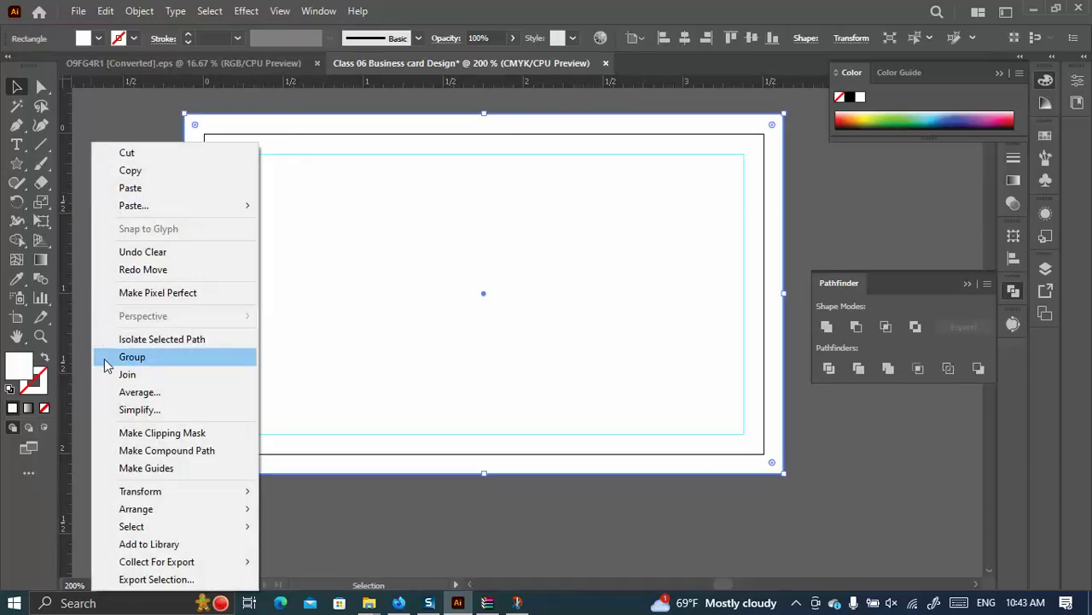
click(88, 323)
right_click(127, 171)
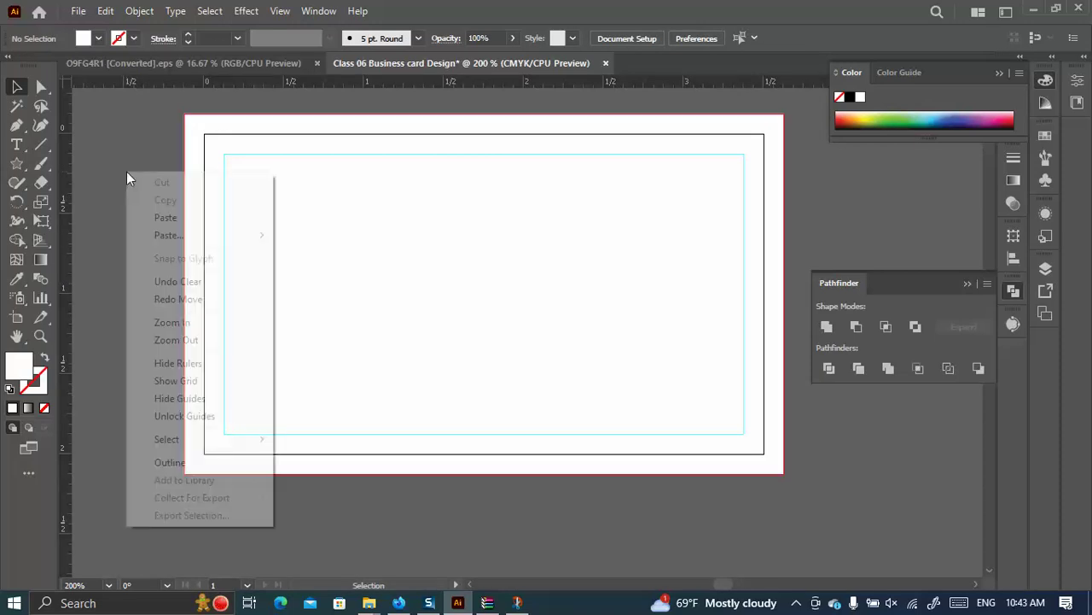
click(174, 417)
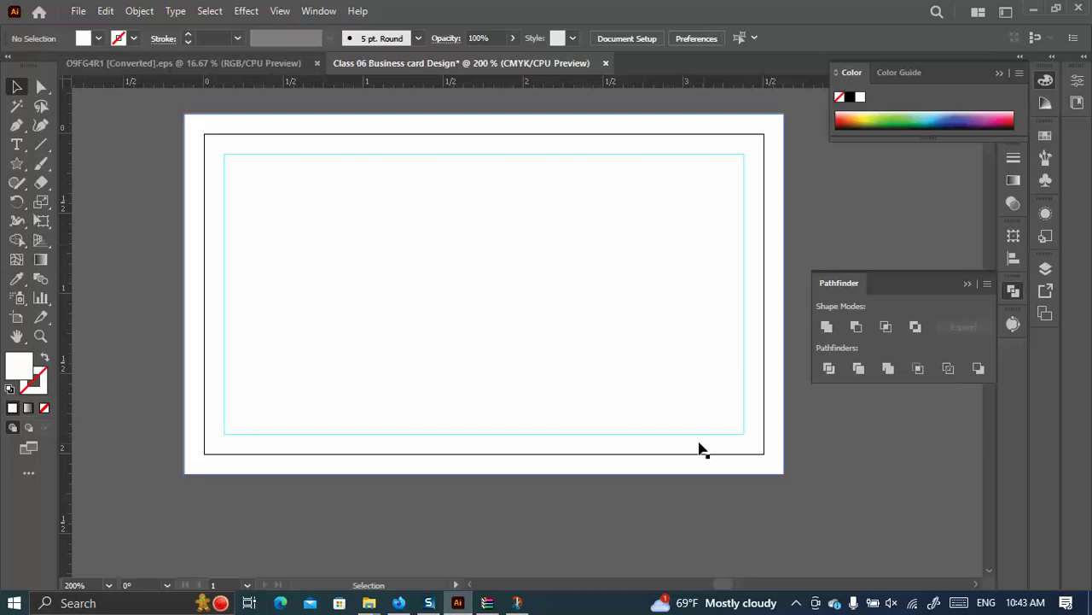
drag(626, 192, 637, 197)
key(ctrl+z)
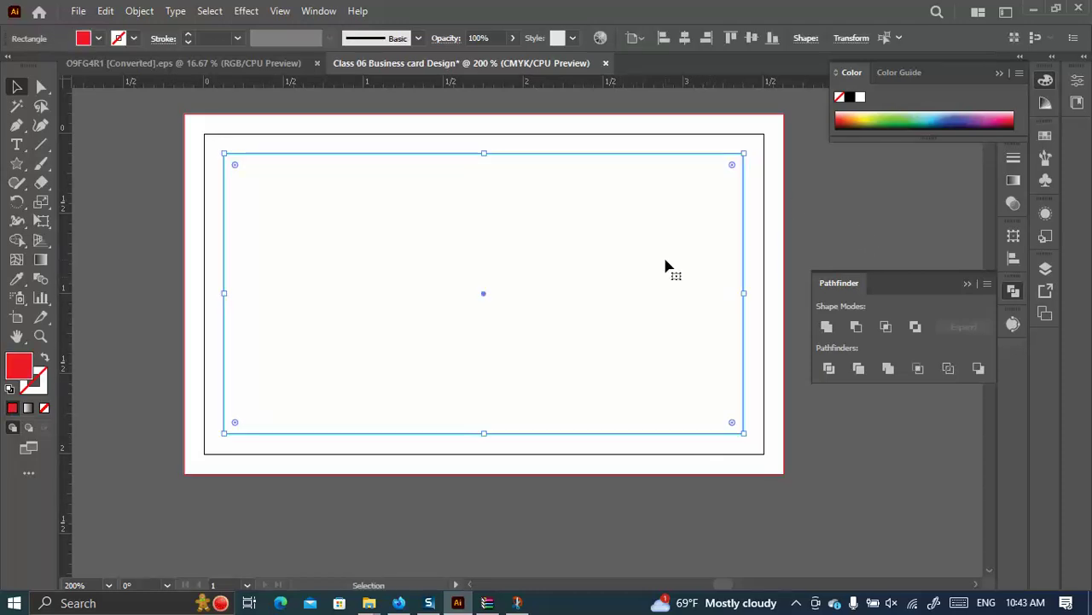
Select the guide rectangle with Direct Selection, then lock the guides again.
click(430, 222)
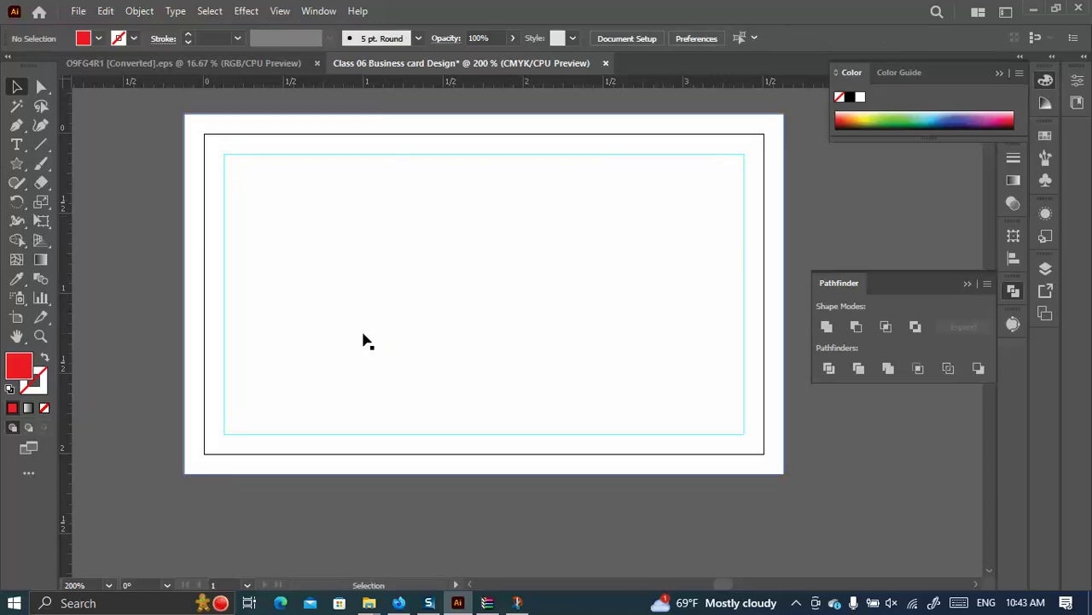
key(a)
click(383, 296)
key(v)
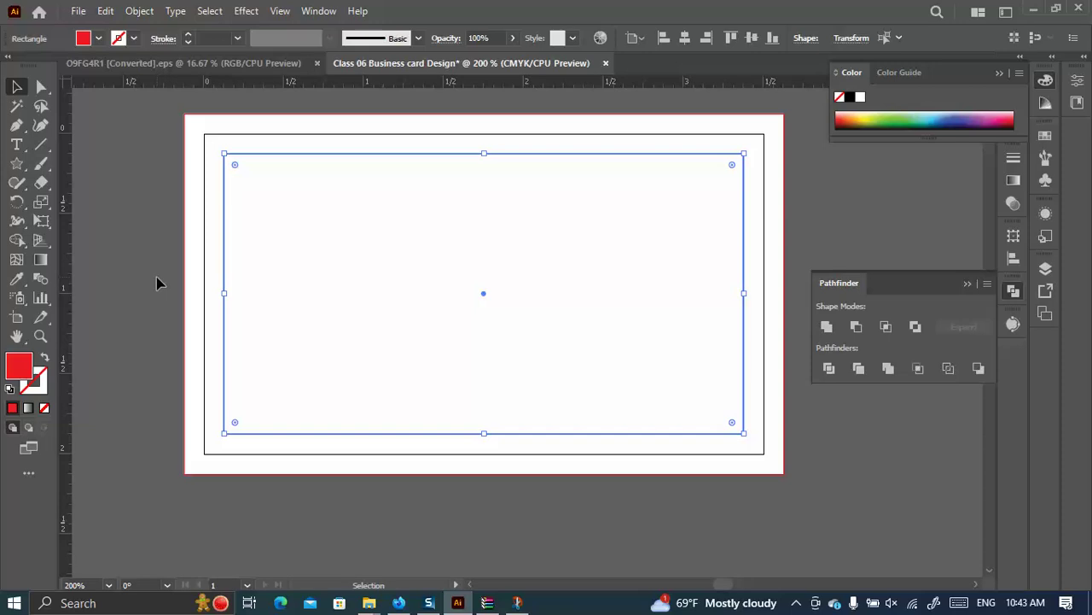
click(109, 250)
right_click(117, 197)
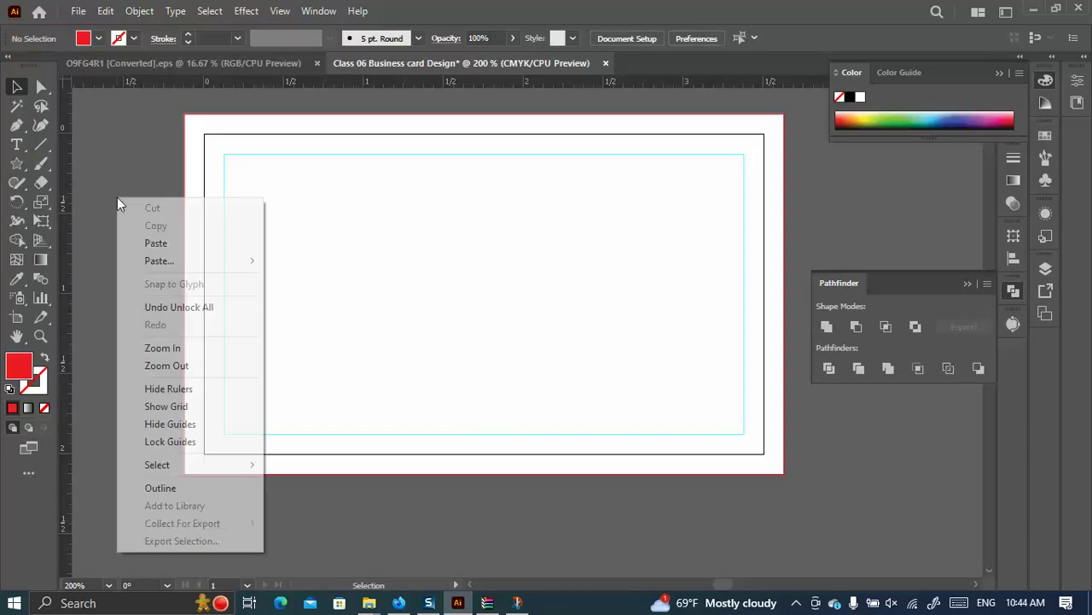
click(159, 443)
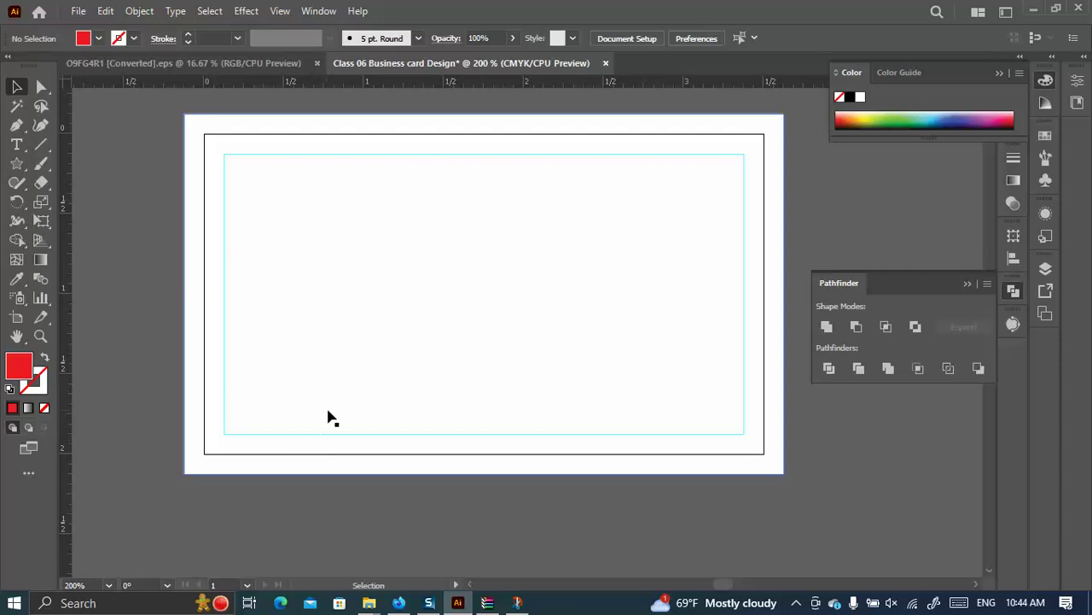
click(517, 603)
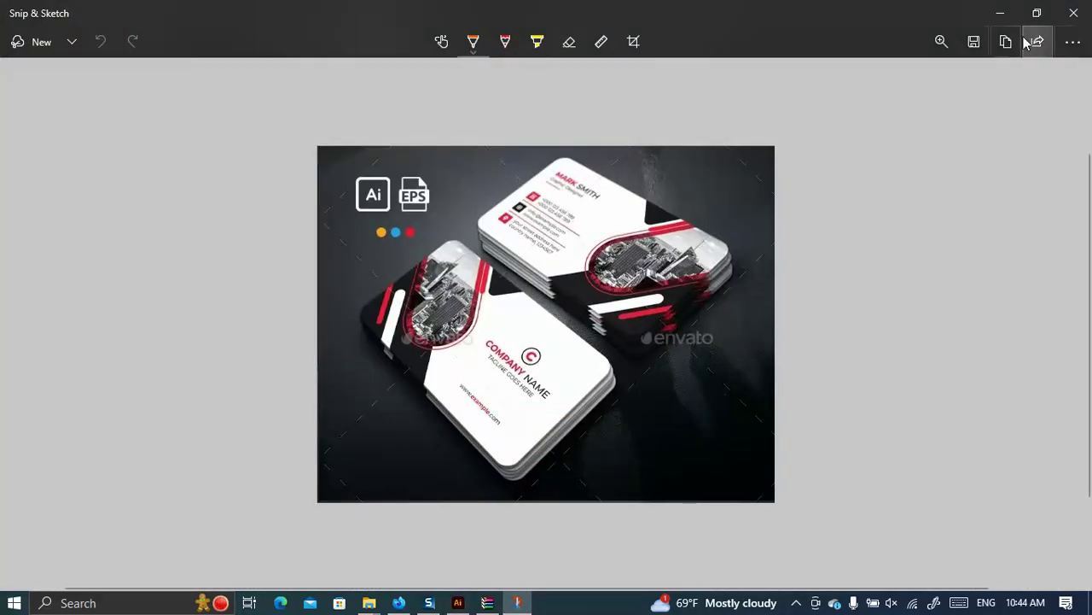
scroll(453, 290, down, 1)
scroll(498, 347, down, 1)
scroll(499, 347, up, 3)
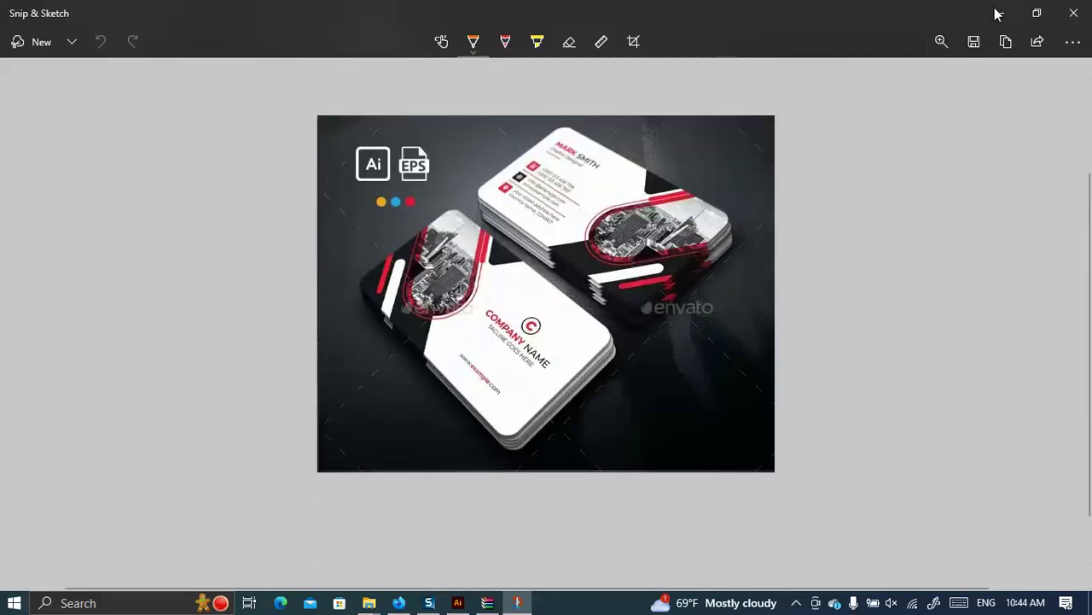
click(997, 13)
scroll(563, 389, down, 3)
scroll(528, 332, up, 2)
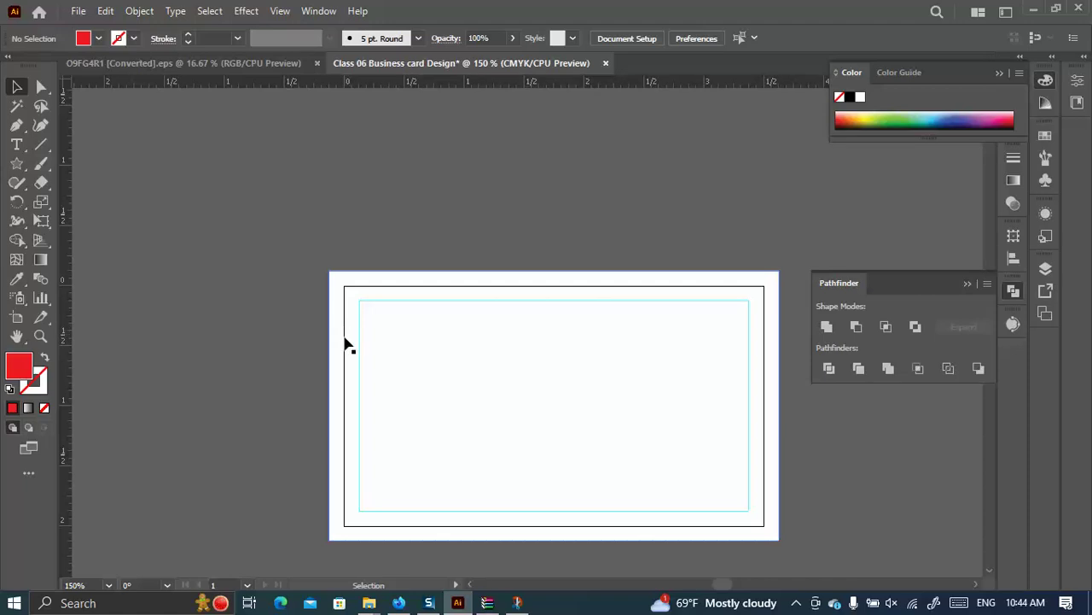
Paste the reference mockup and scale it to sit just above the card artboard.
click(341, 390)
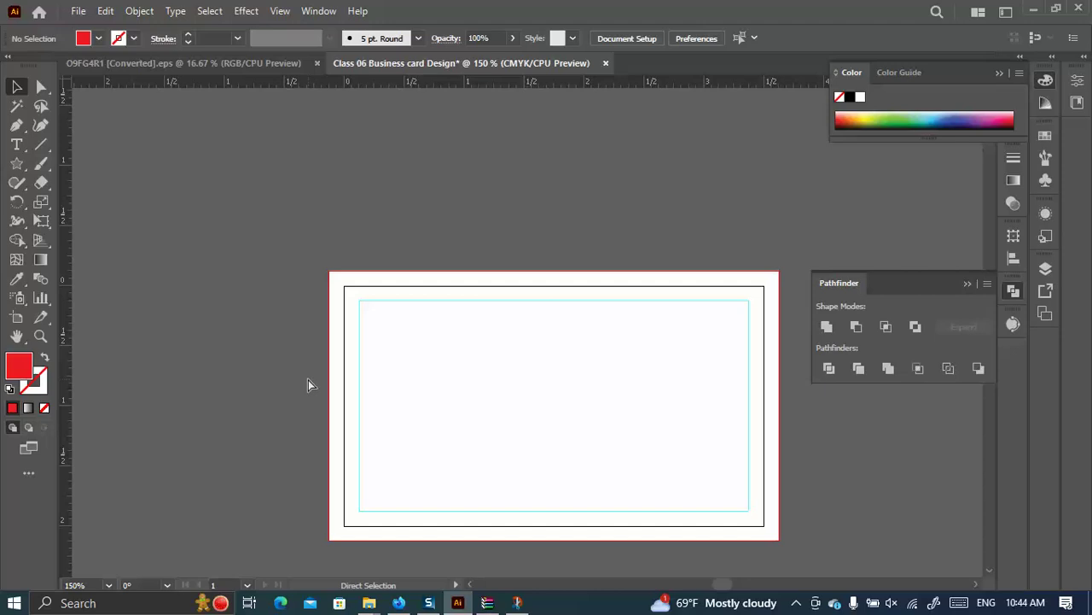
key(ctrl+v)
scroll(546, 346, down, 3)
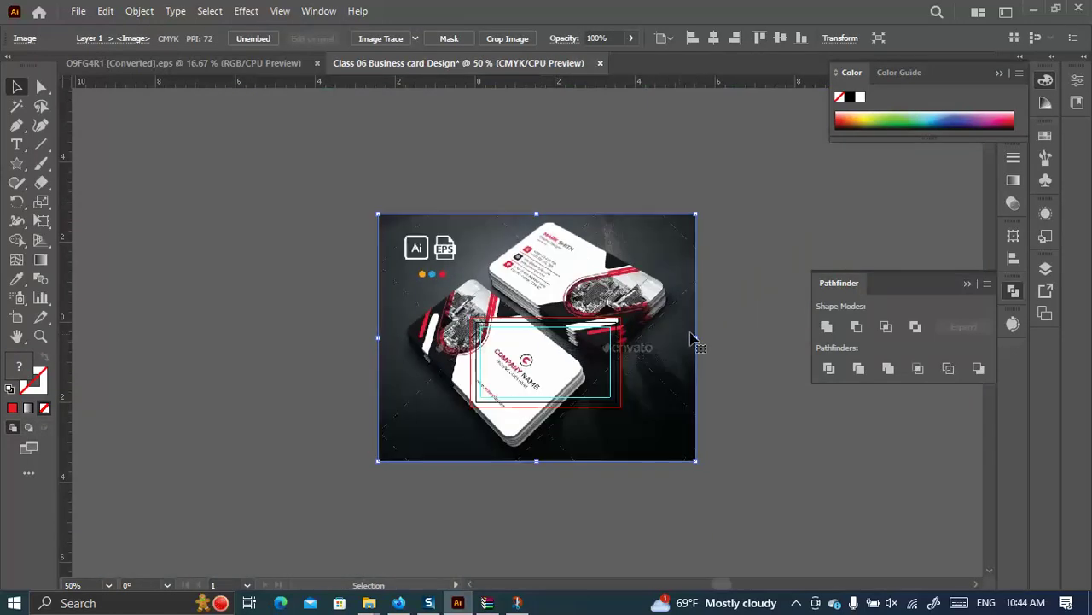
drag(699, 338, 530, 283)
drag(545, 244, 557, 175)
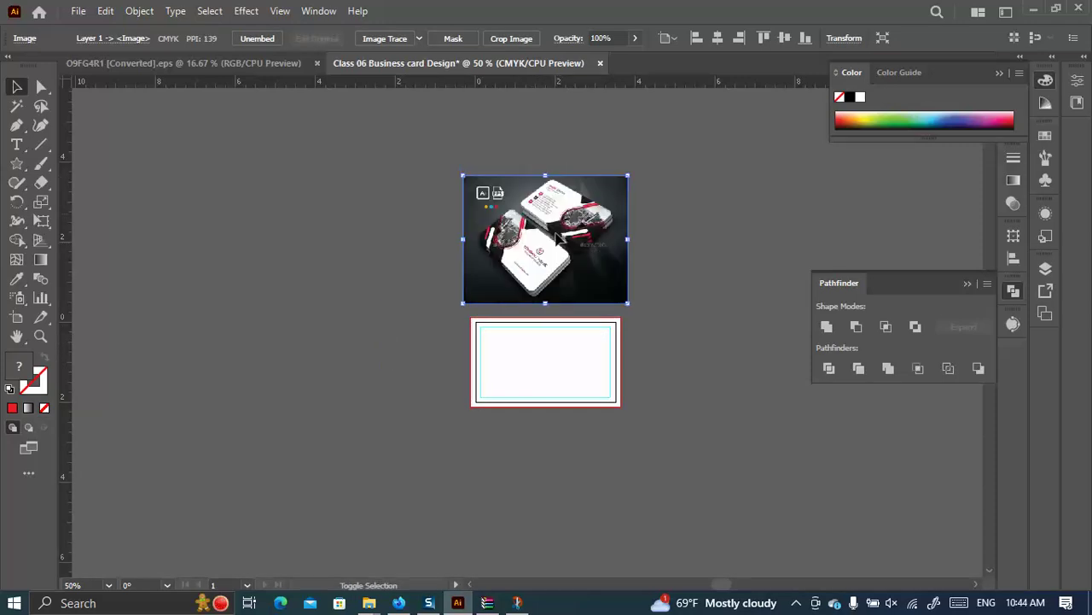
scroll(591, 197, up, 3)
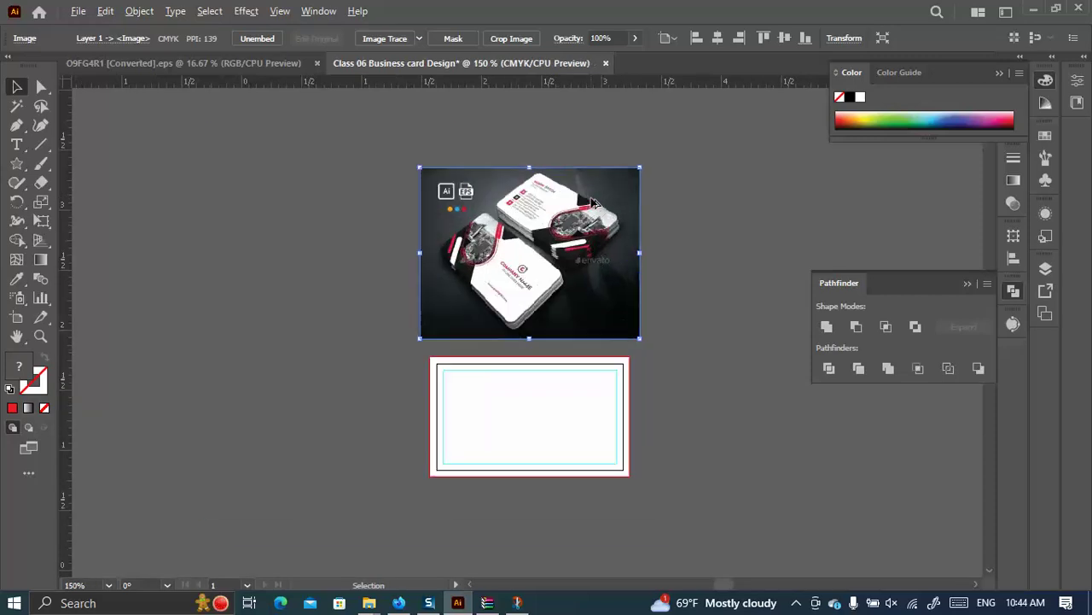
scroll(442, 281, down, 2)
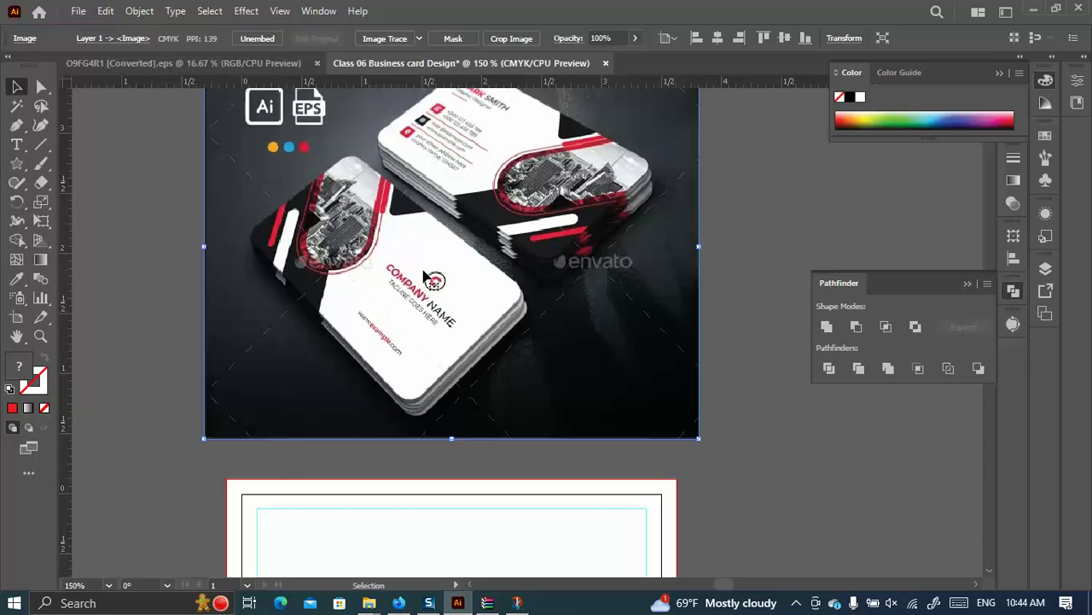
scroll(418, 315, down, 3)
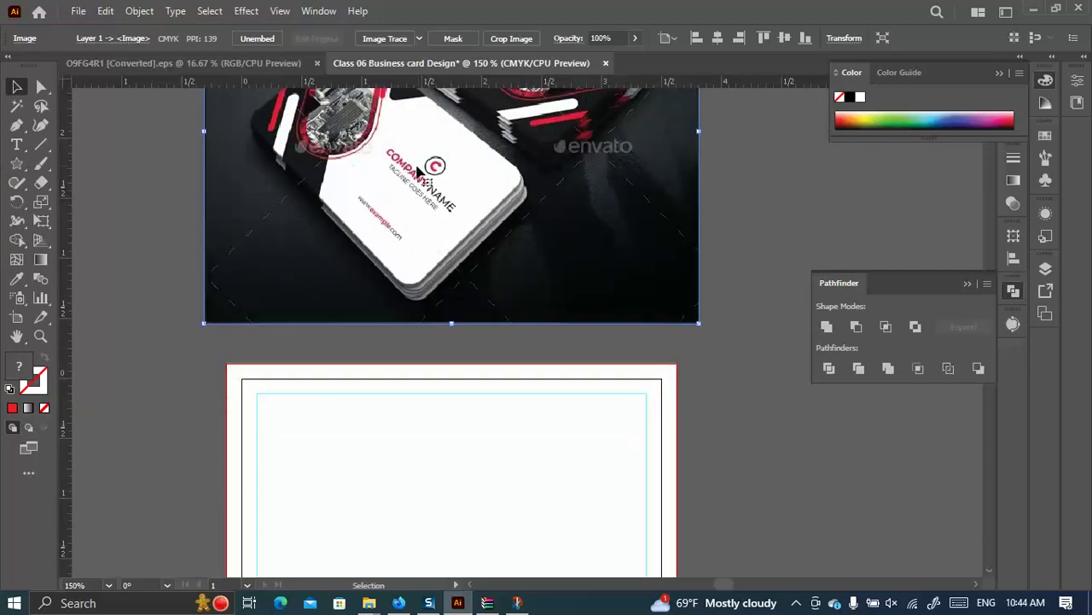
scroll(403, 168, up, 1)
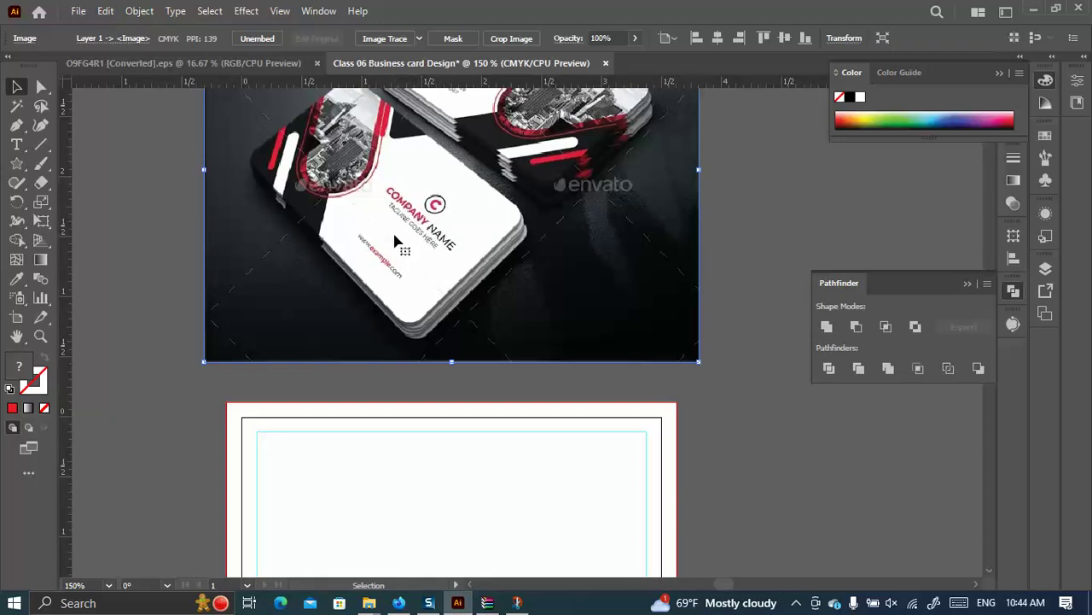
scroll(401, 214, up, 1)
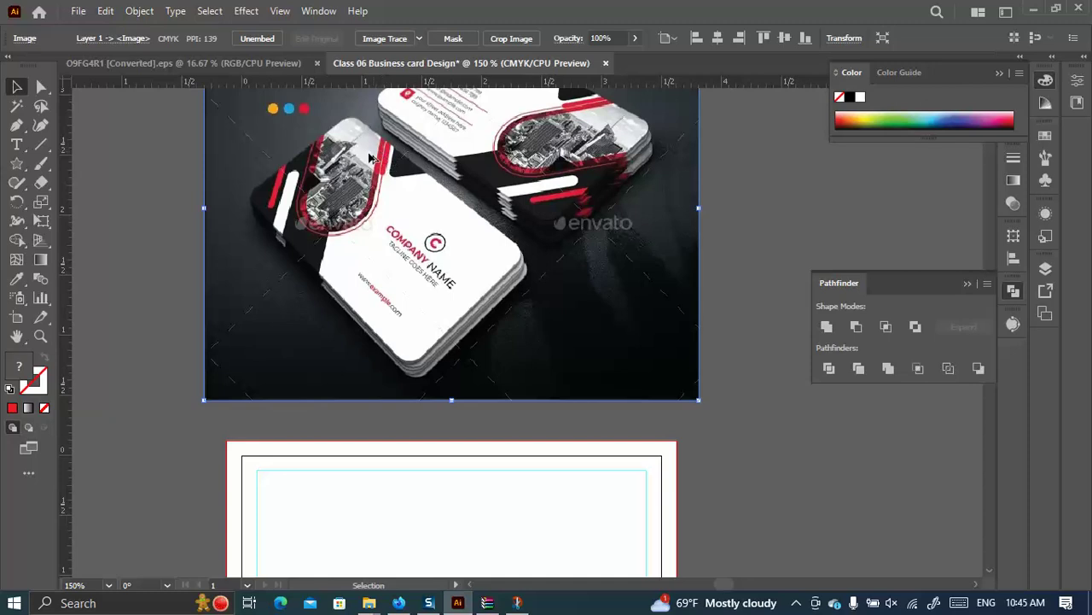
scroll(383, 160, up, 2)
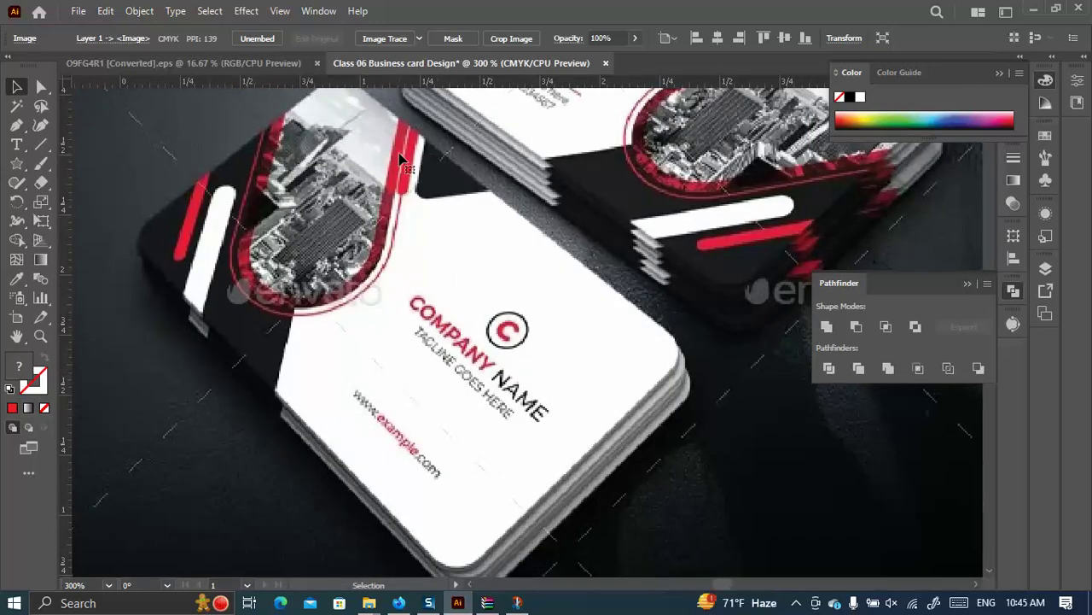
scroll(214, 245, down, 4)
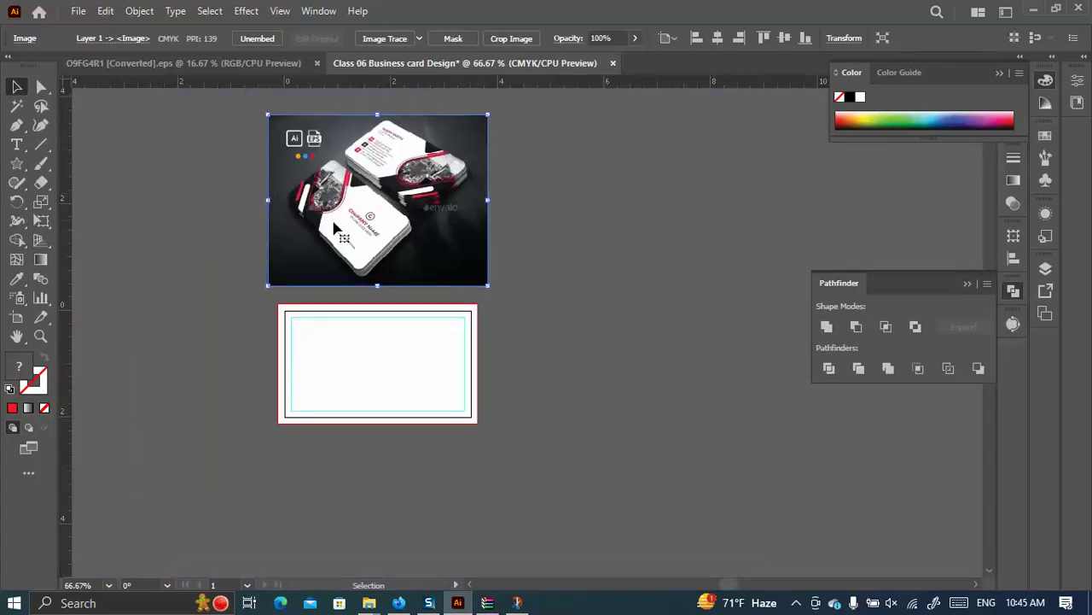
Rotate the reference image about 45°, enlarge it and move it up-left over the card.
drag(495, 201, 460, 136)
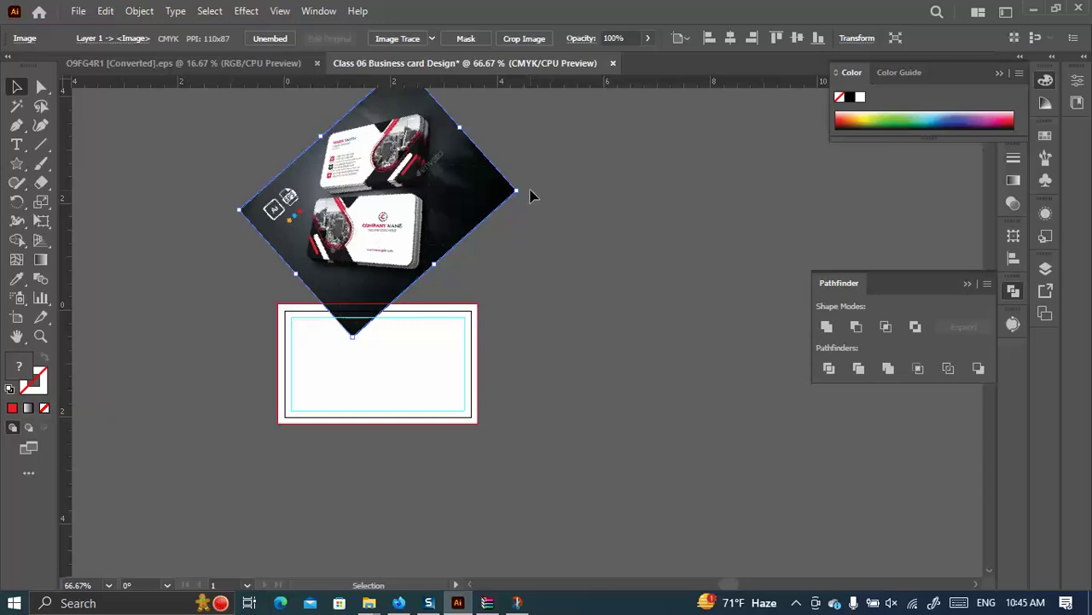
drag(526, 191, 529, 180)
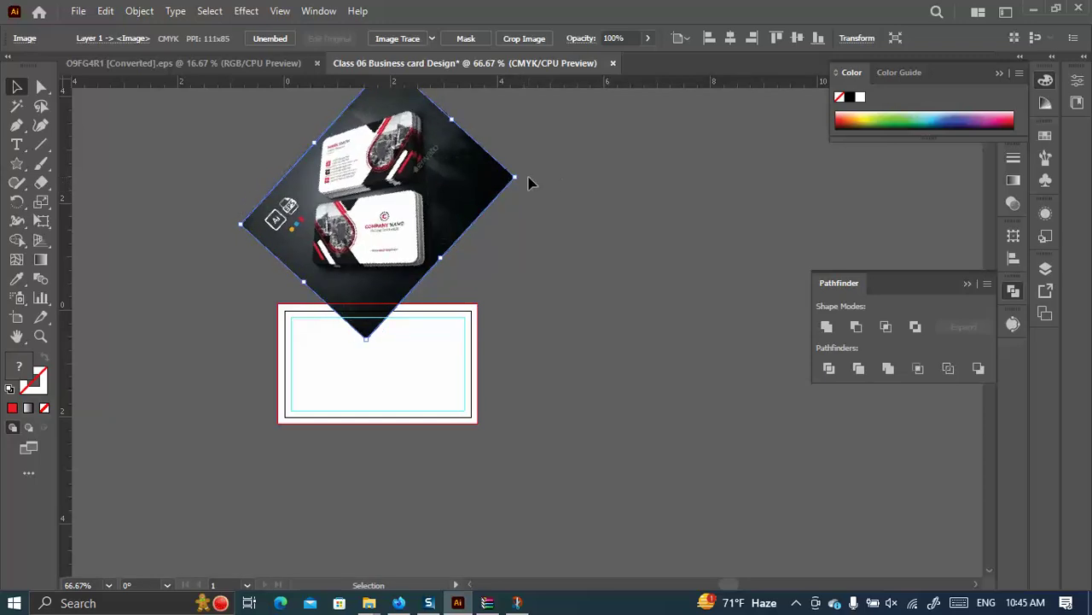
drag(367, 344, 359, 450)
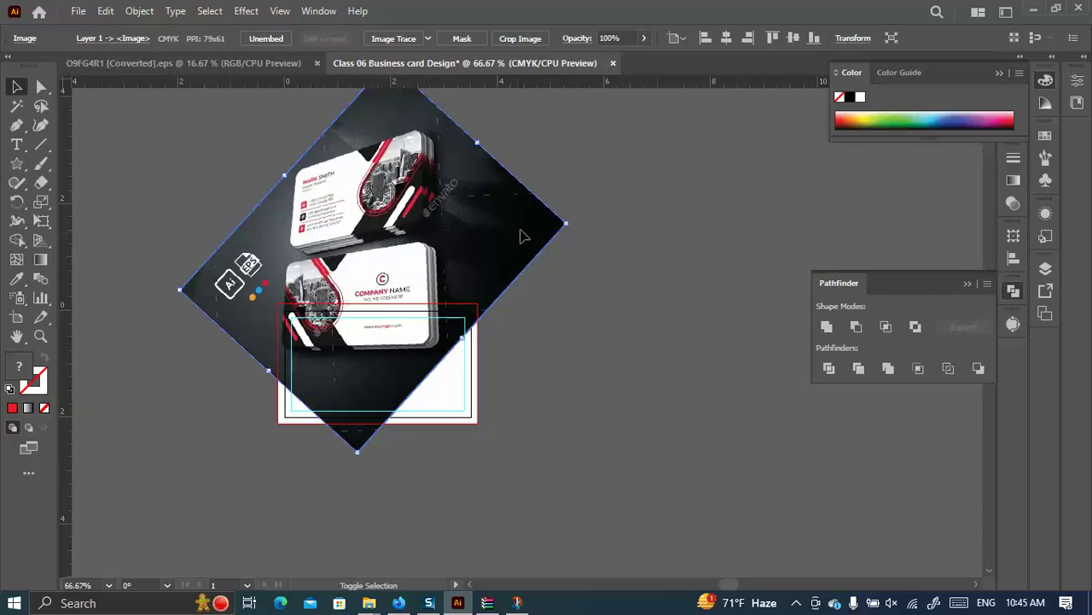
drag(567, 224, 609, 214)
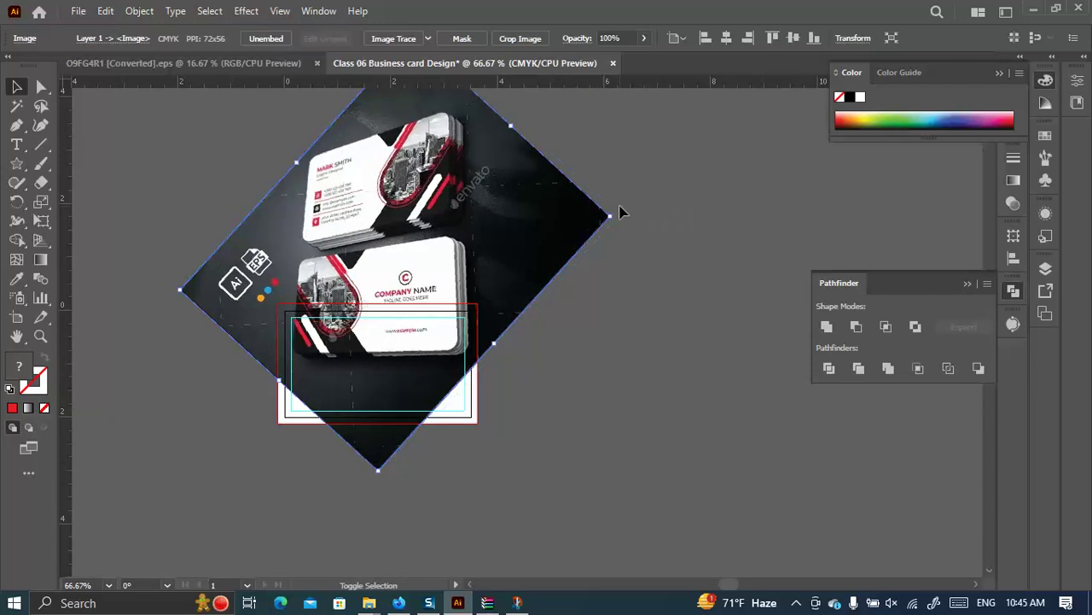
drag(567, 256, 561, 256)
scroll(384, 316, down, 3)
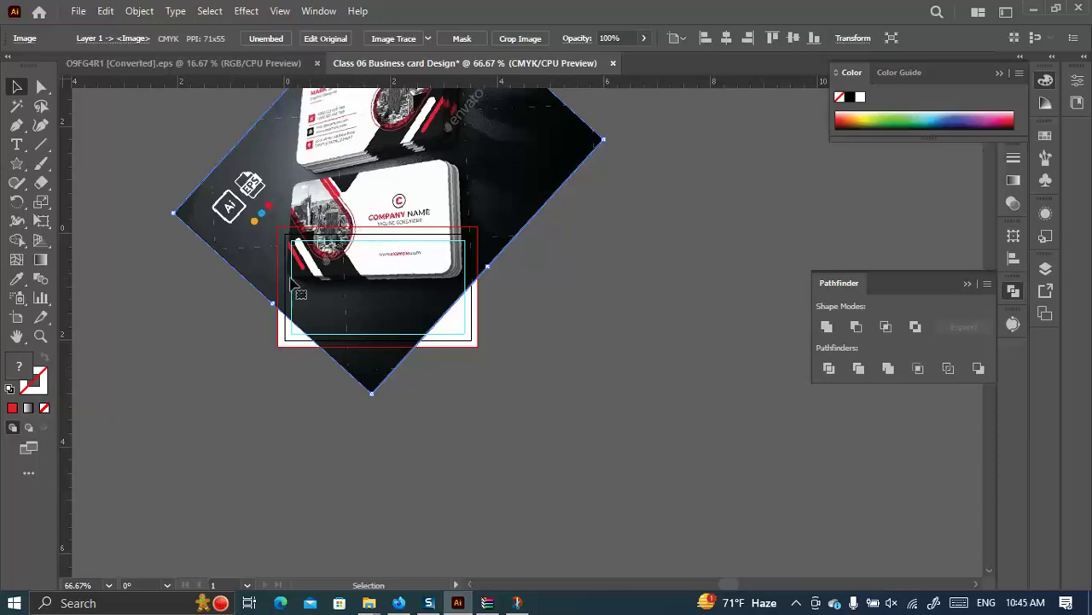
drag(467, 197, 252, 150)
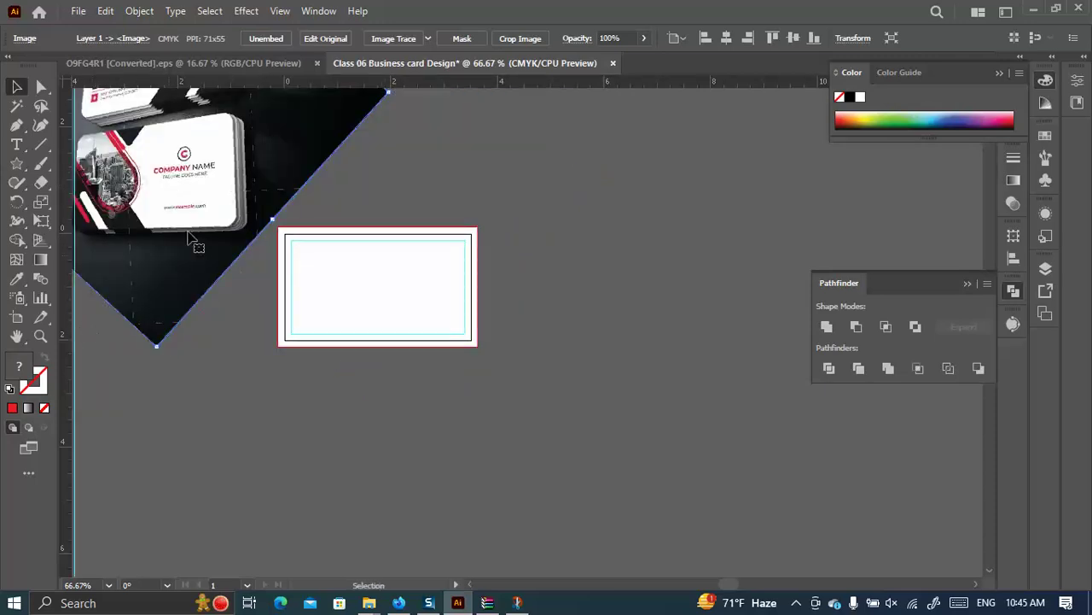
click(724, 42)
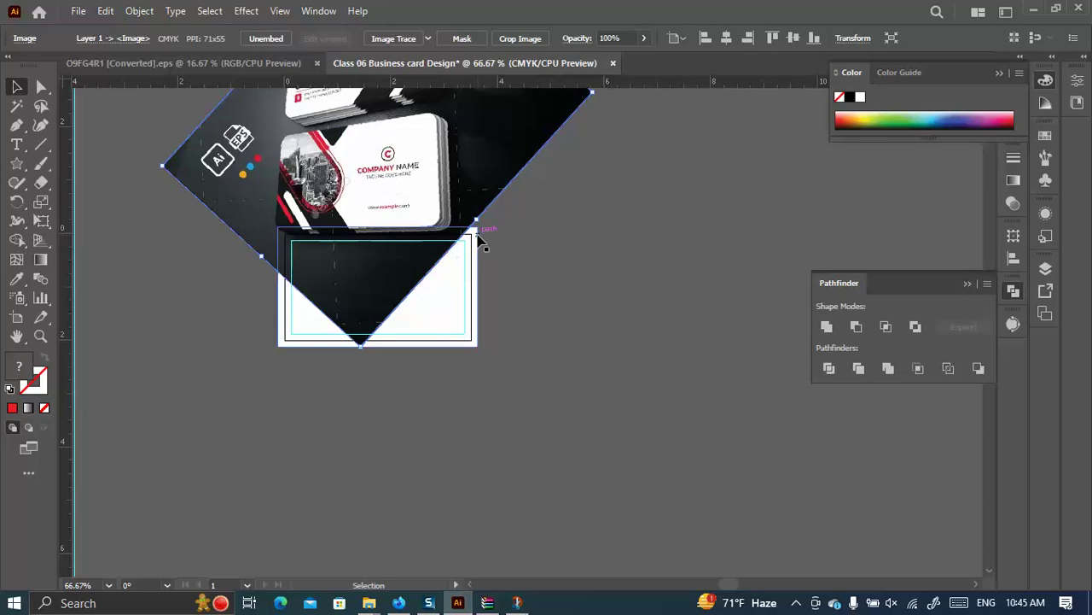
Undo the image alignment, unlock the guides and centre a vertical guide on the card.
key(ctrl+z)
right_click(202, 356)
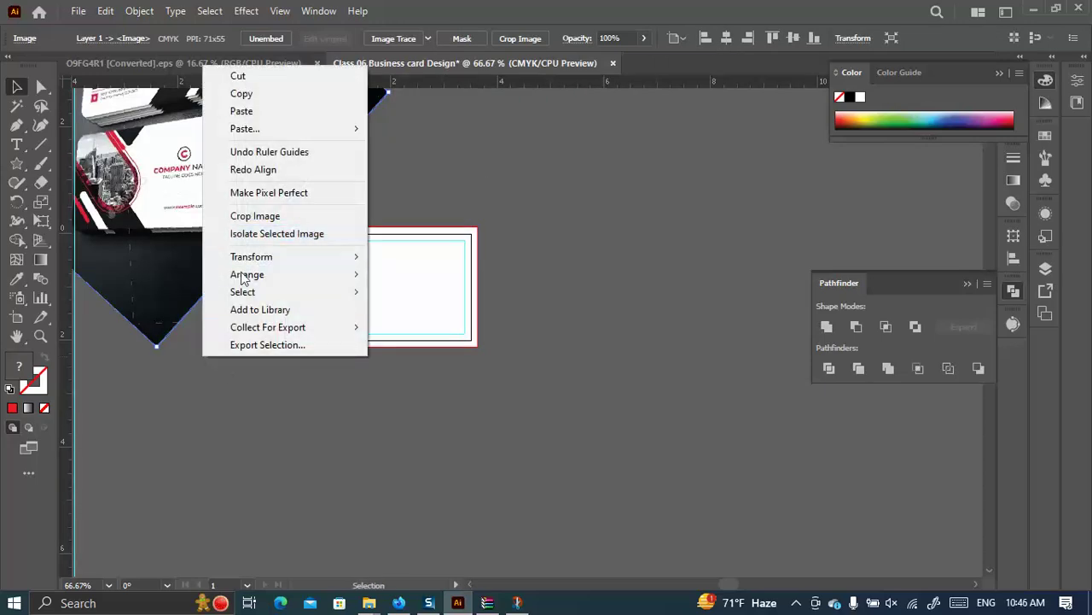
click(266, 401)
right_click(265, 399)
click(316, 290)
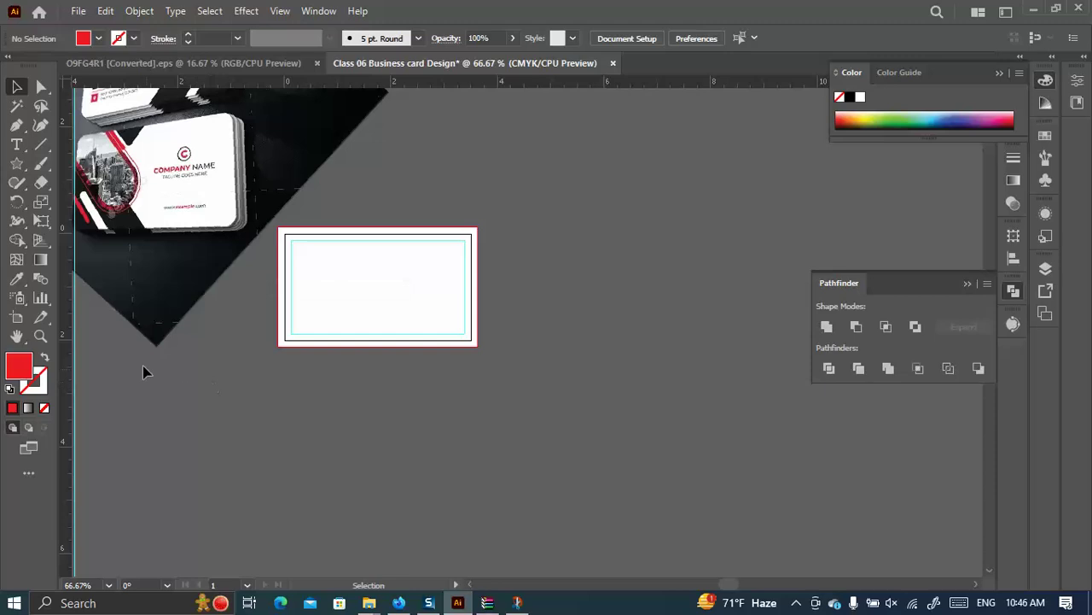
drag(75, 344, 337, 325)
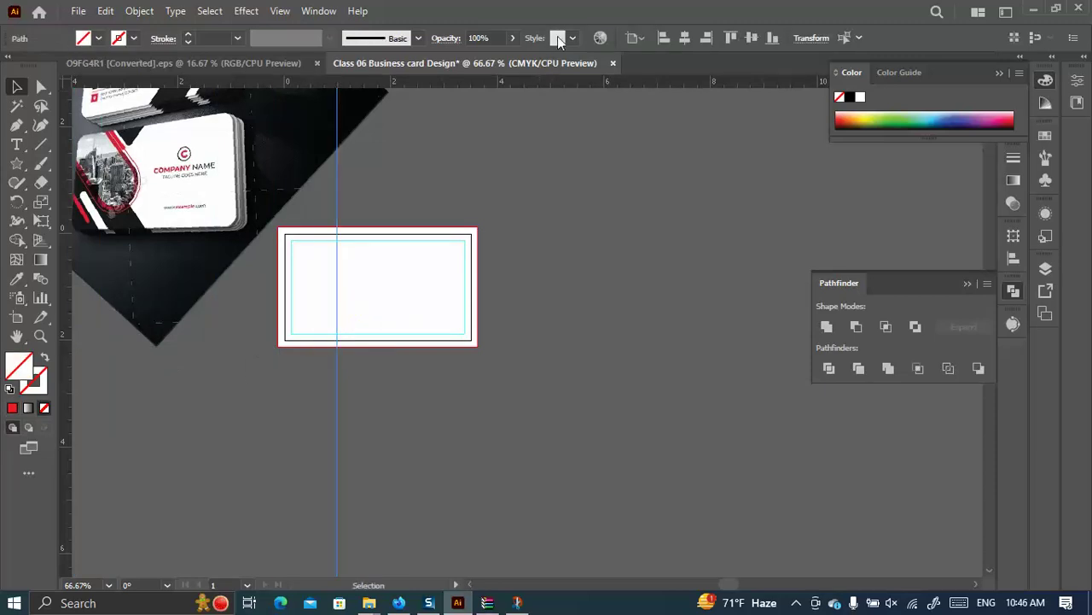
click(684, 37)
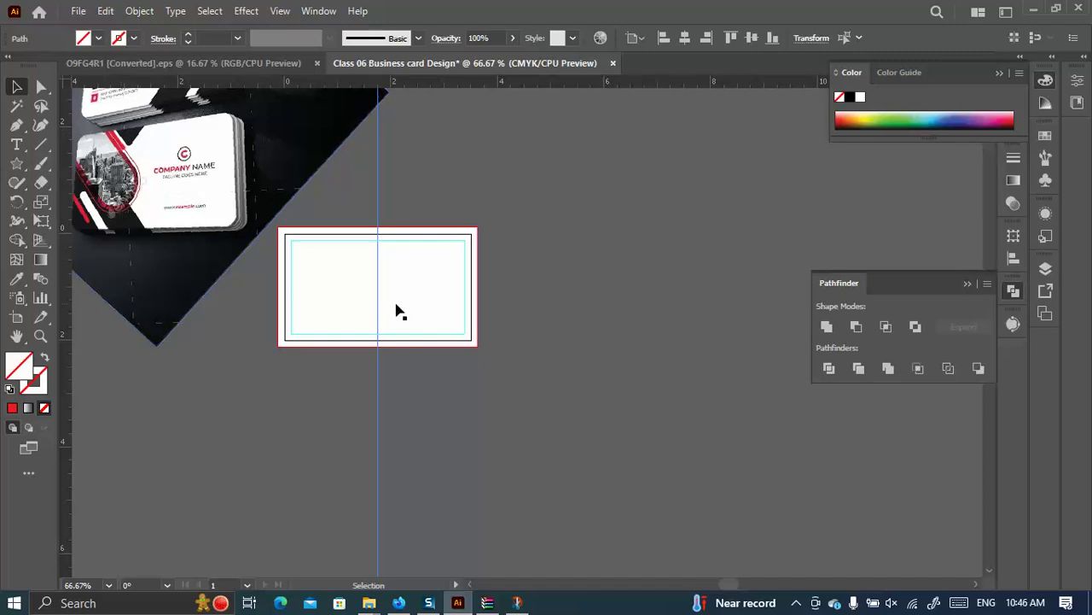
click(41, 144)
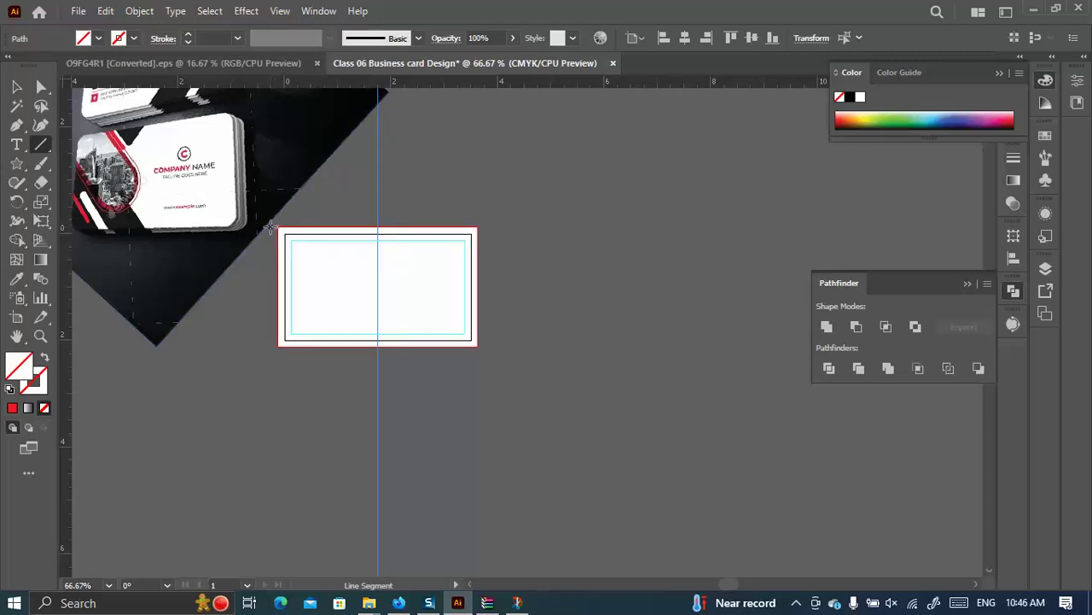
Draw a diagonal line from the card's top-left corner to the centre guide.
drag(278, 228, 384, 370)
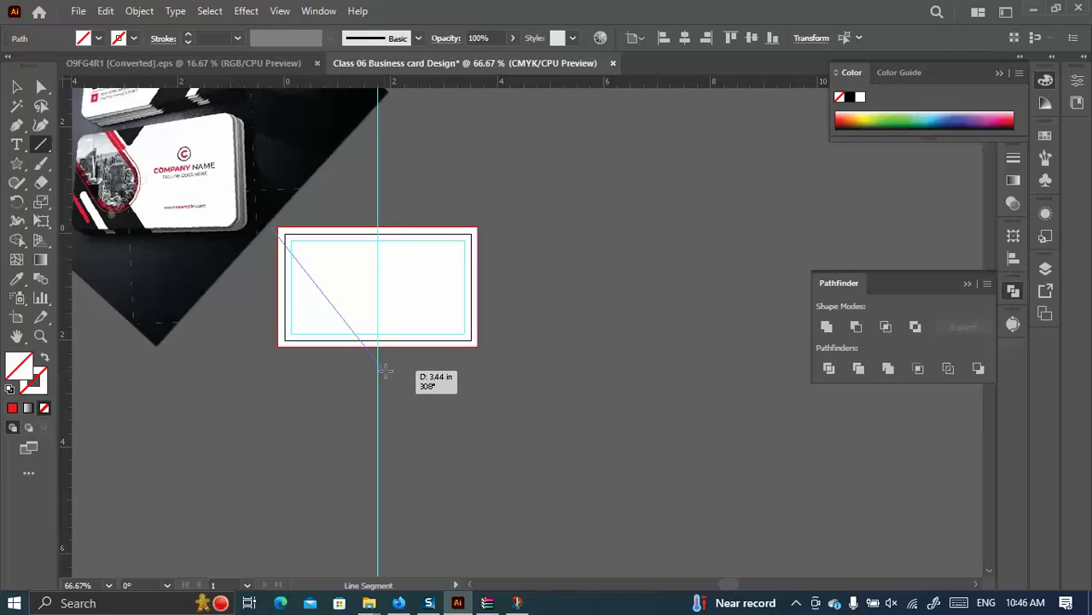
drag(385, 370, 384, 369)
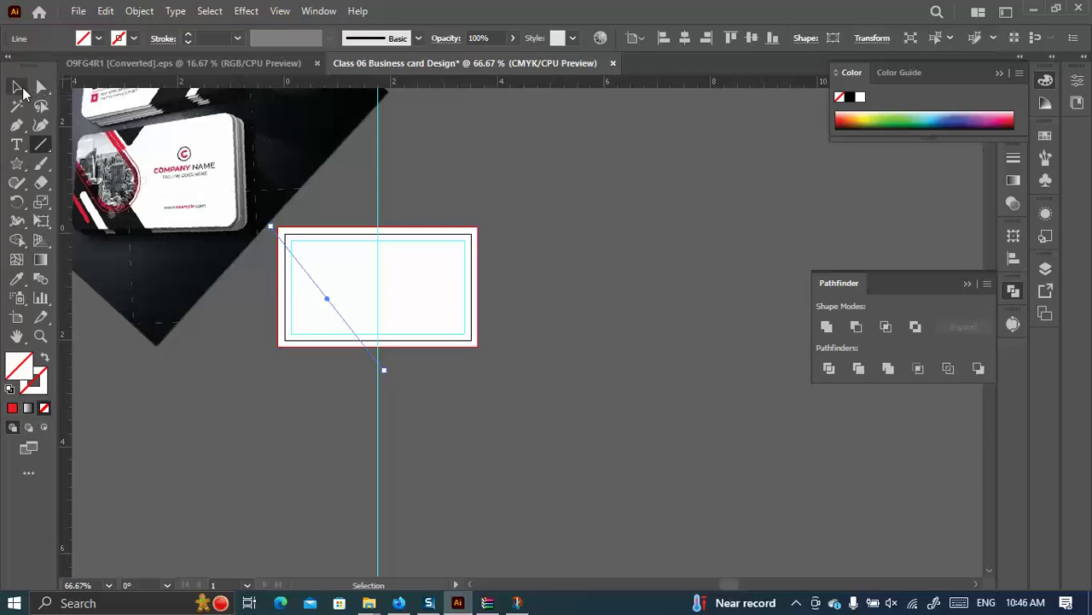
key(v)
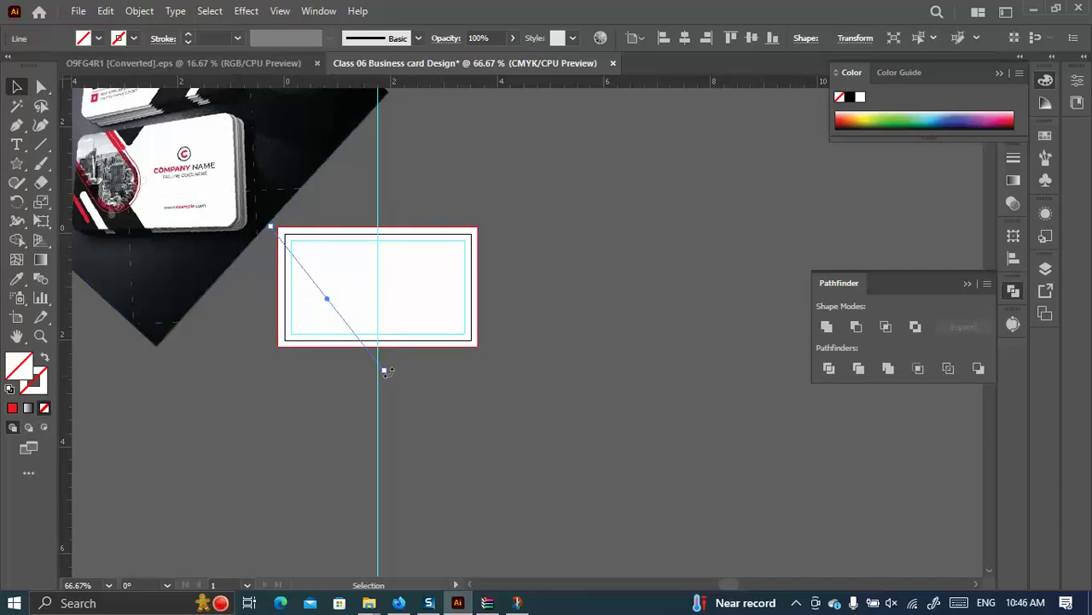
drag(384, 372, 378, 379)
drag(316, 299, 320, 292)
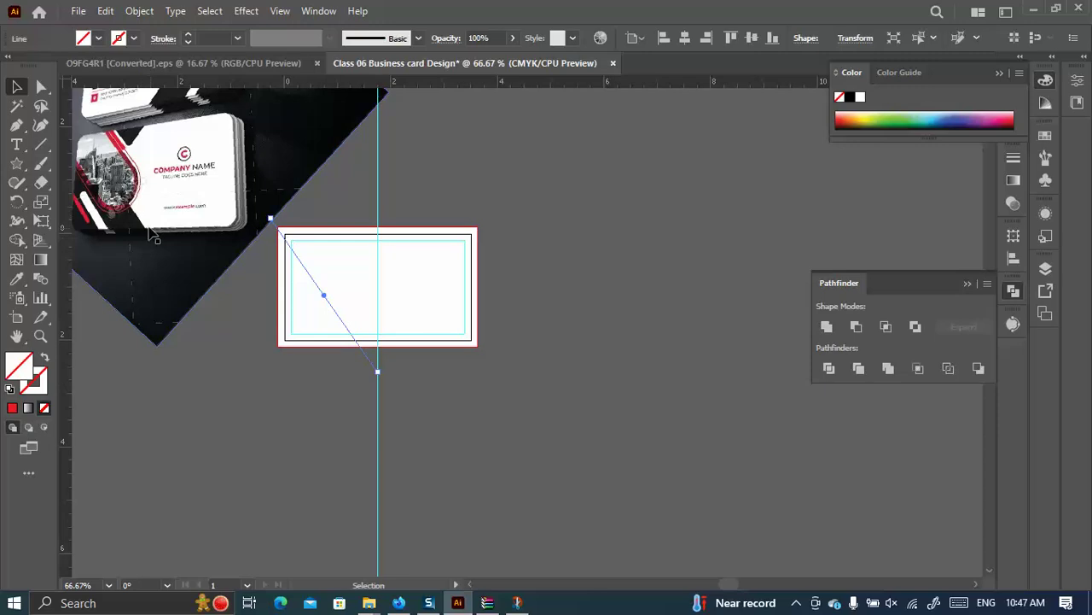
drag(381, 377, 384, 377)
drag(377, 373, 384, 370)
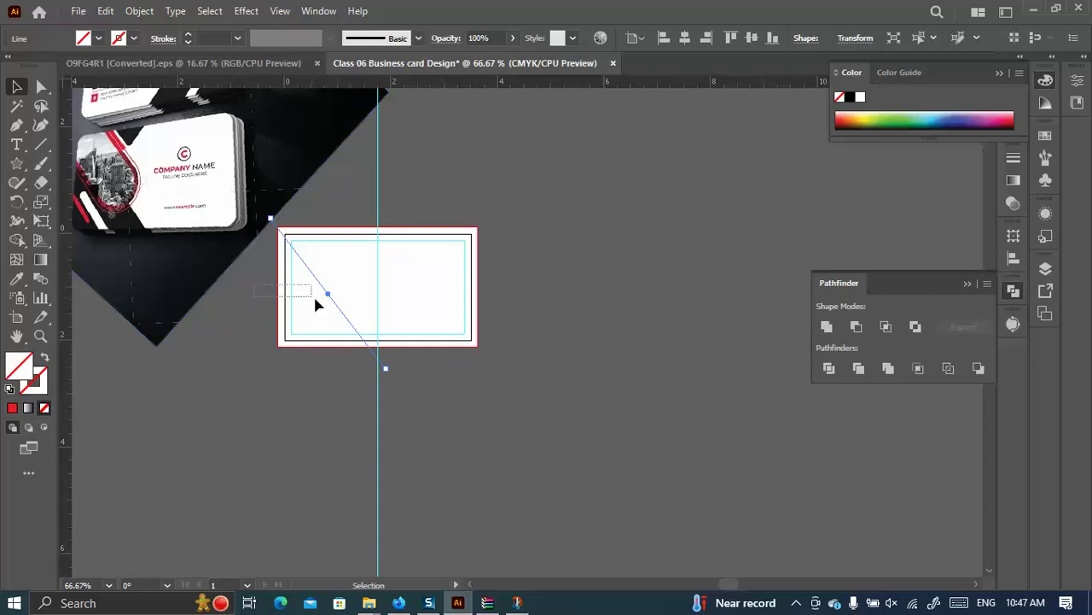
Divide the card rectangle along the diagonal line with Pathfinder and ungroup the pieces.
click(286, 300)
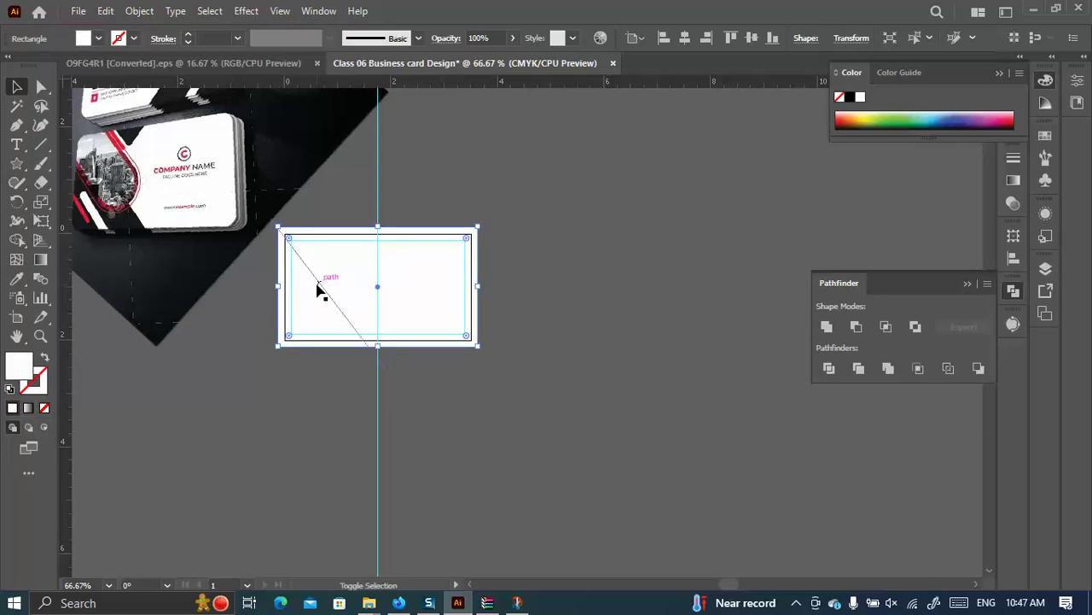
shift+click(318, 290)
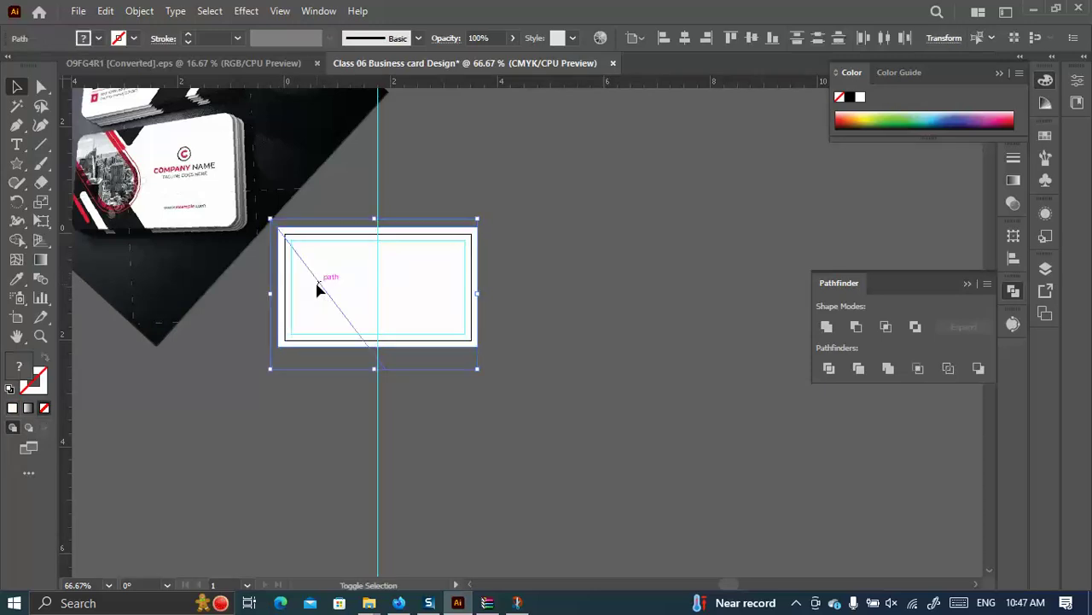
click(1043, 268)
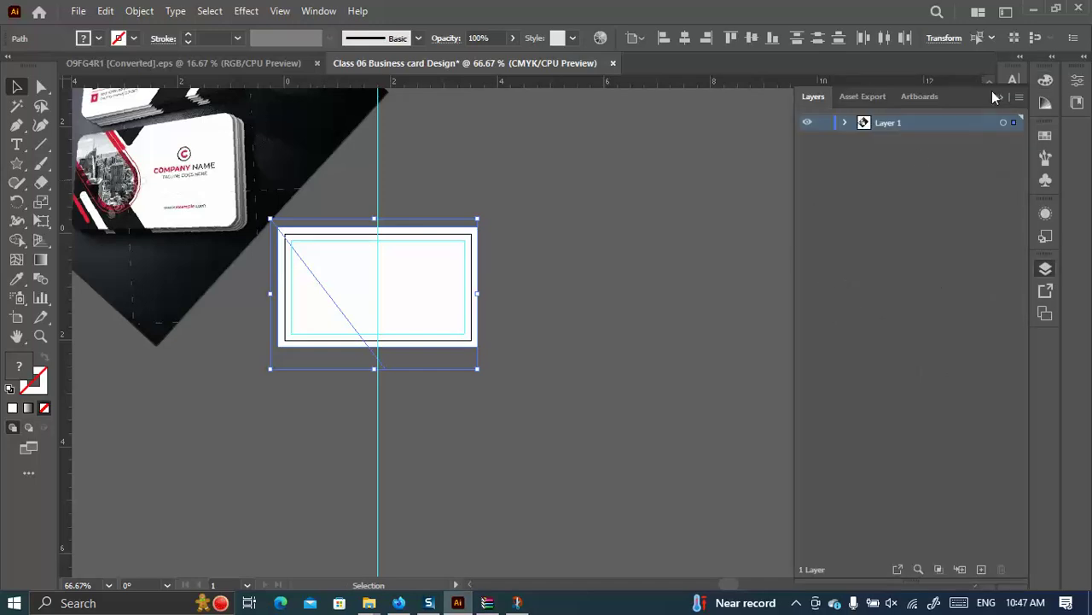
click(1000, 97)
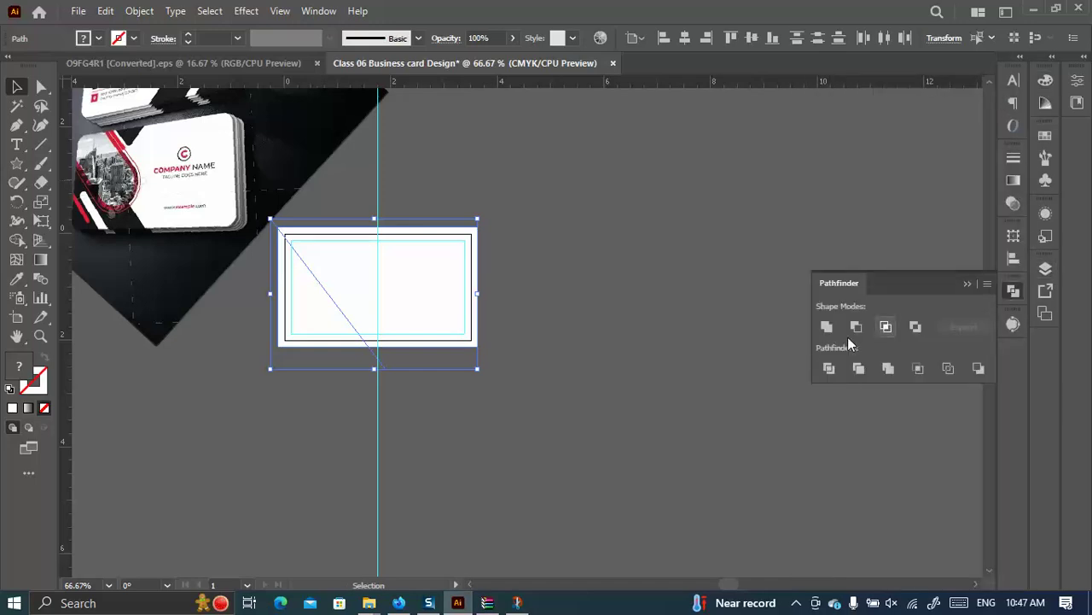
click(828, 367)
right_click(364, 356)
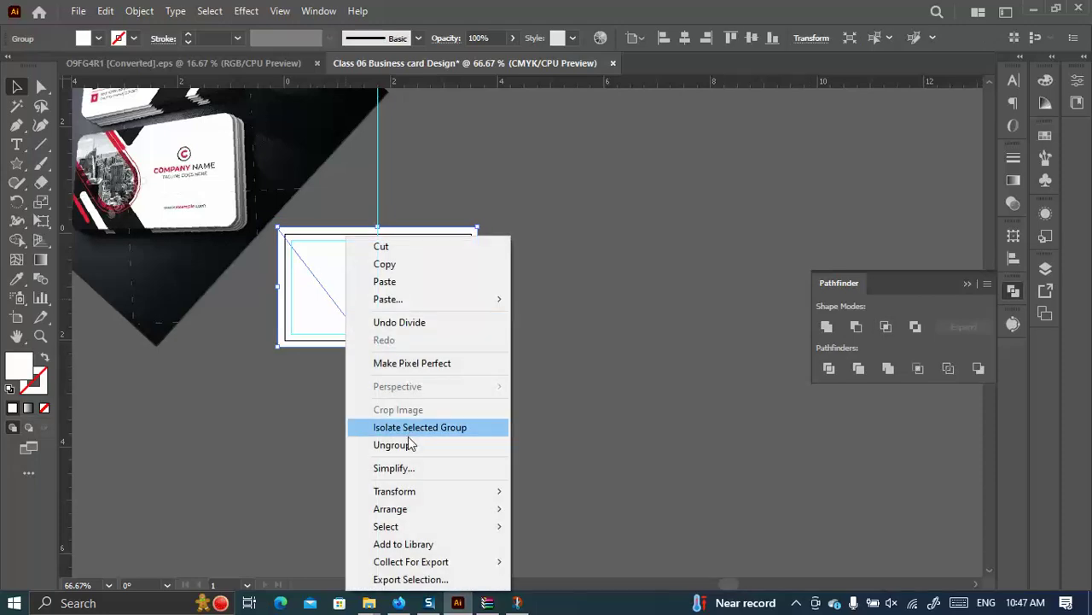
click(401, 445)
Fill the card's left triangle with the reference image's black using the Eyedropper.
click(354, 376)
click(321, 312)
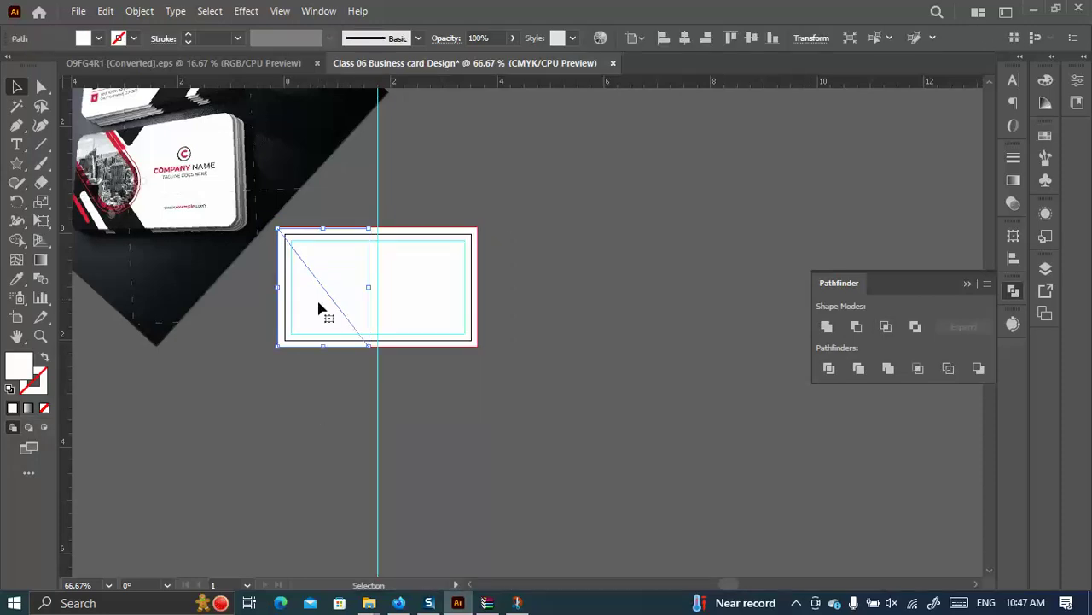
click(16, 279)
click(129, 222)
key(v)
click(191, 343)
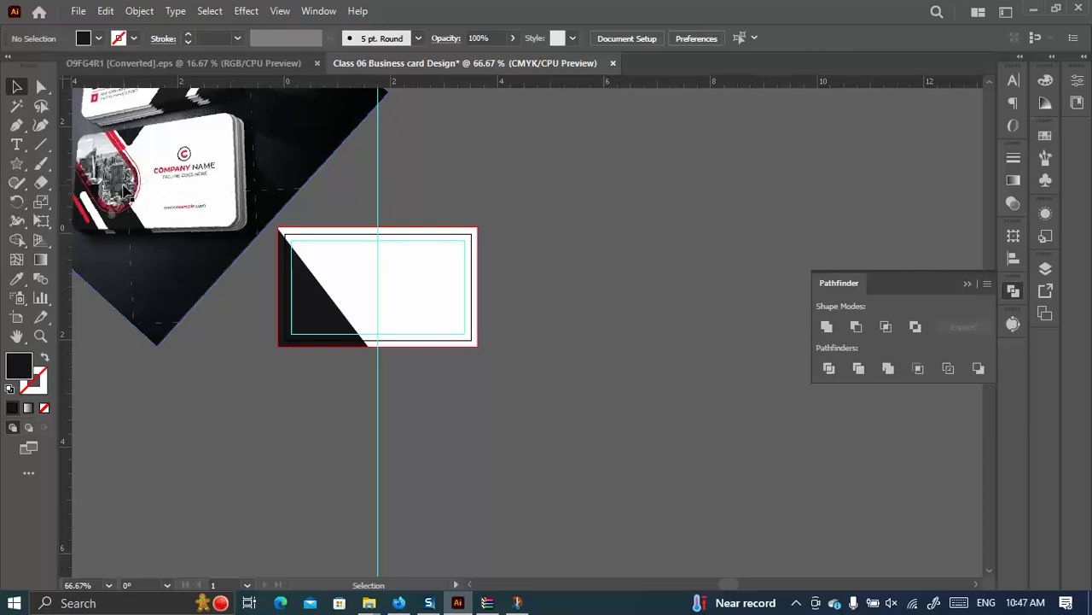
scroll(239, 236, left, 5)
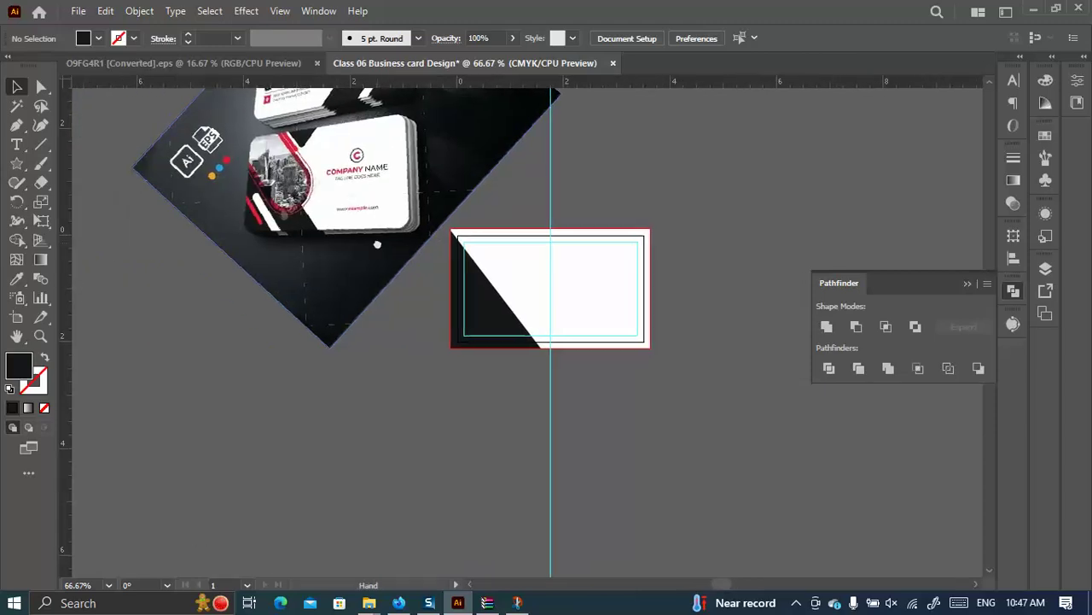
Draw a rounded-rectangle pill over the card and rotate it diagonally.
click(18, 165)
click(103, 183)
drag(414, 245, 512, 297)
drag(688, 235, 720, 417)
key(v)
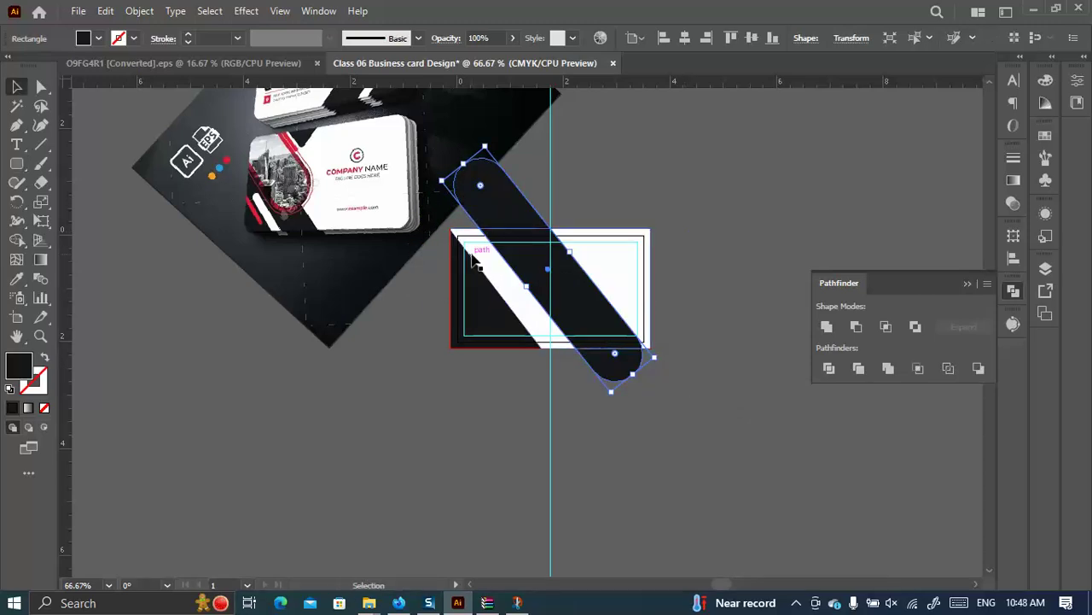
drag(512, 264, 489, 271)
Fine-tune the pill's rotation to about 308° and move it toward the card's left.
scroll(570, 427, up, 2)
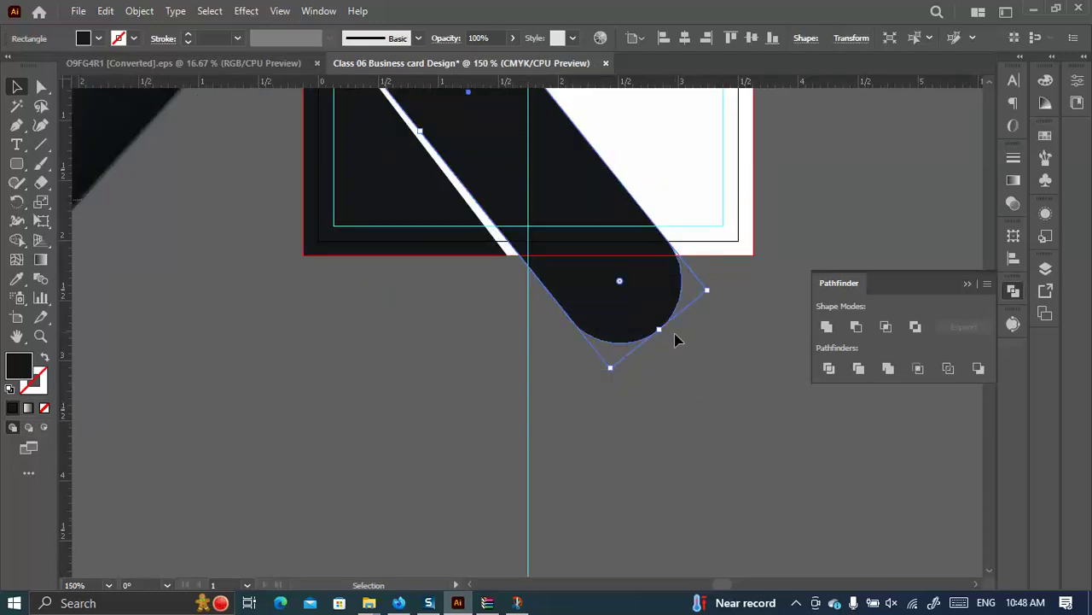
drag(665, 338, 663, 355)
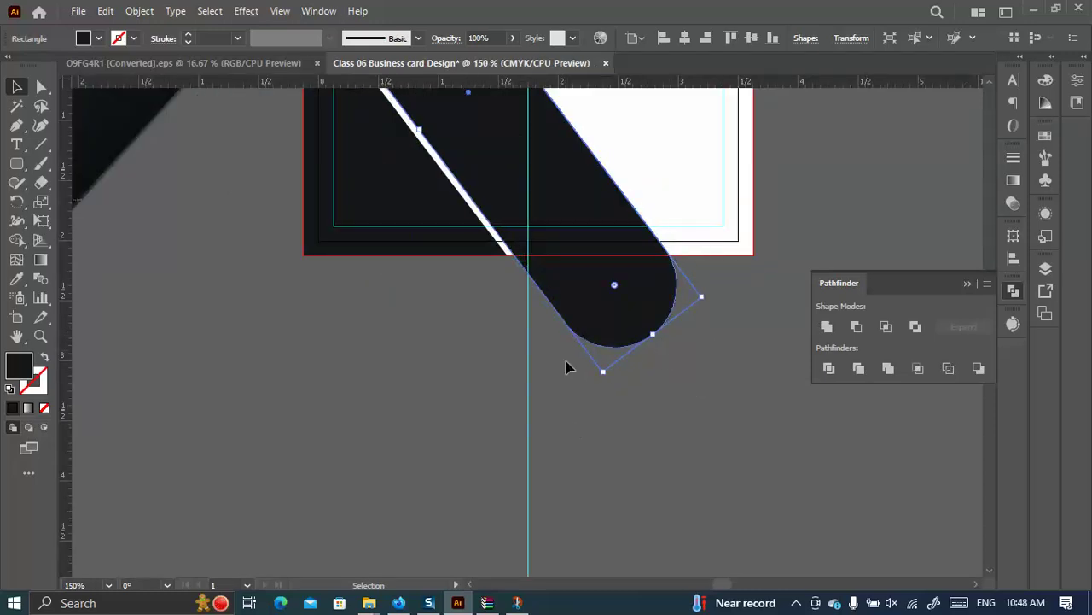
scroll(522, 322, up, 2)
scroll(522, 323, up, 3)
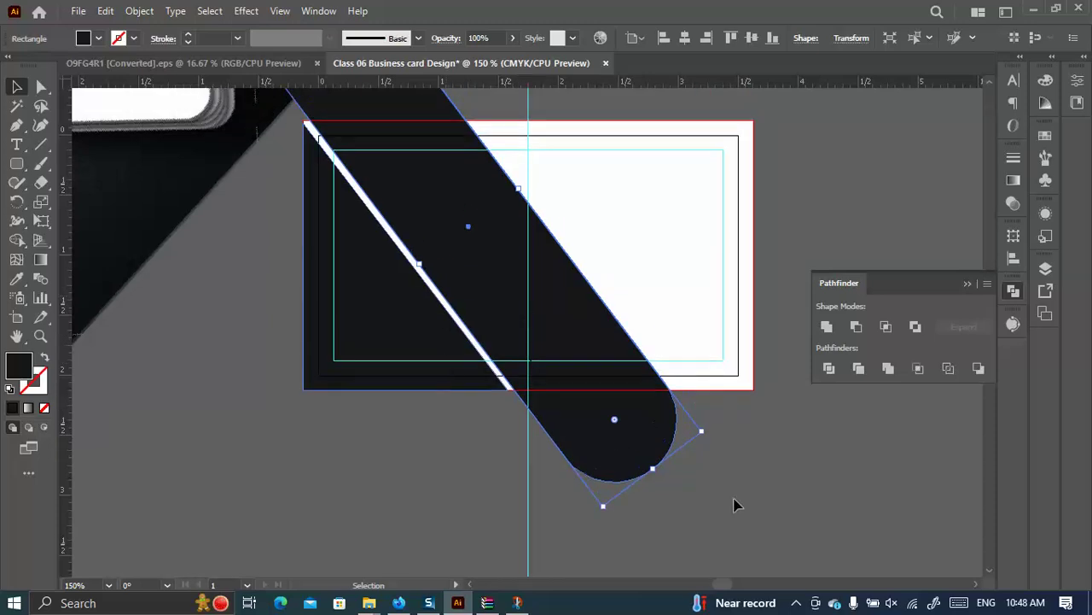
drag(656, 472, 671, 490)
drag(476, 256, 350, 316)
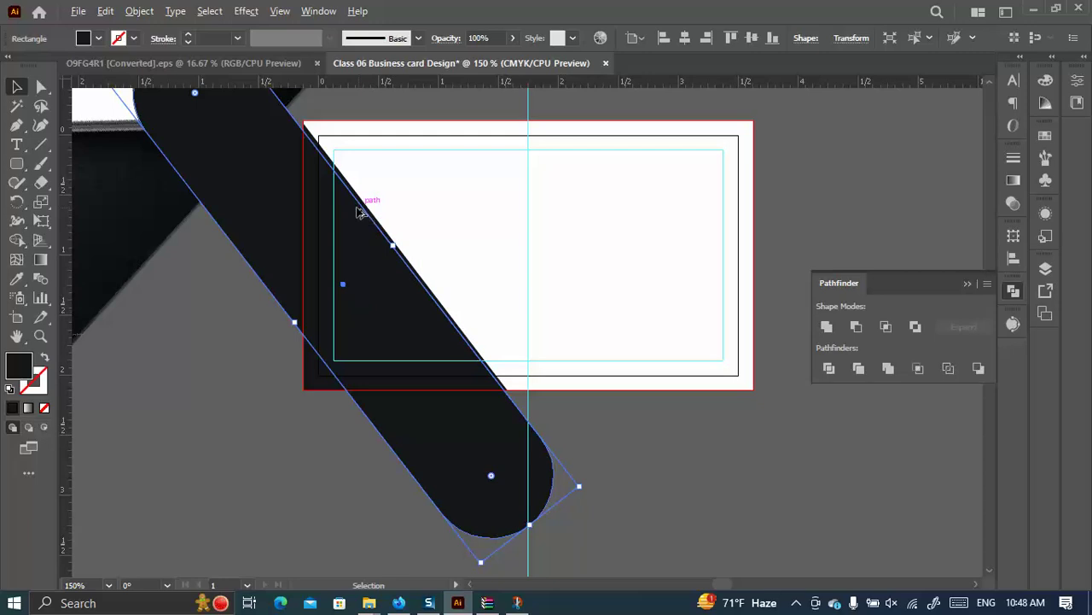
scroll(359, 212, up, 3)
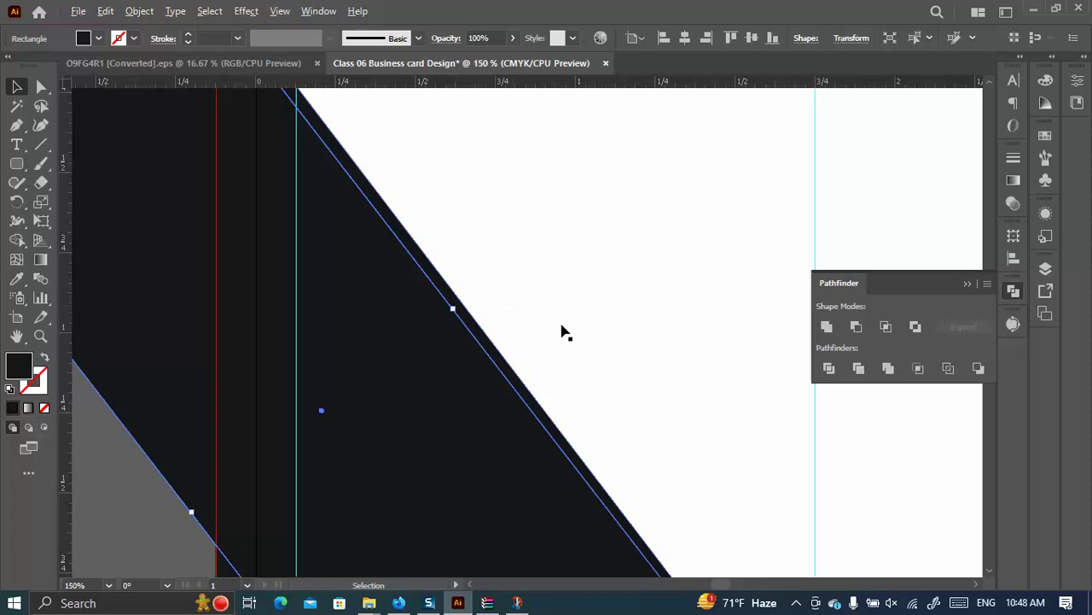
scroll(556, 330, down, 3)
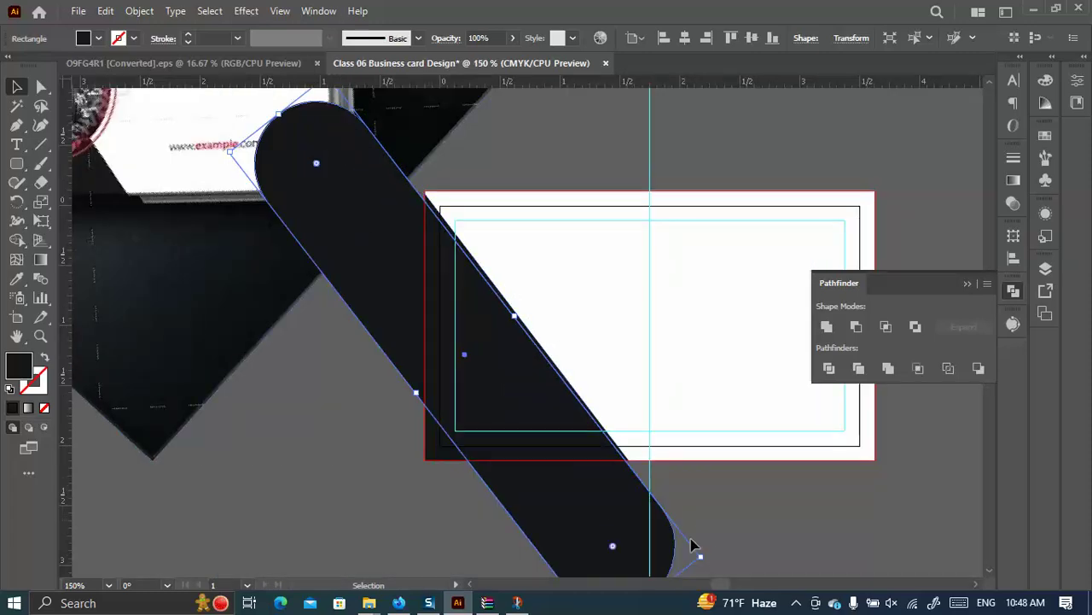
drag(707, 554, 702, 558)
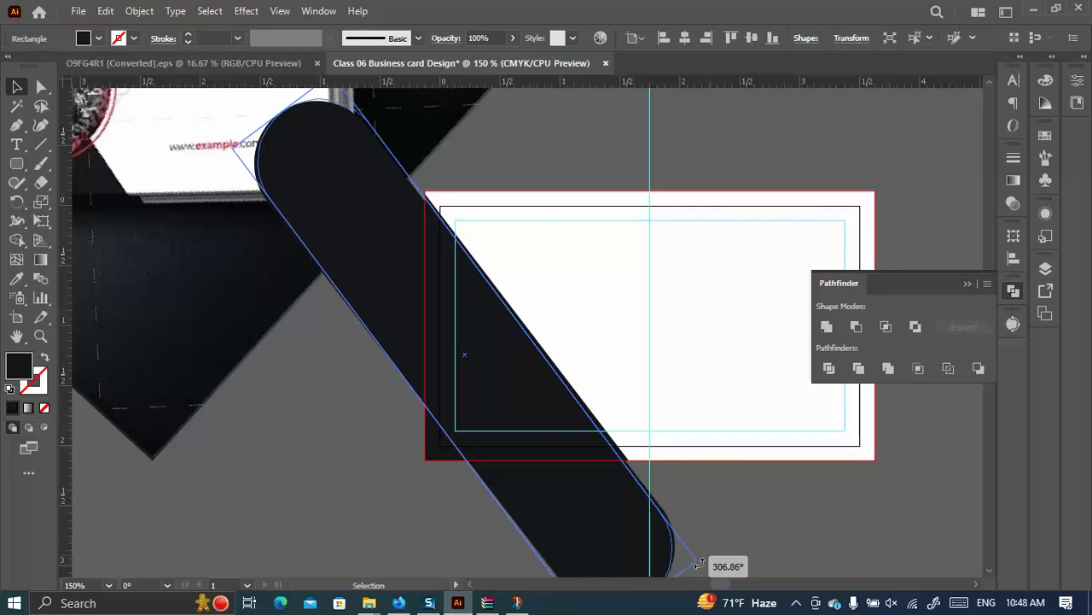
drag(702, 562, 702, 564)
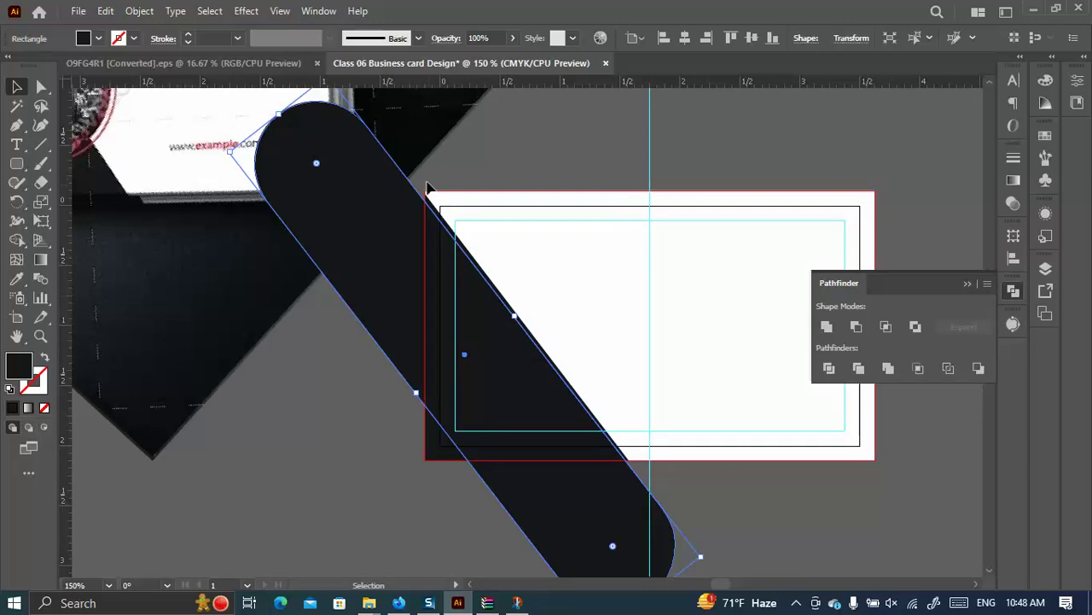
drag(278, 109, 232, 122)
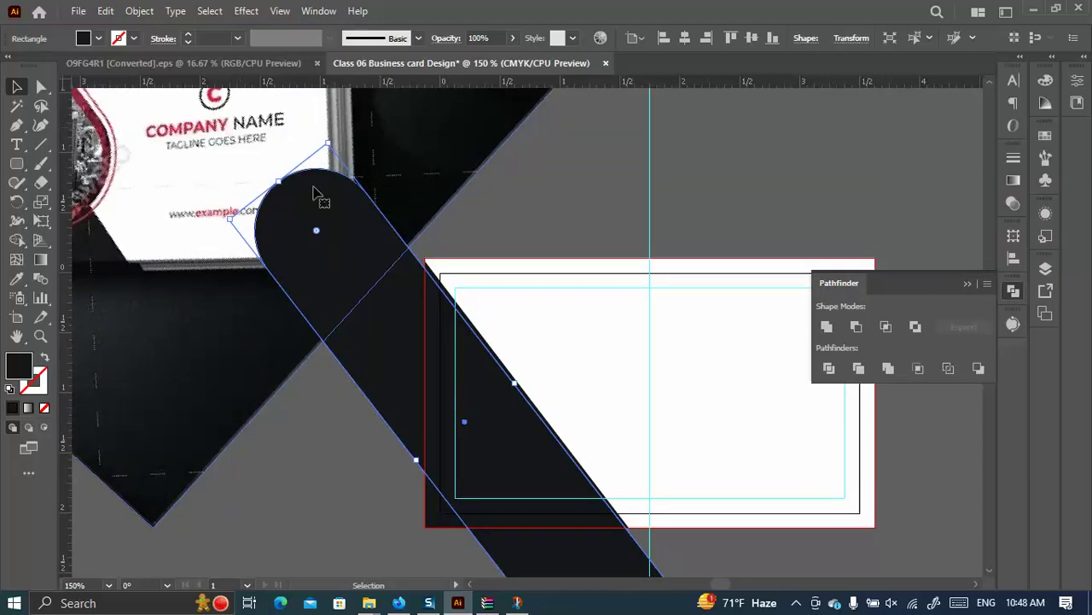
Reposition the pill so its rounded end rests inside the card's left side.
scroll(524, 312, down, 3)
drag(478, 377, 432, 146)
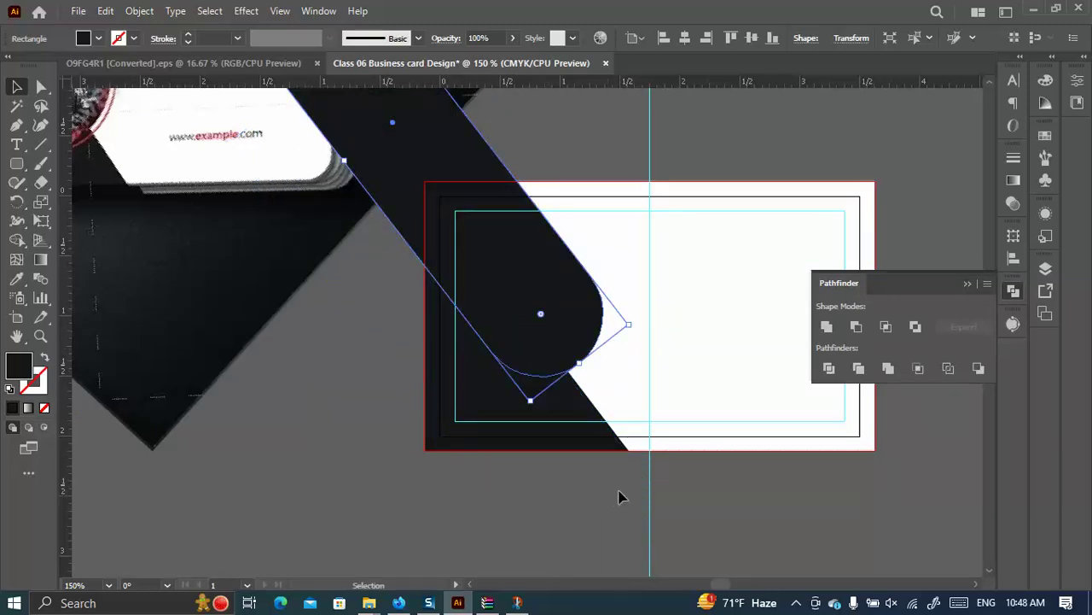
scroll(511, 333, down, 2)
scroll(303, 196, up, 1)
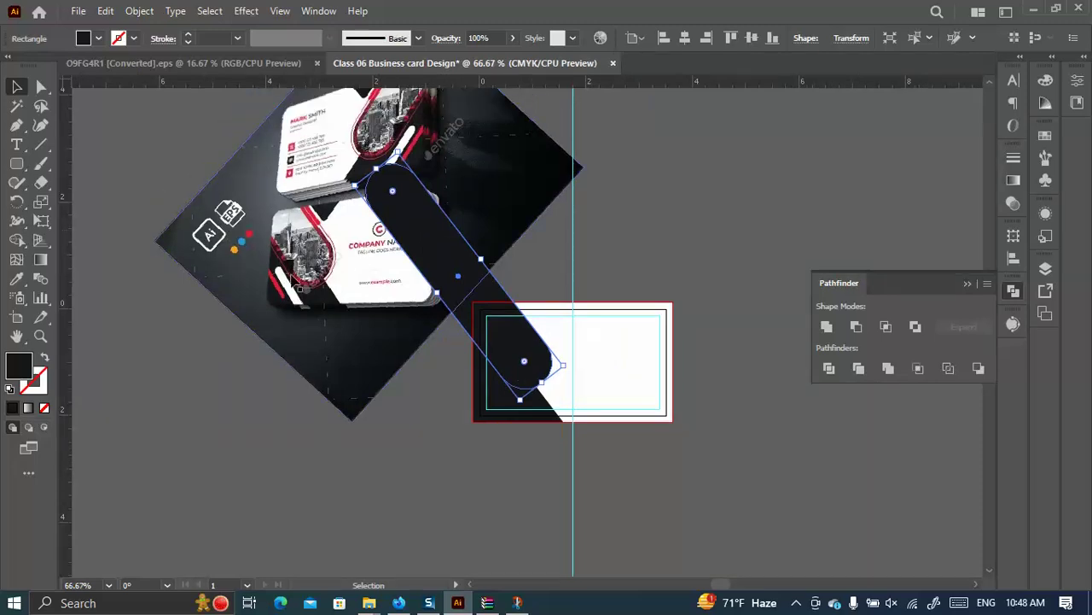
scroll(294, 286, up, 1)
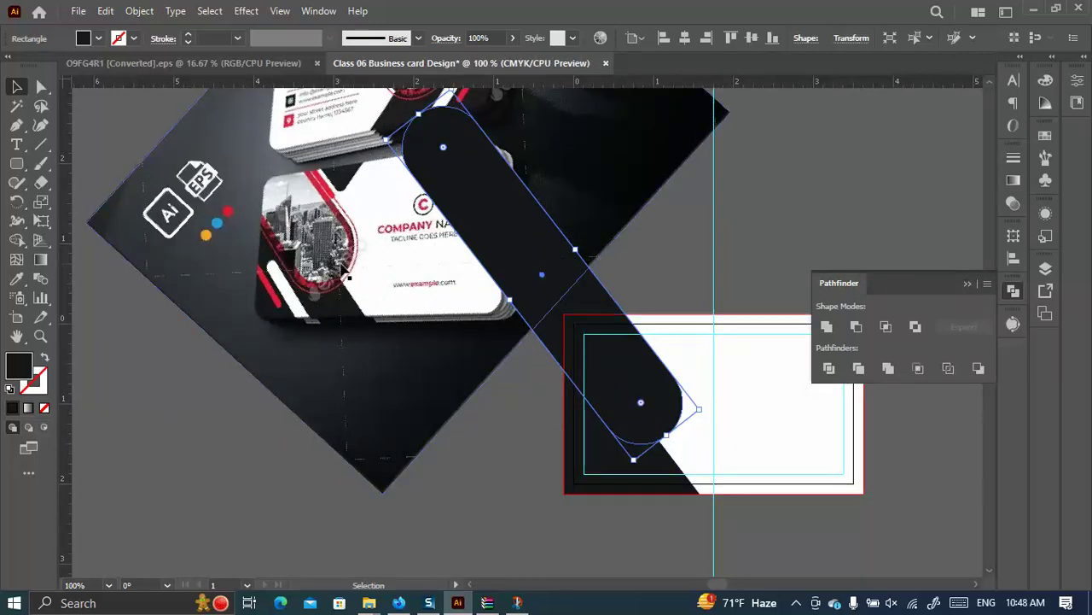
scroll(289, 290, up, 1)
scroll(654, 366, down, 3)
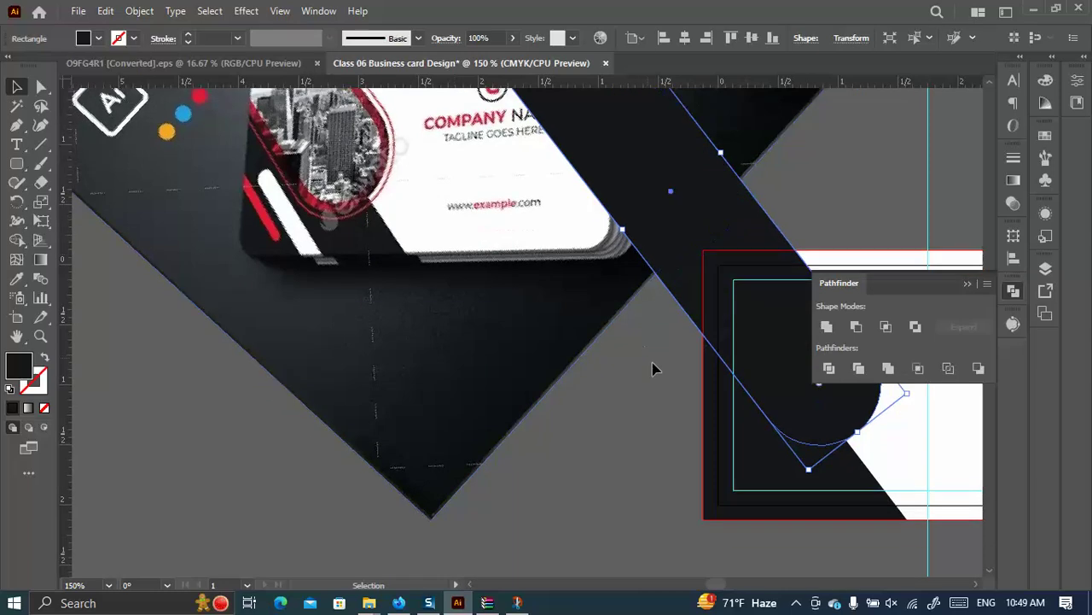
scroll(434, 242, up, 1)
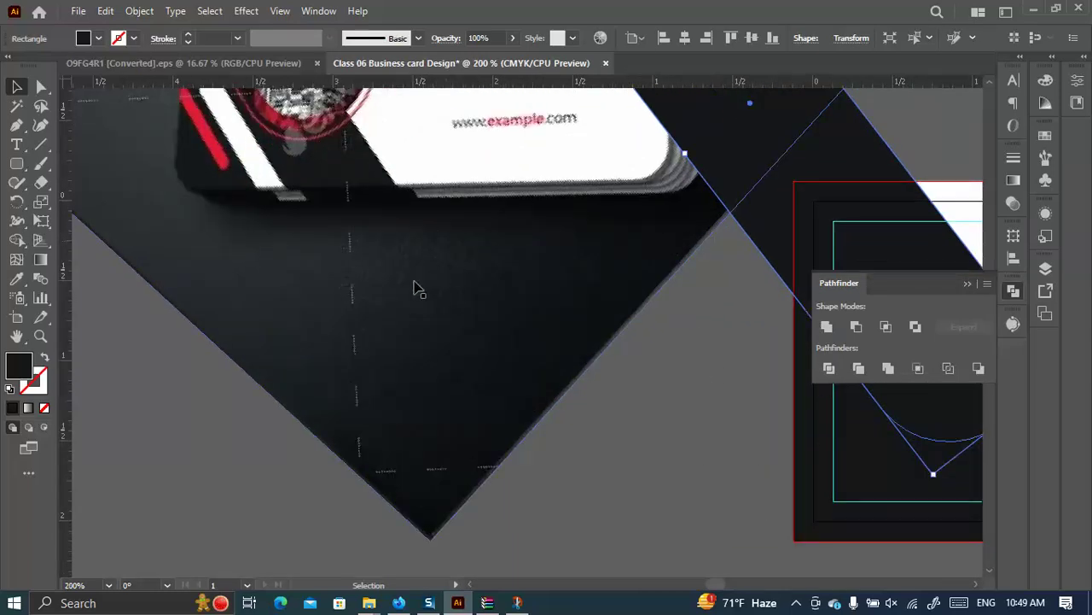
scroll(415, 287, down, 1)
scroll(334, 168, up, 2)
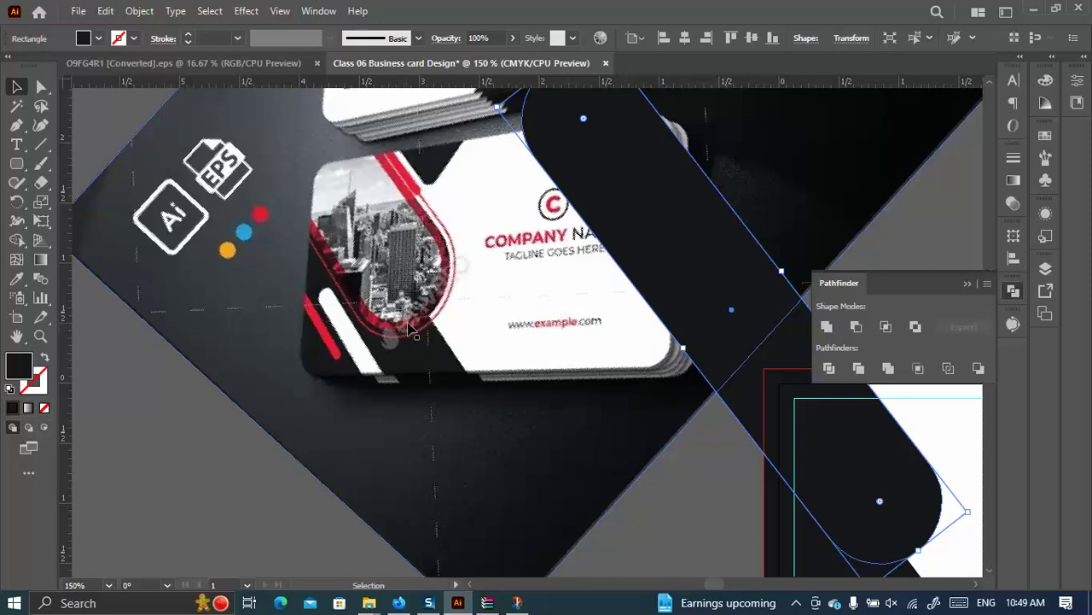
scroll(546, 349, down, 4)
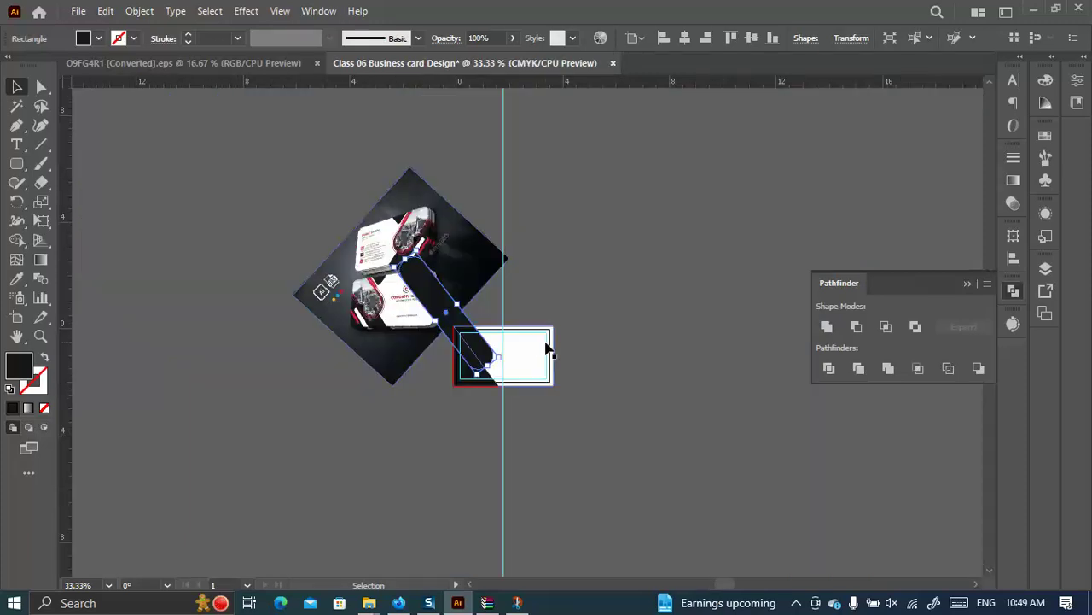
scroll(481, 333, down, 1)
scroll(481, 333, up, 3)
scroll(523, 210, up, 2)
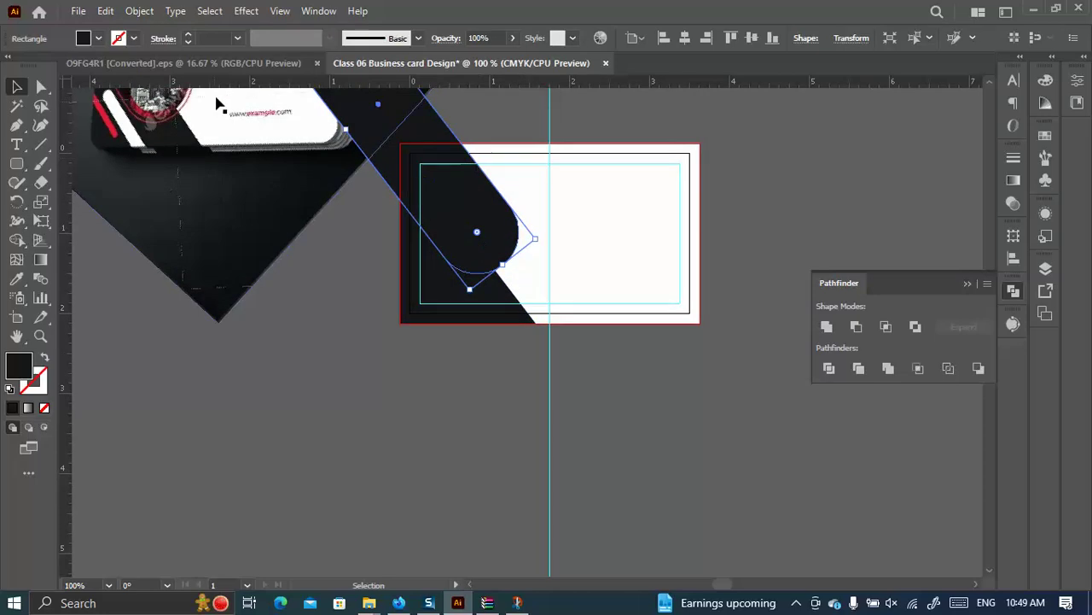
Pull five horizontal guides across the card, snapping the first to its top edge.
click(17, 163)
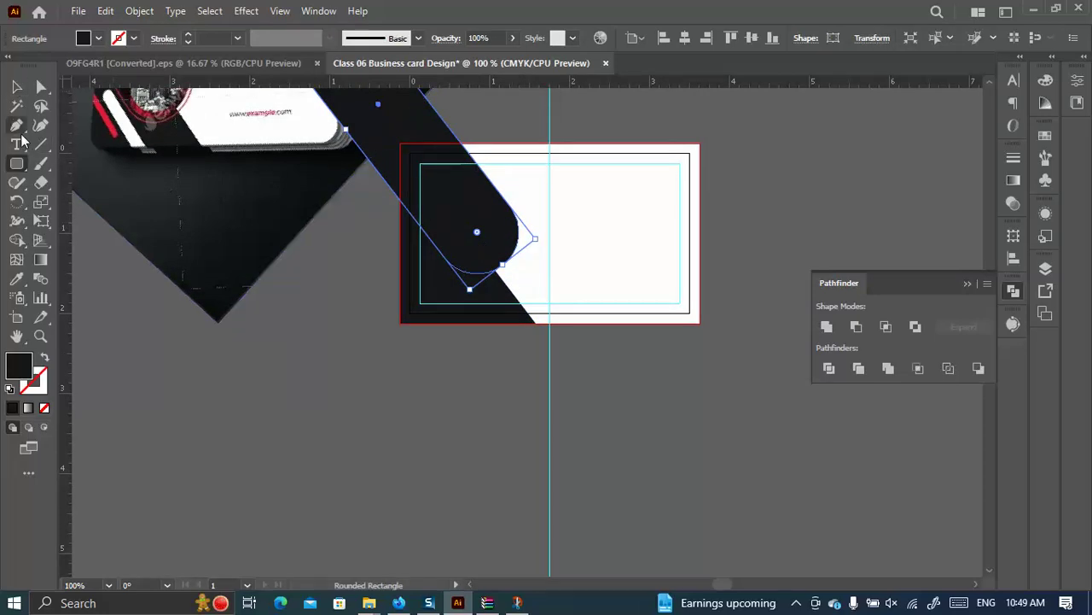
drag(184, 82, 679, 215)
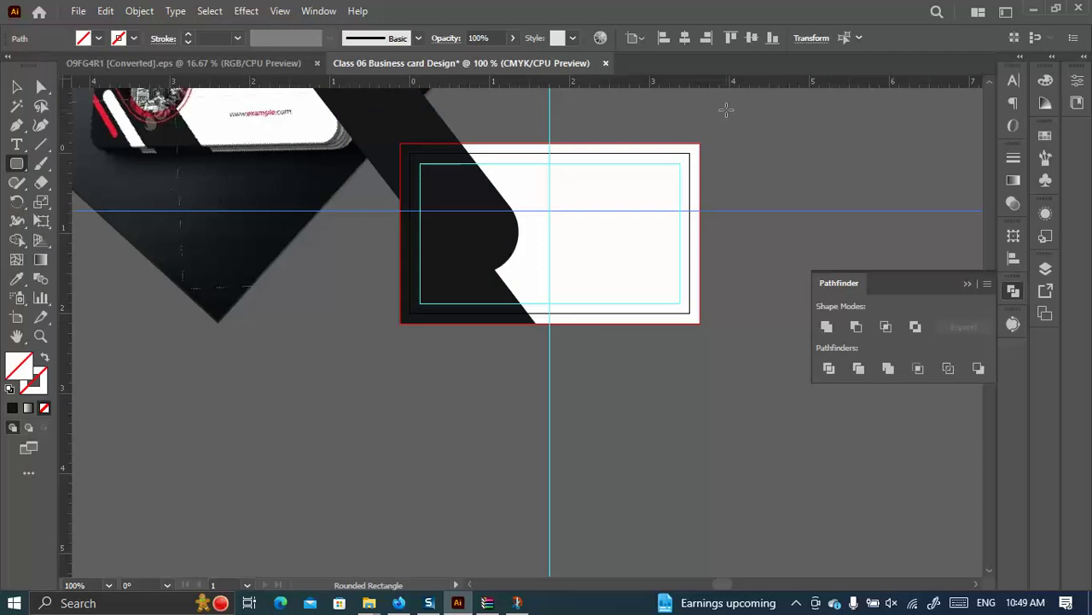
click(748, 39)
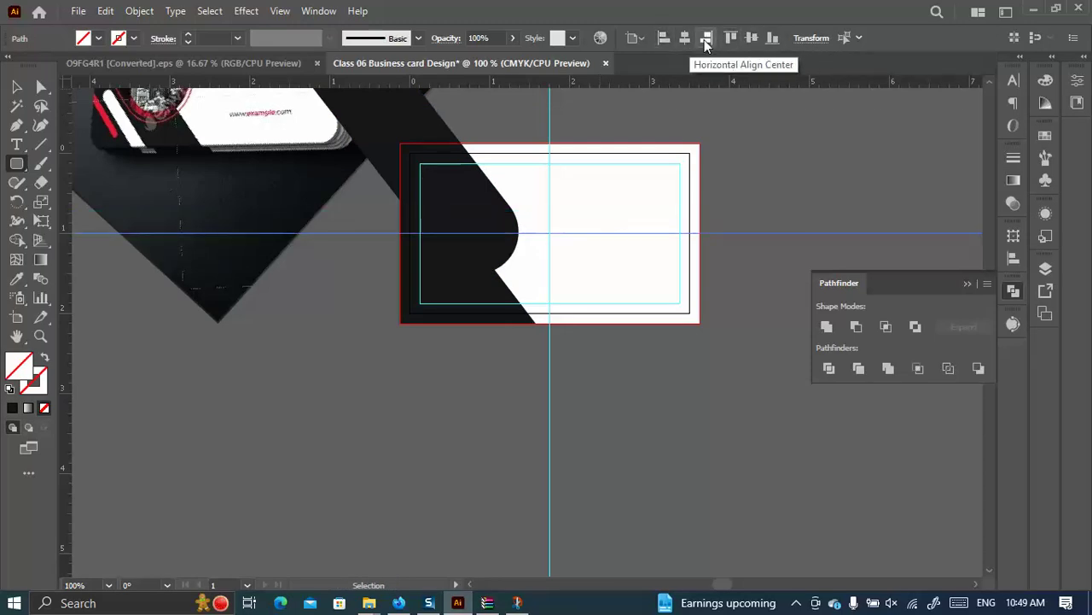
click(732, 38)
drag(740, 87, 744, 206)
drag(748, 85, 753, 251)
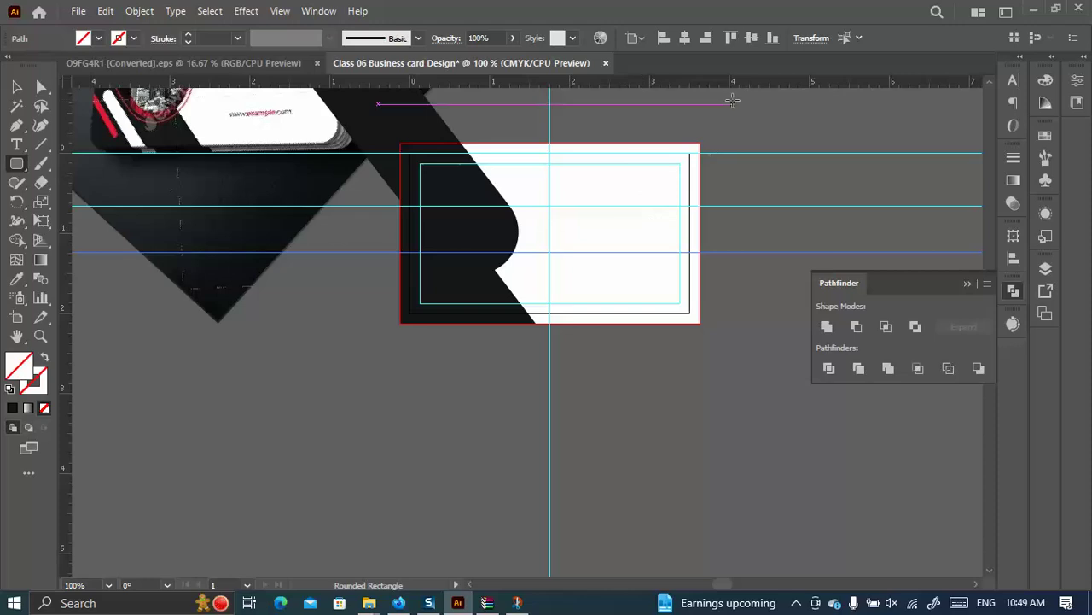
drag(734, 87, 734, 279)
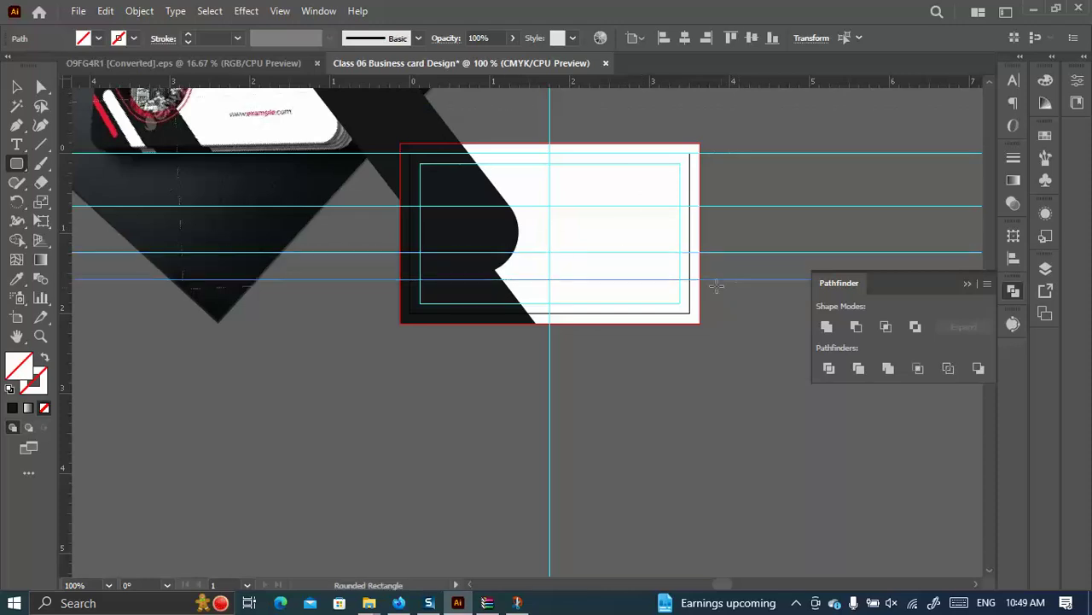
drag(685, 91, 709, 317)
key(Up)
key(Up)
key(Up)
key(Up)
Select all five guides and distribute them with equal vertical spacing.
click(16, 87)
click(556, 220)
drag(774, 314, 730, 70)
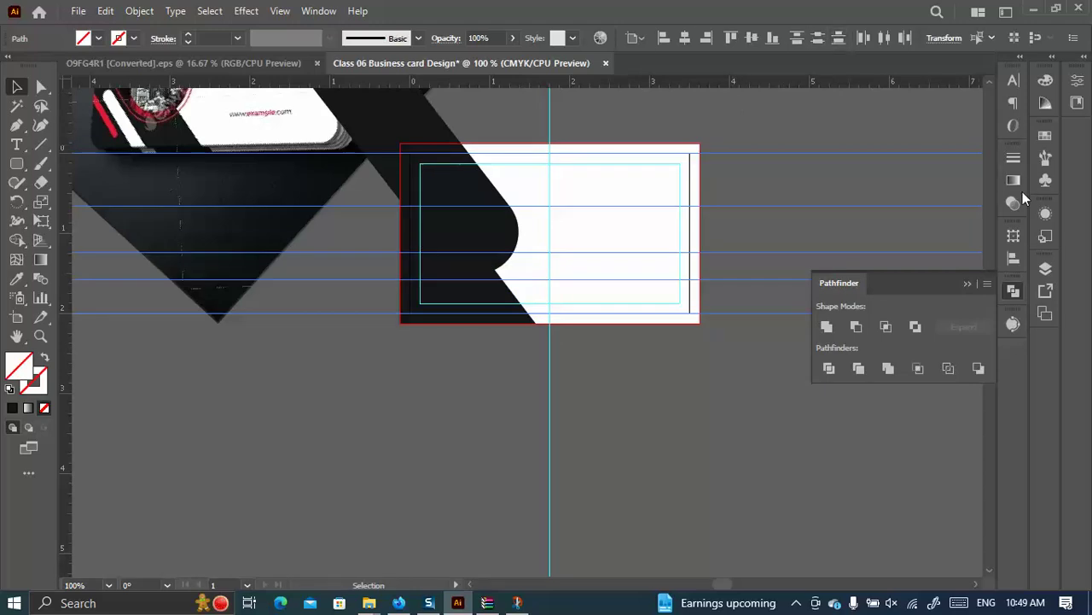
click(1012, 259)
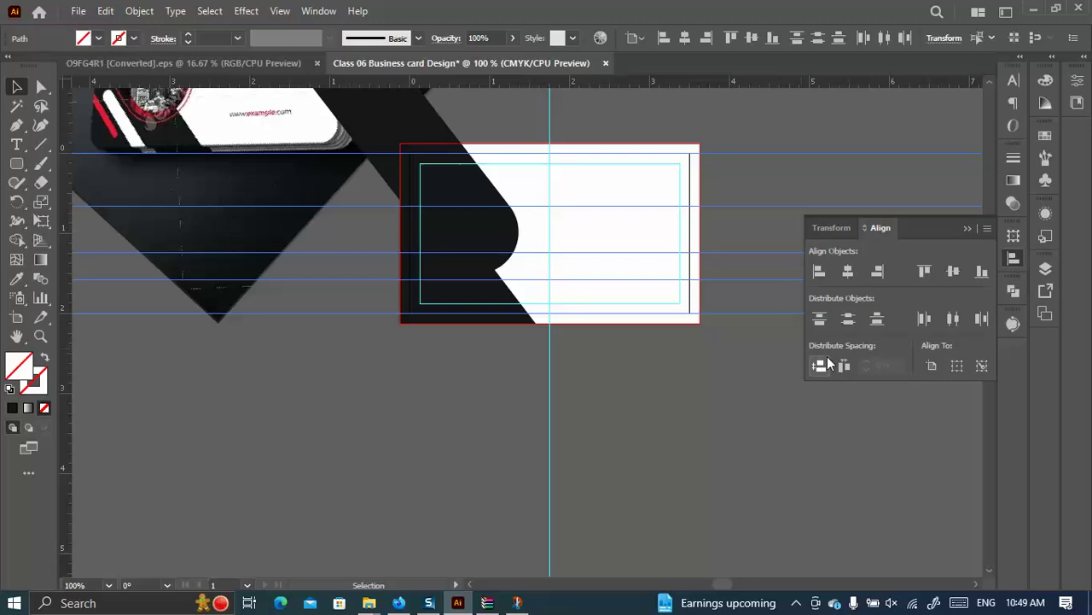
click(818, 366)
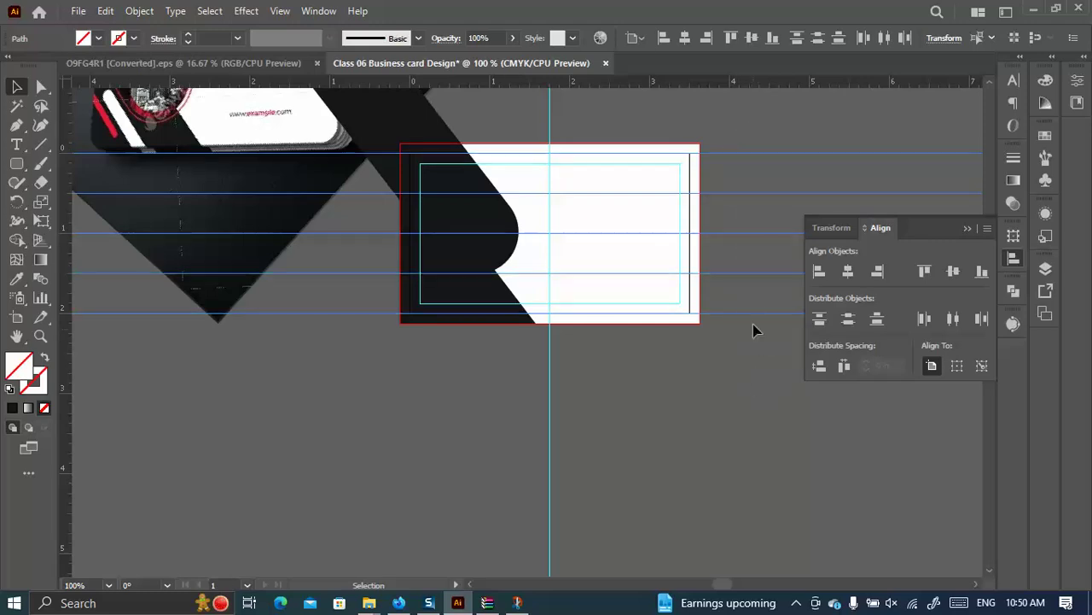
click(750, 290)
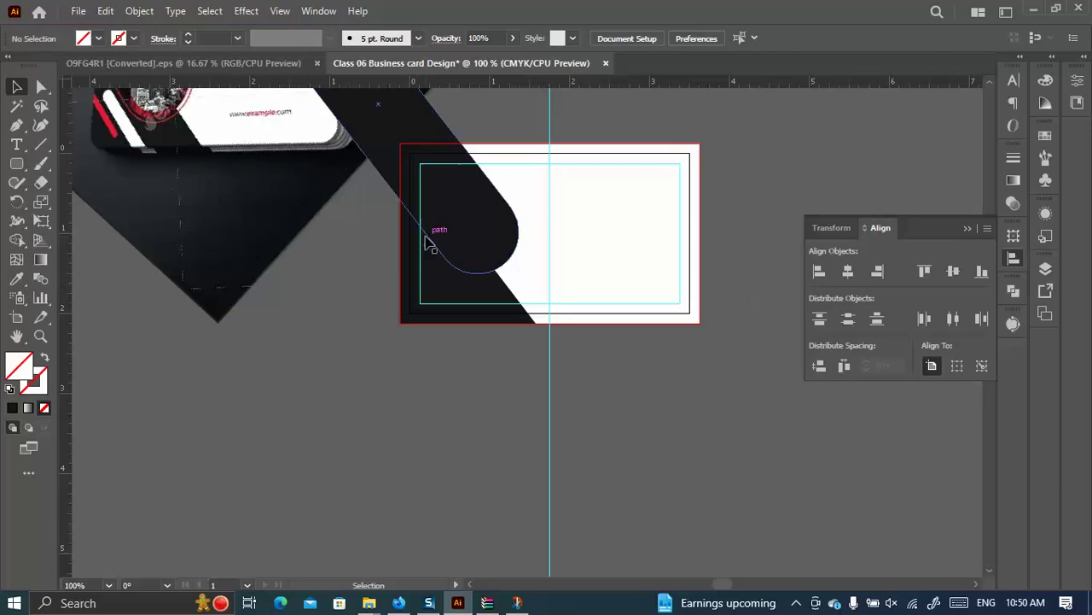
drag(444, 226, 569, 365)
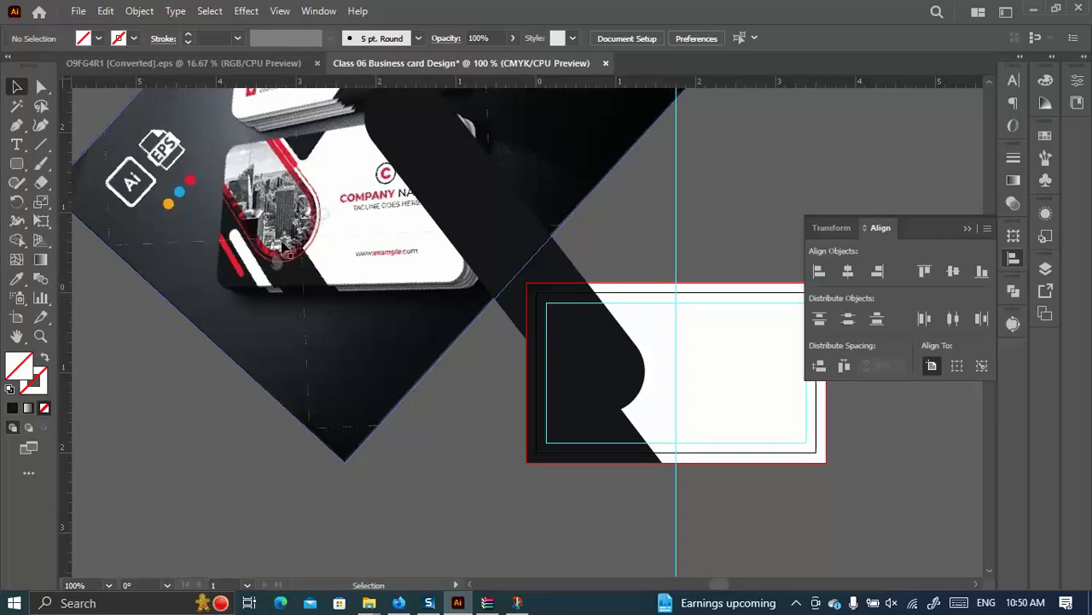
scroll(284, 255, up, 3)
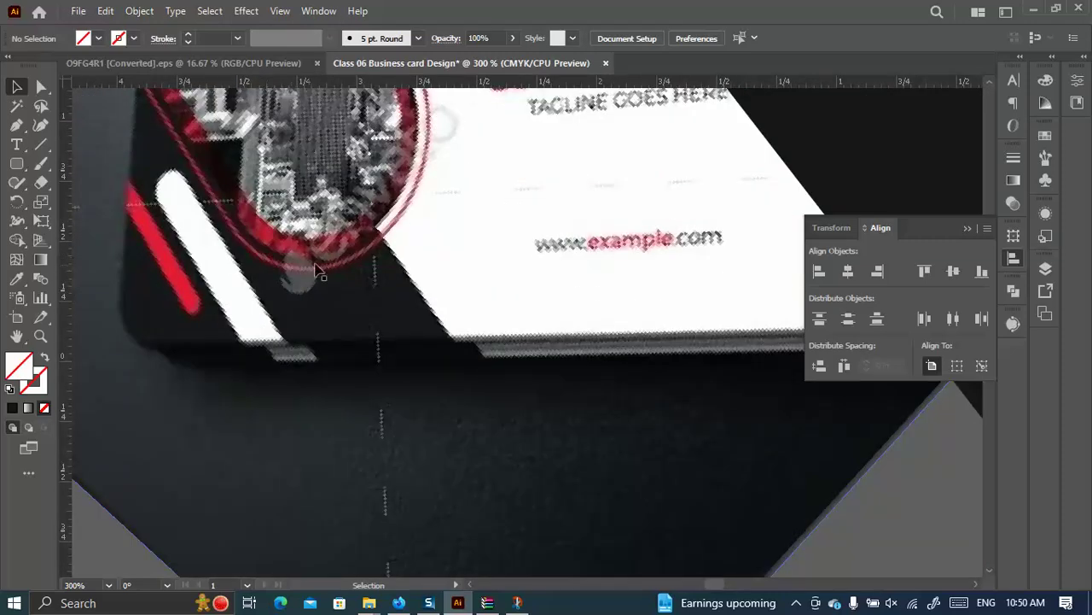
scroll(229, 265, down, 1)
scroll(214, 273, down, 2)
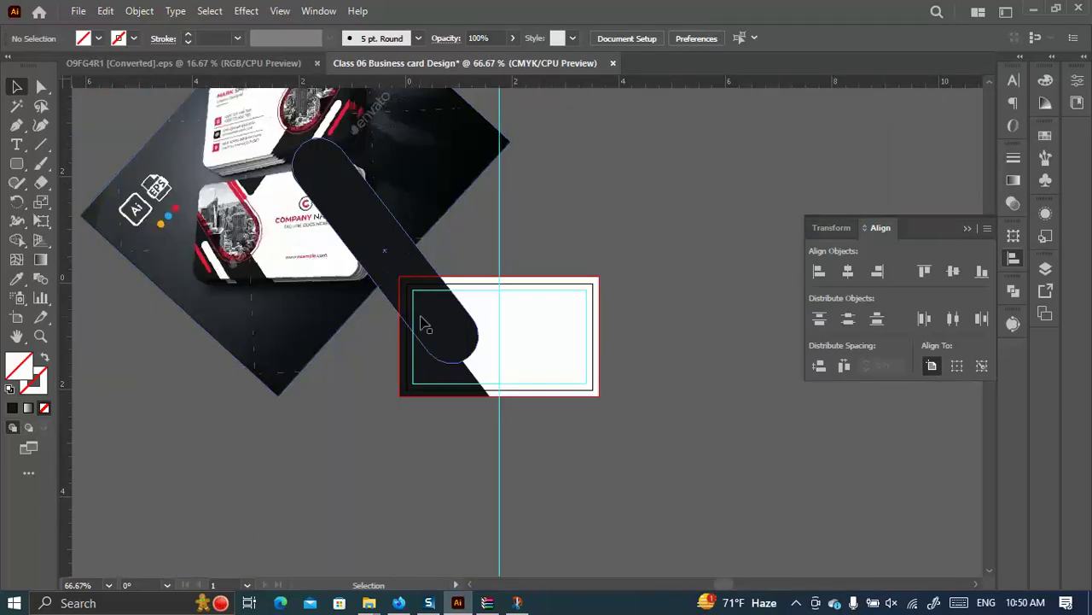
scroll(431, 350, up, 1)
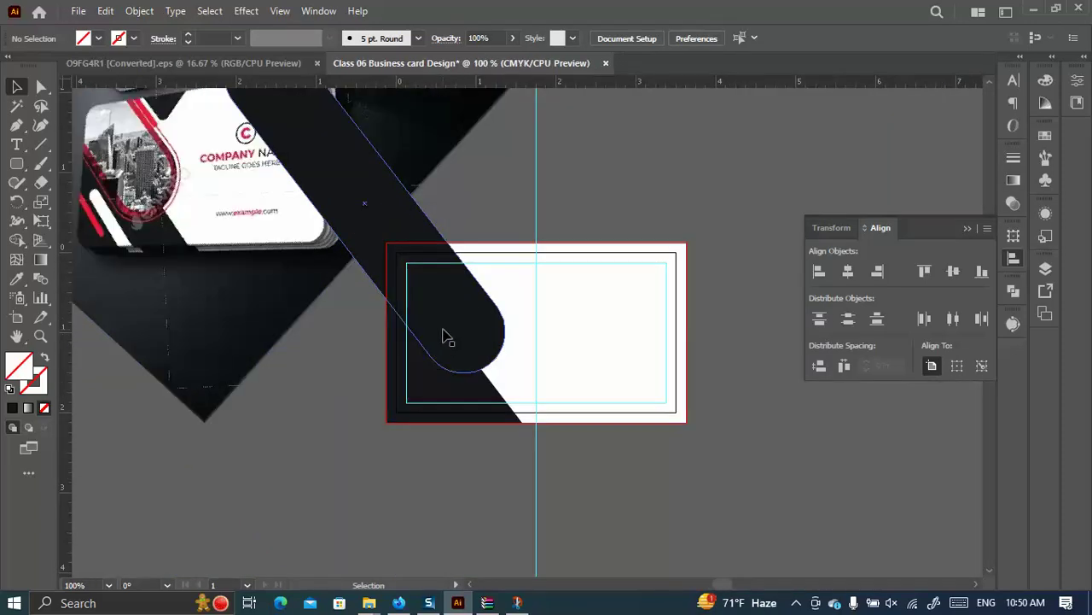
click(446, 338)
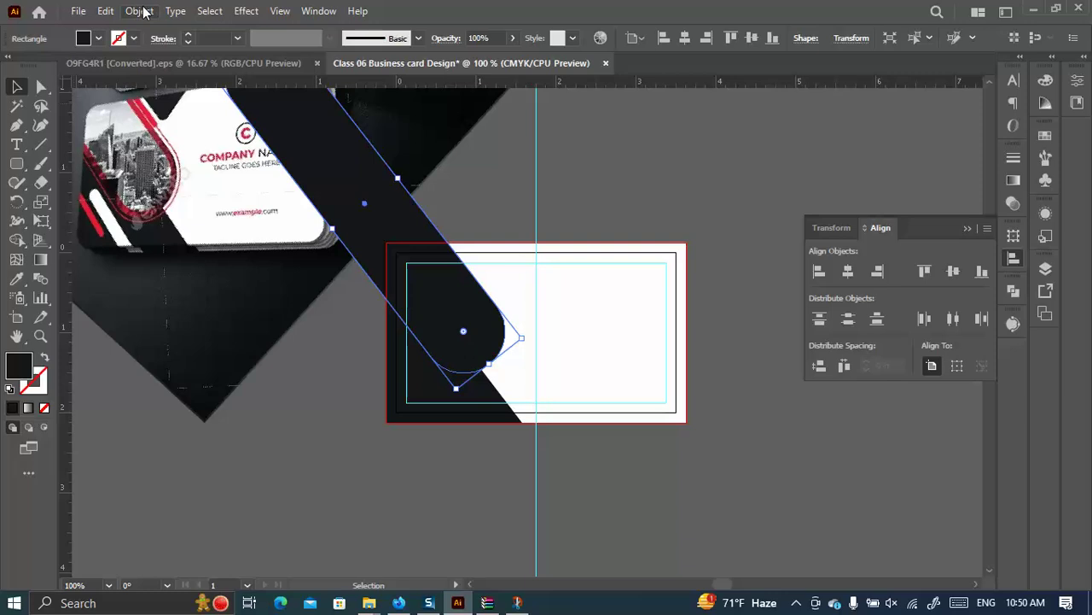
Create a -0.125 in offset path inside the black rounded bar.
click(139, 12)
mouse_move(206, 423)
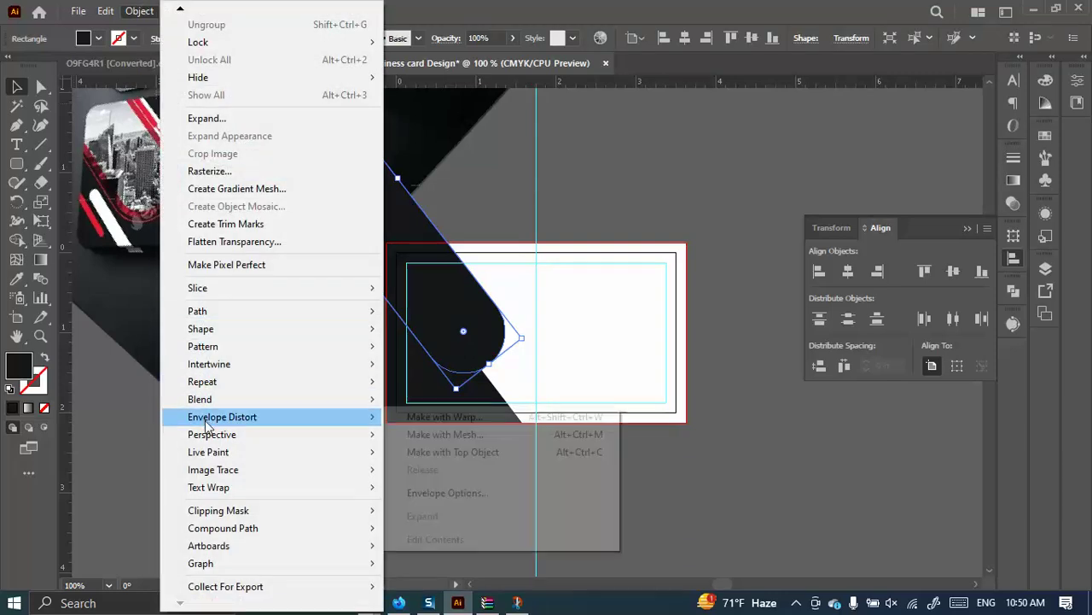
mouse_move(206, 309)
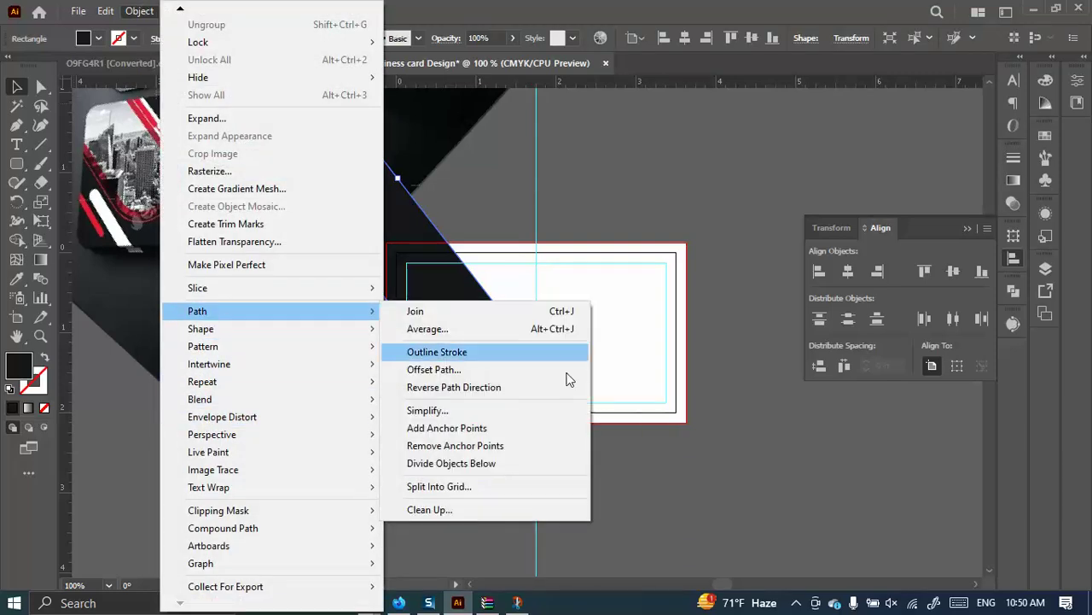
click(497, 370)
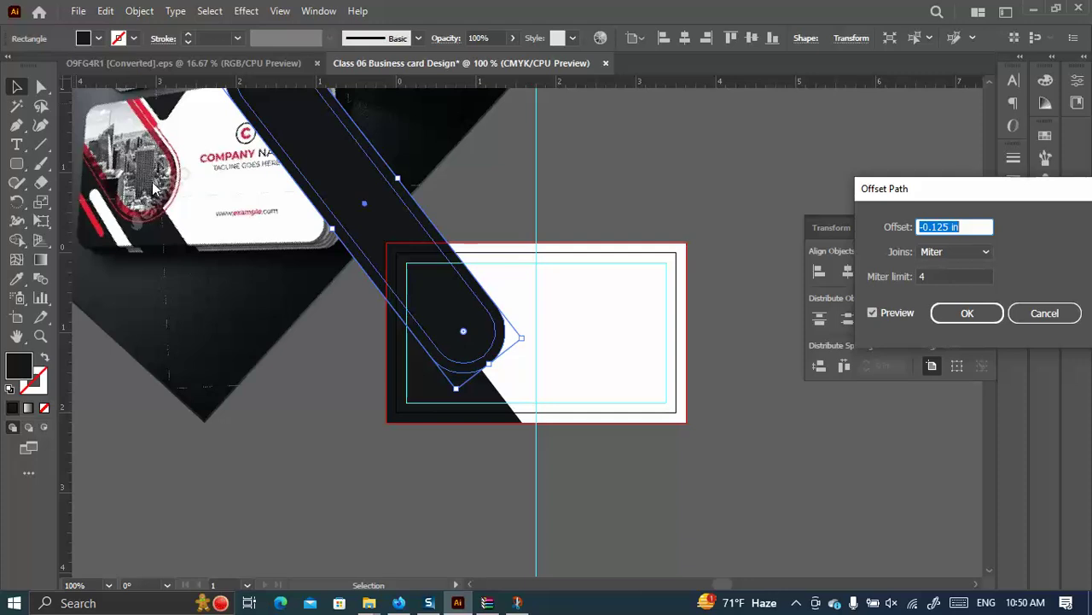
drag(951, 226, 937, 226)
triple_click(946, 226)
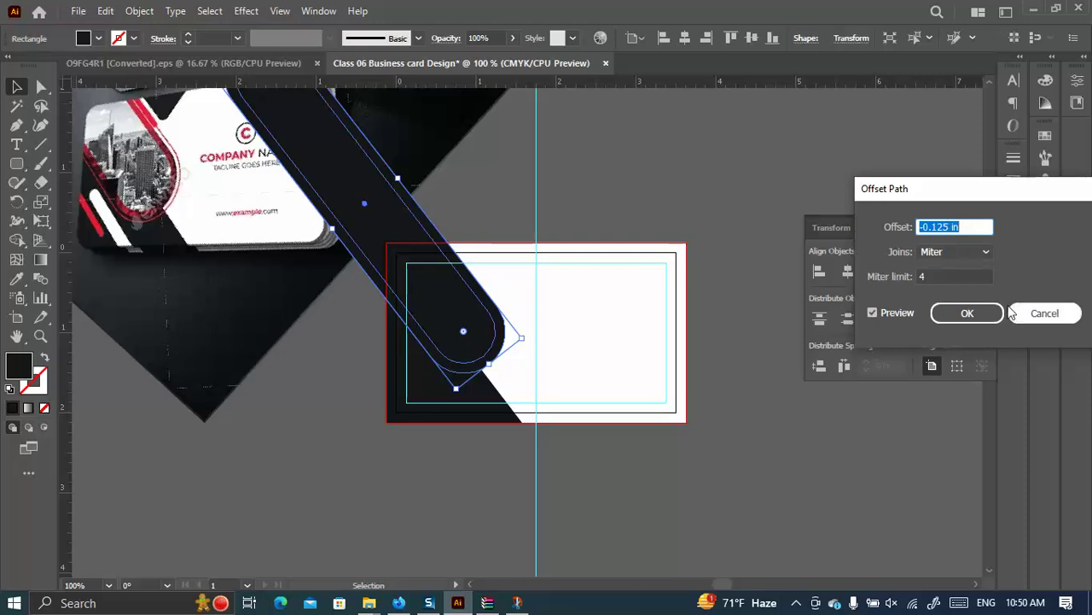
click(967, 314)
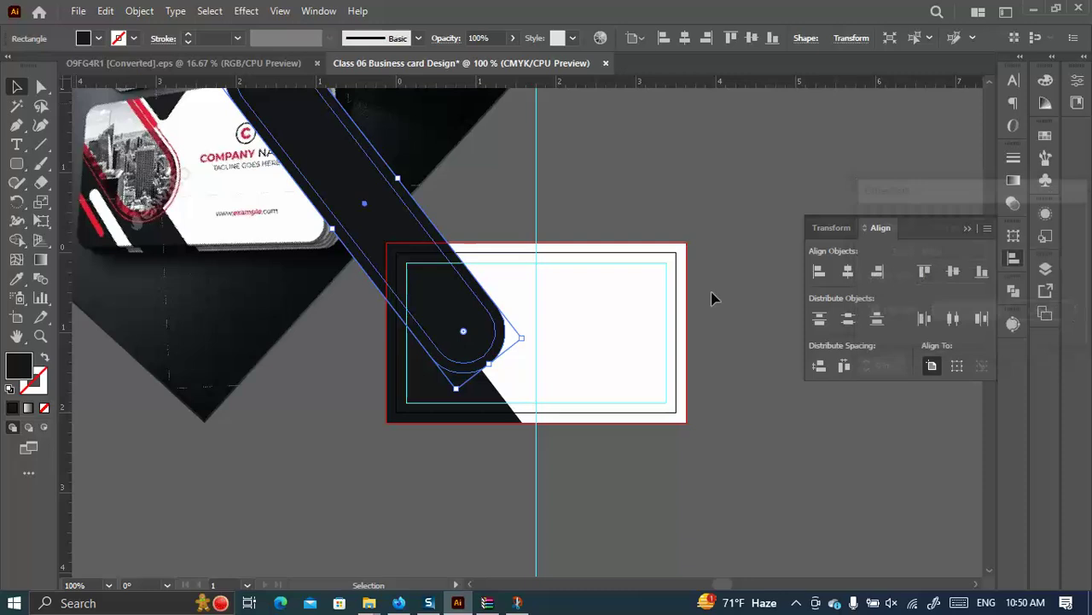
Fill the new inner path with white, leaving a black ring around it.
click(695, 178)
click(433, 260)
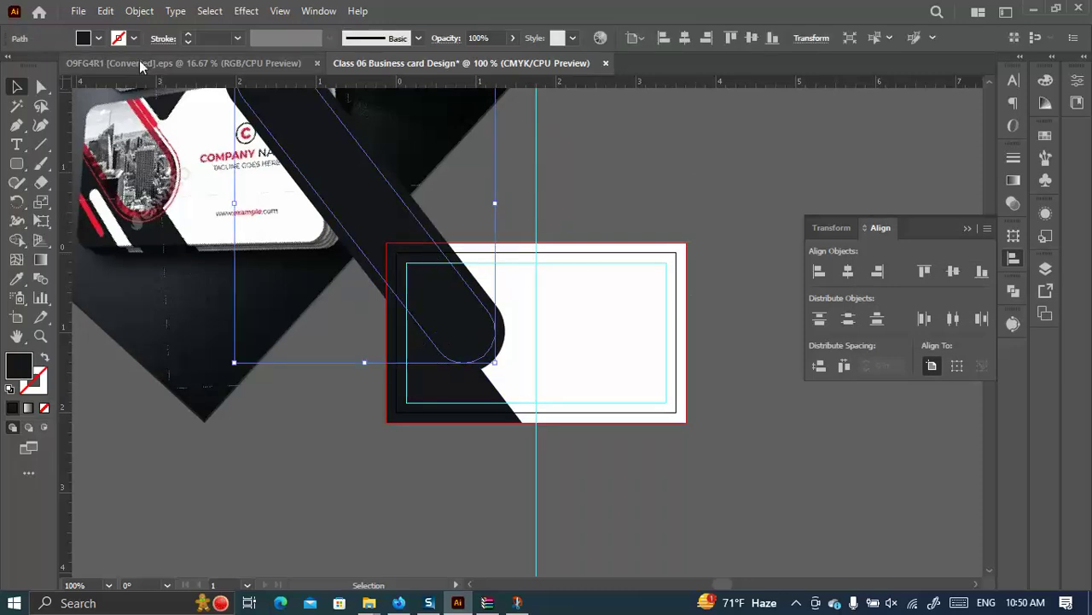
click(98, 38)
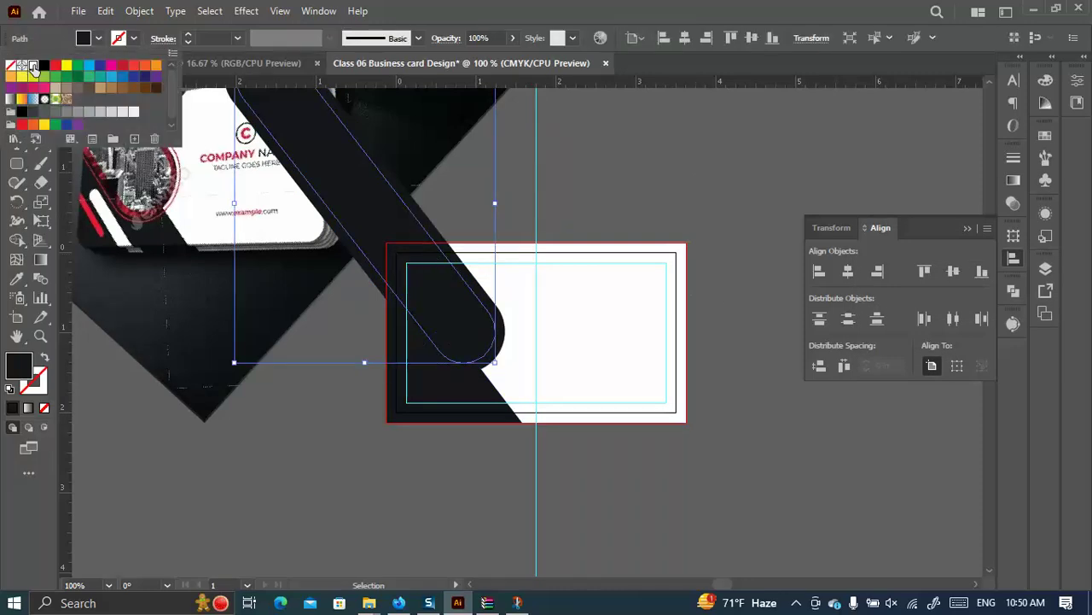
click(32, 65)
click(619, 207)
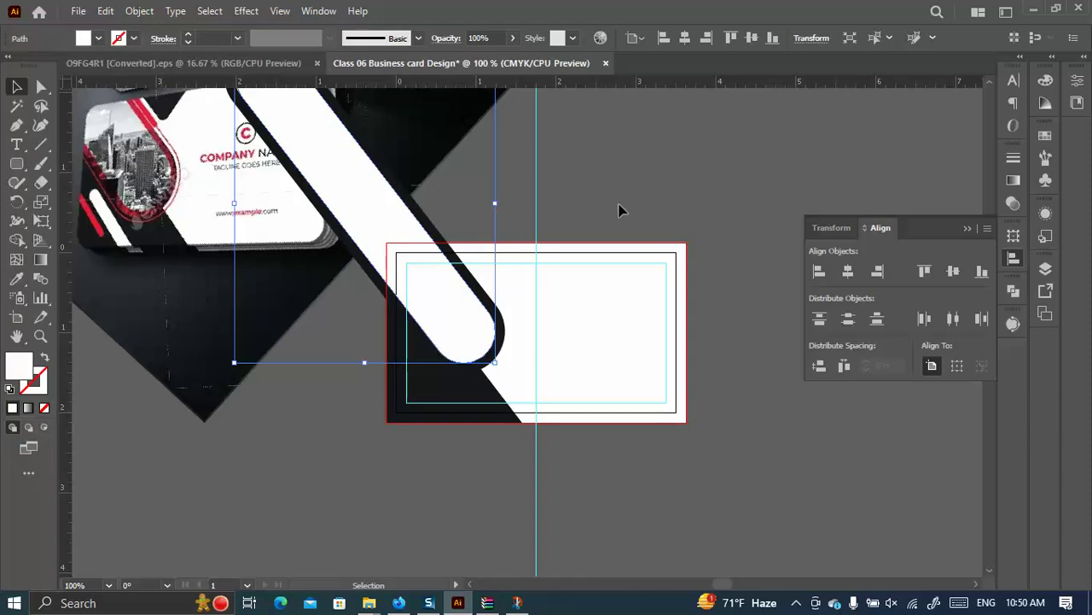
click(726, 207)
click(496, 307)
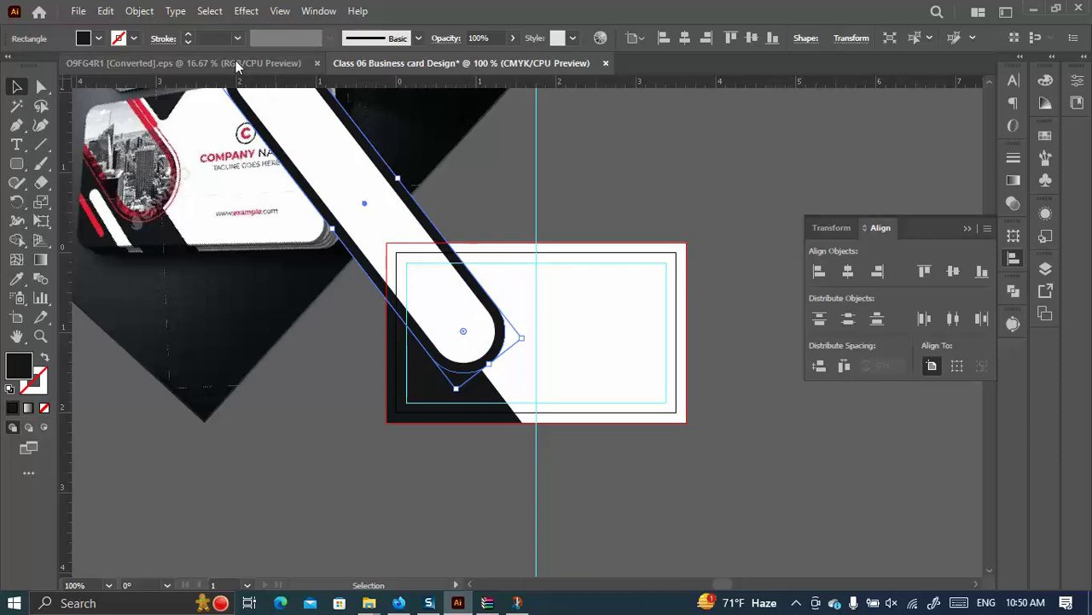
Offset the black bar outward by 0.1 in and make the new path an unfilled outline.
click(139, 11)
mouse_move(219, 313)
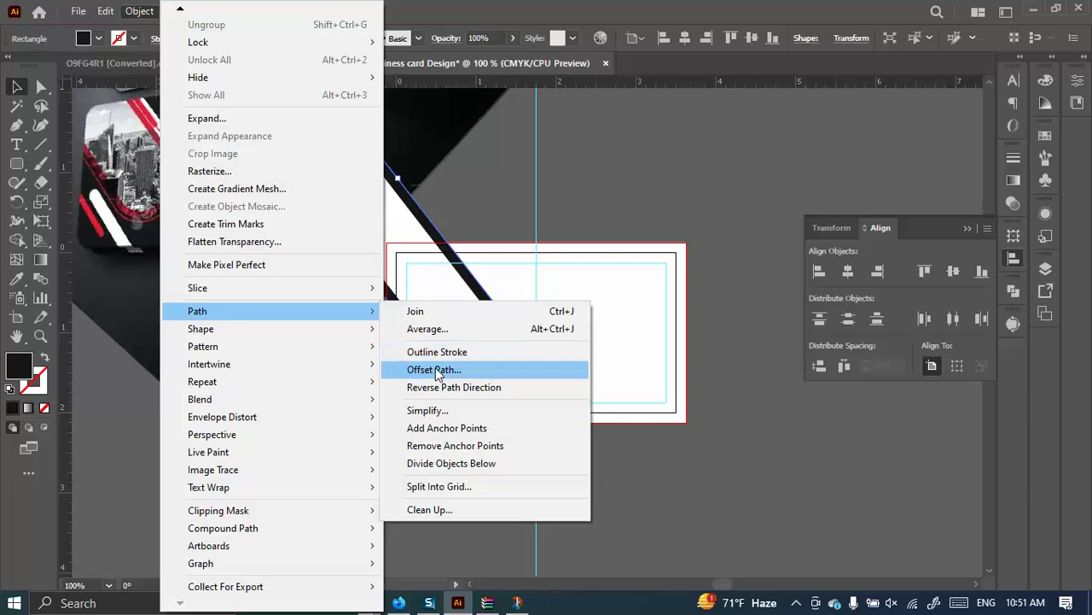
click(440, 370)
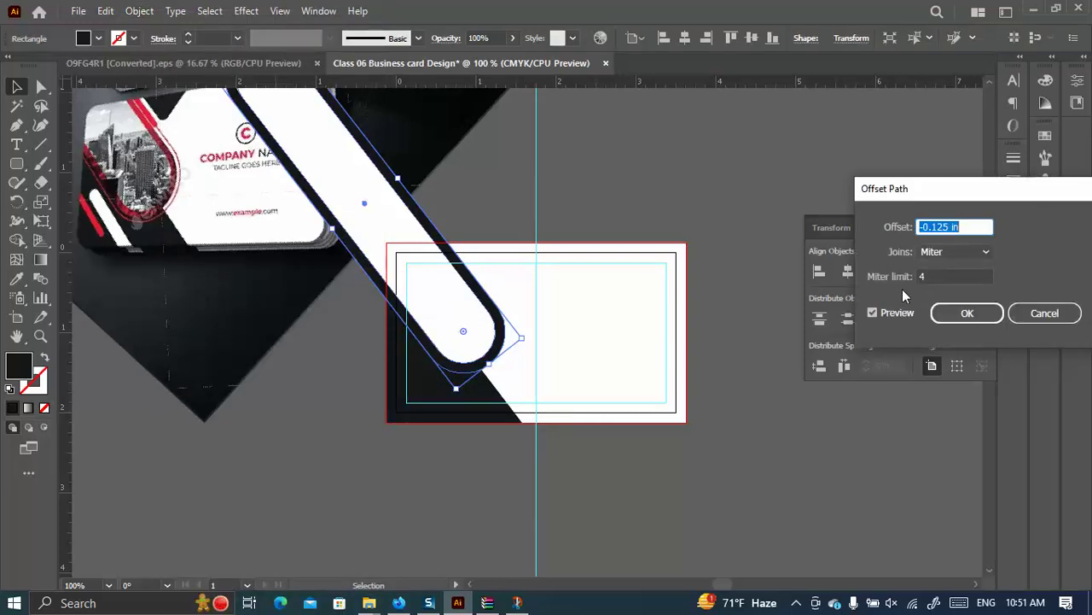
text(0.125)
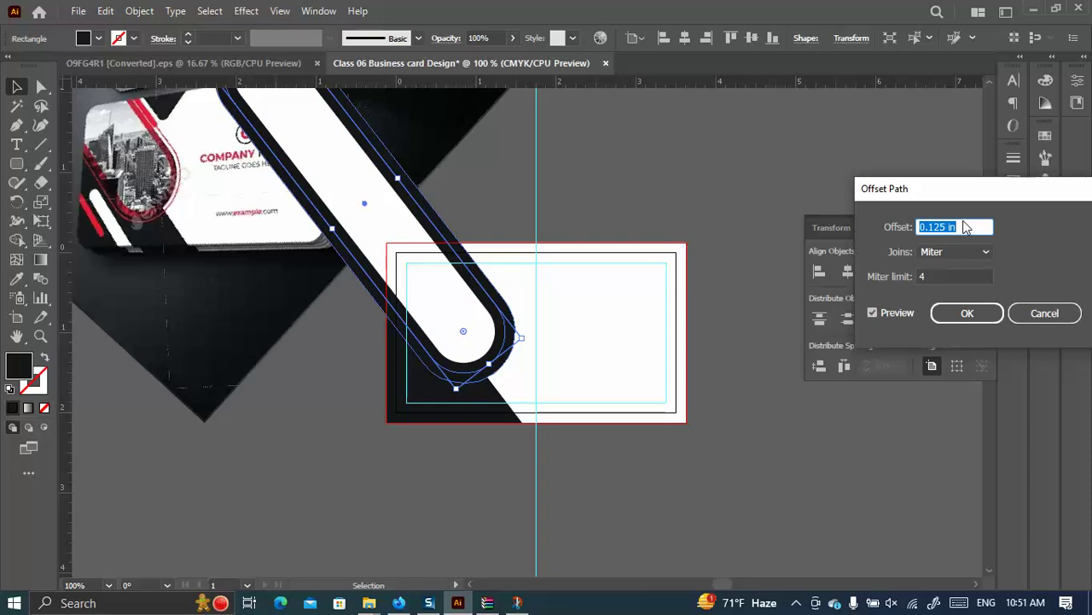
click(947, 226)
text(00)
click(873, 313)
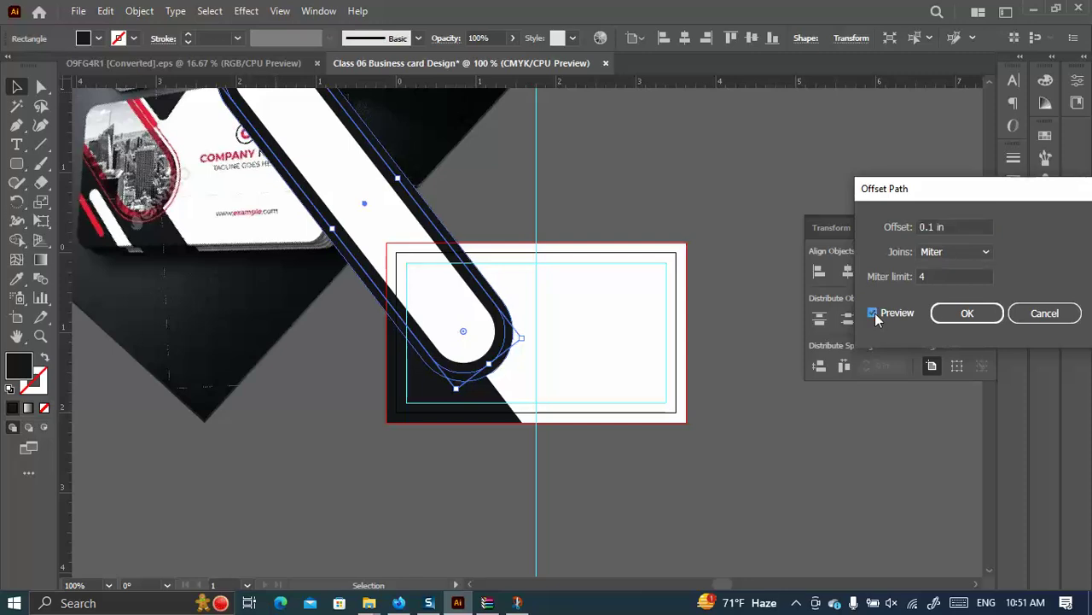
click(873, 312)
click(965, 314)
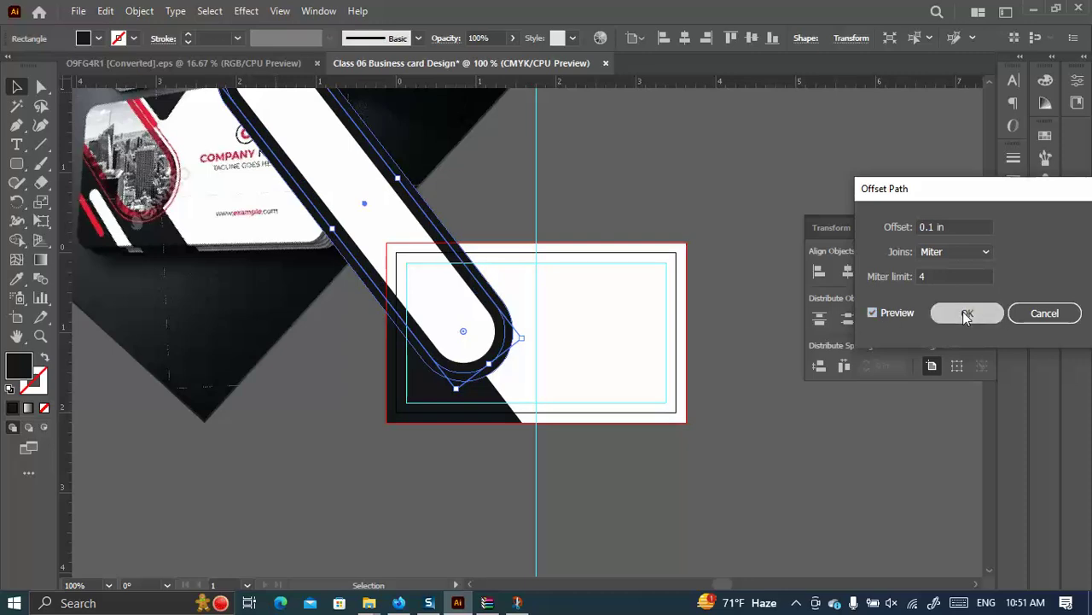
click(45, 357)
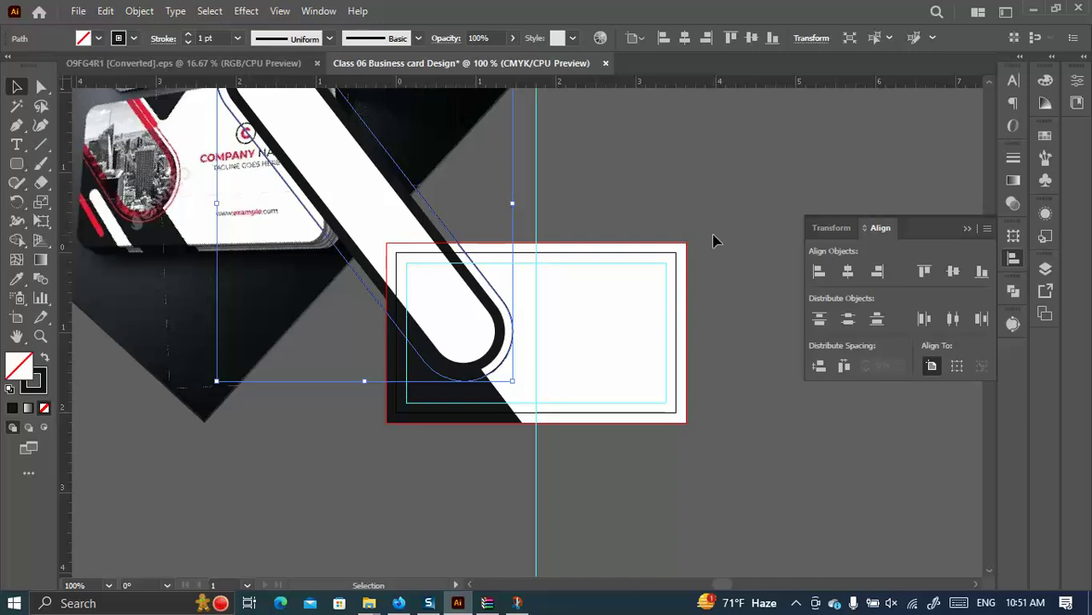
Scale the pill shapes up toward the upper left and delete the thin outer outline.
click(721, 431)
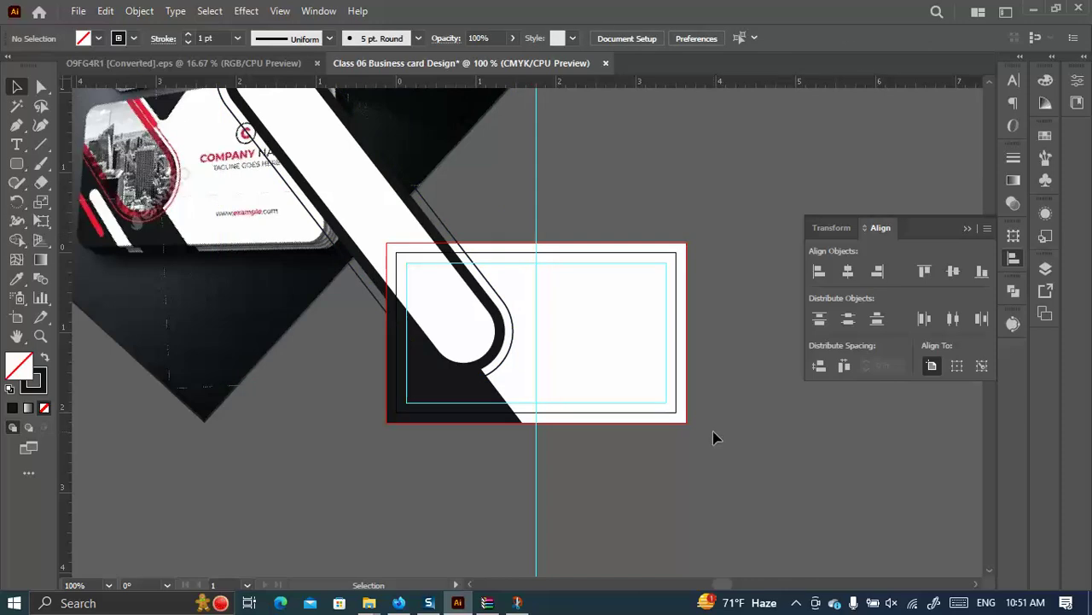
drag(392, 338, 524, 392)
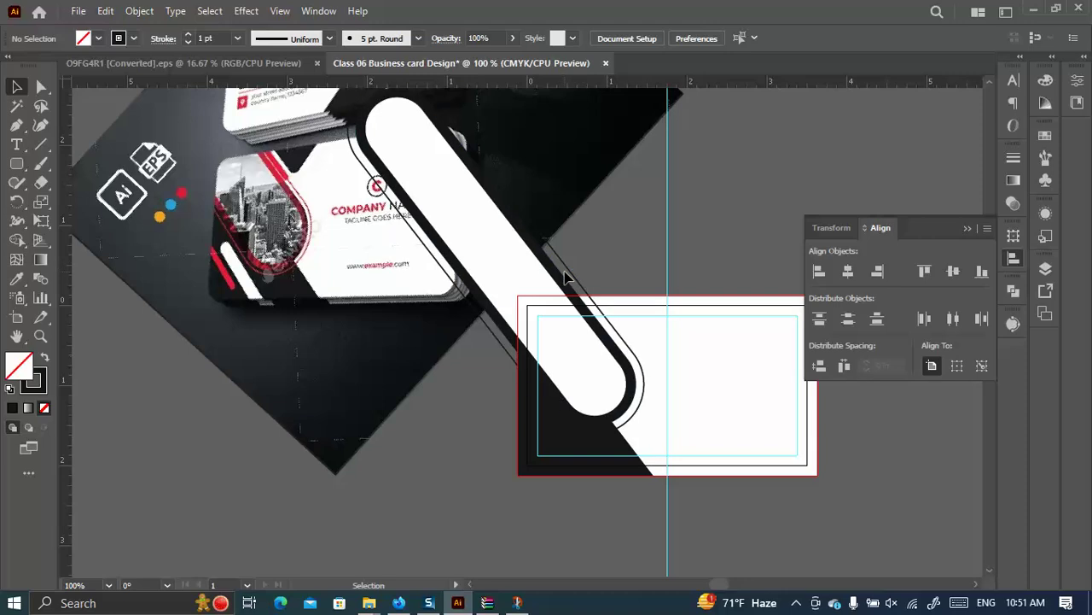
click(543, 296)
scroll(483, 284, up, 3)
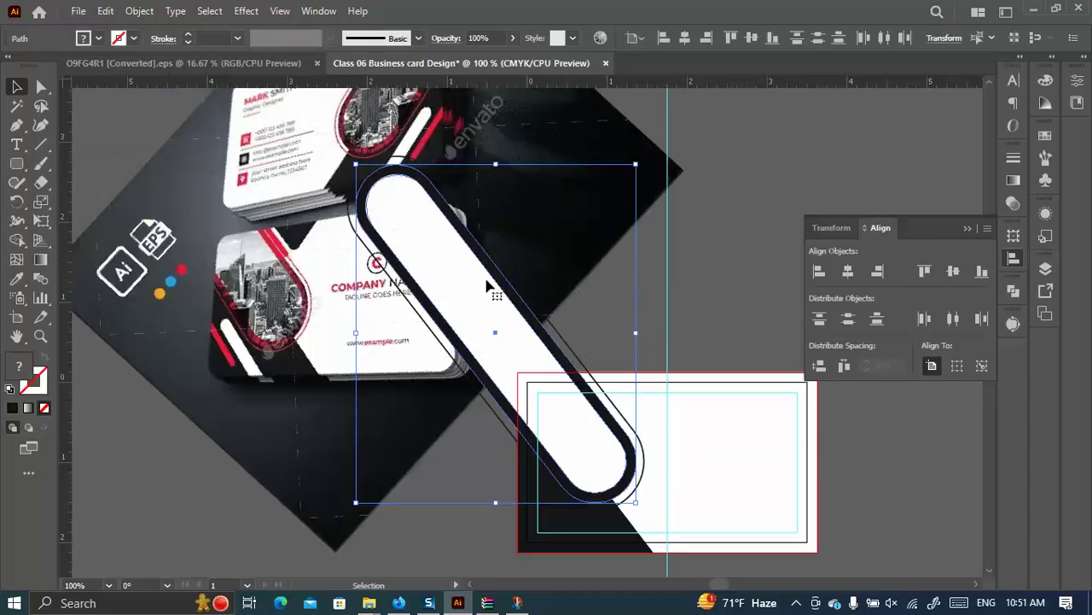
drag(356, 163, 323, 135)
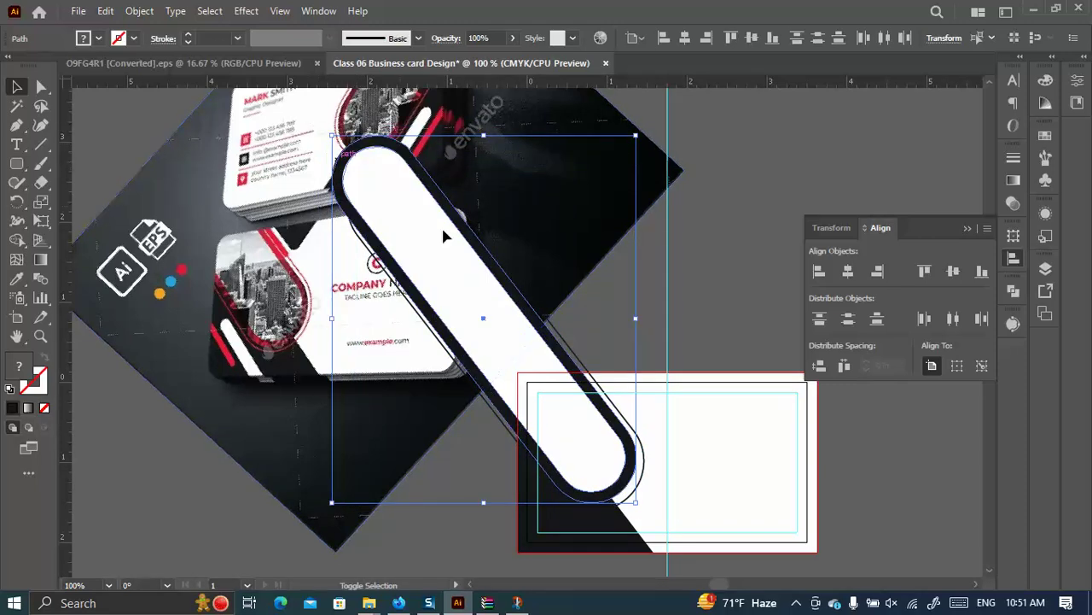
click(612, 320)
scroll(661, 371, down, 2)
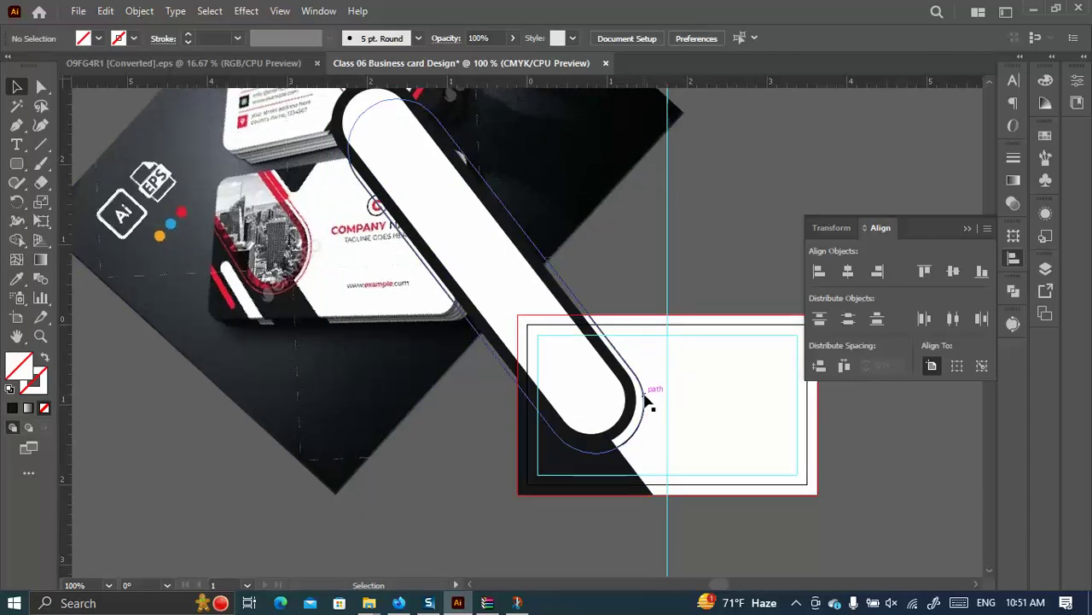
click(652, 391)
key(Delete)
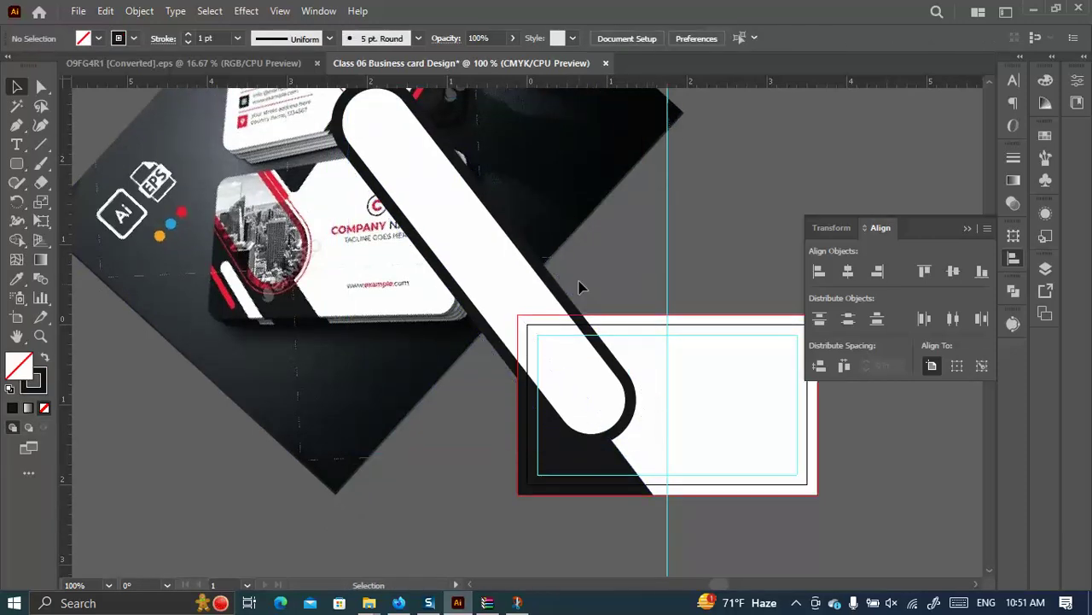
Nudge the white-and-black pill about 0.12 in right, deeper inside the card.
click(536, 293)
scroll(432, 182, up, 3)
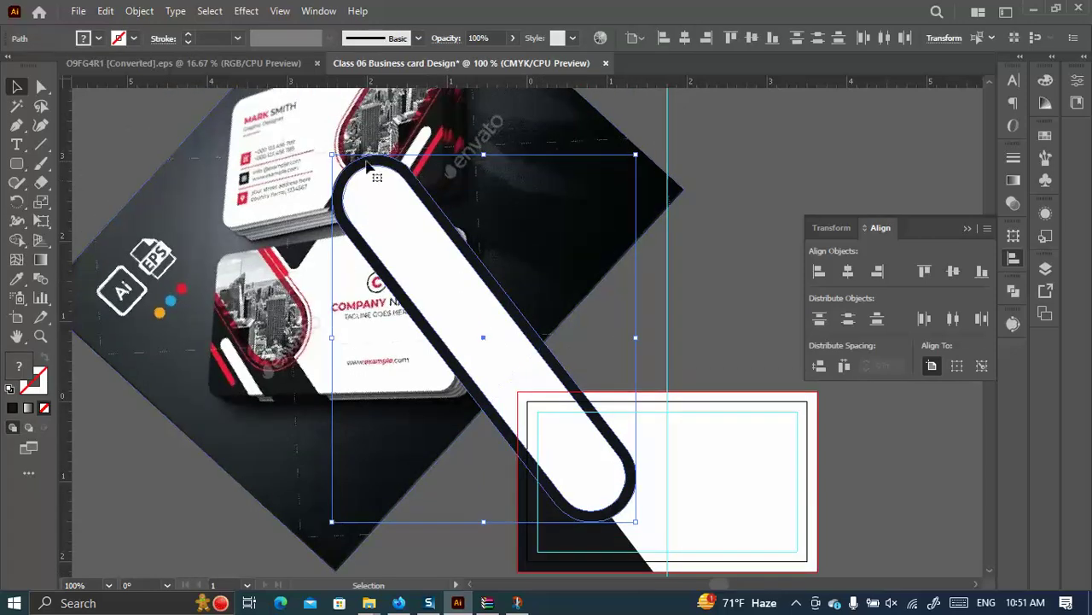
scroll(607, 337, down, 4)
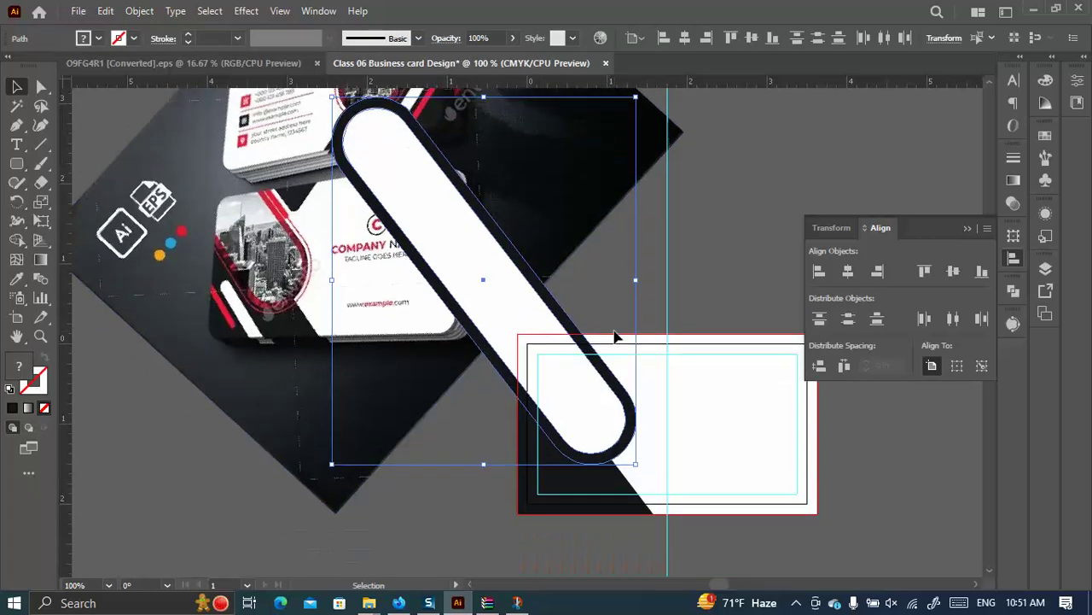
scroll(621, 337, up, 2)
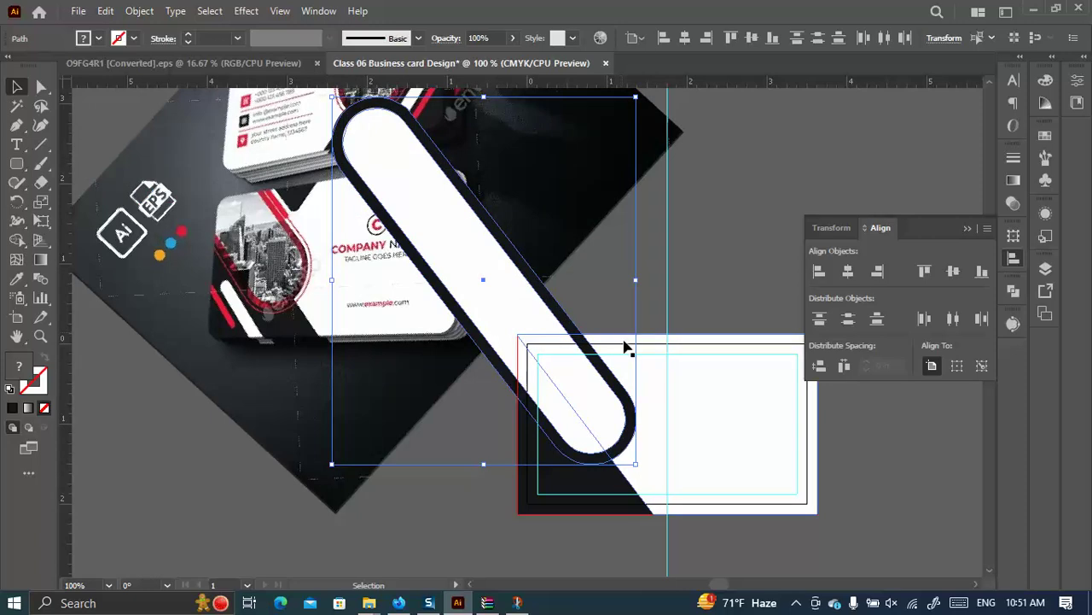
drag(606, 435, 624, 445)
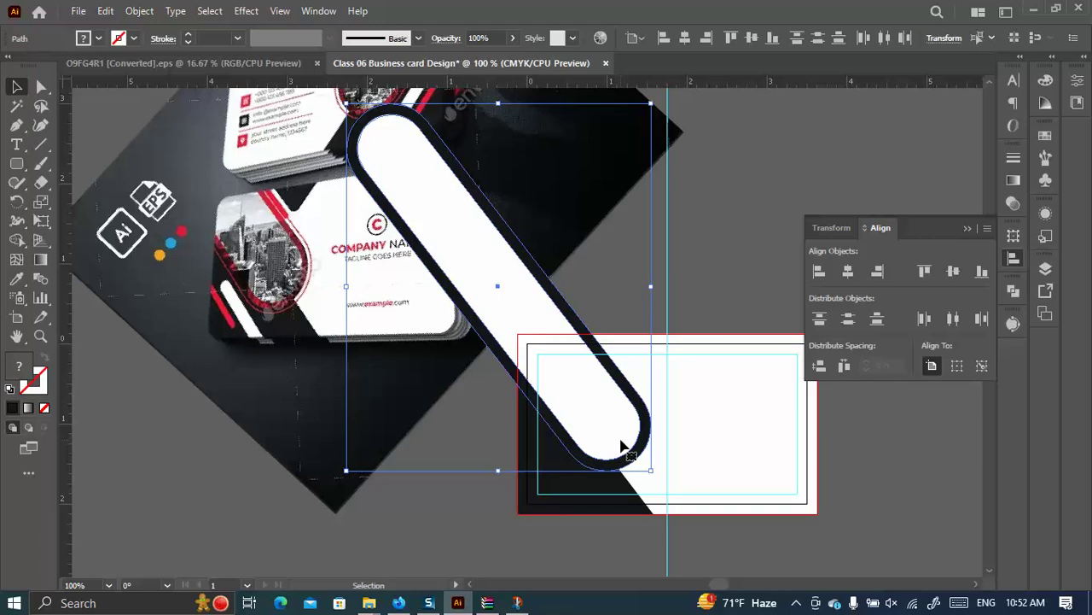
drag(622, 444, 616, 442)
click(639, 315)
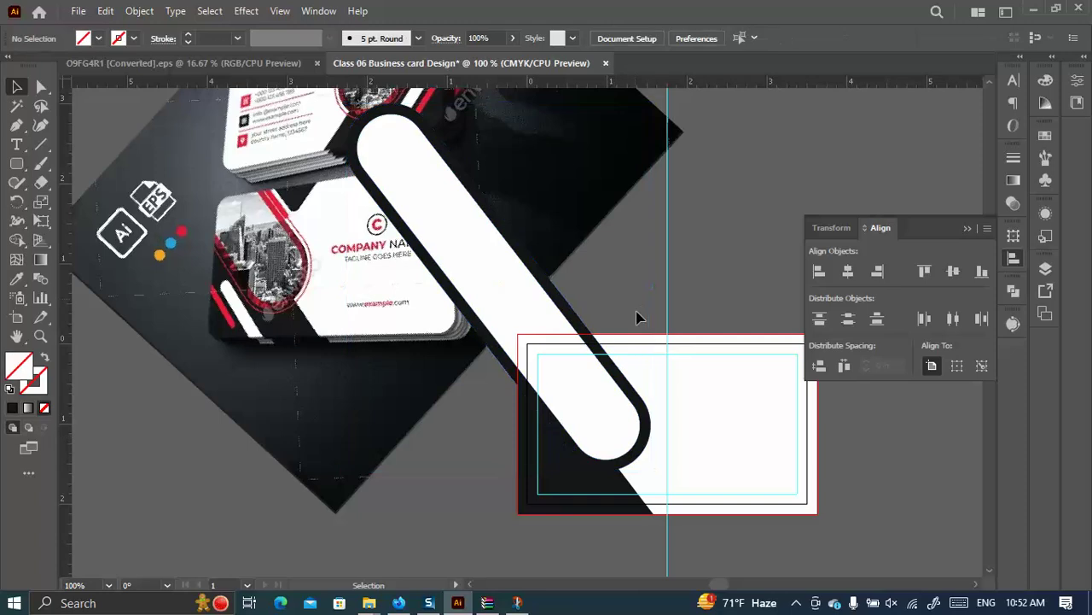
scroll(589, 314, down, 2)
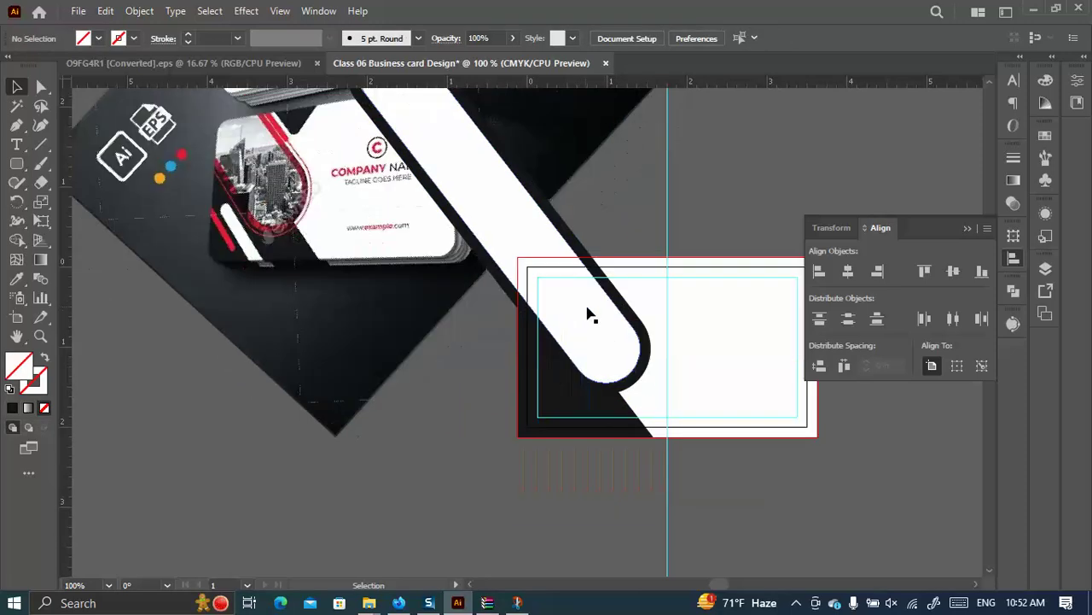
Create a 0.09 in offset copy of the black bar, keeping its solid black fill.
click(649, 342)
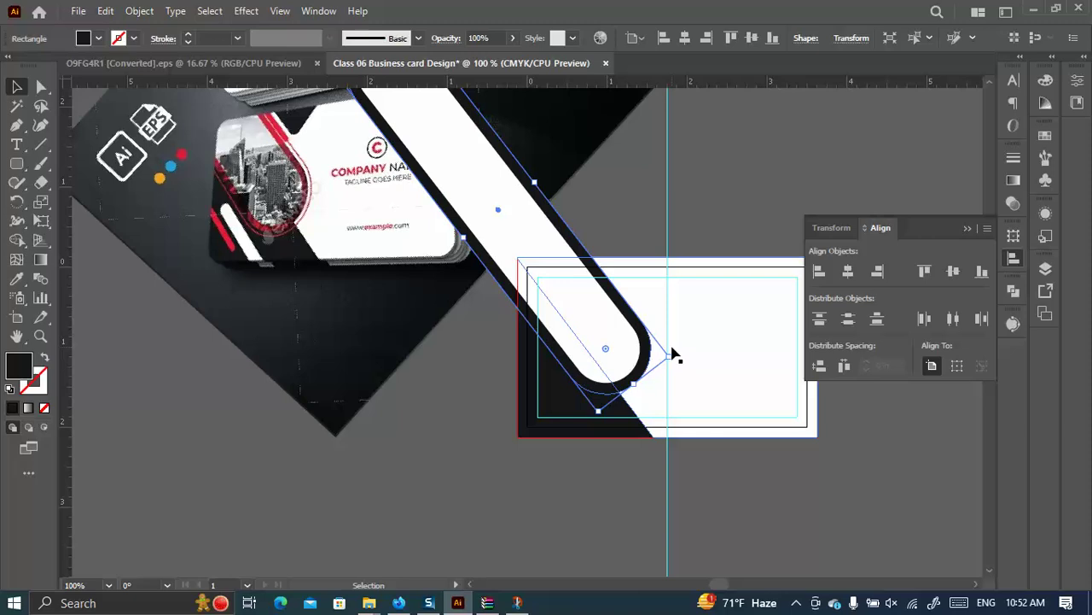
click(139, 11)
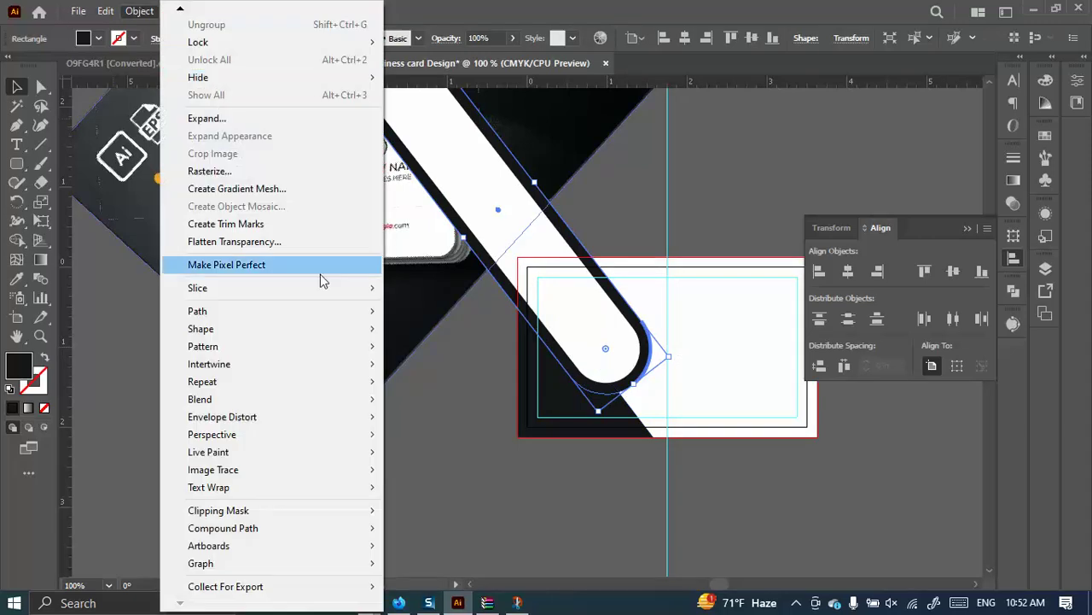
mouse_move(233, 312)
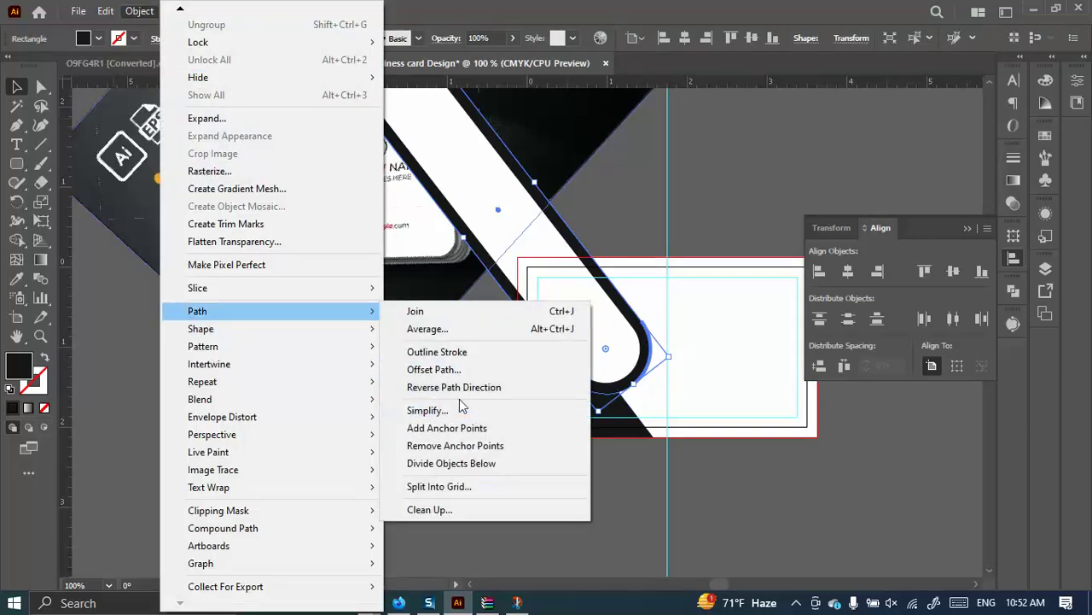
click(435, 369)
click(930, 227)
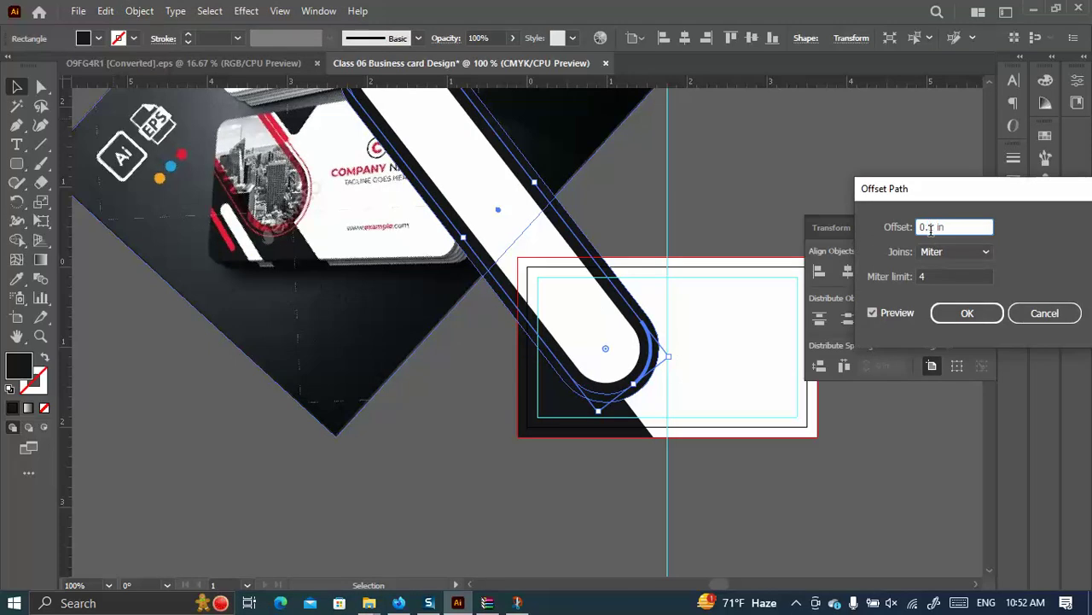
text(08)
click(873, 313)
click(872, 313)
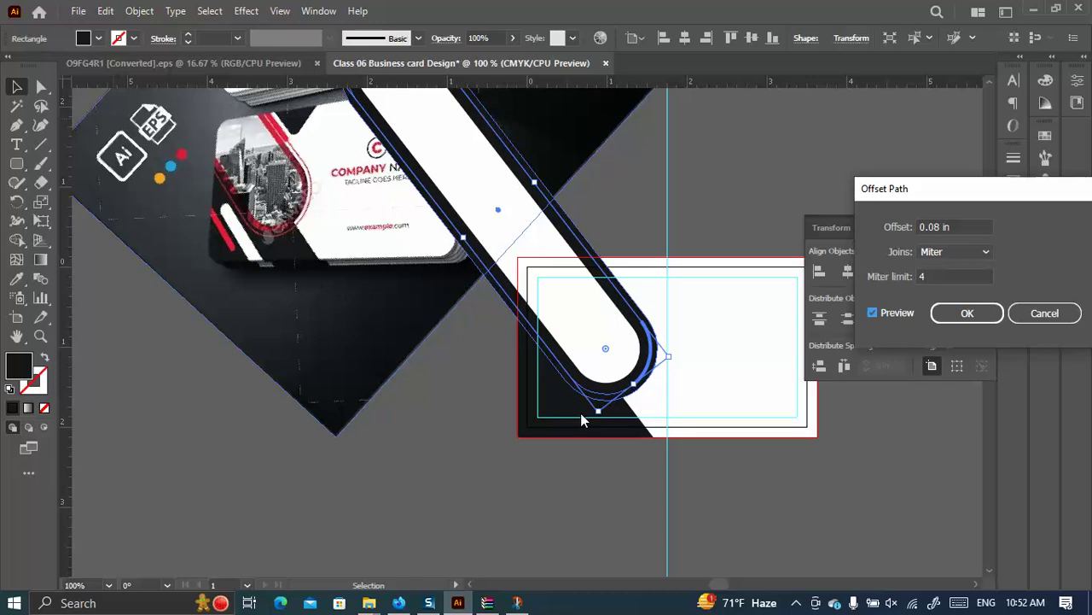
drag(939, 226, 933, 231)
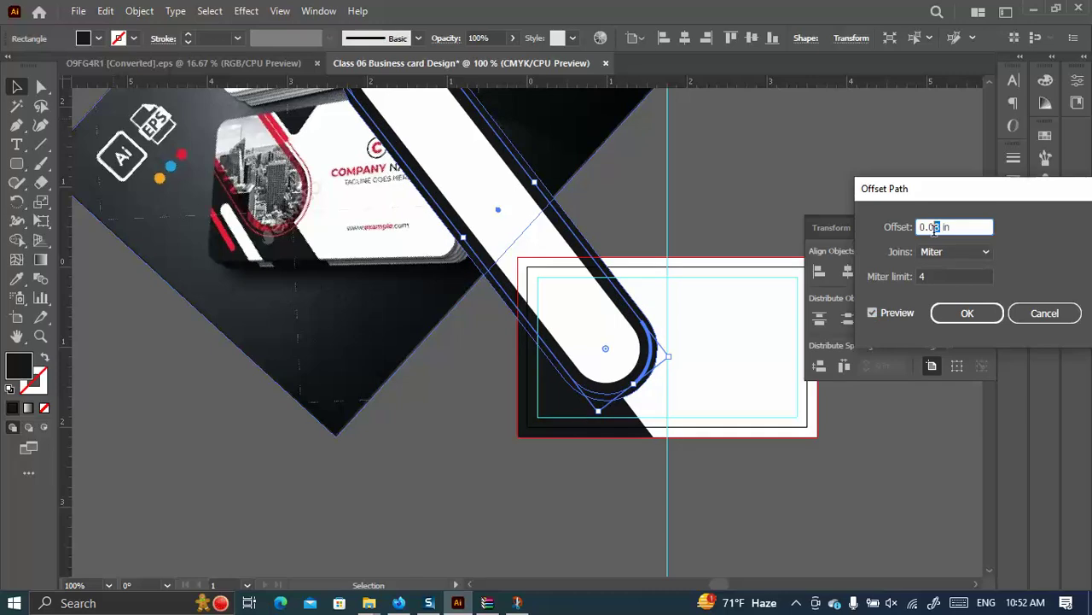
text(9)
click(872, 313)
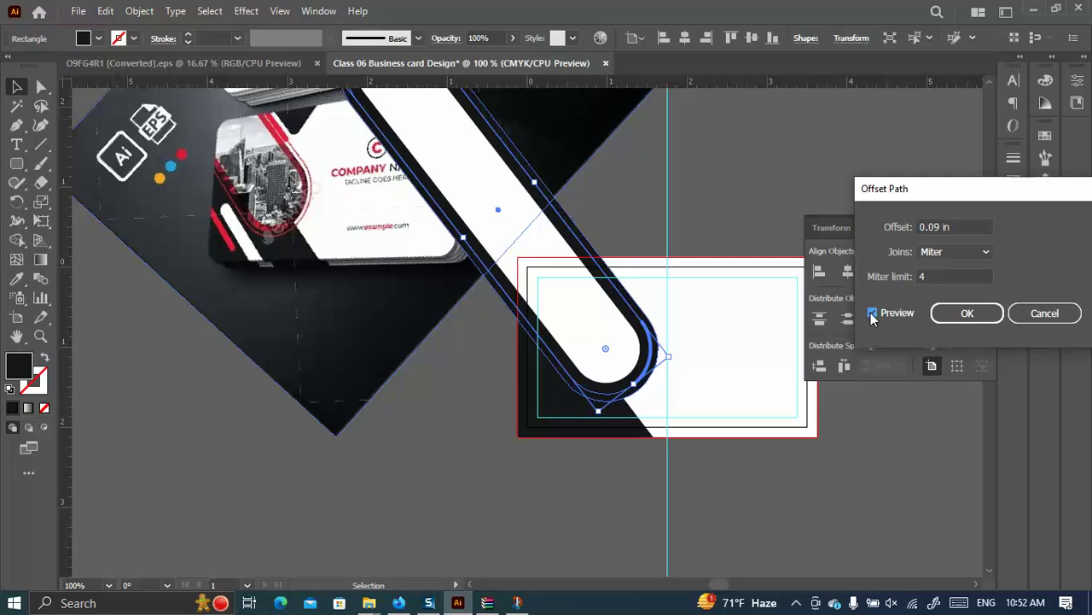
click(988, 315)
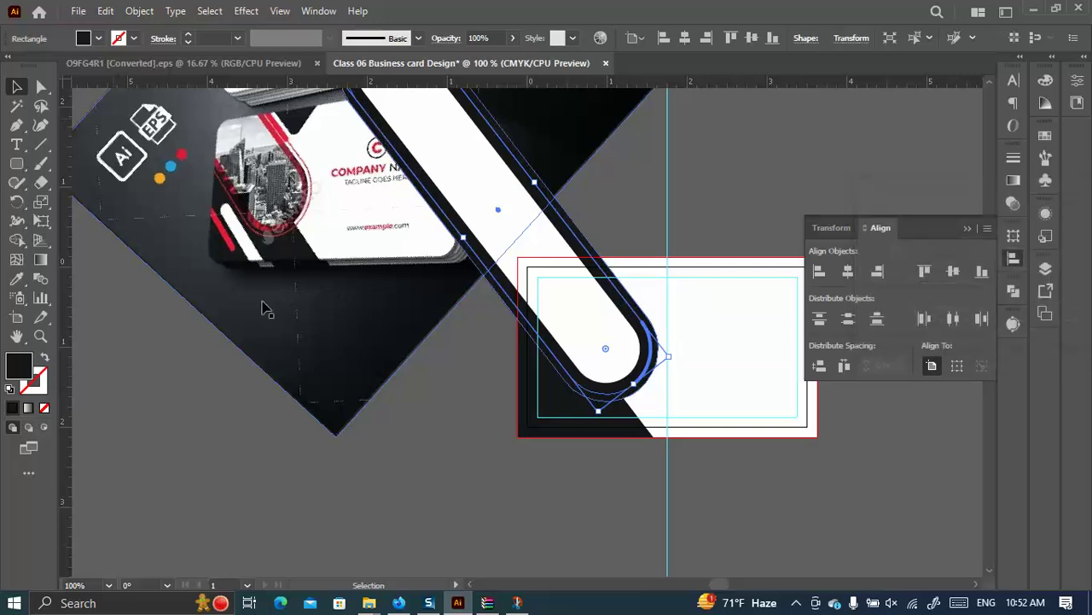
click(44, 357)
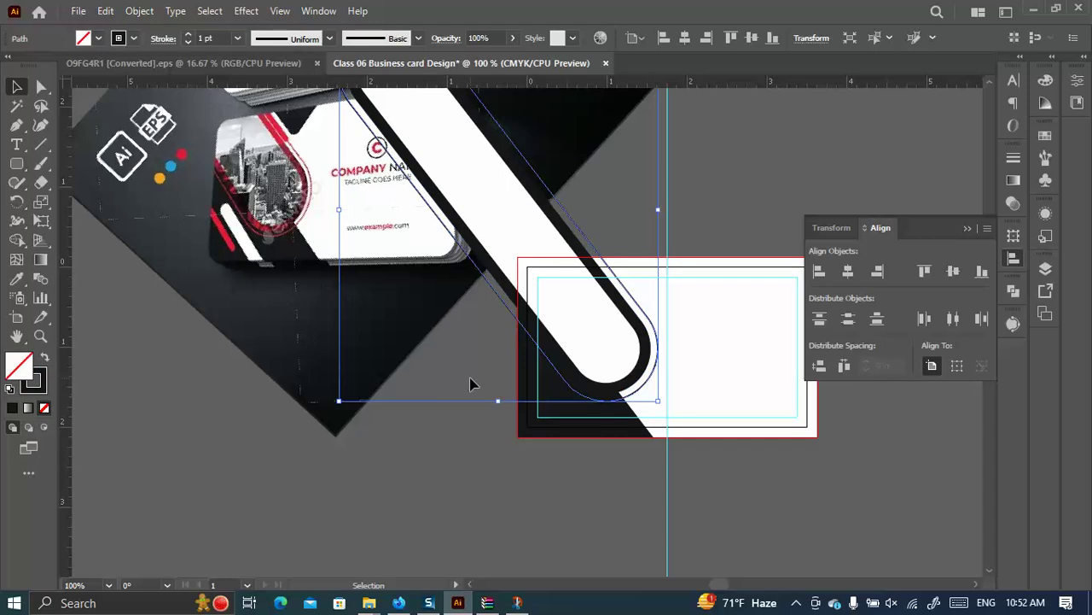
key(shift+x)
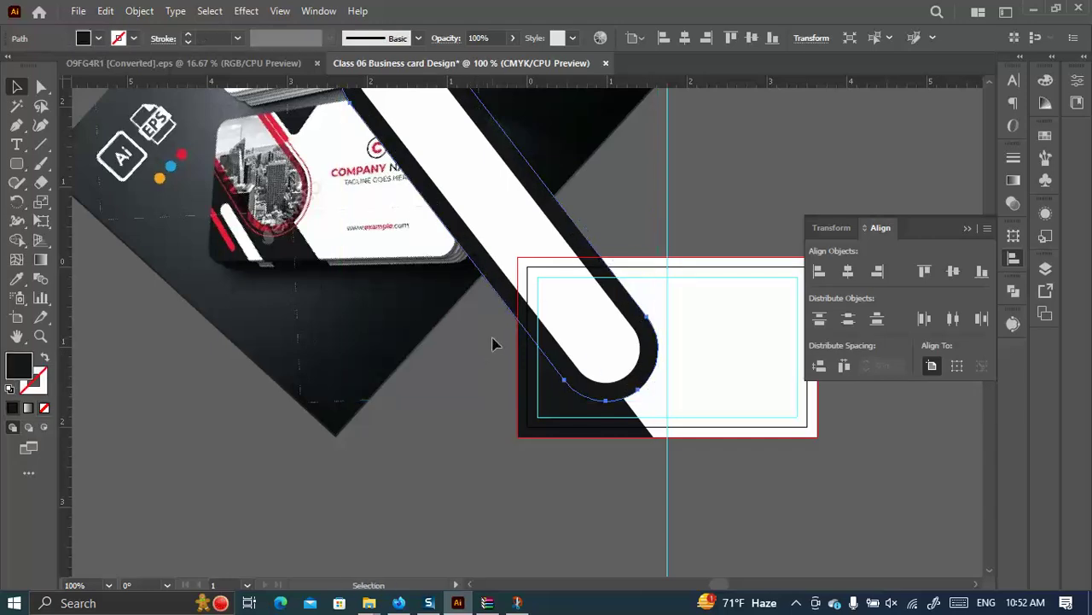
Offset the white pill outward by 0.08 in and make the copy an unfilled black outline.
click(666, 356)
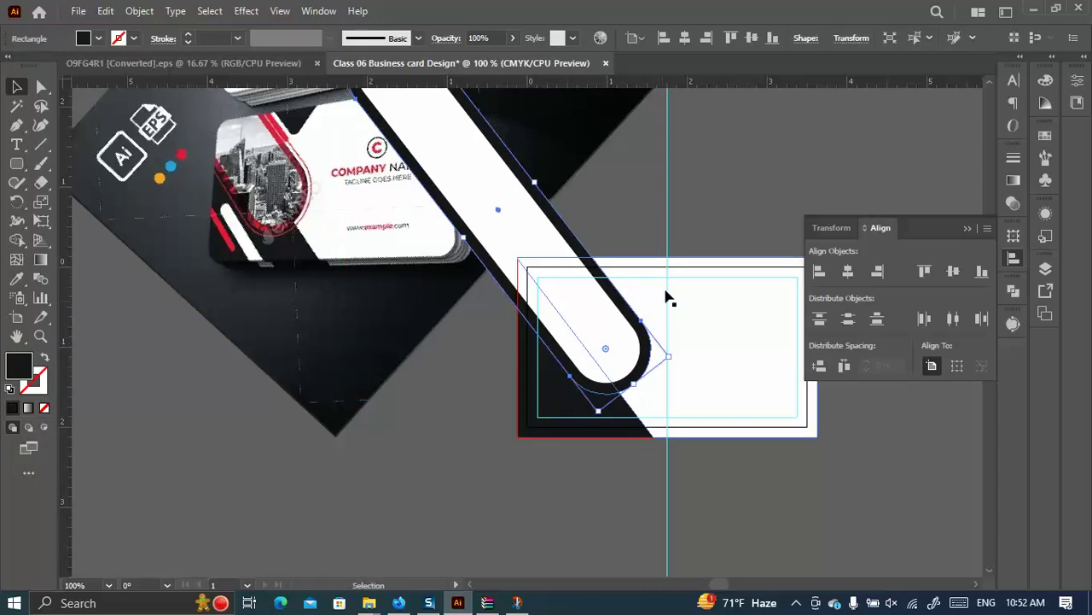
click(140, 10)
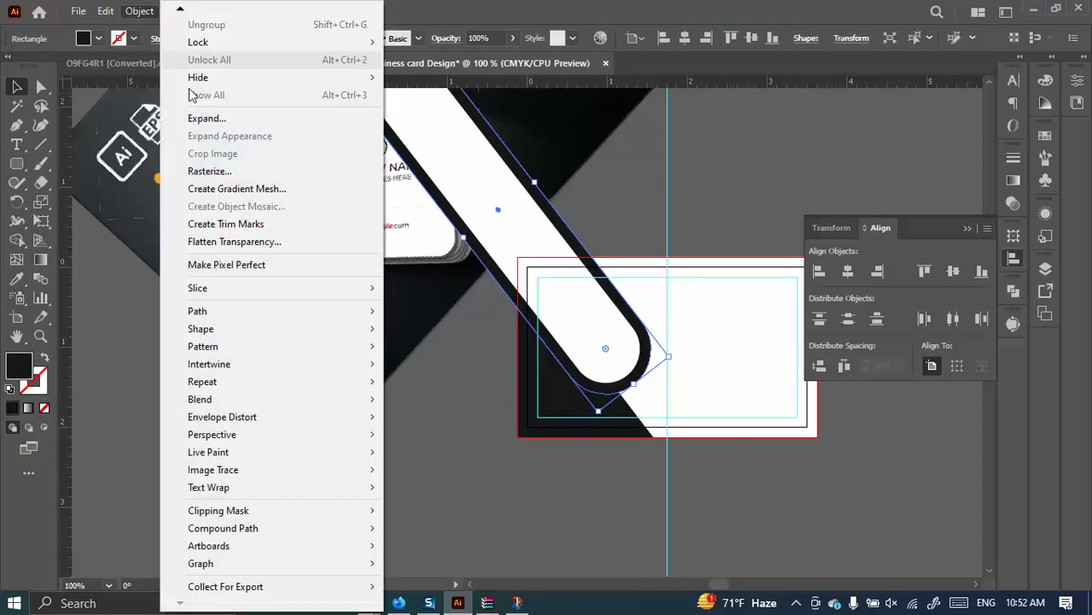
mouse_move(229, 314)
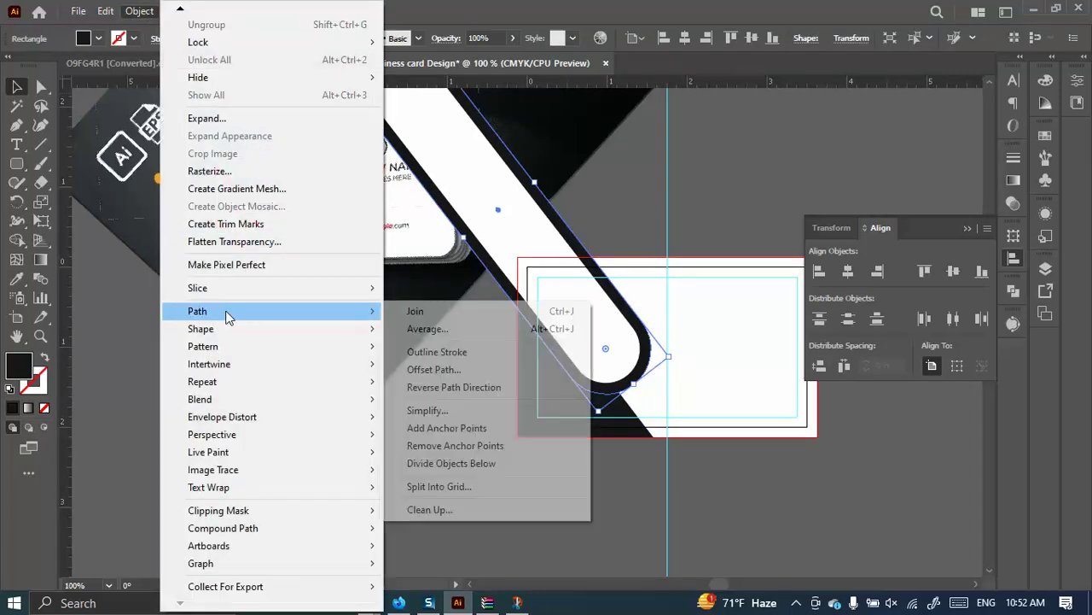
click(434, 369)
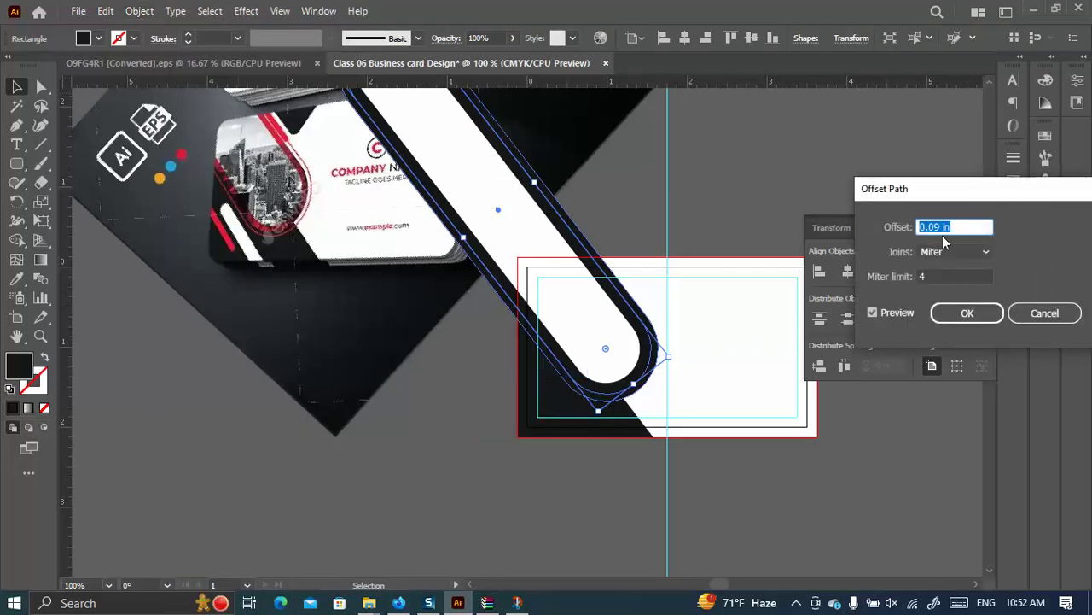
click(936, 228)
text(8)
click(874, 312)
click(873, 313)
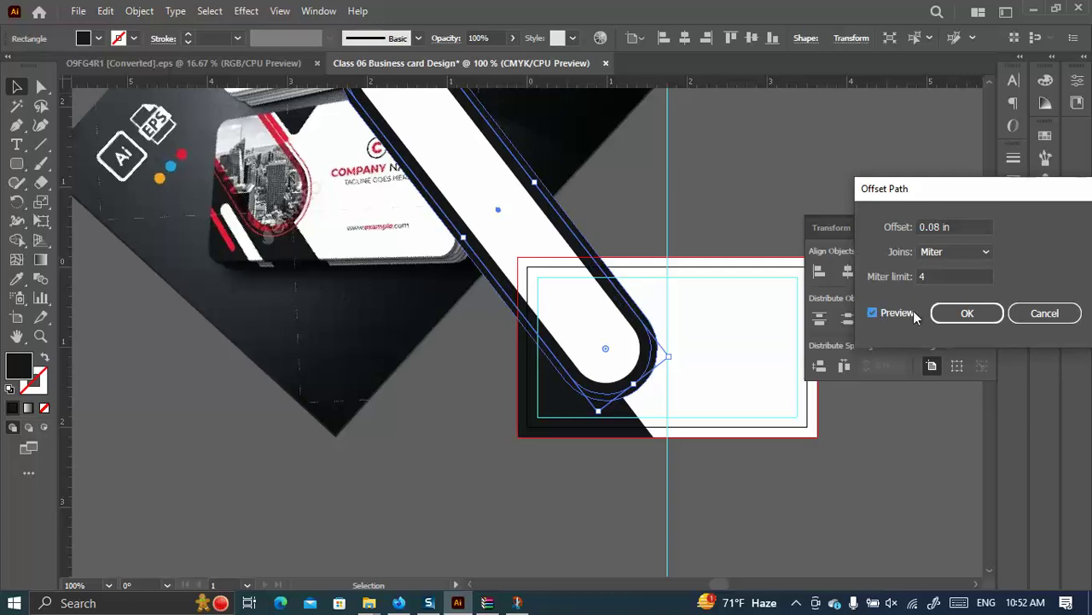
click(961, 313)
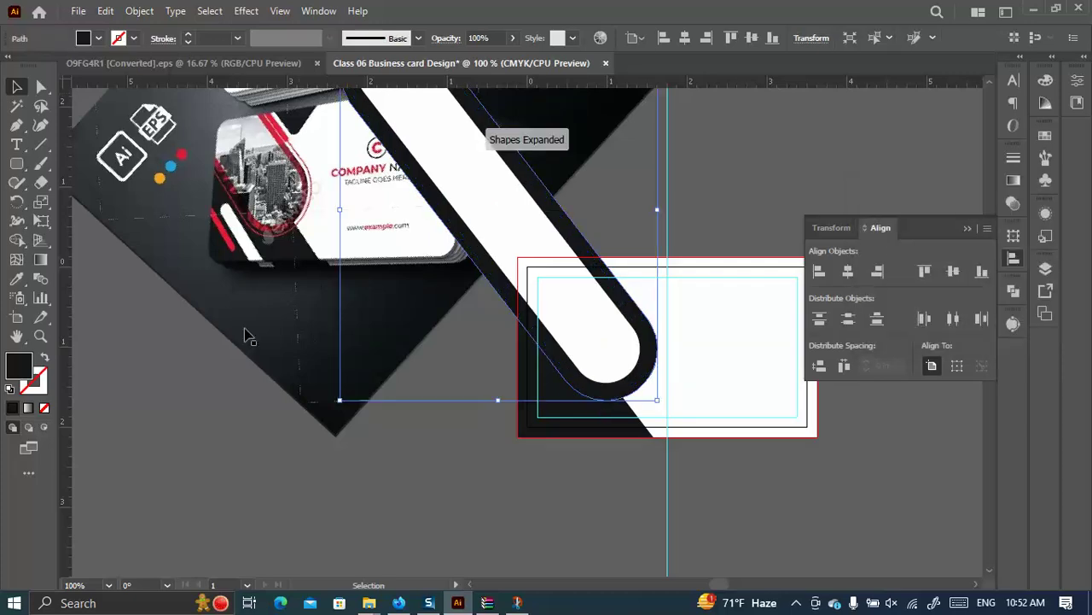
click(45, 358)
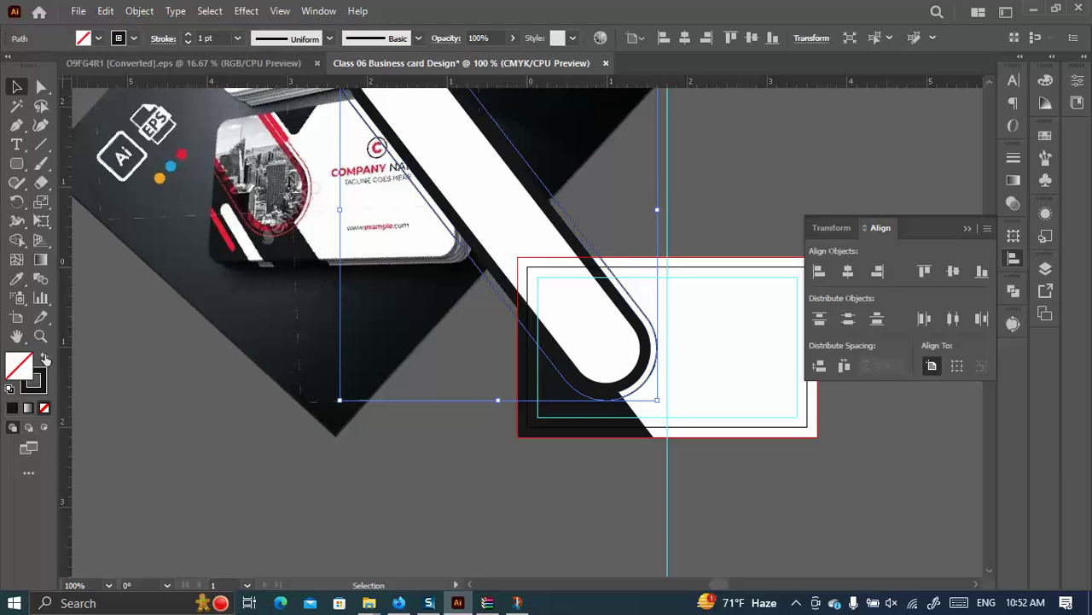
Select the thin outline around the pill with the Direct Selection tool.
click(768, 196)
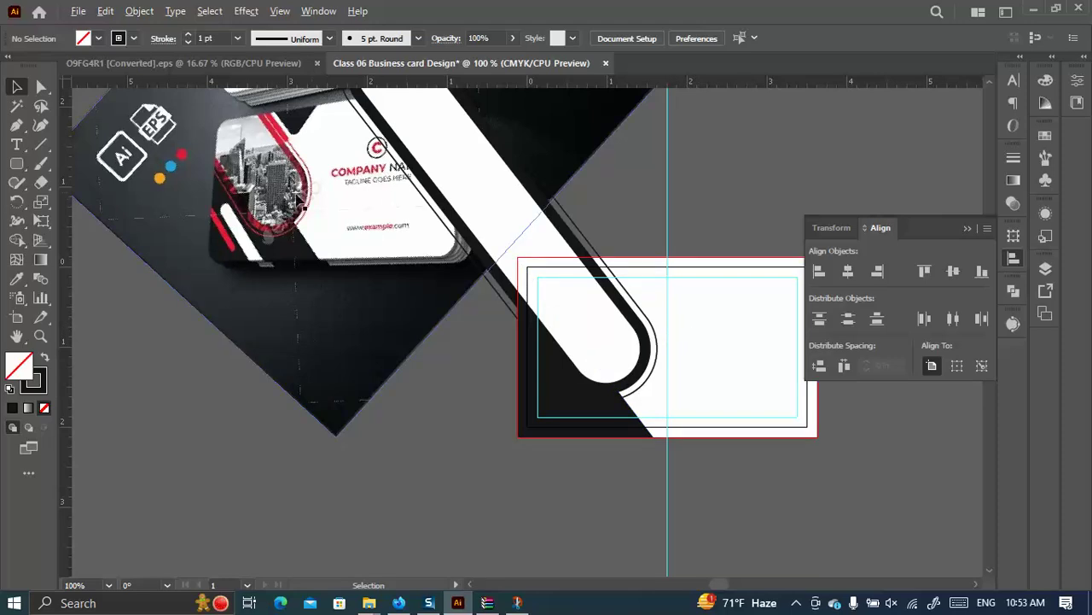
scroll(271, 195, up, 1)
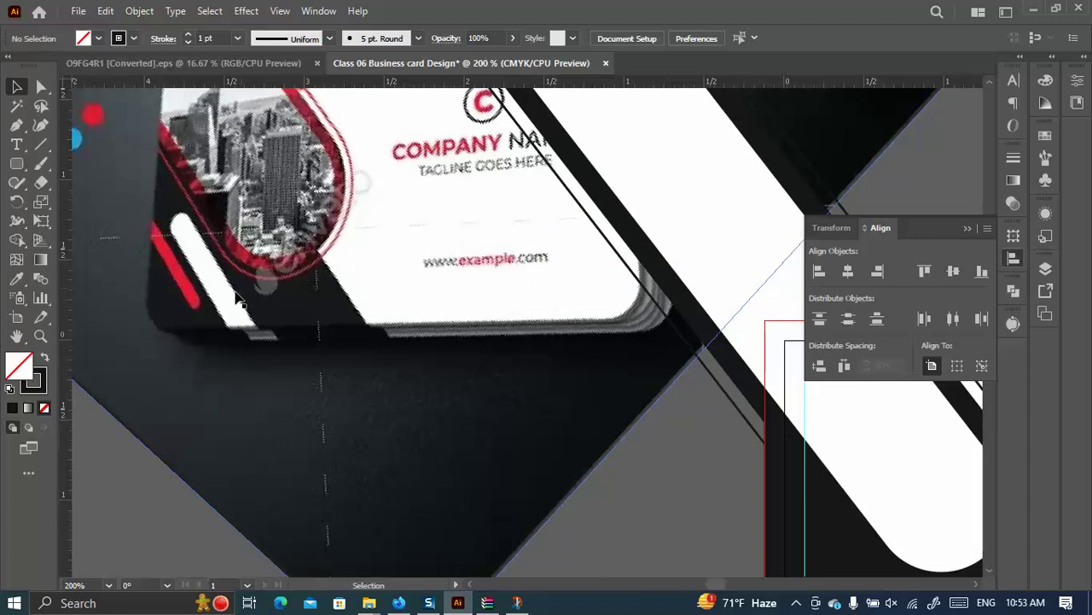
scroll(247, 267, down, 1)
scroll(580, 431, up, 1)
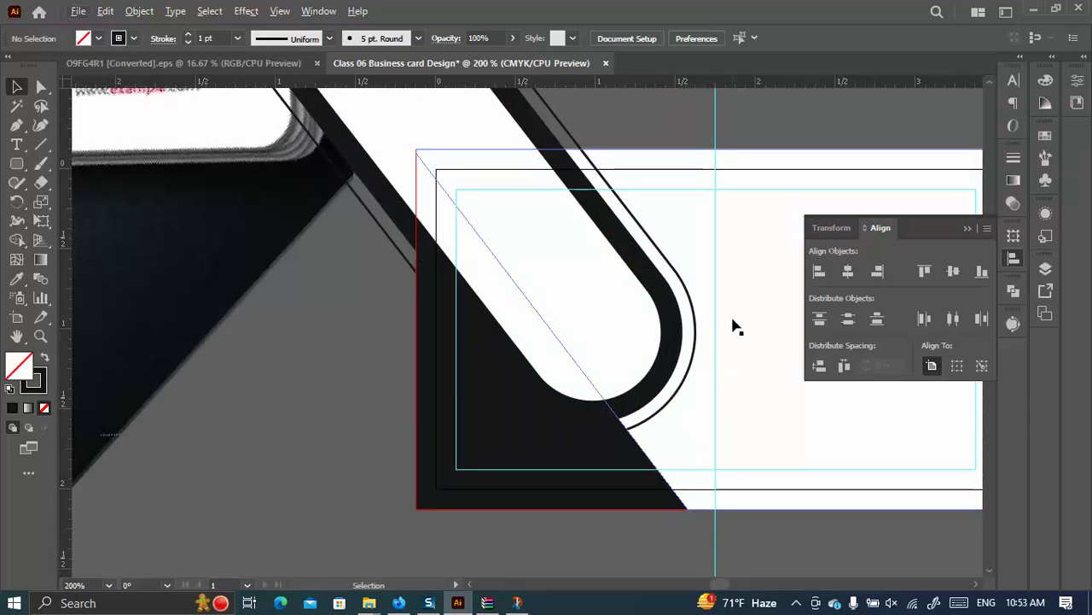
click(674, 275)
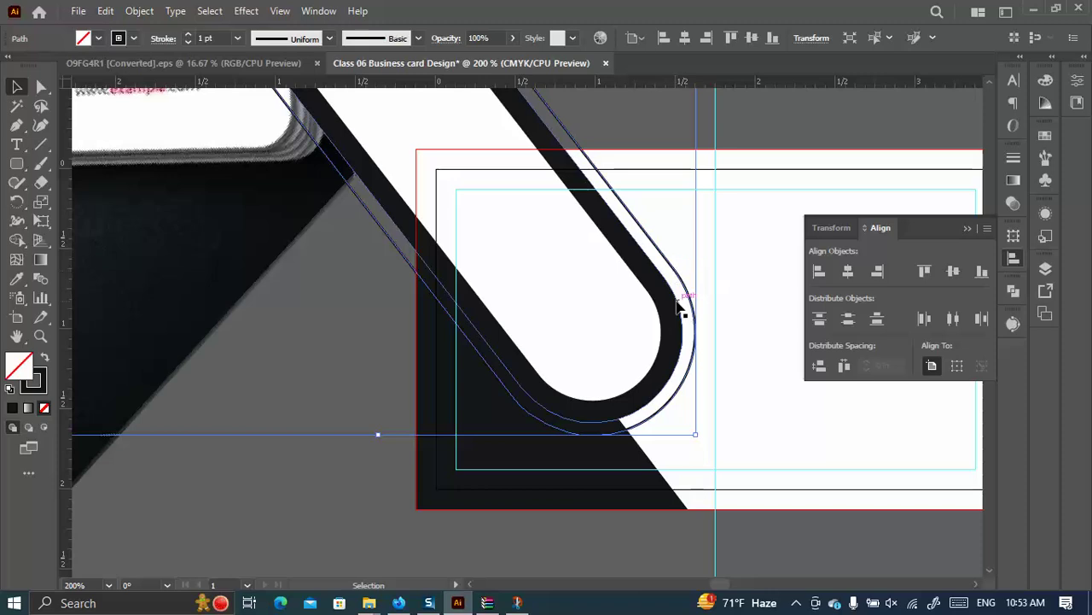
click(41, 86)
alt+scroll(638, 298, down, 3)
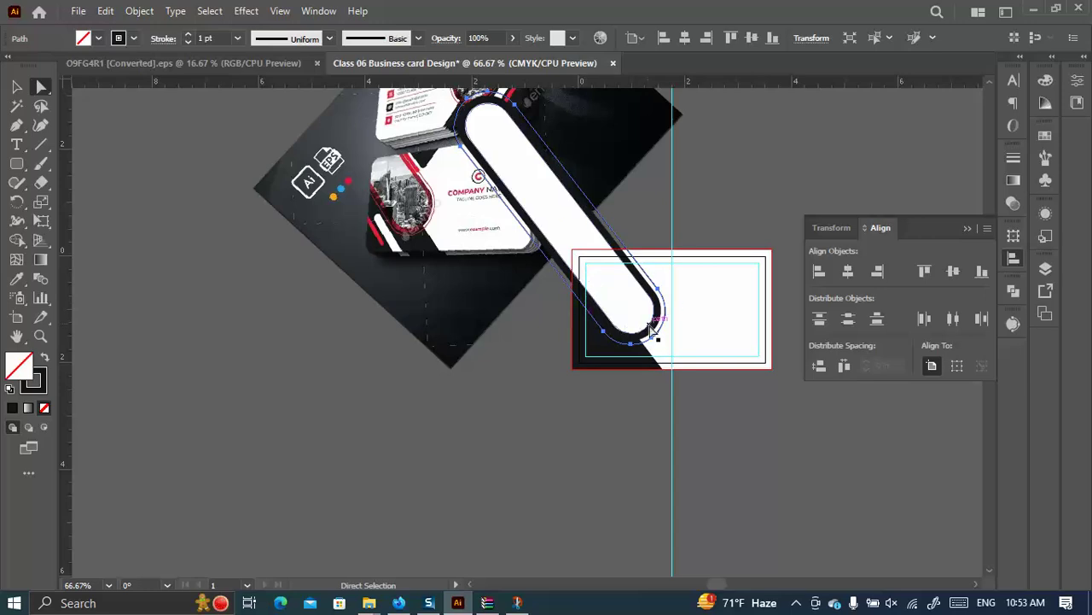
scroll(380, 219, up, 1)
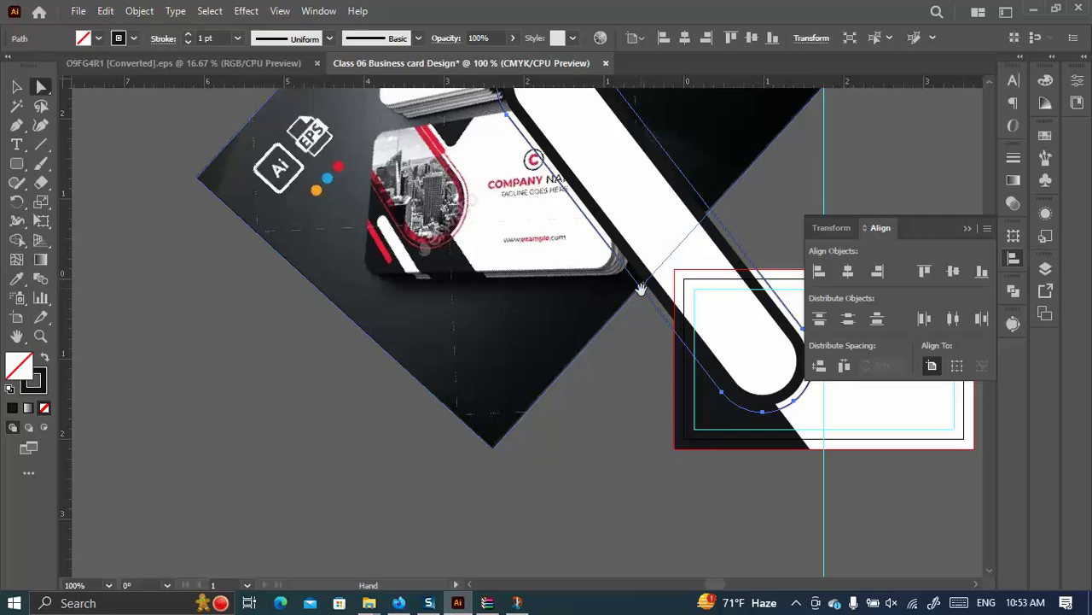
Set the outline's stroke weight to 2 pt and check the result.
drag(640, 291, 504, 273)
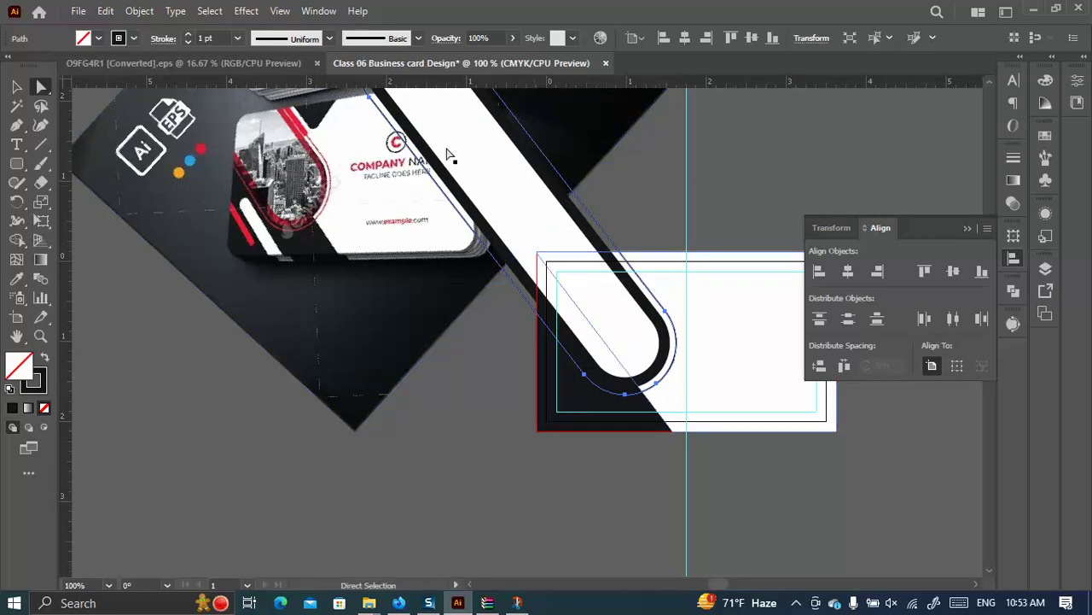
click(187, 34)
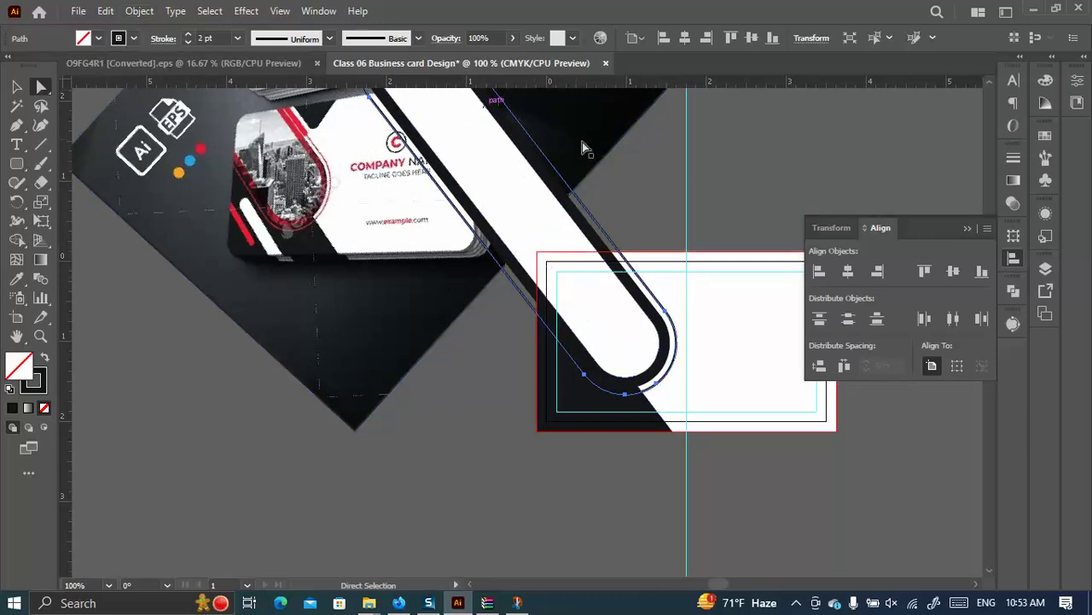
click(616, 191)
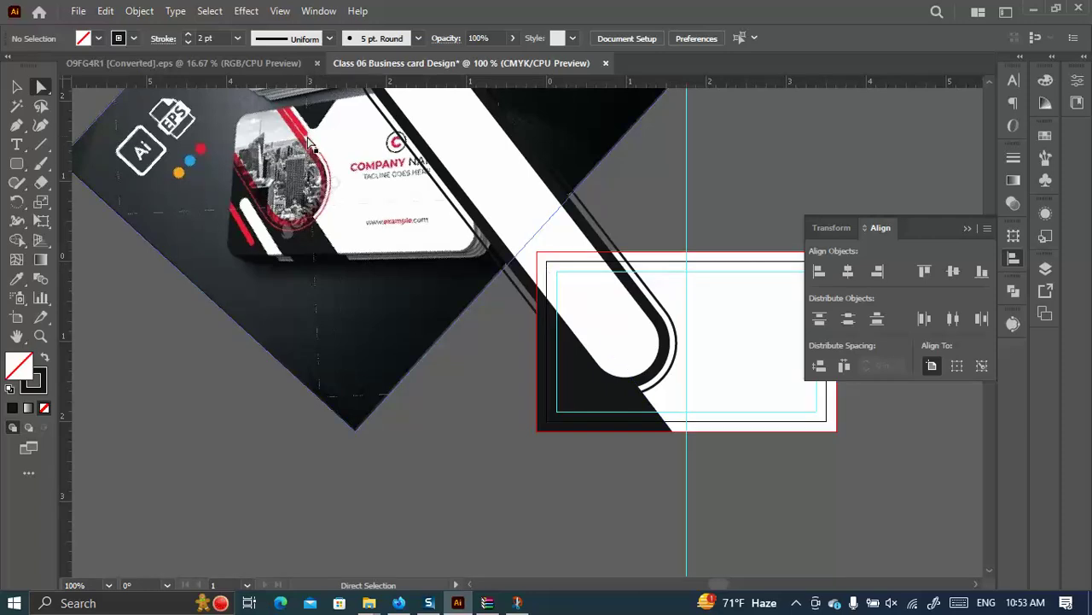
scroll(309, 145, up, 2)
scroll(308, 175, up, 1)
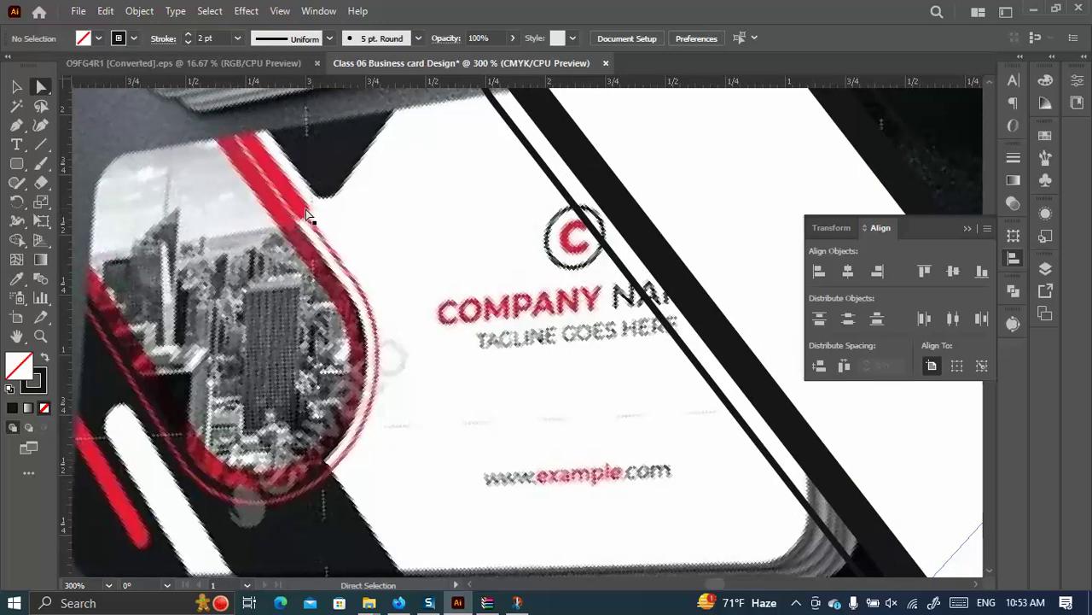
scroll(289, 219, down, 2)
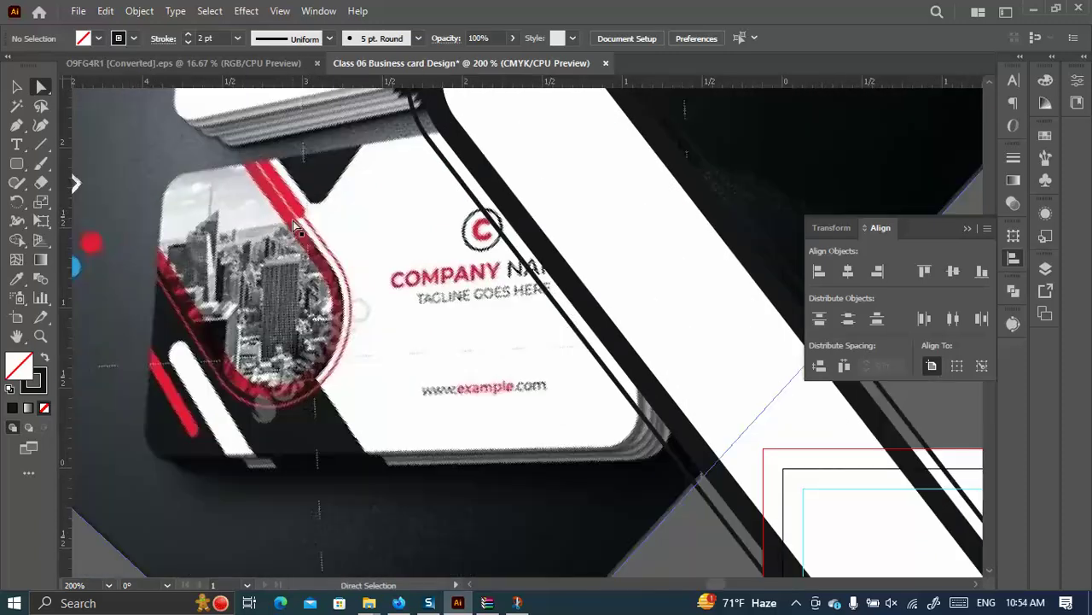
scroll(290, 220, down, 1)
drag(586, 357, 655, 282)
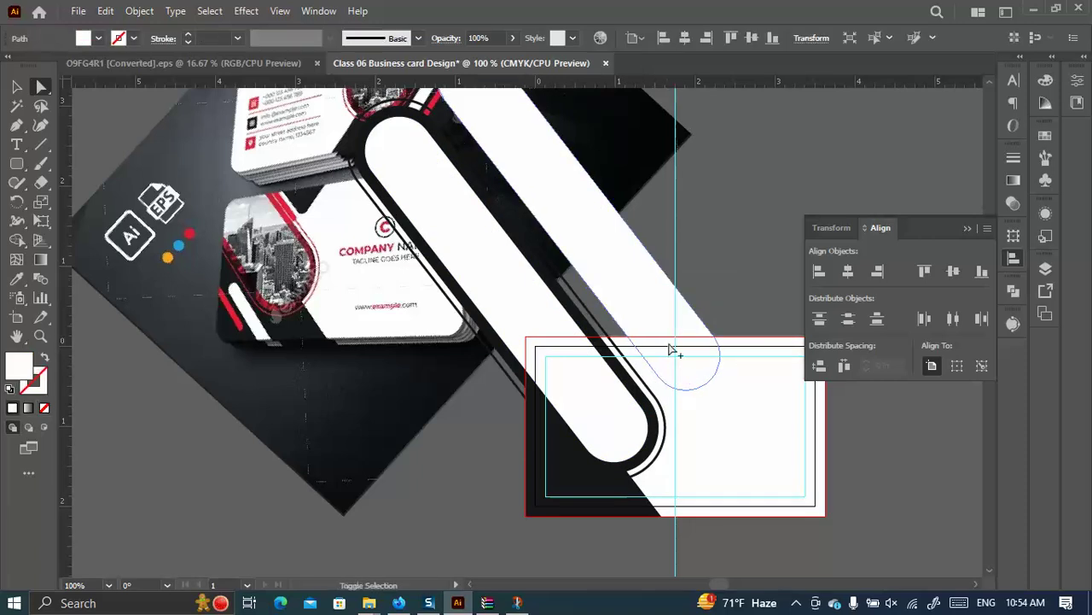
click(719, 291)
click(481, 242)
key(v)
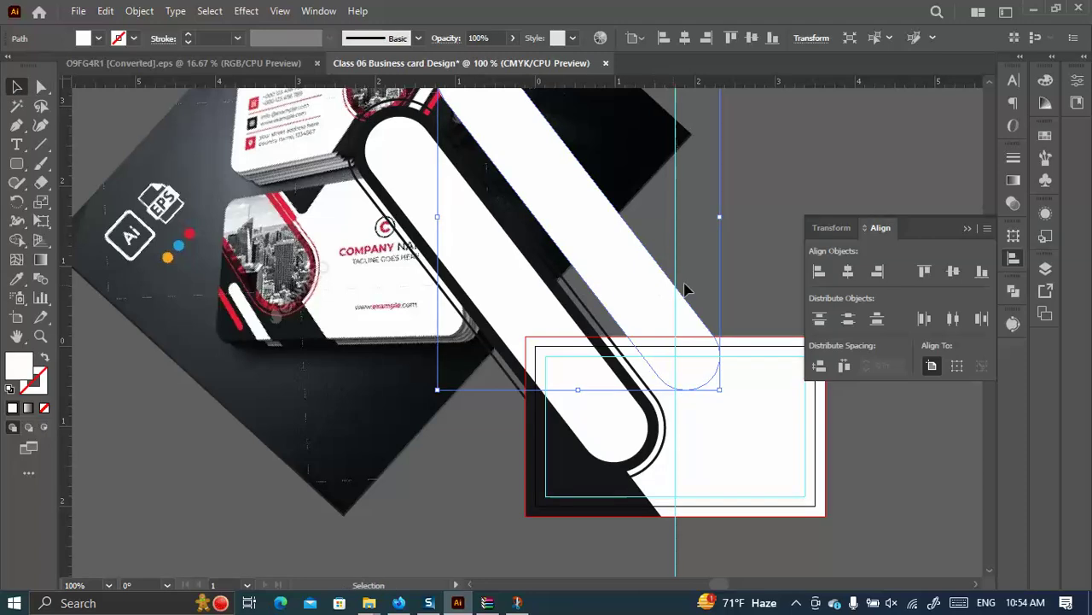
click(695, 287)
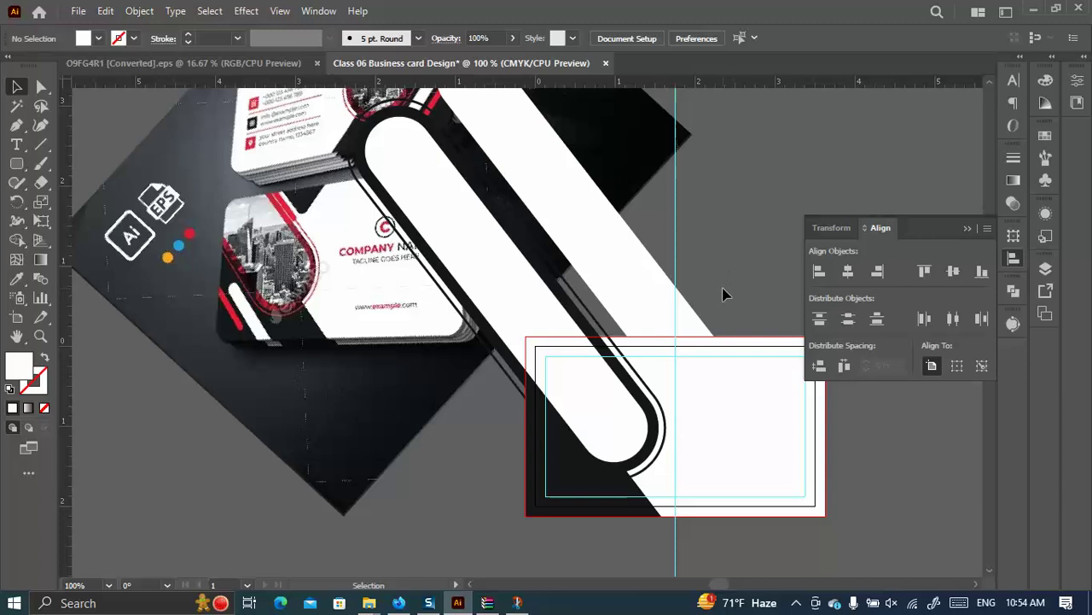
key(a)
key(ctrl+z)
key(v)
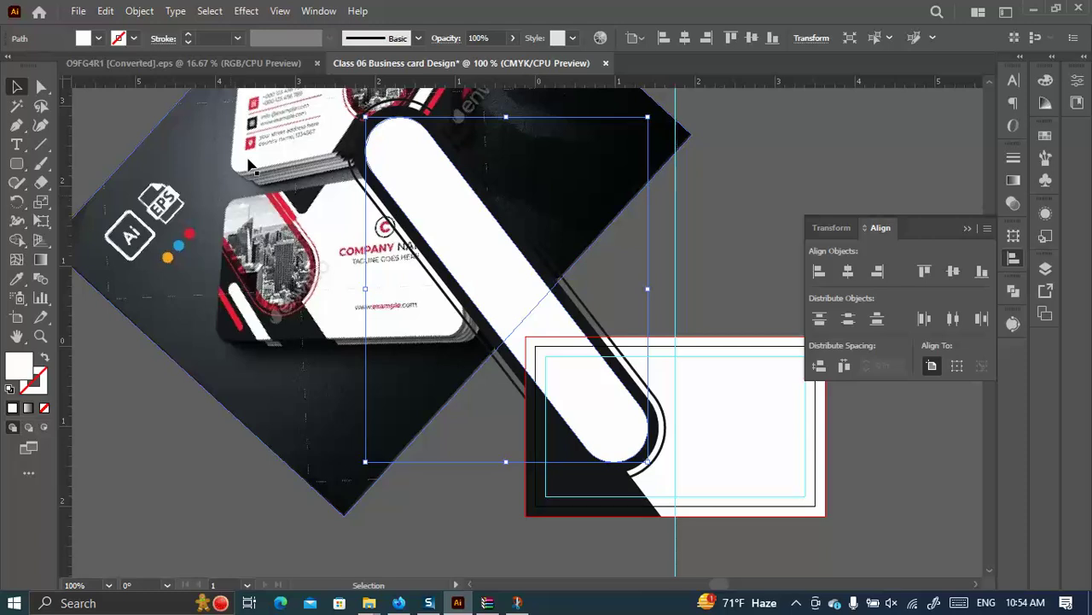
Draw a white rounded square near the card's top edge and rotate it about 40°.
scroll(495, 293, down, 5)
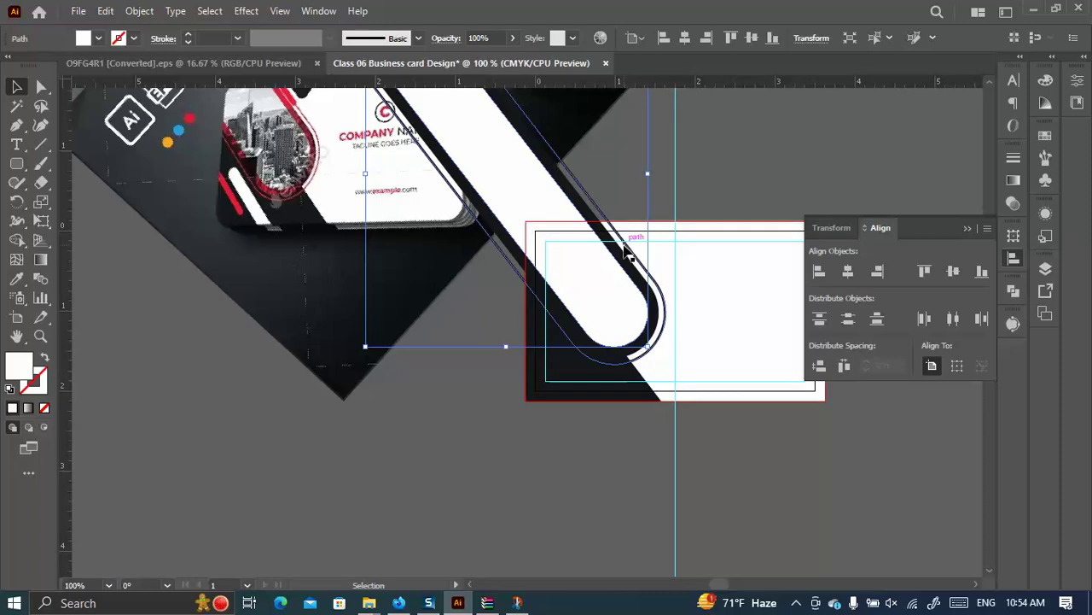
scroll(628, 245, up, 2)
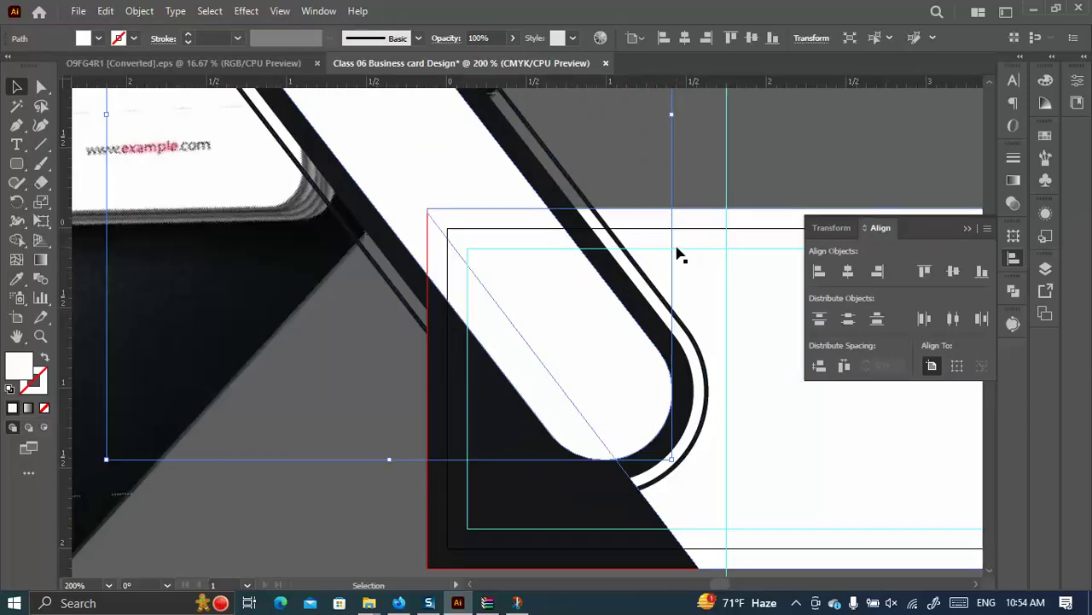
click(17, 163)
drag(604, 147, 763, 312)
drag(767, 145, 698, 119)
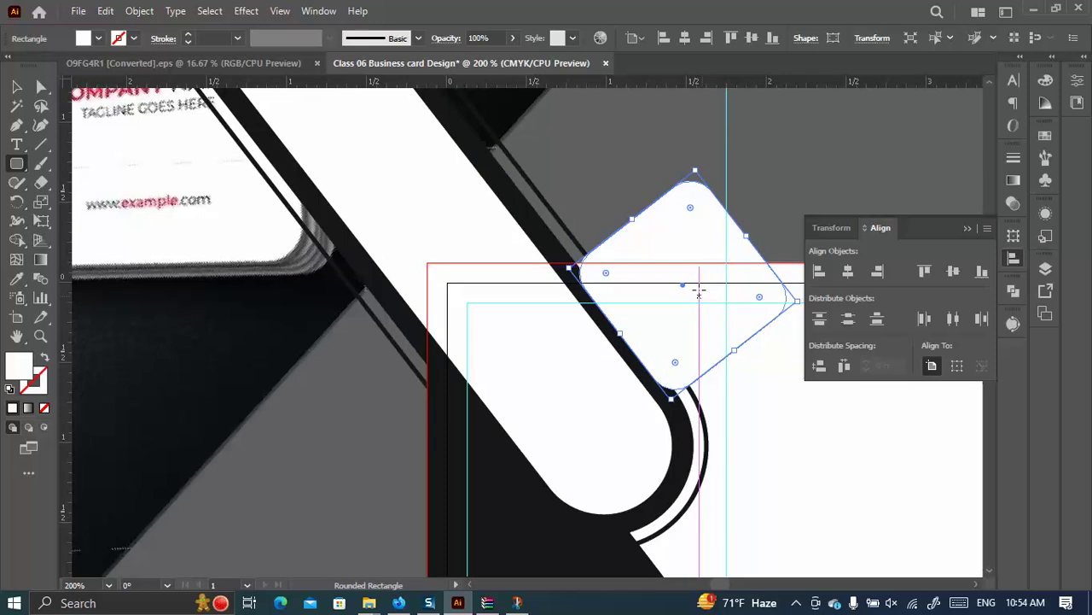
Move the rounded square up and right, then shift it left together with the thin diagonal outline.
click(17, 88)
drag(675, 336, 691, 289)
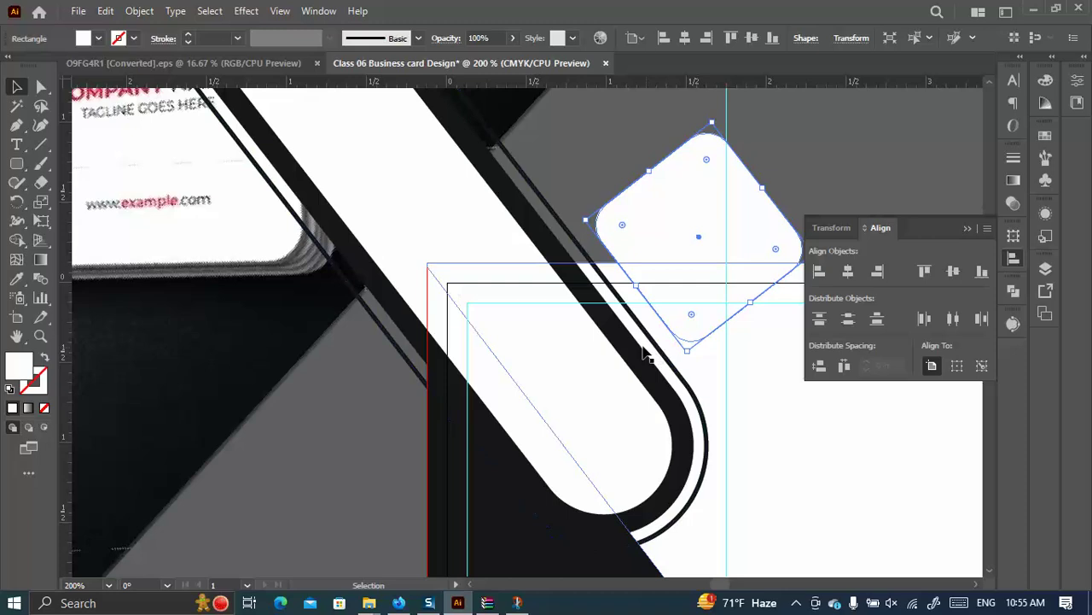
scroll(621, 334, down, 2)
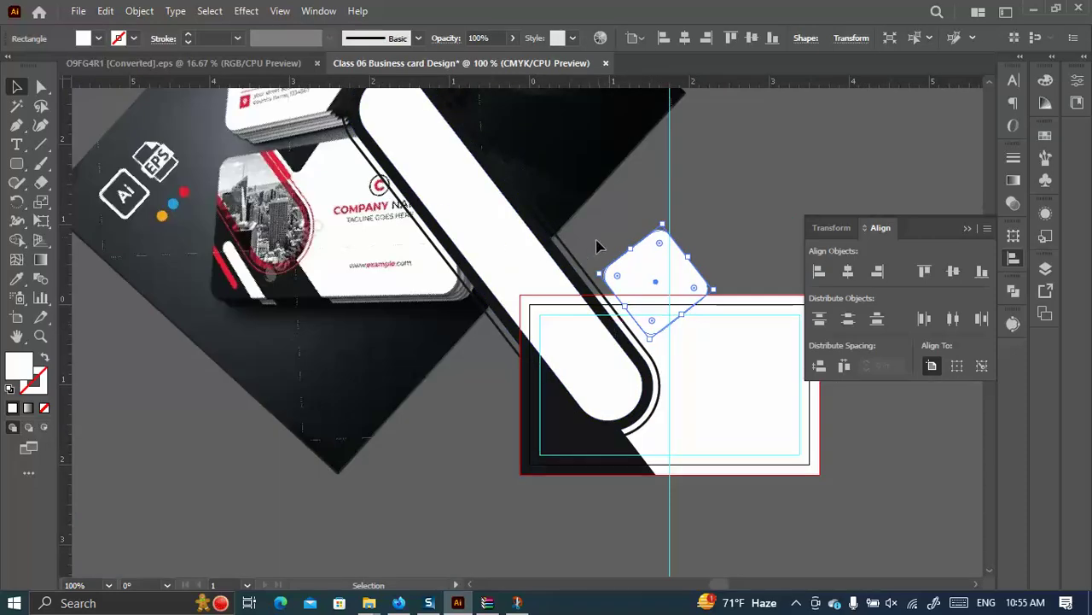
drag(595, 244, 545, 275)
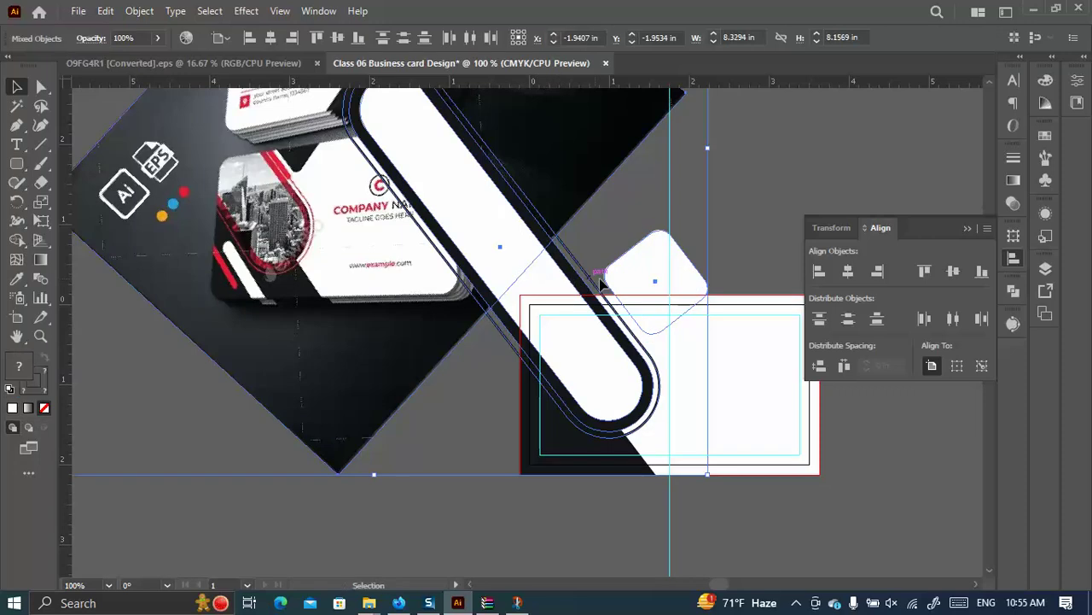
click(595, 229)
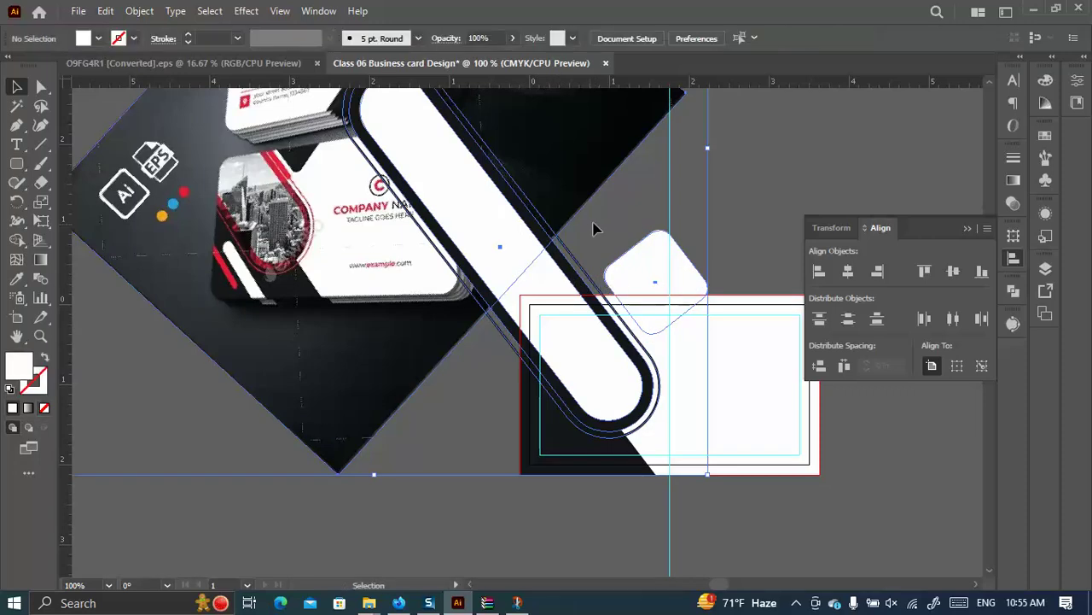
click(564, 288)
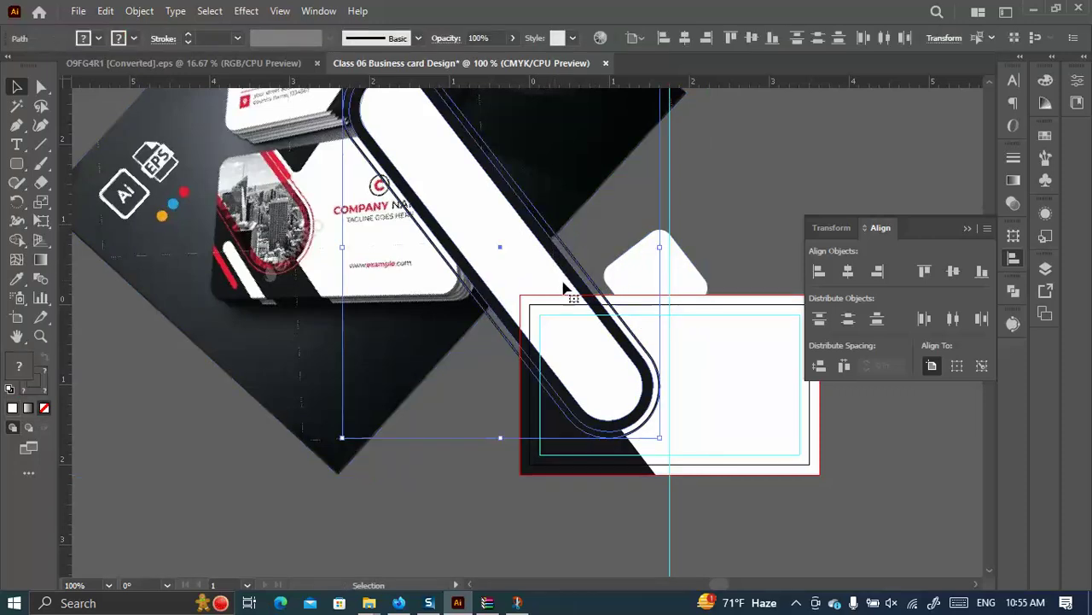
shift+click(642, 279)
drag(641, 279, 626, 279)
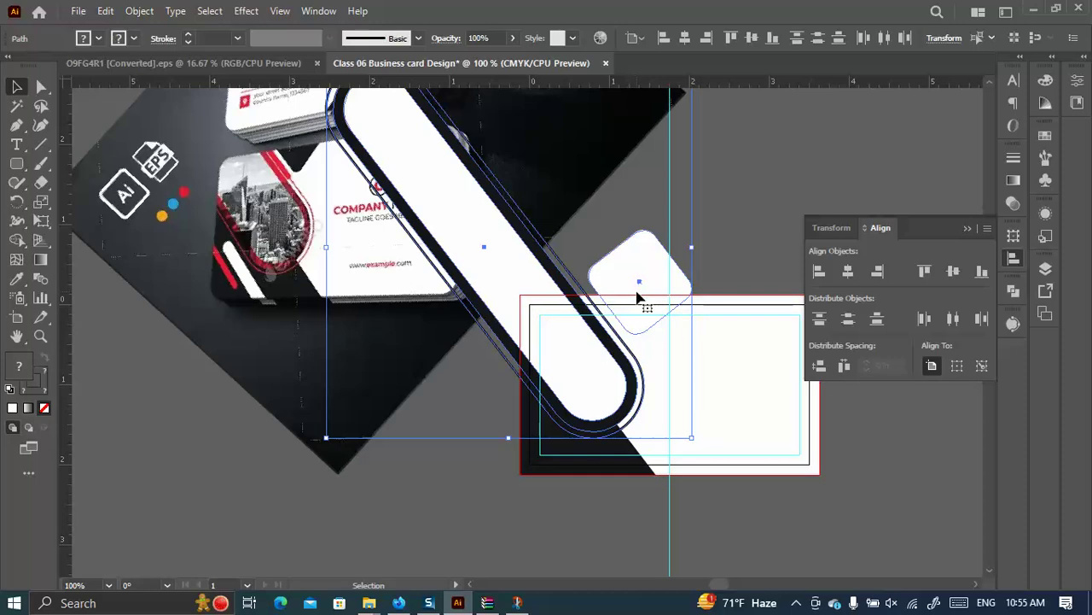
Nudge the rounded square slightly left into place against the band's outline.
click(623, 219)
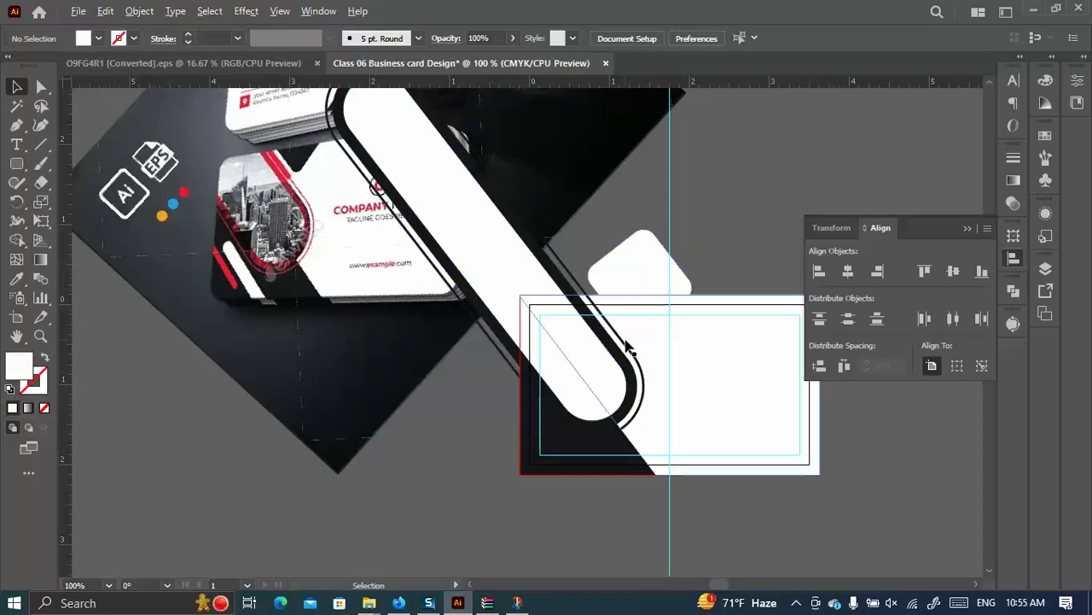
scroll(618, 282, up, 3)
drag(633, 218, 625, 222)
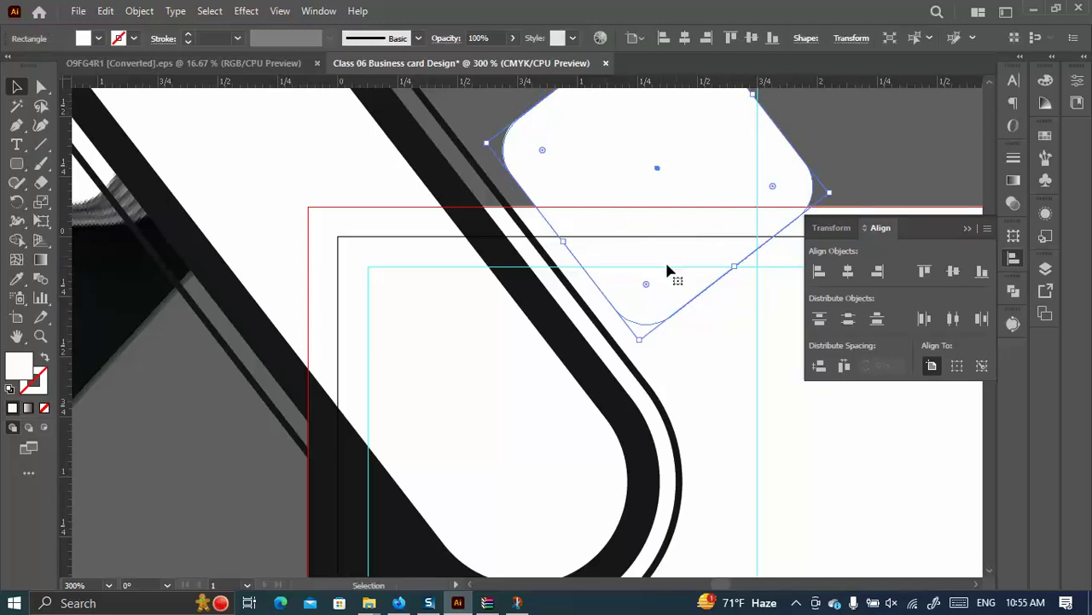
scroll(643, 282, down, 2)
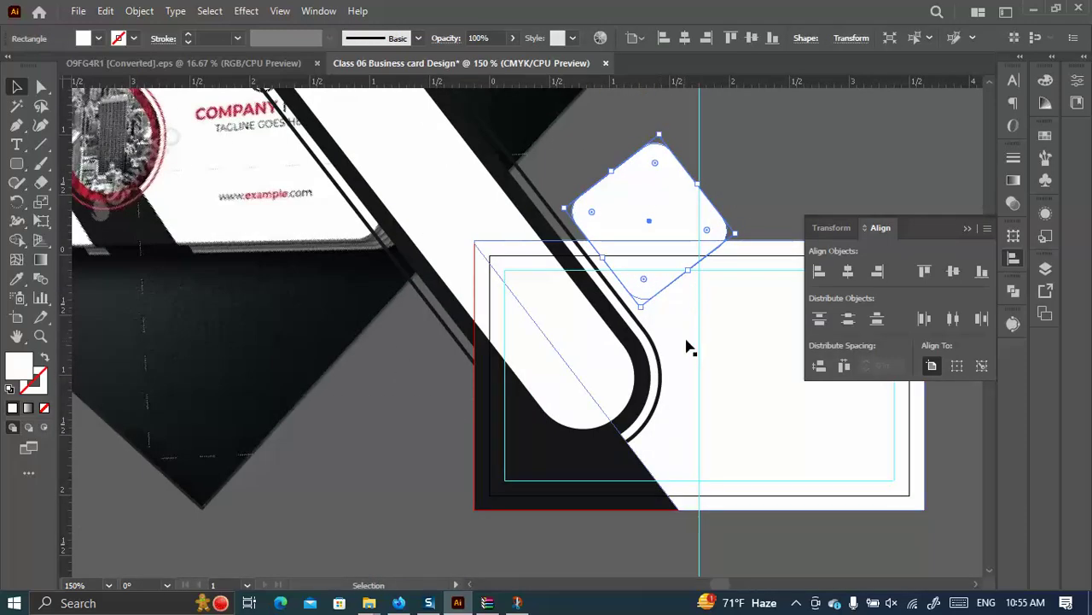
scroll(688, 342, down, 1)
scroll(313, 153, up, 3)
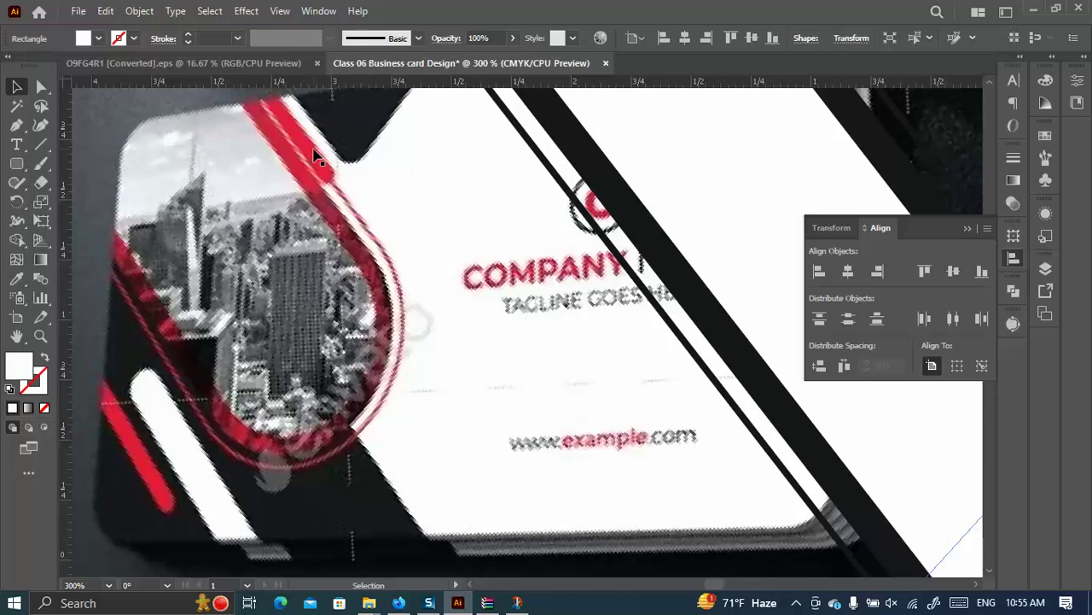
scroll(363, 188, down, 4)
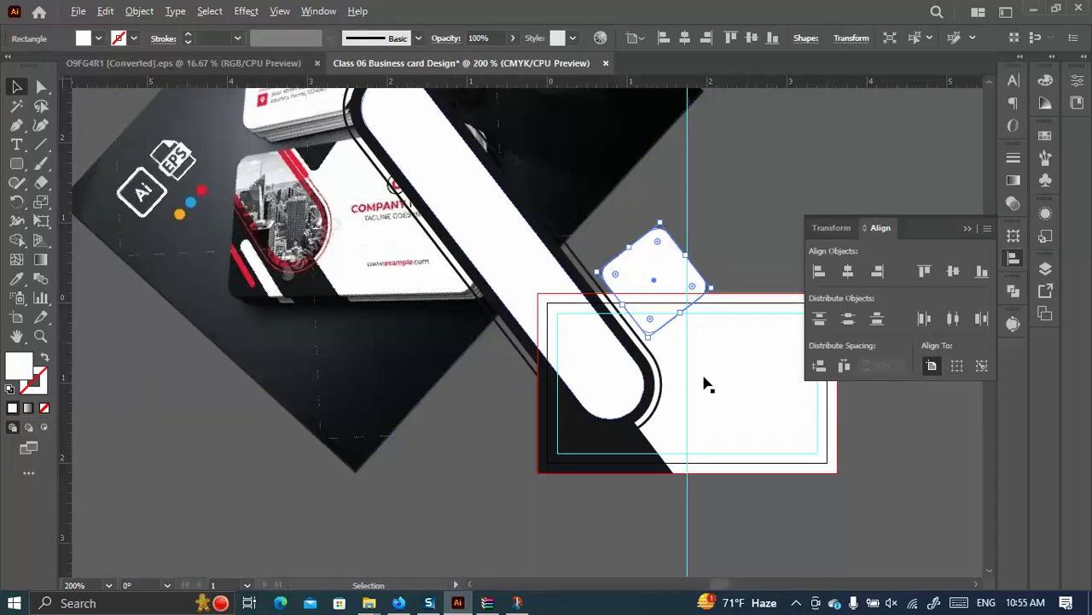
scroll(572, 307, up, 3)
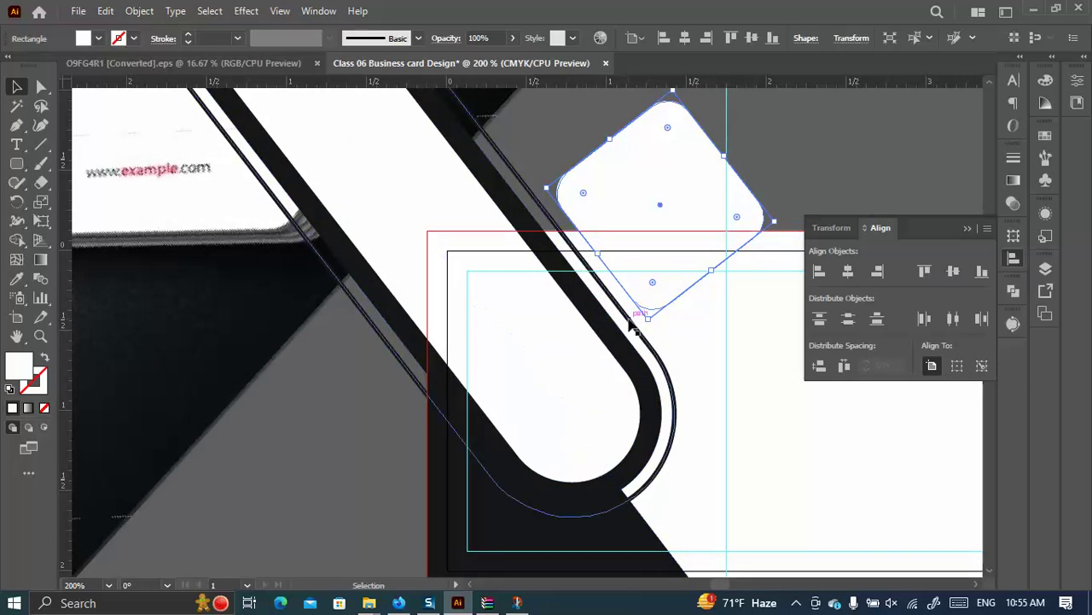
scroll(651, 310, up, 2)
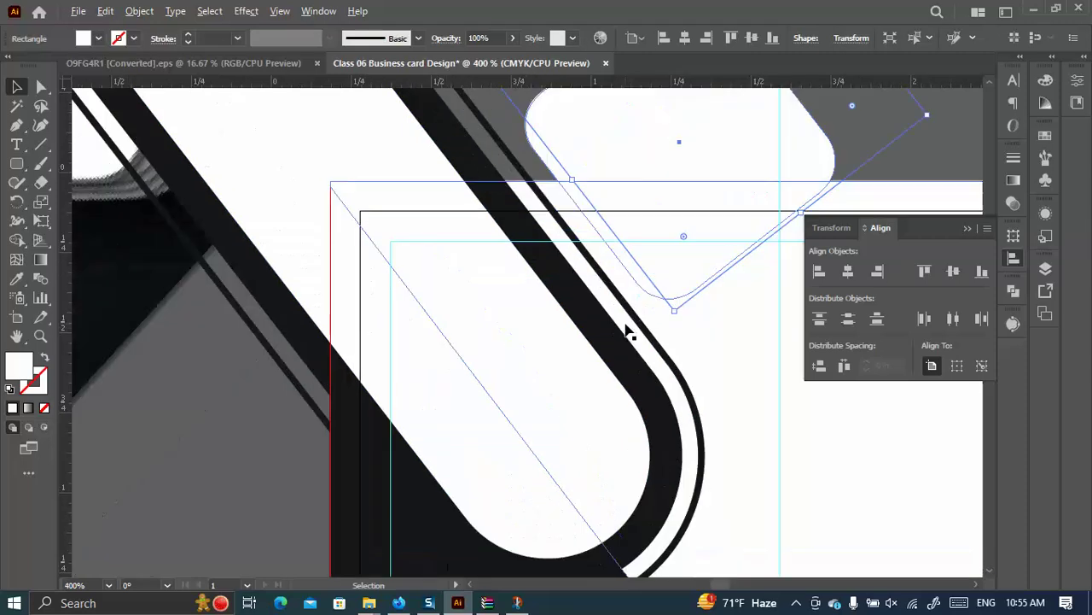
Draw two short cut lines across the thin outline and select them along with the curved path.
key(backslash)
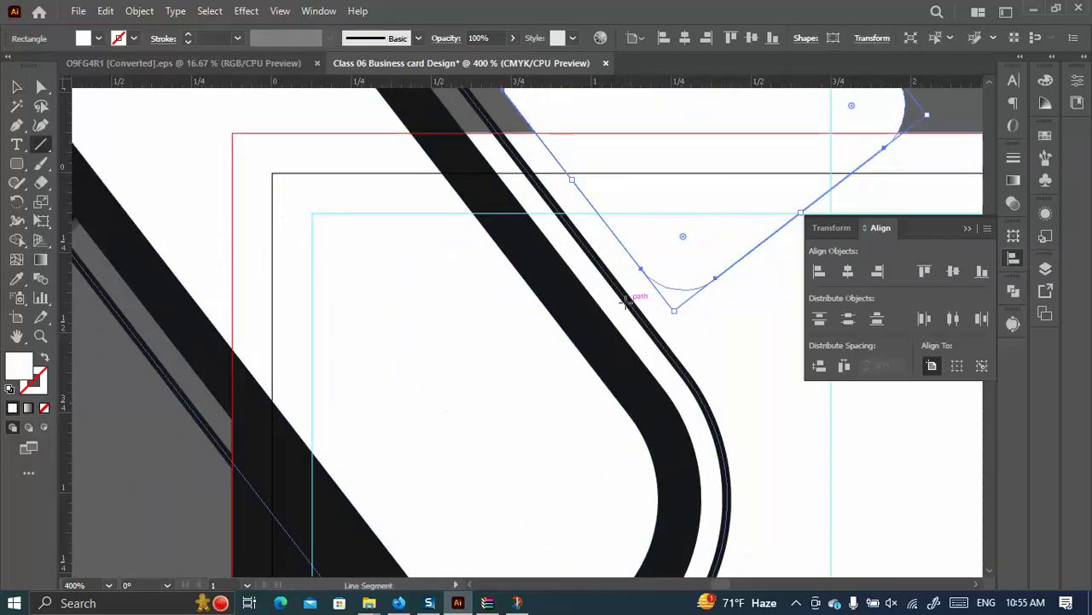
drag(621, 307, 641, 292)
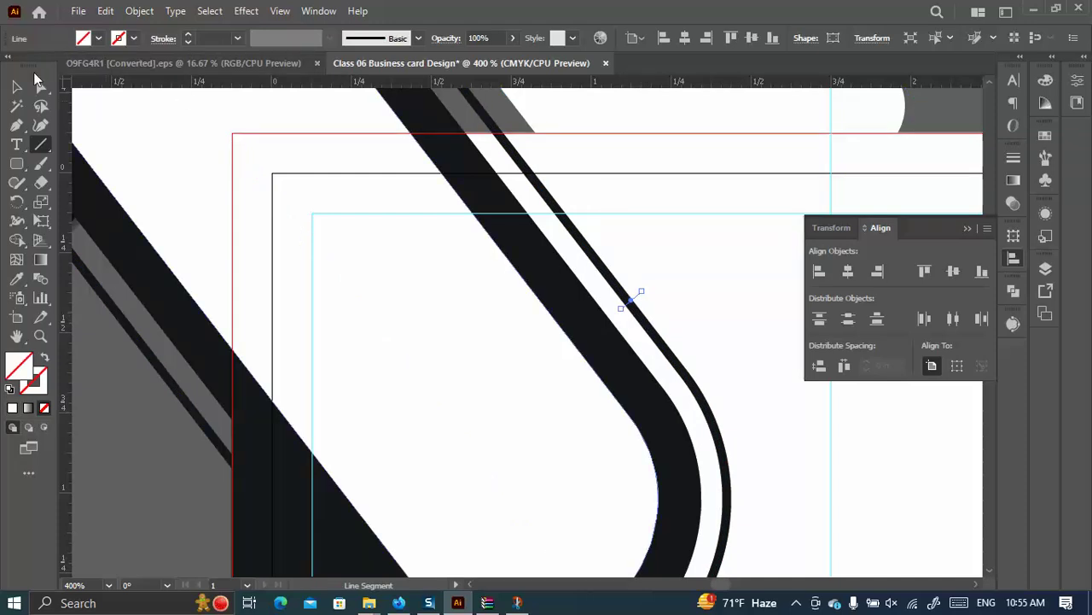
scroll(521, 285, down, 2)
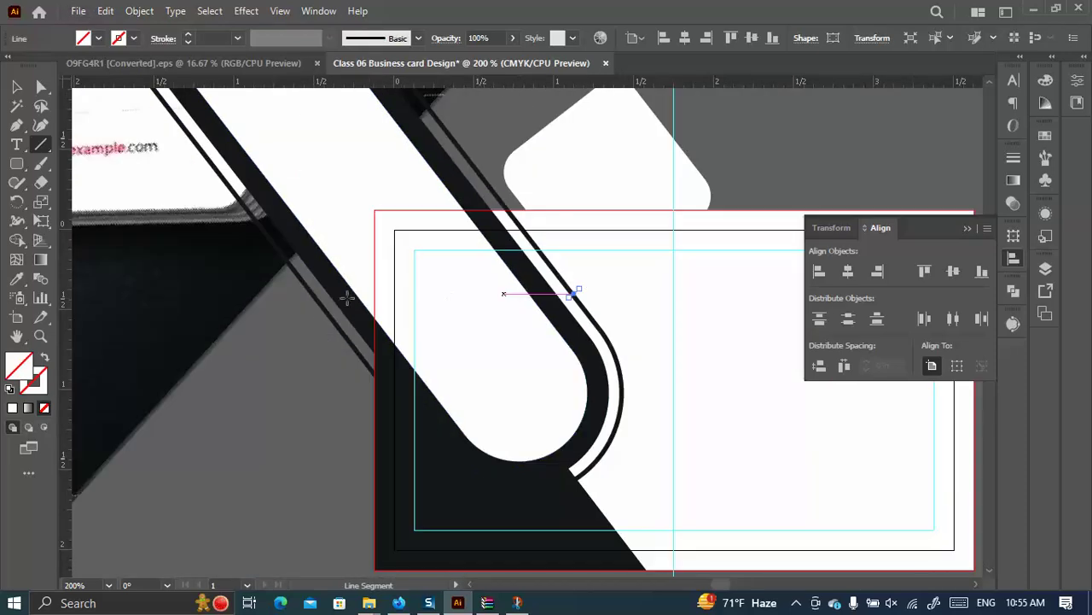
drag(329, 307, 317, 318)
click(13, 85)
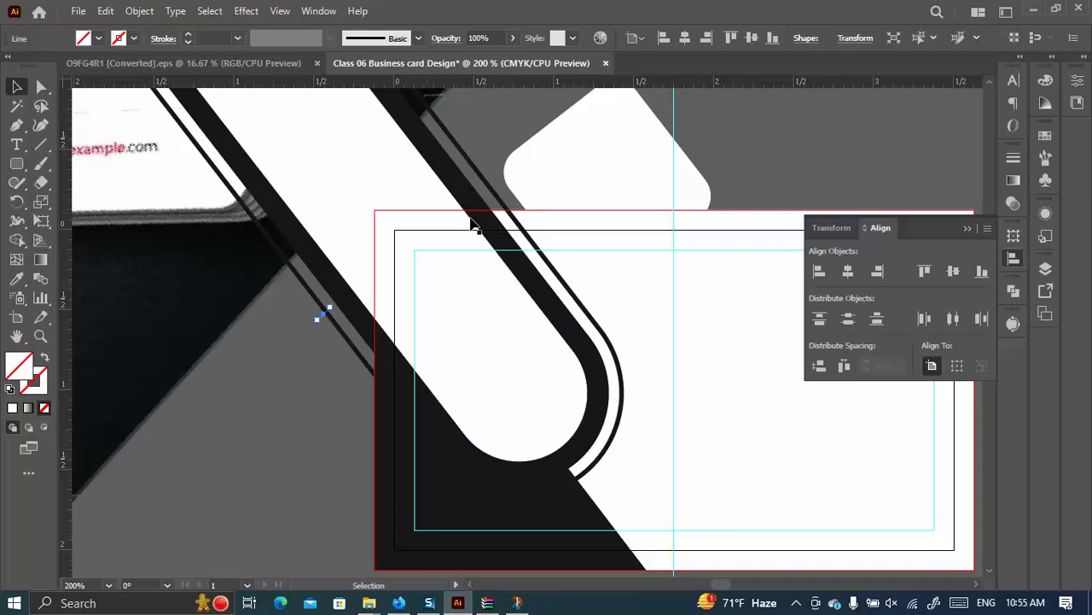
shift+click(579, 294)
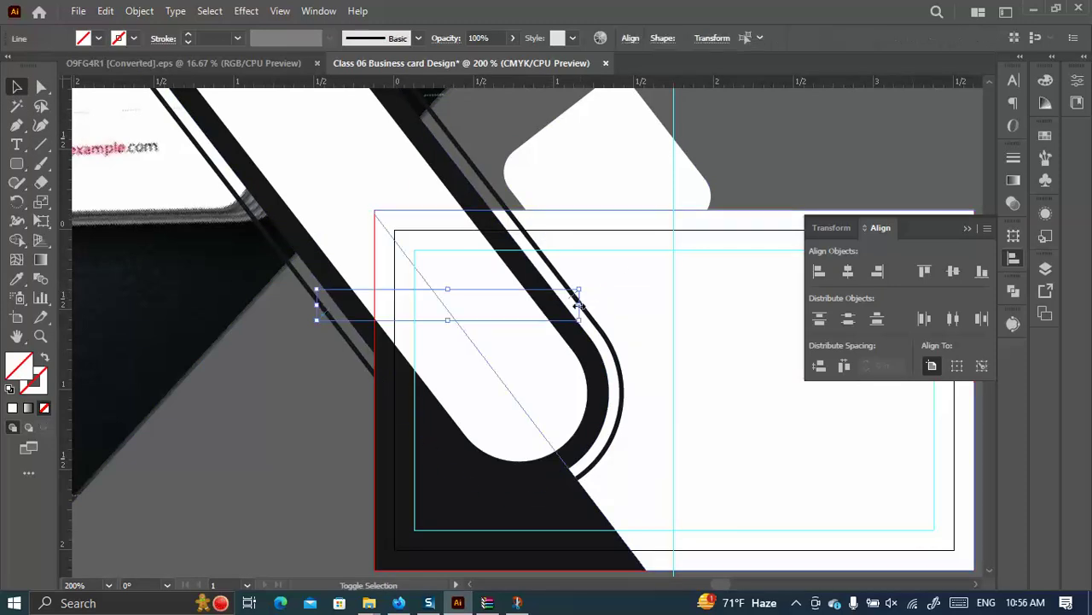
shift+click(299, 279)
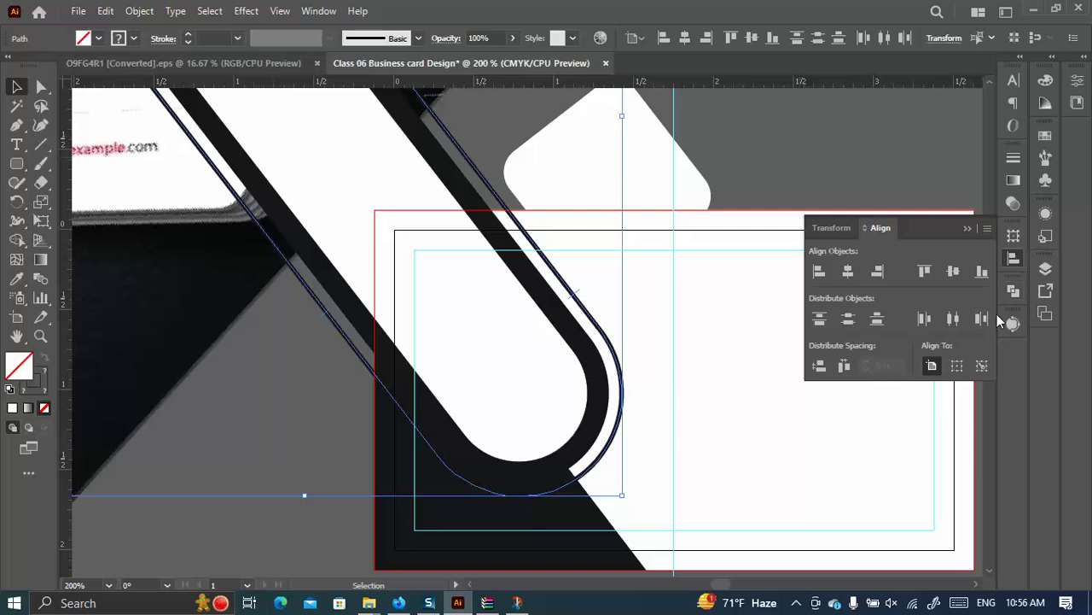
Split the outline at the cut lines with Pathfinder Outline and give the pieces a black 1 pt stroke.
click(1014, 290)
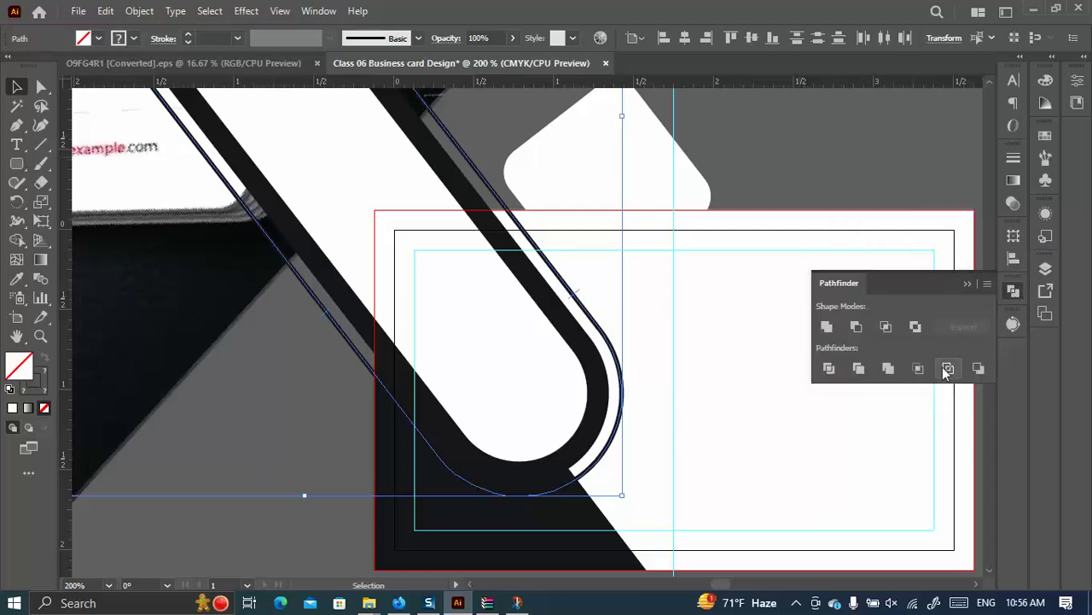
click(948, 369)
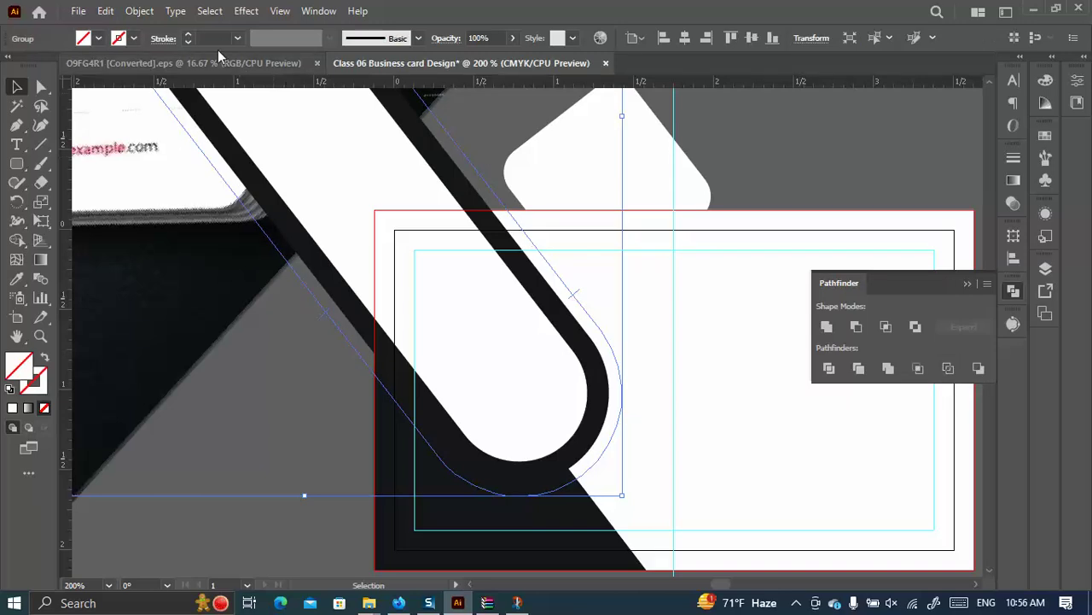
click(189, 34)
click(189, 34)
click(197, 38)
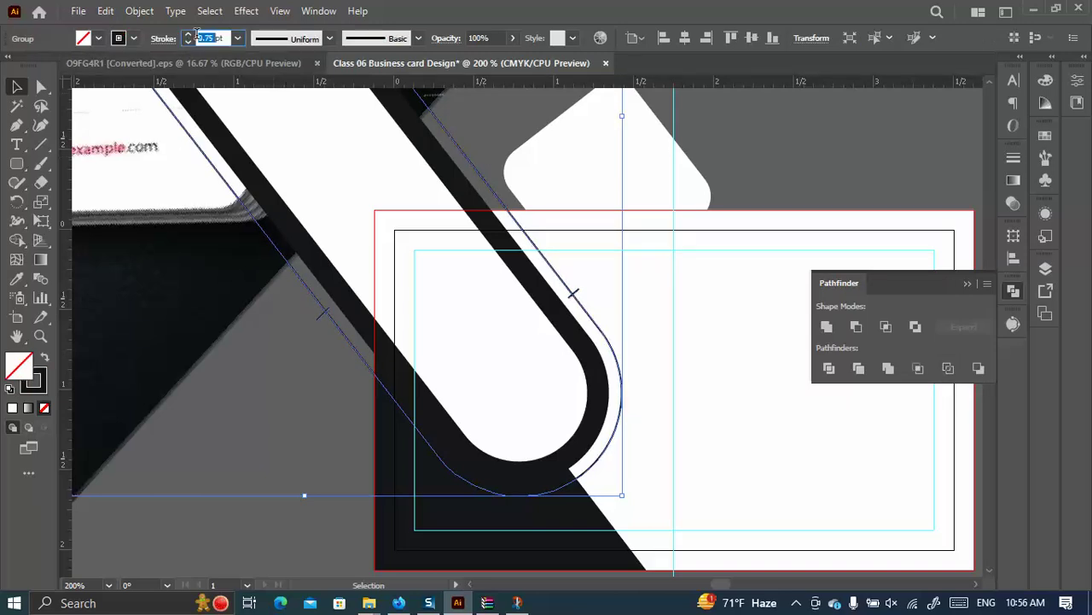
text(1)
key(Return)
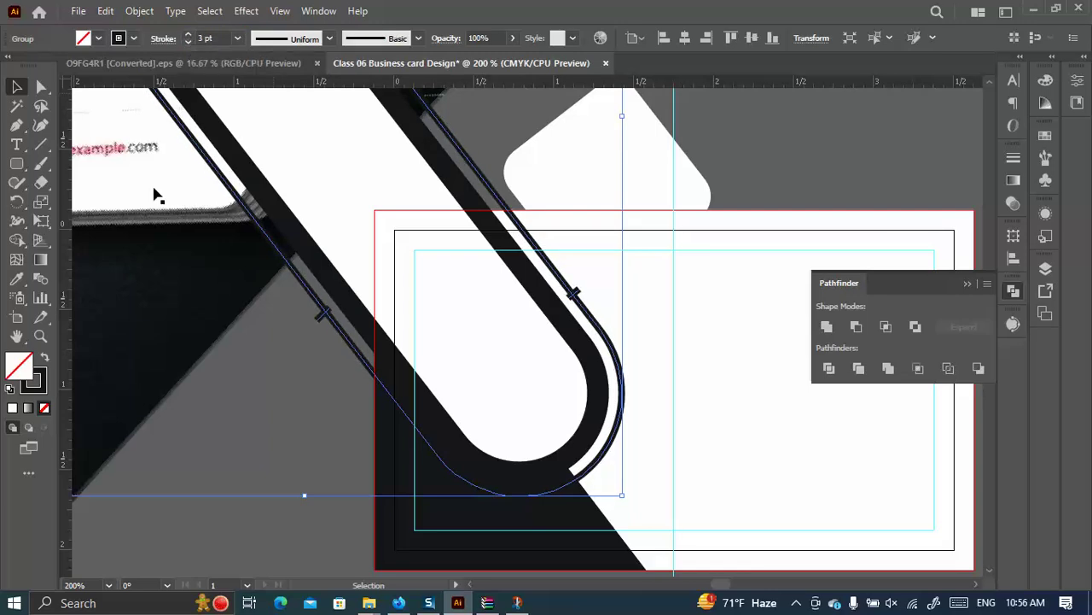
Ungroup the outline pieces and move the small dash piece out of the way.
click(267, 351)
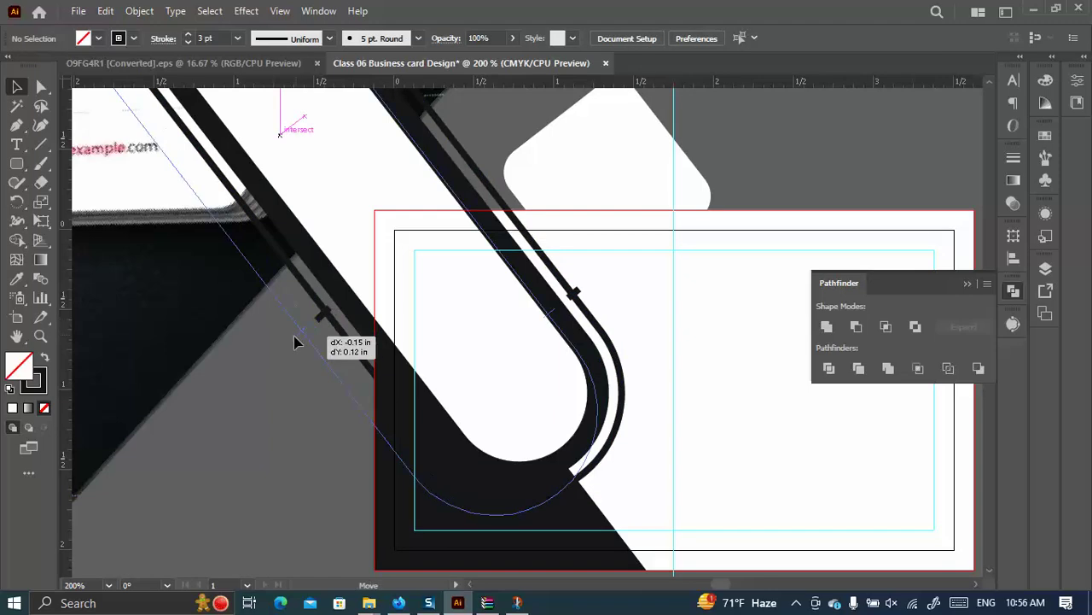
click(306, 333)
right_click(303, 333)
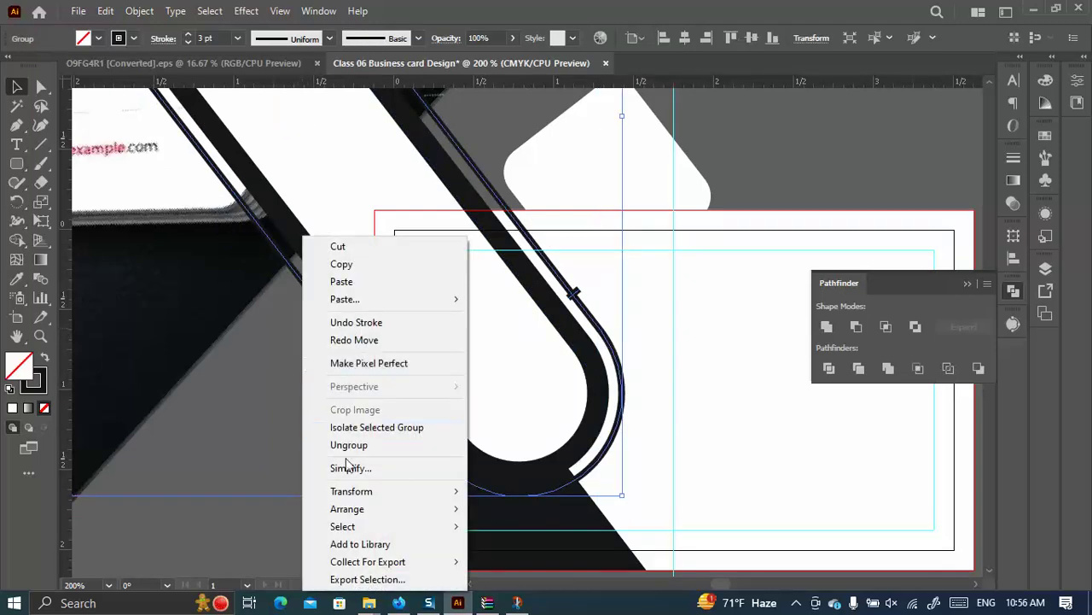
click(356, 444)
click(291, 335)
drag(315, 322, 293, 359)
click(303, 350)
drag(329, 324, 490, 319)
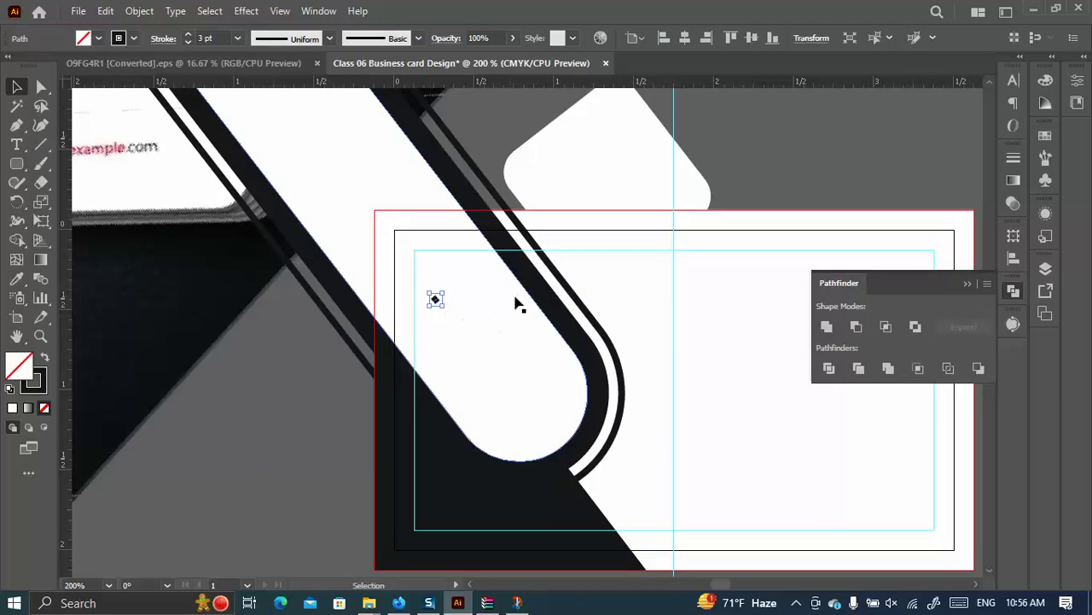
Thicken the diagonal line's stroke to 7 pt and move the small diamond piece off the card.
click(545, 257)
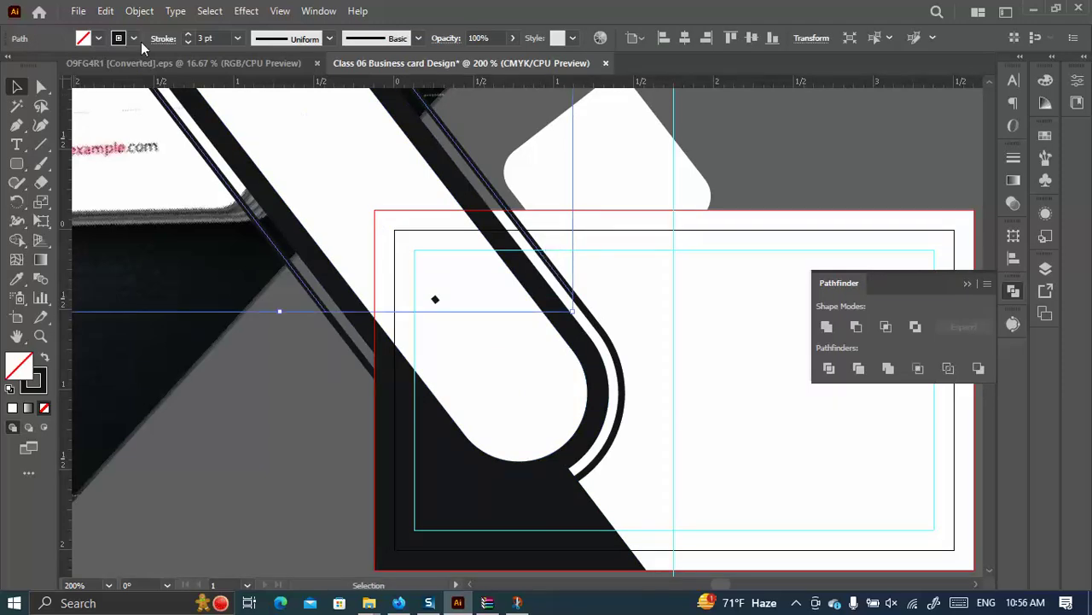
click(189, 37)
click(189, 37)
click(189, 37)
click(190, 37)
click(190, 37)
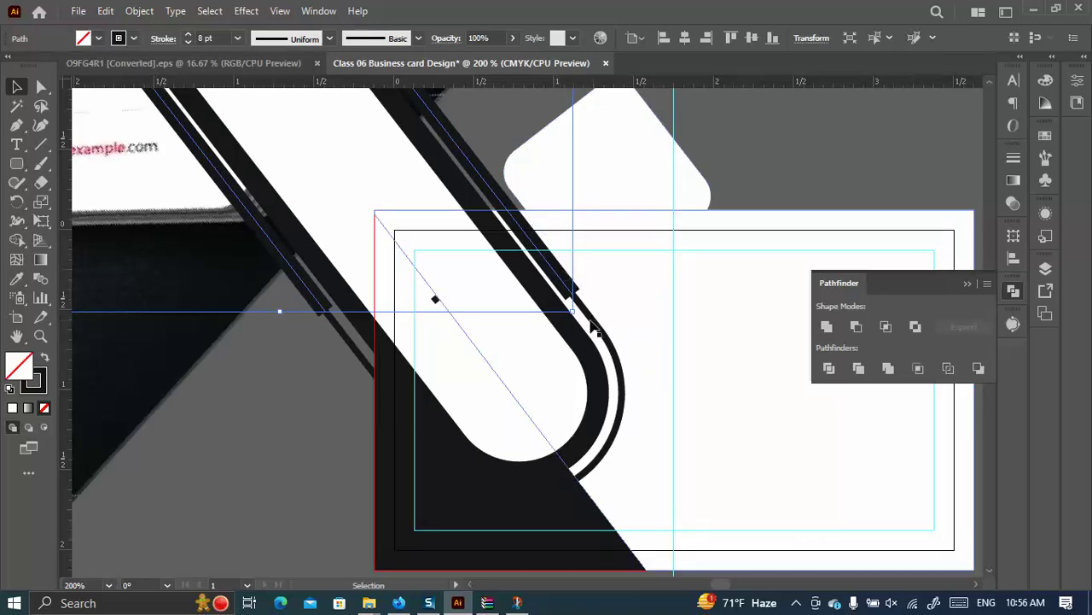
mouse_move(439, 300)
mouse_down()
mouse_move(287, 303)
mouse_move(215, 367)
mouse_move(264, 337)
mouse_move(260, 325)
mouse_up()
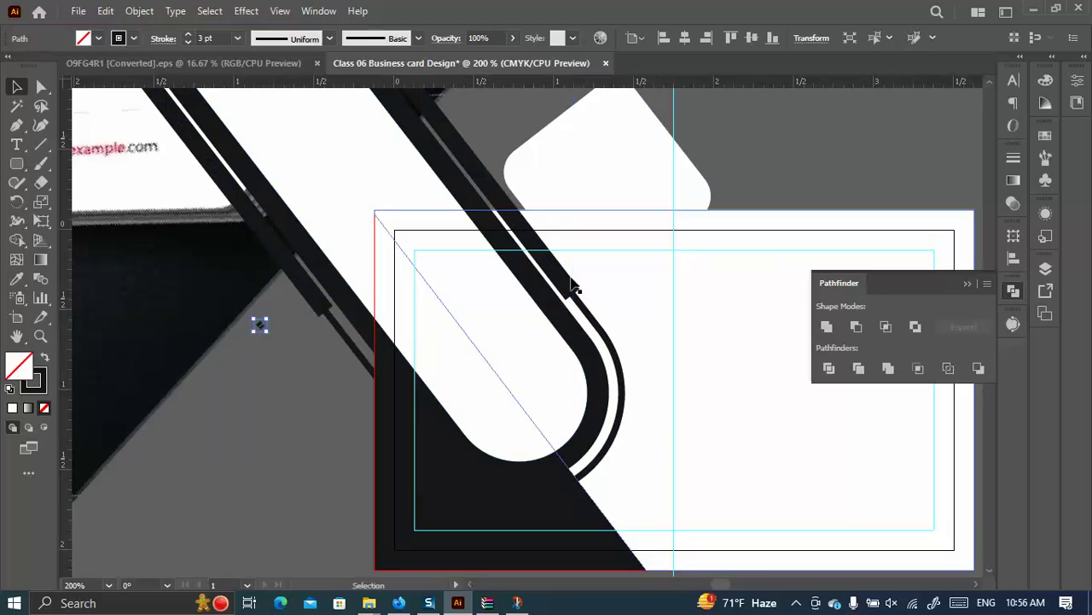
Give the black diagonal line round caps in the Stroke panel.
click(571, 303)
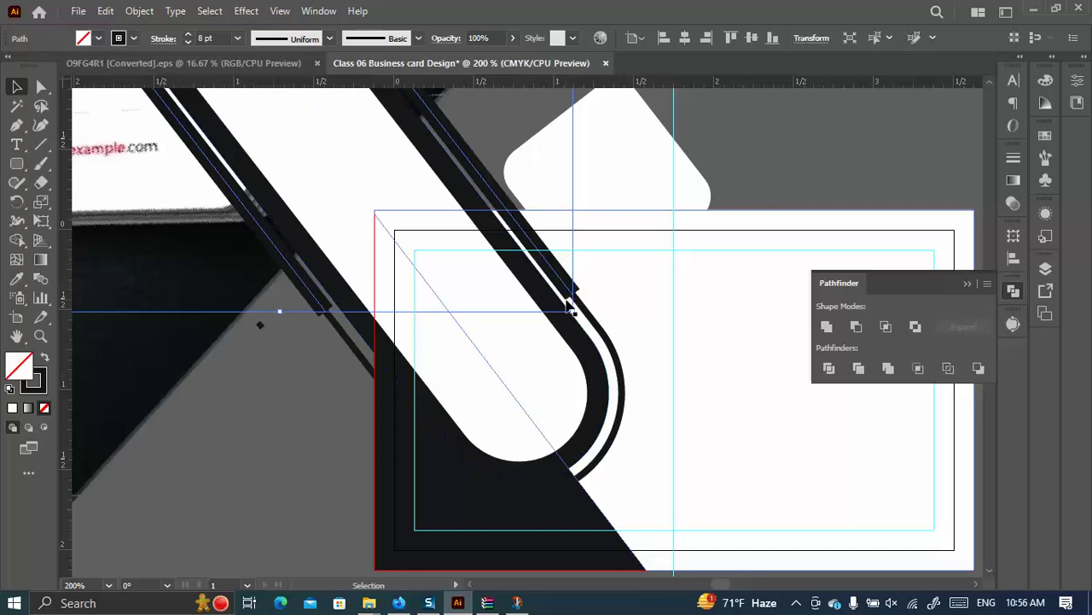
click(1013, 157)
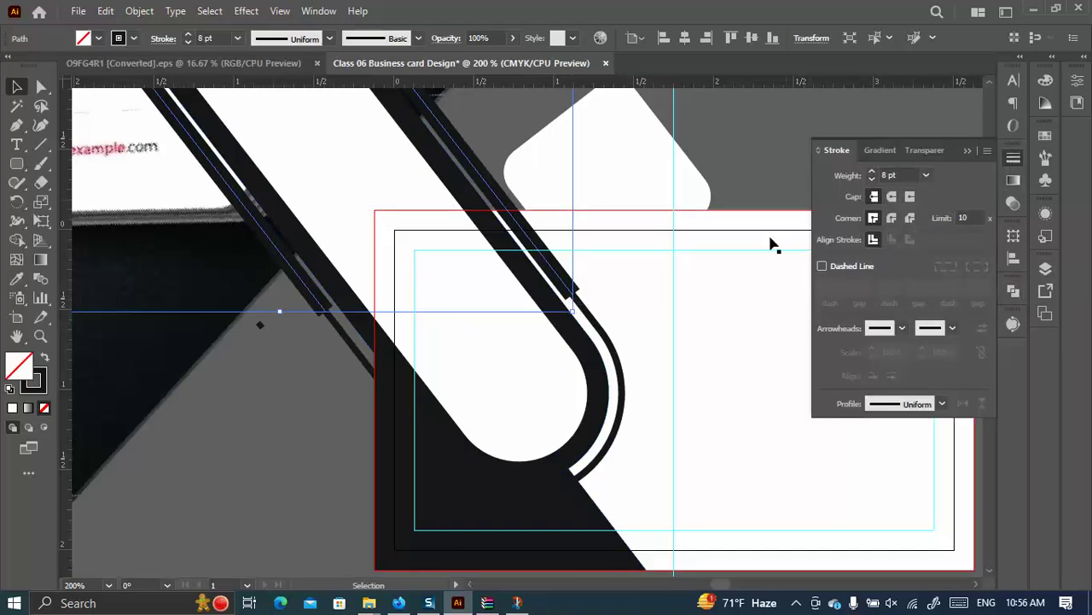
click(988, 151)
click(925, 160)
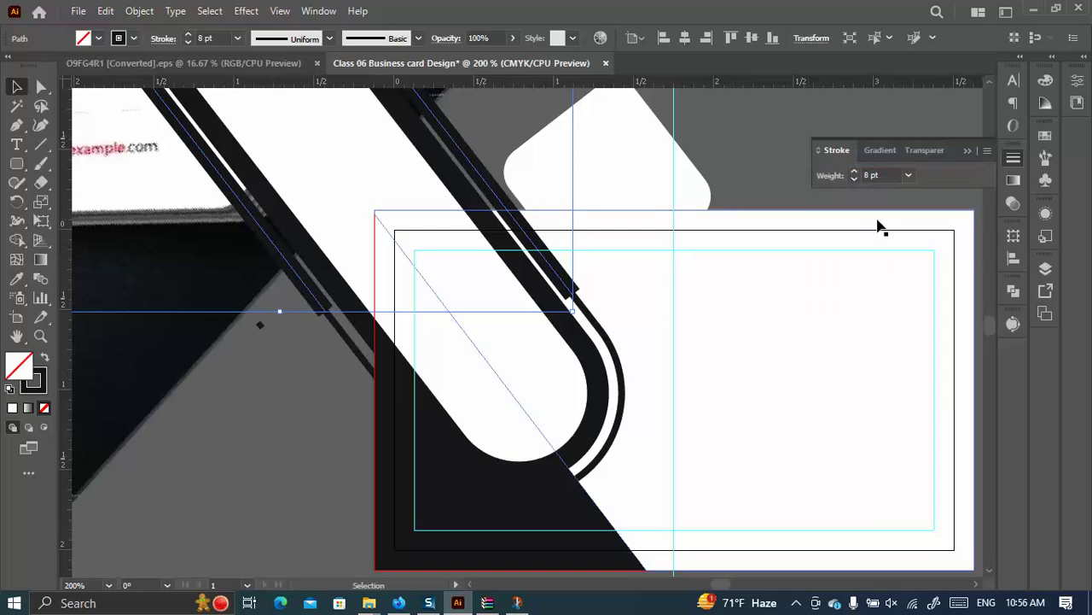
click(987, 153)
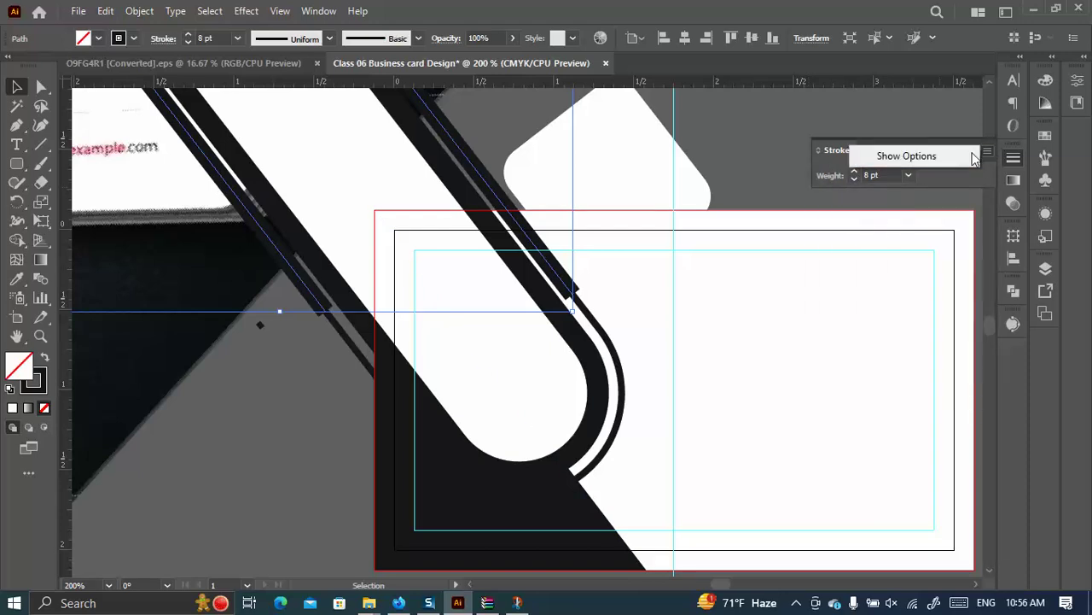
click(932, 158)
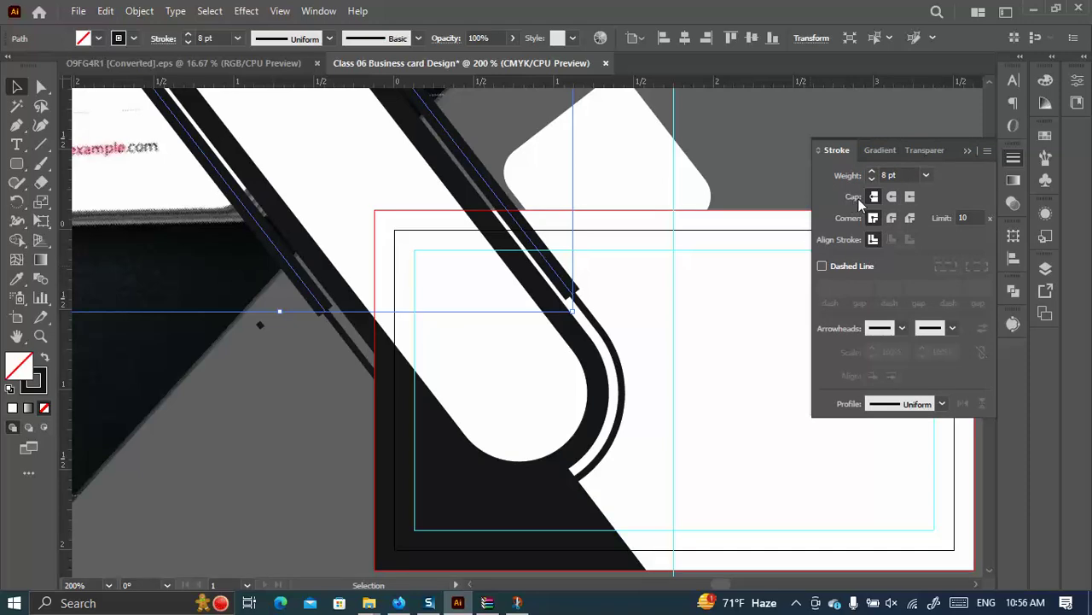
click(892, 197)
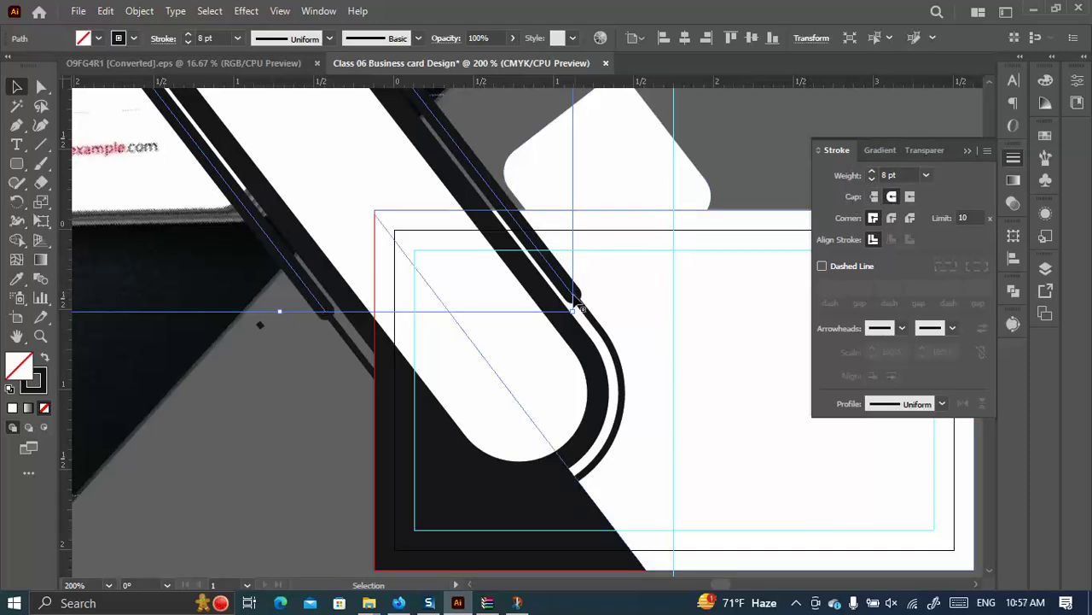
Bring the diagonal line in front of the white band.
click(757, 167)
right_click(567, 289)
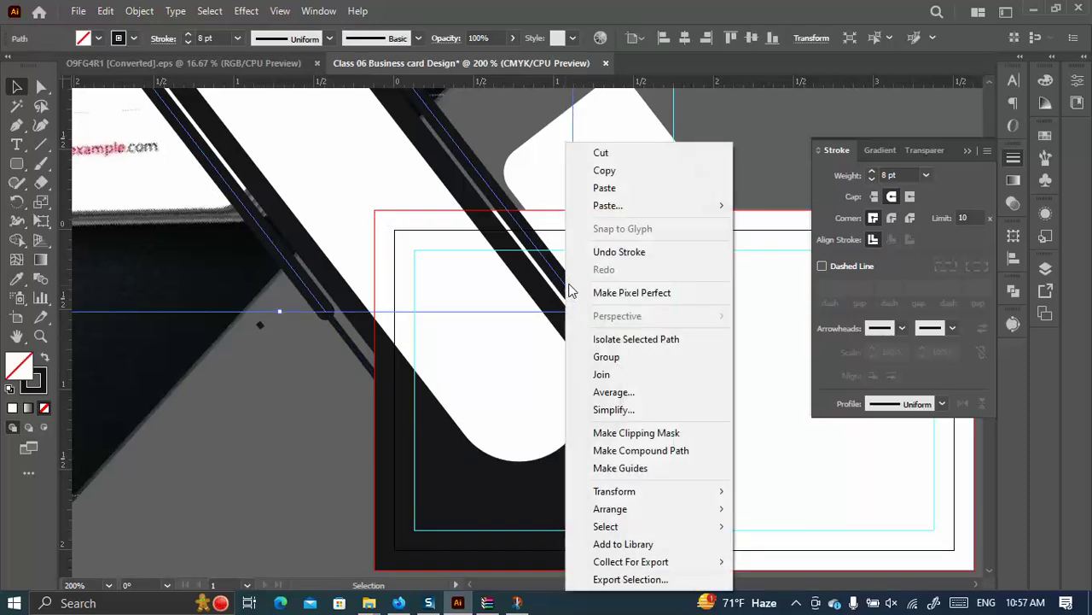
mouse_move(738, 511)
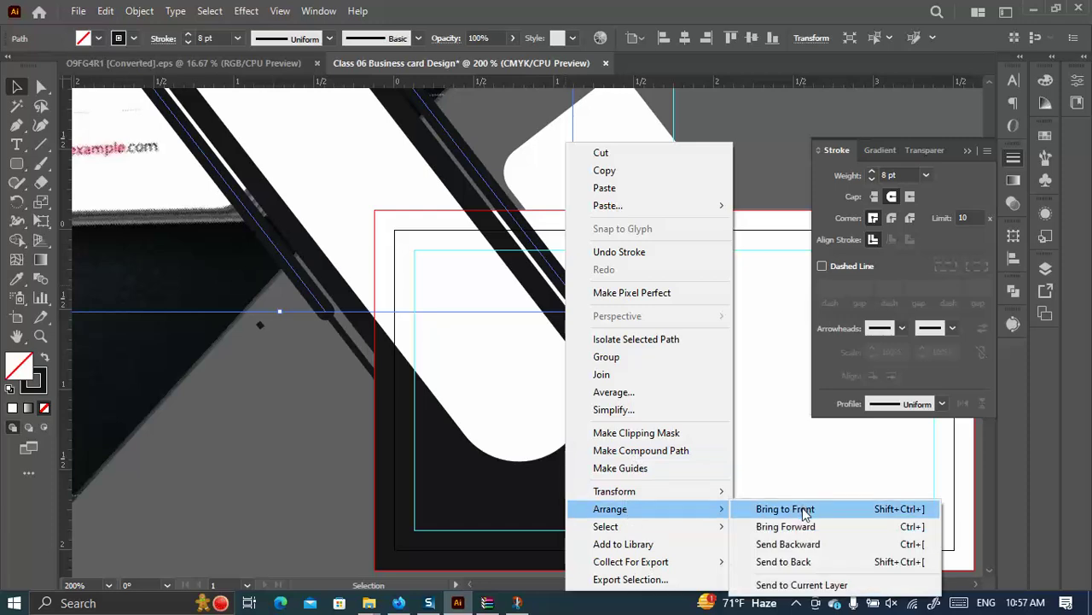
click(800, 509)
click(710, 210)
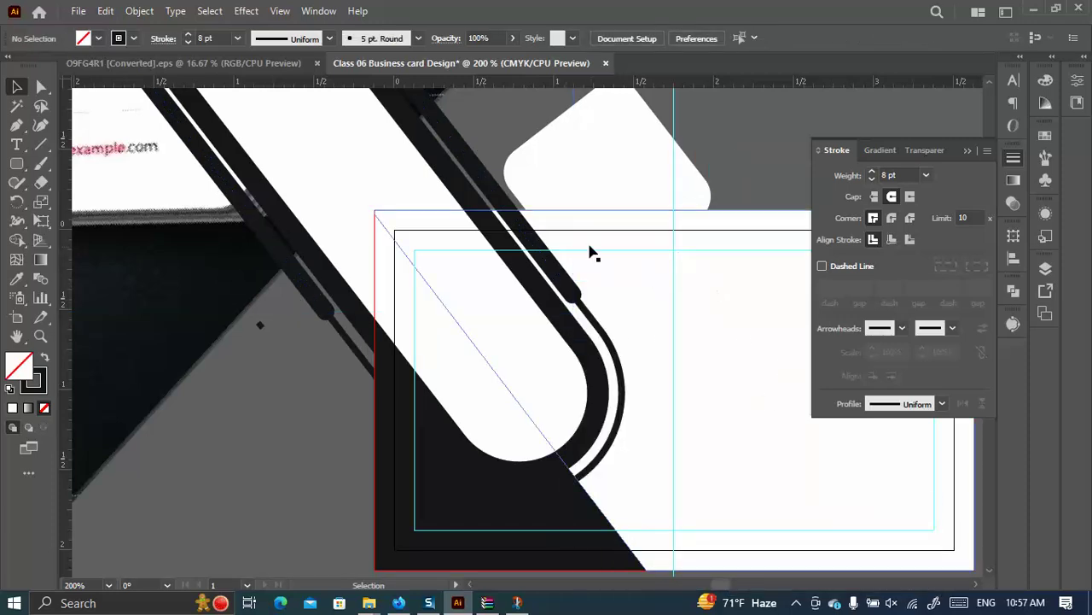
scroll(593, 252, down, 3)
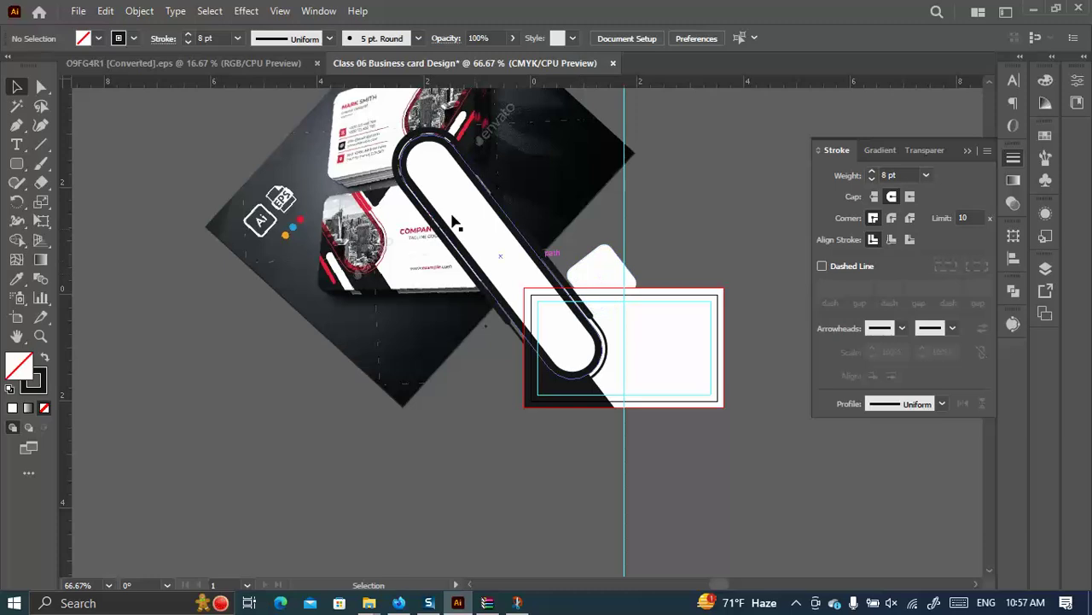
scroll(455, 222, up, 3)
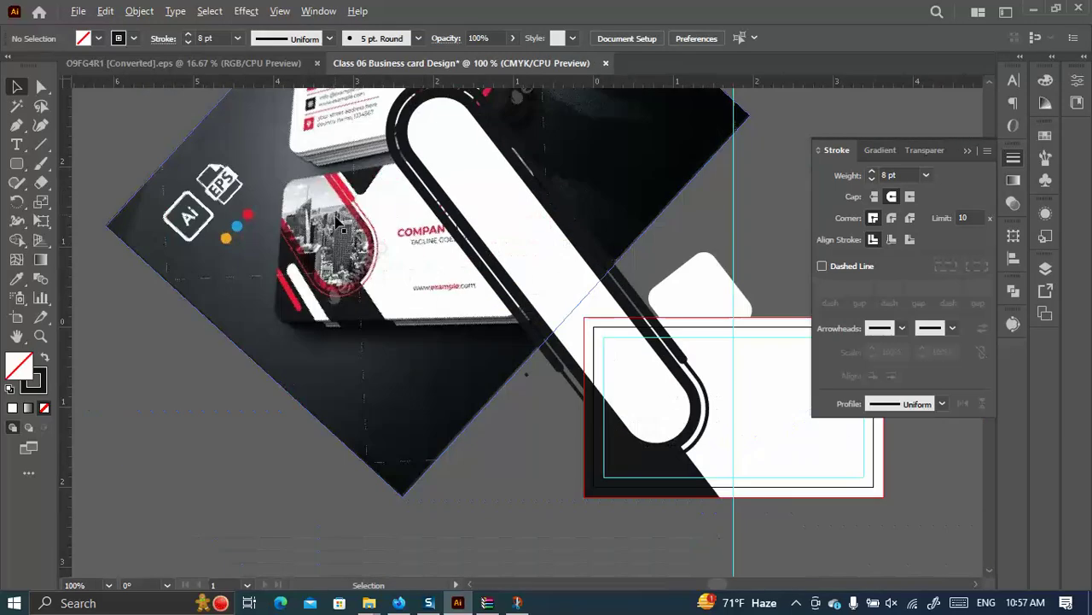
scroll(610, 349, down, 2)
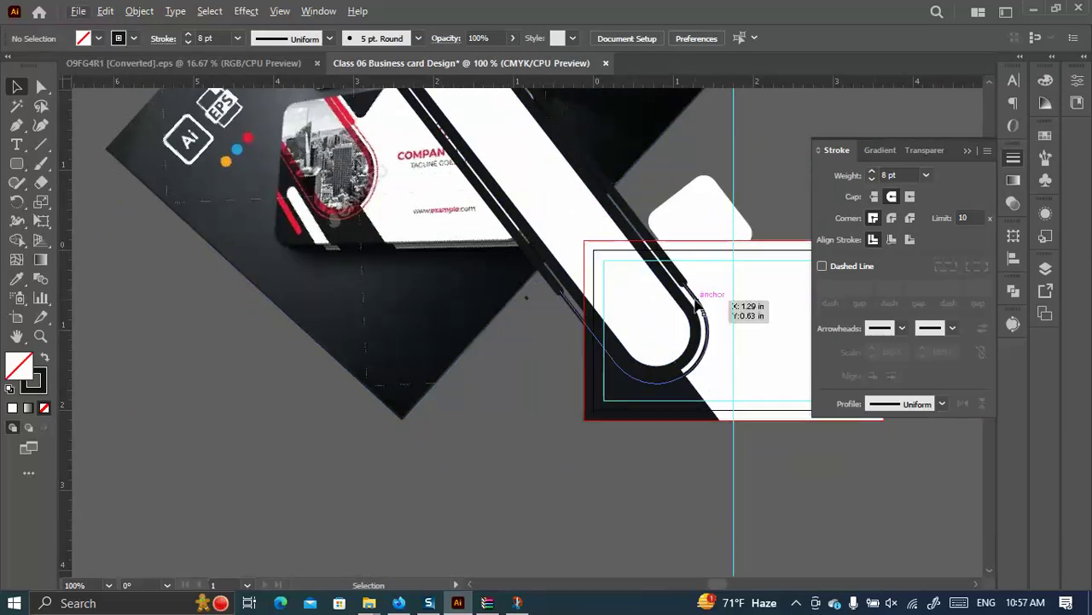
Thin the curved line's stroke to 2 pt, then select it together with the diagonal line.
click(696, 303)
click(679, 277)
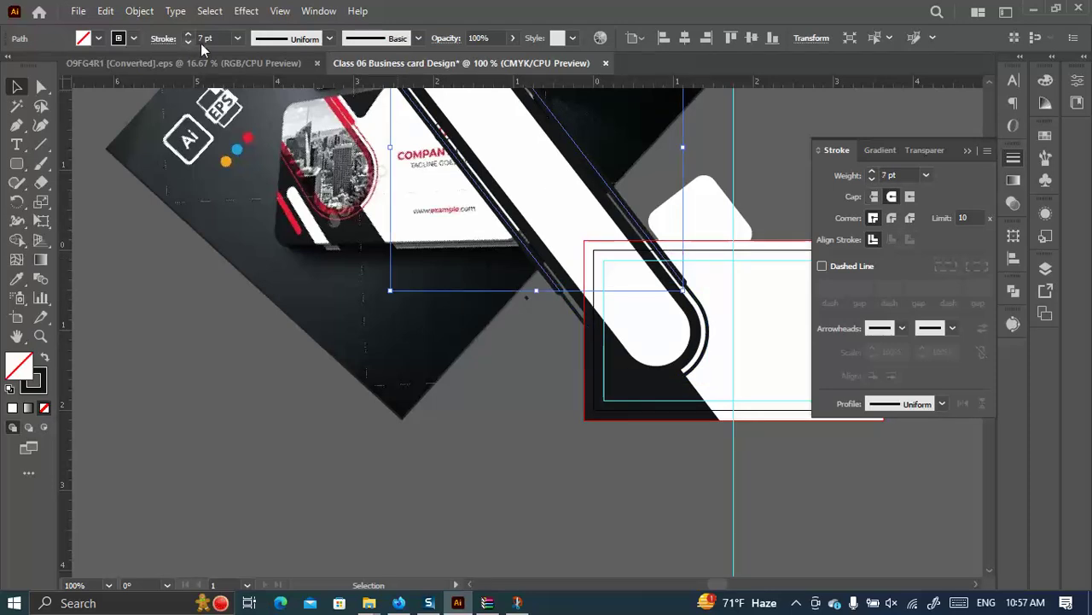
click(708, 300)
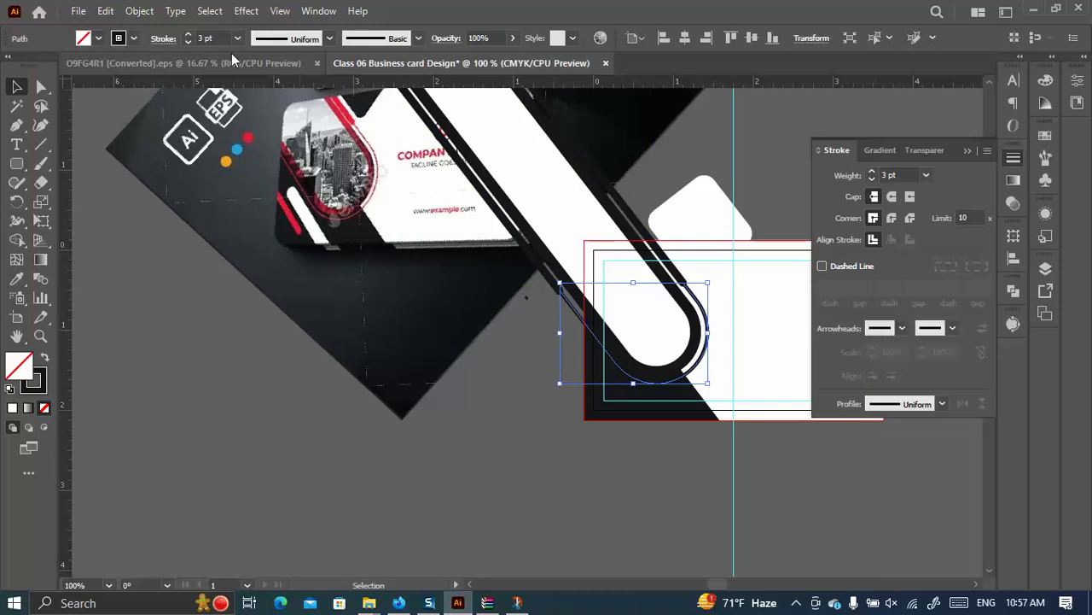
click(188, 42)
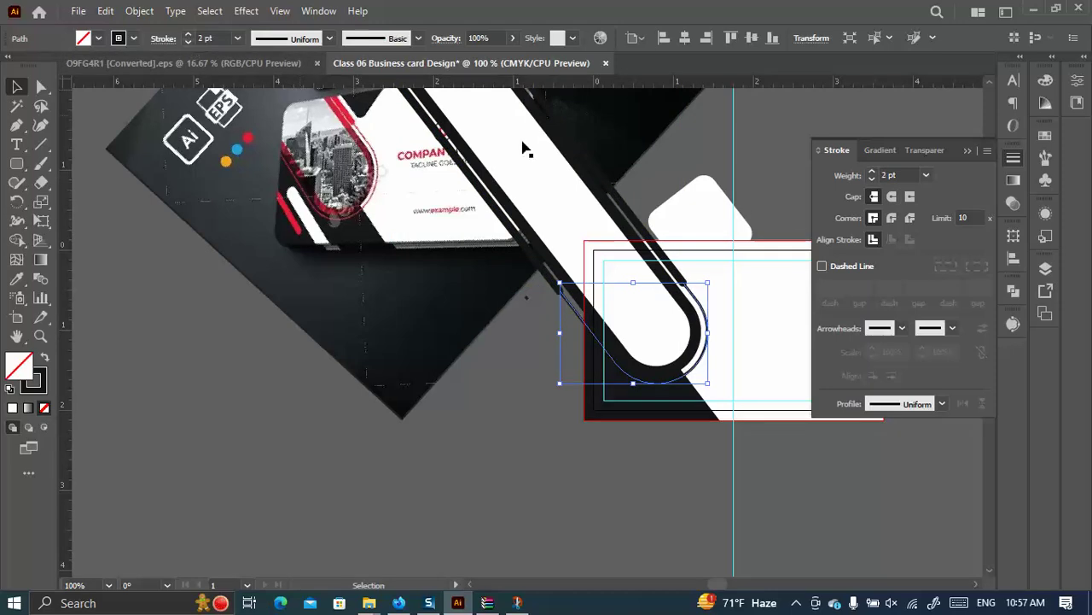
click(694, 176)
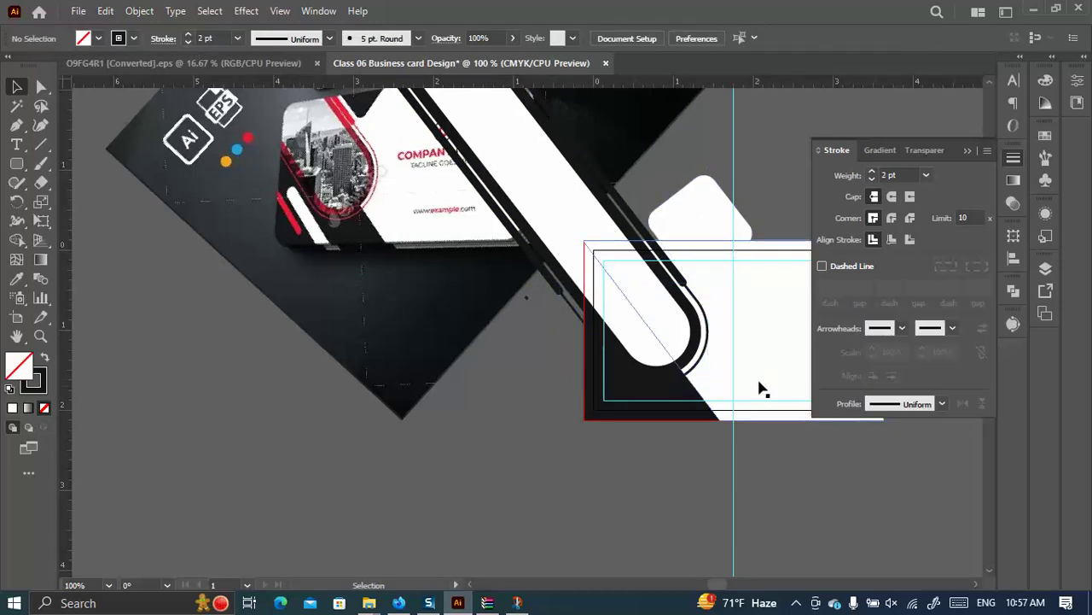
click(638, 224)
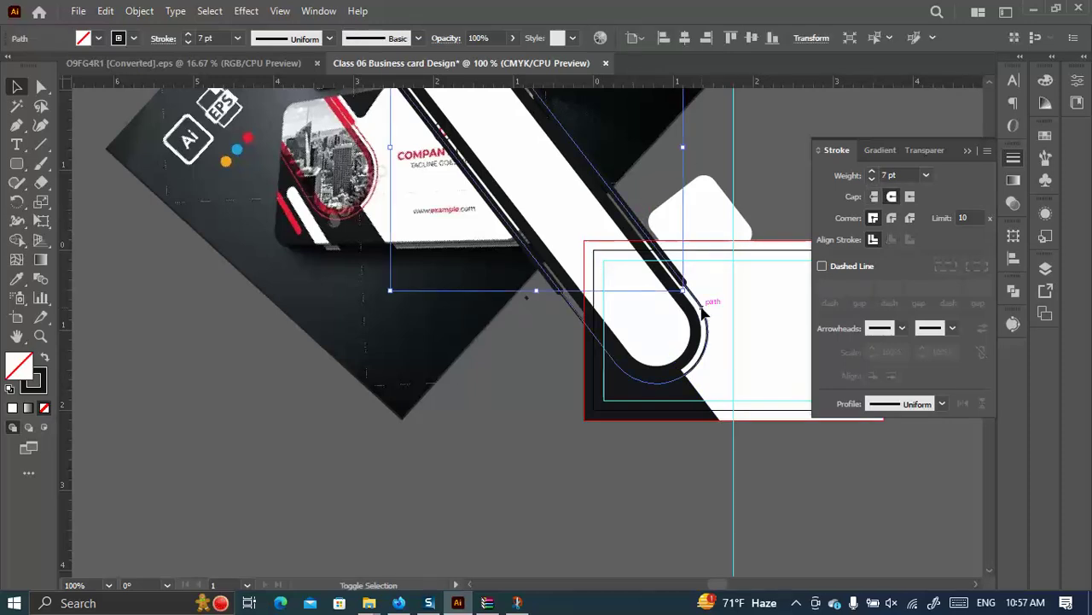
shift+click(702, 314)
Expand the selected strokes into outlined shapes.
click(141, 10)
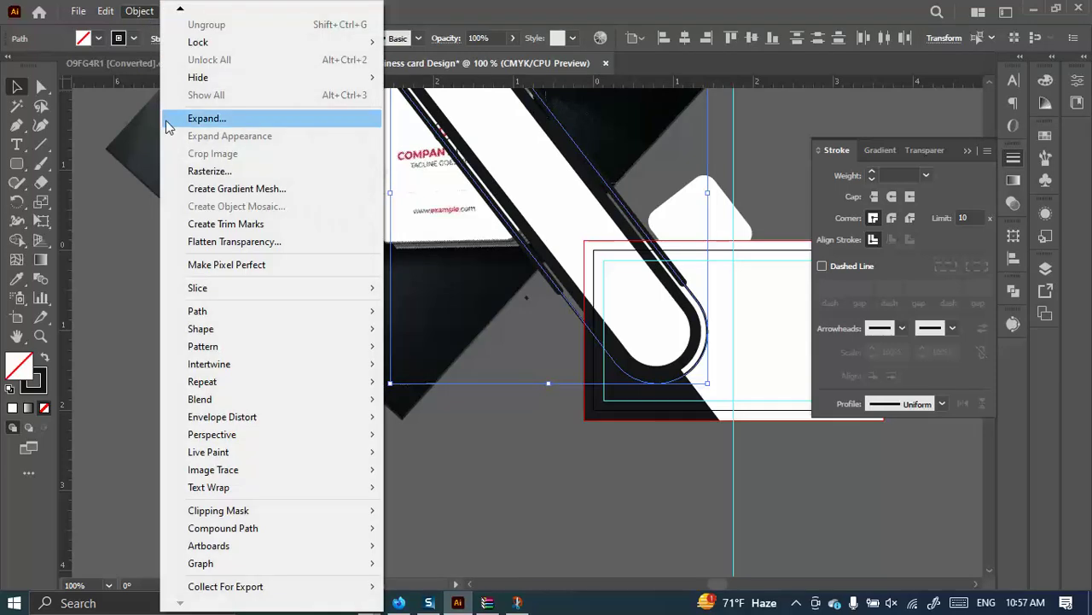
click(213, 118)
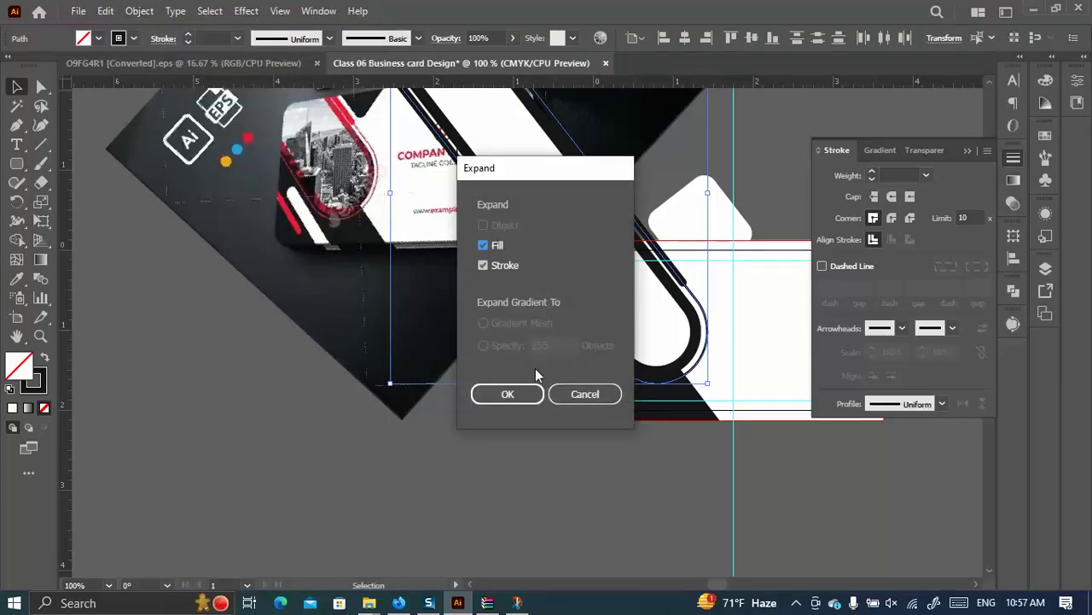
click(516, 393)
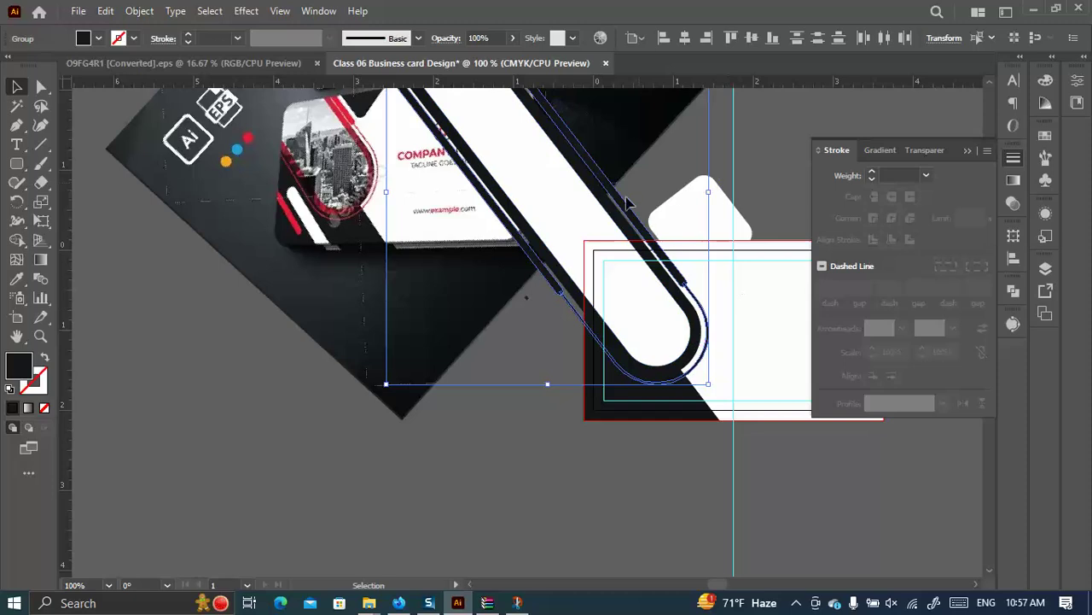
click(665, 180)
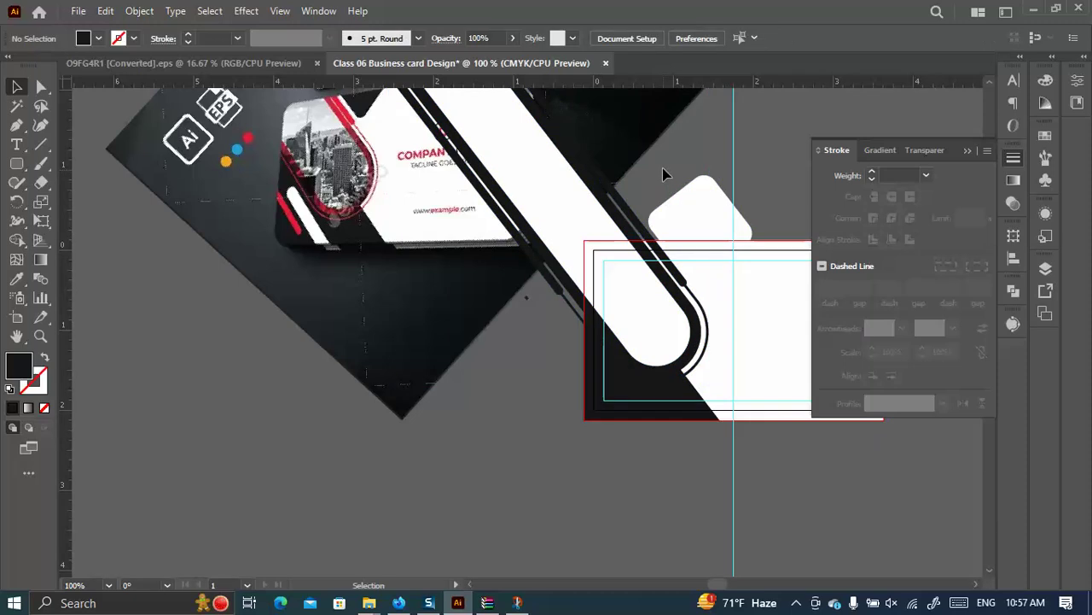
scroll(662, 170, up, 4)
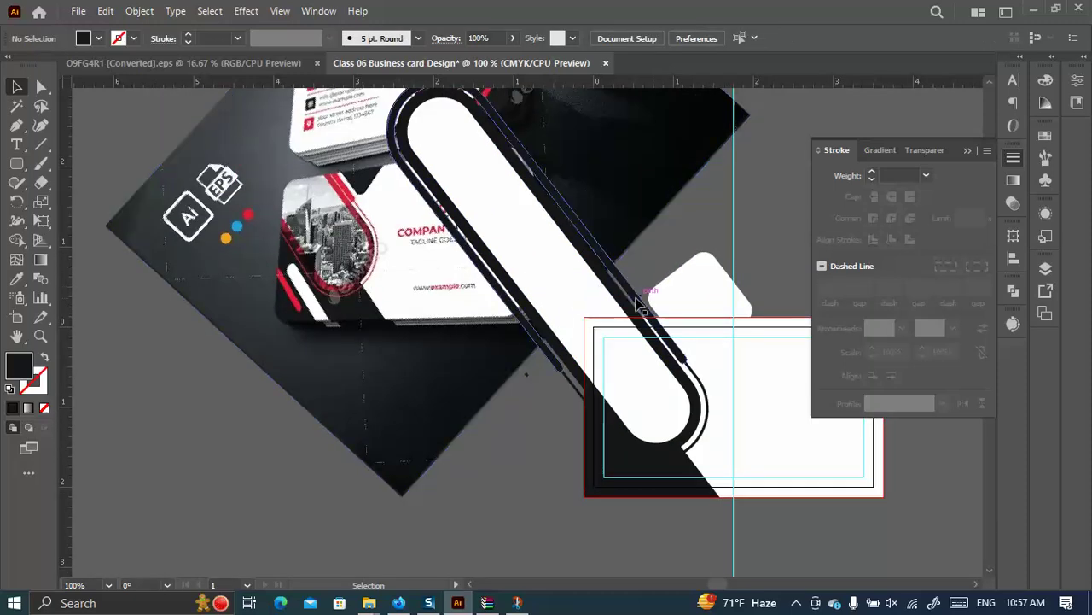
click(640, 307)
Copy the card's red onto the outlined group and the curved path with the Eyedropper.
click(16, 278)
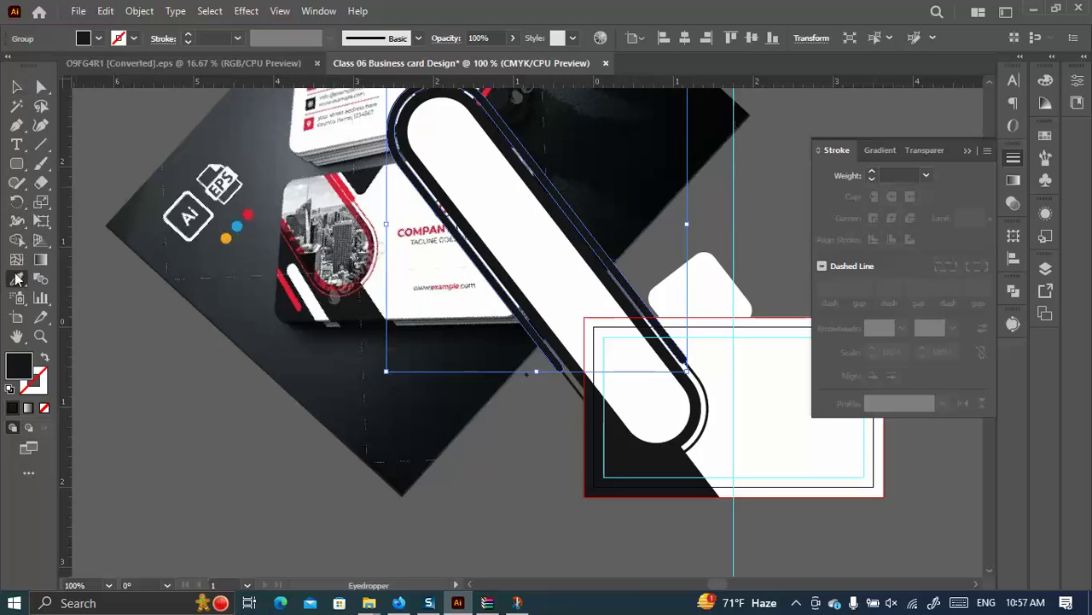
scroll(294, 193, up, 1)
click(273, 217)
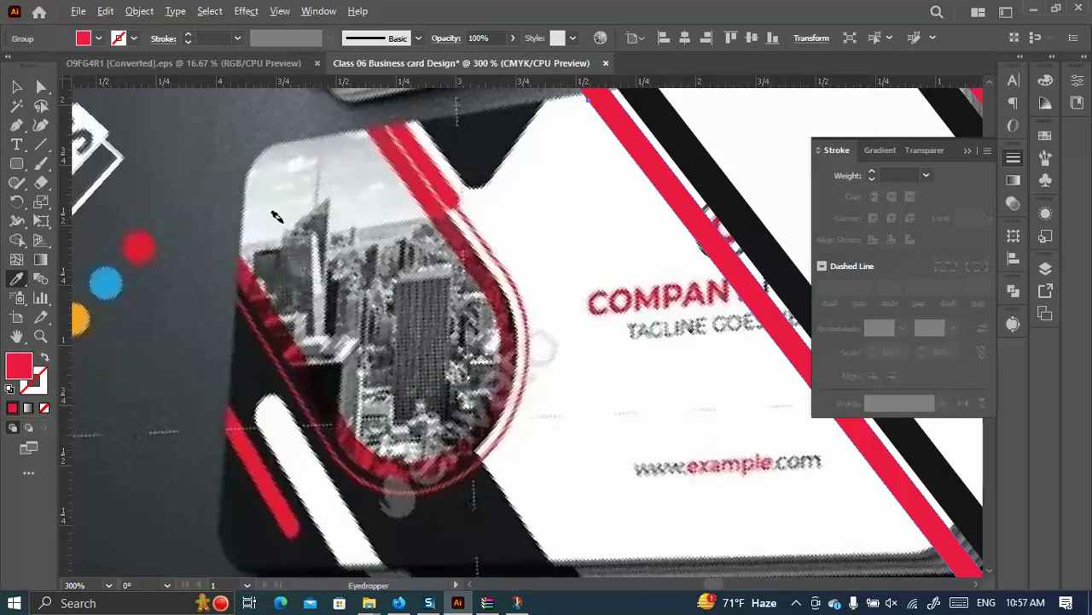
key(v)
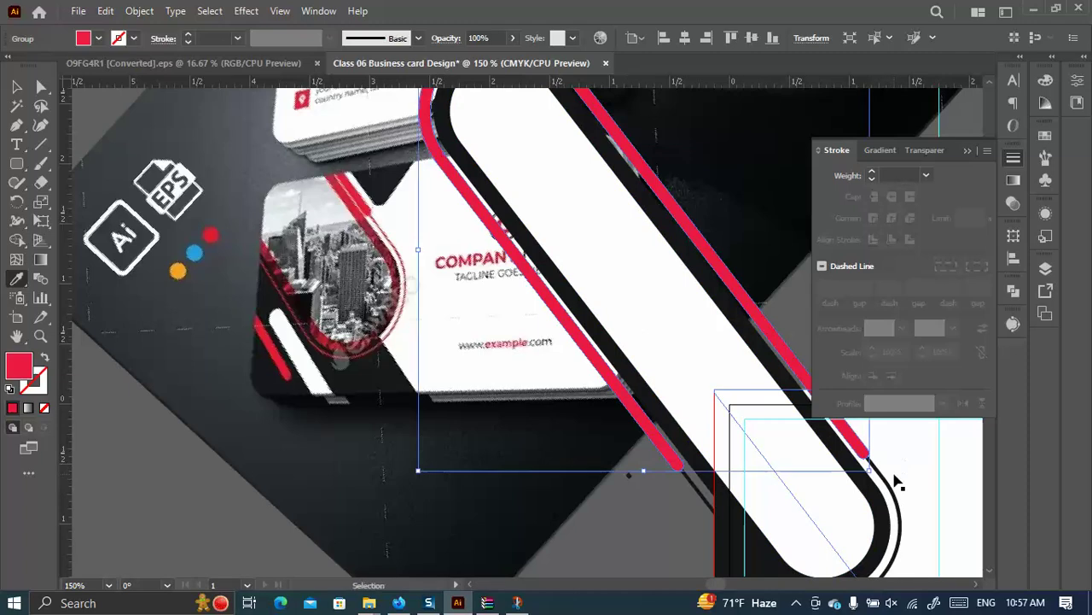
click(893, 491)
key(i)
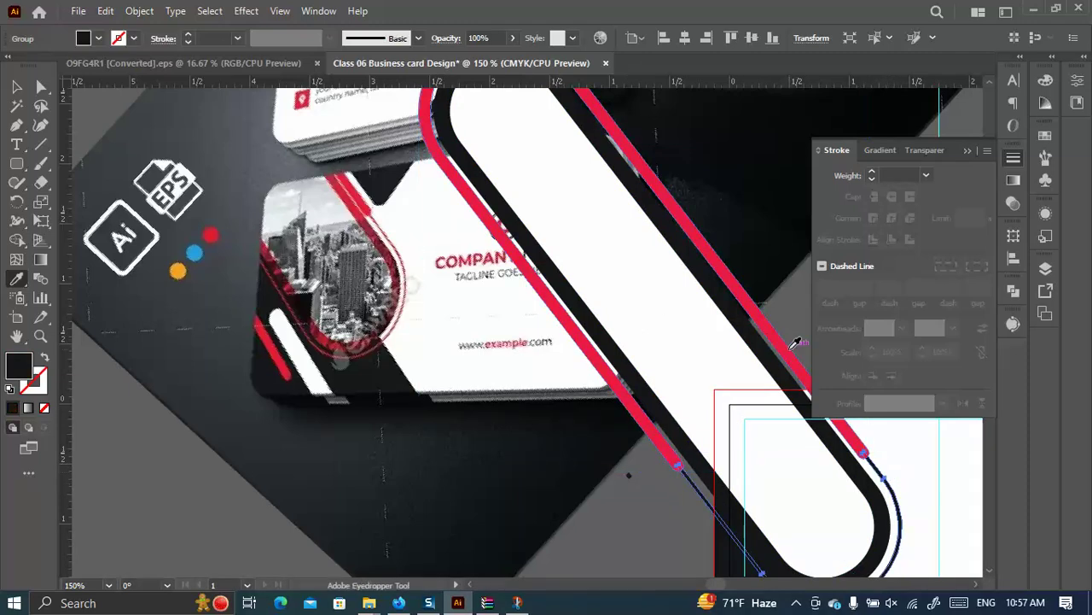
click(795, 345)
scroll(768, 367, down, 2)
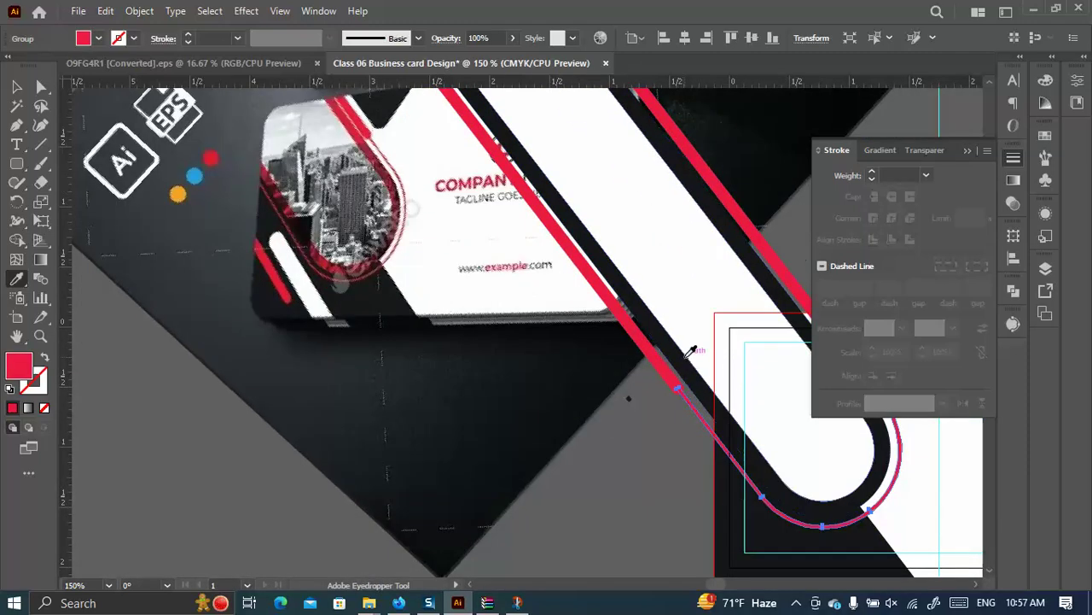
Move the white stripe down-left over the black band.
key(v)
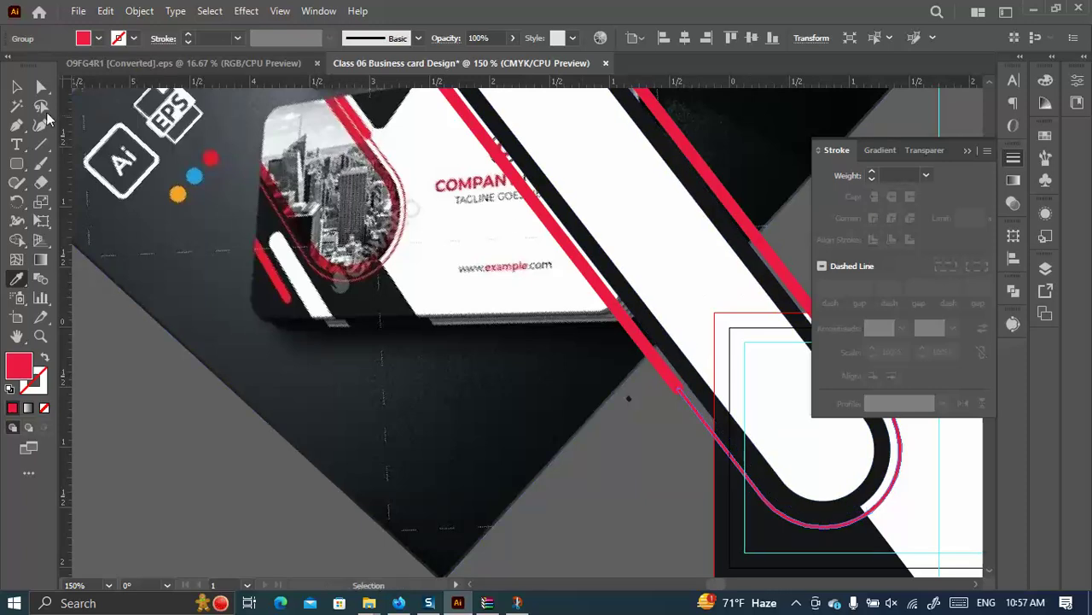
click(19, 88)
drag(688, 268, 712, 312)
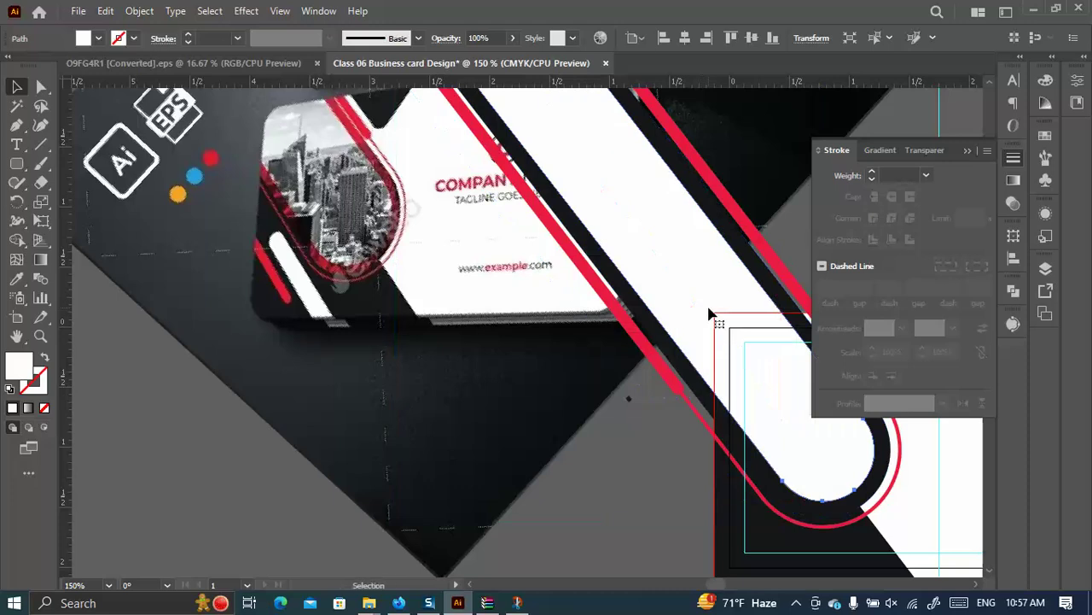
Select the black band rectangle, then undo and redo the corner change.
click(752, 262)
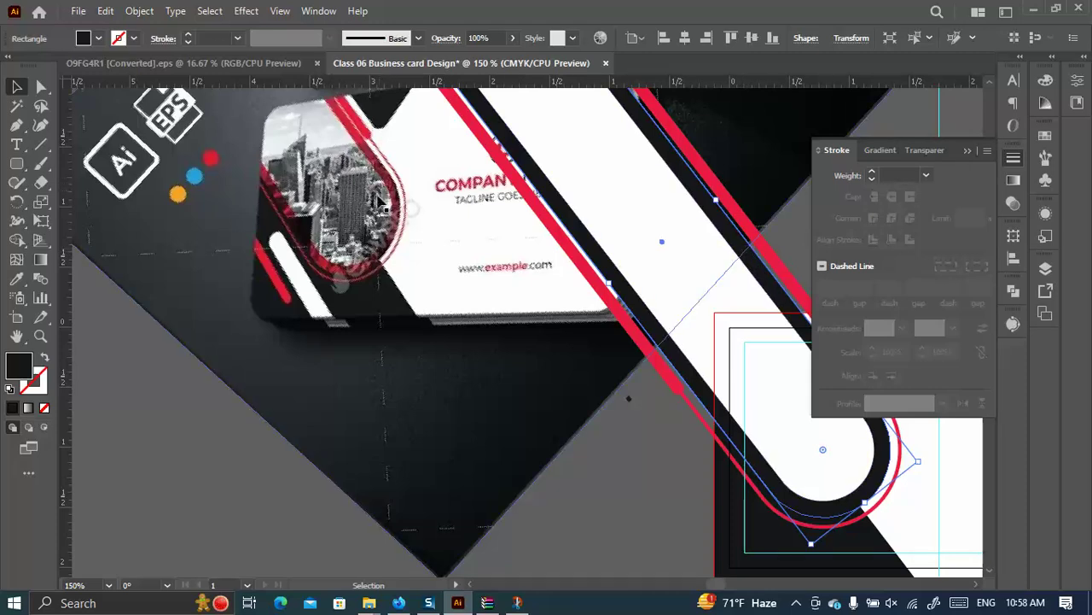
scroll(386, 191, up, 5)
scroll(536, 224, down, 3)
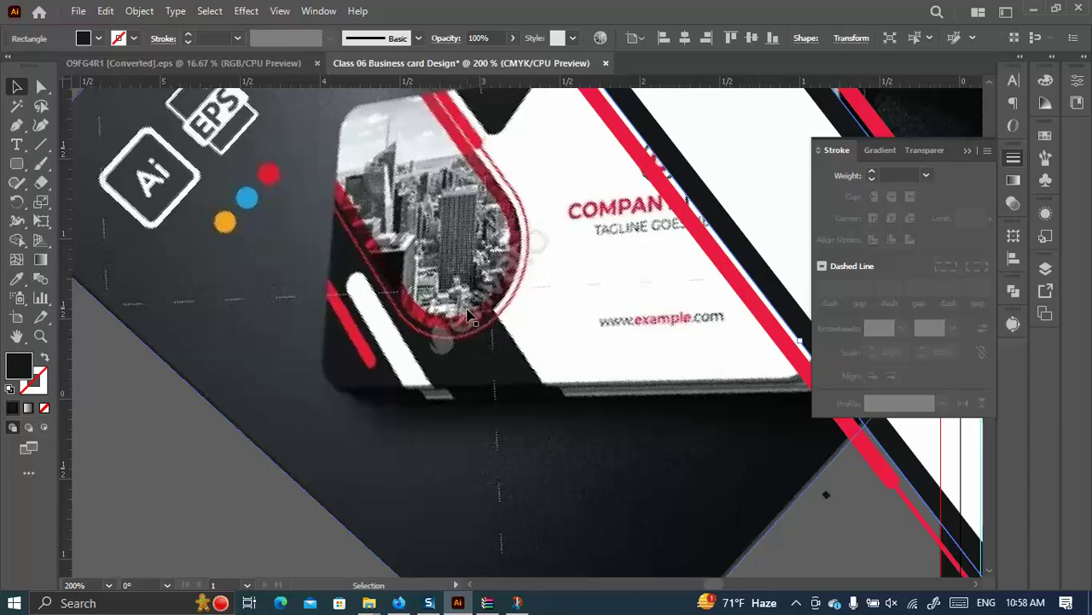
scroll(362, 256, up, 3)
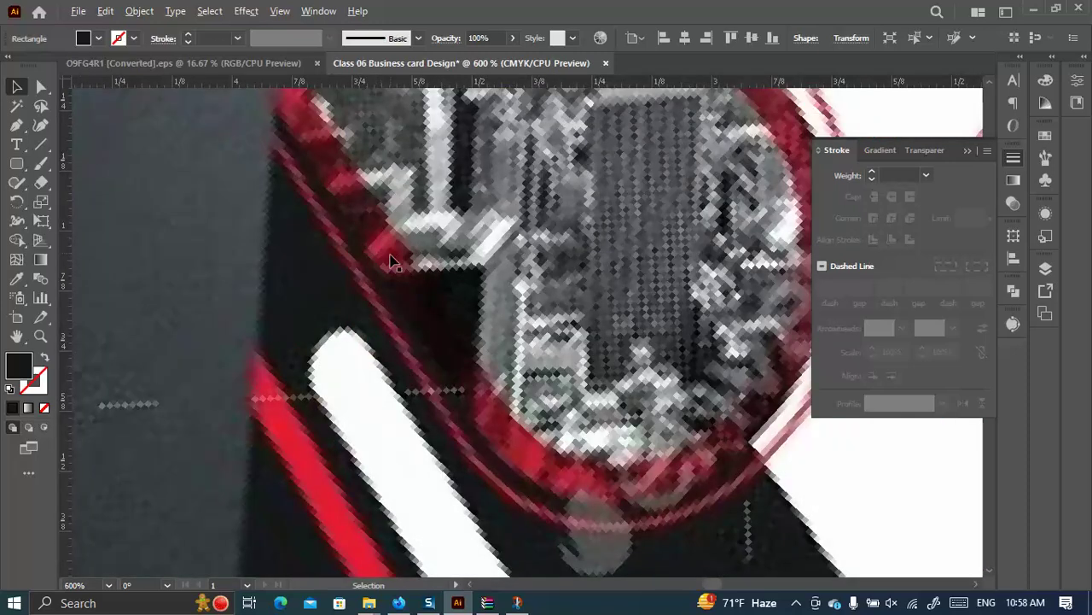
scroll(383, 244, down, 2)
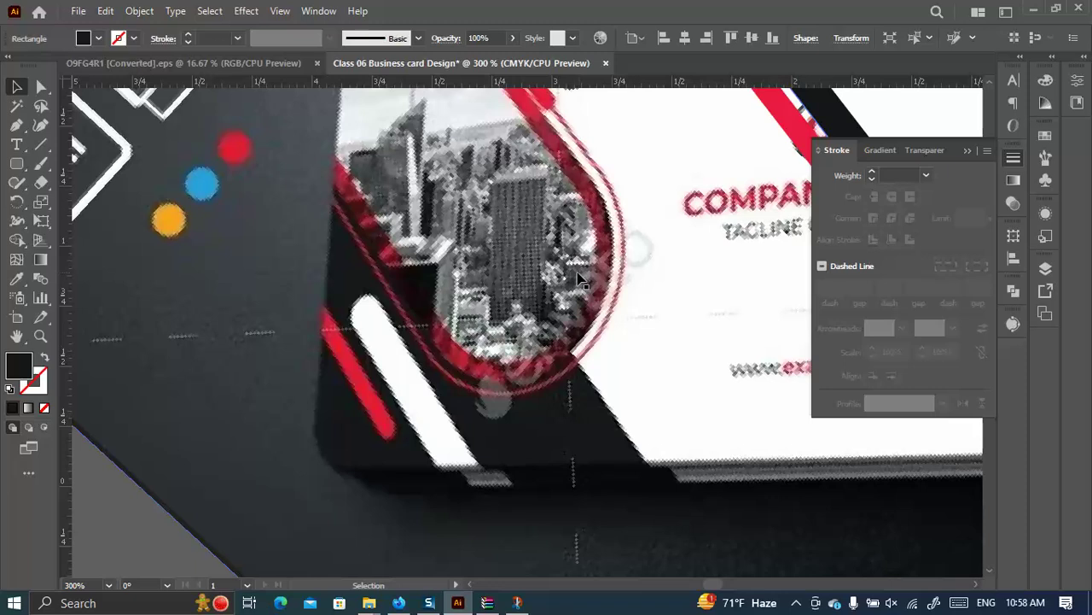
scroll(353, 247, down, 4)
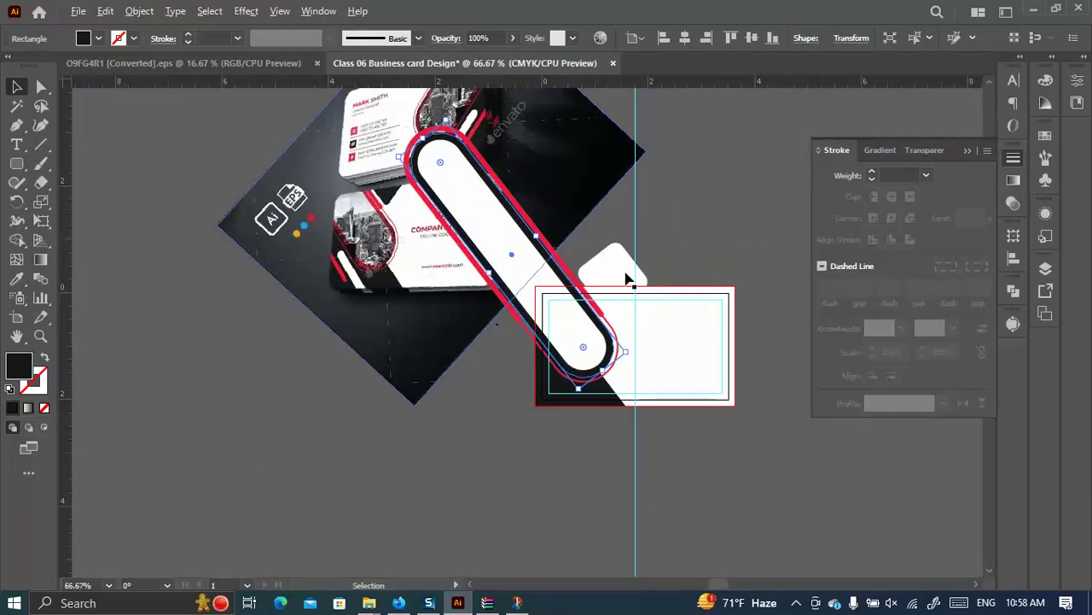
scroll(627, 279, up, 2)
drag(476, 280, 405, 285)
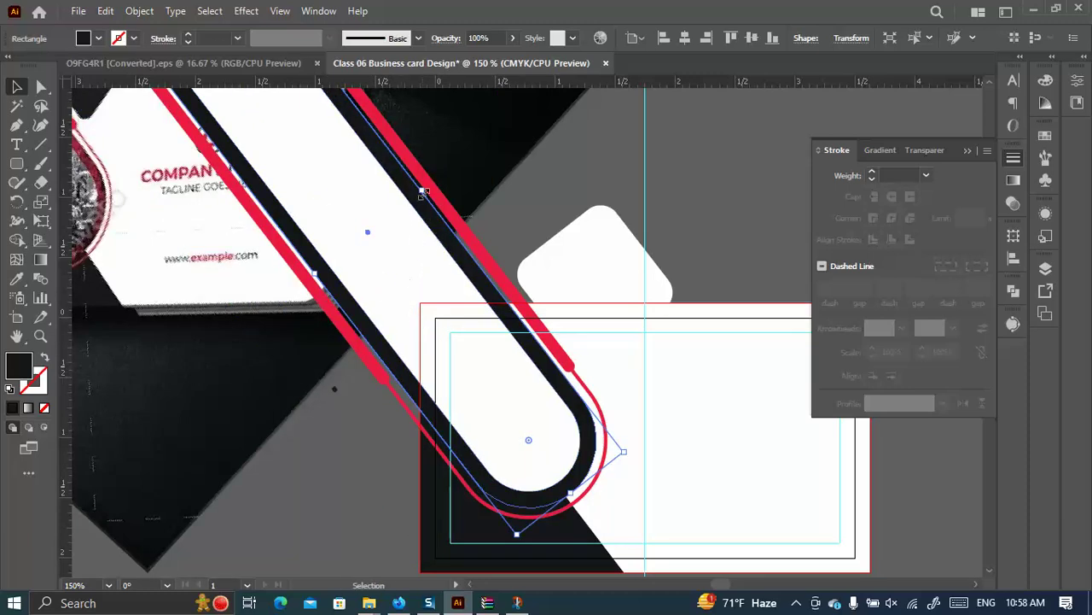
key(ctrl+z)
drag(117, 177, 169, 180)
key(ctrl+shift+z)
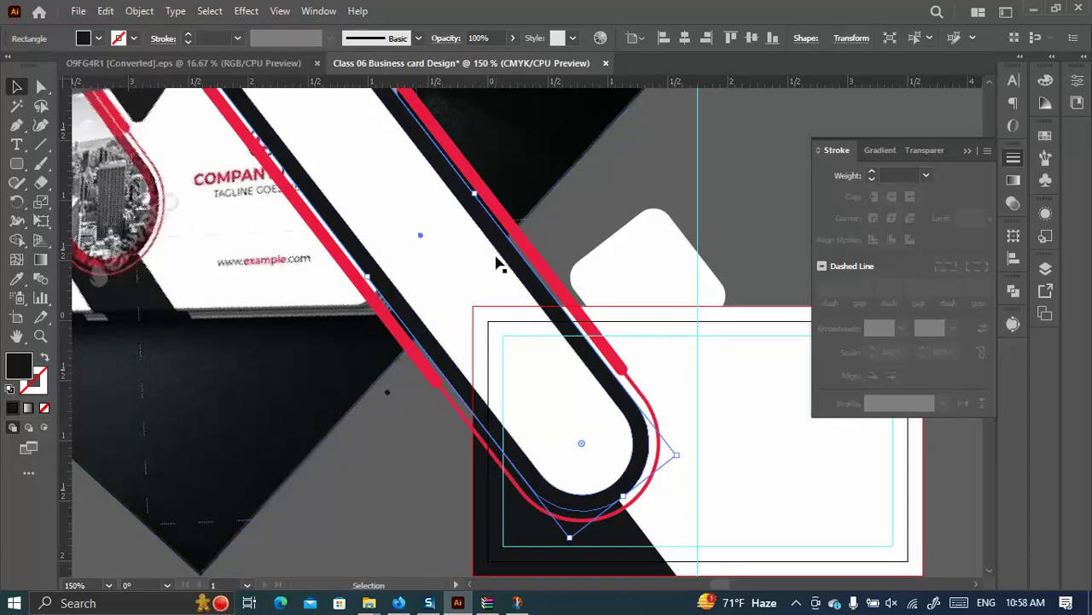
Select the curved path and the white inner shape together.
key(a)
click(530, 267)
key(v)
click(530, 266)
shift+click(513, 299)
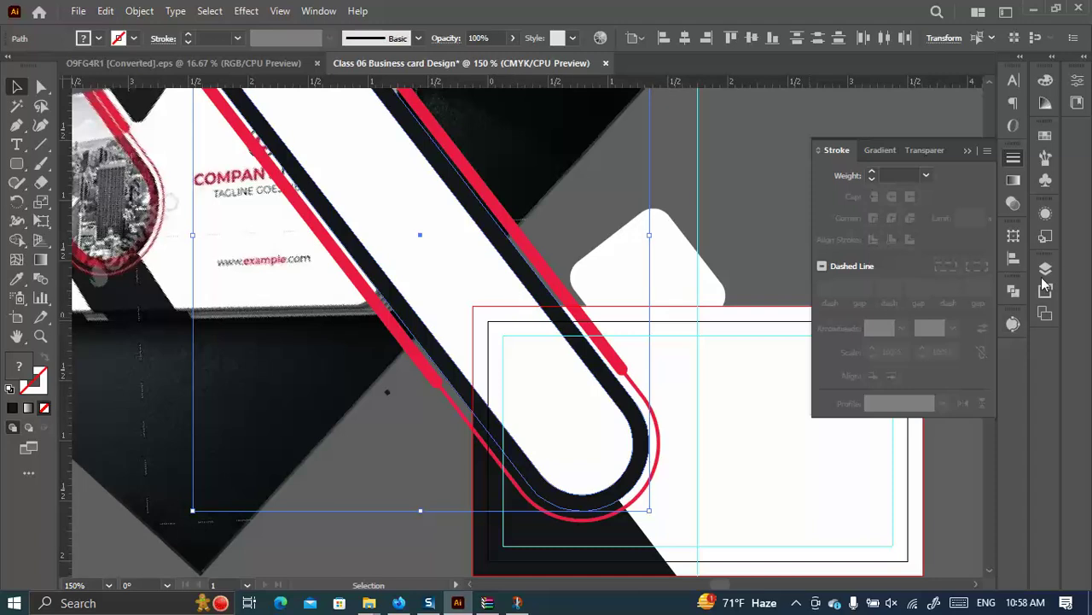
Subtract the white front shape from the band with Minus Front and fill the result red.
click(1013, 290)
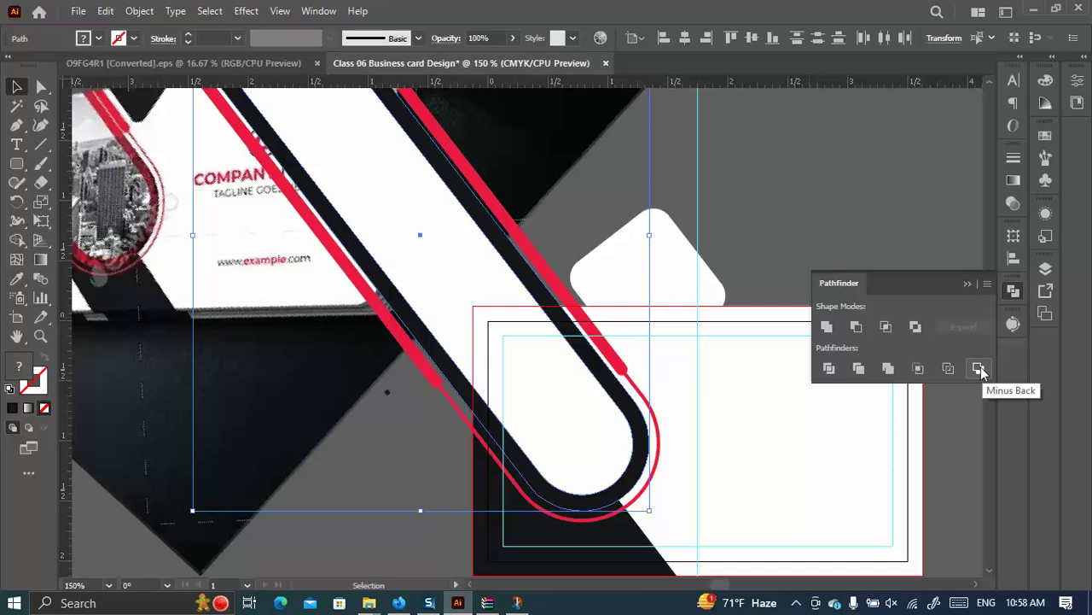
click(856, 328)
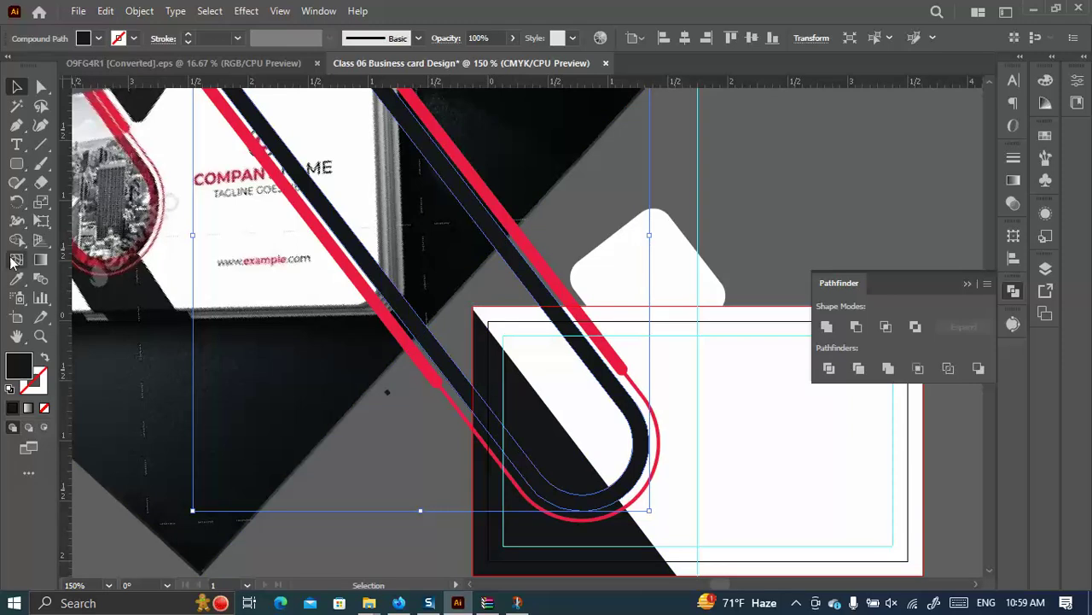
click(16, 279)
click(292, 194)
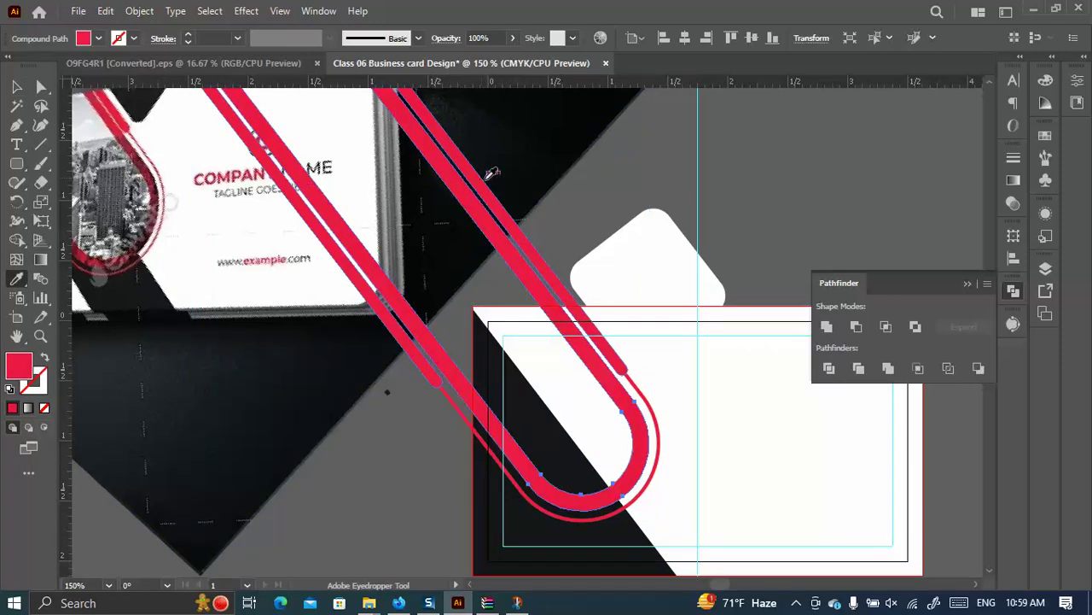
key(v)
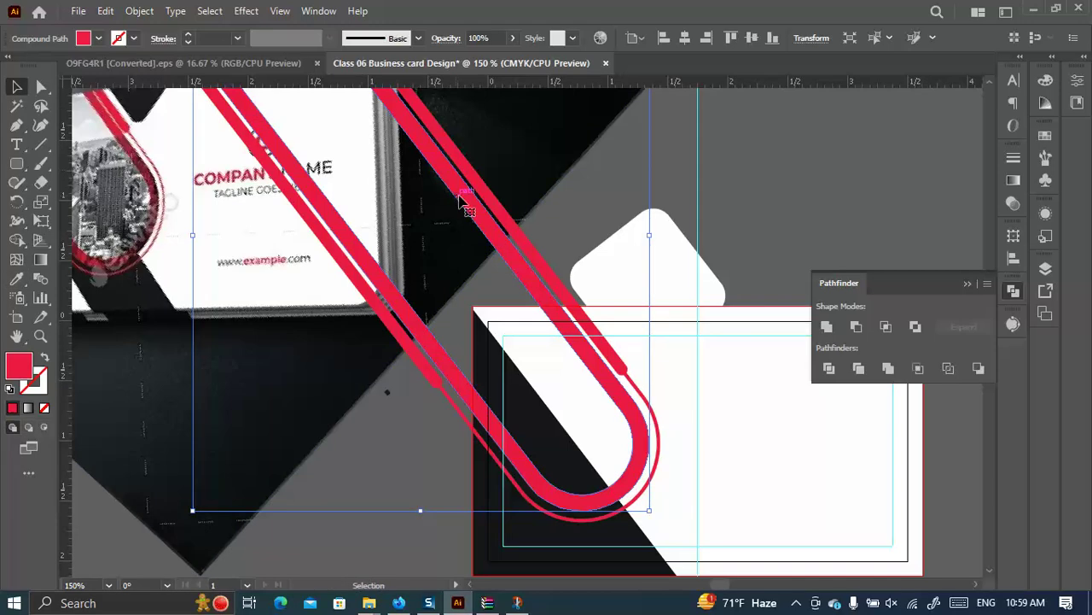
click(587, 195)
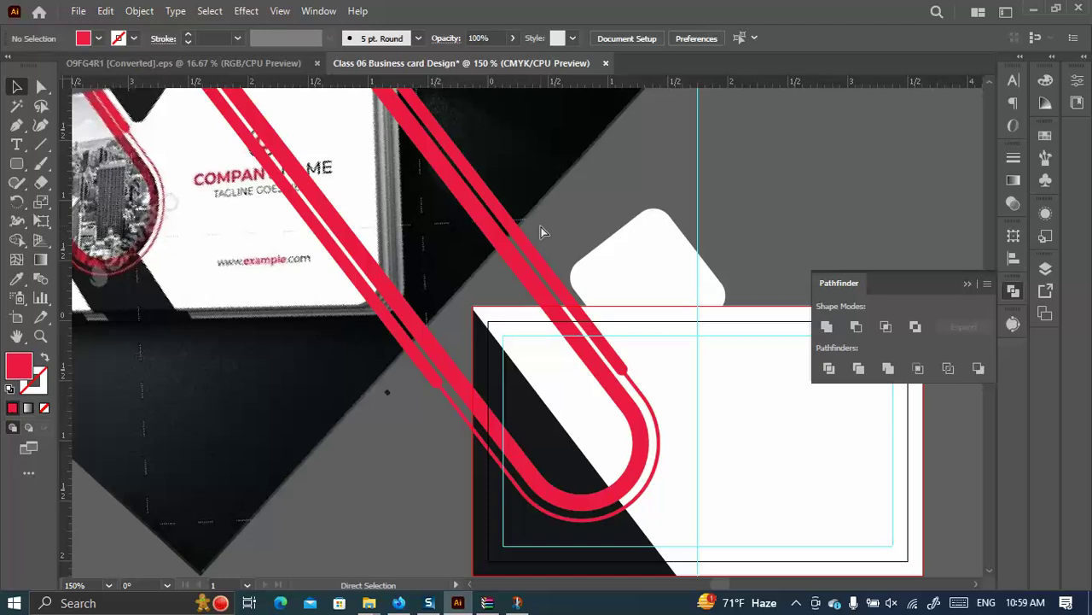
Restore the solid black band beneath the red outline with undo, then select the dark band.
key(ctrl+z)
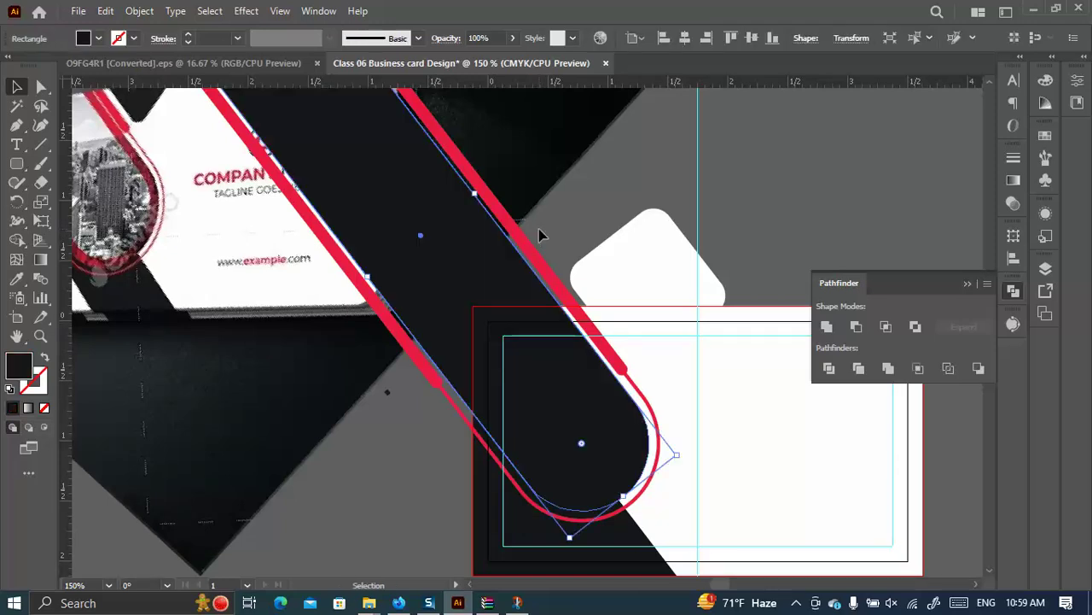
ctrl+click(528, 235)
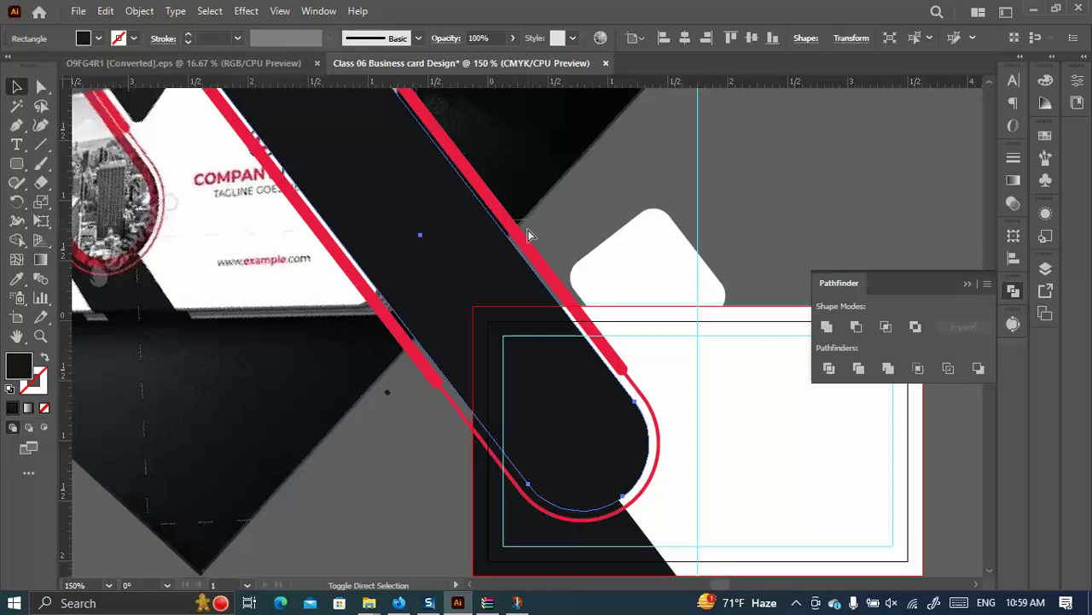
key(ctrl+z)
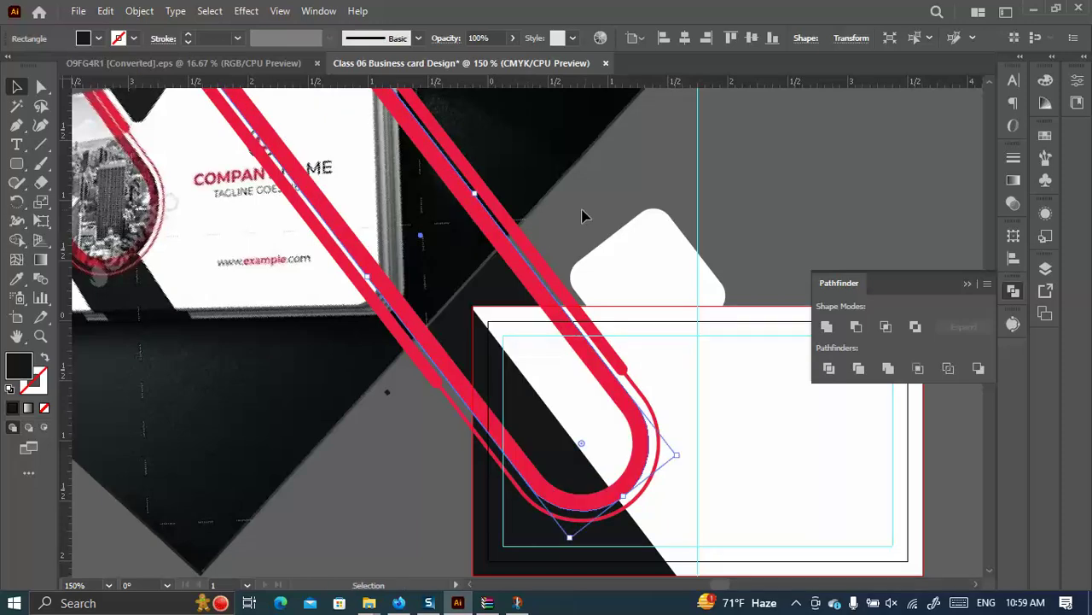
key(shift)
shift+click(529, 283)
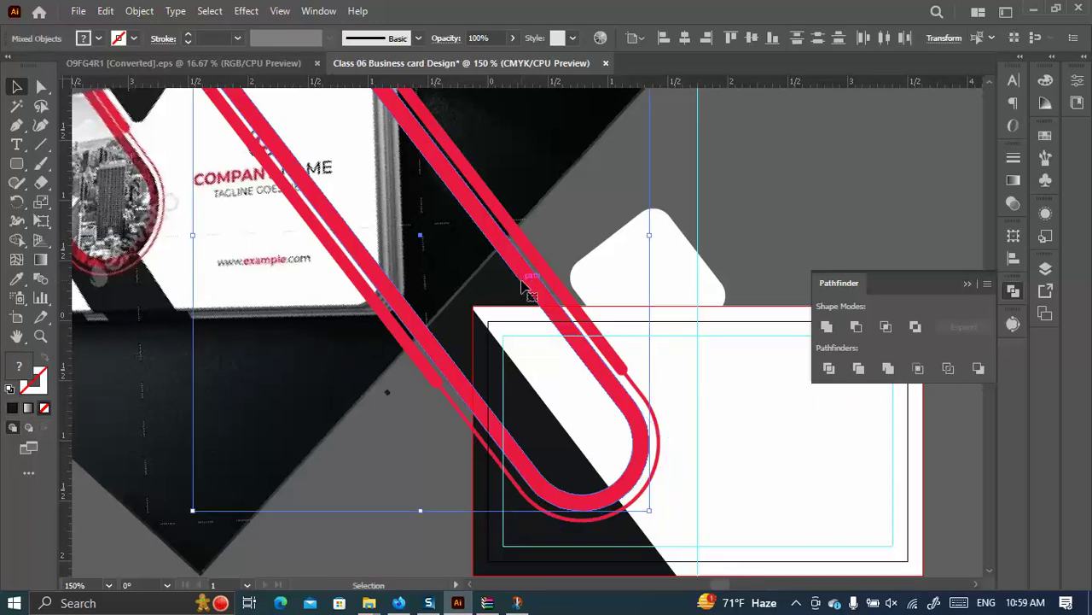
key(ctrl)
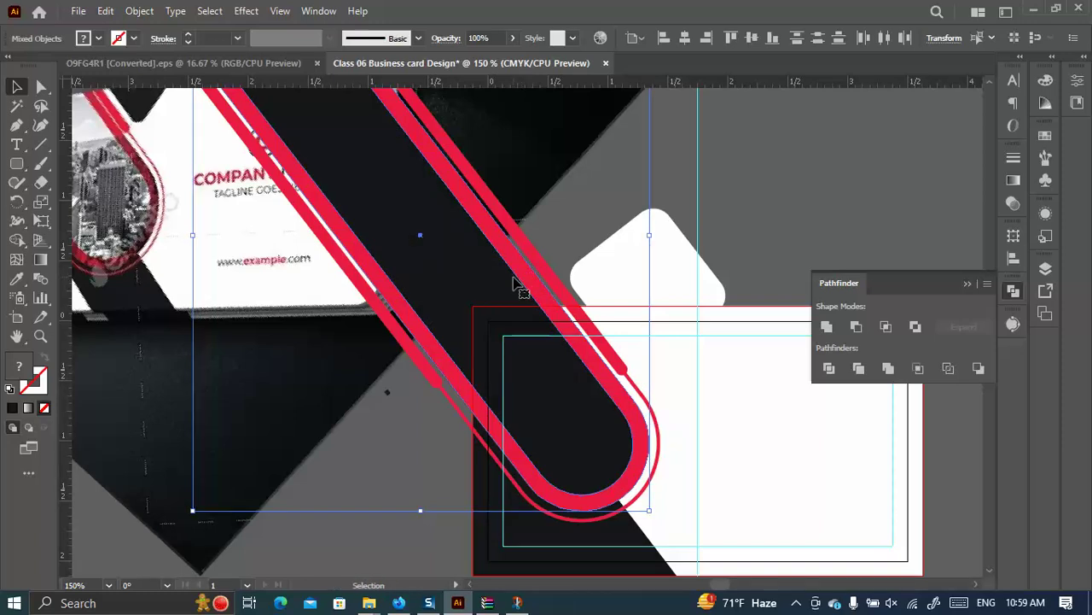
click(623, 201)
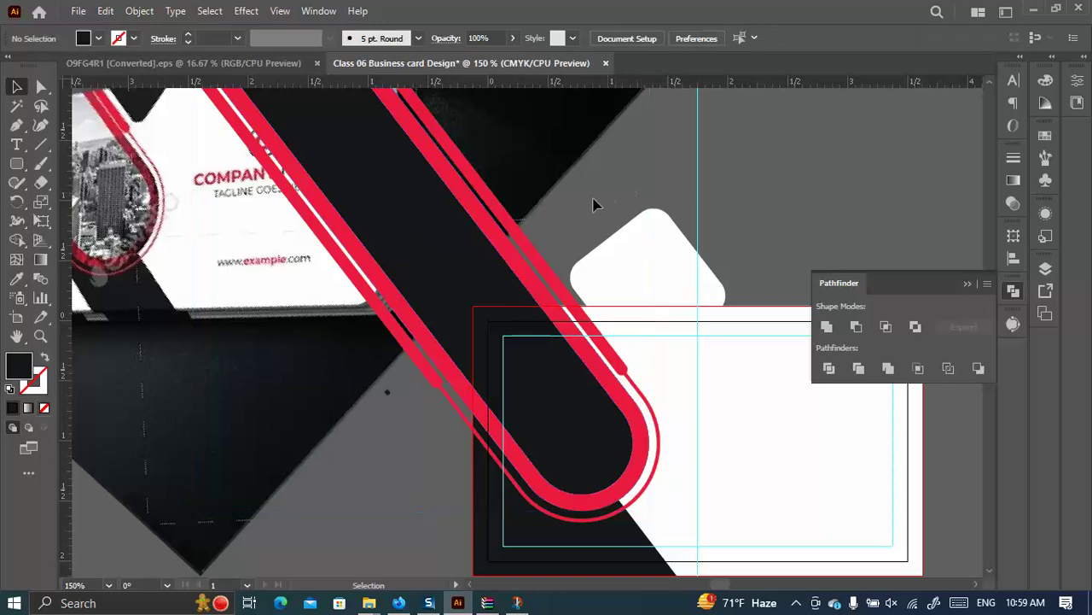
click(475, 293)
Move the black rounded strip down-left, clear of the red outline.
click(518, 271)
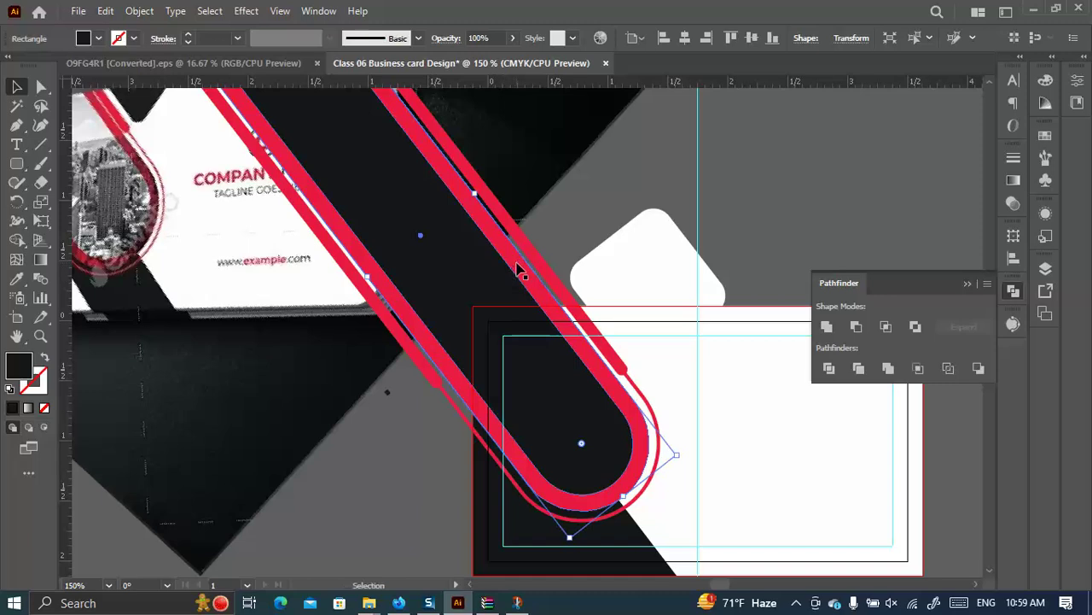
drag(518, 271, 555, 342)
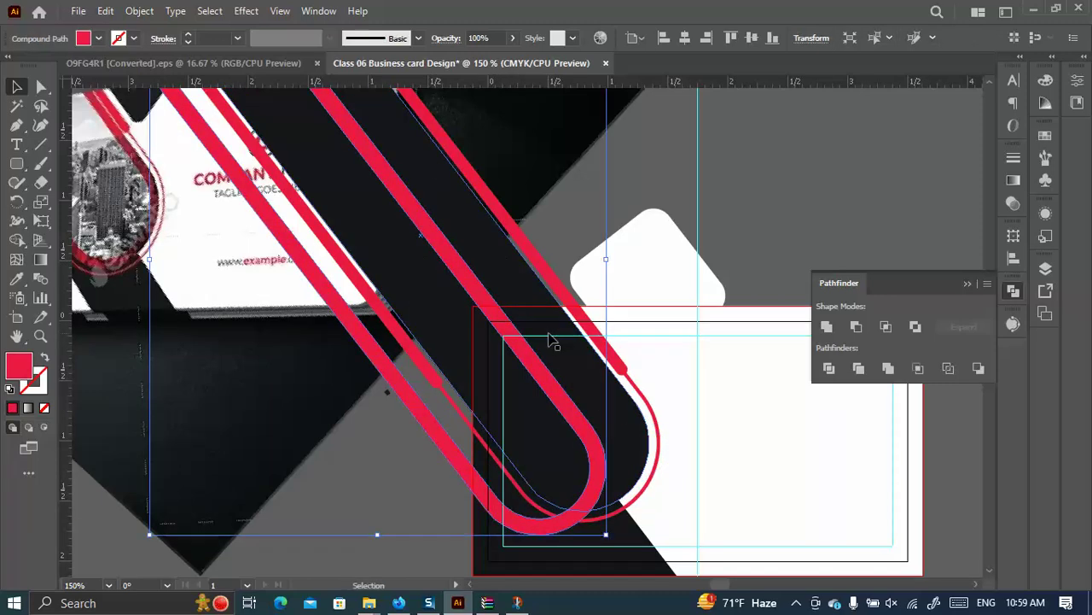
drag(554, 318, 574, 335)
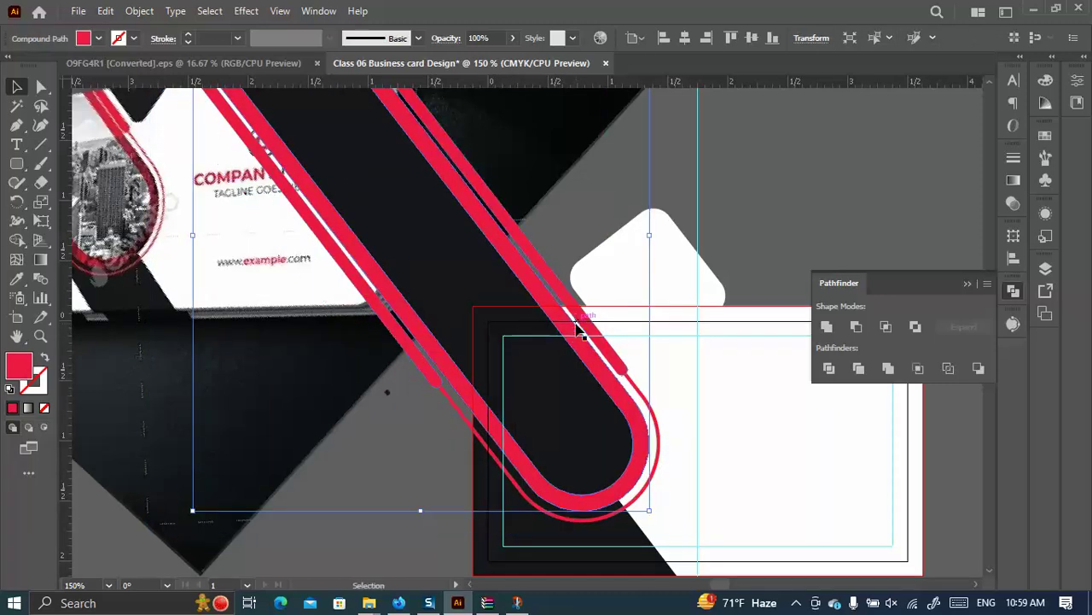
scroll(559, 271, down, 1)
scroll(218, 267, up, 1)
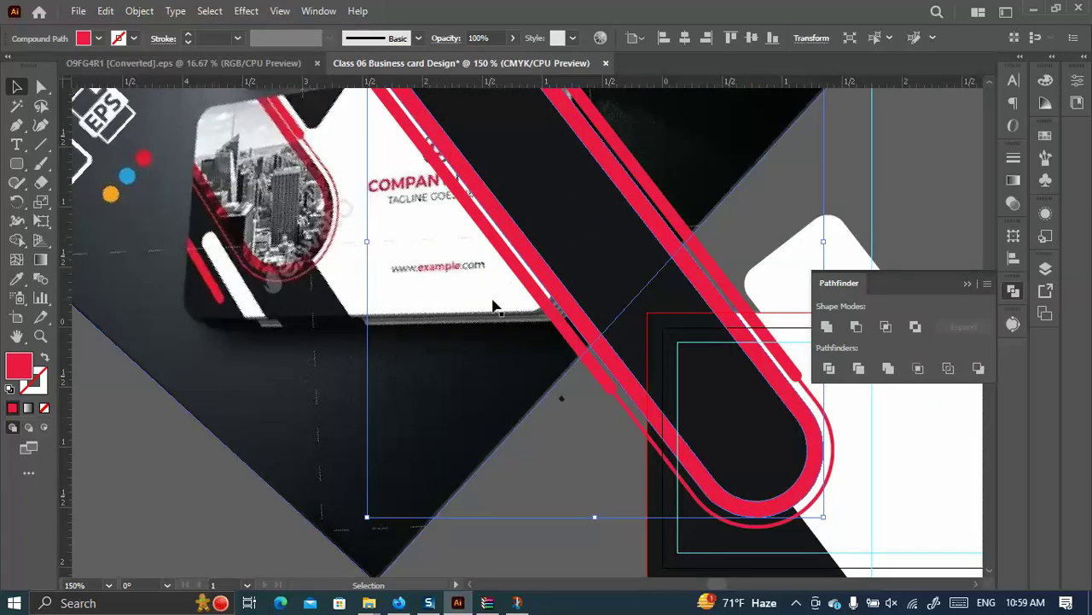
scroll(589, 299, down, 1)
drag(614, 296, 489, 362)
key(ctrl+z)
key(ctrl+z)
drag(619, 312, 574, 417)
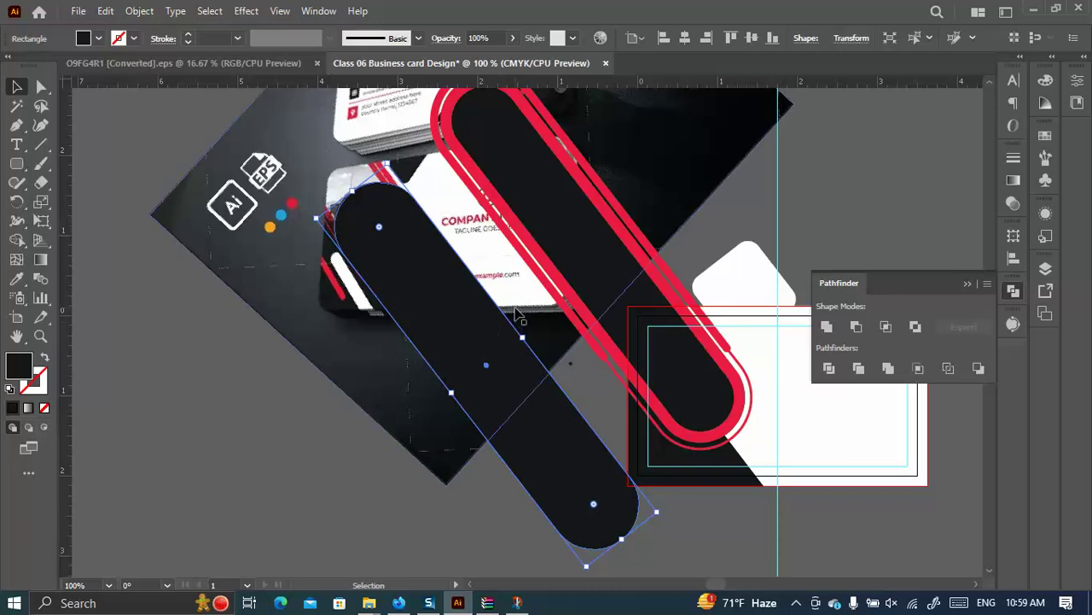
Make the black strip much narrower and shorter, and bring it back toward the card.
drag(523, 339, 749, 543)
scroll(768, 504, down, 2)
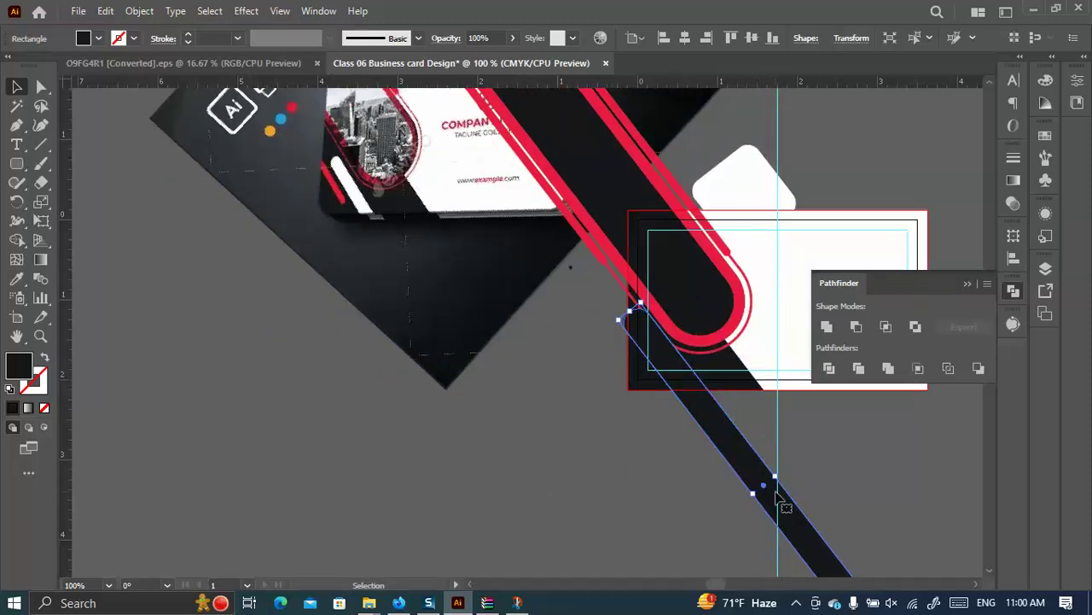
drag(629, 315, 553, 271)
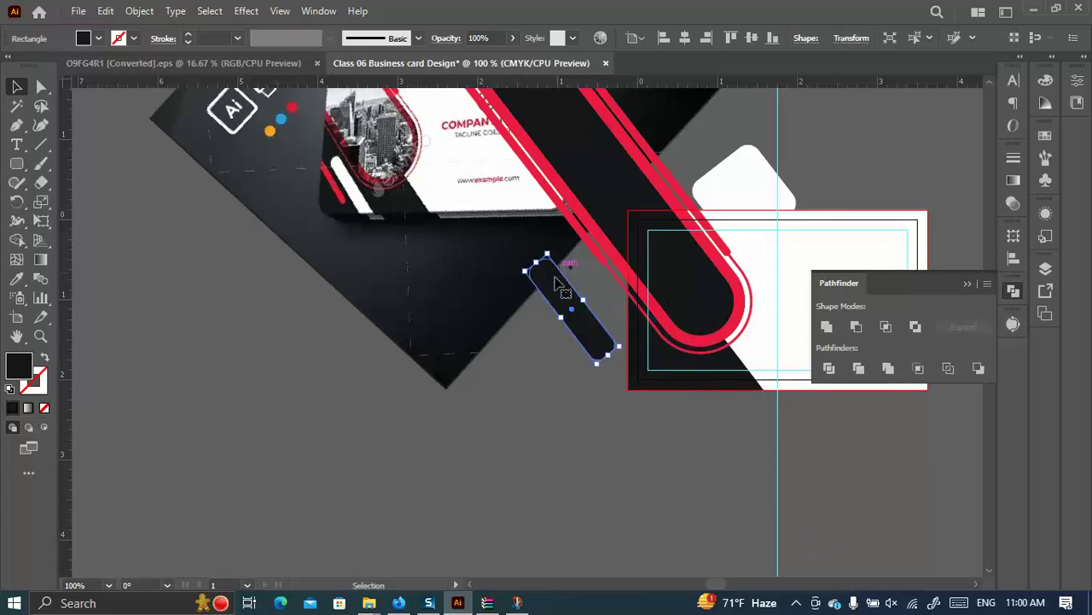
click(41, 86)
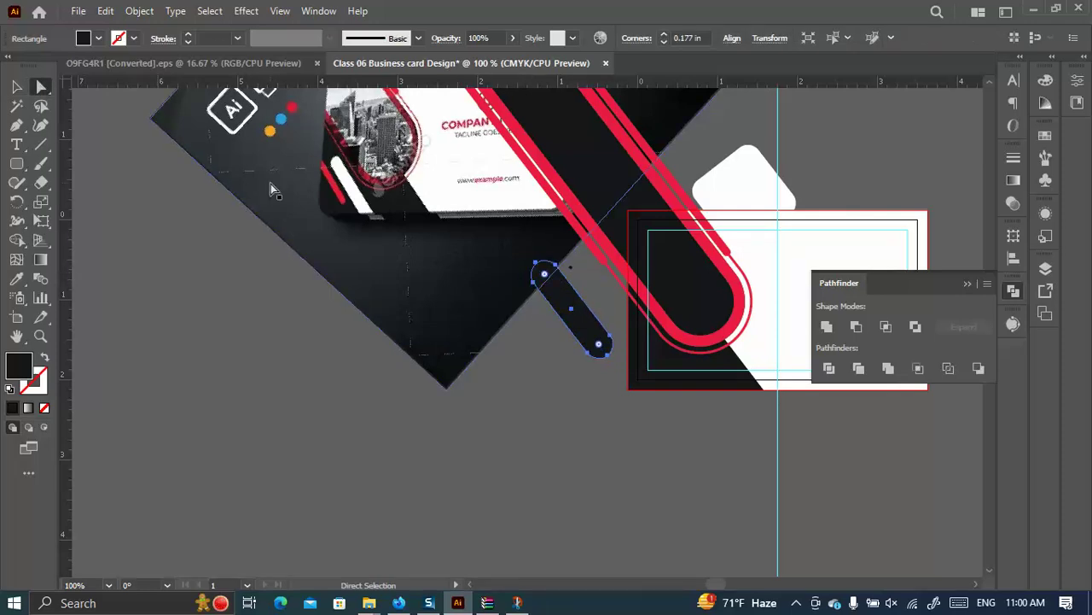
click(16, 87)
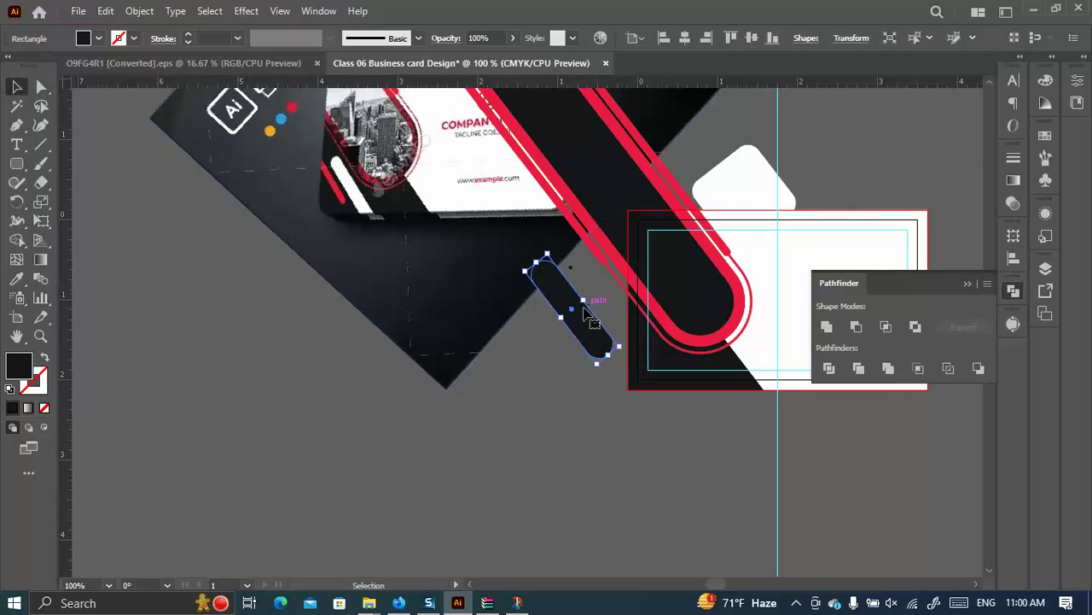
drag(586, 302, 579, 309)
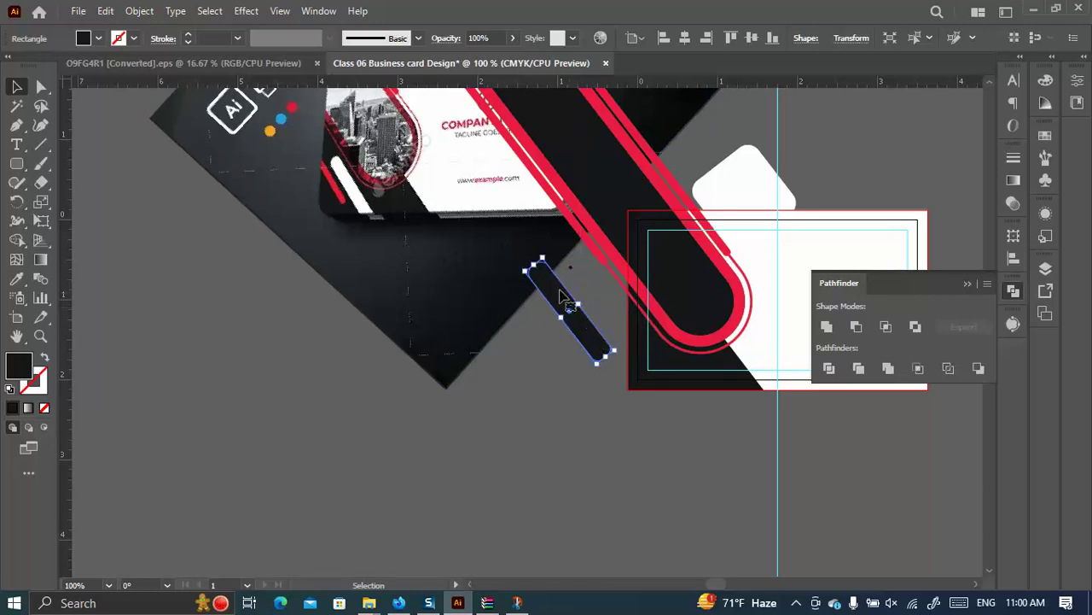
Drag the strip's live corner widgets to round its ends fully.
click(40, 87)
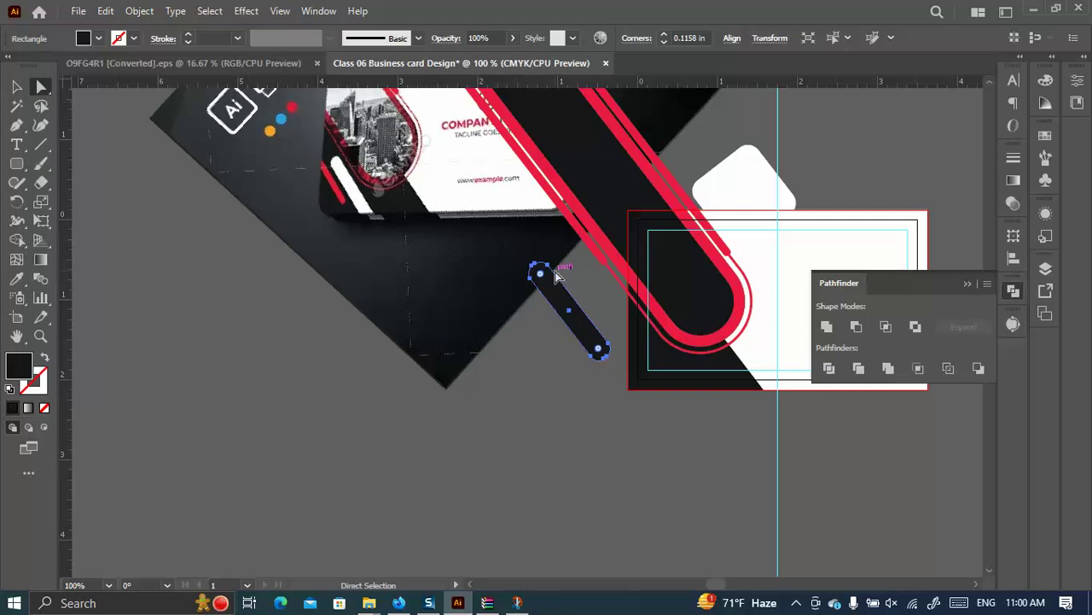
drag(542, 274, 546, 281)
click(16, 88)
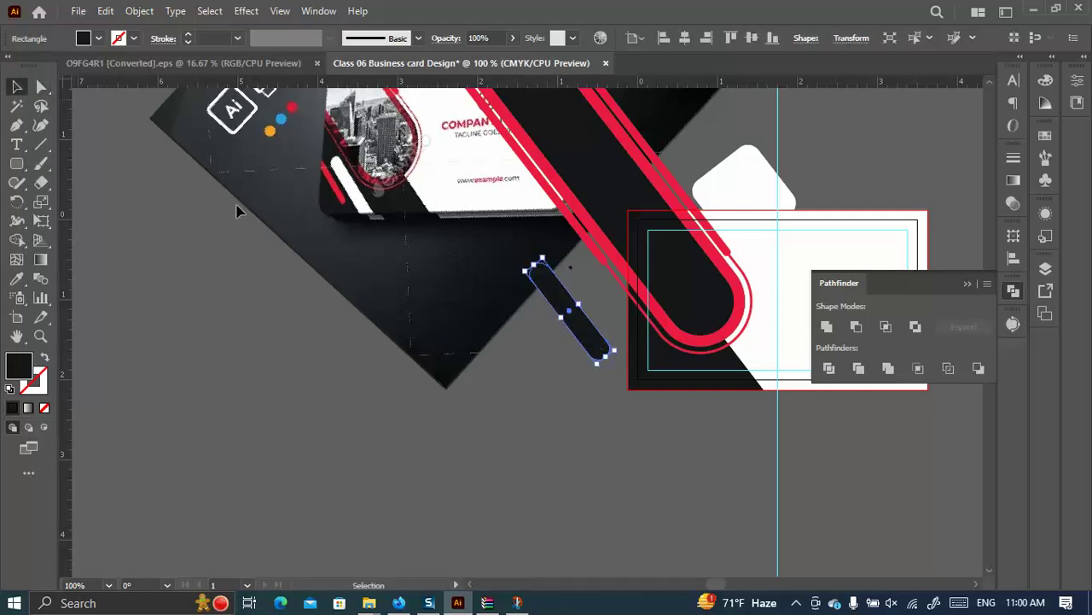
Position the rounded strip diagonally across the card's lower-left edge.
drag(610, 359, 712, 427)
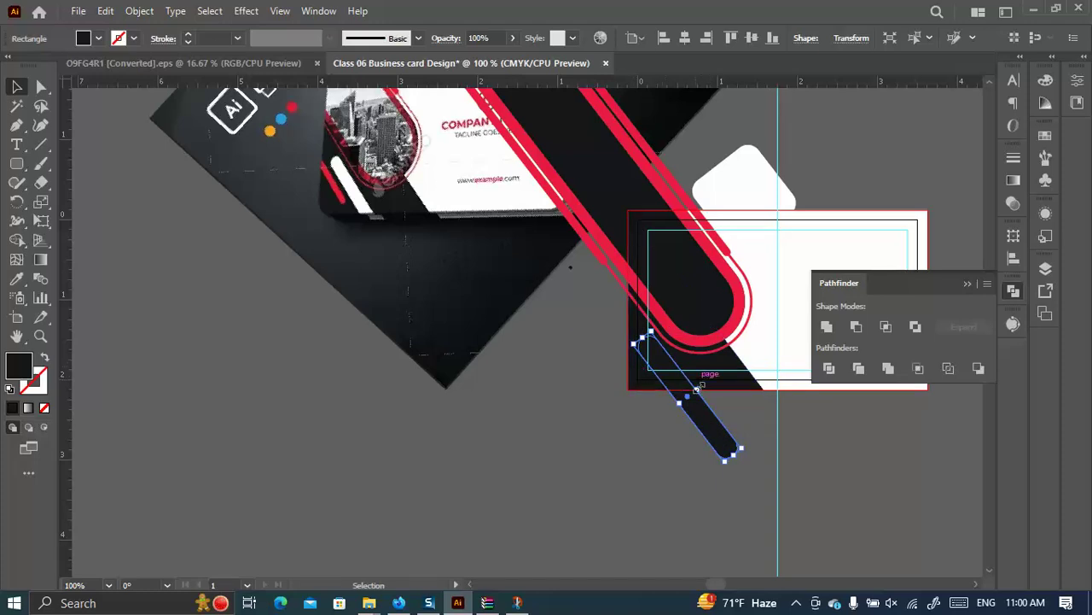
drag(697, 387, 682, 386)
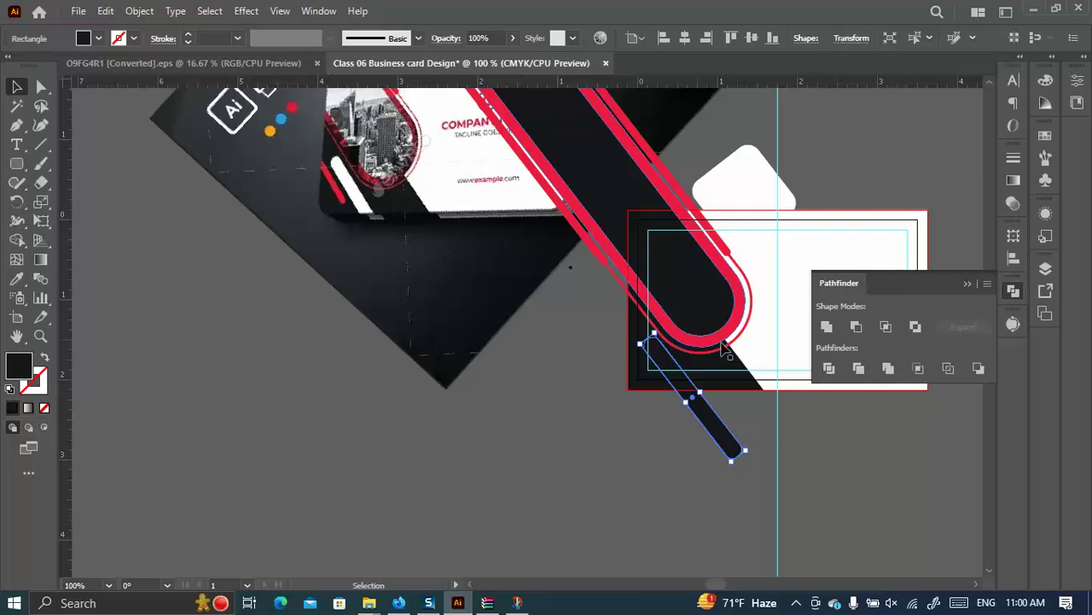
scroll(726, 346, up, 1)
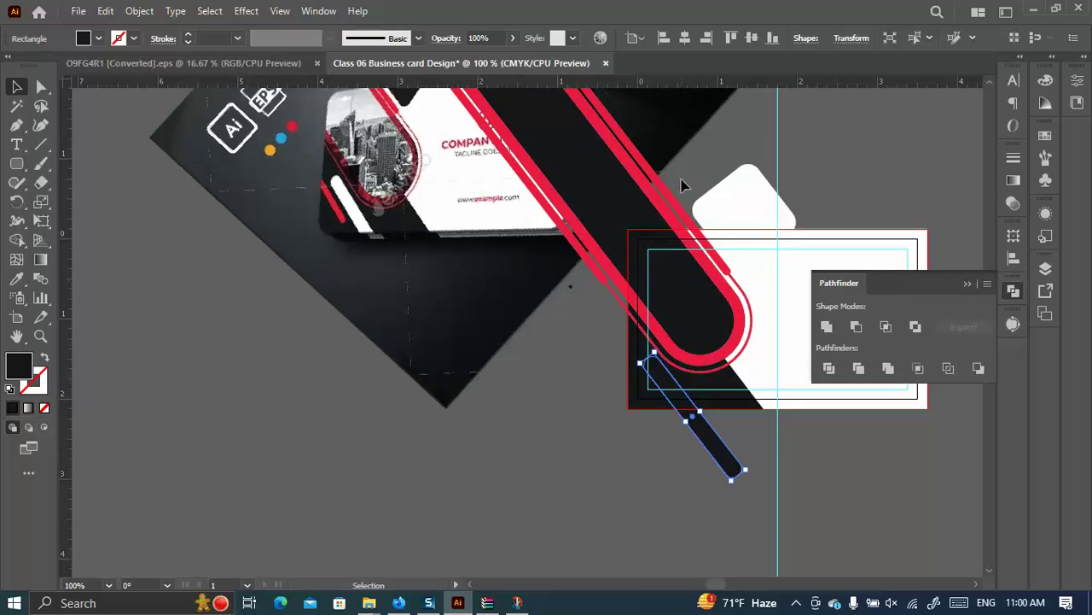
click(657, 224)
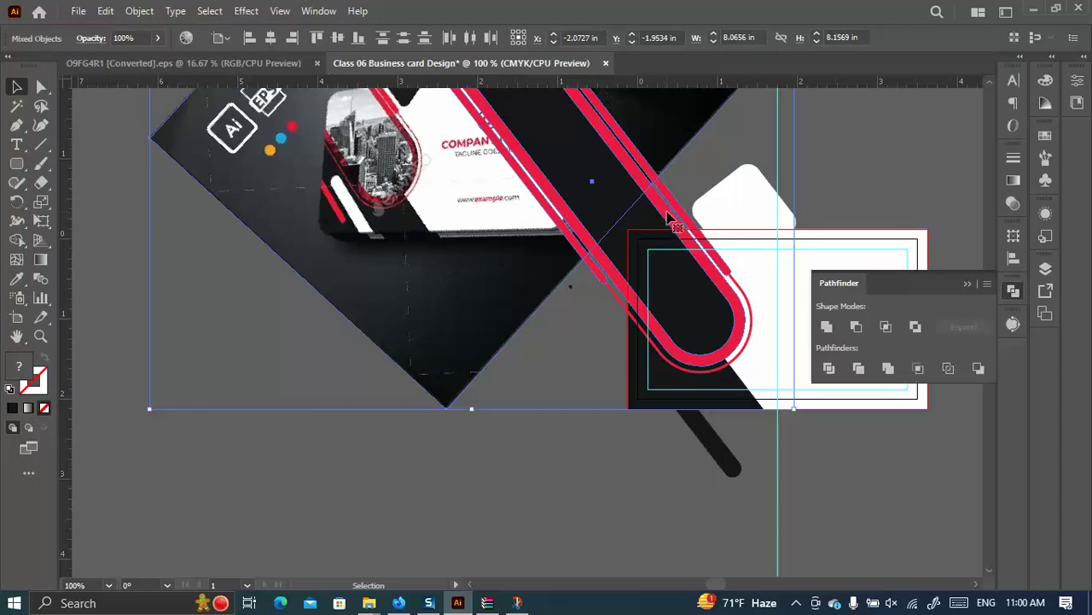
Shift the red stripes, white rounded square and outline path right together, narrowing them slightly.
click(518, 371)
click(473, 293)
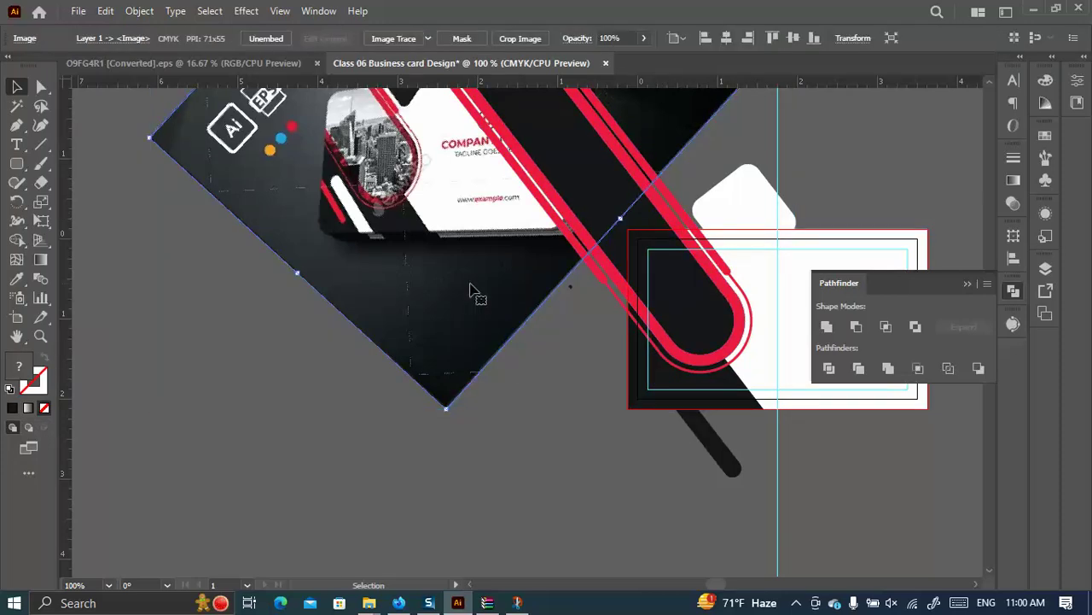
click(589, 256)
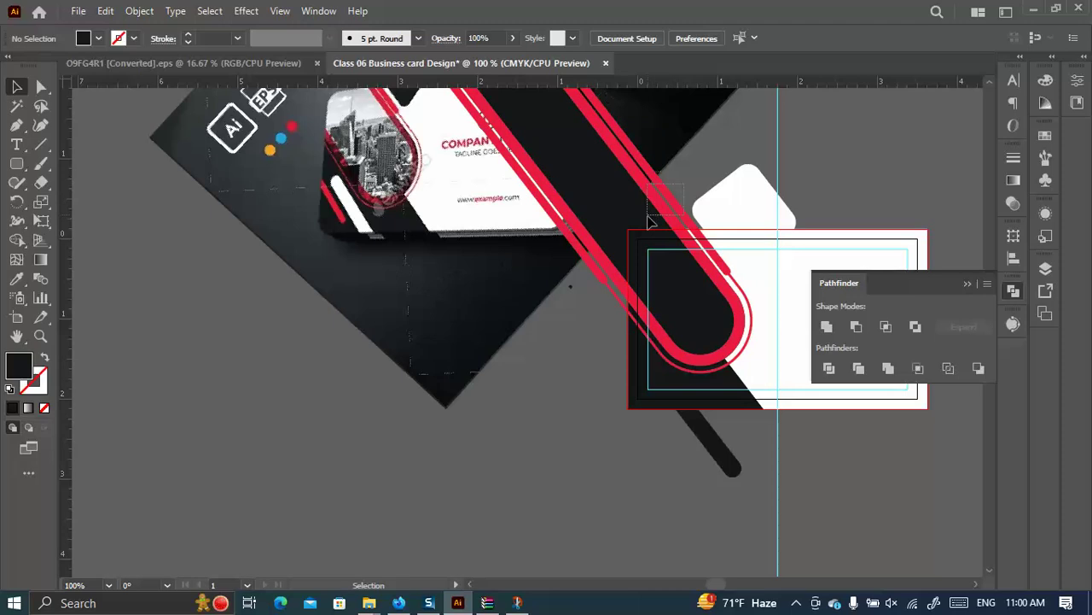
click(649, 221)
shift+click(710, 201)
shift+click(746, 295)
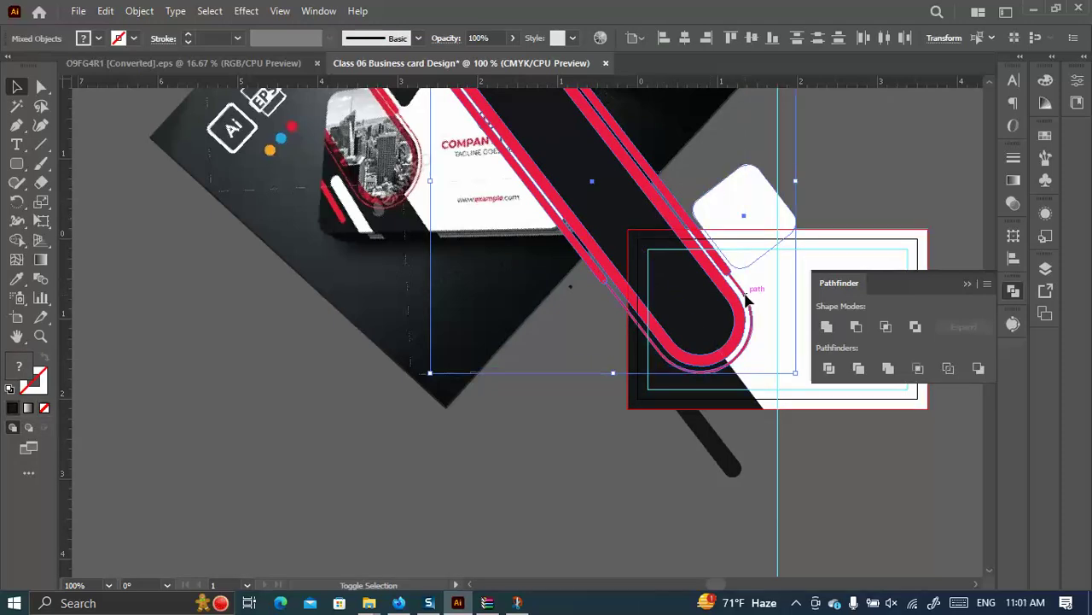
drag(735, 303, 765, 291)
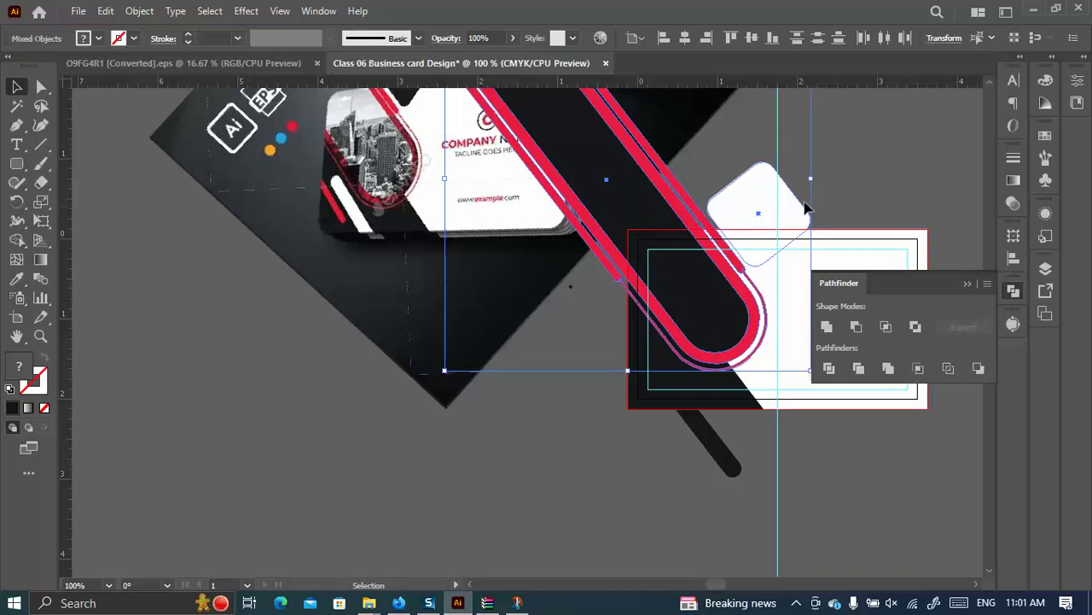
drag(815, 177, 811, 208)
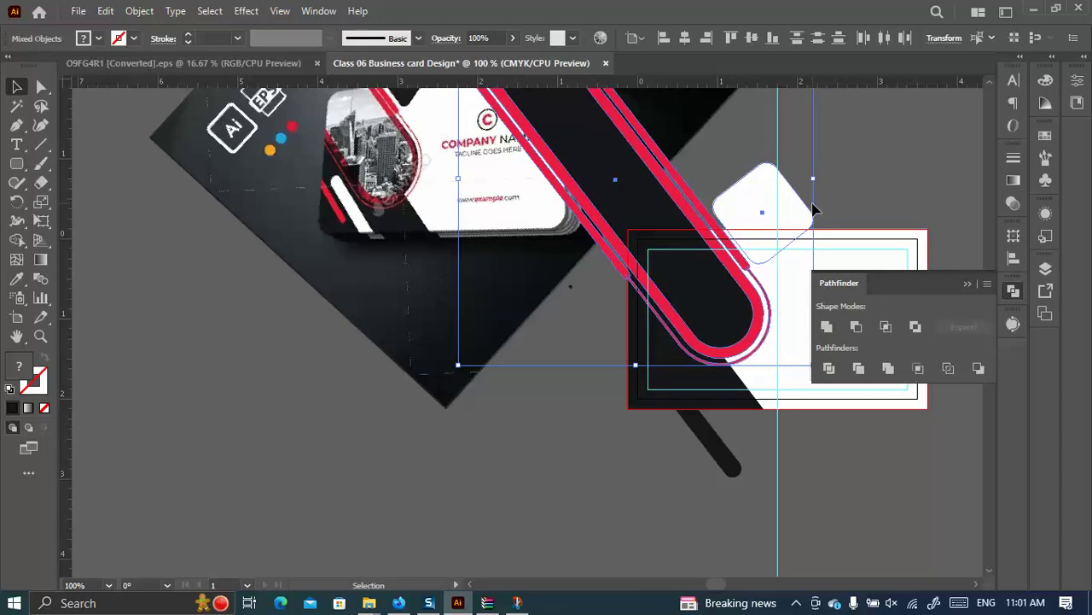
scroll(674, 358, down, 1)
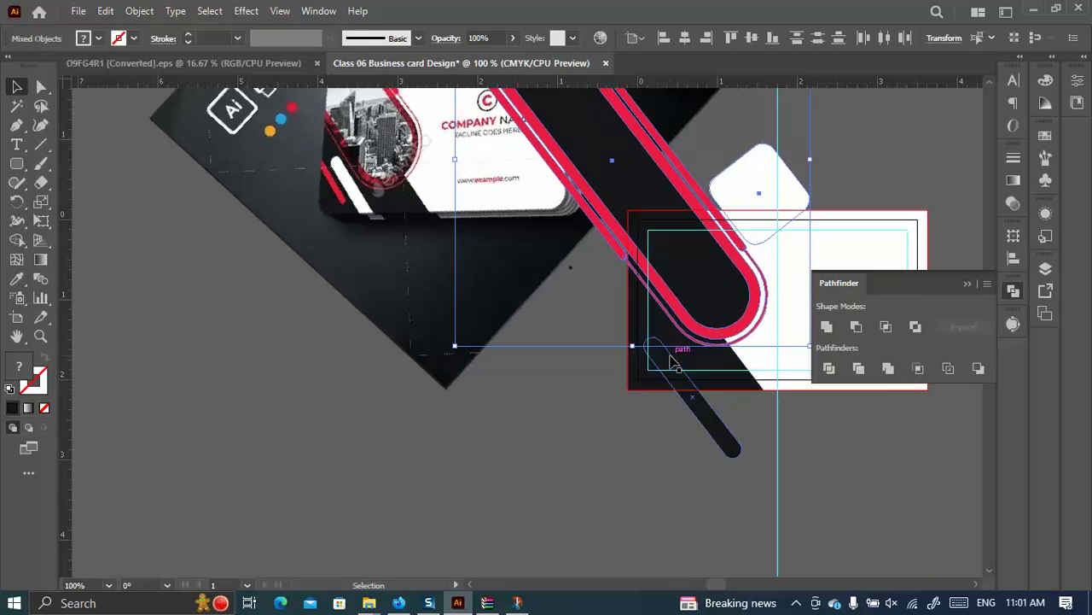
scroll(670, 341, down, 1)
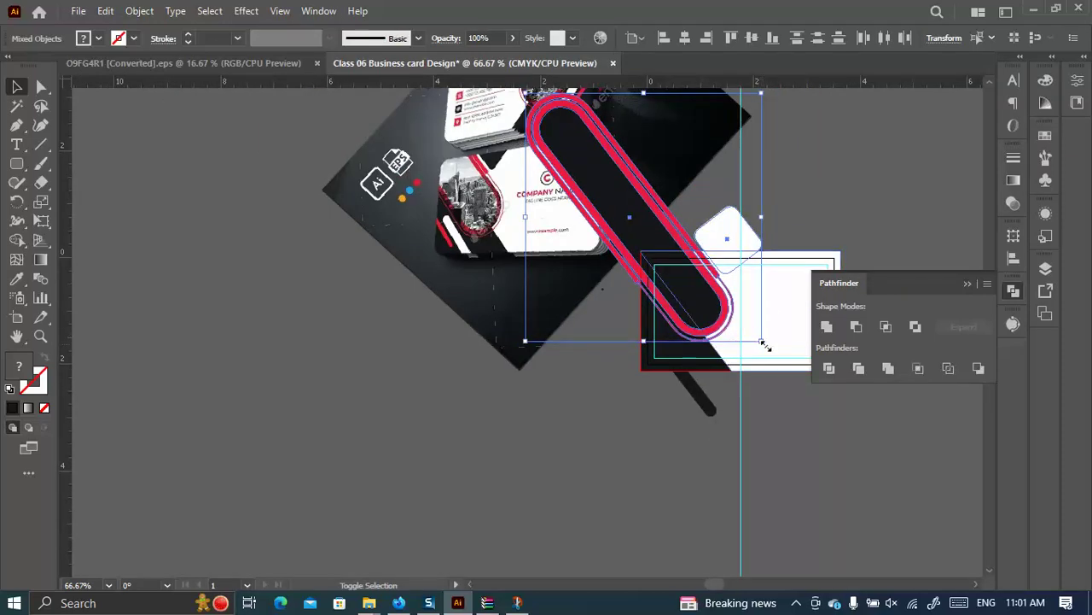
Enlarge the white rounded square toward its upper left and upper right.
click(804, 218)
scroll(731, 239, up, 3)
click(732, 239)
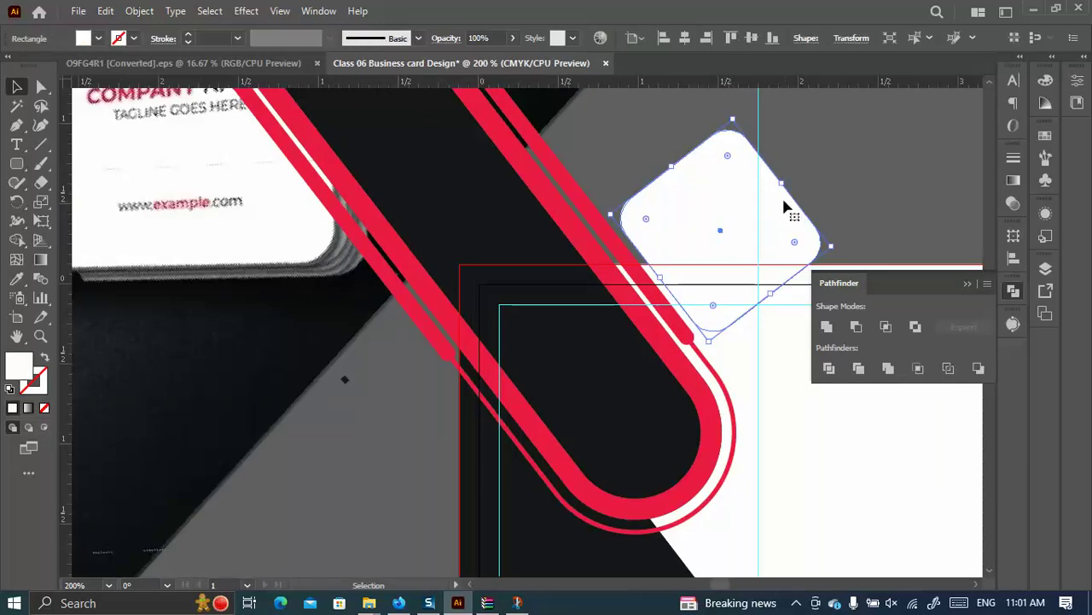
drag(672, 167, 654, 144)
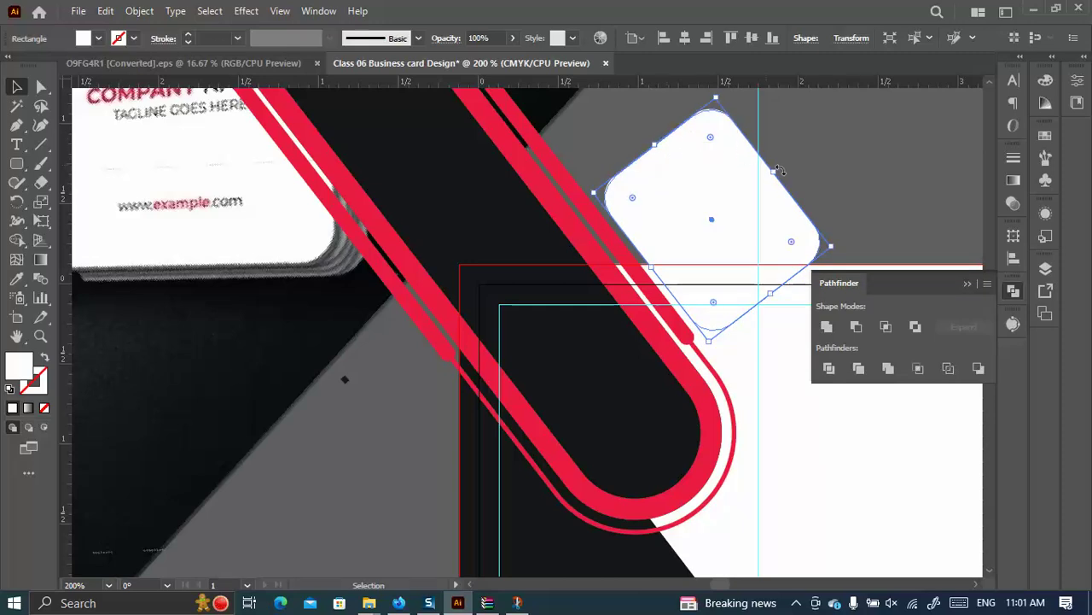
drag(776, 173, 787, 161)
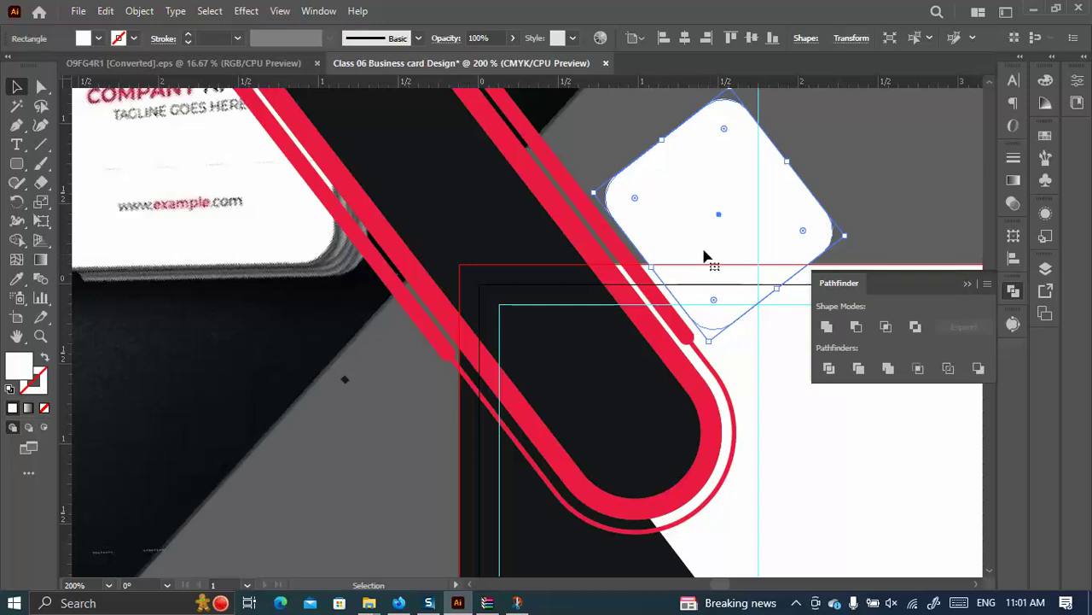
Fill the rounded square with the card's black using the Eyedropper.
scroll(603, 280, up, 1)
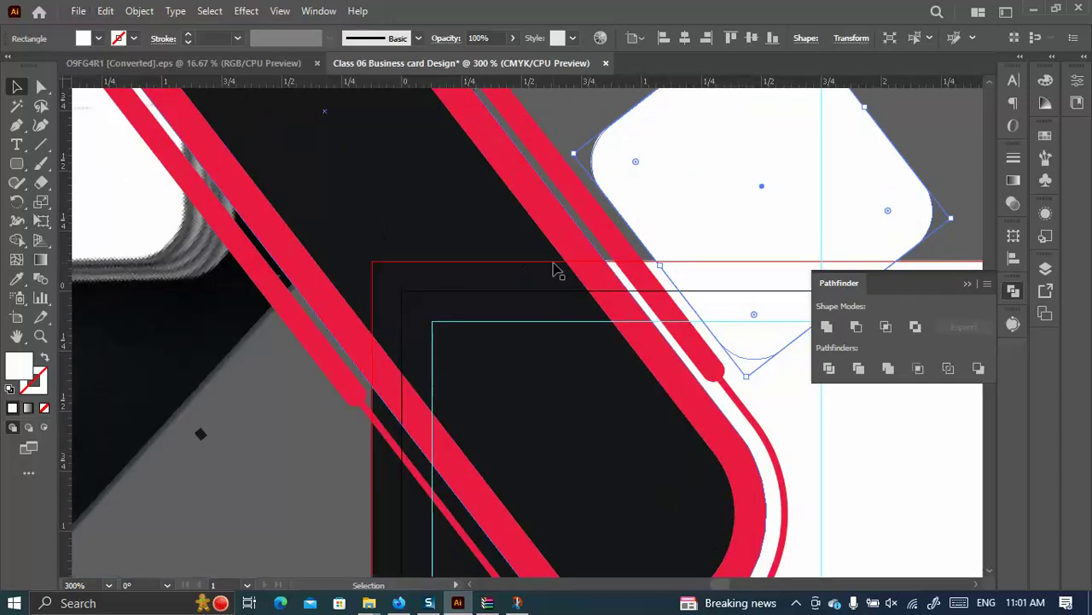
scroll(555, 269, down, 2)
scroll(348, 254, down, 2)
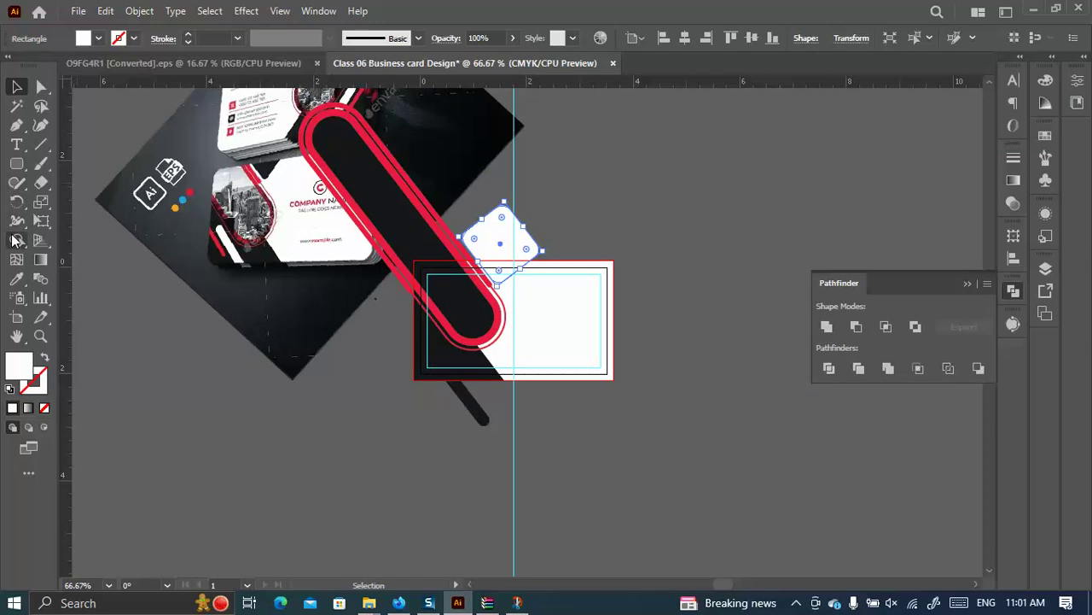
click(16, 279)
click(453, 354)
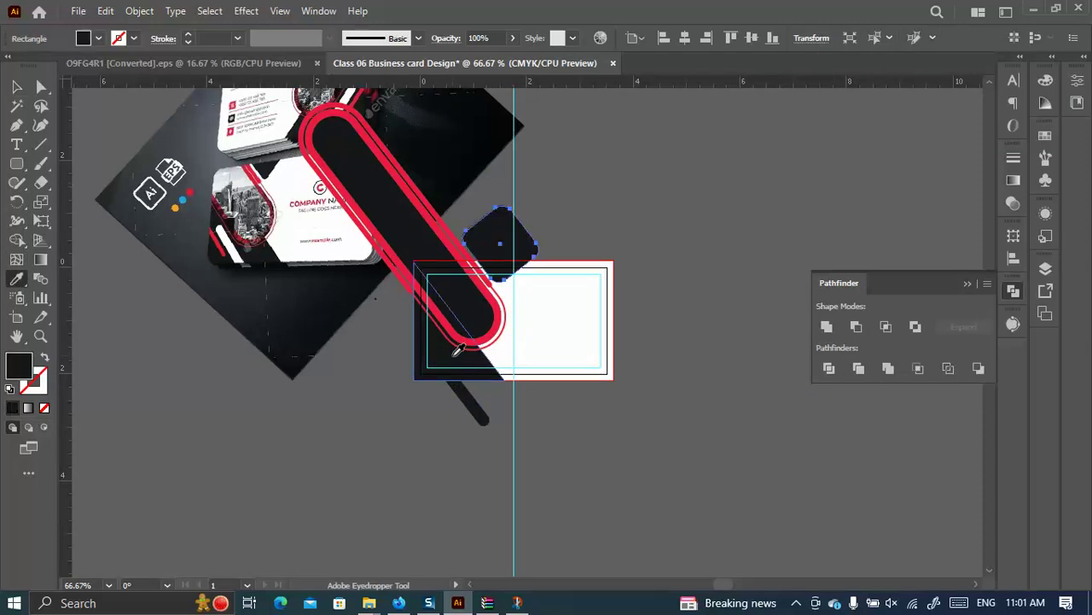
click(16, 86)
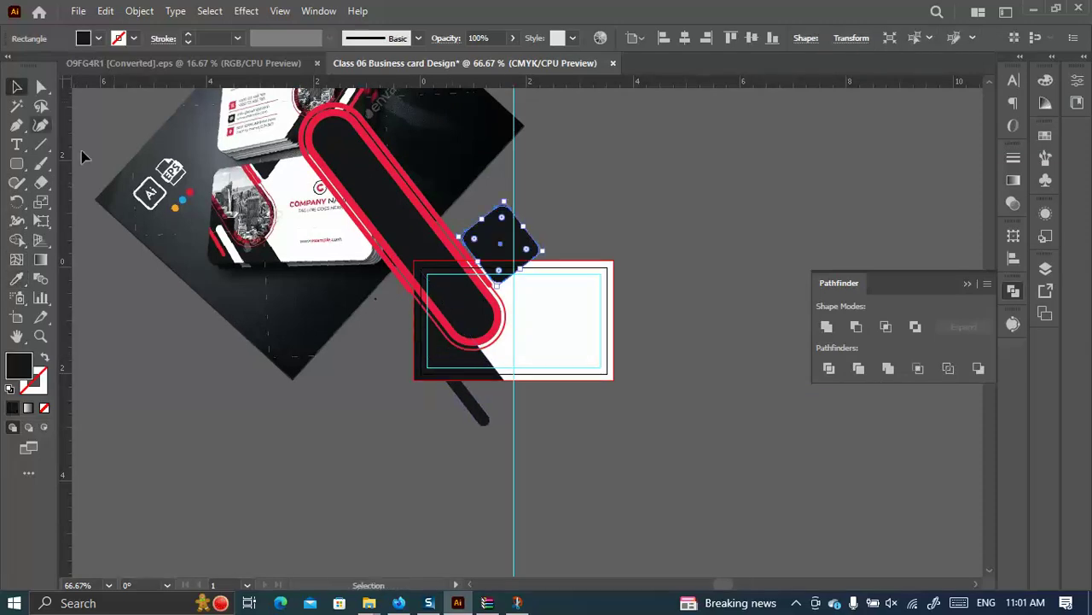
Nudge the black tab slightly right and move the dark strip up into the card's lower left.
click(321, 384)
scroll(493, 277, up, 3)
scroll(504, 261, up, 2)
drag(495, 234, 520, 236)
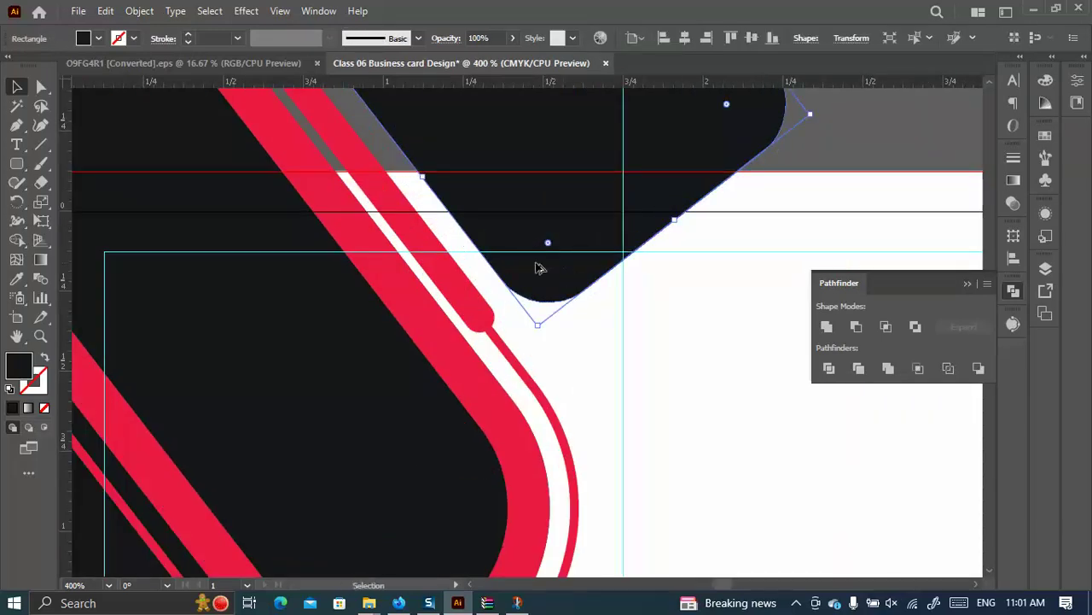
scroll(555, 274, down, 3)
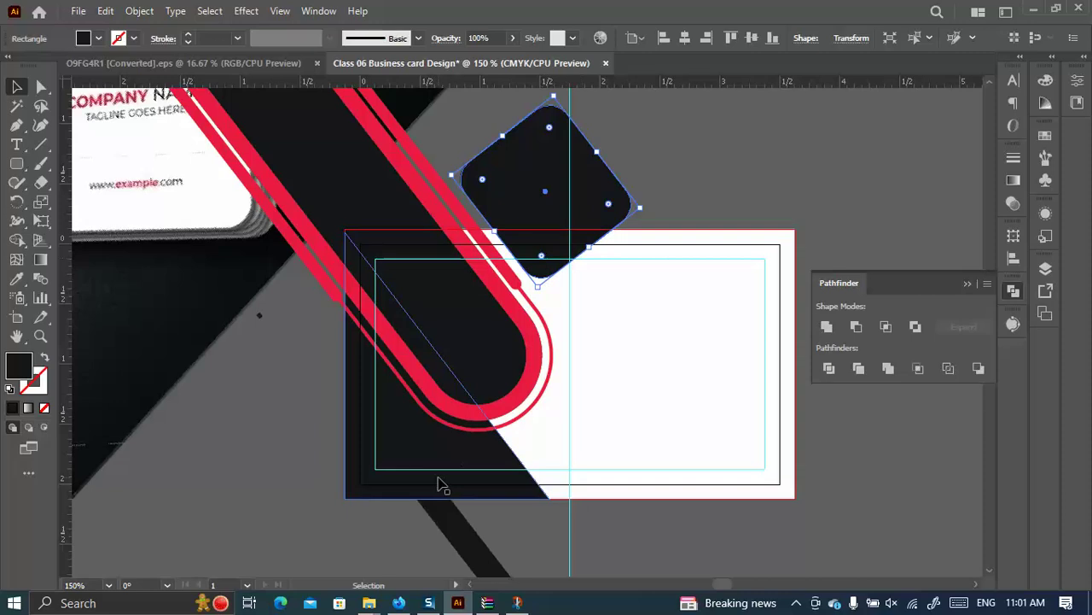
drag(422, 487, 438, 480)
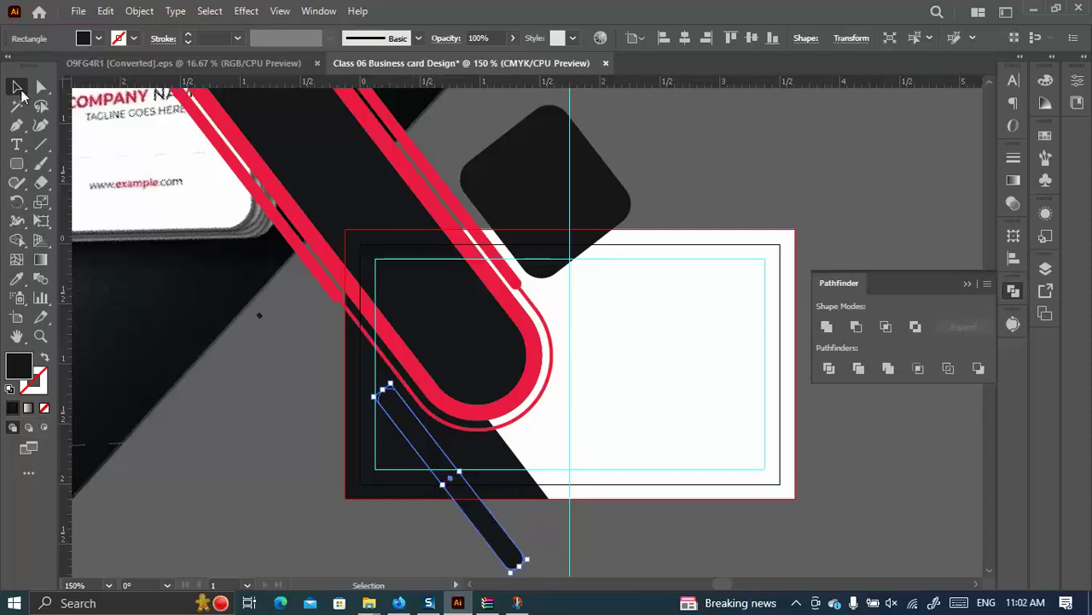
Make the short strip white by sampling the card's right side.
click(41, 86)
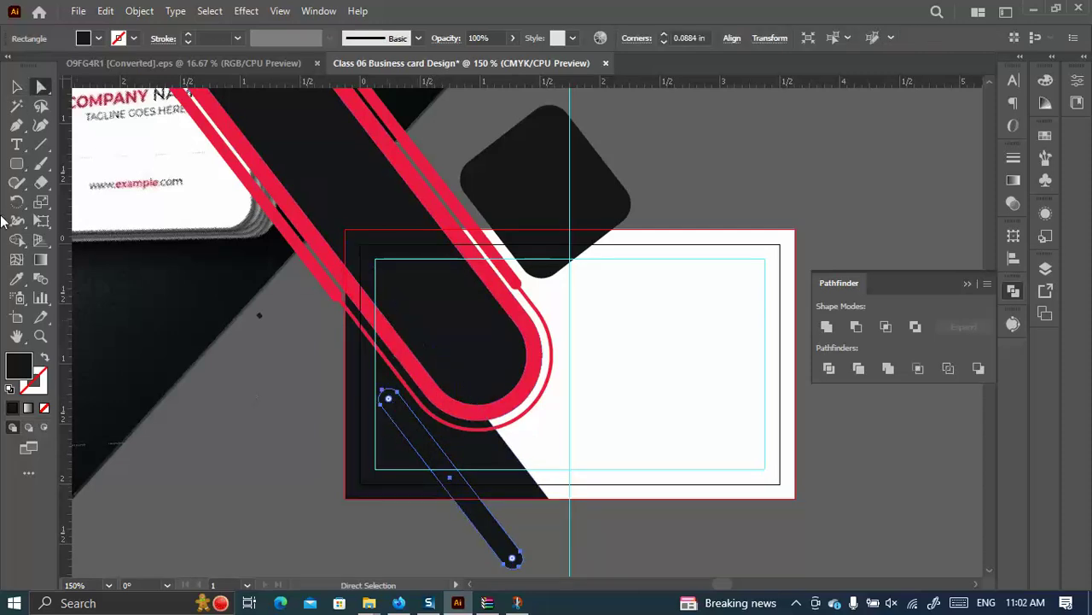
click(16, 278)
click(649, 421)
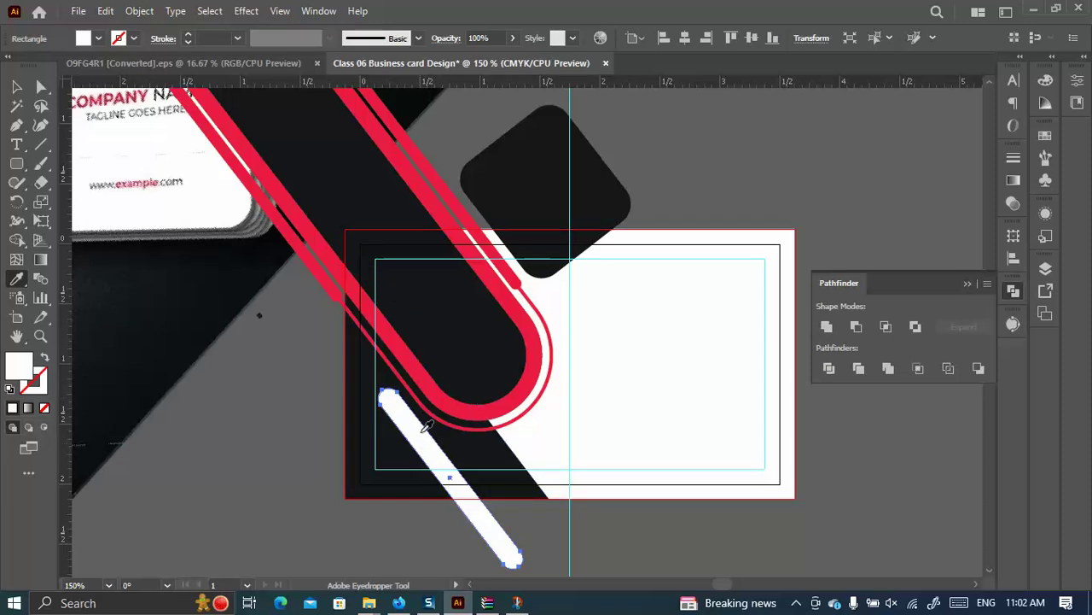
scroll(432, 393, down, 2)
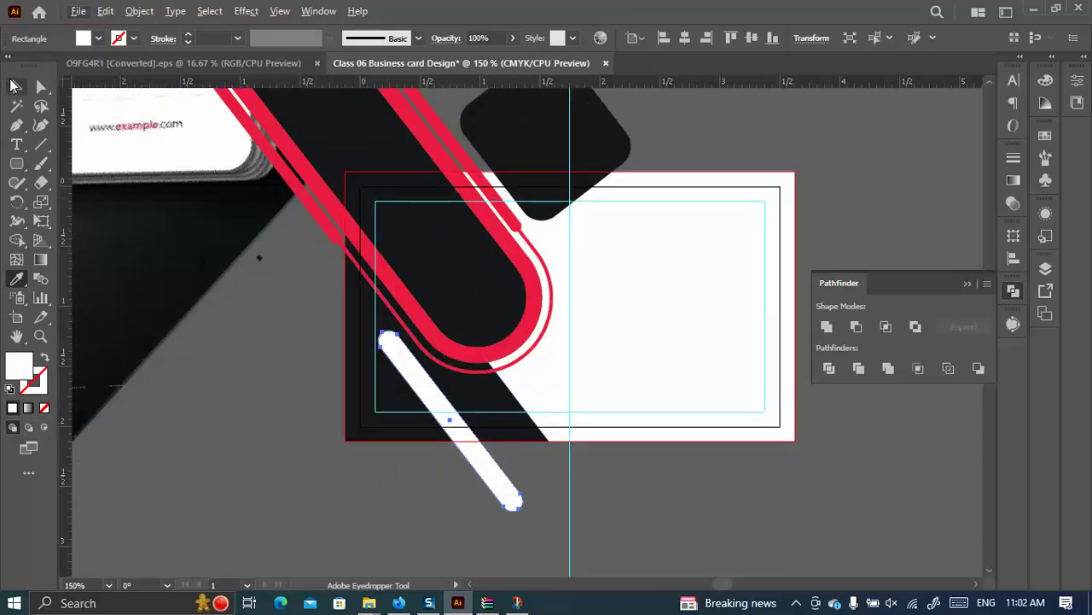
Duplicate the white stripe up-left and fill the copy with the red outline colour.
click(16, 86)
drag(429, 389, 317, 311)
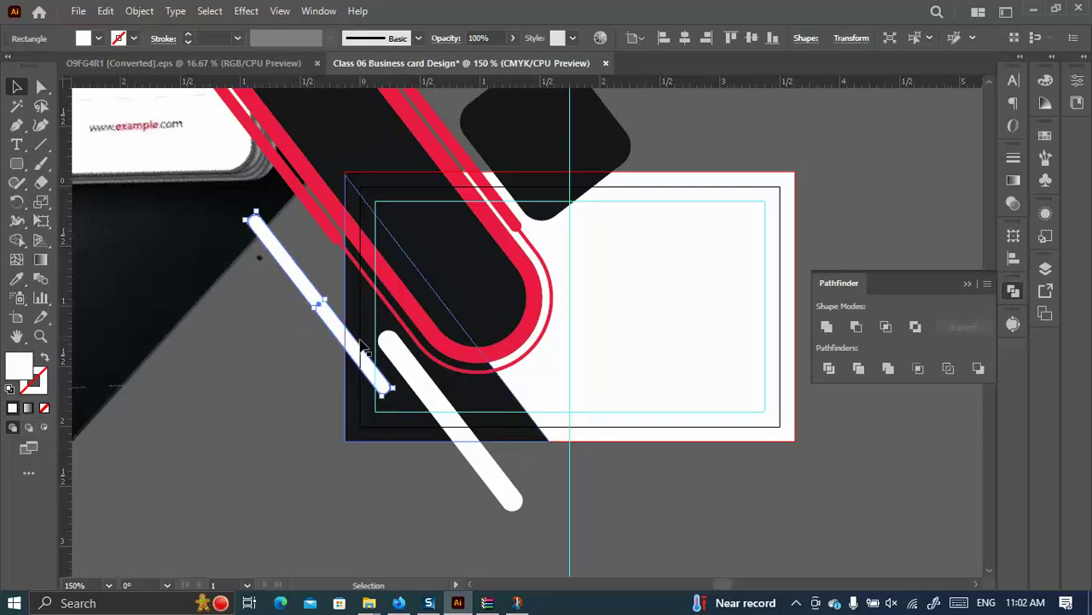
key(ctrl+minus)
key(ctrl+minus)
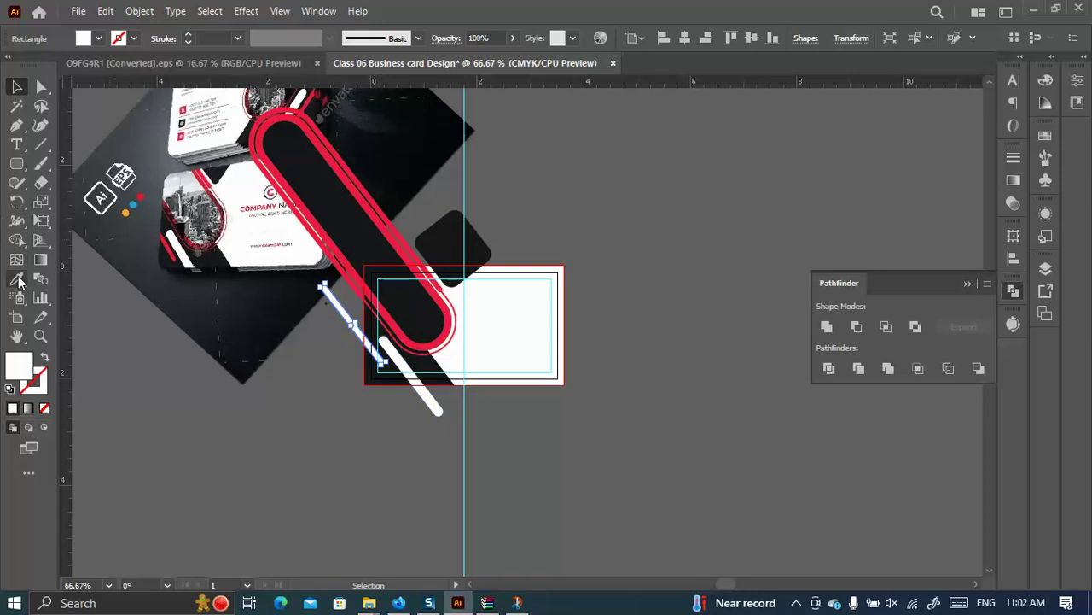
click(16, 279)
click(376, 283)
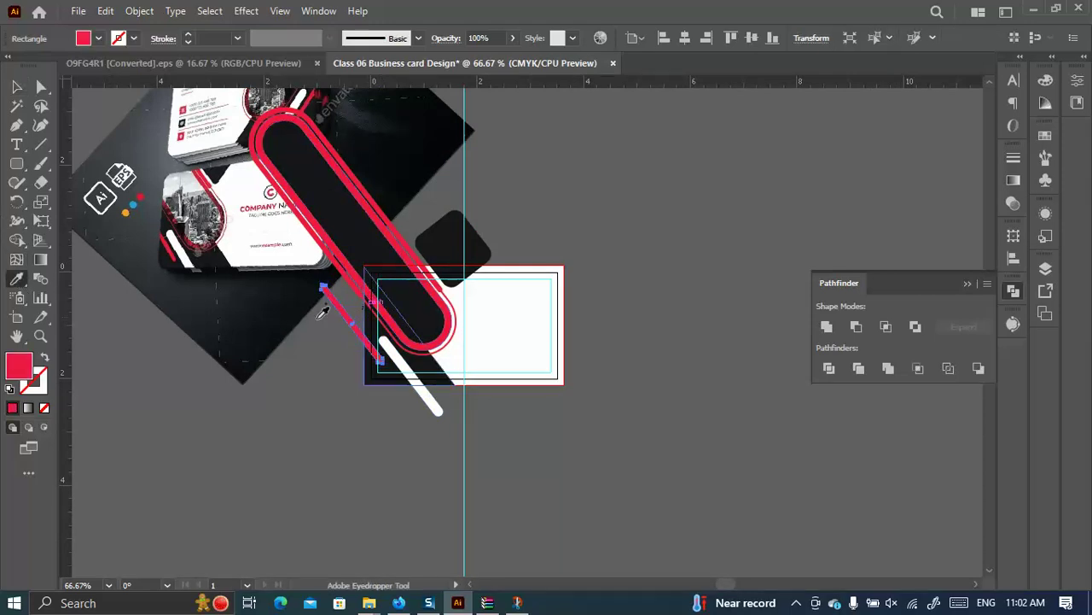
click(17, 89)
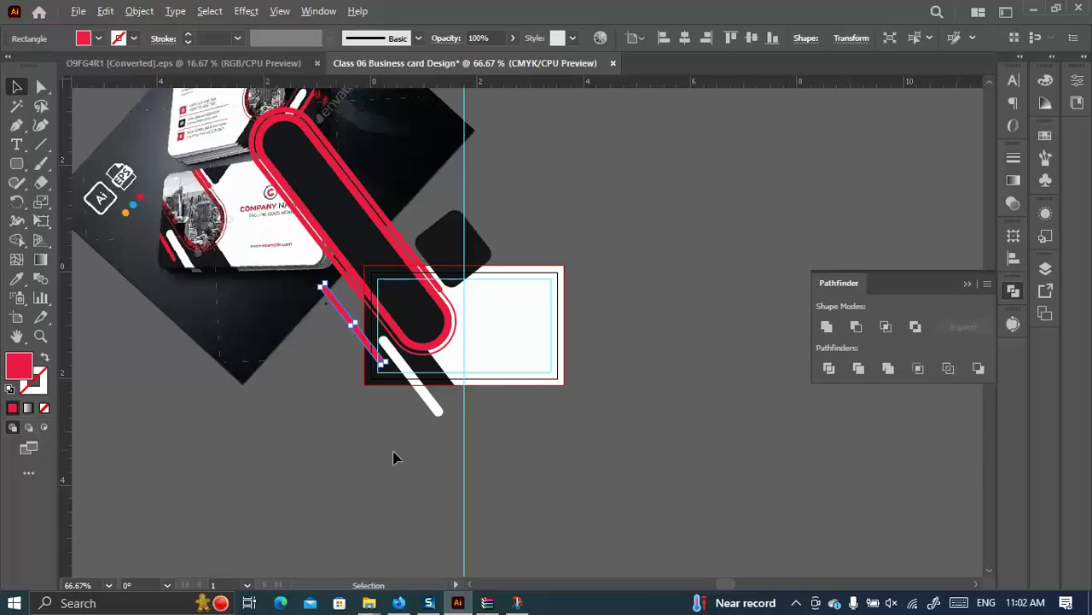
Move the red stripe slightly down and to the right.
scroll(478, 452, up, 2)
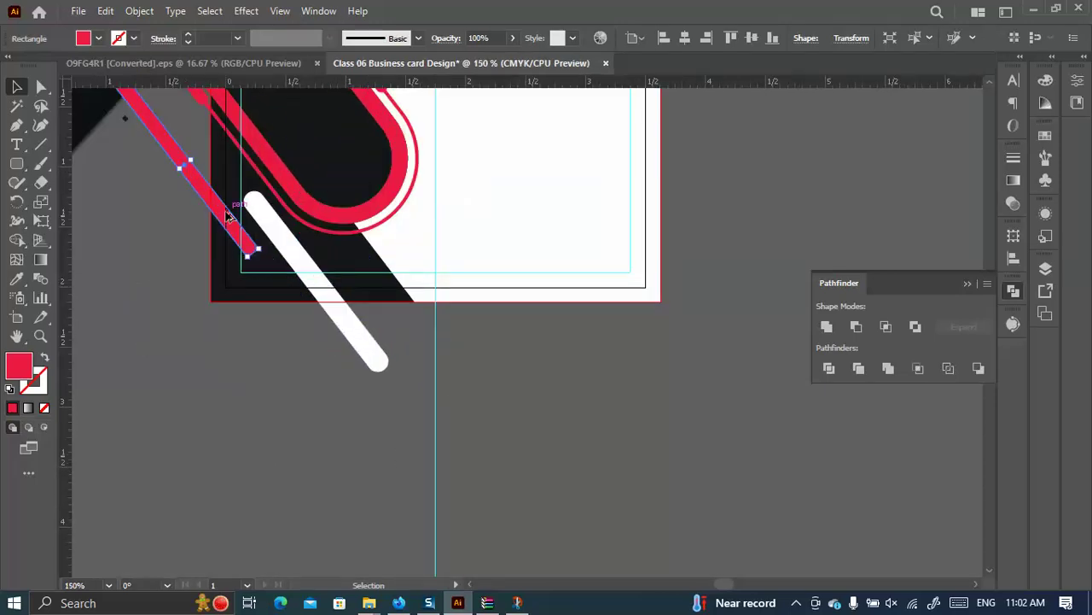
scroll(229, 217, up, 1)
drag(234, 239, 252, 256)
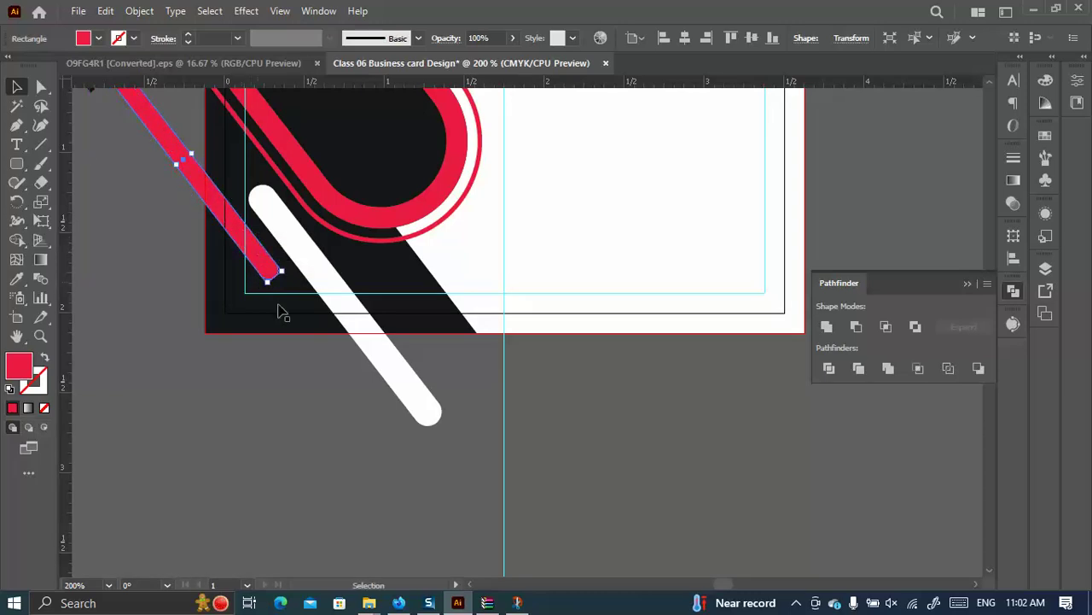
scroll(330, 319, down, 2)
scroll(371, 337, down, 3)
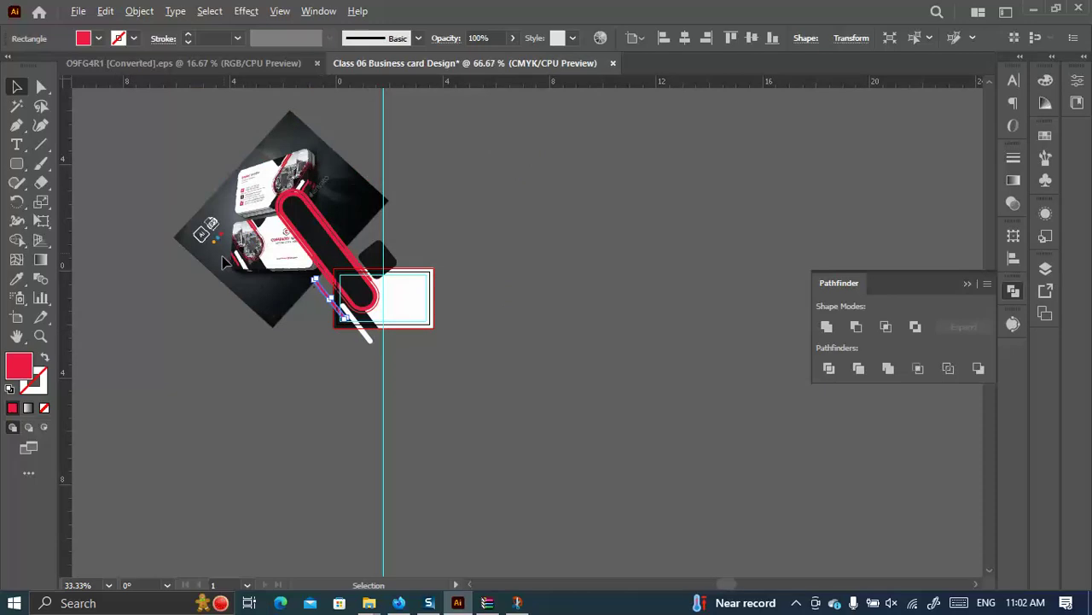
scroll(223, 261, up, 3)
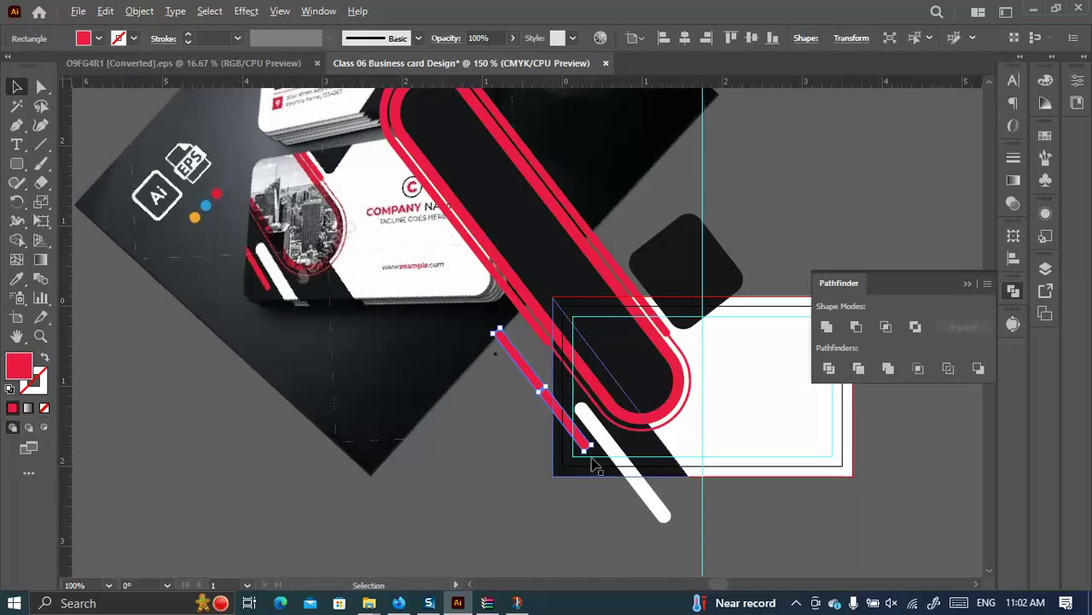
scroll(585, 444, up, 4)
drag(561, 403, 578, 432)
Shift the white stripe slightly up-left, deselect, and preview the card in Save for Web.
drag(586, 303, 576, 294)
click(387, 410)
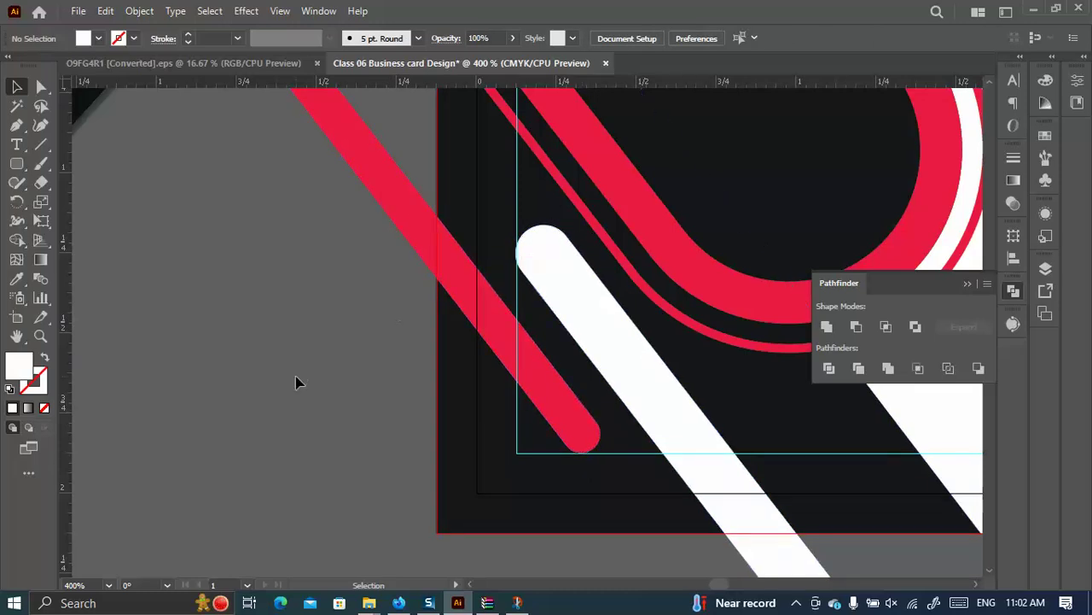
key(ctrl+alt+shift+s)
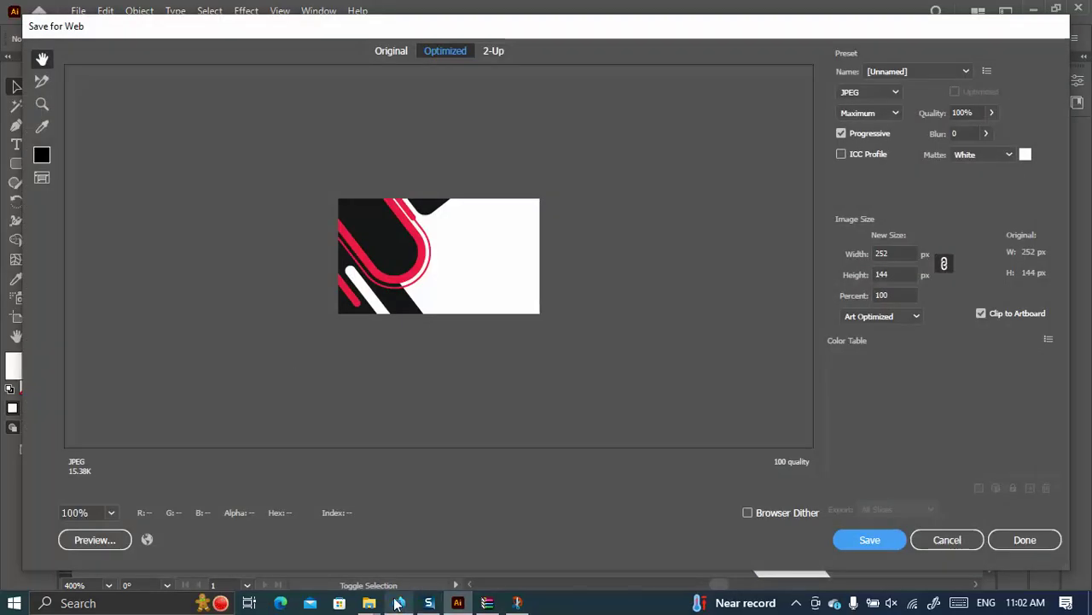
mouse_move(373, 607)
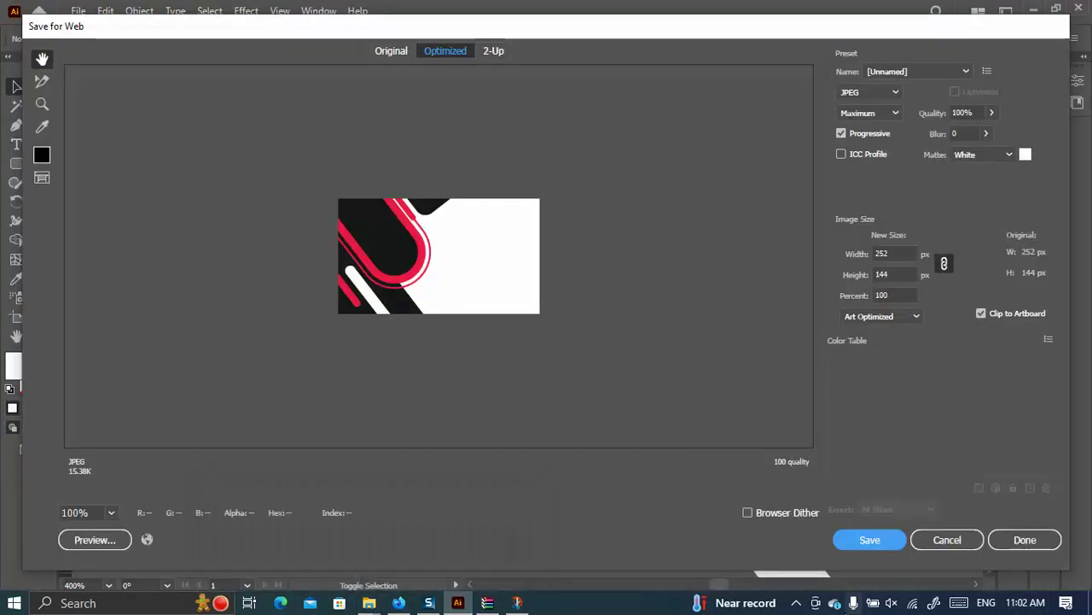
click(947, 540)
scroll(372, 336, down, 1)
scroll(436, 356, down, 2)
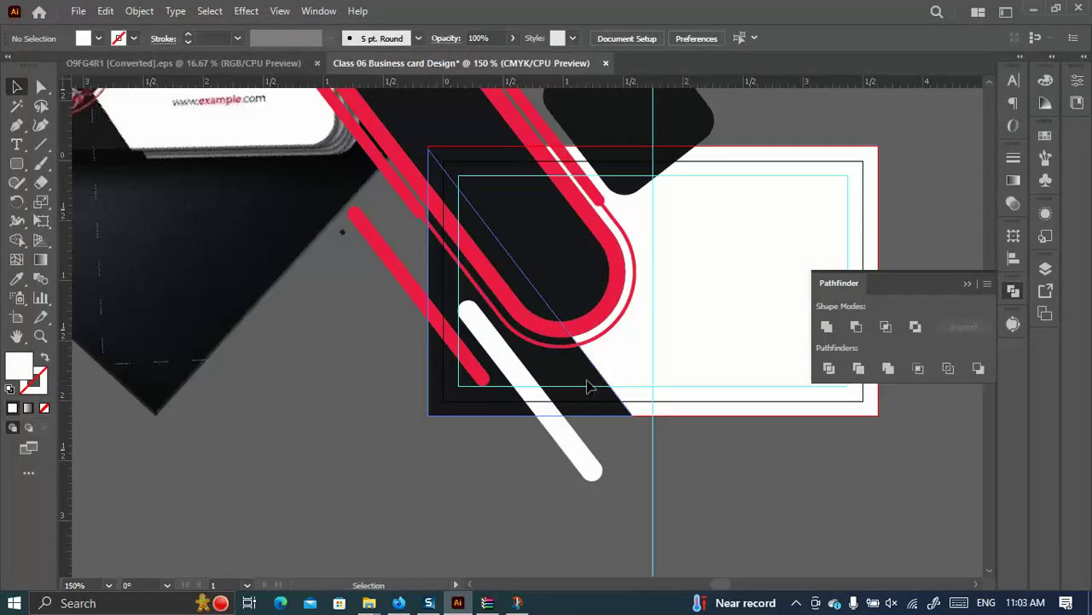
Drag the black band's top-right handle up and right so it extends past the card's top edge.
click(589, 387)
drag(633, 149, 662, 120)
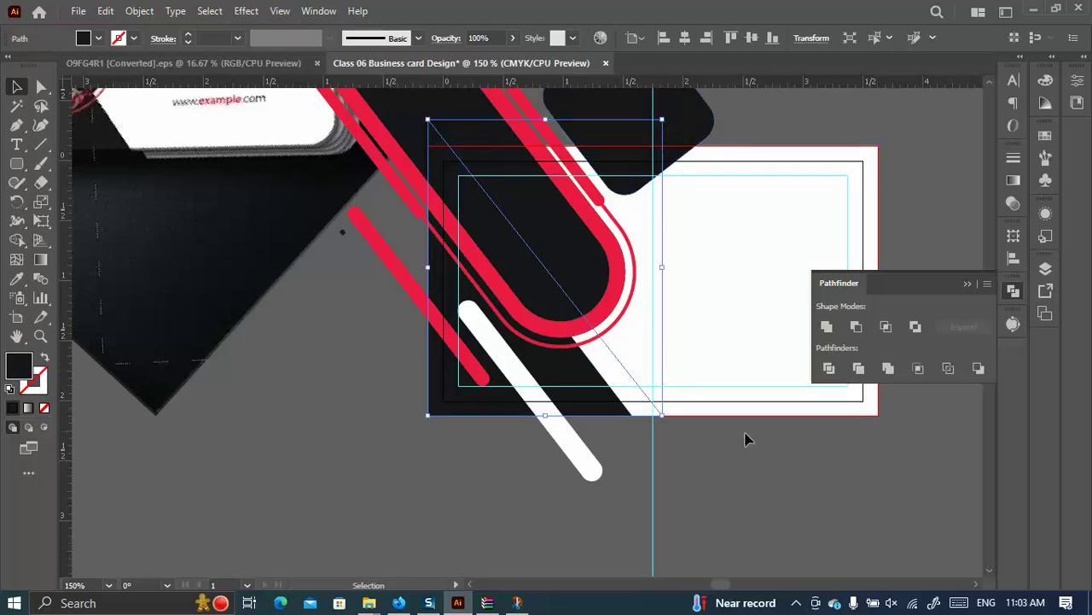
click(715, 387)
key(ctrl)
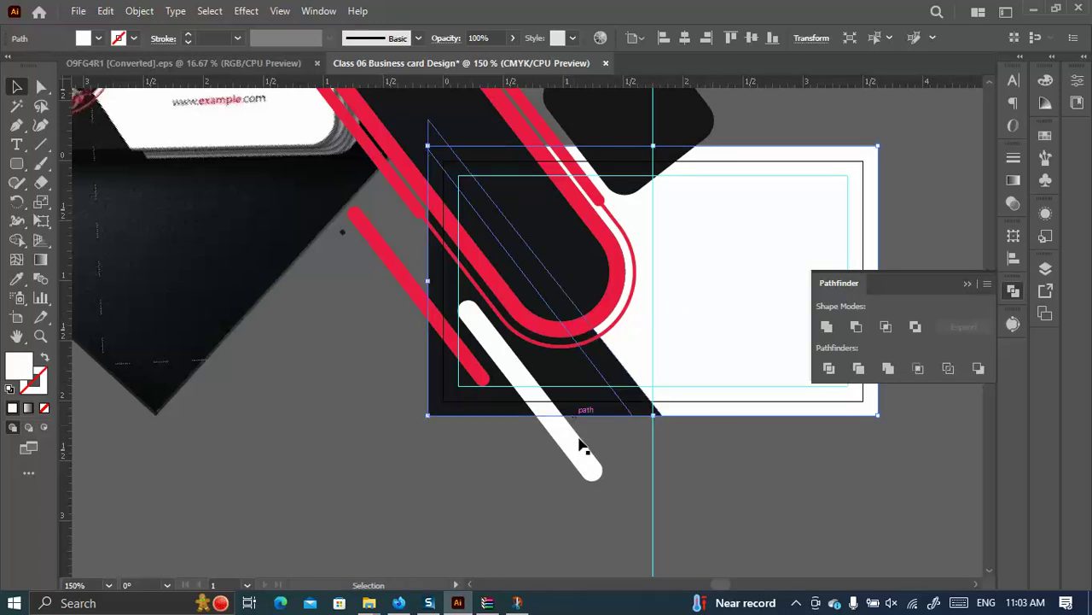
click(541, 522)
click(585, 372)
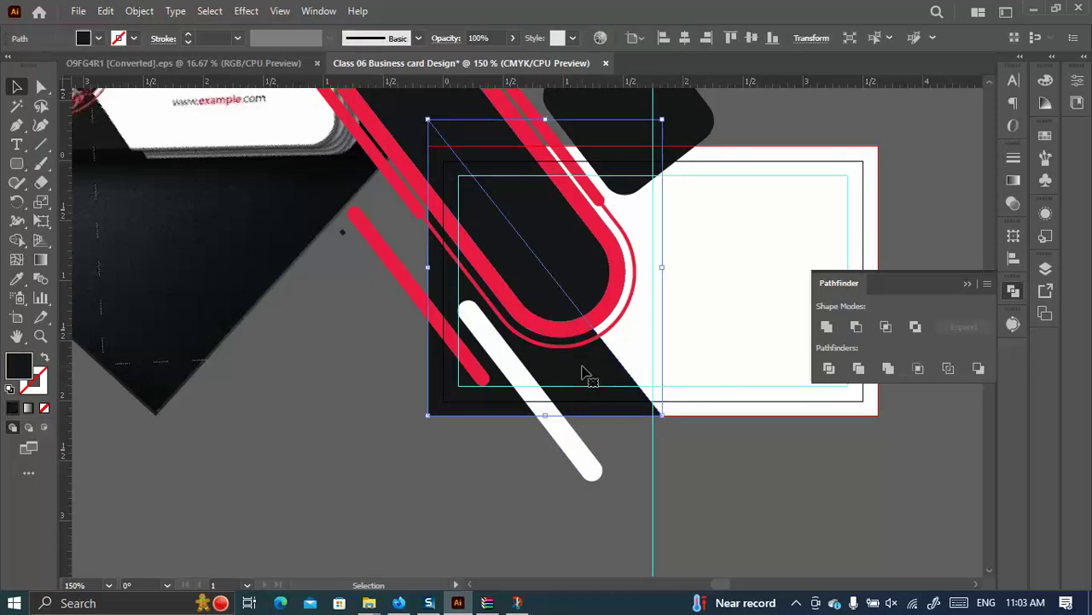
scroll(581, 359, down, 2)
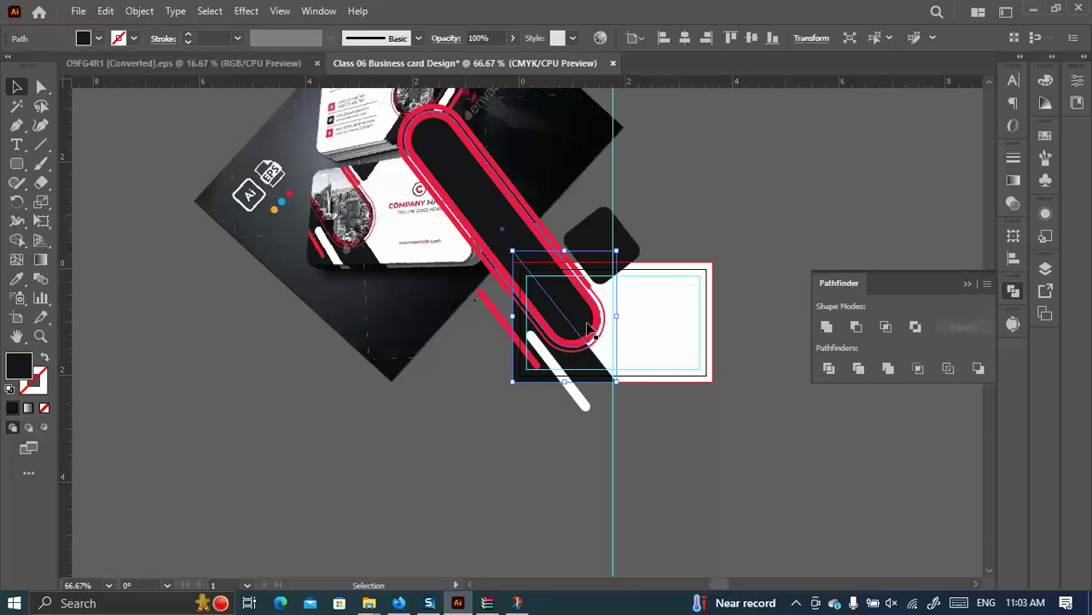
click(655, 456)
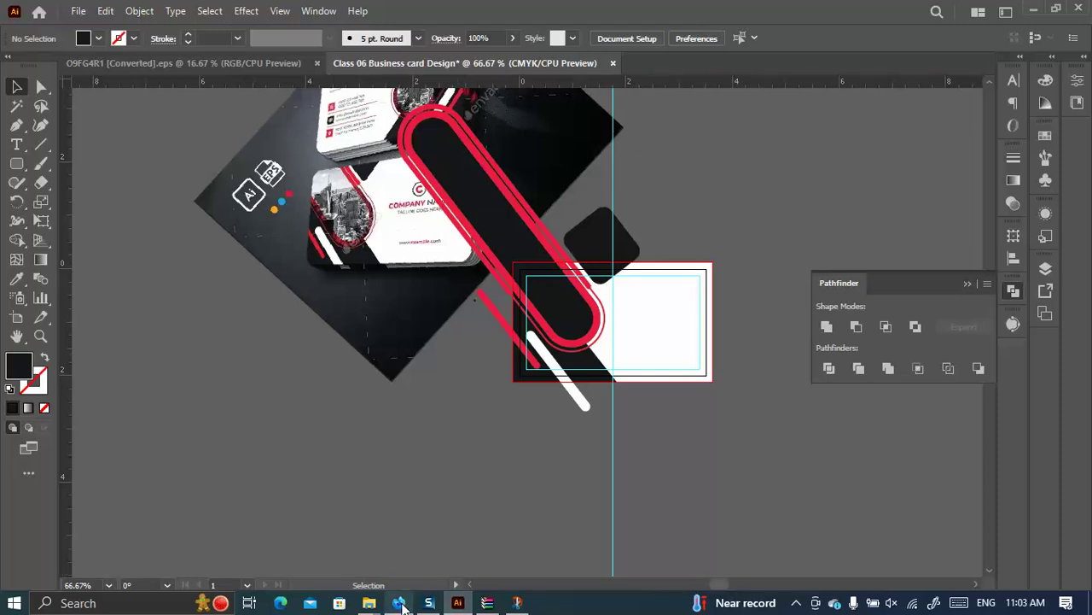
click(399, 603)
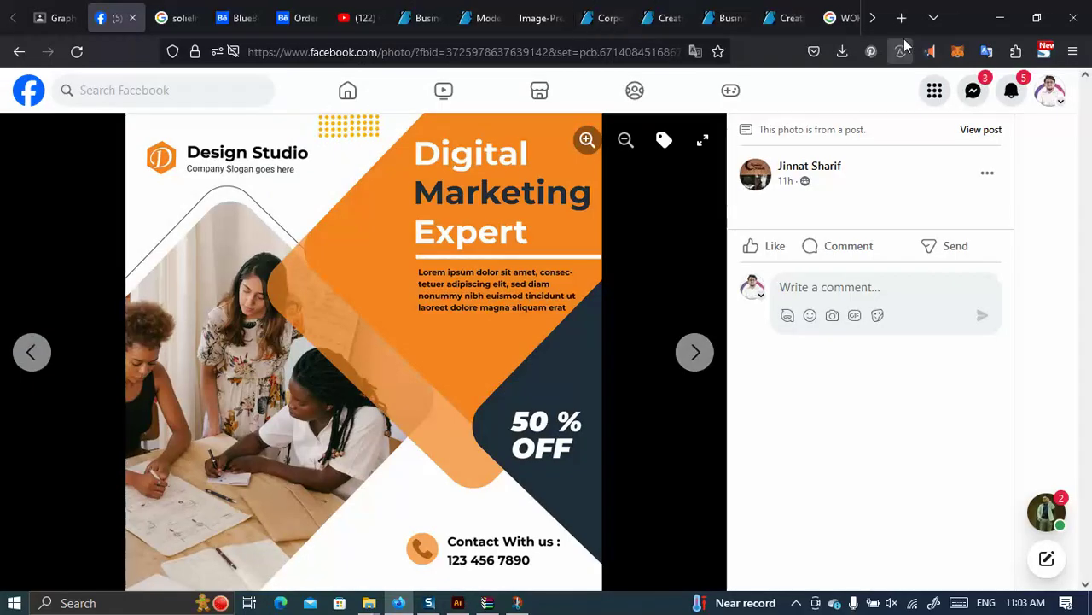
Close the solielmedia, Behance, YouTube and GraphicRiver reference tabs.
click(826, 17)
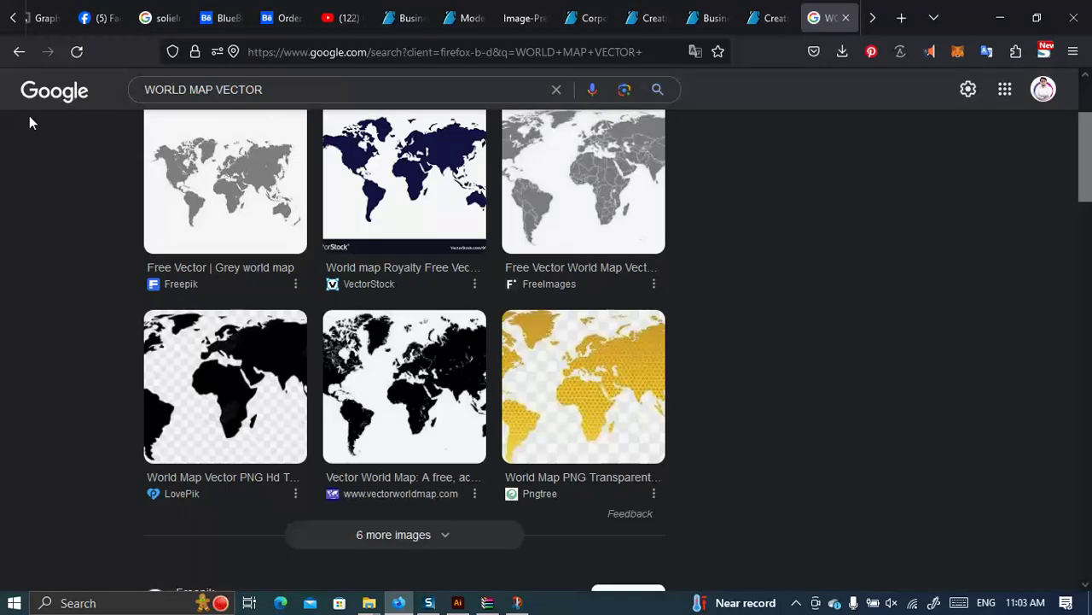
click(47, 10)
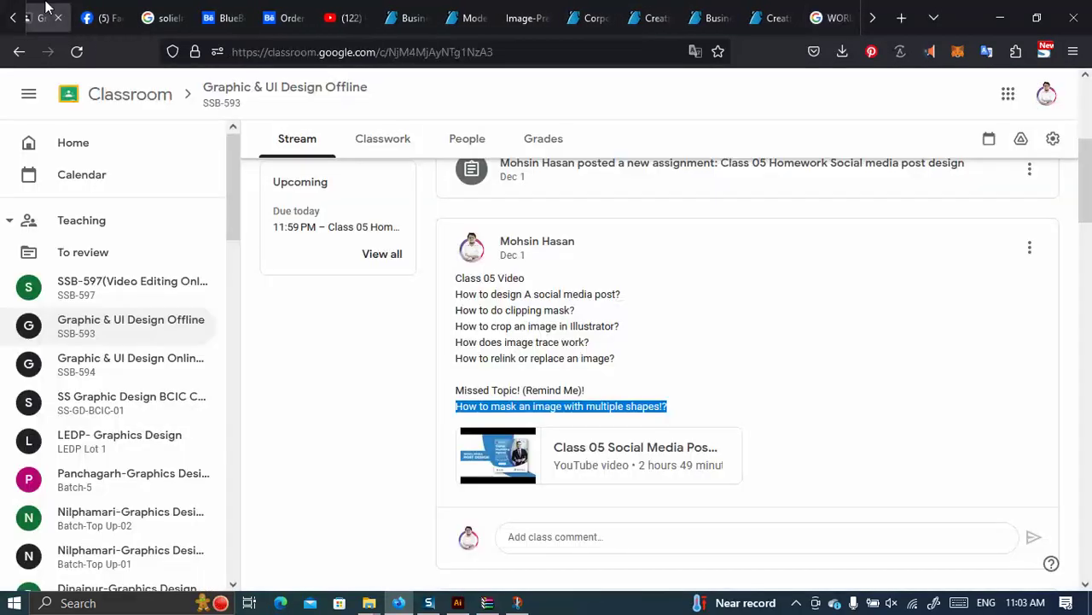
click(183, 17)
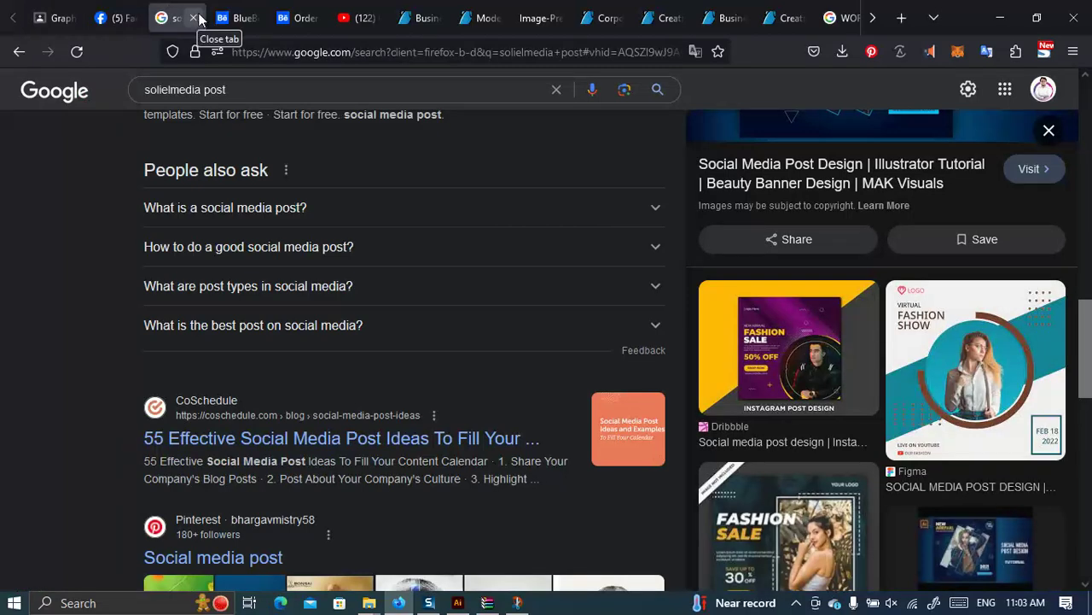
click(198, 19)
click(197, 18)
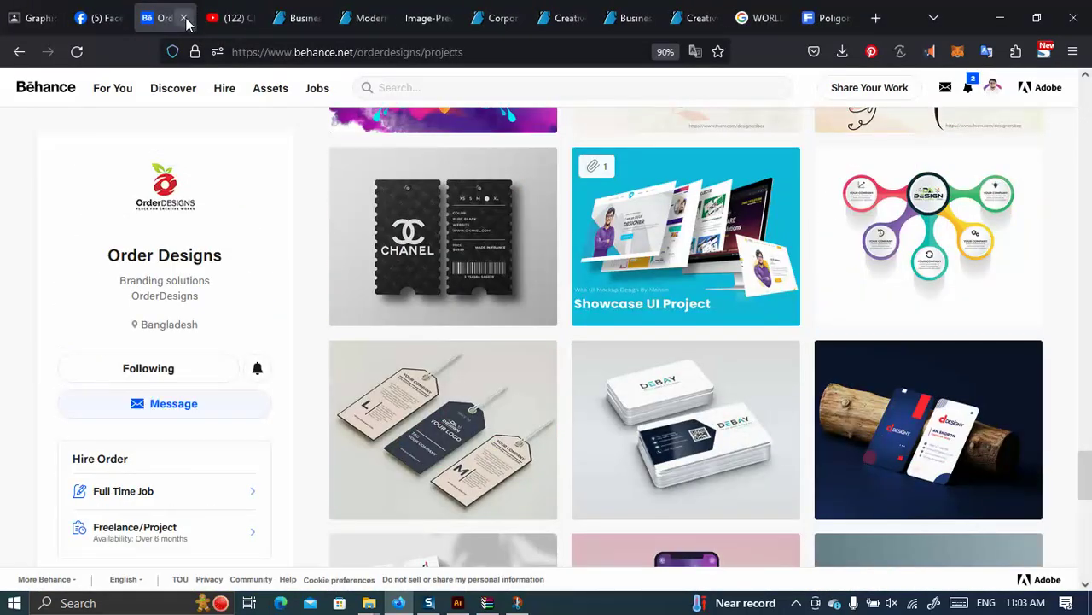
click(184, 18)
click(184, 18)
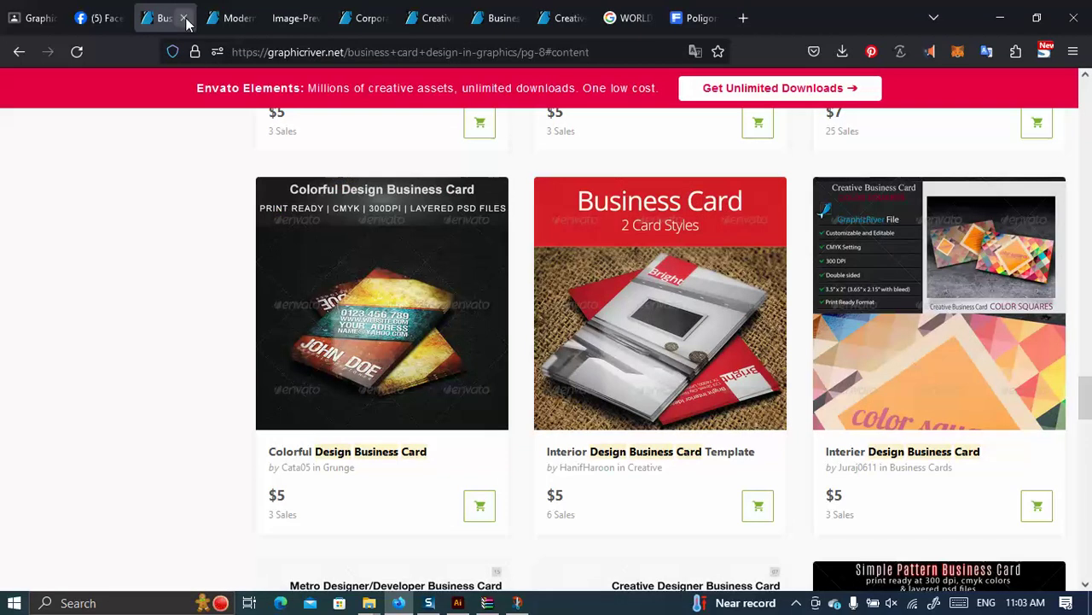
click(186, 19)
Close the card preview and Corporate card page, then select the query on the WORLD MAP VECTOR results.
click(215, 23)
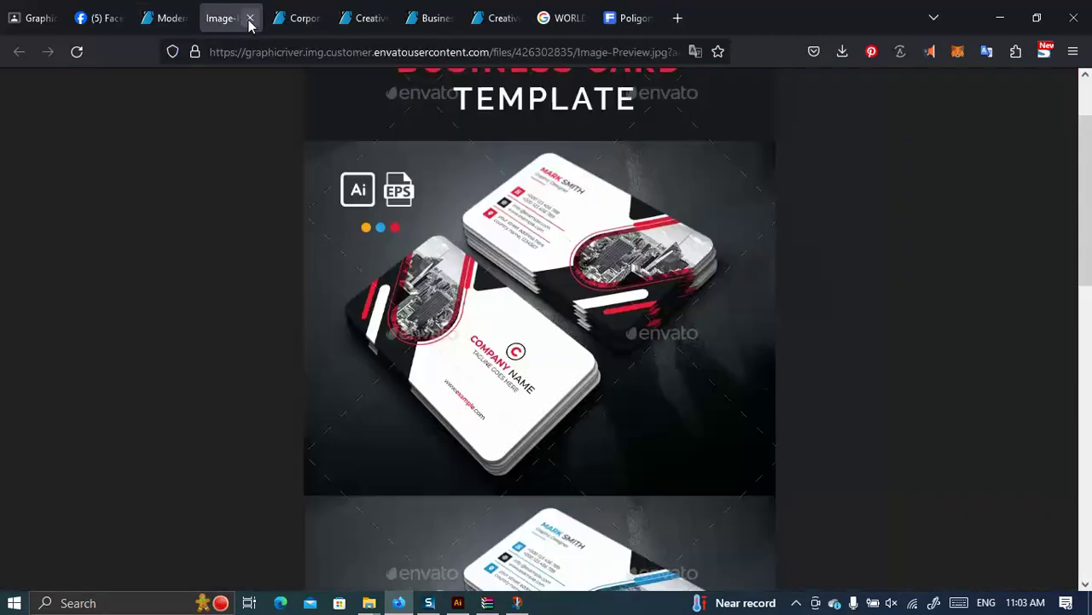
click(251, 17)
click(317, 18)
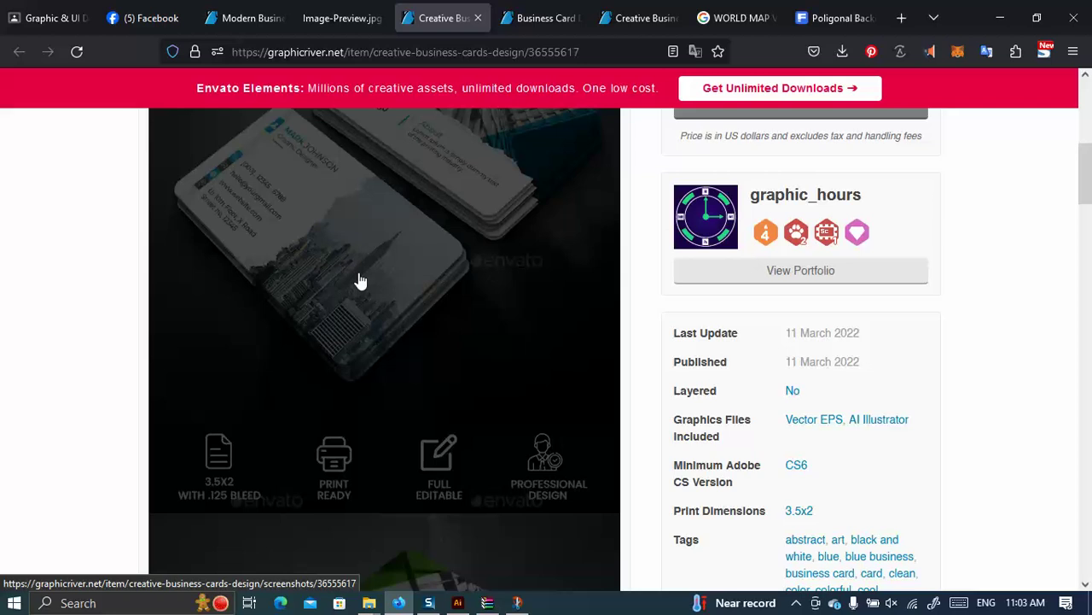
click(521, 22)
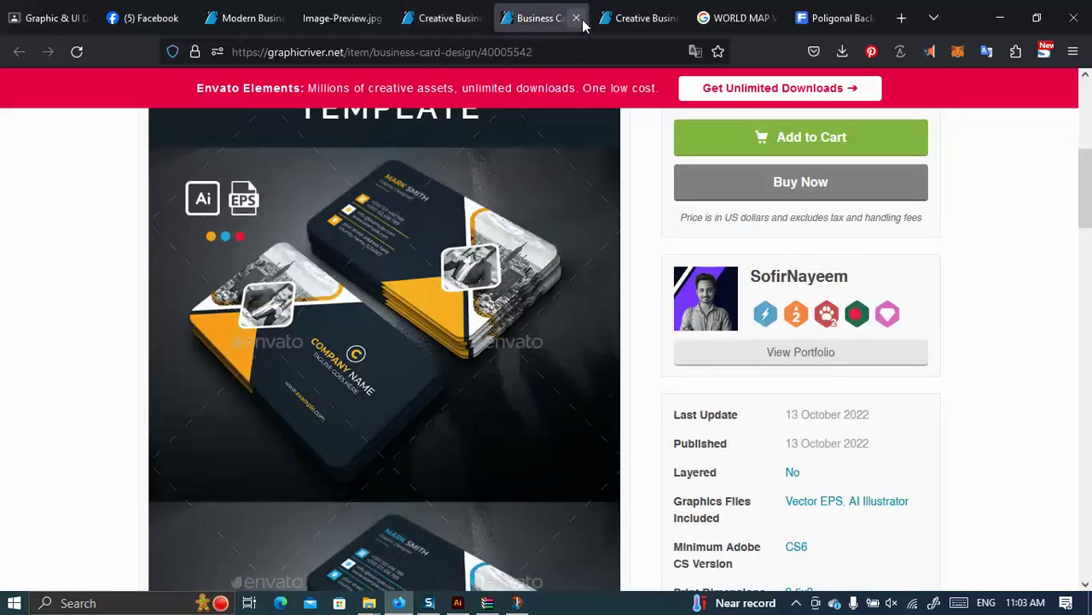
click(640, 21)
click(751, 22)
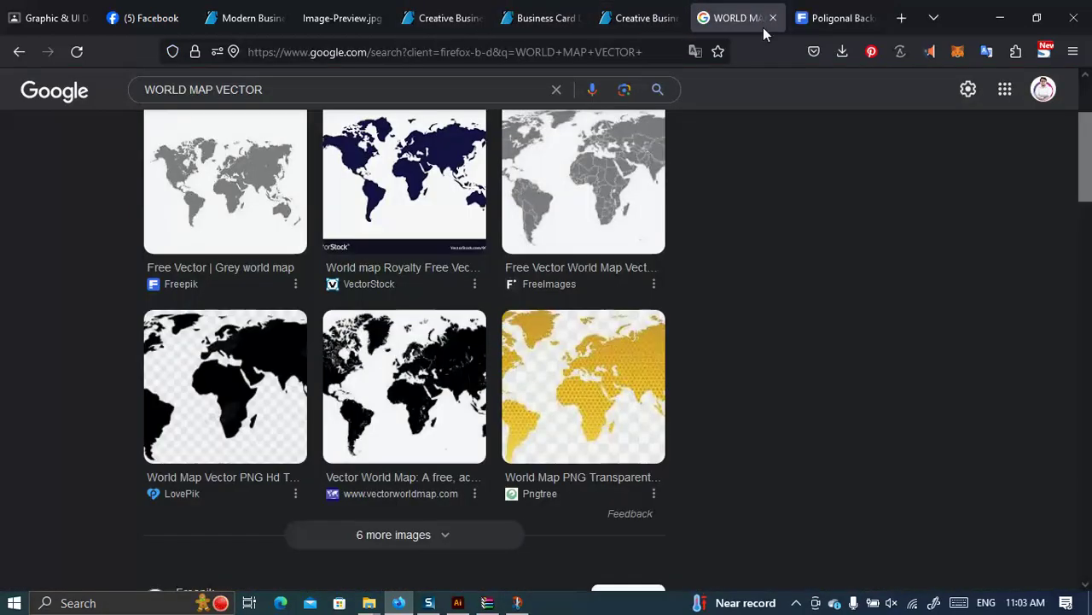
drag(294, 91, 135, 111)
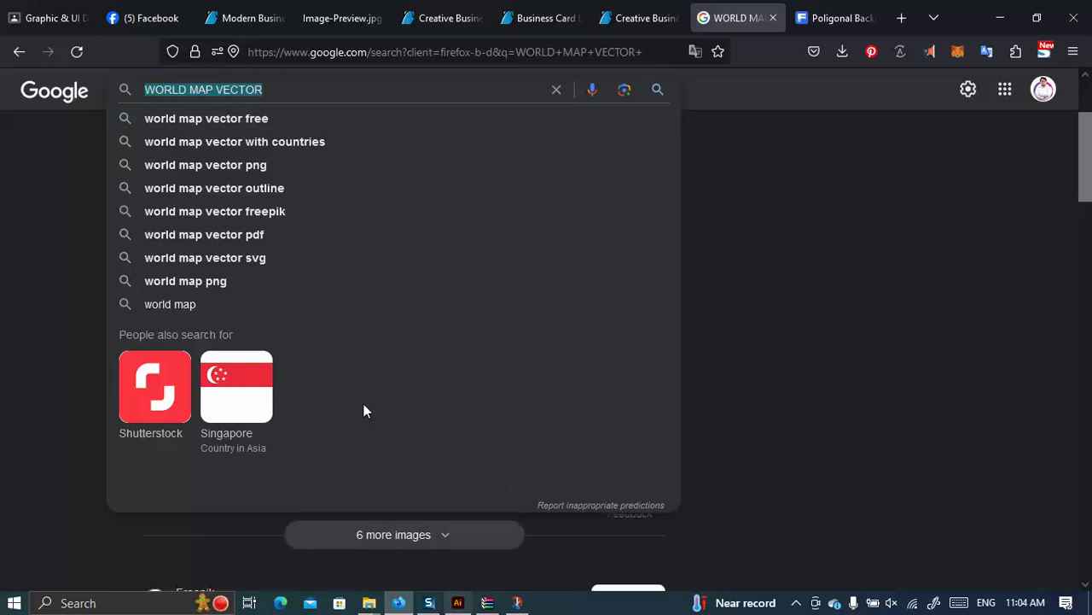
Search Google for 'unsplash' and open the Unsplash website.
text(unsplas)
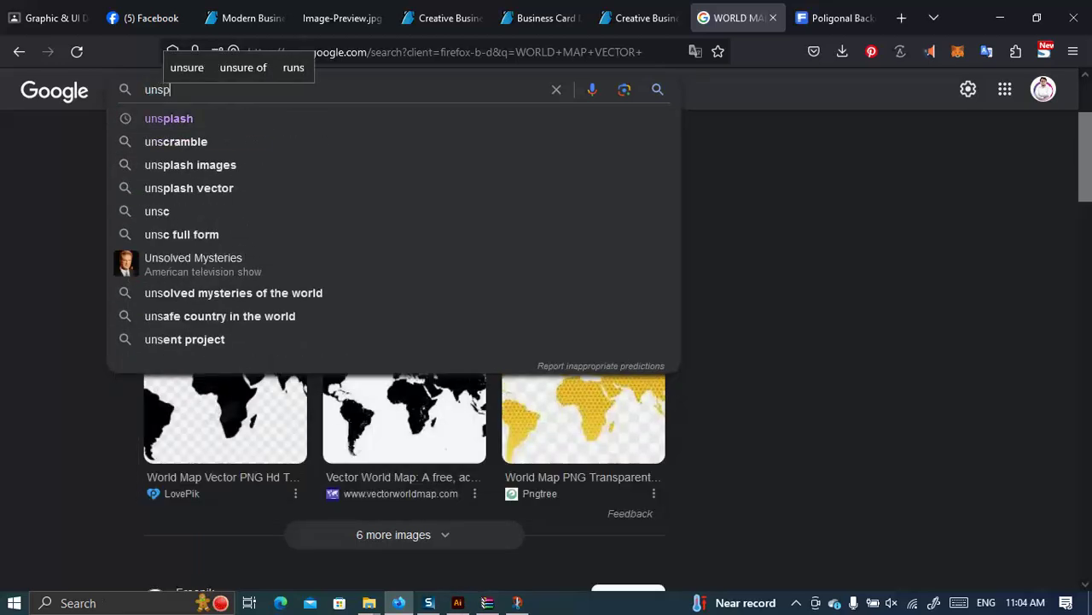
text(h)
key(Return)
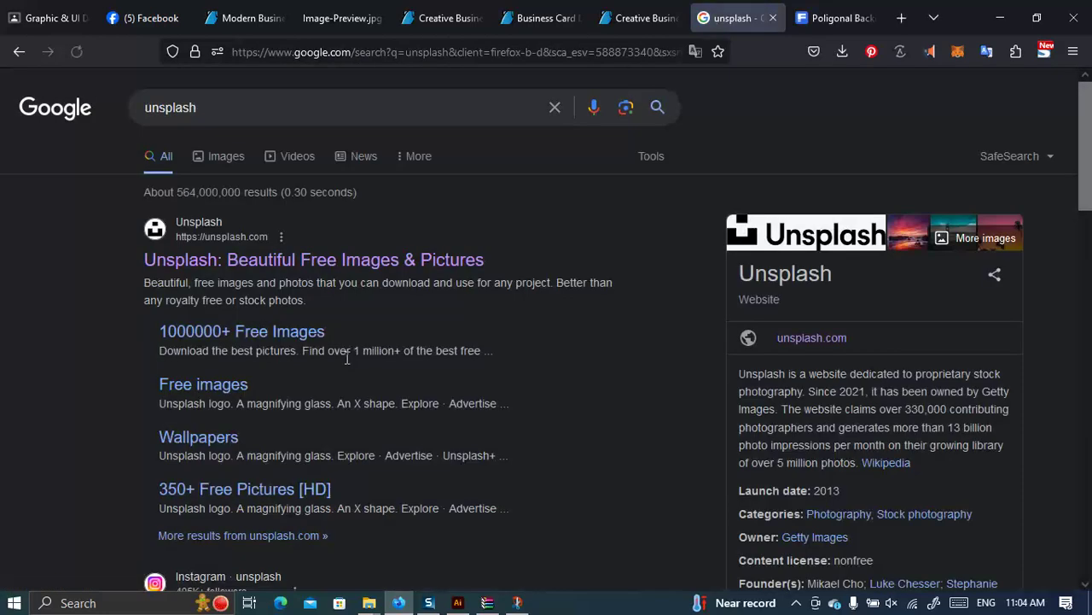
click(181, 263)
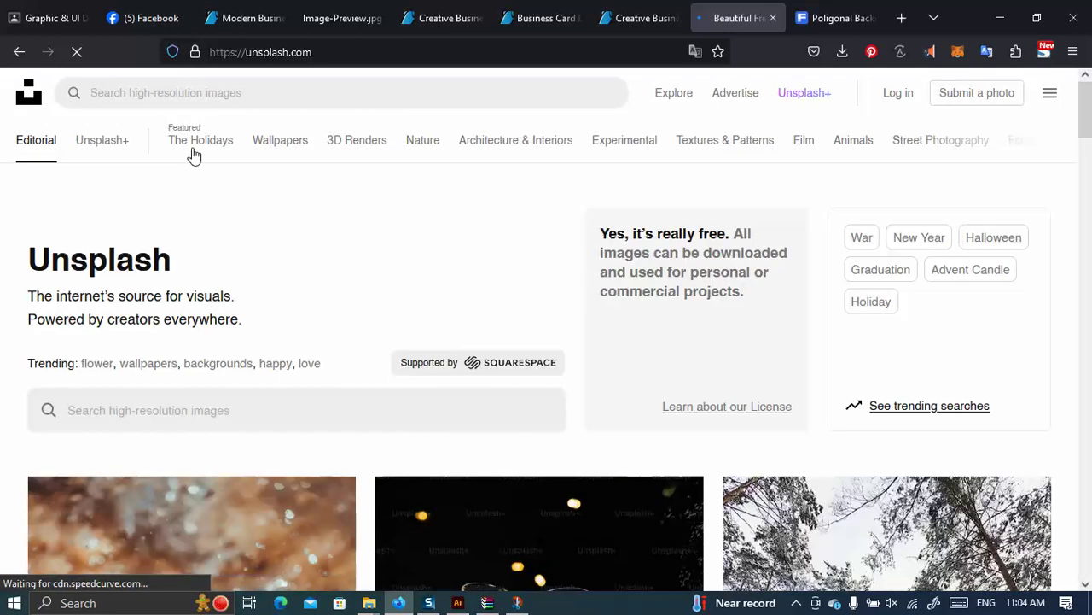
Search Unsplash for 'city sky', choose the 'city skyscrapers' suggestion and browse the results.
click(180, 93)
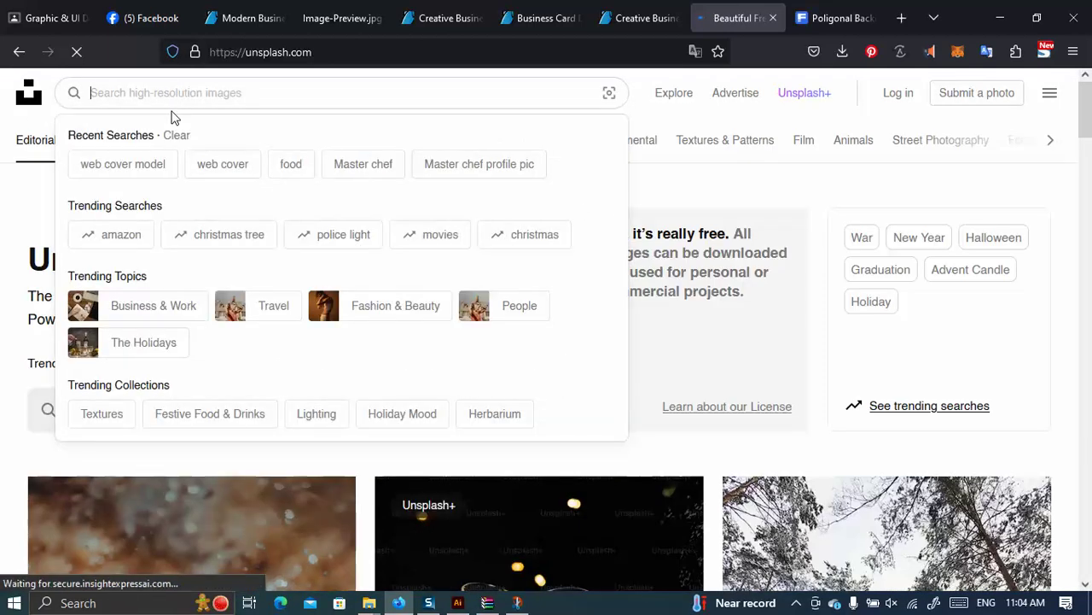
text(bu)
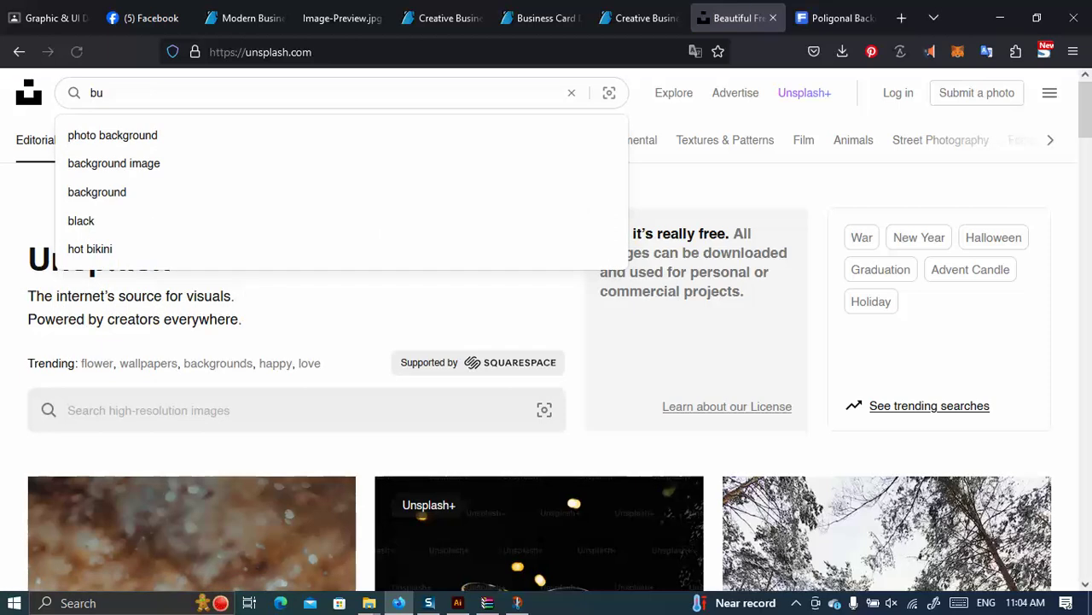
key(BackSpace)
key(BackSpace)
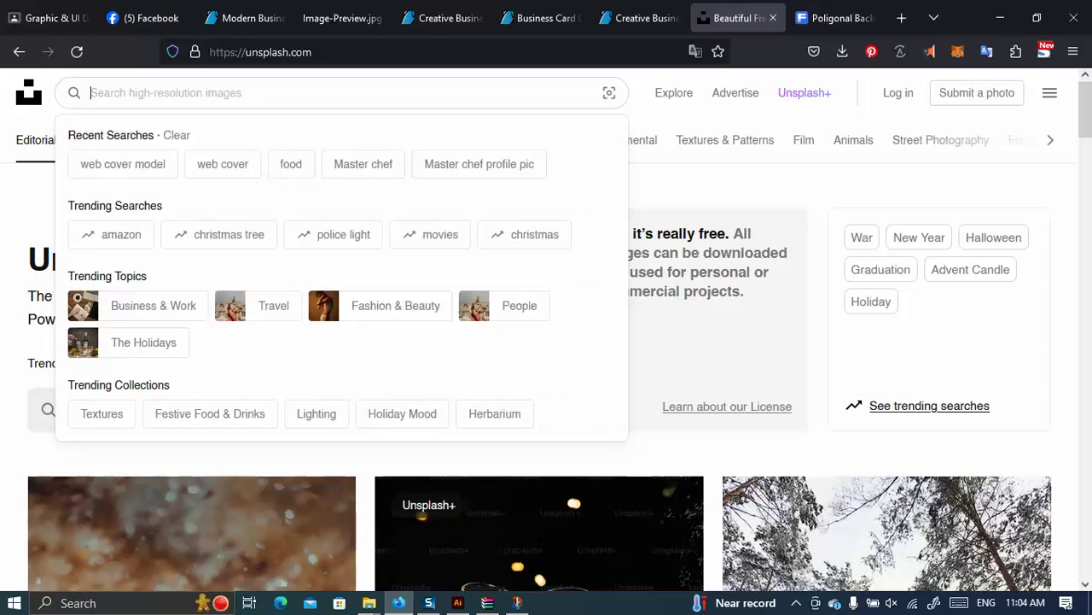
text(city skys)
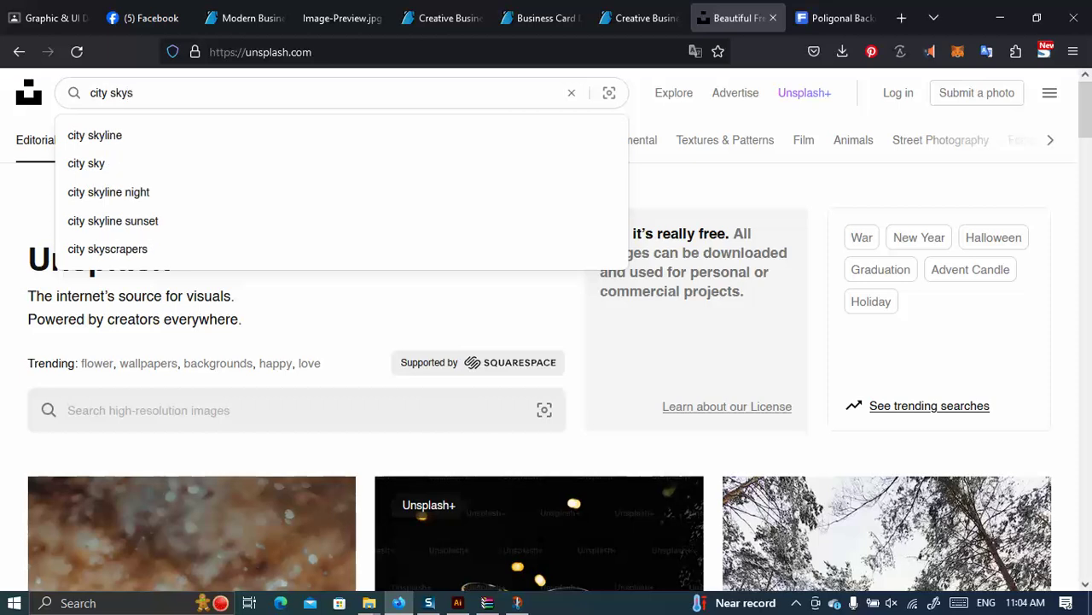
click(129, 137)
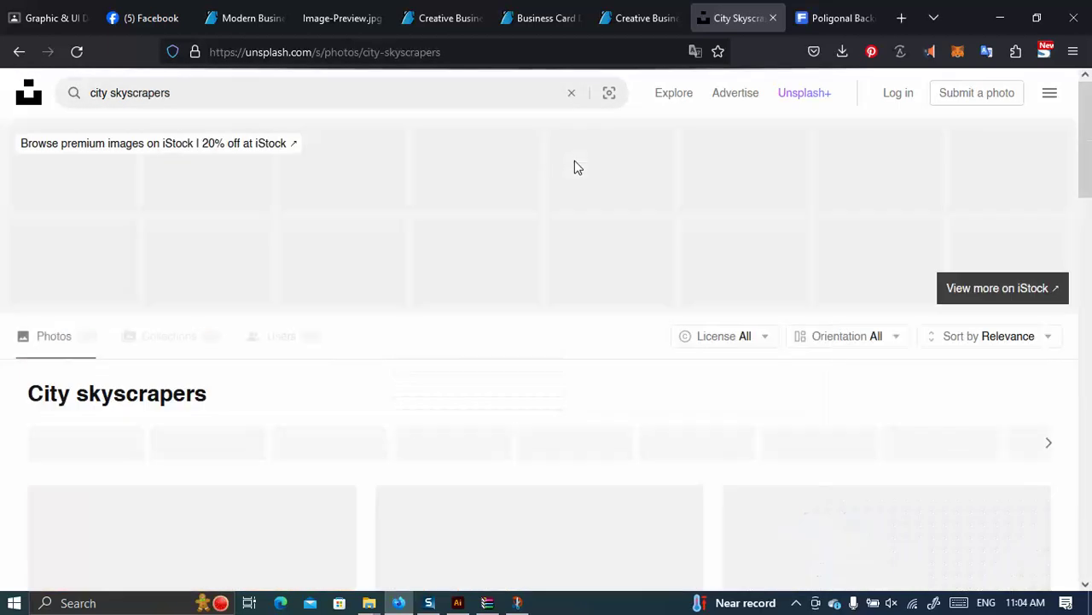
scroll(466, 329, down, 2)
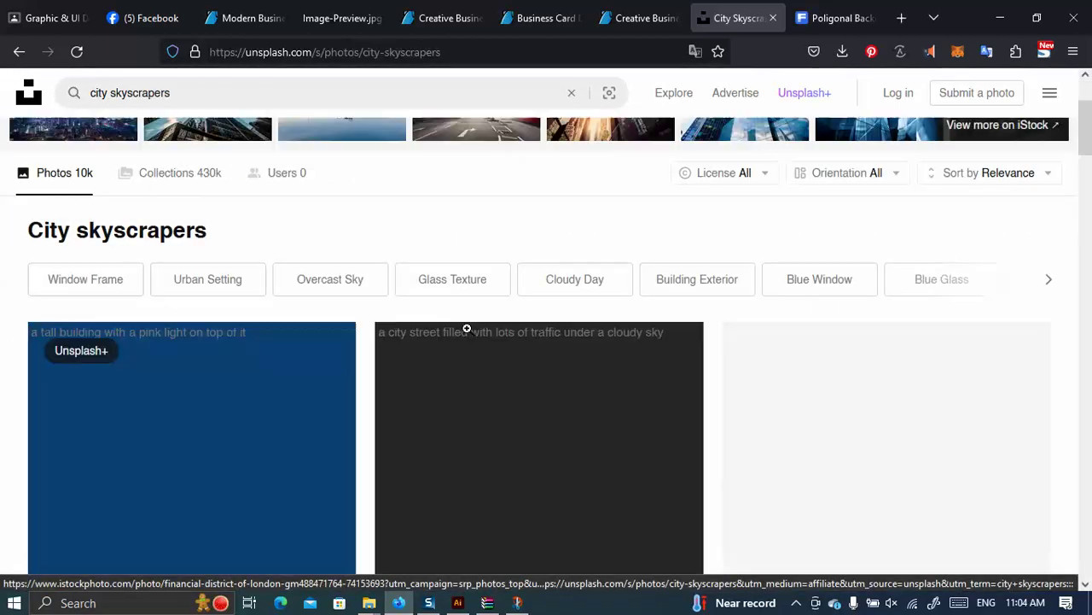
scroll(467, 328, down, 2)
scroll(461, 335, down, 12)
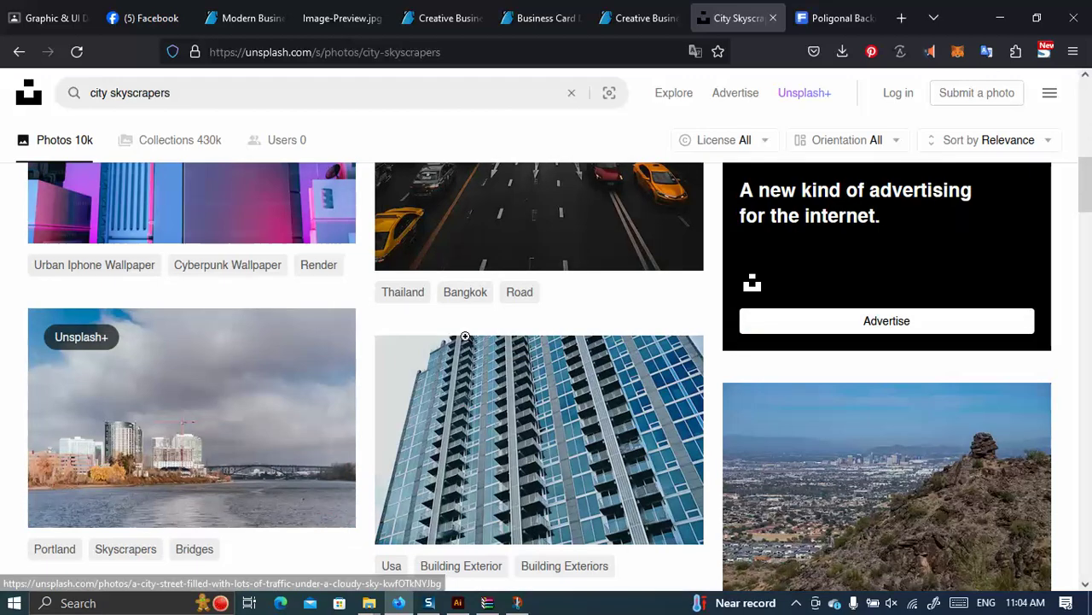
scroll(479, 336, down, 12)
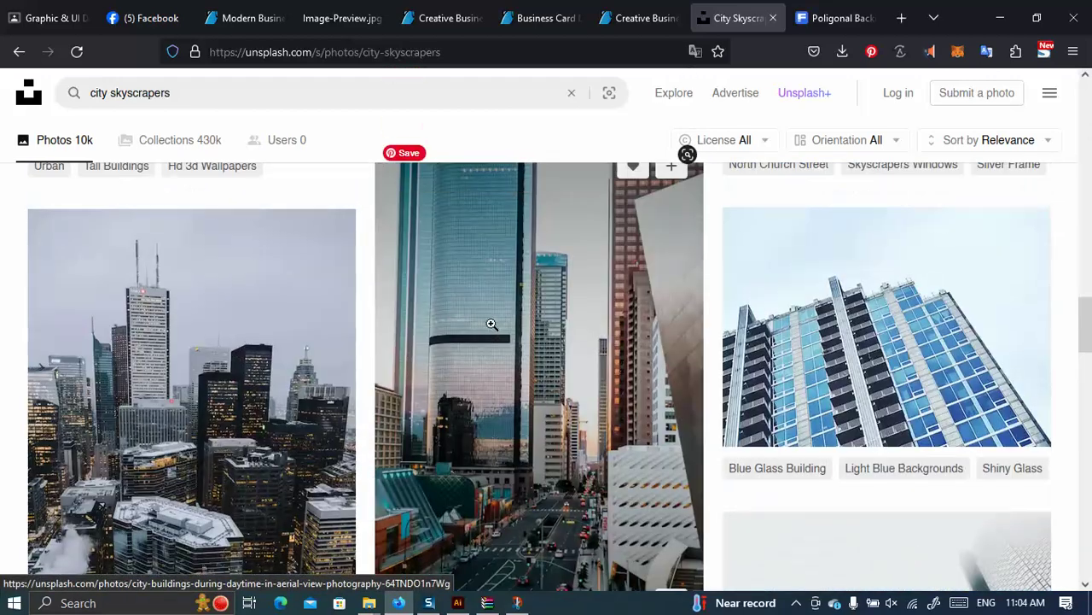
scroll(492, 324, down, 12)
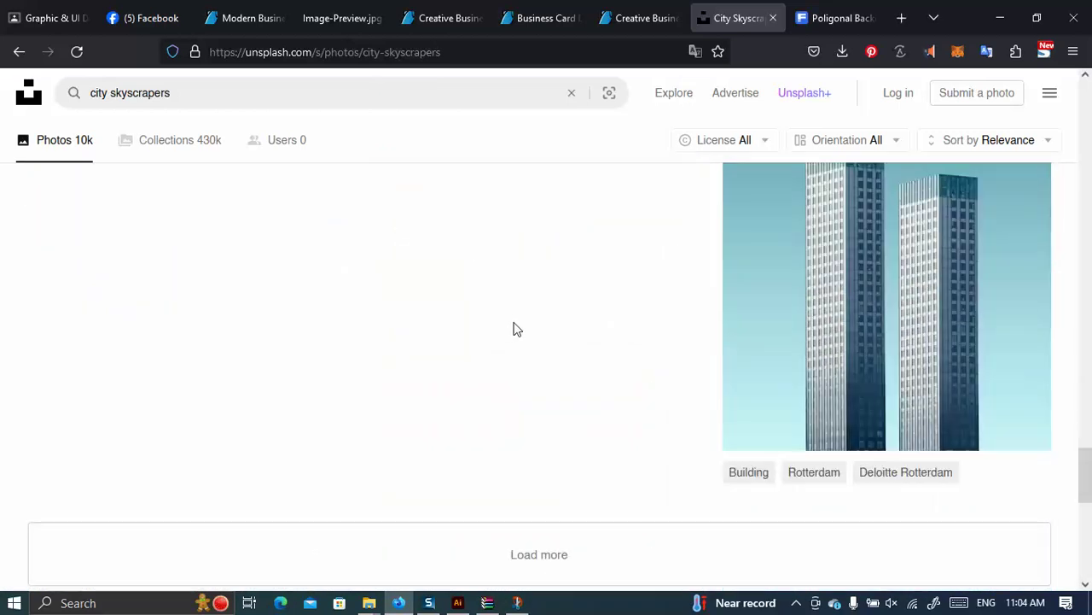
scroll(512, 330, up, 5)
scroll(516, 323, down, 10)
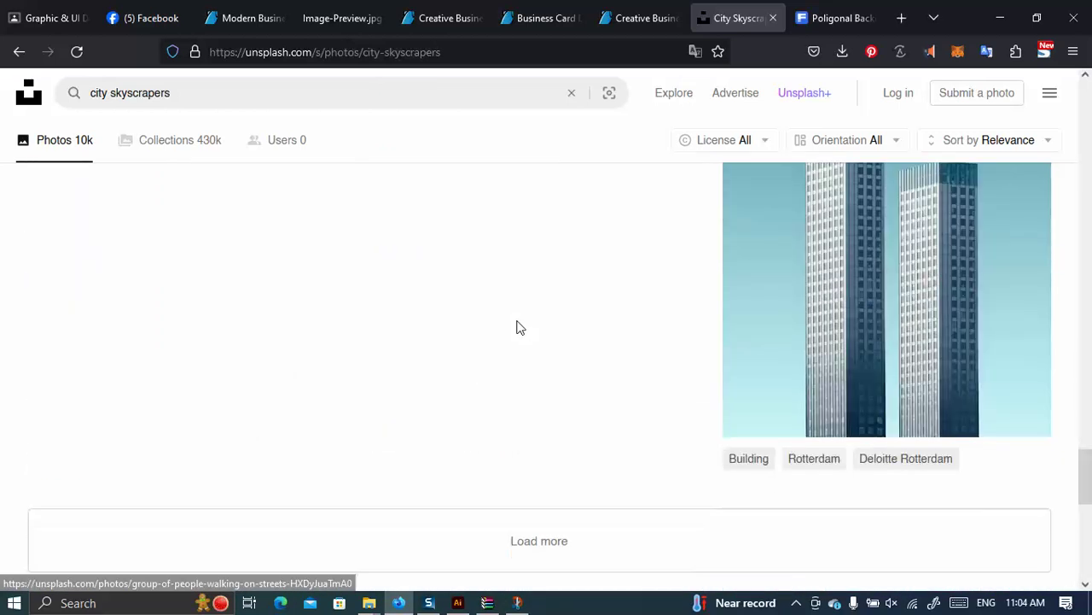
scroll(518, 328, down, 2)
scroll(517, 331, down, 2)
scroll(517, 332, up, 4)
scroll(513, 341, down, 4)
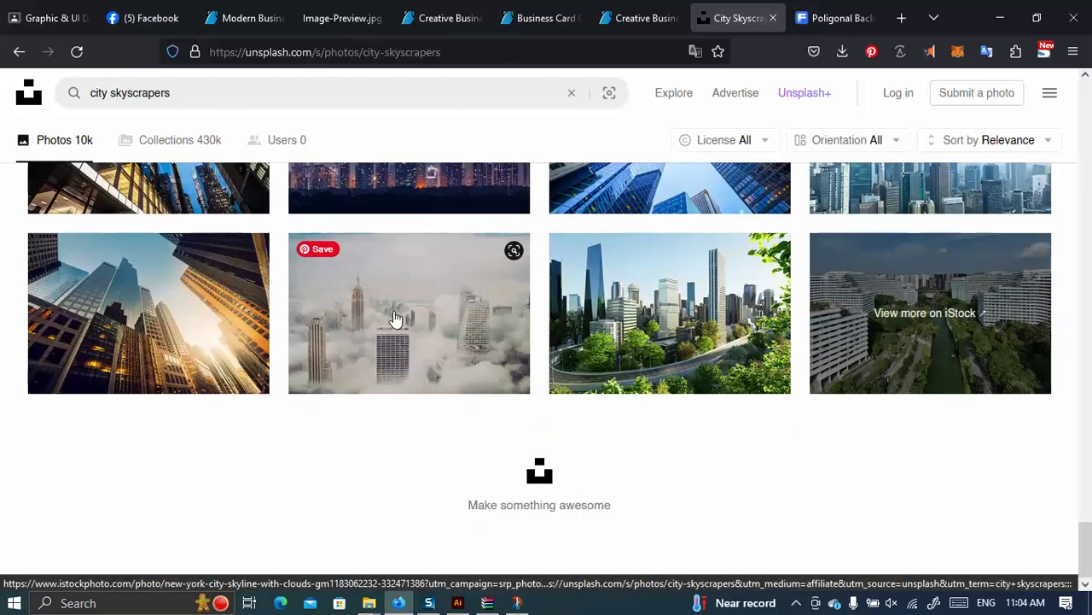
Open the foggy skyline photo in a new tab, glance at the iStock page, and return to the results.
right_click(384, 350)
click(437, 24)
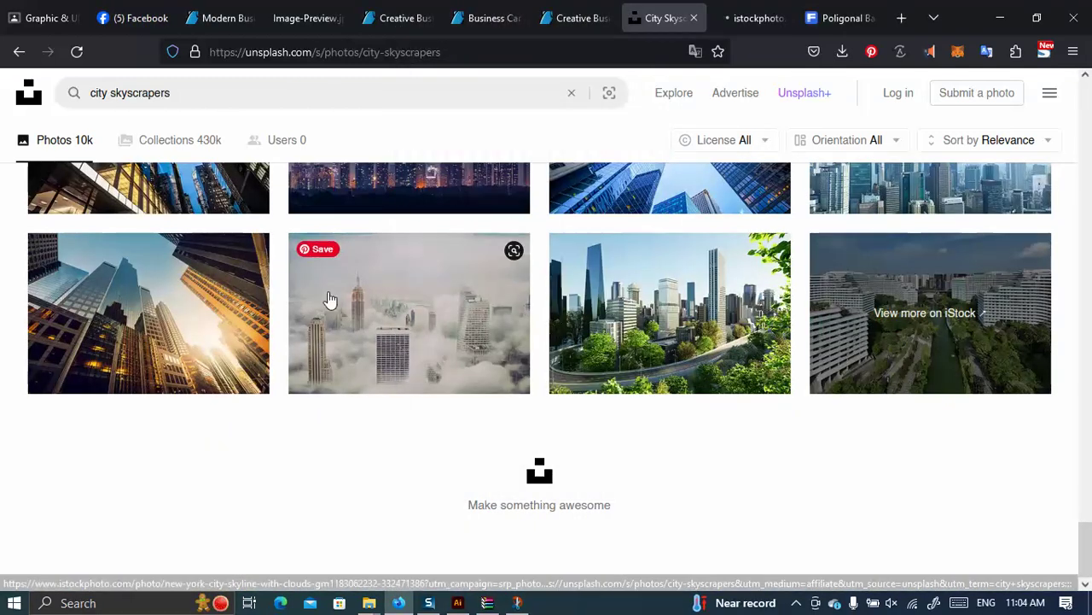
click(764, 15)
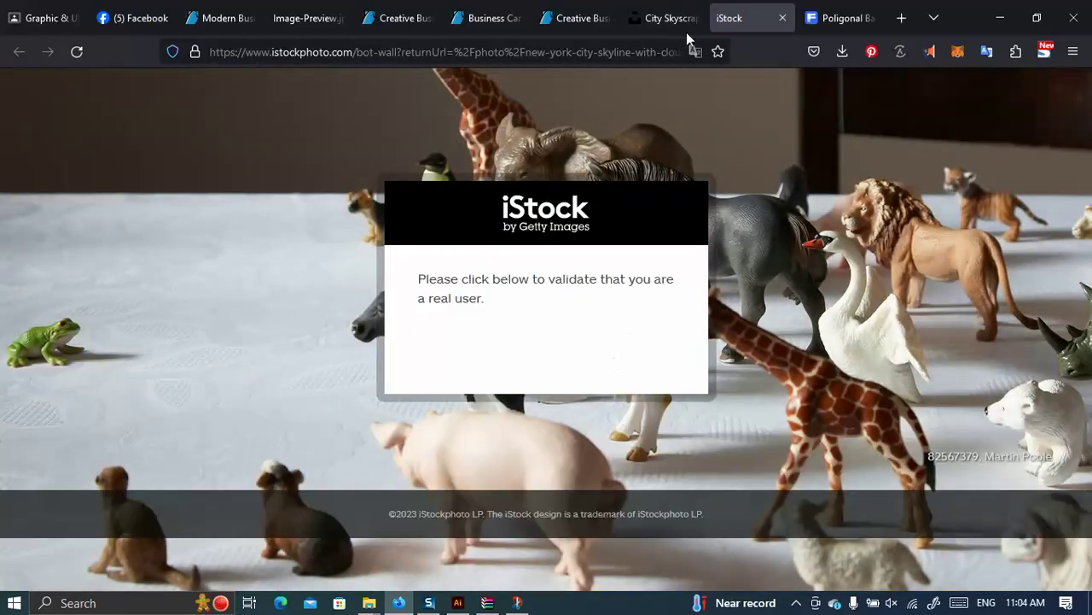
click(683, 24)
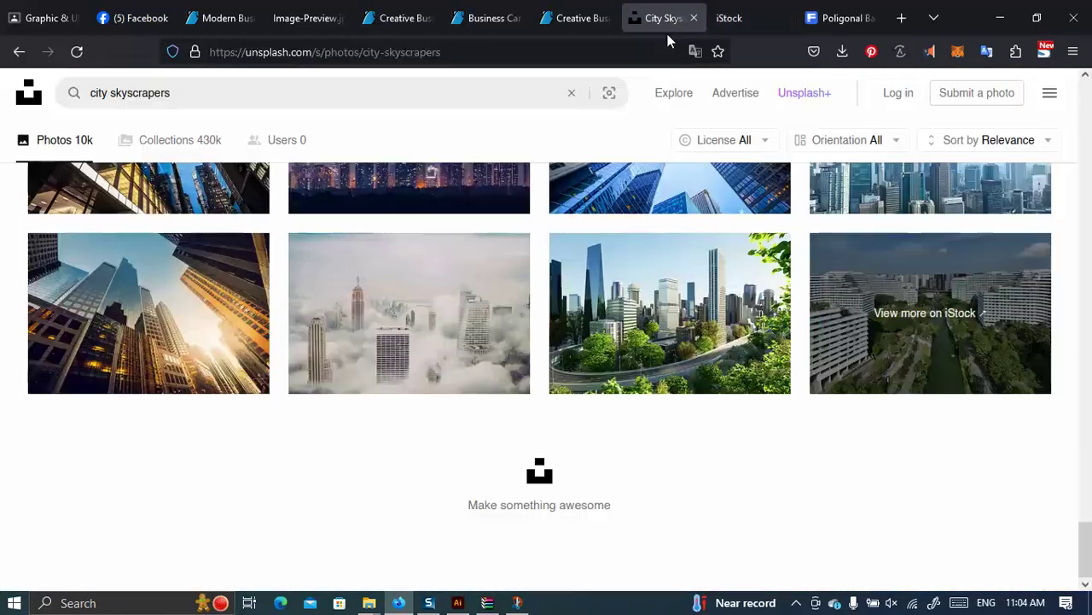
scroll(410, 342, up, 10)
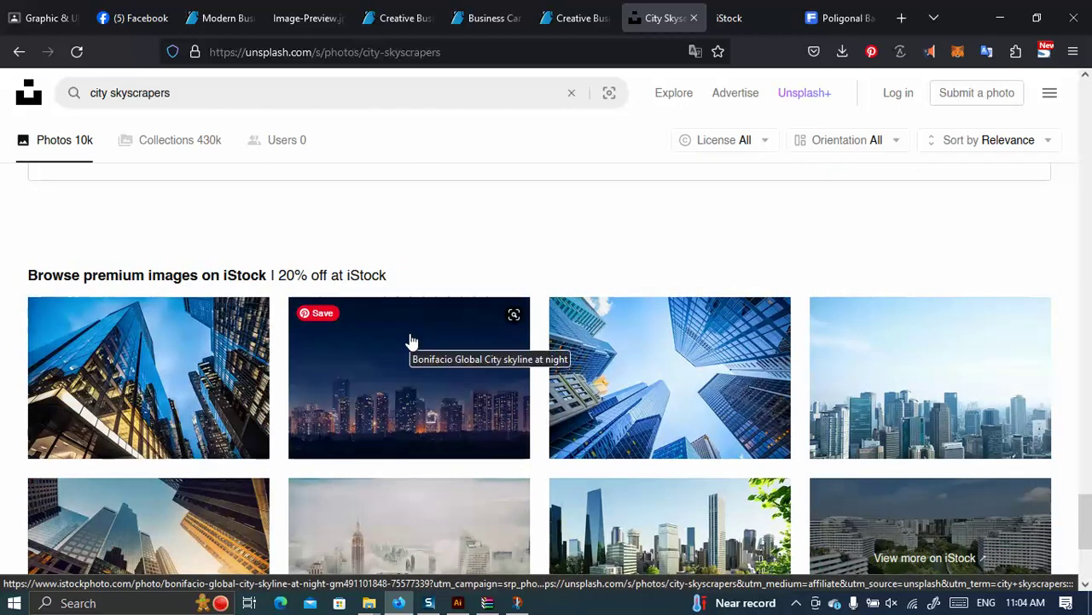
scroll(424, 308, up, 10)
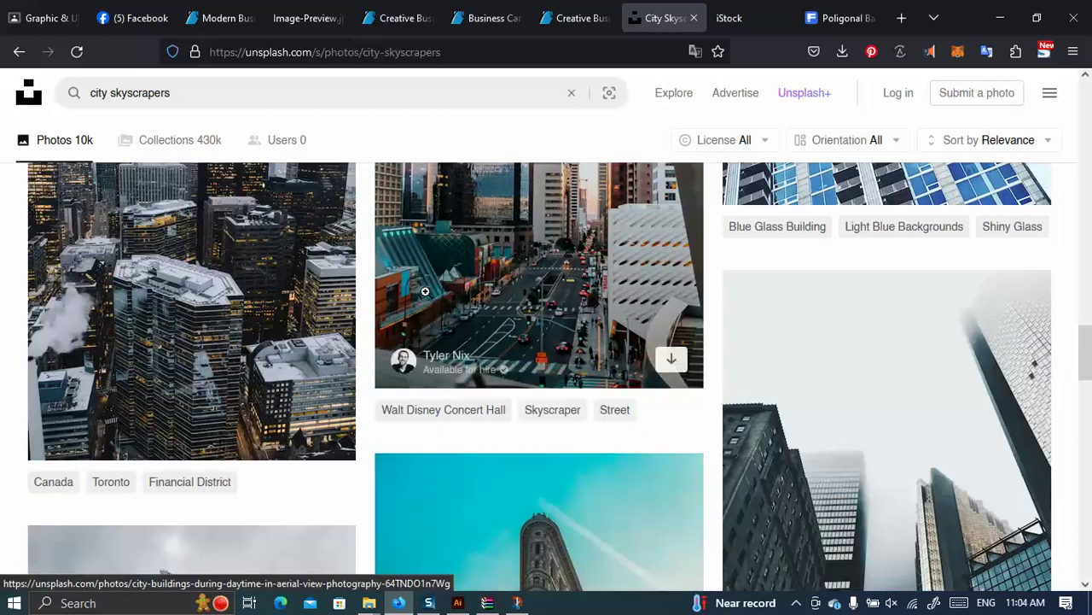
scroll(425, 281, up, 10)
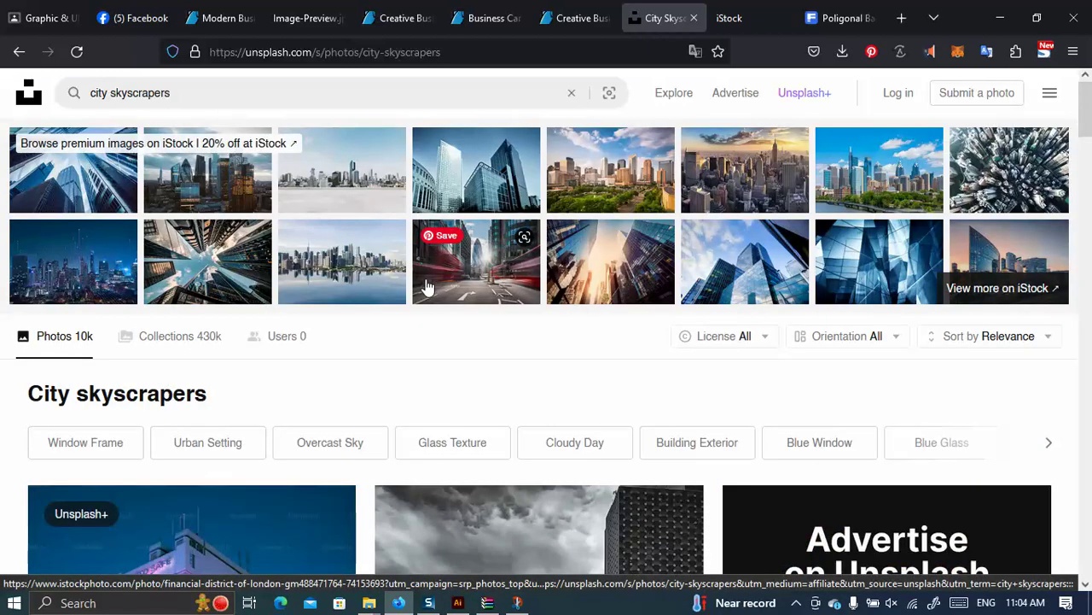
Refine the Unsplash search to 'city skyscrapers tower'.
click(192, 98)
text(tower)
key(Return)
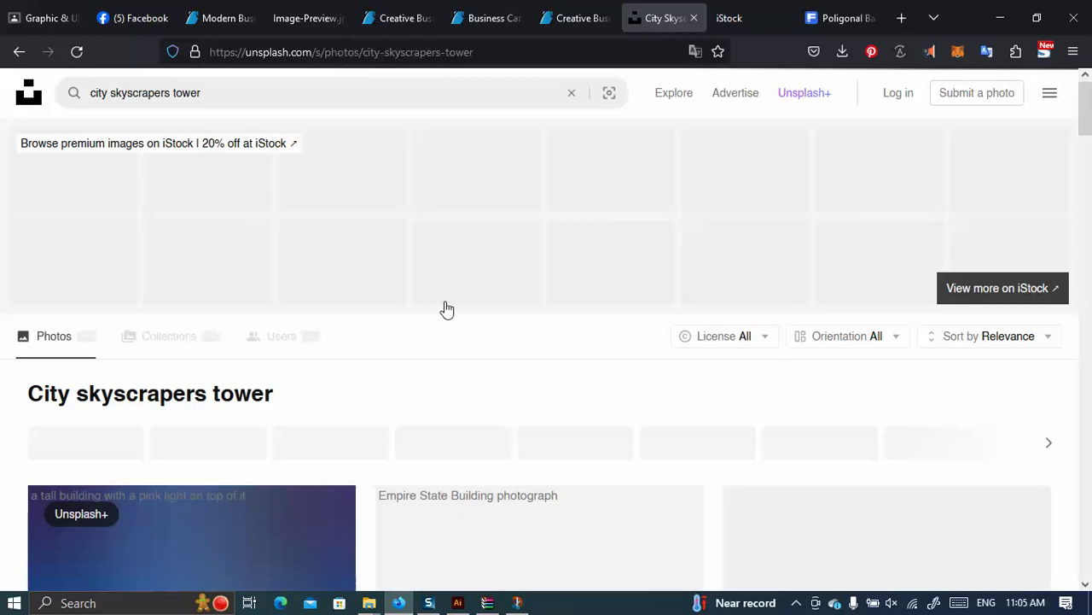
scroll(436, 290, down, 6)
scroll(515, 319, up, 3)
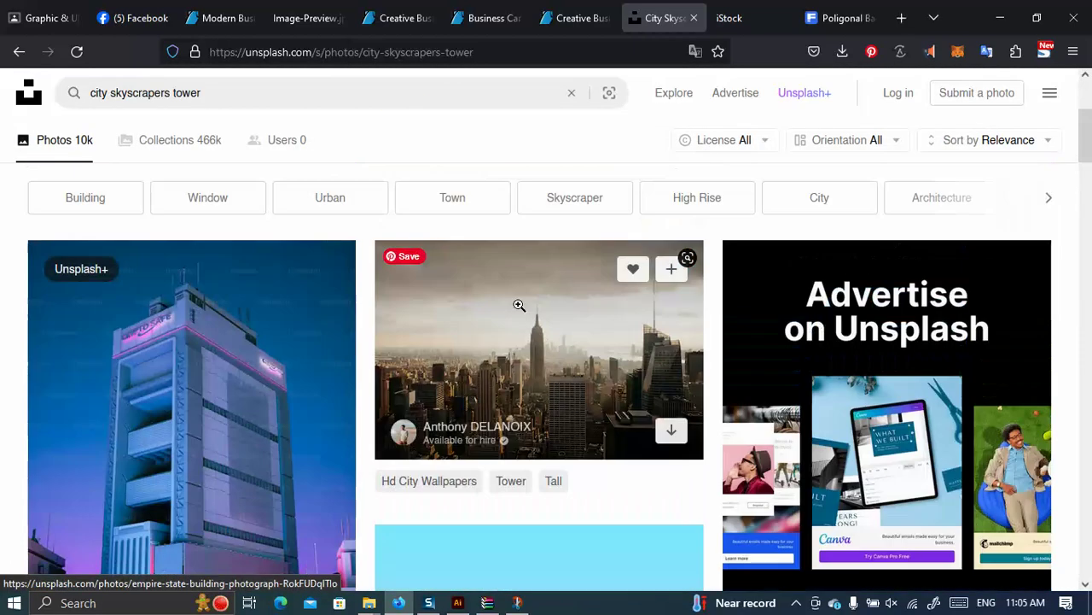
Download the hazy Empire State skyline photo into Desktop > SSB-593 Offline > Class 06.
click(671, 430)
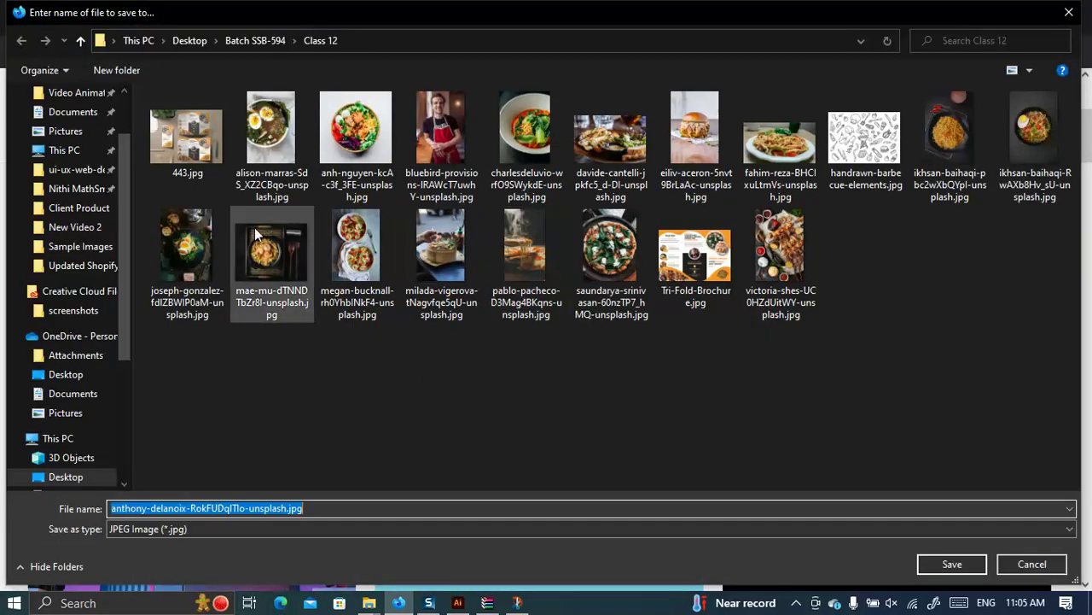
click(190, 41)
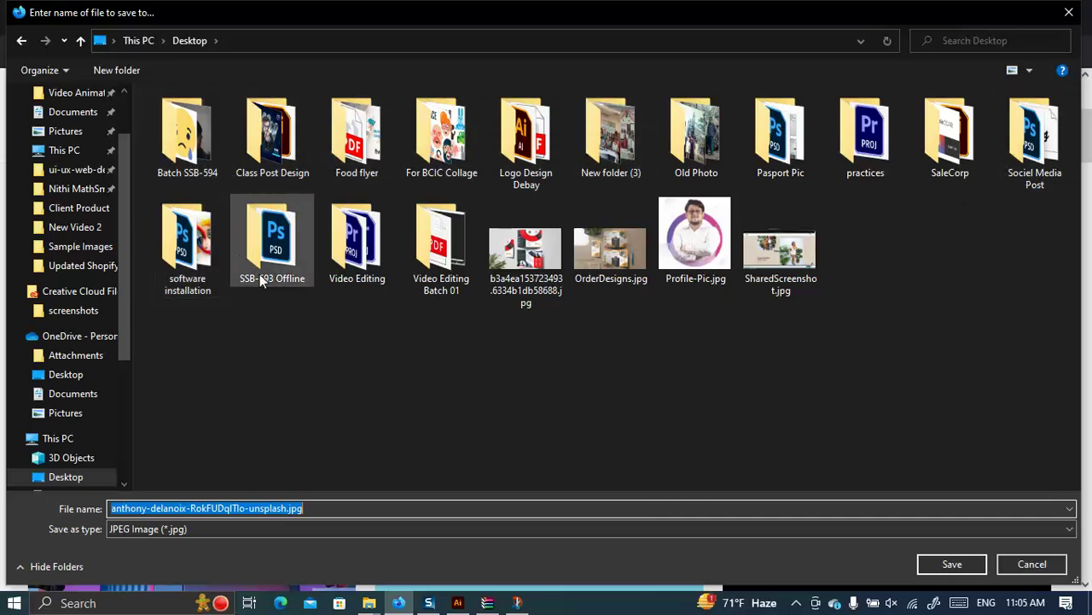
double_click(272, 244)
click(218, 163)
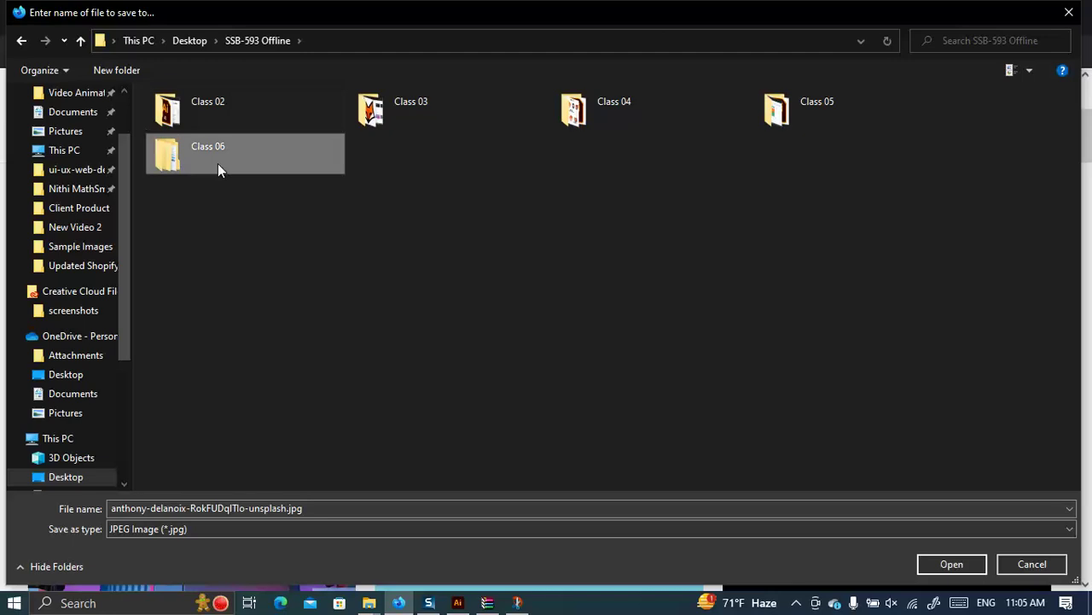
double_click(218, 165)
click(947, 565)
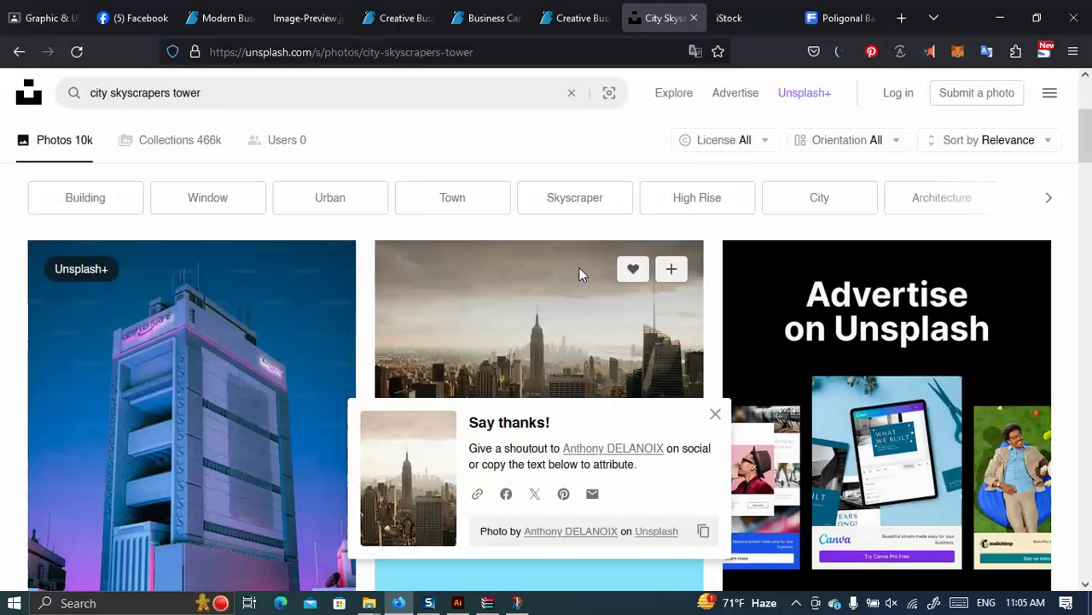
click(841, 52)
Drag the downloaded skyline JPG onto the artboard and narrow it from its right side over the card.
click(842, 93)
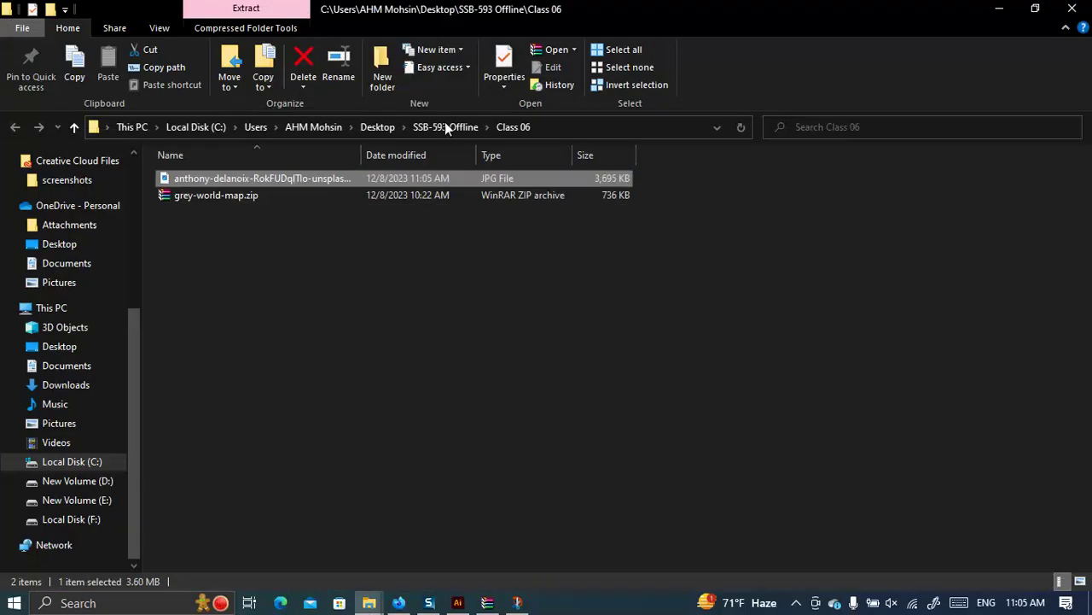
drag(267, 181, 324, 391)
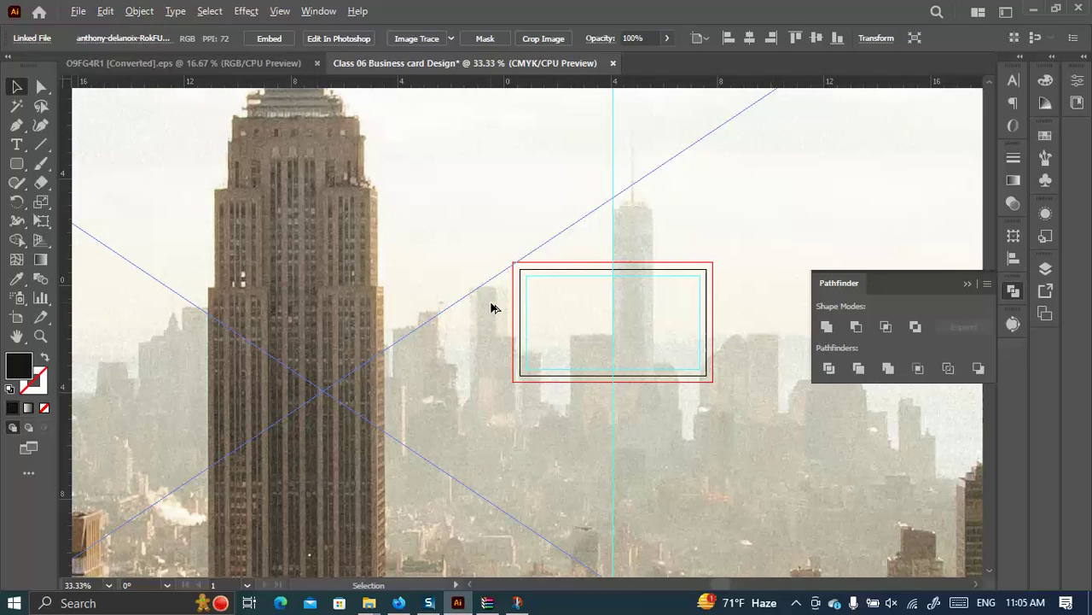
scroll(490, 309, down, 2)
scroll(516, 309, down, 3)
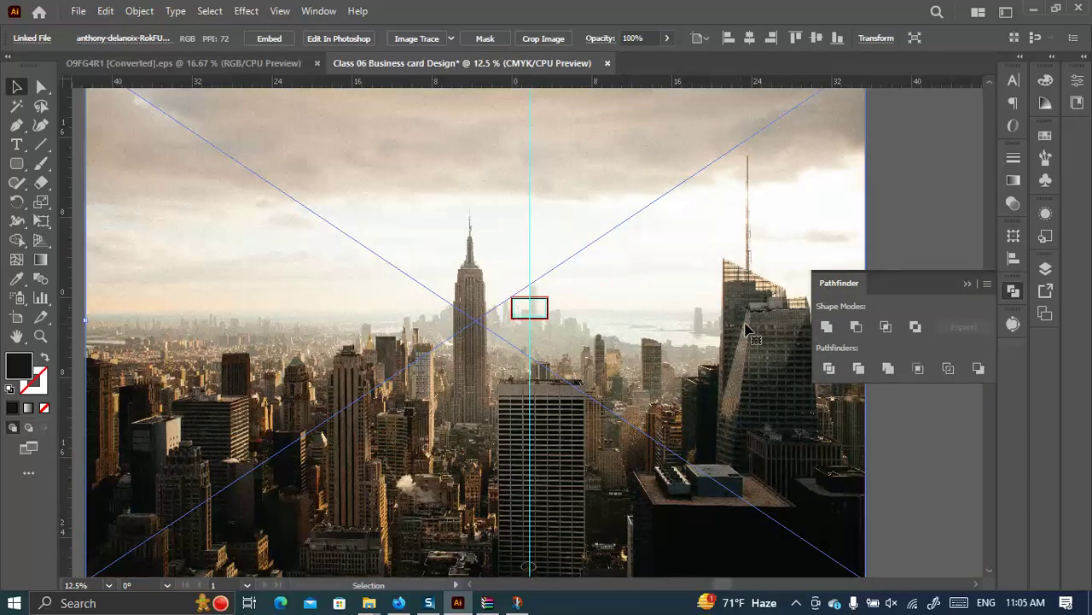
click(967, 283)
drag(866, 321, 536, 309)
key(ctrl+plus)
key(ctrl+plus)
key(ctrl+plus)
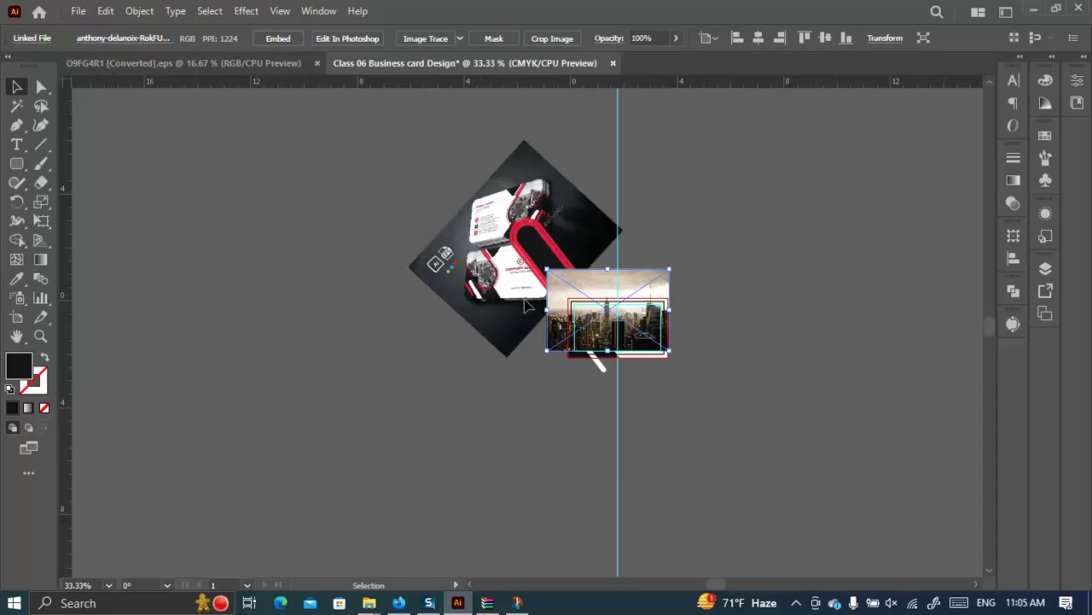
Move the skyline photo off the card onto the lower-left pasteboard and bring up Save As.
scroll(687, 353, up, 2)
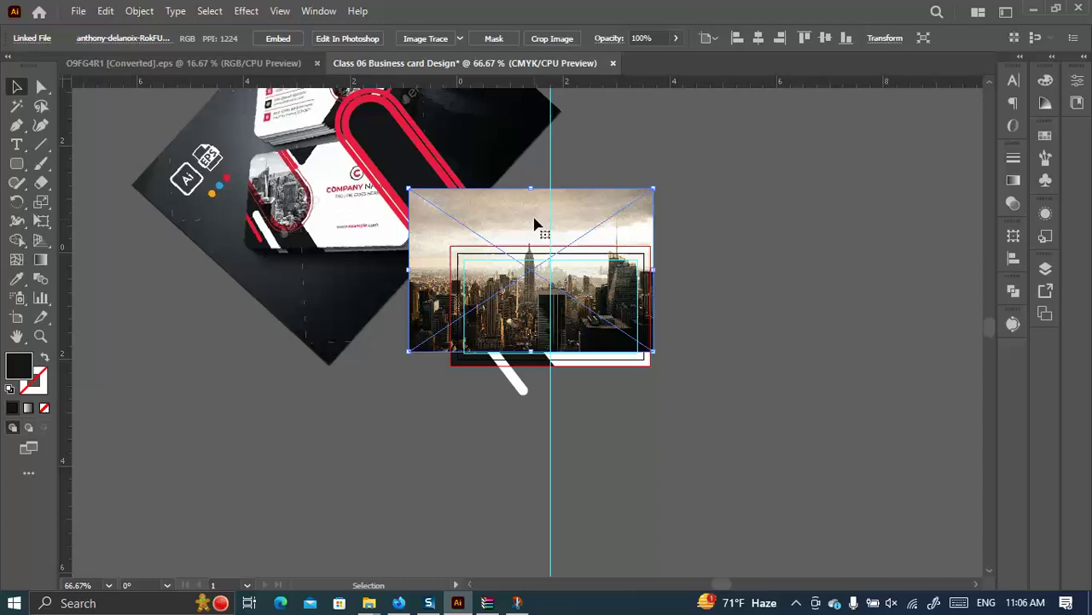
scroll(538, 227, down, 2)
scroll(550, 222, up, 1)
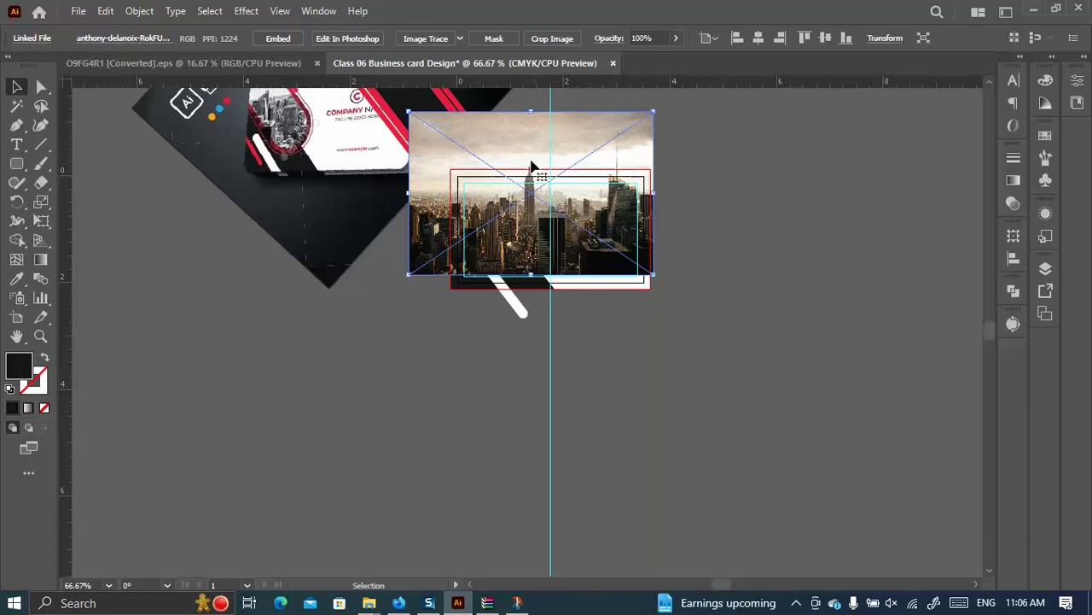
drag(526, 152, 290, 352)
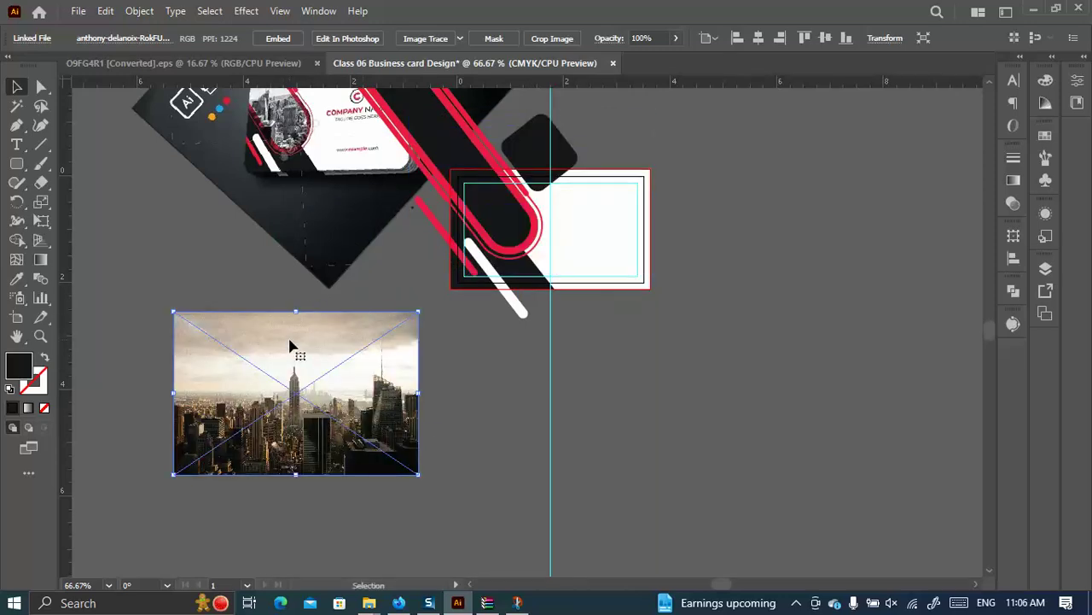
key(a)
key(ctrl+shift+s)
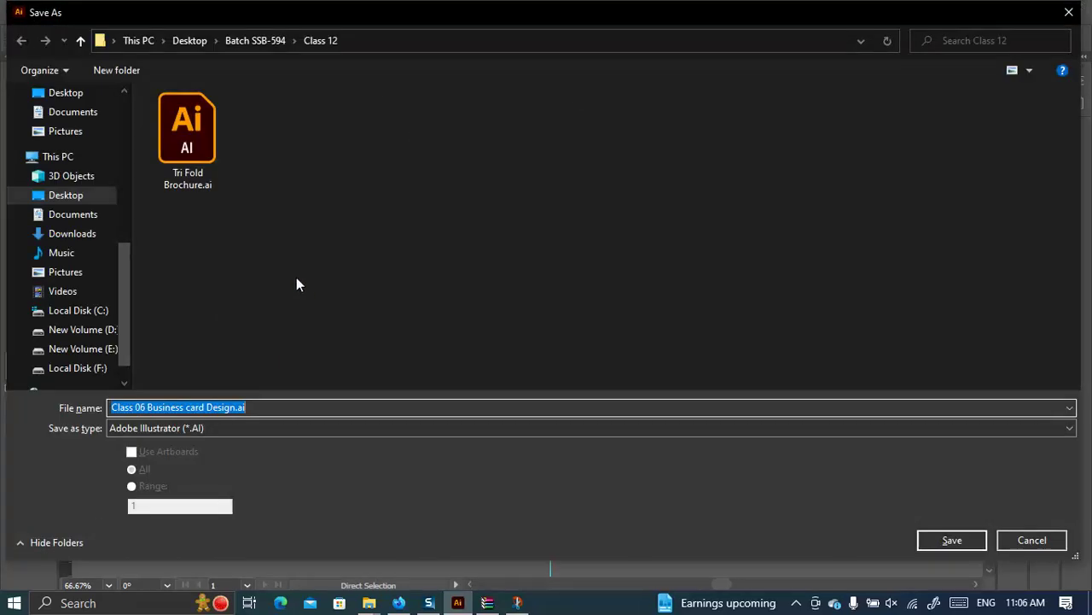
Save as Class 06 Business card Design.ai in Desktop > SSB-593 Offline > Class 06, including linked files.
click(198, 41)
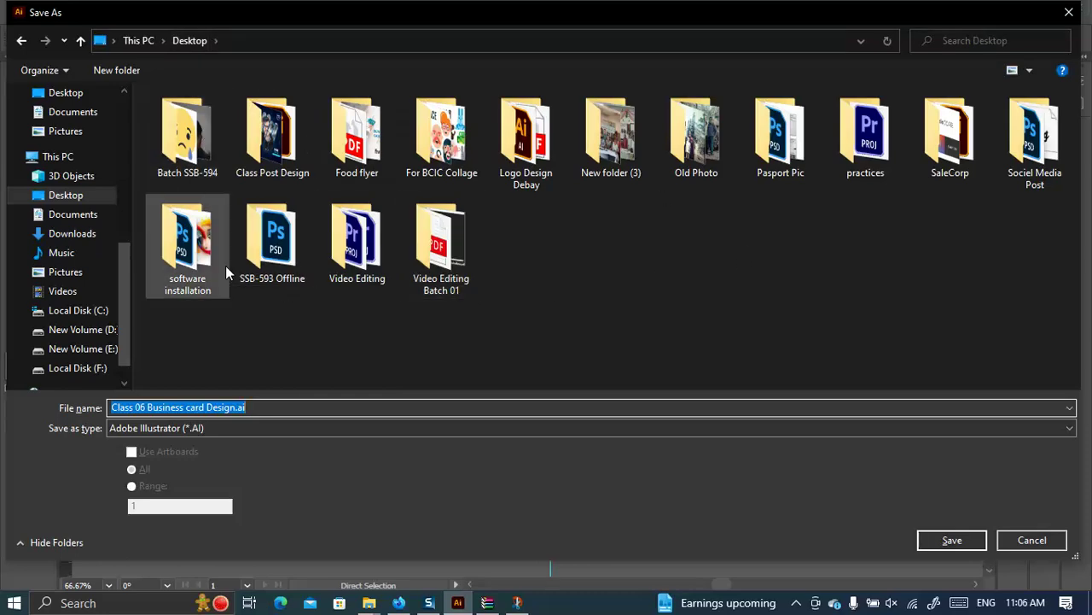
double_click(282, 254)
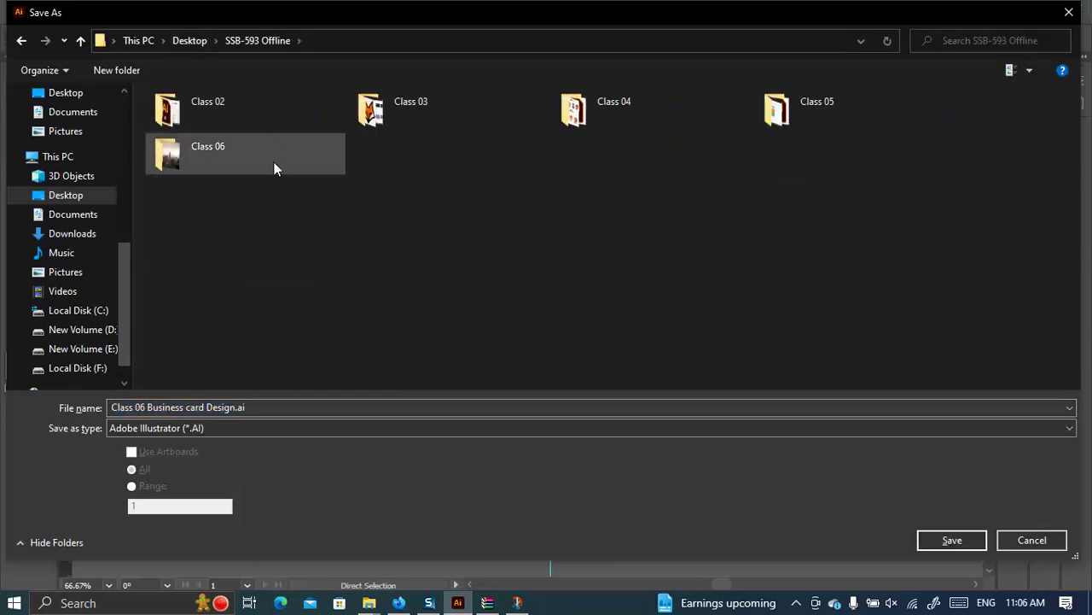
double_click(243, 145)
click(956, 535)
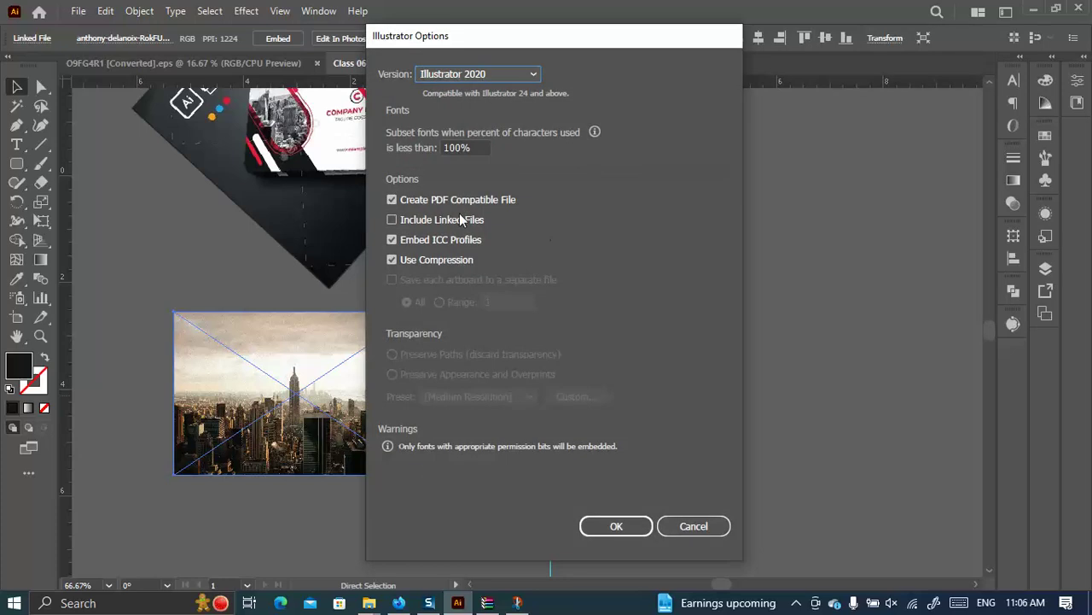
click(395, 218)
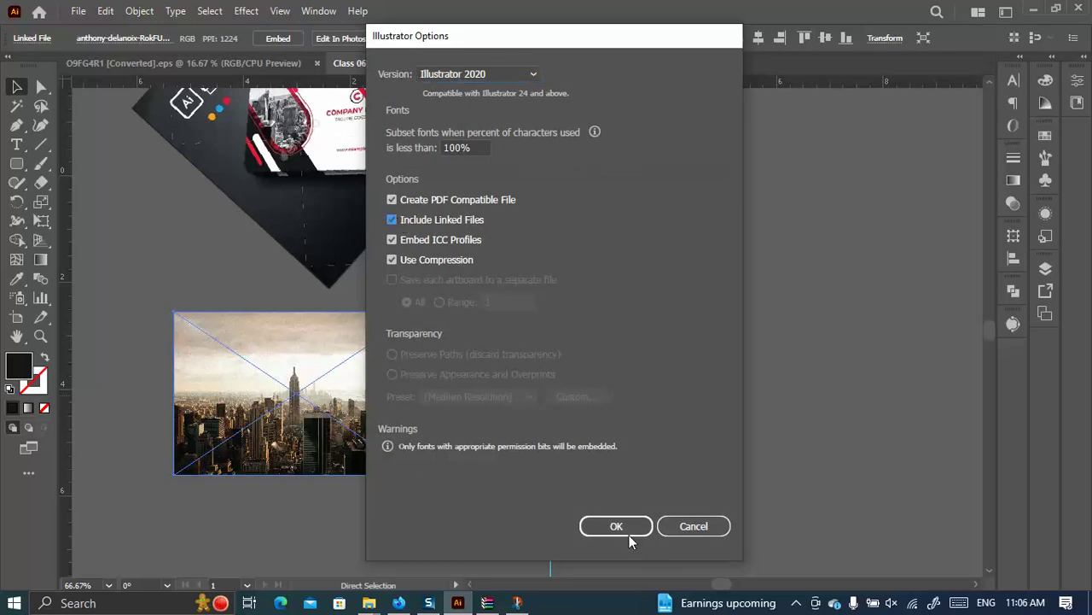
click(628, 533)
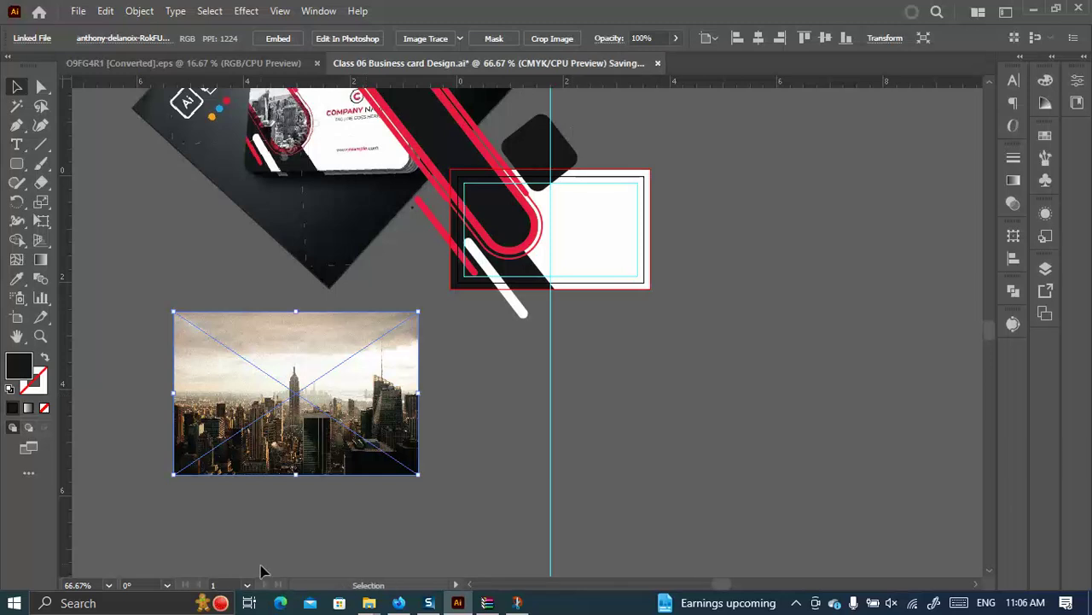
View the Class 06 folder as large icons to confirm the saved .ai file, then return to Illustrator.
mouse_move(369, 603)
click(461, 536)
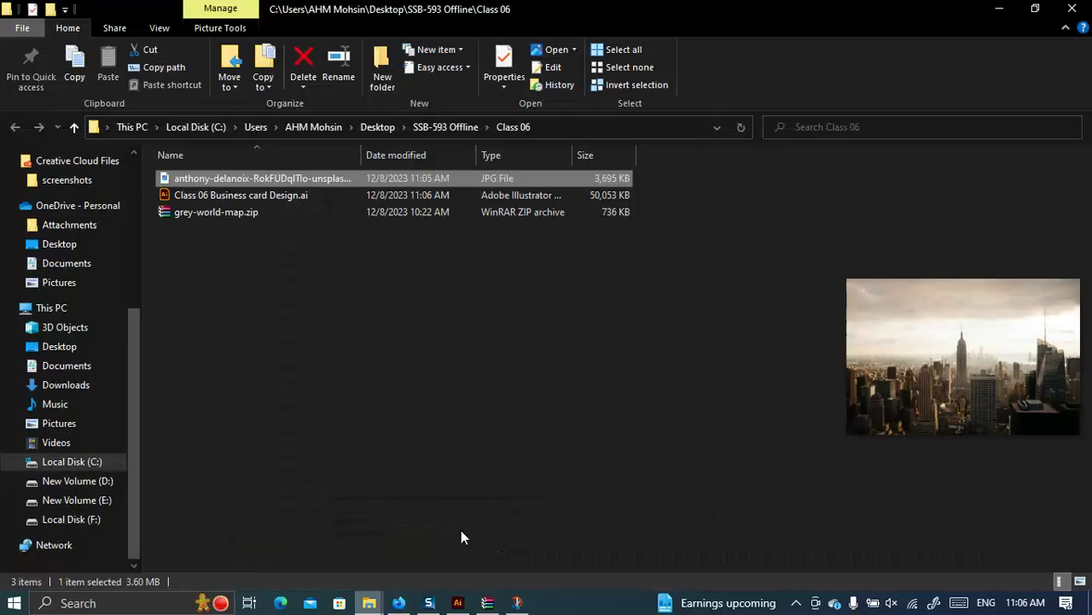
click(1080, 581)
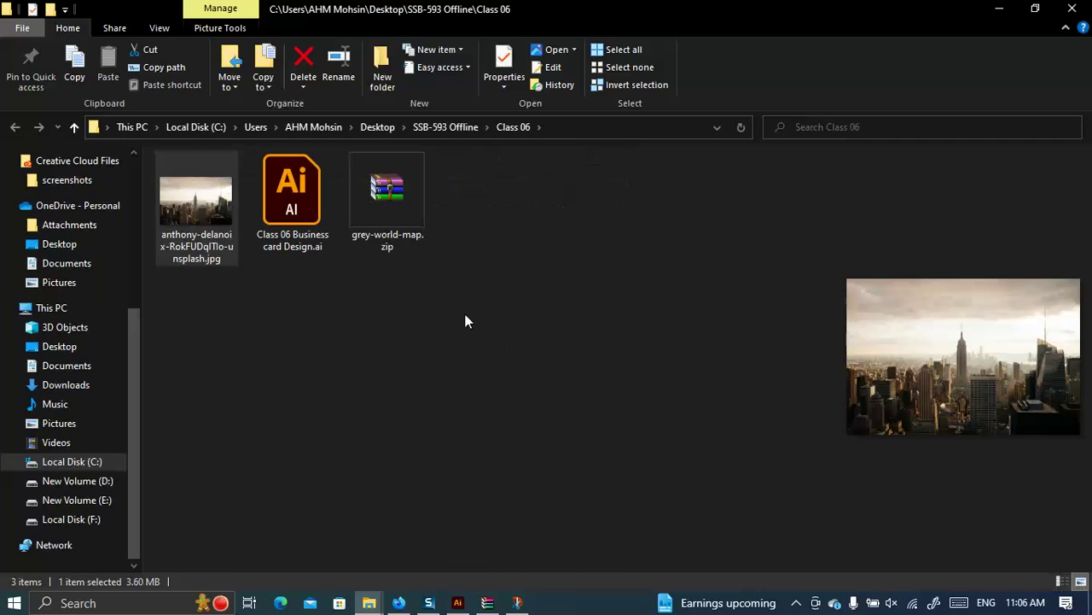
click(507, 342)
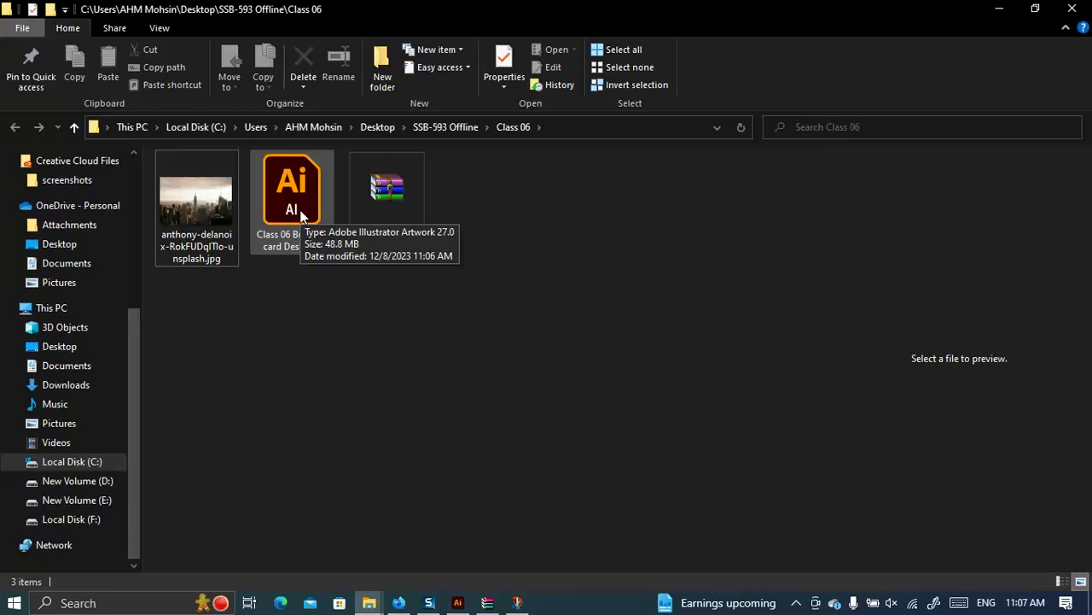
click(458, 603)
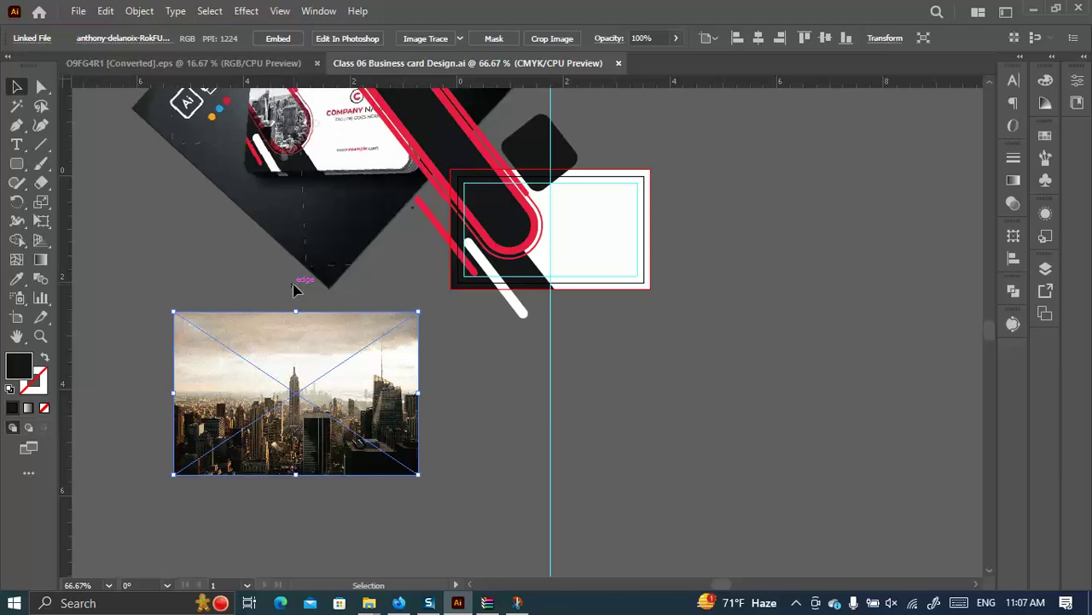
Rasterize the selected skyline photo at High (300 ppi) with a transparent background.
click(138, 11)
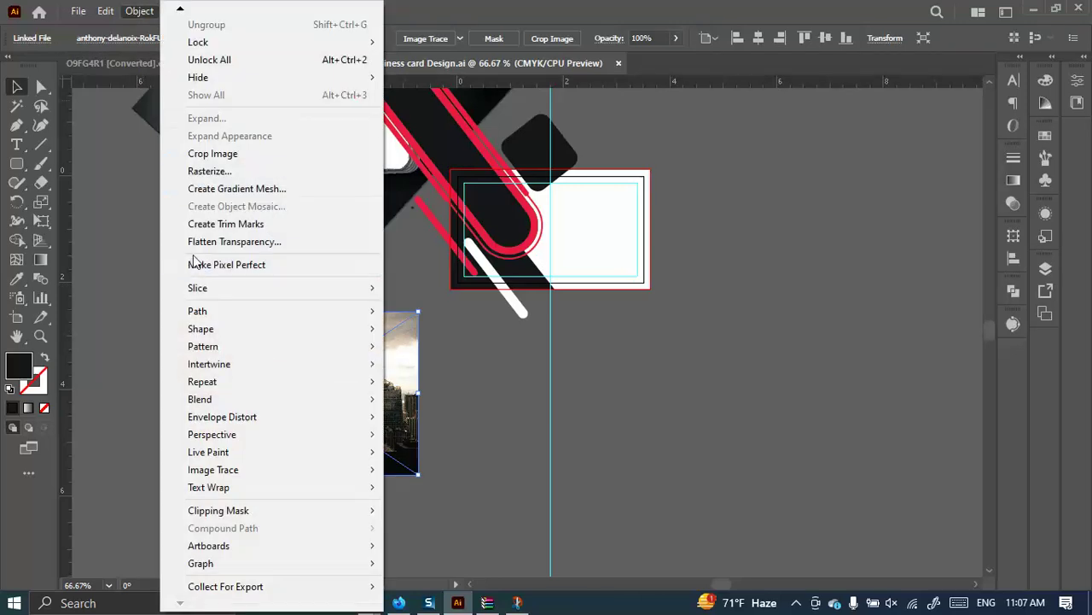
mouse_move(101, 14)
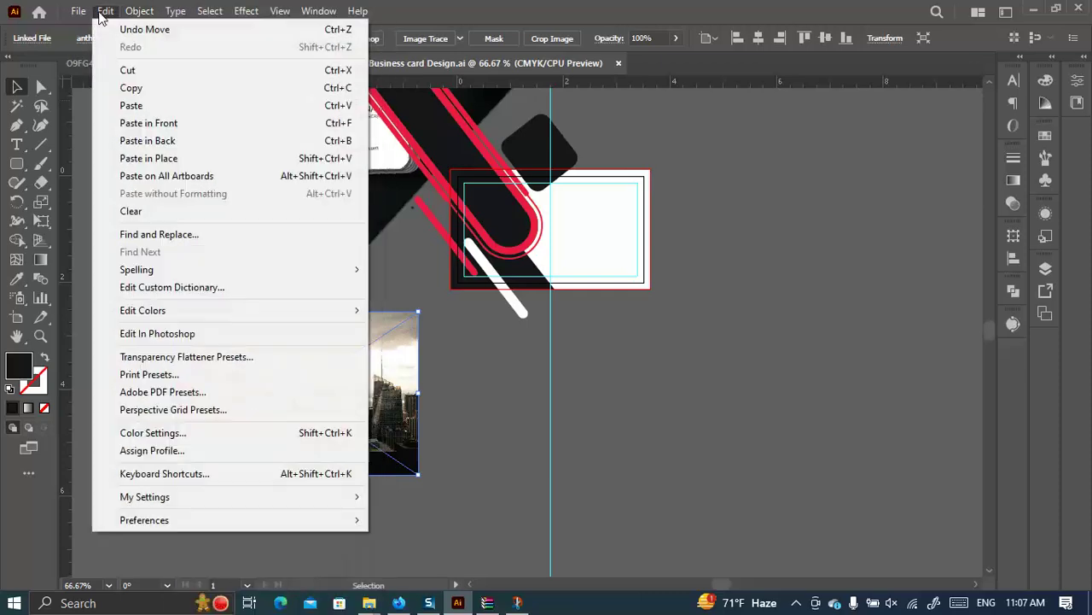
click(100, 14)
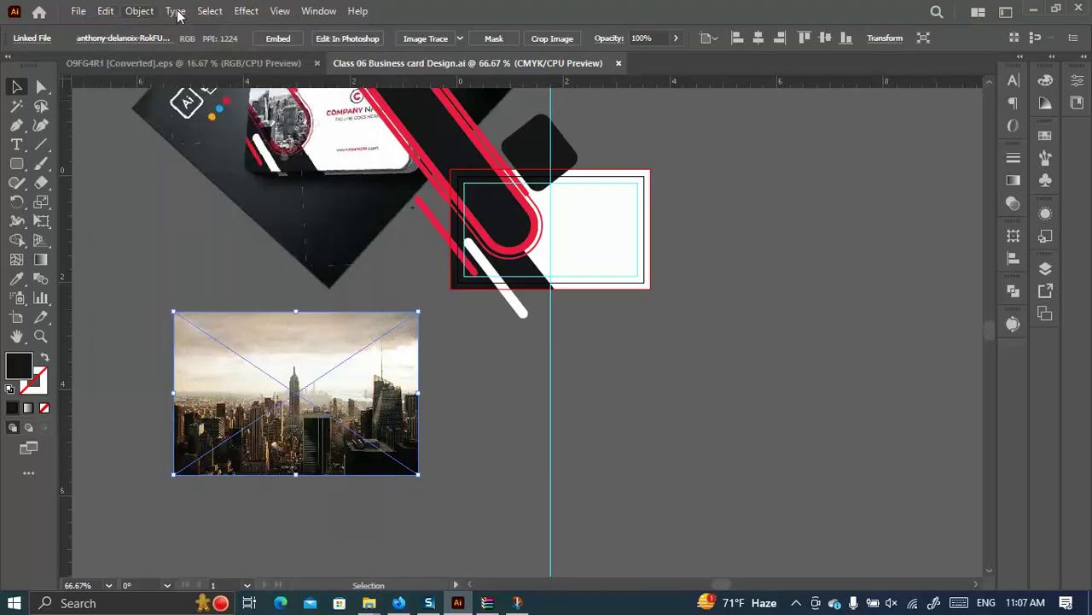
click(136, 10)
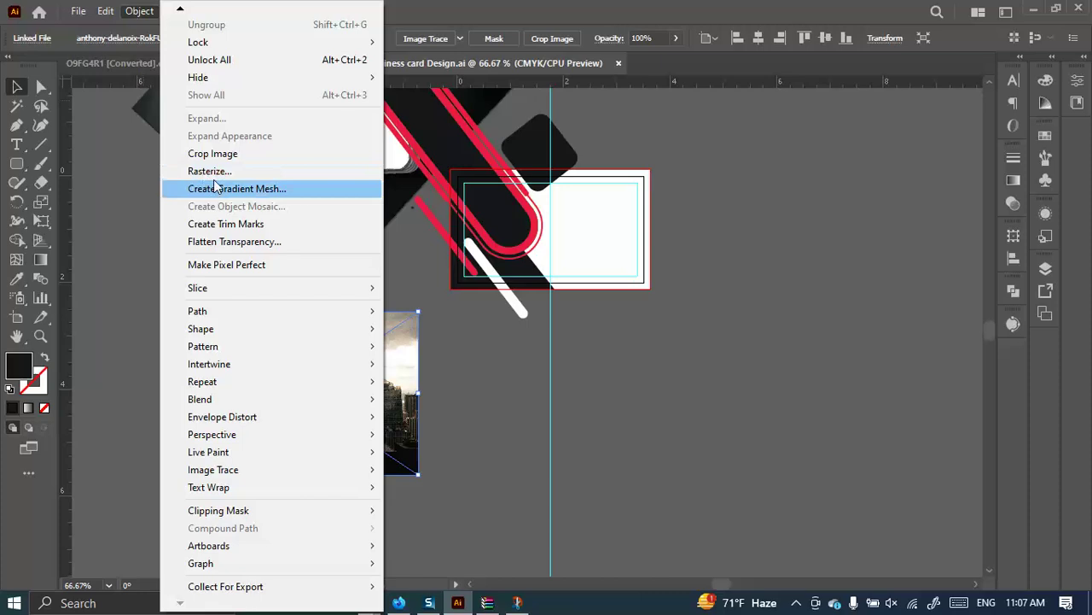
click(473, 384)
click(368, 366)
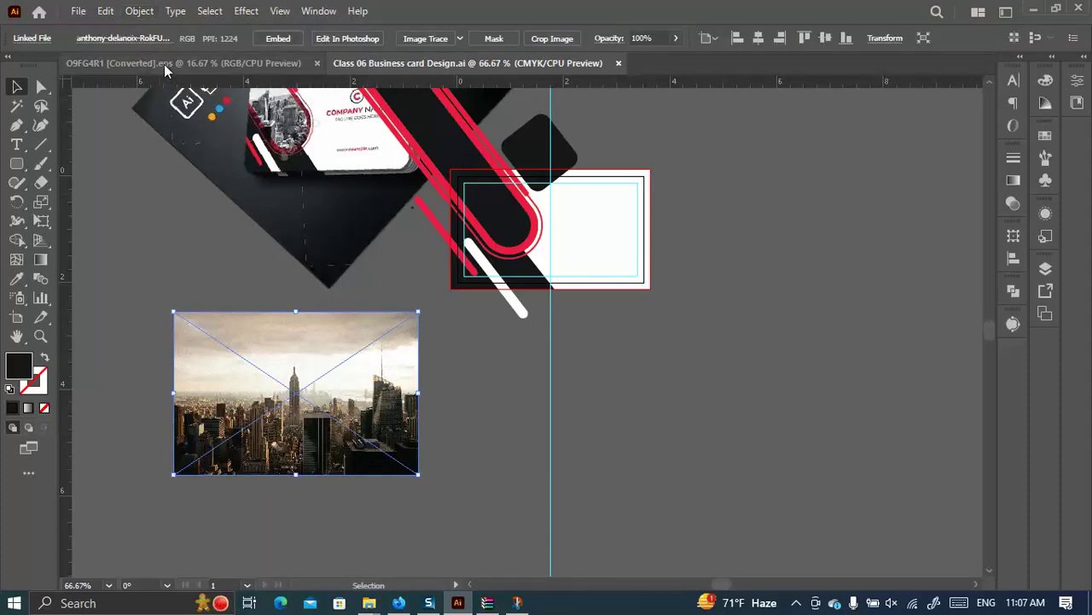
click(140, 11)
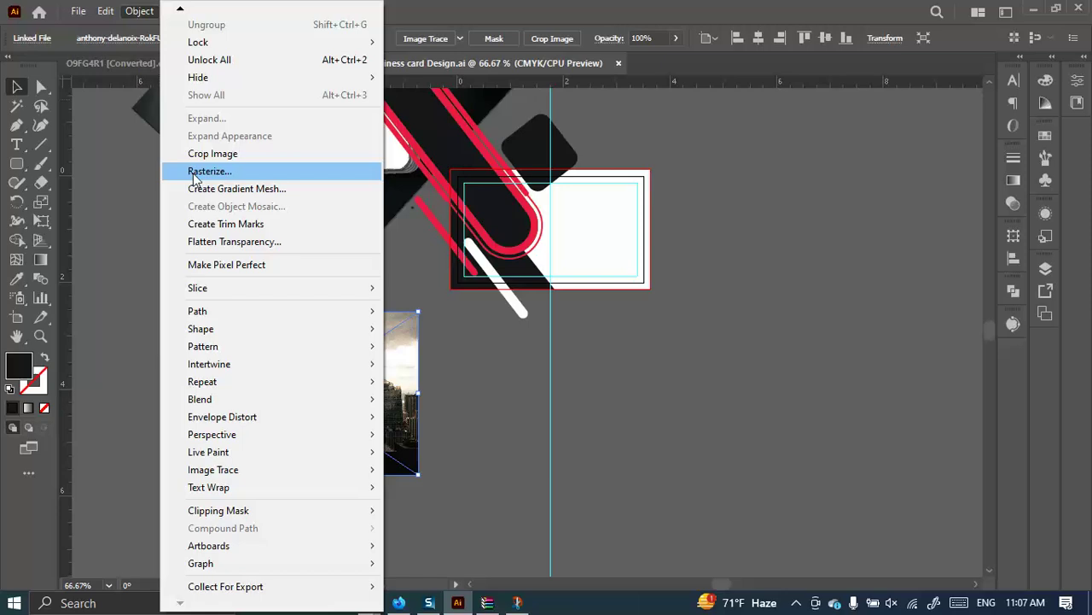
click(196, 173)
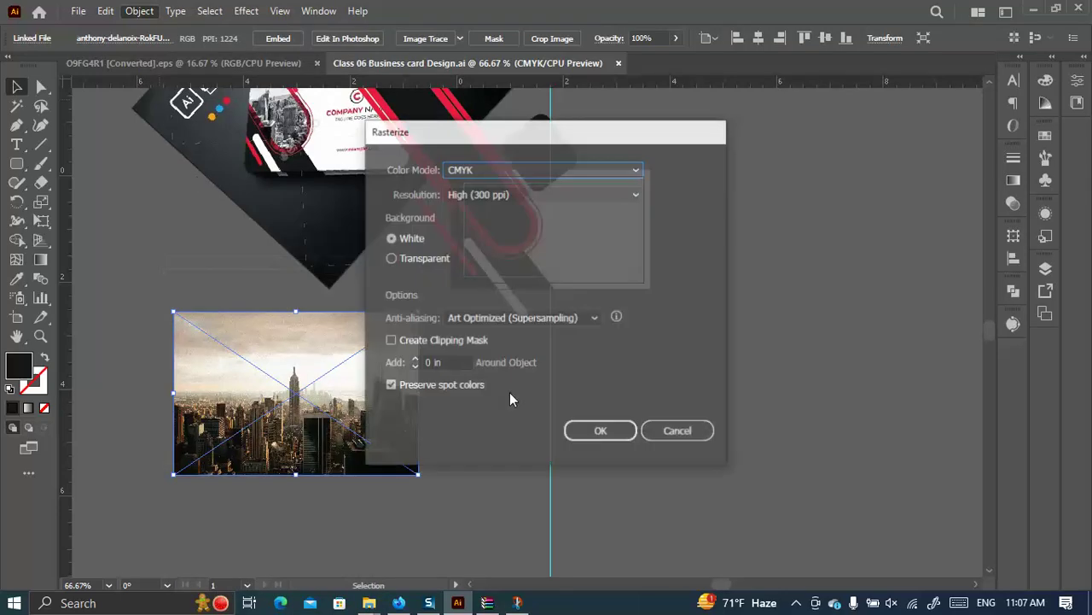
click(391, 260)
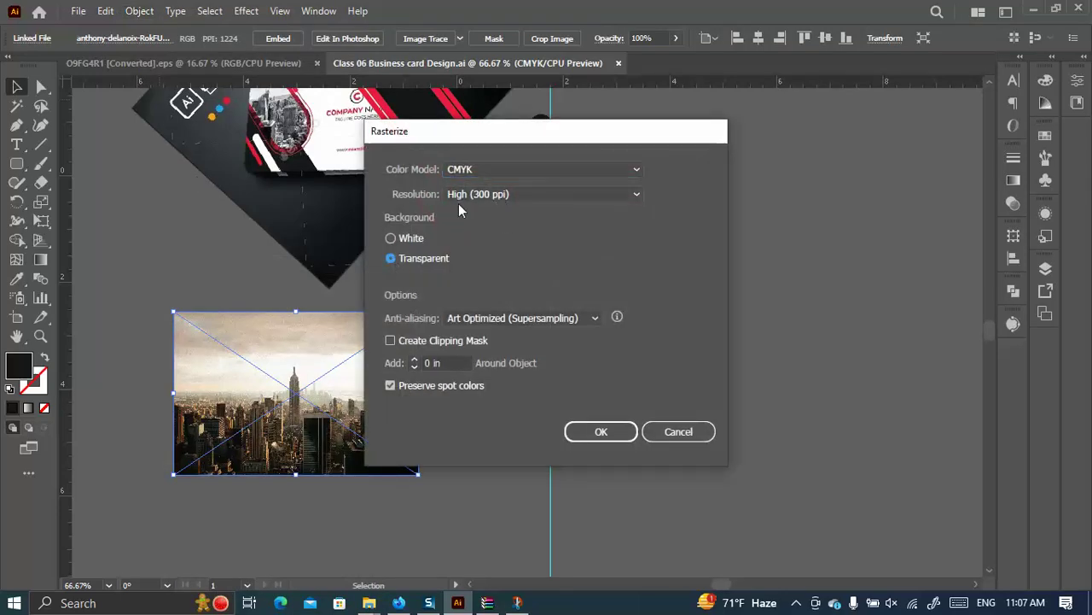
click(603, 431)
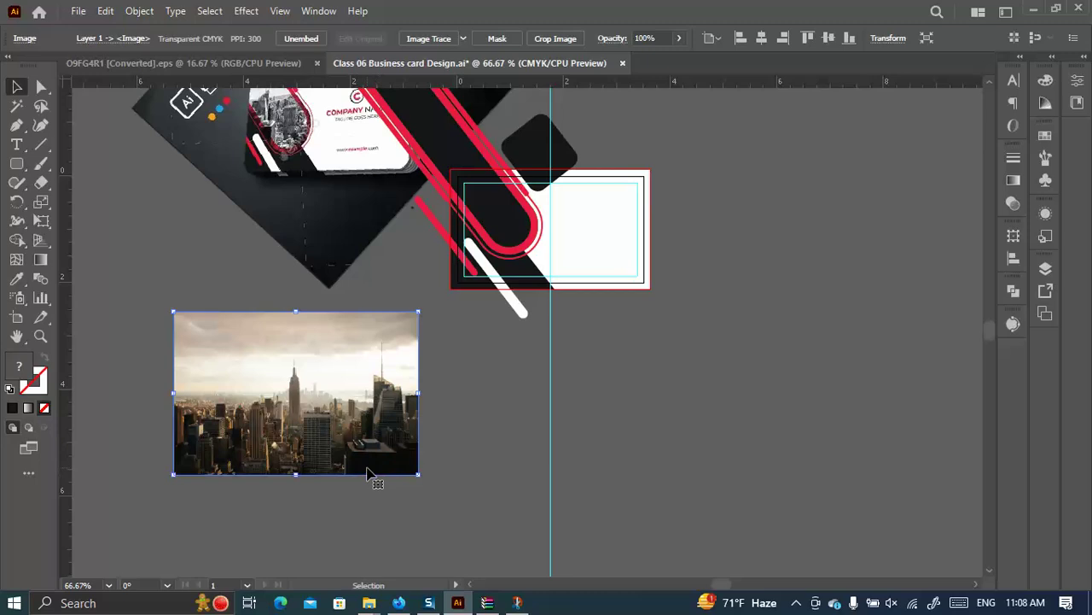
Zoom in to 800% to inspect the rasterized photo's detail, then zoom back out to 100%.
scroll(369, 439, down, 2)
key(ctrl+equal)
key(ctrl+equal)
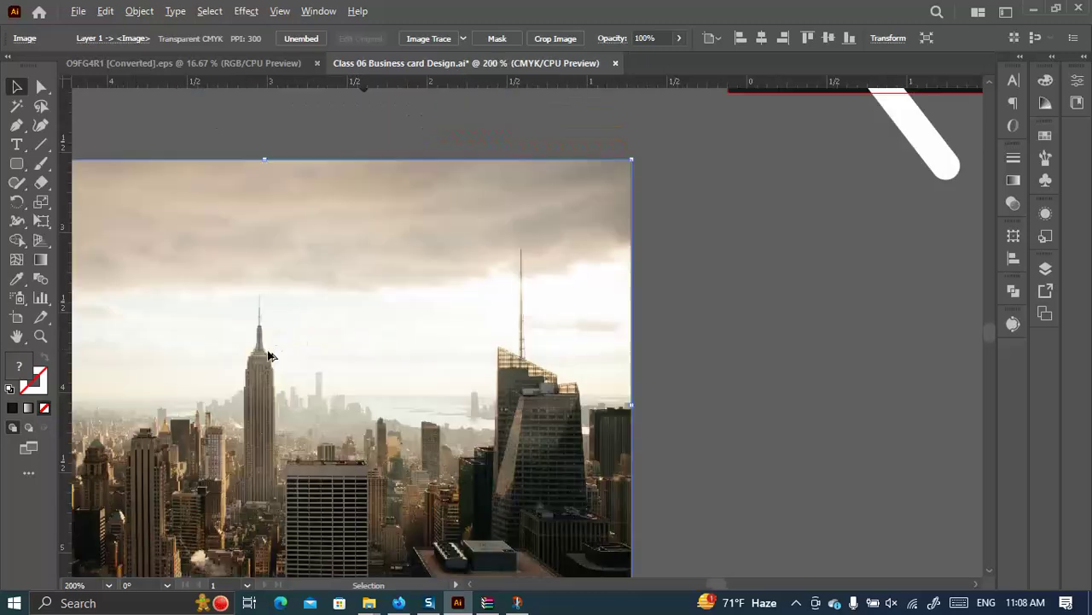
key(ctrl+equal)
key(ctrl+equal)
key(ctrl+equal)
key(ctrl+equal)
key(ctrl+equal)
scroll(332, 353, down, 3)
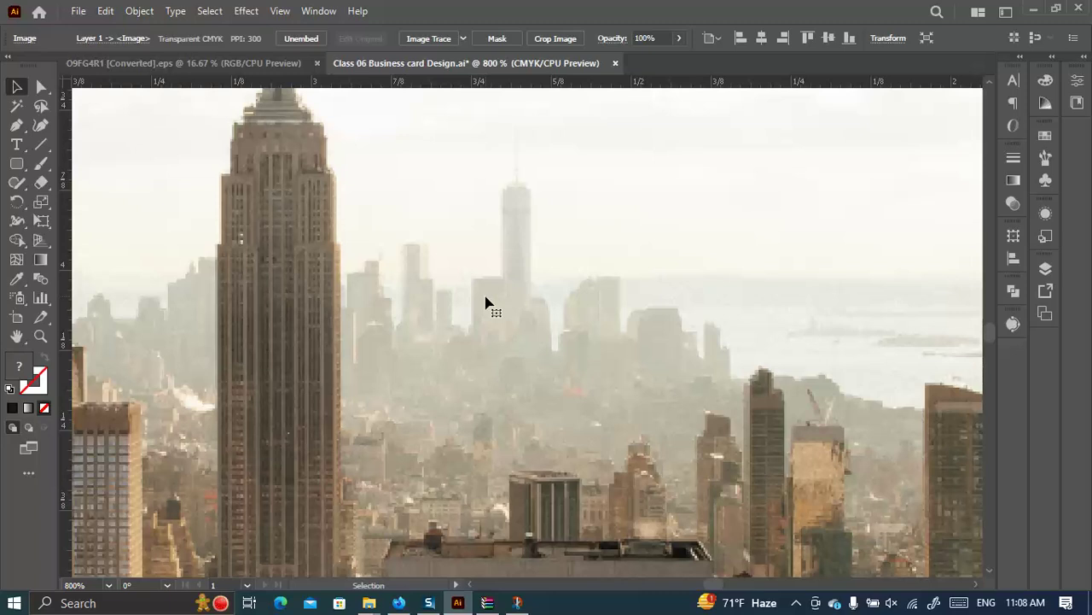
scroll(488, 295, down, 5)
scroll(495, 293, down, 1)
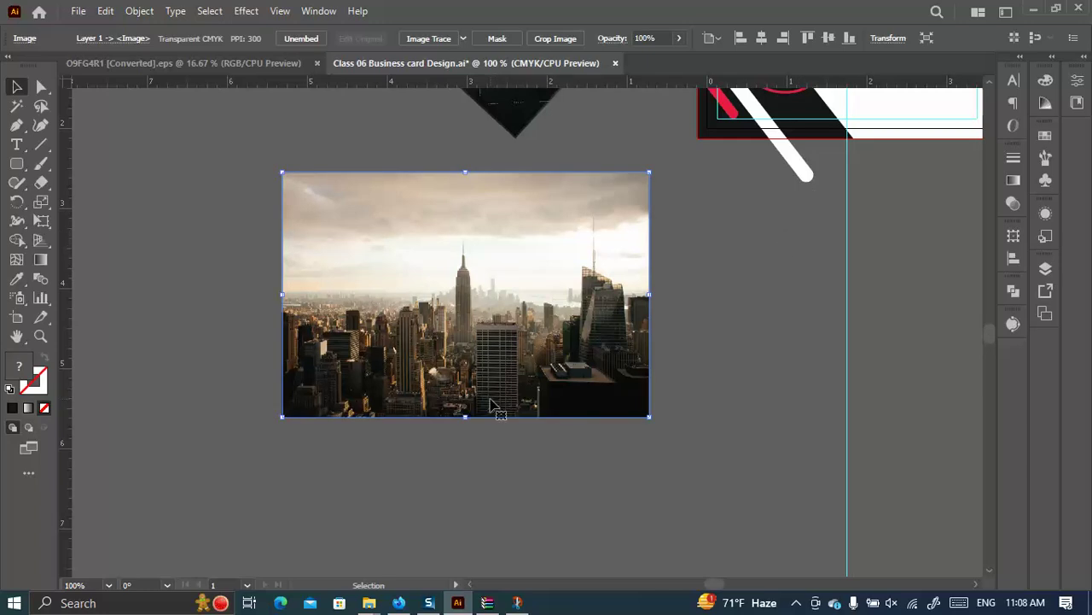
Save the card document again with Ctrl+S.
key(a)
key(v)
key(ctrl+s)
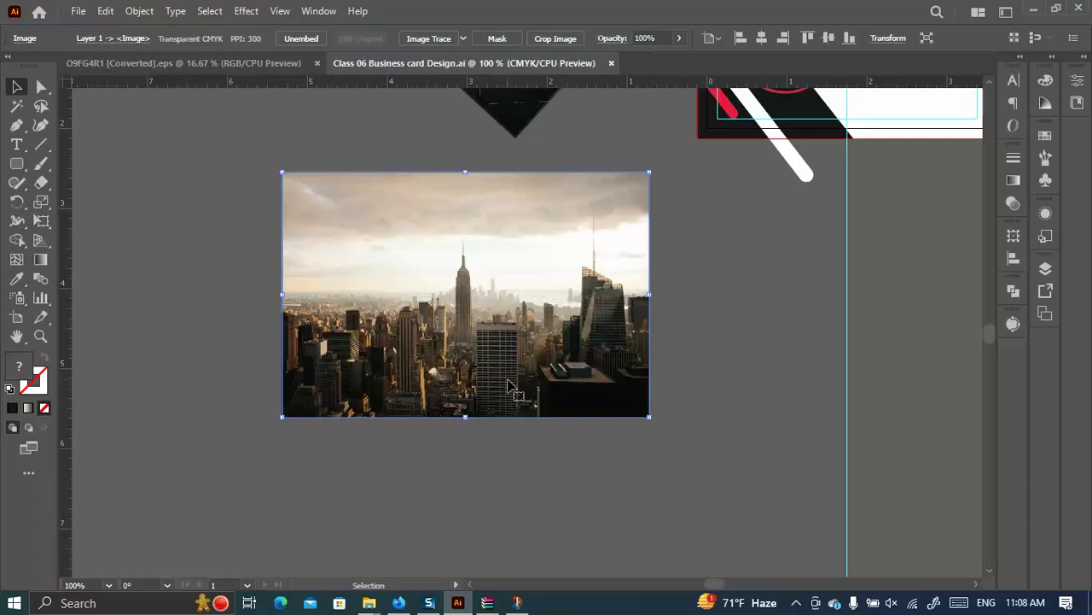
Review the Class 06 folder's photo, card file and grey-world-map.zip, then go back to the card document.
mouse_move(369, 601)
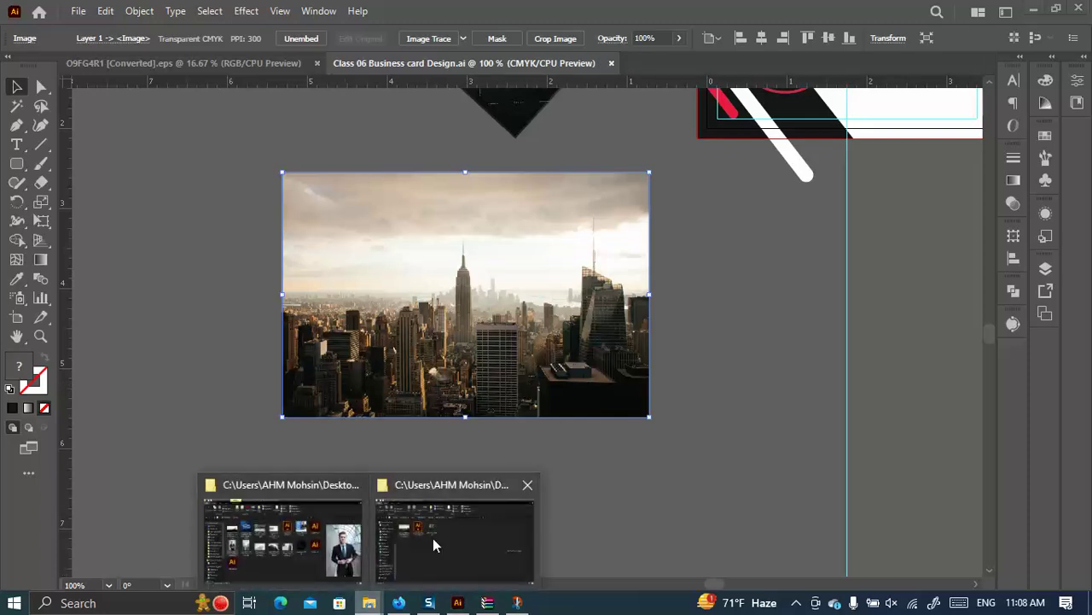
click(300, 519)
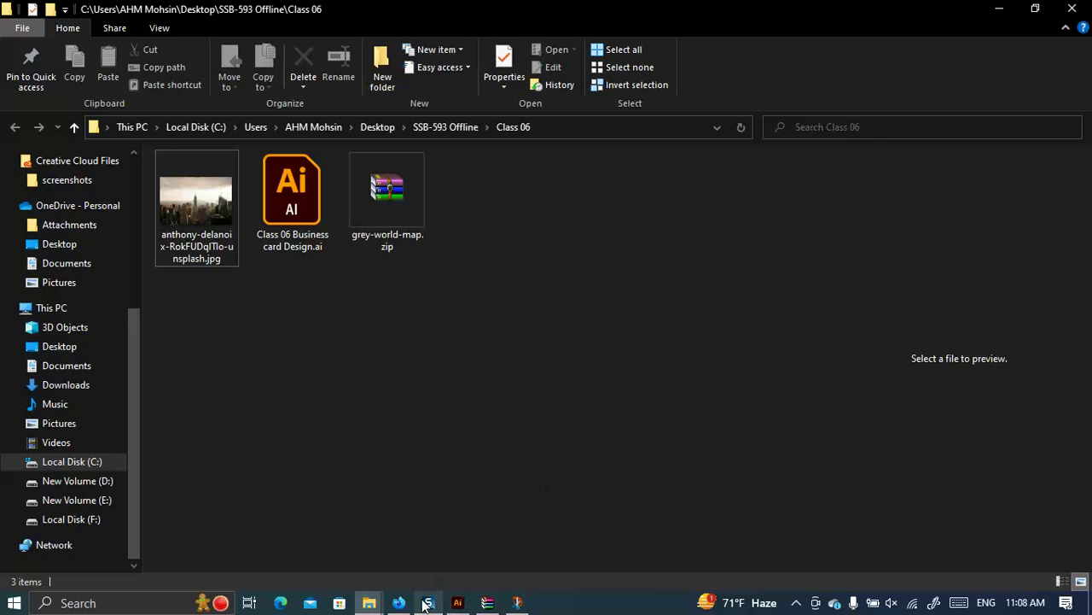
click(458, 603)
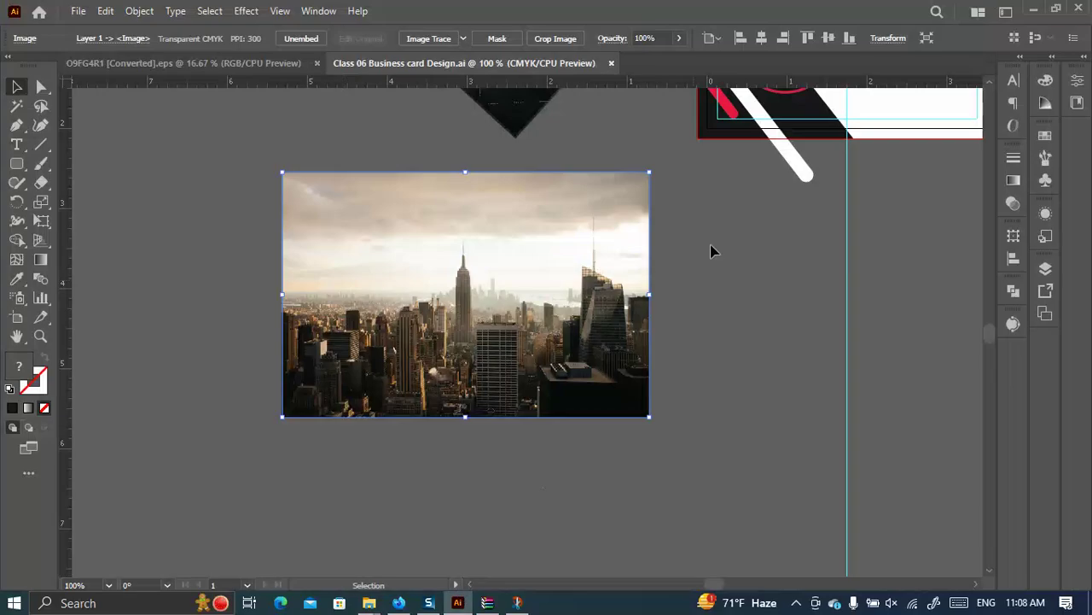
click(709, 398)
click(78, 11)
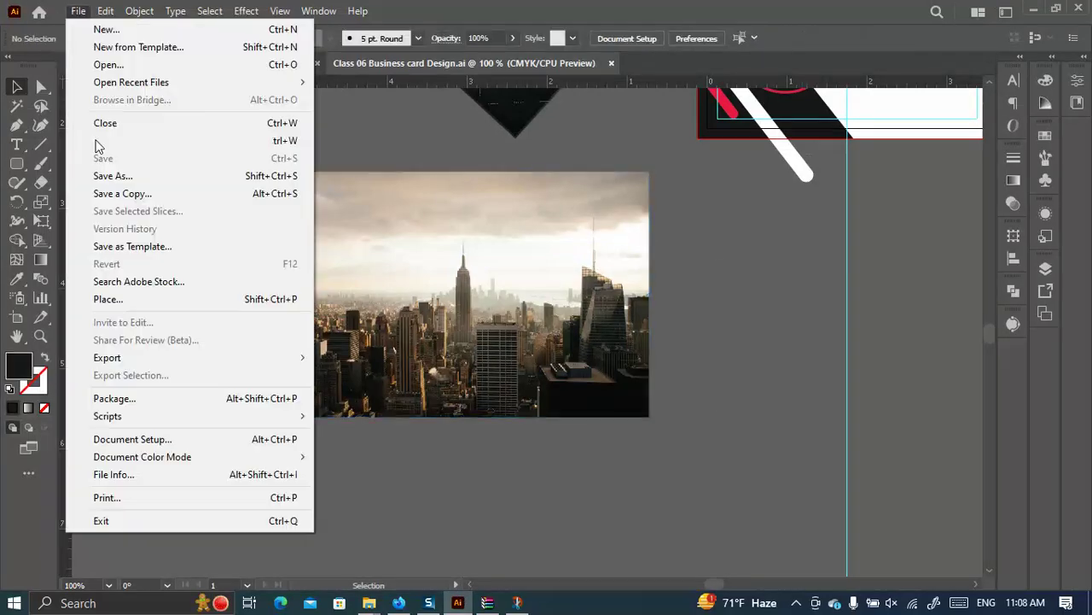
click(773, 379)
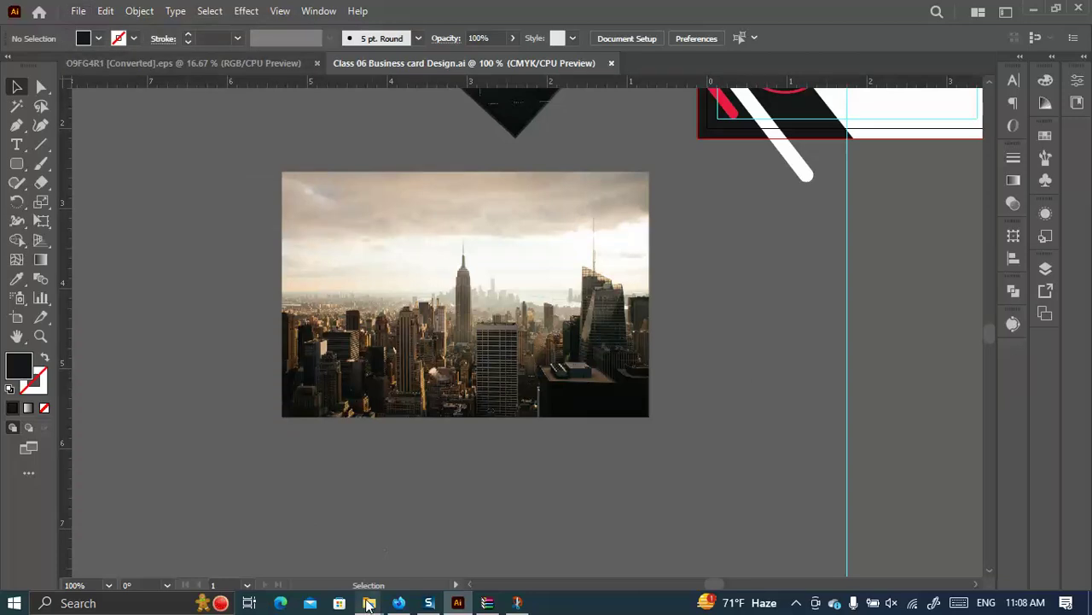
mouse_move(369, 604)
click(441, 534)
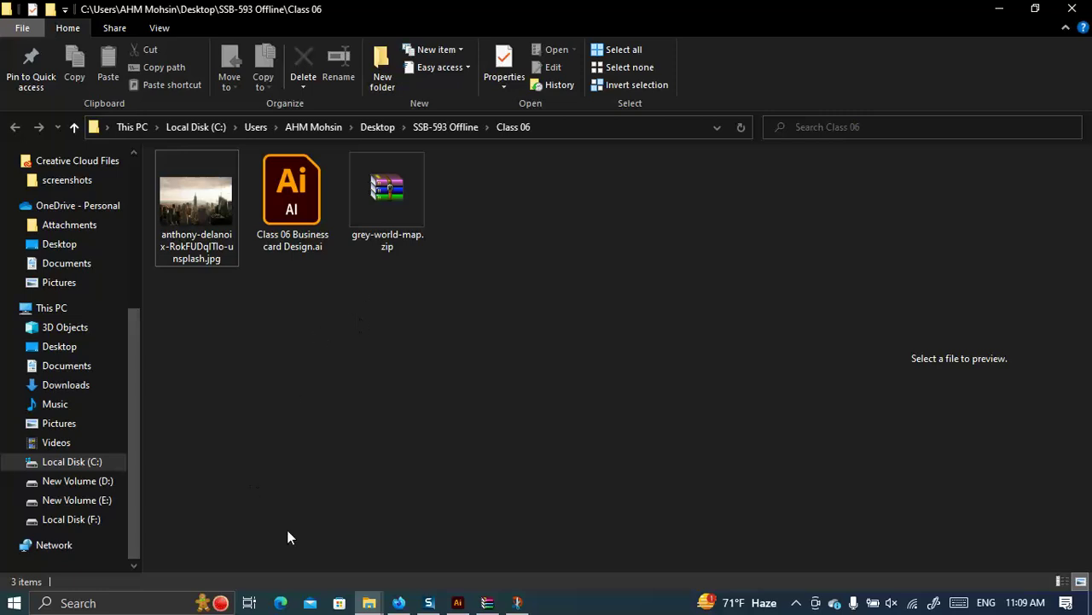
click(458, 603)
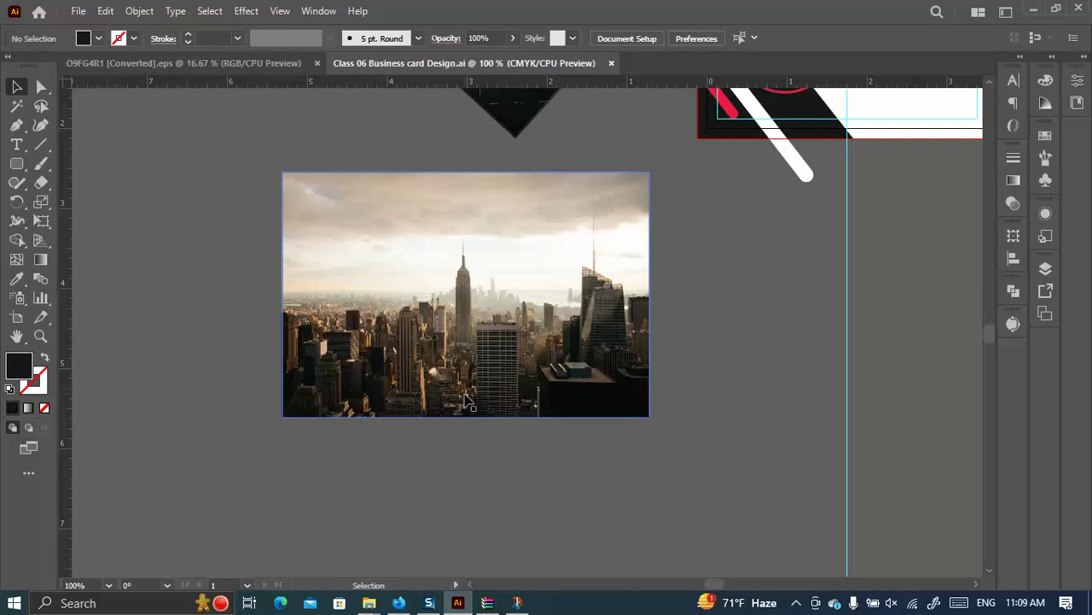
Move the skyline photo onto the card and send it behind the card artwork with Ctrl+[.
alt+scroll(467, 401, down, 3)
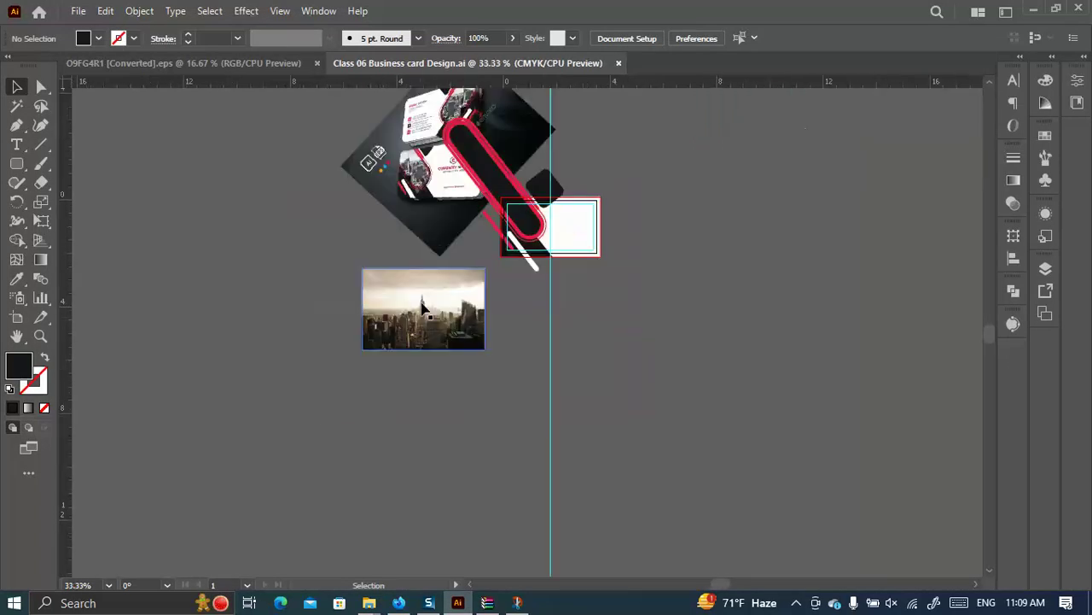
scroll(452, 406, up, 2)
drag(442, 411, 543, 322)
alt+scroll(555, 315, up, 2)
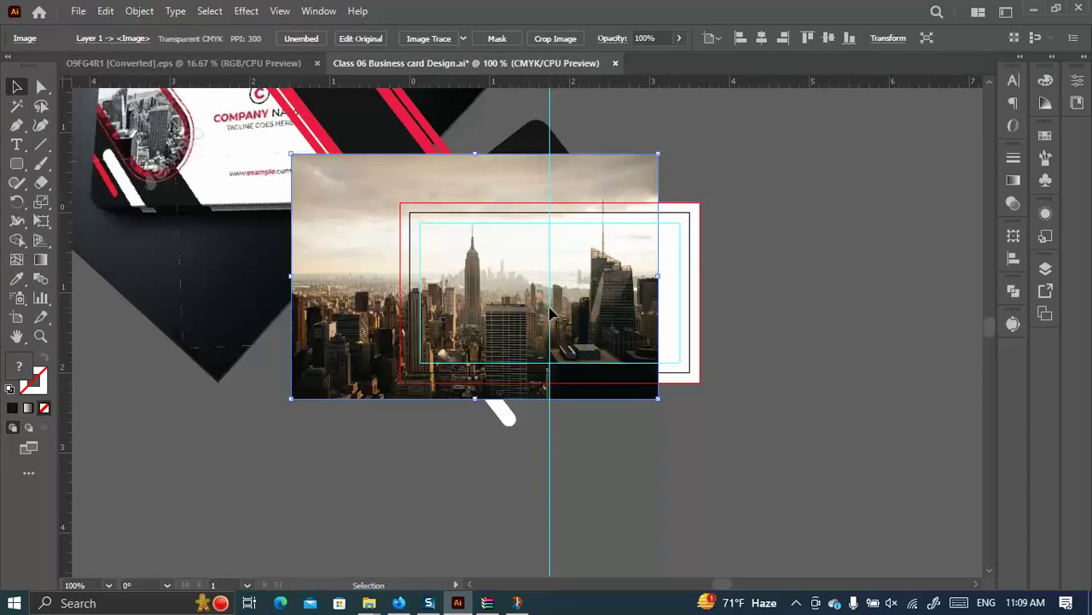
key(ctrl+bracketleft)
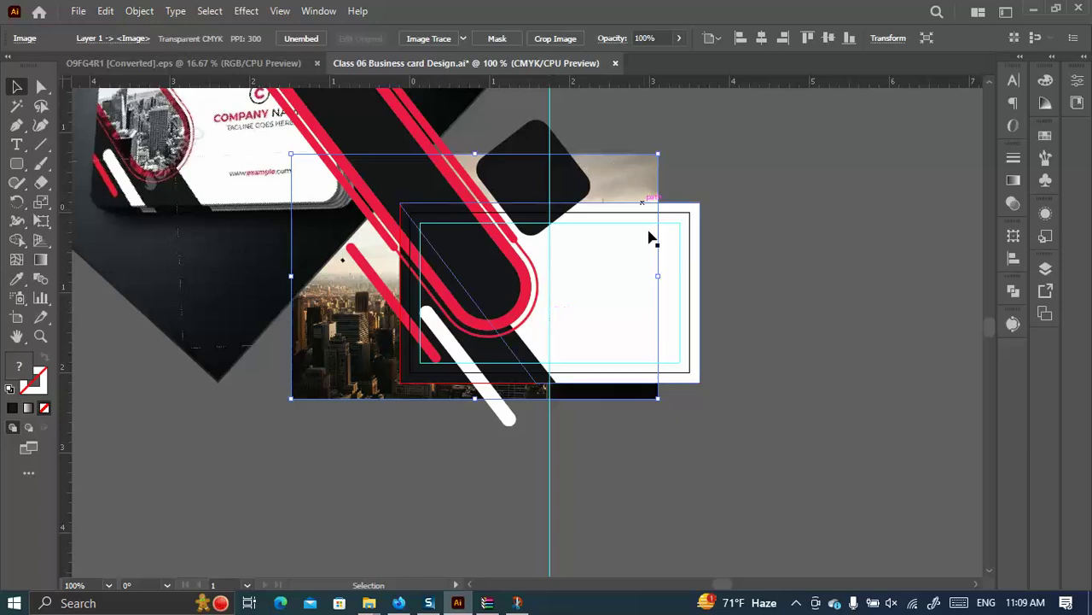
Resize and reposition the photo to about 2.47 × 1.65 in over the card's left portion.
drag(657, 277, 504, 279)
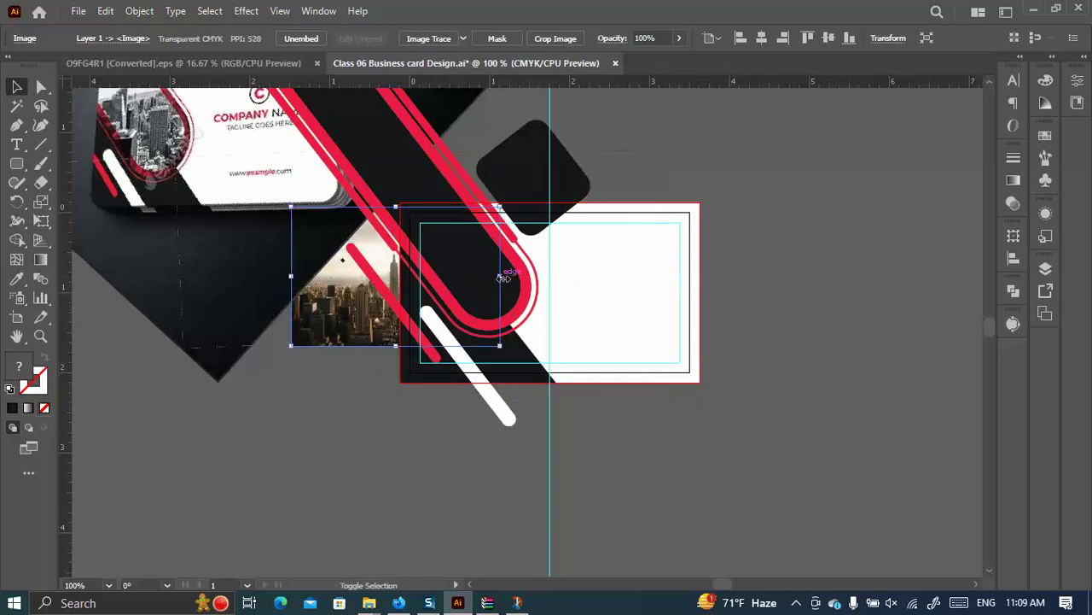
drag(347, 309, 449, 269)
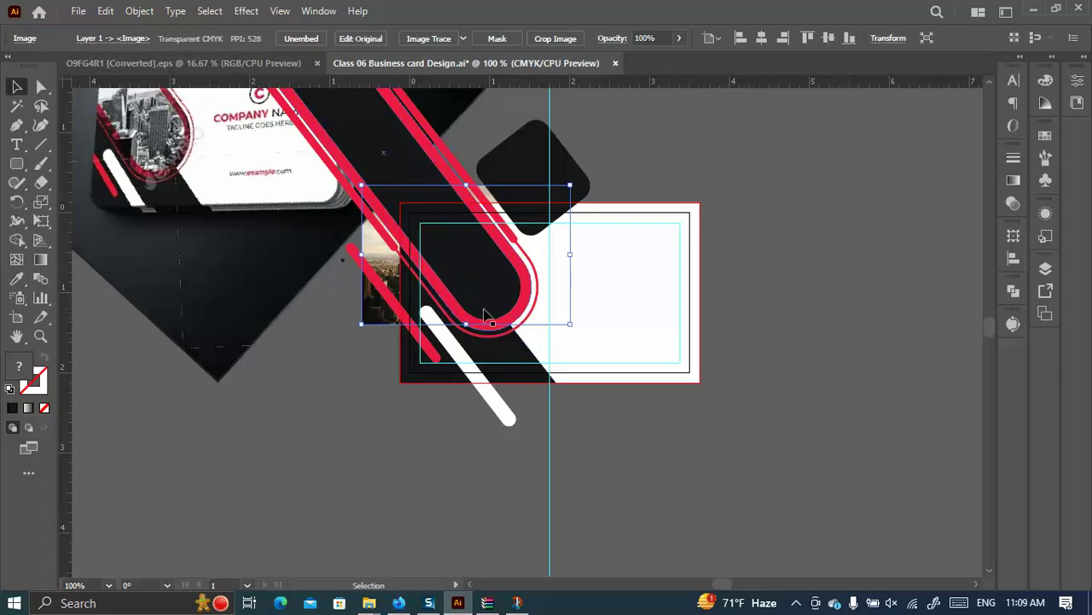
drag(466, 324, 470, 329)
drag(466, 184, 489, 199)
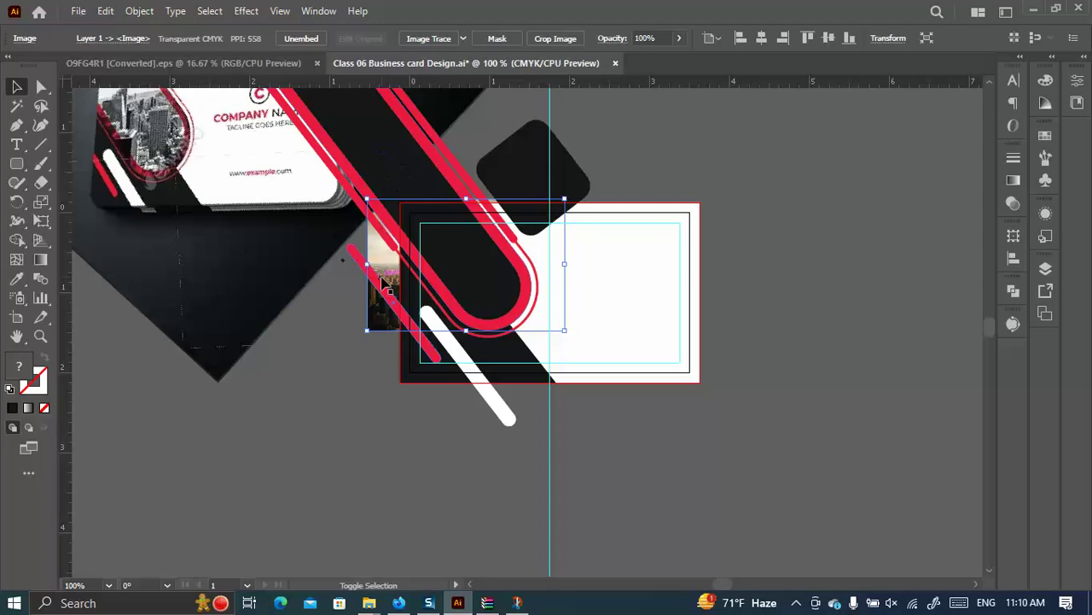
Select the photo together with the rounded black band and make a clipping mask.
shift+click(413, 168)
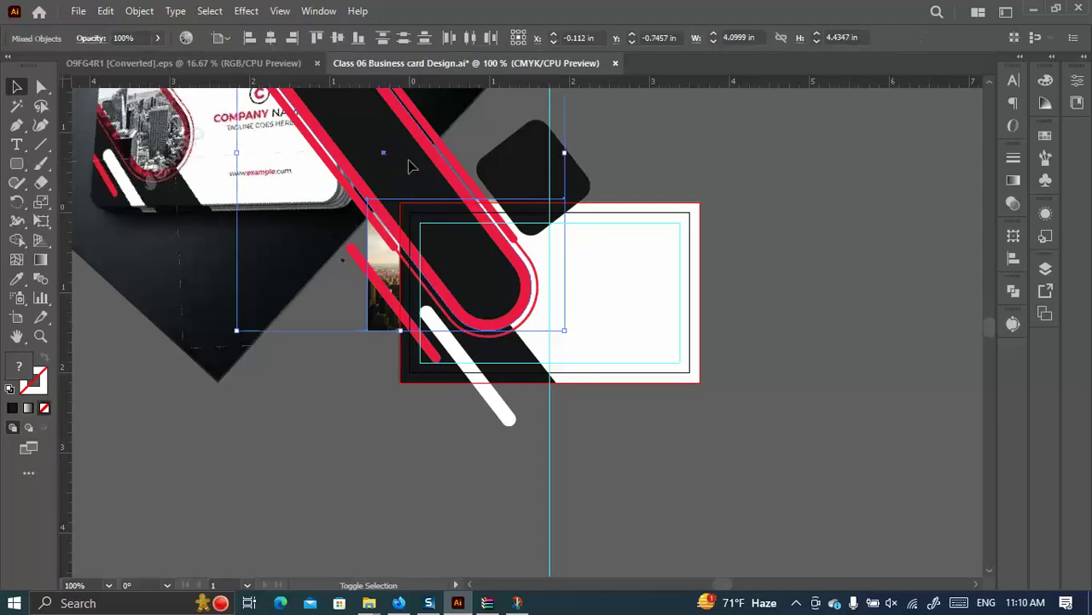
right_click(410, 177)
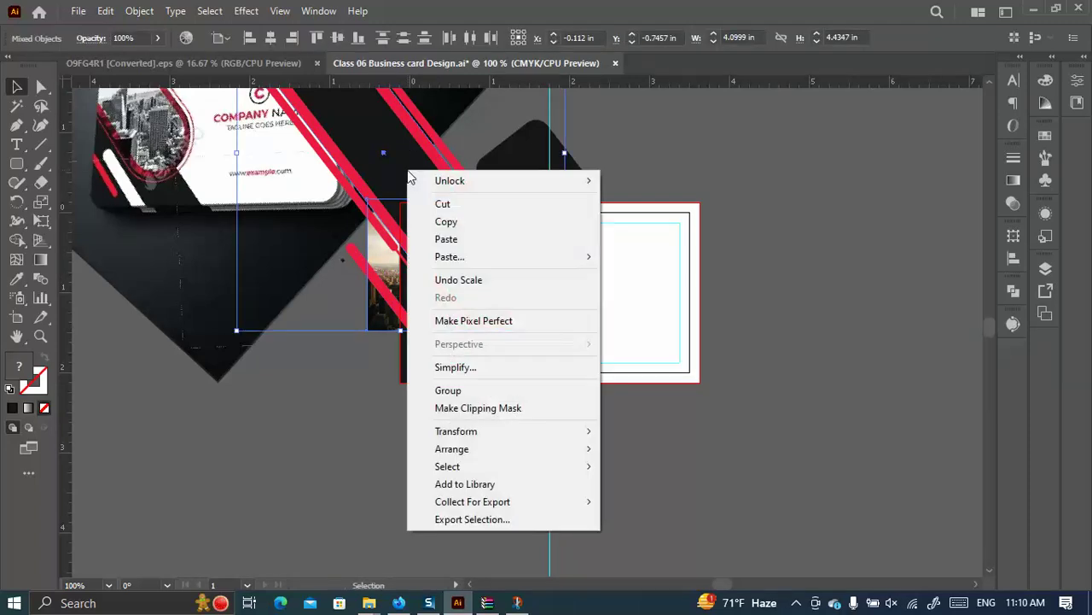
click(512, 410)
scroll(768, 359, up, 2)
scroll(768, 356, down, 2)
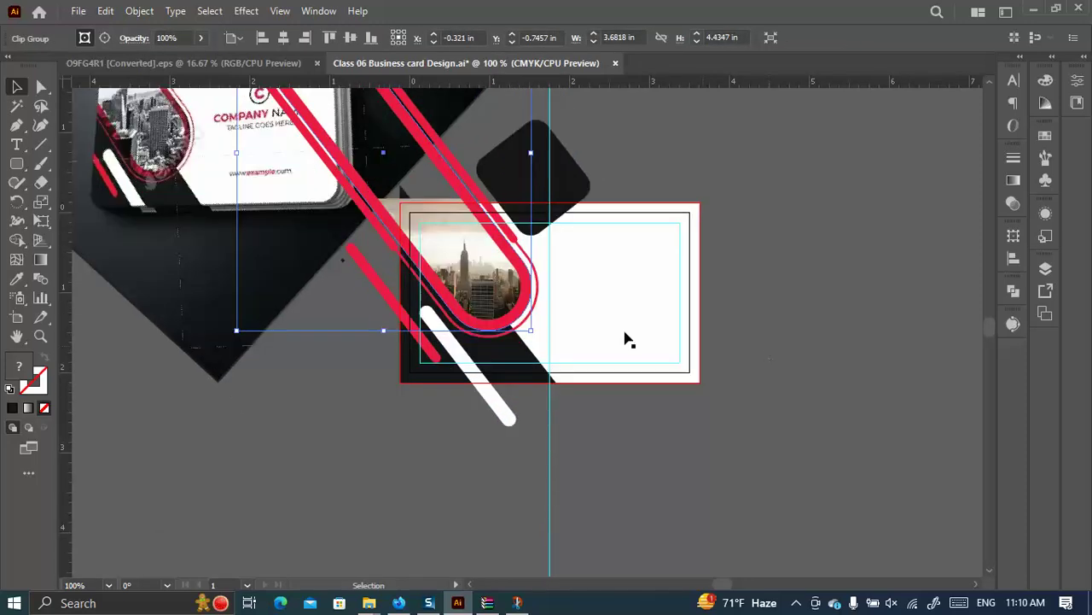
scroll(131, 171, up, 2)
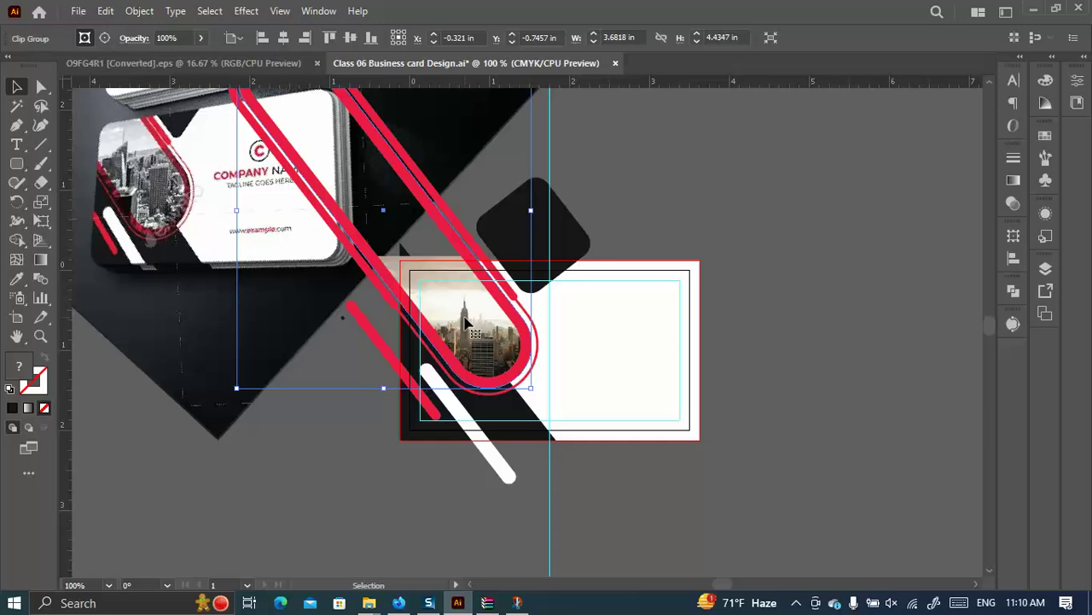
Download the Empire State skyline photo from Unsplash into the Class 06 folder.
click(399, 603)
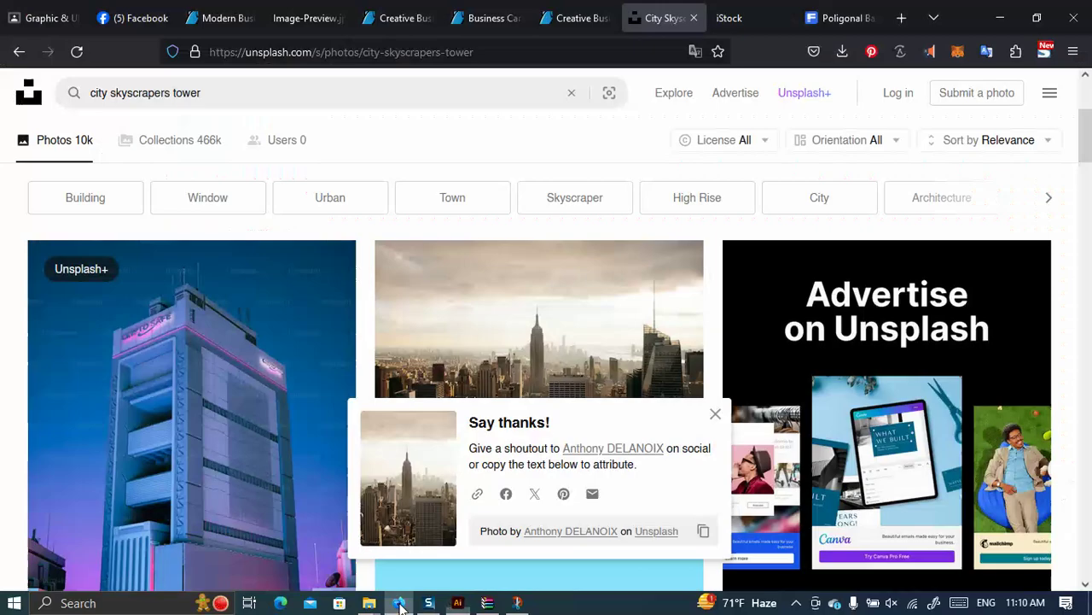
scroll(588, 298, down, 15)
scroll(640, 279, down, 6)
scroll(880, 378, up, 3)
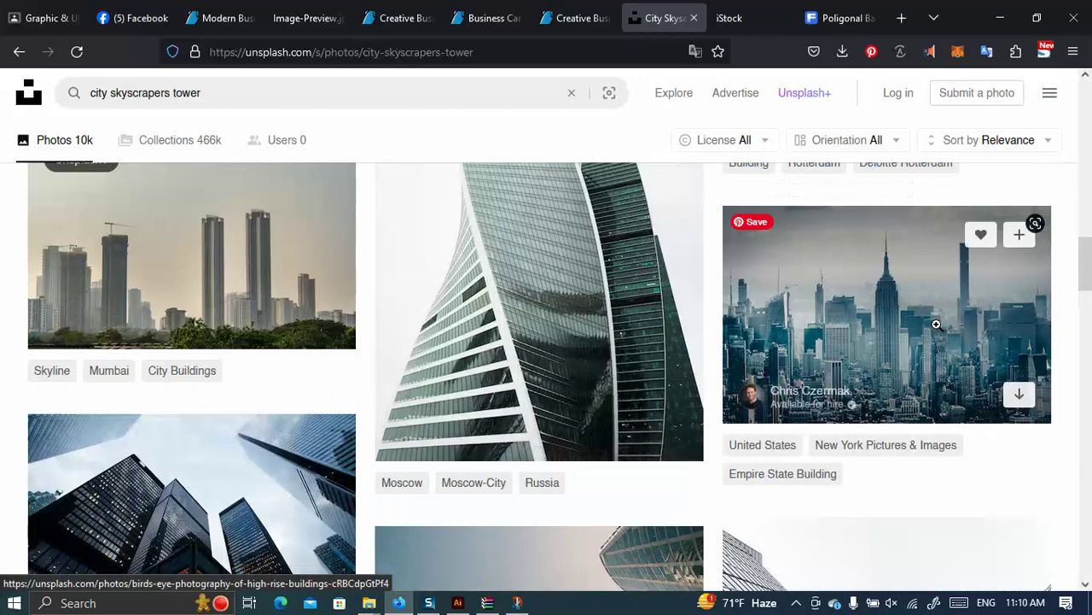
click(1019, 392)
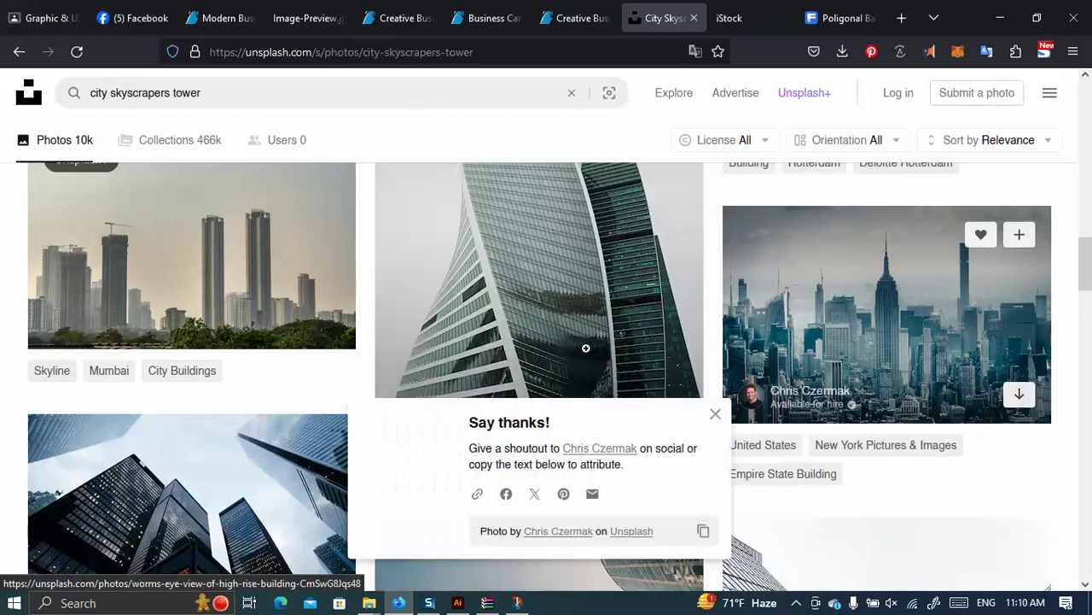
scroll(651, 319, down, 1)
scroll(652, 320, down, 3)
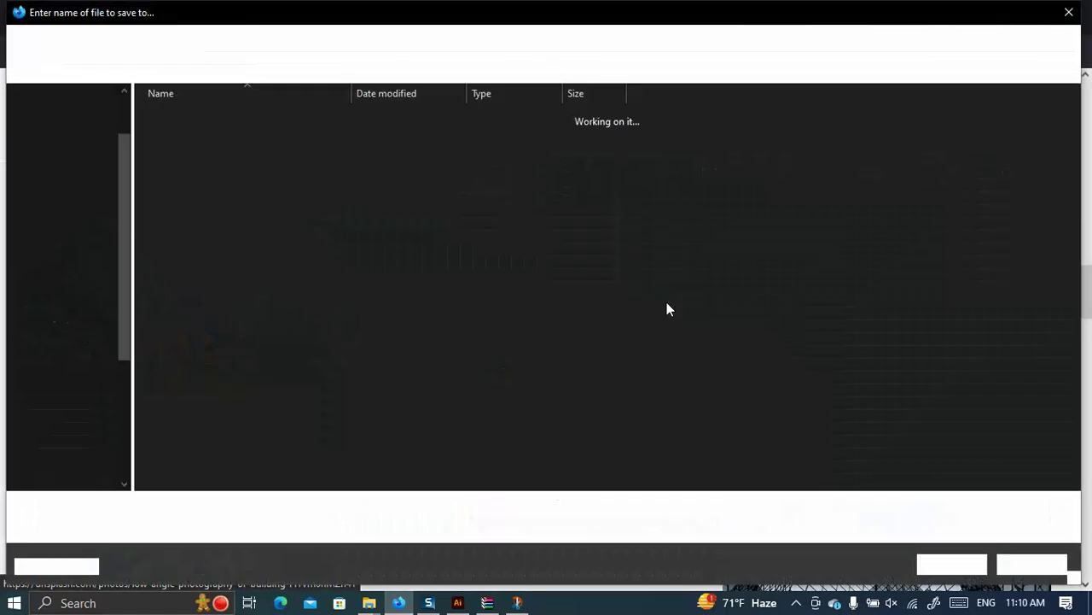
click(951, 563)
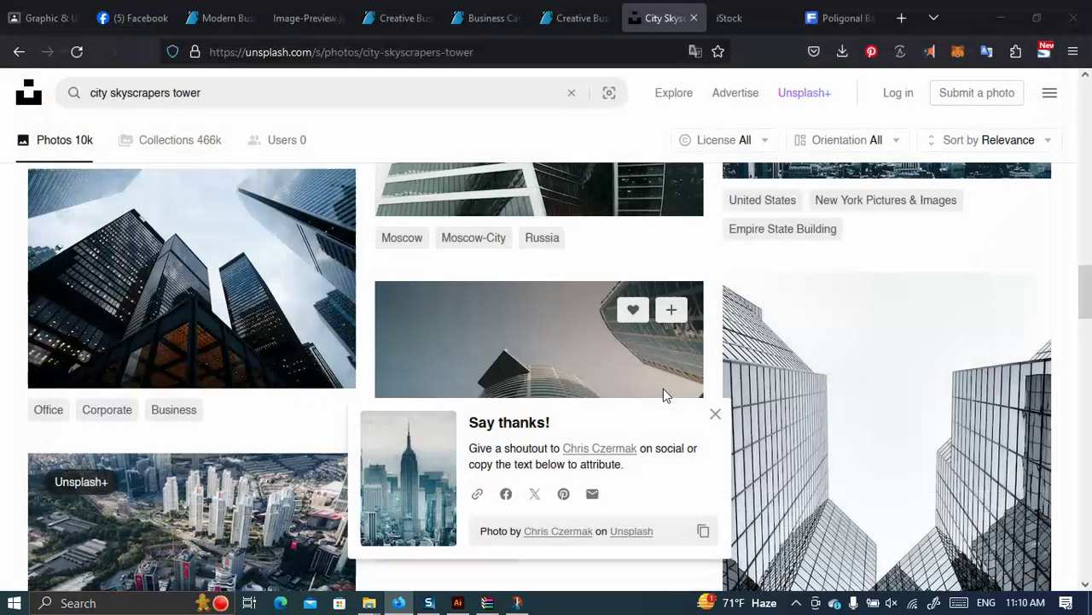
Download the Dubai skyline photo into the Class 06 folder.
scroll(837, 345, down, 3)
scroll(834, 344, down, 4)
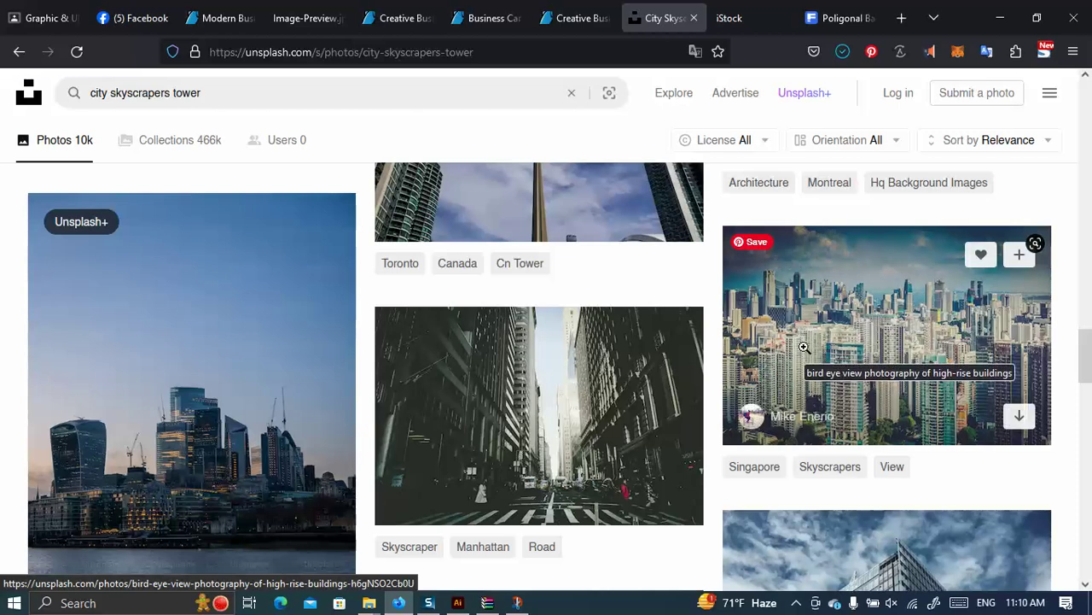
scroll(815, 357, down, 4)
scroll(805, 349, down, 3)
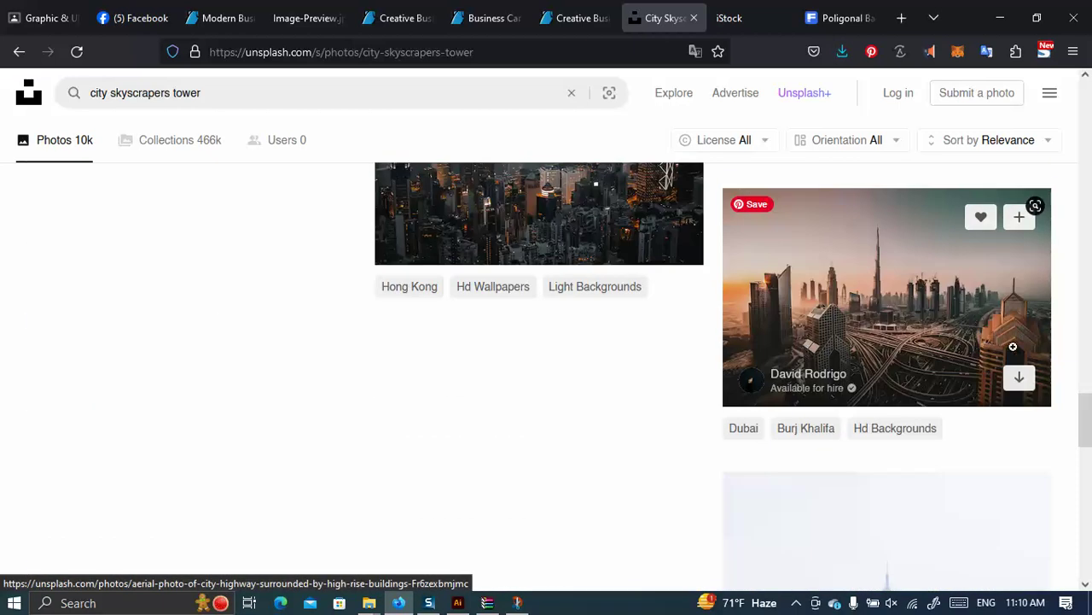
click(1019, 377)
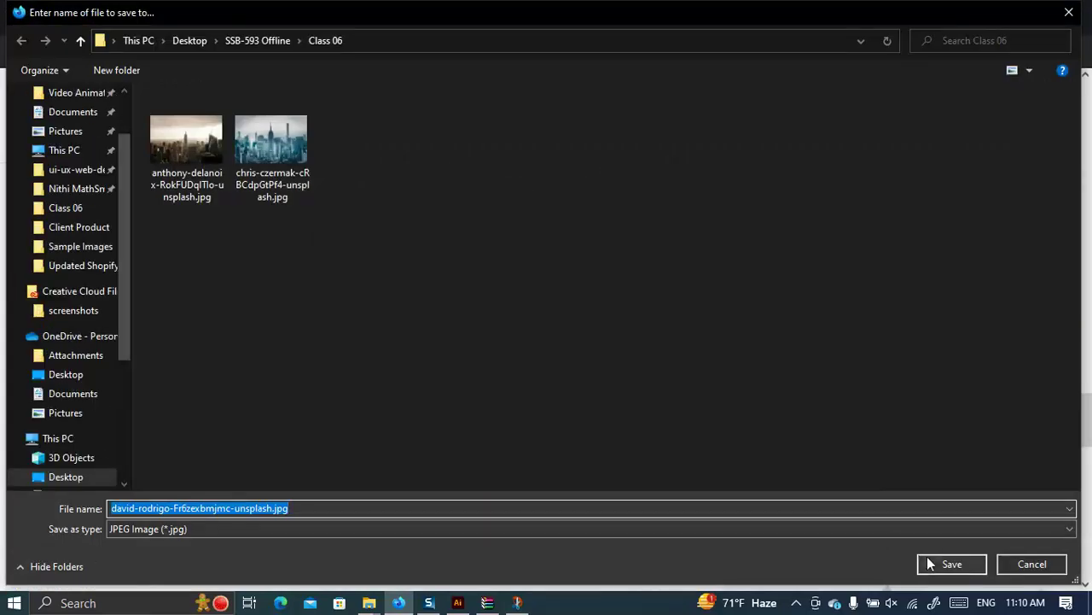
click(949, 563)
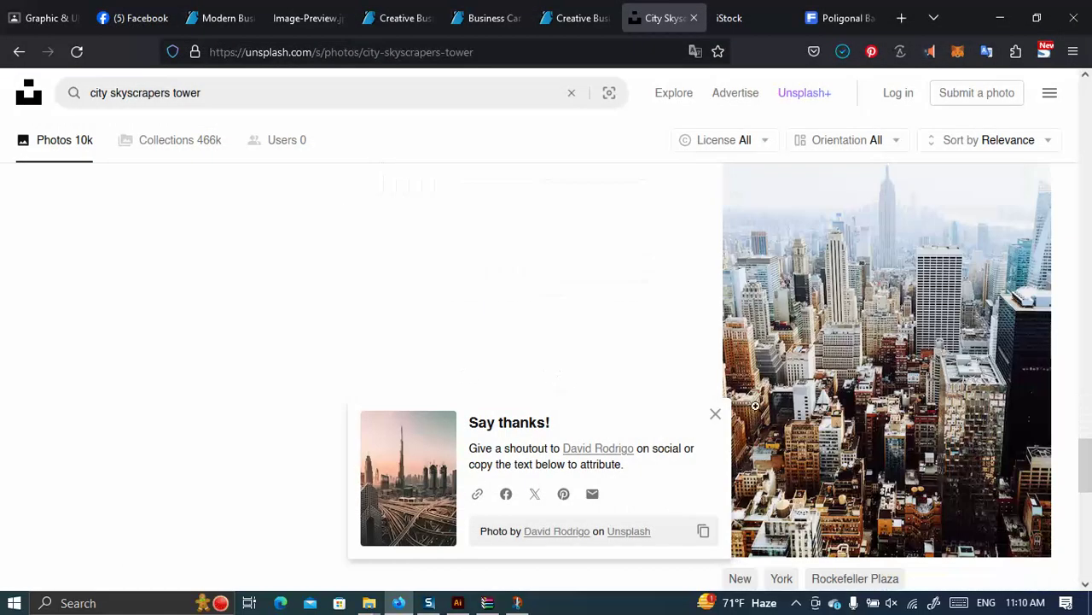
Download the aerial New York photo into Class 06, then return to Illustrator.
scroll(734, 401, down, 2)
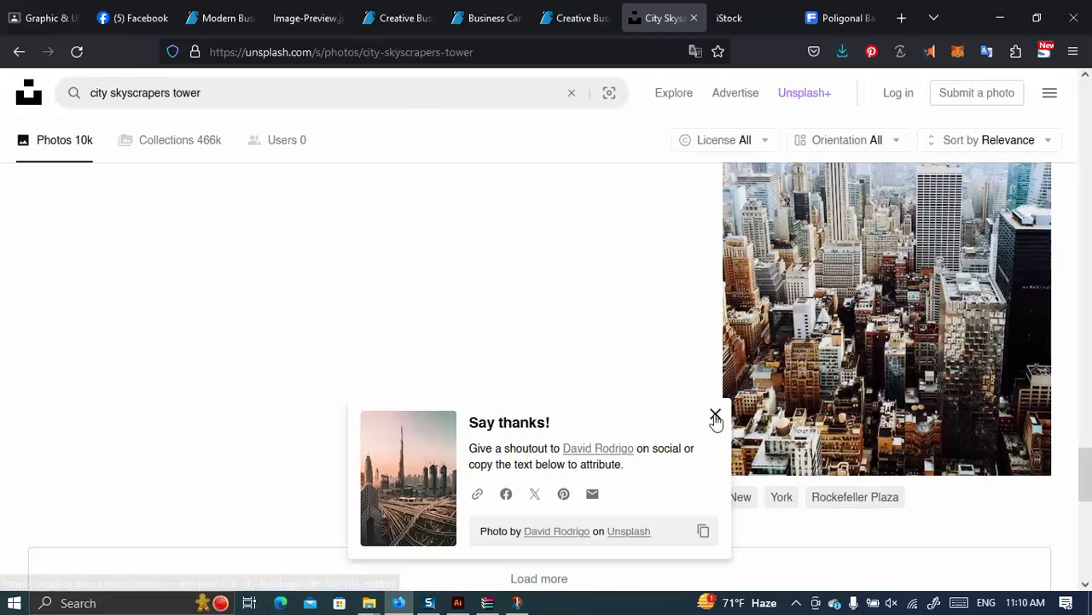
click(715, 417)
click(1019, 446)
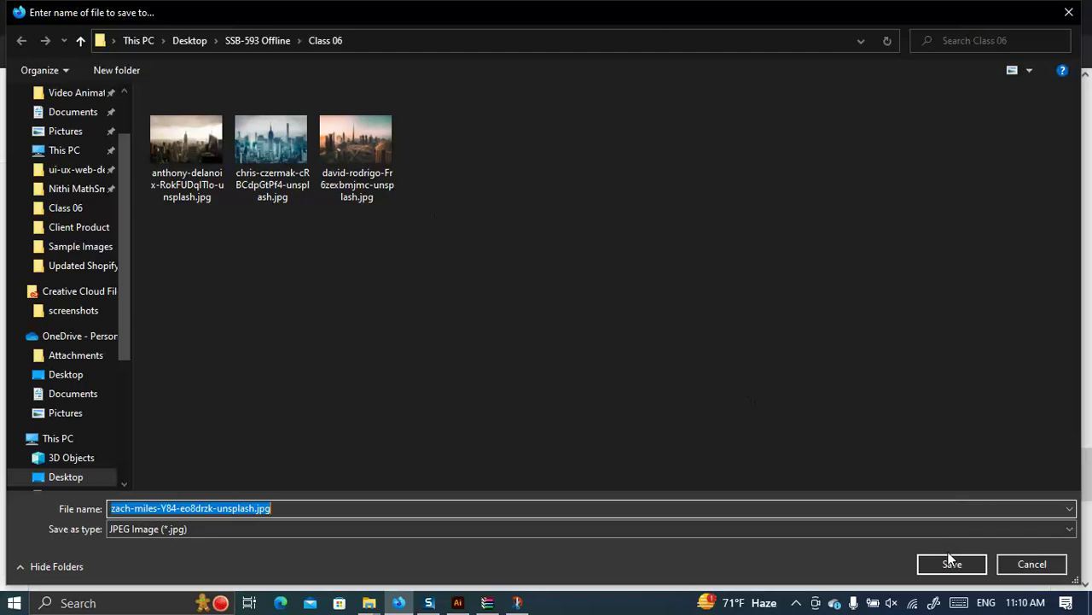
click(950, 559)
click(457, 602)
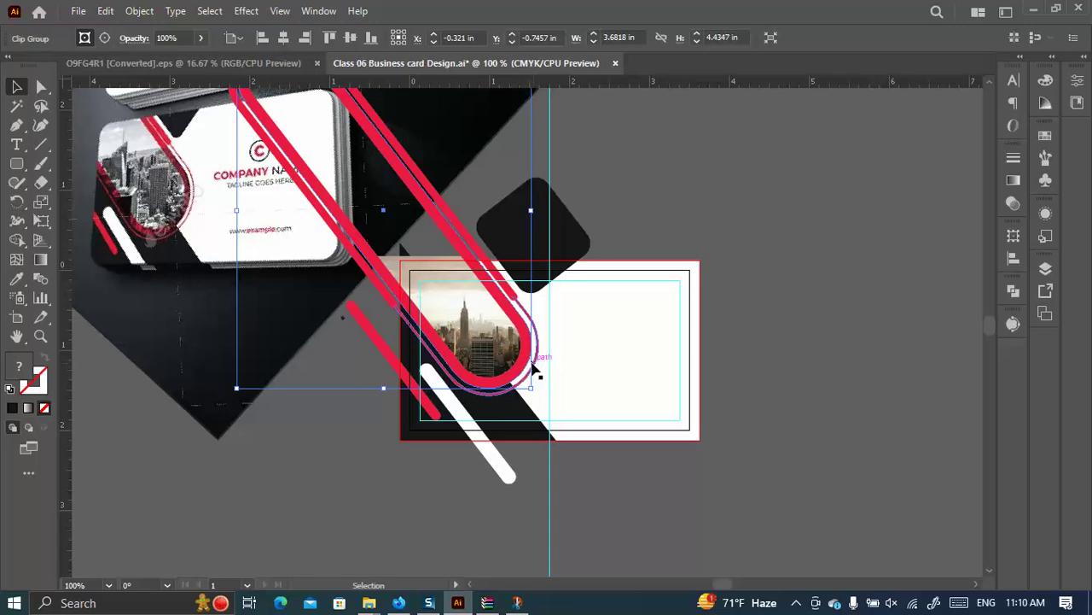
Relink the clipped photo to the tall aerial downtown JPG from the Class 06 folder.
click(41, 87)
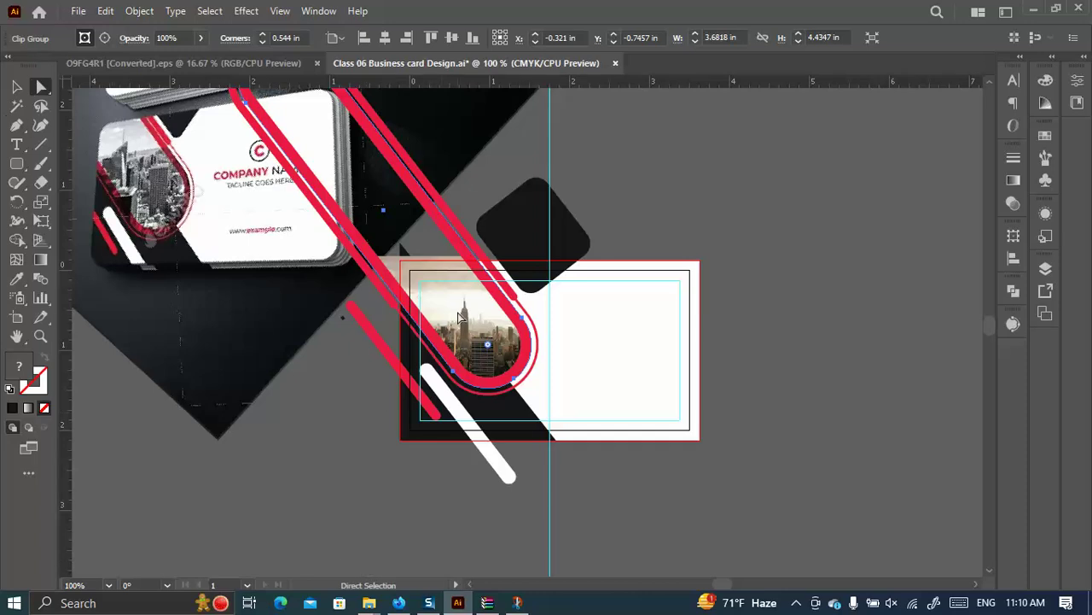
click(720, 224)
click(414, 270)
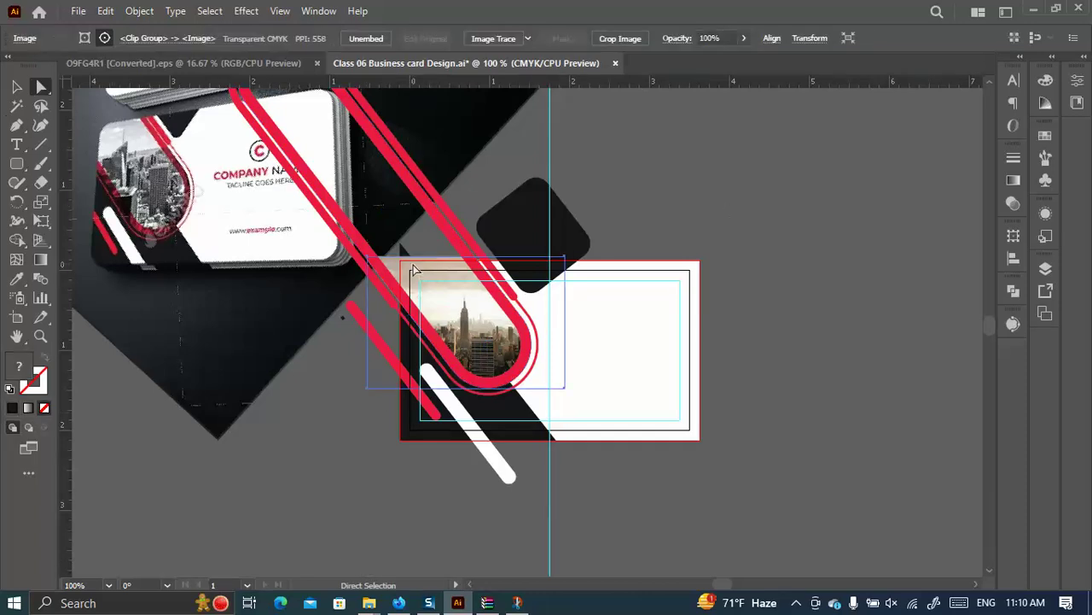
click(147, 41)
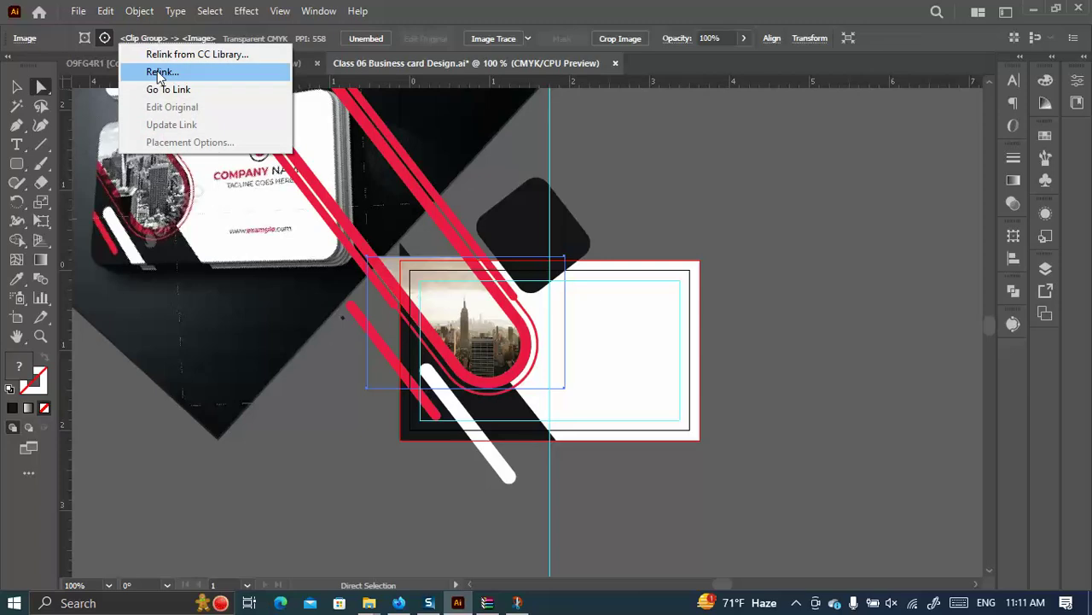
click(158, 72)
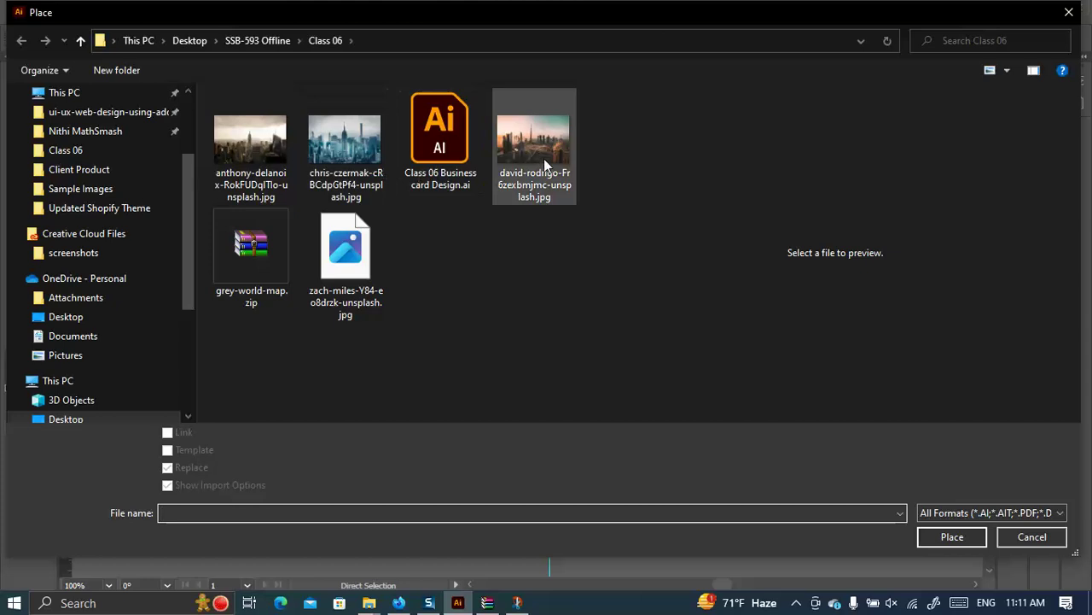
click(543, 160)
click(356, 273)
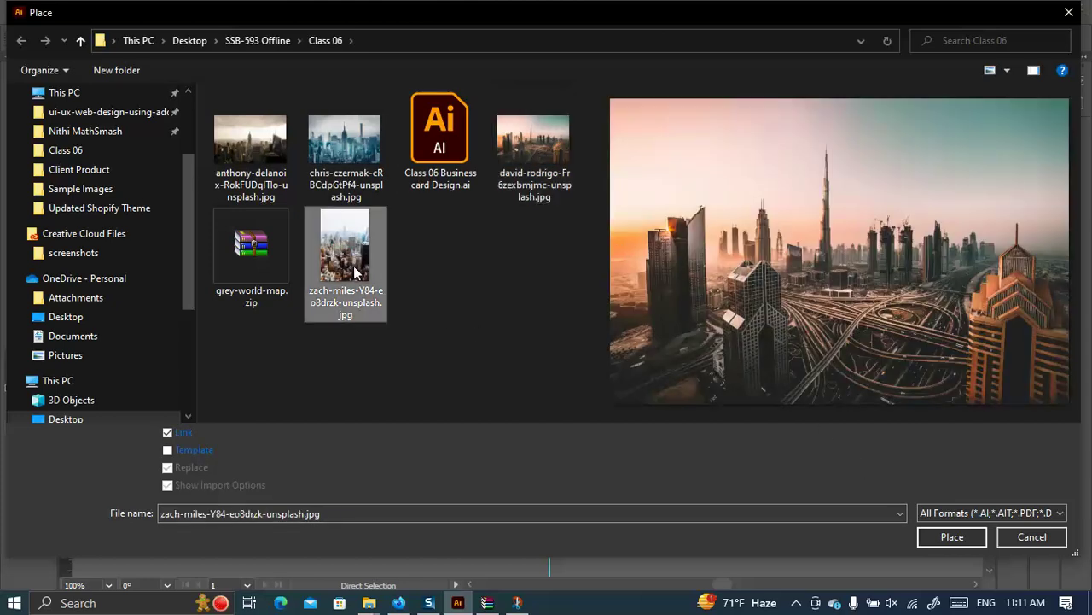
click(966, 539)
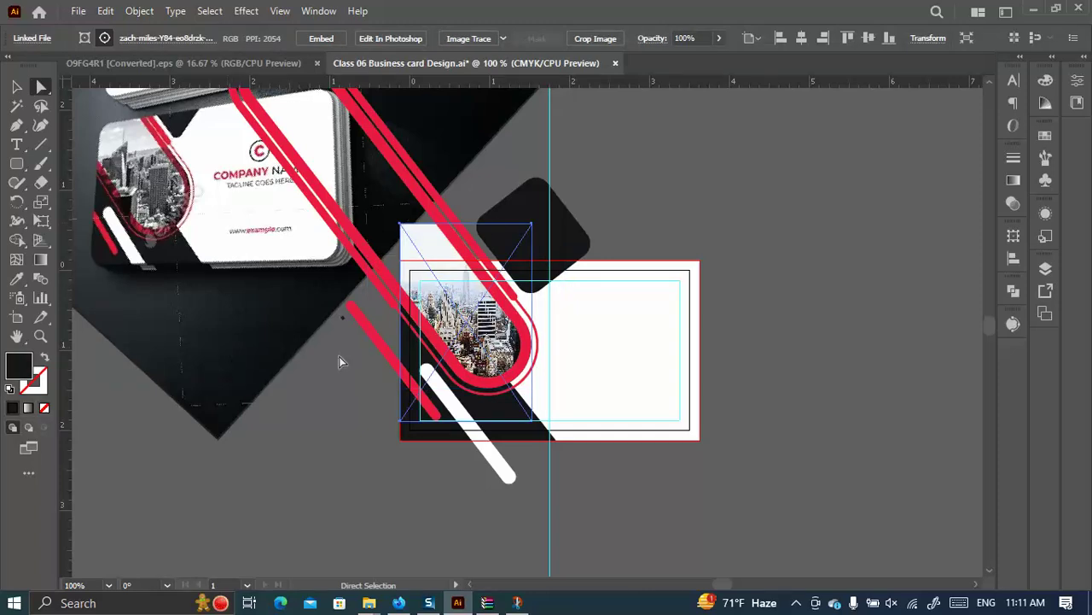
Stretch the photo's bottom edge slightly and move it down about 0.31 in.
click(16, 86)
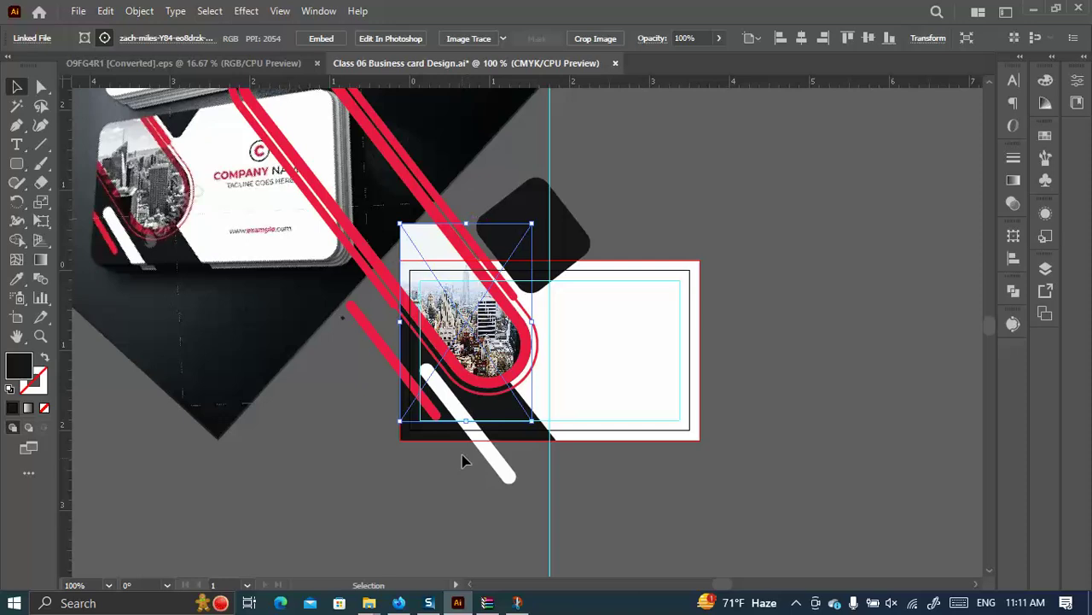
drag(467, 421, 476, 418)
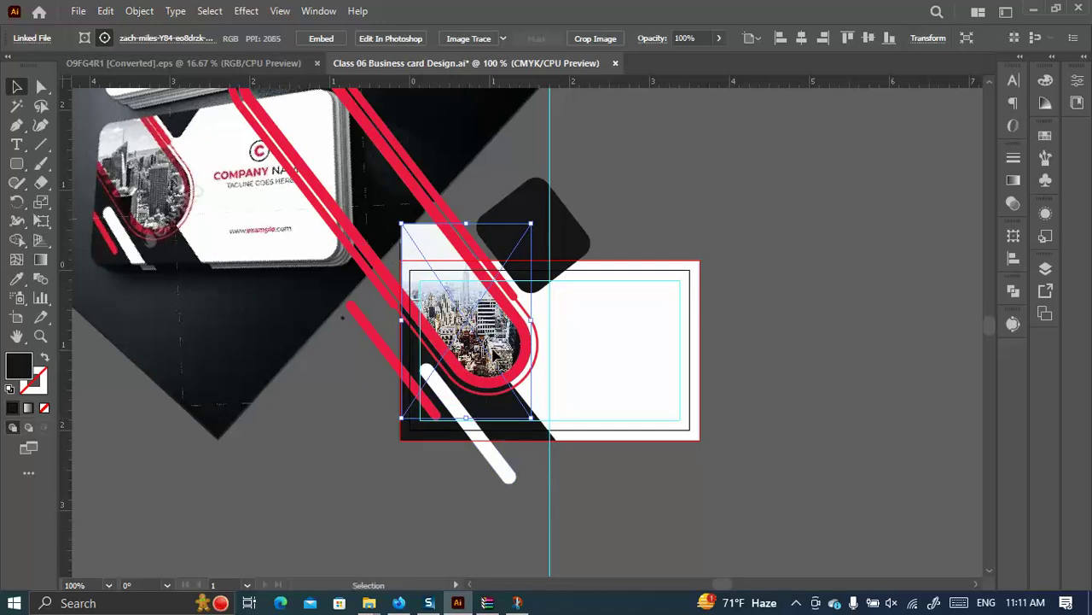
drag(483, 349, 484, 373)
shift+click(490, 359)
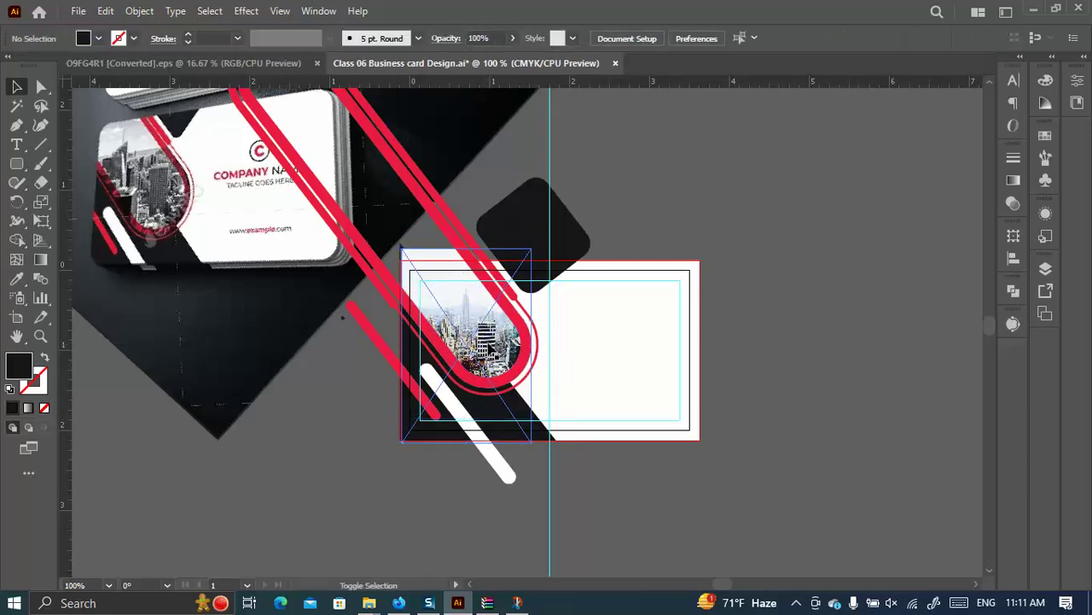
drag(484, 356, 515, 356)
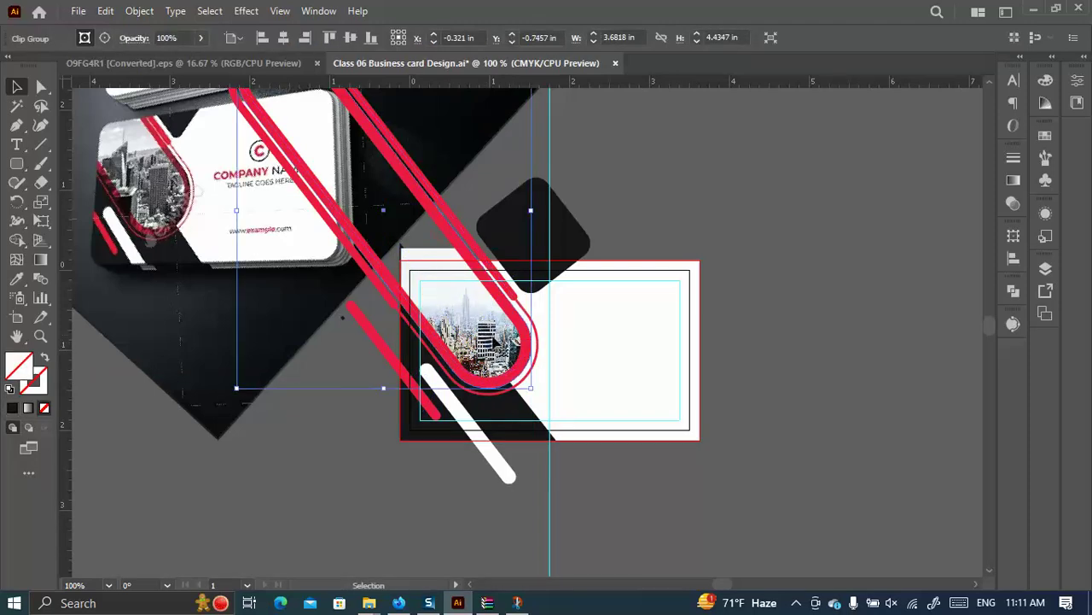
Raise the photo 0.16 in within the rounded band frame.
click(41, 86)
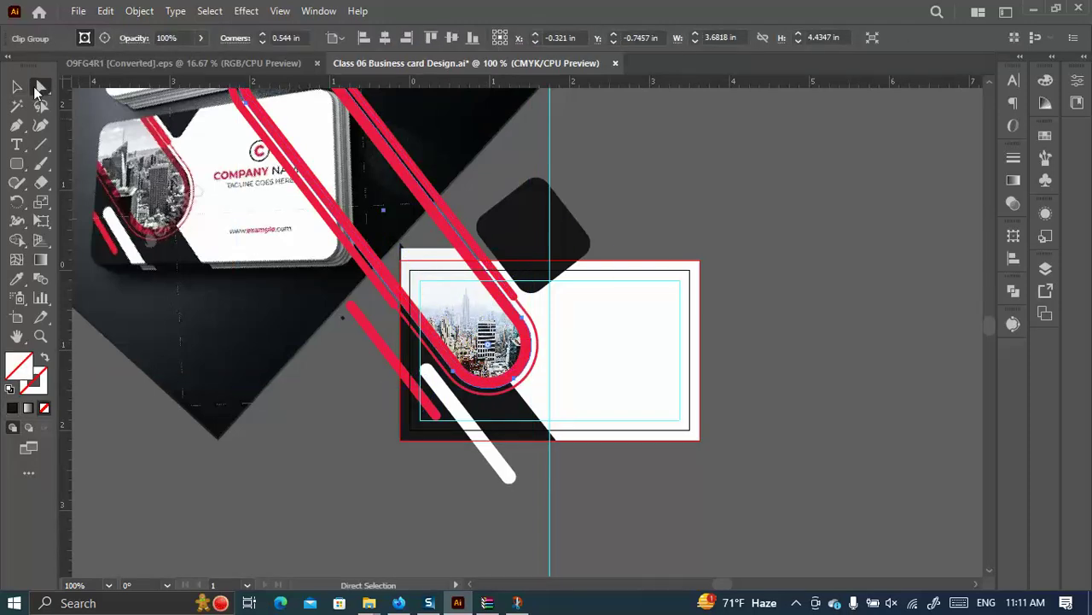
click(743, 244)
click(452, 302)
drag(454, 323, 460, 302)
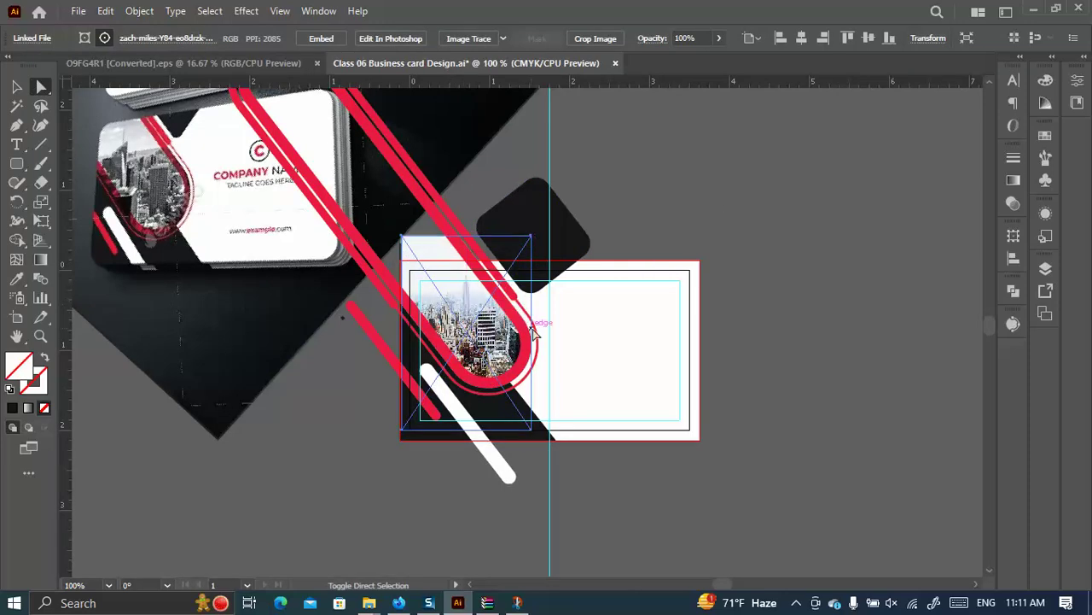
click(813, 289)
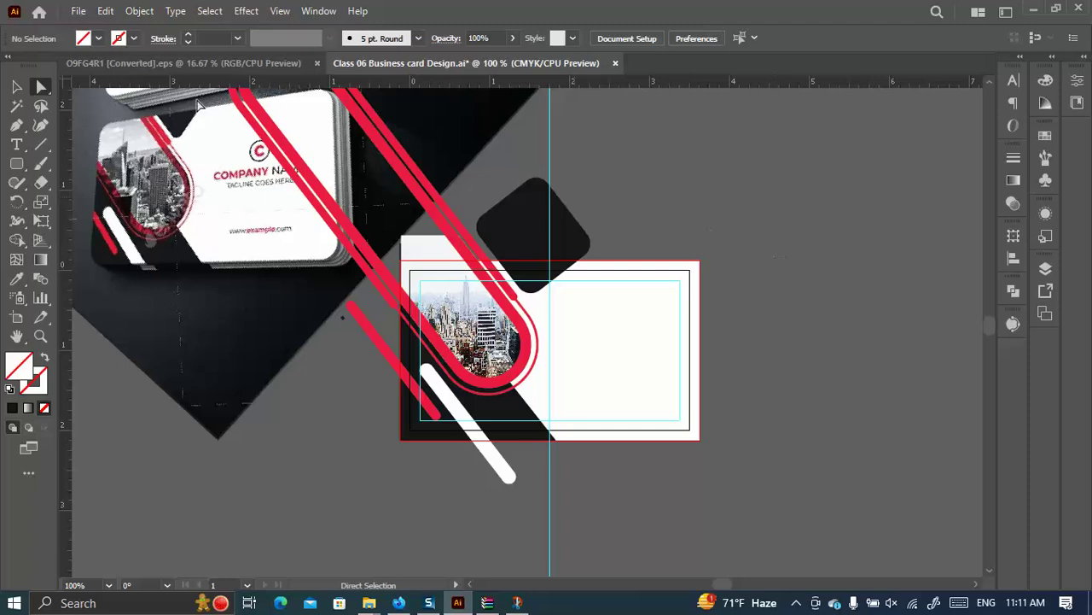
Select the band's photo again and reopen Relink to choose another Class 06 JPG.
click(468, 311)
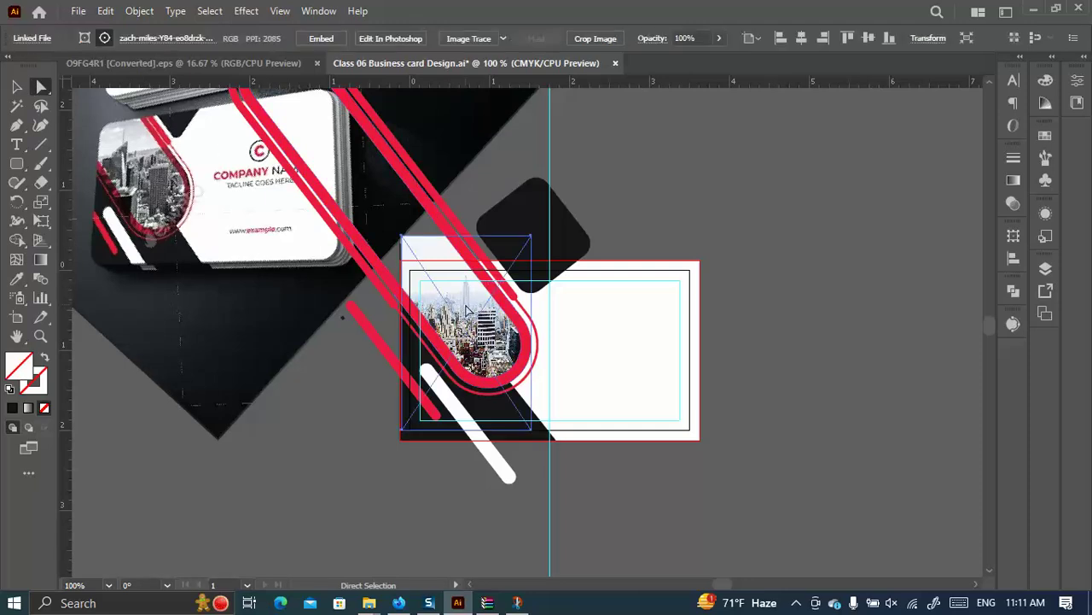
click(122, 40)
click(159, 74)
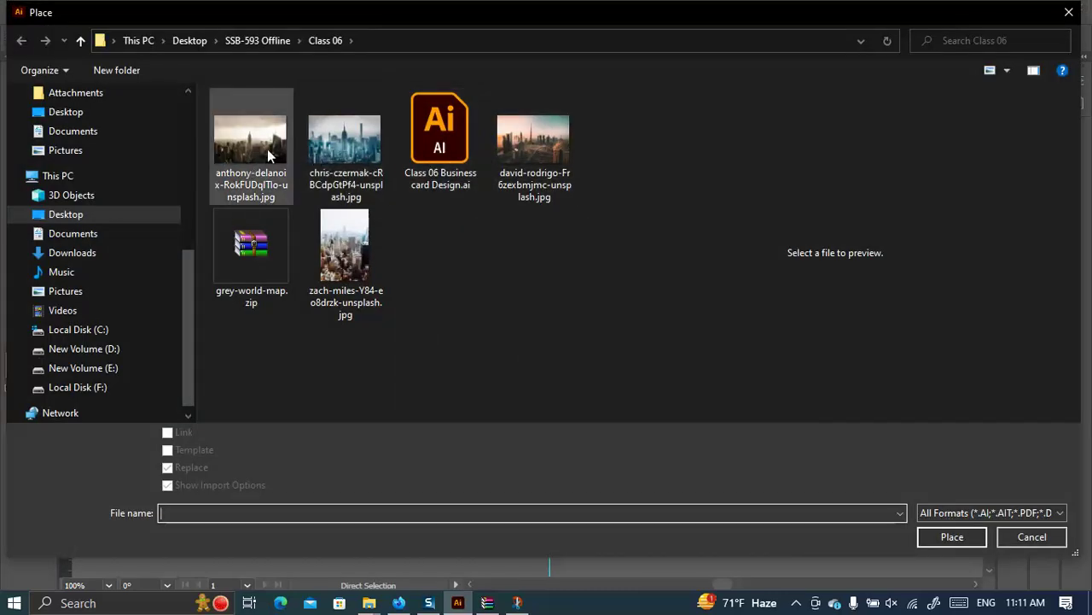
Relink the band's photo to the anthony-delanoix Empire State skyline JPG, nudging it up and enlarging slightly.
click(267, 148)
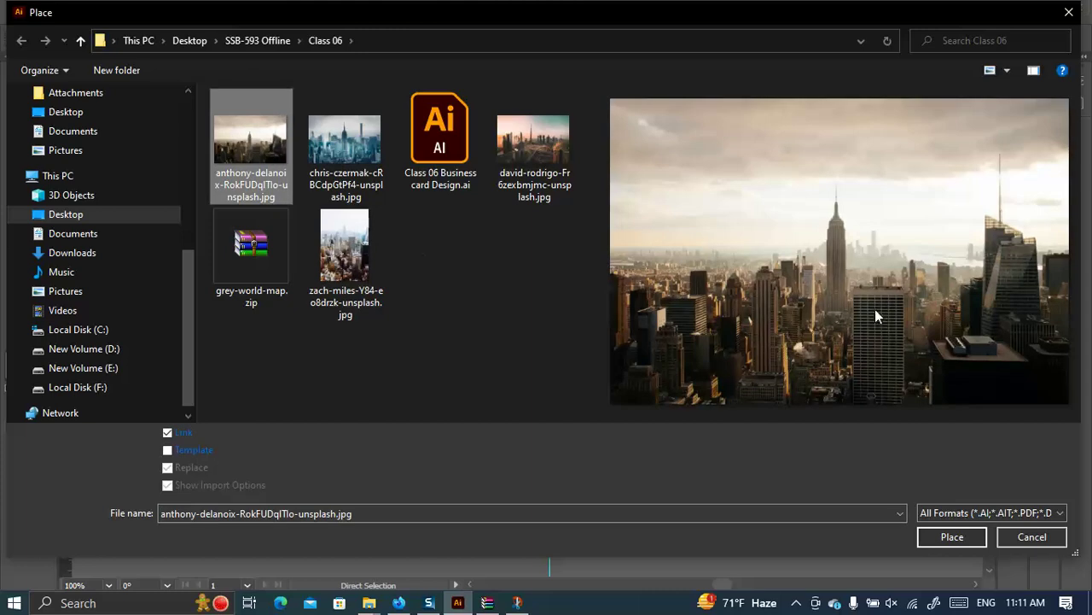
click(975, 540)
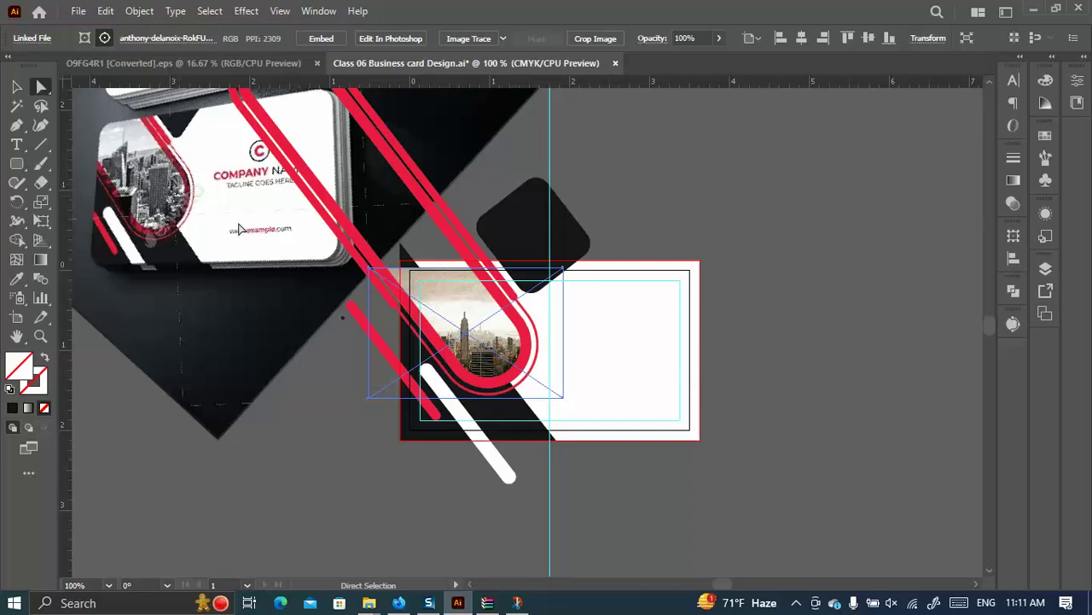
drag(496, 344, 496, 331)
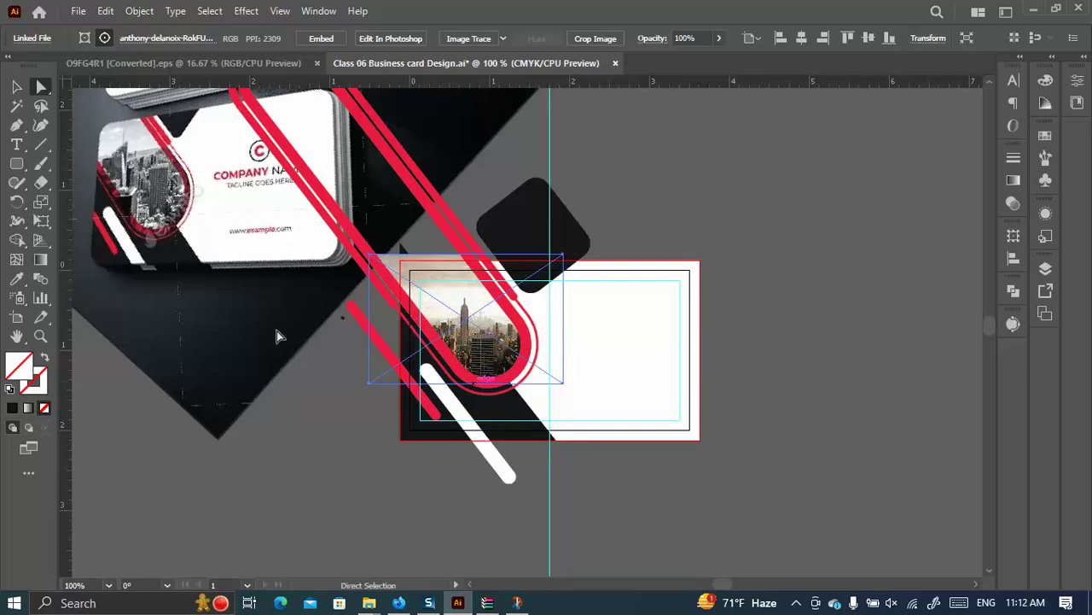
click(16, 87)
drag(468, 383, 467, 389)
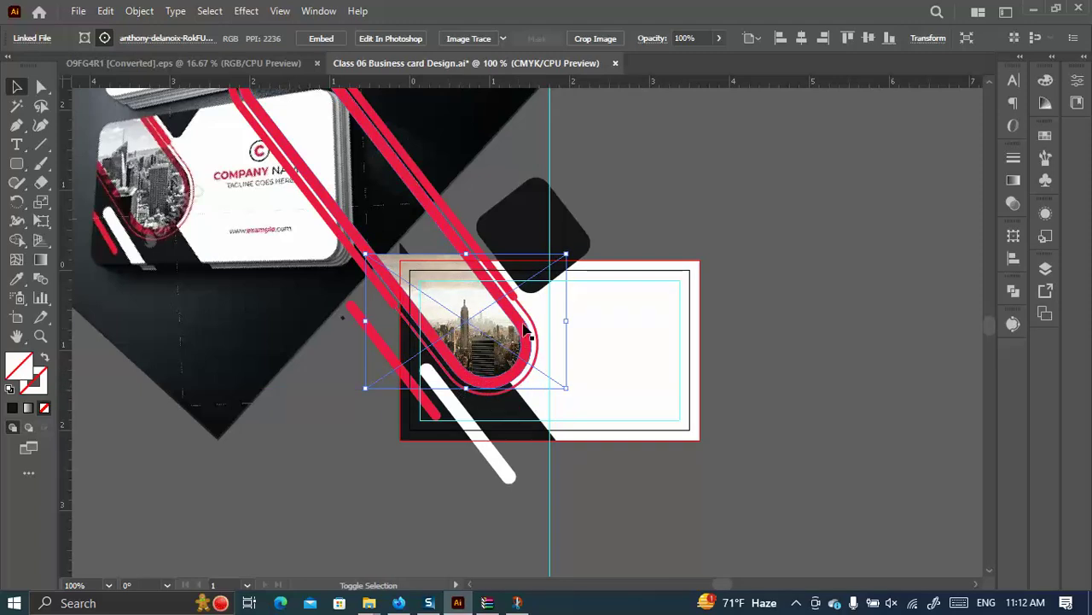
click(705, 245)
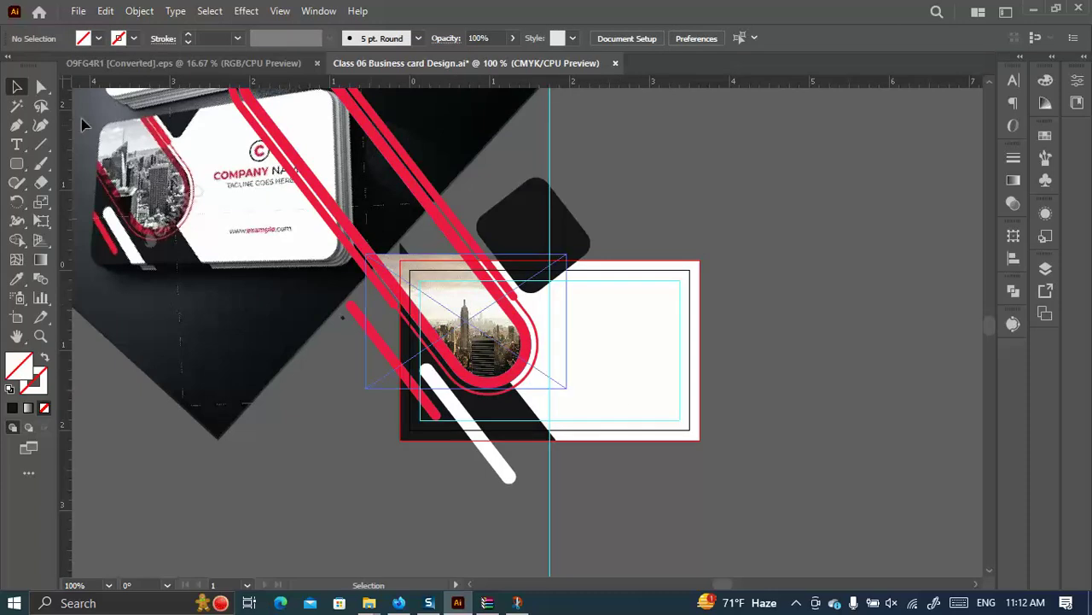
Select the photo inside the clip group, stretch its top edge upward and shift it right.
click(526, 289)
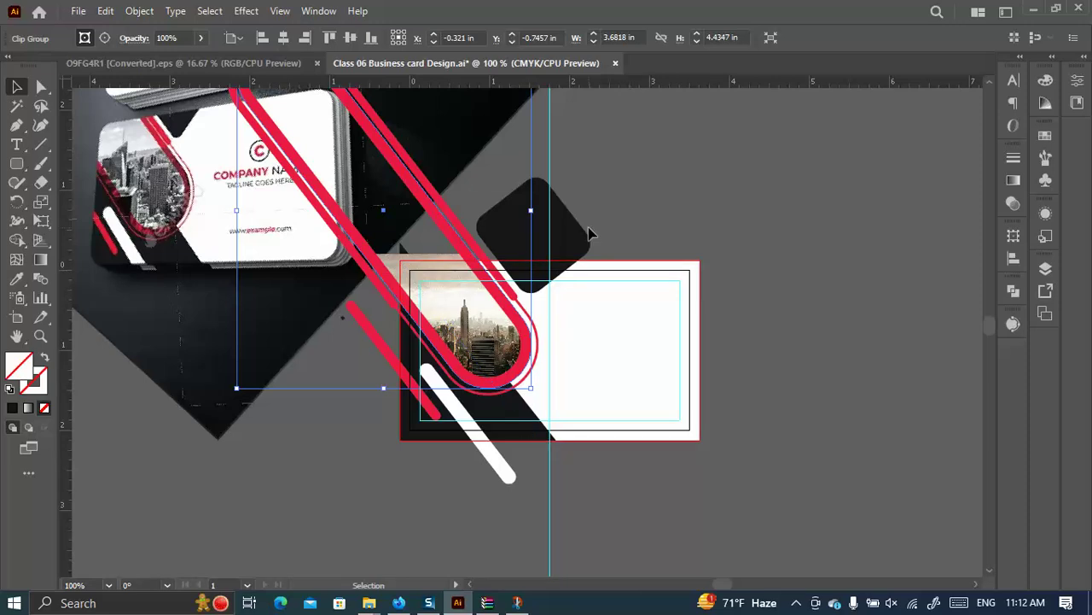
click(690, 203)
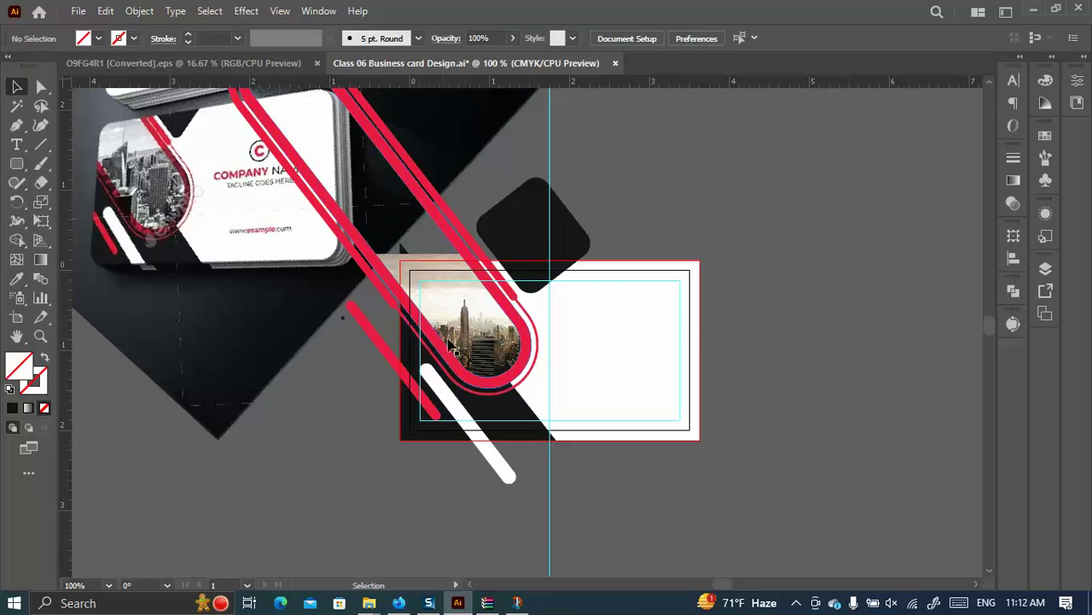
click(435, 301)
click(42, 86)
click(336, 454)
click(443, 319)
key(v)
drag(466, 255, 471, 232)
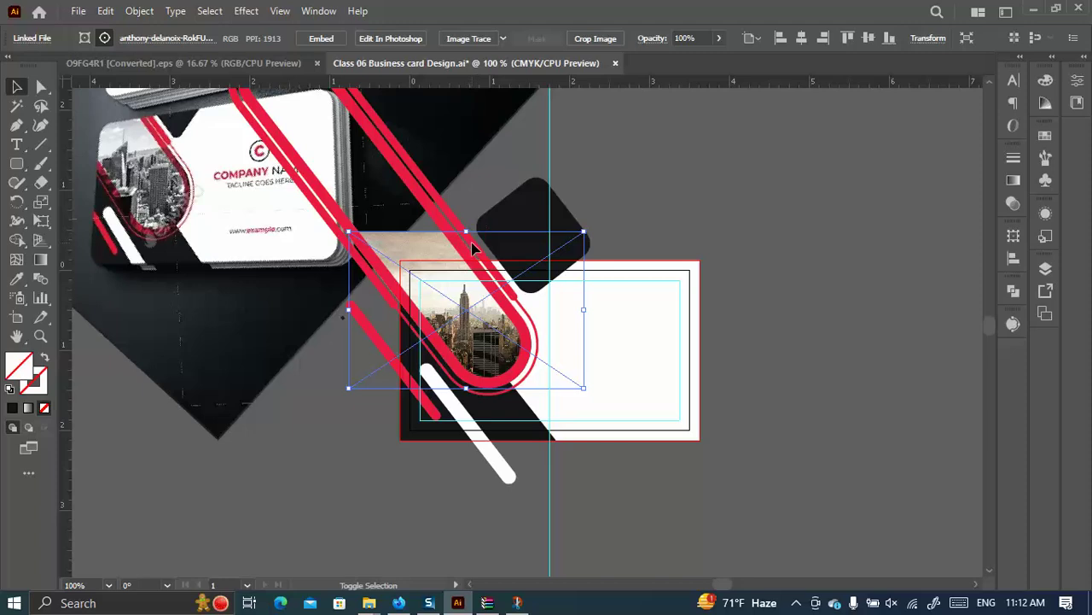
drag(471, 332, 488, 339)
click(755, 283)
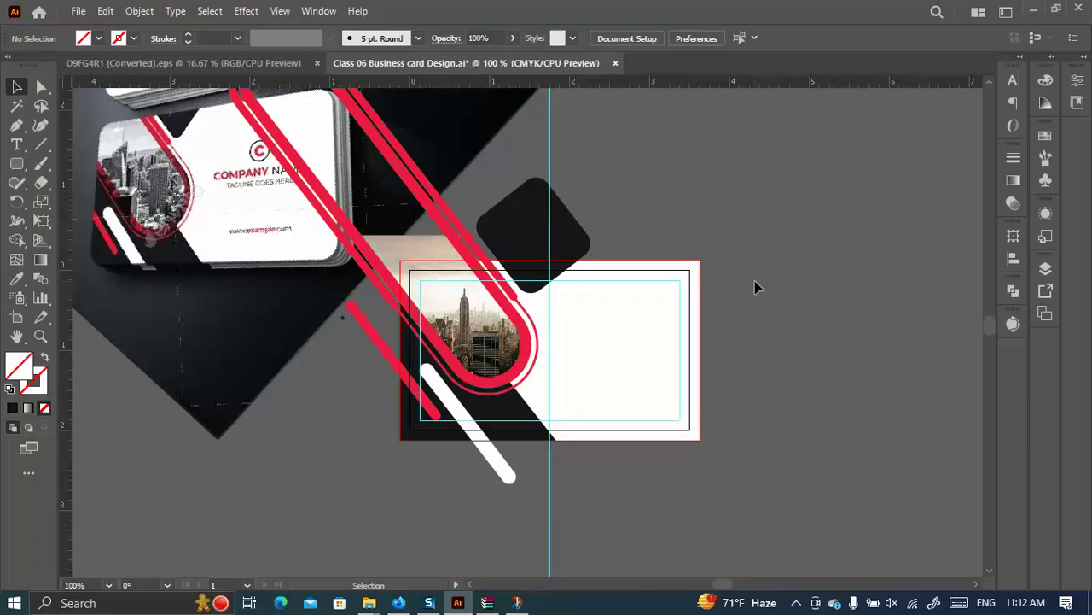
scroll(754, 281, up, 2)
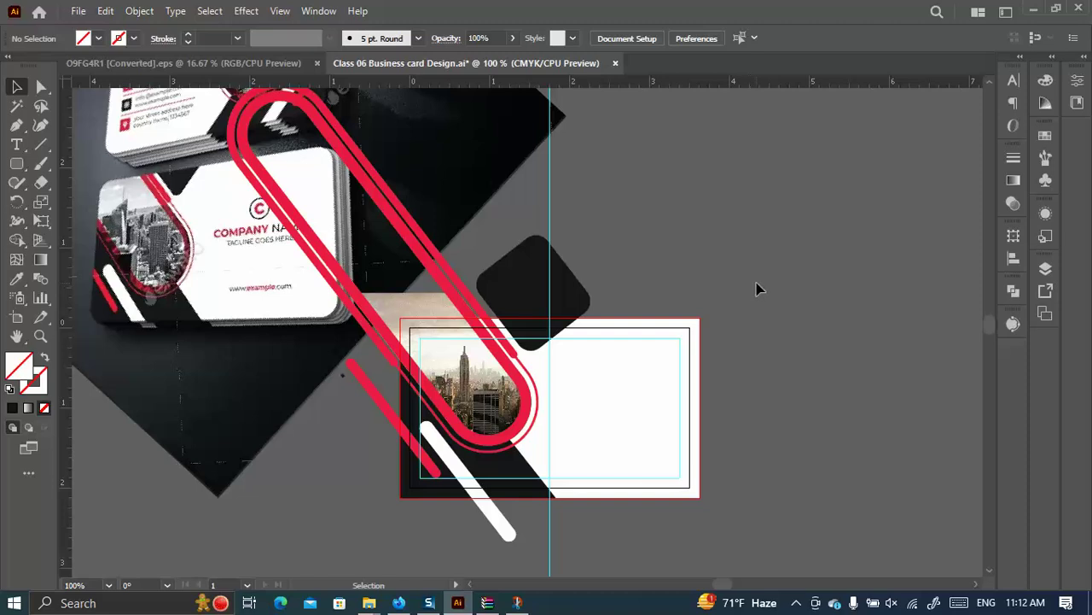
Change the long red rounded stripe's blend mode from Normal to Multiply in the Transparency panel.
click(458, 303)
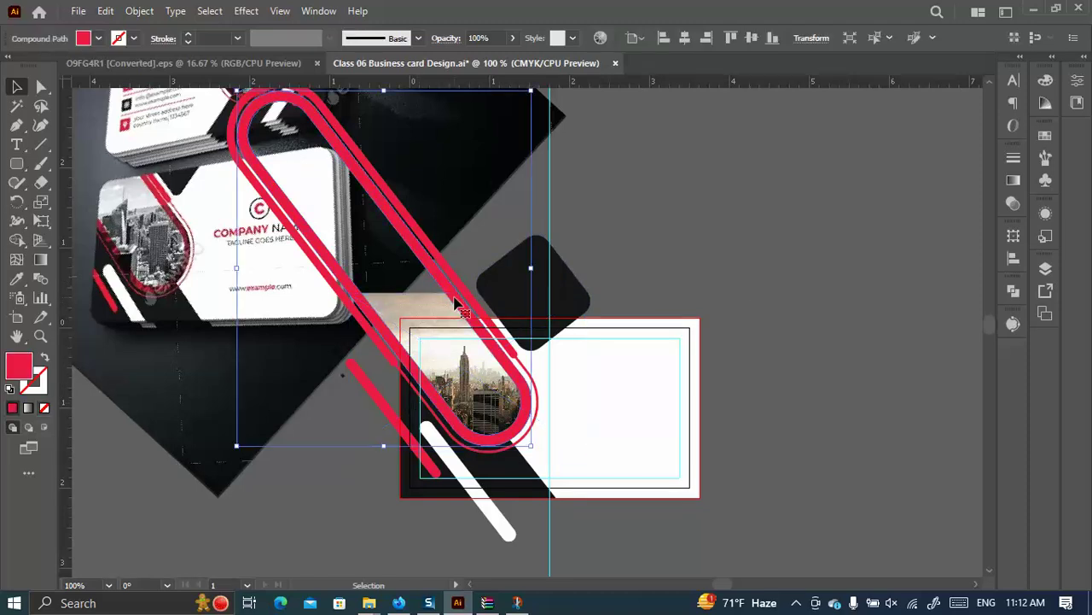
click(1012, 182)
click(913, 150)
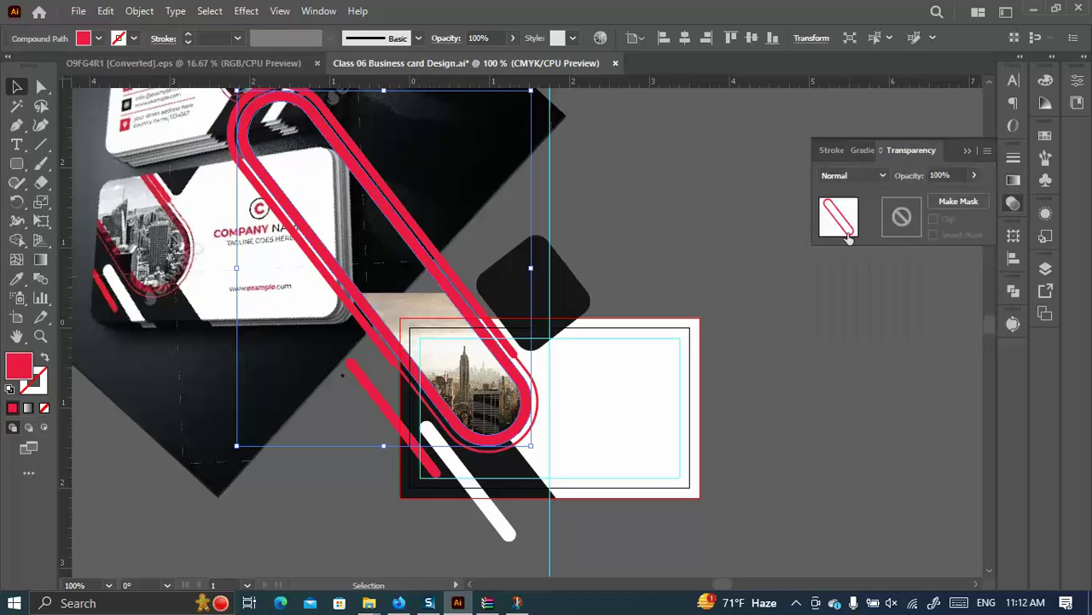
click(849, 175)
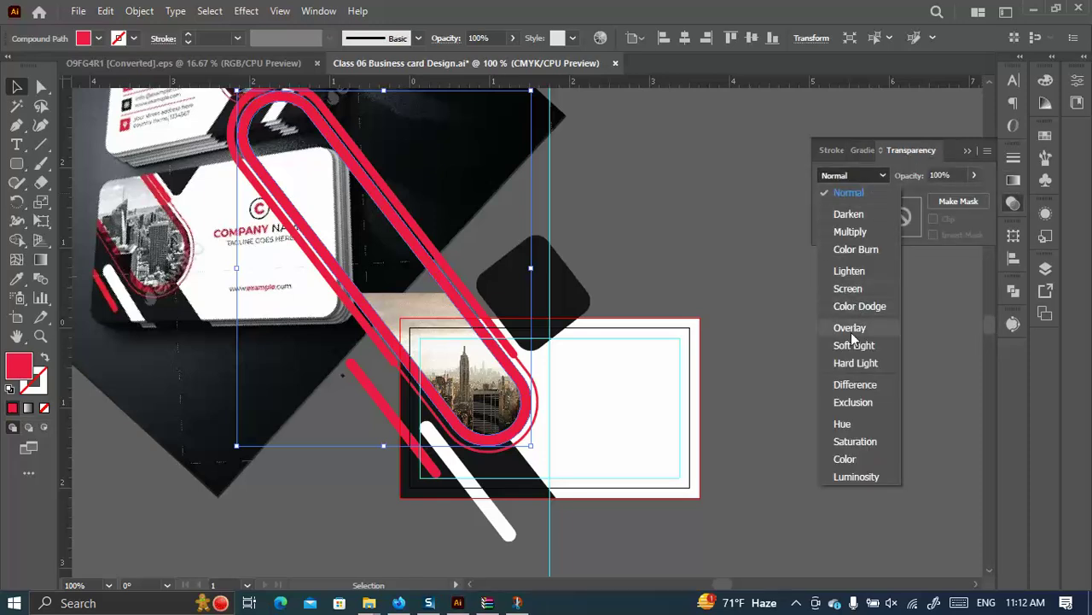
click(851, 233)
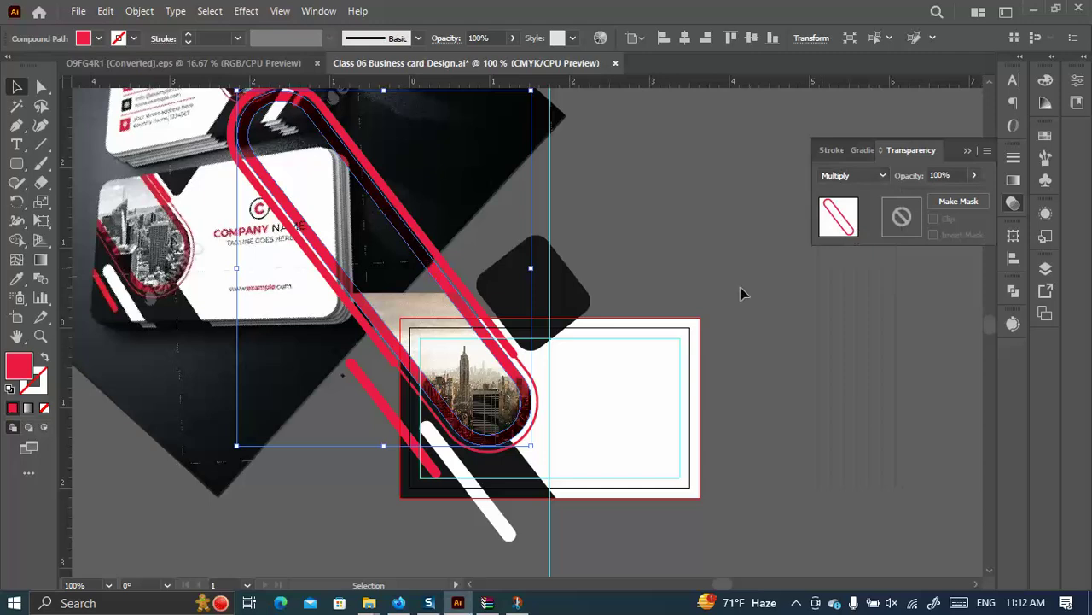
click(709, 218)
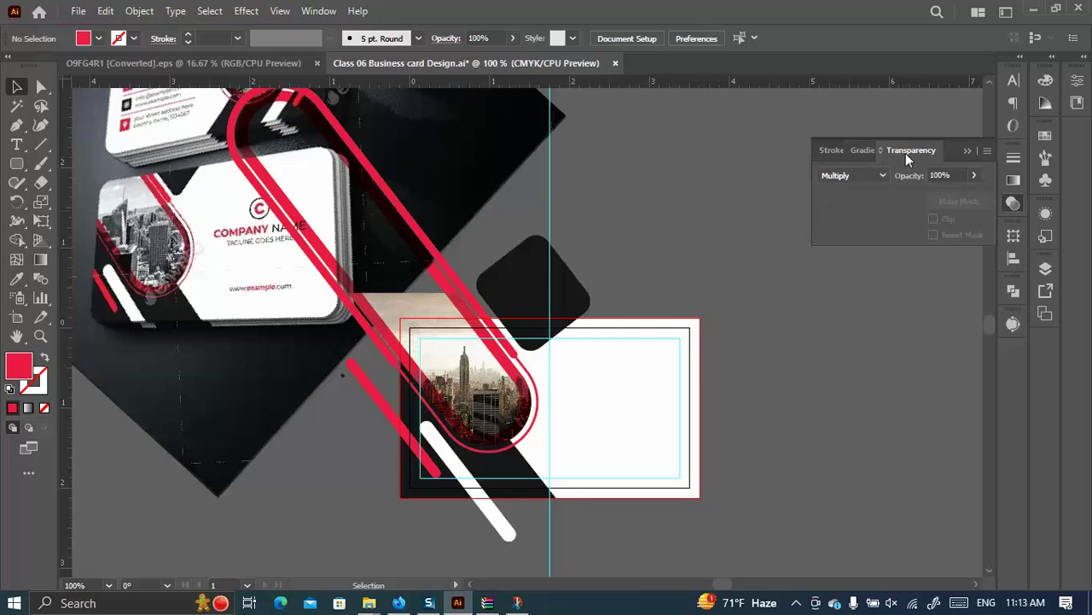
Close the floating Transparency panel and confirm the red curved stripe still blends with Multiply.
click(967, 151)
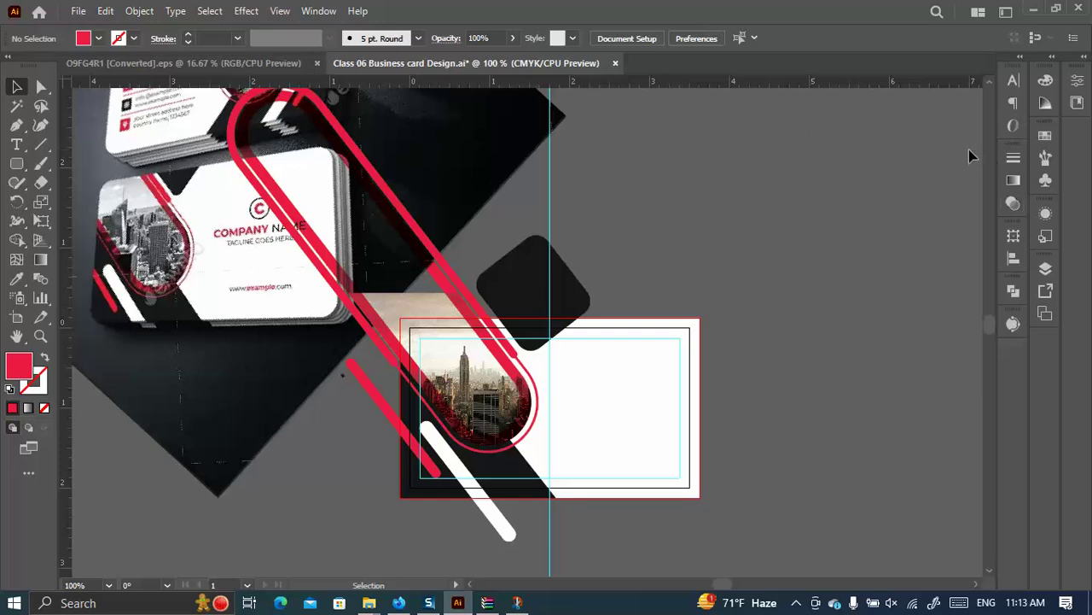
click(508, 368)
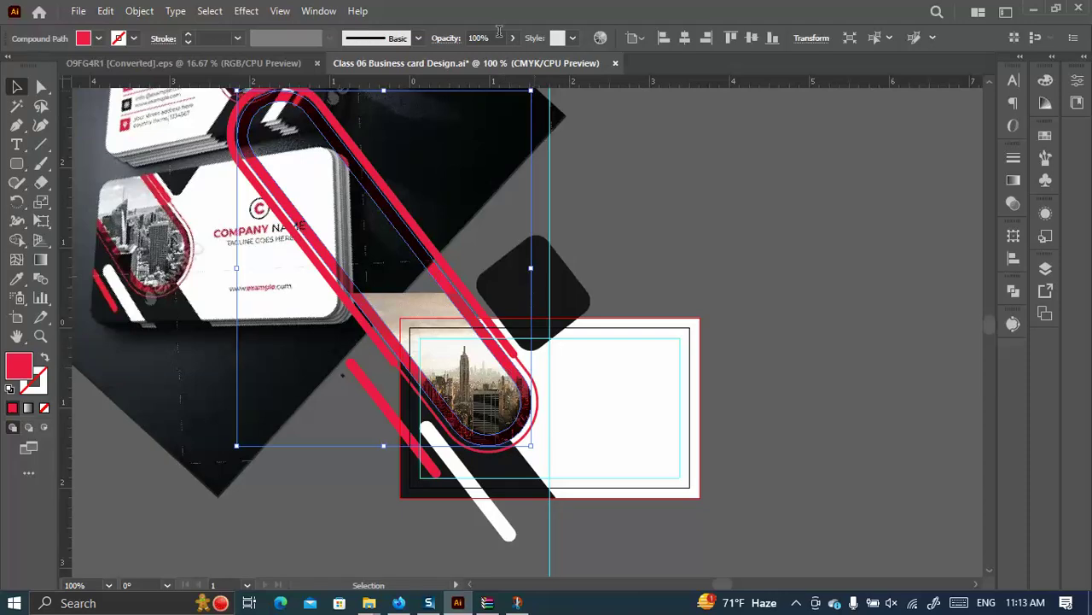
click(447, 38)
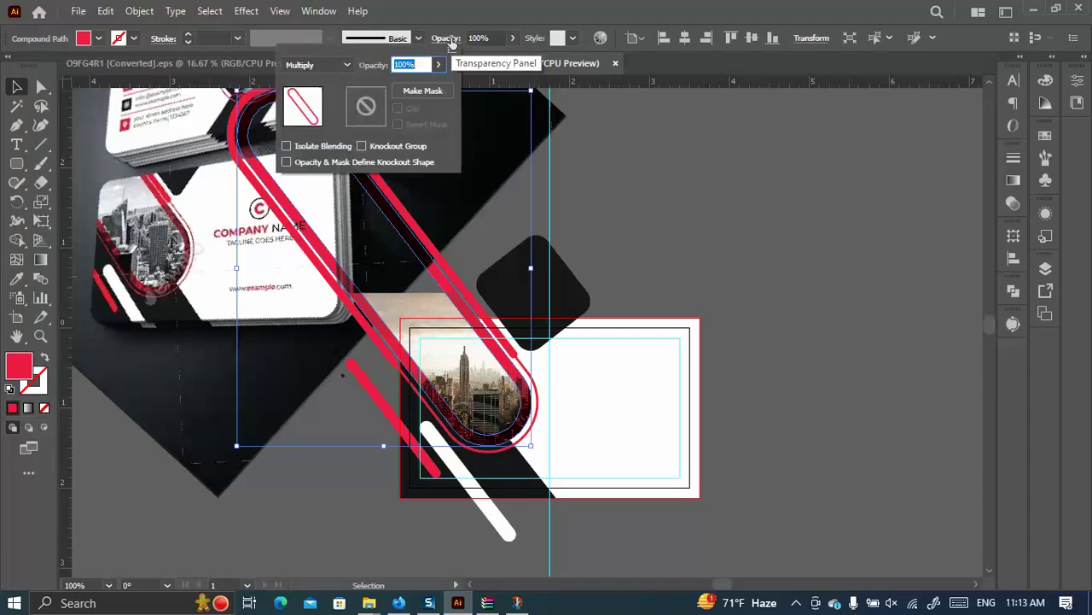
click(322, 67)
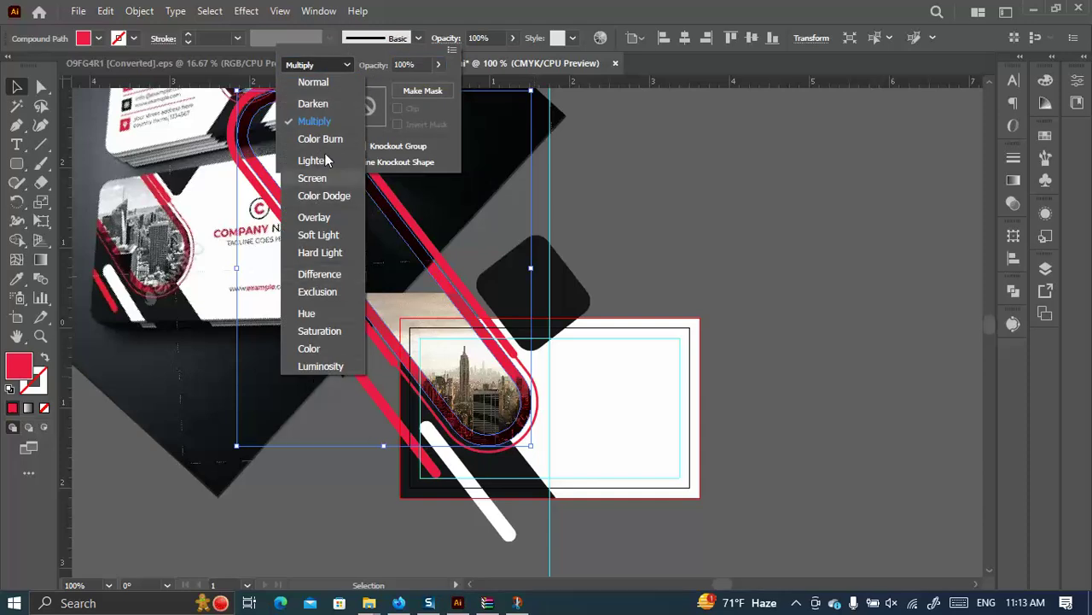
click(659, 197)
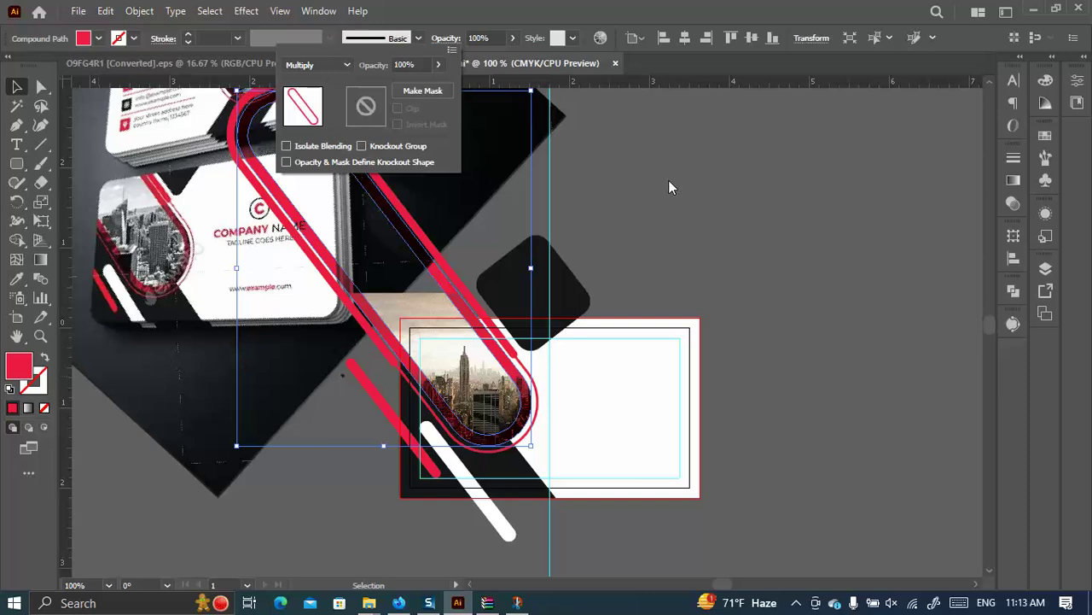
click(661, 183)
scroll(671, 205, down, 6)
click(16, 163)
Draw a rounded square below the card and drag out an overlapping copy.
mouse_move(246, 306)
mouse_down()
mouse_move(254, 328)
mouse_move(400, 459)
mouse_up()
click(16, 86)
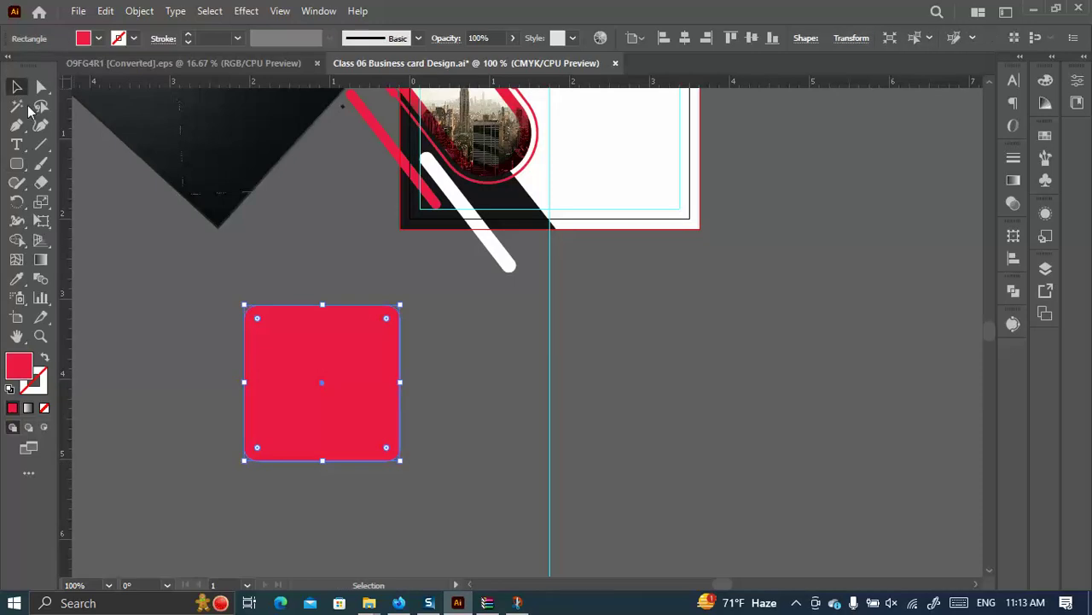
drag(344, 361, 271, 405)
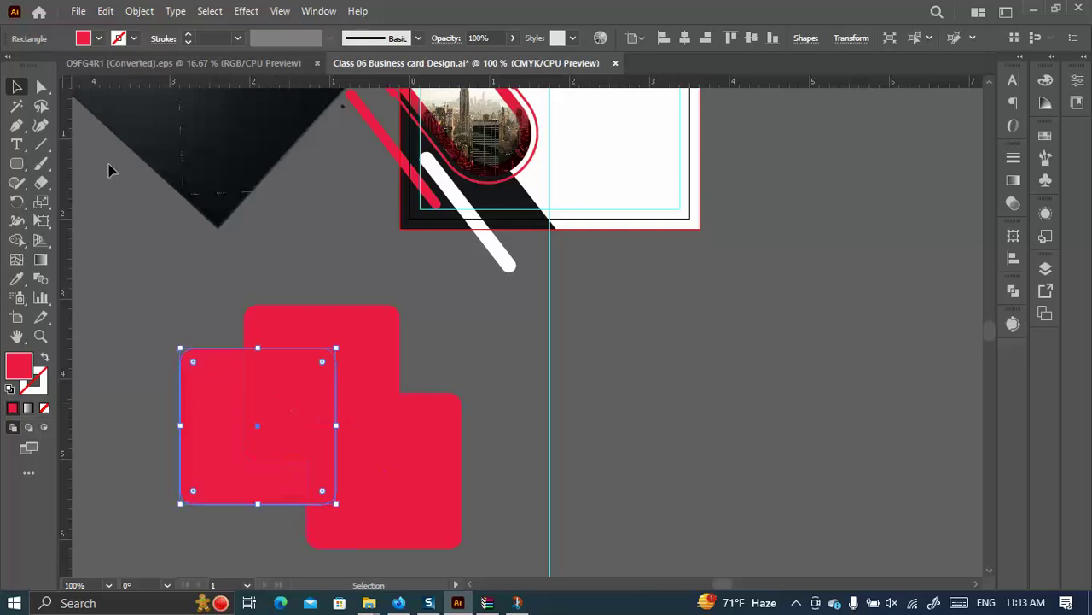
click(426, 360)
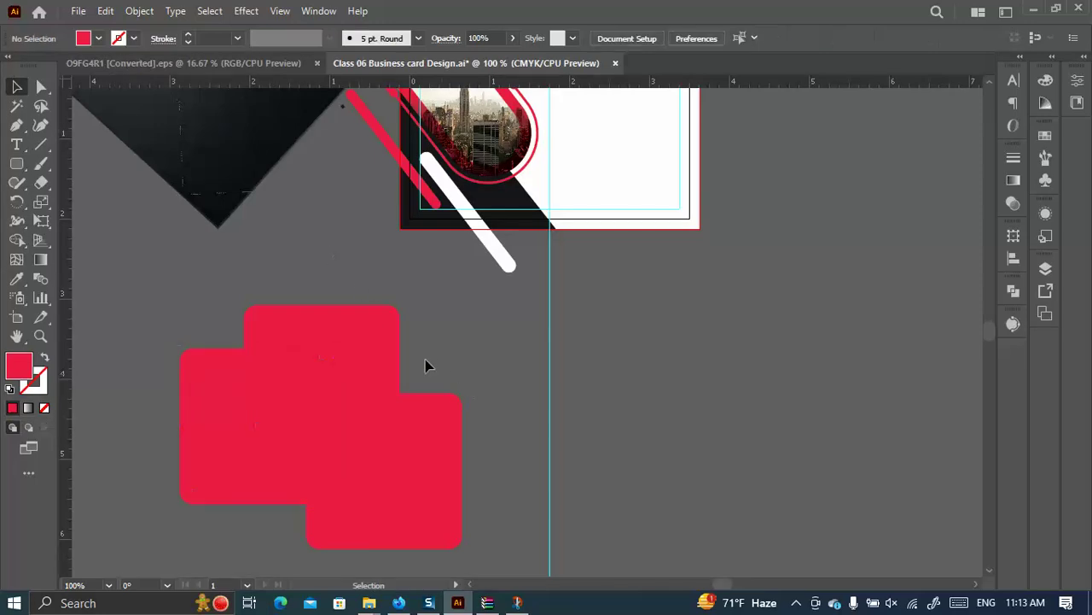
Fill the upper rounded square bright red and the lower-left one yellow.
click(329, 346)
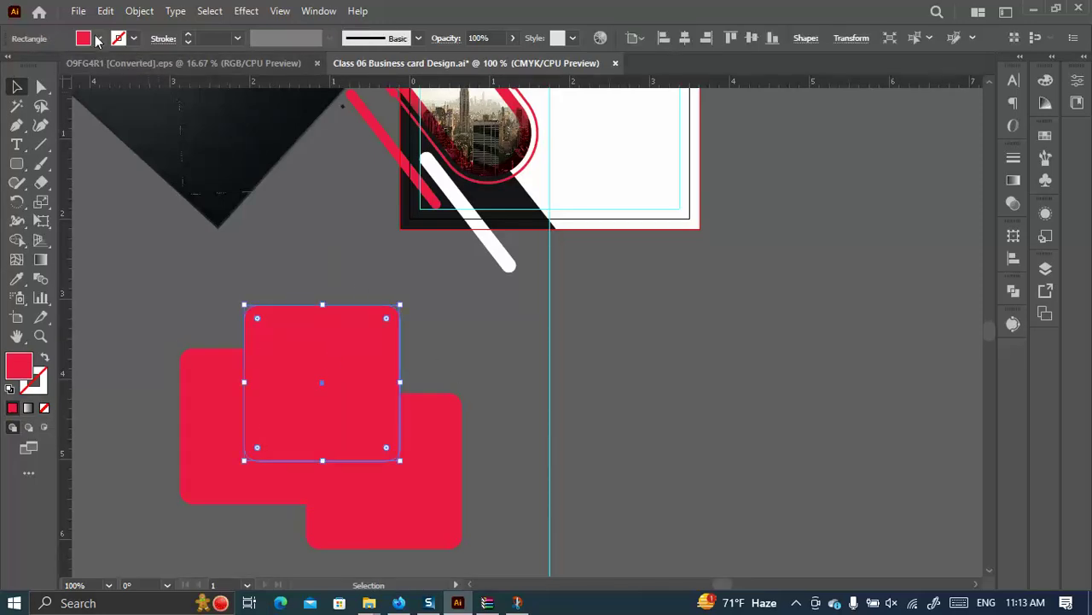
click(98, 37)
click(55, 66)
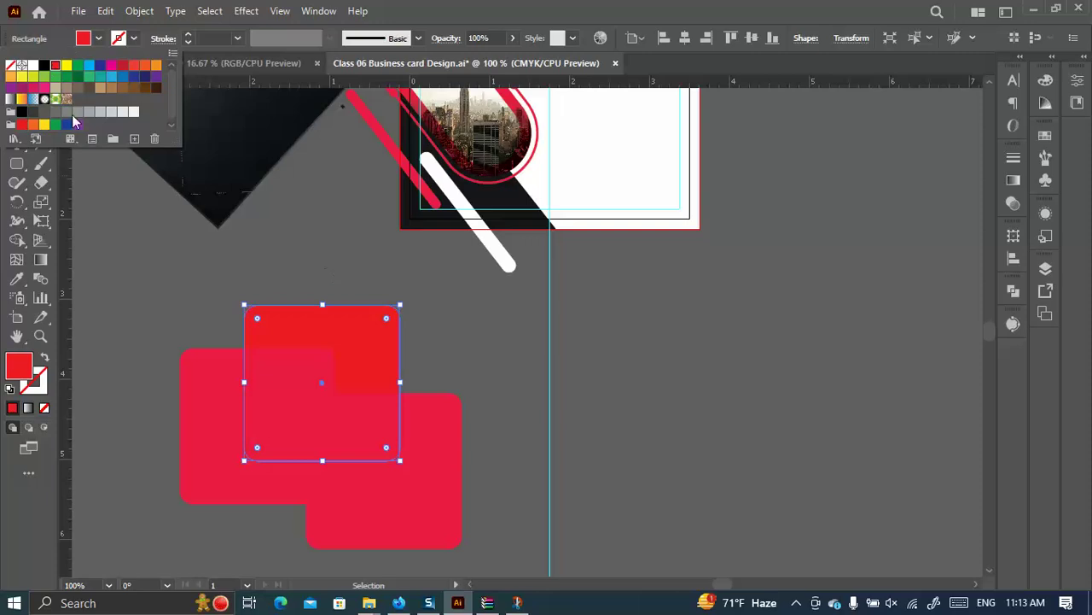
click(492, 350)
click(213, 390)
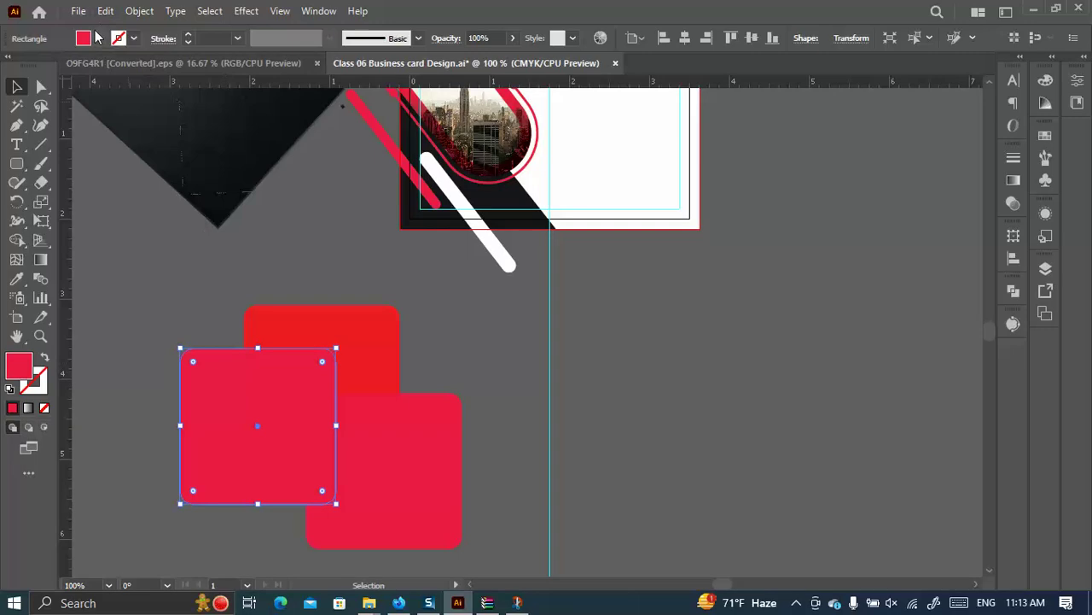
click(98, 38)
click(68, 66)
click(449, 351)
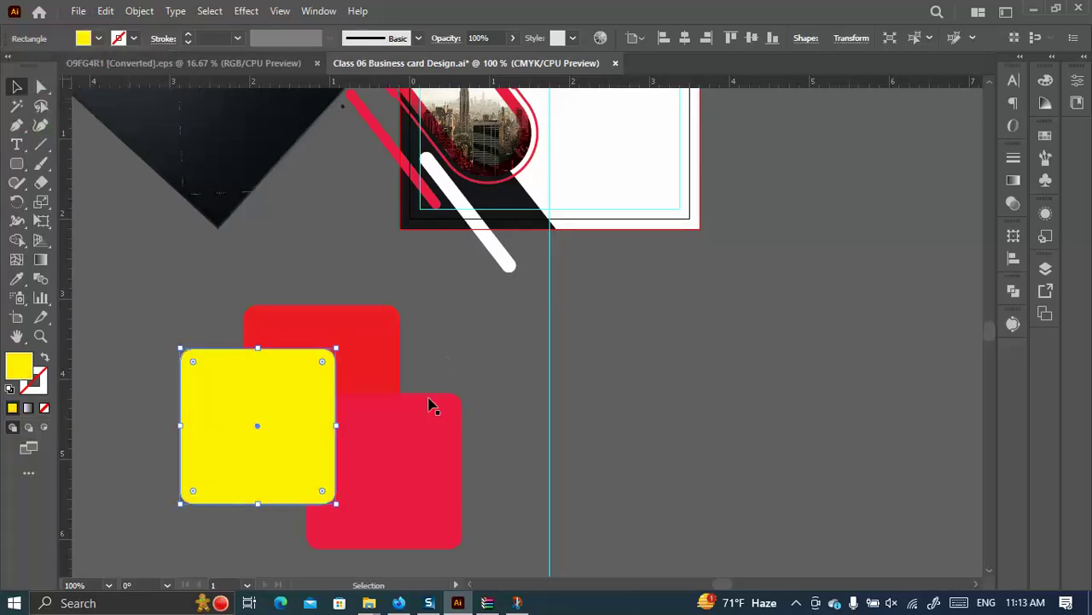
Fill the lower-right rounded square dark blue.
click(425, 410)
click(99, 39)
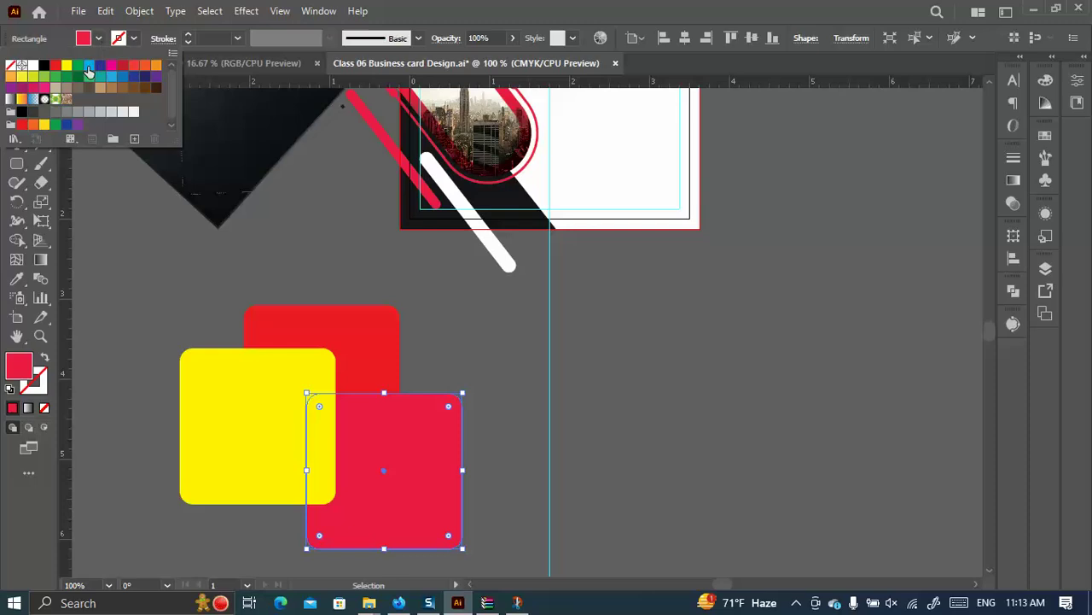
click(88, 66)
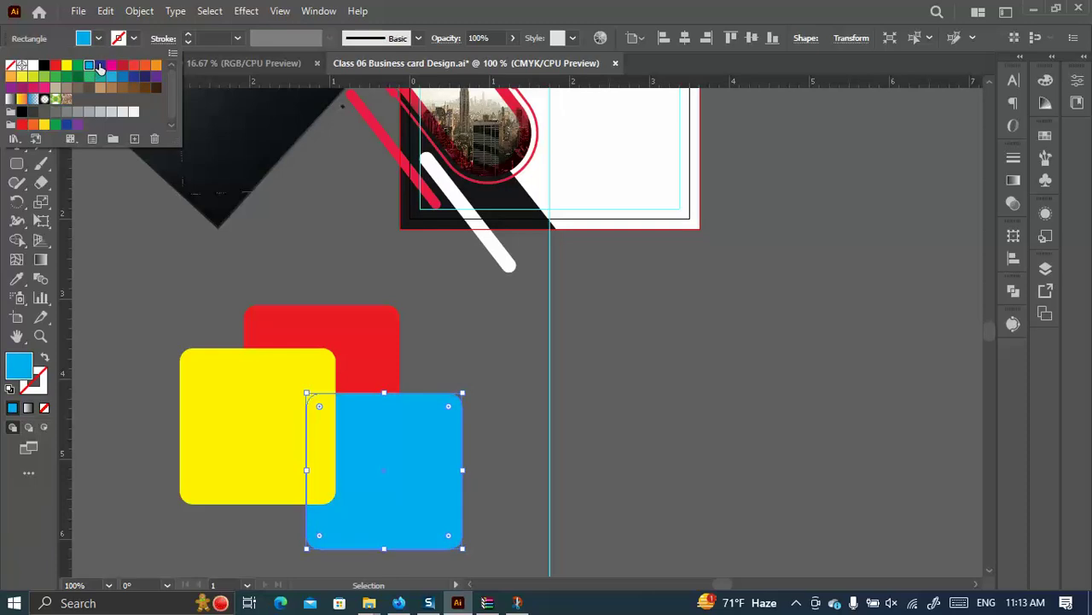
click(100, 67)
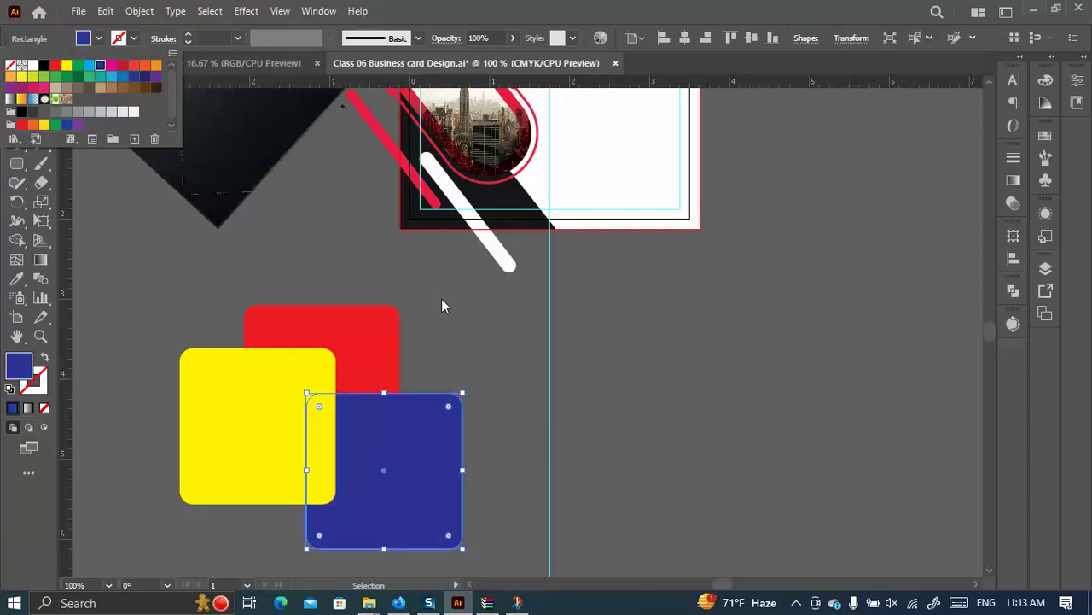
click(441, 298)
scroll(429, 330, down, 3)
scroll(324, 293, down, 4)
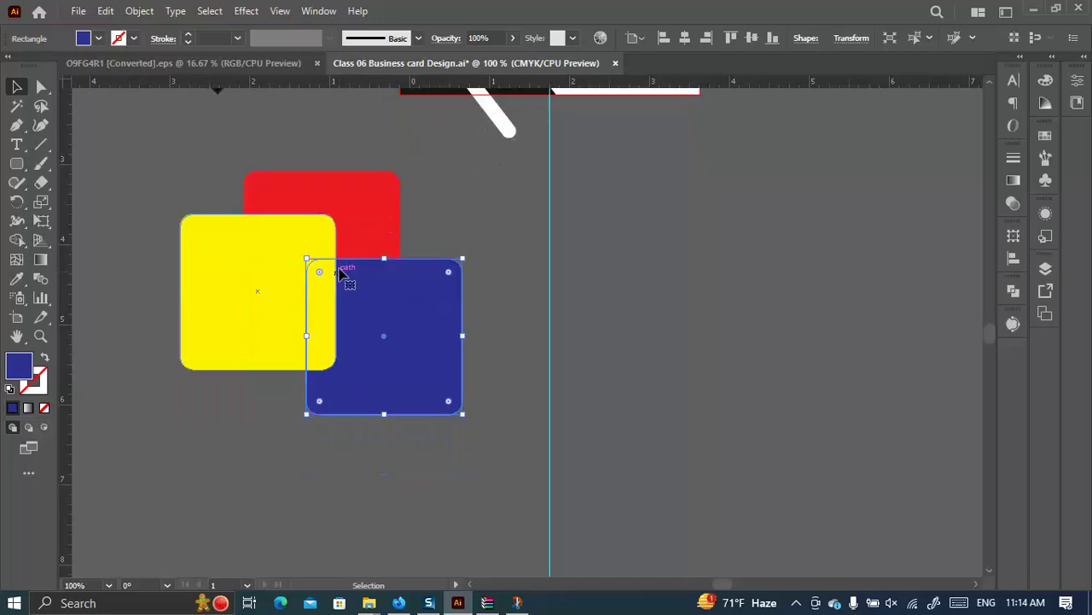
Recolour the blue square green and rearrange it to overlap the yellow square.
drag(253, 251, 218, 270)
drag(366, 305, 376, 268)
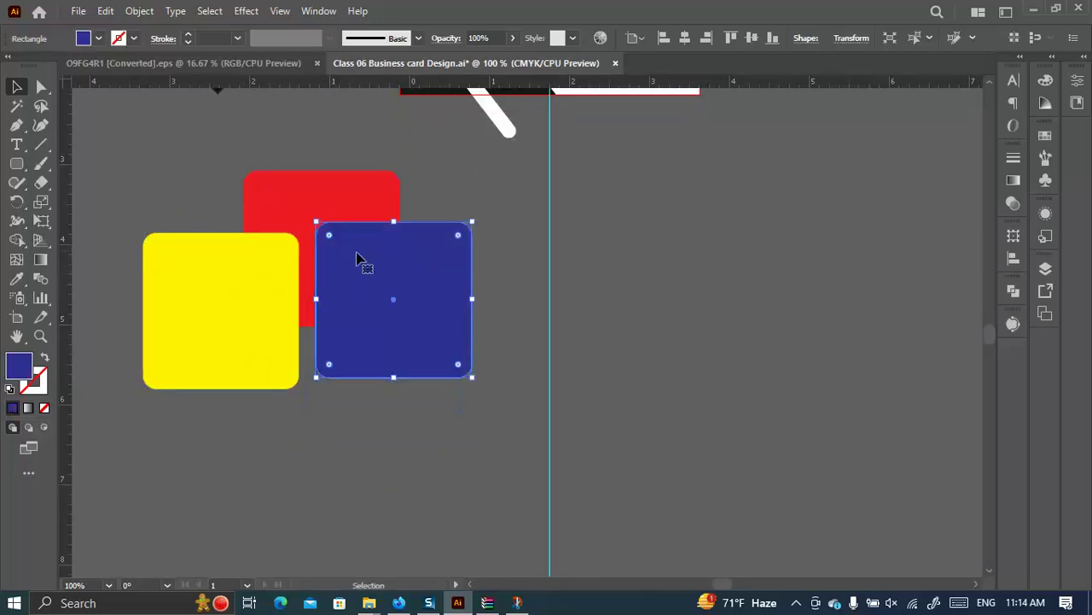
click(98, 38)
click(78, 66)
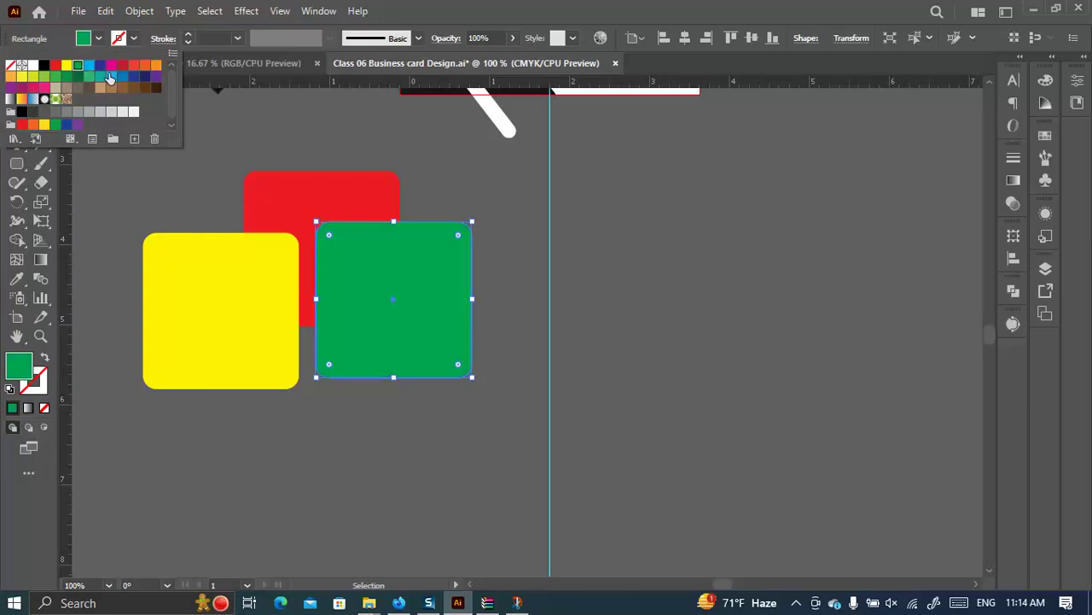
drag(405, 305, 327, 325)
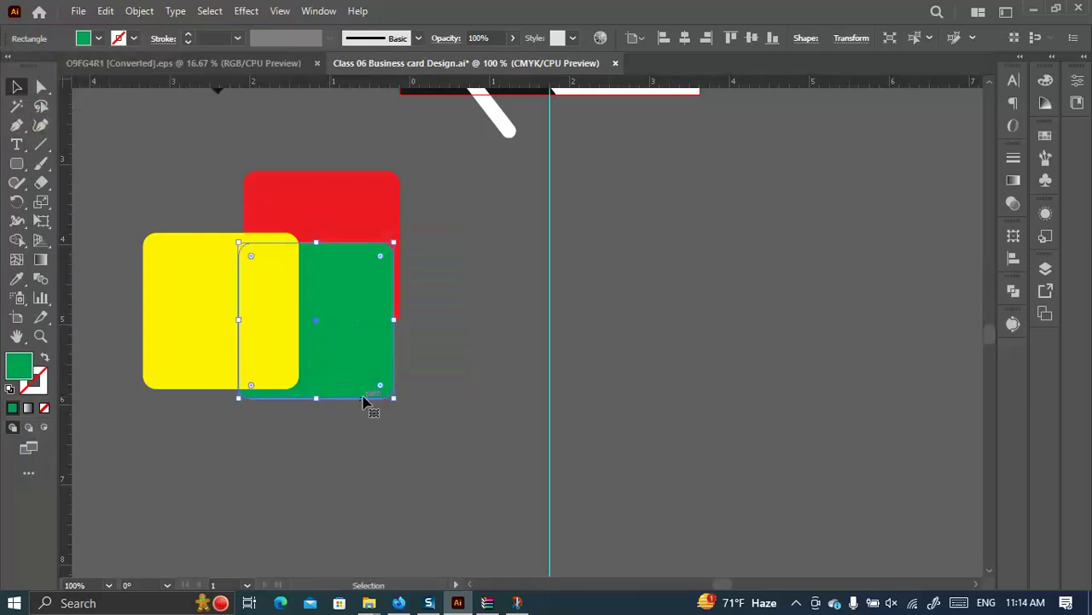
drag(195, 272, 281, 348)
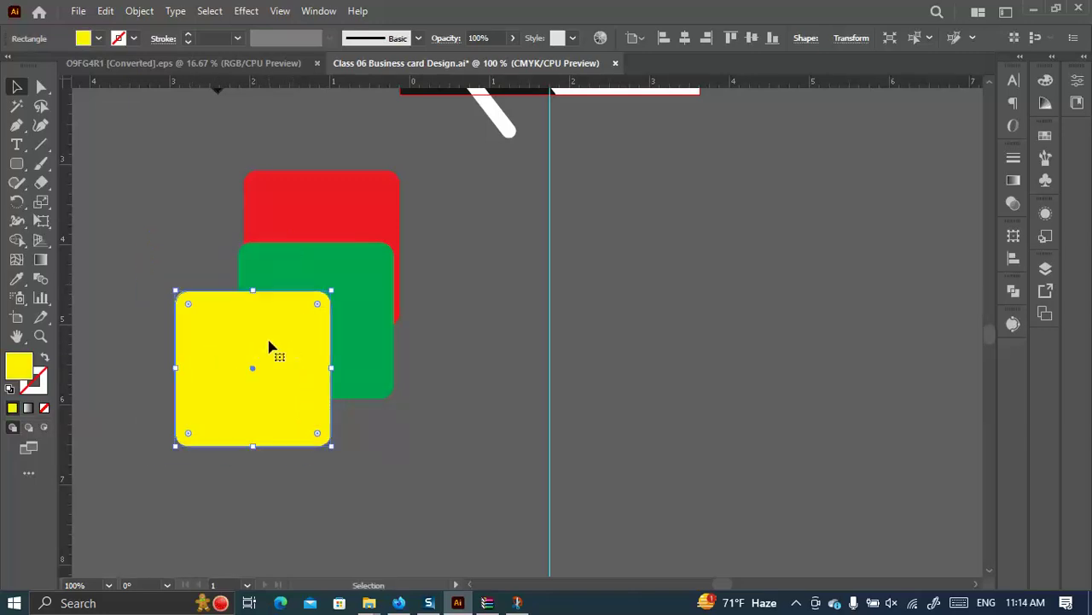
Try Multiply, Overlay and Screen blending on the yellow square, settling on Multiply.
click(450, 39)
click(333, 70)
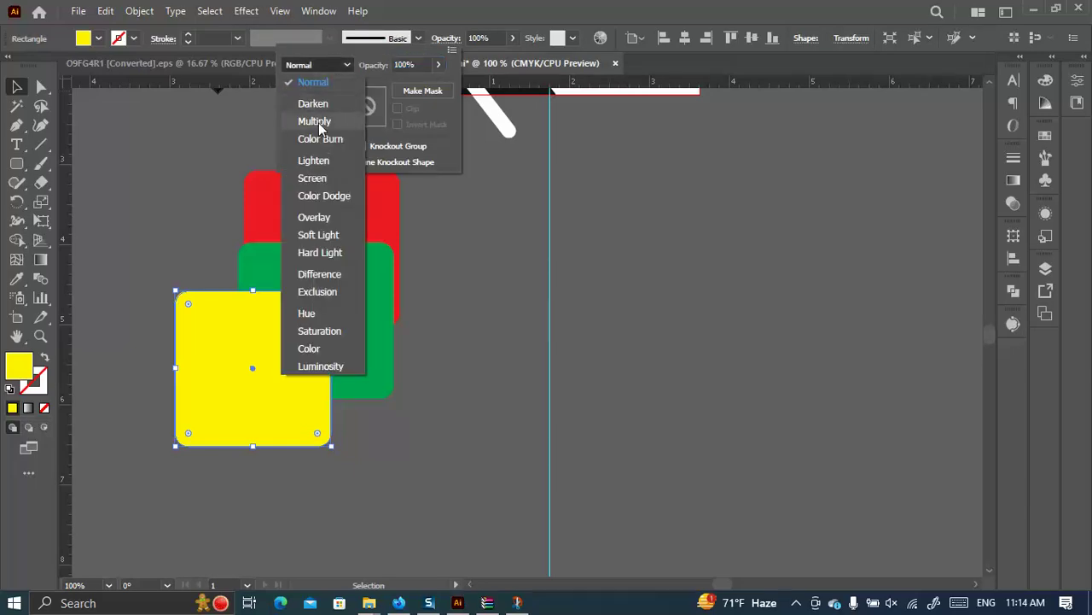
click(315, 119)
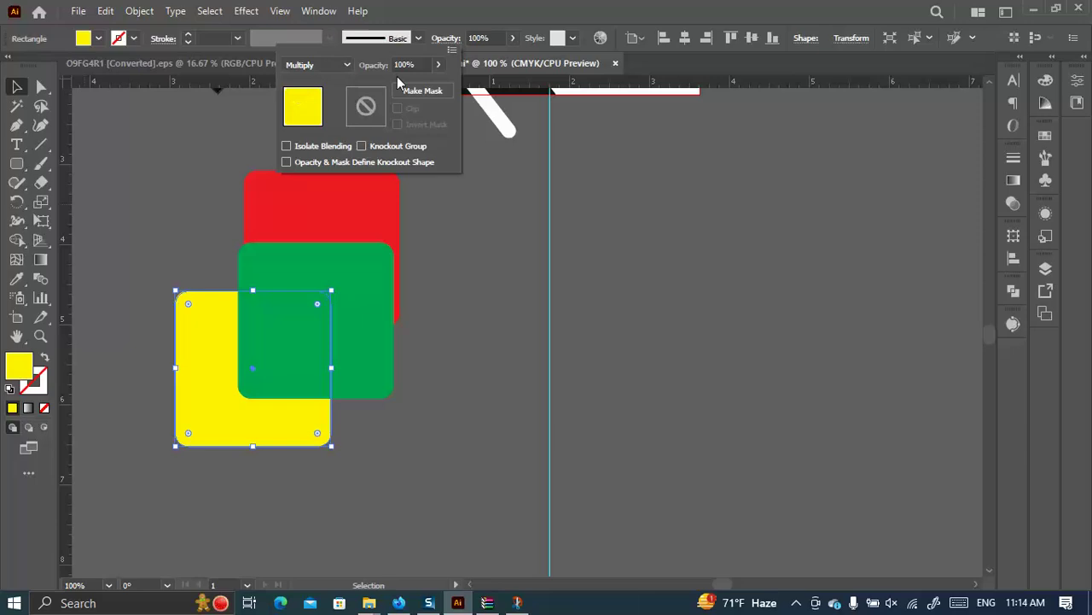
click(340, 65)
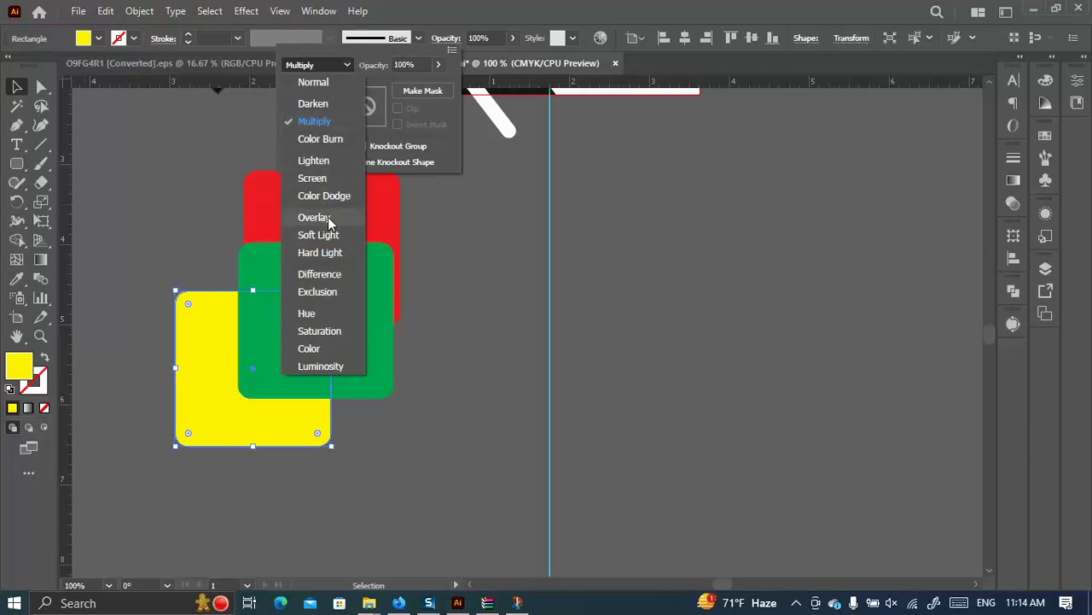
click(327, 217)
click(317, 65)
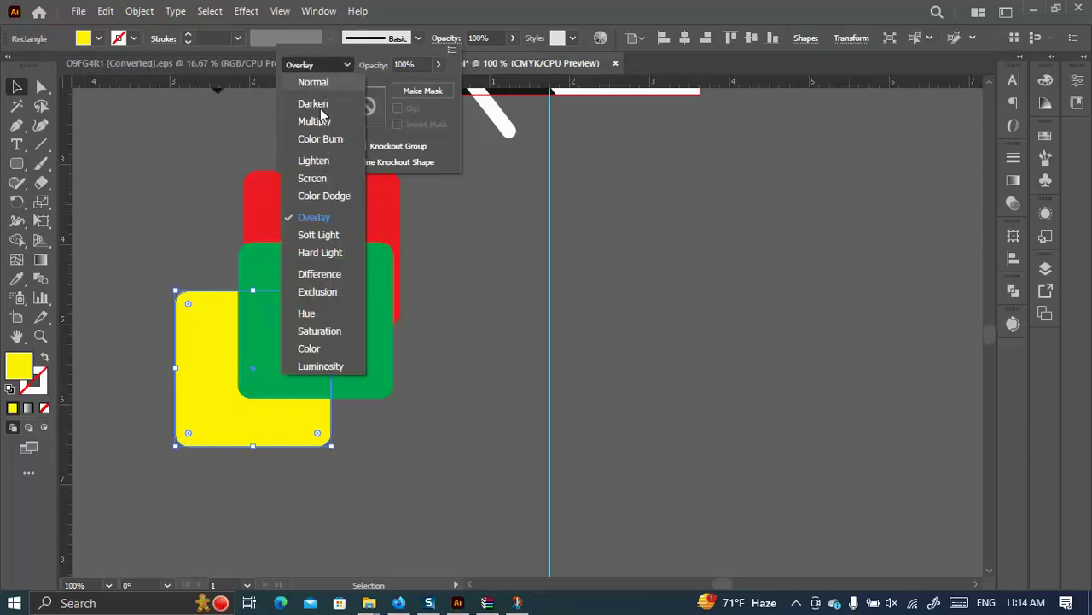
click(312, 178)
click(316, 65)
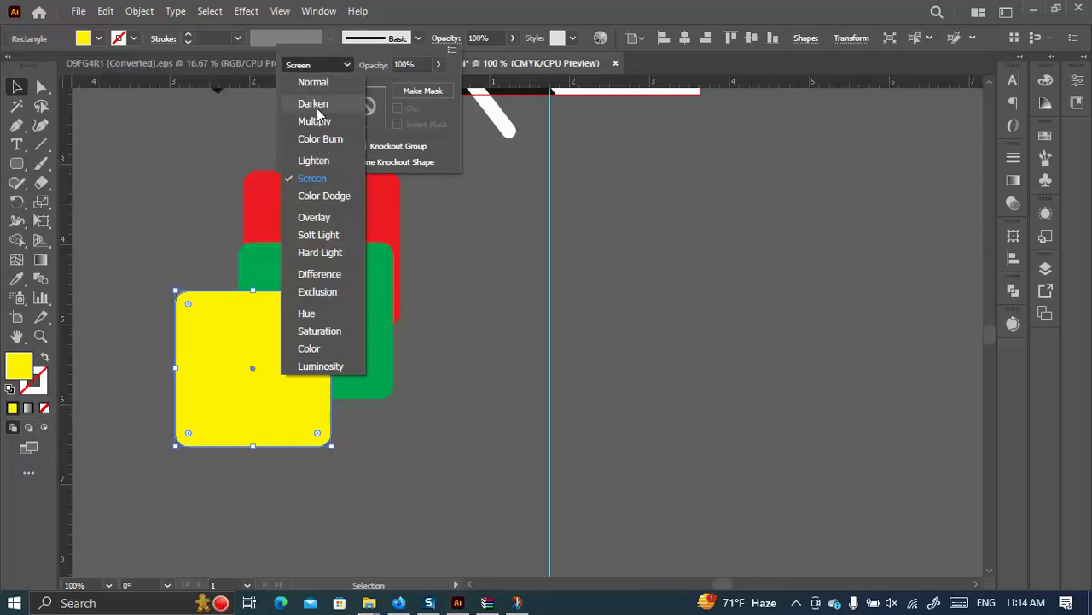
click(314, 120)
click(358, 276)
Change the green square's fill to cyan.
click(359, 275)
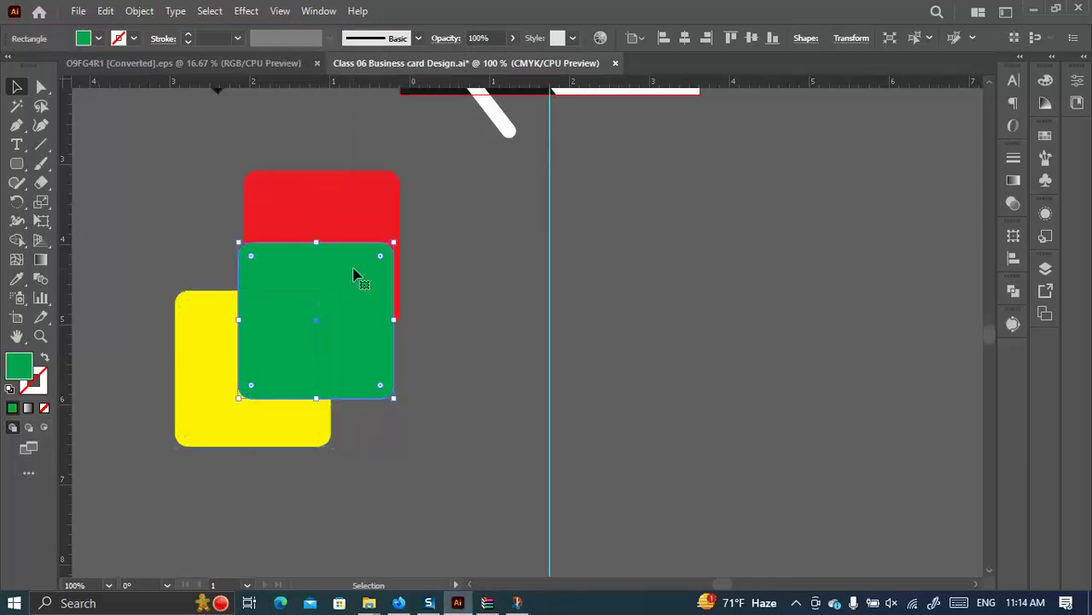
click(99, 38)
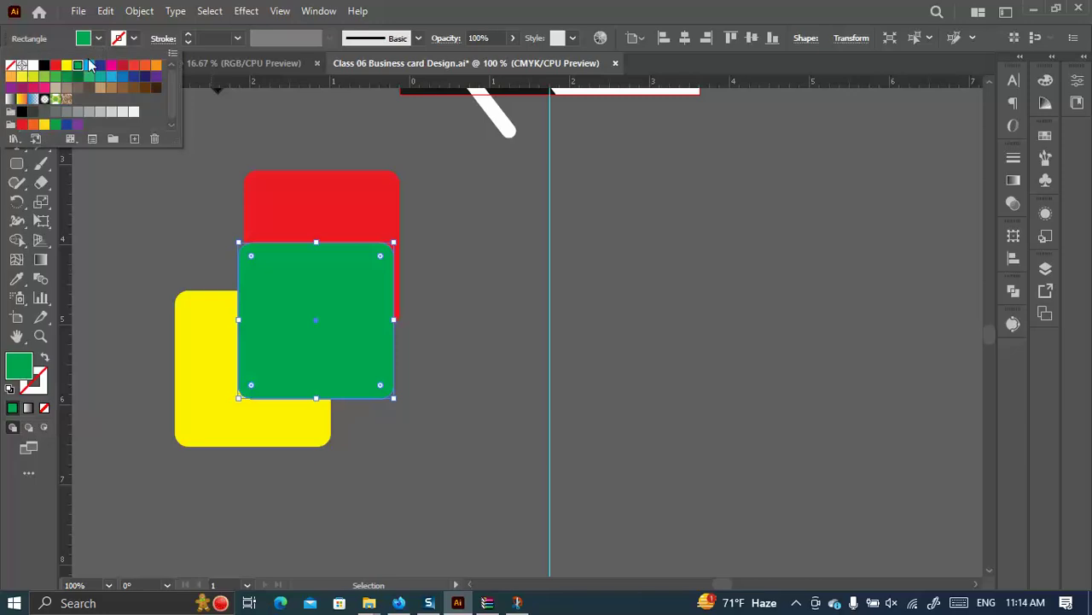
click(100, 67)
click(89, 66)
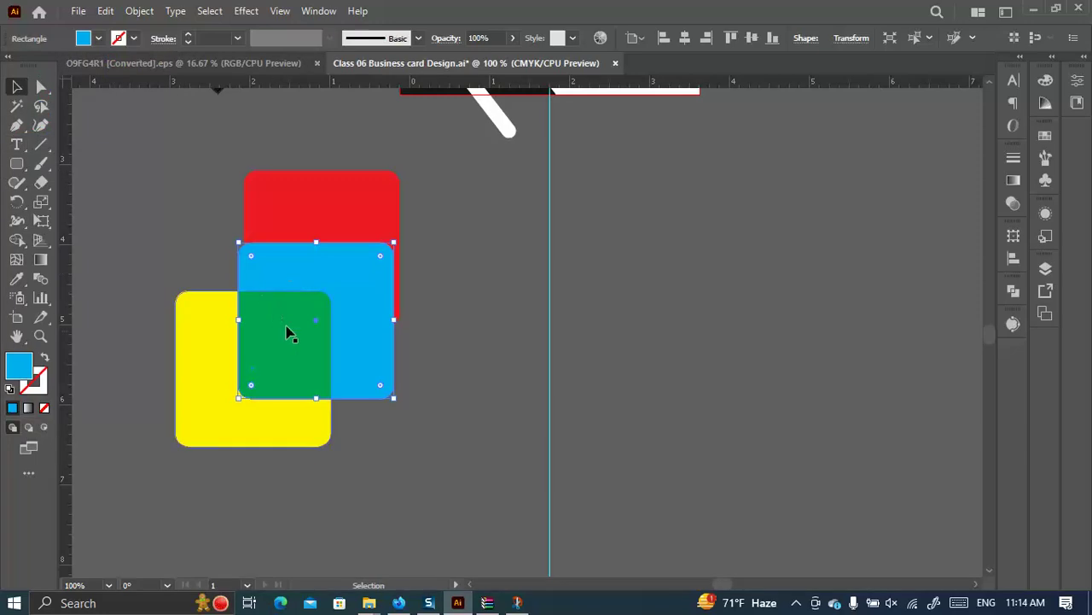
Shift the cyan square slightly right and lower, then select the yellow square over it.
drag(325, 291, 423, 293)
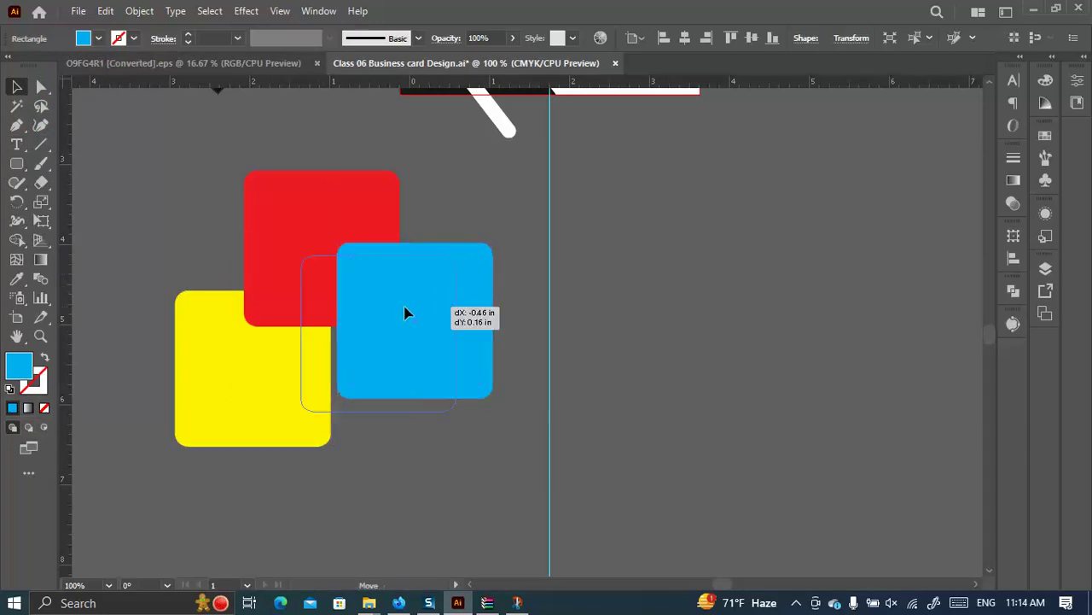
drag(464, 322, 380, 334)
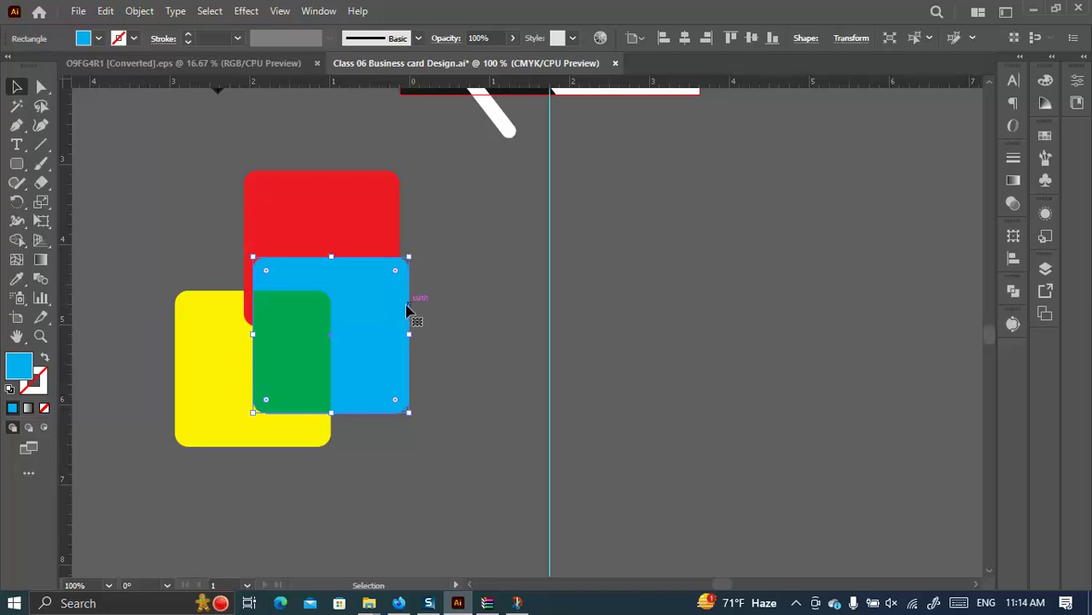
click(203, 344)
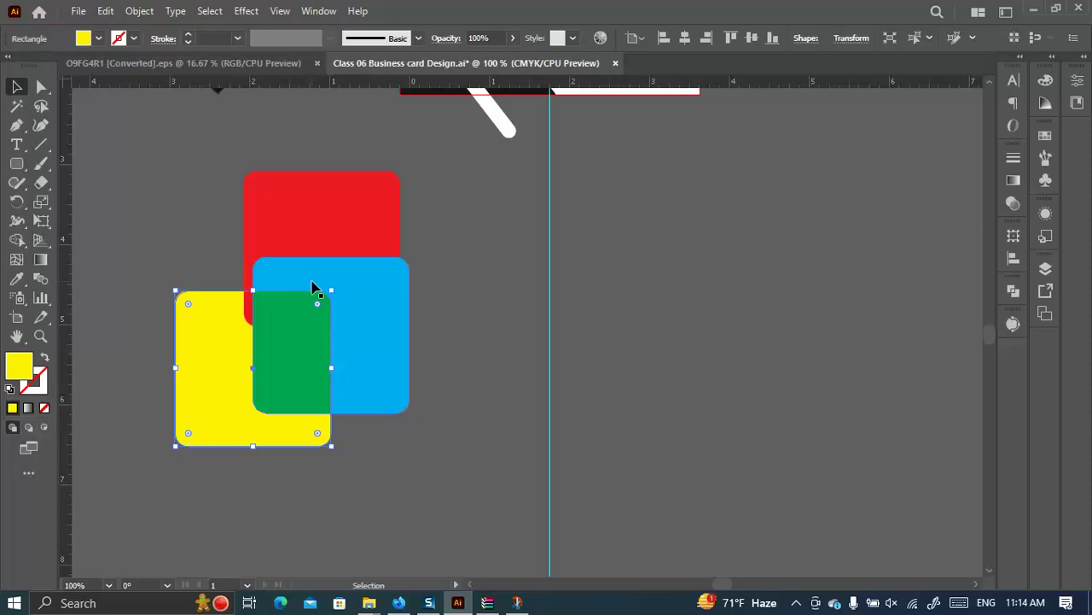
scroll(330, 305, down, 1)
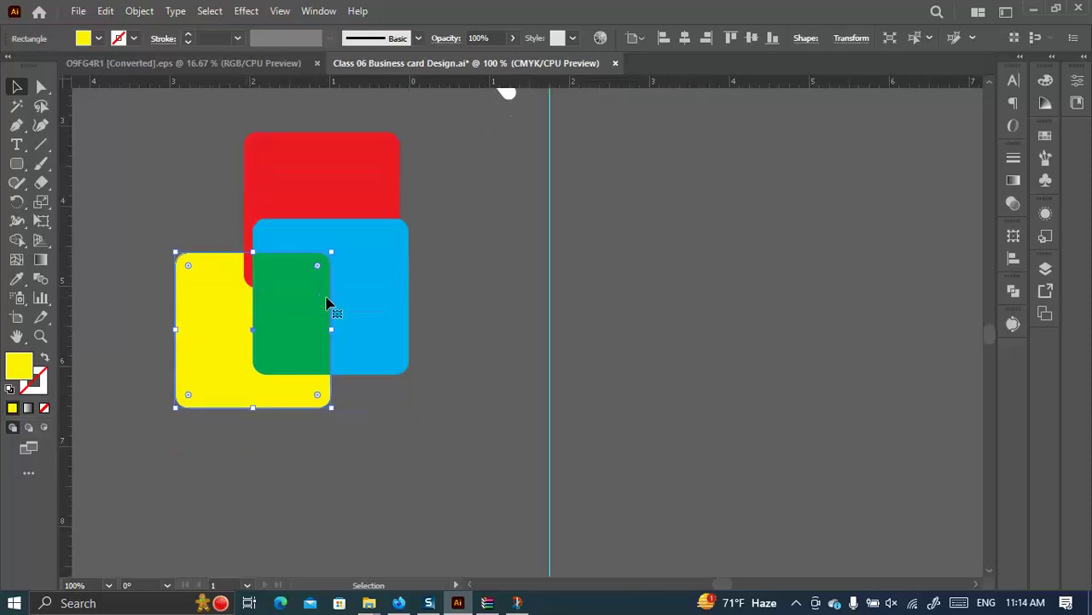
scroll(398, 339, down, 2)
Drag the suited-man photo from the Class 05 folder onto the canvas and narrow it.
mouse_move(368, 602)
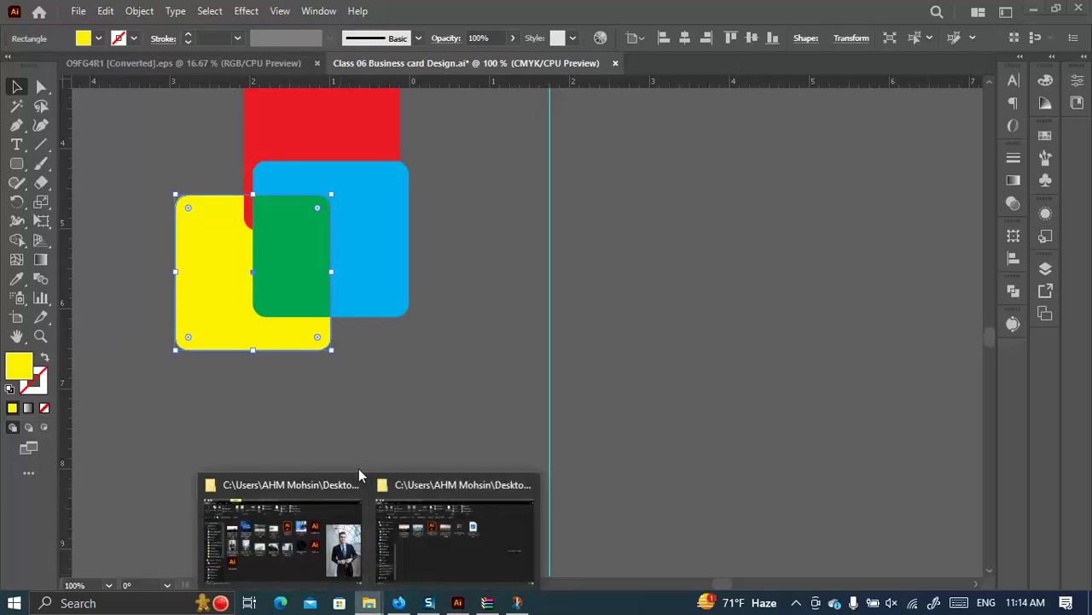
click(369, 469)
drag(215, 309, 530, 419)
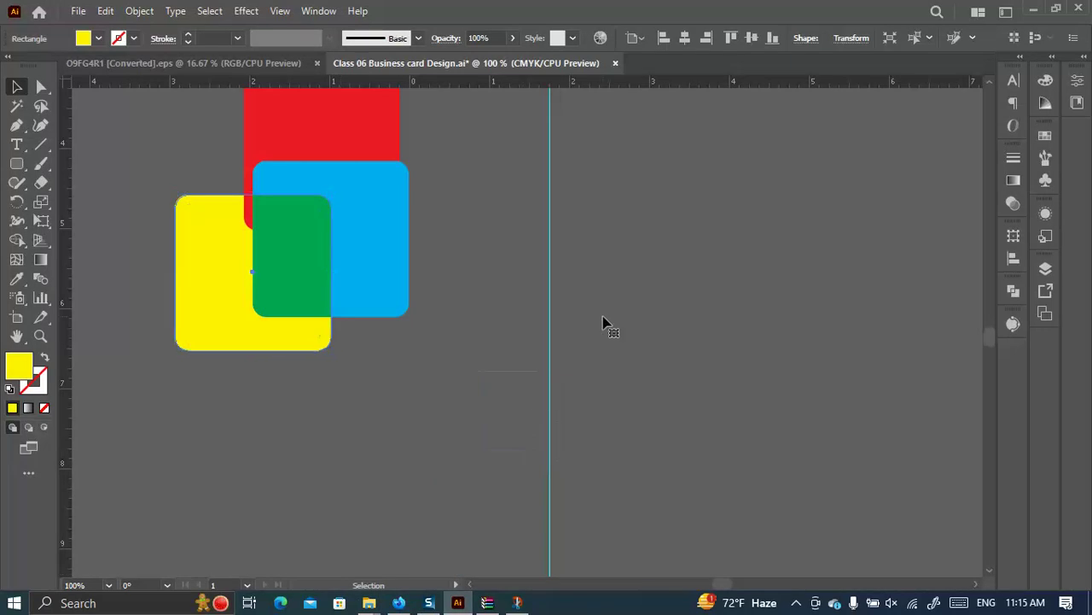
drag(603, 316, 611, 315)
key(ctrl+minus)
key(ctrl+minus)
key(ctrl+minus)
key(ctrl+minus)
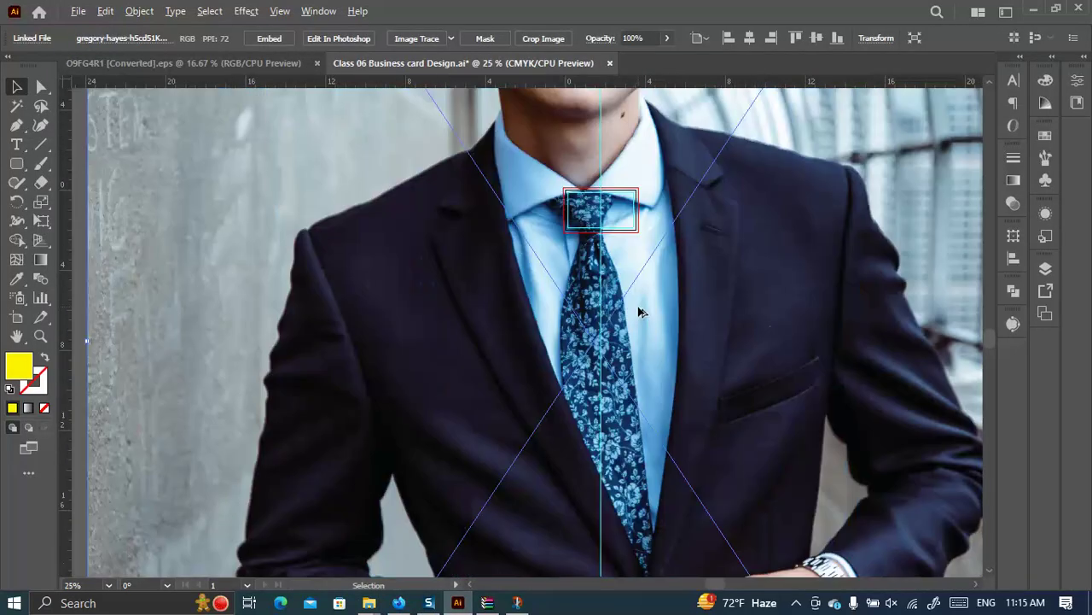
key(ctrl+minus)
key(ctrl+minus)
drag(872, 326, 663, 317)
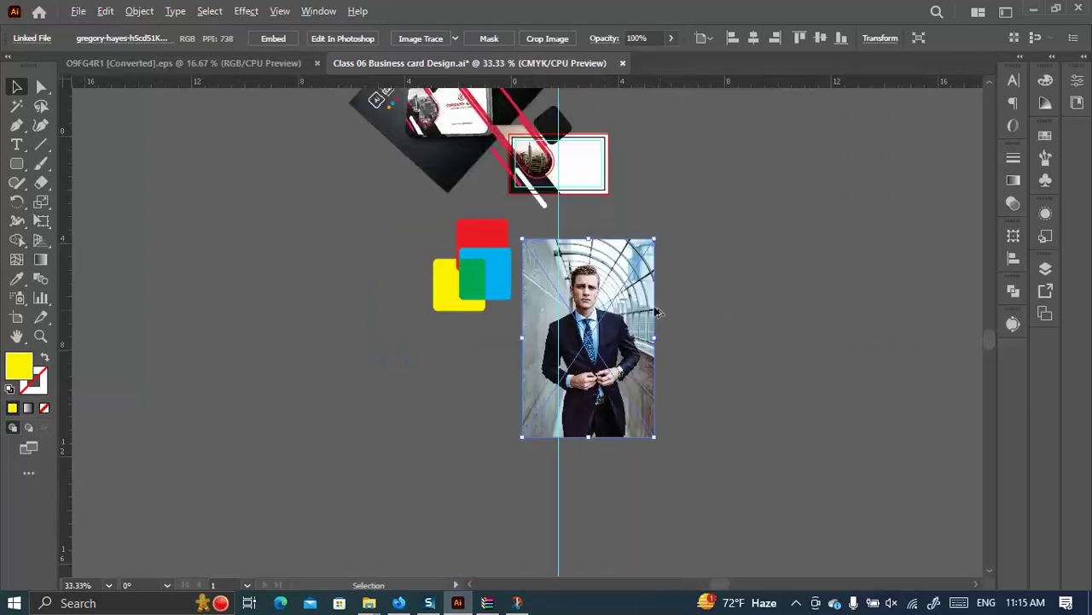
Move the yellow rounded rectangle over the man's face and chest, shortening and widening it.
key(m)
drag(547, 299, 602, 351)
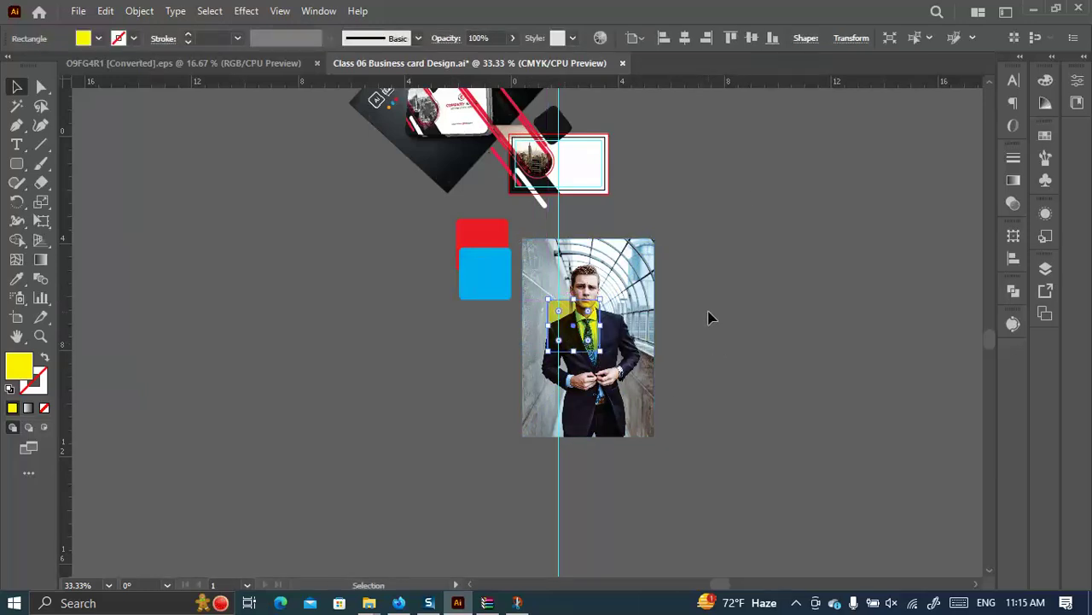
scroll(705, 162, up, 2)
scroll(695, 202, down, 1)
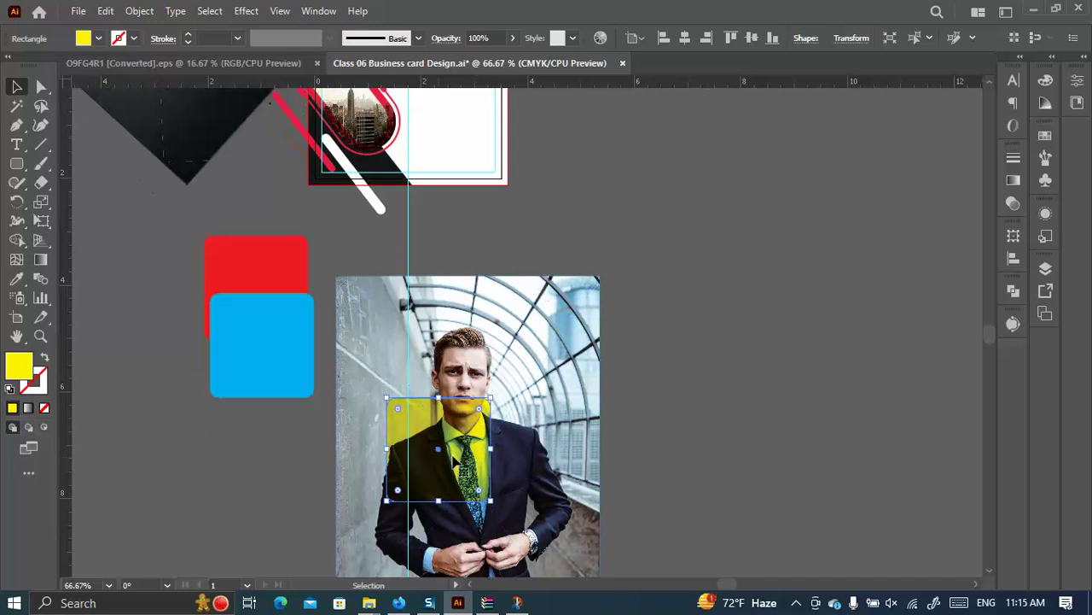
drag(438, 396, 440, 325)
drag(466, 426, 523, 397)
drag(444, 385, 383, 386)
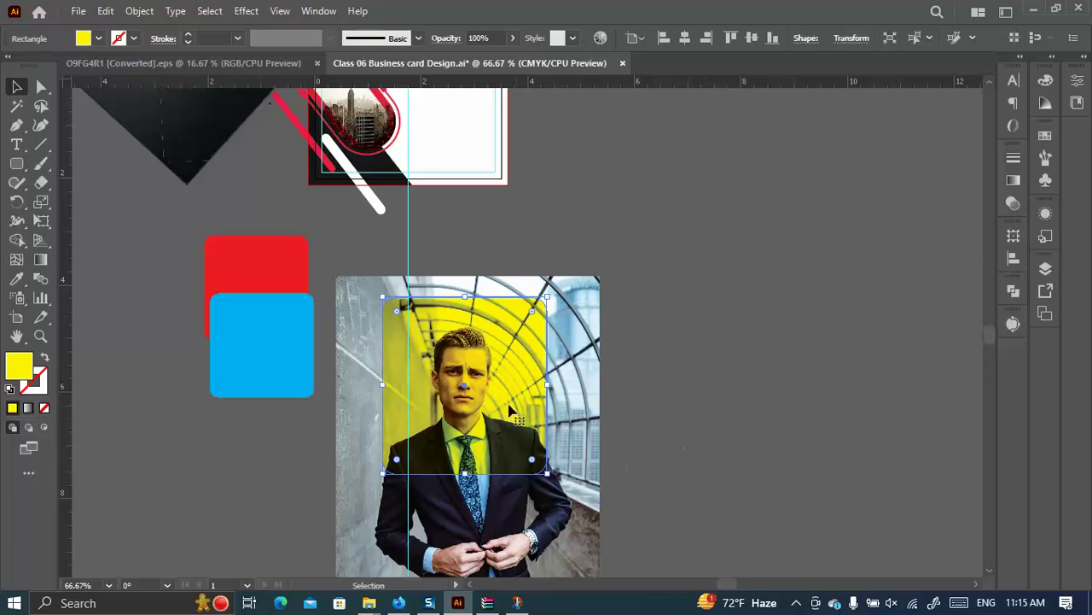
Cycle the yellow rectangle's blend through Lighten, Screen, Color Dodge, Overlay, Soft Light and Hard Light.
click(1013, 180)
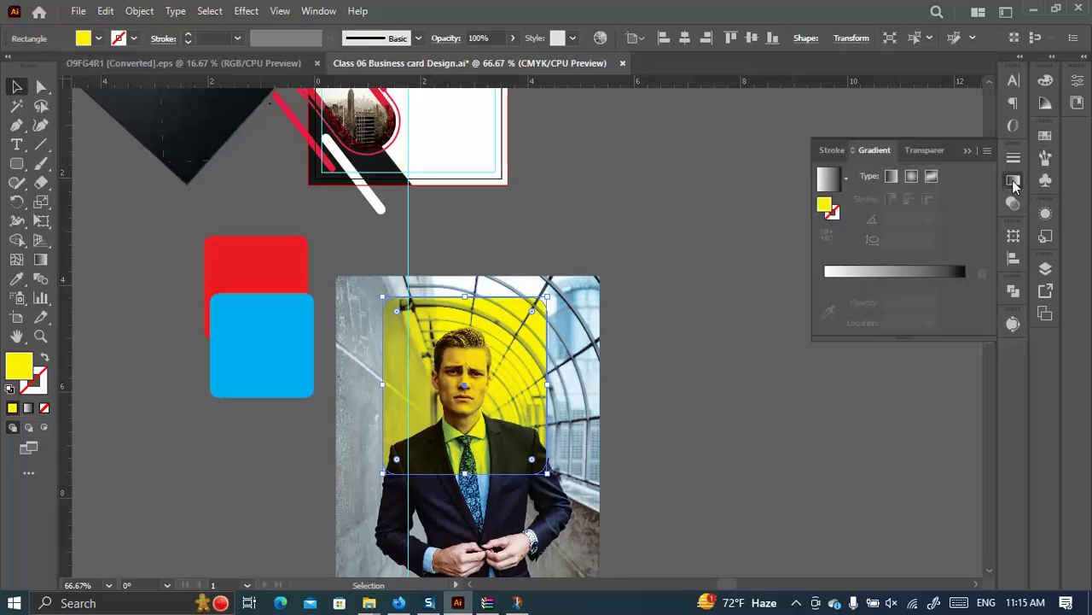
click(924, 156)
click(885, 175)
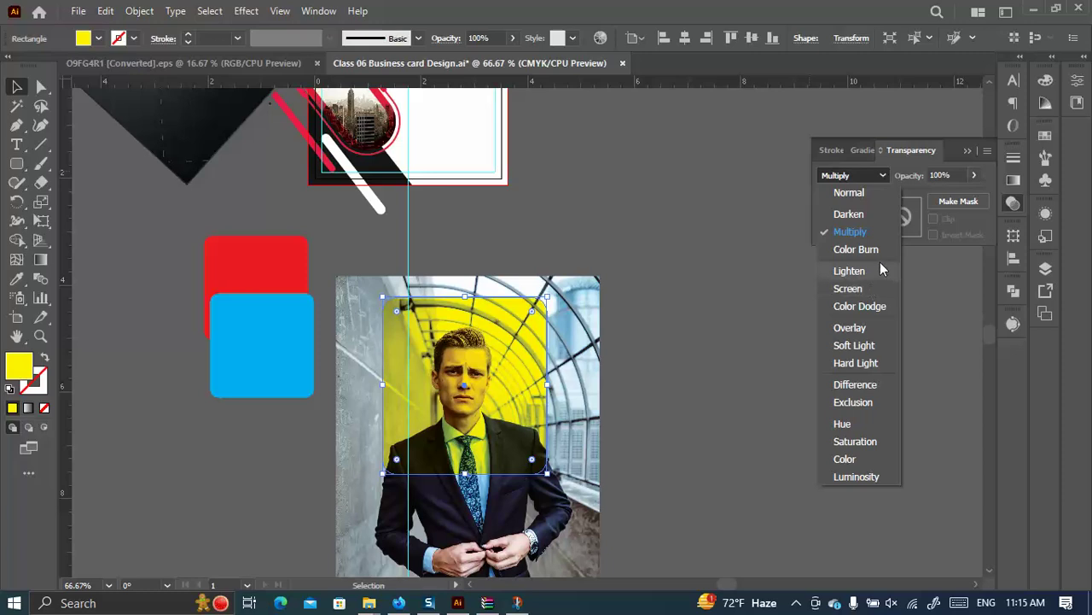
click(849, 271)
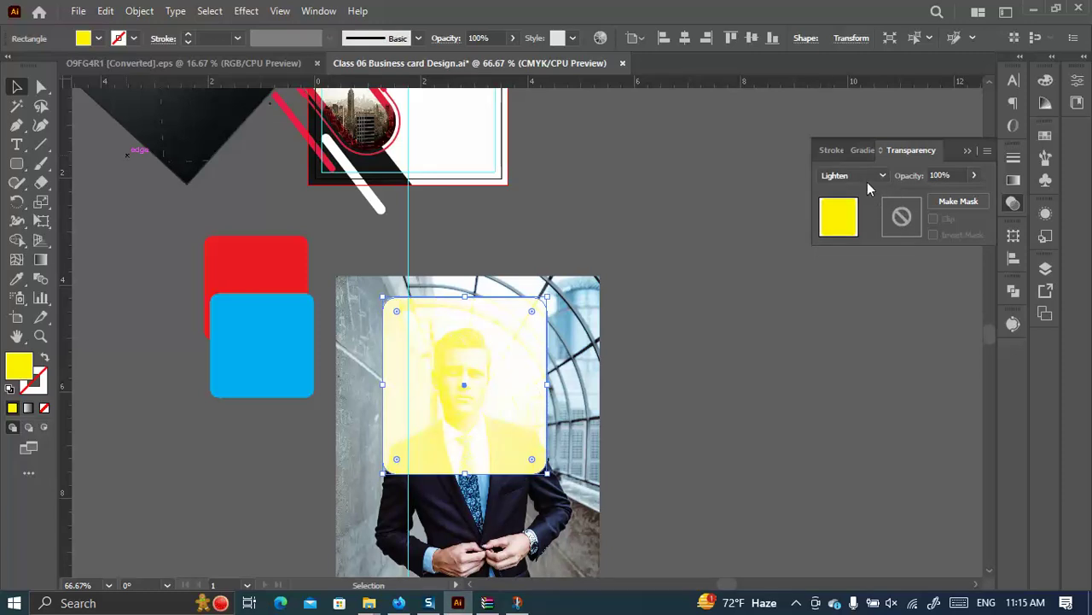
click(867, 179)
click(849, 289)
click(854, 175)
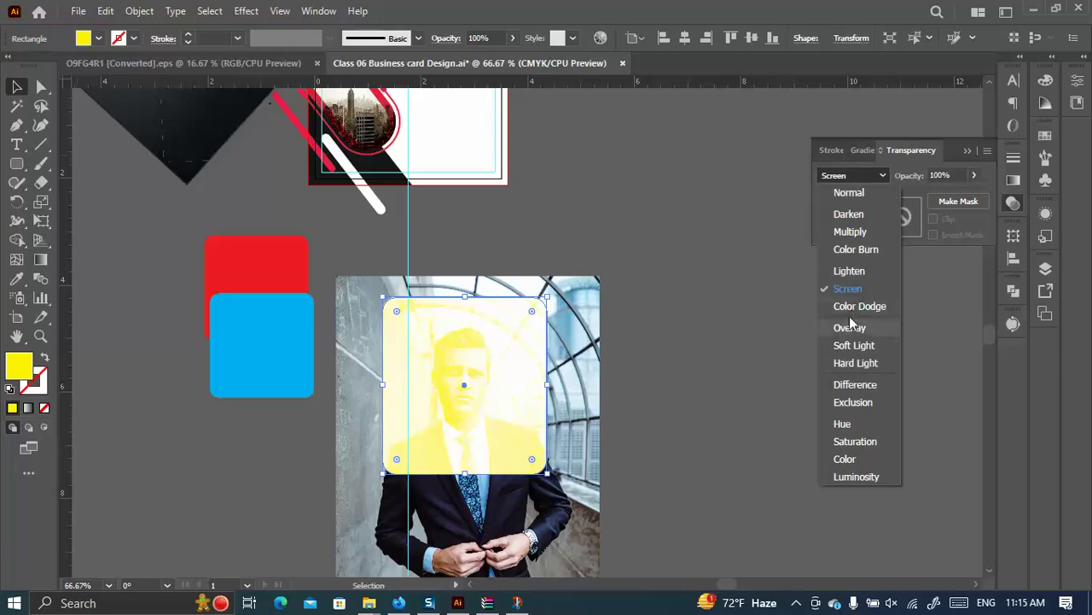
click(850, 305)
click(853, 176)
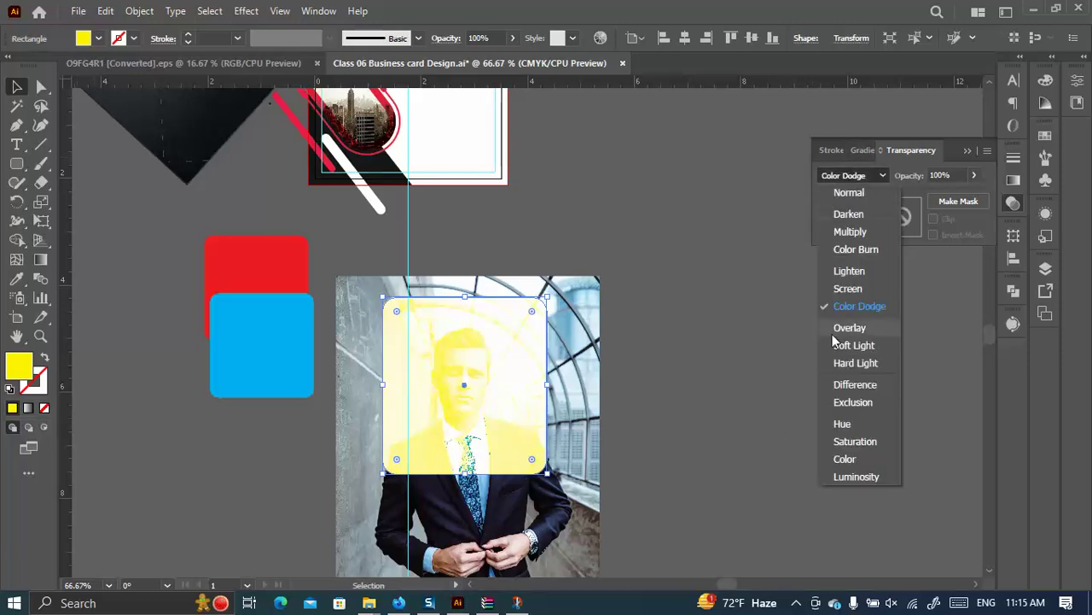
click(850, 327)
click(855, 174)
click(841, 348)
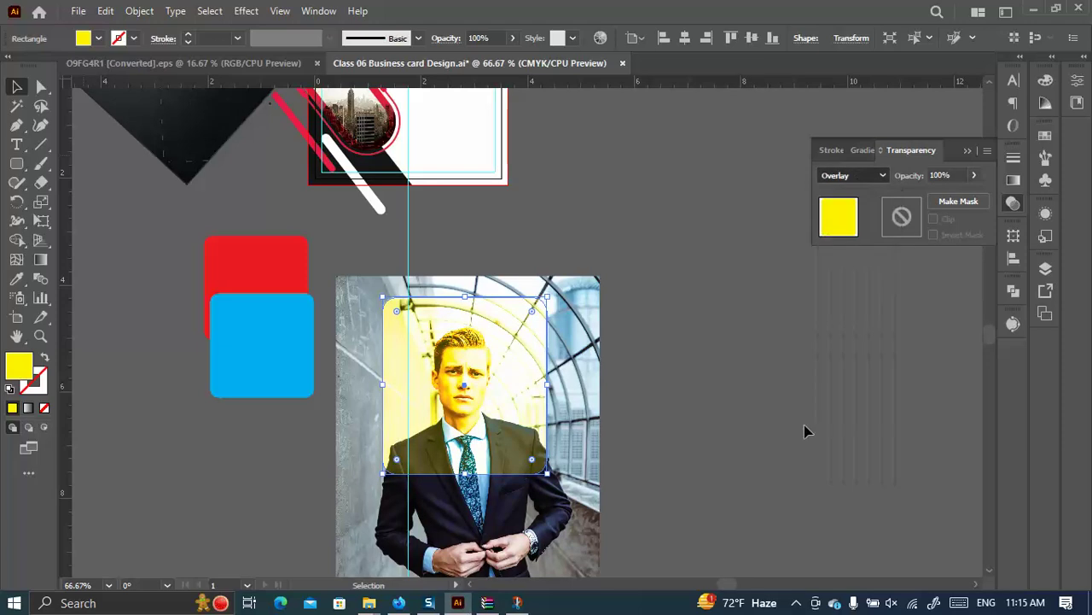
click(868, 179)
click(849, 367)
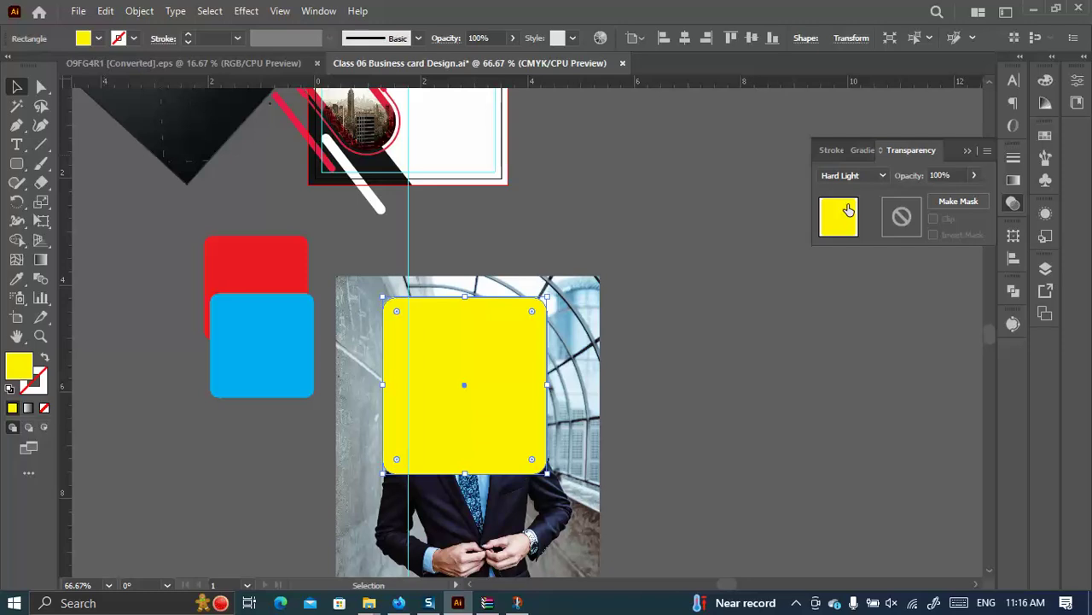
Delete all the practice shapes and the photo.
drag(156, 252, 524, 402)
key(Delete)
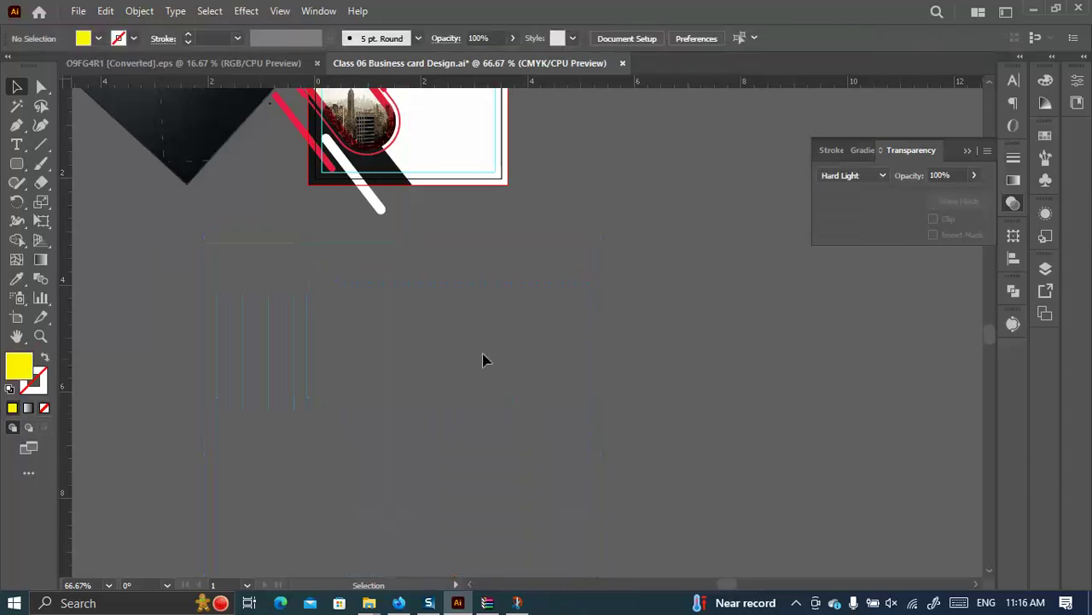
scroll(524, 385, up, 3)
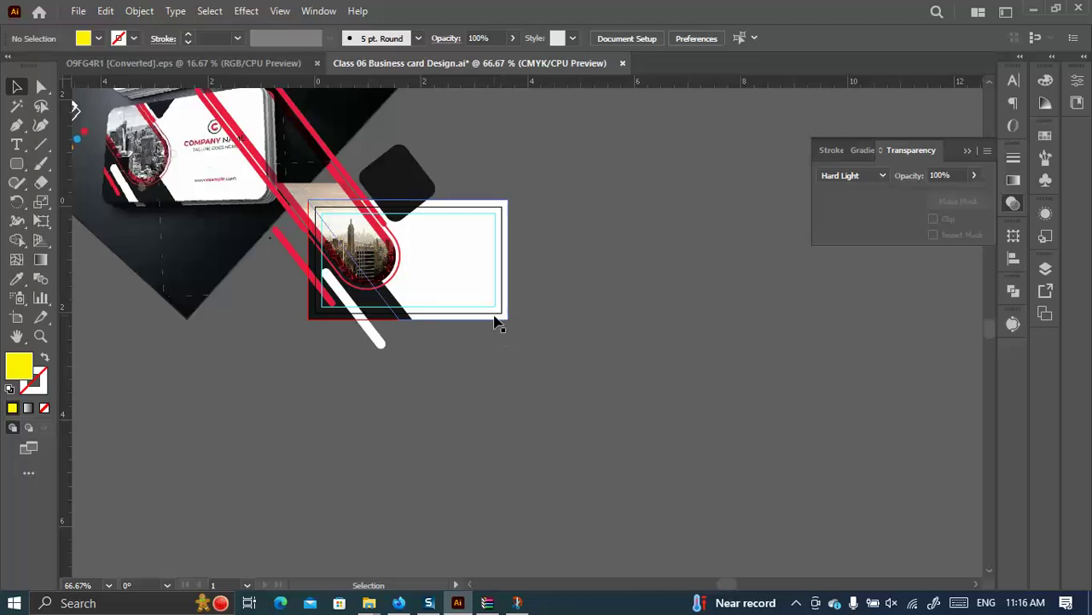
scroll(395, 345, up, 1)
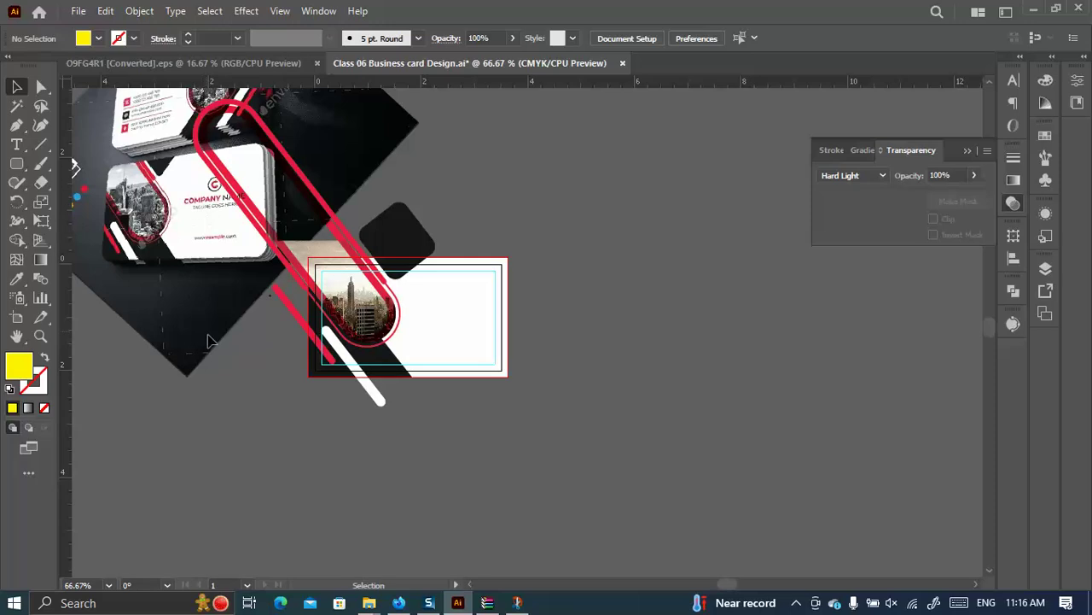
Bring File Explorer back and browse to the New Volume (E:) drive.
mouse_move(369, 603)
click(256, 531)
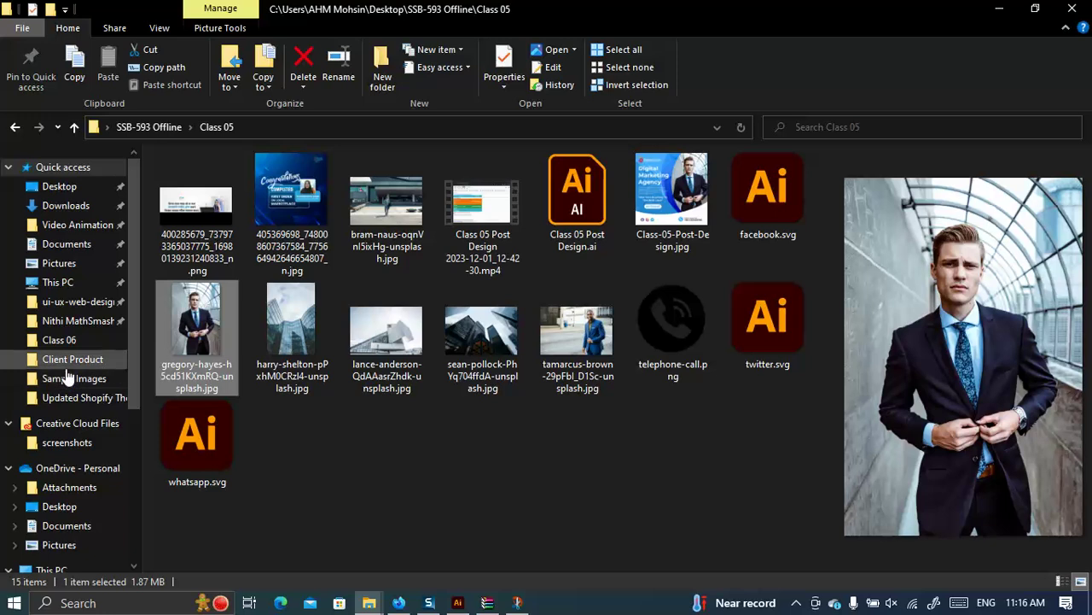
scroll(77, 410, down, 2)
scroll(94, 424, up, 2)
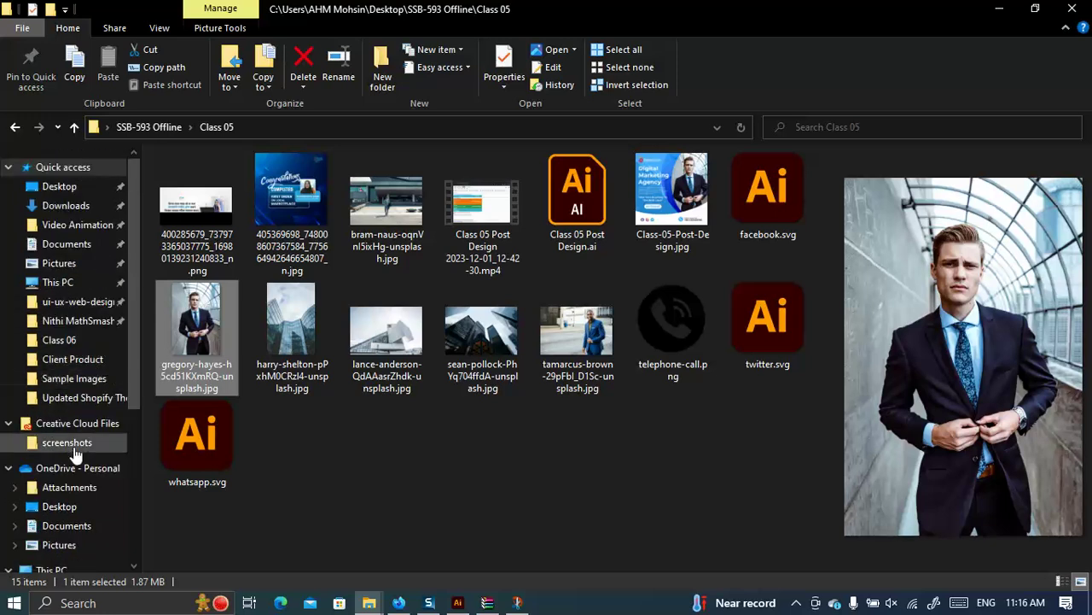
scroll(72, 448, down, 1)
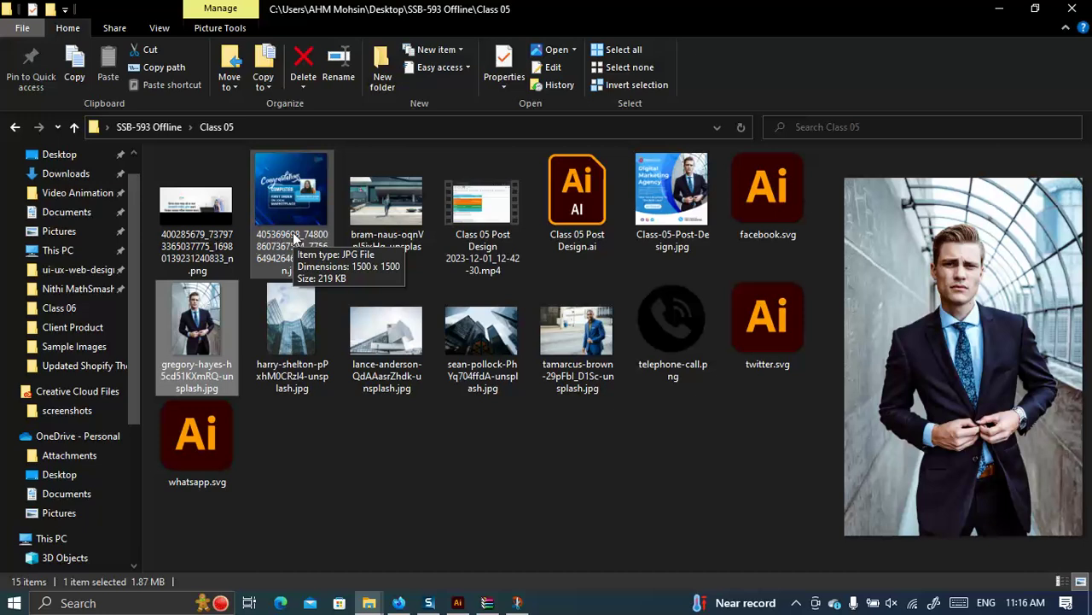
scroll(51, 453, down, 2)
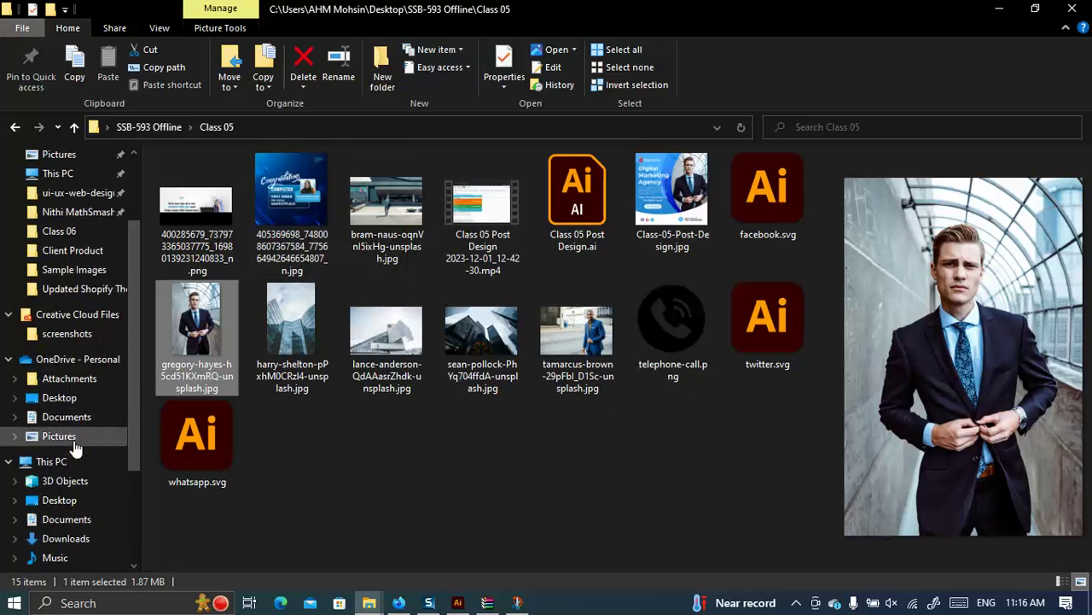
scroll(53, 491, down, 2)
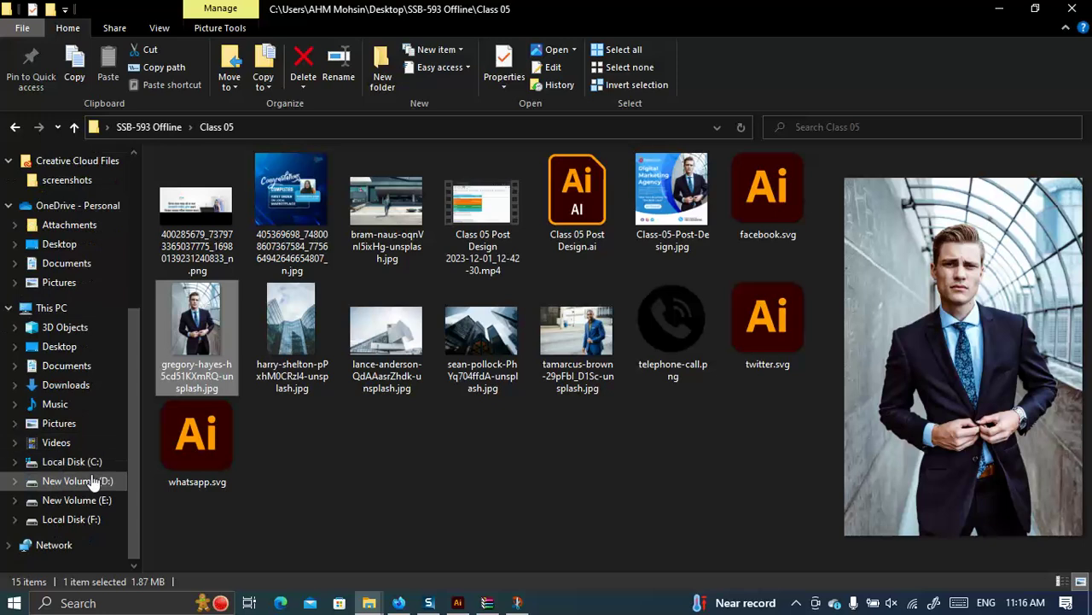
click(88, 481)
click(92, 499)
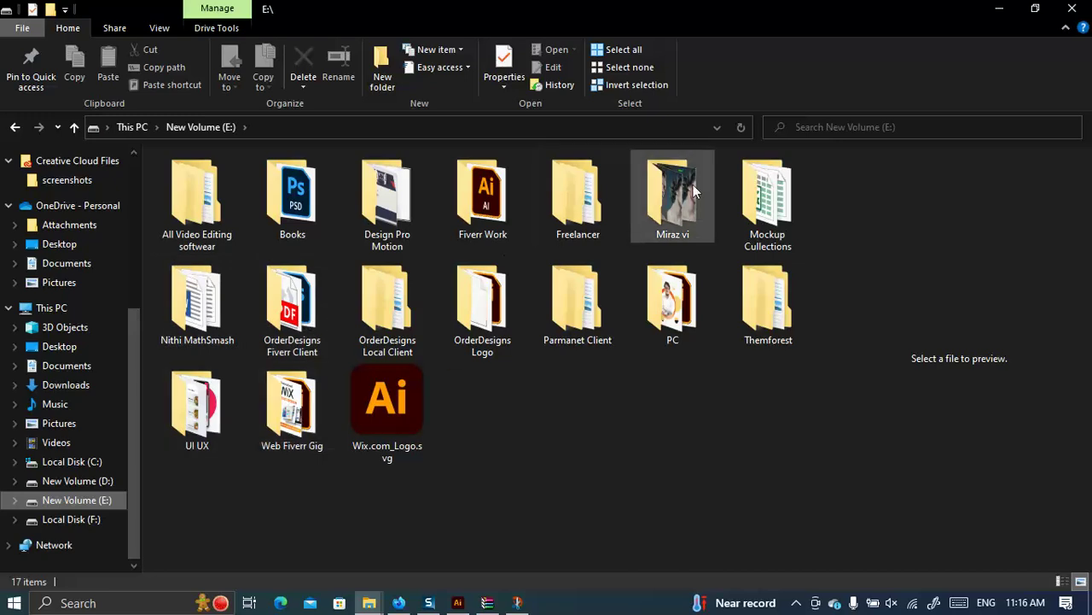
Open O Ordervdesigns.ai from the OrderDesigns Logo folder in Illustrator.
double_click(483, 303)
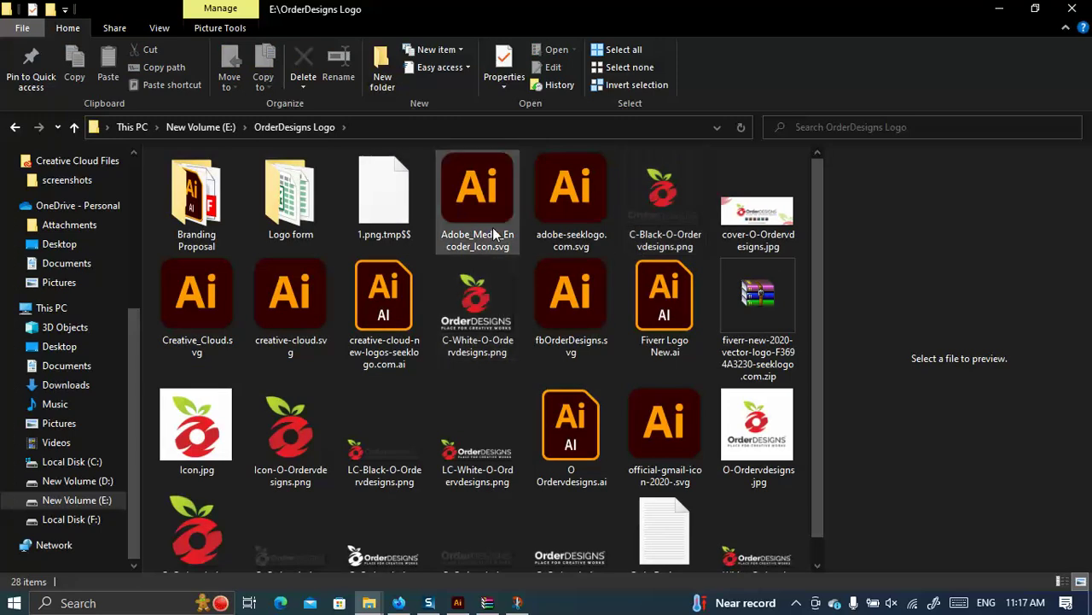
click(664, 294)
click(404, 326)
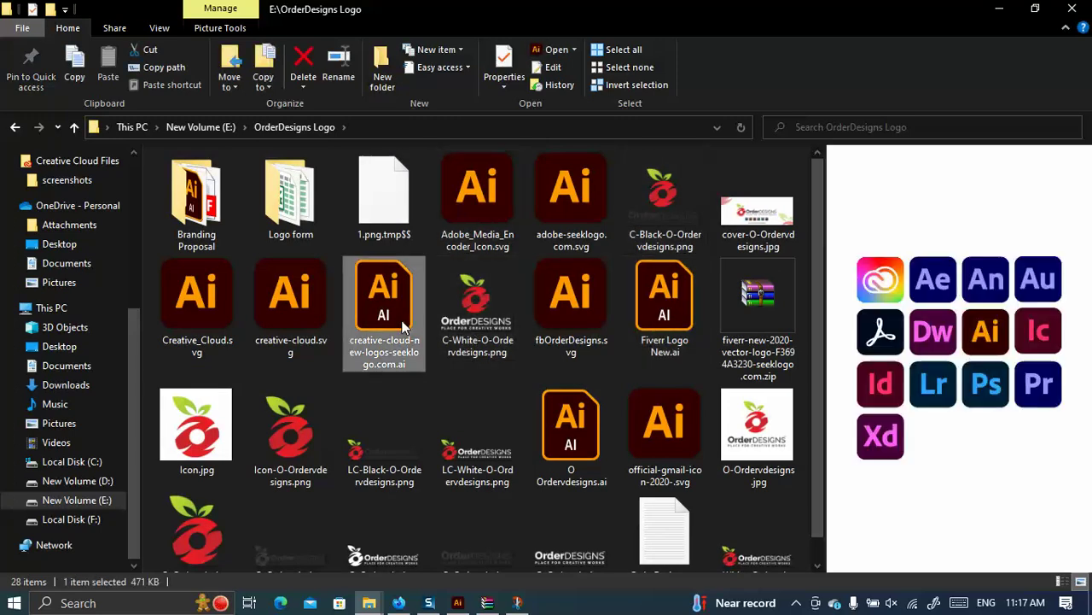
click(576, 440)
double_click(576, 439)
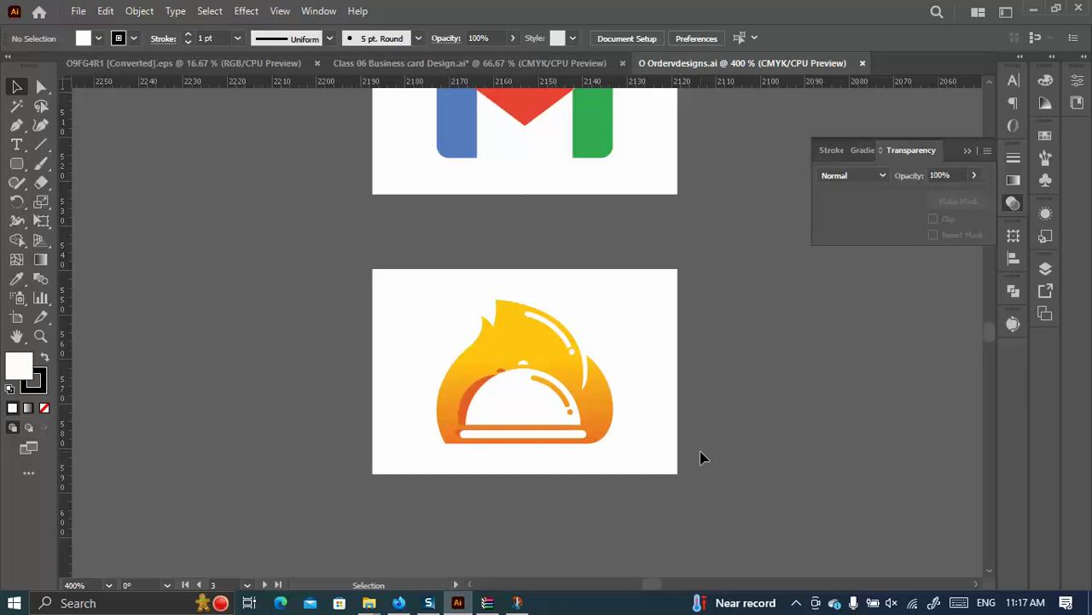
Locate the OrderDESIGNS logo and drag it into the Class 06 Business card Design document.
scroll(879, 447, down, 5)
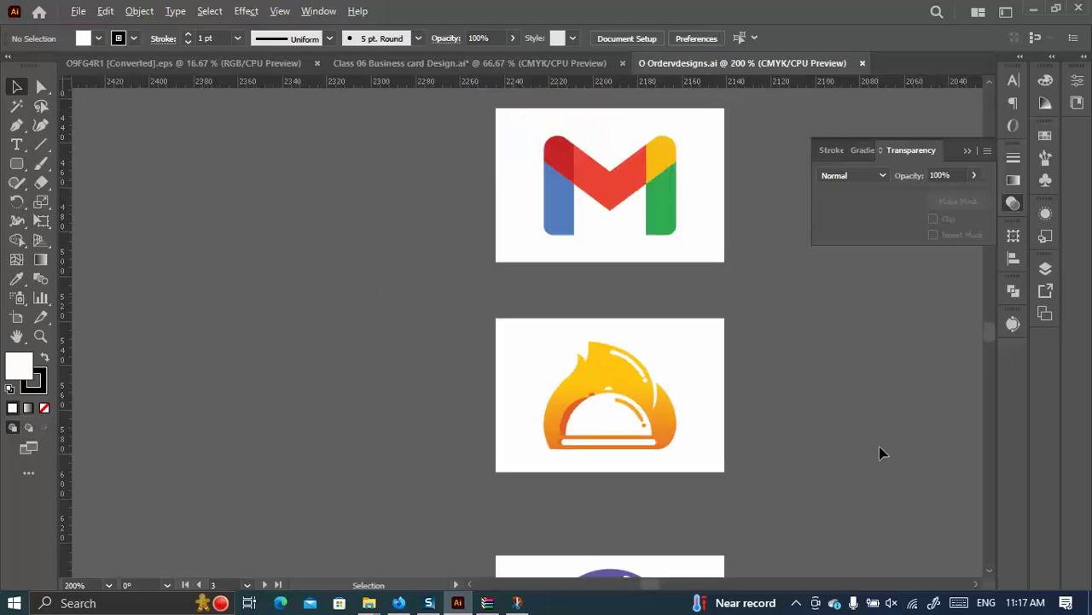
scroll(491, 282, down, 1)
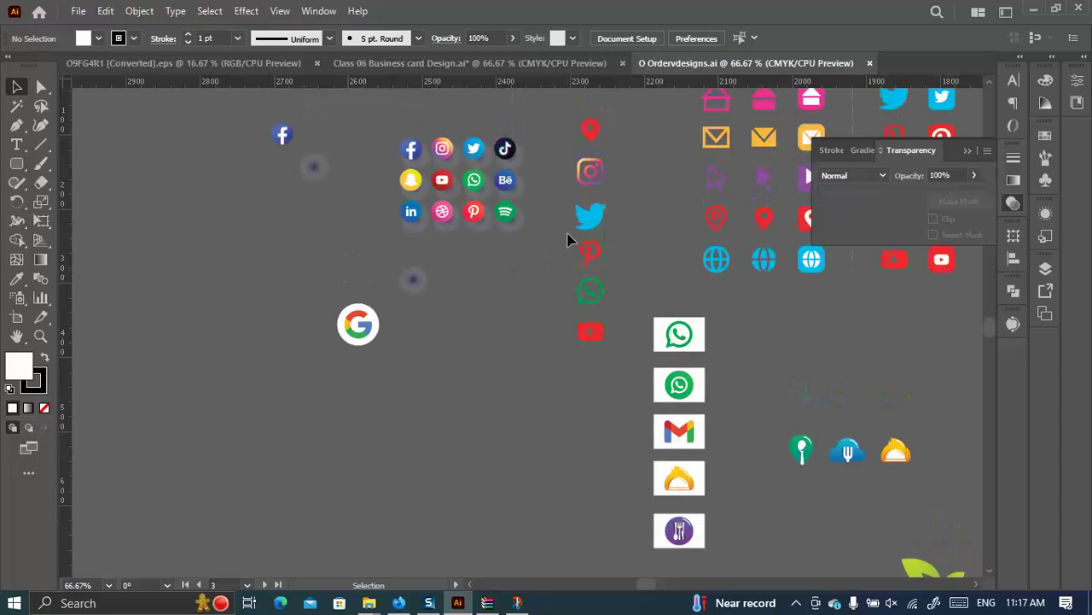
scroll(536, 280, down, 1)
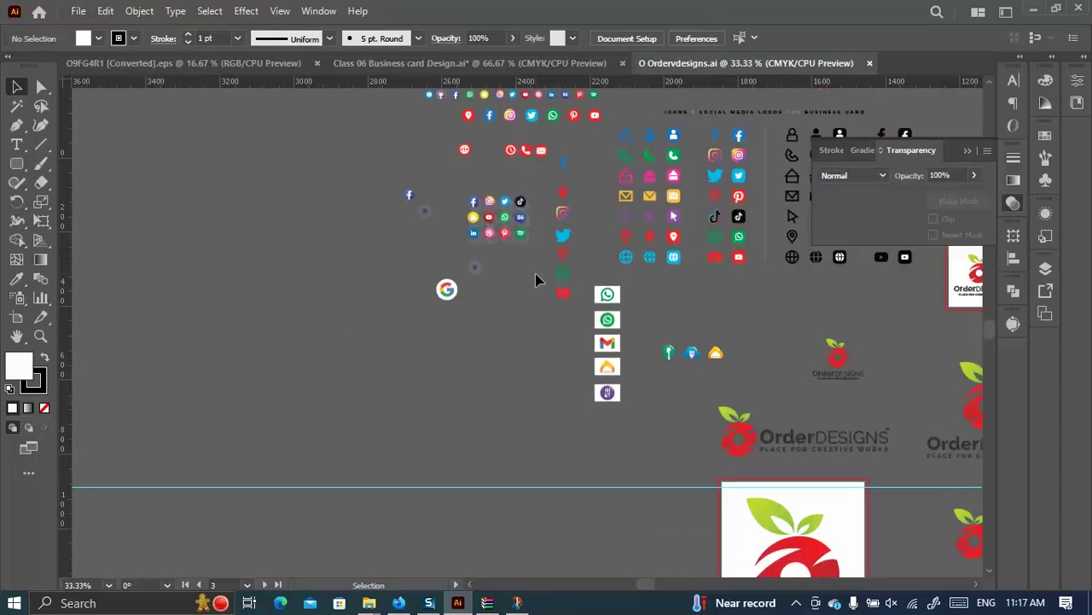
drag(715, 311, 403, 236)
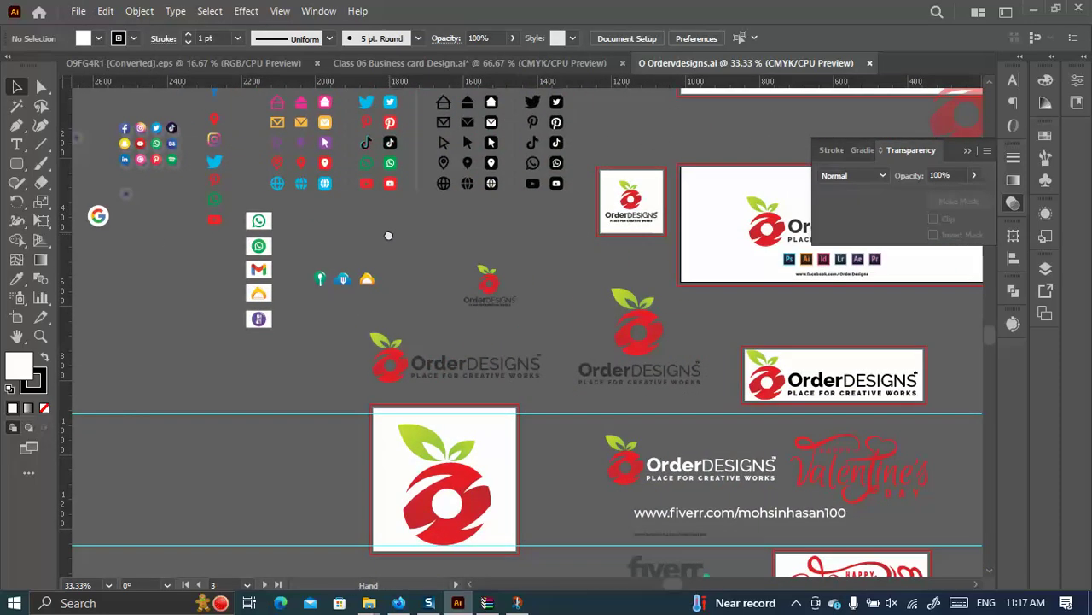
scroll(394, 331, up, 3)
scroll(855, 472, down, 1)
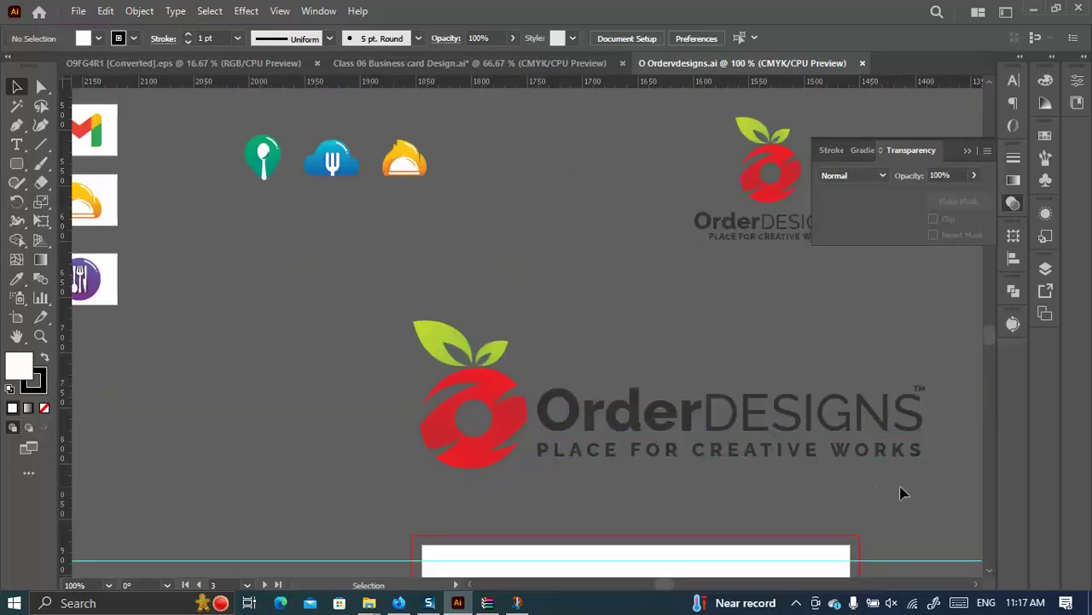
drag(712, 420, 206, 67)
drag(388, 64, 598, 307)
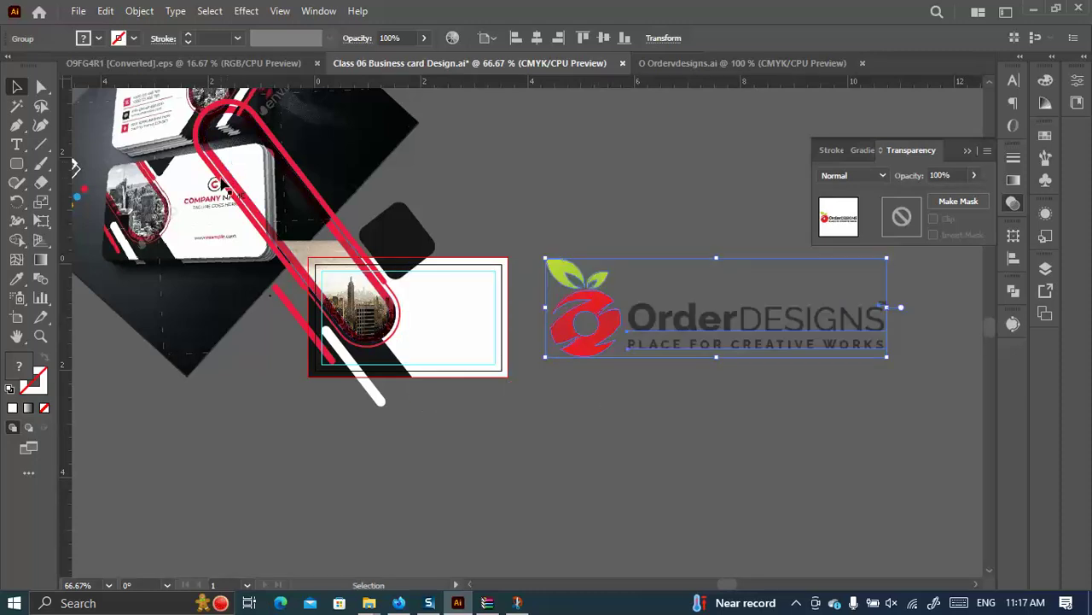
Carry the OrderDESIGNS logo from Ordervdesigns.ai onto the business card document.
click(729, 63)
scroll(688, 322, up, 3)
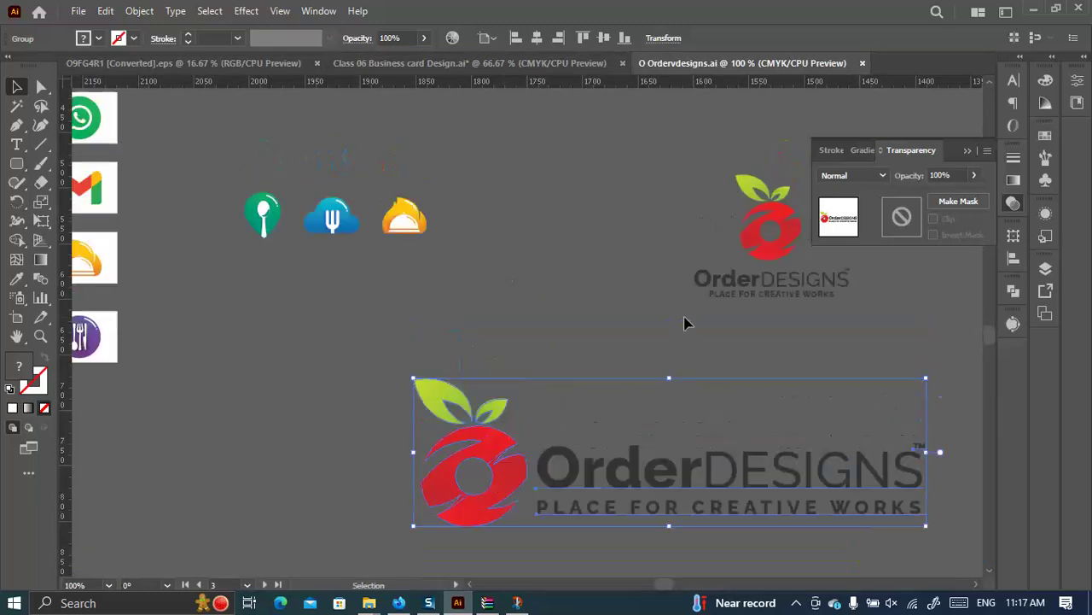
click(749, 287)
drag(779, 290, 443, 291)
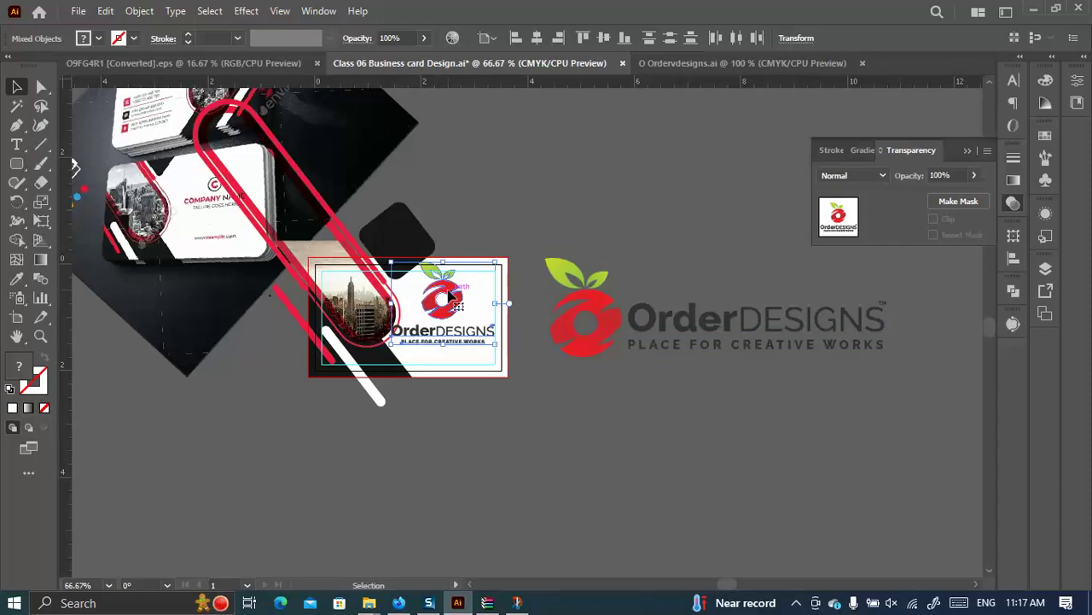
key(ctrl+plus)
key(ctrl+plus)
Shrink the logo onto the card's white side and centre it vertically.
drag(447, 226, 448, 297)
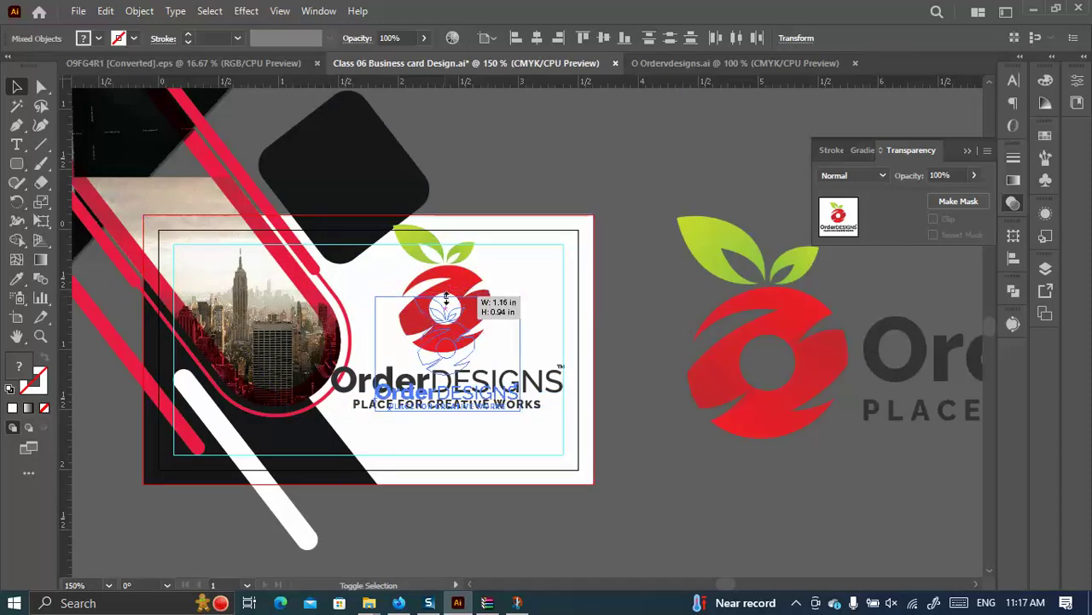
drag(457, 341, 480, 320)
key(a)
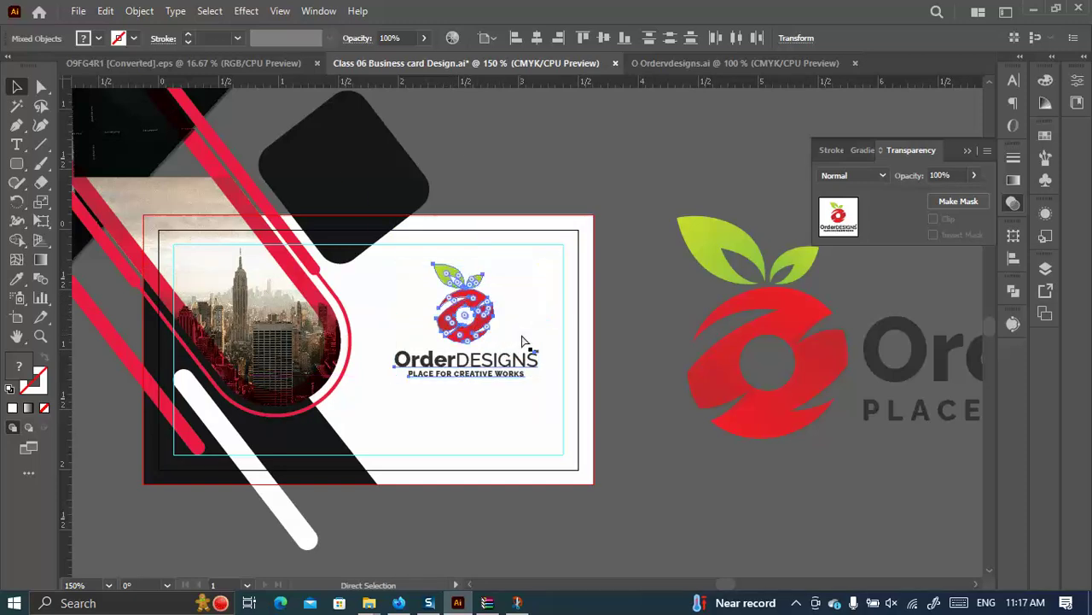
key(v)
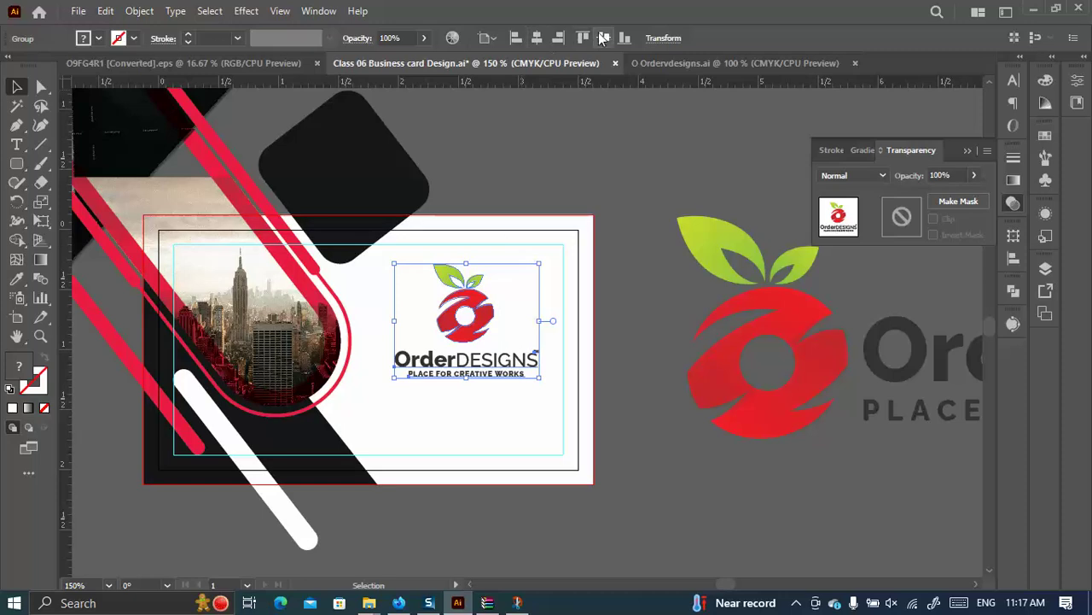
click(602, 38)
click(615, 178)
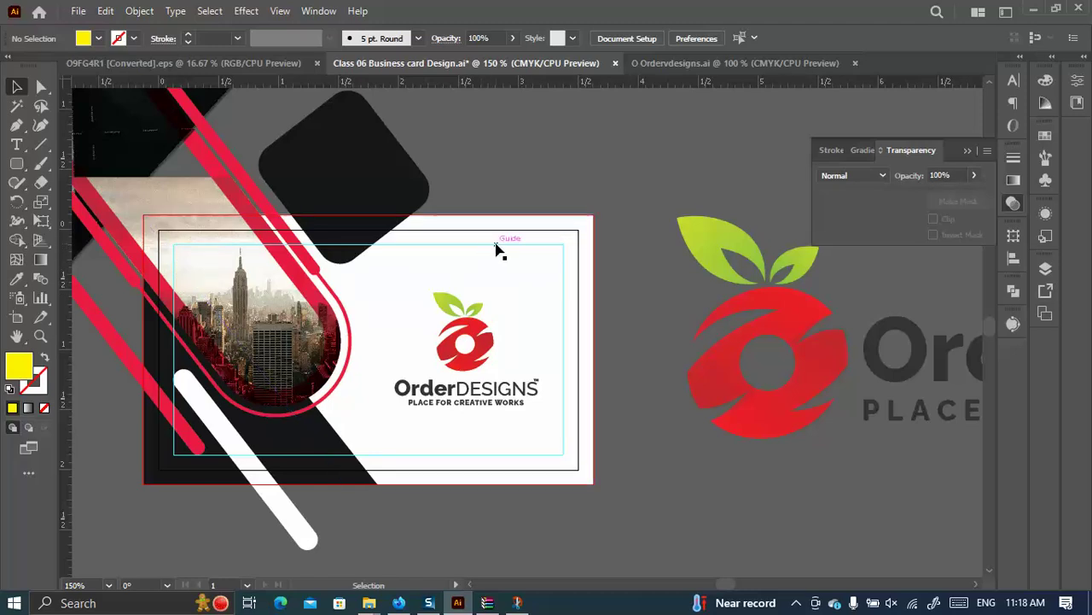
Give the thin red strip at the card's left edge the logo's gradient fill with the Eyedropper.
click(130, 354)
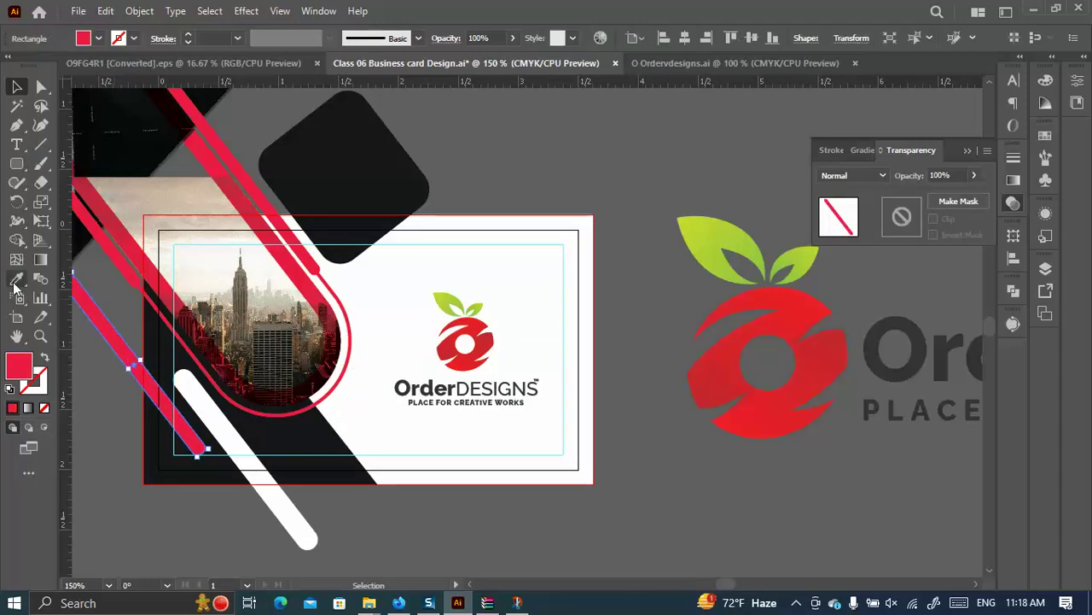
click(16, 278)
click(481, 322)
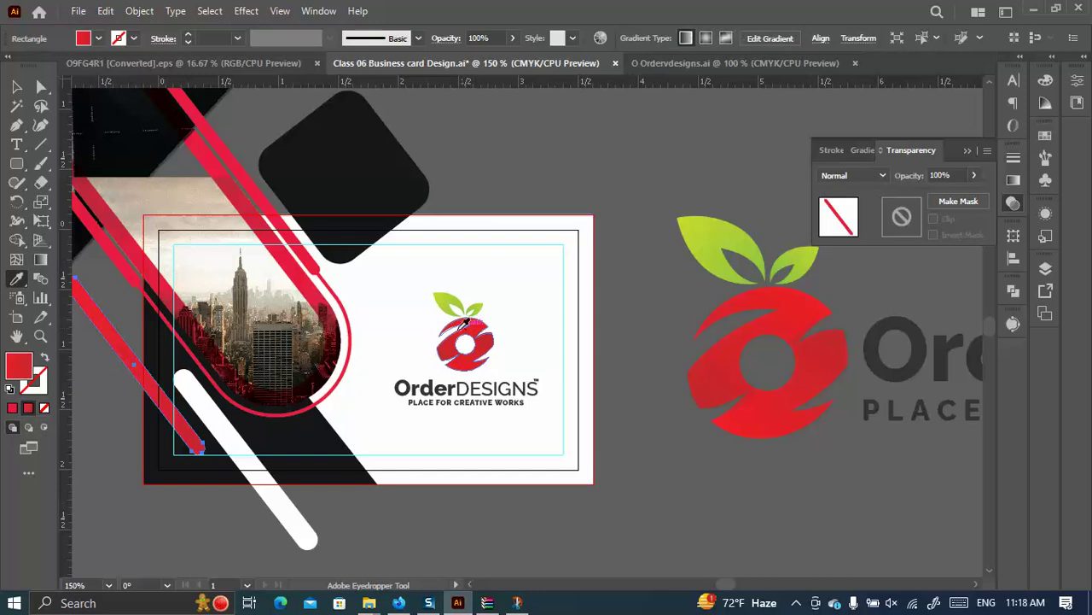
key(v)
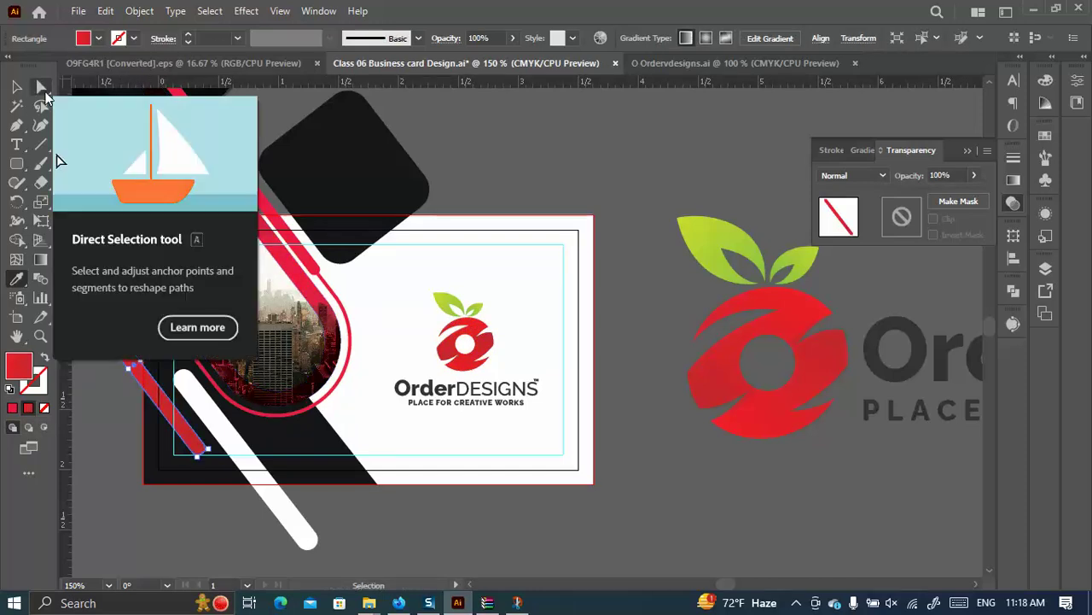
click(43, 89)
click(551, 190)
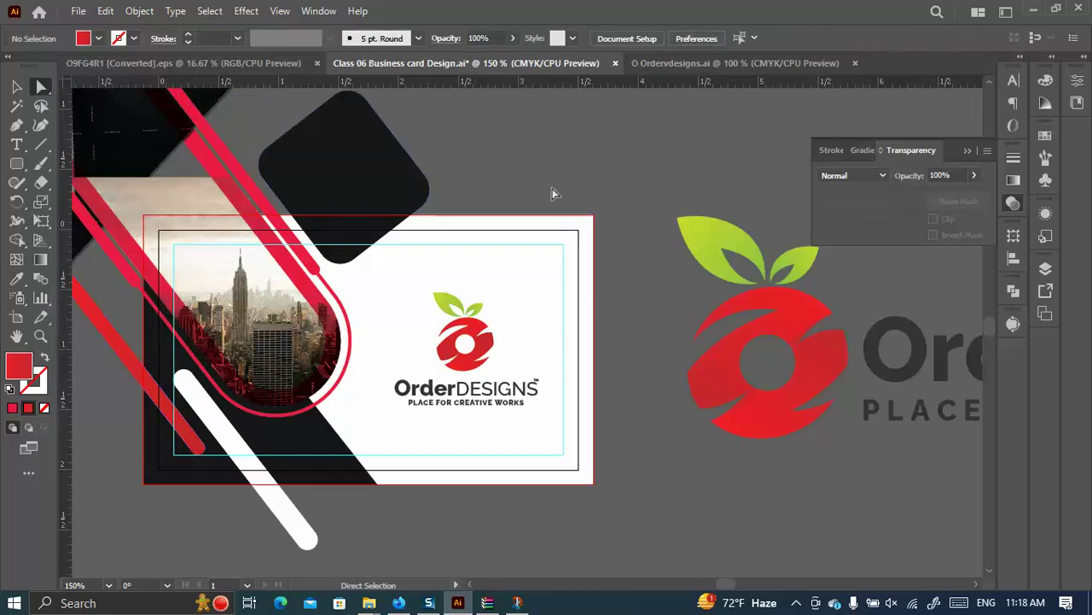
scroll(664, 282, down, 2)
scroll(554, 320, up, 2)
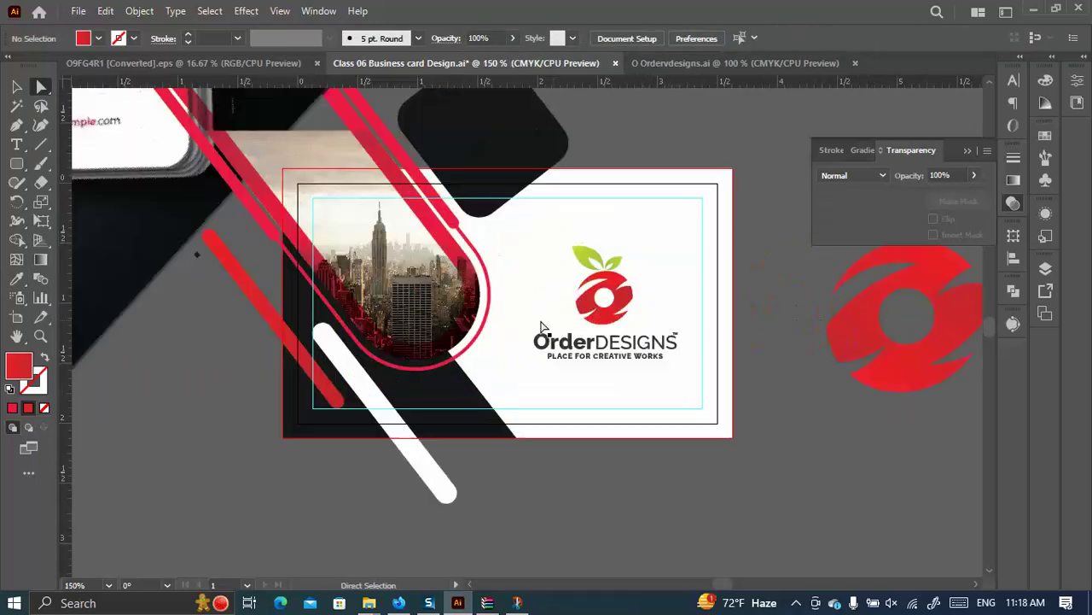
Select all similar red strips at once with the Magic Wand.
click(16, 106)
click(244, 197)
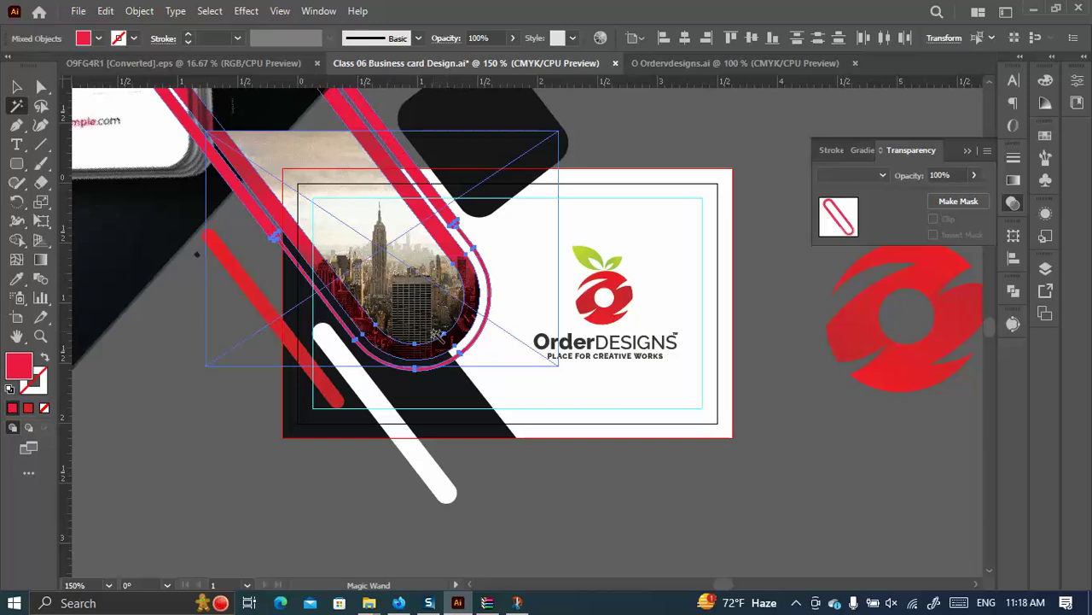
scroll(356, 340, down, 2)
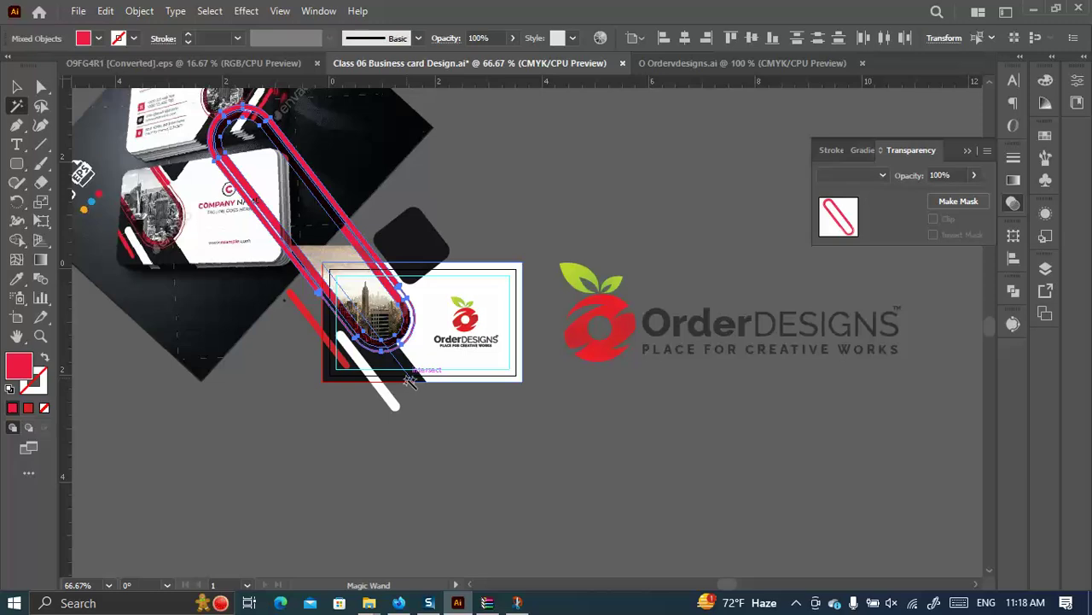
click(326, 385)
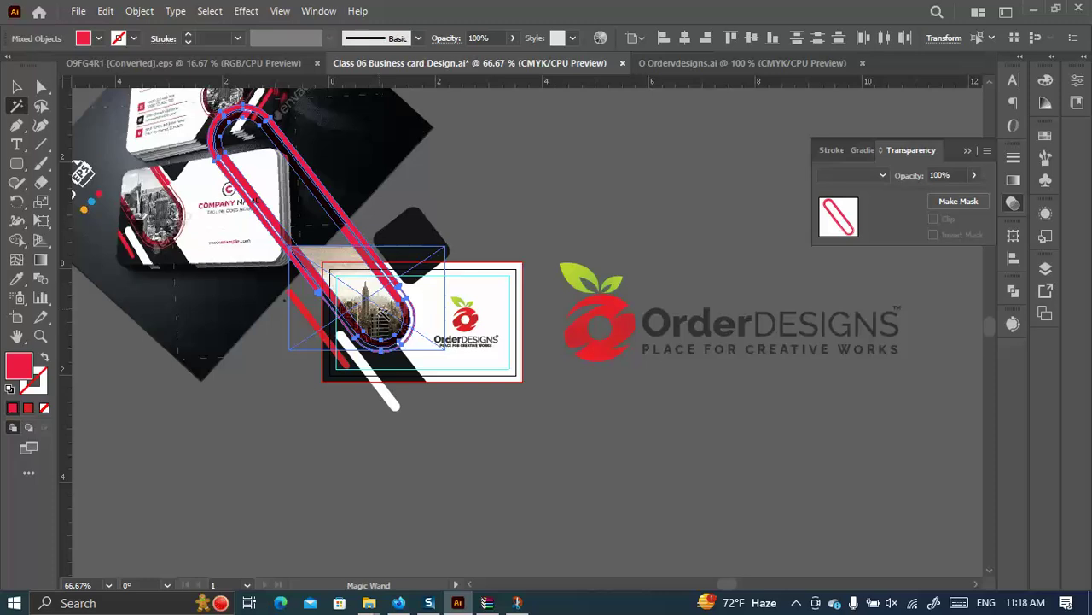
scroll(290, 247, down, 4)
click(17, 164)
scroll(399, 252, down, 1)
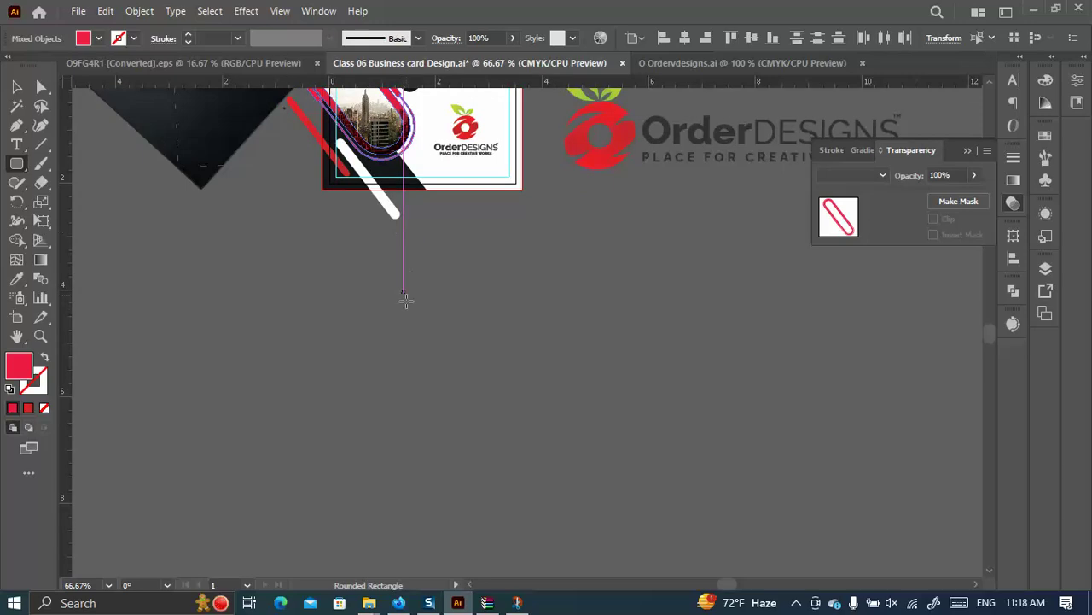
Draw a red rounded square and fill the middle square yellow from the Fill swatches.
drag(337, 335, 693, 298)
click(18, 89)
click(536, 403)
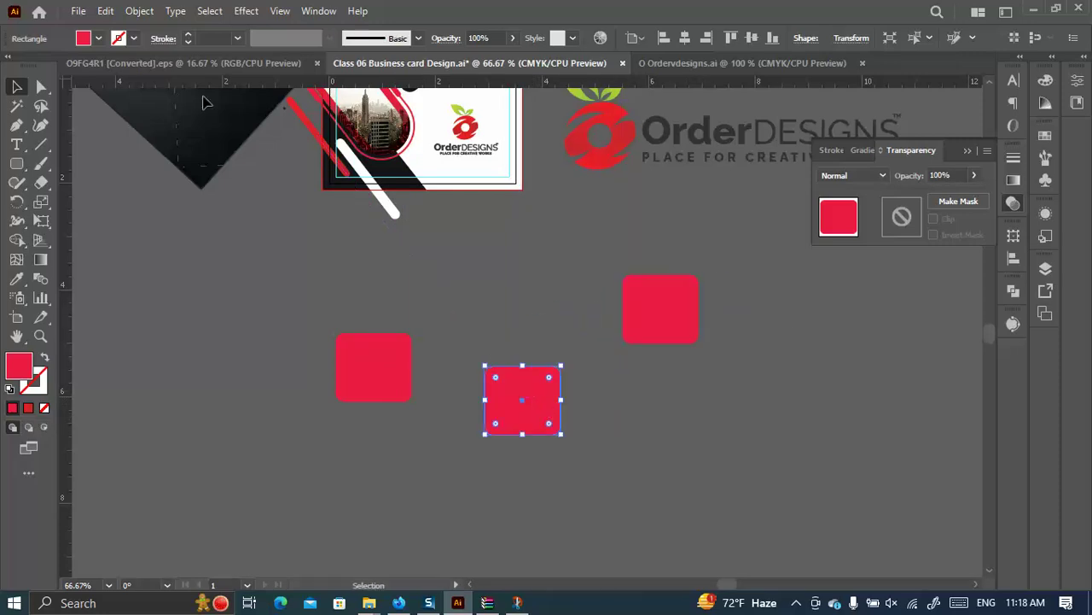
click(98, 39)
click(65, 71)
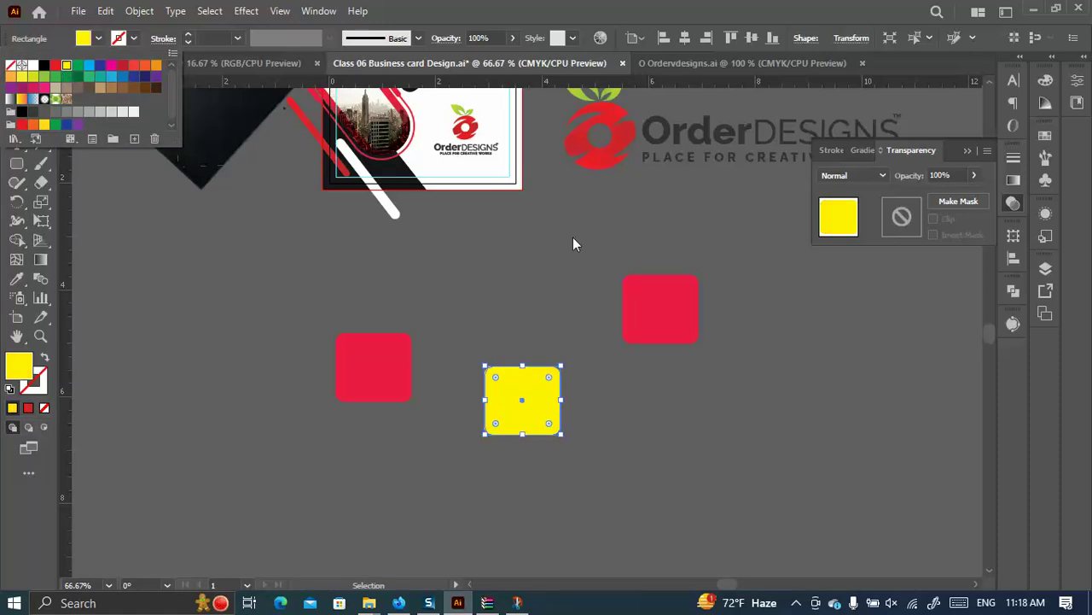
Fill the right square light blue, then reselect the yellow square.
click(635, 282)
click(98, 38)
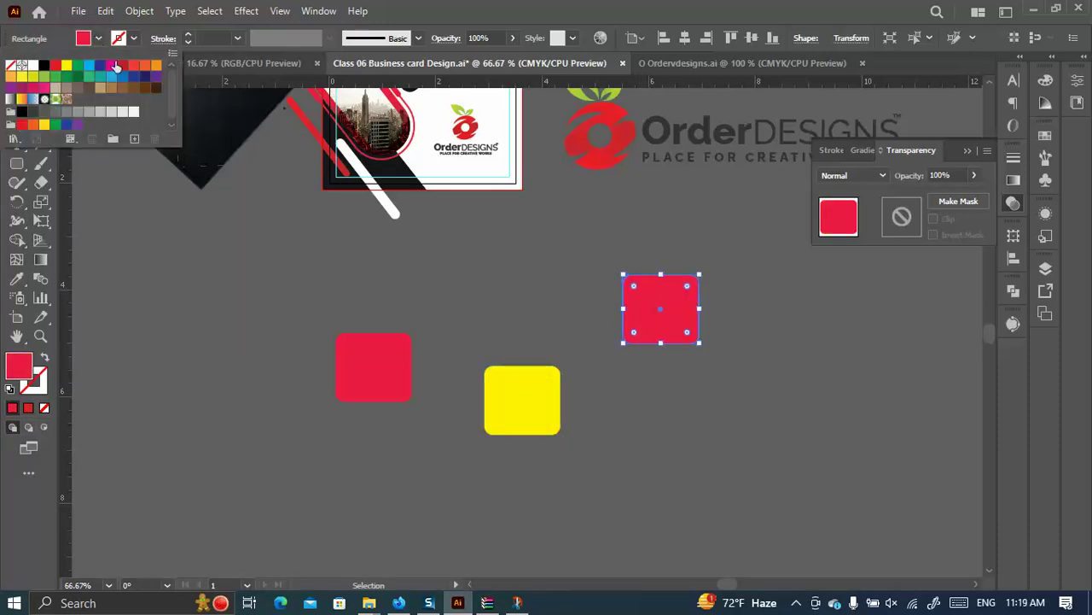
click(100, 65)
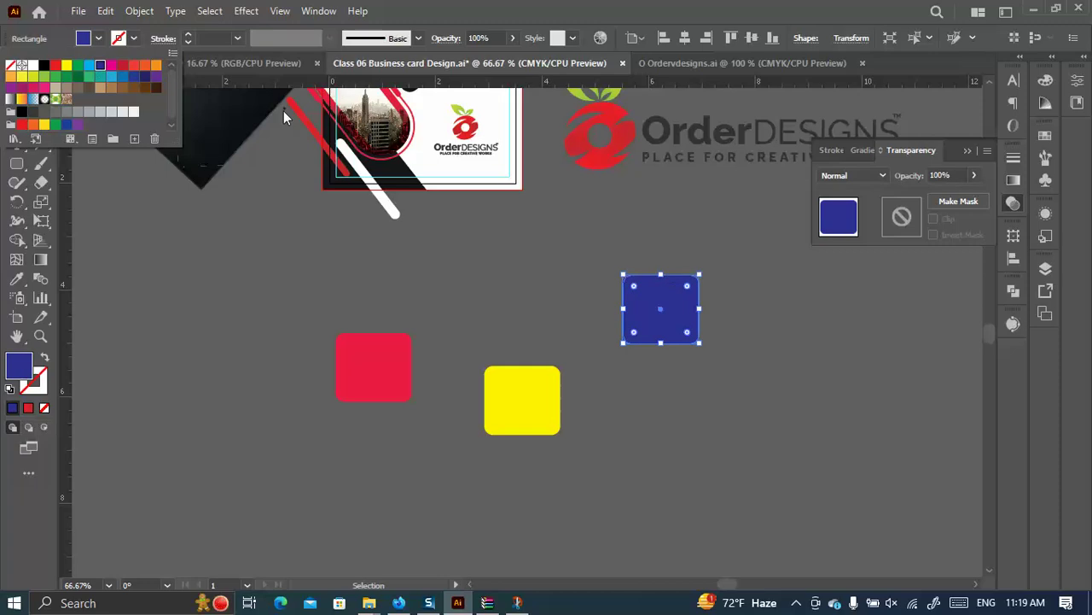
click(110, 65)
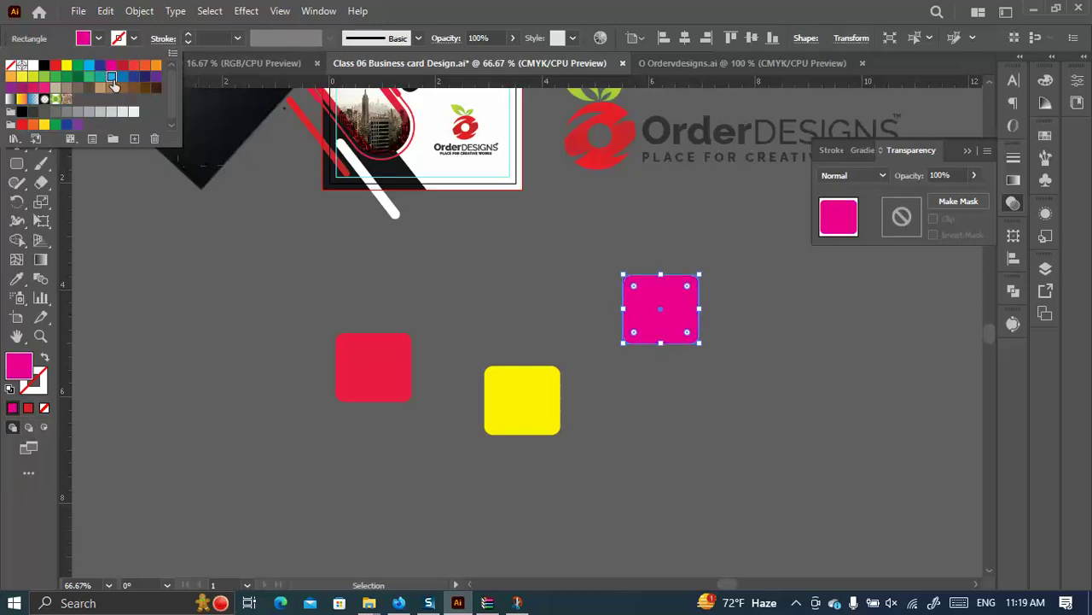
click(110, 76)
scroll(695, 371, down, 2)
drag(744, 388, 278, 186)
scroll(561, 234, down, 2)
click(479, 190)
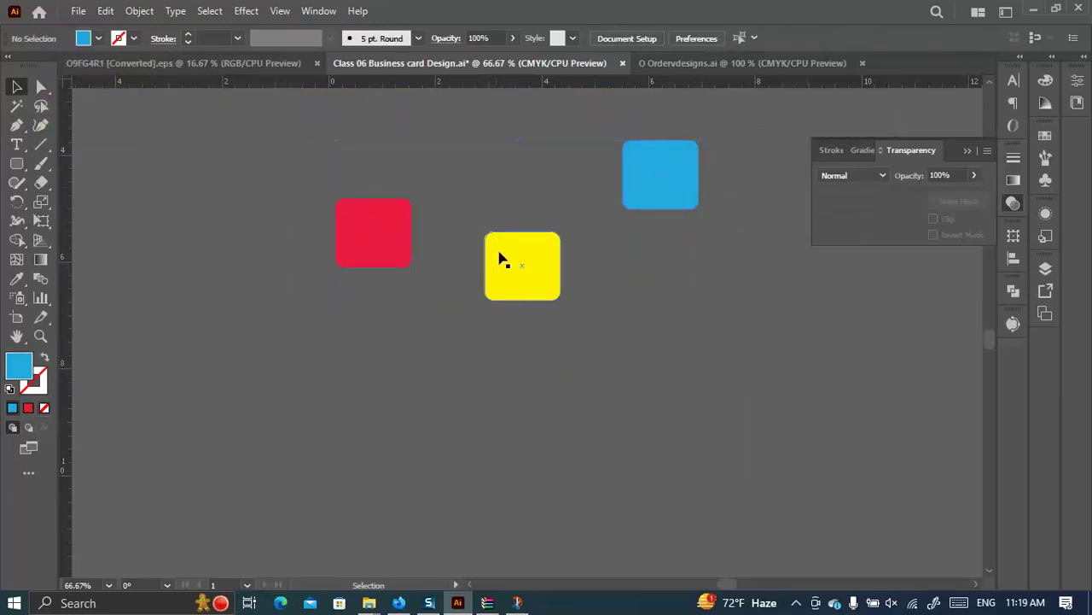
click(512, 256)
Set the yellow square to 60% opacity and Alt-drag a copy of the three squares down-left.
drag(485, 37, 453, 40)
text(60)
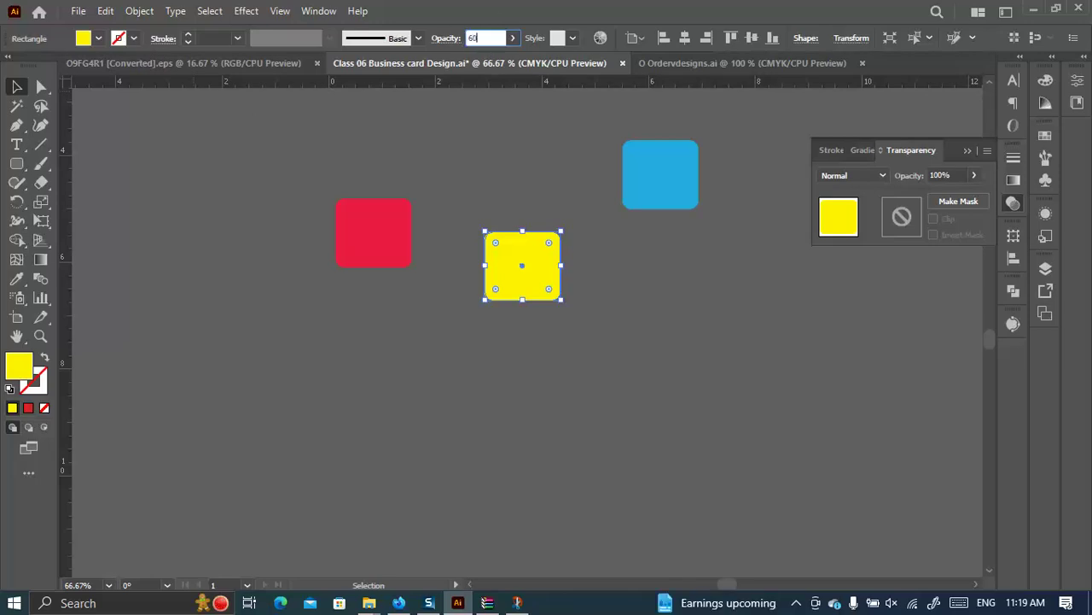
key(Return)
drag(744, 373, 336, 182)
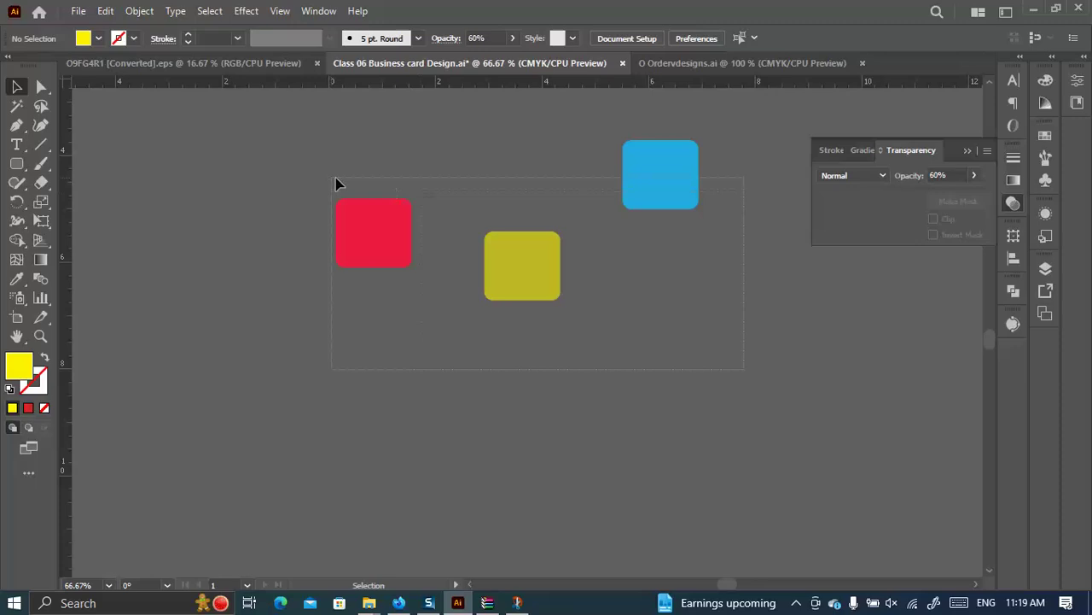
drag(375, 222, 375, 166)
drag(636, 148, 618, 276)
click(585, 349)
Set the lower red copy to 60% opacity.
click(363, 300)
click(486, 38)
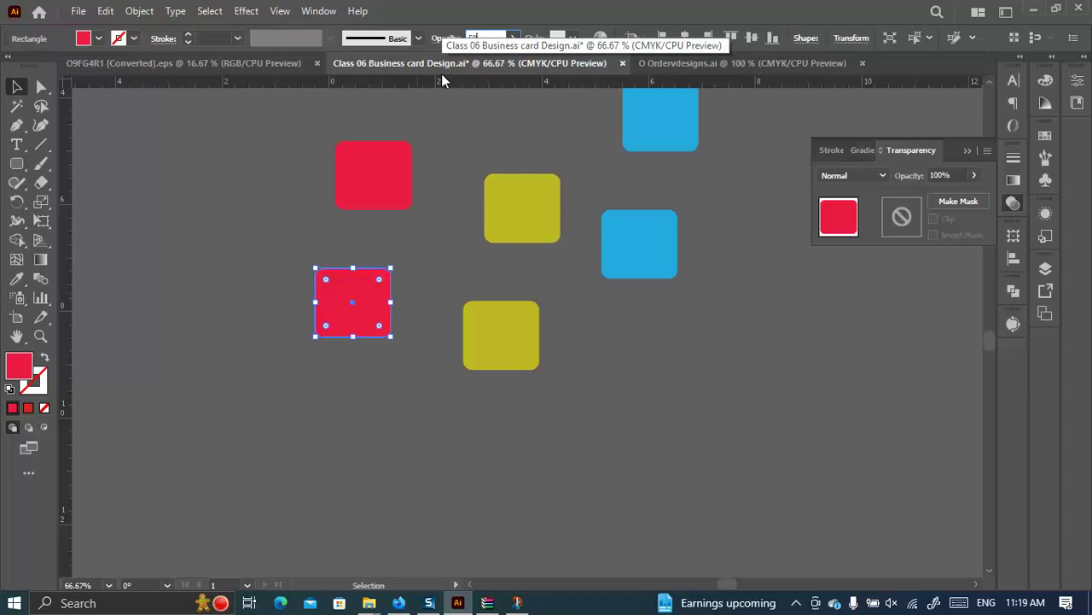
key(BackSpace)
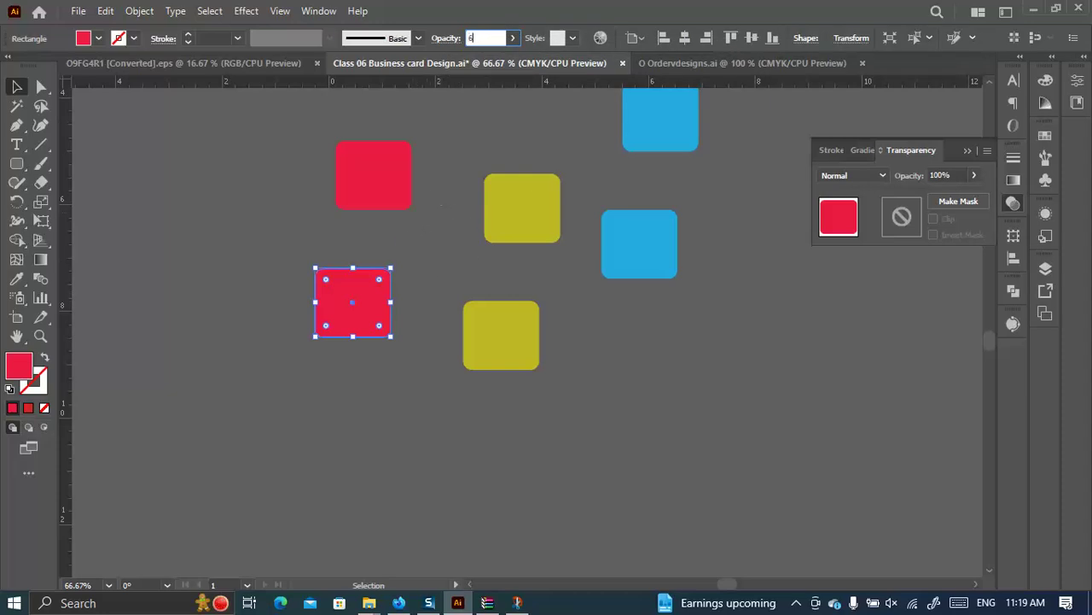
text(60)
key(Return)
click(668, 387)
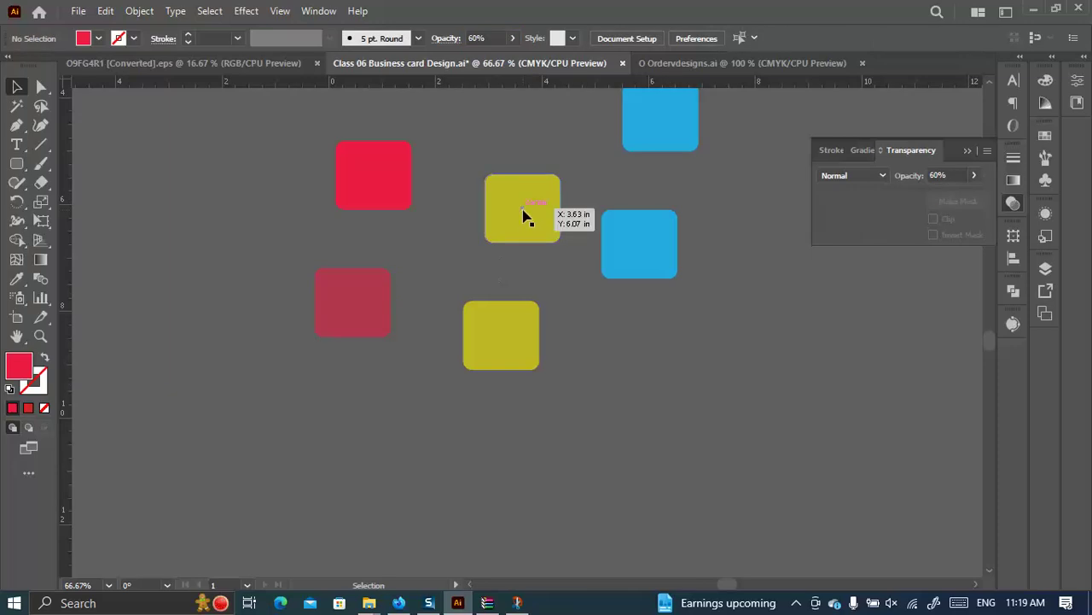
Alt-drag all six squares down and right to make twelve squares.
scroll(683, 381, up, 3)
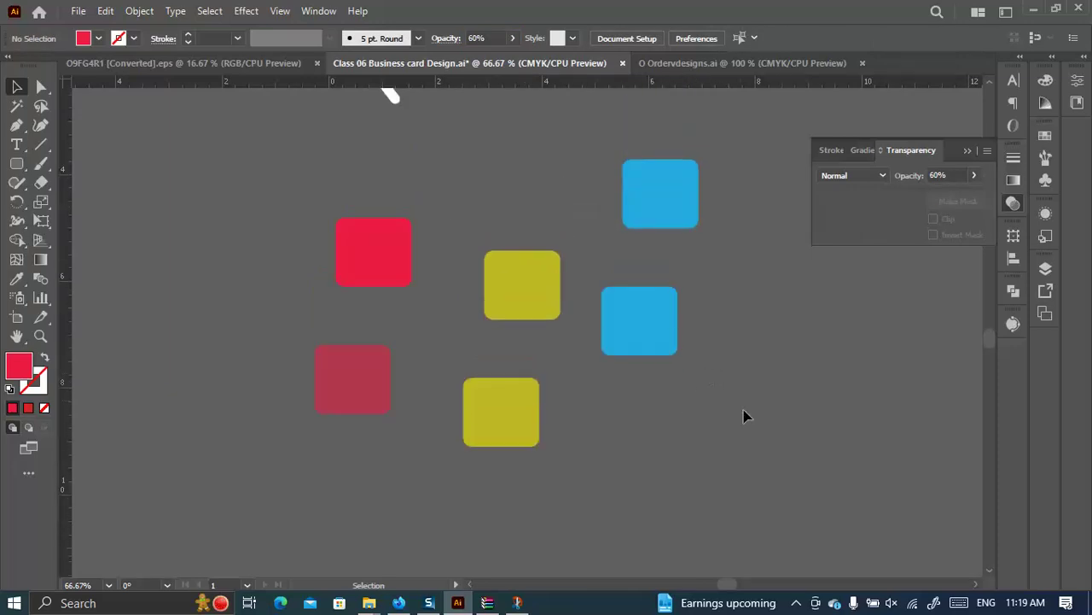
drag(719, 464, 332, 225)
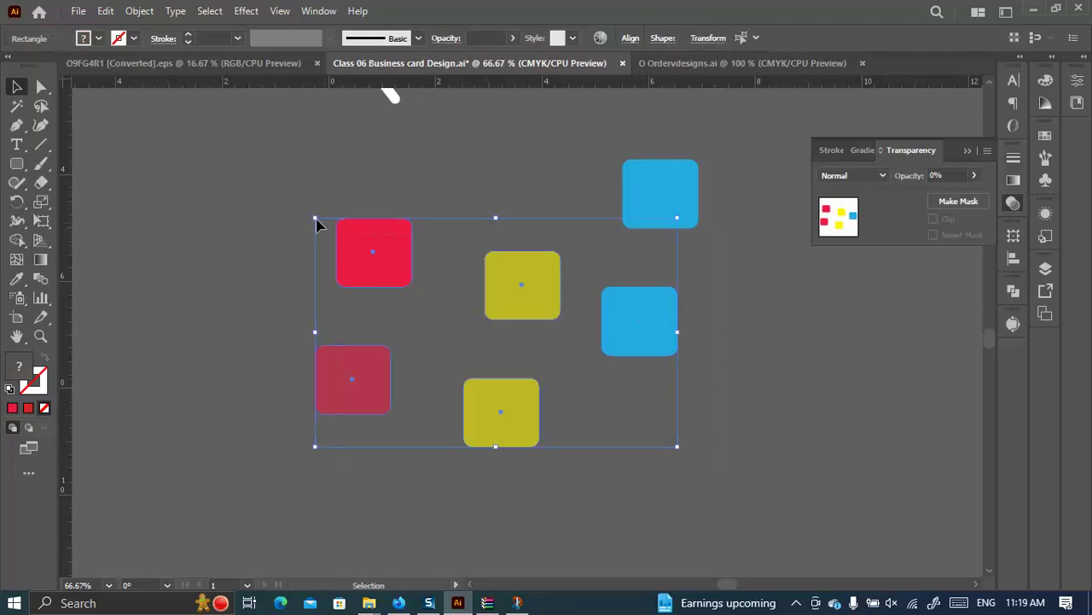
drag(736, 461, 292, 207)
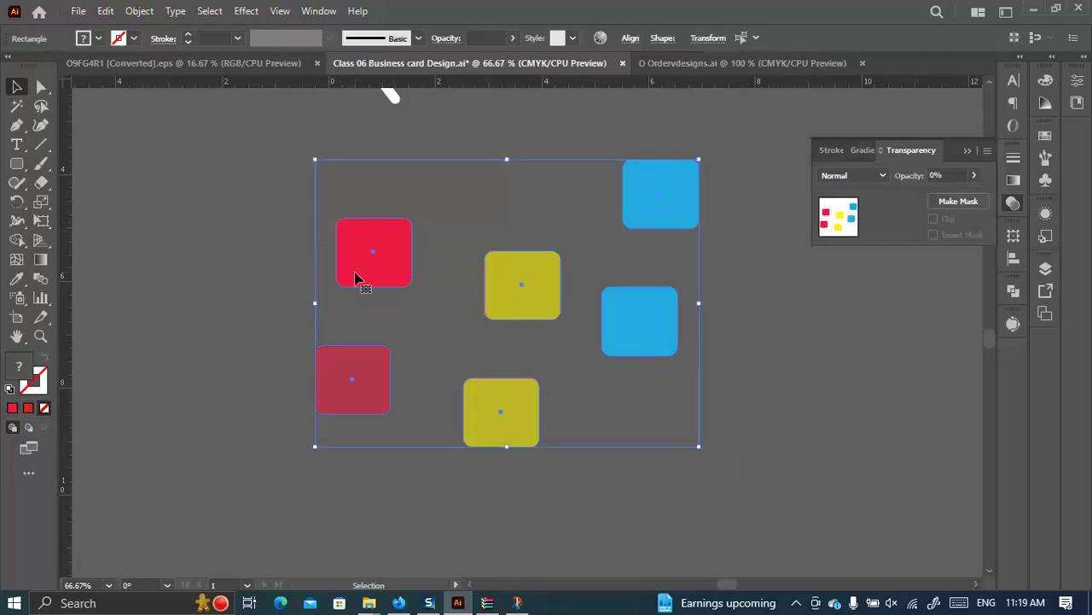
drag(512, 420, 766, 589)
scroll(356, 329, down, 2)
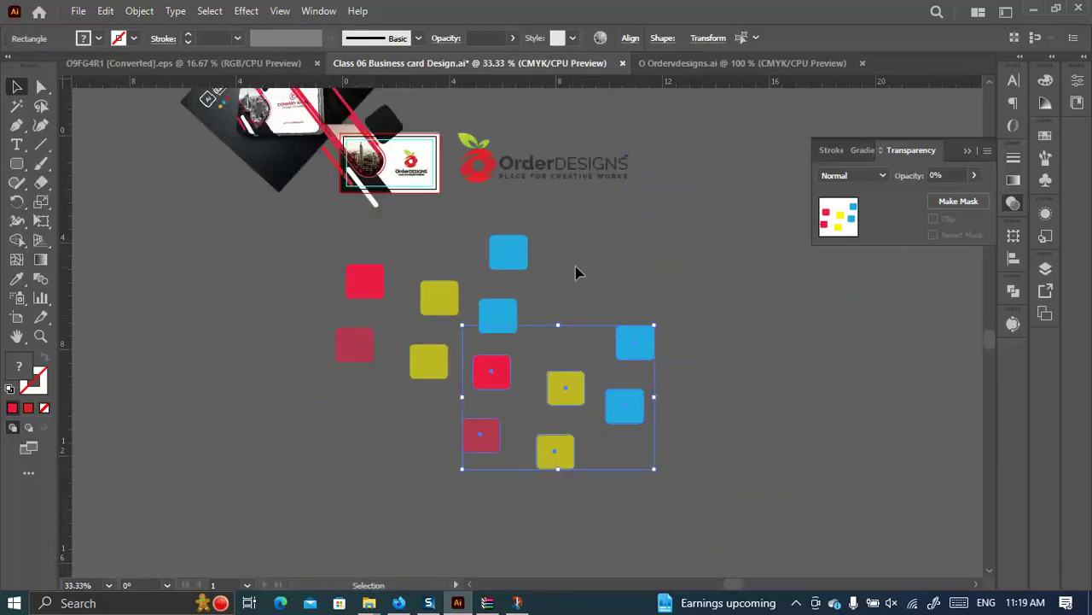
click(556, 273)
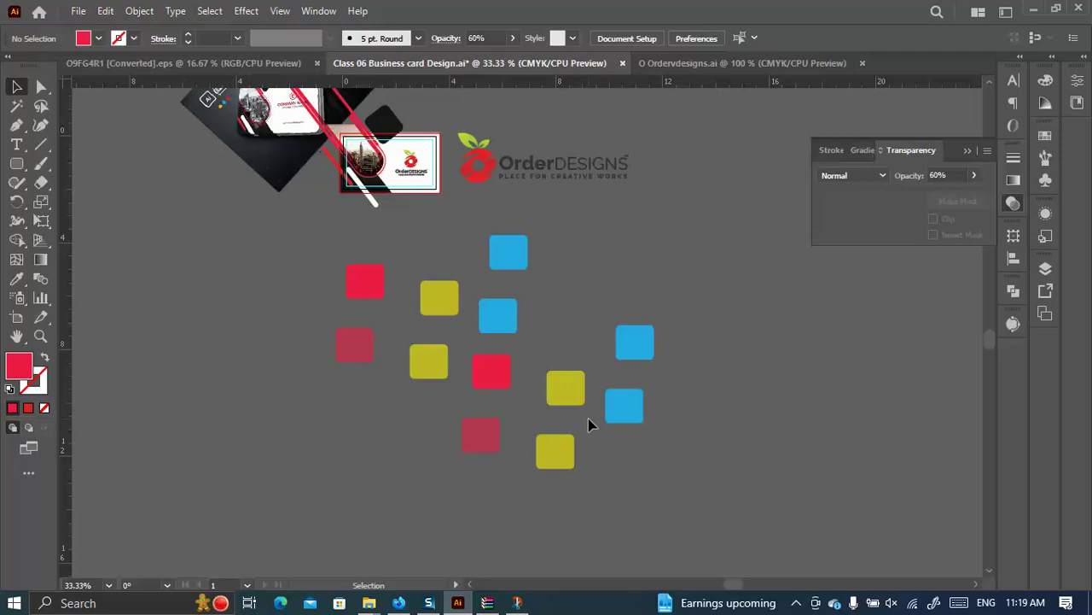
click(16, 106)
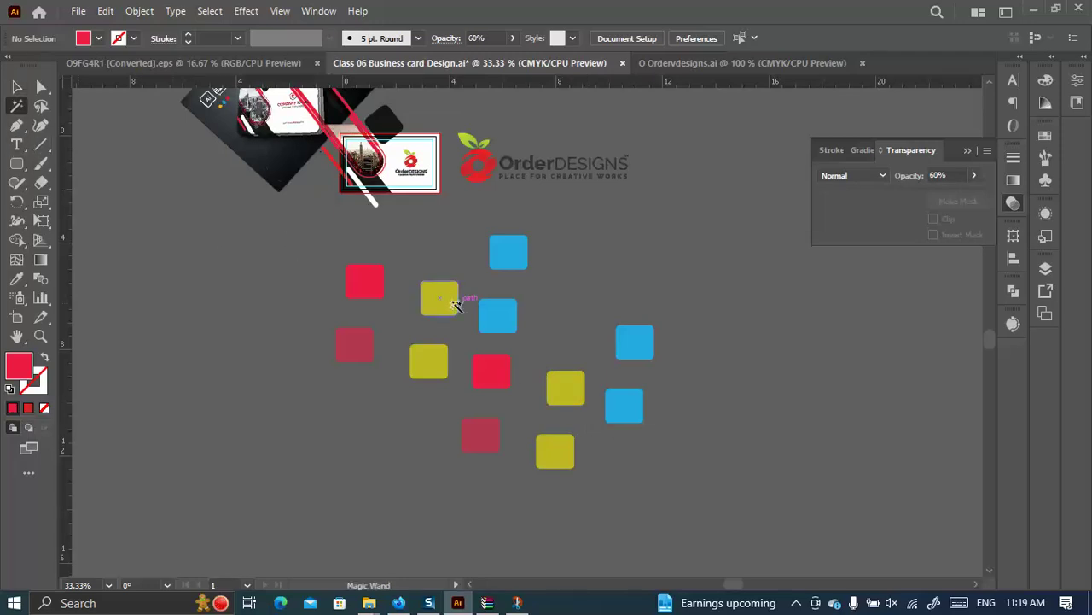
Select the four cyan squares with the Magic Wand and fill them orange.
click(441, 296)
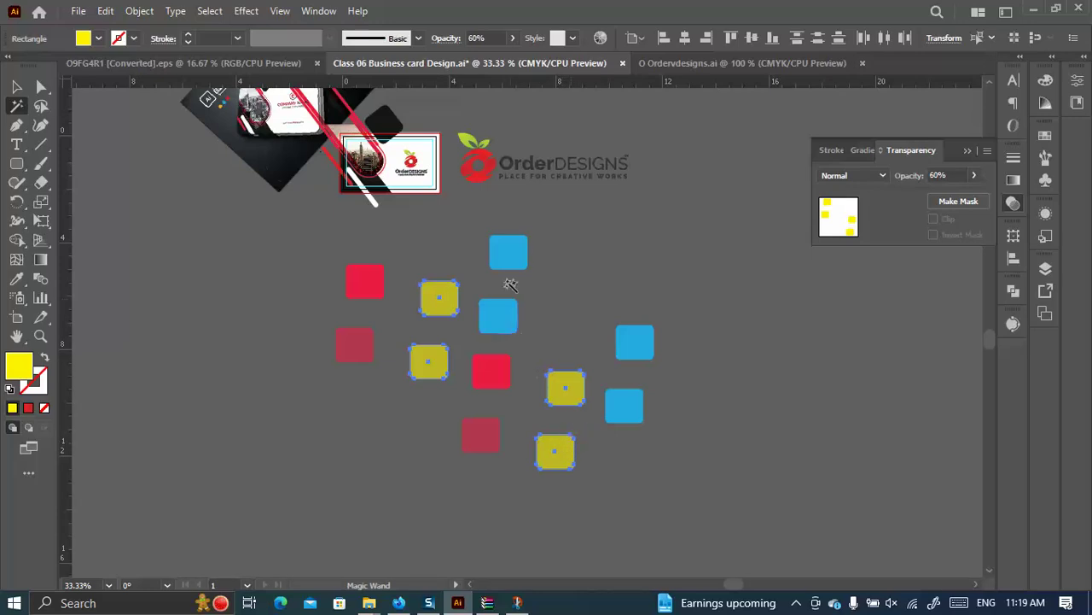
click(508, 251)
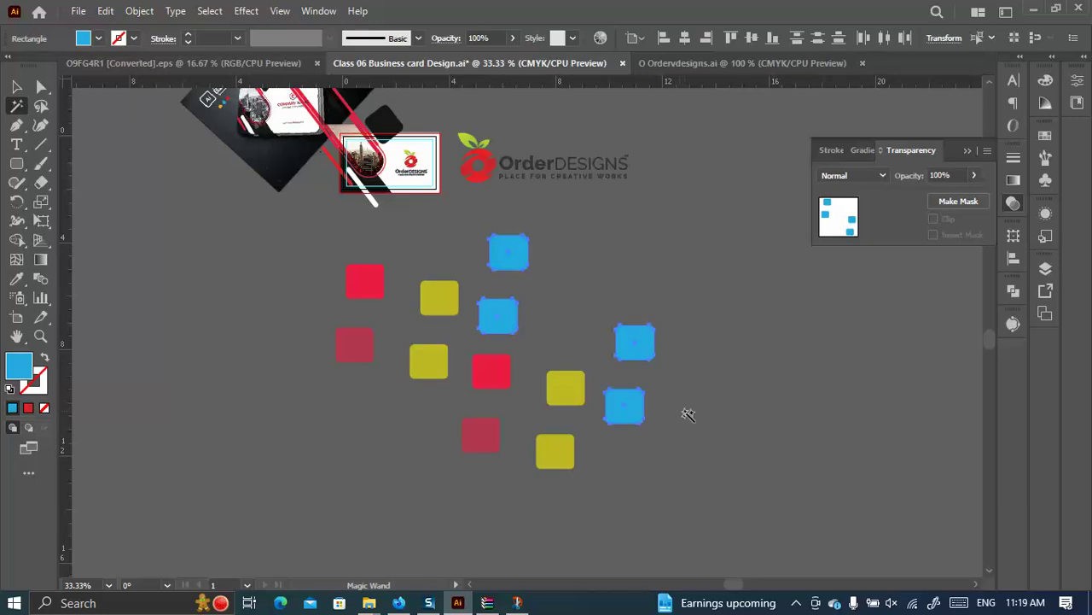
click(99, 38)
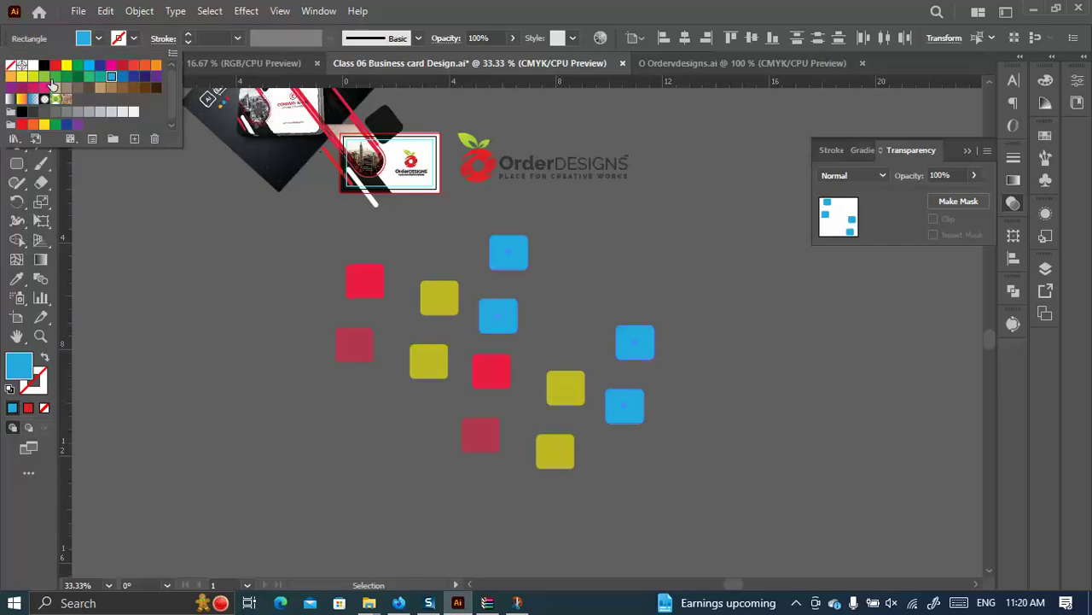
click(23, 78)
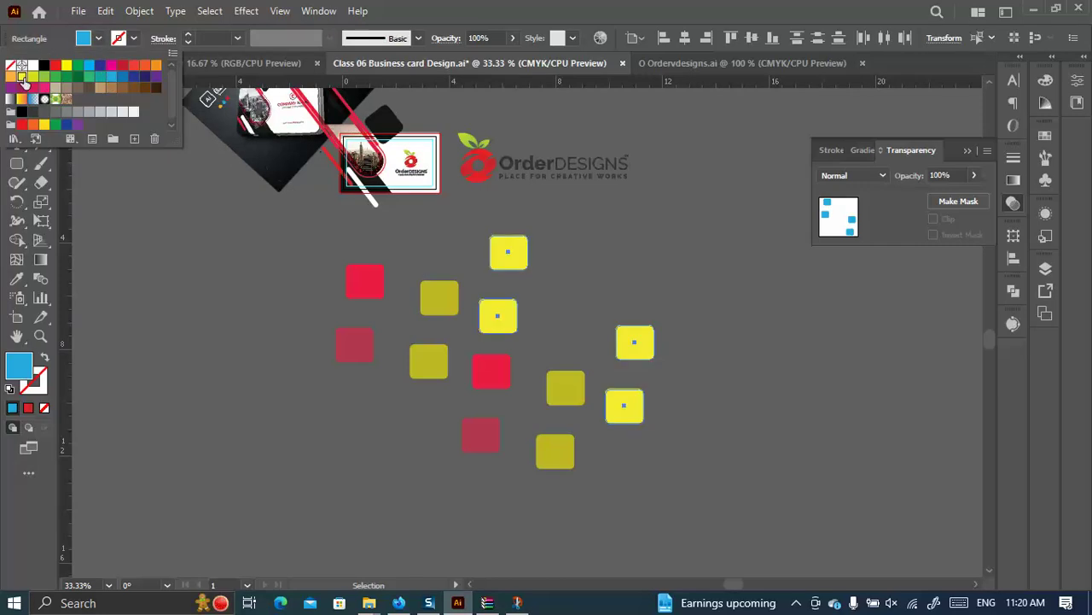
click(156, 67)
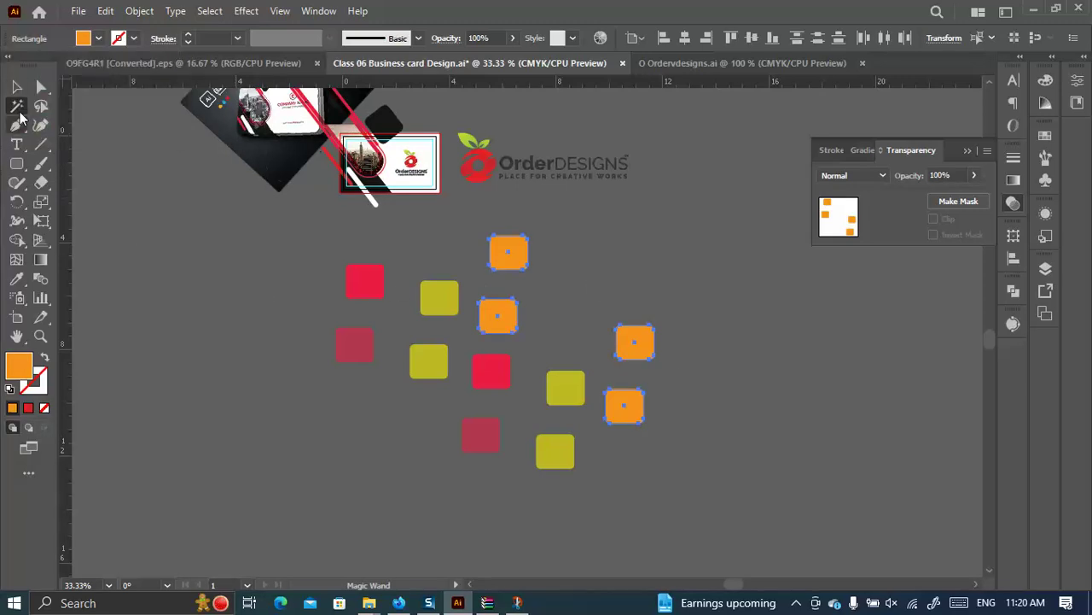
click(16, 87)
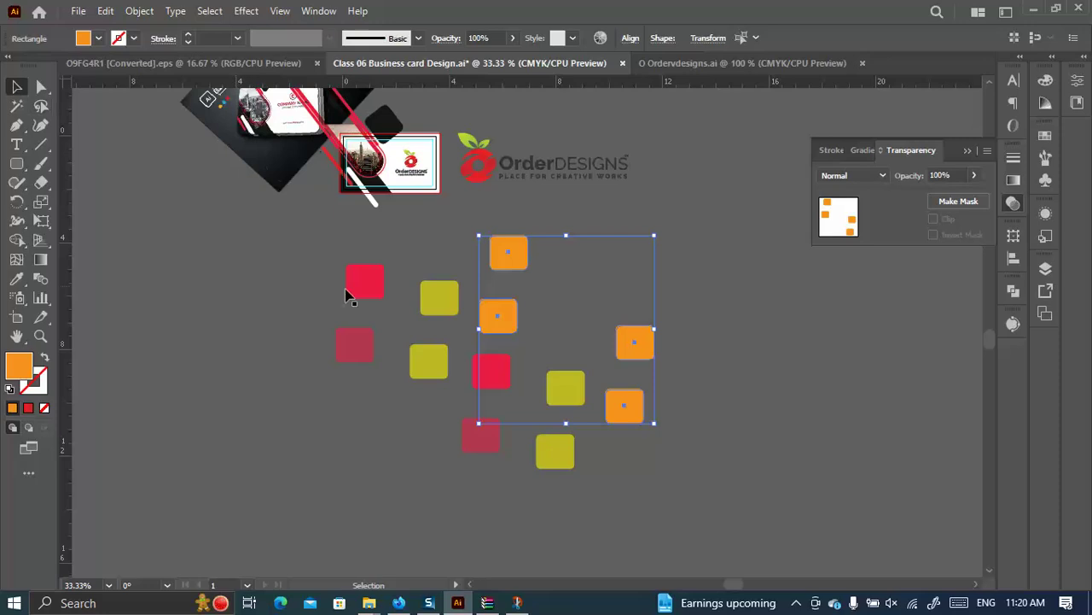
click(371, 356)
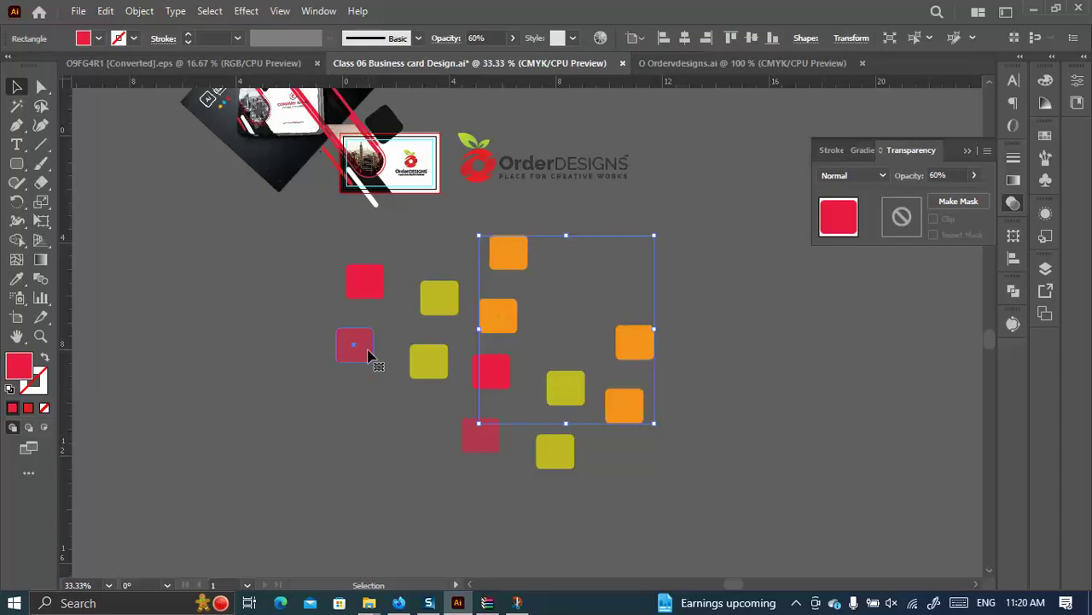
click(441, 303)
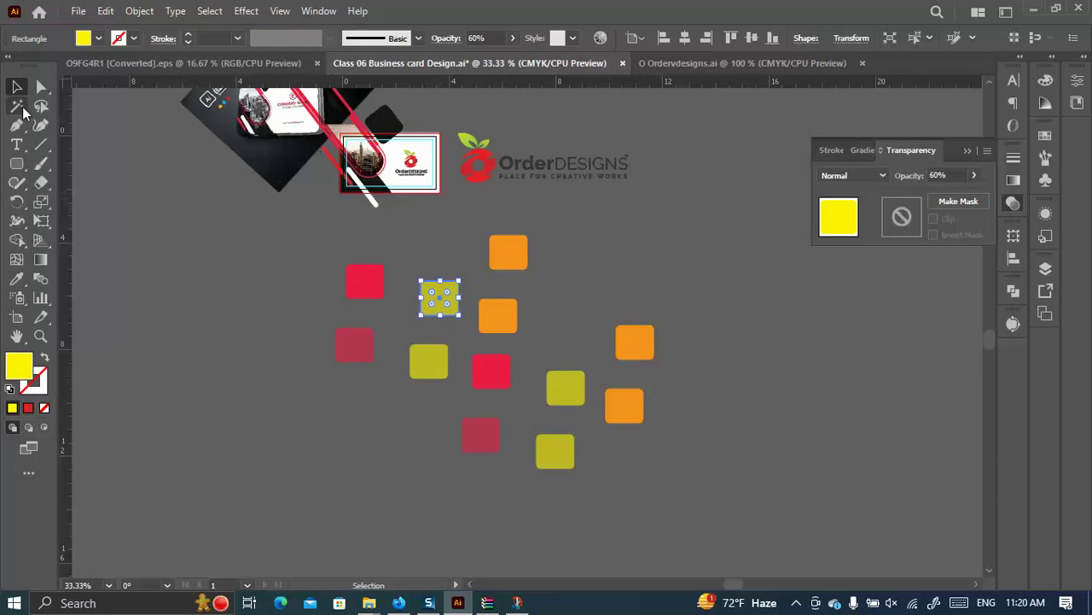
Set the Magic Wand to match by Opacity instead of Fill Color.
double_click(17, 107)
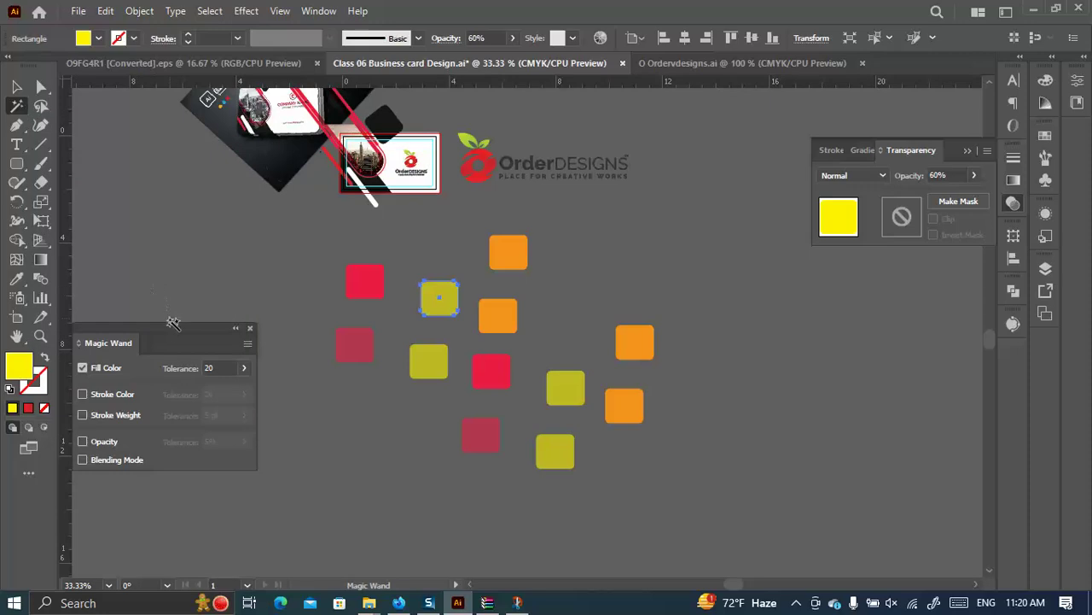
click(174, 295)
drag(174, 325, 198, 236)
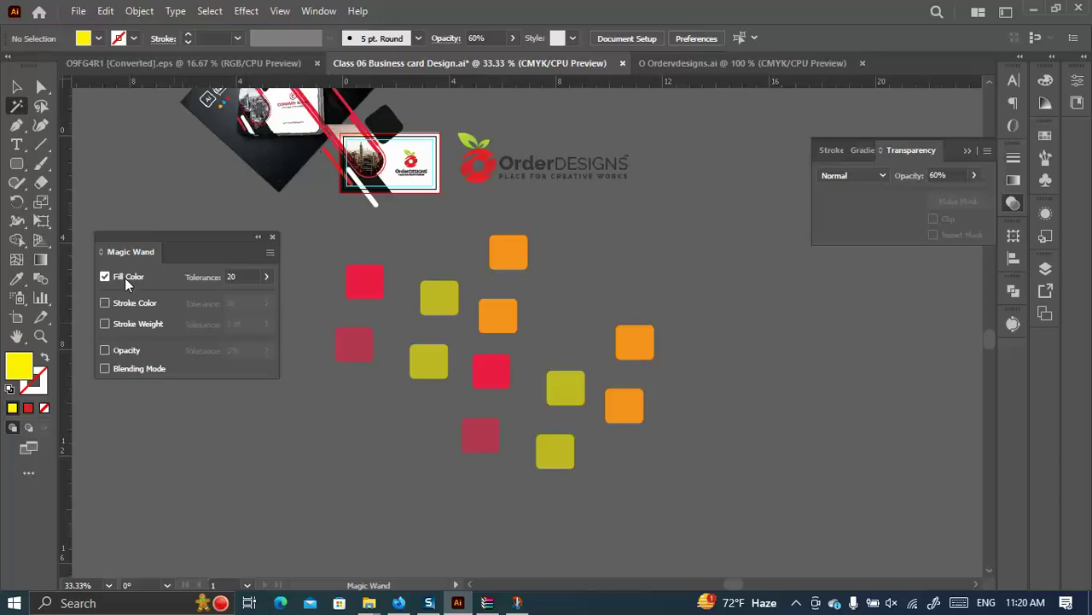
click(103, 275)
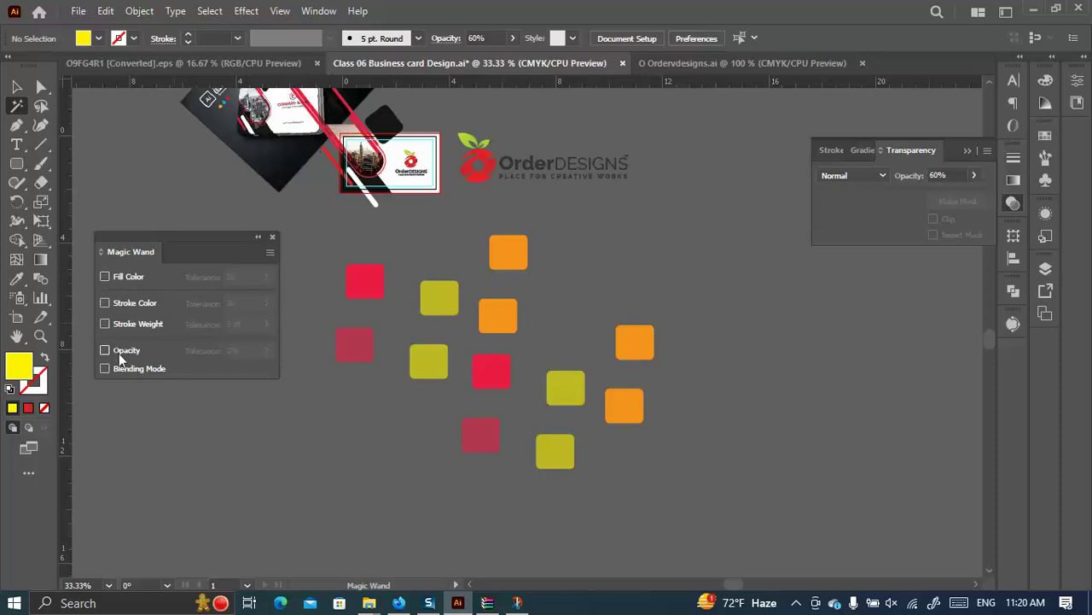
click(105, 350)
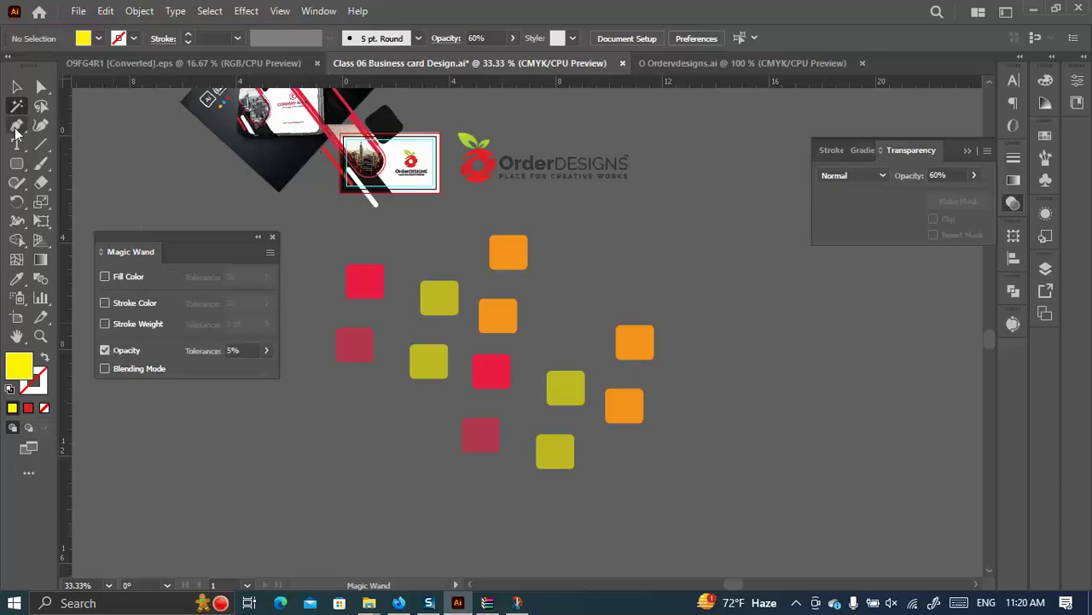
Raise all 60%-opacity squares to 100%, restore Fill Color matching, and select all twelve squares.
click(439, 295)
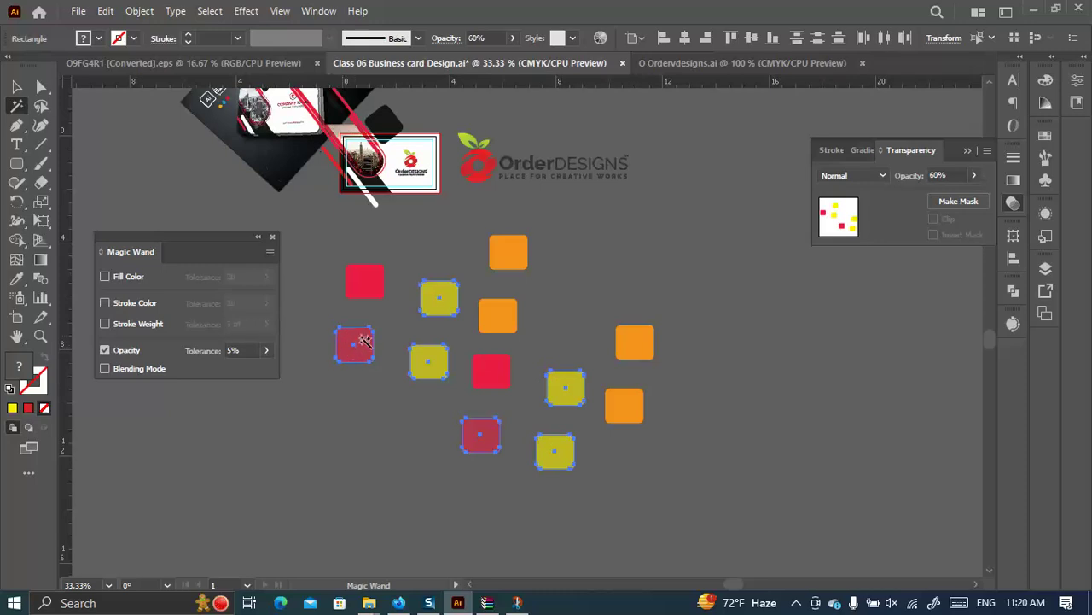
click(512, 37)
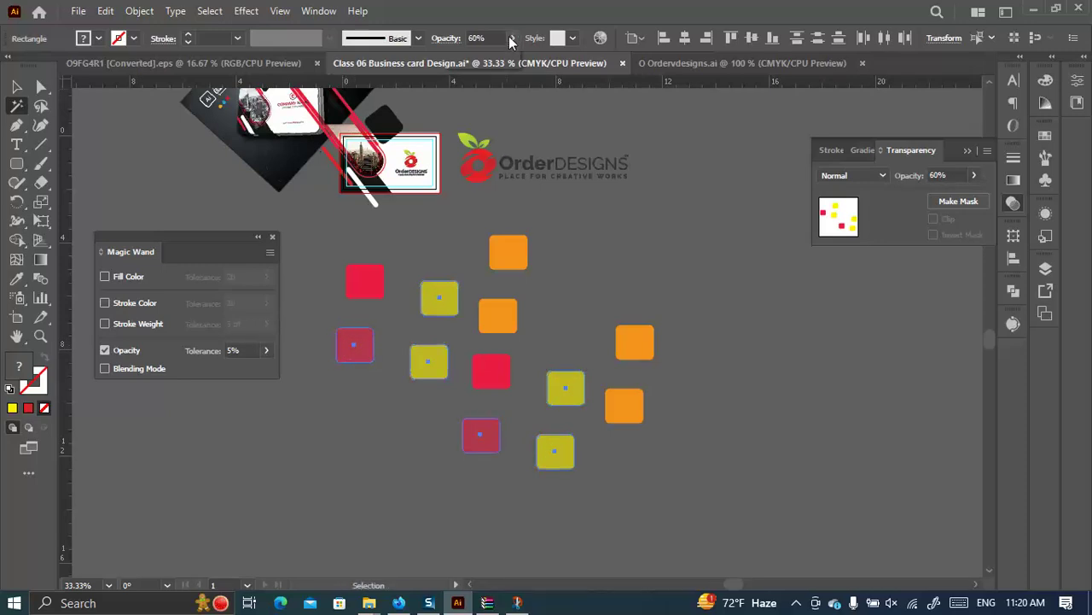
drag(488, 60, 512, 58)
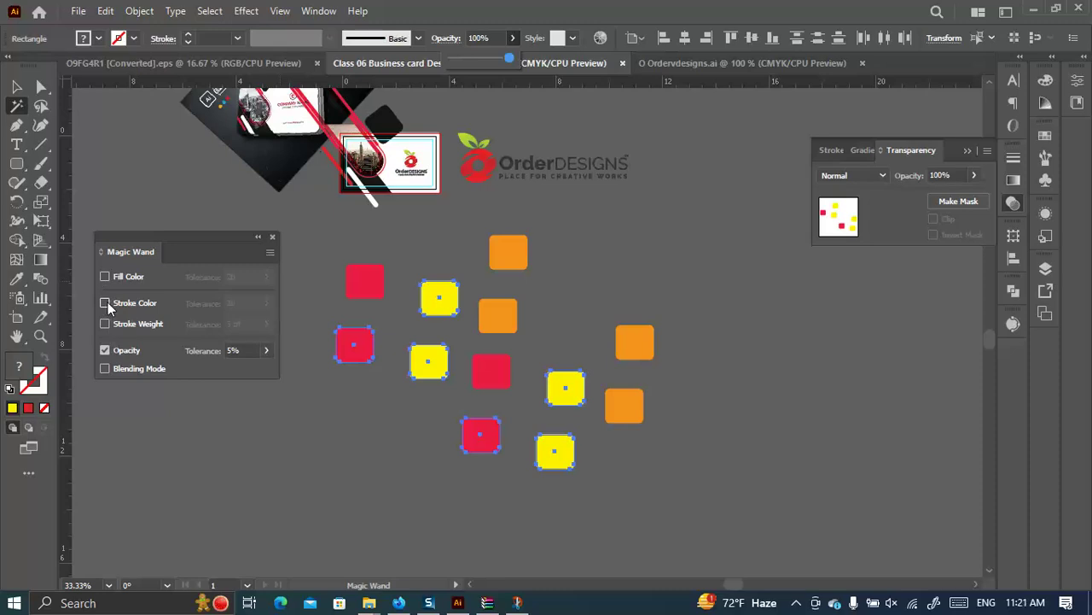
click(104, 277)
click(104, 350)
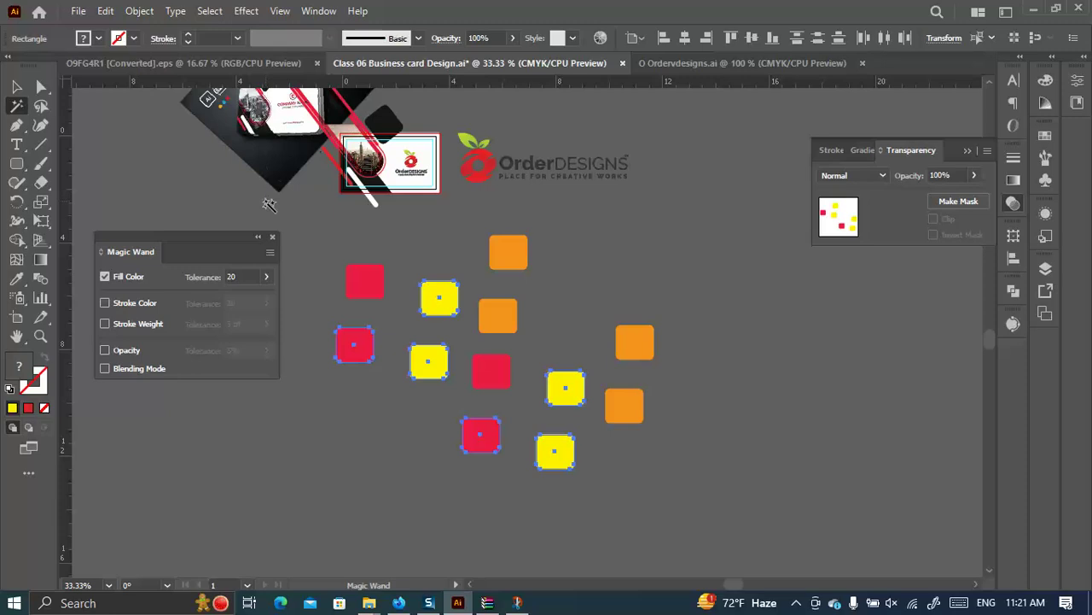
click(16, 86)
drag(341, 242, 734, 478)
Delete the coloured squares and zoom to 100% on the card.
key(Delete)
click(272, 236)
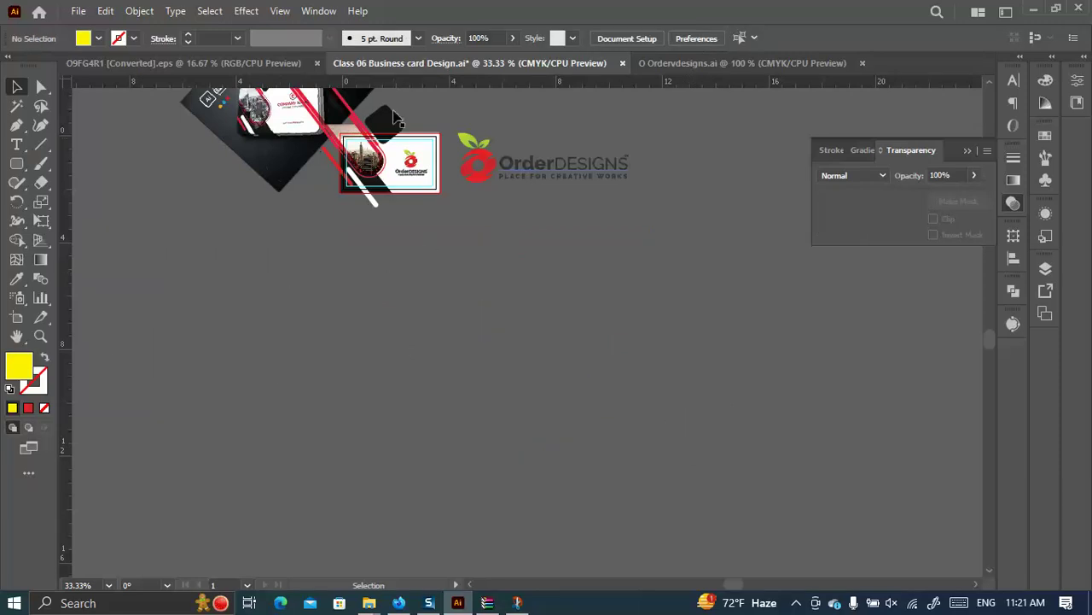
key(ctrl+1)
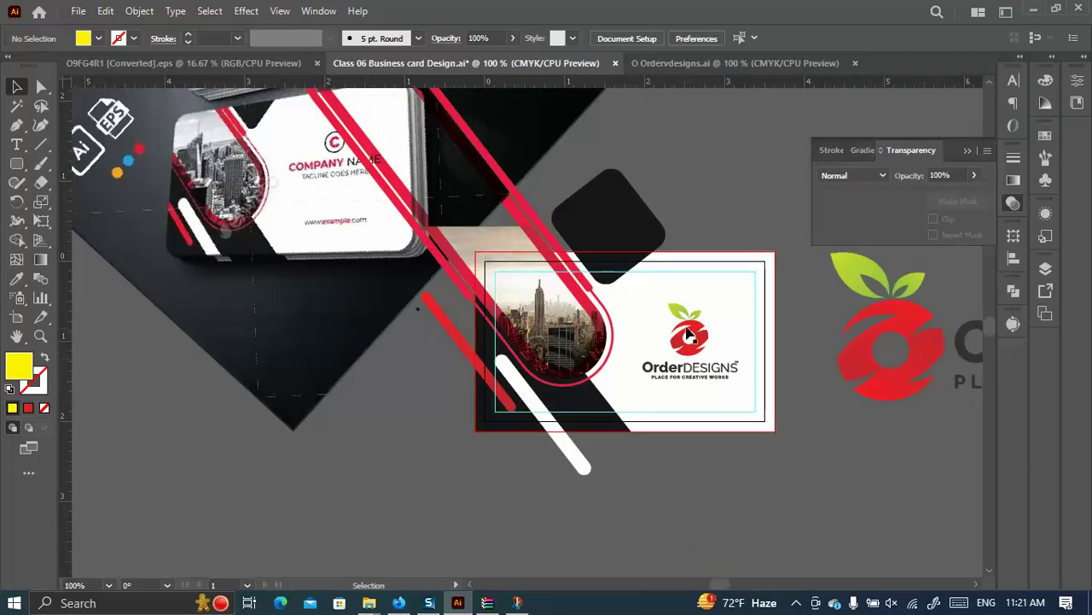
Move the card's old logo off the card and duplicate the large OrderDESIGNS logo at card size.
click(693, 339)
drag(692, 382, 691, 349)
scroll(769, 285, down, 2)
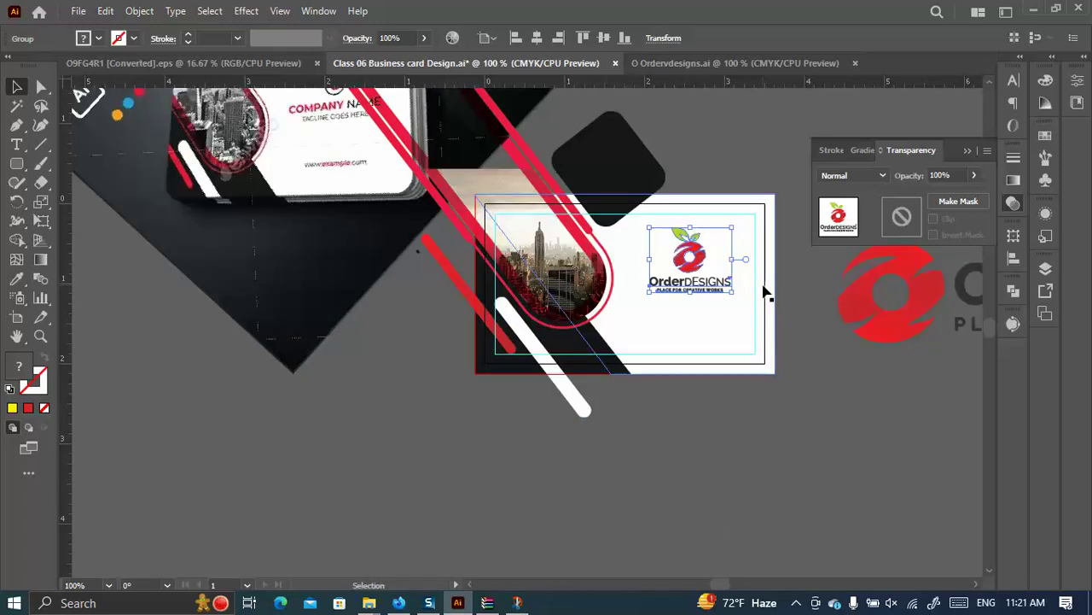
key(Delete)
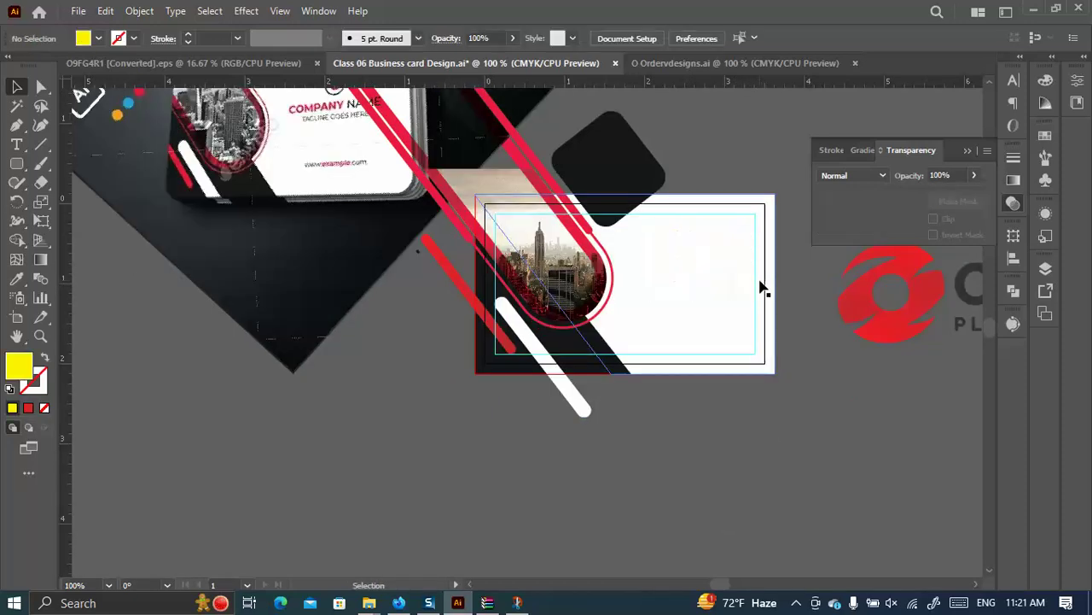
key(ctrl+z)
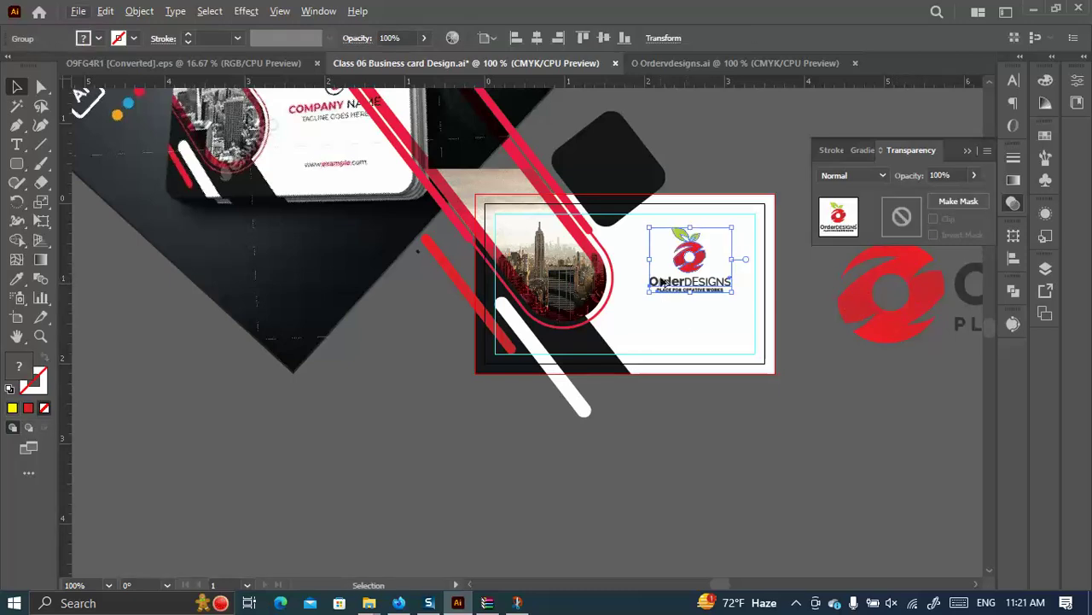
key(ctrl+minus)
key(ctrl+minus)
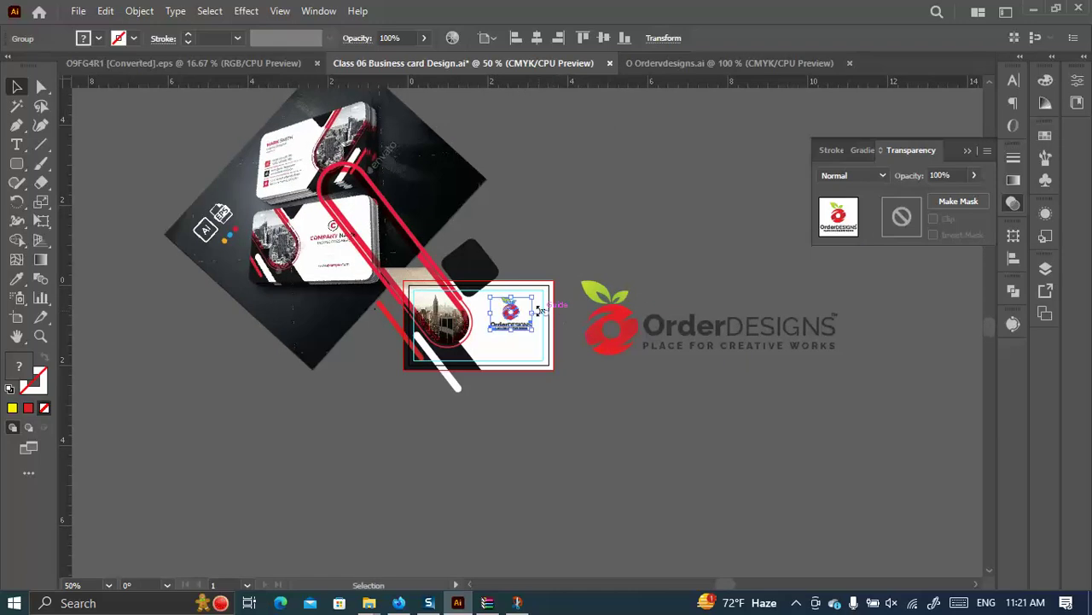
drag(511, 313, 648, 222)
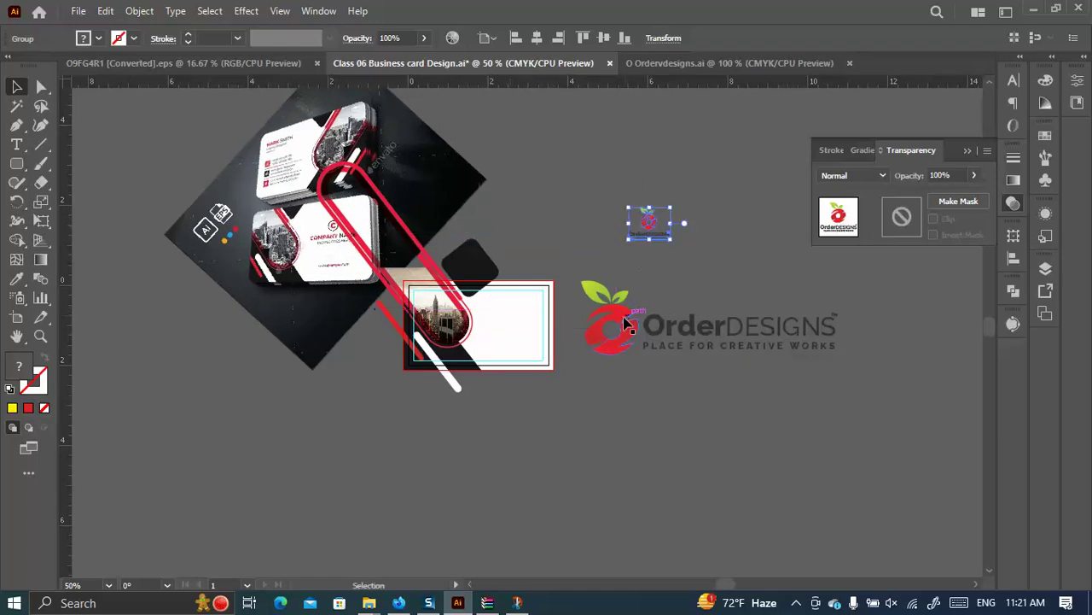
drag(629, 317, 548, 409)
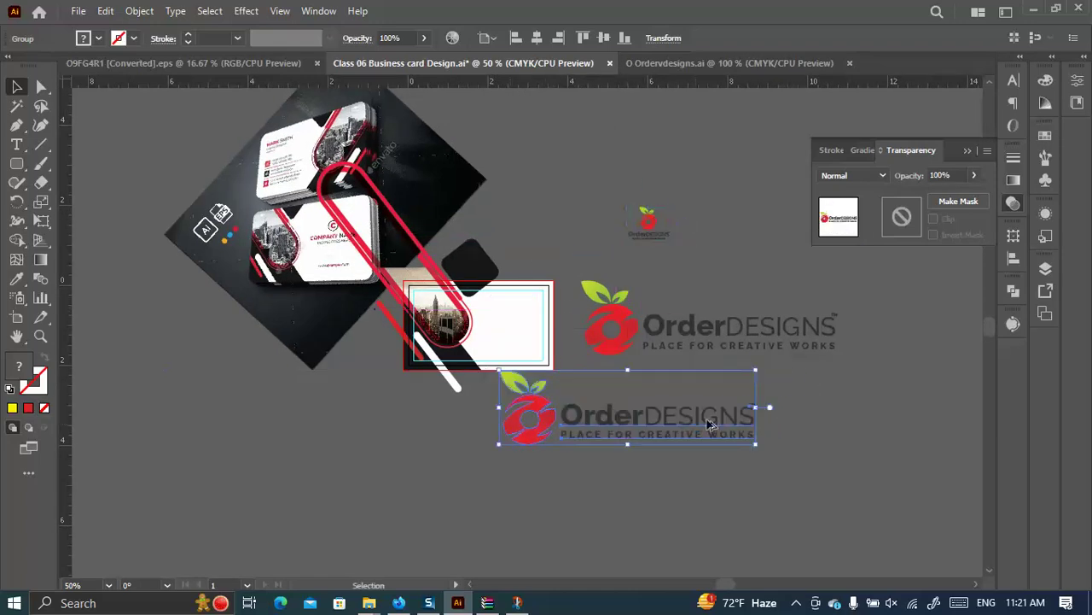
drag(751, 410, 511, 314)
At 200% zoom, shrink the logo slightly and nudge it into place on the card.
key(ctrl+plus)
key(ctrl+plus)
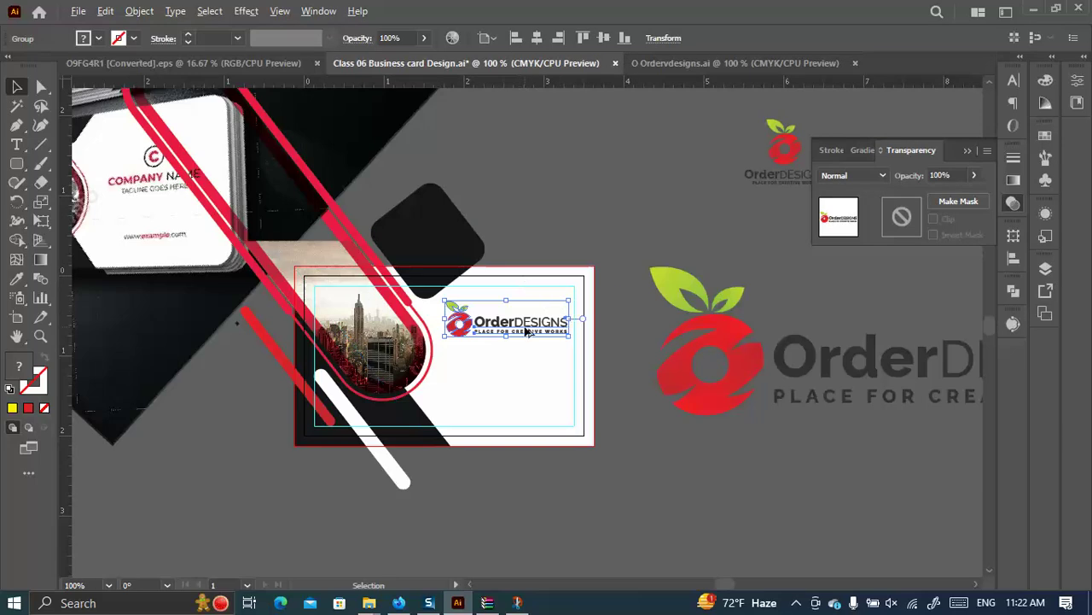
key(ctrl+plus)
key(ctrl+plus)
drag(613, 308, 589, 308)
drag(414, 317, 419, 318)
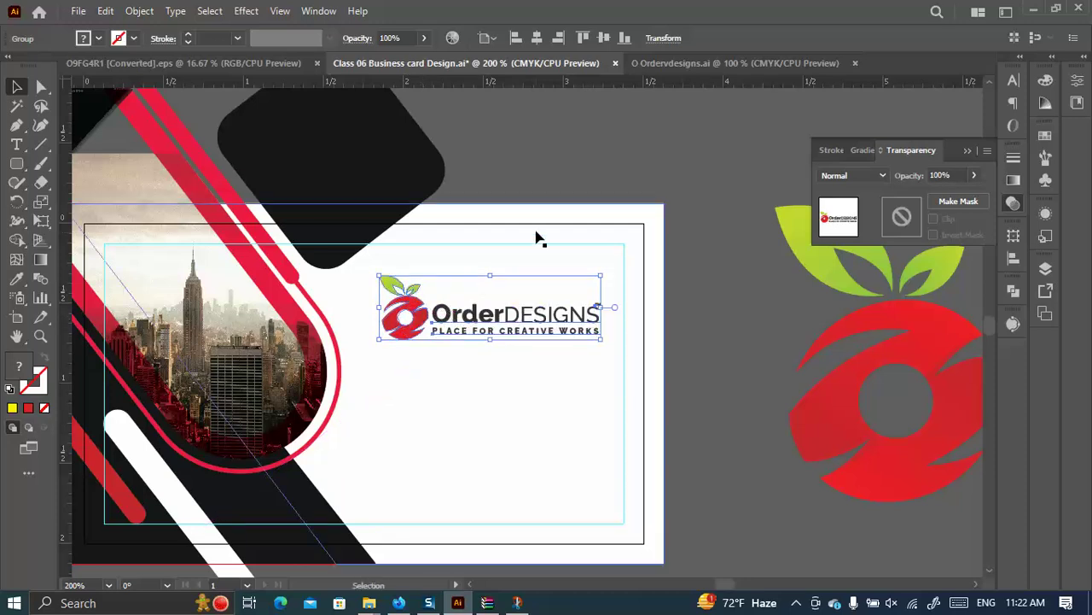
scroll(597, 189, down, 3)
click(688, 213)
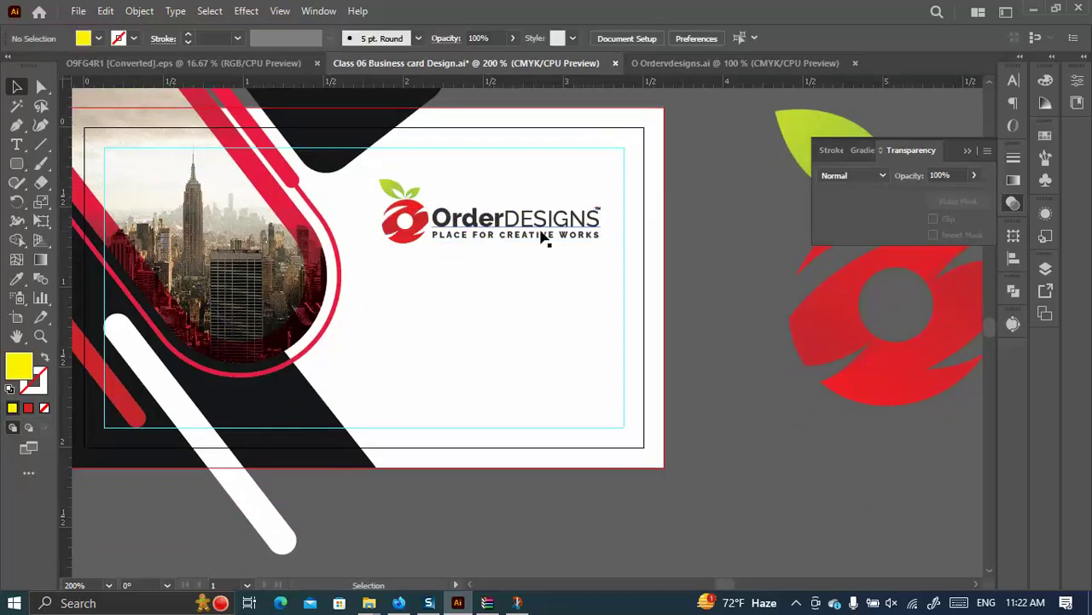
Fine-tune the logo's size and position, then return to 100% zoom.
click(398, 220)
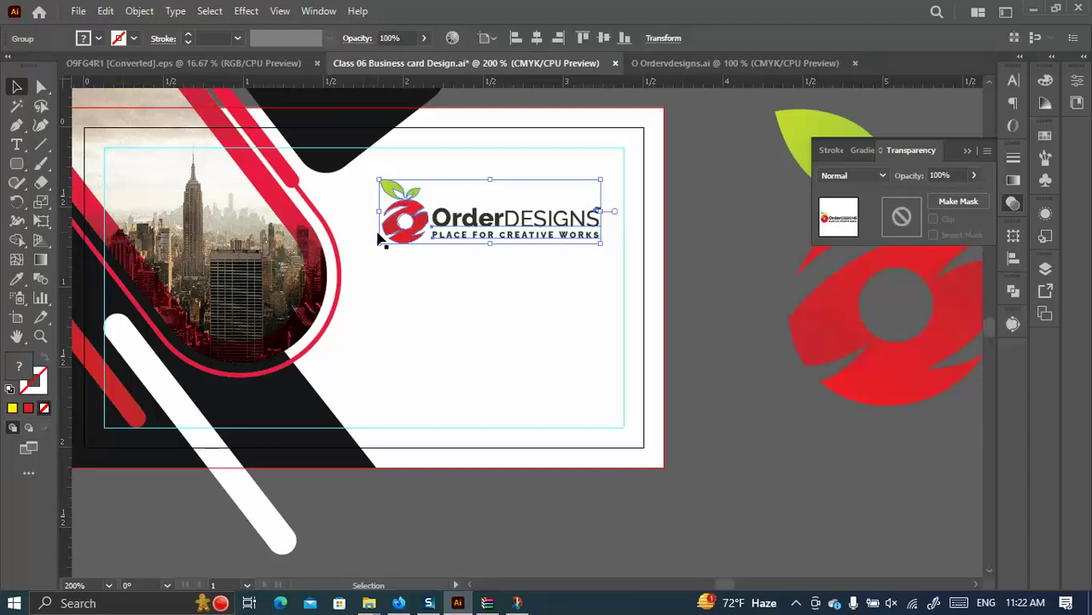
drag(382, 210, 376, 211)
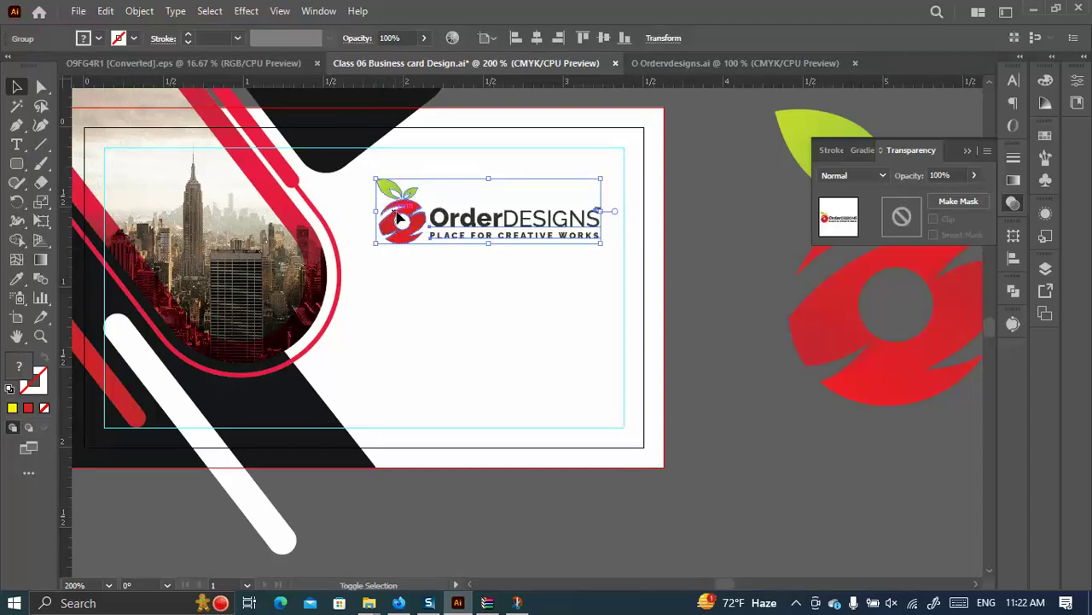
scroll(480, 202, down, 3)
scroll(520, 185, up, 2)
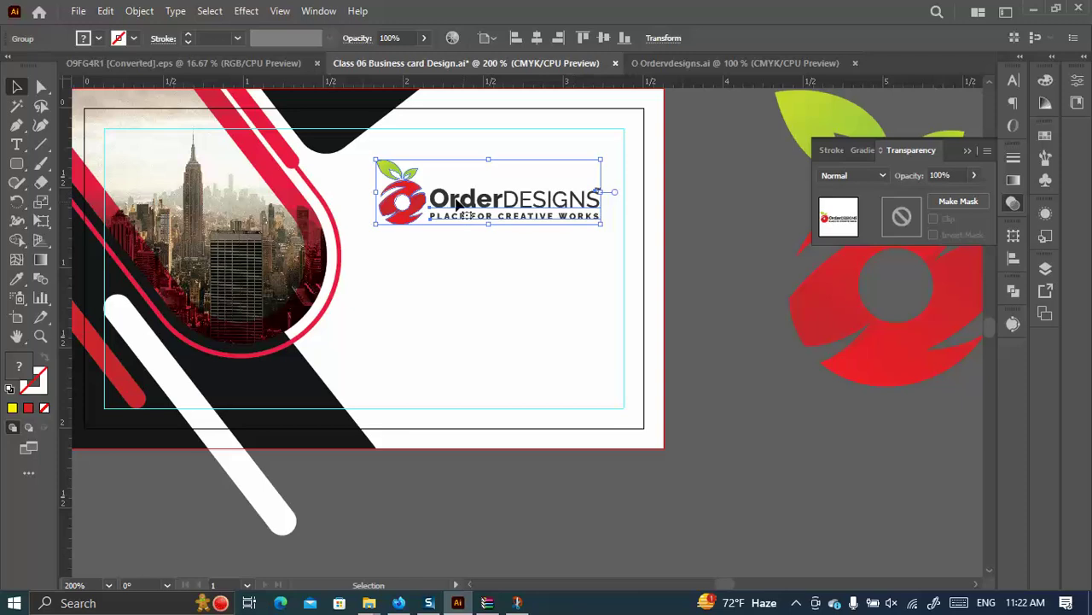
drag(420, 204, 419, 207)
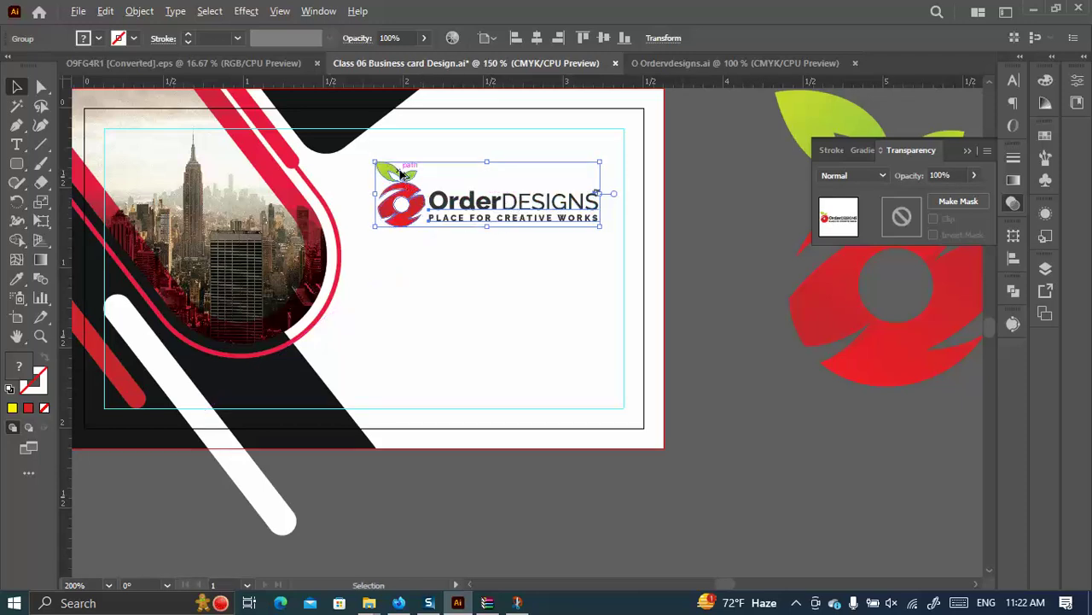
key(ctrl+1)
click(546, 242)
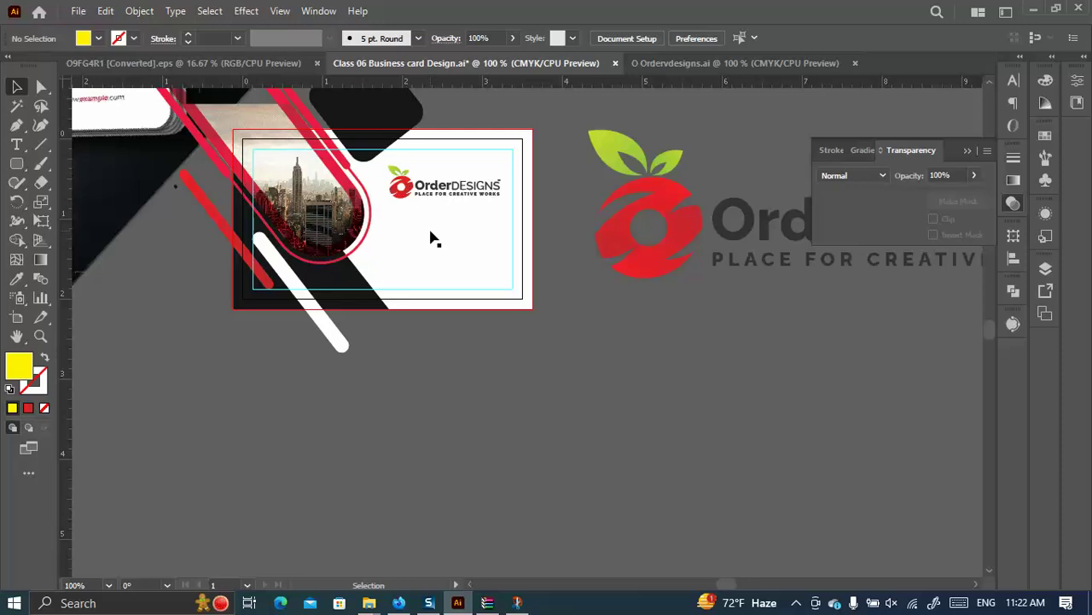
Move the old logo below the card, place the larger logo on it, then switch to Firefox.
drag(419, 195, 367, 380)
scroll(574, 250, up, 2)
scroll(574, 250, up, 2)
drag(730, 185, 468, 350)
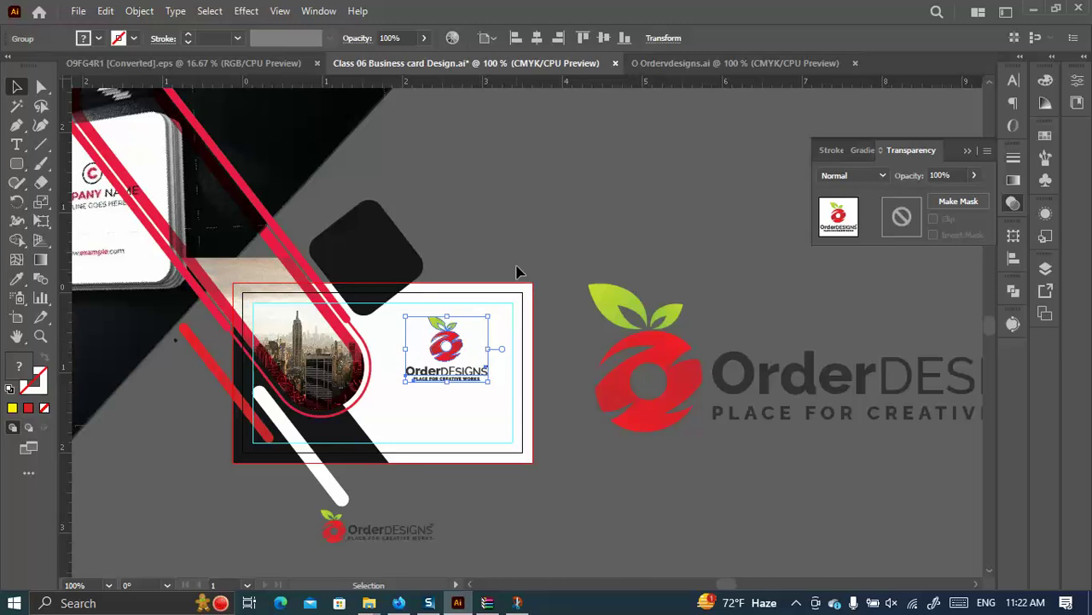
click(522, 275)
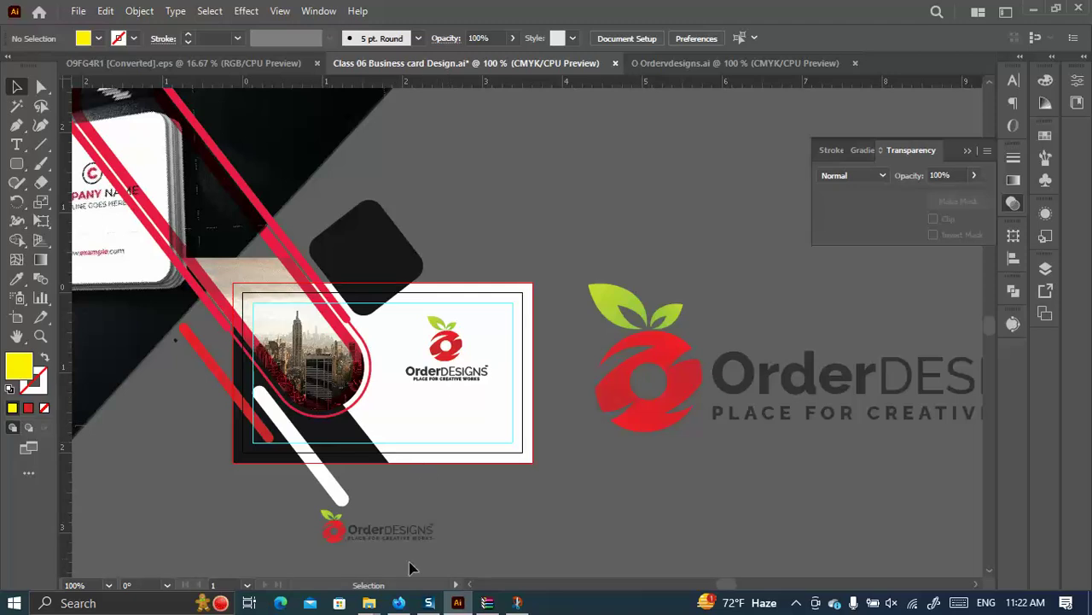
click(399, 603)
Close the iStock and Freepik tabs.
click(751, 17)
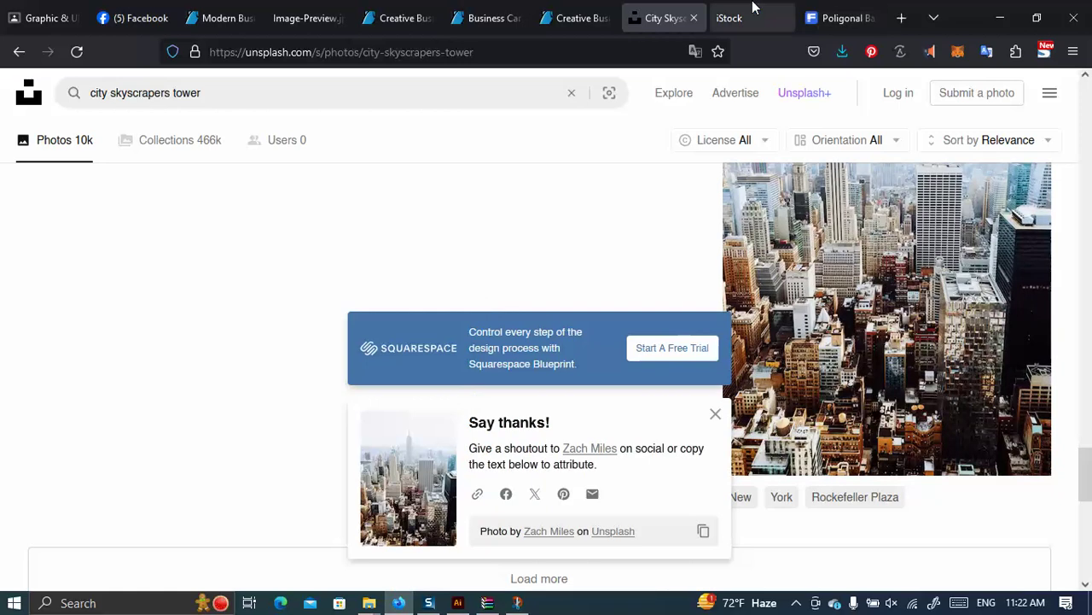
click(785, 17)
click(784, 18)
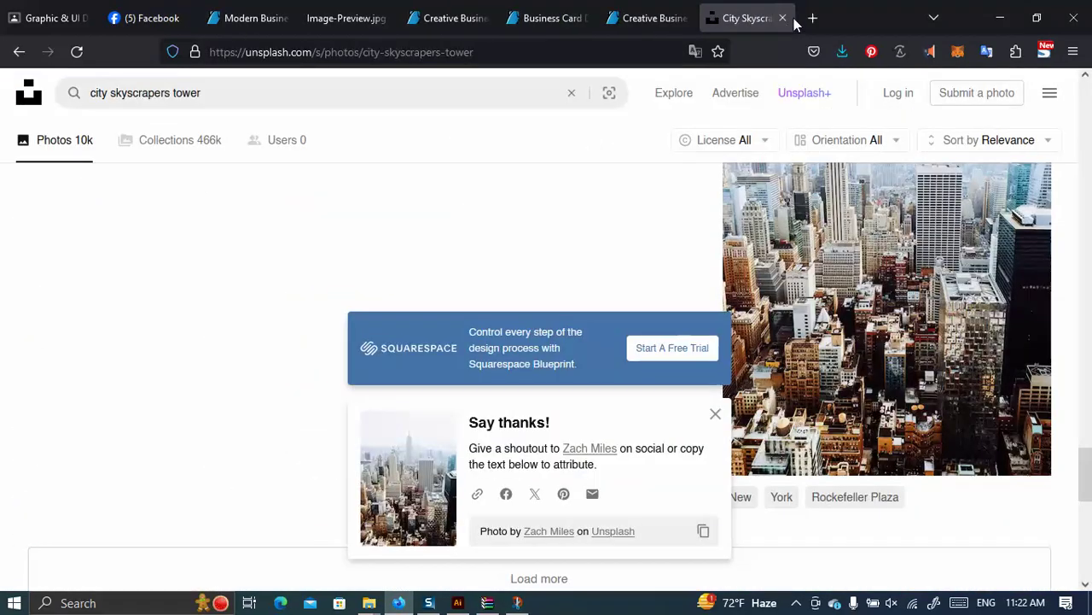
In a new tab, search 'qr code generator' and open the GOQR.me result.
click(812, 17)
click(253, 49)
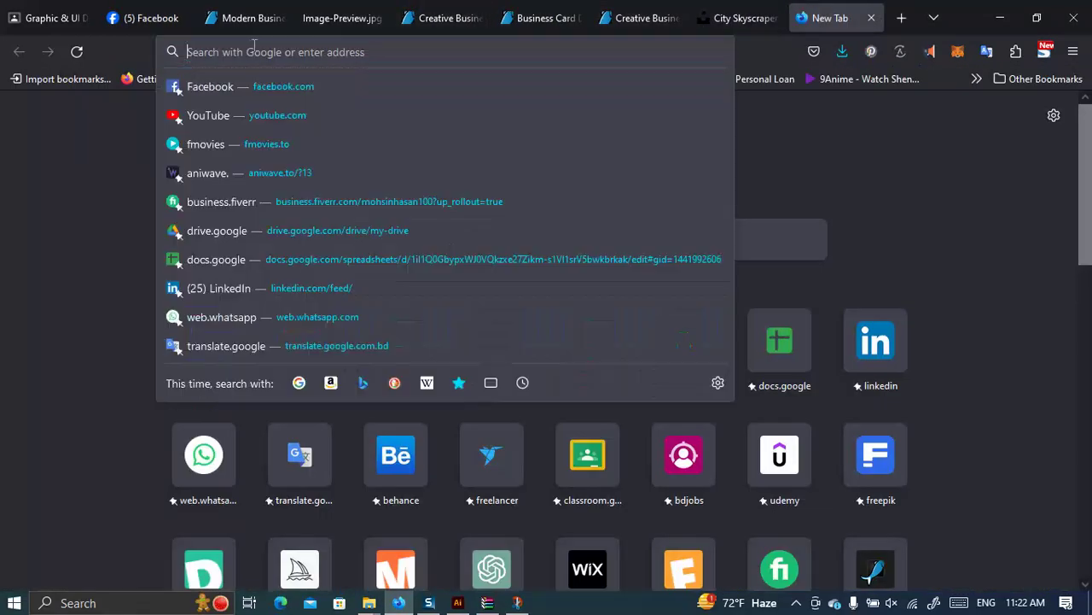
text(QR)
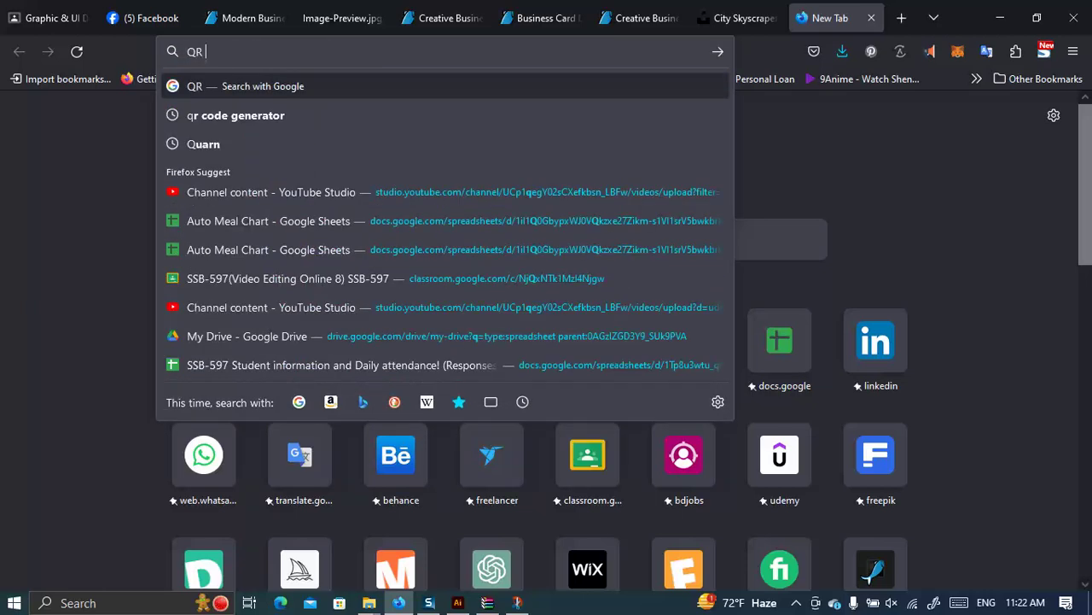
click(283, 122)
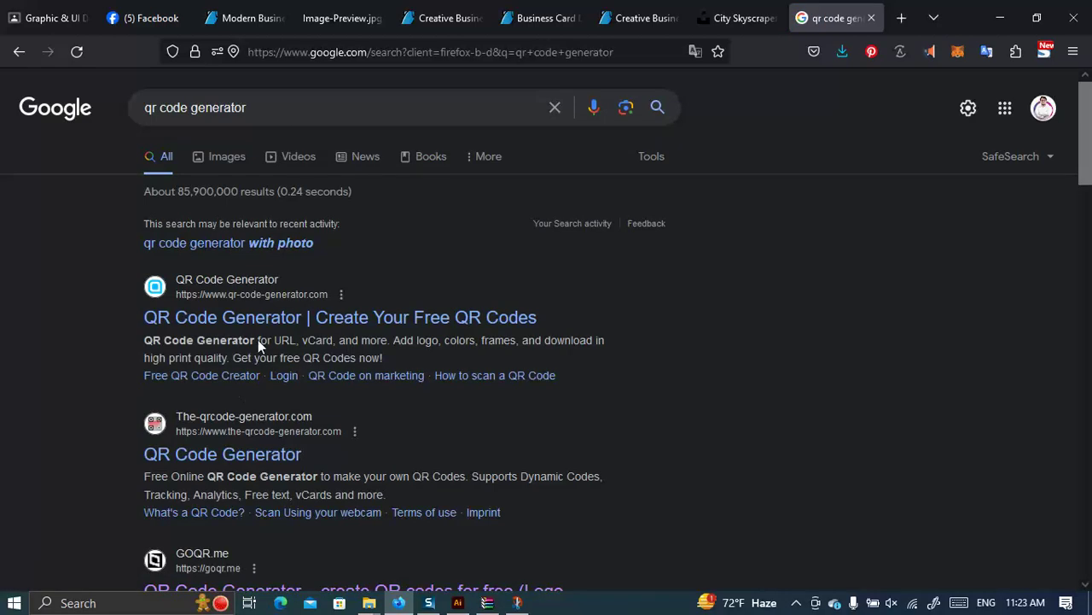
scroll(290, 298, down, 2)
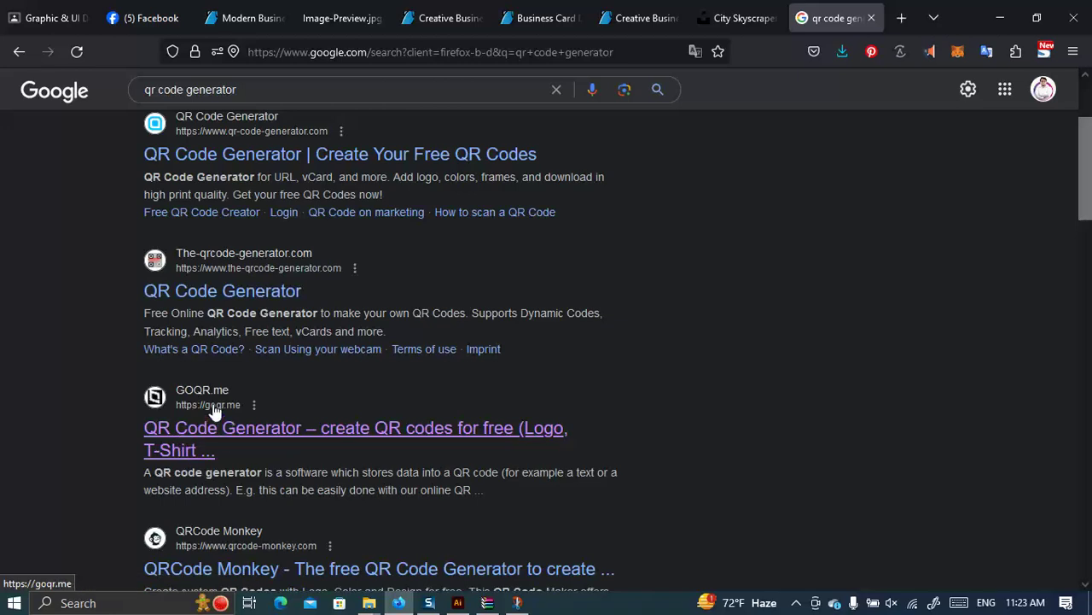
click(221, 433)
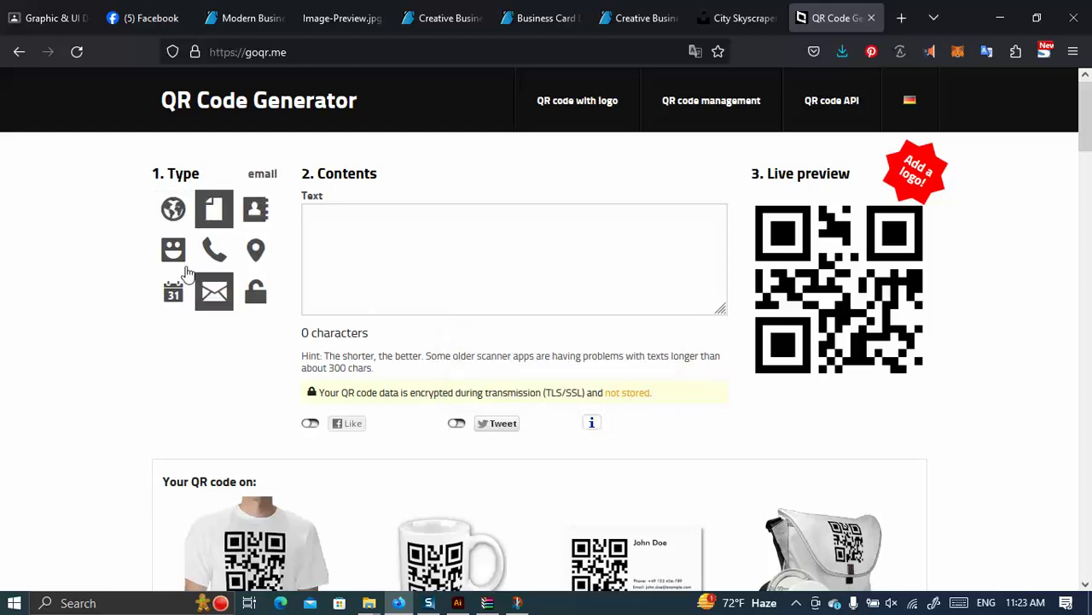
Try the URL, Text and vCard QR types, then settle on the website address type.
click(173, 211)
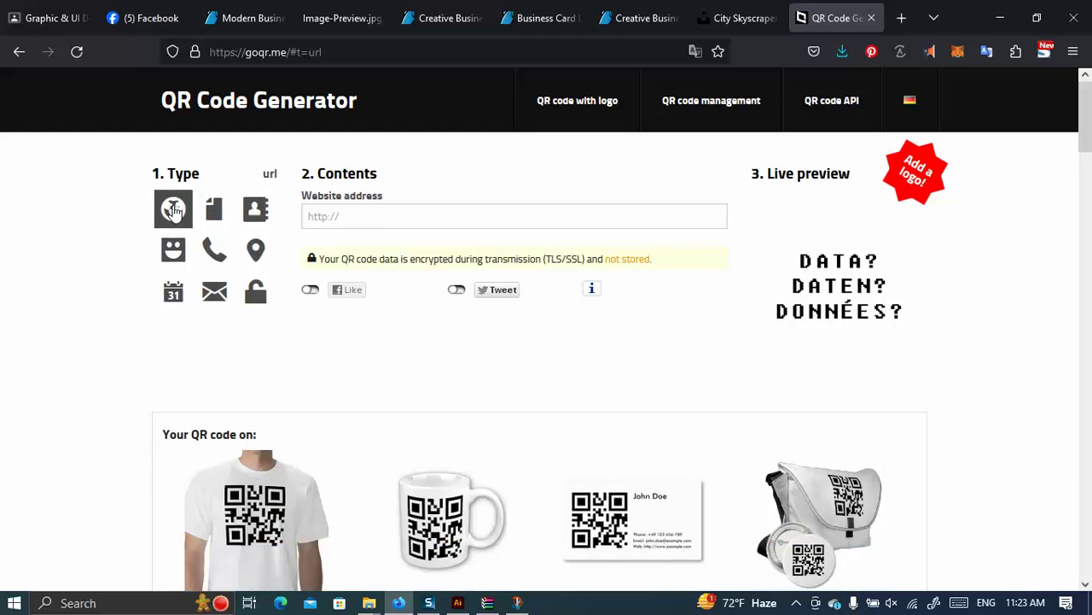
click(214, 210)
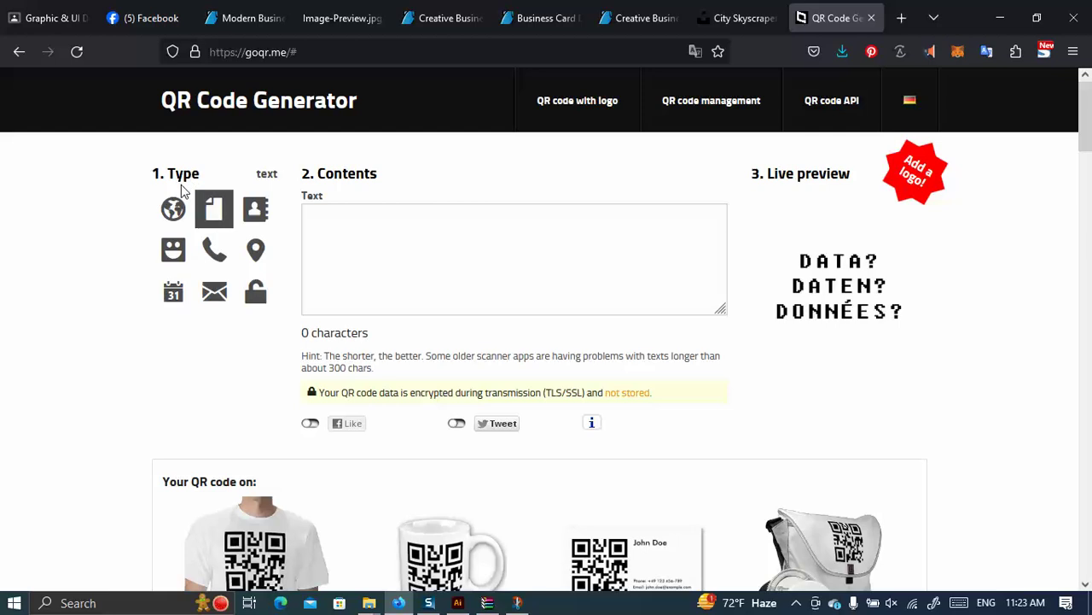
click(256, 210)
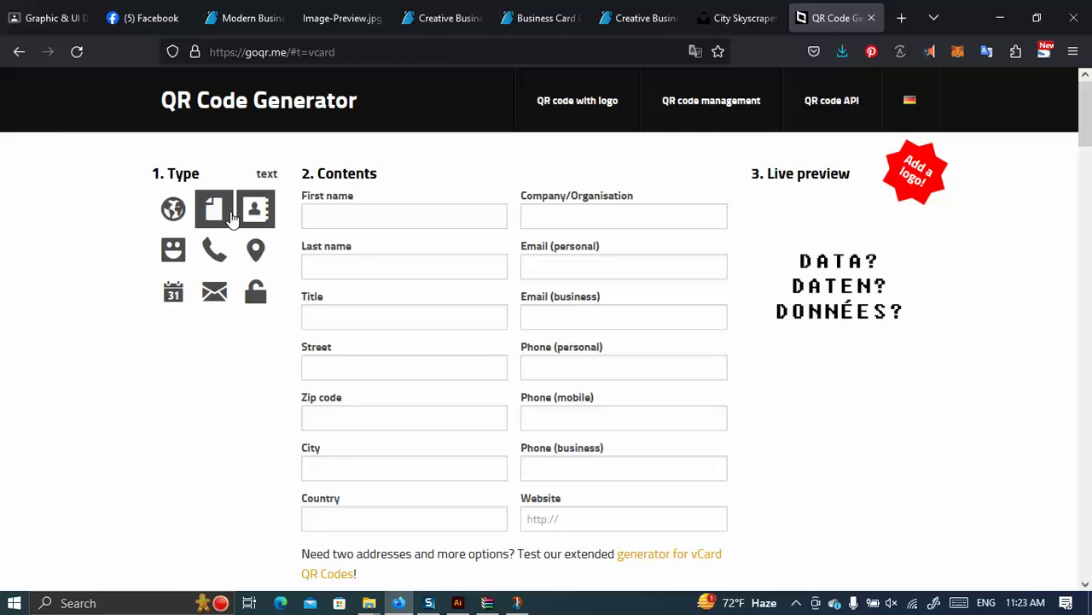
click(332, 218)
click(337, 265)
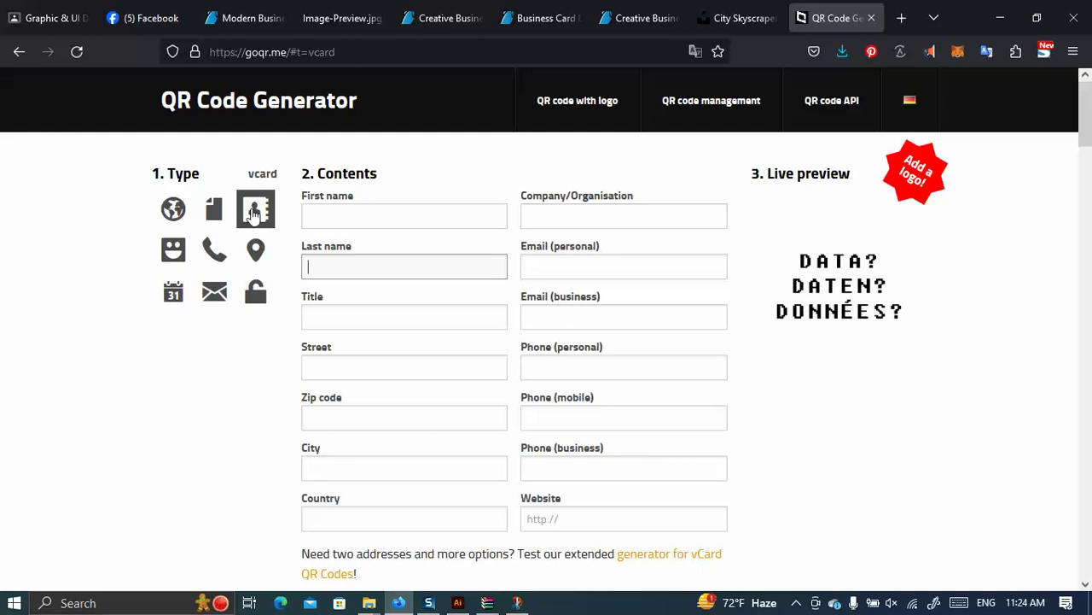
click(174, 212)
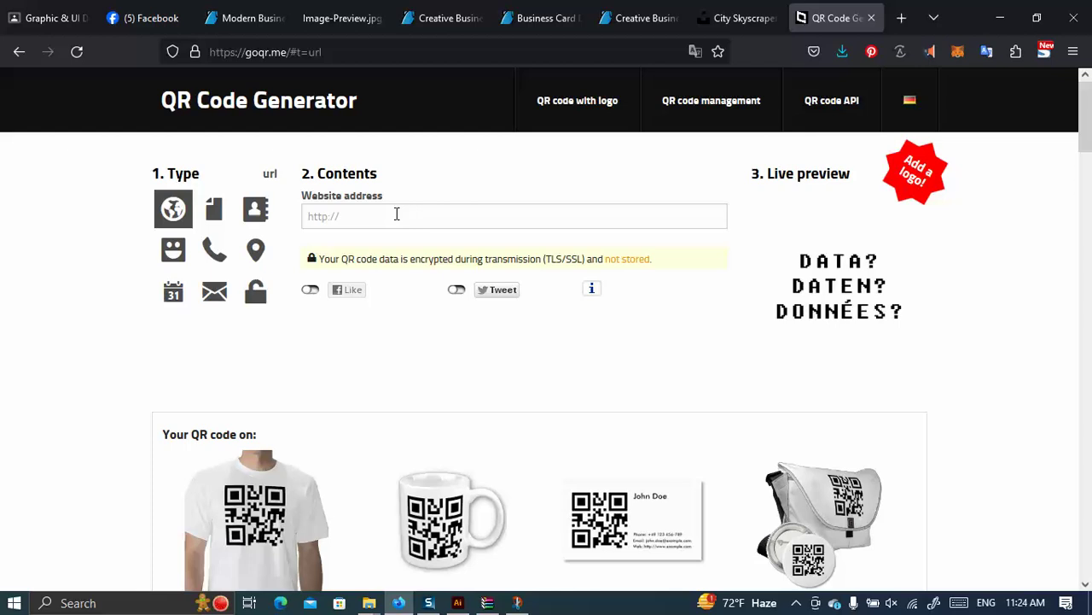
Open the Order Designs Facebook page, copy its address, and return to the QR generator tab.
click(162, 15)
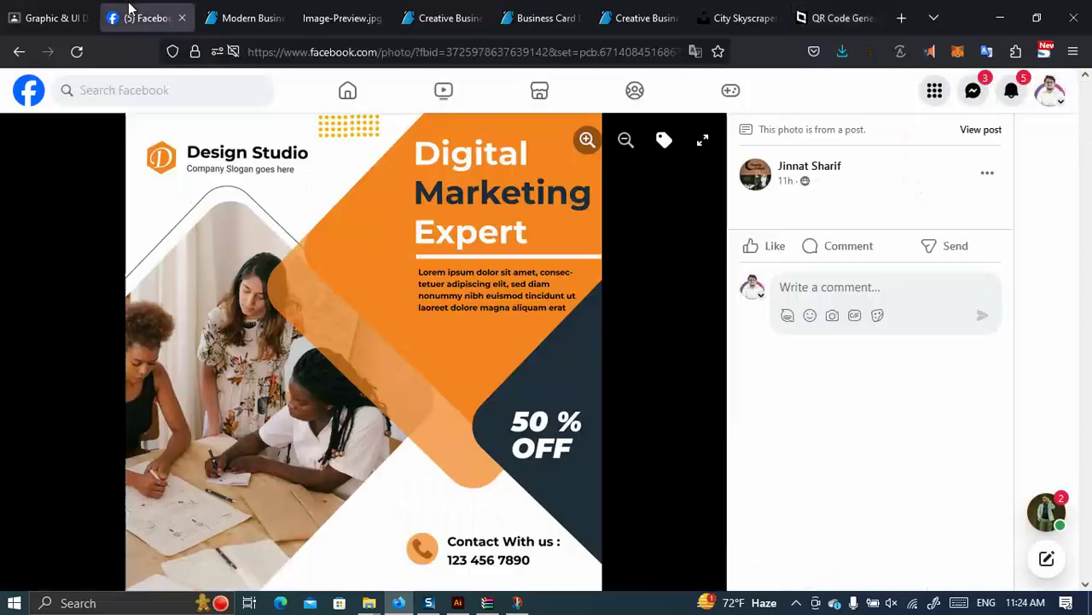
click(103, 89)
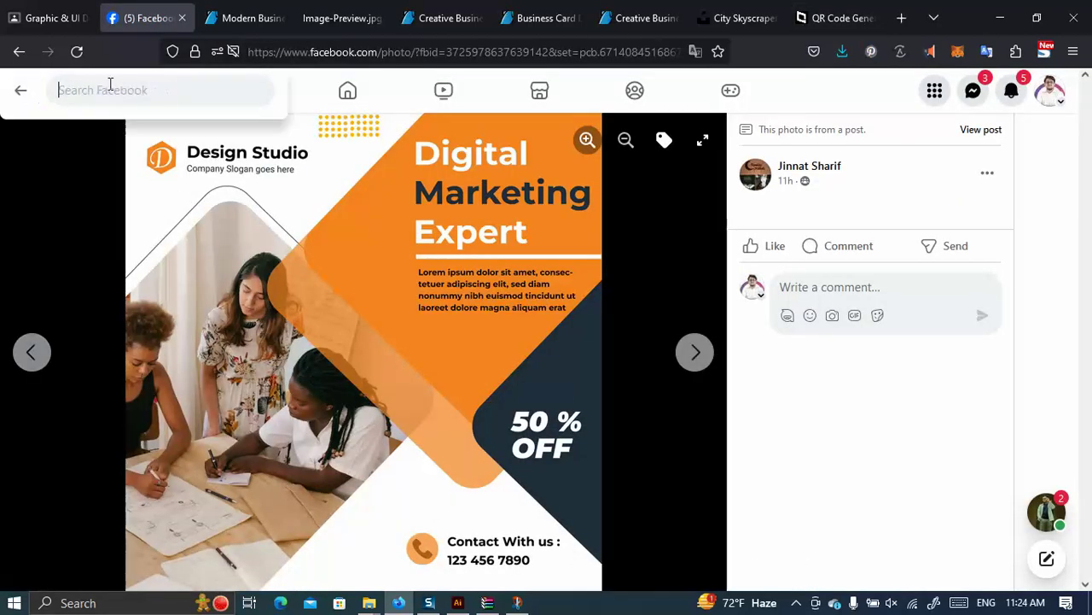
click(71, 420)
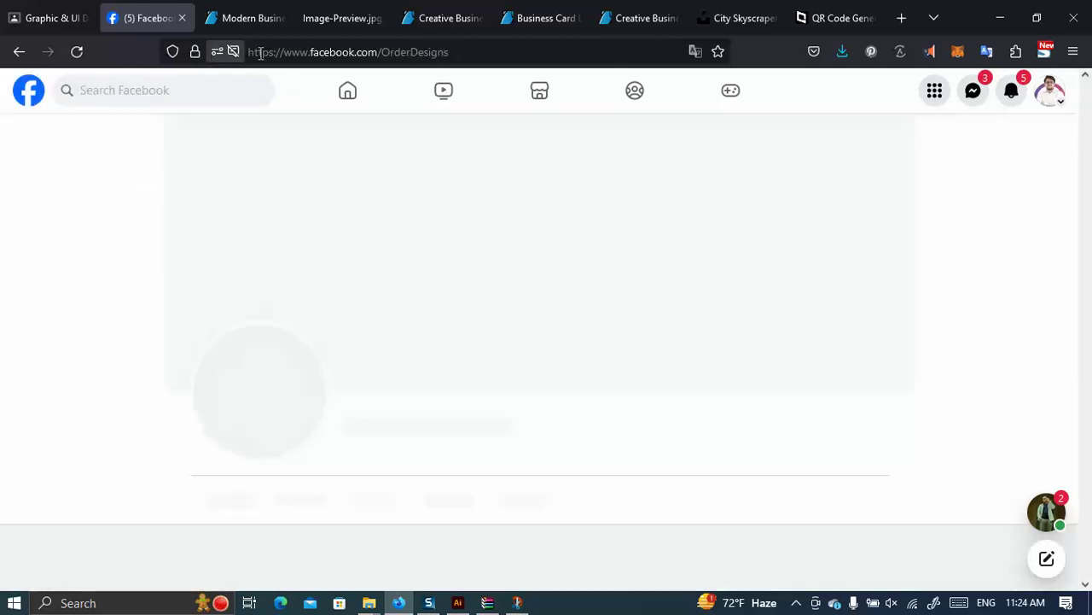
drag(449, 52, 285, 52)
key(ctrl+c)
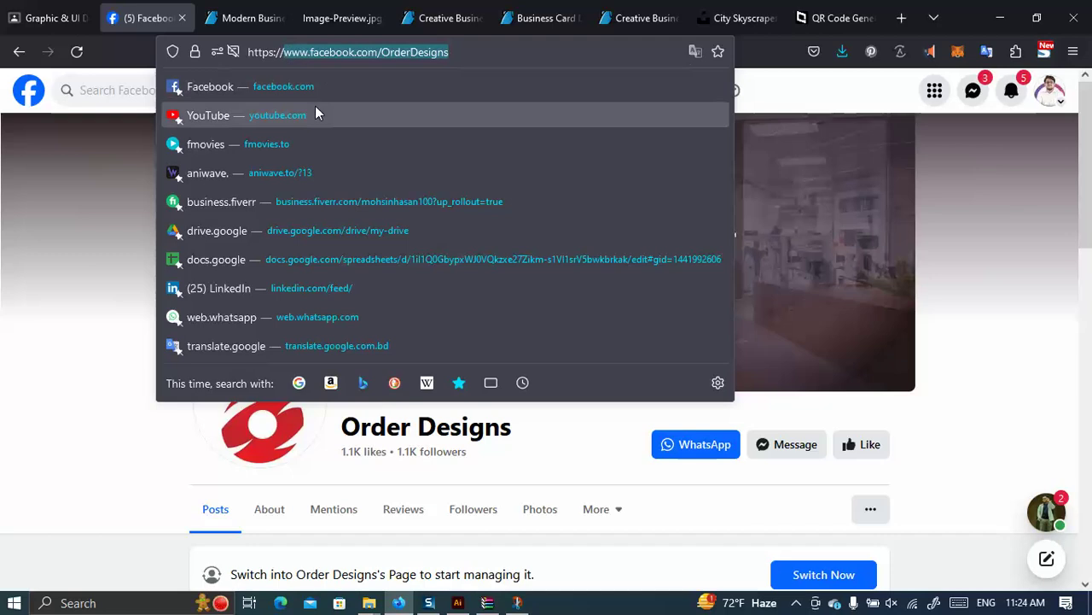
click(838, 18)
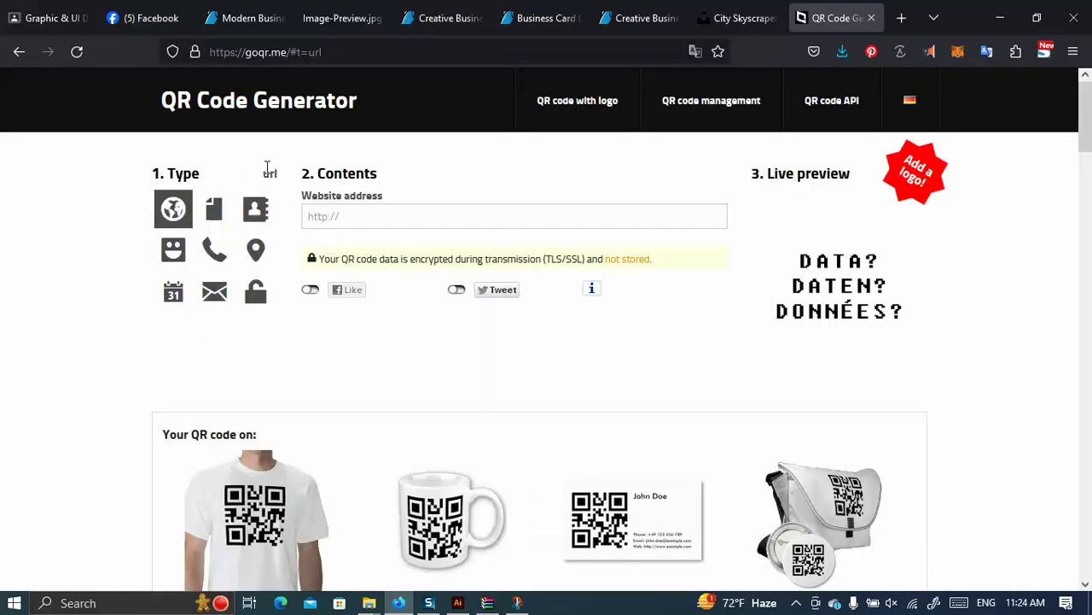
click(337, 215)
key(ctrl+v)
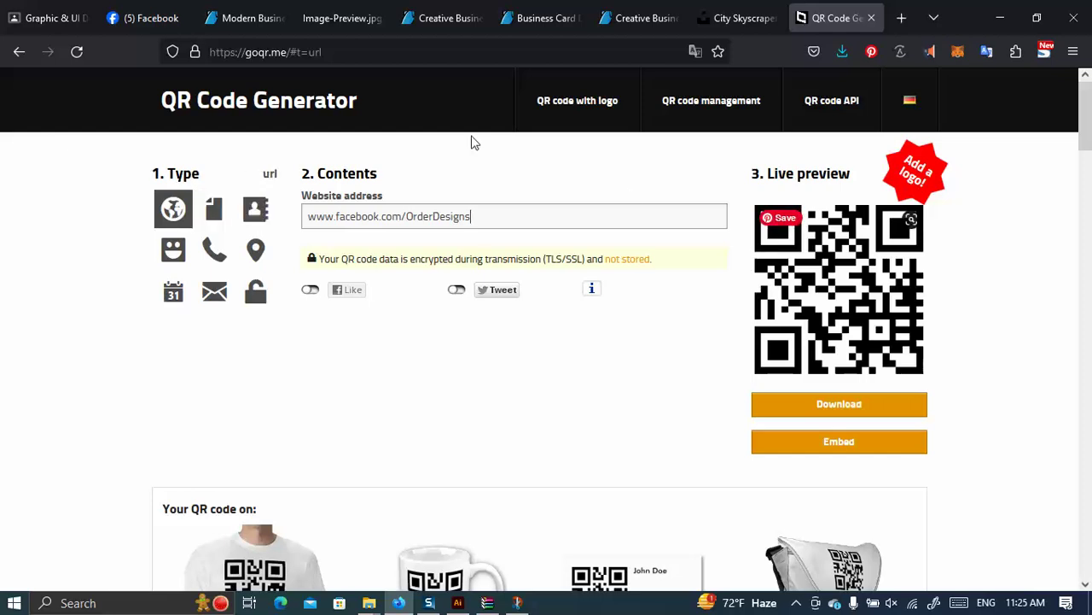
click(842, 407)
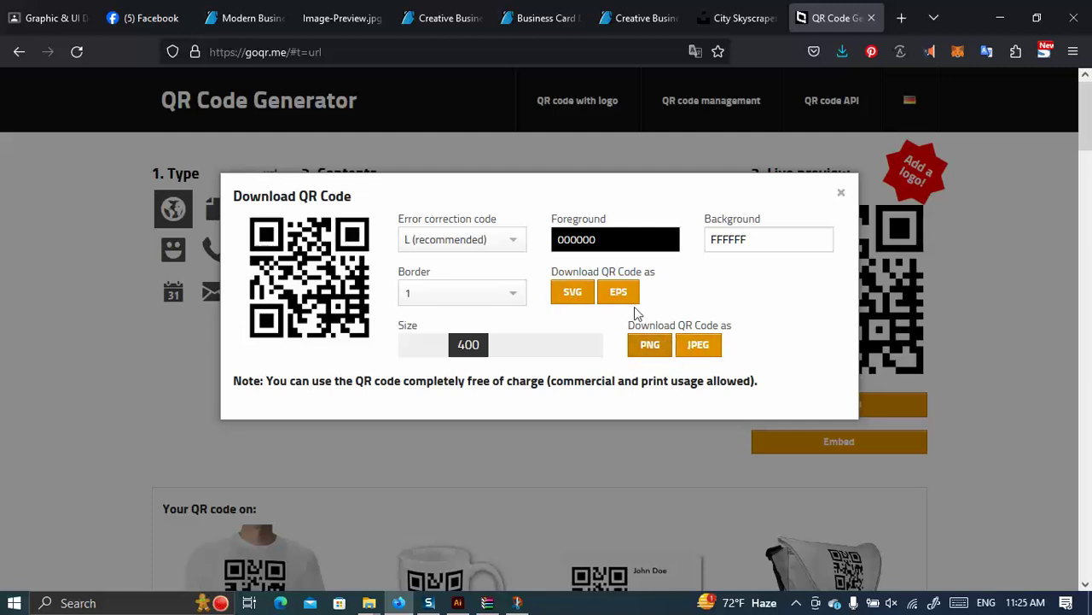
Save the GOQR.me code as qrcode.svg in Desktop > SSB-593 Offline > Class 06 and open it in Illustrator.
click(577, 303)
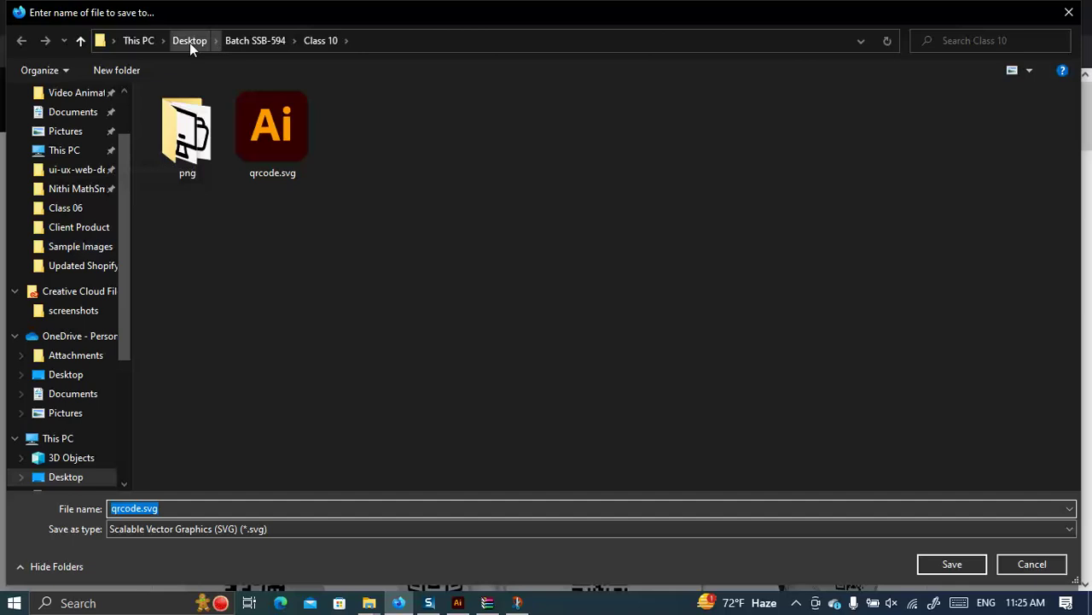
click(189, 40)
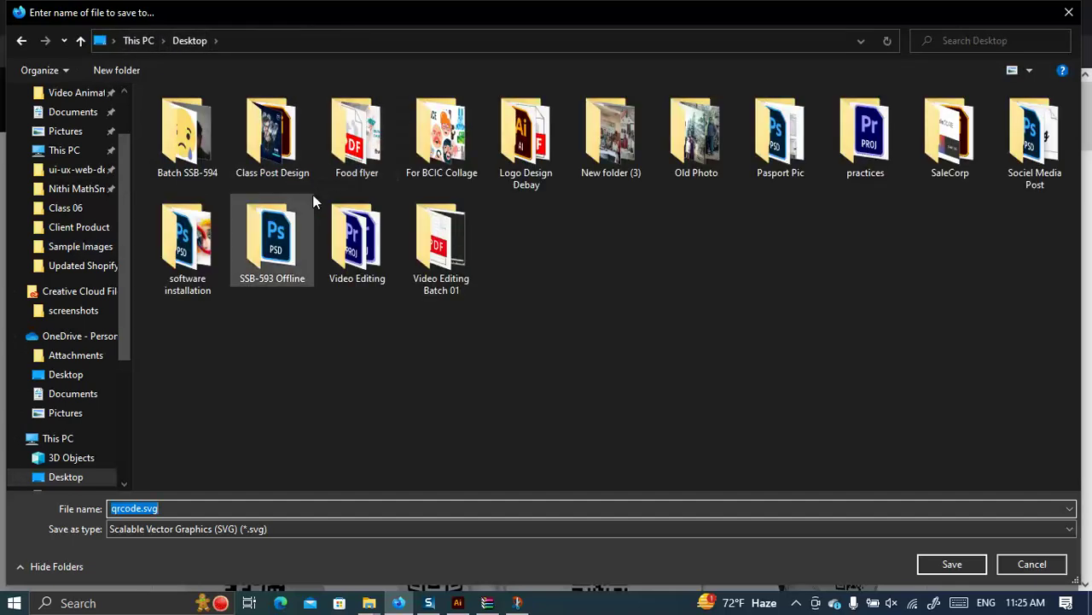
double_click(272, 240)
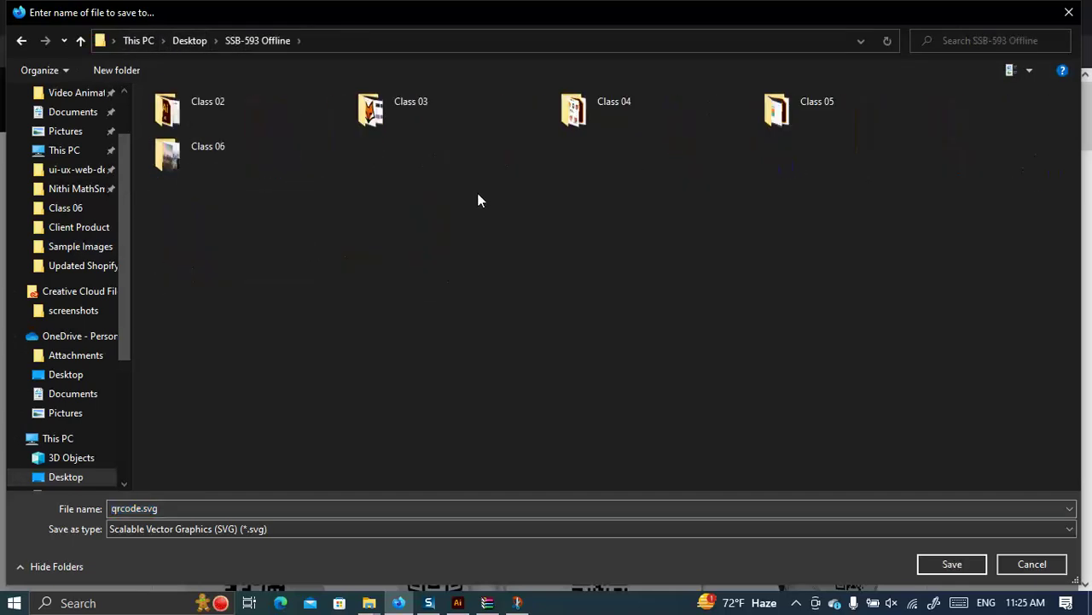
double_click(268, 158)
click(939, 564)
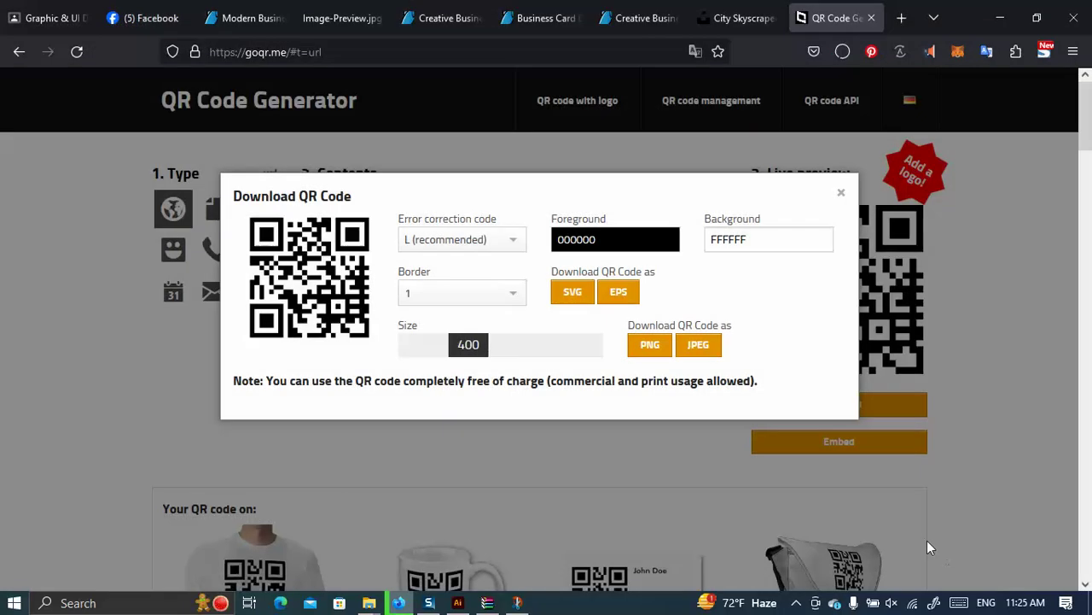
click(838, 94)
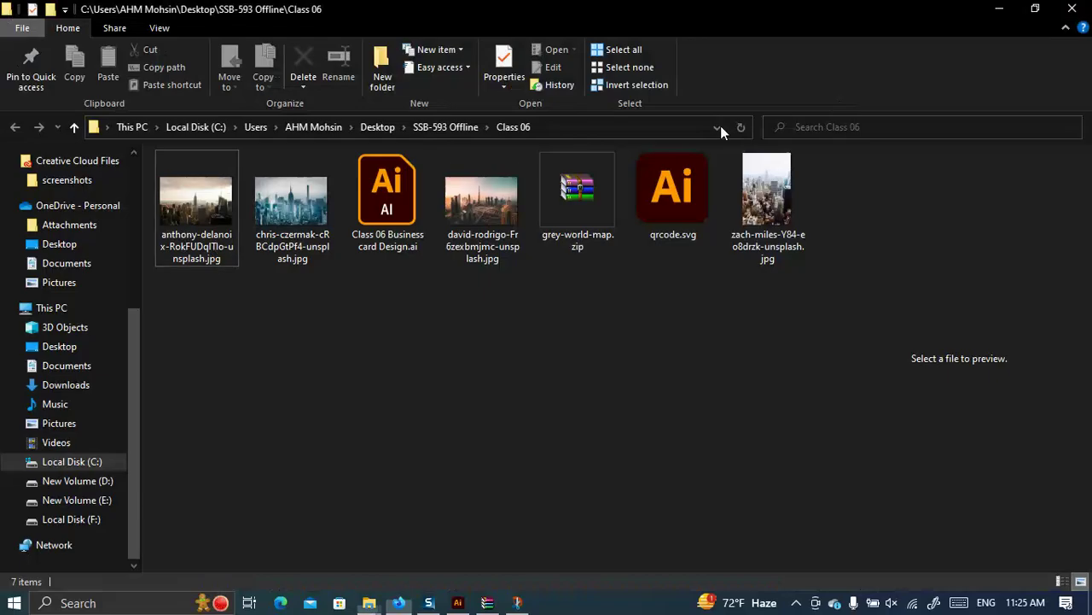
double_click(682, 199)
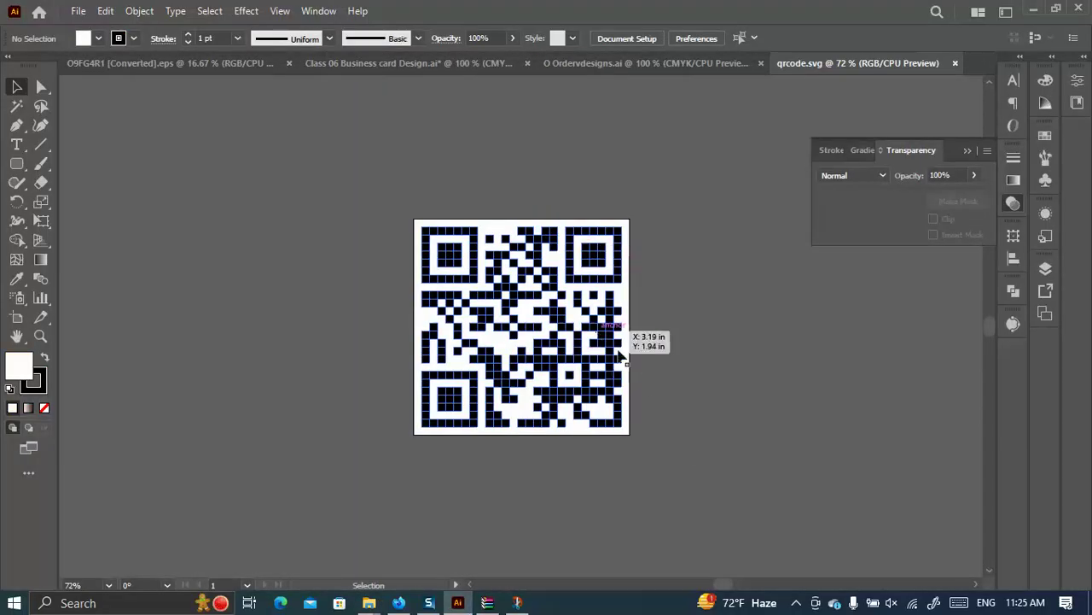
Copy the QR code into the business card file, shrink it proportionally, and place it below the card beside the logo.
drag(688, 453, 293, 169)
drag(508, 285, 502, 485)
scroll(512, 444, down, 3)
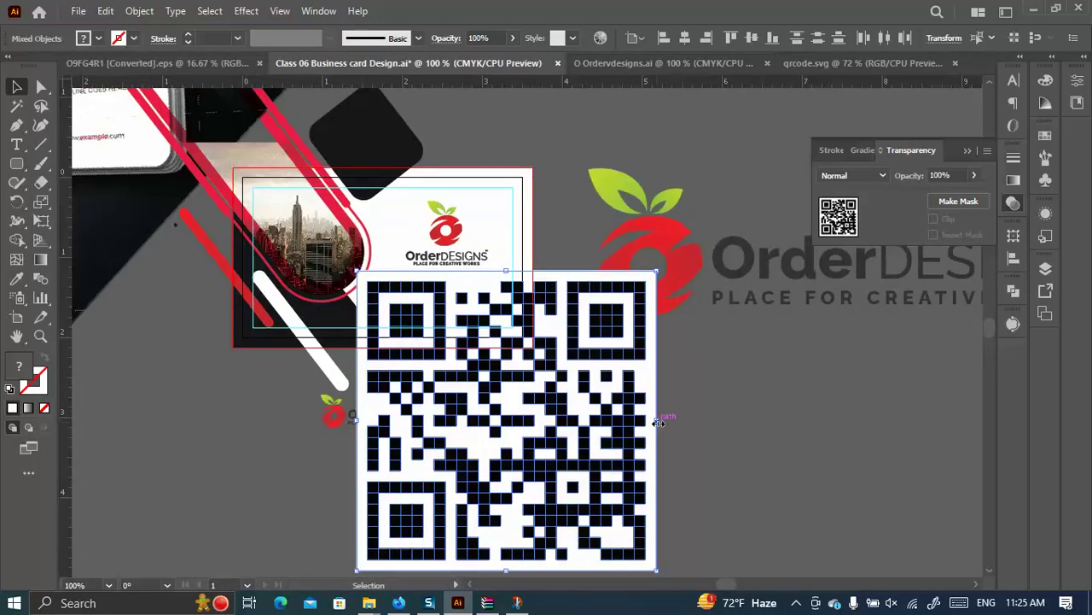
drag(659, 422, 452, 304)
scroll(454, 304, down, 2)
drag(457, 230, 526, 355)
click(586, 344)
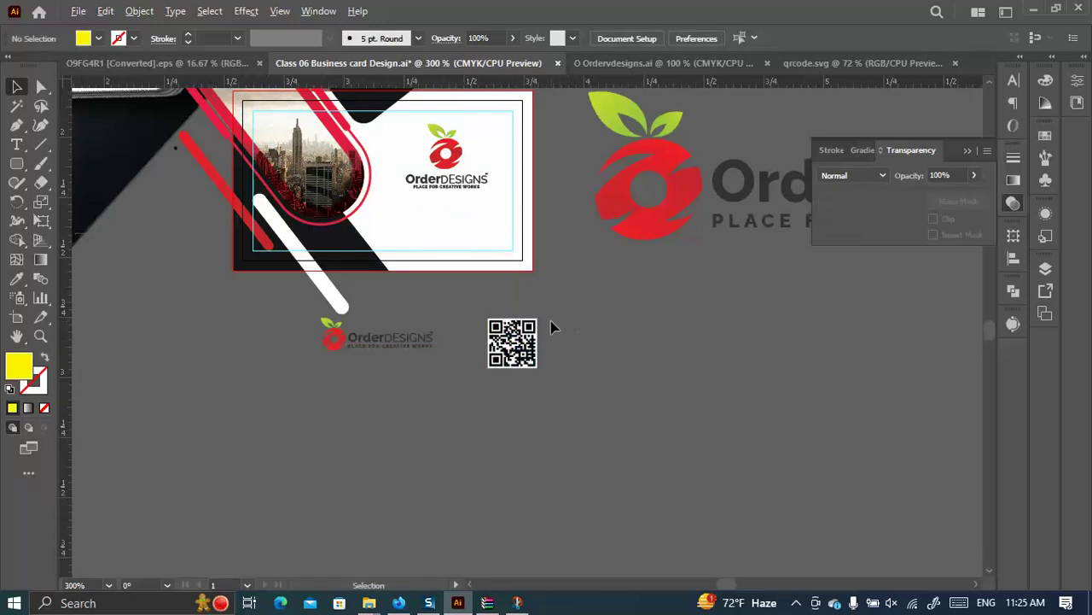
Enlarge the QR code's white background, ready to sample the logo leaves' colour.
scroll(551, 321, up, 3)
click(507, 384)
drag(510, 386, 526, 391)
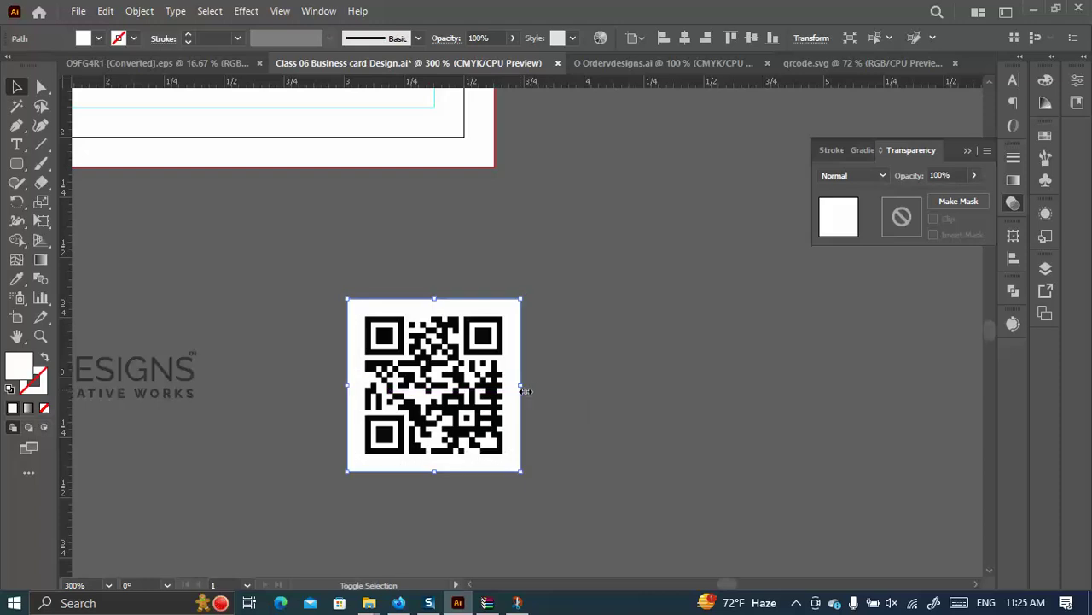
click(16, 278)
scroll(265, 305, down, 4)
Give the QR background the leaves' green gradient and turn the sampled logo red into an outline.
click(256, 182)
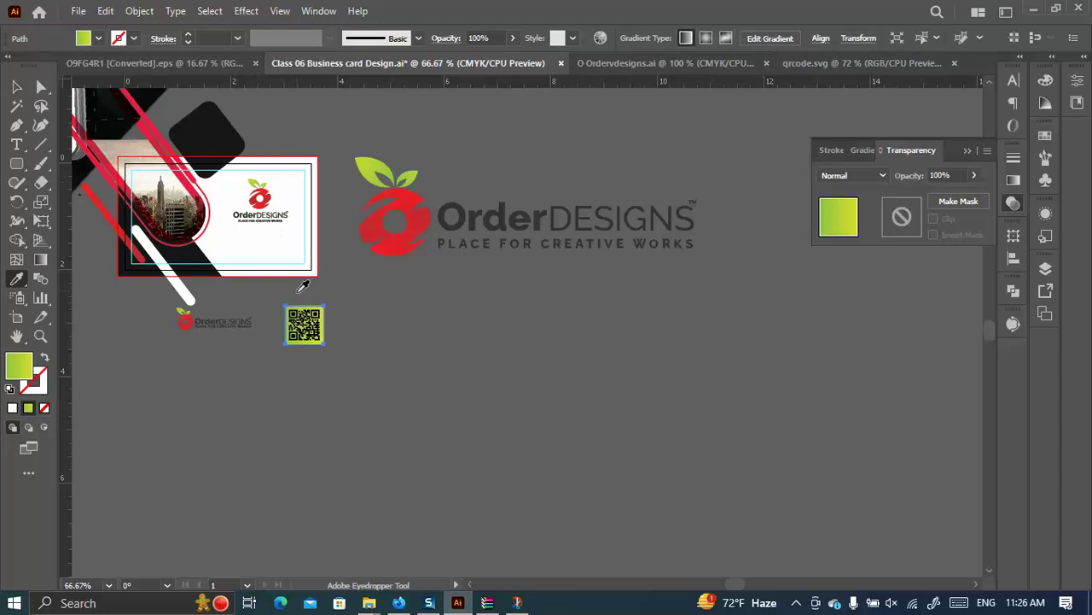
scroll(275, 338, up, 3)
click(589, 124)
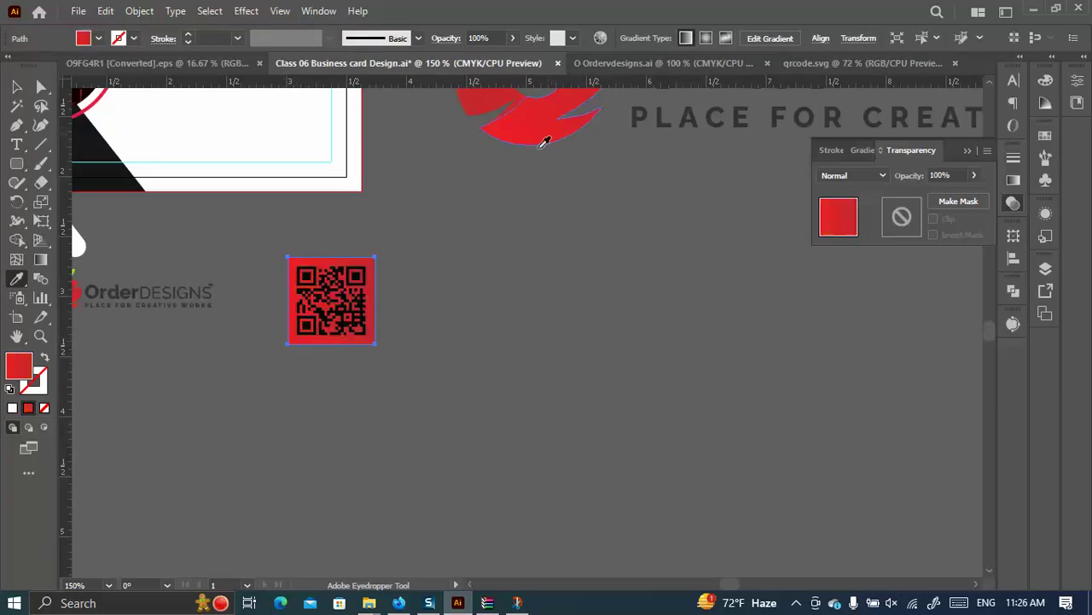
click(43, 358)
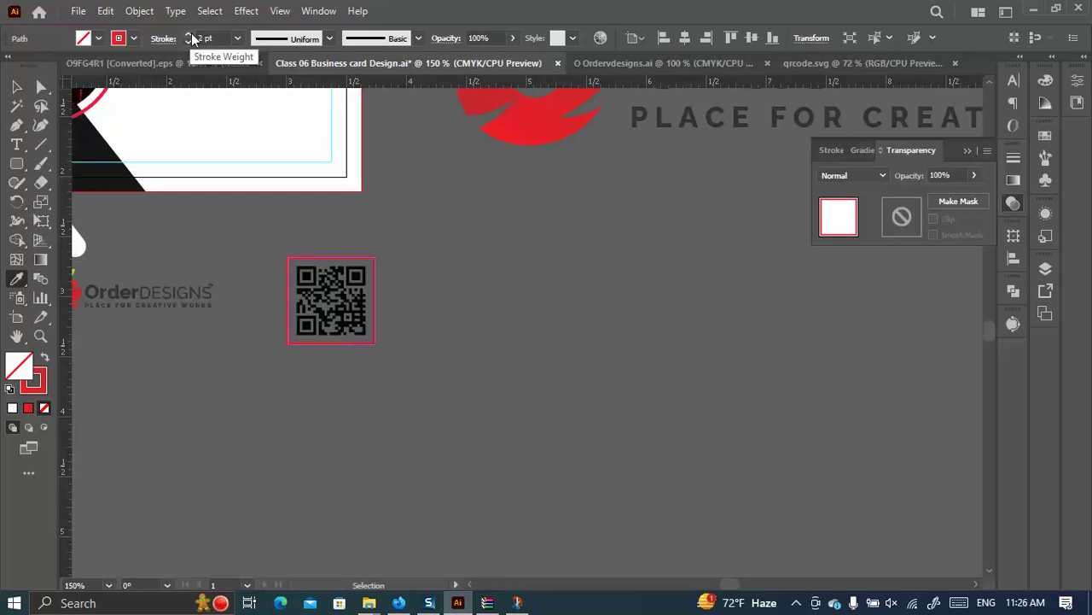
Select the whole QR code artwork and ungroup it.
key(v)
click(419, 352)
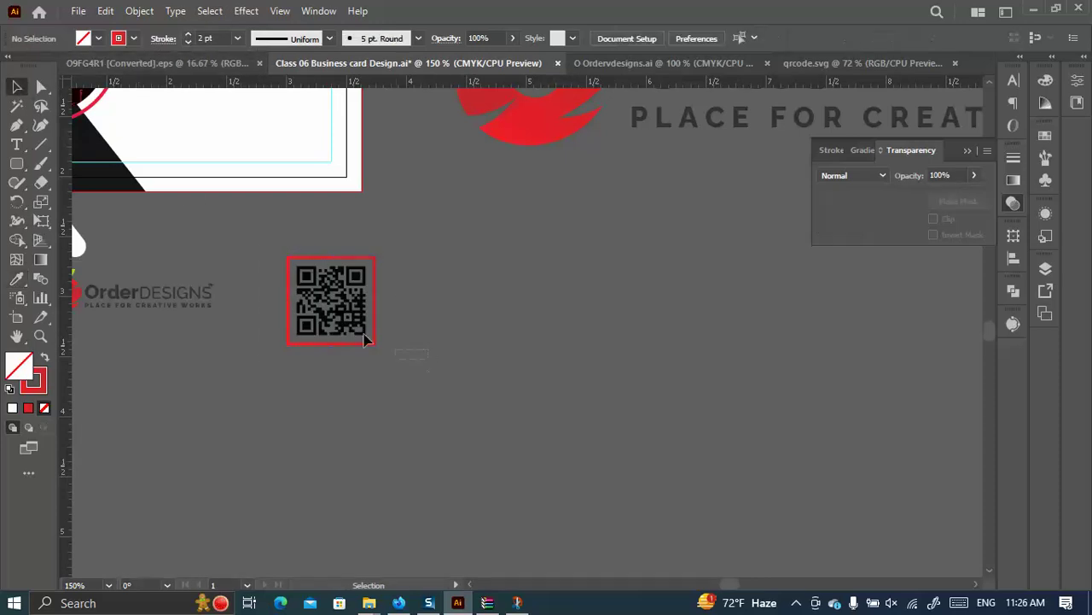
drag(361, 334, 247, 239)
scroll(290, 287, up, 3)
scroll(513, 246, down, 2)
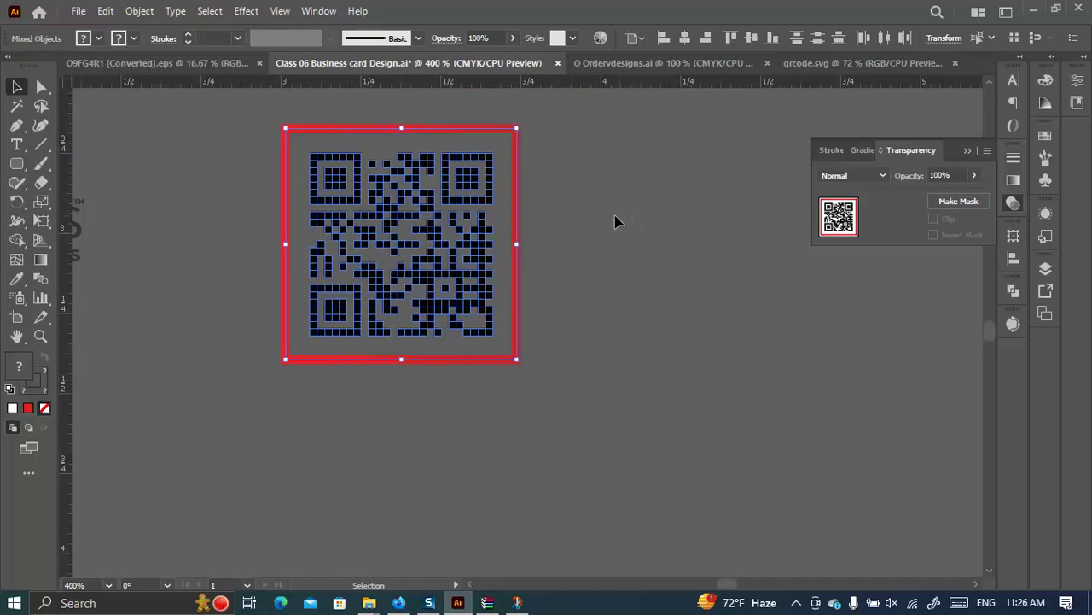
right_click(342, 177)
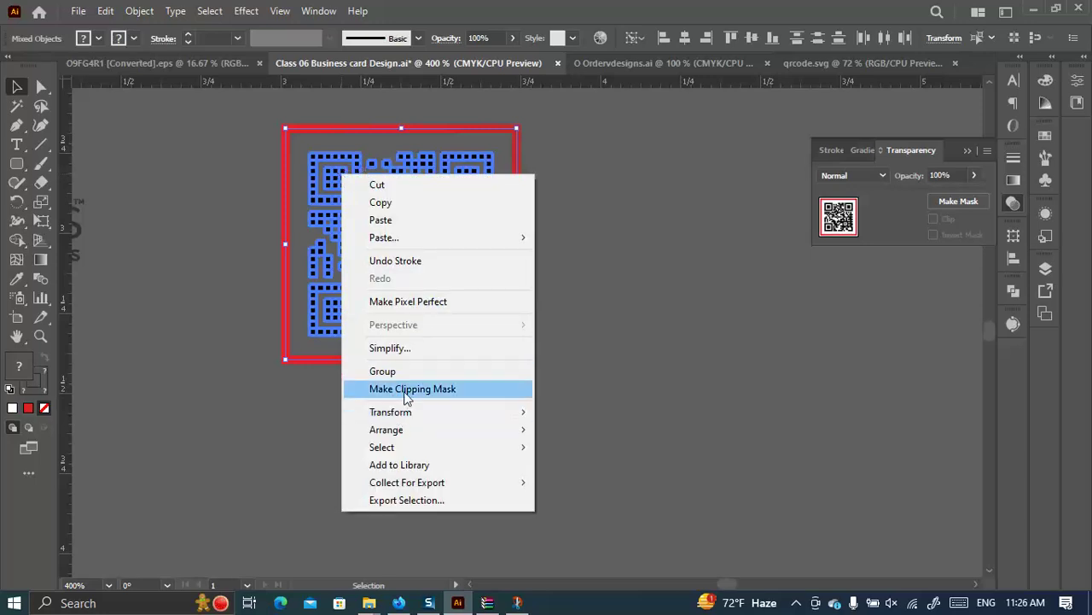
click(616, 282)
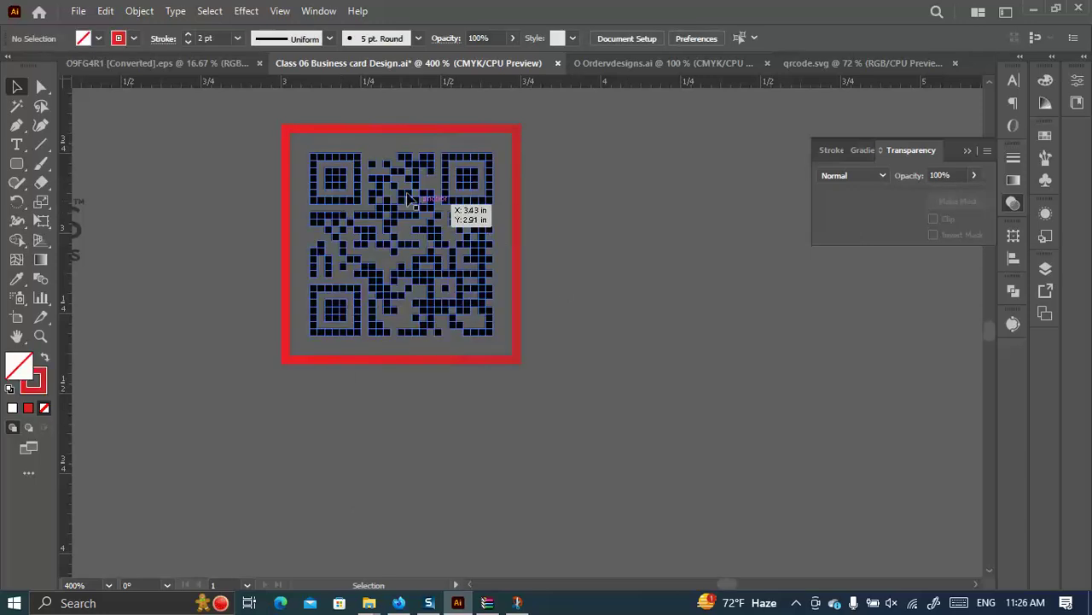
click(362, 178)
right_click(362, 178)
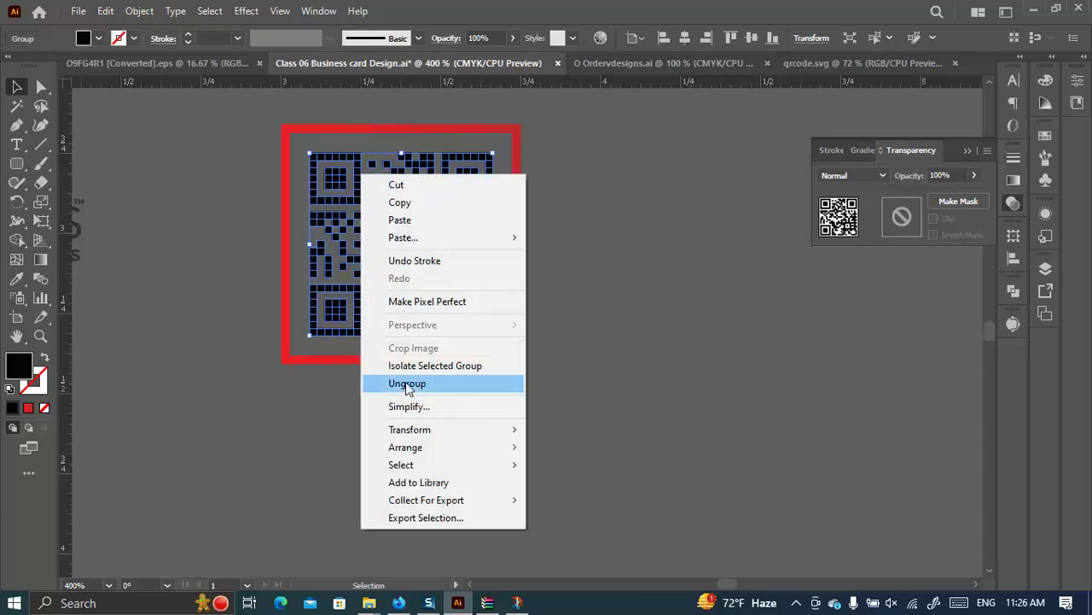
click(392, 381)
Release the QR compound path into separate black module squares.
click(537, 305)
right_click(340, 176)
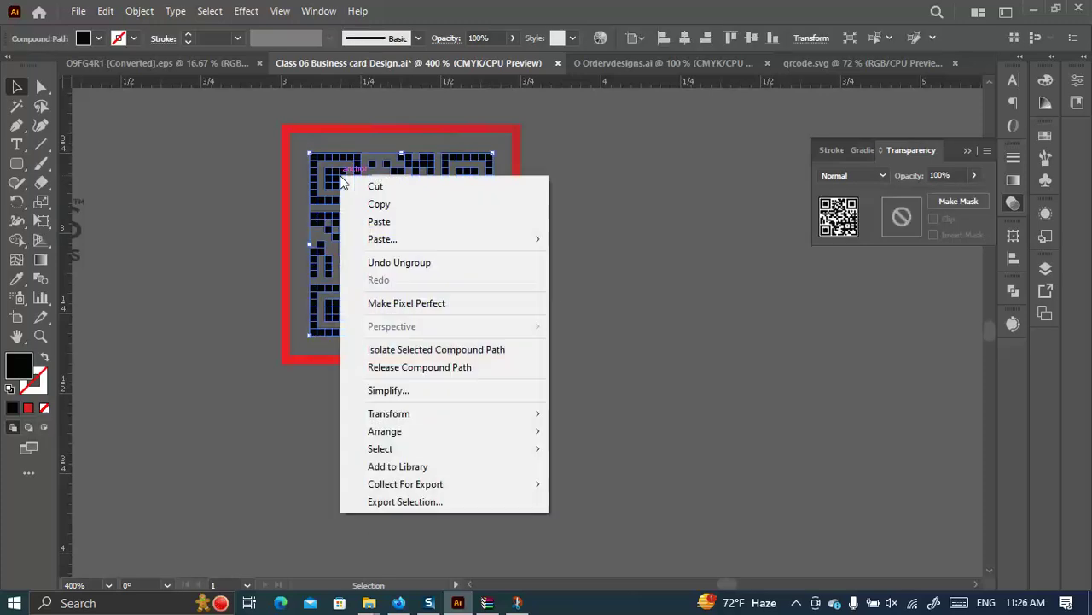
click(430, 369)
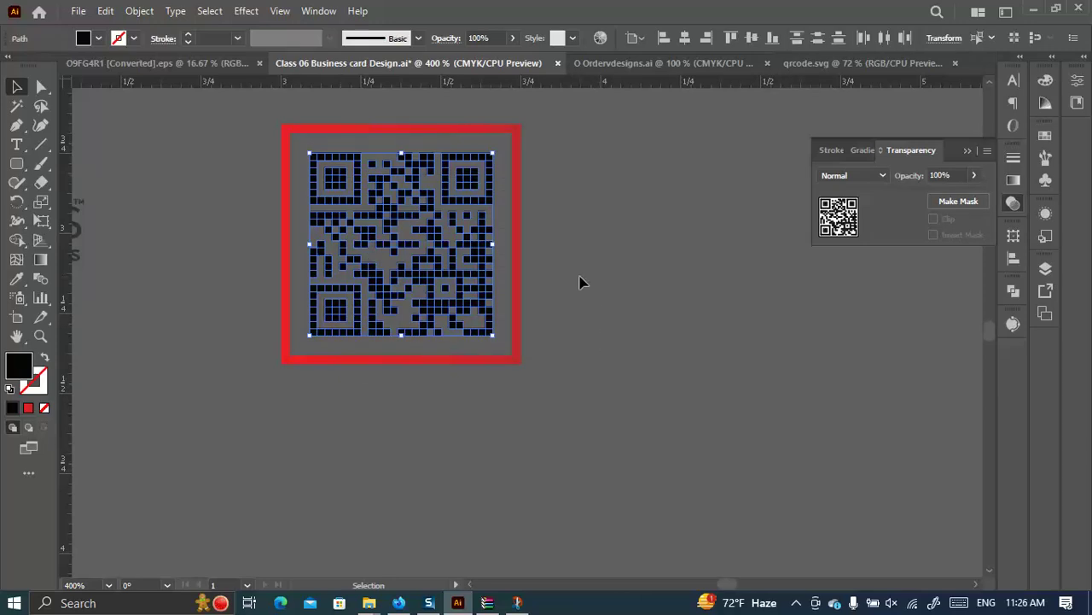
click(613, 285)
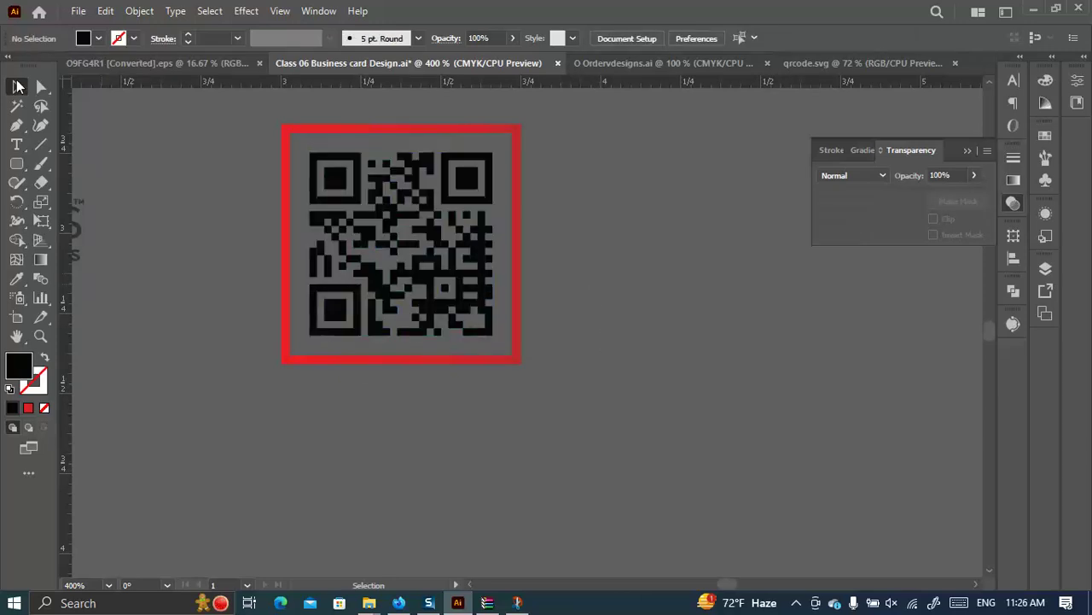
key(super)
key(super)
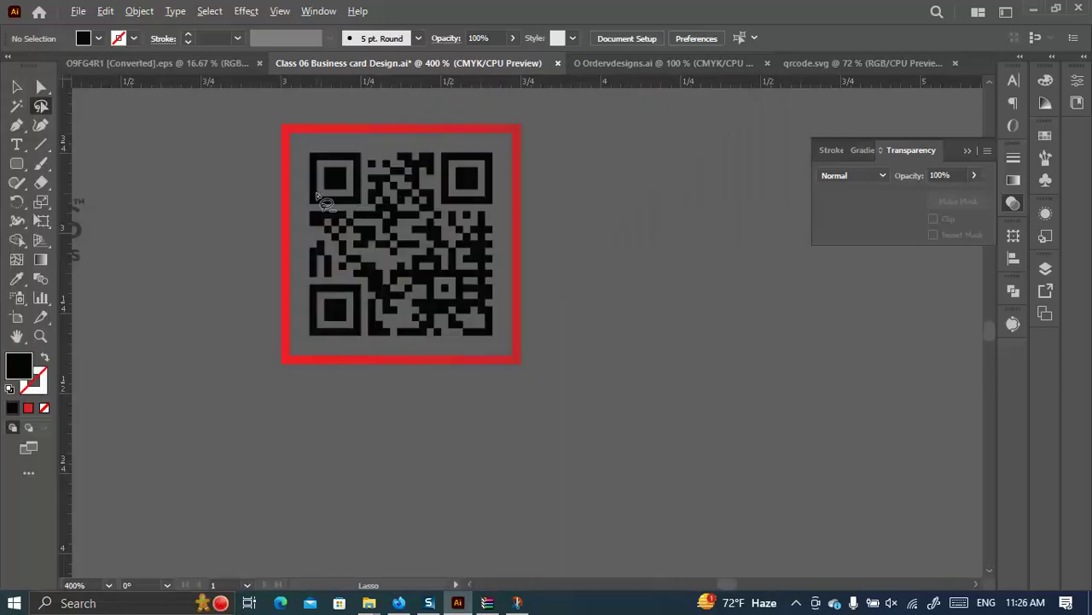
Fill the top-left finder's inner block with the red gradient angled across the squares.
scroll(373, 162, up, 4)
mouse_move(345, 172)
mouse_down()
mouse_move(425, 170)
mouse_move(448, 184)
mouse_move(453, 278)
mouse_move(432, 294)
mouse_move(379, 283)
mouse_move(361, 266)
mouse_move(348, 176)
mouse_up()
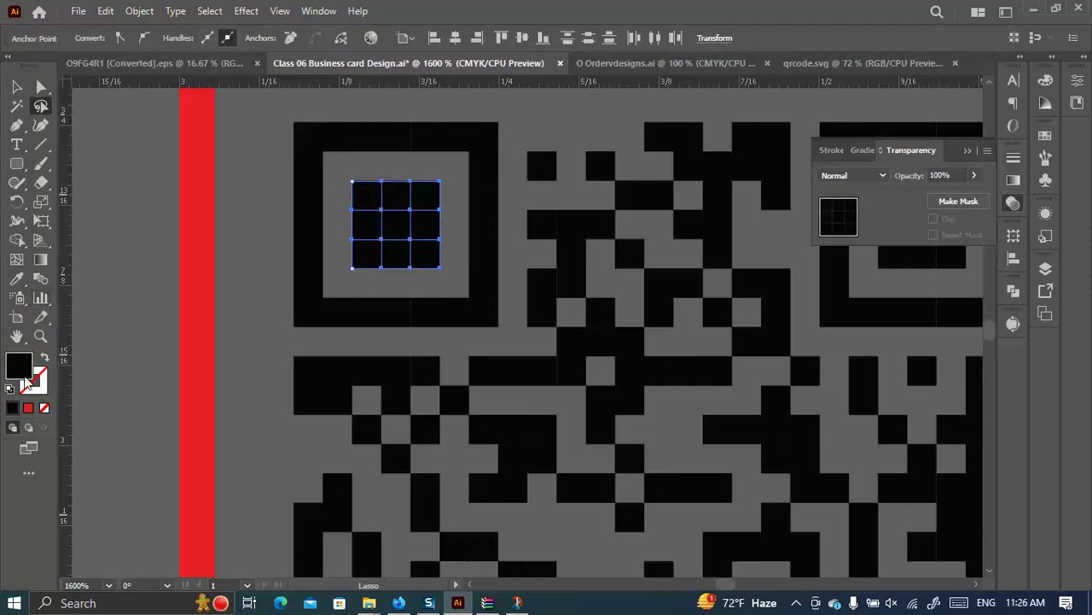
click(29, 408)
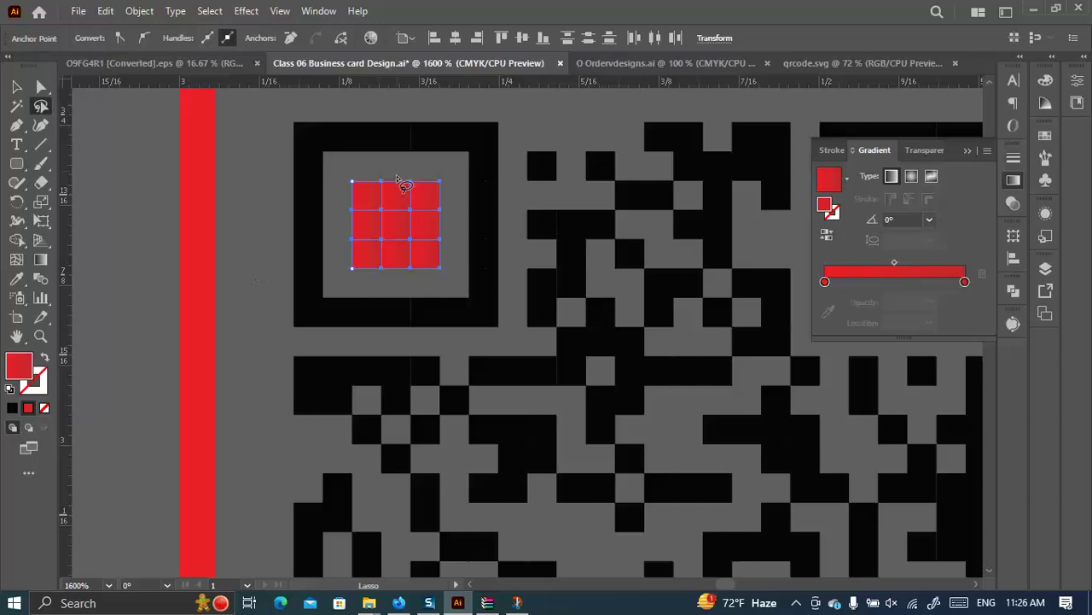
click(40, 258)
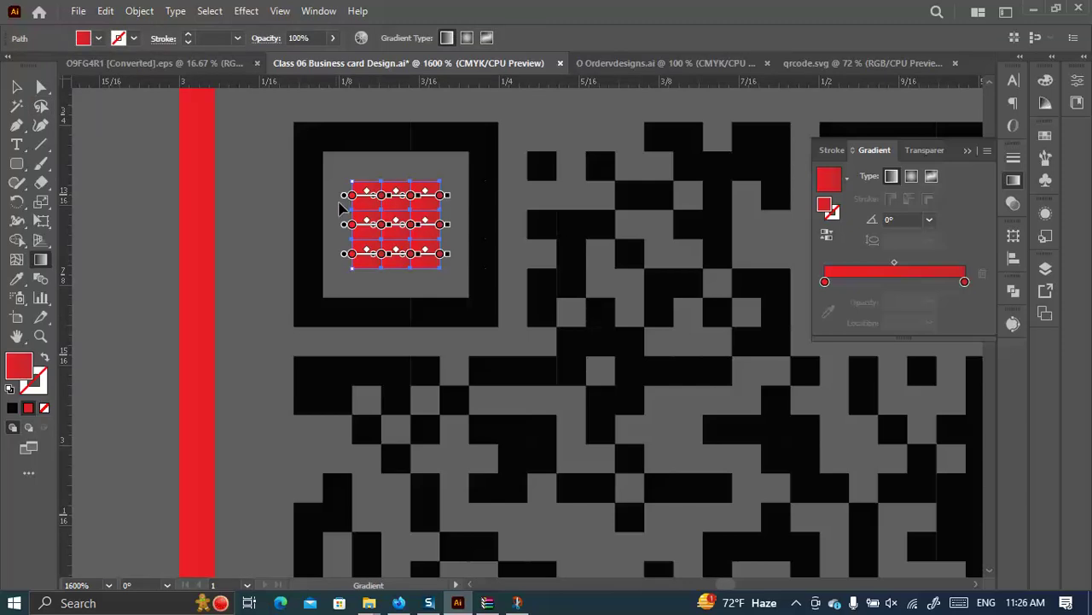
mouse_move(333, 207)
mouse_down()
mouse_move(444, 241)
mouse_move(453, 261)
mouse_up()
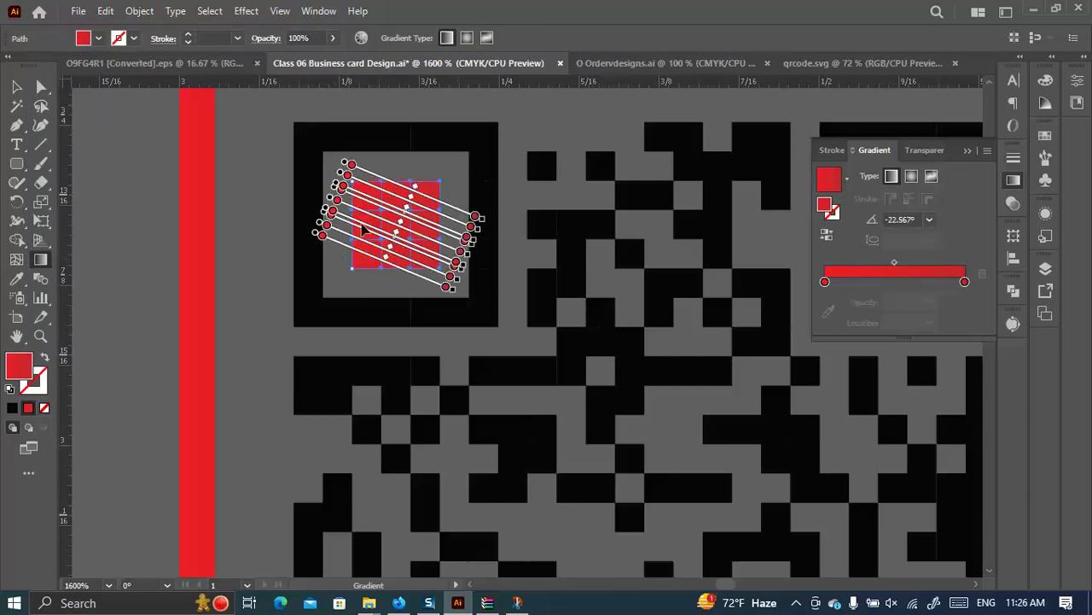
click(16, 86)
Lasso-select the cells of the top-right finder square.
scroll(273, 202, down, 2)
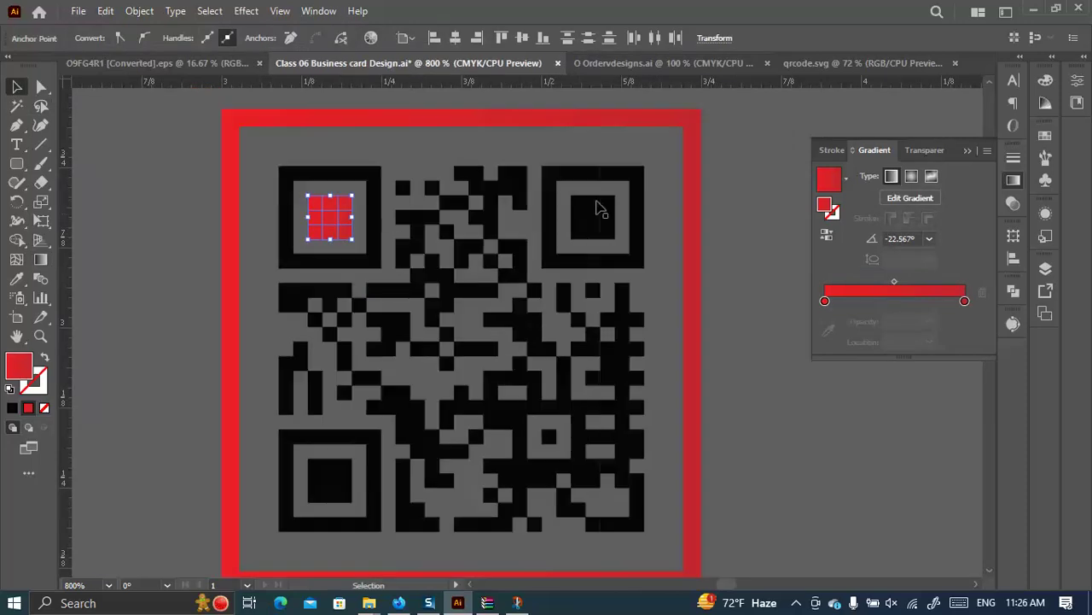
scroll(427, 260, down, 1)
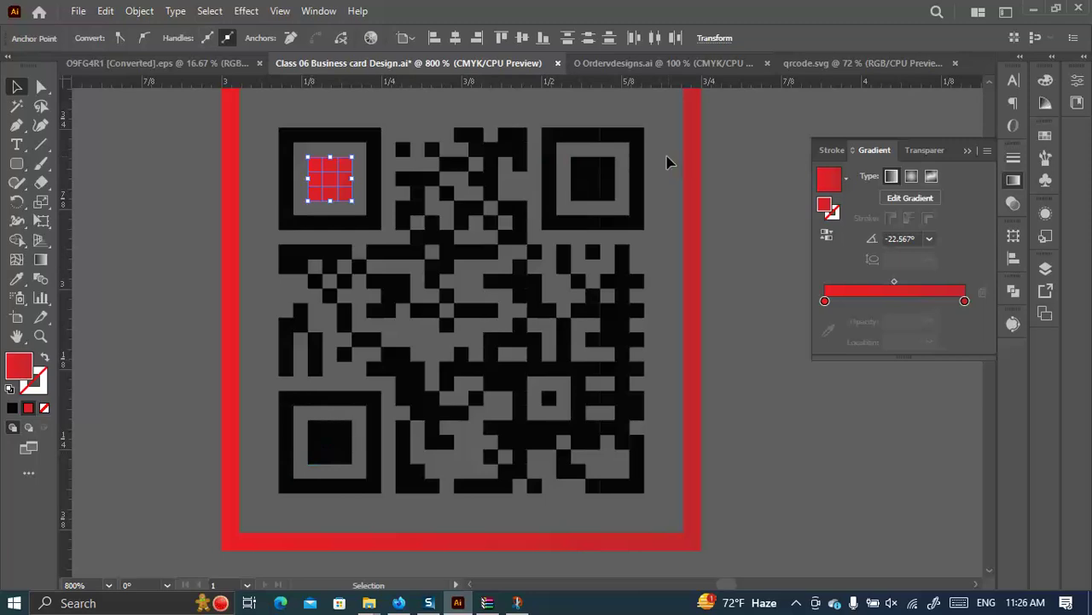
click(41, 106)
mouse_move(533, 119)
mouse_down()
mouse_move(531, 226)
mouse_move(644, 230)
mouse_move(662, 205)
mouse_move(646, 126)
mouse_move(624, 111)
mouse_move(536, 121)
mouse_up()
Copy the red gradient onto the top-right finder cells and angle it across them.
click(16, 278)
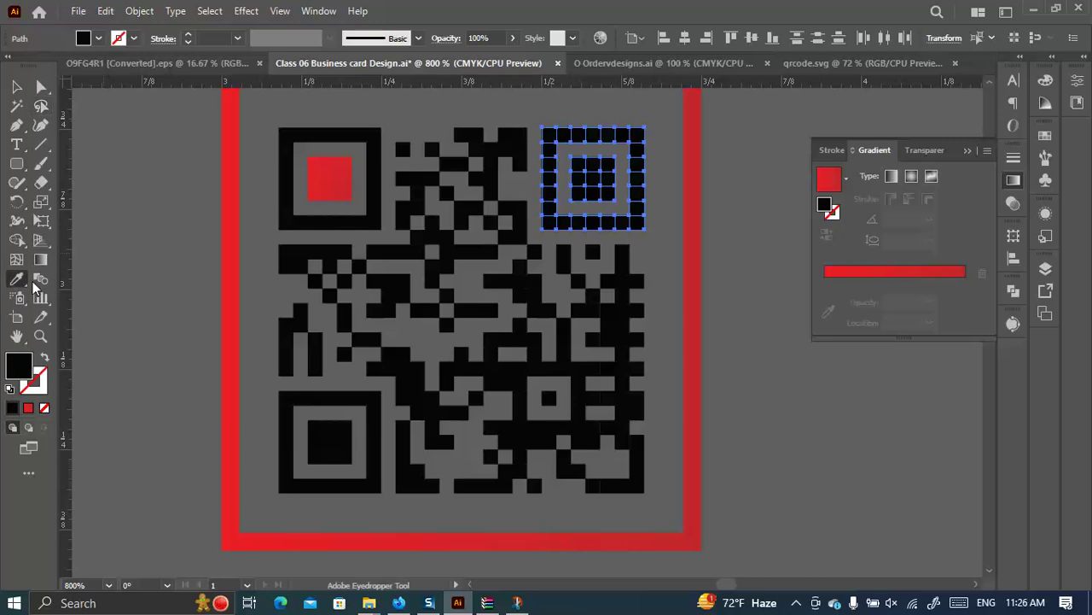
click(346, 179)
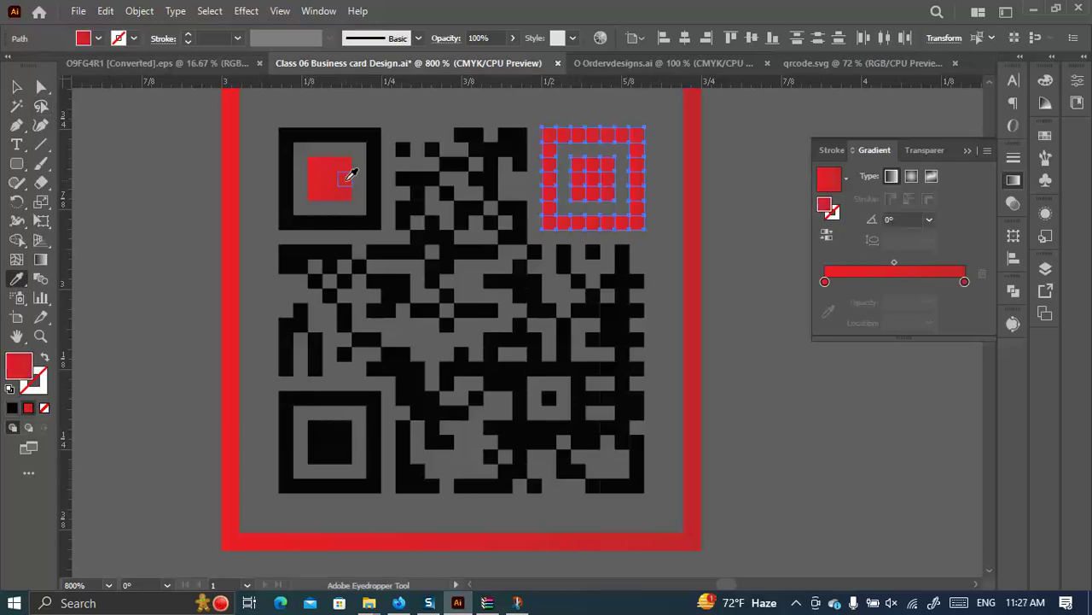
click(40, 259)
drag(519, 161, 675, 224)
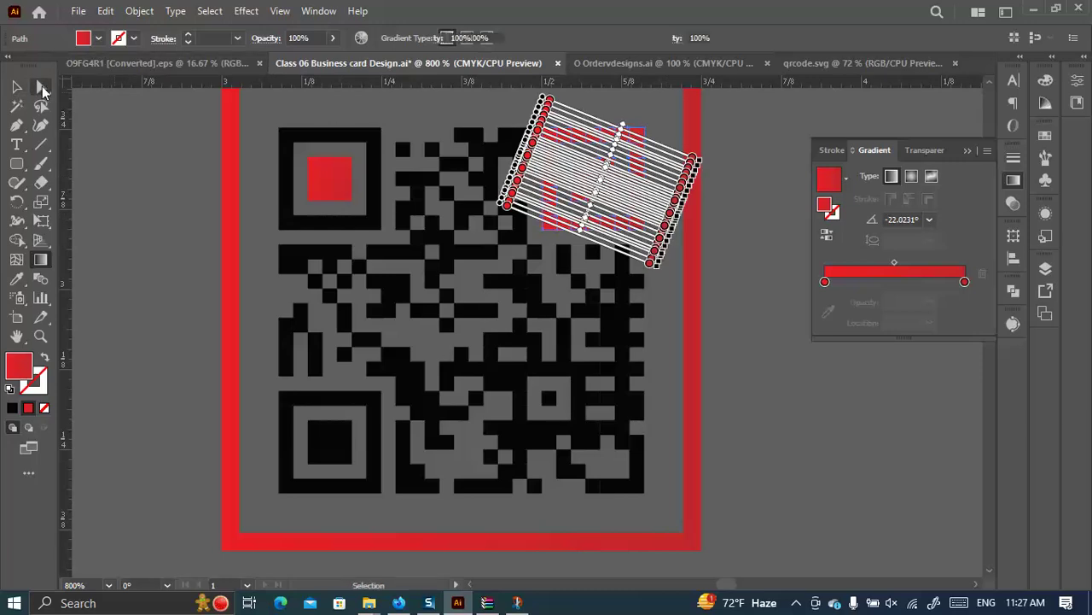
Recolour the top-right finder's inner 3x3 block with the green sampled from the logo leaf.
click(41, 87)
scroll(572, 165, up, 1)
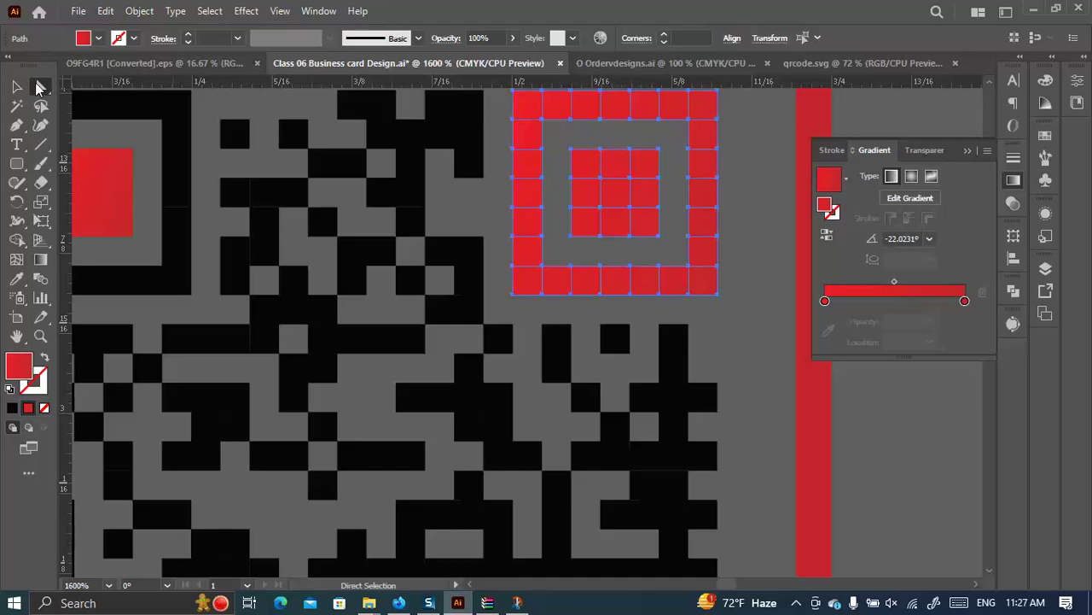
drag(561, 139, 661, 247)
click(17, 278)
scroll(659, 332, down, 1)
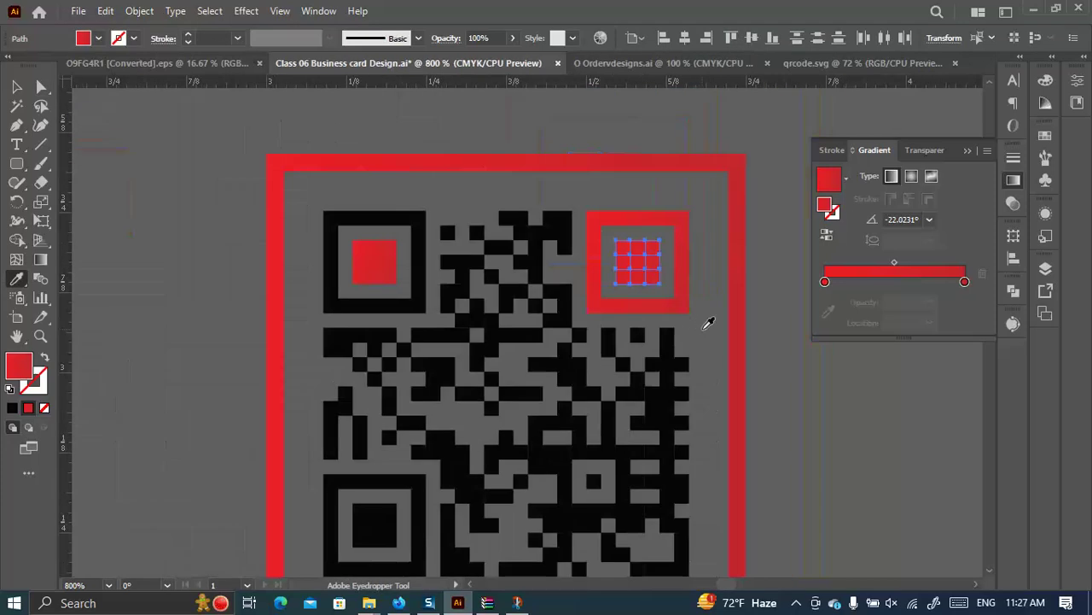
scroll(621, 333, down, 3)
scroll(646, 305, up, 5)
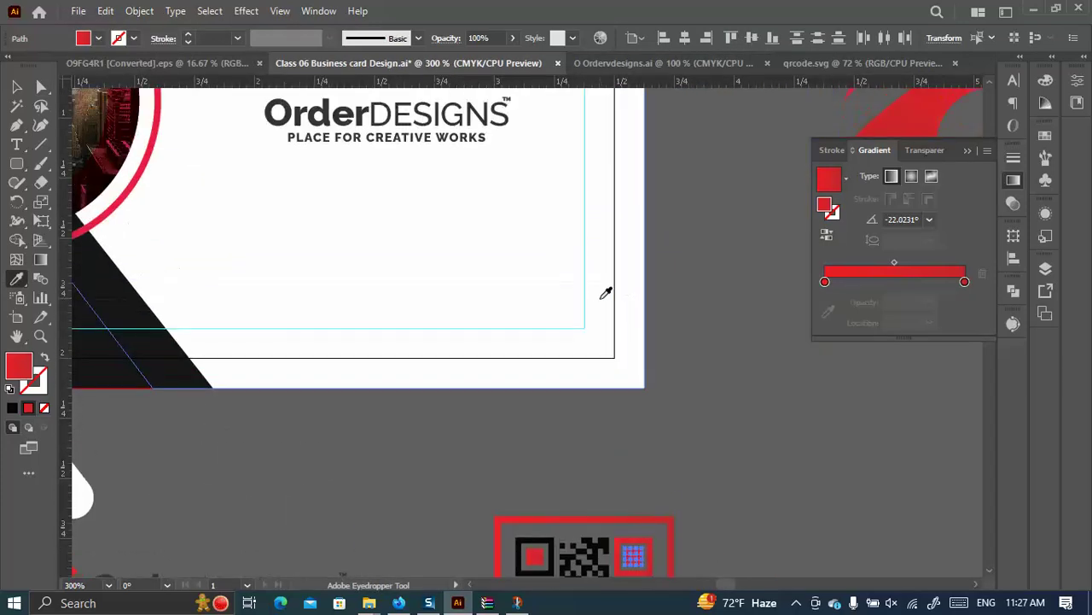
scroll(606, 292, down, 2)
scroll(481, 146, up, 2)
click(481, 185)
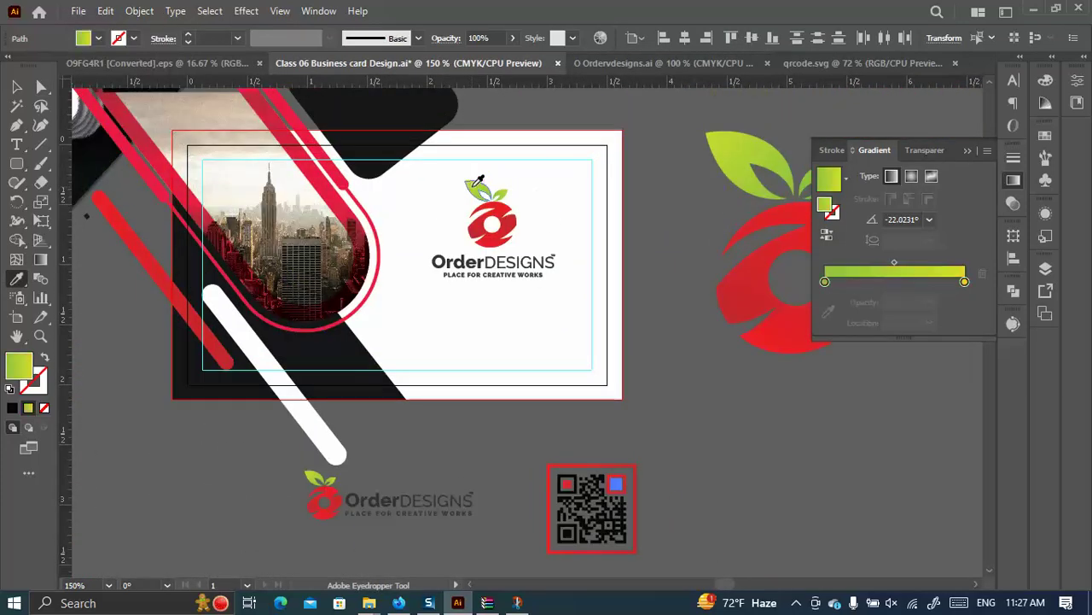
scroll(697, 283, down, 2)
scroll(687, 341, down, 1)
scroll(682, 383, up, 3)
click(500, 290)
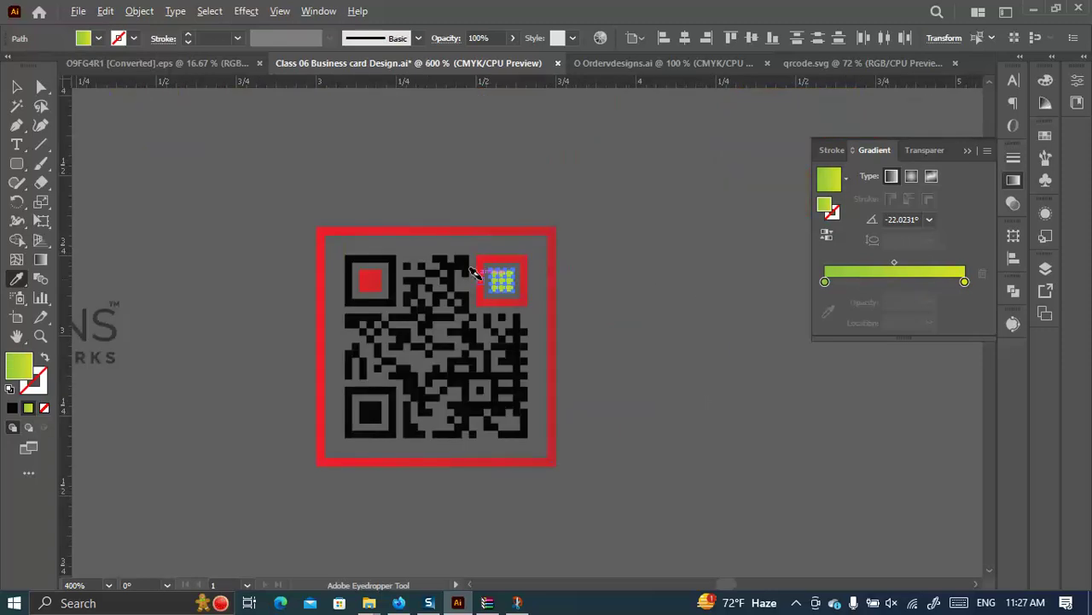
scroll(543, 284, up, 2)
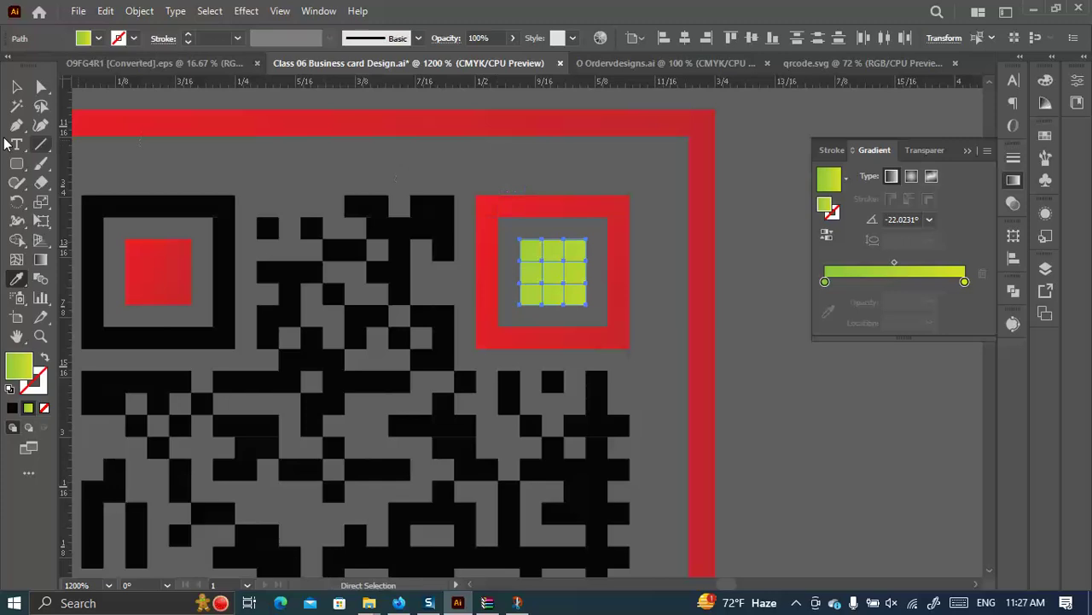
click(40, 259)
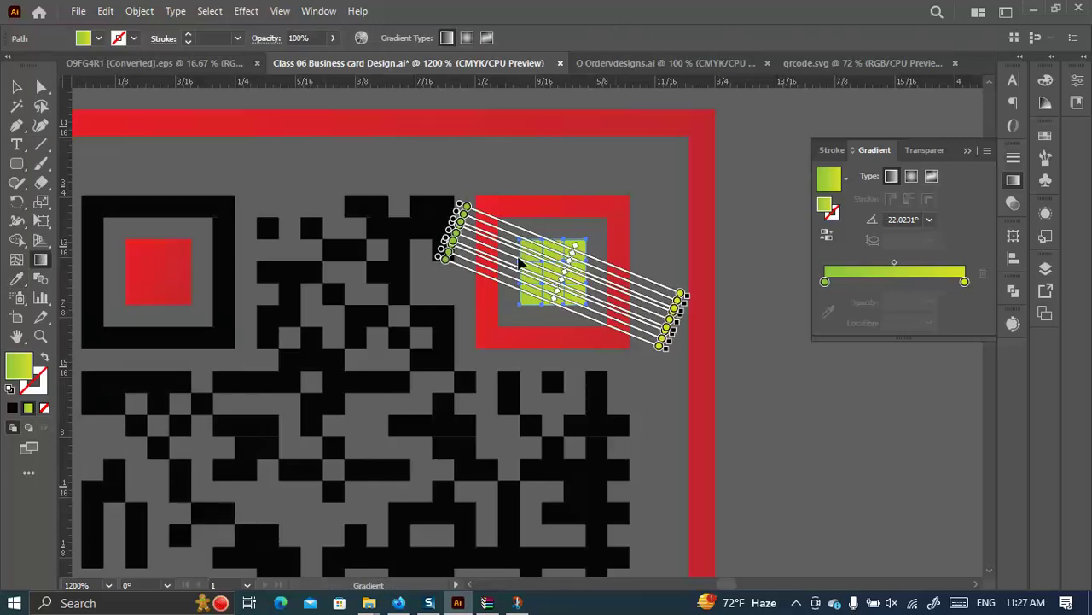
click(16, 86)
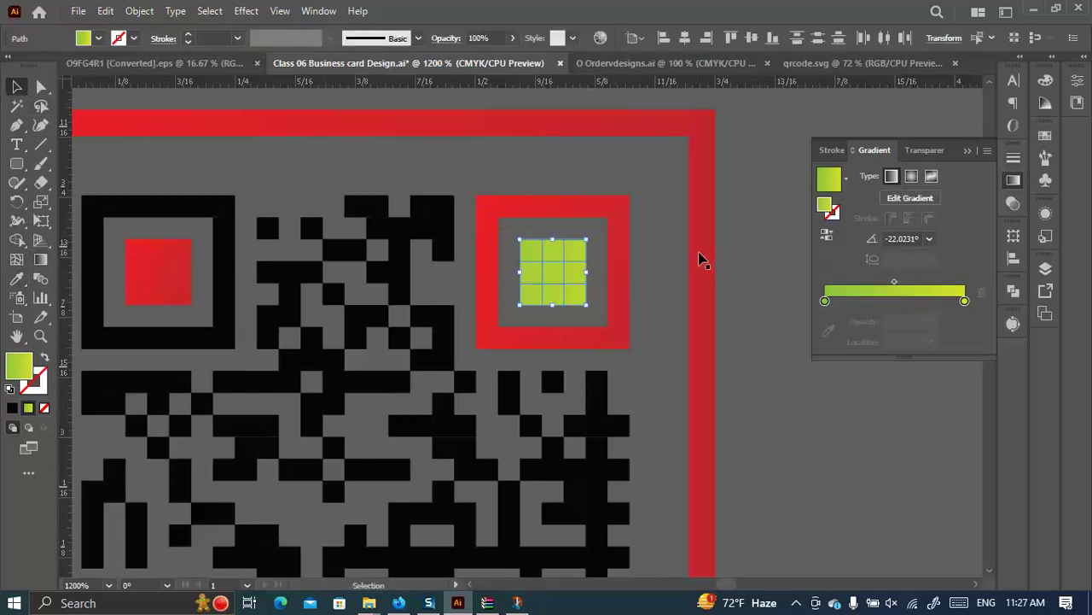
click(753, 282)
Fill the bottom-left finder's centre block red with a diagonal gradient of about -42°.
scroll(760, 279, down, 3)
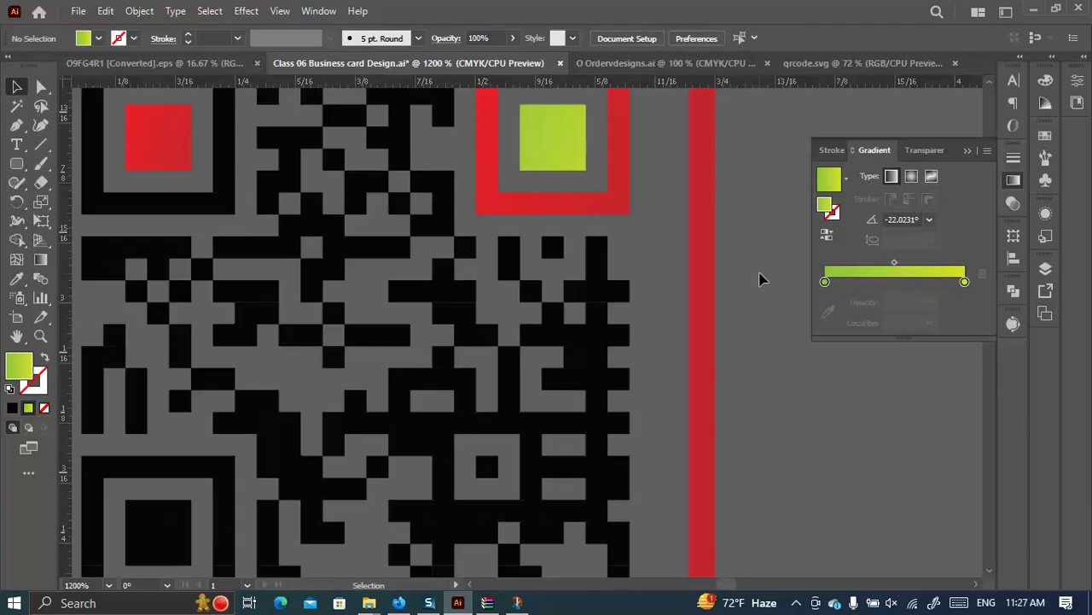
key(ctrl+0)
scroll(344, 438, up, 4)
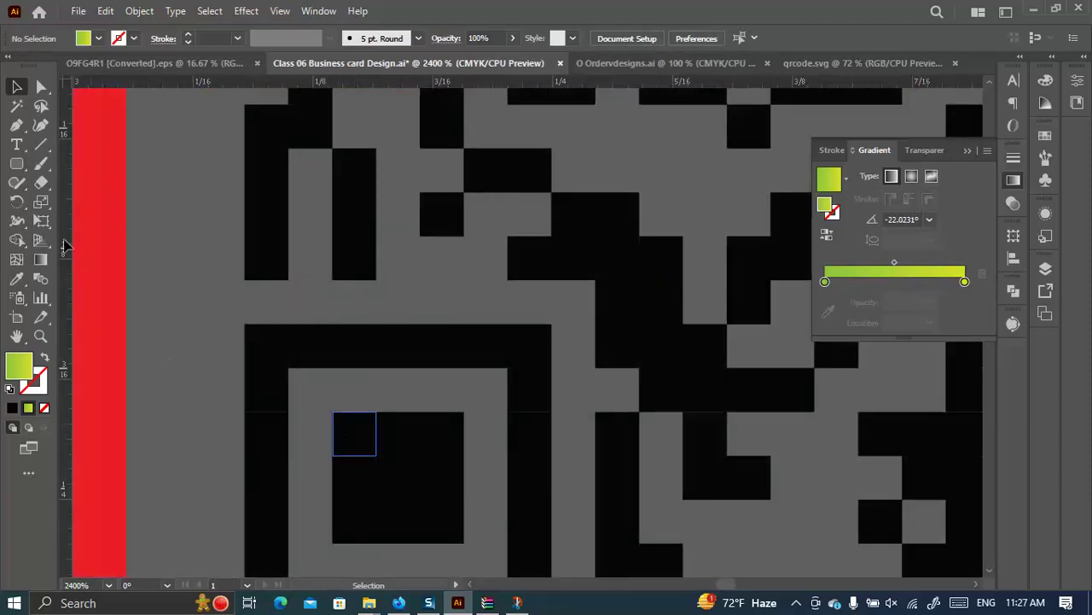
click(40, 86)
scroll(395, 294, down, 2)
drag(313, 326, 483, 483)
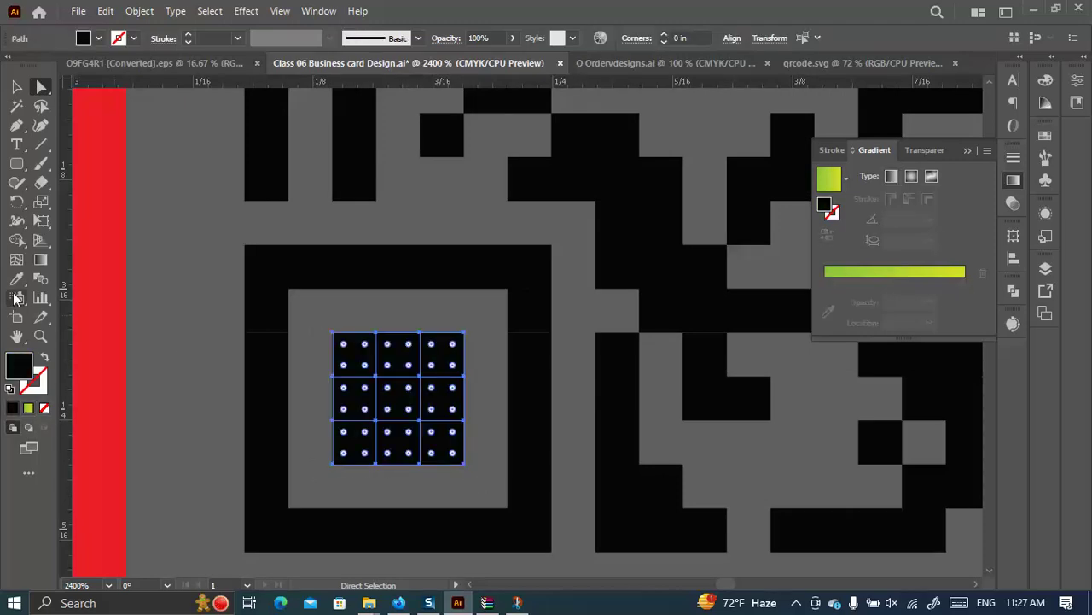
click(16, 278)
scroll(302, 324, down, 4)
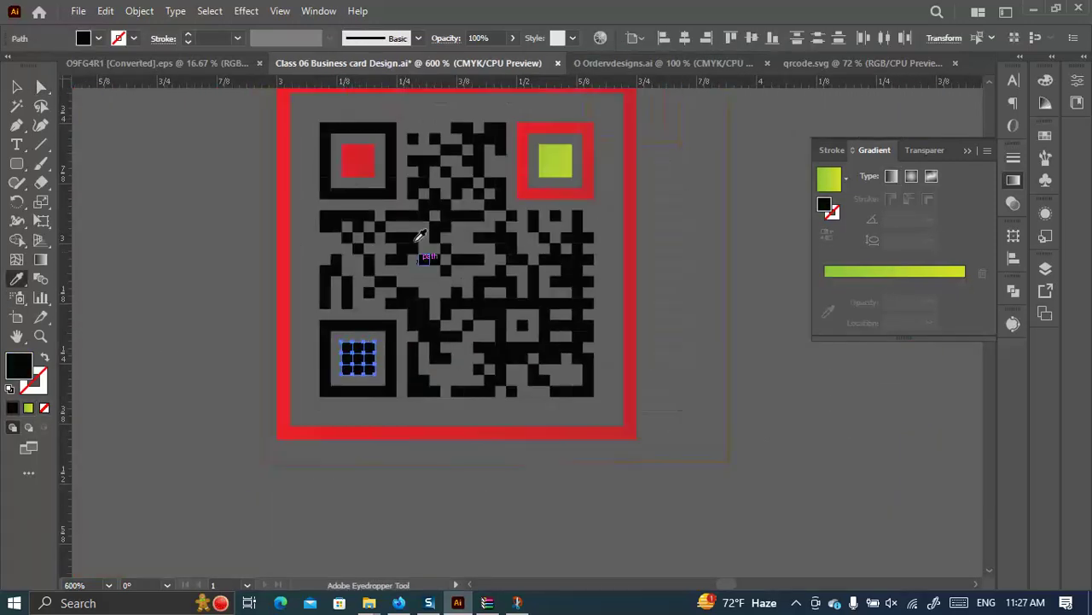
click(365, 164)
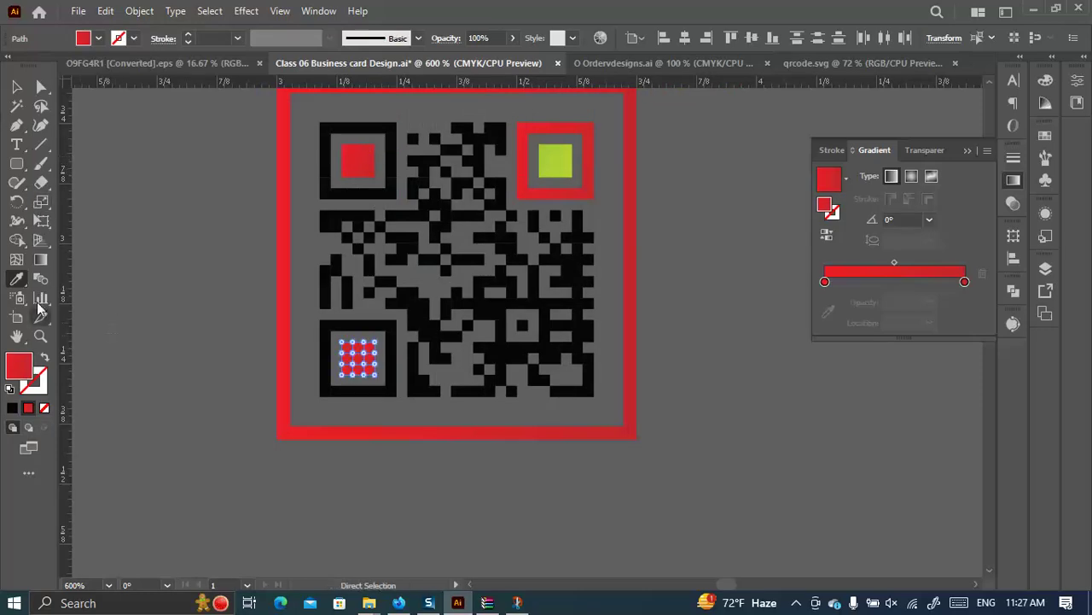
click(40, 259)
scroll(401, 363, up, 3)
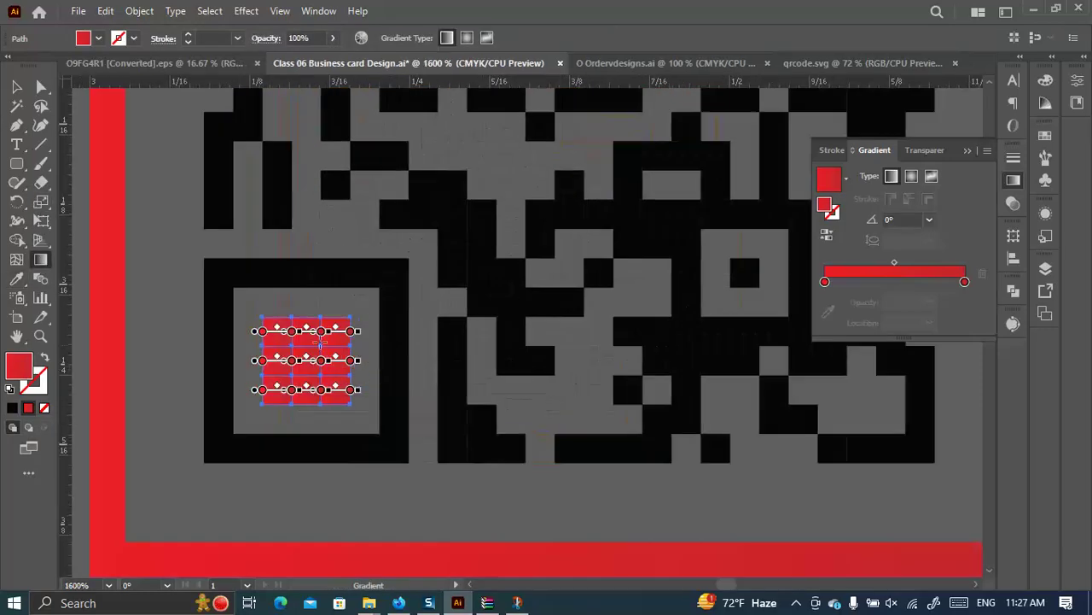
drag(248, 302, 350, 399)
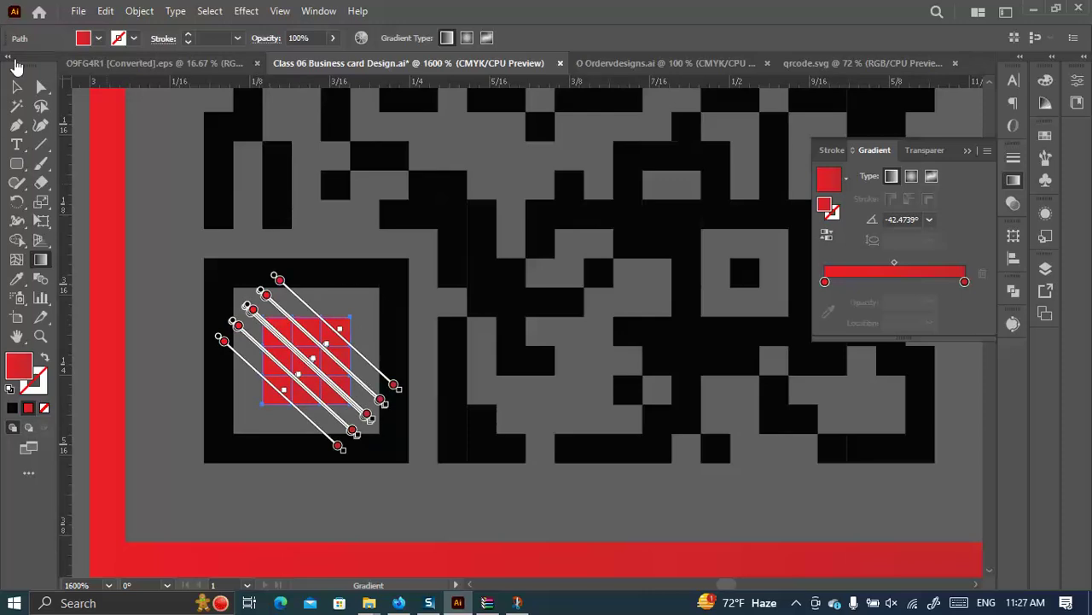
Marquee-select the entire QR code.
click(16, 86)
scroll(374, 290, down, 5)
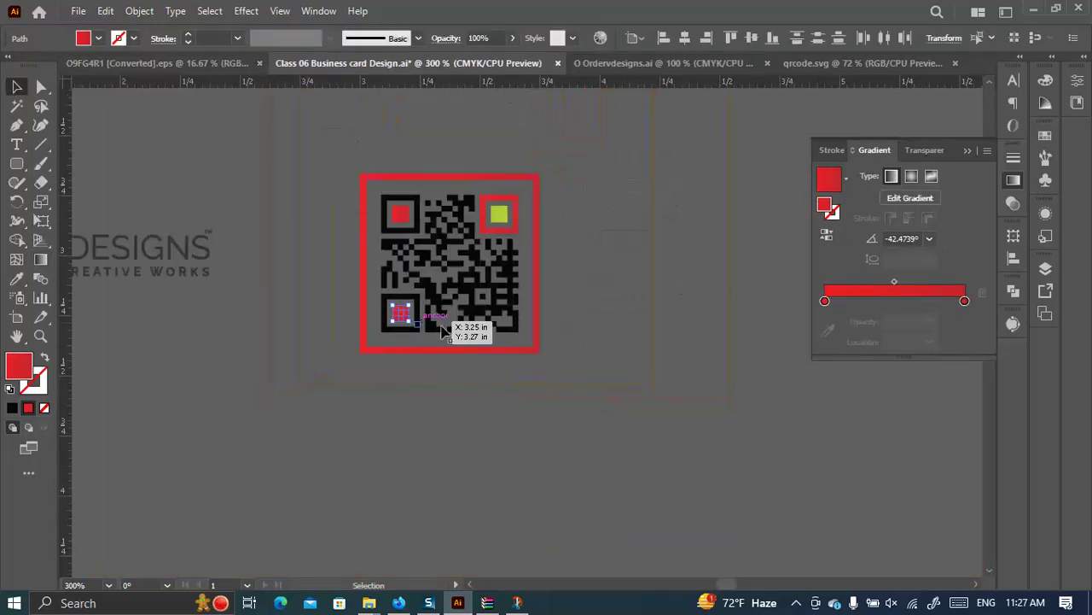
click(598, 405)
drag(617, 398, 335, 151)
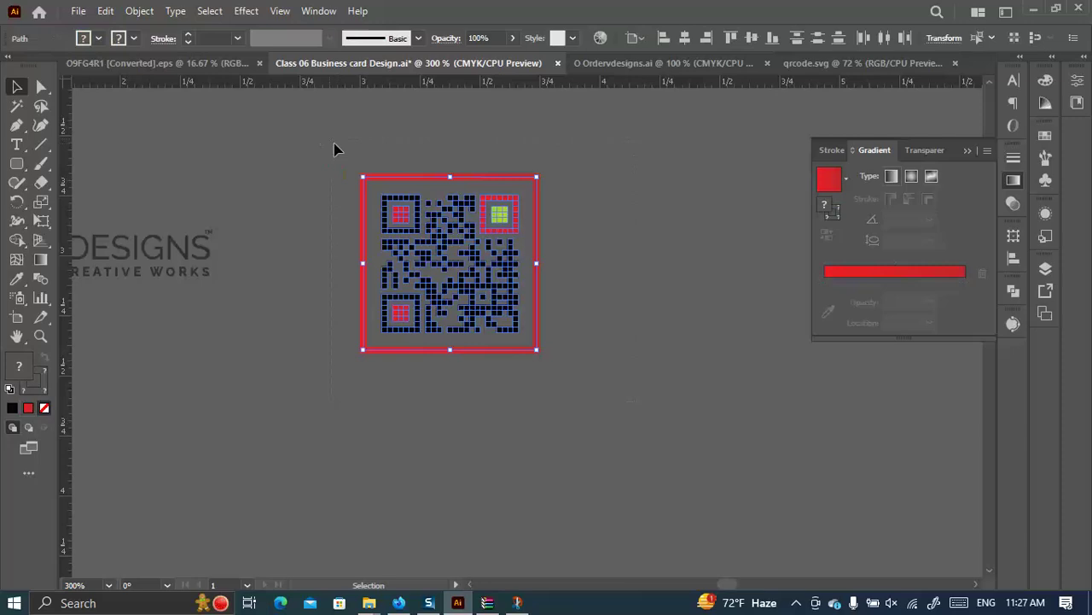
Group the QR code, move it onto the card, and centre it horizontally under the OrderDESIGNS logo.
key(ctrl+g)
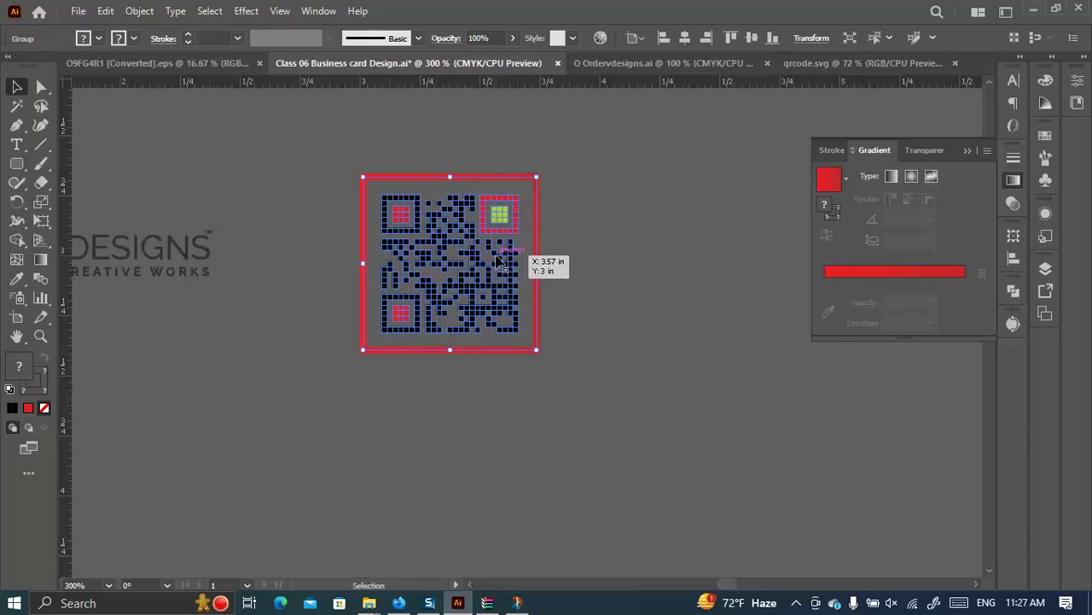
scroll(500, 261, down, 1)
scroll(558, 332, up, 4)
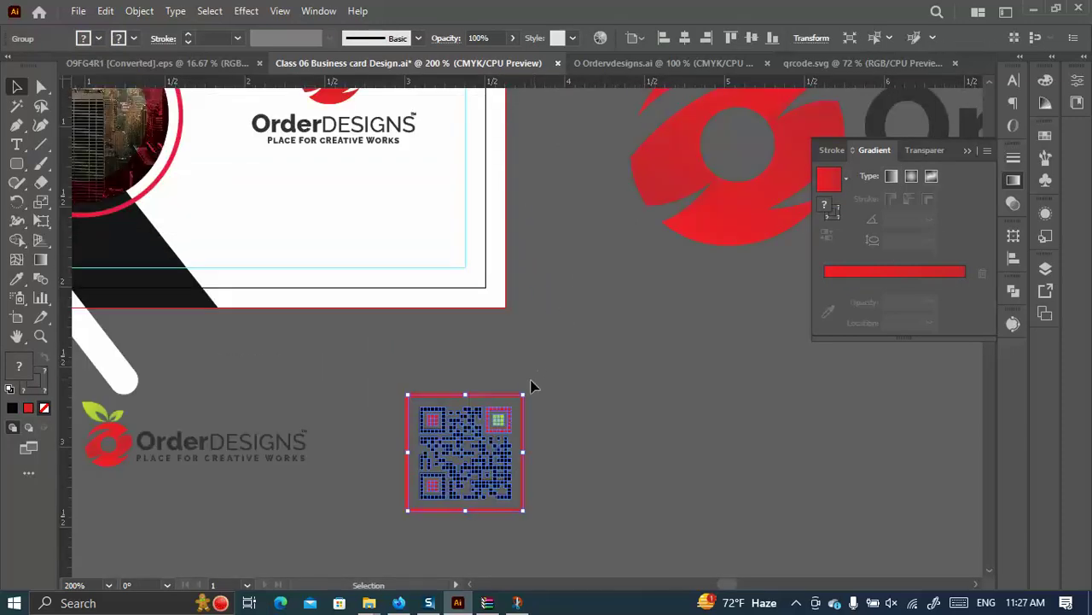
drag(497, 467, 346, 215)
scroll(354, 194, up, 4)
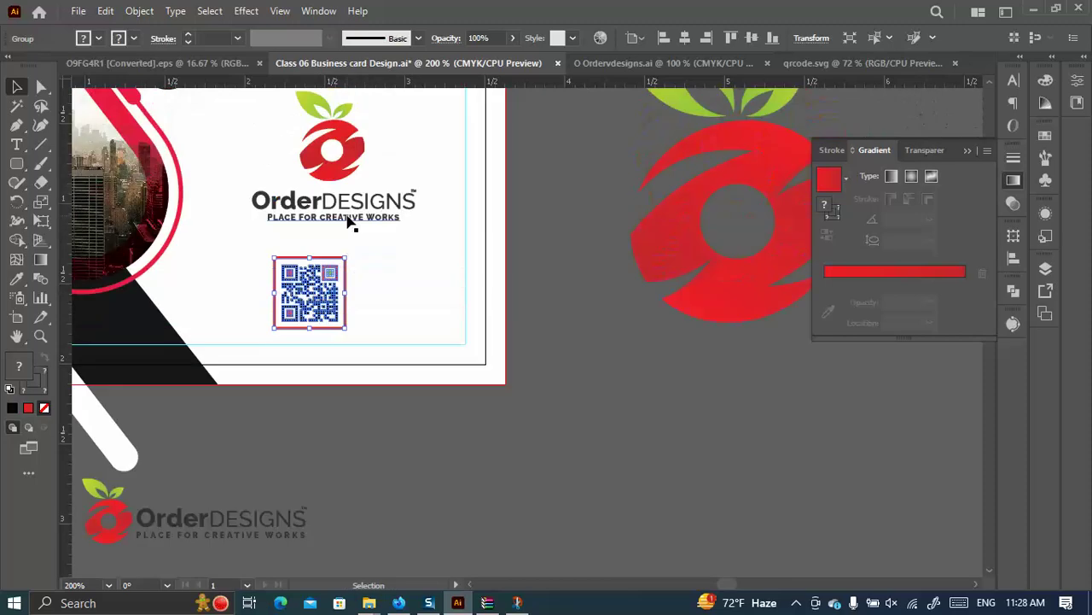
shift+click(351, 209)
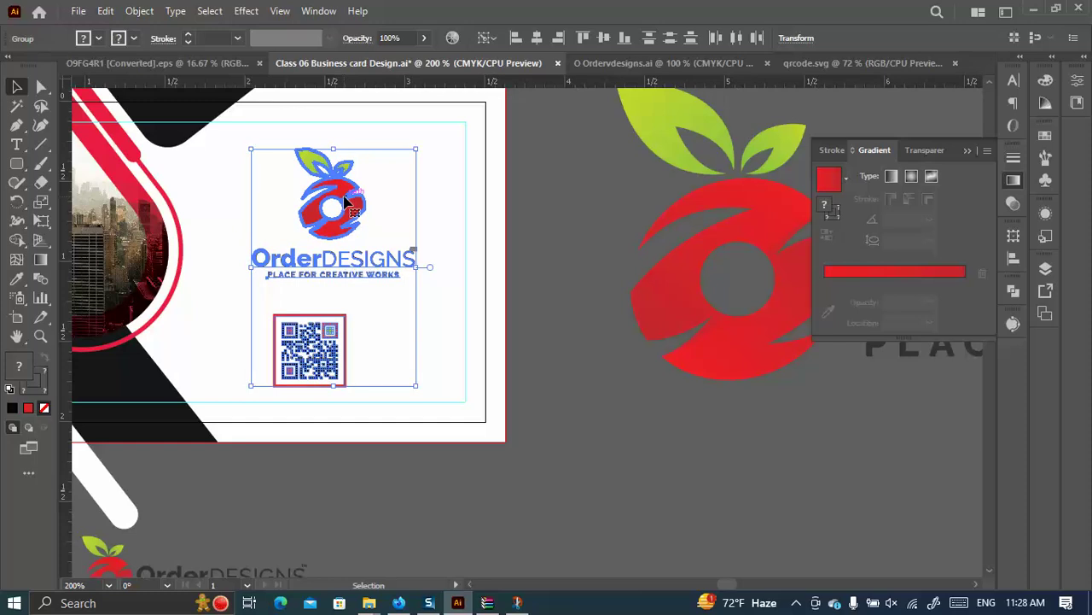
click(537, 38)
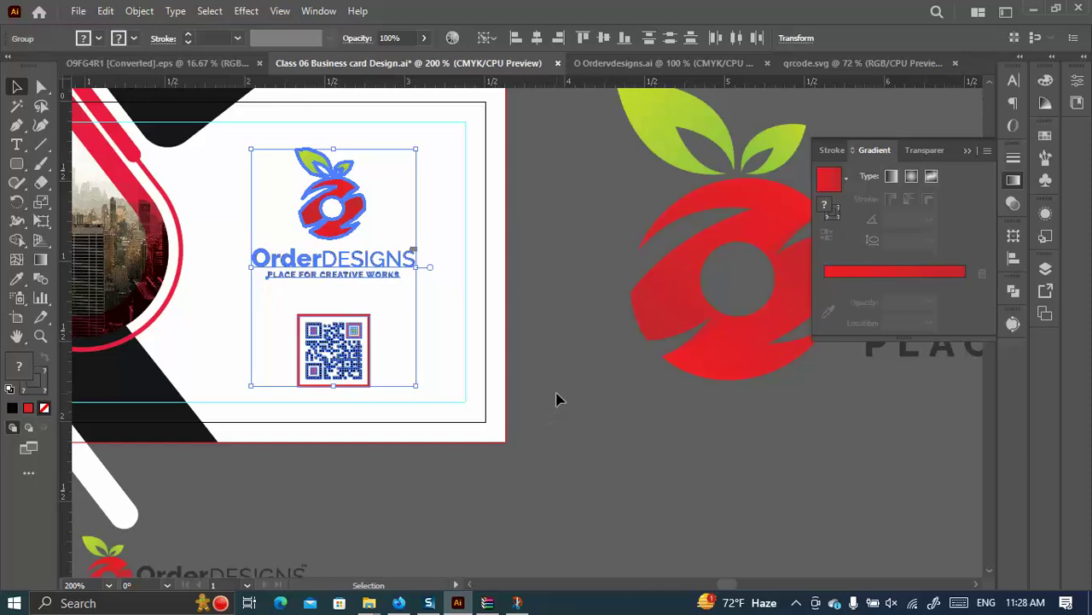
Nudge the OrderDESIGNS logo slightly upward above the QR code.
click(553, 427)
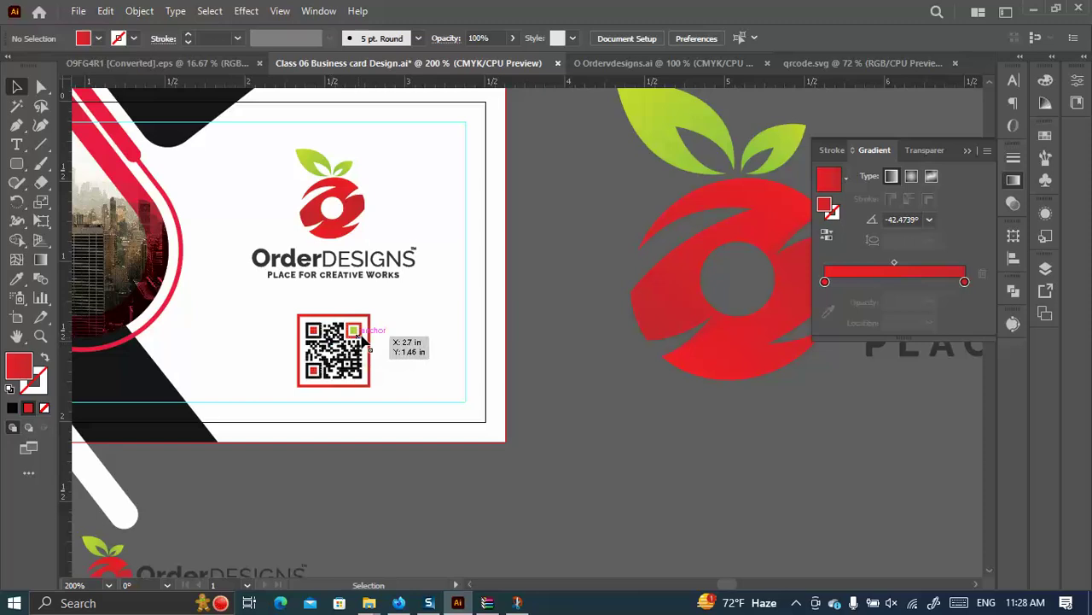
scroll(372, 342, up, 2)
click(333, 401)
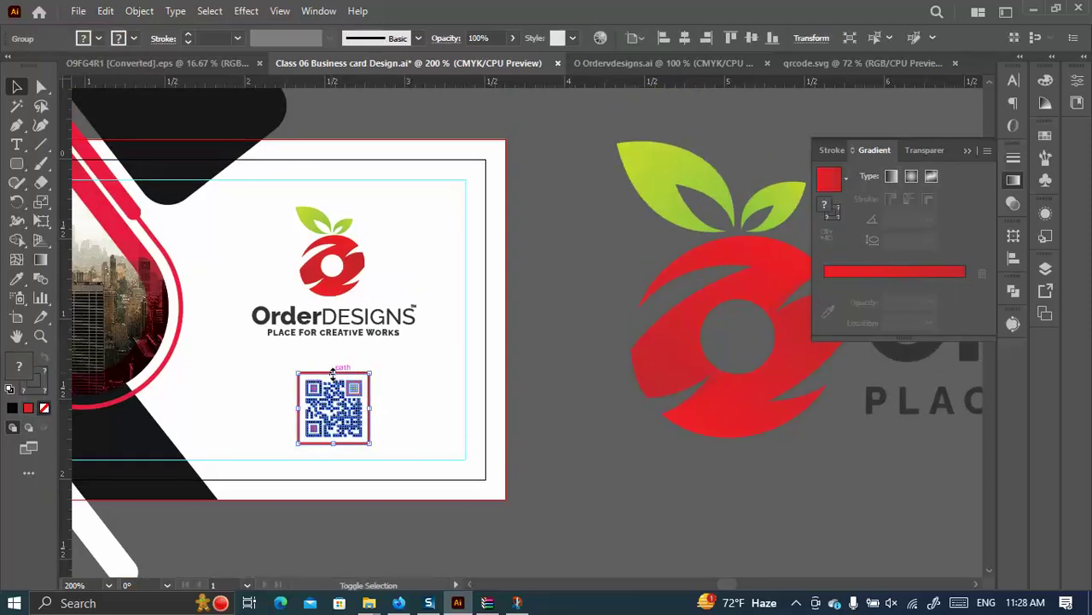
click(415, 361)
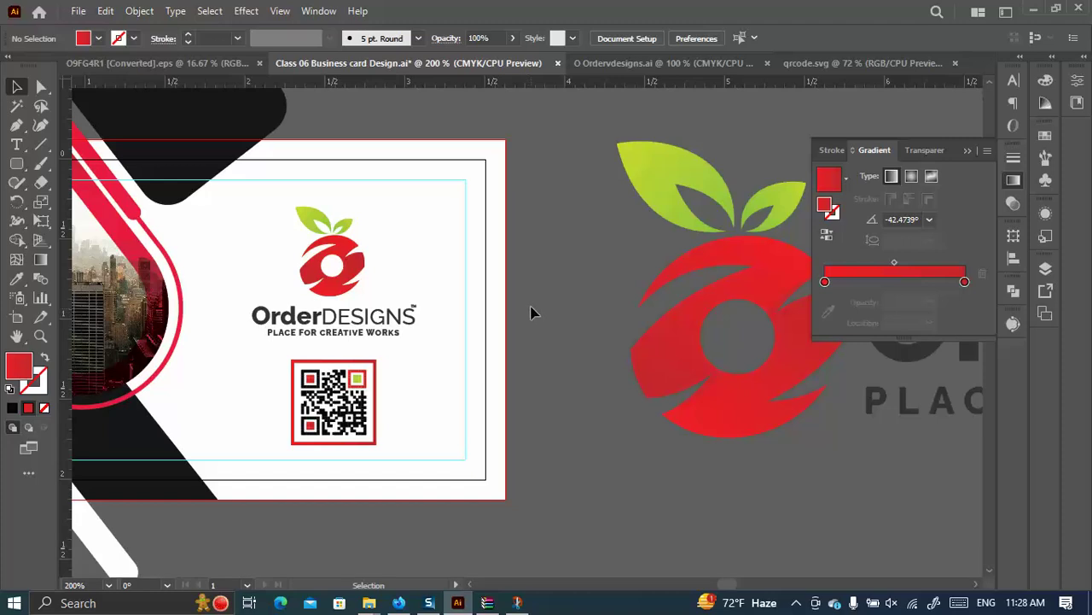
scroll(528, 316, down, 2)
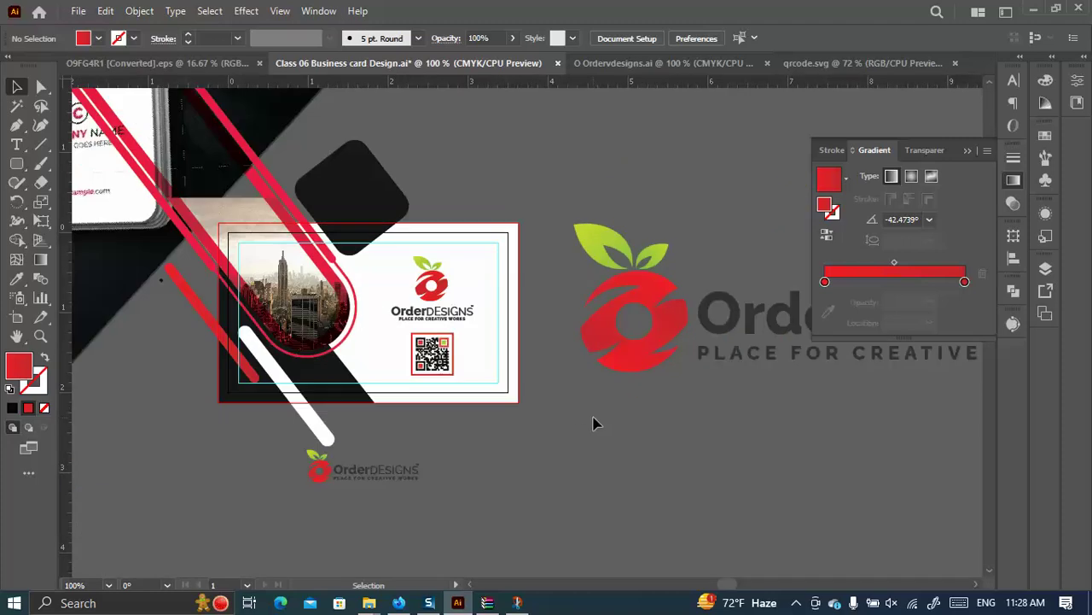
scroll(453, 293, up, 2)
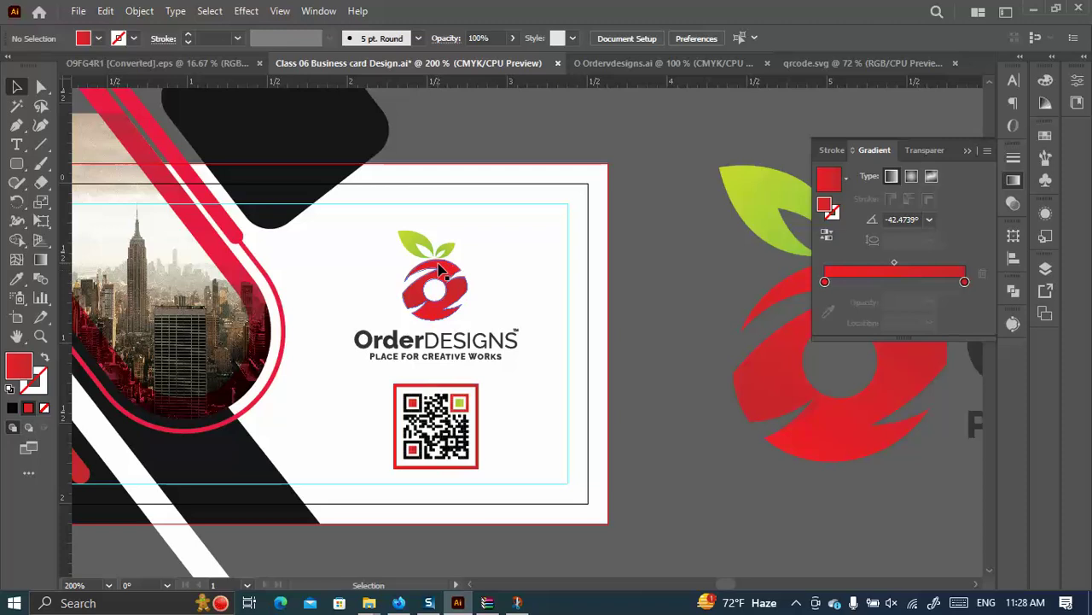
drag(440, 268, 440, 264)
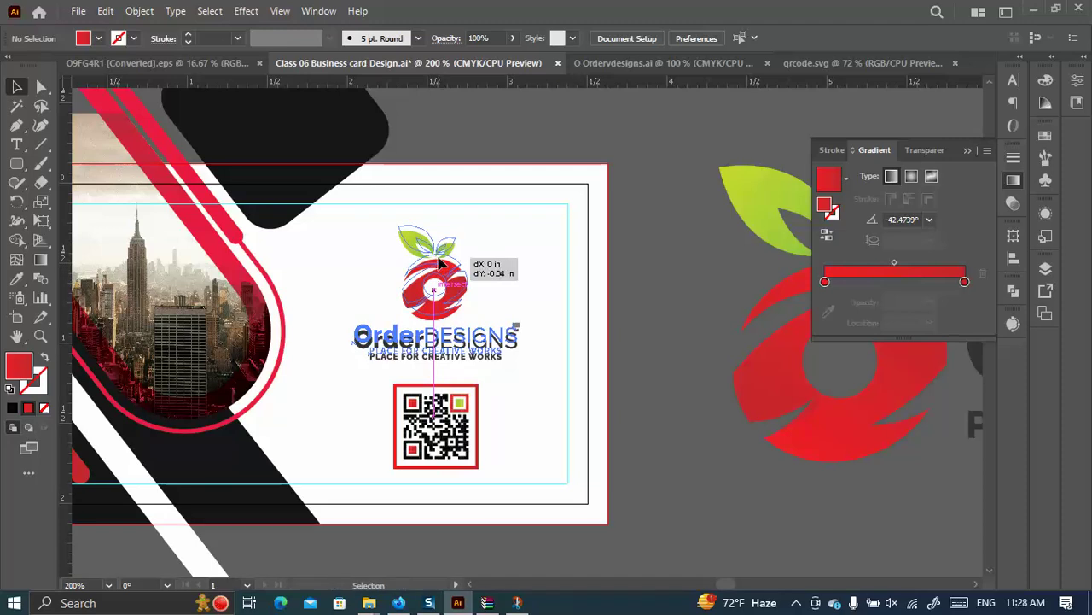
click(640, 270)
Zoom out to review the card front with the red-framed QR code under the logo.
scroll(632, 274, down, 2)
scroll(632, 274, down, 1)
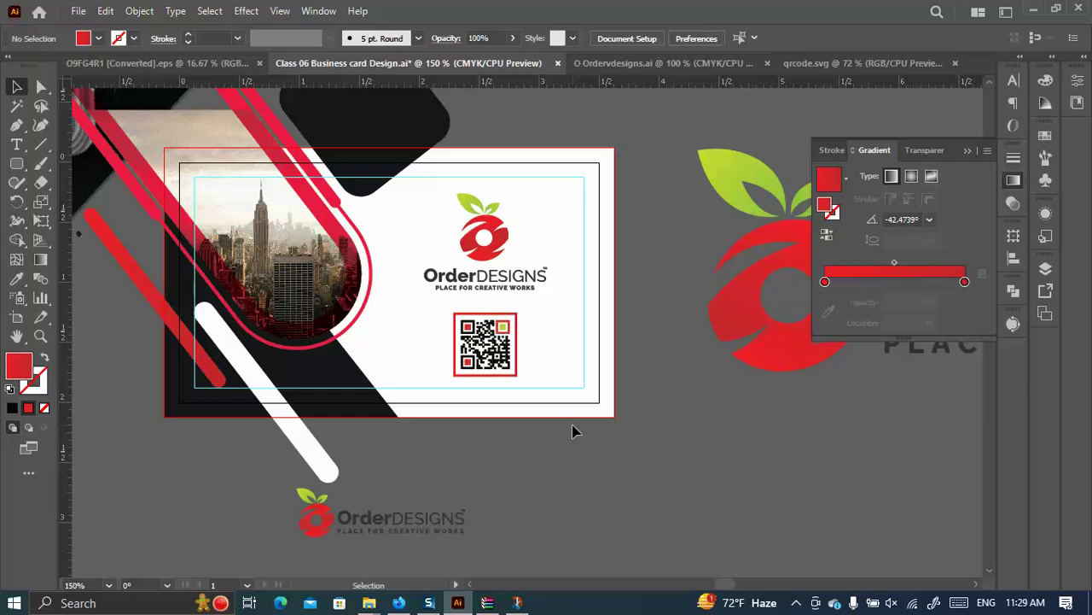
Browse the GraphicRiver Creative Business Cards previews in Firefox, then return to the Illustrator card.
click(399, 603)
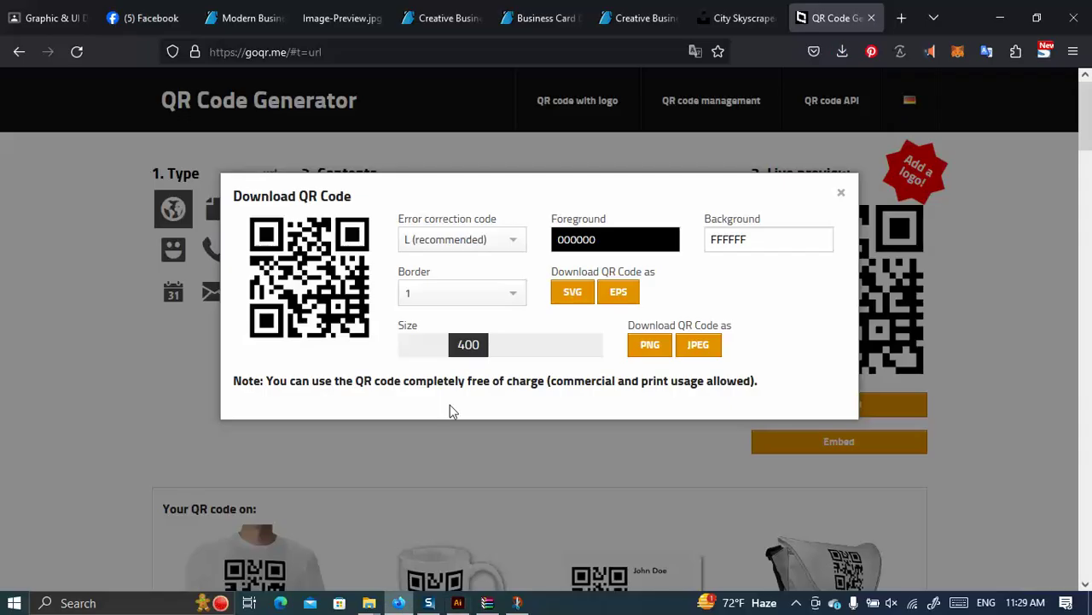
click(538, 17)
click(439, 8)
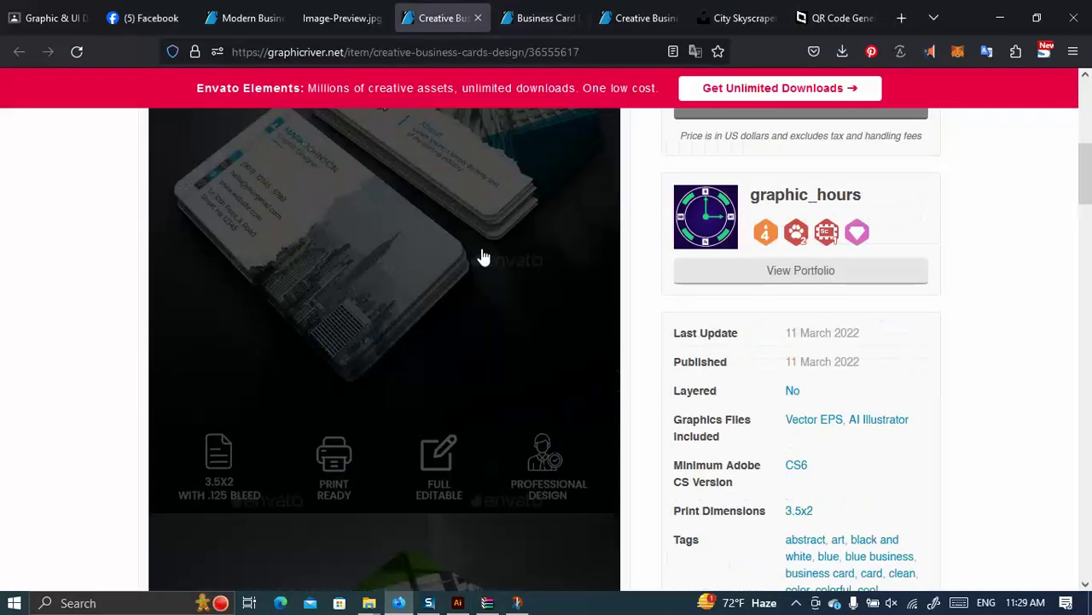
scroll(985, 478, up, 3)
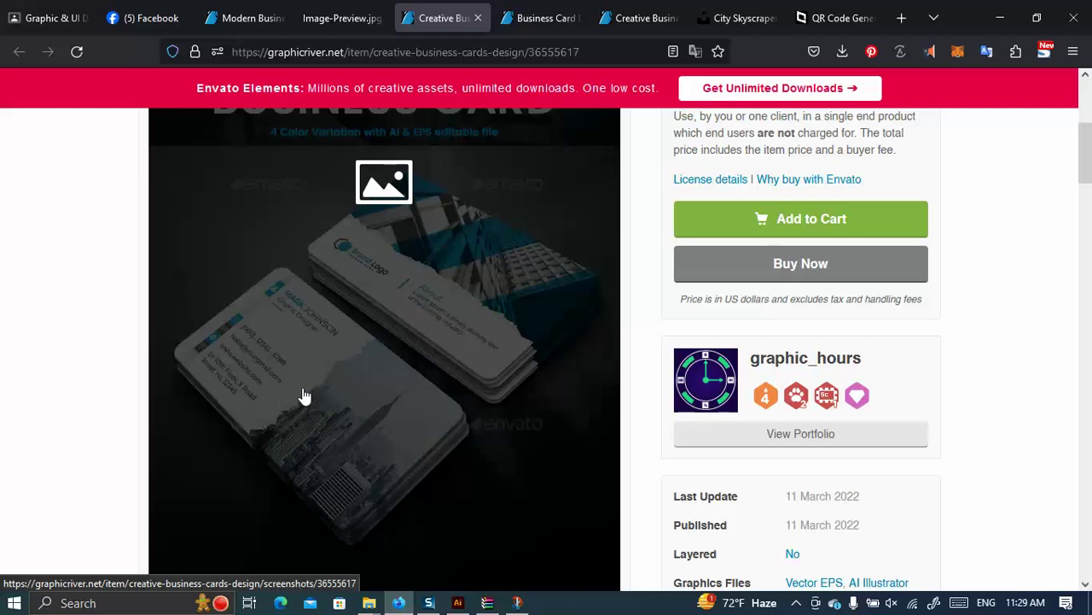
scroll(552, 287, down, 6)
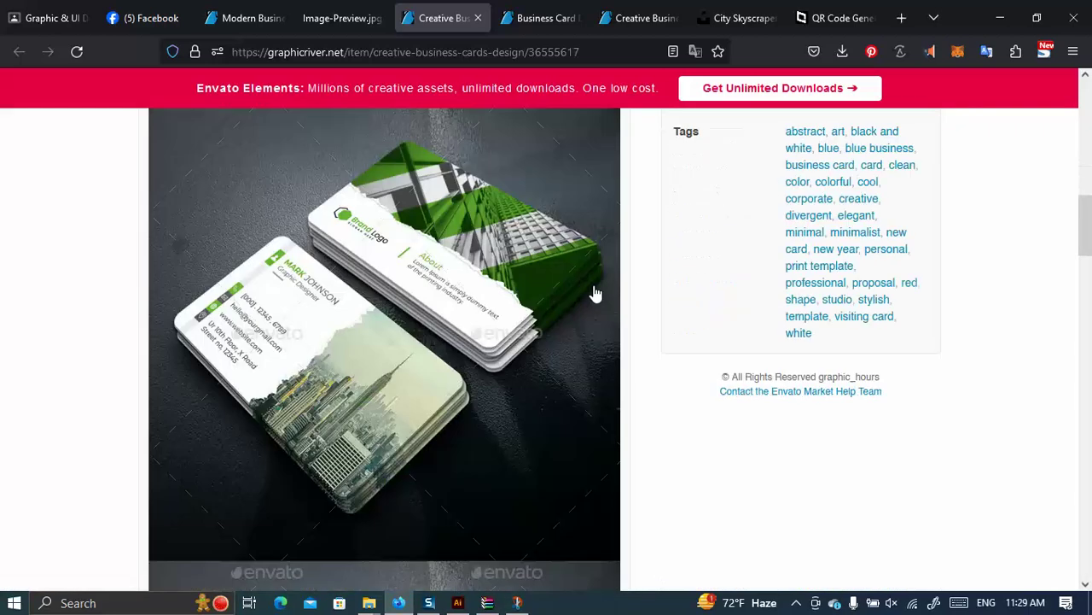
click(458, 602)
scroll(658, 319, down, 3)
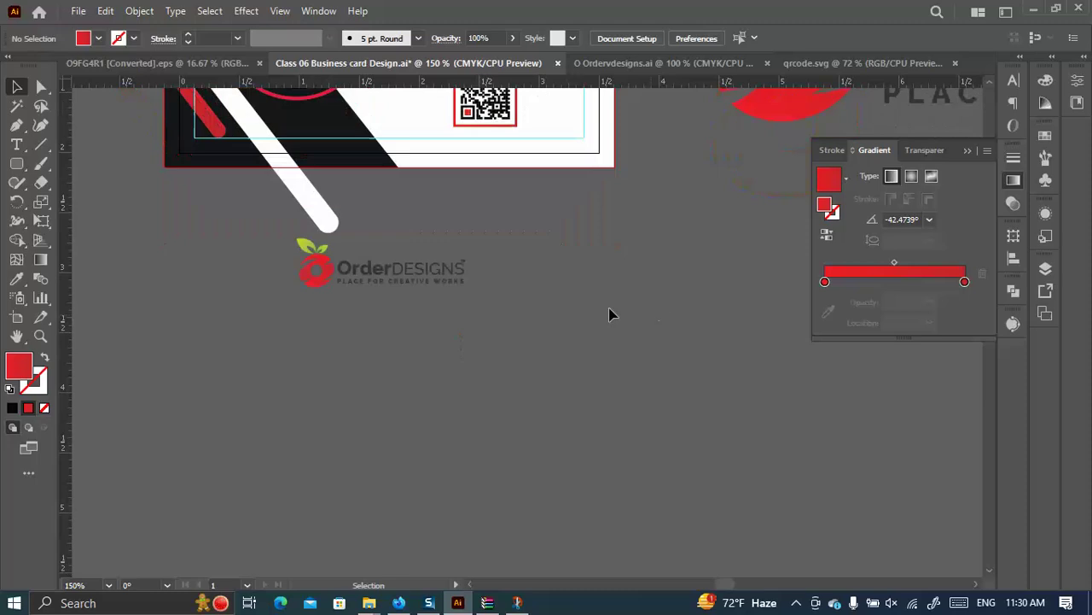
Draw a red rounded rectangle beside the card with a 2 pt charcoal brush stroke.
click(21, 162)
drag(555, 246, 732, 396)
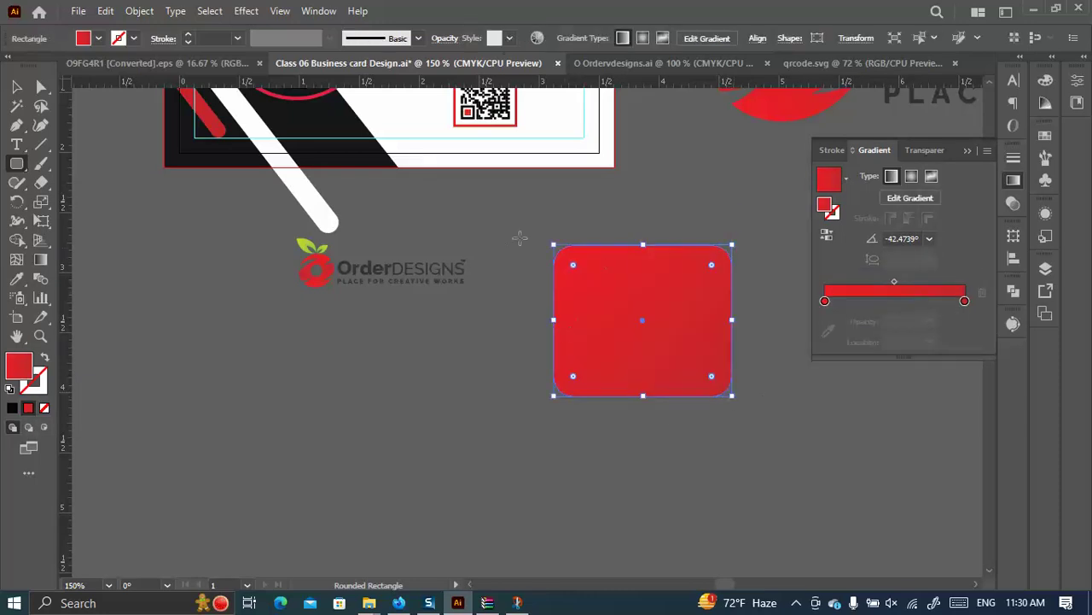
click(418, 39)
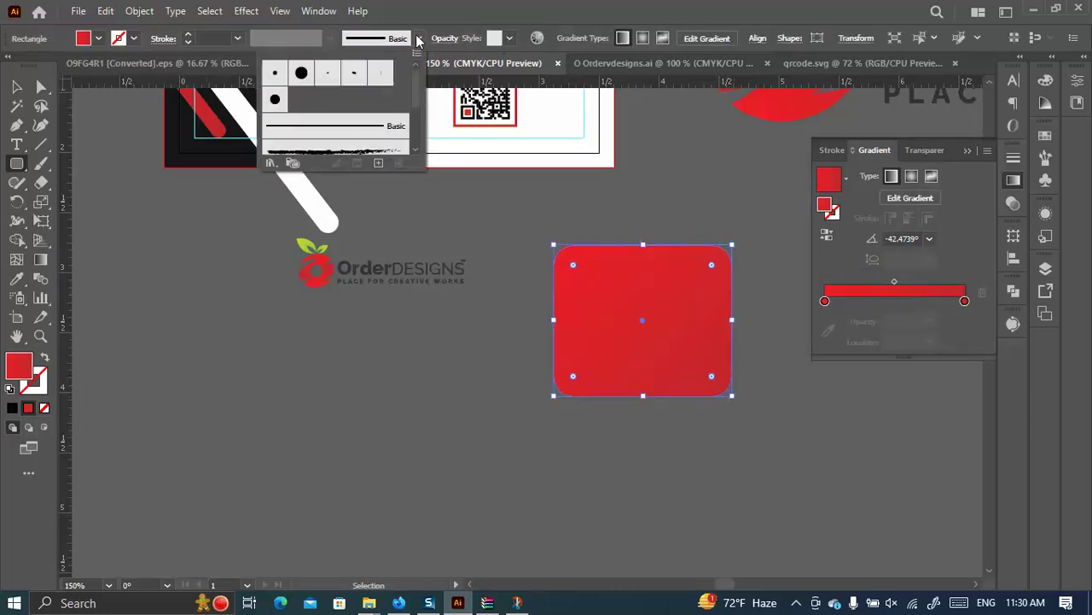
click(290, 151)
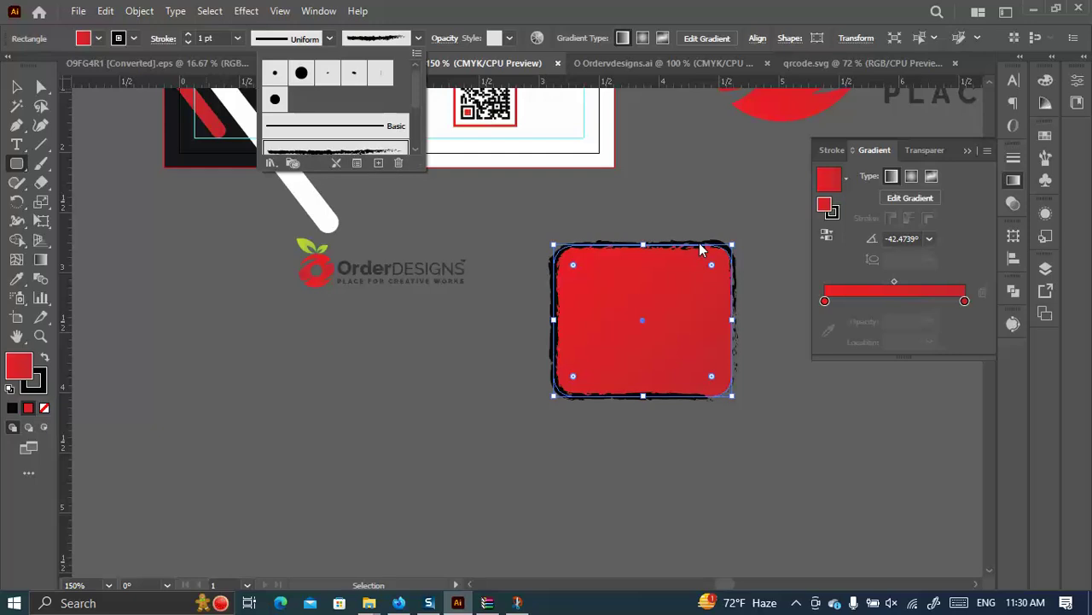
click(188, 35)
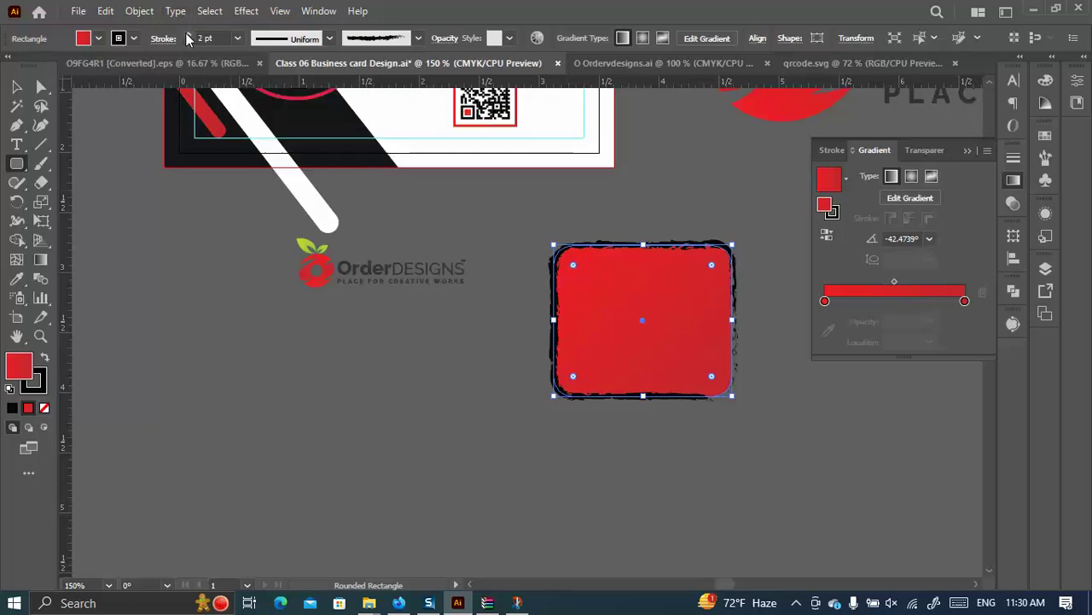
click(188, 35)
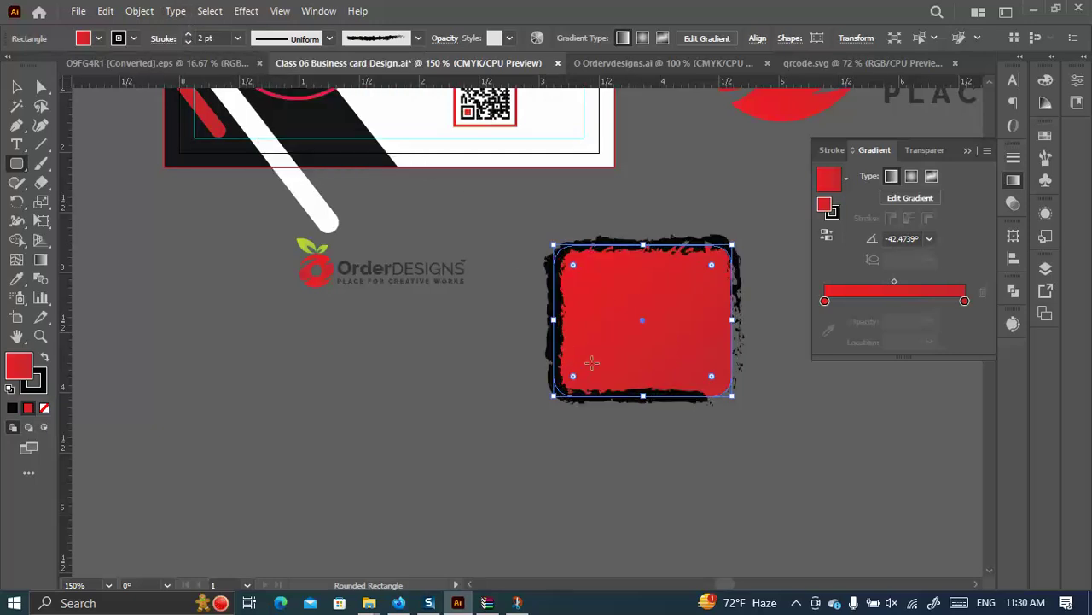
Expand the rectangle's appearance and shape into plain outlines.
click(139, 10)
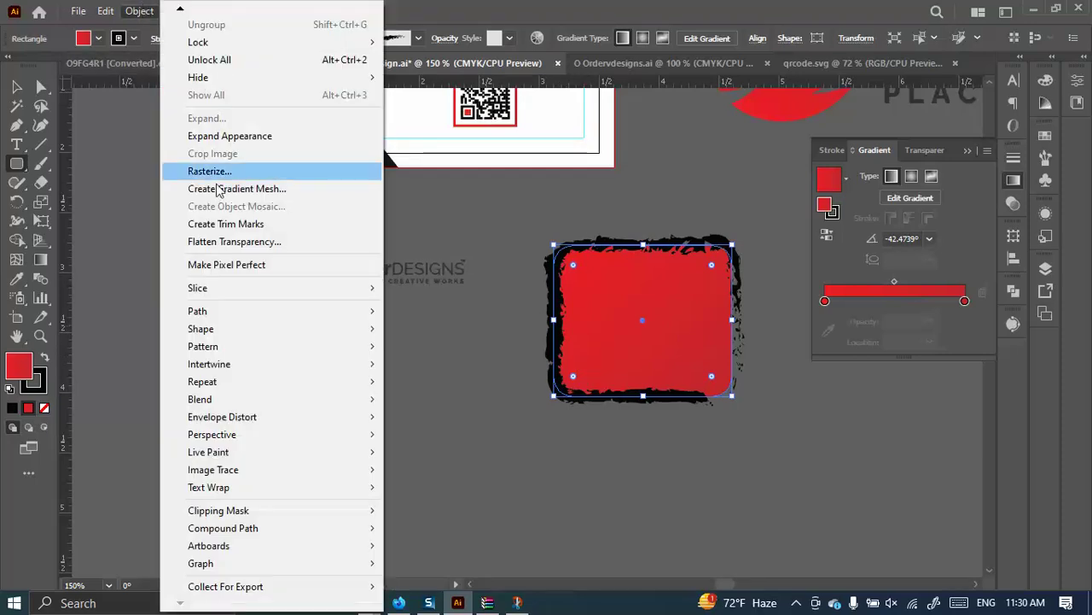
click(220, 136)
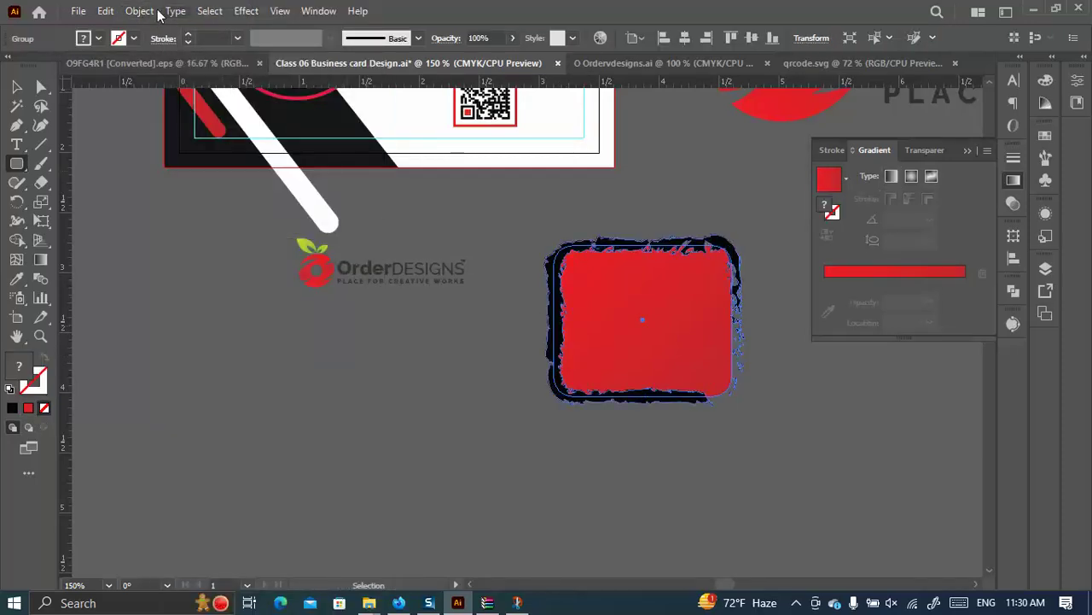
click(143, 11)
click(207, 118)
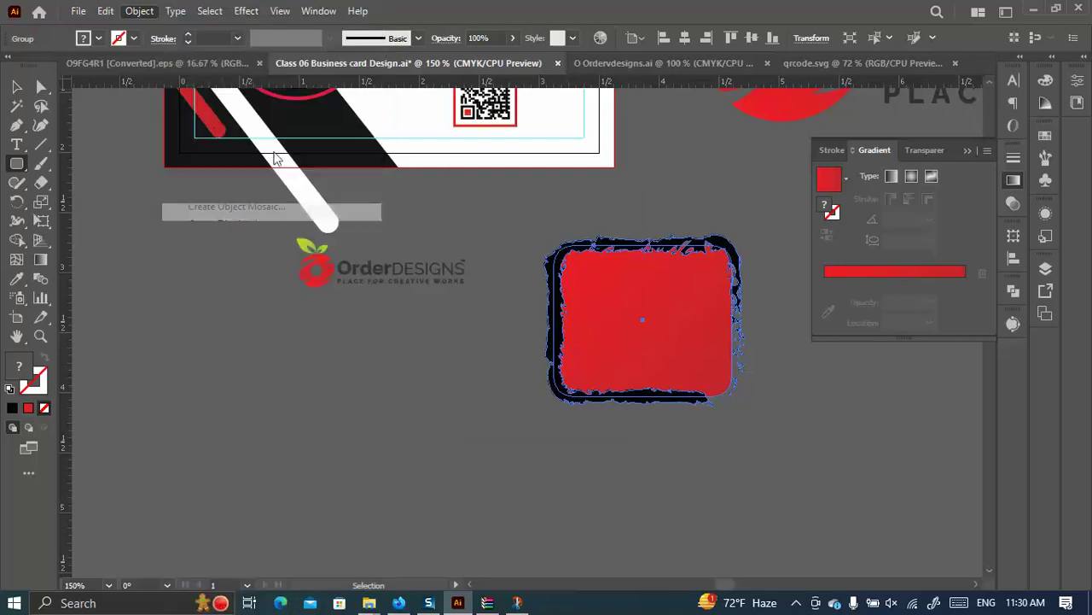
click(508, 394)
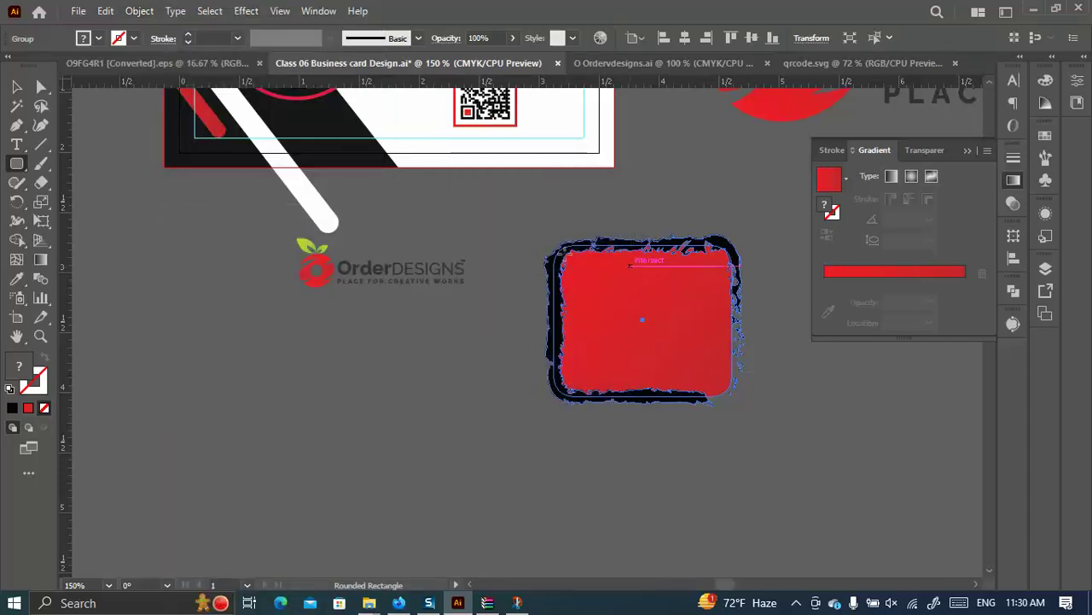
click(16, 86)
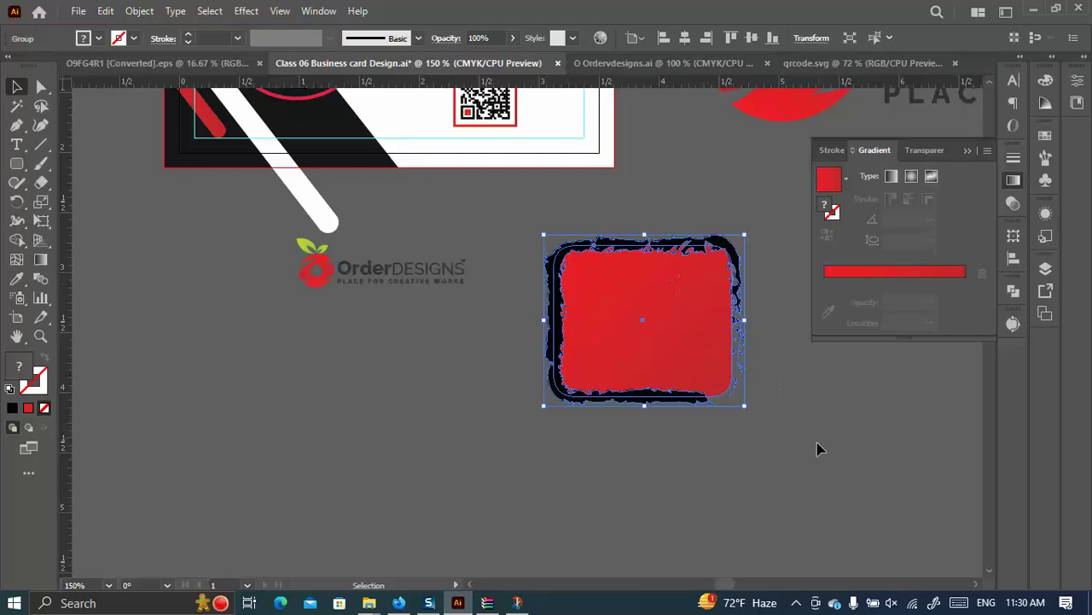
Merge the red and black shapes into one, then bring up the city photo's folder.
click(1013, 290)
click(826, 327)
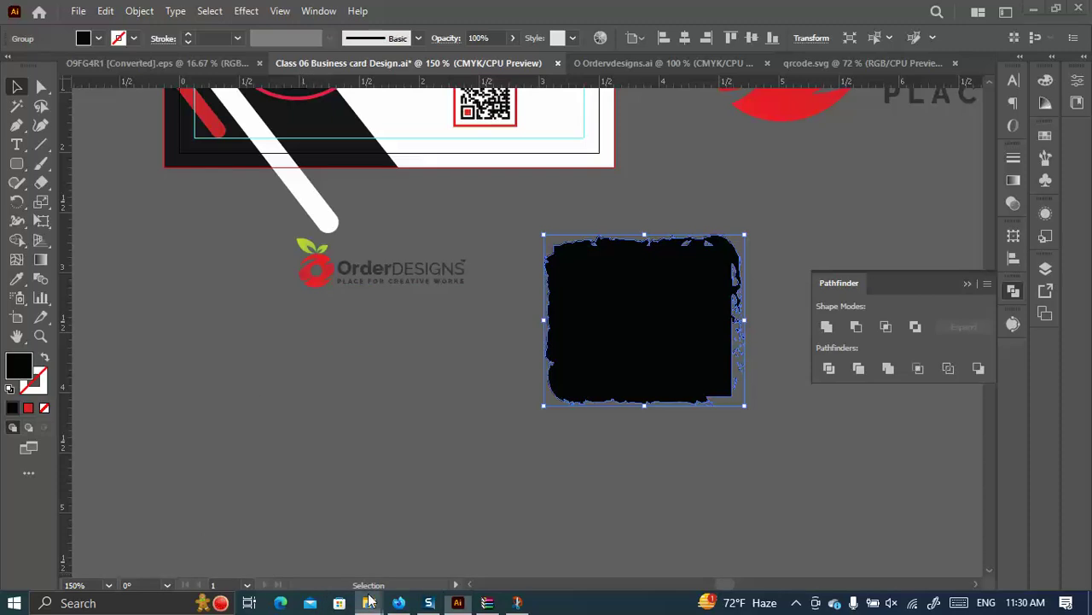
mouse_move(368, 603)
click(434, 530)
Place the city skyline photo beside the card and shrink it to about 2.88 in wide.
drag(289, 215, 559, 386)
scroll(500, 373, down, 3)
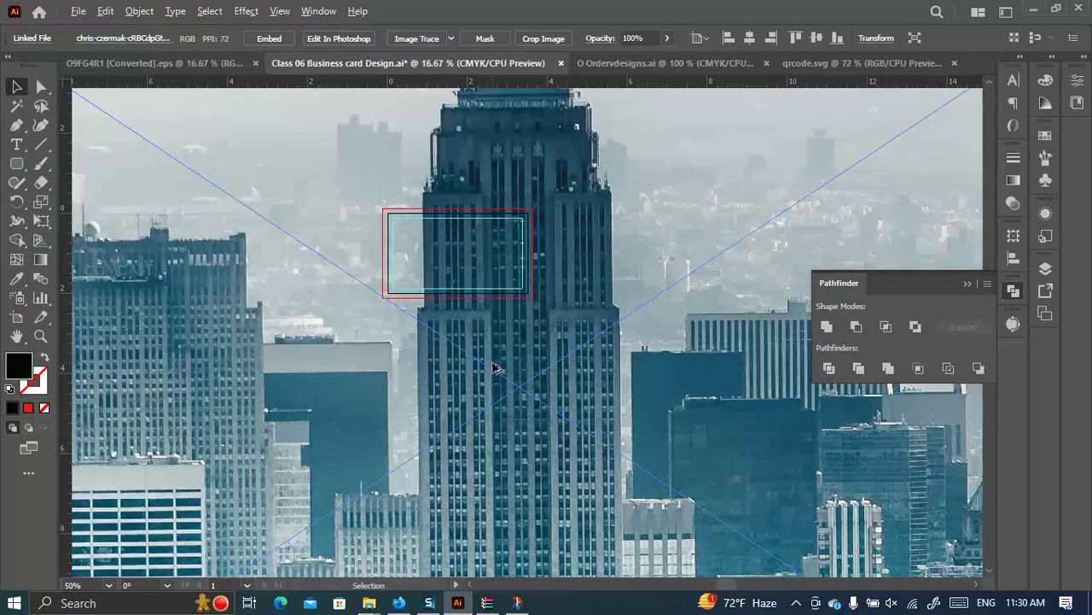
scroll(495, 369, down, 2)
drag(612, 412, 529, 402)
drag(759, 362, 518, 369)
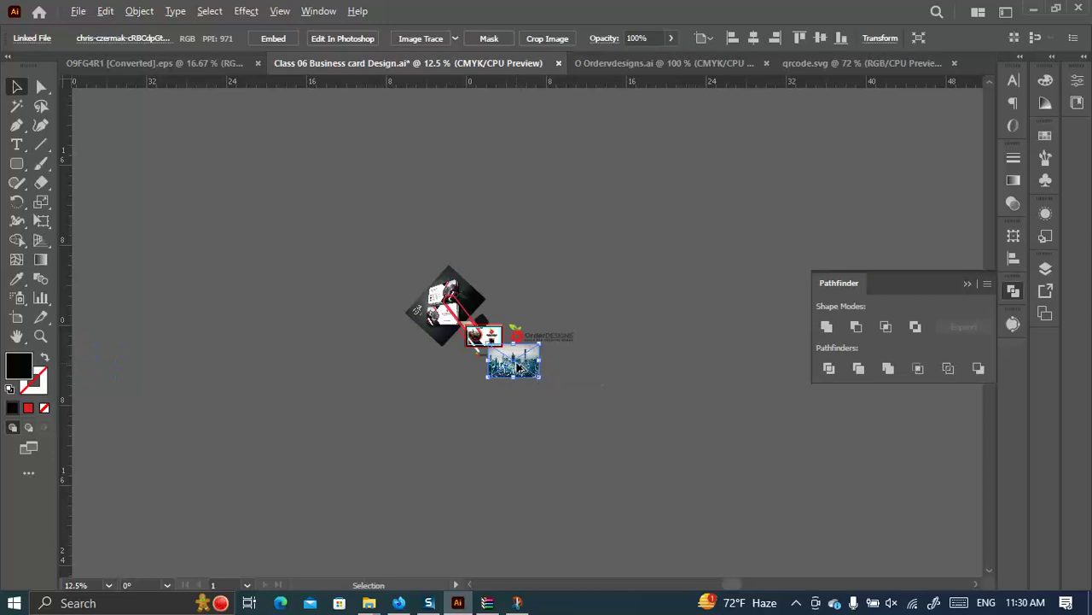
scroll(519, 369, up, 3)
scroll(520, 373, up, 2)
drag(637, 339, 521, 346)
drag(512, 387, 456, 367)
Try clipping the photo to the black shape with Make Clipping Mask, then undo it.
click(588, 398)
drag(453, 424, 427, 354)
right_click(427, 353)
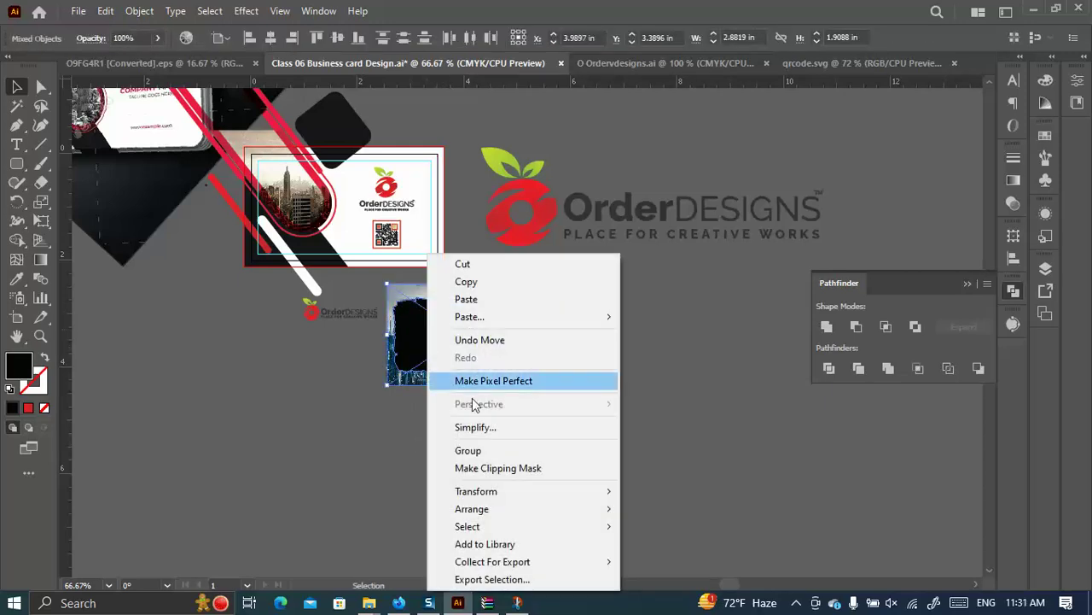
click(493, 468)
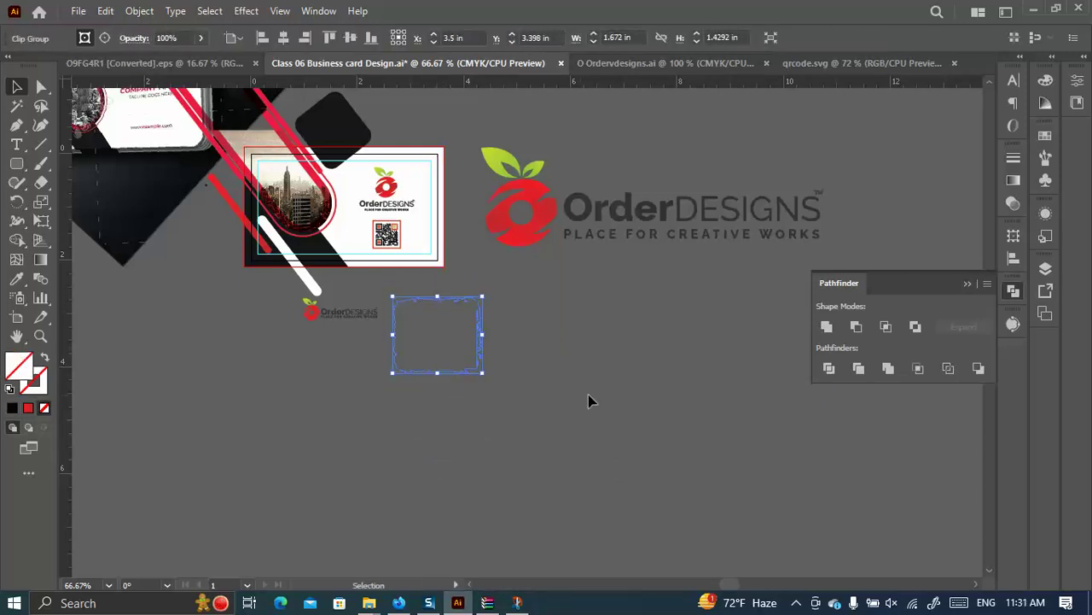
key(ctrl+z)
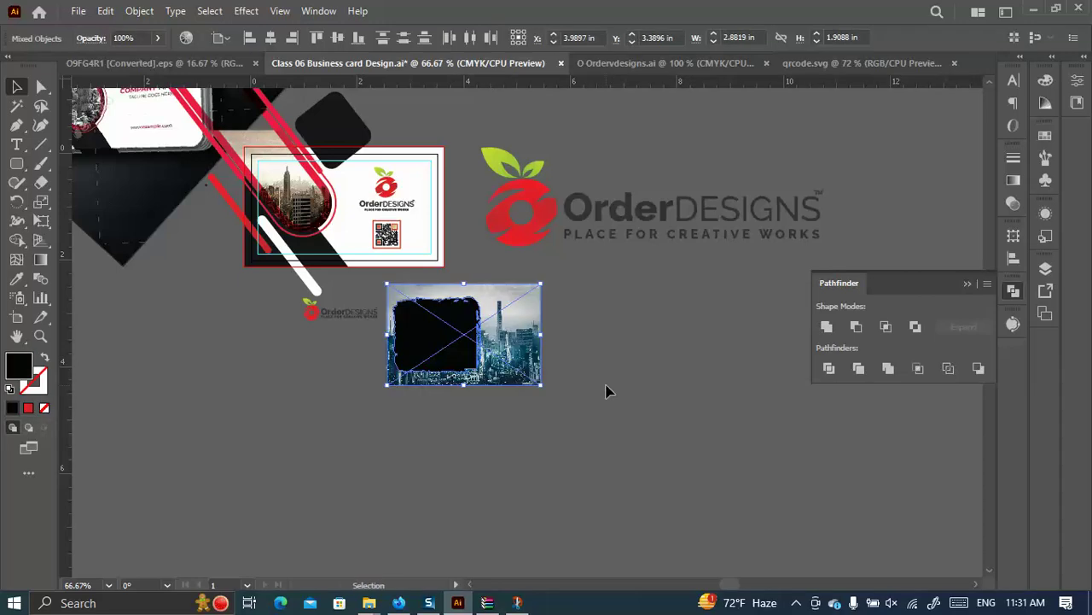
Make the black shape a compound path, clip the photo inside it, and check the reference page.
click(137, 10)
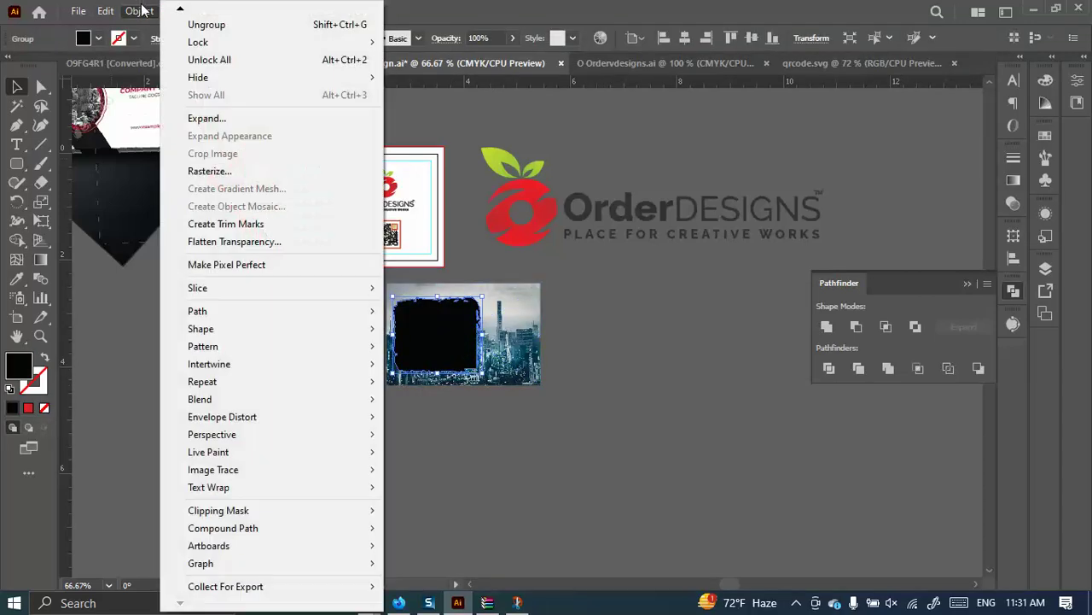
mouse_move(173, 300)
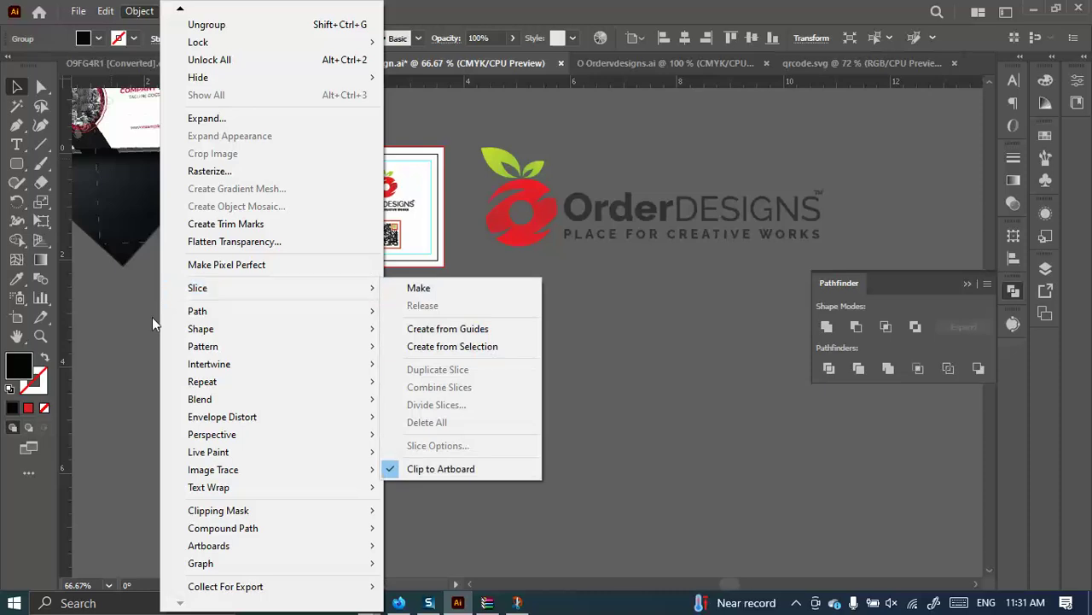
mouse_move(216, 515)
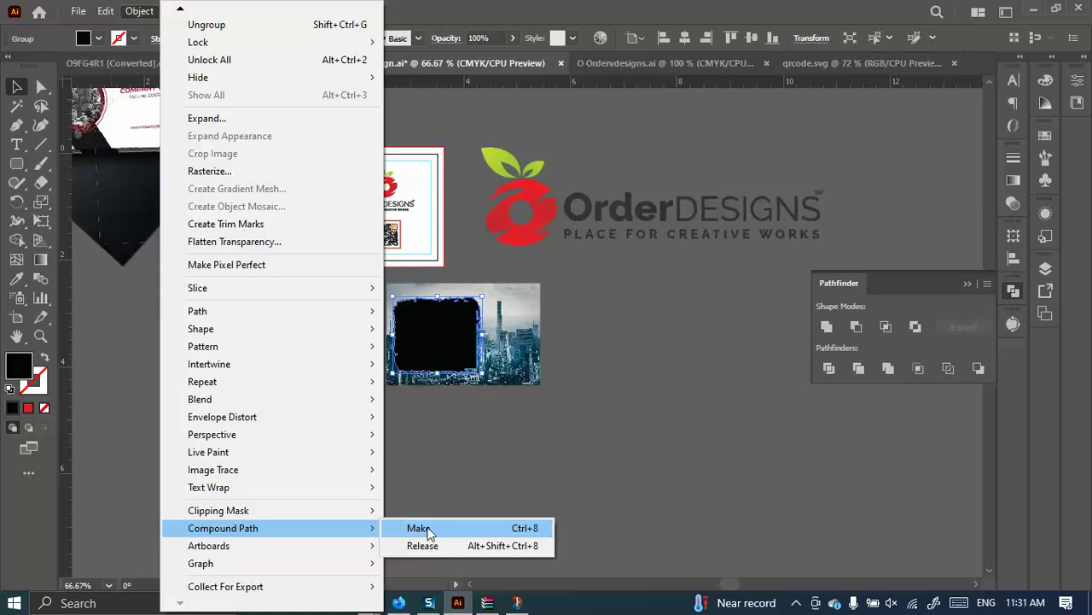
click(426, 529)
right_click(432, 335)
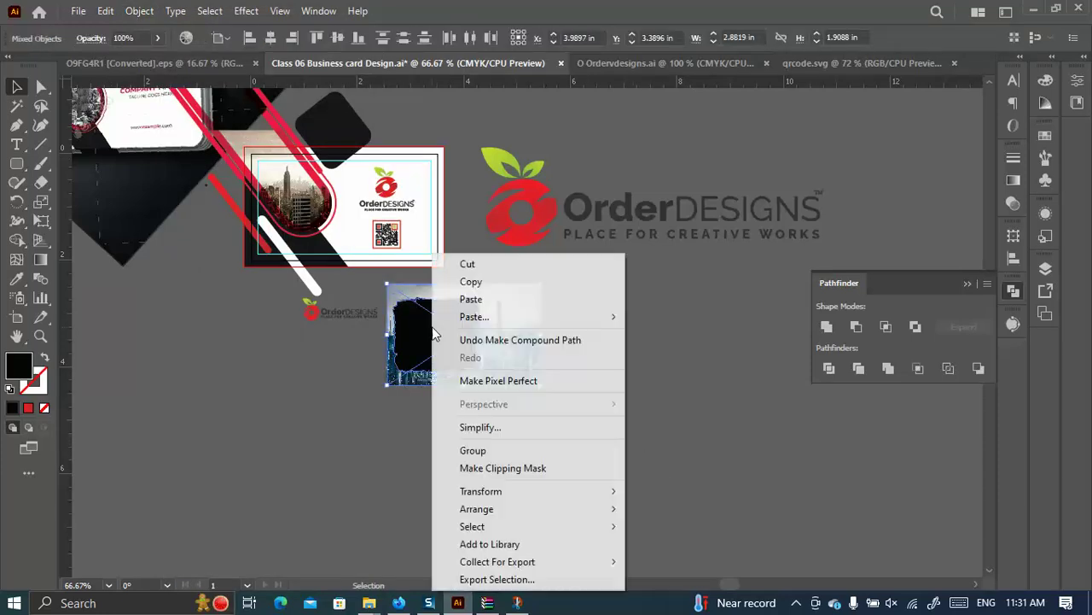
click(501, 468)
click(606, 413)
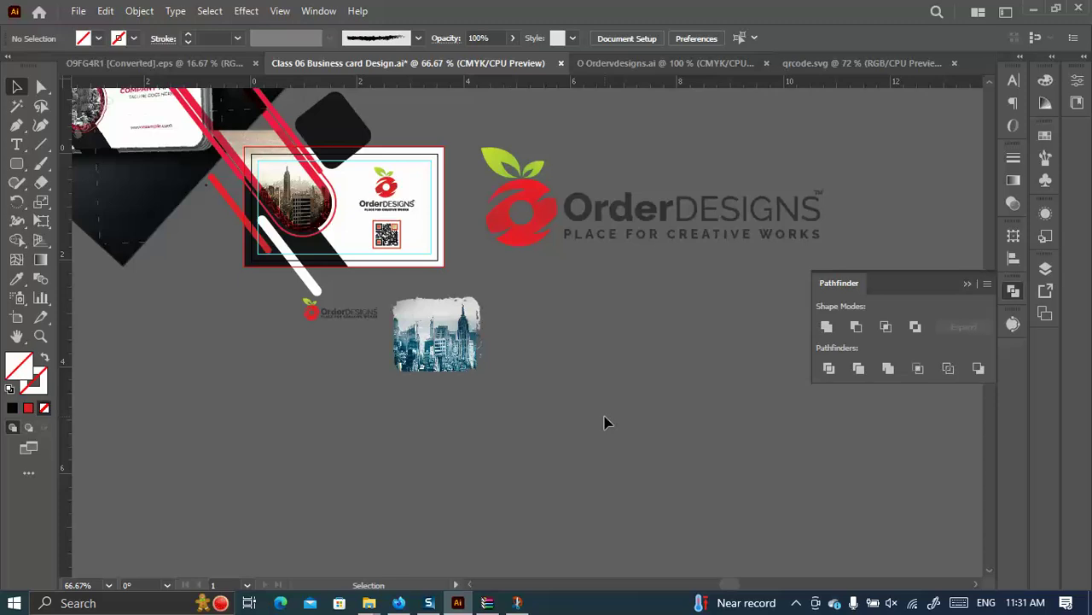
click(399, 602)
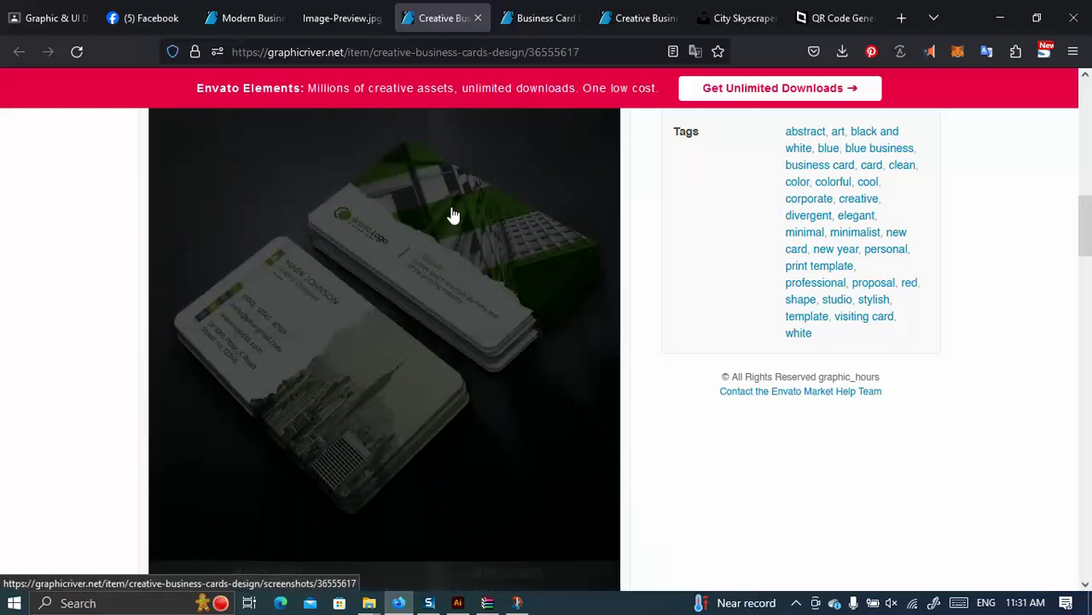
click(458, 603)
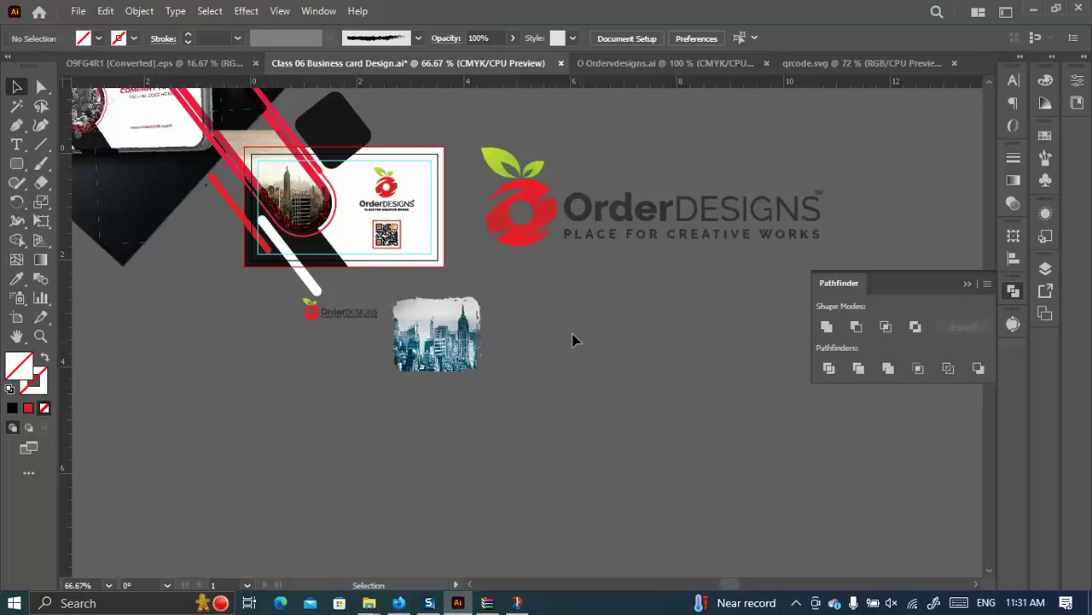
Zoom in and draw a tall green-filled rounded rectangle left of the photo.
click(476, 352)
key(ctrl+plus)
key(ctrl+plus)
key(ctrl+plus)
key(ctrl+plus)
click(16, 164)
drag(139, 266, 244, 494)
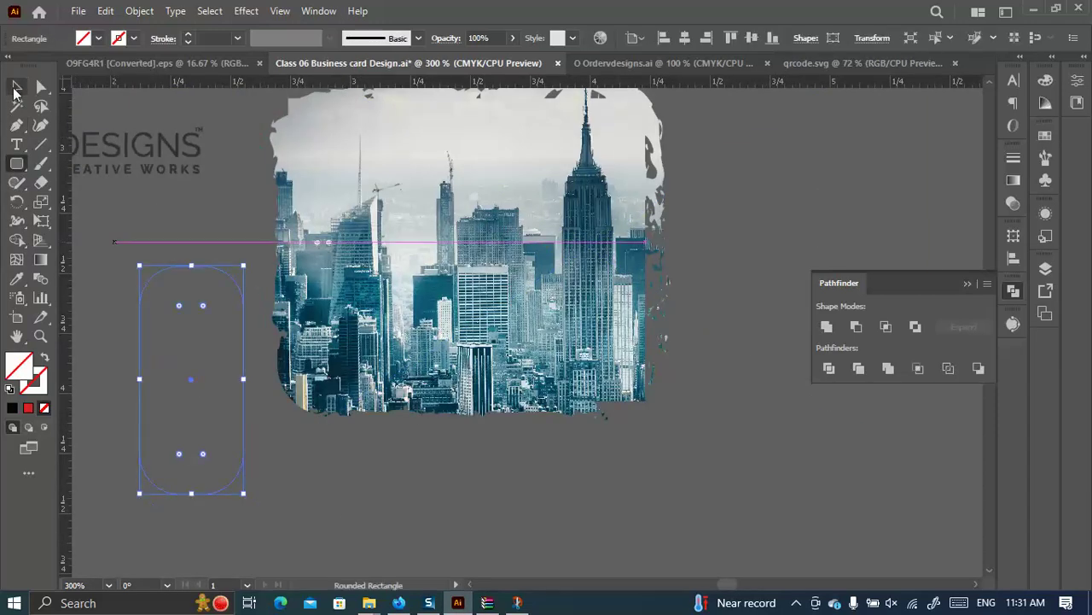
click(99, 39)
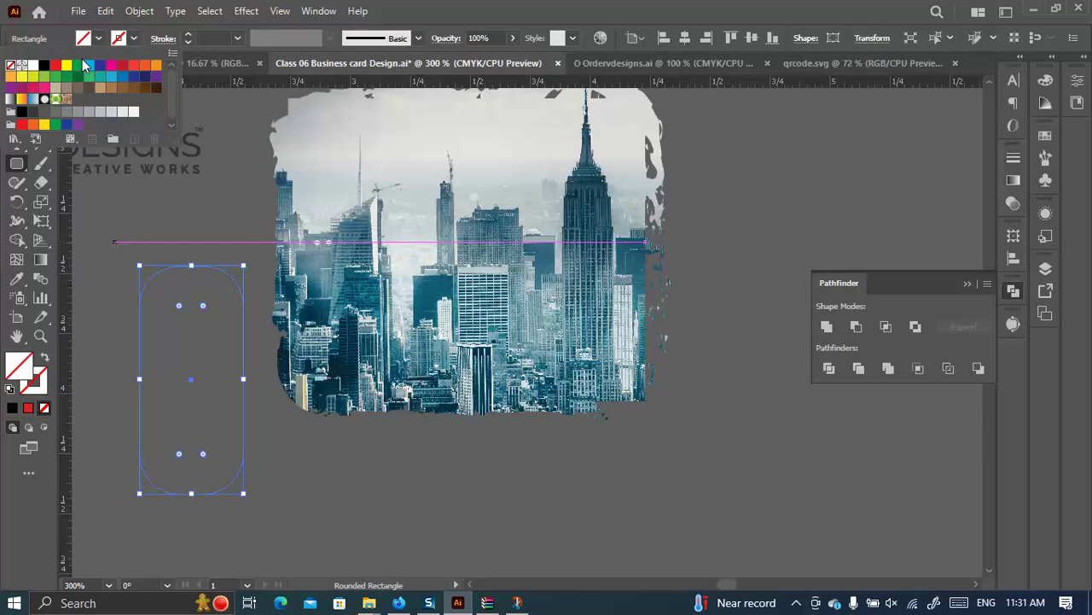
click(77, 66)
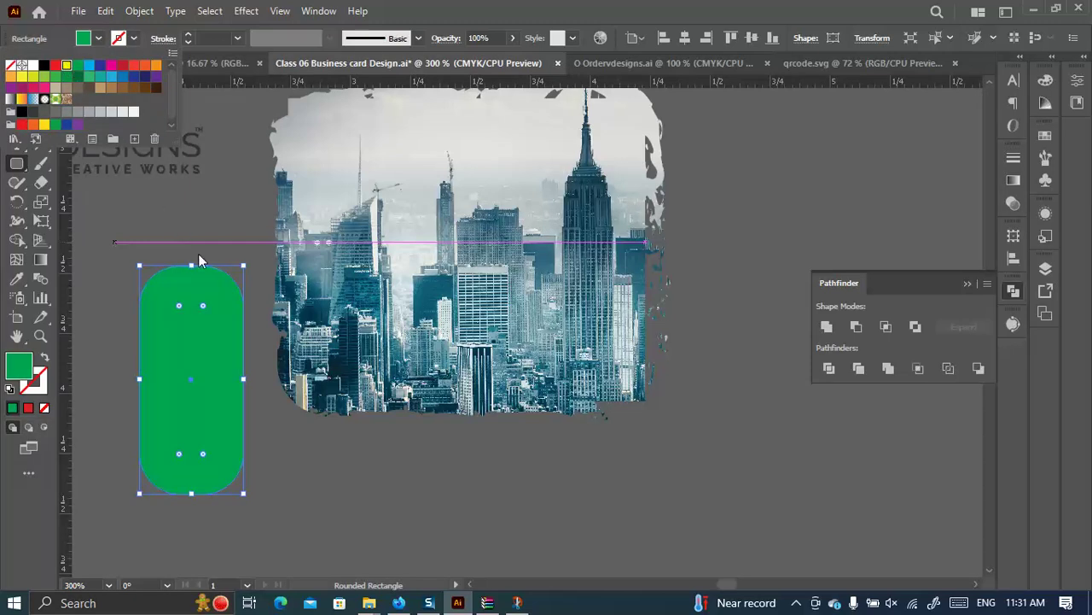
key(Escape)
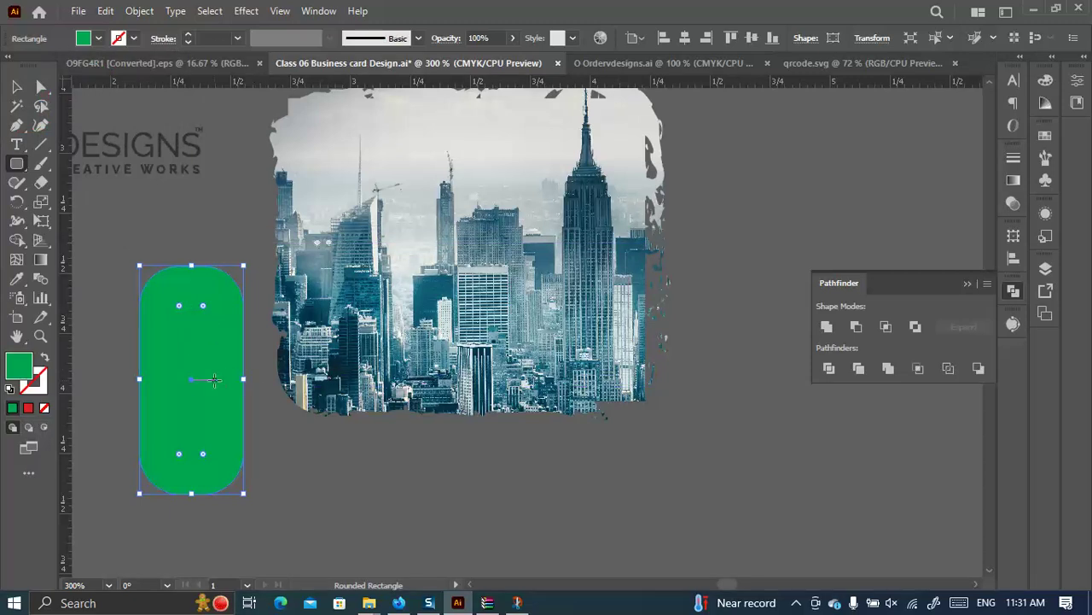
Duplicate the green bar into three and rotate them about 20° clockwise.
click(16, 86)
drag(225, 416, 342, 416)
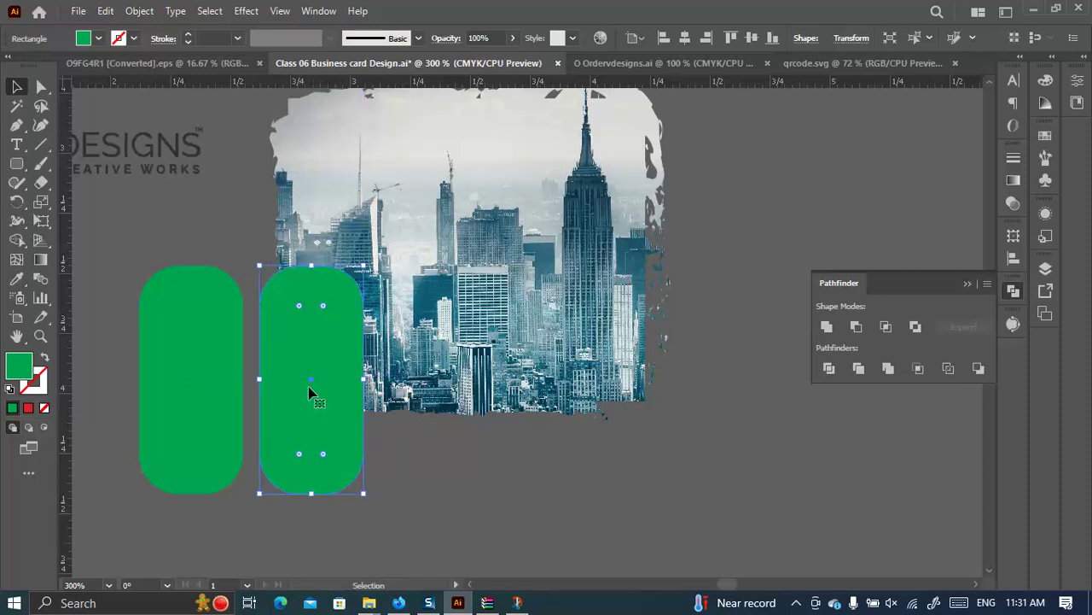
key(ctrl+d)
shift+click(219, 325)
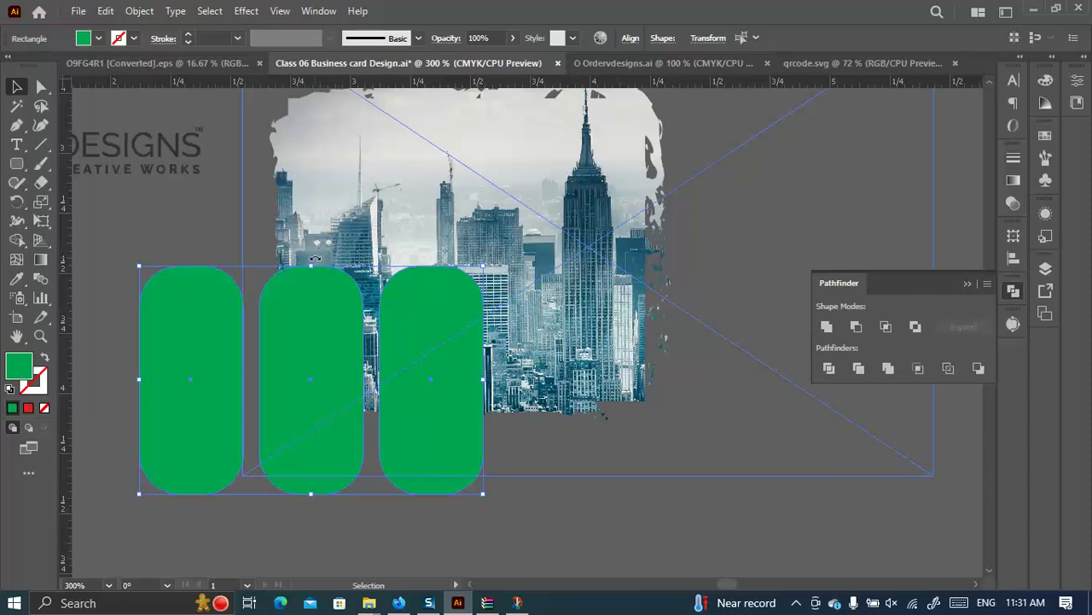
drag(315, 258, 352, 265)
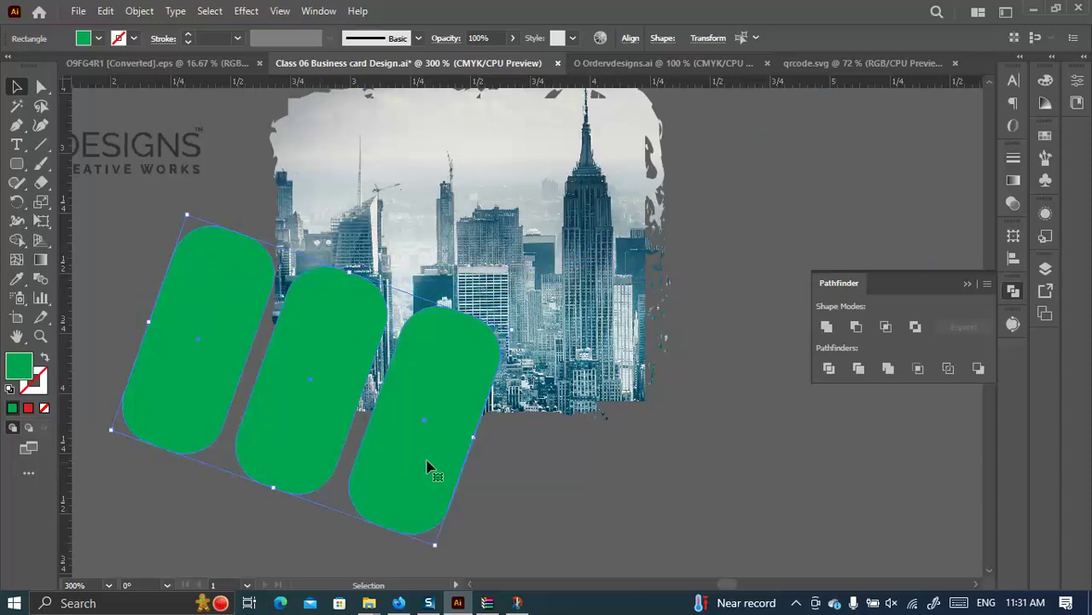
Delete the middle and right bars and enlarge the remaining green bar.
click(571, 482)
click(317, 444)
key(Delete)
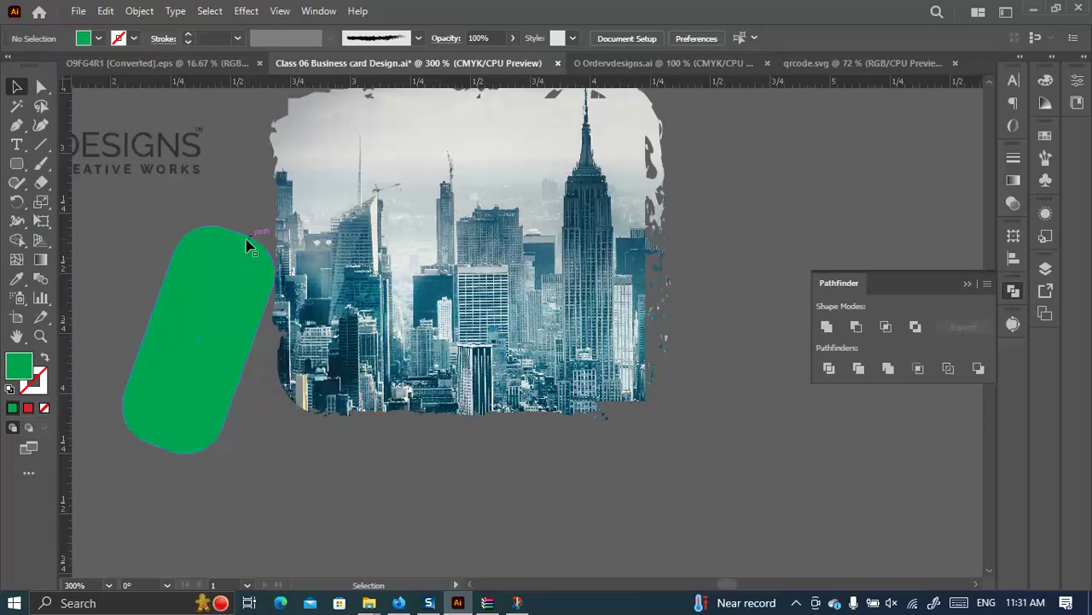
click(247, 247)
drag(249, 236, 272, 166)
Copy the enlarged bar twice to make three evenly spaced bars and select all three.
drag(254, 278, 403, 294)
key(ctrl+d)
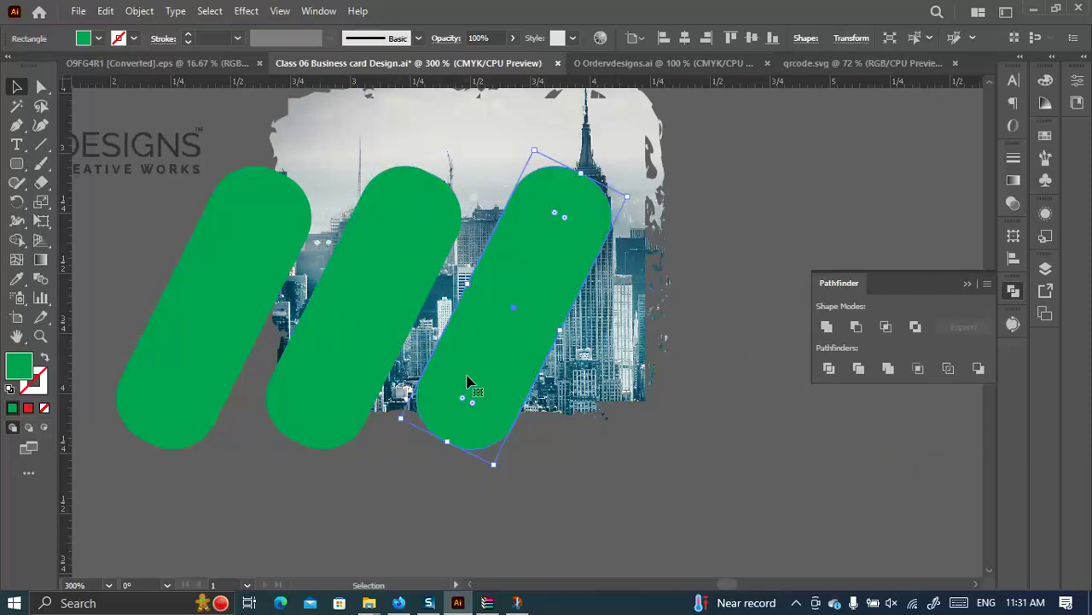
shift+click(251, 295)
shift+click(331, 309)
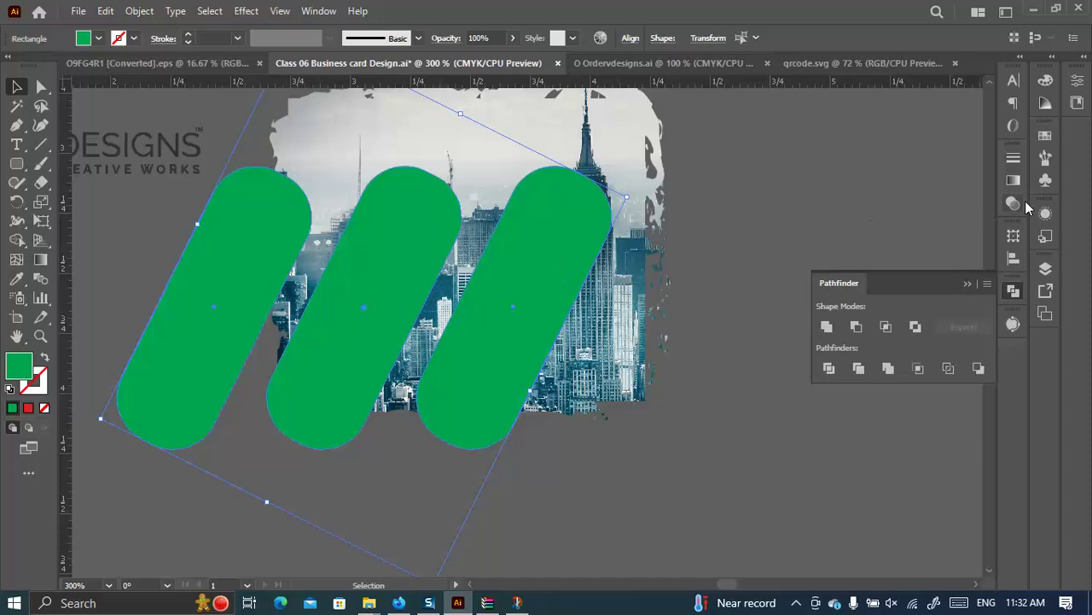
click(1014, 181)
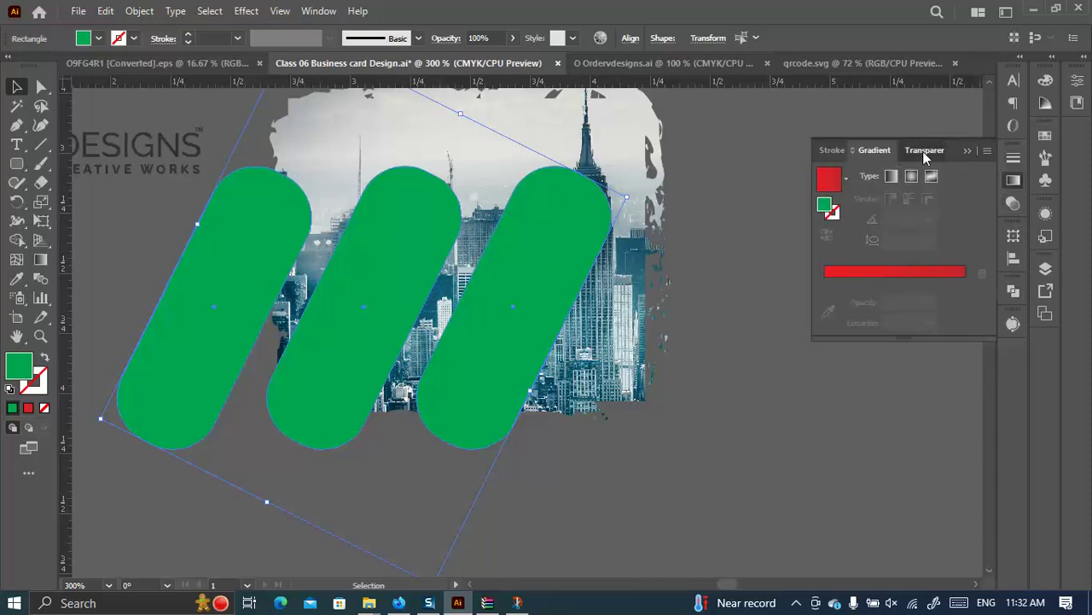
Set the three bars to Multiply blending and move them down and right.
click(925, 152)
click(869, 176)
click(849, 232)
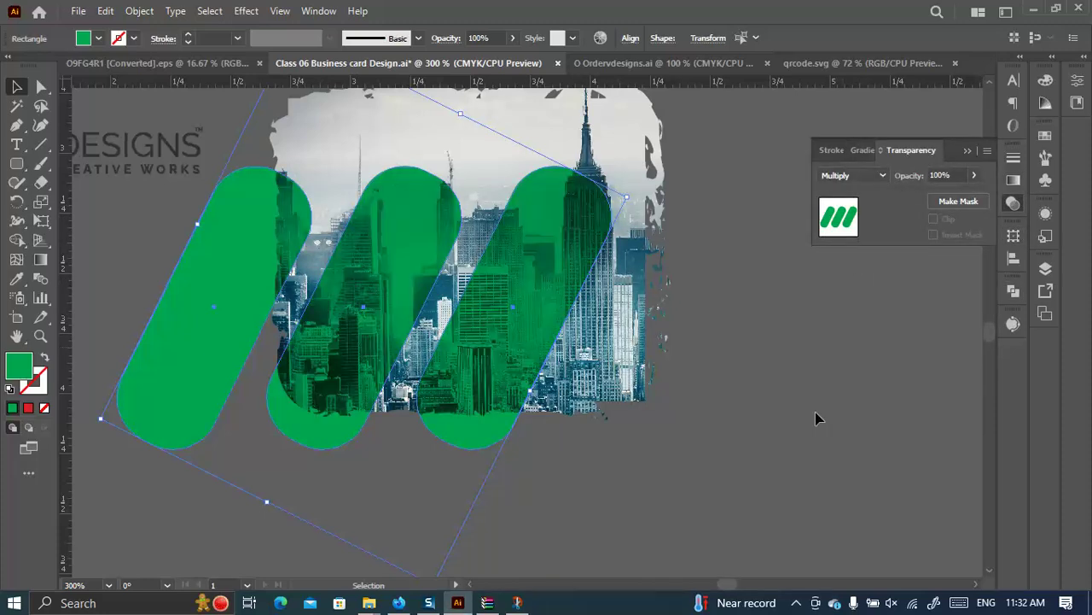
drag(339, 307, 399, 378)
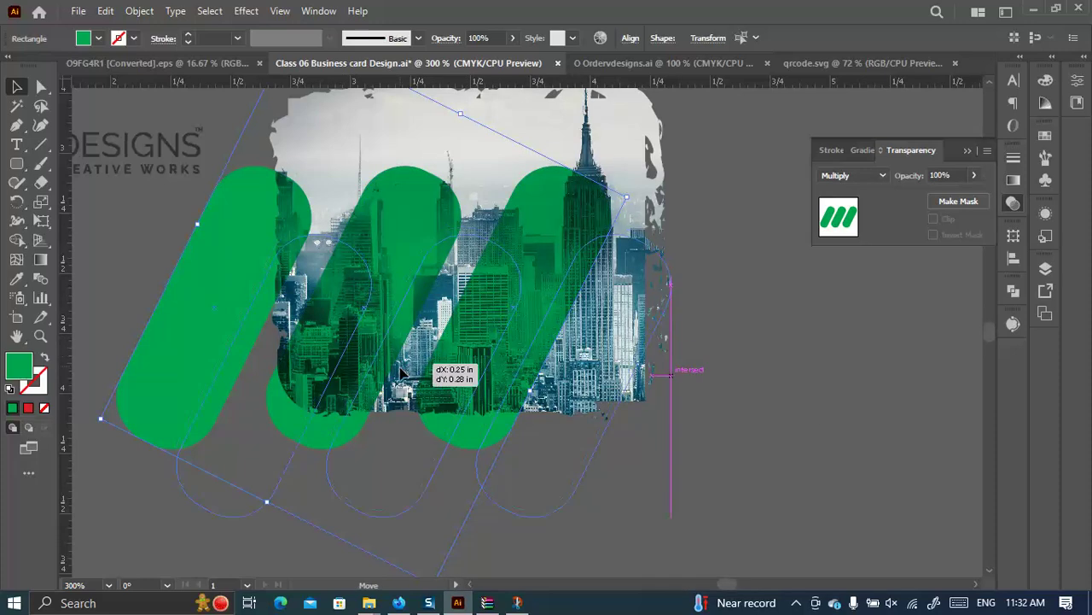
click(791, 454)
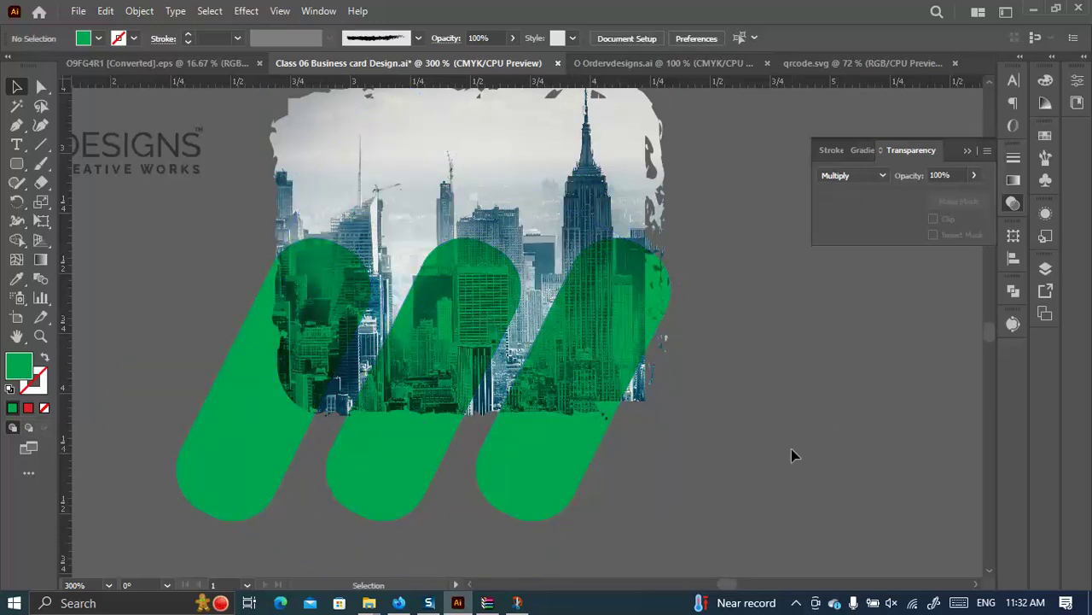
Recolour the bars yellow, then check the GraphicRiver reference page and return.
click(220, 445)
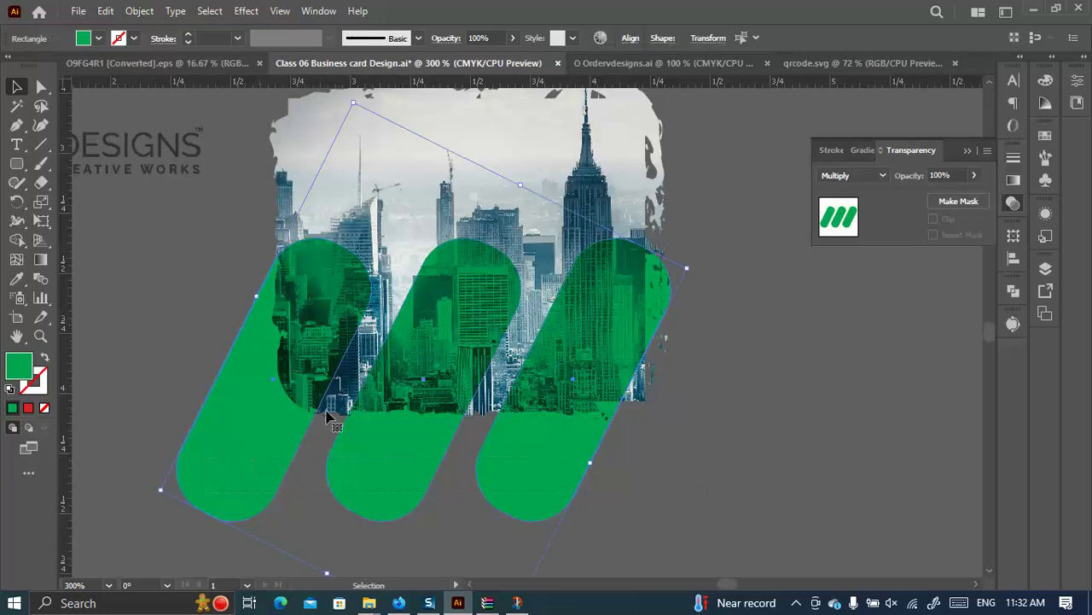
click(99, 39)
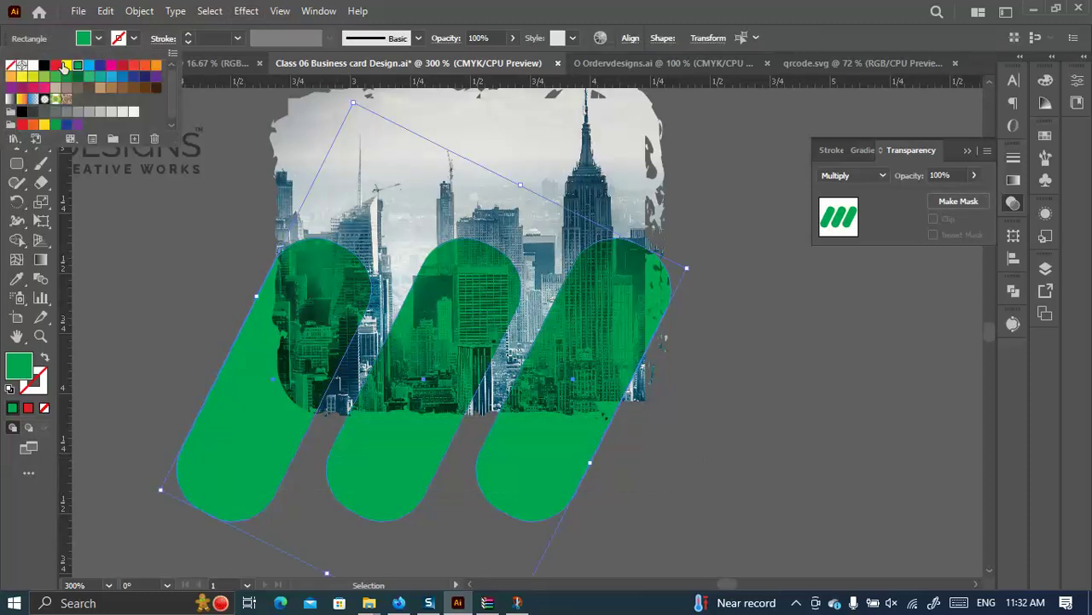
click(64, 65)
click(719, 416)
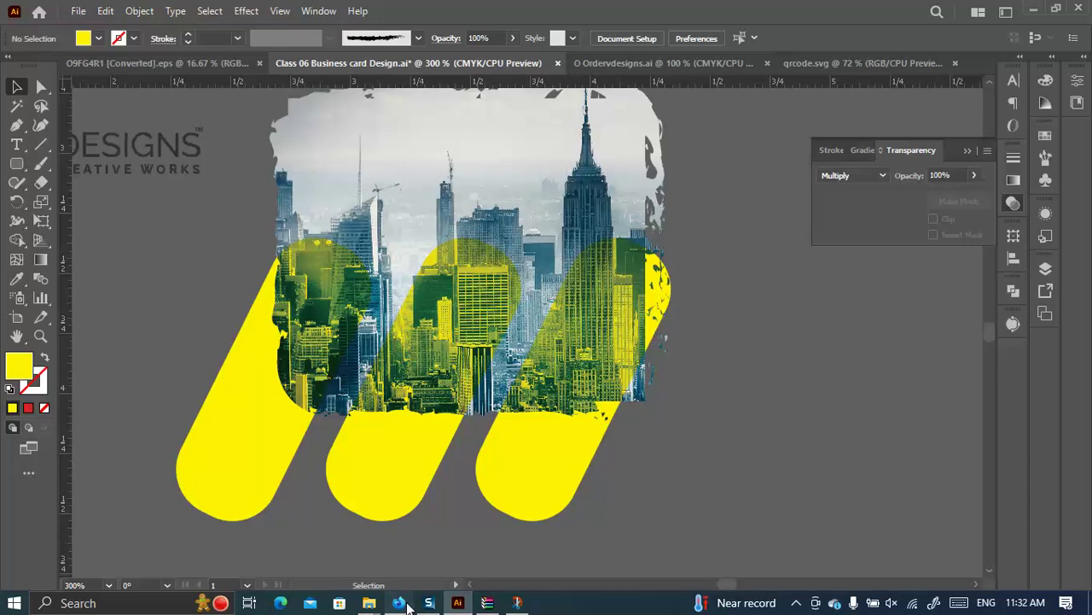
click(400, 603)
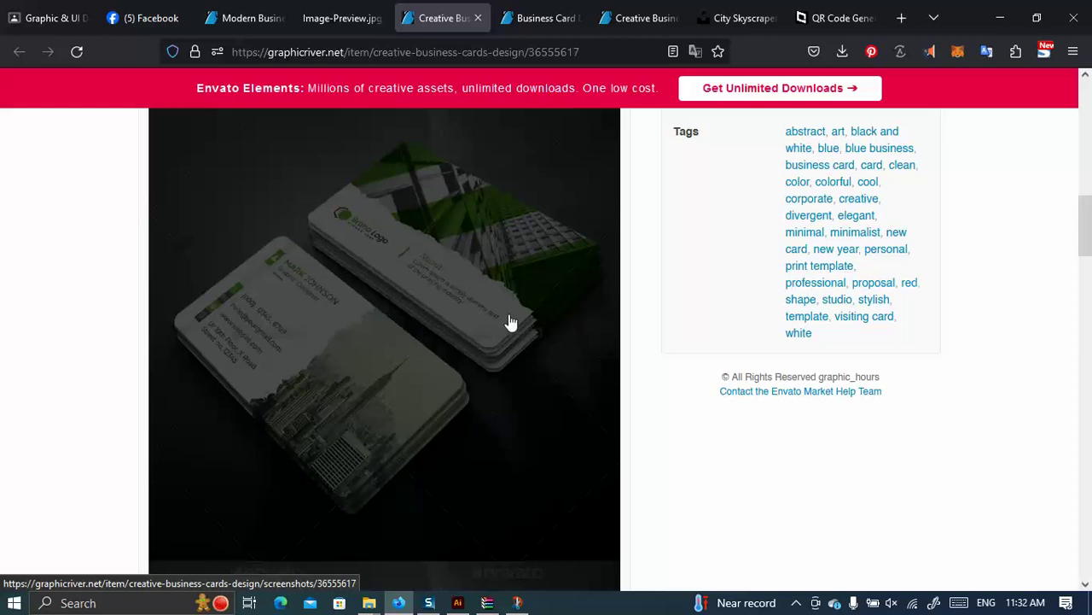
scroll(509, 322, down, 2)
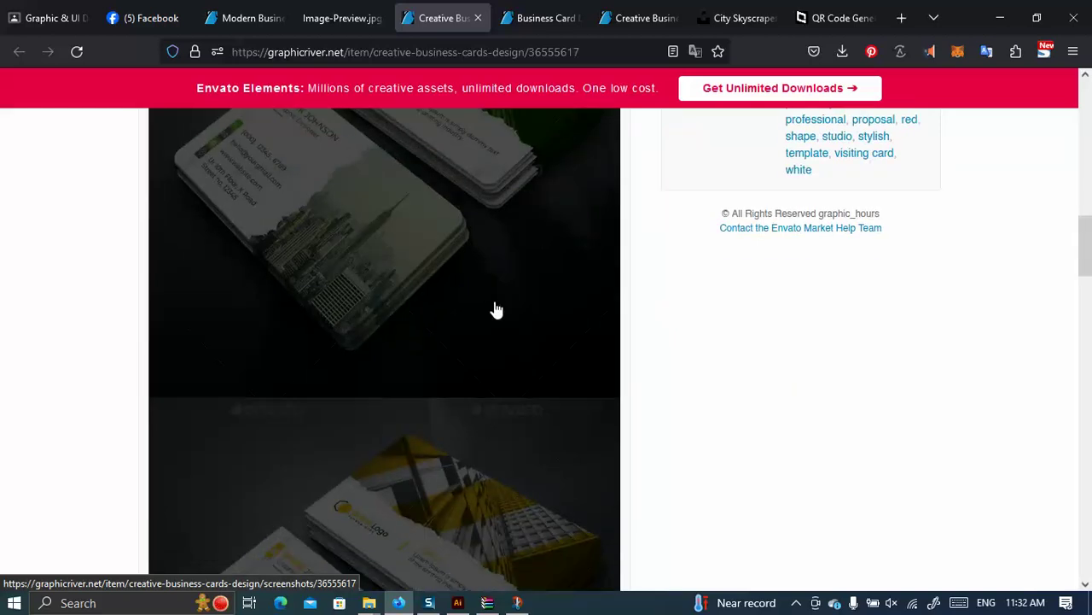
click(458, 602)
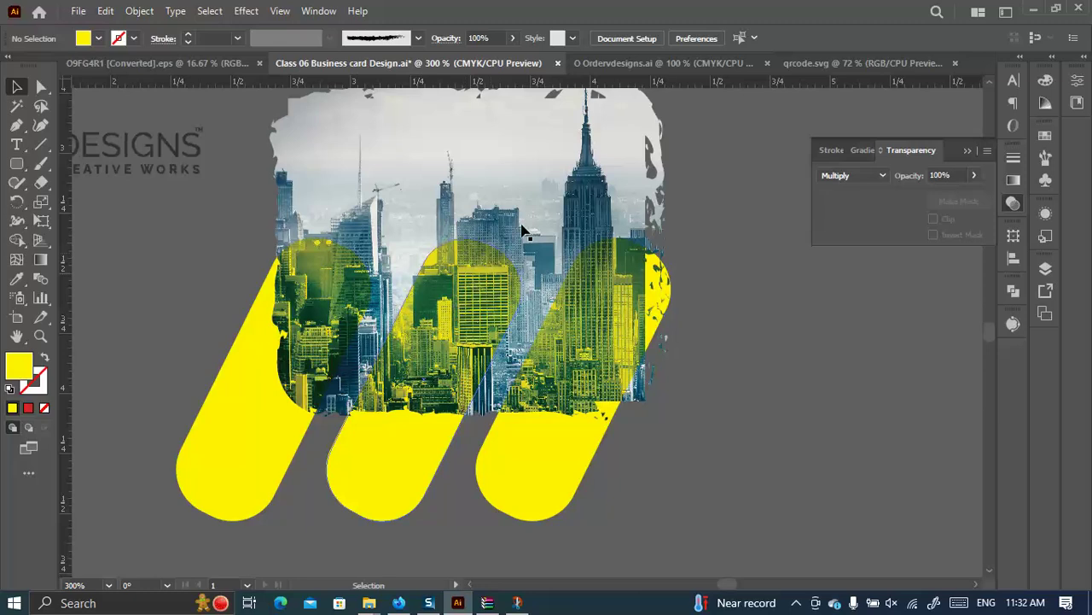
Remove the yellow bars and city photo, and zoom out to centre the business card.
click(260, 315)
shift+click(315, 273)
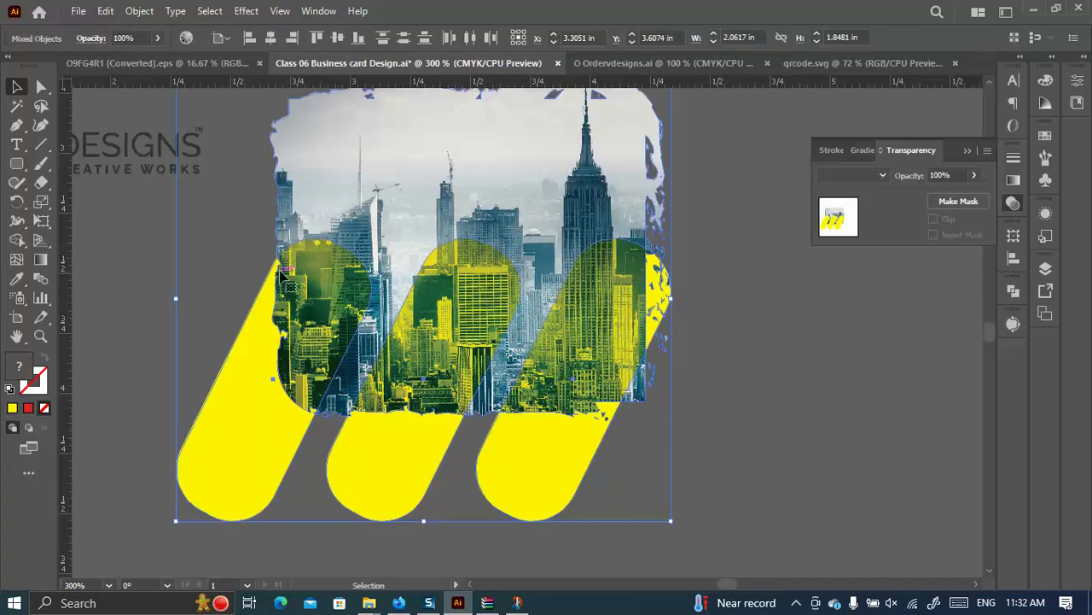
key(ctrl+x)
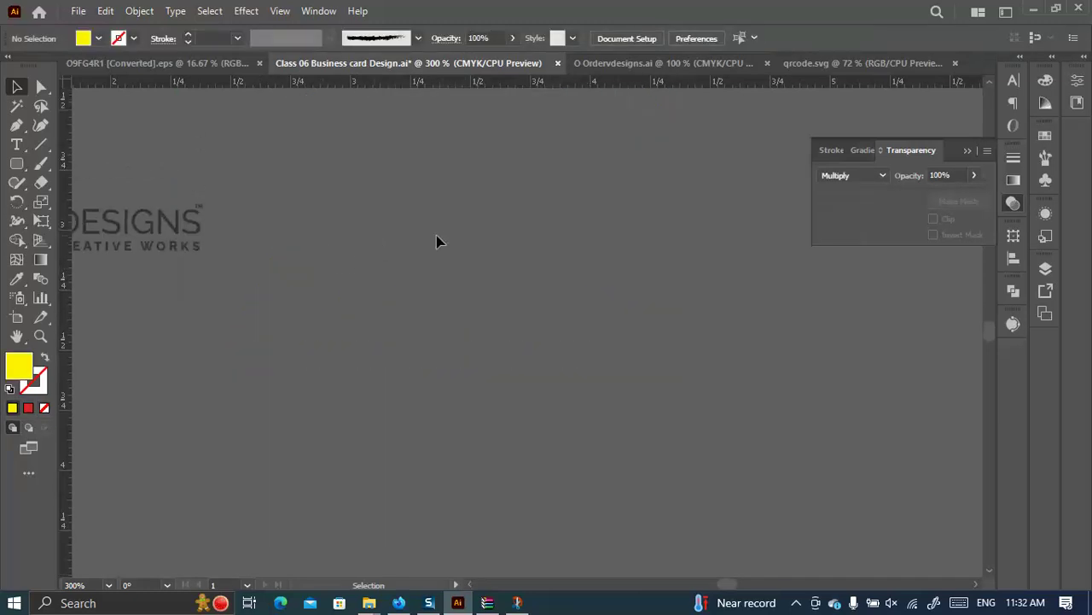
key(ctrl+minus)
key(ctrl+minus)
scroll(446, 241, up, 2)
drag(261, 226, 472, 400)
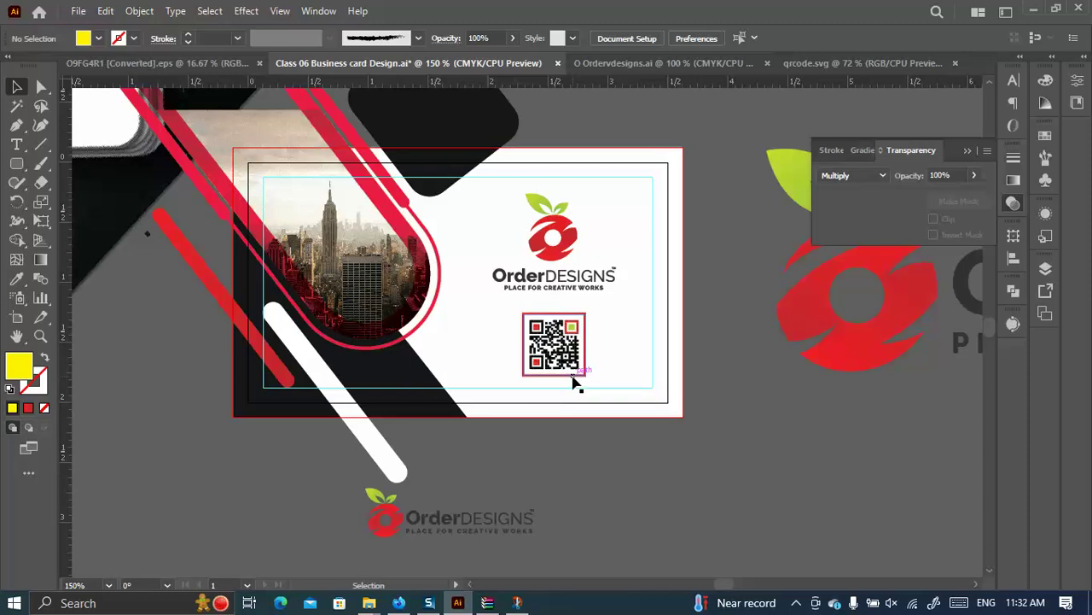
Widen the OrderDESIGNS logo slightly above the QR code.
click(563, 359)
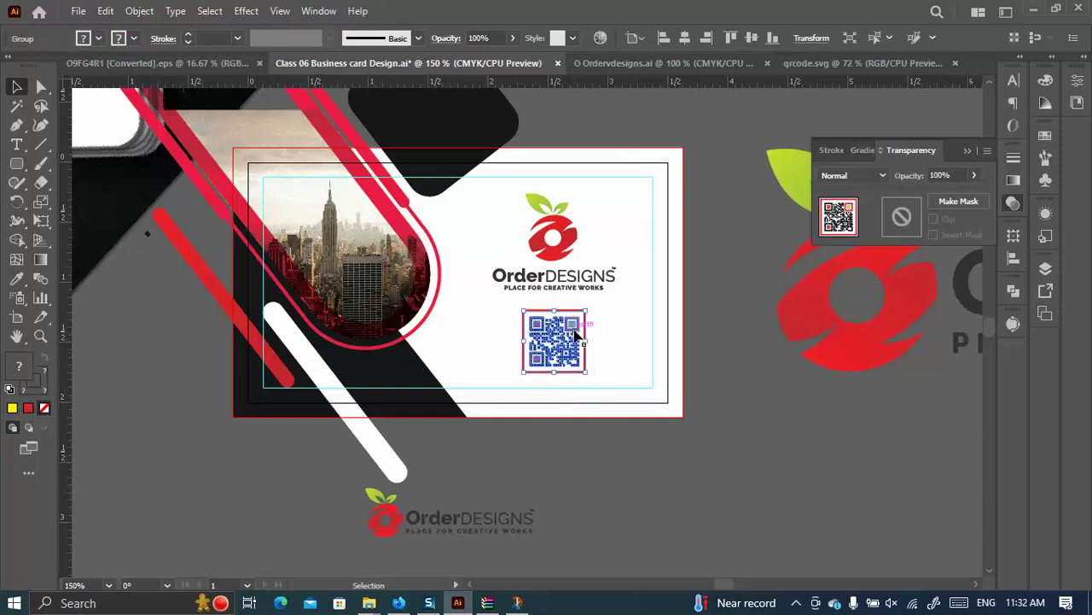
click(583, 470)
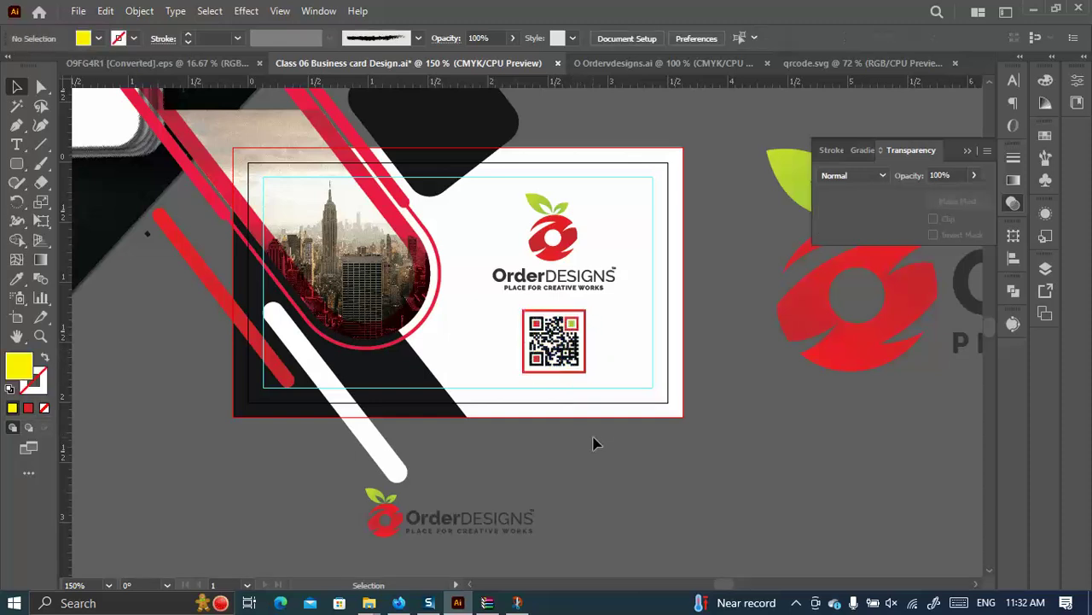
click(567, 238)
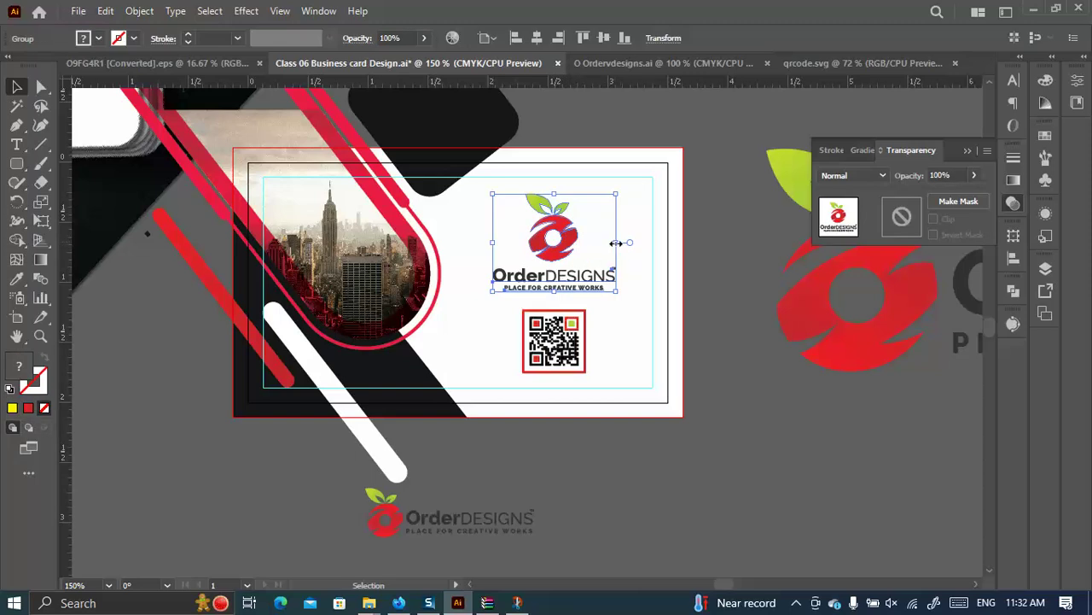
drag(615, 244, 623, 244)
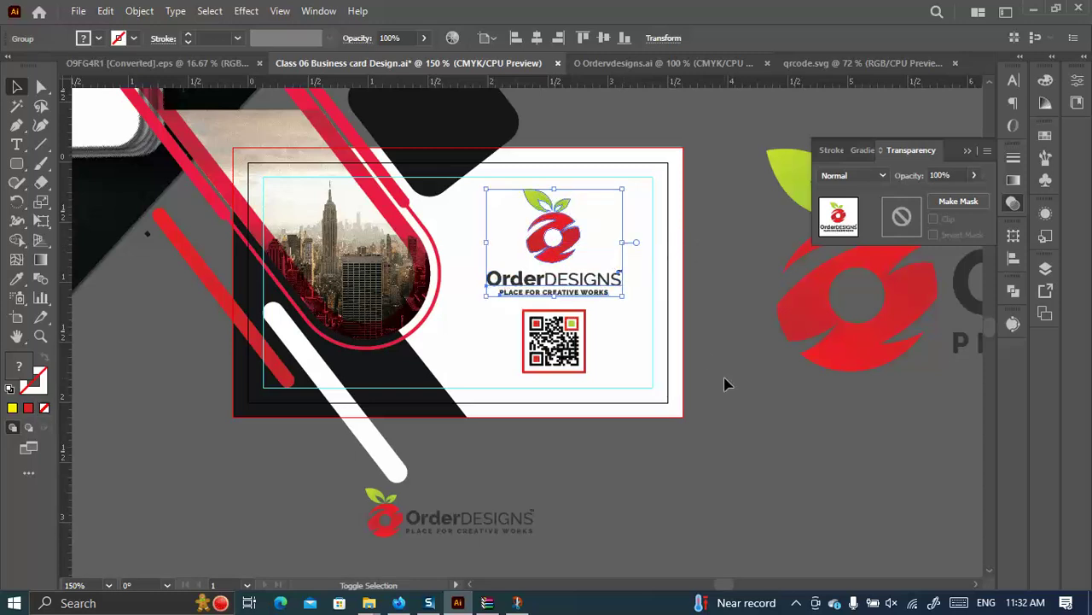
click(724, 384)
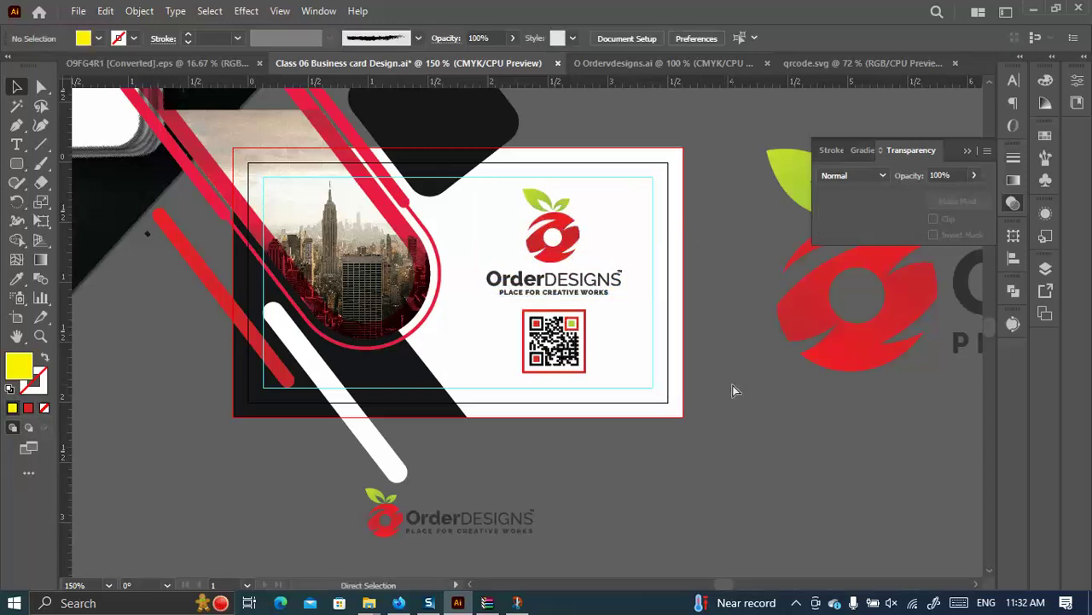
Open the Save for Web export preview, check the width, and cancel.
key(ctrl+alt+shift+s)
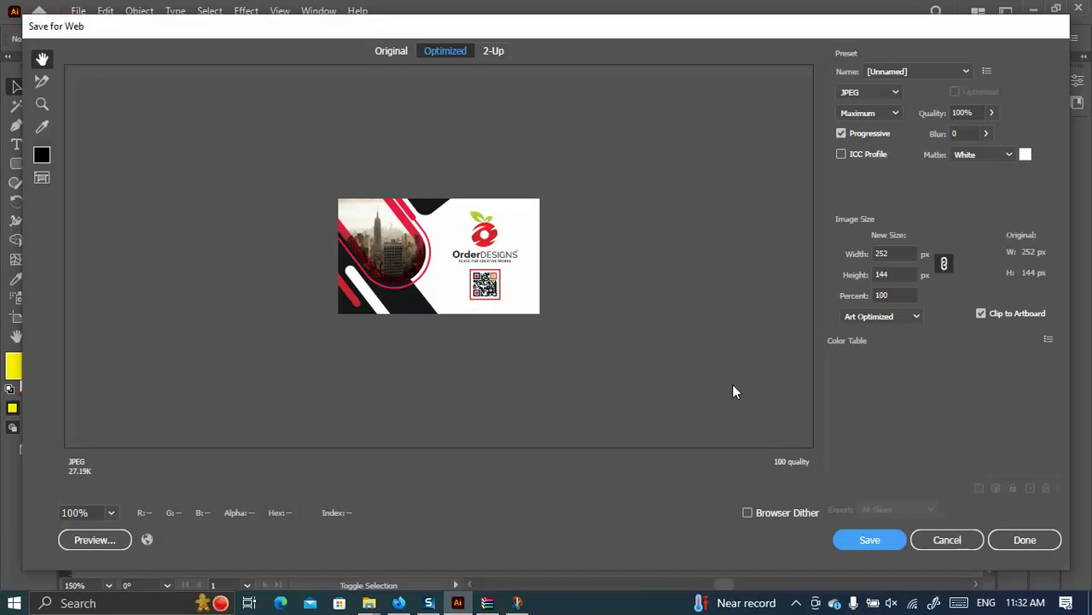
click(910, 253)
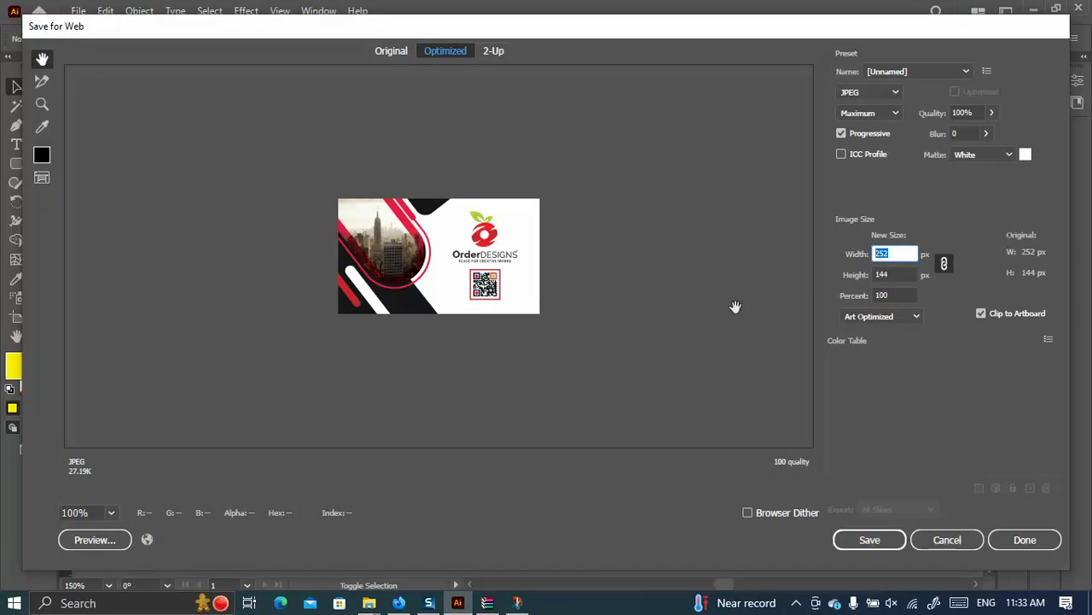
click(944, 545)
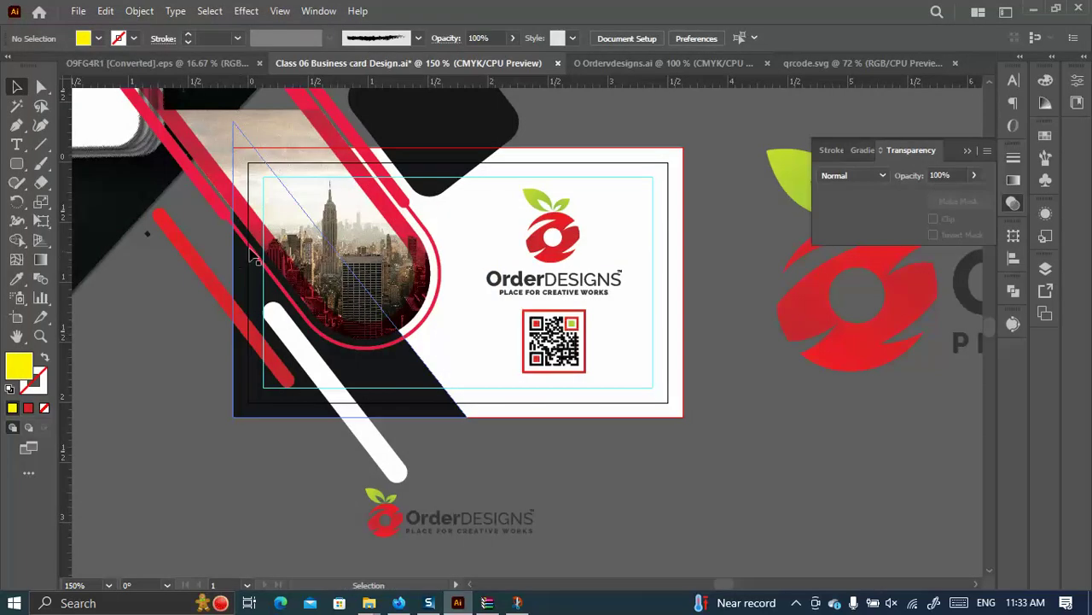
Select all similar red shapes with Magic Wand and give them the red outline's colour.
click(253, 229)
click(16, 105)
click(202, 186)
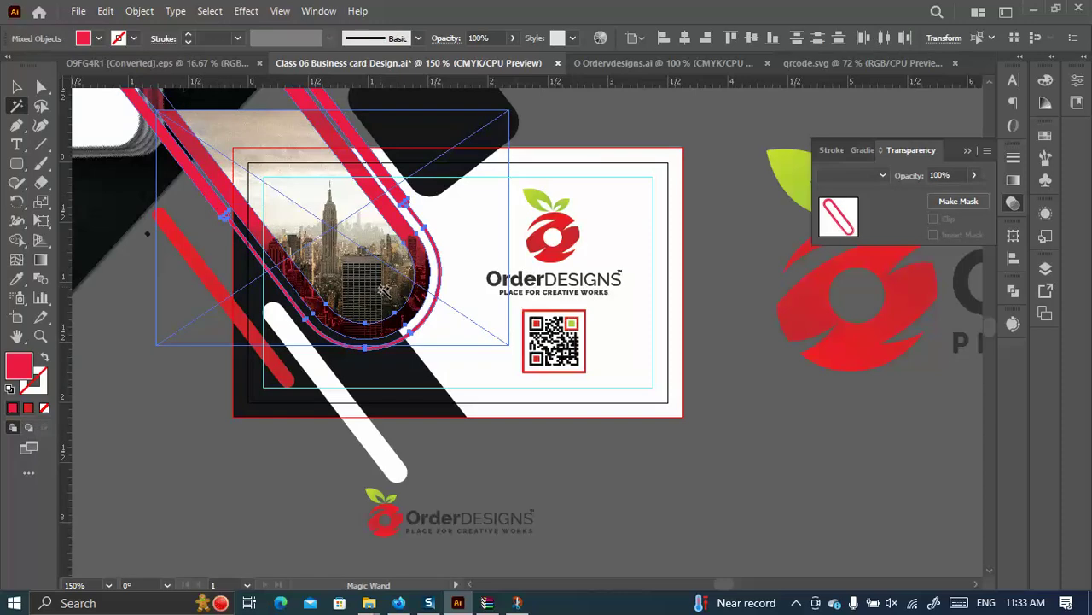
click(16, 279)
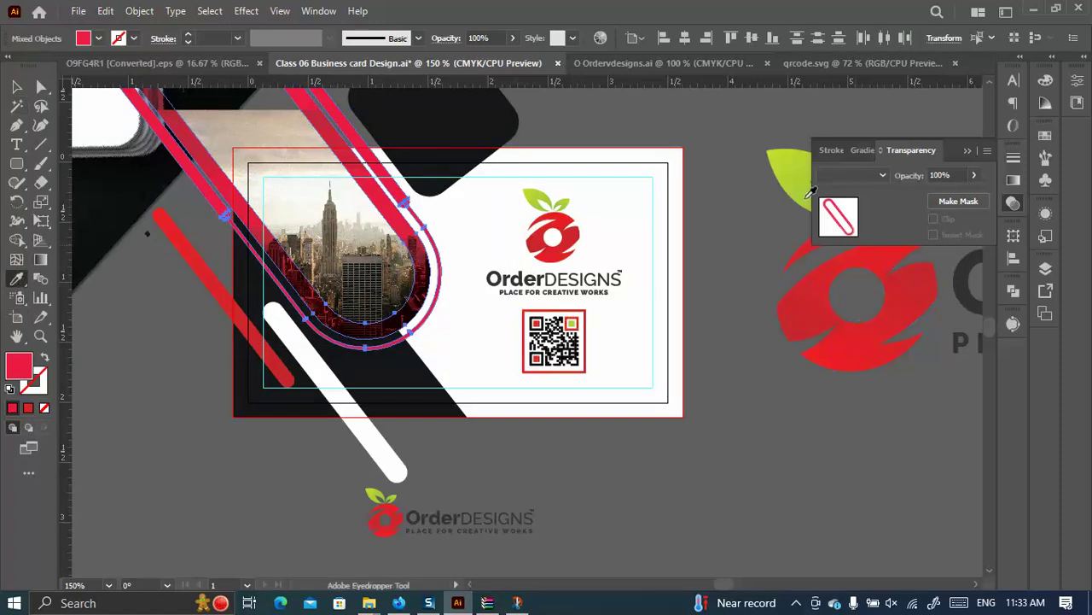
click(286, 366)
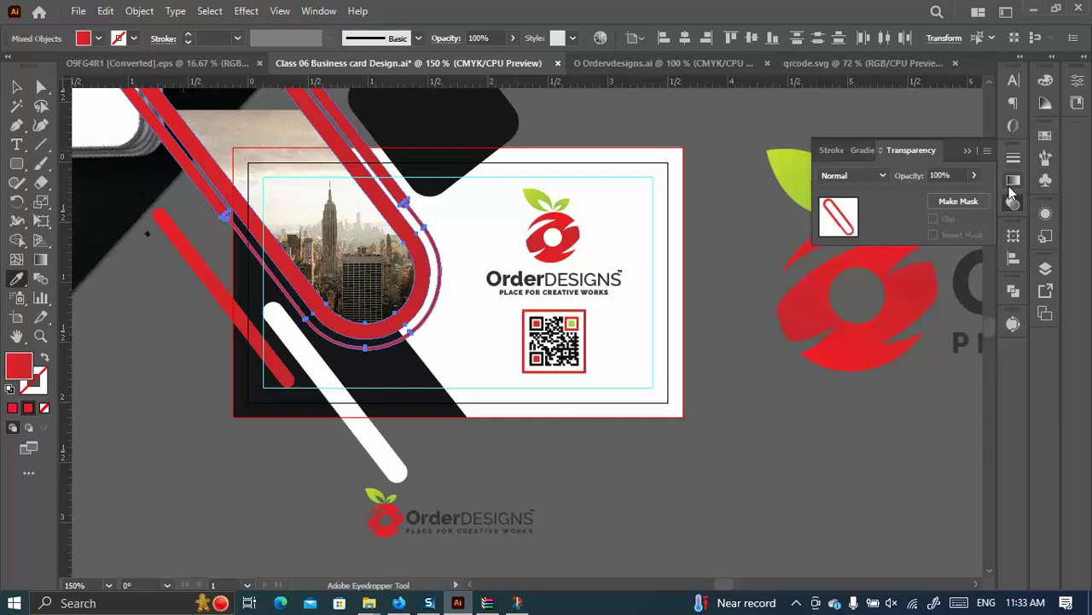
click(16, 86)
click(128, 339)
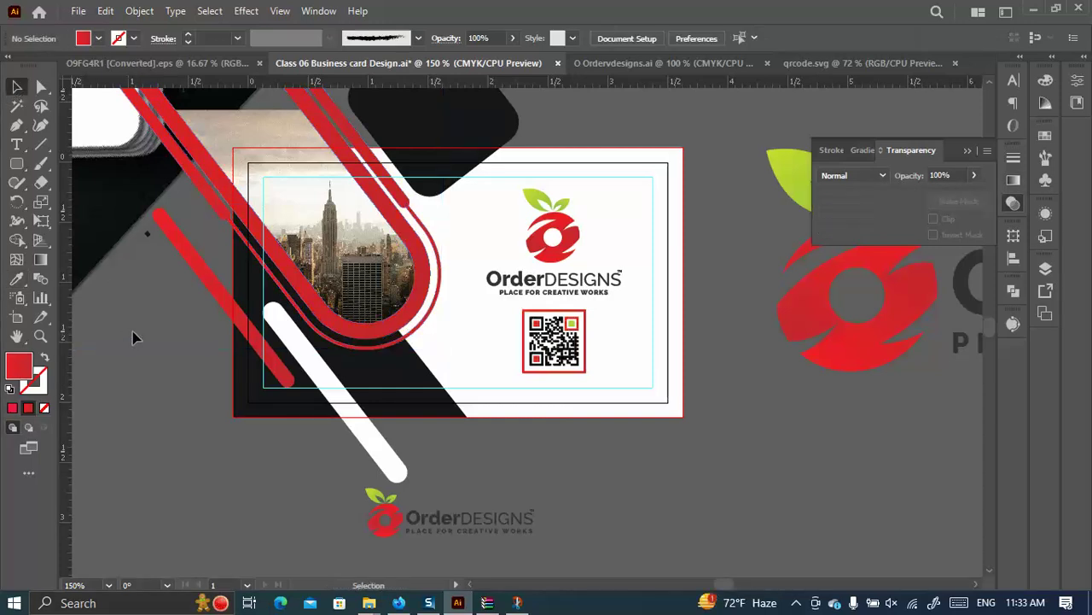
Set the red outline around the photo to Multiply blending.
click(241, 198)
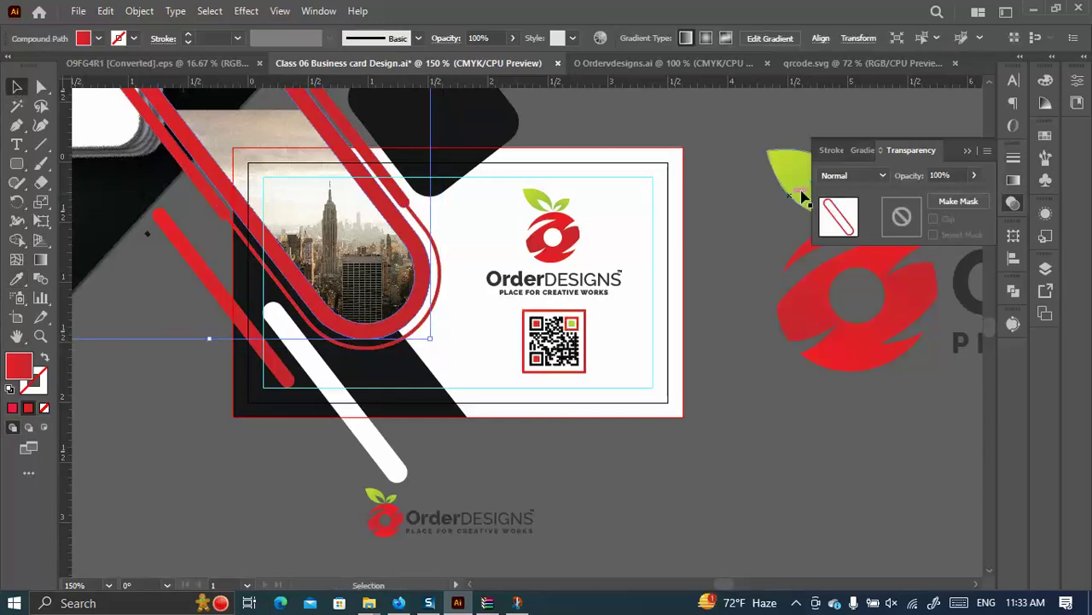
click(1013, 180)
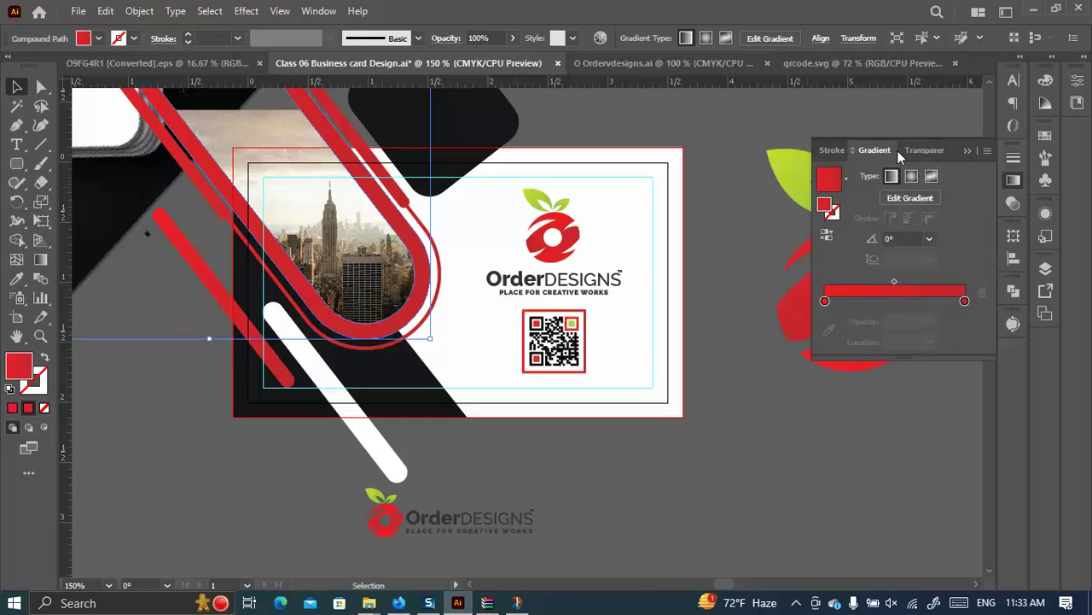
click(911, 149)
click(840, 175)
click(850, 231)
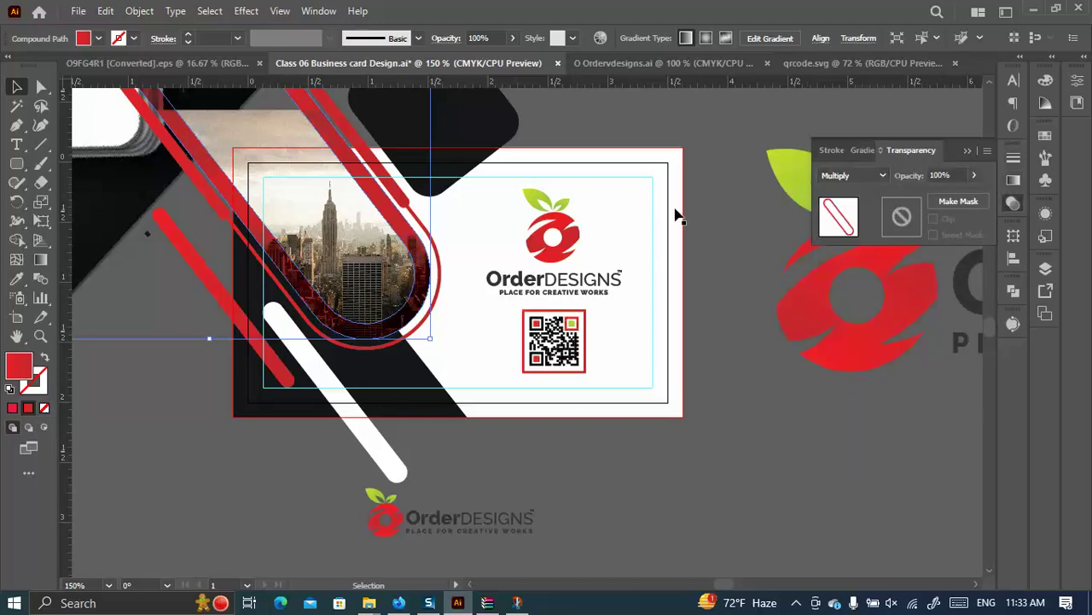
click(642, 126)
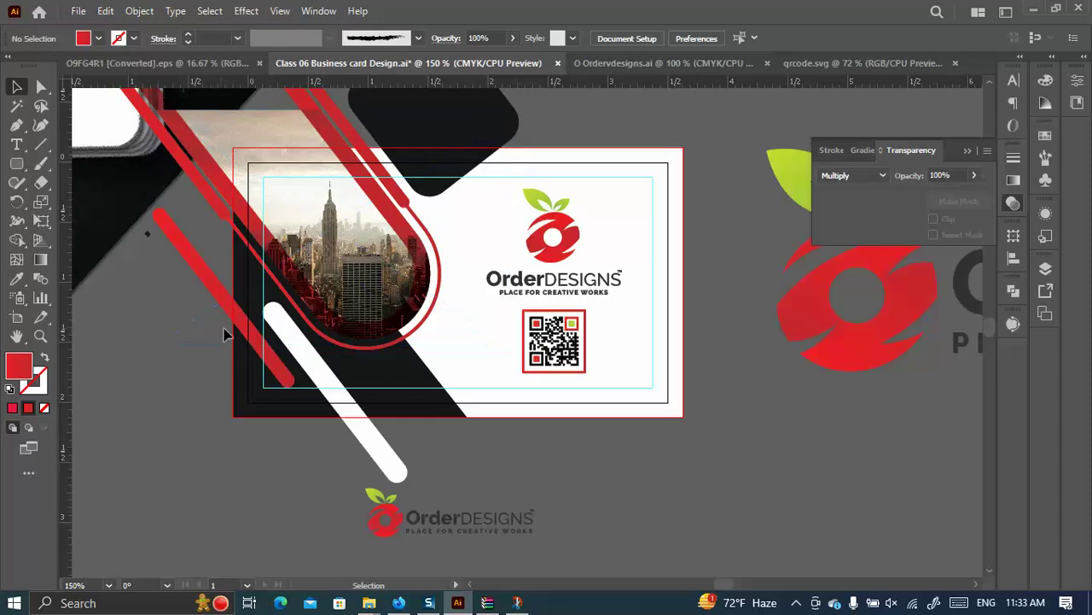
Give the white diagonal stripe the logo leaf's lime-green gradient.
click(252, 337)
click(310, 359)
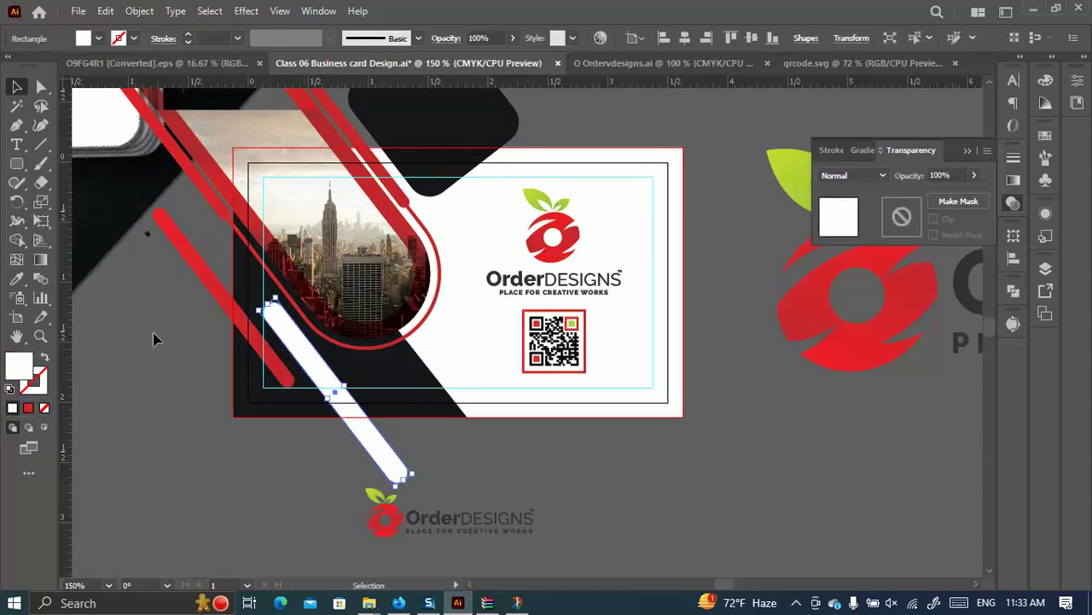
click(17, 278)
click(534, 203)
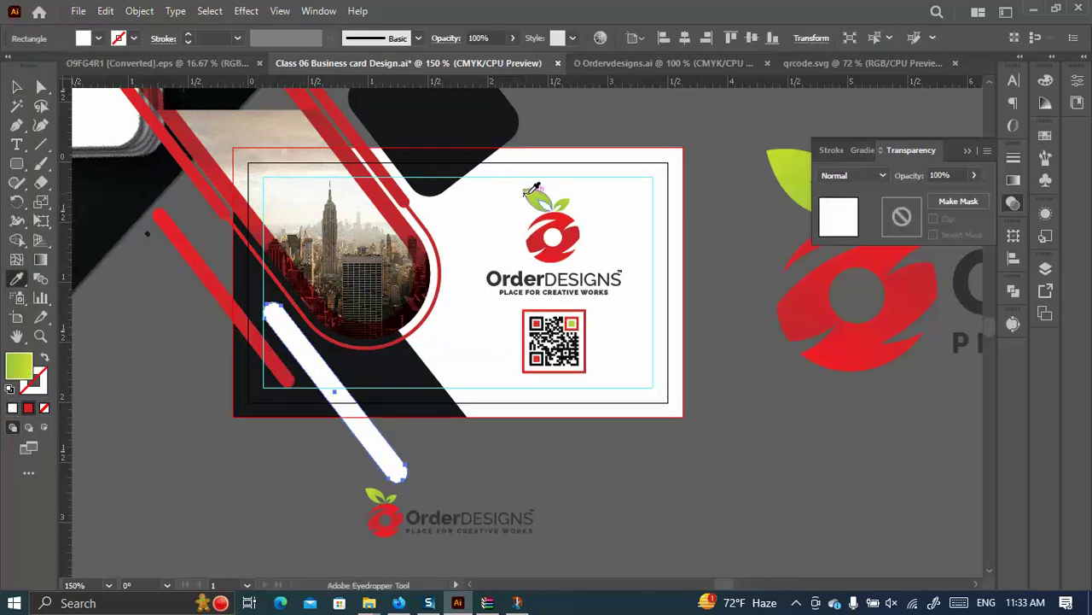
key(v)
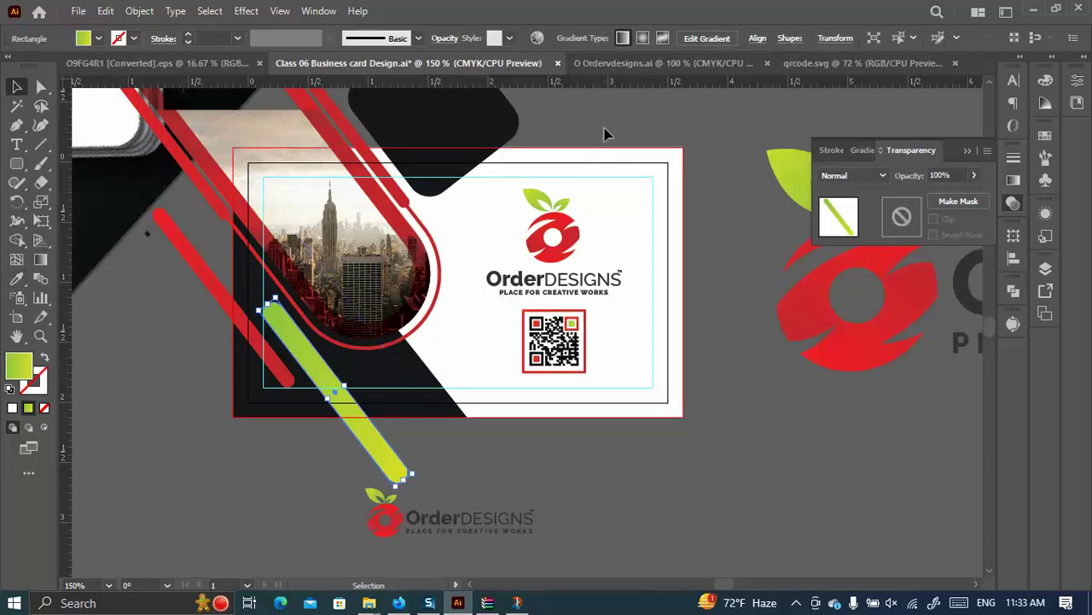
click(590, 224)
Apply the leaf gradient to the dark rounded square and open the Save for Web preview.
scroll(480, 256, up, 2)
click(450, 166)
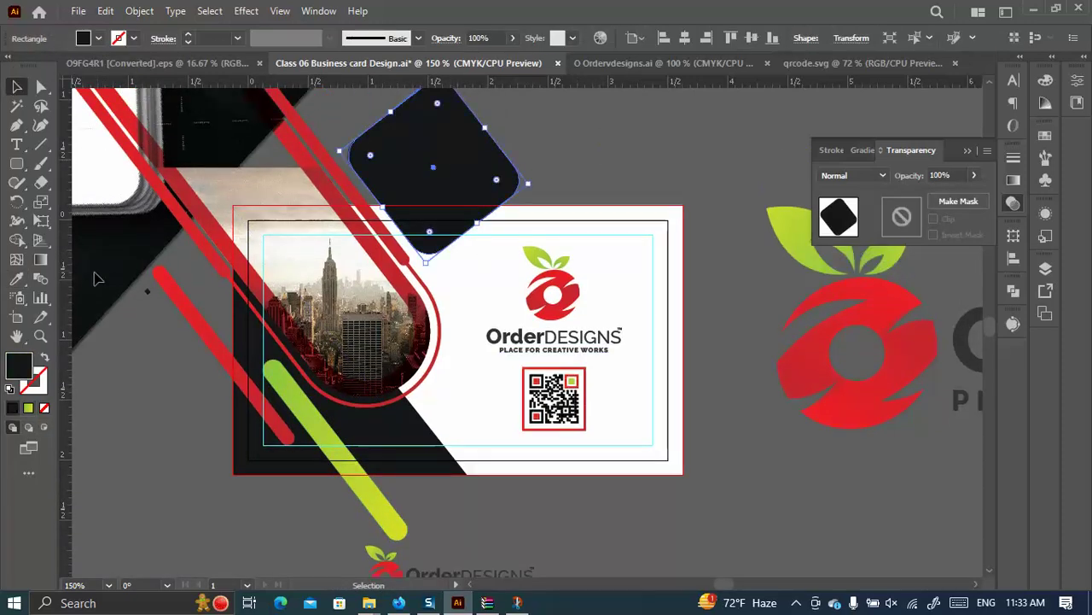
click(16, 278)
click(536, 254)
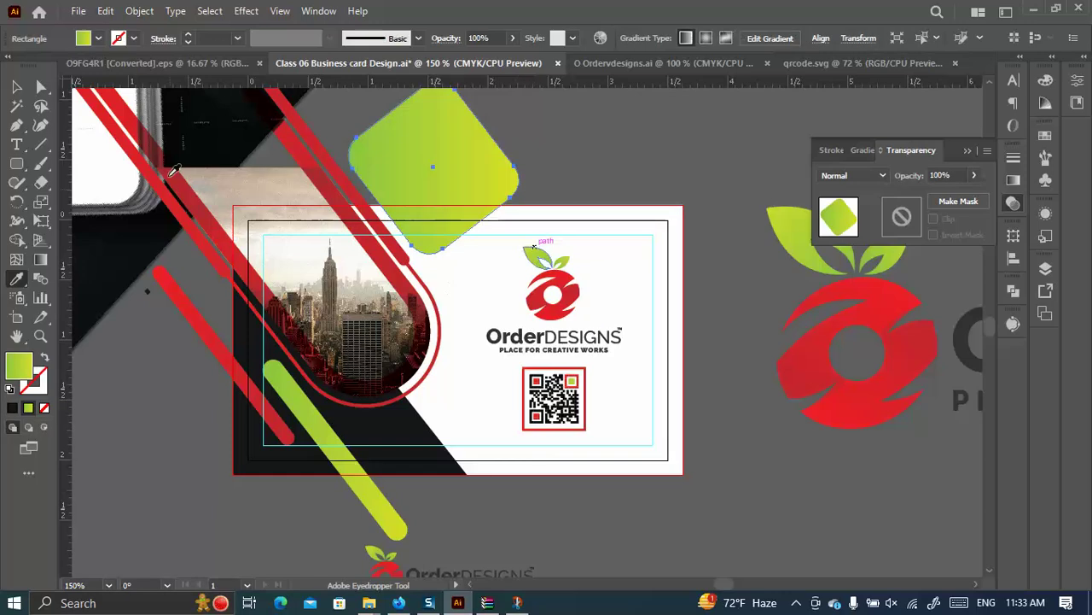
click(16, 88)
click(614, 165)
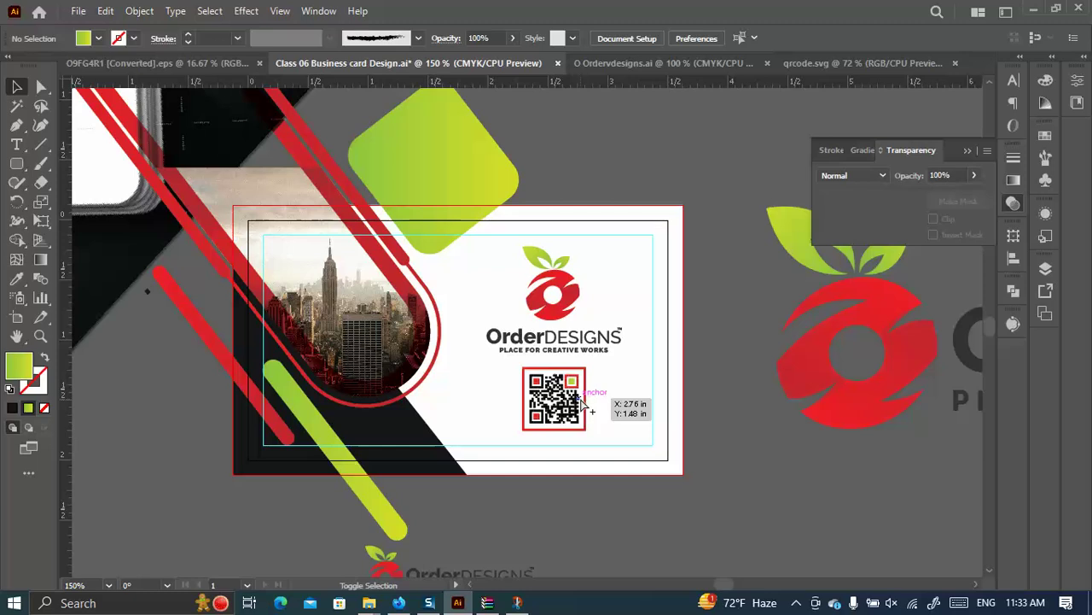
key(ctrl+alt+shift+s)
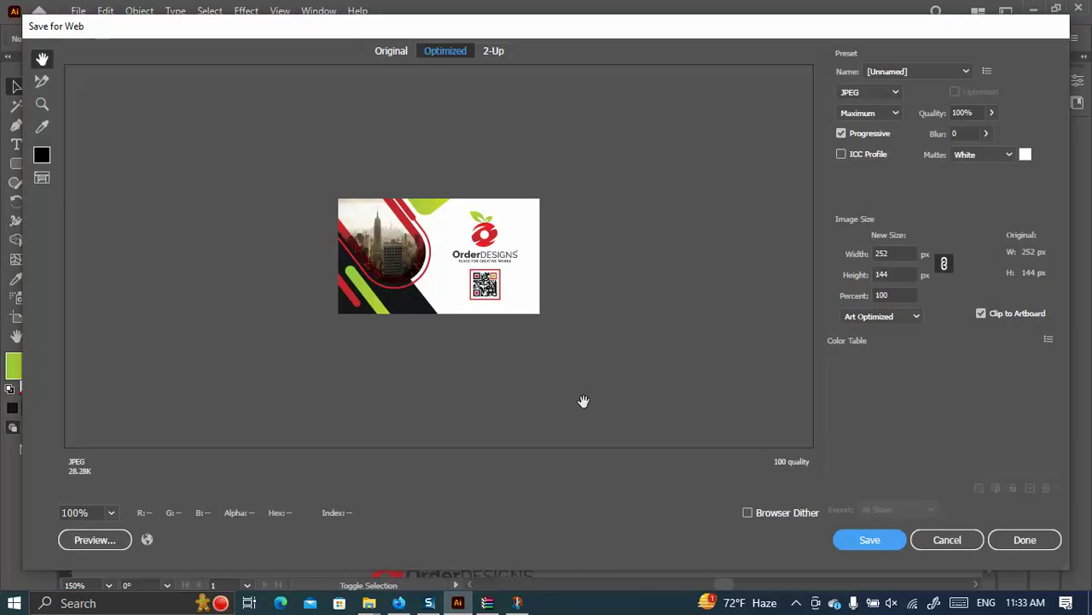
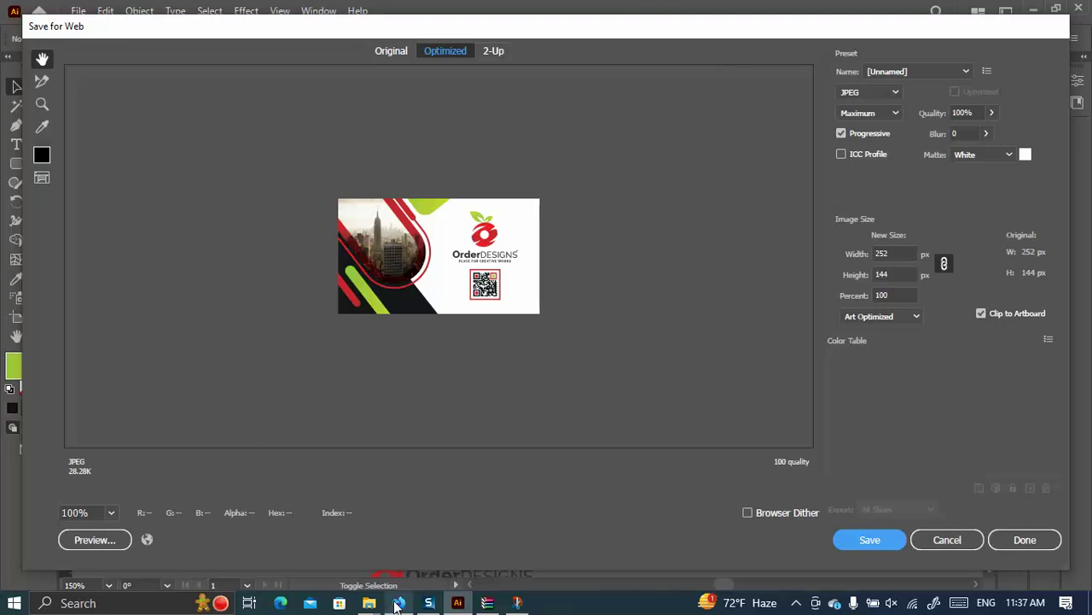
Bring up GraphicRiver's Modern Business Card Design page in Firefox, showing its licence options and price.
click(398, 603)
click(335, 10)
click(255, 11)
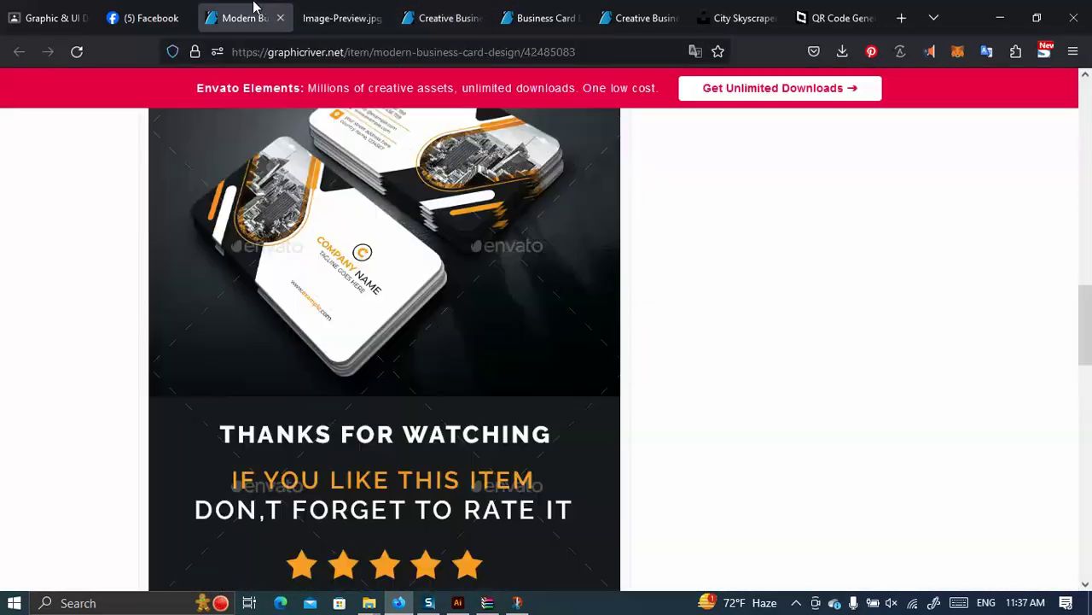
scroll(492, 289, up, 5)
scroll(493, 289, up, 5)
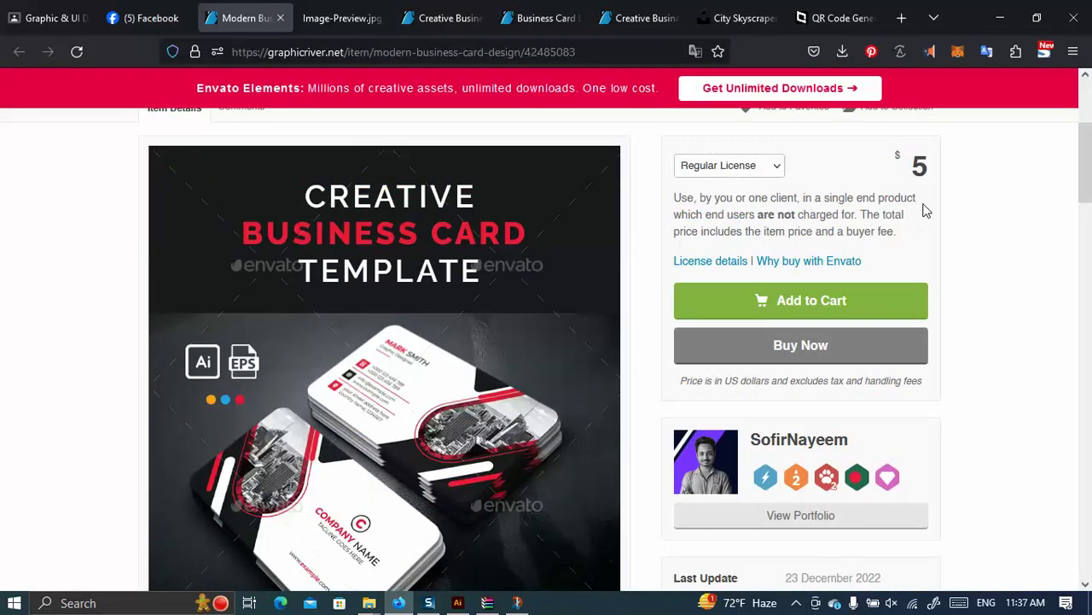
double_click(919, 165)
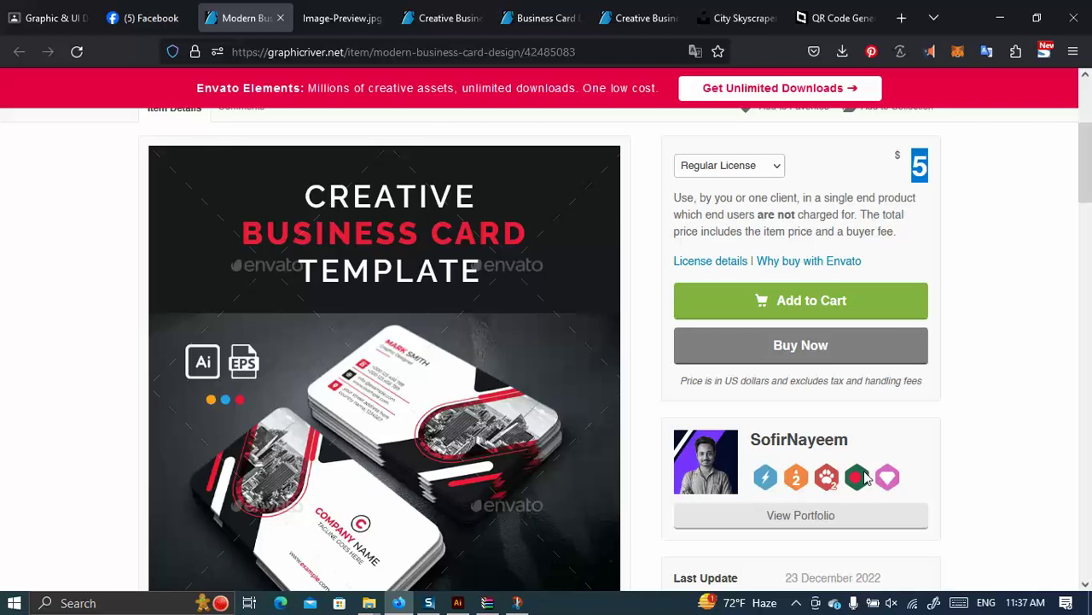
scroll(867, 480, up, 3)
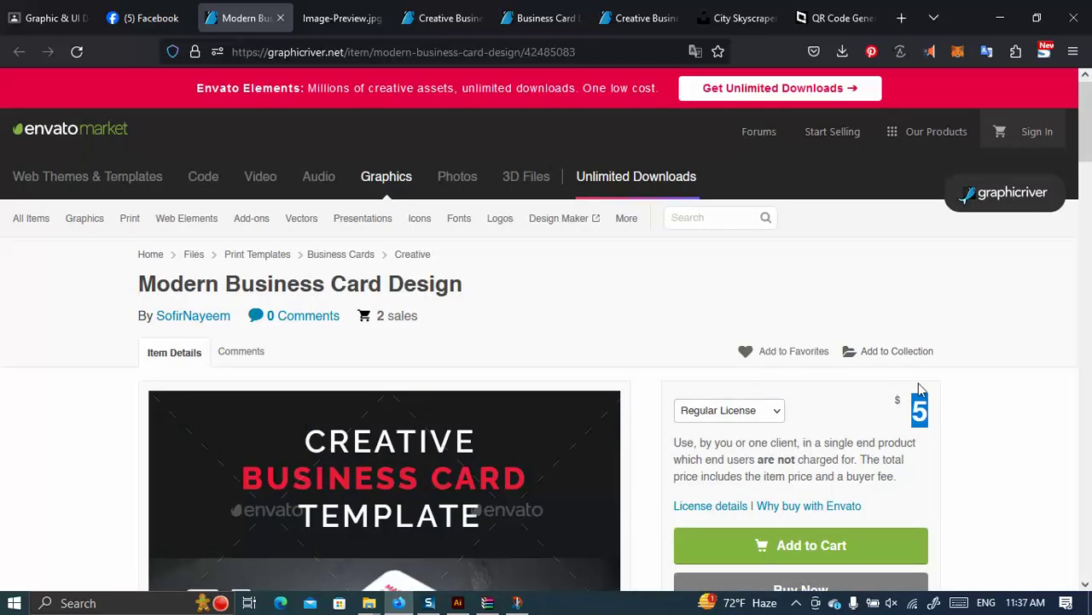
double_click(920, 410)
scroll(568, 385, down, 4)
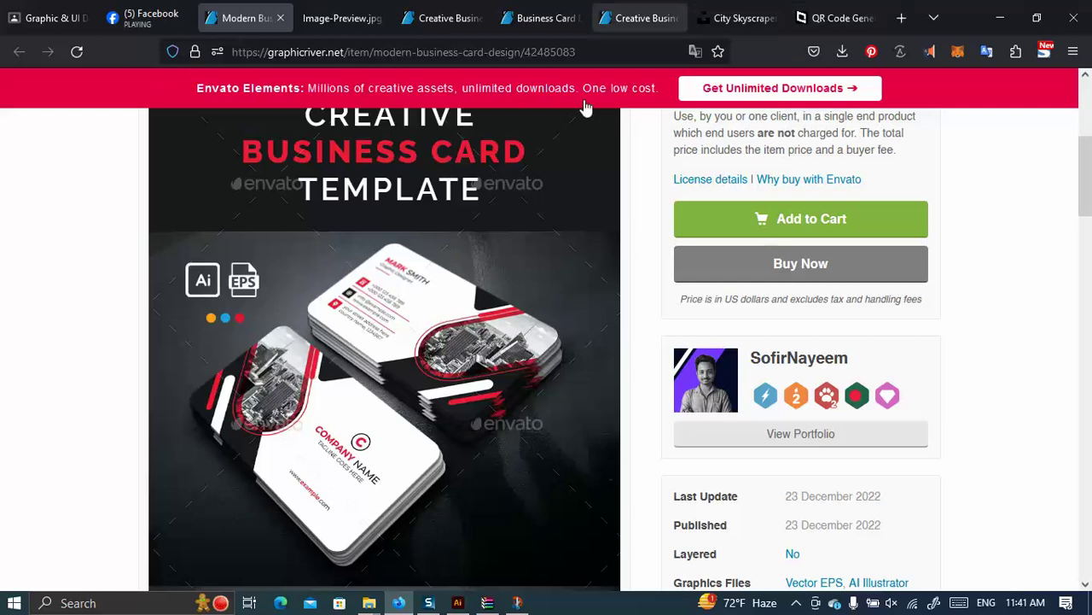
mouse_move(459, 603)
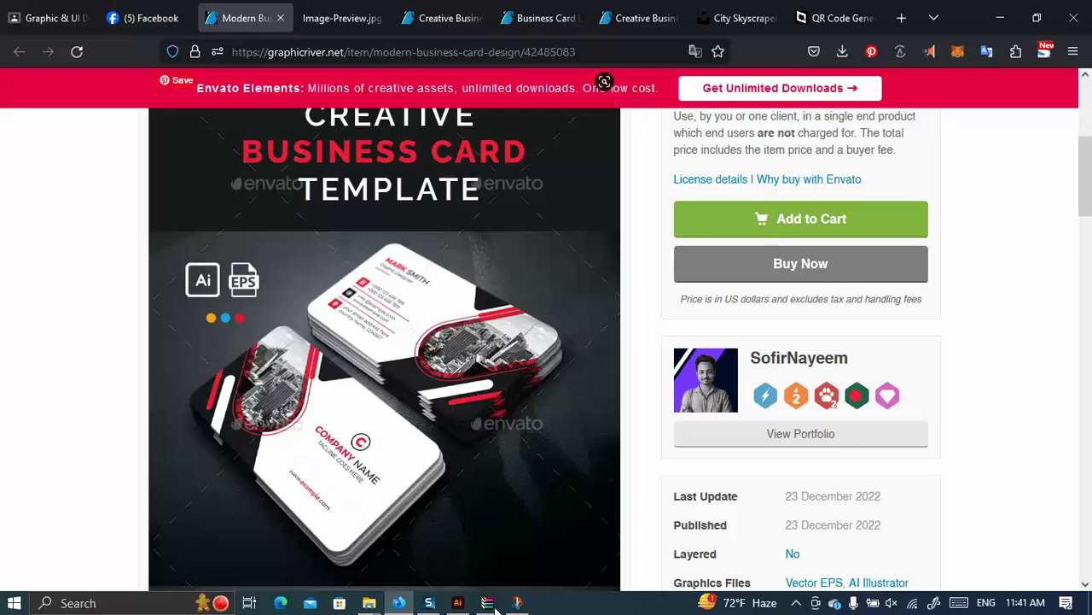
Cancel Save for Web and draw a gradient rectangle spanning the whole card artboard.
click(458, 602)
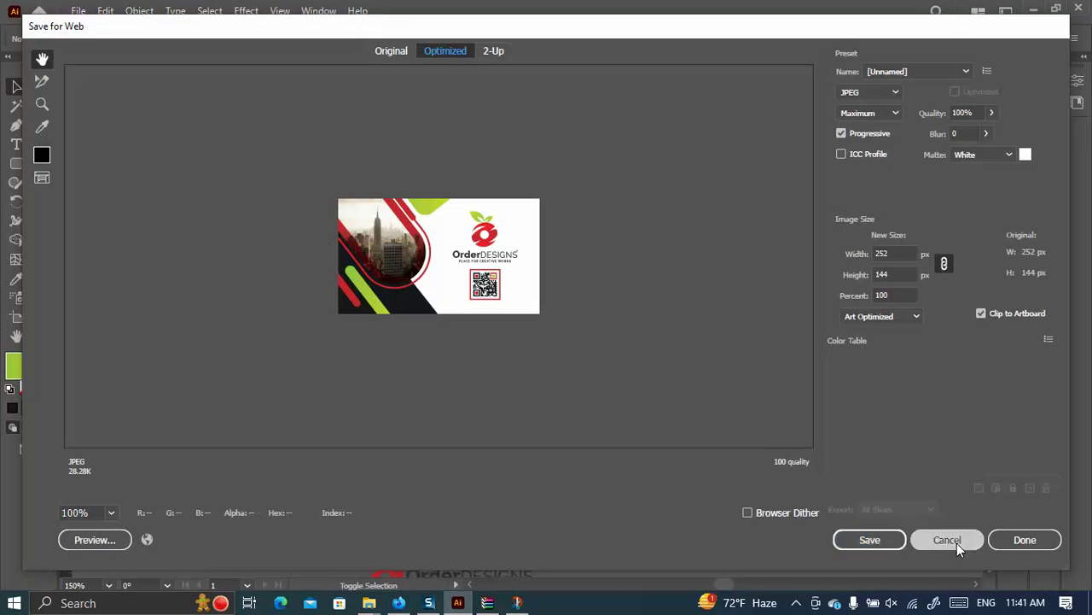
click(947, 540)
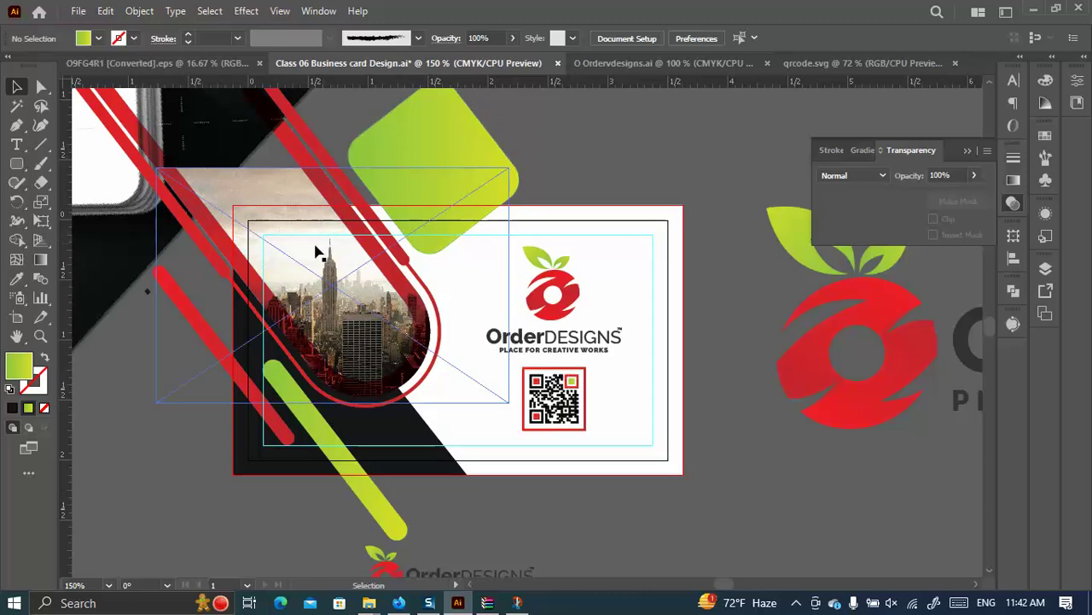
drag(11, 169, 86, 164)
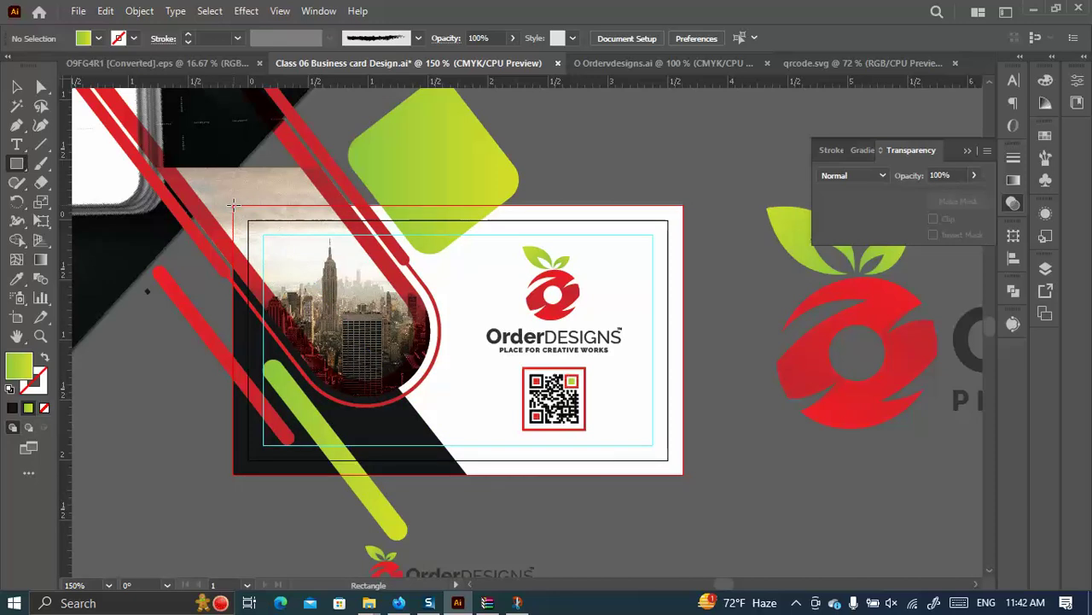
drag(230, 205, 559, 397)
key(ctrl+z)
scroll(662, 341, down, 3)
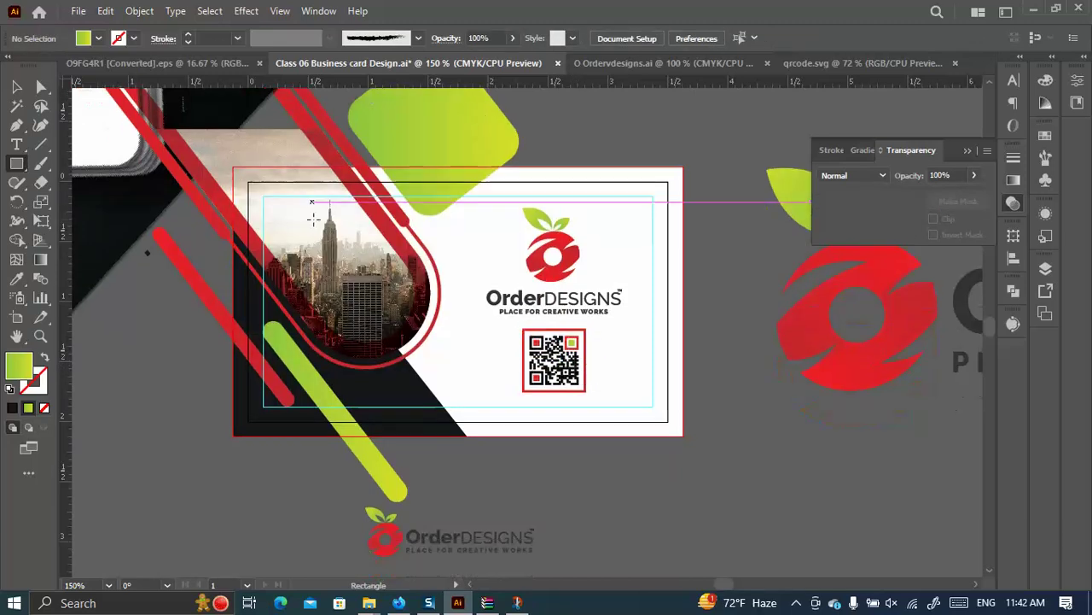
drag(233, 89, 231, 173)
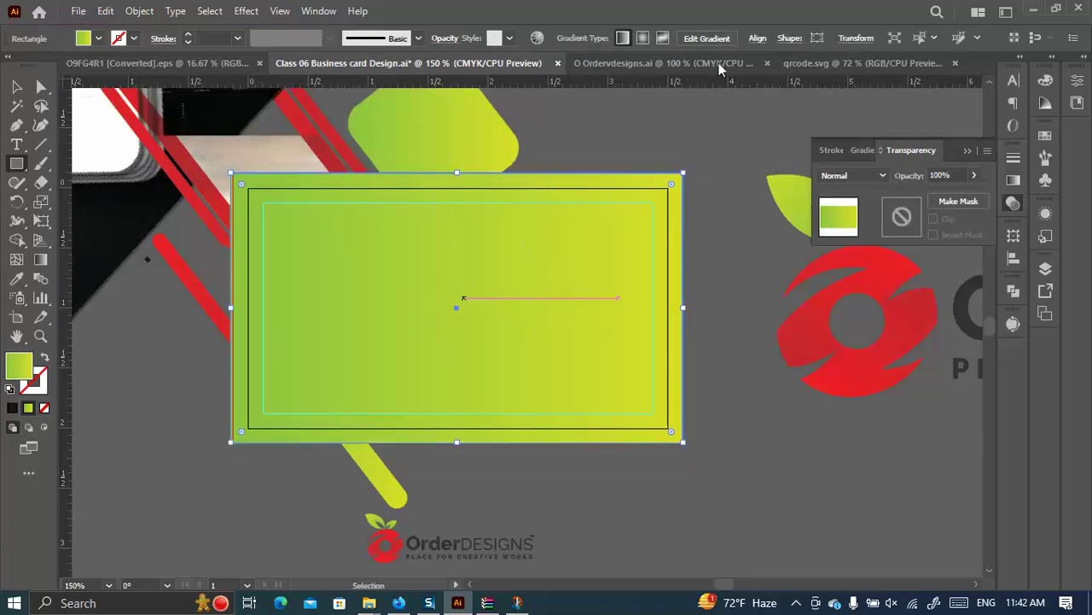
Resize the covering rectangle to 3.75 × 2.25 in via the Transform width field.
click(856, 38)
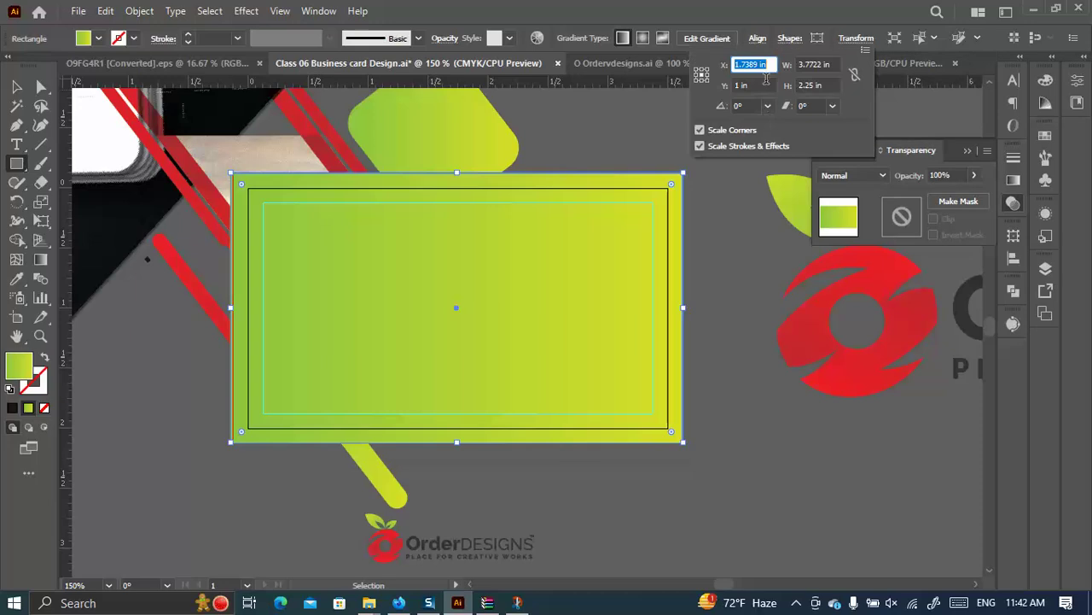
click(831, 65)
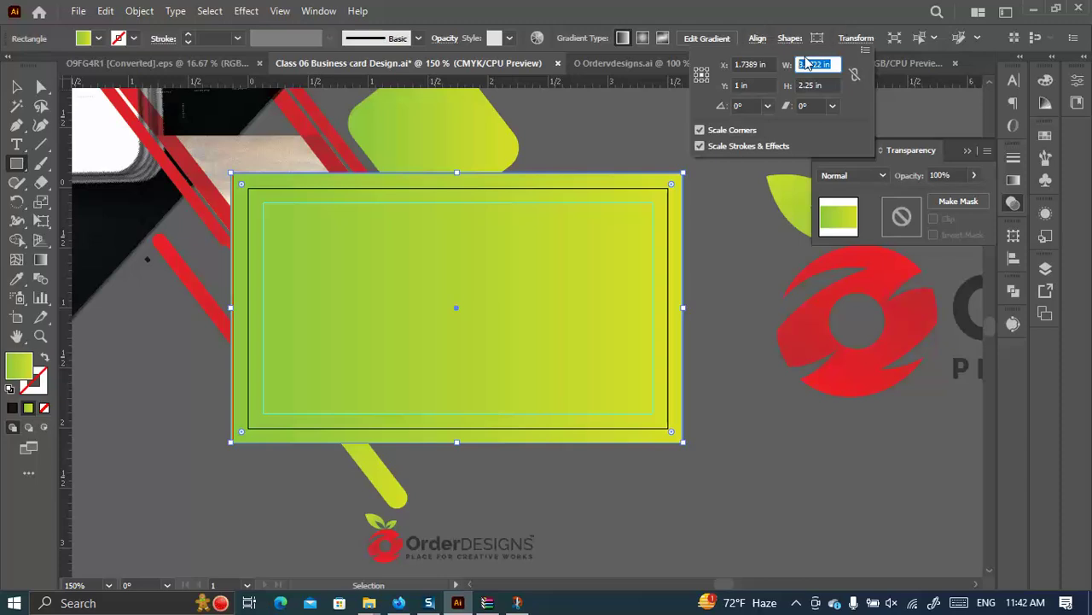
drag(808, 64, 809, 65)
text(75)
click(853, 75)
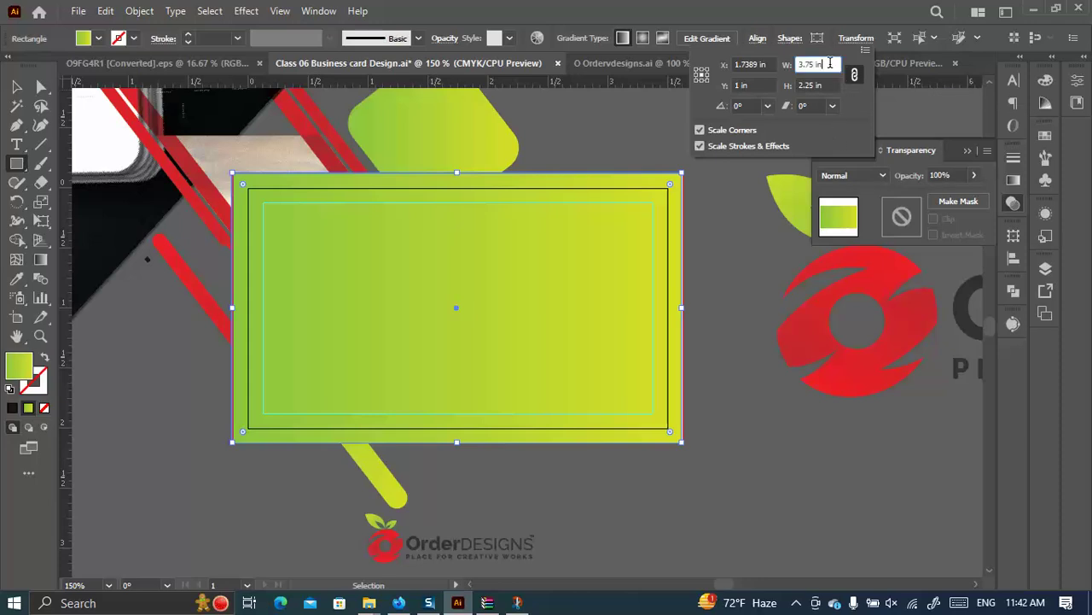
click(845, 75)
click(811, 64)
key(Return)
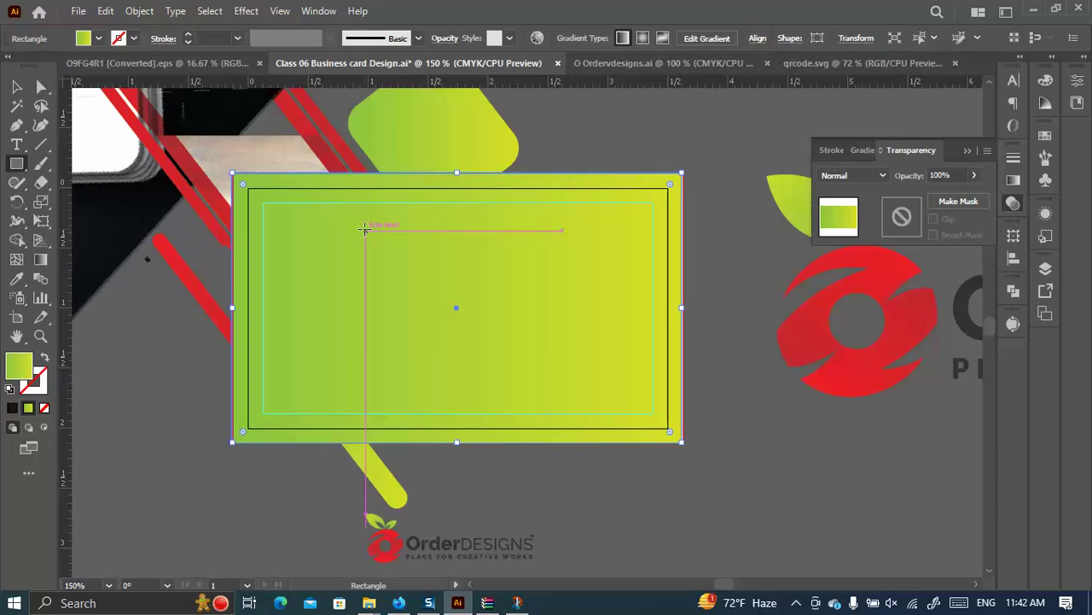
Horizontally centre the rectangle on the card artboard.
click(754, 40)
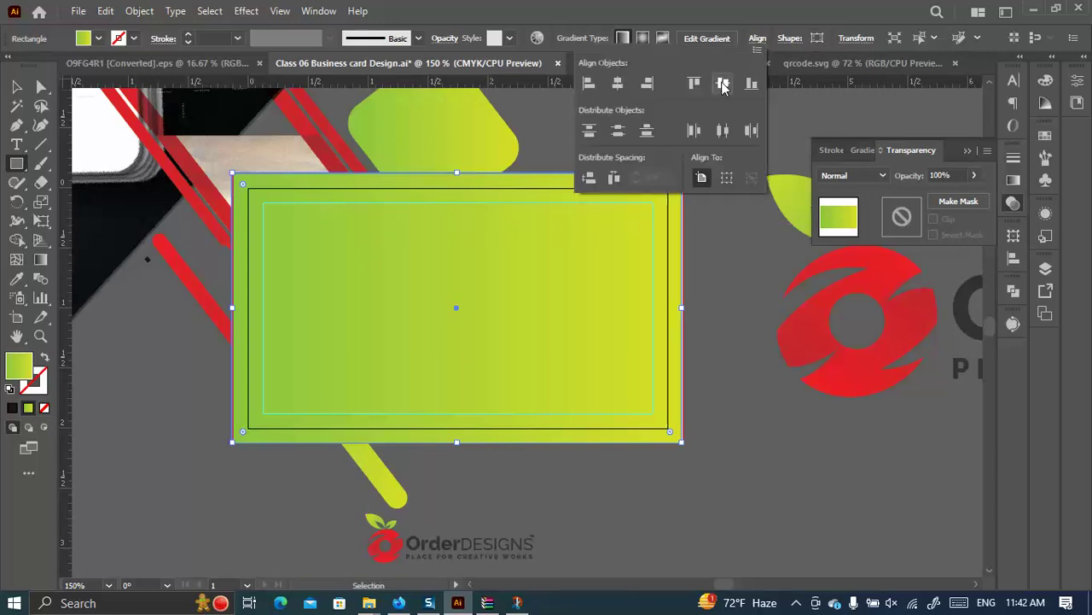
click(618, 82)
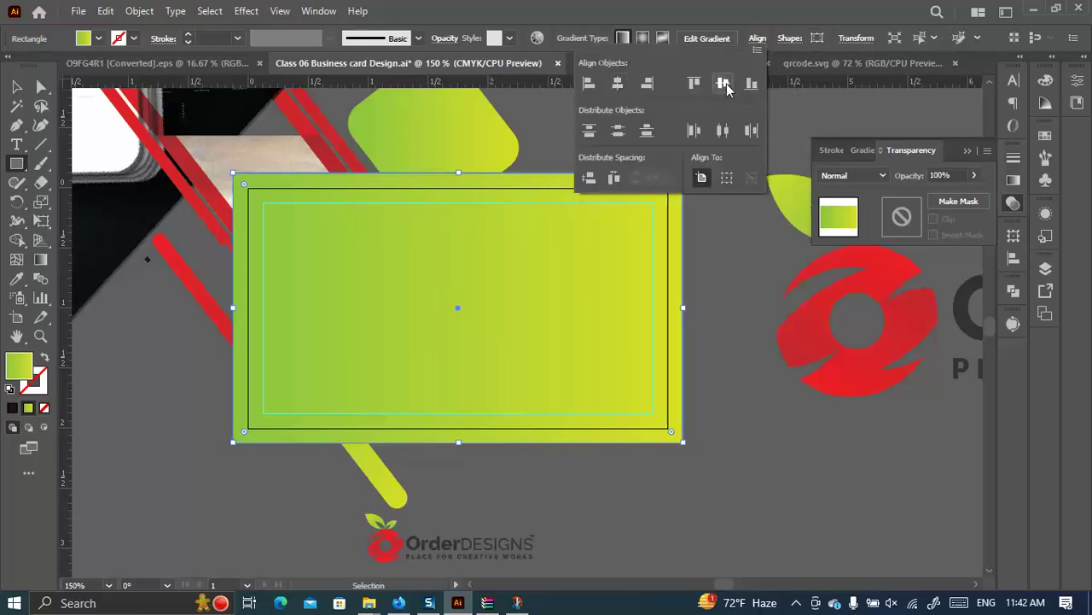
ctrl+click(730, 403)
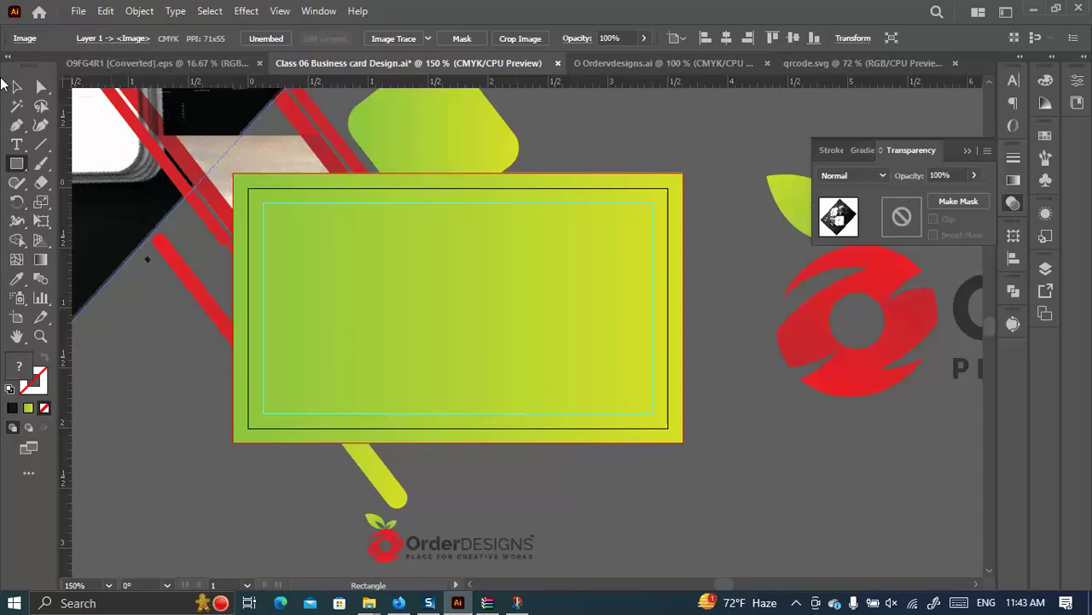
Select all the card artwork and make a clipping mask from the 3.75 × 2.25 in rectangle.
key(v)
scroll(342, 176, down, 3)
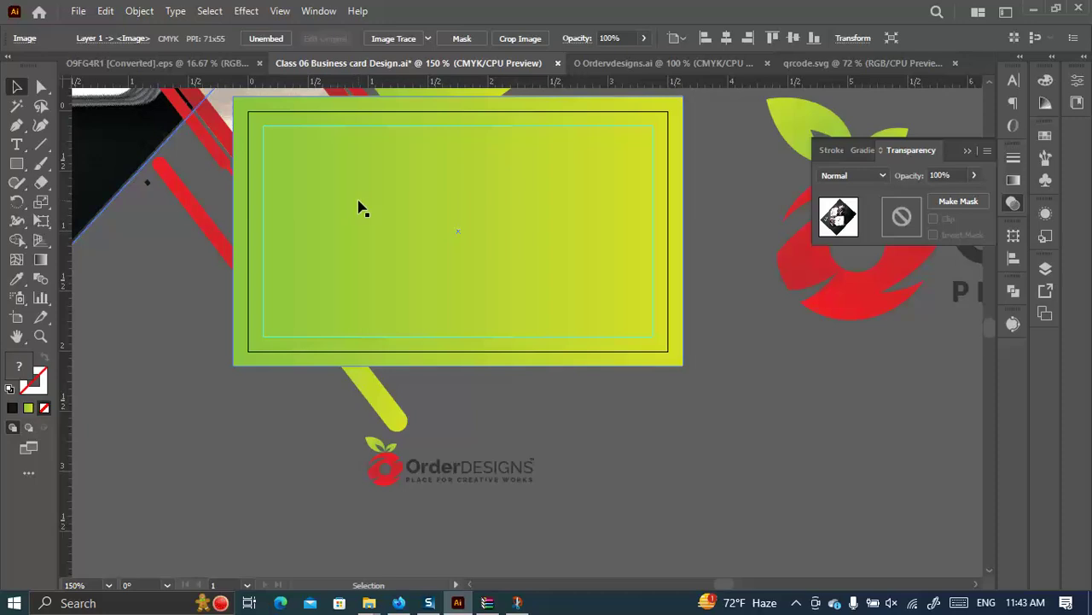
drag(702, 376, 256, 177)
scroll(224, 141, up, 3)
right_click(331, 194)
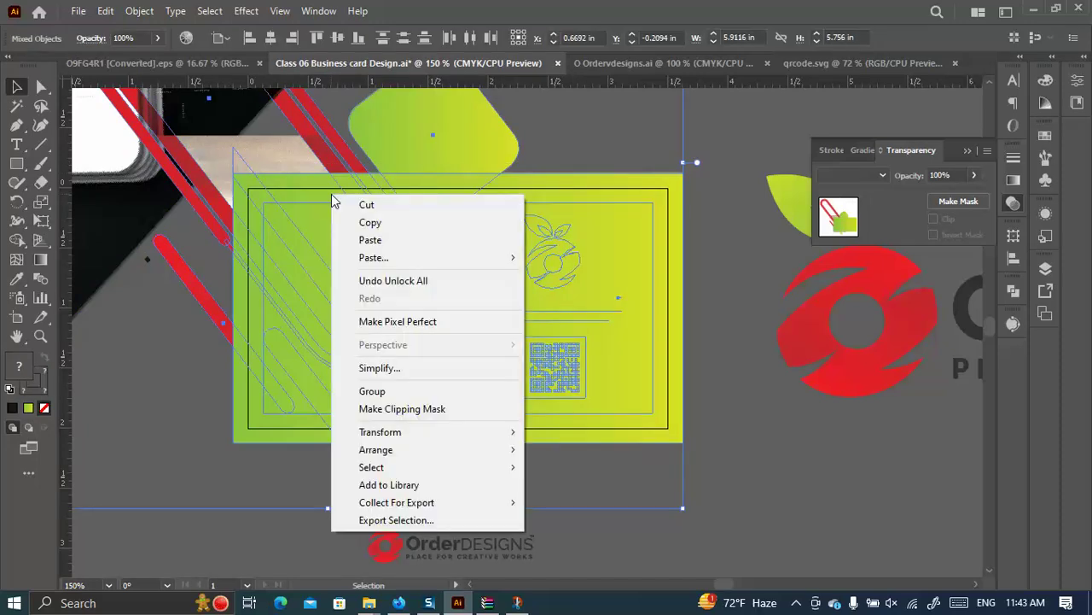
click(415, 410)
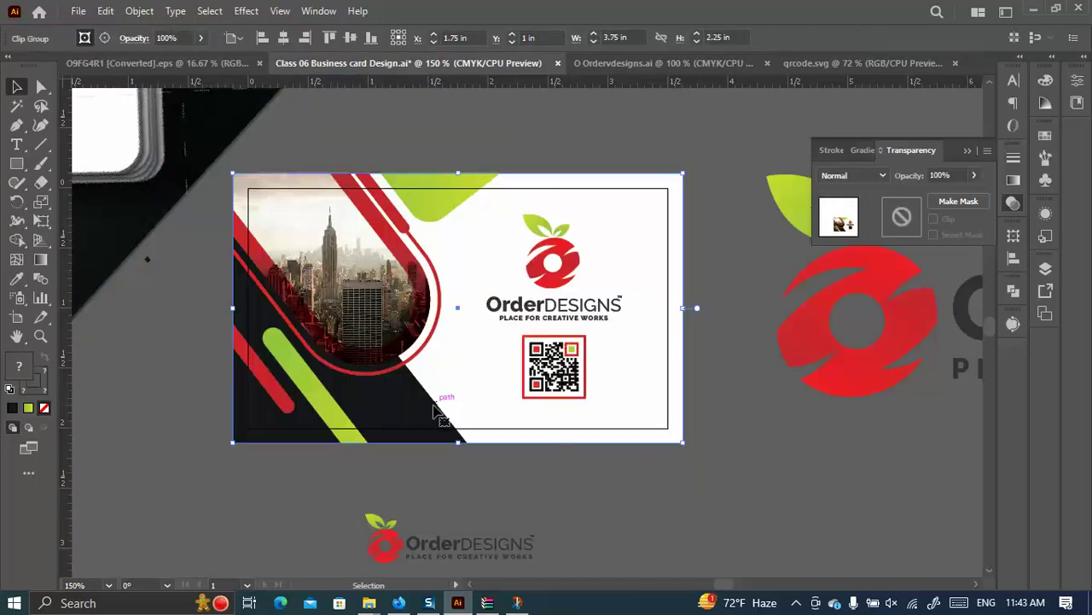
click(716, 439)
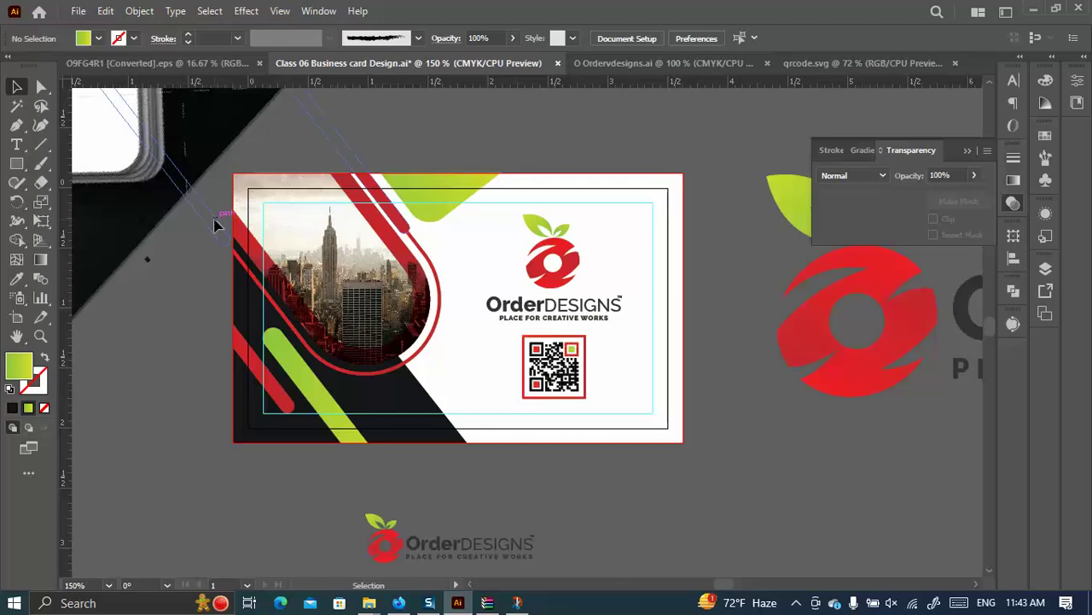
scroll(293, 284, down, 3)
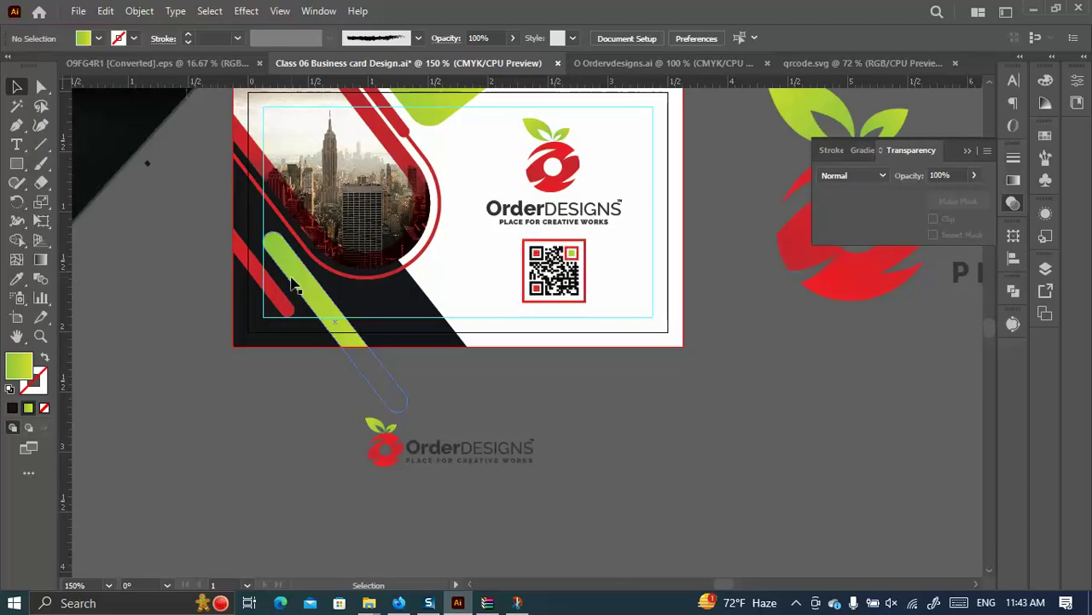
scroll(129, 357, down, 2)
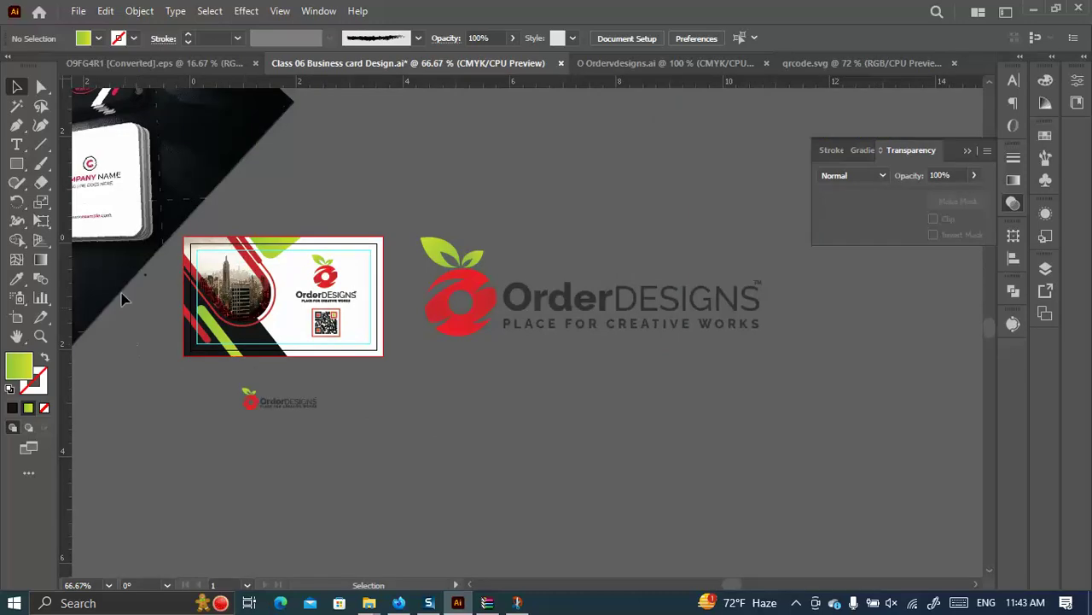
Move the large OrderDESIGNS logo below the card.
scroll(122, 299, up, 5)
scroll(122, 299, left, 5)
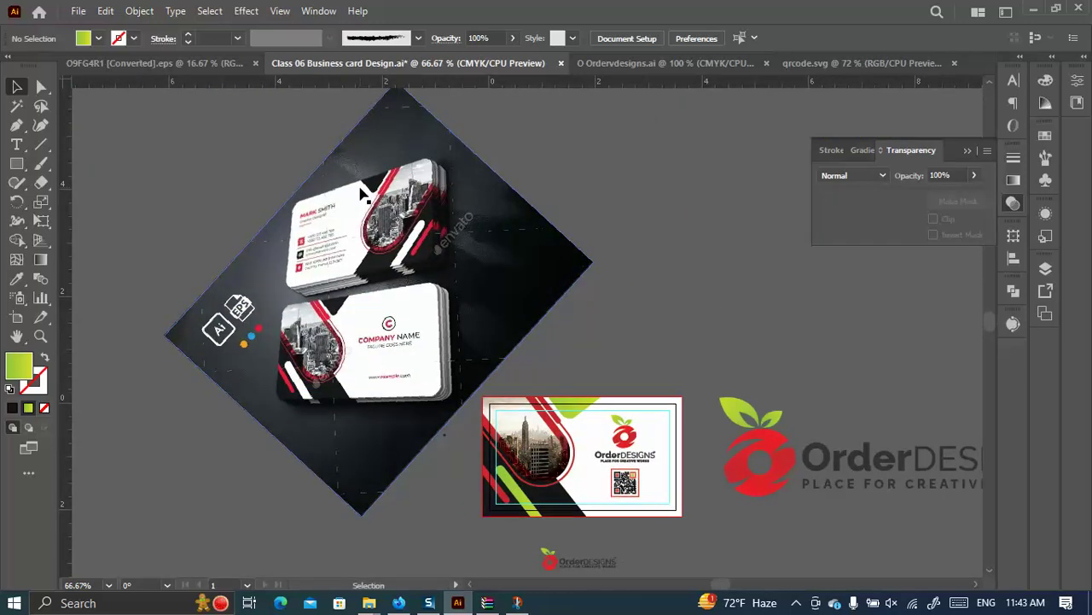
scroll(579, 356, down, 5)
scroll(578, 357, right, 8)
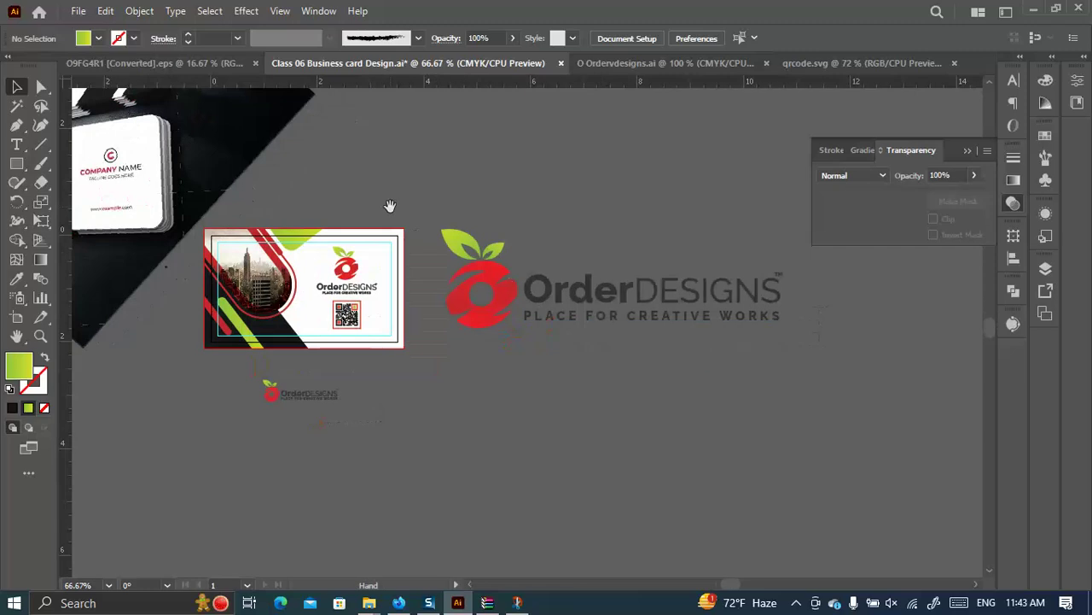
drag(596, 306, 303, 490)
Alt-drag Artboard 1 to the right to create 'Artboard 1 copy' with the duplicate card.
click(16, 316)
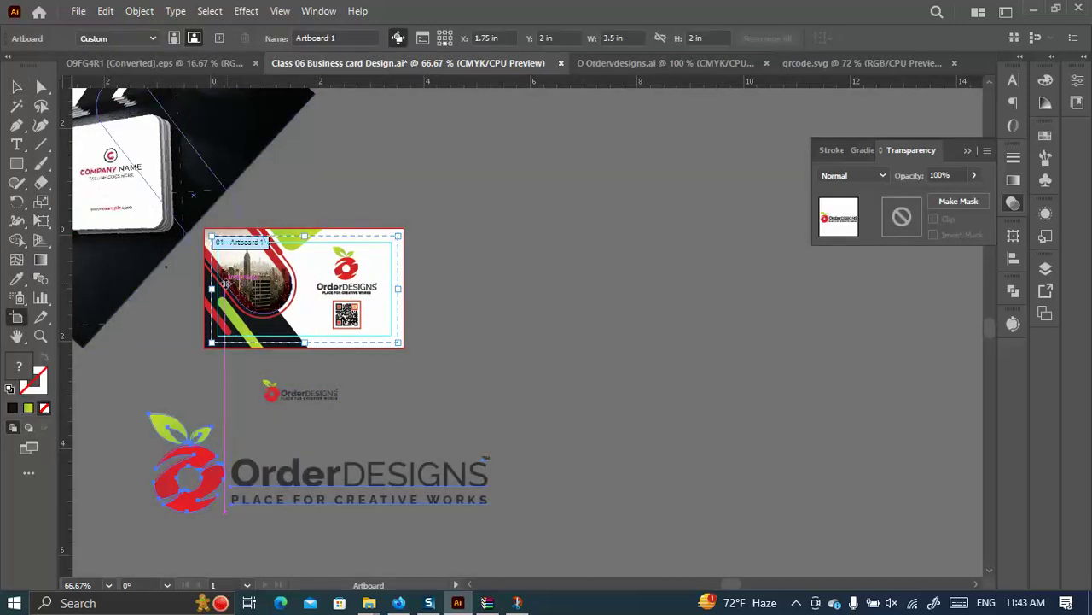
drag(226, 341, 598, 344)
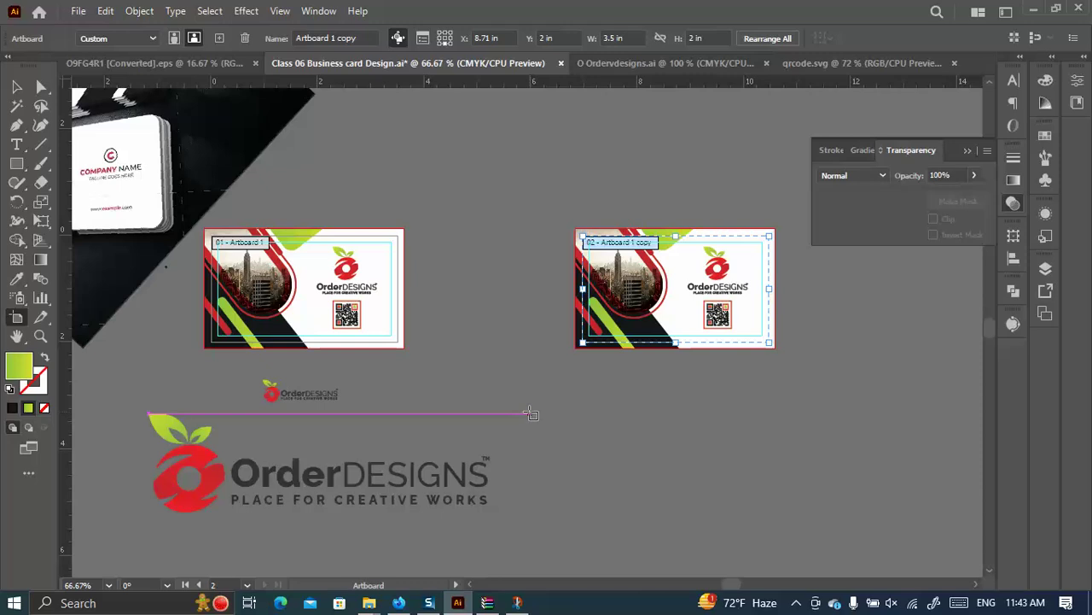
click(17, 86)
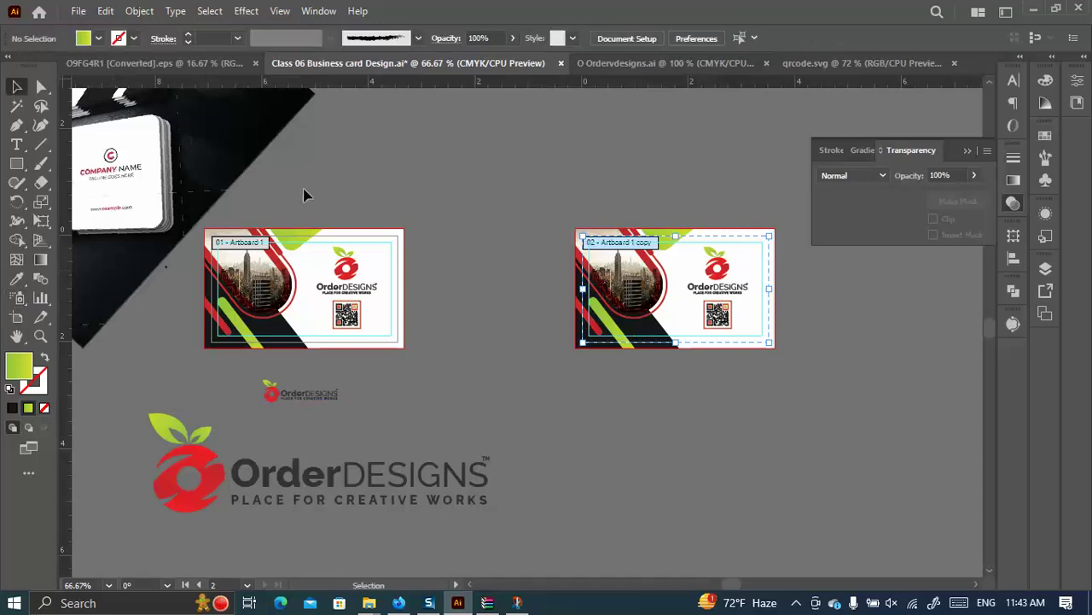
drag(800, 396, 512, 210)
Reflect the copied card's artwork across the vertical axis.
right_click(606, 253)
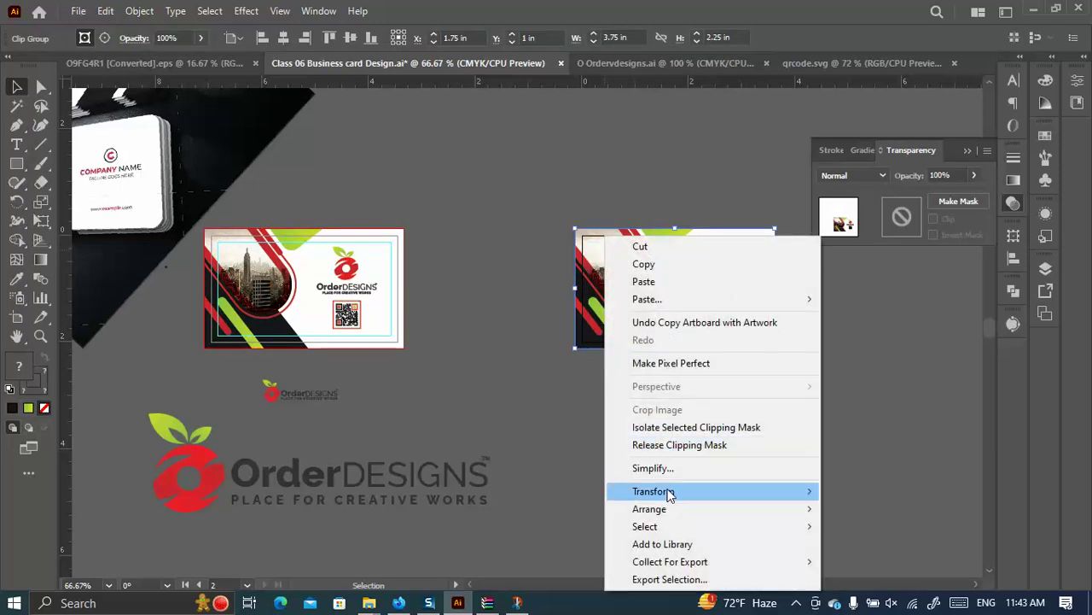
mouse_move(670, 494)
click(882, 413)
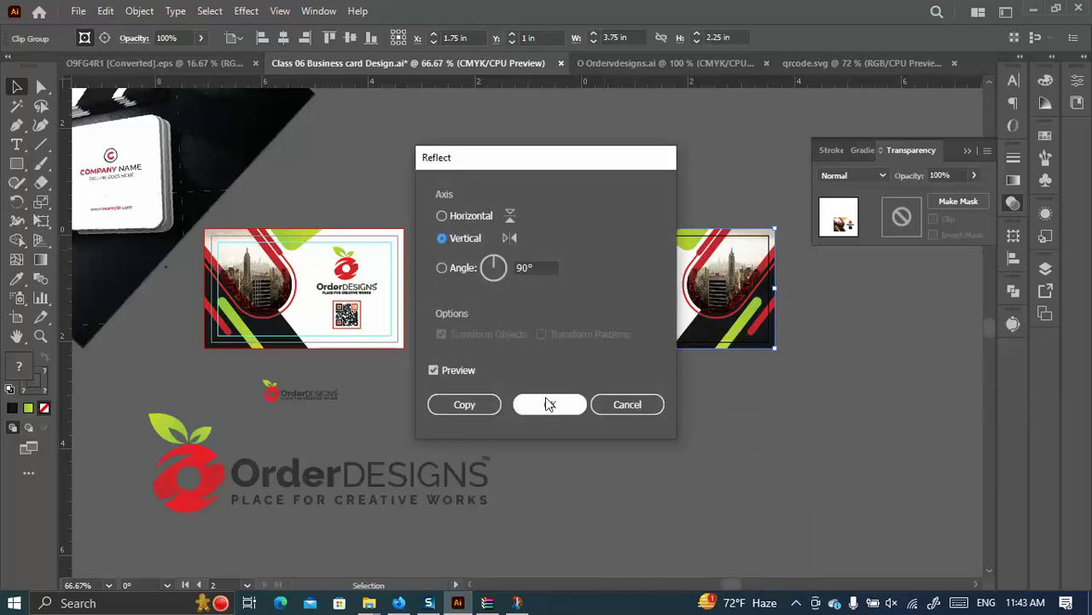
click(547, 399)
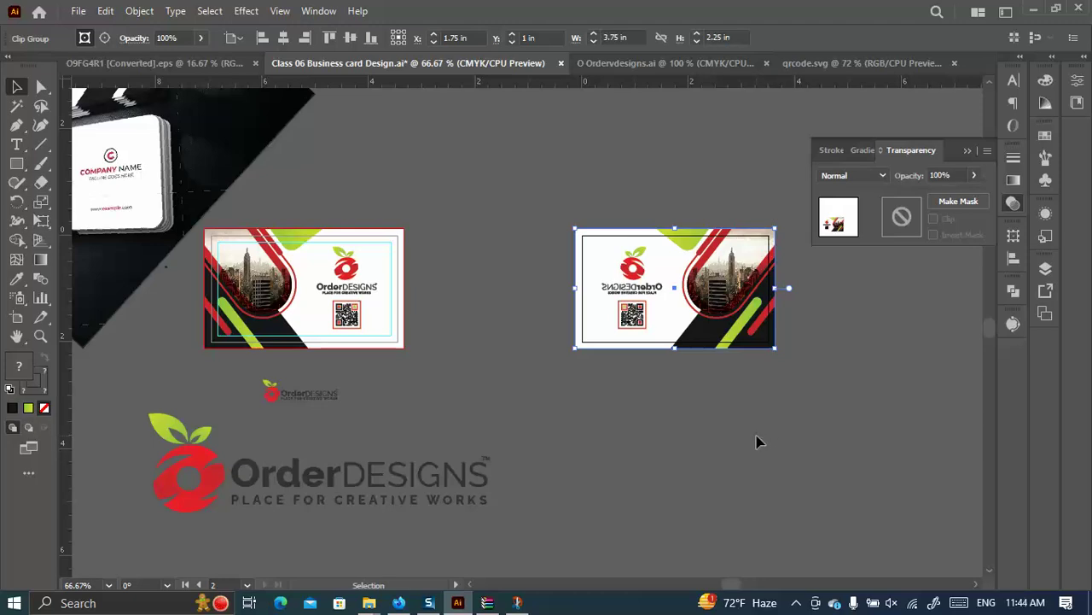
scroll(620, 367, up, 1)
Release the mirrored card's clipping mask and delete its logo and QR code.
right_click(632, 350)
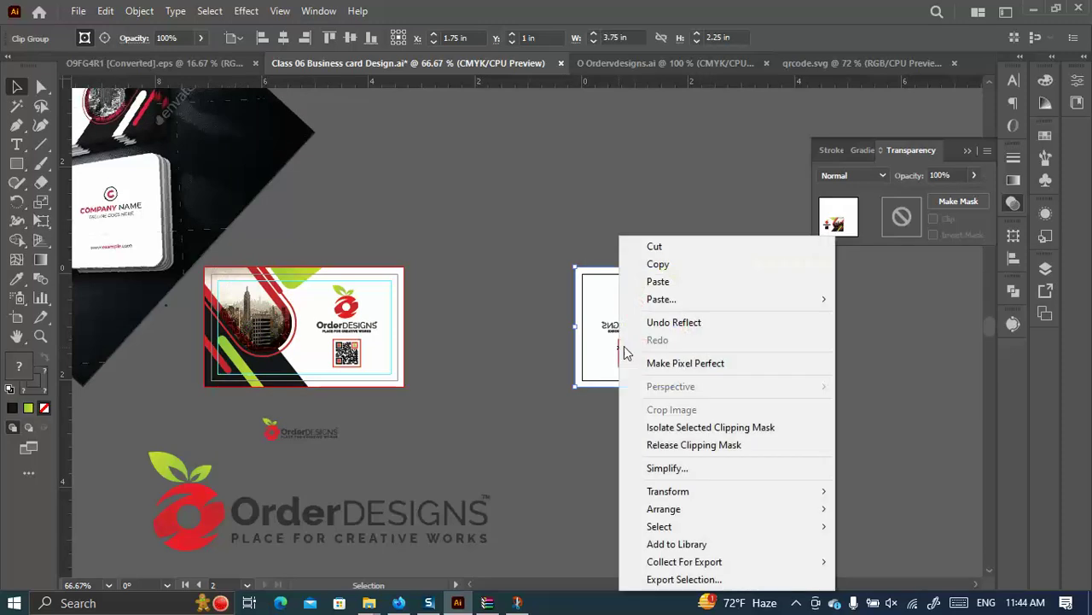
click(694, 445)
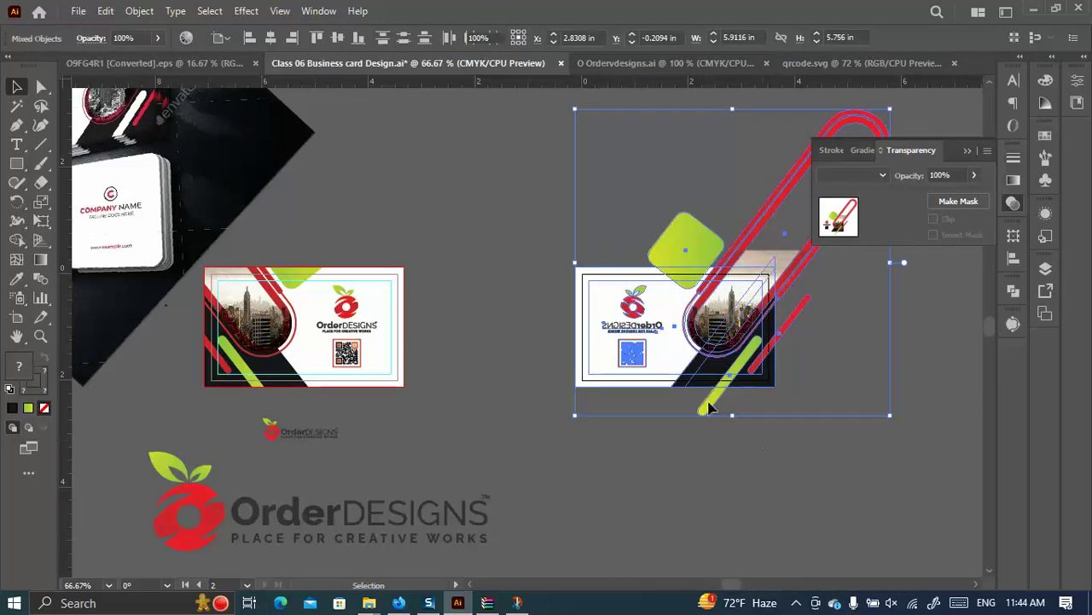
click(743, 426)
click(642, 323)
key(Delete)
click(644, 357)
key(Delete)
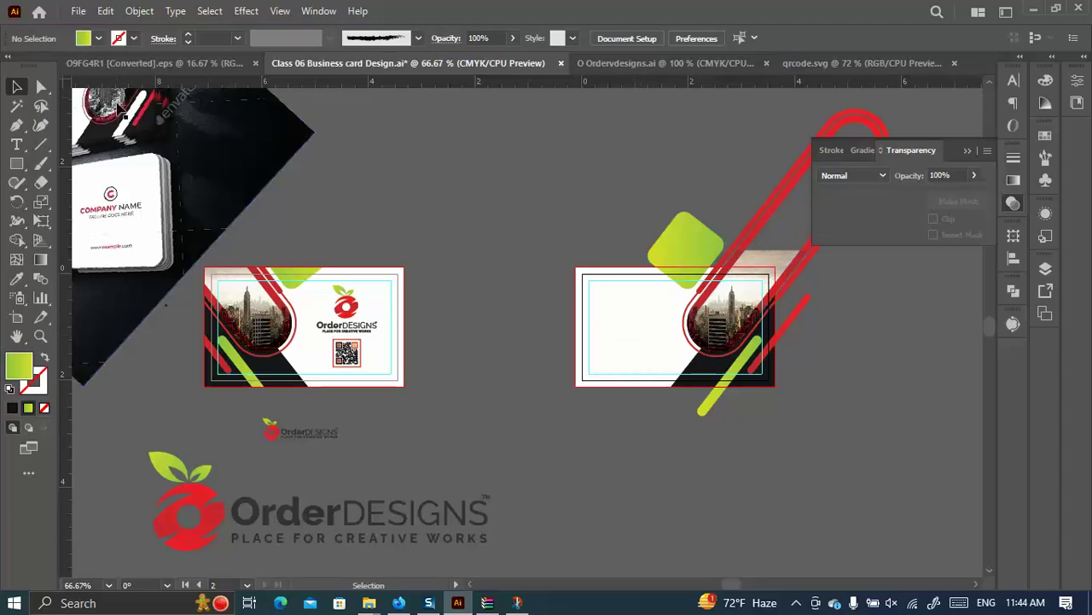
Release the city photo's clipping mask and reflect the photo vertically back to normal.
click(728, 301)
right_click(726, 303)
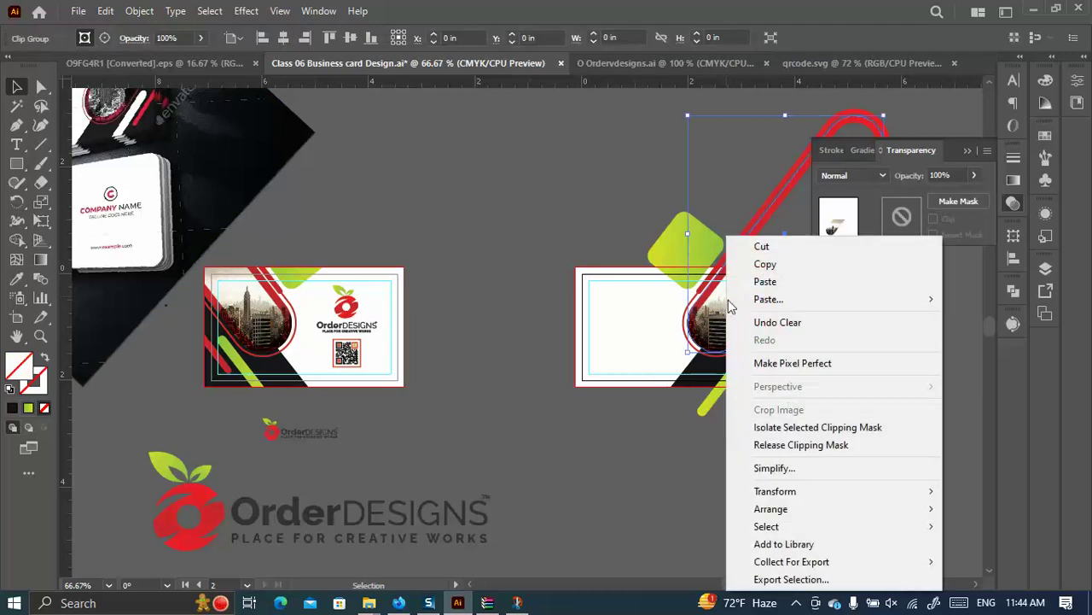
click(782, 444)
click(793, 370)
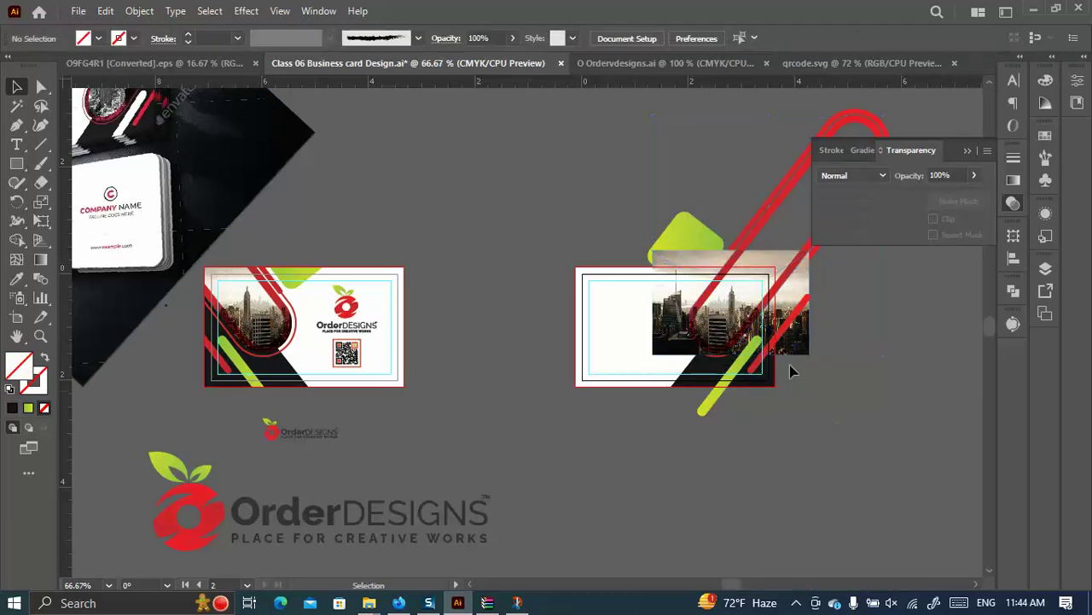
click(670, 295)
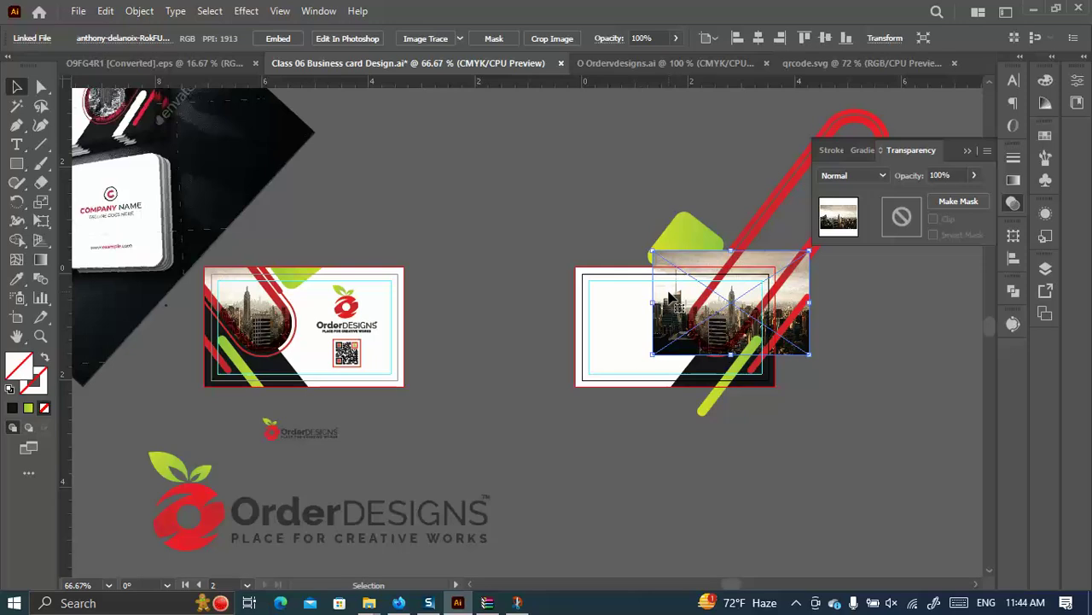
key(Delete)
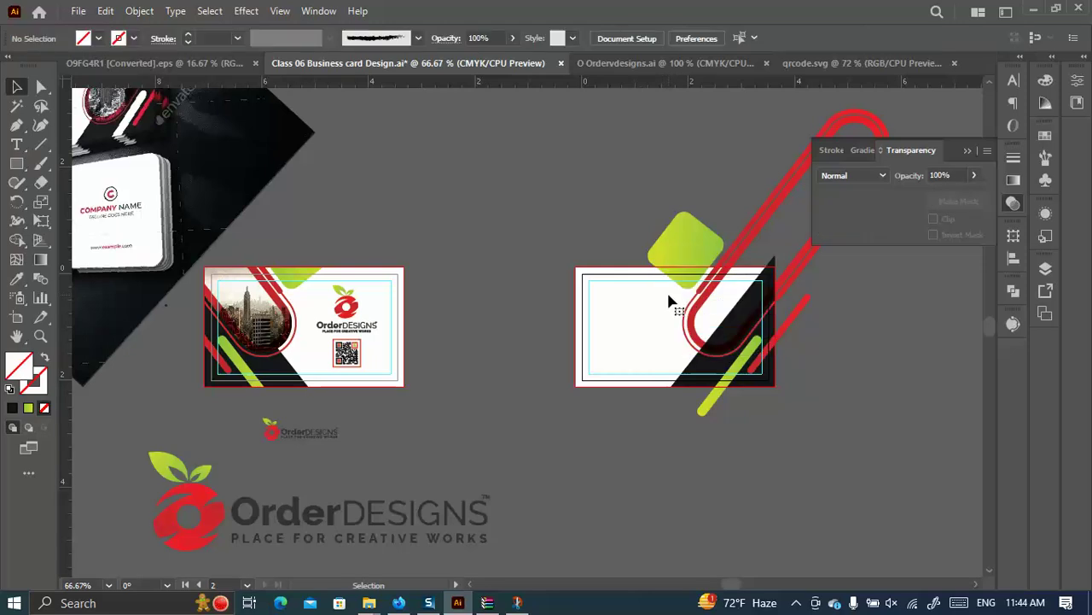
key(ctrl+z)
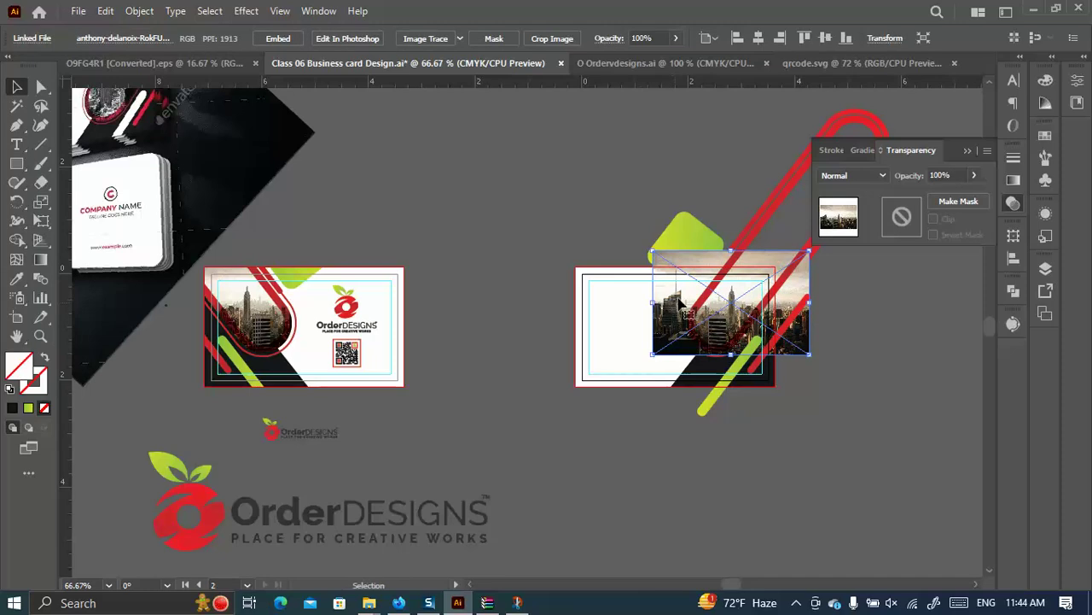
right_click(662, 289)
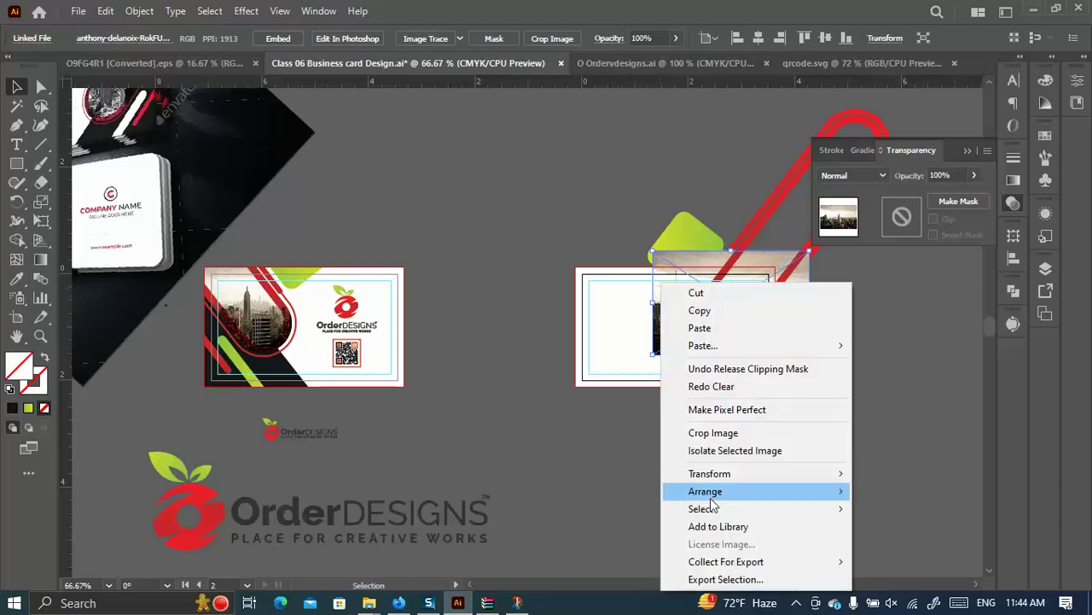
mouse_move(713, 499)
mouse_move(723, 476)
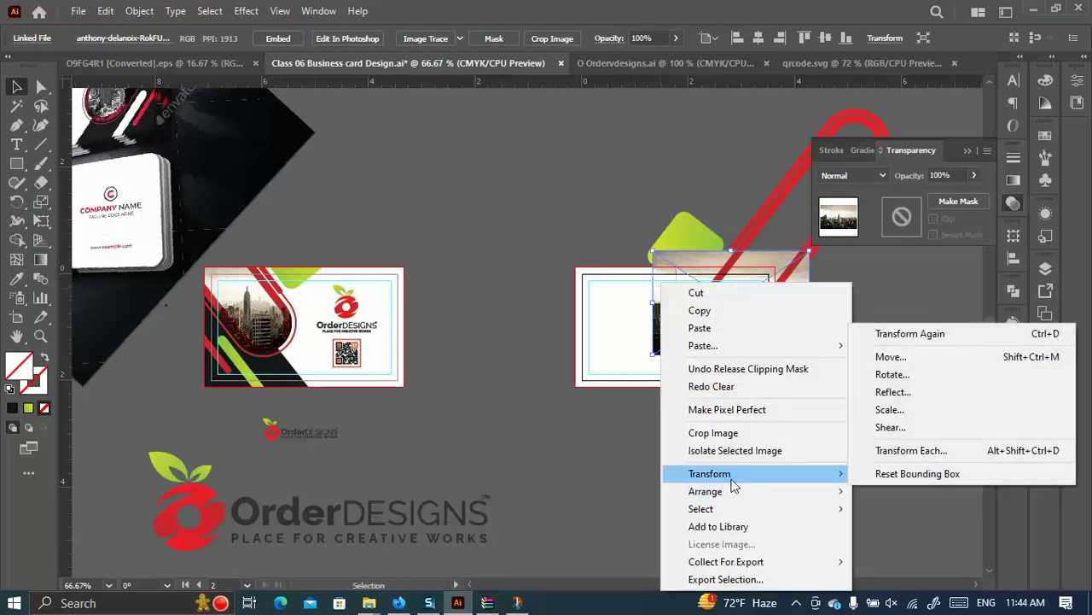
click(923, 394)
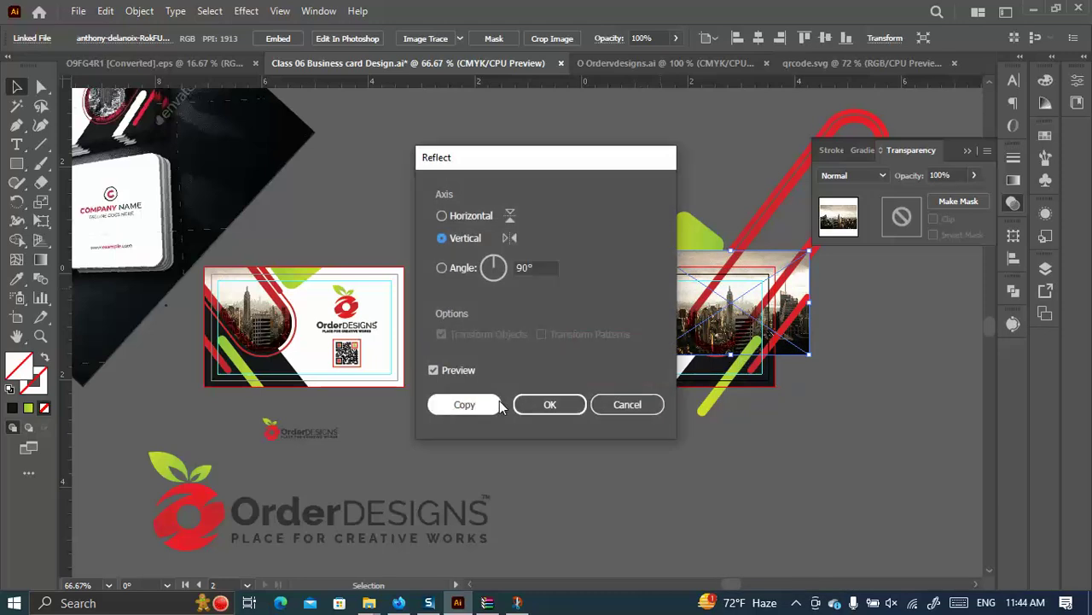
key(Return)
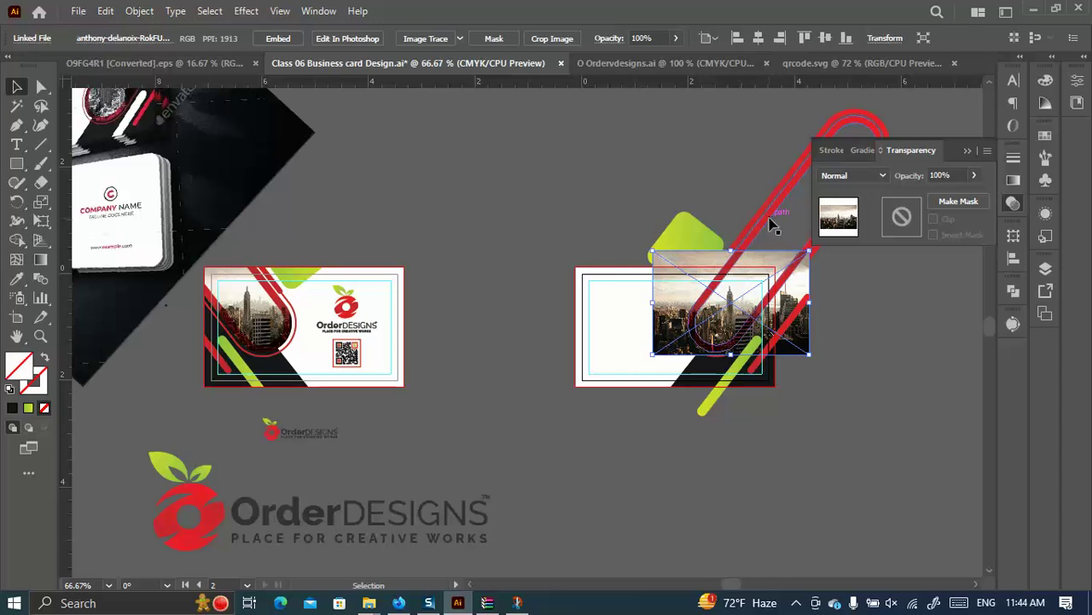
Clip the city photo inside the rounded red frame shape.
click(771, 222)
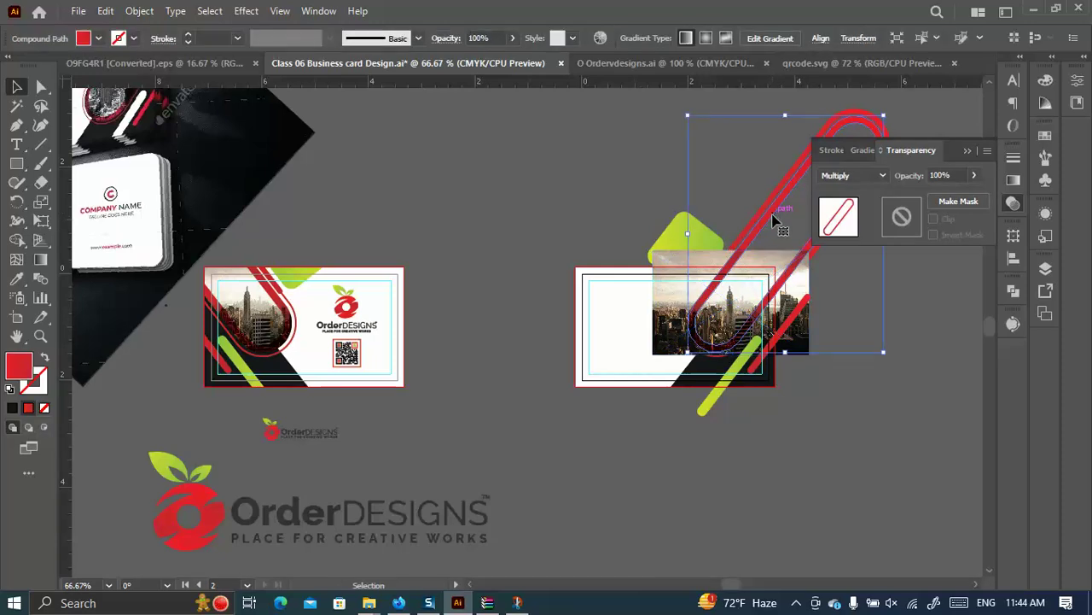
click(764, 229)
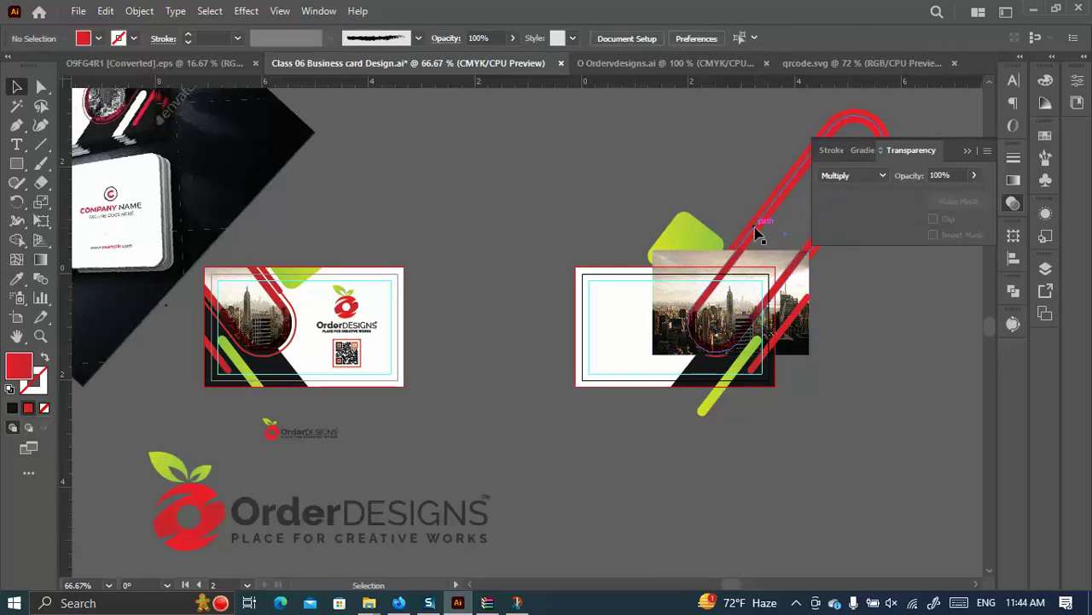
click(755, 233)
shift+click(670, 307)
right_click(670, 308)
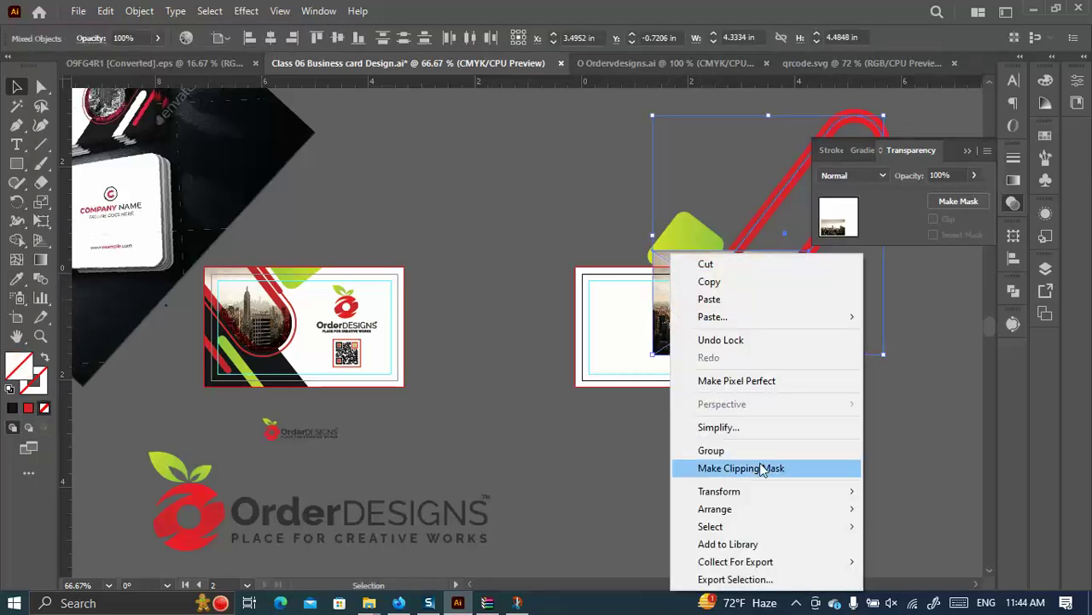
click(756, 466)
click(851, 436)
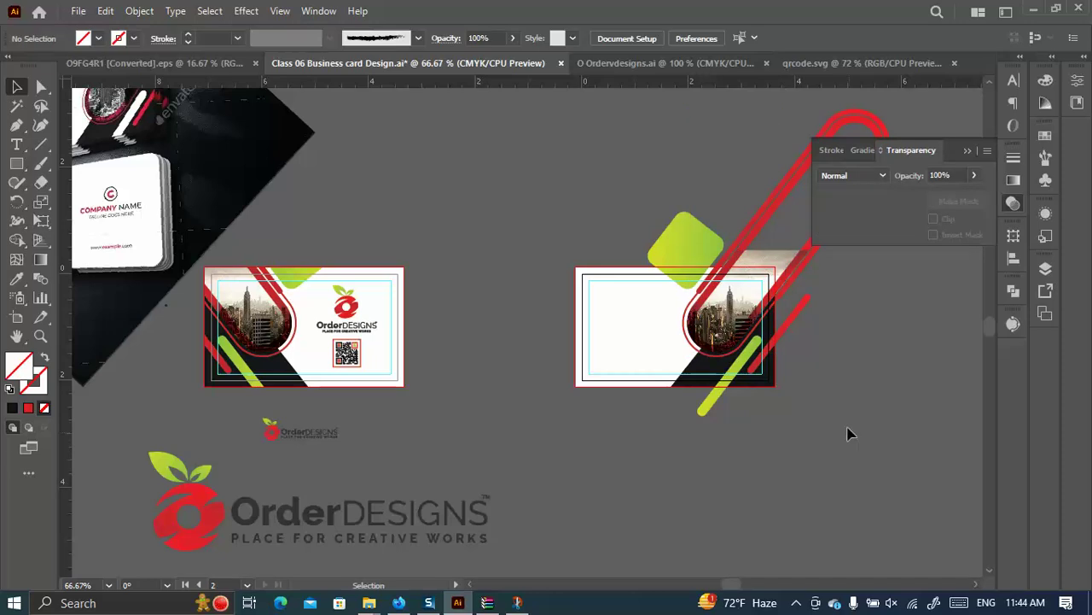
key(ctrl+z)
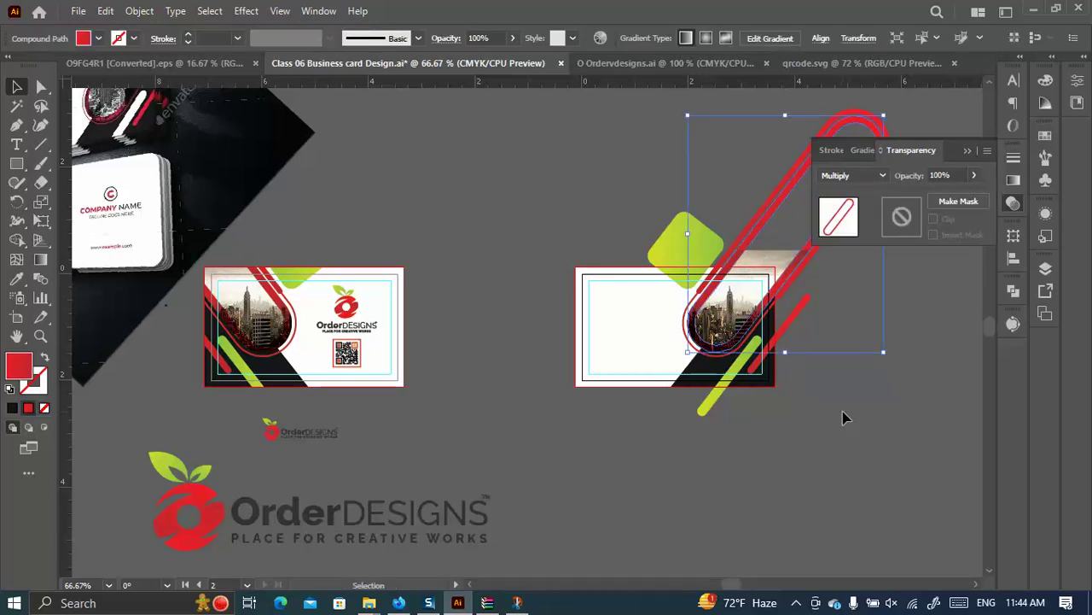
click(841, 412)
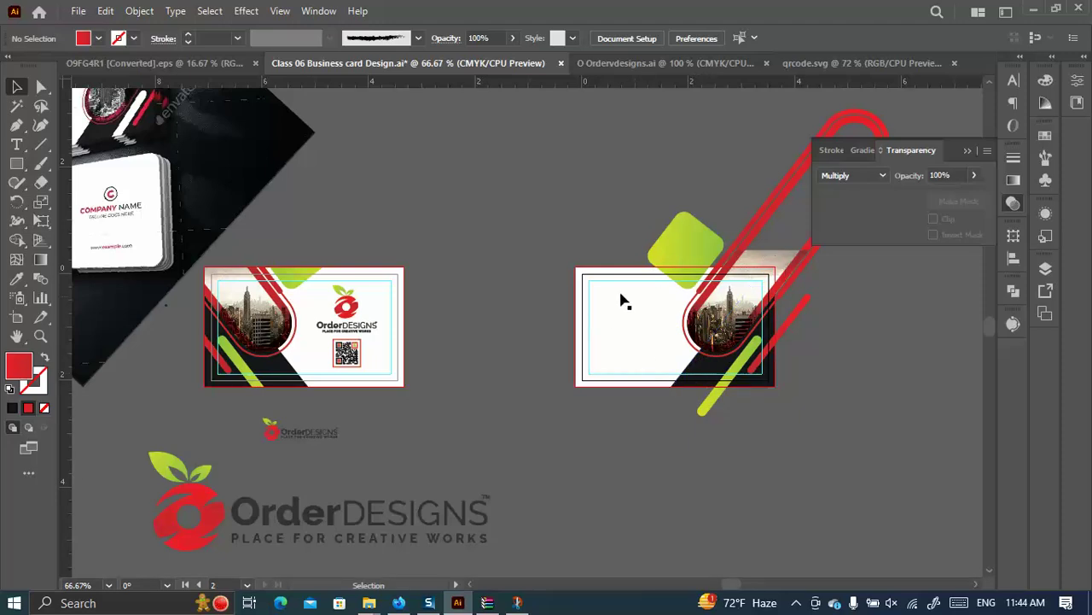
Move the dark mockup image below the card and close the WinRAR archive window.
scroll(244, 210, up, 3)
drag(223, 176, 547, 130)
drag(500, 157, 487, 603)
click(487, 603)
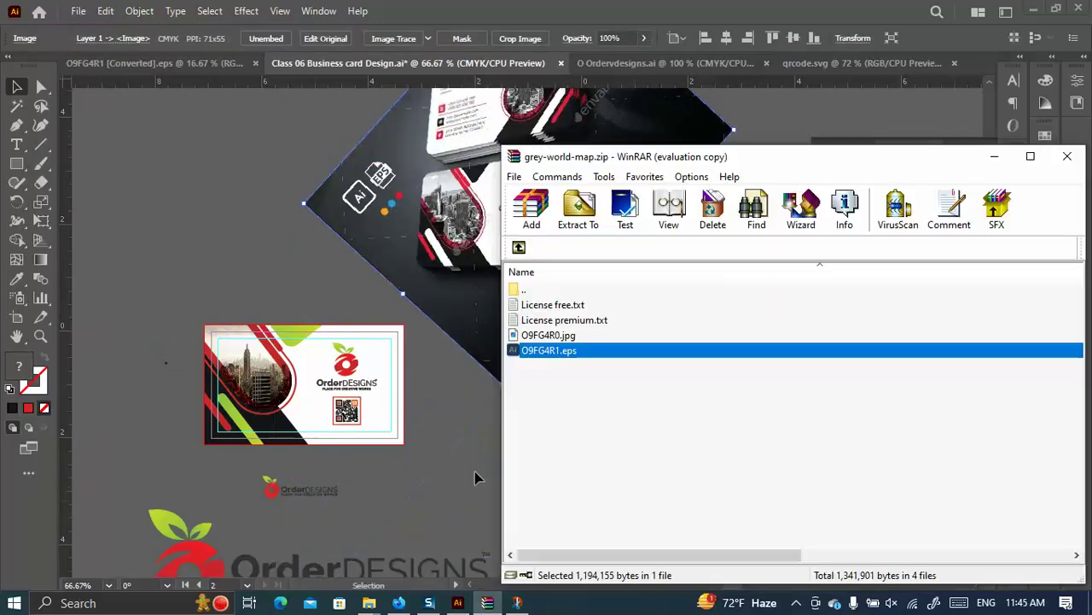
click(1067, 157)
Zoom to 150% and pan so the blank back card fills the view.
scroll(547, 341, down, 6)
drag(478, 358, 647, 455)
scroll(647, 455, down, 3)
scroll(571, 367, up, 2)
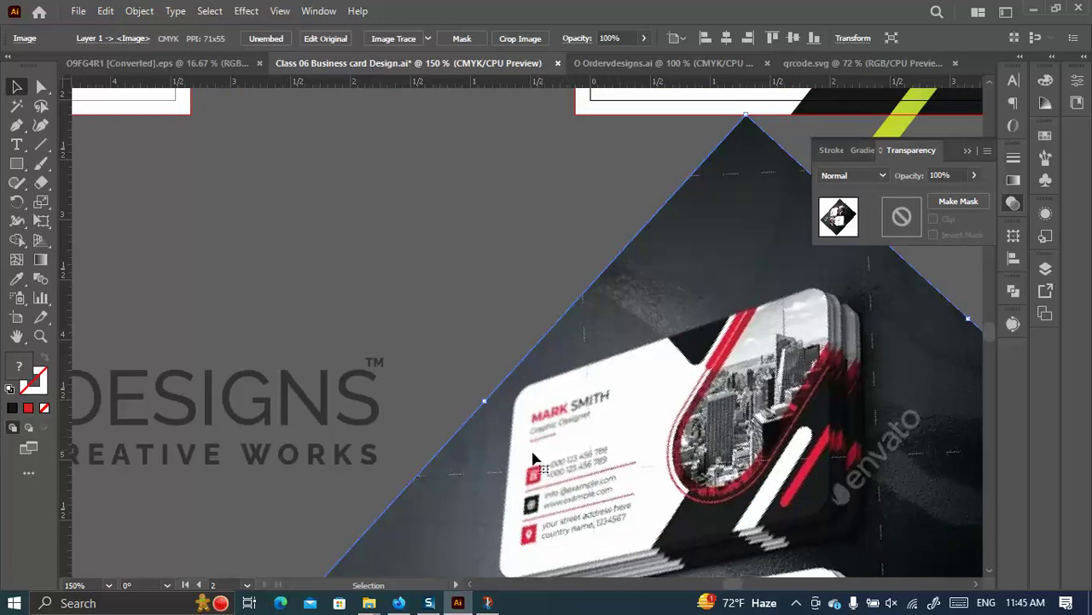
scroll(543, 442, up, 2)
scroll(595, 378, down, 2)
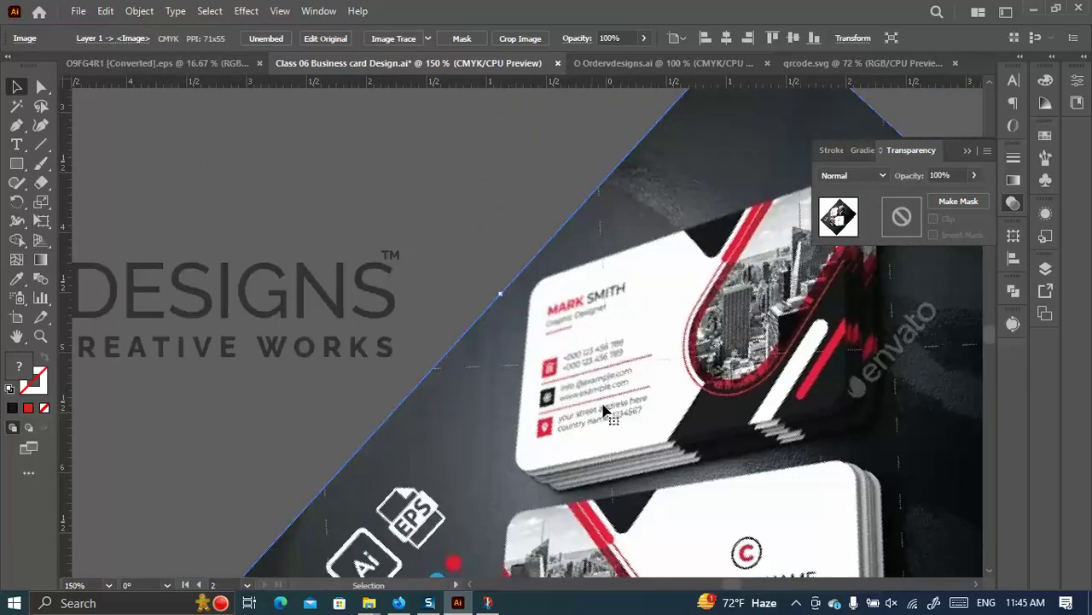
scroll(597, 401, up, 3)
scroll(705, 431, up, 10)
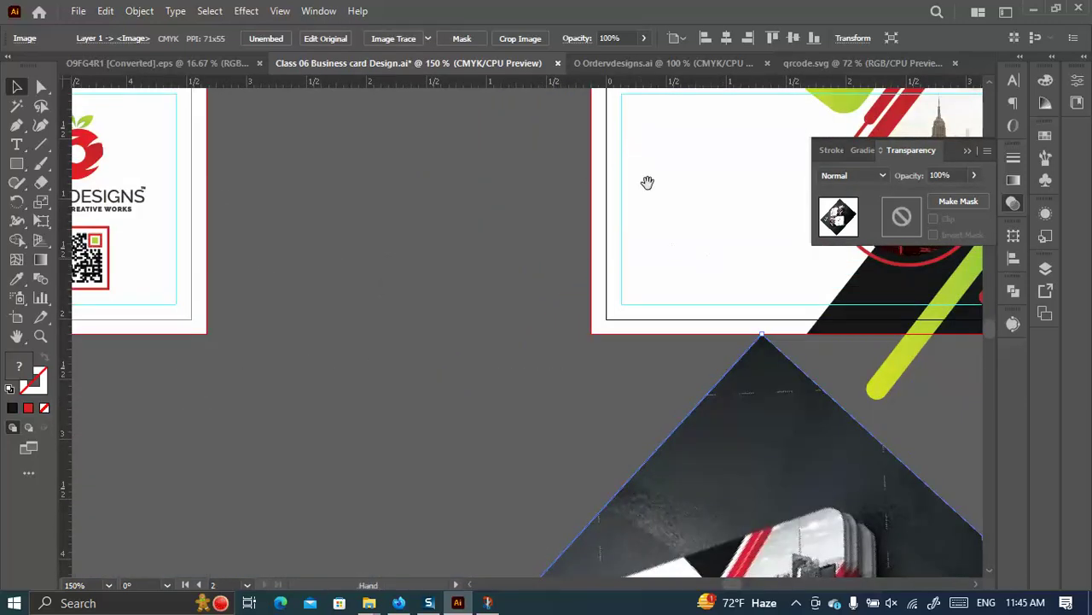
scroll(673, 239, right, 6)
click(16, 162)
Draw a small red 0.25 × 0.4 in bar at the card's upper-left edge.
drag(396, 170, 427, 218)
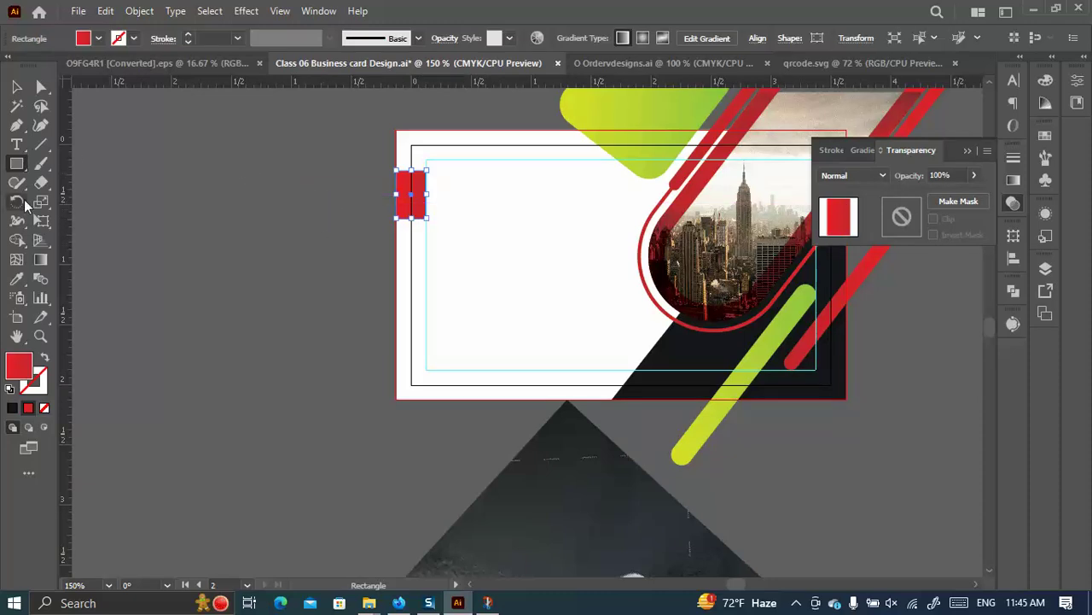
click(16, 86)
click(190, 237)
click(18, 166)
click(269, 277)
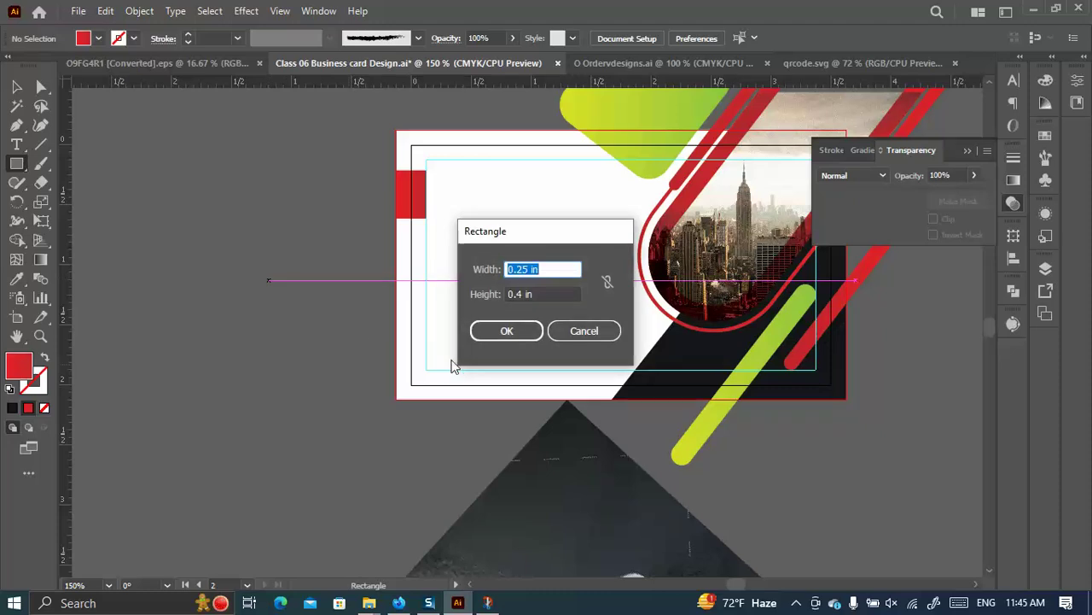
click(585, 330)
Type the cardholder's name beside the card and drag a copy onto it.
click(17, 145)
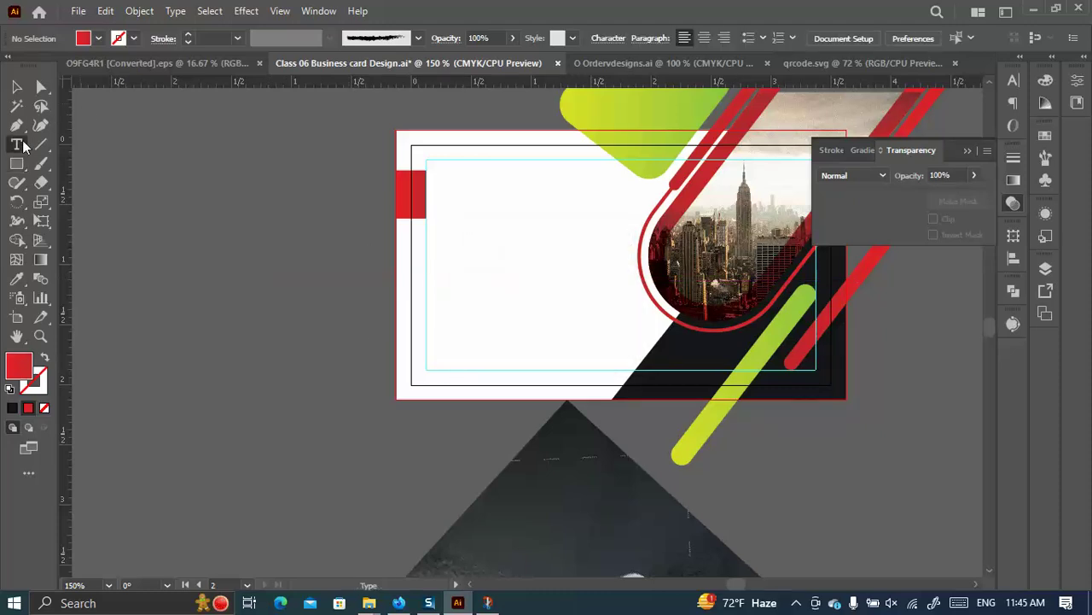
click(291, 234)
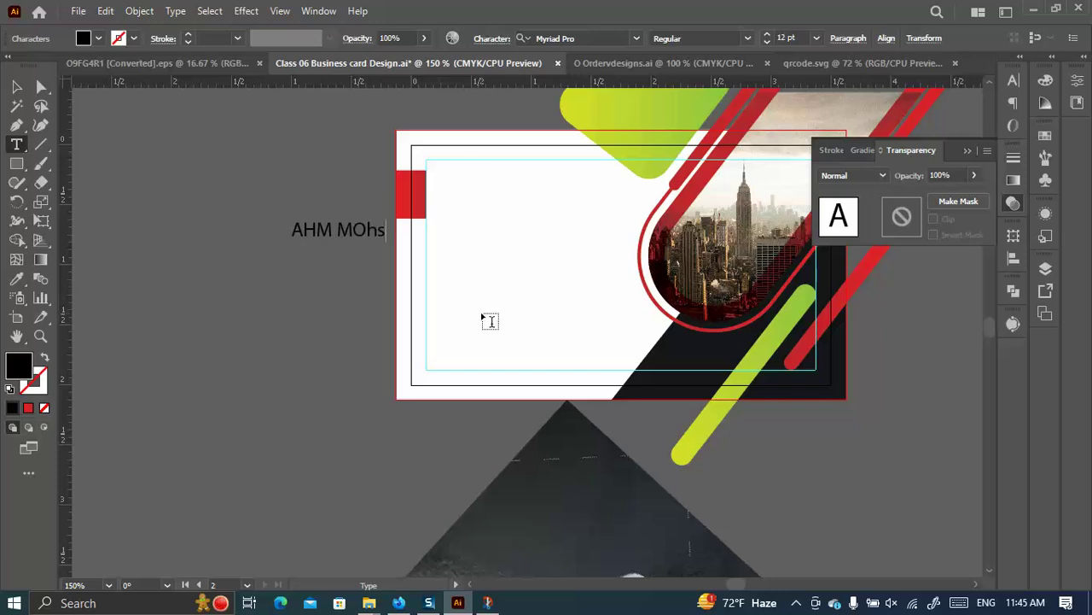
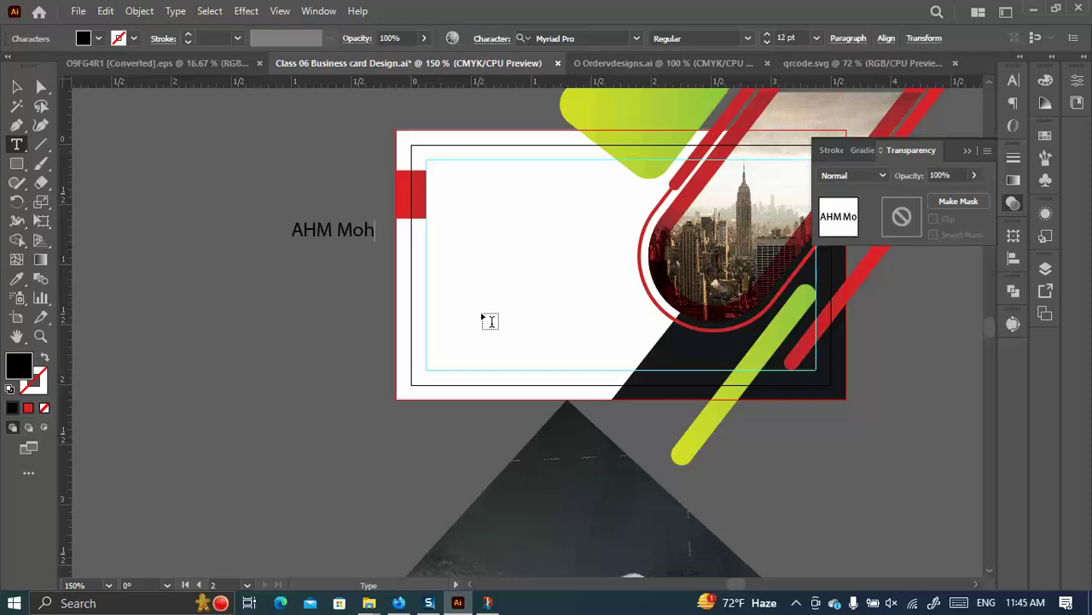
click(17, 86)
click(331, 263)
drag(327, 231, 480, 187)
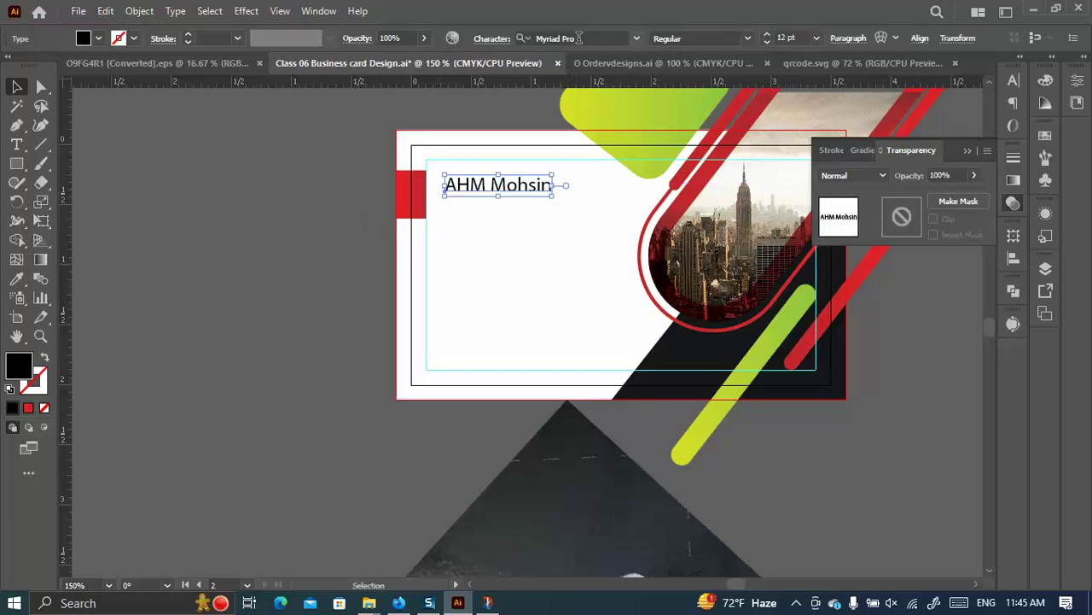
Set the name in Montserrat Bold, eyedrop the black corner colour, and duplicate it below.
click(563, 38)
text(mont)
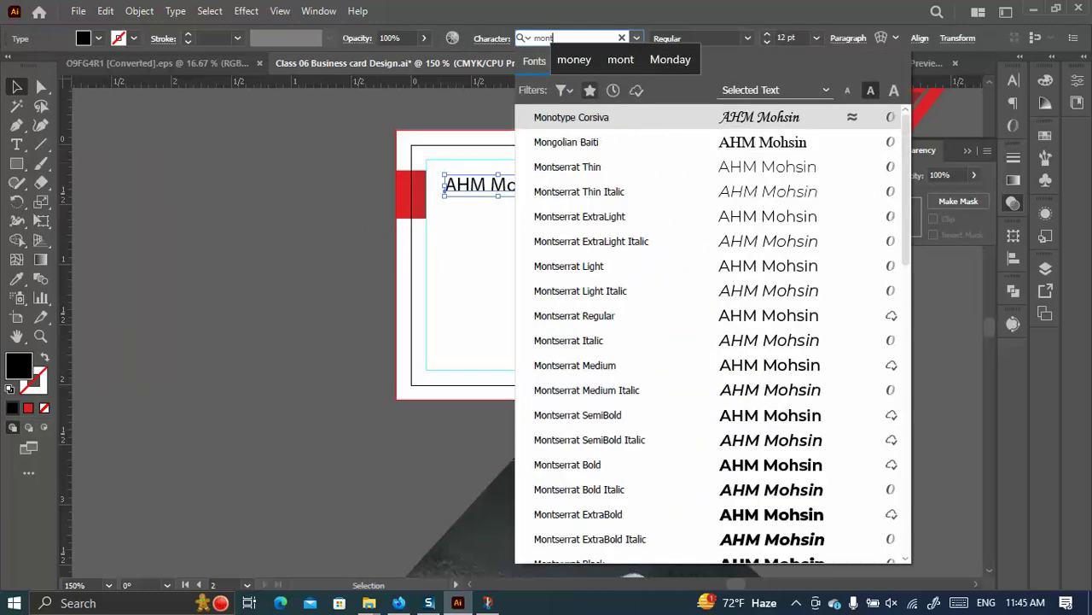
click(772, 415)
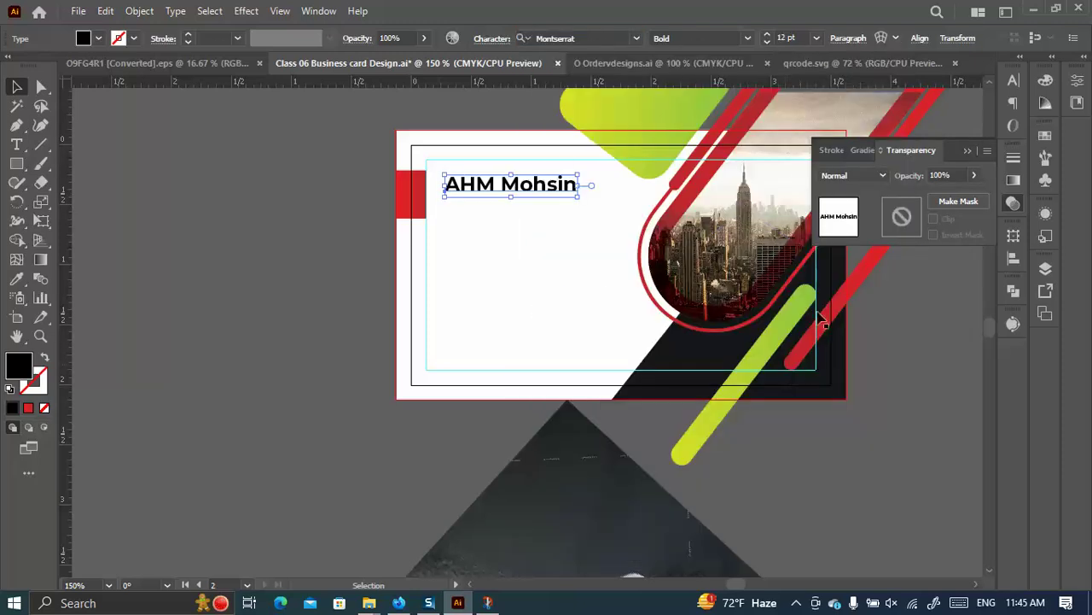
scroll(512, 230, up, 2)
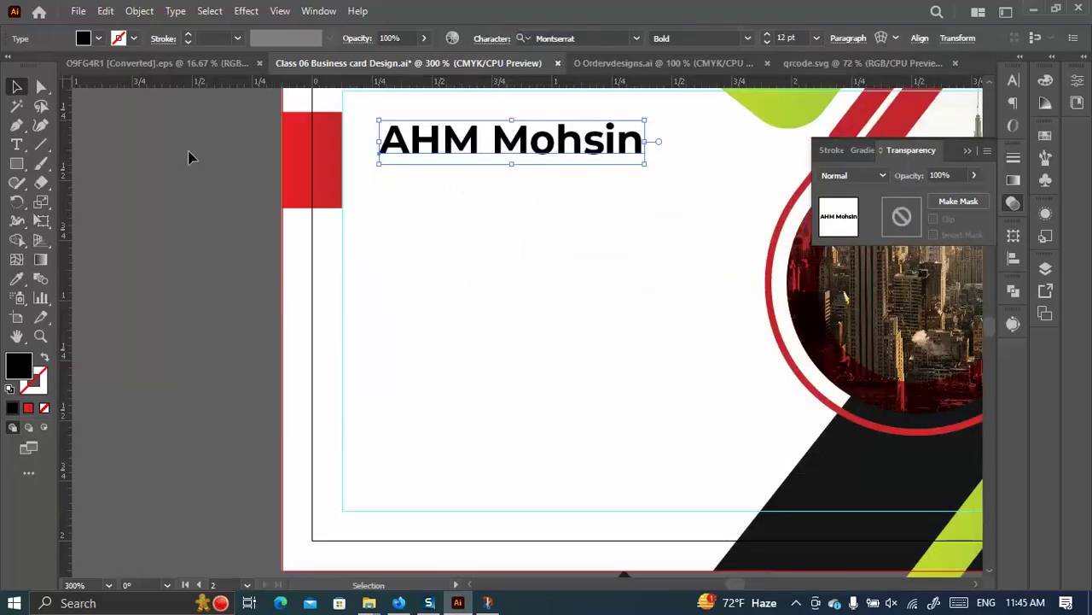
click(19, 285)
click(859, 487)
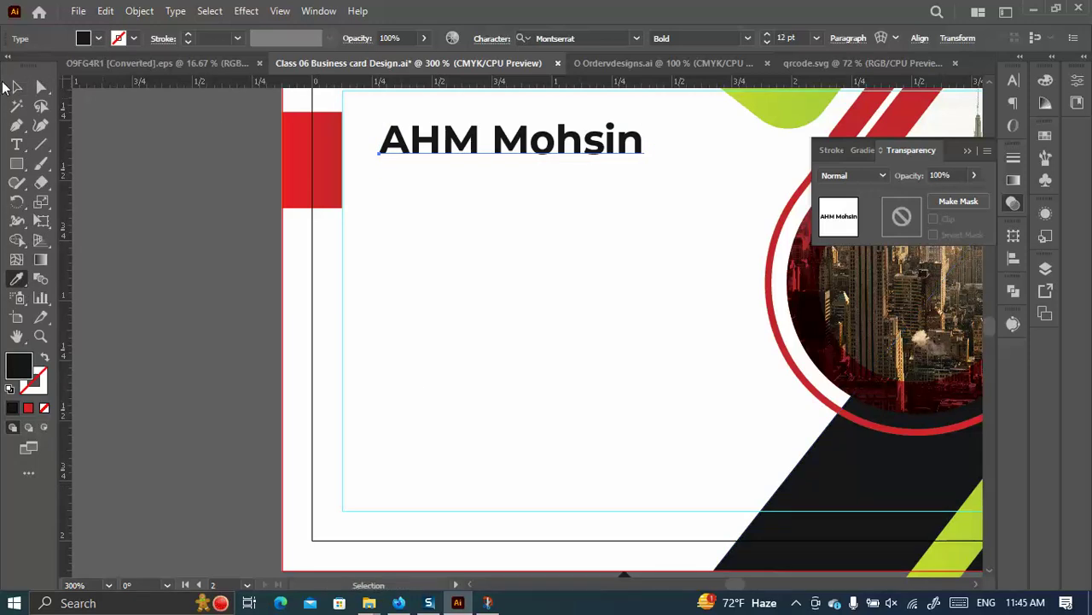
click(16, 86)
drag(435, 150, 437, 197)
Scale the copied name line down to about 7.1 pt beneath the original name.
drag(646, 185, 536, 181)
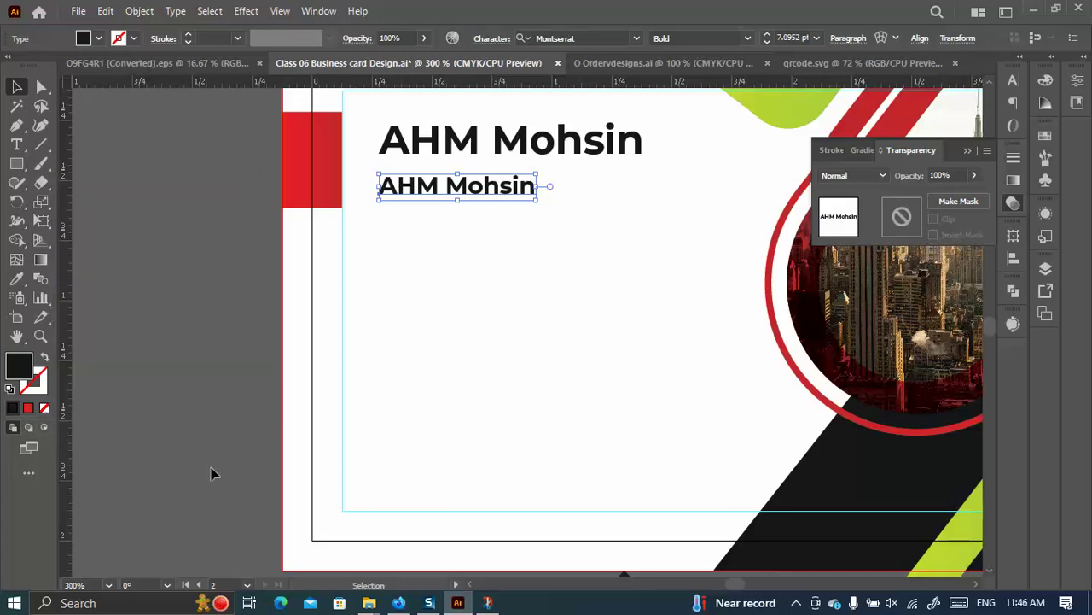
Replace the copied line's text with 'Creative Head'.
click(20, 149)
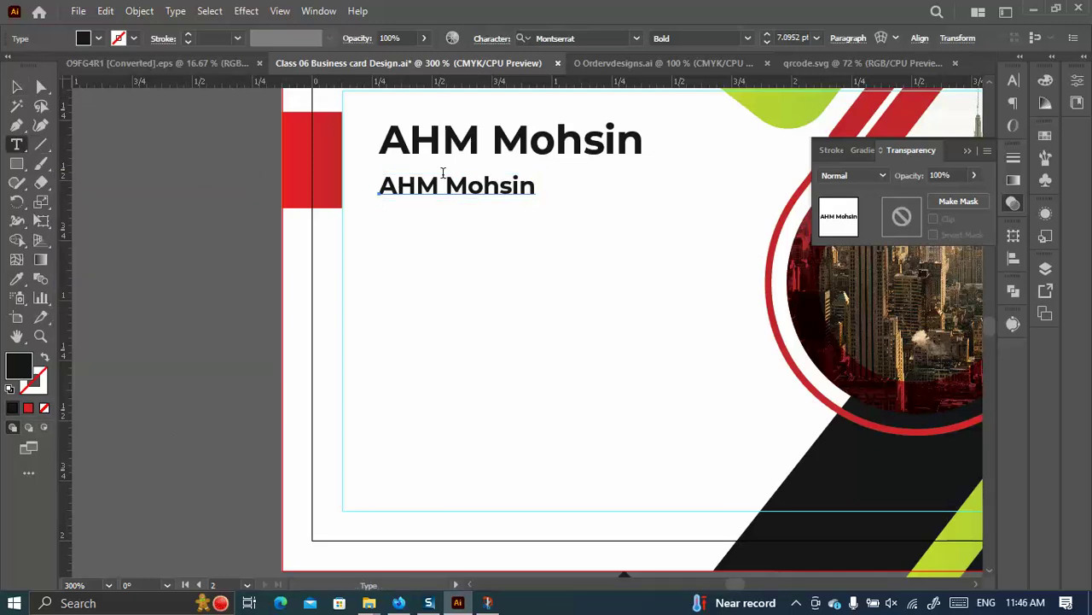
triple_click(441, 191)
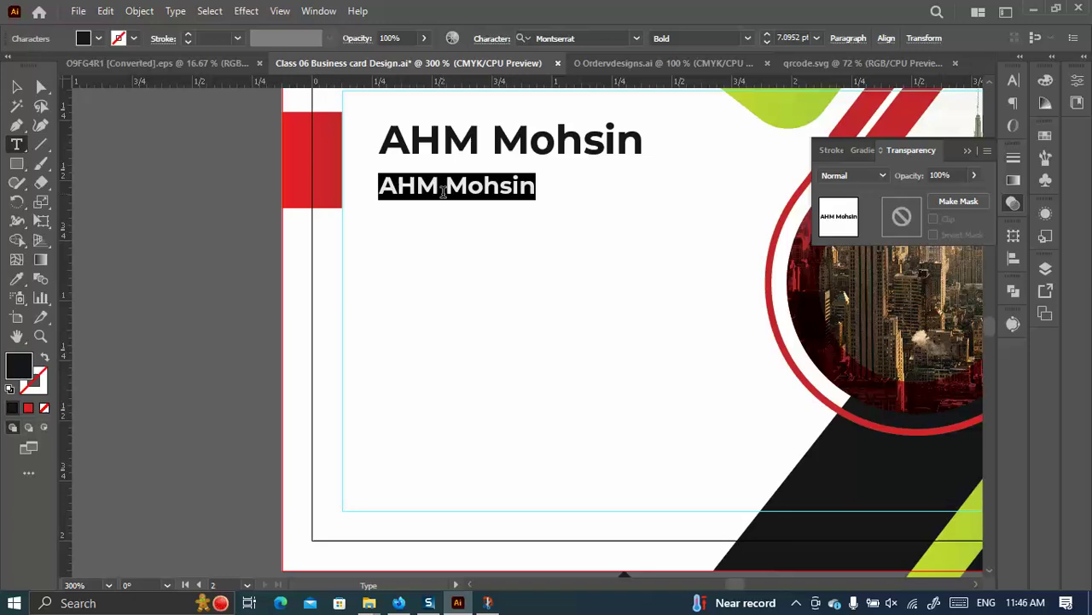
text(Creativ)
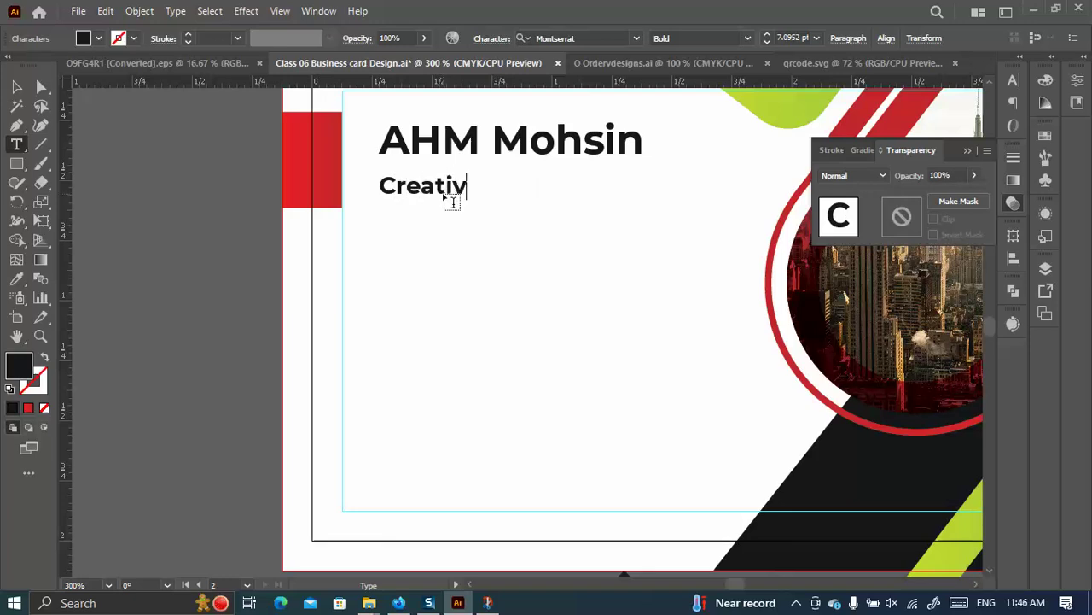
text(e Head)
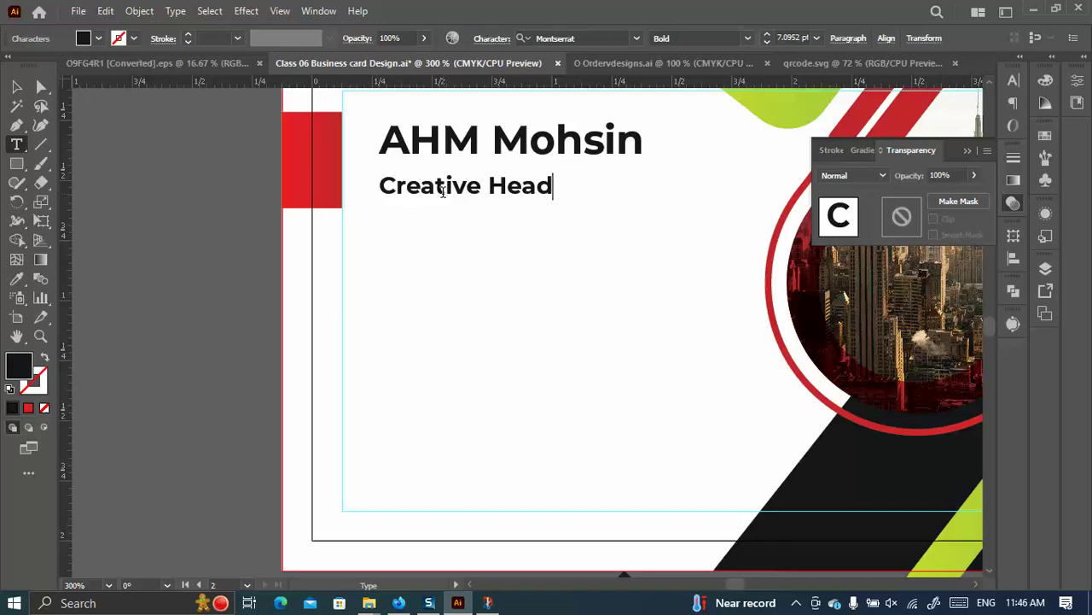
key(Escape)
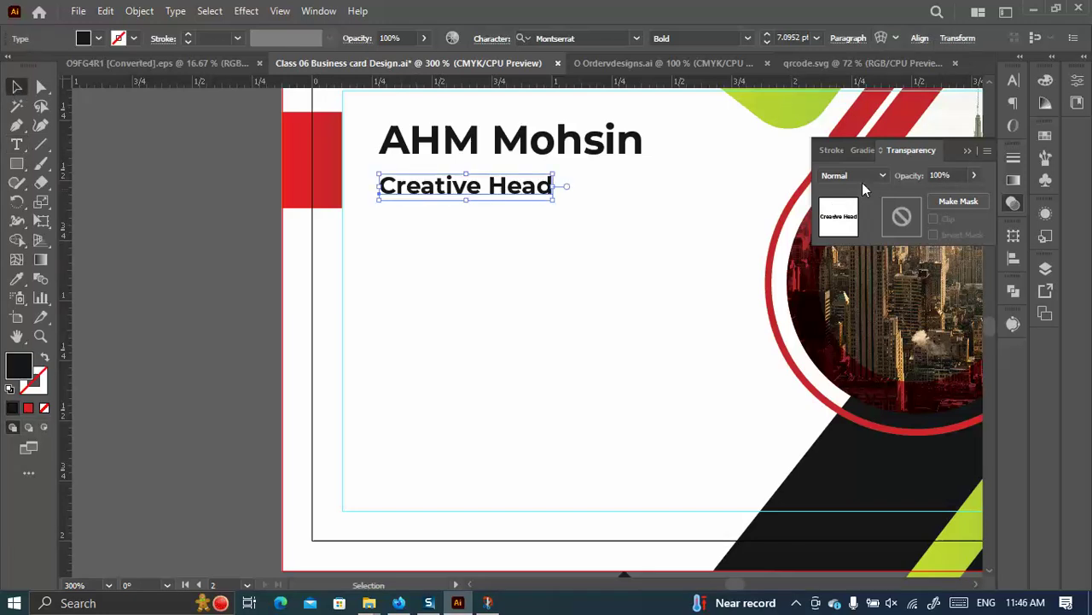
Format the title as 7 pt, All Caps, Montserrat SemiBold.
click(1013, 79)
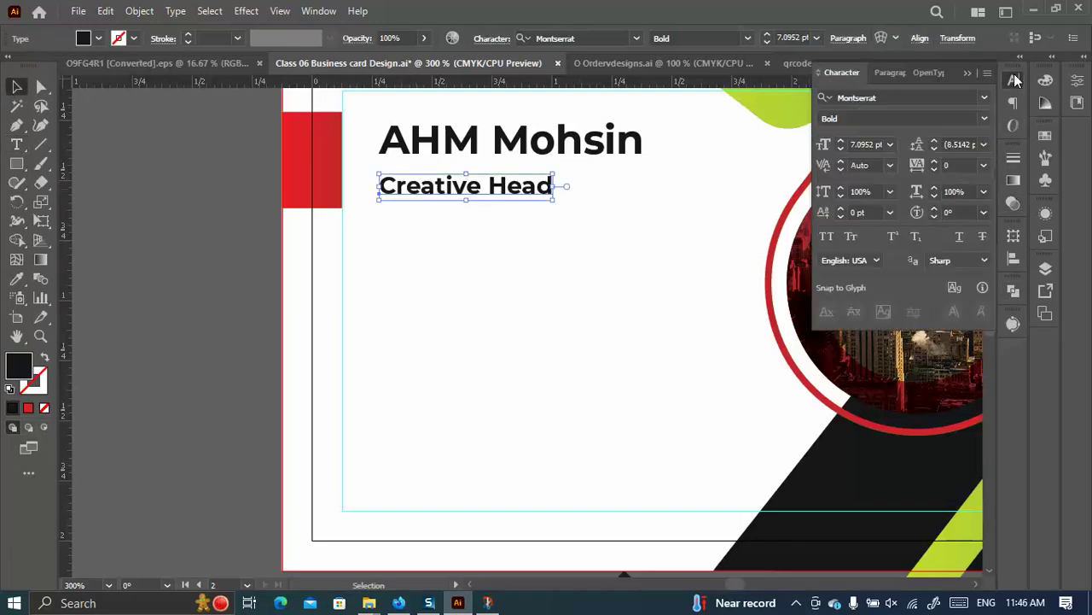
click(841, 149)
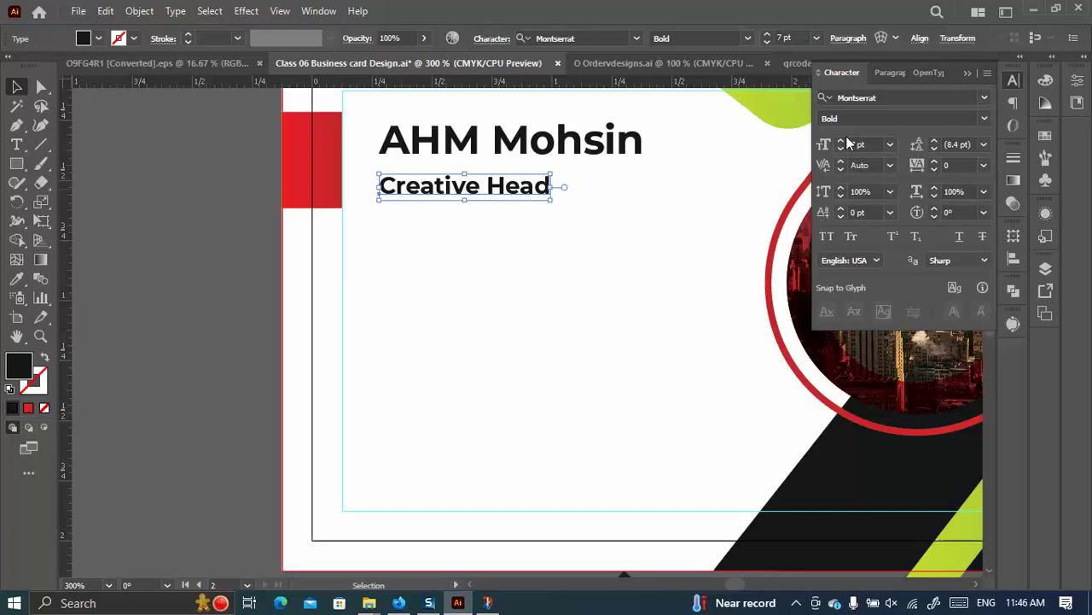
click(986, 75)
click(807, 212)
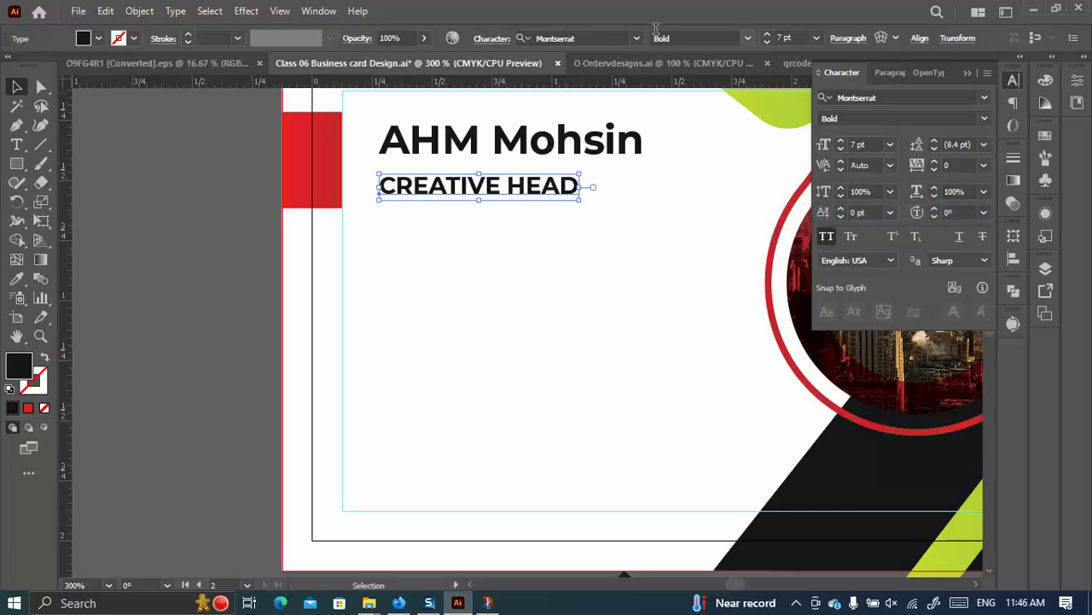
click(747, 38)
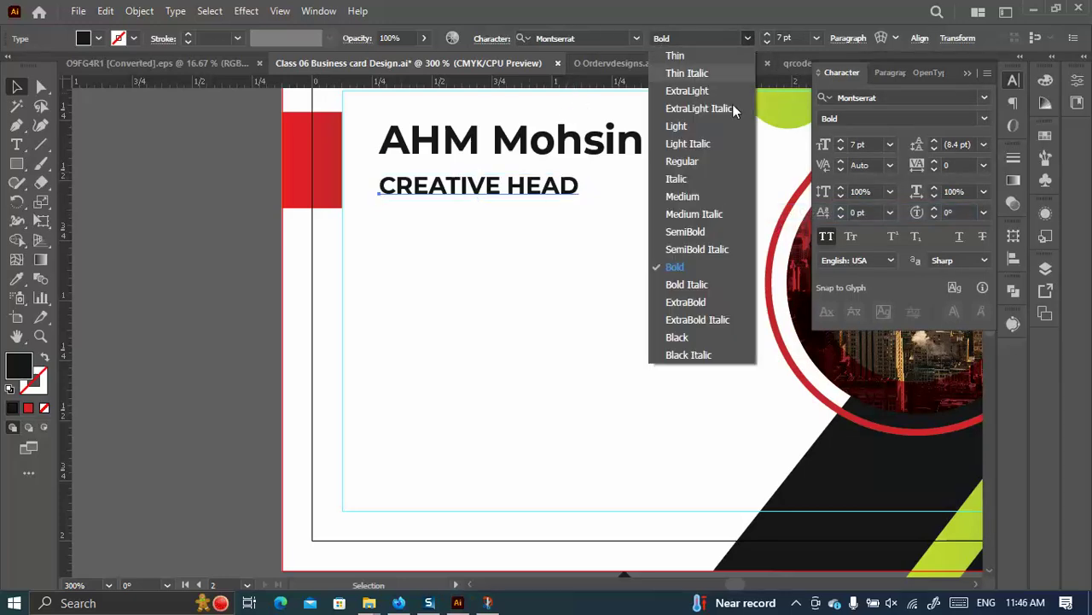
click(695, 214)
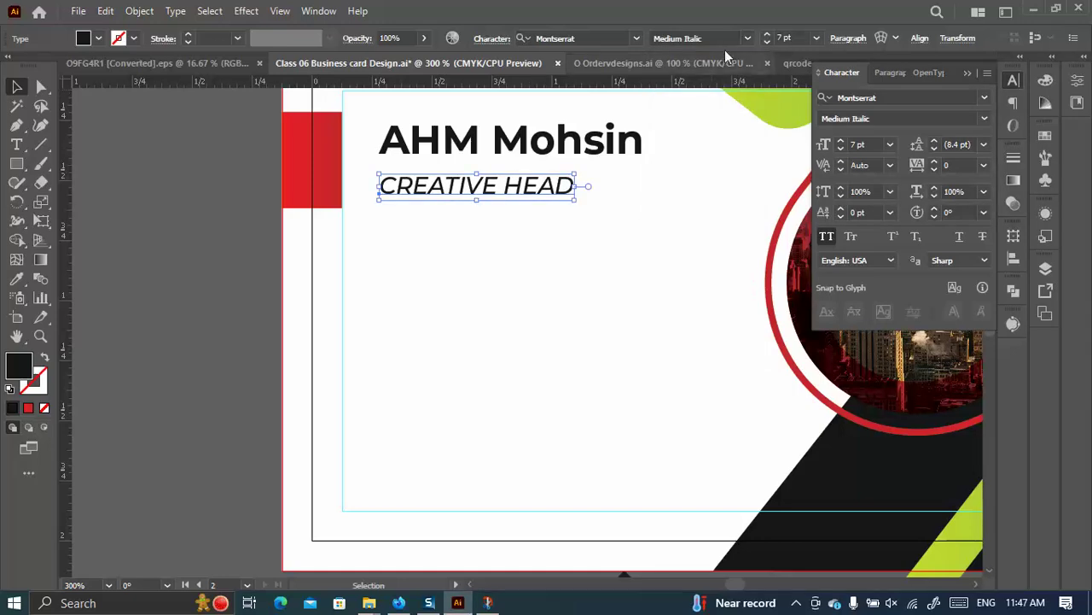
click(748, 39)
click(695, 298)
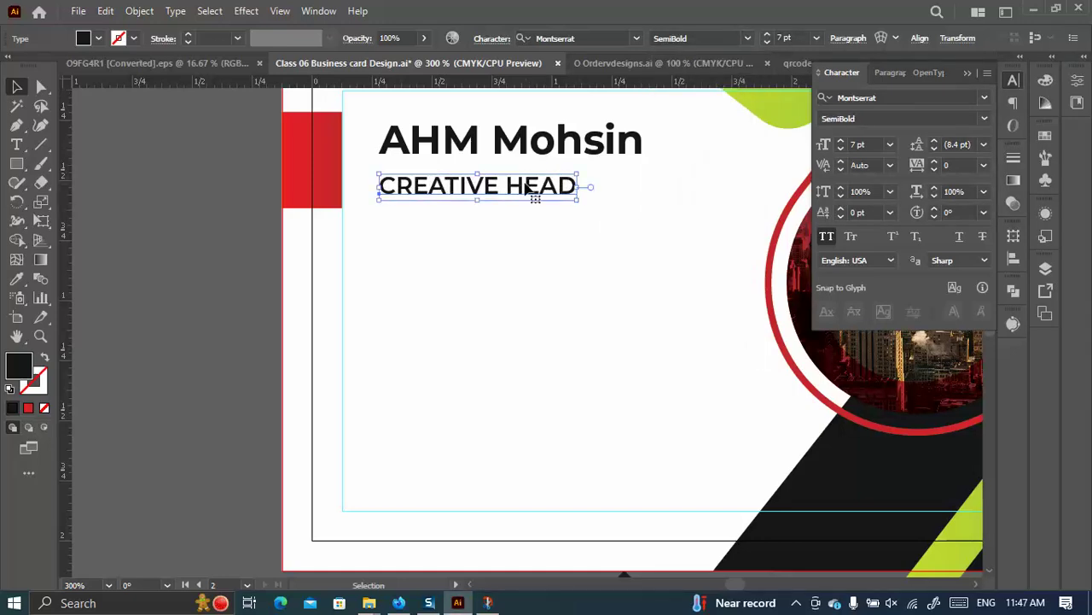
Move CREATIVE HEAD closer to the name, then nudge both lines slightly down.
scroll(535, 204, up, 2)
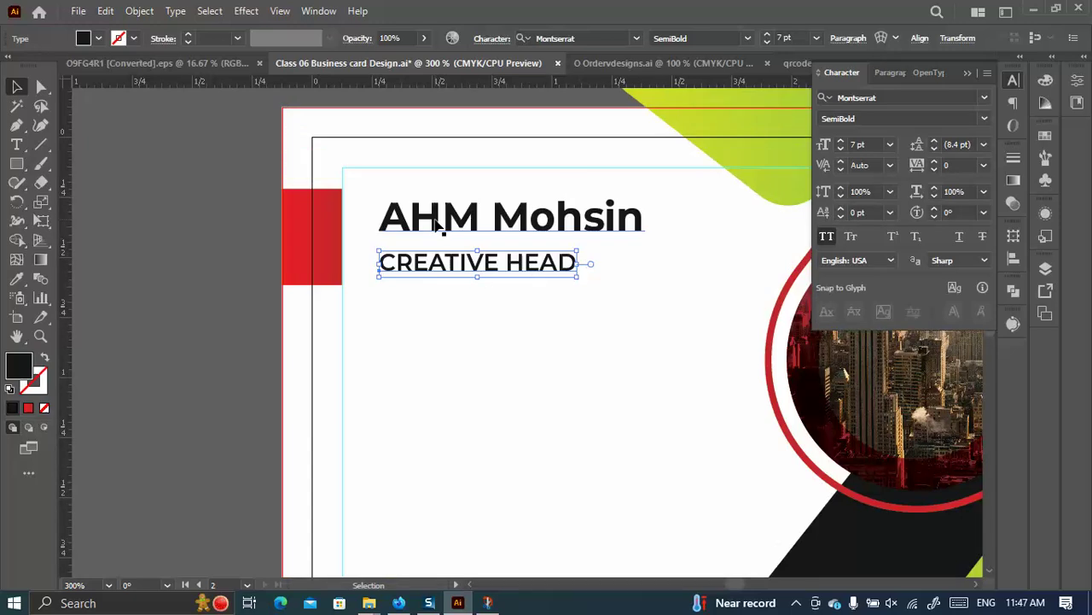
drag(429, 267, 431, 261)
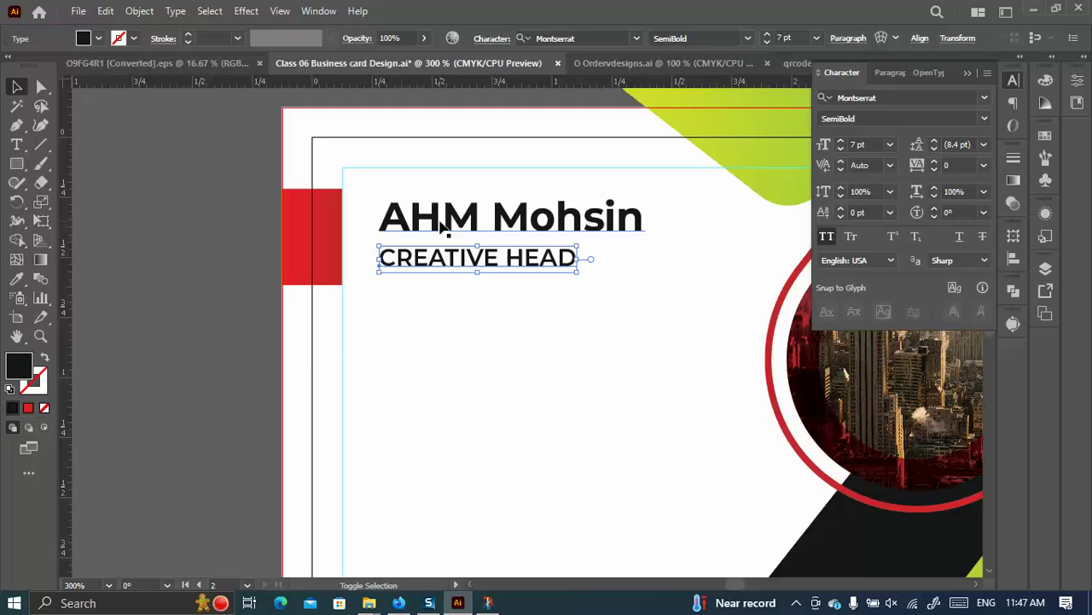
shift+click(444, 223)
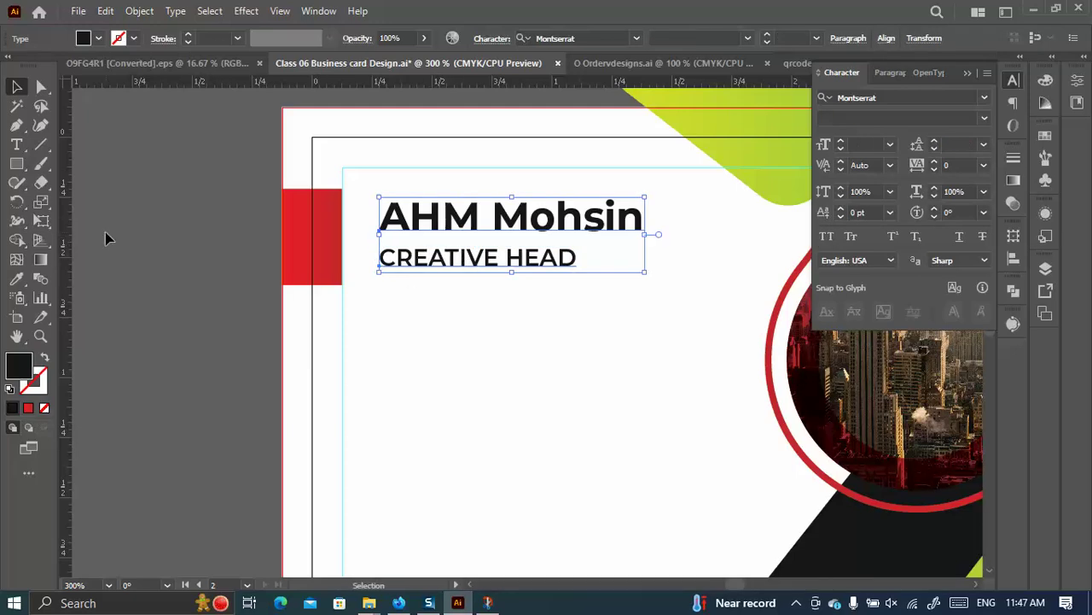
click(488, 278)
click(493, 270)
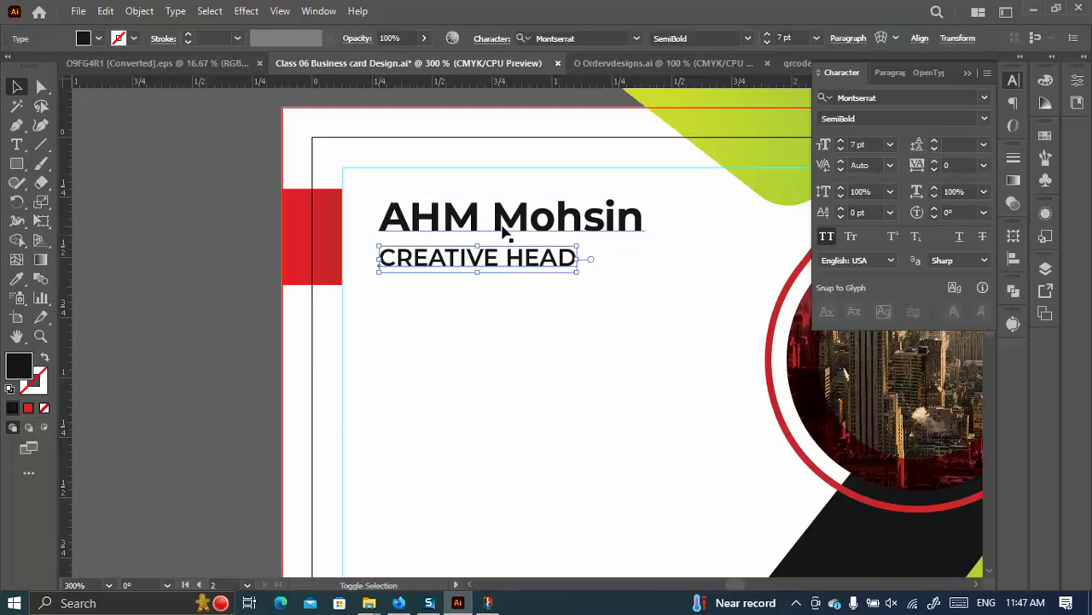
shift+click(431, 225)
drag(424, 220, 425, 225)
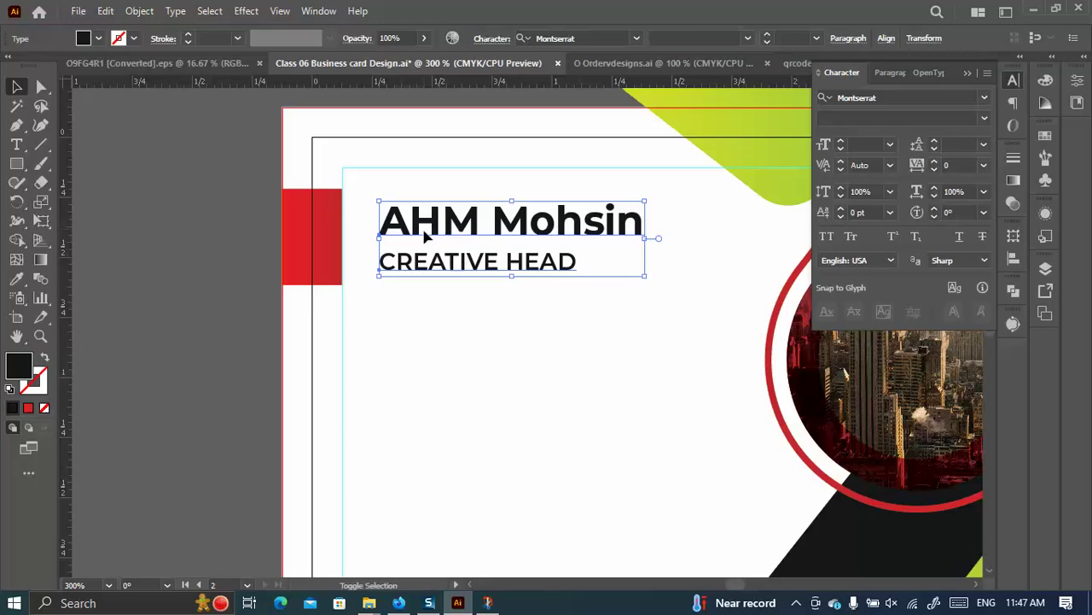
click(537, 271)
Try vertically centring the name and title on the red rectangle, then undo it.
click(380, 209)
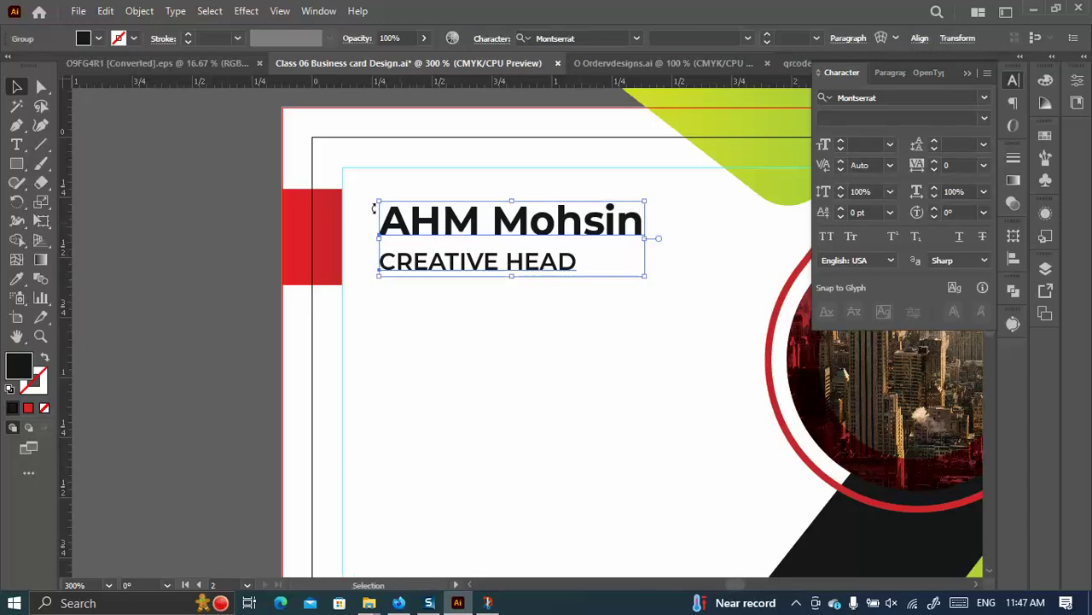
shift+click(309, 220)
click(309, 220)
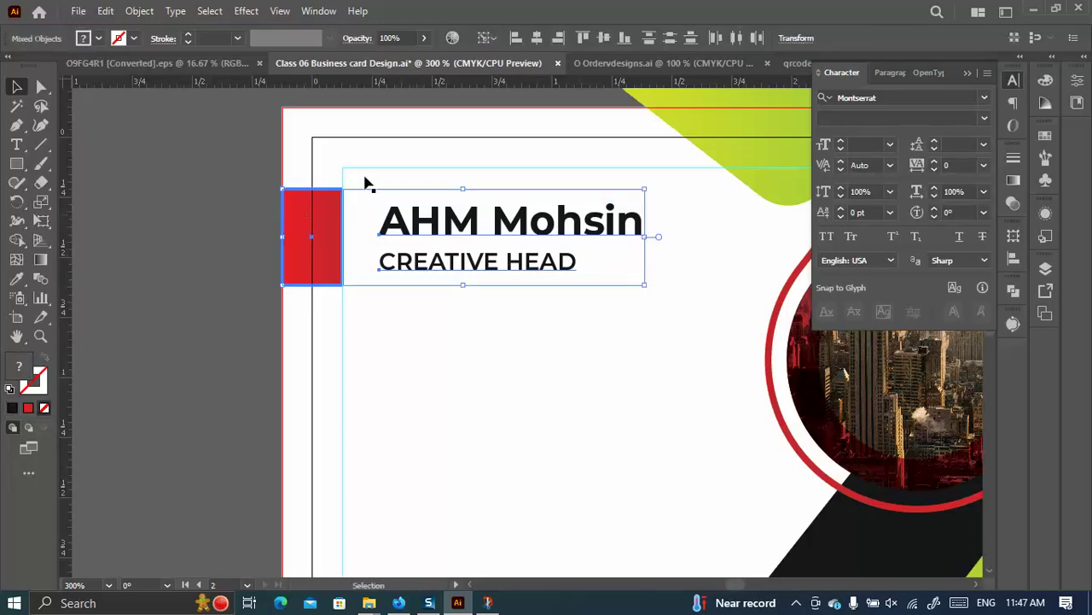
click(608, 43)
scroll(254, 291, down, 3)
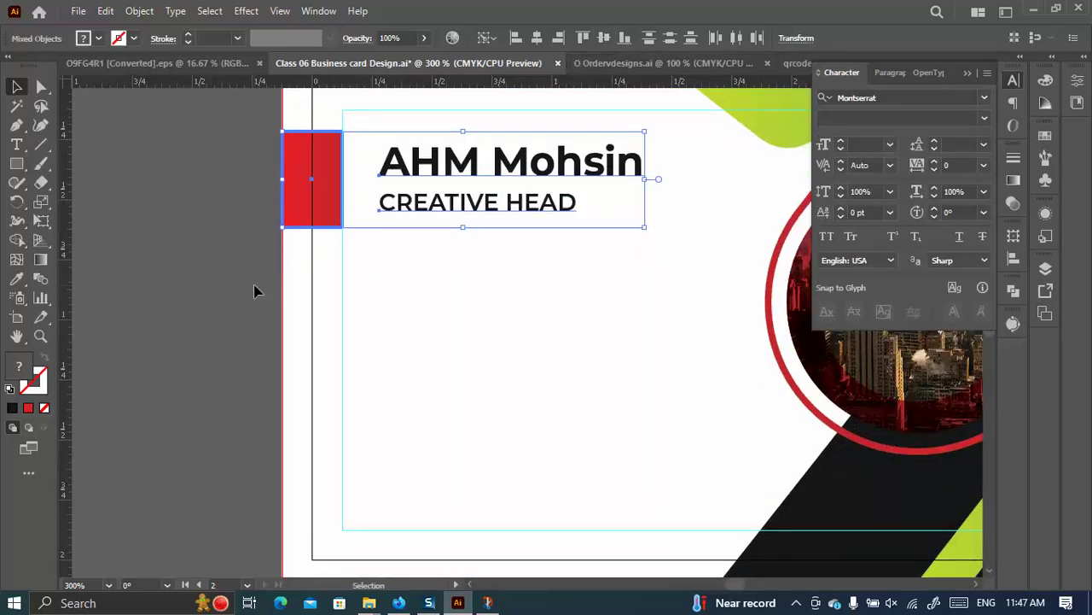
click(254, 286)
key(ctrl+z)
Move the red bar and the name-and-title text down together.
click(303, 234)
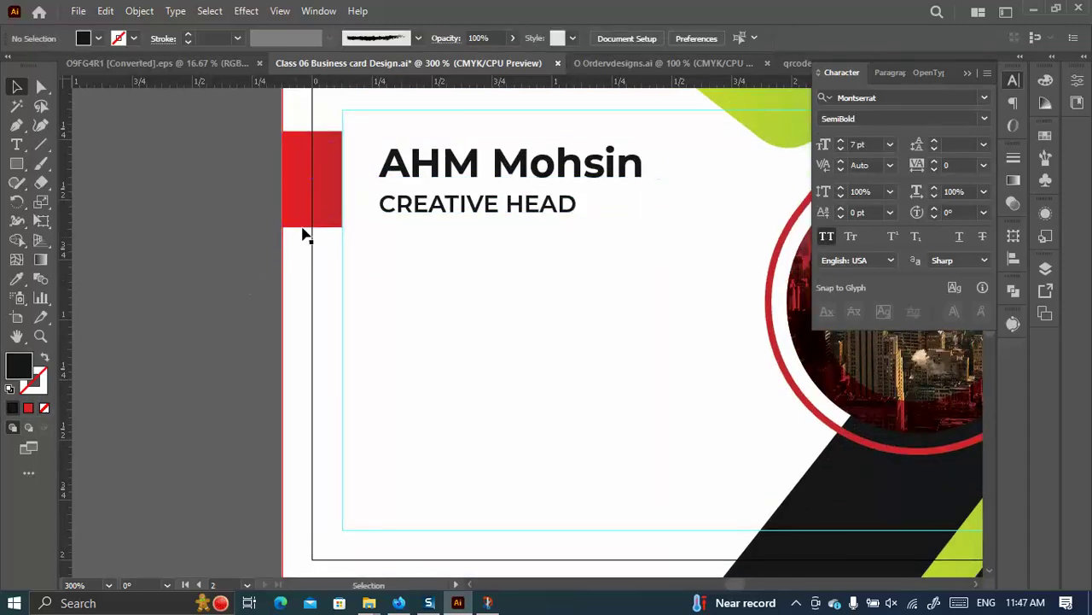
click(313, 205)
shift+click(380, 207)
drag(380, 206, 378, 233)
click(278, 239)
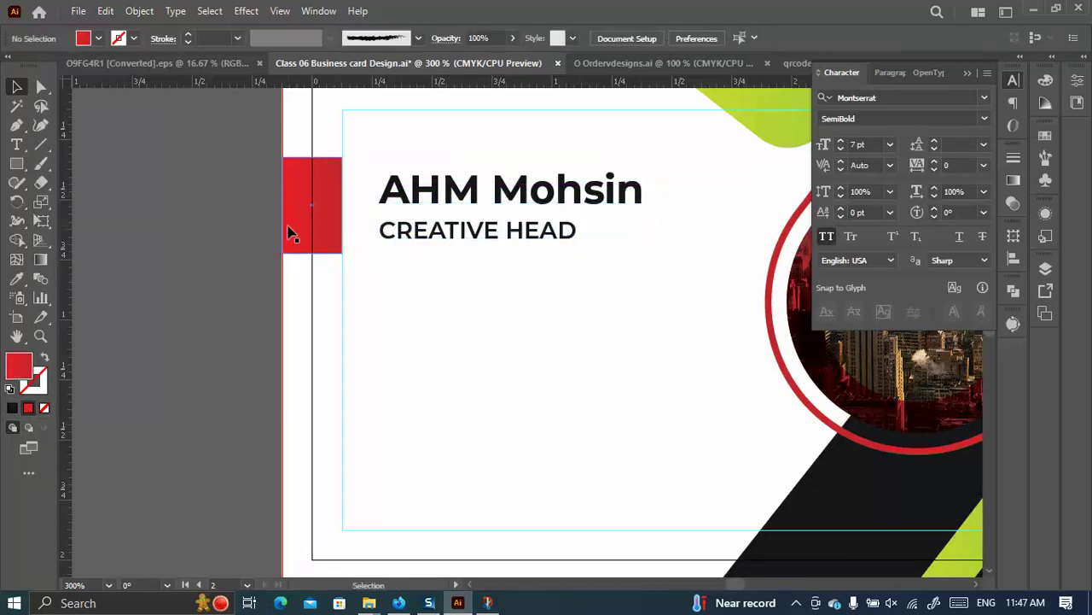
scroll(290, 230, down, 1)
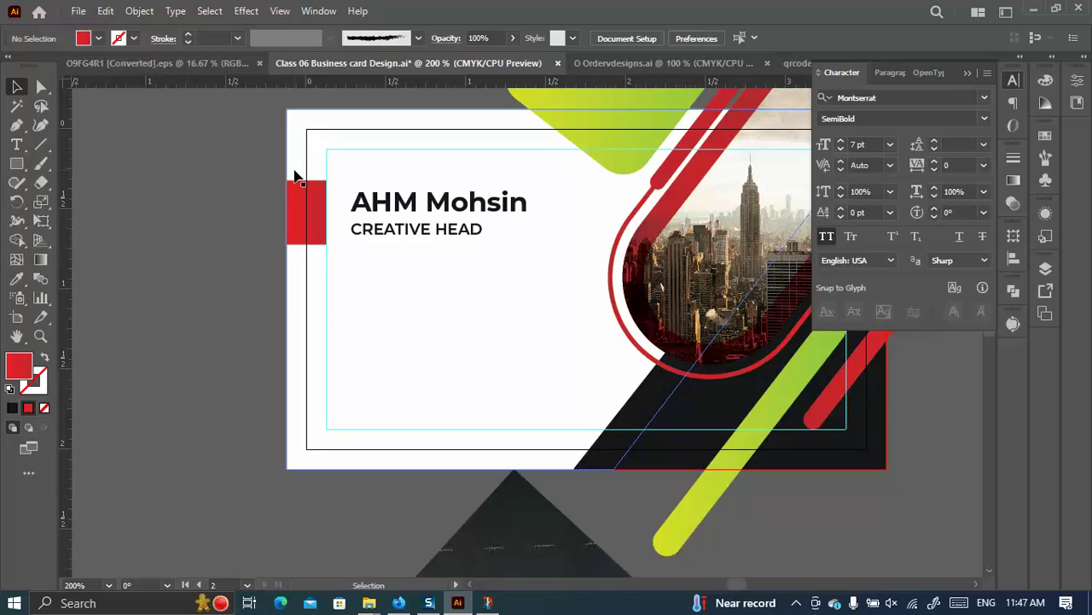
Narrow the name-and-title text block so it fits beside the red bar.
click(382, 215)
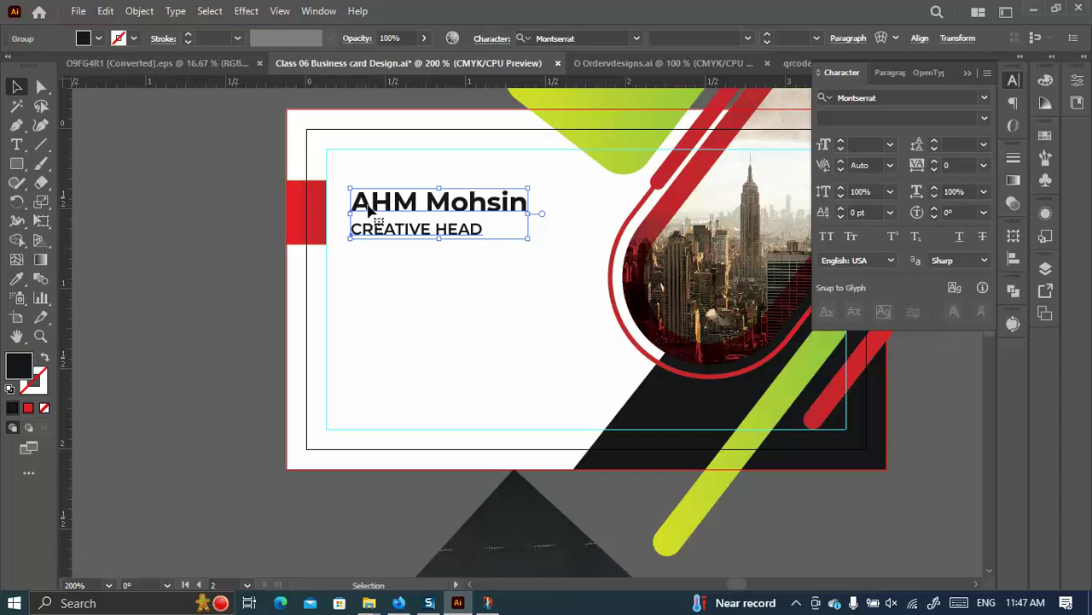
scroll(369, 211, up, 2)
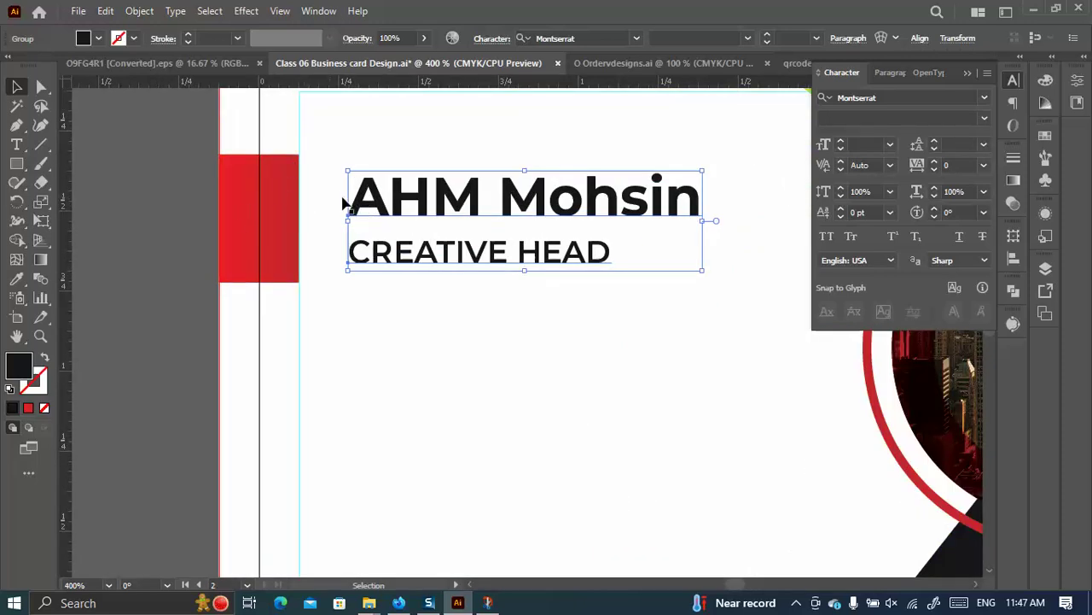
scroll(327, 254, down, 1)
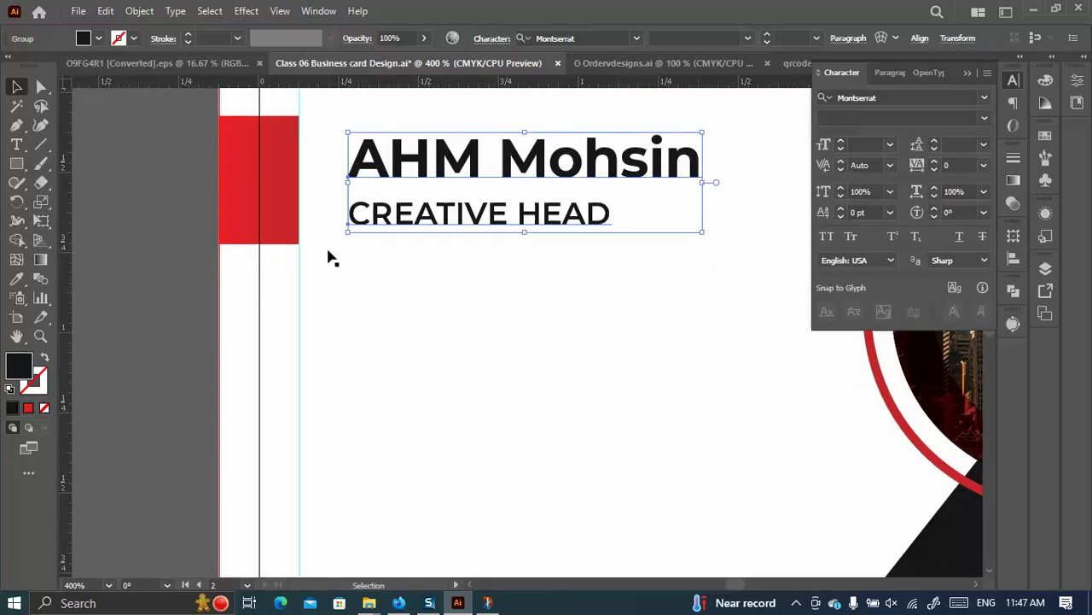
scroll(316, 265, down, 3)
drag(437, 229, 425, 228)
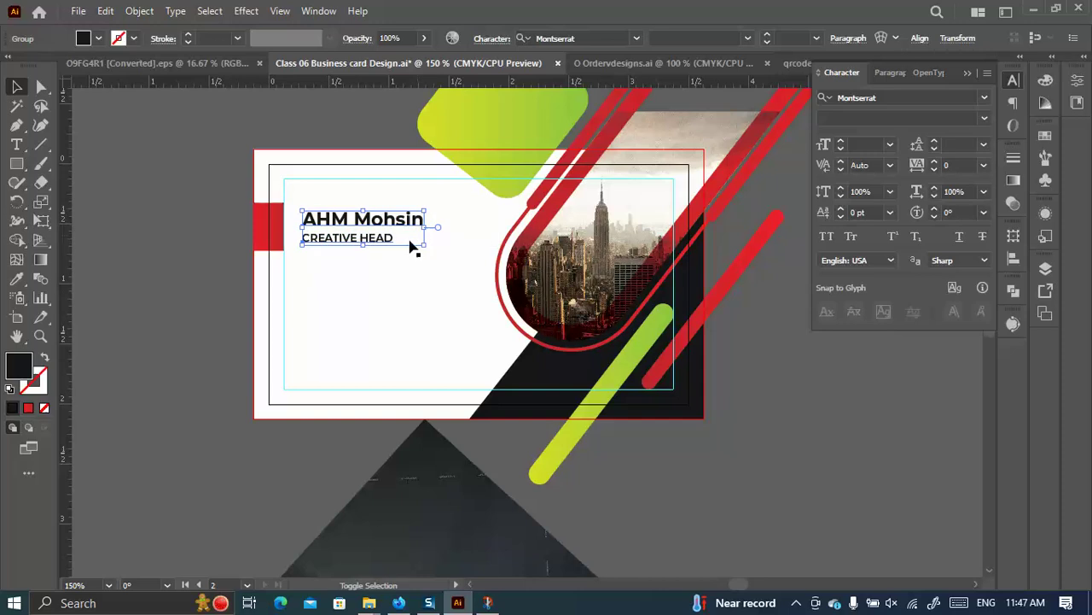
click(217, 319)
scroll(310, 278, down, 1)
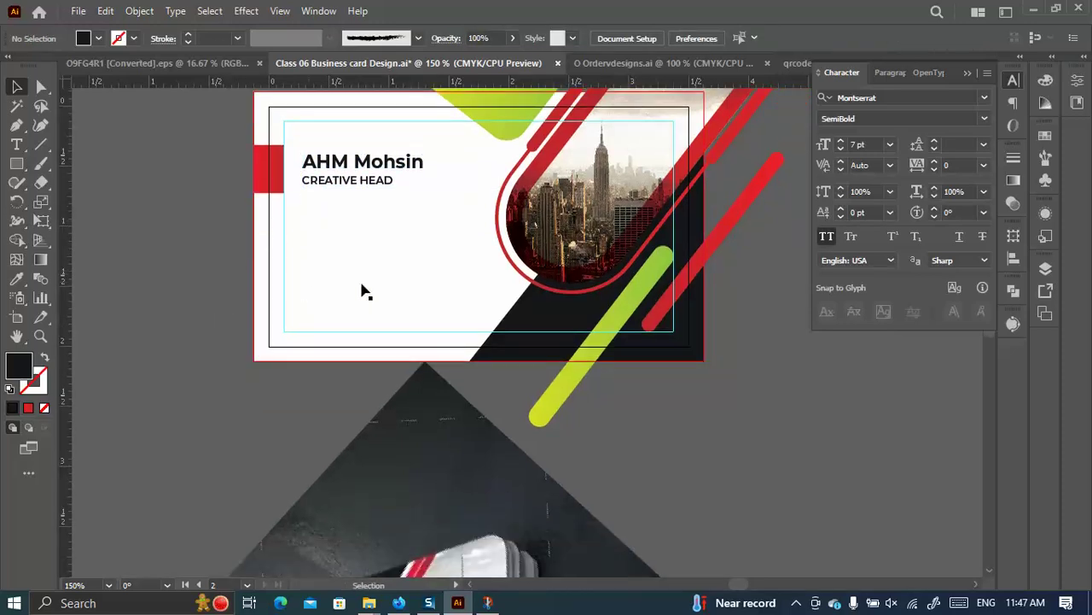
alt+scroll(387, 298, down, 2)
alt+scroll(325, 472, up, 1)
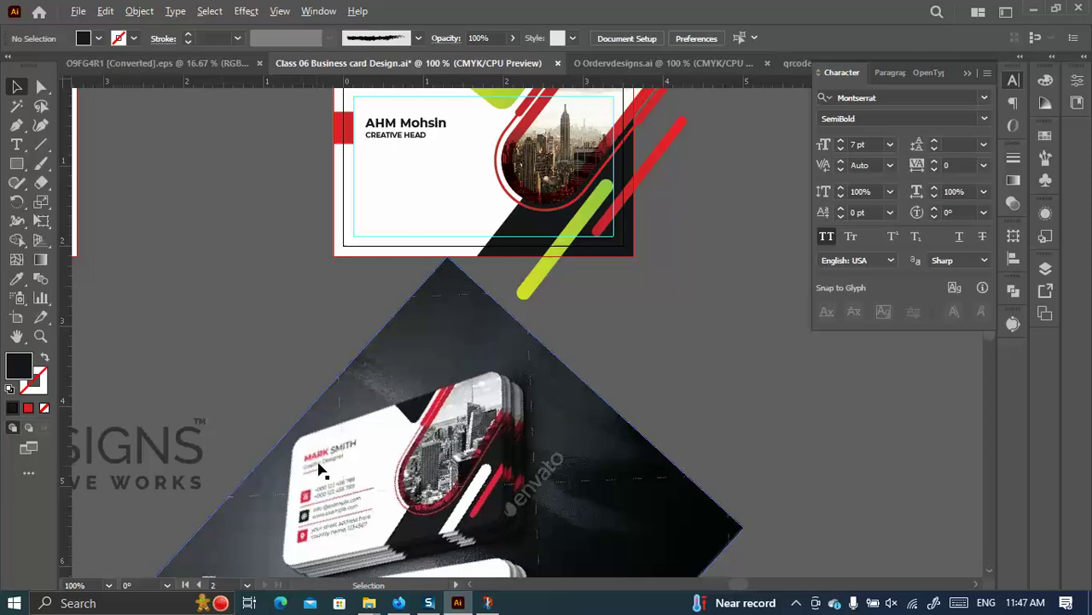
click(18, 144)
Change the surname in the name line from Bold to SemiBold.
drag(401, 123, 453, 123)
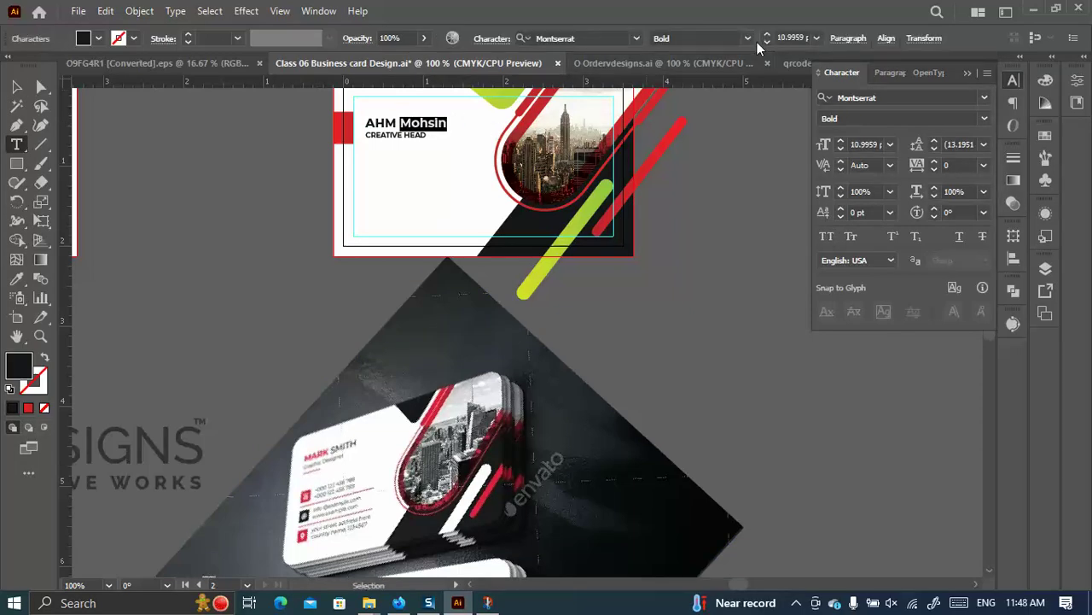
click(751, 40)
click(670, 232)
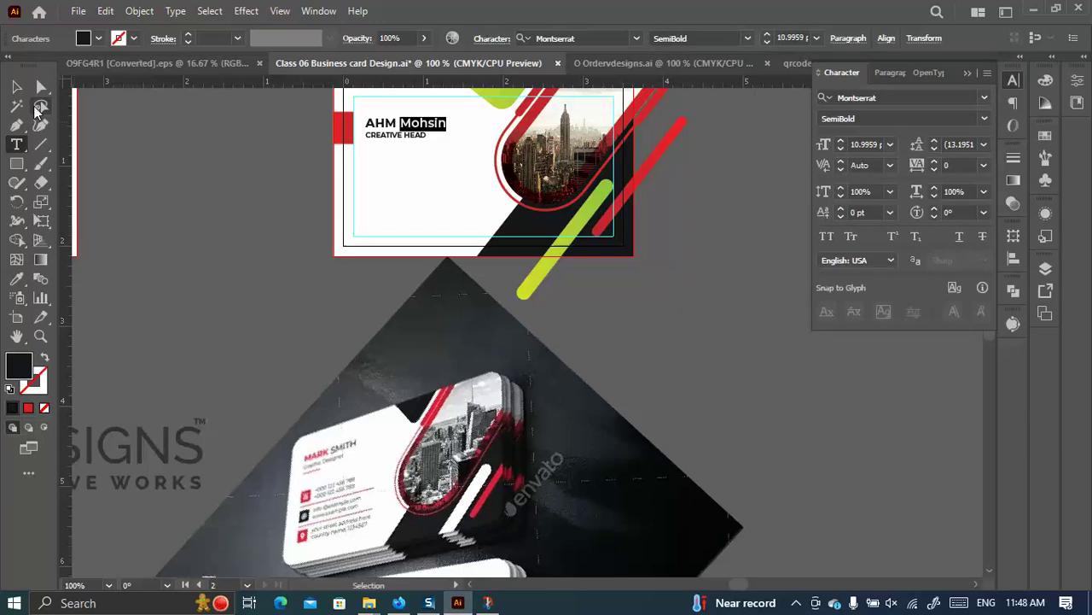
click(17, 86)
click(415, 292)
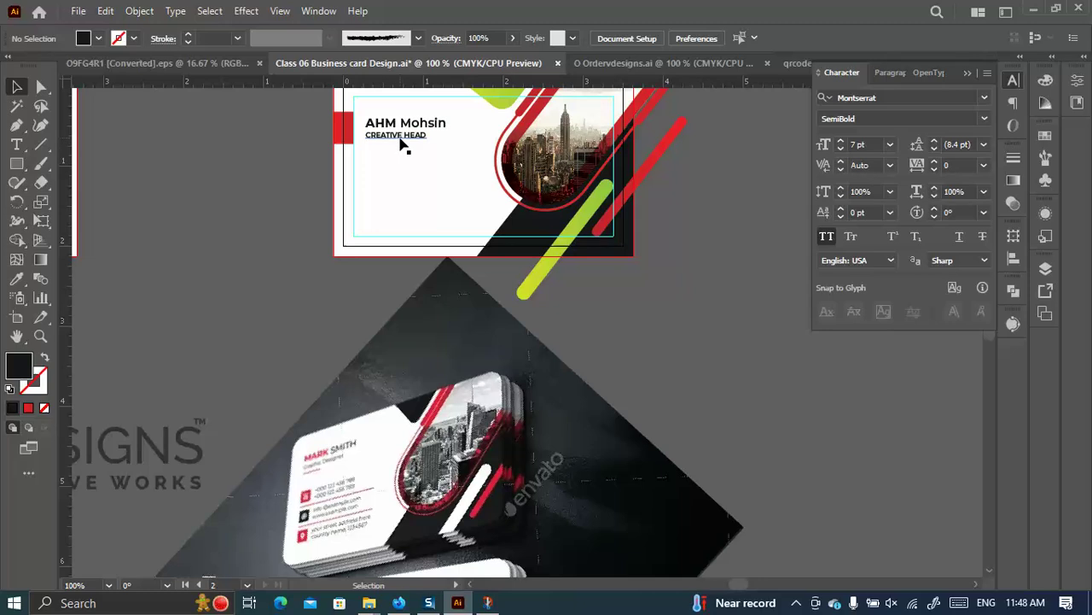
Set CREATIVE HEAD to 6 pt with wider letter tracking.
scroll(401, 145, up, 2)
click(41, 86)
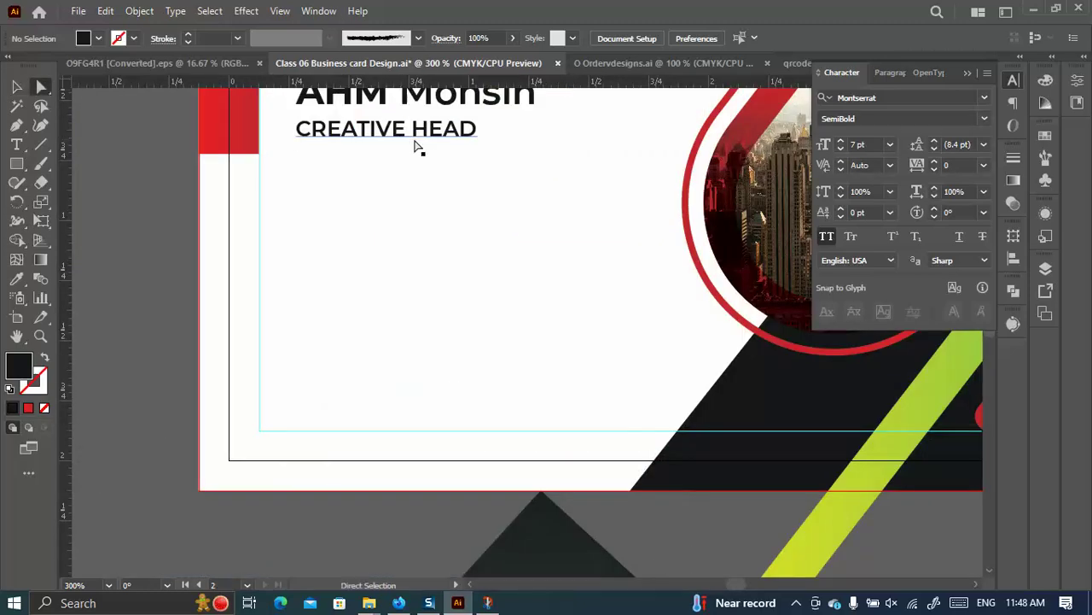
click(420, 139)
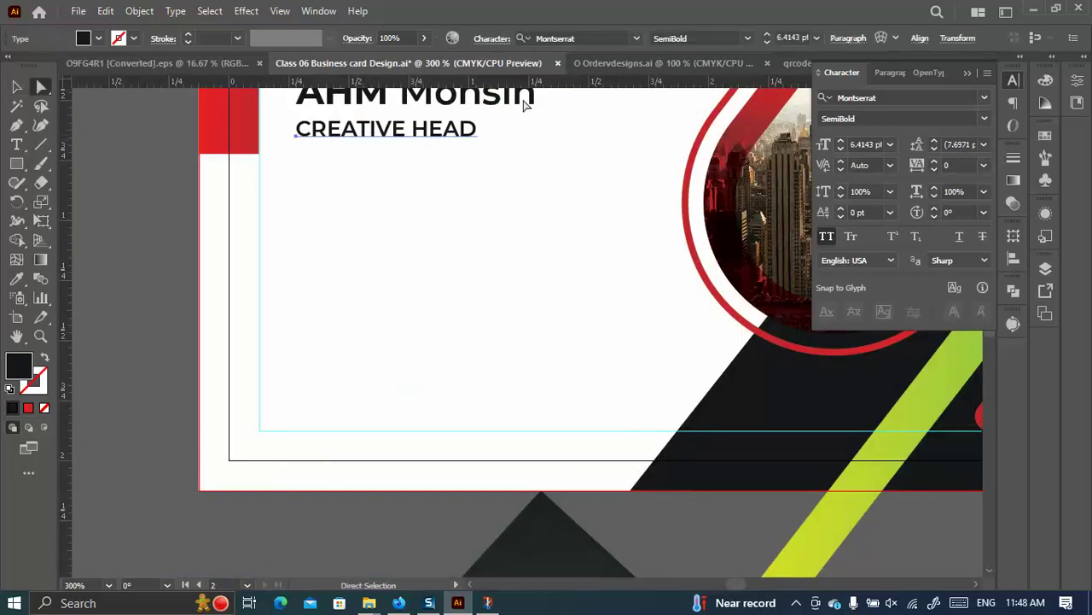
click(767, 42)
scroll(434, 171, up, 1)
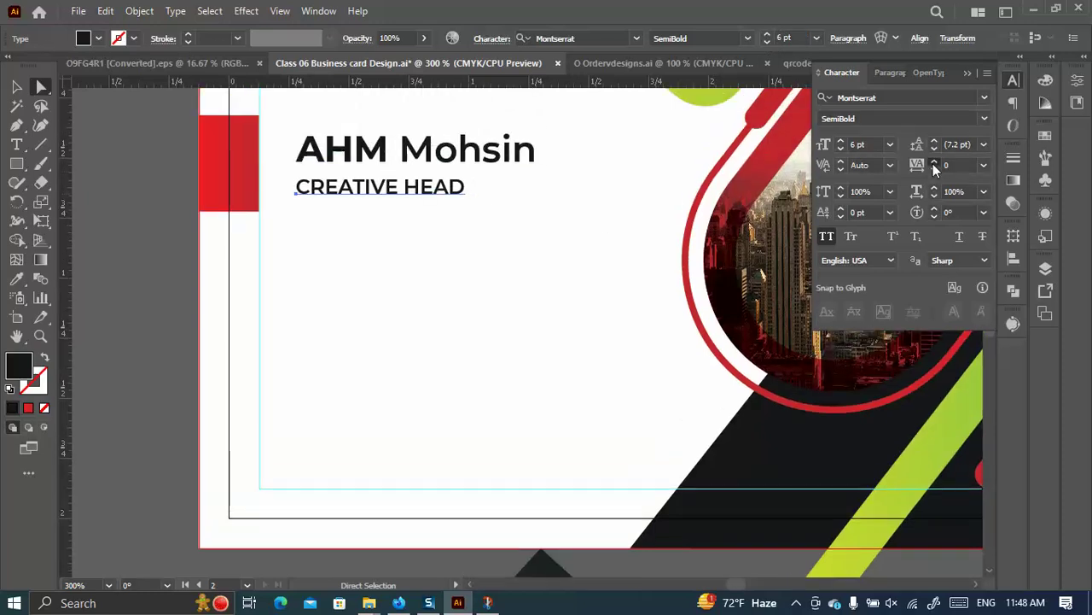
drag(933, 164, 935, 163)
click(17, 87)
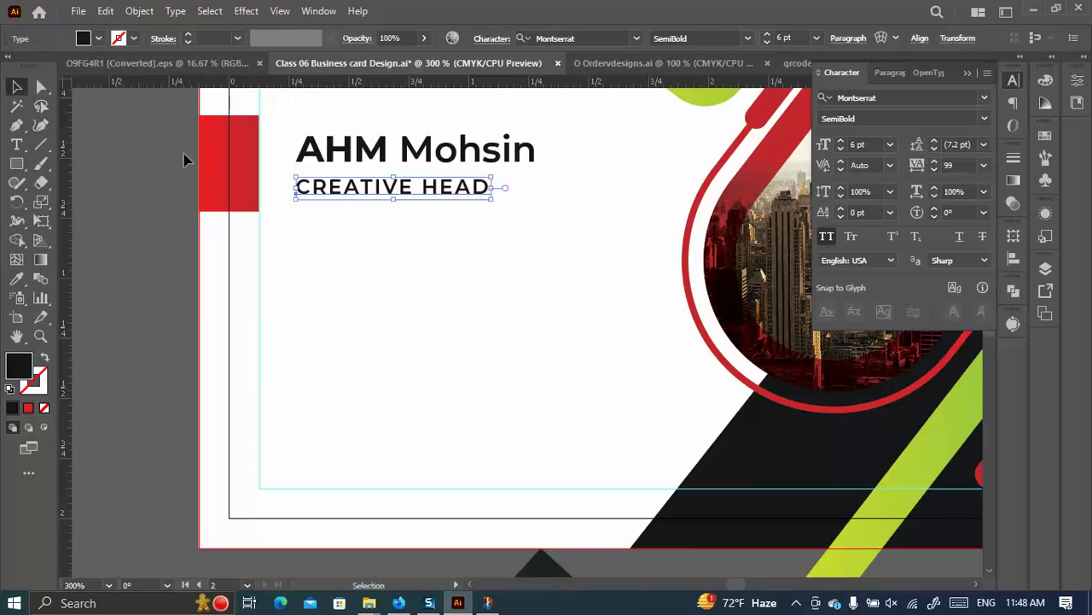
click(478, 291)
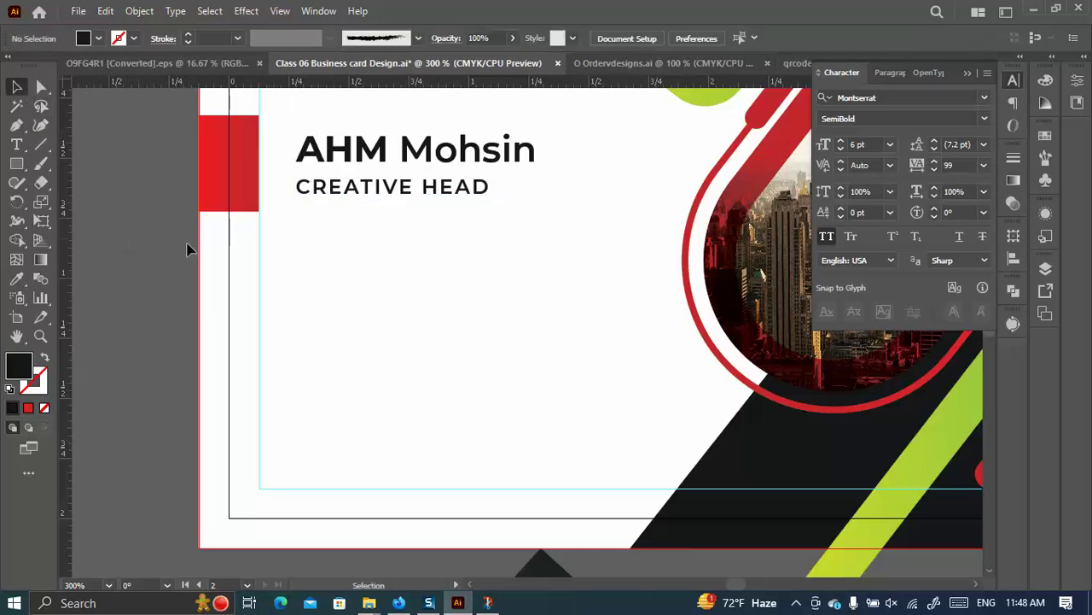
Review the card mockup, then switch to the Ordervdesigns.ai icon document.
scroll(461, 256, down, 1)
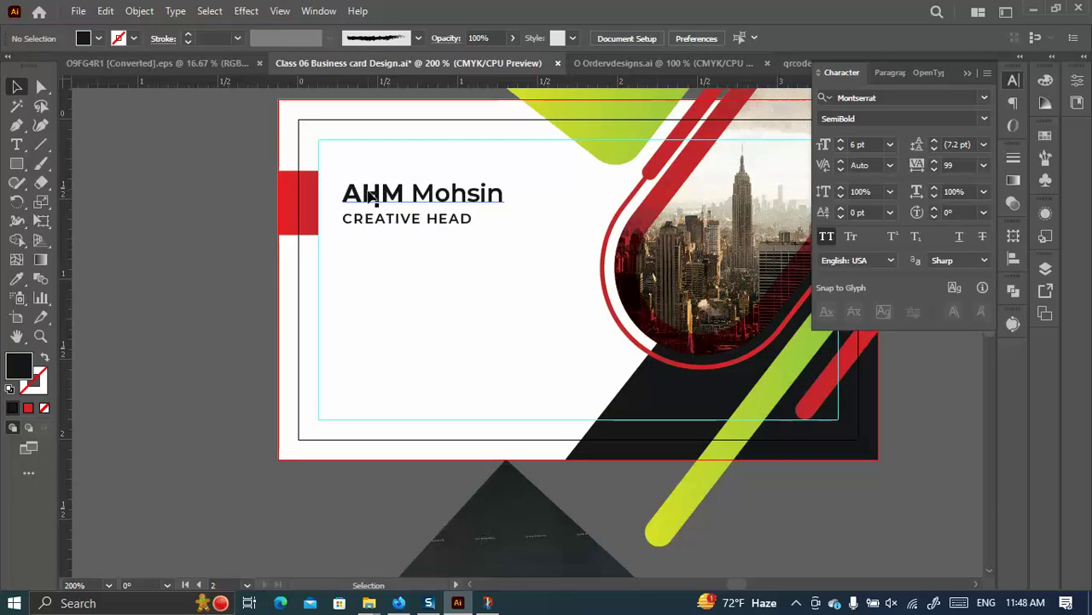
scroll(227, 170, down, 2)
scroll(443, 281, down, 1)
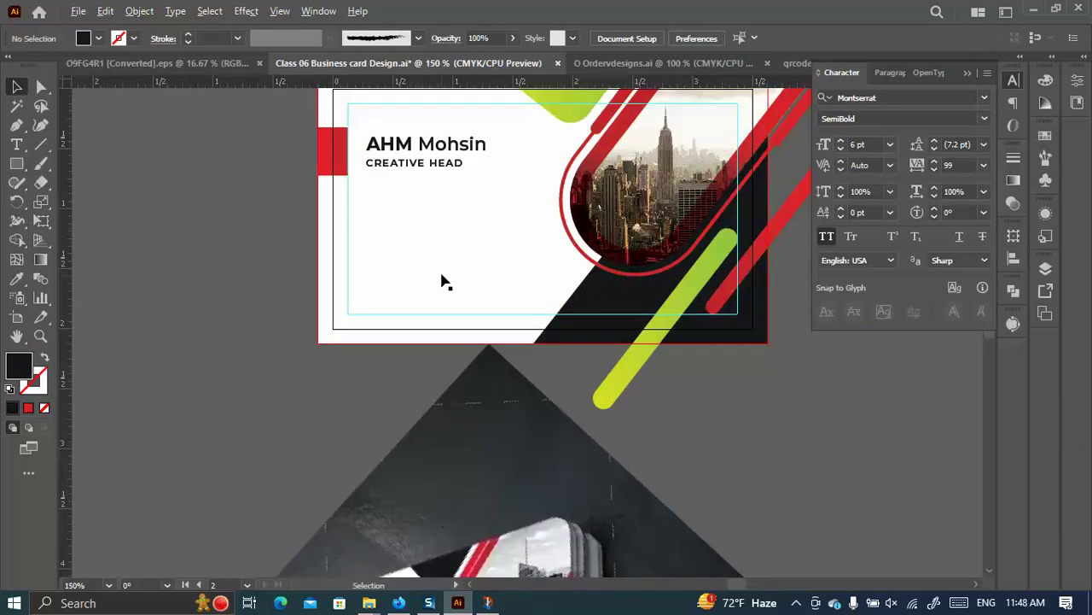
scroll(469, 289, down, 2)
scroll(469, 288, down, 3)
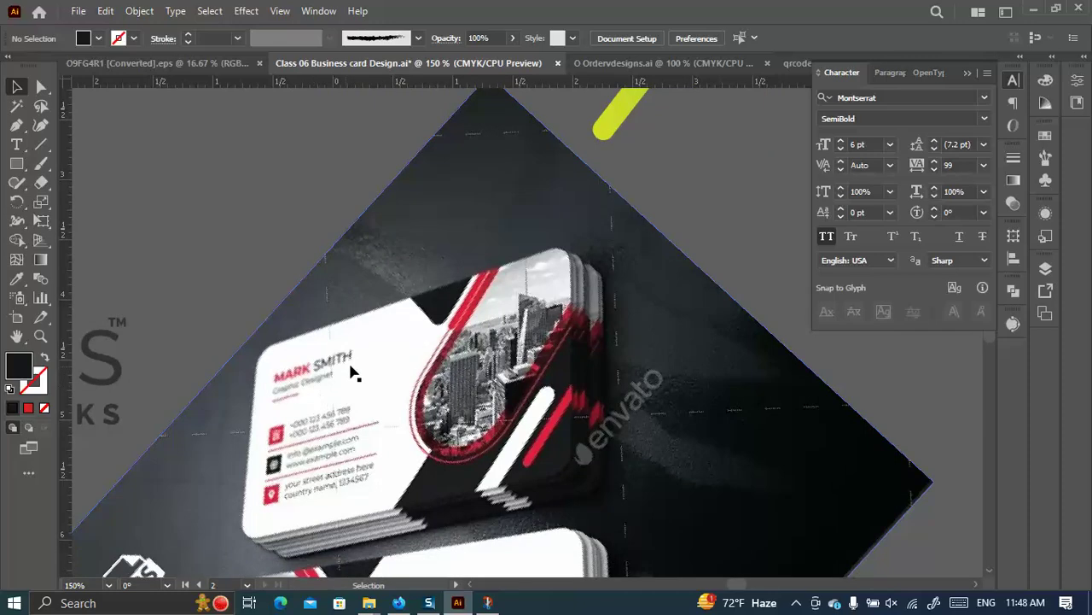
scroll(495, 300, up, 5)
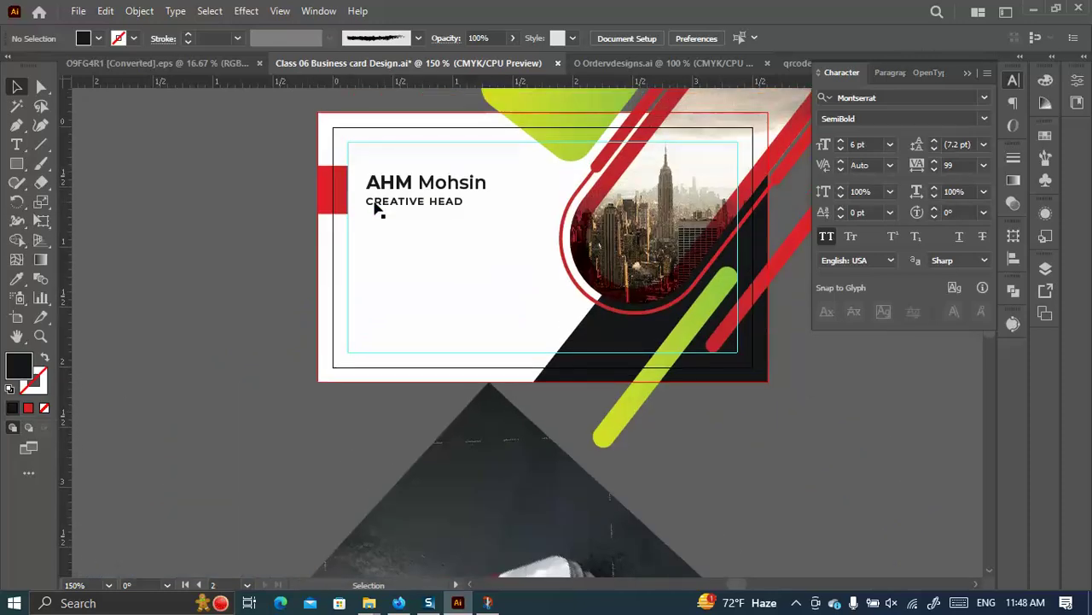
scroll(427, 237, down, 1)
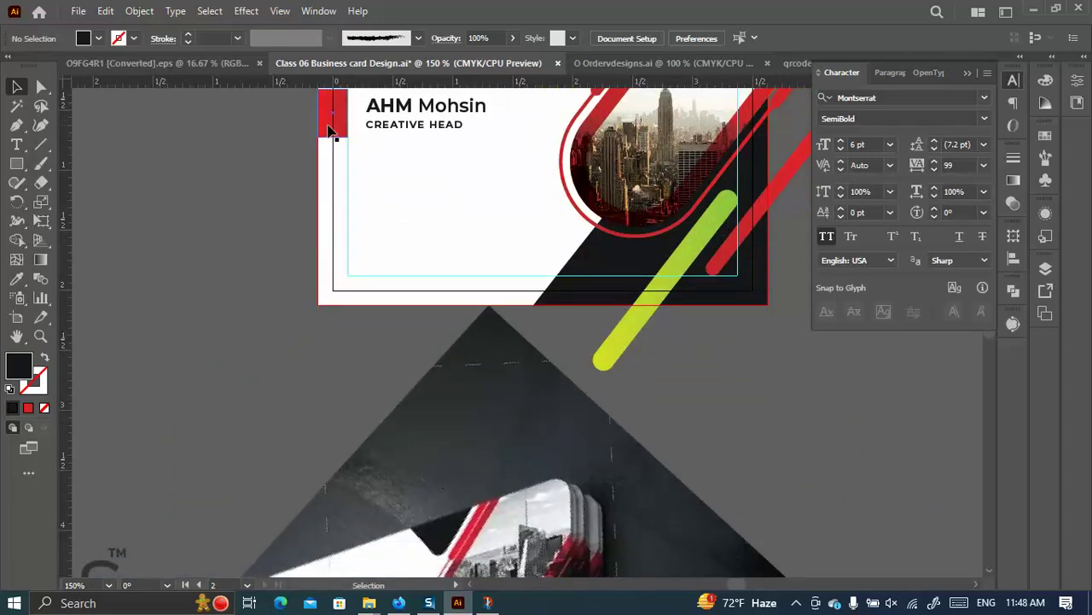
scroll(427, 247, down, 6)
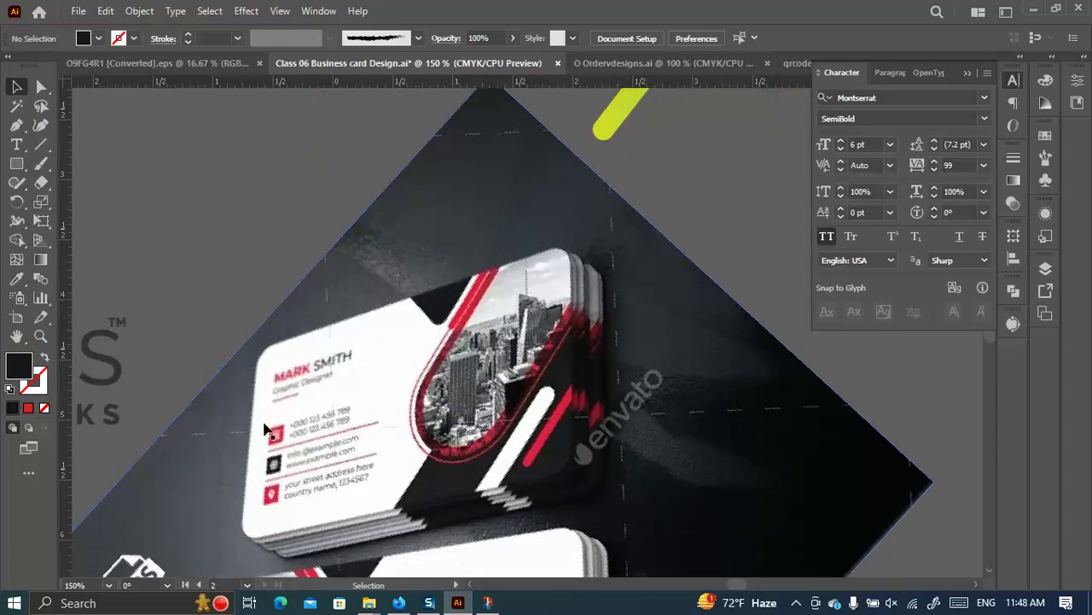
scroll(271, 452, up, 4)
scroll(325, 407, down, 2)
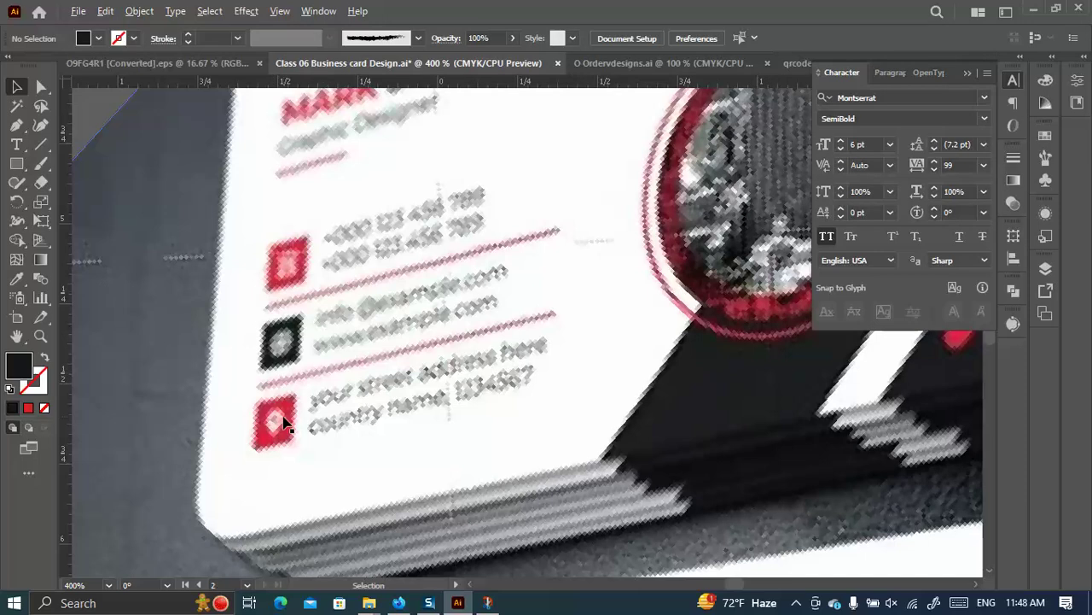
click(636, 64)
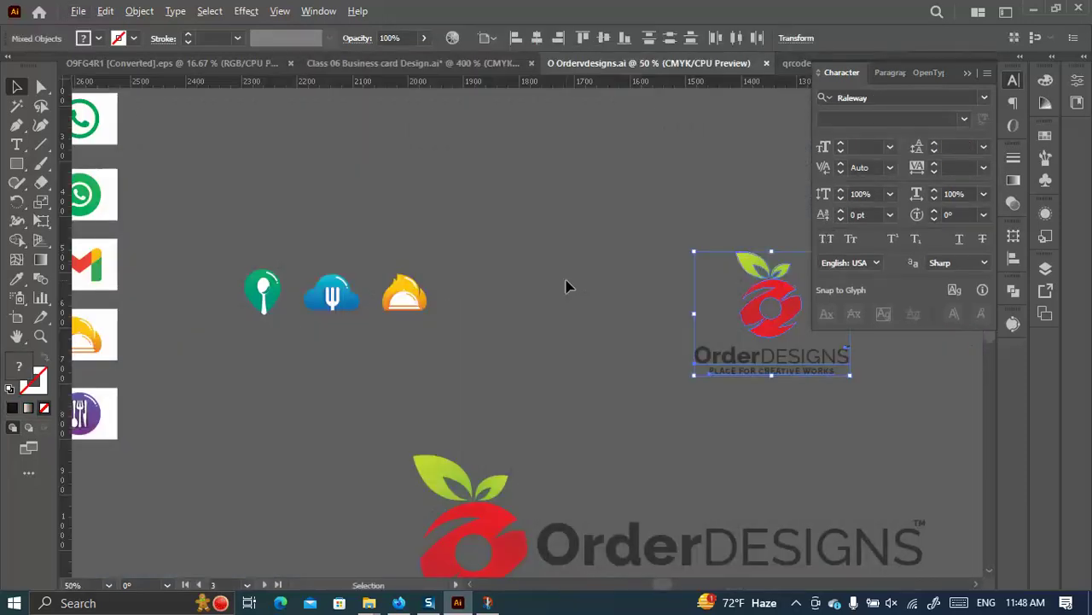
Try placing a copy of the location pin beside the phone icon, then undo the moves.
scroll(559, 286, down, 2)
scroll(462, 263, up, 5)
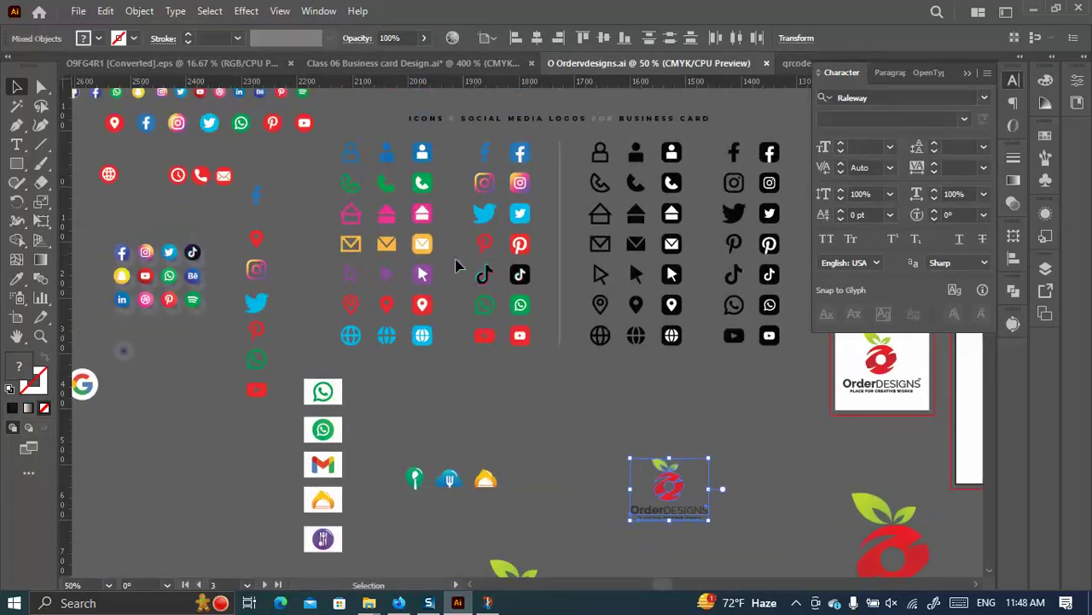
drag(272, 213, 264, 290)
scroll(286, 238, up, 2)
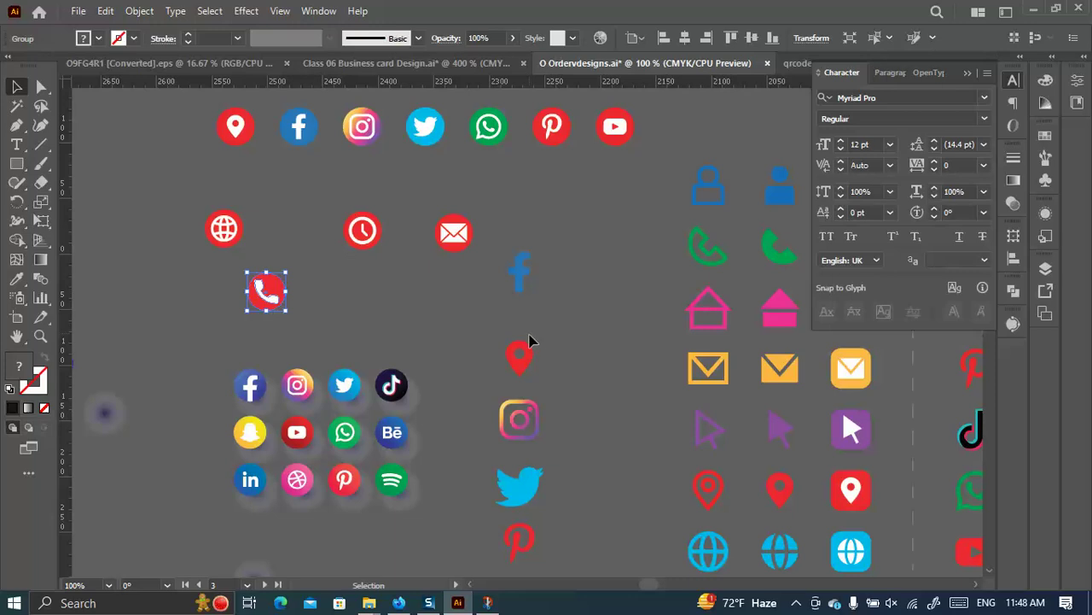
scroll(529, 342, down, 3)
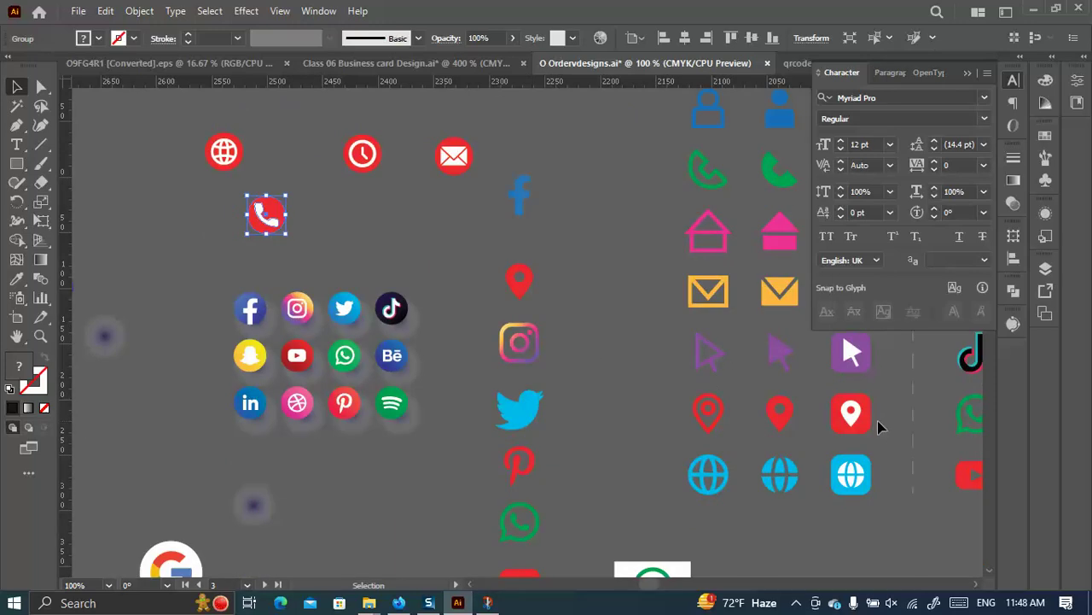
scroll(555, 303, down, 1)
drag(516, 275, 351, 212)
scroll(326, 197, up, 4)
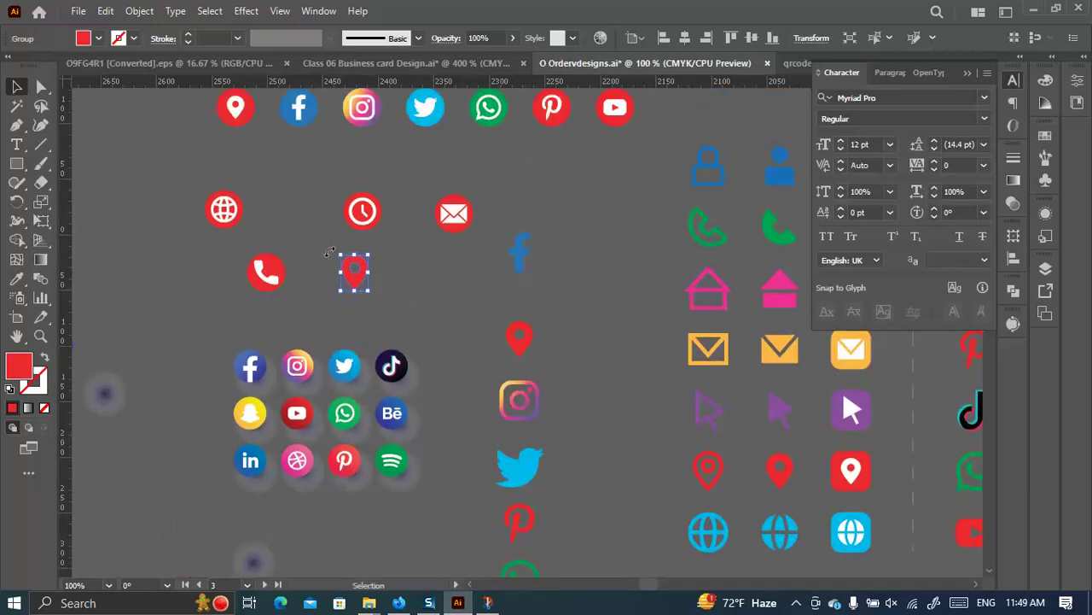
scroll(329, 253, up, 2)
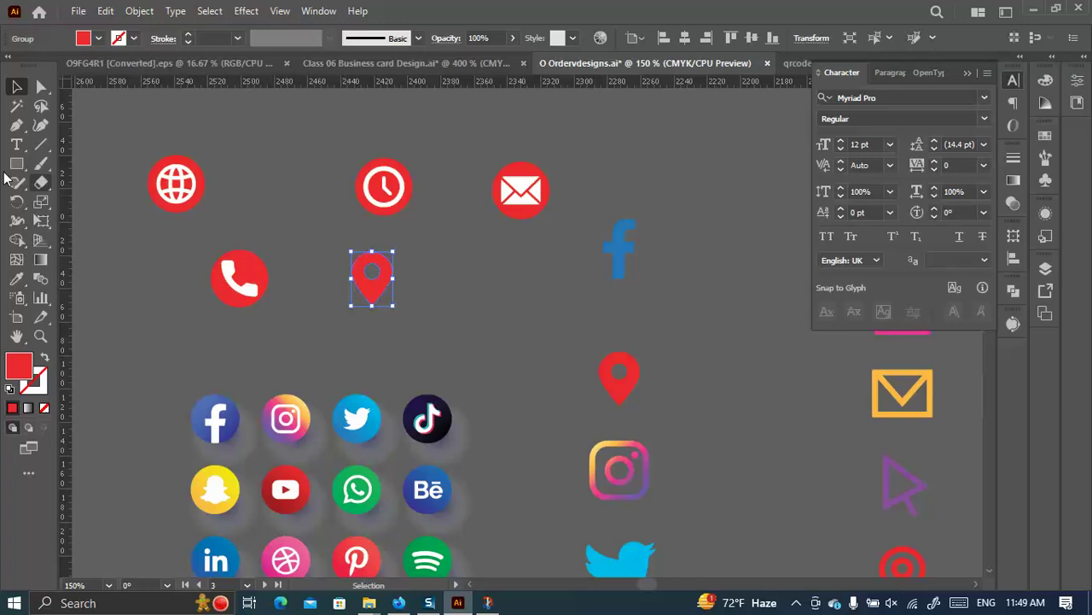
scroll(361, 276, down, 3)
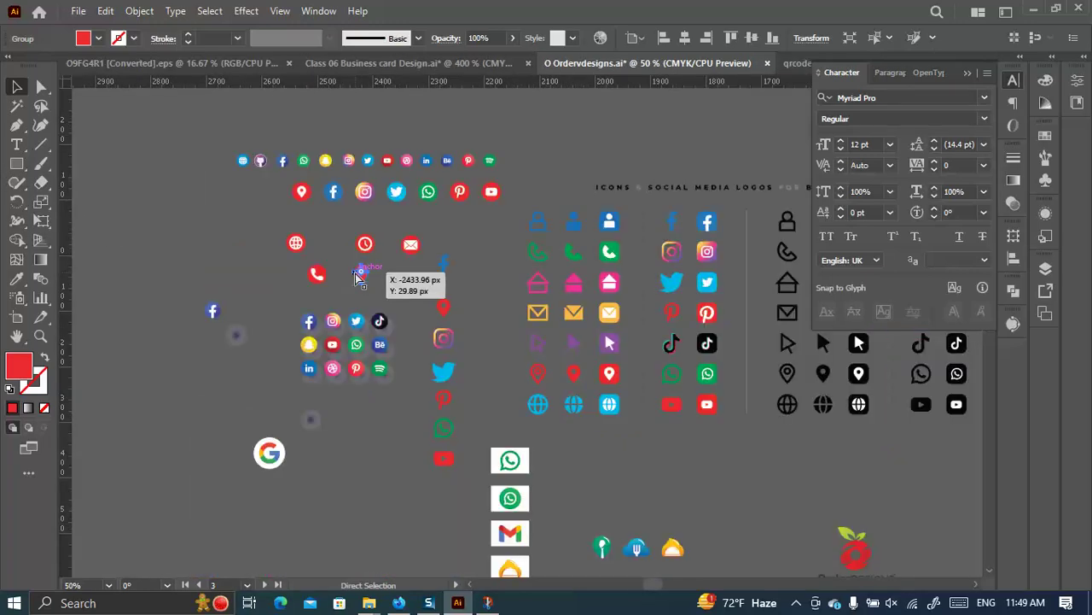
drag(359, 278, 360, 282)
key(ctrl+z)
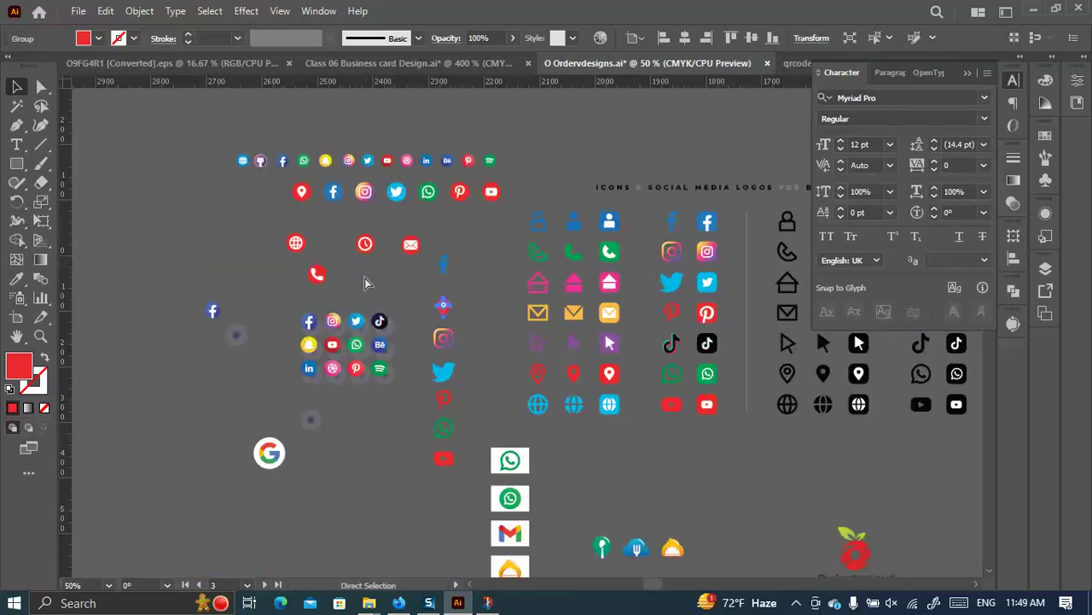
key(ctrl+z)
key(ctrl+z)
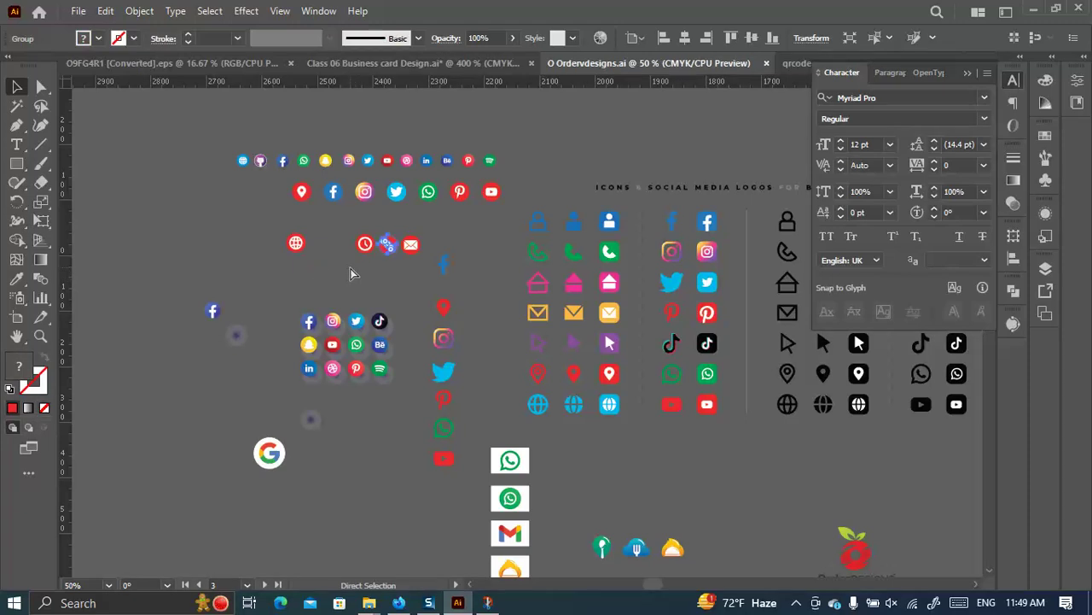
scroll(328, 257, up, 2)
Rearrange the clock, globe and phone icons, and select the phone, globe and pin together.
drag(297, 177, 381, 313)
drag(398, 247, 354, 215)
drag(291, 247, 376, 273)
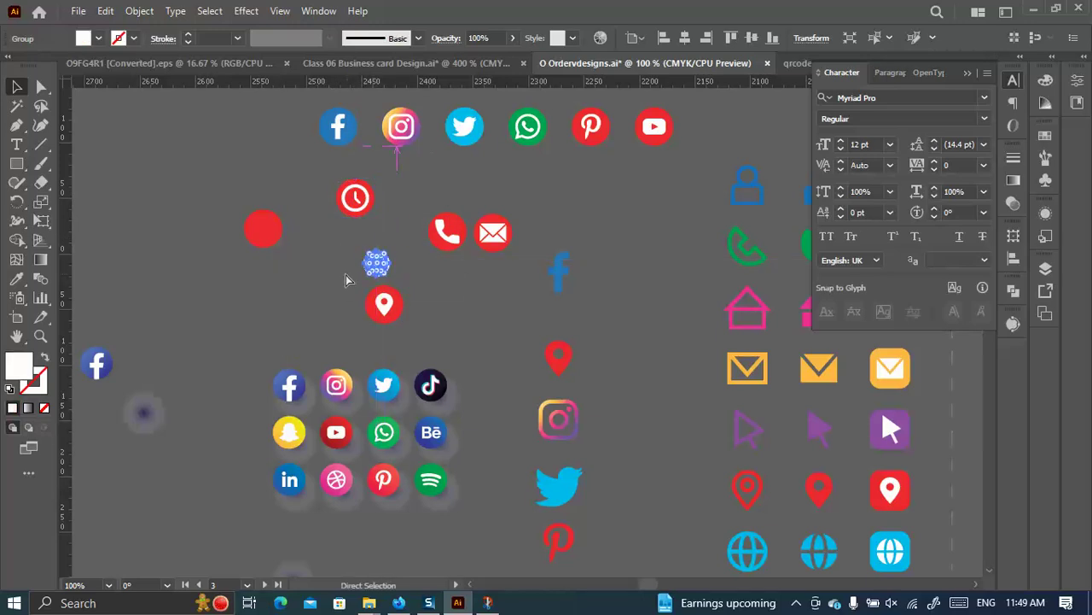
key(ctrl+z)
key(v)
drag(277, 225, 386, 256)
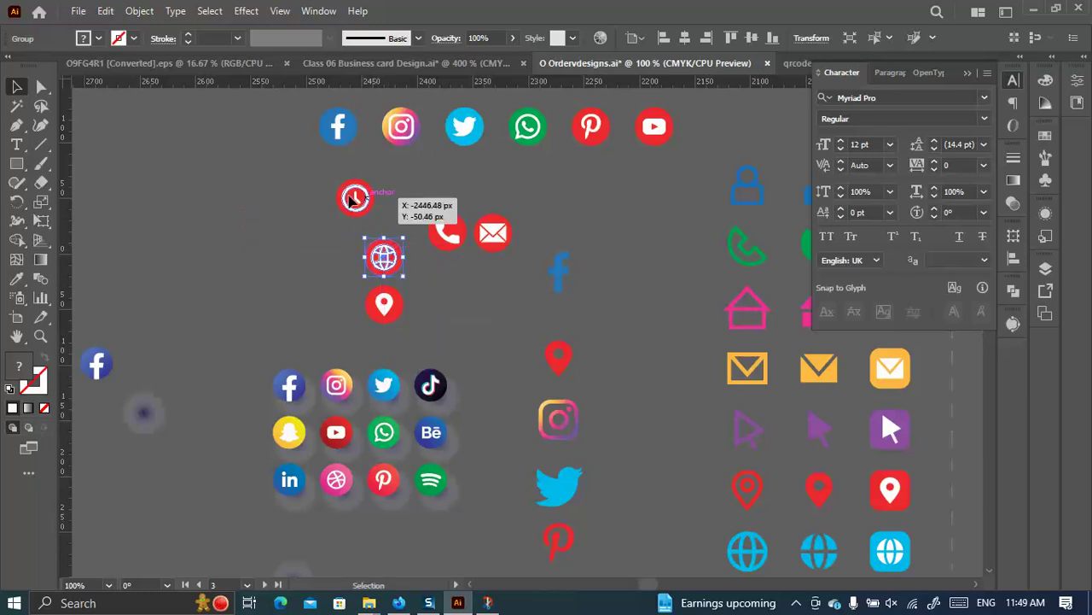
drag(354, 200, 236, 186)
drag(442, 225, 398, 194)
drag(392, 203, 392, 205)
drag(420, 317, 378, 202)
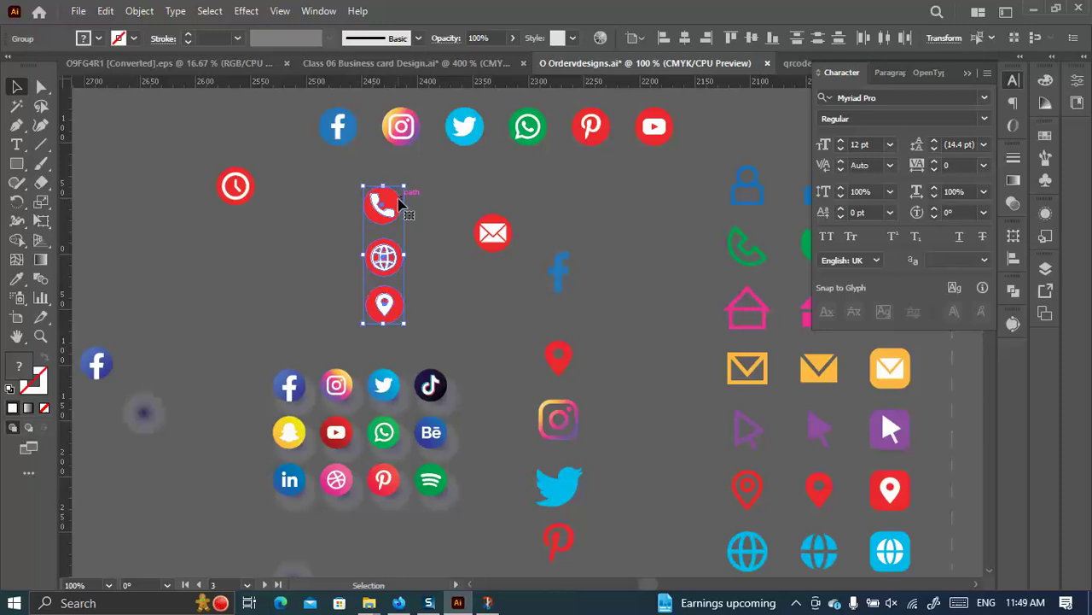
drag(394, 205, 389, 219)
Drag the phone, globe and pin group into the Class 06 Business card Design document.
scroll(428, 321, down, 3)
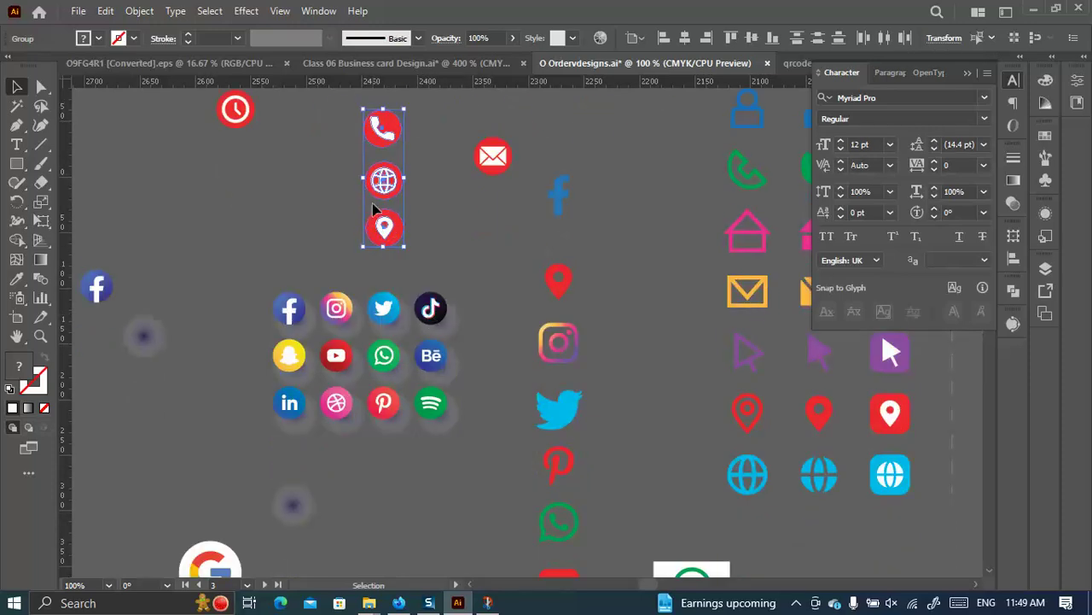
drag(380, 175, 163, 117)
drag(499, 425, 333, 184)
key(ctrl+minus)
key(ctrl+minus)
key(ctrl+minus)
key(ctrl+minus)
key(ctrl+minus)
key(ctrl+minus)
scroll(468, 304, down, 3)
scroll(533, 282, up, 3)
Drop the icon group in the space between the two cards.
key(ctrl+plus)
key(ctrl+minus)
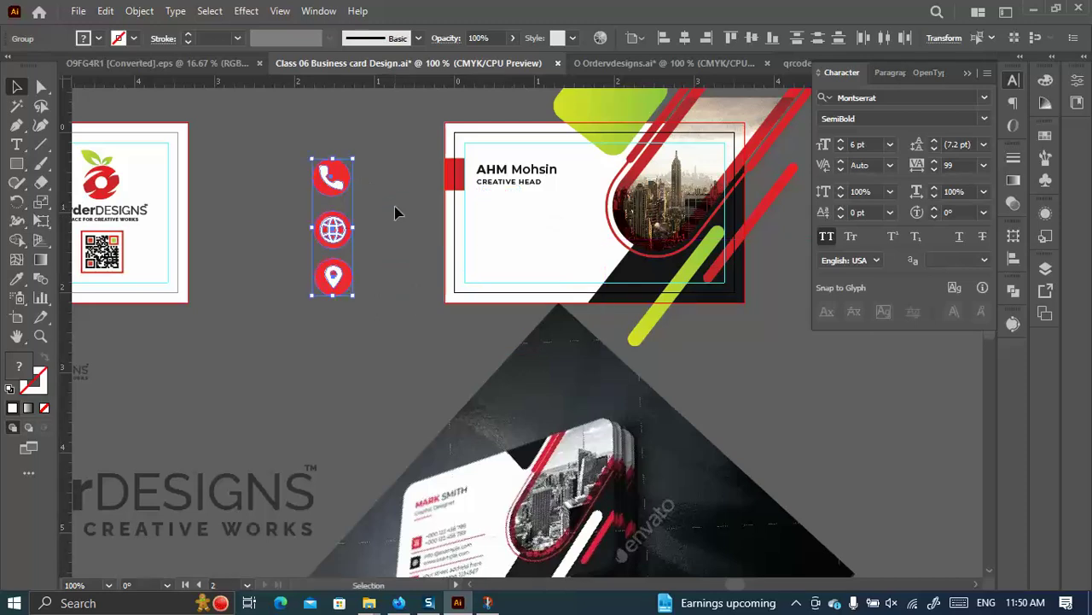
click(385, 219)
scroll(383, 269, down, 2)
scroll(383, 269, down, 3)
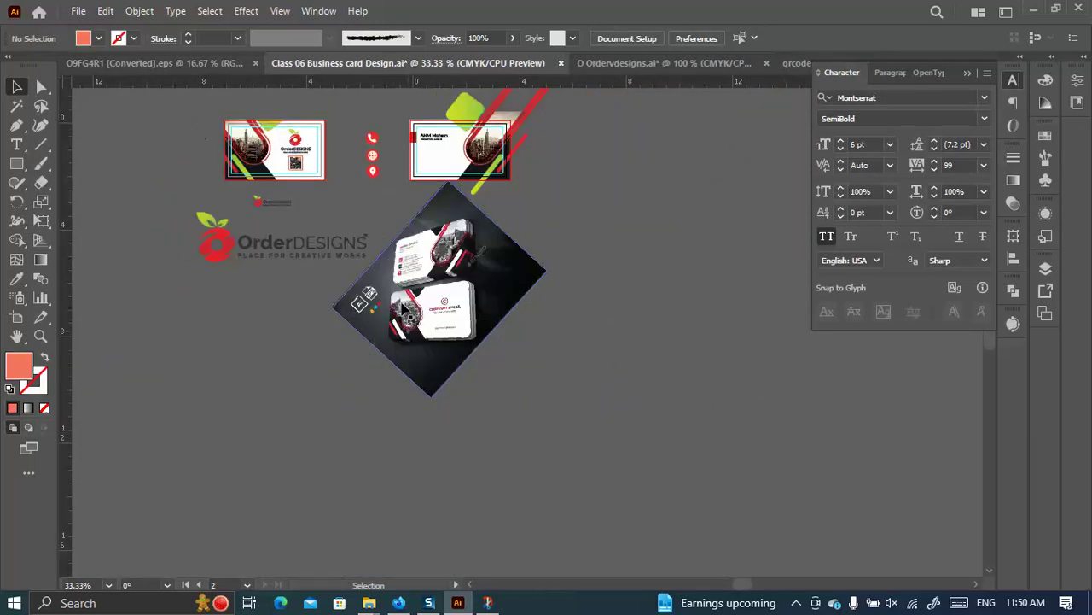
scroll(395, 281, up, 4)
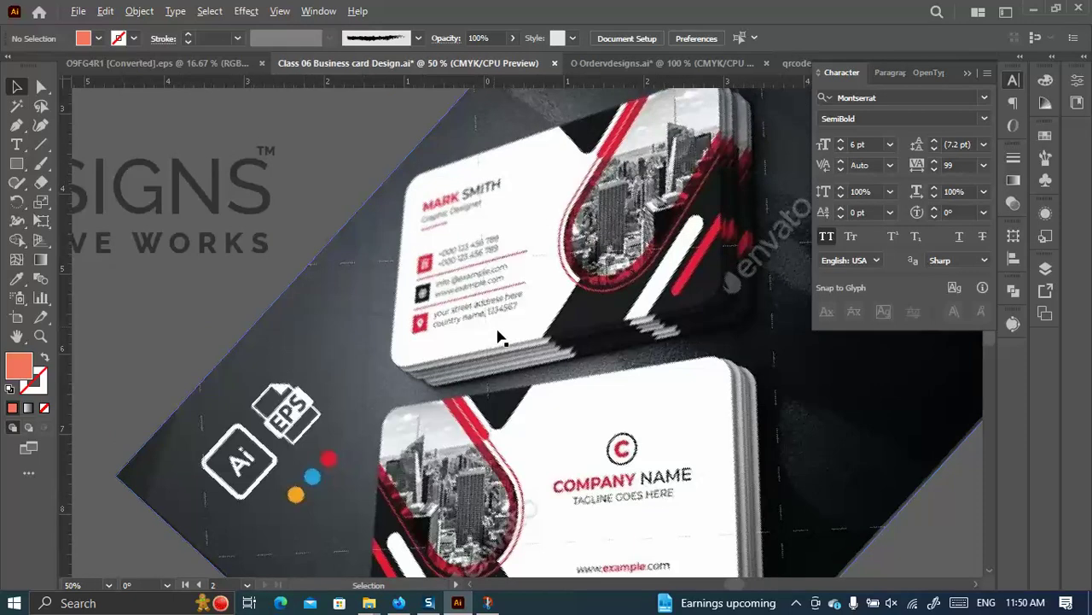
scroll(495, 333, down, 4)
scroll(427, 214, up, 4)
scroll(427, 214, up, 2)
scroll(500, 232, up, 1)
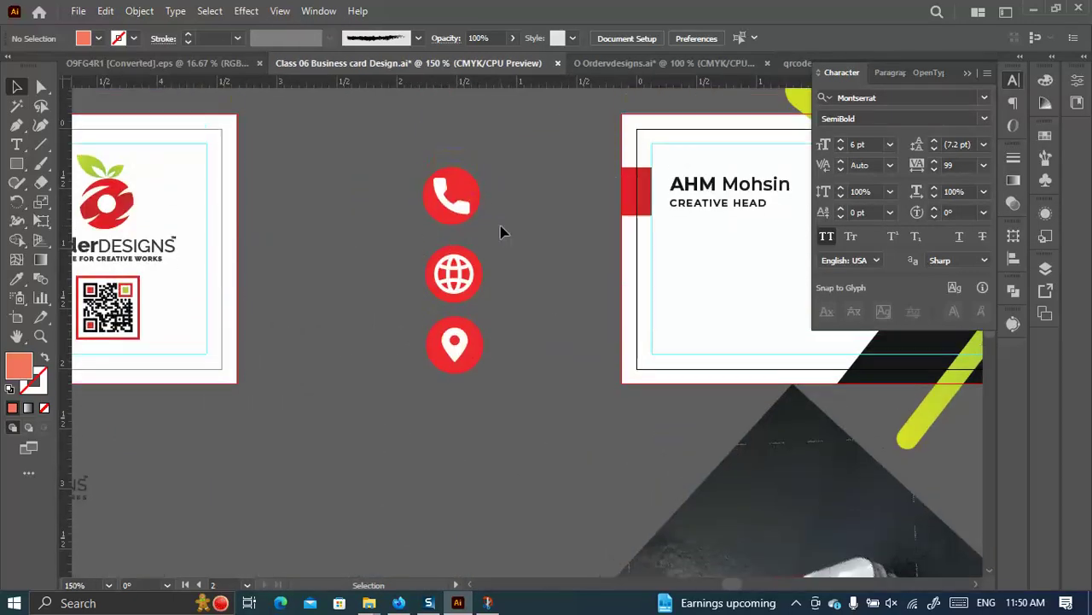
Ungroup the phone, globe and location icons from their red circles.
right_click(442, 216)
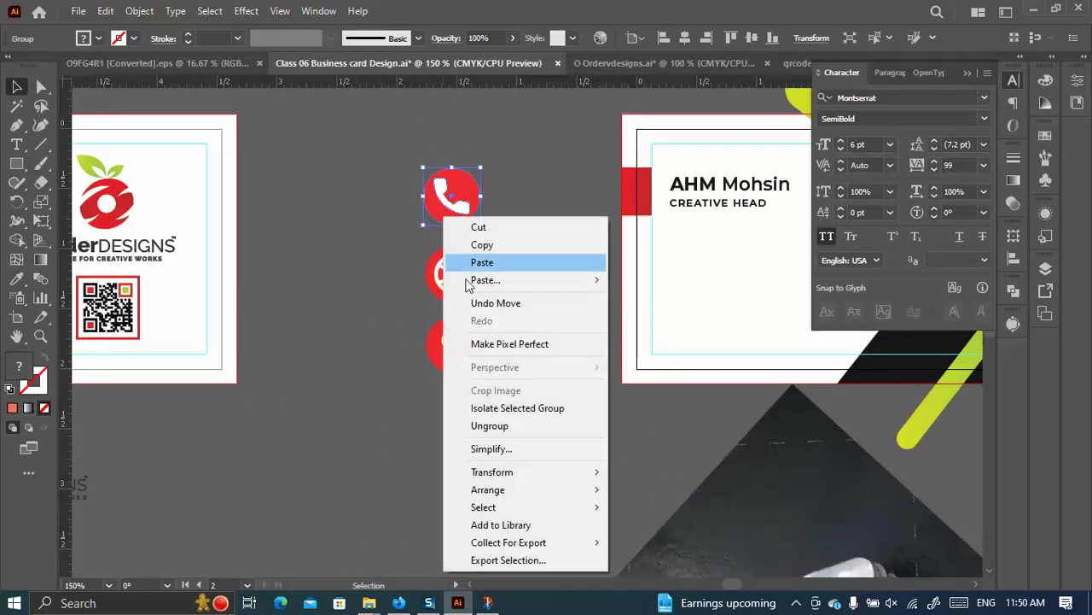
click(495, 426)
click(532, 343)
click(467, 261)
right_click(470, 260)
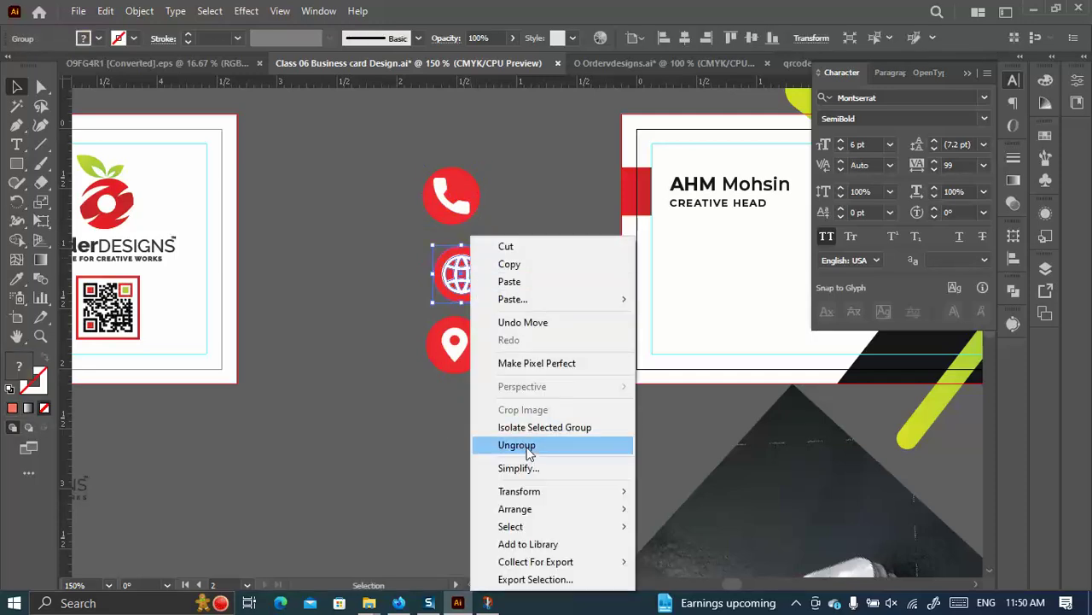
click(534, 445)
click(455, 341)
right_click(462, 344)
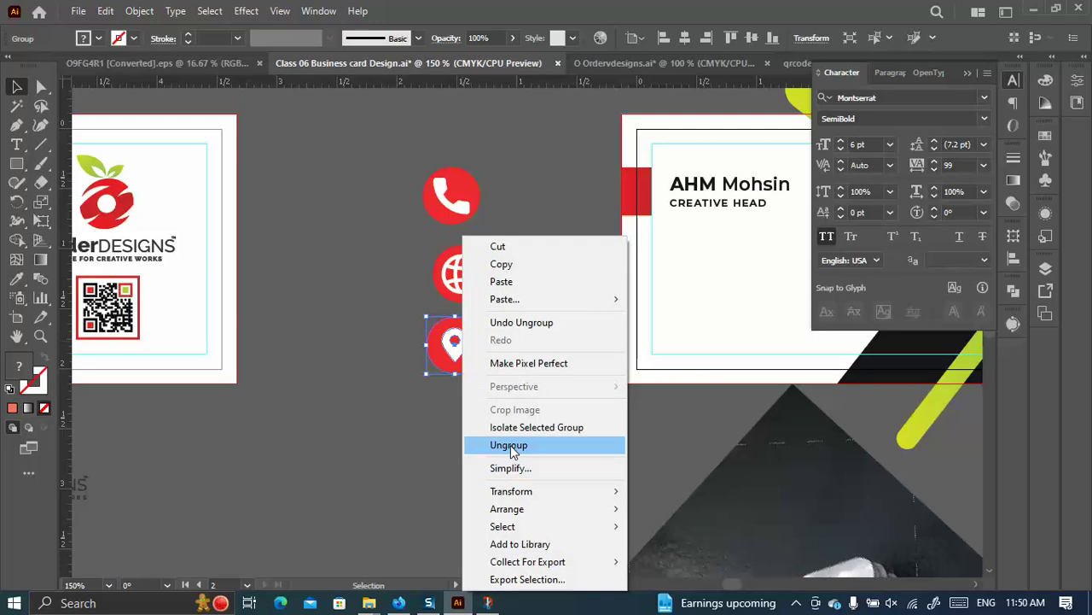
click(508, 445)
click(492, 385)
Pull the three red circles away from the icons and delete them.
drag(459, 348, 394, 346)
drag(441, 275, 359, 273)
drag(437, 218, 364, 227)
drag(386, 420, 304, 158)
key(Delete)
Centre the three white icons horizontally to the selection and distribute them evenly vertically.
drag(501, 418, 418, 167)
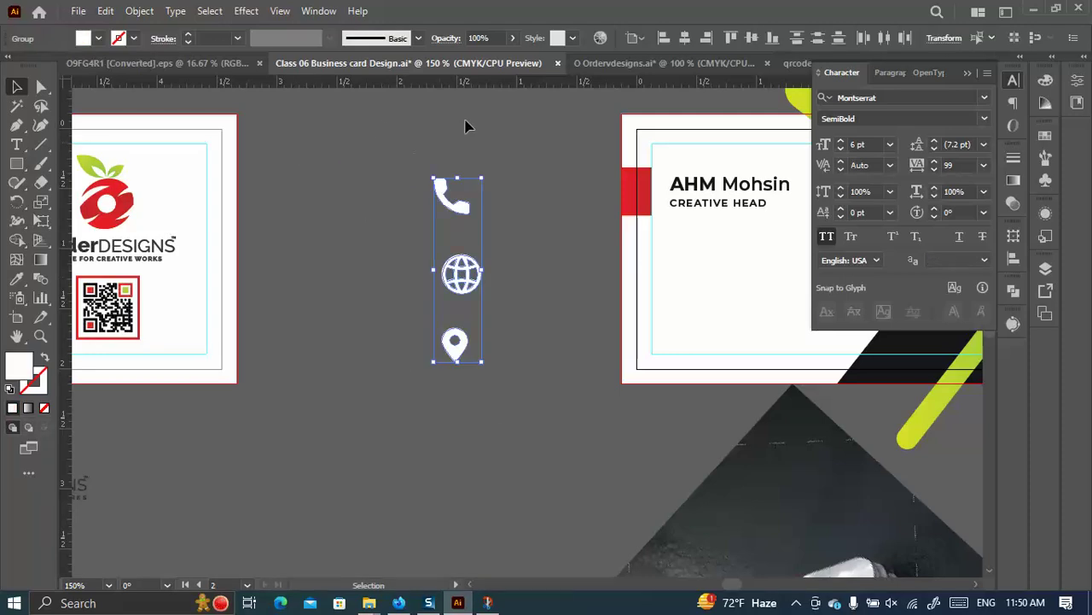
click(684, 38)
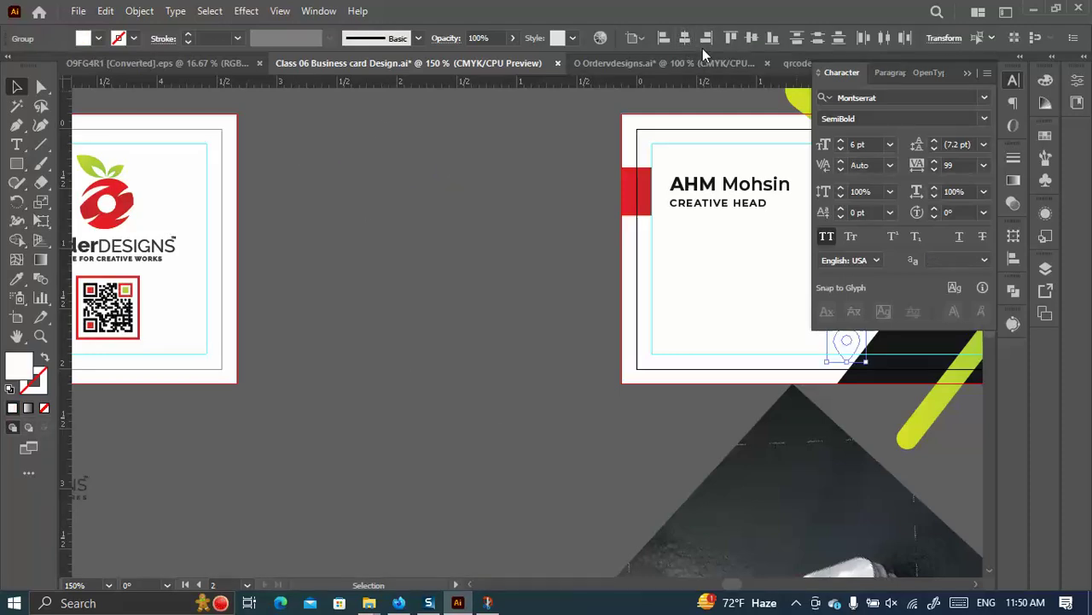
key(ctrl+z)
click(633, 39)
click(674, 56)
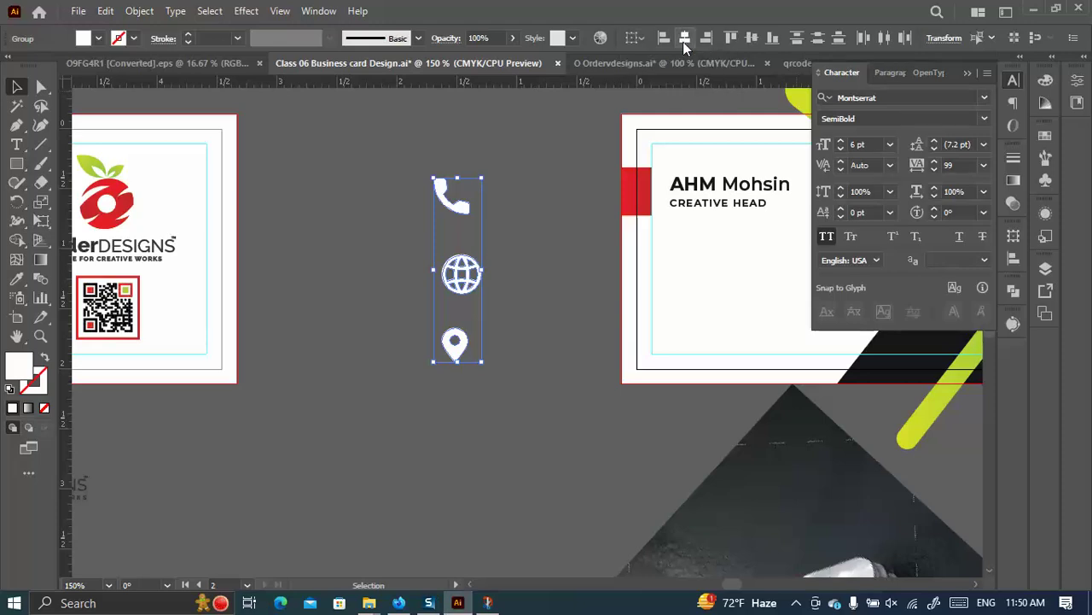
click(684, 38)
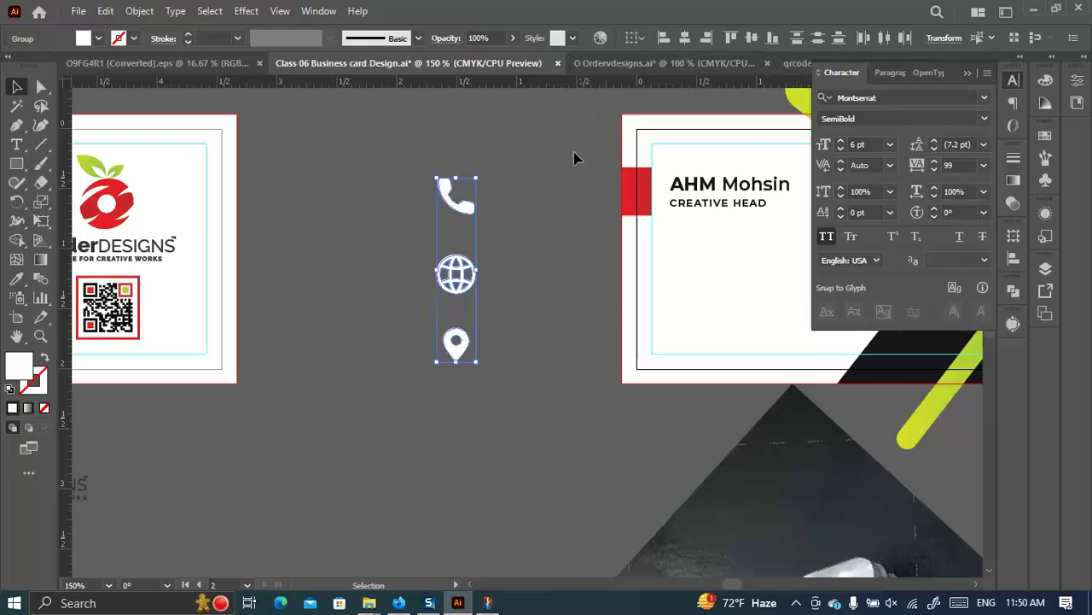
click(1015, 178)
click(1013, 162)
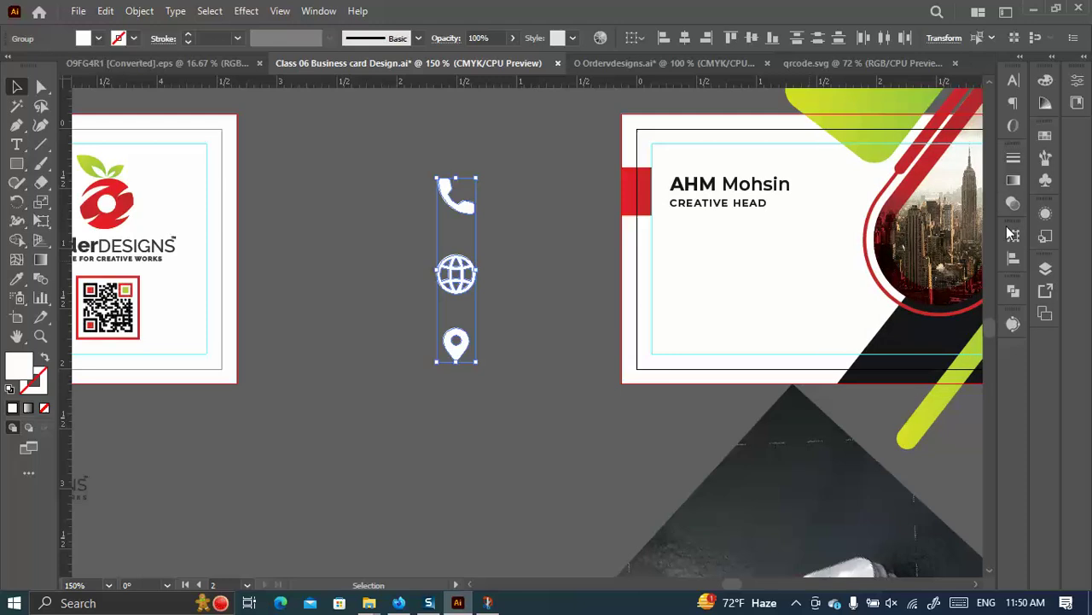
click(1013, 256)
click(820, 365)
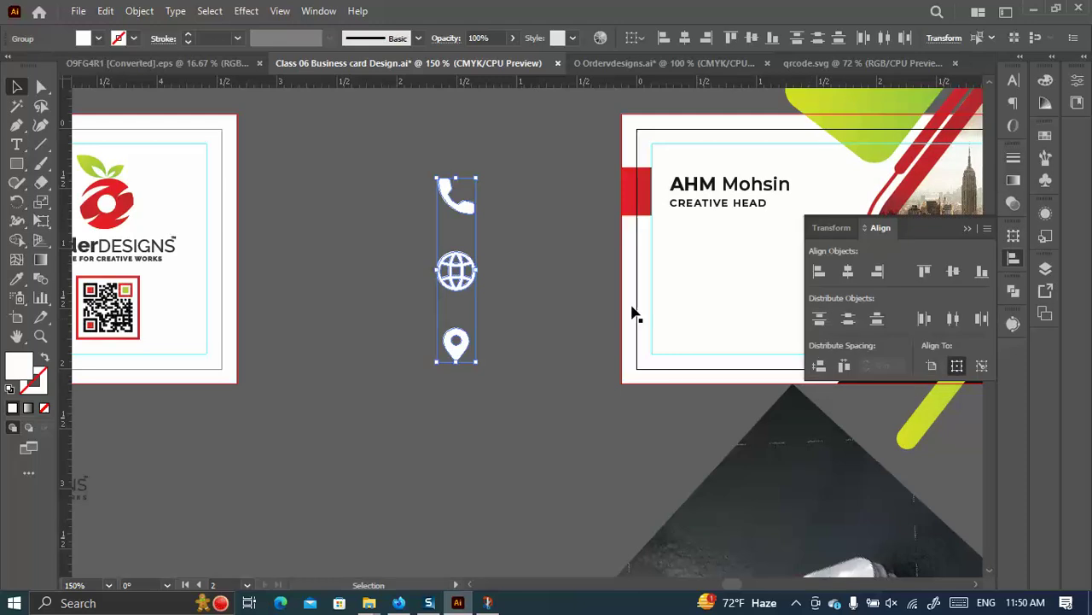
click(514, 297)
click(16, 163)
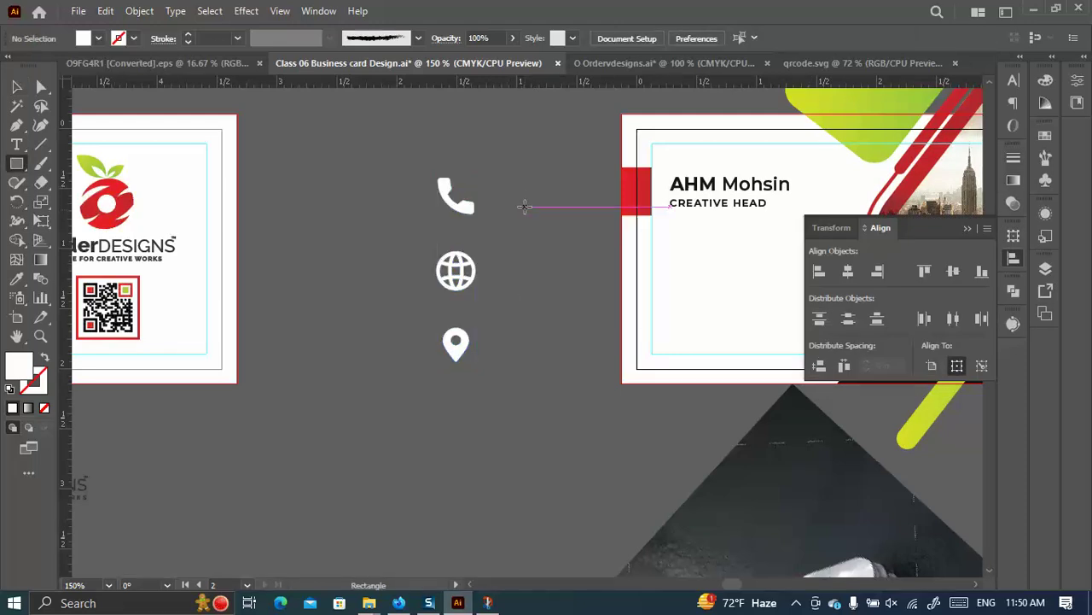
Draw a small square beside the phone icon and round its corners to about 0.17 in.
mouse_move(298, 171)
mouse_down()
mouse_move(366, 231)
mouse_move(357, 227)
mouse_up()
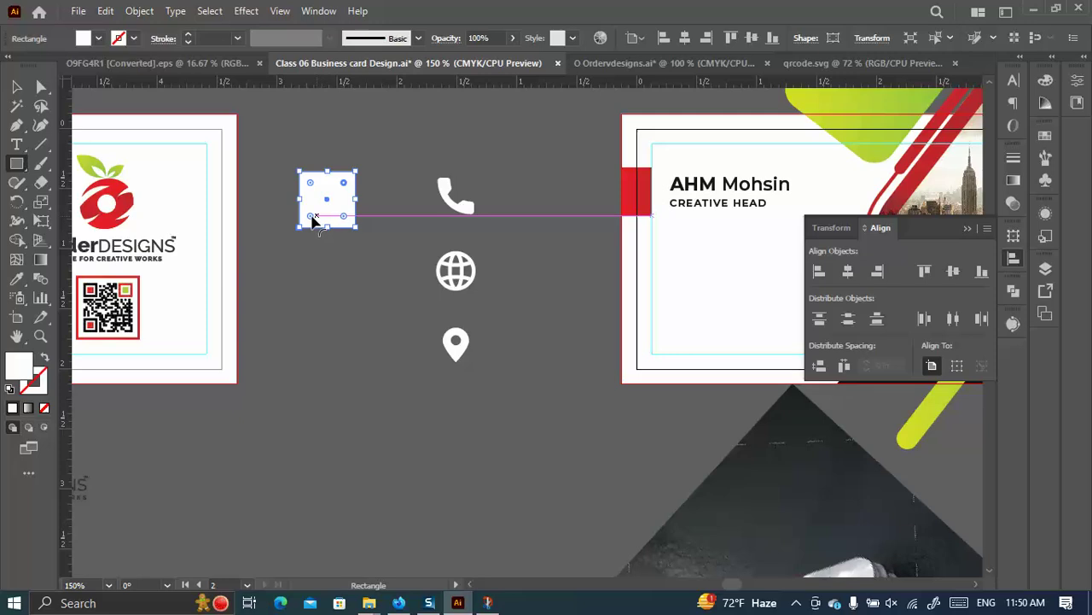
key(v)
drag(311, 217, 305, 223)
key(a)
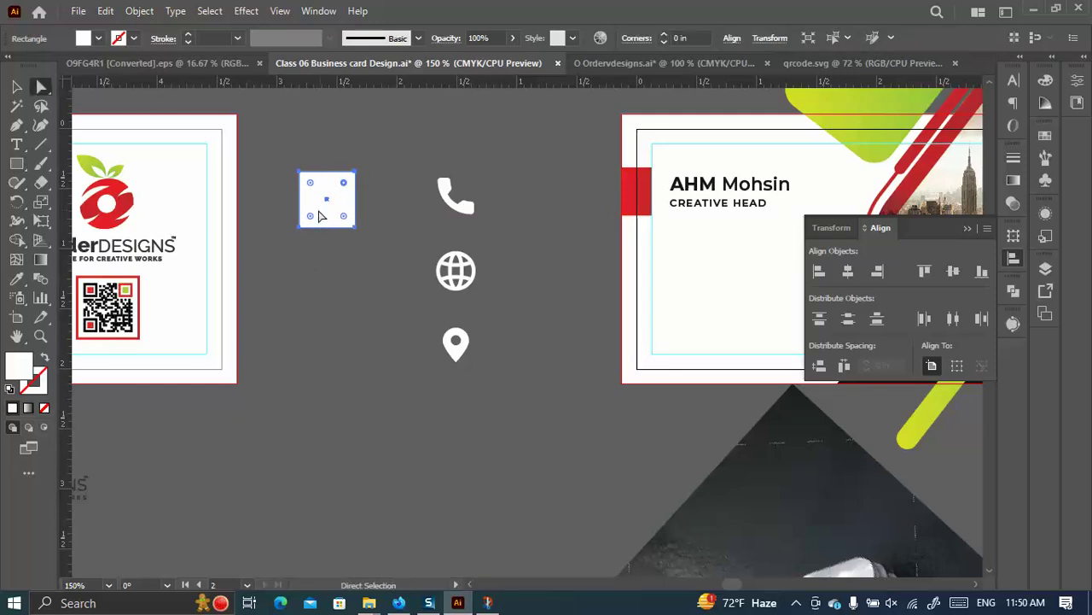
drag(309, 220, 322, 214)
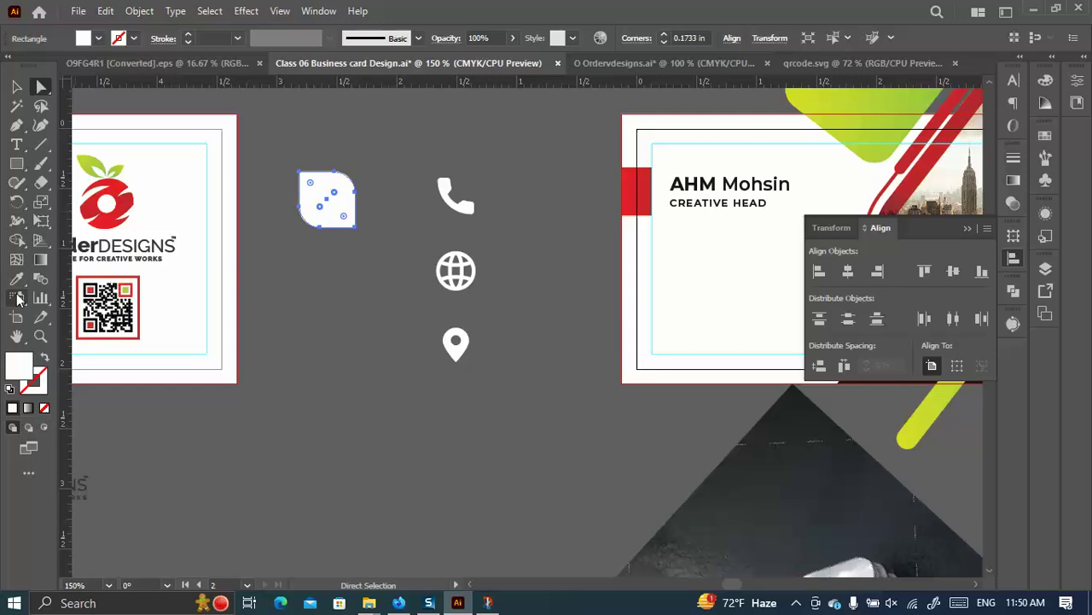
Fill the square with the red bar's colour, move it onto the phone icon, and send it behind.
click(16, 278)
click(639, 178)
click(17, 88)
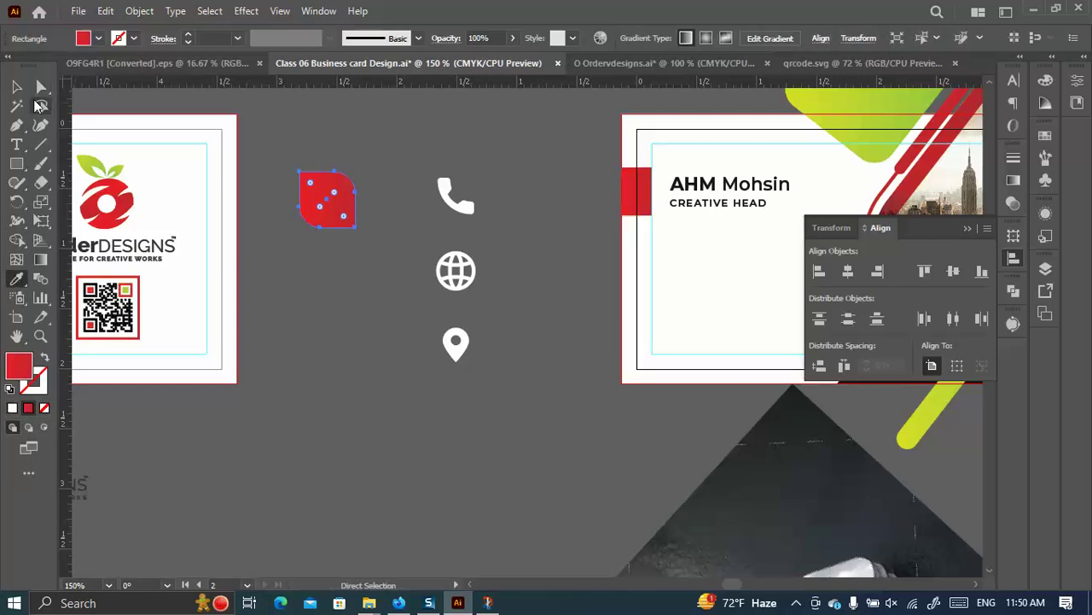
click(333, 296)
drag(326, 208, 456, 202)
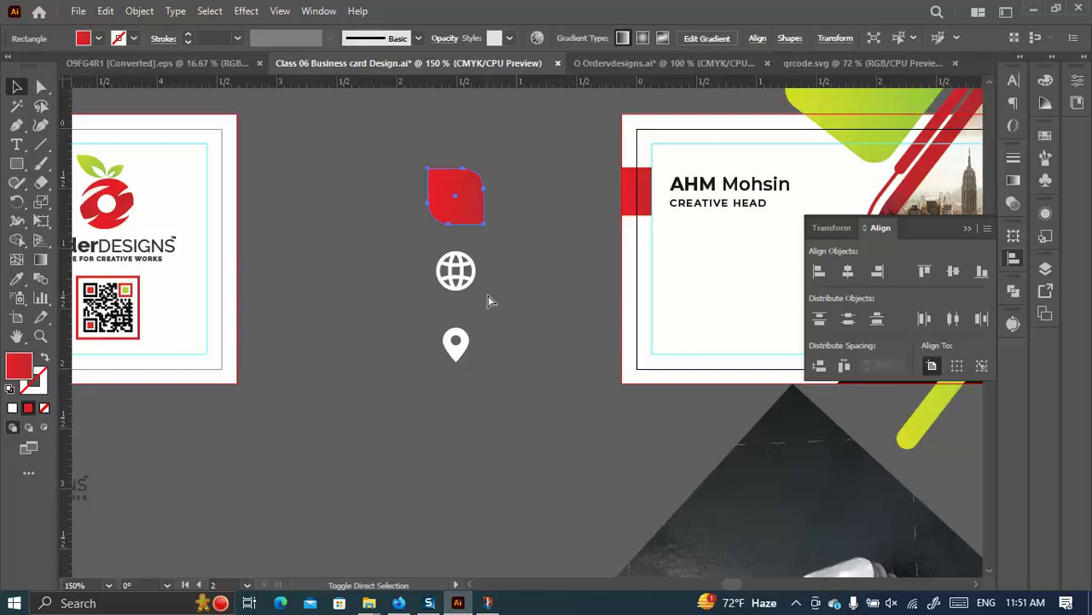
key(ctrl+bracketleft)
Vertically centre the red square on the phone icon, using the icon as the alignment anchor.
click(537, 320)
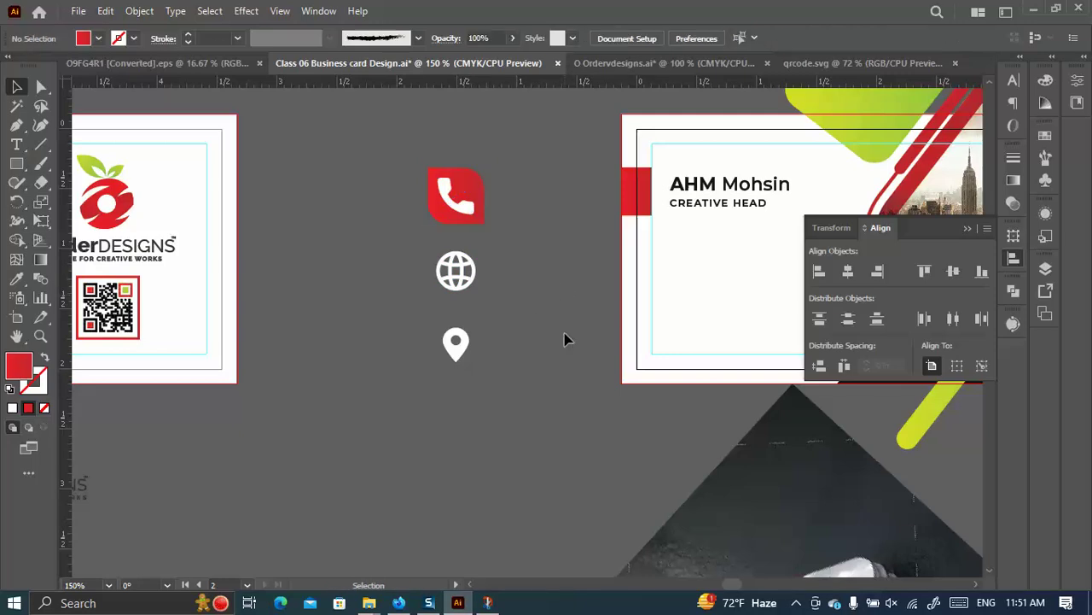
drag(512, 224, 316, 113)
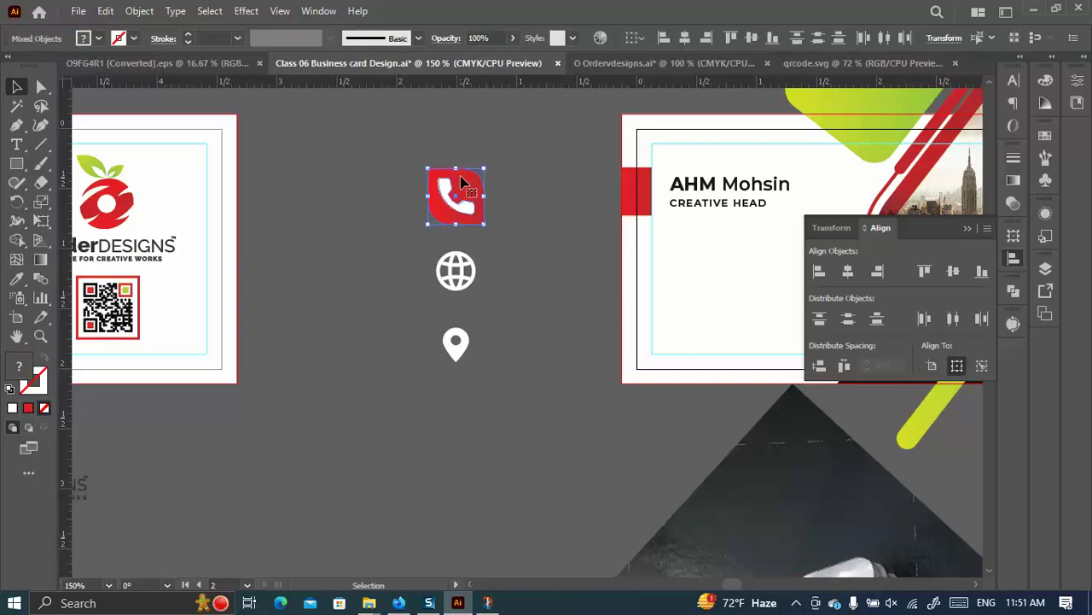
click(451, 191)
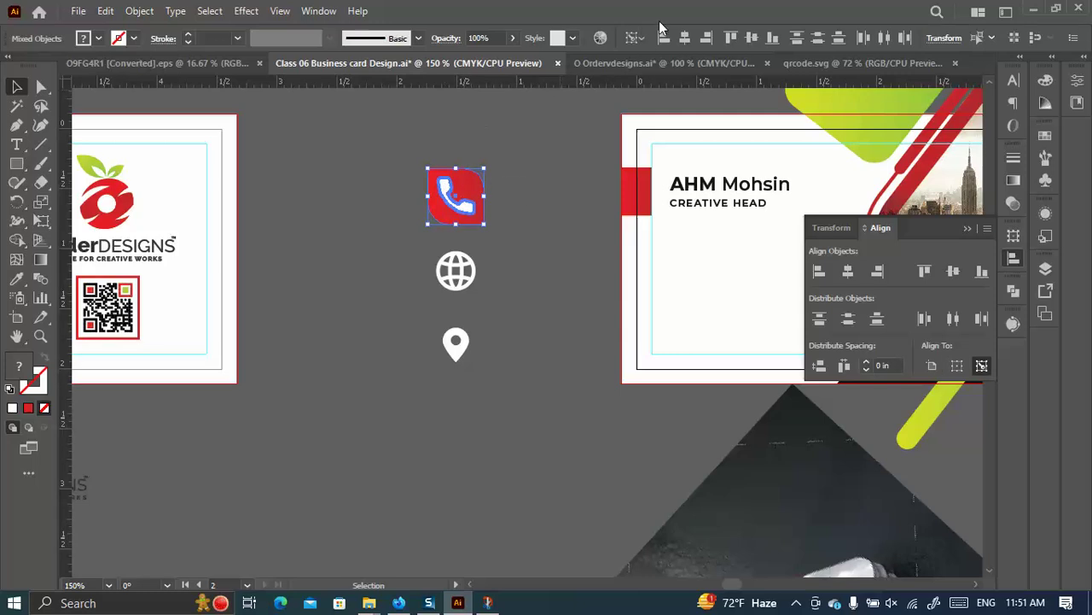
click(751, 41)
click(564, 195)
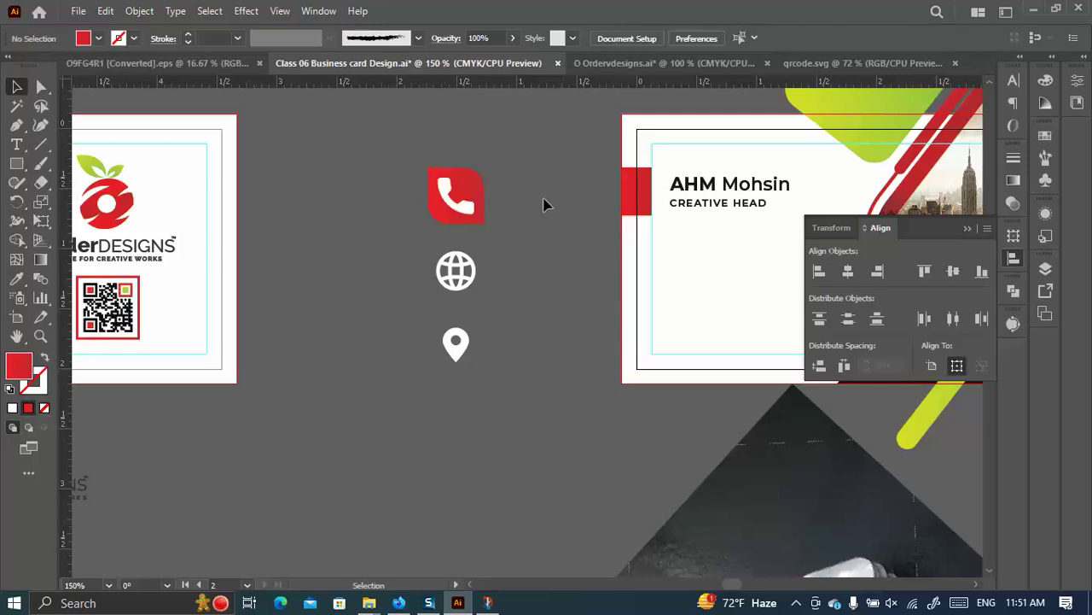
Copy the square down behind the globe icon and colour it green from the green shape.
drag(473, 188, 474, 263)
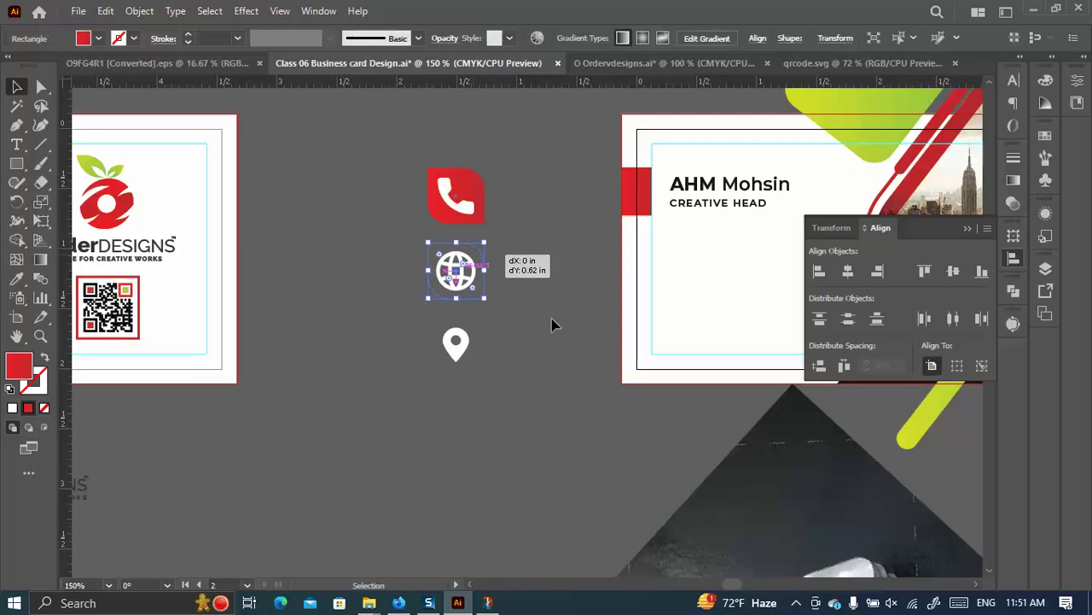
click(16, 278)
click(830, 131)
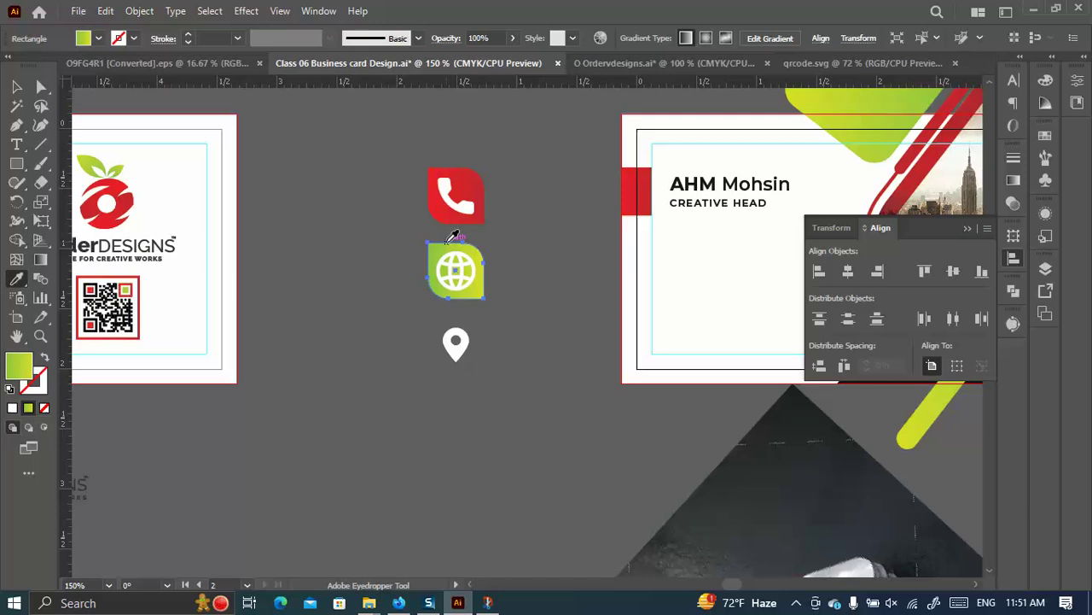
key(v)
click(478, 301)
Copy a square behind the location pin, centre the pin on it, and colour it red.
drag(478, 300, 359, 324)
click(458, 352)
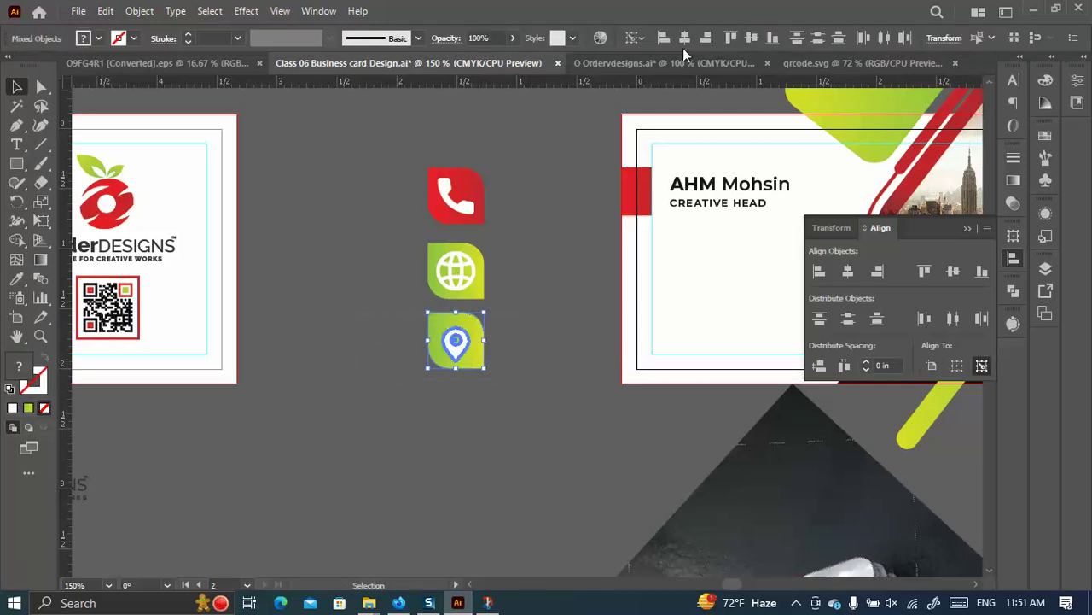
click(752, 37)
click(483, 378)
click(470, 361)
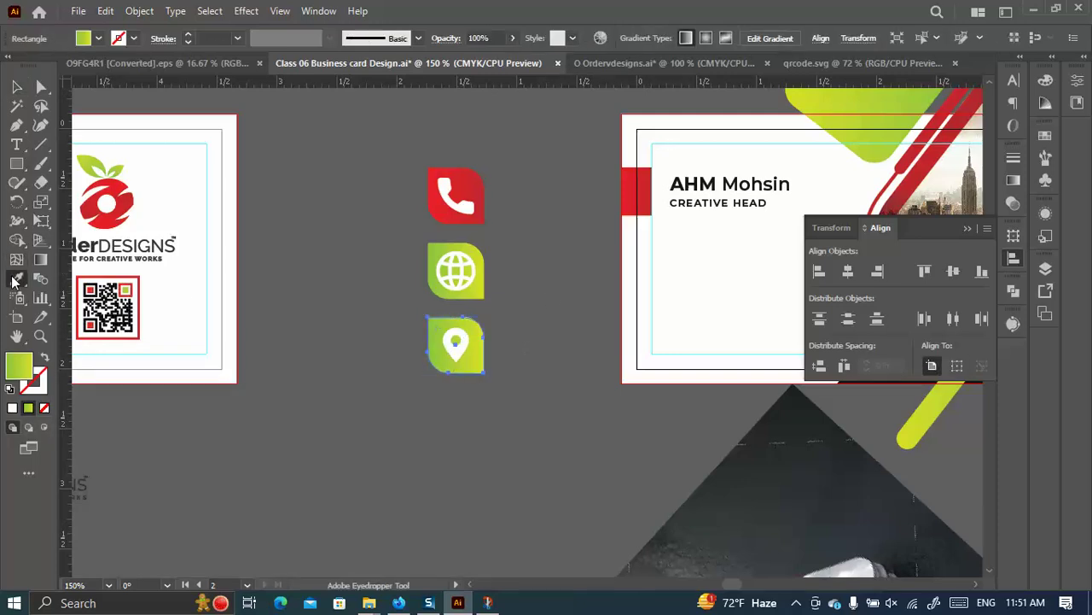
click(476, 187)
click(39, 87)
click(17, 87)
Select the phone, globe and pin icons with their squares and scale them down together.
drag(363, 162, 385, 165)
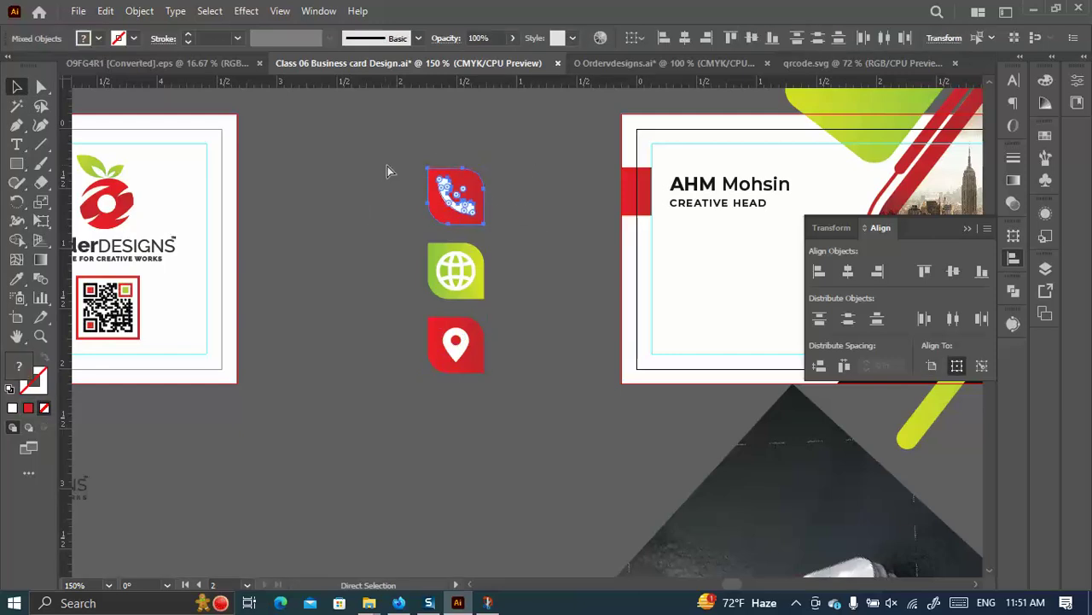
drag(515, 307, 378, 249)
drag(503, 352, 375, 310)
click(520, 345)
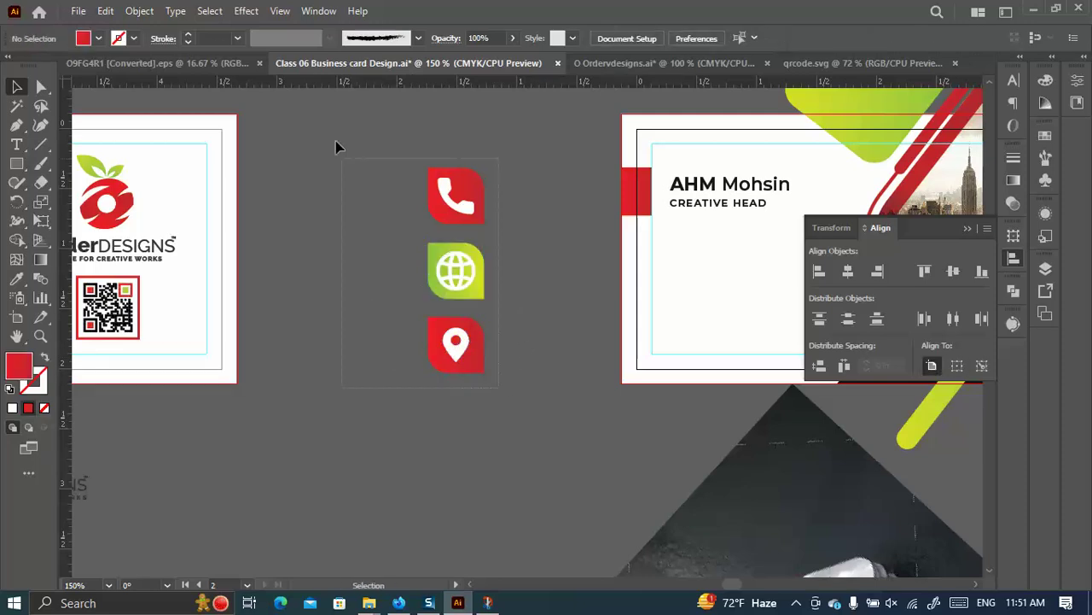
drag(512, 402, 434, 227)
drag(459, 169, 680, 268)
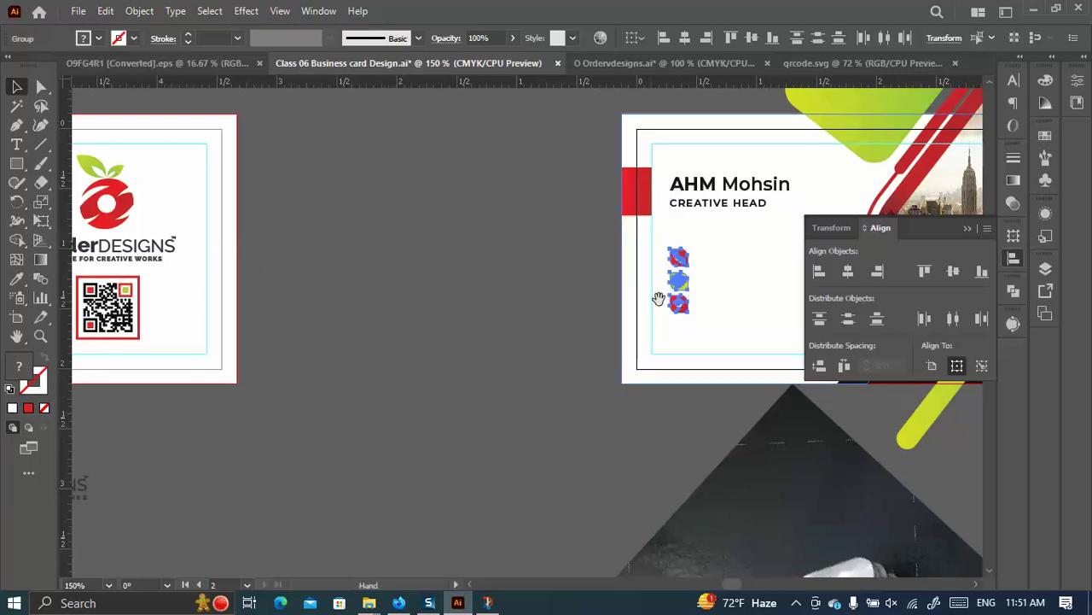
Move the pin icon lower and distribute vertical space evenly across the three icons.
scroll(435, 285, right, 5)
scroll(434, 285, down, 1)
click(406, 357)
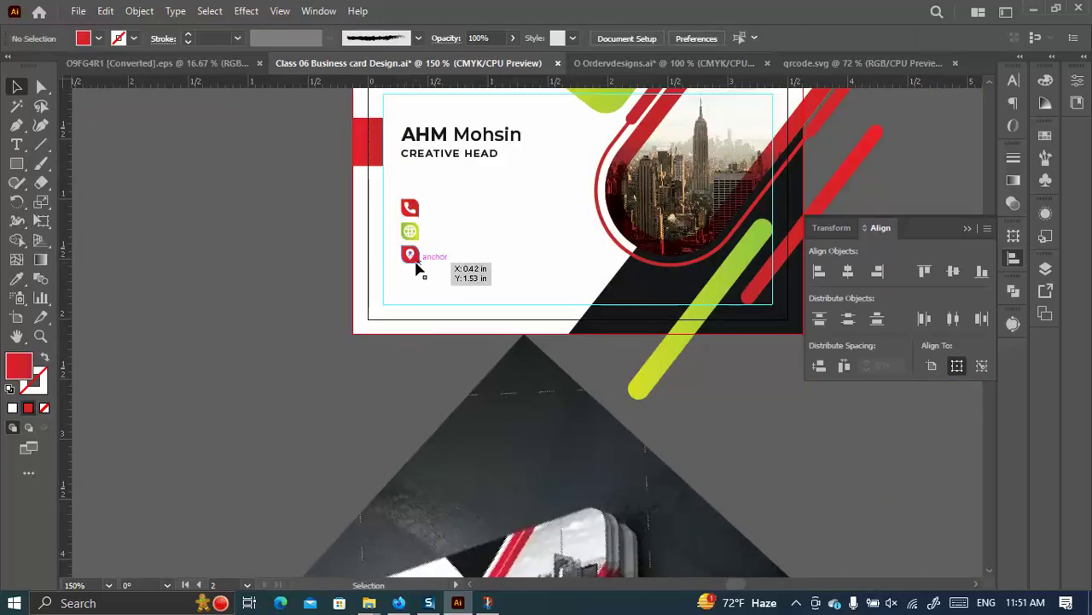
click(410, 208)
scroll(386, 205, up, 4)
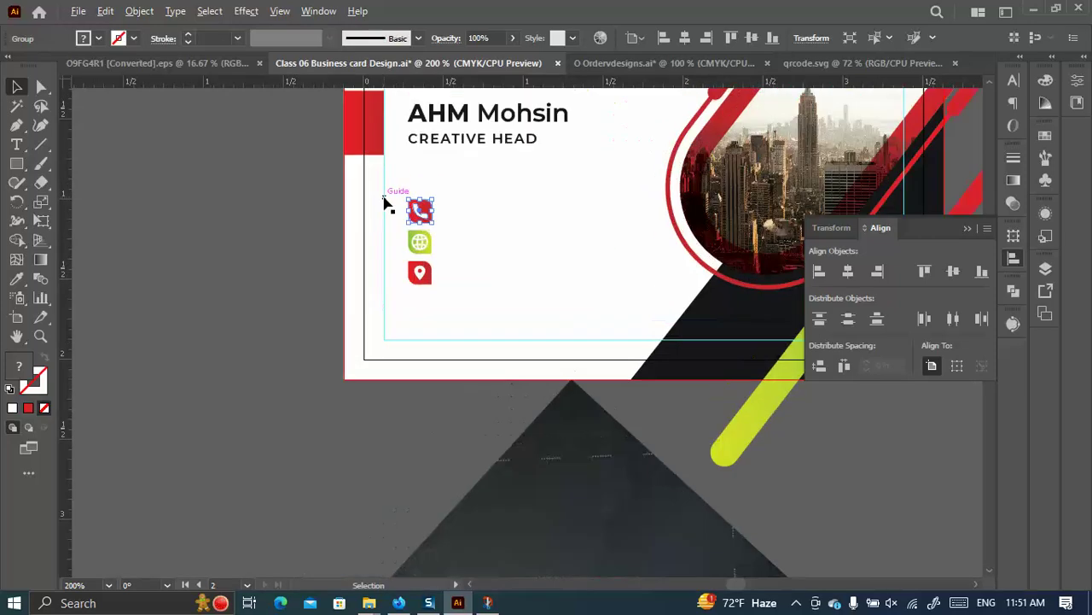
scroll(423, 220, up, 2)
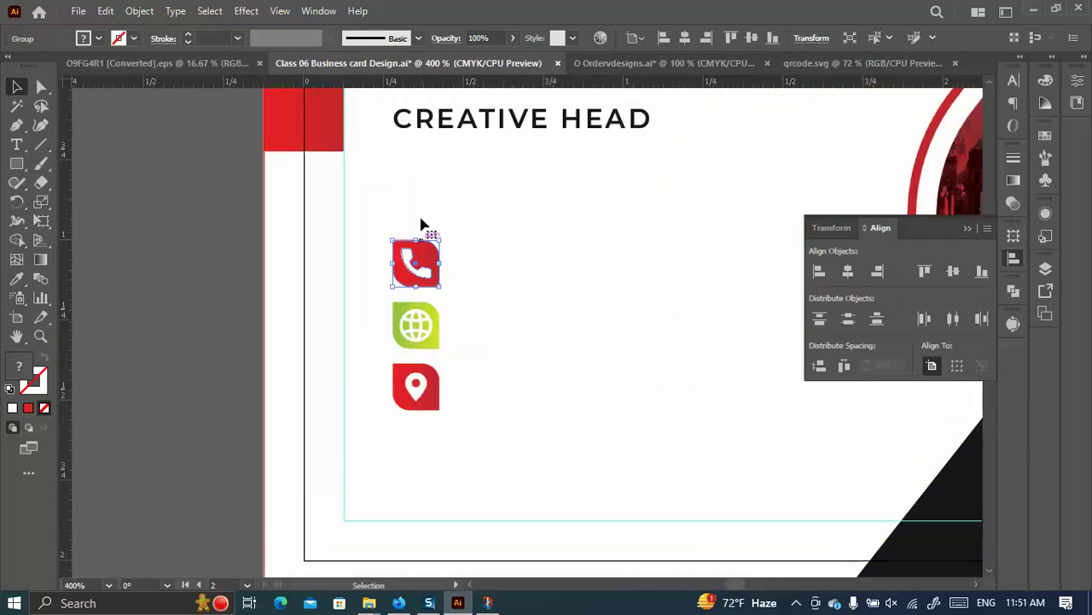
drag(419, 252, 417, 224)
drag(419, 397, 419, 437)
shift+click(424, 316)
shift+click(416, 232)
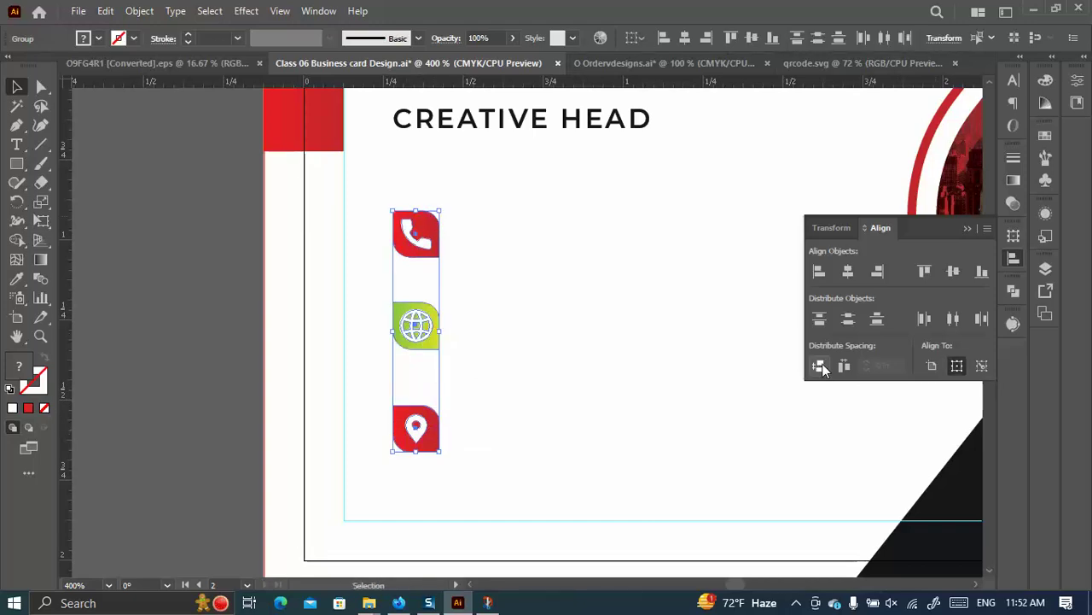
click(821, 366)
click(256, 304)
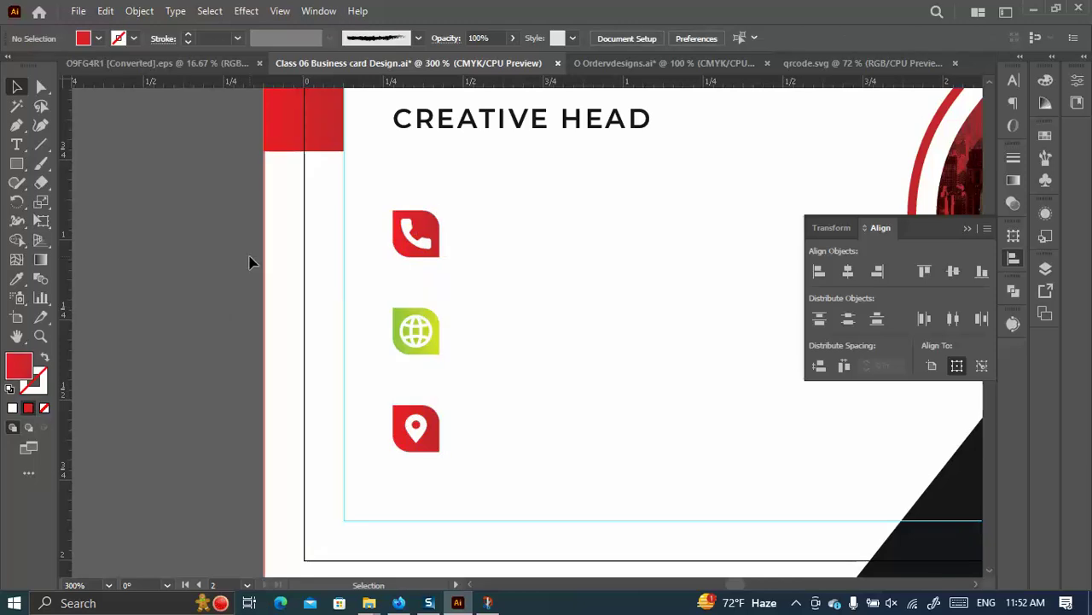
Shift the globe and phone icons down, redistribute the spacing, and nudge the column up slightly.
scroll(251, 262, down, 5)
scroll(348, 321, up, 1)
drag(335, 289, 336, 316)
scroll(336, 311, up, 1)
drag(336, 183, 333, 213)
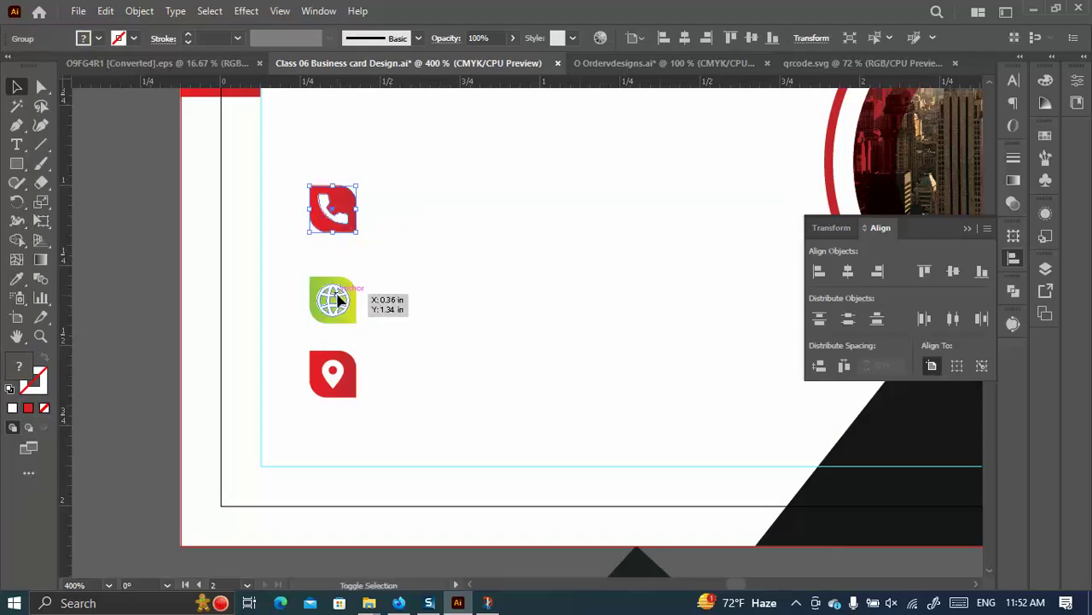
shift+click(339, 297)
shift+click(344, 370)
click(822, 365)
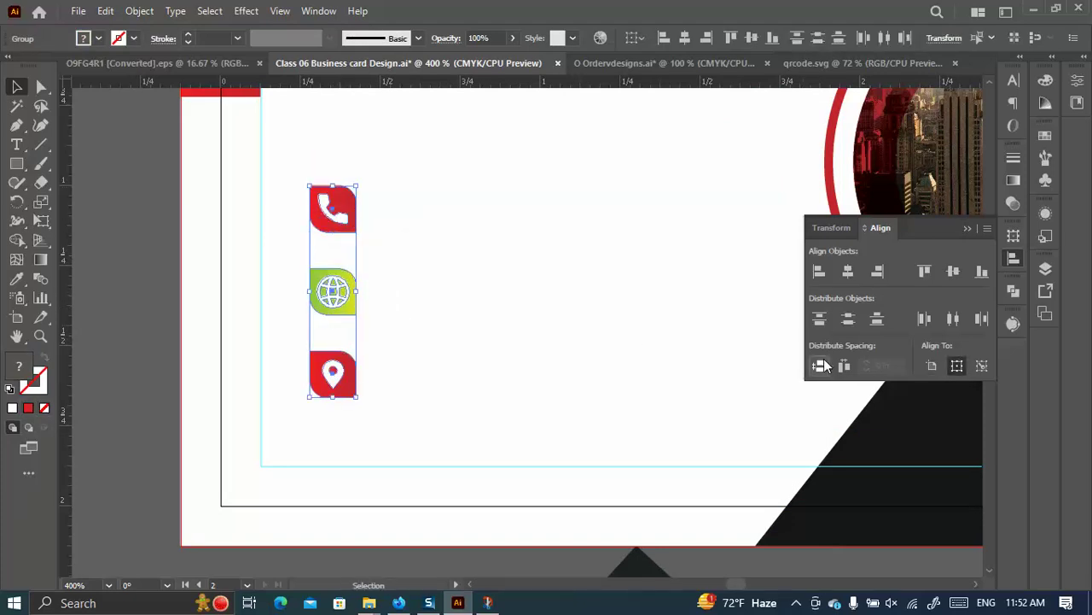
drag(343, 216, 341, 209)
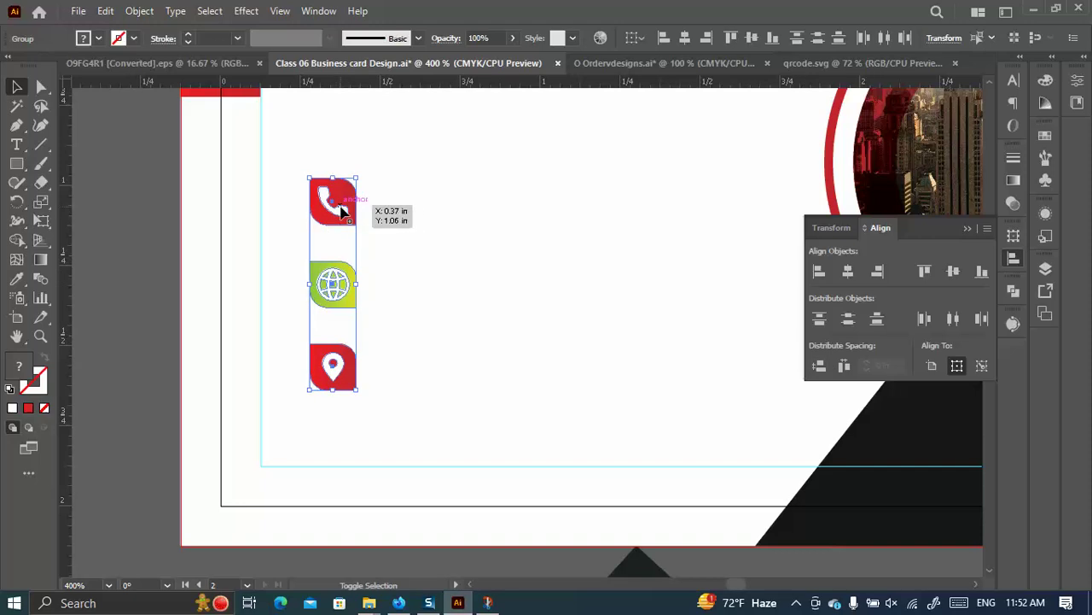
click(369, 279)
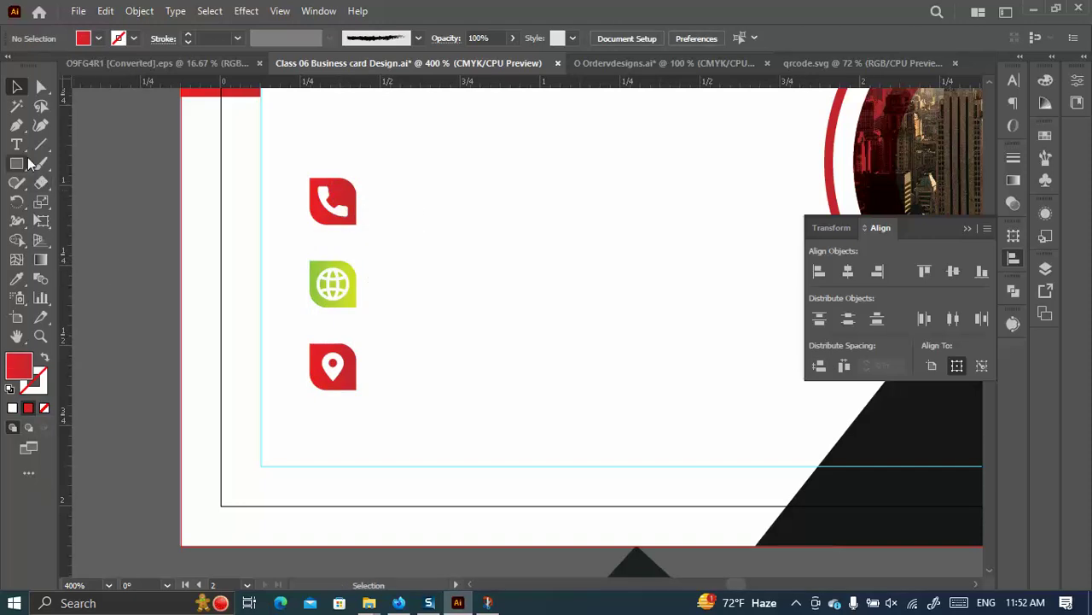
Try repositioning the name and title text, then undo the move.
scroll(248, 193, up, 3)
drag(392, 169, 478, 248)
key(ctrl+z)
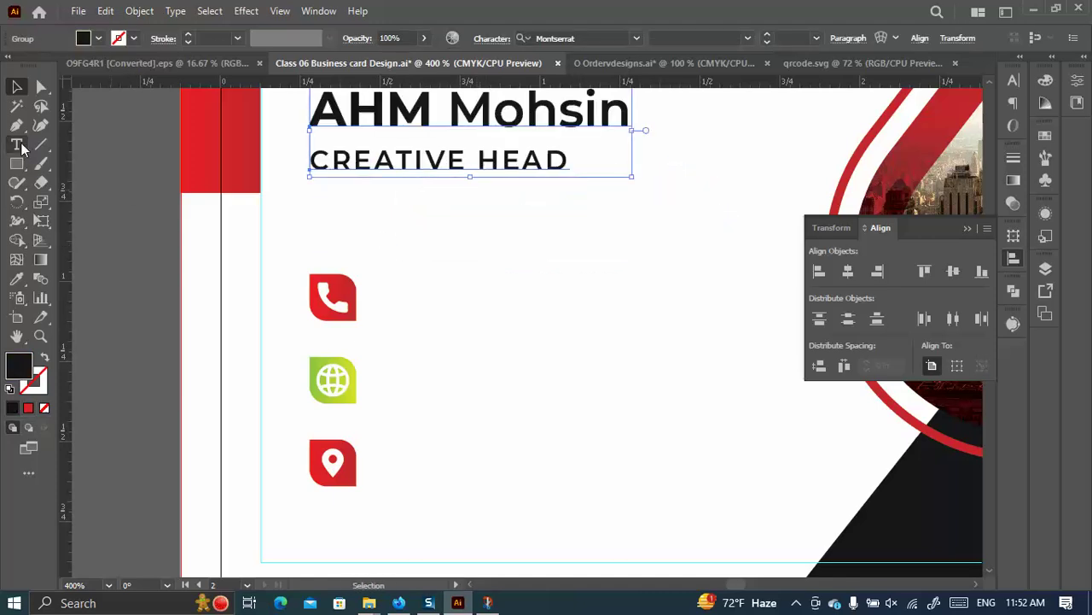
Start a text line beside the phone icon, clear the placeholder, and type two phone numbers.
click(18, 144)
click(466, 304)
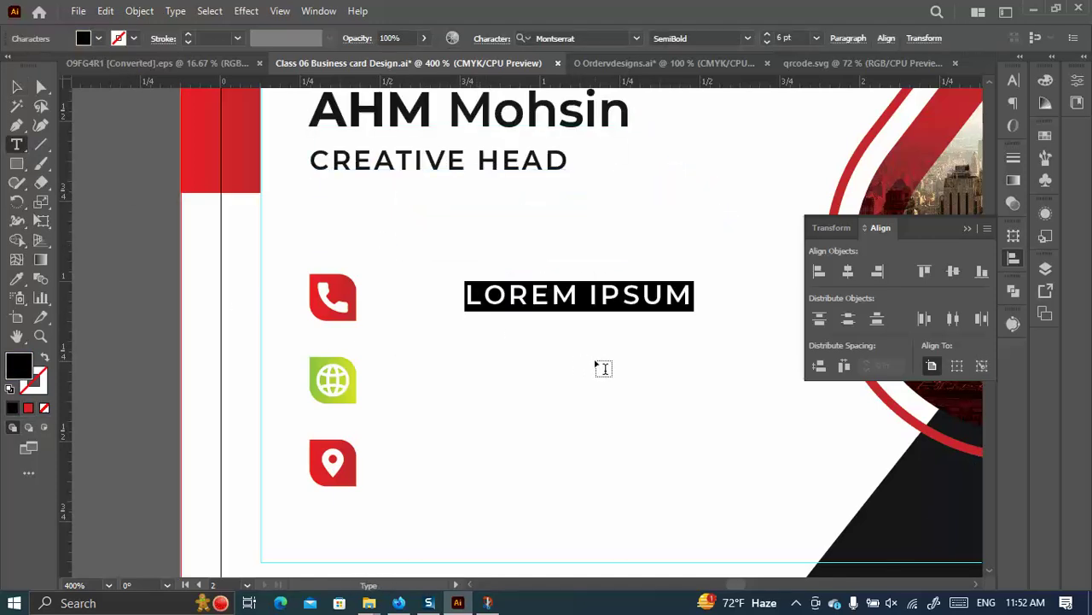
key(BackSpace)
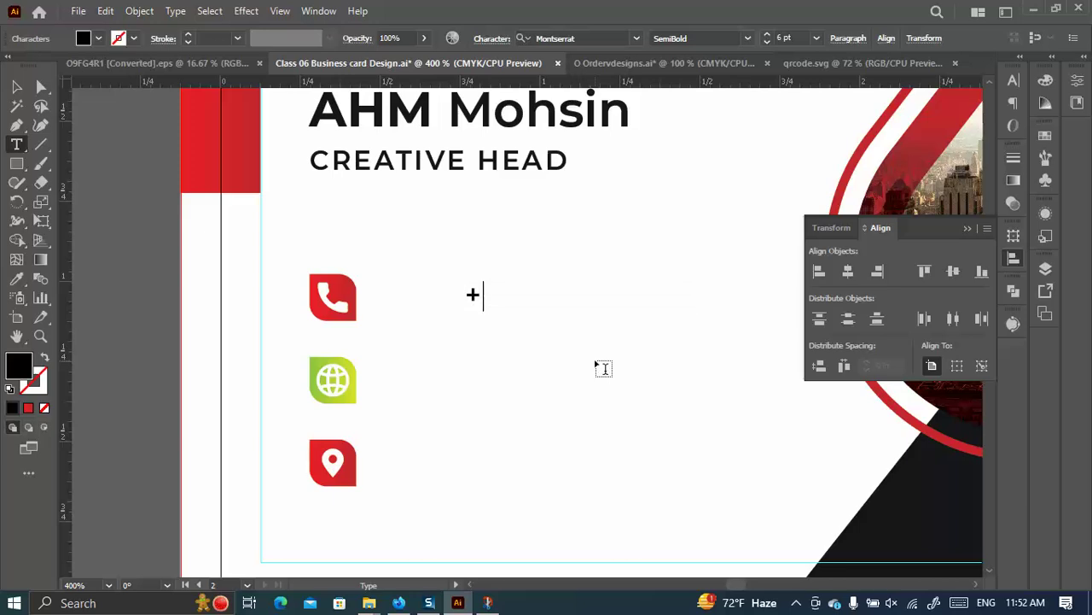
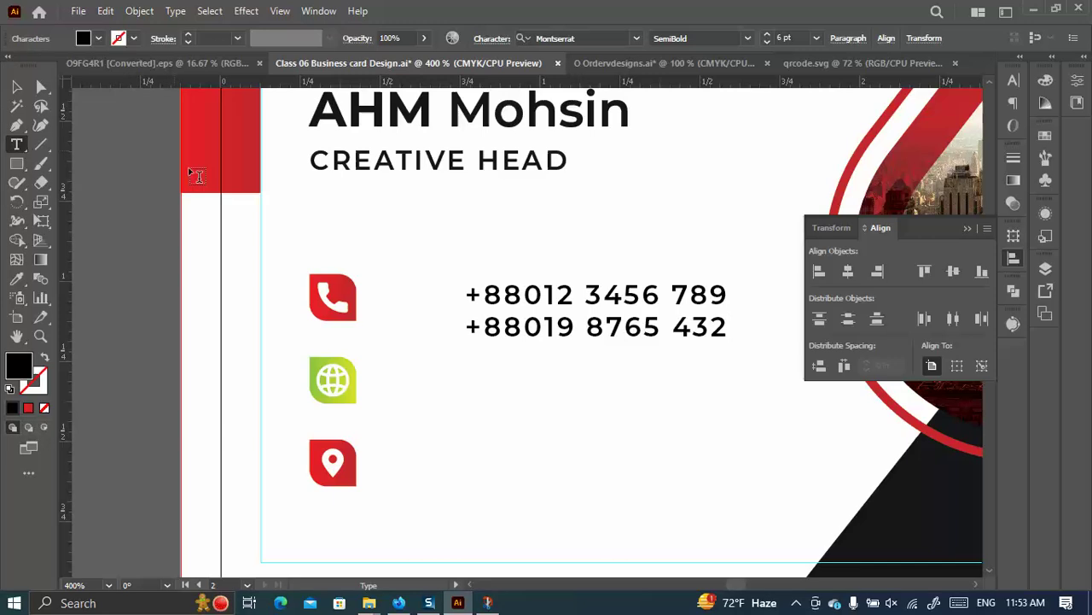
Move the phone numbers next to the phone icon and reset the Character panel to defaults.
click(16, 86)
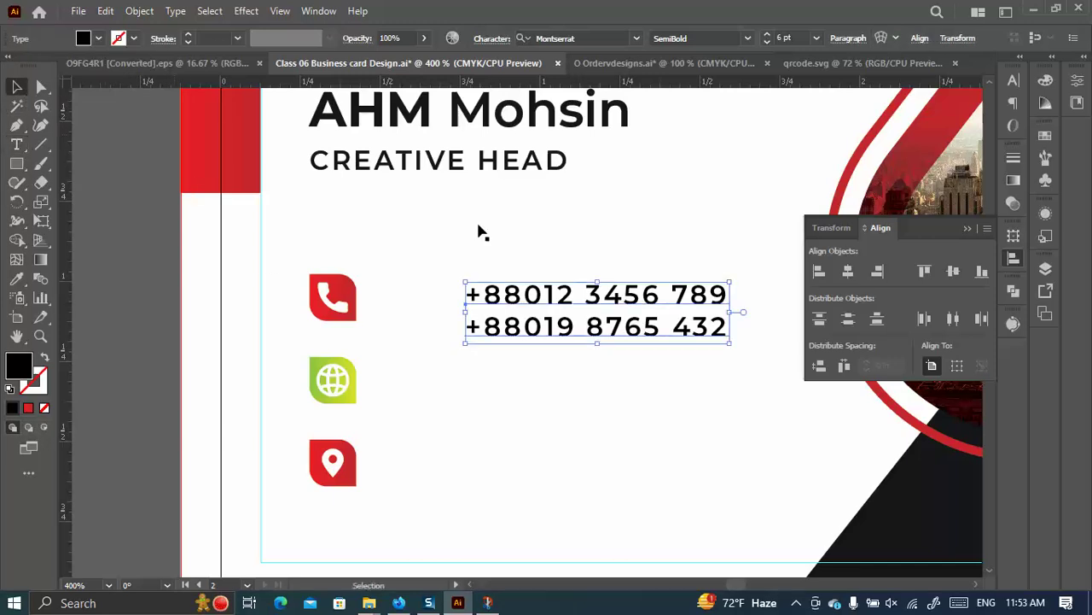
drag(591, 311, 516, 295)
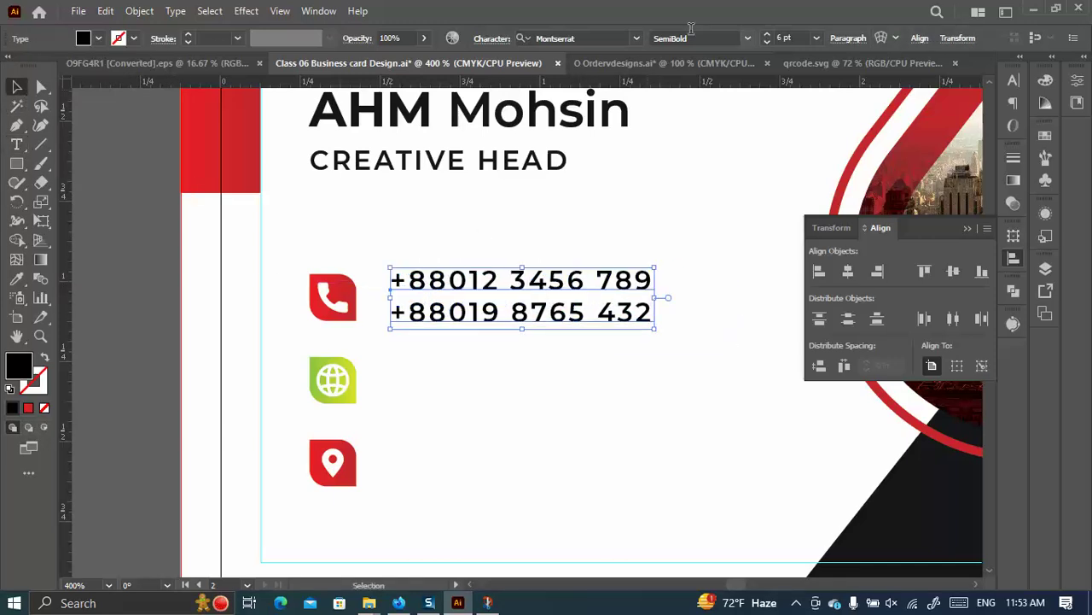
click(770, 42)
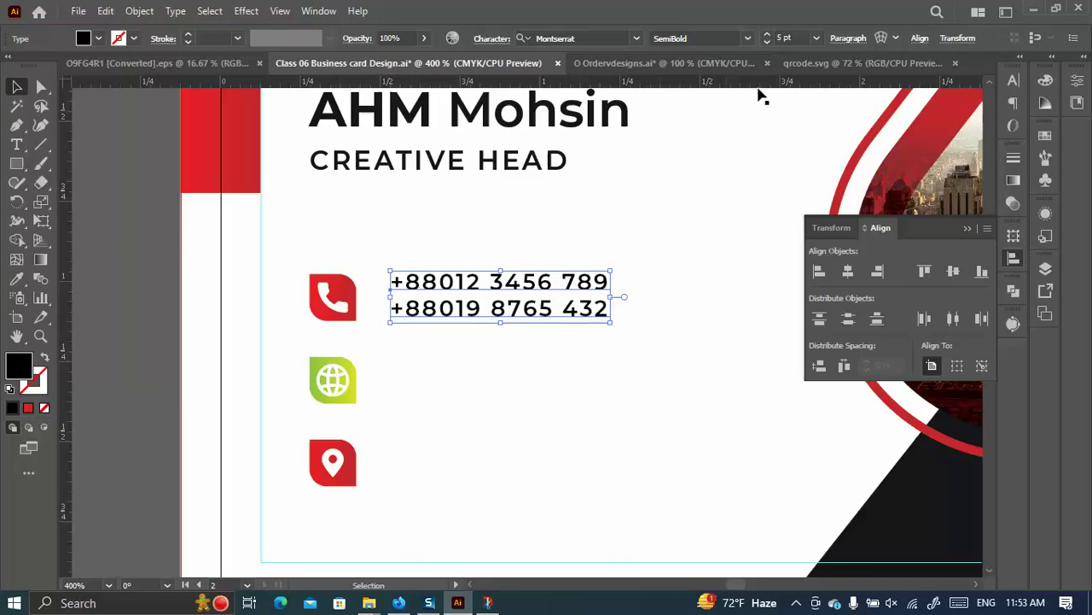
click(1013, 80)
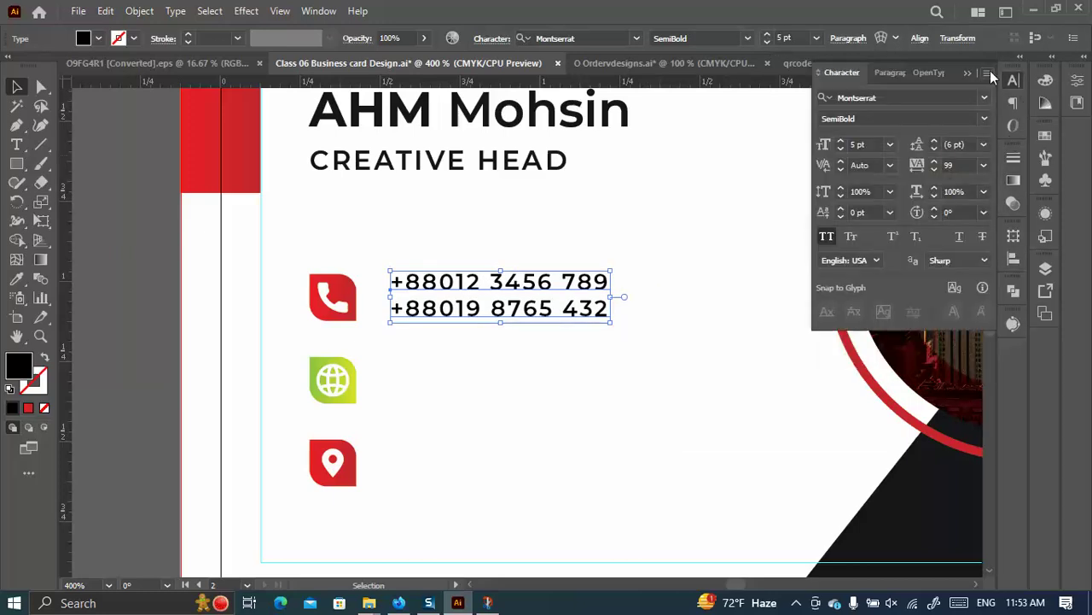
click(987, 73)
click(798, 213)
click(987, 74)
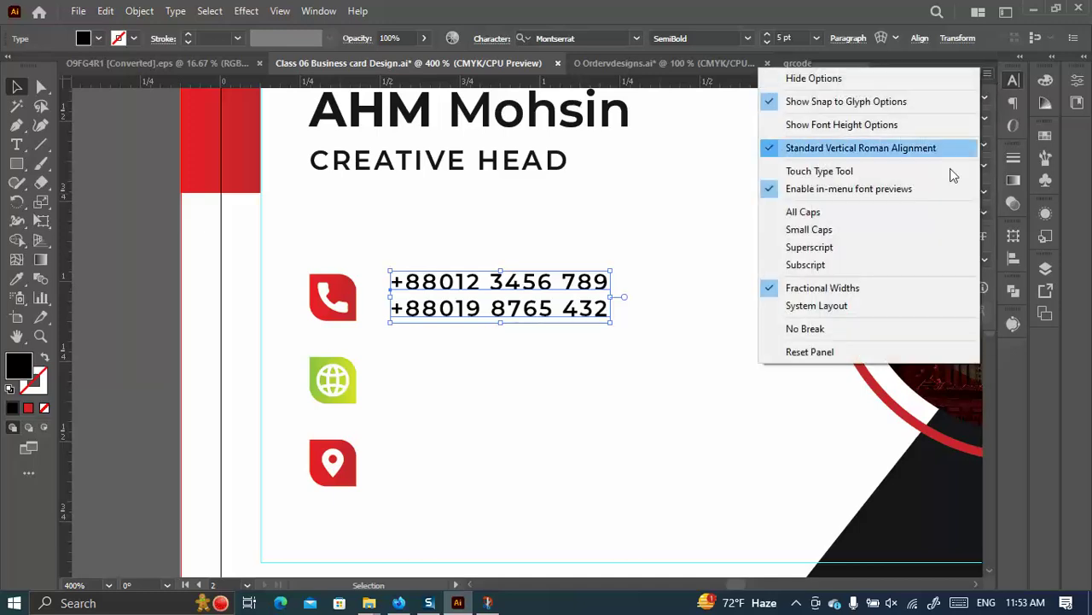
click(834, 354)
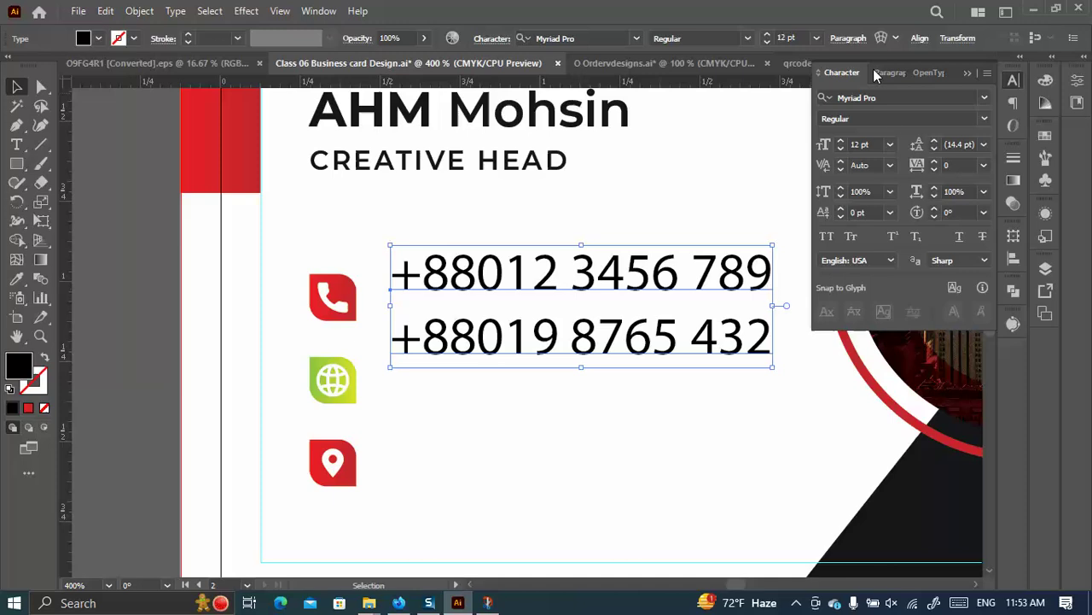
Set the phone numbers to 5 pt Montserrat SemiBold.
click(850, 145)
text(5)
key(Return)
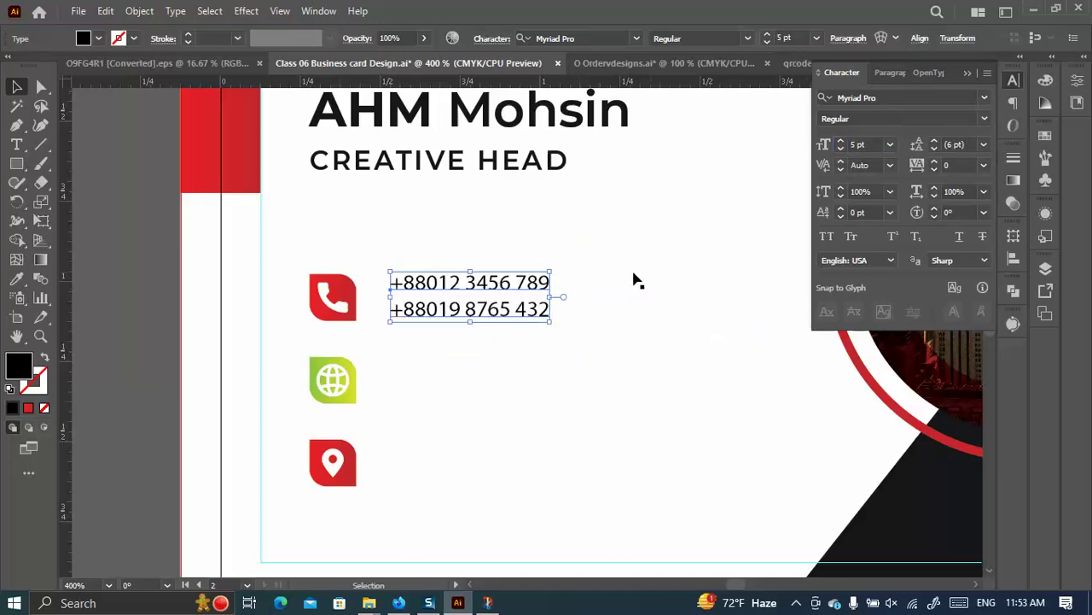
click(881, 97)
text(mont)
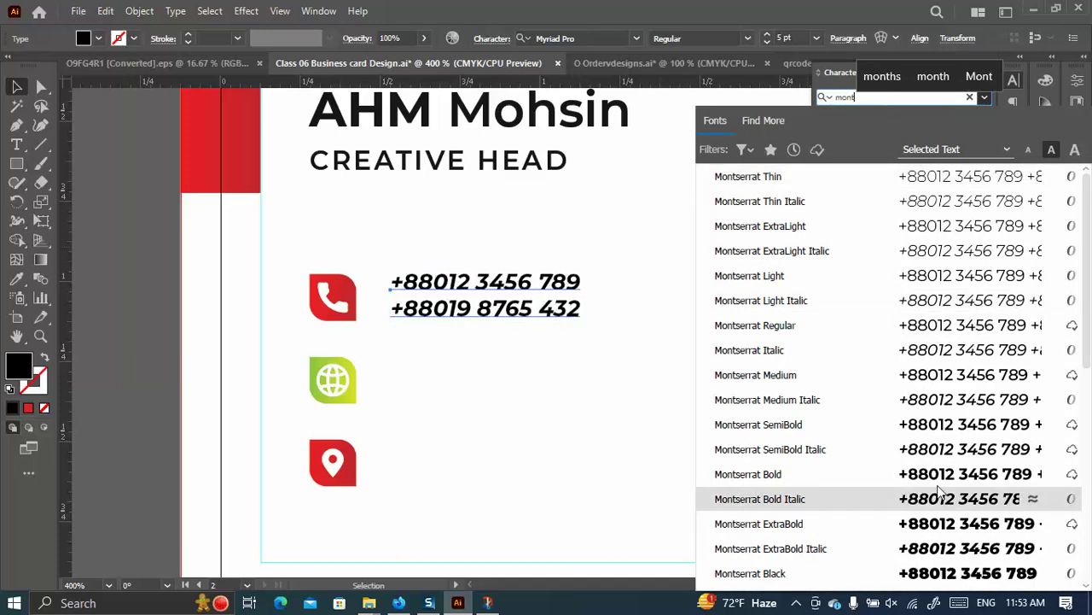
click(939, 427)
scroll(410, 247, down, 1)
scroll(410, 248, down, 1)
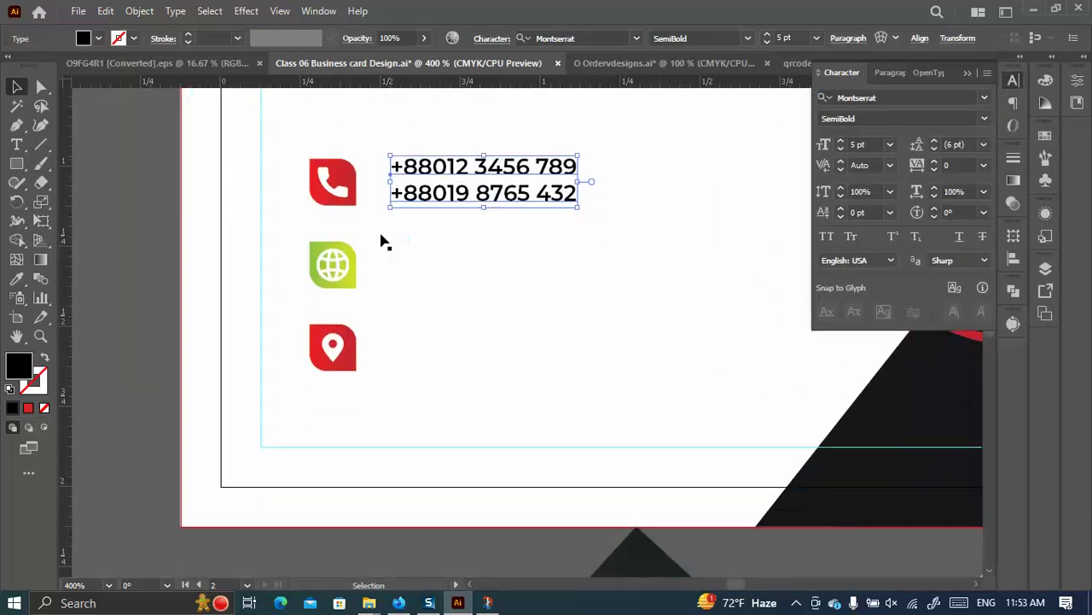
Vertically centre the phone numbers on the phone icon.
shift+click(350, 195)
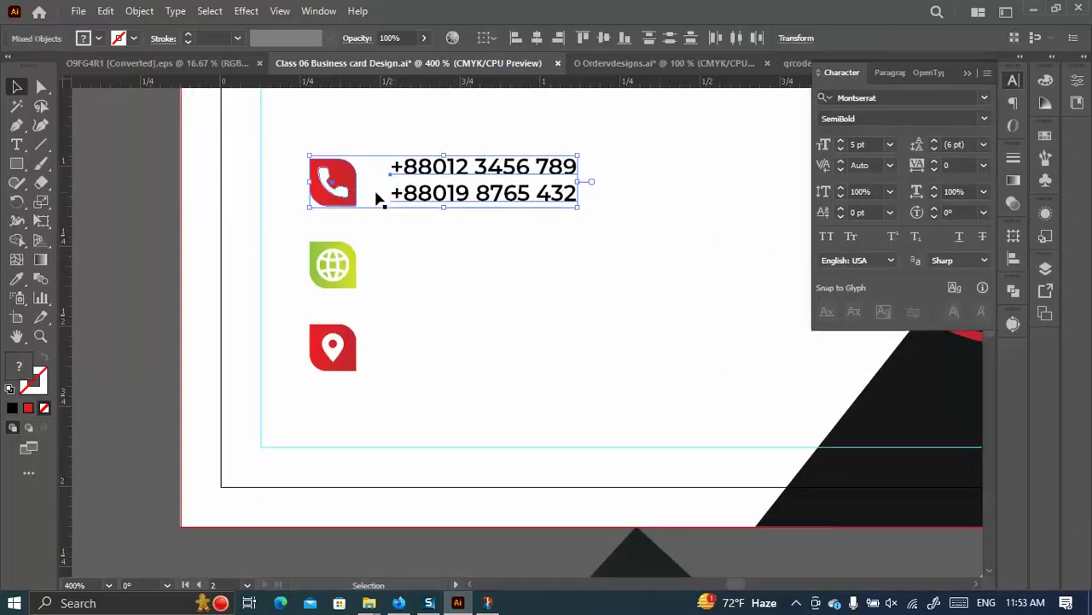
click(349, 183)
click(604, 37)
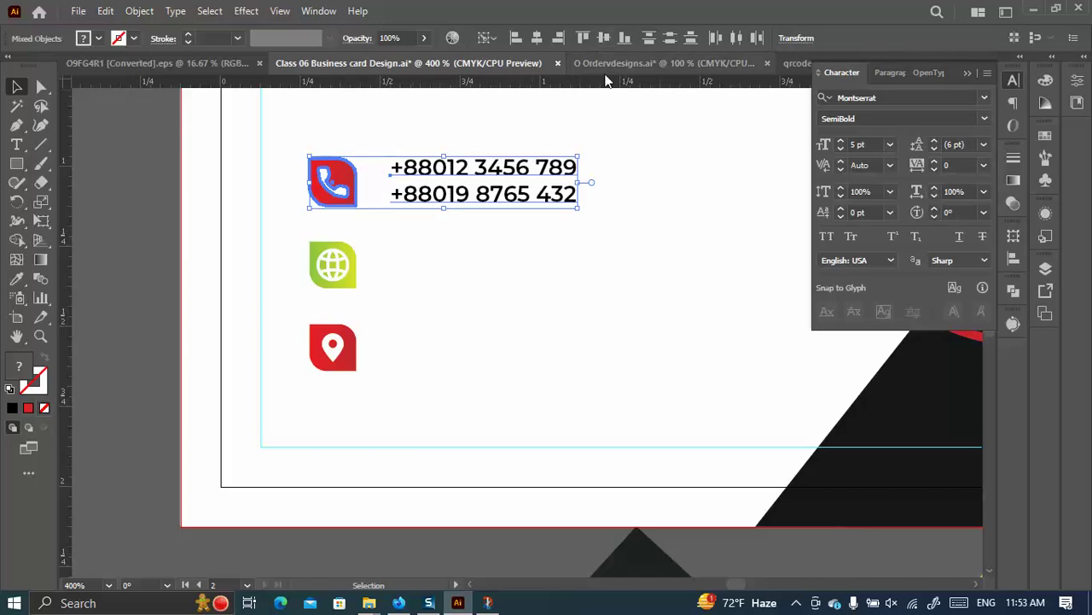
click(234, 239)
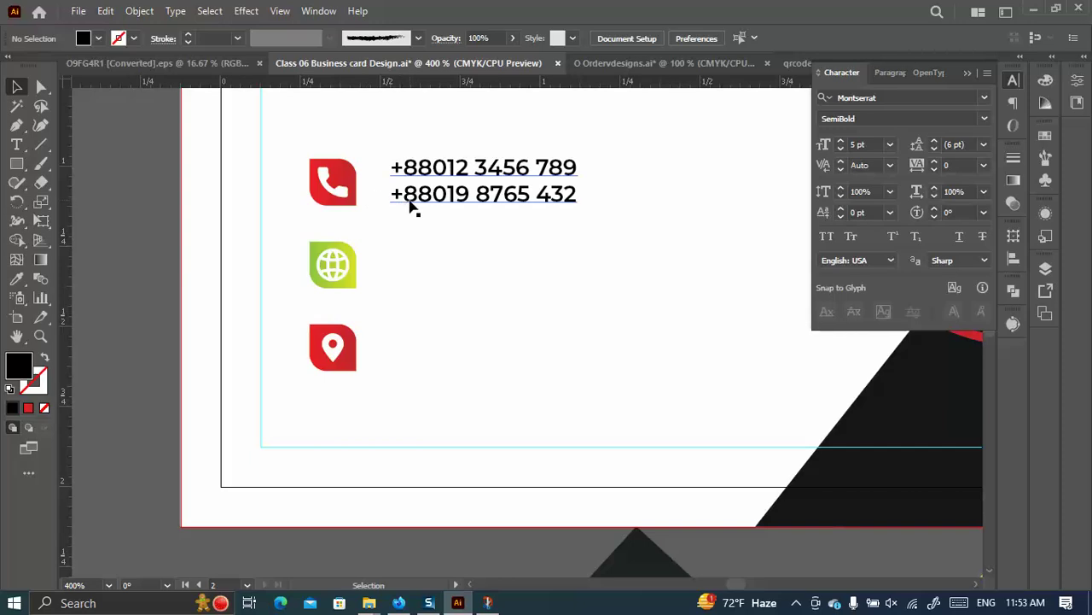
Copy the number block beside the globe and pin icons, and centre the globe copy on its icon.
drag(414, 209, 415, 295)
key(ctrl+d)
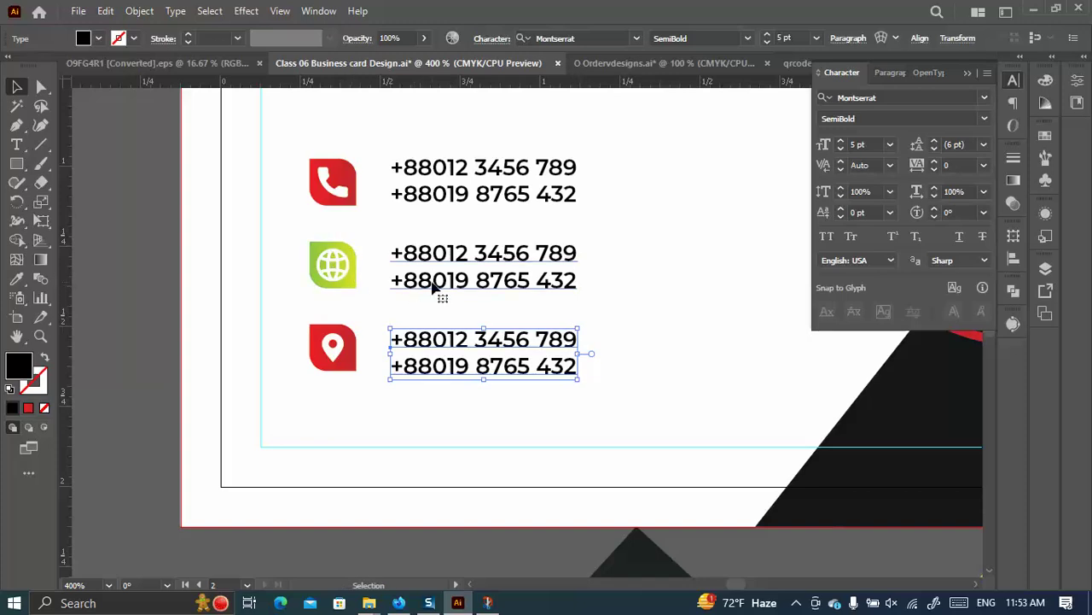
click(435, 287)
shift+click(329, 278)
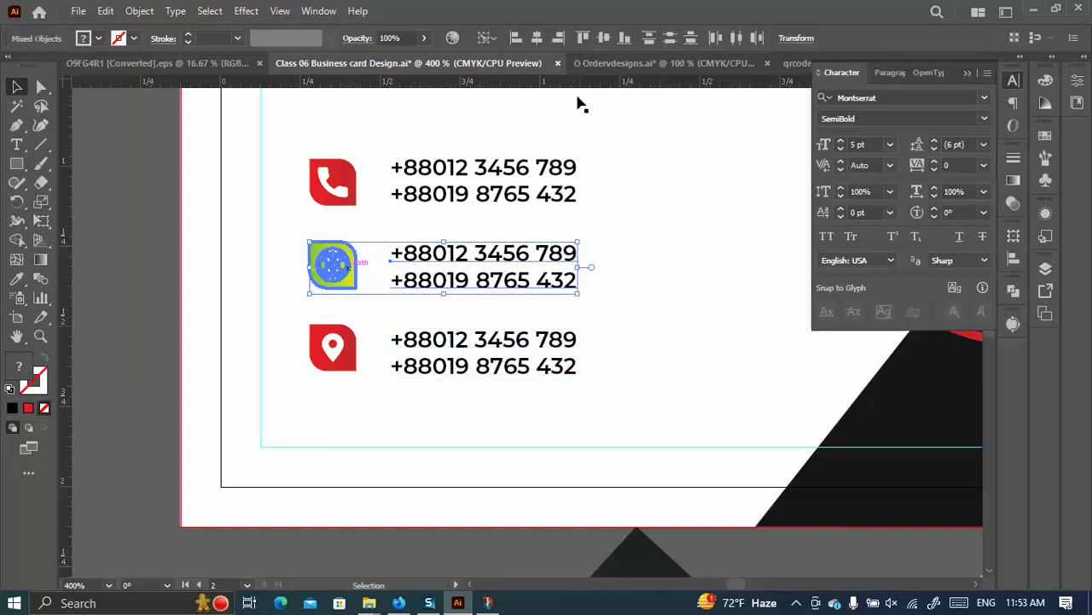
click(606, 37)
click(224, 294)
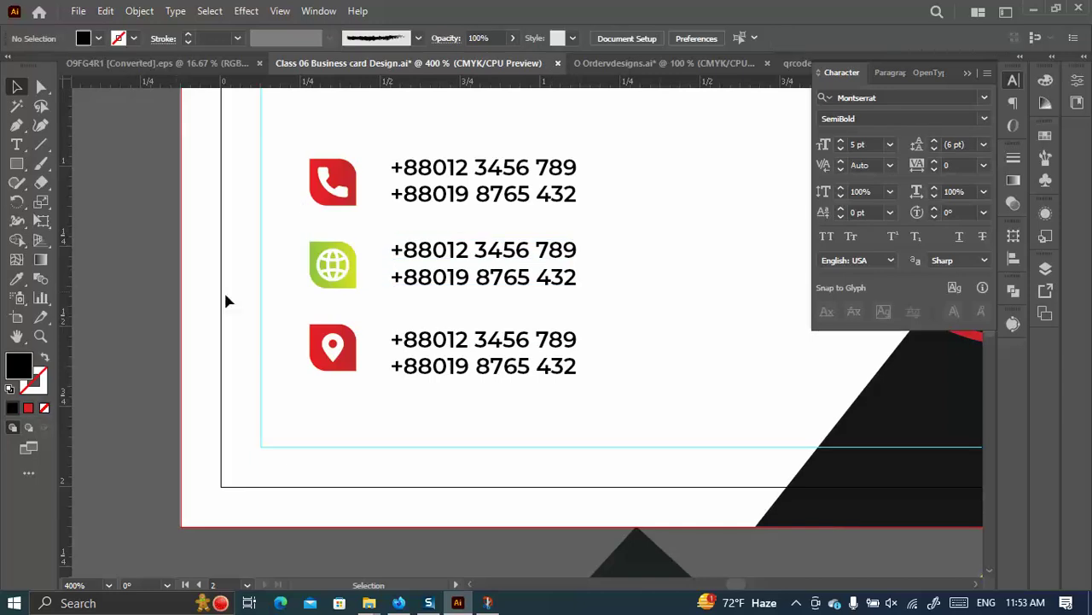
Vertically centre the third number copy on the location-pin icon.
click(431, 339)
shift+click(341, 353)
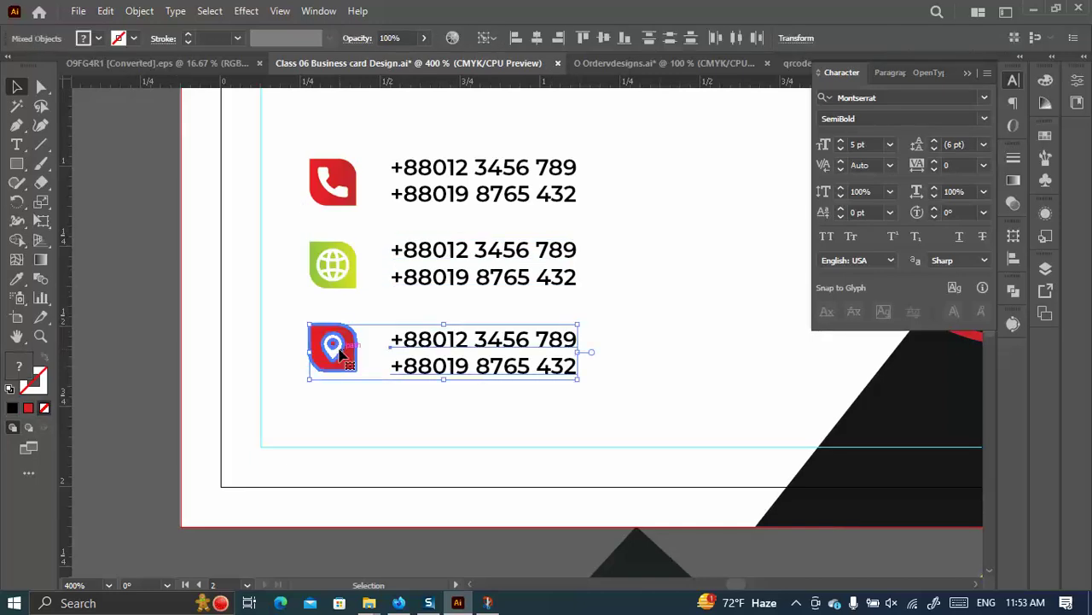
click(606, 37)
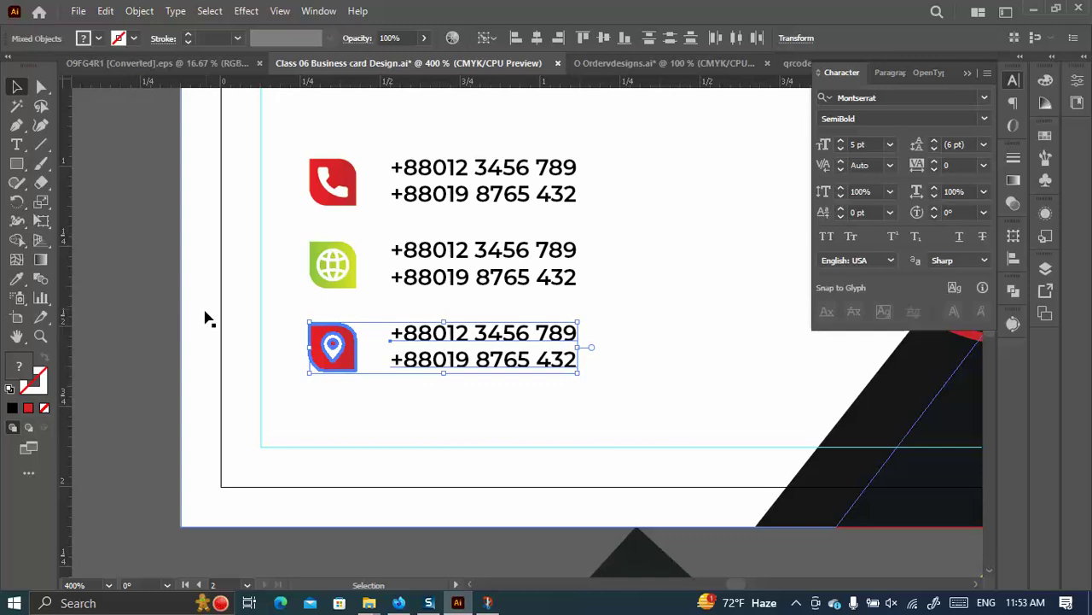
click(235, 307)
click(16, 145)
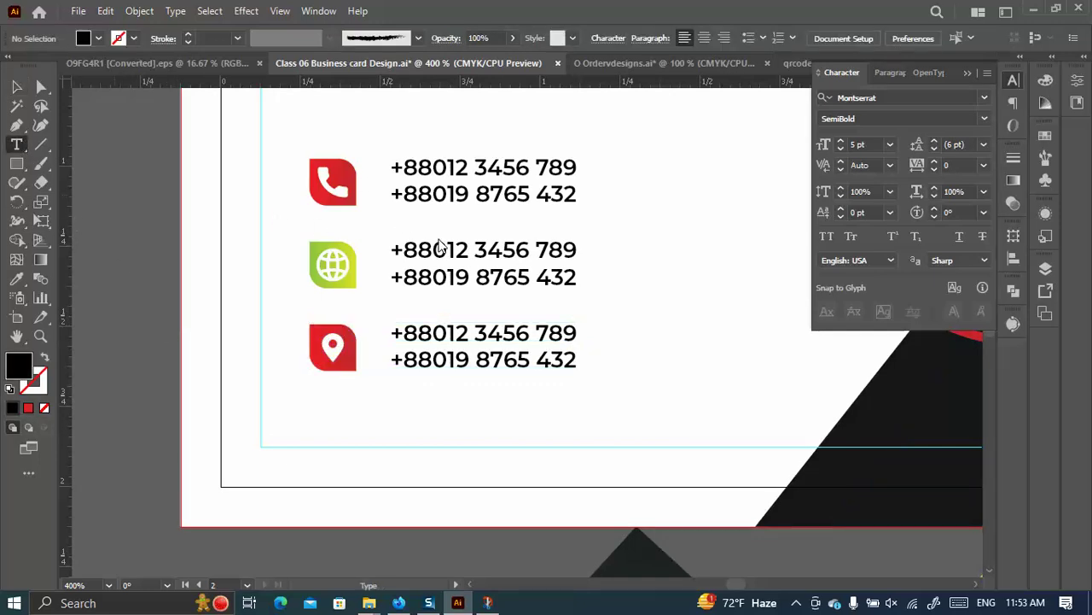
drag(397, 248, 635, 260)
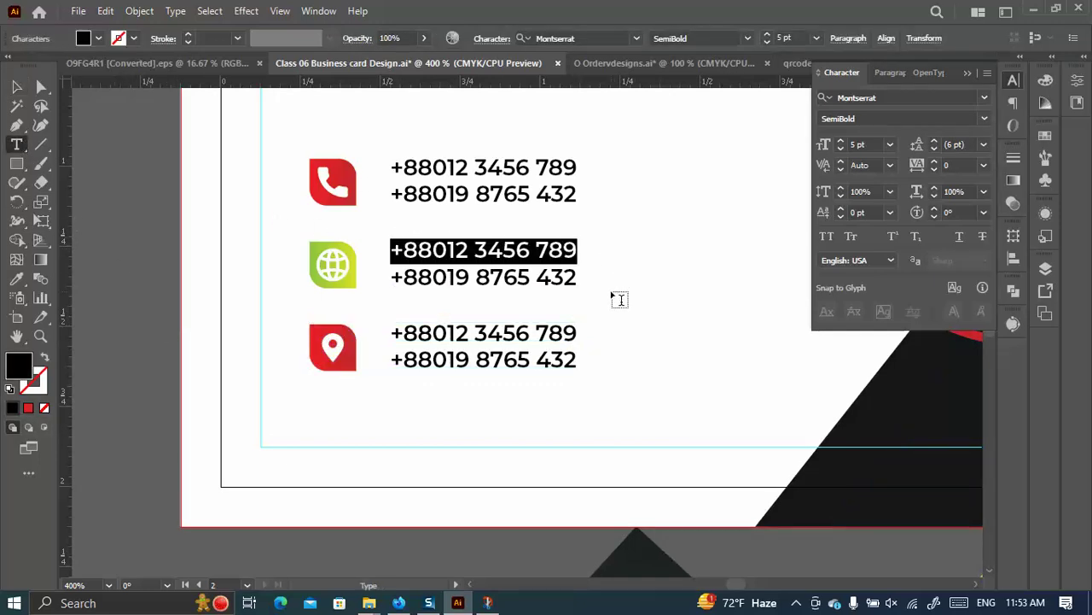
text(you)
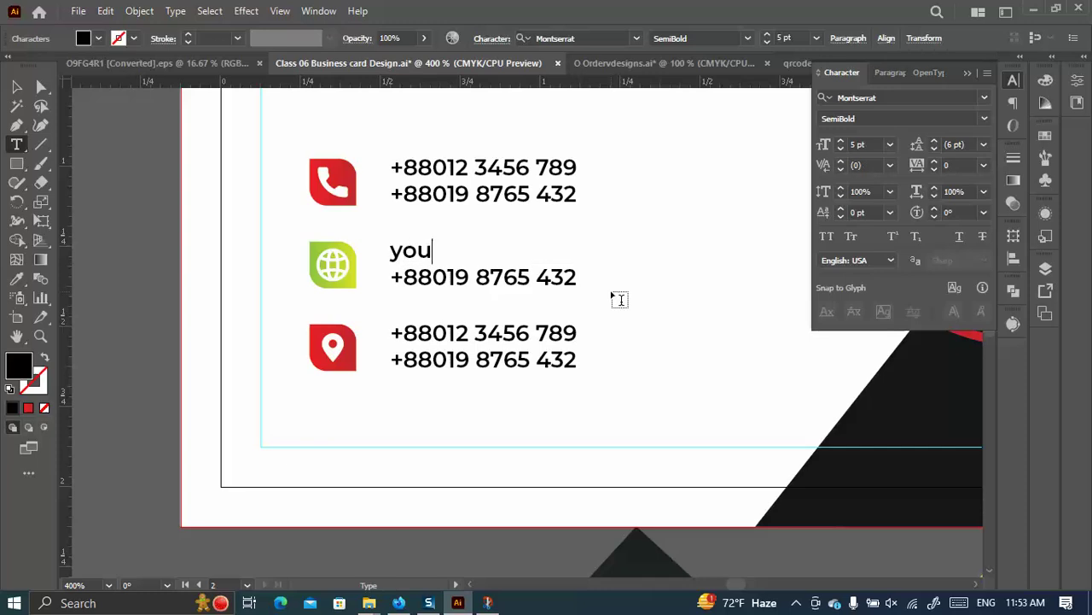
text(ewma)
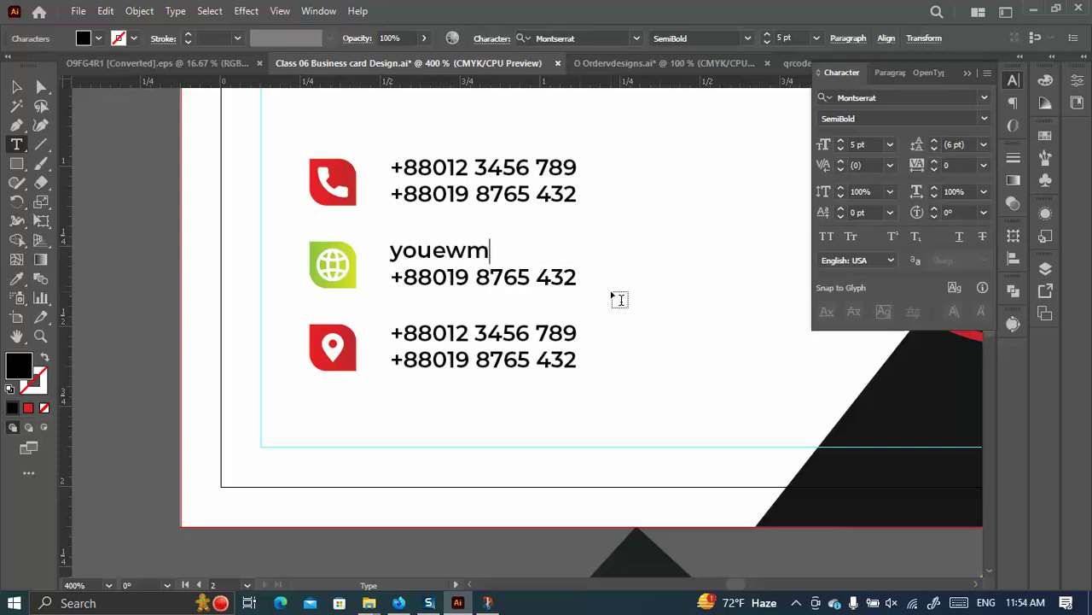
key(BackSpace)
key(BackSpace)
key(BackSpace)
key(BackSpace)
text(rem)
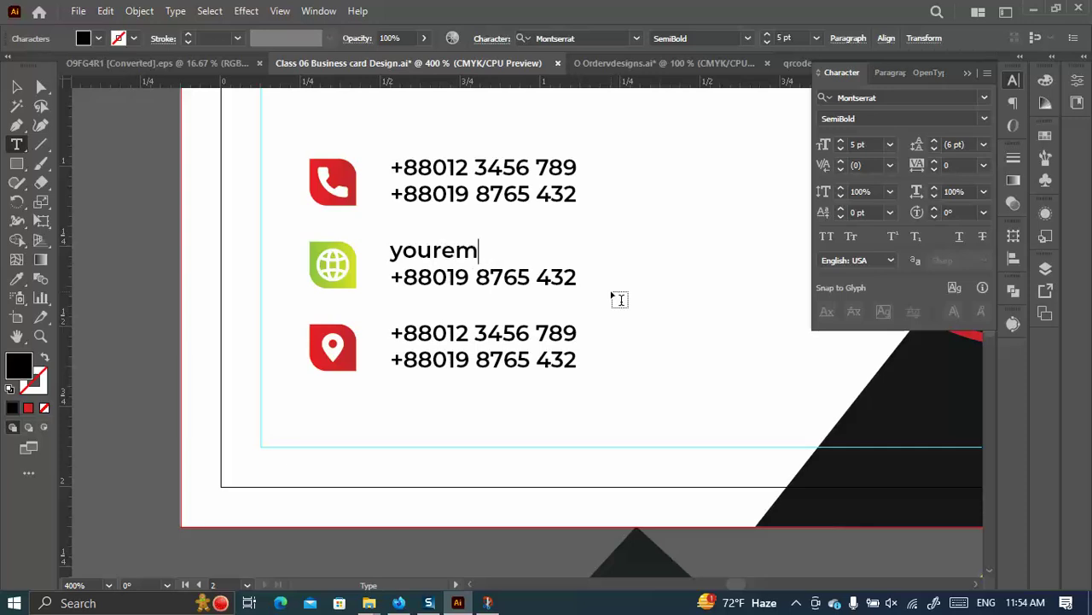
text(ail@g)
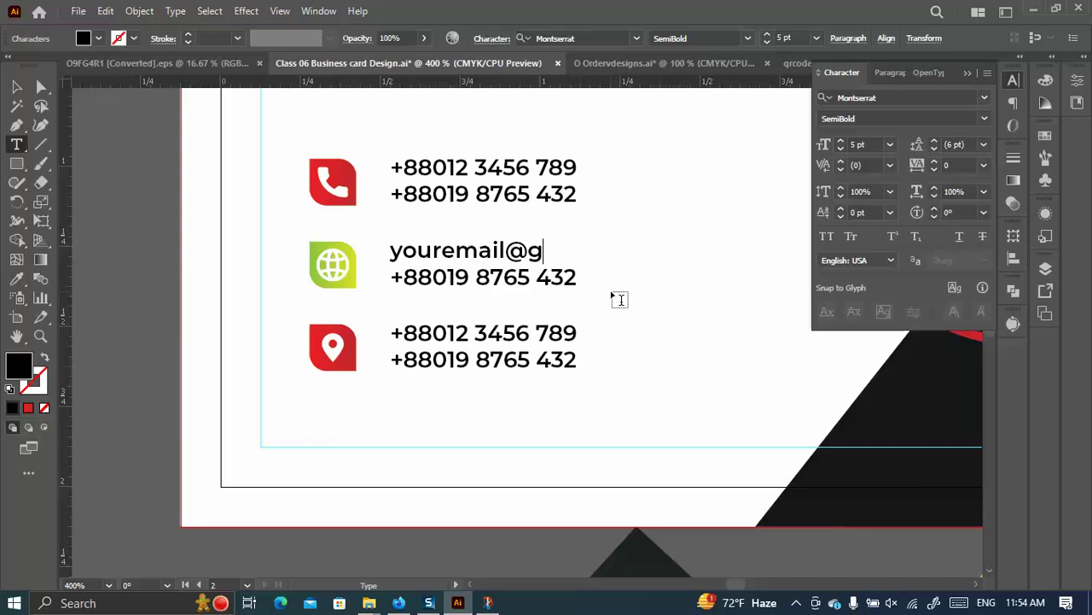
text(mail.com)
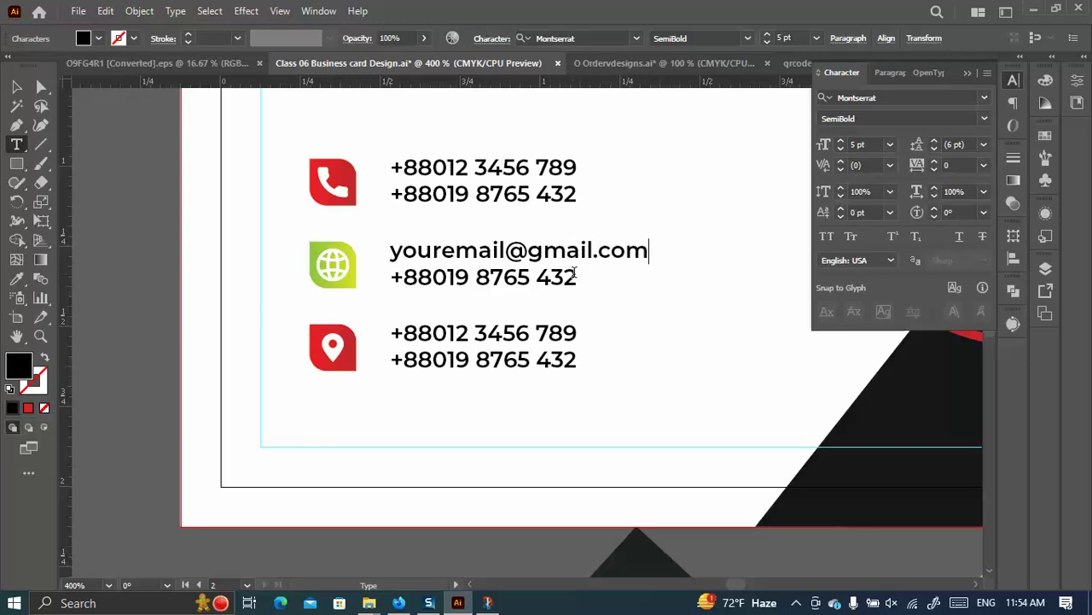
drag(575, 273, 381, 293)
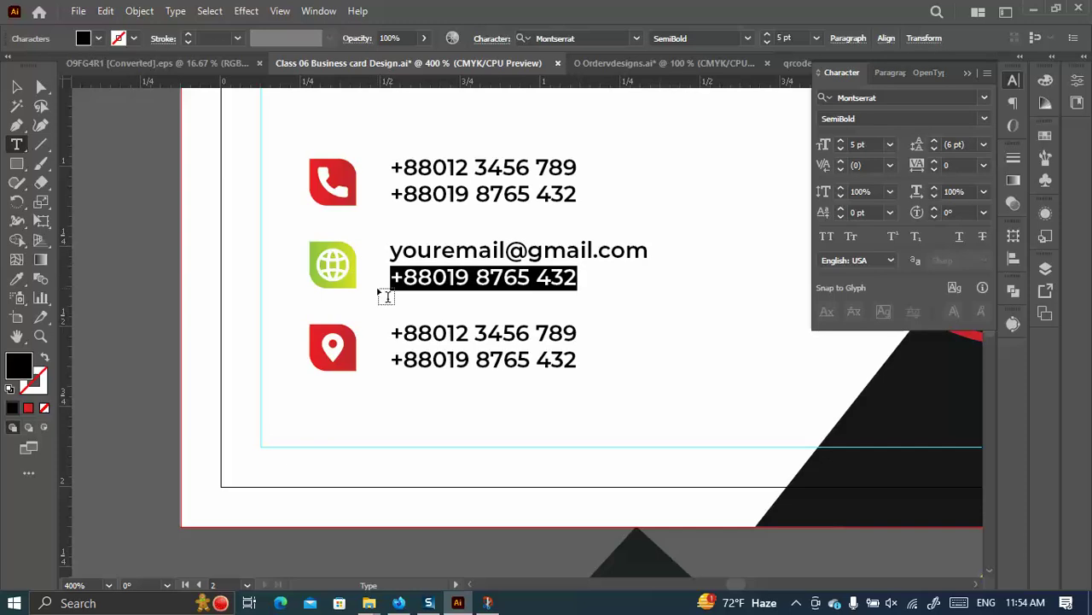
text(www.yoursite)
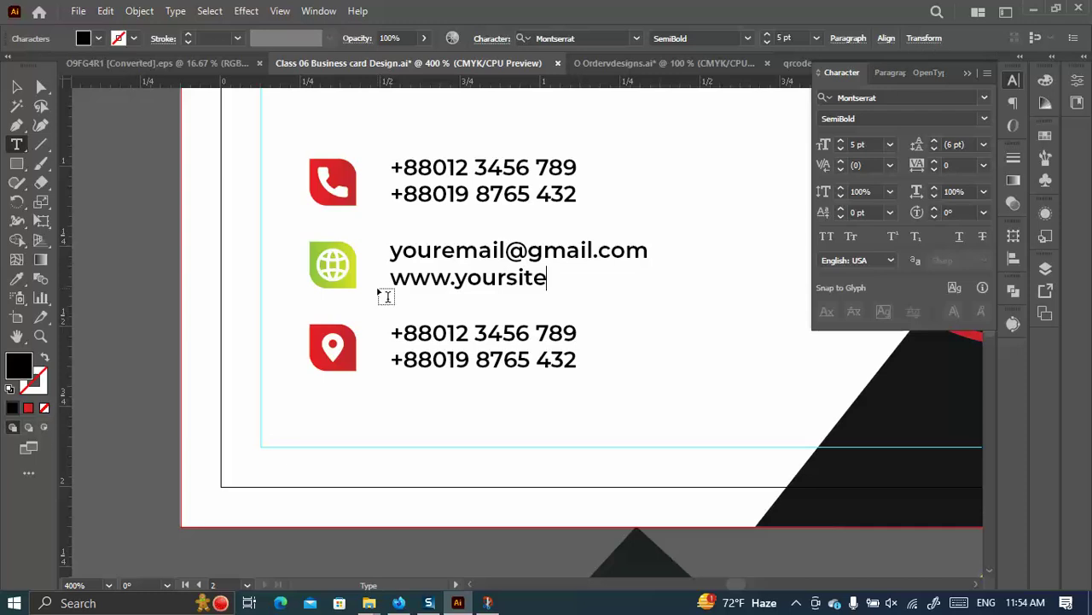
text(.com)
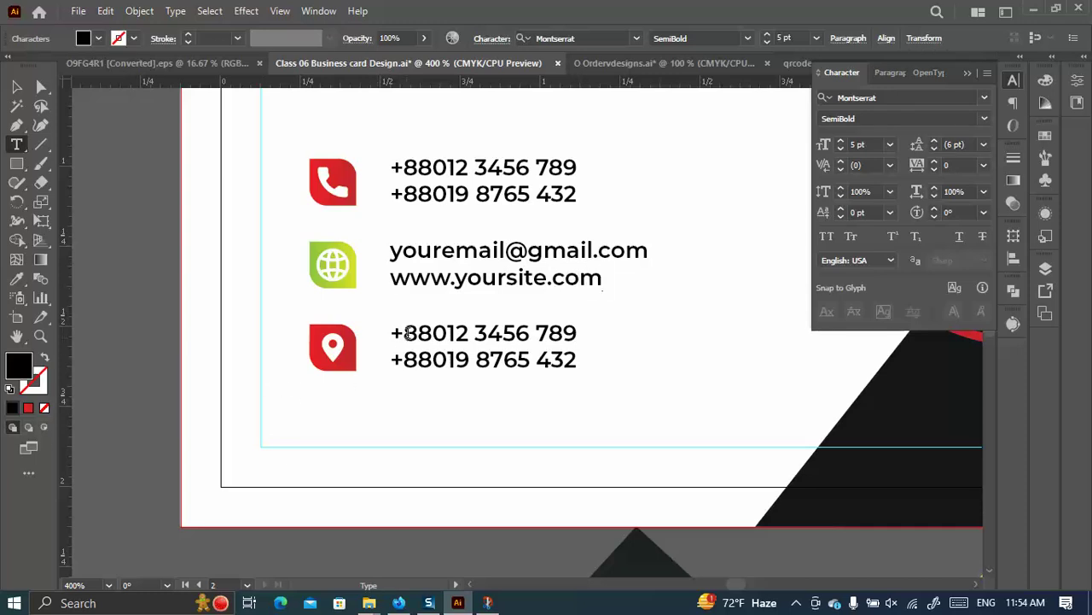
Replace both pin-icon lines with a street address split over two lines, ending with city and postcode.
drag(392, 332, 634, 358)
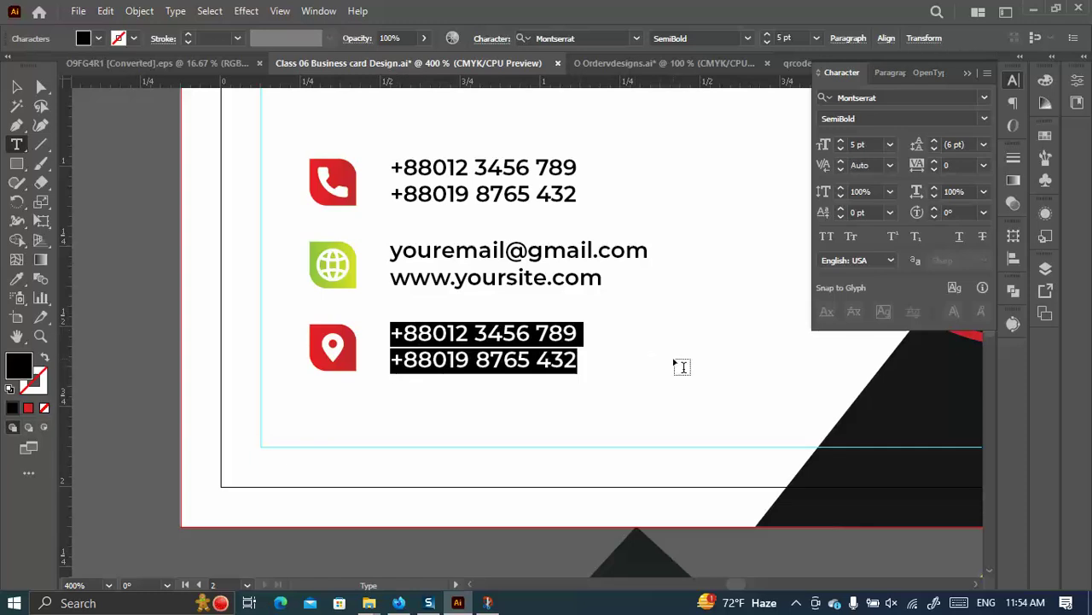
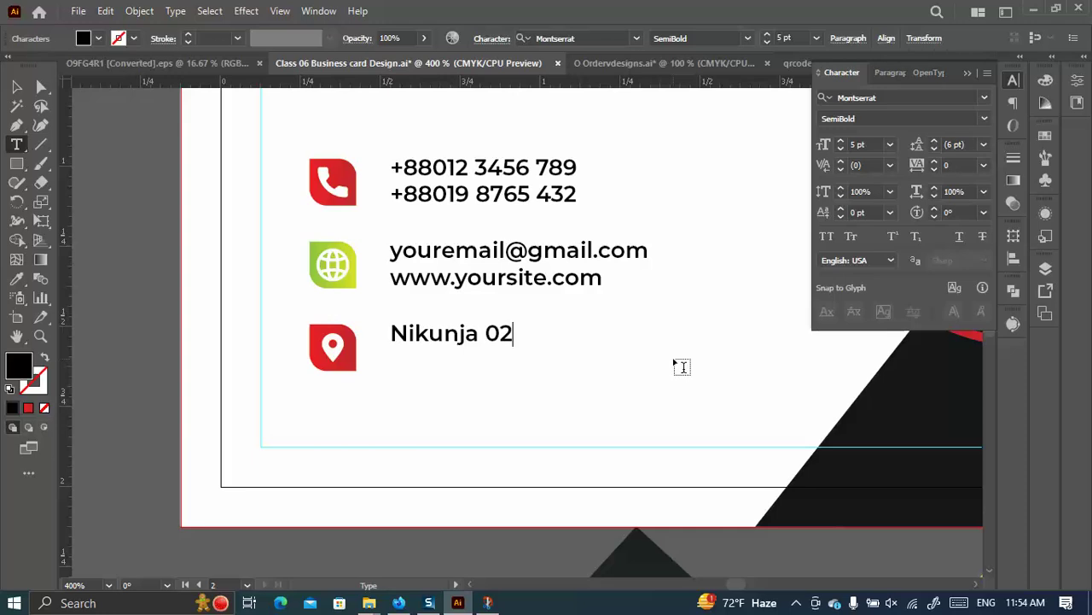
key(Return)
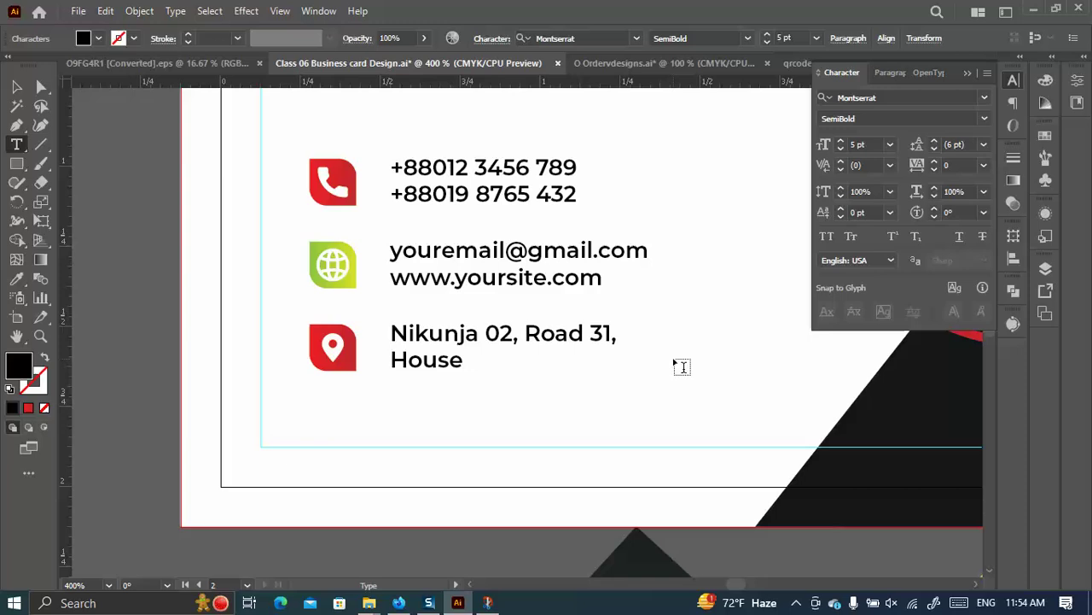
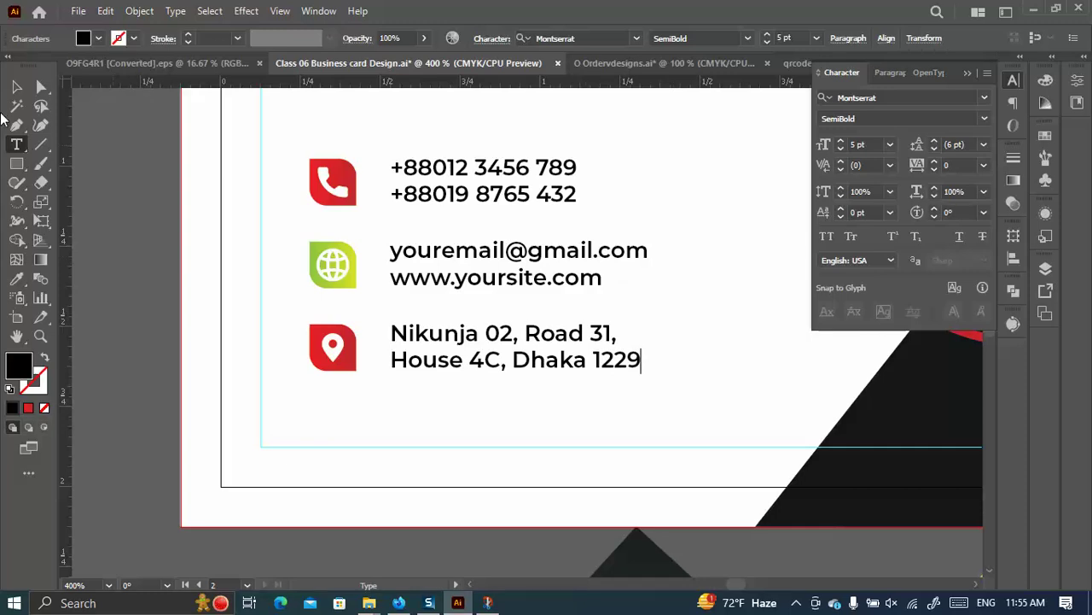
Exit text editing, zoom out to view the whole card, and select the phone-number text.
click(16, 87)
scroll(431, 286, down, 3)
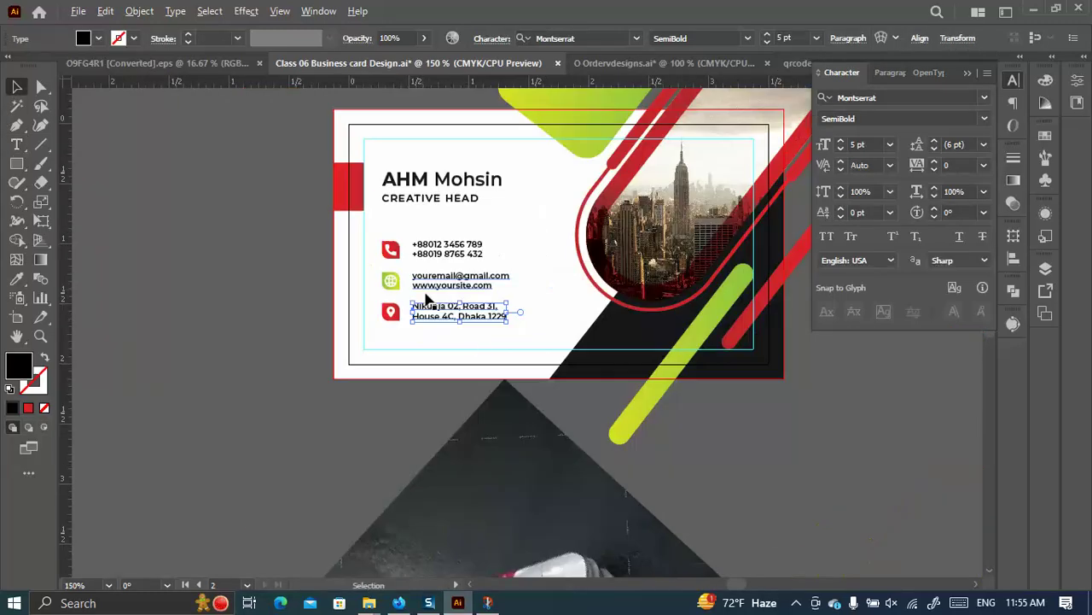
click(355, 404)
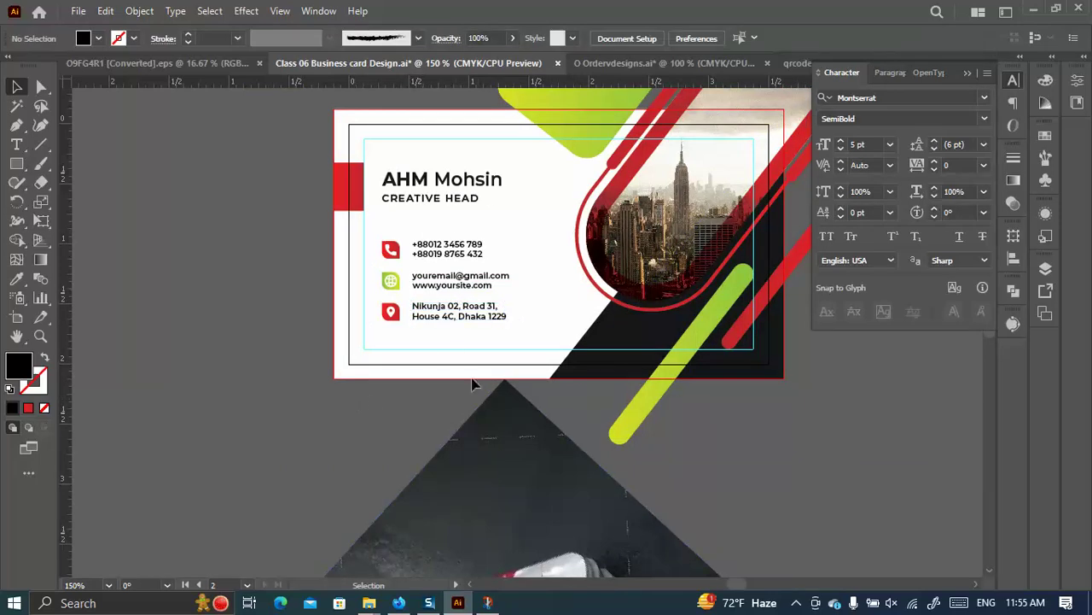
click(453, 245)
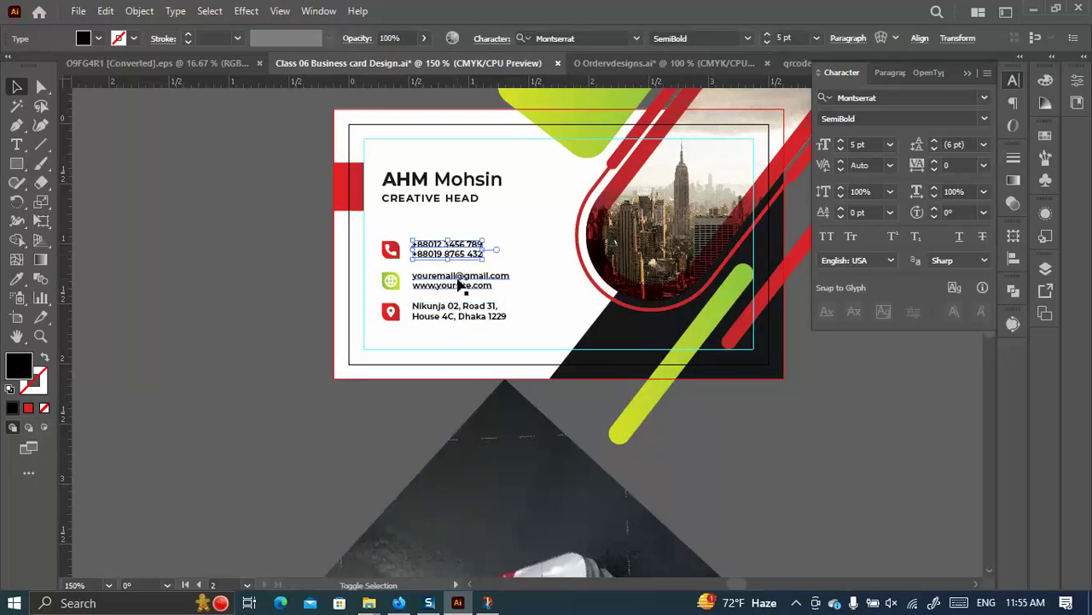
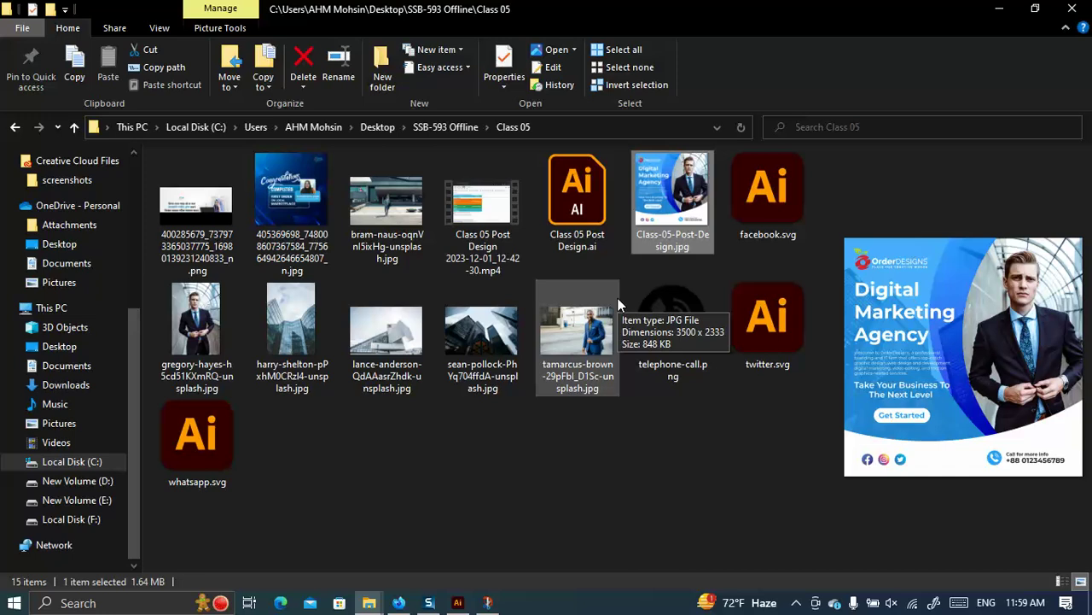
Minimize the Class 05 File Explorer window to bring Illustrator back into view.
click(1000, 8)
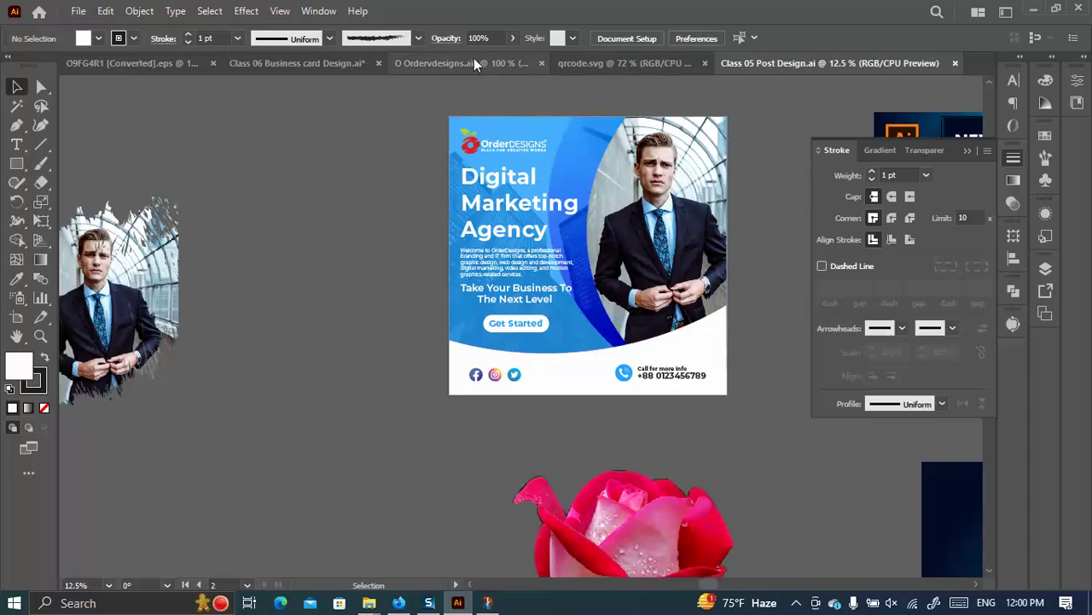
In Class 06 Business card Design, delete the stray logo and rotated mockup image.
click(262, 59)
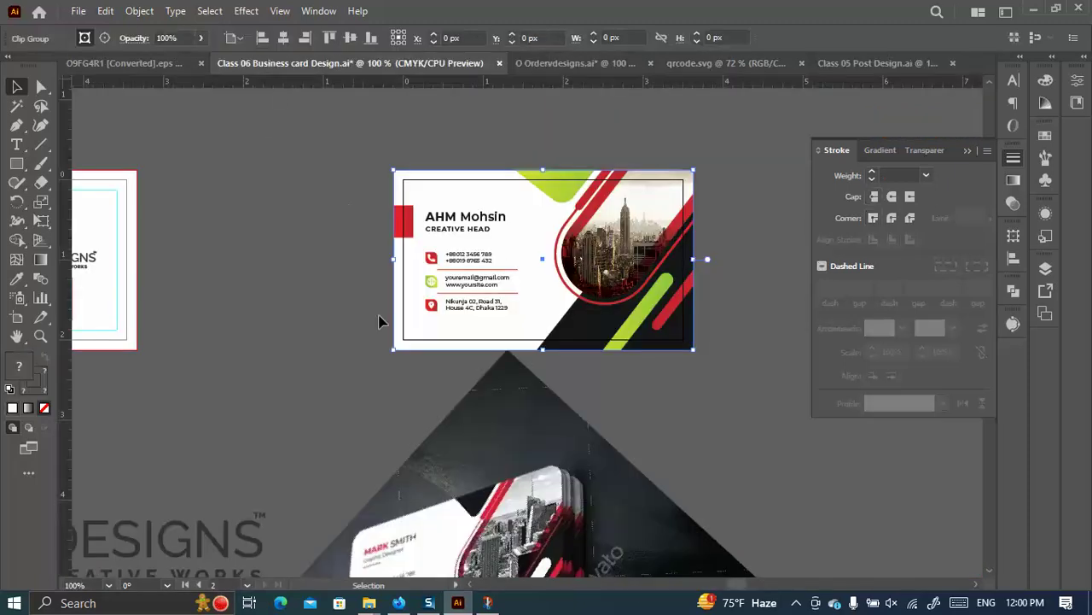
key(ctrl+minus)
key(ctrl+minus)
key(ctrl+minus)
key(ctrl+minus)
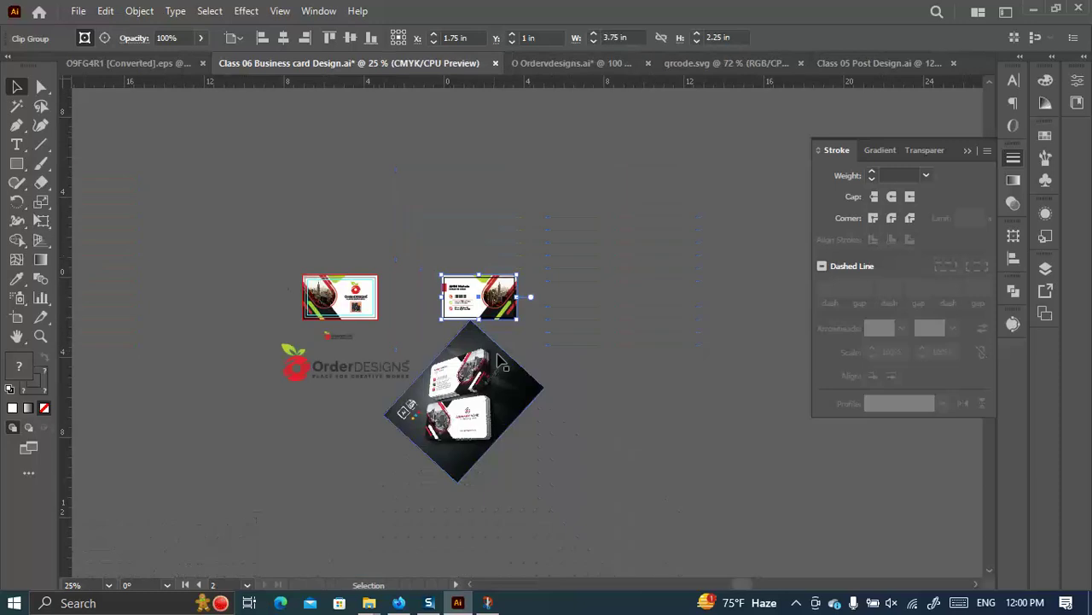
drag(613, 468, 205, 334)
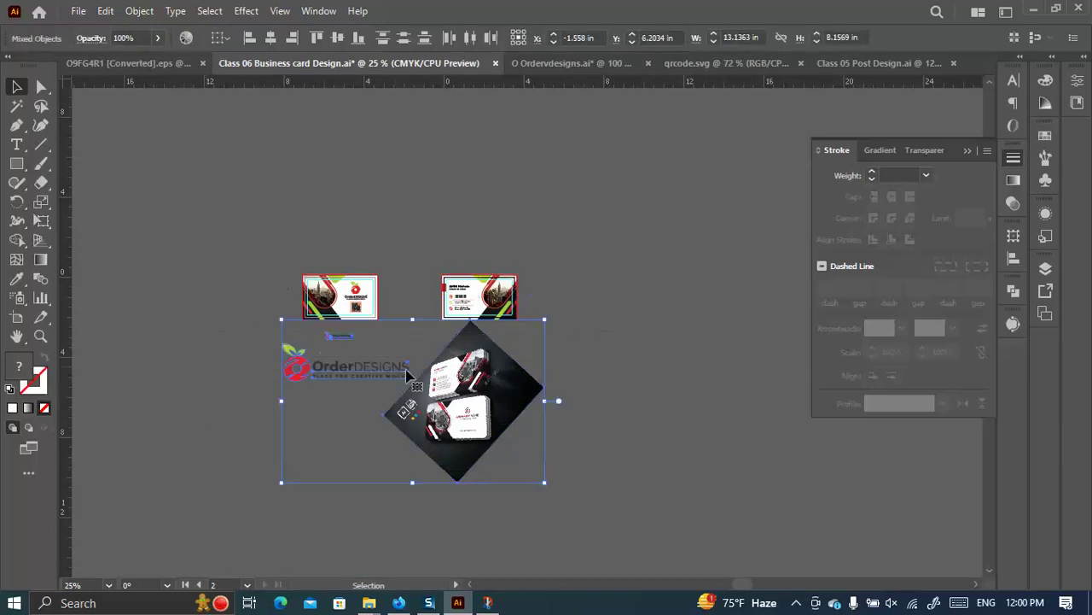
key(Delete)
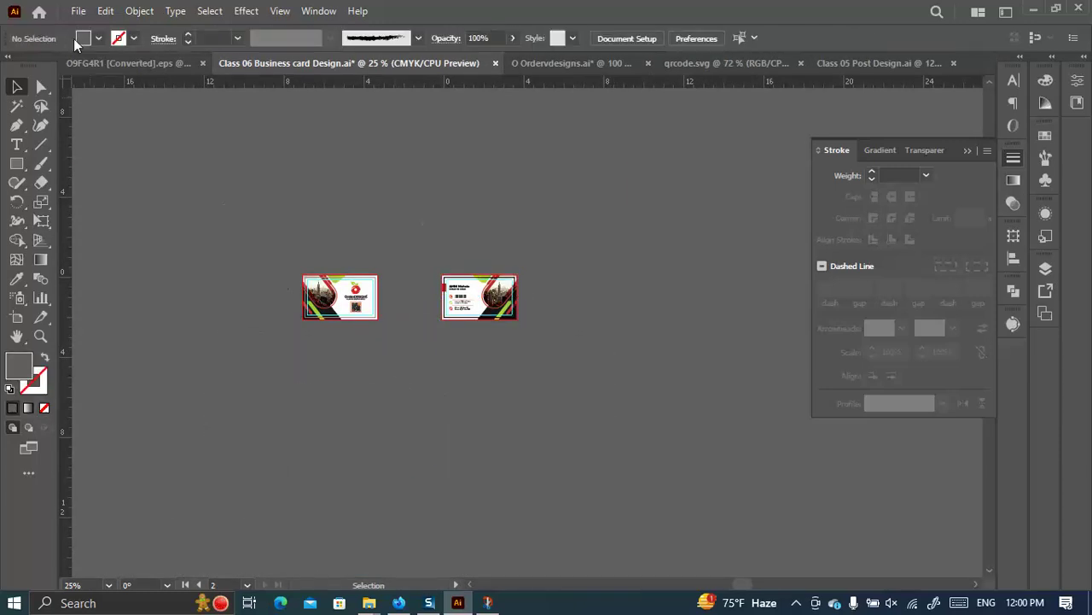
Save the business card file, dismissing the still-saving warning.
click(77, 11)
click(110, 157)
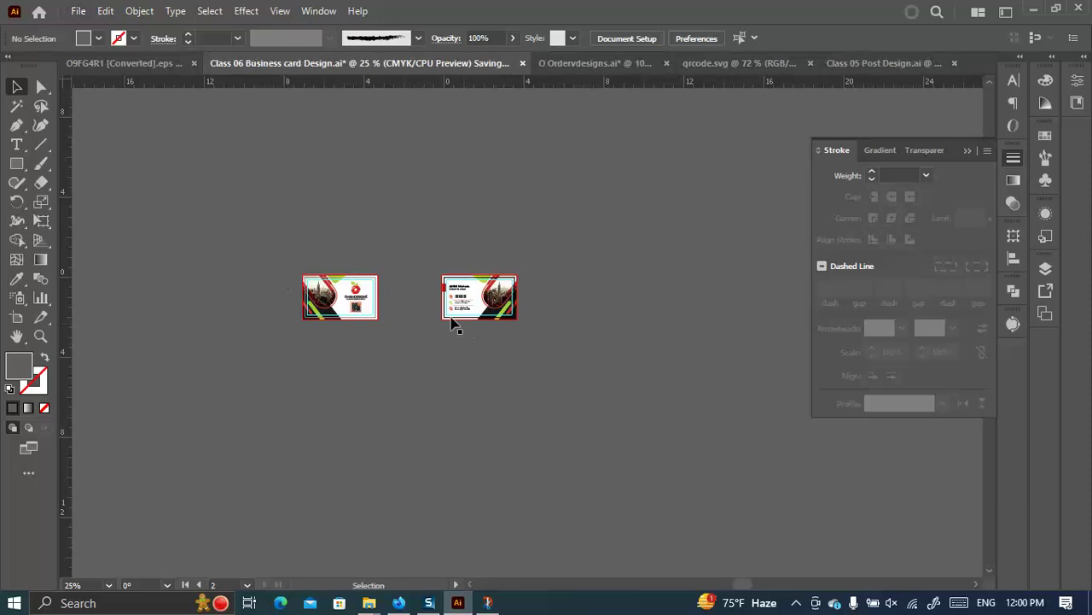
click(78, 10)
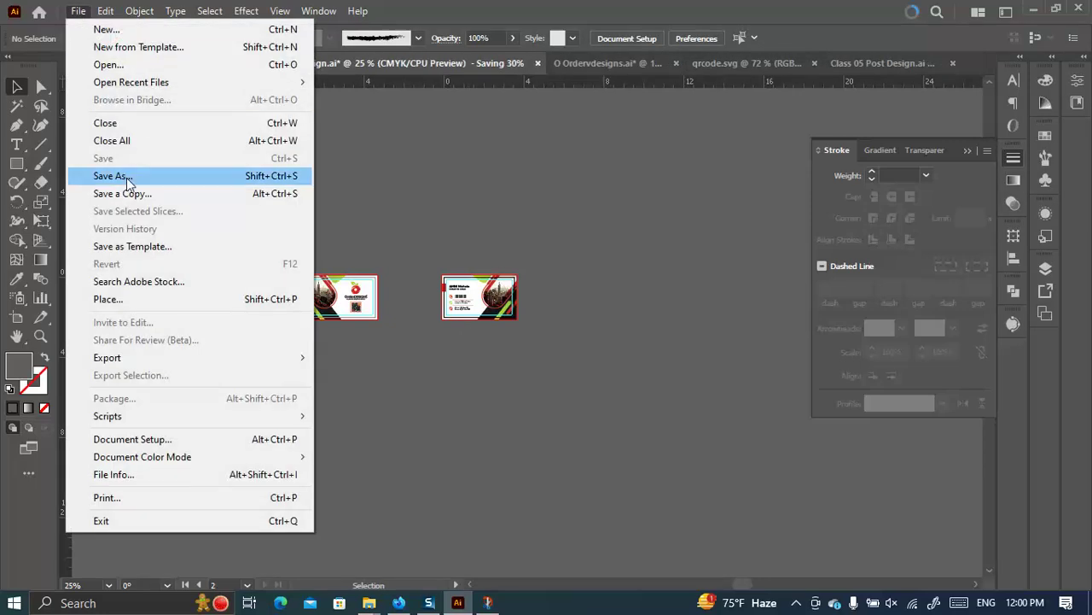
click(124, 178)
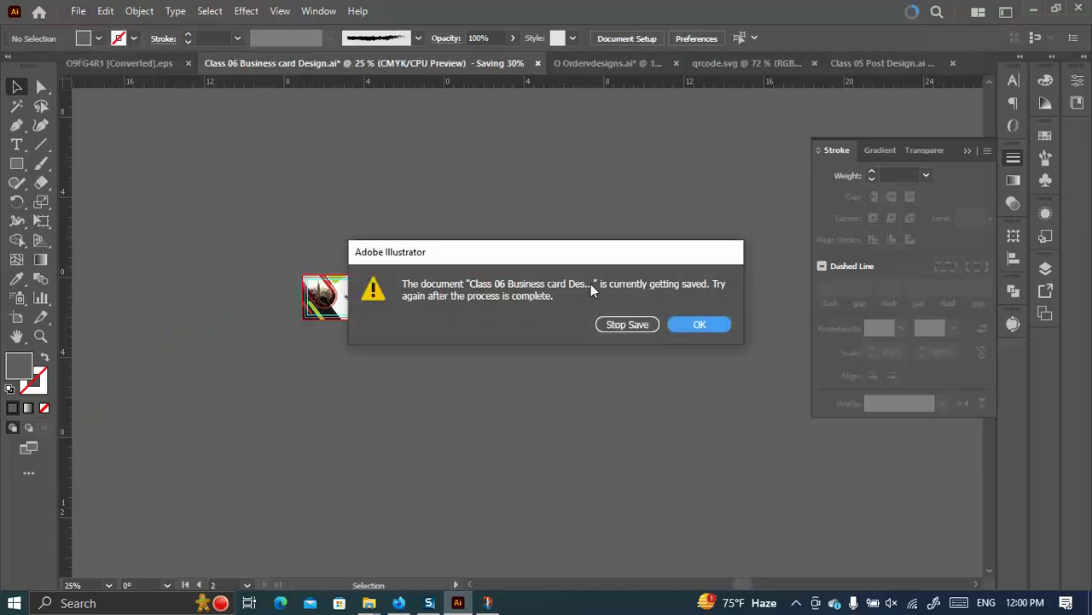
click(717, 324)
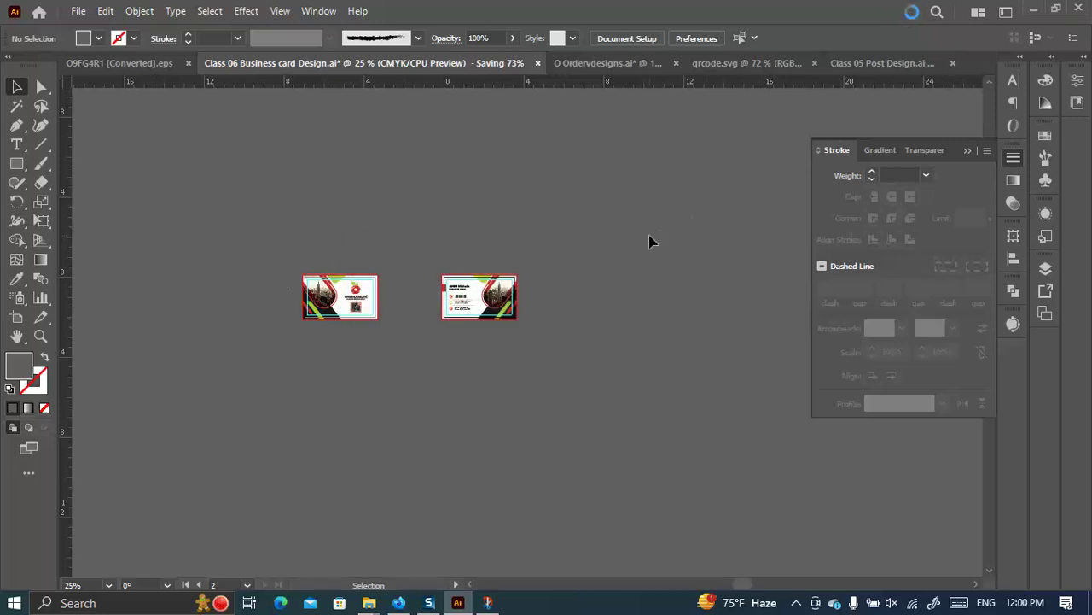
click(399, 603)
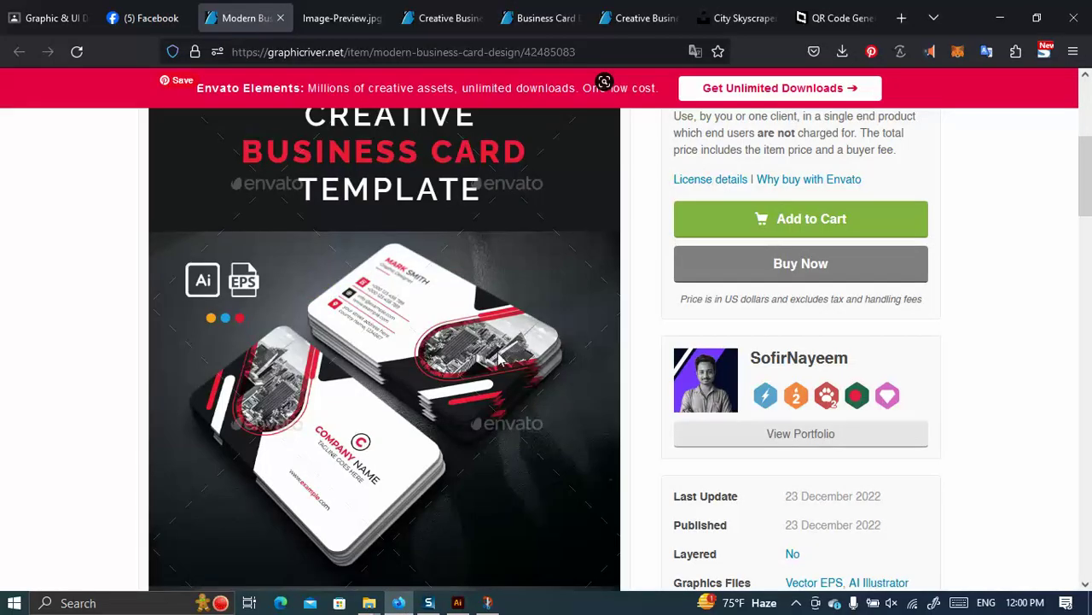
Move the SSB-593 Student's information and attendance material to the top of the stream.
click(146, 15)
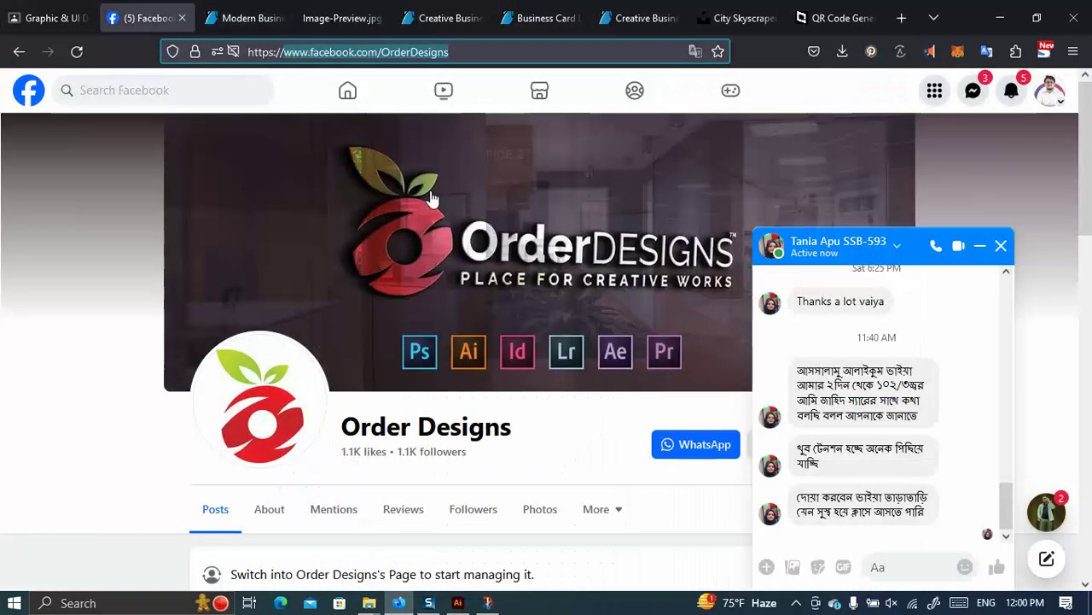
click(980, 245)
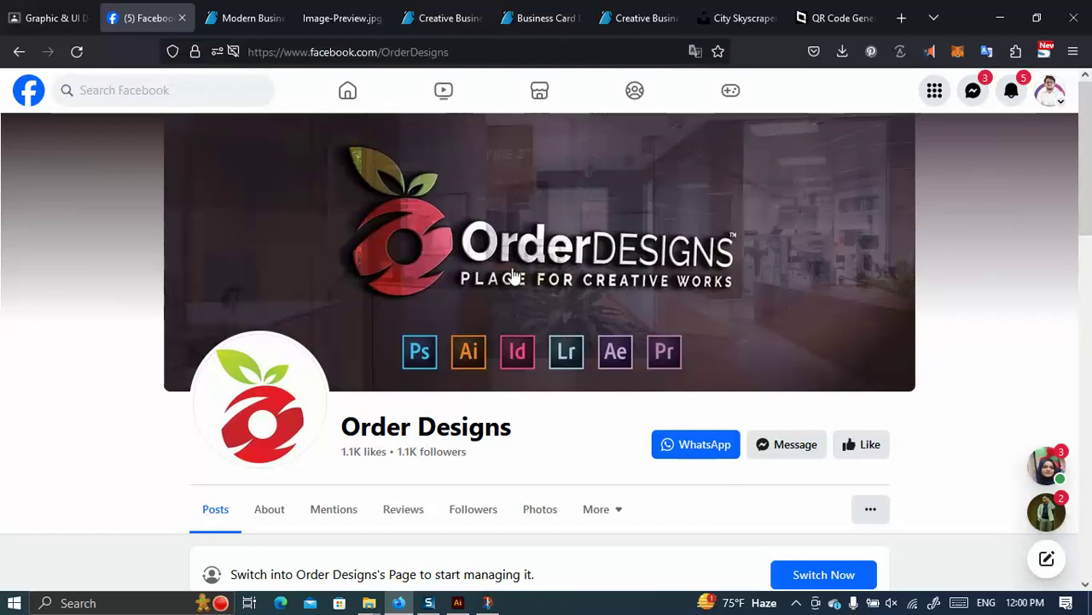
click(47, 17)
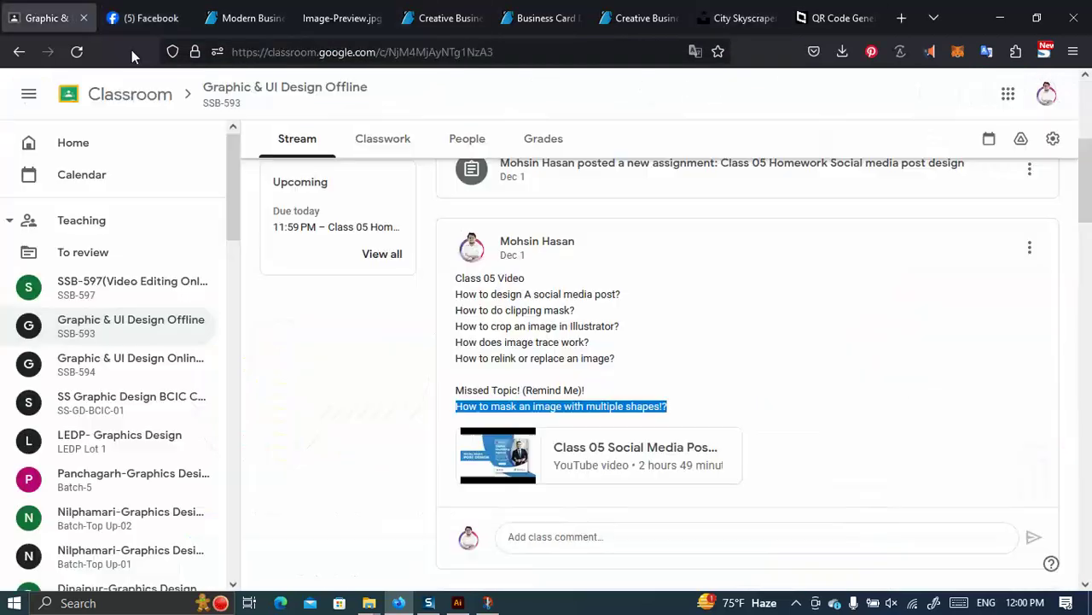
scroll(555, 286, up, 2)
scroll(933, 347, down, 5)
click(1029, 373)
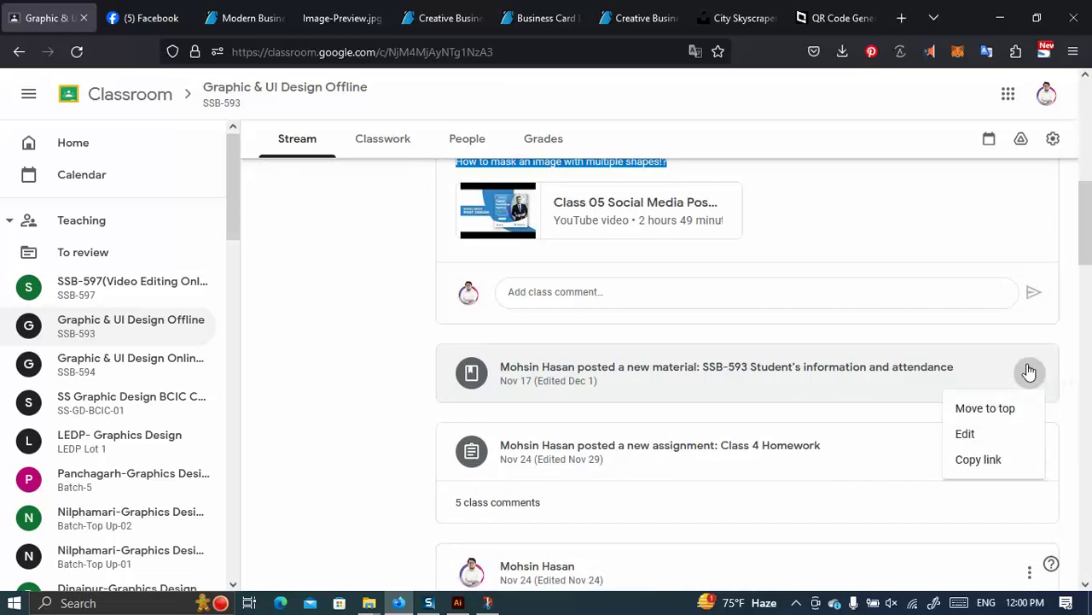
click(973, 407)
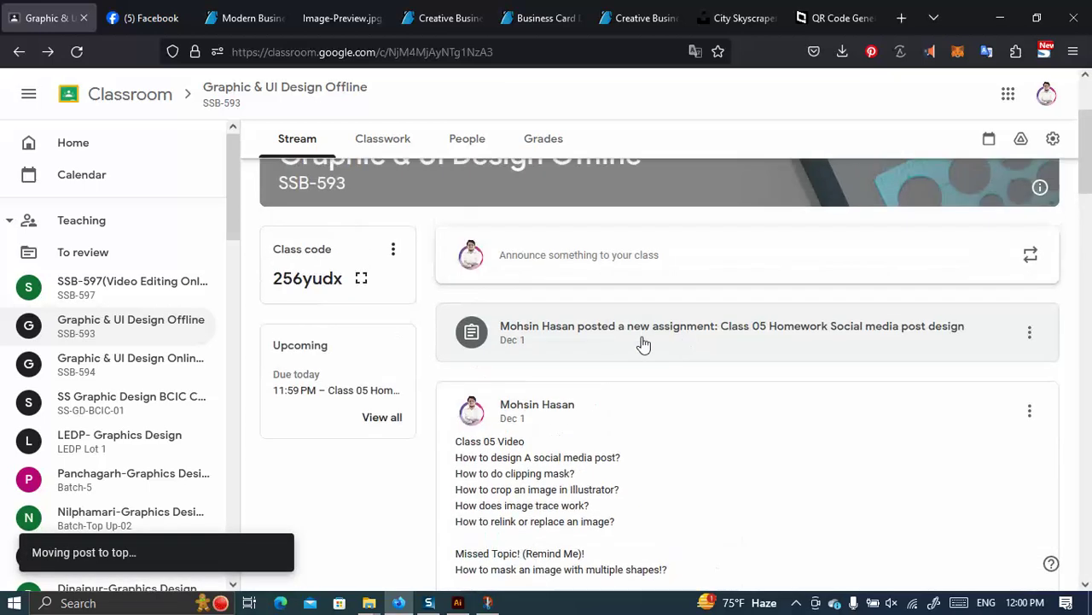
Review the Class 05 Homework assignment's instructions and student submissions, then return to the stream.
click(647, 334)
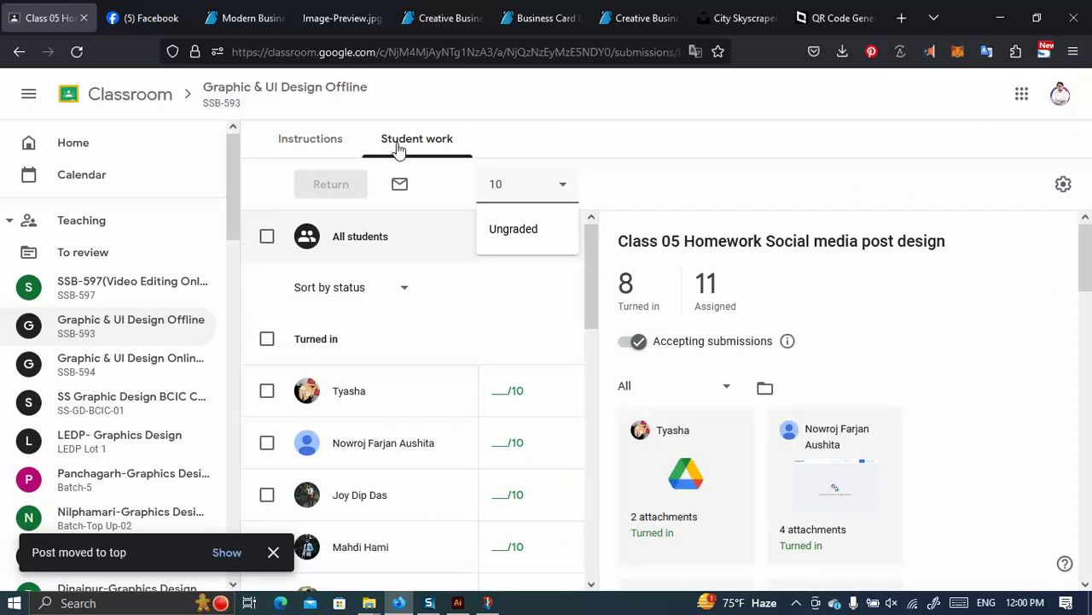
click(312, 139)
scroll(546, 341, down, 3)
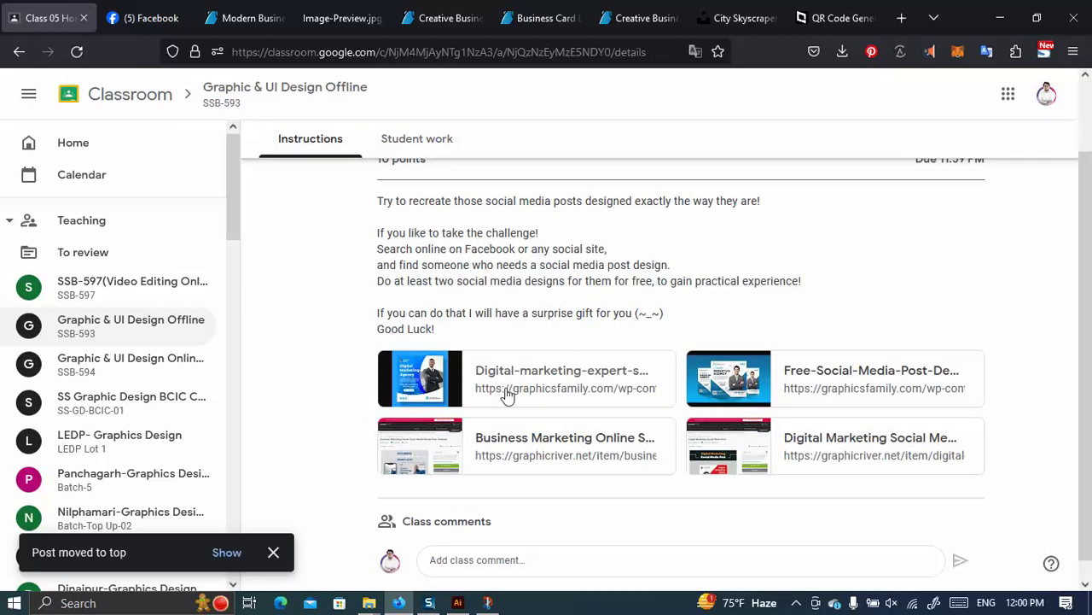
scroll(478, 376, up, 2)
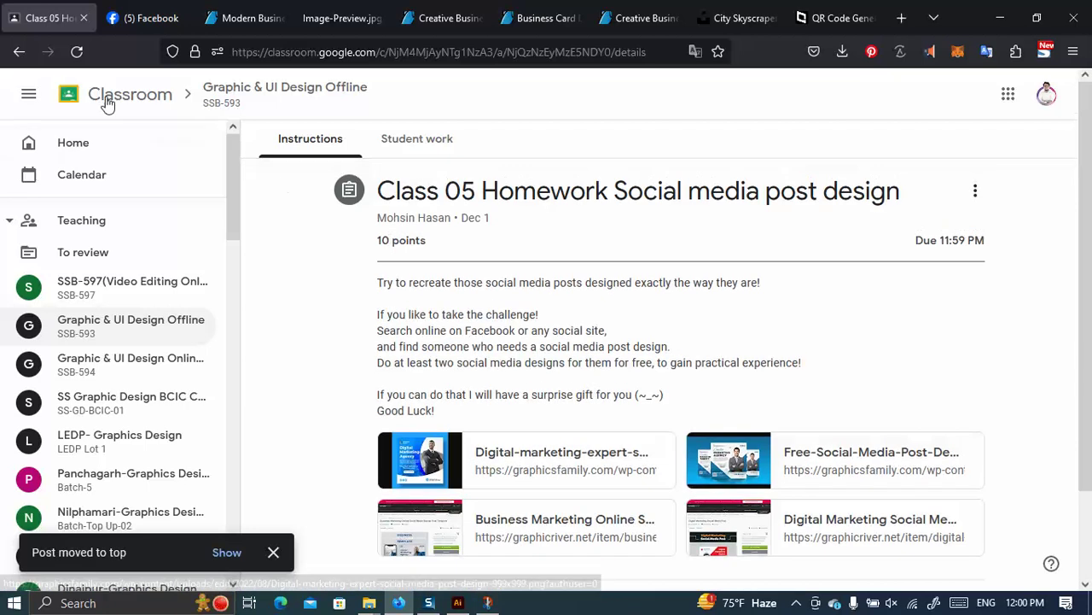
click(18, 52)
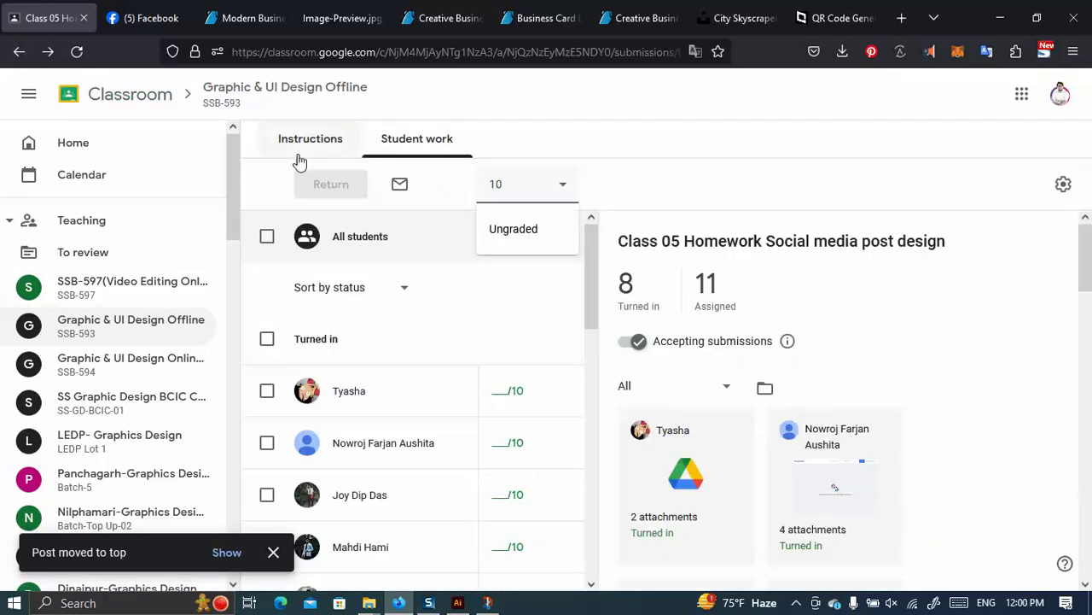
click(303, 145)
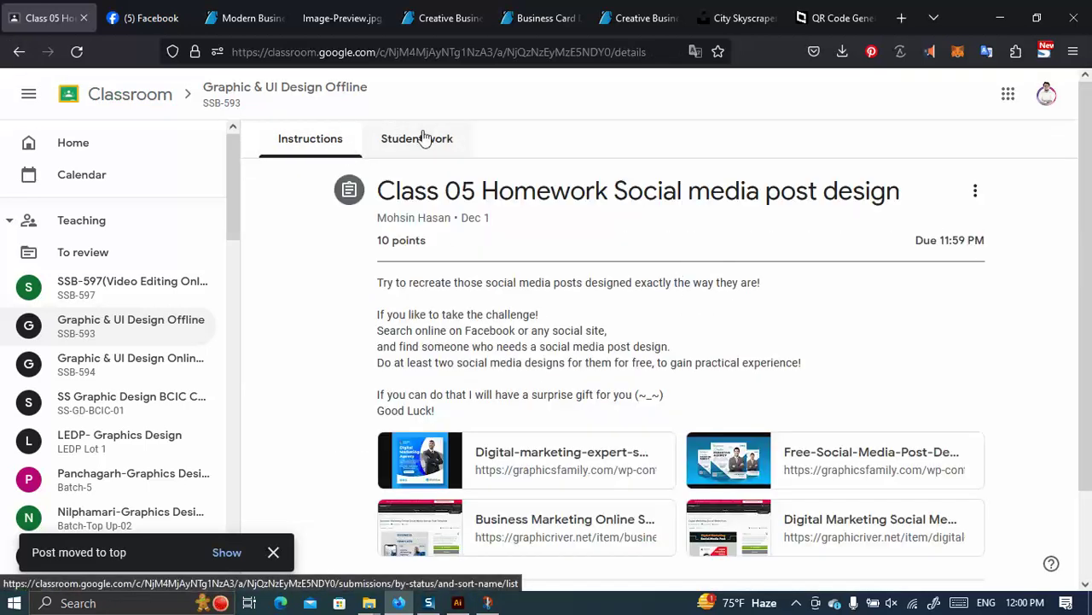
click(437, 141)
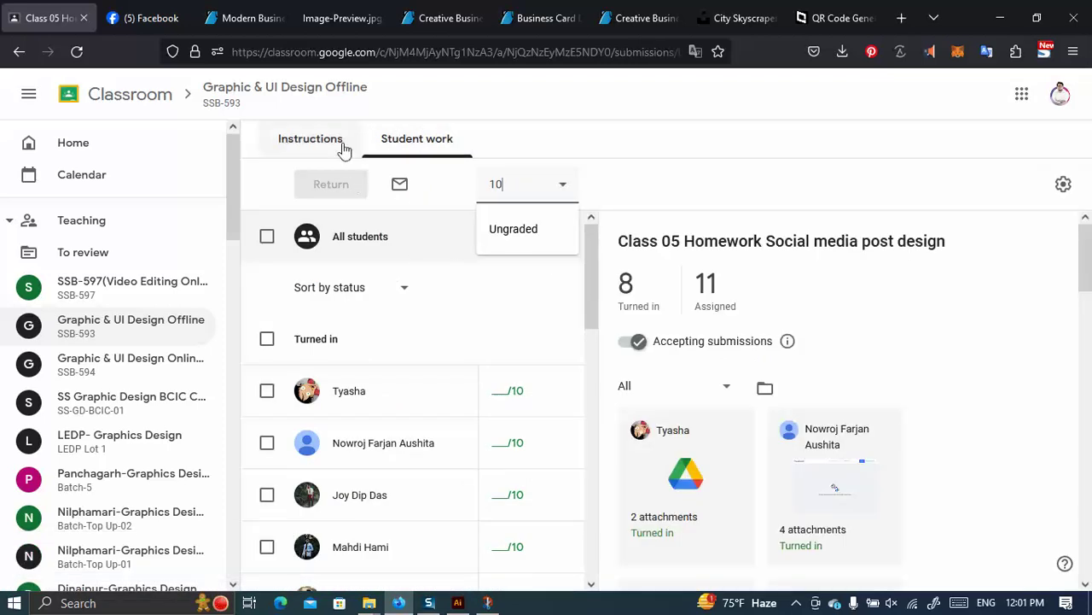
click(236, 101)
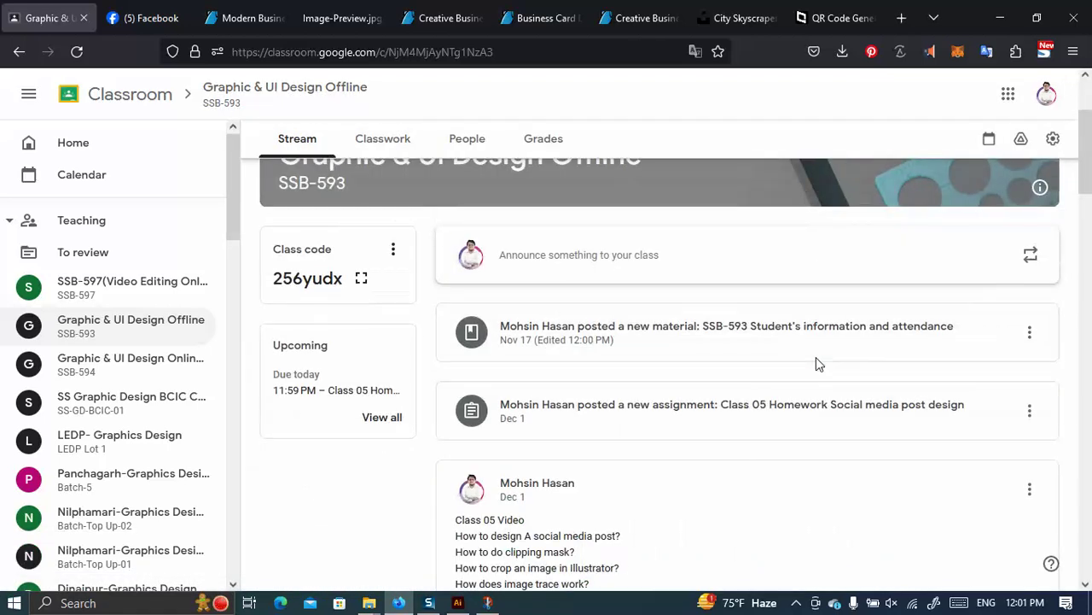
Scroll through the class stream and open the attendance material post.
scroll(825, 352, down, 3)
scroll(824, 351, down, 5)
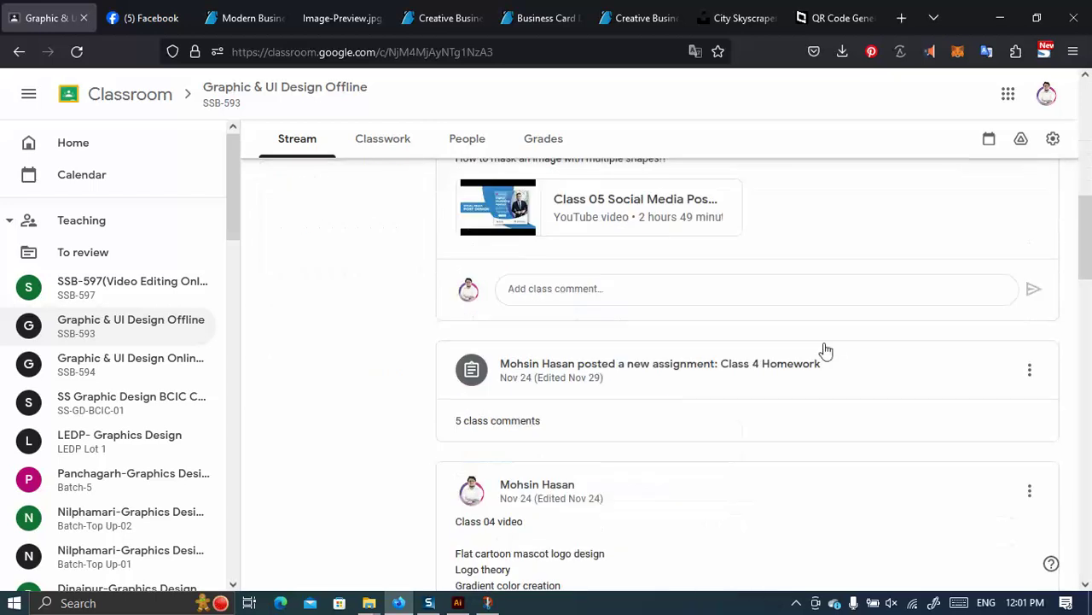
scroll(768, 352, down, 4)
scroll(692, 341, down, 3)
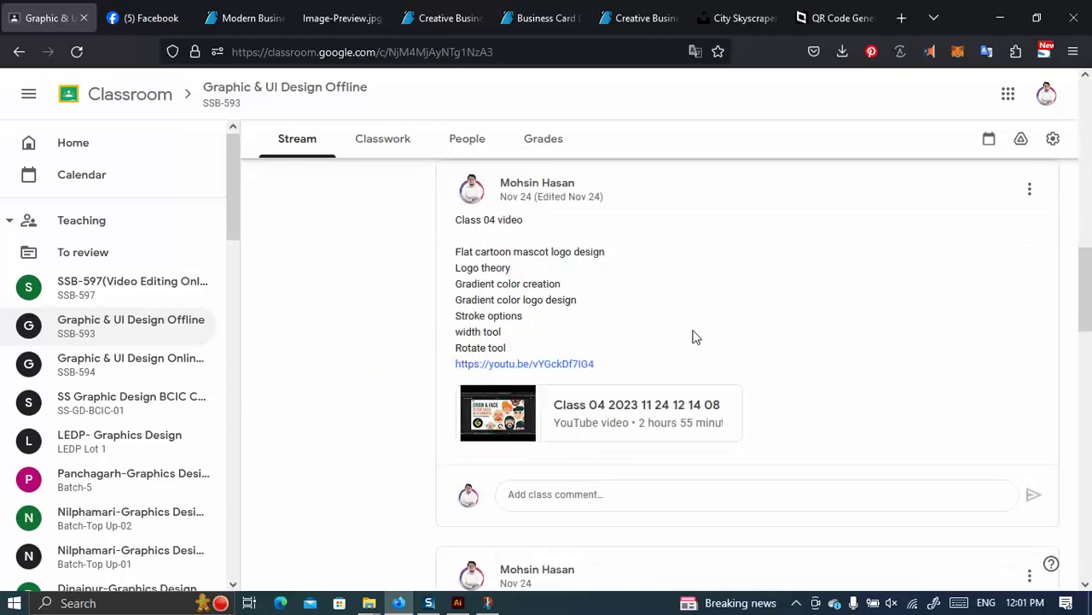
scroll(713, 380, down, 3)
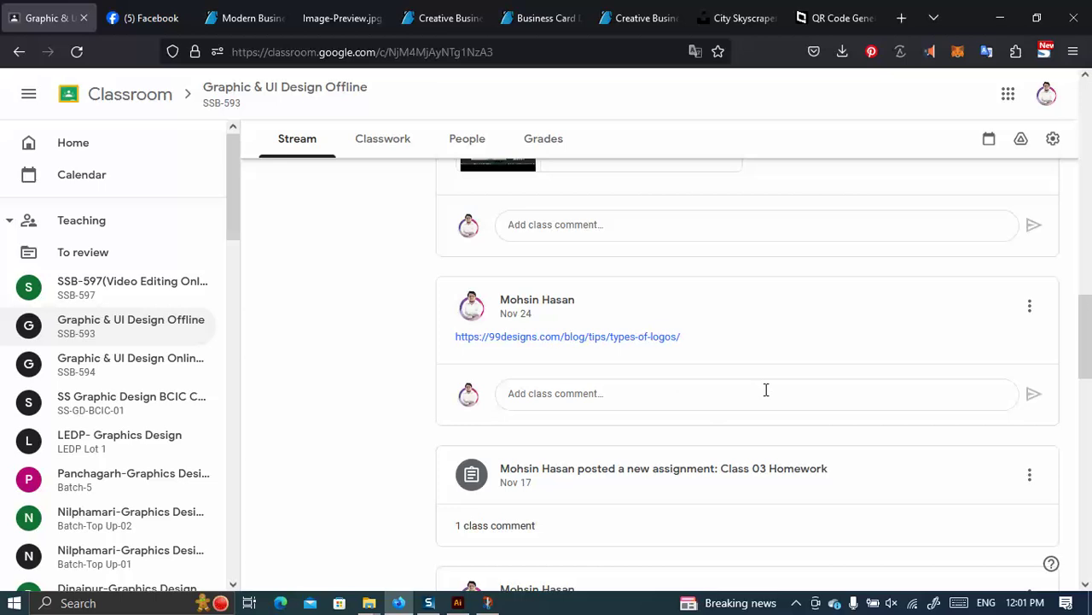
scroll(734, 366, down, 4)
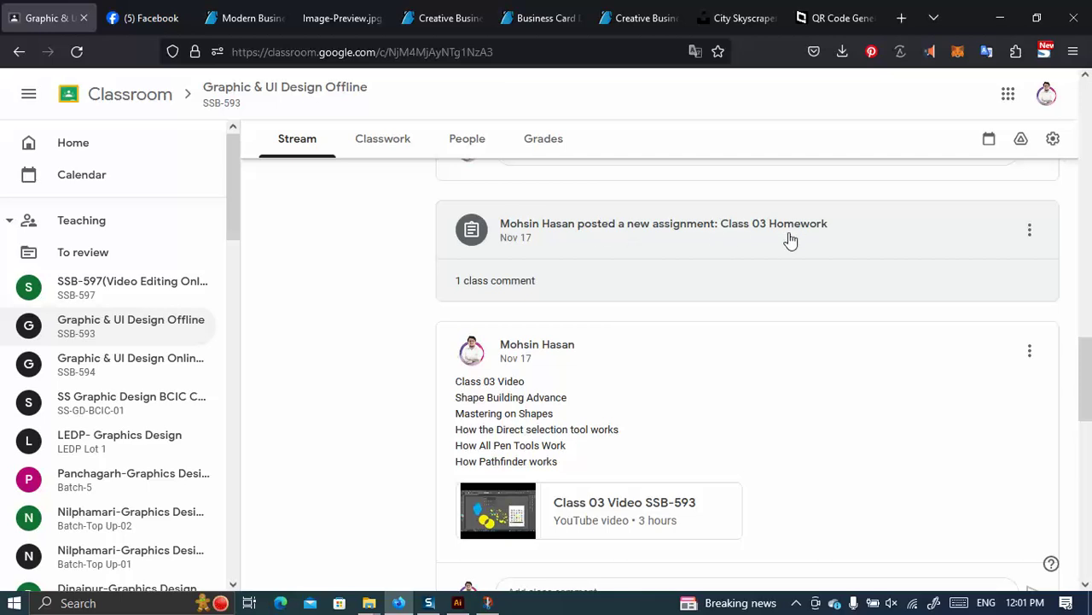
scroll(790, 241, up, 6)
scroll(824, 359, down, 3)
scroll(832, 357, up, 10)
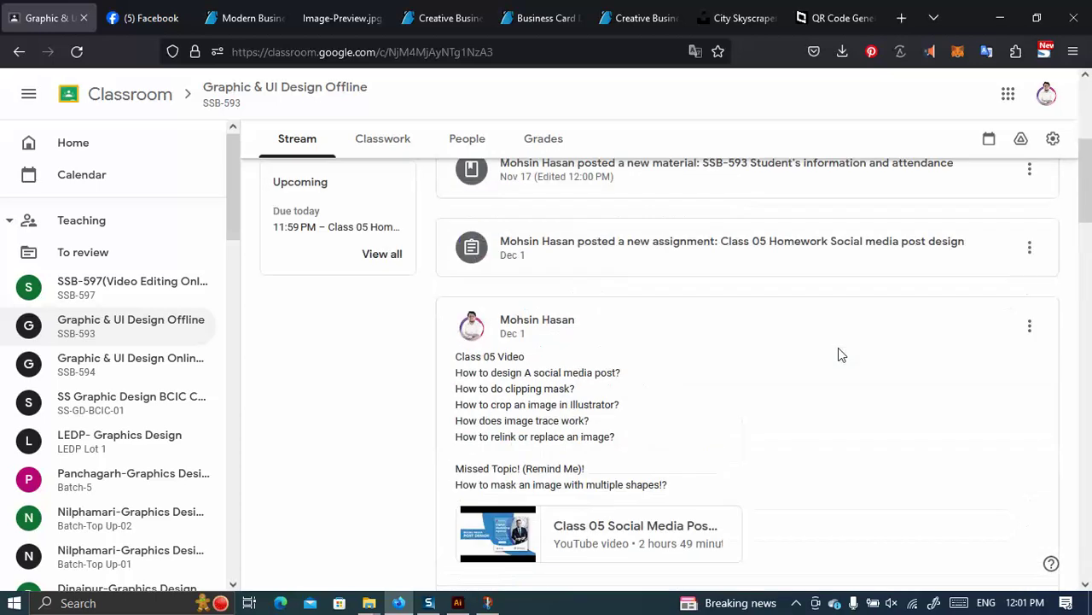
scroll(838, 354, up, 2)
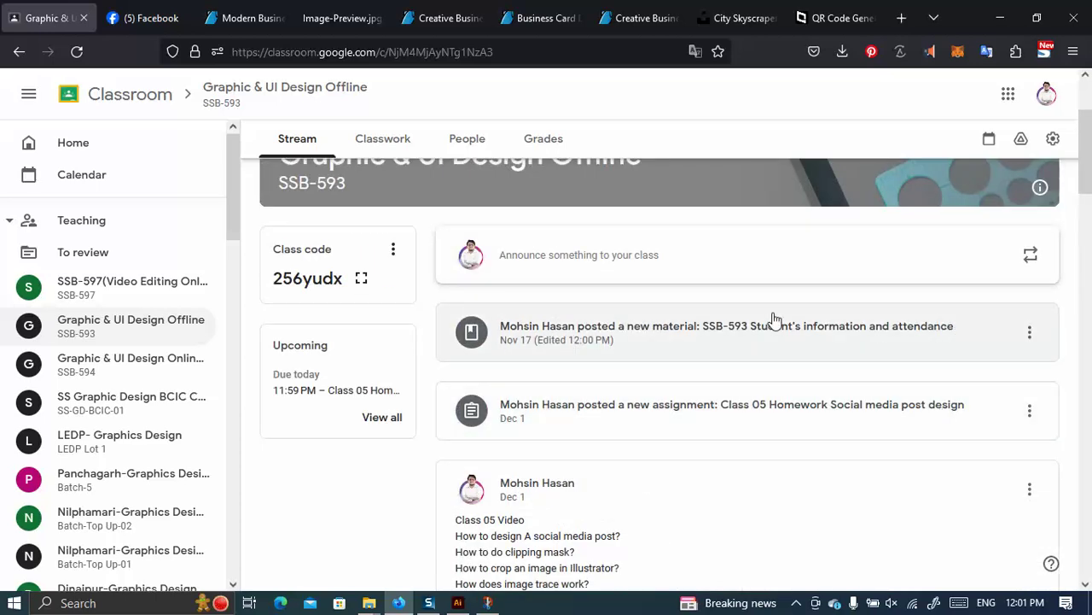
click(773, 325)
Open the attached attendance form in Google Forms for editing.
click(507, 259)
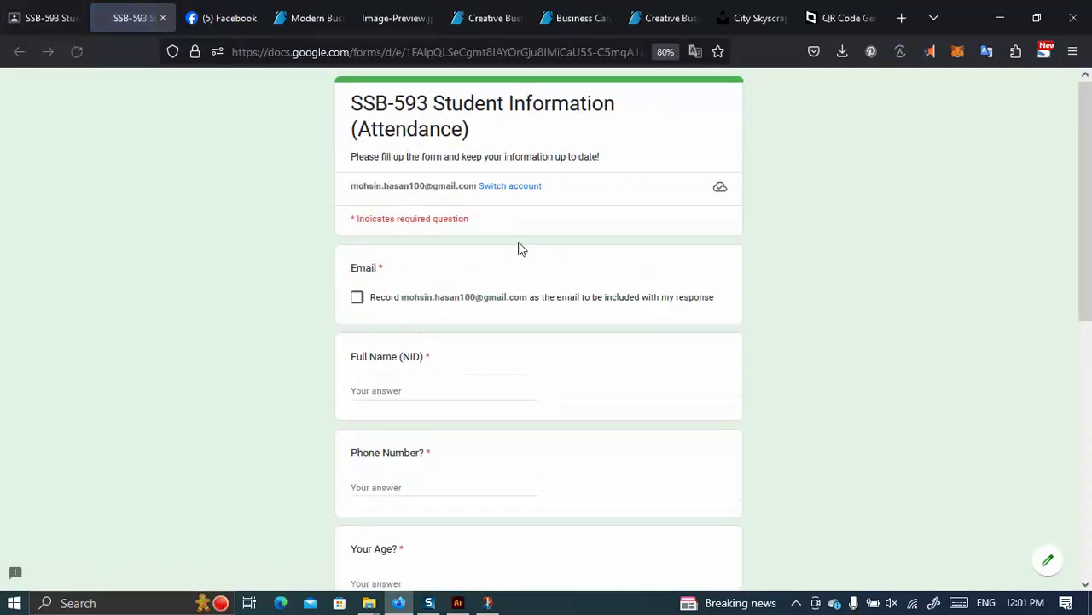
click(1045, 559)
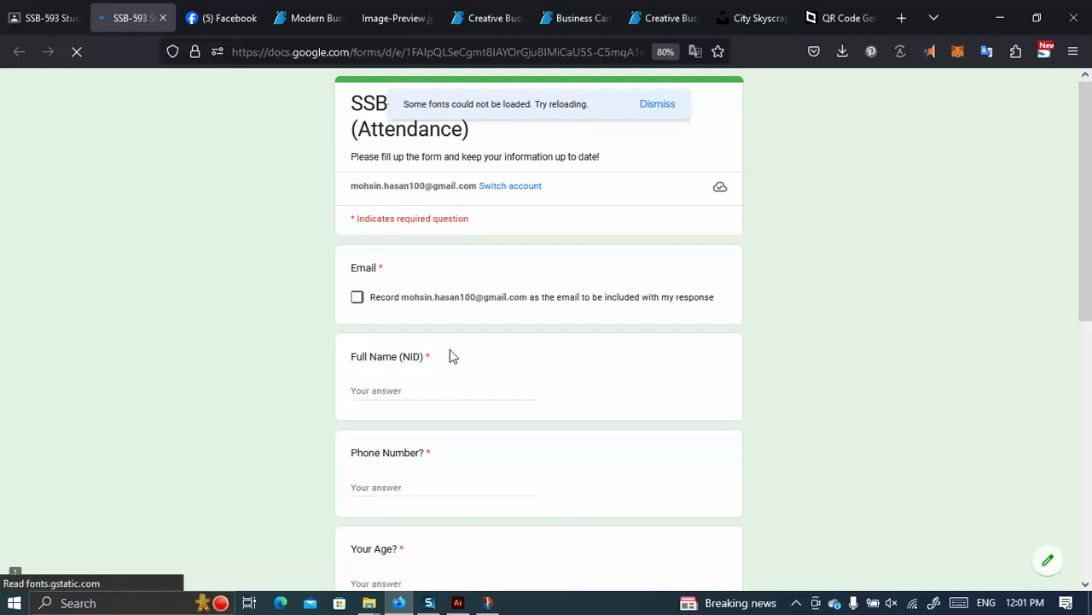
scroll(419, 288, down, 5)
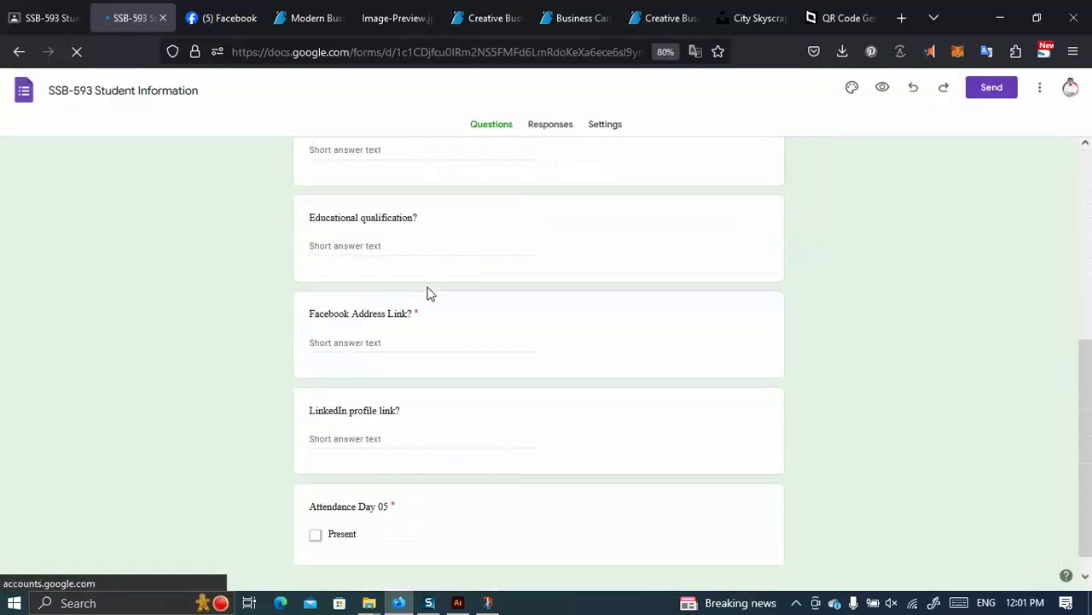
scroll(432, 392, down, 1)
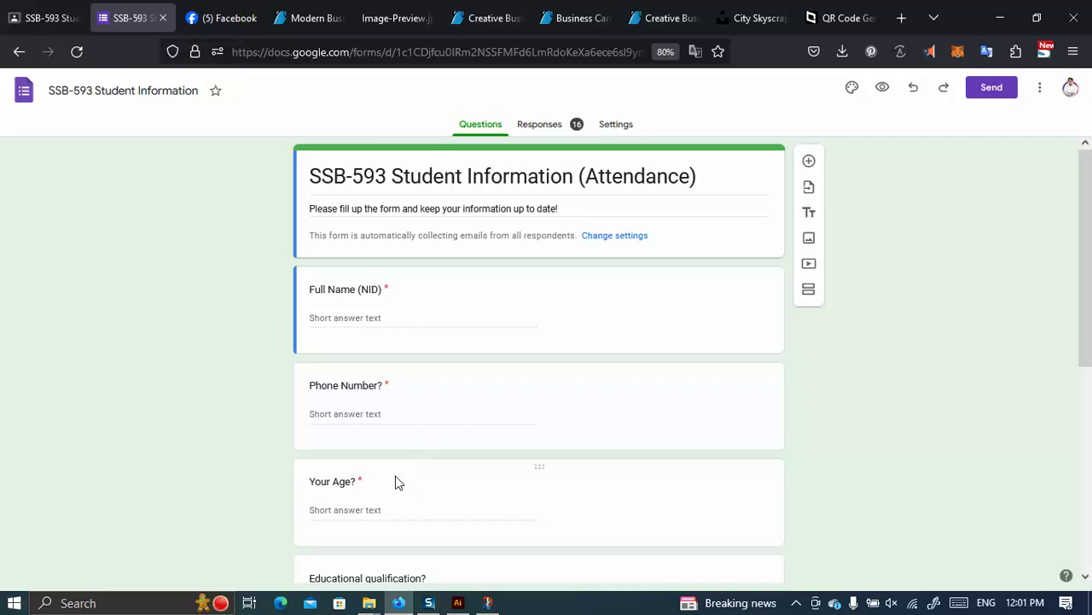
scroll(436, 401, down, 5)
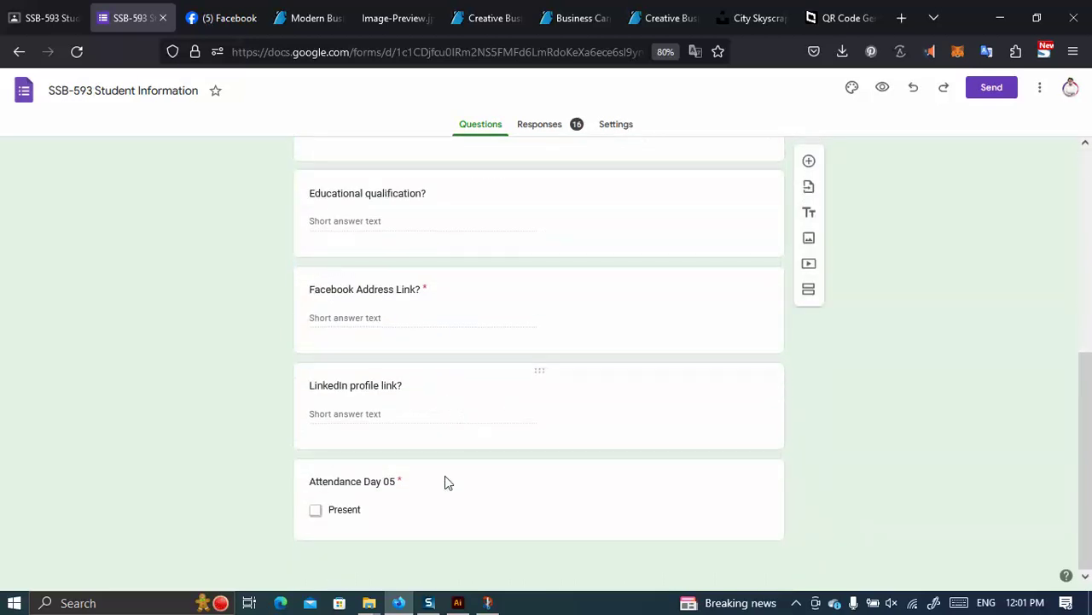
Duplicate Attendance Day 05 as Day 06, delete the original, and require the LinkedIn link question.
click(530, 479)
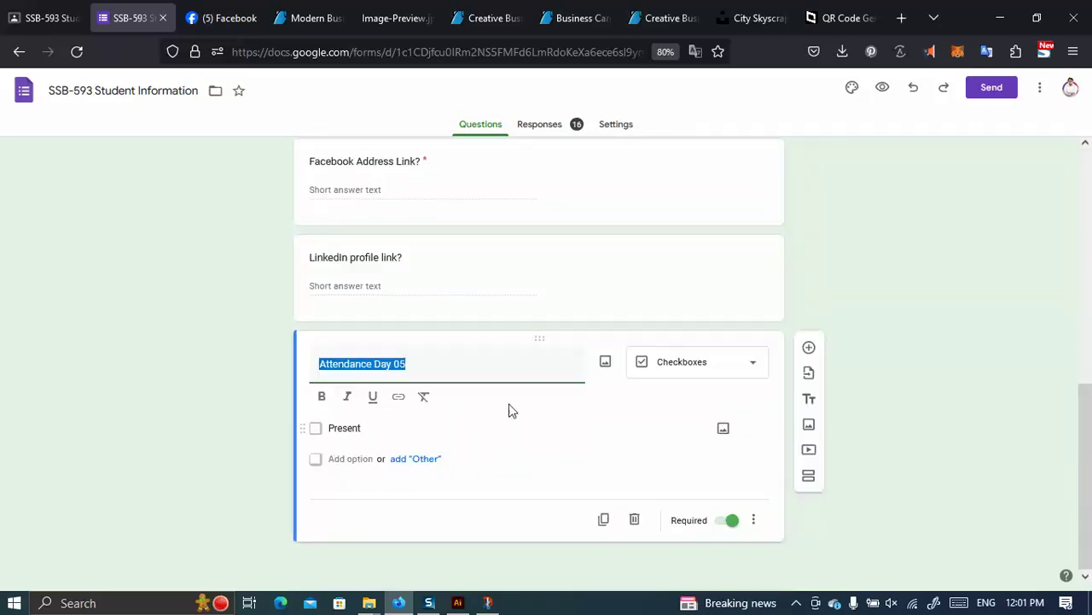
click(604, 522)
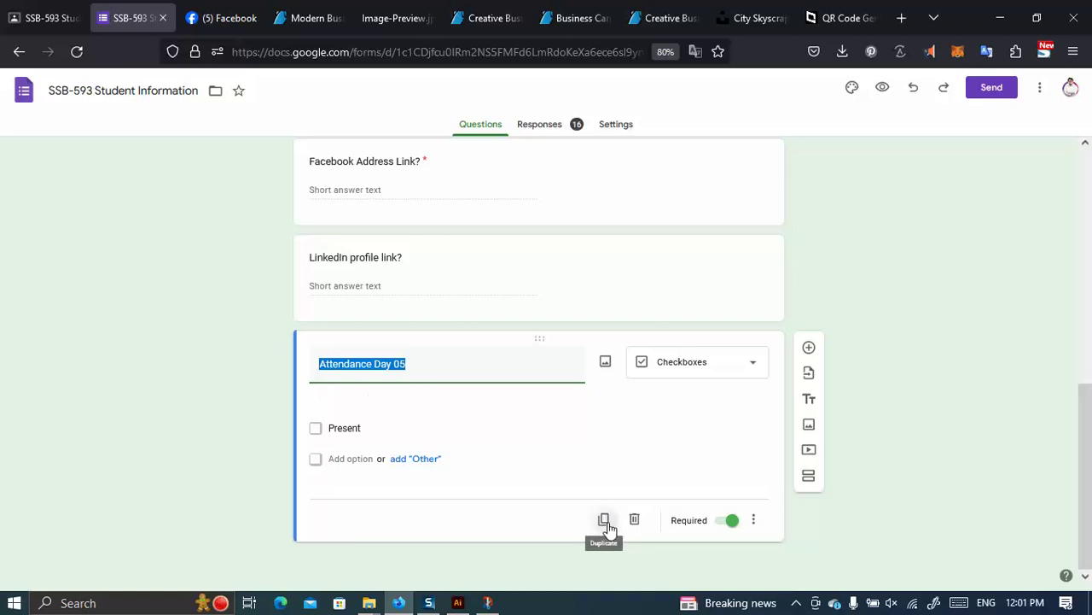
click(412, 356)
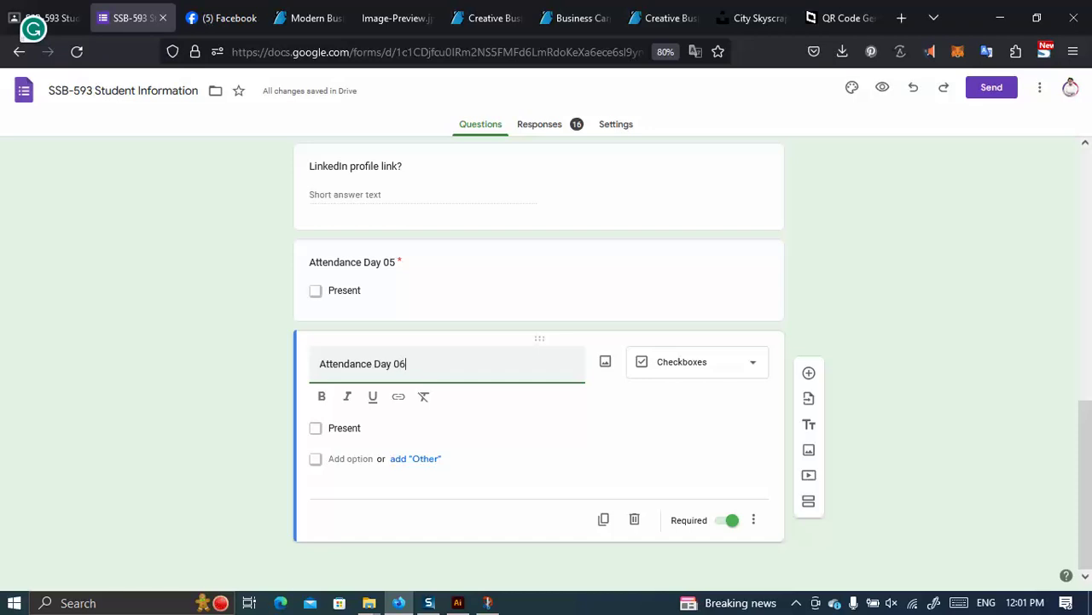
click(484, 267)
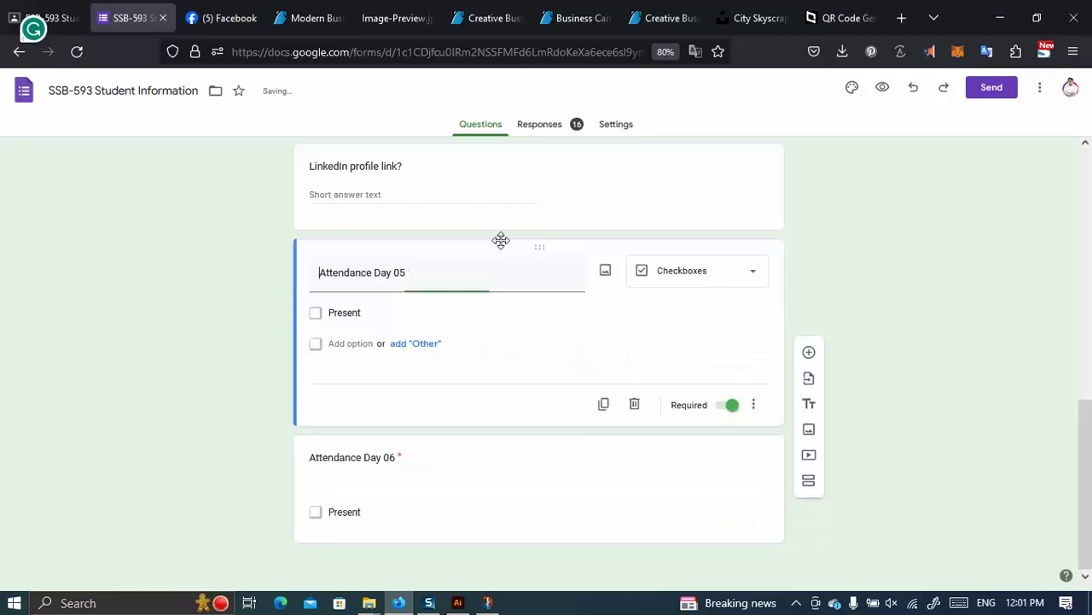
click(636, 429)
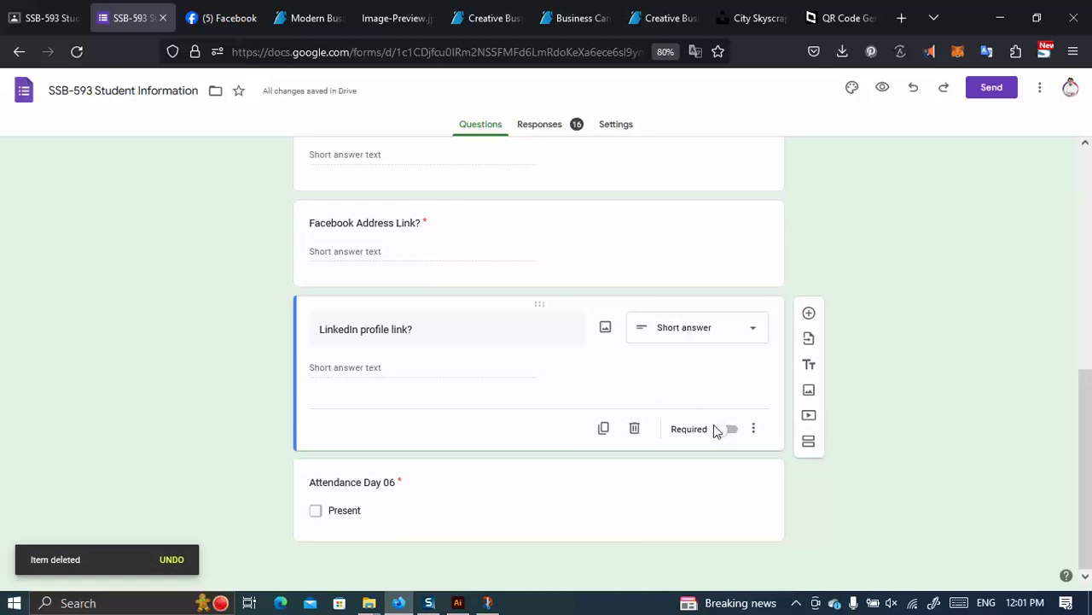
click(725, 435)
Copy the form's shortened link from the Send dialog and close the Forms tab.
click(992, 88)
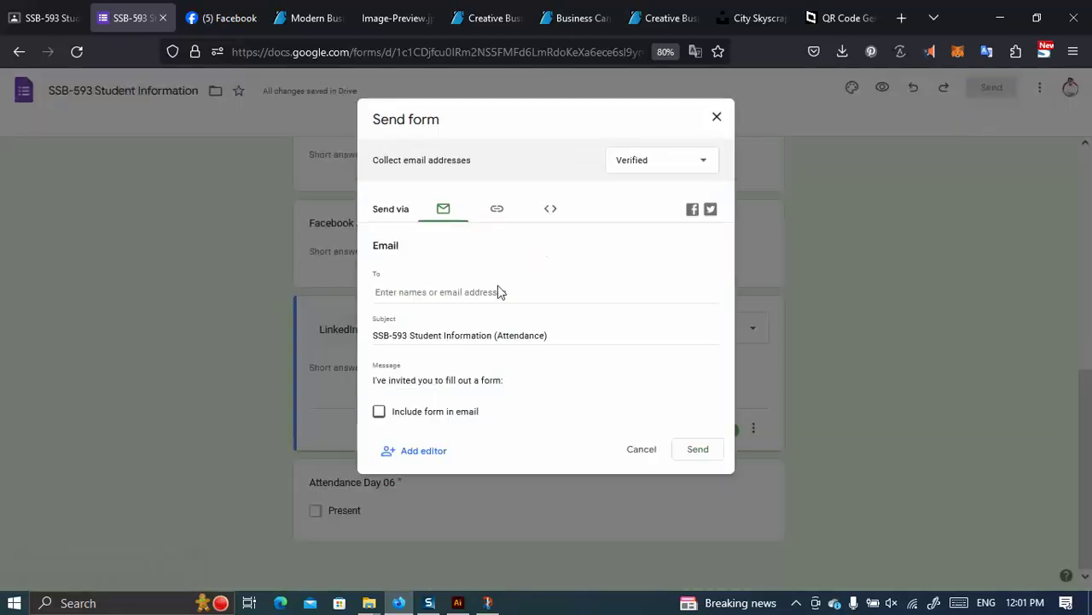
click(497, 209)
click(379, 291)
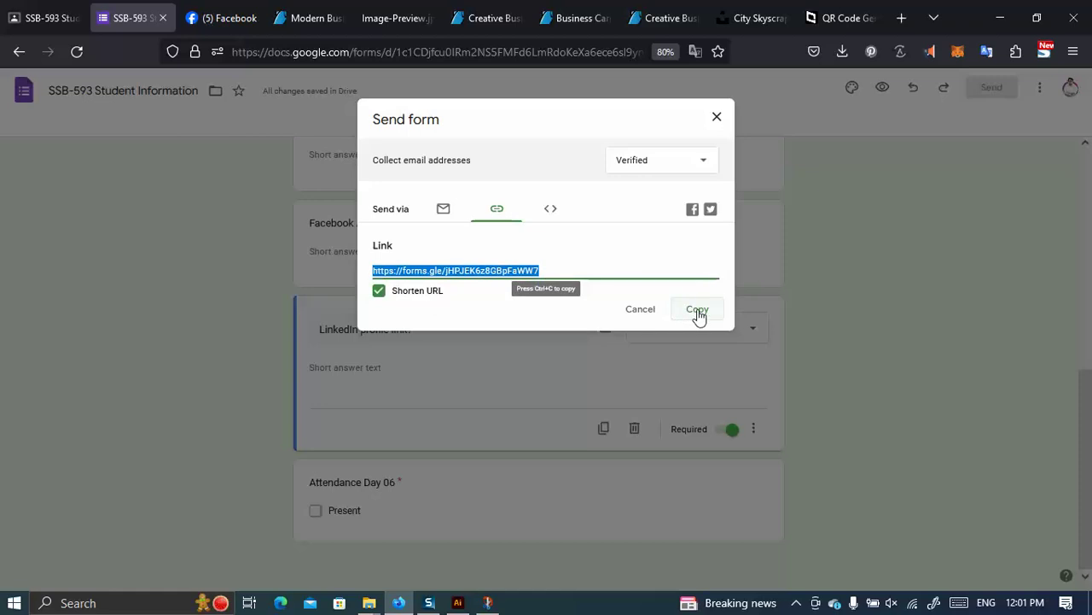
click(698, 313)
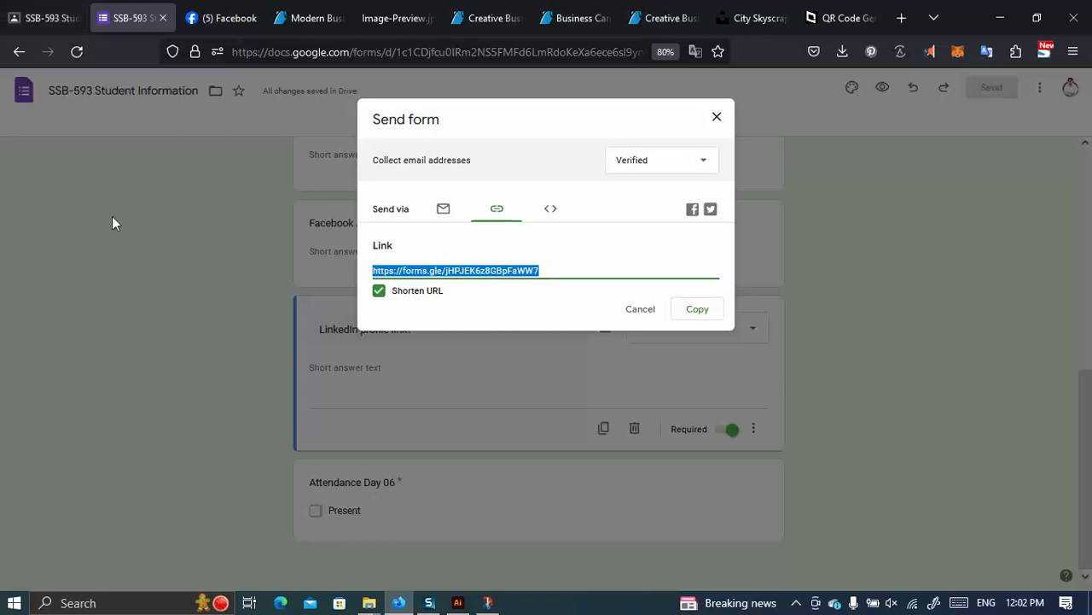
click(716, 117)
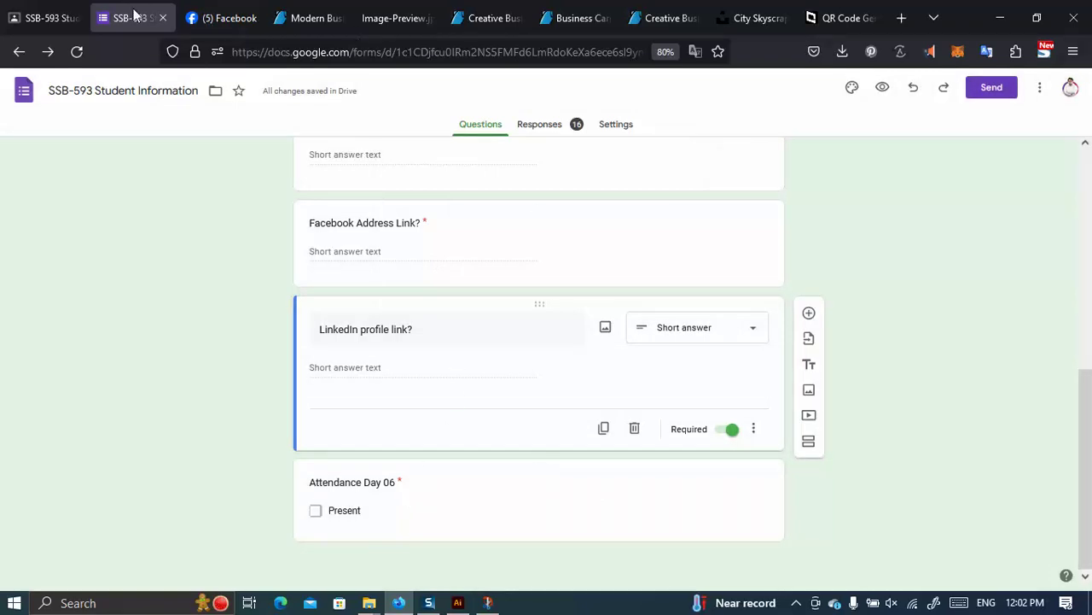
click(163, 18)
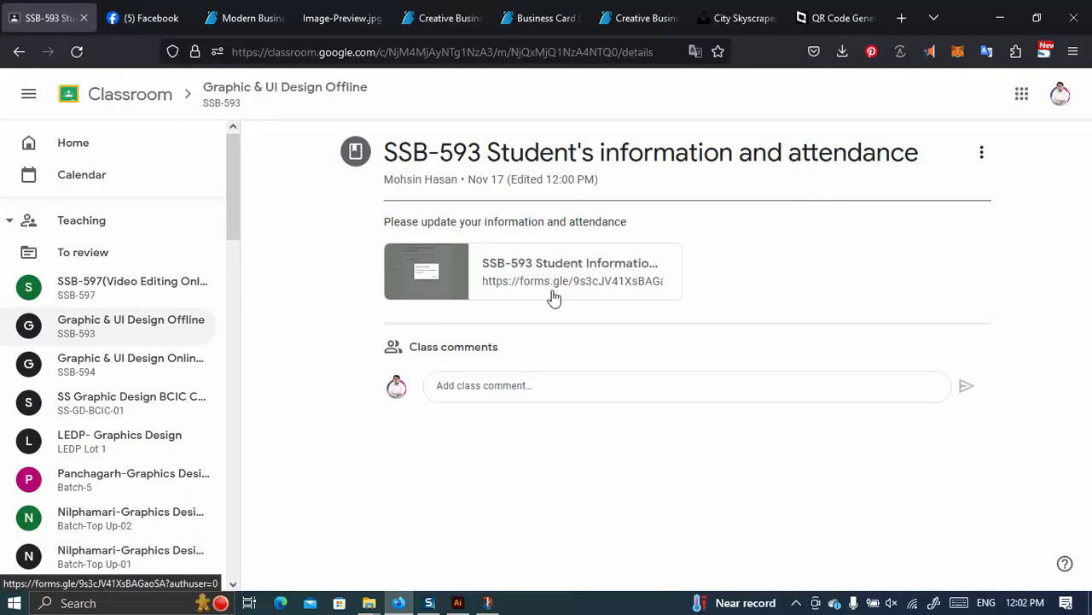
Save the business card design as an Adobe PDF file.
click(457, 603)
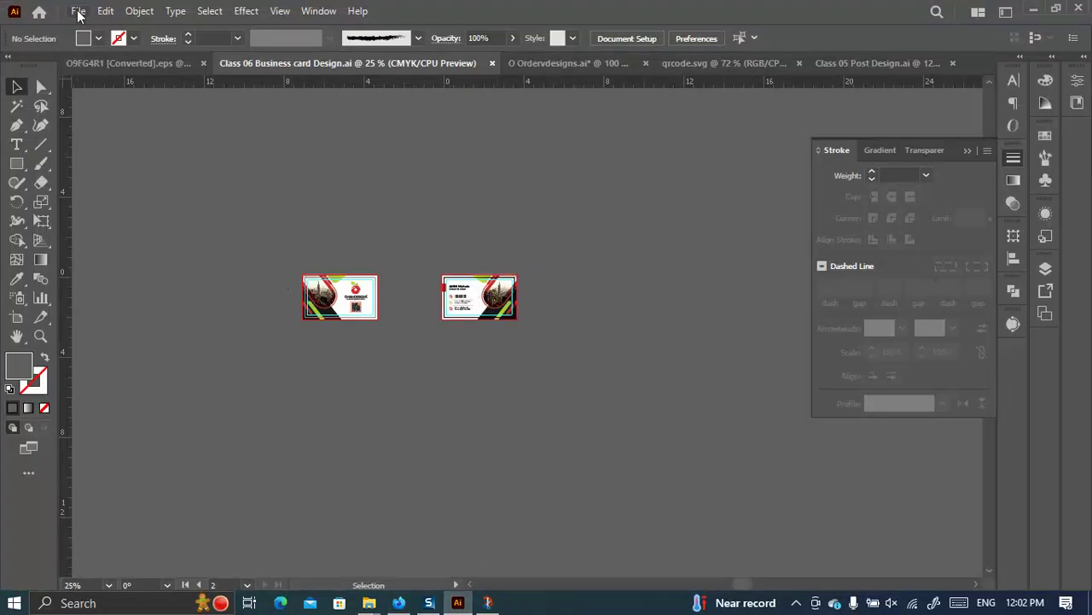
click(78, 10)
click(123, 177)
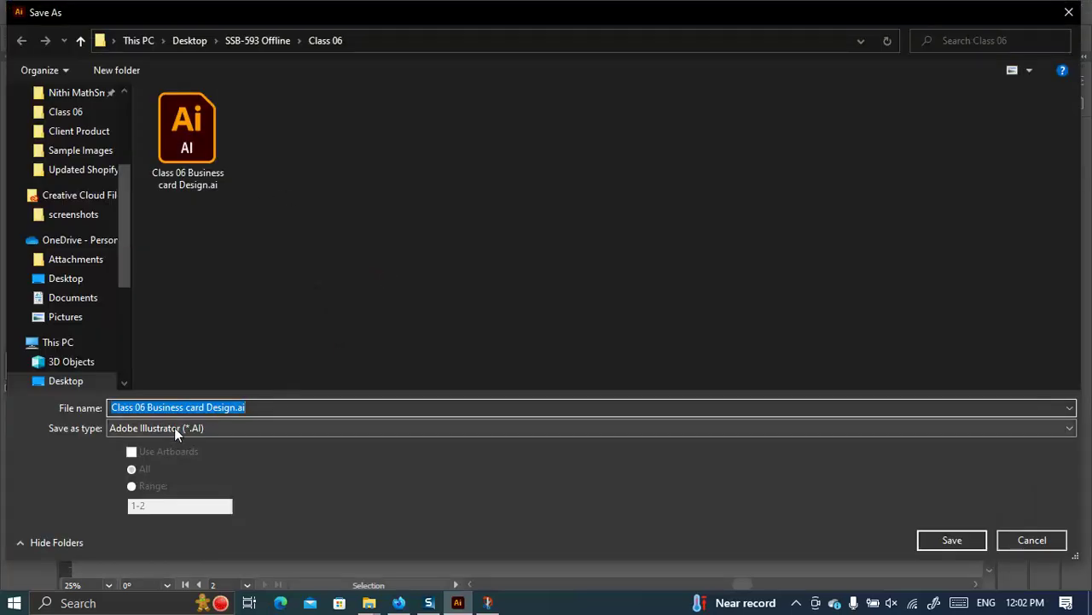
click(174, 427)
click(170, 453)
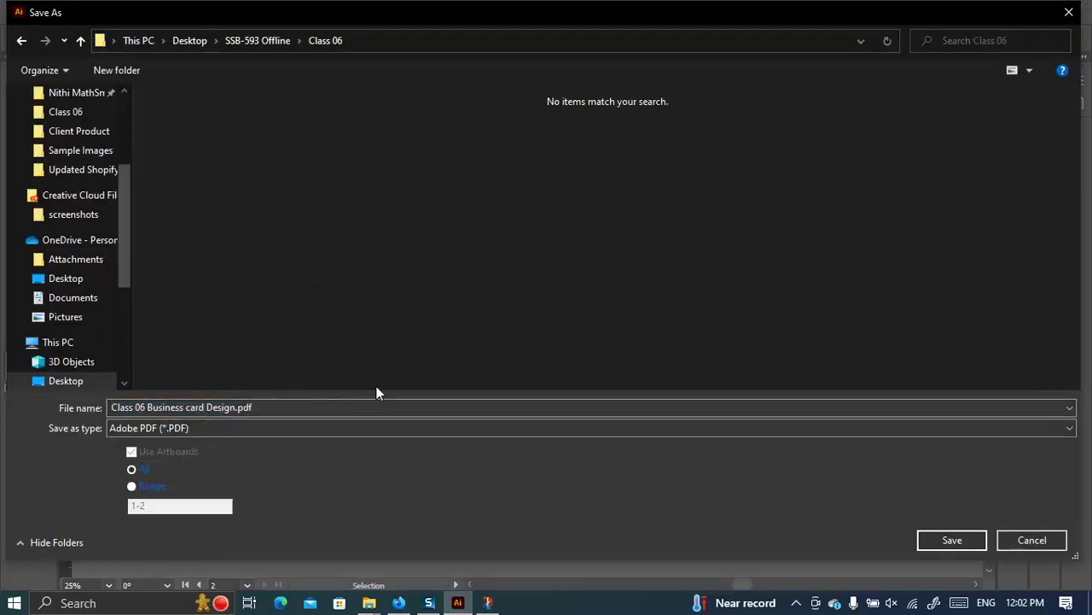
click(926, 543)
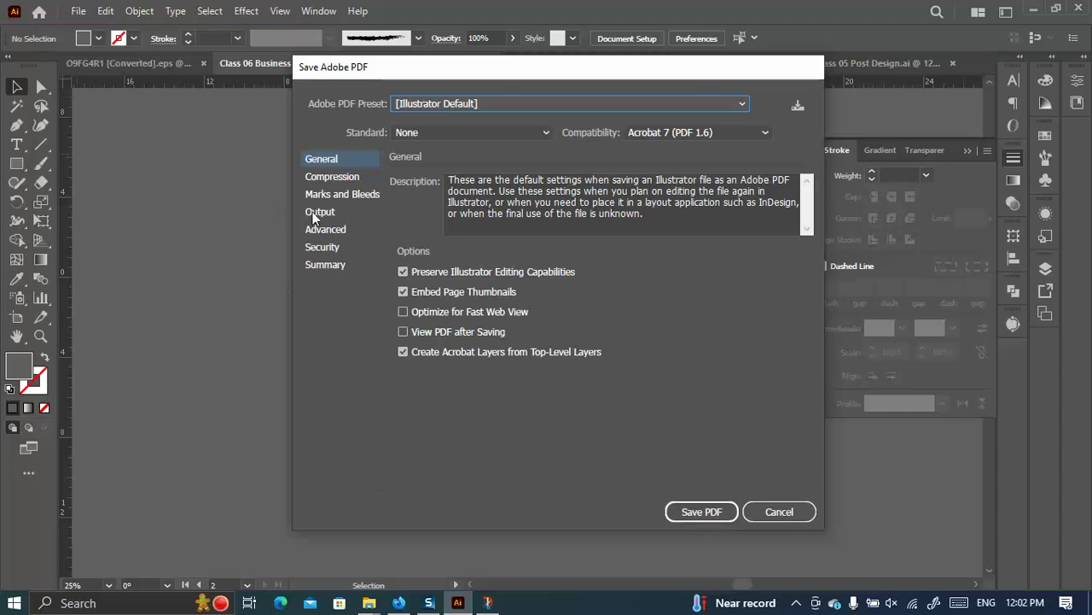
Enable Trim Marks under Marks and Bleeds and save the PDF.
click(343, 196)
click(417, 220)
click(418, 220)
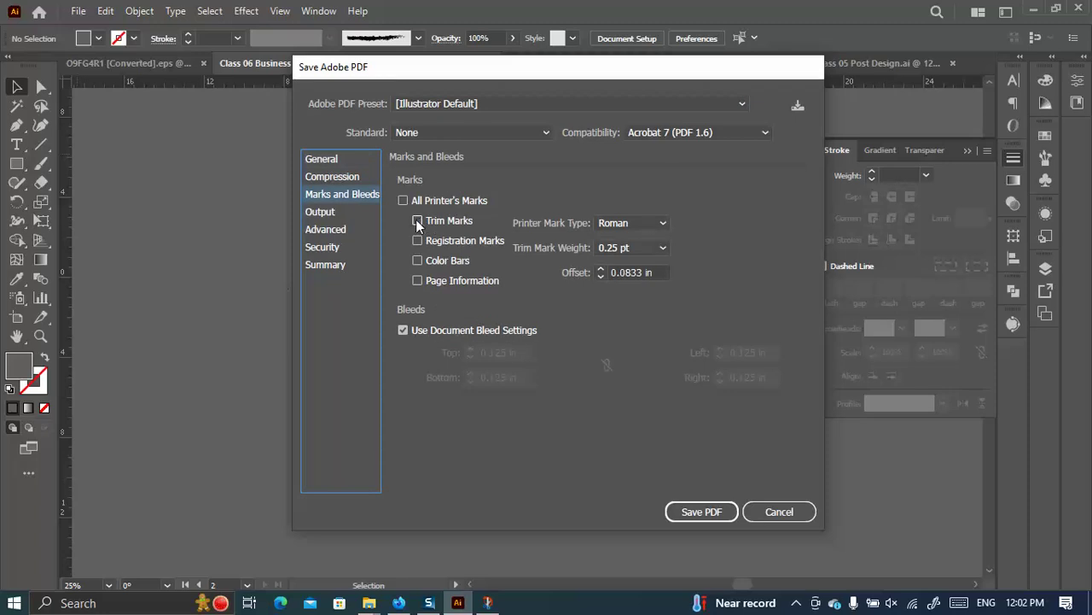
click(417, 220)
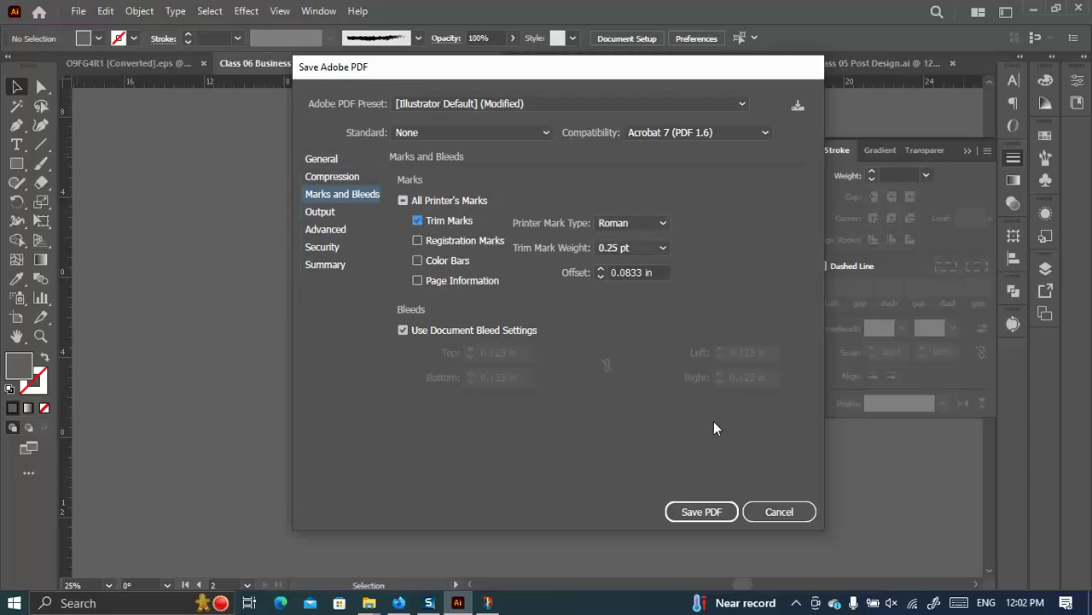
click(690, 516)
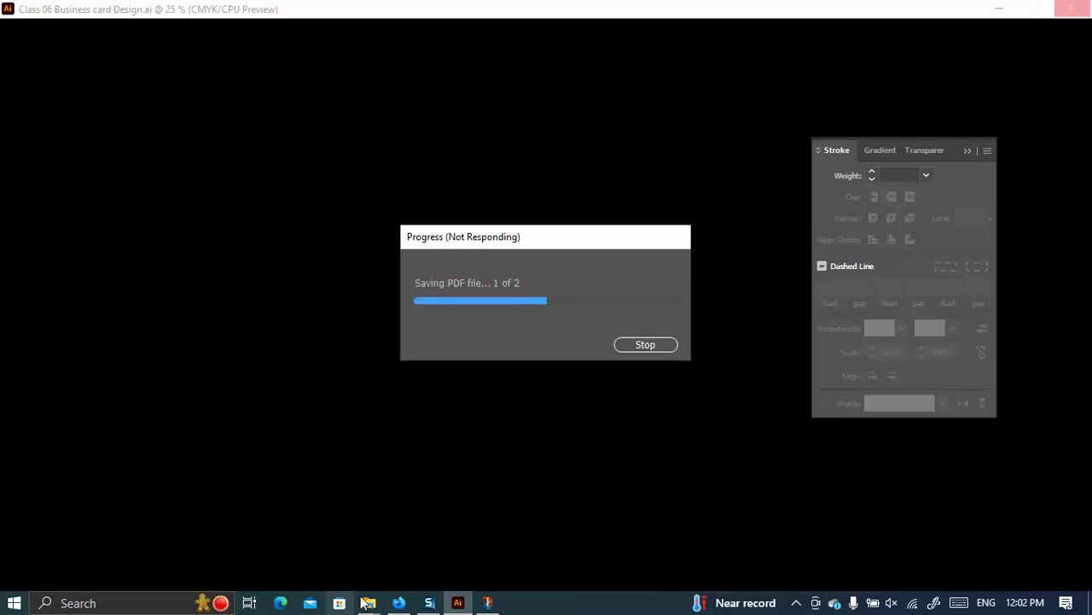
Open the Class 06 folder under SSB-593 Offline and select Class 06 Business card Design.pdf.
mouse_move(369, 603)
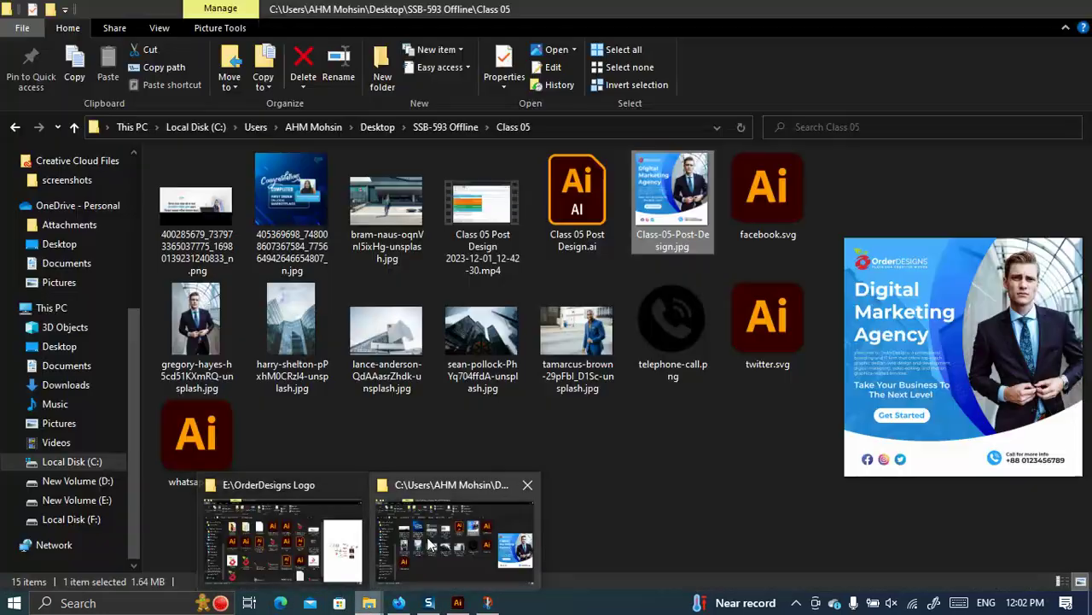
click(430, 543)
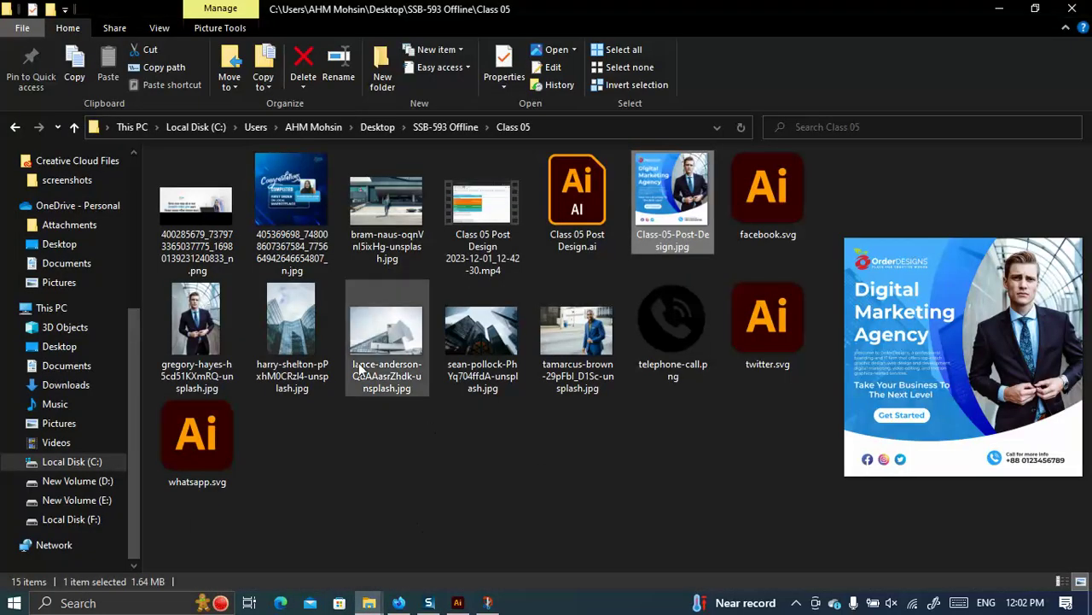
click(446, 127)
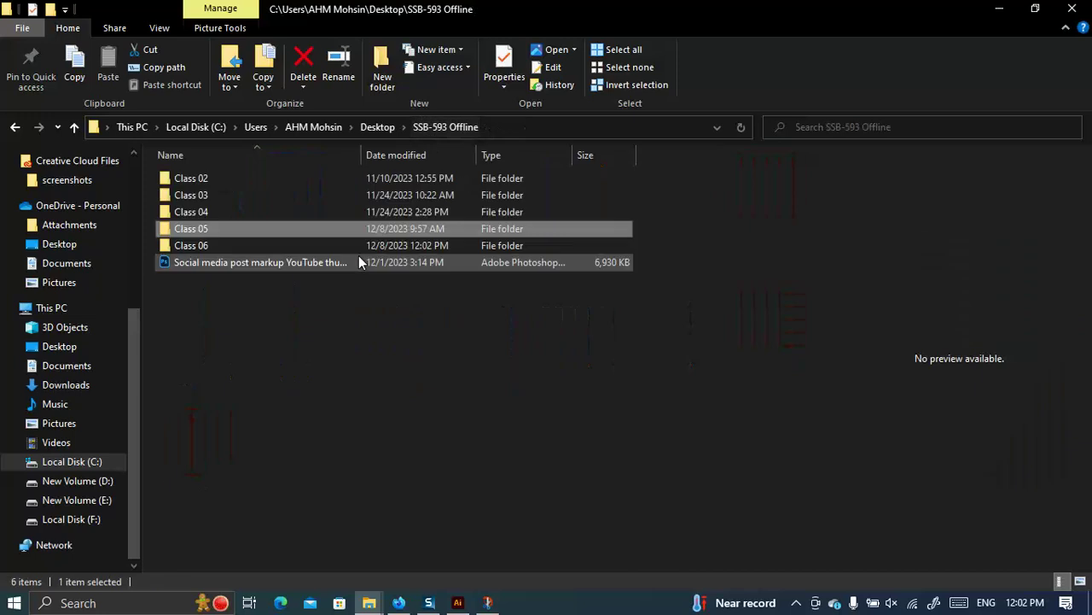
double_click(220, 246)
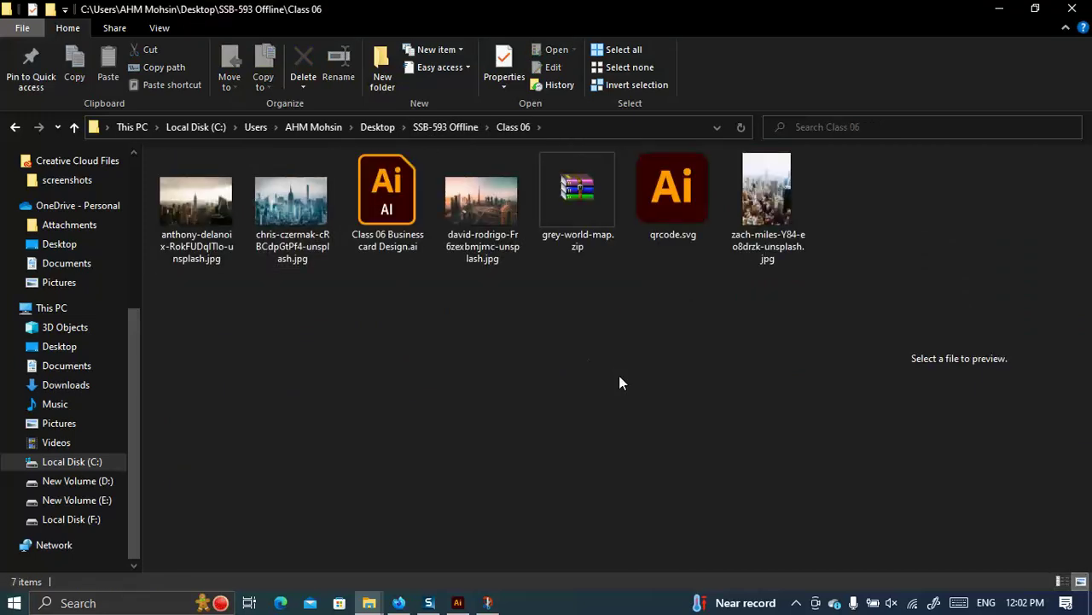
click(459, 602)
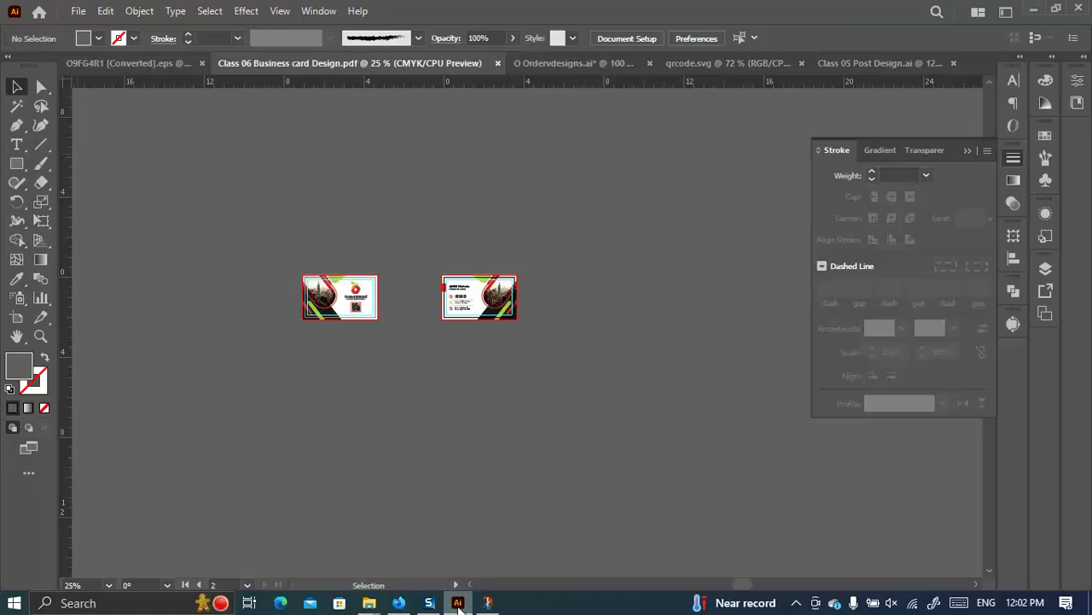
click(461, 603)
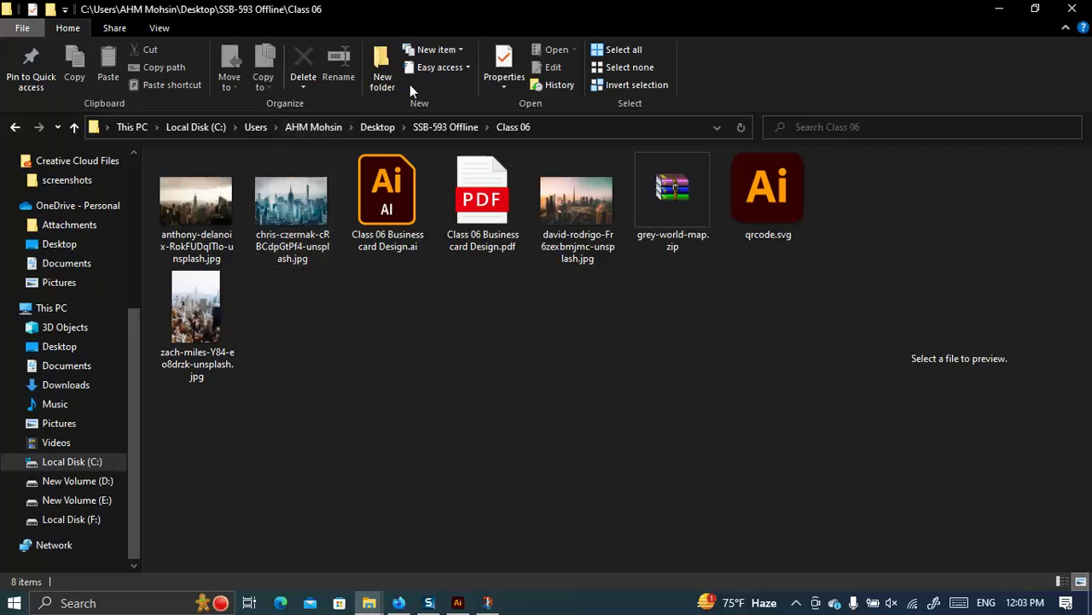
click(514, 227)
Open Class 06 Business card Design.pdf in Edge, review both trimmed pages, then minimize it.
double_click(515, 227)
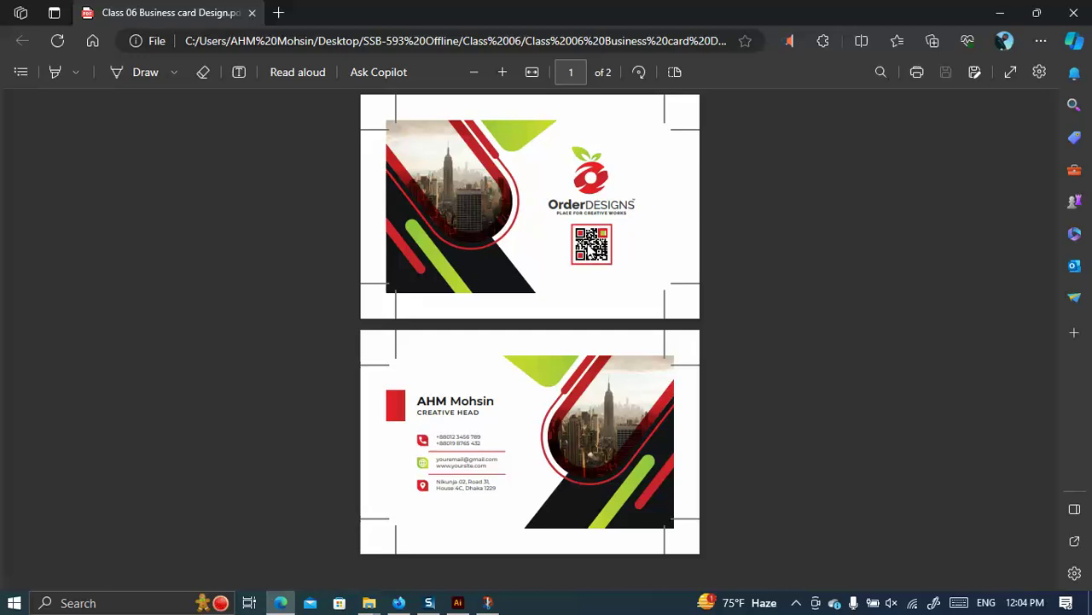
click(1001, 12)
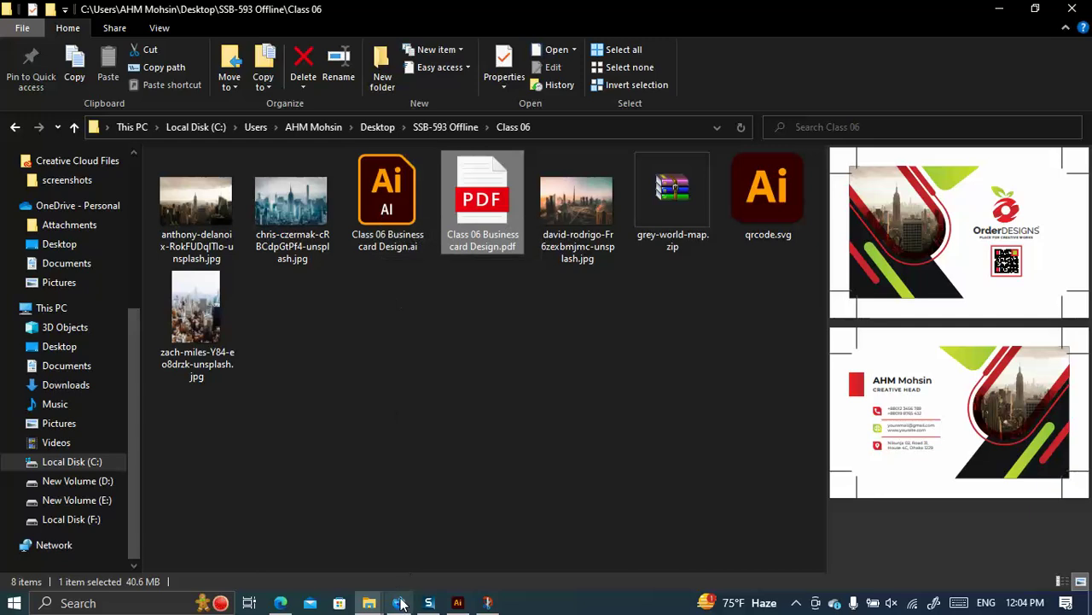
Zoom Illustrator to 150% on the OrderDesigns card front, then return to the Classroom page.
click(458, 603)
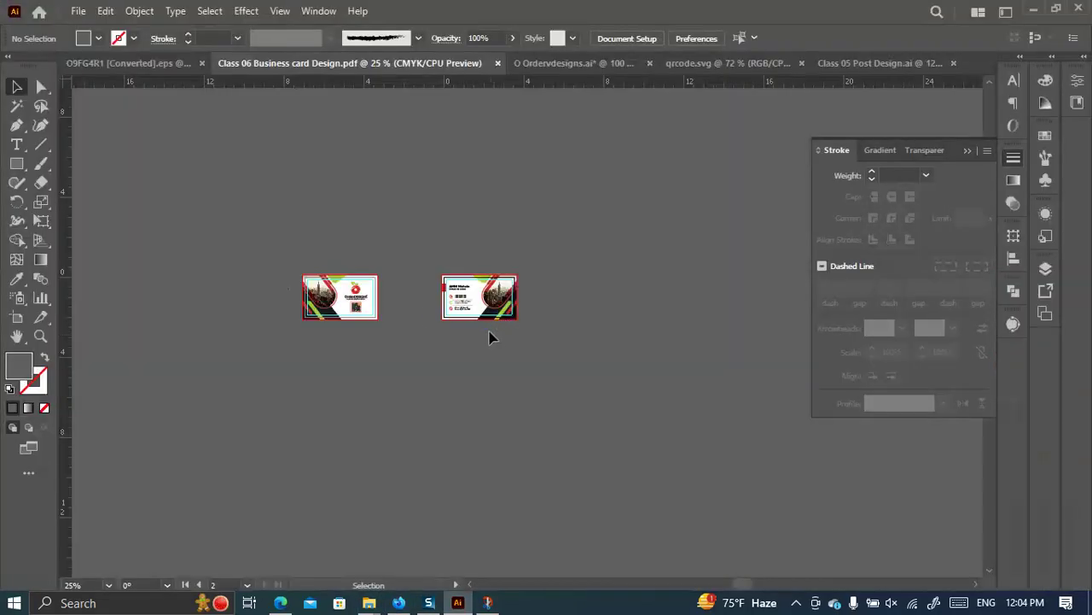
scroll(333, 301, up, 2)
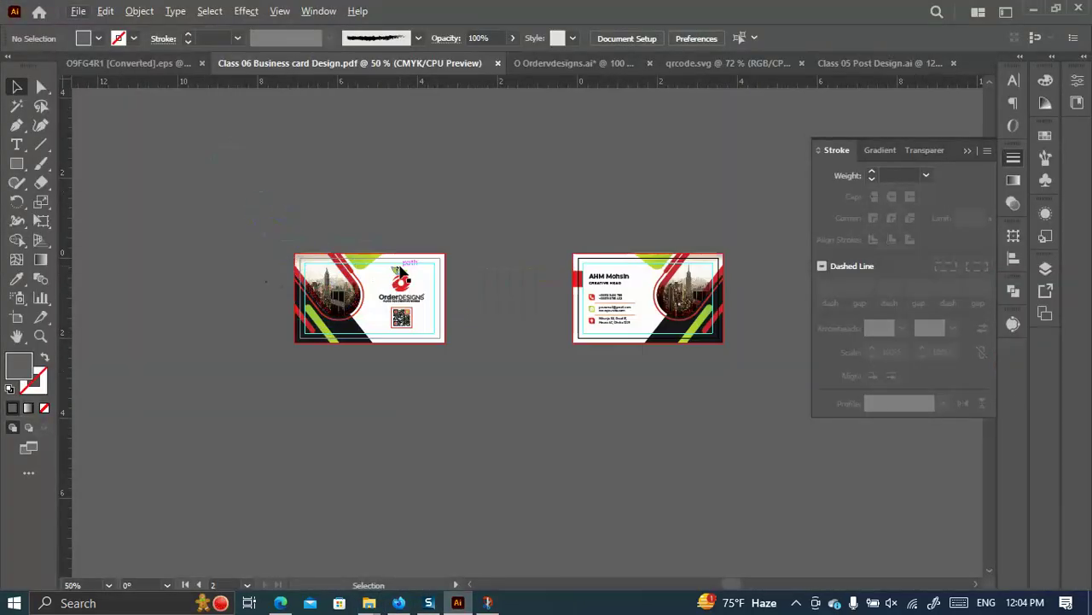
scroll(399, 271, up, 3)
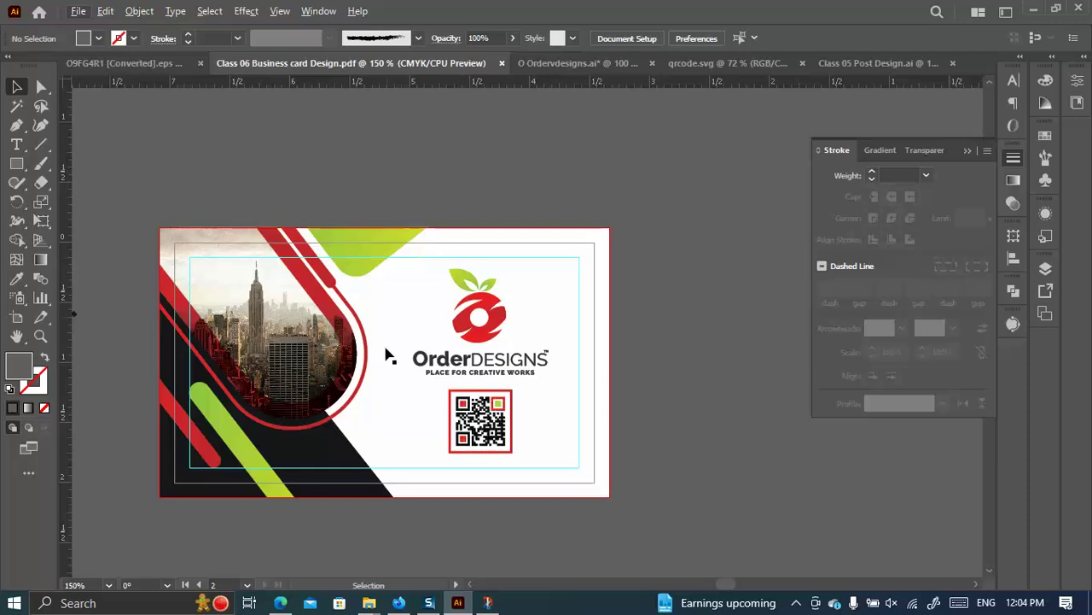
click(399, 602)
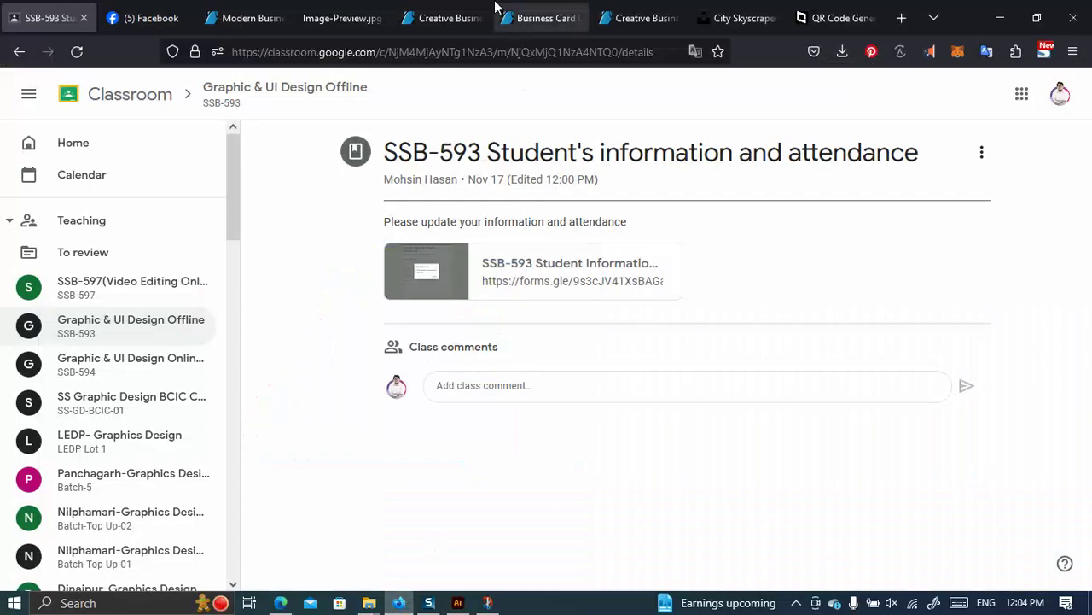
click(440, 17)
Open a new Firefox tab with the start page shortcut tiles.
scroll(376, 316, up, 4)
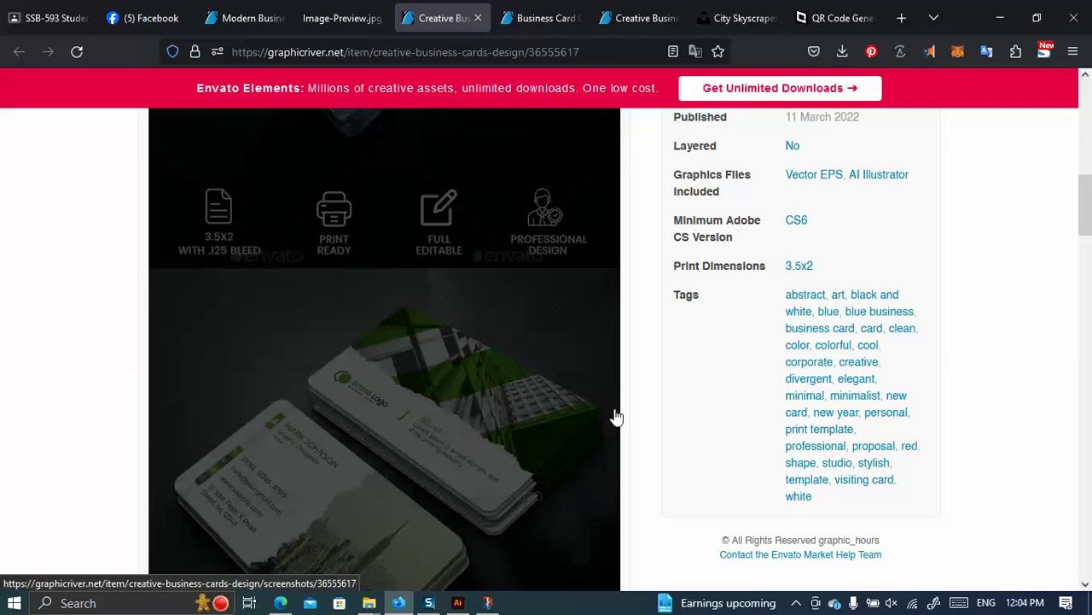
click(901, 17)
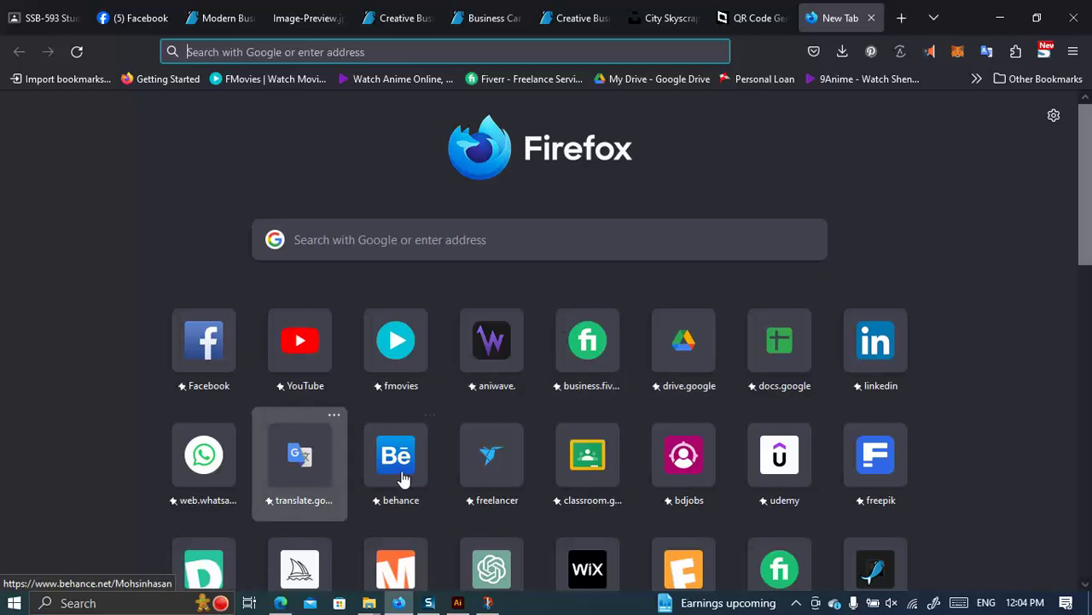
Open Freelancer.com, log in, and go to the $30 Logo Design contest page.
click(482, 459)
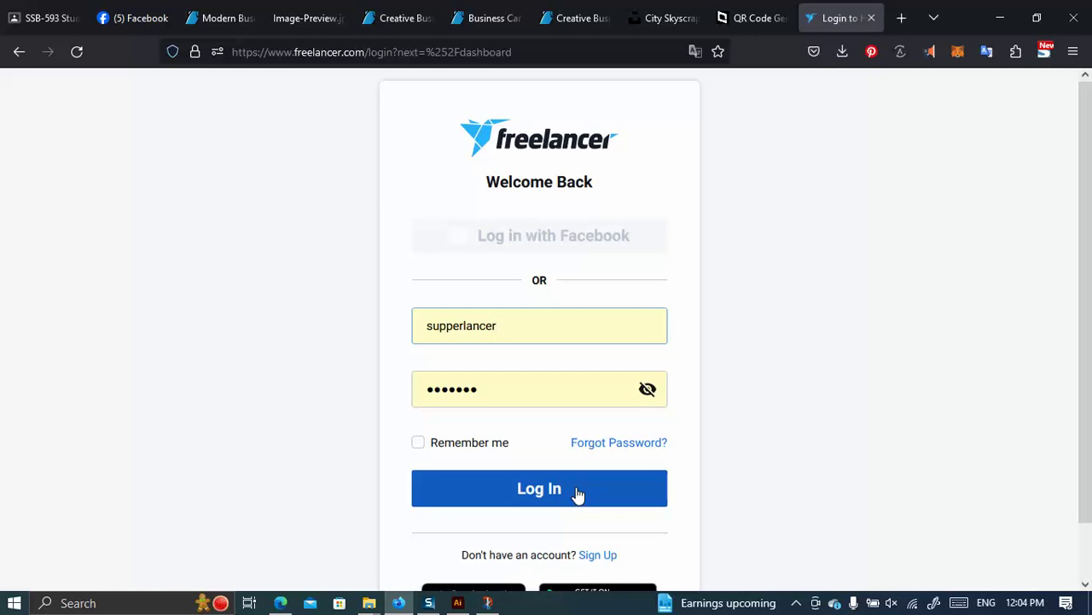
click(578, 493)
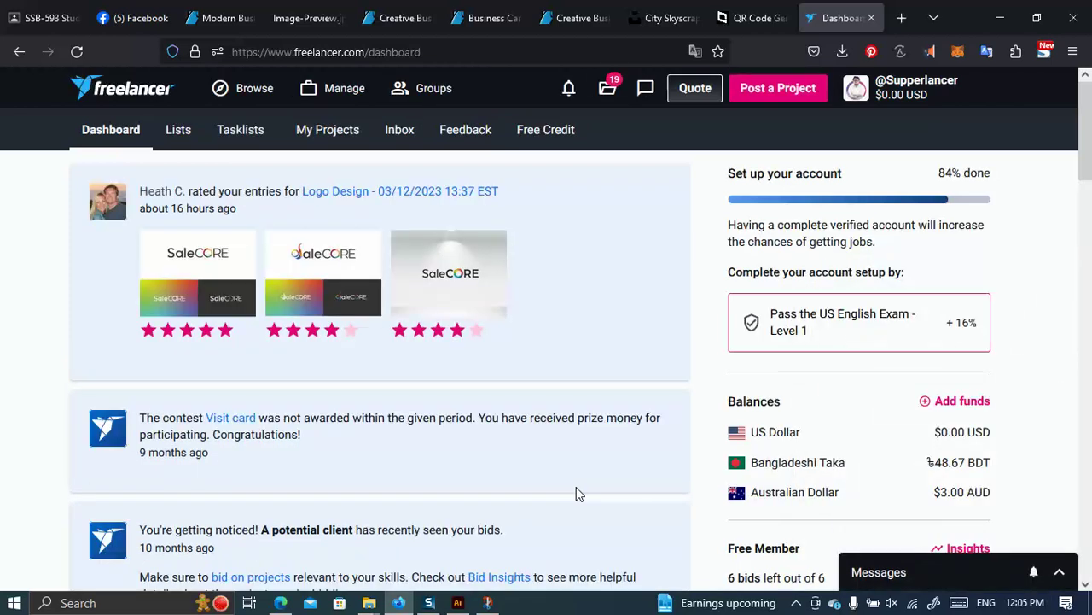
click(419, 195)
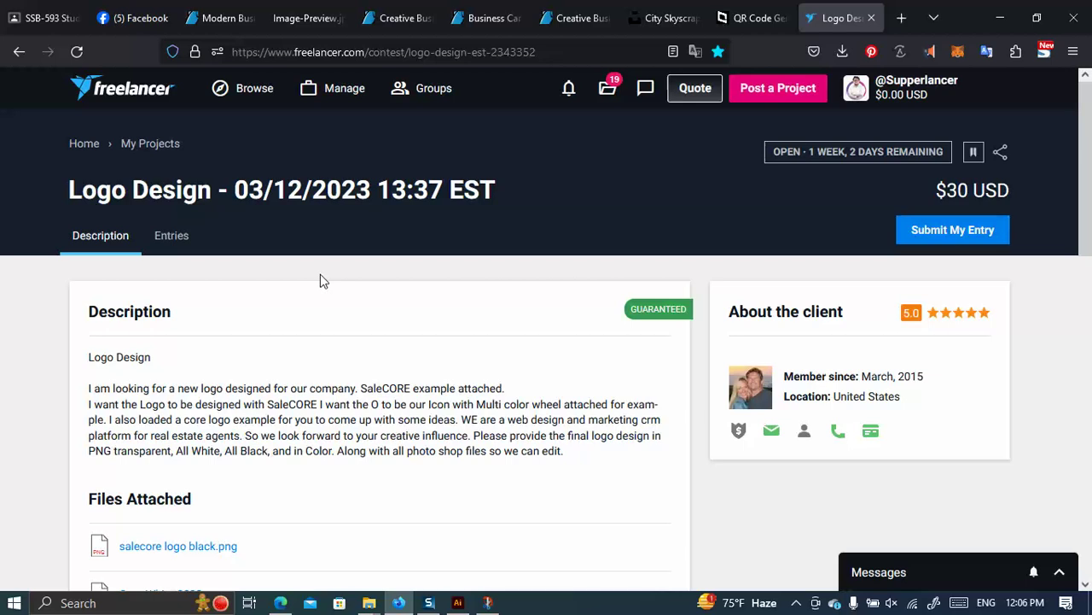
Show the contest's 484 entries and enlarge entry #429 to see its details.
click(176, 235)
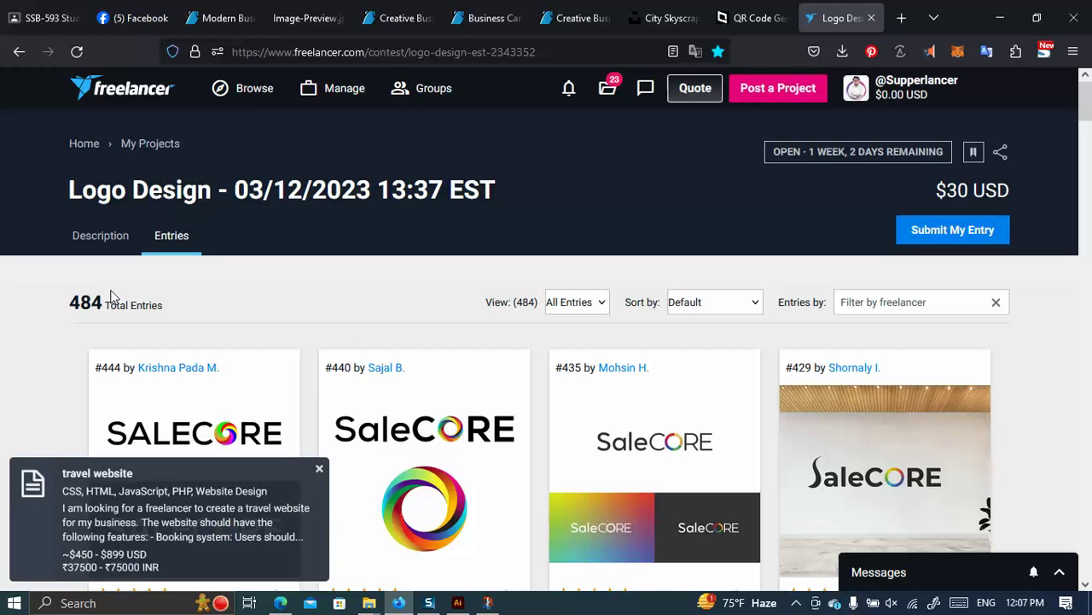
scroll(966, 459, down, 2)
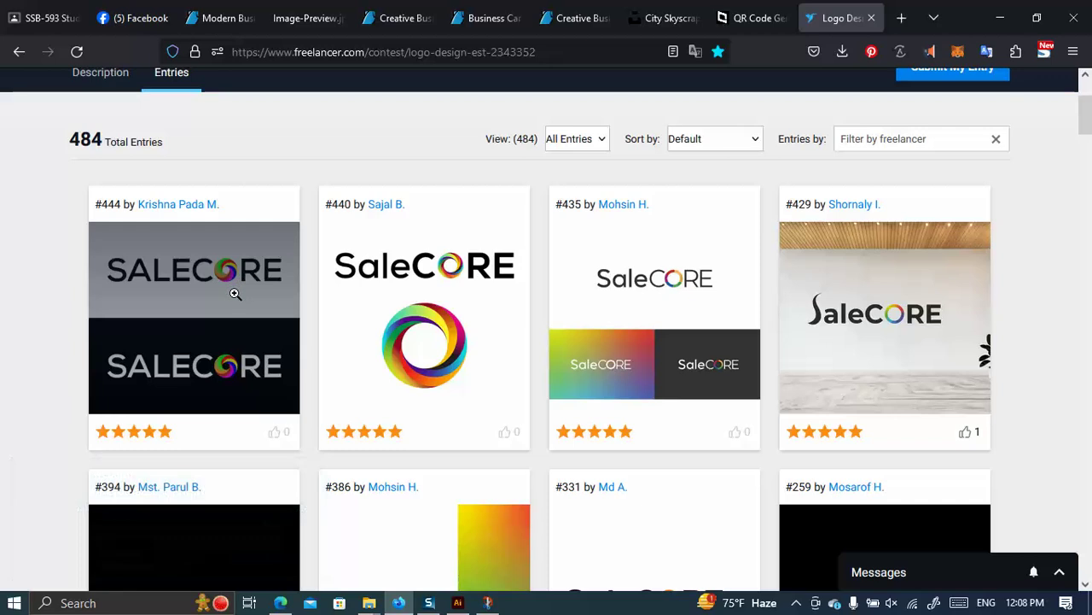
click(883, 309)
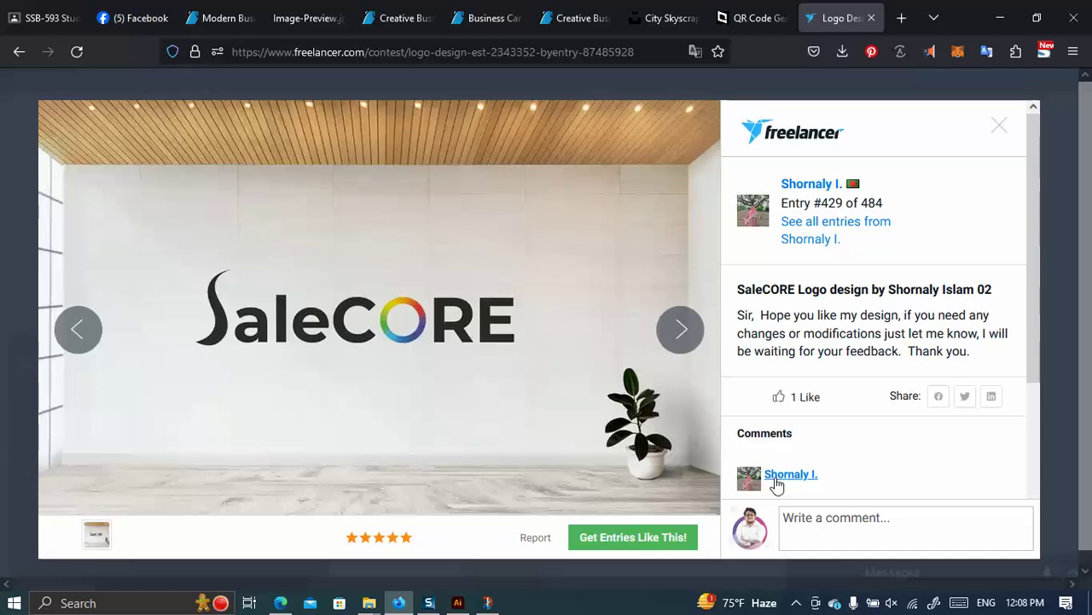
Close entry #429, then enlarge and close SaleCORE logo entry #388.
key(Escape)
scroll(574, 358, down, 10)
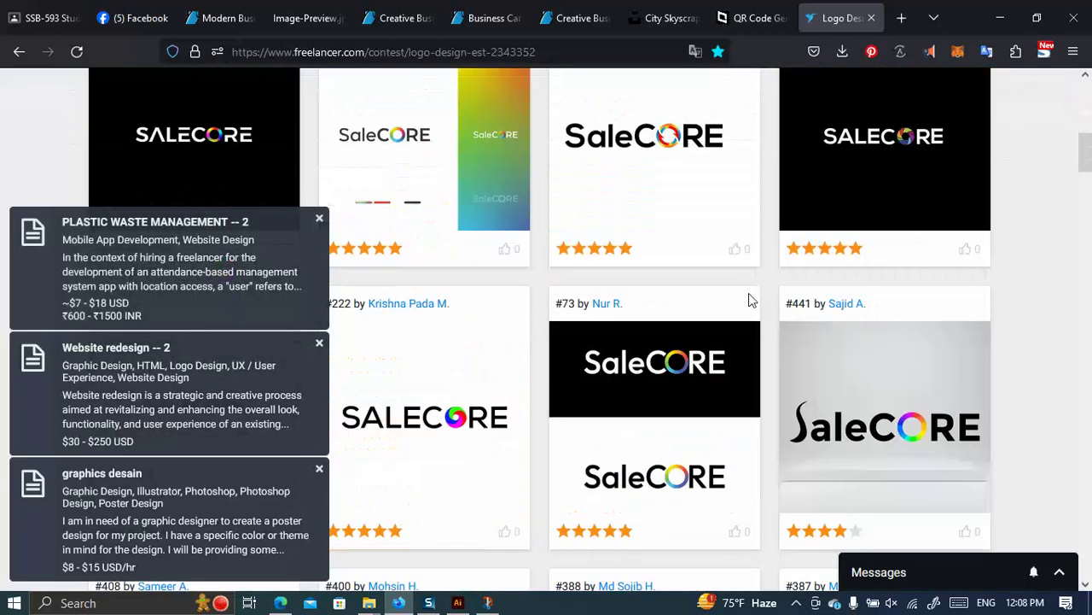
scroll(697, 238, up, 2)
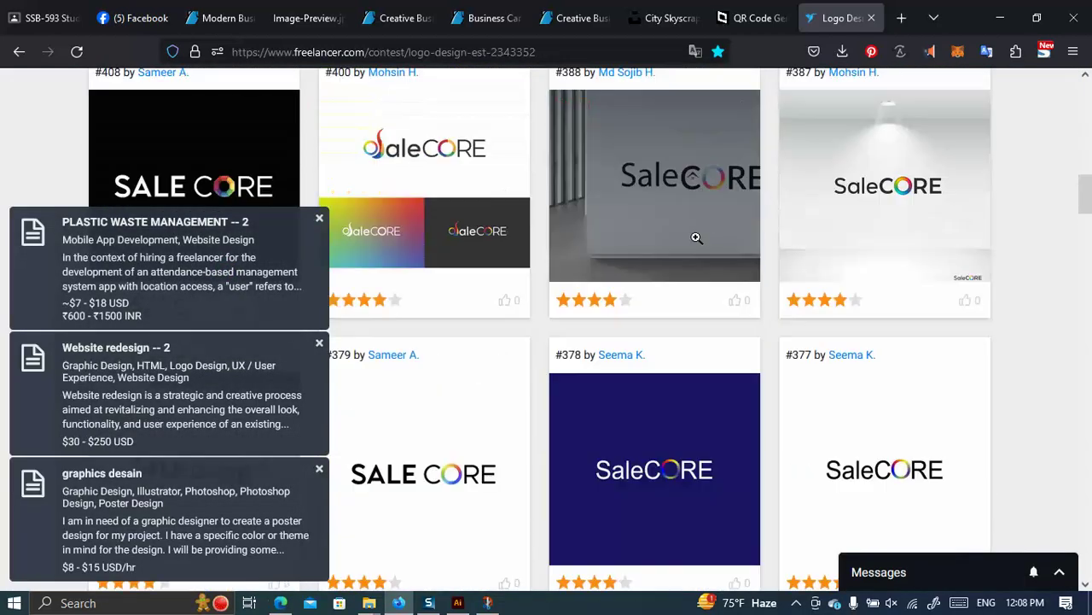
click(708, 190)
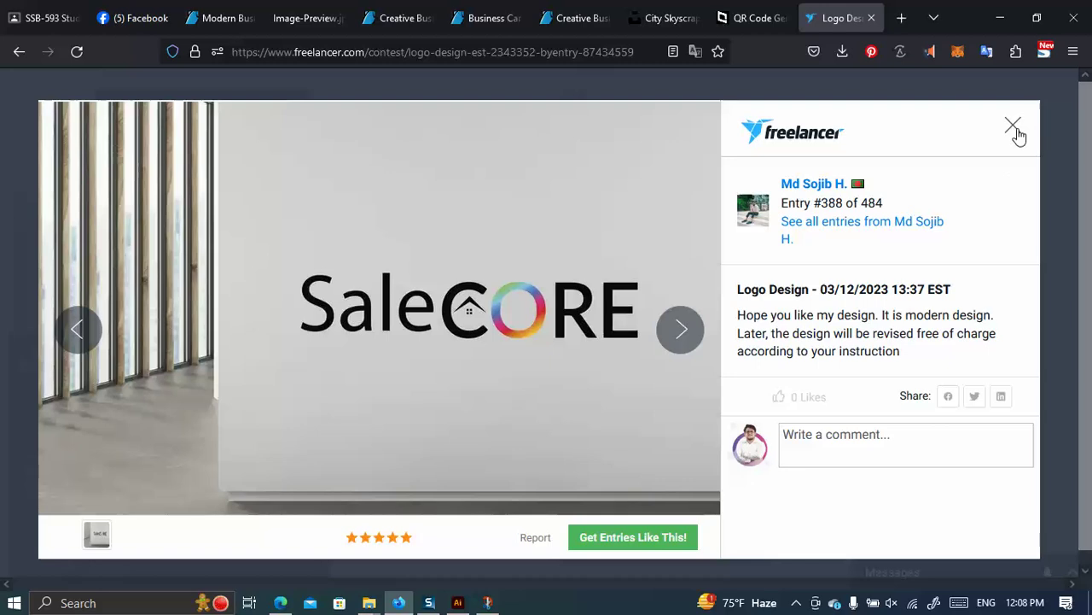
click(1013, 128)
Scroll through more entries, then return to the GraphicRiver Creative Business Cards page.
scroll(703, 234, down, 10)
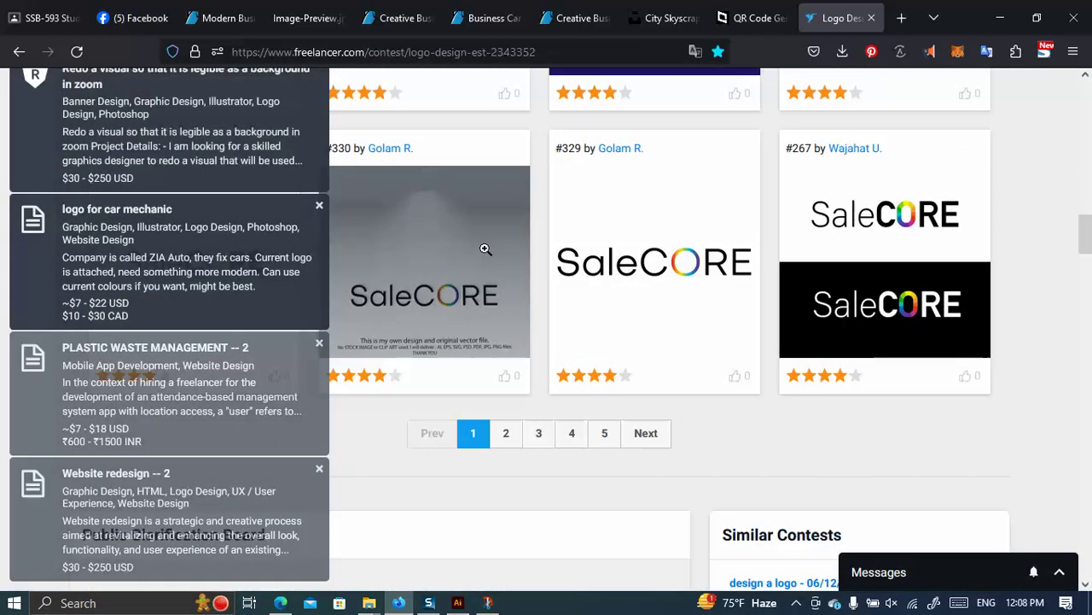
scroll(590, 279, down, 3)
scroll(389, 317, up, 3)
scroll(479, 284, up, 8)
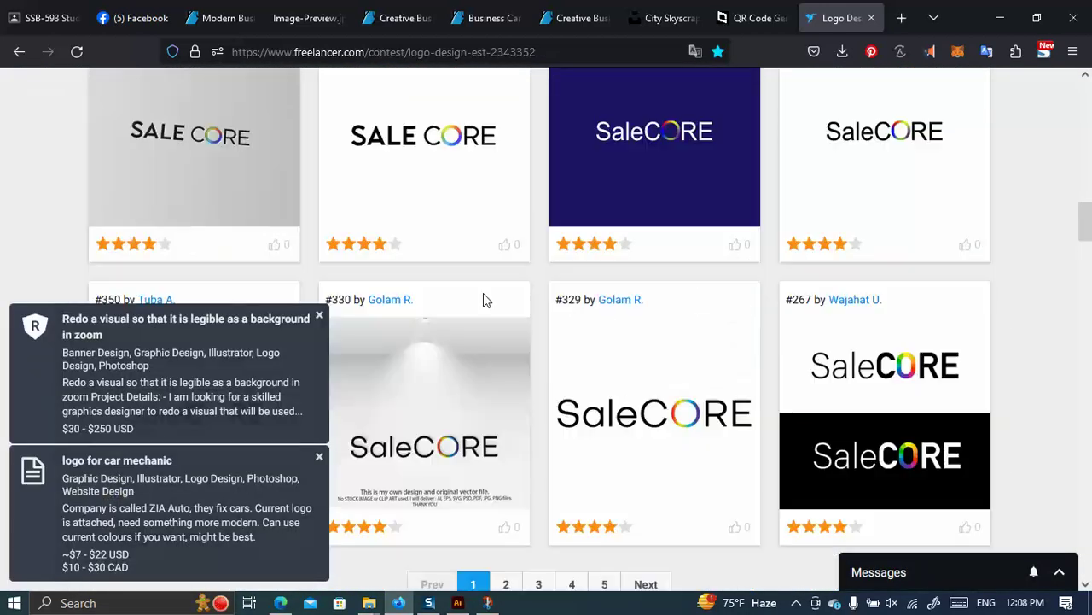
scroll(508, 365, up, 10)
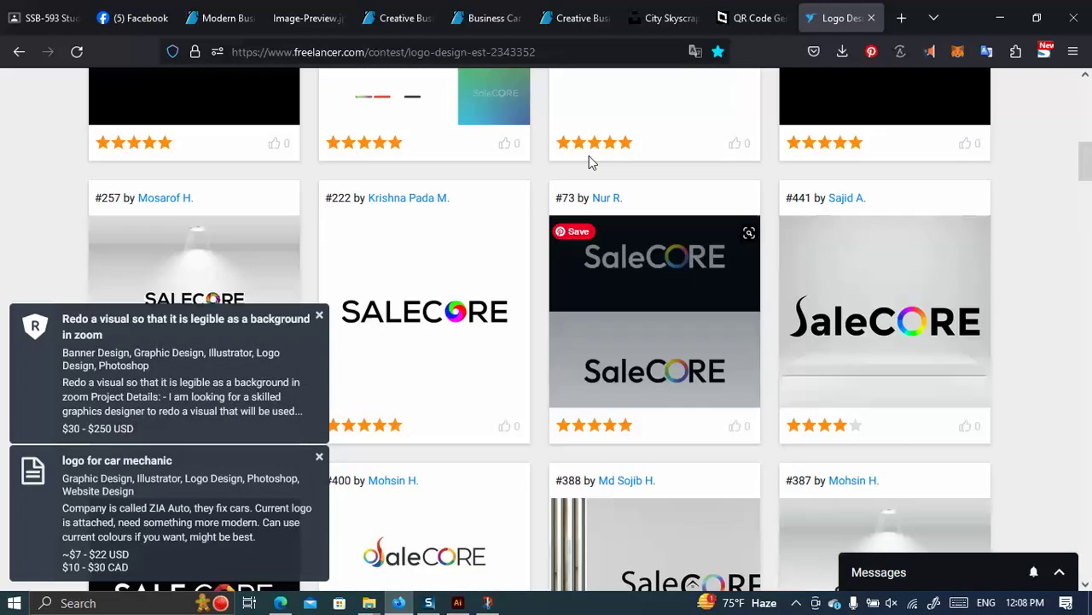
click(399, 18)
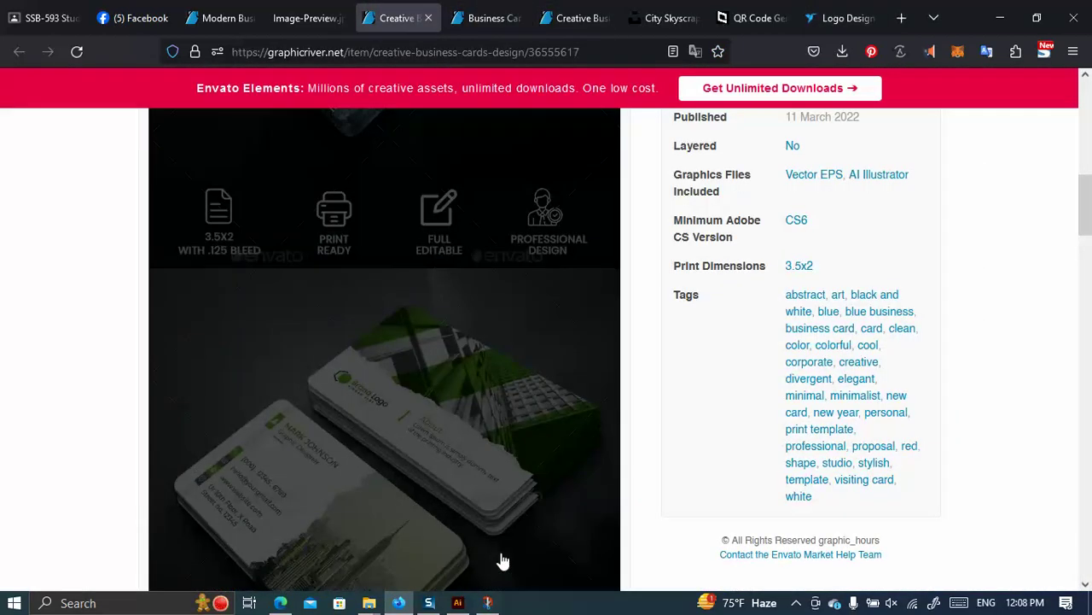
Scroll to GraphicRiver's green card preview, then view the OrderDesigns card in Illustrator.
scroll(384, 452, down, 3)
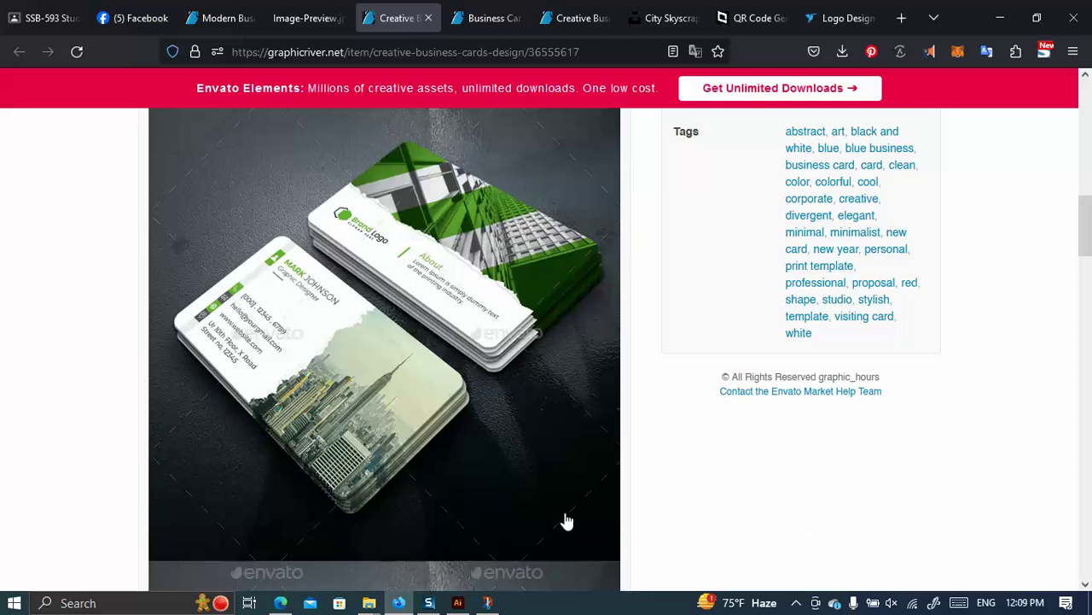
click(457, 603)
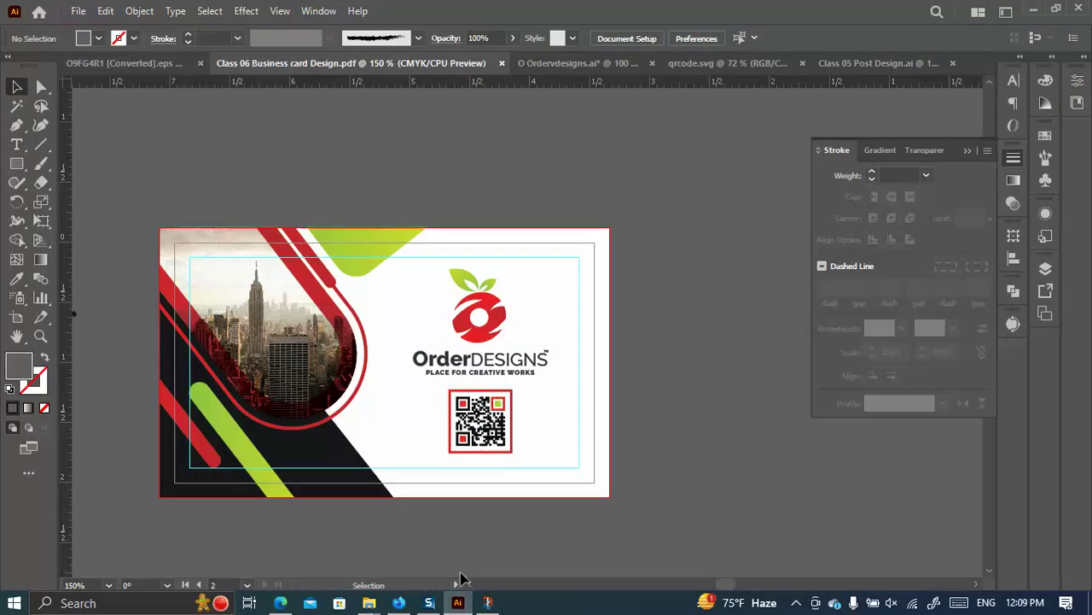
In a new Firefox tab, start a Google search for 'business card'.
click(398, 602)
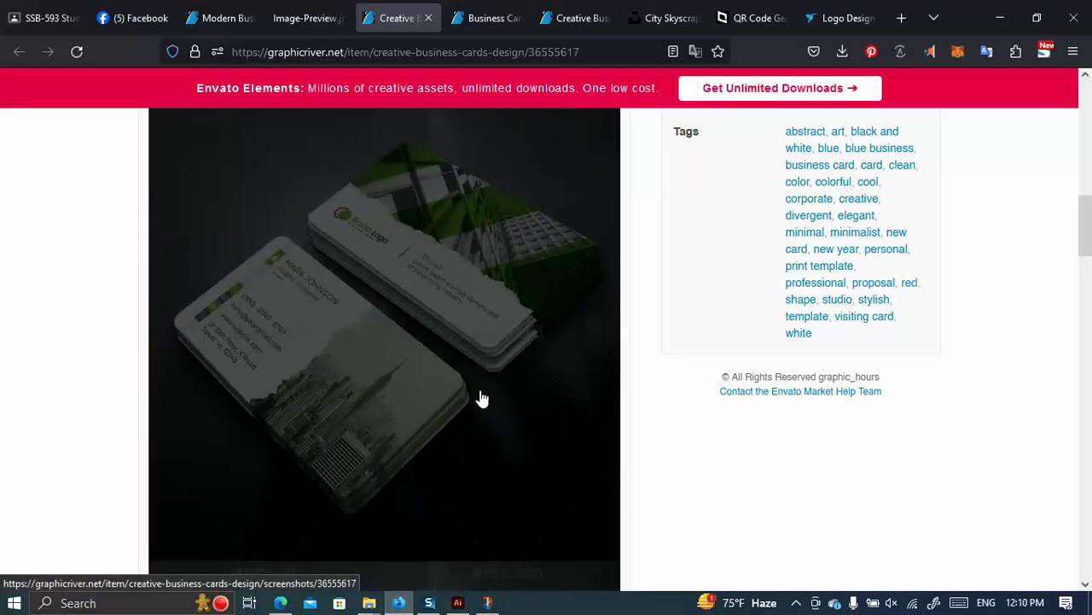
click(902, 18)
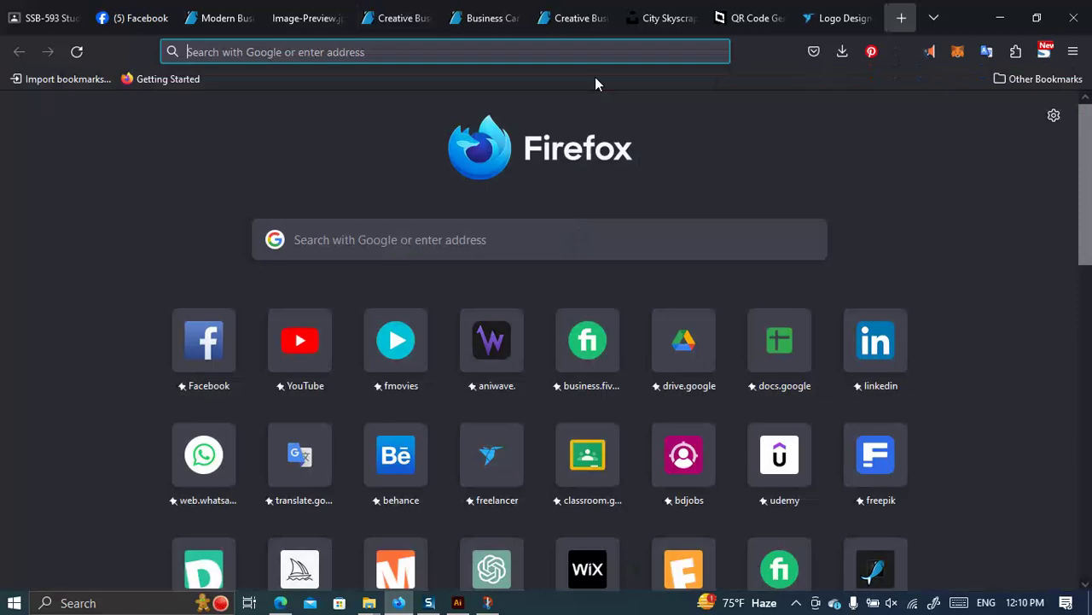
click(335, 245)
text(bu)
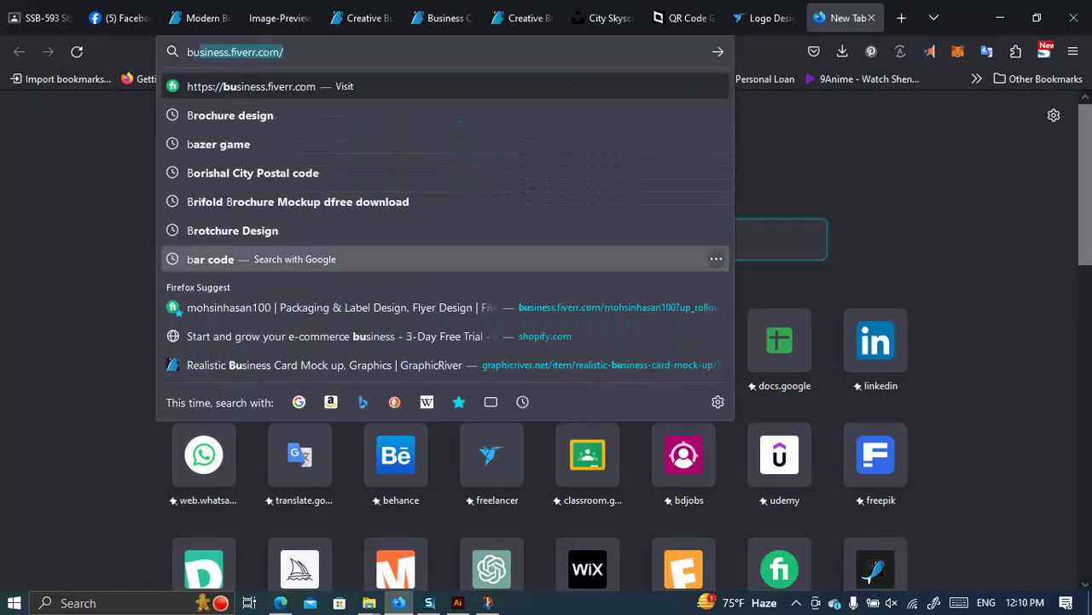
text(siness card)
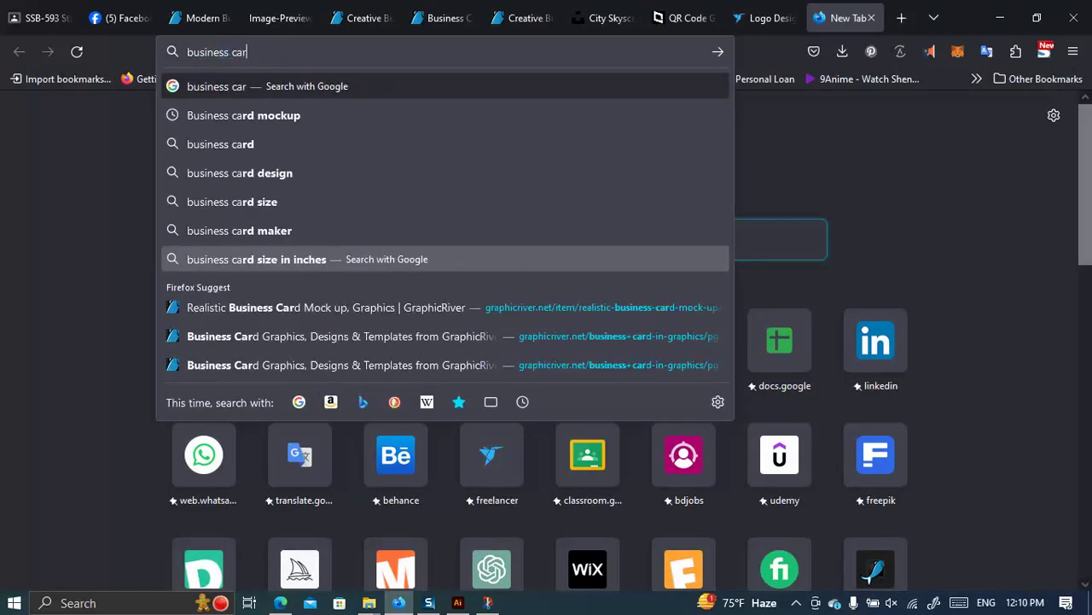
click(262, 119)
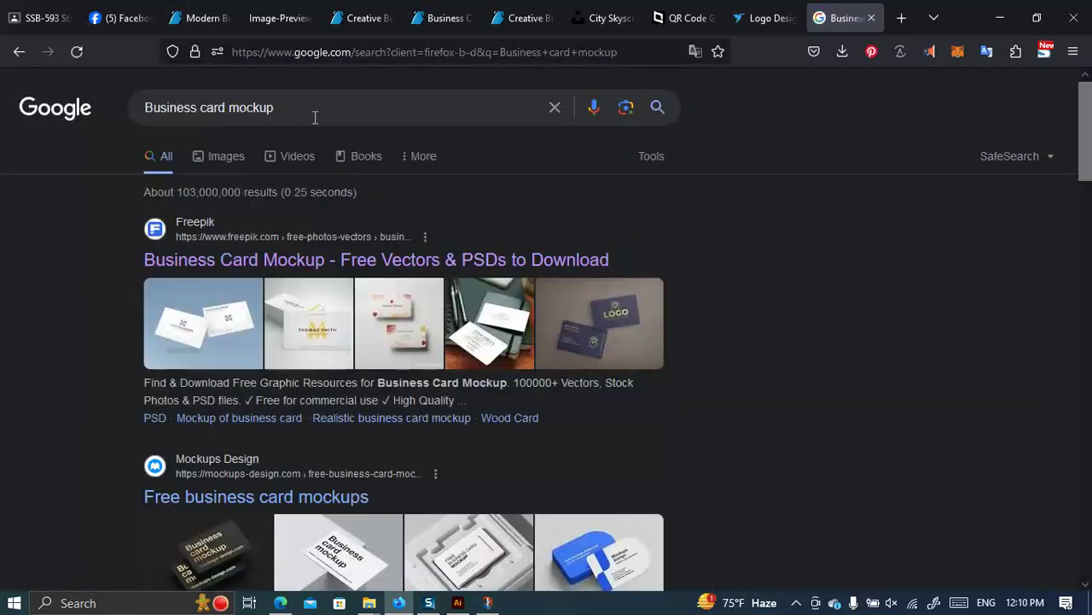
Refine the search to 'business card mockup free download' and scan the results.
click(313, 115)
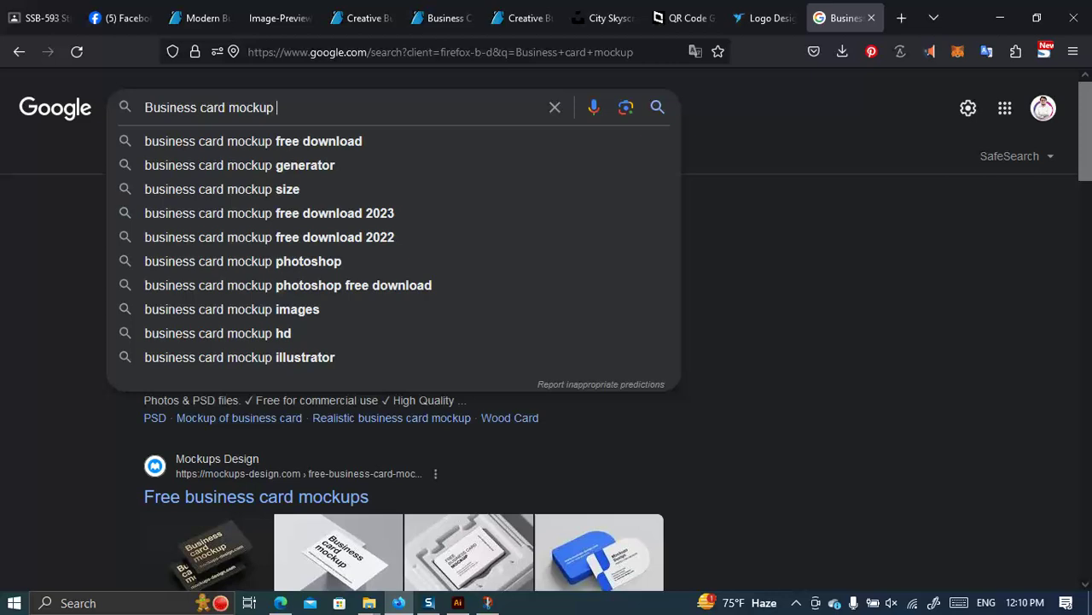
click(266, 141)
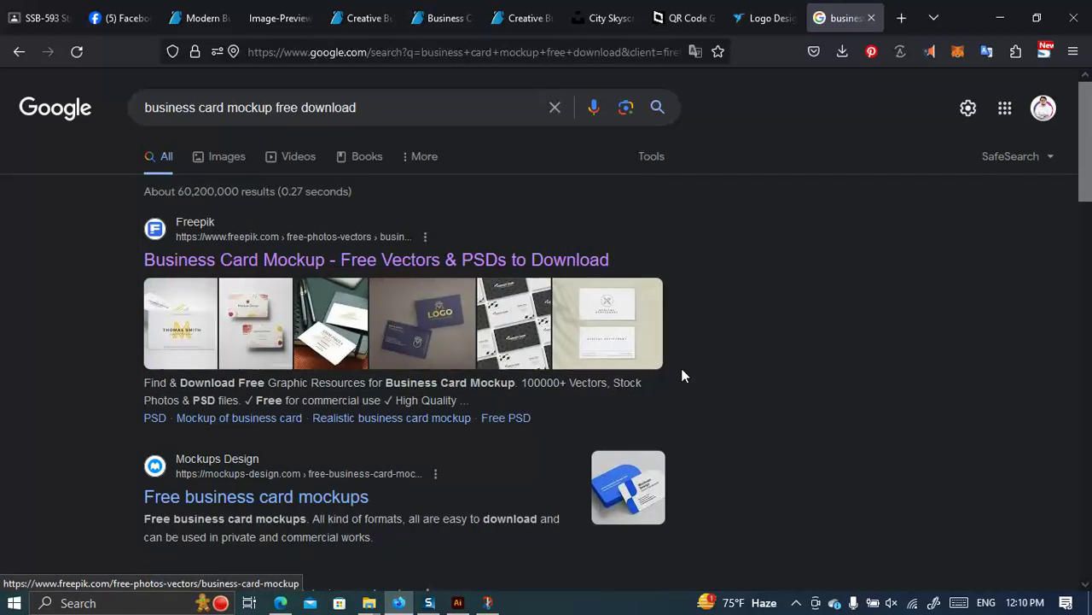
scroll(274, 173, down, 3)
scroll(281, 188, up, 2)
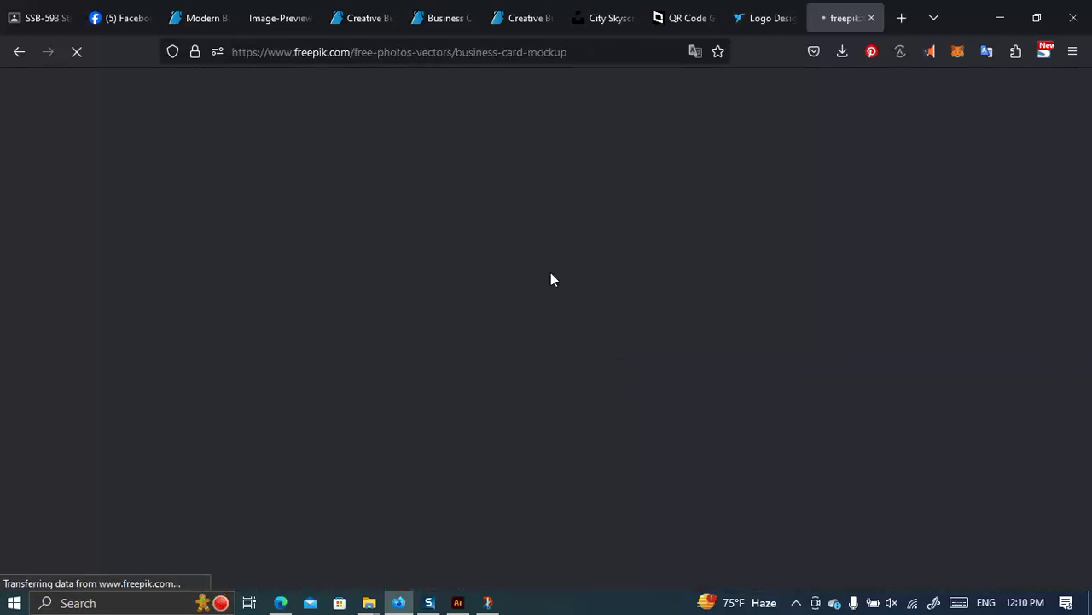
Scroll through Freepik's business card mockup results grid to compare mockups.
click(772, 17)
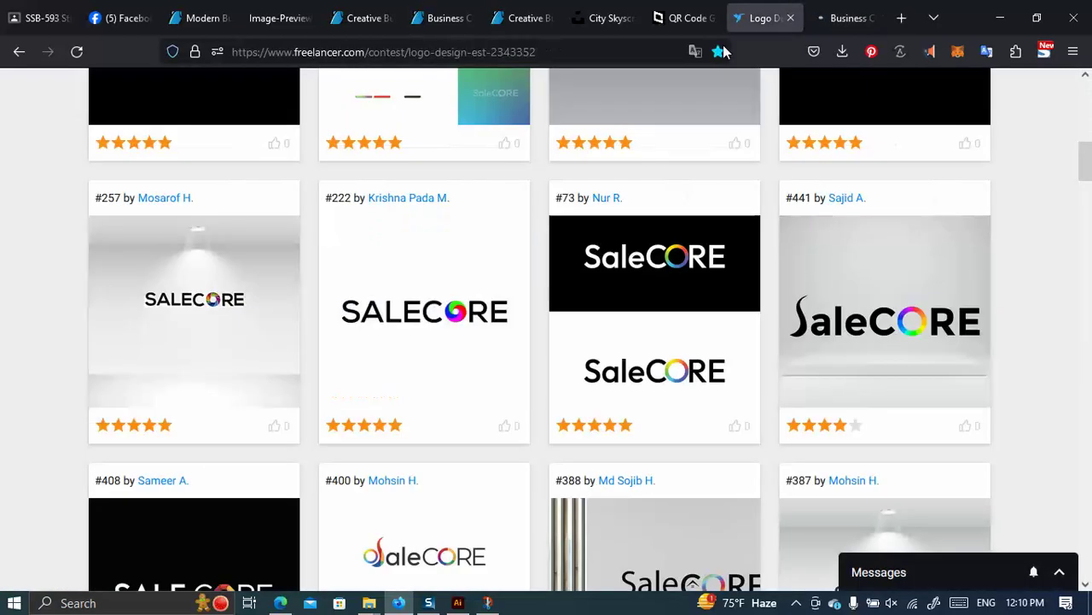
click(833, 17)
scroll(654, 344, down, 4)
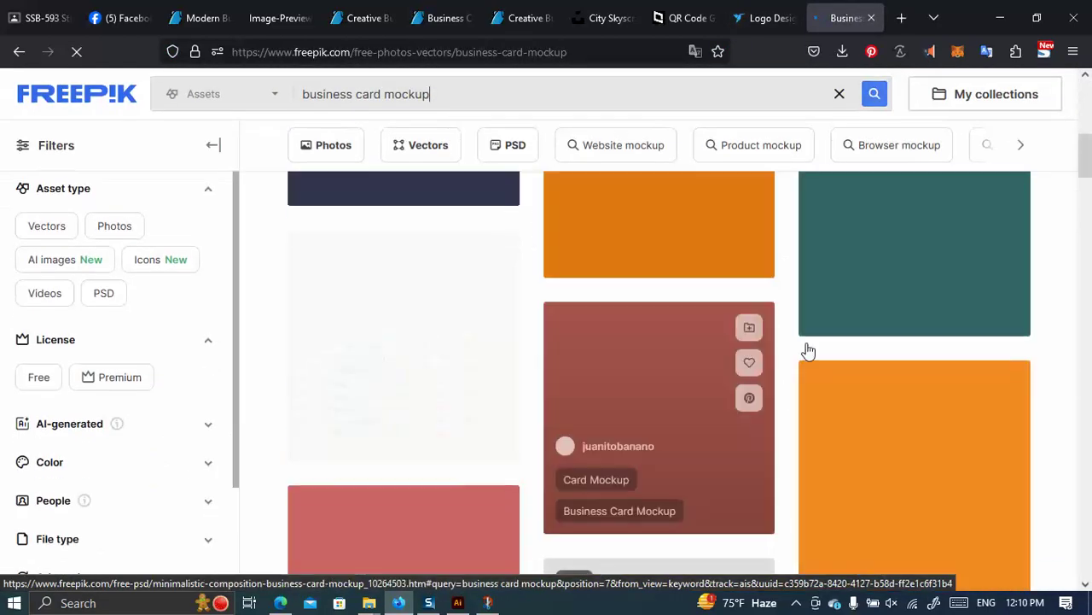
scroll(919, 411, down, 2)
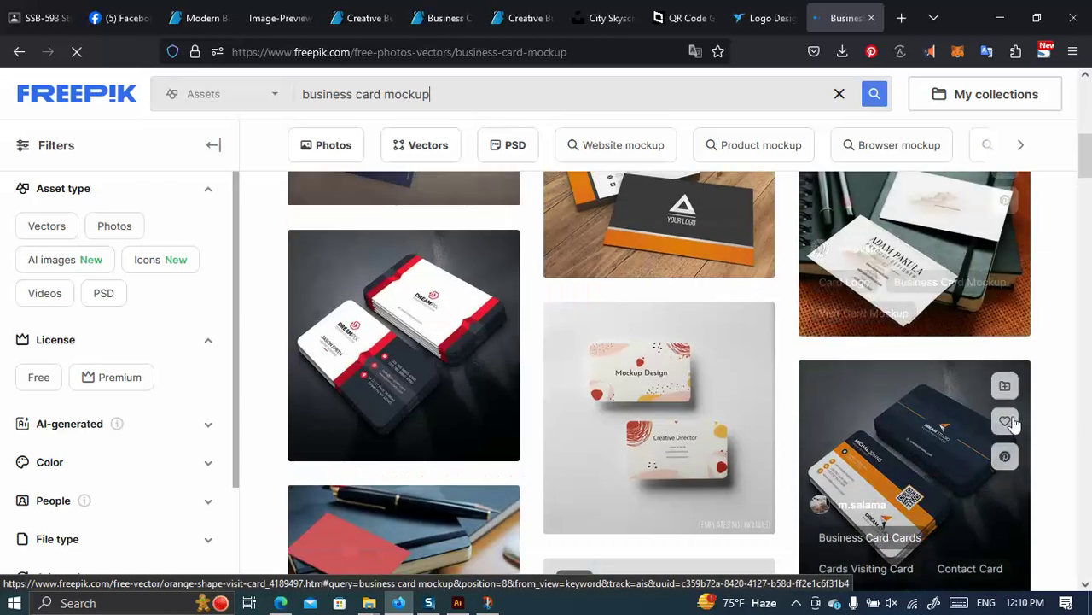
scroll(926, 358, down, 2)
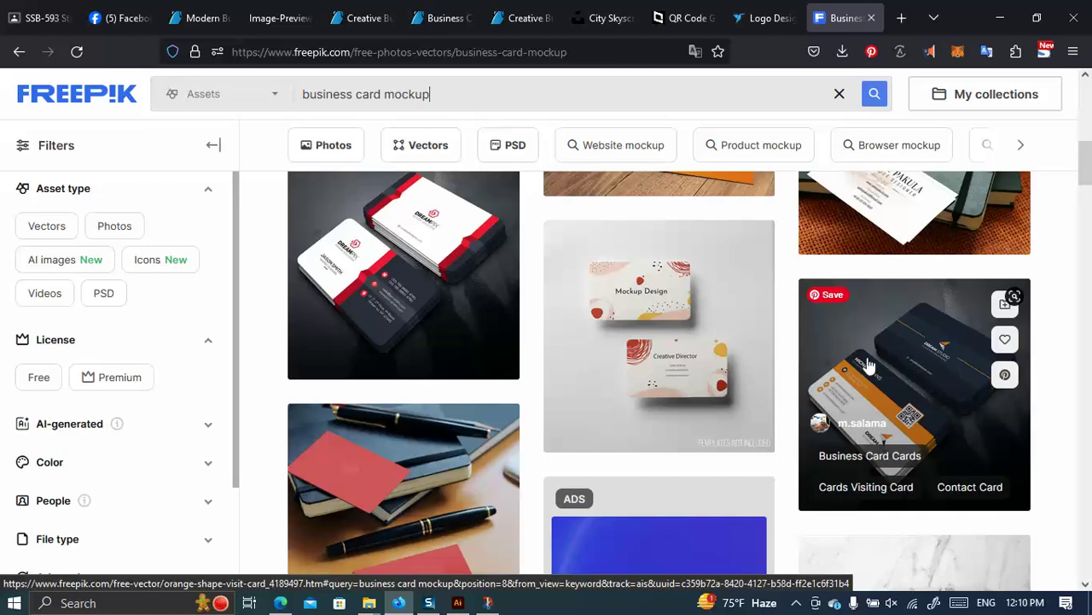
scroll(661, 312, down, 4)
scroll(459, 312, up, 1)
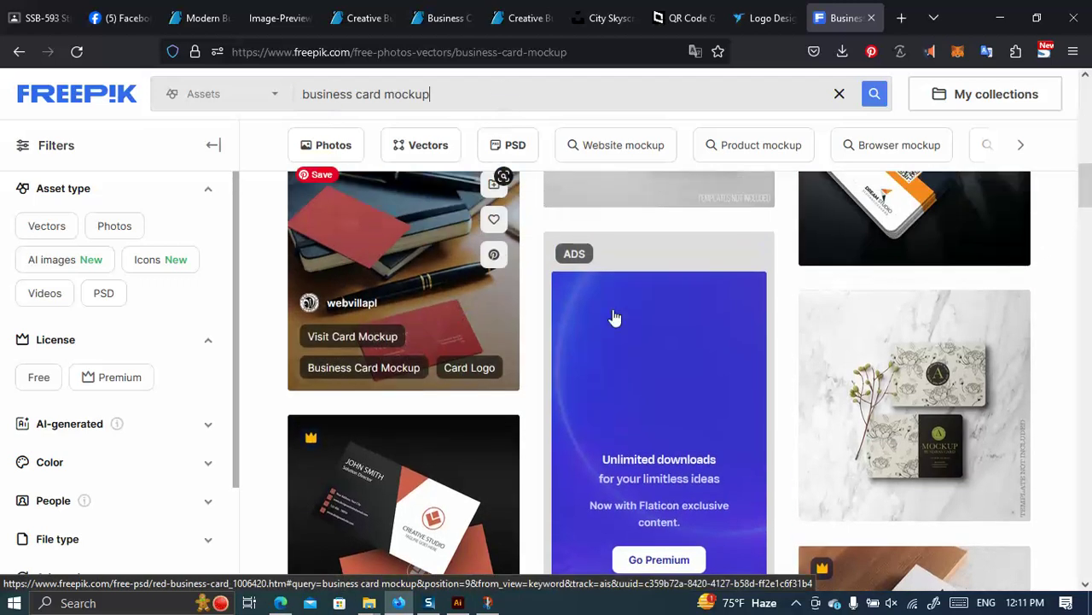
scroll(981, 348, down, 5)
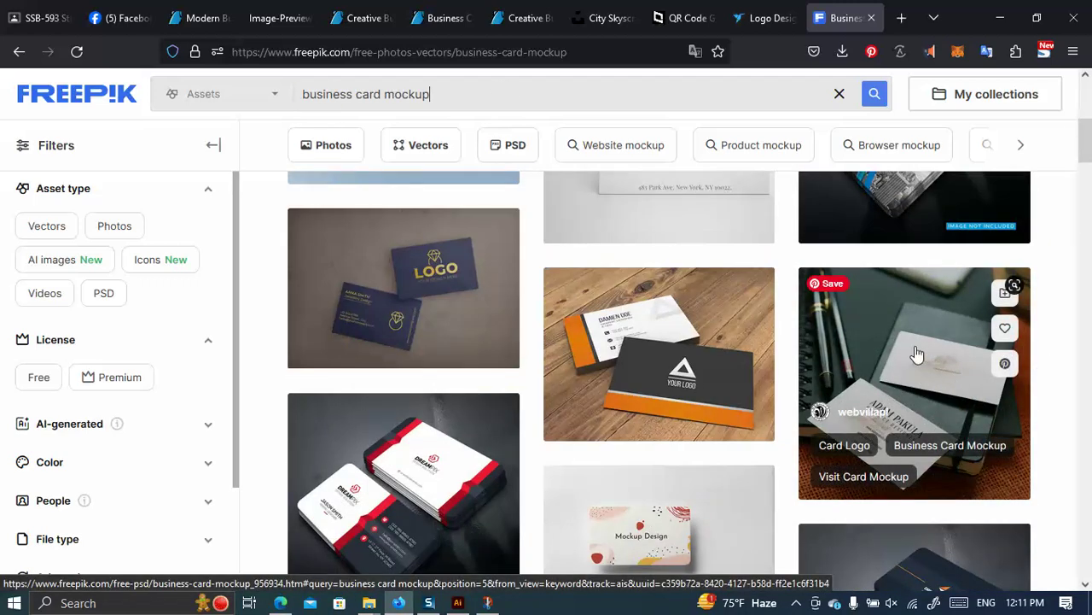
Download the notebook business card mockup as business-card-mockup.zip into the Class 06 folder.
click(920, 357)
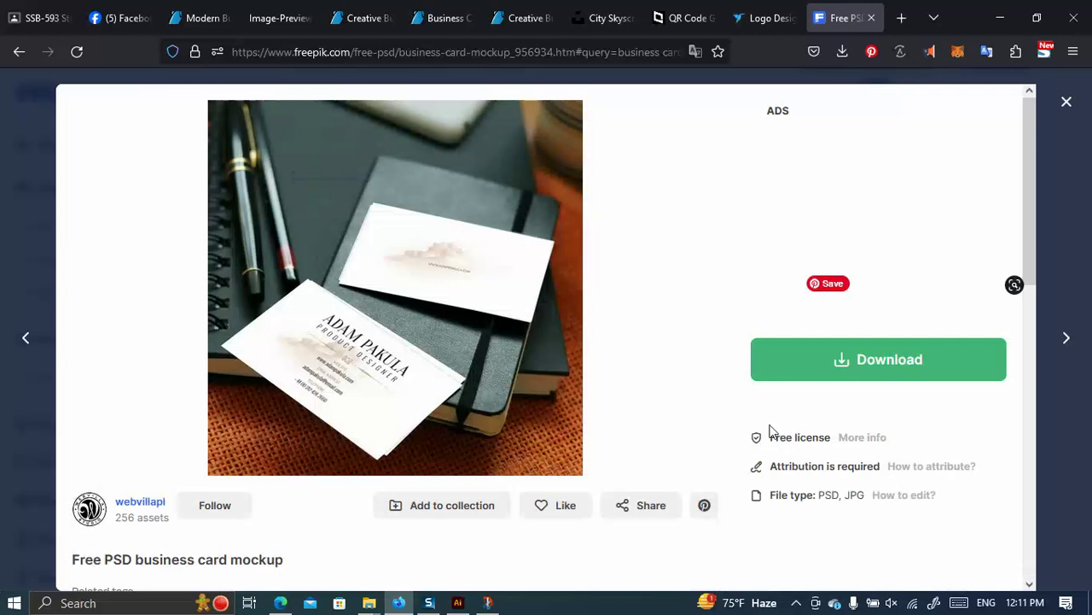
click(866, 367)
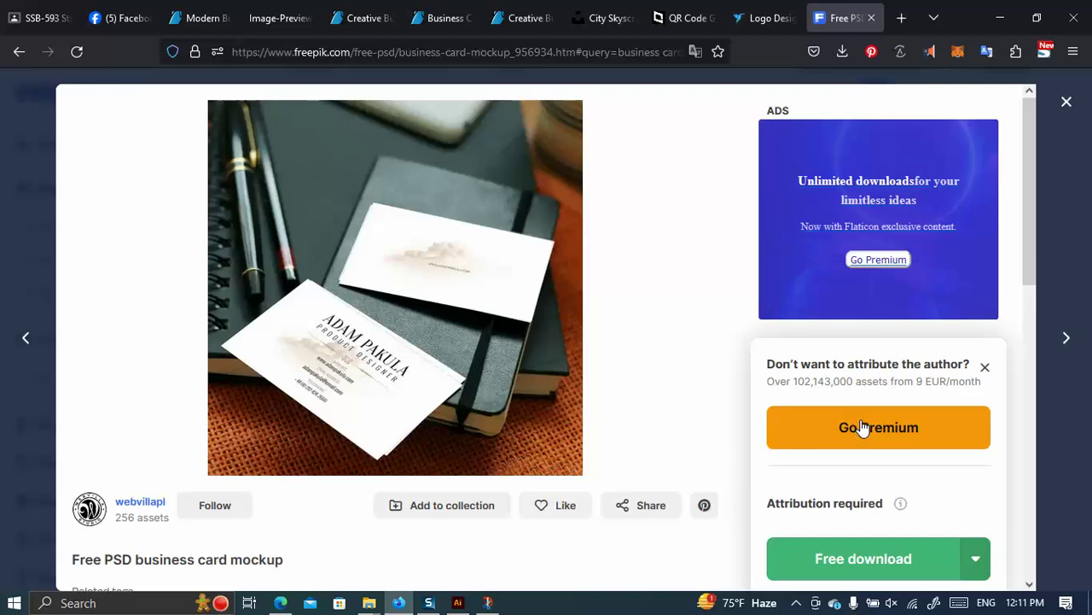
mouse_move(382, 598)
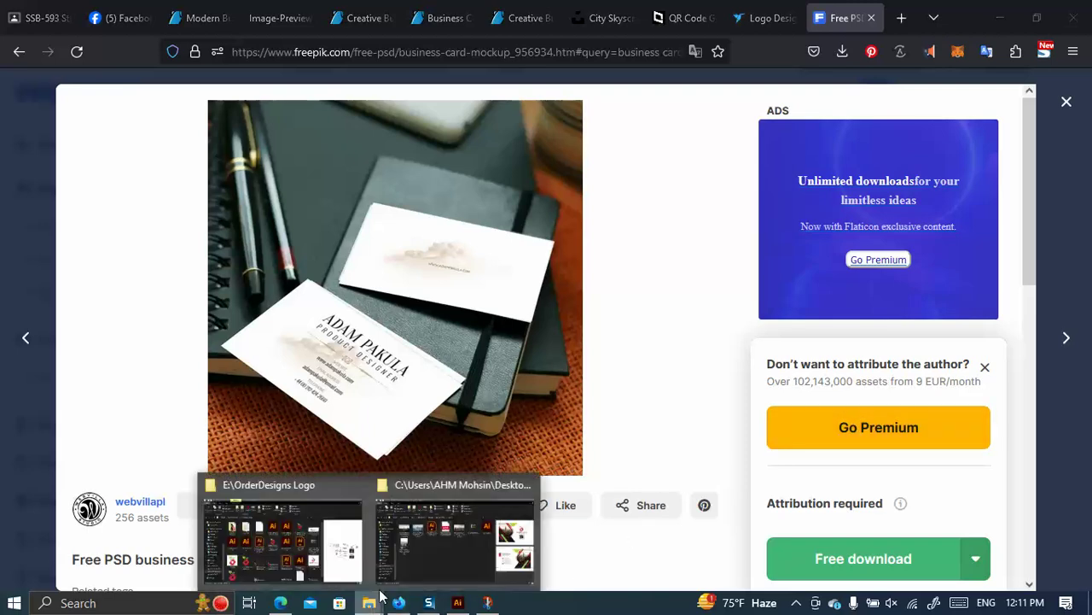
click(871, 555)
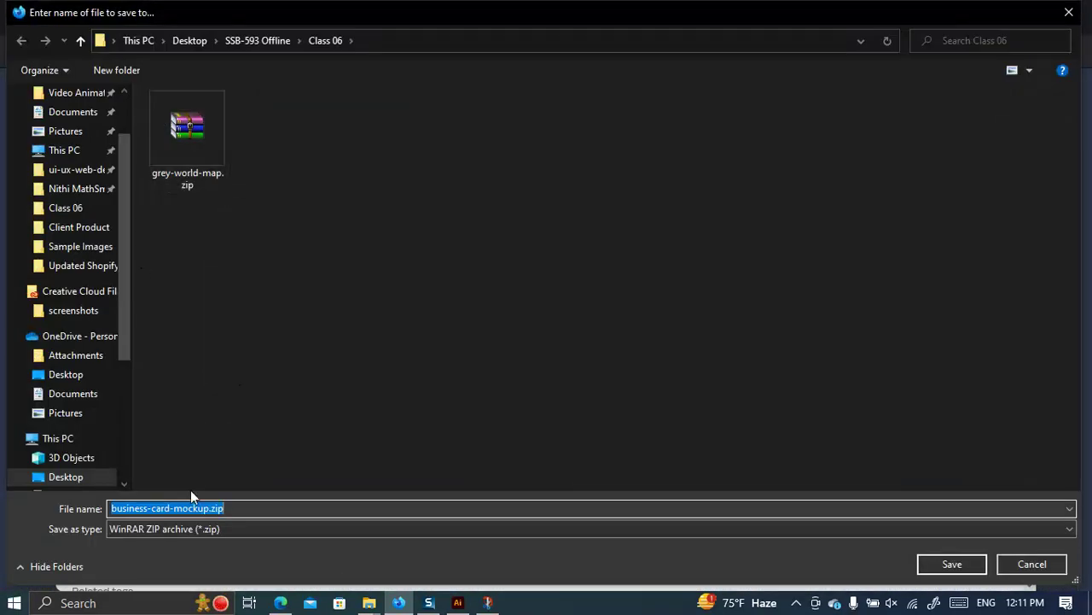
click(939, 564)
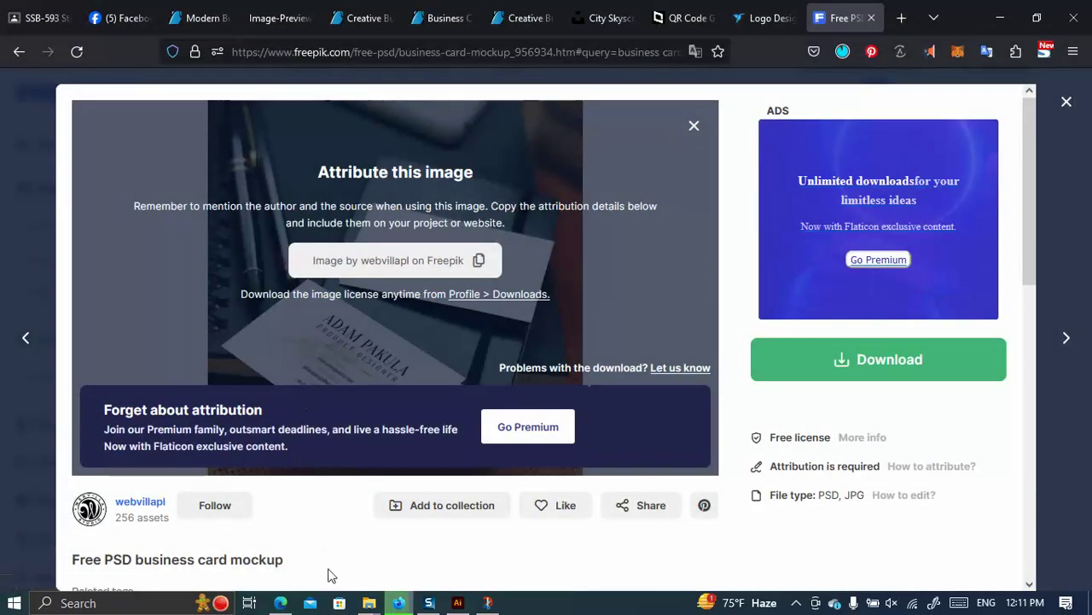
click(368, 603)
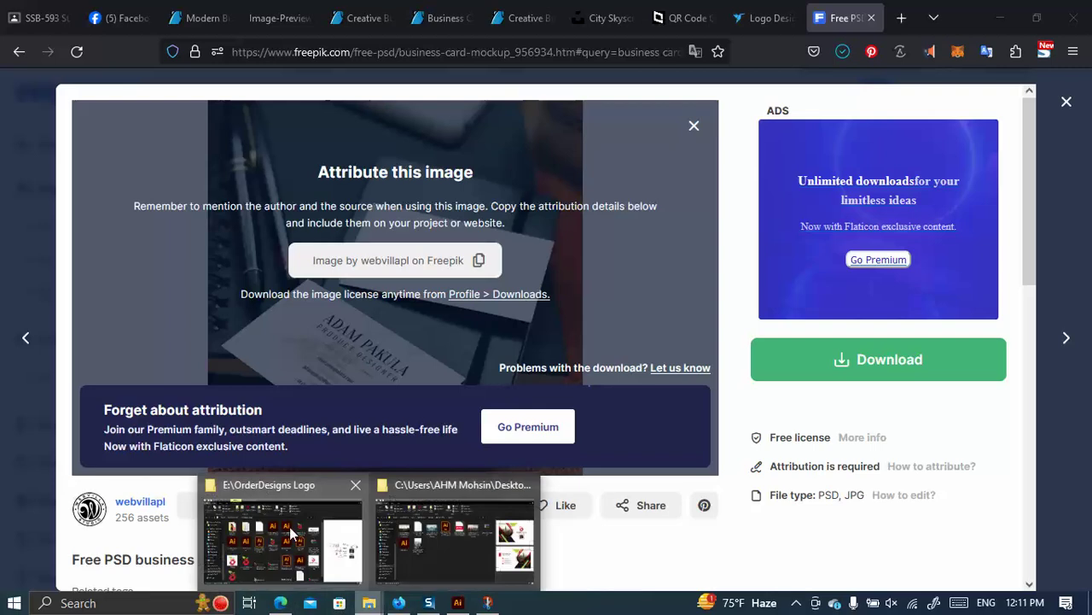
click(433, 531)
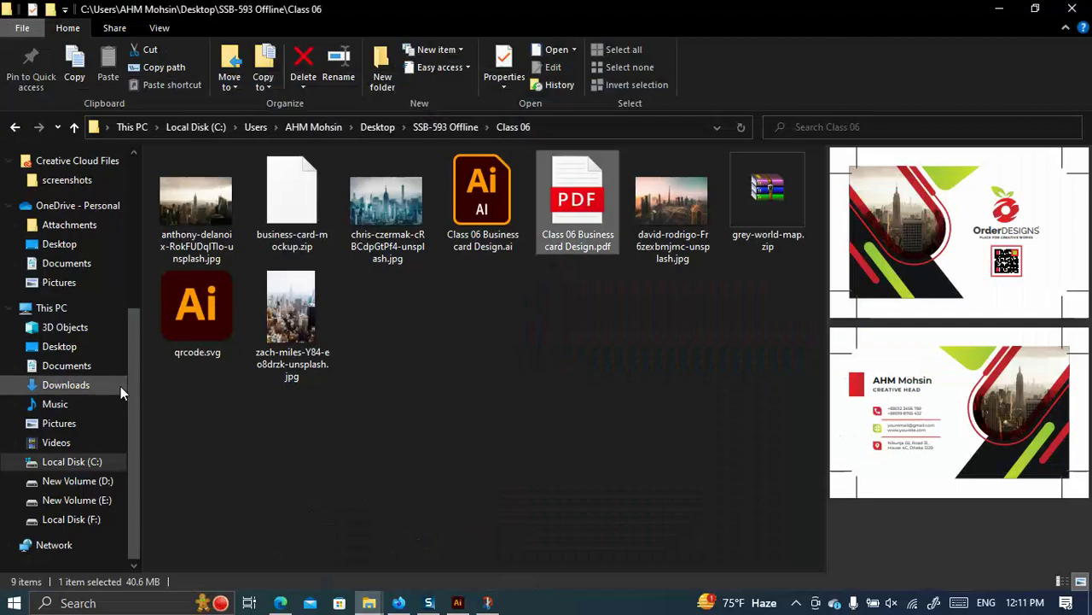
Navigate from the E: drive into Mockup Collections\All Mockup.
click(97, 504)
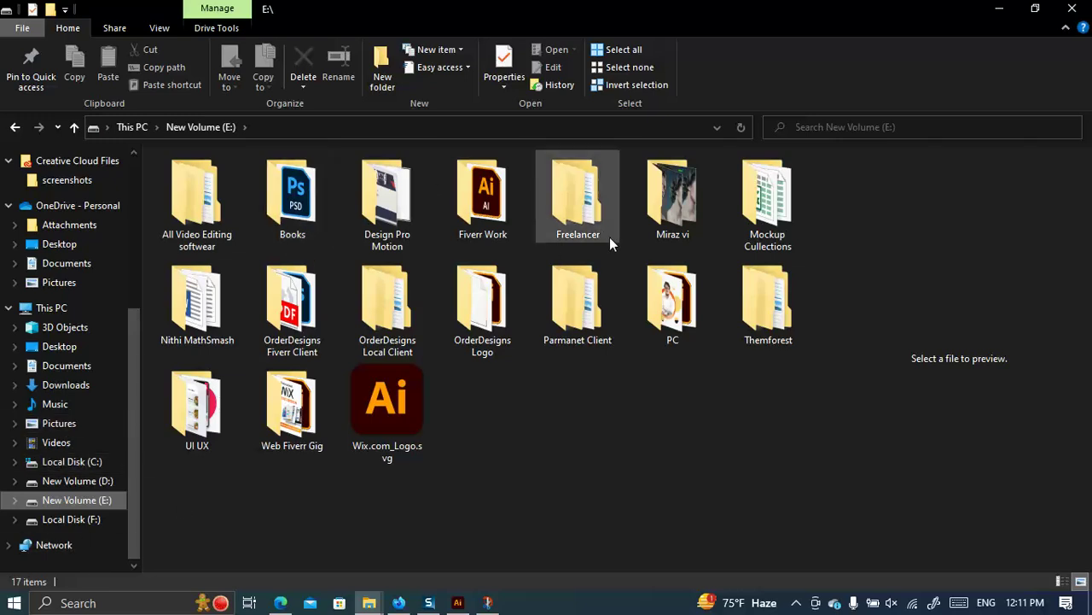
double_click(742, 243)
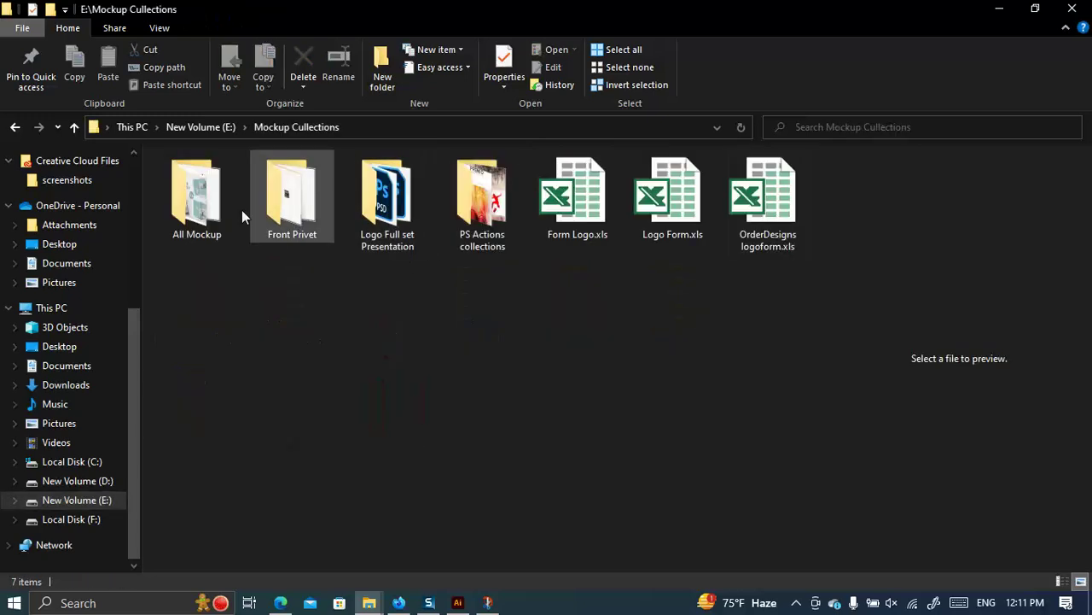
click(201, 205)
double_click(199, 205)
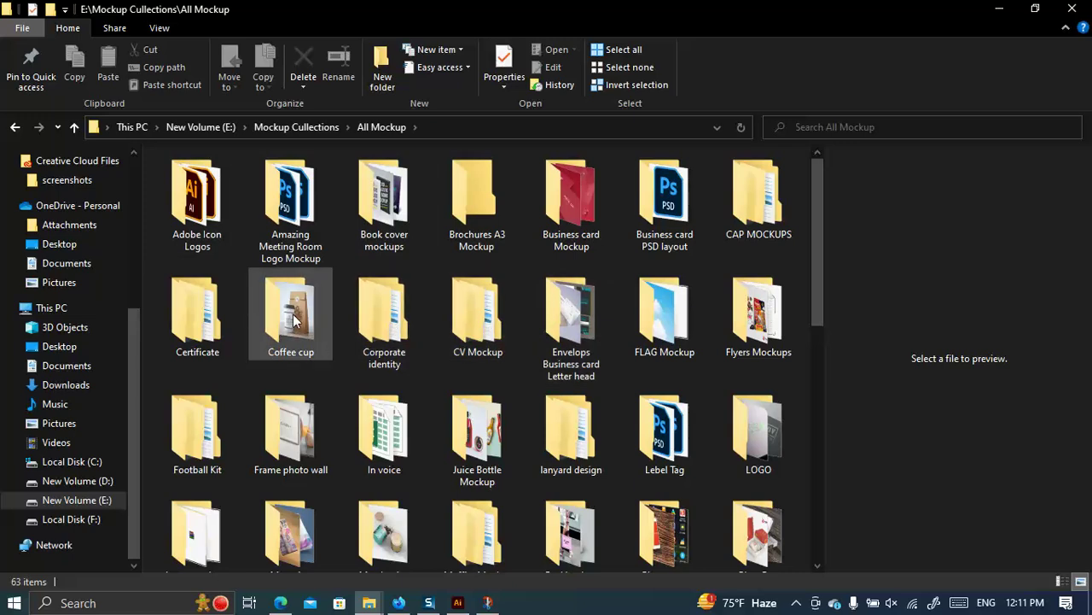
scroll(576, 192, down, 2)
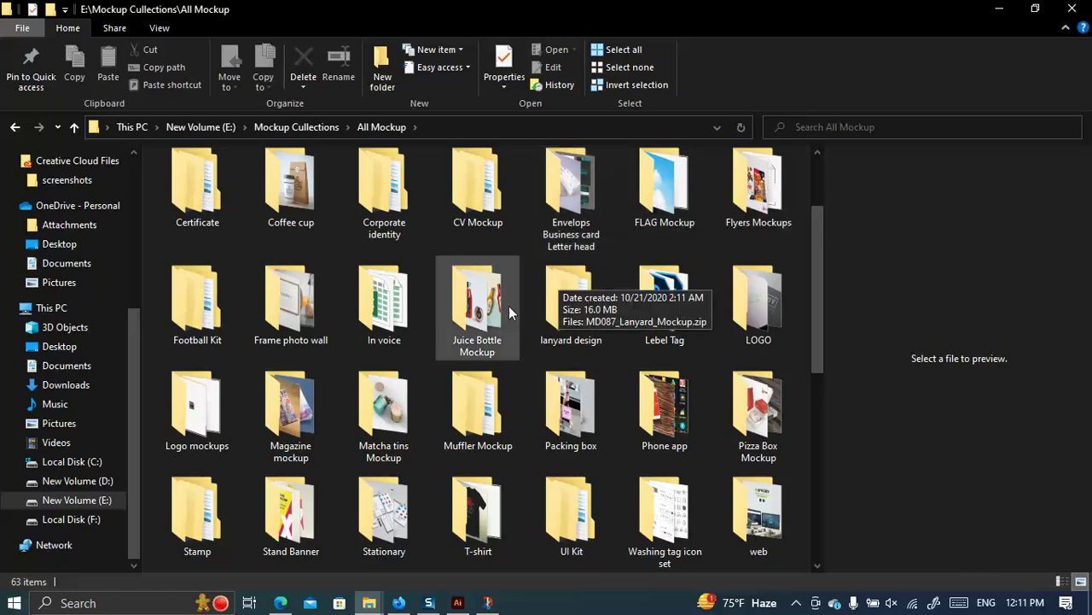
scroll(466, 307, up, 2)
Open the Business card Mockup folder and browse its 75 mockup files.
double_click(578, 199)
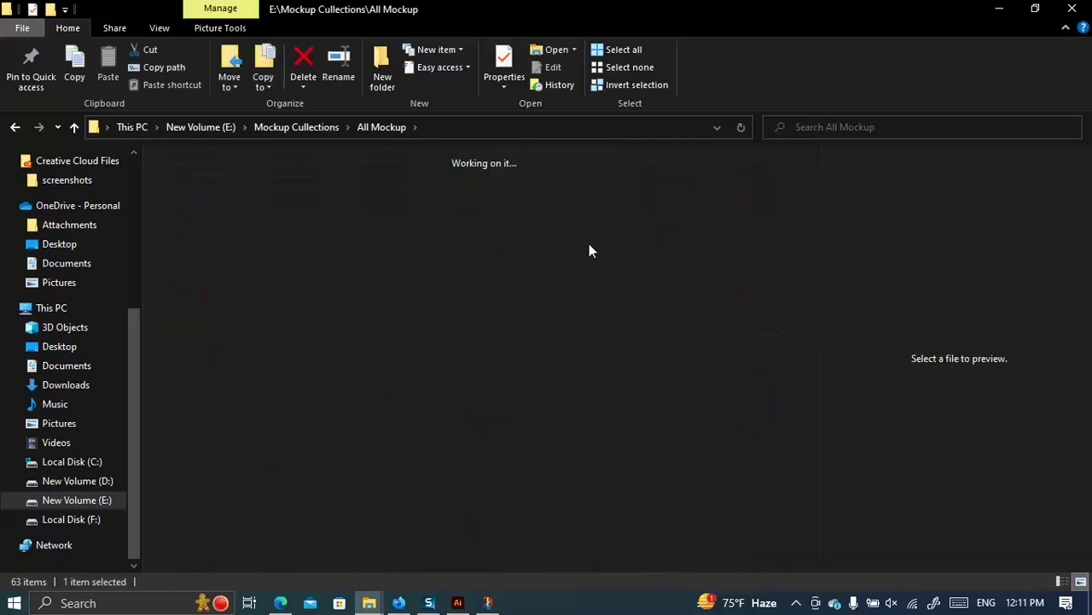
scroll(602, 311, down, 10)
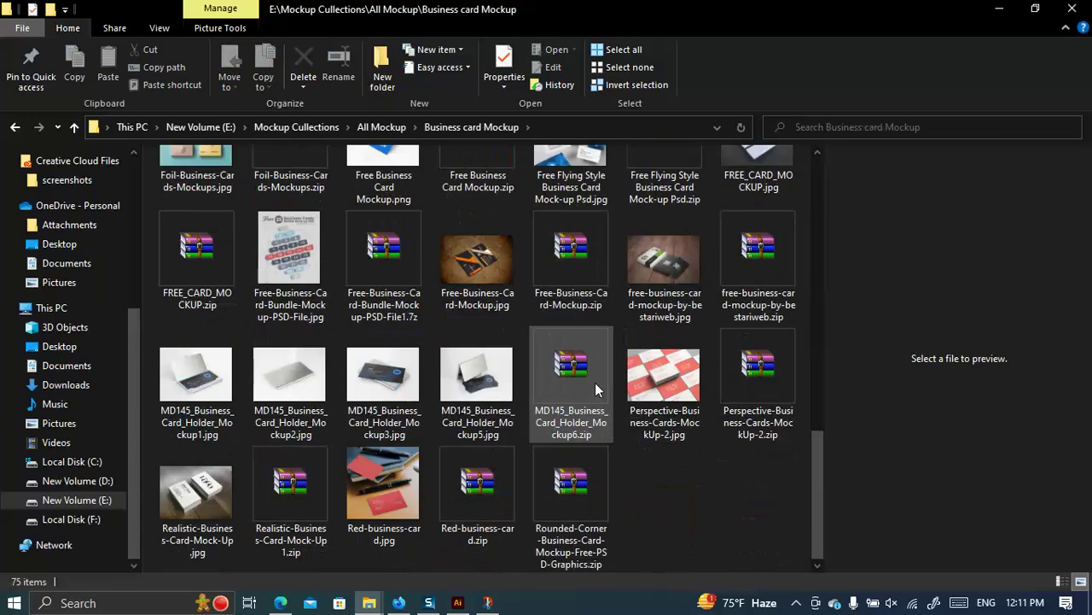
scroll(607, 382, up, 3)
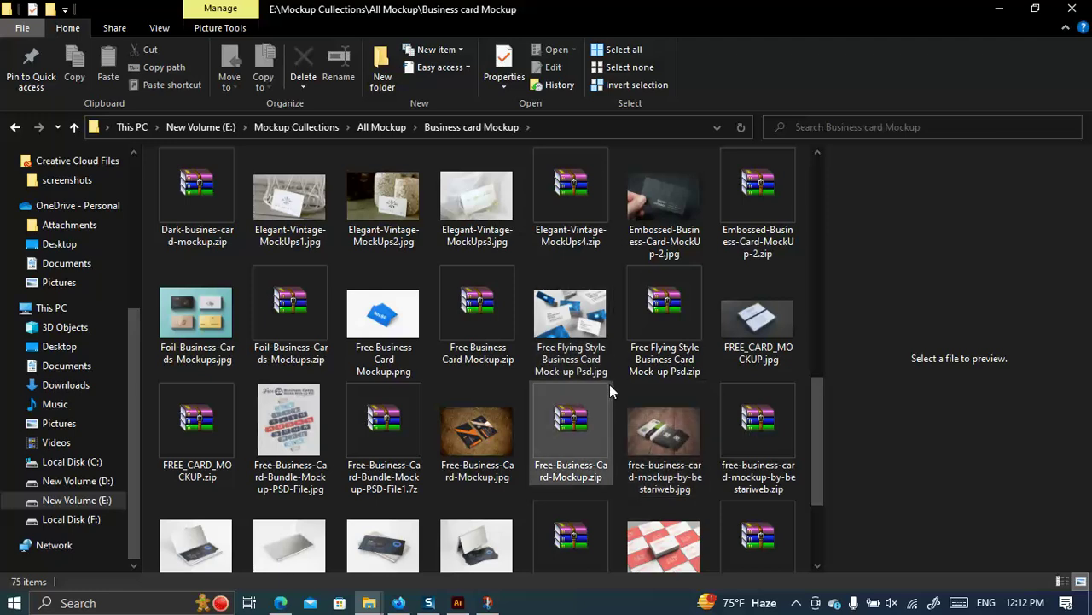
scroll(609, 380, up, 8)
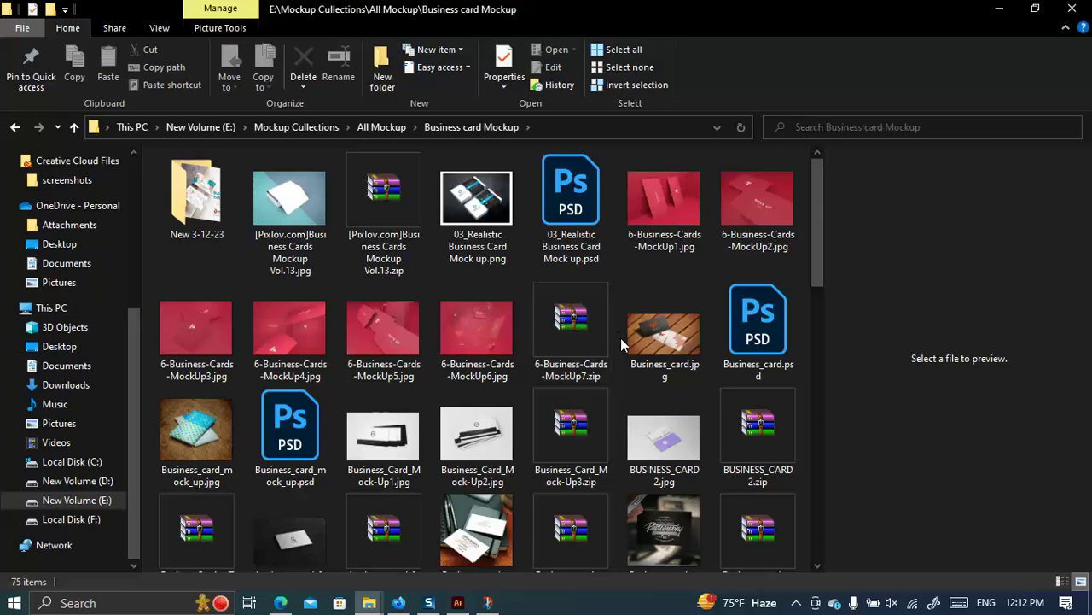
mouse_move(608, 385)
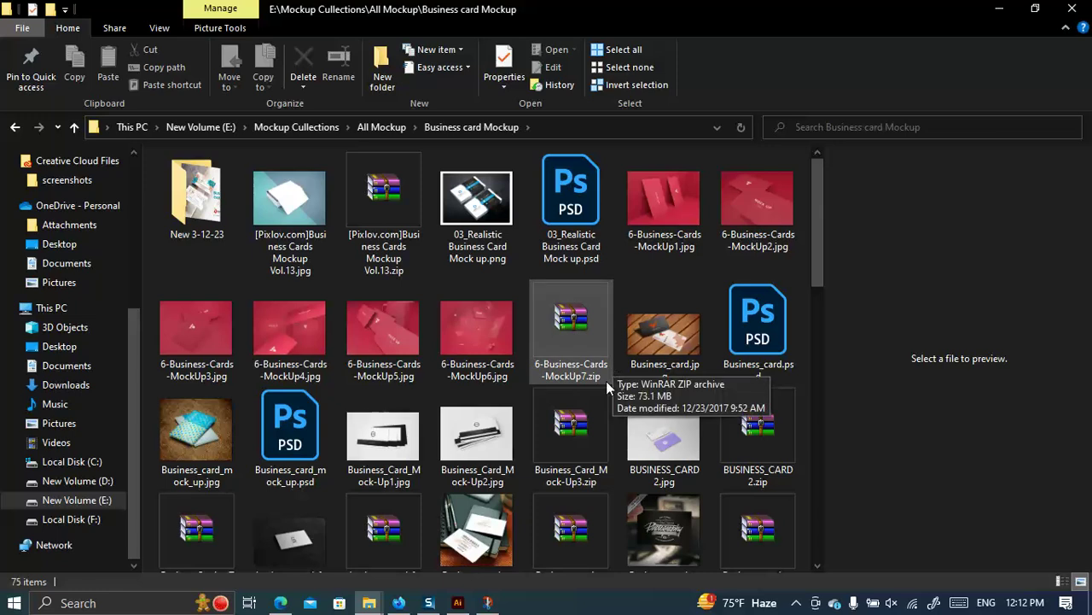
click(399, 602)
Back on the Logo Design contest entries, enlarge SaleCORE entry #257.
click(762, 18)
scroll(726, 309, up, 8)
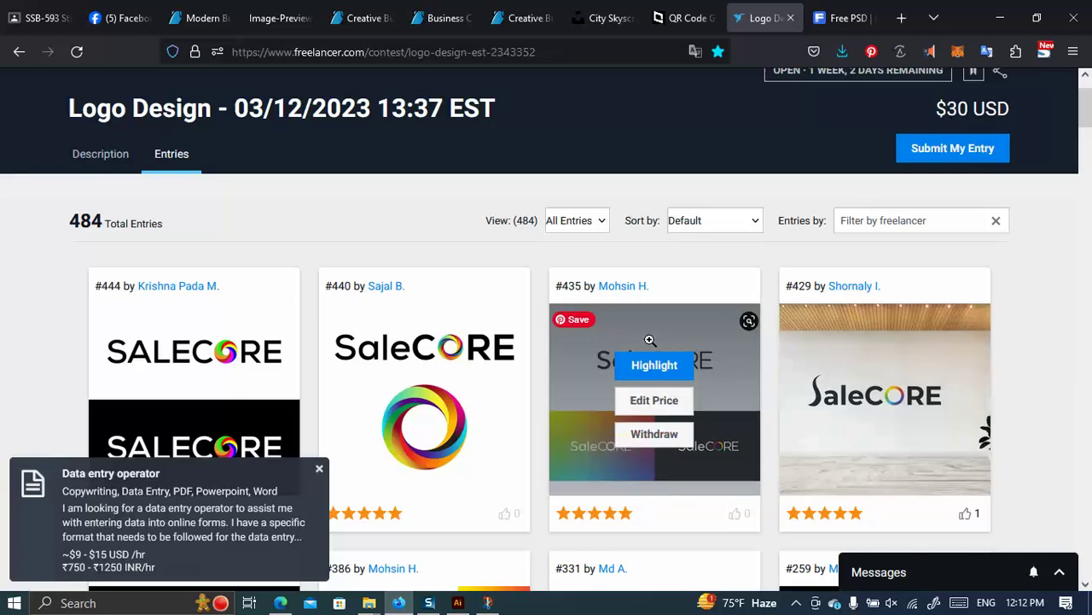
scroll(495, 317, down, 5)
scroll(256, 248, down, 3)
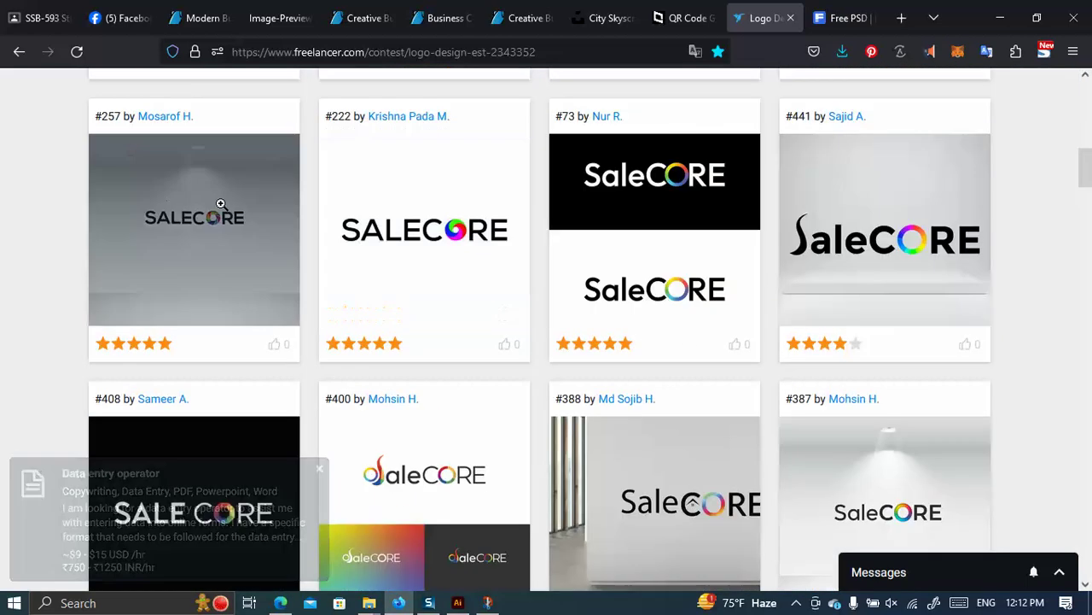
click(503, 421)
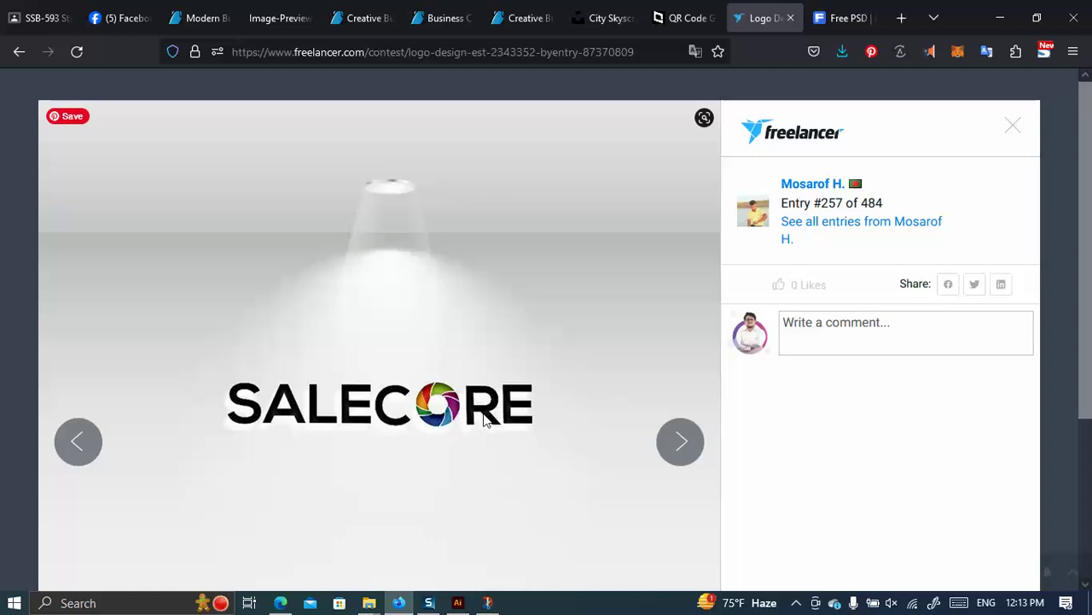
Open business-card-mockup.zip in WinRAR and launch its 91.psd in Photoshop.
click(841, 18)
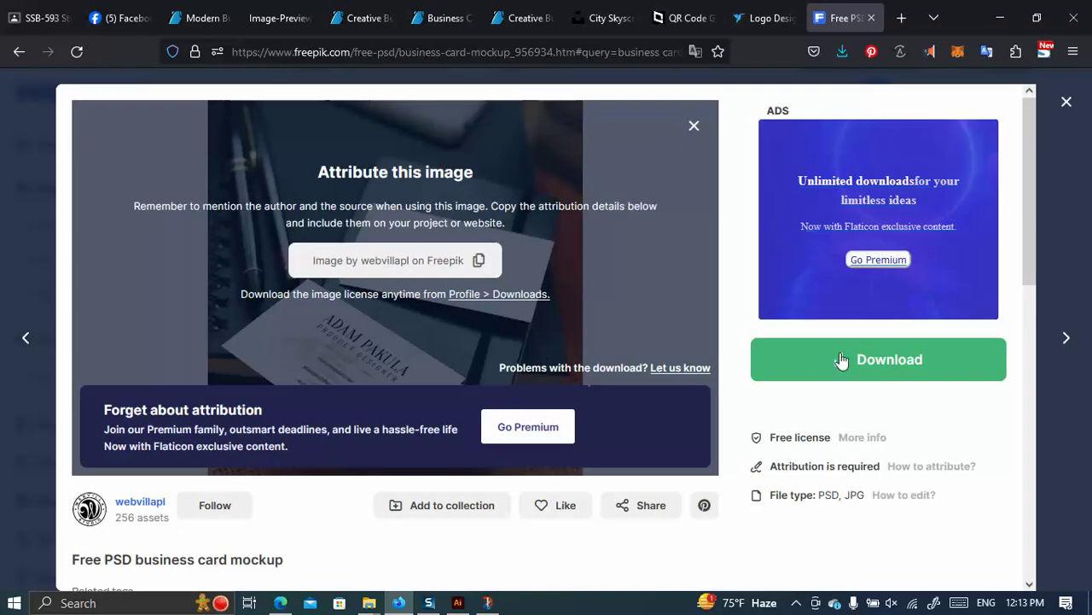
click(843, 51)
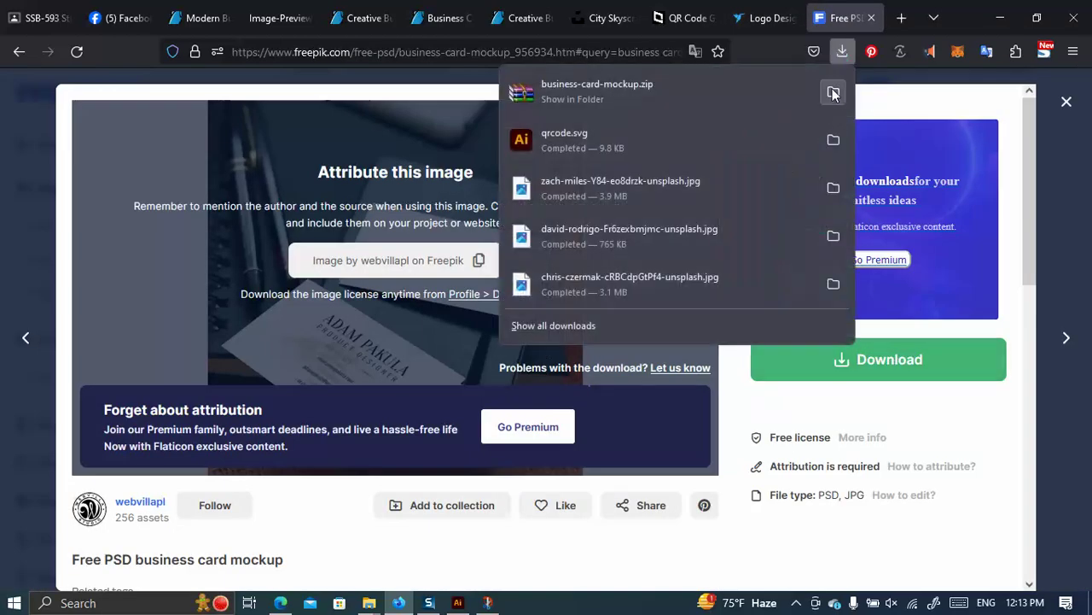
click(833, 93)
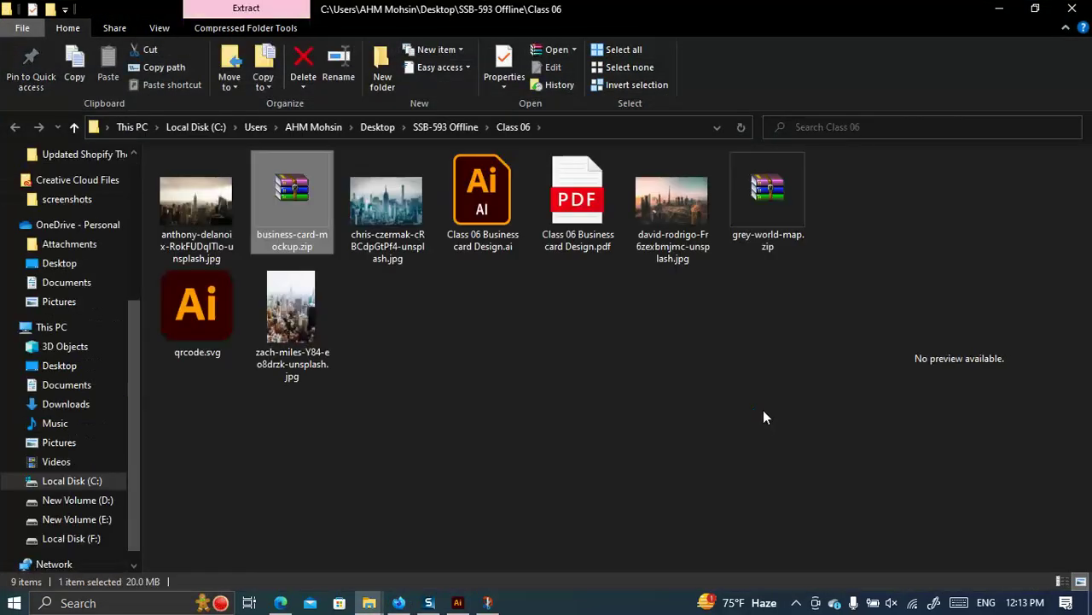
double_click(309, 175)
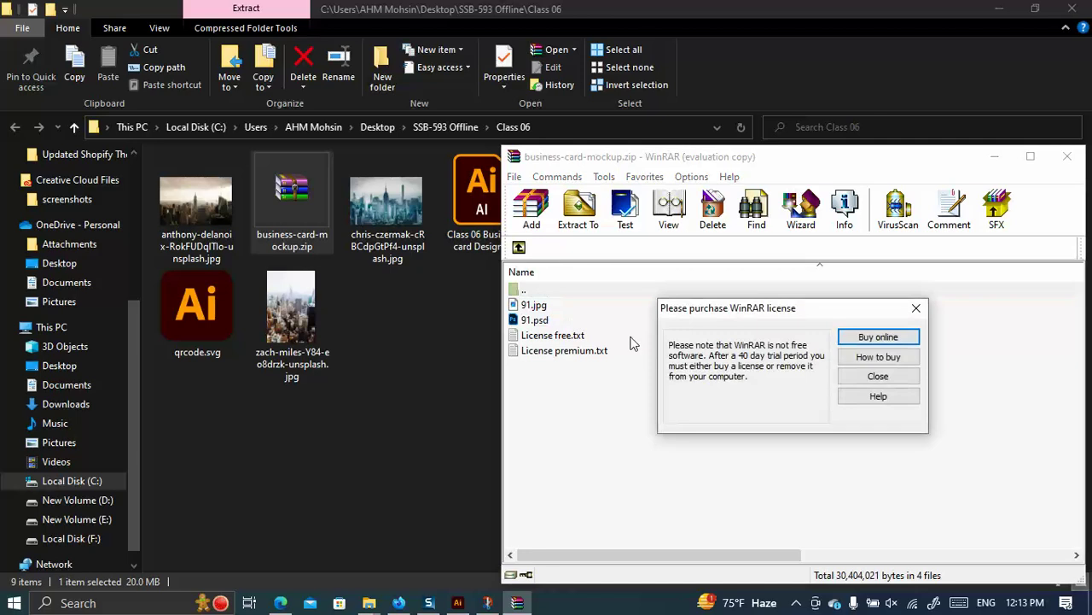
click(877, 375)
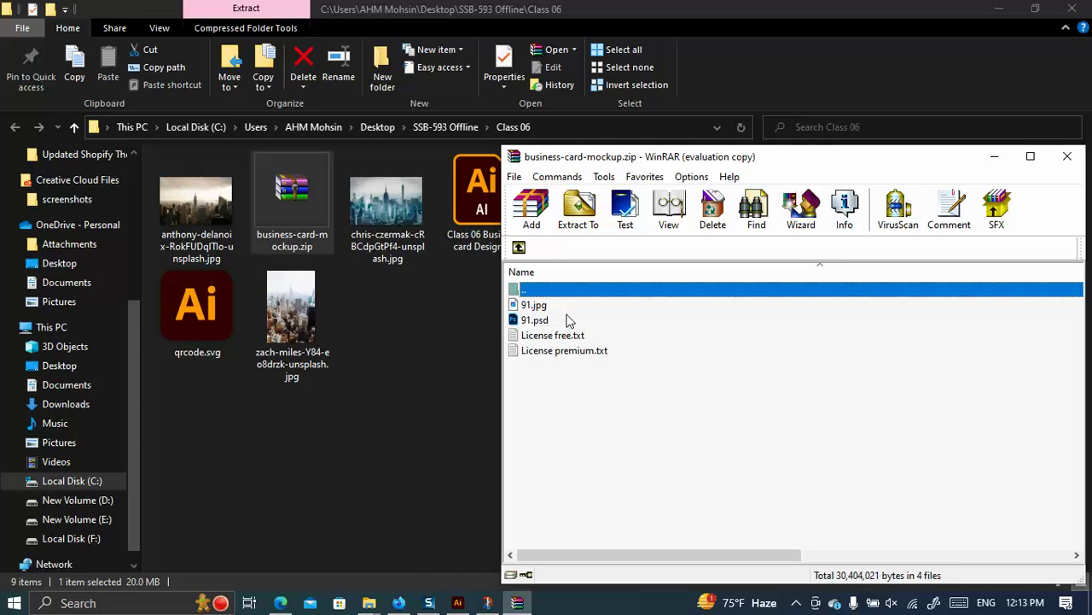
double_click(568, 320)
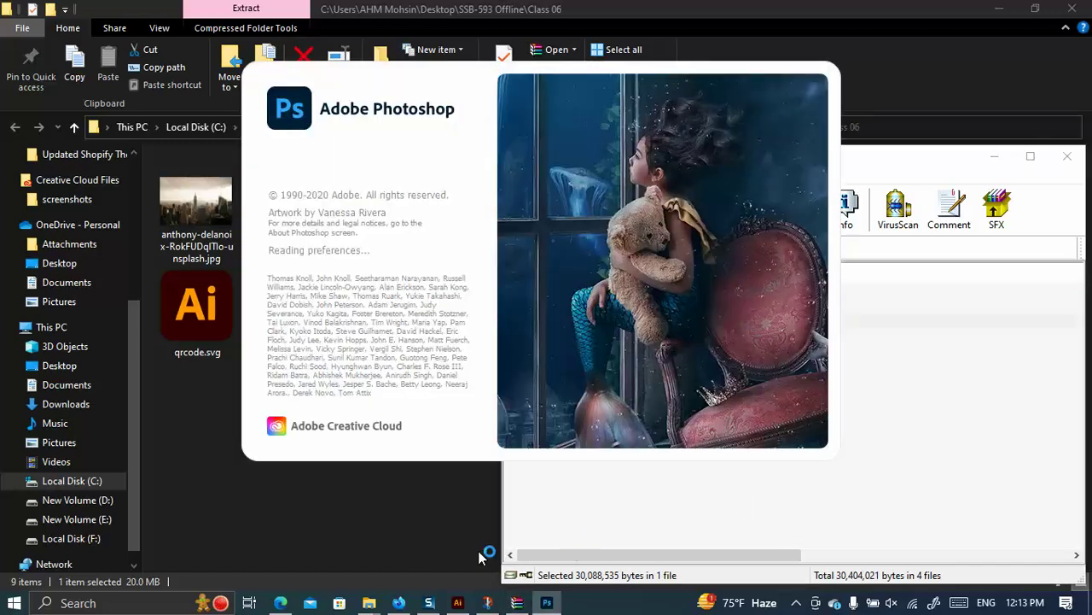
click(399, 602)
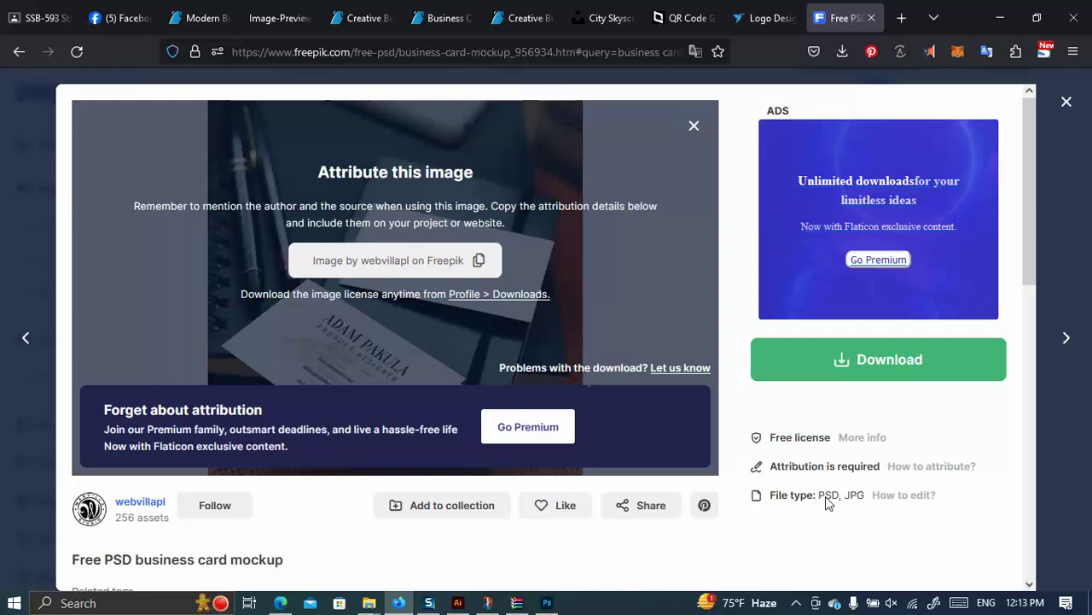
Close the notebook mockup preview and scroll down through the business card mockup results.
click(1066, 102)
scroll(648, 317, down, 6)
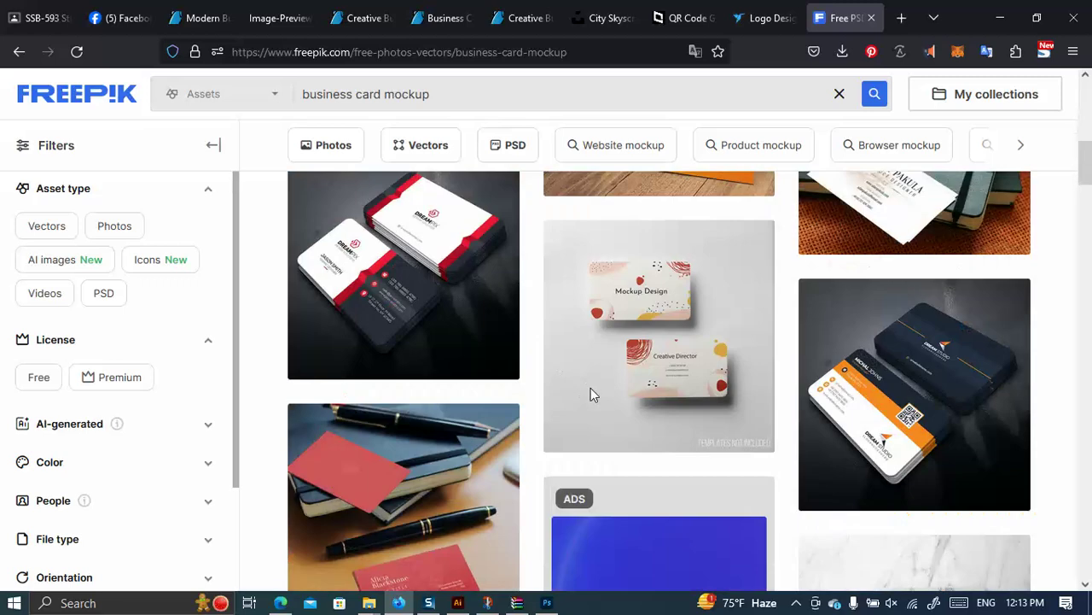
scroll(642, 408, down, 3)
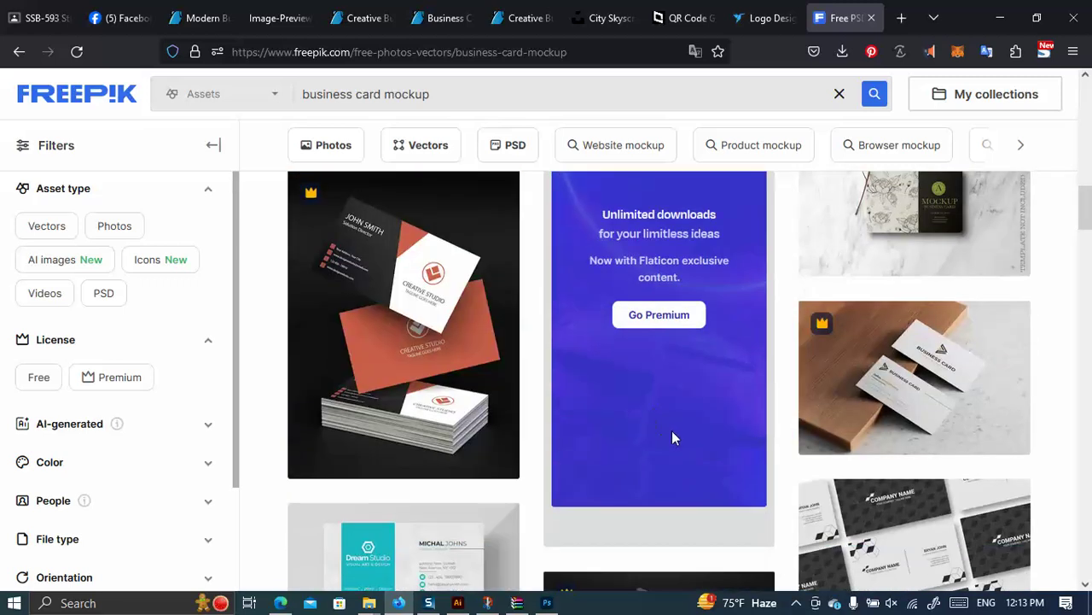
scroll(854, 358, down, 2)
scroll(985, 300, down, 4)
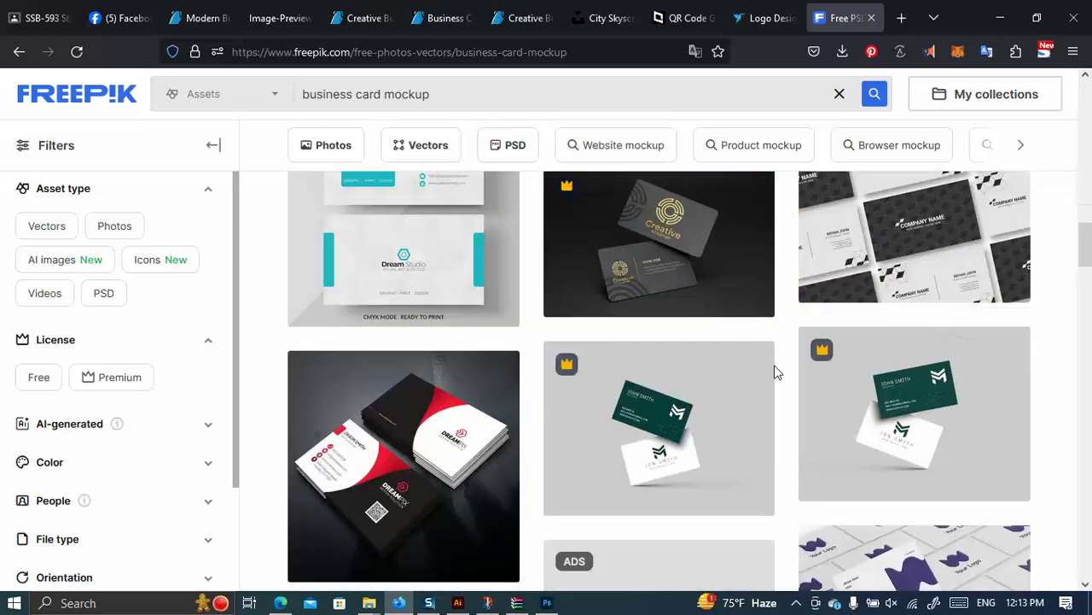
scroll(490, 310, down, 3)
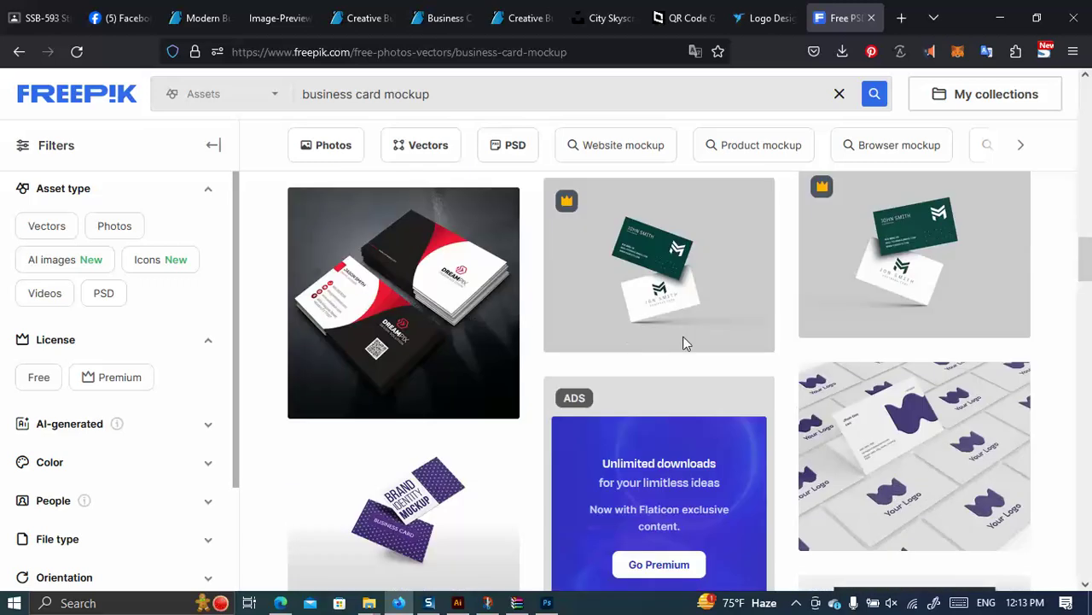
scroll(495, 367, down, 3)
scroll(831, 396, down, 7)
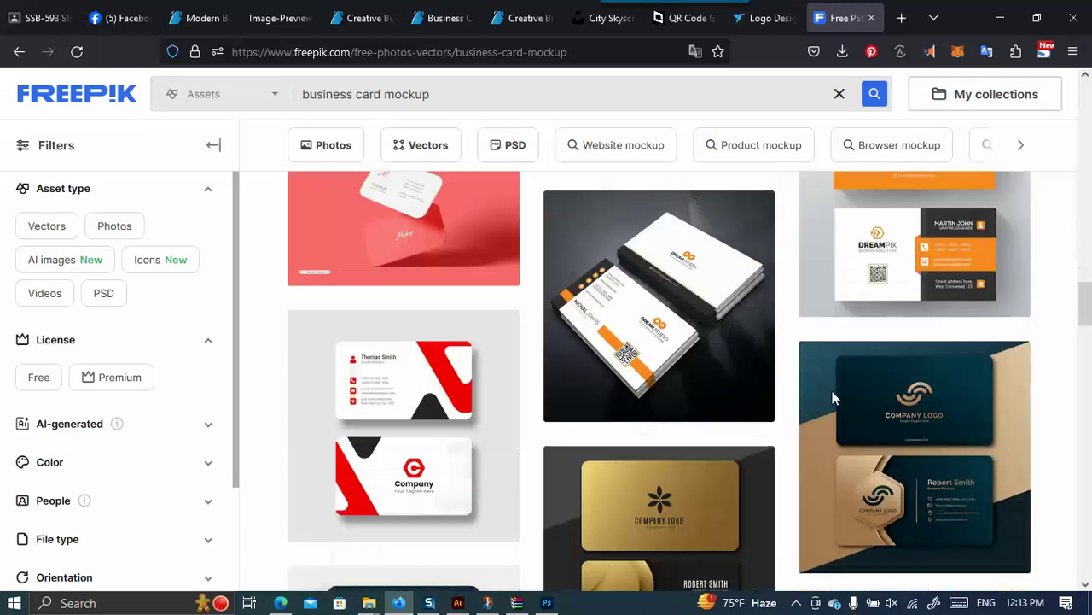
scroll(439, 415, down, 5)
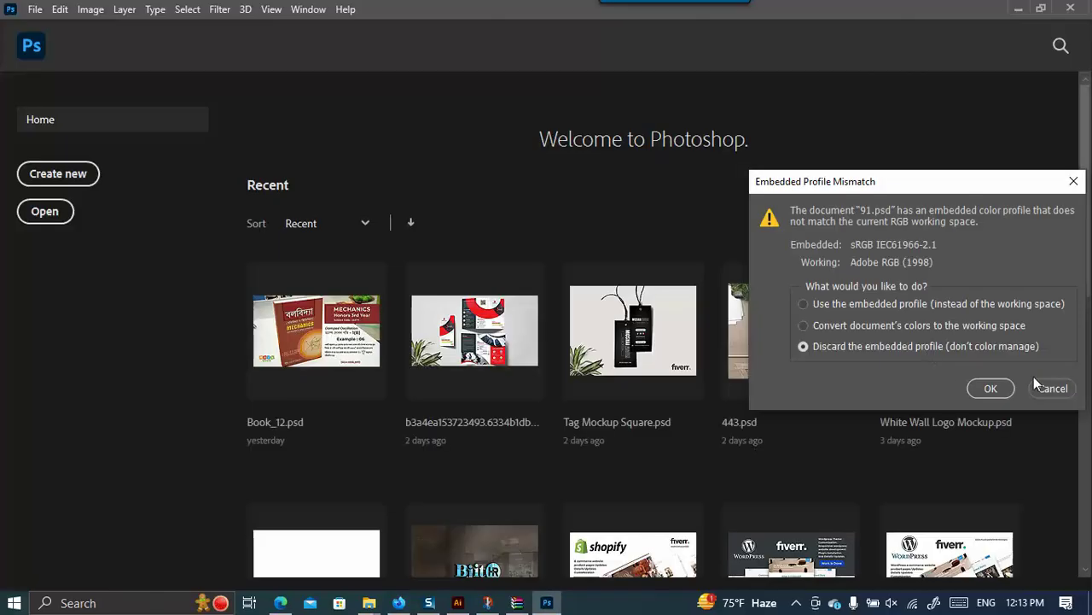
Open 91.psd with its embedded profile discarded and hide the rulers.
click(991, 388)
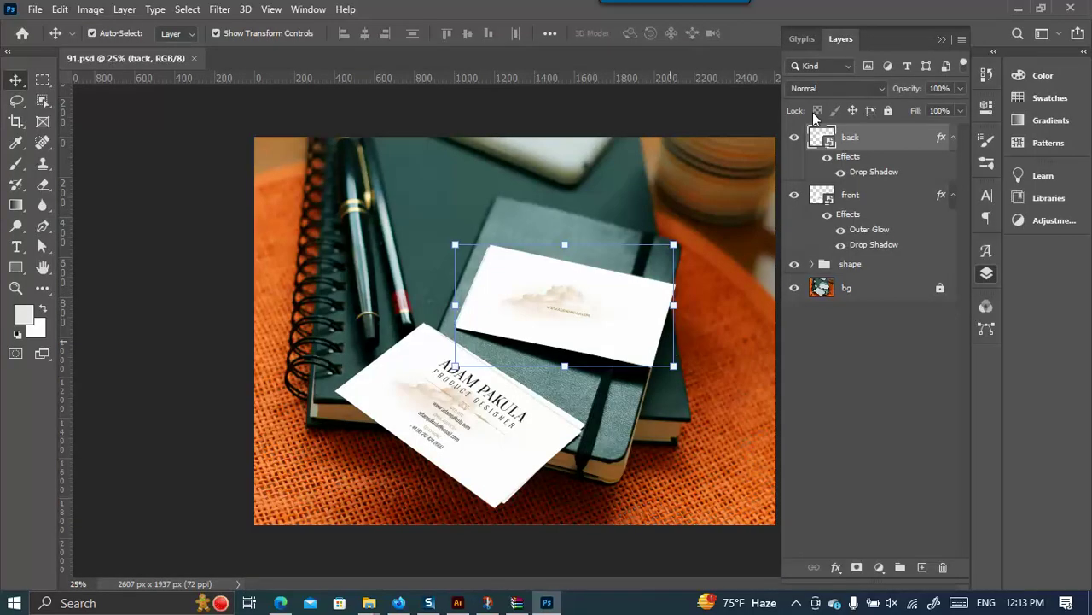
click(942, 67)
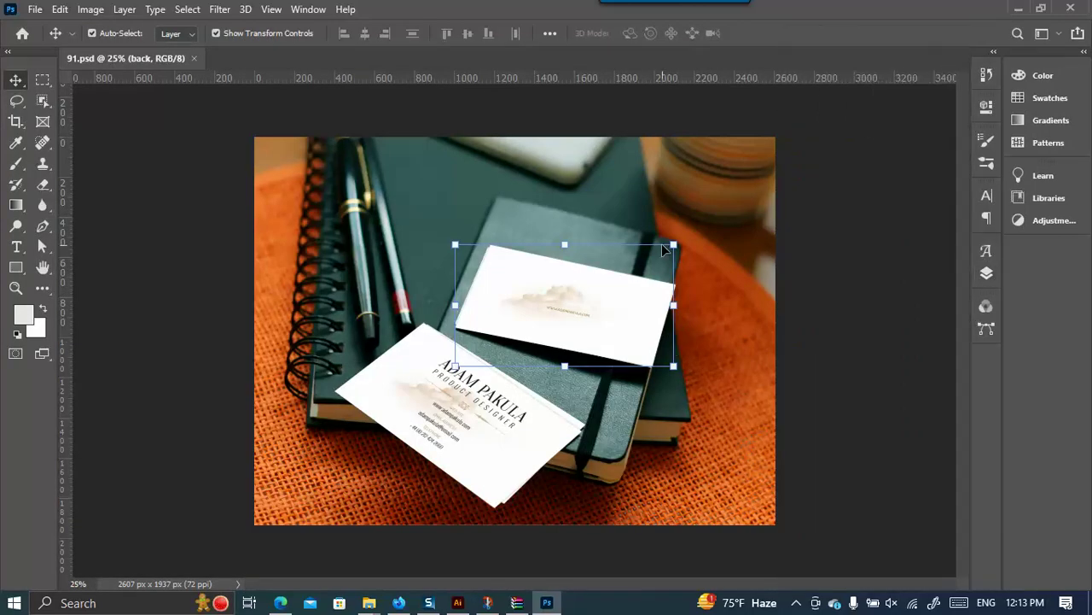
right_click(231, 77)
click(221, 85)
key(ctrl+r)
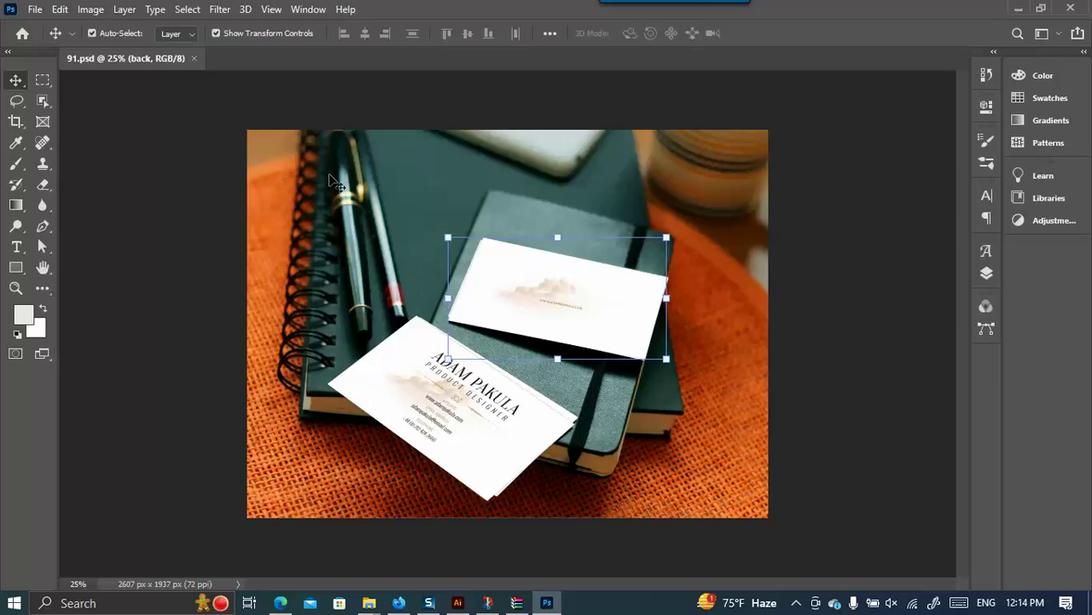
Show the Layers panel again from the Window menu and collapse the side dock to icons.
click(309, 10)
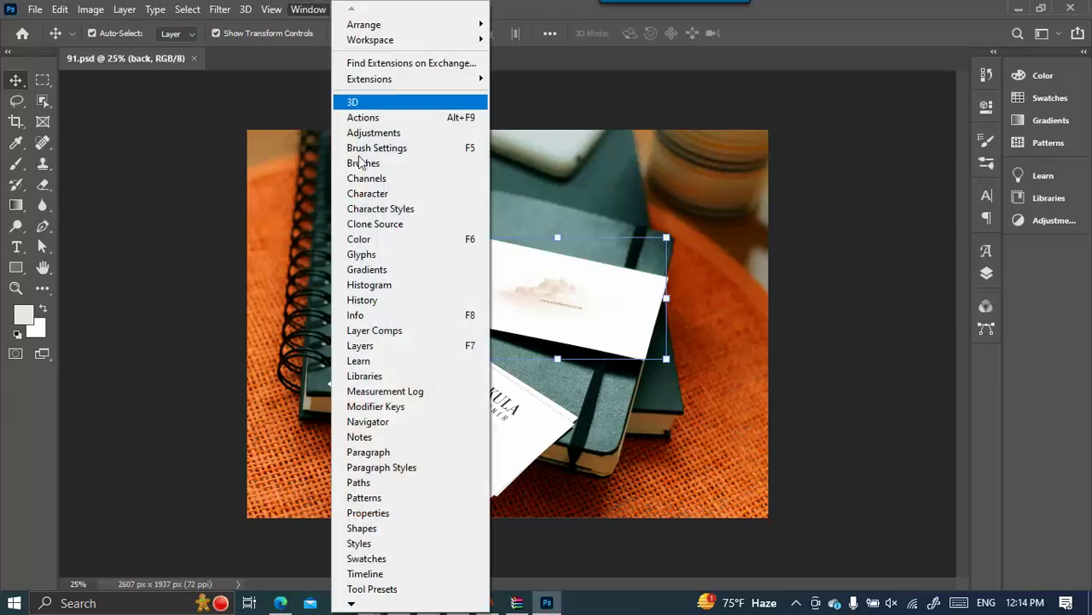
click(376, 346)
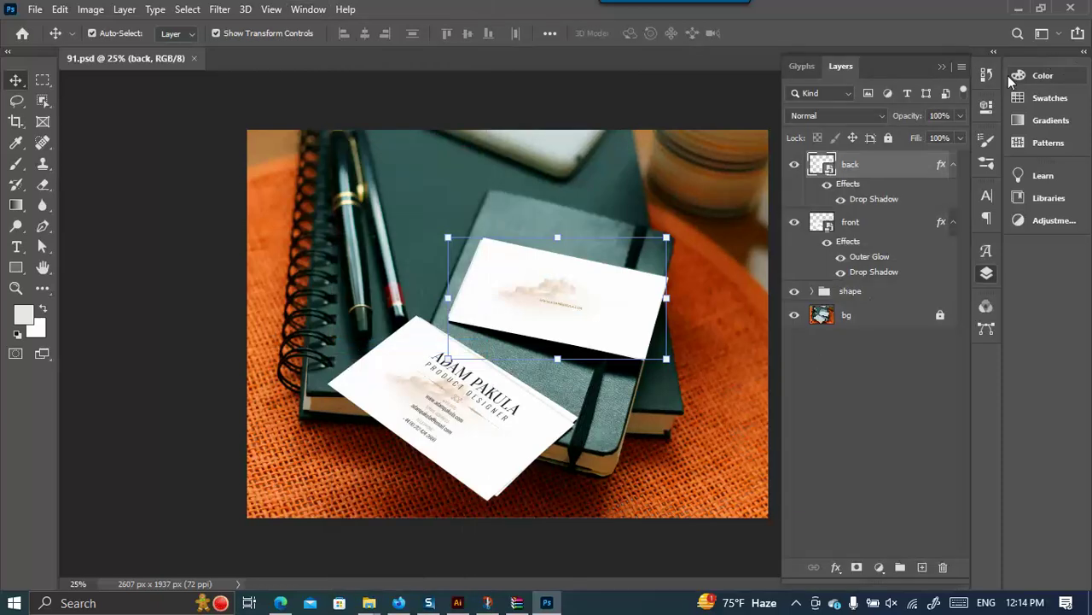
click(1084, 52)
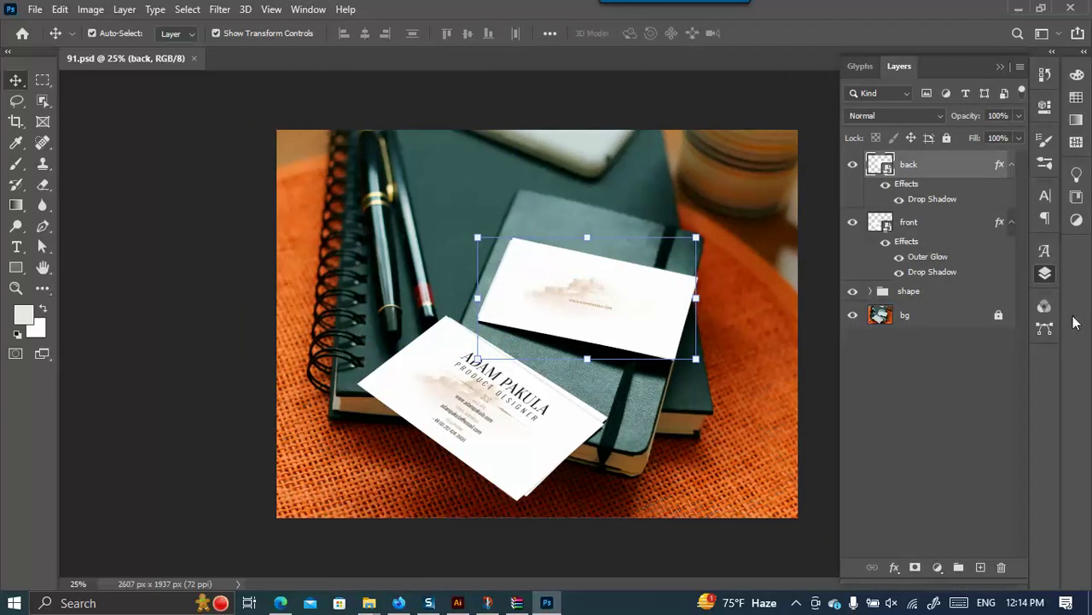
Inspect the business card's Layer 1 contents in Illustrator, then glance back at the mockup.
click(458, 603)
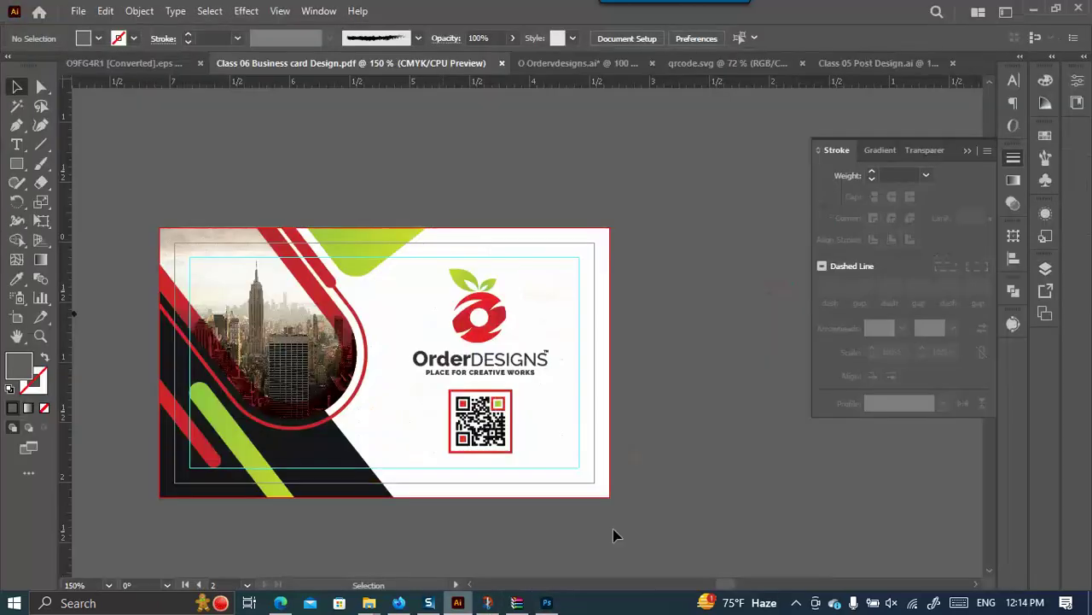
click(1045, 268)
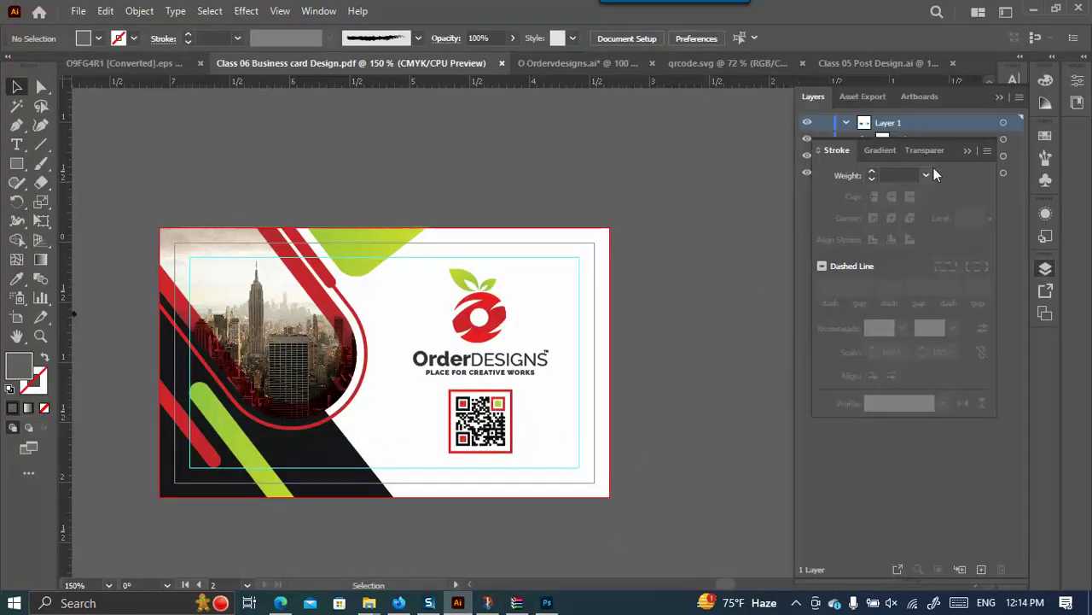
click(845, 122)
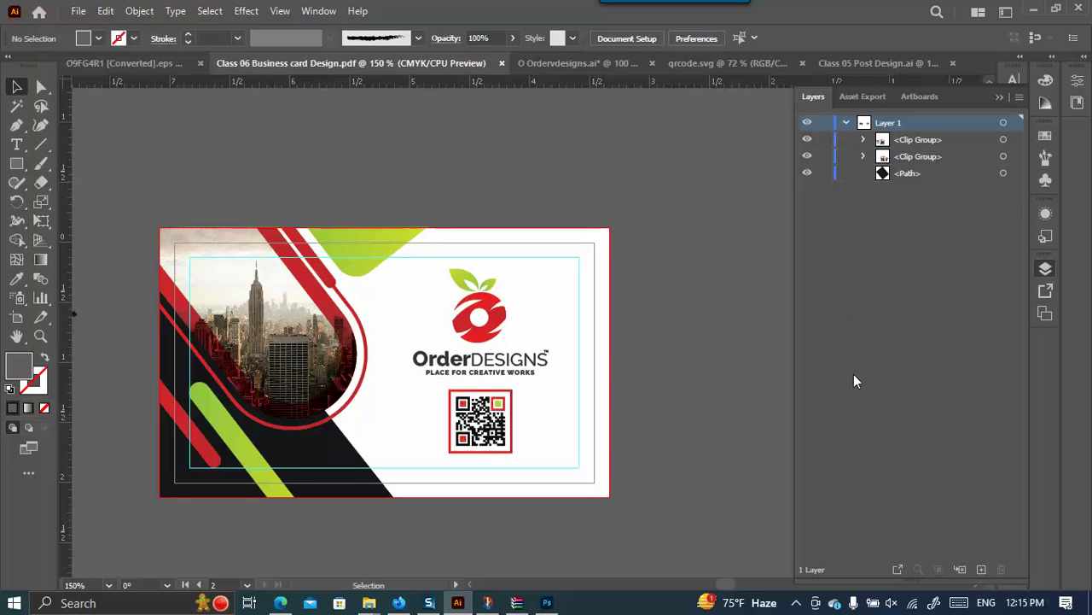
click(547, 603)
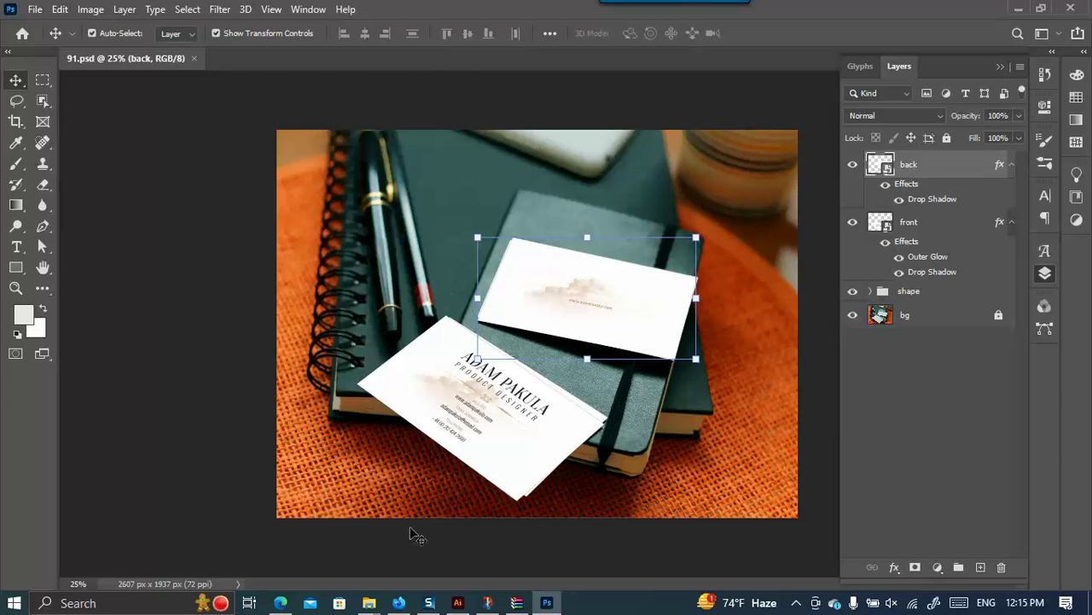
Draw a wide and a thin rectangle left of the card and select both.
click(457, 603)
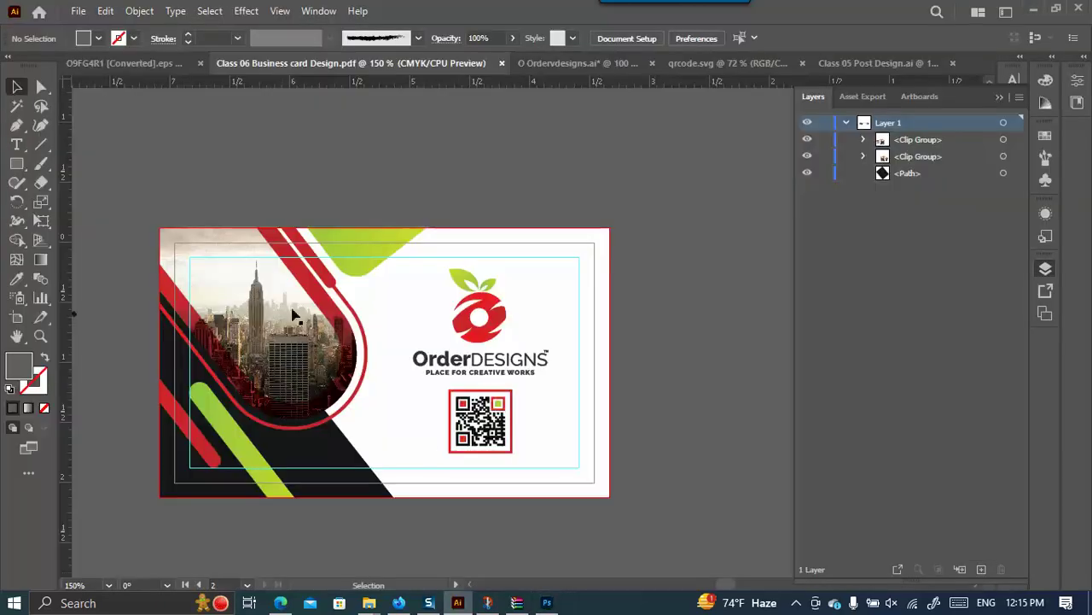
scroll(634, 289, down, 2)
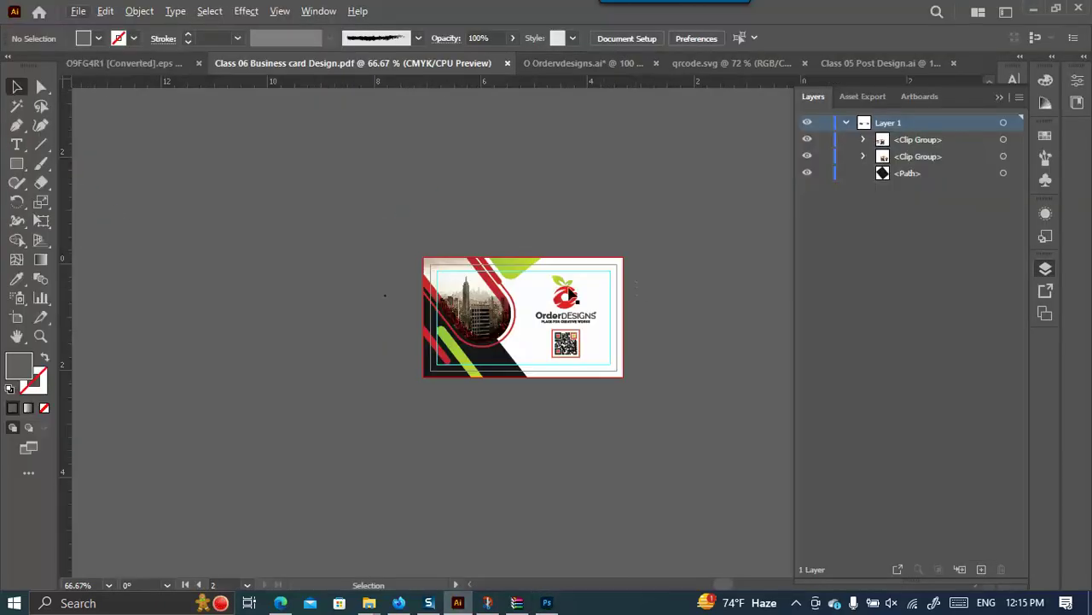
click(16, 163)
drag(142, 151, 209, 253)
drag(248, 151, 260, 227)
key(v)
drag(281, 292, 151, 138)
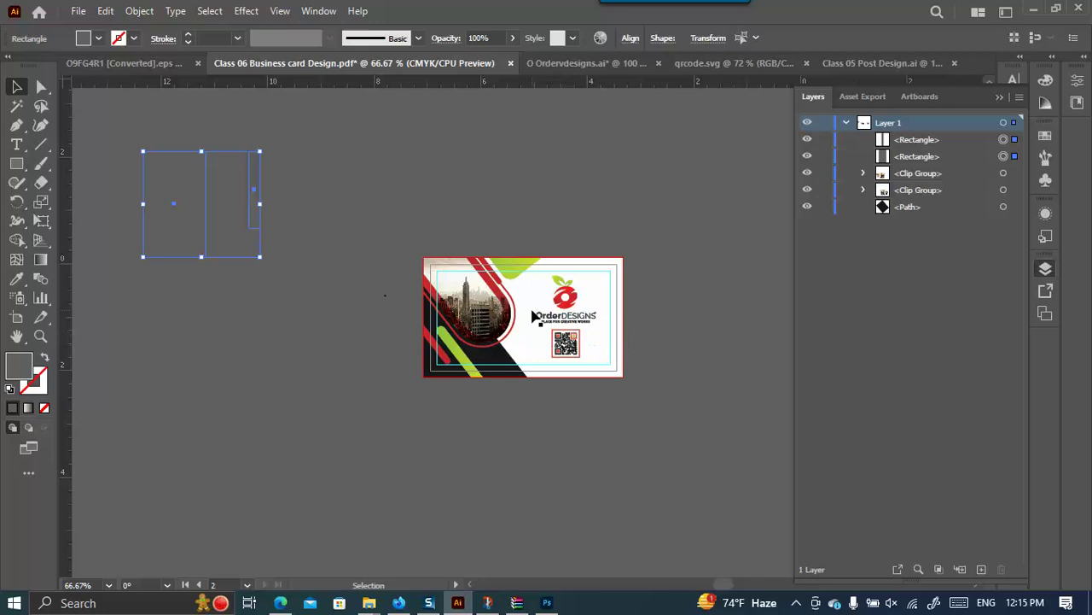
Fill both rectangles with yellow and move them down and to the right.
click(100, 43)
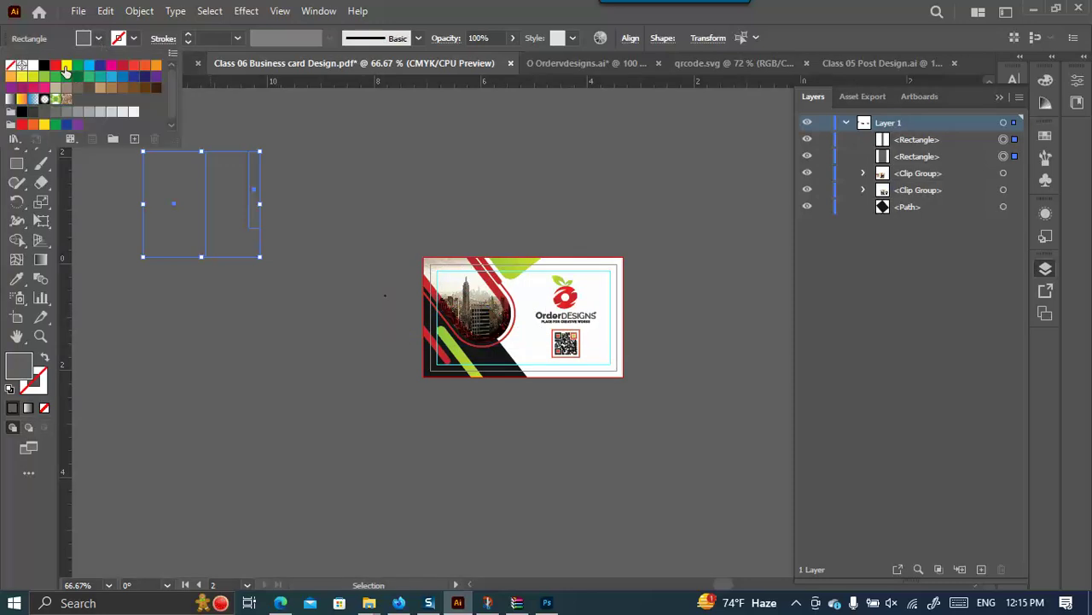
click(66, 67)
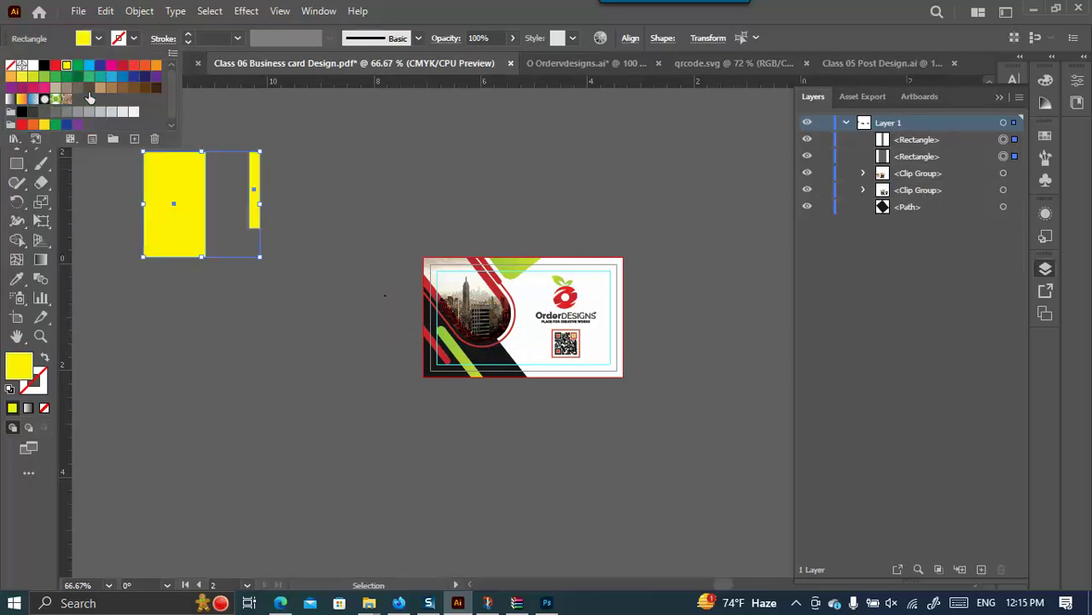
drag(175, 212, 193, 304)
click(298, 443)
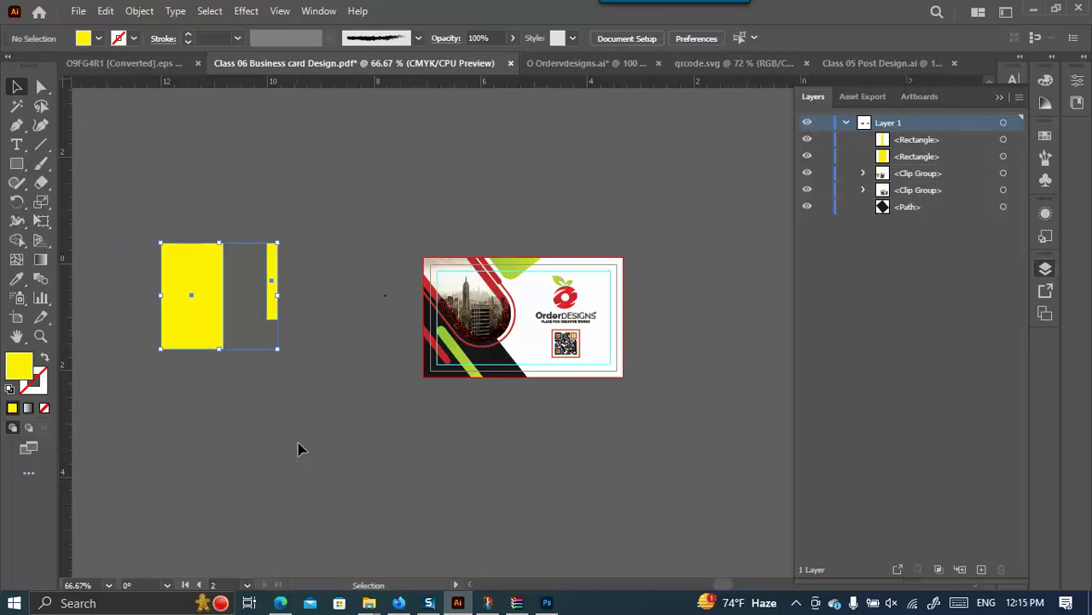
click(547, 603)
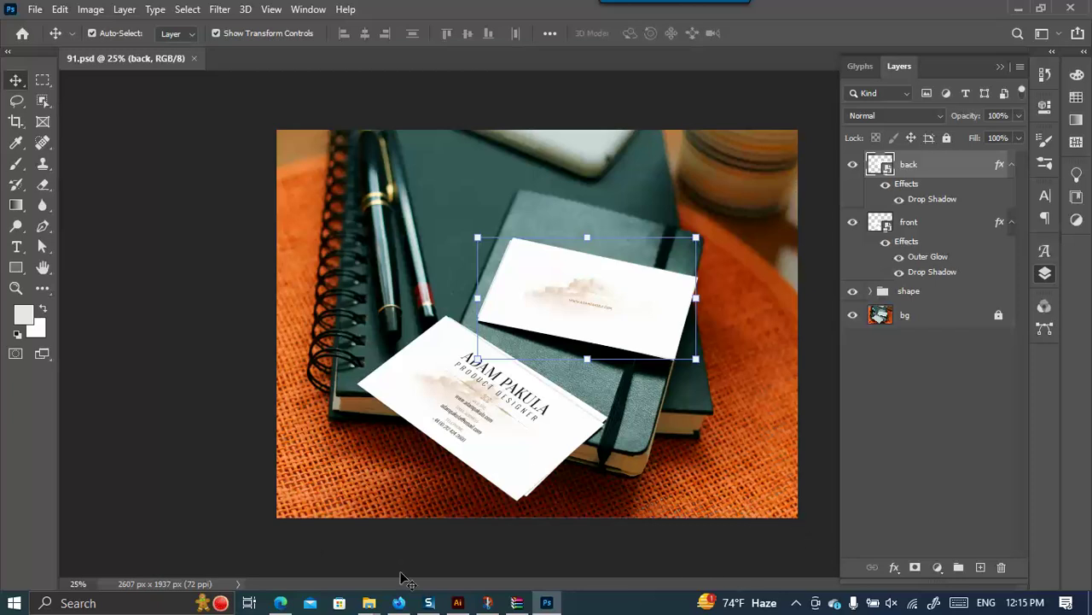
click(458, 603)
drag(282, 341, 130, 191)
drag(210, 302, 275, 303)
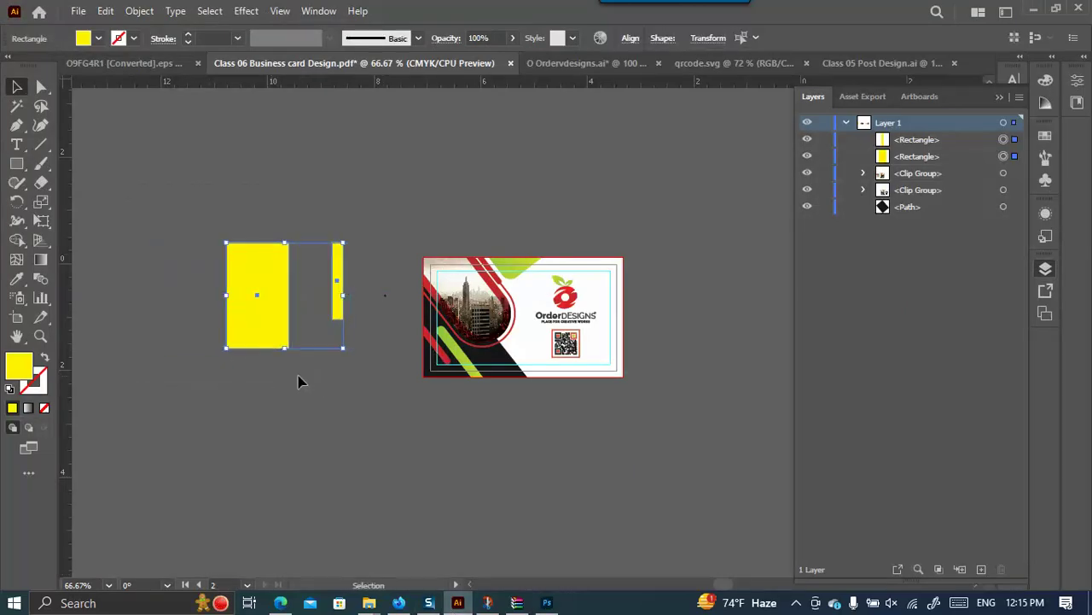
click(547, 602)
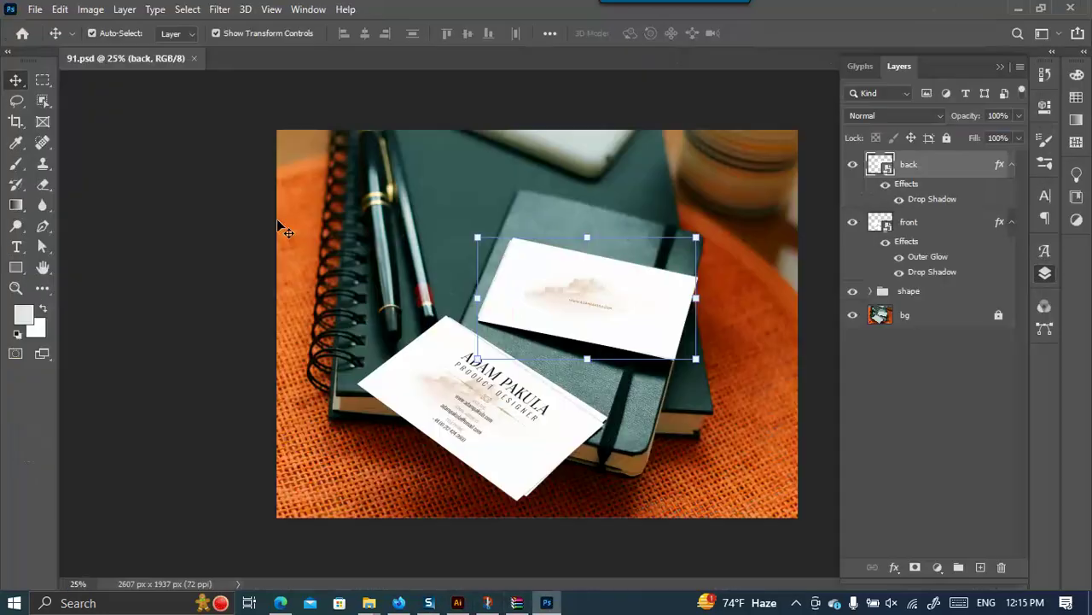
Draw two black rectangles, one over the pens and one above the back card.
click(17, 271)
click(68, 269)
drag(344, 227, 401, 309)
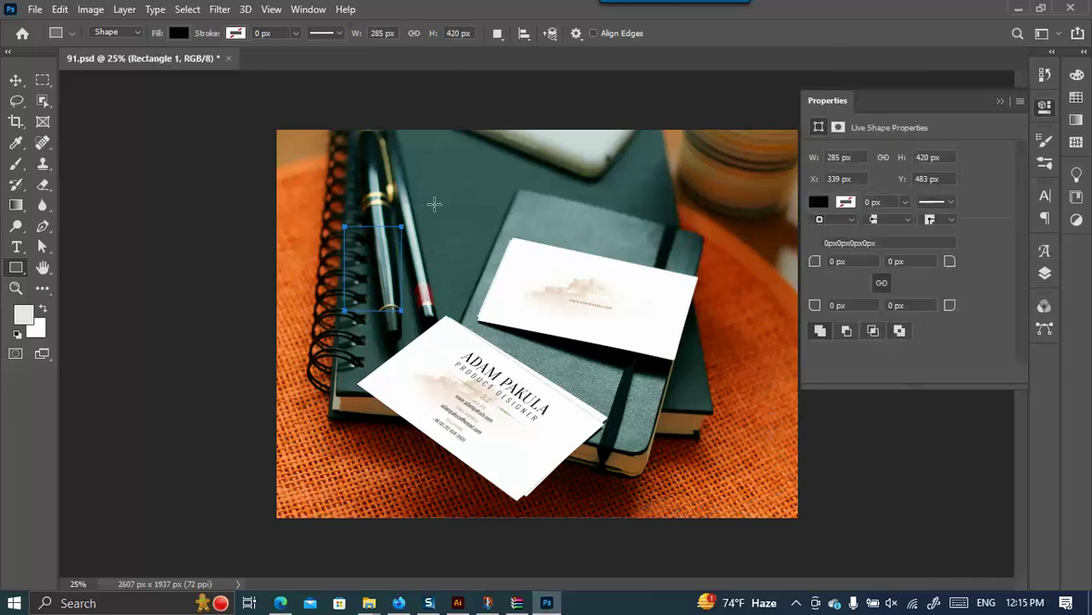
mouse_move(427, 192)
mouse_down()
mouse_move(461, 213)
mouse_move(489, 275)
mouse_up()
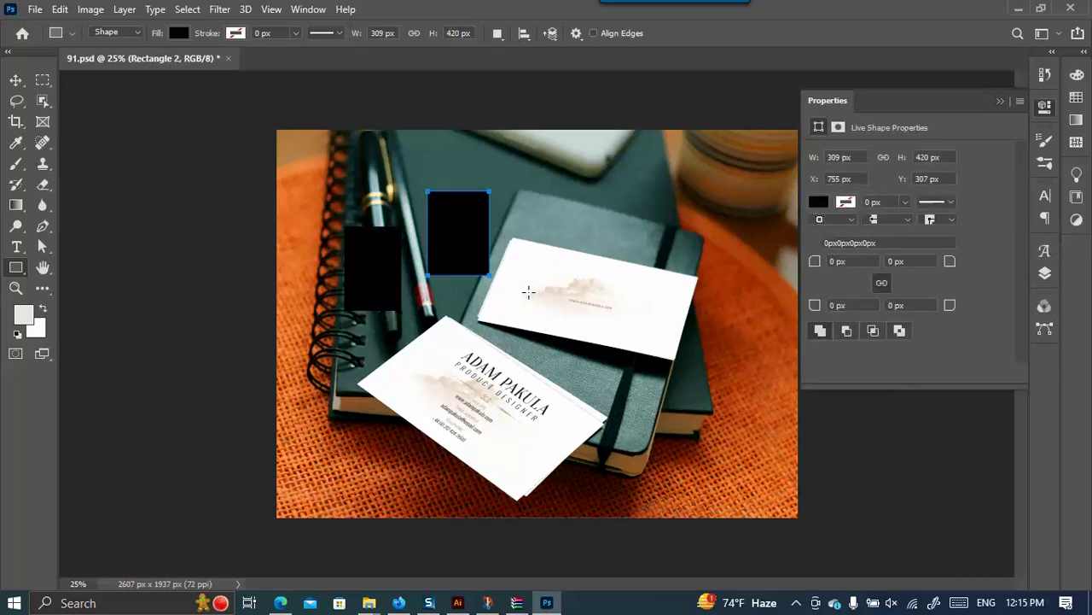
With the Move tool and transform controls hidden, reposition the second rectangle and nudge Rectangle 1.
click(15, 80)
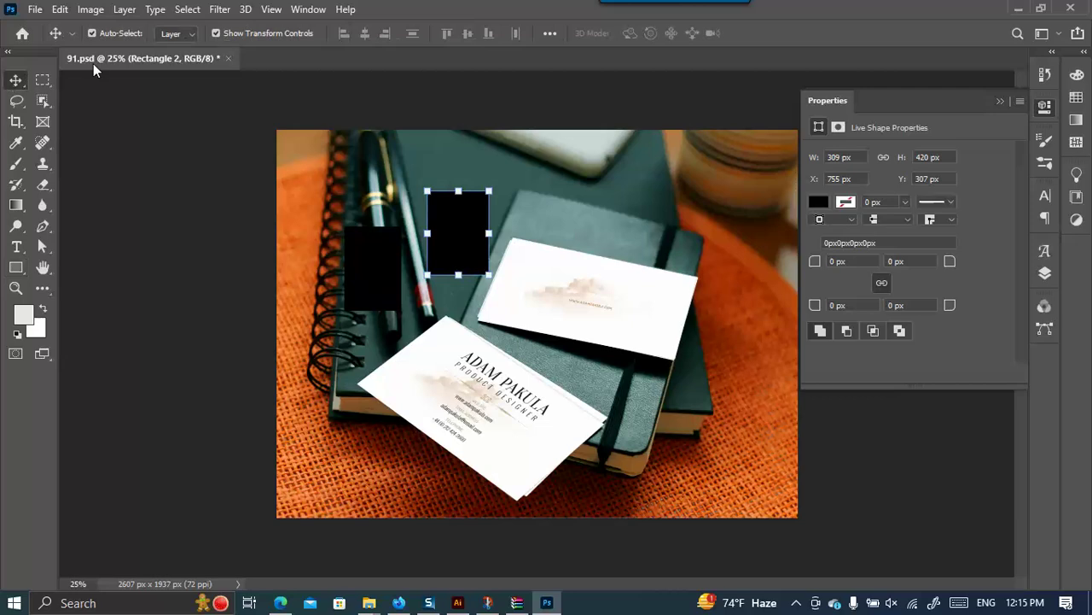
click(217, 33)
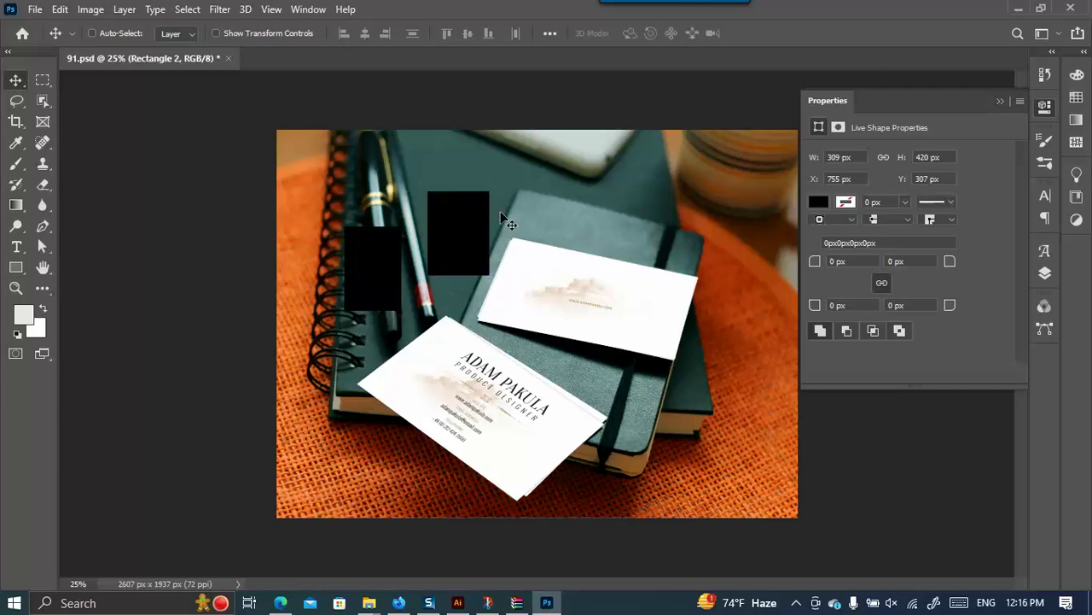
drag(369, 264, 407, 253)
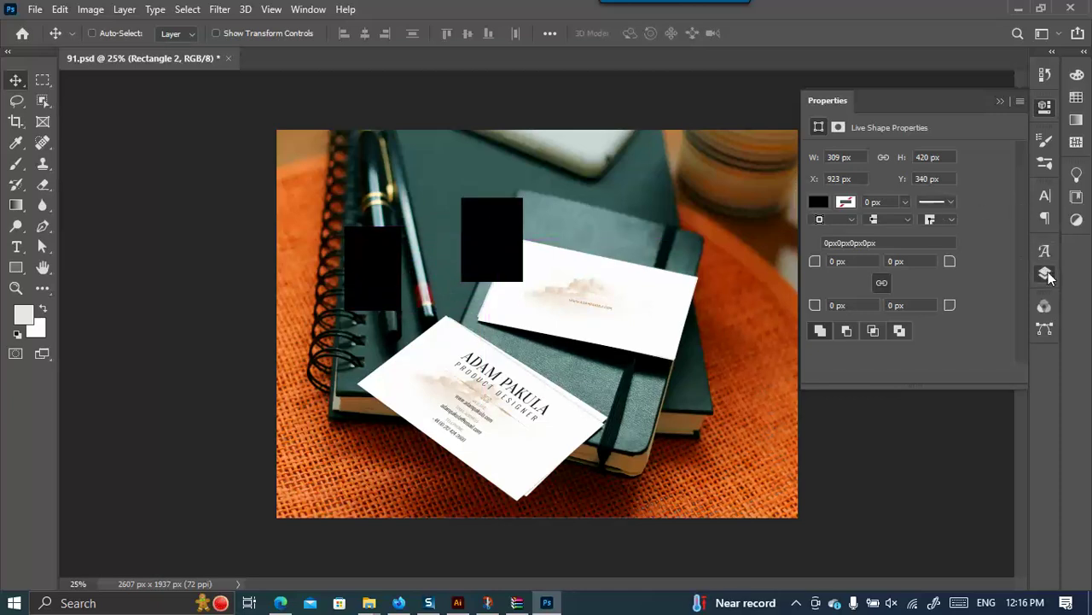
click(1044, 273)
click(896, 193)
drag(378, 246, 393, 252)
drag(500, 224, 502, 181)
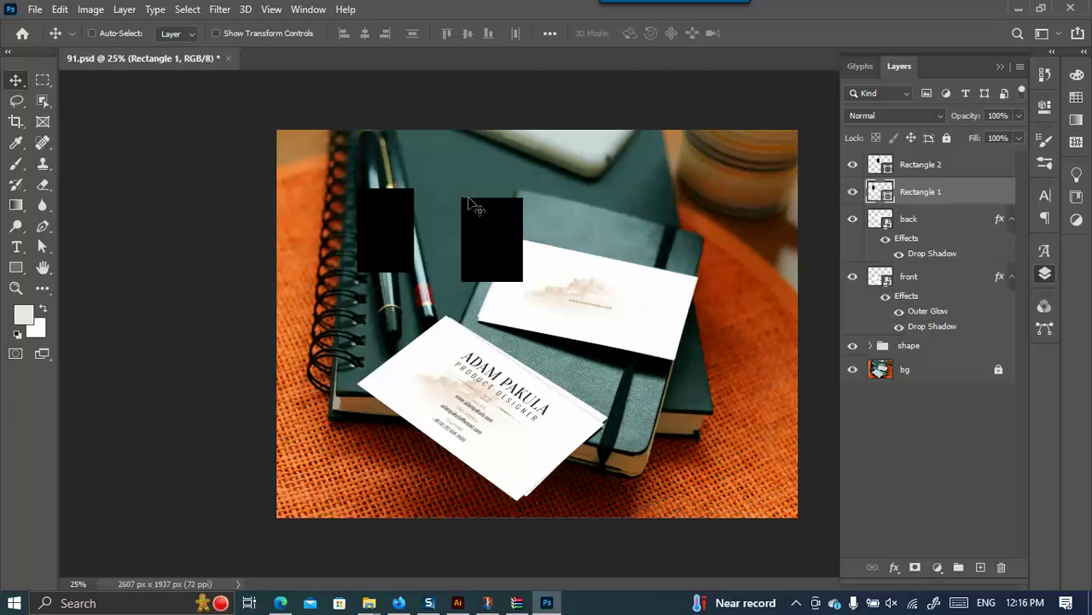
drag(378, 249, 387, 232)
drag(389, 238, 380, 239)
Check Rectangle 2's visibility, then move Rectangle 1 down and Rectangle 2 right.
click(956, 169)
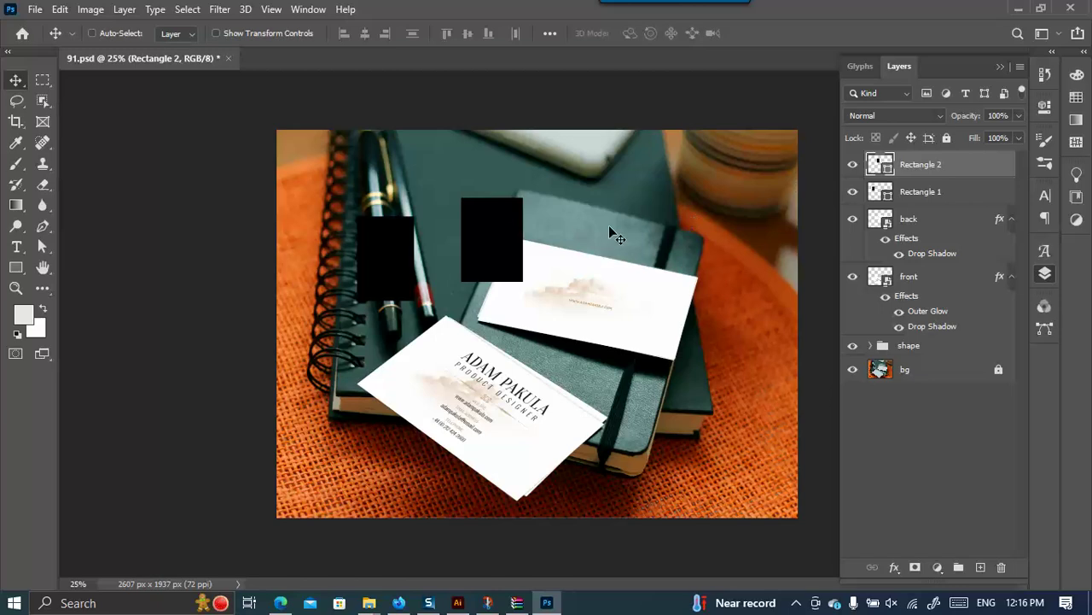
click(854, 165)
click(853, 165)
click(919, 190)
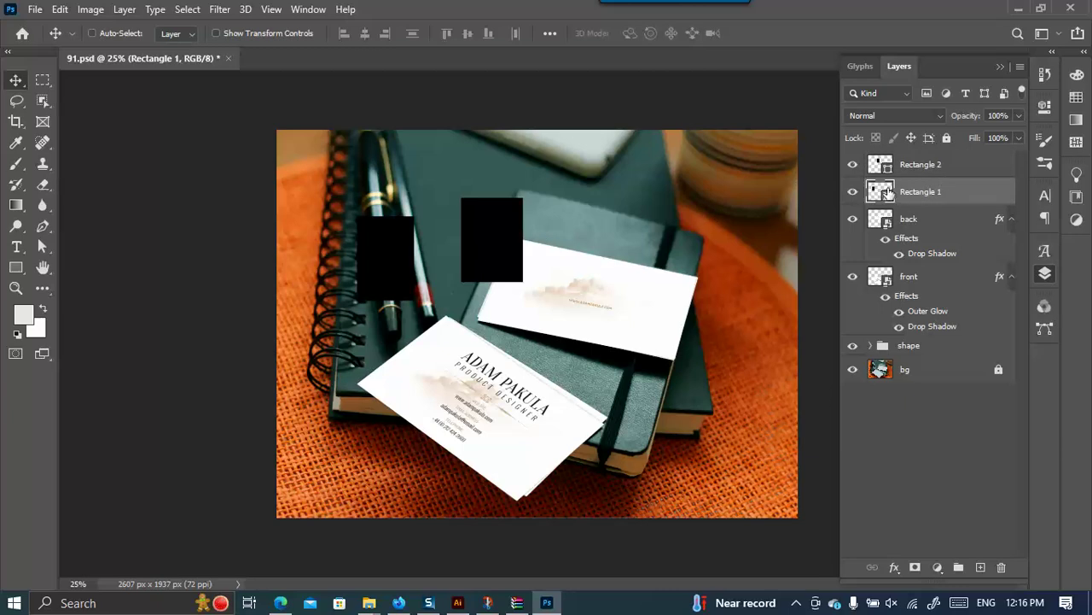
drag(509, 244, 516, 249)
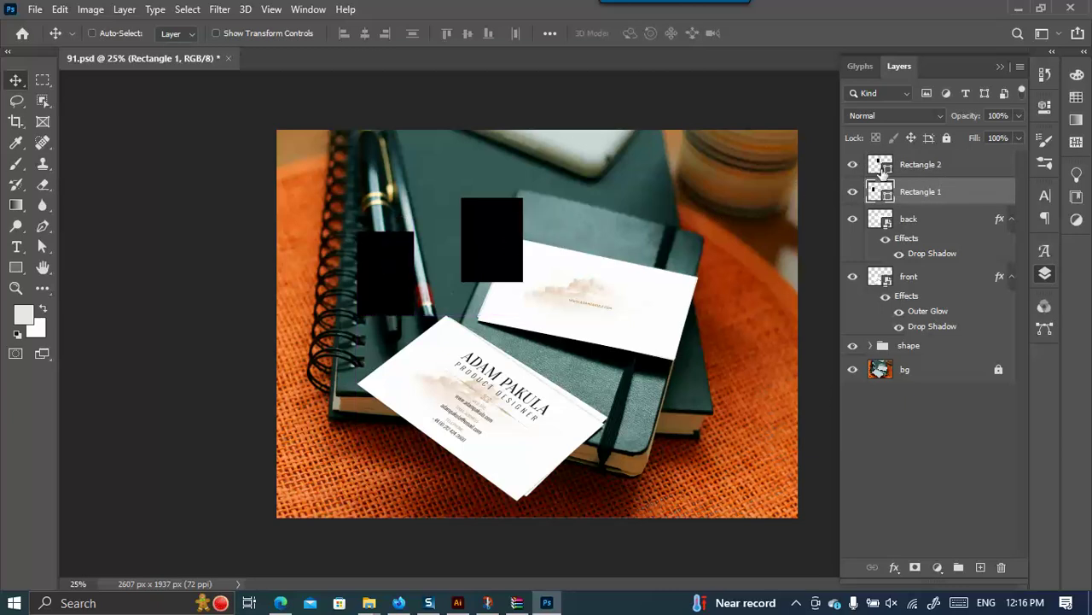
click(887, 168)
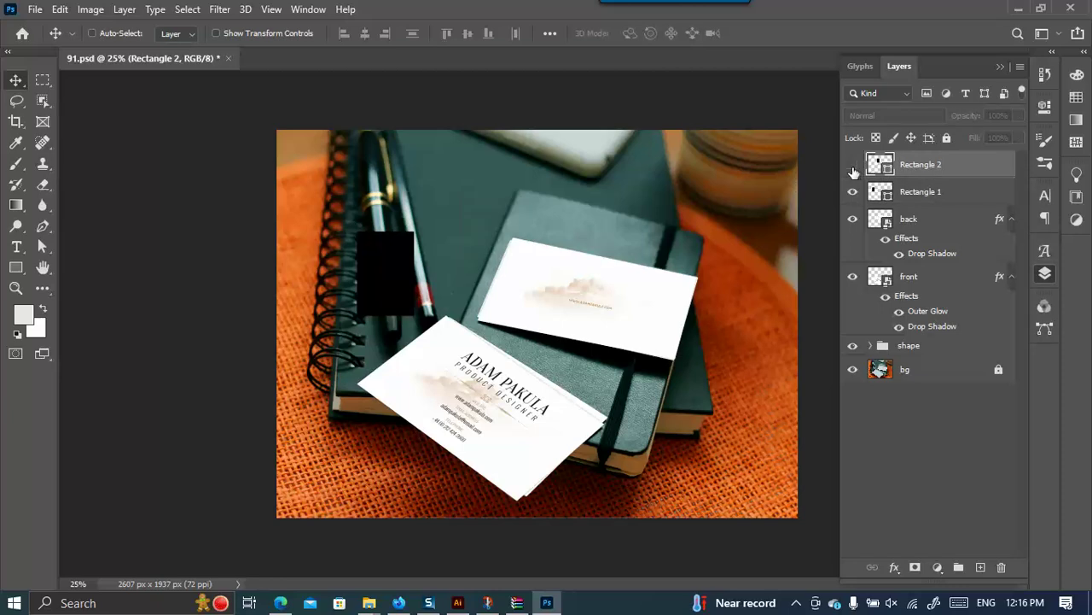
drag(494, 238, 509, 236)
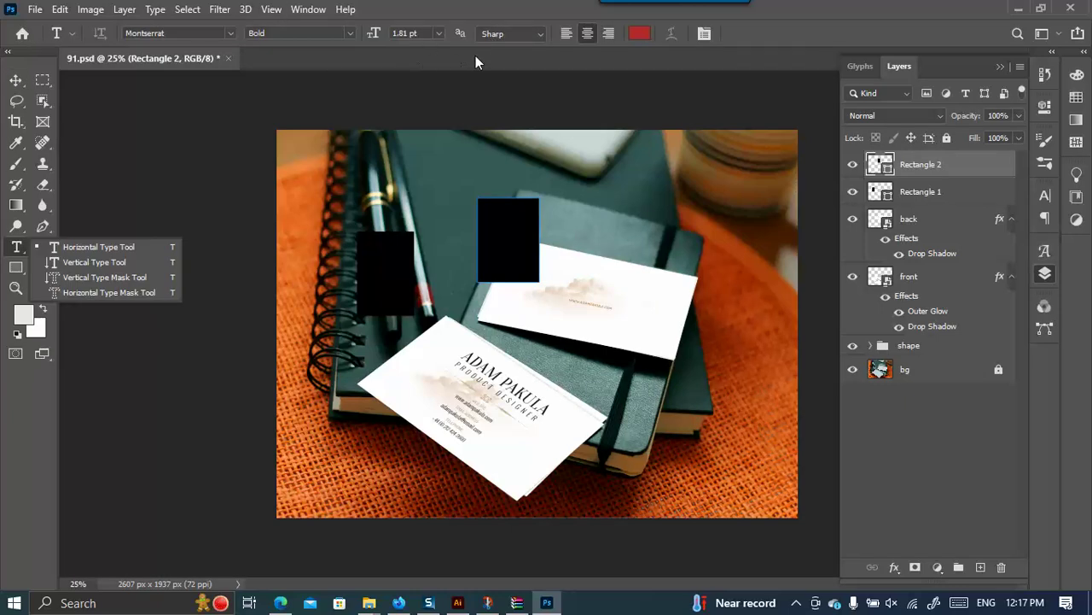
Set Auto-Select to Layer and adjust both black rectangles' vertical positions.
click(16, 79)
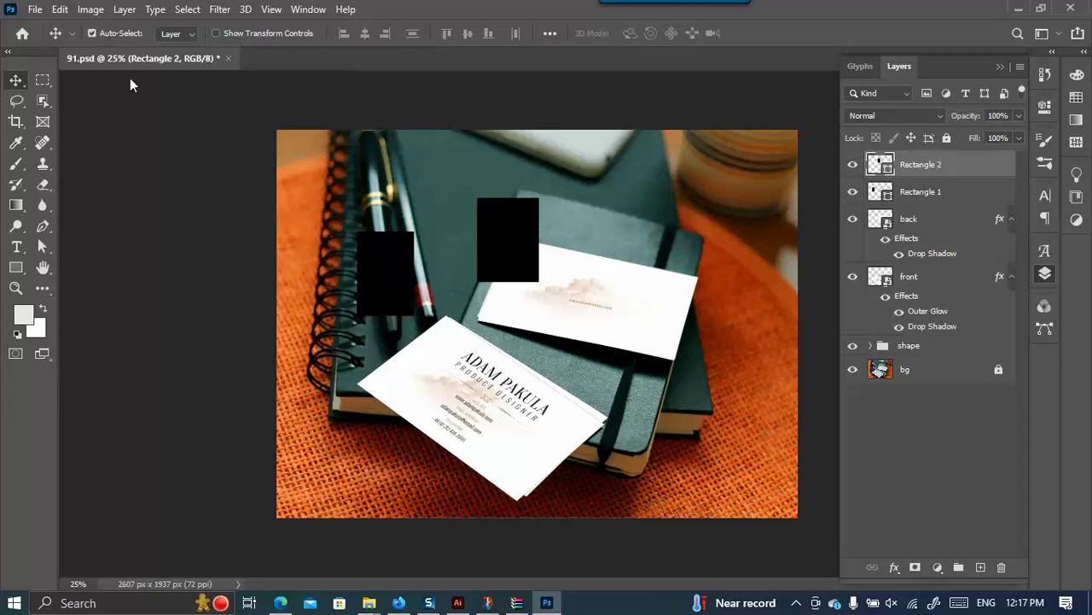
click(188, 34)
click(182, 61)
drag(518, 236, 516, 286)
drag(373, 271, 380, 235)
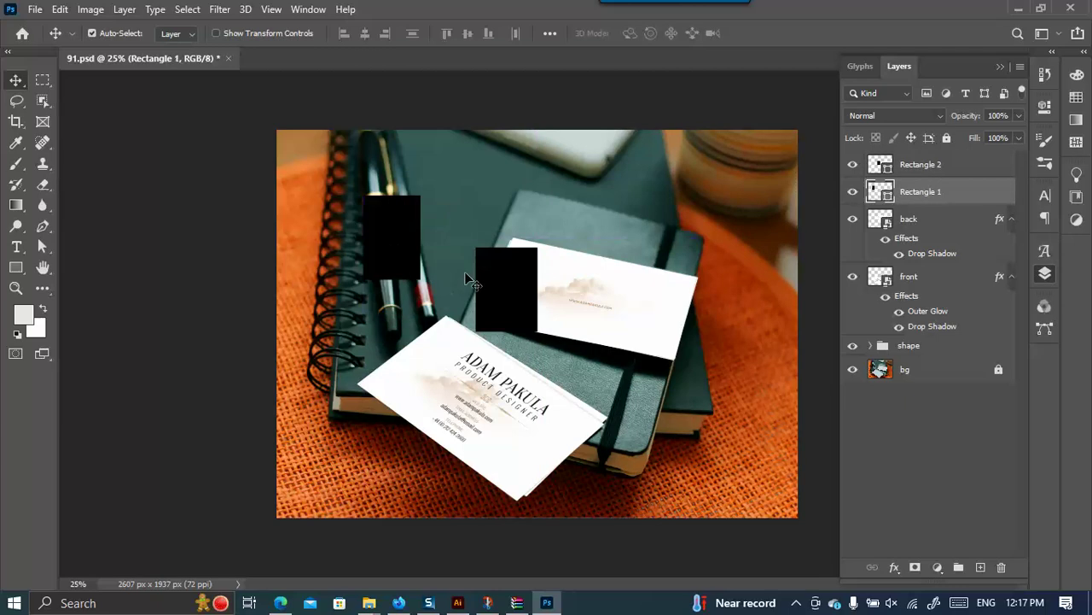
drag(513, 282, 505, 253)
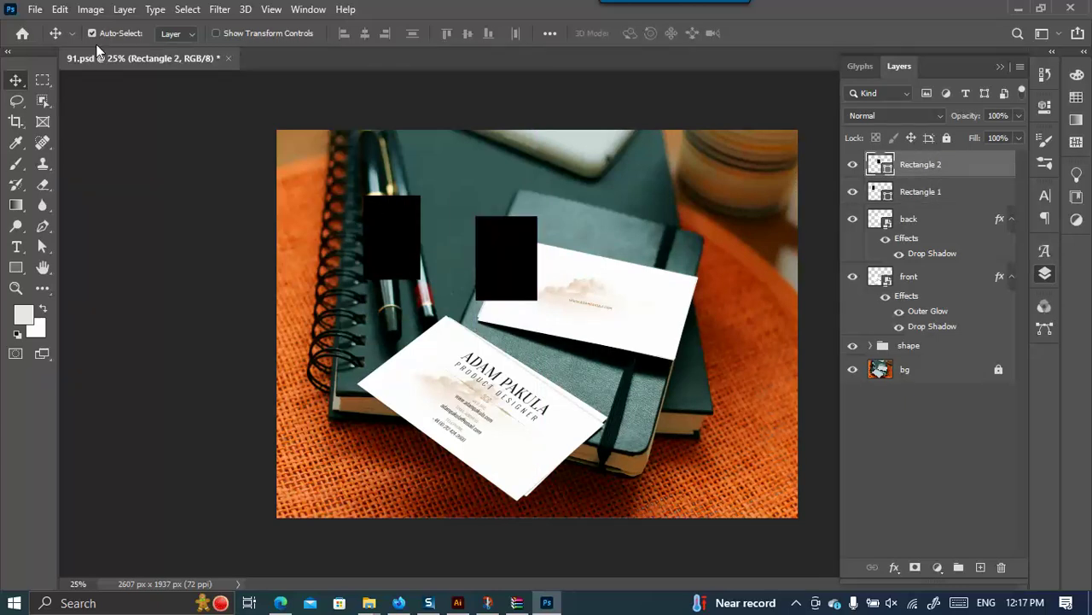
drag(398, 220, 398, 256)
drag(505, 257, 504, 230)
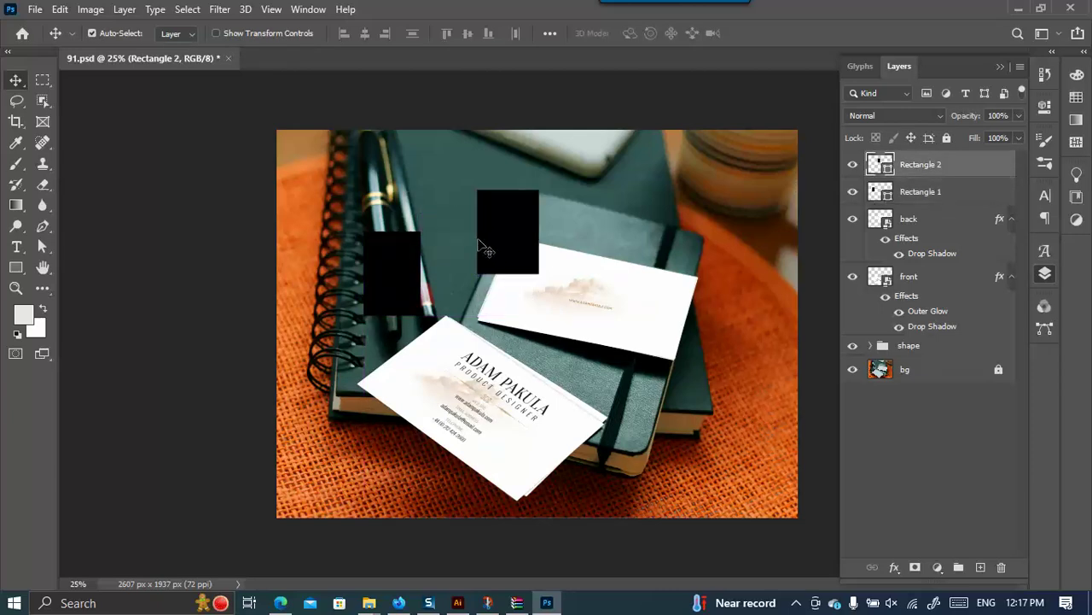
In Illustrator, move the large yellow rectangle up and right and resize it from its corner.
click(457, 602)
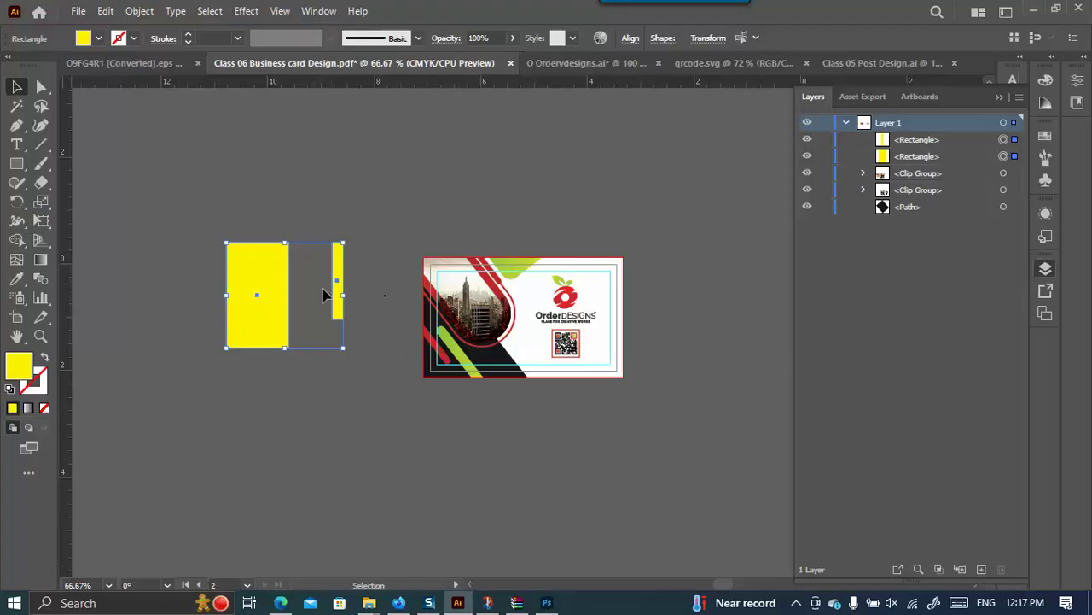
click(316, 300)
drag(273, 299, 293, 274)
drag(309, 217, 289, 253)
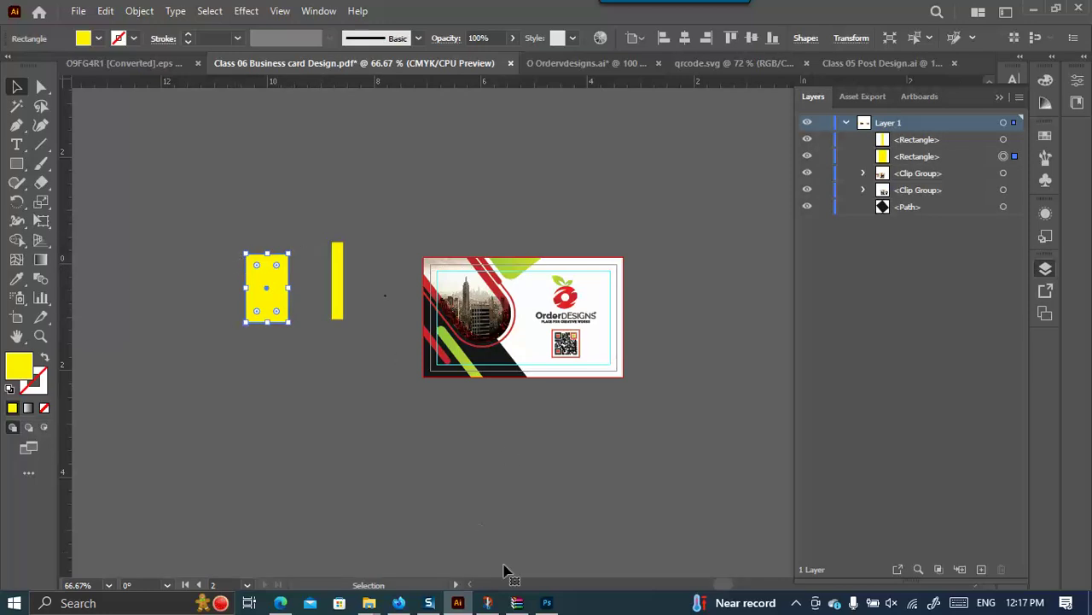
click(547, 602)
Move the right black rectangle down about 31 px and shift the left one right, undoing an accidental card move.
drag(512, 275, 510, 302)
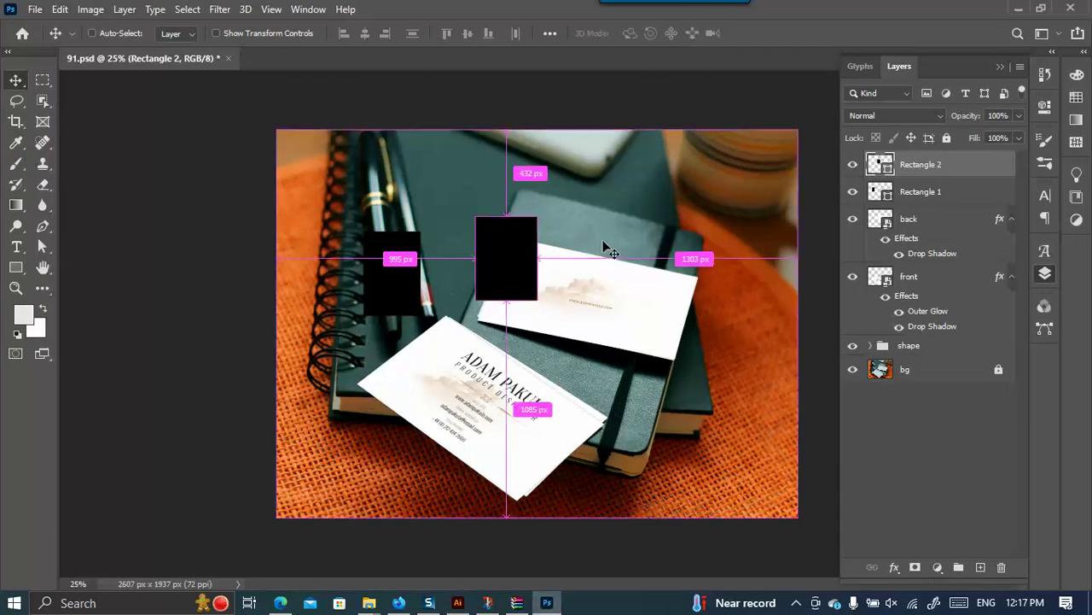
key(ctrl+t)
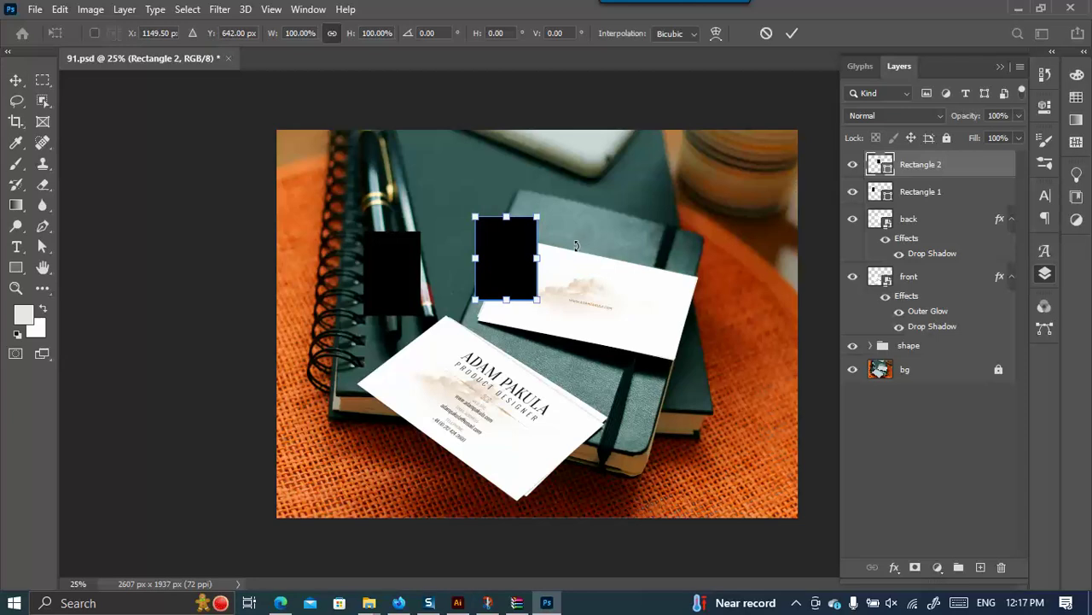
click(792, 33)
drag(410, 269, 438, 278)
shift+click(543, 243)
drag(543, 243, 535, 279)
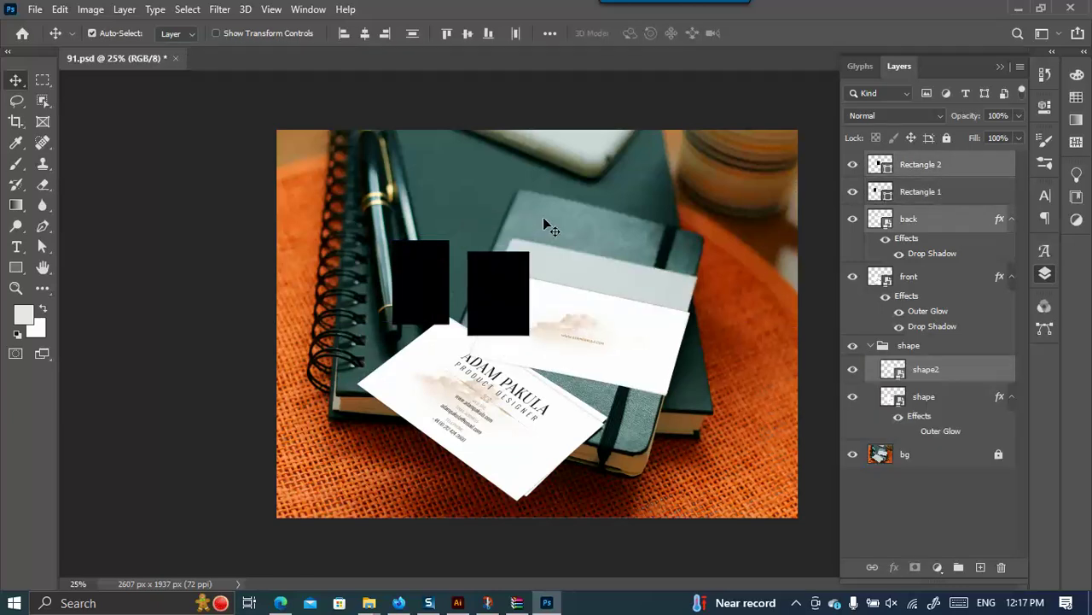
key(ctrl+z)
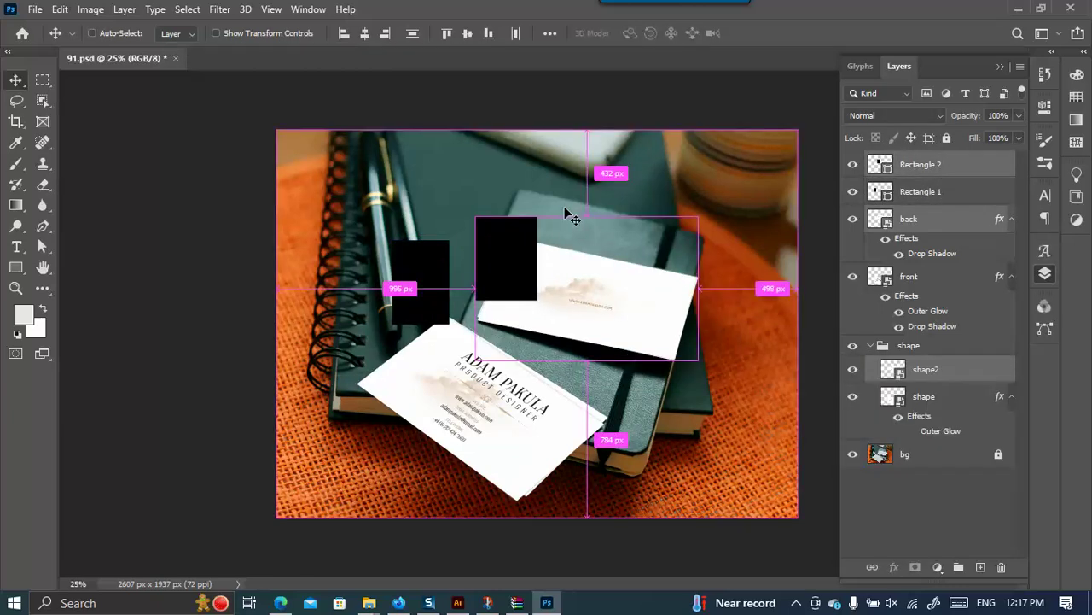
Place the right black rectangle over the back card's left end and shrink it slightly.
click(213, 33)
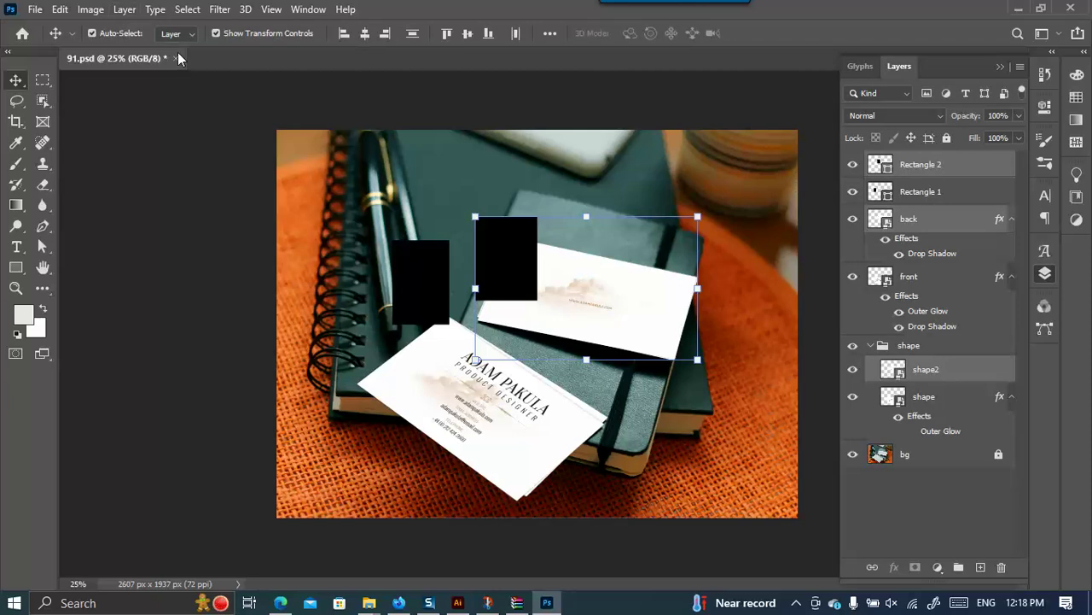
click(431, 266)
click(504, 249)
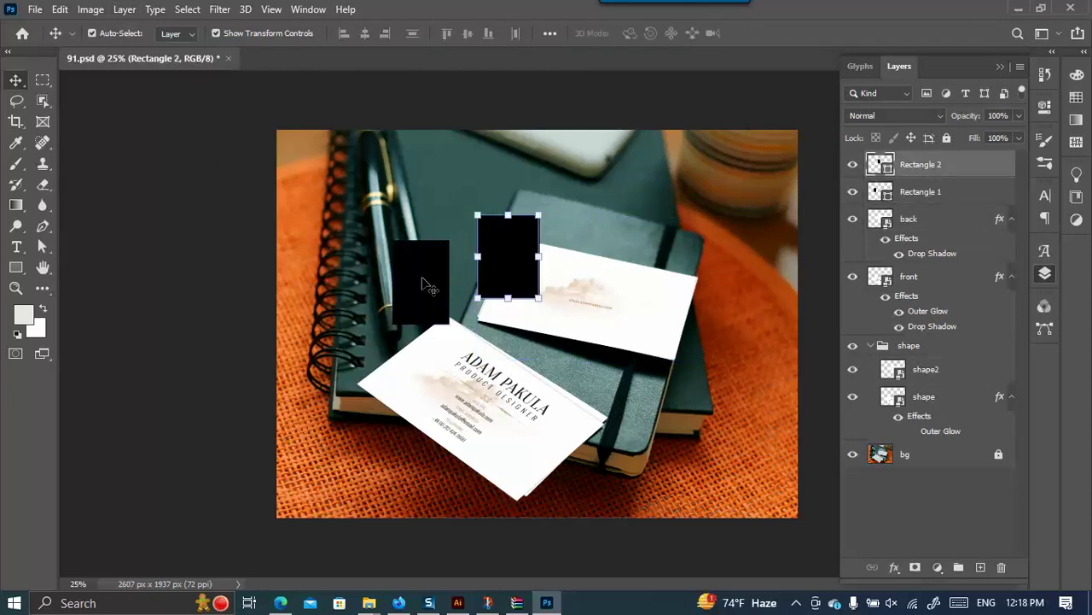
drag(435, 285, 441, 258)
drag(519, 260, 536, 285)
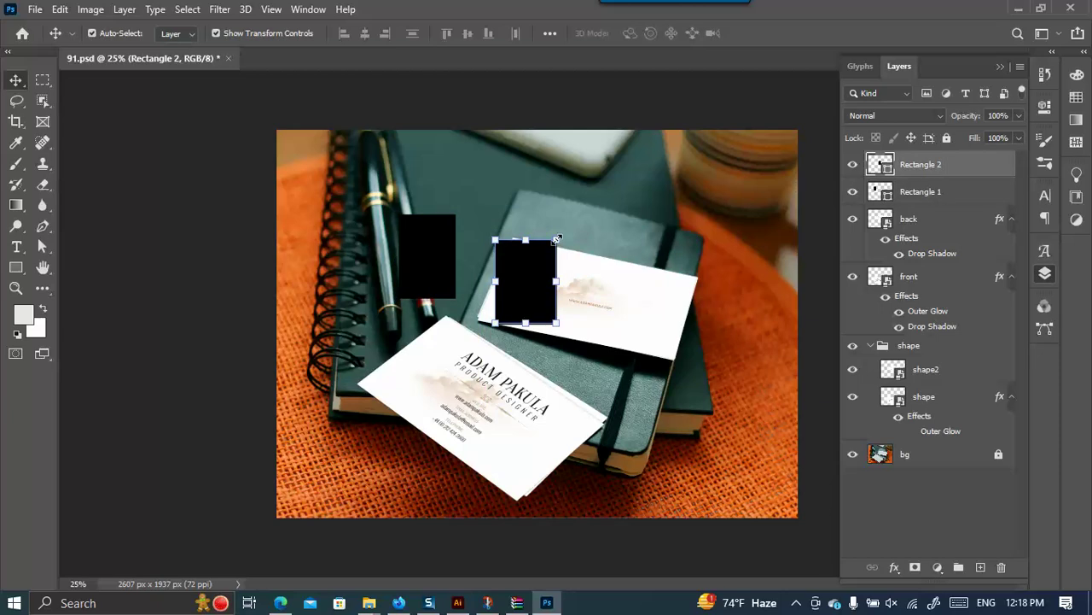
drag(556, 240, 551, 238)
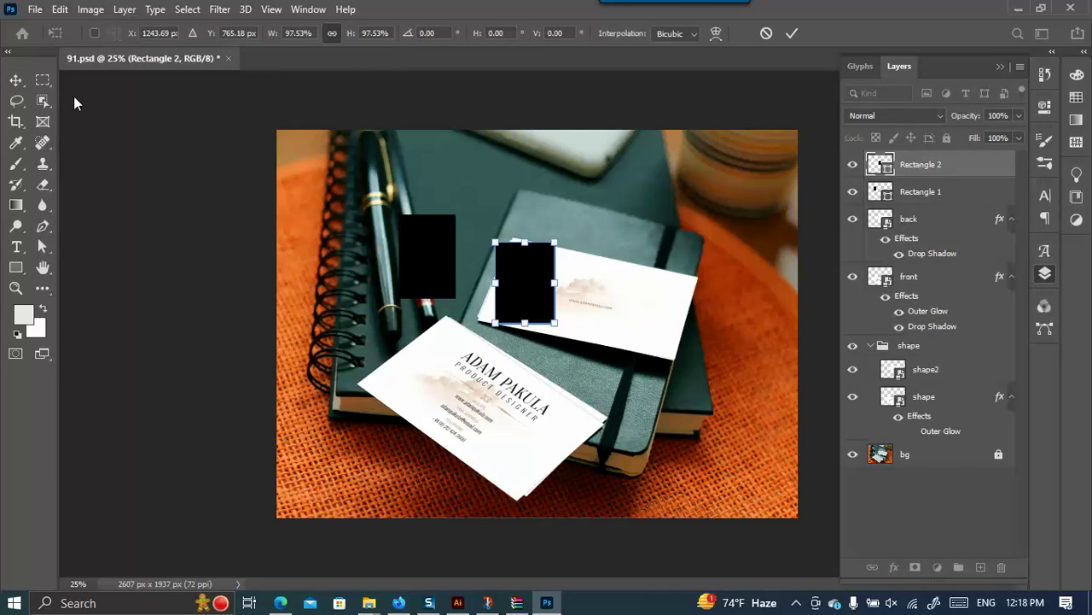
click(15, 80)
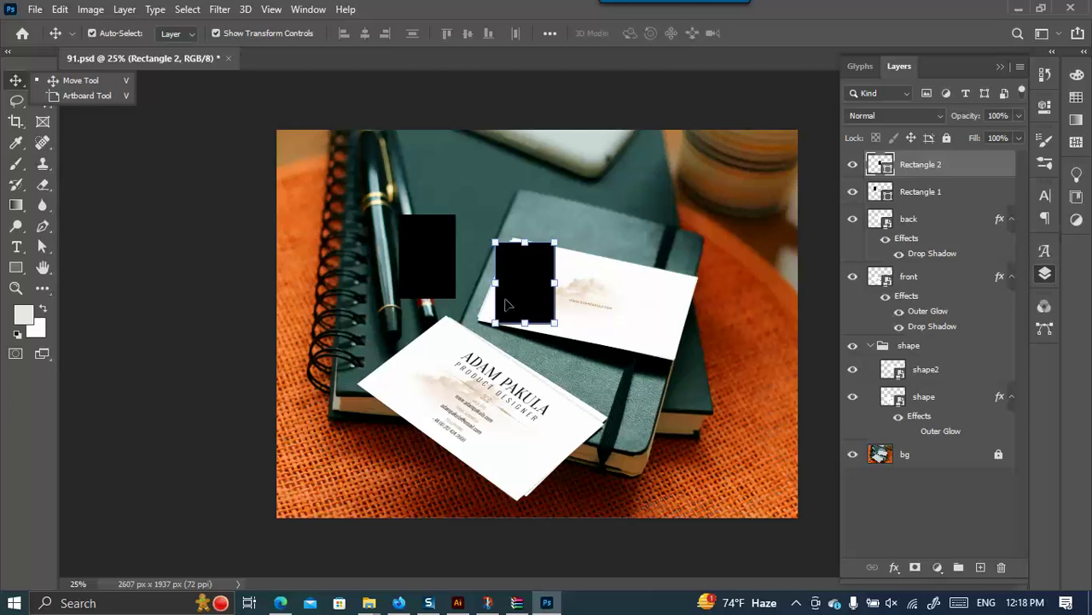
View the Illustrator card design at 100%, then return to the Photoshop mockup.
click(457, 603)
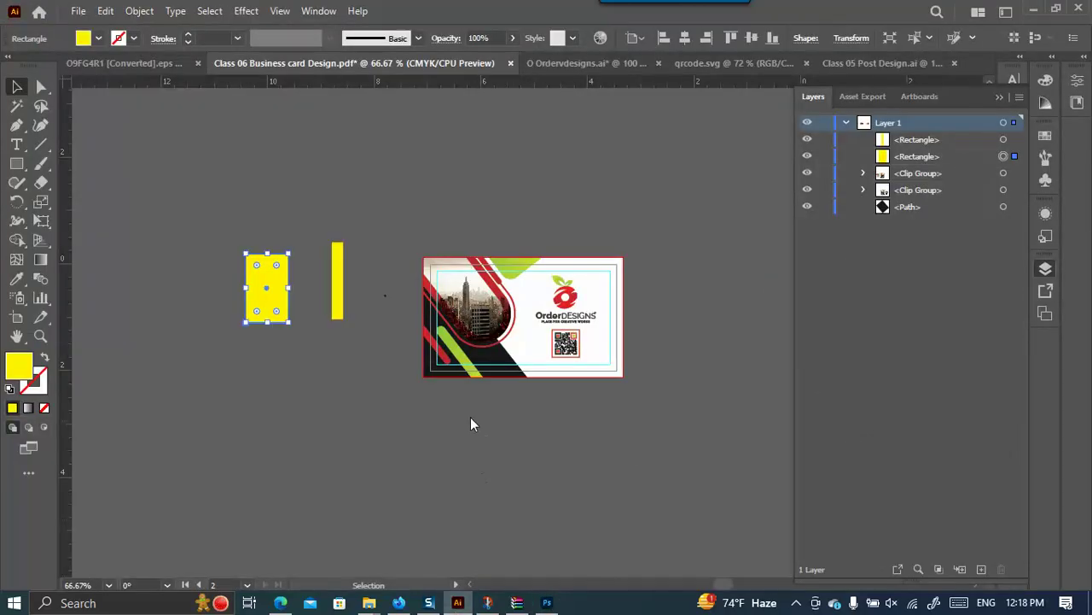
key(ctrl+minus)
key(ctrl+minus)
key(ctrl+1)
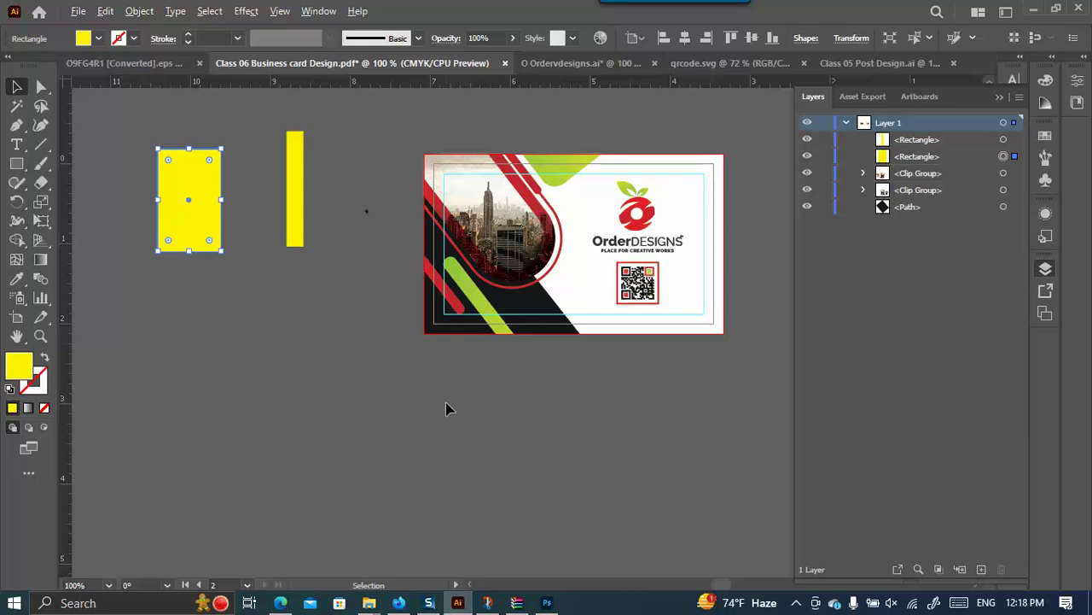
click(547, 602)
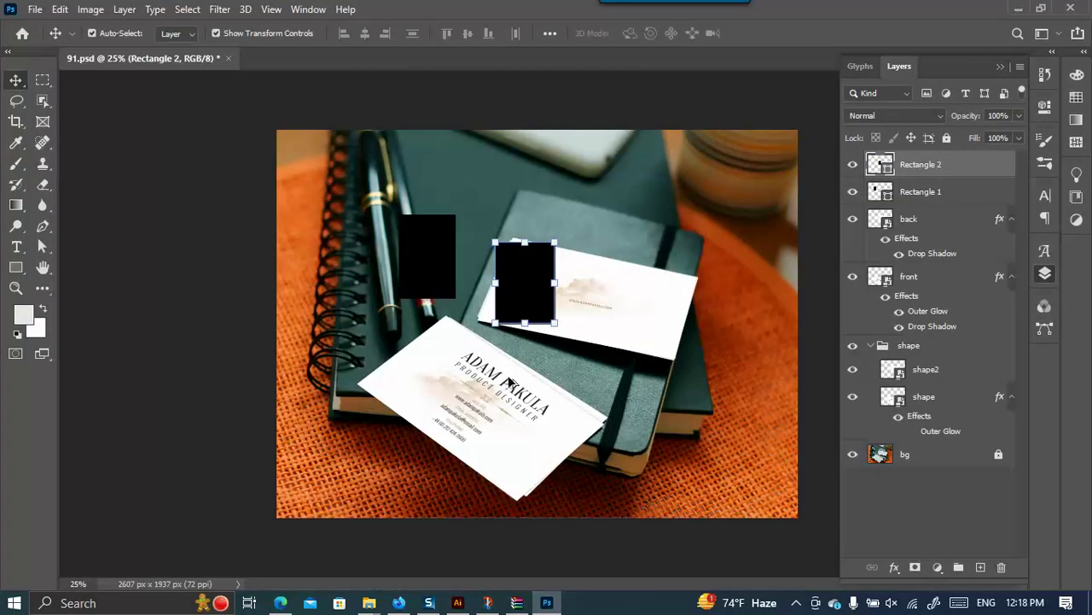
scroll(544, 362, down, 2)
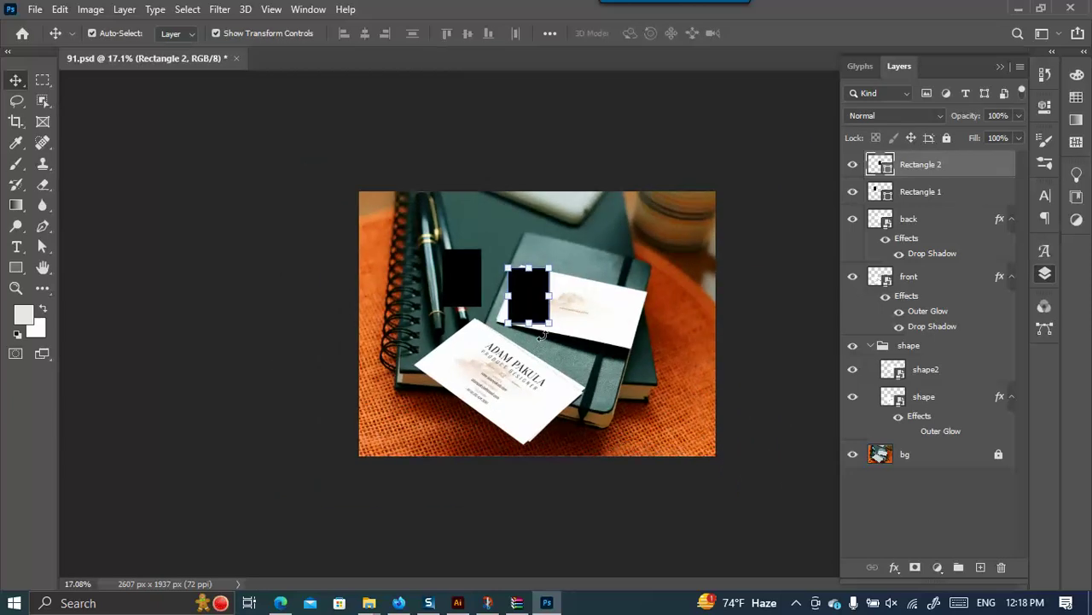
click(60, 10)
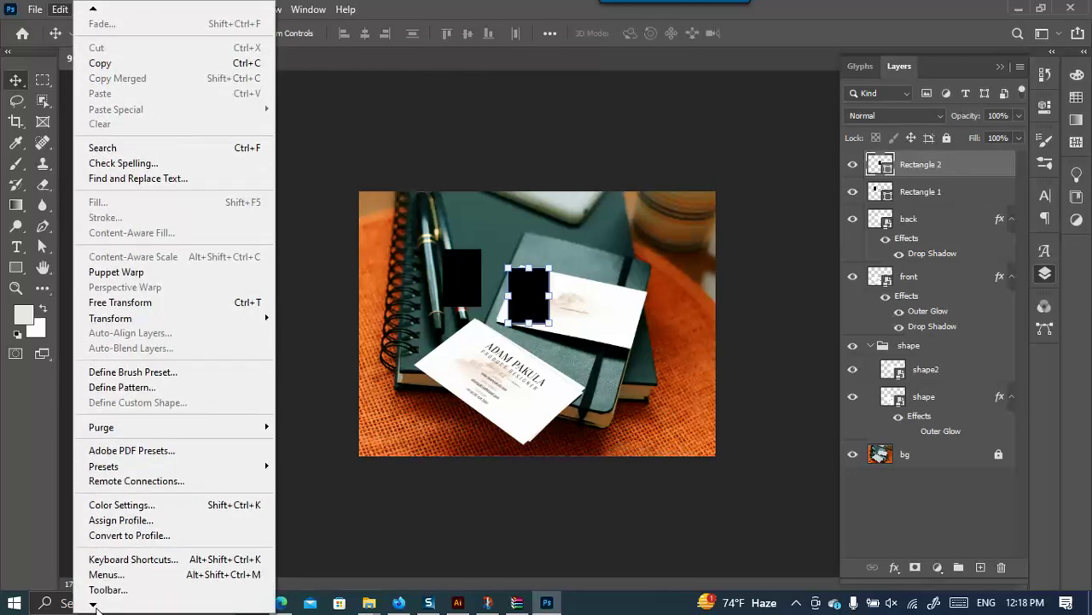
mouse_move(139, 589)
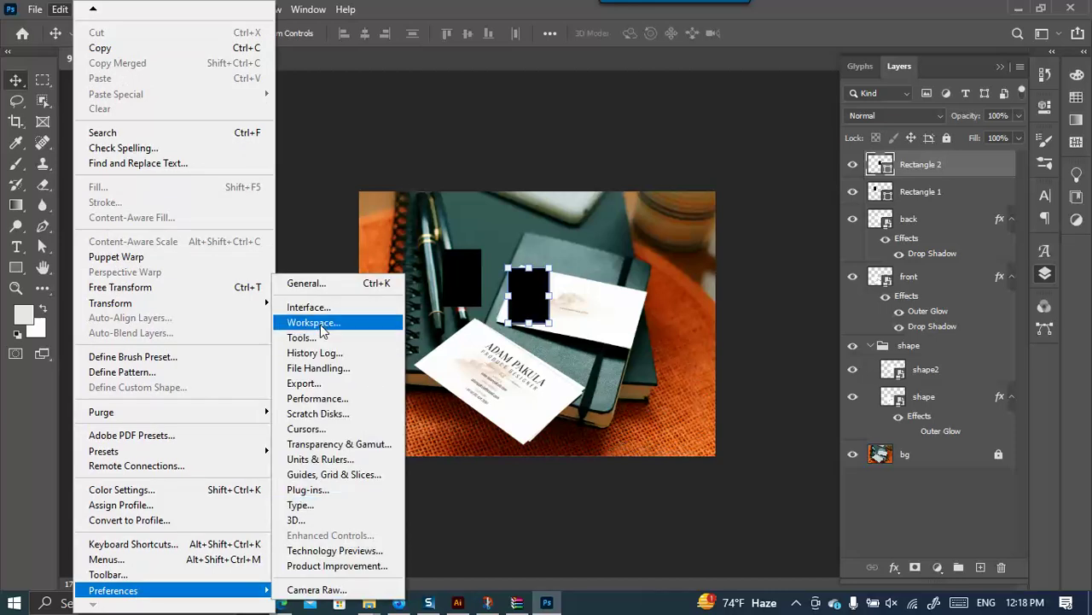
click(303, 337)
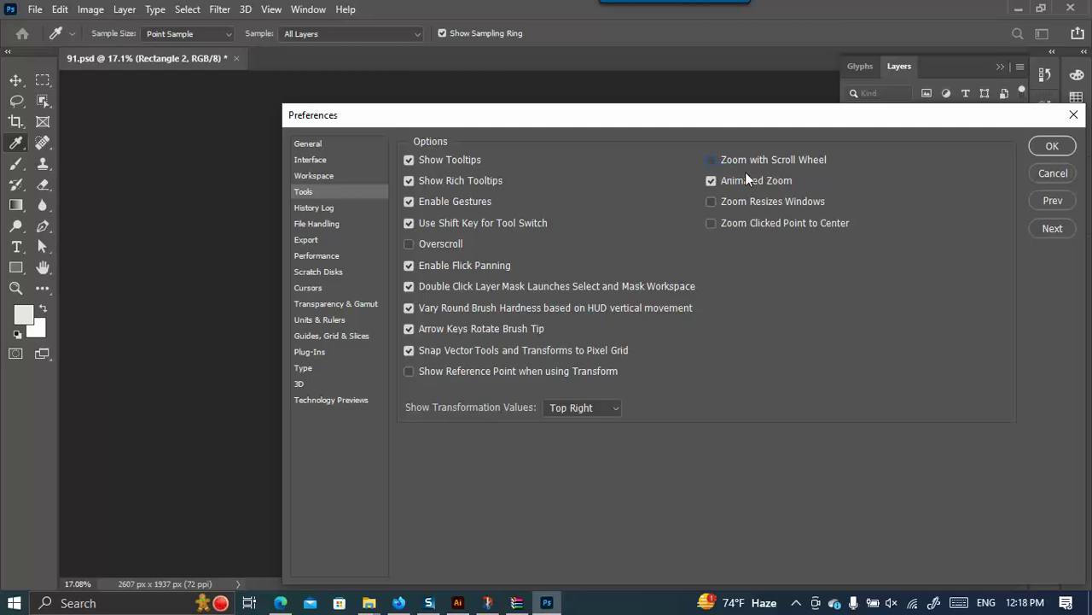
click(1051, 147)
key(v)
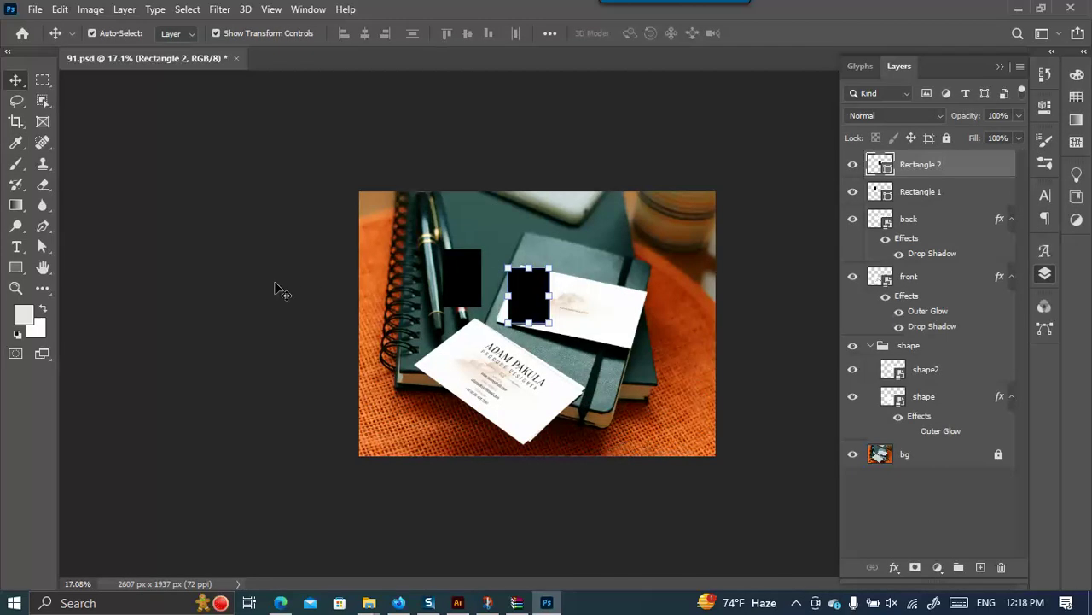
Select the black rectangles, nudge the right one slightly left, then delete it.
scroll(458, 224, up, 3)
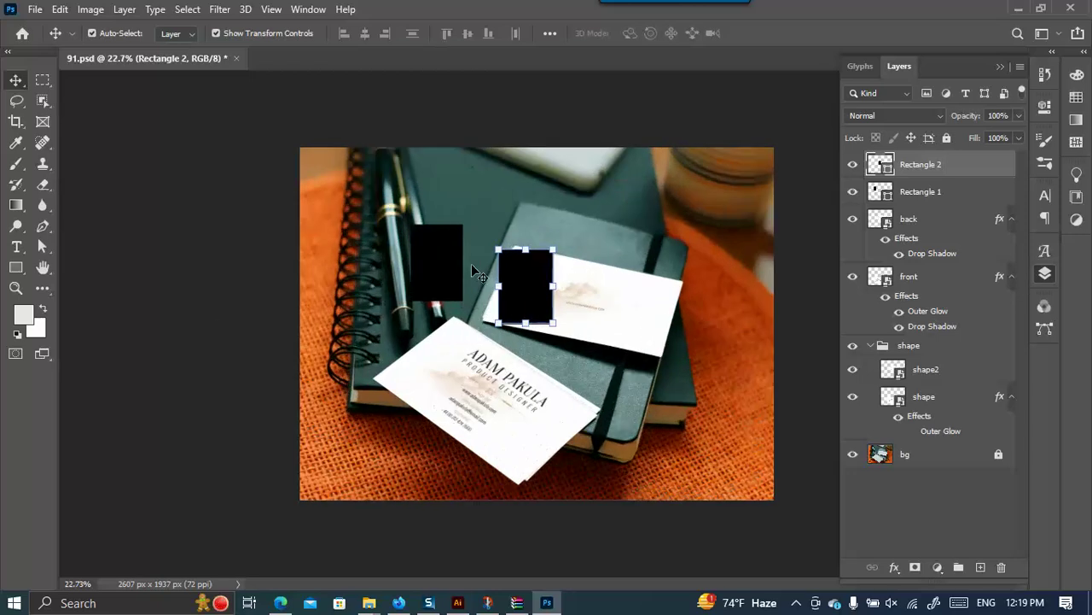
scroll(457, 224, up, 3)
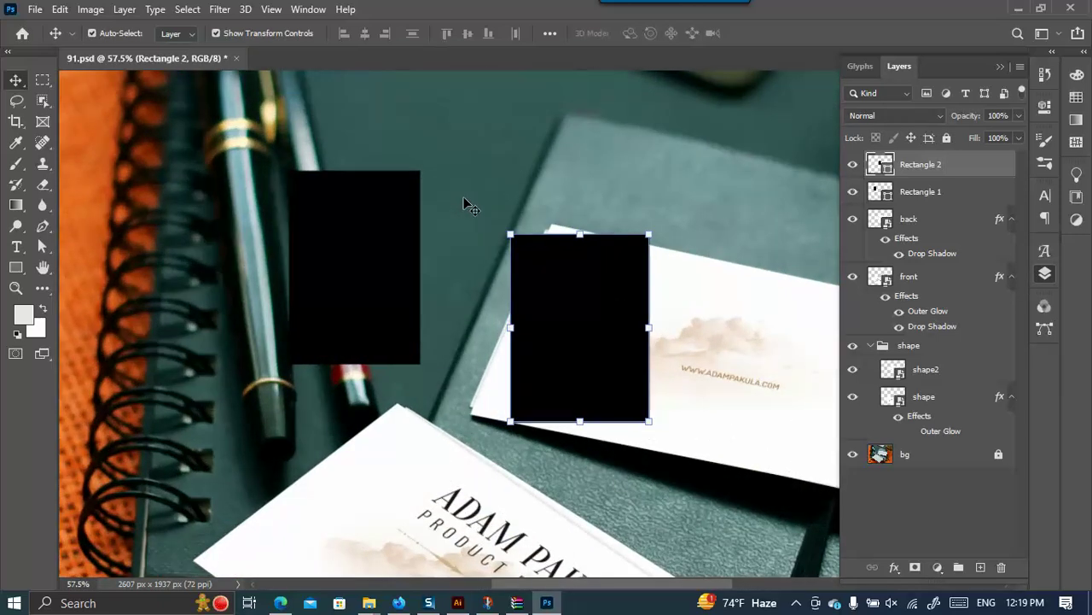
scroll(464, 218, down, 1)
click(385, 248)
click(621, 313)
click(376, 256)
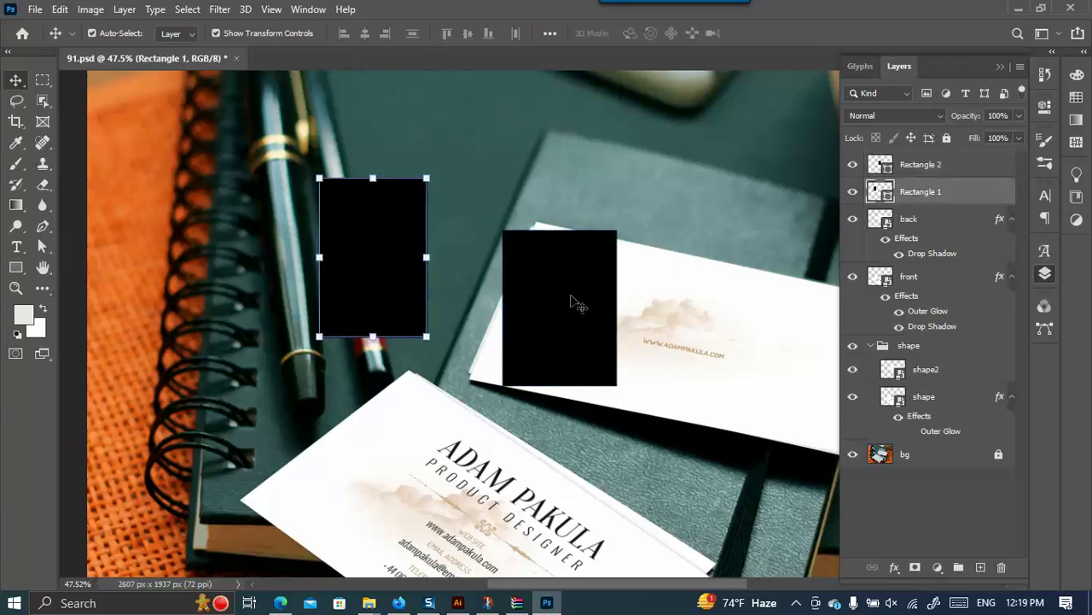
drag(576, 302, 568, 302)
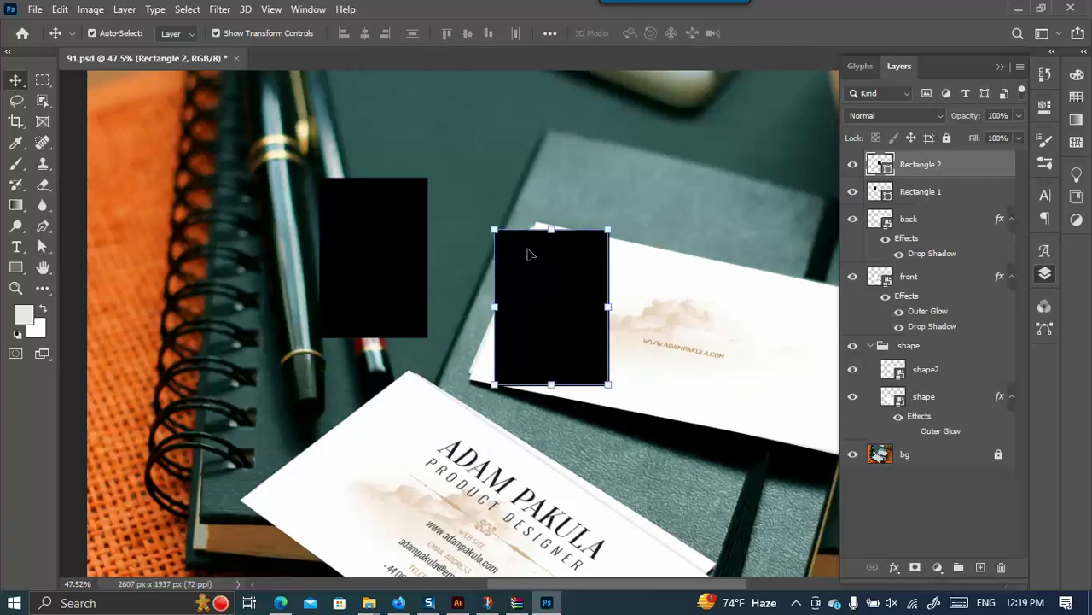
key(Delete)
key(Delete)
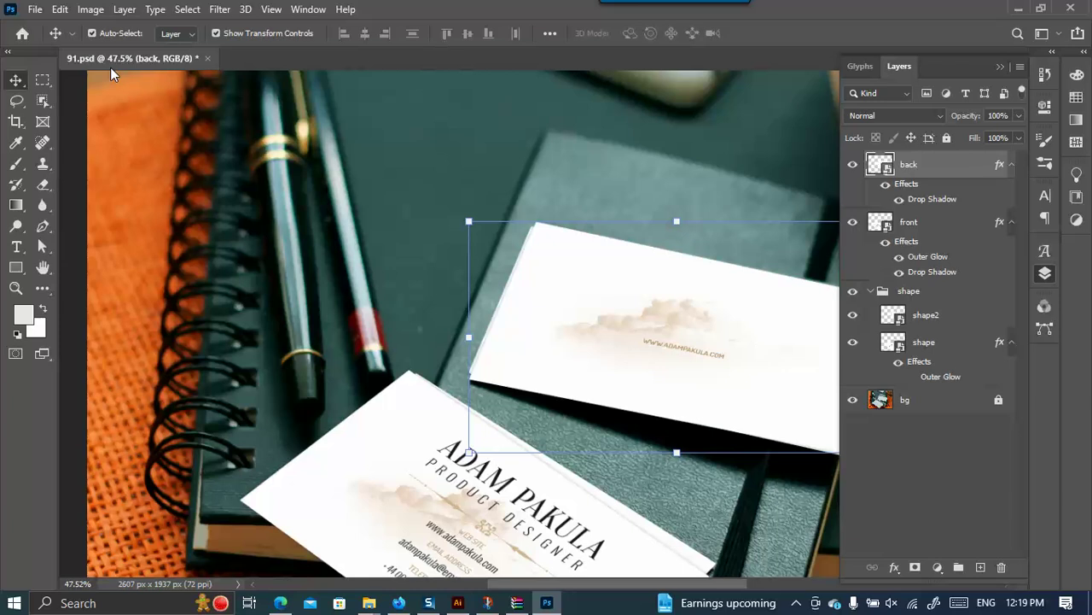
Toggle the back and front layers off and on, select bg and shape, and collapse the shape group.
scroll(110, 66, down, 4)
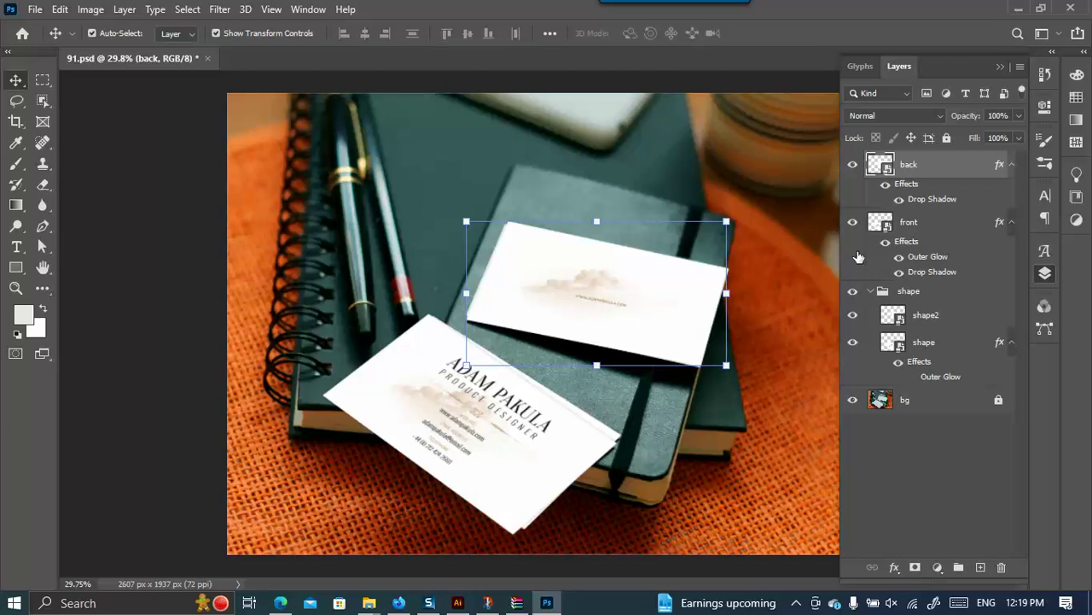
click(853, 165)
click(853, 165)
click(853, 222)
click(852, 222)
click(885, 406)
click(884, 406)
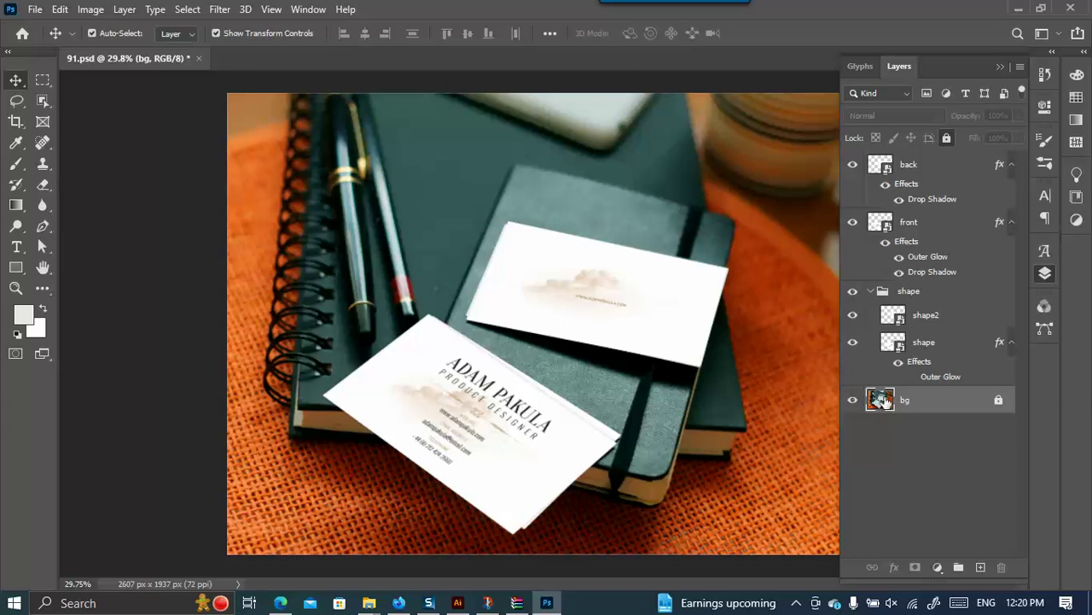
click(902, 350)
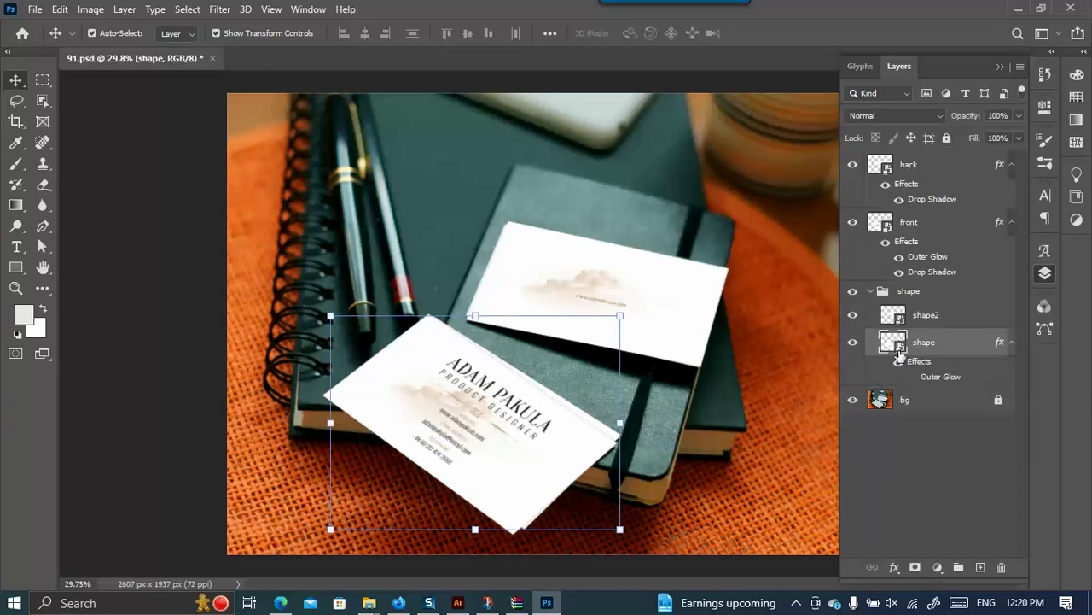
click(871, 291)
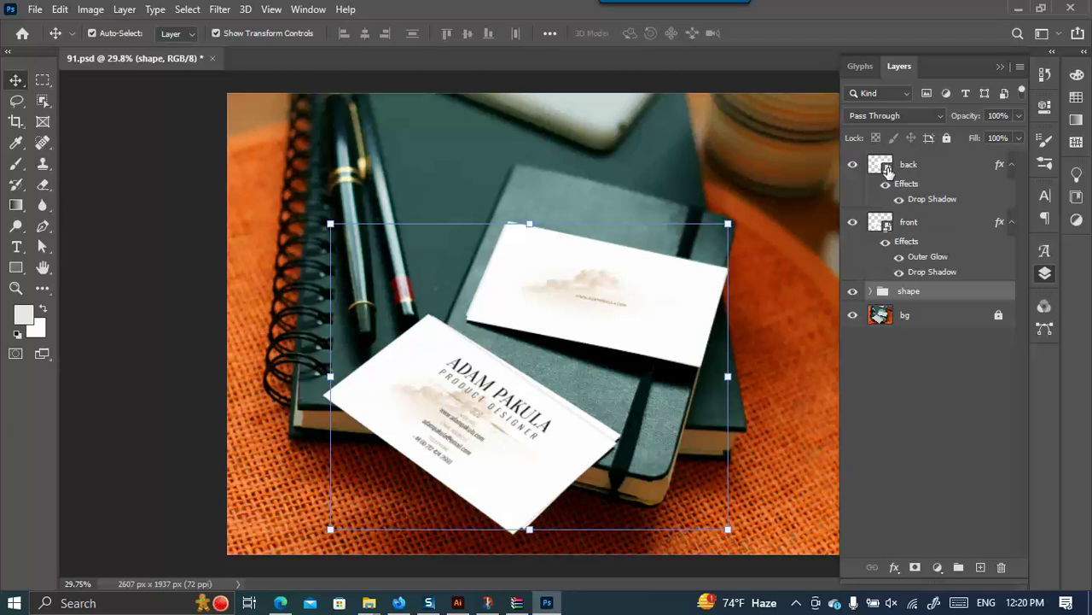
Open the back layer's smart object as back.psb, accepting the profile prompt, and compare it with 91.psd.
double_click(888, 171)
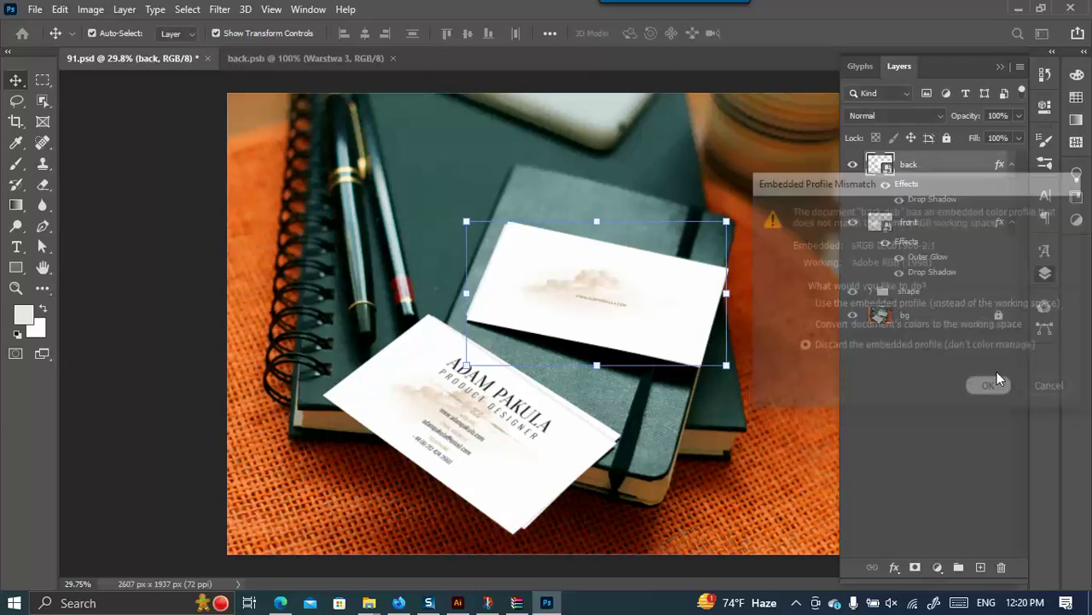
click(994, 388)
click(145, 59)
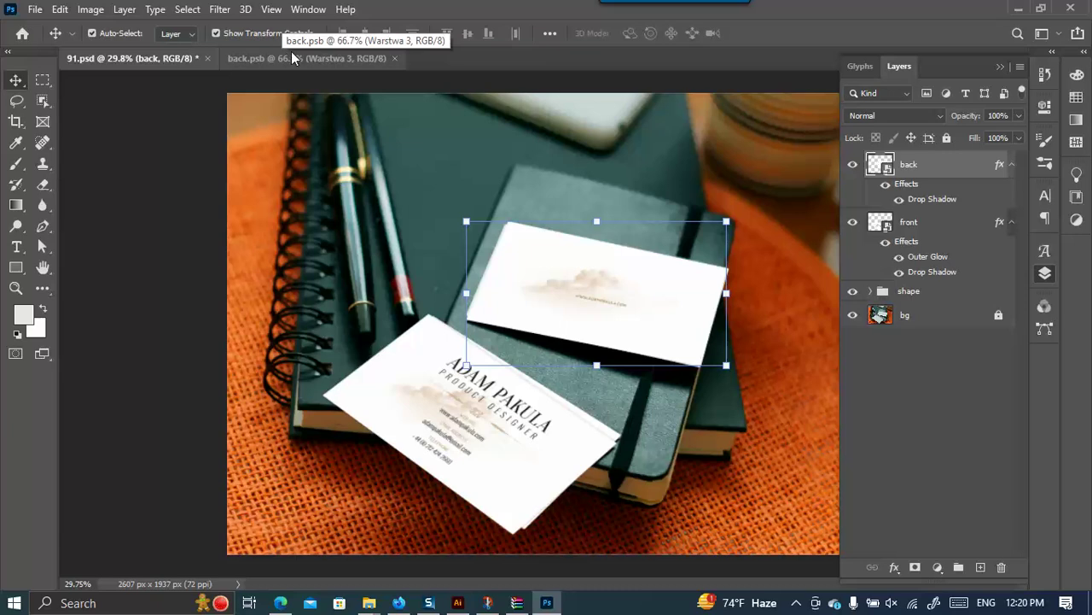
click(292, 56)
key(ctrl+minus)
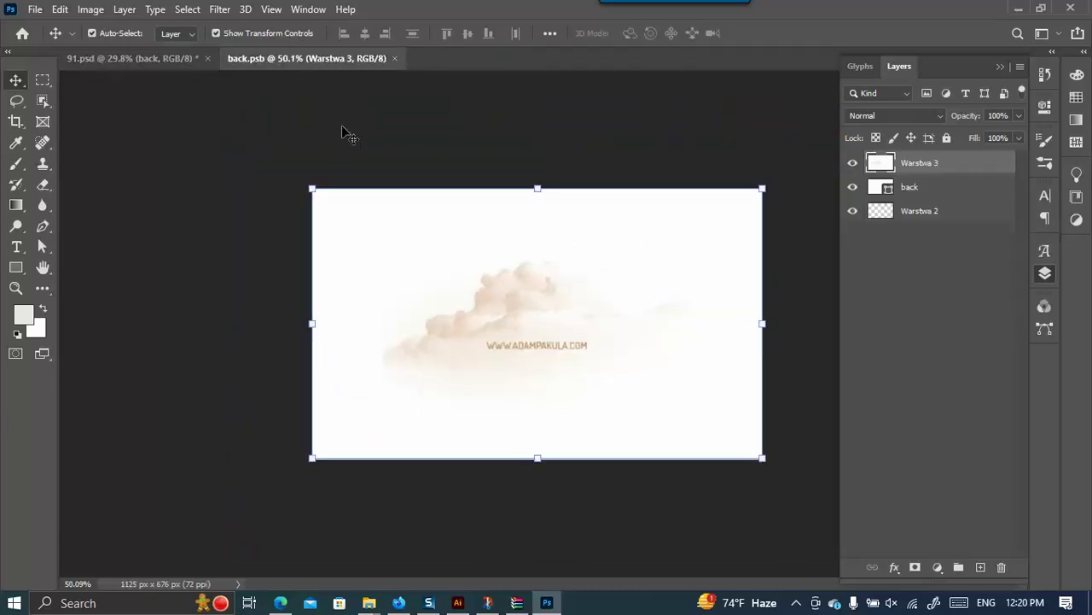
click(161, 66)
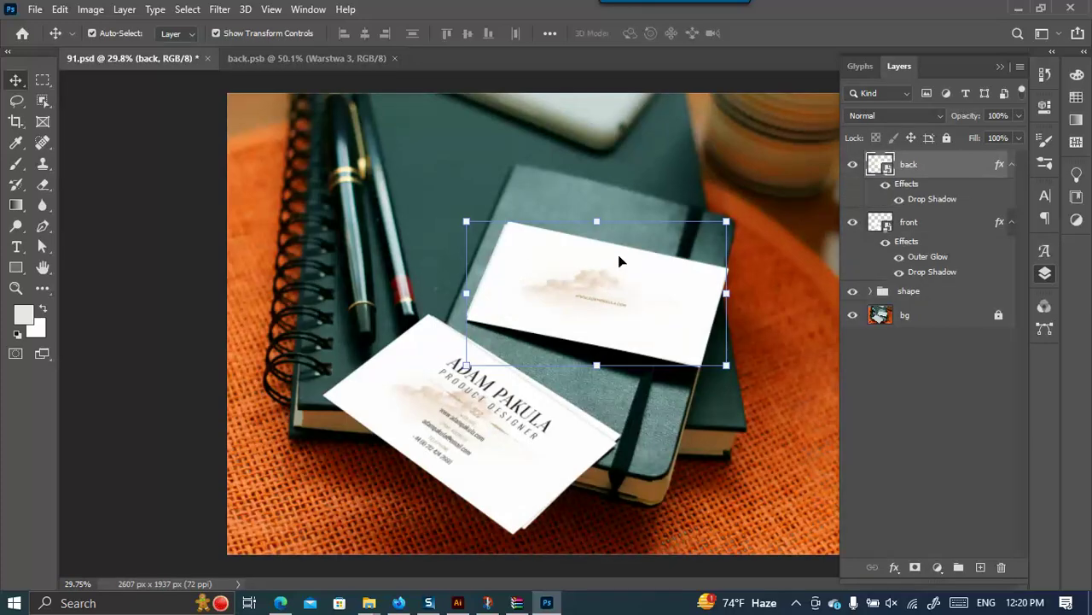
click(309, 60)
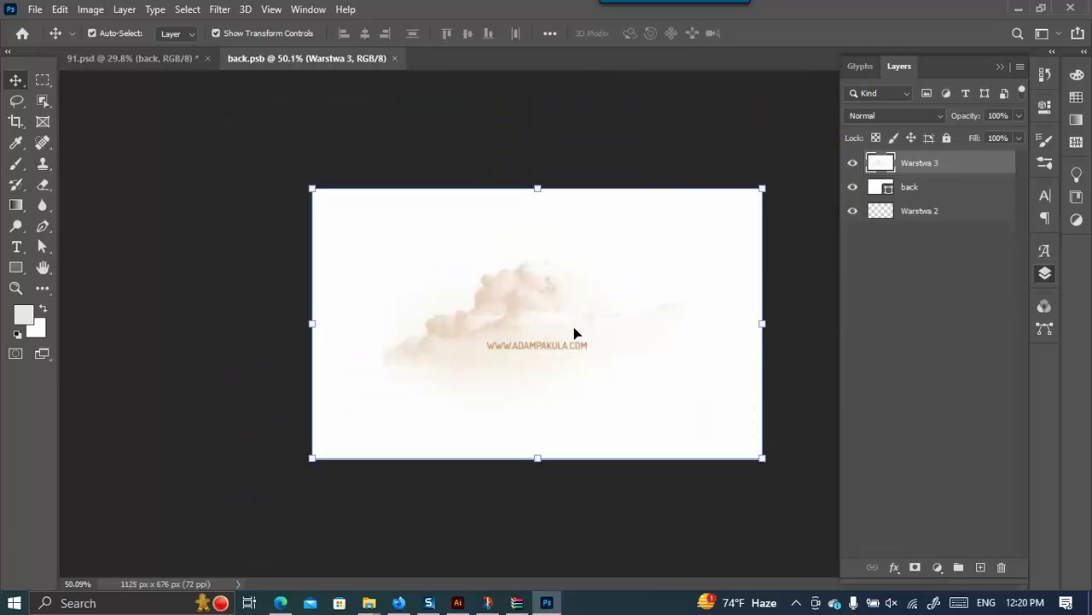
Save the OrderDESIGNS logo side for web at 2000 px width as b1 in Class 06.
click(458, 602)
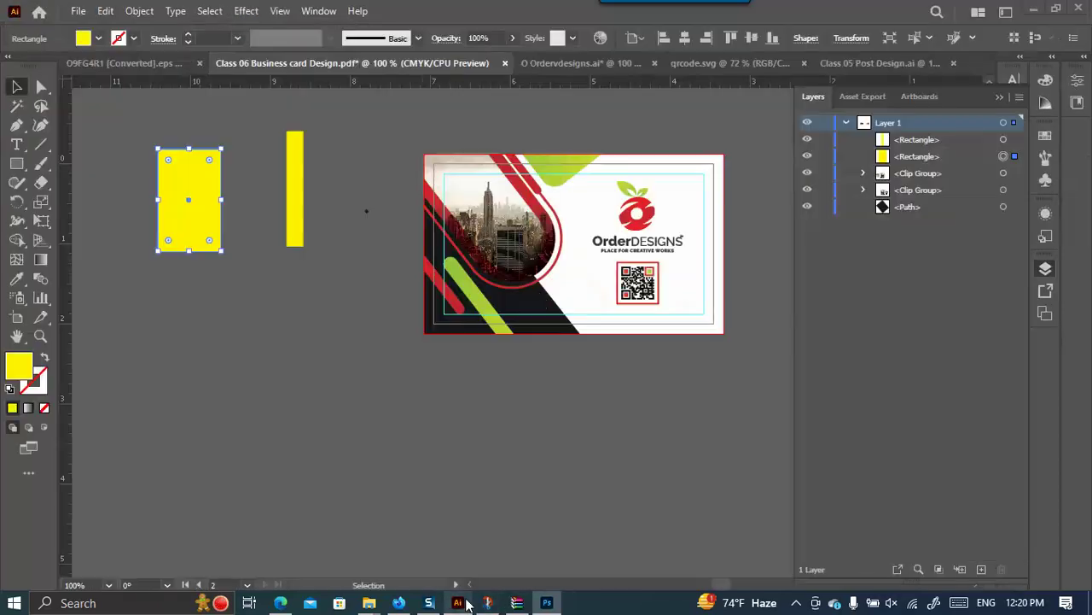
click(577, 242)
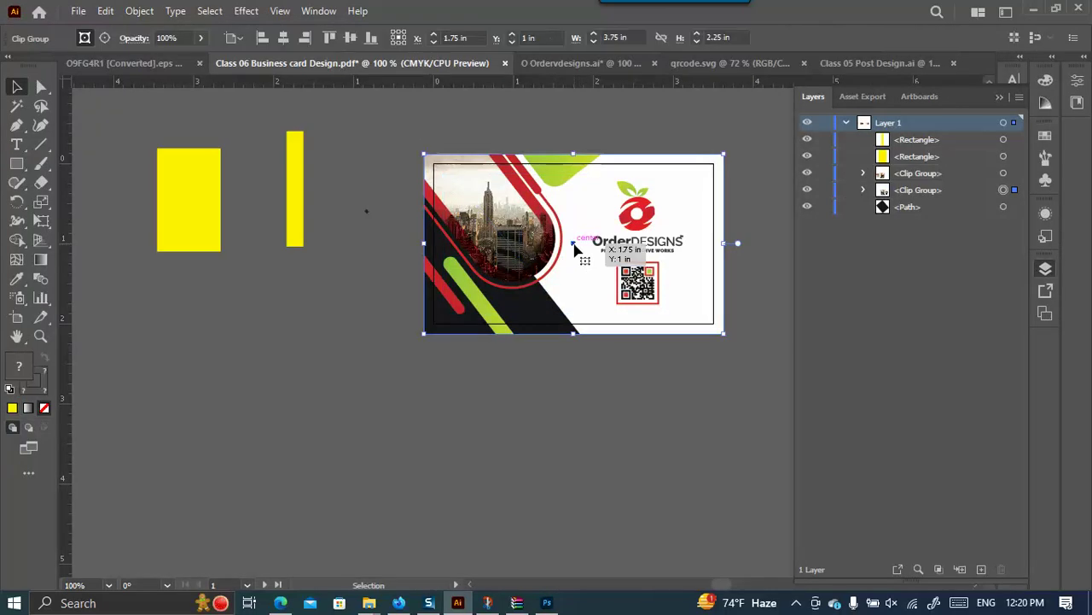
key(ctrl+alt+shift+s)
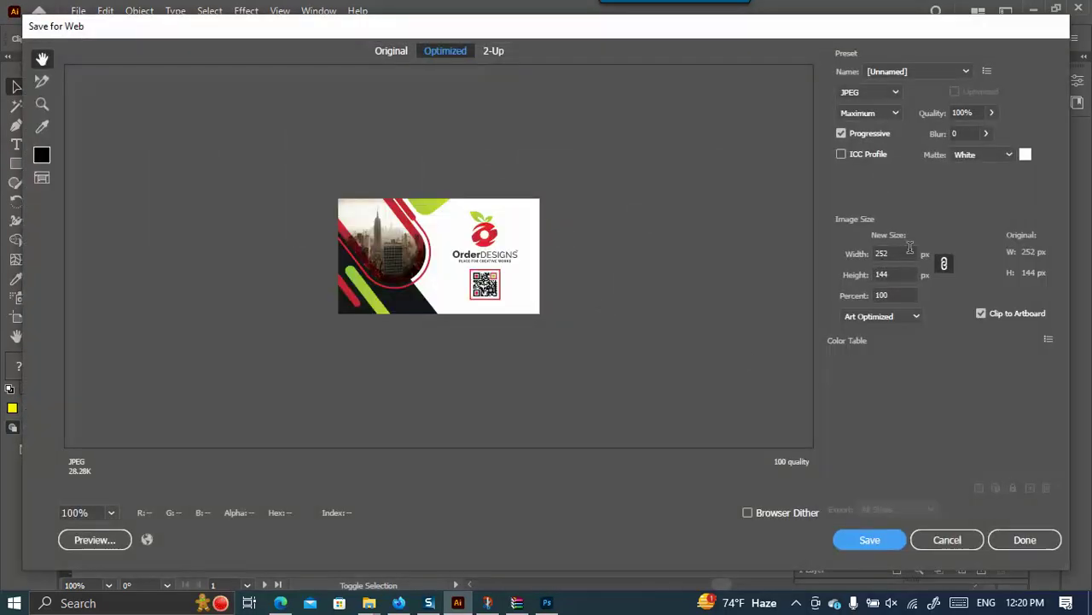
text(2000)
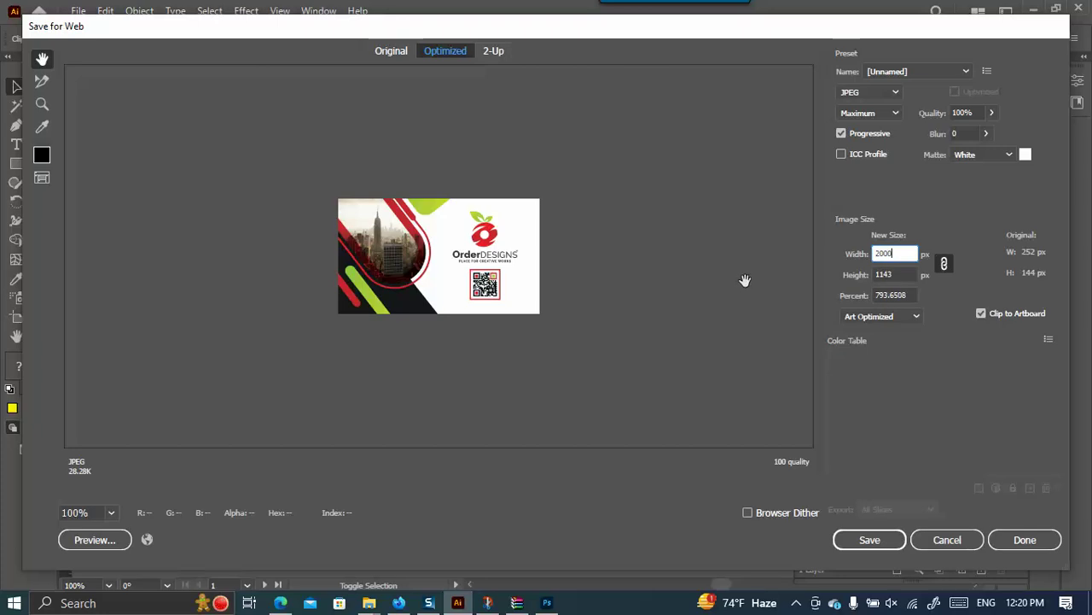
click(945, 260)
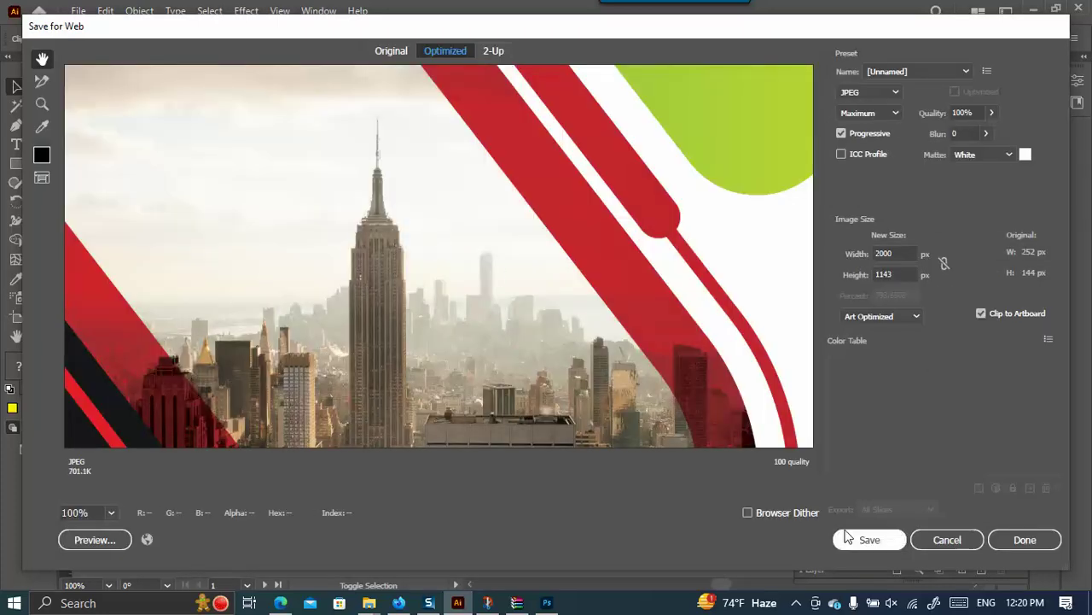
click(865, 539)
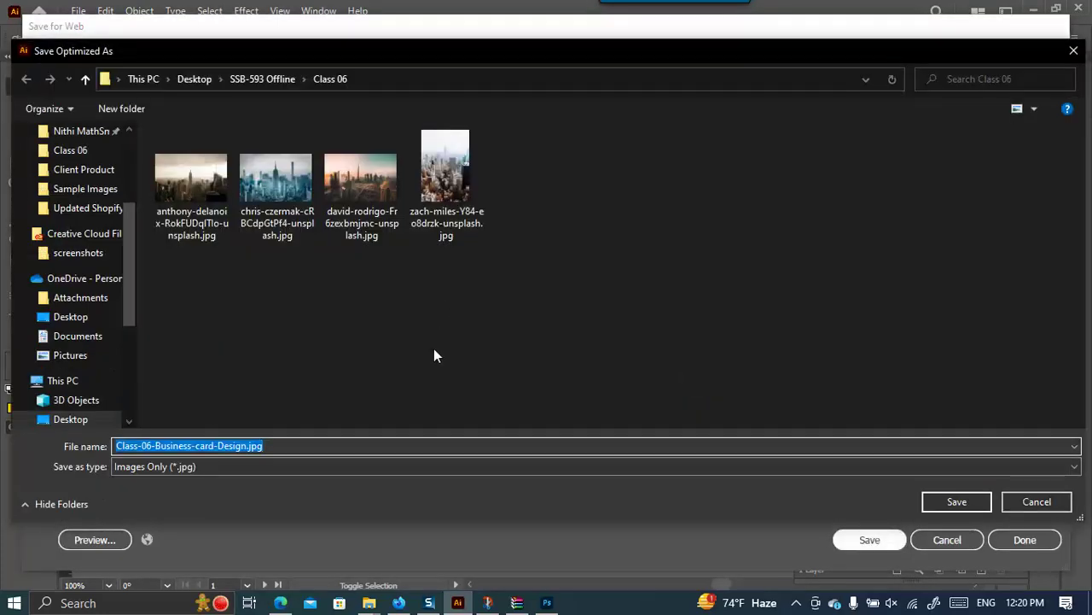
text(b1)
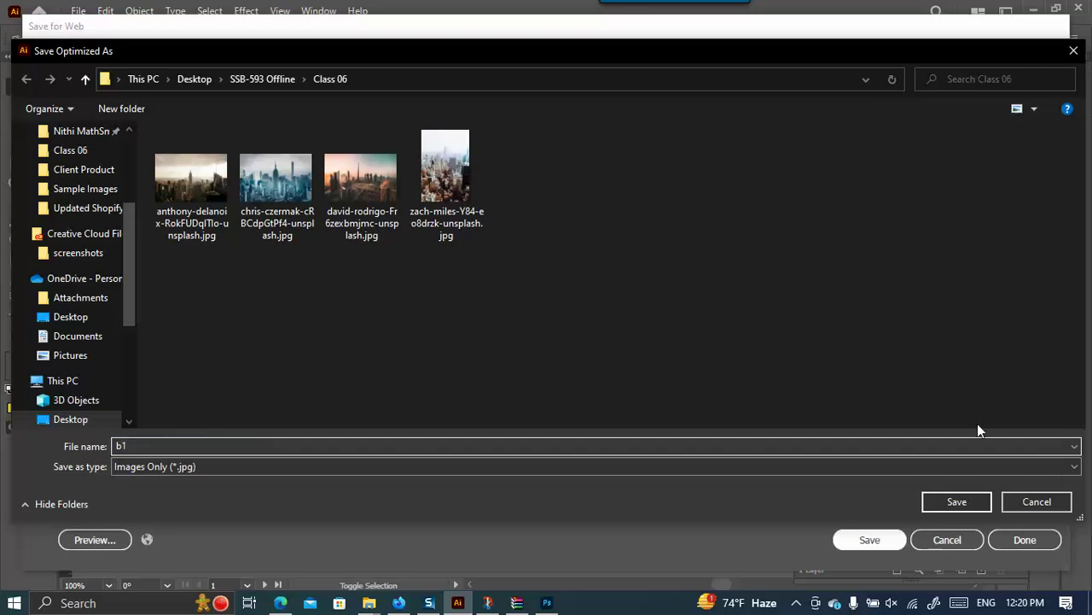
click(958, 501)
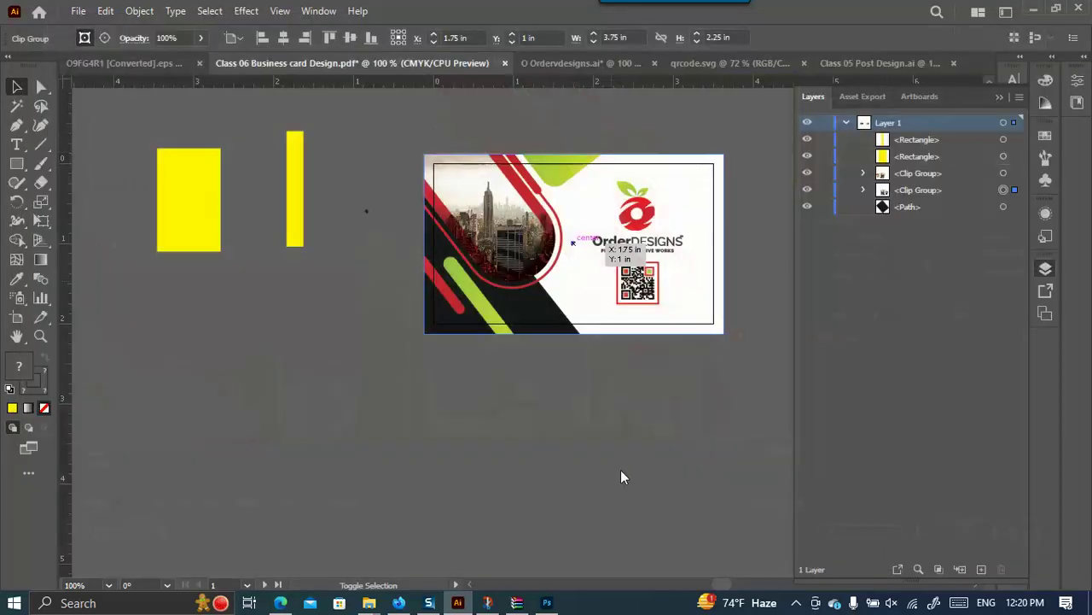
Save the contact-details side for web at 2000 × 1143 px as b2 in Class 06.
scroll(310, 379, down, 3)
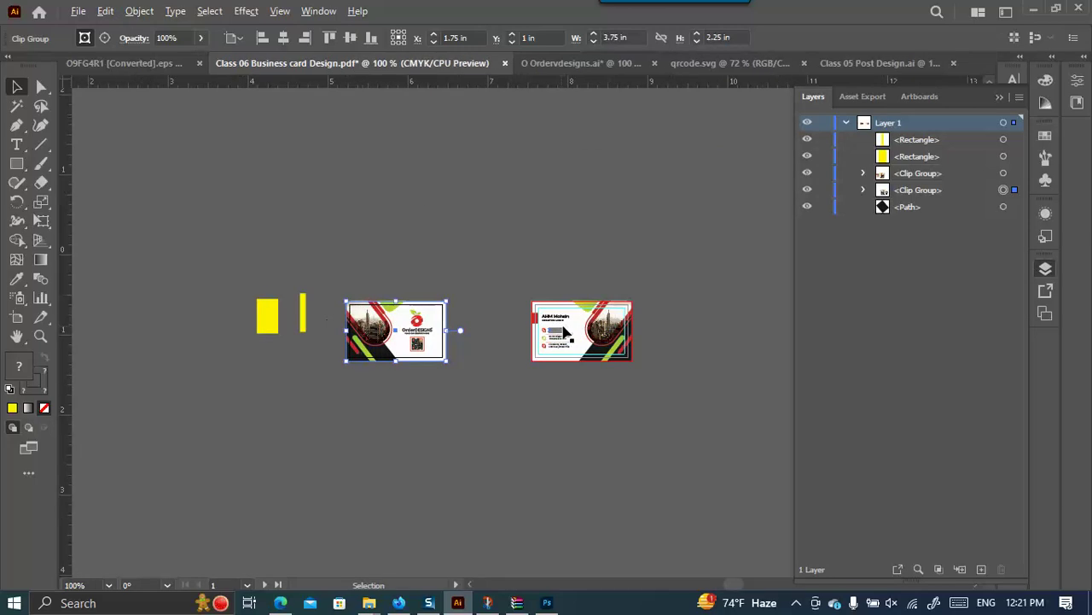
scroll(556, 332, up, 3)
click(587, 288)
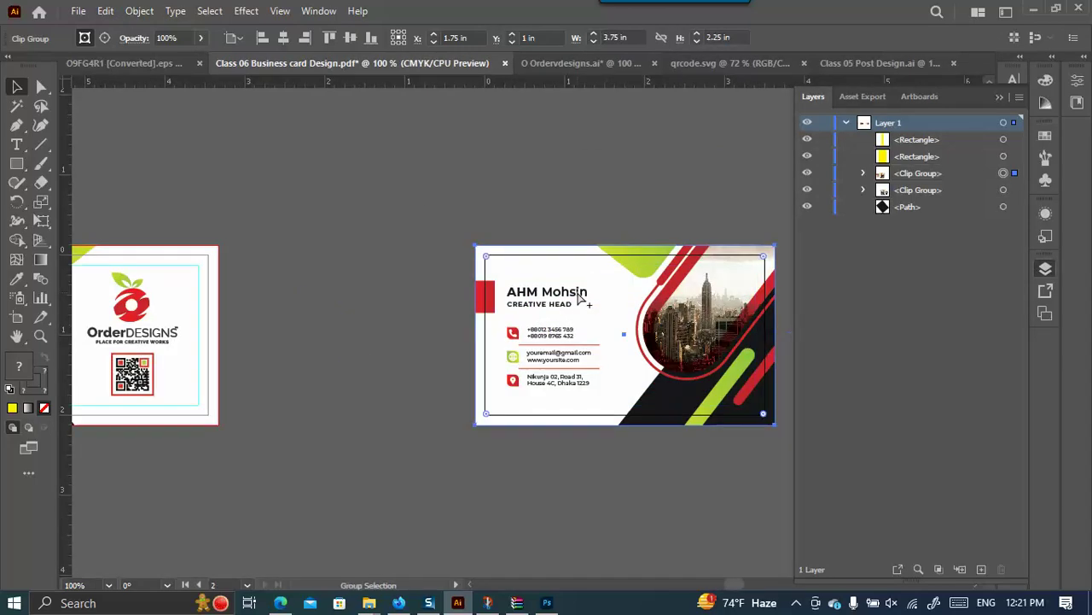
key(ctrl+alt+shift+s)
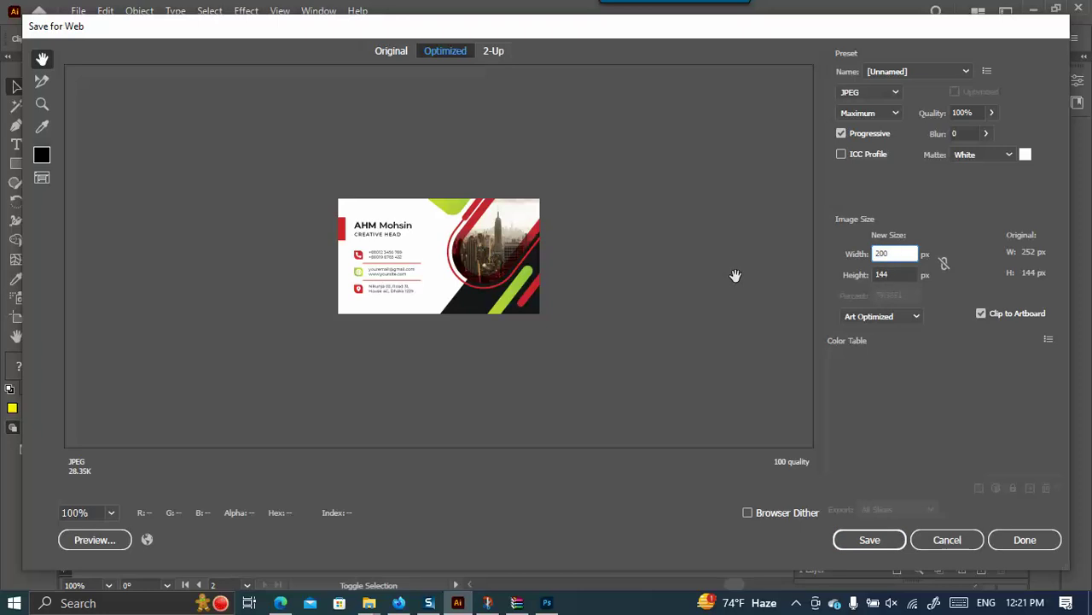
click(944, 267)
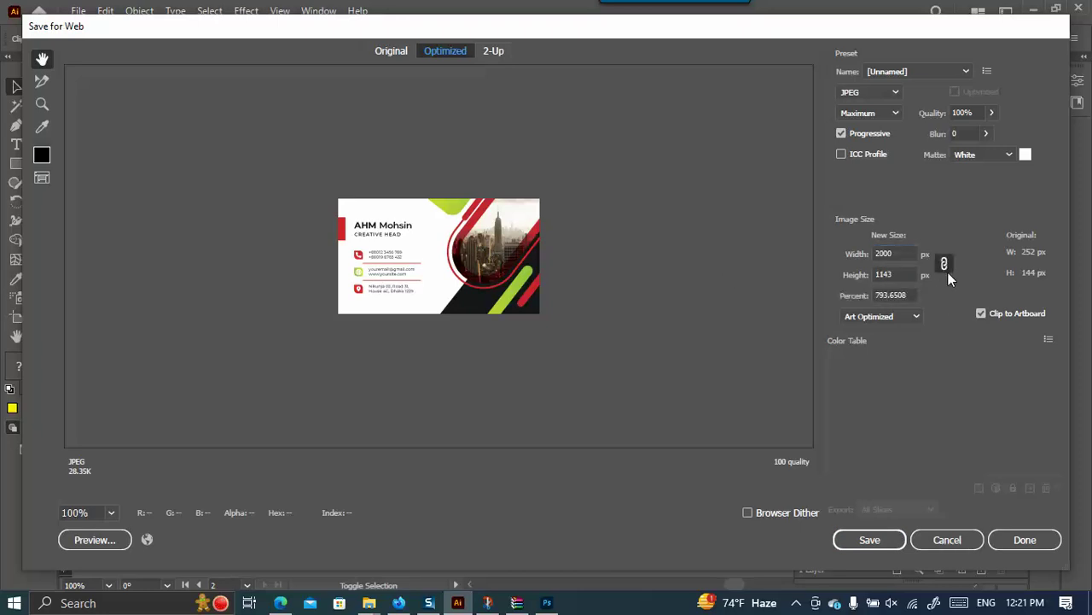
click(445, 244)
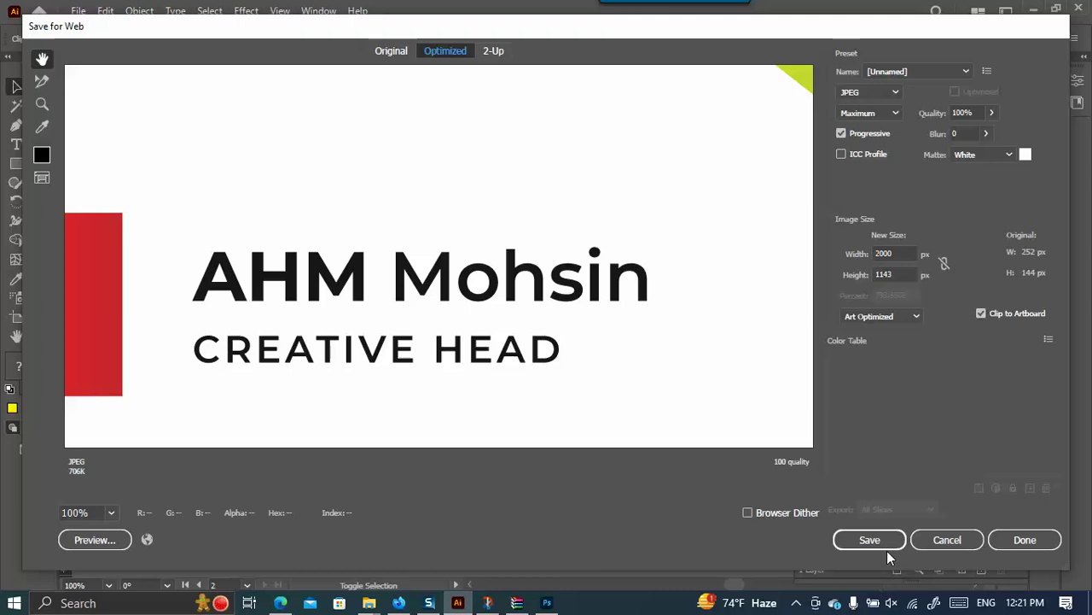
click(865, 548)
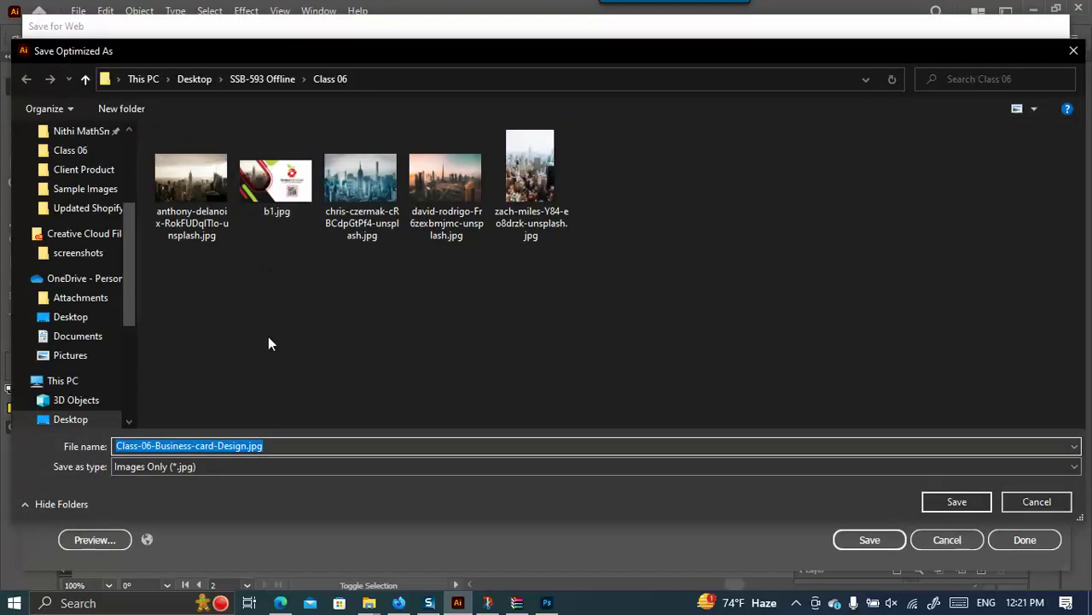
text(b2)
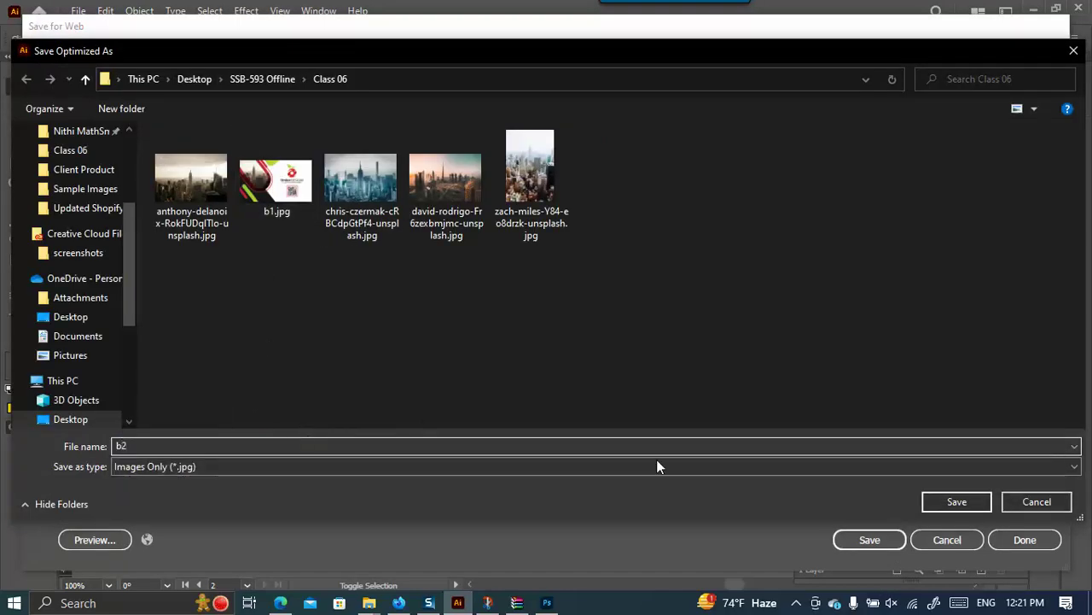
click(952, 499)
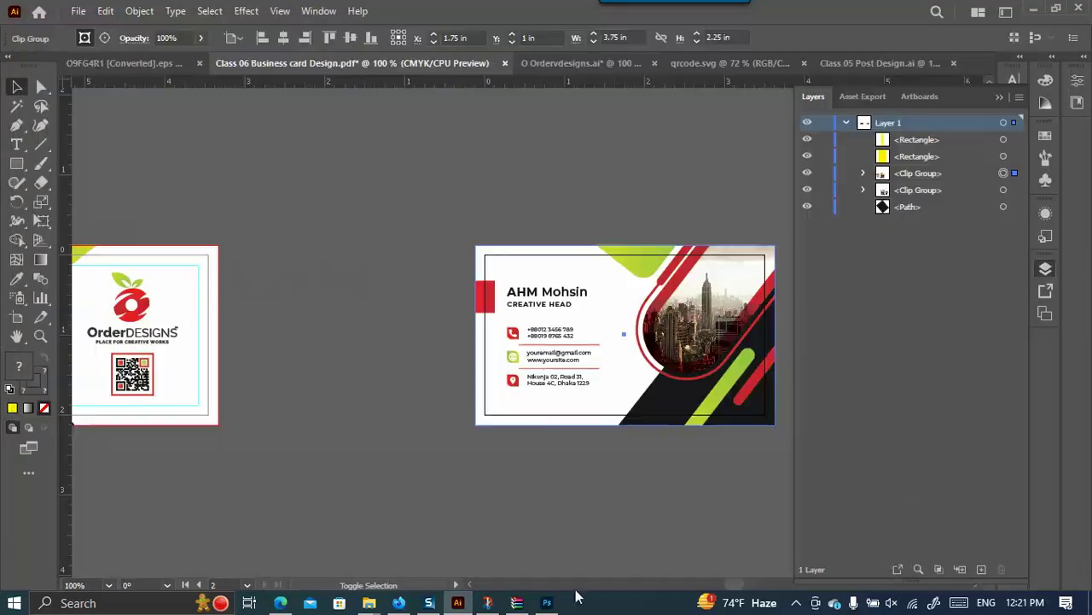
In back.psb, hide all three original artwork layers.
click(548, 602)
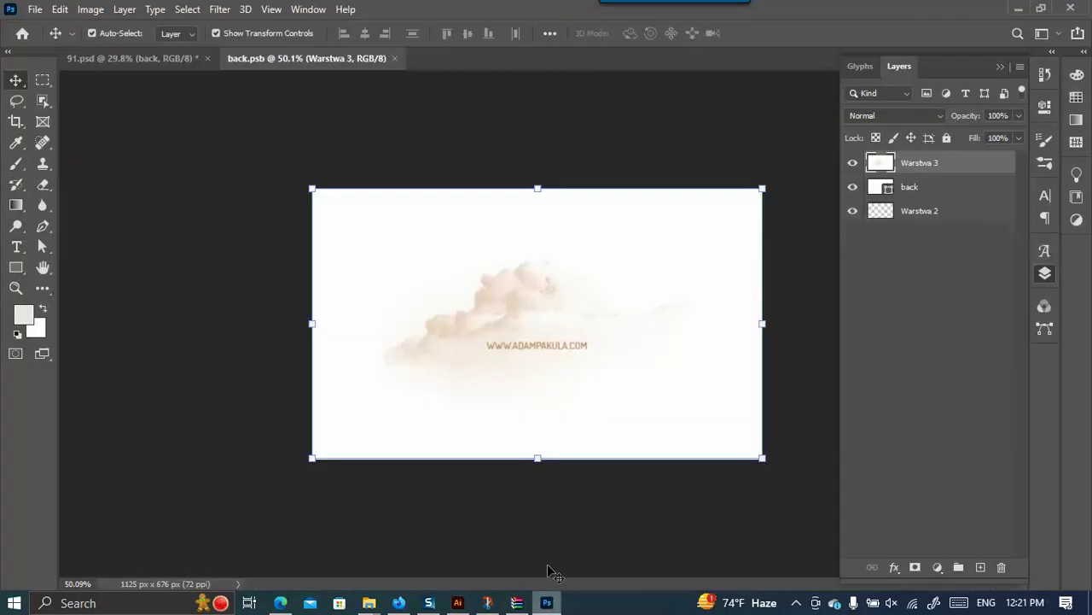
drag(853, 163, 853, 212)
drag(853, 162, 856, 186)
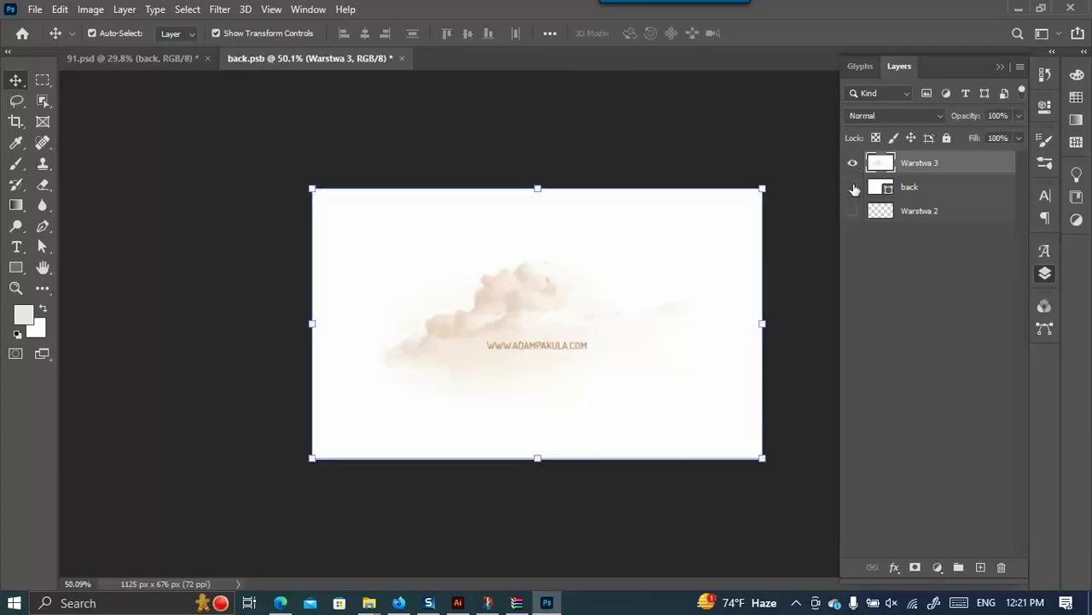
click(854, 213)
drag(849, 162, 854, 210)
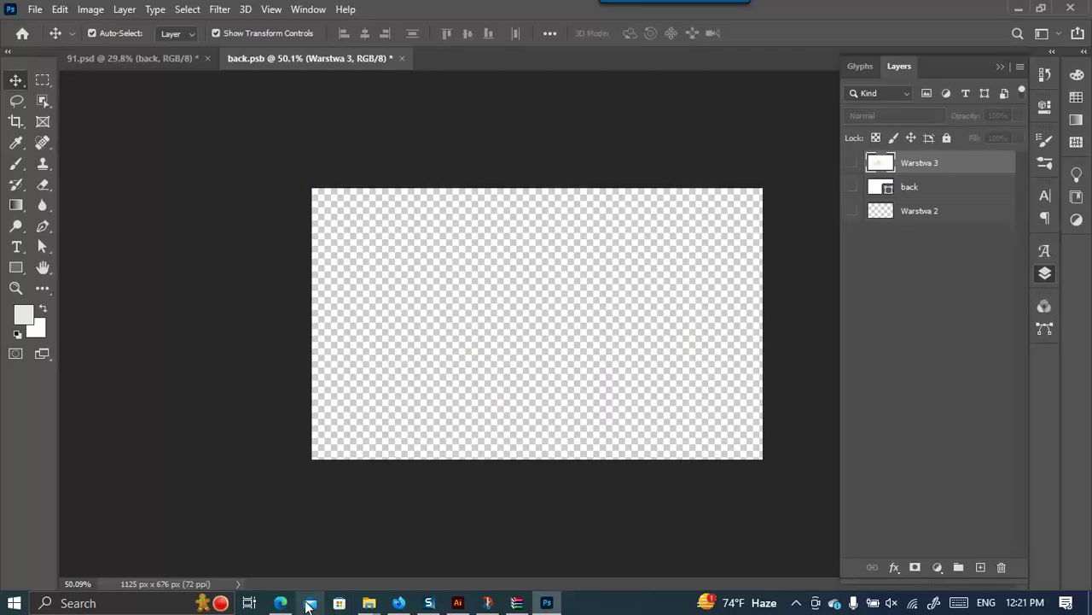
Drag b1.jpg from Class 06 into back.psb and stretch it to fill the canvas.
mouse_move(369, 603)
click(504, 539)
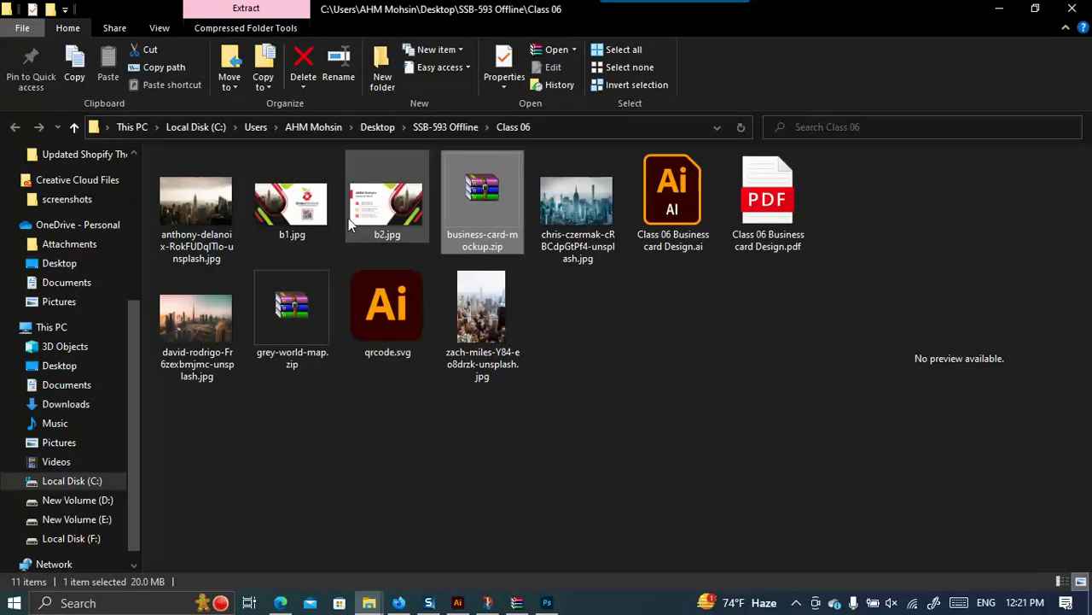
click(311, 211)
drag(307, 209, 535, 288)
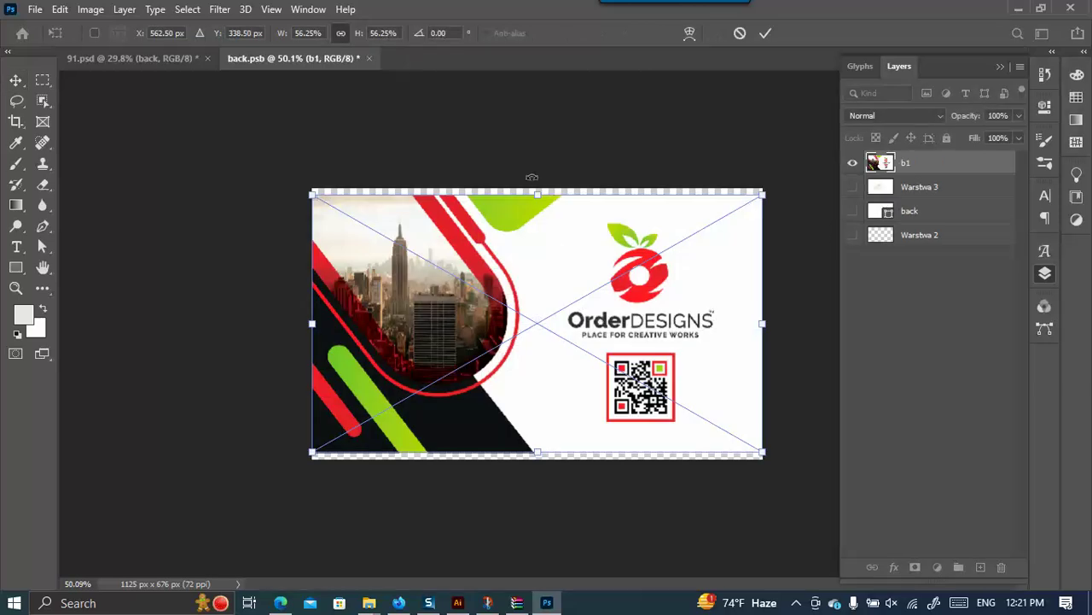
drag(540, 185, 540, 180)
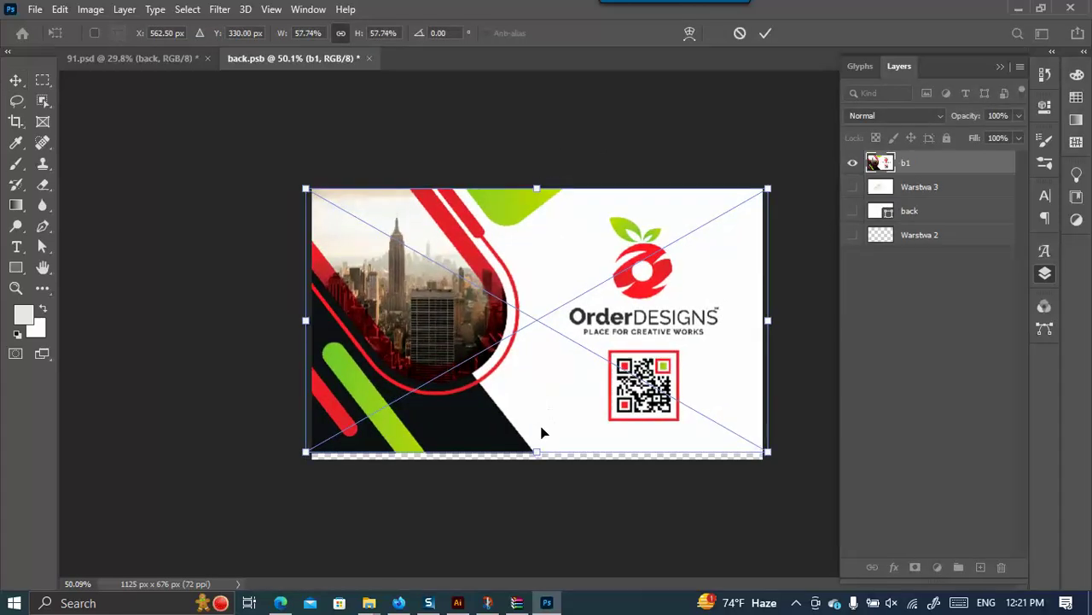
drag(537, 453, 538, 459)
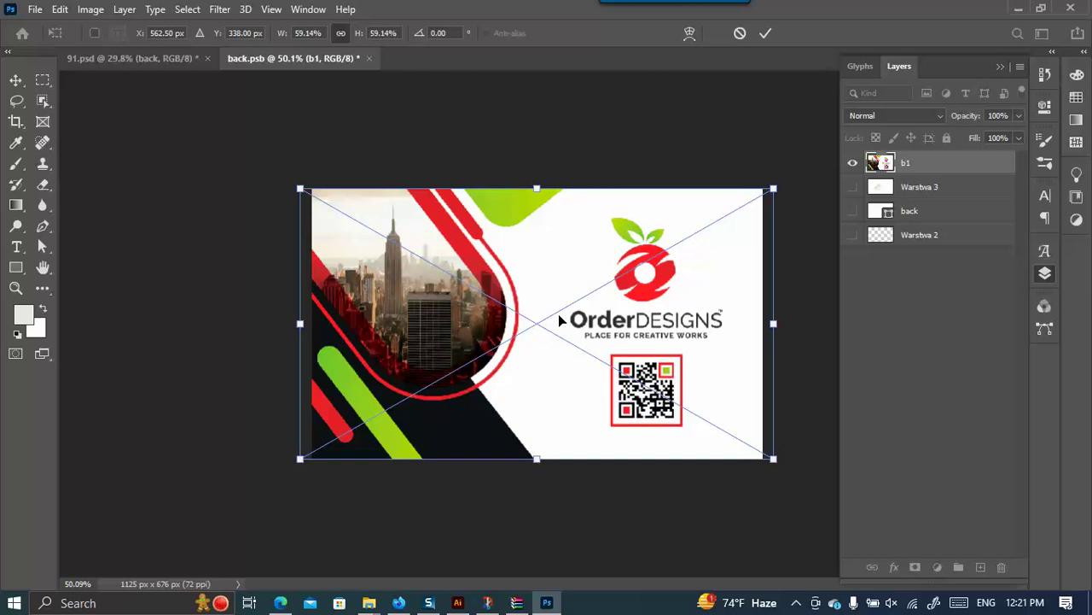
click(767, 34)
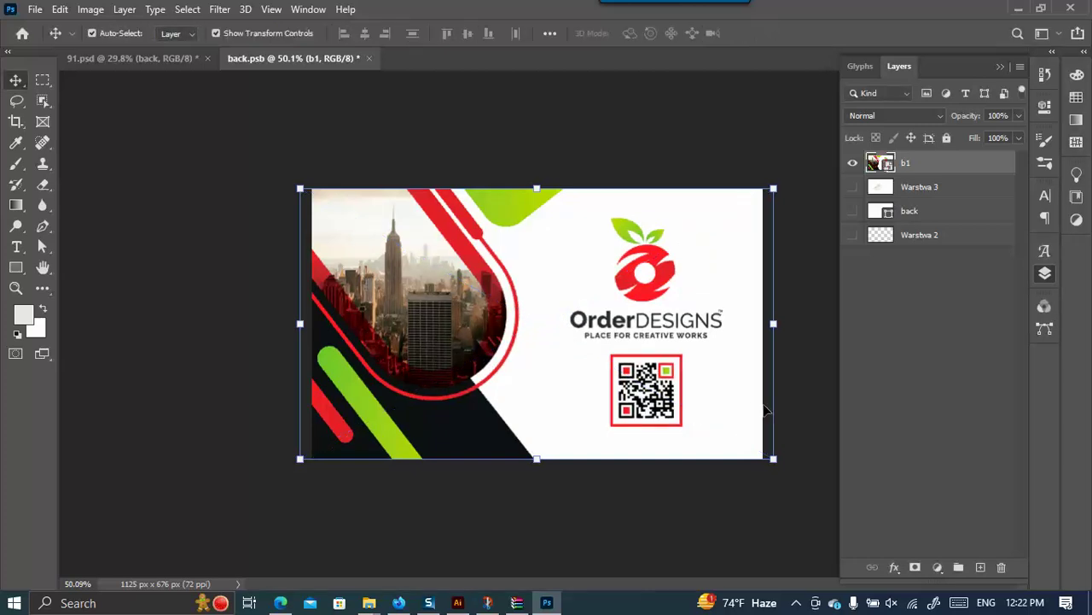
Save back.psb so the mockup updates with the b1 logo side.
key(ctrl)
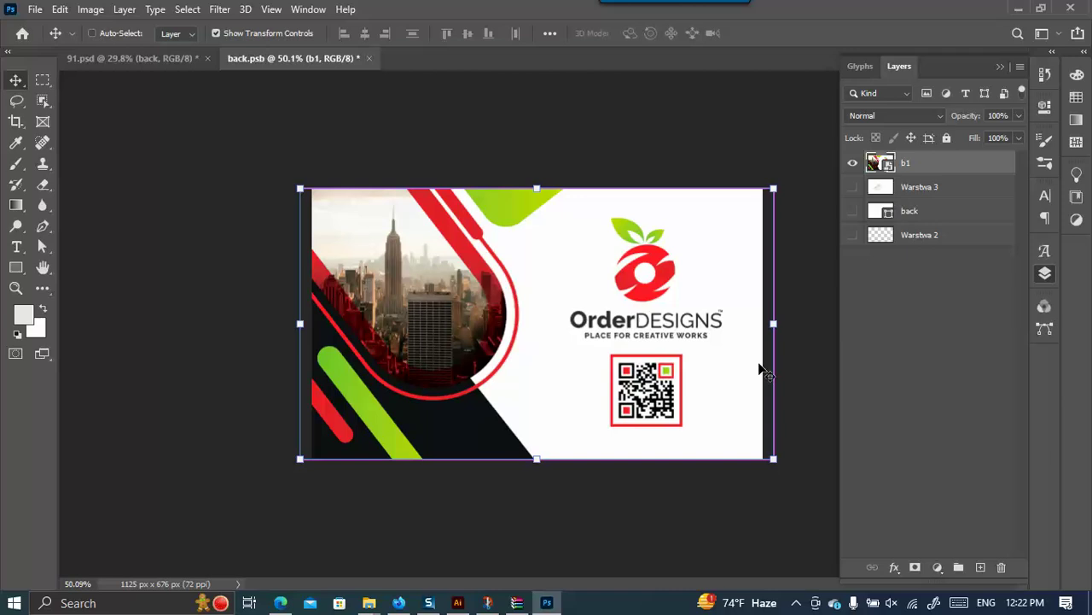
key(ctrl+s)
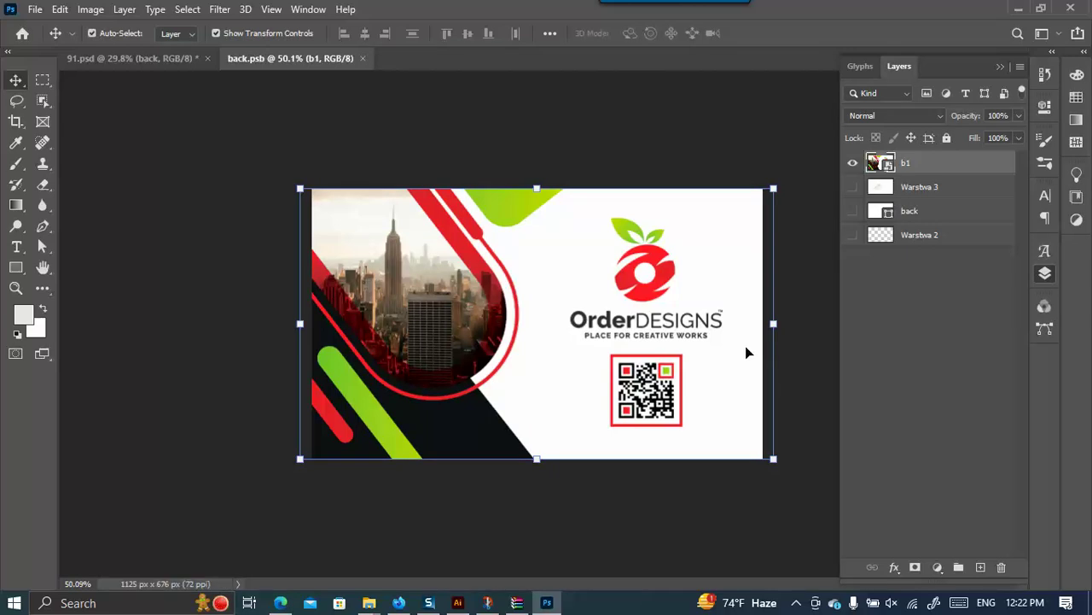
click(35, 10)
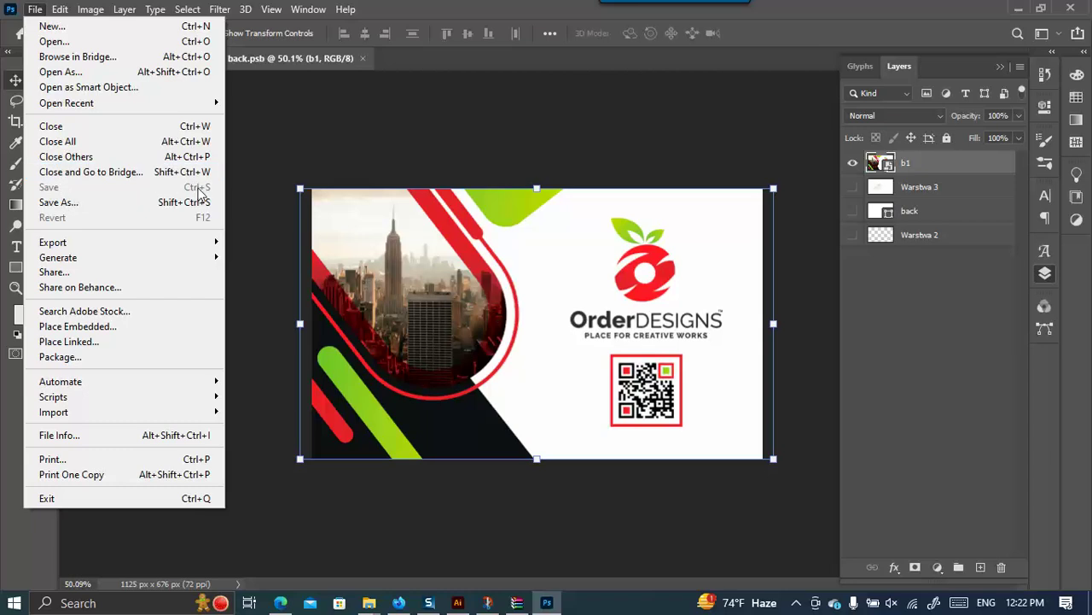
Return to 91.psd and zoom in and out to check the back card's OrderDesigns logo.
click(297, 107)
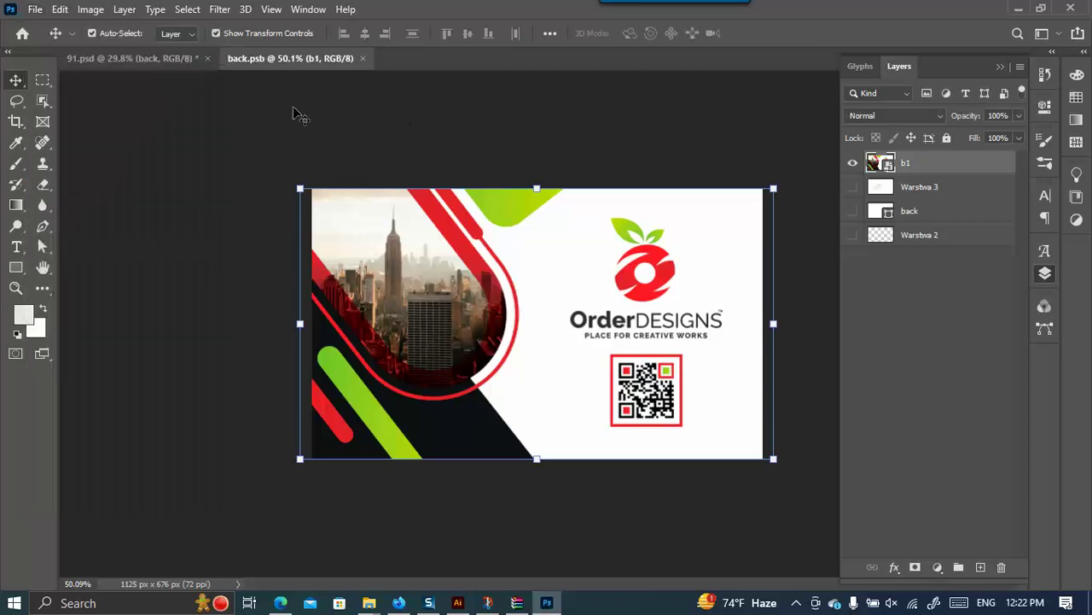
click(113, 57)
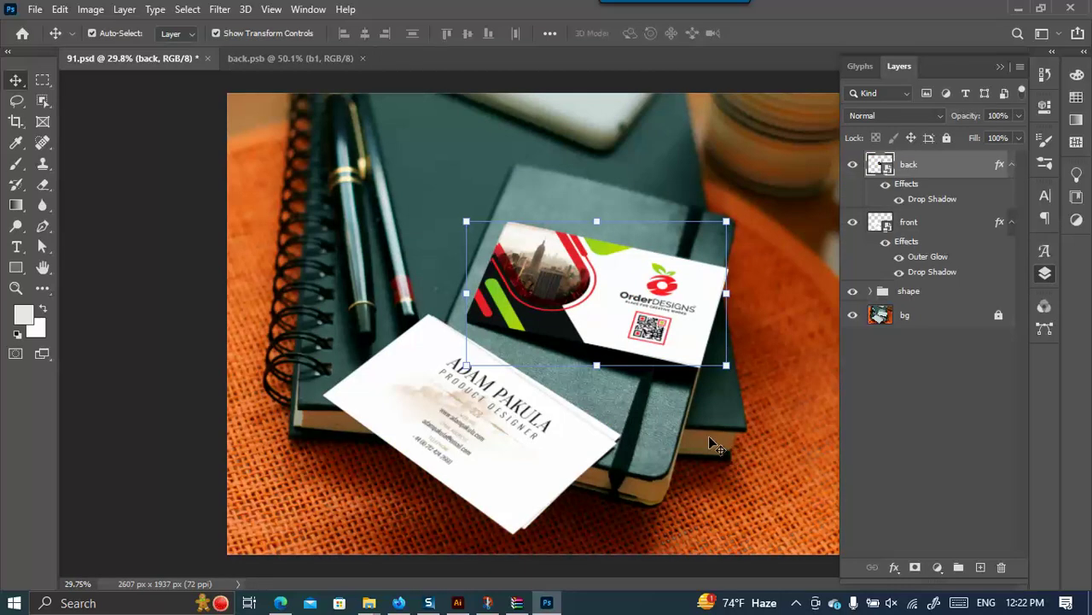
scroll(593, 252, up, 2)
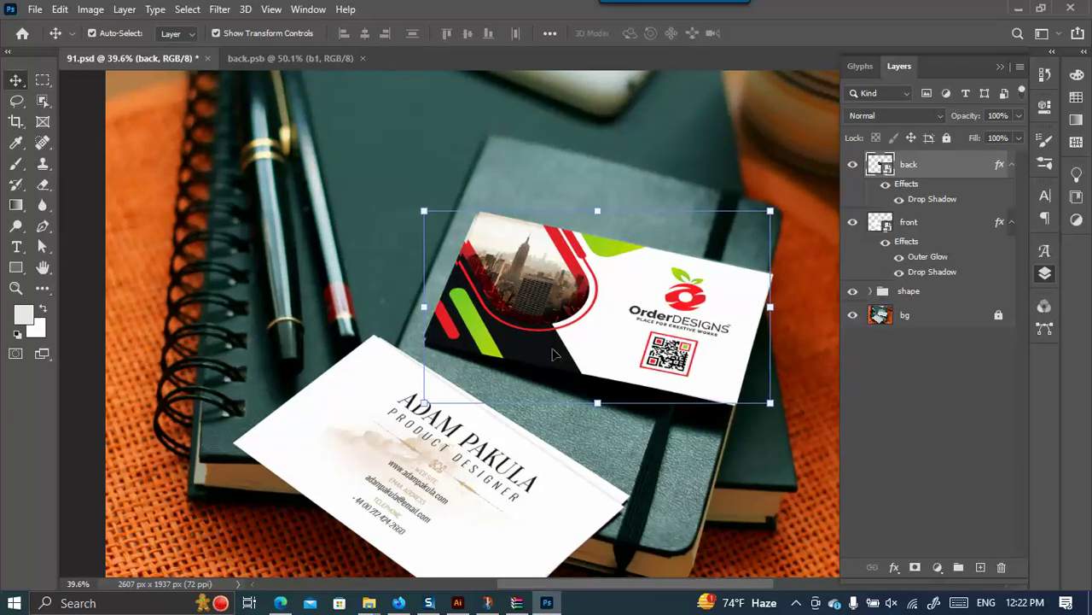
scroll(471, 341, up, 4)
scroll(381, 350, down, 4)
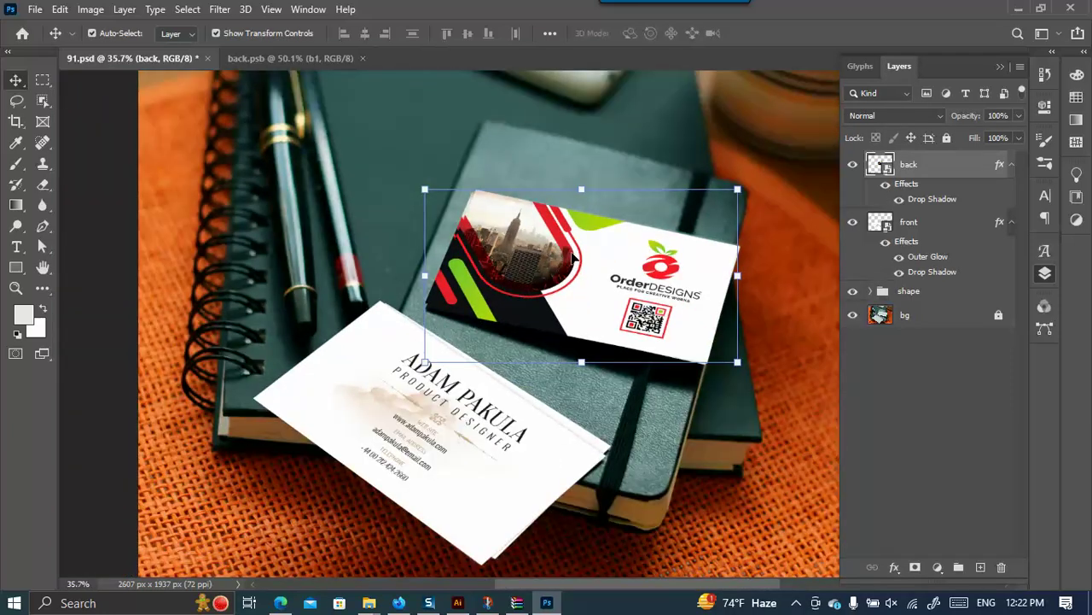
Open the front card smart object and hide its three existing layers.
double_click(884, 226)
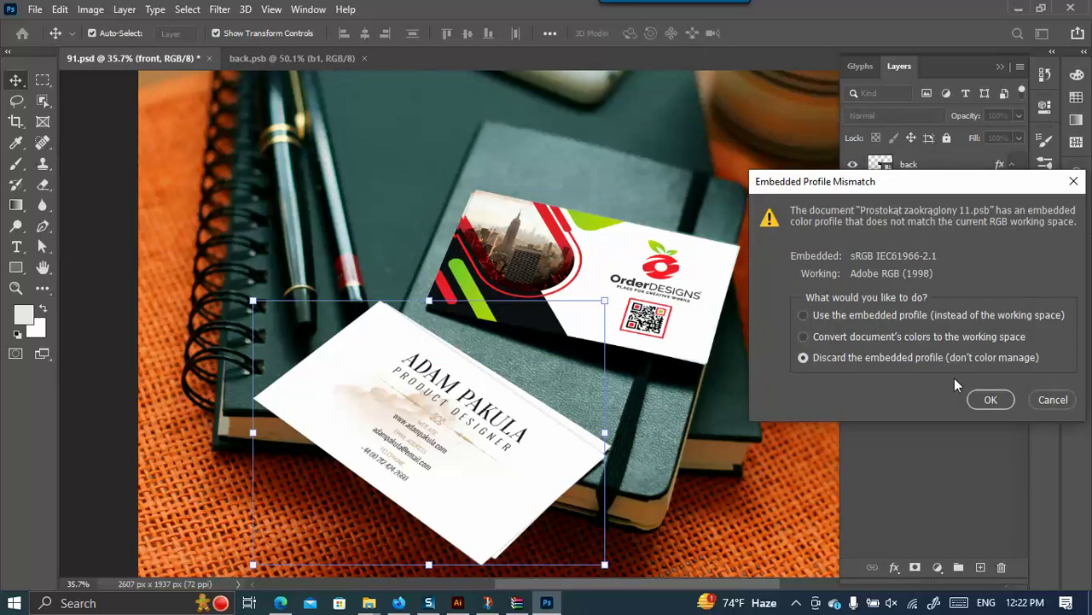
click(990, 399)
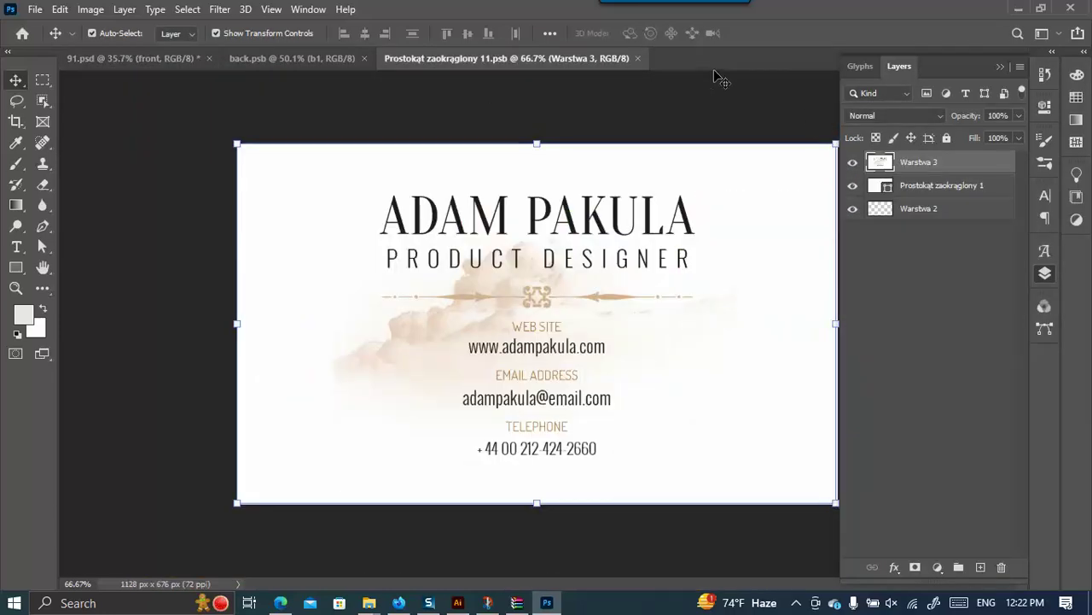
click(273, 57)
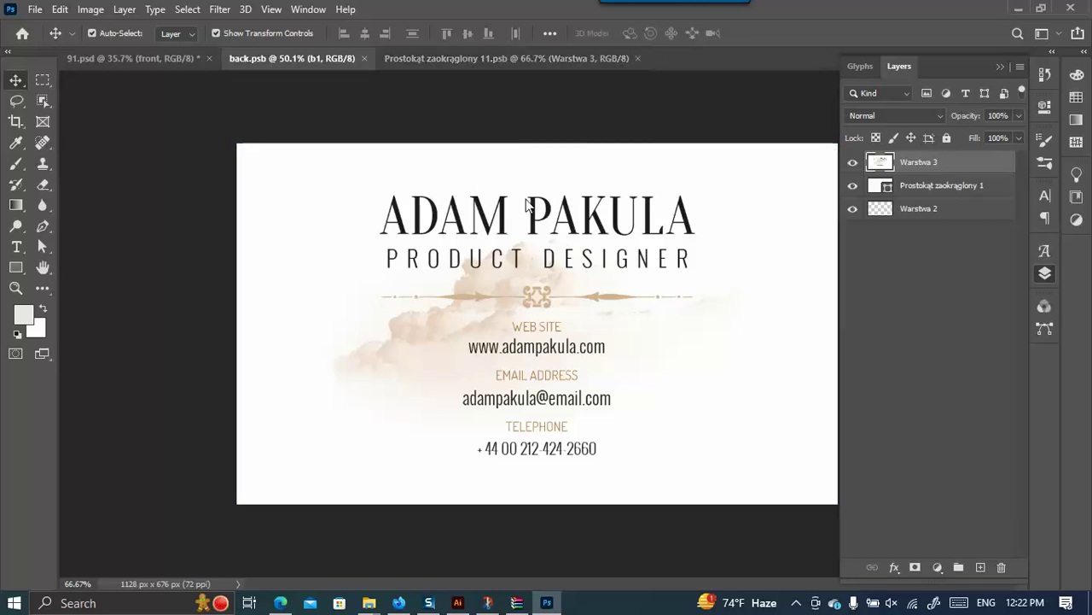
click(502, 66)
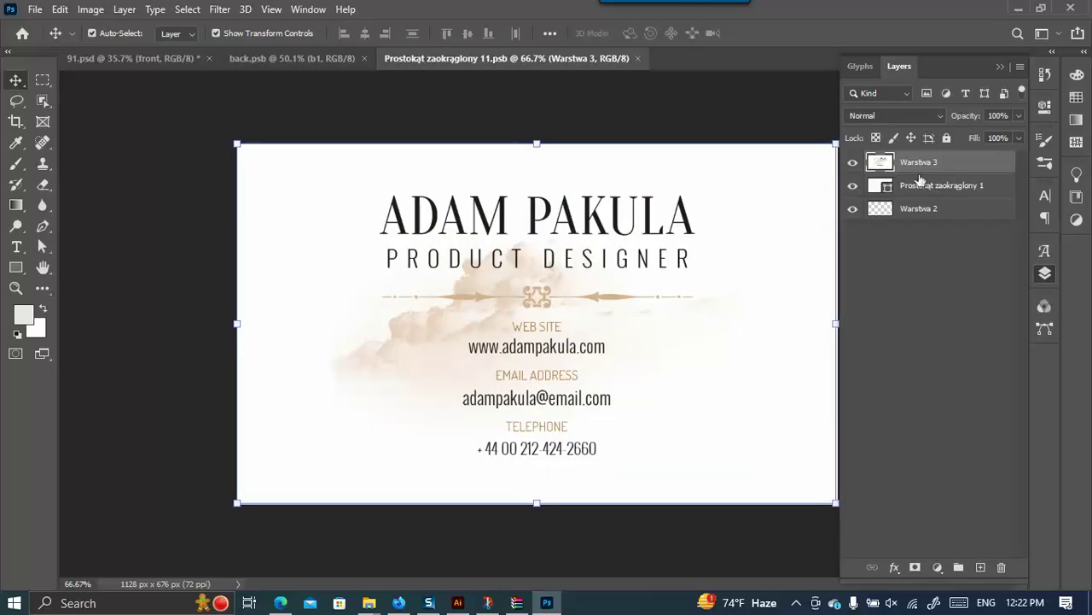
drag(858, 165, 857, 224)
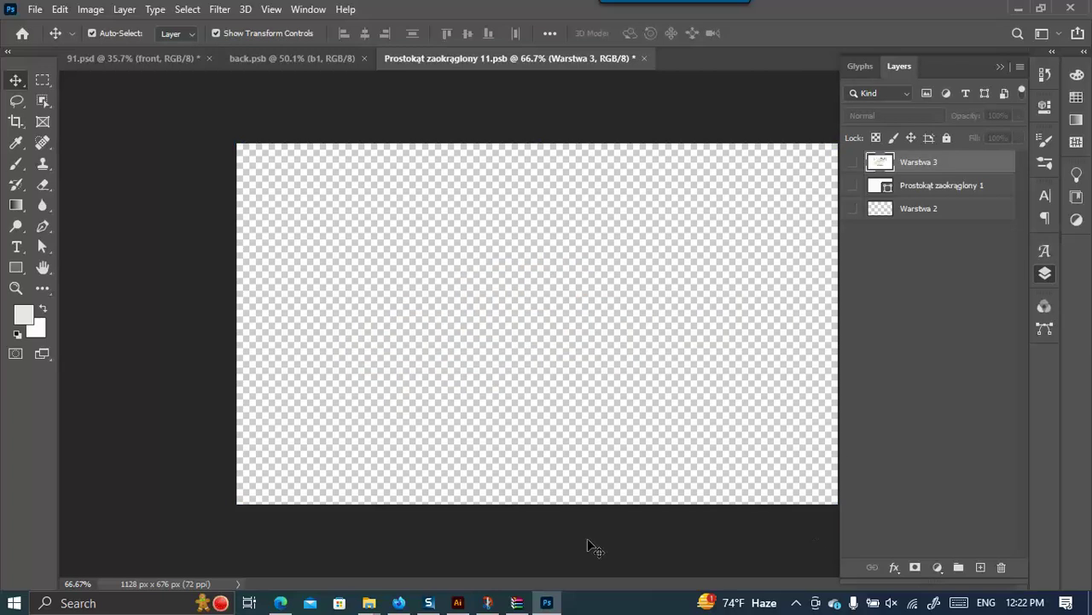
Place b2.jpg into the front card, stretch it to cover the card, and save.
mouse_move(369, 602)
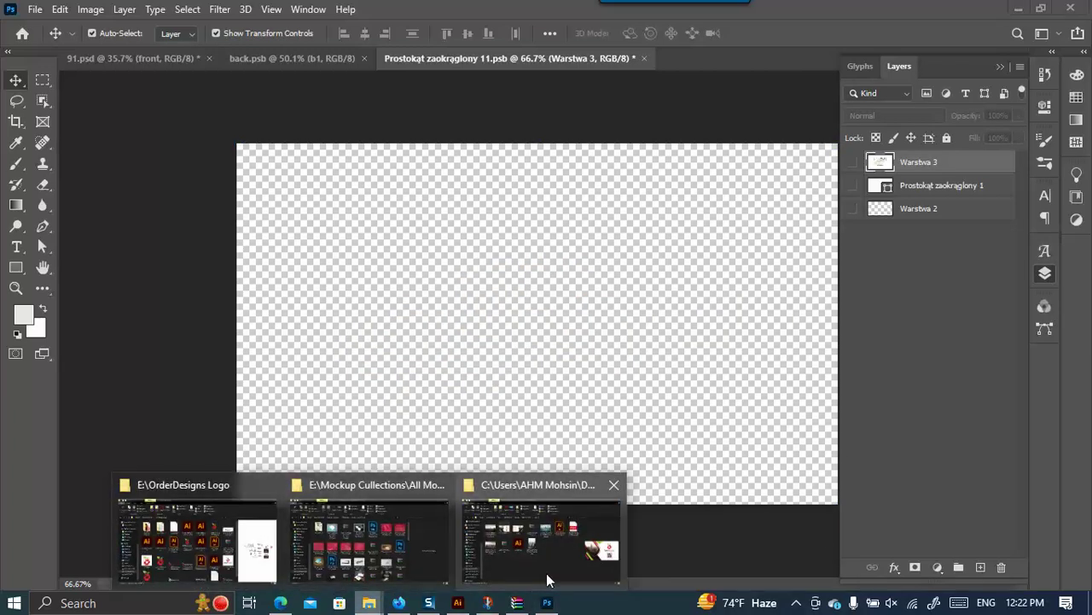
click(549, 564)
drag(387, 205, 627, 309)
scroll(627, 309, down, 1)
drag(537, 182, 537, 176)
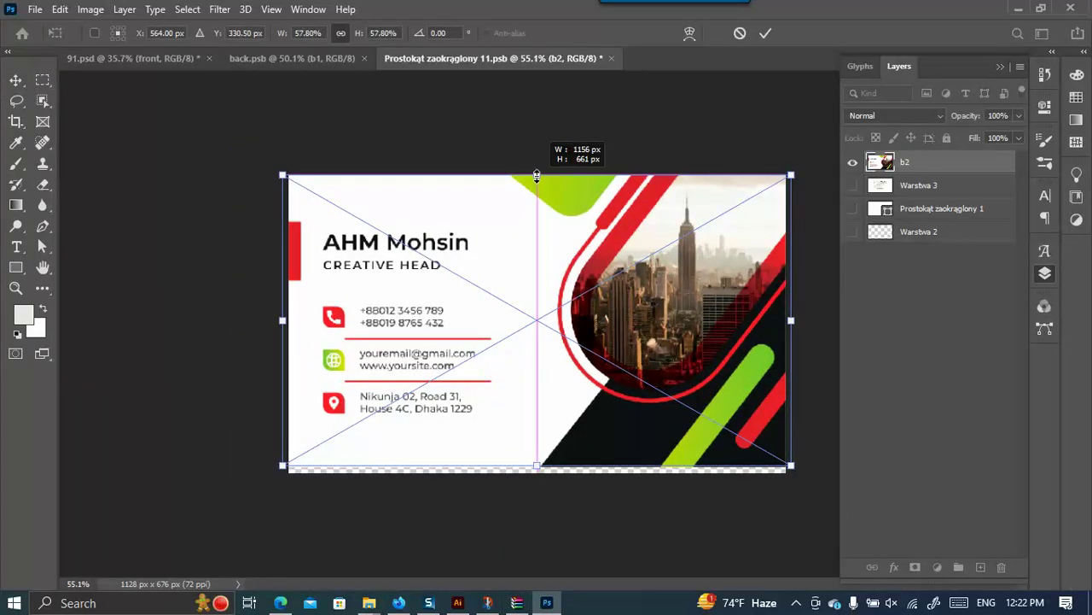
drag(540, 469, 542, 470)
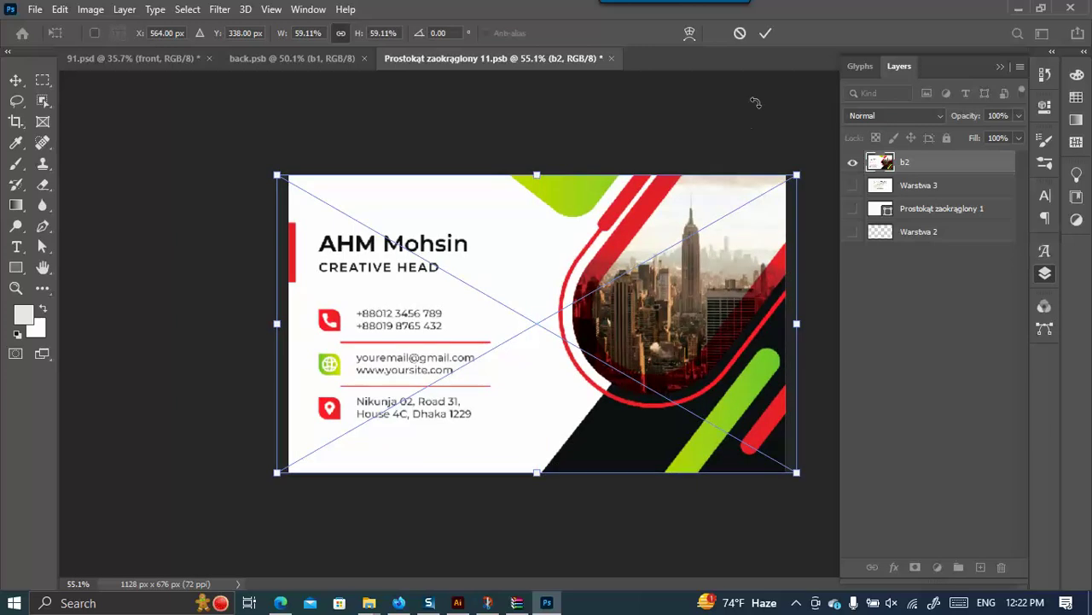
click(766, 33)
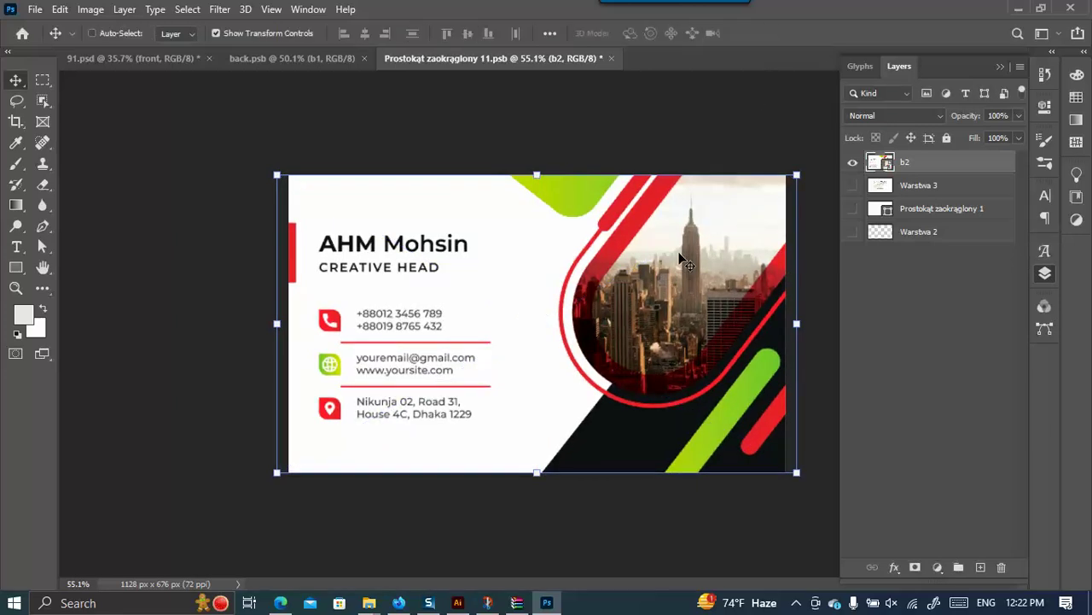
key(ctrl+s)
Return to the 91.psd mockup and clear the layer selection.
click(114, 58)
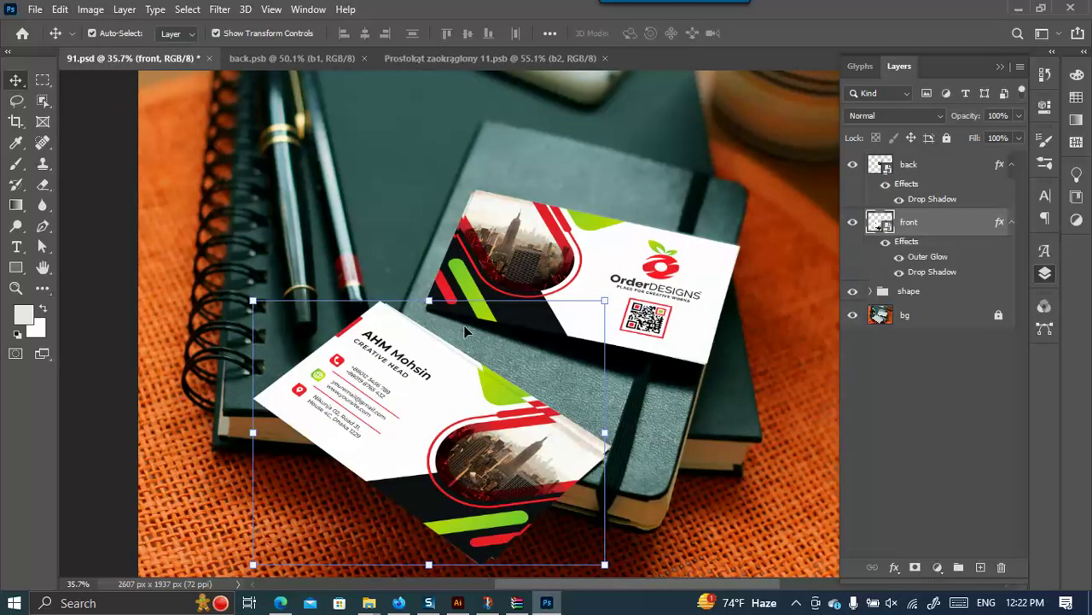
scroll(292, 341, down, 1)
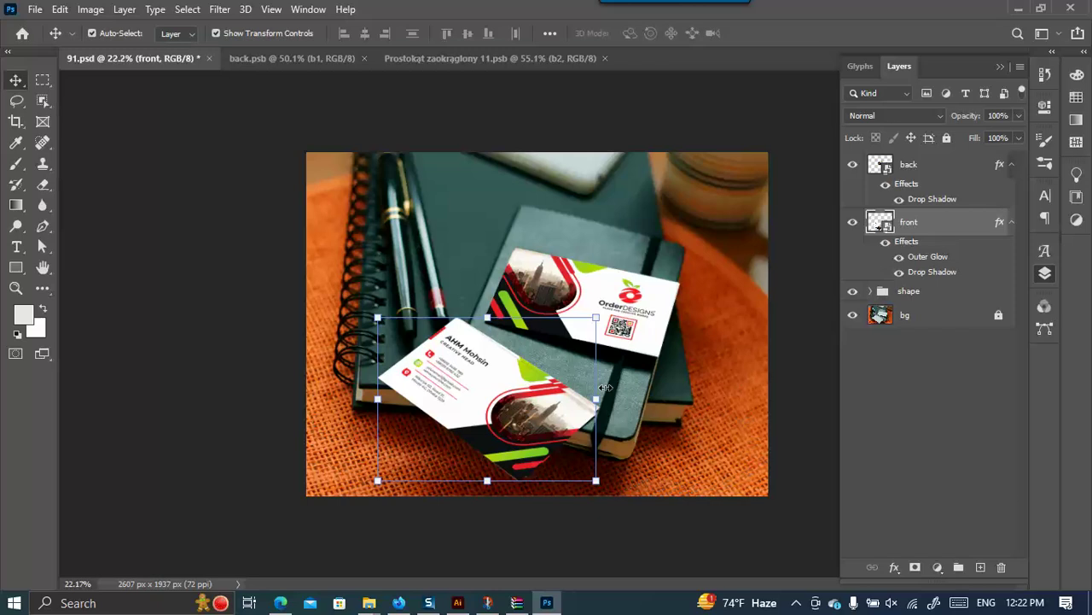
click(811, 502)
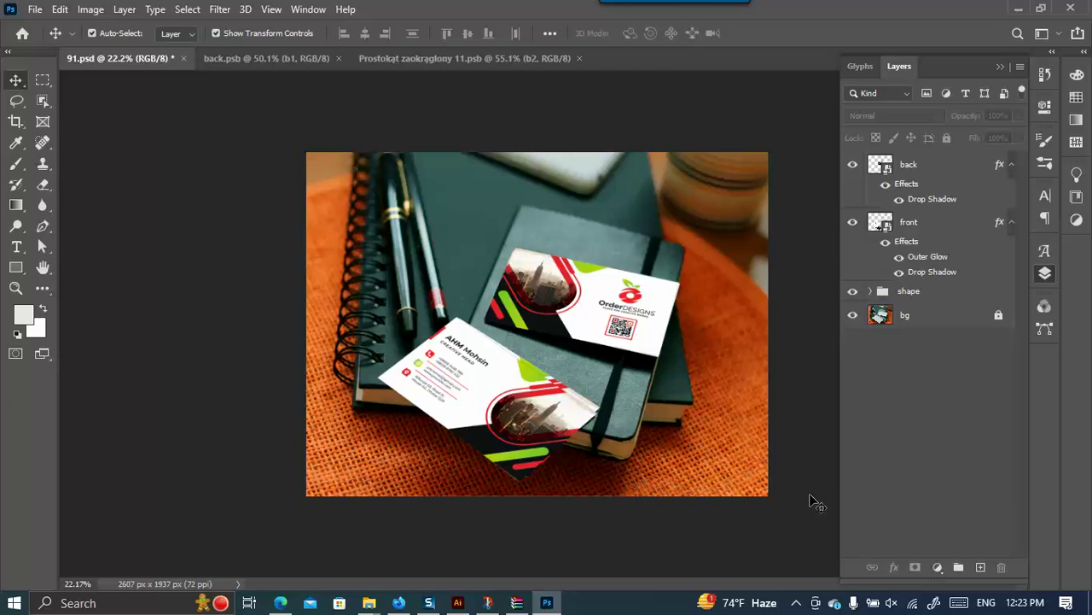
key(ctrl)
Export the mockup through Save for Web as 91.jpg in the Class 06 folder.
key(ctrl+alt+shift+s)
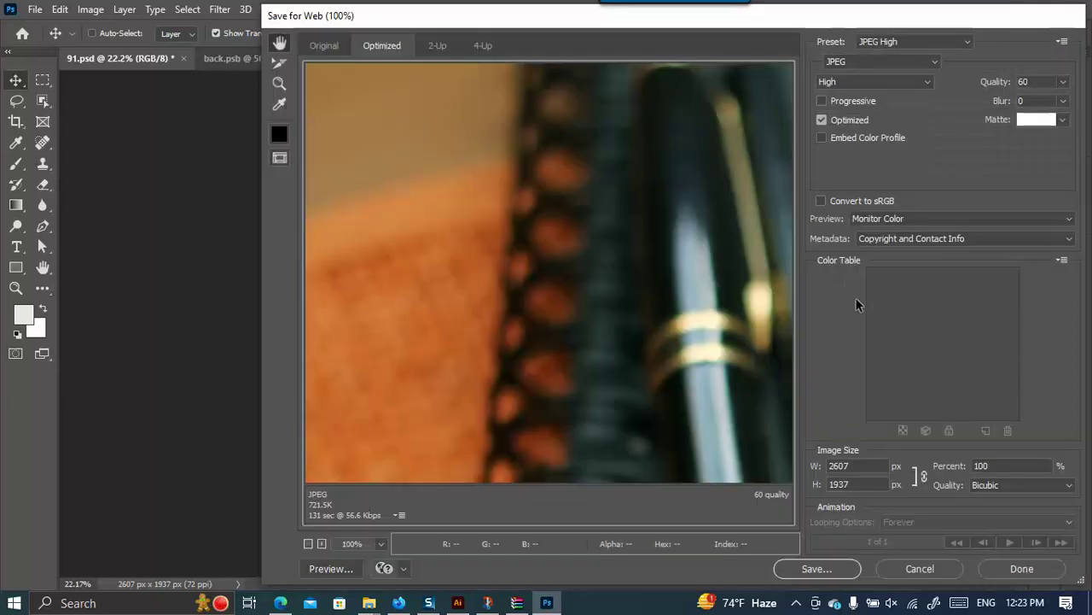
click(839, 569)
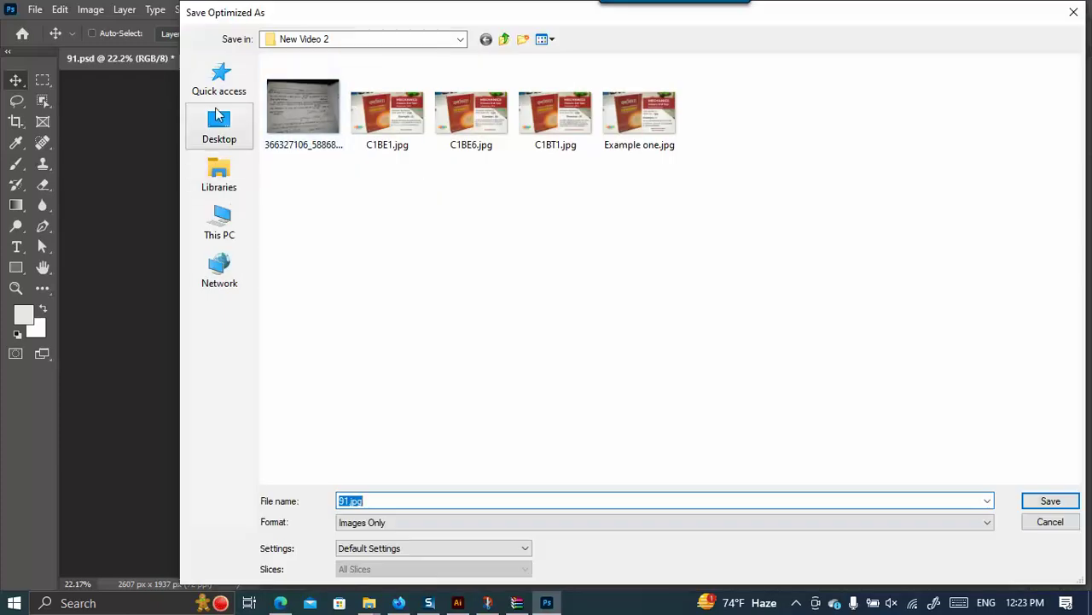
click(215, 75)
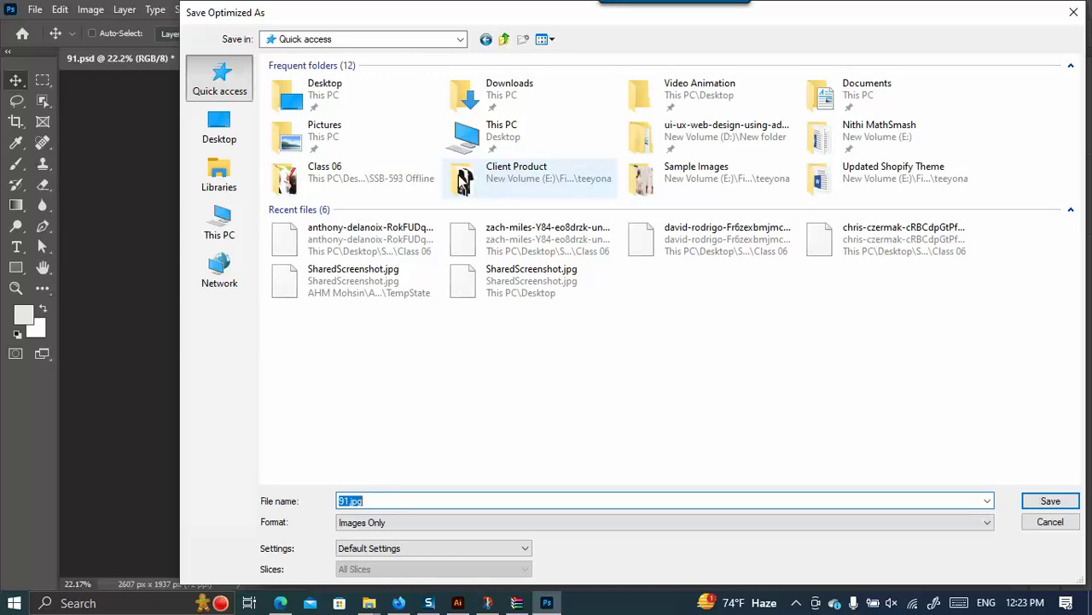
double_click(408, 170)
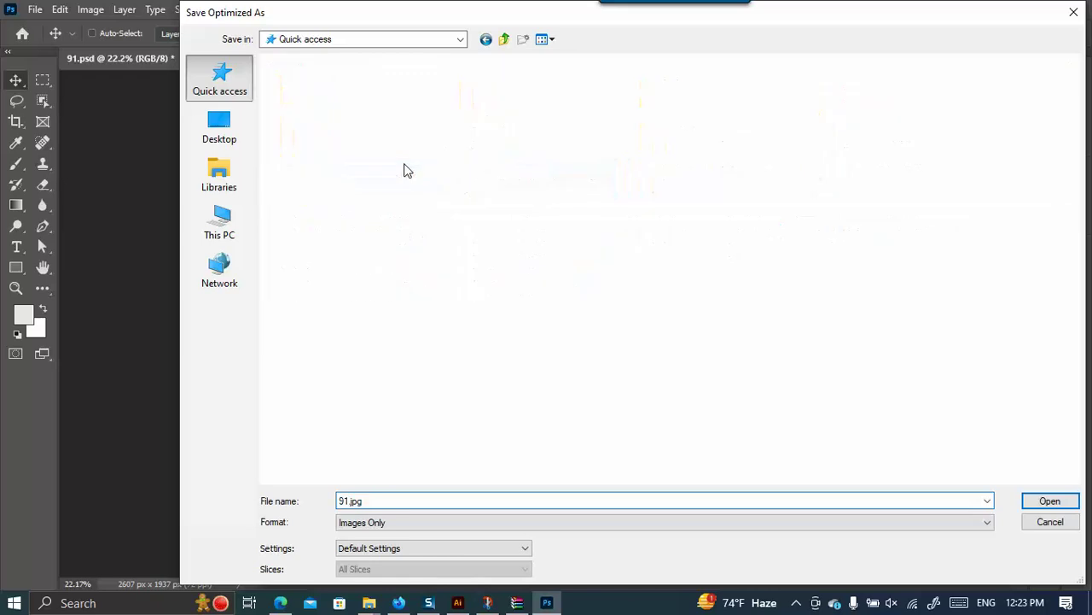
click(1052, 501)
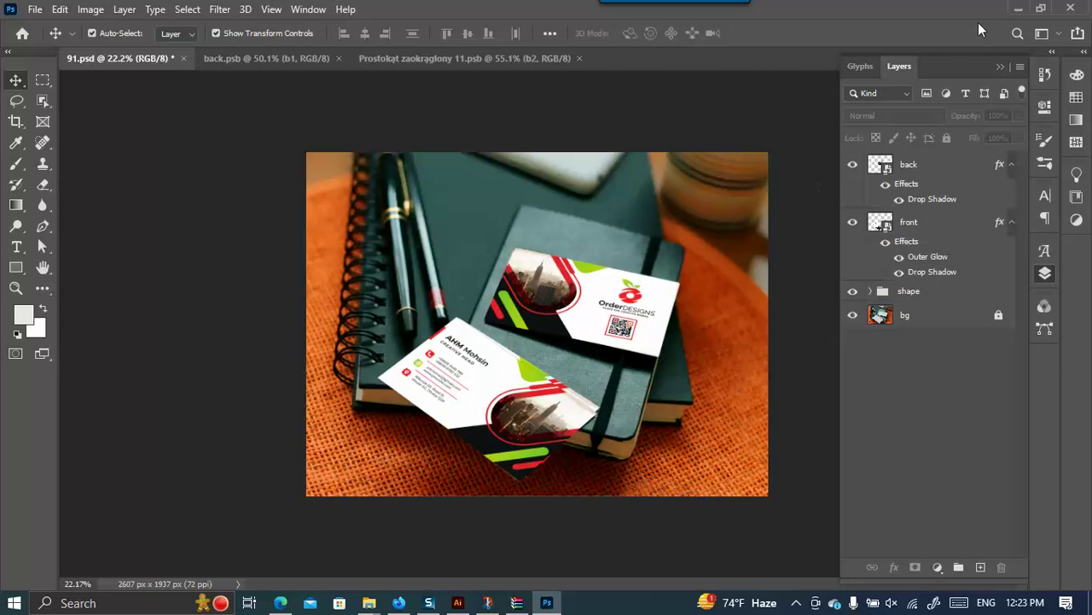
View the exported 91.jpg from Class 06, then return to the browser.
click(1020, 10)
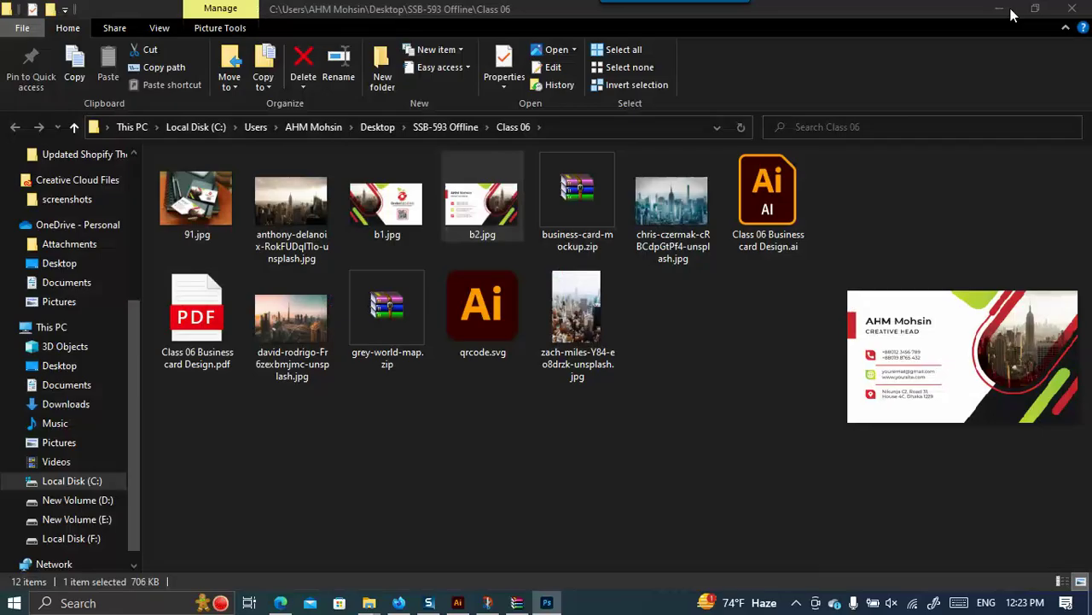
double_click(226, 191)
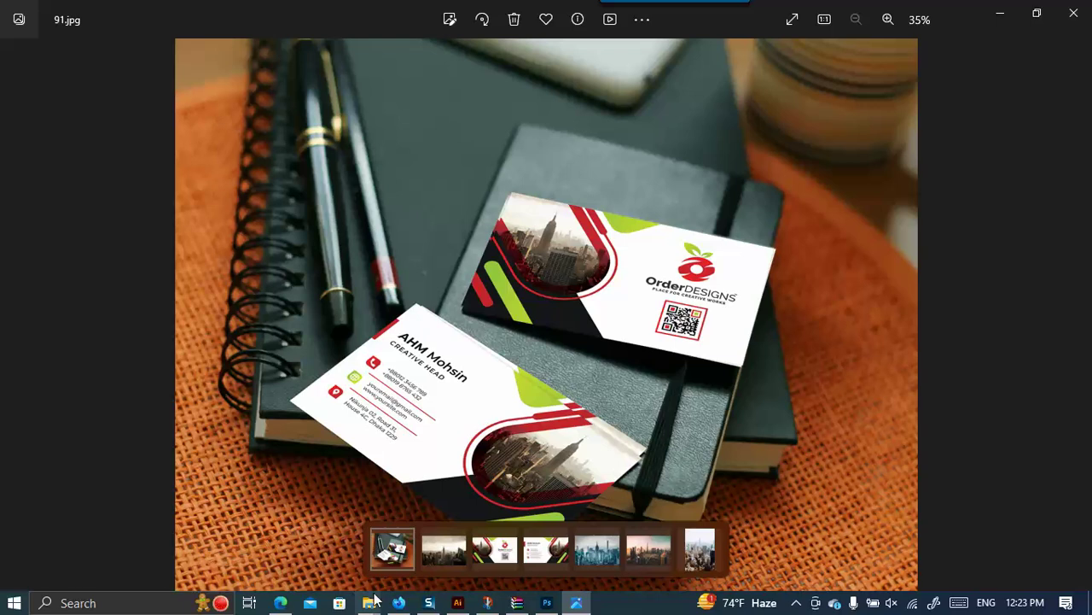
click(399, 603)
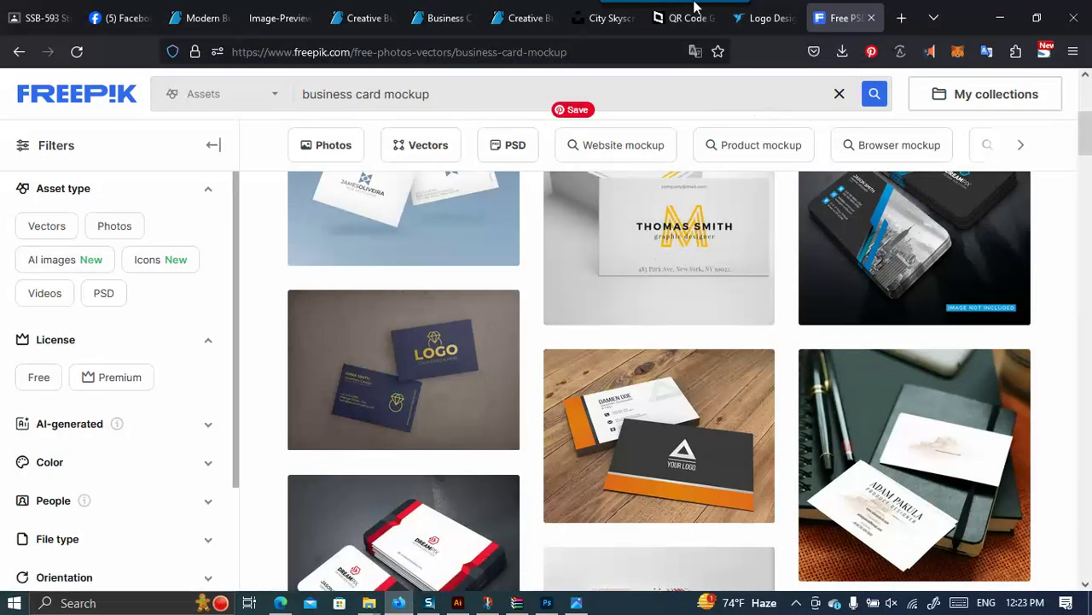
Browse the Freelancer contest's entries grid and open entry #435, the SaleCORE logo.
click(763, 20)
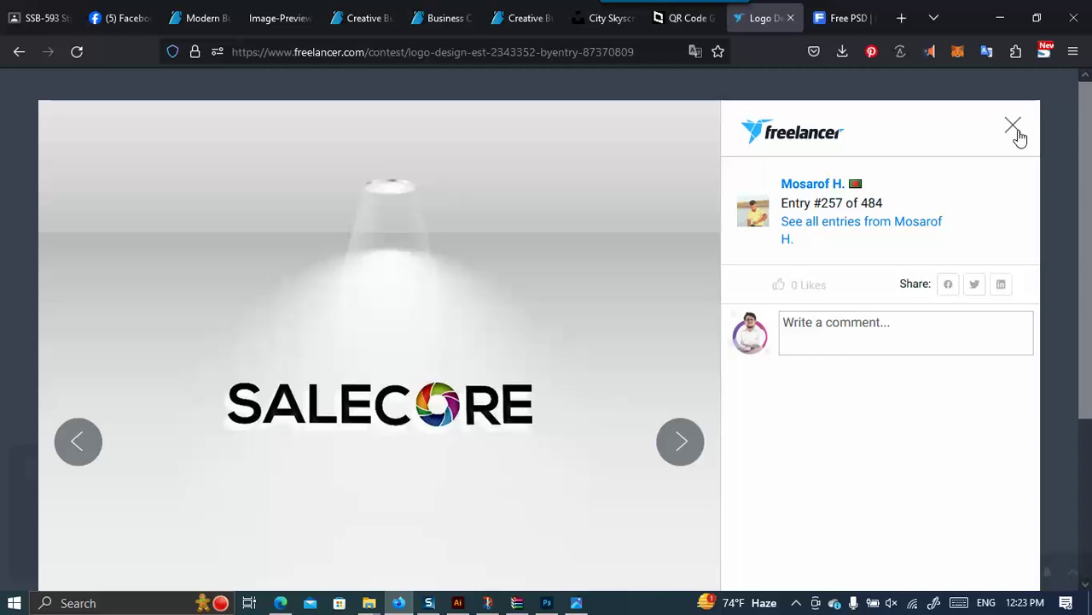
click(1014, 128)
scroll(761, 256, up, 4)
scroll(764, 256, up, 2)
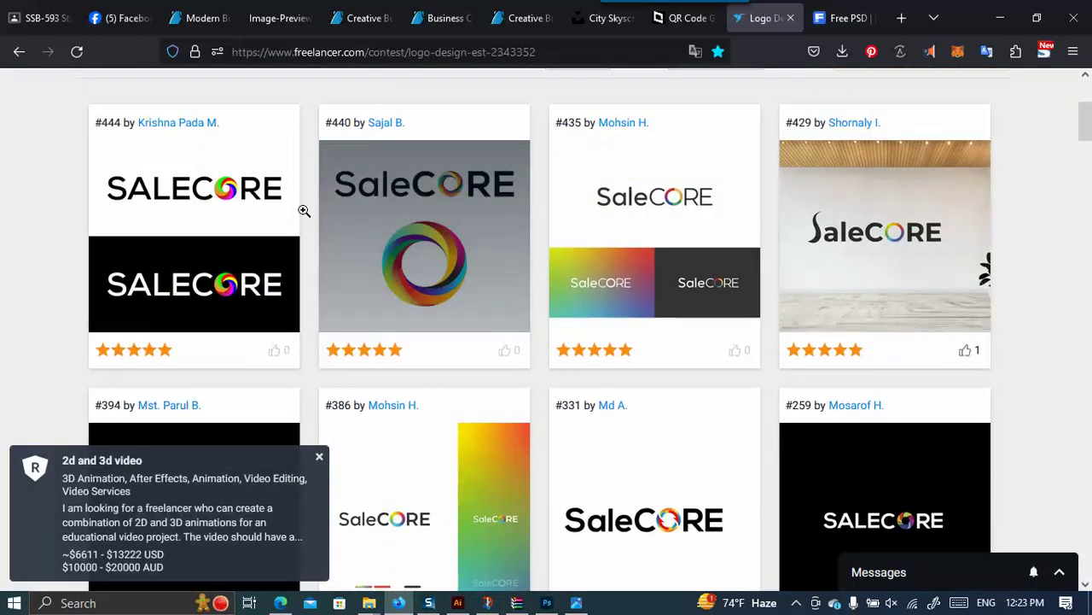
mouse_move(615, 209)
mouse_move(609, 156)
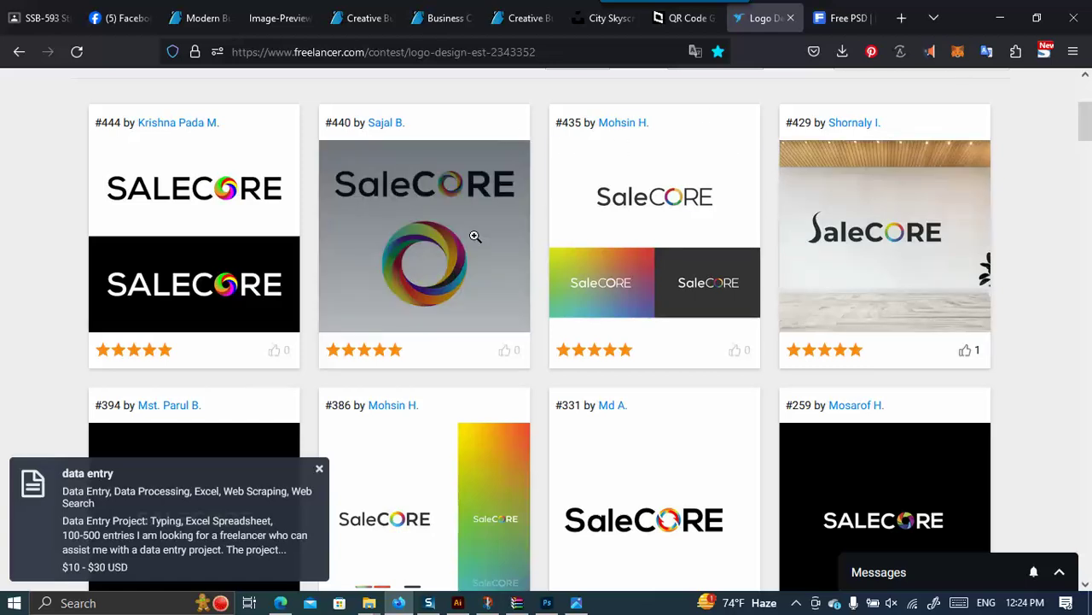
mouse_move(735, 247)
scroll(735, 247, down, 2)
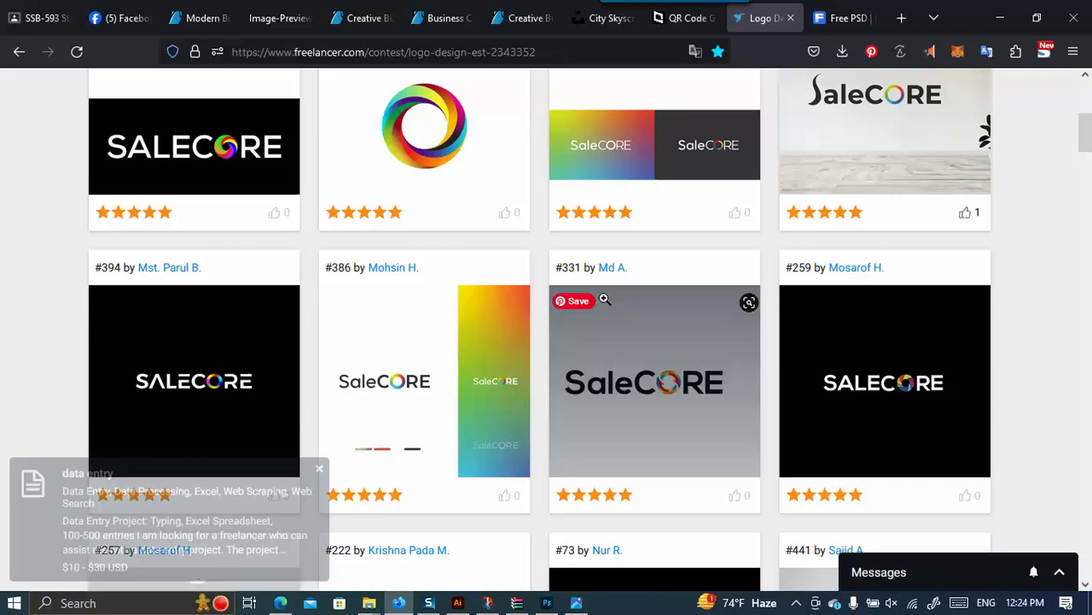
scroll(984, 393, up, 1)
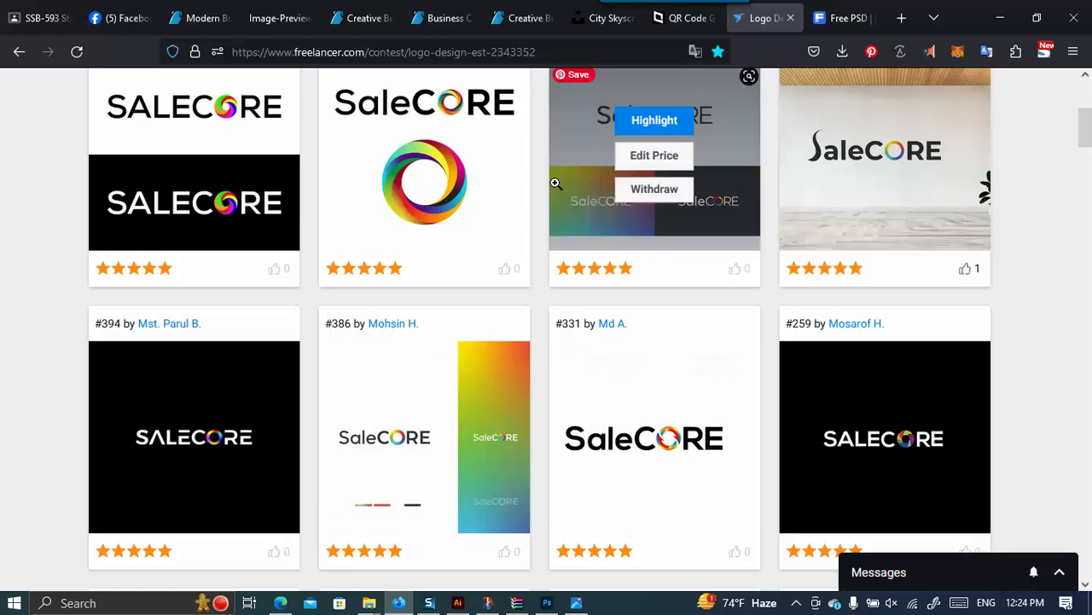
click(640, 348)
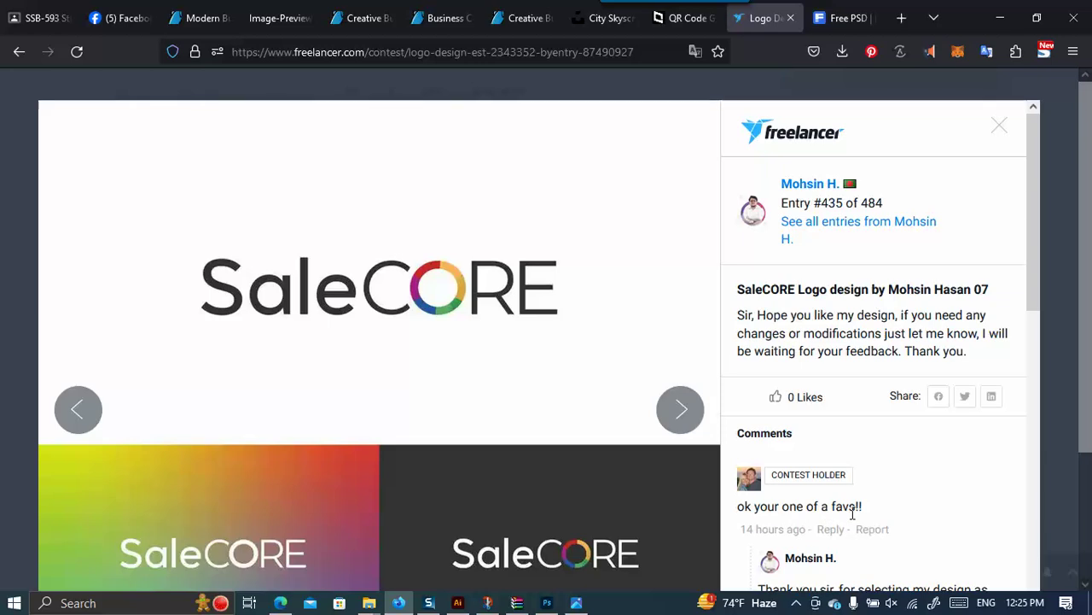
Select the designer's reply on entry #435, have it read aloud, and adjust the volume.
scroll(914, 334, down, 4)
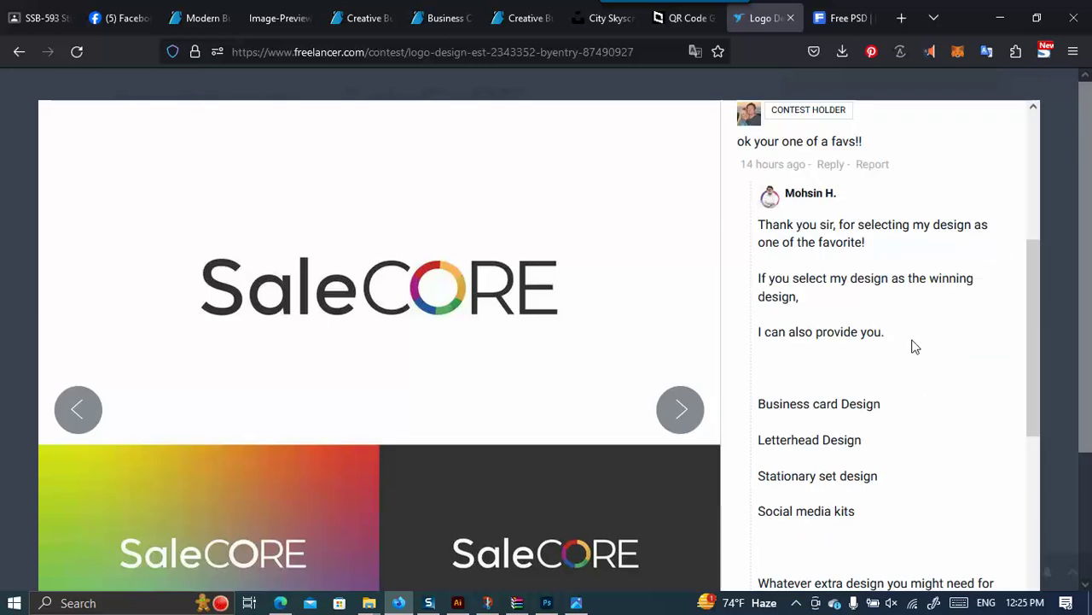
drag(760, 225, 888, 458)
scroll(860, 386, down, 3)
scroll(862, 407, down, 6)
scroll(953, 519, down, 5)
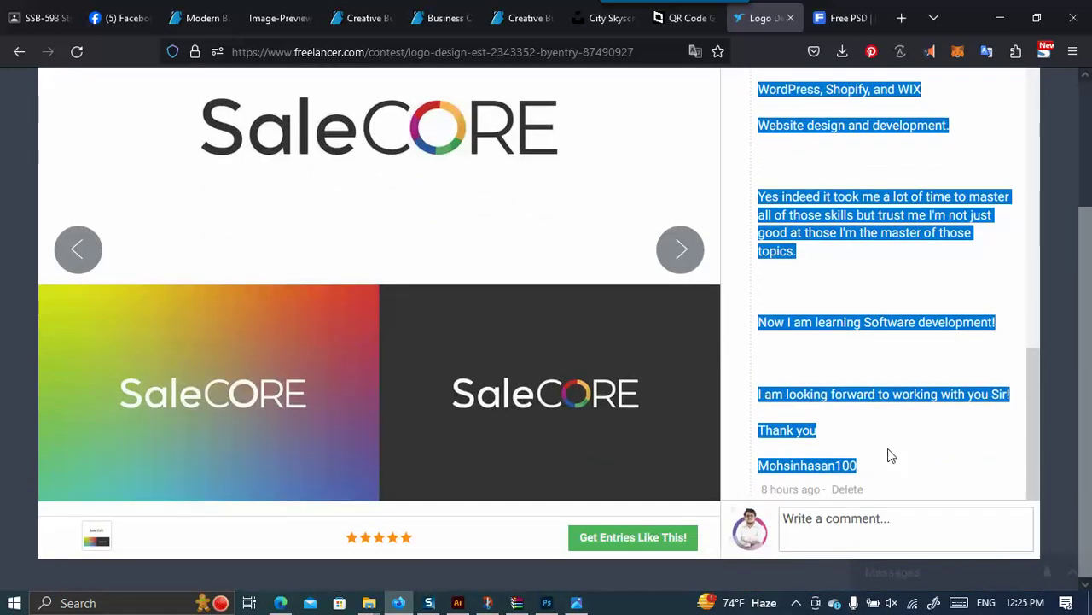
click(931, 52)
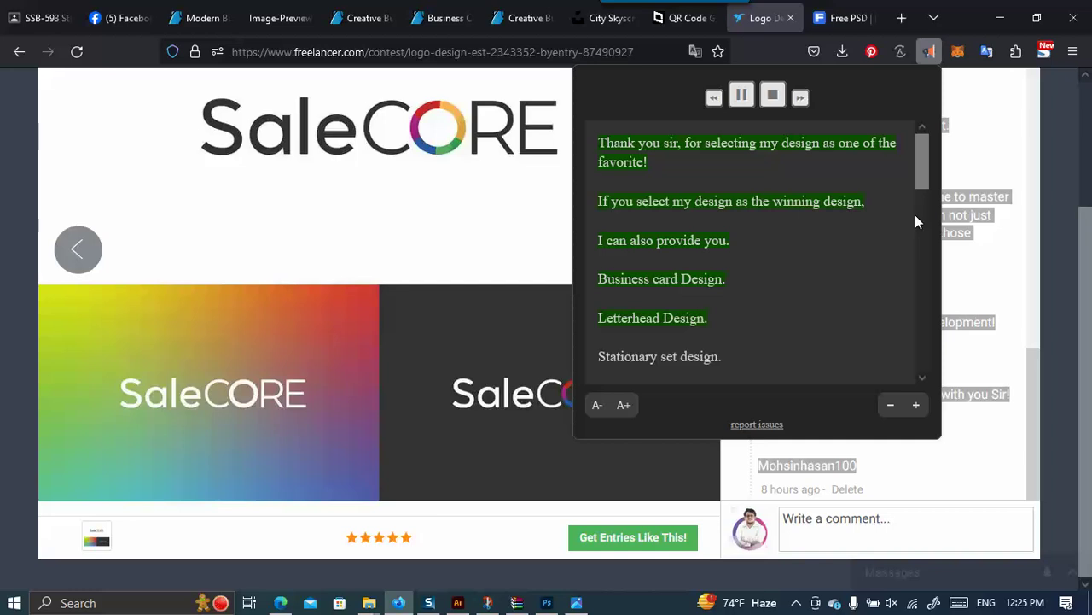
click(892, 603)
drag(968, 568, 921, 570)
click(903, 332)
Read through the comments, select the contest holder's comment, then close the entry viewer.
scroll(895, 301, up, 6)
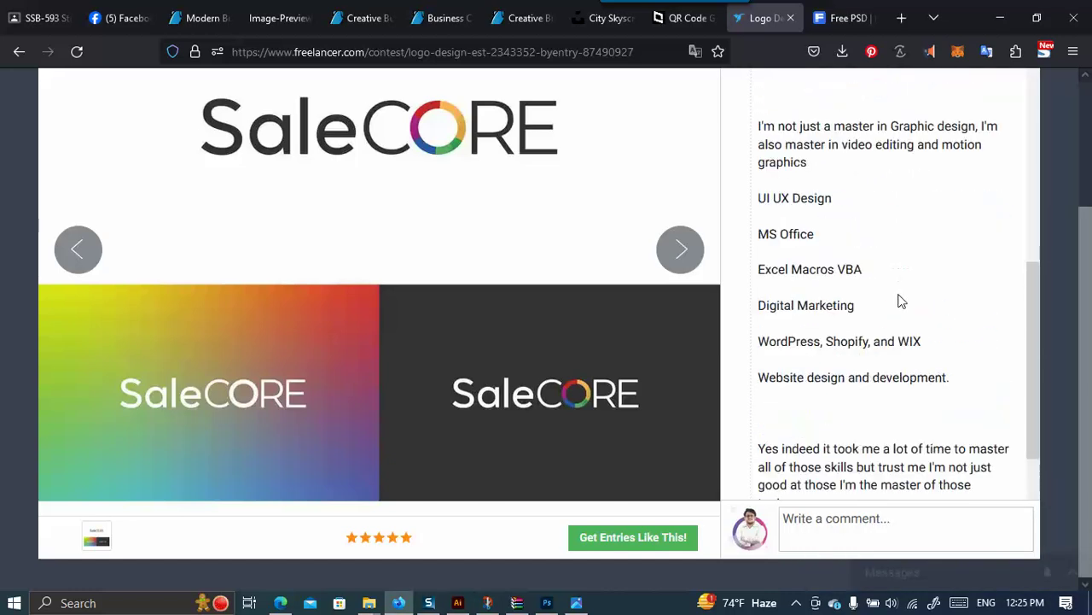
scroll(875, 409, up, 4)
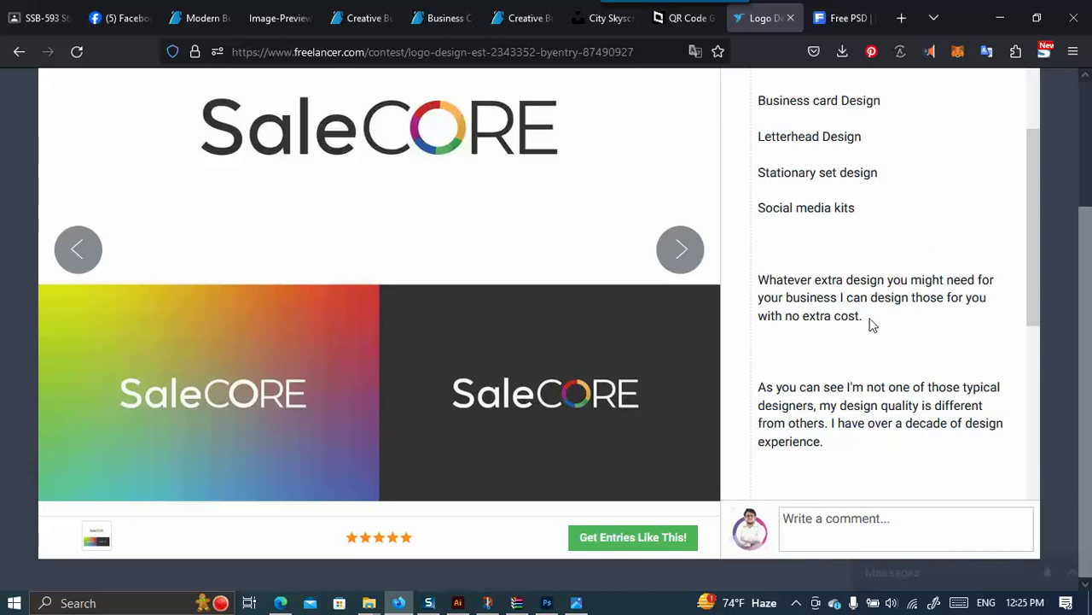
scroll(871, 322, down, 2)
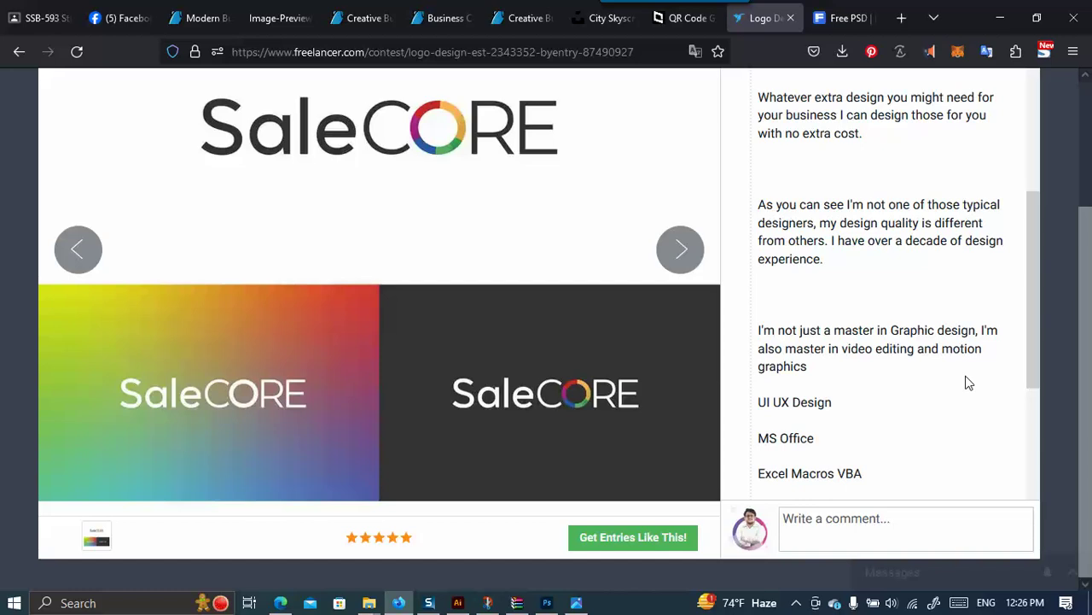
scroll(1039, 321, down, 5)
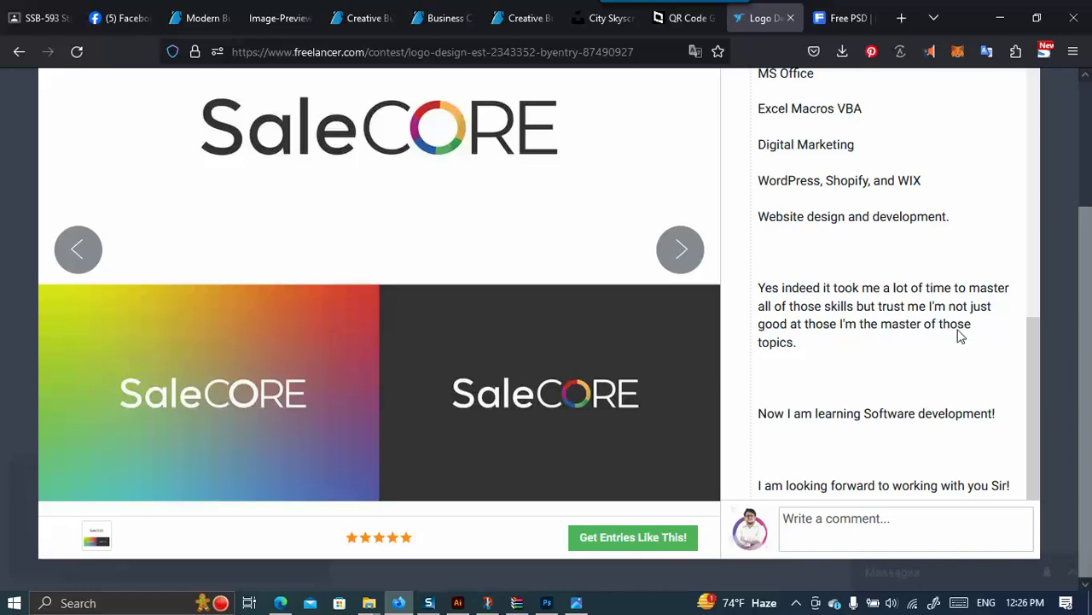
scroll(890, 309, down, 2)
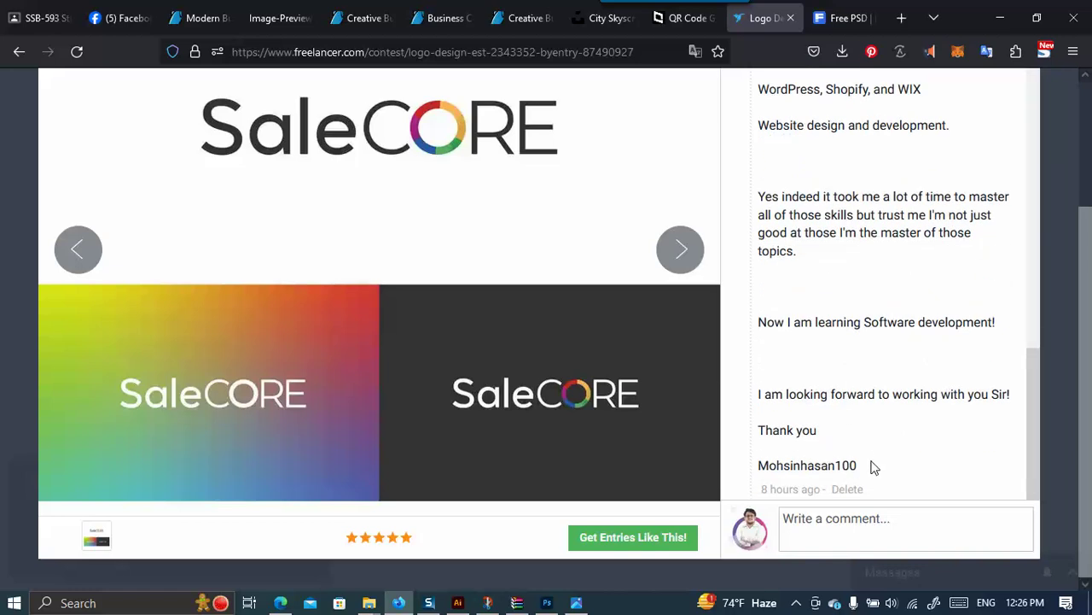
scroll(873, 470, up, 7)
scroll(868, 411, up, 5)
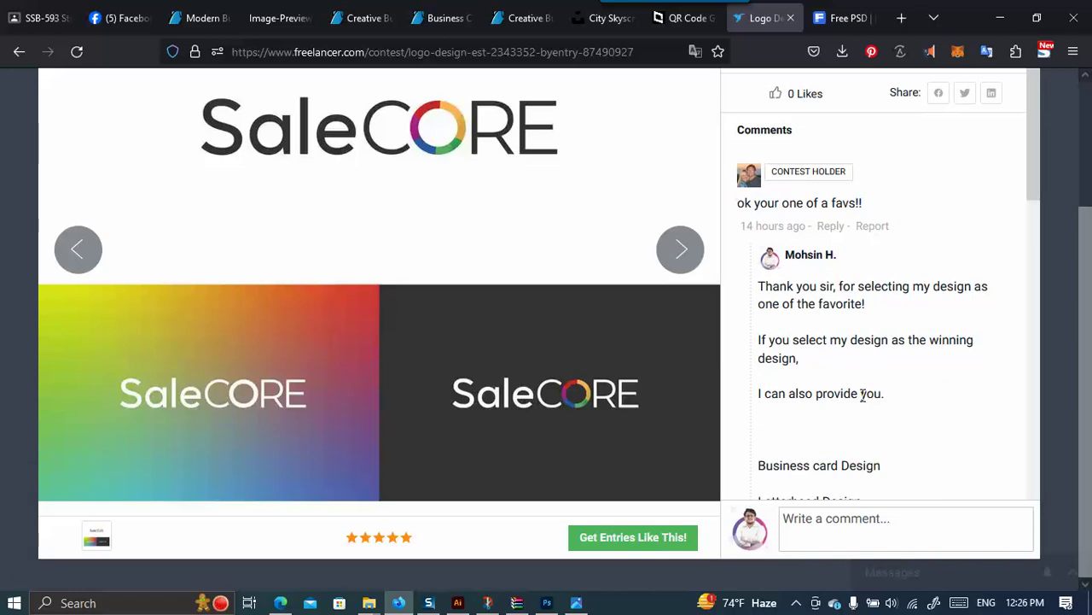
scroll(857, 397, up, 1)
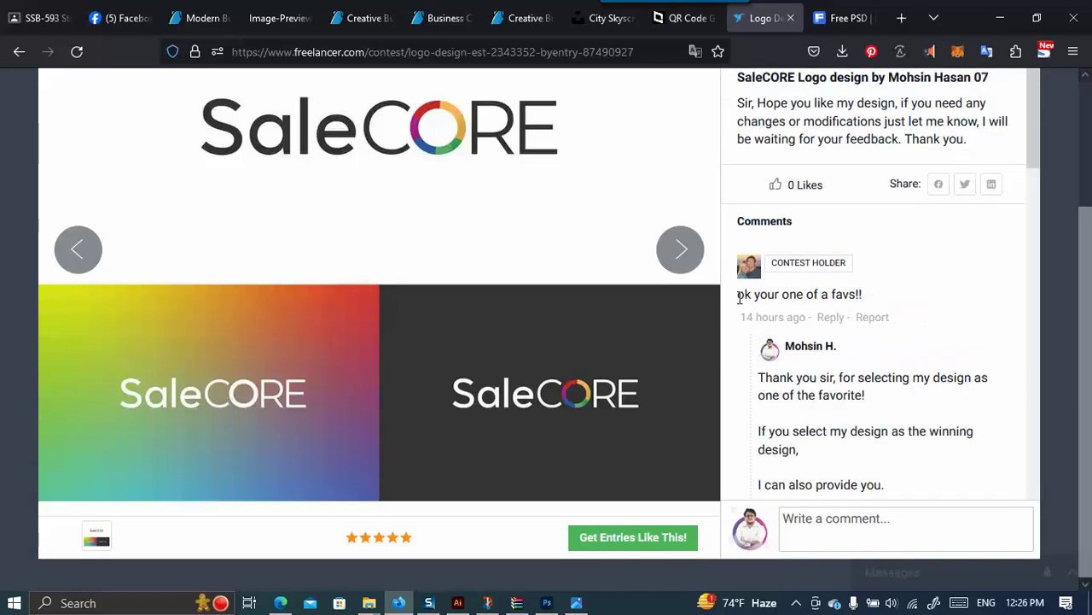
drag(741, 297, 863, 307)
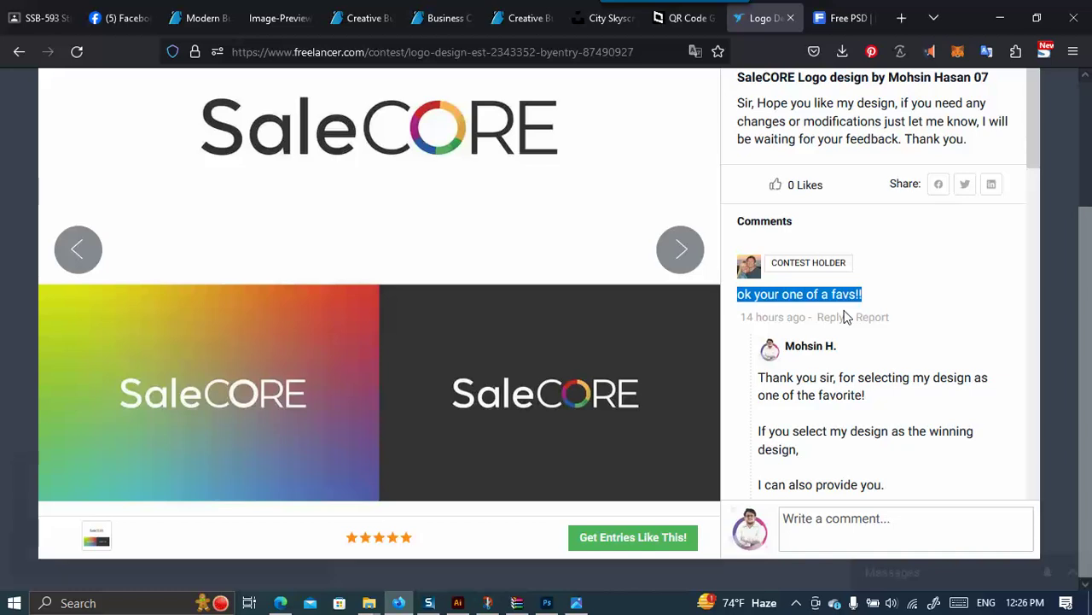
scroll(812, 146, up, 5)
click(1001, 126)
scroll(390, 221, up, 2)
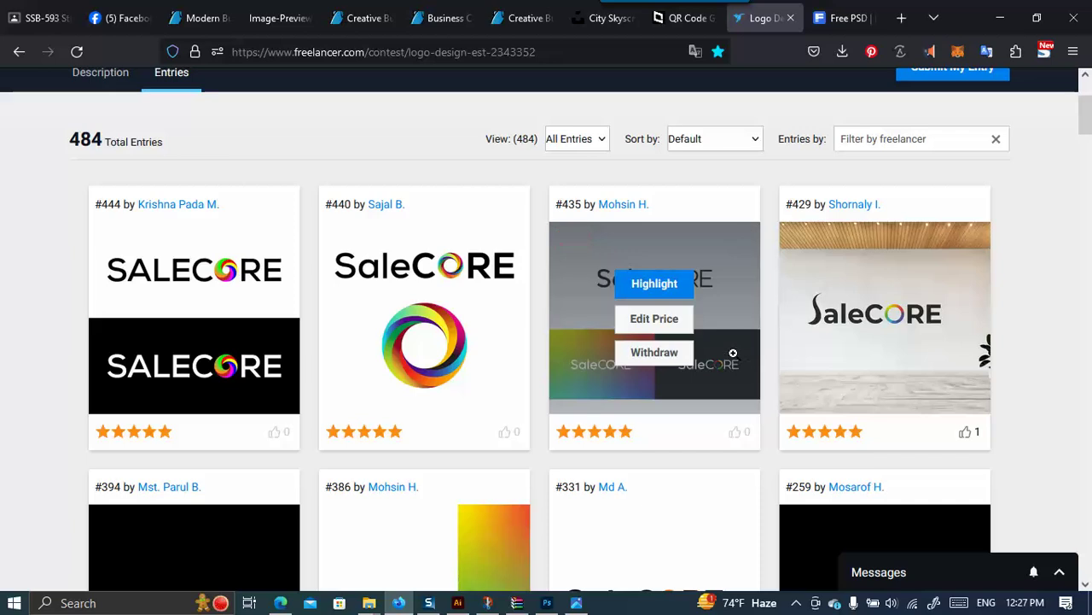
scroll(41, 381, down, 2)
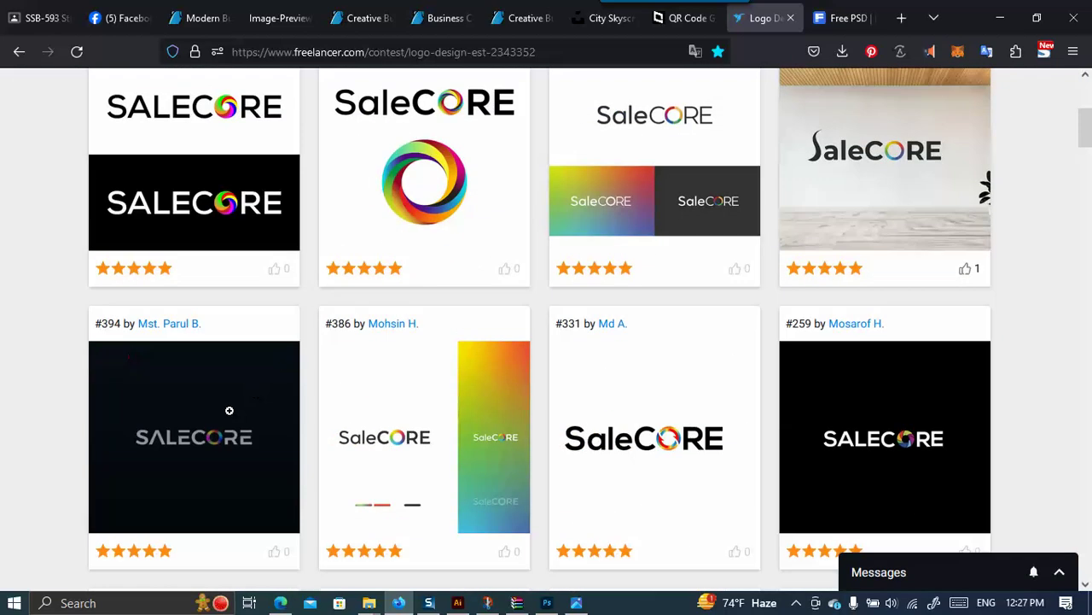
scroll(310, 469, down, 2)
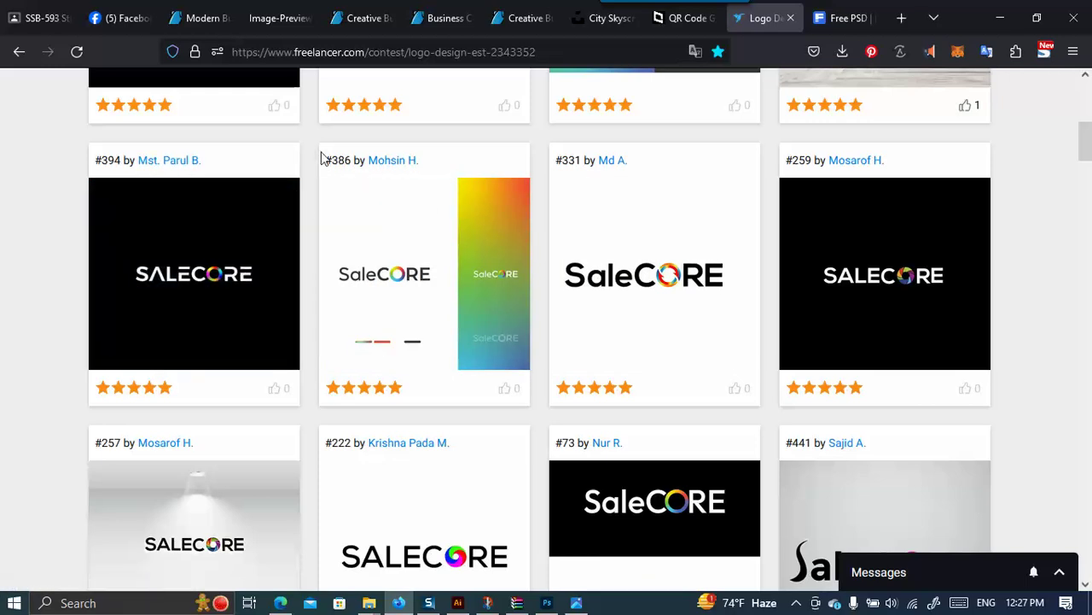
drag(352, 160, 328, 159)
mouse_move(327, 208)
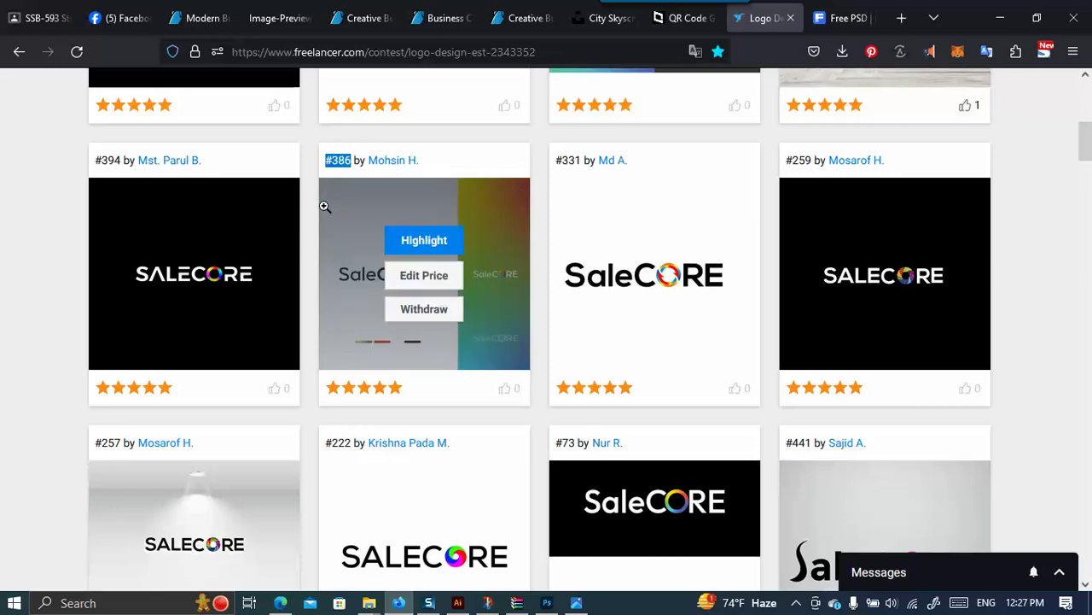
scroll(330, 209, down, 5)
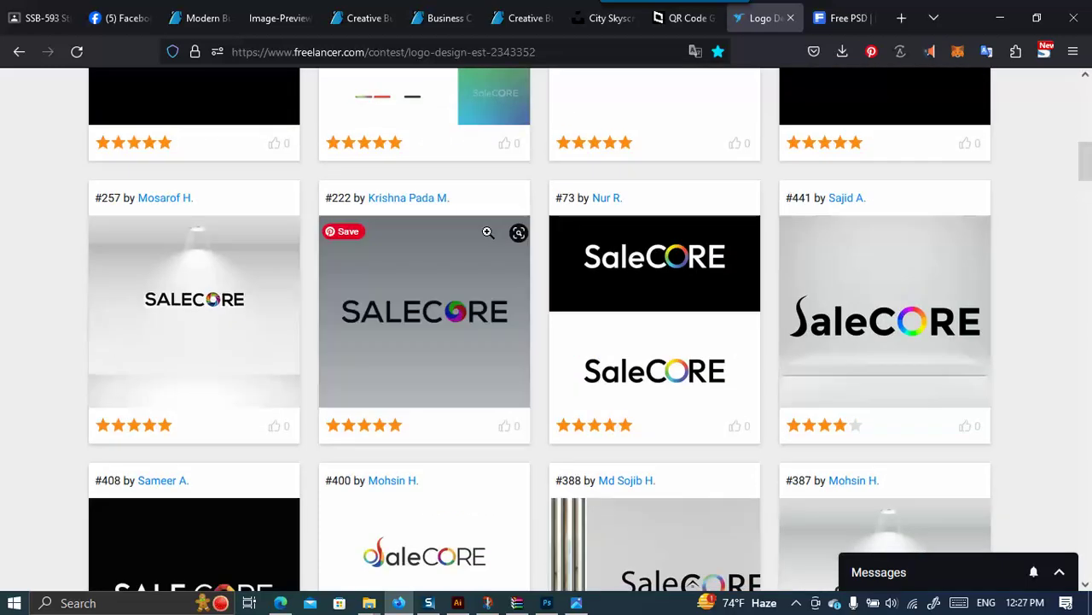
scroll(474, 237, up, 2)
scroll(474, 237, down, 5)
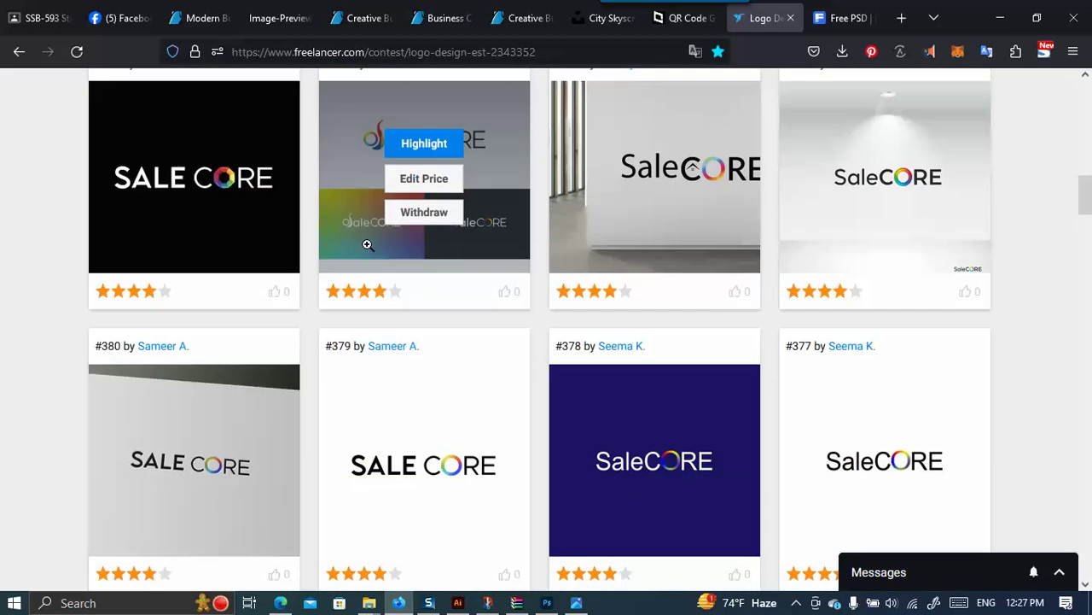
scroll(366, 244, up, 2)
scroll(517, 263, down, 4)
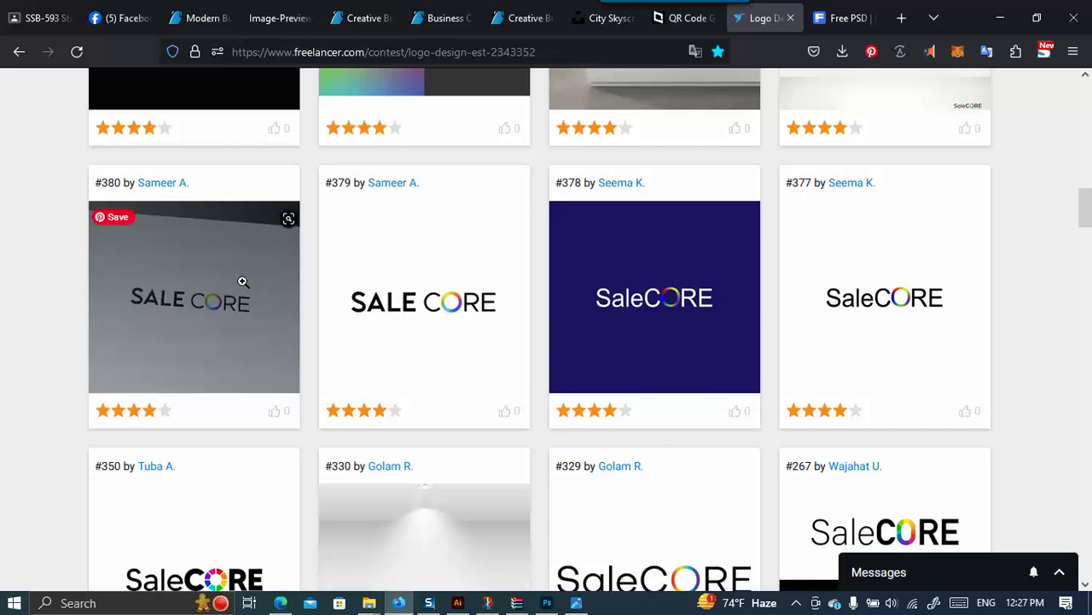
scroll(254, 232, up, 9)
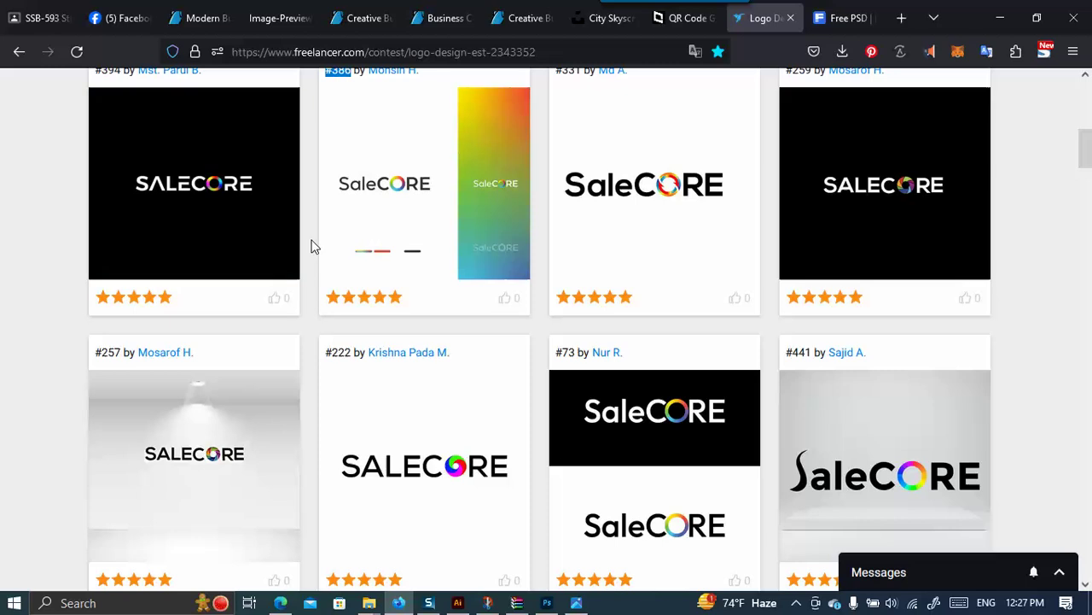
mouse_move(346, 242)
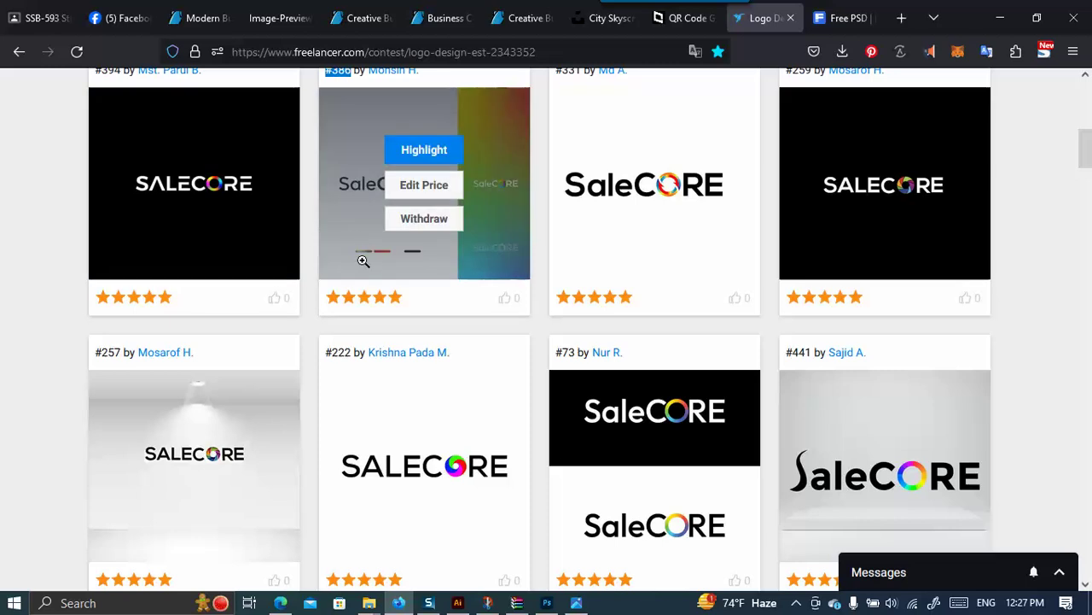
mouse_move(579, 285)
scroll(578, 285, up, 8)
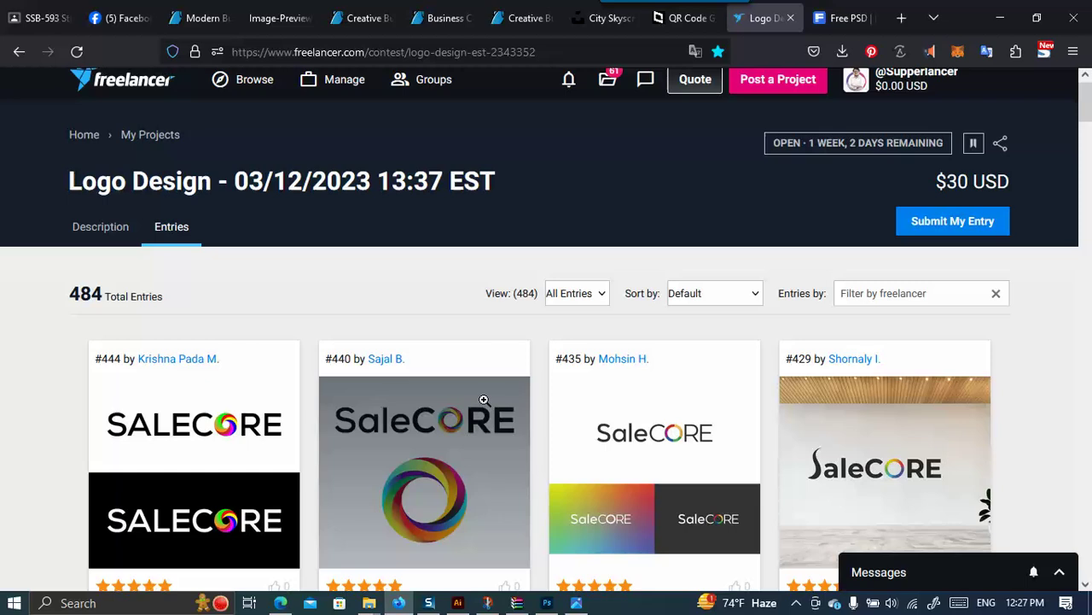
scroll(483, 399, down, 3)
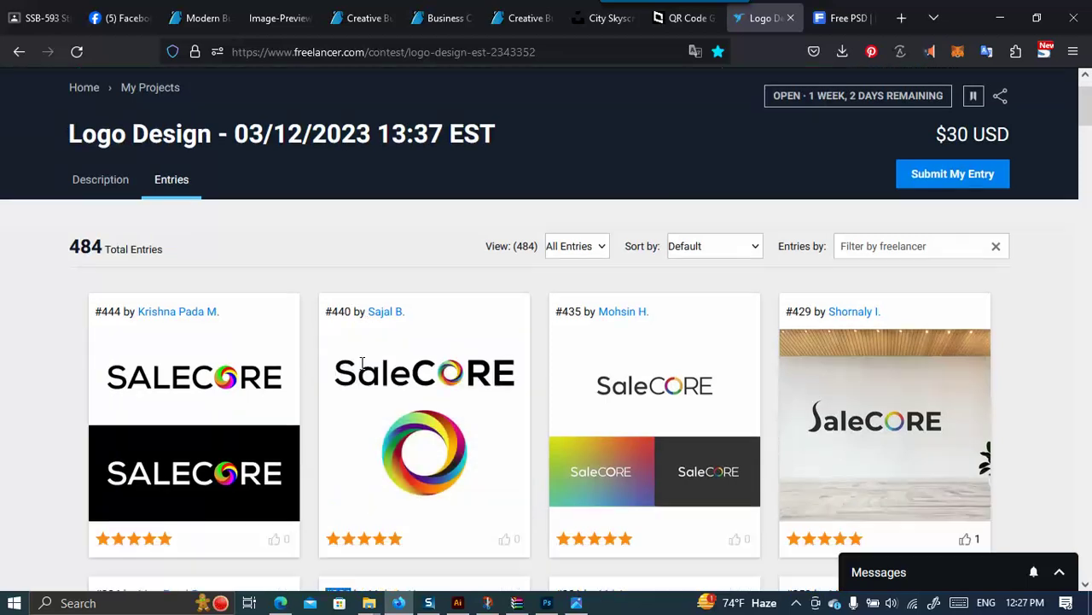
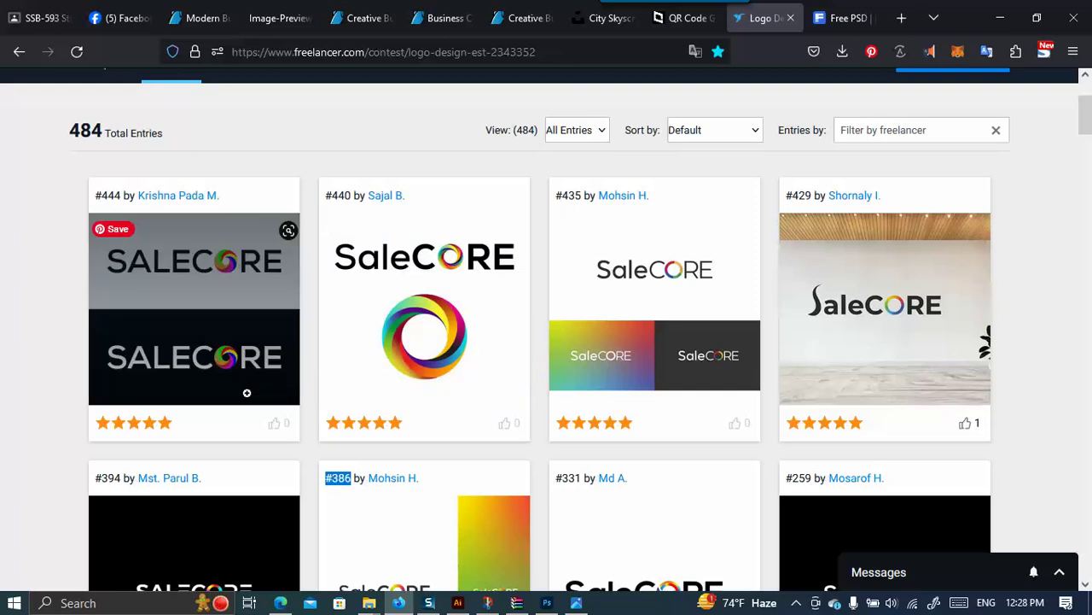
Go to Freelancer's Browse > Contests search page.
scroll(296, 282, up, 3)
click(333, 101)
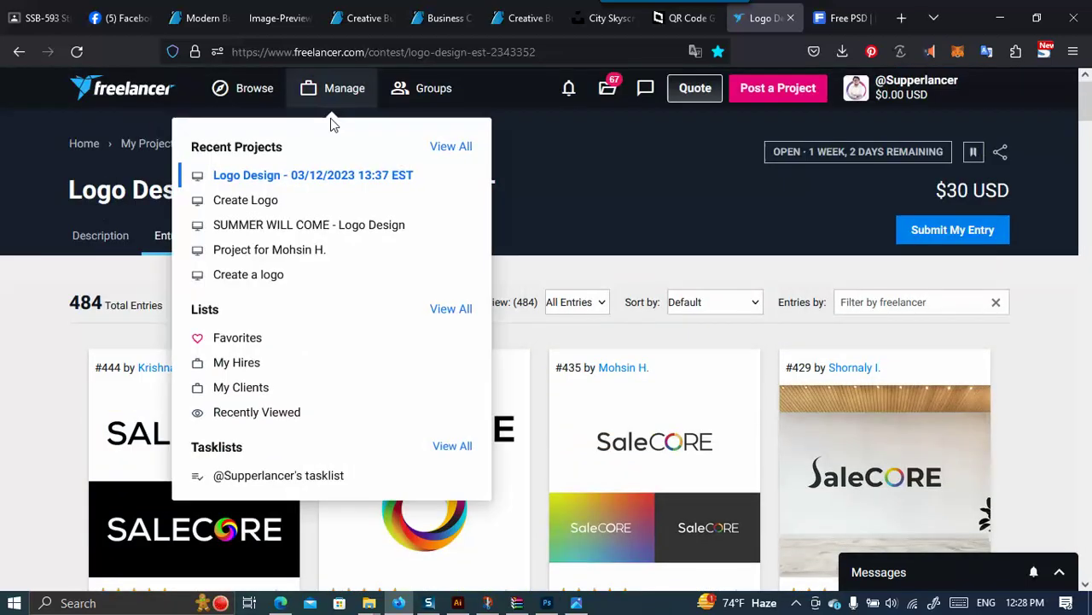
click(258, 93)
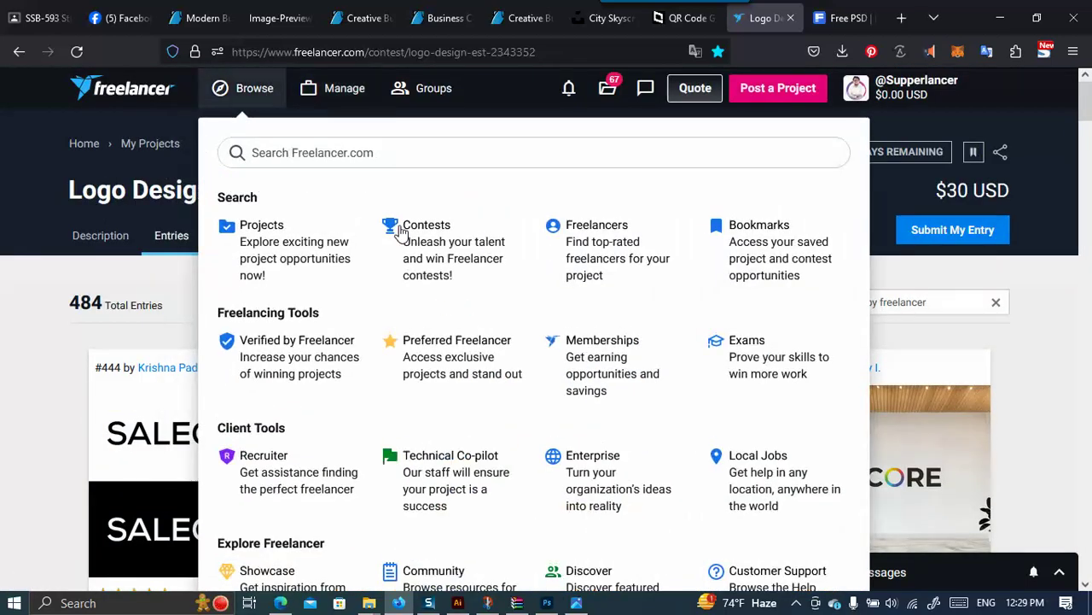
click(402, 229)
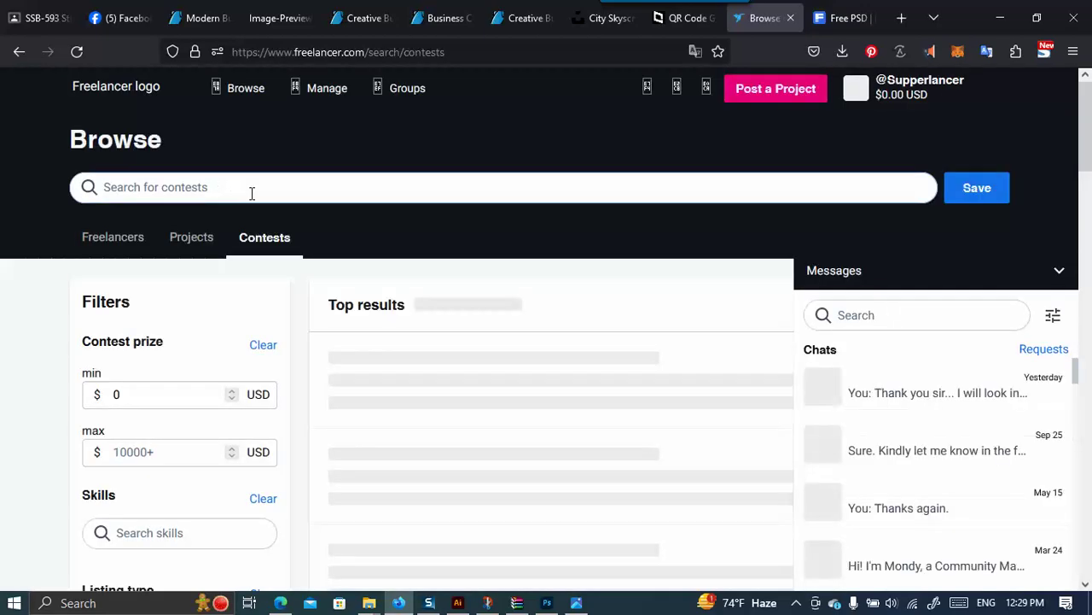
Search contests for 'Business card' to list the 14 matching results.
text(BUsinessc rd)
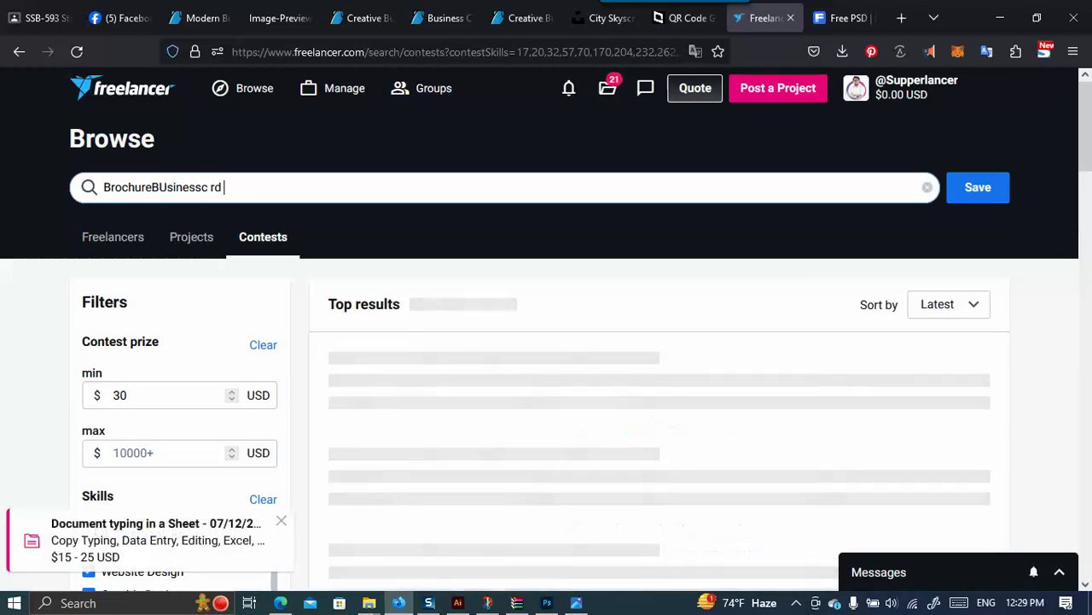
key(BackSpace)
key(BackSpace)
key(BackSpace)
key(BackSpace)
key(BackSpace)
key(BackSpace)
key(BackSpace)
key(BackSpace)
key(BackSpace)
key(BackSpace)
key(BackSpace)
key(BackSpace)
key(BackSpace)
key(BackSpace)
key(BackSpace)
key(BackSpace)
key(BackSpace)
key(BackSpace)
key(BackSpace)
key(BackSpace)
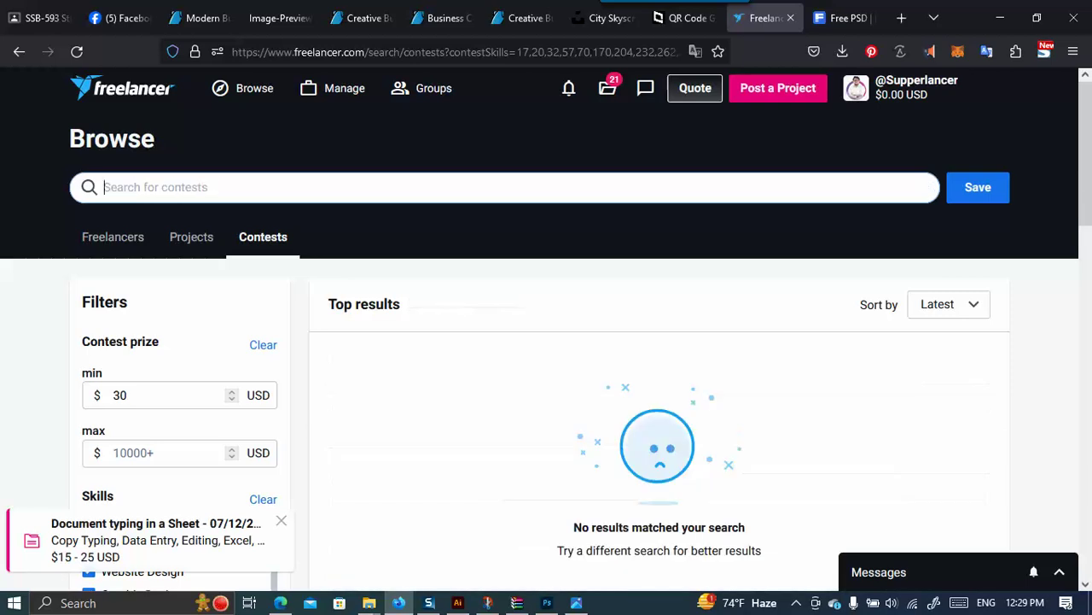
text(Busin)
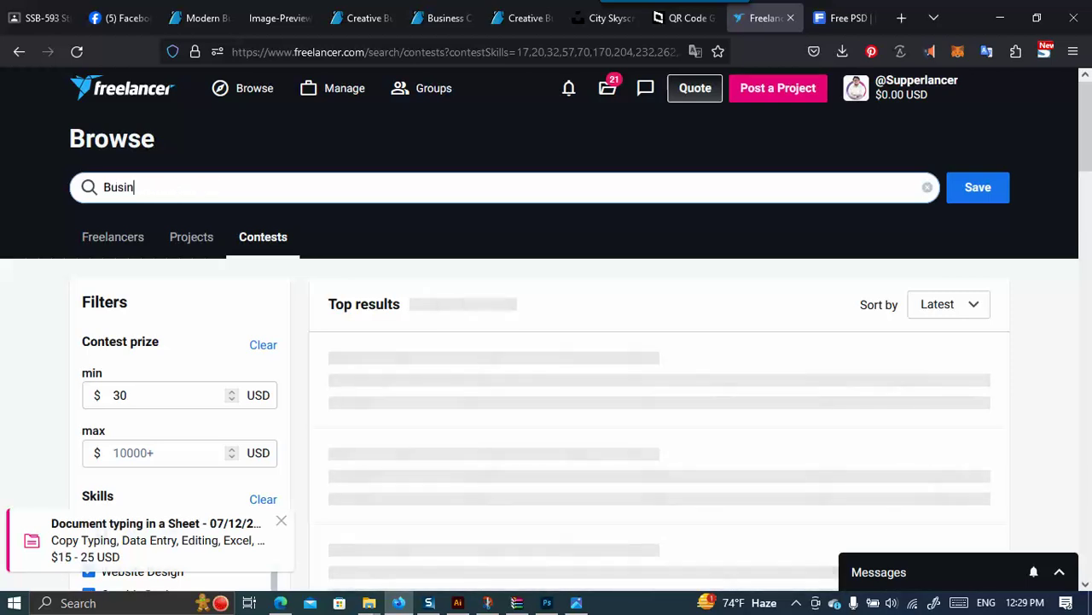
text(ess card)
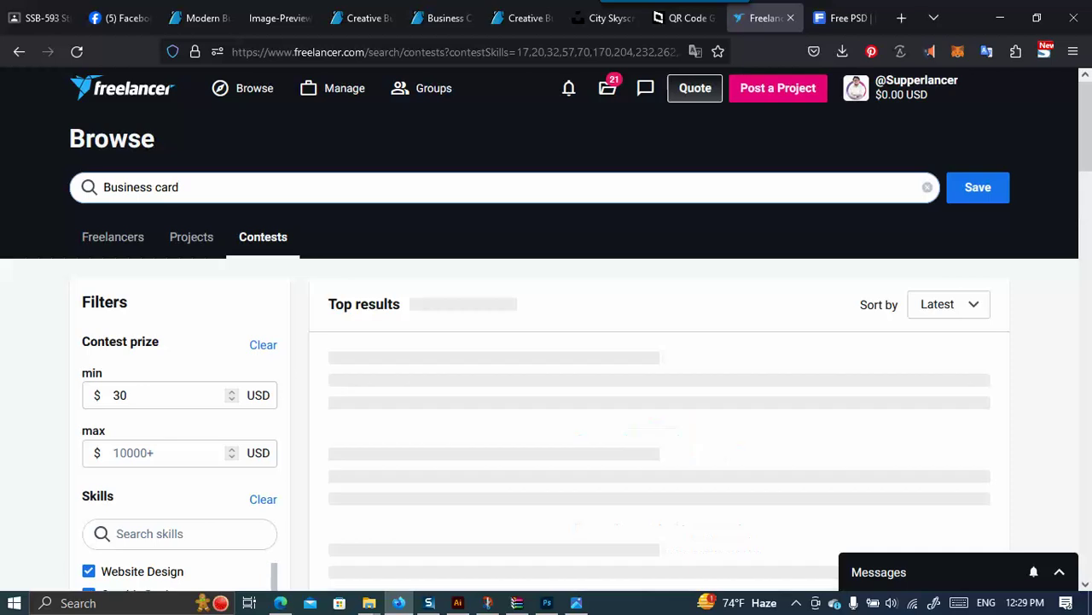
click(857, 88)
click(724, 285)
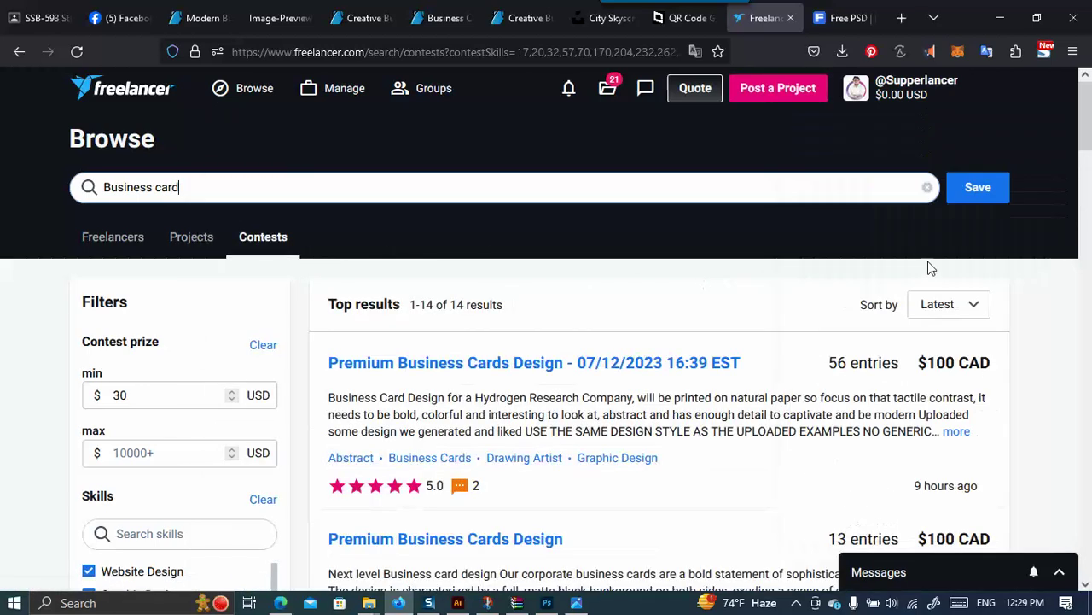
Open Premium Business Cards Design and the business size card contest in new tabs.
scroll(681, 240, down, 2)
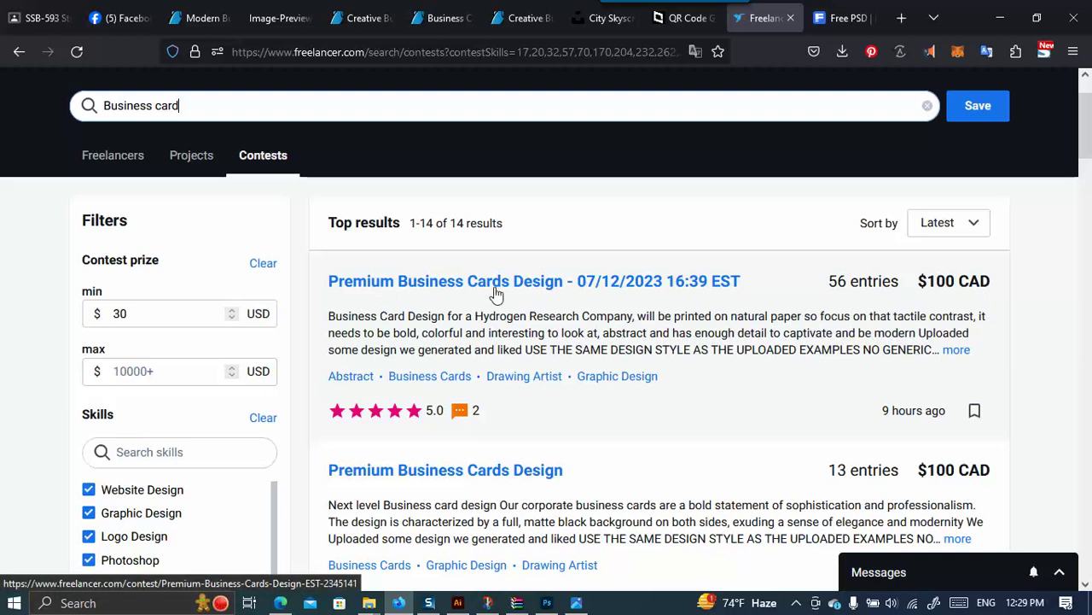
right_click(524, 290)
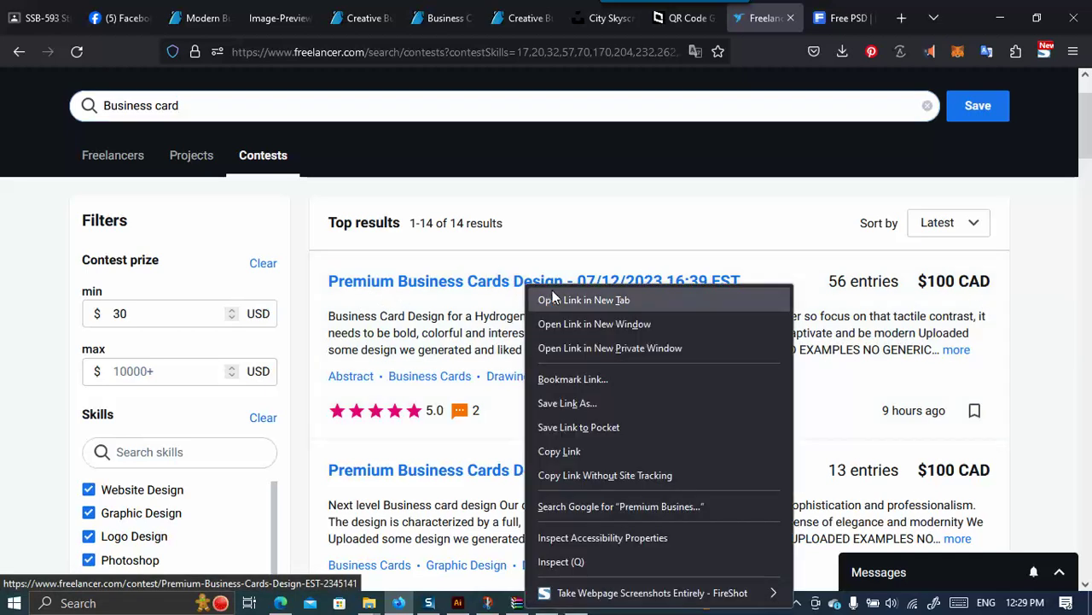
click(563, 300)
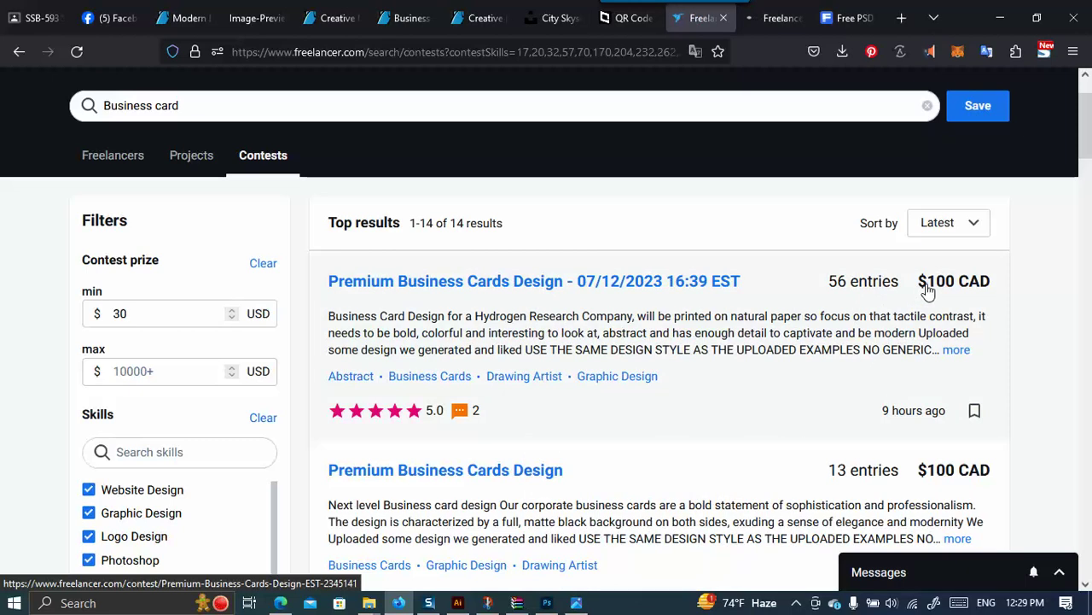
scroll(920, 290, down, 3)
scroll(418, 368, down, 2)
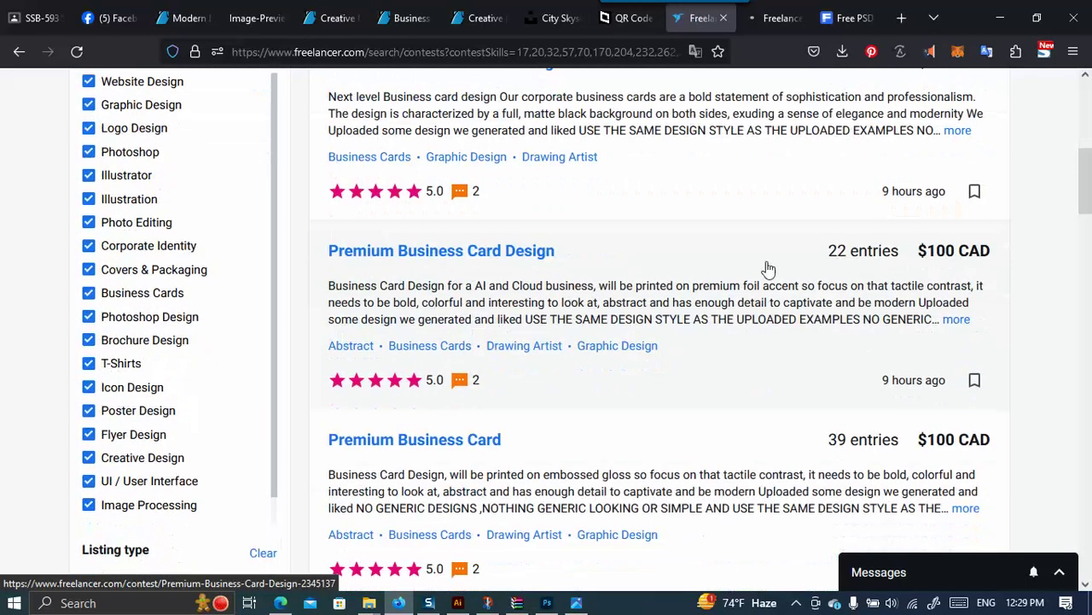
scroll(768, 268, down, 3)
scroll(438, 402, down, 1)
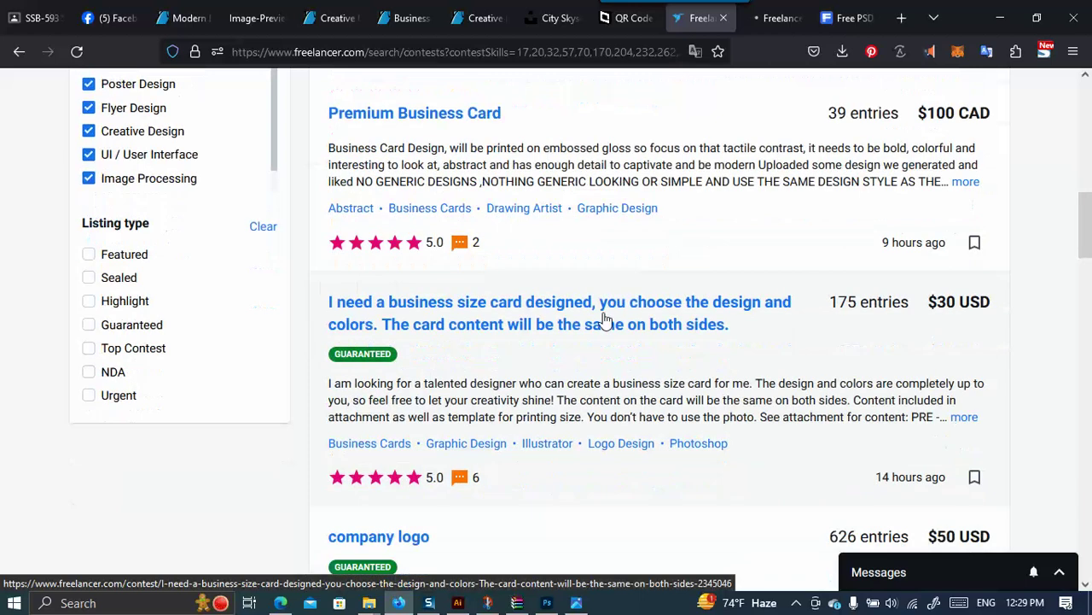
right_click(538, 318)
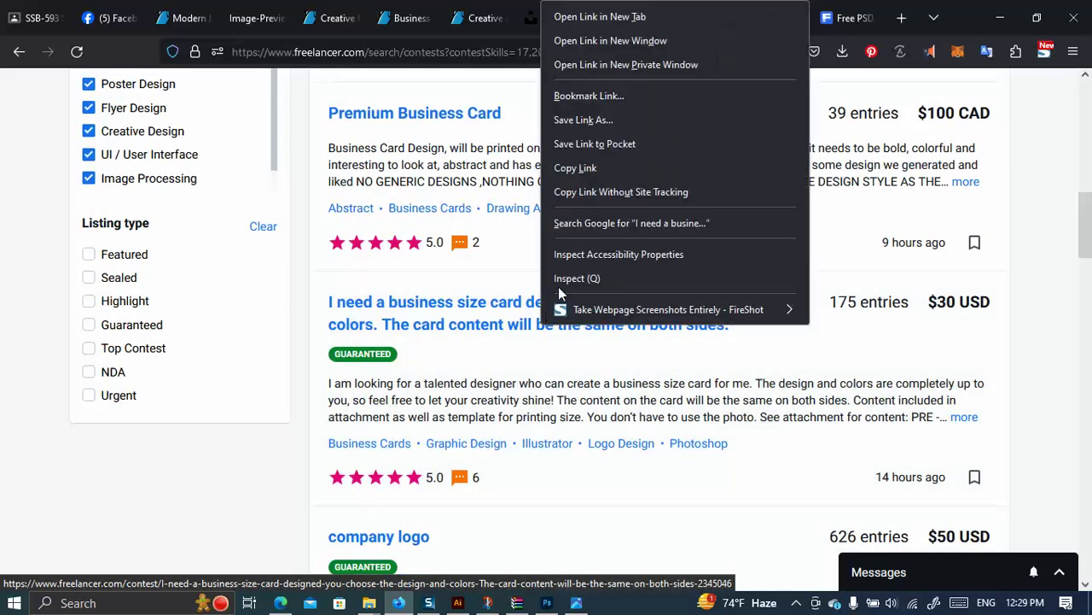
click(589, 15)
Open the business card design contest in a new tab, then view Premium Business Cards Design.
scroll(517, 320, down, 3)
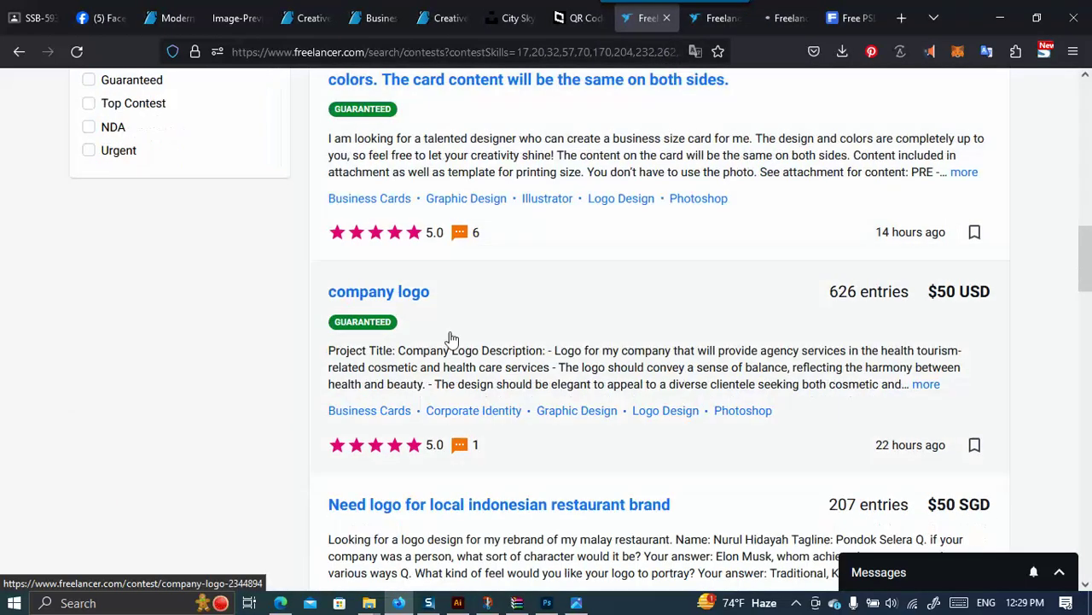
scroll(466, 296, down, 3)
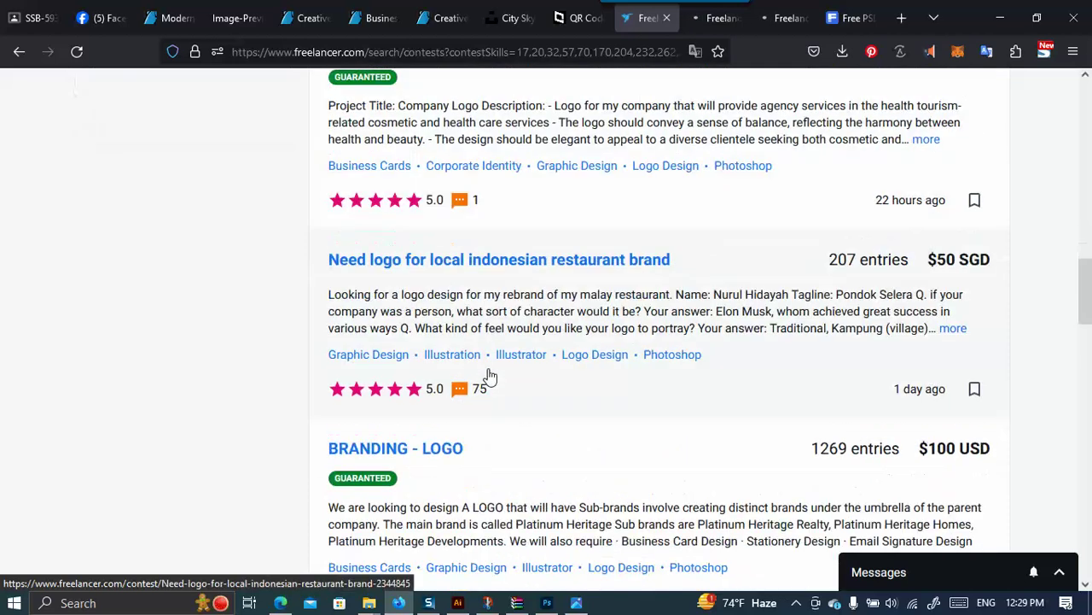
scroll(453, 307, down, 3)
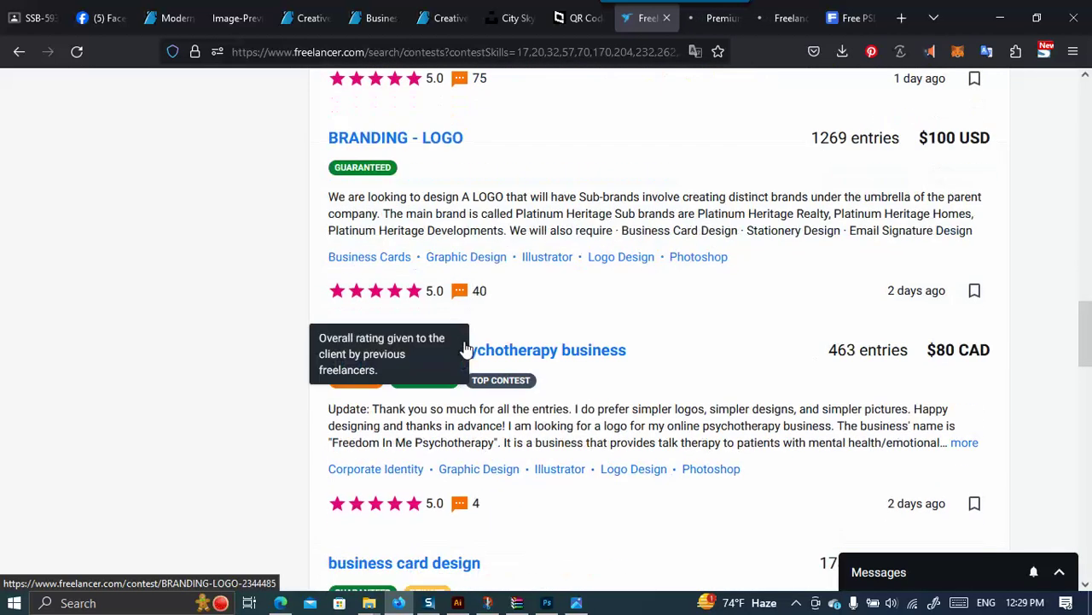
scroll(513, 350, down, 3)
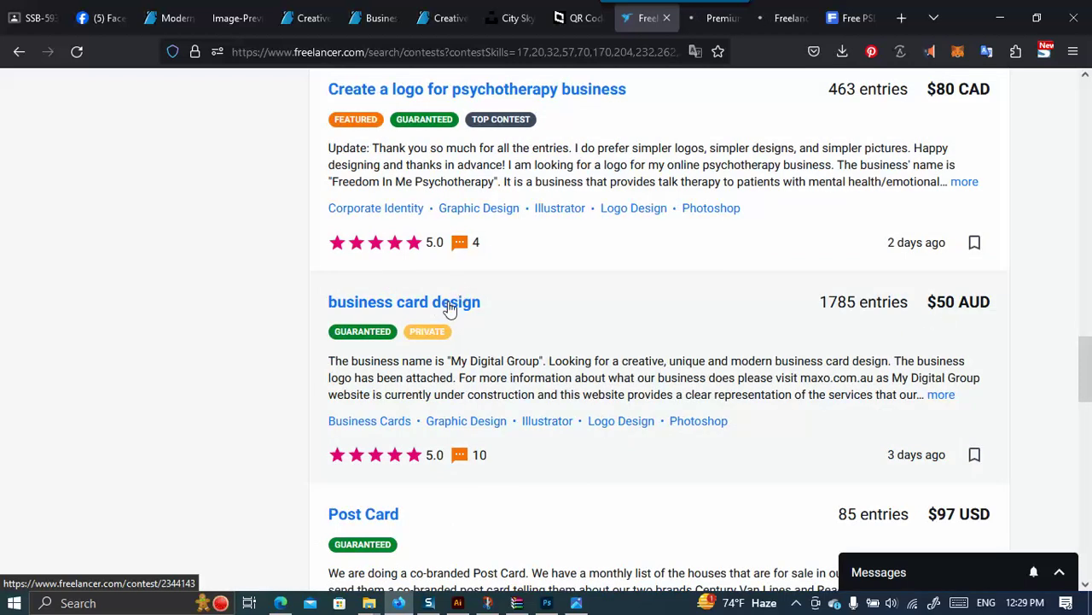
right_click(483, 299)
click(503, 306)
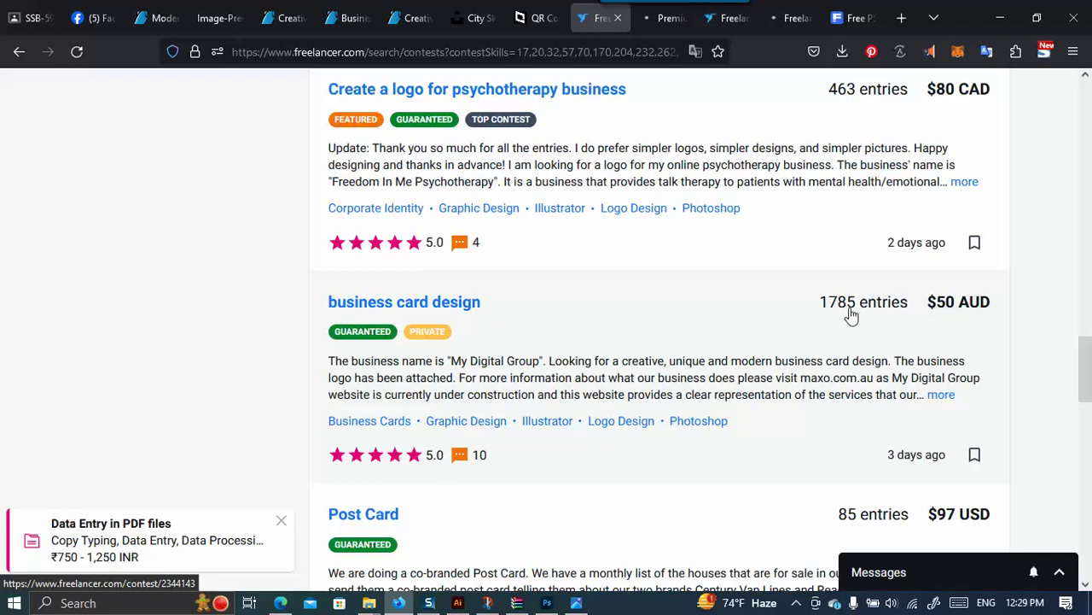
scroll(851, 316, down, 3)
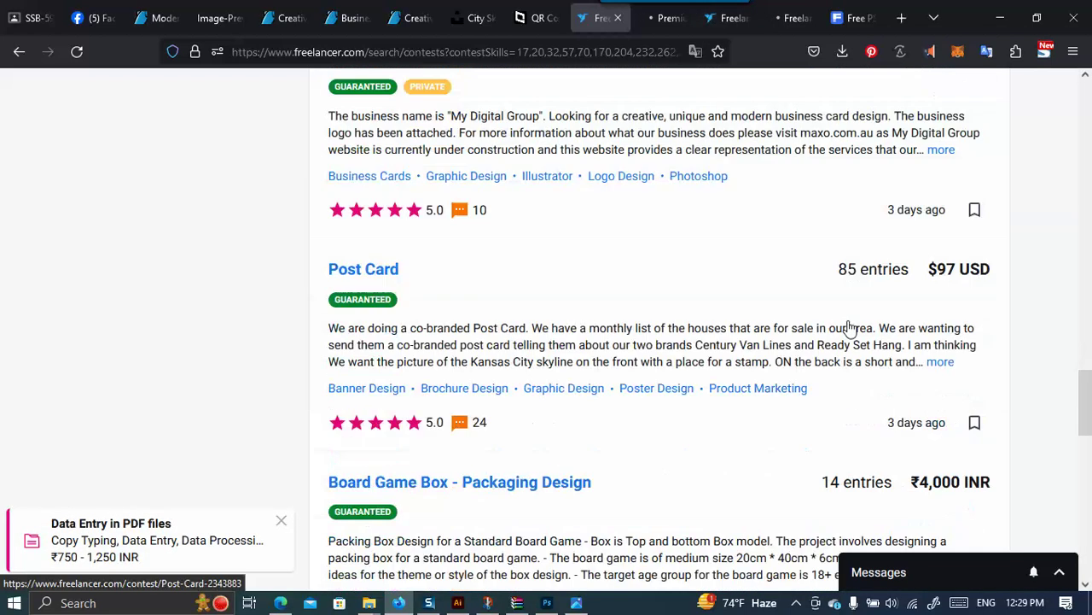
scroll(401, 291, down, 3)
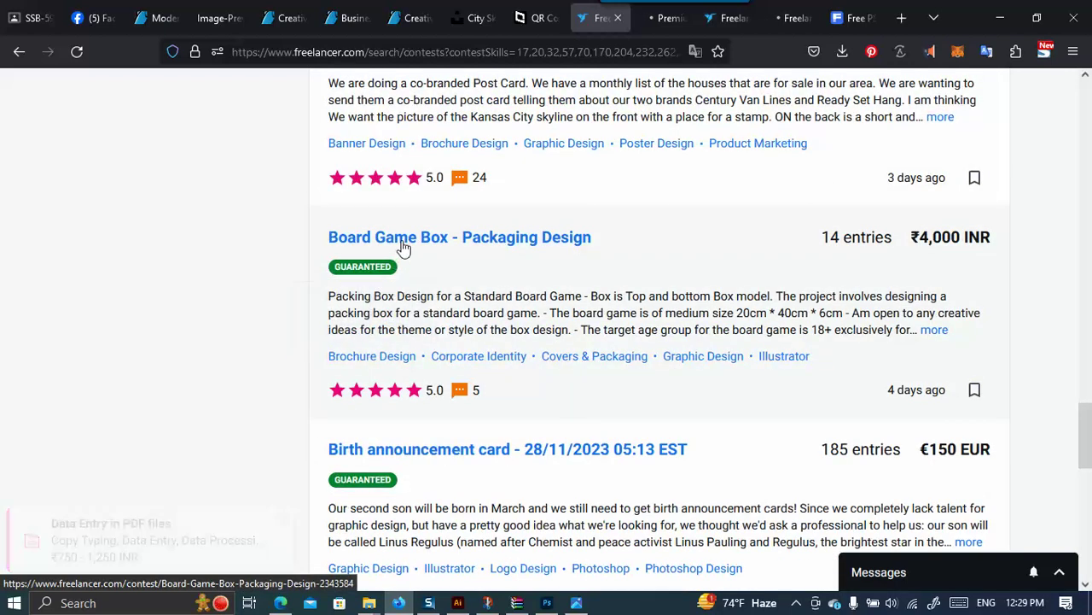
scroll(751, 311, down, 4)
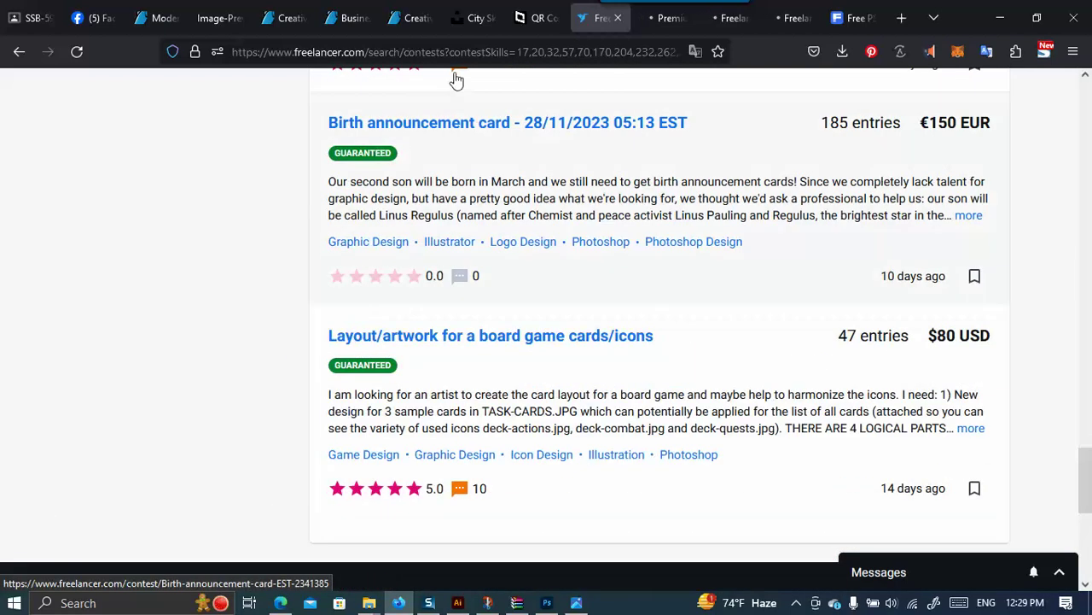
click(645, 7)
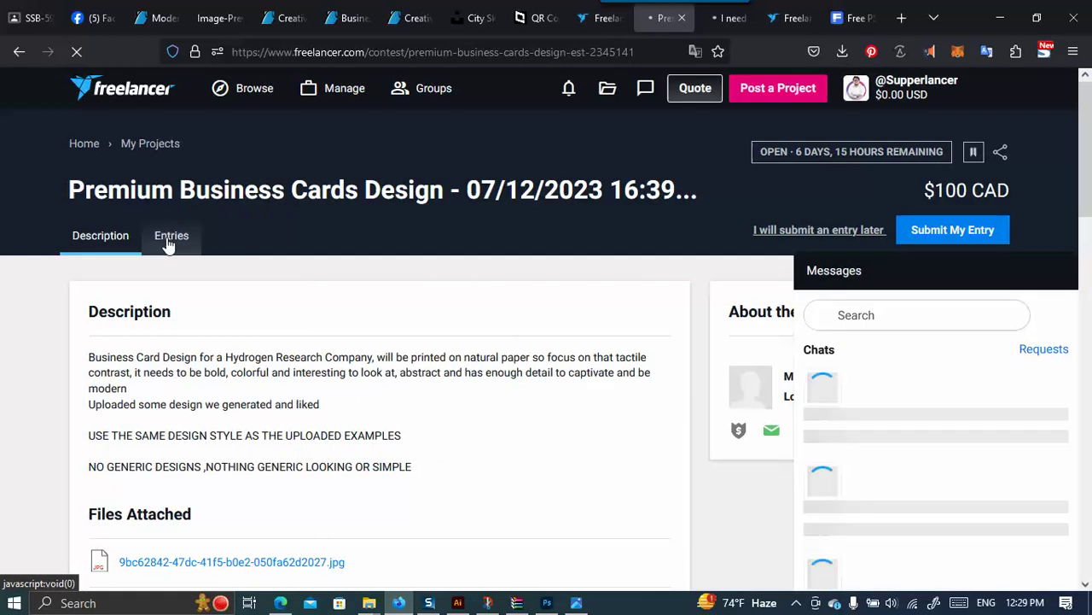
Browse the contest's submitted entries, enlarging one business card entry and closing it.
click(166, 237)
scroll(384, 273, down, 2)
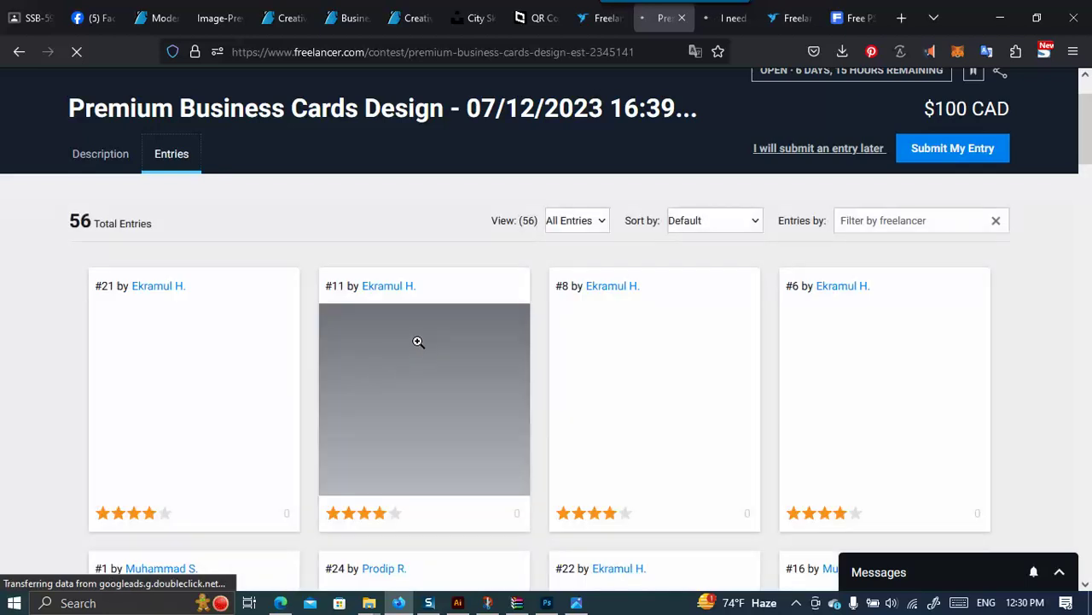
scroll(356, 371, down, 3)
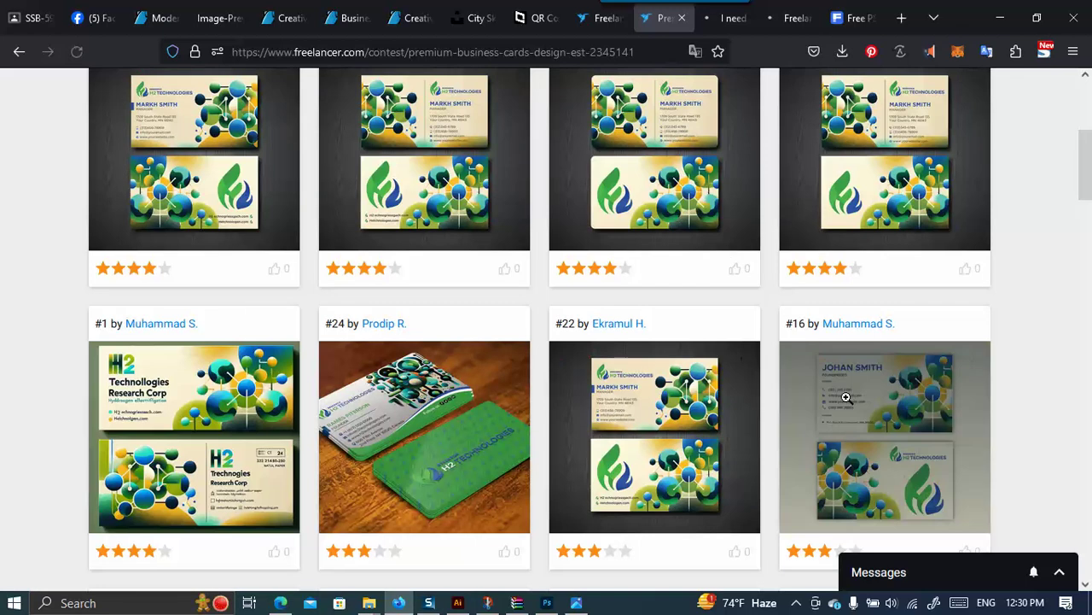
click(690, 360)
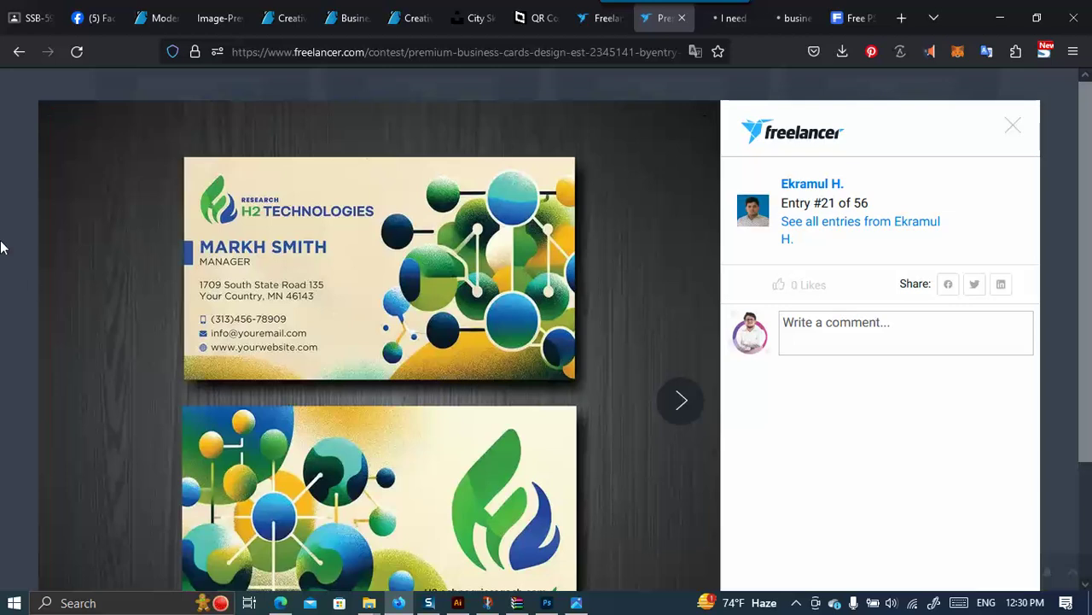
click(173, 263)
Preview the description's reference image, close it, and scroll back down to the entries.
scroll(205, 214, up, 5)
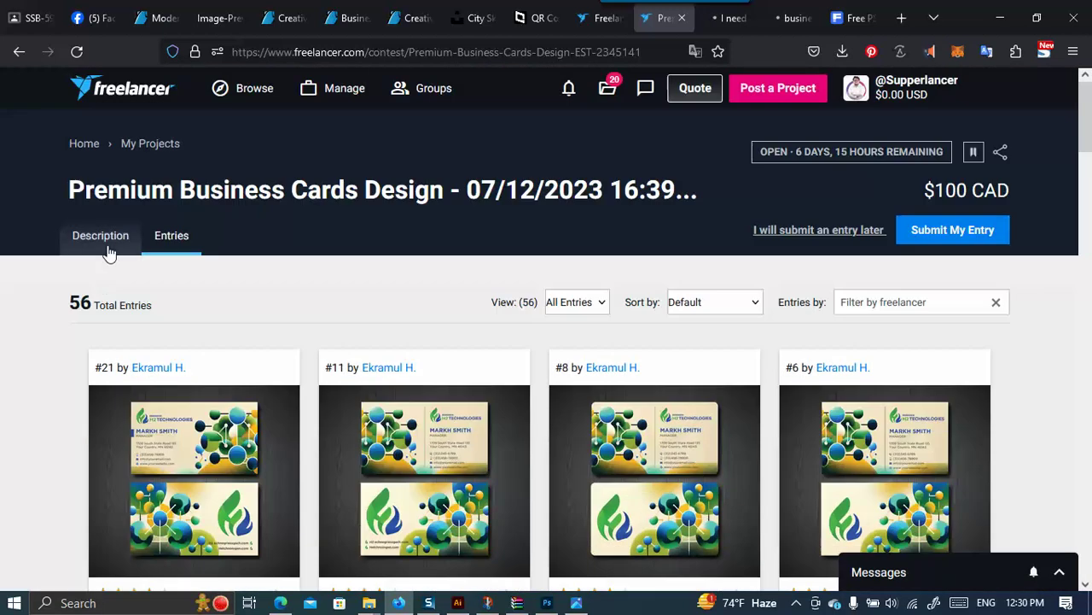
click(99, 235)
scroll(253, 331, down, 2)
click(302, 400)
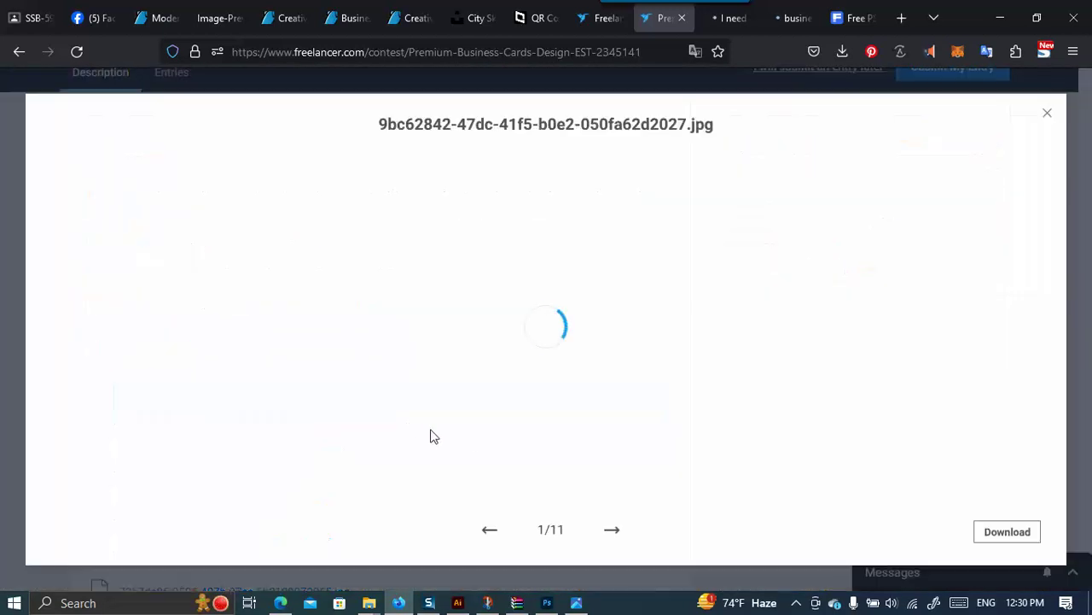
scroll(733, 301, down, 5)
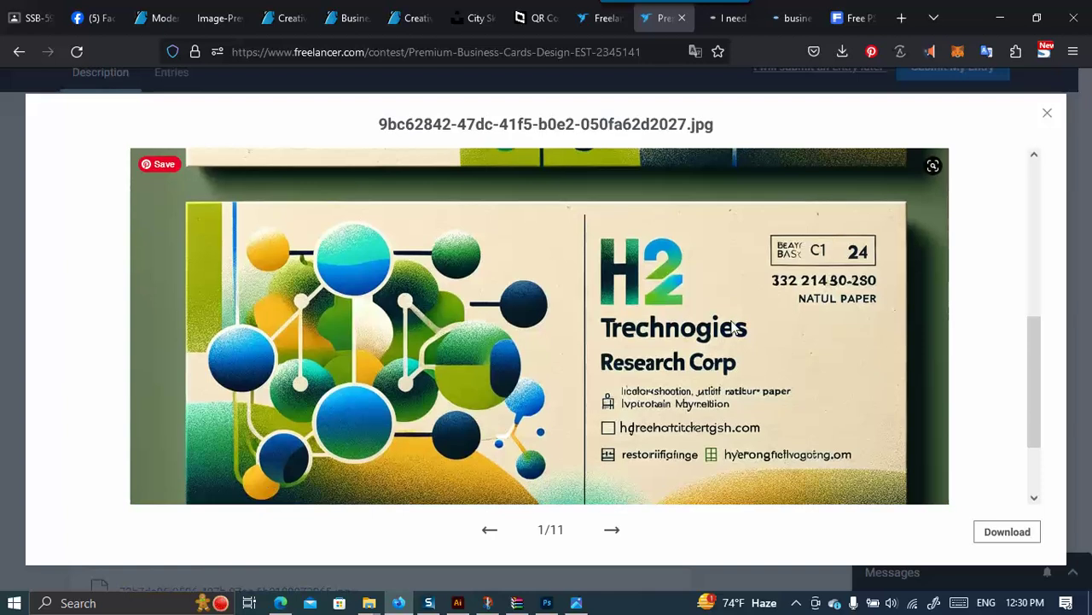
scroll(732, 335, down, 1)
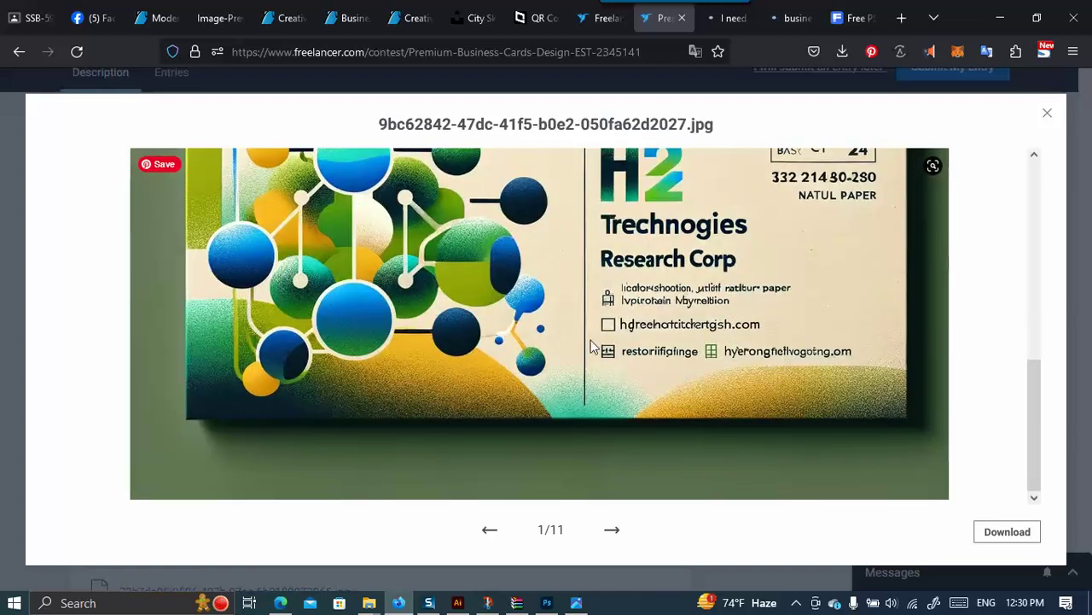
scroll(504, 410, up, 6)
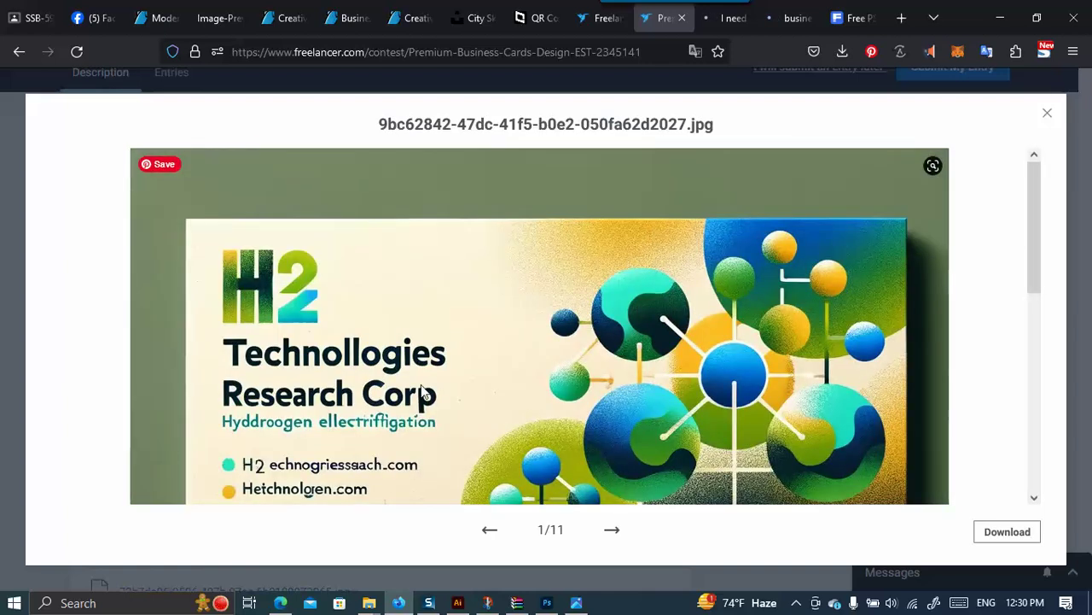
click(8, 245)
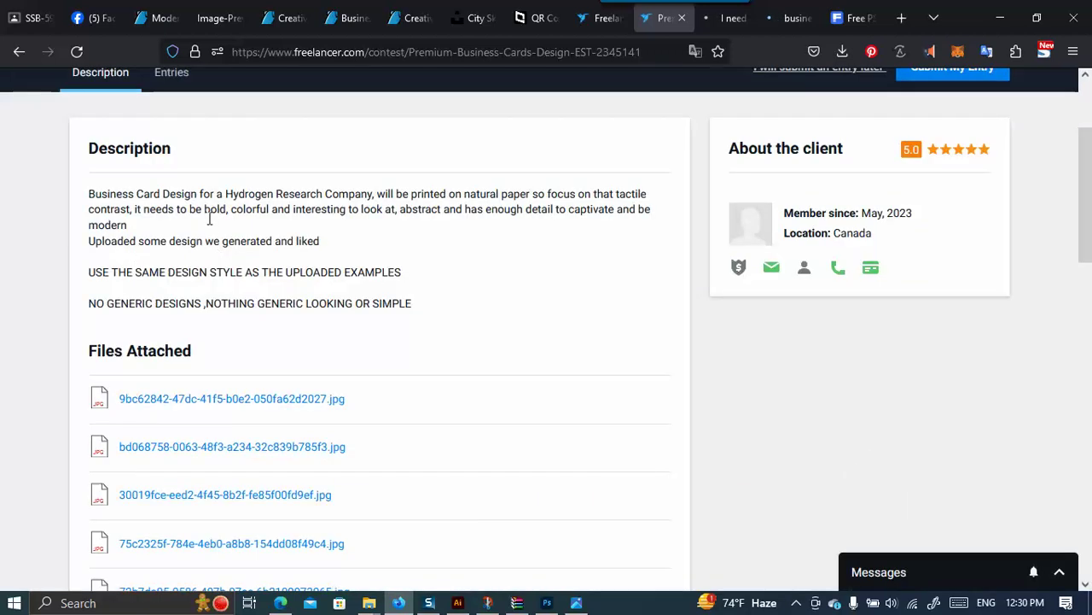
scroll(275, 226, up, 2)
scroll(206, 222, down, 2)
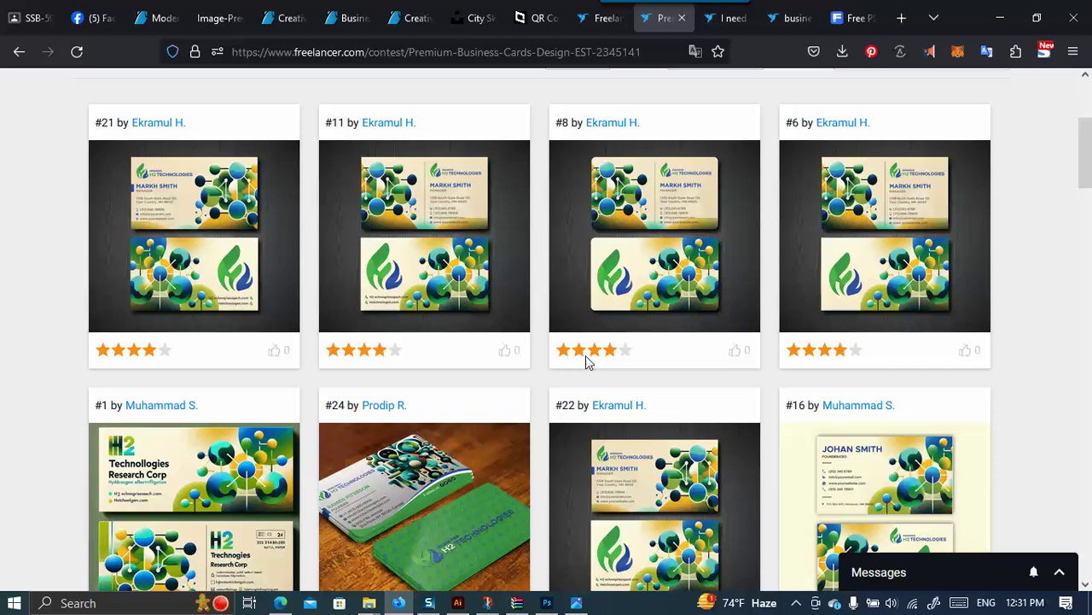
Look over Freepik's business card mockups, then go back to 91.psd in Photoshop.
click(832, 19)
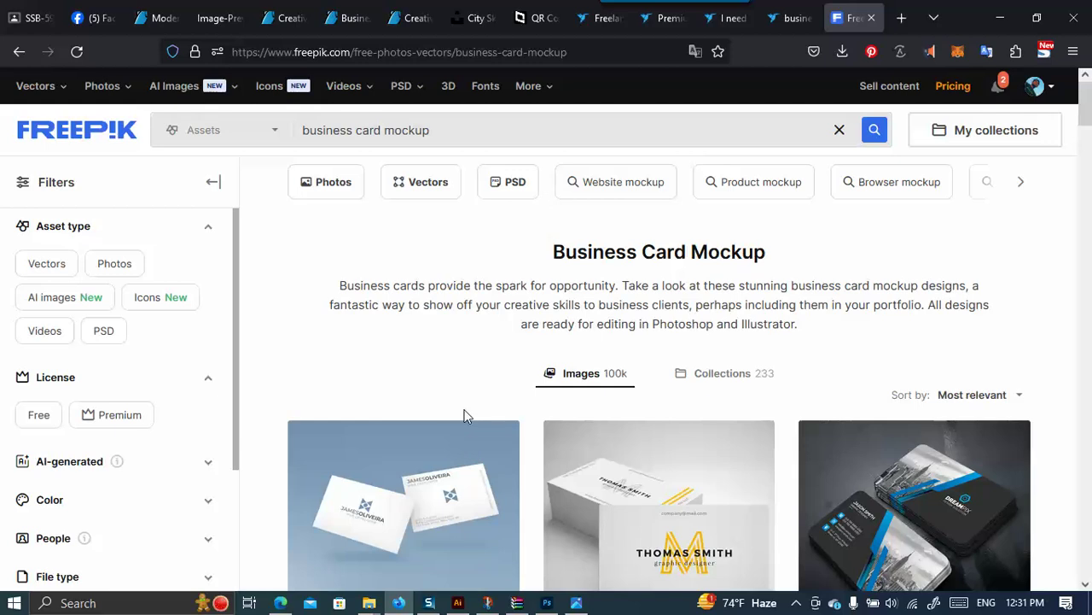
click(547, 602)
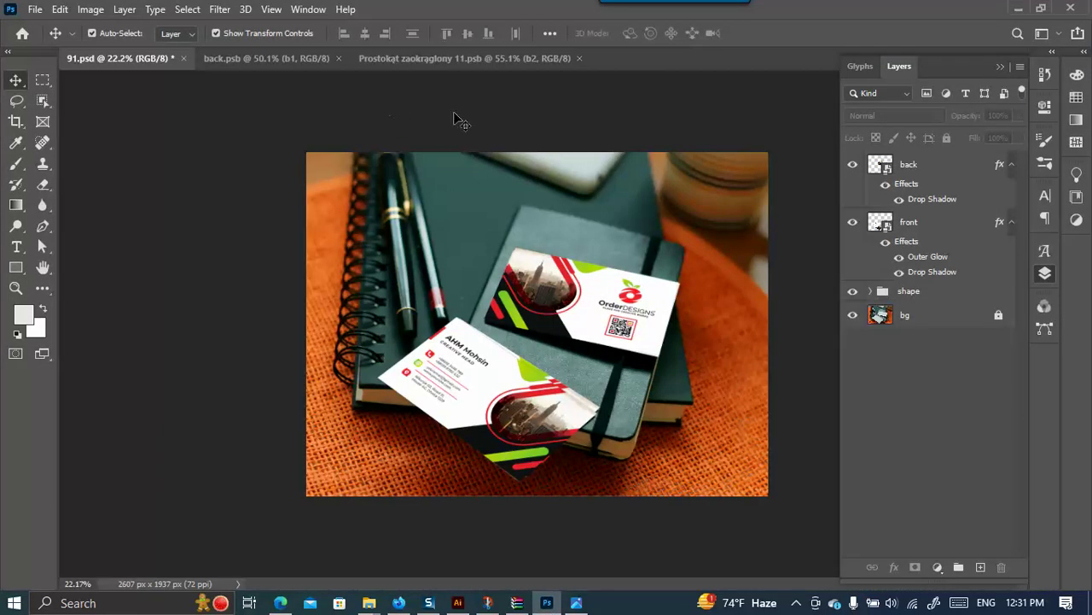
Close Prostokąt zaokrąglony 11.psb, back.psb and 91.psd, discarding 91.psd's changes.
click(579, 58)
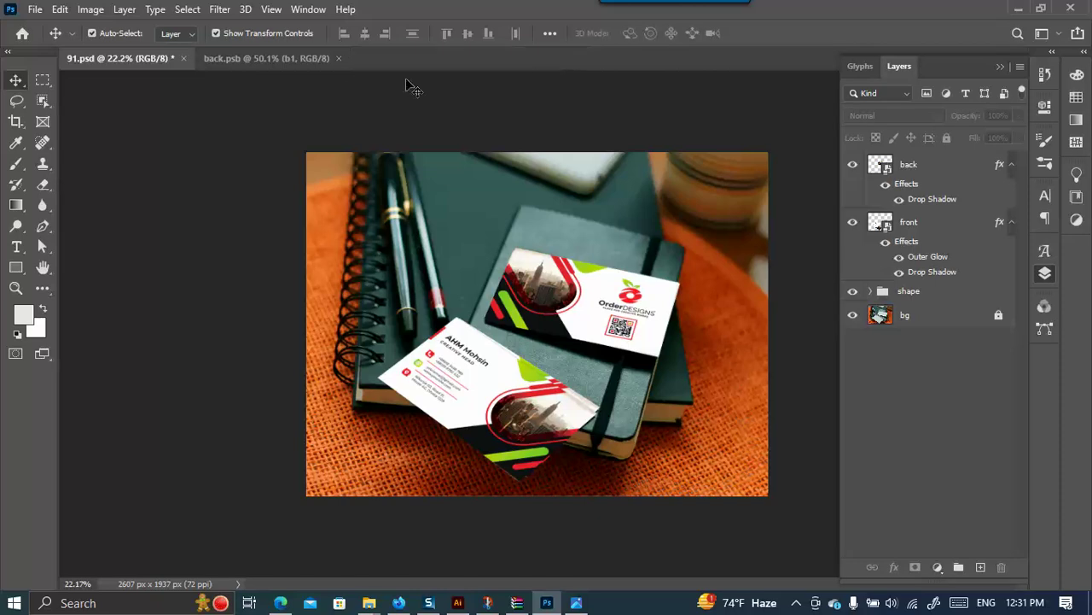
click(338, 59)
click(183, 58)
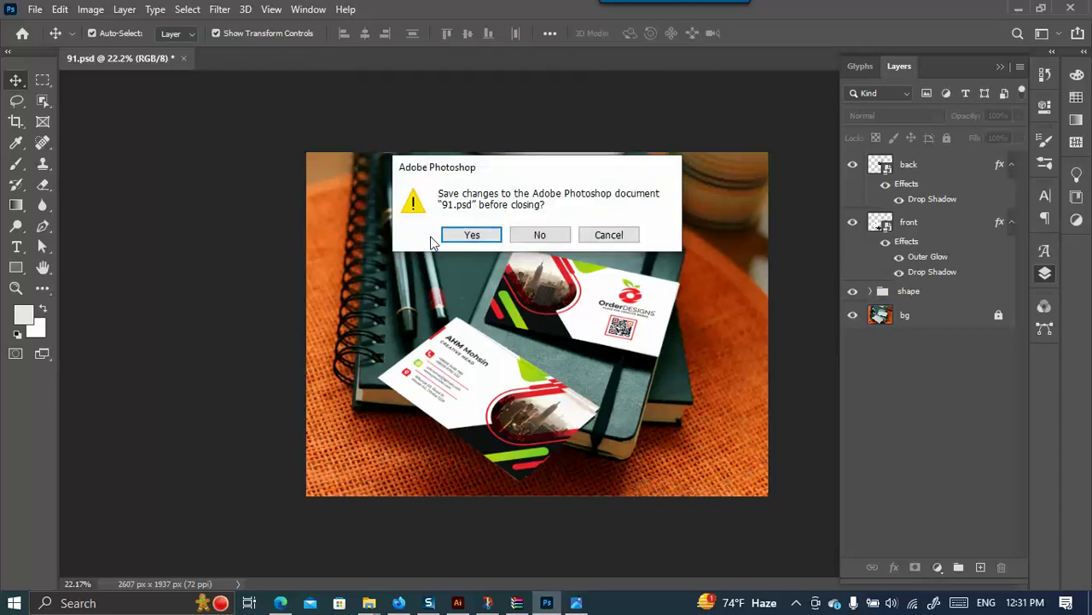
click(497, 238)
click(537, 236)
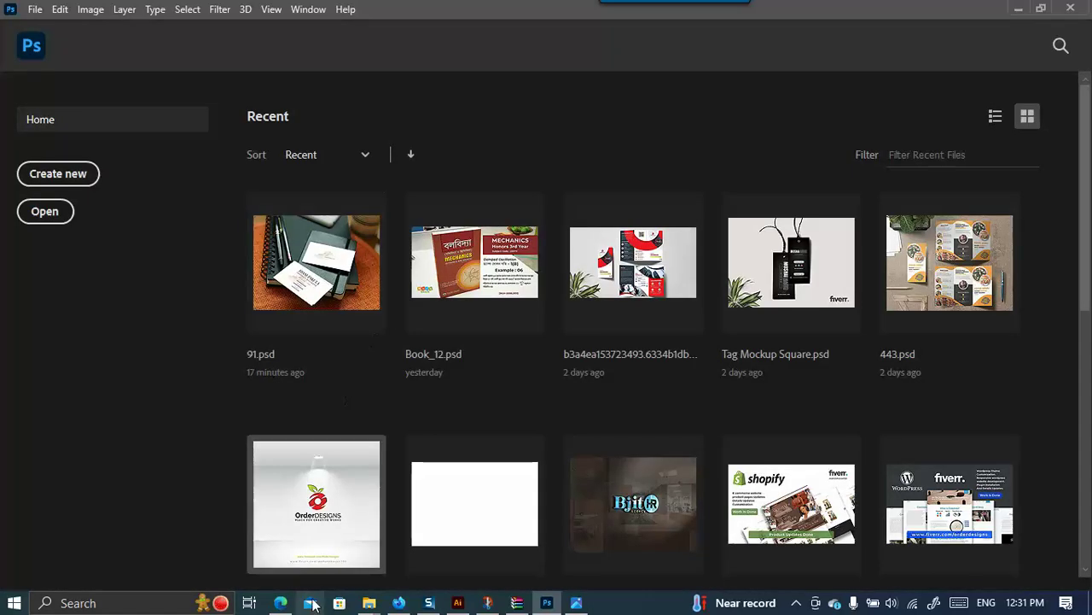
Bring the Class 06 File Explorer window to the front, then list the open folder windows.
mouse_move(367, 603)
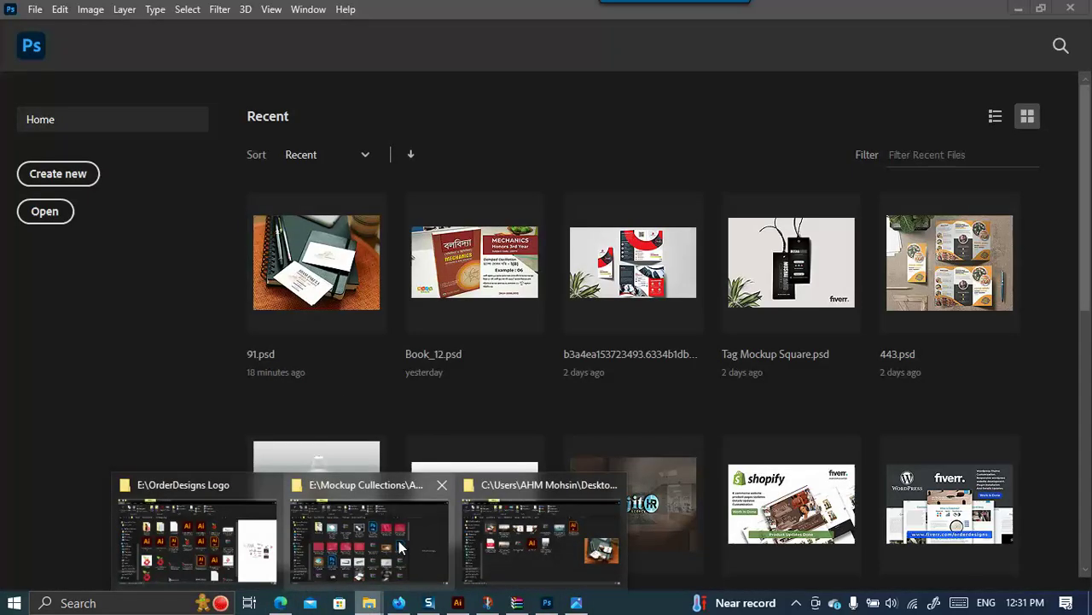
click(552, 532)
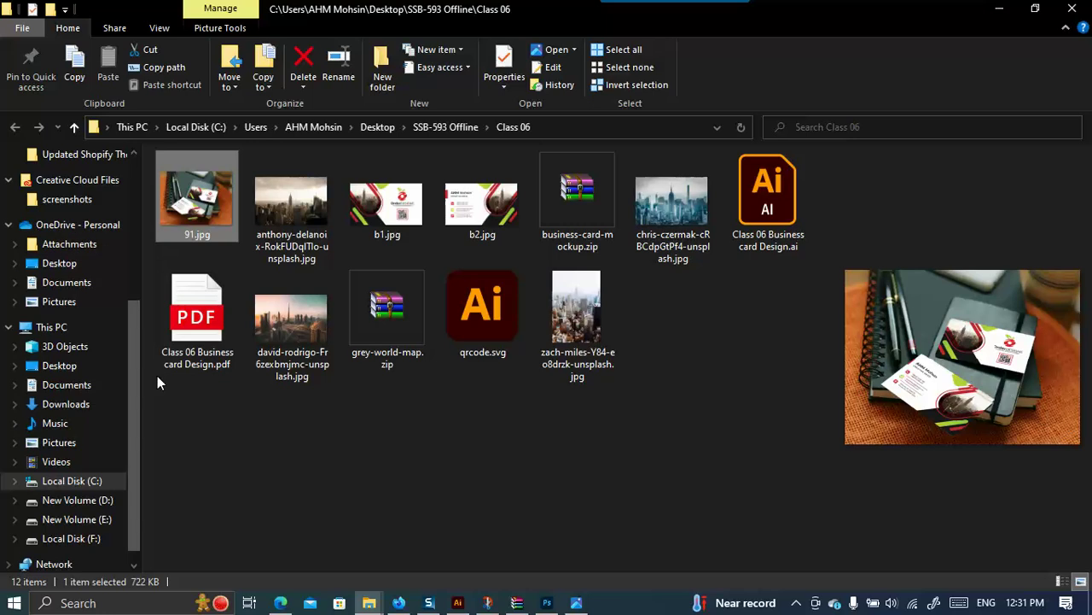
click(369, 603)
In the Business card Mockup folder, preview several mockup images including the purple and red ones.
click(312, 555)
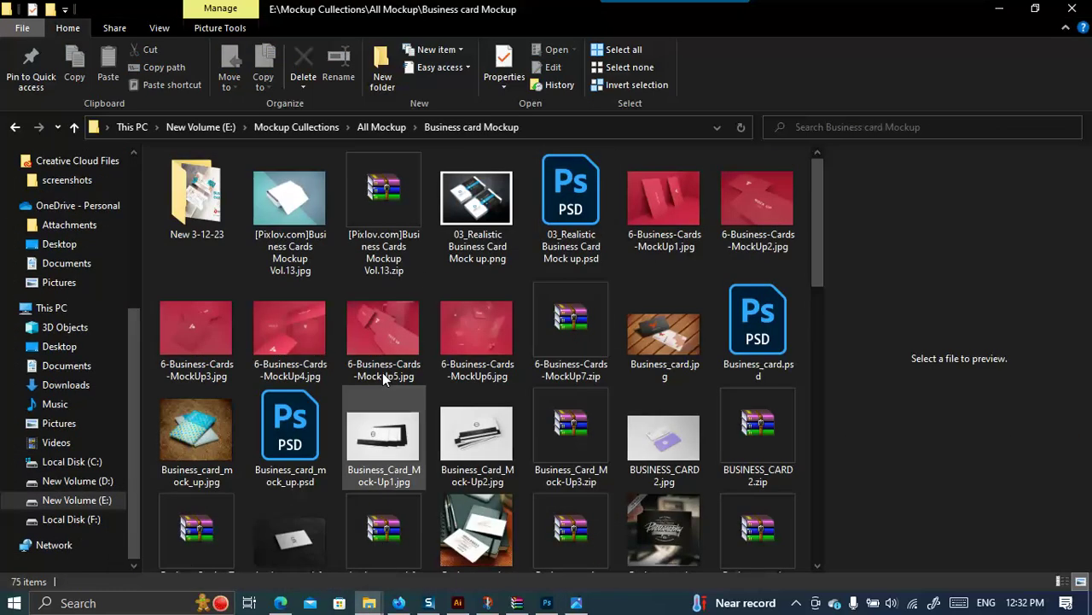
click(478, 205)
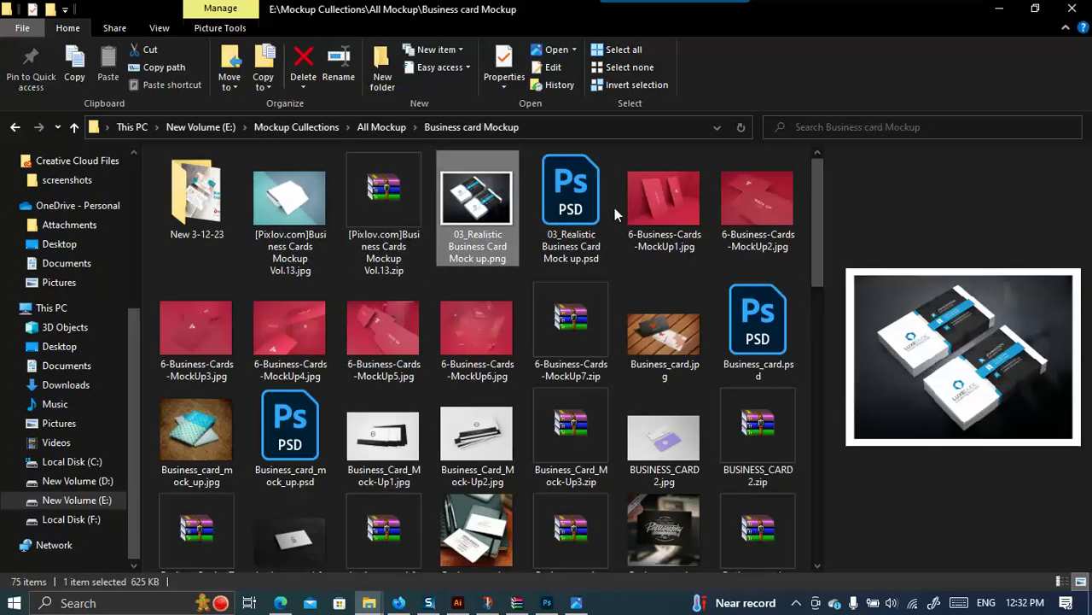
scroll(499, 316, down, 5)
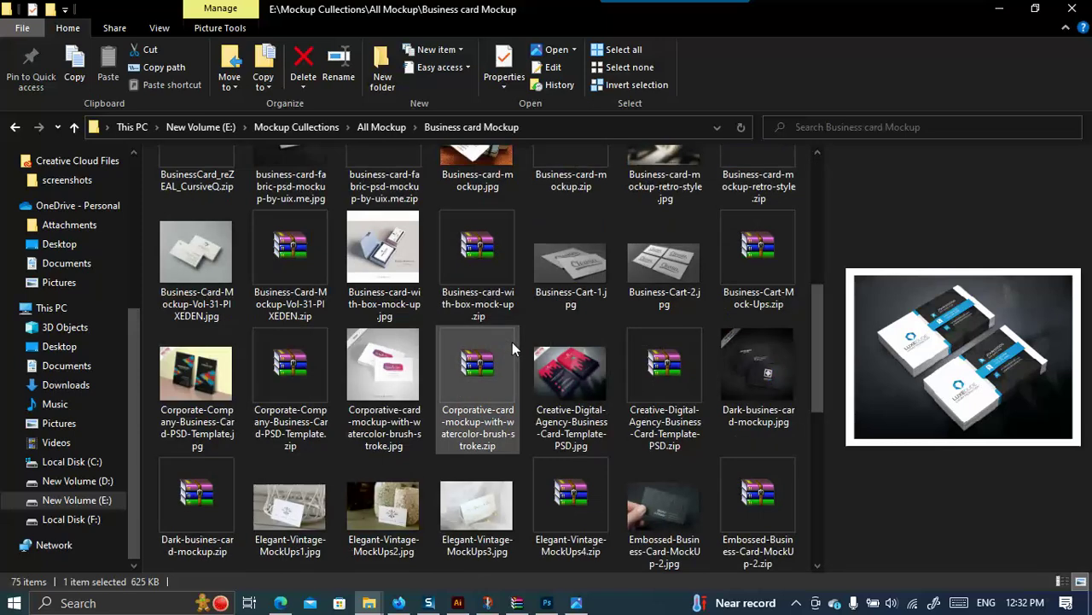
scroll(565, 367, down, 5)
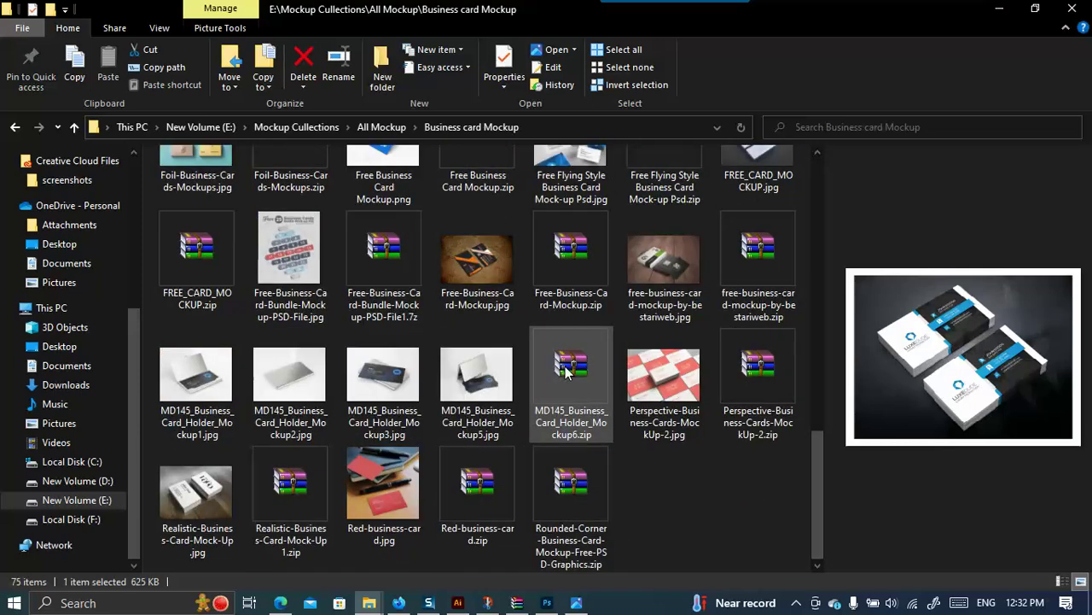
scroll(399, 411, up, 5)
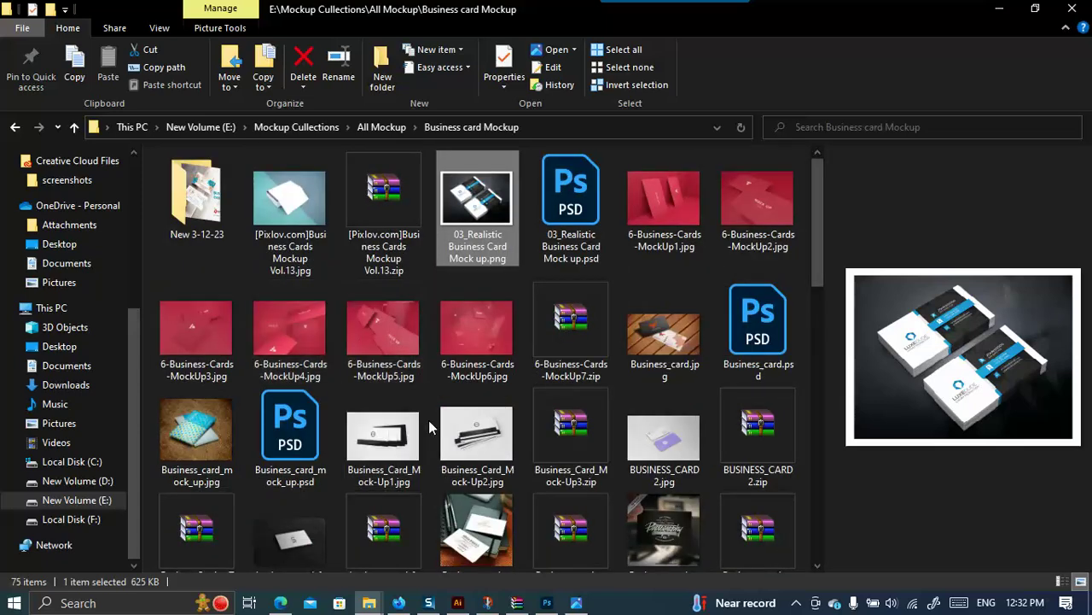
click(685, 434)
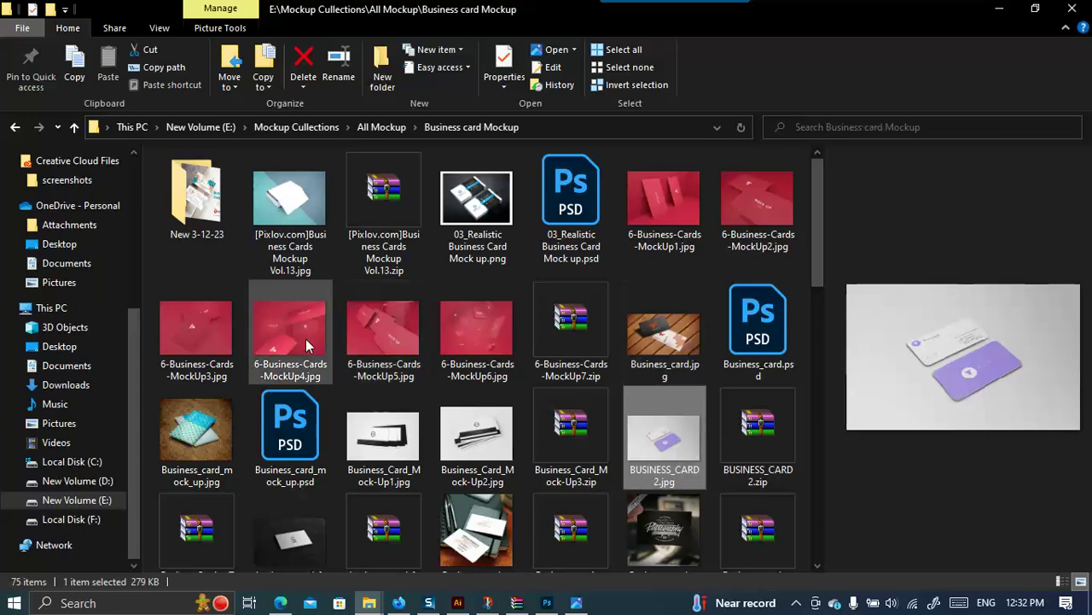
click(386, 333)
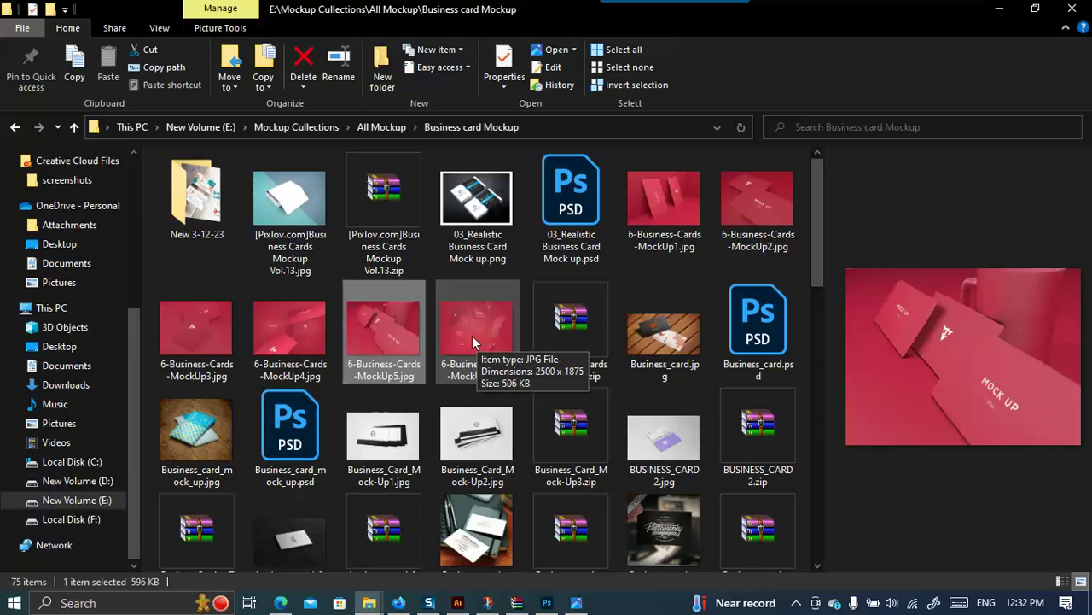
Open BUSINESS_CARD.psd from BUSINESS_CARD2.zip in Photoshop, discarding the embedded colour profile.
click(687, 439)
click(779, 428)
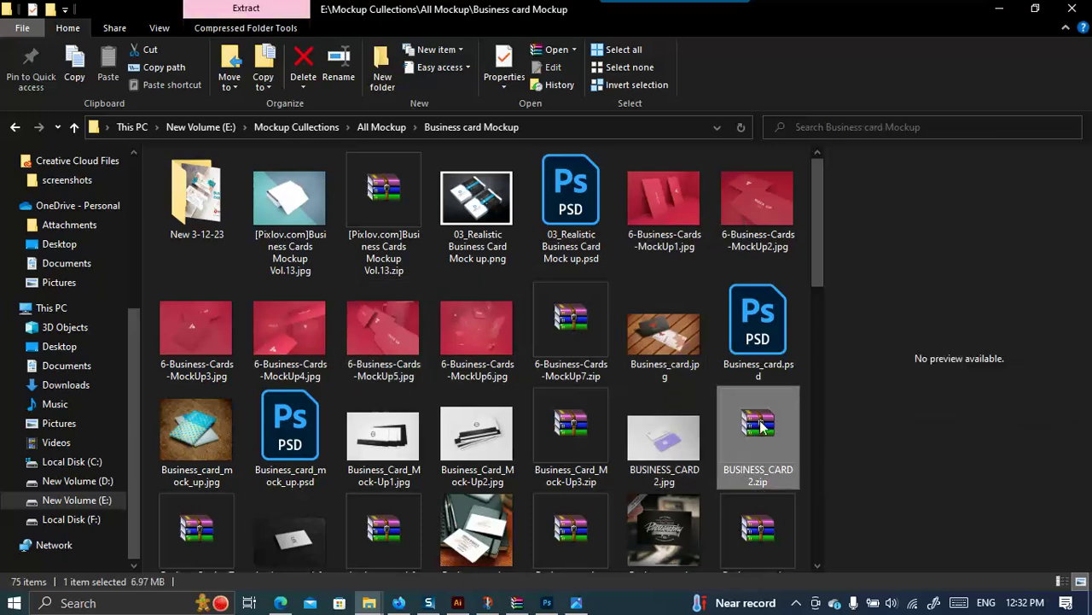
double_click(764, 427)
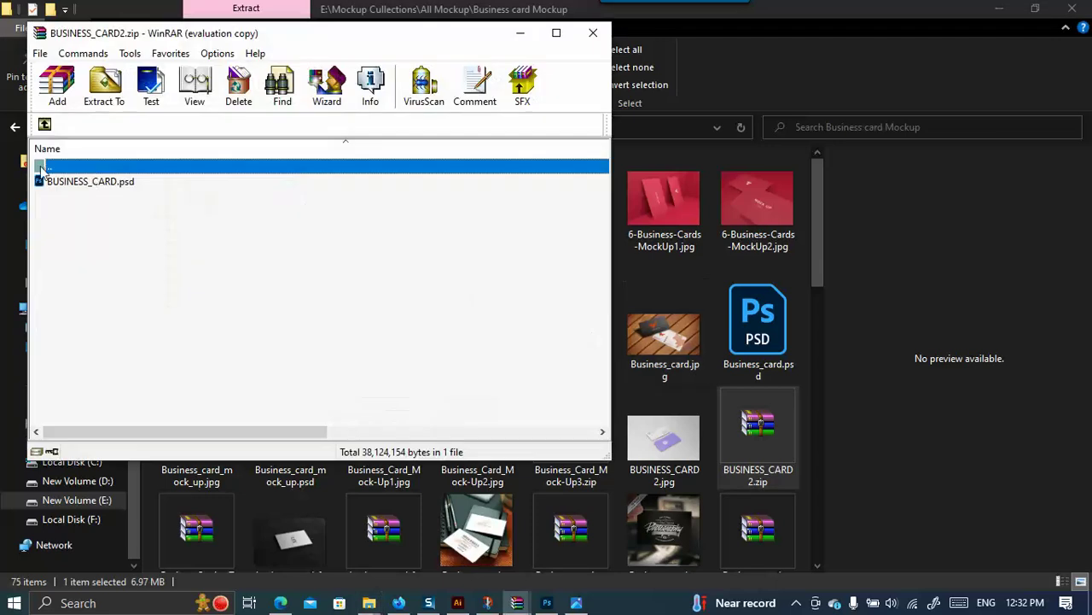
double_click(126, 182)
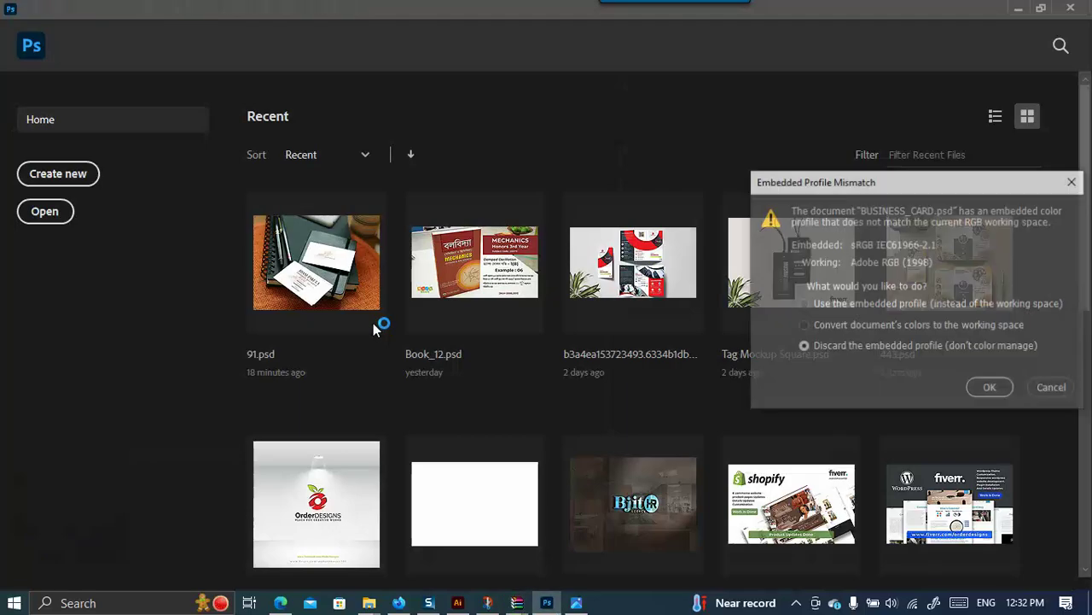
click(989, 390)
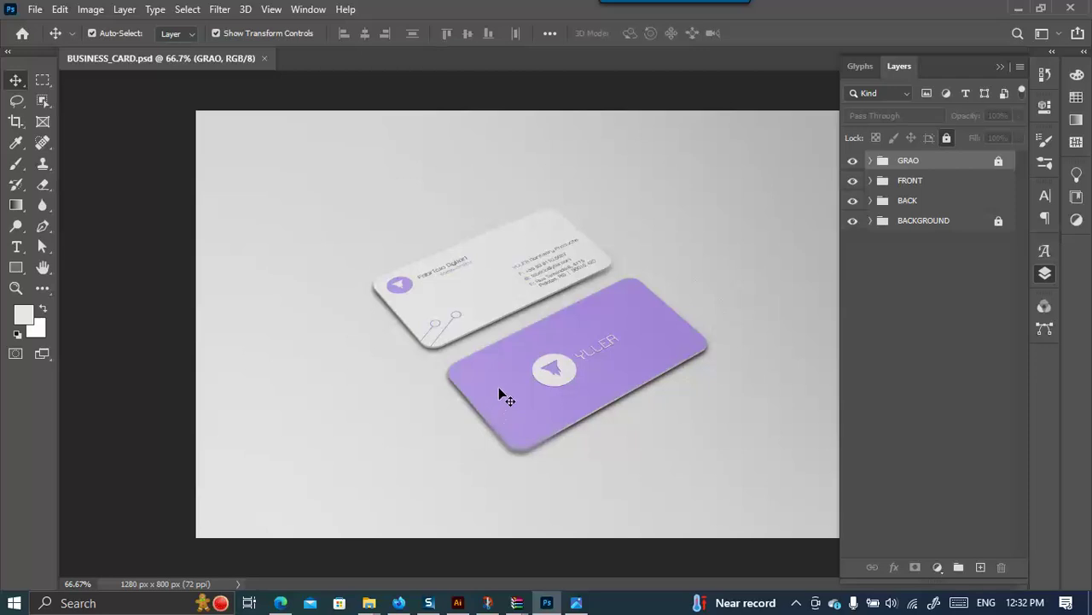
Expand the FRONT and BACK layer groups to reveal their YOUR ART HERE layers.
click(870, 161)
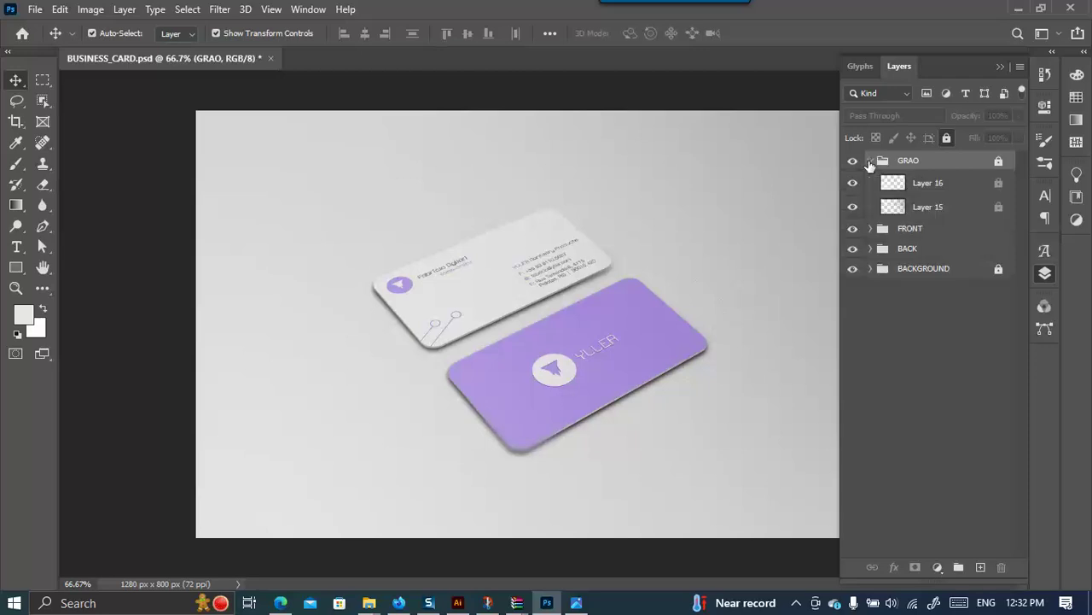
click(871, 162)
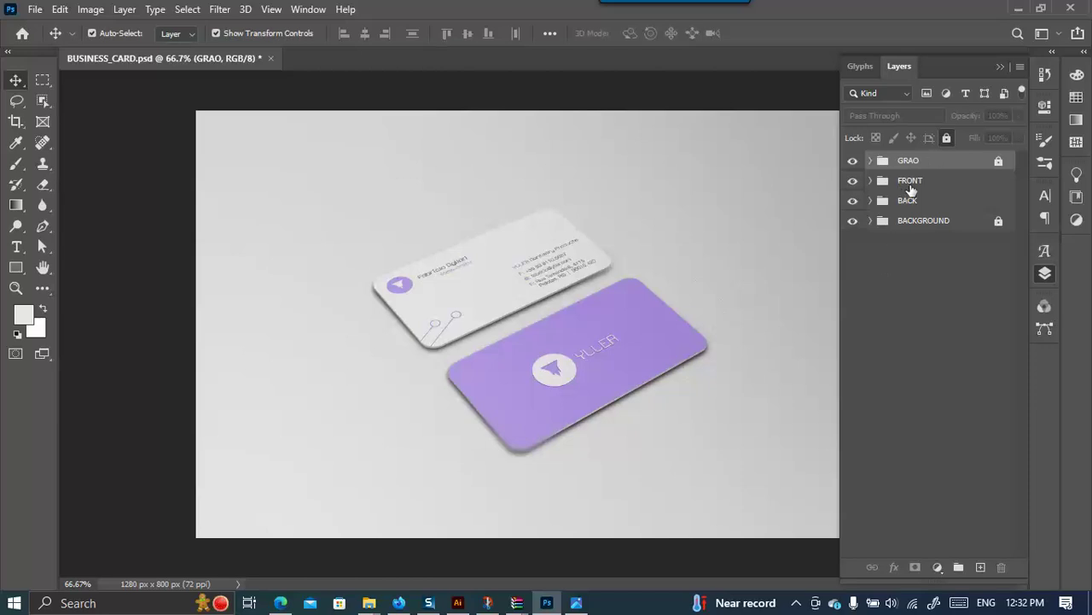
click(871, 182)
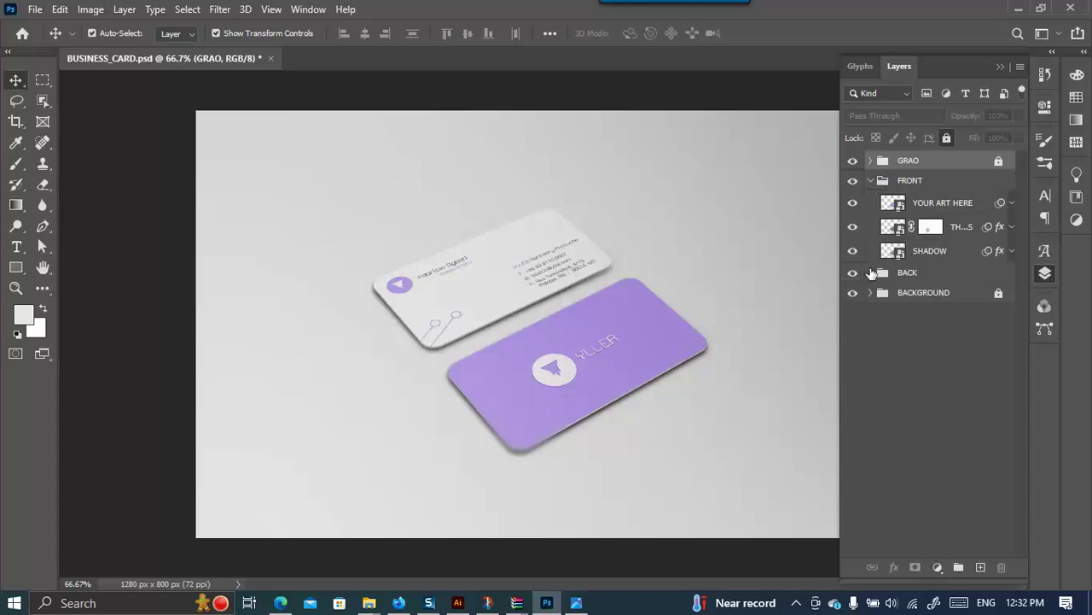
click(871, 273)
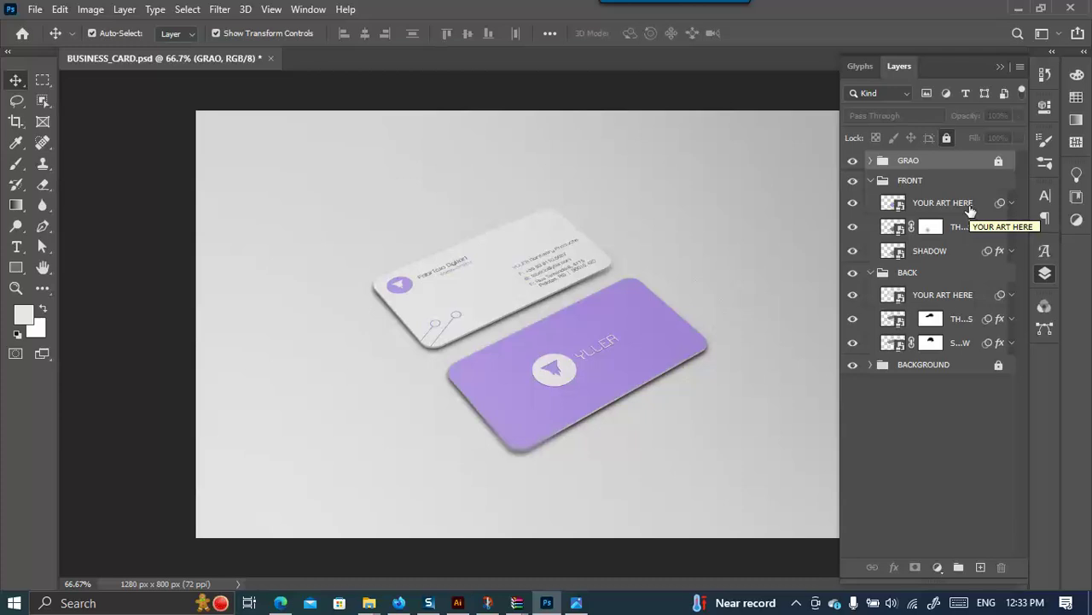
Open the front YOUR ART HERE smart object, hide grain and logo layers, and place b1.jpg.
double_click(899, 208)
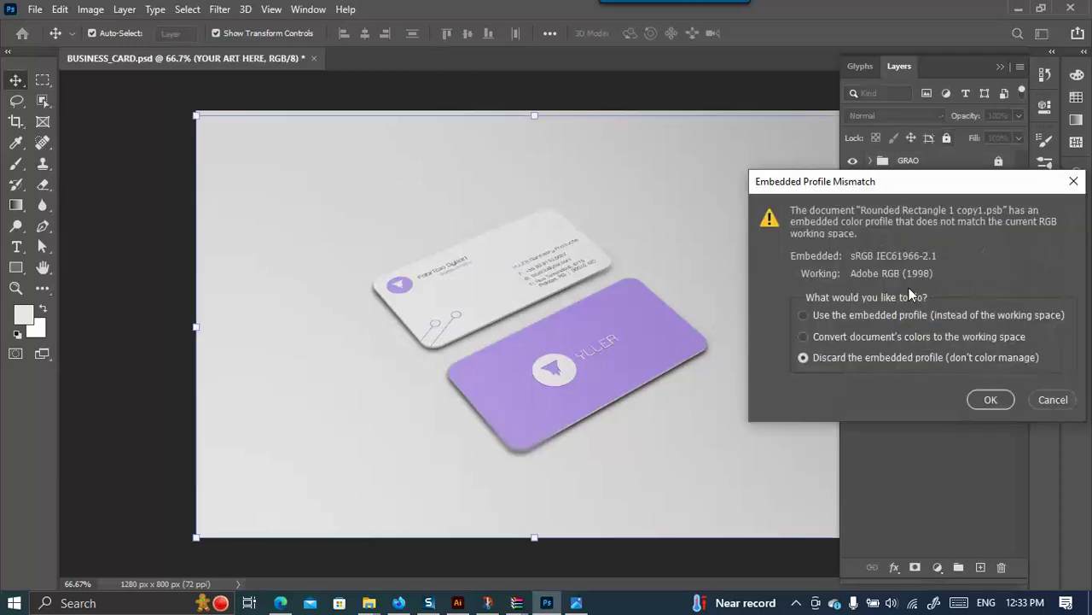
click(1004, 401)
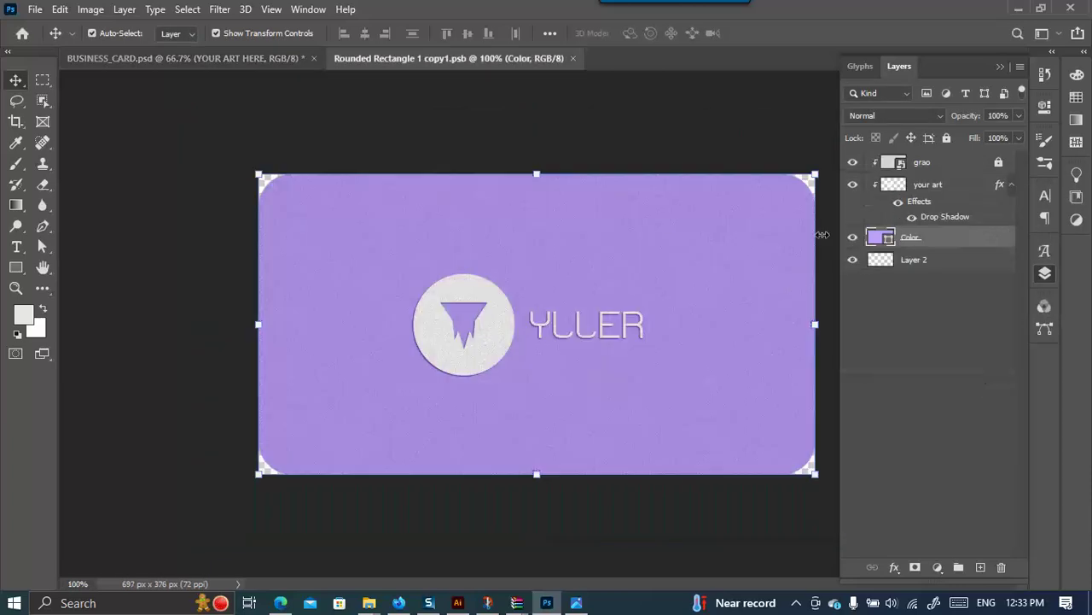
drag(852, 164, 854, 204)
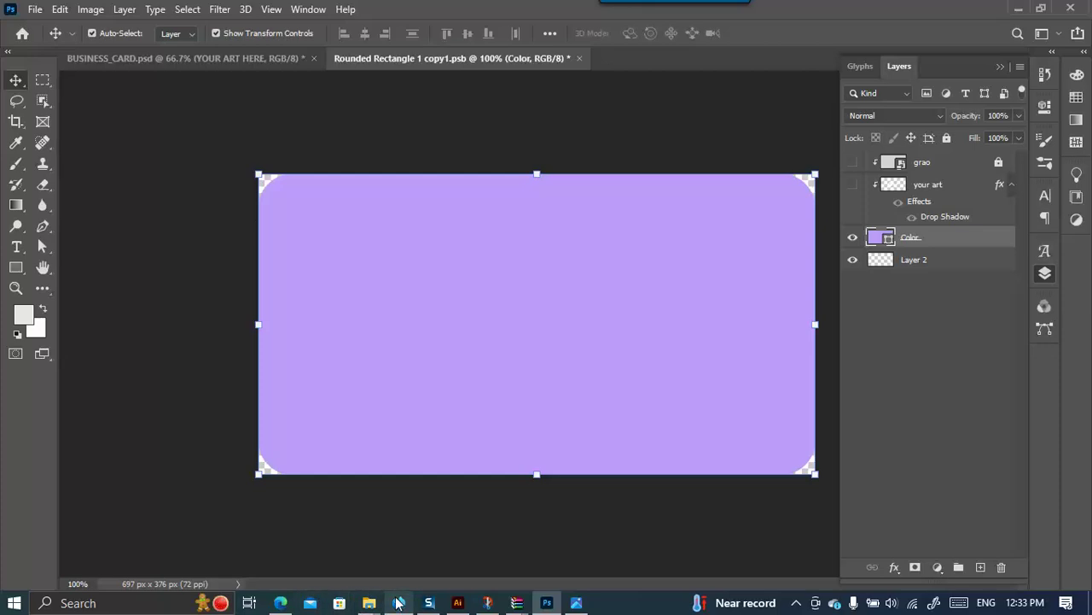
mouse_move(369, 603)
click(418, 541)
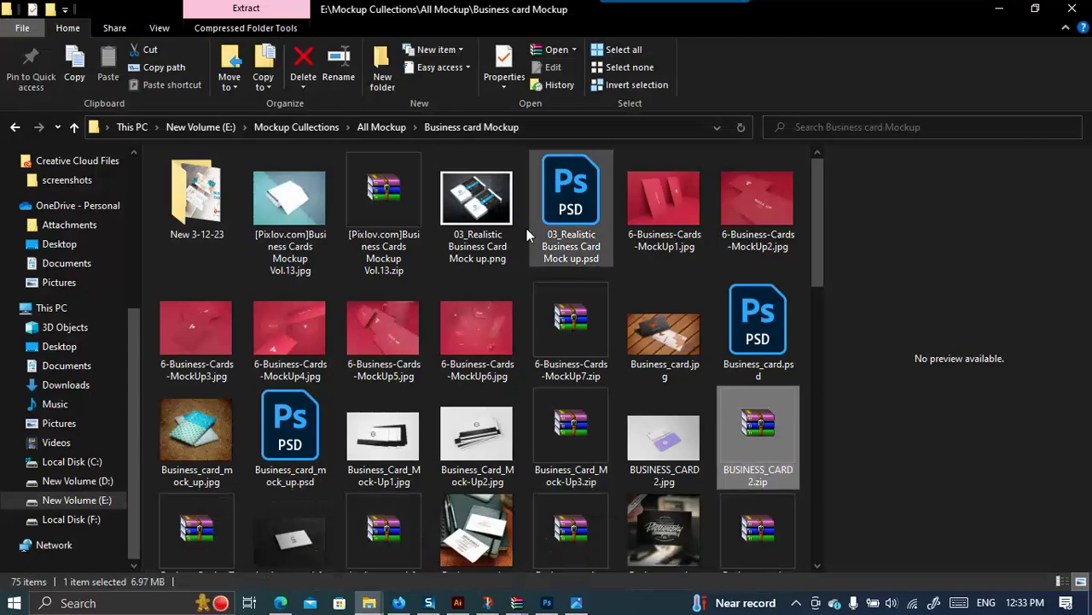
click(529, 536)
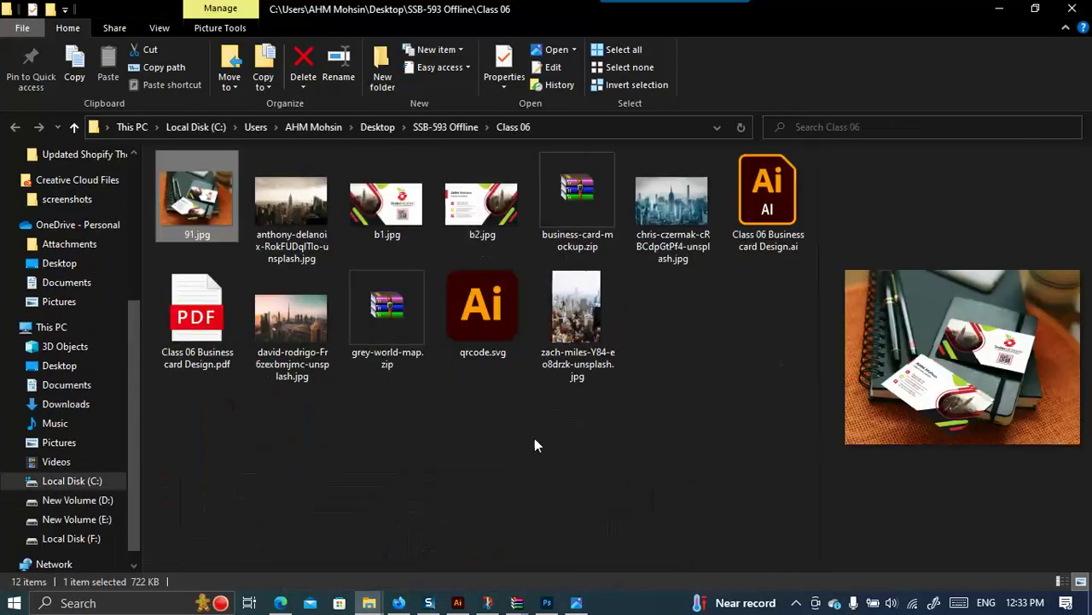
drag(402, 210, 714, 276)
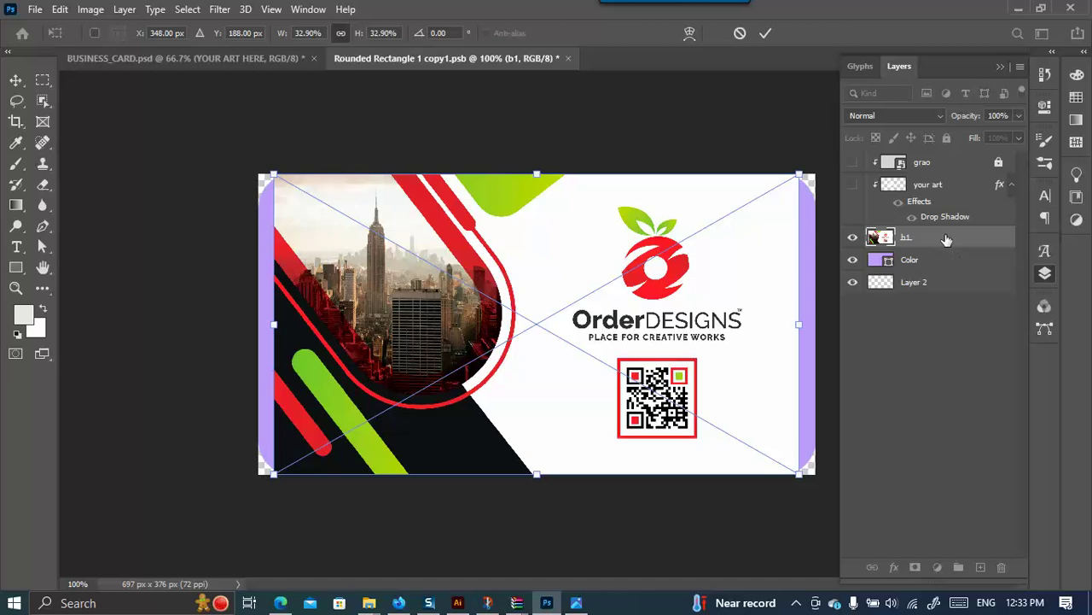
key(Return)
alt+click(810, 322)
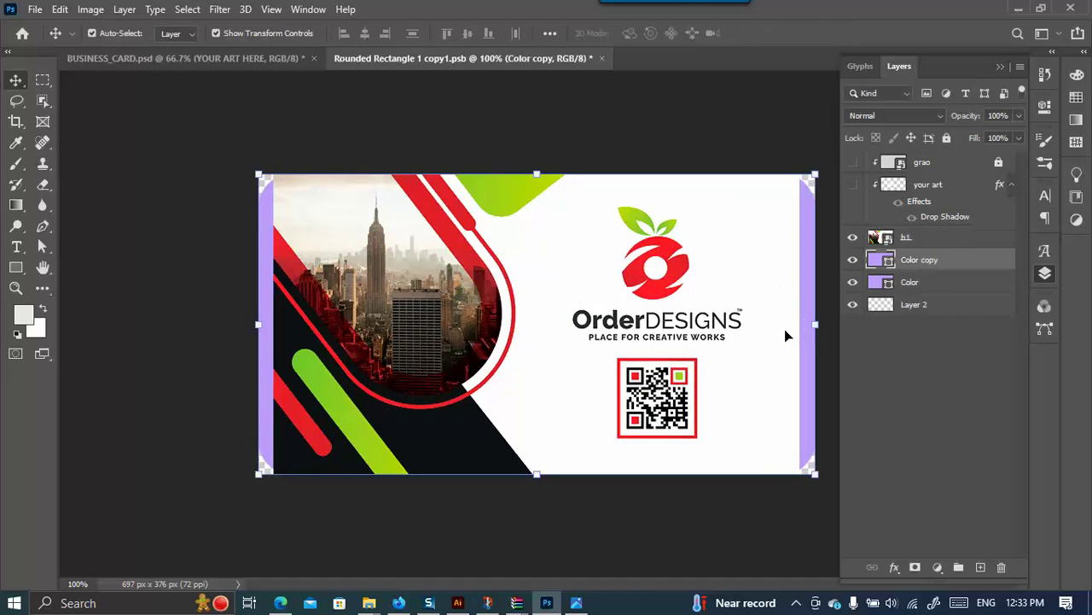
Clip b1 to the Color copy layer and scale it to fill the card at 34.85%.
click(925, 244)
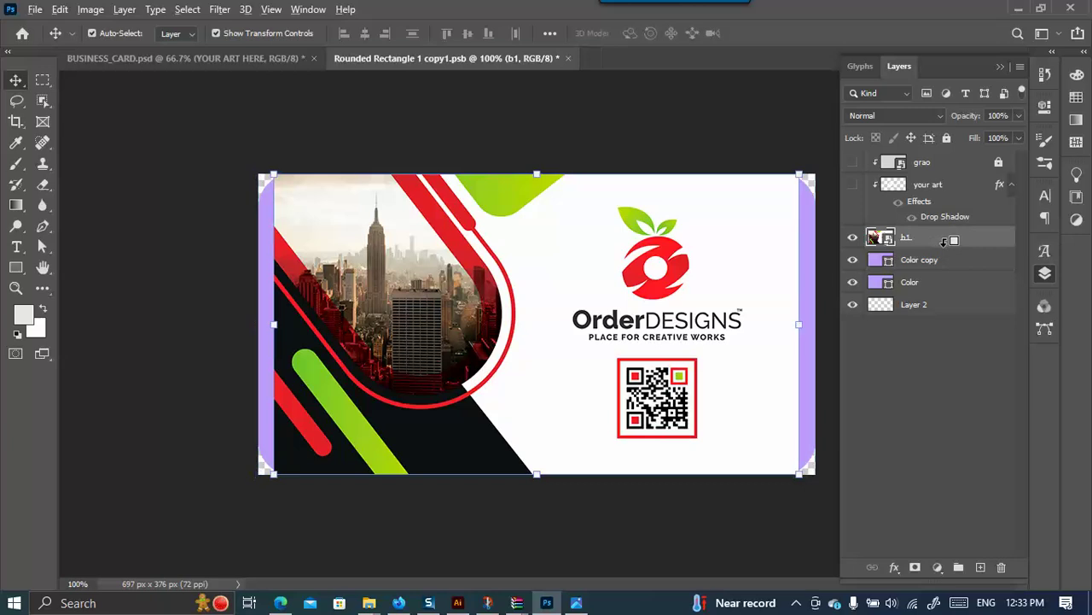
alt+click(889, 256)
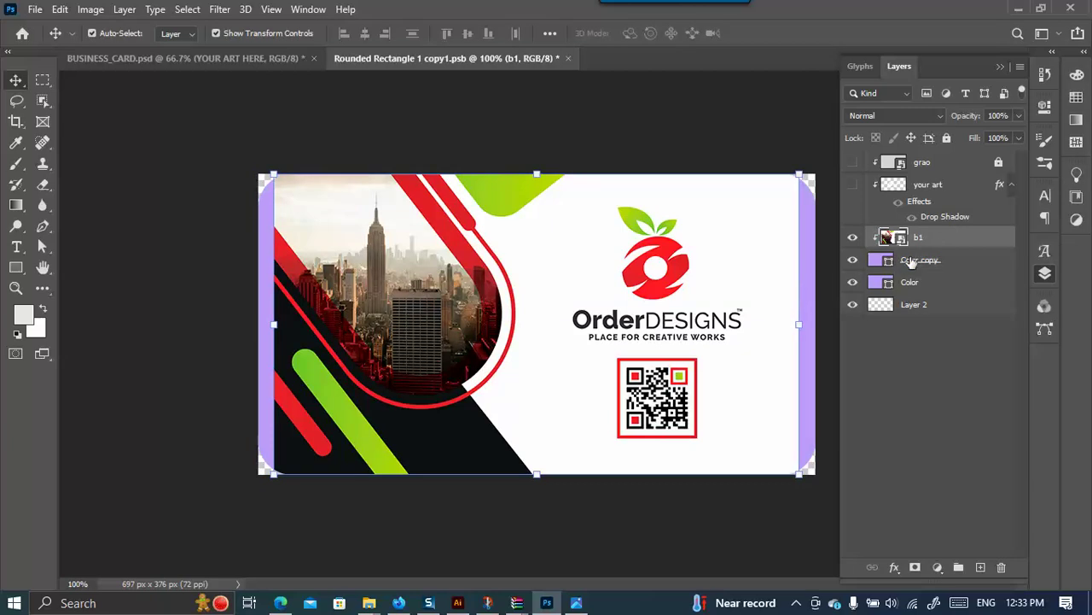
drag(799, 322, 816, 322)
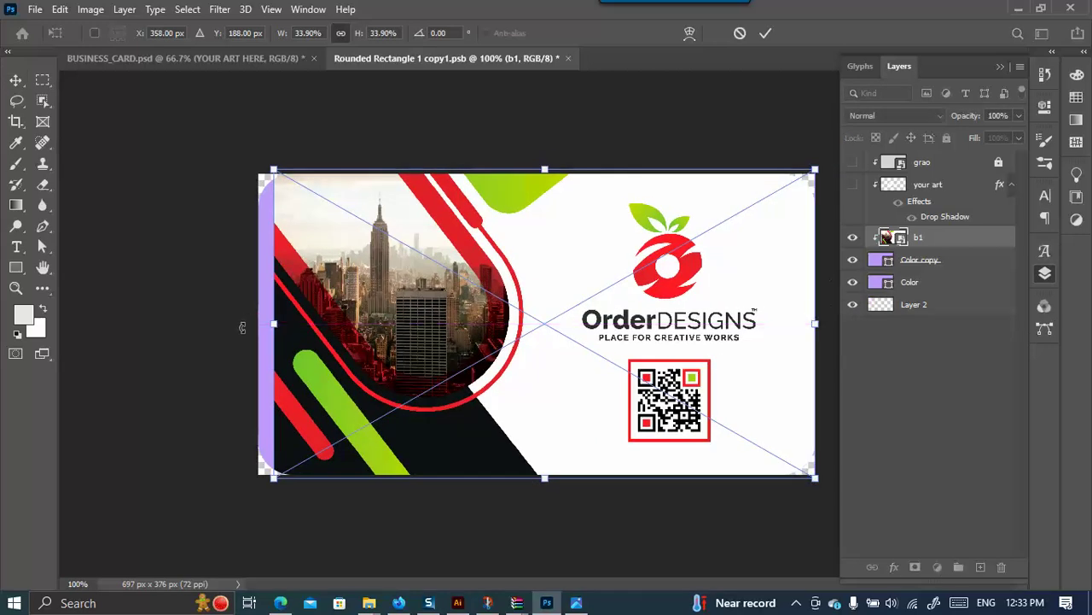
drag(268, 326, 259, 327)
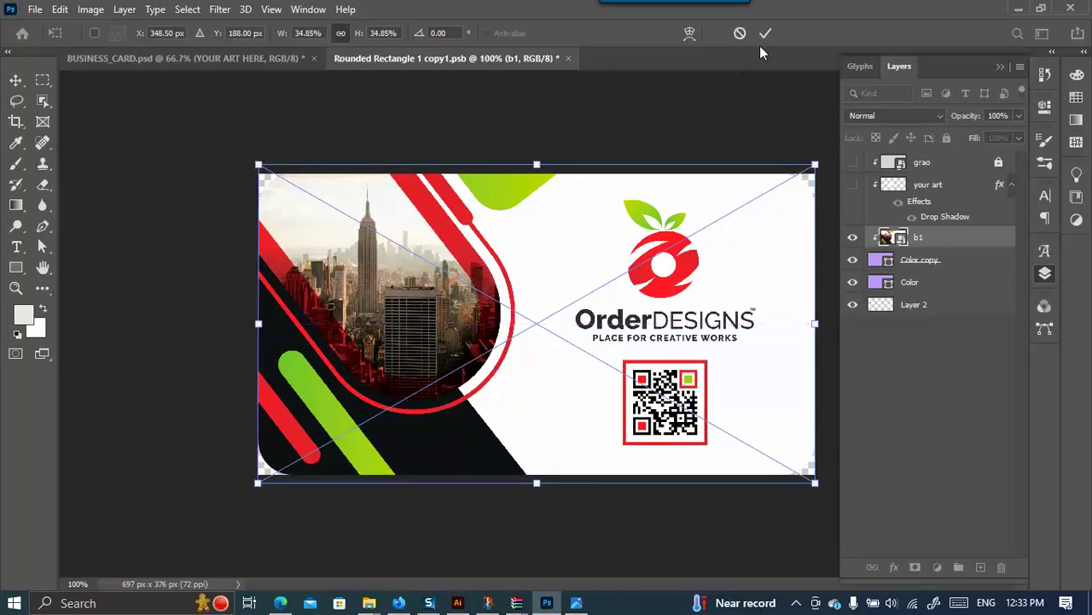
click(764, 33)
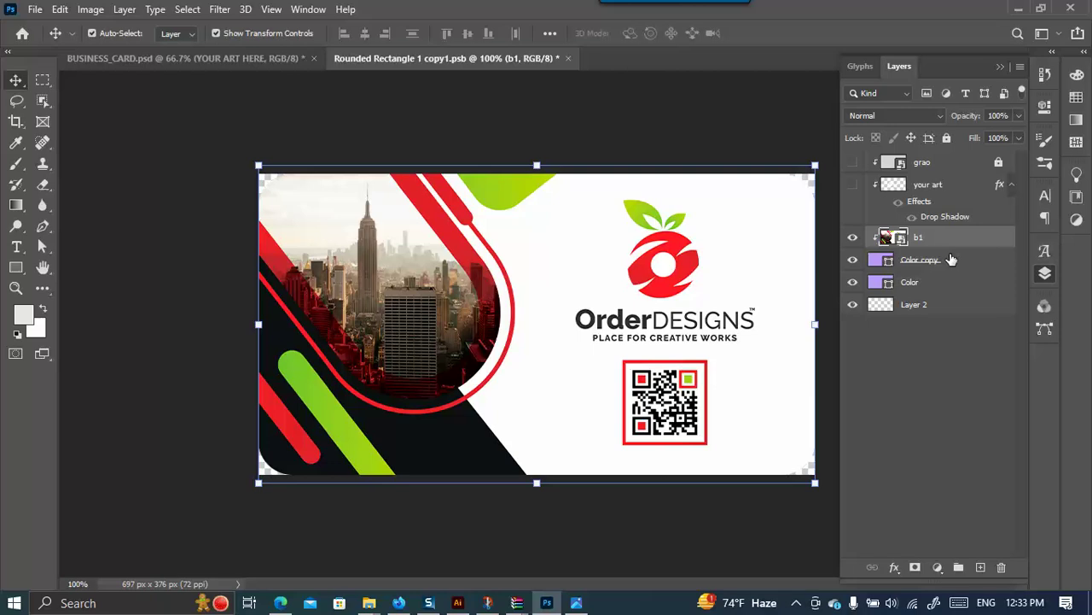
Open the back card's YOUR ART HERE smart object and hide the placeholder artwork.
click(92, 32)
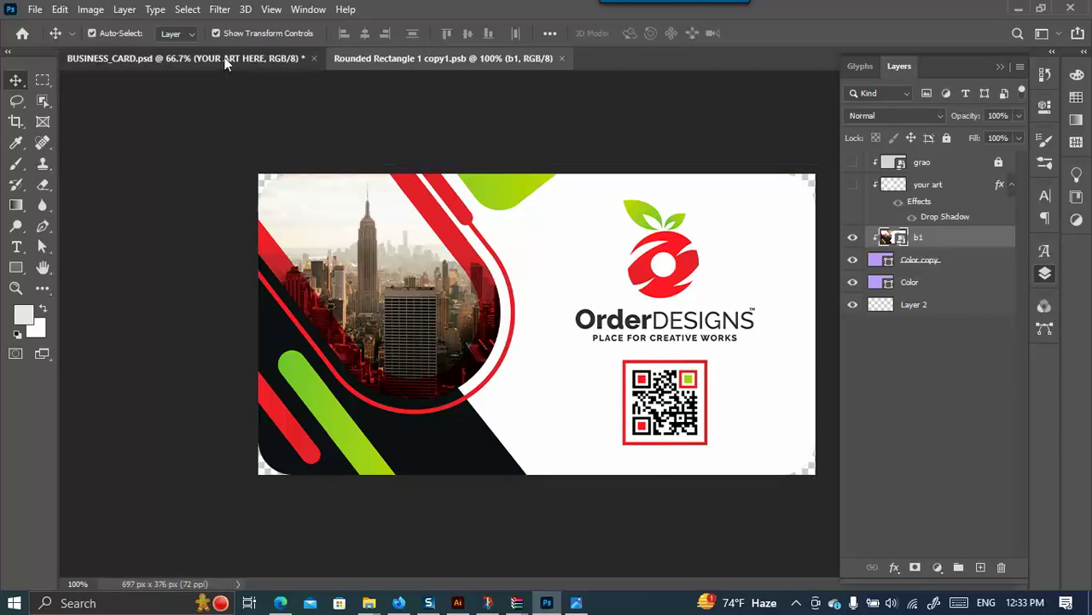
key(ctrl+Tab)
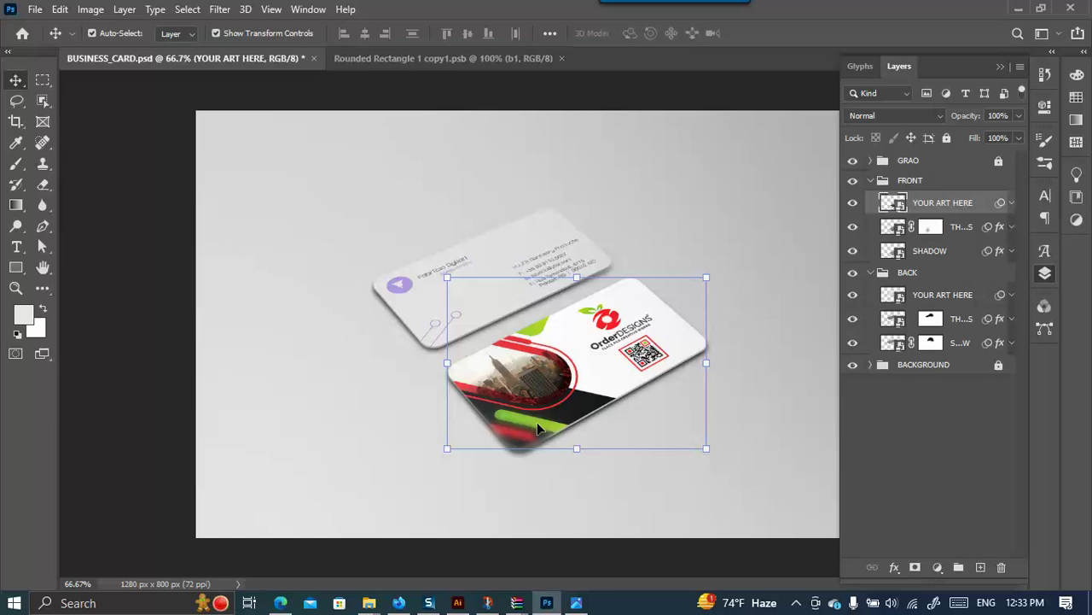
scroll(478, 388, up, 4)
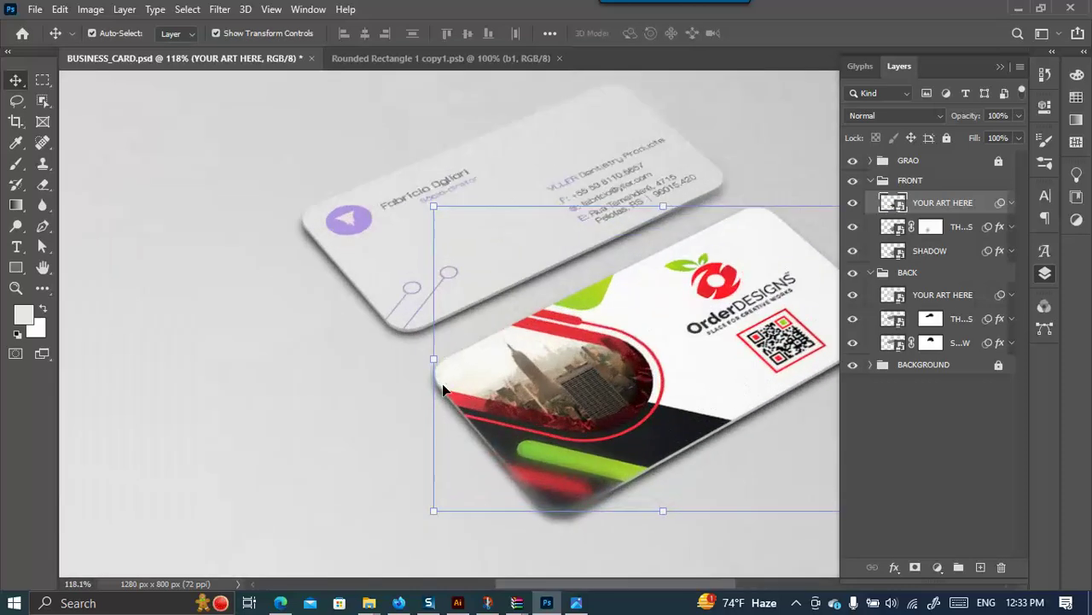
double_click(894, 295)
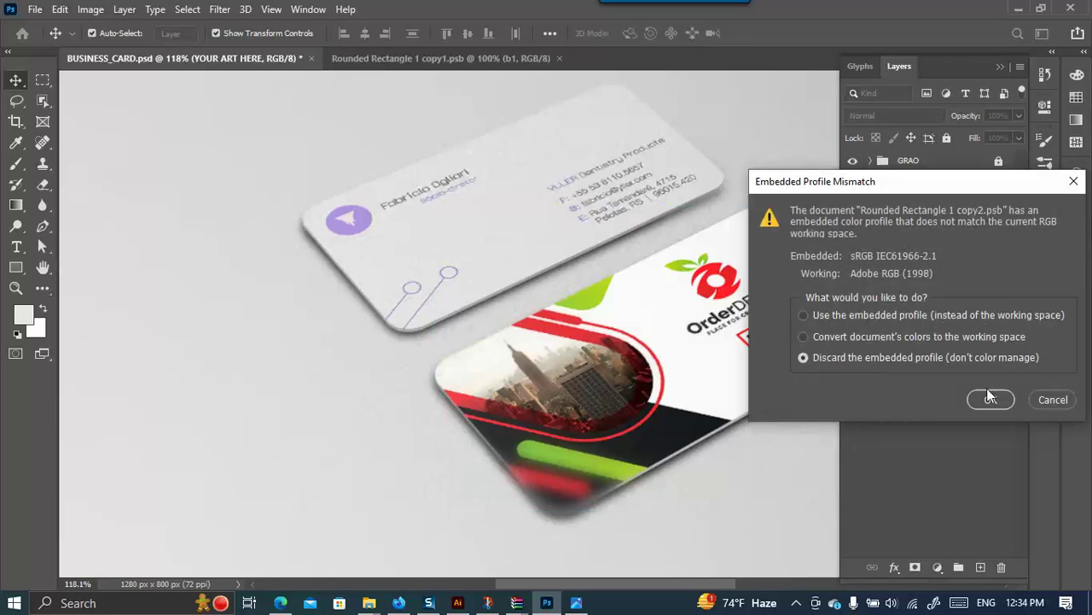
click(982, 399)
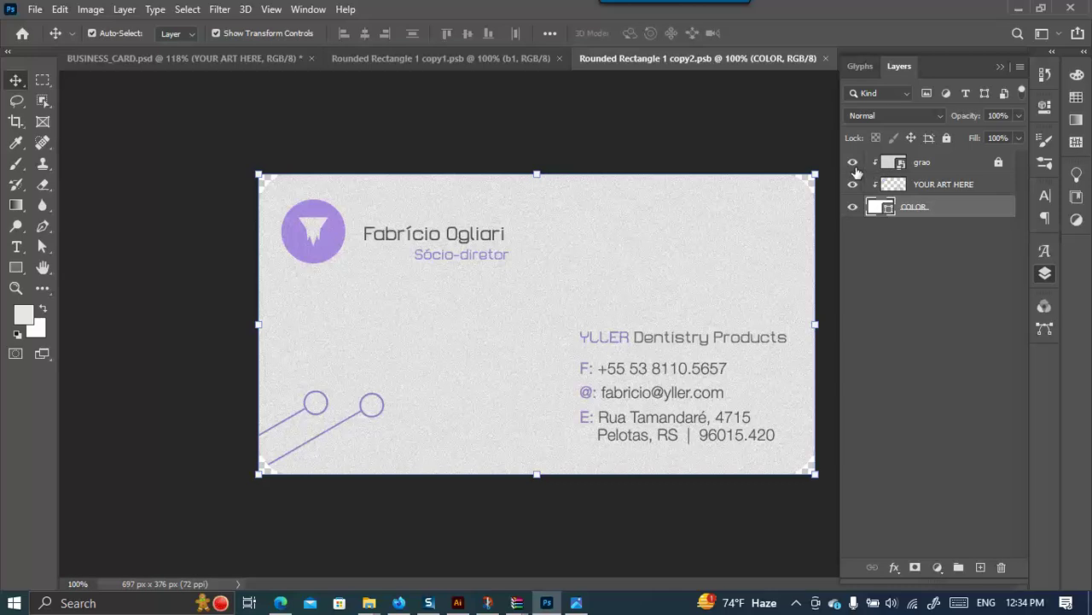
click(904, 186)
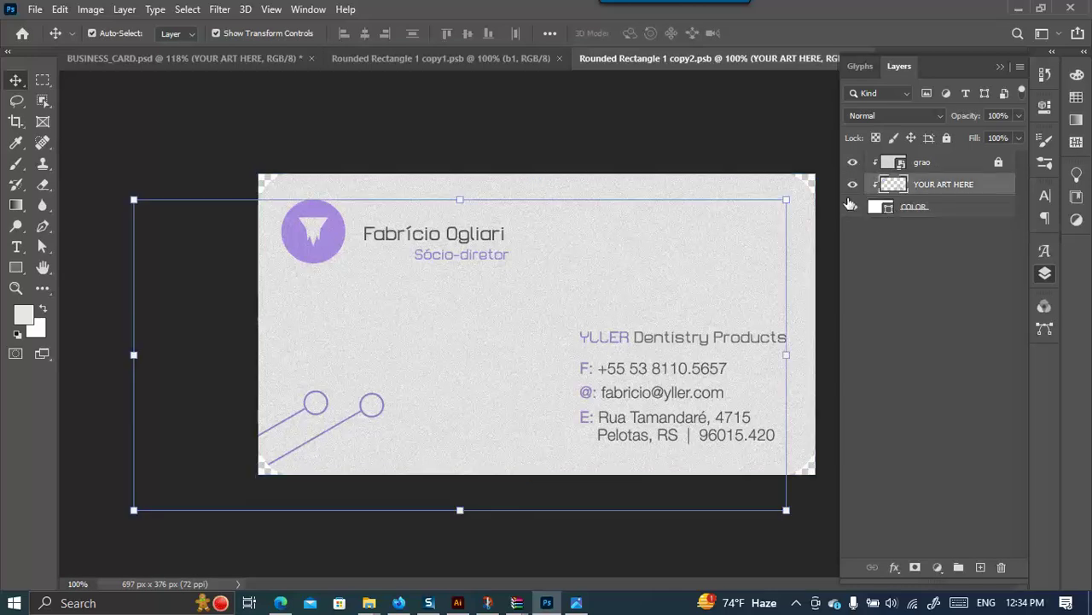
click(852, 185)
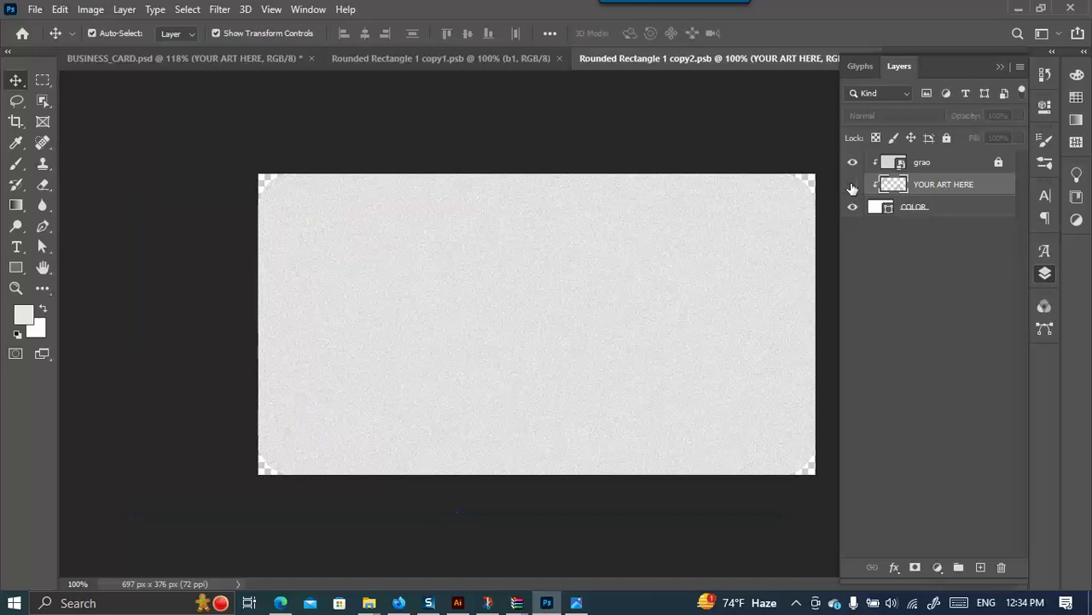
Place b2.jpg, clip it to the layer below, and scale it to 34.85% to fill the card.
mouse_move(376, 606)
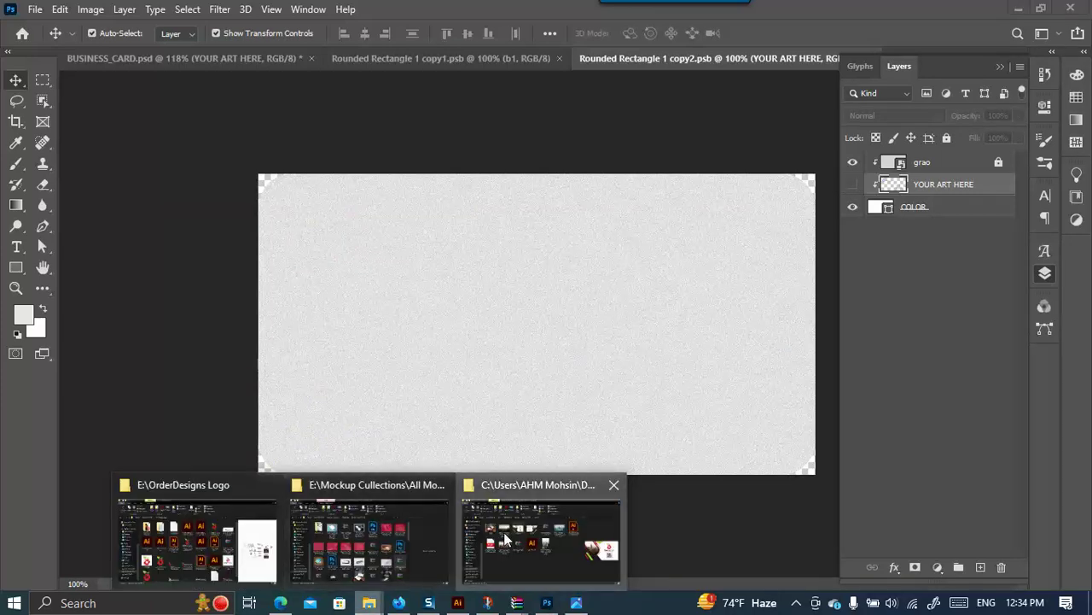
click(502, 536)
drag(482, 192, 578, 309)
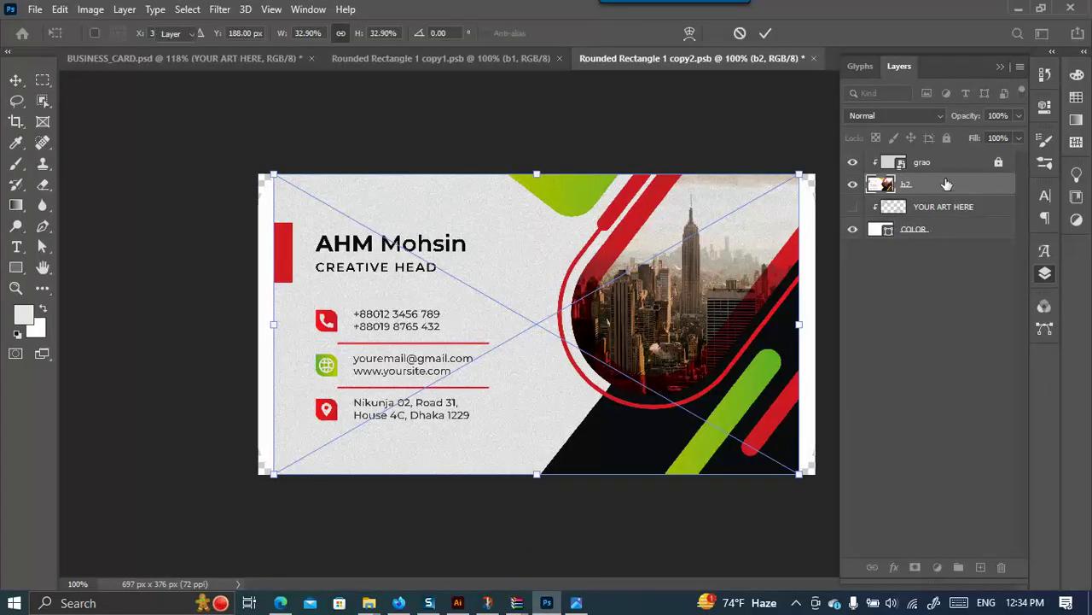
key(Return)
drag(951, 184, 969, 191)
key(ctrl+alt+g)
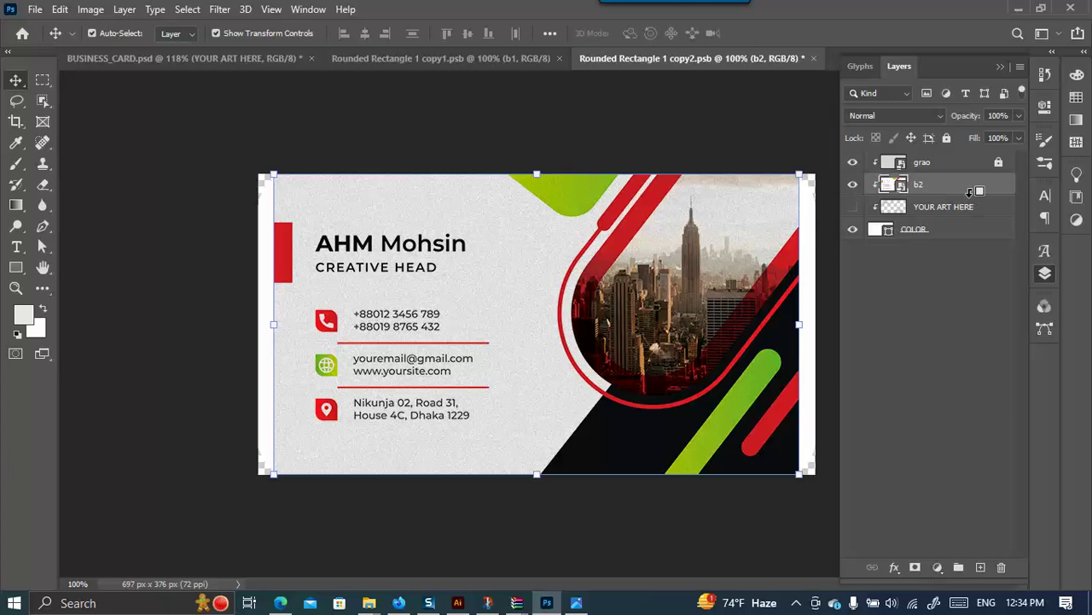
drag(273, 324, 259, 323)
drag(800, 323, 815, 323)
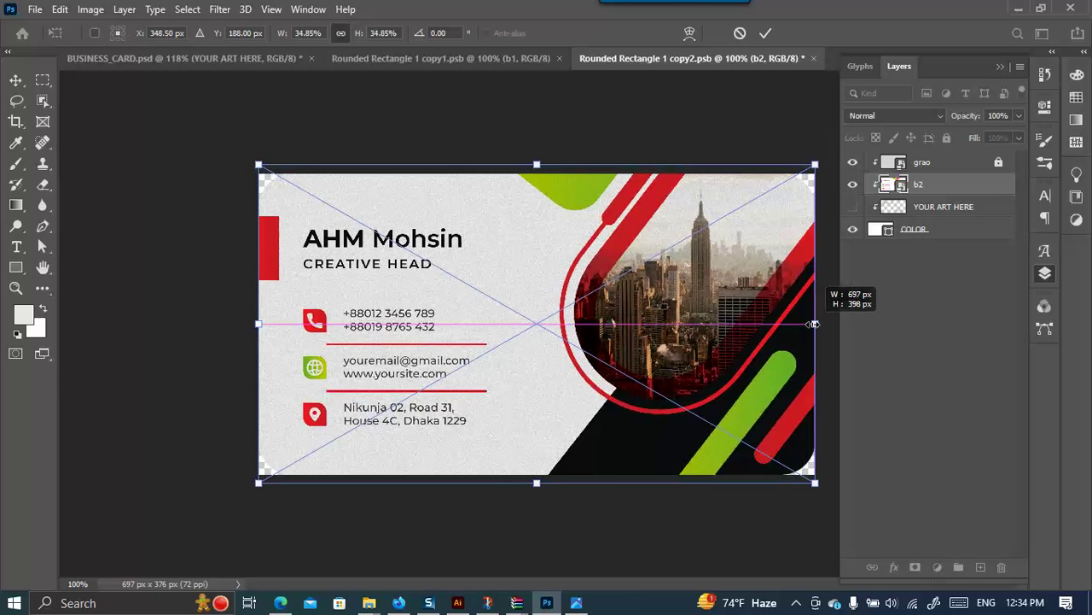
click(766, 34)
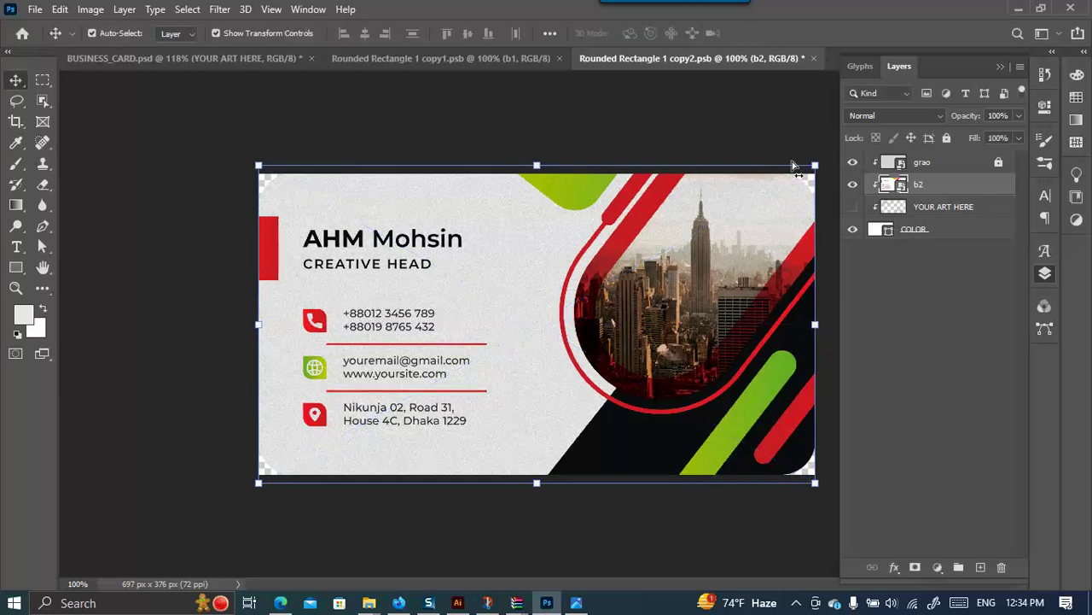
Return to BUSINESS_CARD.psd to view both finished cards.
click(171, 60)
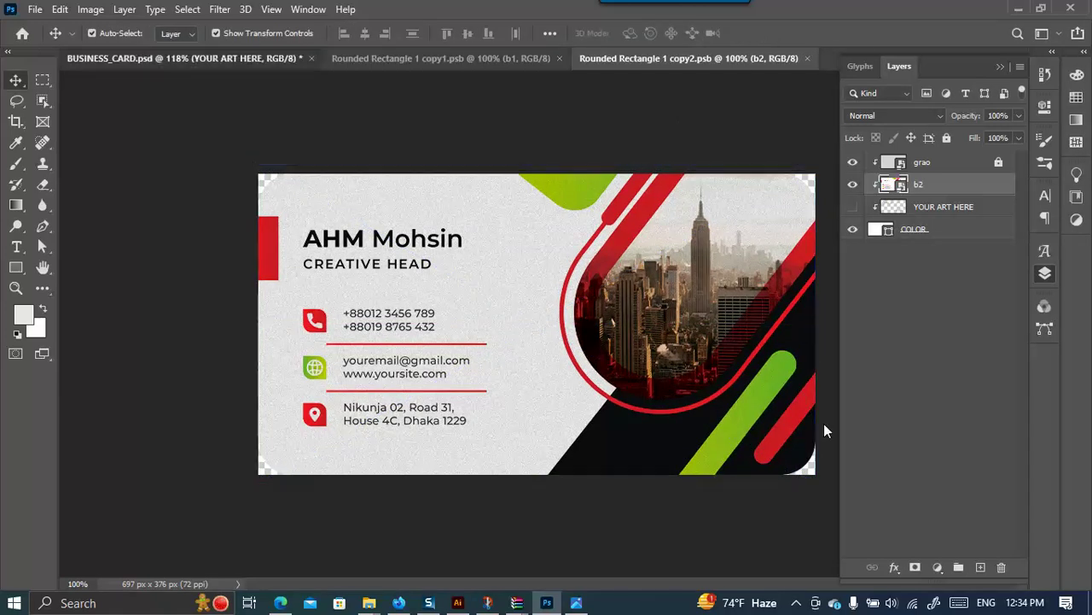
scroll(646, 361, down, 2)
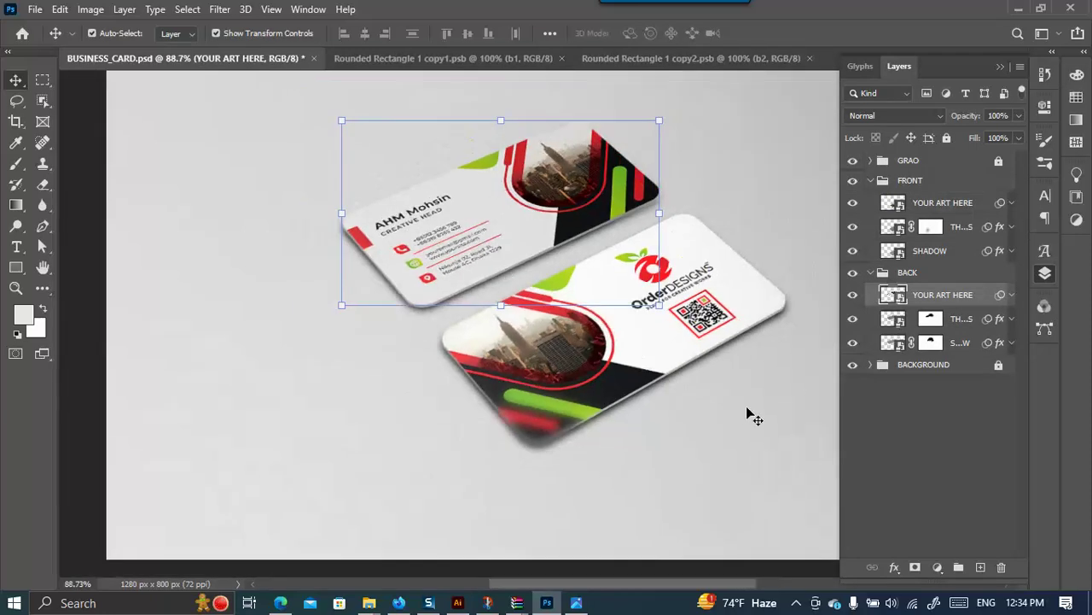
scroll(474, 336, down, 1)
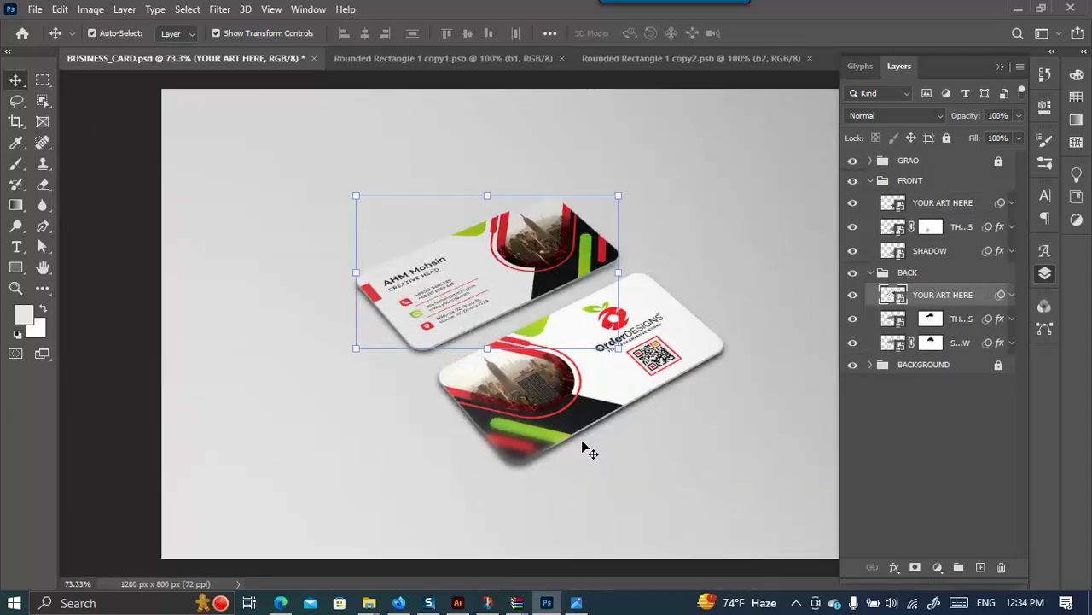
Export the mockup via Save for Web with JPEG High as BUSINESS_CARD.jpg in Class 06.
key(ctrl)
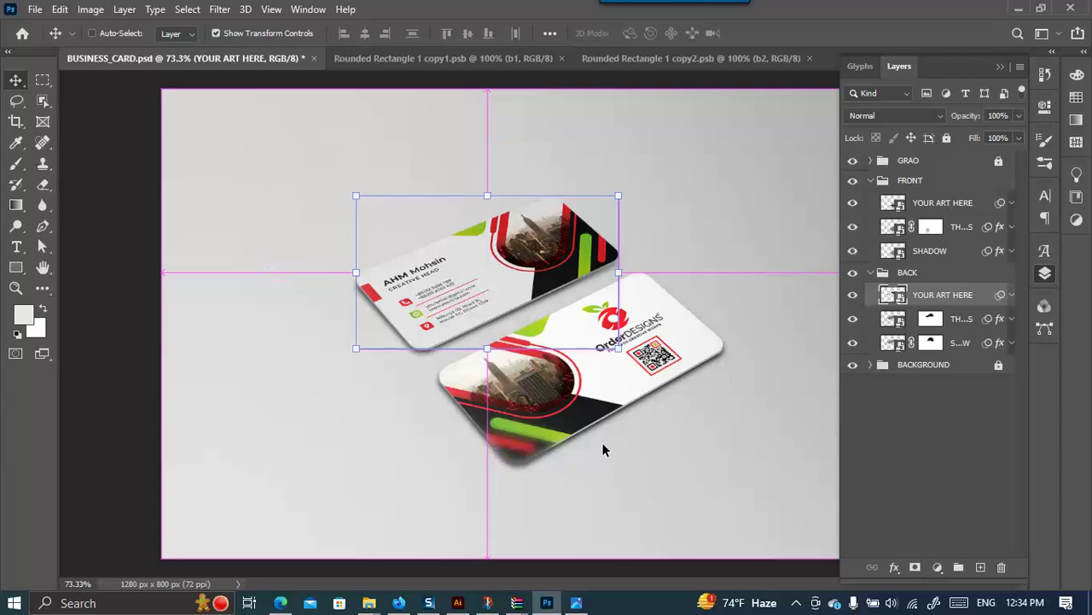
key(ctrl+alt+shift+s)
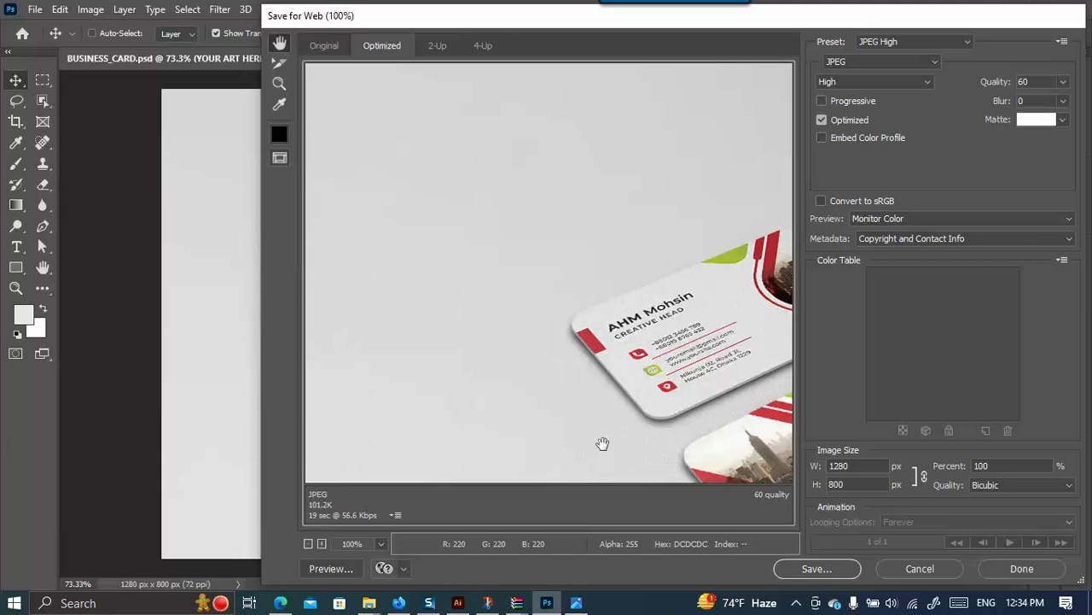
click(817, 568)
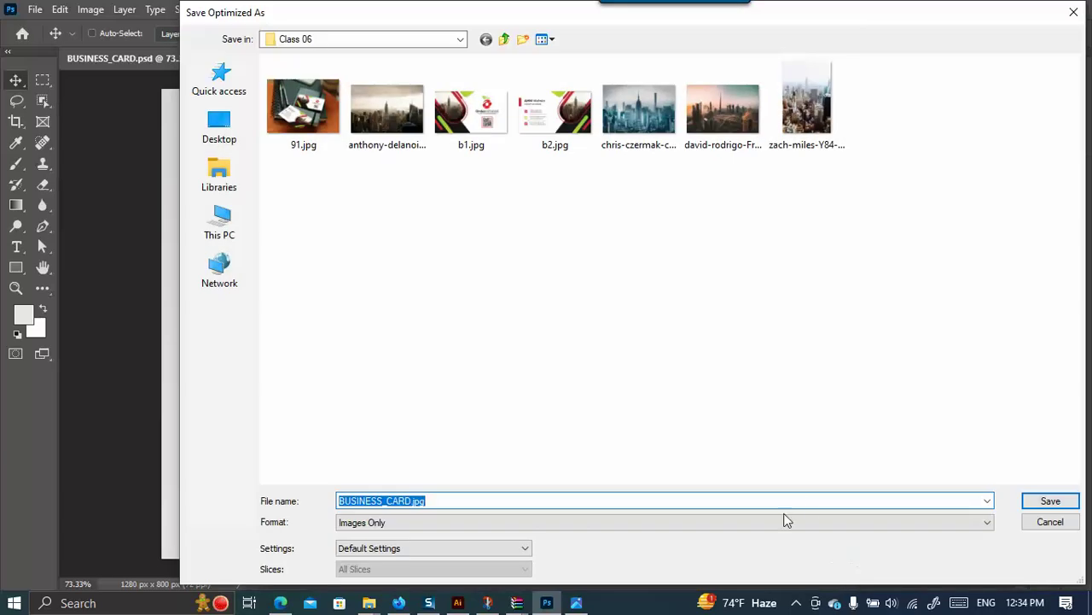
click(1050, 501)
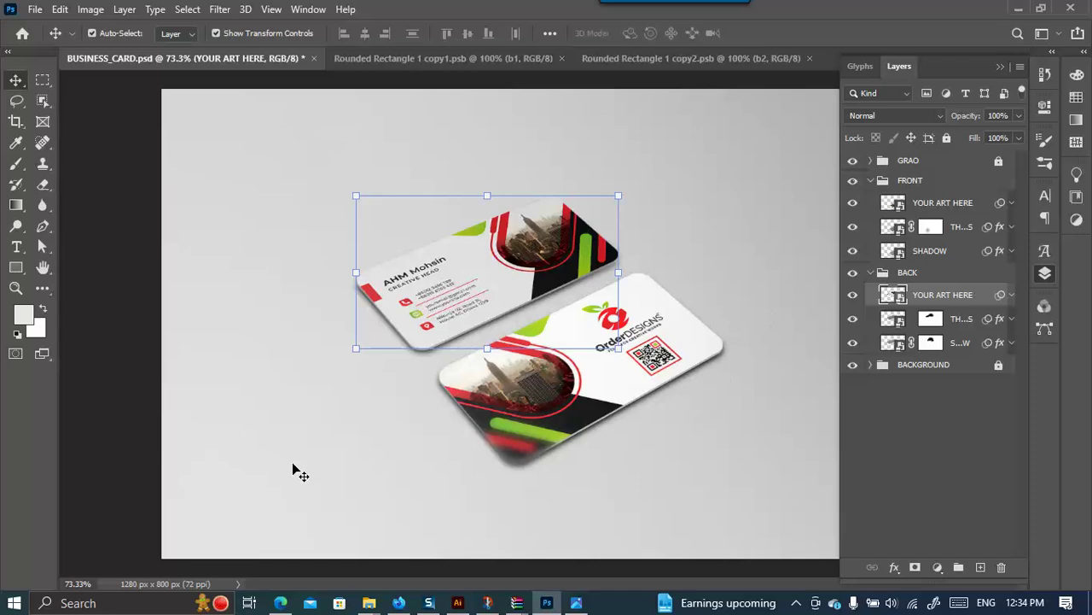
Close the copy1 and copy2 smart object documents.
scroll(305, 344, down, 2)
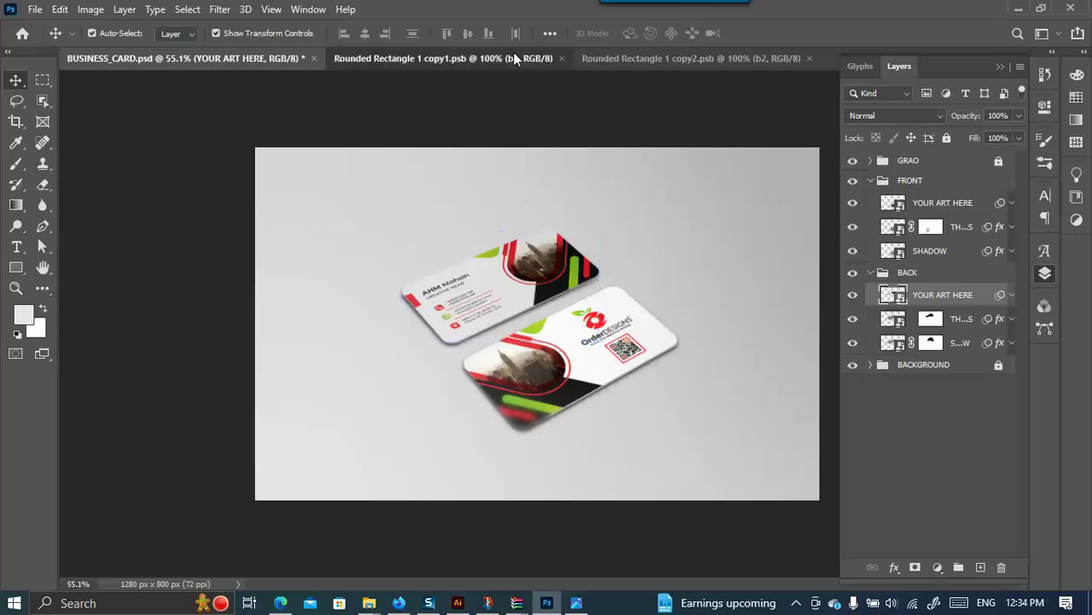
click(515, 58)
click(562, 58)
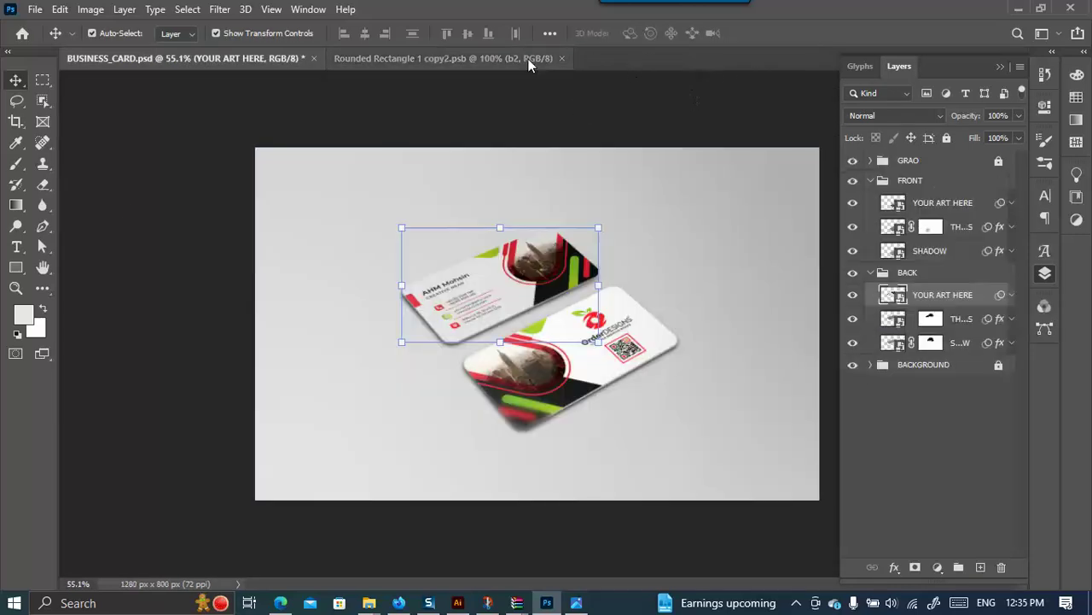
click(566, 59)
click(562, 58)
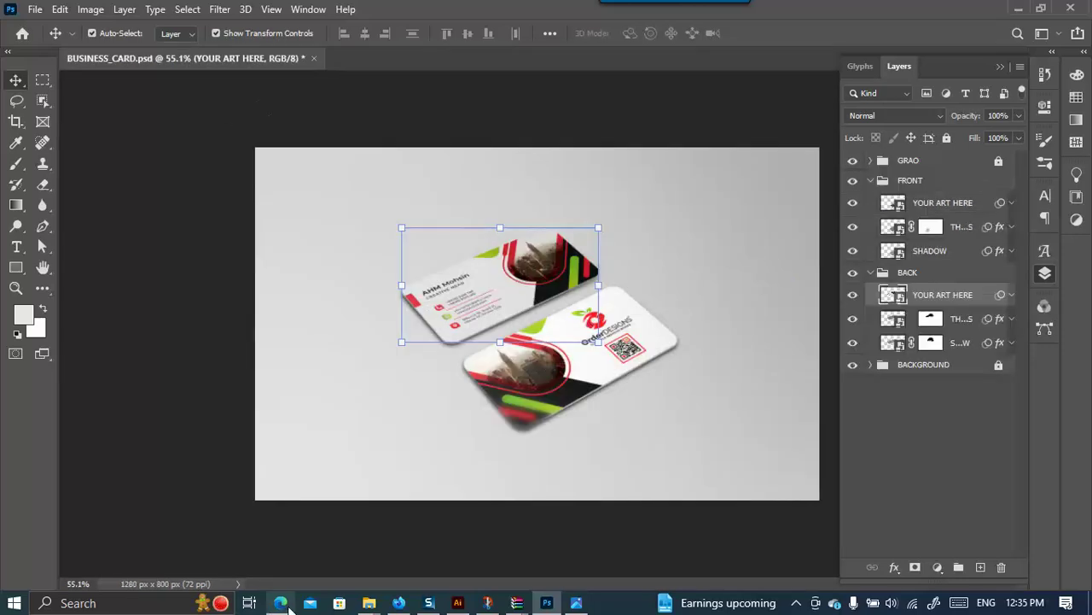
Preview the exported BUSINESS_CARD.jpg in the Class 06 folder, then return to Photoshop.
mouse_move(368, 602)
click(485, 536)
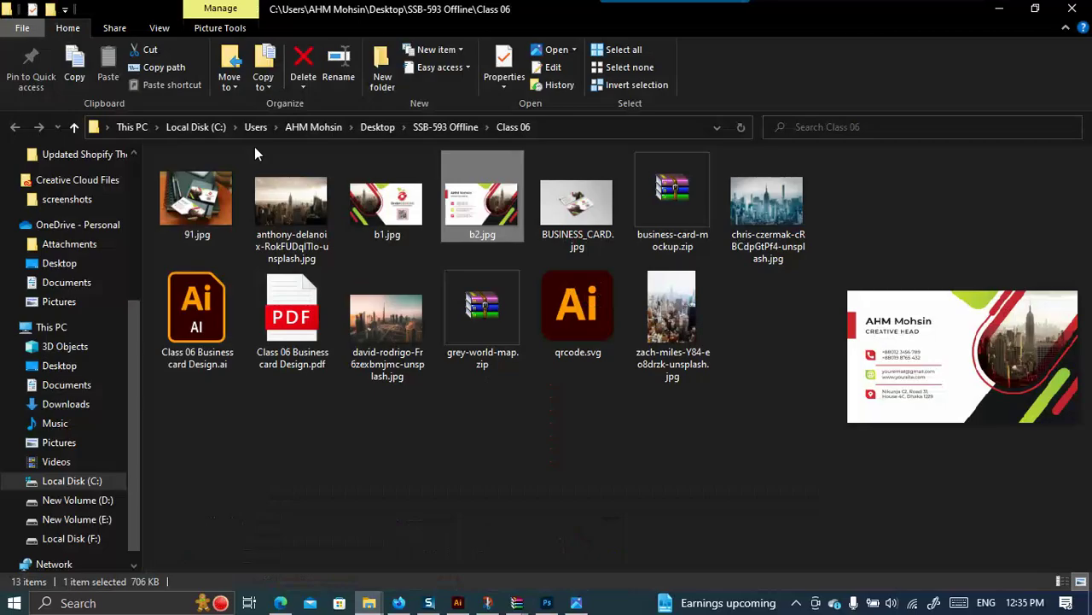
click(570, 214)
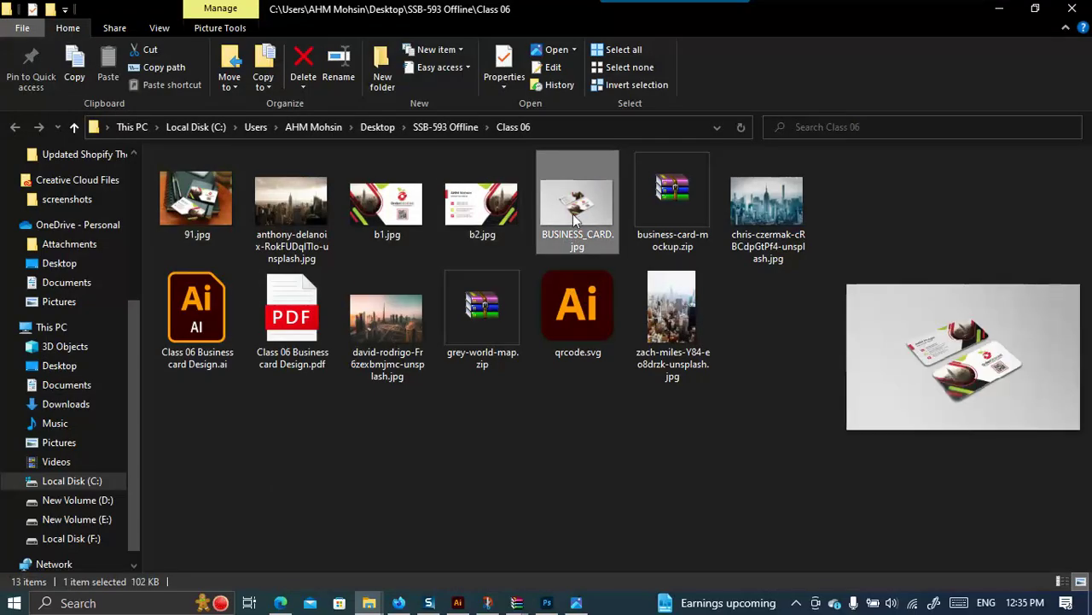
click(547, 602)
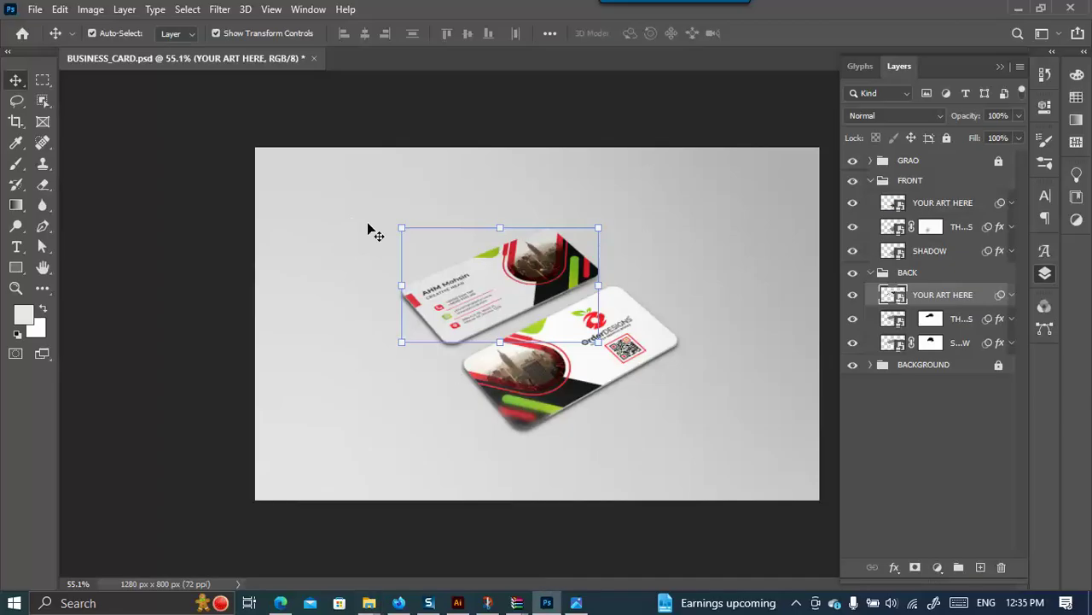
Close BUSINESS_CARD.psd without saving and scroll the Home screen's Recent files.
click(314, 59)
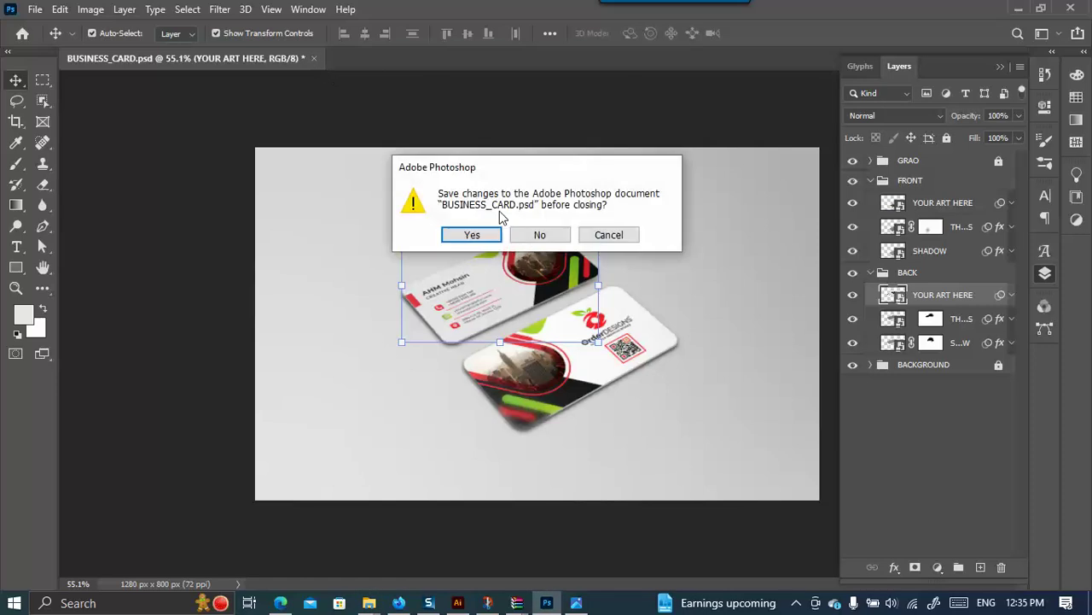
click(557, 239)
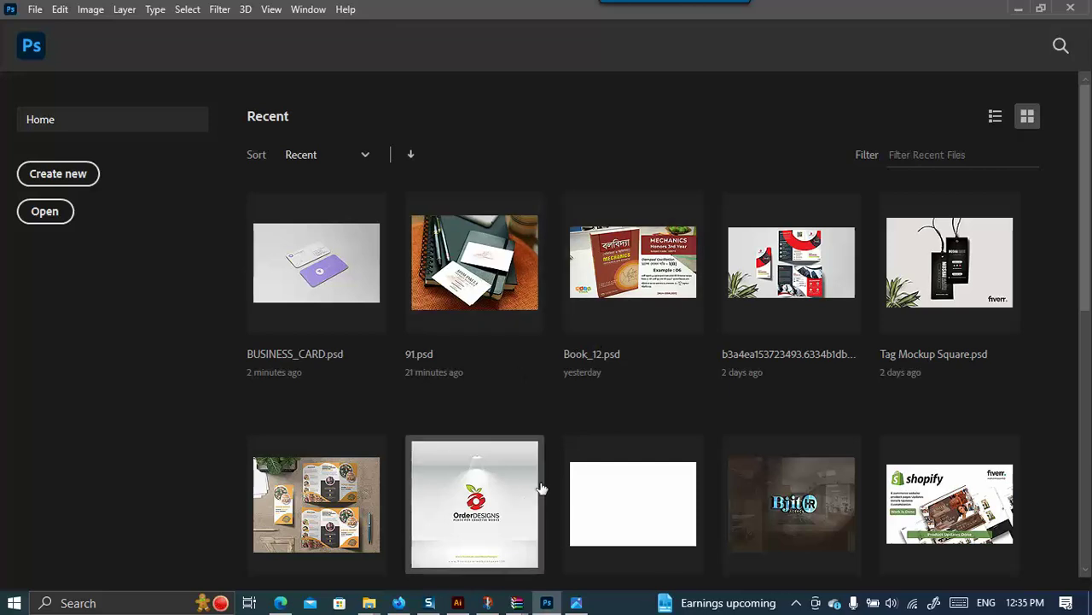
scroll(489, 439, down, 2)
scroll(488, 440, down, 1)
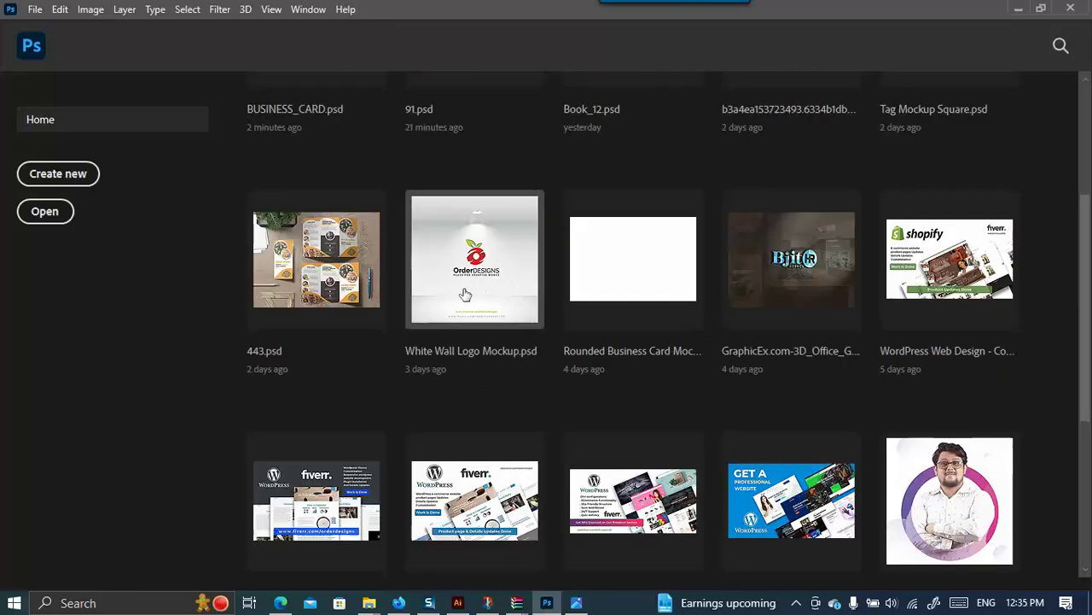
Open White Wall Logo Mockup.psd and hide the Hide OrderDesigns footer text group.
click(472, 255)
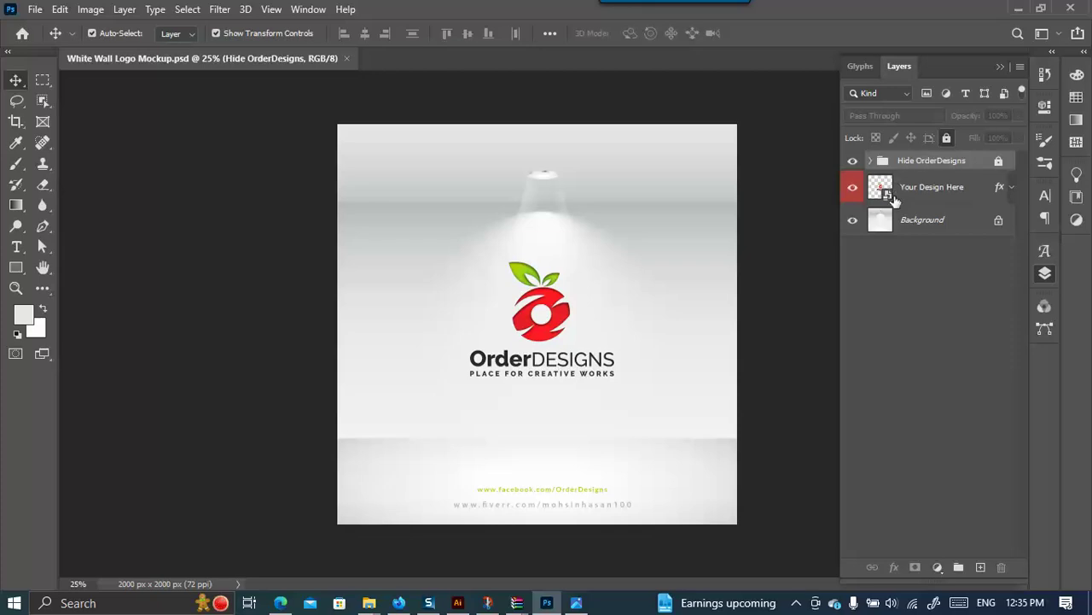
click(854, 189)
click(853, 189)
click(854, 161)
click(853, 162)
click(853, 161)
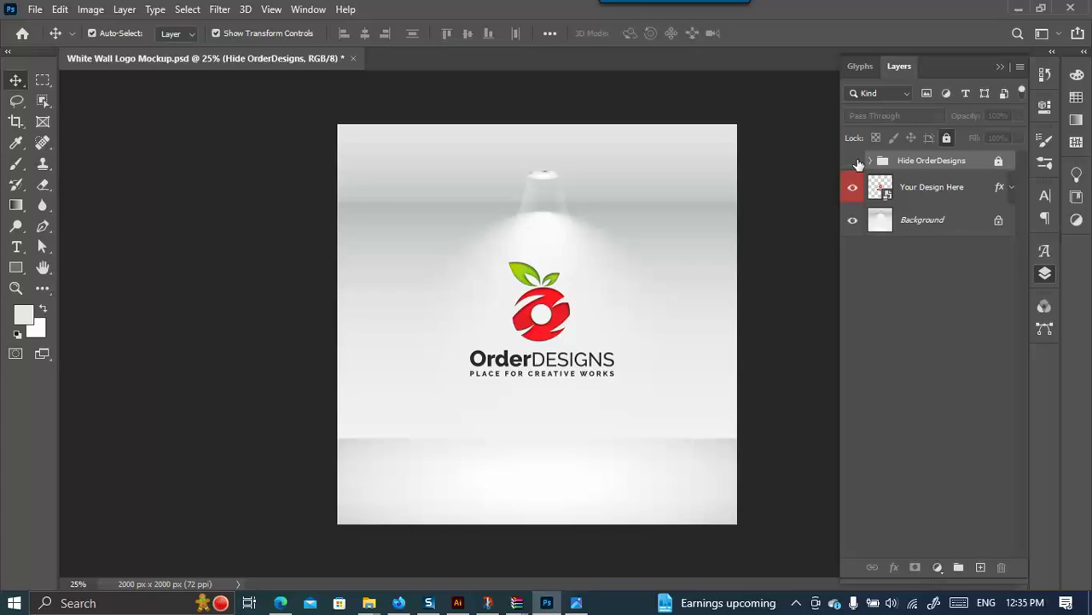
Open the Your Design Here smart object and hide the OrderDesigns logo inside it.
click(854, 221)
click(853, 220)
click(853, 187)
click(853, 187)
double_click(885, 193)
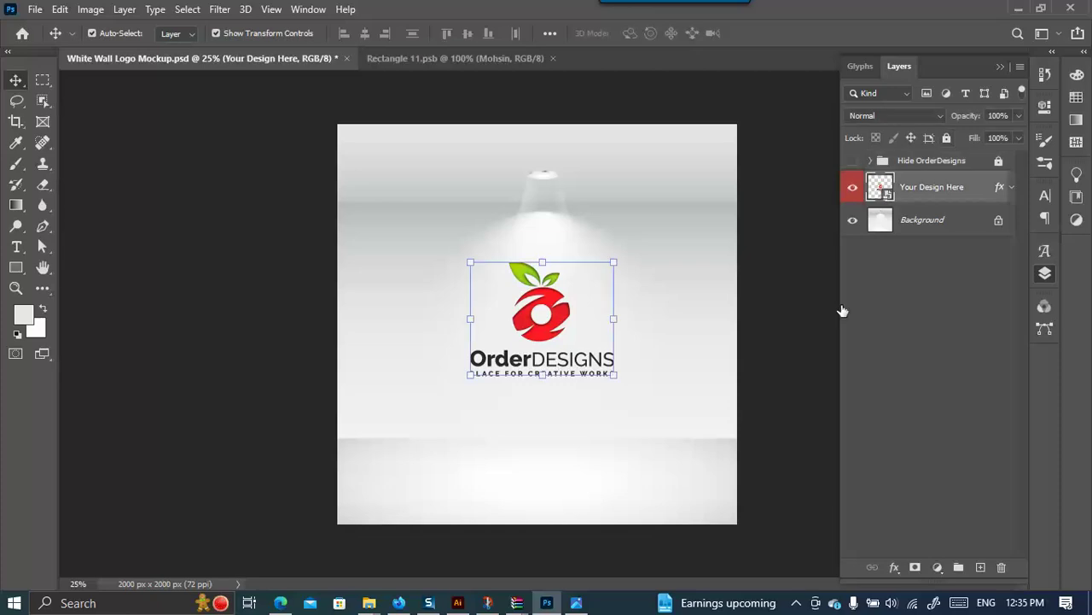
click(852, 198)
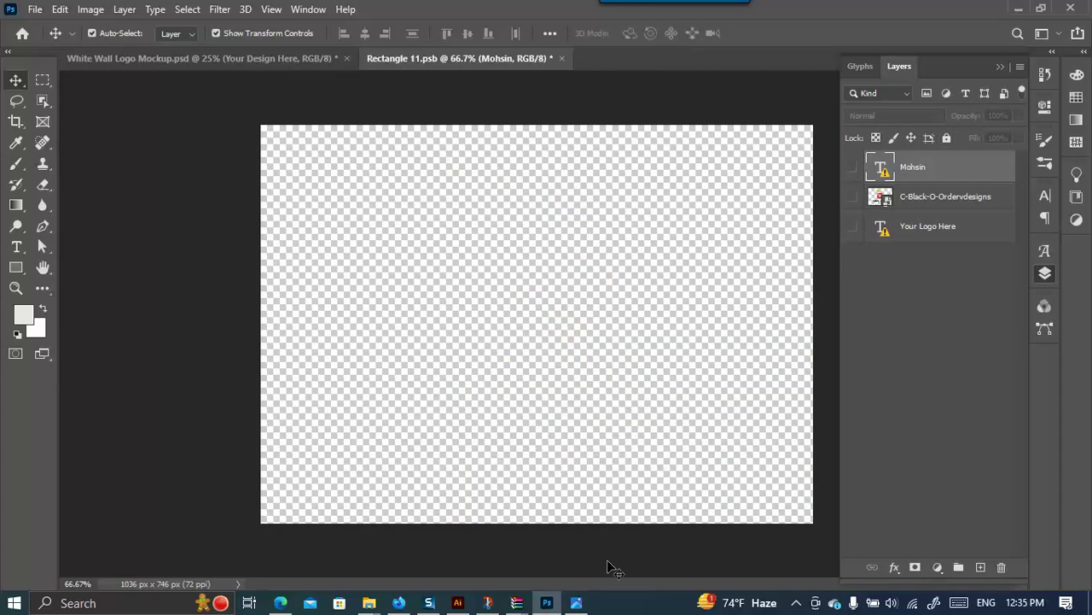
In Illustrator, browse File > Open Recent Files without opening anything, then bring up File Explorer.
click(455, 601)
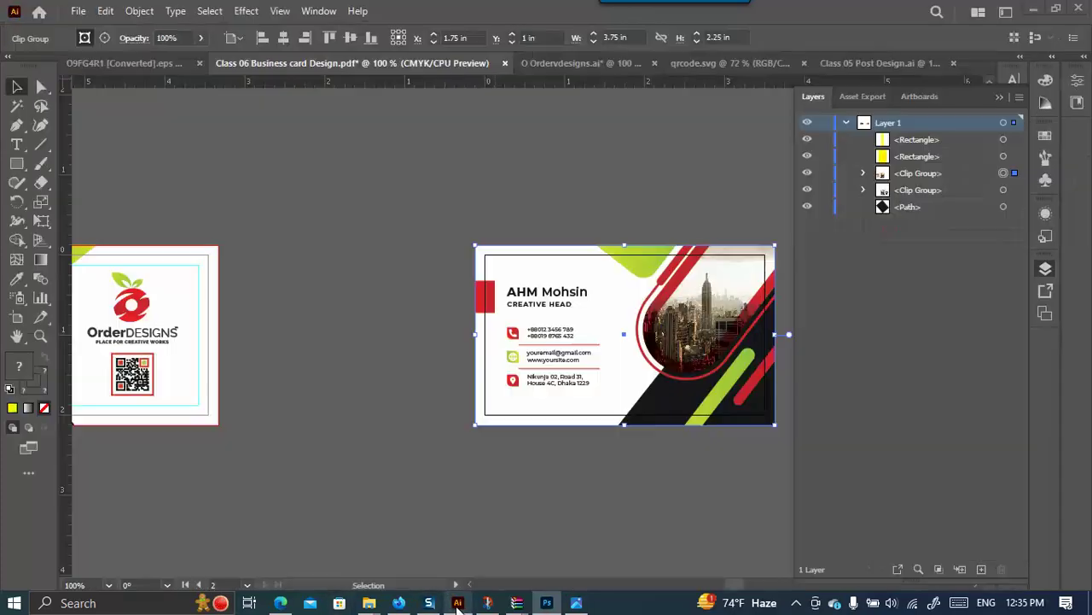
click(78, 11)
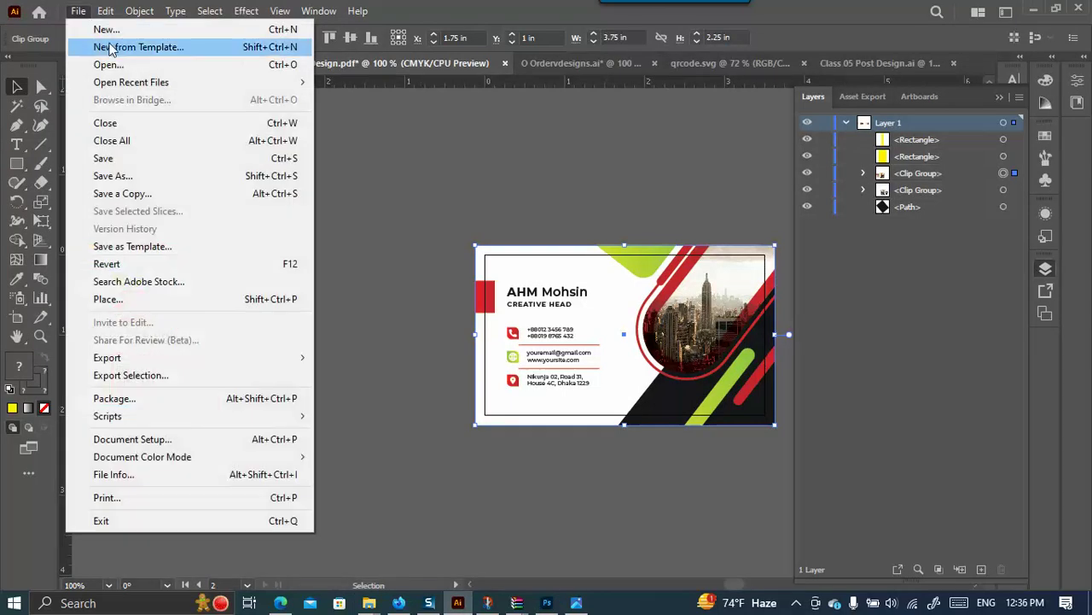
mouse_move(222, 82)
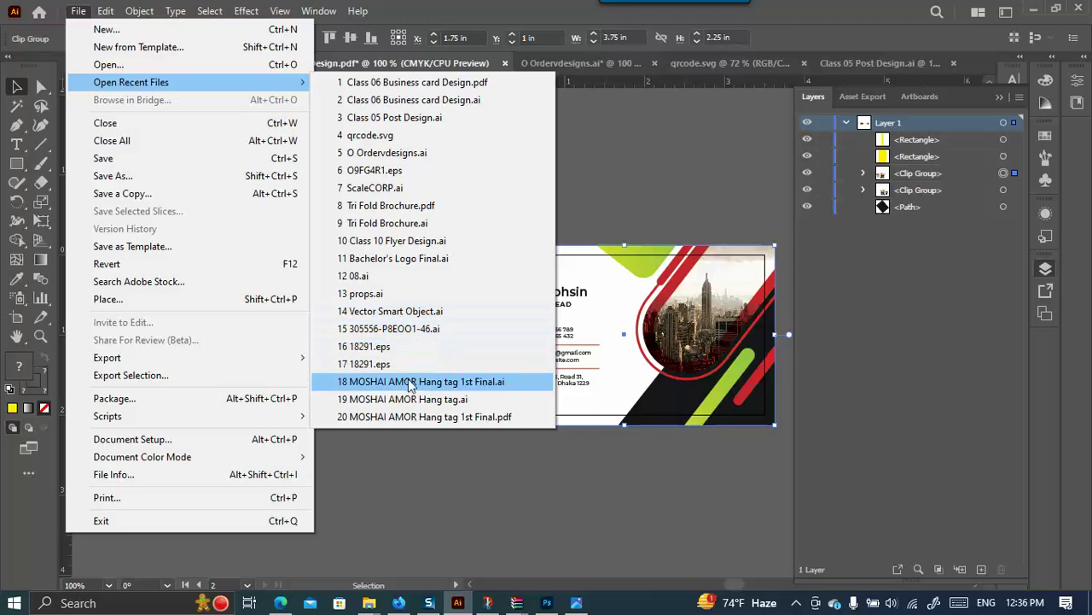
click(379, 510)
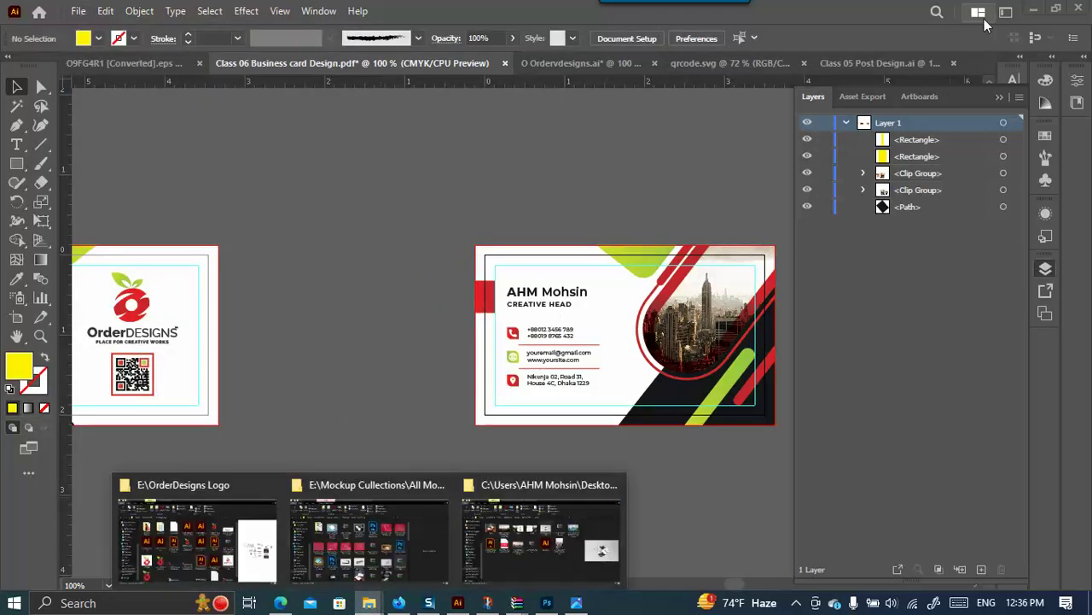
click(1033, 9)
Minimize Photoshop, the Class 06 folder and browser; close the Business card Mockup folder and WinRAR windows.
click(1018, 7)
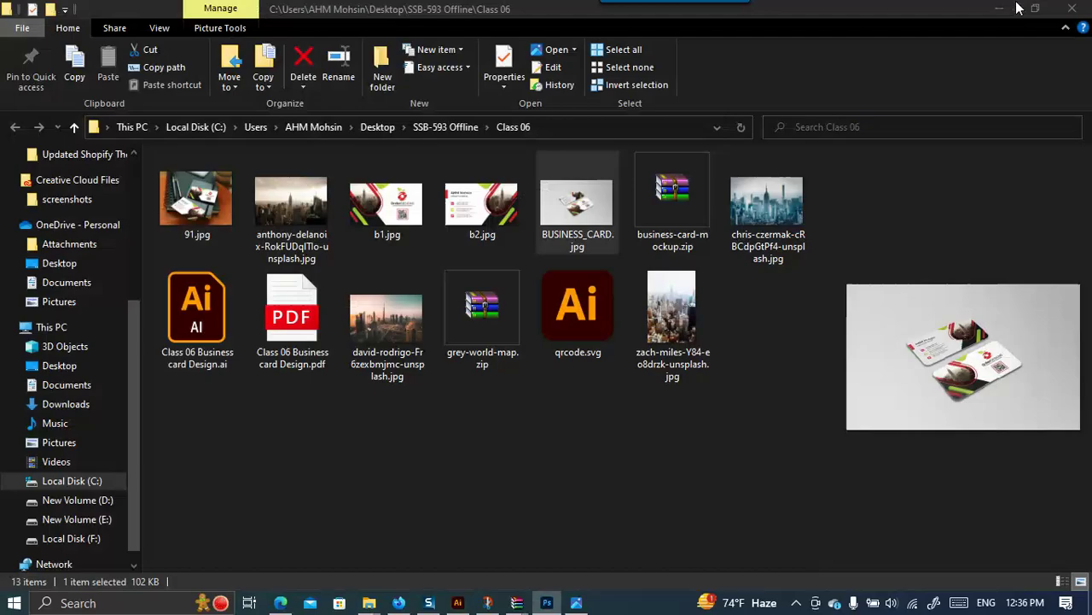
click(999, 8)
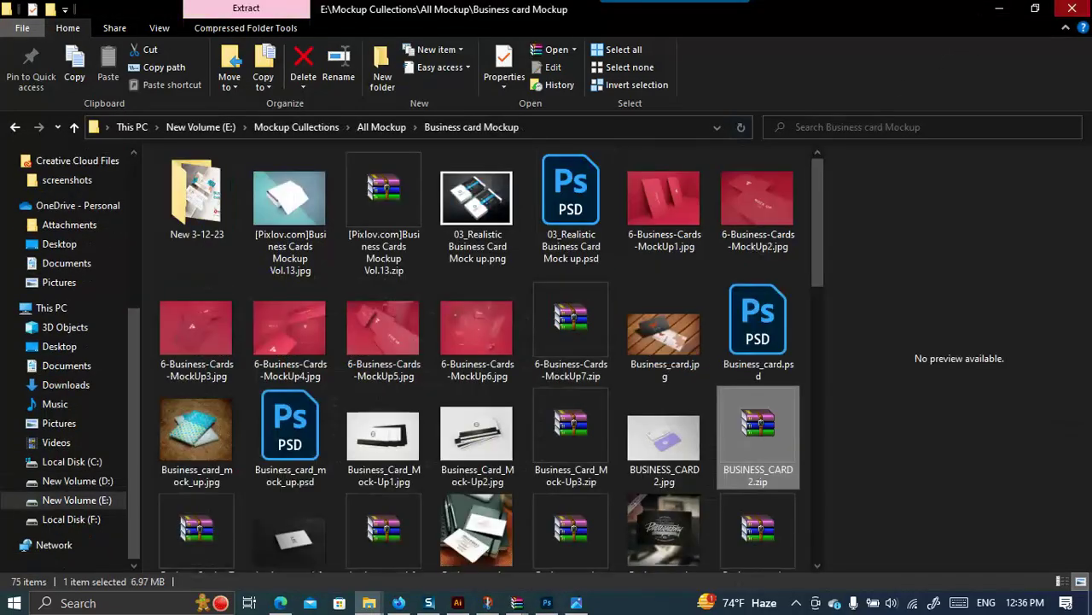
click(1072, 8)
click(627, 316)
click(594, 33)
click(1000, 17)
Close the remaining viewer and archive windows, then open ScaleCORP.ai from the desktop SaleCorp folder.
click(1074, 12)
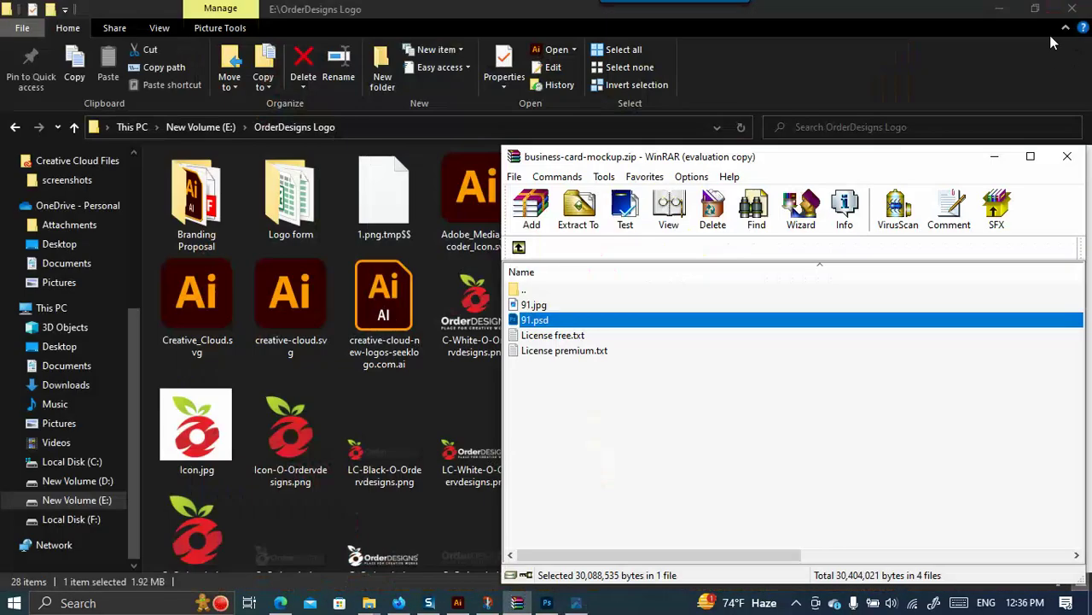
click(1065, 156)
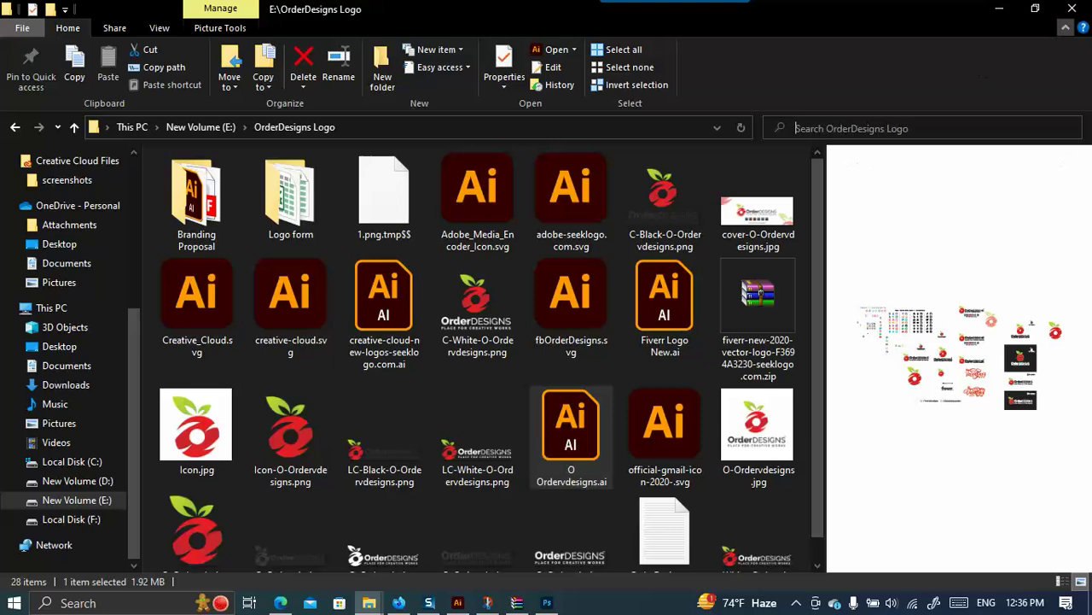
click(1072, 7)
click(1079, 158)
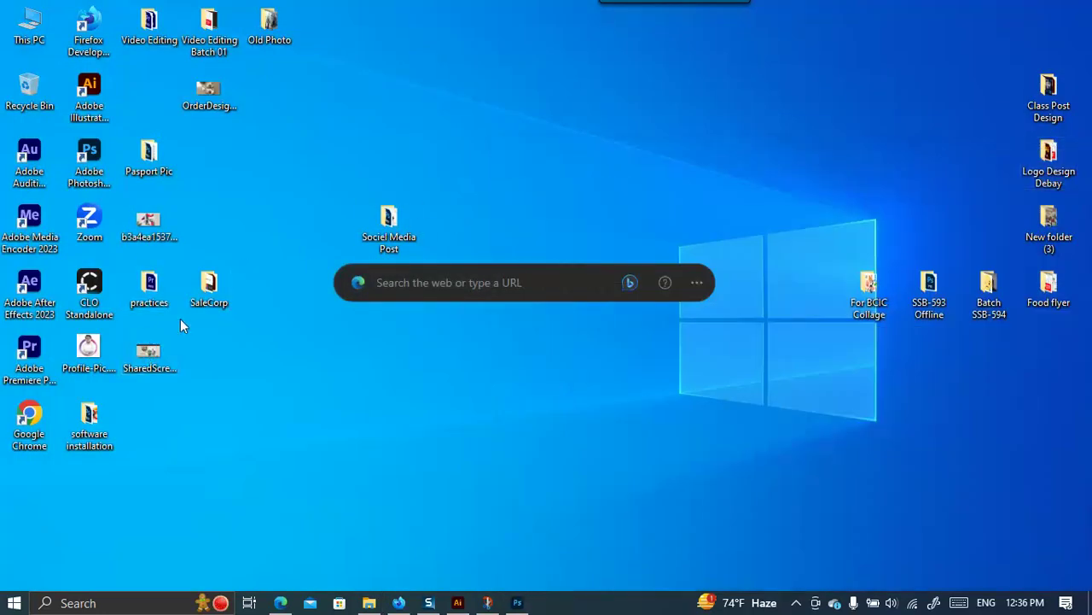
double_click(209, 287)
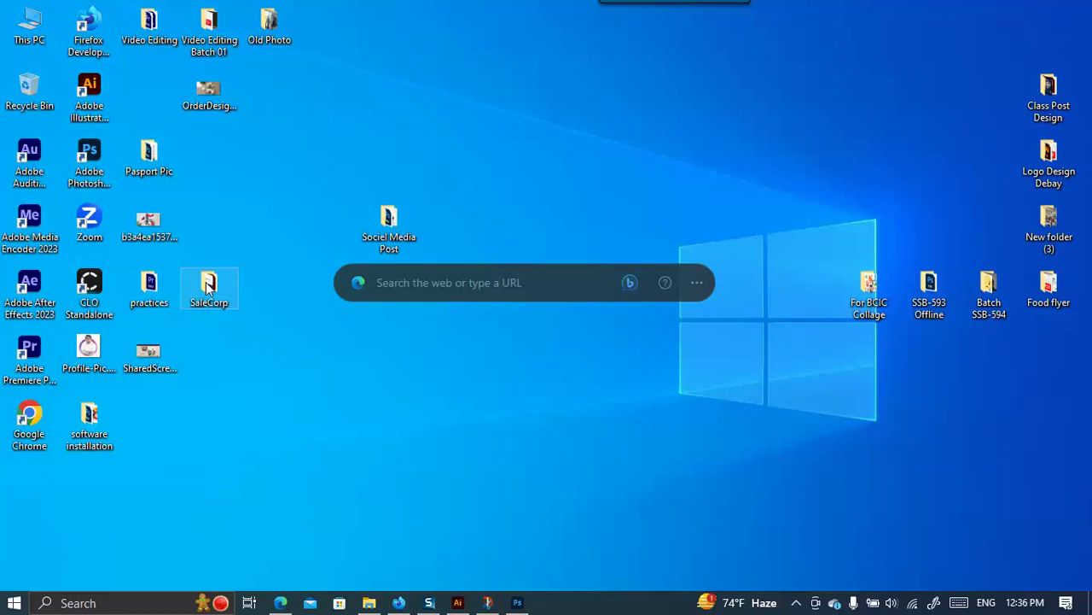
double_click(478, 318)
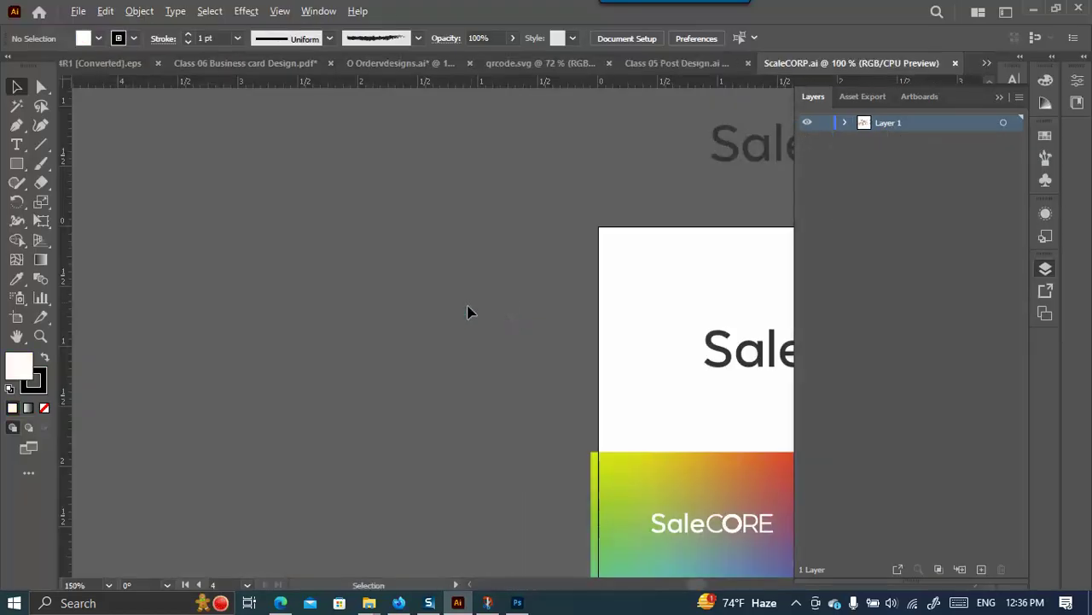
Drag the dark SaleCORE logo from Illustrator into Rectangle 11.psb, enlarge it, centre it and commit.
scroll(468, 310, down, 4)
scroll(569, 327, up, 2)
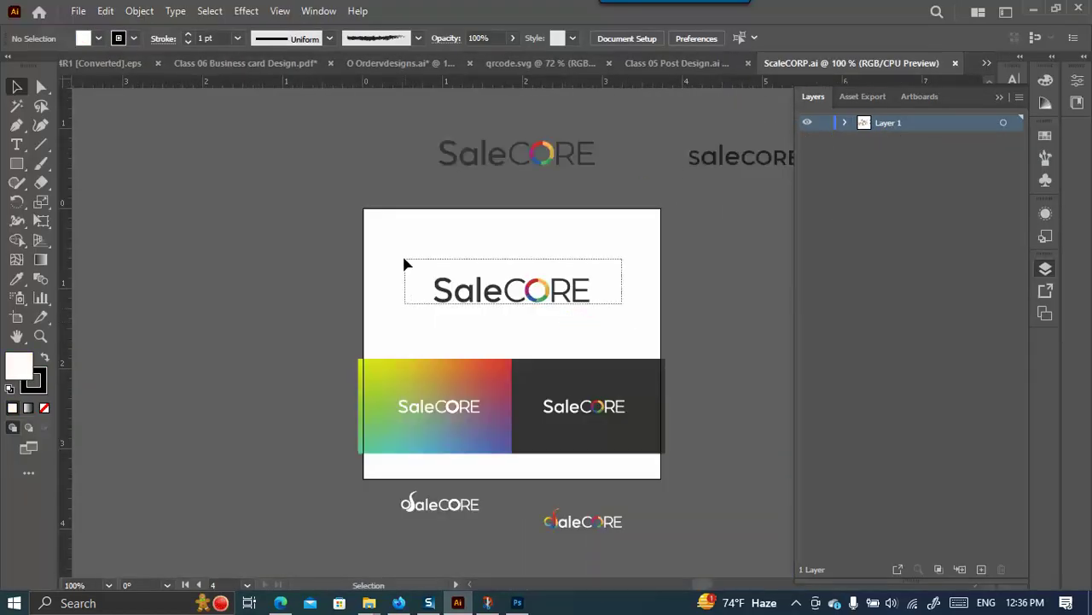
click(512, 296)
drag(491, 293, 509, 563)
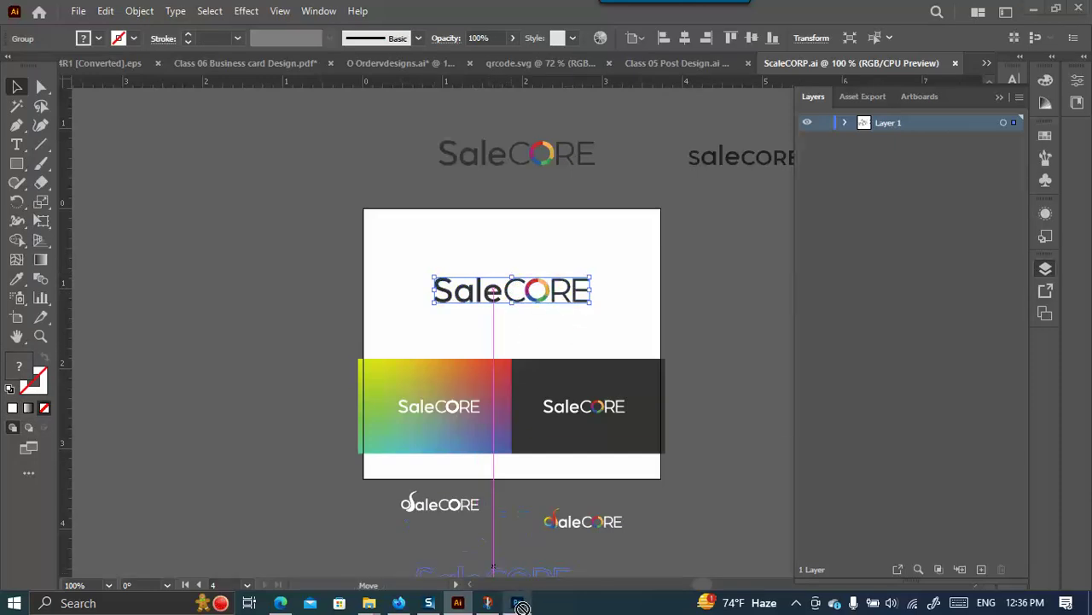
click(518, 603)
drag(511, 315, 746, 273)
drag(452, 313, 369, 314)
drag(604, 325, 587, 340)
click(766, 34)
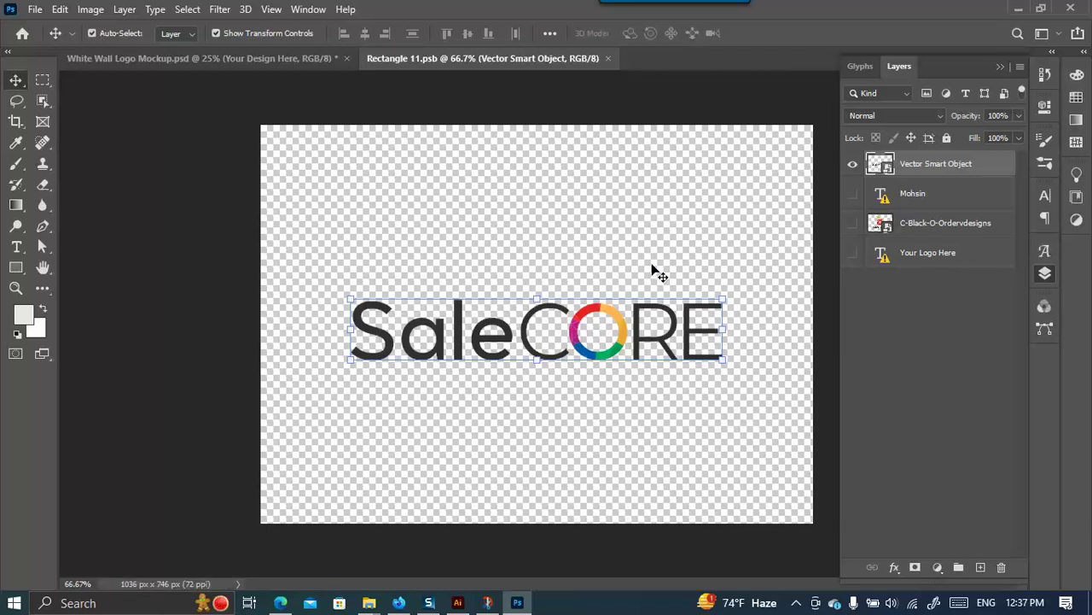
Enlarge the SaleCORE logo to nearly full canvas width in Rectangle 11.psb and commit.
click(191, 58)
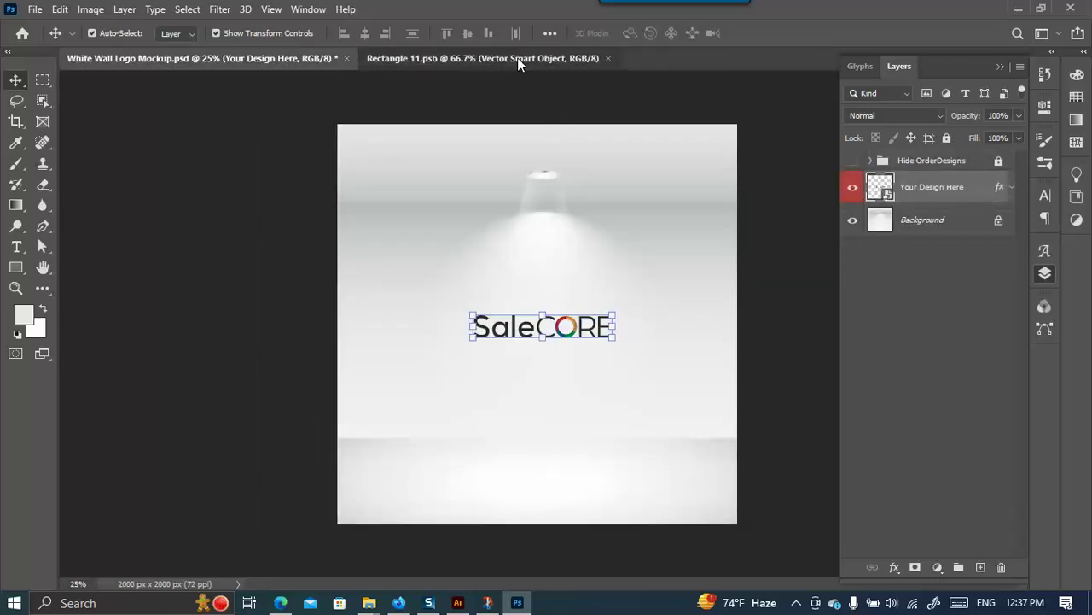
click(518, 57)
drag(724, 300, 811, 204)
drag(430, 378, 275, 483)
drag(589, 322, 601, 334)
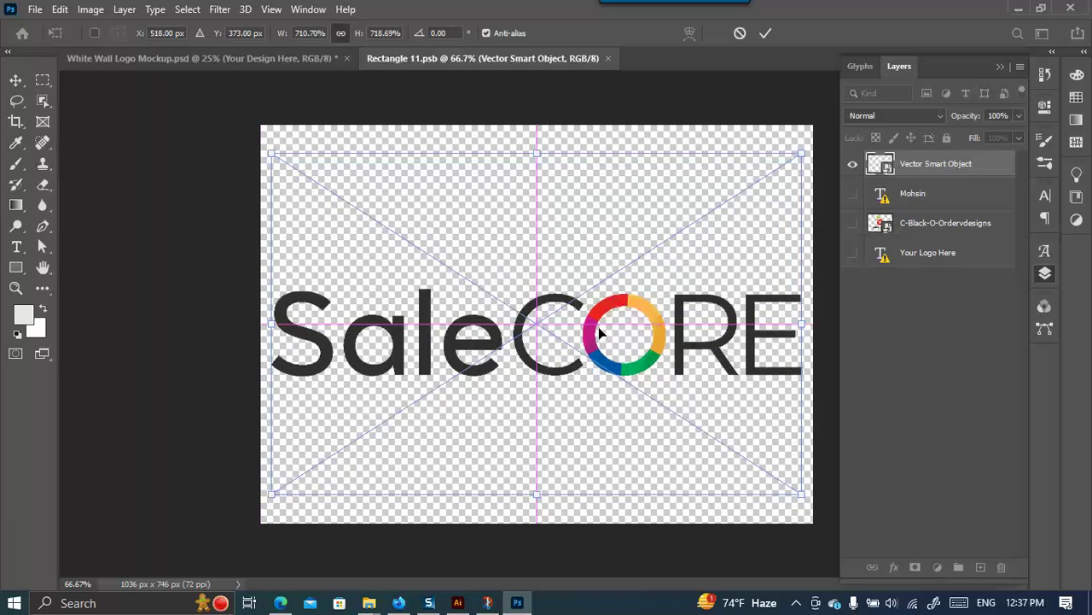
click(765, 33)
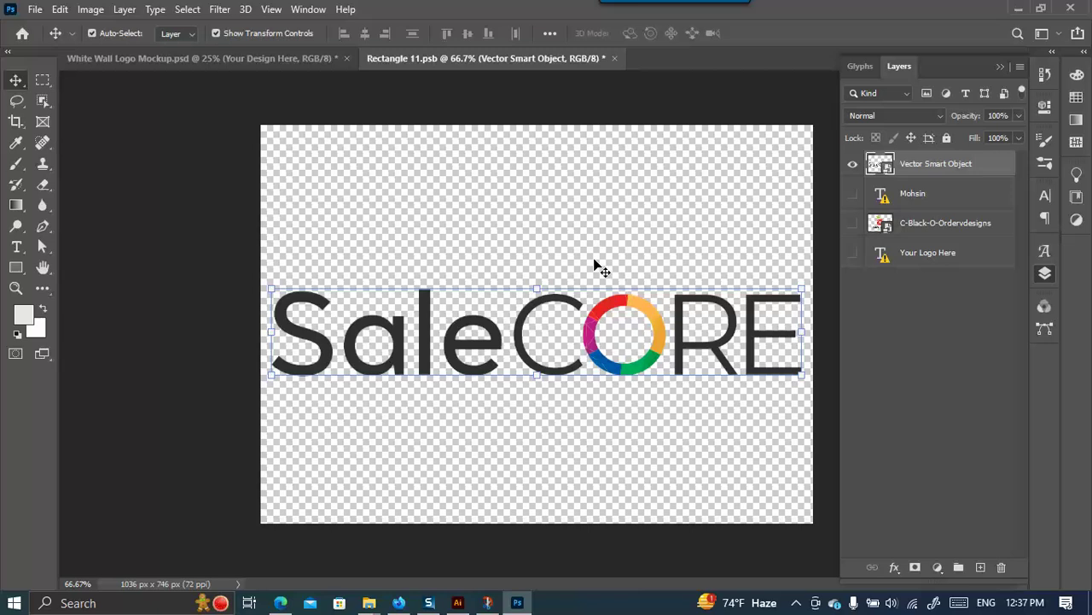
Save Rectangle 11.psb and view the updated logo on White Wall Logo Mockup.psd.
key(ctrl+s)
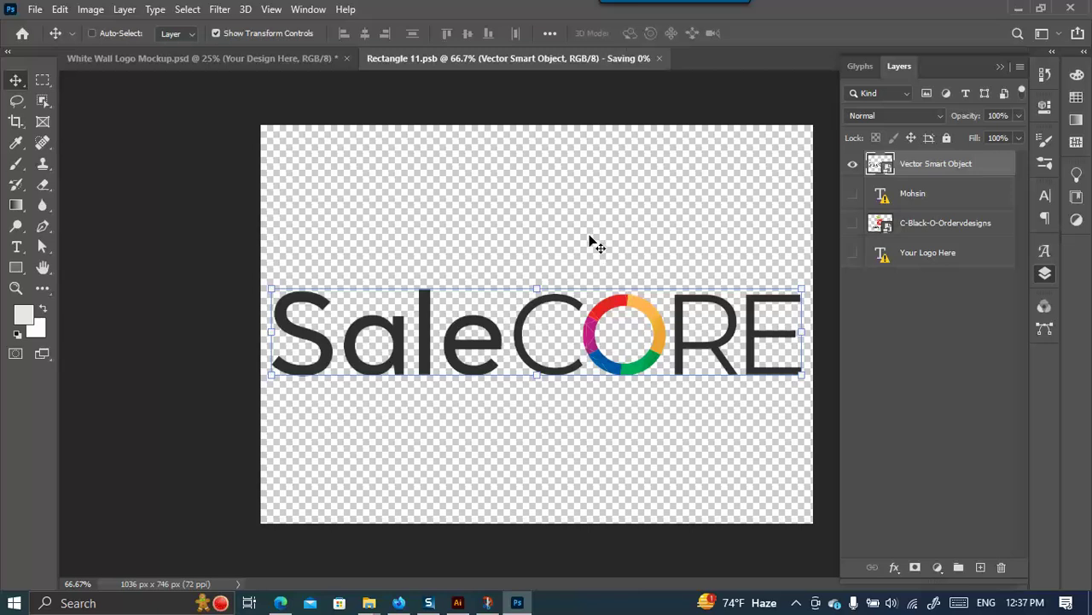
click(225, 61)
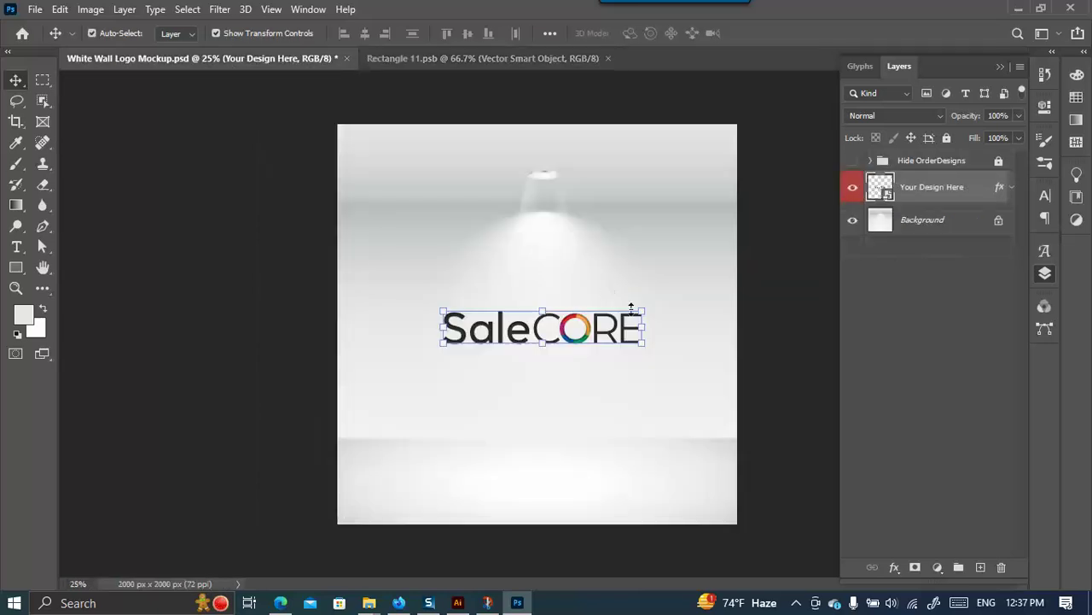
scroll(632, 307, up, 5)
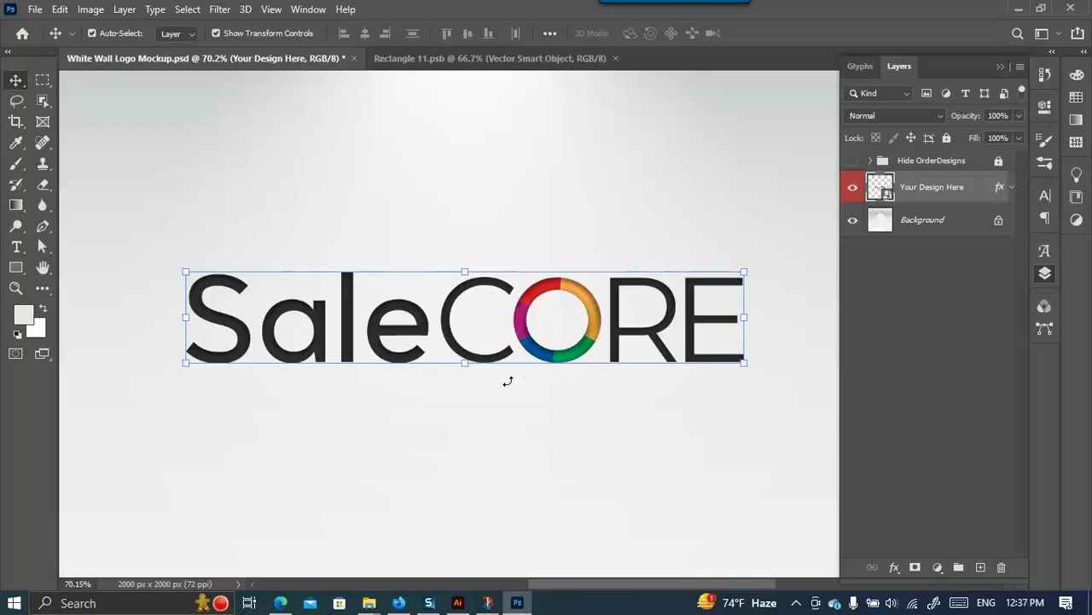
scroll(498, 373, down, 3)
scroll(527, 322, up, 1)
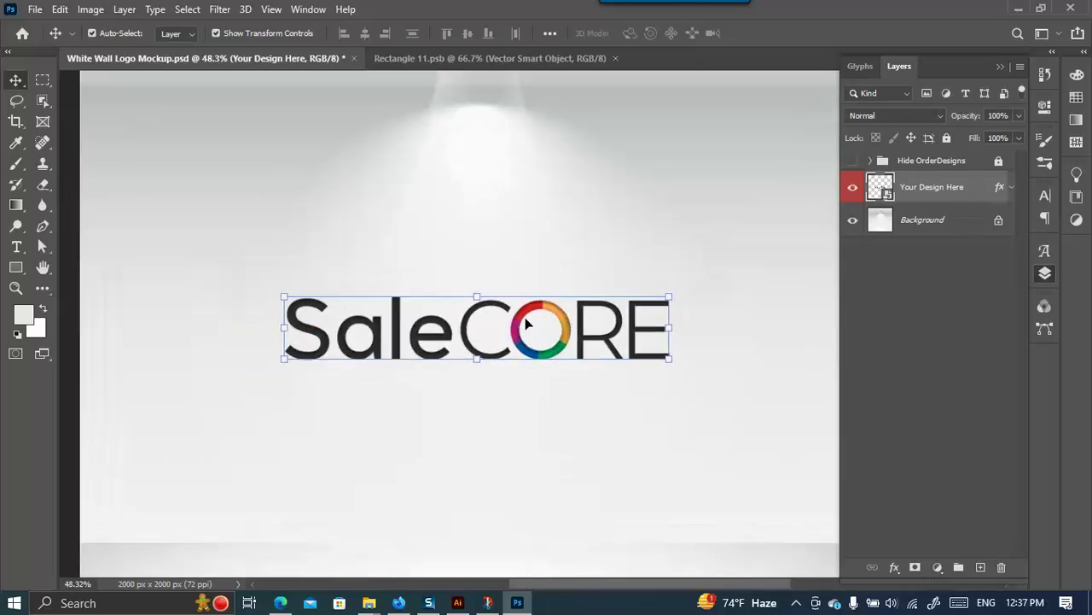